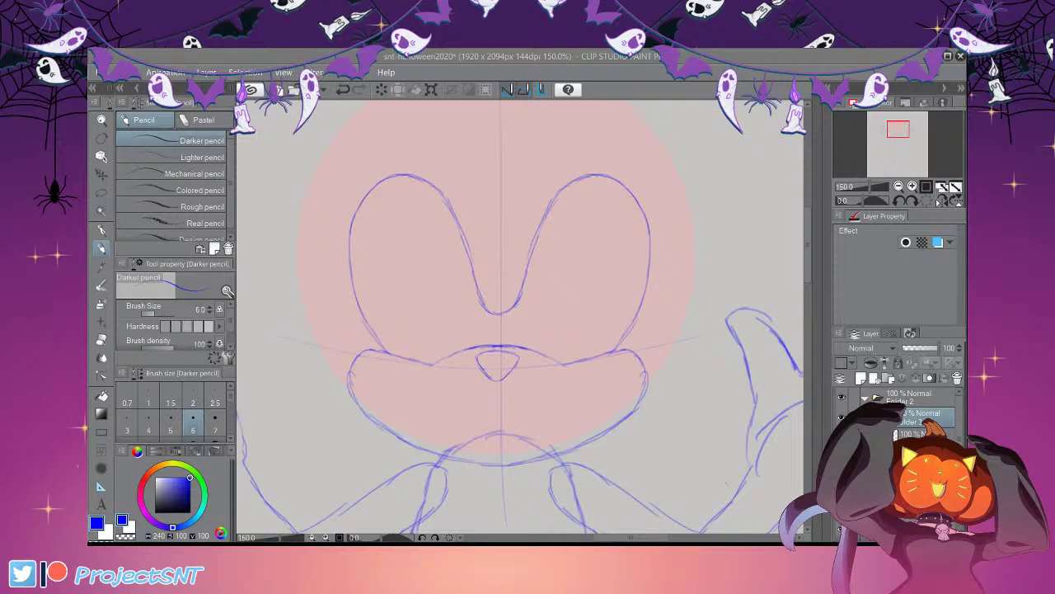
Select the sketch layer and draw the outer outline of a tall pointed ear on the right side of the head circle
left_click(913, 434)
left_click(841, 437)
left_click(841, 436)
mouse_move(621, 536)
left_mouse_down()
mouse_move(604, 537)
mouse_move(619, 537)
left_mouse_up()
left_click_drag(808, 239, 808, 255)
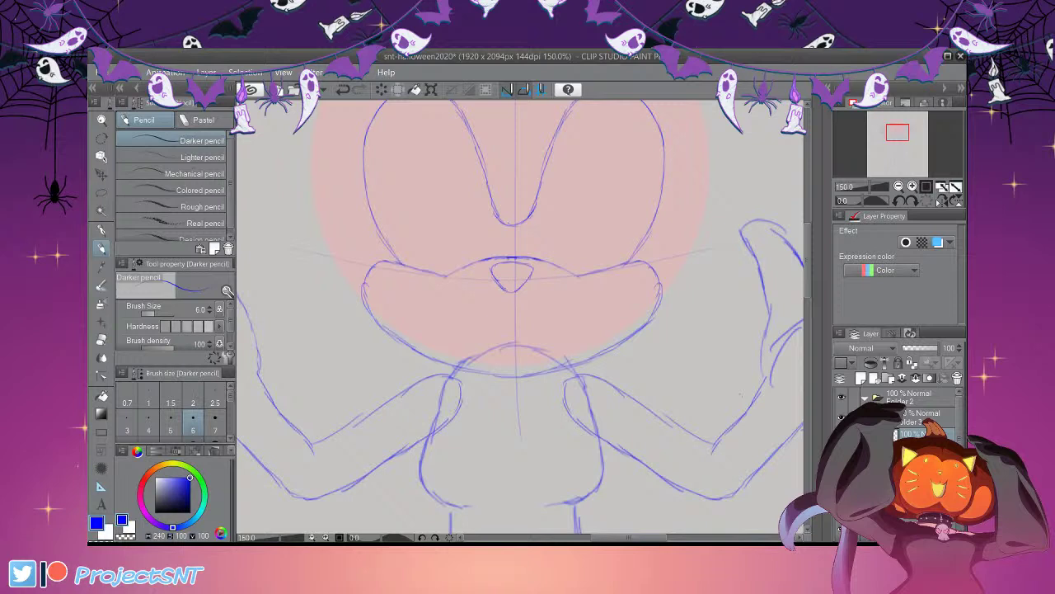
left_click_drag(808, 260, 808, 229)
left_click_drag(643, 538, 653, 538)
scroll(615, 524, "left", 1)
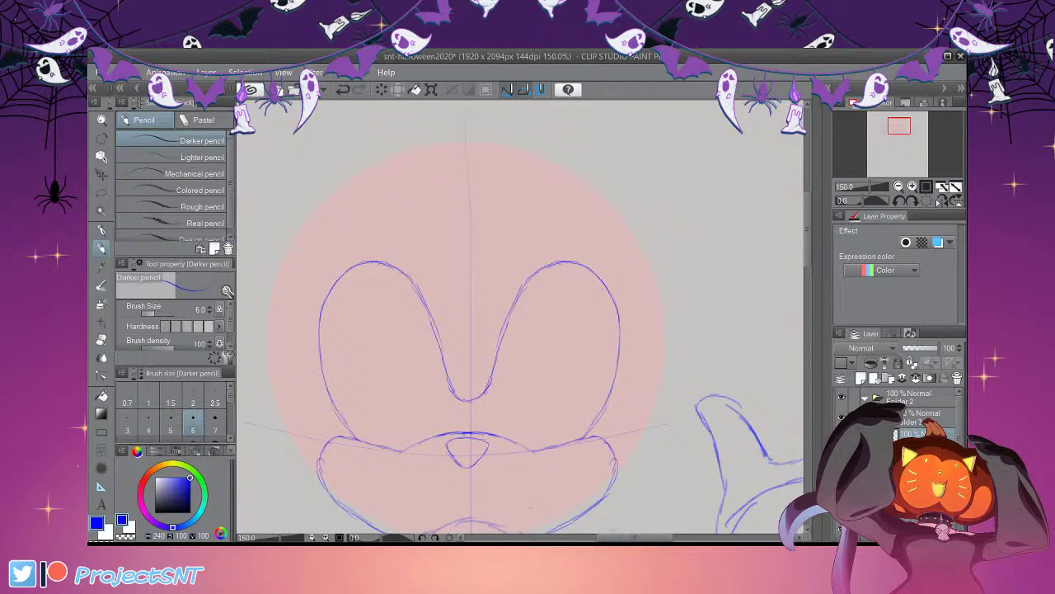
scroll(577, 250, "up", 2)
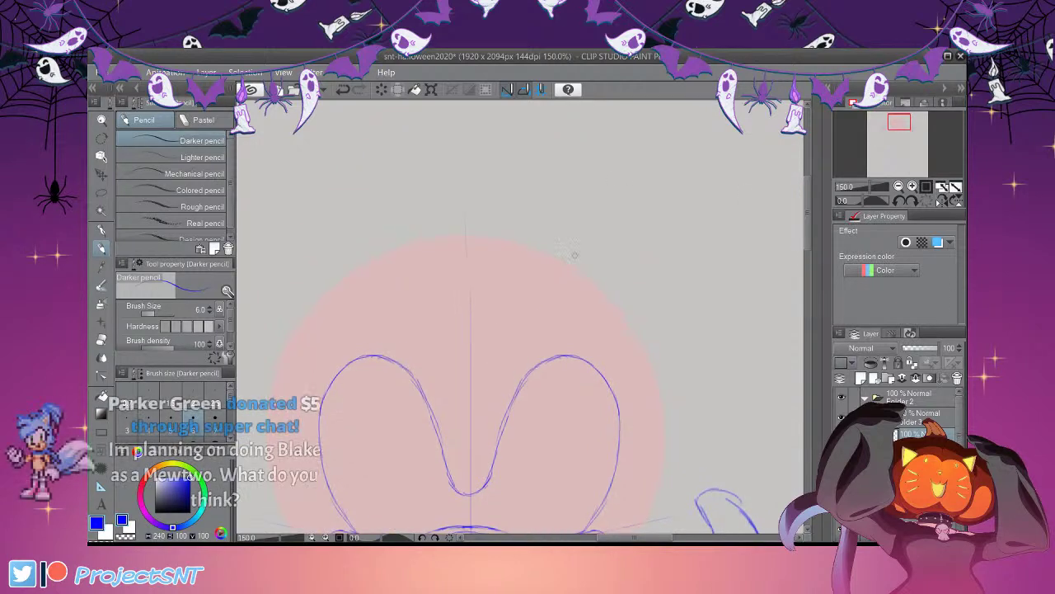
mouse_move(545, 262)
left_mouse_down()
mouse_move(665, 175)
mouse_move(681, 204)
mouse_move(698, 328)
left_mouse_up()
mouse_move(692, 266)
left_mouse_down()
mouse_move(692, 400)
mouse_move(698, 373)
mouse_move(666, 461)
left_mouse_up()
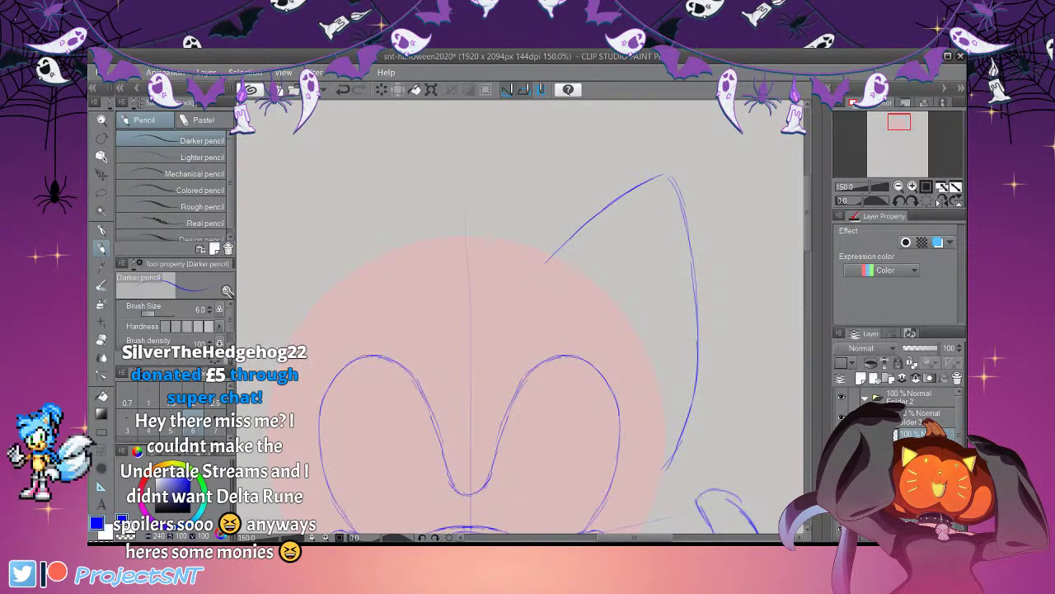
Transform the ear outline to make it slightly taller and wider toward the head's center
key("ctrl+t")
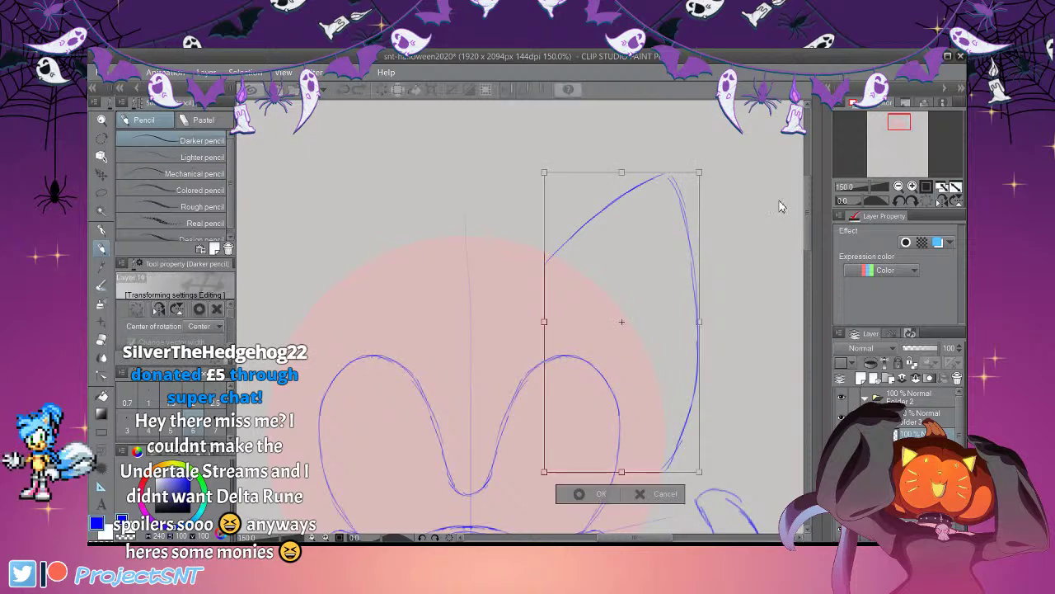
left_click_drag(635, 196, 631, 170)
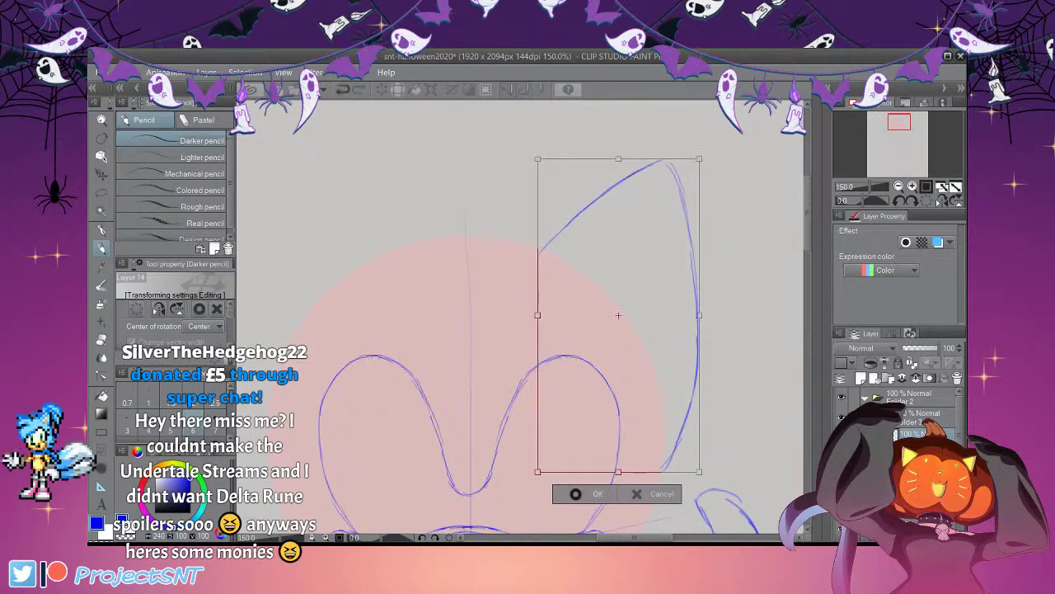
left_click(579, 493)
Sketch the inner ear lines parallel to the outline and along the head circle's edge
left_click_drag(656, 182, 588, 278)
mouse_move(640, 203)
left_mouse_down()
mouse_move(665, 181)
mouse_move(679, 234)
mouse_move(674, 205)
mouse_move(688, 333)
left_mouse_up()
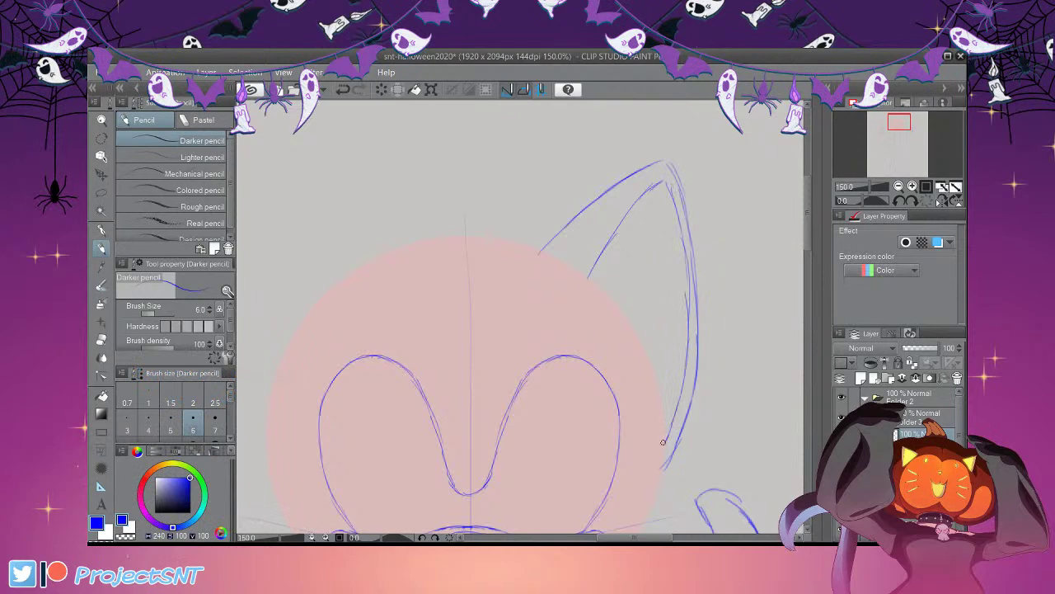
mouse_move(590, 279)
left_mouse_down()
mouse_move(656, 381)
mouse_move(659, 439)
left_mouse_up()
key("ctrl+minus")
key("ctrl+minus")
key("ctrl+minus")
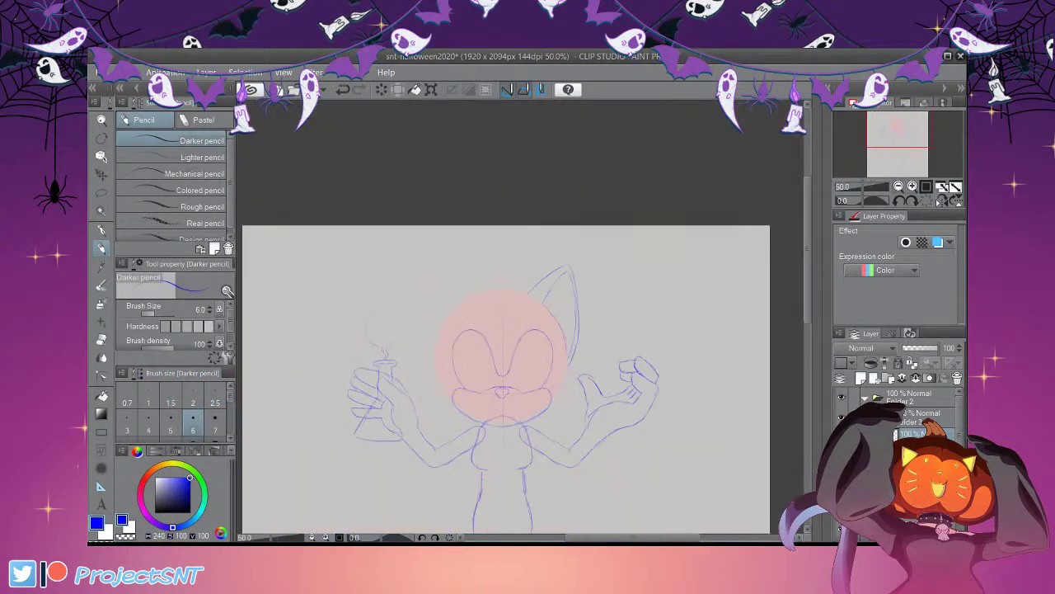
key("ctrl+plus")
key("ctrl+plus")
key("ctrl+plus")
Erase the inner ear's left line and redraw it to meet the head edge lower down
key("e")
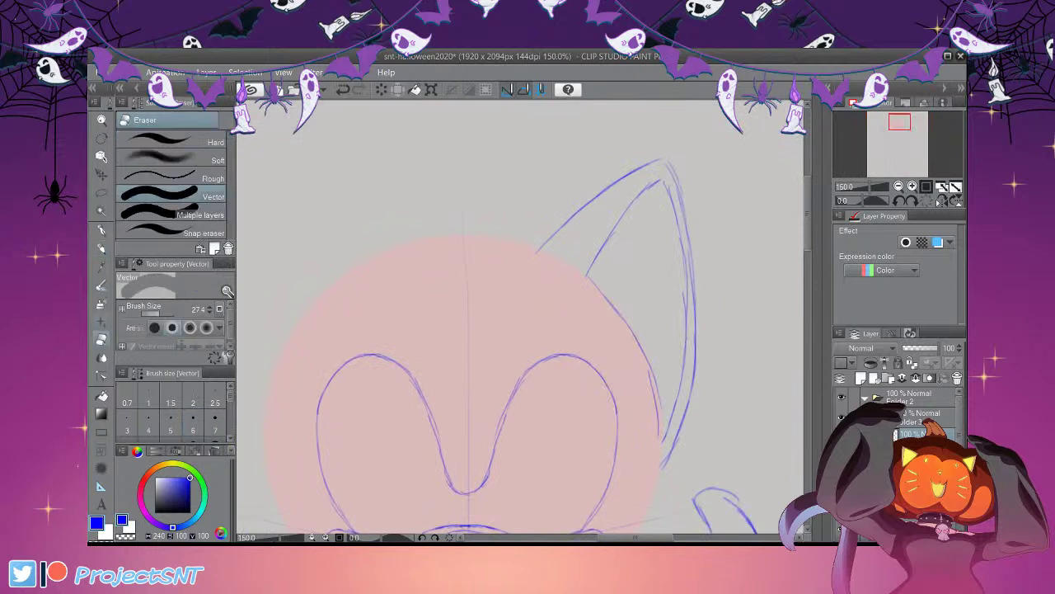
left_click_drag(657, 185, 596, 267)
key("p")
mouse_move(664, 180)
left_mouse_down()
mouse_move(616, 267)
mouse_move(622, 247)
mouse_move(608, 296)
left_mouse_up()
key("ctrl+minus")
key("ctrl+minus")
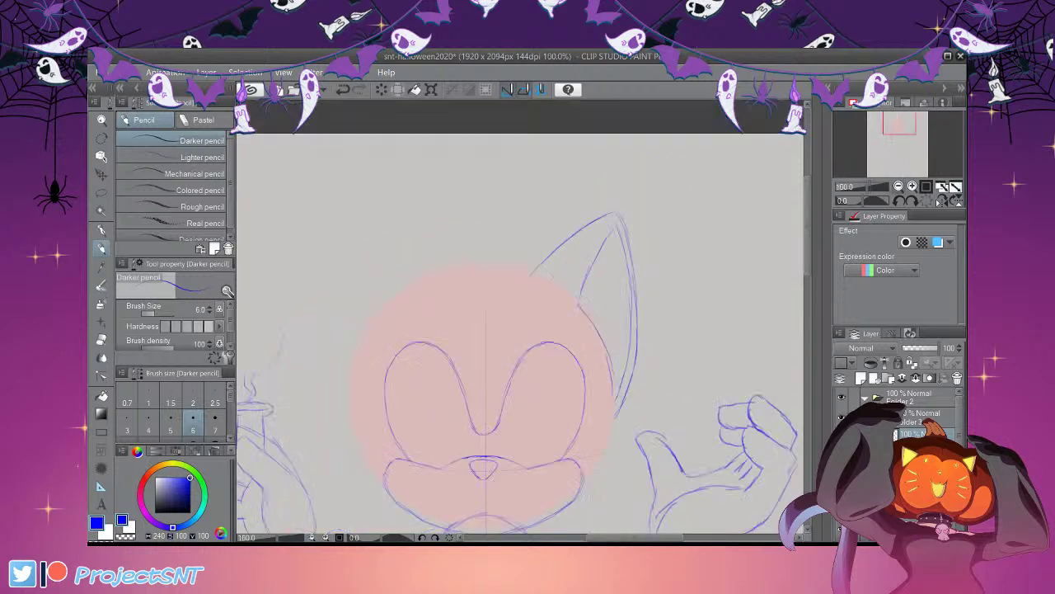
key("ctrl+plus")
key("ctrl+plus")
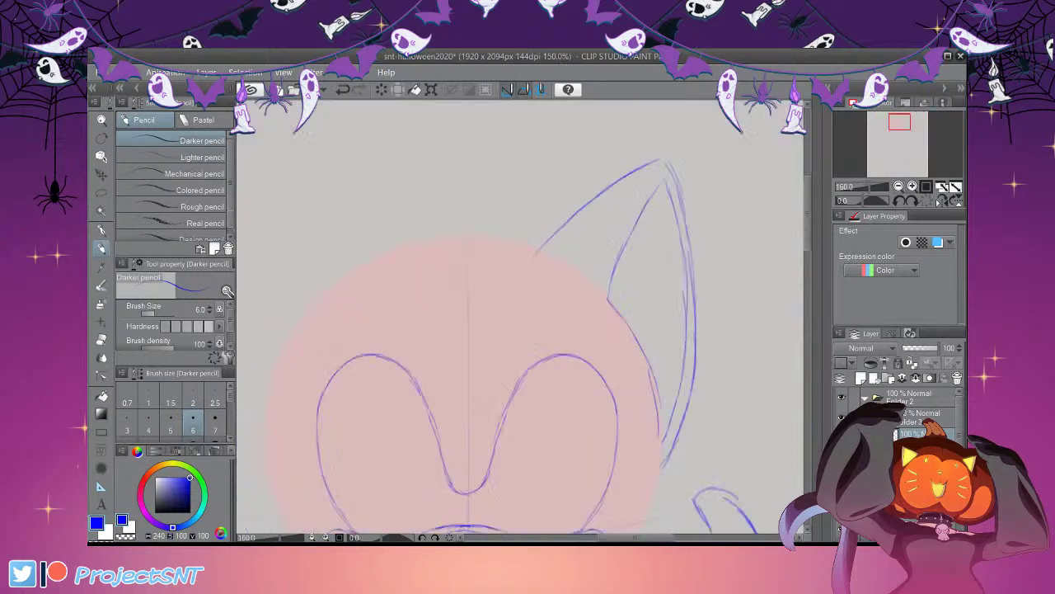
Erase the lower ends of the ear lines and redraw them curving in to the head circle a little higher
key("e")
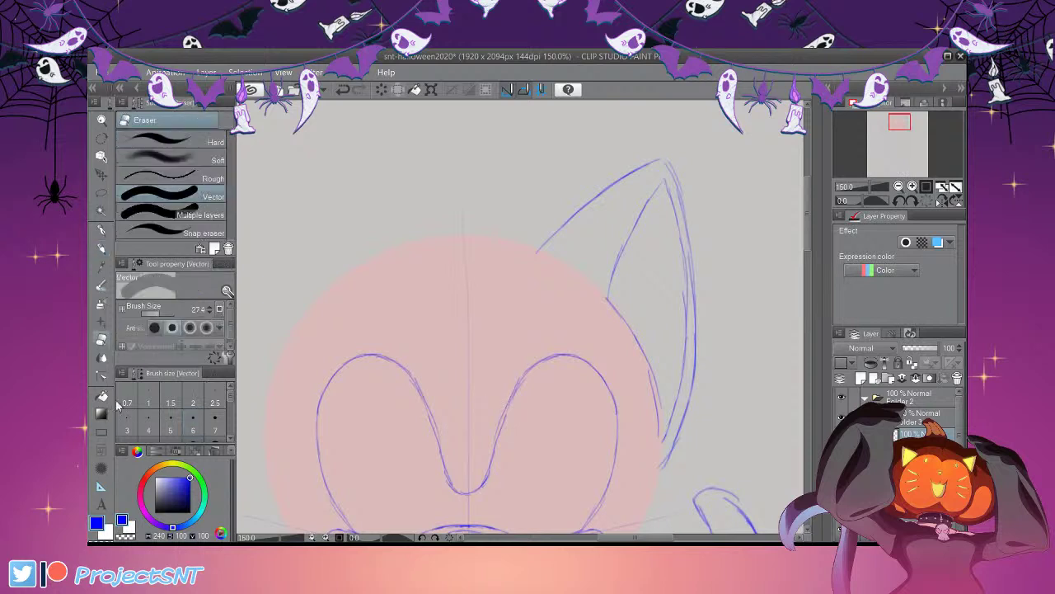
mouse_move(664, 423)
left_mouse_down()
mouse_move(678, 421)
mouse_move(670, 444)
left_mouse_up()
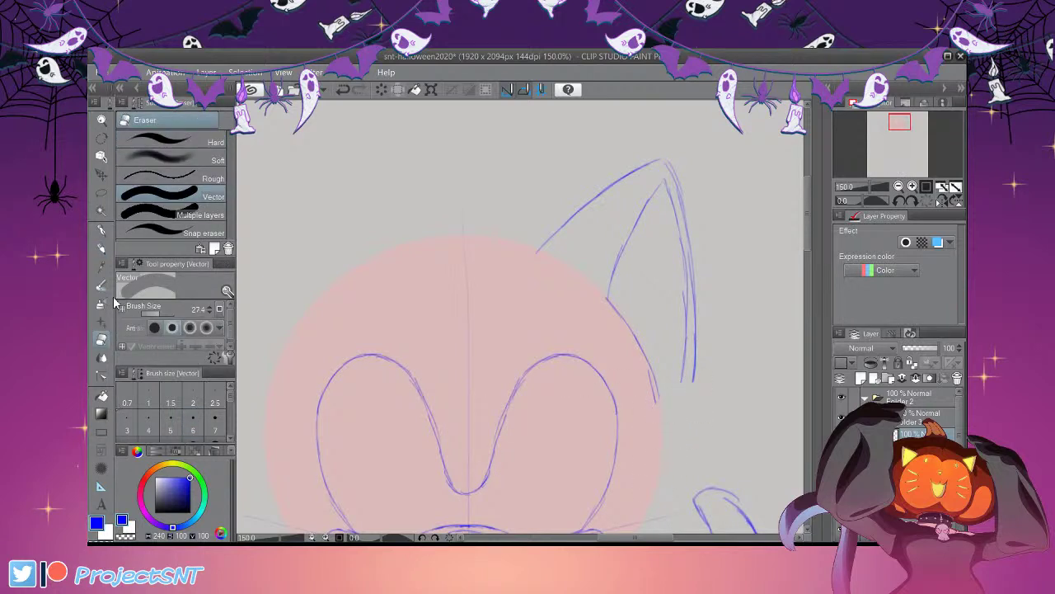
key("p")
left_click_drag(655, 386, 663, 413)
mouse_move(684, 372)
left_mouse_down()
mouse_move(669, 407)
mouse_move(695, 376)
mouse_move(664, 451)
mouse_move(668, 397)
left_mouse_up()
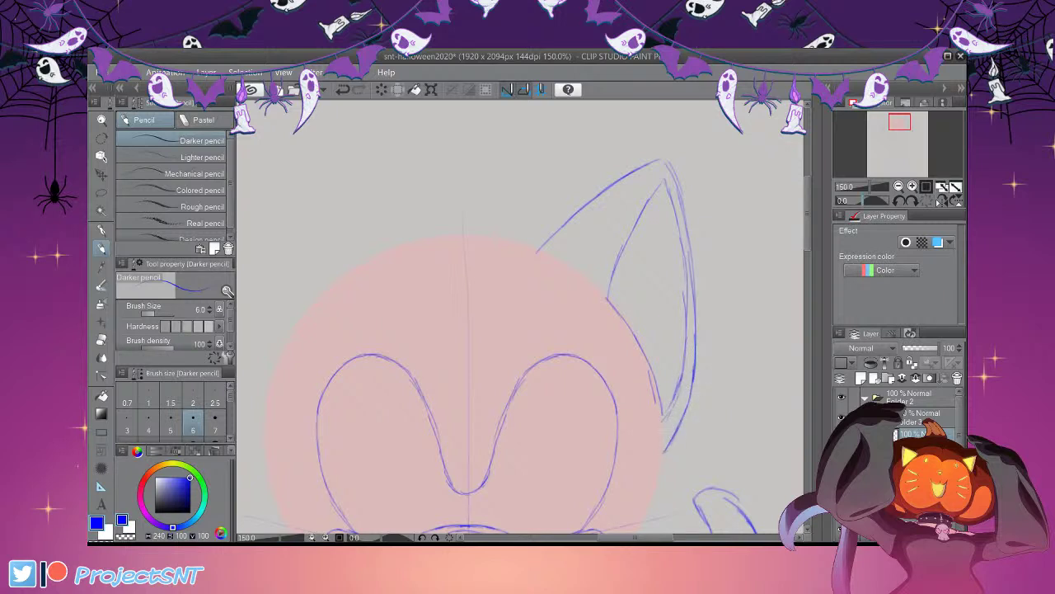
left_click(899, 186)
left_click(899, 186)
left_click(899, 187)
key("ctrl+minus")
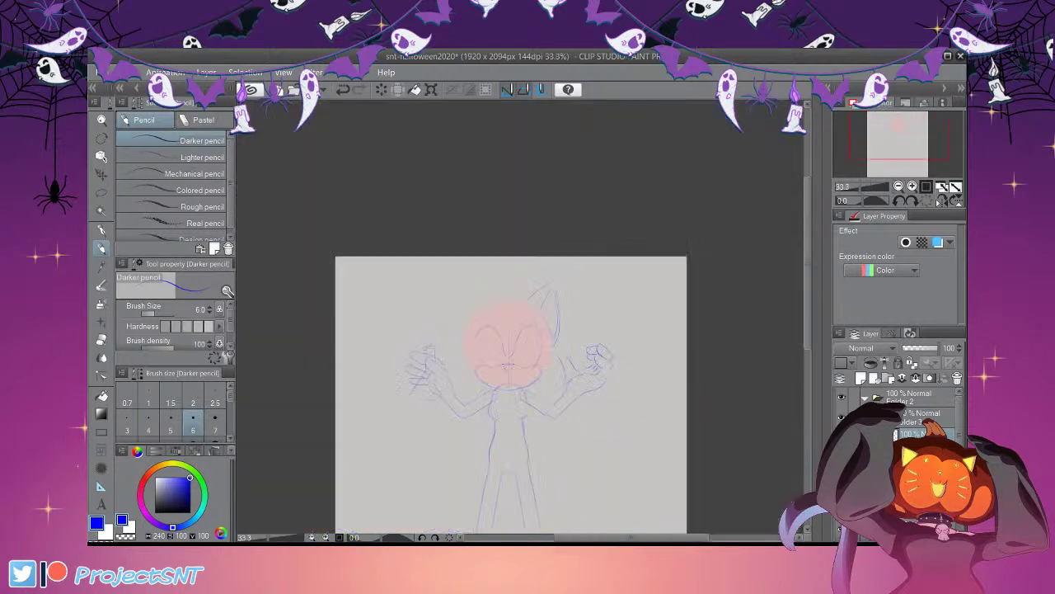
key("ctrl+plus")
key("ctrl+plus")
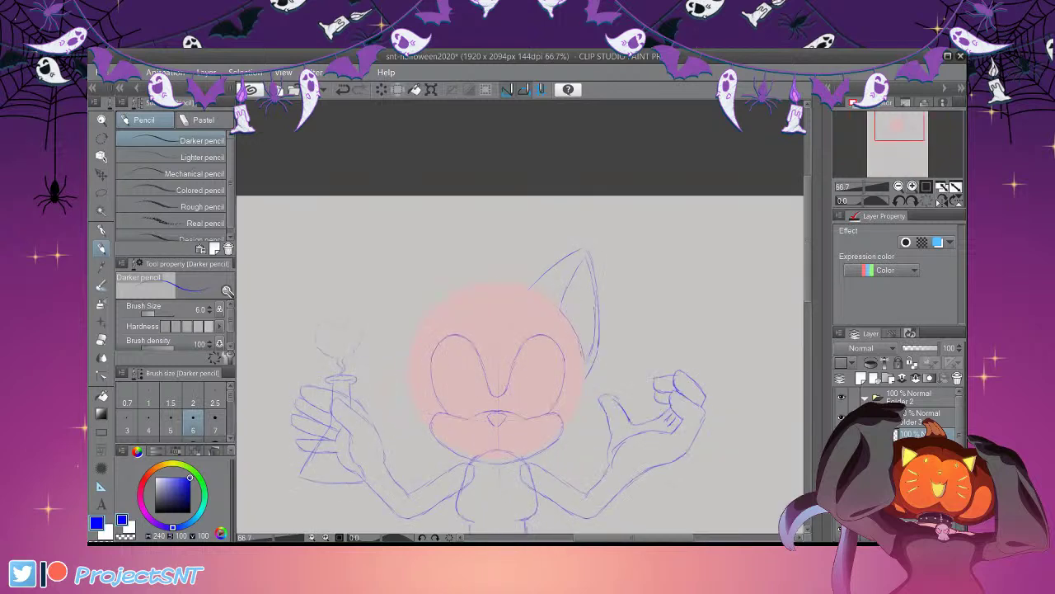
Duplicate the ear flipped horizontally and place the copy on the opposite side of the head
key("ctrl+t")
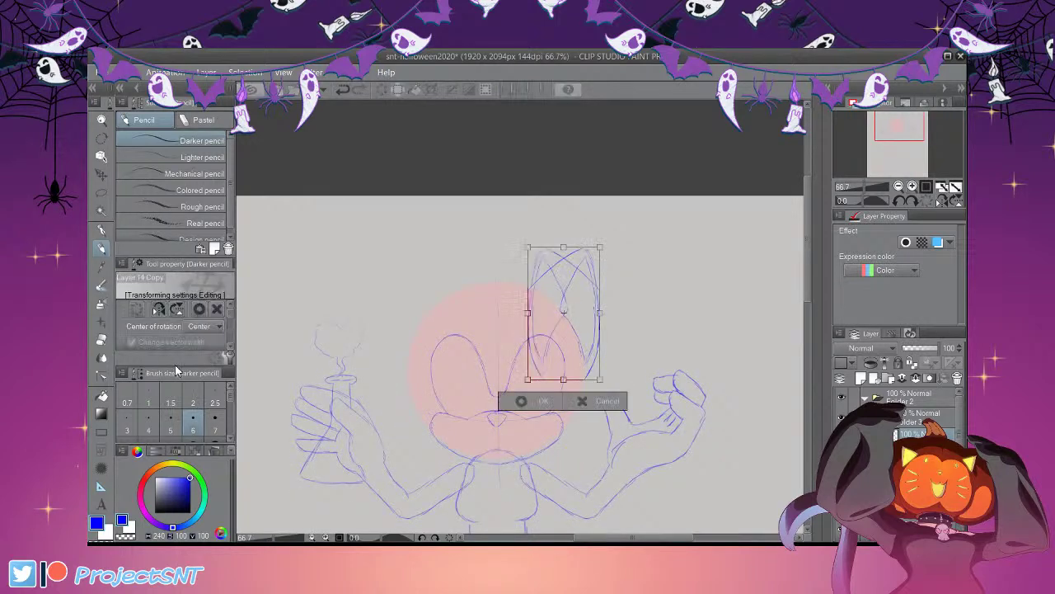
left_click_drag(660, 408, 522, 422)
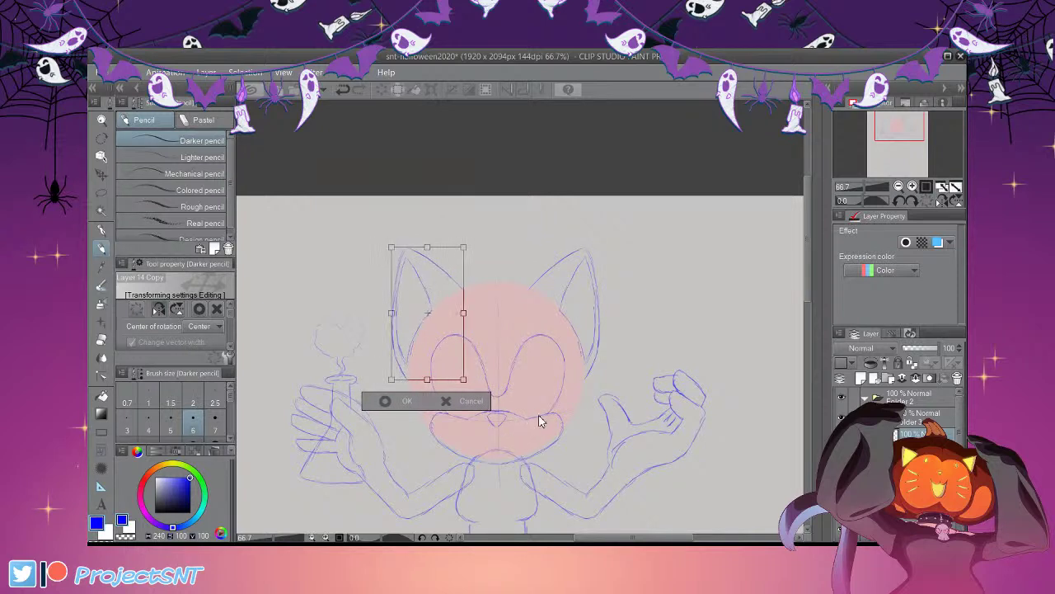
left_click(388, 401)
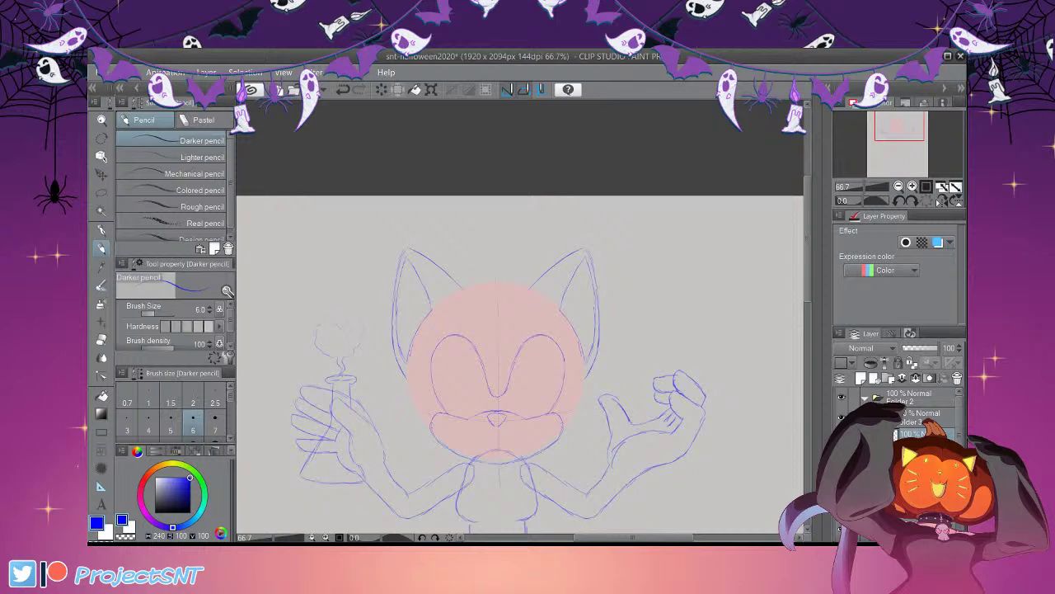
Transform both ears together to make them slightly shorter from the tips
key("ctrl+minus")
key("ctrl+minus")
key("ctrl+minus")
key("ctrl+minus")
key("ctrl+minus")
key("ctrl+plus")
key("ctrl+plus")
key("ctrl+plus")
key("ctrl+plus")
key("ctrl+plus")
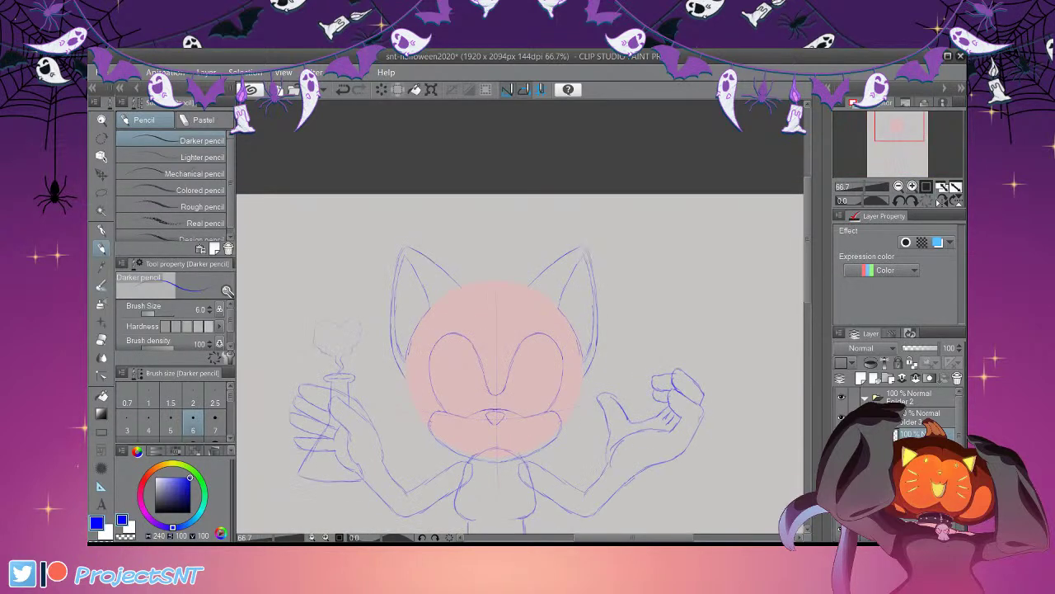
key("ctrl+t")
left_click_drag(582, 288, 578, 293)
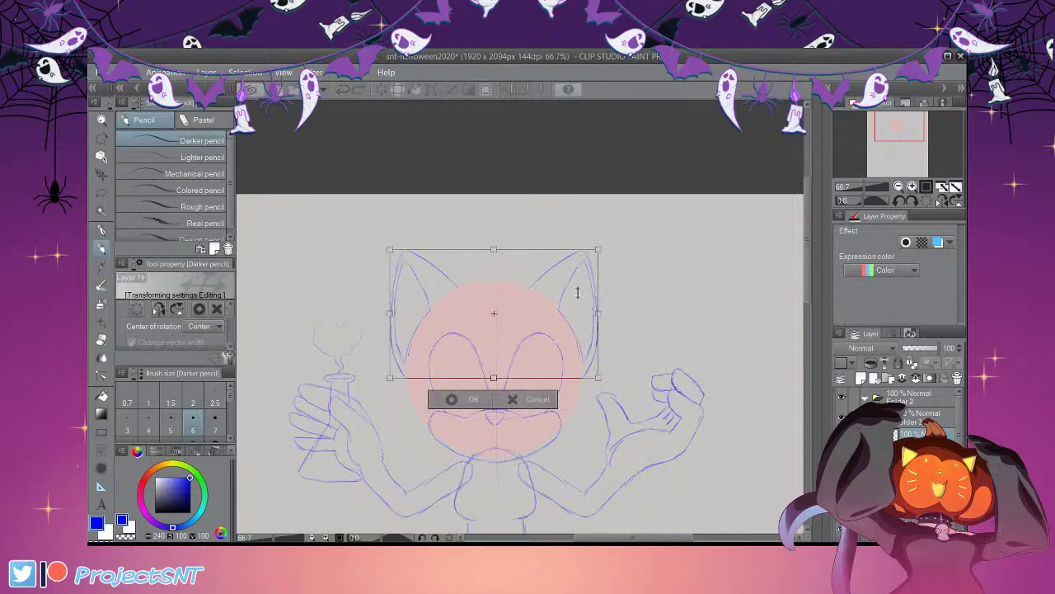
left_click(464, 400)
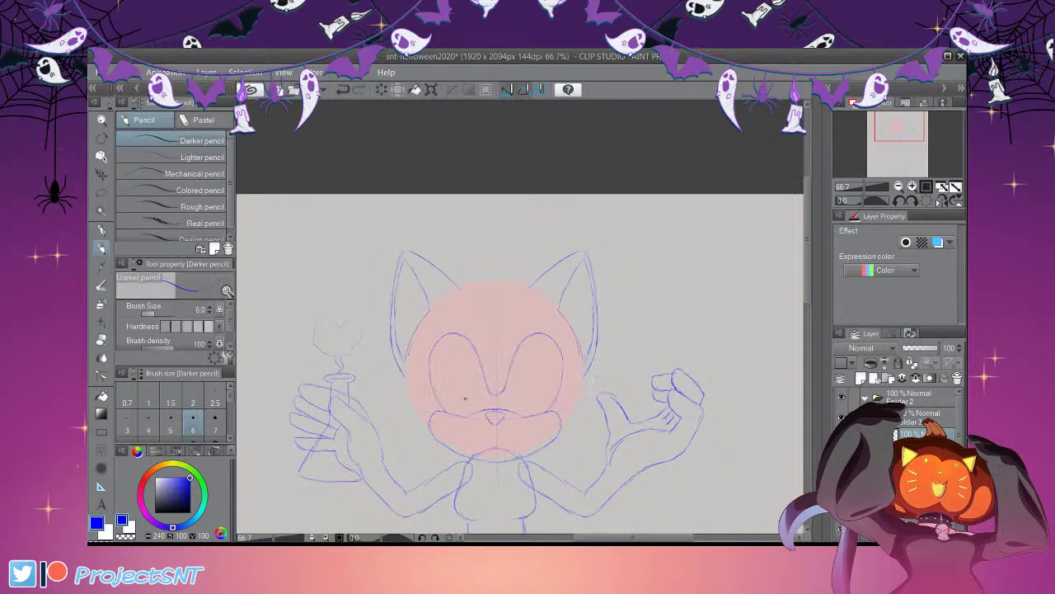
Examine the proportions of the head and ears against the whole body sketch
scroll(465, 399, "down", 3)
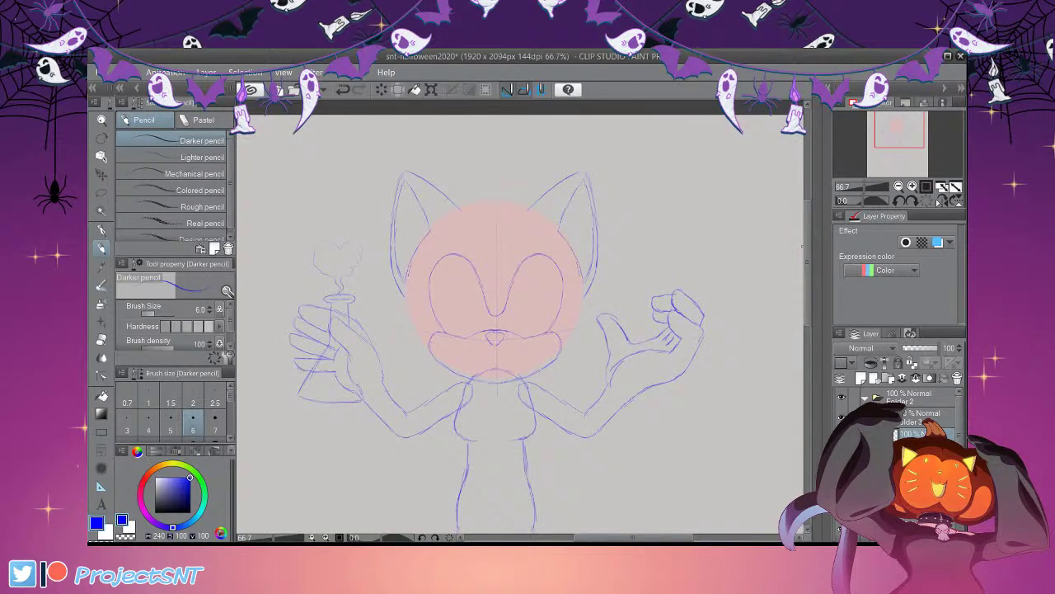
scroll(520, 330, "up", 1)
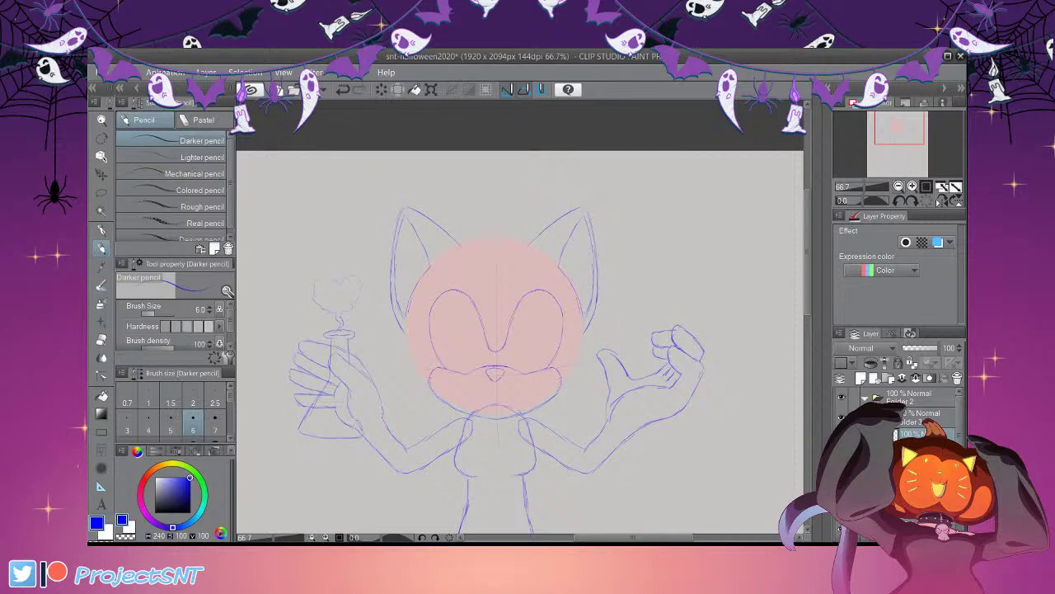
scroll(520, 330, "down", 6)
scroll(520, 330, "up", 5)
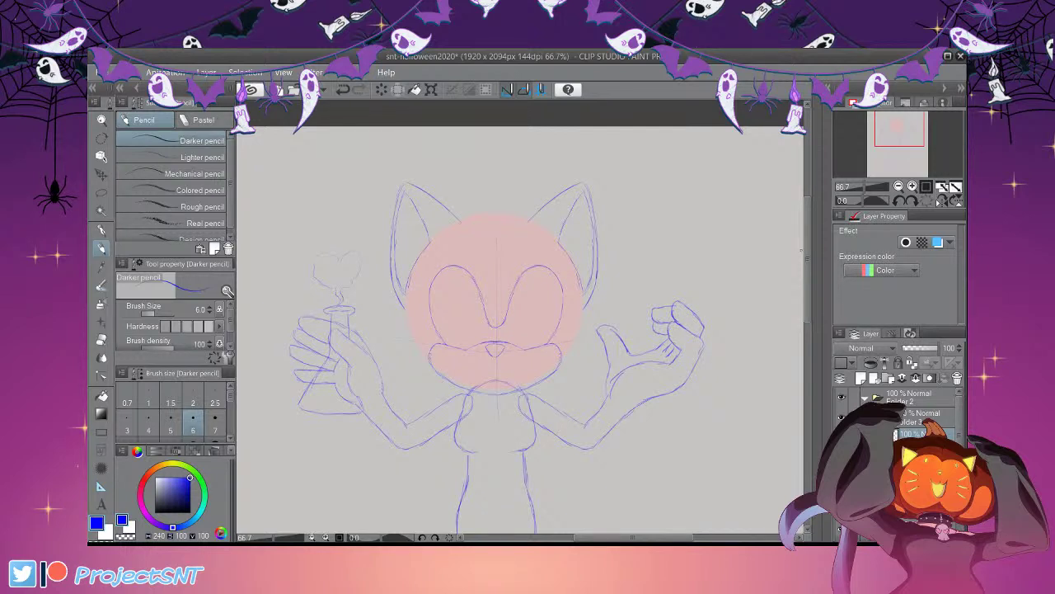
key("ctrl+plus")
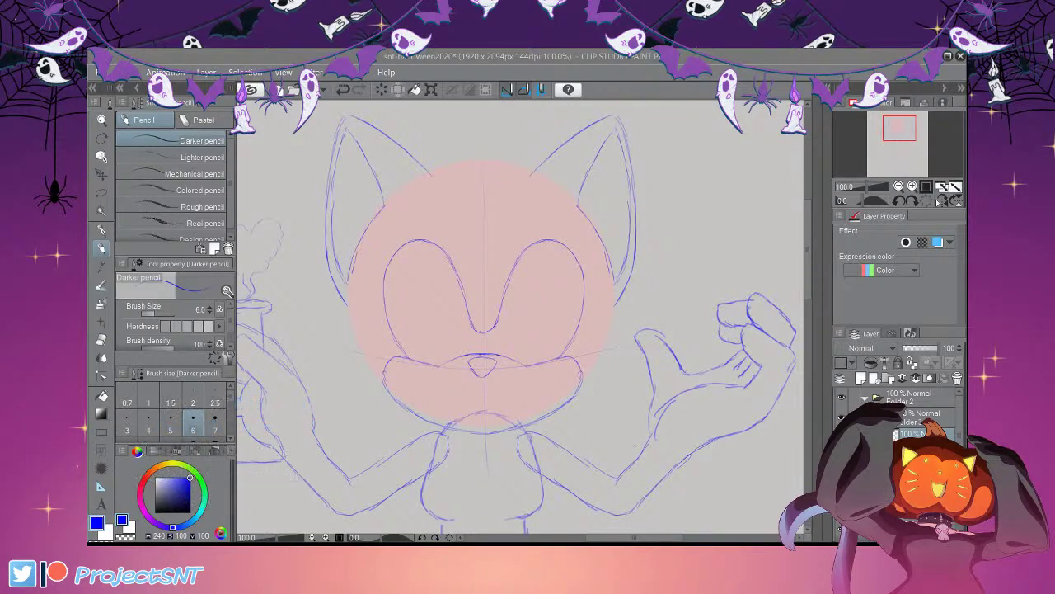
left_click_drag(808, 292, 808, 288)
left_click_drag(808, 250, 808, 247)
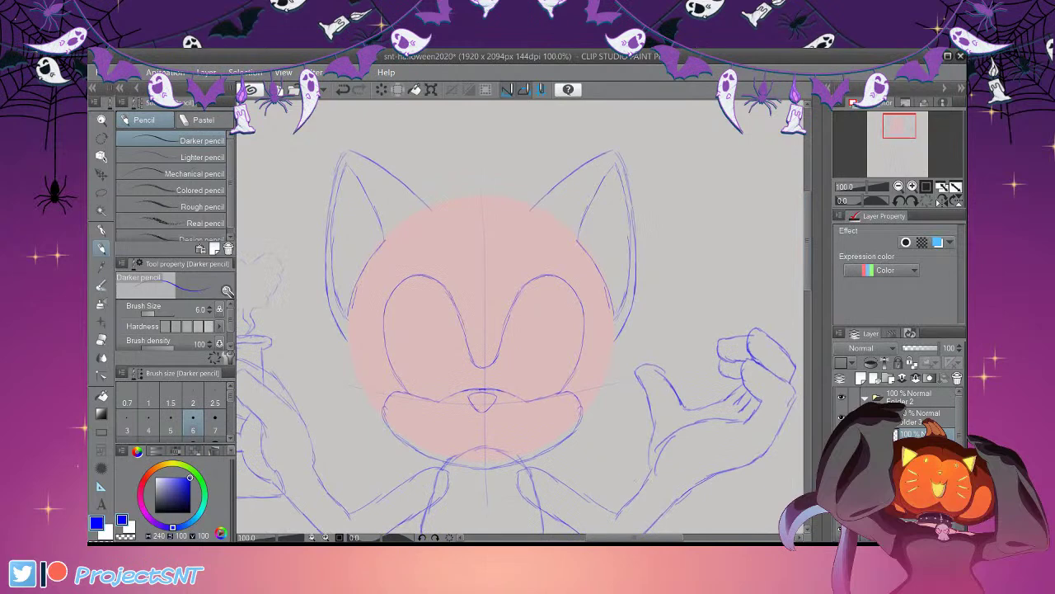
key("ctrl+minus")
key("ctrl+minus")
key("ctrl+minus")
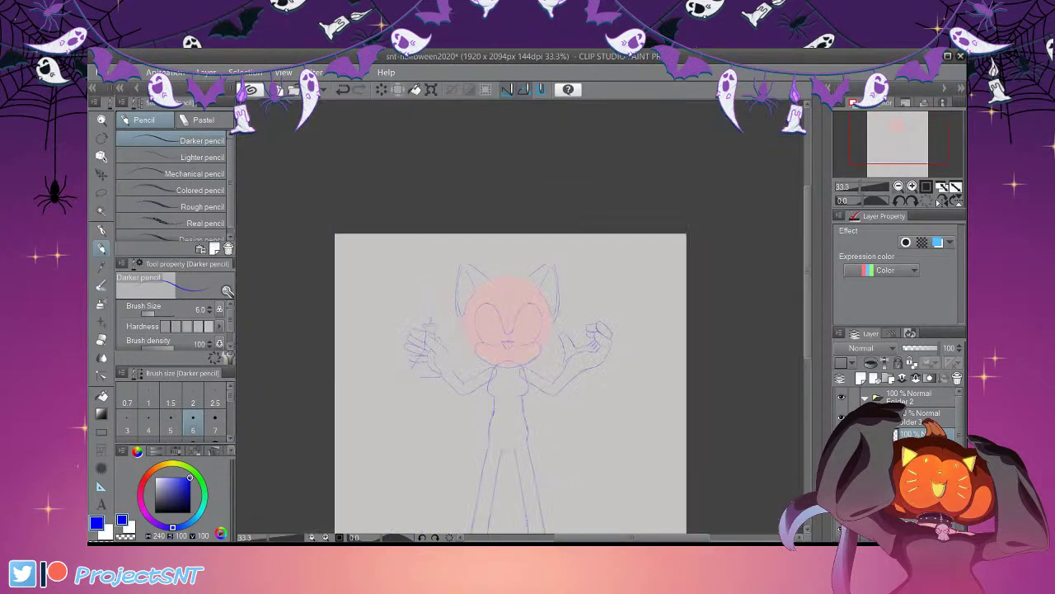
key("ctrl+plus")
key("ctrl+plus")
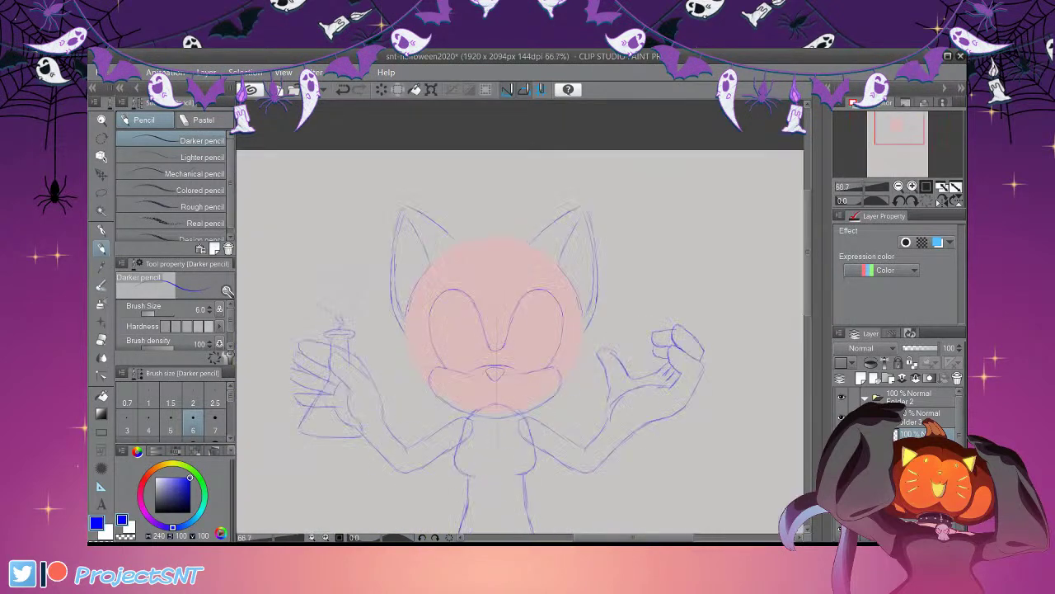
key("ctrl+plus")
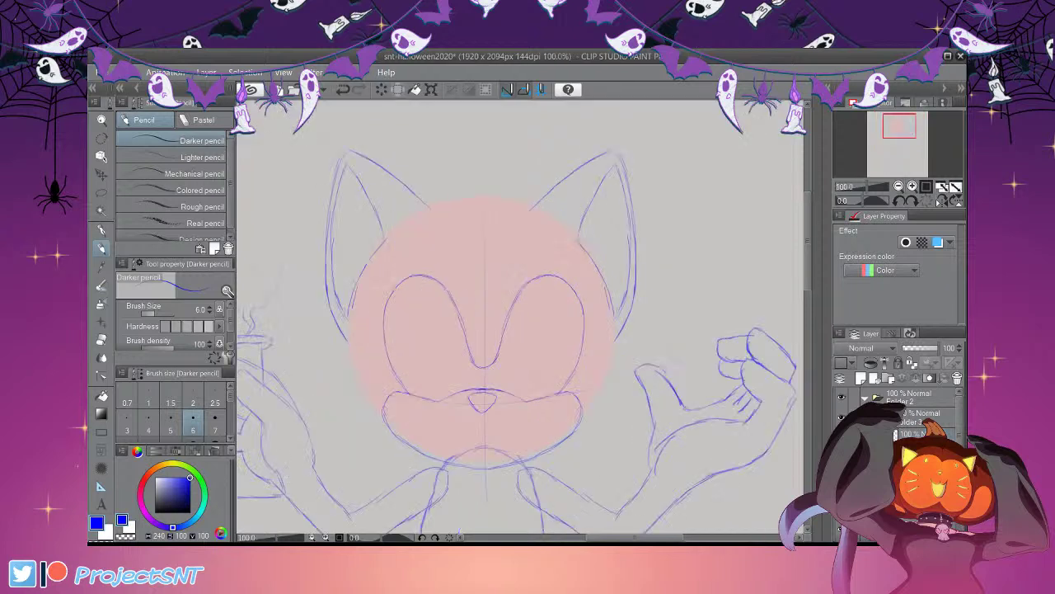
Transform the muzzle shape, stretching its upper edge slightly upward
key("ctrl+t")
left_click_drag(563, 440, 563, 445)
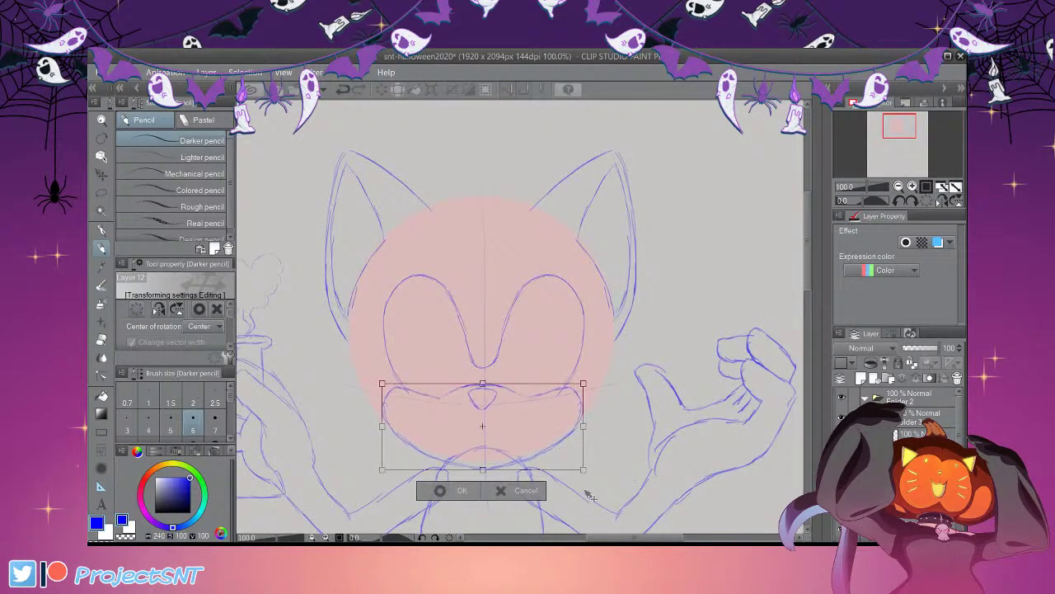
left_click(441, 490)
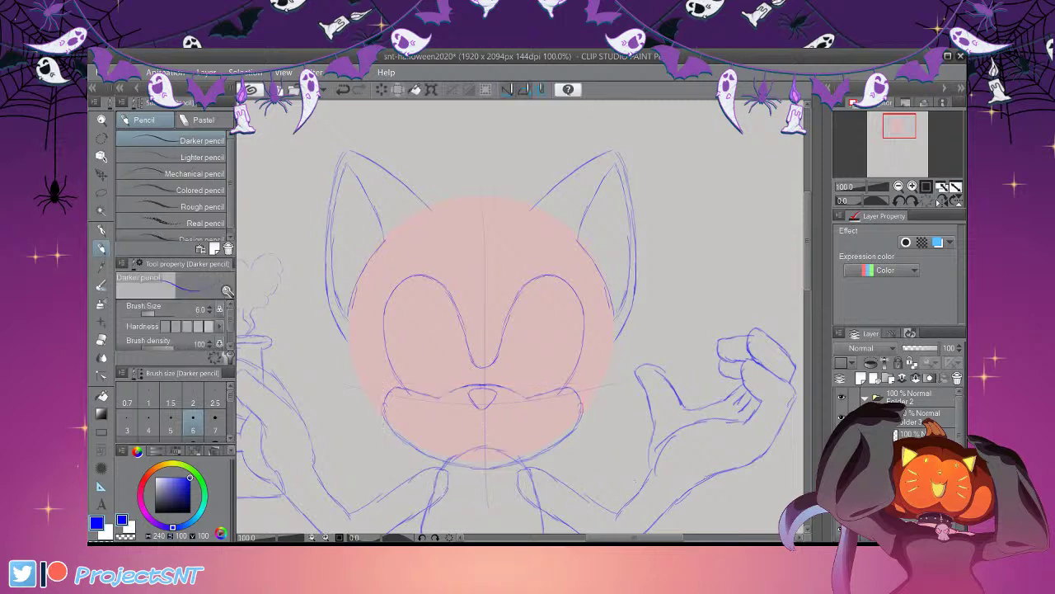
Transform the eye outline, stretching its upper edge slightly upward to make the eyes taller
key("e")
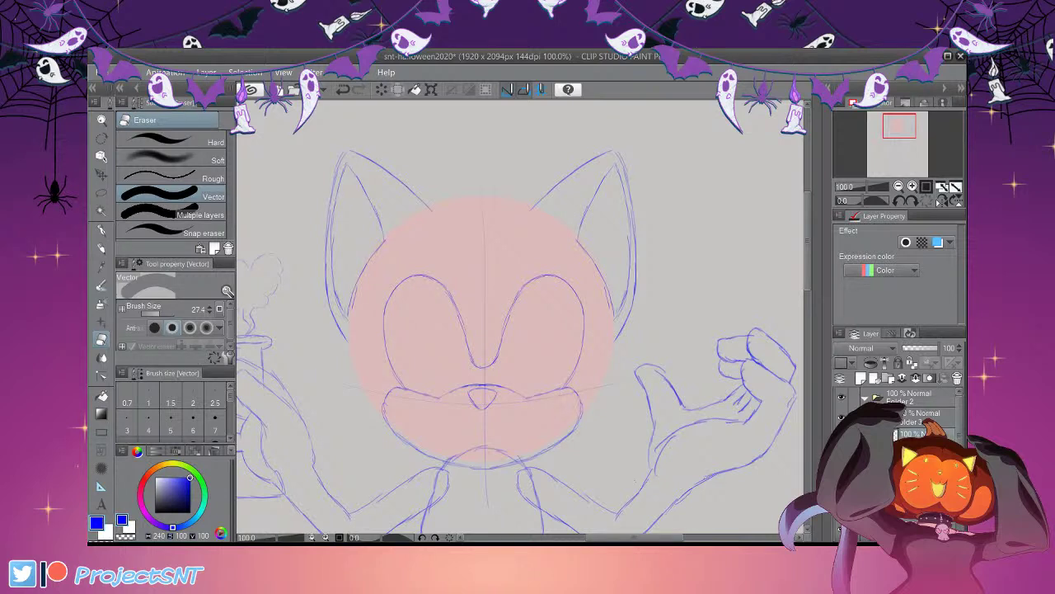
key("ctrl+t")
left_click(499, 361)
key("ctrl+t")
left_click_drag(562, 320, 566, 315)
left_click(442, 410)
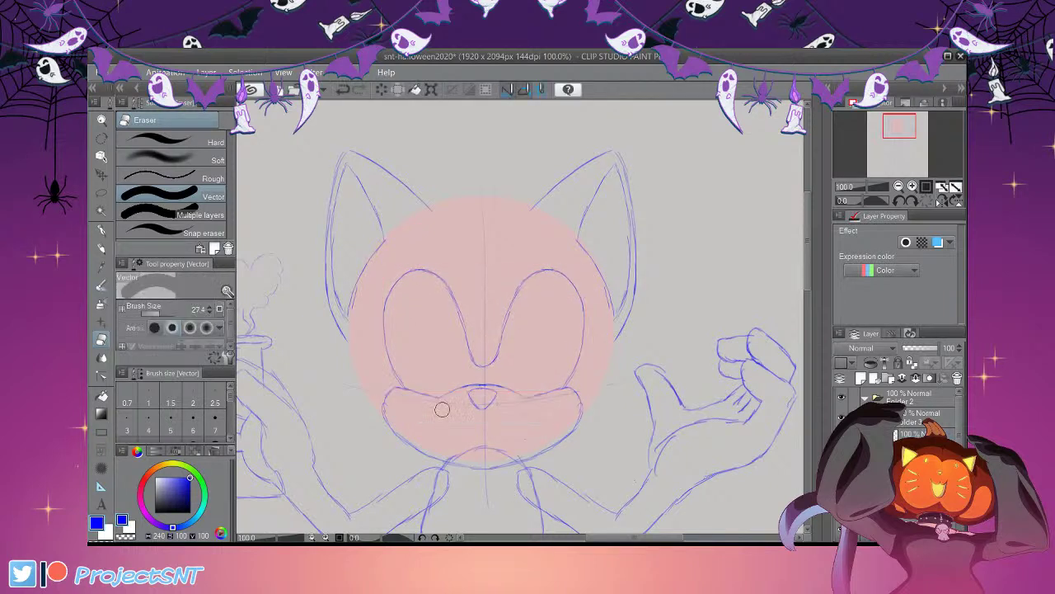
left_click_drag(807, 249, 807, 269)
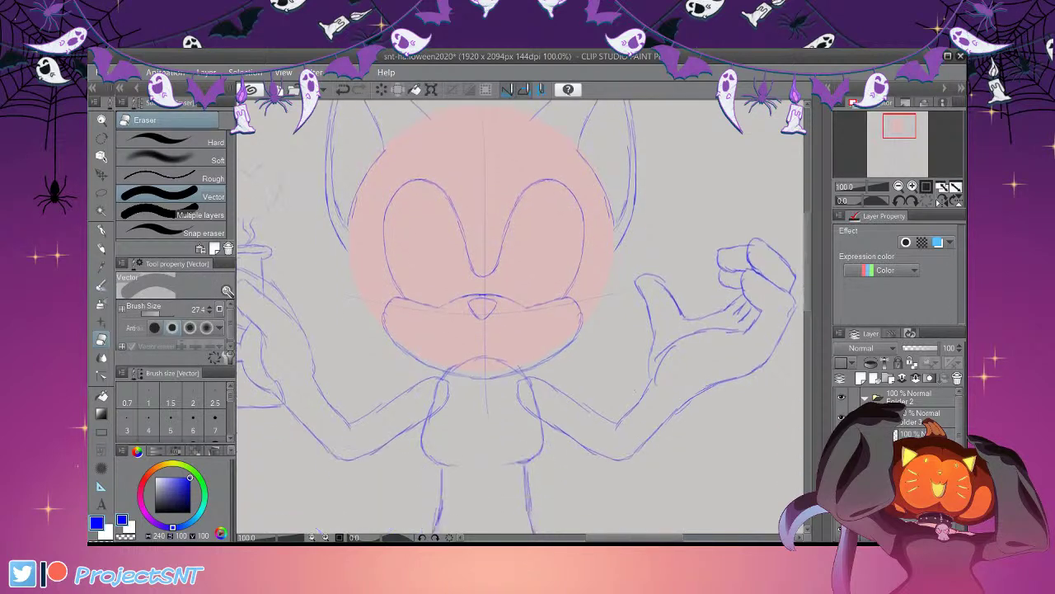
Examine the reshaped eyes and muzzle against the ears and full figure, both from afar and at 100% zoom
left_click(912, 187)
key("ctrl+minus")
key("ctrl+minus")
key("ctrl+minus")
key("ctrl+minus")
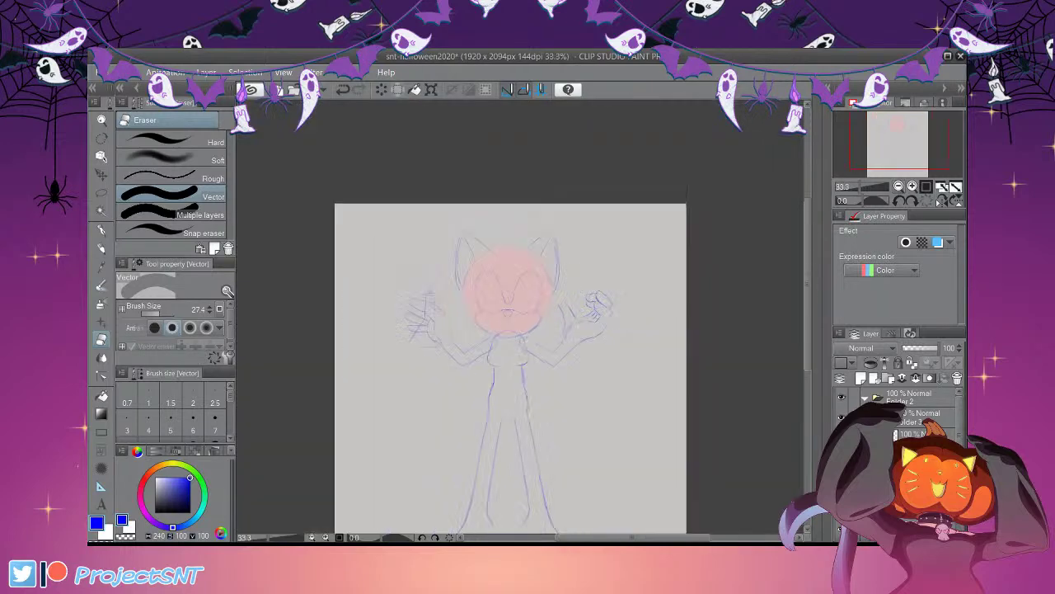
key("ctrl+plus")
key("ctrl+plus")
key("ctrl+plus")
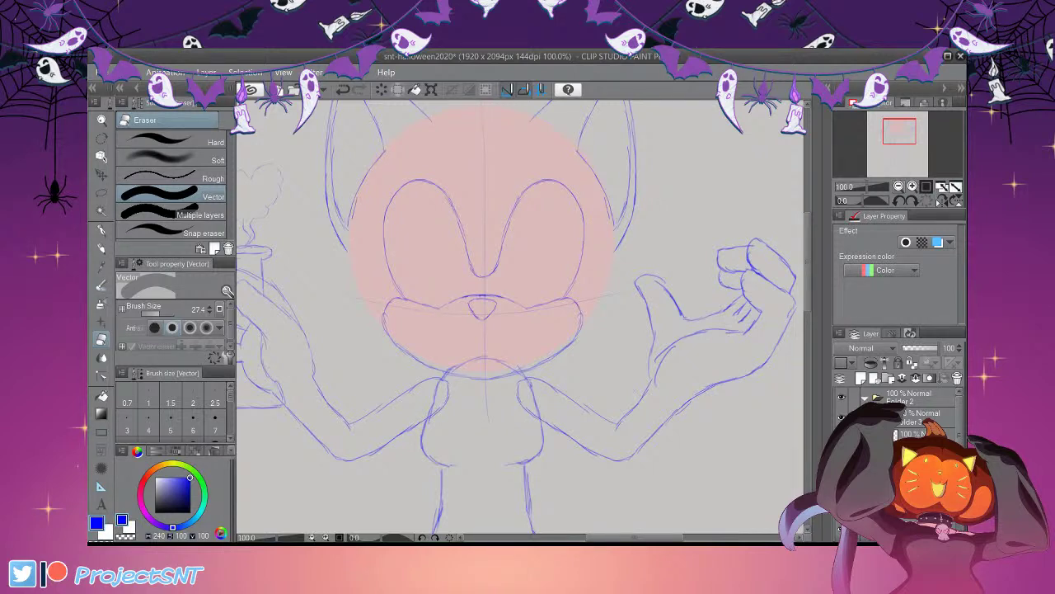
left_click_drag(808, 263, 808, 239)
left_click(899, 186)
key("ctrl+minus")
key("ctrl+minus")
key("ctrl+minus")
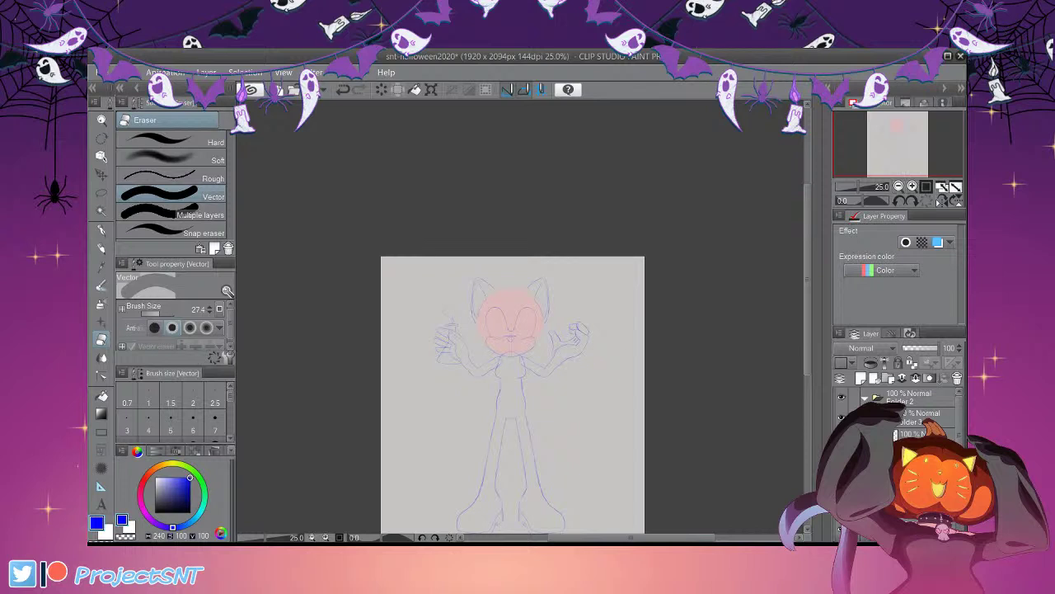
key("ctrl+plus")
key("ctrl+plus")
key("ctrl+plus")
key("ctrl+plus")
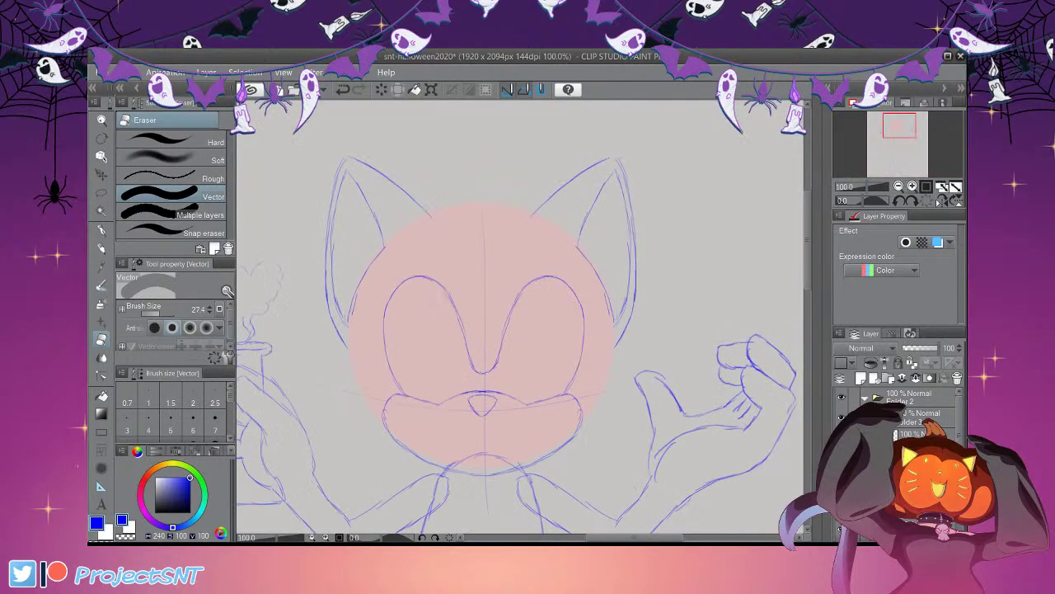
Erase the arms' shoulder curves that overlap the inside of the torso with the Vector eraser, and switch to the Darker pencil
left_click(912, 433)
left_click_drag(809, 249, 809, 292)
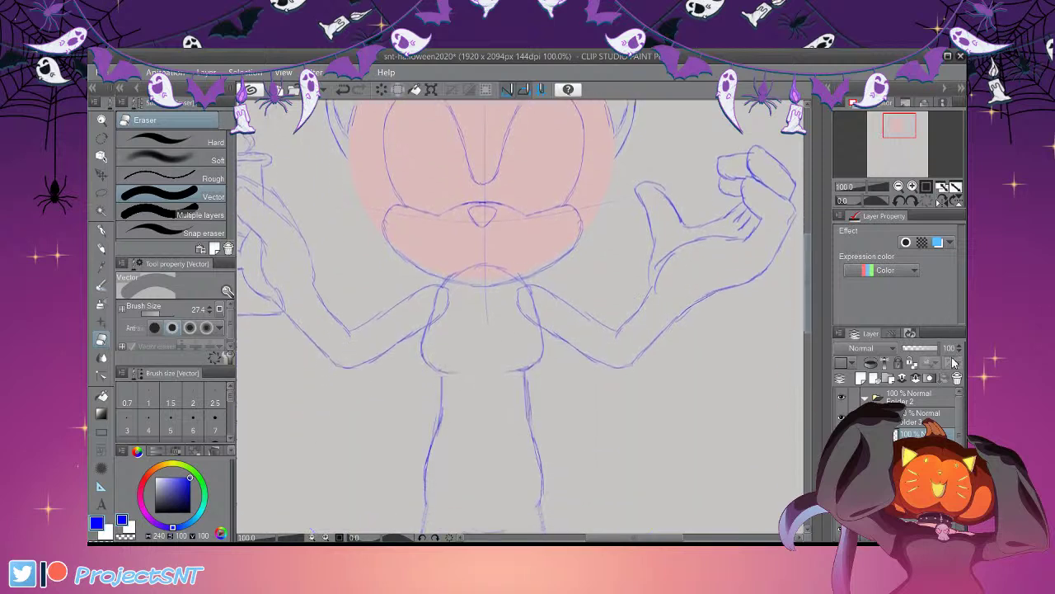
left_click(922, 417)
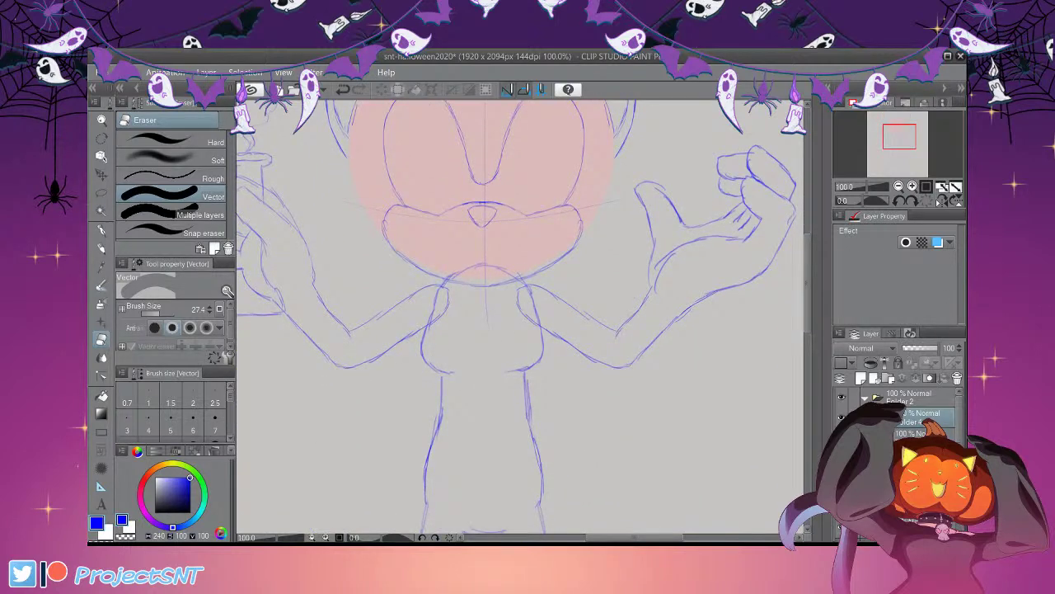
left_click(842, 418)
left_click(842, 417)
left_click(913, 452)
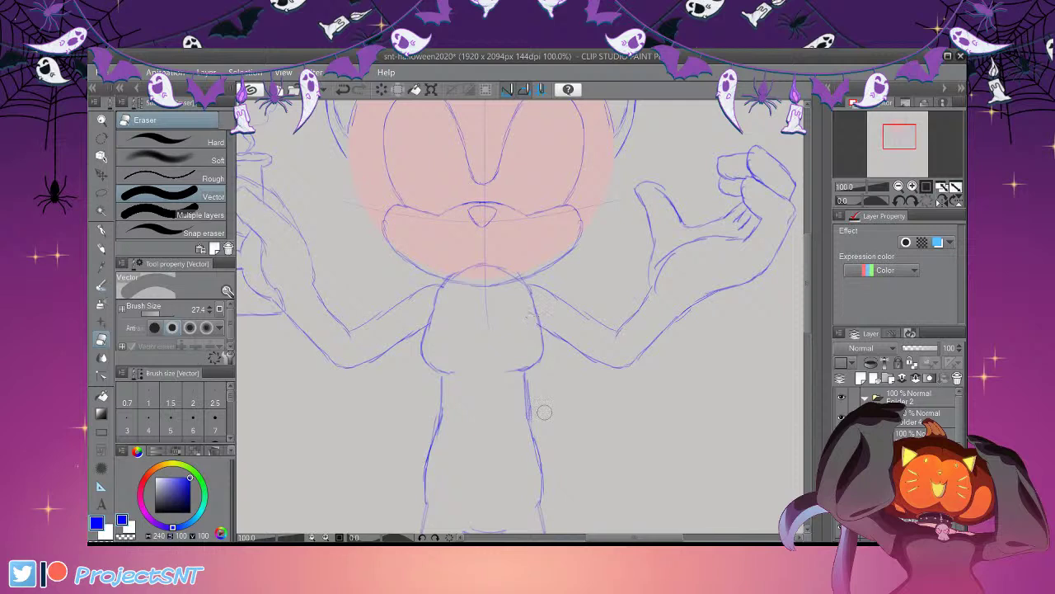
key("p")
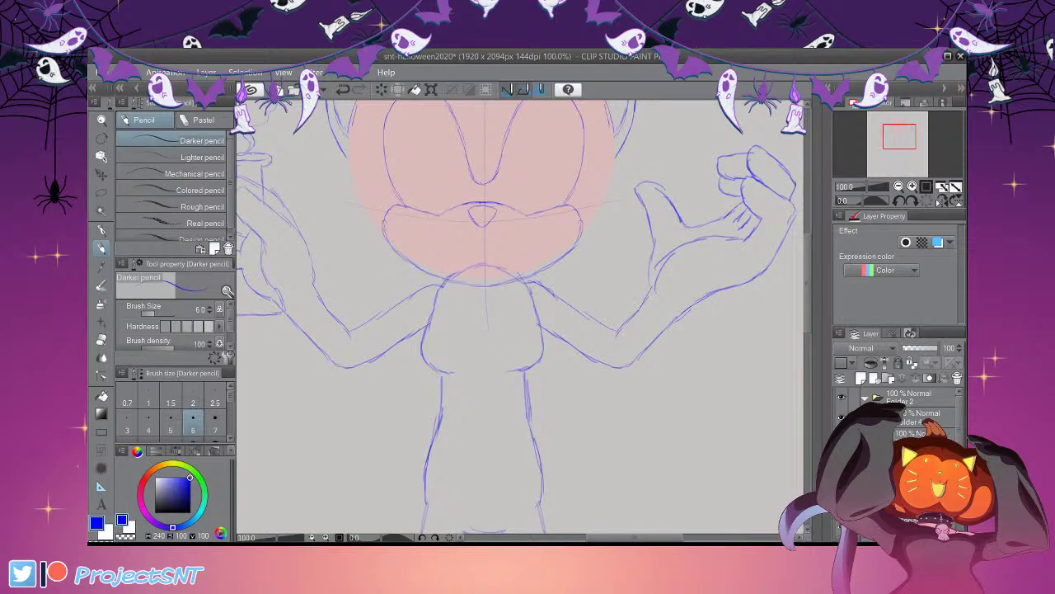
Add a new layer inside Folder 4, above the body sketch layers
left_click(912, 434)
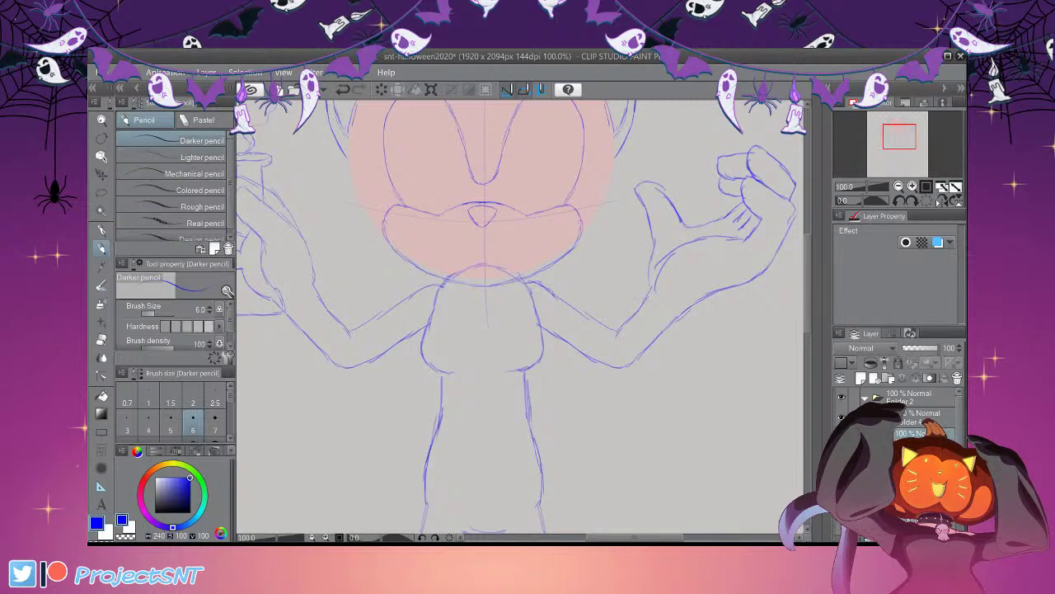
left_click_drag(959, 423, 960, 429)
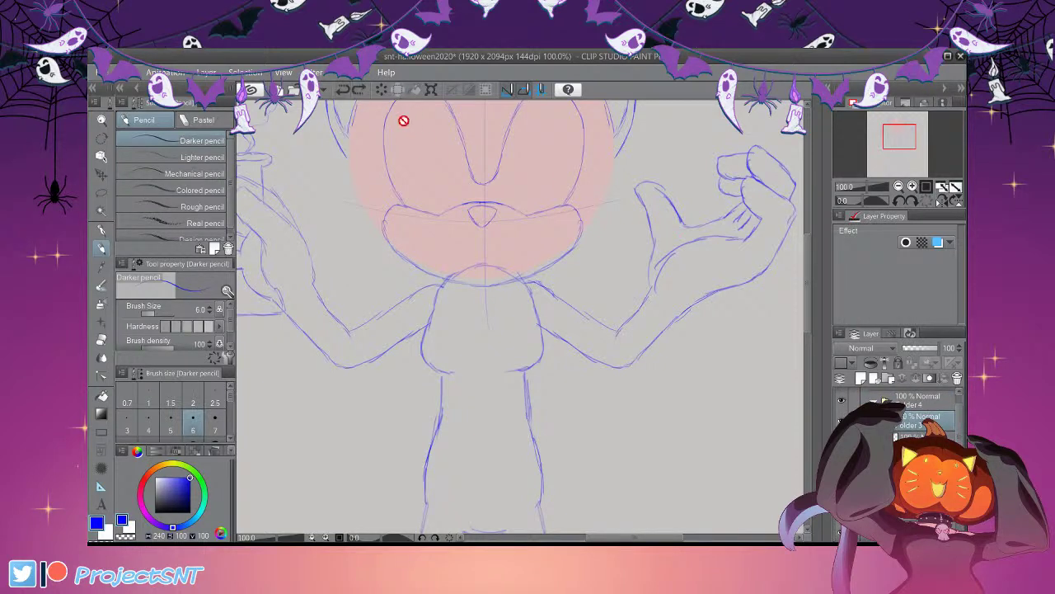
left_click(874, 420)
left_click(920, 399)
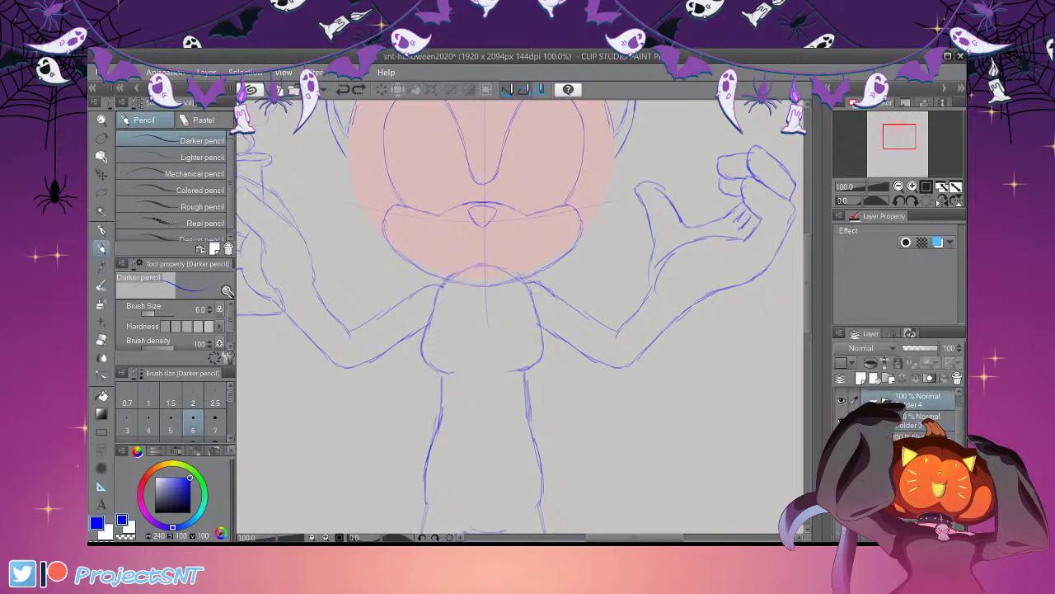
key("ctrl+shift+n")
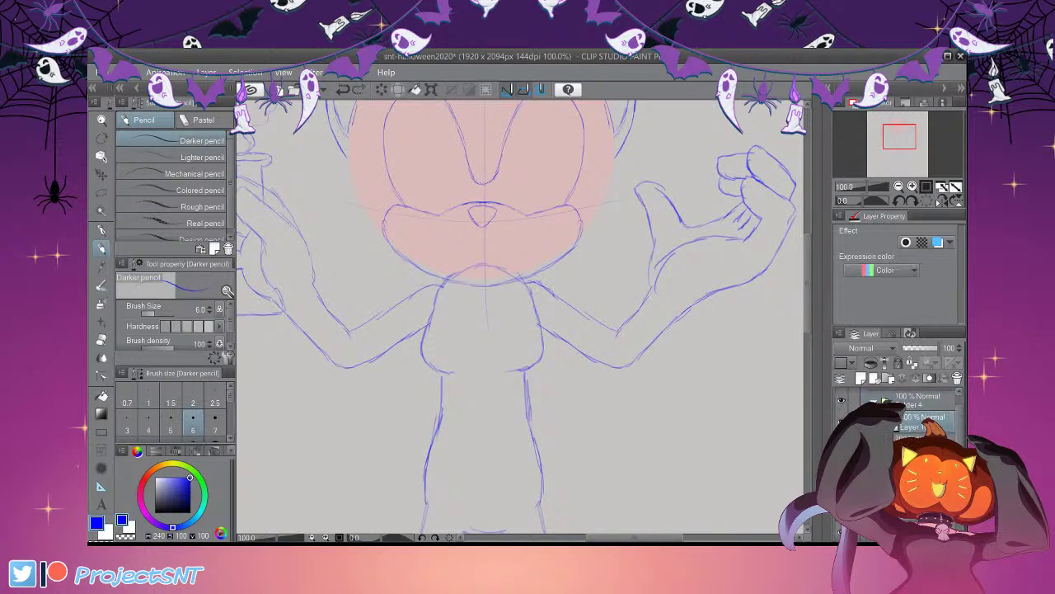
Check which sketch parts the neighbouring folder holds and rename Folder 4 as Clothes
left_click(842, 442)
left_click(842, 443)
left_click(920, 441)
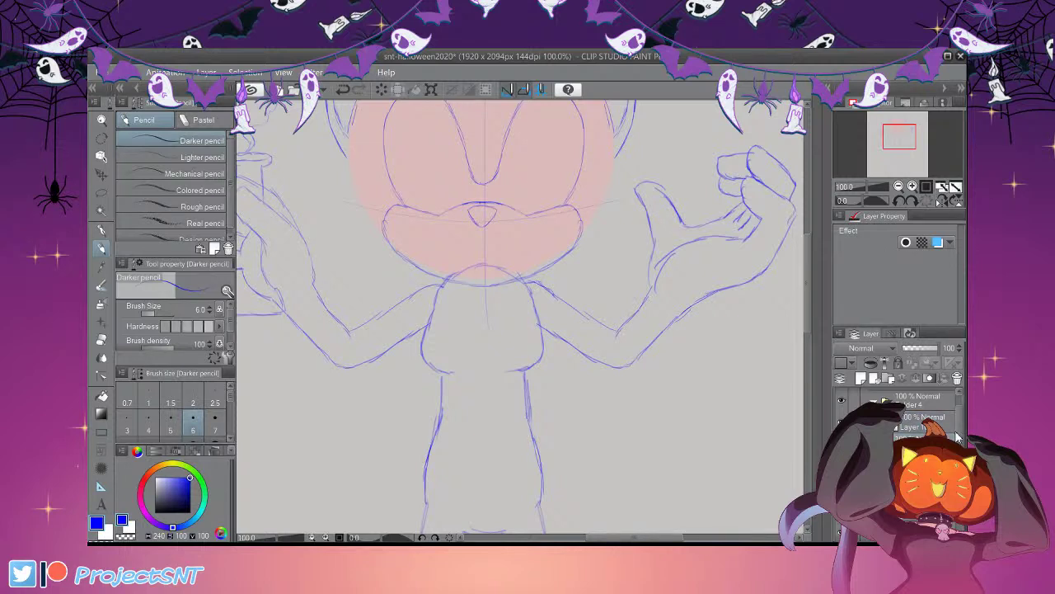
left_click_drag(808, 295, 808, 279)
left_click(925, 422)
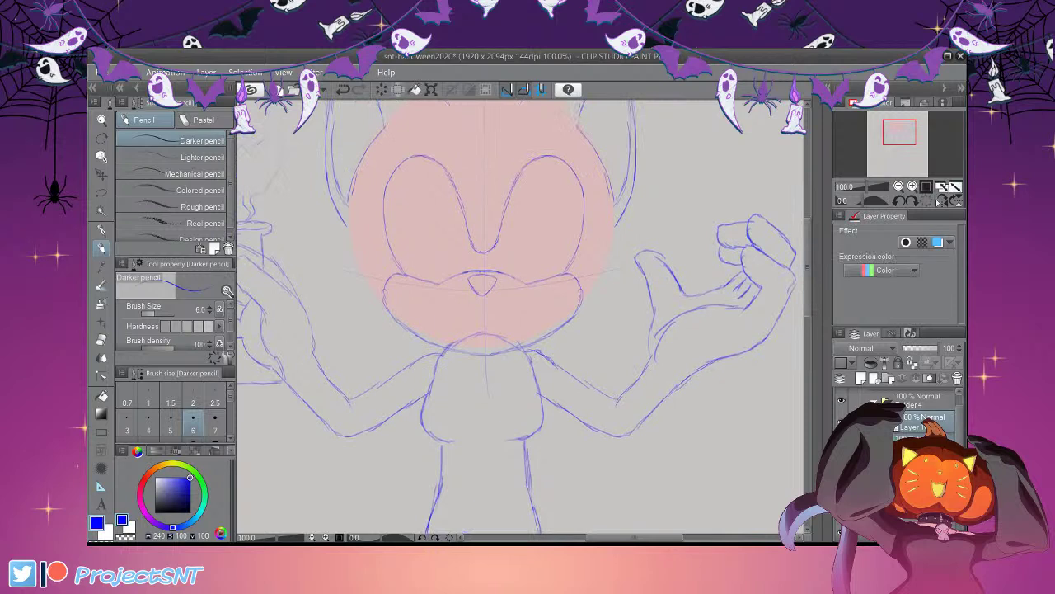
left_click_drag(960, 422, 961, 414)
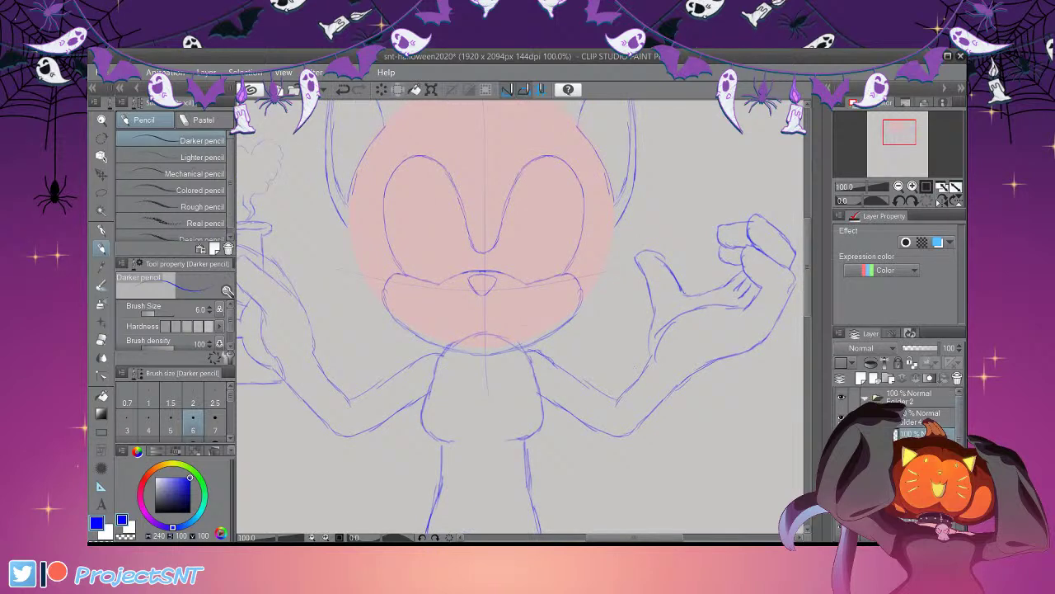
left_click(925, 417)
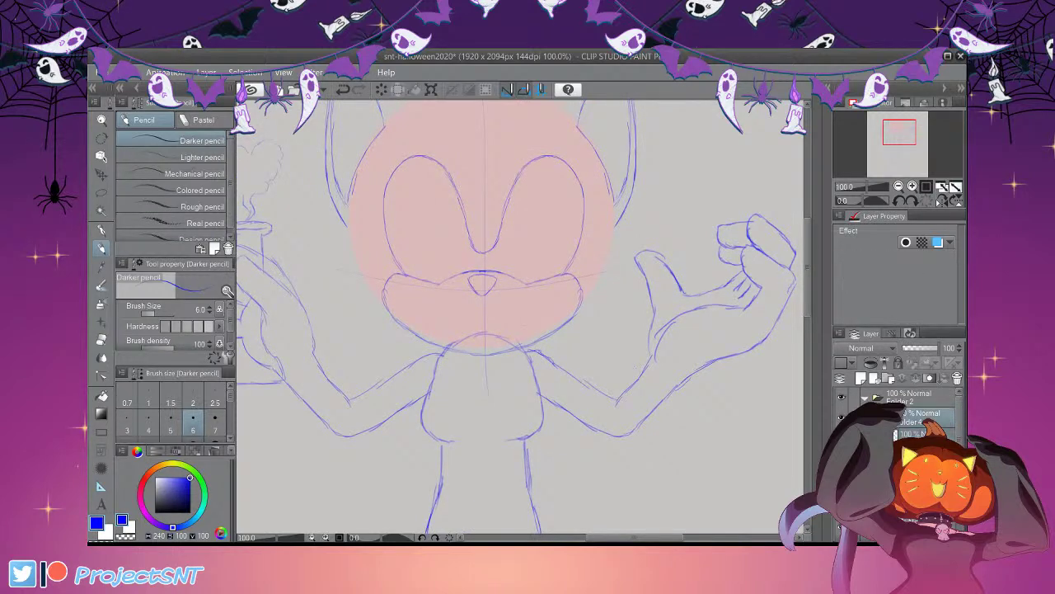
type("Clothes")
key("Return")
Make the layer inside the Clothes folder active and set the drawing colour to violet (H 277, S 100, V 75)
left_click(916, 435)
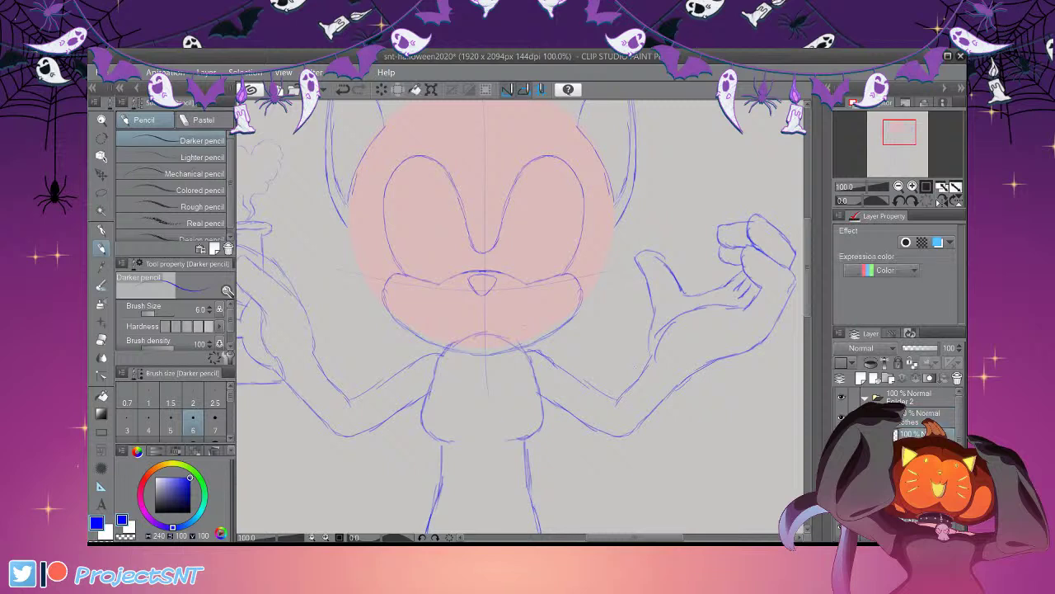
left_click(153, 521)
left_click_drag(190, 478, 189, 486)
Examine the head, torso and arms of the sketch at several zoom levels as a base for the clothes
scroll(424, 310, "down", 6)
scroll(424, 310, "up", 1)
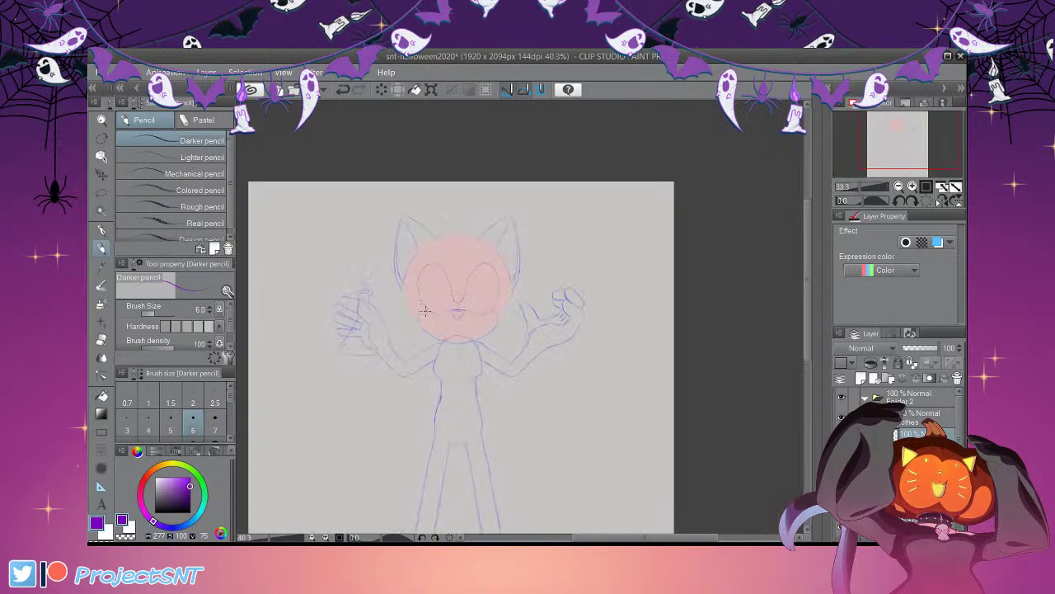
scroll(423, 310, "up", 4)
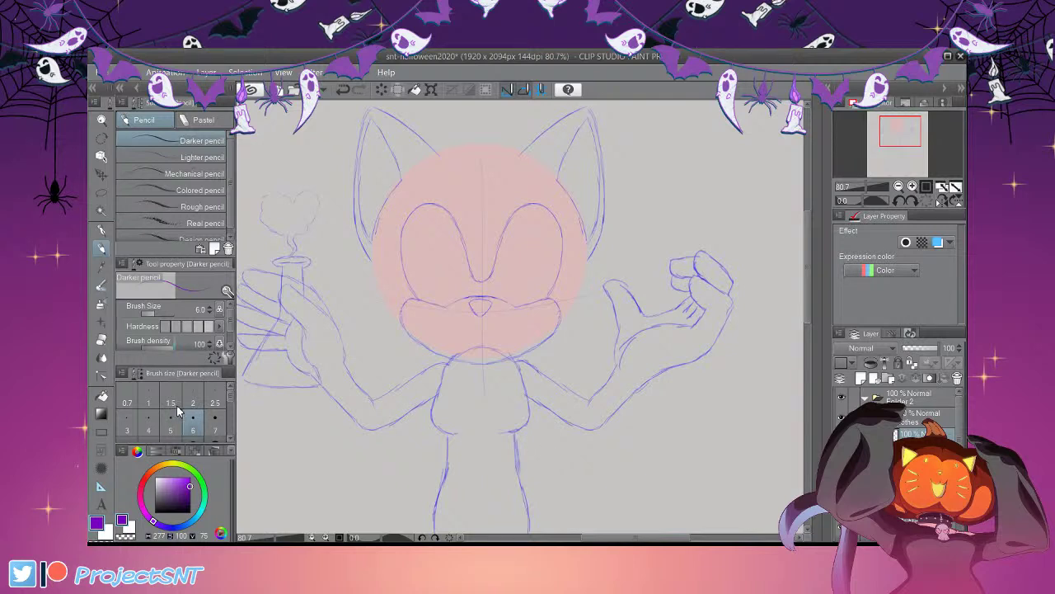
left_click_drag(808, 295, 808, 320)
left_click_drag(952, 319, 948, 300)
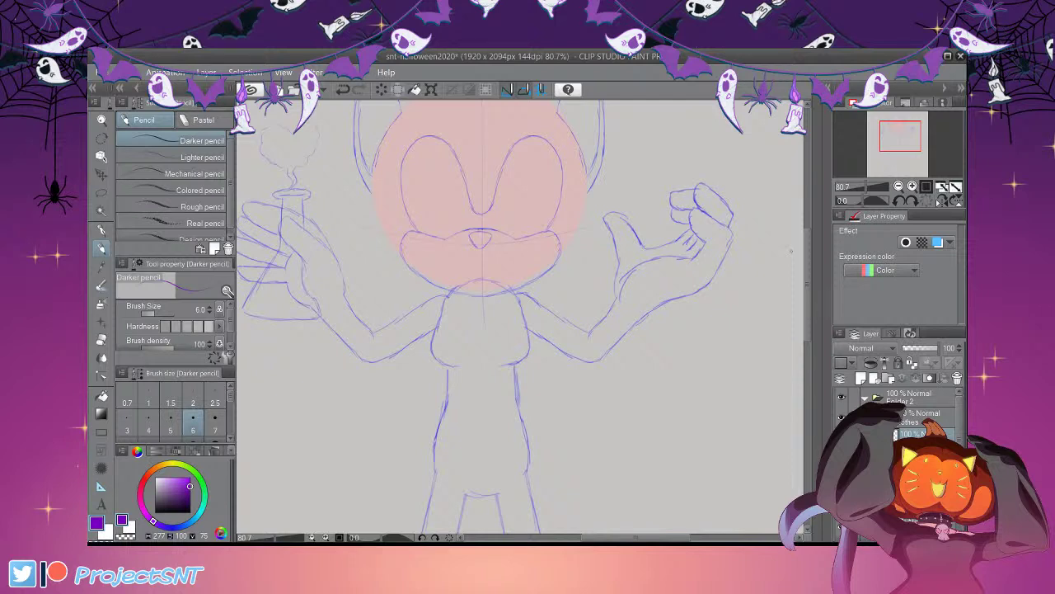
mouse_move(808, 266)
left_mouse_down()
mouse_move(807, 253)
mouse_move(807, 274)
left_mouse_up()
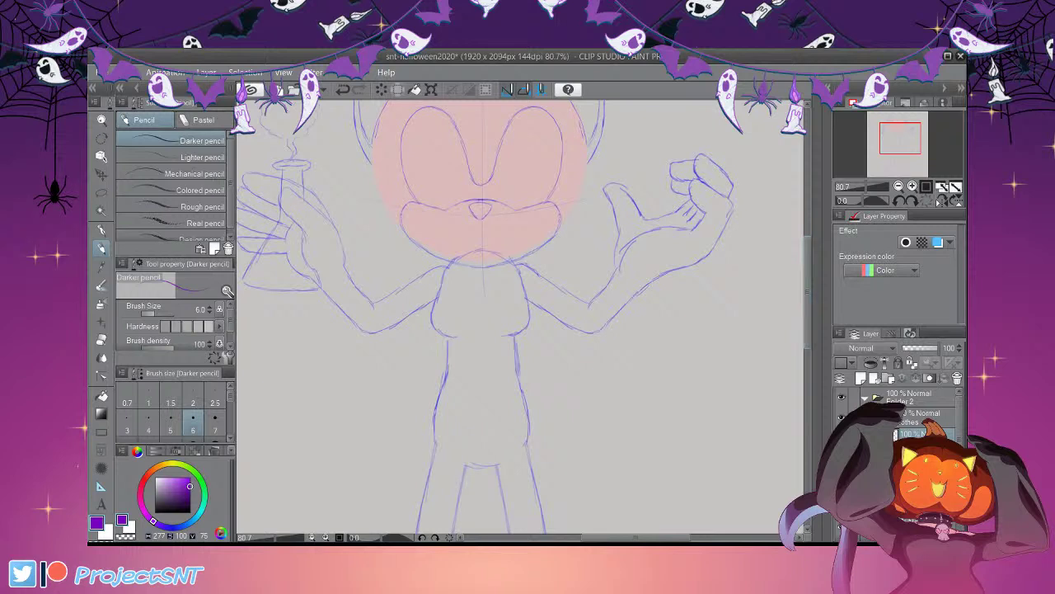
left_click_drag(635, 538, 630, 537)
scroll(520, 317, "up", 3)
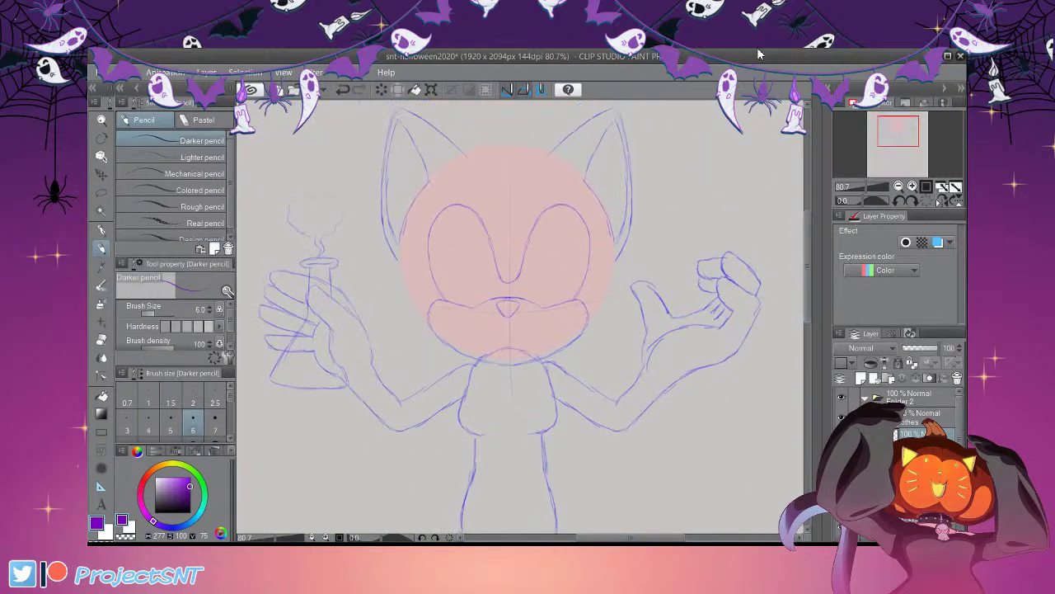
key("alt+Tab")
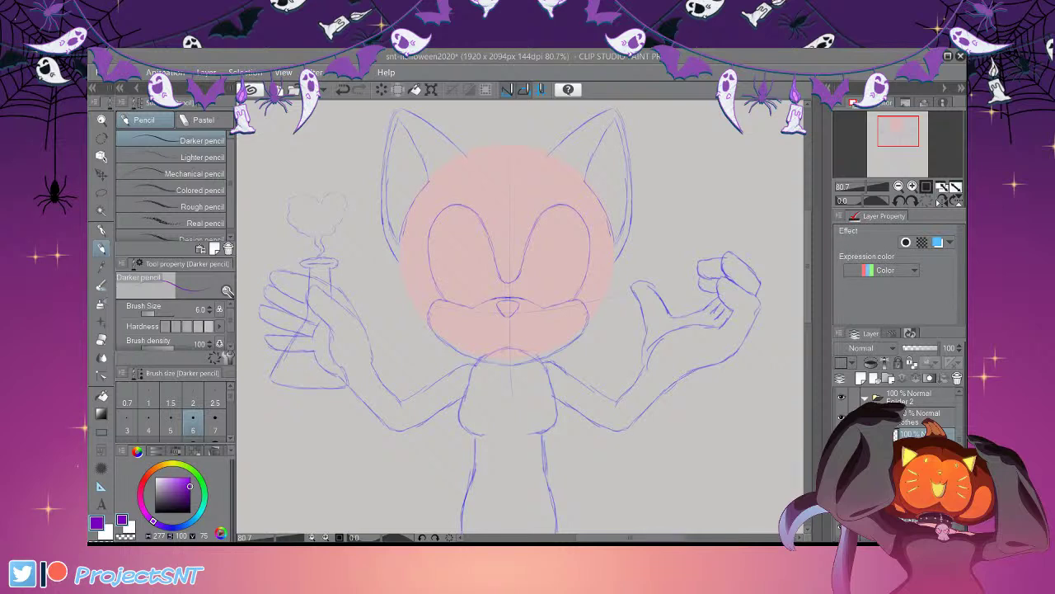
scroll(470, 307, "down", 3)
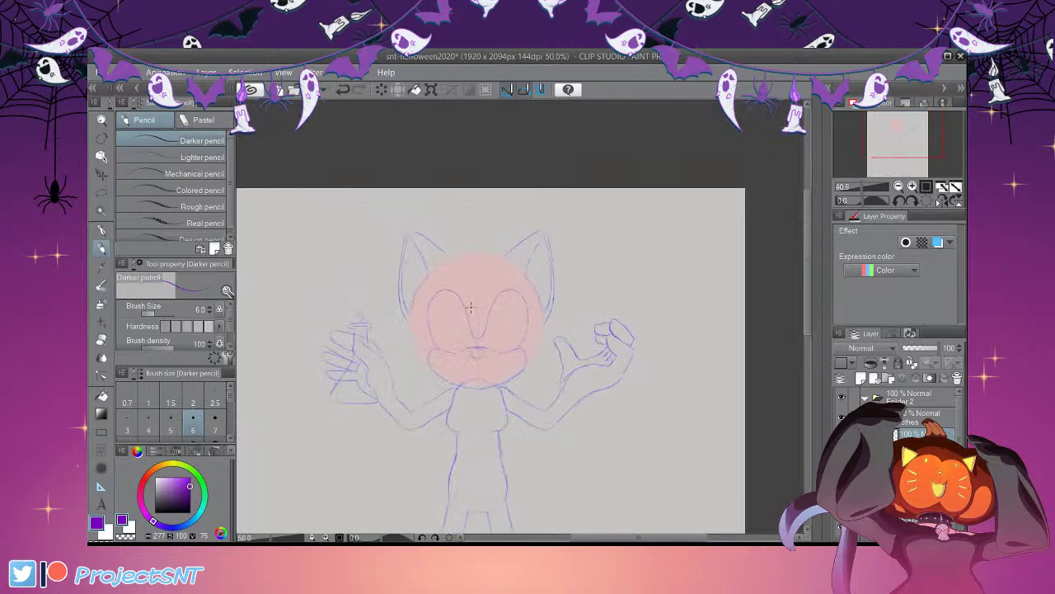
scroll(471, 307, "up", 3)
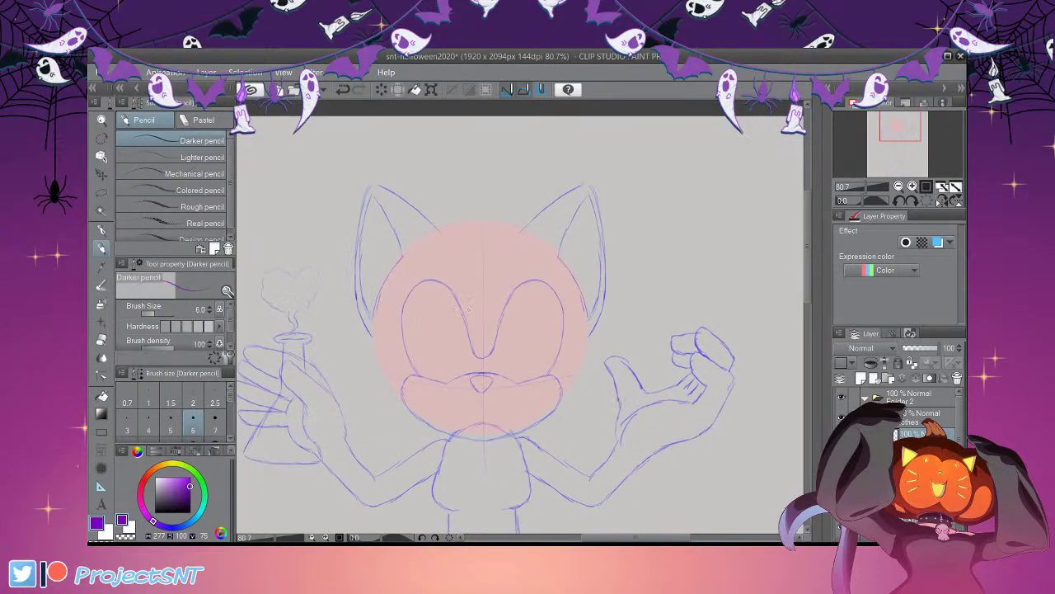
scroll(613, 388, "down", 3)
scroll(480, 323, "up", 4)
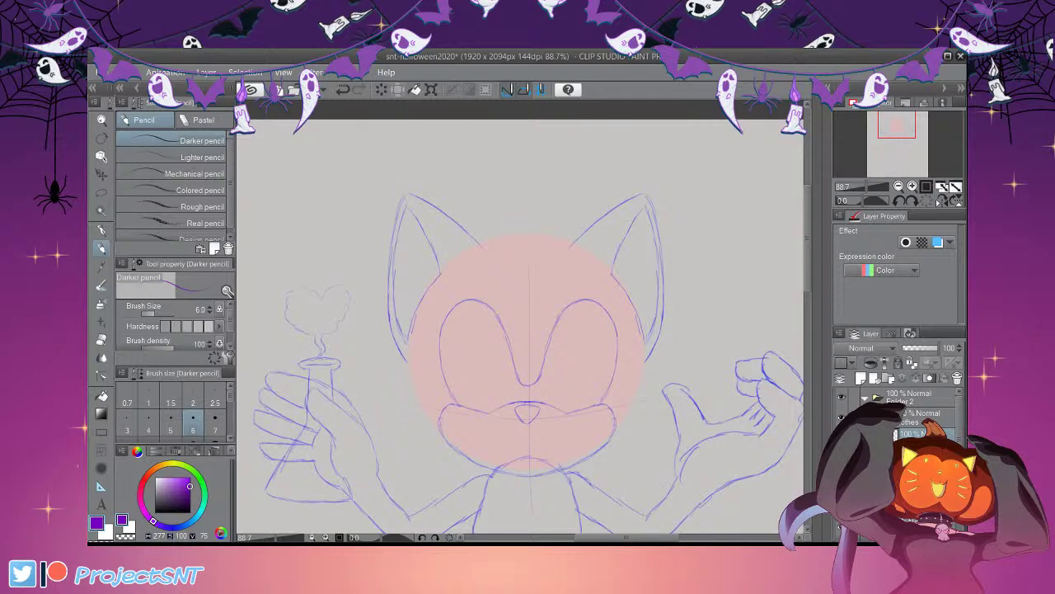
left_click_drag(808, 226, 808, 249)
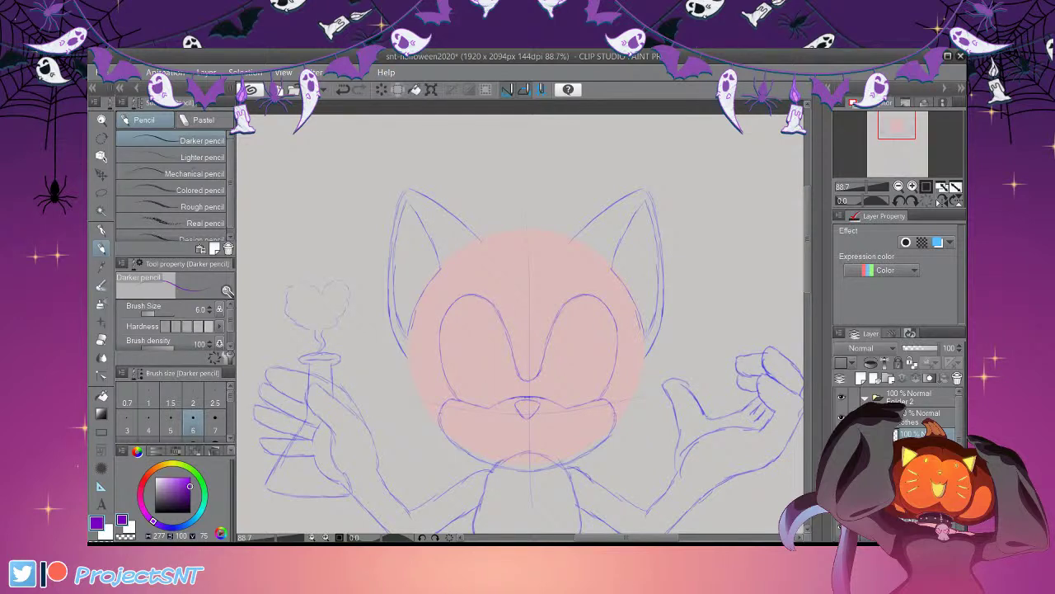
scroll(528, 321, "down", 6)
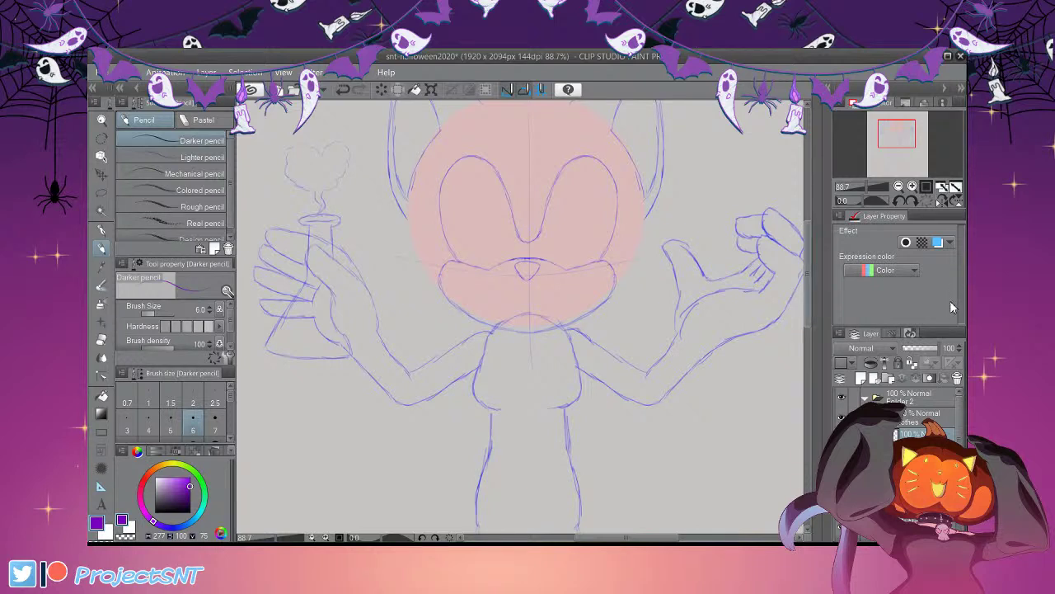
left_click_drag(808, 251, 808, 261)
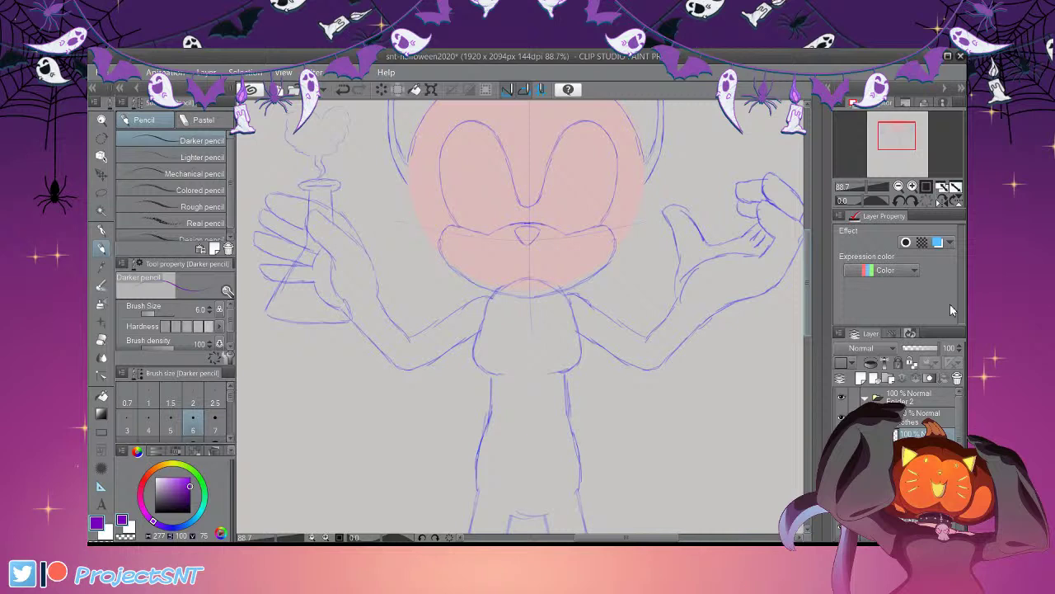
mouse_move(808, 284)
left_mouse_down()
mouse_move(808, 295)
mouse_move(808, 286)
left_mouse_up()
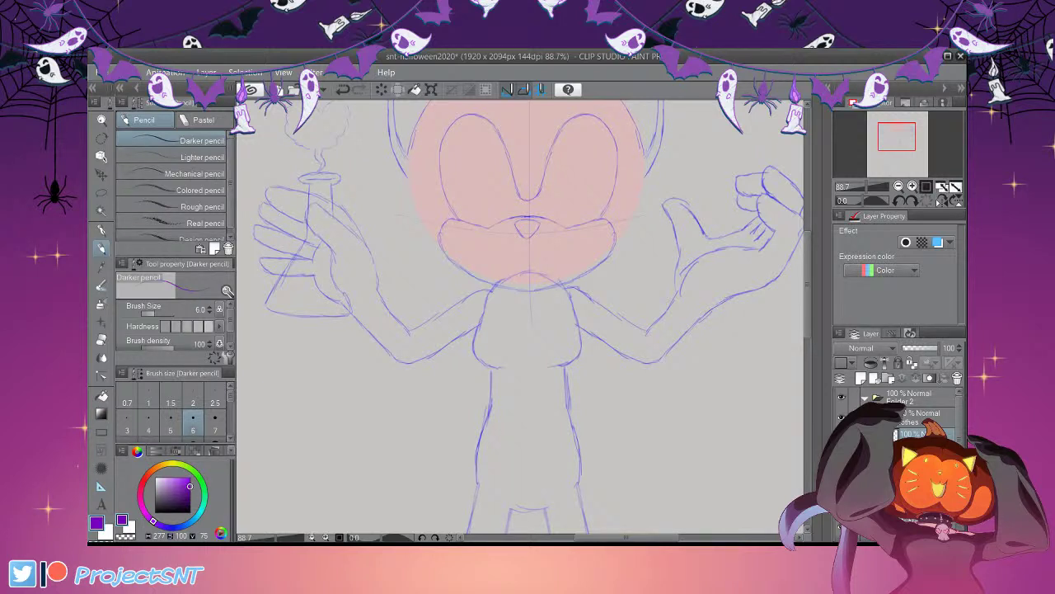
Collapse and hide Folder 2, and show Folder 1 with the alternate hand-on-hip pose sketch
left_click(865, 398)
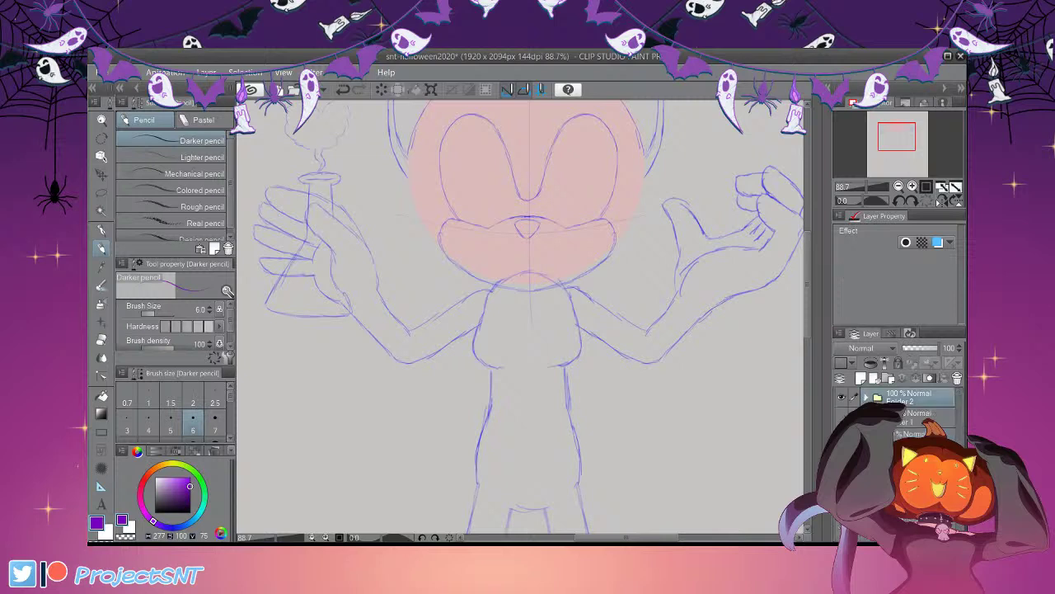
left_click(841, 398)
left_click(841, 418)
key("ctrl+minus")
key("ctrl+minus")
key("ctrl+minus")
key("ctrl+minus")
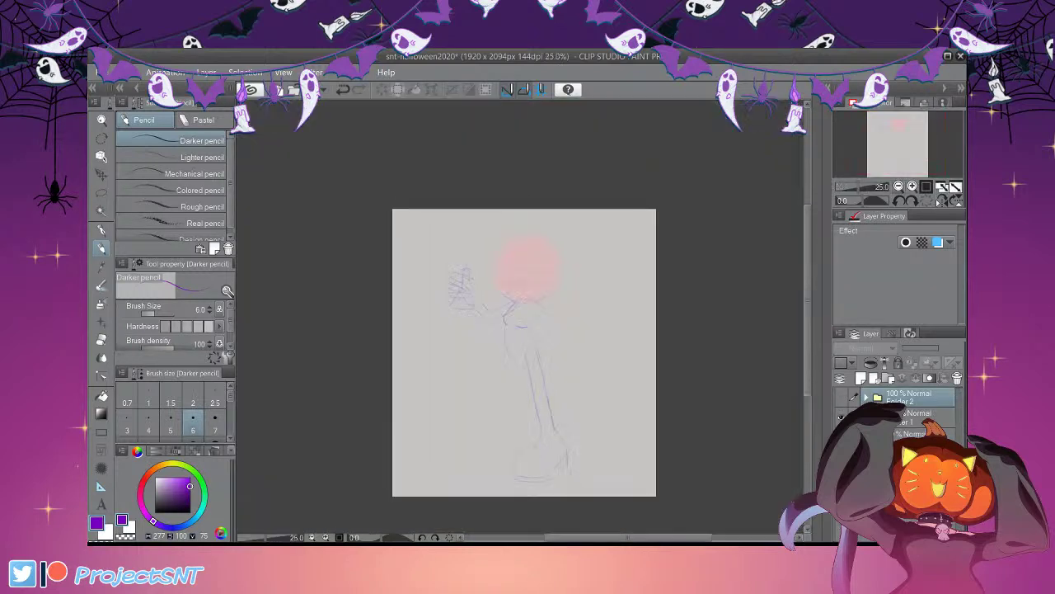
Move Folder 2 below Folder 1 in the layer order
key("ctrl+plus")
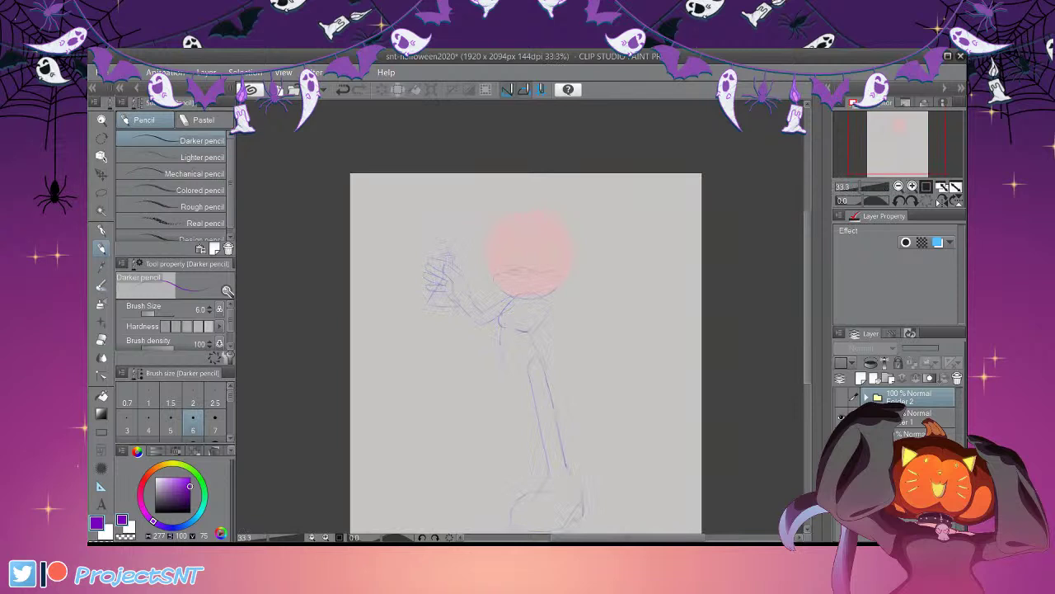
left_click_drag(807, 270, 807, 284)
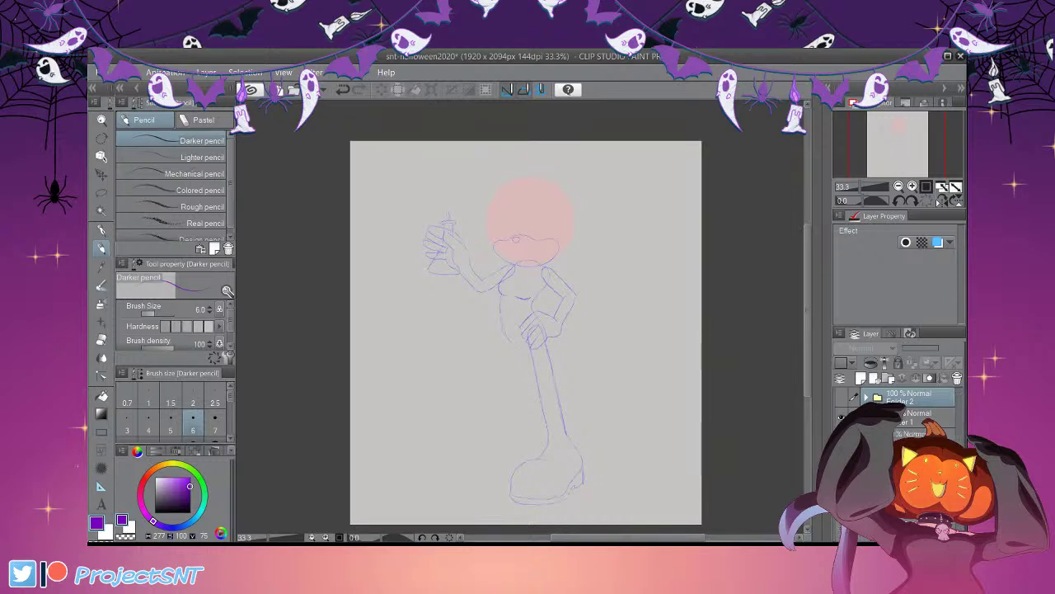
left_click_drag(919, 398, 919, 425)
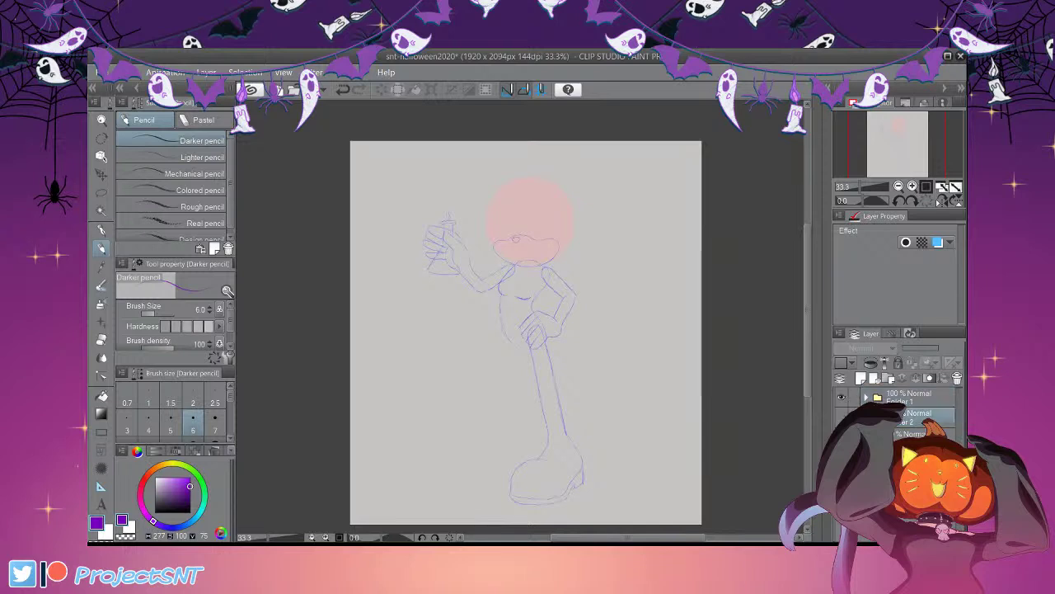
Expand Folder 1 and merge Layer 9 into the layer beneath it
left_click(866, 398)
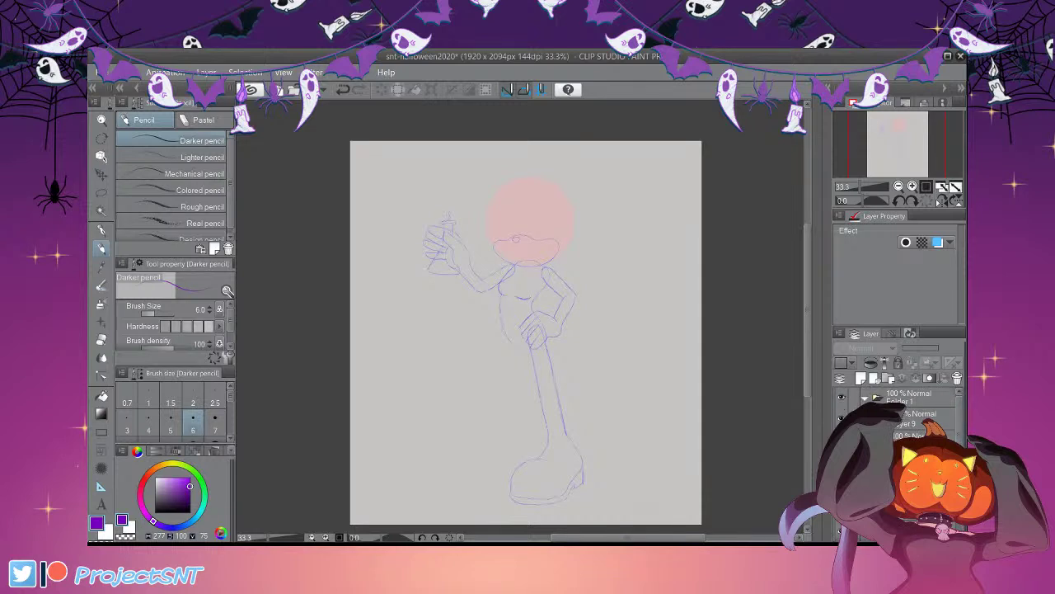
left_click(841, 418)
left_click(841, 418)
left_click(841, 439)
key("ctrl+y")
key("ctrl+e")
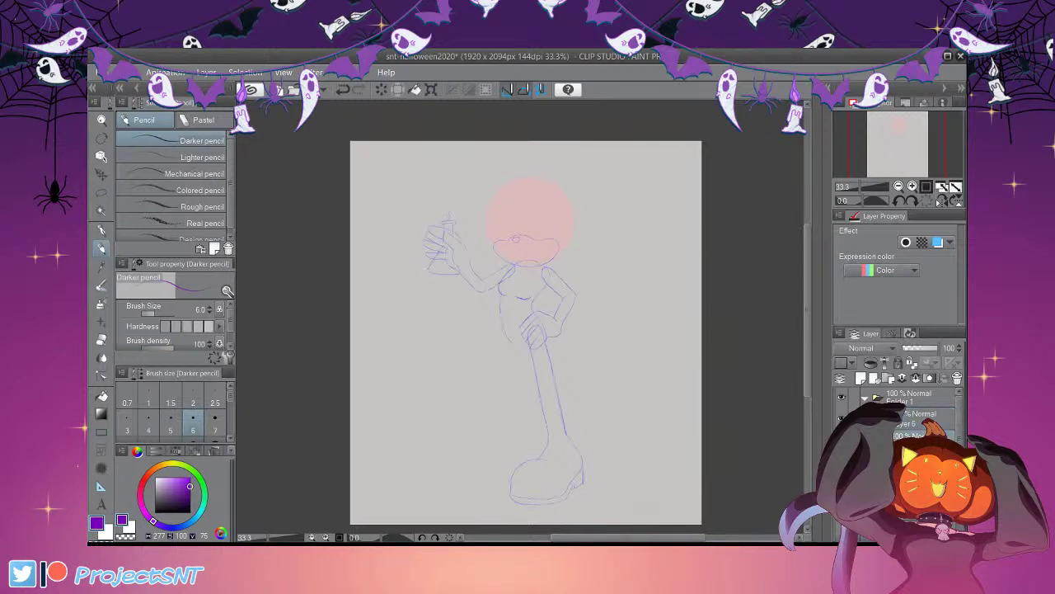
Examine the arms, torso, leg and boot of the hand-on-hip pose up close
left_click(841, 437)
left_click(841, 438)
left_click(912, 186)
left_click(912, 186)
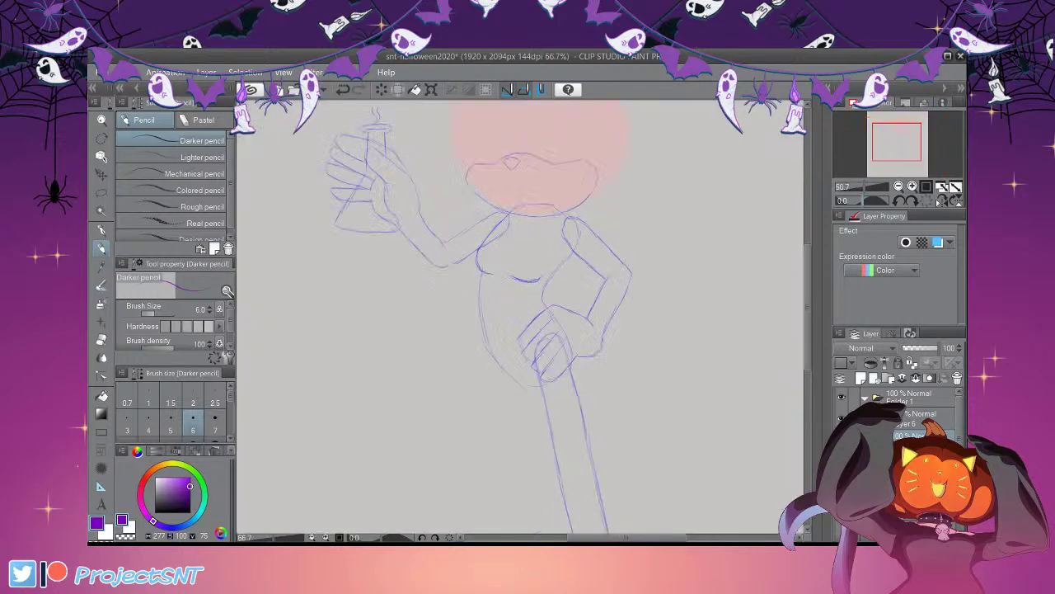
scroll(520, 317, "down", 4)
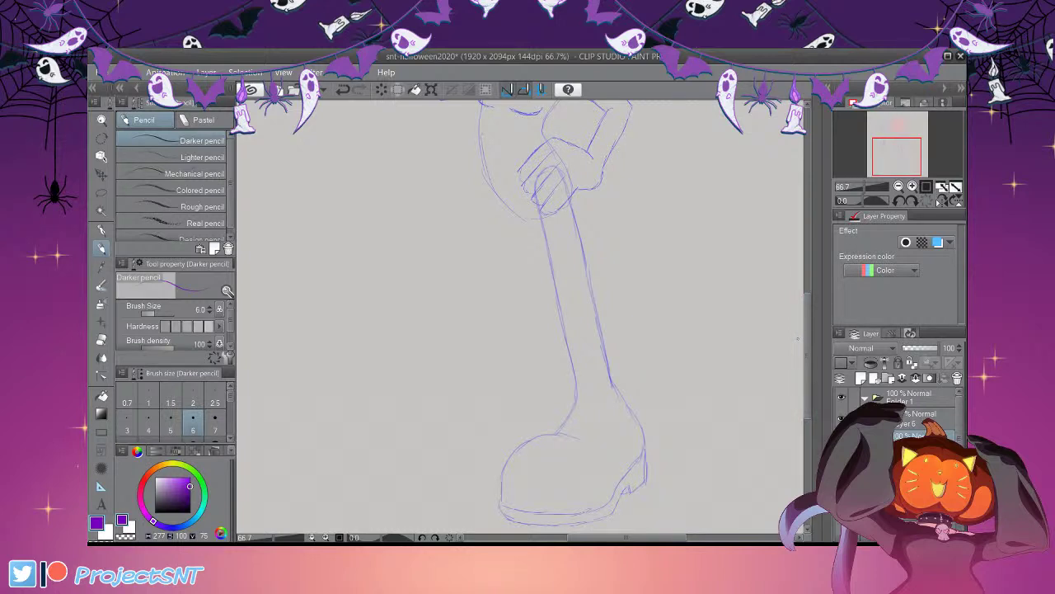
key("ctrl+minus")
key("ctrl+minus")
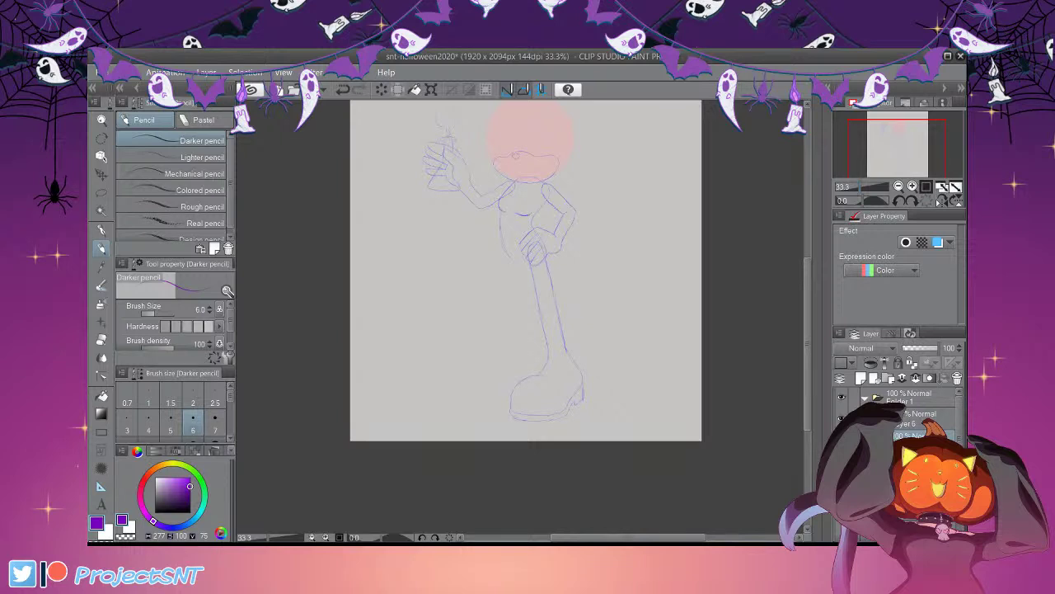
Hide the straight leg and boot sketch, leaving only the upper body of the pose
key("ctrl+z")
key("ctrl+y")
key("ctrl+z")
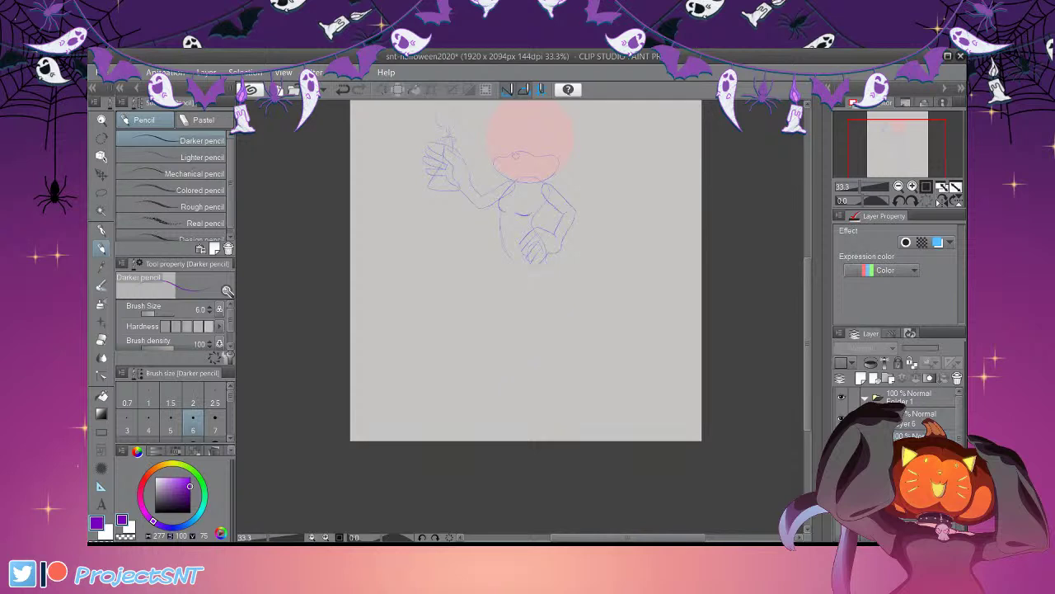
Sketch construction lines across the shoulders, down the torso's centre and across the hips
left_click_drag(808, 343, 808, 325)
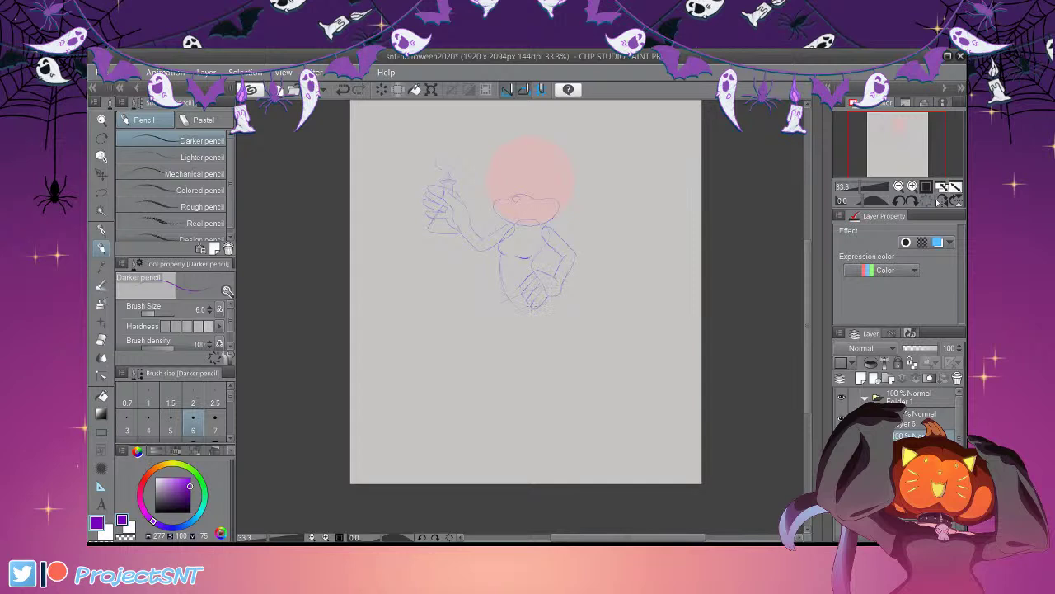
left_click(343, 90)
left_click_drag(519, 225, 547, 229)
left_click_drag(531, 290, 528, 293)
left_click_drag(547, 279, 540, 284)
mouse_move(540, 312)
left_mouse_down()
mouse_move(531, 445)
mouse_move(508, 458)
mouse_move(539, 449)
left_mouse_up()
key("ctrl+z")
key("ctrl+z")
left_click_drag(582, 423, 585, 429)
left_click_drag(506, 314, 519, 417)
left_click_drag(511, 317, 521, 432)
key("e")
left_click_drag(539, 312, 583, 444)
left_click_drag(508, 318, 512, 360)
left_click(512, 359)
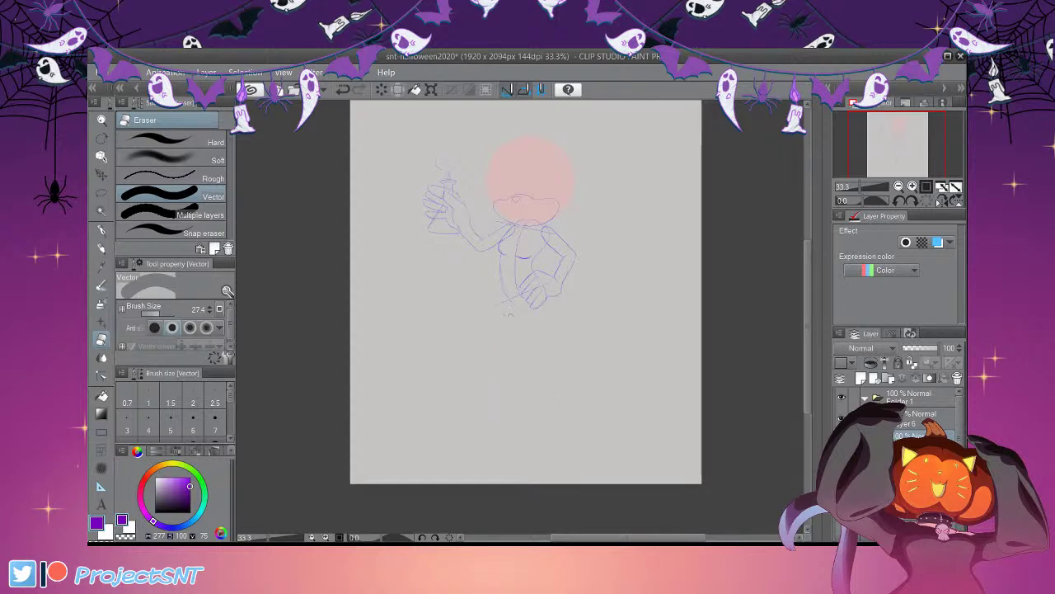
Sketch thin guide lines for two crossing legs running down from the hips, undoing the misplaced strokes
key("p")
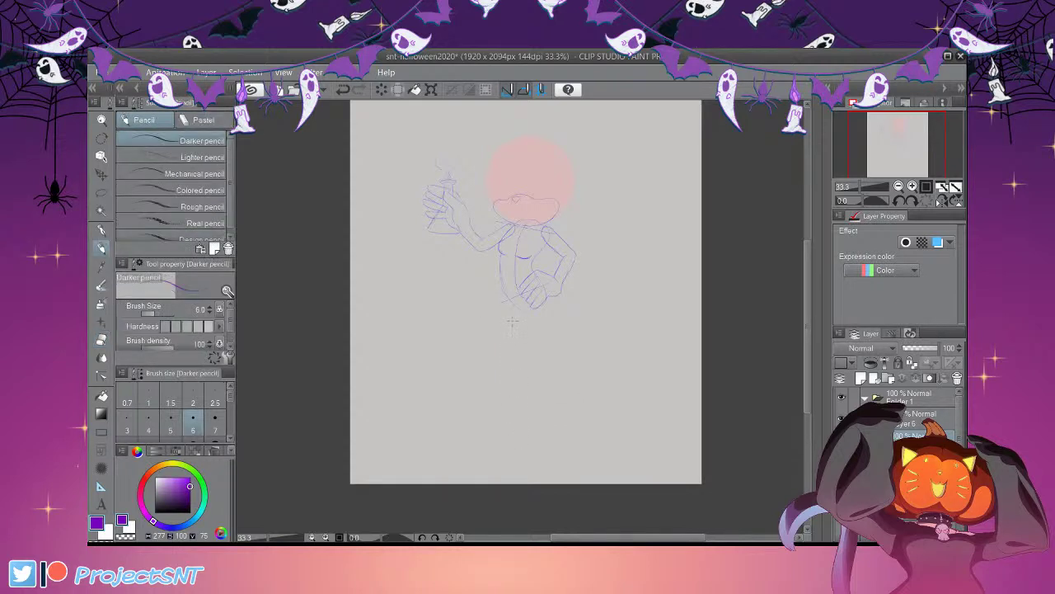
left_click_drag(540, 440, 512, 310)
left_click_drag(551, 321, 606, 437)
left_click_drag(606, 437, 611, 470)
key("ctrl+z")
left_click_drag(532, 398, 542, 441)
key("ctrl+z")
key("ctrl+z")
left_click_drag(540, 345, 532, 428)
key("ctrl+z")
left_click_drag(518, 320, 532, 431)
left_click_drag(556, 343, 559, 379)
key("ctrl+z")
left_click_drag(507, 303, 520, 309)
key("ctrl+z")
left_click_drag(542, 311, 537, 392)
Fade the leg guide layer to 47 opacity, and prepare a new layer with blue (H 246, S 100, V 75) as drawing colour
left_click_drag(937, 348, 917, 348)
left_click(862, 378)
key("ctrl+plus")
key("ctrl+plus")
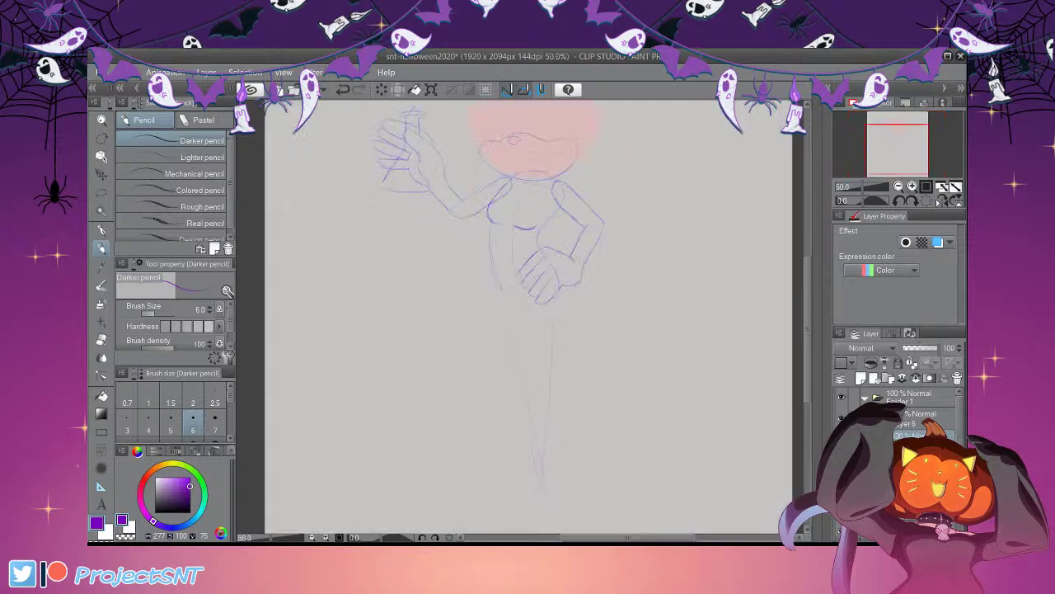
left_click(169, 527)
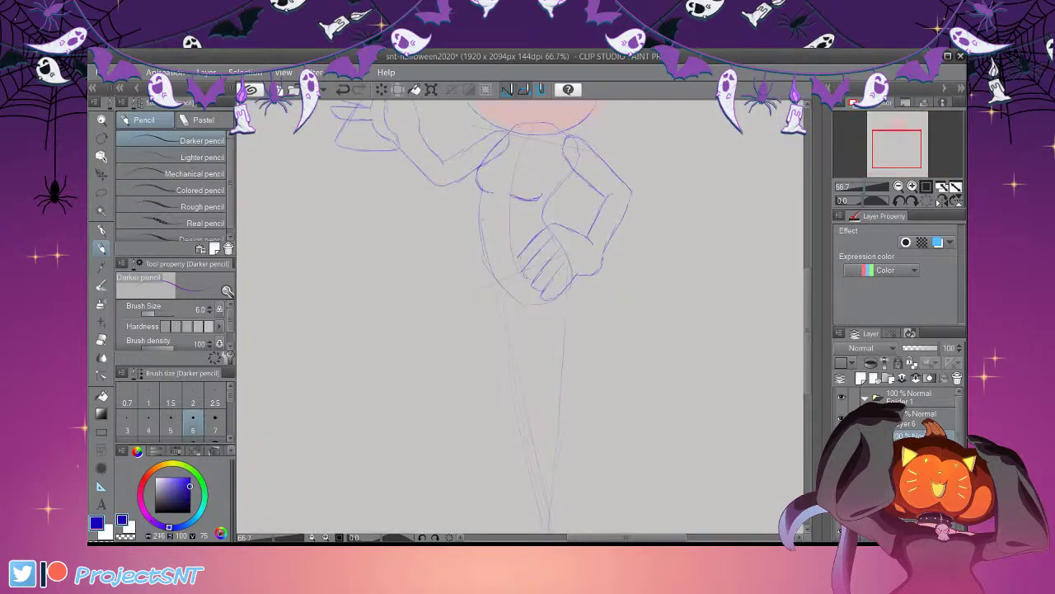
Outline both sides of the front leg from the hip down, curving the front edge out into the boot's toe
left_click_drag(808, 334, 808, 359)
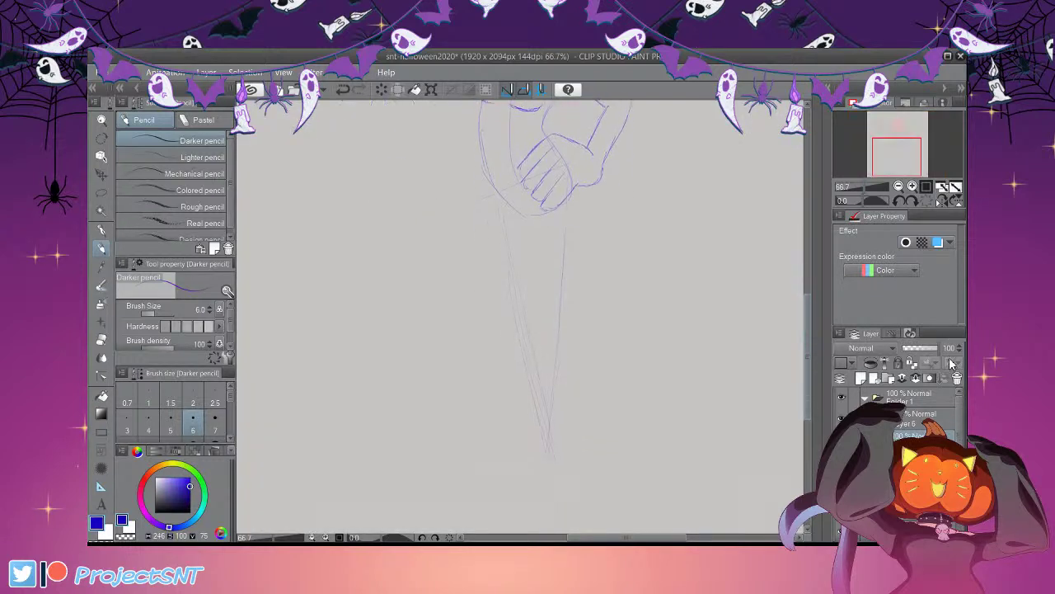
scroll(519, 314, "down", 2)
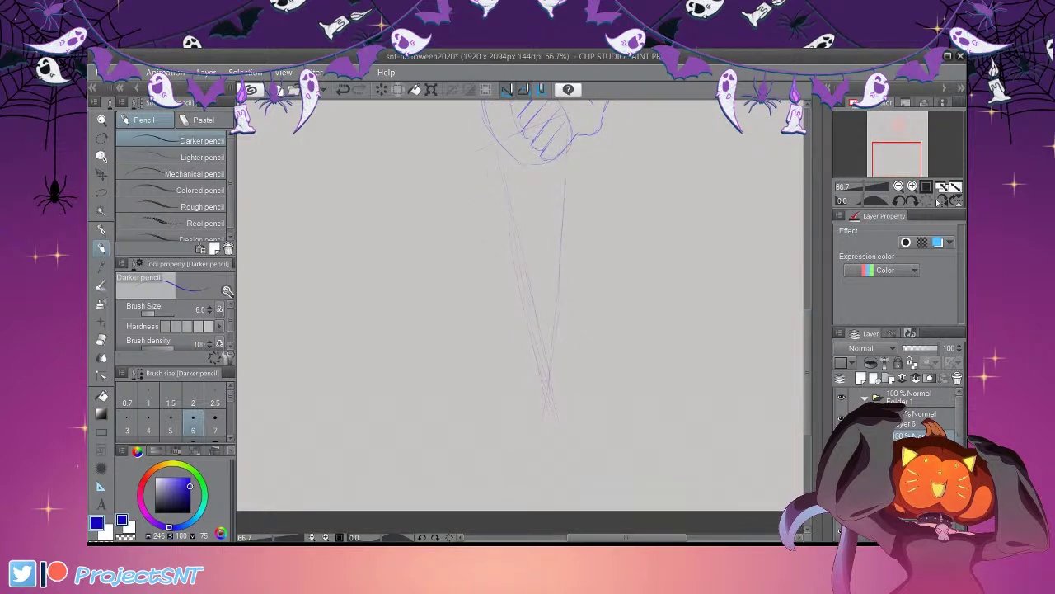
mouse_move(808, 336)
left_mouse_down()
mouse_move(809, 305)
mouse_move(808, 328)
left_mouse_up()
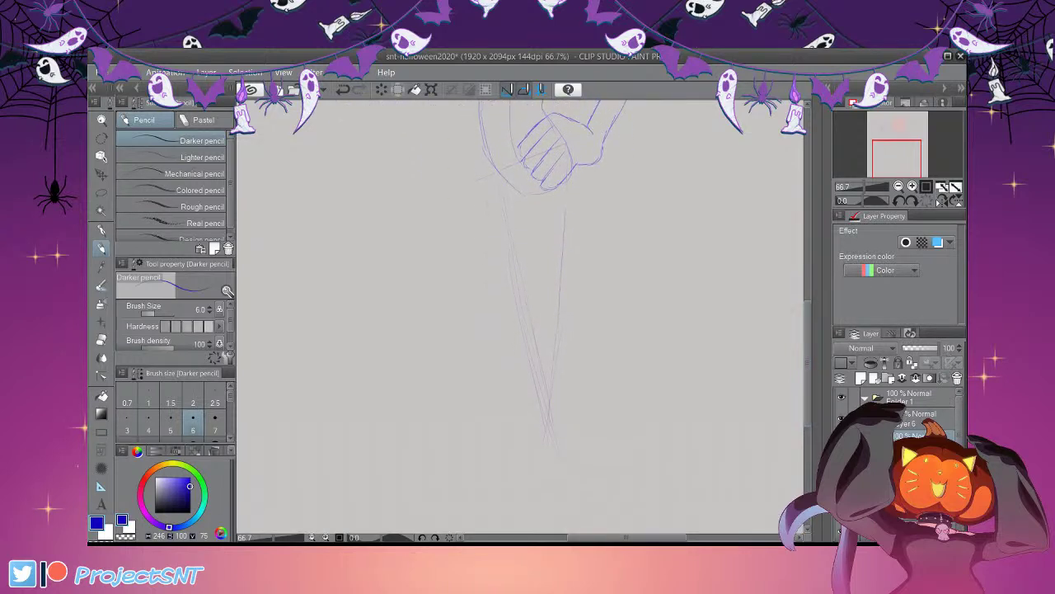
left_click_drag(521, 194, 561, 367)
left_click_drag(495, 181, 528, 312)
mouse_move(506, 238)
left_mouse_down()
mouse_move(537, 376)
mouse_move(552, 319)
mouse_move(566, 380)
mouse_move(533, 275)
mouse_move(541, 259)
mouse_move(567, 368)
mouse_move(525, 418)
mouse_move(440, 495)
left_mouse_up()
key("e")
key("p")
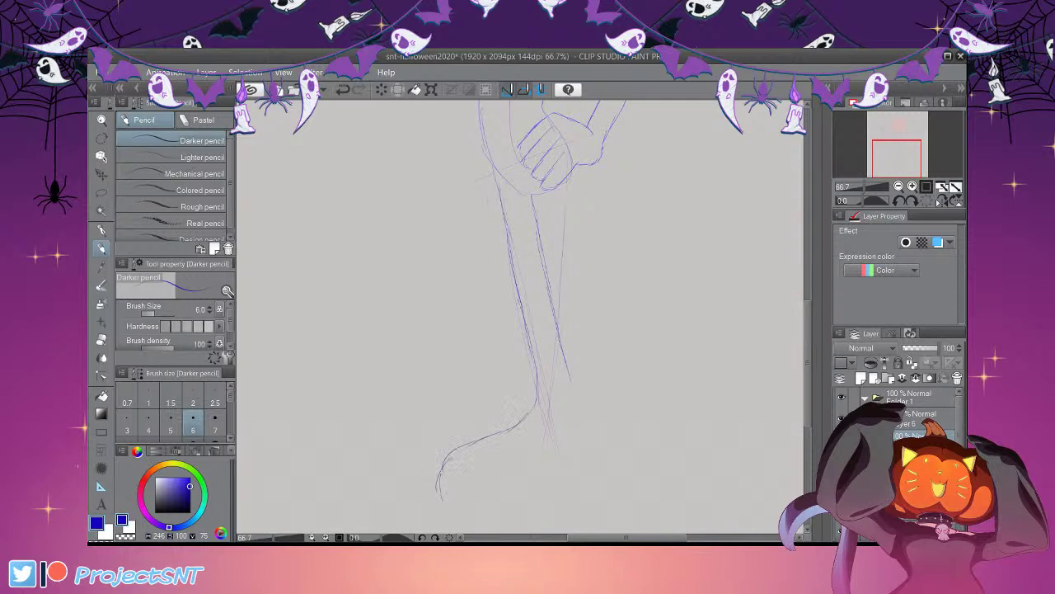
Draw the front leg's boot with its back edge, sole and heel
left_click_drag(808, 363, 808, 376)
mouse_move(439, 441)
left_mouse_down()
mouse_move(462, 468)
mouse_move(518, 461)
mouse_move(579, 432)
left_mouse_up()
left_click_drag(574, 347, 582, 378)
mouse_move(448, 476)
left_mouse_down()
mouse_move(566, 473)
mouse_move(575, 458)
mouse_move(541, 443)
mouse_move(582, 434)
left_mouse_up()
key("e")
key("p")
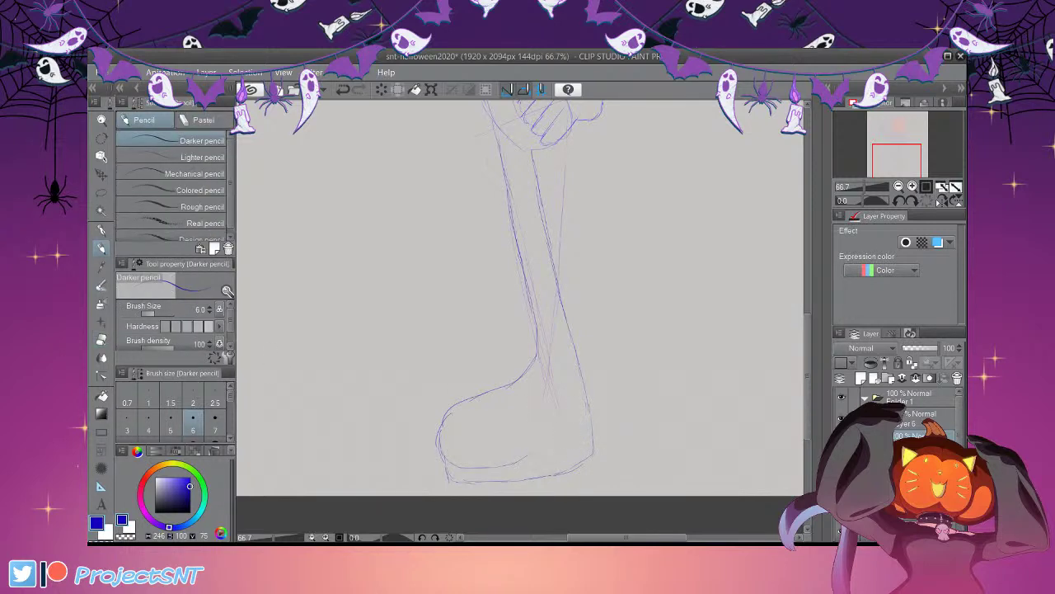
mouse_move(527, 458)
left_mouse_down()
mouse_move(589, 421)
mouse_move(592, 429)
left_mouse_up()
left_click_drag(544, 477, 565, 466)
Erase the boot's toe cap and redraw it rounder and bulkier, joining it to the sole
left_click(102, 340)
left_click_drag(488, 397, 440, 434)
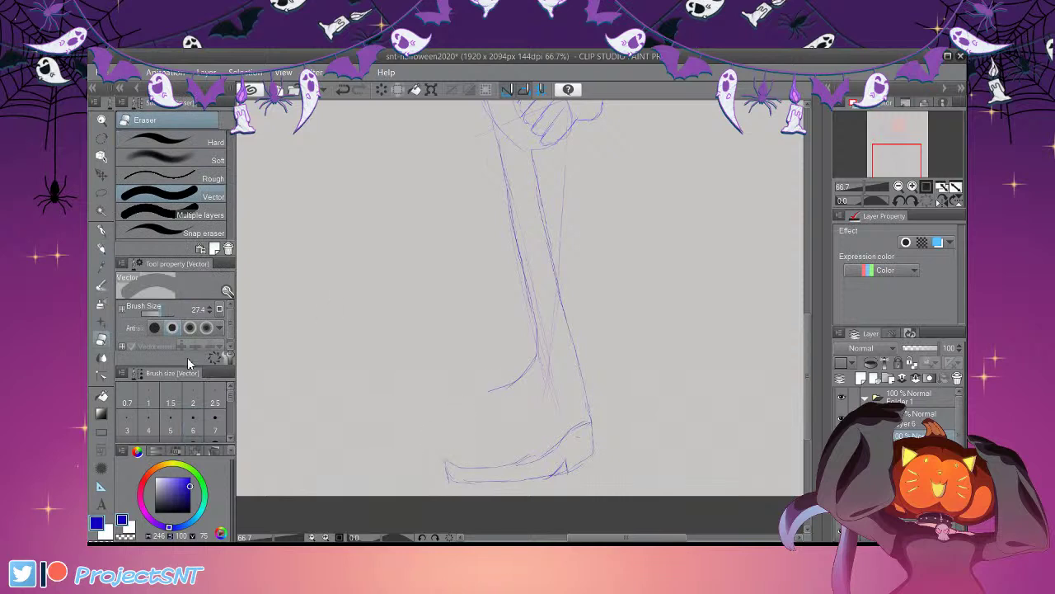
key("p")
mouse_move(499, 391)
left_mouse_down()
mouse_move(446, 402)
mouse_move(435, 452)
mouse_move(442, 471)
left_mouse_up()
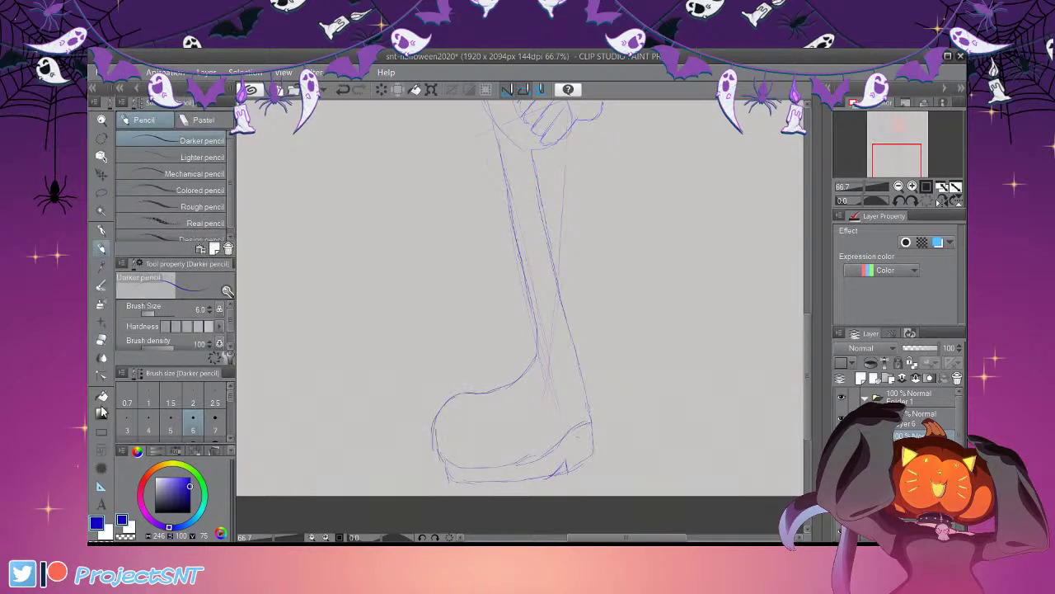
key("e")
key("p")
left_click_drag(445, 463, 471, 482)
Hide Layer 6 with the arms so the hips are unobstructed for drawing the second leg
left_click_drag(808, 383, 808, 355)
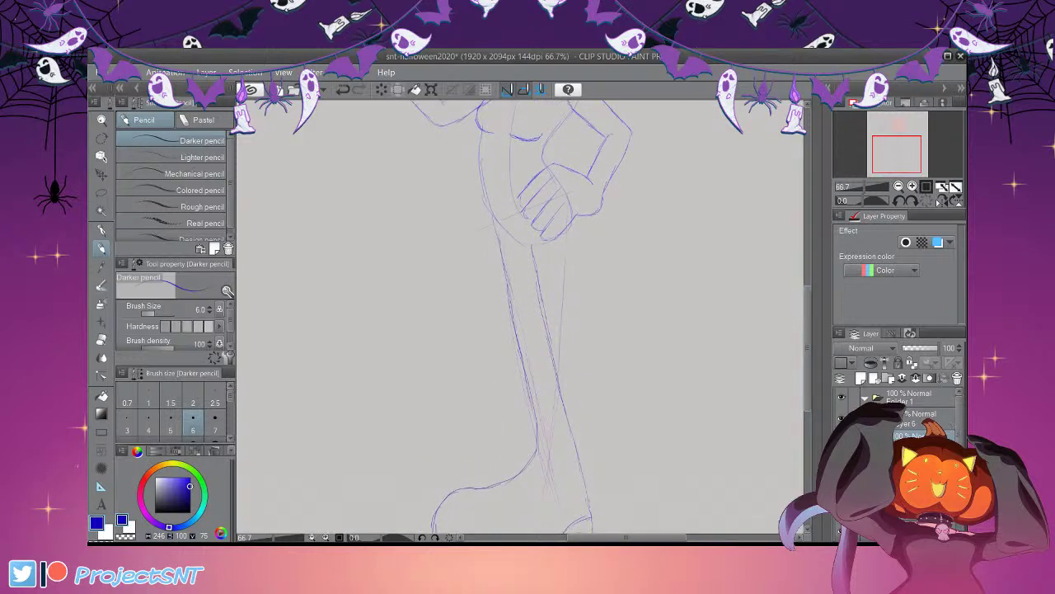
scroll(519, 313, "down", 2)
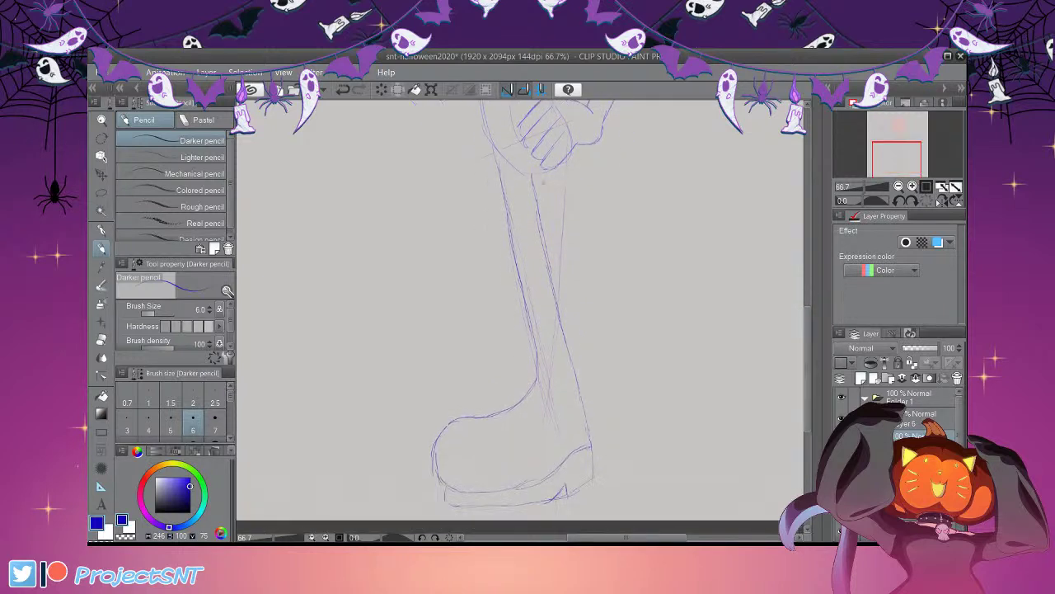
left_click_drag(576, 140, 574, 175)
key("ctrl+z")
left_click(841, 418)
scroll(519, 313, "up", 2)
scroll(955, 429, "up", 3)
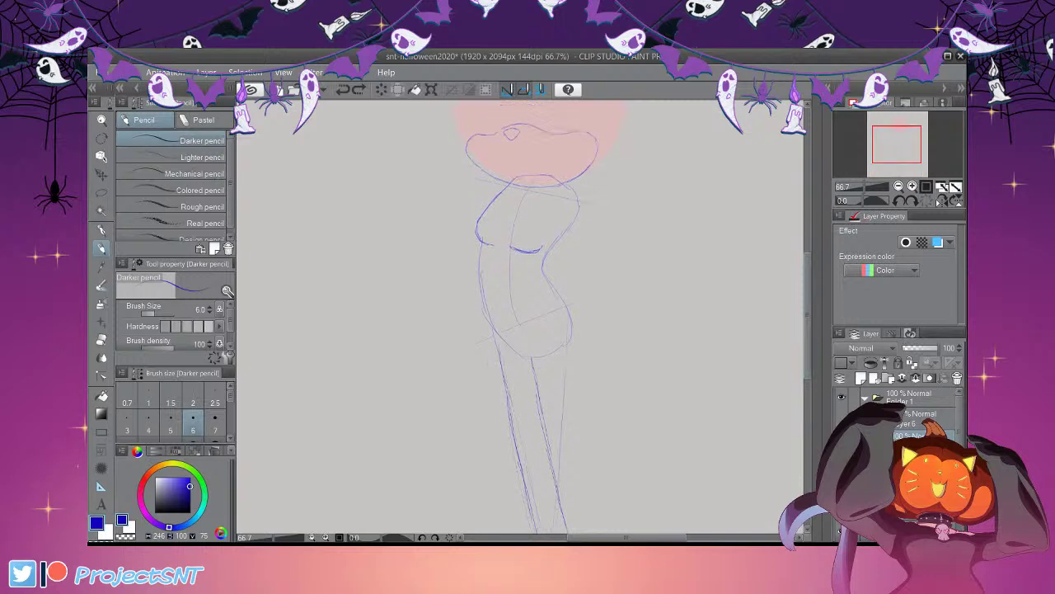
left_click(841, 418)
left_click(841, 418)
left_click_drag(806, 298, 802, 333)
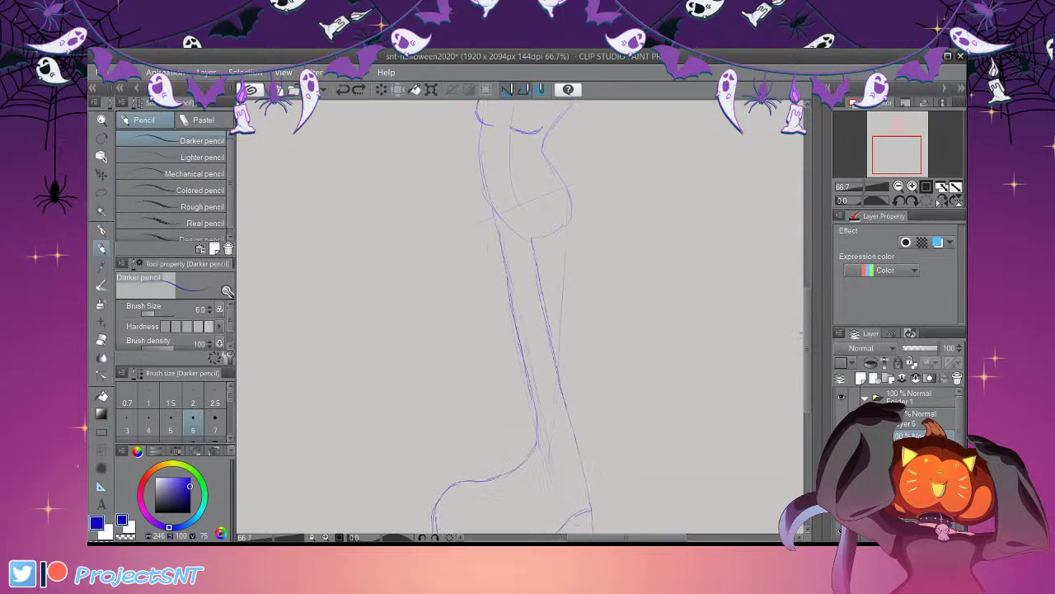
Outline the second leg's rounded thigh top and outer edge, and transform the outline slightly to fit the hip
mouse_move(541, 234)
left_mouse_down()
mouse_move(554, 213)
mouse_move(569, 219)
mouse_move(575, 253)
mouse_move(492, 454)
left_mouse_up()
key("ctrl+z")
key("ctrl+z")
left_click_drag(574, 241, 550, 495)
left_click_drag(541, 255, 536, 282)
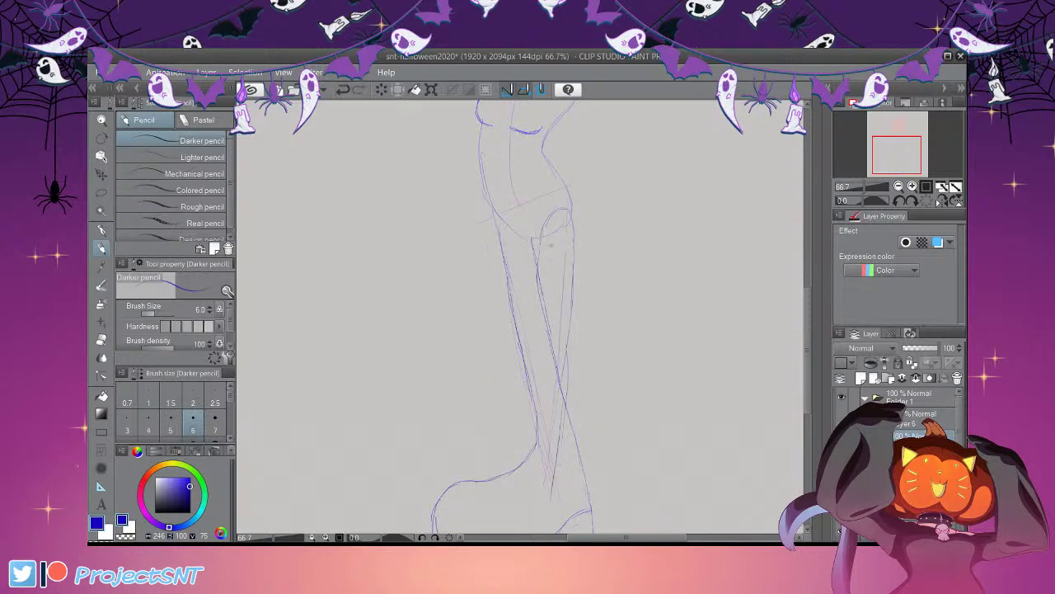
key("ctrl+t")
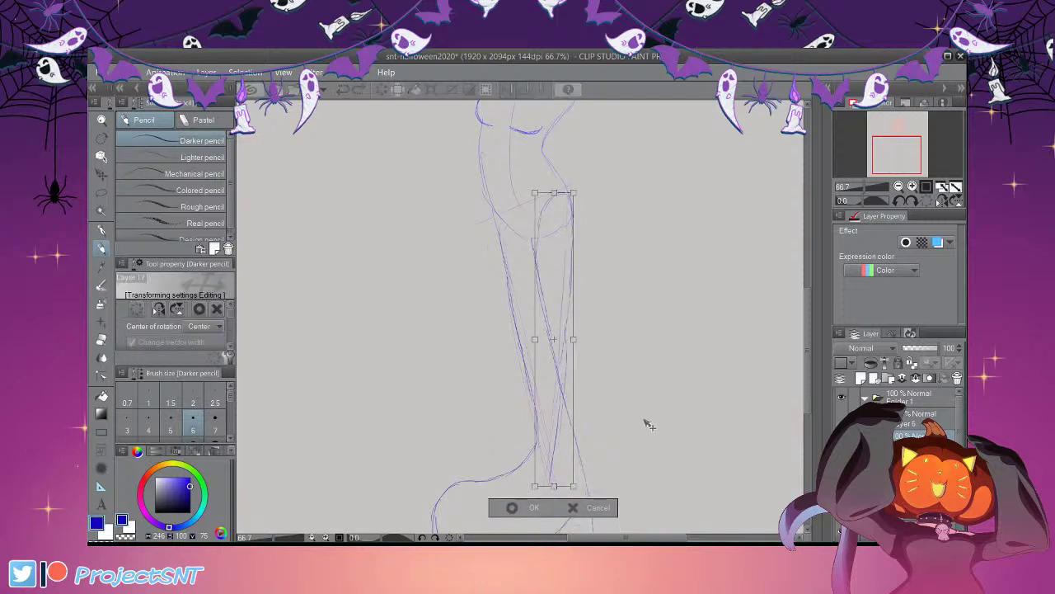
left_click(512, 507)
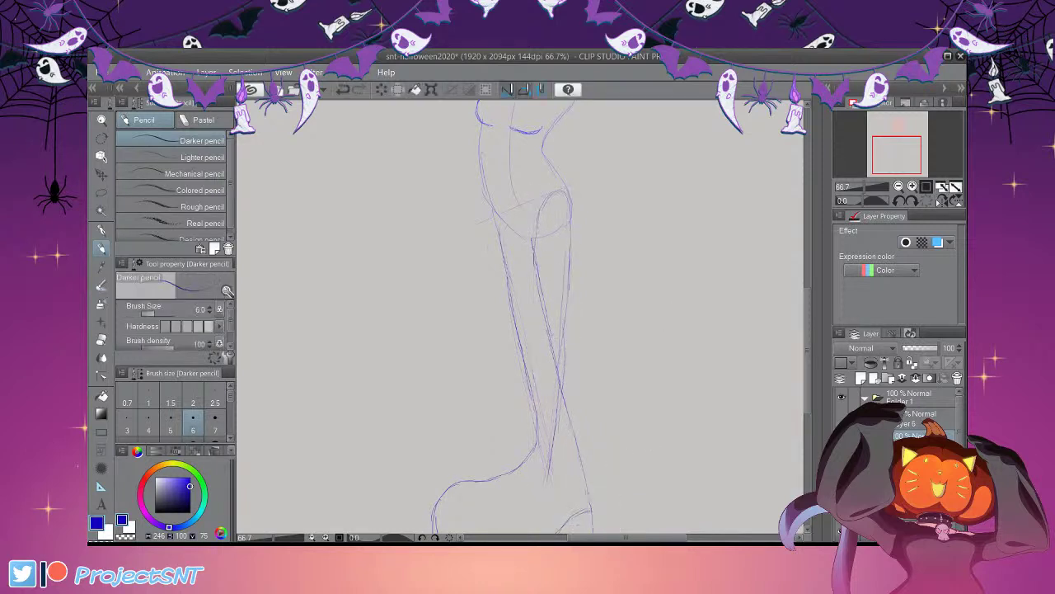
Draw the second leg's inner edge crossing the front leg down to the boot, and check the whole figure
left_click_drag(536, 275, 508, 493)
scroll(521, 317, "down", 2)
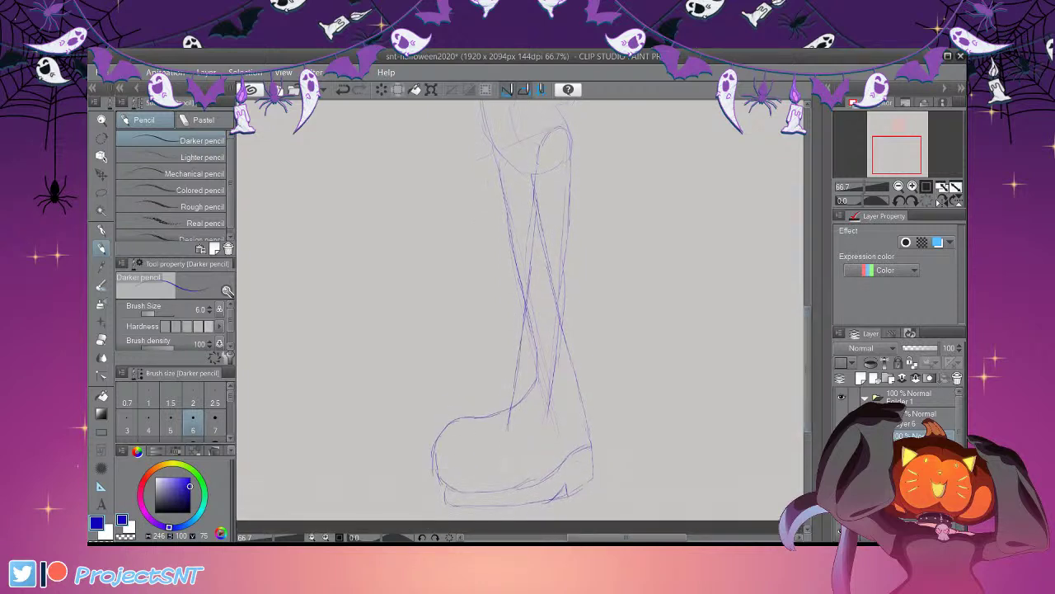
key("ctrl+minus")
key("ctrl+minus")
key("ctrl+minus")
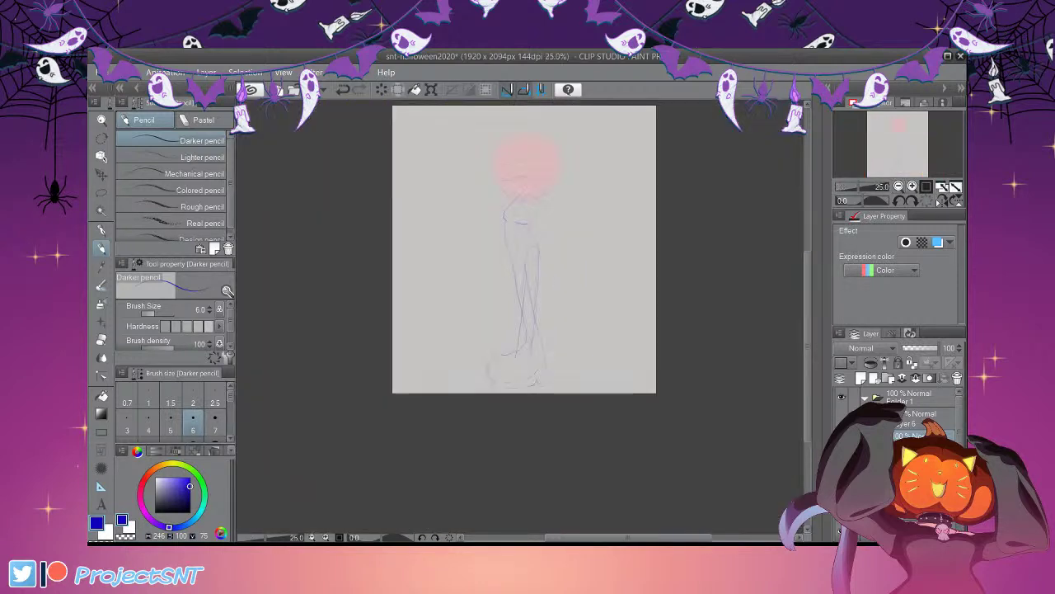
Delete the crossed-leg sketch layers together with their guide lines
key("ctrl+plus")
key("ctrl+plus")
left_click(957, 379)
left_click(956, 378)
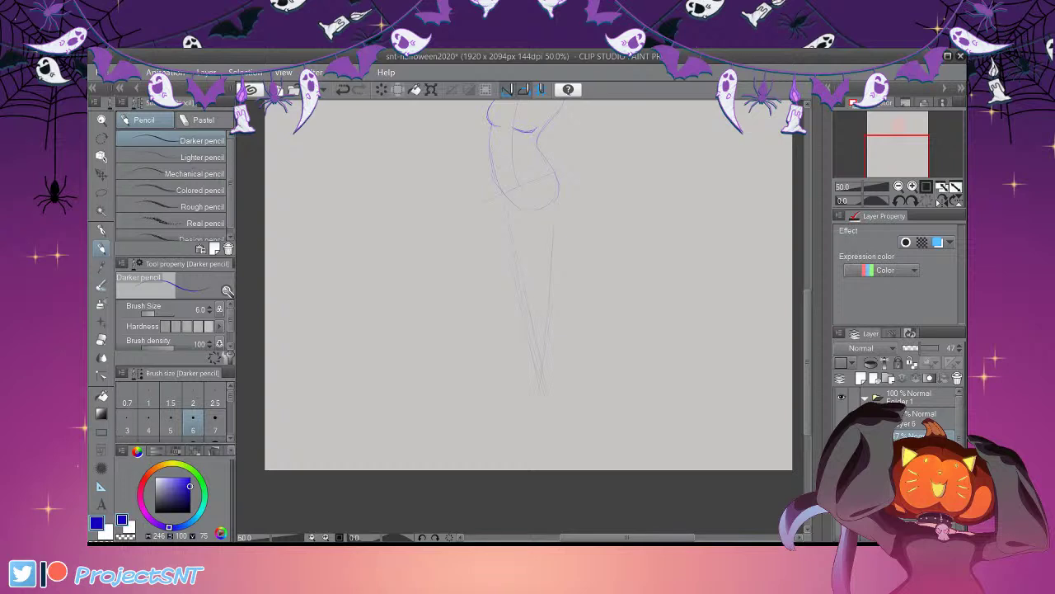
left_click(957, 378)
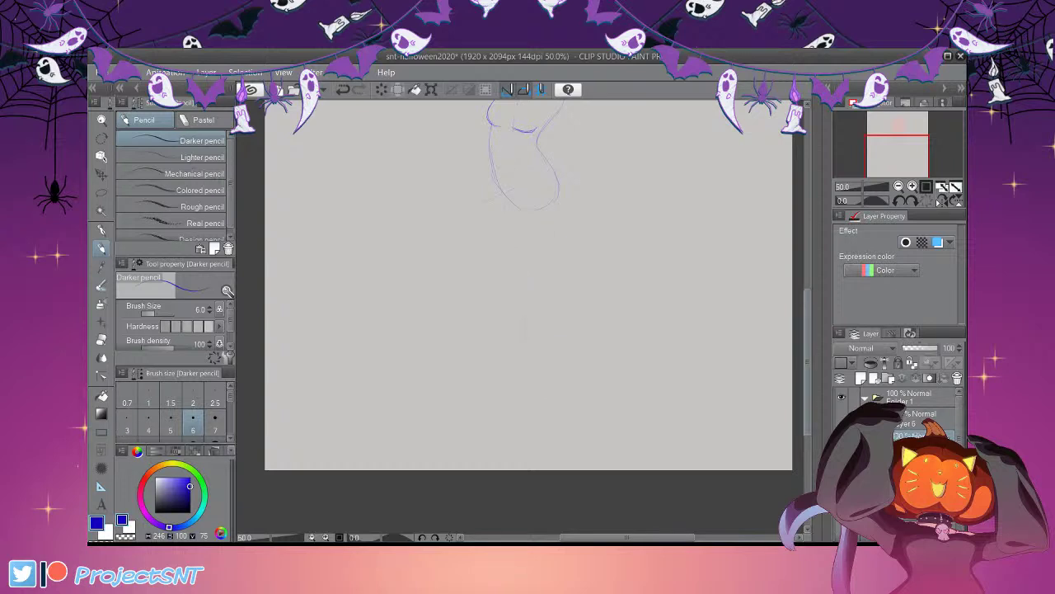
Sketch a slanted hip line with new leg guides: one nearly straight leg and one bent back at the knee
left_click_drag(807, 375, 808, 348)
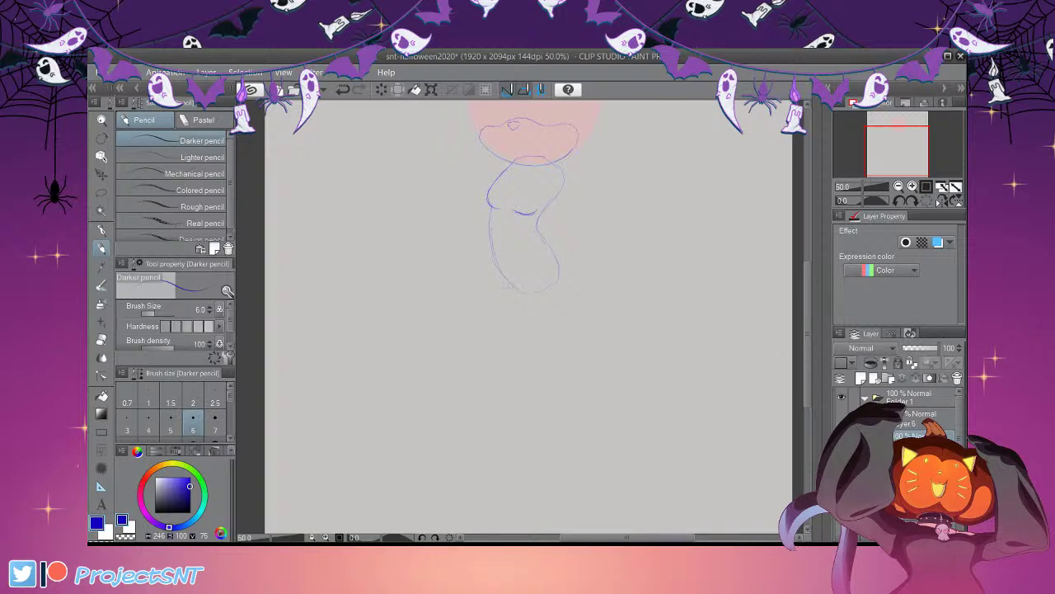
left_click_drag(499, 289, 573, 257)
scroll(782, 291, "down", 2)
left_click_drag(528, 333, 546, 421)
mouse_move(557, 233)
left_mouse_down()
mouse_move(543, 293)
mouse_move(546, 348)
mouse_move(609, 415)
left_mouse_up()
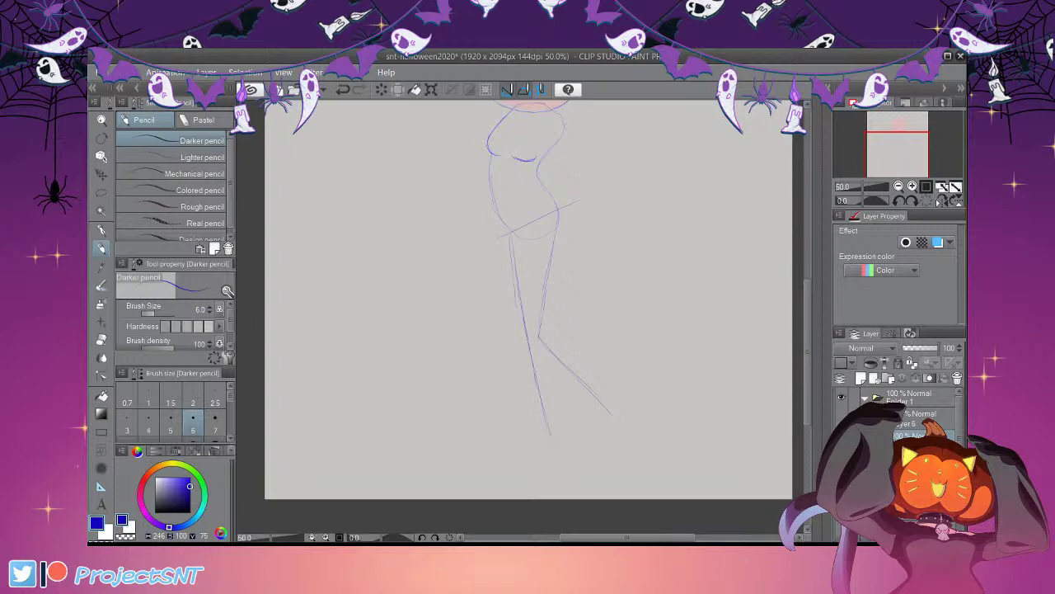
Fade the new leg guide layer to 47 opacity
left_click(924, 460)
left_click_drag(937, 348, 919, 348)
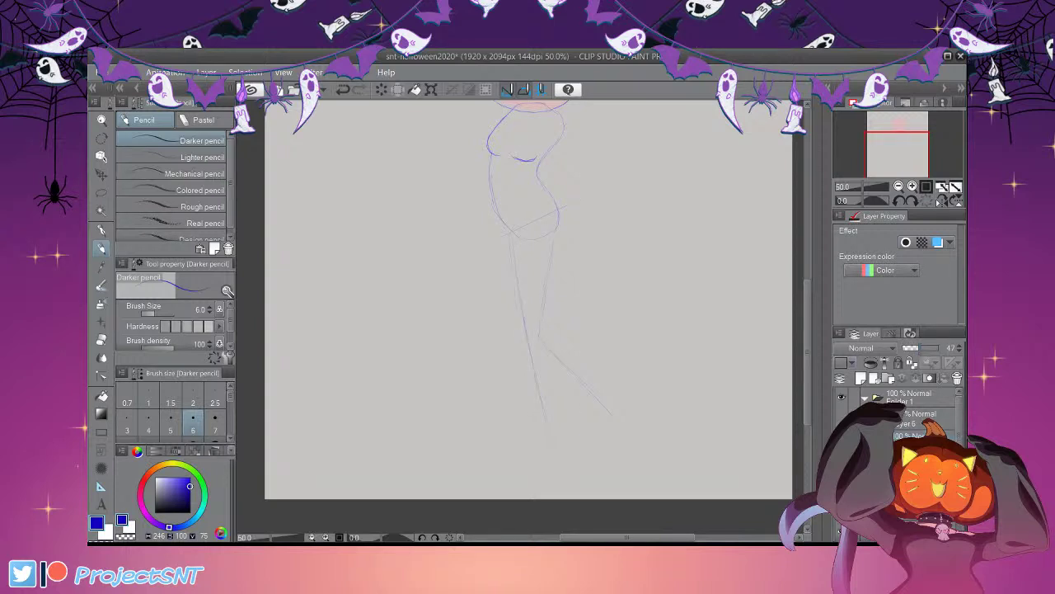
left_click(912, 187)
Bring the earlier straight leg and boot sketch back into view over the new leg guides
left_click(841, 440)
left_click(841, 439)
left_click_drag(536, 183, 571, 183)
left_click_drag(538, 195, 577, 378)
left_click_drag(570, 198, 613, 381)
left_click_drag(577, 378, 560, 425)
left_click_drag(614, 381, 645, 445)
left_click_drag(577, 431, 502, 500)
left_click_drag(502, 501, 613, 498)
left_click_drag(645, 445, 614, 497)
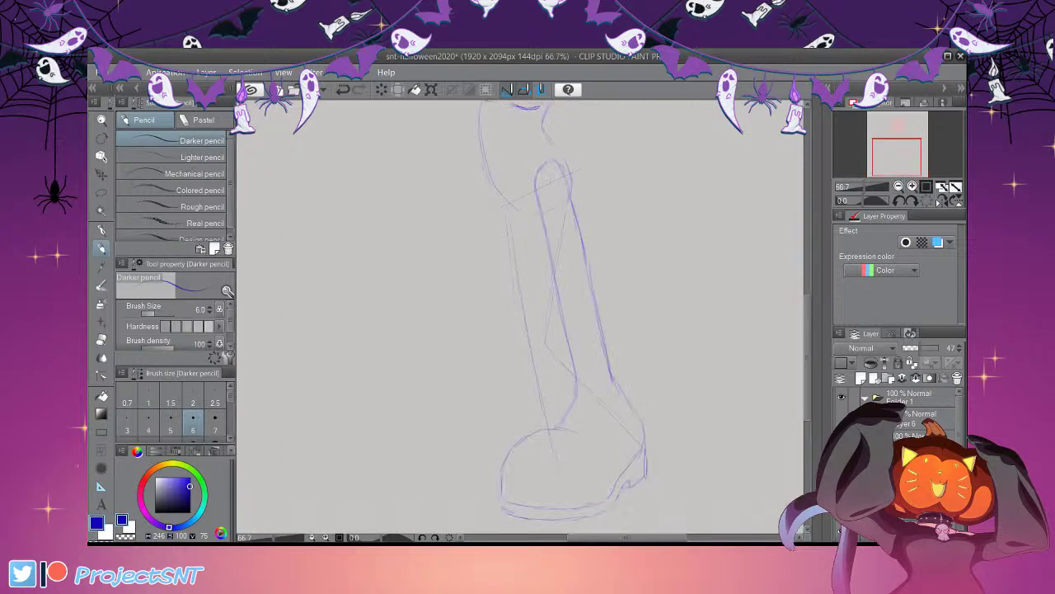
Move the leg and boot sketch on Layer 5 left to line up with the straight leg guide
left_click(916, 462)
key("ctrl+t")
mouse_move(710, 524)
left_mouse_down()
mouse_move(641, 522)
mouse_move(672, 528)
left_mouse_up()
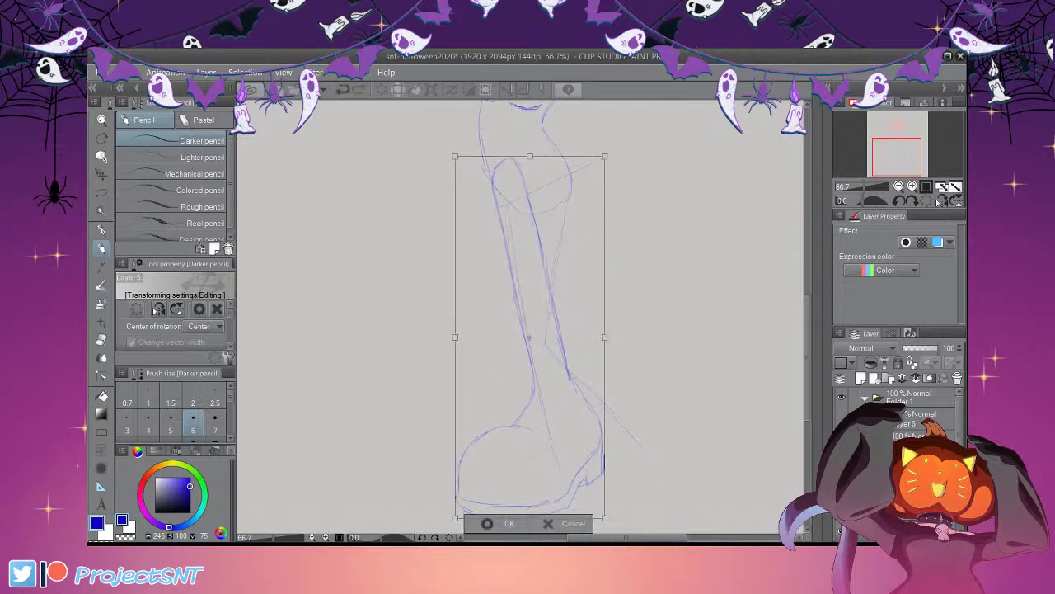
left_click(489, 525)
left_click_drag(808, 346, 808, 357)
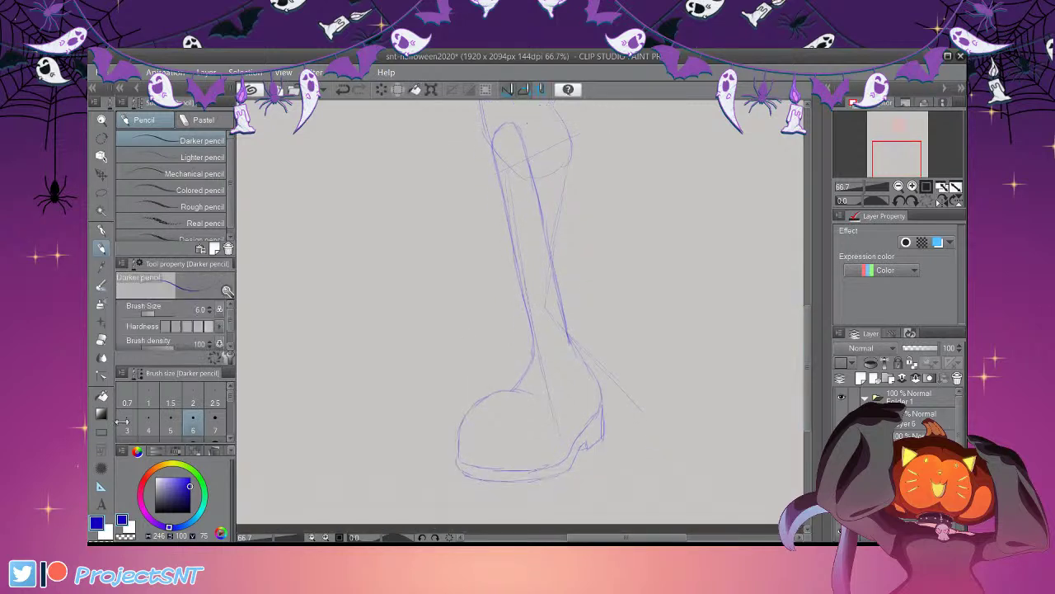
Erase the rounded top of the straight leg where it overlaps the hip curve
key("e")
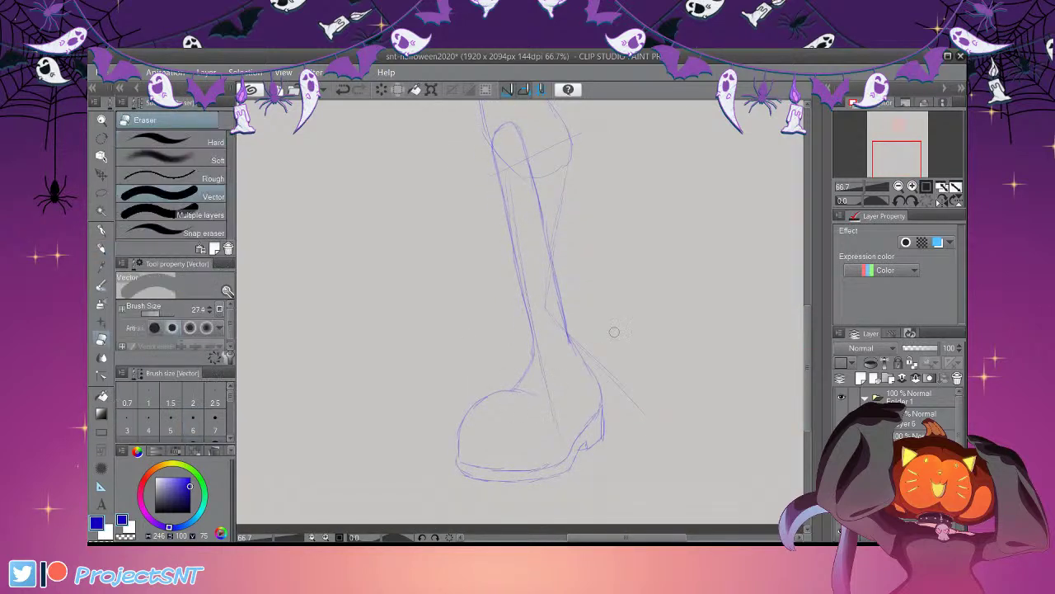
scroll(743, 313, "up", 3)
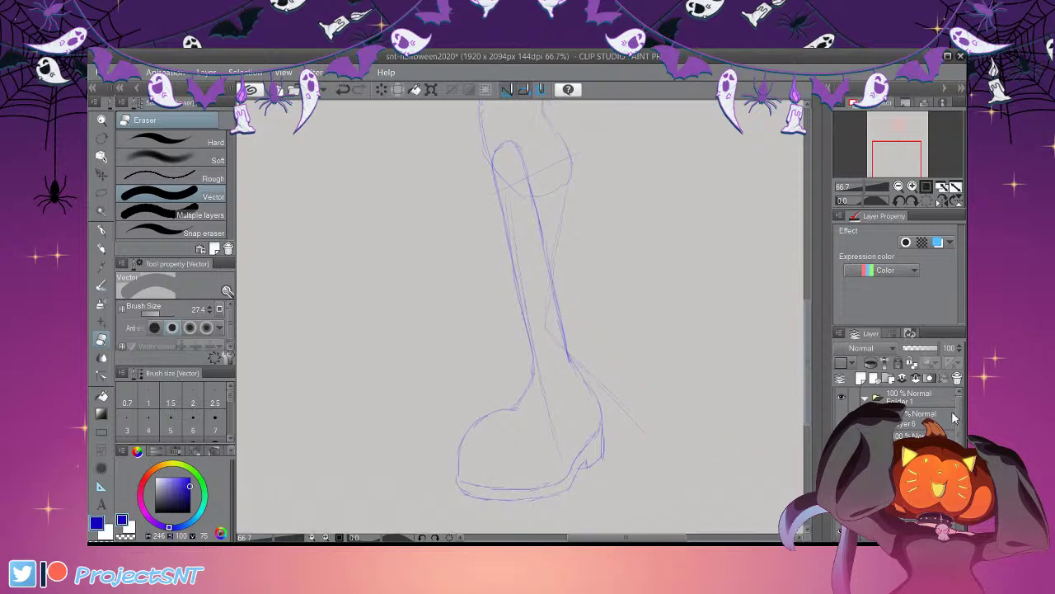
left_click_drag(512, 225, 531, 278)
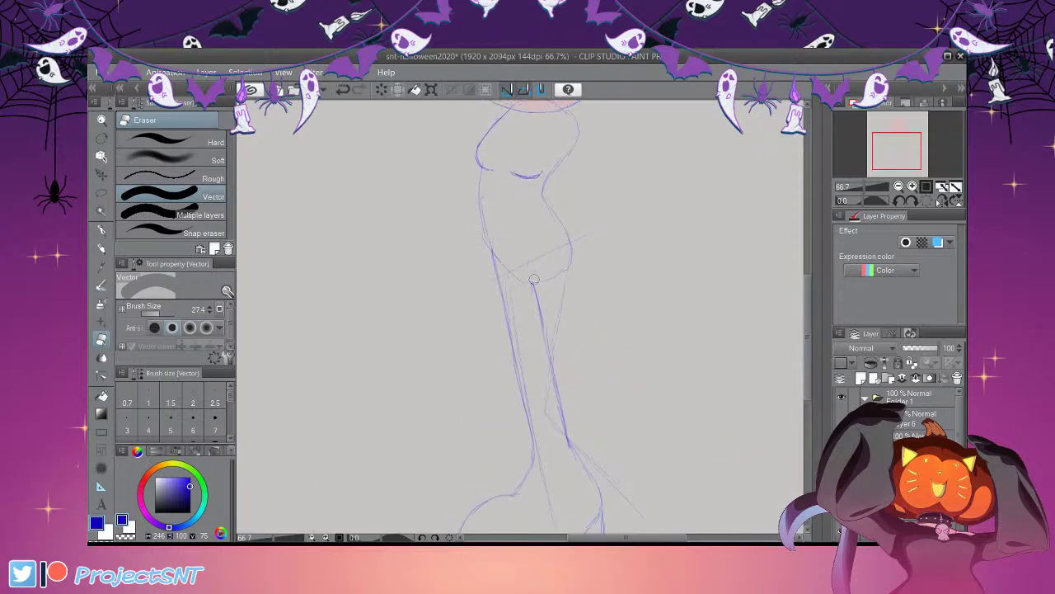
left_click(584, 235)
scroll(796, 320, "down", 2)
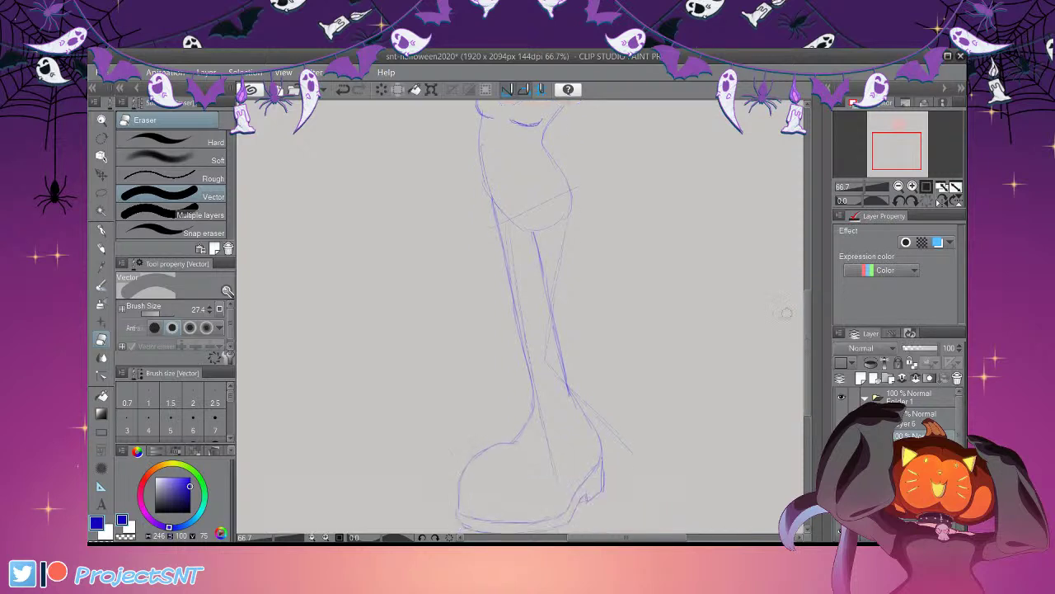
key("p")
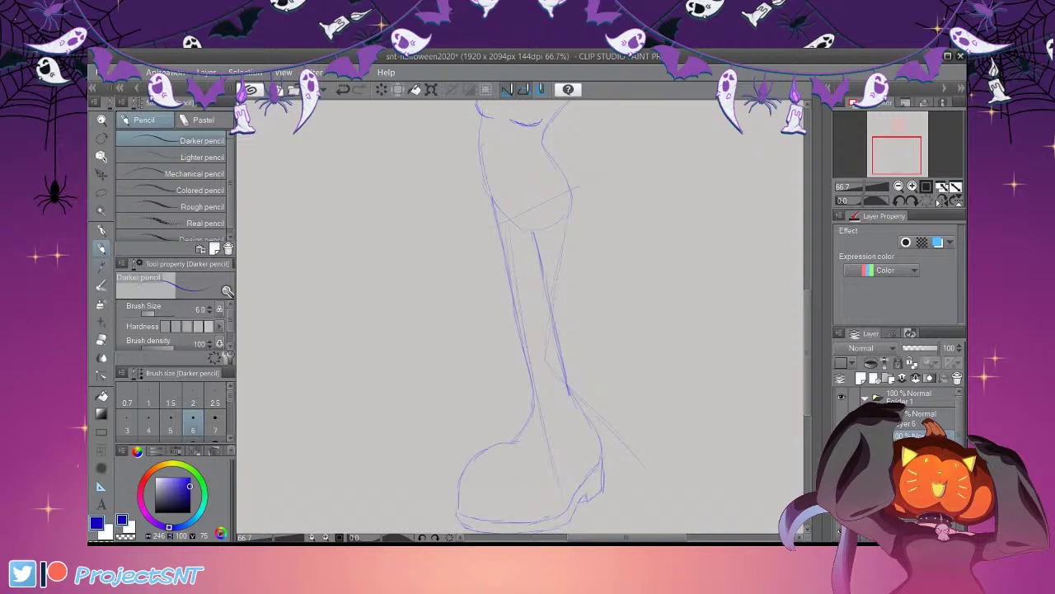
Shorten the leg guides on Layer 7 vertically and nudge them slightly to fit the straight leg
key("ctrl+t")
left_click_drag(568, 508, 568, 455)
mouse_move(709, 365)
left_mouse_down()
mouse_move(700, 372)
mouse_move(711, 360)
left_mouse_up()
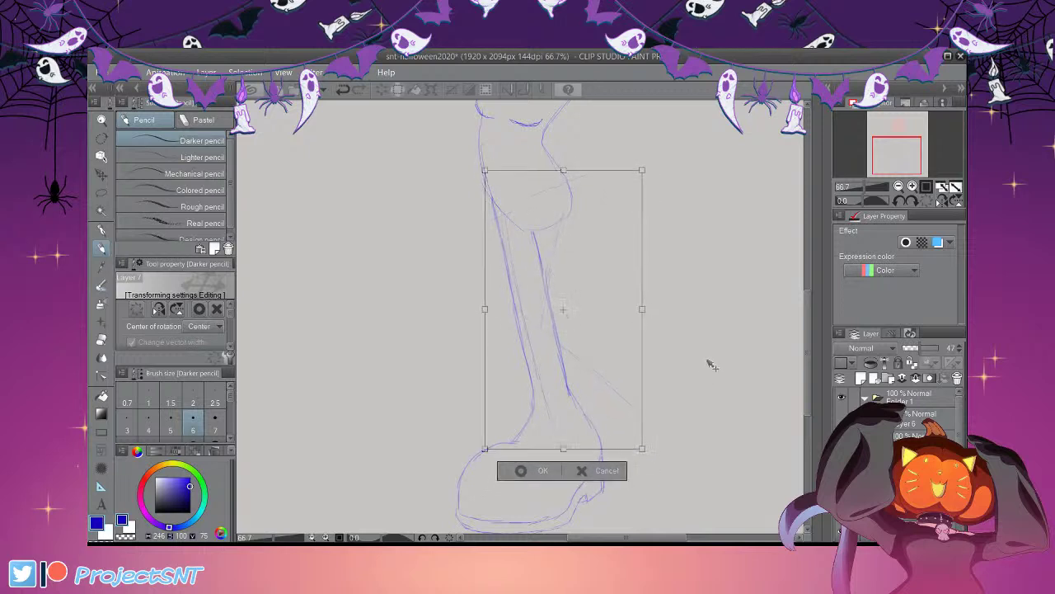
left_click(521, 471)
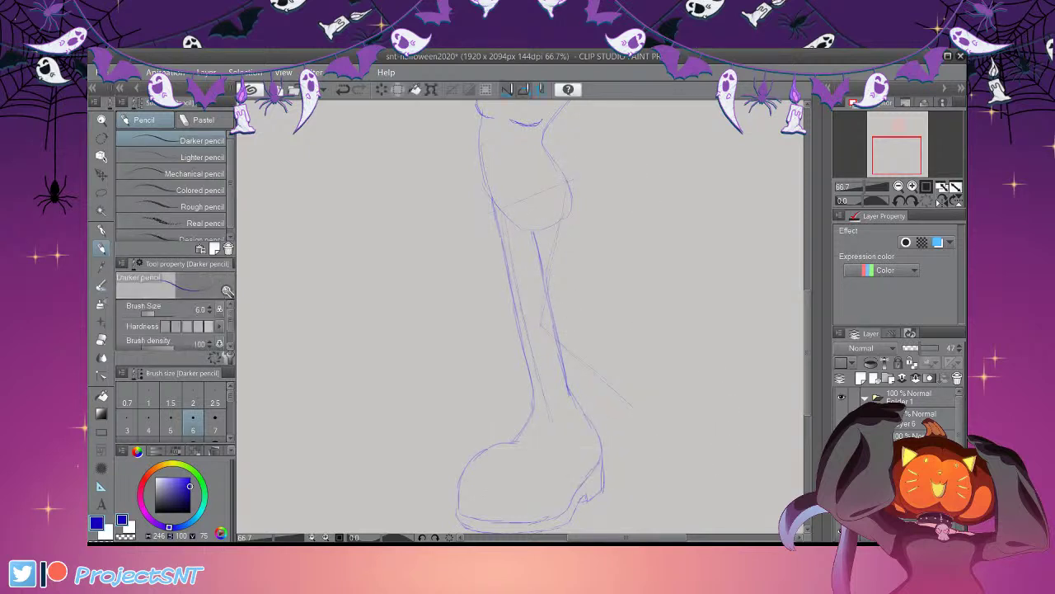
Sketch the rounded hip and front thigh line of the bent leg on Layer 9, down to the knee
left_click(912, 436)
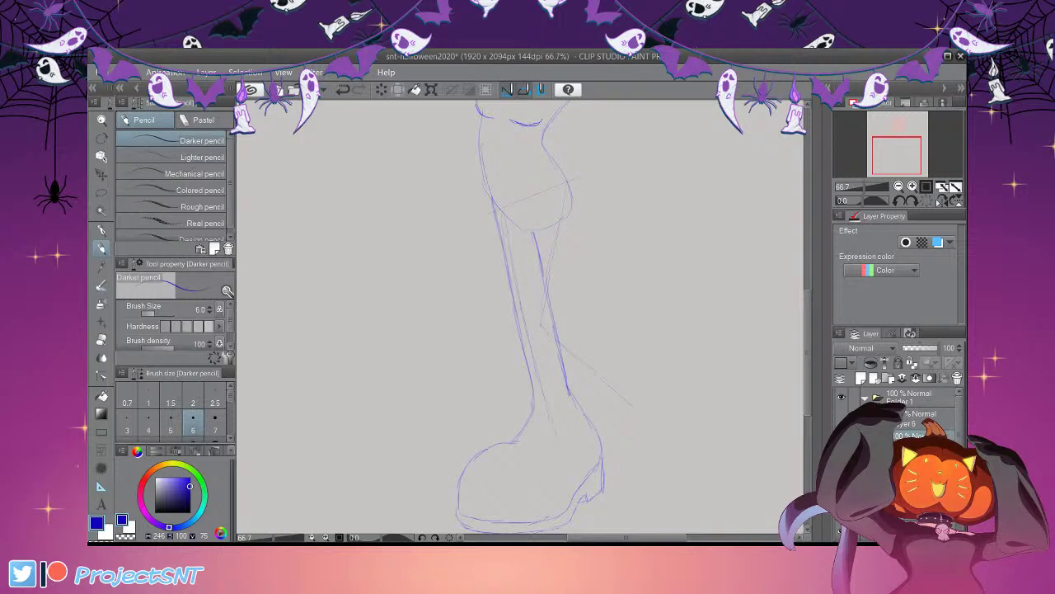
mouse_move(538, 213)
left_mouse_down()
mouse_move(569, 180)
mouse_move(575, 208)
left_mouse_up()
key("ctrl+t")
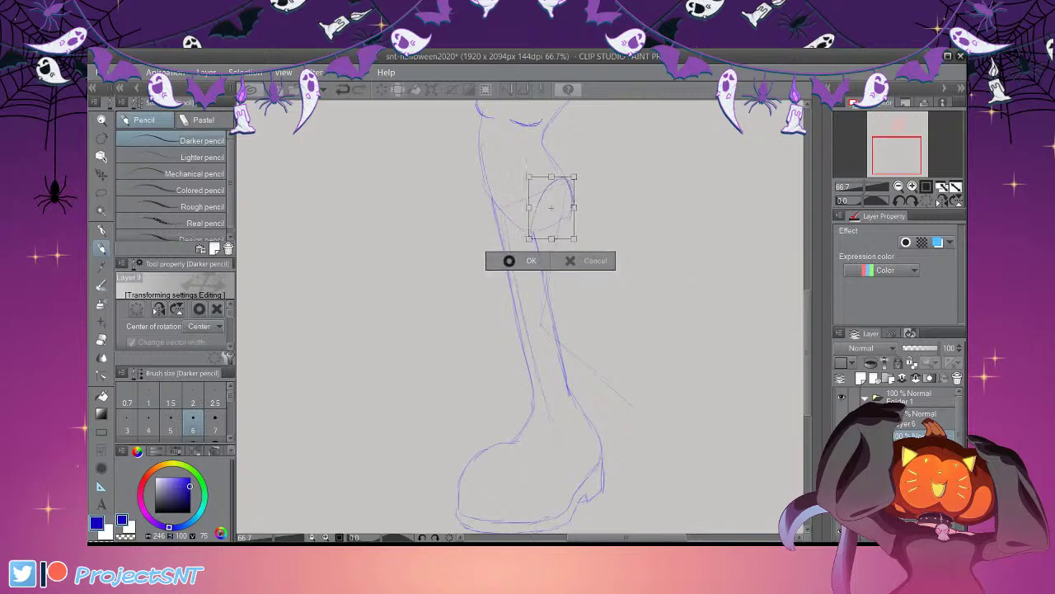
key("Return")
mouse_move(526, 243)
left_mouse_down()
mouse_move(512, 329)
mouse_move(545, 339)
mouse_move(609, 401)
mouse_move(559, 372)
mouse_move(521, 312)
left_mouse_up()
Sketch the back of the bent leg's thigh and both shin lines angling back, and trim their loose ends
key("e")
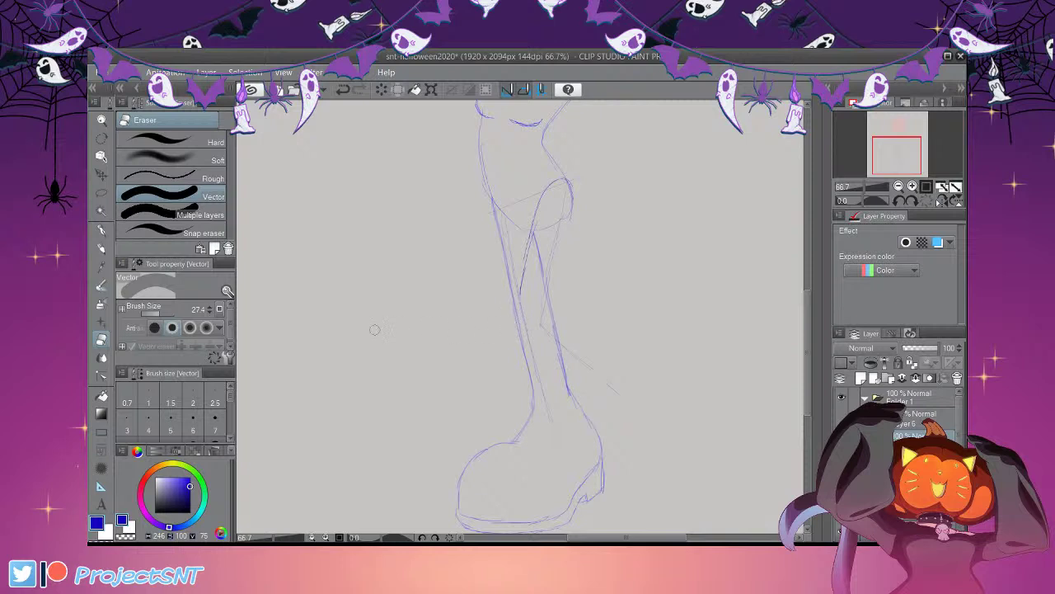
key("p")
mouse_move(522, 275)
left_mouse_down()
mouse_move(517, 305)
mouse_move(507, 299)
mouse_move(532, 331)
mouse_move(618, 400)
left_mouse_up()
mouse_move(570, 216)
left_mouse_down()
mouse_move(551, 302)
mouse_move(627, 360)
left_mouse_up()
mouse_move(807, 311)
left_mouse_down()
mouse_move(806, 270)
mouse_move(796, 319)
left_mouse_up()
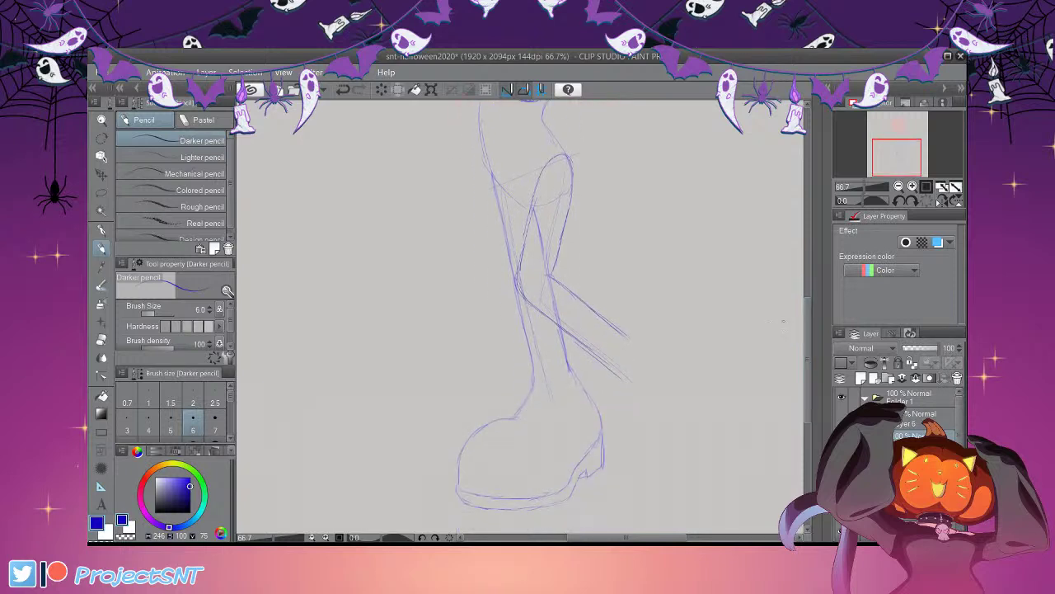
key("e")
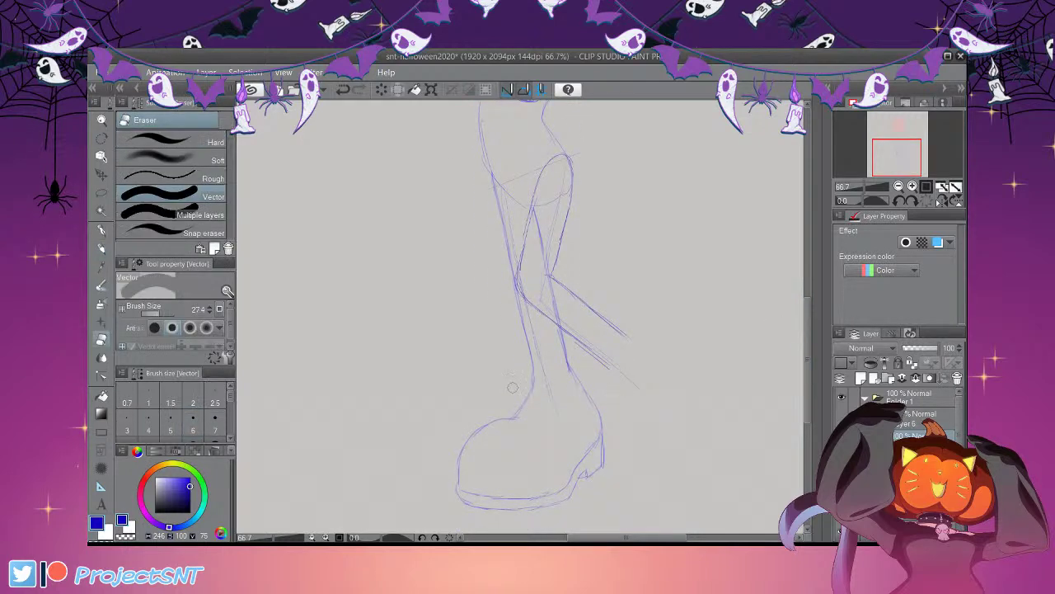
key("p")
Sketch a boot with instep, sole and heel at the end of the bent leg
mouse_move(607, 366)
left_mouse_down()
mouse_move(618, 404)
mouse_move(581, 450)
mouse_move(575, 493)
left_mouse_up()
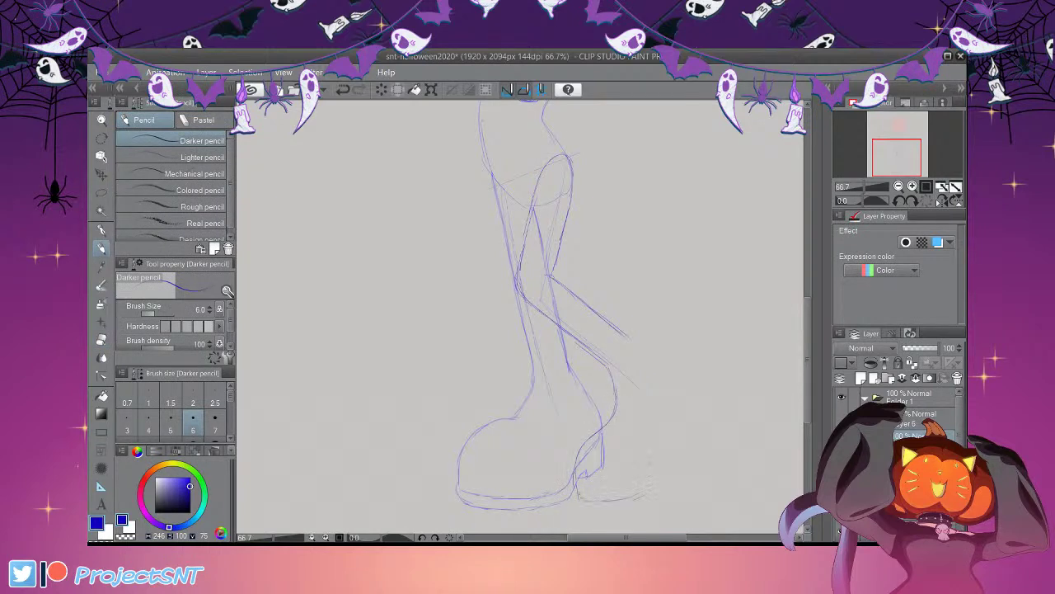
left_click_drag(657, 356, 665, 361)
mouse_move(606, 501)
left_mouse_down()
mouse_move(660, 493)
mouse_move(689, 402)
left_mouse_up()
mouse_move(665, 361)
left_mouse_down()
mouse_move(690, 389)
mouse_move(681, 378)
mouse_move(672, 437)
left_mouse_up()
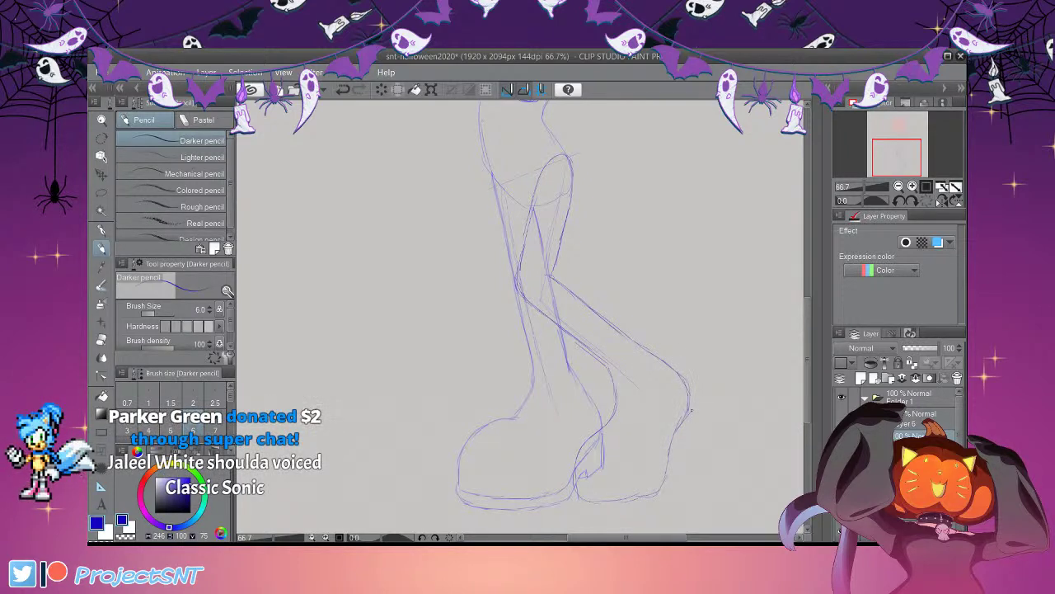
Check the whole pose, and squash the bent leg drawing on Layer 9 vertically from its lower edge
key("ctrl+minus")
key("ctrl+minus")
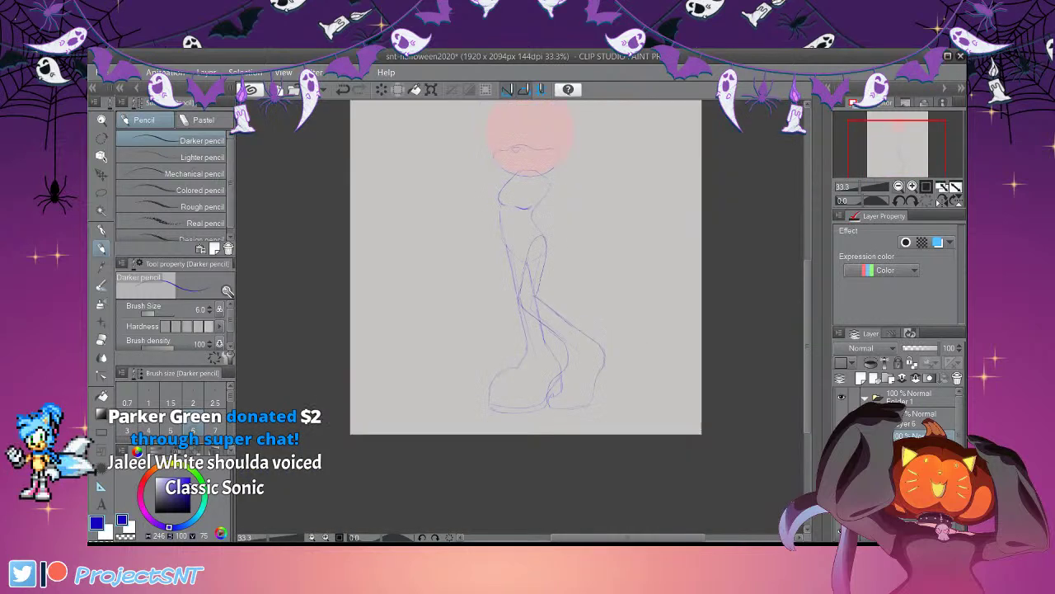
key("ctrl+plus")
key("ctrl+plus")
key("ctrl+t")
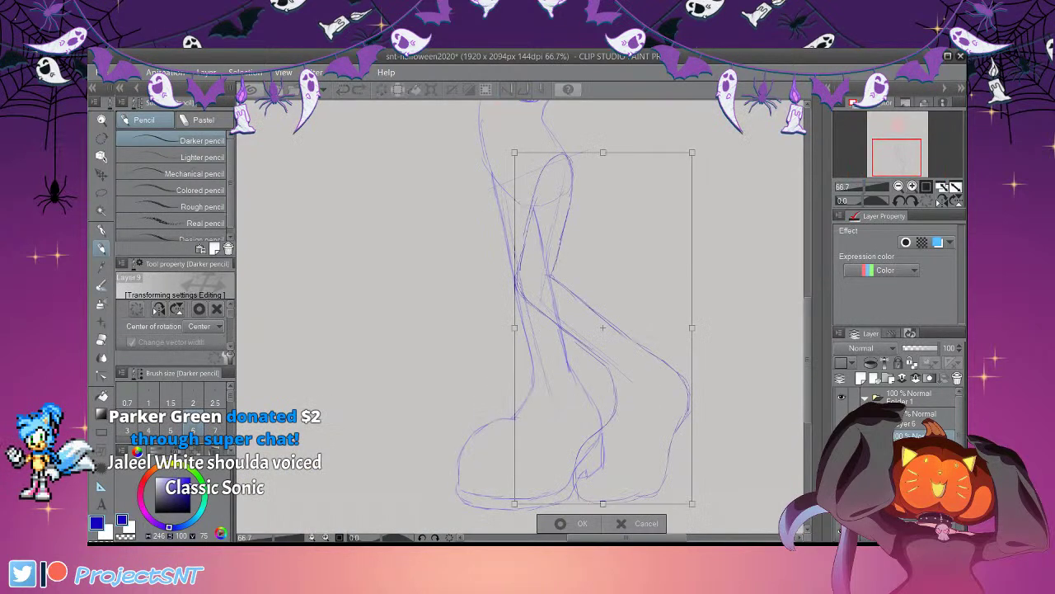
left_click_drag(603, 503, 603, 476)
left_click(569, 498)
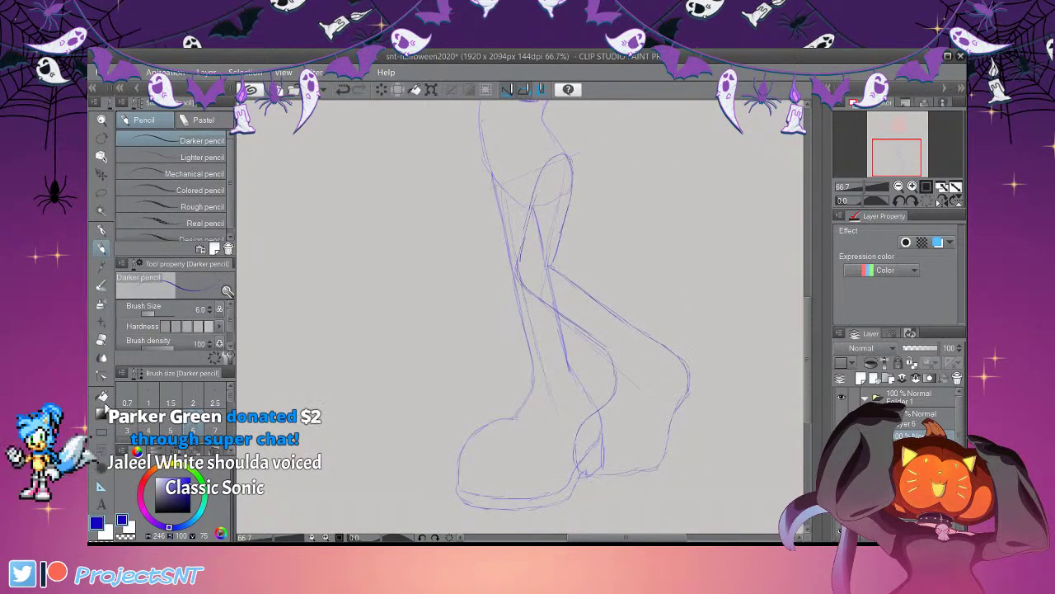
Erase the boot from the bent leg, keeping the thigh and shin lines
key("e")
mouse_move(613, 359)
left_mouse_down()
mouse_move(613, 387)
mouse_move(579, 441)
mouse_move(585, 475)
mouse_move(643, 466)
mouse_move(664, 439)
mouse_move(681, 401)
mouse_move(674, 349)
left_mouse_up()
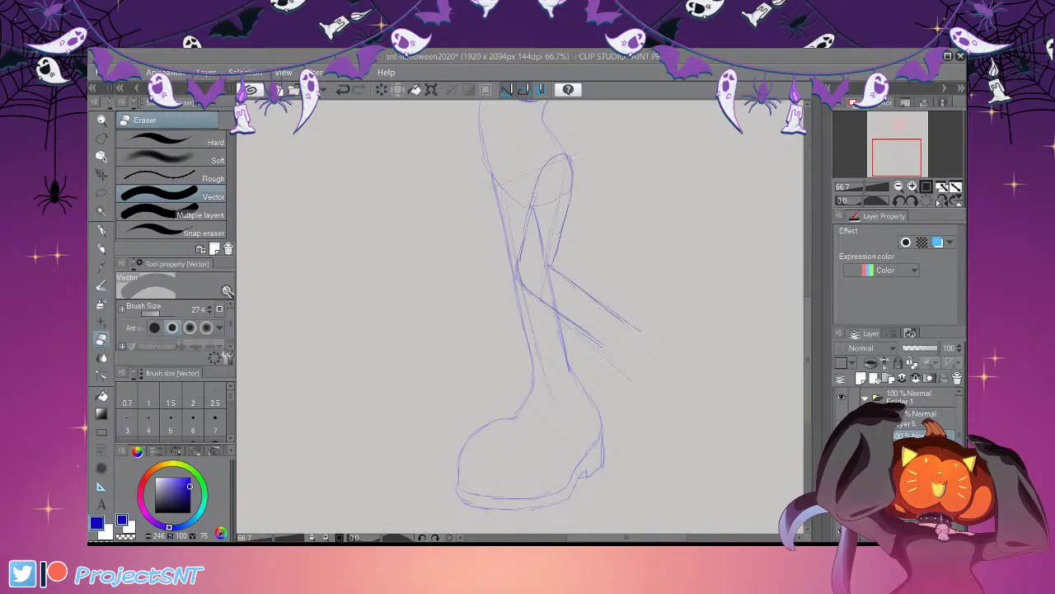
left_click_drag(808, 359, 808, 339)
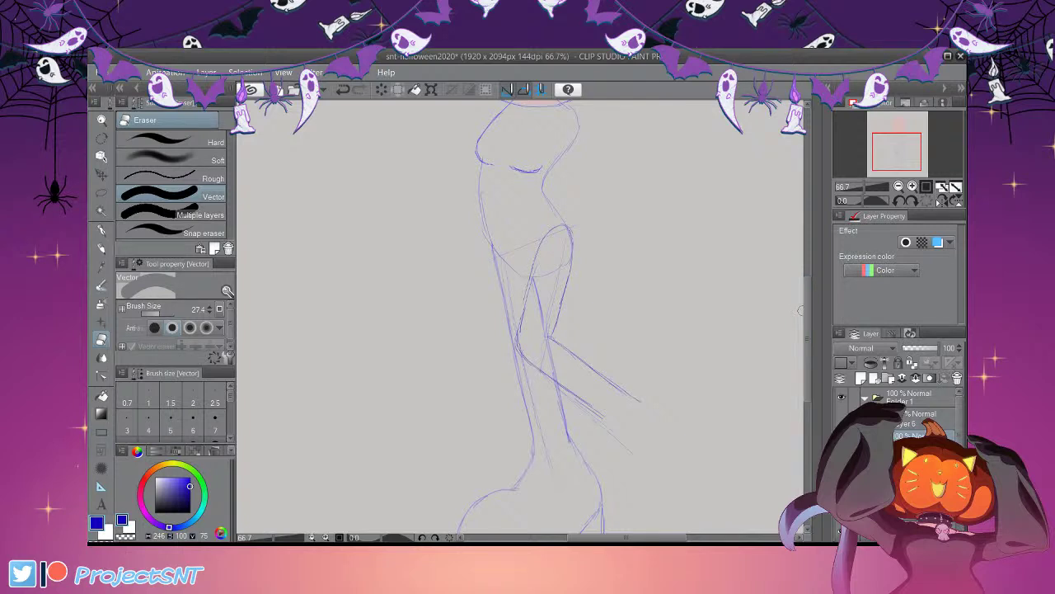
scroll(798, 297, "down", 1)
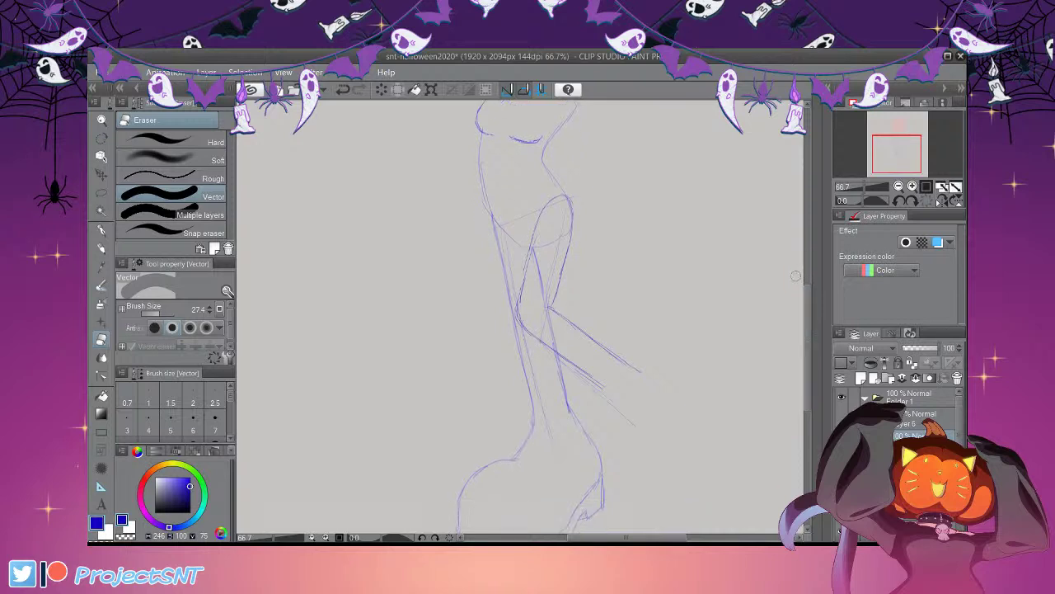
Sketch a new toe-down boot outline from the bent leg's ankle, with a rounded toe and back edge
key("p")
left_click_drag(807, 354, 808, 369)
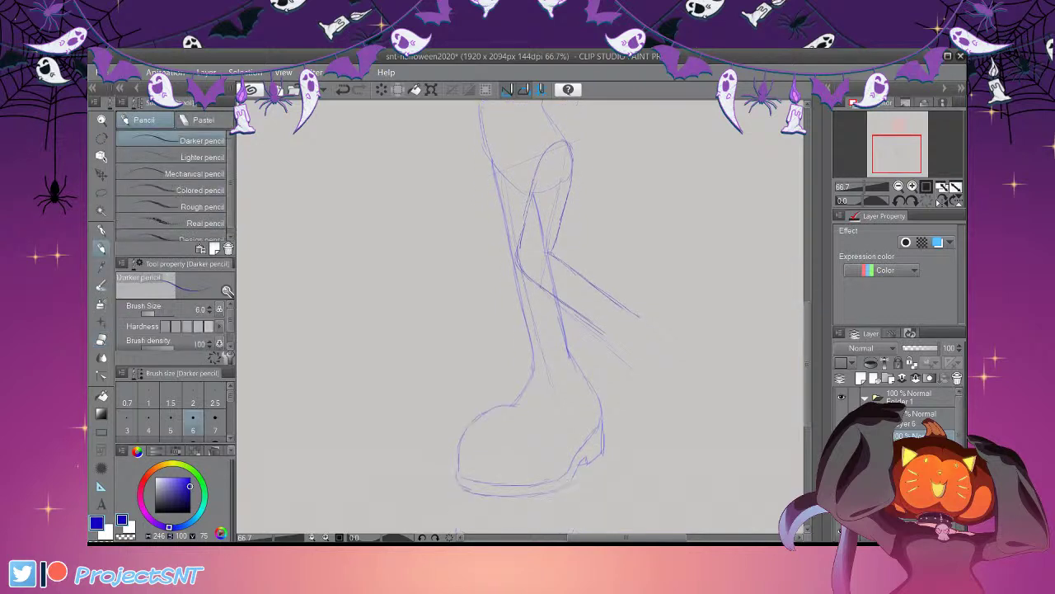
mouse_move(607, 345)
left_mouse_down()
mouse_move(605, 428)
mouse_move(621, 466)
mouse_move(670, 465)
left_mouse_up()
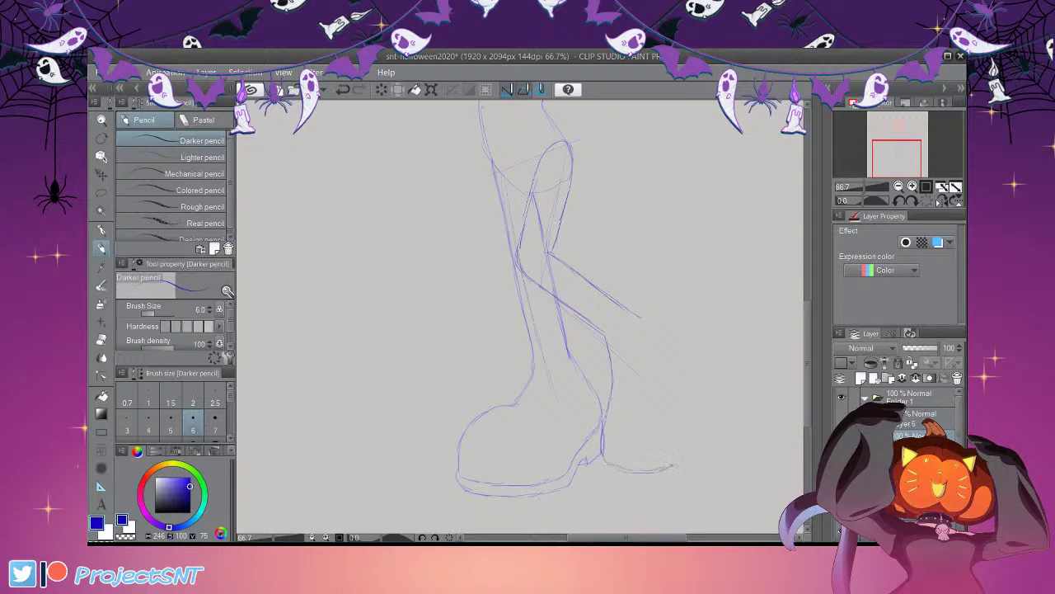
left_click_drag(679, 366, 677, 348)
key("m")
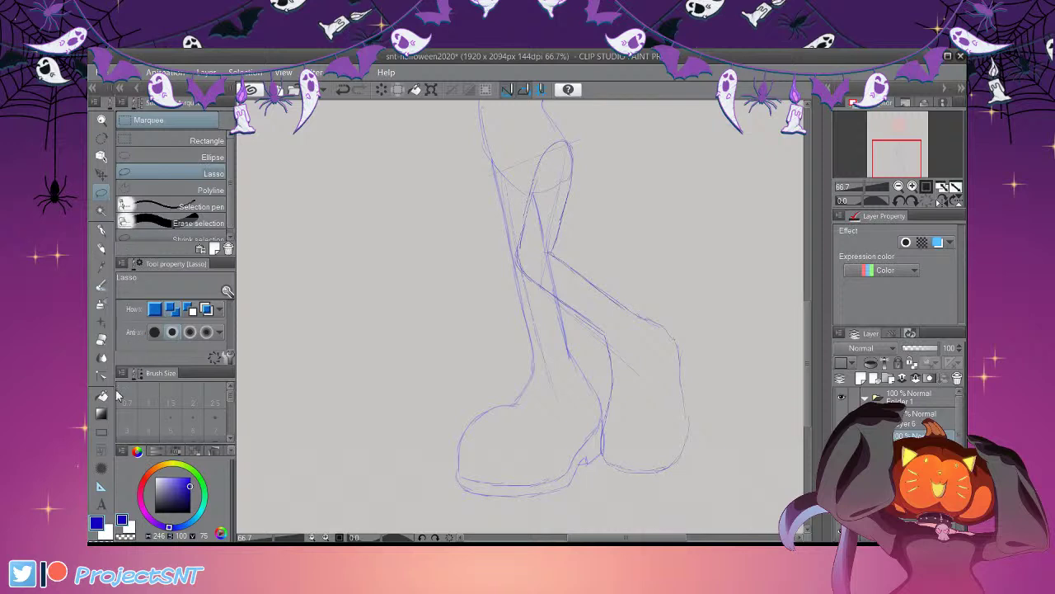
Redraw the front edge of the bent leg's boot with more curve and add a sole line beneath the toe
key("e")
left_click_drag(609, 339, 601, 460)
key("p")
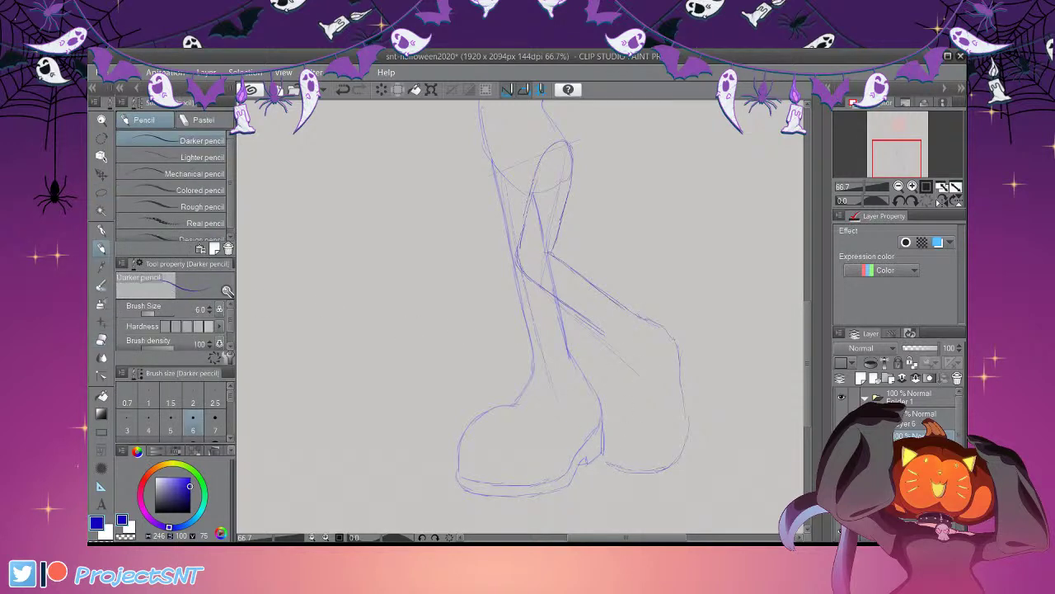
mouse_move(610, 343)
left_mouse_down()
mouse_move(616, 387)
mouse_move(595, 444)
mouse_move(601, 467)
mouse_move(617, 471)
left_mouse_up()
left_click_drag(632, 486, 673, 480)
Sharpen the boot's heel corner and sketch the heel block and sole thickness along its back edge
left_click(101, 340)
mouse_move(671, 334)
left_mouse_down()
mouse_move(688, 415)
mouse_move(672, 333)
mouse_move(683, 343)
left_mouse_up()
key("p")
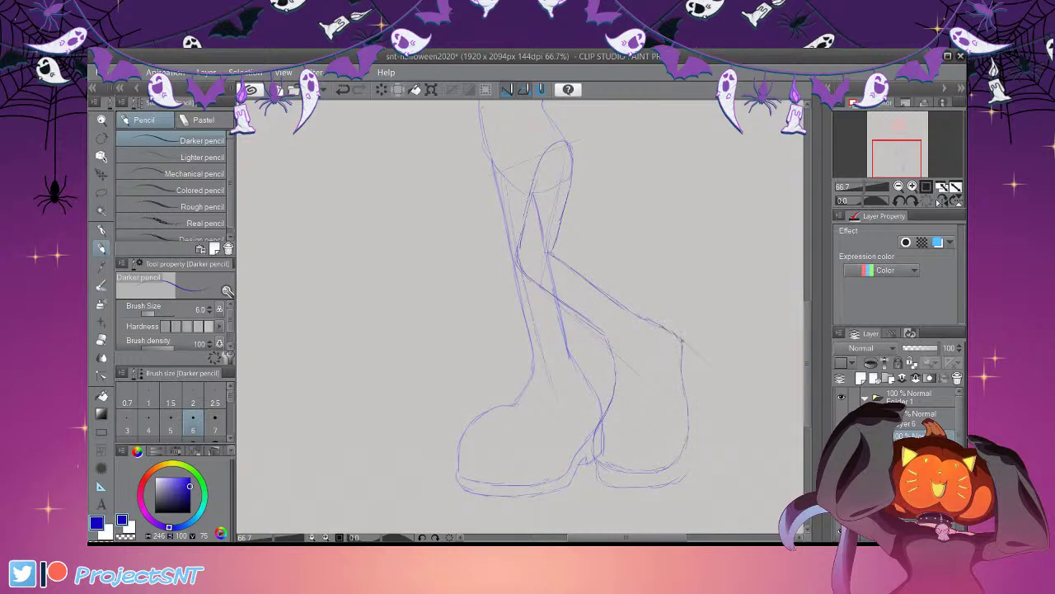
left_click_drag(691, 378, 688, 477)
mouse_move(619, 408)
left_mouse_down()
mouse_move(654, 412)
mouse_move(627, 409)
mouse_move(653, 412)
mouse_move(616, 361)
left_mouse_up()
Erase the stray toe curve, redraw the boot's instep from ankle to toe, and check the whole pose
left_click(102, 340)
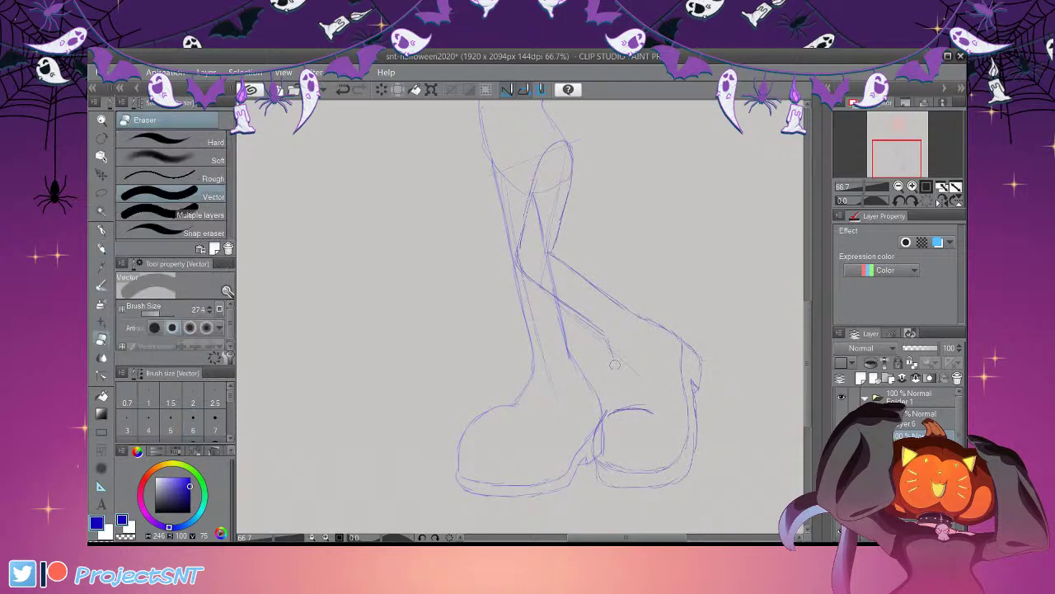
left_click_drag(614, 410, 657, 413)
key("p")
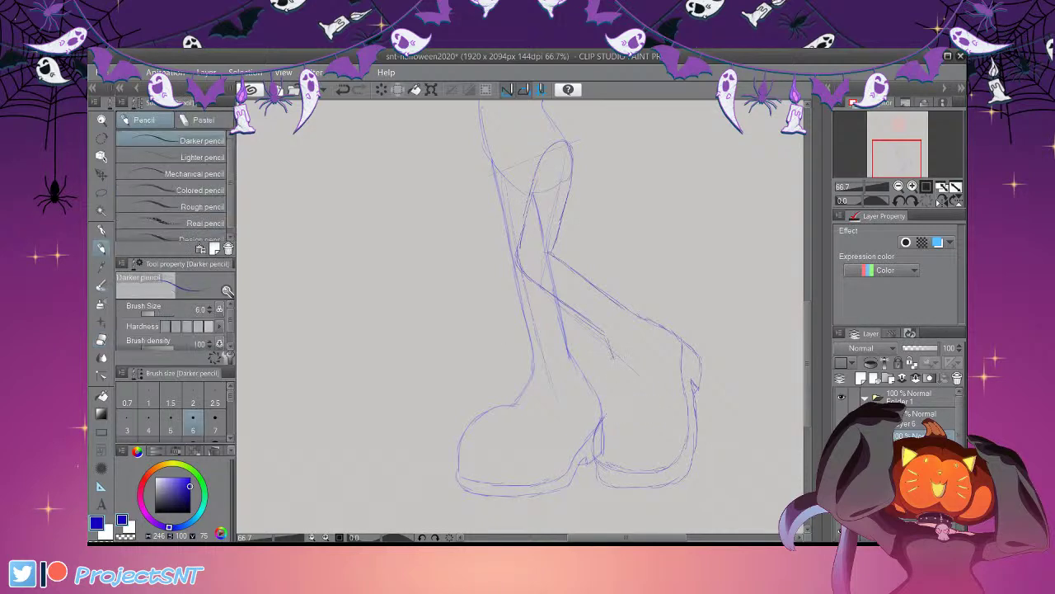
left_click_drag(620, 371, 605, 415)
left_click(898, 186)
left_click(899, 186)
left_click(899, 187)
mouse_move(808, 355)
left_mouse_down()
mouse_move(808, 339)
mouse_move(808, 361)
left_mouse_up()
left_click(912, 186)
left_click(911, 186)
left_click(912, 187)
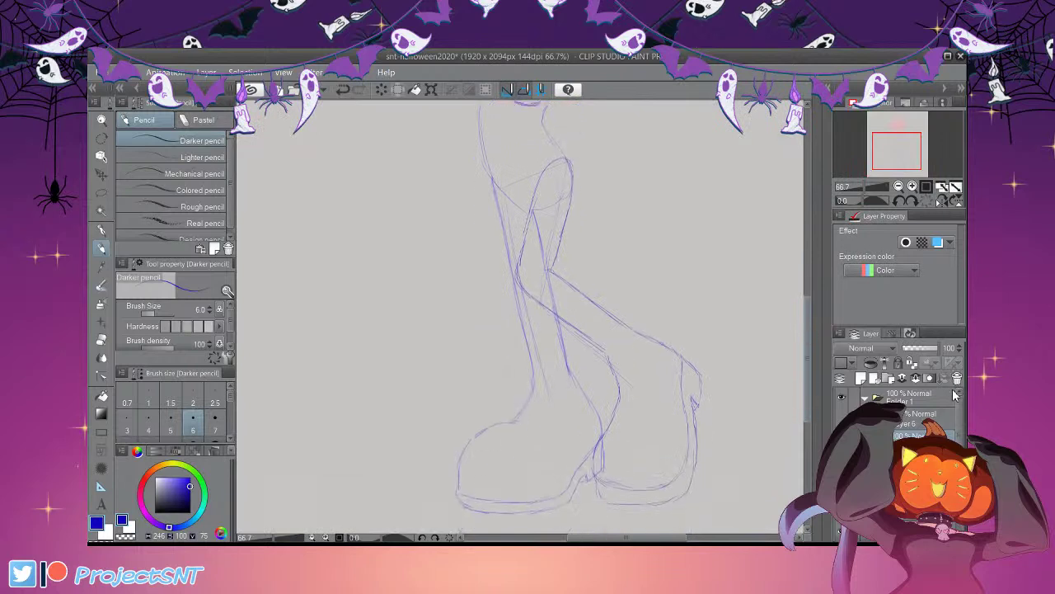
Lasso the bent leg's boot and move it up and left to shorten the shin
key("m")
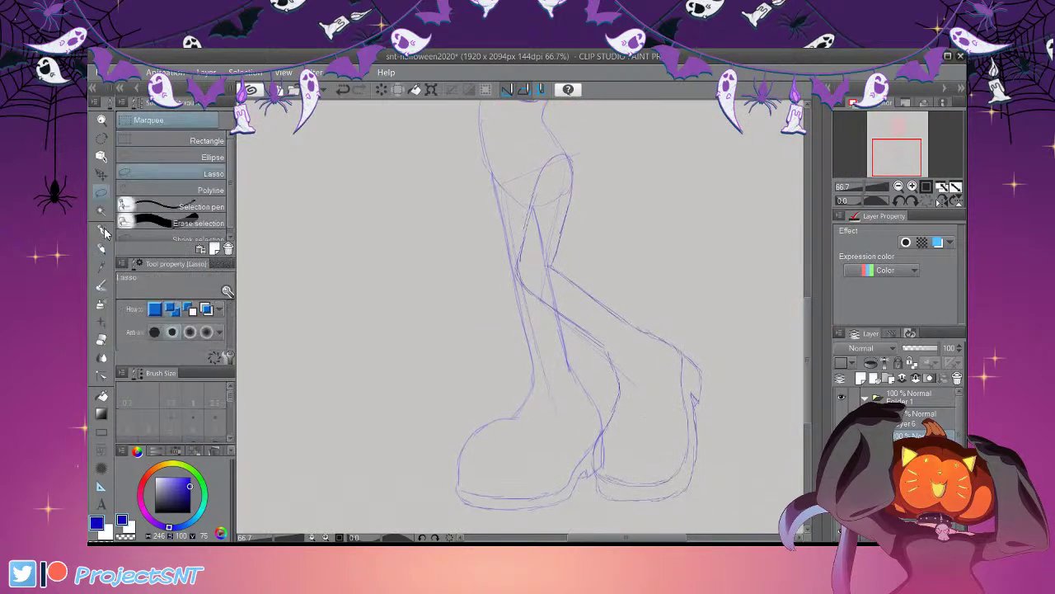
mouse_move(625, 295)
left_mouse_down()
mouse_move(621, 507)
mouse_move(684, 298)
left_mouse_up()
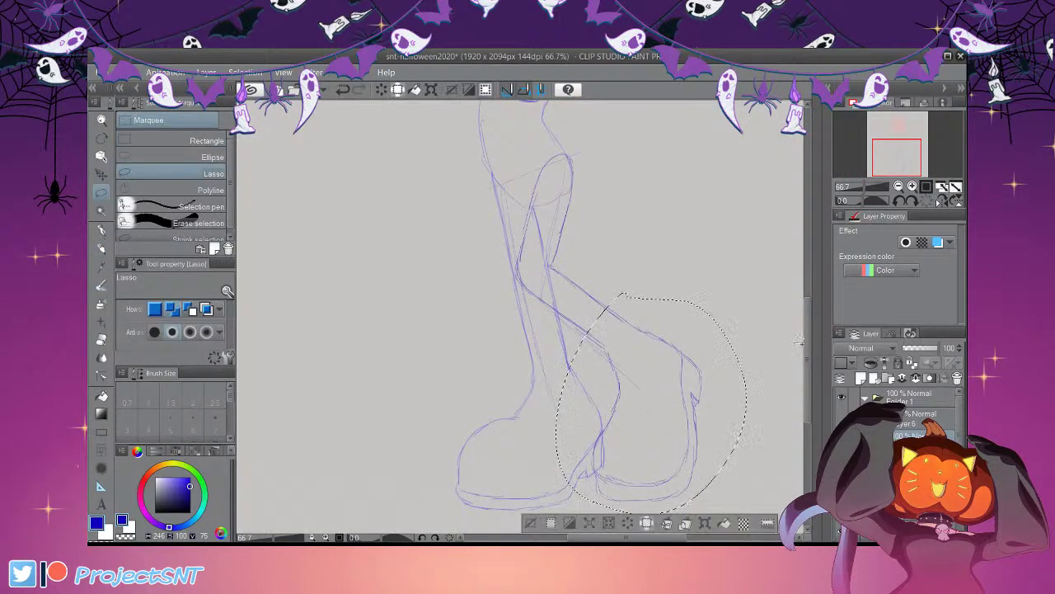
key("ctrl+t")
left_click_drag(766, 484, 746, 467)
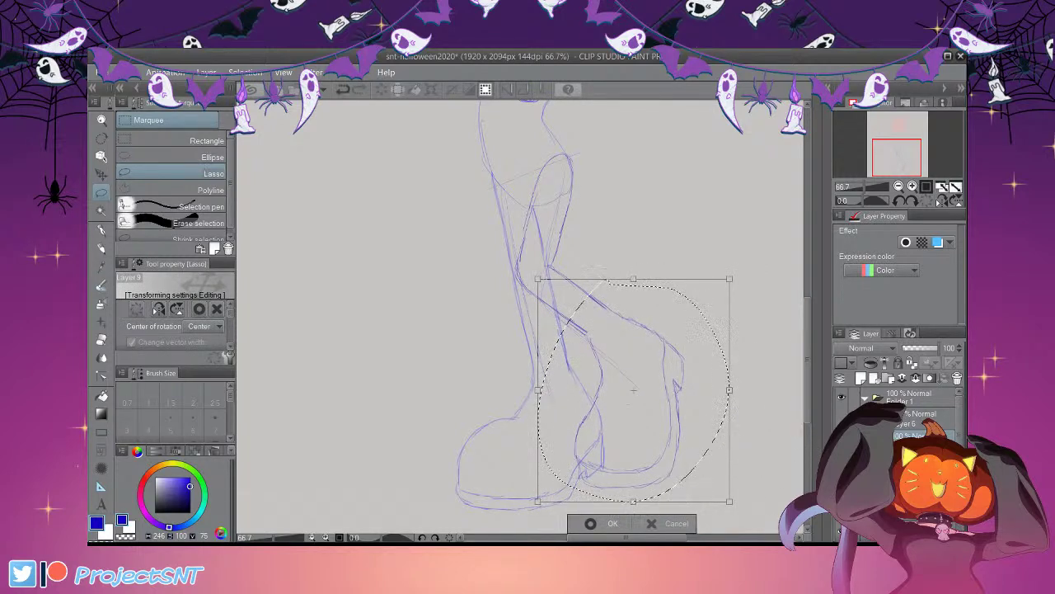
key("Return")
key("ctrl+d")
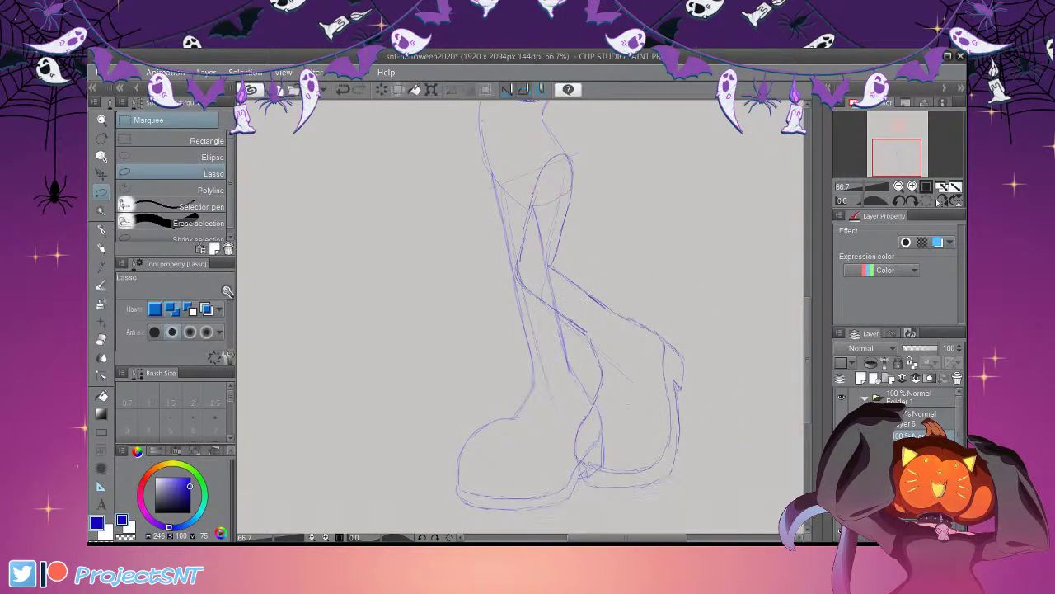
Rotate the whole bent leg on Layer 9 slightly counterclockwise
key("ctrl+t")
mouse_move(741, 461)
left_mouse_down()
mouse_move(741, 446)
mouse_move(746, 456)
left_mouse_up()
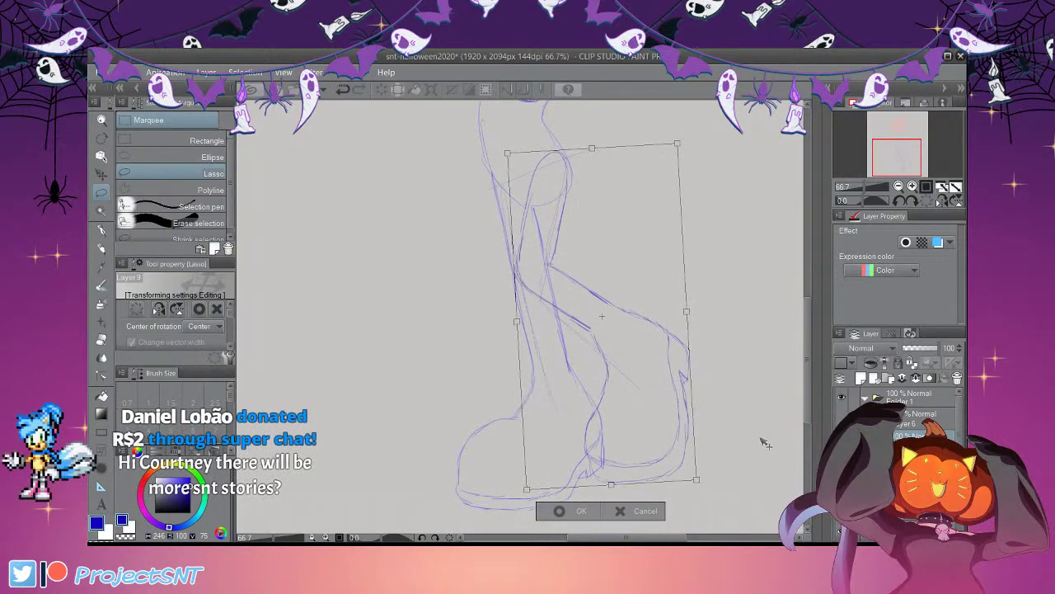
left_click(561, 511)
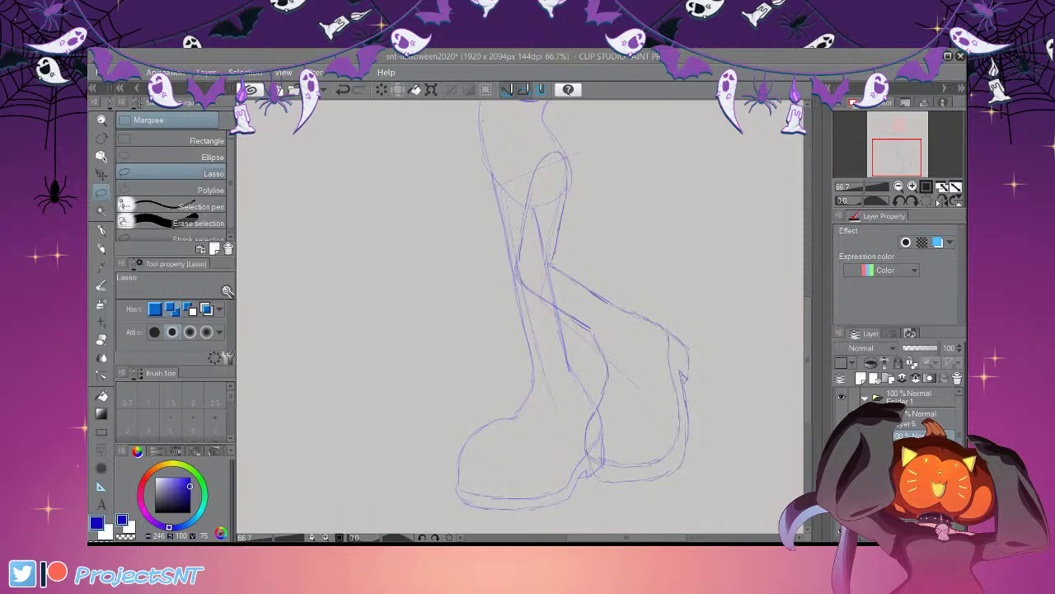
scroll(520, 313, "down", 1)
left_click(103, 395)
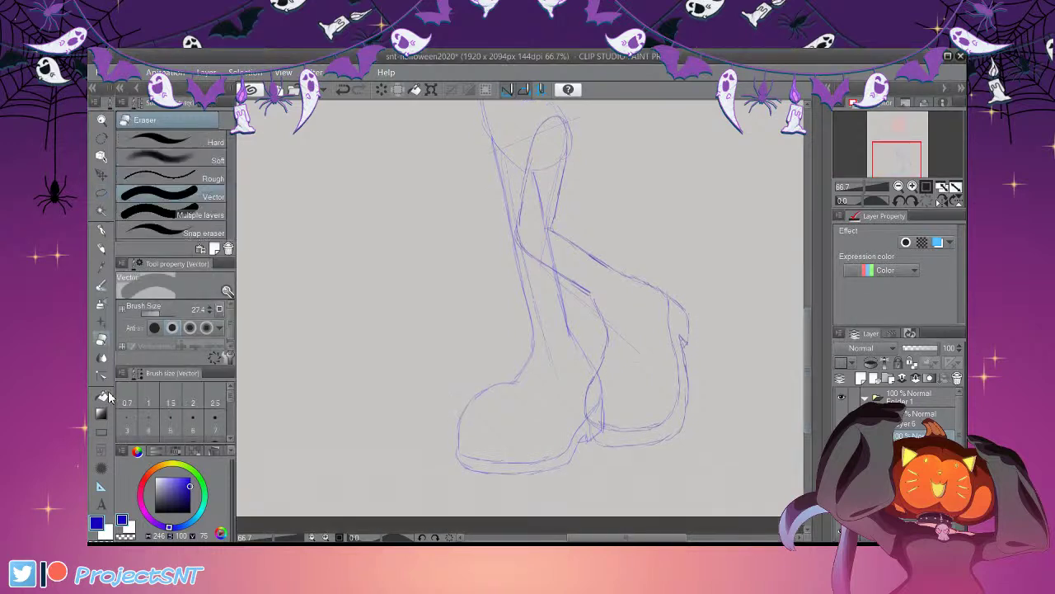
Erase and redraw the bent-back boot's front edge from ankle to toe, and redo its sole line around the toe
left_click_drag(603, 298, 589, 390)
key("p")
left_click_drag(600, 322, 591, 422)
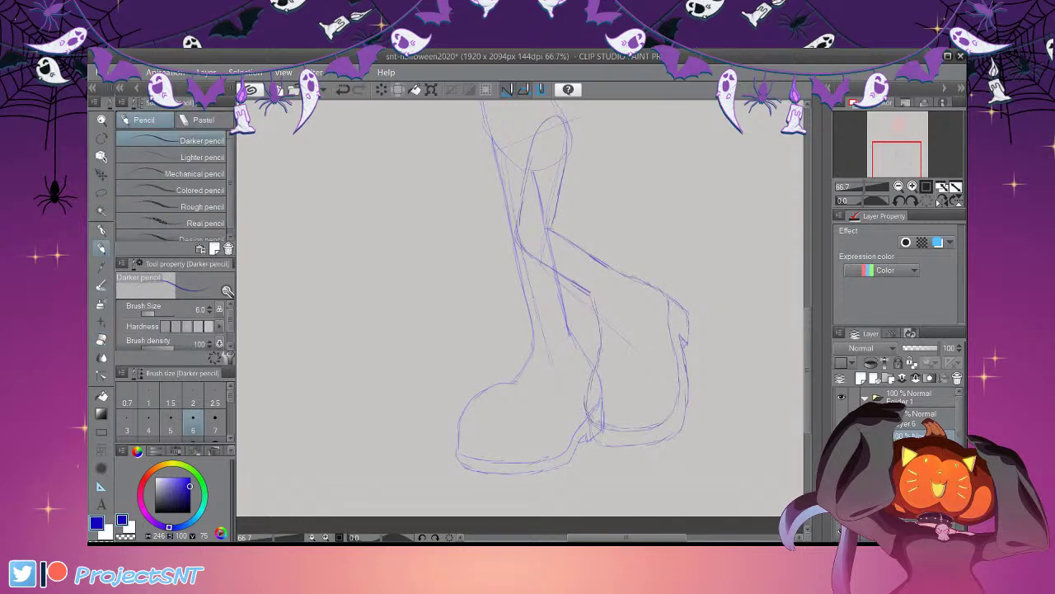
key("e")
left_click_drag(590, 431, 627, 446)
key("p")
mouse_move(592, 441)
left_mouse_down()
mouse_move(664, 439)
mouse_move(681, 424)
left_mouse_up()
left_click_drag(807, 387, 808, 383)
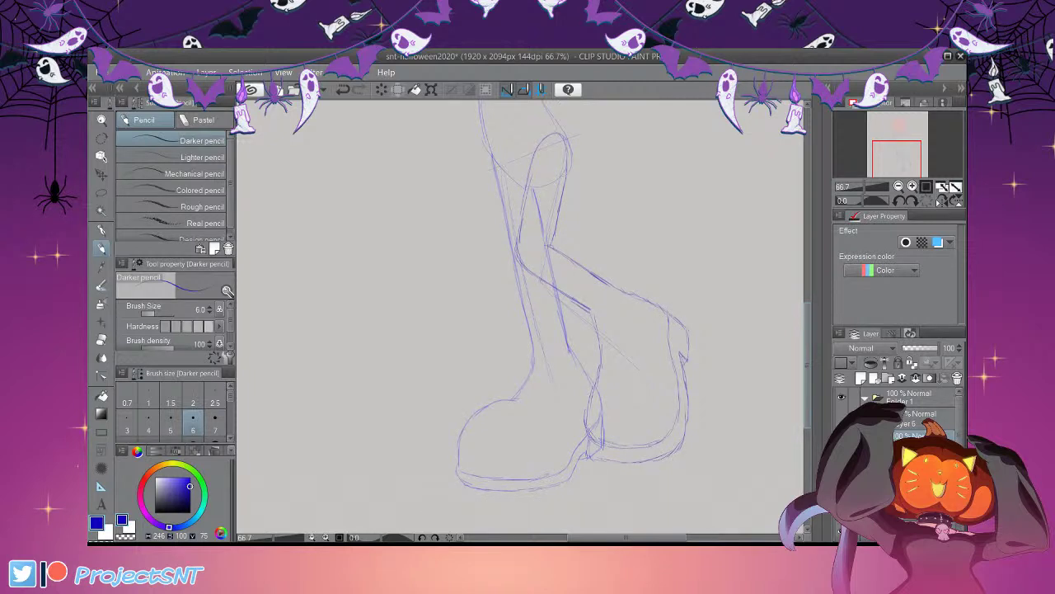
Delete the layer holding the faint leg construction lines
key("e")
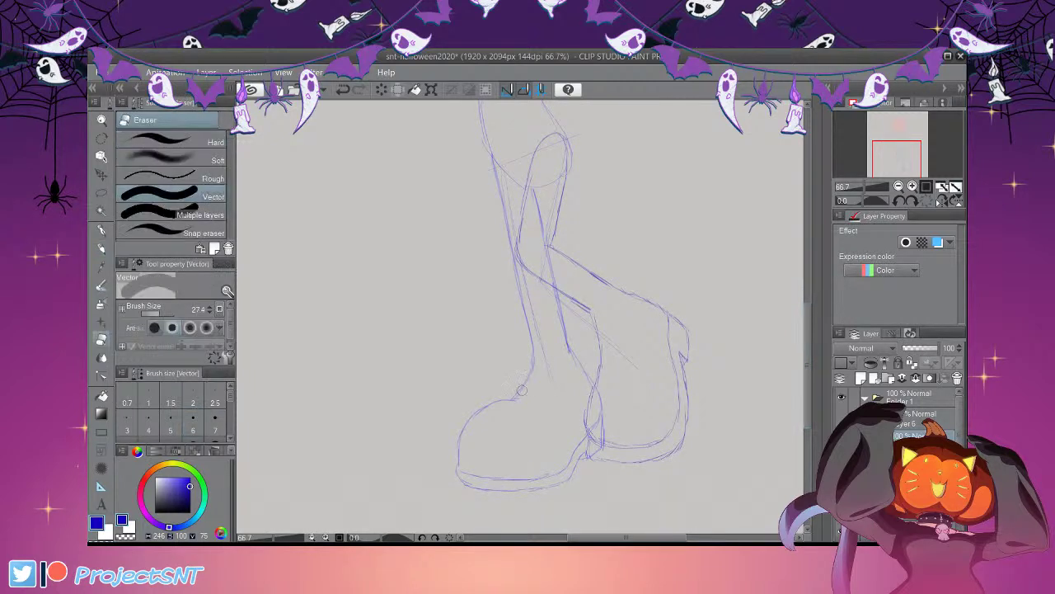
left_click(919, 459)
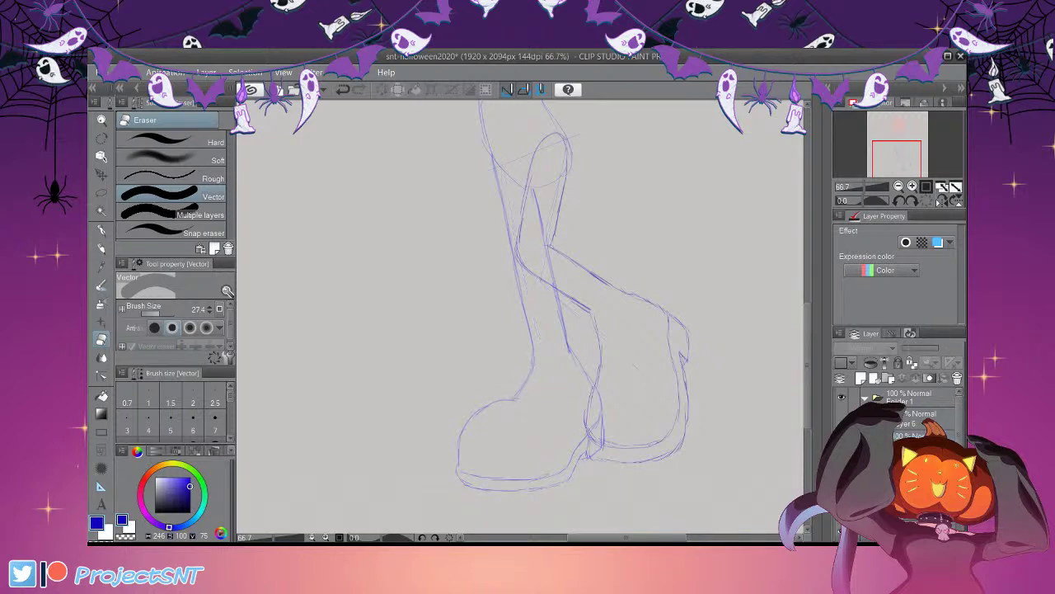
left_click(957, 379)
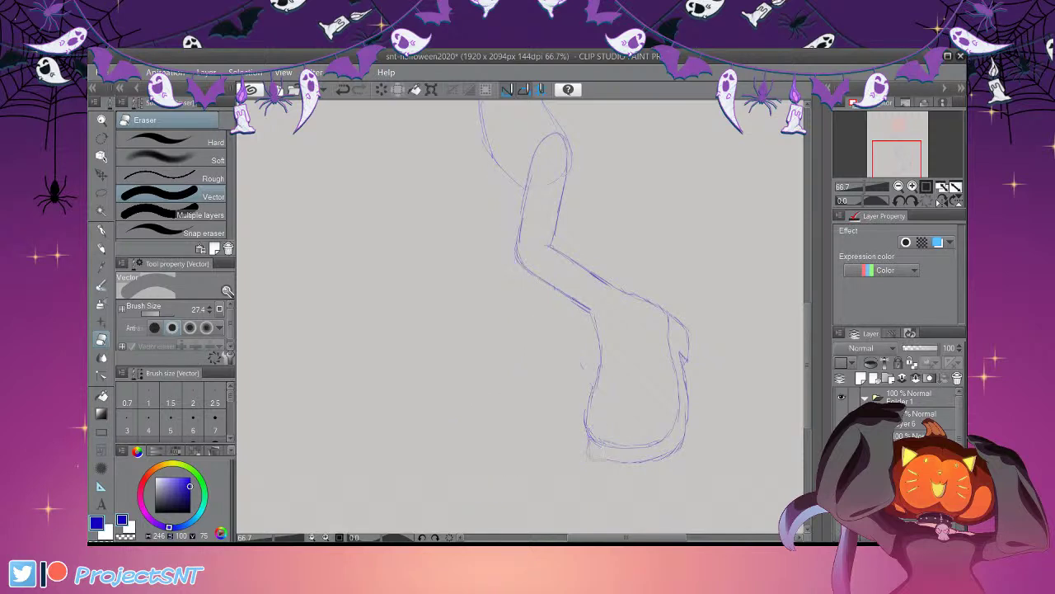
Erase the straight leg's boot instep and redraw it as one smooth curve from ankle to toe cap
mouse_move(532, 365)
left_mouse_down()
mouse_move(505, 406)
mouse_move(459, 435)
mouse_move(460, 454)
left_mouse_up()
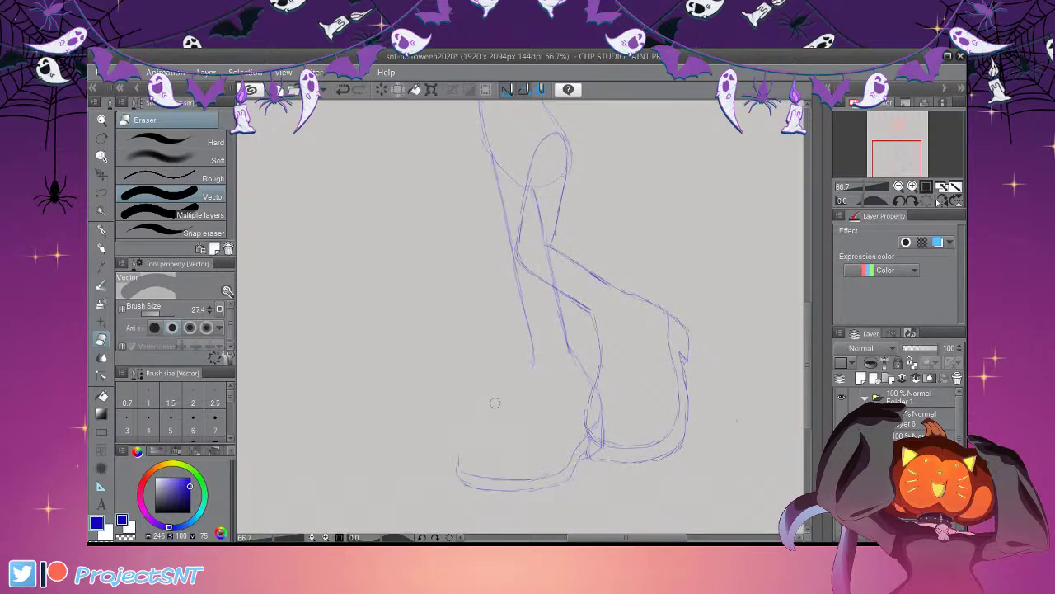
key("p")
mouse_move(533, 359)
left_mouse_down()
mouse_move(506, 401)
mouse_move(471, 419)
mouse_move(459, 458)
left_mouse_up()
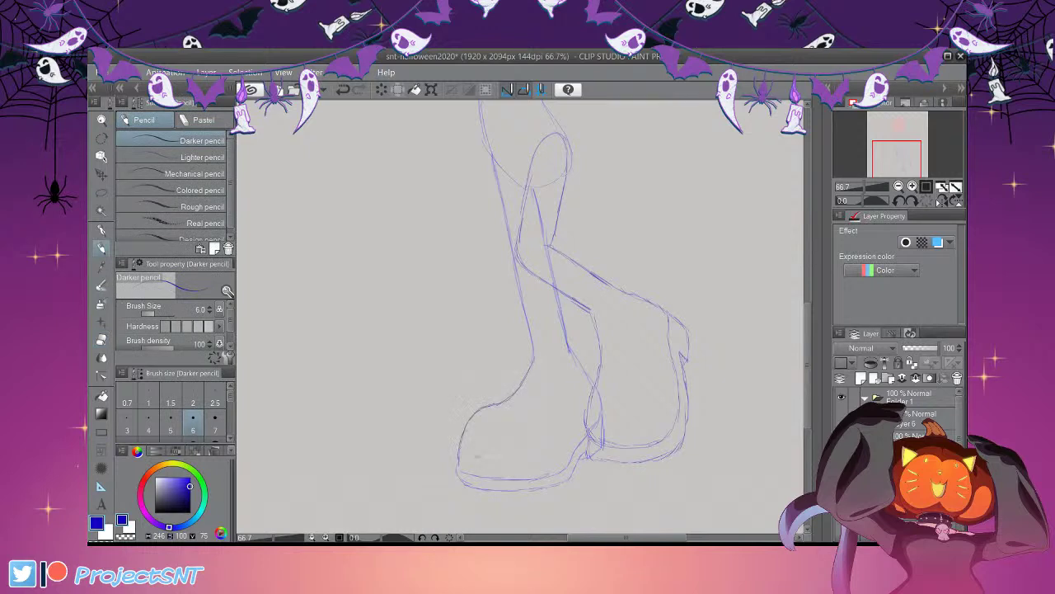
left_click_drag(807, 368, 807, 317)
key("ctrl+minus")
key("ctrl+minus")
key("ctrl+minus")
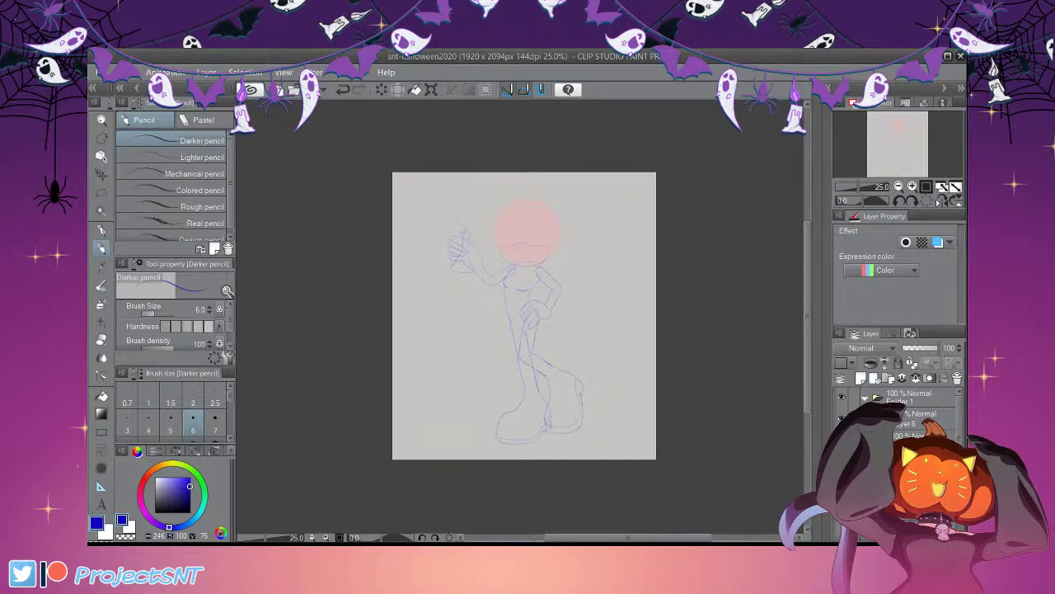
Show the old pose in Folder 2 over the new sketch to compare them, and hide it again
left_click(866, 398)
left_click(841, 417)
left_click(866, 417)
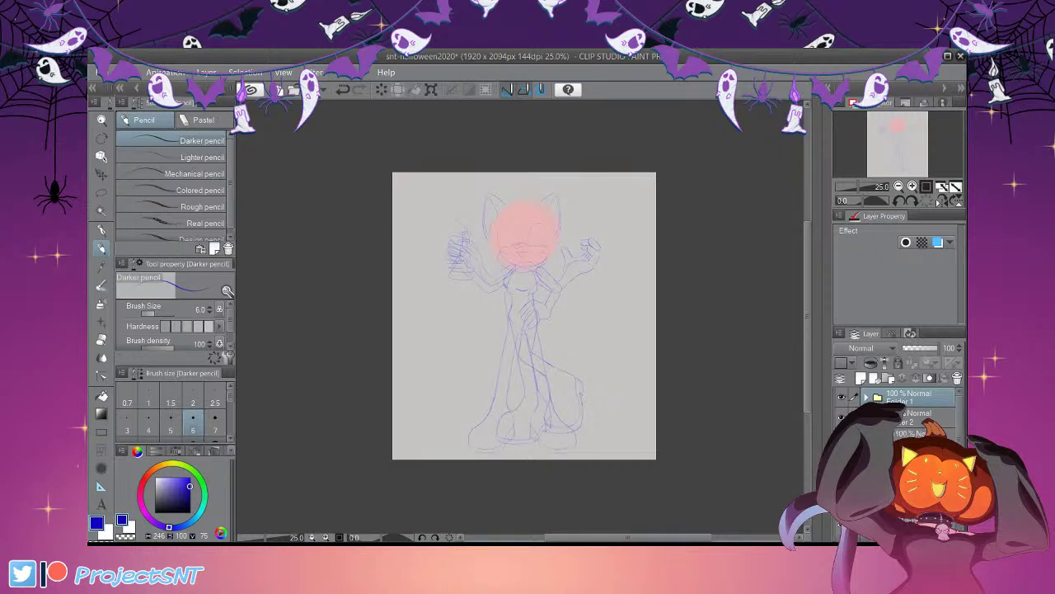
left_click(911, 457)
left_click(841, 456)
left_click(841, 457)
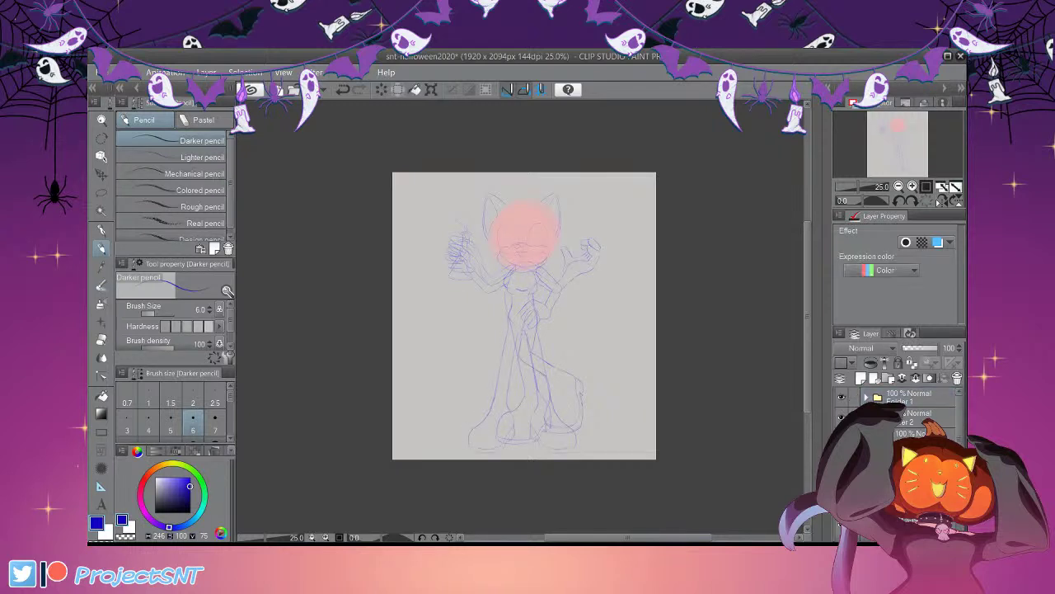
scroll(898, 412, "down", 2)
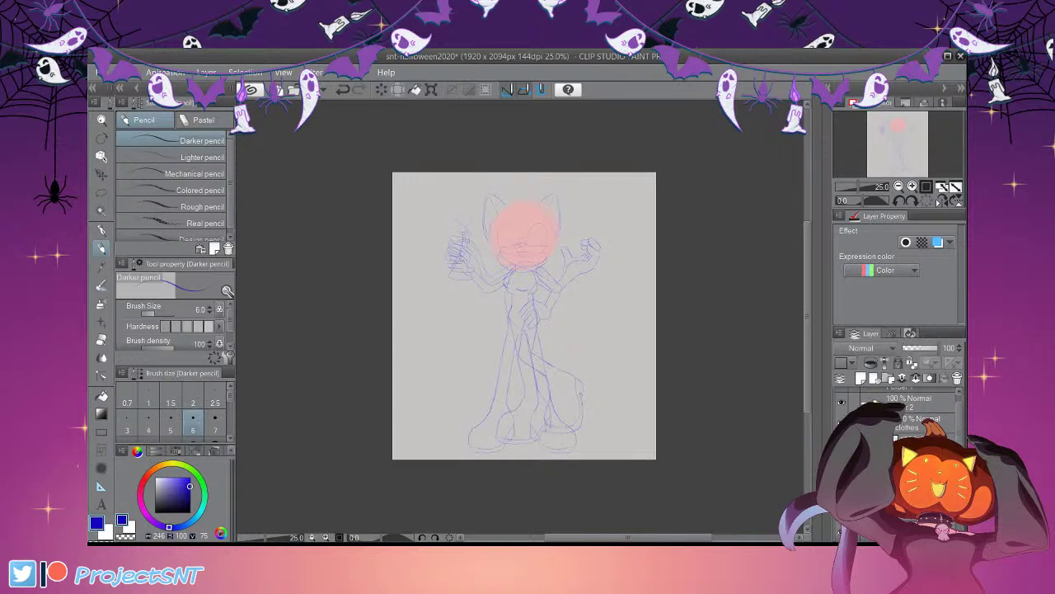
left_click_drag(960, 416, 960, 409)
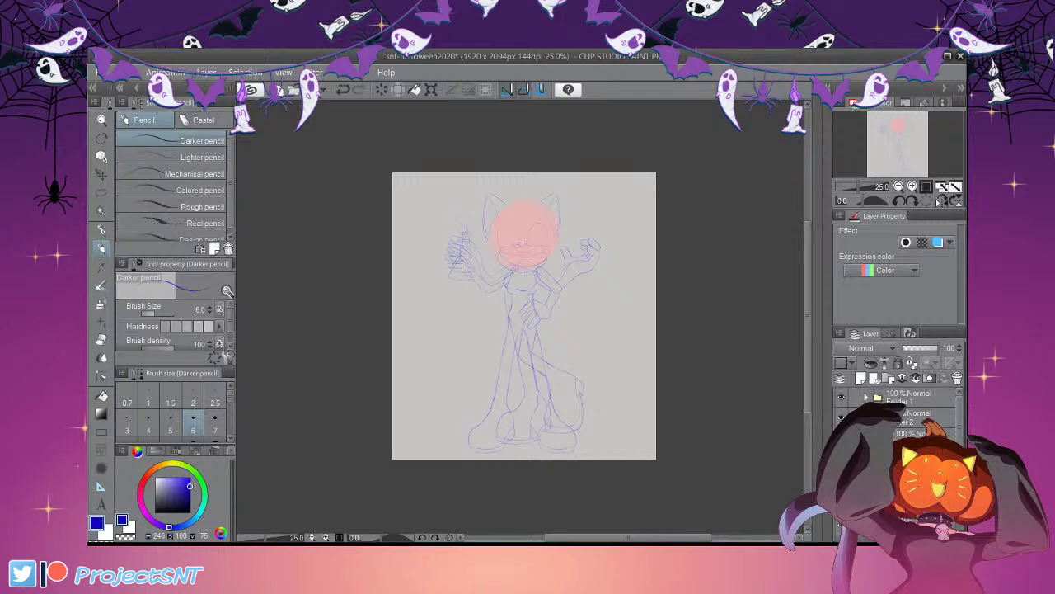
left_click(922, 417)
left_click(841, 416)
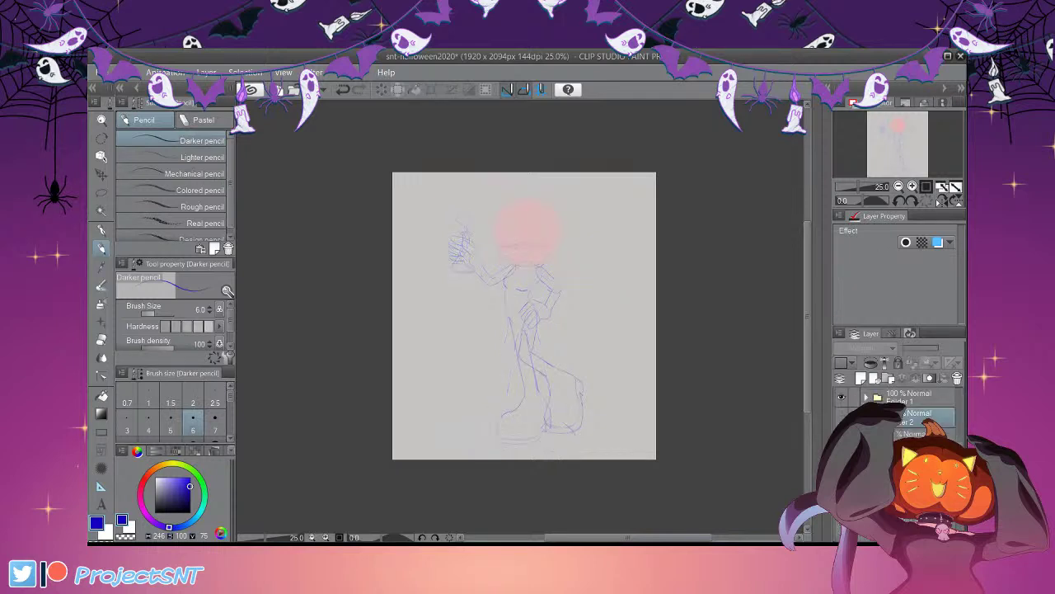
left_click(866, 397)
left_click(841, 419)
left_click(841, 418)
left_click_drag(961, 412, 960, 418)
scroll(907, 408, "up", 1)
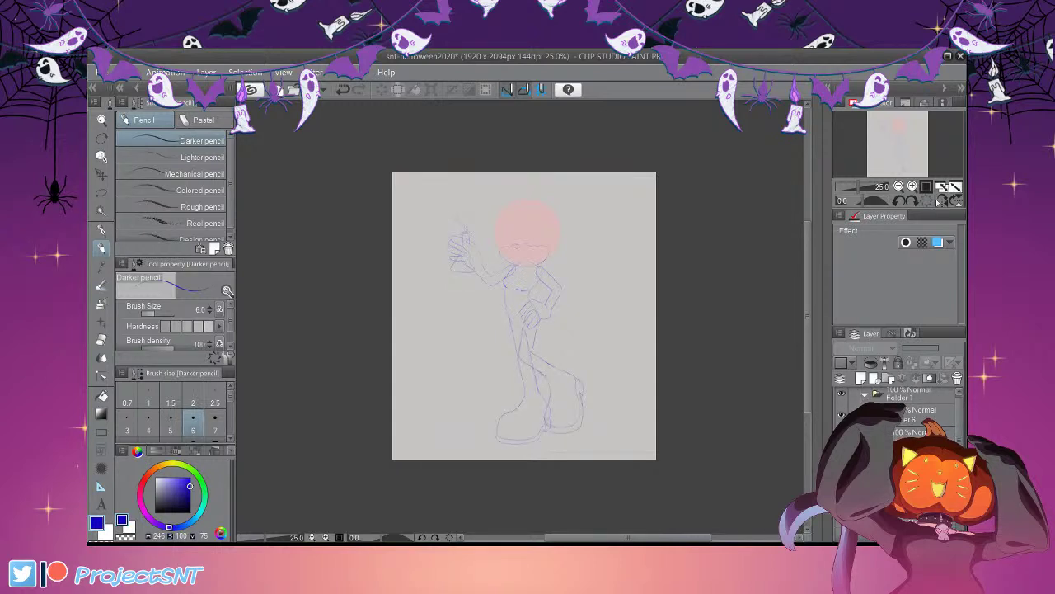
Create a new folder with a new layer above Layer 6 and sketch two pointed cat ears with inner-ear lines on the head
left_click(932, 432)
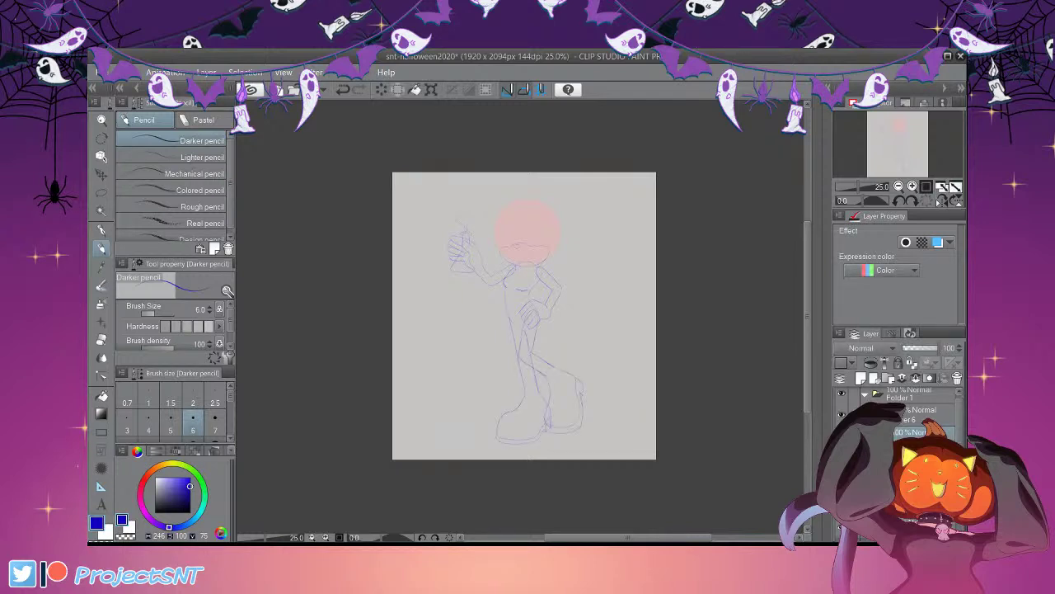
left_click(932, 414)
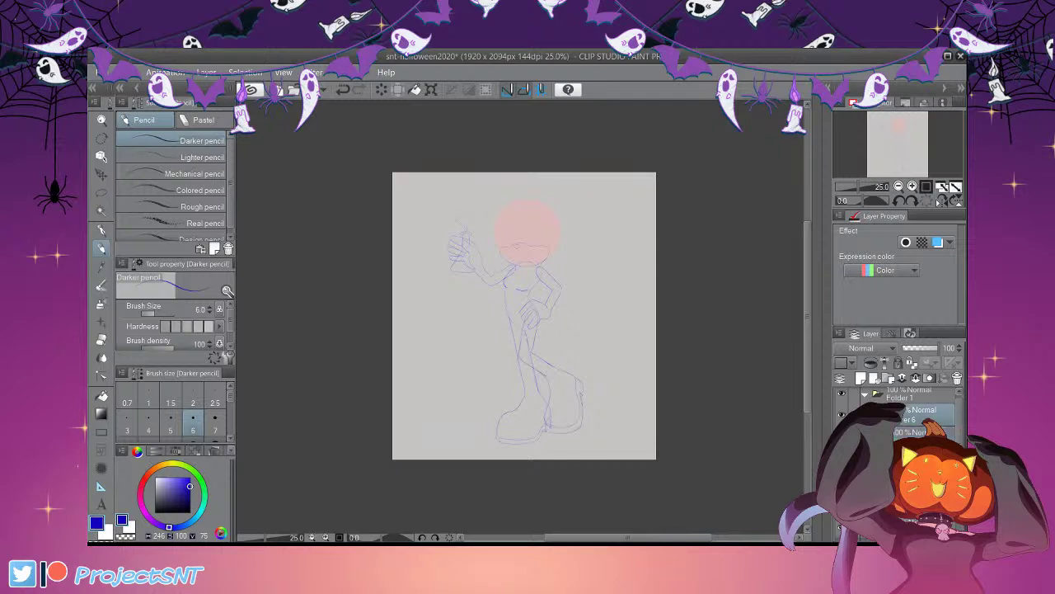
left_click(889, 378)
left_click(861, 378)
left_click_drag(485, 238, 498, 198)
left_click_drag(555, 198, 560, 237)
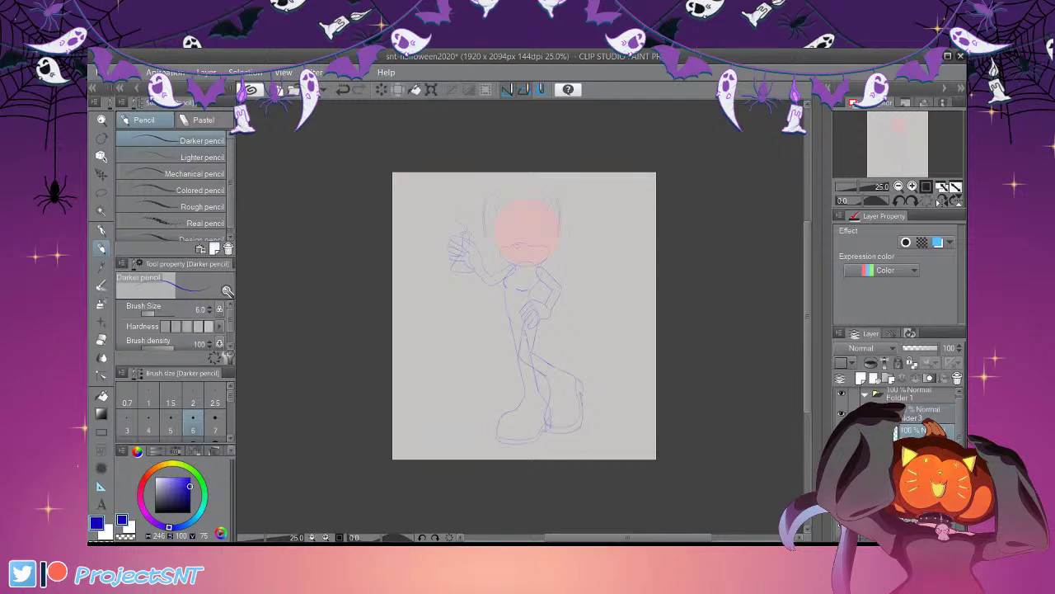
left_click_drag(808, 321, 808, 300)
key("ctrl+plus")
key("ctrl+plus")
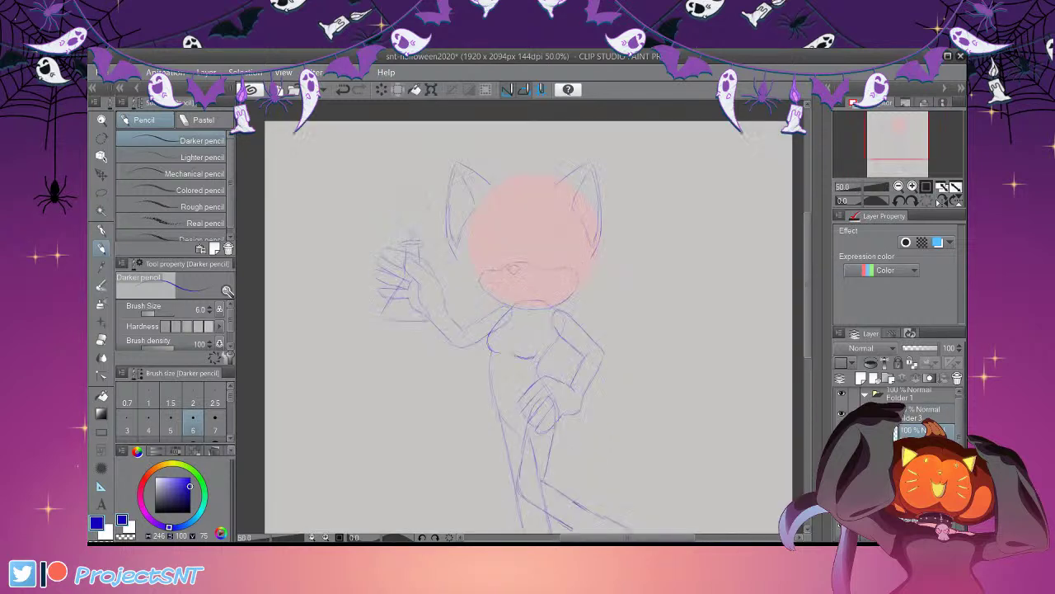
Erase the cat ear on the flask side and move the remaining ear slightly up and outward from the head
key("e")
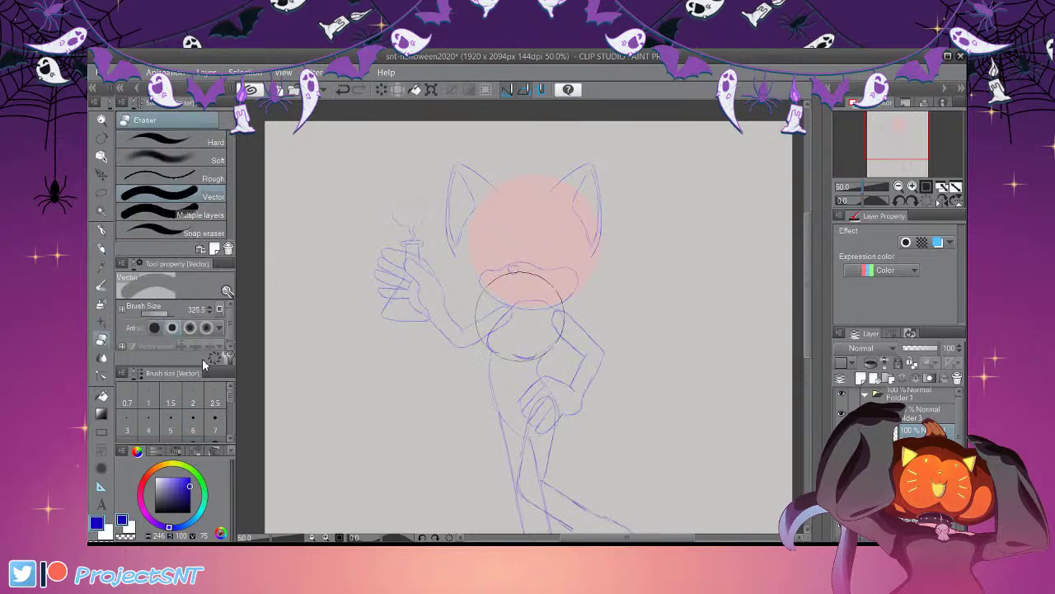
mouse_move(466, 241)
left_mouse_down()
mouse_move(461, 188)
mouse_move(492, 183)
left_mouse_up()
key("ctrl+t")
left_click_drag(691, 281, 702, 268)
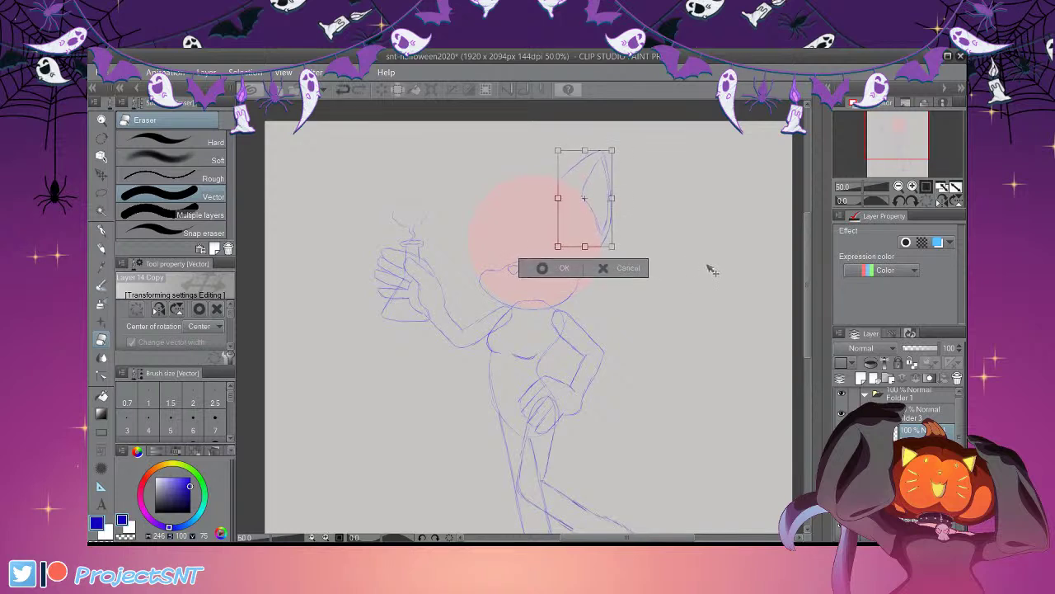
left_click(553, 267)
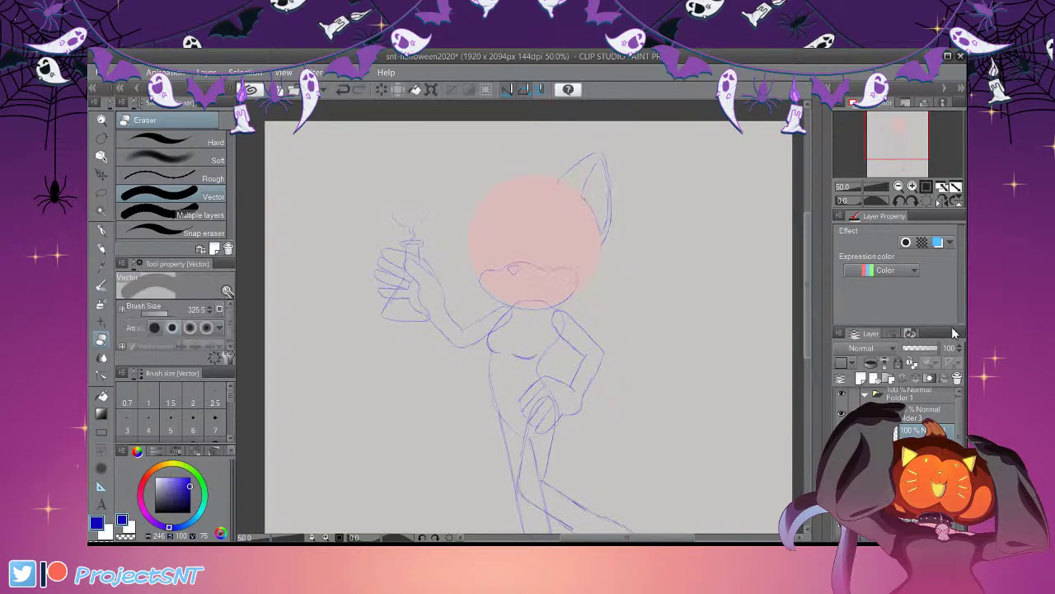
left_click_drag(898, 133, 898, 126)
left_click(912, 186)
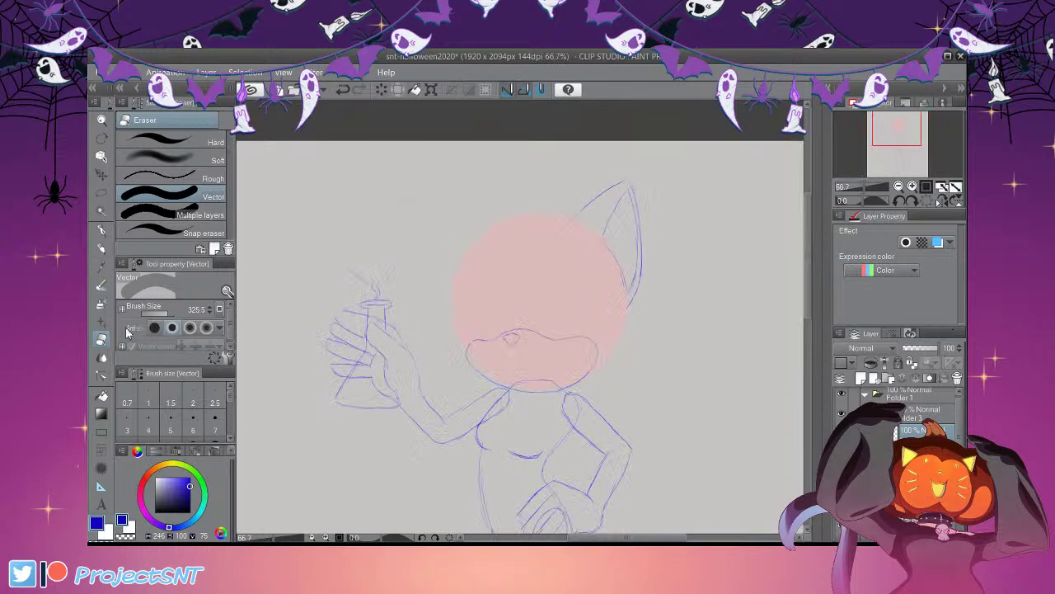
key("p")
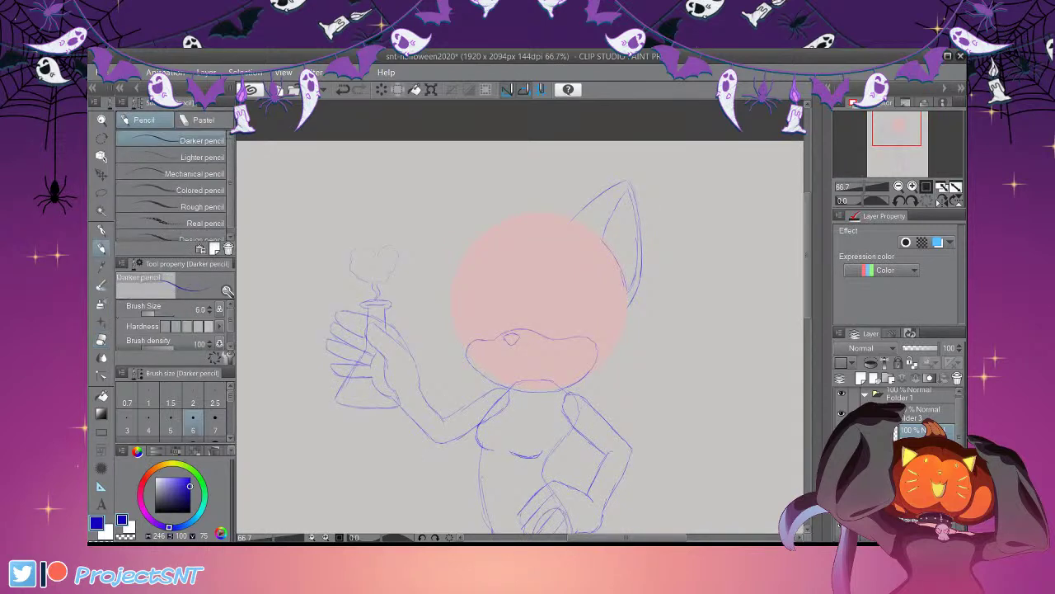
scroll(568, 220, "up", 3)
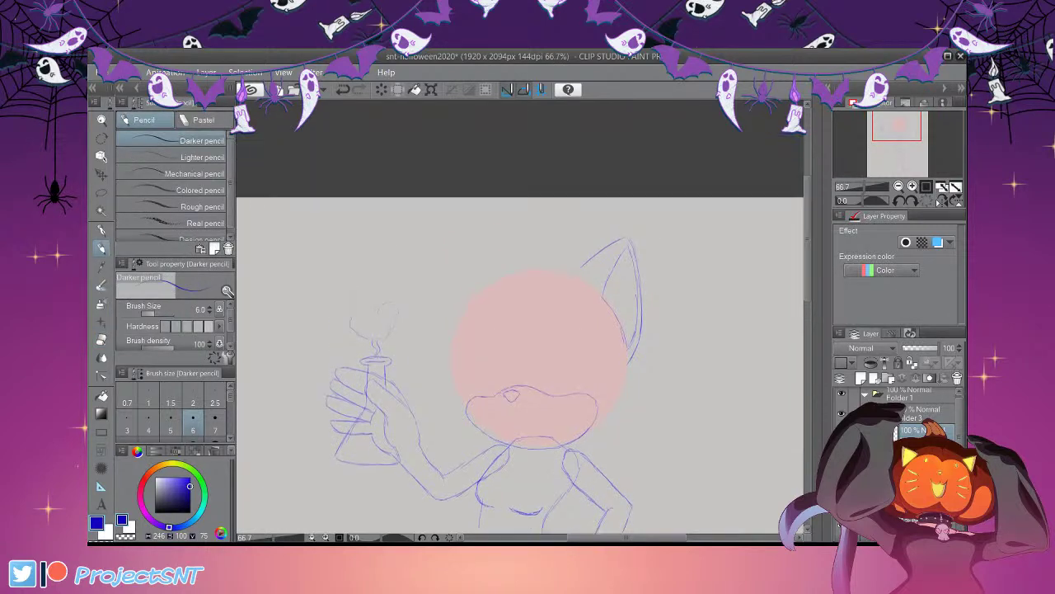
key("ctrl+z")
key("ctrl+z")
key("ctrl+z")
key("ctrl+z")
key("ctrl+z")
key("ctrl+z")
key("ctrl+z")
key("ctrl+z")
key("ctrl+z")
key("ctrl+z")
key("ctrl+y")
key("ctrl+y")
key("ctrl+y")
key("ctrl+y")
key("ctrl+y")
key("ctrl+y")
key("ctrl+y")
key("ctrl+y")
key("ctrl+y")
key("ctrl+y")
key("ctrl+y")
left_click_drag(959, 419, 959, 441)
left_click(923, 391)
key("Delete")
key("ctrl+z")
scroll(911, 408, "up", 3)
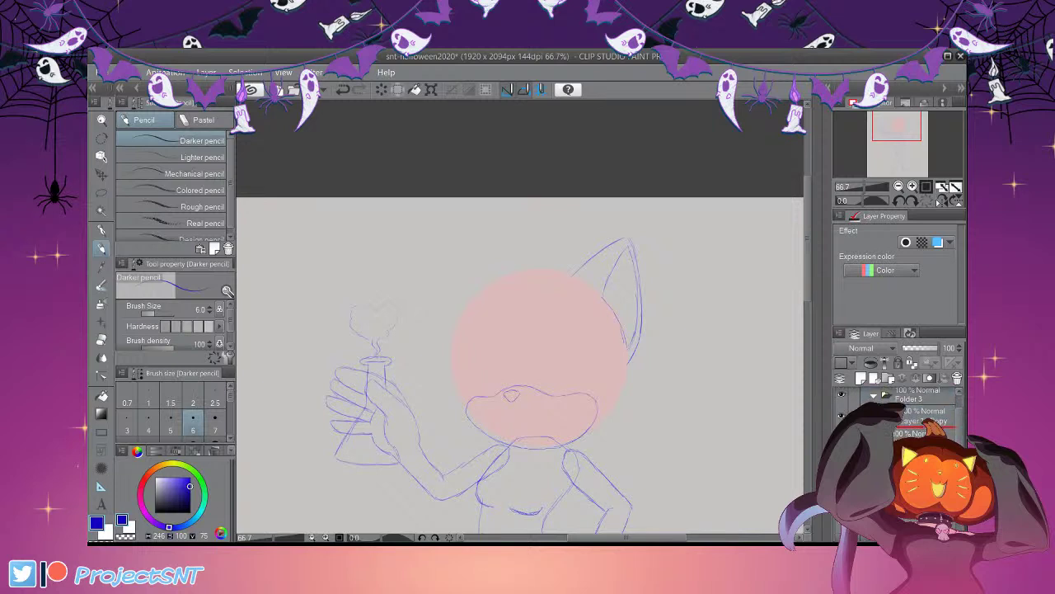
Briefly show the head's guideline layer to check the face alignment against the muzzle, and hide it again
scroll(907, 412, "up", 1)
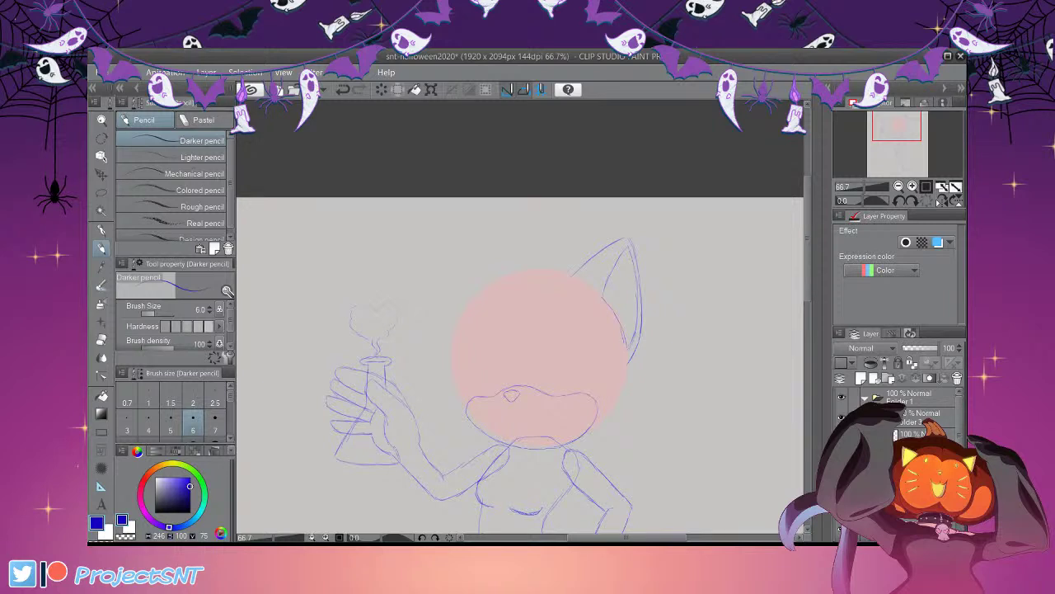
scroll(907, 413, "down", 3)
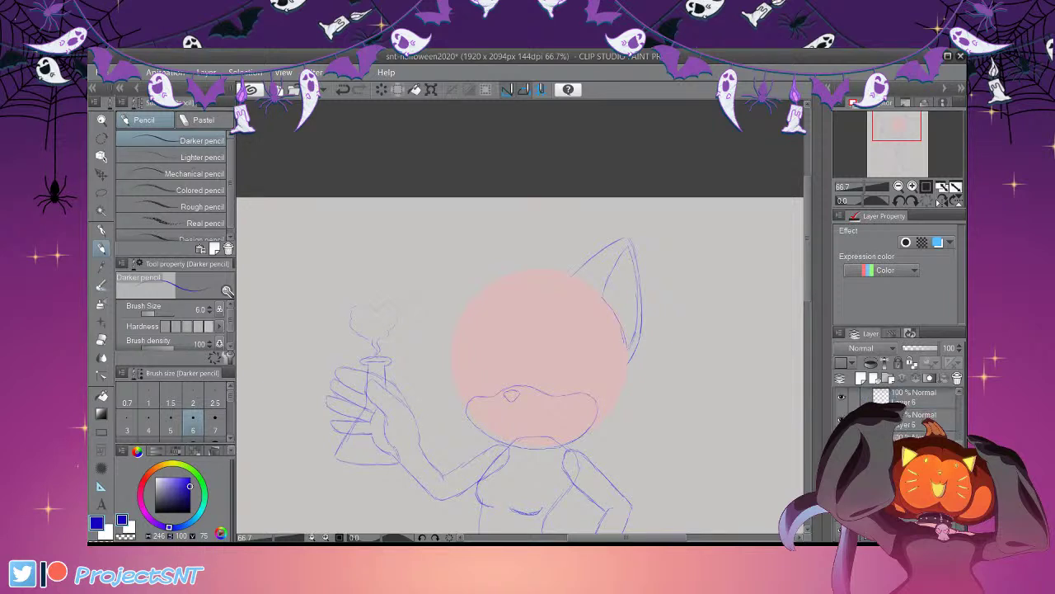
left_click(841, 426)
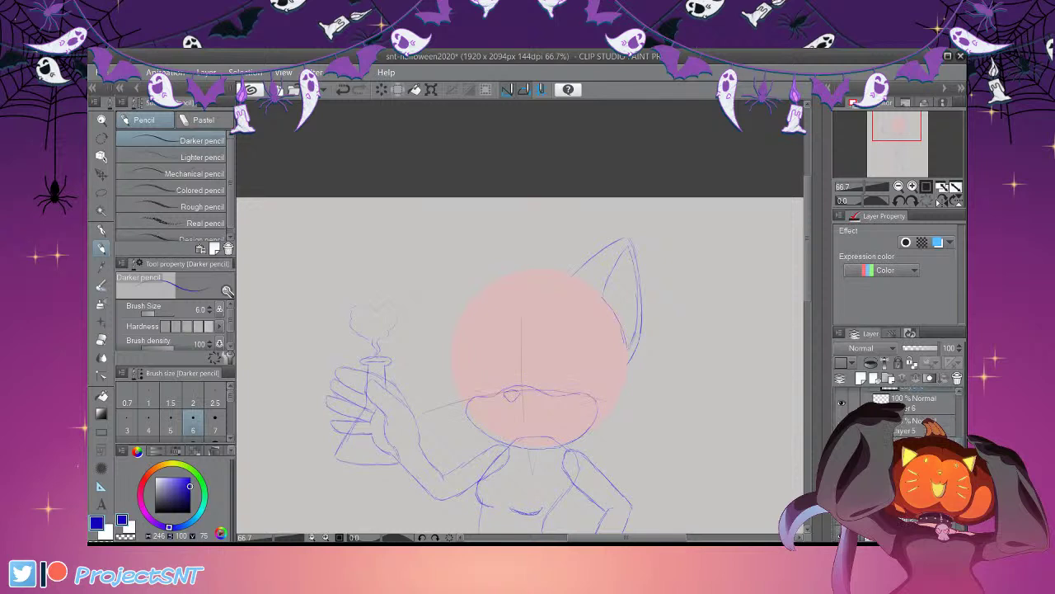
left_click(842, 426)
scroll(907, 412, "up", 3)
left_click(842, 437)
key("ctrl+z")
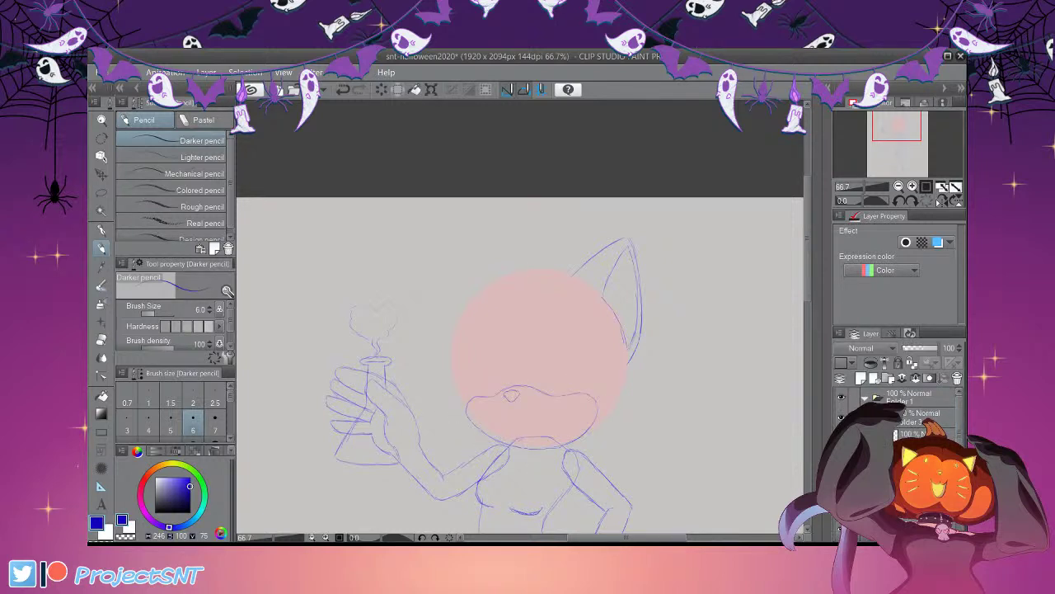
Transform the muzzle on Layer 8 to lower its top edge slightly
key("ctrl+plus")
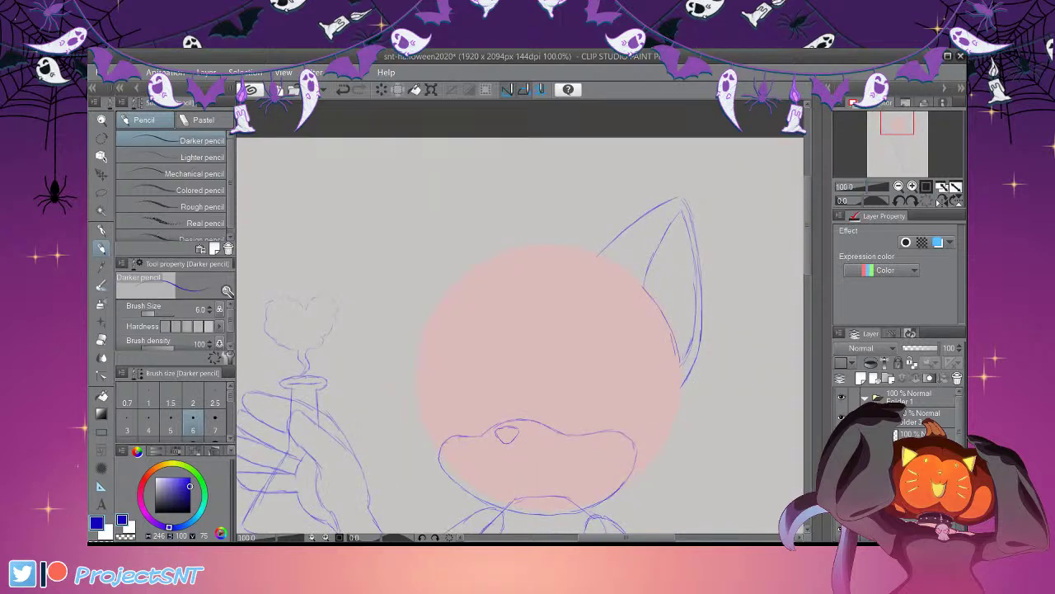
key("ctrl+t")
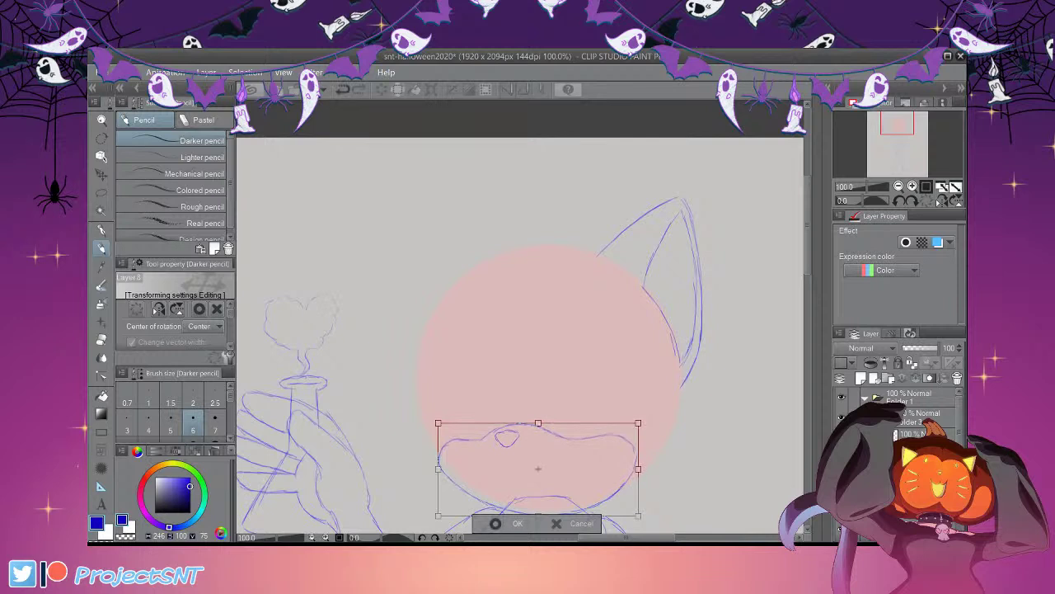
left_click(495, 524)
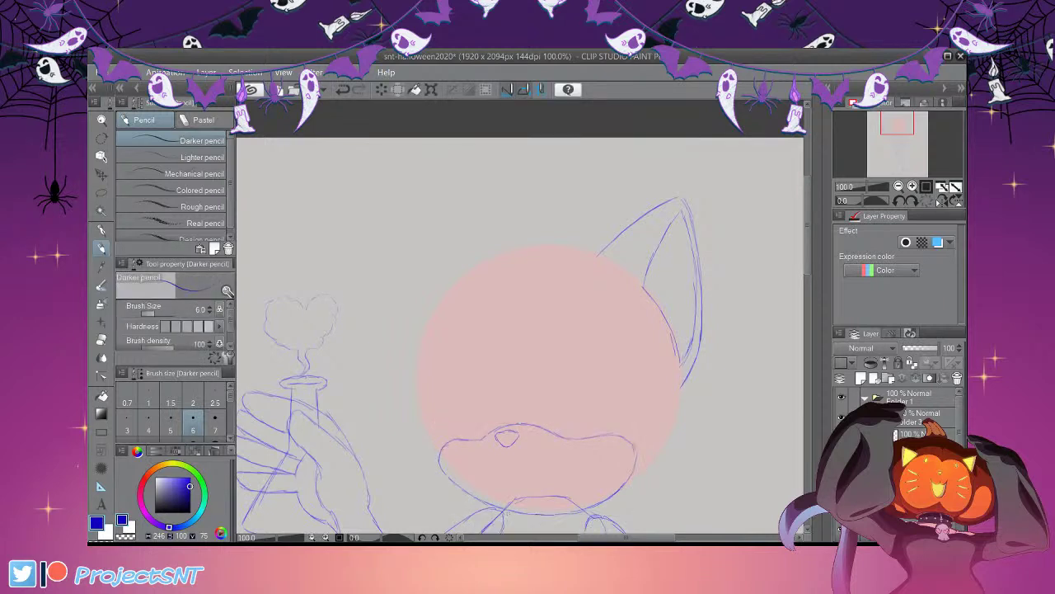
Sketch two tall rounded eye outlines above the muzzle, joined by a dip over the nose, trimming the stray line end
mouse_move(493, 408)
left_mouse_down()
mouse_move(526, 402)
mouse_move(567, 315)
mouse_move(605, 314)
mouse_move(629, 375)
mouse_move(607, 432)
left_mouse_up()
key("e")
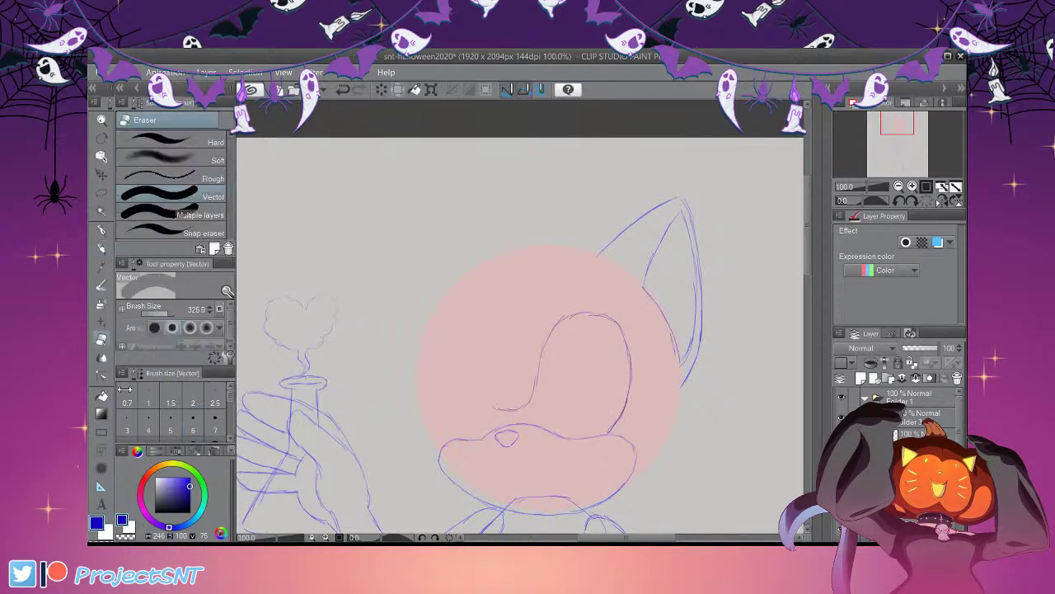
left_click(495, 407)
key("p")
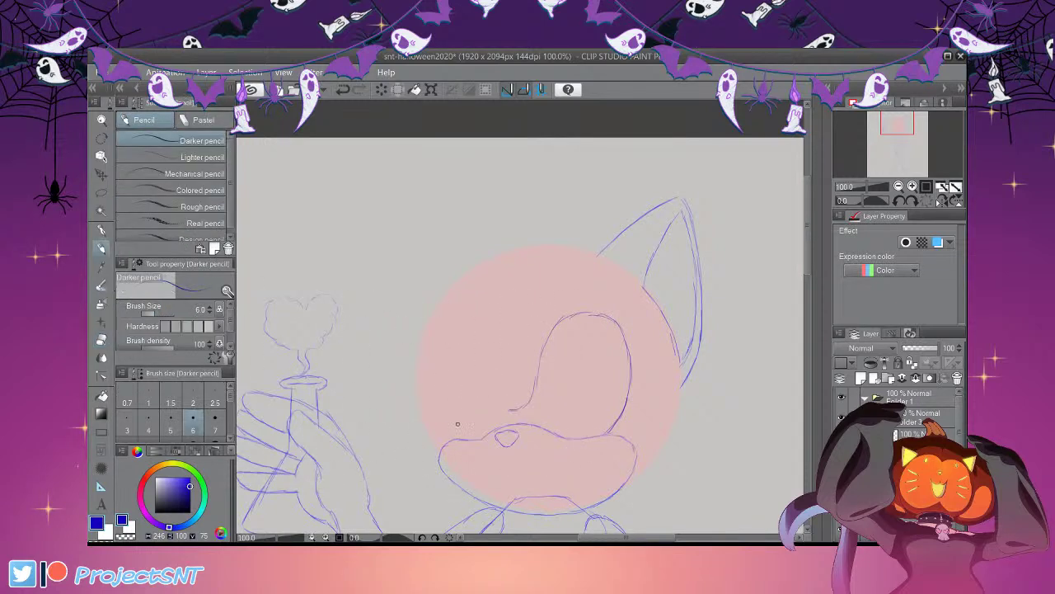
mouse_move(449, 442)
left_mouse_down()
mouse_move(433, 390)
mouse_move(438, 402)
mouse_move(437, 350)
mouse_move(469, 305)
mouse_move(457, 317)
mouse_move(473, 322)
mouse_move(497, 366)
mouse_move(494, 354)
mouse_move(498, 396)
mouse_move(525, 401)
left_mouse_up()
Transform the eye outlines on Layer 7 to lower the top of the flask-side eye slightly
key("ctrl+t")
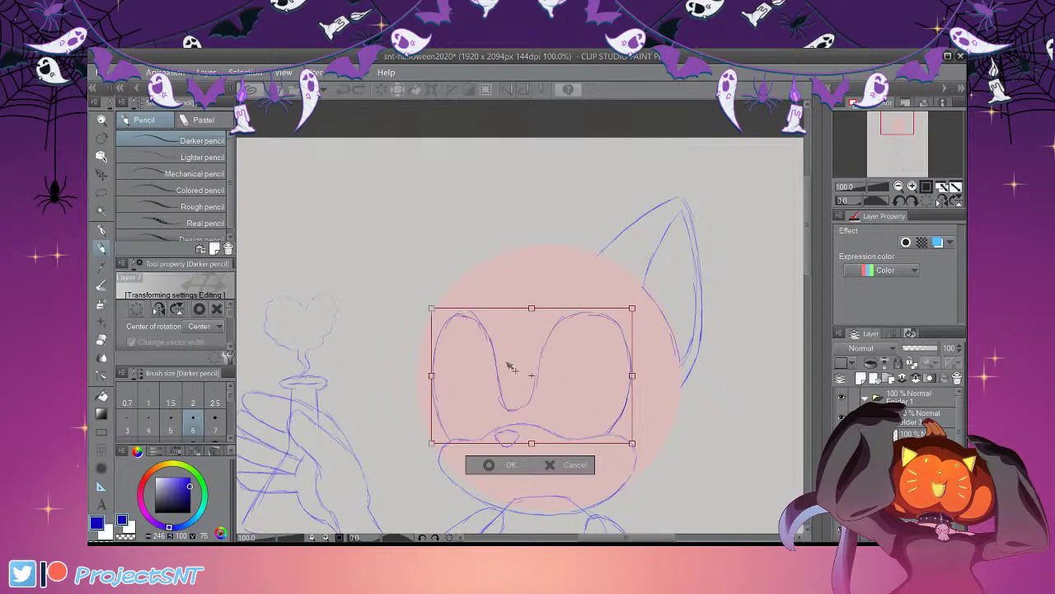
left_click_drag(505, 364, 503, 372)
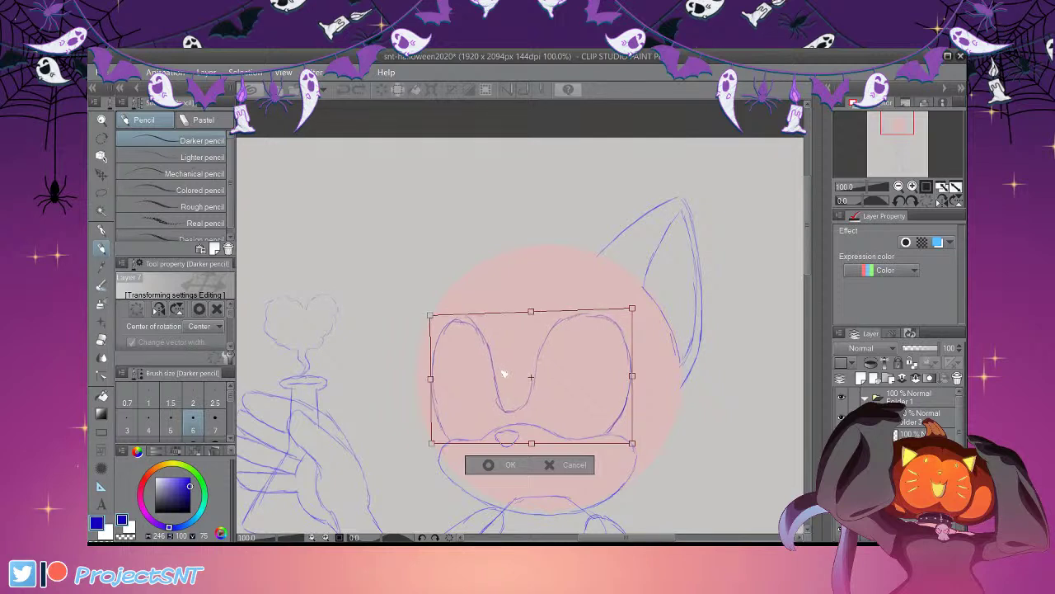
left_click_drag(748, 366, 746, 364)
left_click(500, 463)
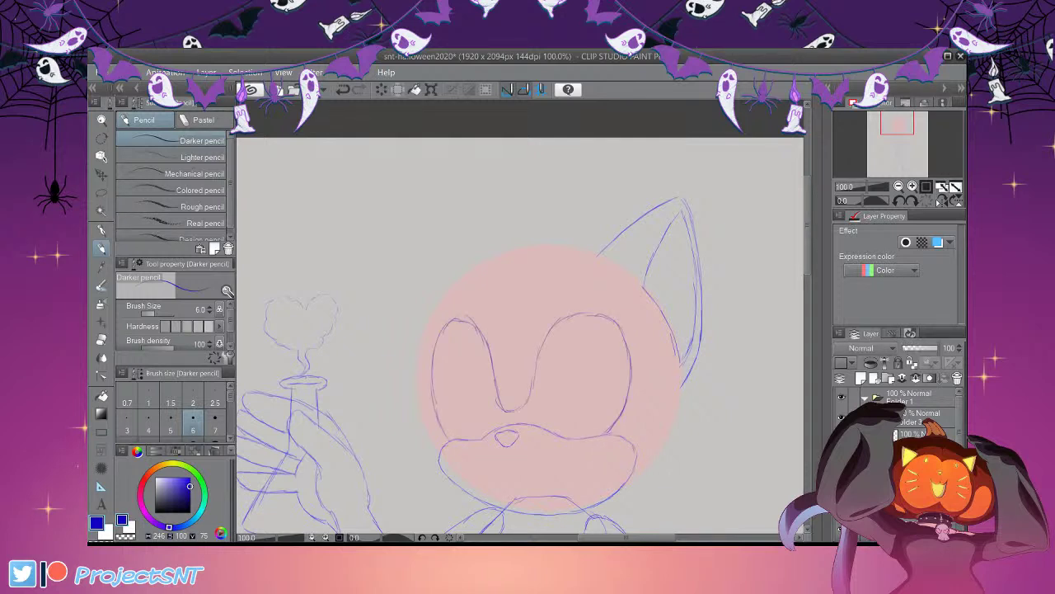
Erase and redraw the inner edge of the larger eye with a gentler slope, smoothing its join to the dip above the nose
left_click(101, 339)
mouse_move(531, 380)
left_mouse_down()
mouse_move(537, 348)
mouse_move(555, 329)
left_mouse_up()
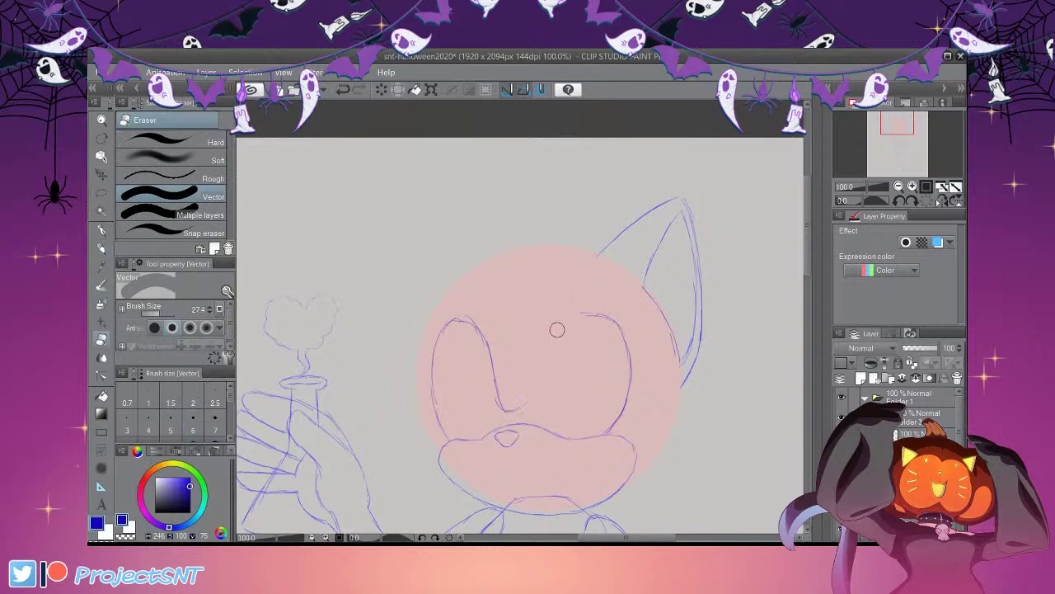
key("p")
mouse_move(522, 406)
left_mouse_down()
mouse_move(572, 315)
mouse_move(595, 314)
left_mouse_up()
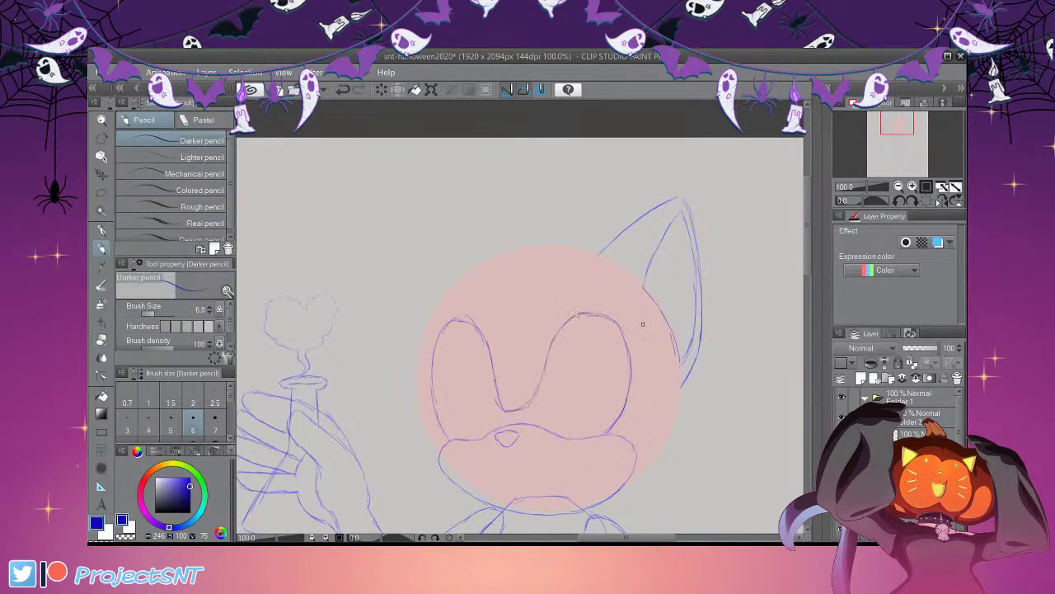
left_click(101, 339)
mouse_move(511, 402)
left_mouse_down()
mouse_move(498, 397)
mouse_move(509, 408)
left_mouse_up()
key("p")
Rotate the folder of head sketch layers slightly counterclockwise so the ear, eyes and muzzle tilt toward the flask
scroll(578, 400, "down", 2)
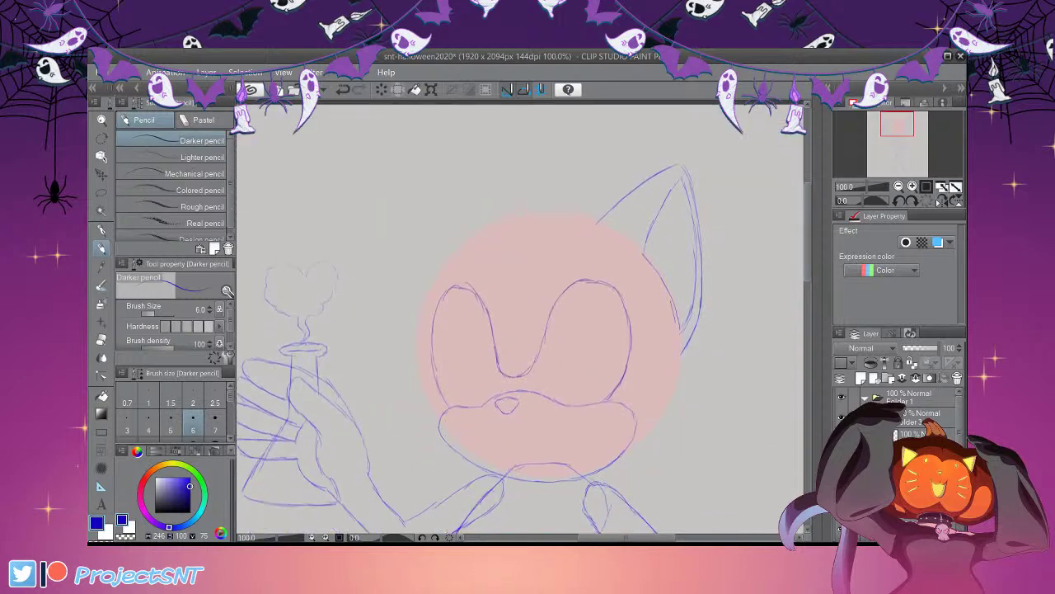
key("ctrl+t")
left_click_drag(708, 158, 687, 145)
left_click_drag(697, 517, 694, 511)
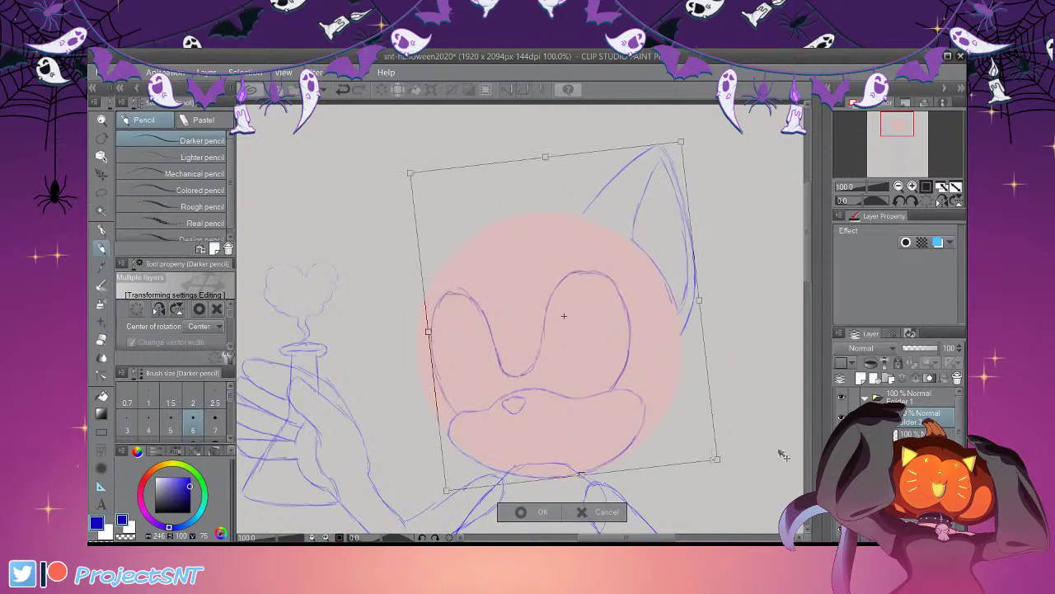
left_click(521, 512)
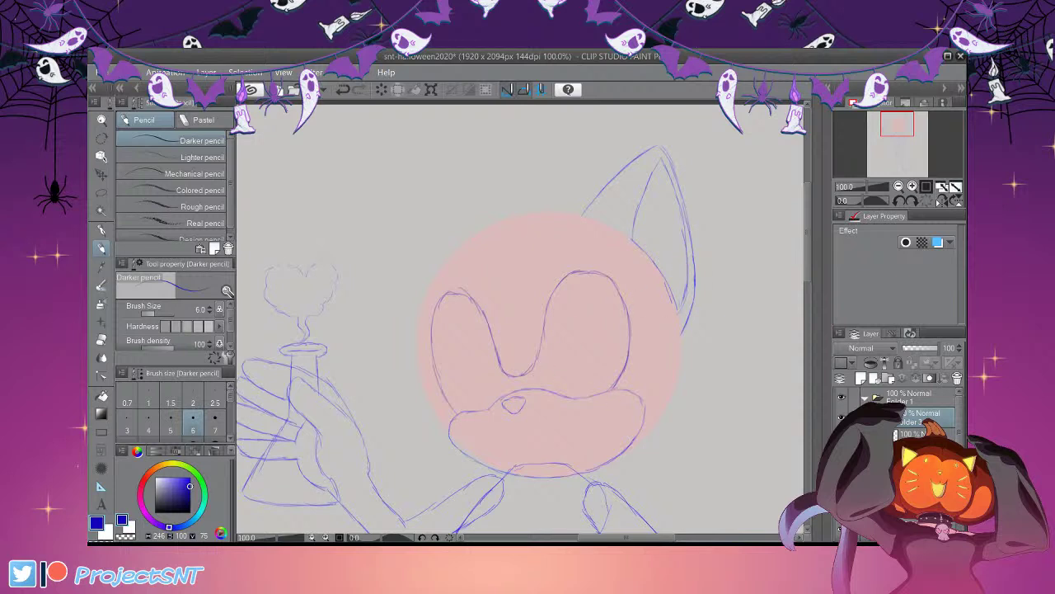
Sketch the head's upper outline, the flask-side cat ear and cheek line, trimming the overlap where the ear meets the head
left_click(916, 457)
left_click(841, 434)
left_click(841, 434)
left_click(915, 435)
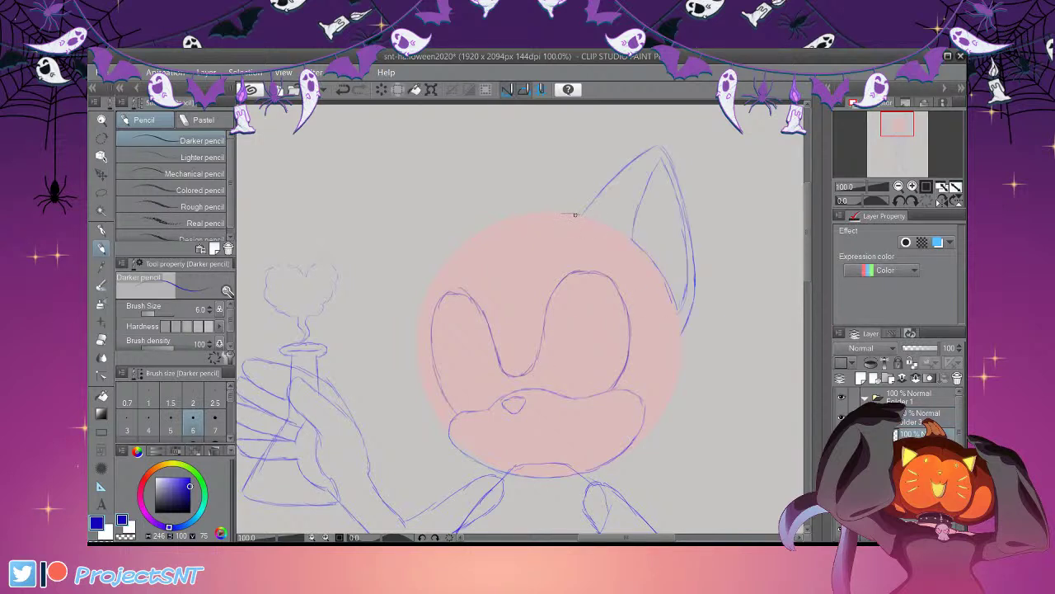
mouse_move(436, 285)
left_mouse_down()
mouse_move(420, 344)
mouse_move(431, 387)
mouse_move(460, 405)
left_mouse_up()
mouse_move(478, 223)
left_mouse_down()
mouse_move(401, 181)
mouse_move(417, 189)
mouse_move(401, 305)
mouse_move(429, 347)
left_mouse_up()
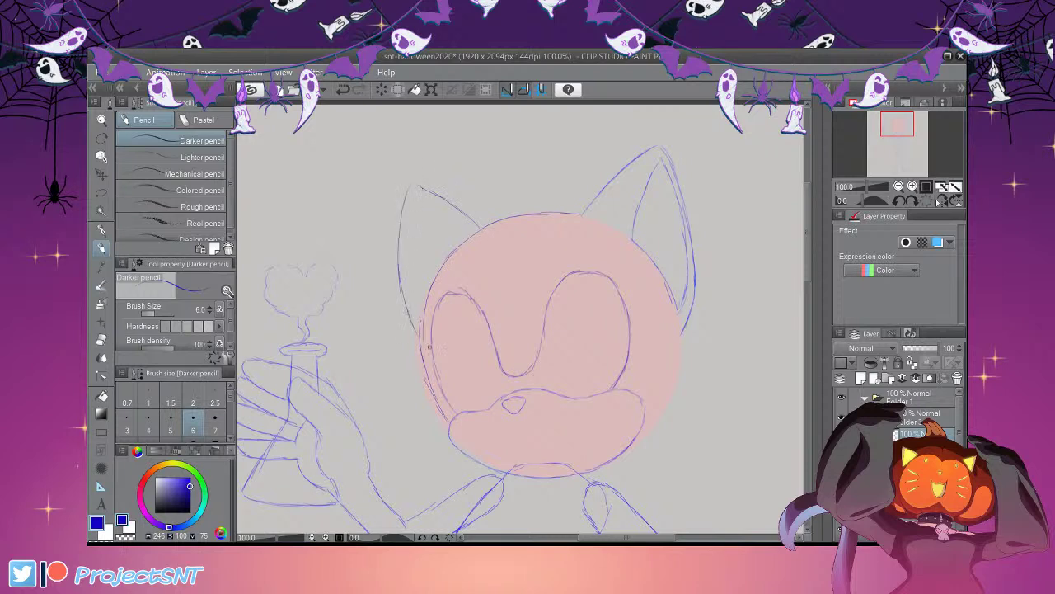
key("e")
mouse_move(478, 222)
left_mouse_down()
mouse_move(418, 188)
mouse_move(415, 170)
mouse_move(500, 217)
left_mouse_up()
key("p")
Transform the head and ear outlines on Layer 14 Copy to lower their top edge slightly
key("ctrl+minus")
key("ctrl+minus")
key("ctrl+minus")
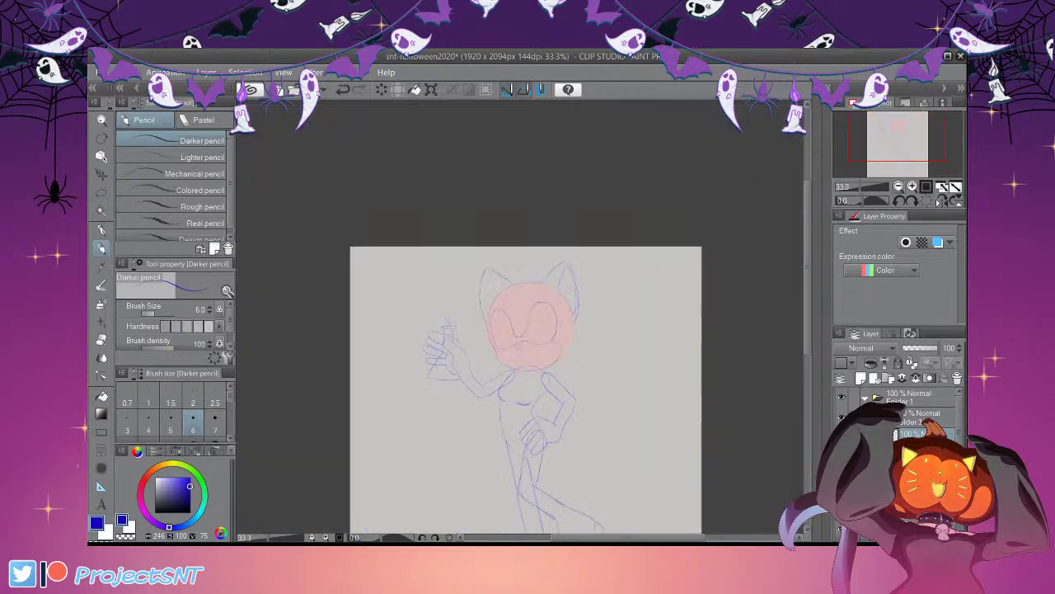
key("ctrl+plus")
key("ctrl+plus")
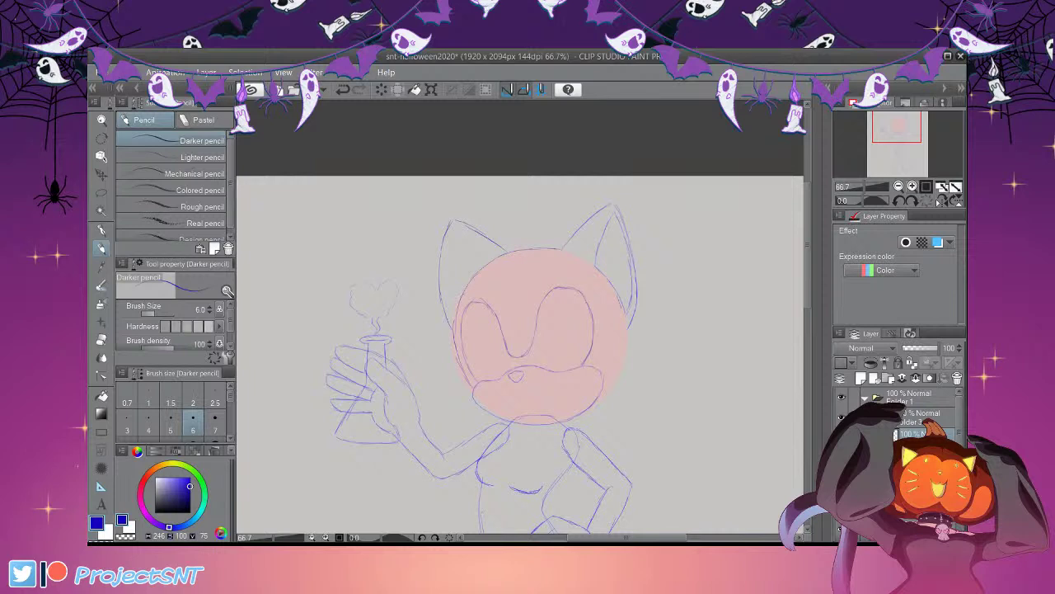
key("ctrl+t")
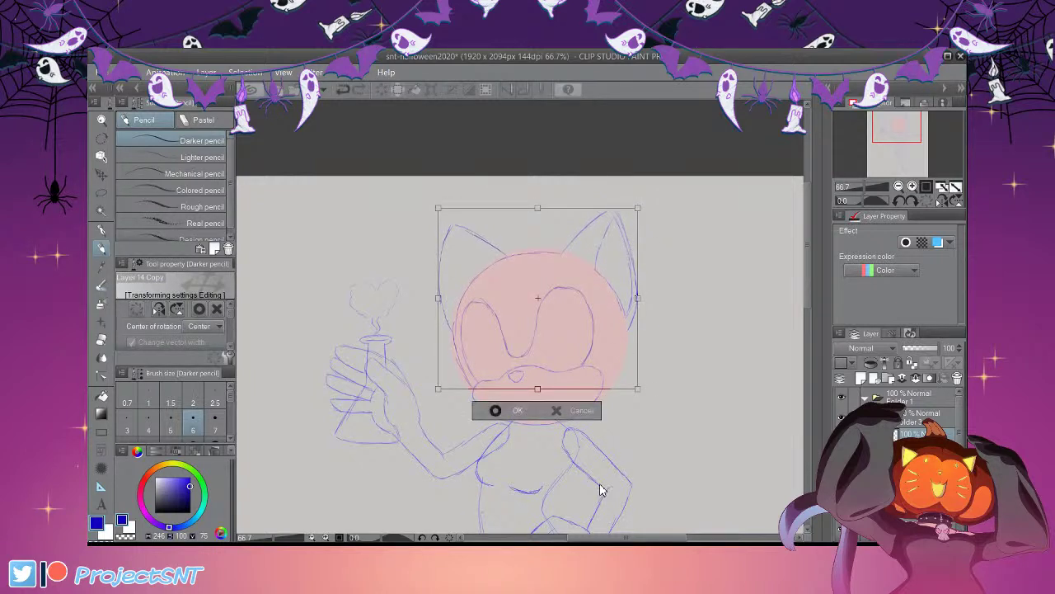
left_click(512, 408)
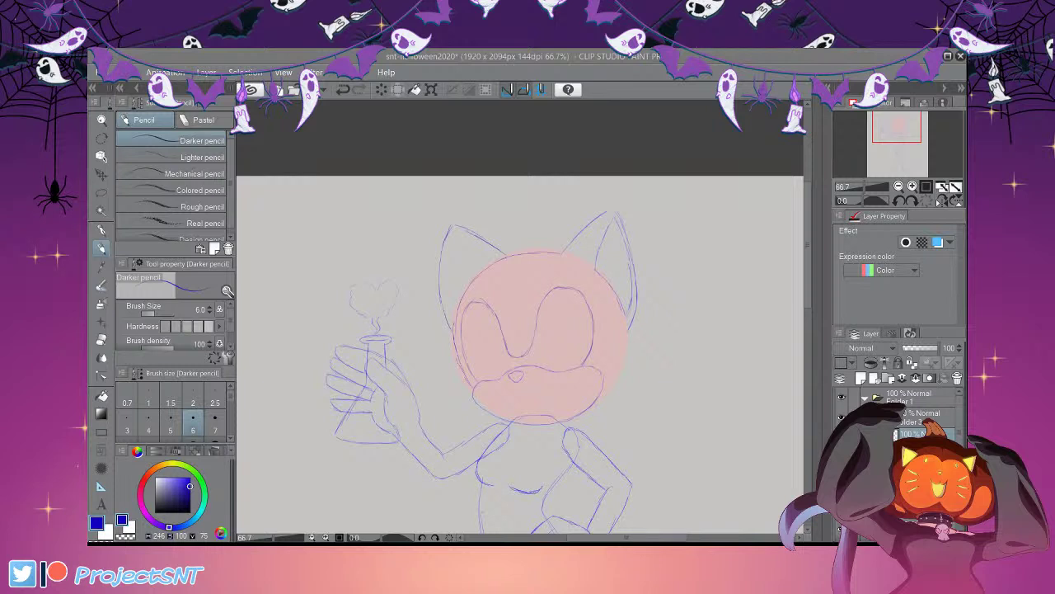
scroll(553, 265, "down", 3)
scroll(532, 269, "up", 4)
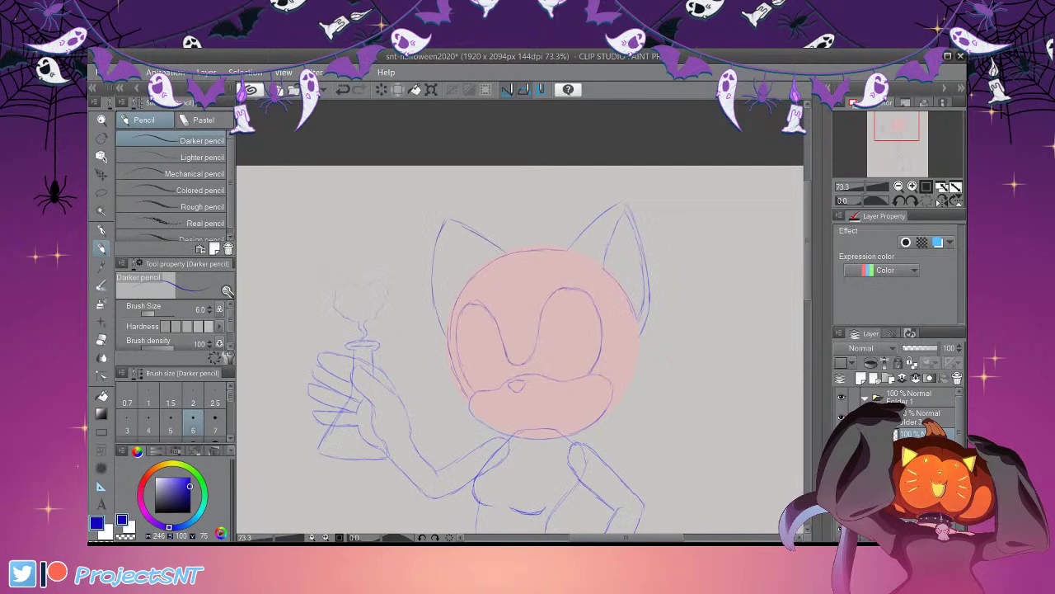
scroll(520, 305, "up", 1)
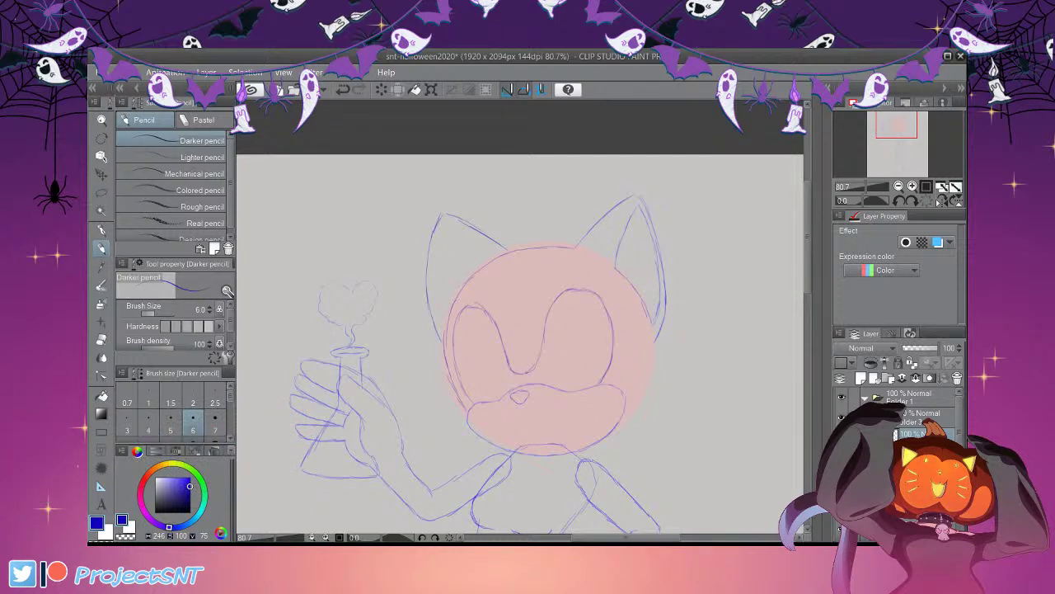
mouse_move(808, 242)
left_mouse_down()
mouse_move(808, 267)
mouse_move(808, 247)
left_mouse_up()
key("ctrl+y")
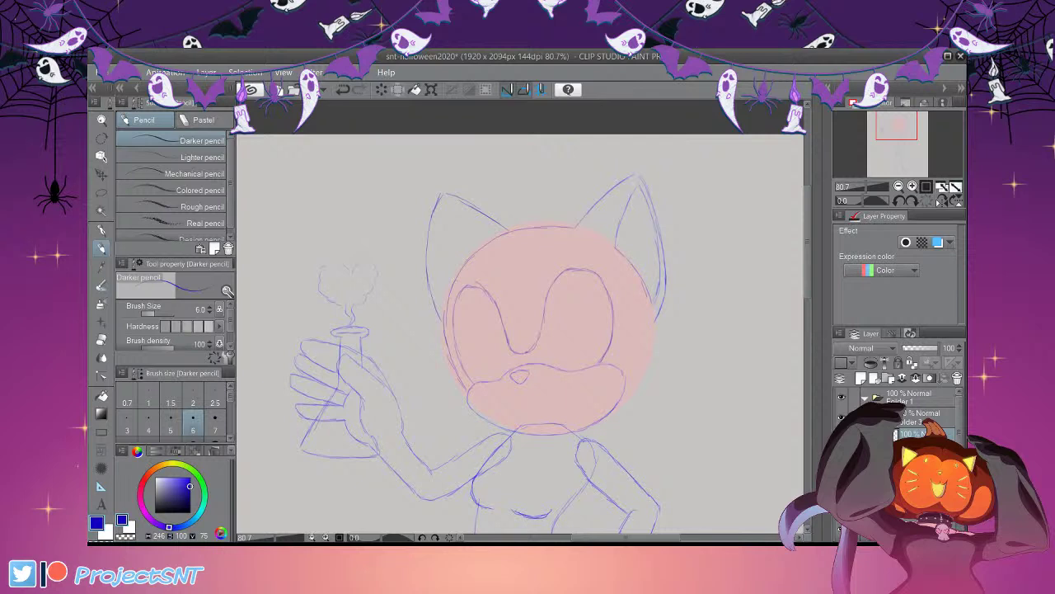
Erase the overlapping torso lines at both shoulders and redraw the short line from the neck to the hip-arm shoulder
left_click(928, 418)
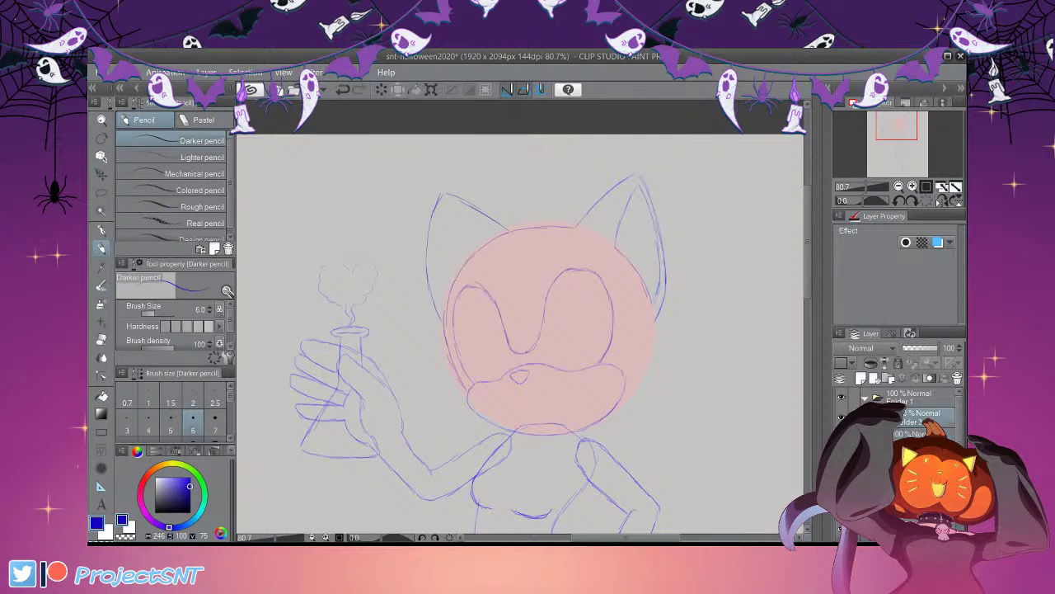
left_click_drag(808, 239, 808, 288)
scroll(520, 330, "up", 2)
left_click(842, 417)
left_click(842, 417)
left_click(917, 434)
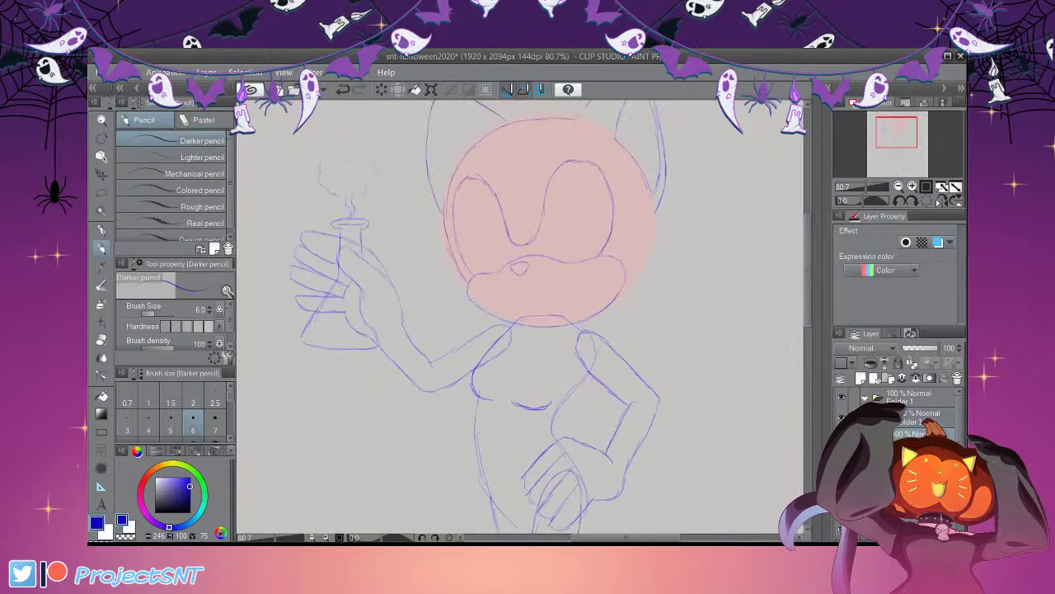
left_click(101, 339)
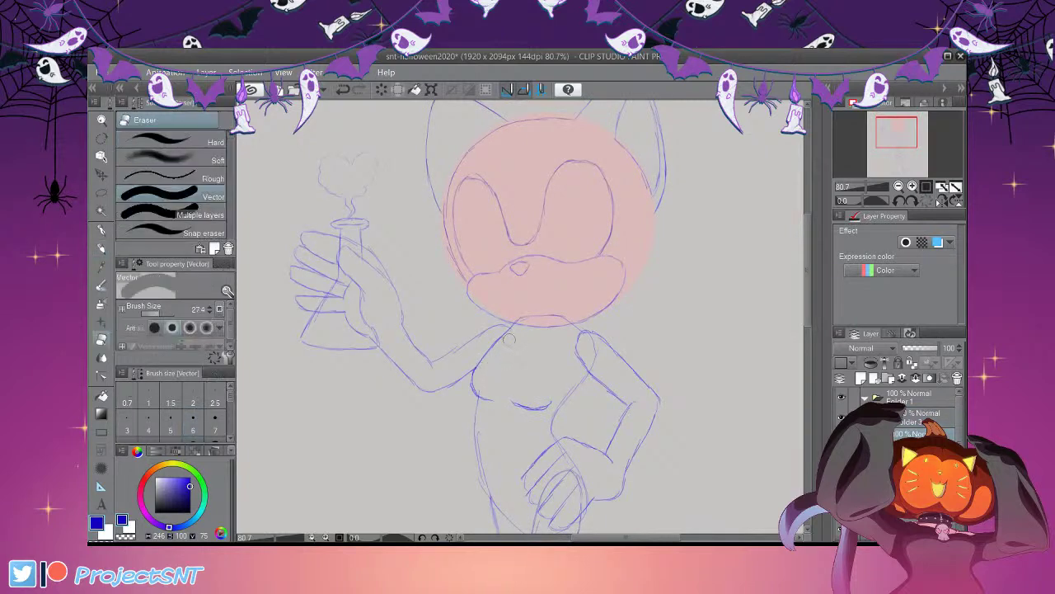
left_click(842, 458)
left_click(842, 457)
left_click(842, 479)
key("ctrl+z")
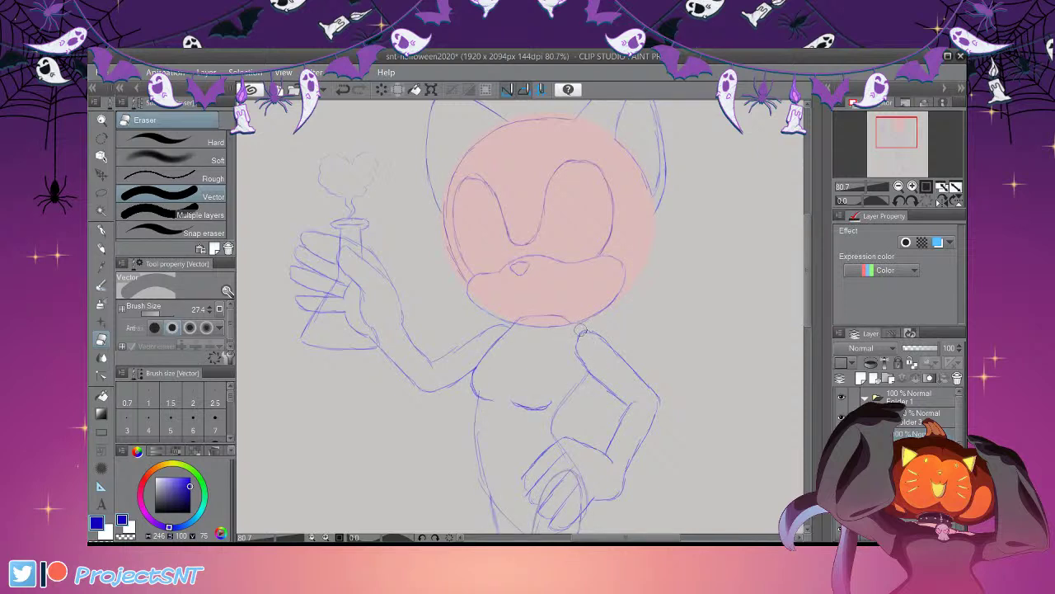
key("p")
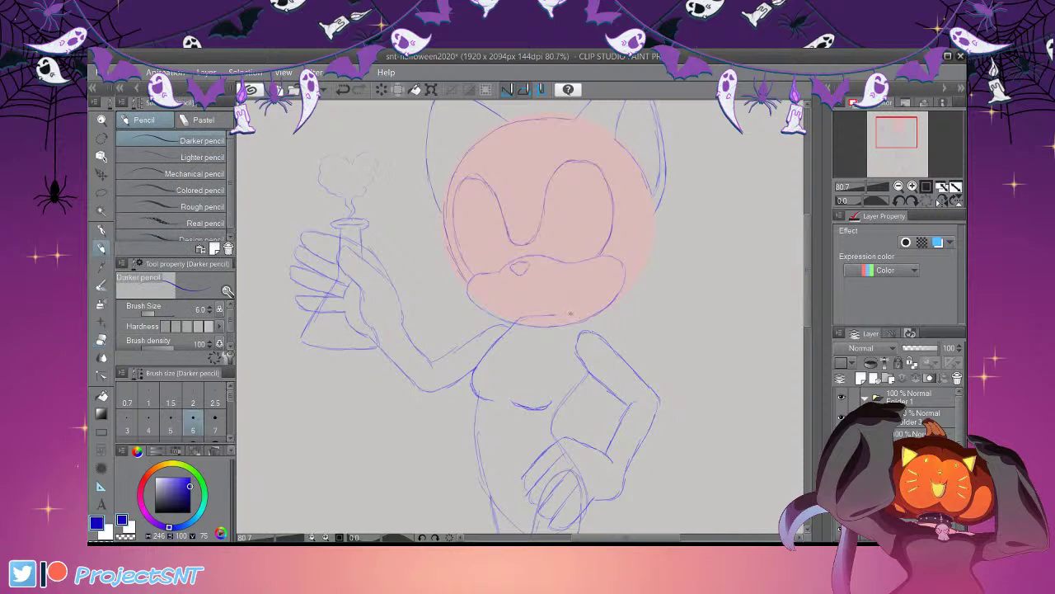
left_click_drag(570, 321, 585, 331)
Erase the standing leg's lines where they cross behind the raised leg's thigh and knee
left_click_drag(807, 280, 807, 359)
scroll(519, 322, "up", 2)
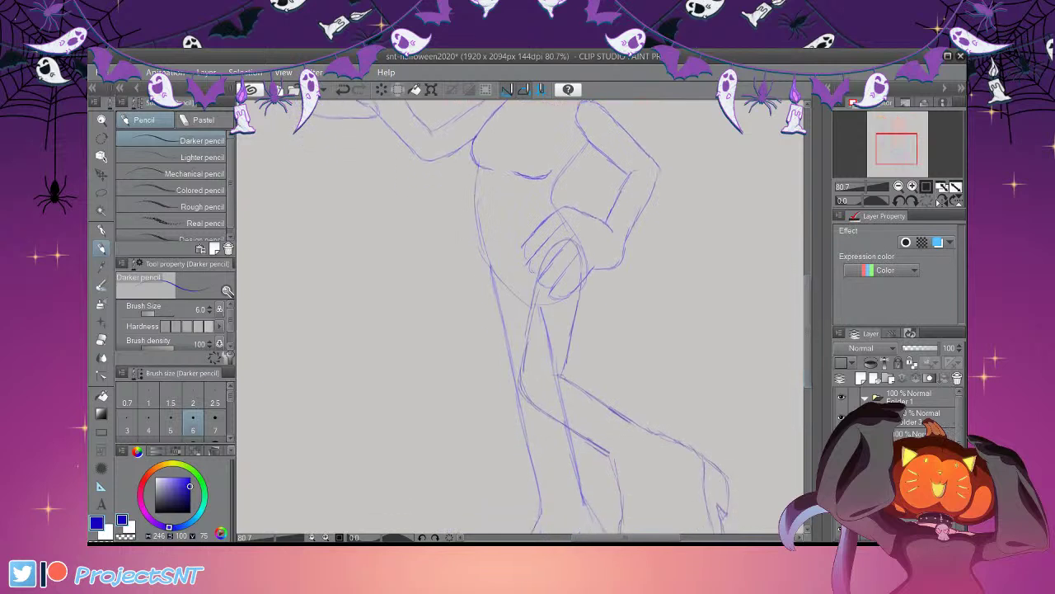
key("e")
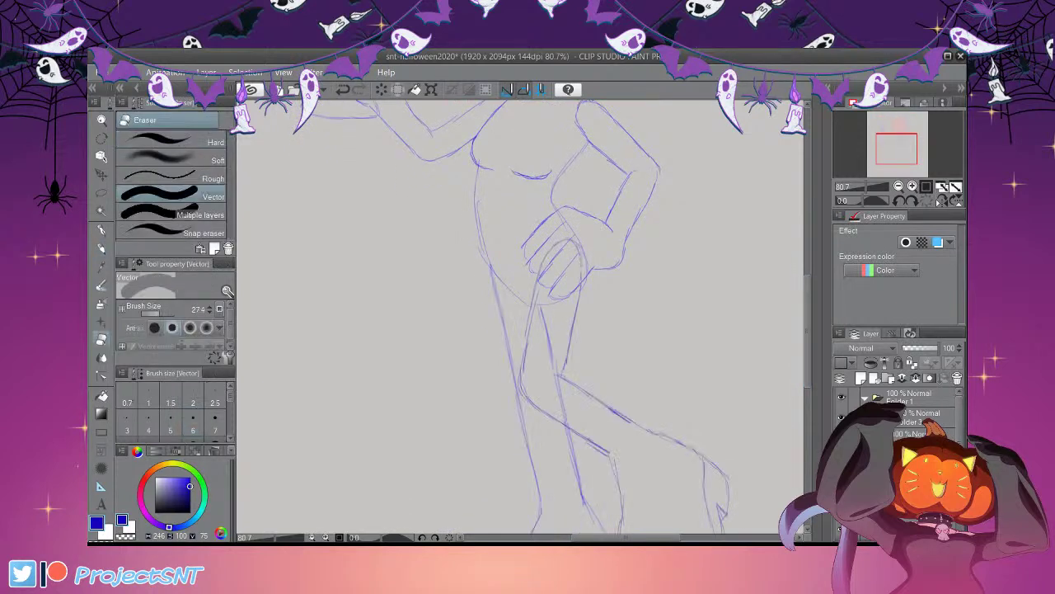
left_click_drag(540, 311, 552, 362)
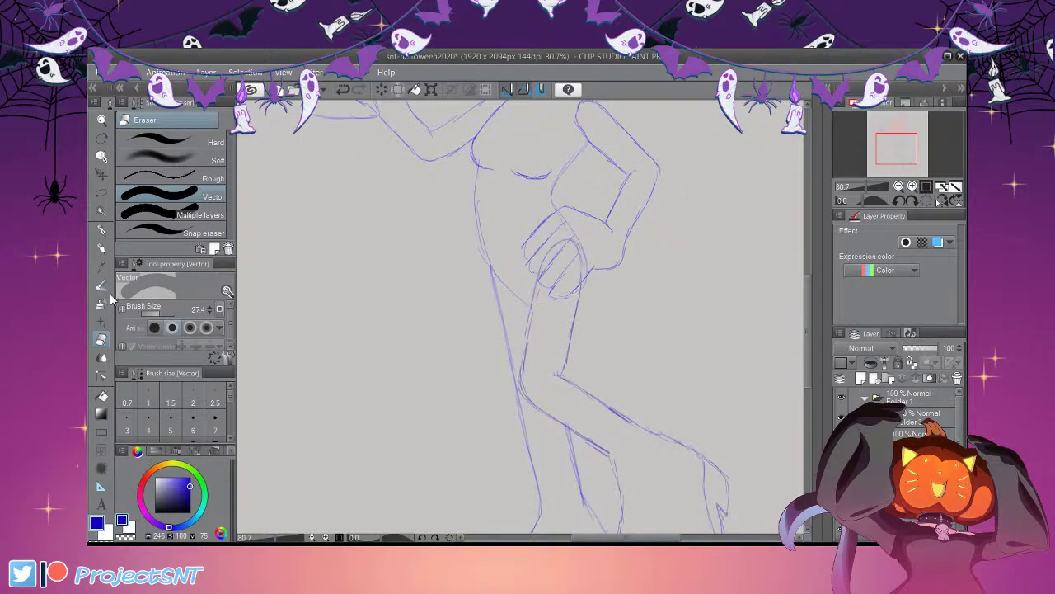
key("p")
Erase the top neck line that overlaps the lower part of the muzzle
left_click_drag(808, 330, 808, 290)
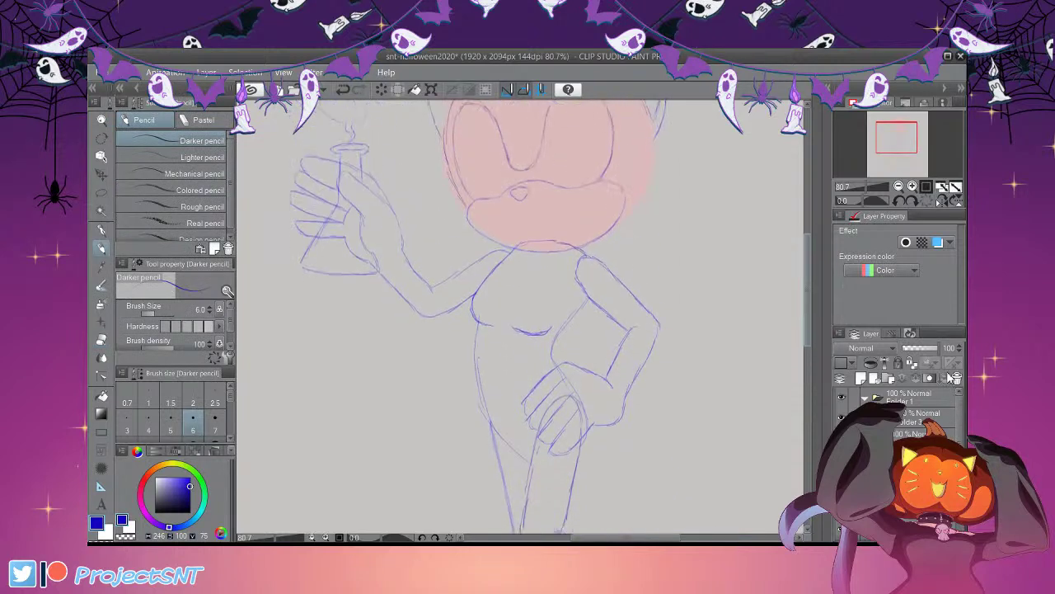
left_click_drag(808, 290, 808, 266)
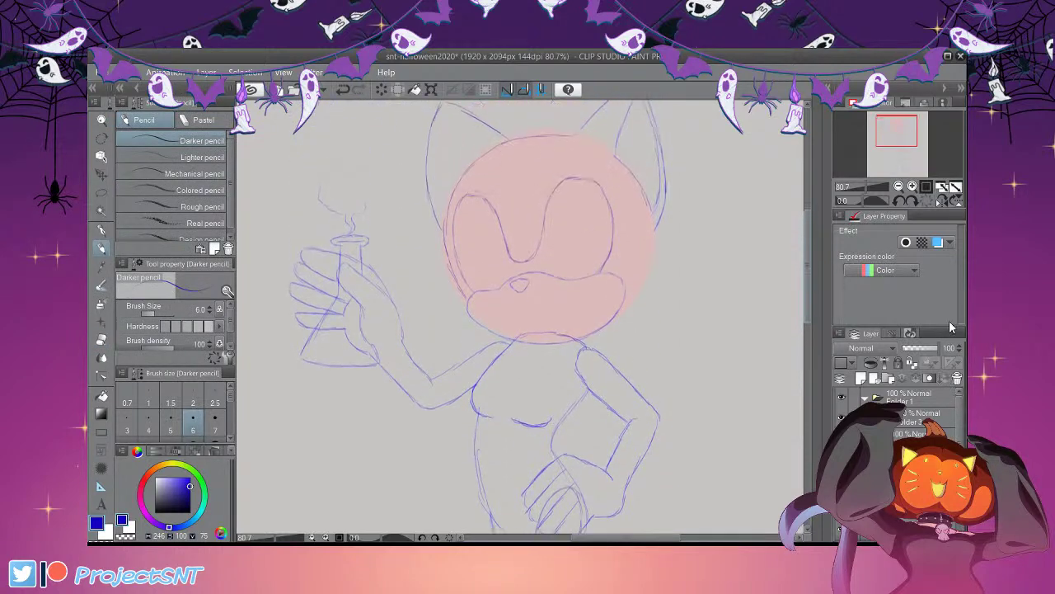
scroll(953, 313, "up", 2)
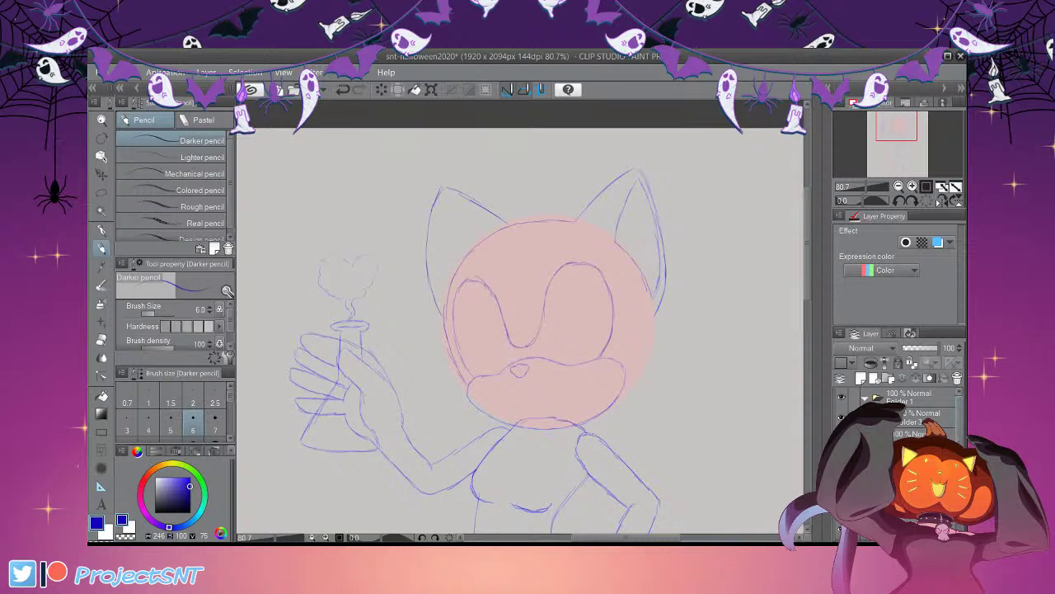
left_click(912, 433)
left_click(841, 437)
left_click(841, 437)
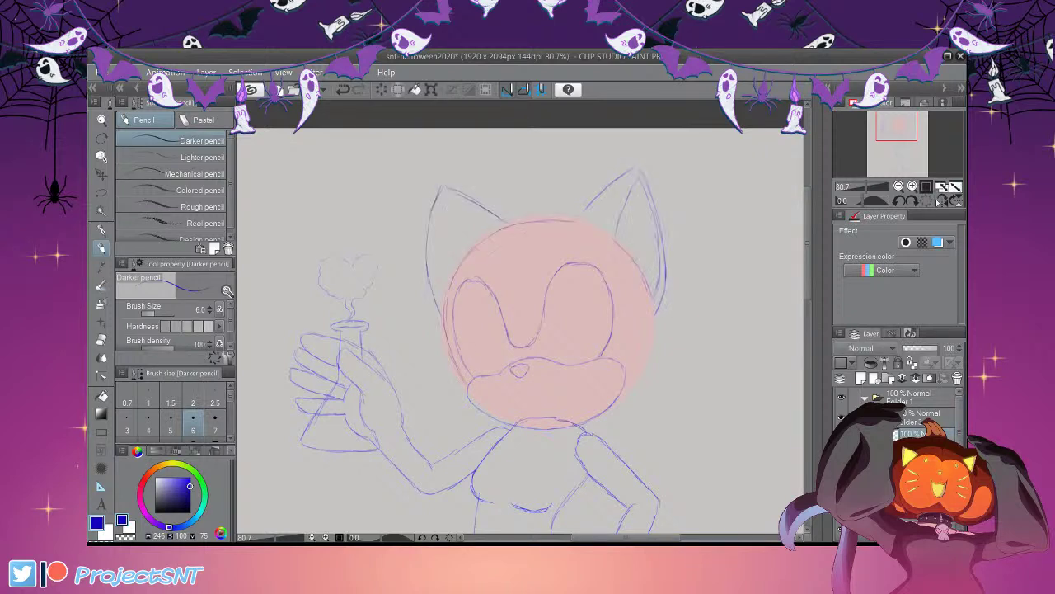
scroll(519, 330, "down", 2)
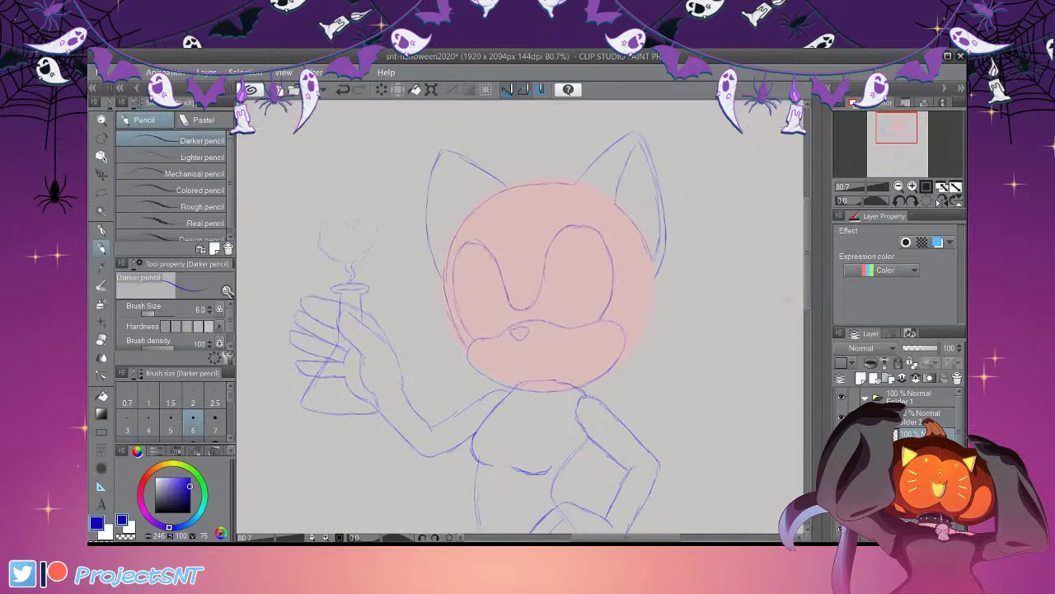
left_click_drag(612, 538, 625, 538)
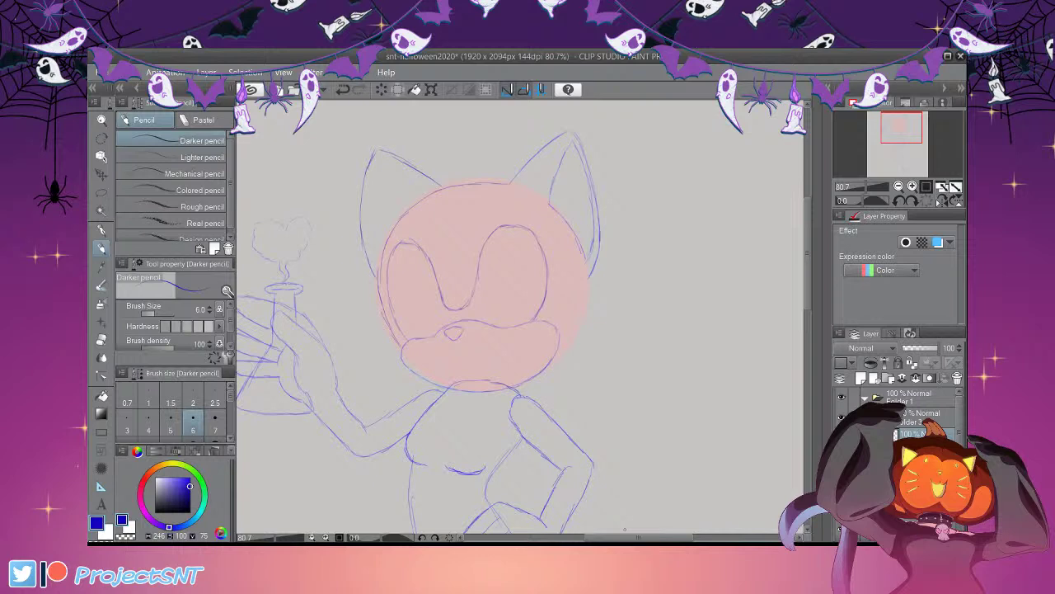
key("e")
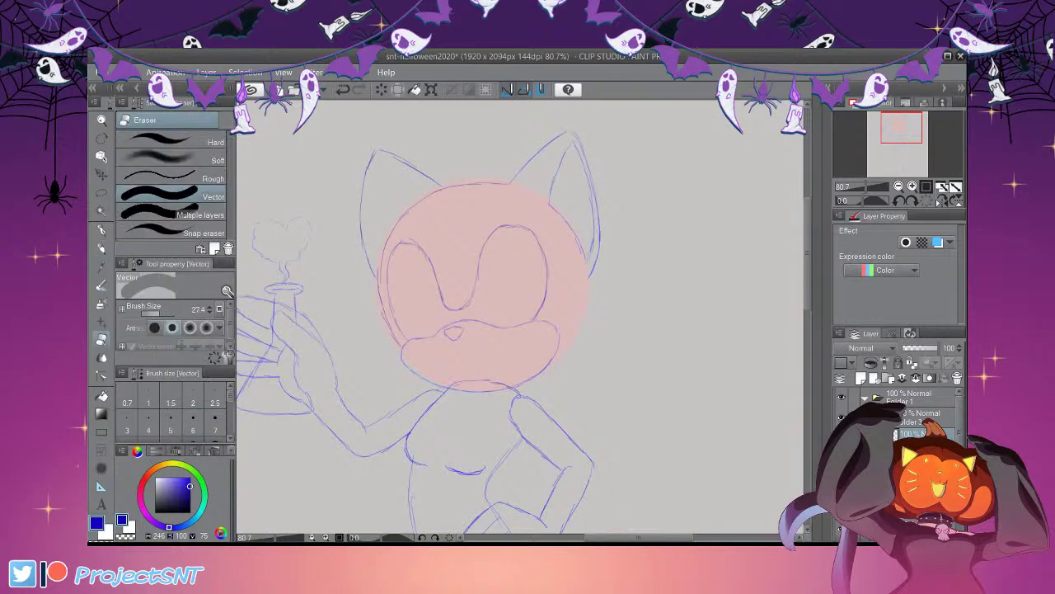
left_click_drag(959, 424, 959, 445)
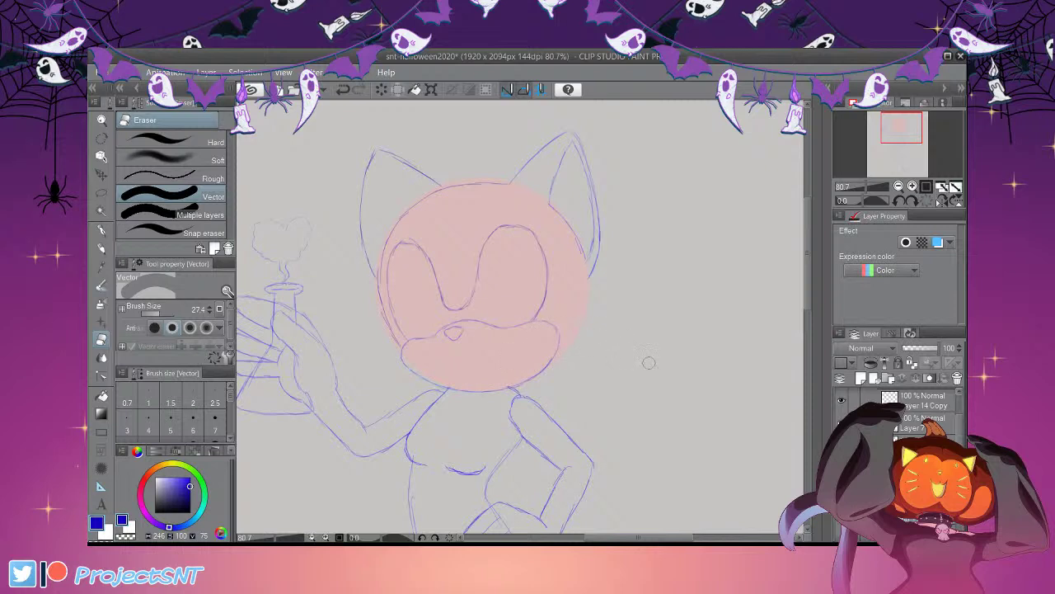
key("p")
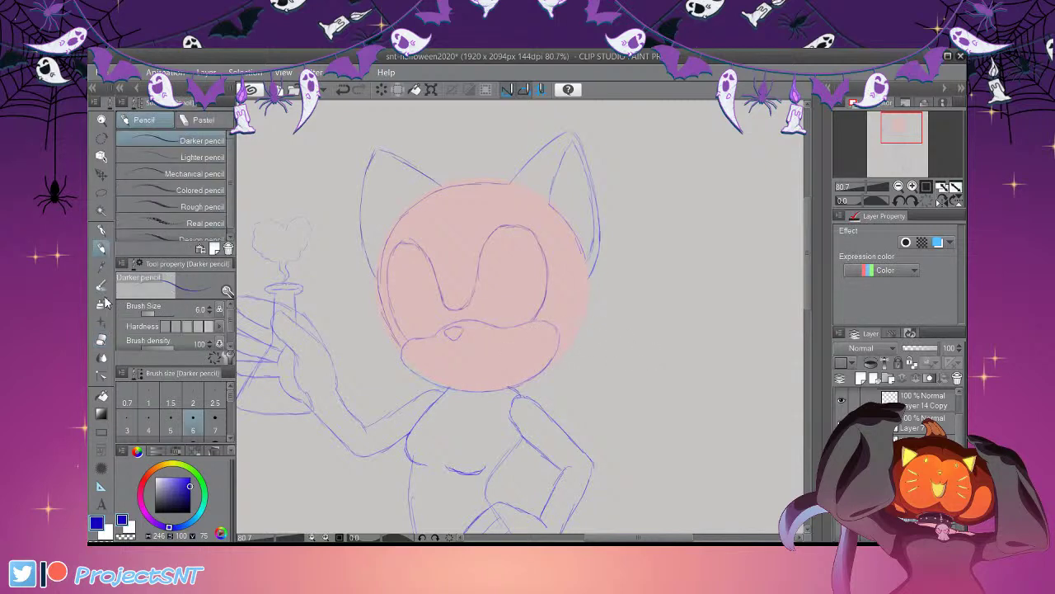
Draw the jagged cheek fur spikes beside the head on the hip-arm side, running from below the ear to the shoulder
scroll(899, 437, "up", 5)
left_click(912, 434)
left_click(842, 435)
left_click(842, 435)
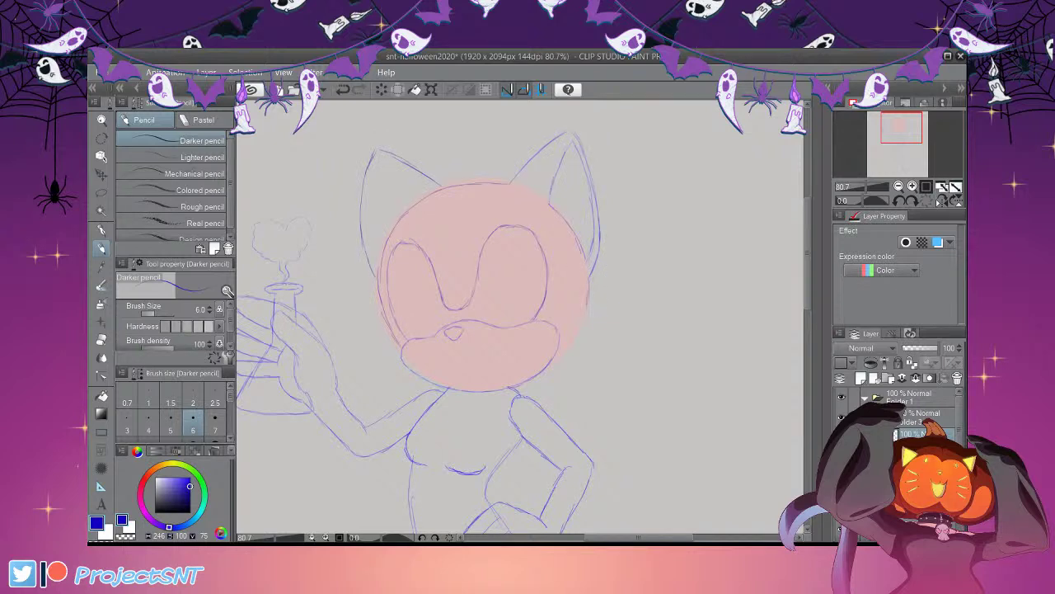
mouse_move(588, 310)
left_mouse_down()
mouse_move(613, 337)
mouse_move(605, 331)
mouse_move(644, 325)
mouse_move(603, 381)
mouse_move(561, 372)
mouse_move(569, 391)
mouse_move(596, 396)
mouse_move(540, 432)
mouse_move(499, 401)
left_mouse_up()
left_click_drag(553, 430, 534, 429)
left_click(842, 435)
left_click(842, 434)
Mirror the copied cheek fur onto the flask-arm side of the head, making it slightly narrower and shorter
key("ctrl+t")
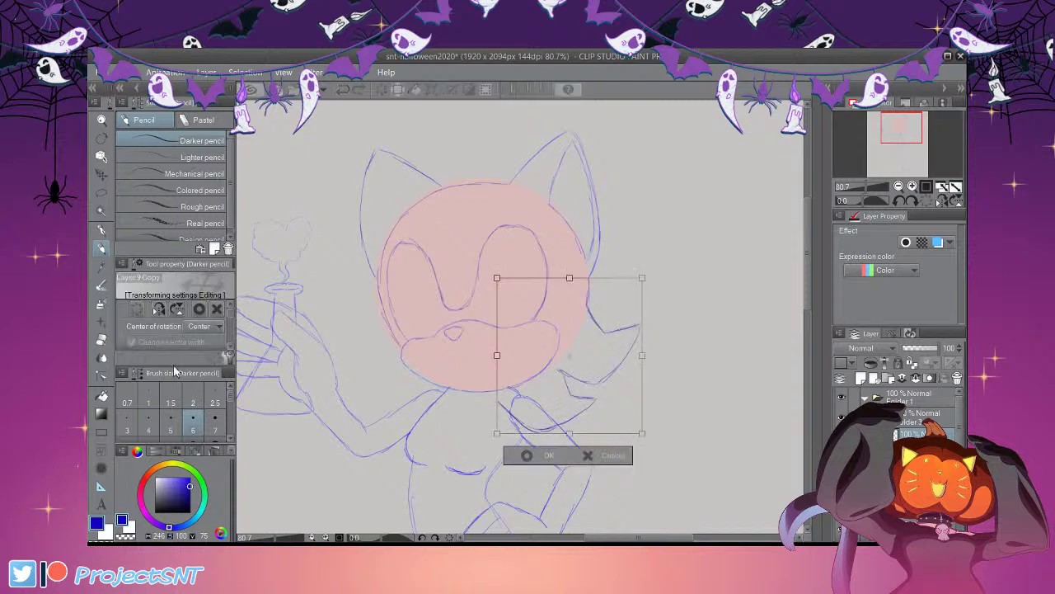
left_click_drag(673, 424, 499, 425)
left_click_drag(456, 513, 455, 499)
left_click_drag(516, 424, 528, 448)
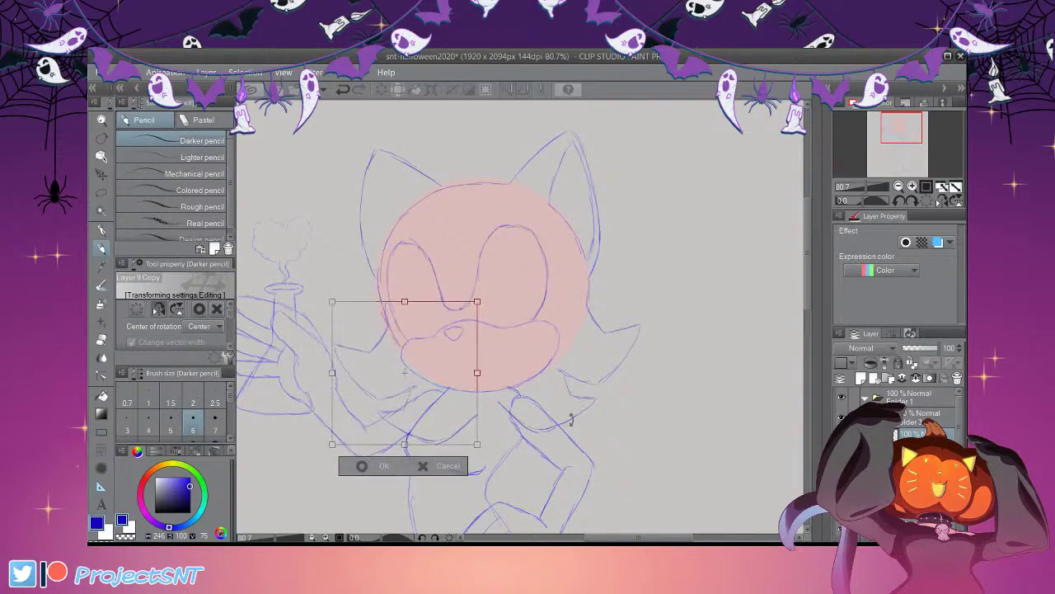
left_click_drag(384, 444, 410, 439)
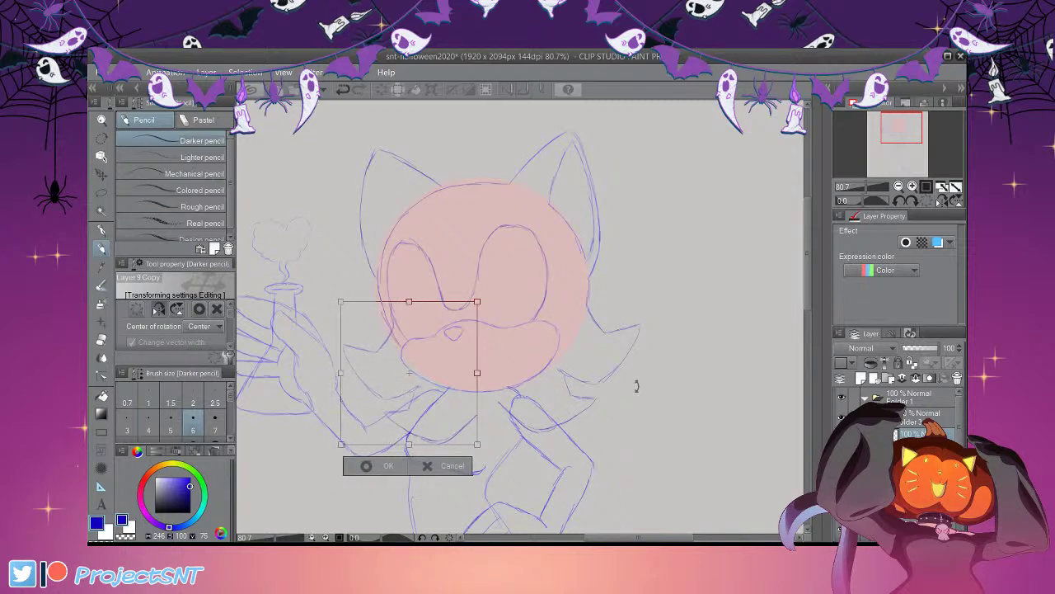
left_click_drag(474, 524, 470, 518)
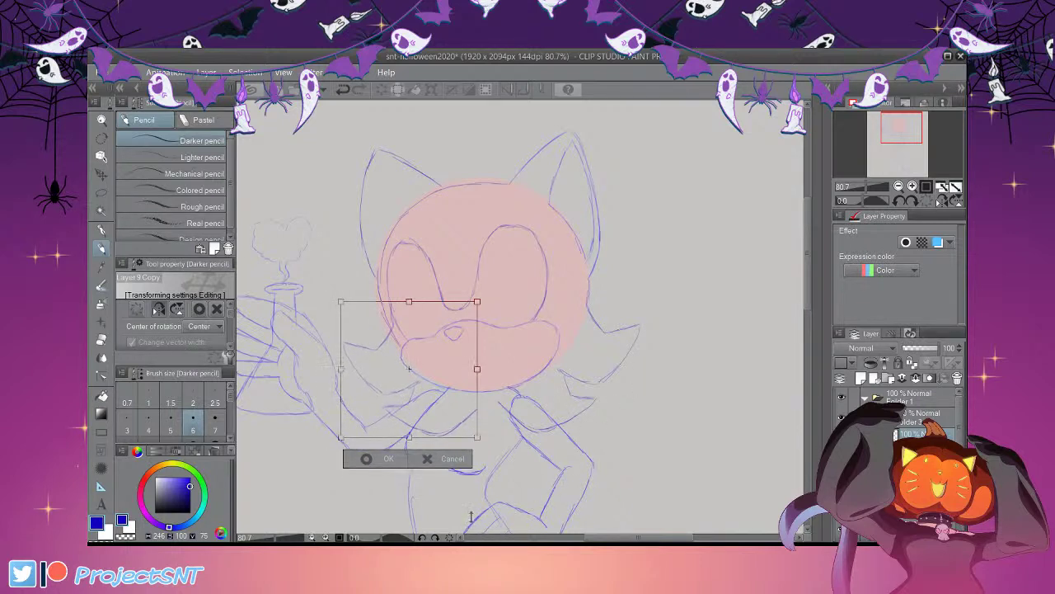
left_click(367, 458)
Erase the cheek fur lines that overlap the face, chest and shoulders on both sides
key("e")
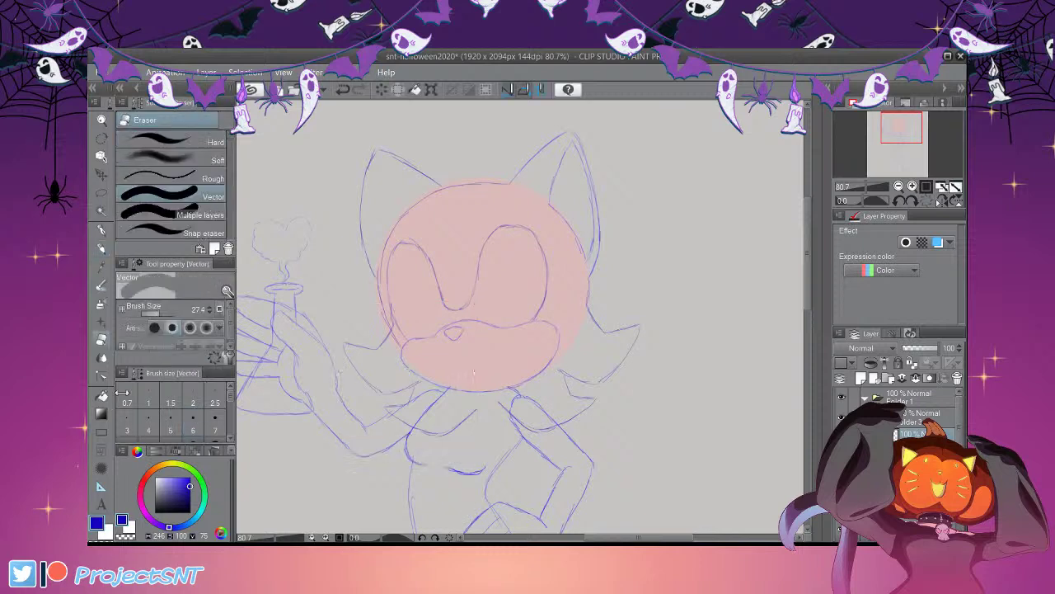
left_click_drag(402, 324, 395, 312)
mouse_move(395, 416)
left_mouse_down()
mouse_move(440, 432)
mouse_move(498, 382)
left_mouse_up()
left_click_drag(505, 402, 550, 436)
key("p")
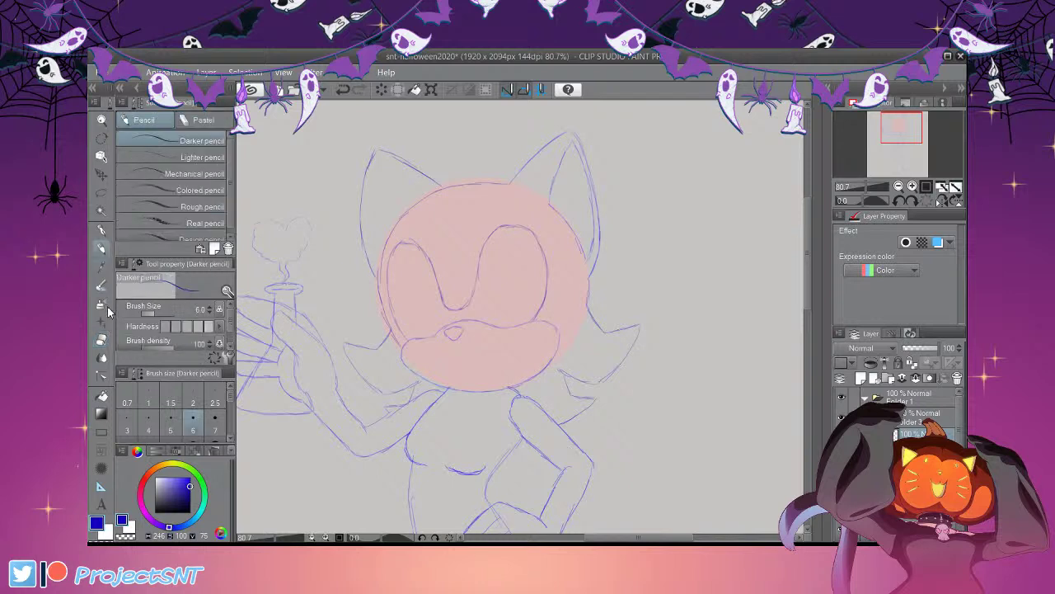
Undo the latest strokes and draw a short arc on top of the head between the ears
left_click_drag(808, 280, 808, 260)
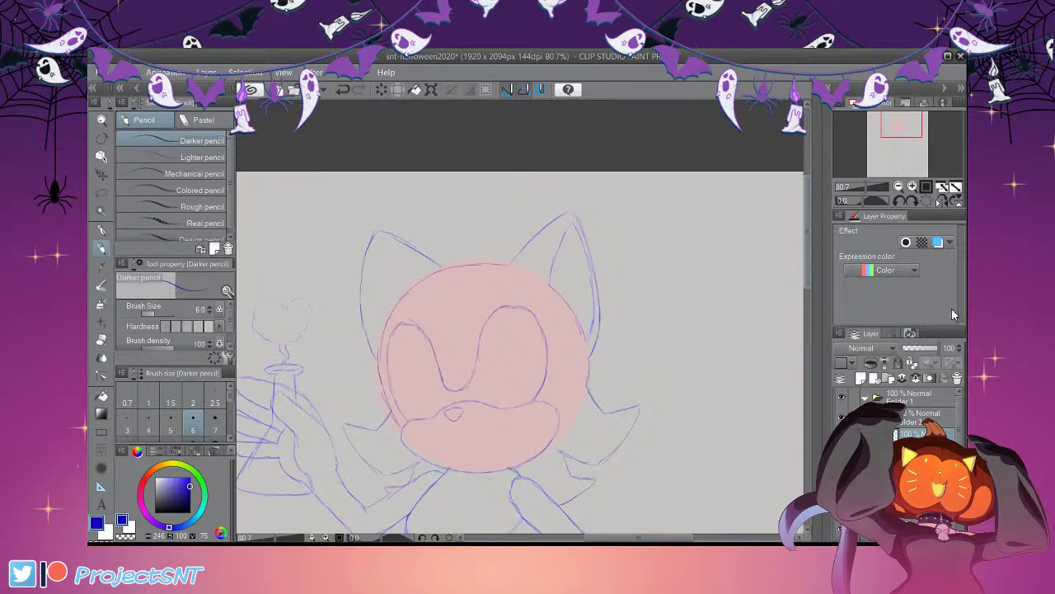
key("ctrl+z")
key("ctrl+z")
key("ctrl+z")
key("ctrl+z")
key("ctrl+z")
key("ctrl+z")
left_click_drag(472, 257, 517, 251)
Extend the canvas upward to 1920 x 2282 px to make room above the head
left_click_drag(901, 125, 902, 123)
left_click(899, 186)
left_click(899, 187)
left_click(898, 187)
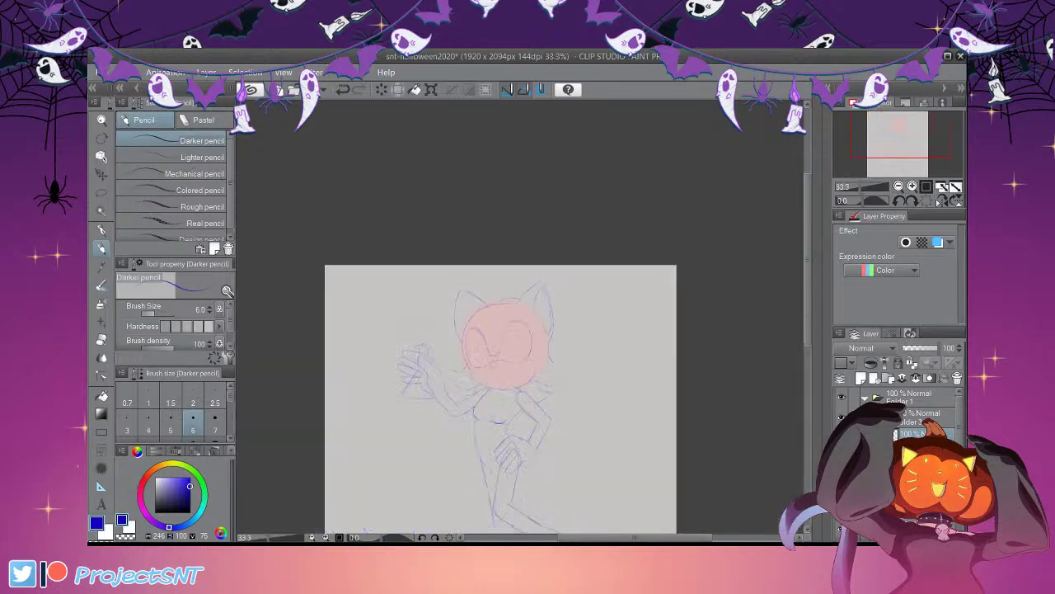
key("ctrl+plus")
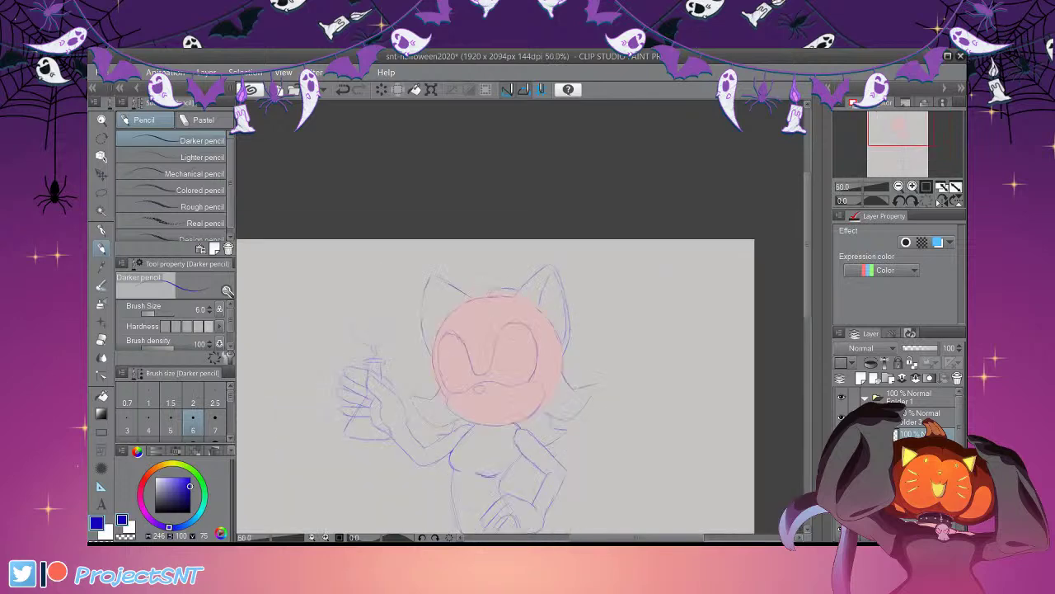
key("ctrl+alt+s")
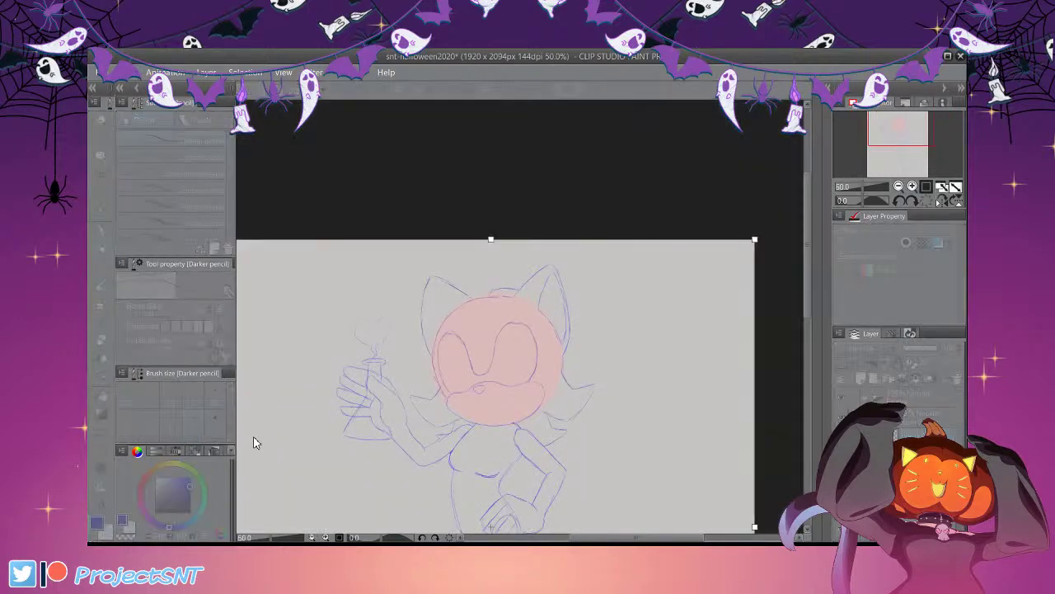
left_click_drag(576, 280, 591, 200)
key("Return")
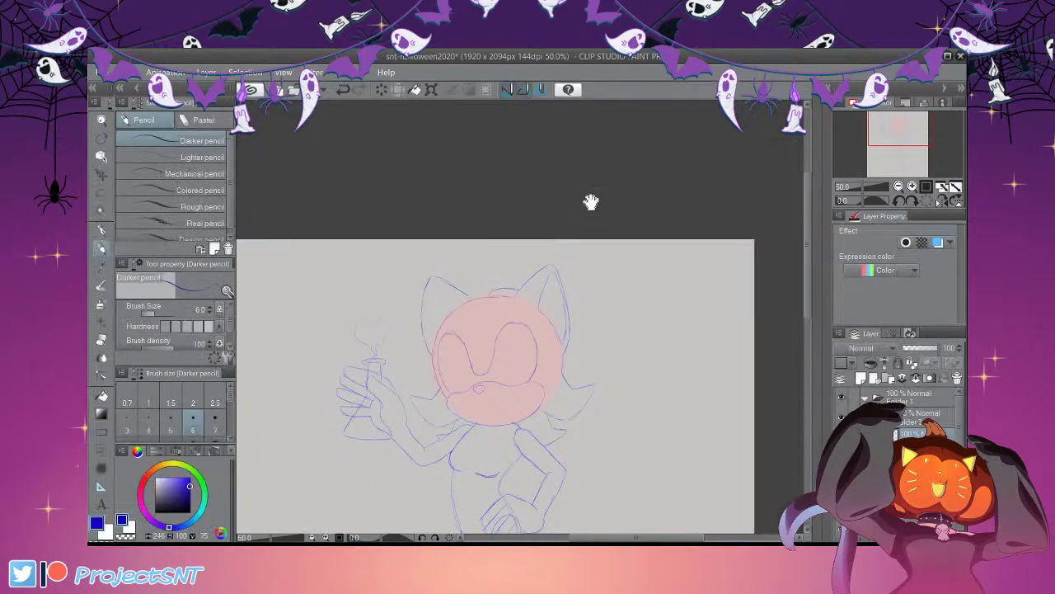
scroll(506, 173, "up", 3)
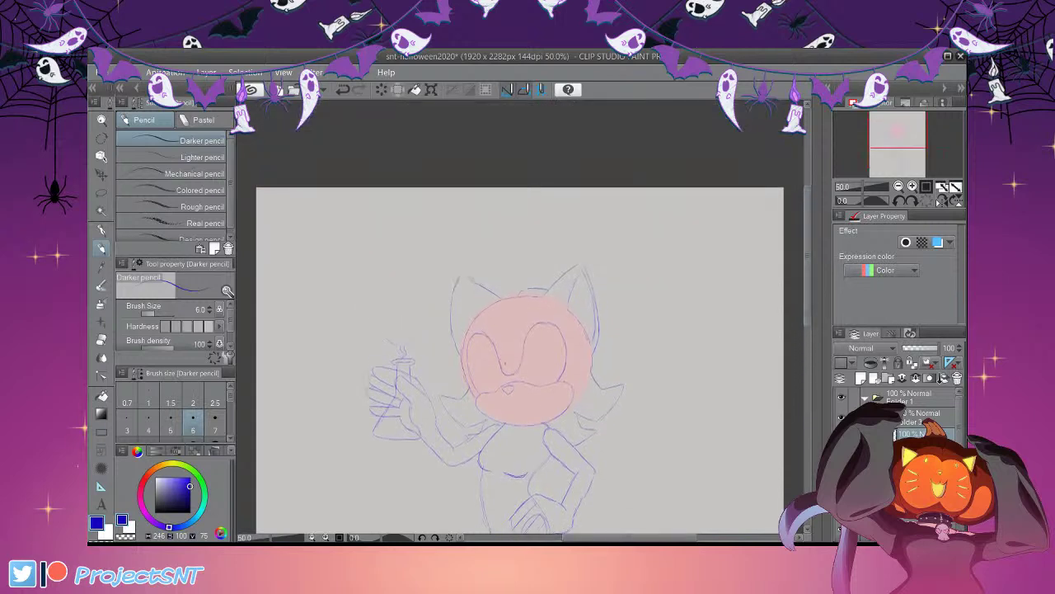
Sketch a large swept-back hair tuft with spiky tips rising from the top of the head above the hip-arm side ear
key("ctrl+plus")
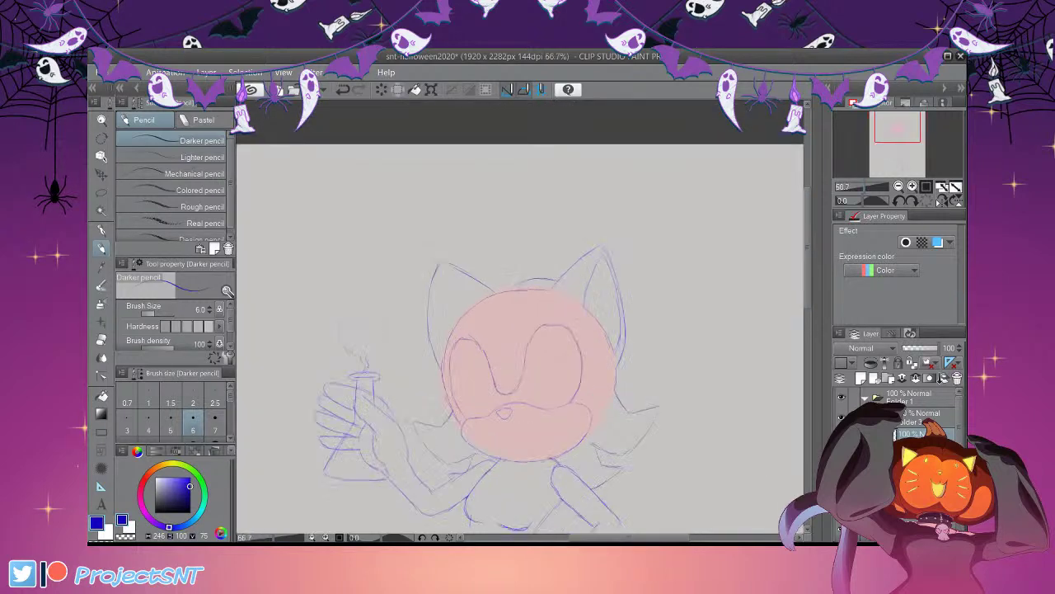
mouse_move(523, 249)
left_mouse_down()
mouse_move(520, 228)
mouse_move(577, 174)
left_mouse_up()
mouse_move(571, 177)
left_mouse_down()
mouse_move(654, 152)
mouse_move(605, 207)
left_mouse_up()
left_click_drag(651, 222, 706, 239)
left_click_drag(611, 220, 605, 229)
scroll(614, 213, "down", 3)
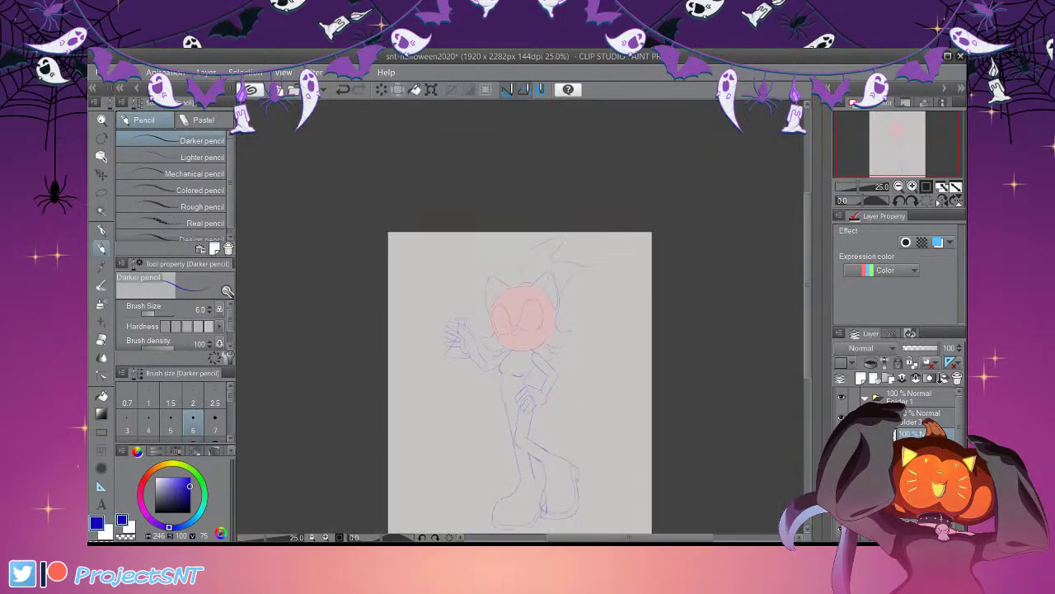
key("ctrl+plus")
key("ctrl+plus")
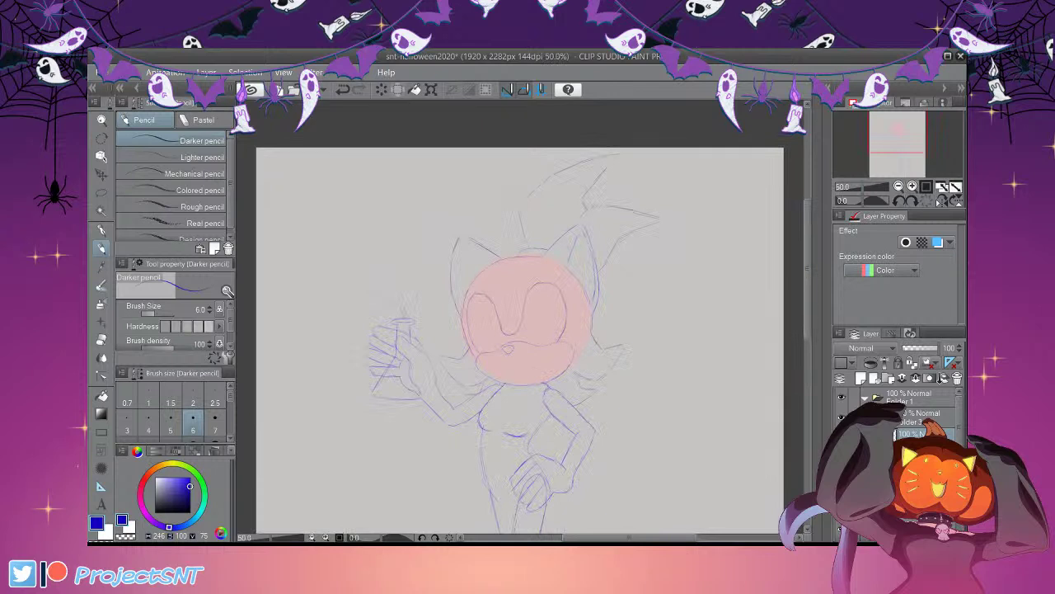
scroll(520, 316, "up", 2)
Add a new folder with a new layer for the clothing and set the drawing colour to purple, H 275, S 100, V 69
left_click_drag(808, 248, 808, 291)
left_click(923, 417)
left_click(842, 417)
left_click(841, 417)
left_click(888, 378)
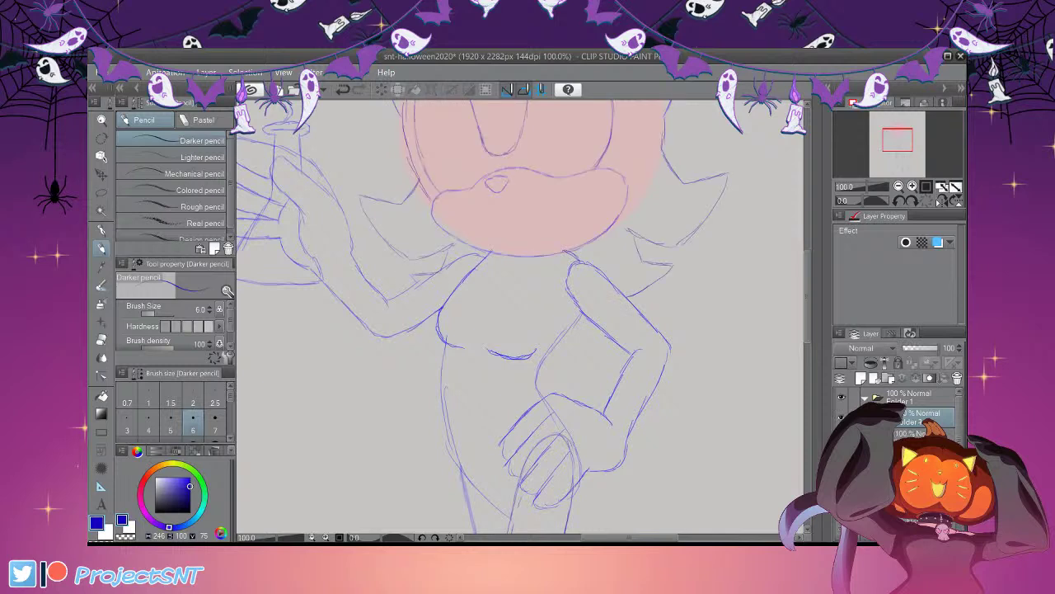
left_click(861, 378)
left_click(154, 522)
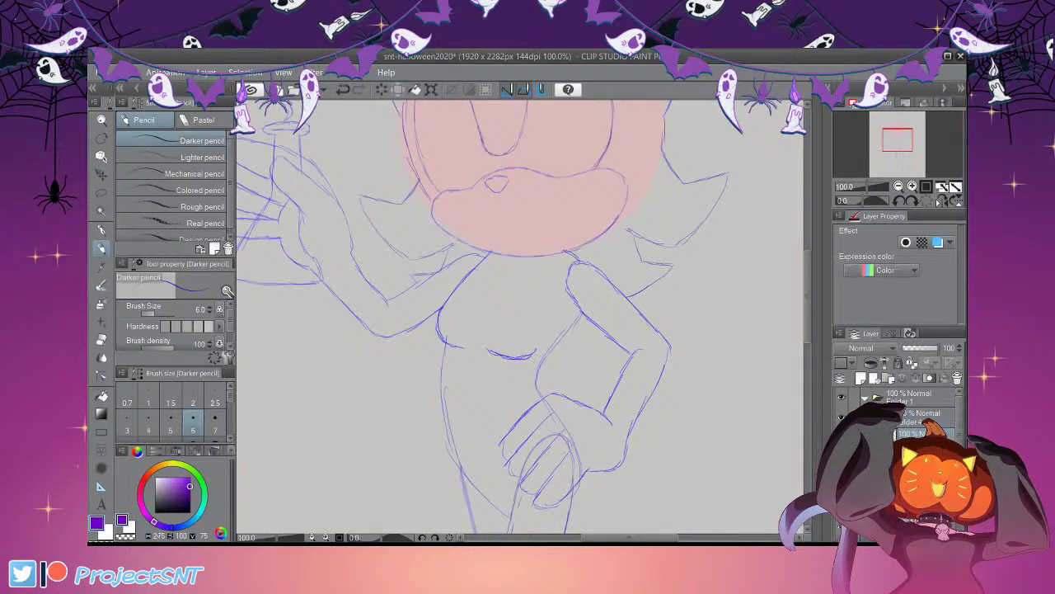
left_click_drag(189, 487, 190, 488)
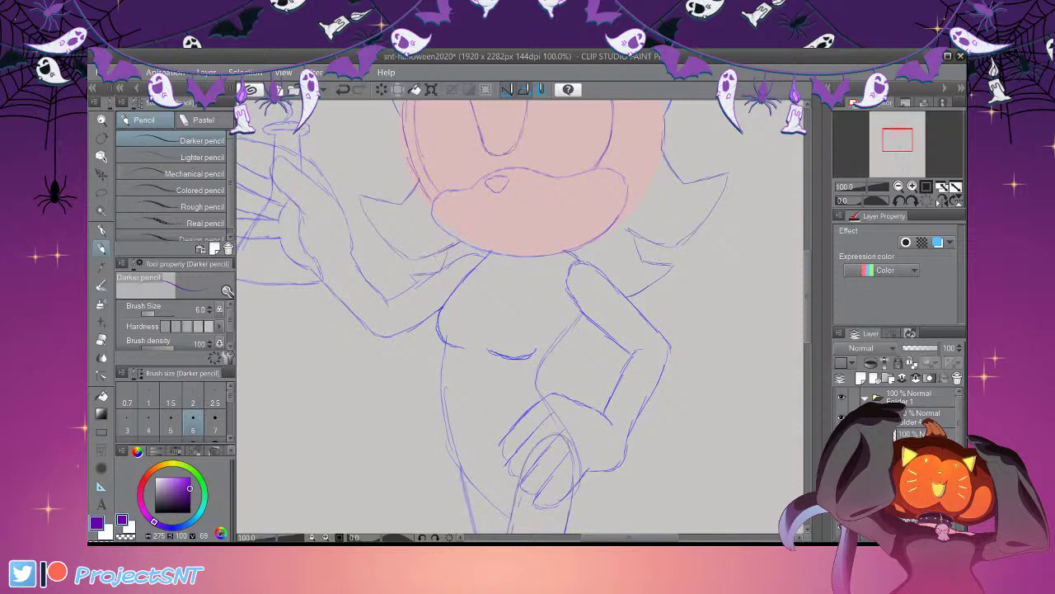
Draw the pointed coat collar and lapel below the muzzle, wrapping around the neck at the hip-arm shoulder
mouse_move(808, 295)
left_mouse_down()
mouse_move(808, 326)
mouse_move(809, 315)
left_mouse_up()
key("ctrl+minus")
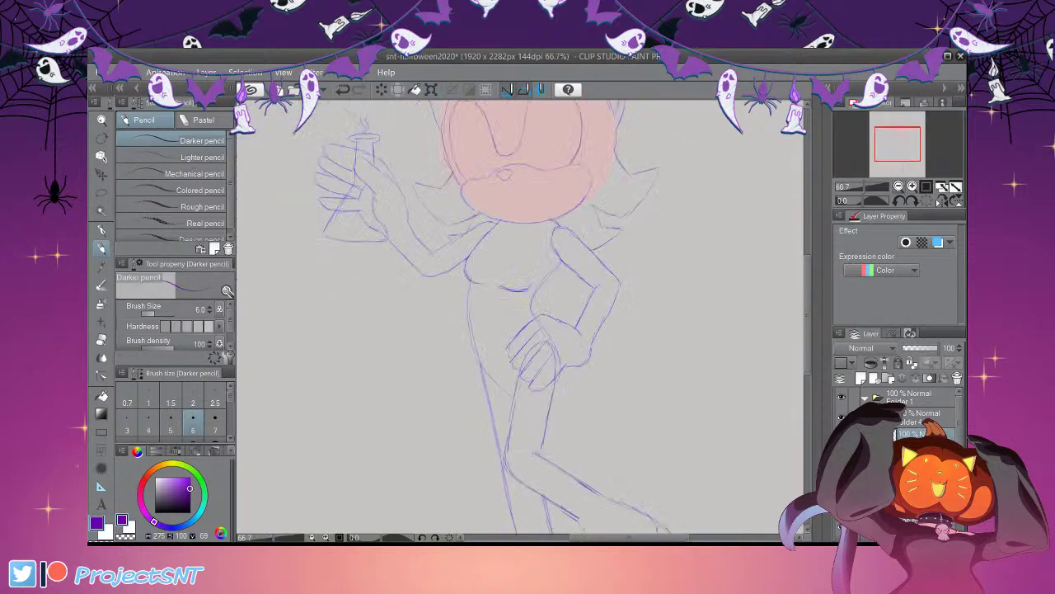
scroll(519, 318, "down", 2)
scroll(520, 317, "up", 2)
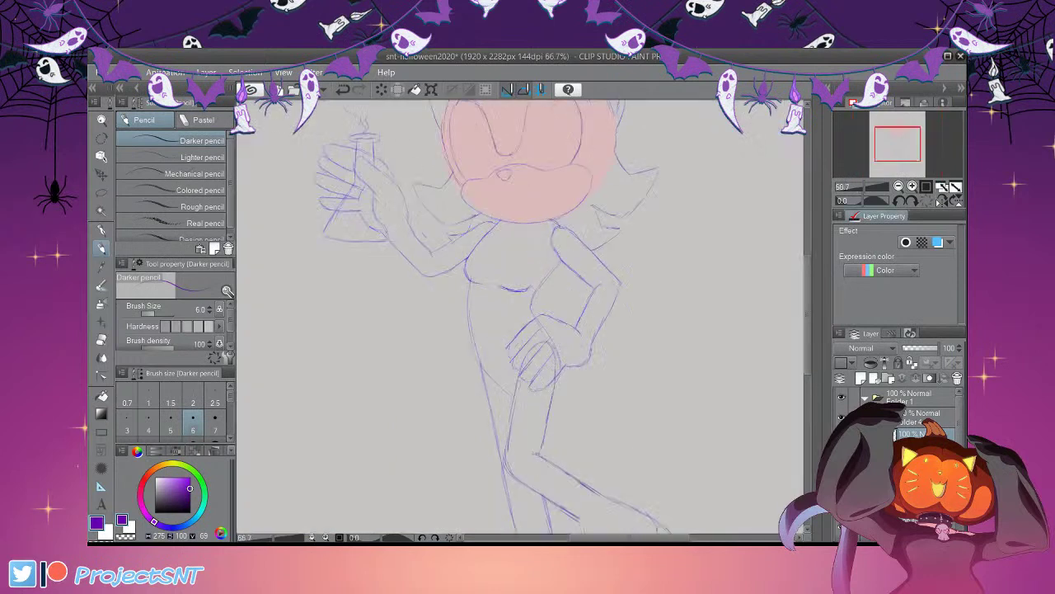
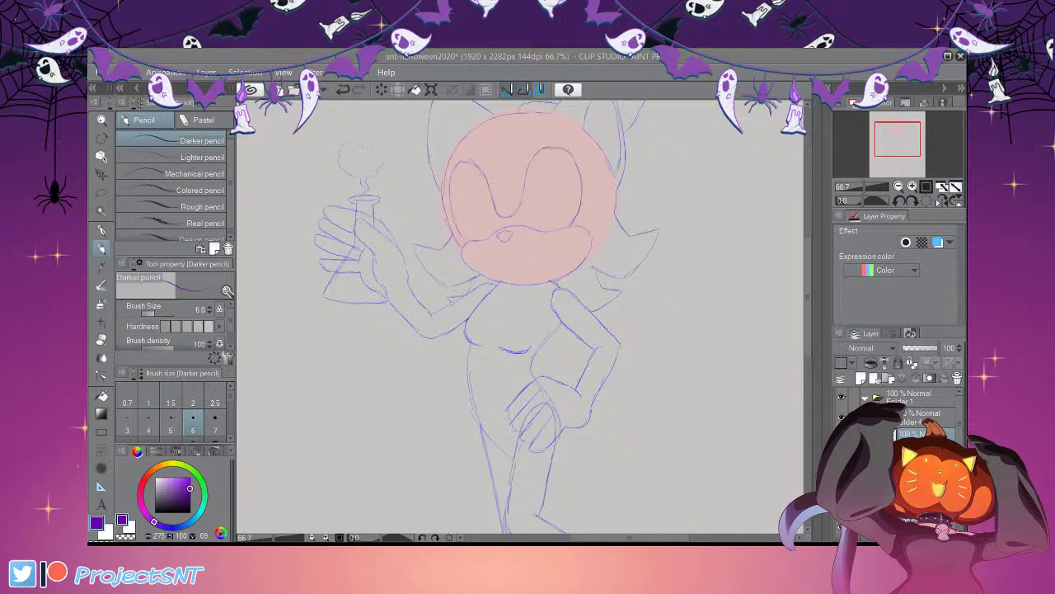
mouse_move(808, 297)
left_mouse_down()
mouse_move(808, 319)
mouse_move(808, 306)
left_mouse_up()
key("ctrl+plus")
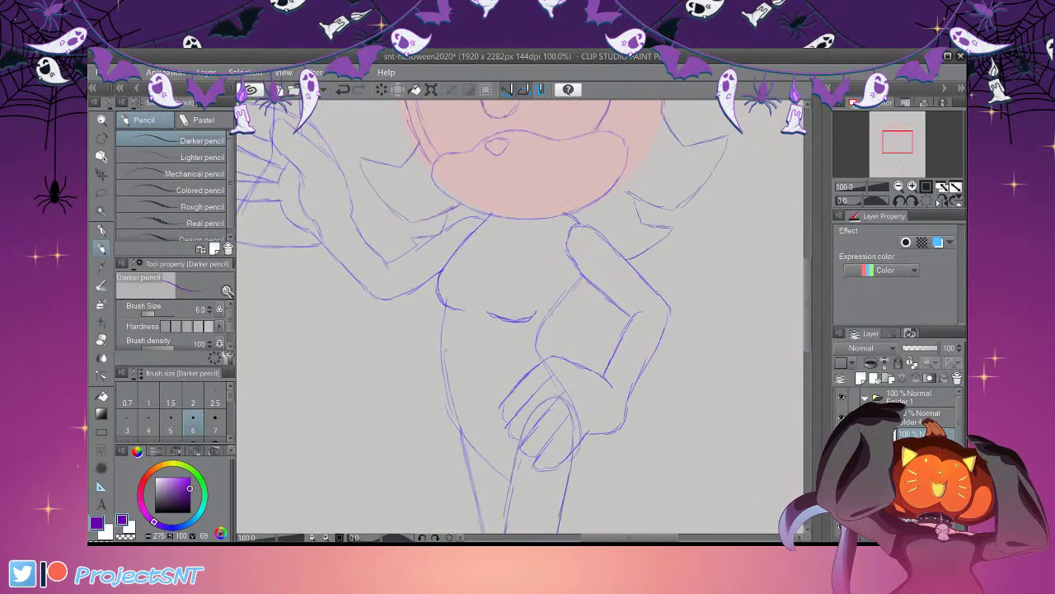
left_click_drag(617, 537, 621, 537)
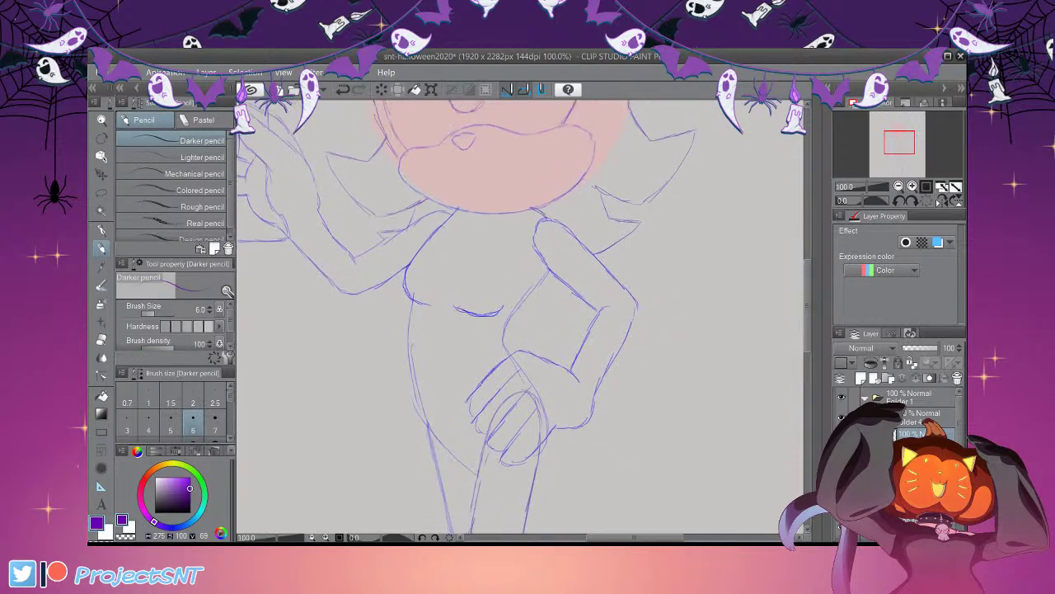
key("ctrl+plus")
scroll(780, 275, "up", 3)
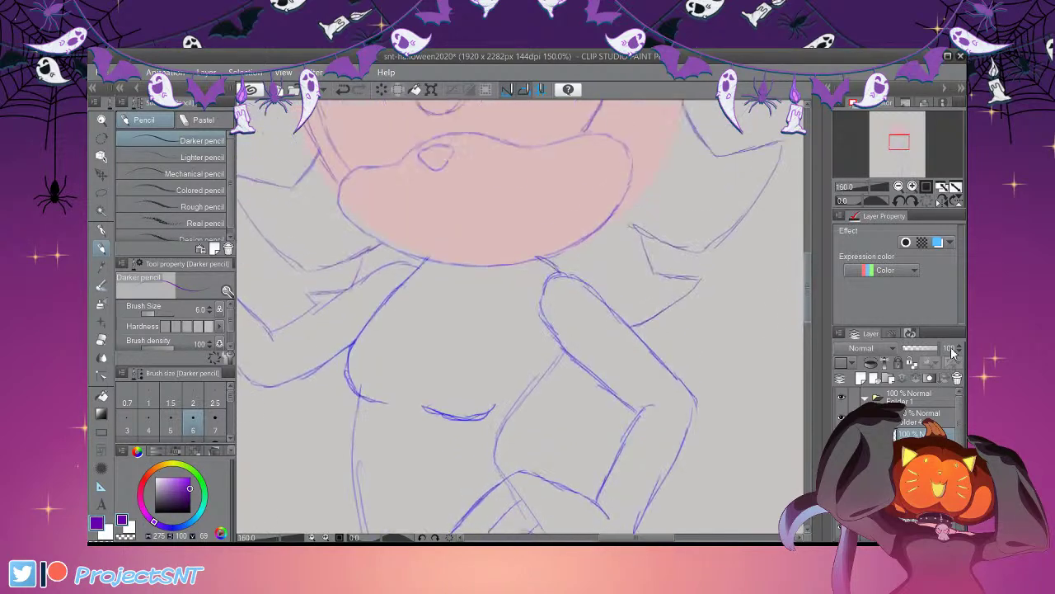
left_click_drag(465, 335, 592, 277)
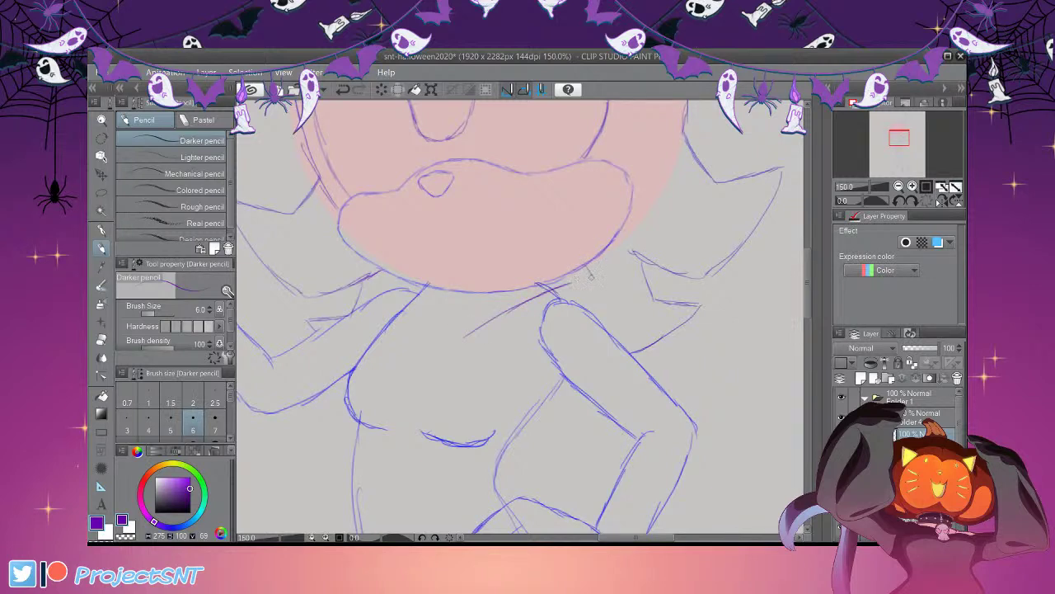
mouse_move(489, 334)
left_mouse_down()
mouse_move(454, 348)
mouse_move(556, 336)
mouse_move(546, 304)
mouse_move(561, 319)
mouse_move(546, 323)
mouse_move(600, 320)
left_mouse_up()
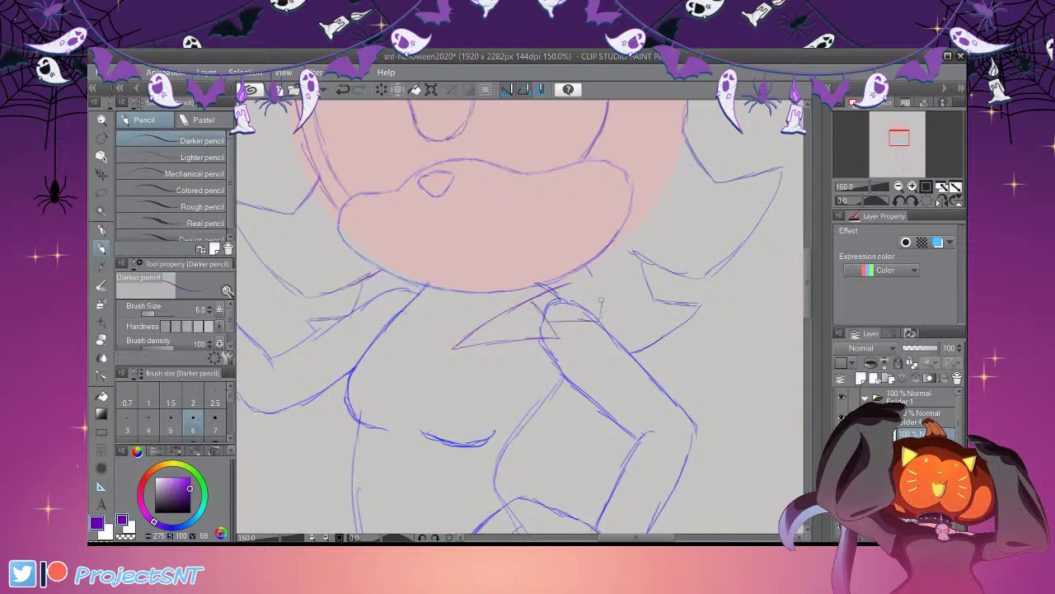
left_click_drag(586, 266, 599, 317)
Draw the small pointed collar flap at the neck on the flask-arm shoulder
left_click_drag(809, 284, 808, 290)
left_click(898, 186)
scroll(519, 317, "down", 2)
scroll(519, 317, "up", 4)
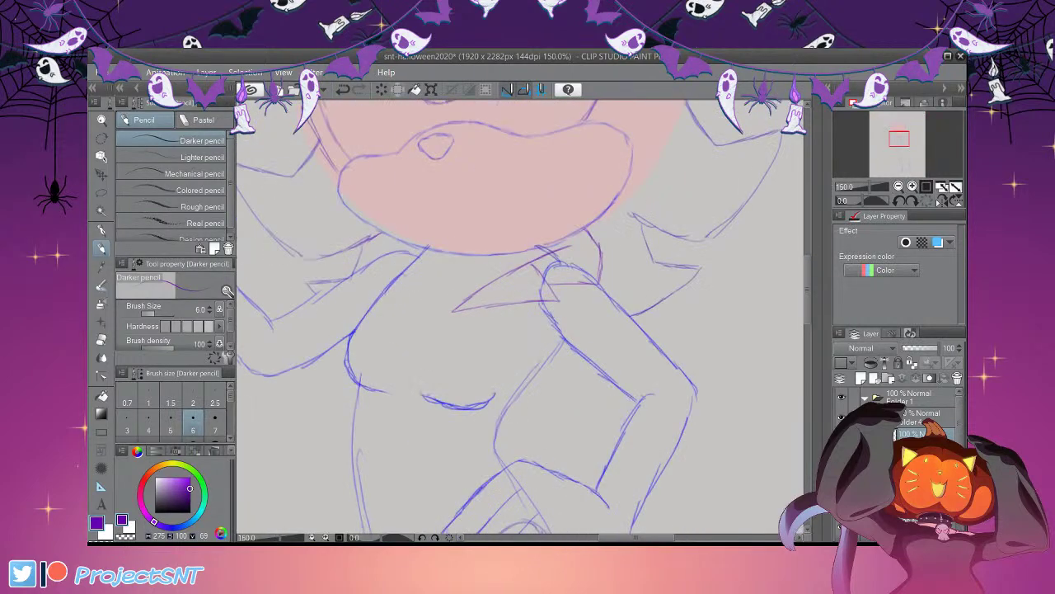
left_click_drag(417, 302, 406, 246)
mouse_move(417, 304)
left_mouse_down()
mouse_move(382, 271)
mouse_move(405, 263)
mouse_move(382, 251)
mouse_move(387, 239)
left_mouse_up()
key("ctrl+minus")
key("ctrl+minus")
key("ctrl+minus")
key("ctrl+plus")
key("ctrl+plus")
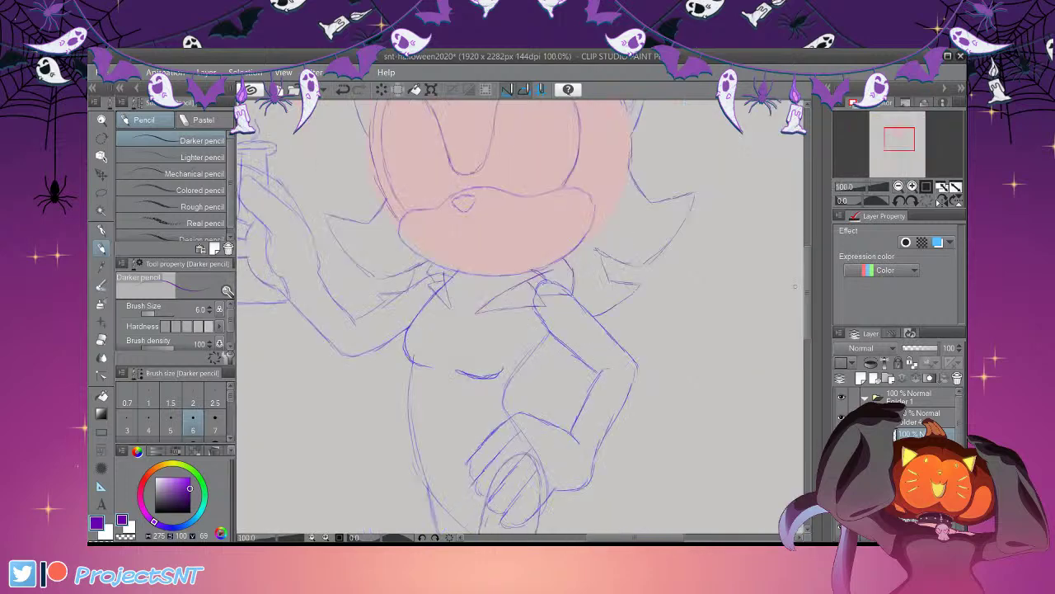
scroll(485, 233, "down", 3)
Draw the flared coat panel on the hip-arm side, from the lapel past the hand to a curved hem beside the thigh
left_click_drag(476, 216, 503, 312)
mouse_move(551, 241)
left_mouse_down()
mouse_move(517, 310)
mouse_move(642, 394)
mouse_move(676, 452)
left_mouse_up()
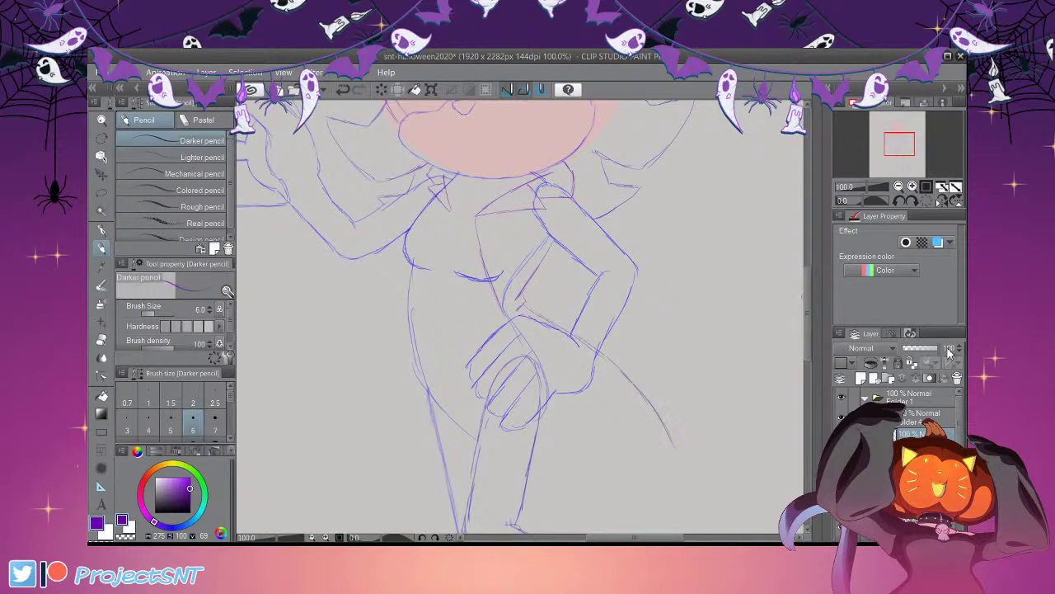
scroll(519, 318, "down", 3)
mouse_move(508, 212)
left_mouse_down()
mouse_move(540, 297)
mouse_move(549, 368)
mouse_move(657, 357)
left_mouse_up()
left_click(343, 89)
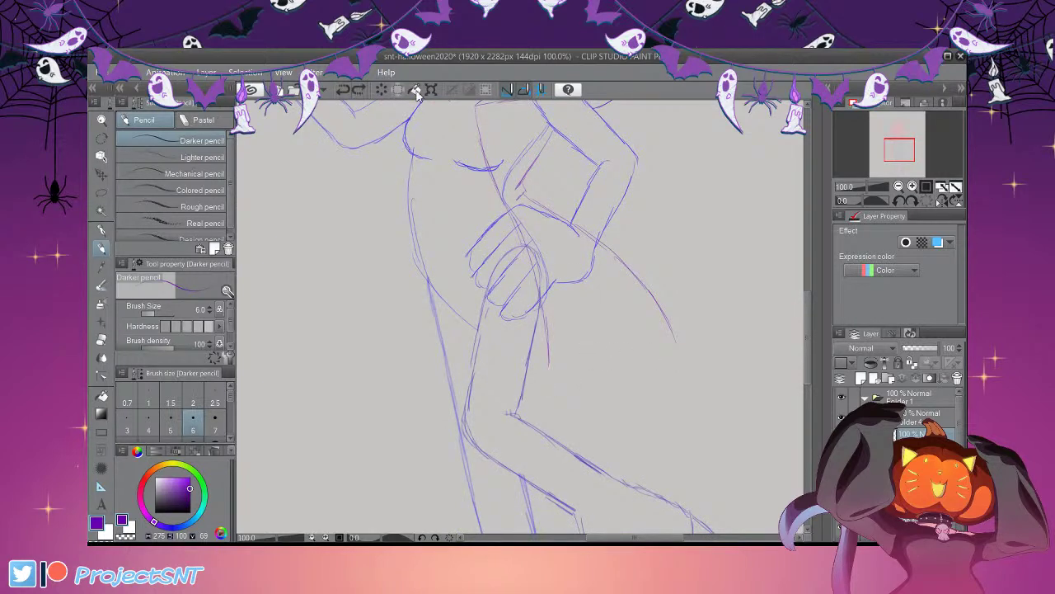
mouse_move(555, 372)
left_mouse_down()
mouse_move(602, 372)
mouse_move(683, 340)
left_mouse_up()
left_click_drag(807, 351, 808, 315)
scroll(519, 317, "down", 2)
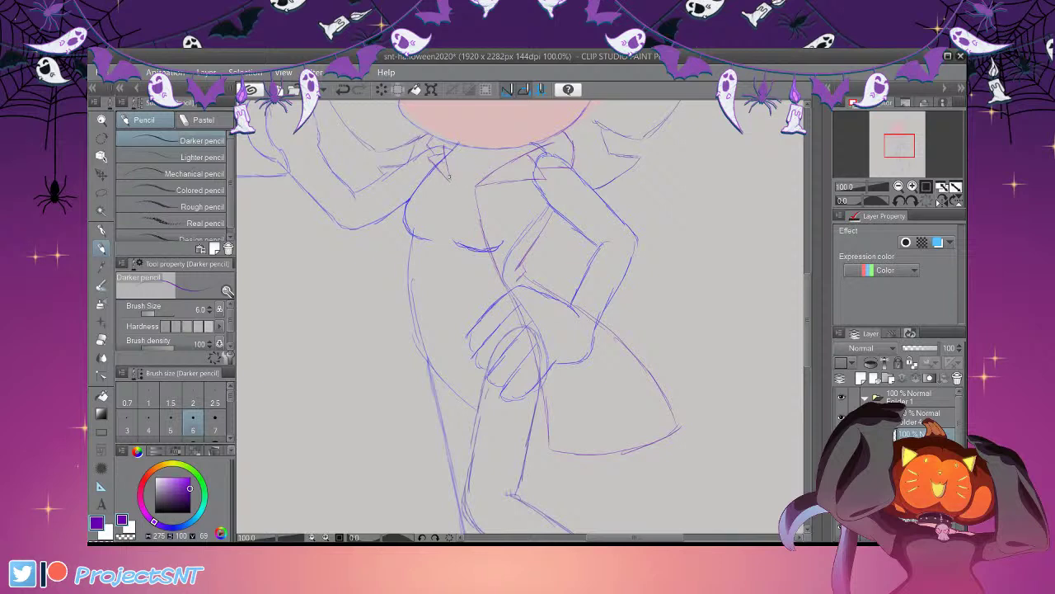
left_click_drag(450, 176, 418, 231)
key("ctrl+z")
key("ctrl+z")
Draw the narrow flared coat tail on the flask-arm side, from beneath the chest to a curved hem at hip level
mouse_move(808, 336)
left_mouse_down()
mouse_move(808, 317)
mouse_move(808, 343)
mouse_move(808, 330)
left_mouse_up()
scroll(740, 250, "down", 5)
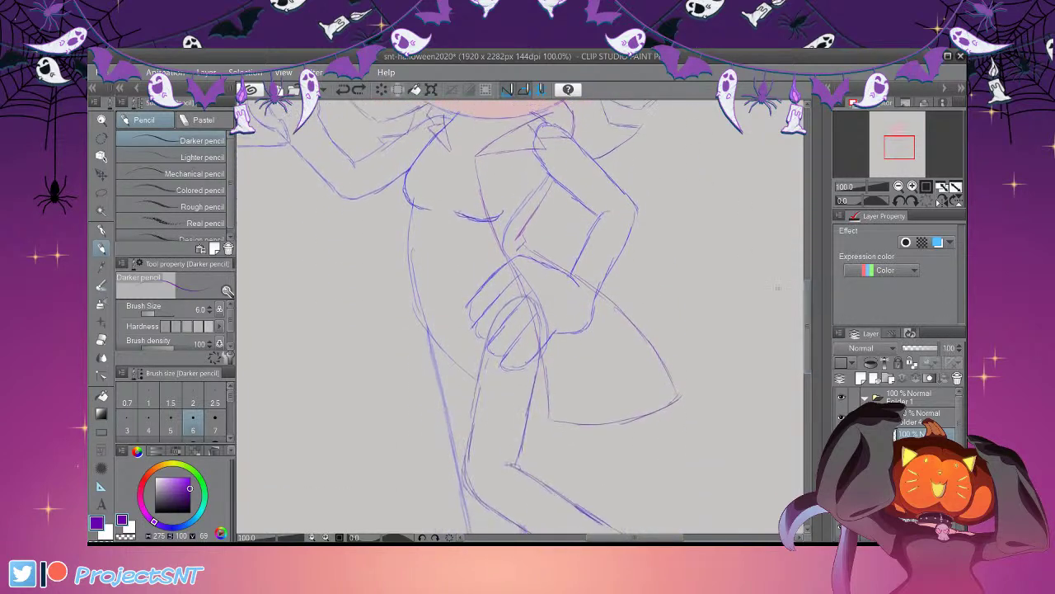
left_click_drag(413, 212, 377, 375)
mouse_move(405, 206)
left_mouse_down()
mouse_move(356, 270)
mouse_move(325, 343)
mouse_move(320, 370)
mouse_move(348, 394)
left_mouse_up()
left_click(102, 340)
key("p")
mouse_move(377, 342)
left_mouse_down()
mouse_move(381, 408)
mouse_move(323, 364)
left_mouse_up()
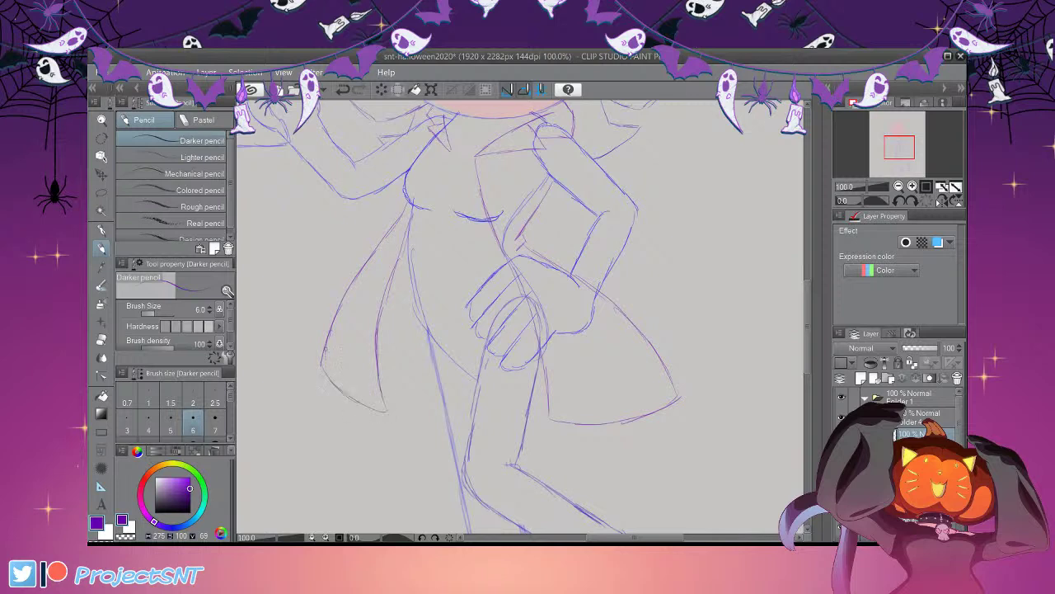
left_click_drag(808, 326, 808, 321)
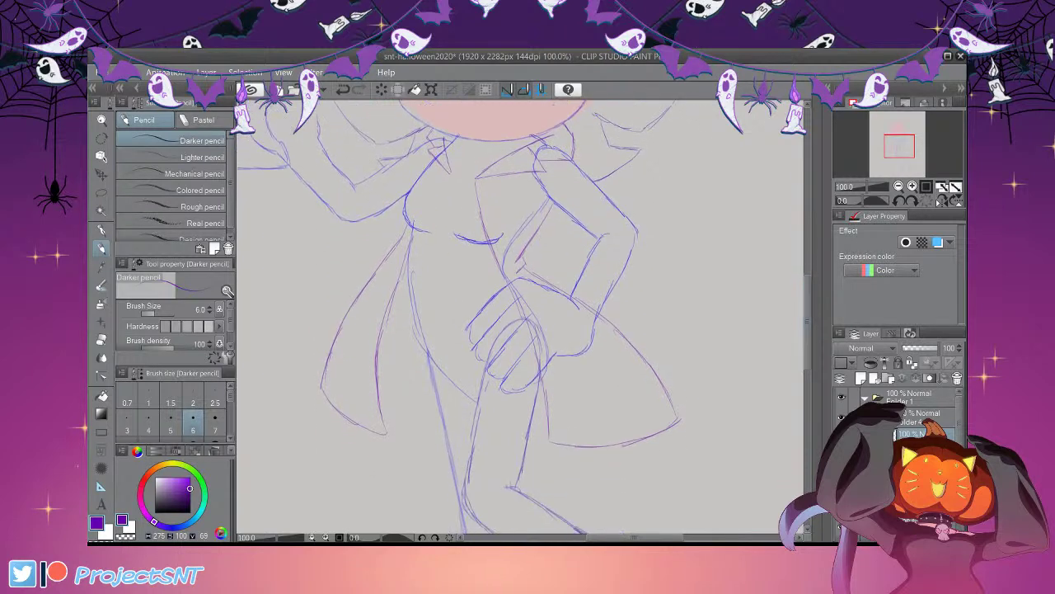
Draw the coat's front edge from the collar flap on the flask-arm side down to the chest
left_click_drag(443, 170, 412, 213)
mouse_move(443, 176)
left_mouse_down()
mouse_move(411, 219)
mouse_move(407, 249)
mouse_move(401, 175)
mouse_move(436, 159)
left_mouse_up()
Toggle layer visibility to check what the sketch layers contain, and reselect the coat sketch layer
left_click_drag(959, 410, 959, 433)
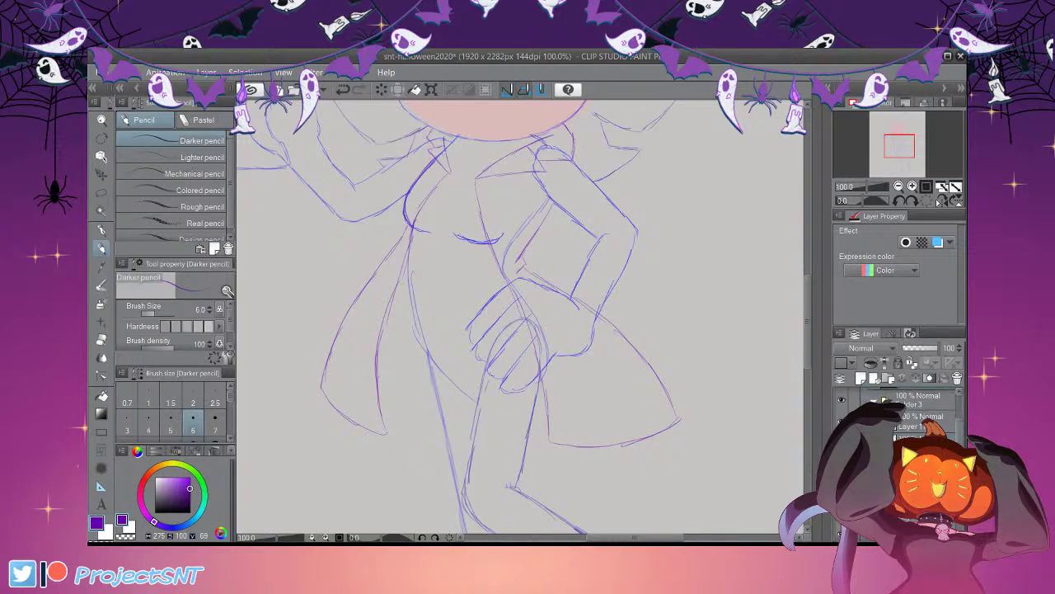
left_click_drag(959, 433, 958, 413)
left_click(841, 445)
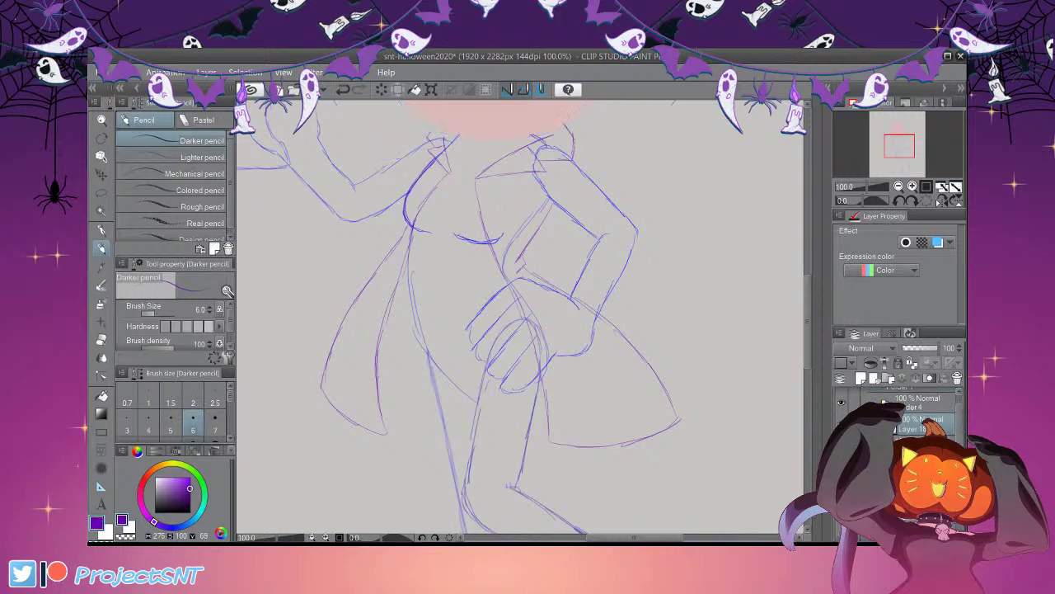
left_click(842, 445)
left_click(919, 446)
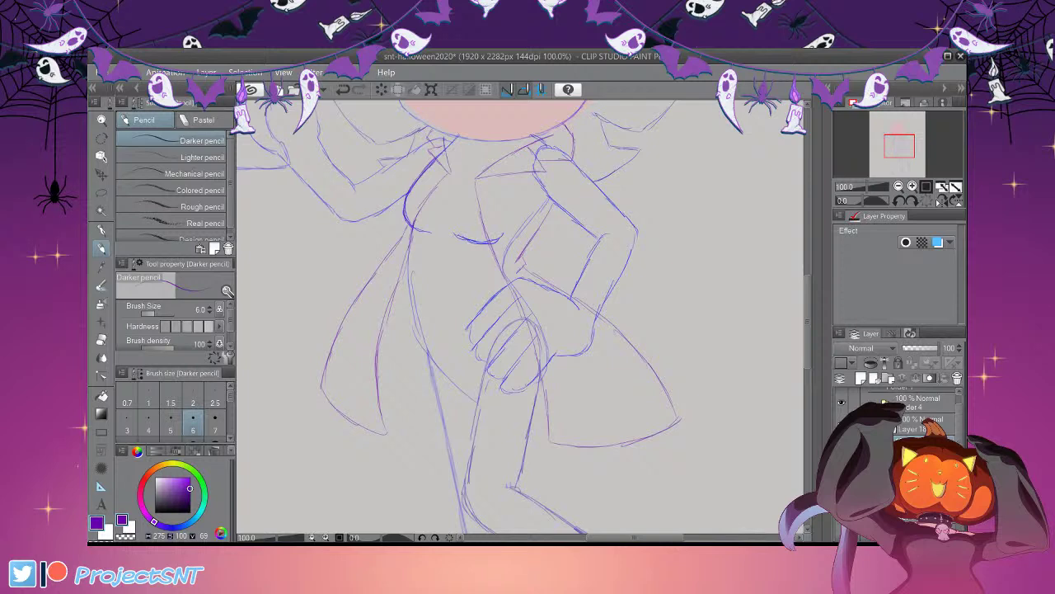
mouse_move(807, 322)
left_mouse_down()
mouse_move(807, 334)
mouse_move(808, 322)
left_mouse_up()
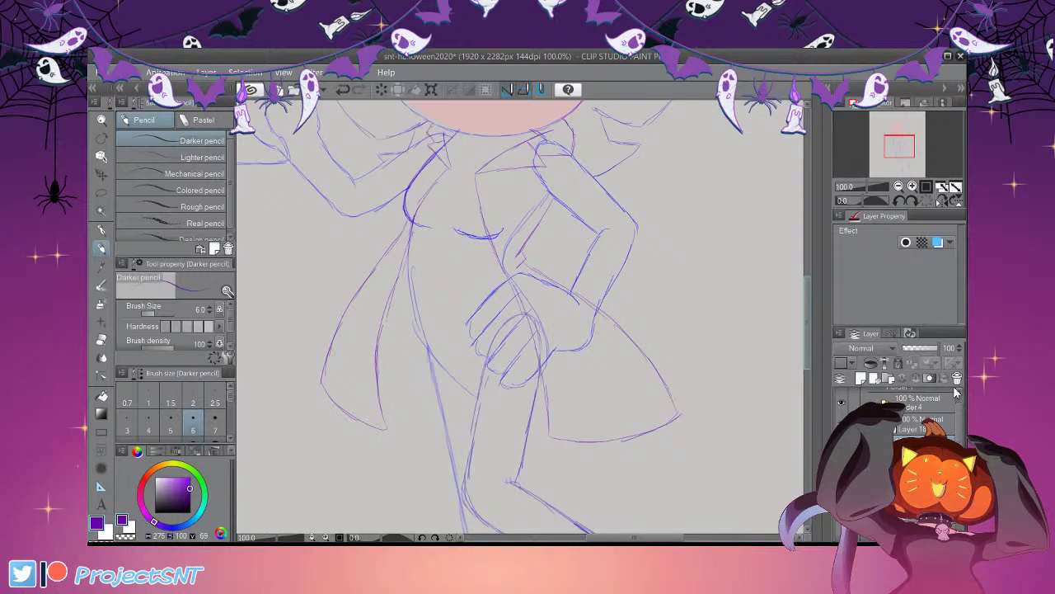
mouse_move(808, 324)
left_mouse_down()
mouse_move(808, 344)
mouse_move(808, 326)
left_mouse_up()
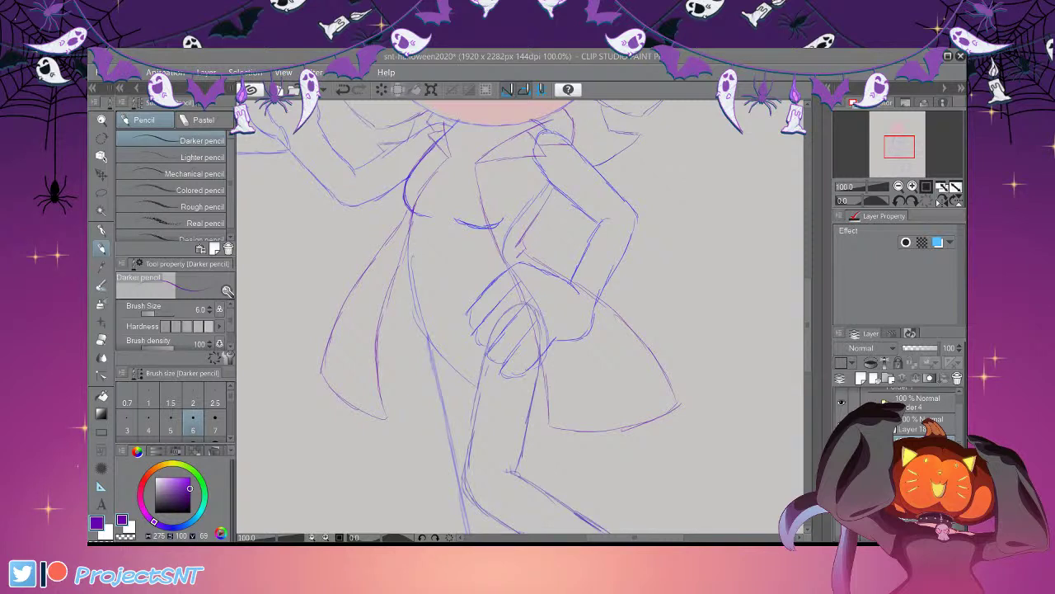
scroll(521, 317, "down", 7)
scroll(520, 317, "up", 4)
scroll(520, 322, "up", 2)
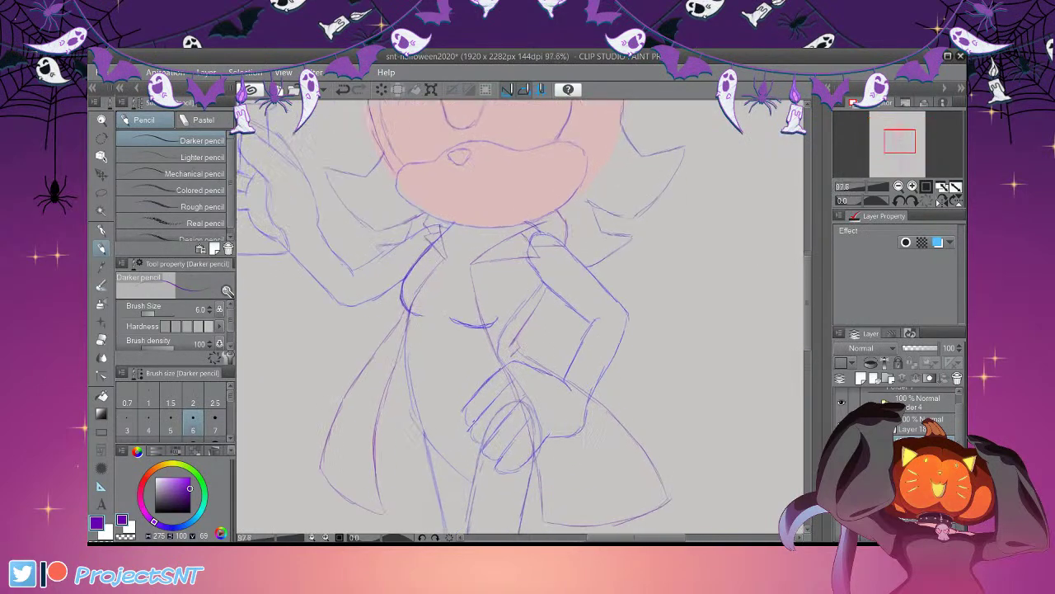
left_click_drag(962, 421, 963, 413)
left_click(912, 433)
left_click(842, 434)
left_click(842, 434)
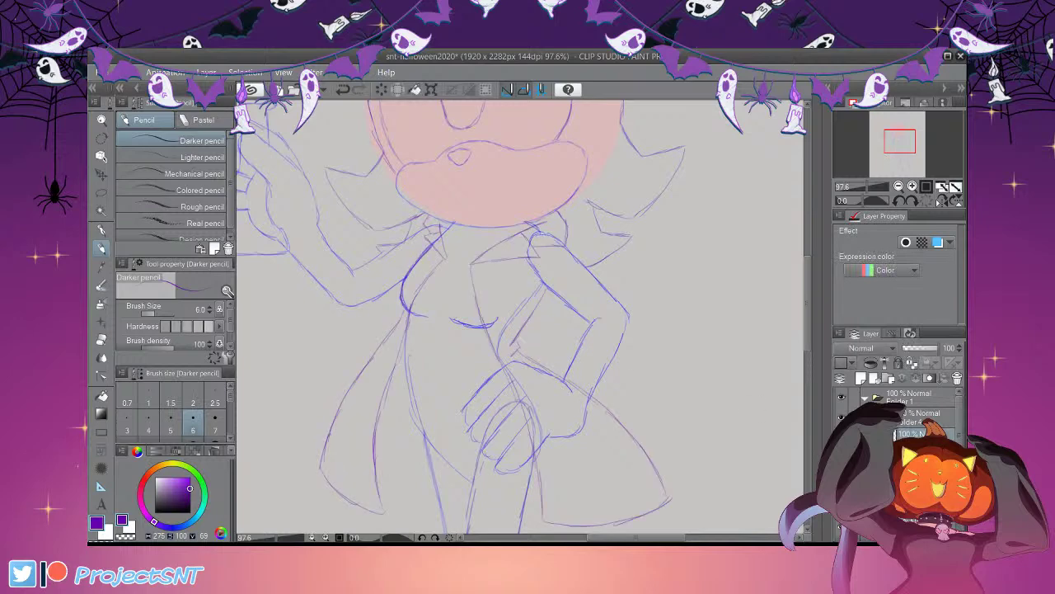
Erase and redraw the inner edge of the small collar flap at the neck on the flask-arm shoulder
scroll(505, 360, "down", 4)
scroll(506, 361, "up", 3)
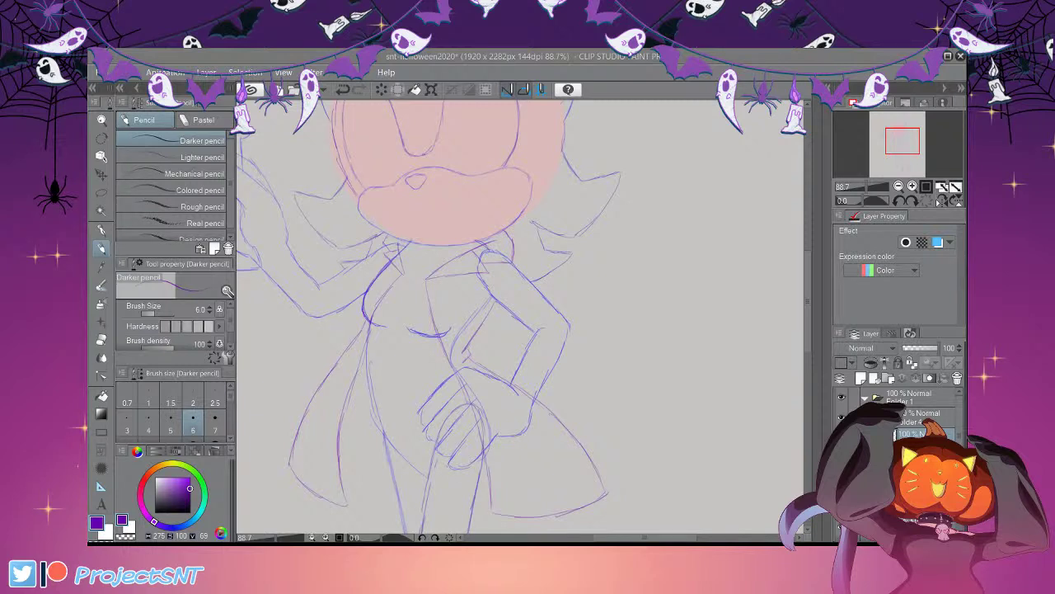
scroll(534, 391, "down", 3)
scroll(501, 331, "up", 1)
scroll(502, 331, "up", 4)
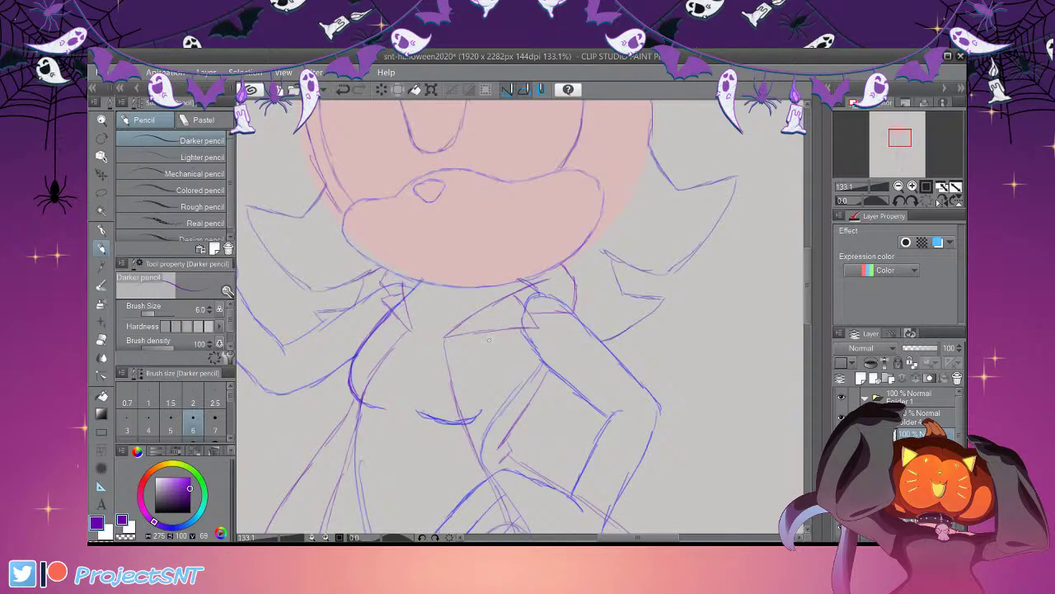
key("e")
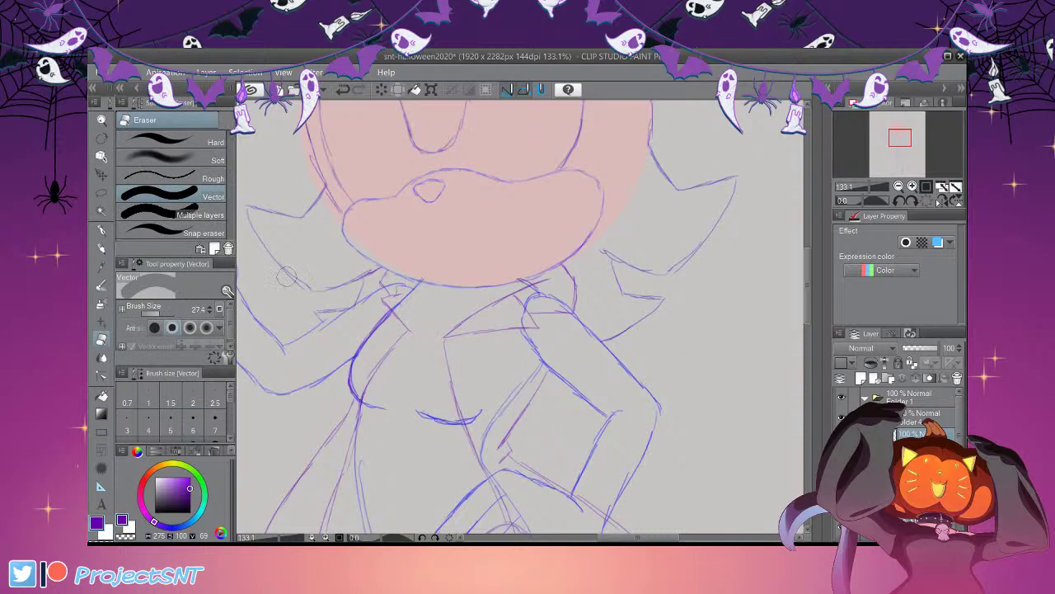
key("p")
left_click_drag(408, 313, 408, 328)
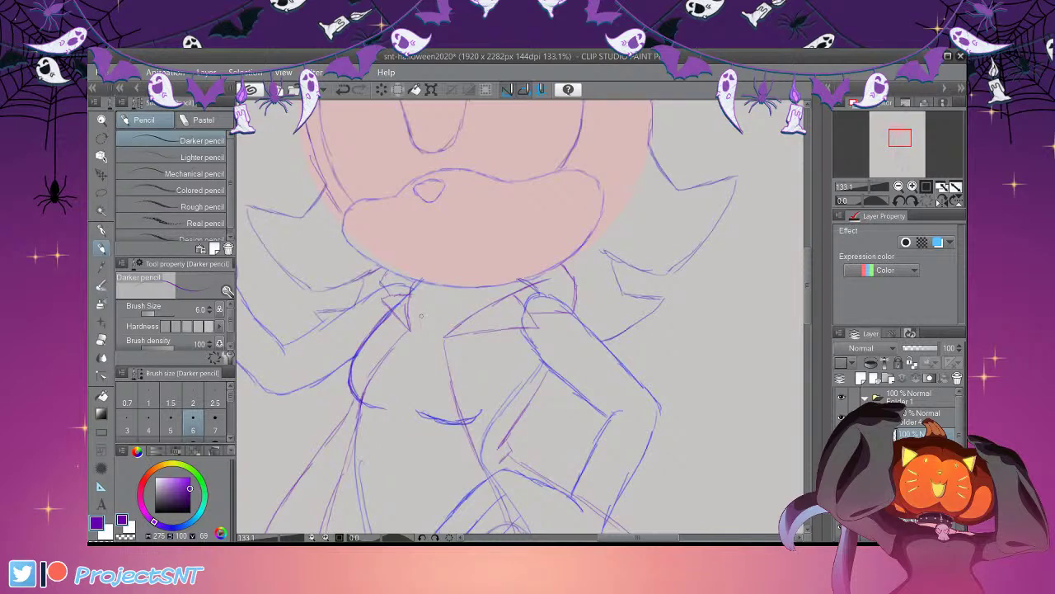
Draw the flared coat cuff hanging from the flask-arm forearm, with a curved opening and an inner band line
left_click_drag(422, 316, 556, 315)
key("ctrl+minus")
scroll(519, 321, "down", 2)
scroll(520, 321, "up", 4)
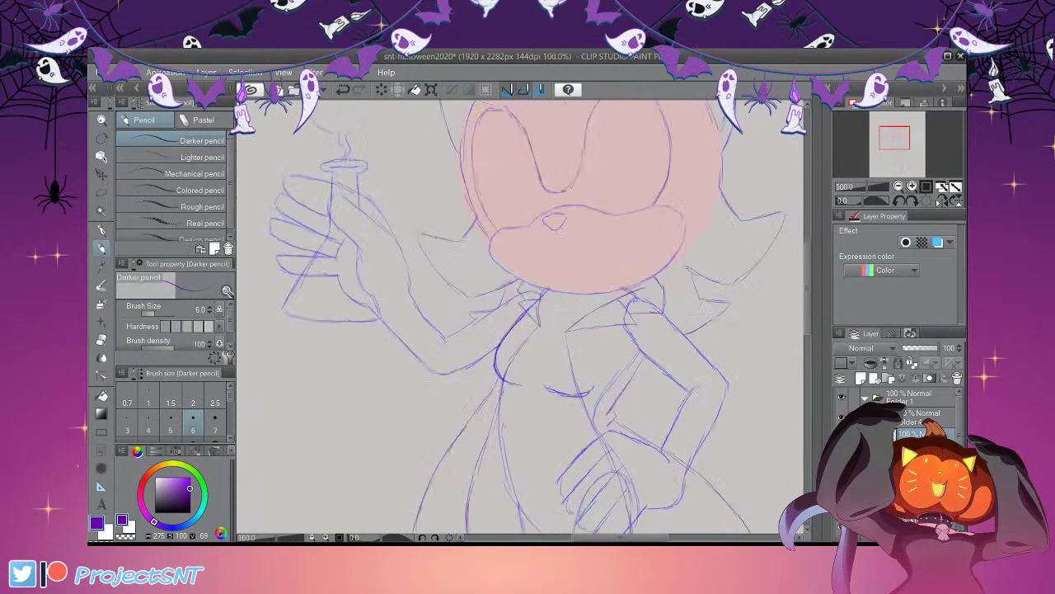
left_click_drag(617, 537, 597, 537)
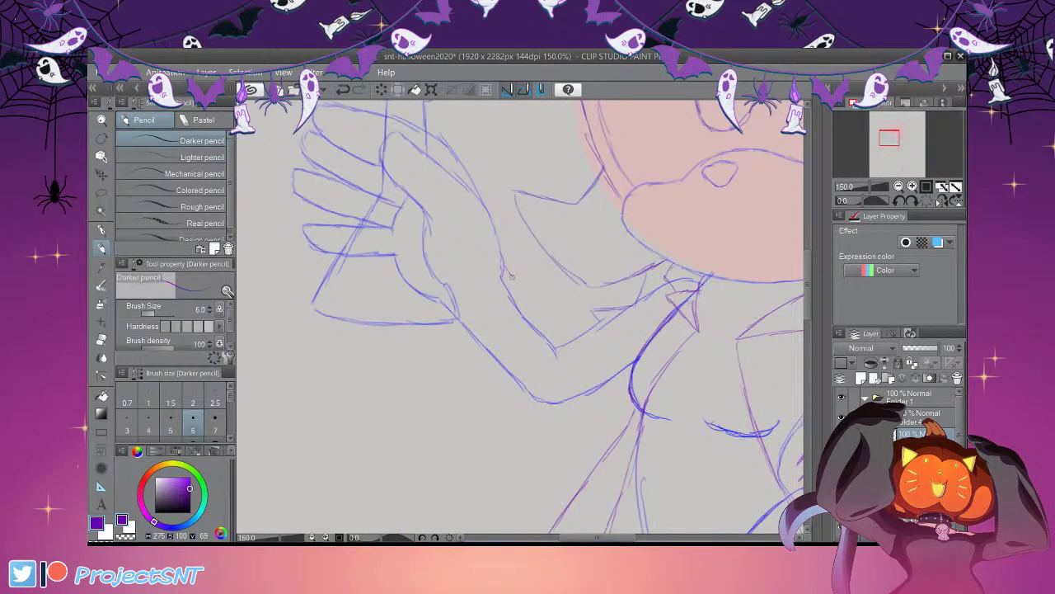
left_click_drag(508, 284, 562, 334)
left_click_drag(439, 300, 448, 439)
mouse_move(564, 338)
left_mouse_down()
mouse_move(509, 426)
mouse_move(450, 440)
mouse_move(444, 323)
left_mouse_up()
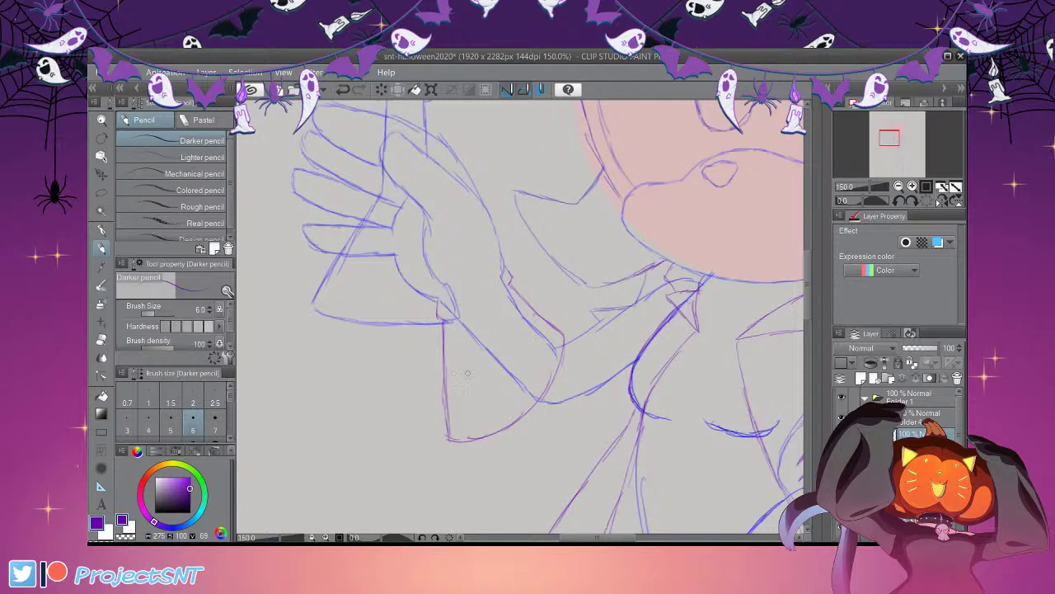
mouse_move(451, 414)
left_mouse_down()
mouse_move(495, 403)
mouse_move(548, 327)
left_mouse_up()
scroll(564, 335, "up", 3)
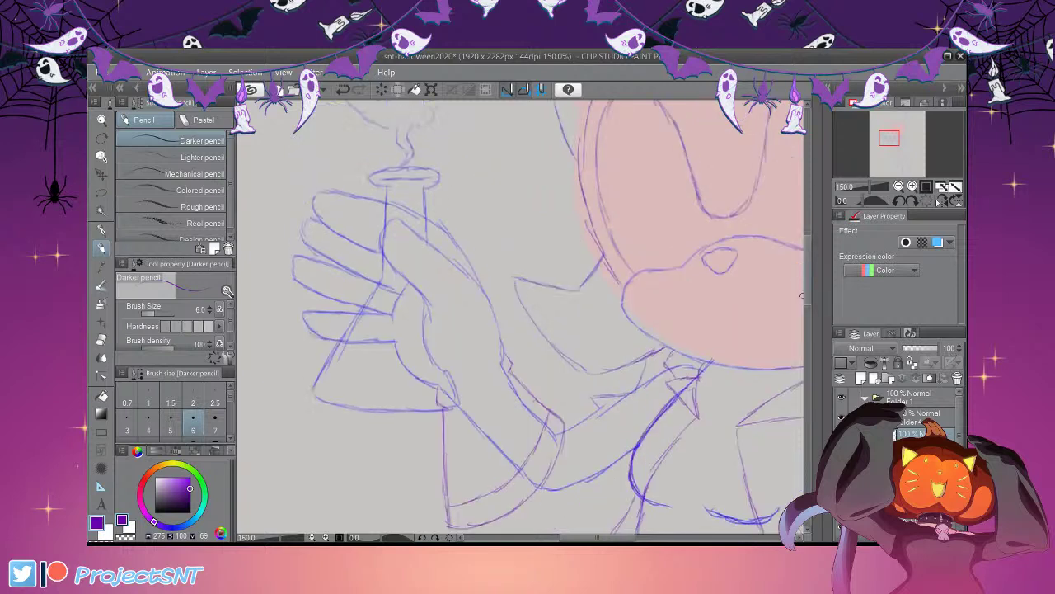
Retrace the thumb, palm edge and wrist of the flask-holding hand with darker lines
mouse_move(447, 373)
left_mouse_down()
mouse_move(429, 300)
mouse_move(380, 241)
mouse_move(394, 220)
mouse_move(466, 273)
mouse_move(508, 360)
left_mouse_up()
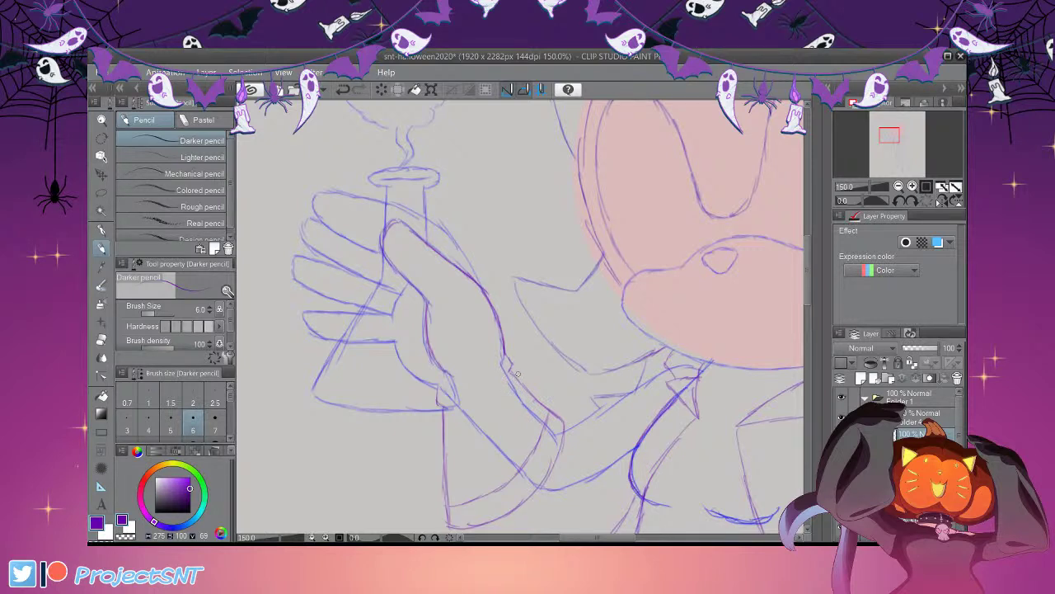
key("ctrl+minus")
key("ctrl+minus")
key("ctrl+minus")
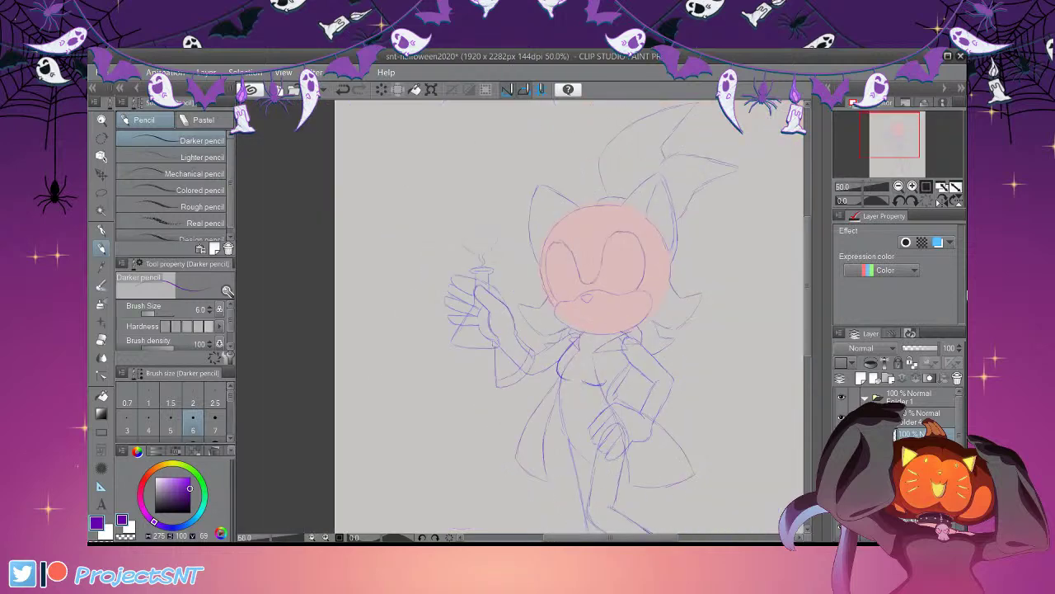
mouse_move(614, 538)
left_mouse_down()
mouse_move(628, 537)
mouse_move(617, 538)
left_mouse_up()
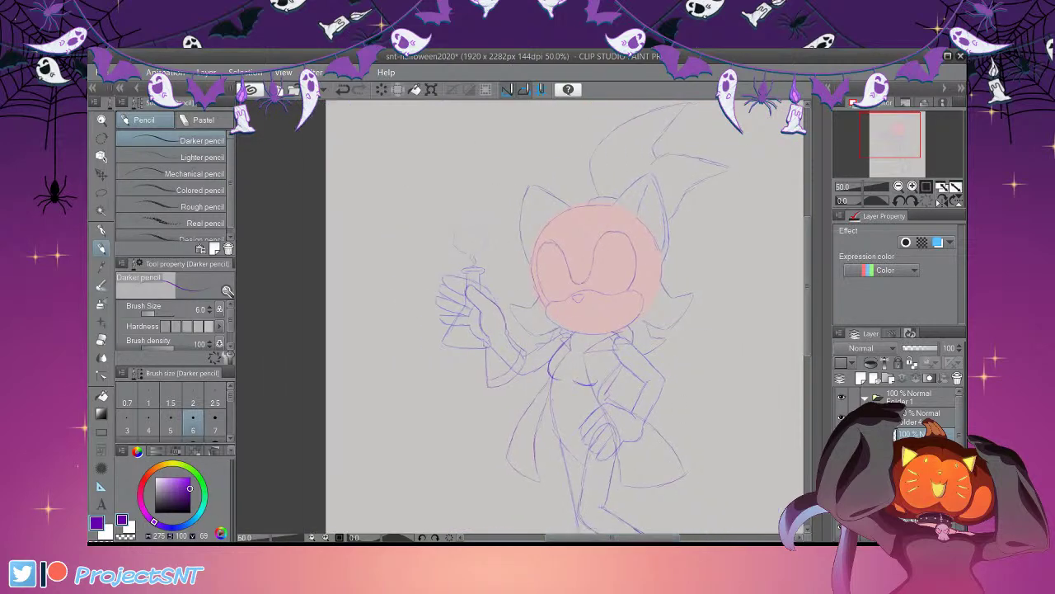
Draw the upper and lower coat sleeve edges of the flask arm from the cuff to the shoulder
key("ctrl+plus")
key("ctrl+plus")
scroll(520, 316, "up", 1)
scroll(519, 316, "down", 3)
mouse_move(645, 251)
left_mouse_down()
mouse_move(615, 258)
mouse_move(604, 276)
mouse_move(622, 265)
mouse_move(537, 316)
left_mouse_up()
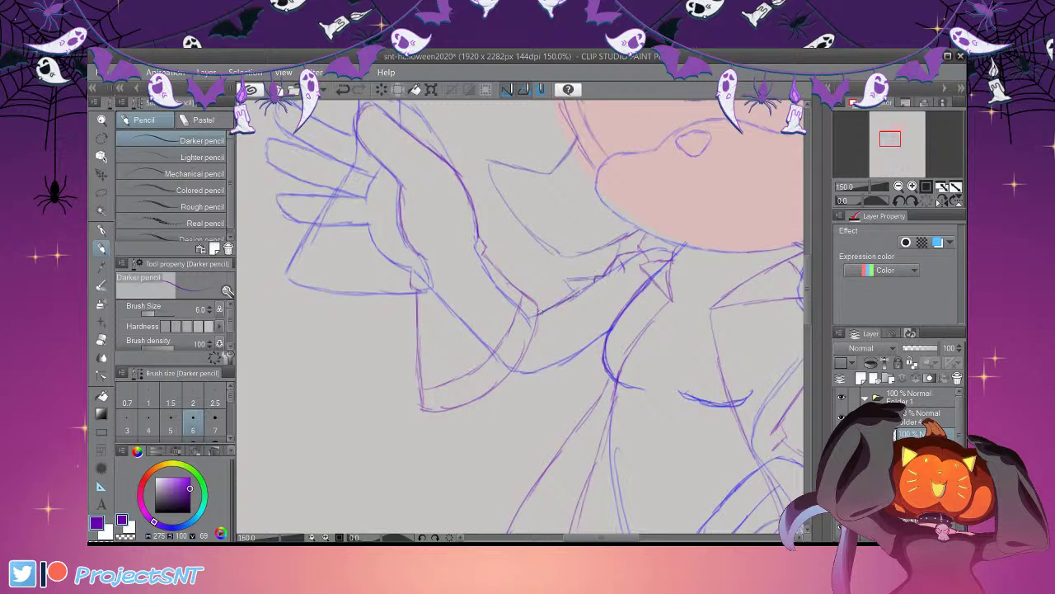
left_click_drag(521, 374, 610, 330)
Draw the coat sleeve over the hip arm, from the shoulder past the elbow to a flared, pointed cuff
left_click_drag(601, 537, 648, 537)
mouse_move(519, 275)
left_mouse_down()
mouse_move(545, 309)
mouse_move(535, 297)
mouse_move(522, 312)
left_mouse_up()
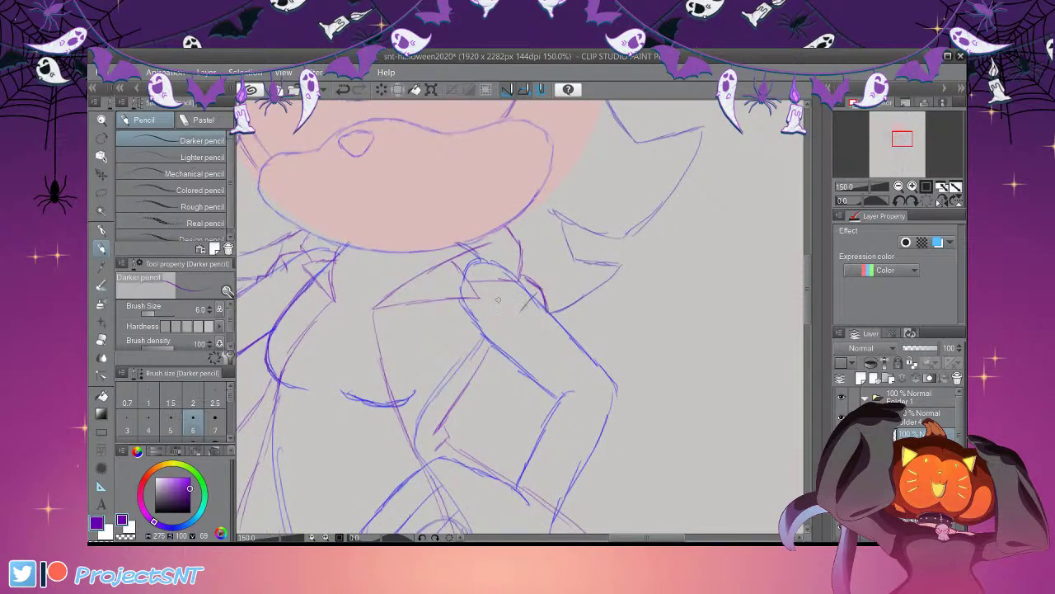
mouse_move(470, 334)
left_mouse_down()
mouse_move(540, 376)
mouse_move(529, 376)
mouse_move(561, 361)
mouse_move(571, 393)
mouse_move(529, 460)
mouse_move(512, 454)
mouse_move(511, 488)
left_mouse_up()
scroll(801, 296, "down", 3)
mouse_move(546, 320)
left_mouse_down()
mouse_move(622, 376)
mouse_move(630, 398)
mouse_move(551, 447)
left_mouse_up()
left_click_drag(630, 390, 632, 401)
mouse_move(554, 215)
left_mouse_down()
mouse_move(615, 283)
mouse_move(595, 344)
left_mouse_up()
Erase the hip-arm cuff's outer edge and redraw it curved, adding a parallel inner band line
key("e")
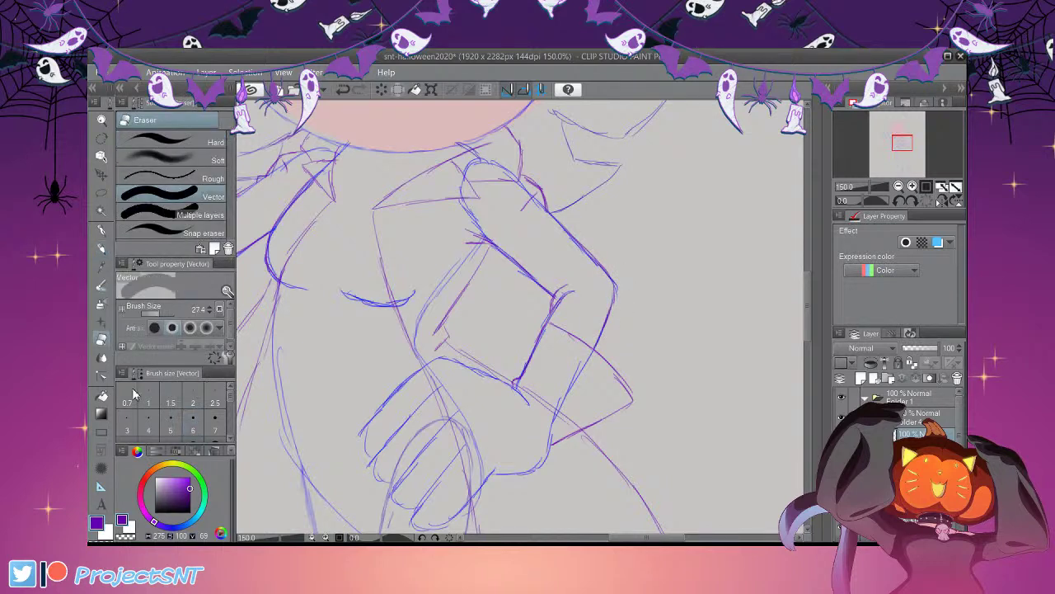
left_click_drag(620, 381, 608, 377)
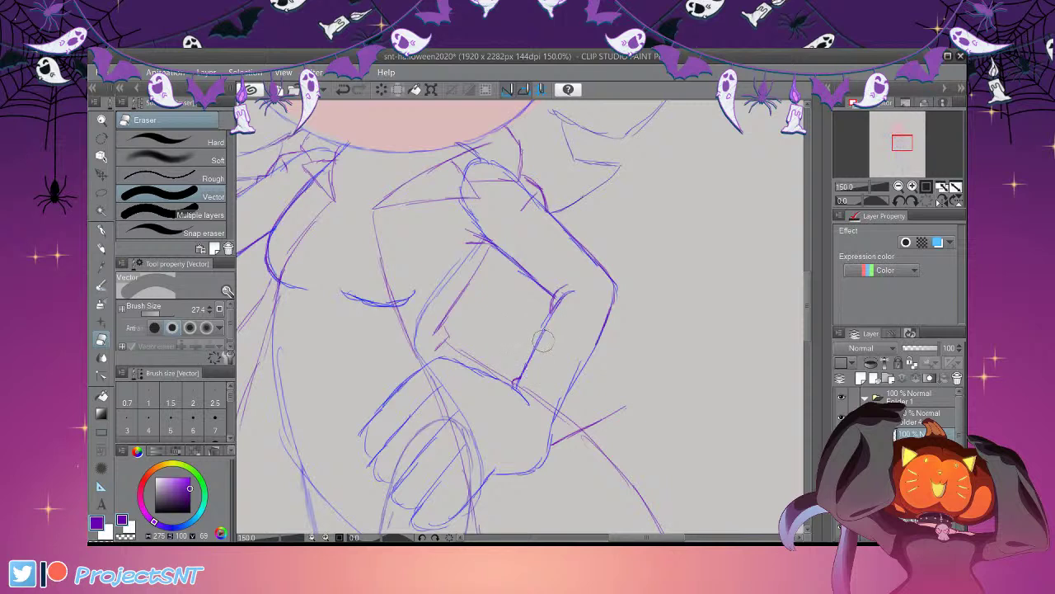
key("p")
mouse_move(523, 376)
left_mouse_down()
mouse_move(553, 315)
mouse_move(601, 346)
mouse_move(628, 396)
left_mouse_up()
mouse_move(540, 328)
left_mouse_down()
mouse_move(586, 358)
mouse_move(614, 412)
left_mouse_up()
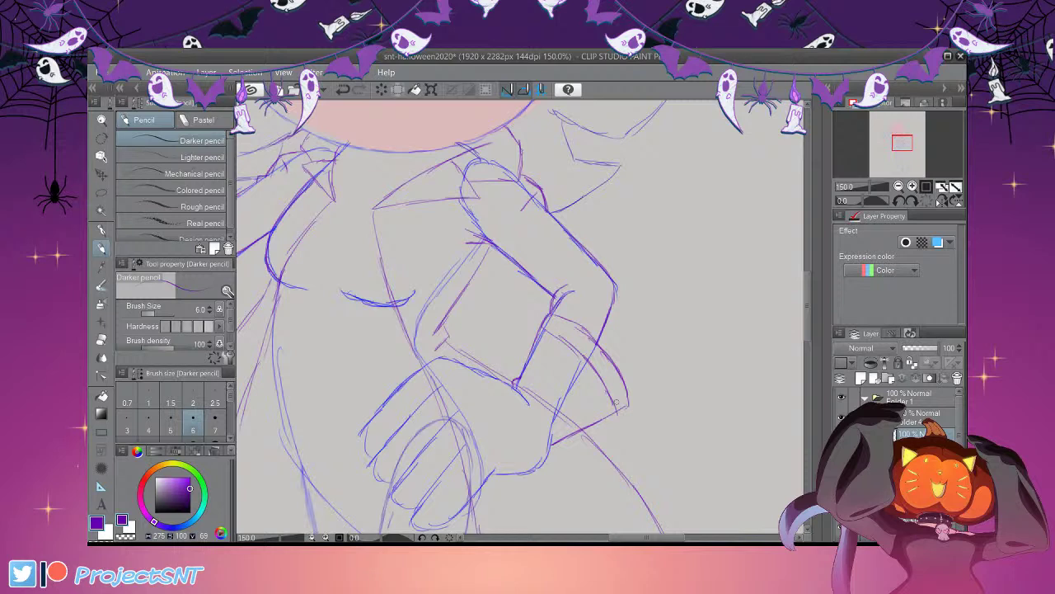
Retrace the hand on the hip with darker lines, outlining the wrist, palm and each finger
scroll(615, 401, "down", 3)
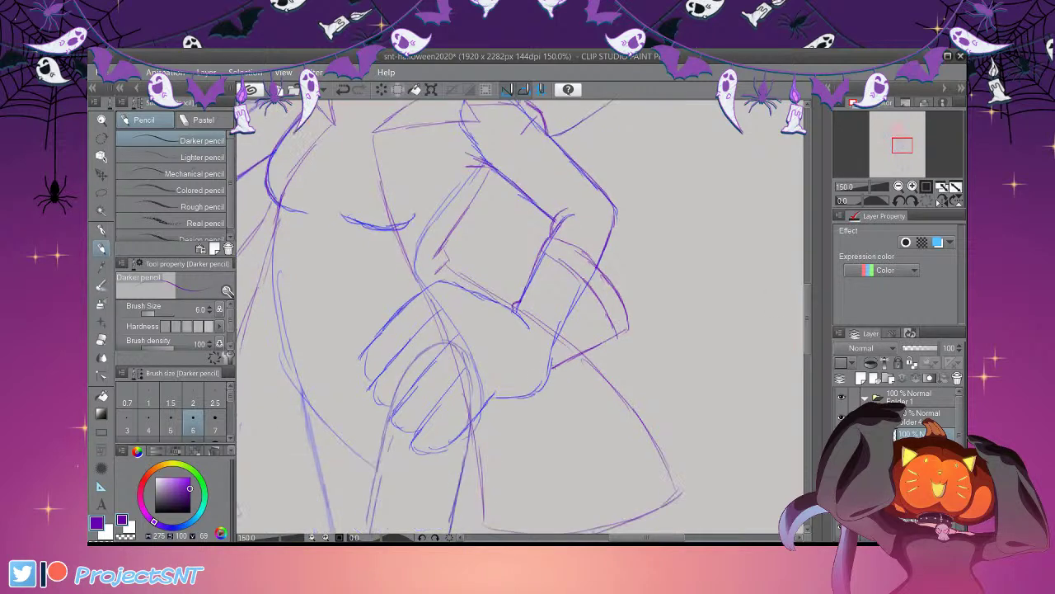
mouse_move(550, 354)
left_mouse_down()
mouse_move(533, 375)
mouse_move(541, 391)
mouse_move(537, 375)
mouse_move(541, 387)
mouse_move(492, 399)
left_mouse_up()
mouse_move(515, 311)
left_mouse_down()
mouse_move(491, 301)
mouse_move(434, 284)
mouse_move(370, 377)
left_mouse_up()
mouse_move(442, 308)
left_mouse_down()
mouse_move(373, 385)
mouse_move(378, 404)
mouse_move(401, 409)
left_mouse_up()
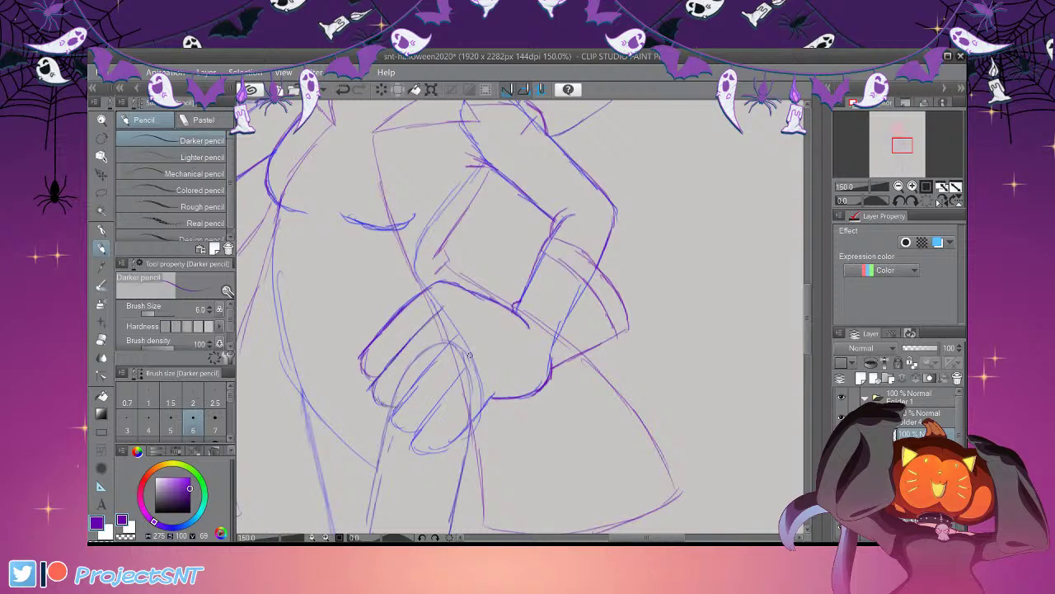
mouse_move(460, 336)
left_mouse_down()
mouse_move(393, 414)
mouse_move(401, 431)
mouse_move(421, 433)
left_mouse_up()
mouse_move(464, 373)
left_mouse_down()
mouse_move(416, 437)
mouse_move(424, 452)
mouse_move(453, 443)
mouse_move(493, 396)
left_mouse_up()
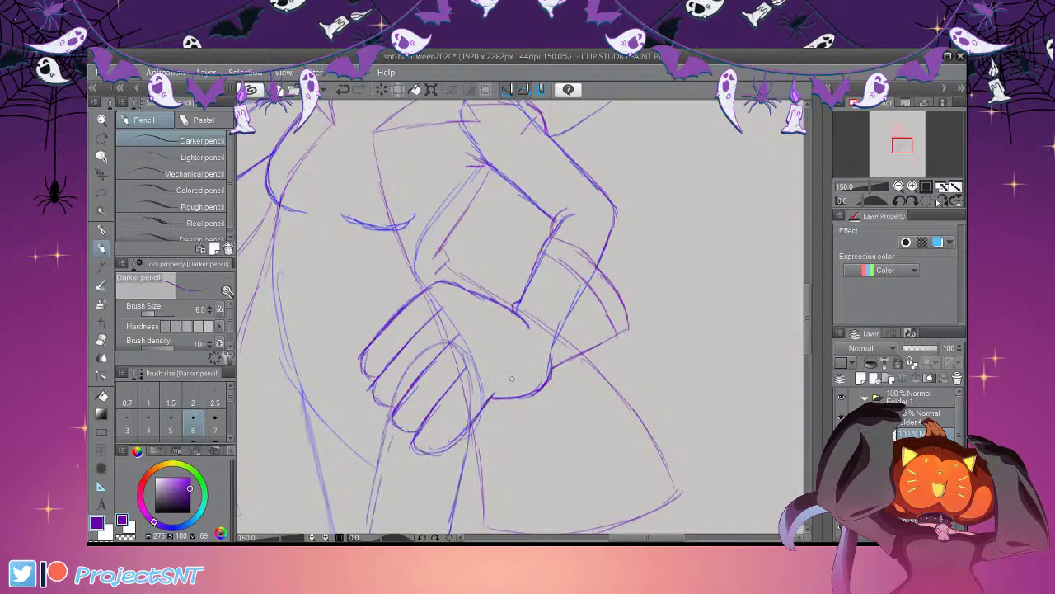
key("ctrl+minus")
key("ctrl+minus")
left_click_drag(646, 537, 619, 537)
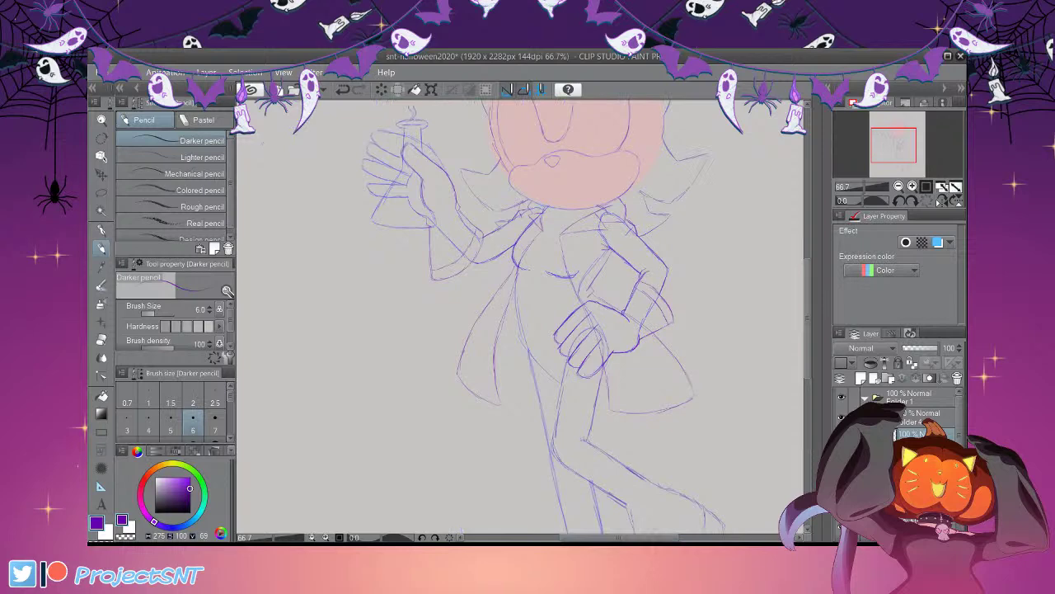
key("ctrl+plus")
key("ctrl+plus")
left_click_drag(808, 325, 808, 343)
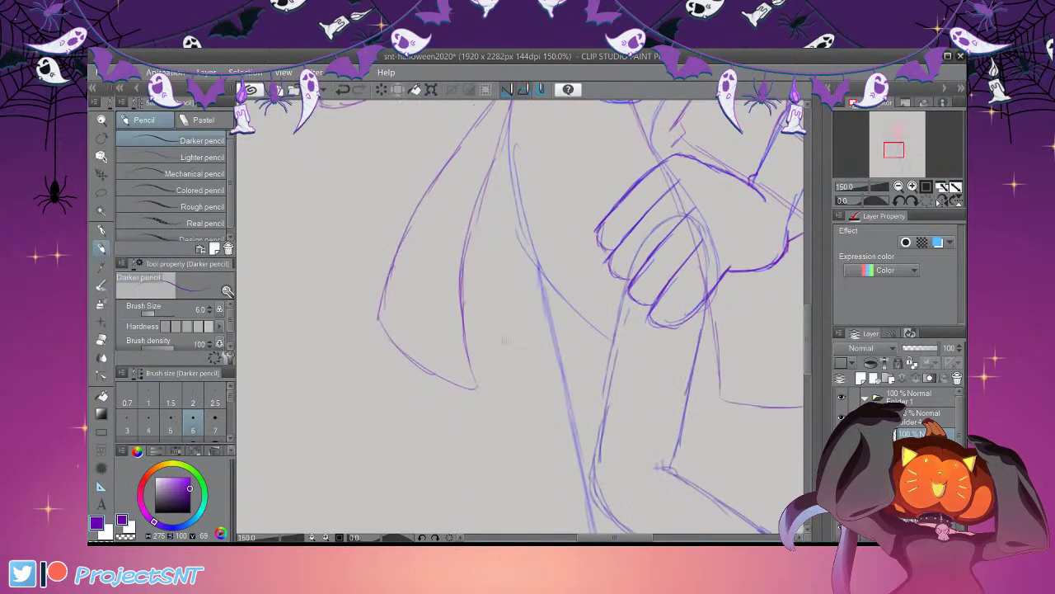
left_click_drag(477, 385, 564, 385)
key("ctrl+z")
key("ctrl+z")
Retrace the torso edge on the flask-arm side from the waist down to the curve between the thighs
left_click(899, 186)
left_click(899, 186)
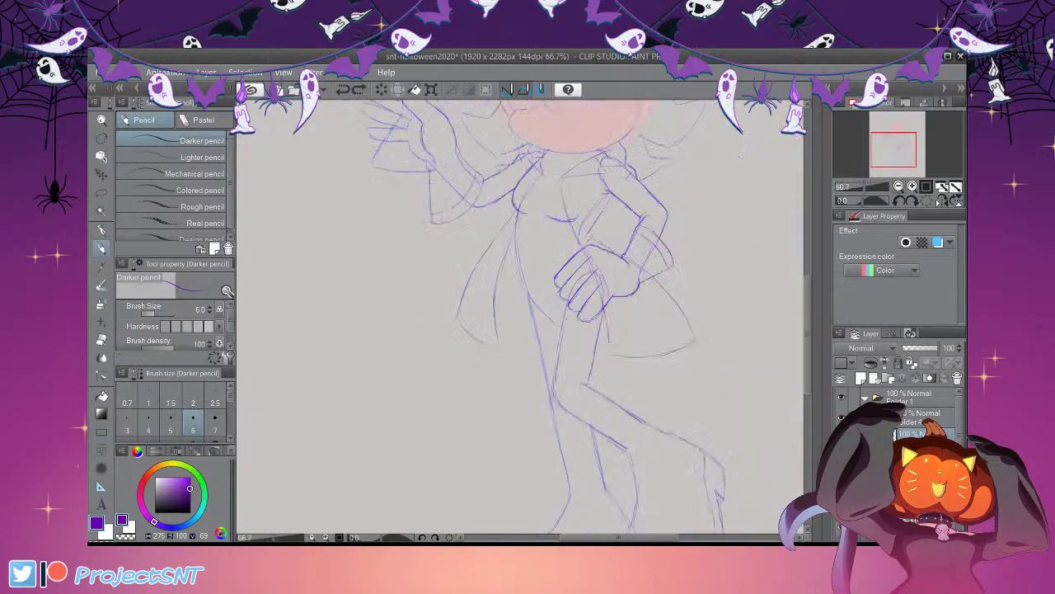
left_click(898, 187)
left_click_drag(808, 348, 800, 311)
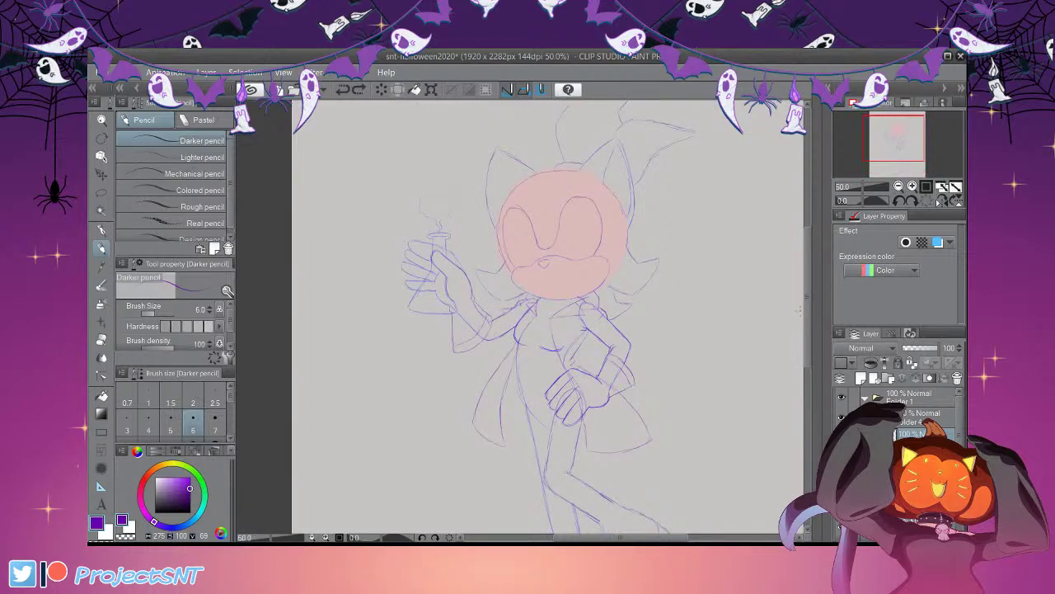
left_click(899, 186)
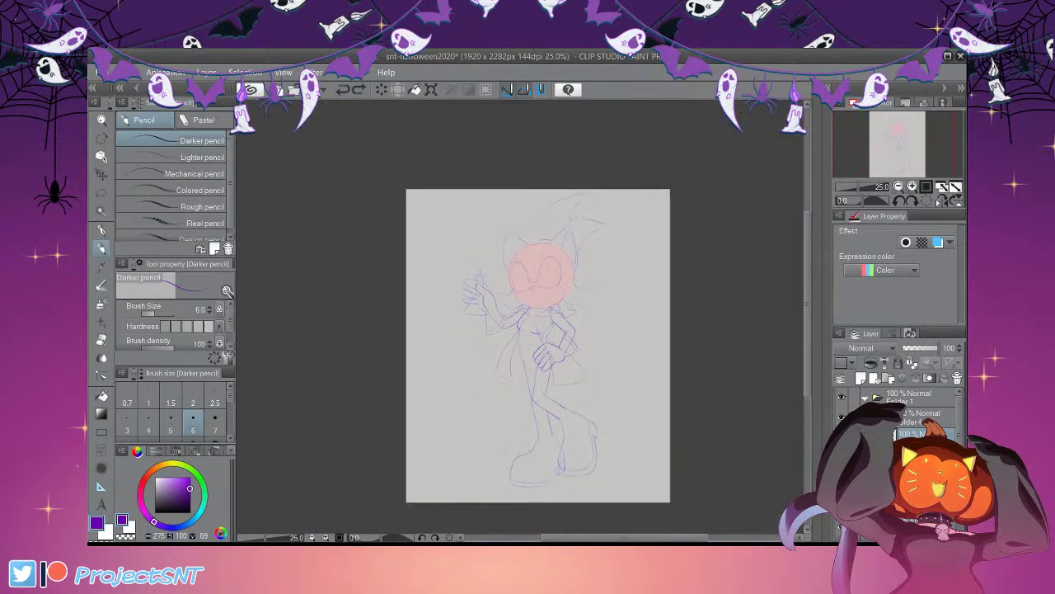
left_click(912, 186)
left_click(912, 186)
key("ctrl+plus")
key("ctrl+plus")
key("ctrl+plus")
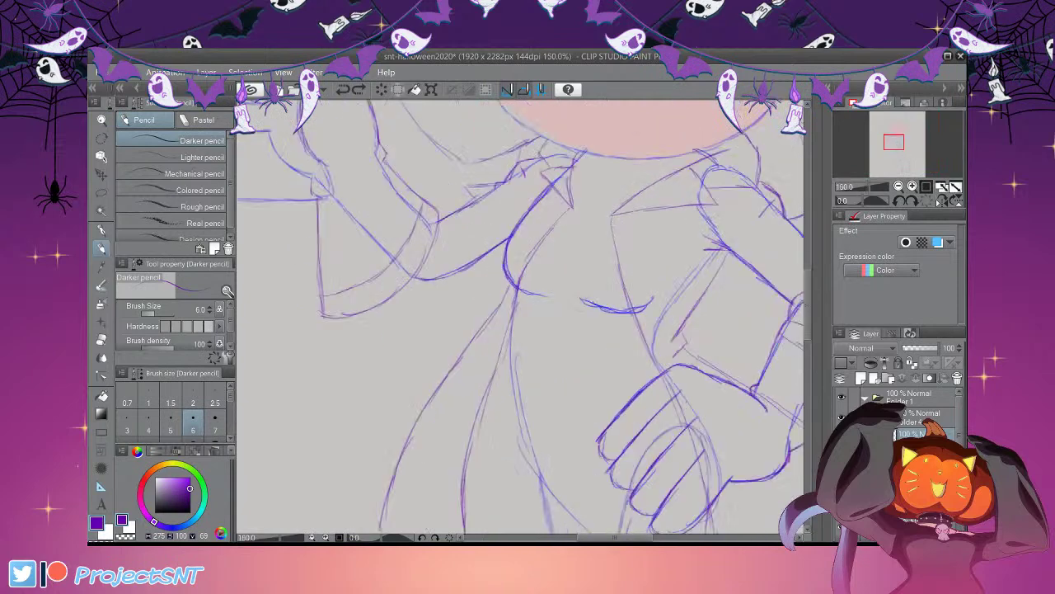
scroll(513, 275, "down", 3)
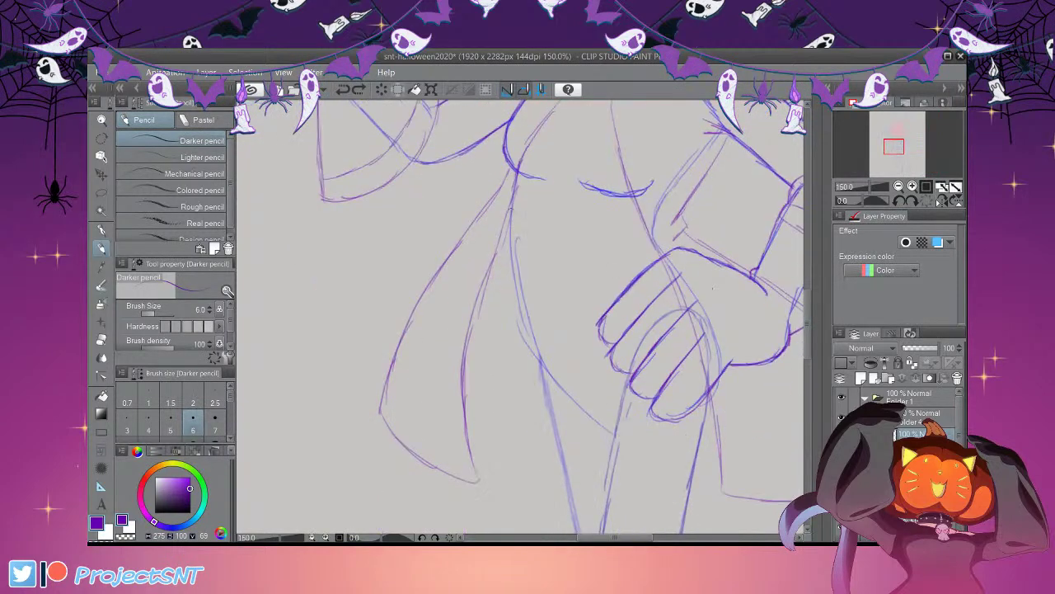
mouse_move(513, 275)
left_mouse_down()
mouse_move(523, 328)
mouse_move(552, 376)
mouse_move(575, 404)
mouse_move(623, 429)
left_mouse_up()
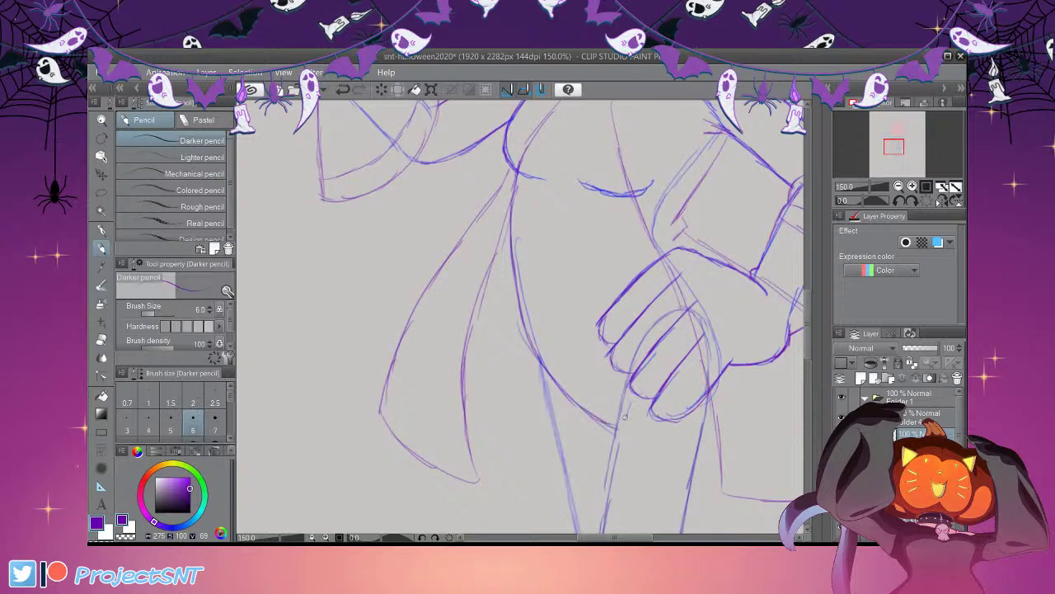
Draw shorts legs on both upper thighs, with darker side edges and curved hems below the hip hand
scroll(625, 417, "down", 3)
mouse_move(624, 293)
left_mouse_down()
mouse_move(611, 348)
mouse_move(626, 360)
mouse_move(689, 369)
mouse_move(707, 299)
mouse_move(706, 324)
left_mouse_up()
mouse_move(540, 257)
left_mouse_down()
mouse_move(559, 351)
mouse_move(626, 351)
left_mouse_up()
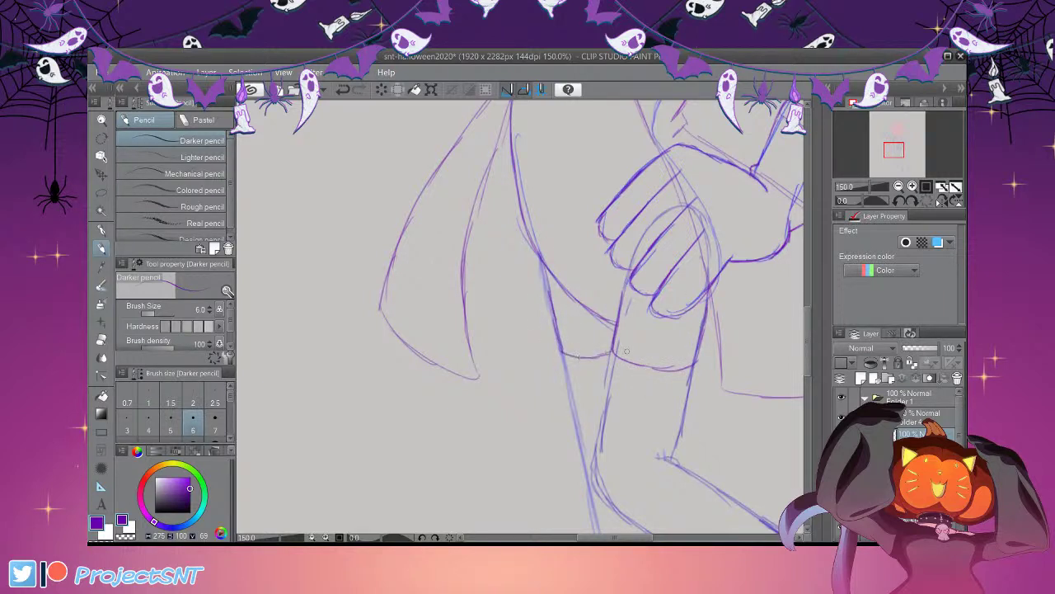
Check the whole figure's proportions against a closer look at the torso and legs
key("ctrl+minus")
key("ctrl+minus")
key("ctrl+minus")
key("ctrl+minus")
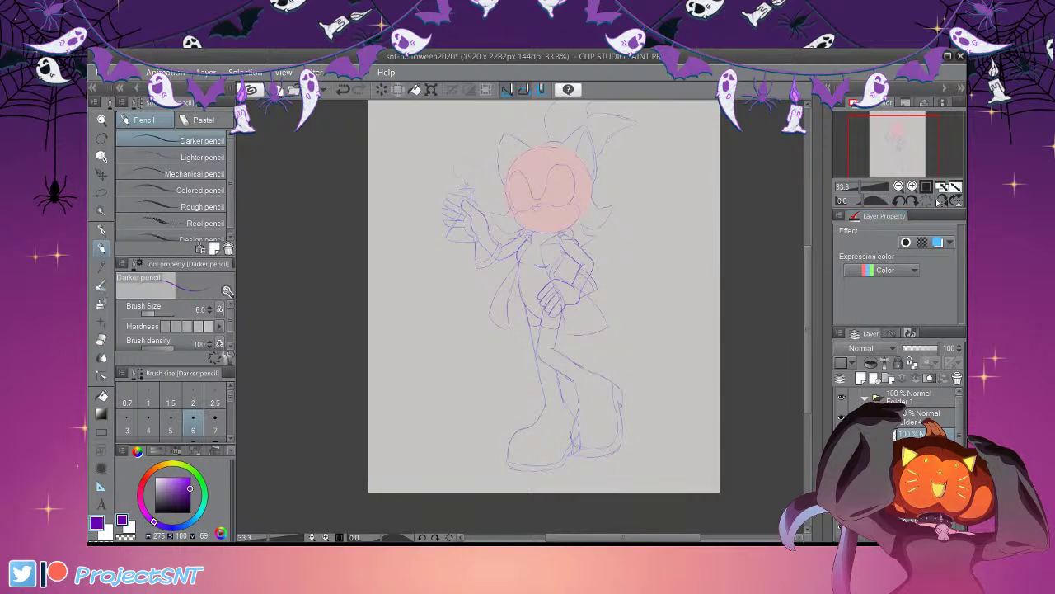
key("ctrl+plus")
key("ctrl+plus")
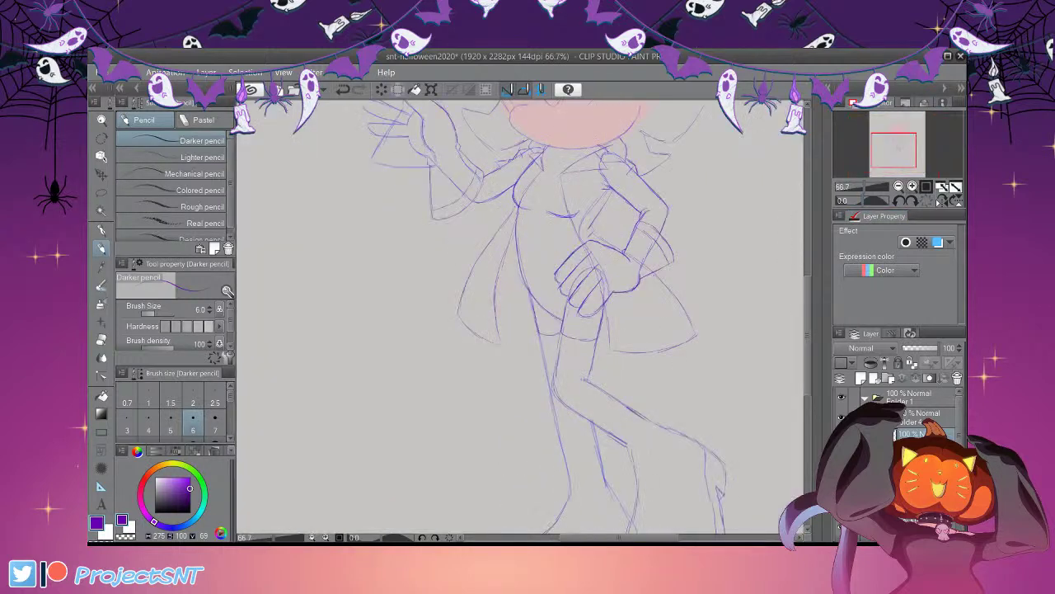
key("ctrl+plus")
key("ctrl+minus")
key("ctrl+minus")
key("ctrl+minus")
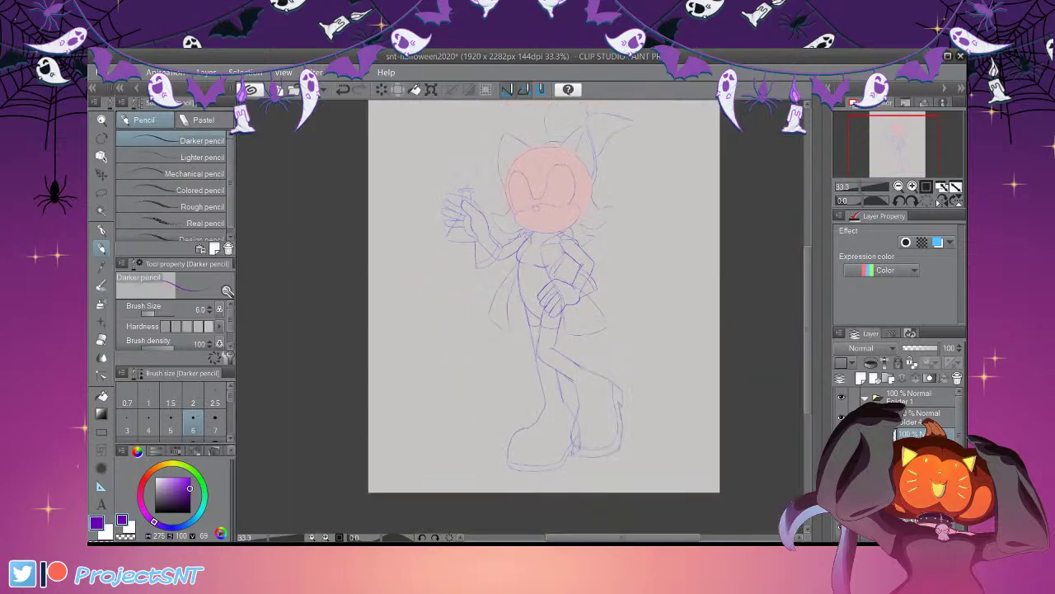
Darken the short chest curves on the torso with overlapping pencil strokes
key("ctrl+plus")
key("ctrl+plus")
key("ctrl+plus")
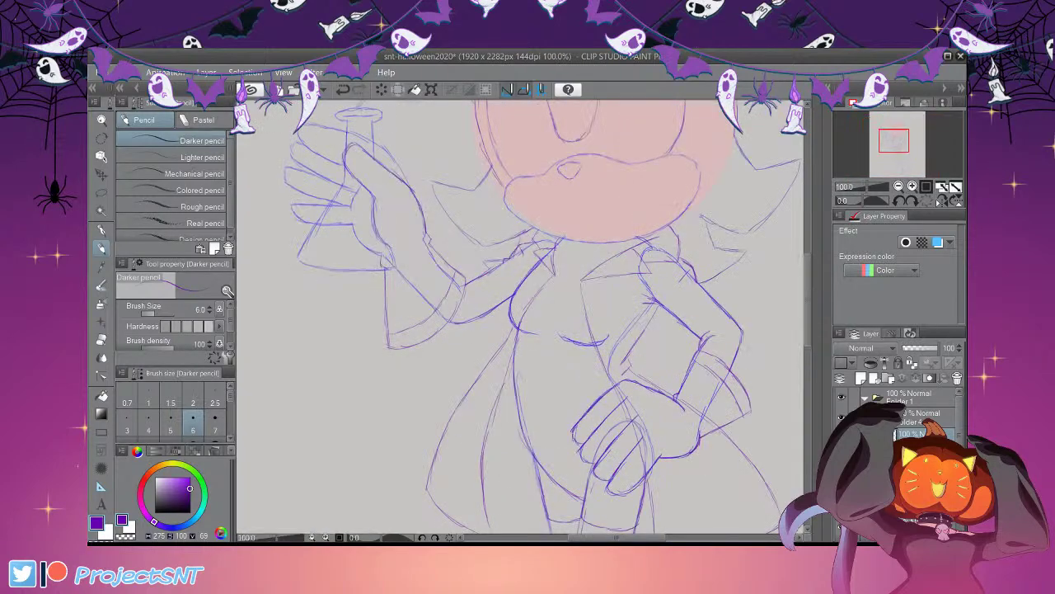
left_click_drag(560, 337, 597, 344)
left_click_drag(518, 329, 531, 334)
key("ctrl+minus")
key("ctrl+minus")
key("ctrl+minus")
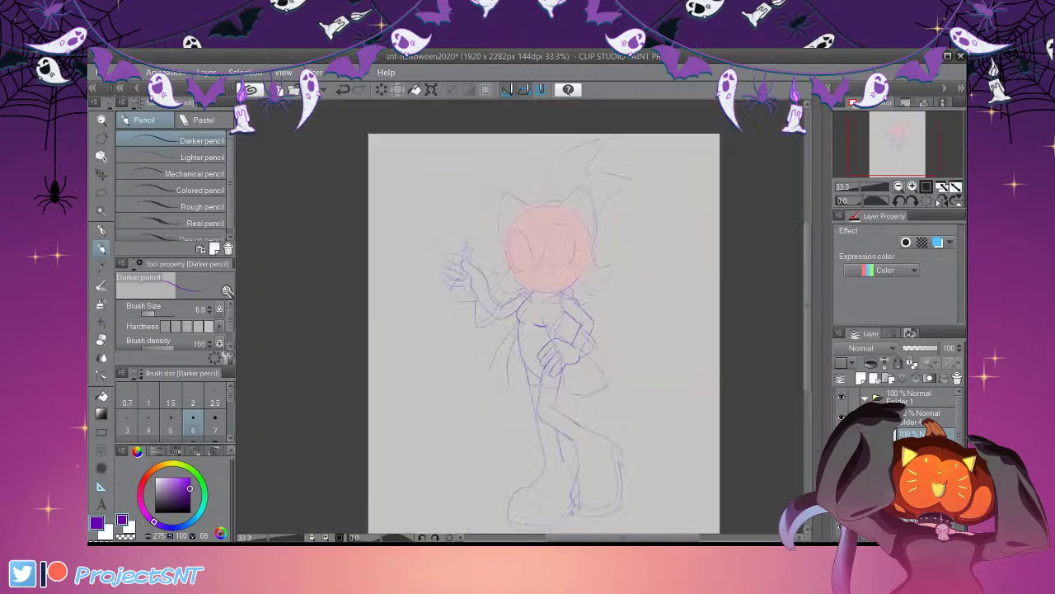
key("ctrl+plus")
key("ctrl+plus")
key("ctrl+plus")
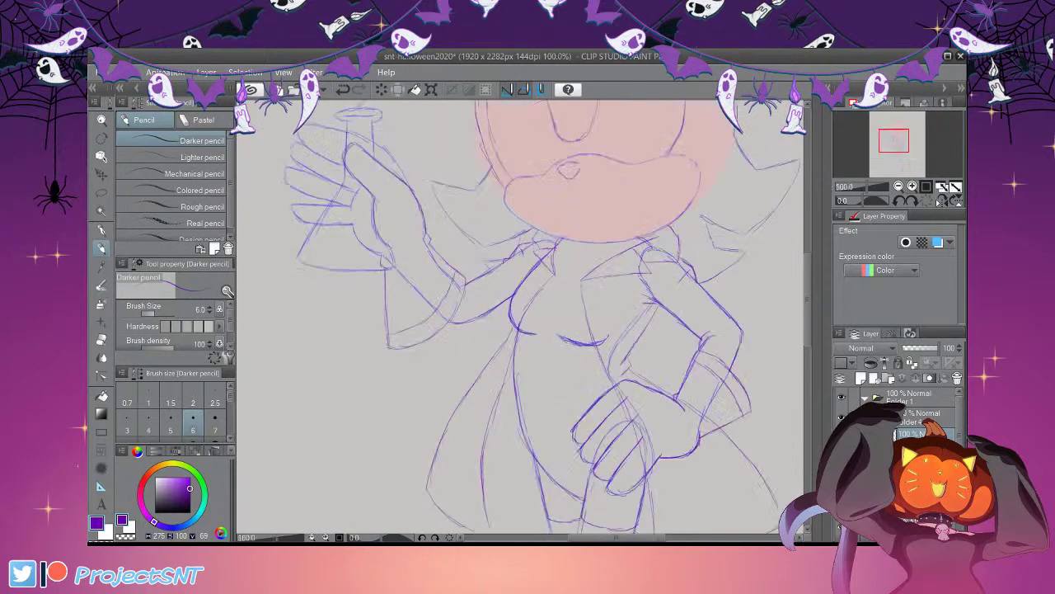
left_click_drag(527, 330, 522, 287)
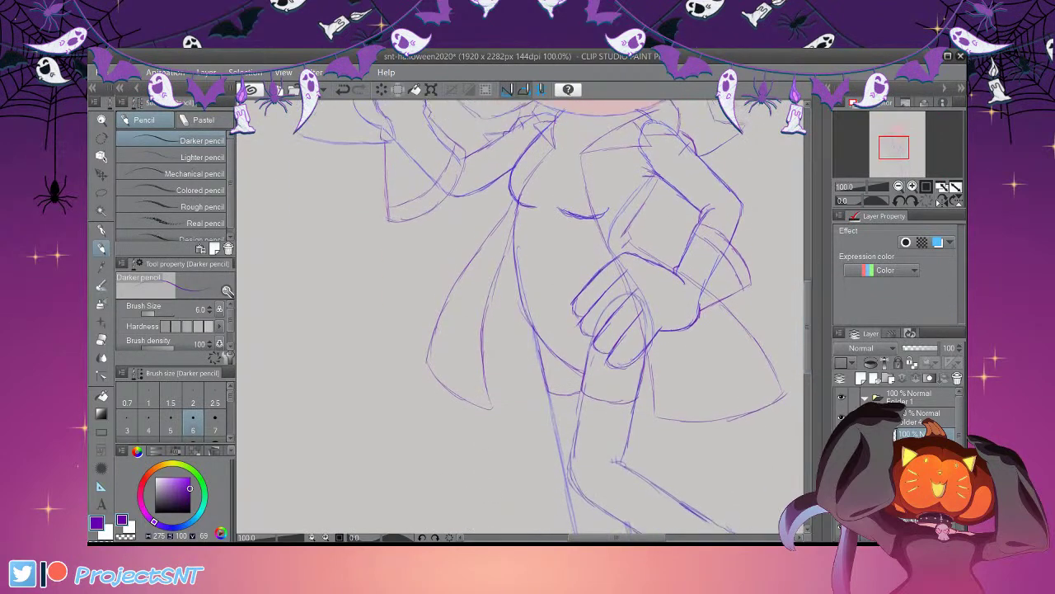
Erase the curved shorts hems from both upper thighs
key("ctrl+minus")
key("ctrl+minus")
key("ctrl+minus")
key("ctrl+plus")
key("ctrl+plus")
key("ctrl+plus")
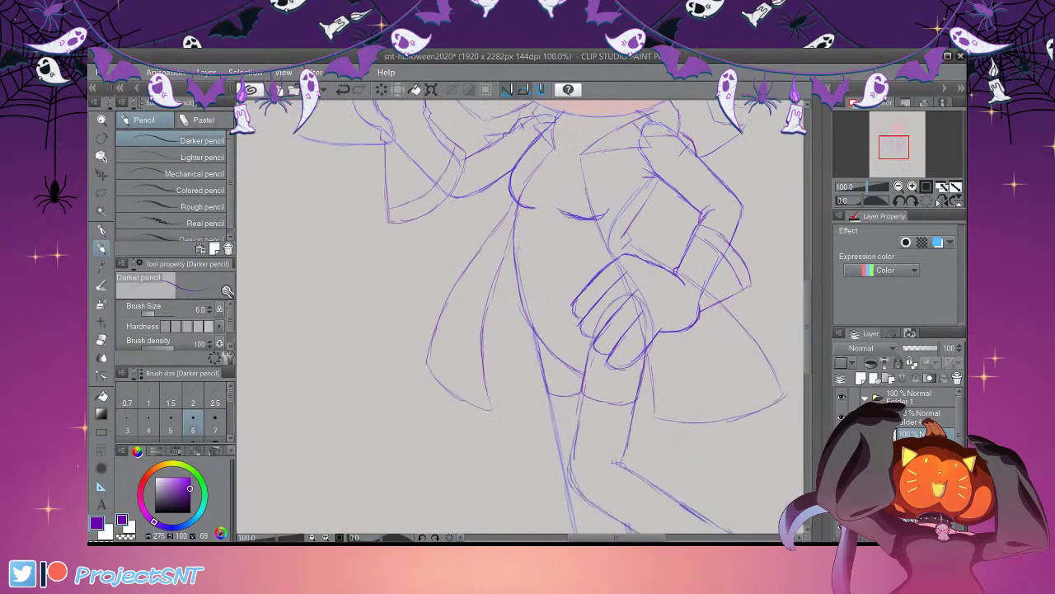
key("e")
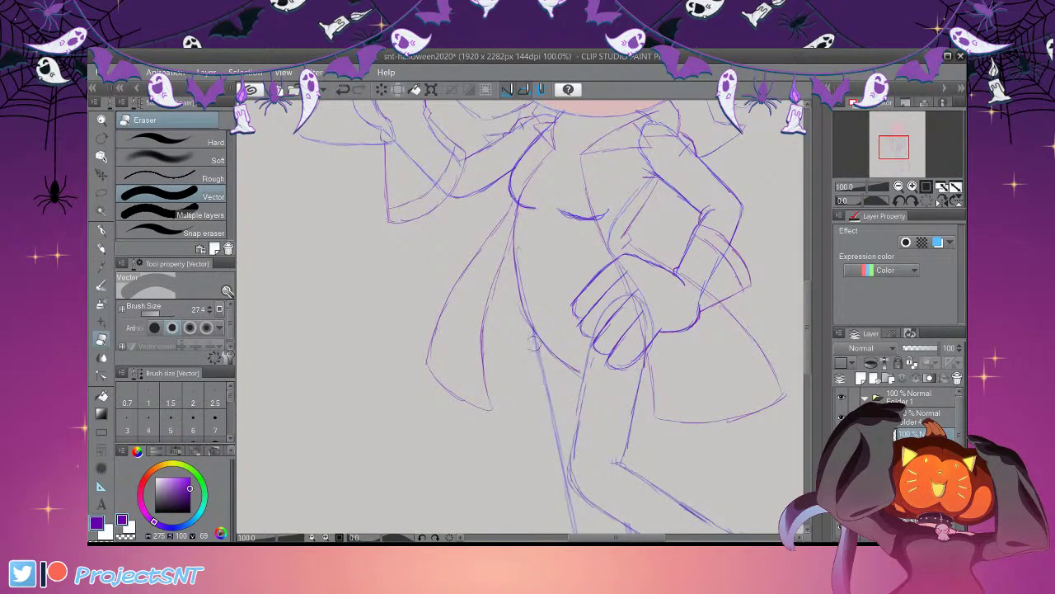
key("p")
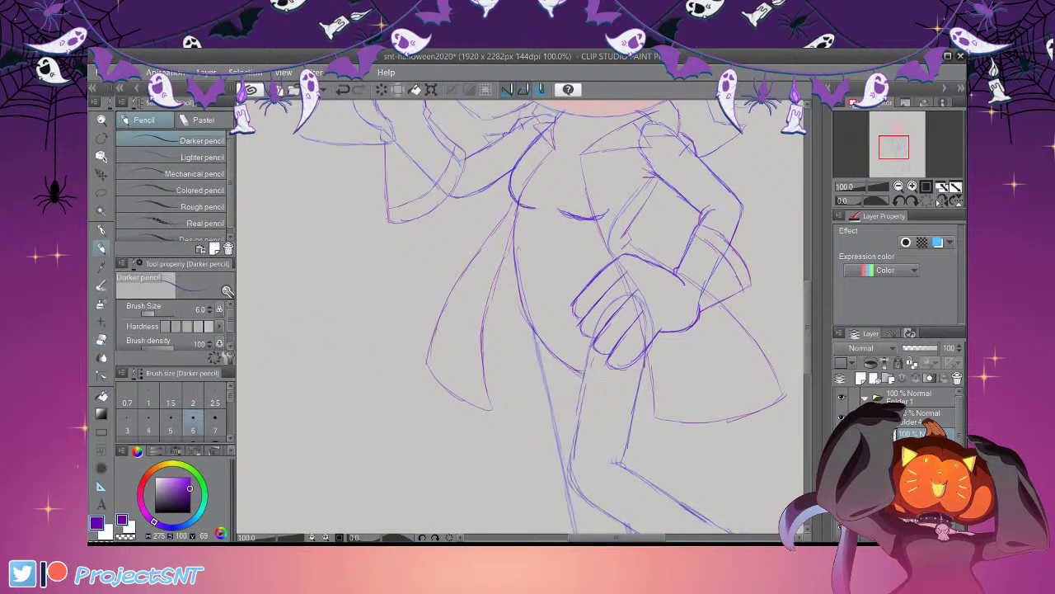
Retrace the bent leg's thigh edges and the underside from the knee toward the calf with darker lines
scroll(519, 316, "down", 3)
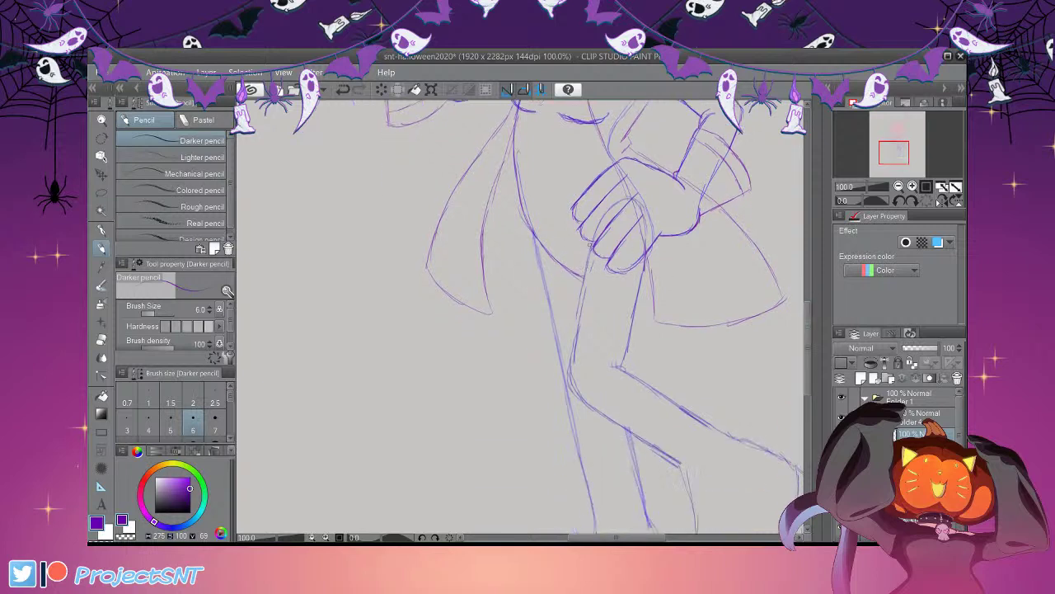
left_click_drag(589, 258, 569, 381)
mouse_move(641, 285)
left_mouse_down()
mouse_move(621, 365)
mouse_move(694, 416)
left_mouse_up()
left_click_drag(569, 383, 660, 445)
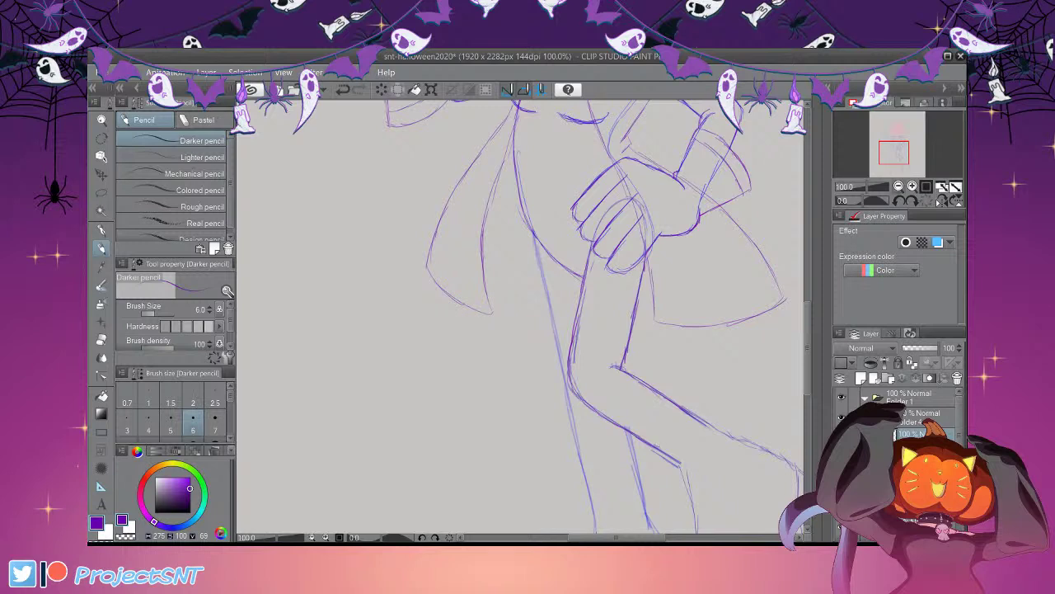
Retrace the standing leg's outer edge with darker lines from the hip down past the knee
left_click(899, 186)
left_click(899, 186)
left_click(899, 186)
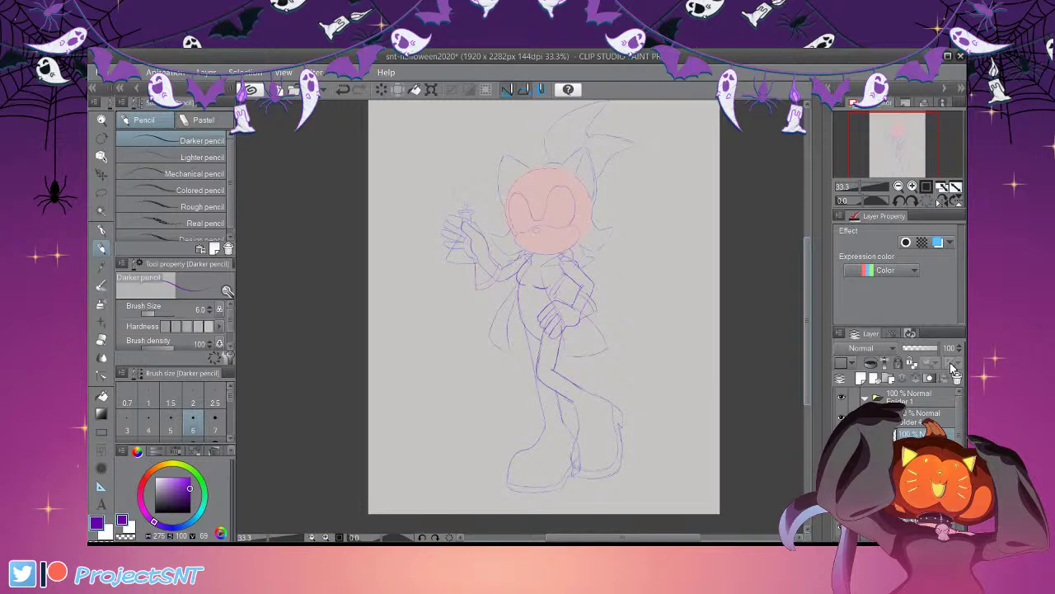
left_click(911, 186)
left_click(912, 187)
left_click(912, 187)
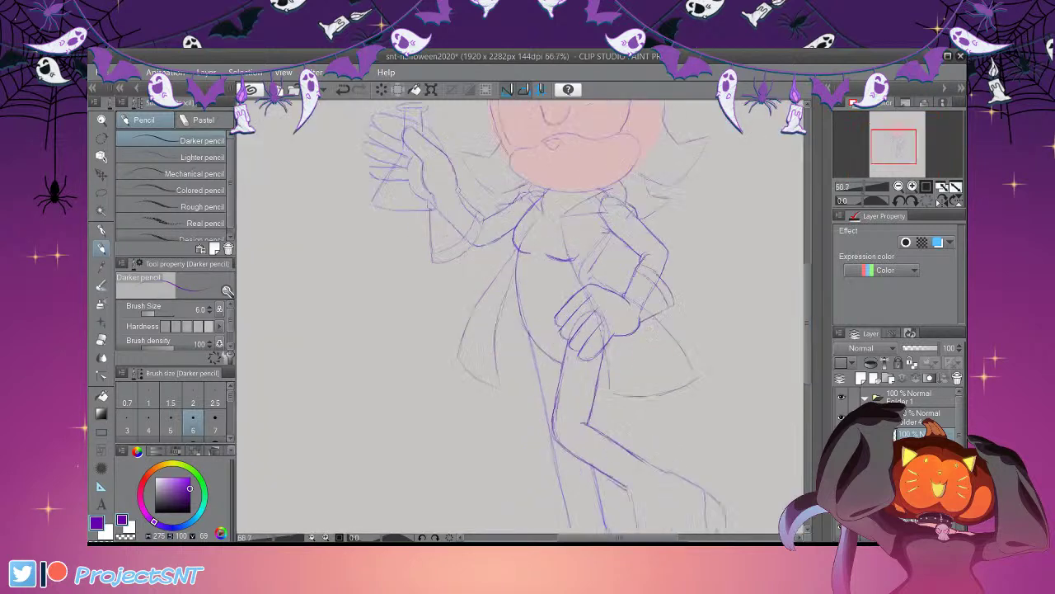
left_click_drag(808, 315, 808, 342)
mouse_move(534, 231)
left_mouse_down()
mouse_move(542, 280)
mouse_move(559, 339)
left_mouse_up()
left_click_drag(548, 295, 577, 433)
Draw the standing leg's boot opening as a curved rim and add the front shaft edge down to the ankle
left_click_drag(807, 328, 806, 372)
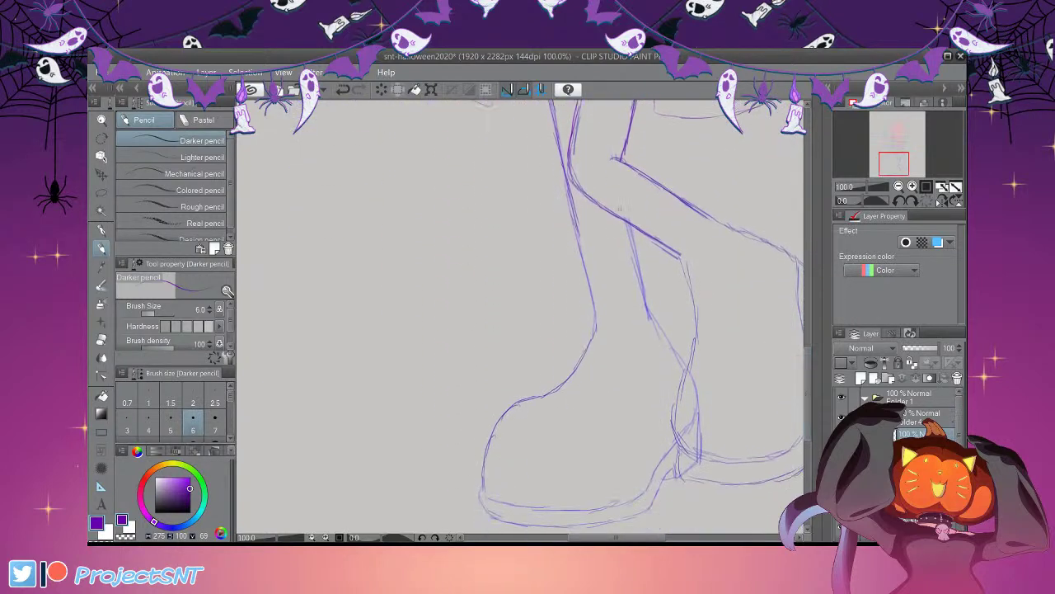
mouse_move(558, 233)
left_mouse_down()
mouse_move(618, 242)
mouse_move(641, 234)
left_mouse_up()
mouse_move(570, 212)
left_mouse_down()
mouse_move(581, 241)
mouse_move(562, 241)
mouse_move(584, 242)
mouse_move(550, 248)
mouse_move(587, 337)
left_mouse_up()
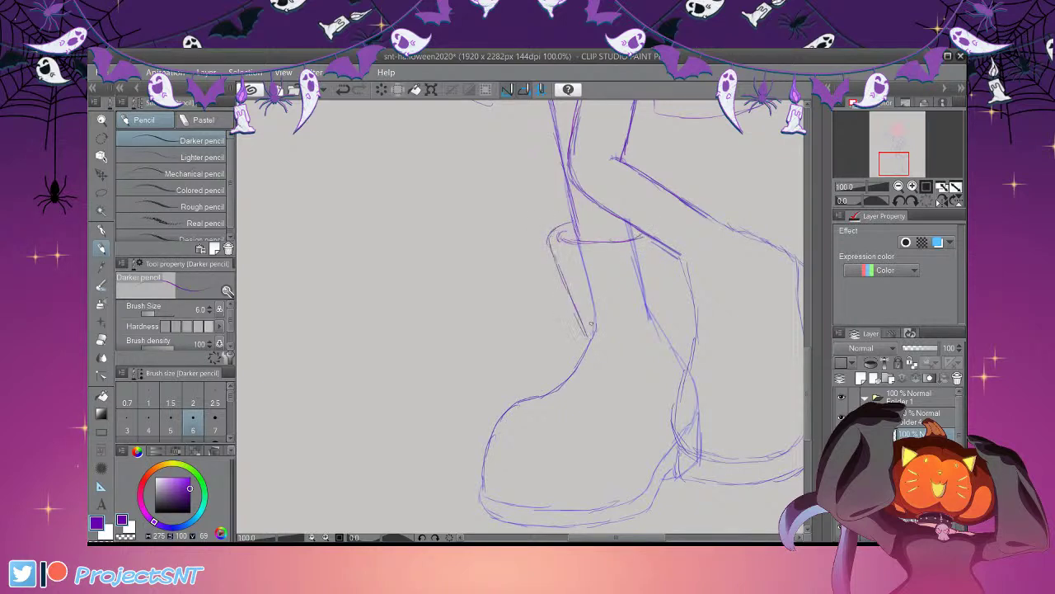
left_click_drag(654, 239, 657, 312)
key("ctrl+z")
left_click_drag(653, 239, 667, 328)
left_click_drag(662, 285, 668, 346)
key("e")
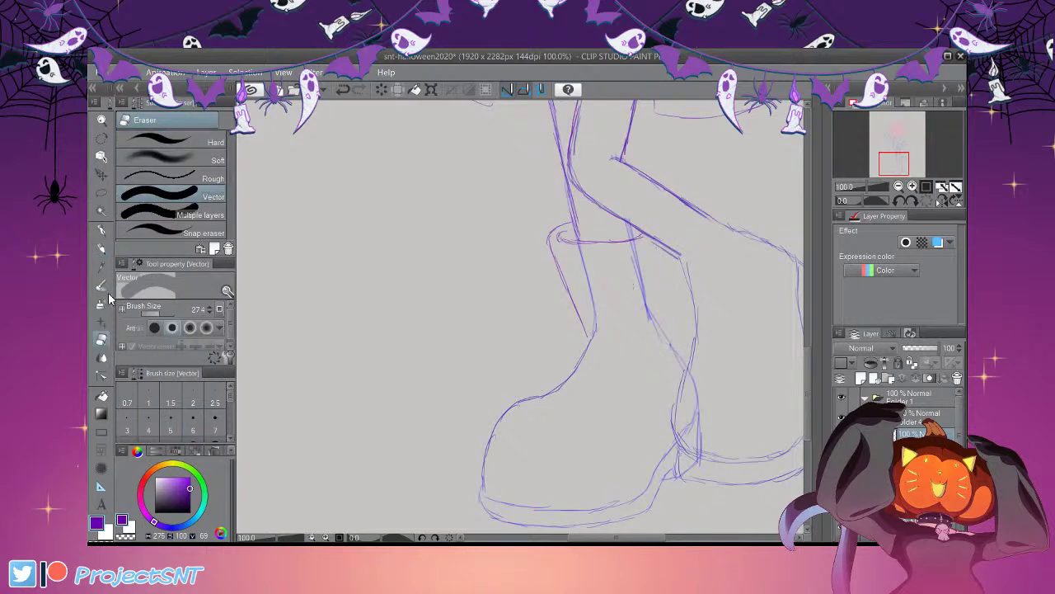
Outline the boot's rear edge down to the heel, a small ankle fold and the rounded front to the toe
key("p")
mouse_move(660, 244)
left_mouse_down()
mouse_move(665, 336)
mouse_move(696, 416)
left_mouse_up()
left_click_drag(583, 328, 588, 361)
scroll(519, 313, "down", 3)
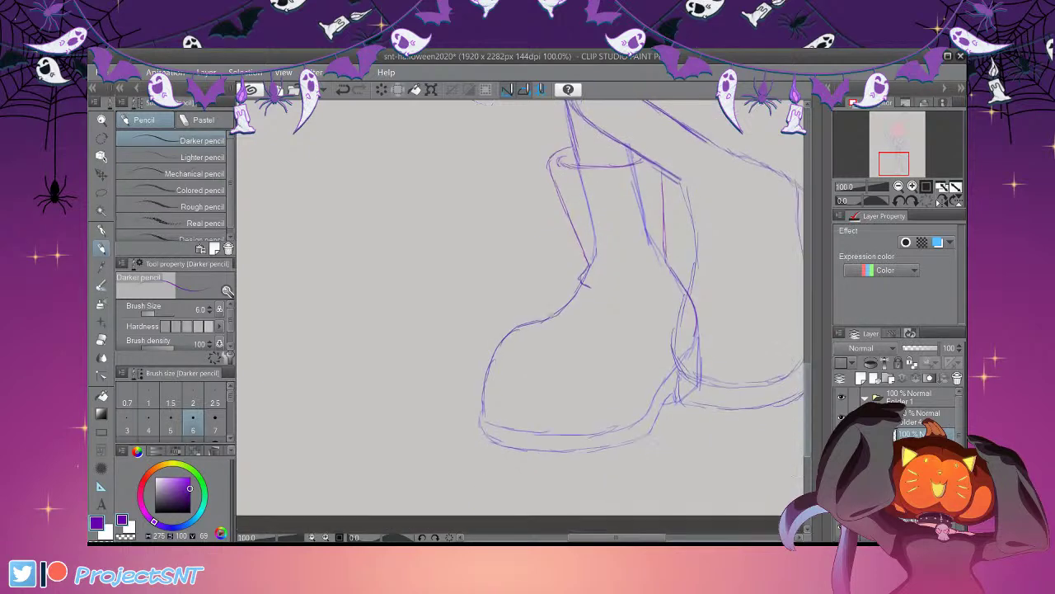
mouse_move(559, 319)
left_mouse_down()
mouse_move(529, 327)
mouse_move(492, 363)
mouse_move(483, 408)
left_mouse_up()
Lower the opacity of the underlying body sketch layer and return to Layer 18
left_click_drag(960, 419, 961, 434)
left_click(841, 449)
left_click(841, 449)
left_click(915, 449)
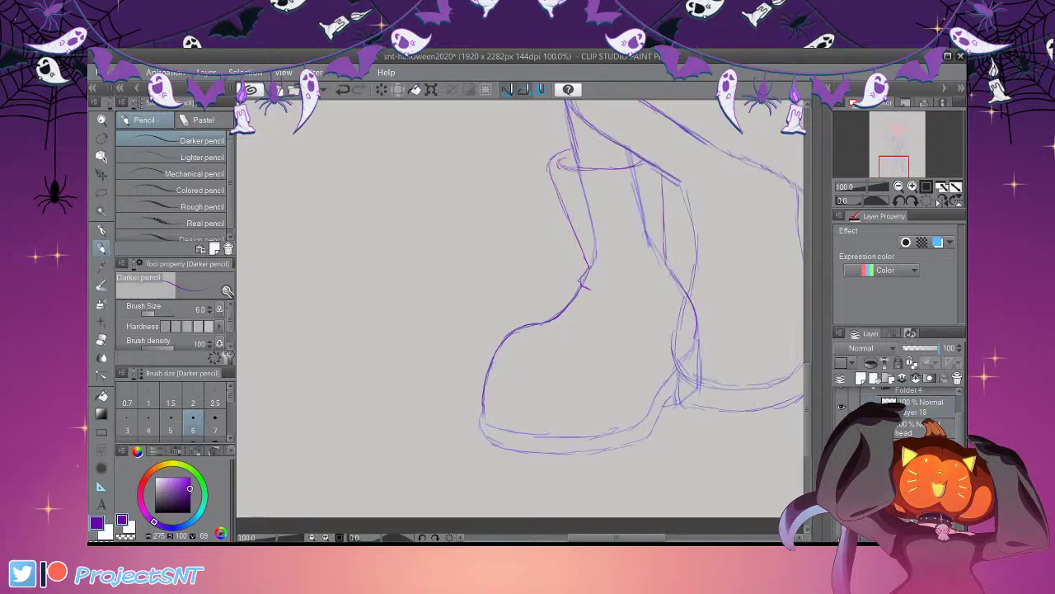
left_click(915, 348)
left_click_drag(960, 433, 961, 419)
left_click(916, 434)
left_click(841, 437)
left_click(841, 437)
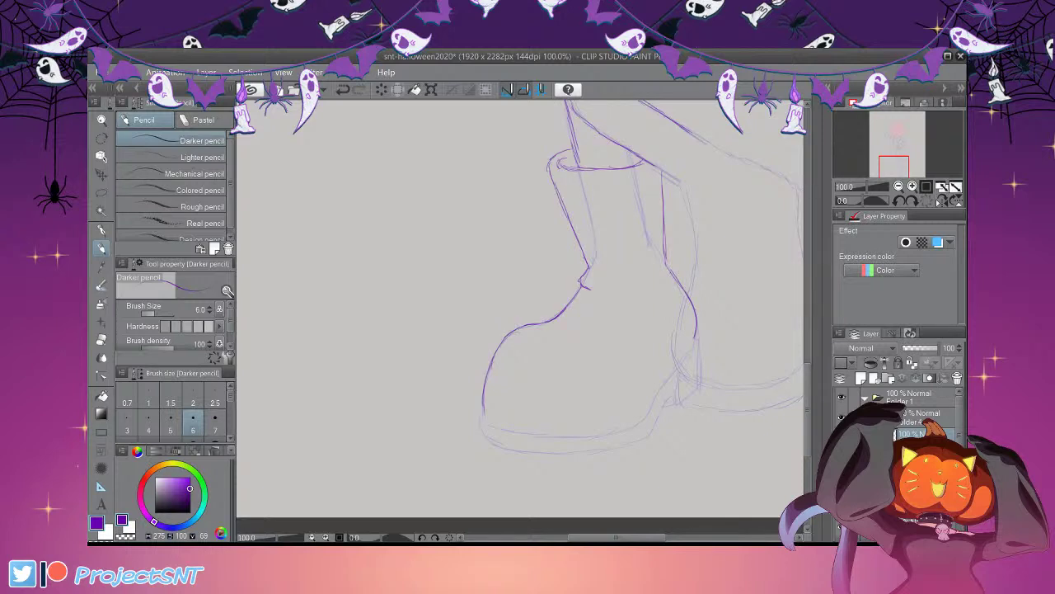
Erase the fold at the front of the boot's ankle and redraw it as a small notch
key("e")
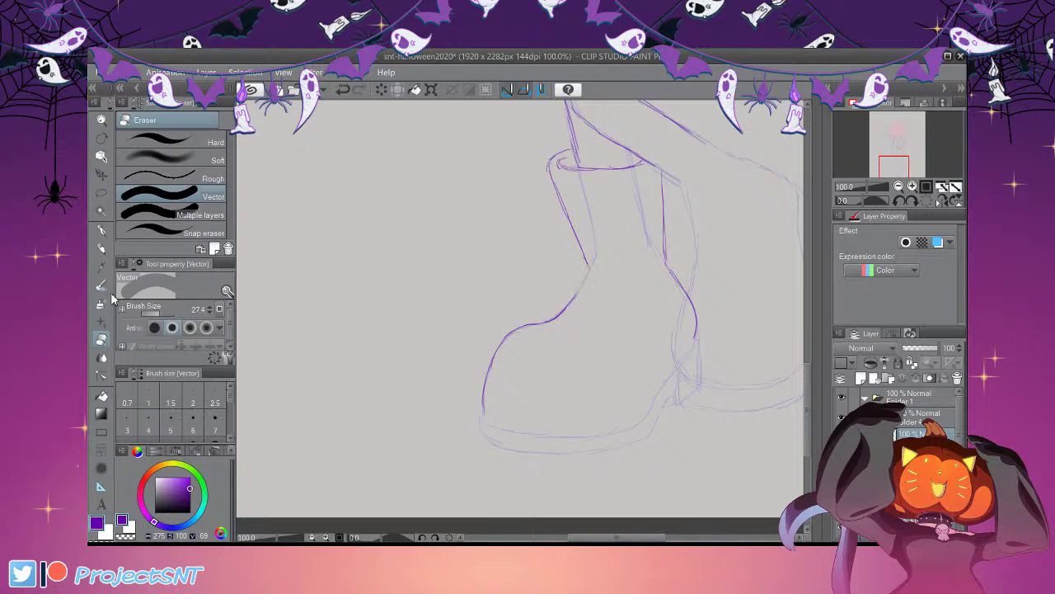
key("p")
mouse_move(581, 274)
left_mouse_down()
mouse_move(587, 267)
mouse_move(566, 308)
left_mouse_up()
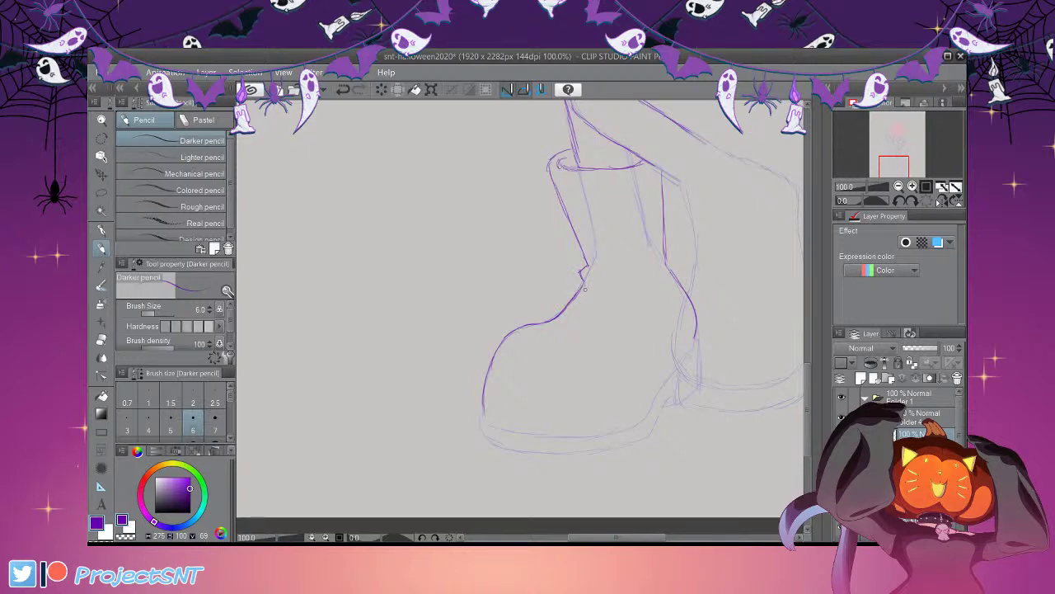
Draw the boot's lower edge from toe to heel, erasing and redrawing the stretch along the arch
scroll(584, 287, "down", 2)
mouse_move(485, 353)
left_mouse_down()
mouse_move(634, 381)
mouse_move(591, 385)
mouse_move(633, 376)
mouse_move(658, 324)
mouse_move(693, 289)
left_mouse_up()
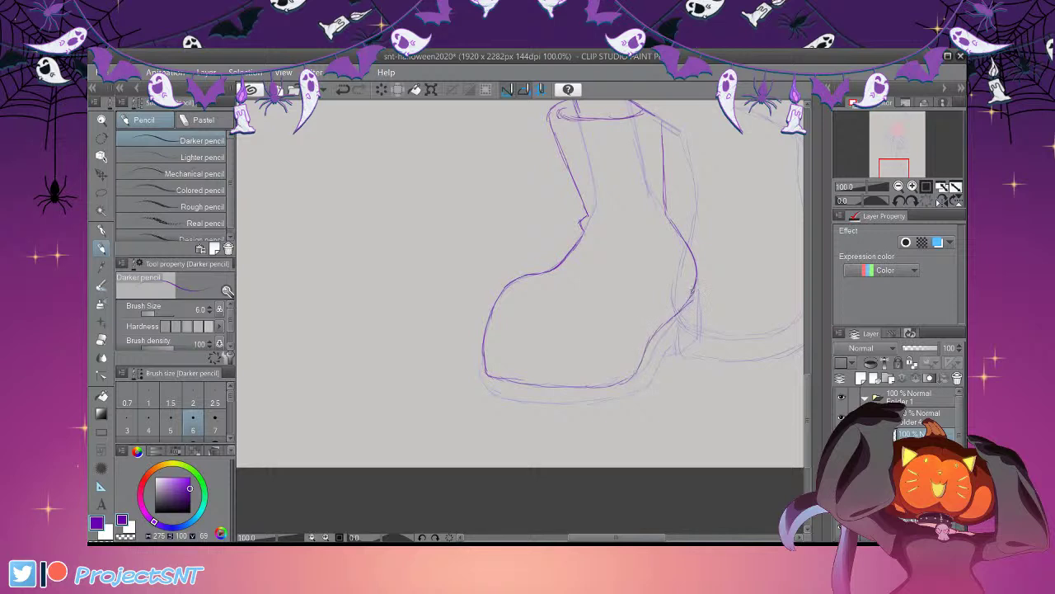
key("e")
mouse_move(637, 373)
left_mouse_down()
mouse_move(589, 387)
mouse_move(484, 379)
mouse_move(486, 366)
mouse_move(498, 379)
mouse_move(593, 388)
mouse_move(652, 336)
left_mouse_up()
key("p")
key("e")
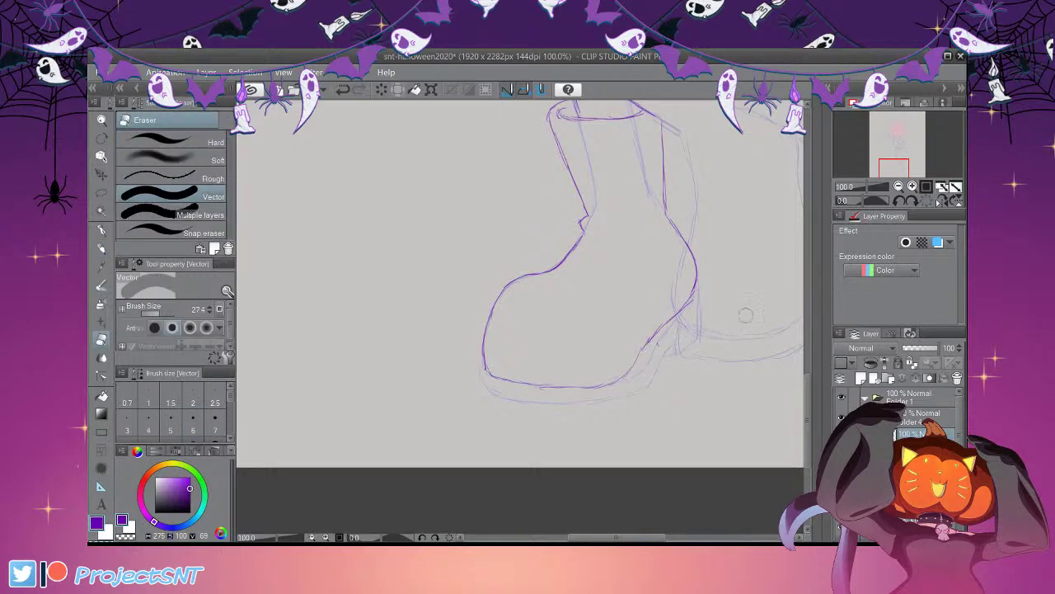
scroll(738, 314, "up", 3)
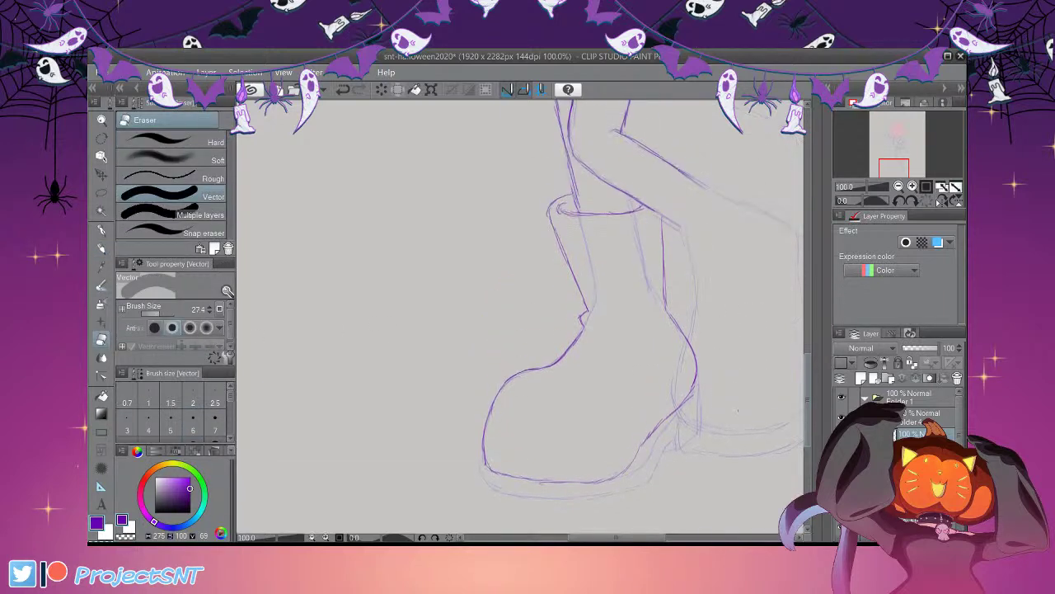
scroll(661, 309, "down", 2)
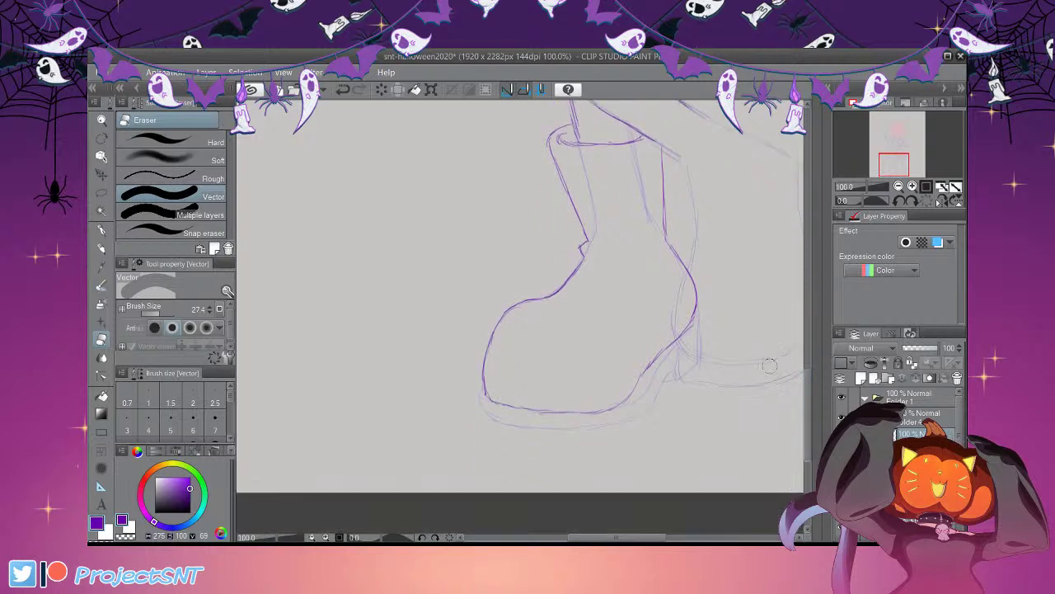
Lasso the front of the boot and transform it so the toe extends slightly farther forward
key("m")
mouse_move(554, 264)
left_mouse_down()
mouse_move(626, 346)
mouse_move(528, 270)
left_mouse_up()
key("ctrl+t")
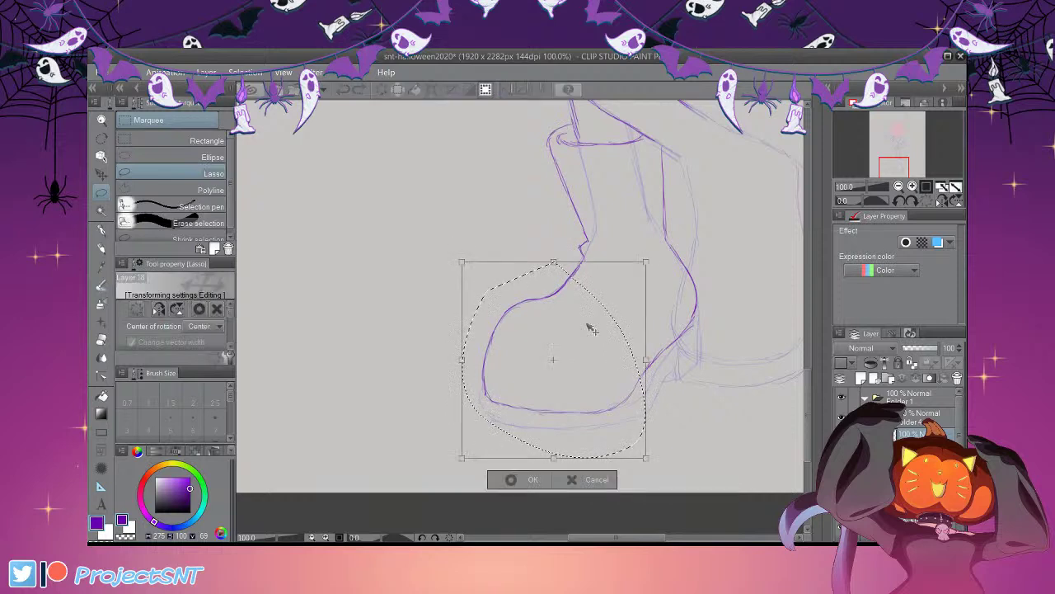
left_click_drag(536, 426, 518, 429)
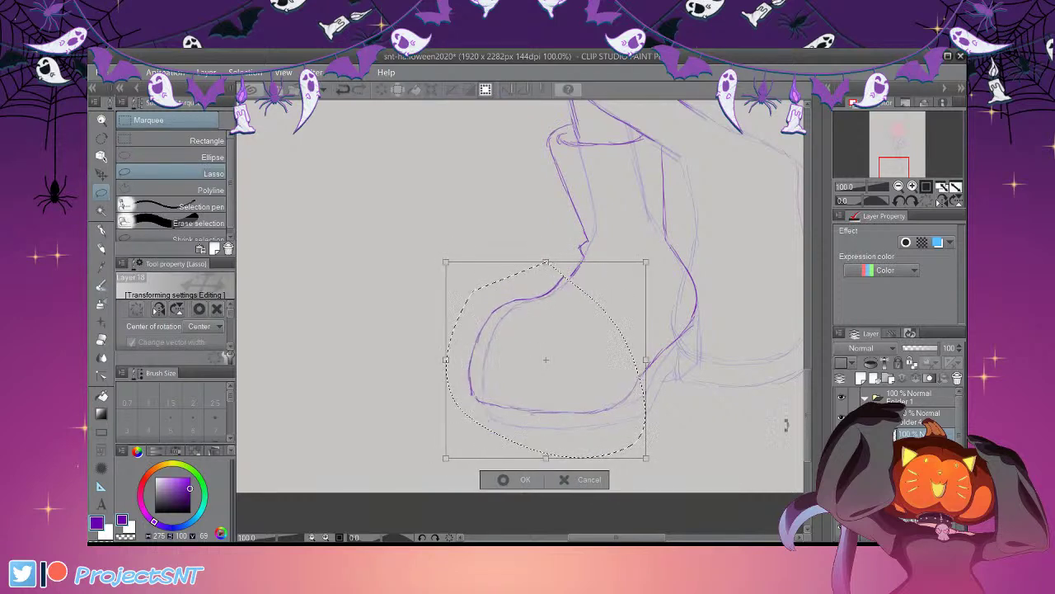
left_click_drag(708, 470, 718, 468)
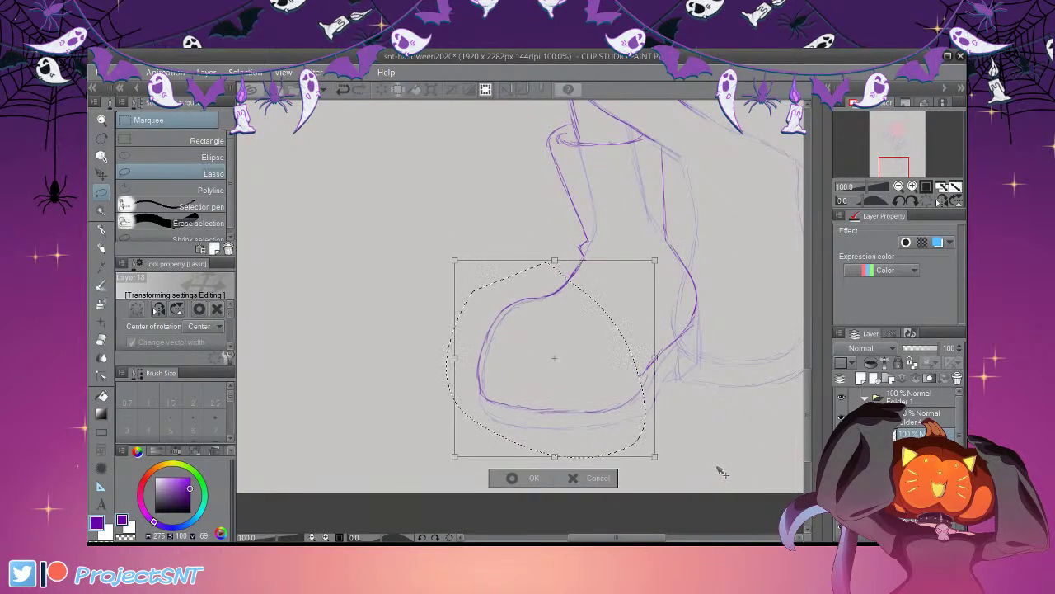
left_click_drag(528, 427, 513, 427)
mouse_move(686, 420)
left_mouse_down()
mouse_move(699, 424)
mouse_move(692, 419)
left_mouse_up()
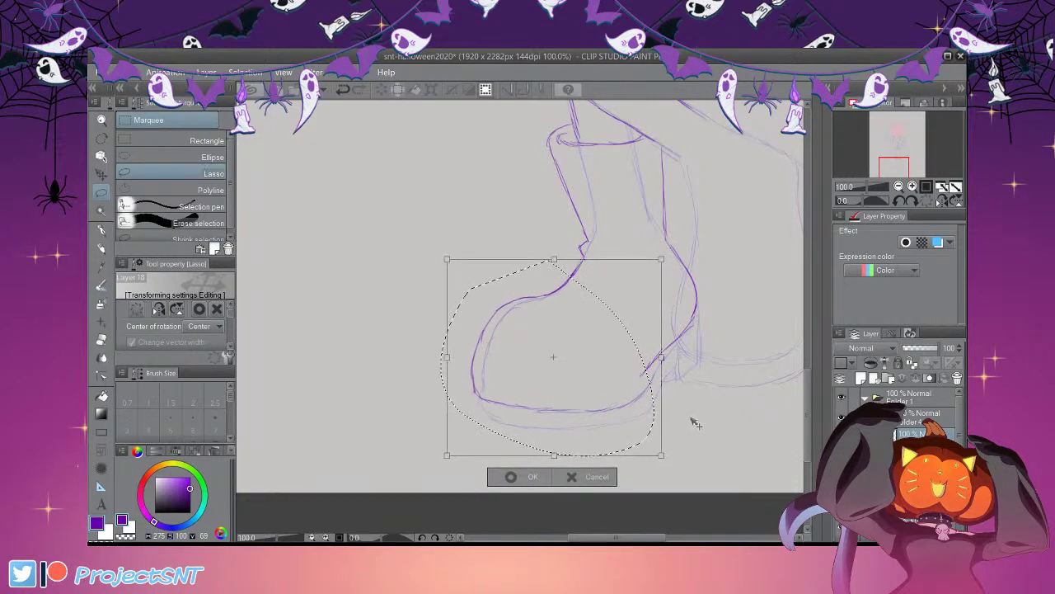
left_click(511, 476)
key("ctrl+d")
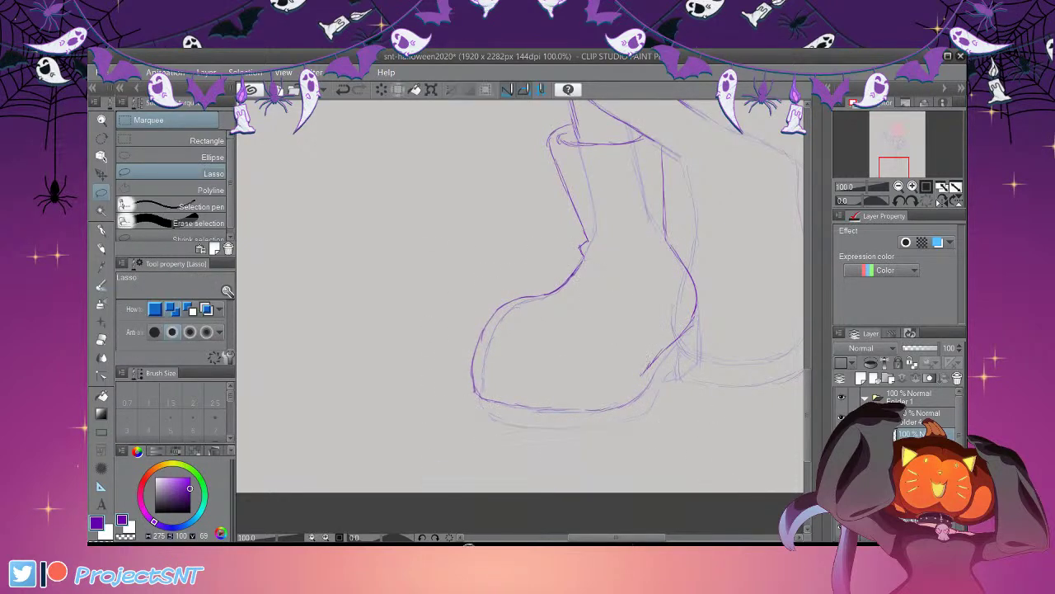
Erase the broken lines along the boot's arch and redraw one smooth curve up to the heel
key("e")
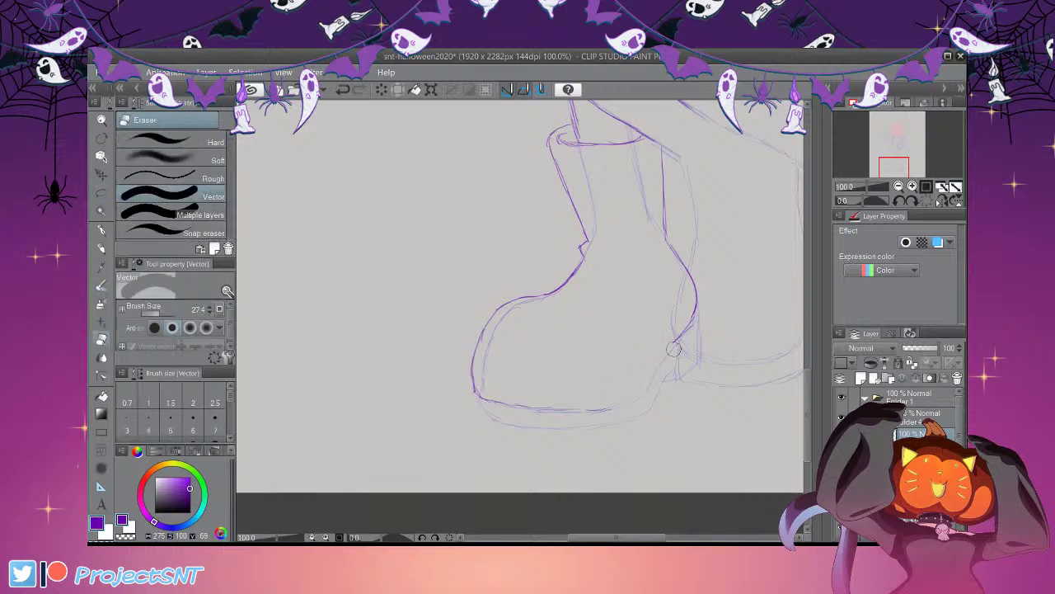
key("p")
mouse_move(567, 408)
left_mouse_down()
mouse_move(620, 405)
mouse_move(683, 333)
left_mouse_up()
Draw the lower edge of the boot's thick sole from the toe, plus the back, underside and front of the heel block
left_click_drag(809, 435, 808, 450)
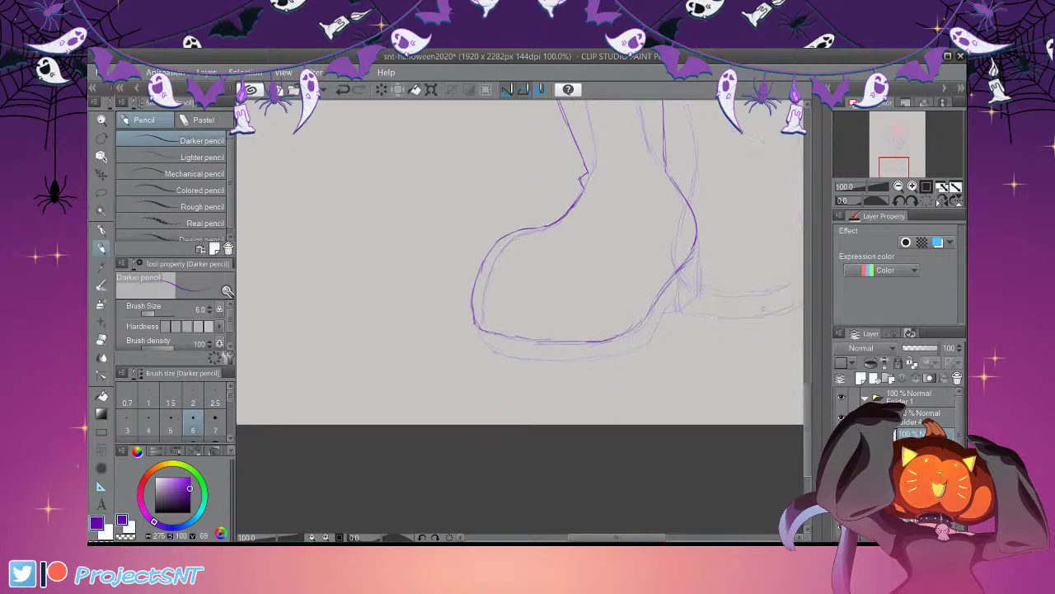
mouse_move(475, 326)
left_mouse_down()
mouse_move(482, 346)
mouse_move(499, 353)
mouse_move(631, 351)
left_mouse_up()
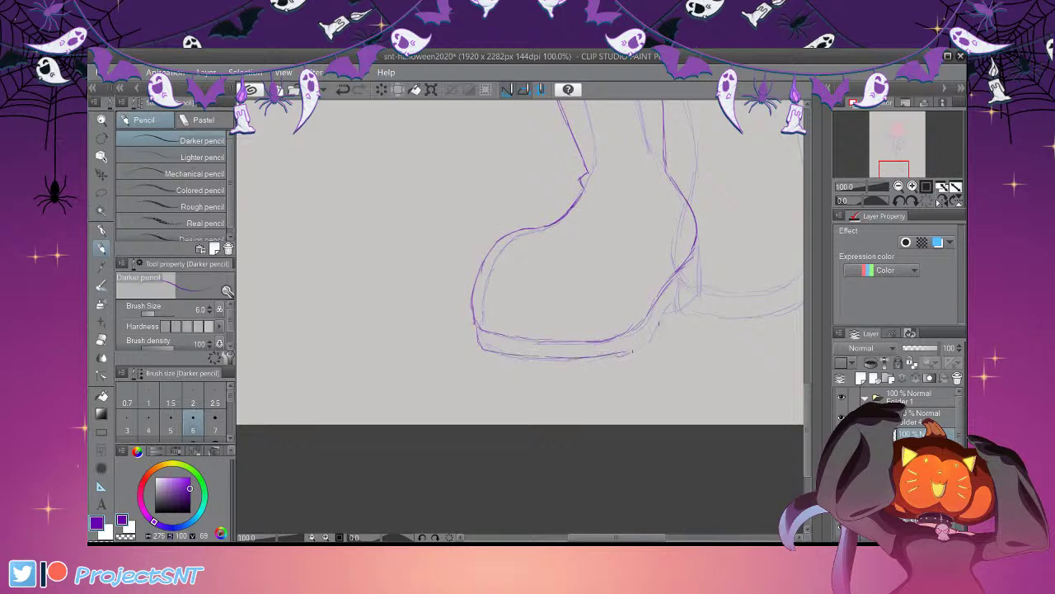
left_click_drag(698, 231, 699, 295)
scroll(519, 288, "up", 3)
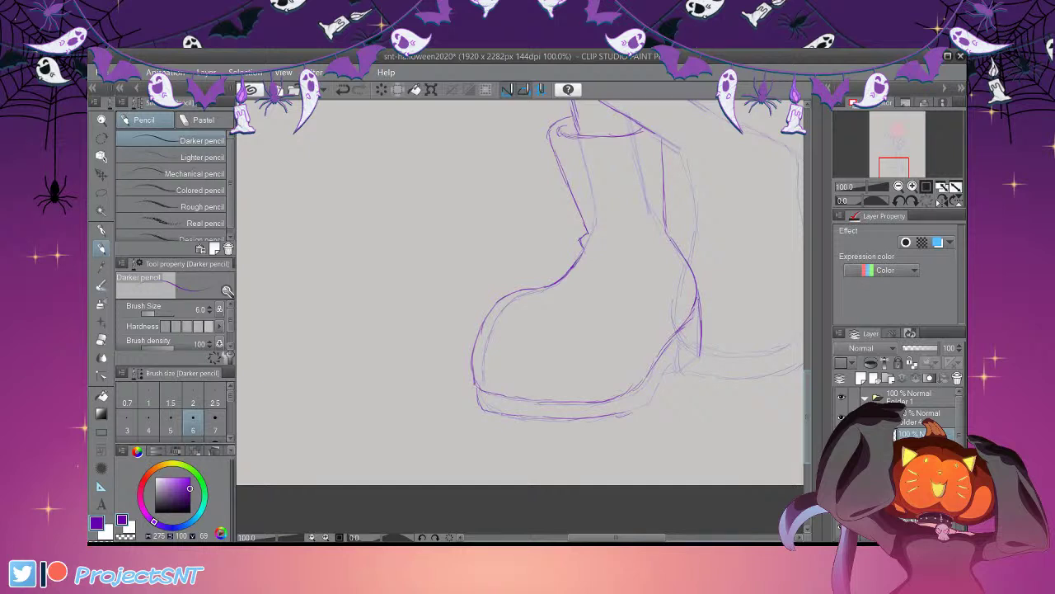
key("ctrl+plus")
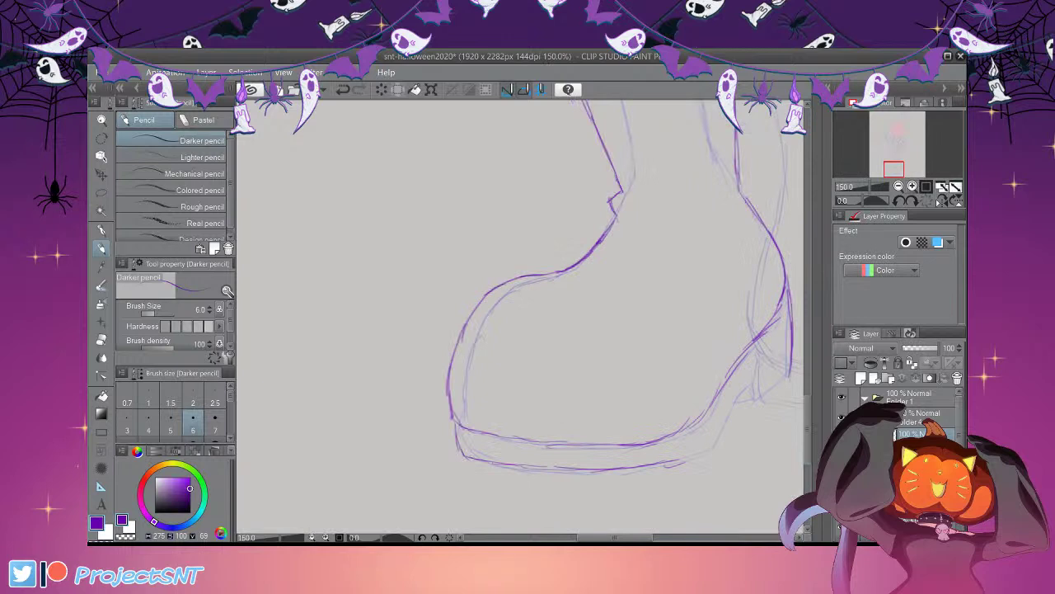
left_click_drag(616, 538, 636, 538)
mouse_move(602, 376)
left_mouse_down()
mouse_move(605, 403)
mouse_move(640, 374)
left_mouse_up()
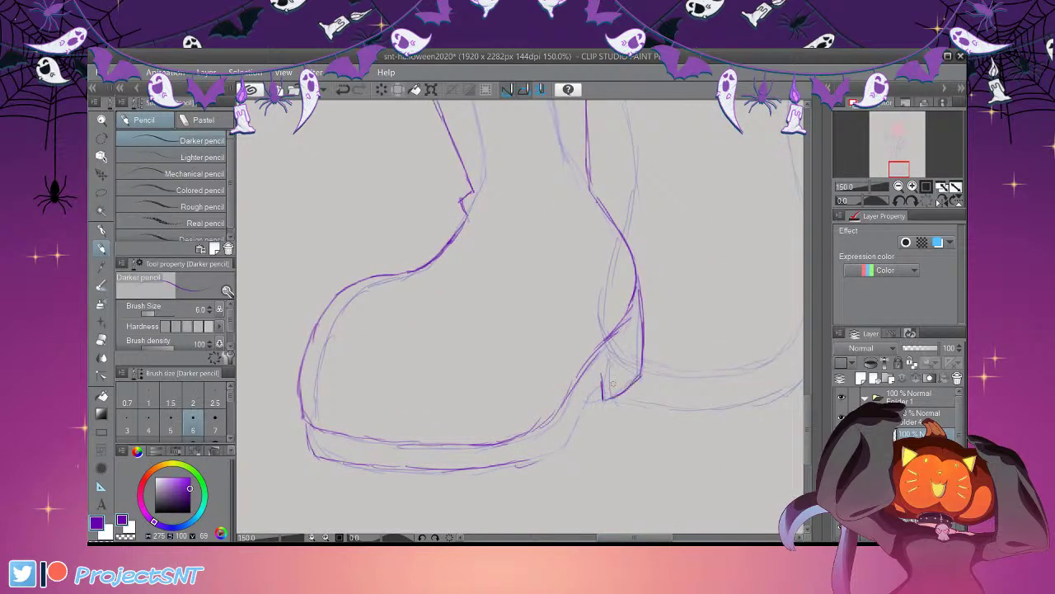
Erase the end of the sole's lower edge and redraw it as a curve rising to the front of the heel
key("e")
left_click_drag(534, 459, 495, 465)
left_click(101, 248)
mouse_move(603, 375)
left_mouse_down()
mouse_move(603, 396)
mouse_move(614, 396)
mouse_move(593, 380)
mouse_move(544, 453)
mouse_move(478, 472)
left_mouse_up()
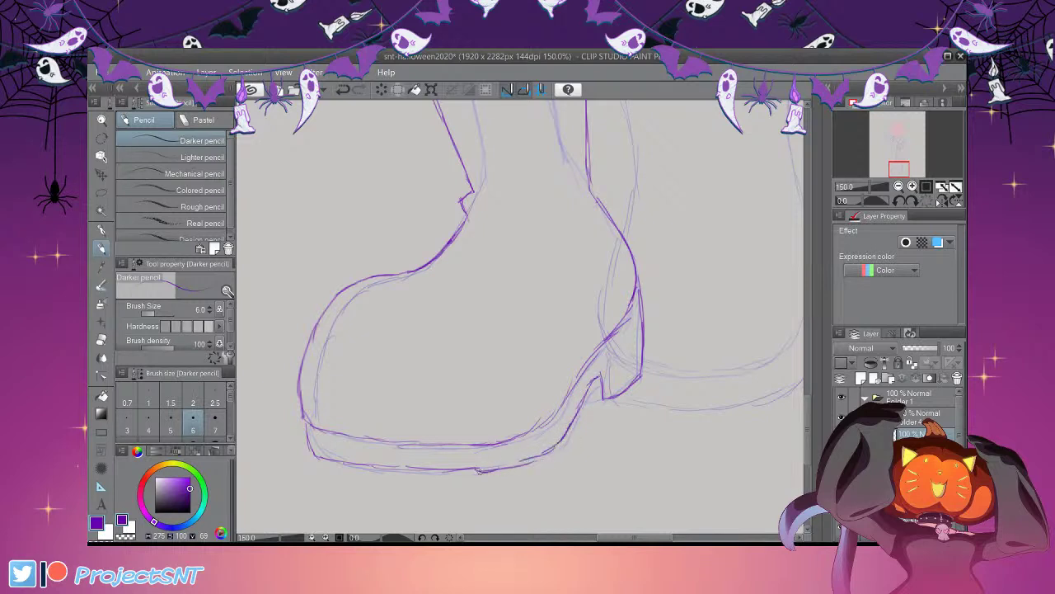
left_click_drag(584, 396, 603, 398)
Lower the opacity of the rough hand-and-flask sketch layer to 36 and return to the purple line layer
key("ctrl+minus")
key("ctrl+minus")
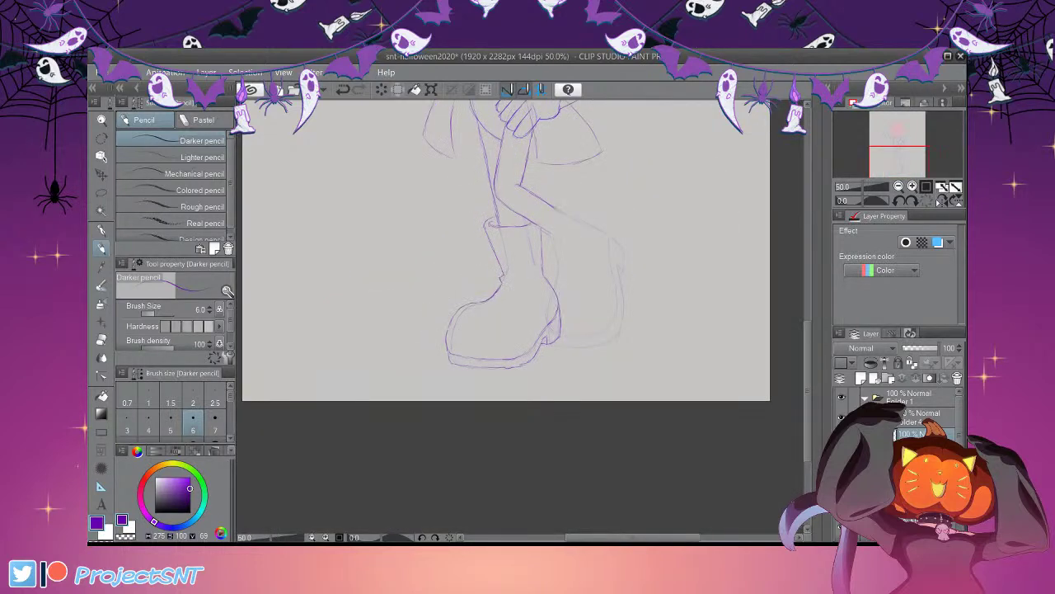
left_click_drag(807, 369, 808, 337)
scroll(948, 391, "up", 1)
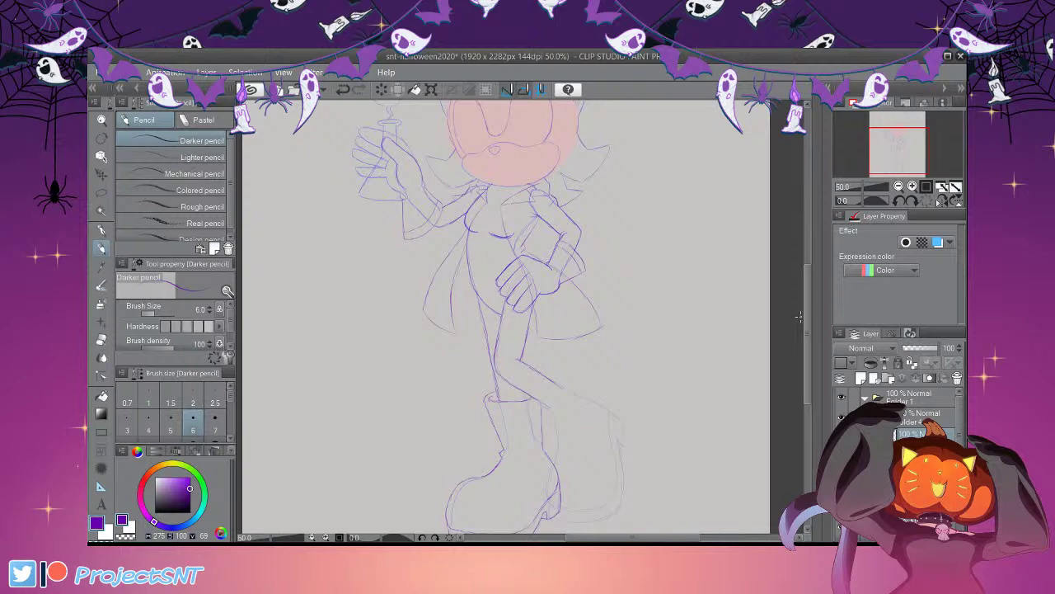
left_click_drag(809, 321, 808, 293)
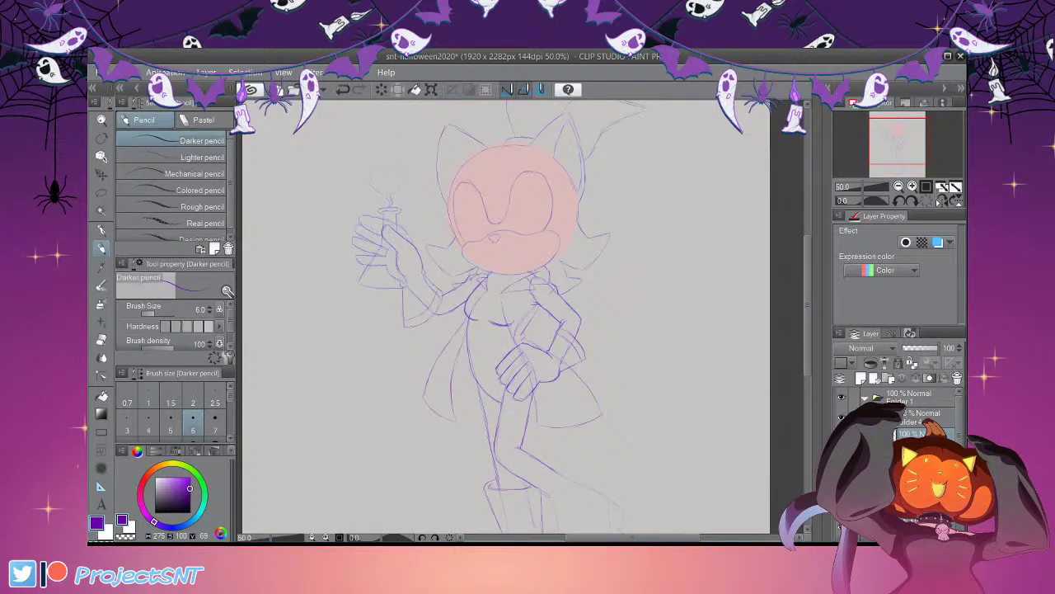
left_click(923, 455)
left_click_drag(939, 348, 915, 348)
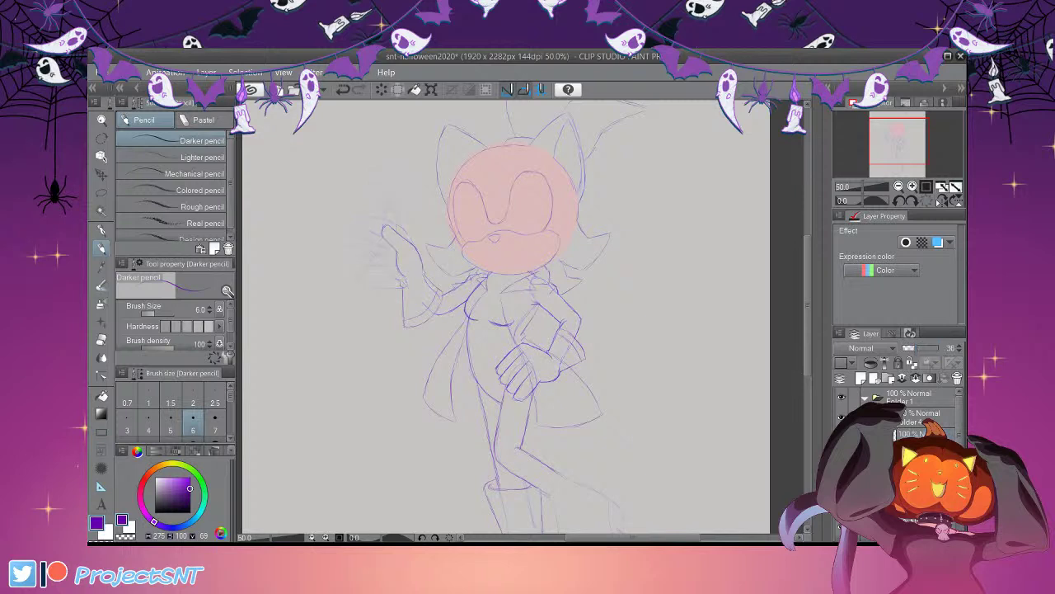
left_click(924, 434)
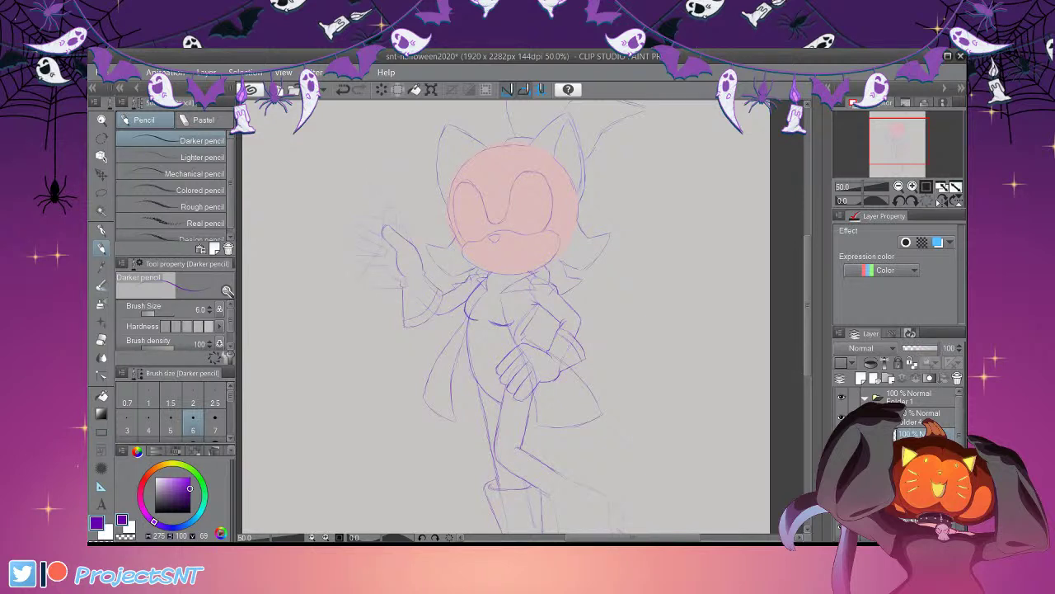
Outline the flask's rounded body over the faded hand sketch, undoing strokes that miss the shape
left_click(912, 186)
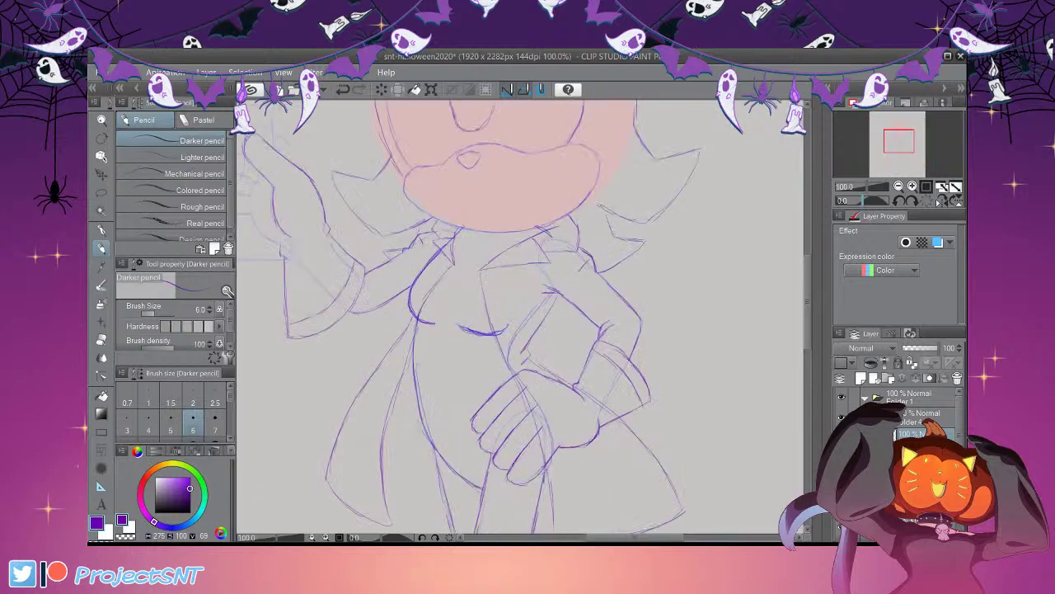
left_click_drag(634, 537, 601, 538)
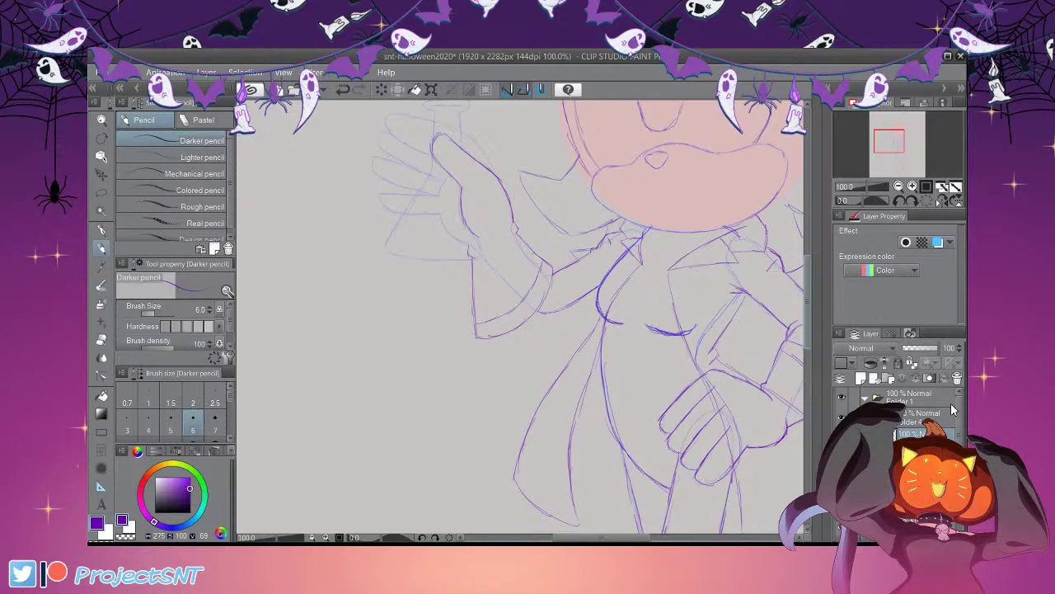
scroll(799, 259, "up", 3)
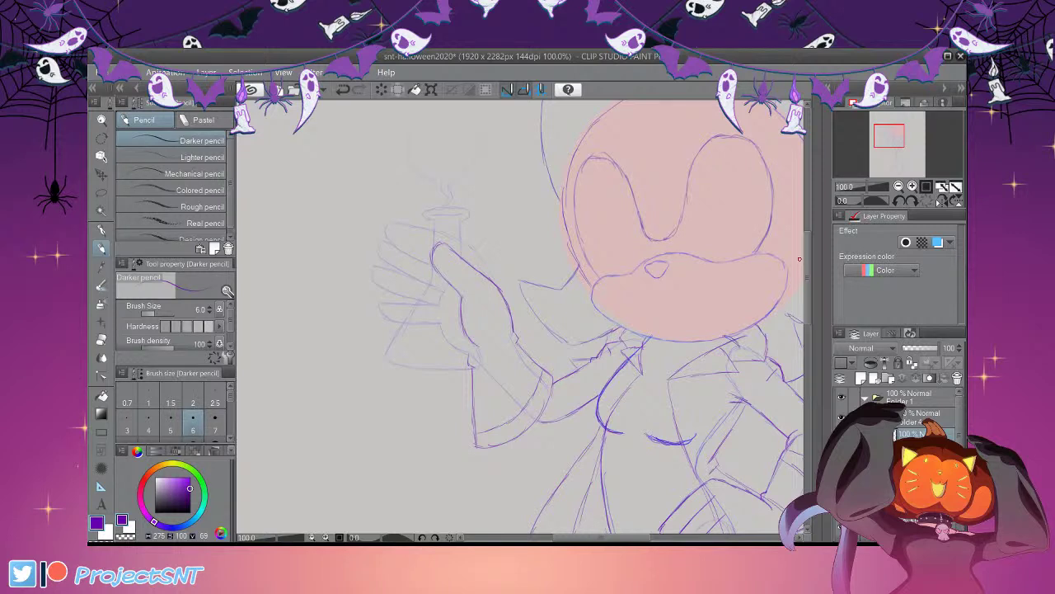
left_click(912, 187)
left_click_drag(612, 538, 601, 537)
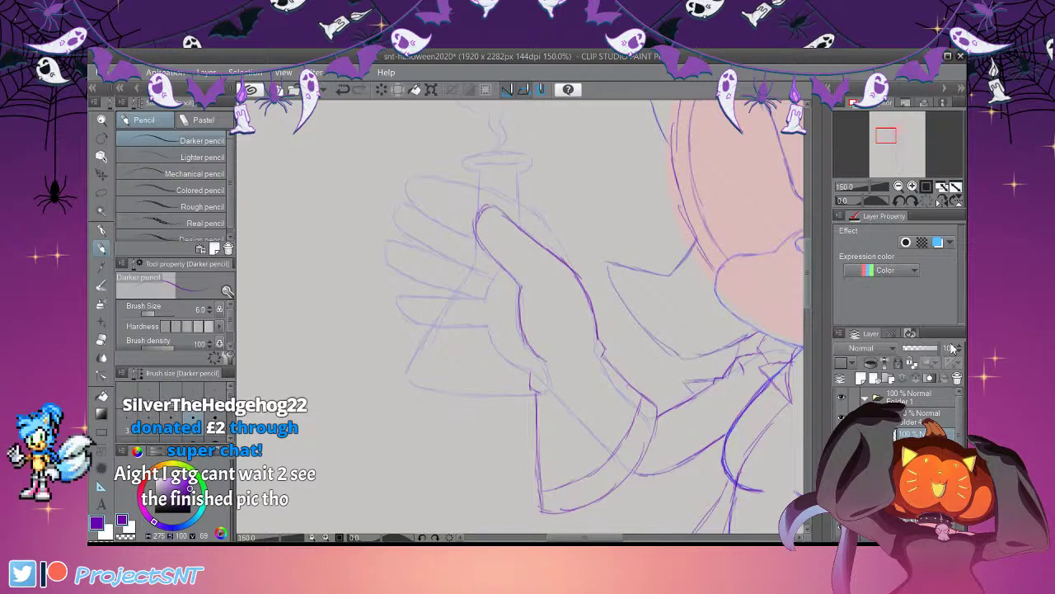
scroll(471, 243, "down", 2)
mouse_move(472, 243)
left_mouse_down()
mouse_move(424, 296)
mouse_move(436, 349)
mouse_move(500, 377)
mouse_move(533, 372)
mouse_move(549, 338)
left_mouse_up()
key("ctrl+z")
key("ctrl+z")
key("ctrl+z")
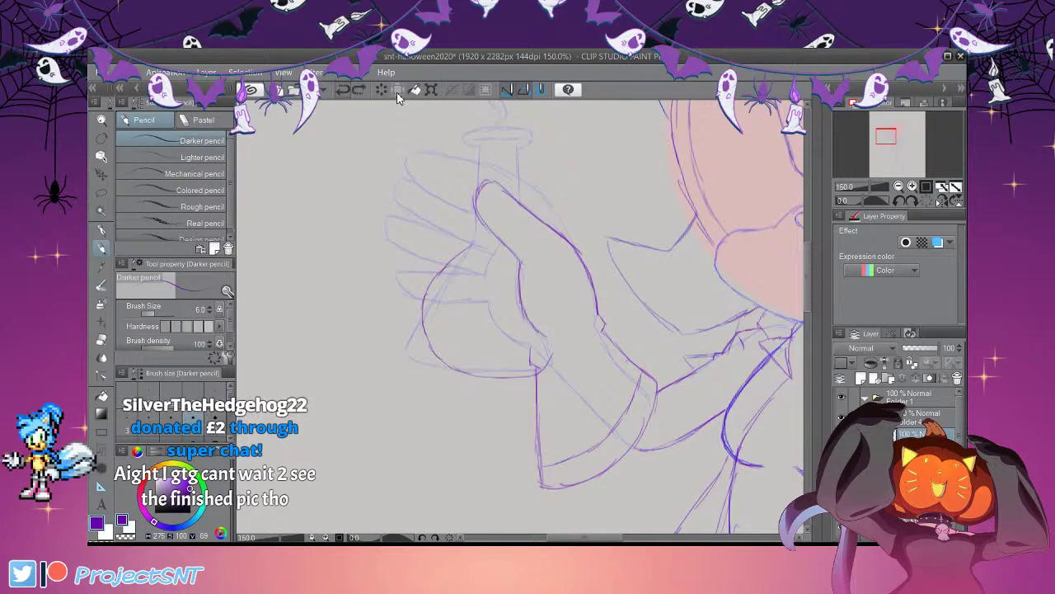
Redraw the flask's base and close its rounded corner against the inside of the wrist
mouse_move(424, 326)
left_mouse_down()
mouse_move(443, 365)
mouse_move(482, 371)
mouse_move(521, 368)
mouse_move(559, 339)
left_mouse_up()
key("ctrl+z")
mouse_move(513, 369)
left_mouse_down()
mouse_move(554, 361)
mouse_move(557, 343)
left_mouse_up()
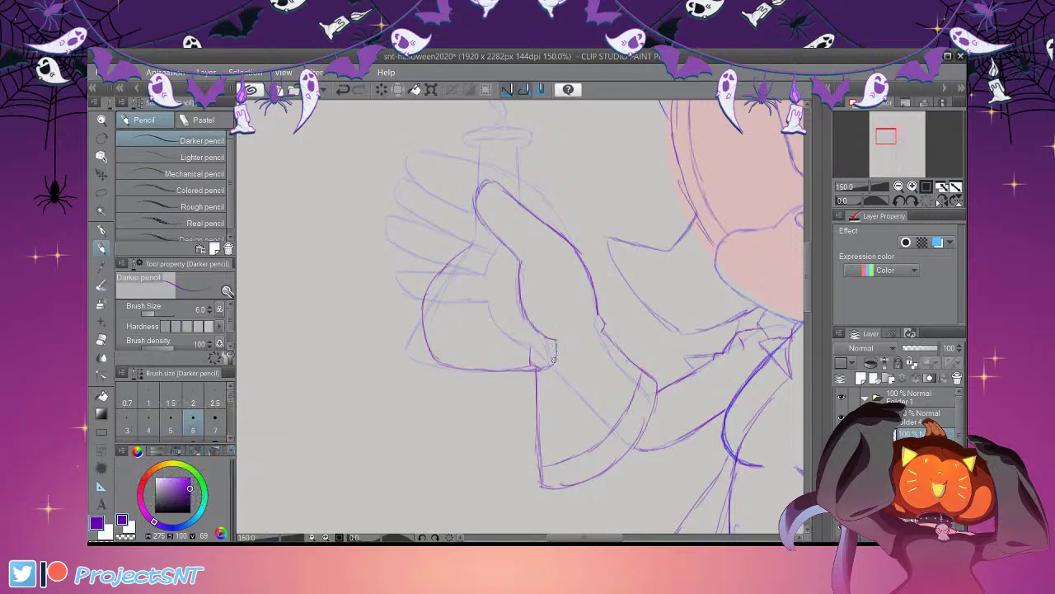
Draw the flask's neck down to the thumb and cap it with a flat oval rim and its inner opening
left_click_drag(808, 285, 808, 273)
mouse_move(474, 328)
left_mouse_down()
mouse_move(480, 230)
mouse_move(466, 224)
mouse_move(475, 215)
mouse_move(531, 222)
mouse_move(518, 239)
mouse_move(517, 288)
left_mouse_up()
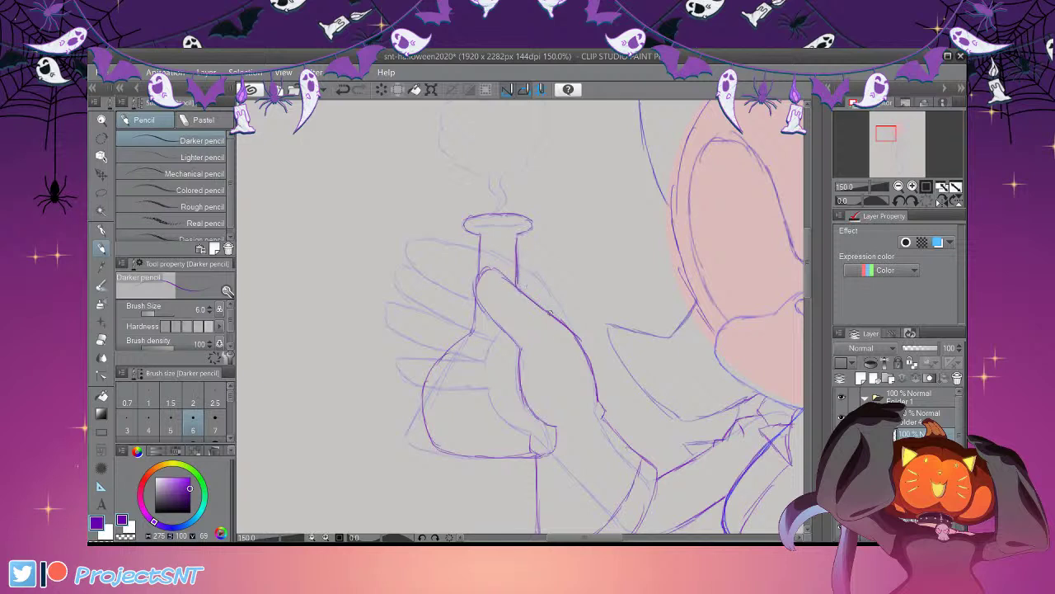
left_click_drag(470, 223, 522, 223)
Draw the four fingers behind the flask, the back of the hand and the palm edge down to the wrist
key("ctrl+minus")
key("ctrl+minus")
key("ctrl+minus")
key("ctrl+minus")
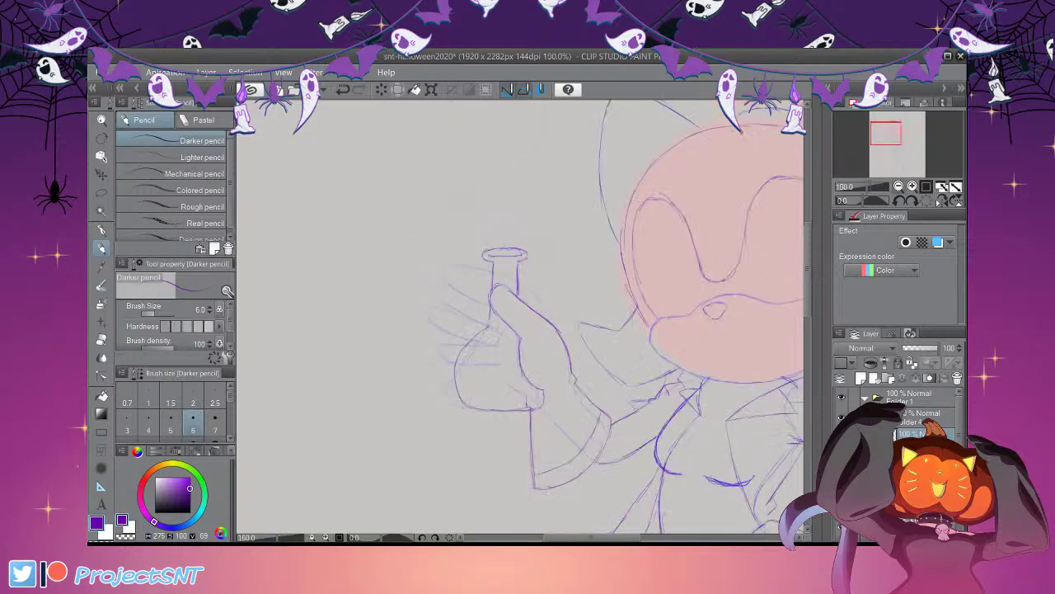
key("ctrl+plus")
key("ctrl+plus")
key("ctrl+plus")
key("ctrl+plus")
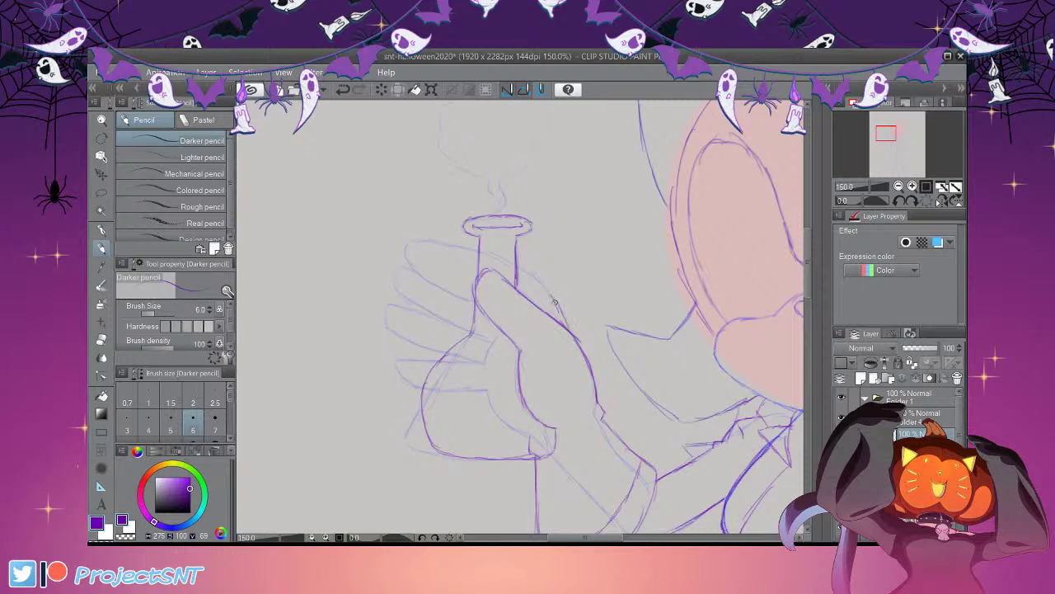
mouse_move(529, 277)
left_mouse_down()
mouse_move(415, 240)
mouse_move(414, 269)
mouse_move(462, 293)
left_mouse_up()
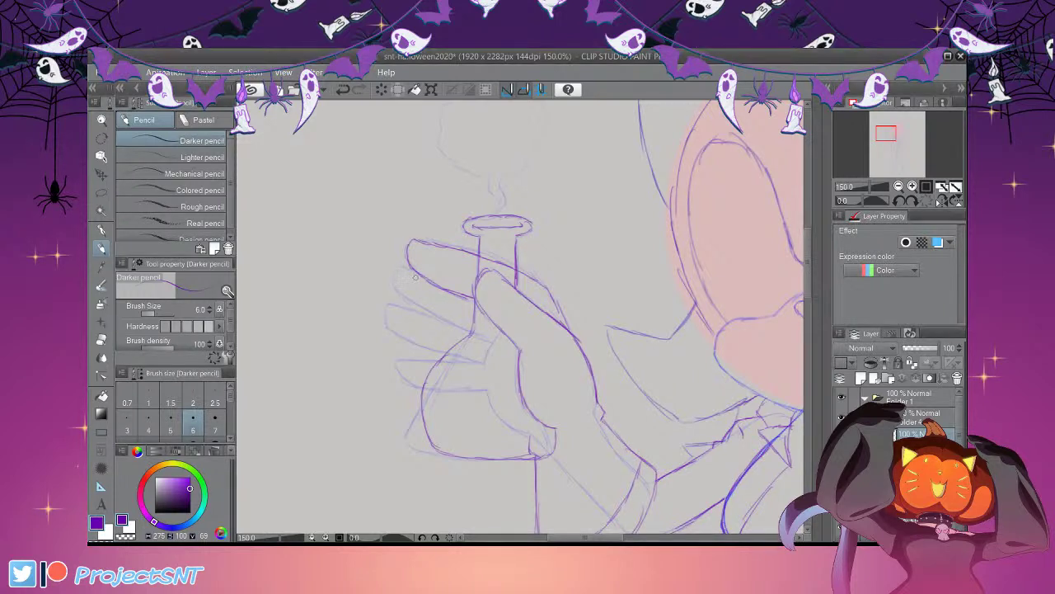
mouse_move(400, 269)
left_mouse_down()
mouse_move(410, 308)
mouse_move(473, 334)
mouse_move(486, 284)
mouse_move(498, 295)
mouse_move(476, 333)
mouse_move(498, 334)
mouse_move(482, 369)
left_mouse_up()
mouse_move(420, 312)
left_mouse_down()
mouse_move(386, 307)
mouse_move(383, 328)
mouse_move(483, 364)
mouse_move(395, 361)
mouse_move(397, 376)
mouse_move(419, 389)
mouse_move(489, 390)
left_mouse_up()
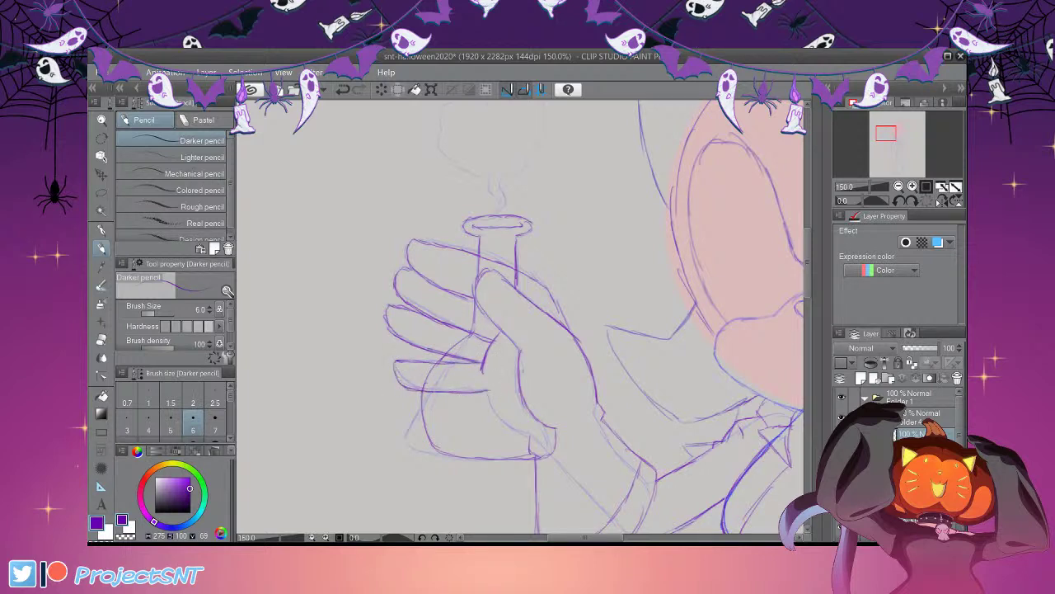
left_click_drag(807, 268, 808, 285)
mouse_move(488, 292)
left_mouse_down()
mouse_move(498, 320)
mouse_move(547, 332)
left_mouse_up()
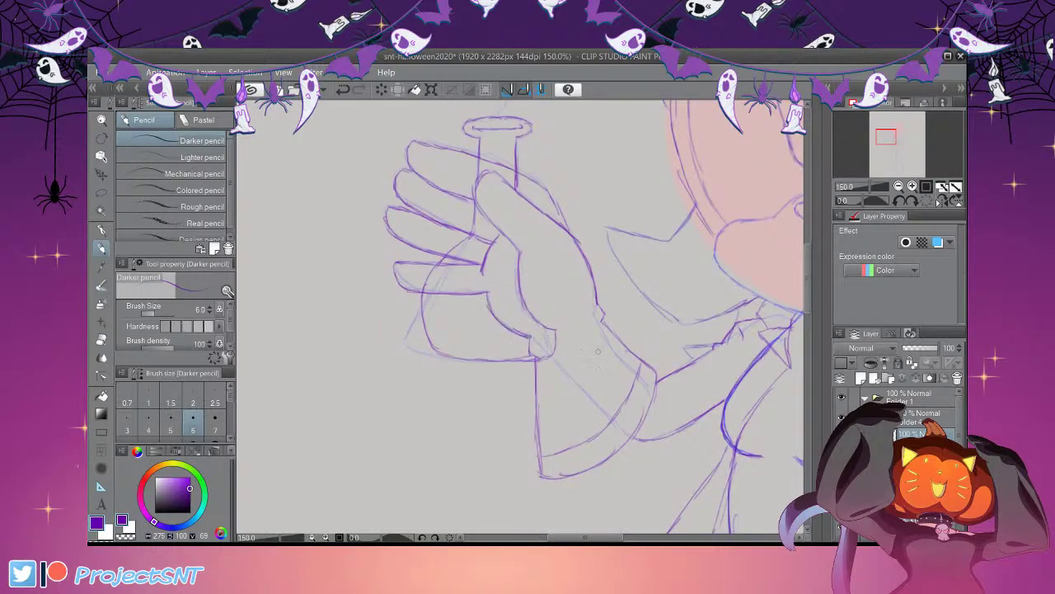
Examine the whole figure's pose and proportions with the flask hand and the first boot drawn in
key("ctrl+minus")
key("ctrl+minus")
key("ctrl+minus")
key("ctrl+minus")
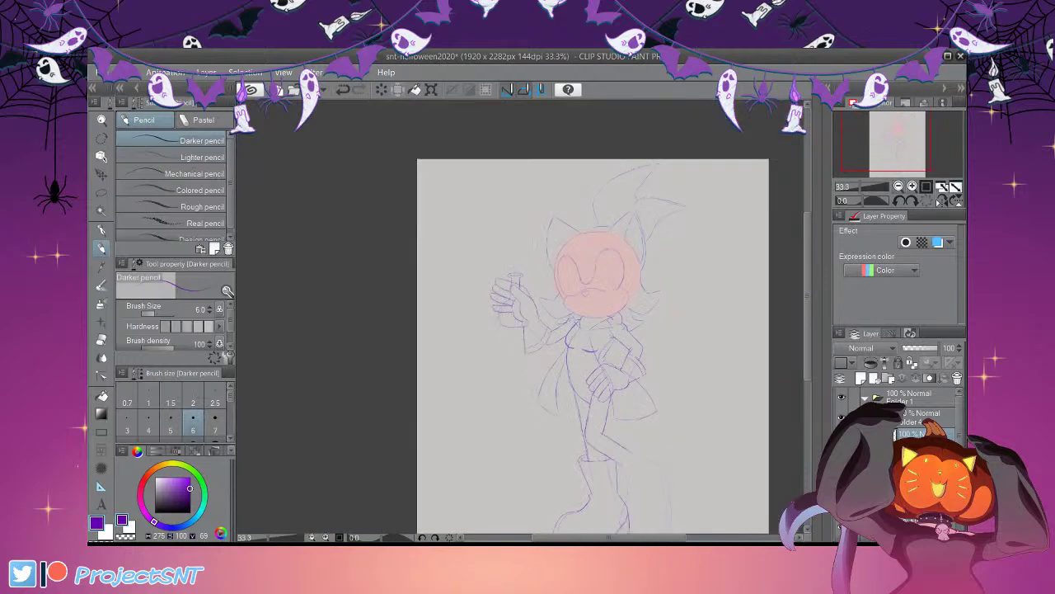
key("ctrl+plus")
key("ctrl+plus")
key("ctrl+plus")
key("ctrl+minus")
key("ctrl+minus")
key("ctrl+minus")
left_click_drag(614, 538, 636, 537)
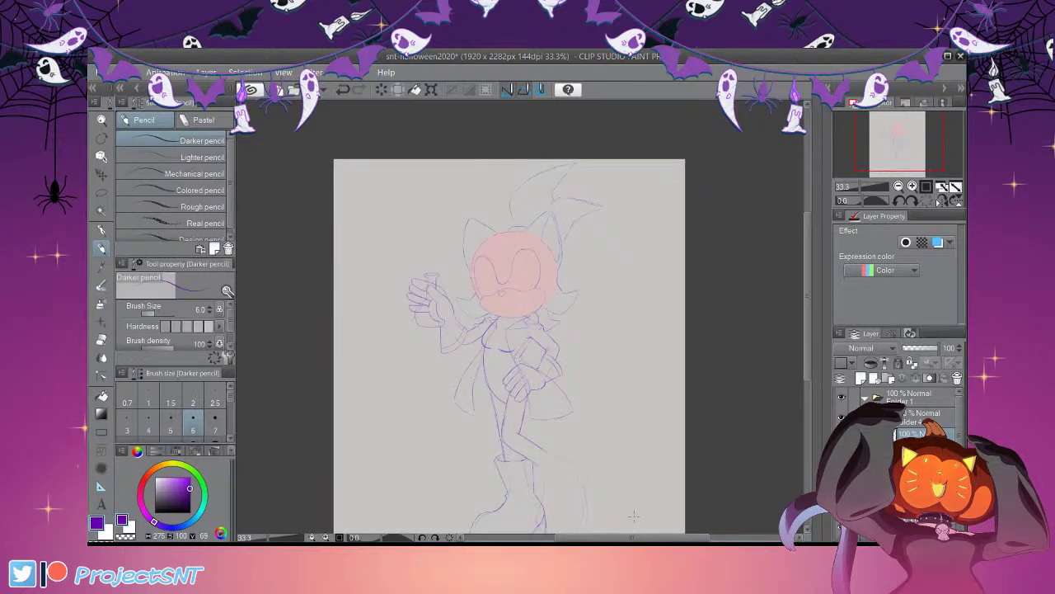
key("ctrl+plus")
key("ctrl+plus")
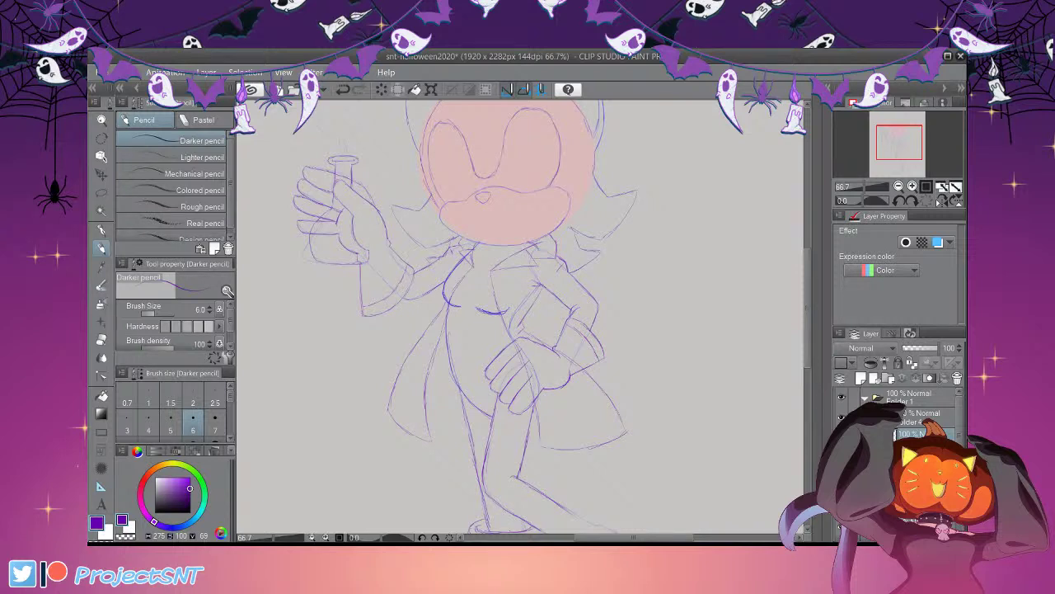
key("ctrl+minus")
key("ctrl+minus")
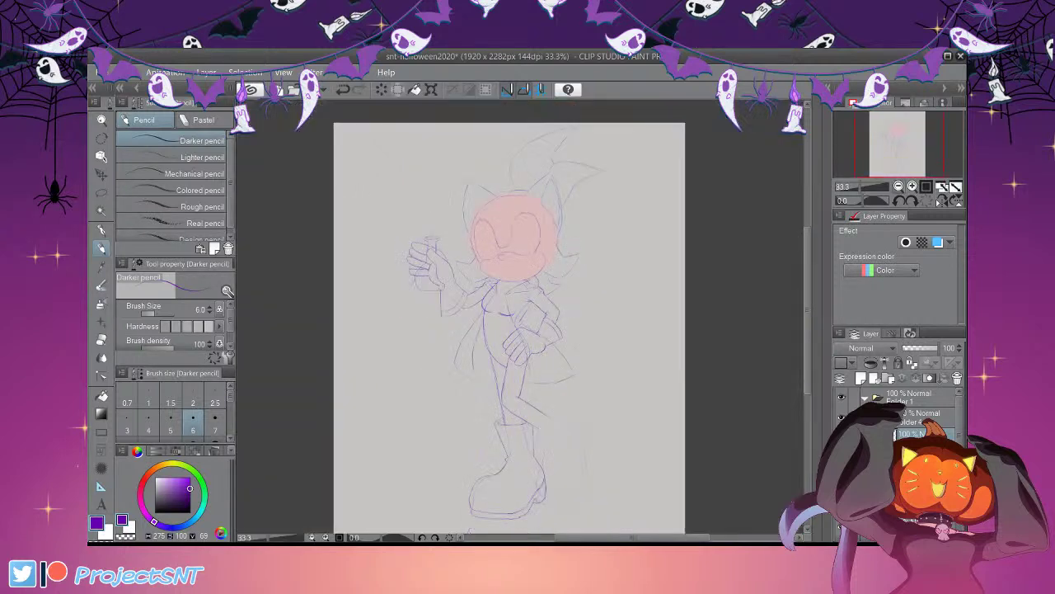
Erase the overlong ends of the bent leg's contours below the knee and touch up the upper contour
left_click(912, 187)
left_click(912, 186)
left_click(912, 186)
left_click_drag(807, 290, 802, 363)
left_click_drag(640, 537, 657, 538)
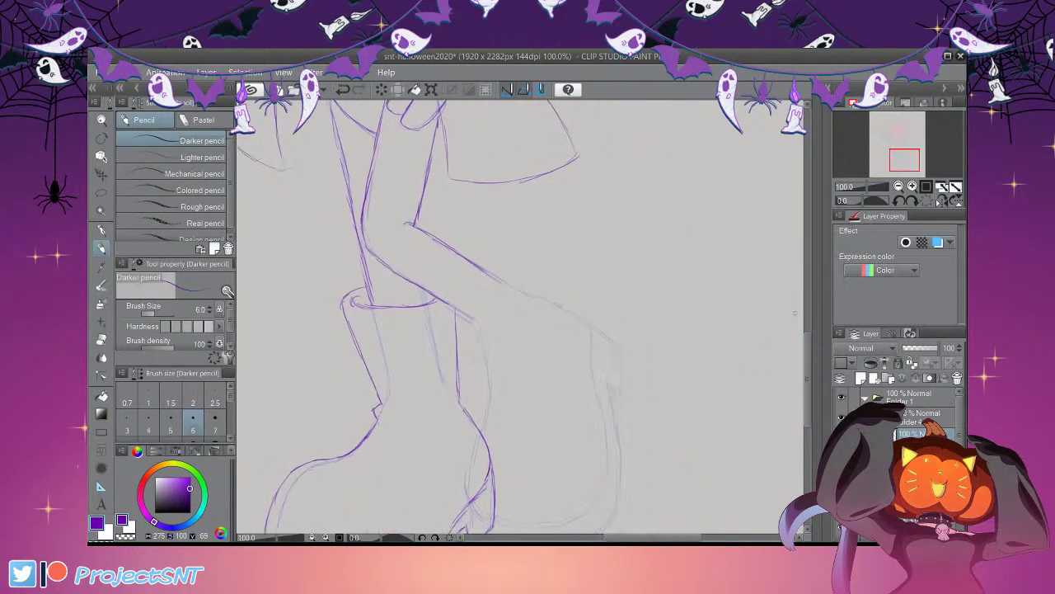
scroll(519, 318, "down", 3)
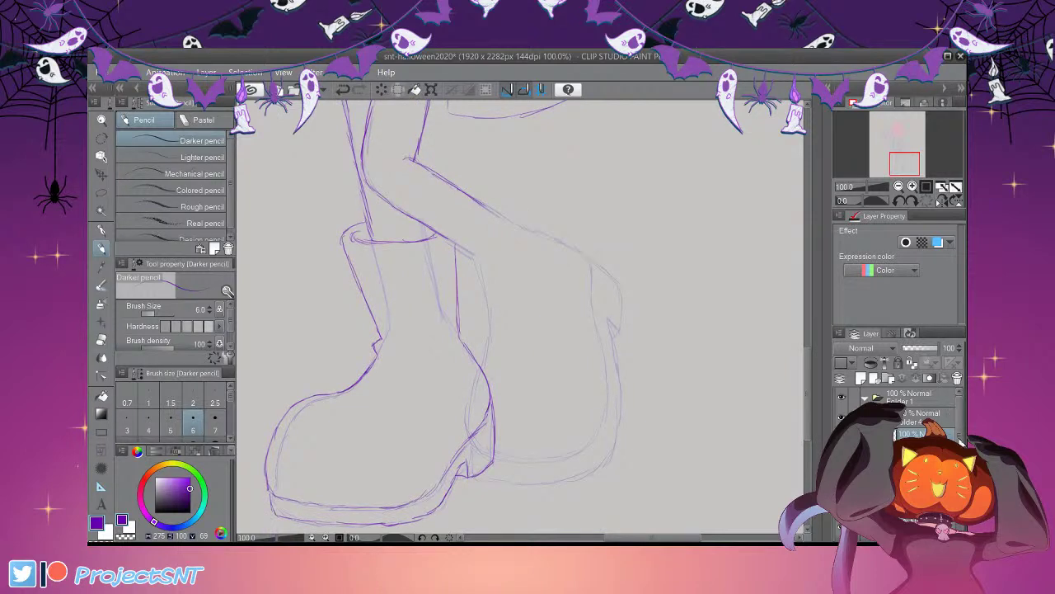
scroll(519, 318, "up", 4)
key("e")
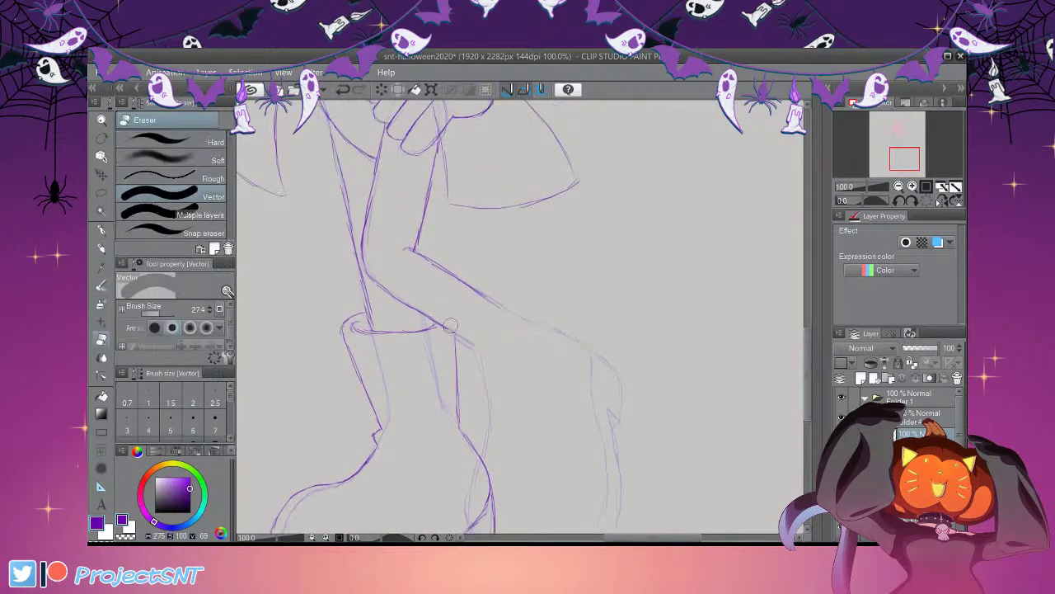
left_click(424, 315)
left_click_drag(483, 296, 481, 285)
key("p")
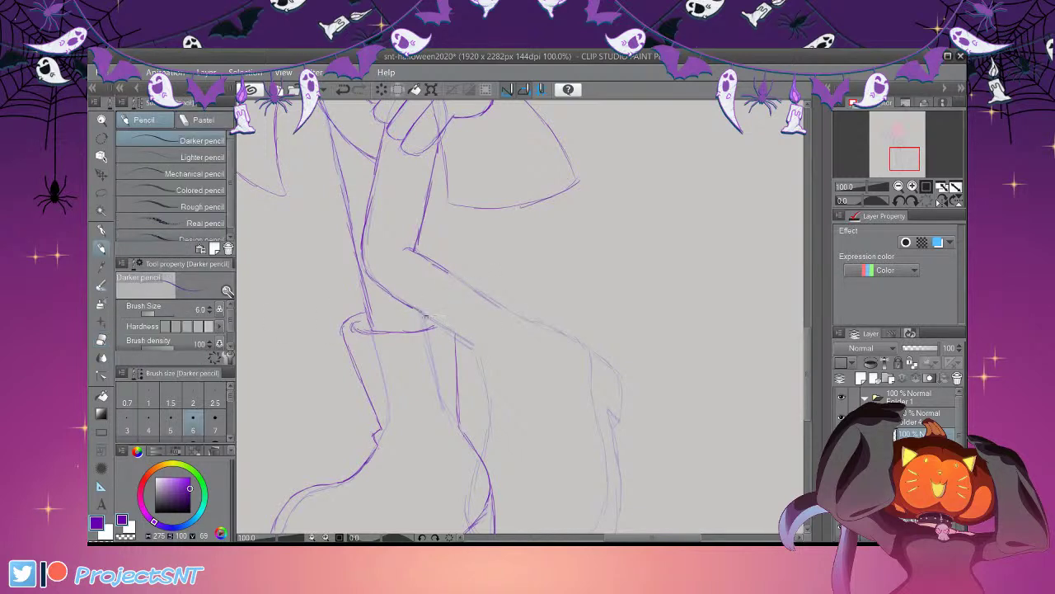
left_click_drag(446, 270, 458, 276)
Draw the second boot's curved cuff across the bent leg and erase the lines overlapping the first boot's cuff
key("ctrl+plus")
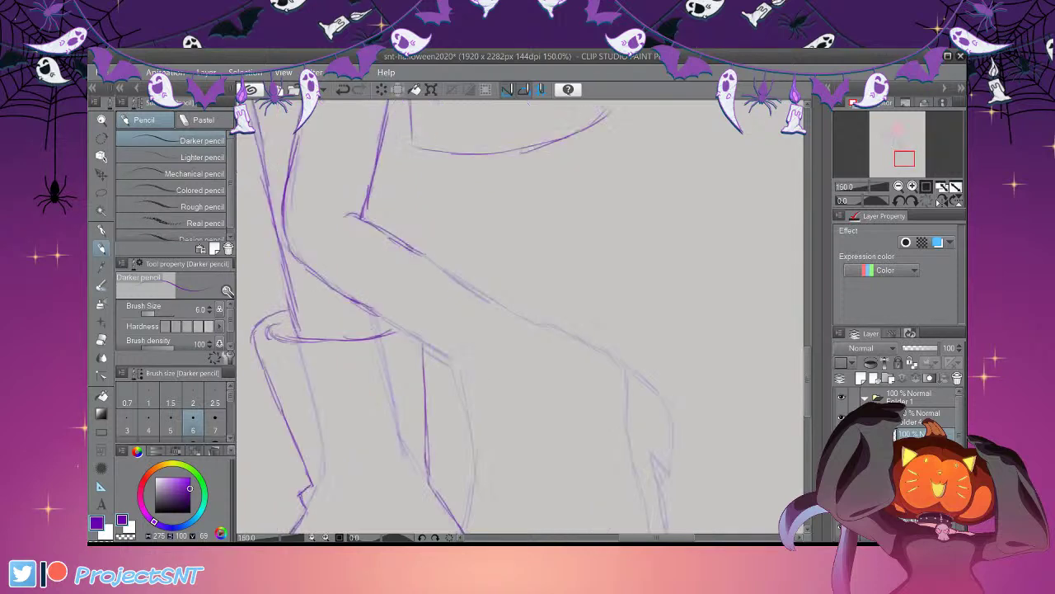
mouse_move(363, 326)
left_mouse_down()
mouse_move(366, 348)
mouse_move(407, 313)
mouse_move(437, 275)
mouse_move(448, 233)
mouse_move(437, 235)
mouse_move(435, 266)
left_mouse_up()
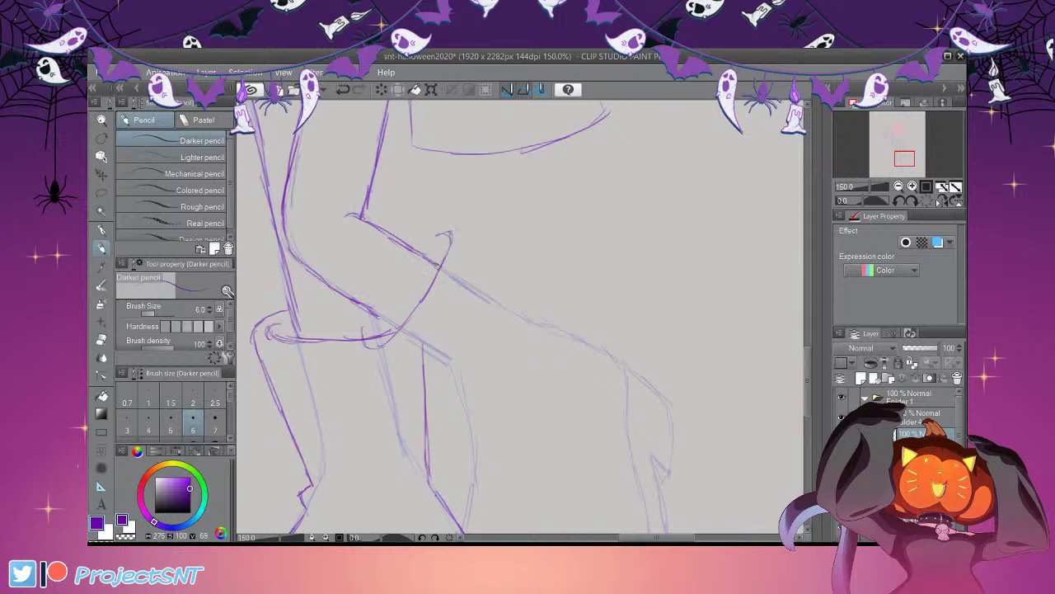
key("e")
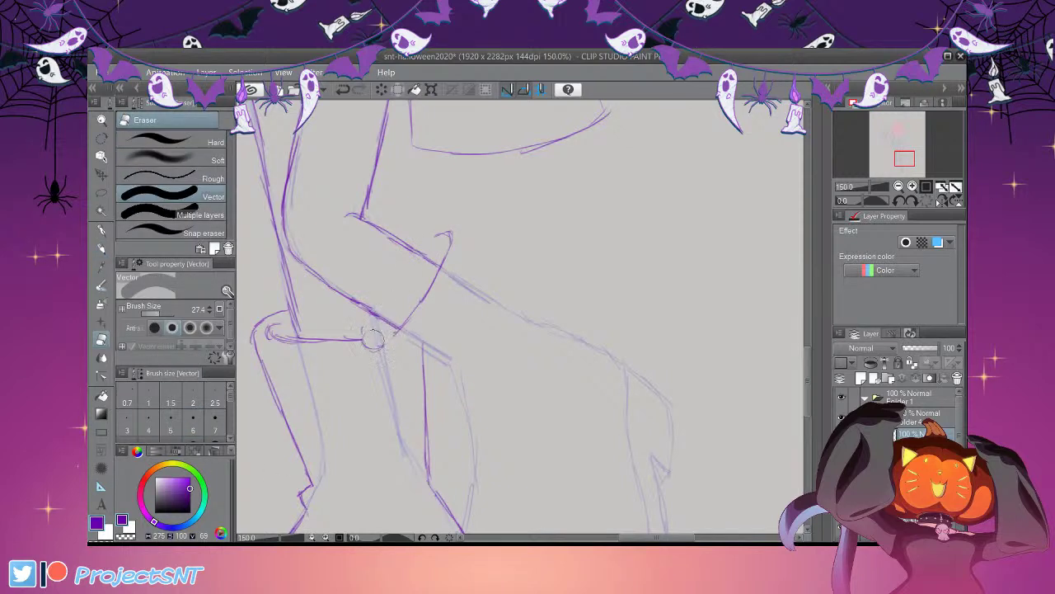
mouse_move(373, 339)
left_mouse_down()
mouse_move(375, 311)
mouse_move(393, 331)
mouse_move(415, 307)
left_mouse_up()
left_click(102, 249)
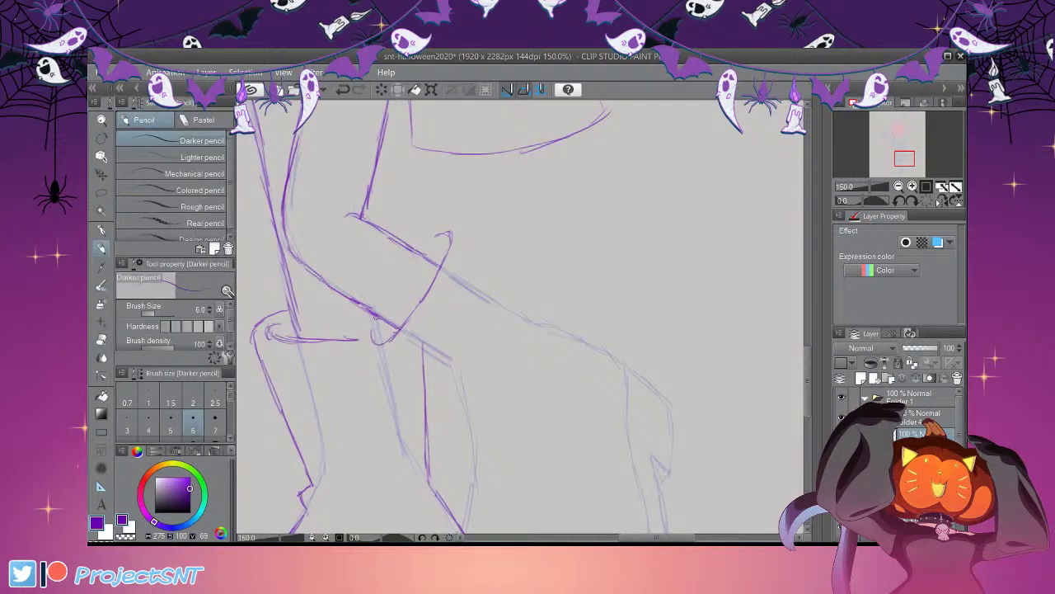
Draw the upper and lower edges of the second boot's shaft running out from its cuff
left_click_drag(364, 314, 359, 355)
scroll(739, 335, "down", 1)
mouse_move(361, 297)
left_mouse_down()
mouse_move(385, 323)
mouse_move(462, 347)
left_mouse_up()
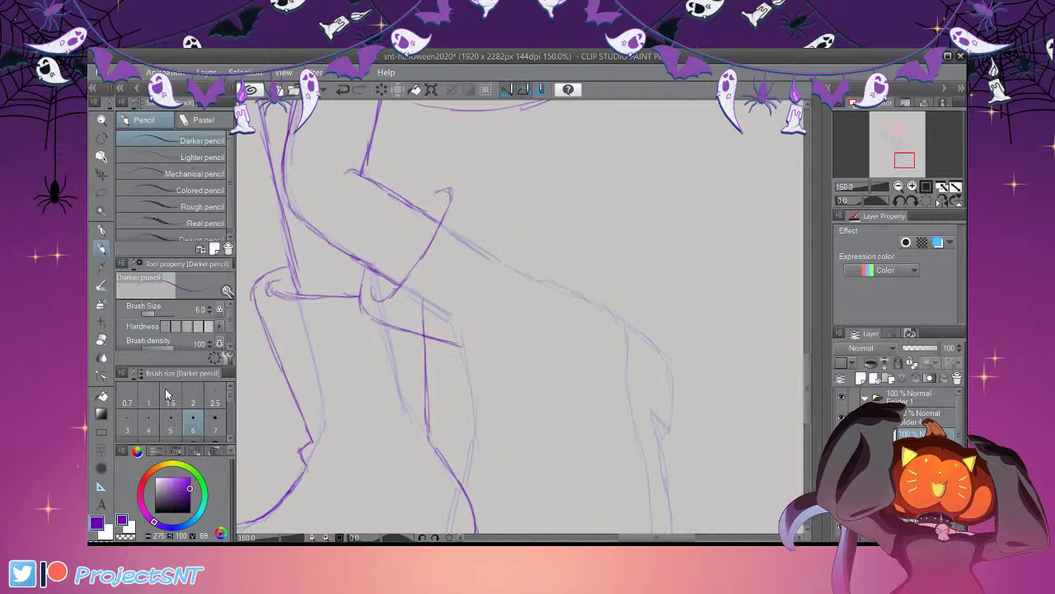
key("e")
mouse_move(456, 202)
left_mouse_down()
mouse_move(342, 182)
mouse_move(441, 199)
mouse_move(414, 201)
mouse_move(452, 188)
mouse_move(551, 284)
left_mouse_up()
left_click(102, 248)
scroll(552, 285, "down", 3)
scroll(776, 356, "down", 2)
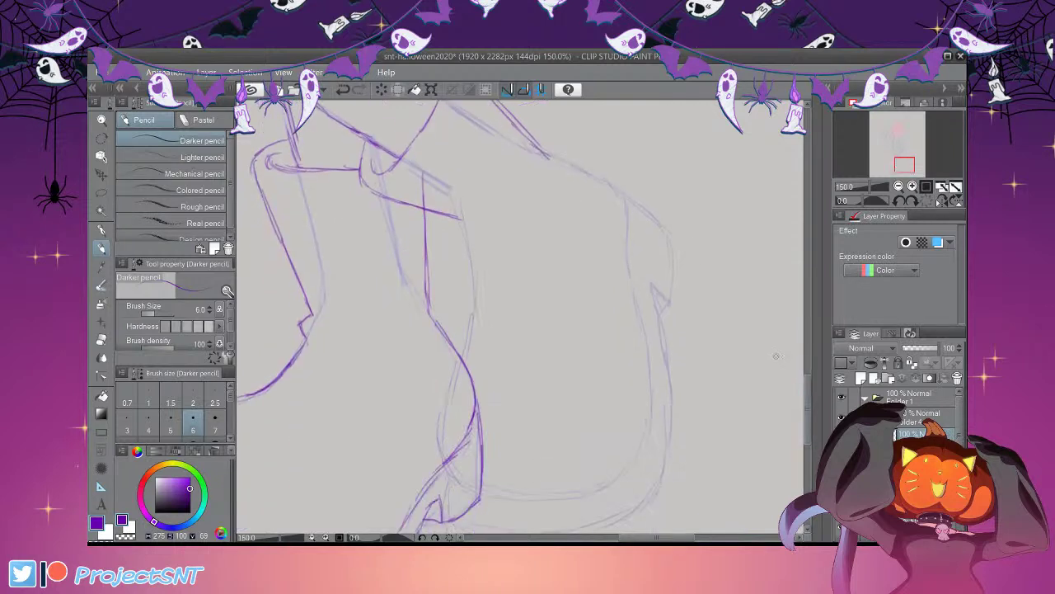
Draw the small ankle notch at the end of the second boot's lower shaft edge and trim its corner
left_click(899, 187)
left_click(898, 186)
left_click(899, 186)
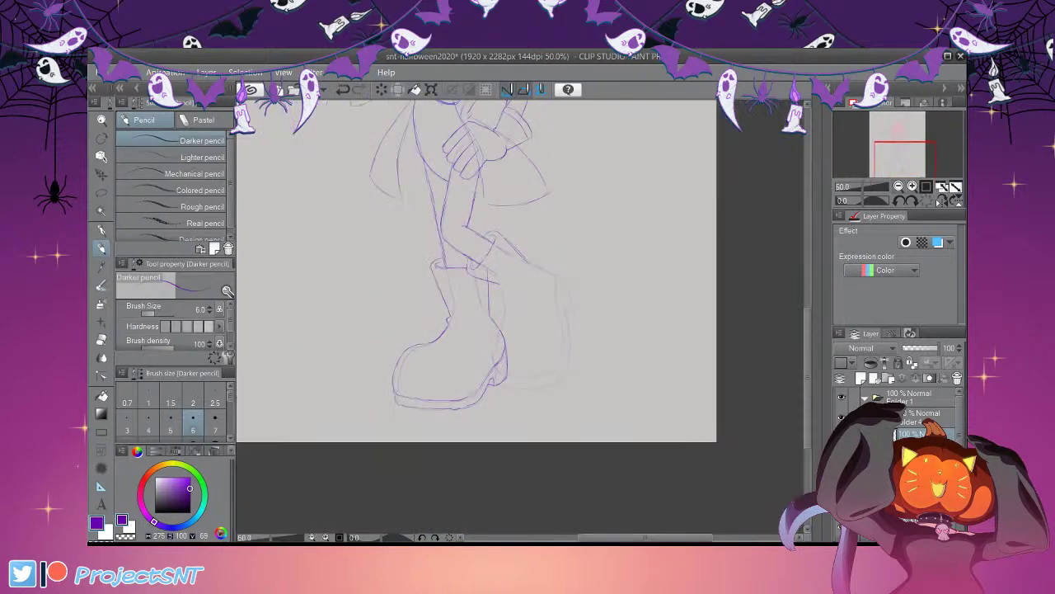
left_click(913, 187)
left_click(913, 186)
left_click(913, 186)
mouse_move(448, 214)
left_mouse_down()
mouse_move(470, 232)
mouse_move(471, 261)
left_mouse_up()
scroll(498, 249, "down", 1)
key("e")
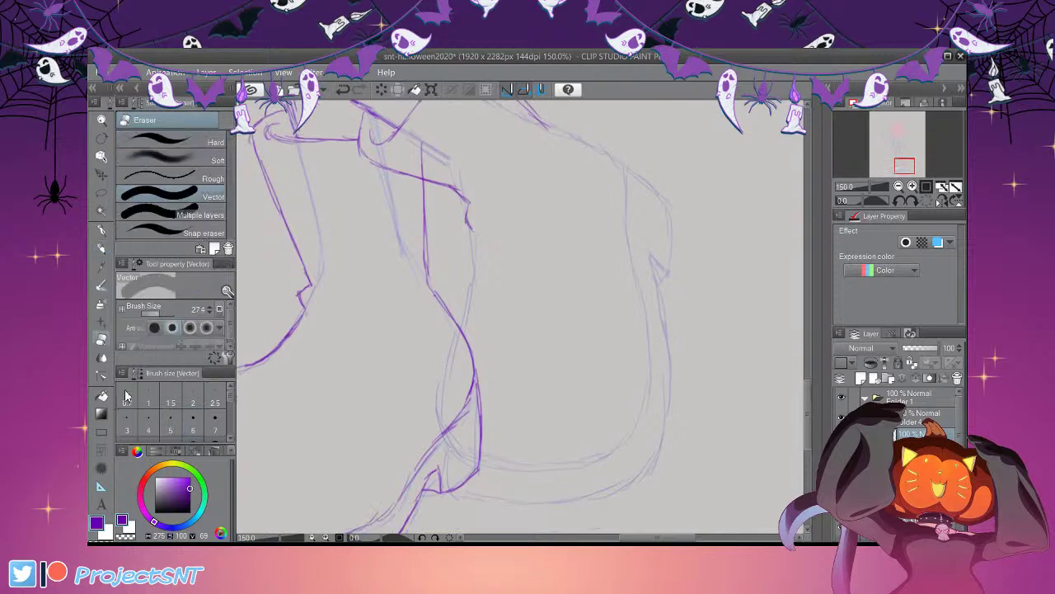
mouse_move(467, 194)
left_mouse_down()
mouse_move(455, 186)
mouse_move(470, 204)
left_mouse_up()
key("p")
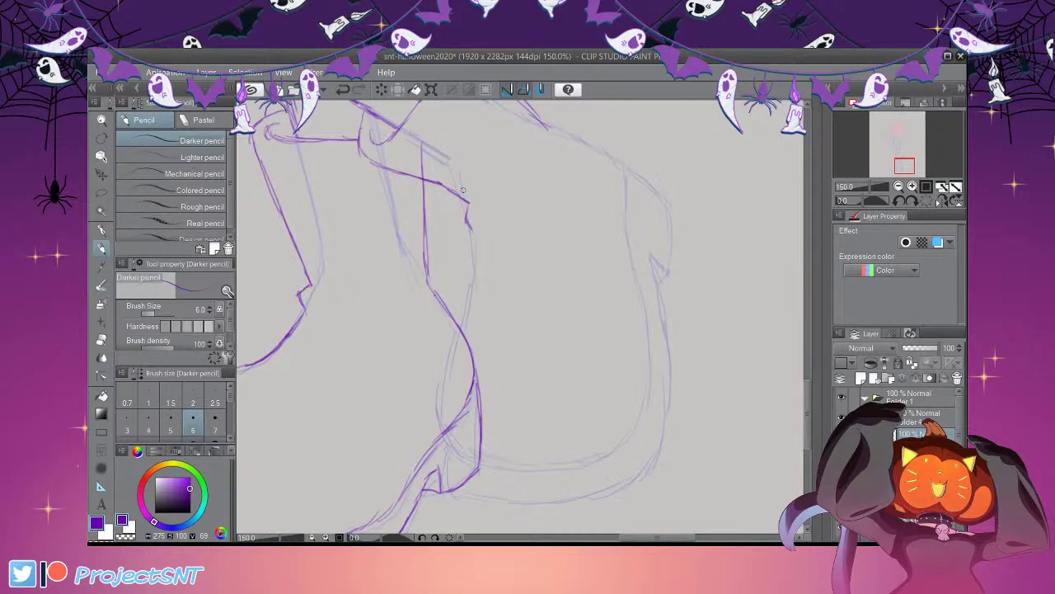
Draw the second boot's foot contour from the ankle notch around the rounded toe and up to the heel
scroll(462, 190, "down", 2)
mouse_move(475, 220)
left_mouse_down()
mouse_move(442, 336)
mouse_move(447, 402)
mouse_move(488, 425)
mouse_move(541, 428)
left_mouse_up()
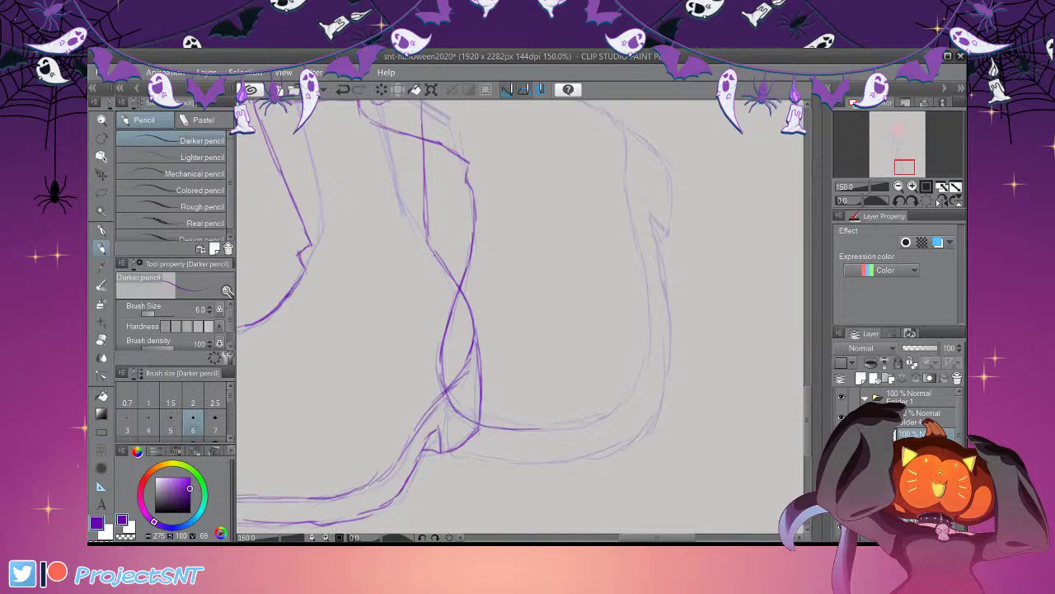
left_click_drag(807, 418, 807, 395)
mouse_move(543, 231)
left_mouse_down()
mouse_move(624, 277)
mouse_move(627, 356)
mouse_move(631, 257)
mouse_move(651, 330)
mouse_move(637, 419)
mouse_move(583, 454)
mouse_move(569, 451)
left_mouse_up()
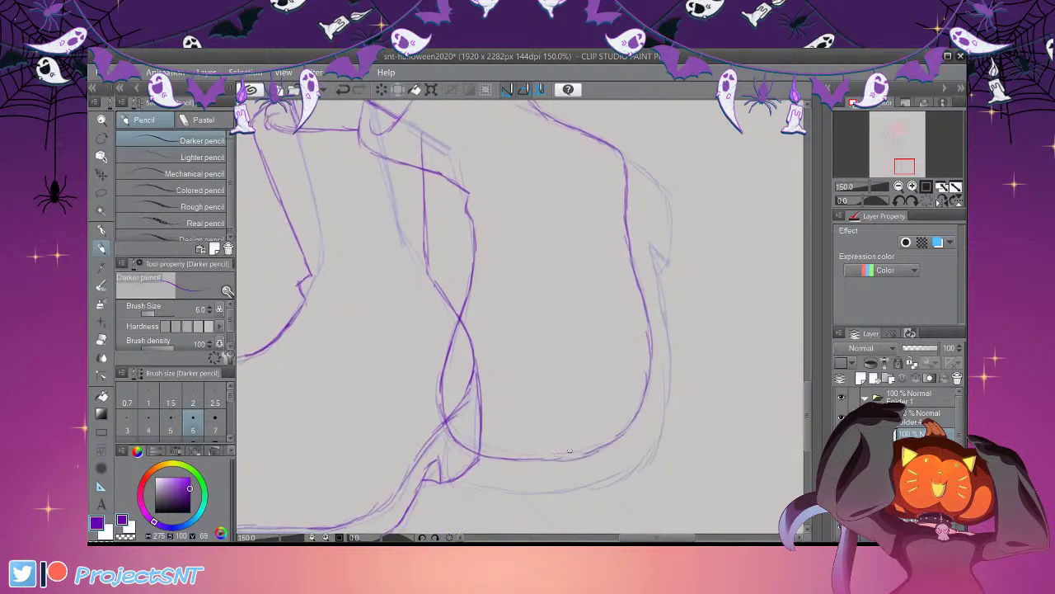
Erase the outer part of the second boot's lower shaft edge and redraw it straighter into the ankle notch
left_click_drag(808, 415, 809, 397)
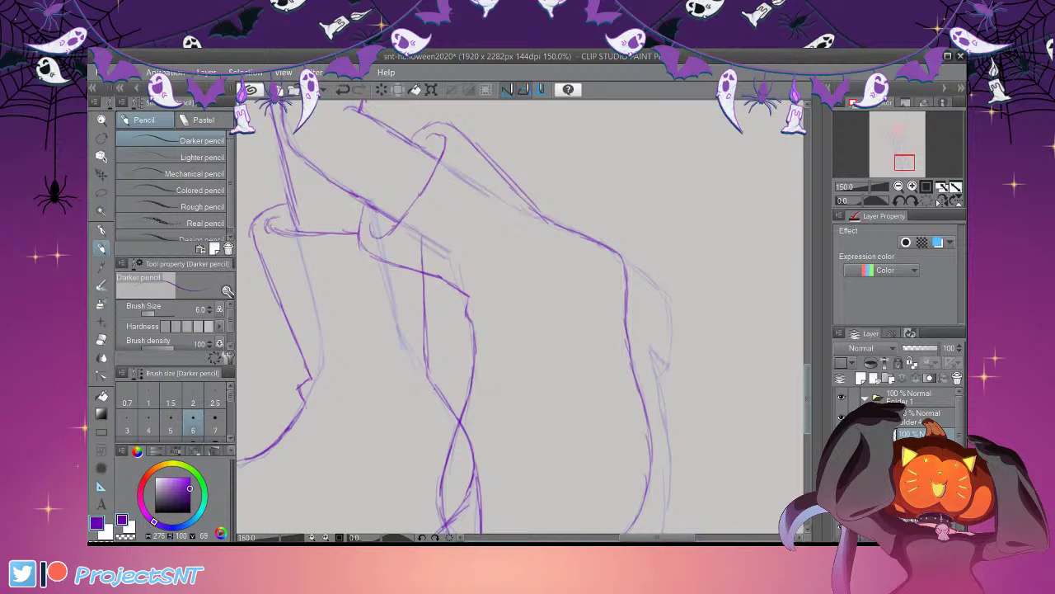
key("e")
left_click(419, 270)
left_click(455, 294)
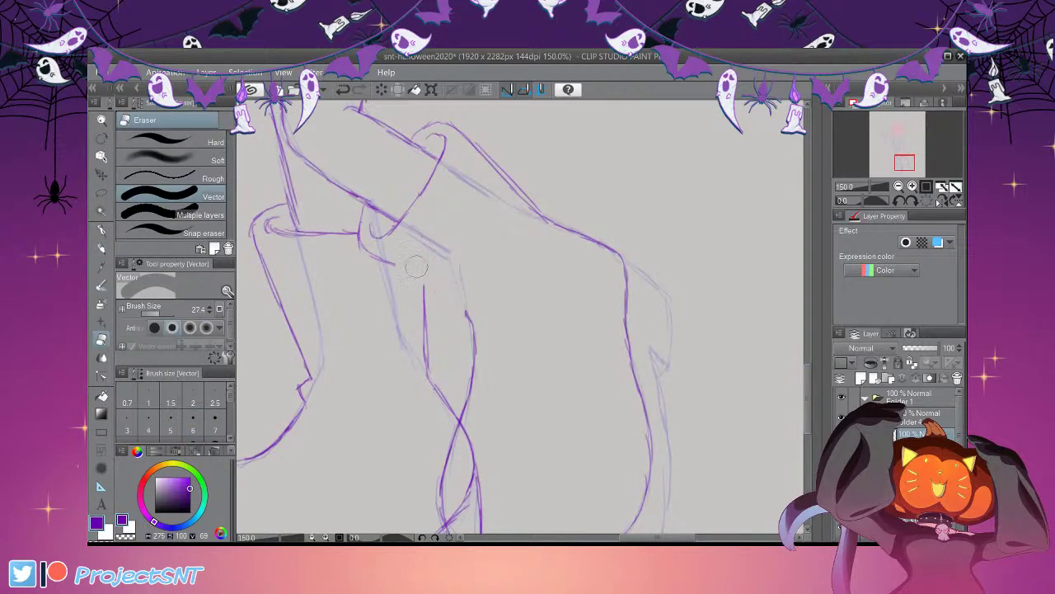
key("p")
mouse_move(385, 258)
left_mouse_down()
mouse_move(465, 298)
mouse_move(469, 319)
left_mouse_up()
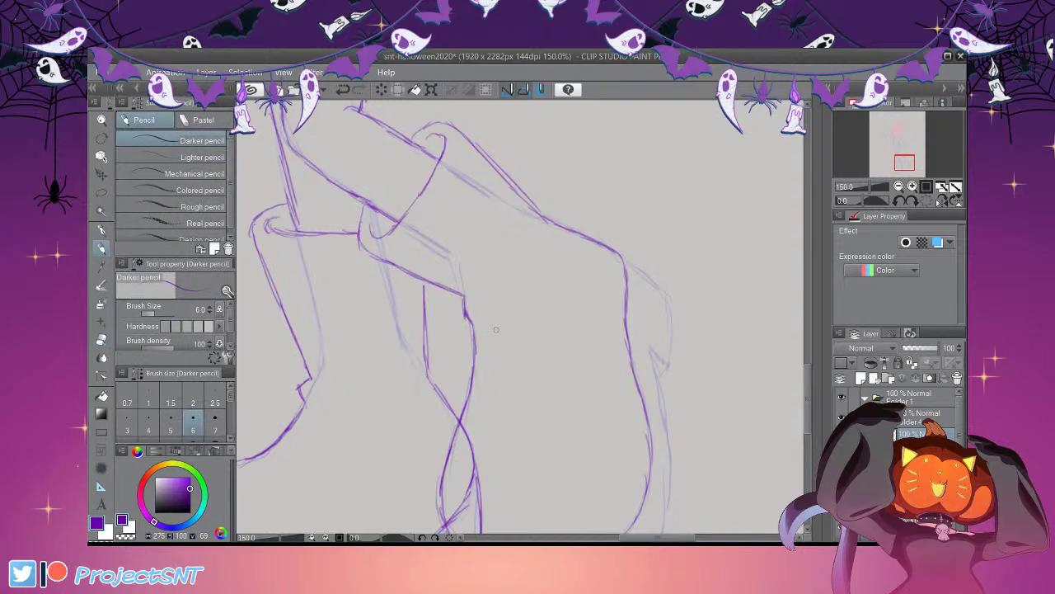
Draw the outer edge of the second boot's sole around the toe and add the angular heel block
scroll(785, 359, "down", 3)
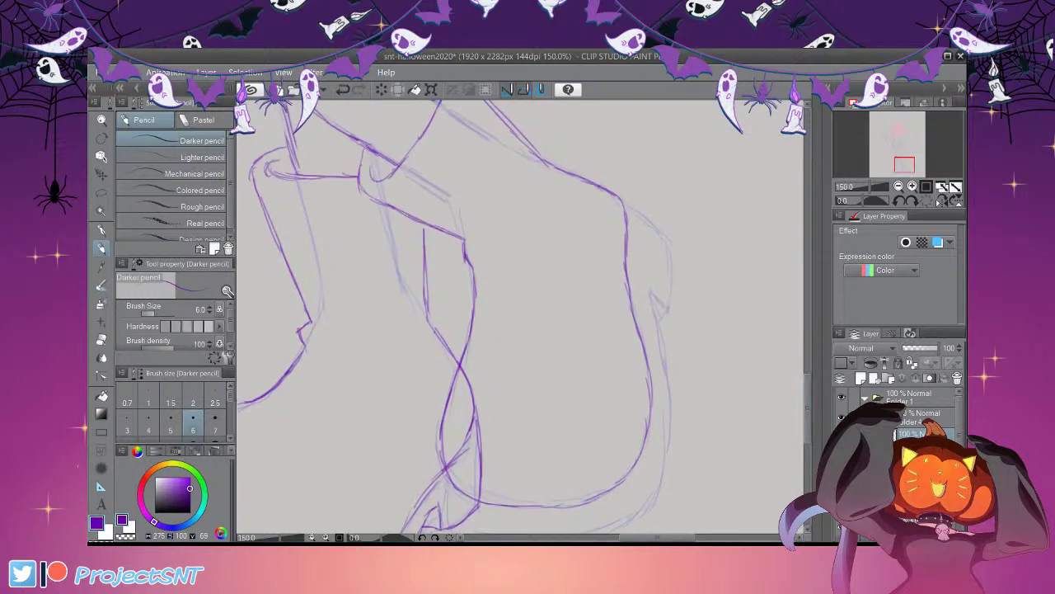
scroll(452, 425, "down", 3)
mouse_move(450, 421)
left_mouse_down()
mouse_move(450, 465)
mouse_move(484, 475)
mouse_move(583, 478)
mouse_move(620, 461)
left_mouse_up()
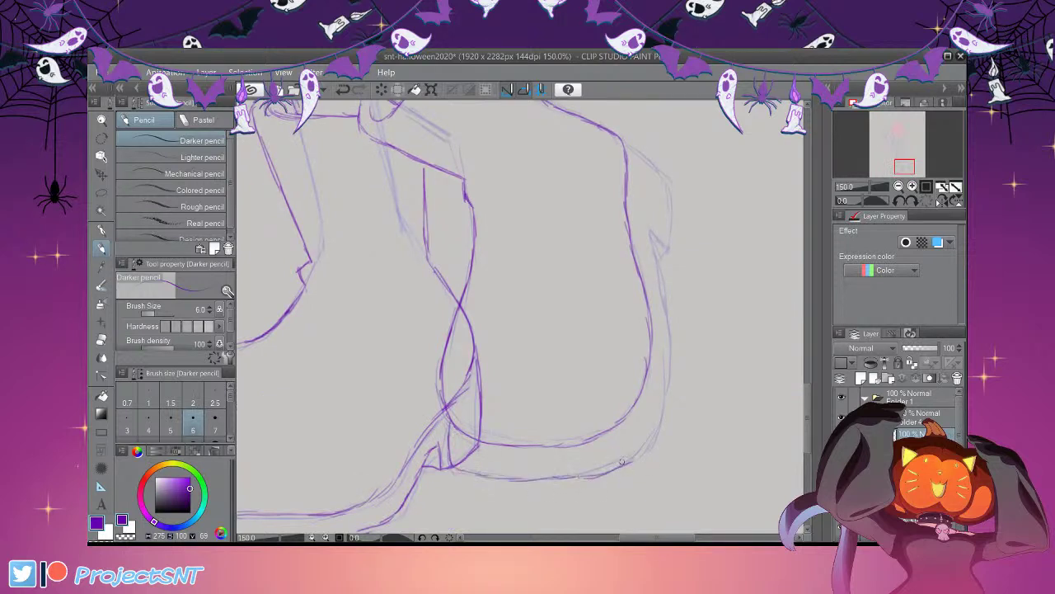
mouse_move(648, 227)
left_mouse_down()
mouse_move(667, 312)
mouse_move(663, 401)
mouse_move(625, 462)
left_mouse_up()
scroll(618, 249, "up", 3)
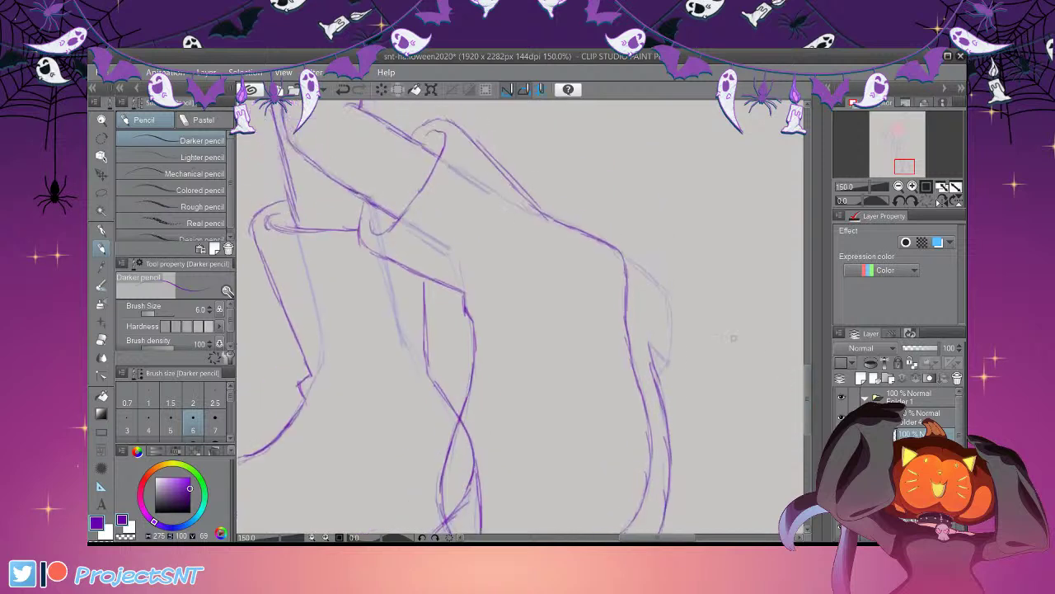
mouse_move(618, 249)
left_mouse_down()
mouse_move(669, 288)
mouse_move(658, 282)
mouse_move(673, 354)
left_mouse_up()
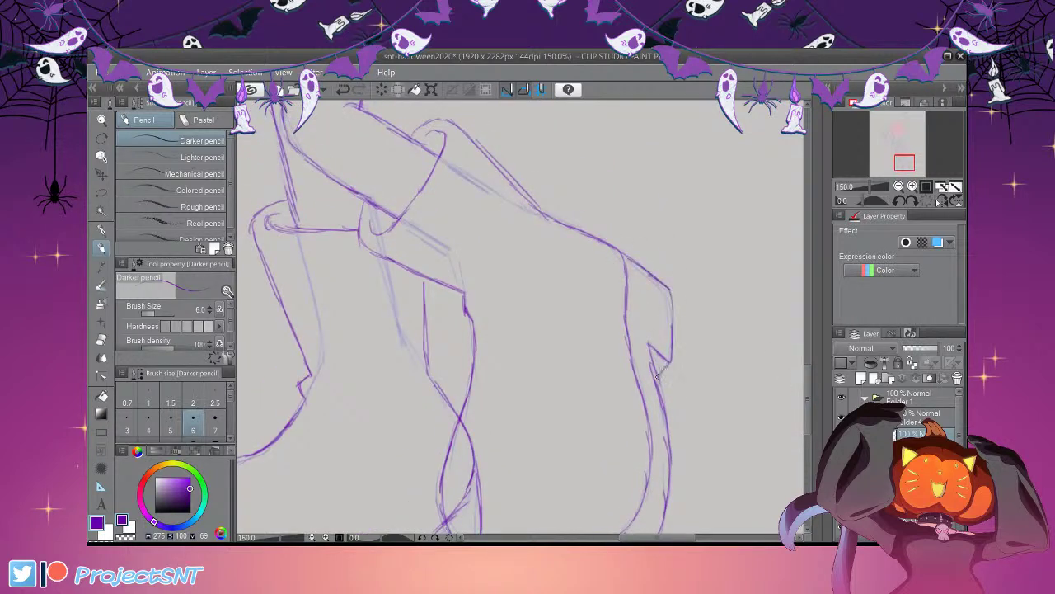
Erase the first boot's heel lines inside the second boot and redraw the second boot's toe contour there
key("ctrl+minus")
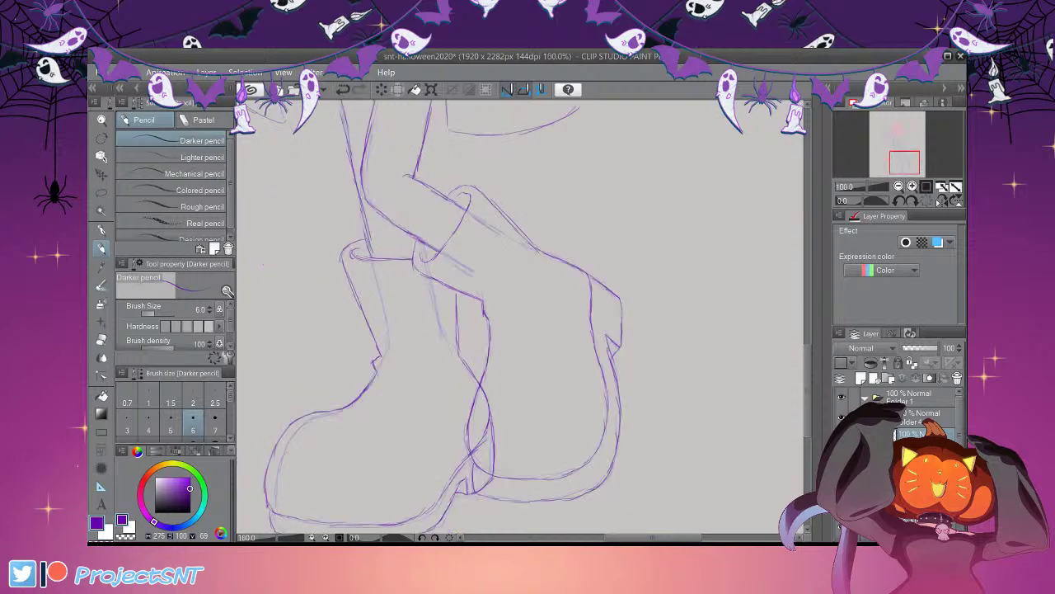
key("ctrl+minus")
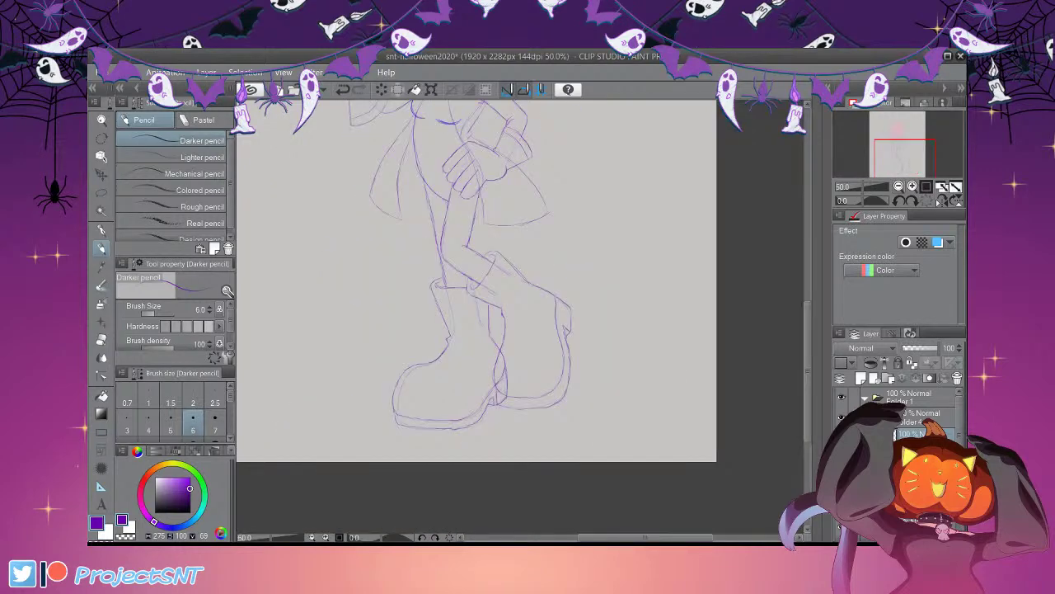
key("ctrl+plus")
key("e")
mouse_move(483, 447)
left_mouse_down()
mouse_move(490, 414)
mouse_move(485, 481)
left_mouse_up()
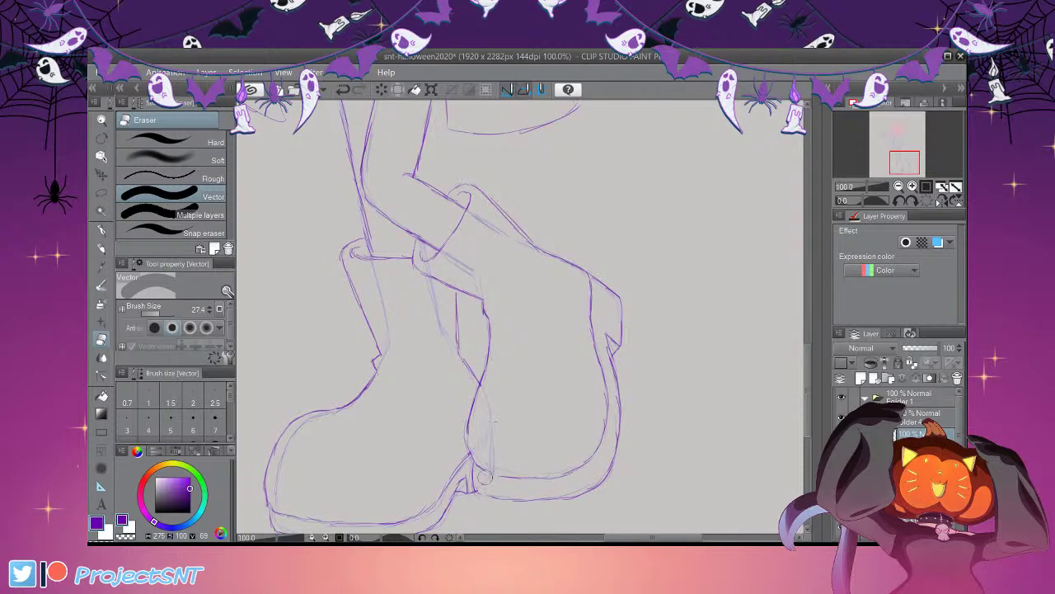
key("p")
mouse_move(467, 430)
left_mouse_down()
mouse_move(475, 463)
mouse_move(500, 477)
mouse_move(499, 498)
left_mouse_up()
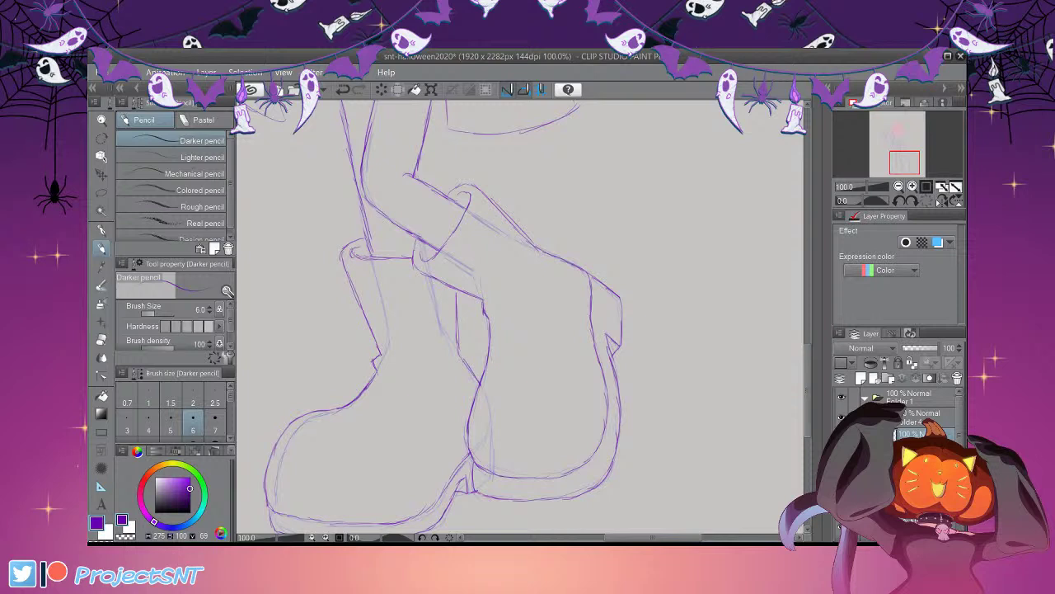
Examine the whole figure's pose and proportions with both boots drawn in
key("ctrl+minus")
key("ctrl+minus")
key("ctrl+minus")
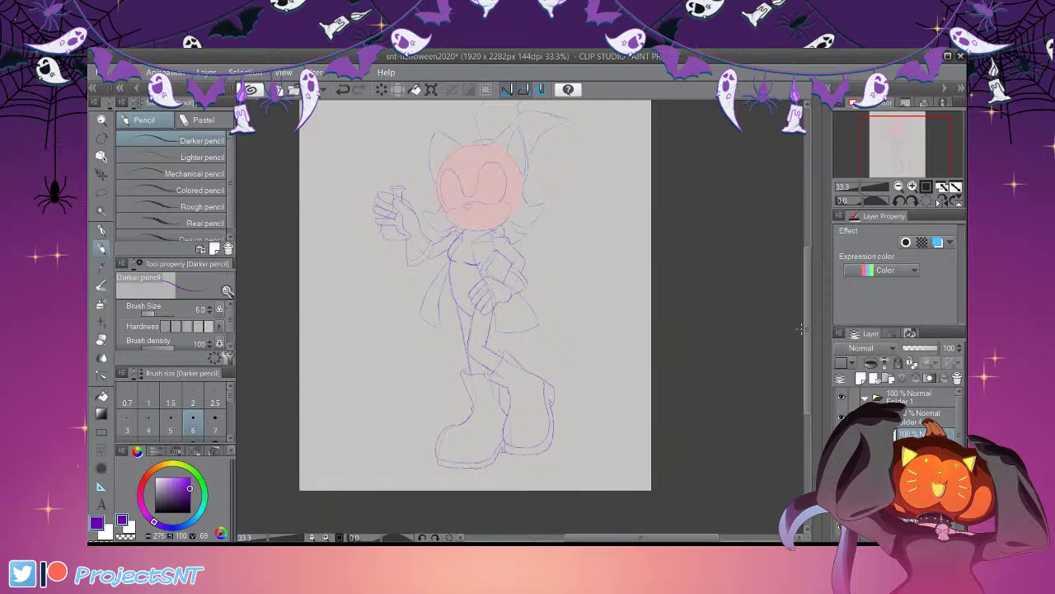
scroll(511, 181, "up", 1)
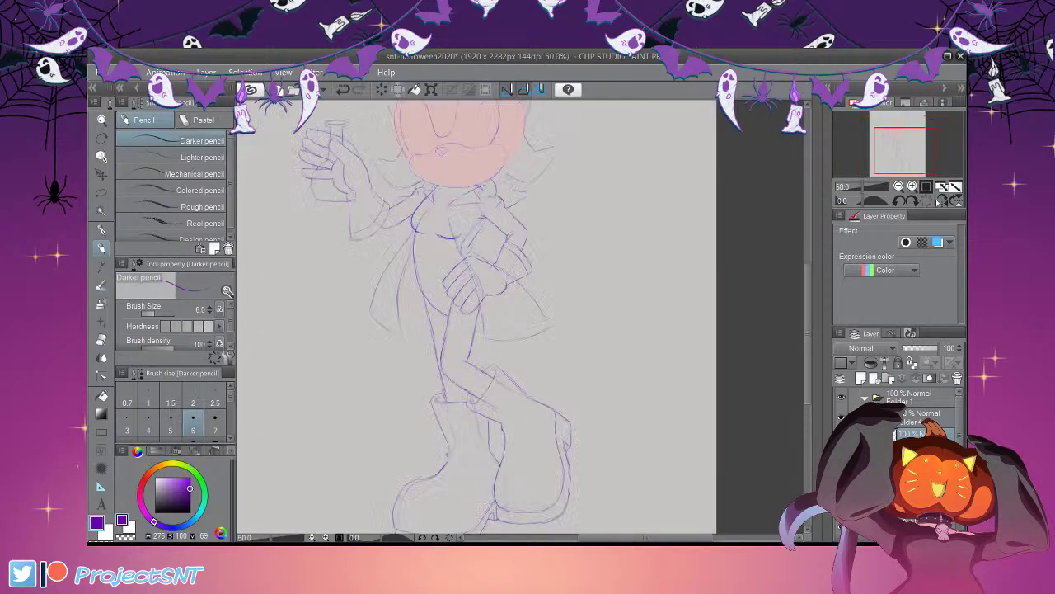
left_click_drag(645, 538, 623, 538)
key("ctrl+plus")
key("ctrl+plus")
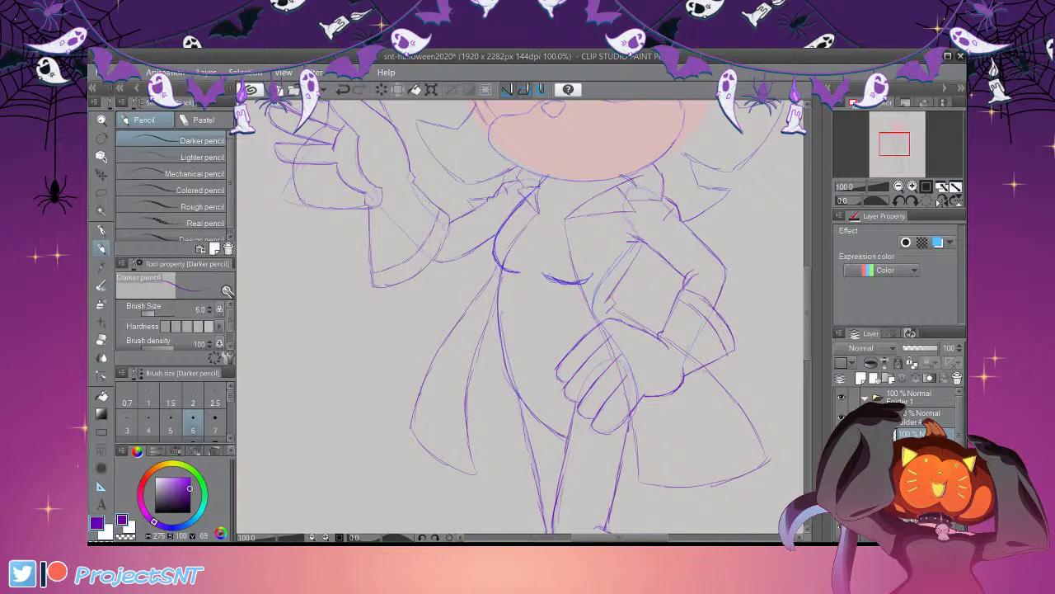
scroll(799, 295, "up", 3)
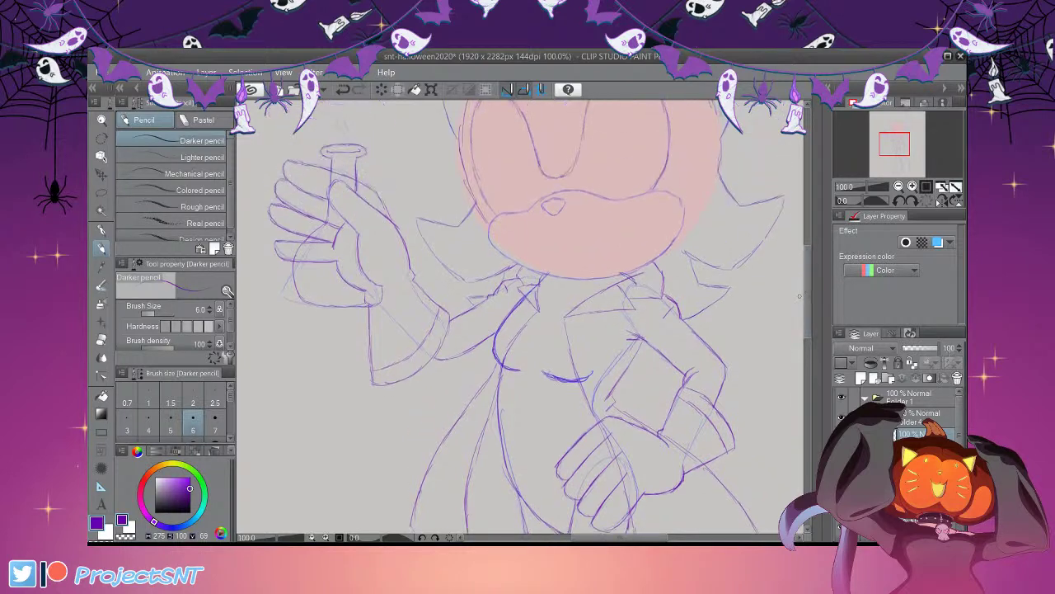
left_click_drag(808, 292, 807, 318)
key("ctrl+minus")
key("ctrl+minus")
key("ctrl+minus")
left_click(912, 186)
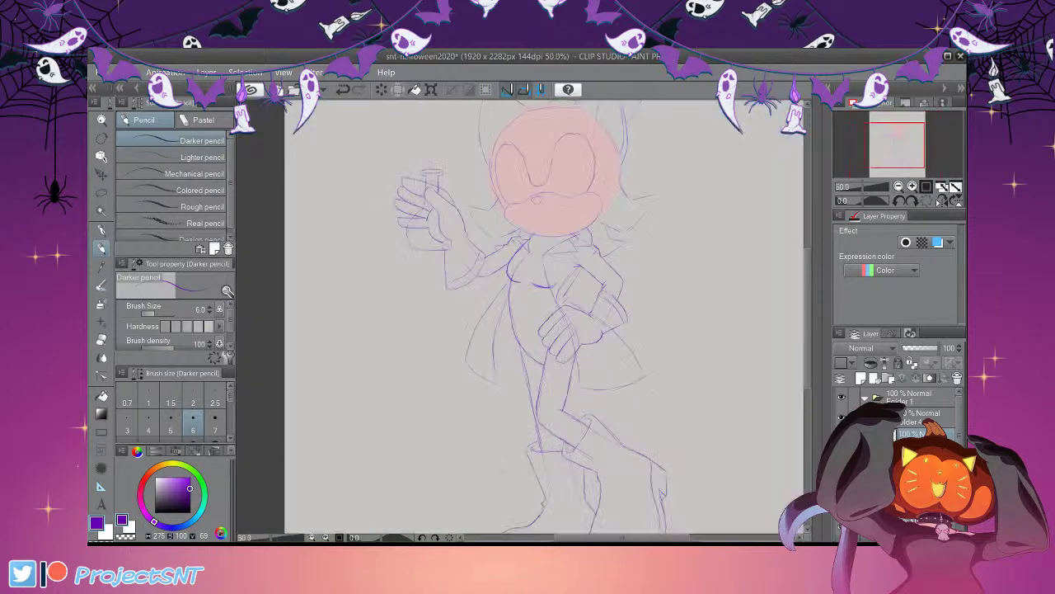
left_click(898, 186)
left_click(899, 186)
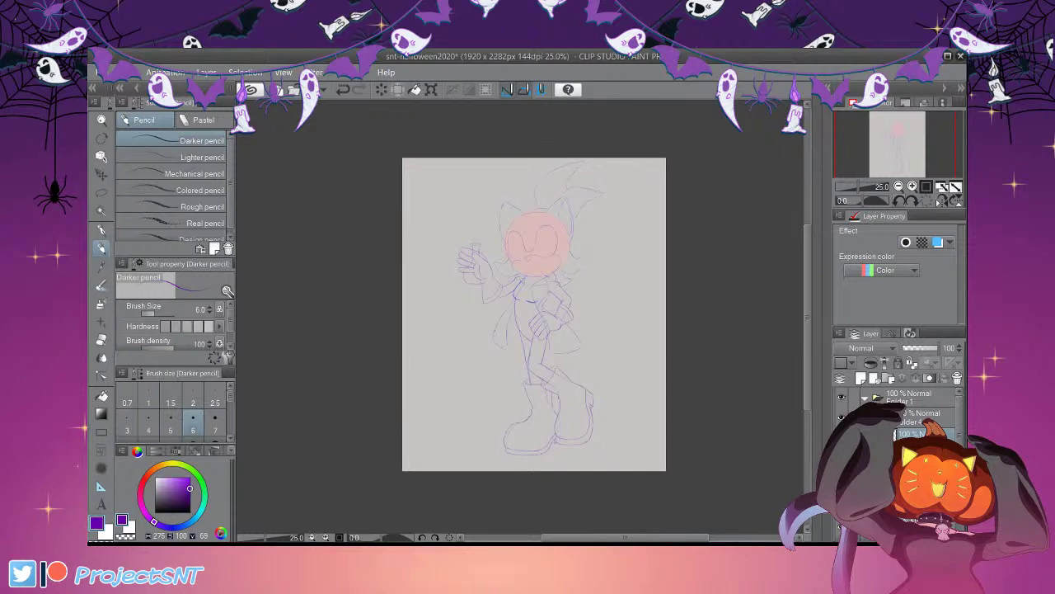
key("ctrl+plus")
key("ctrl+plus")
key("ctrl+plus")
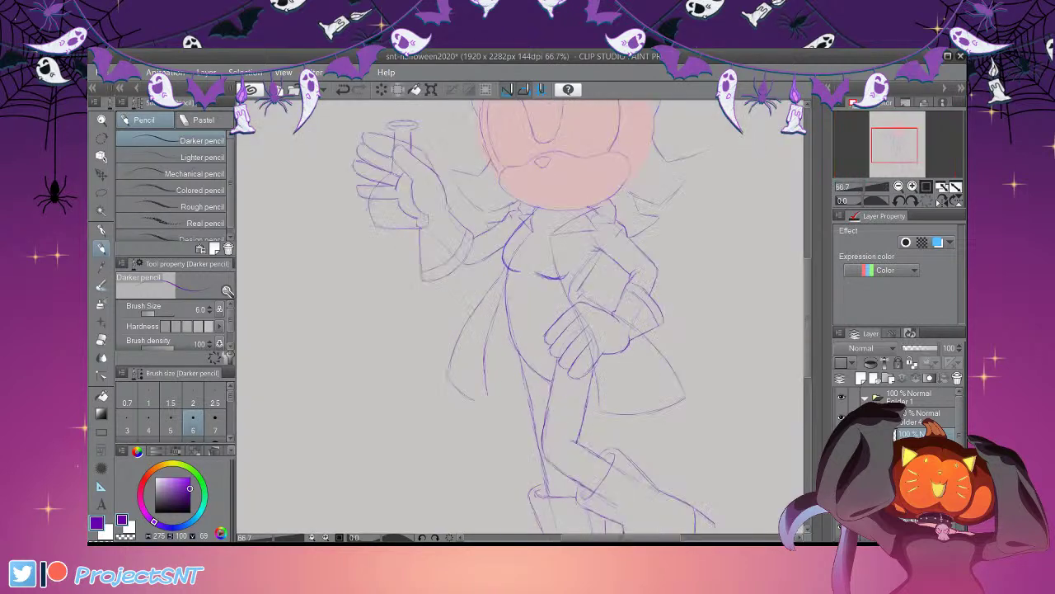
Lasso the second boot, scale it up slightly, nudge it into place against the first boot and deselect it
left_click_drag(808, 320, 808, 372)
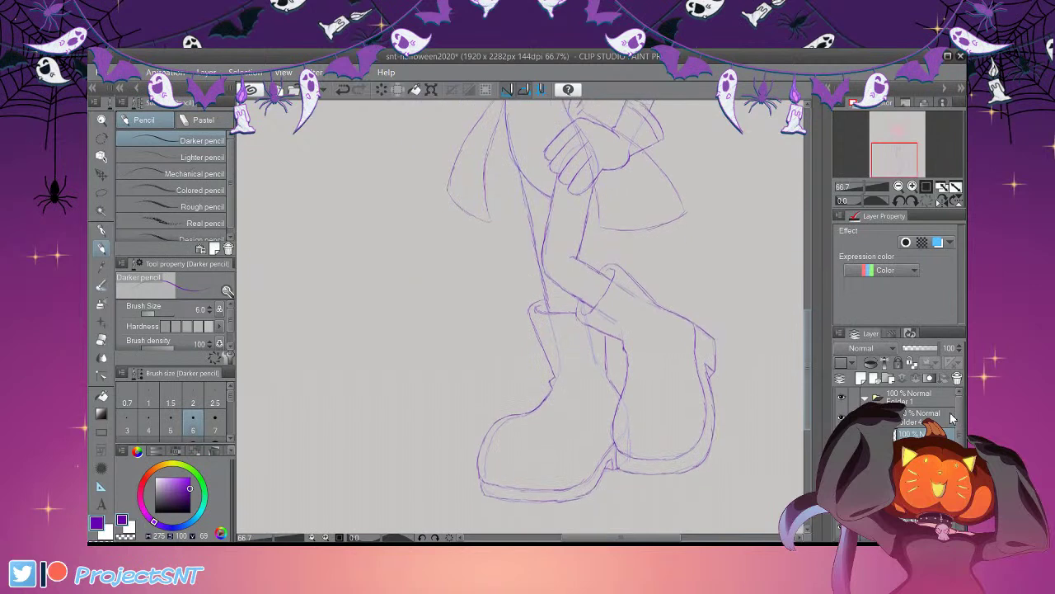
key("m")
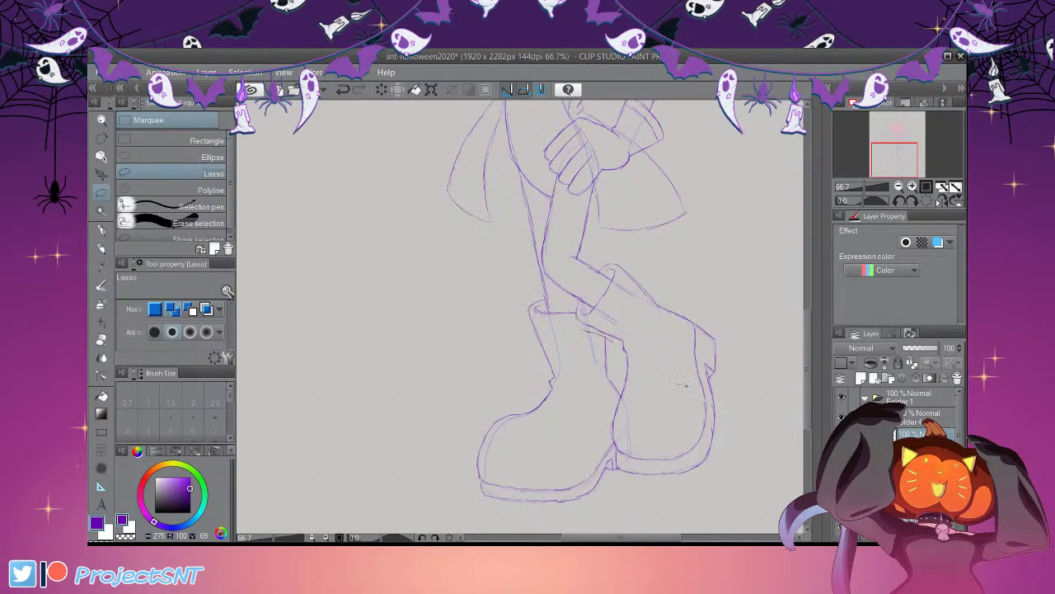
mouse_move(579, 285)
left_mouse_down()
mouse_move(607, 259)
mouse_move(658, 284)
mouse_move(741, 462)
mouse_move(615, 484)
mouse_move(603, 400)
left_mouse_up()
left_click_drag(732, 424, 733, 406)
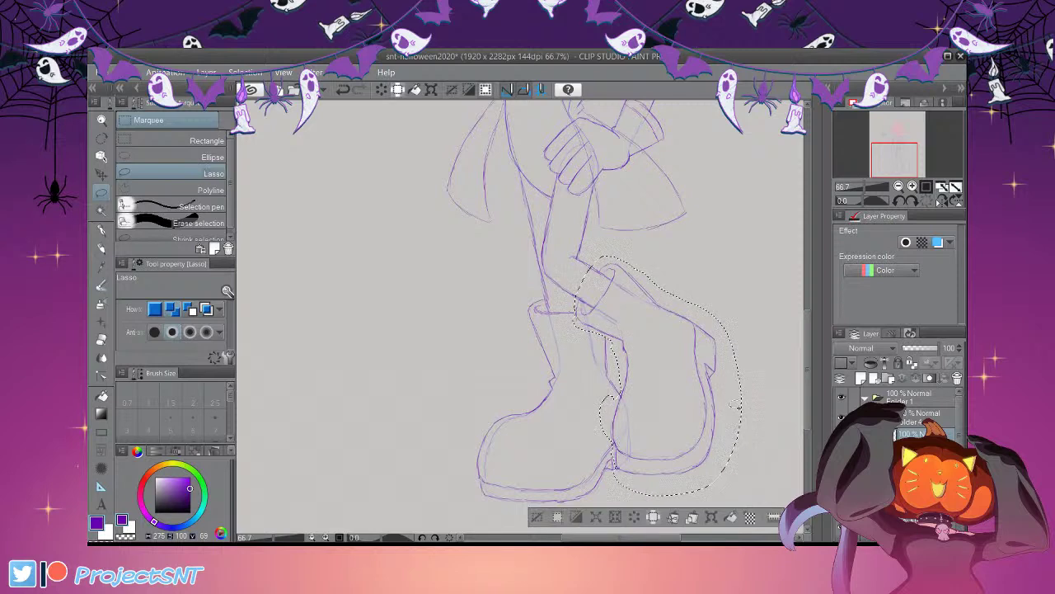
key("ctrl+t")
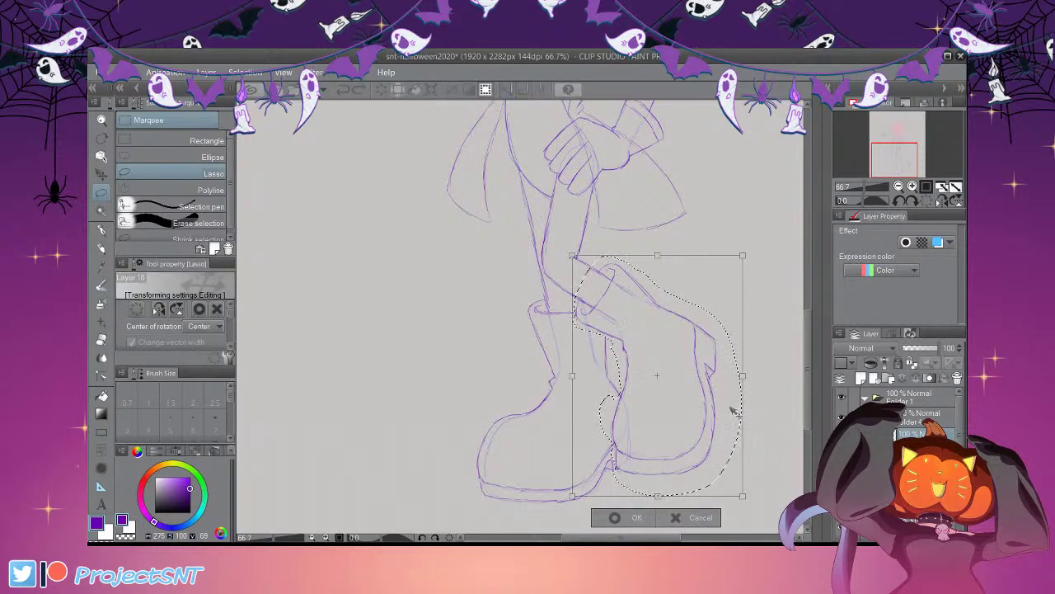
left_click_drag(742, 495, 751, 505)
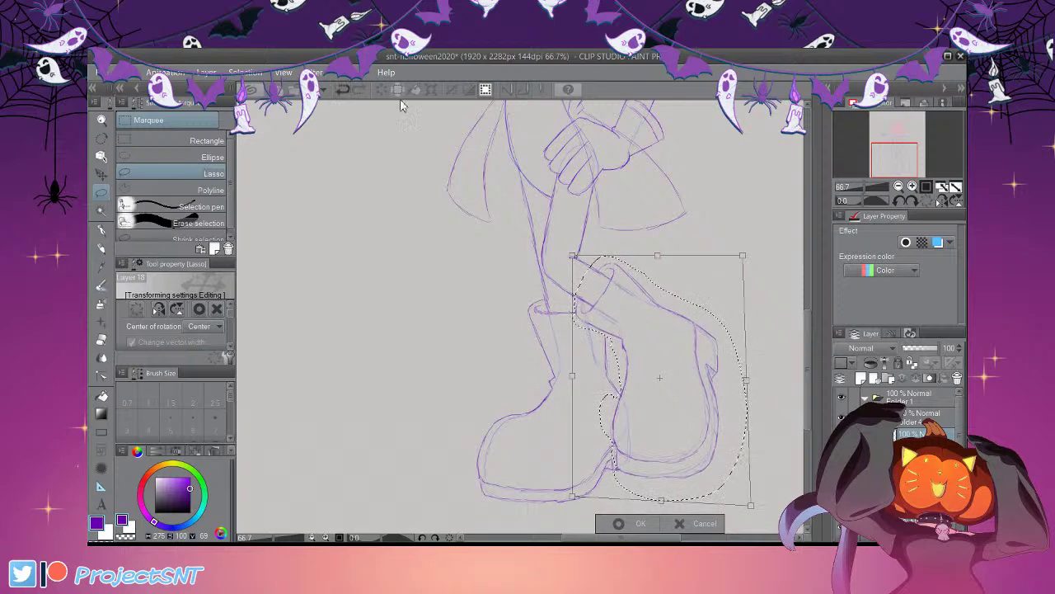
left_click(343, 89)
left_click_drag(742, 496, 754, 512)
left_click_drag(676, 404, 674, 402)
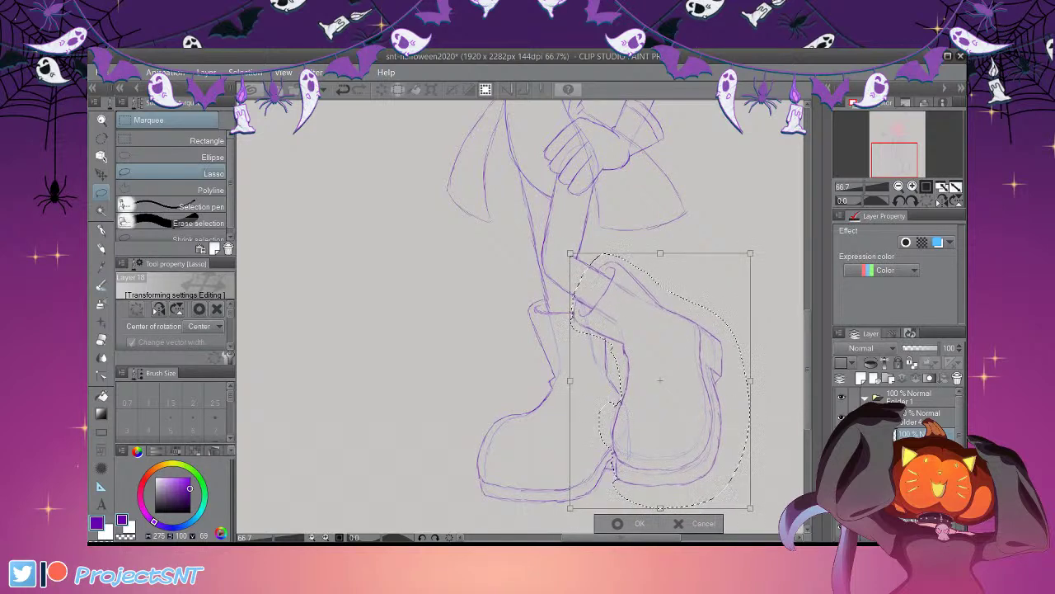
key("Return")
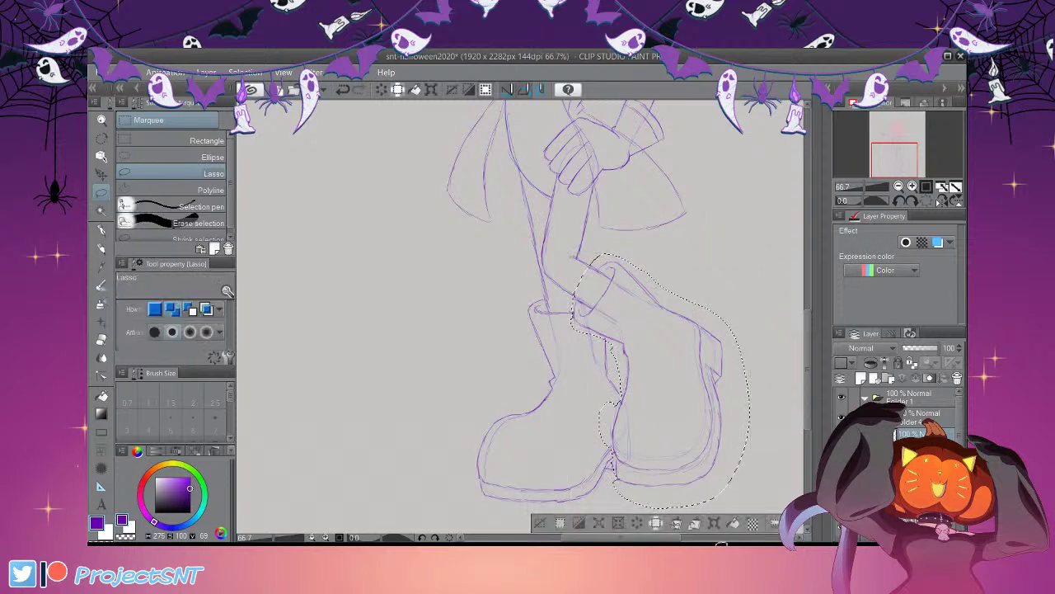
key("ctrl+d")
Touch up the bent leg's lower contour where it meets the enlarged boot's cuff
key("e")
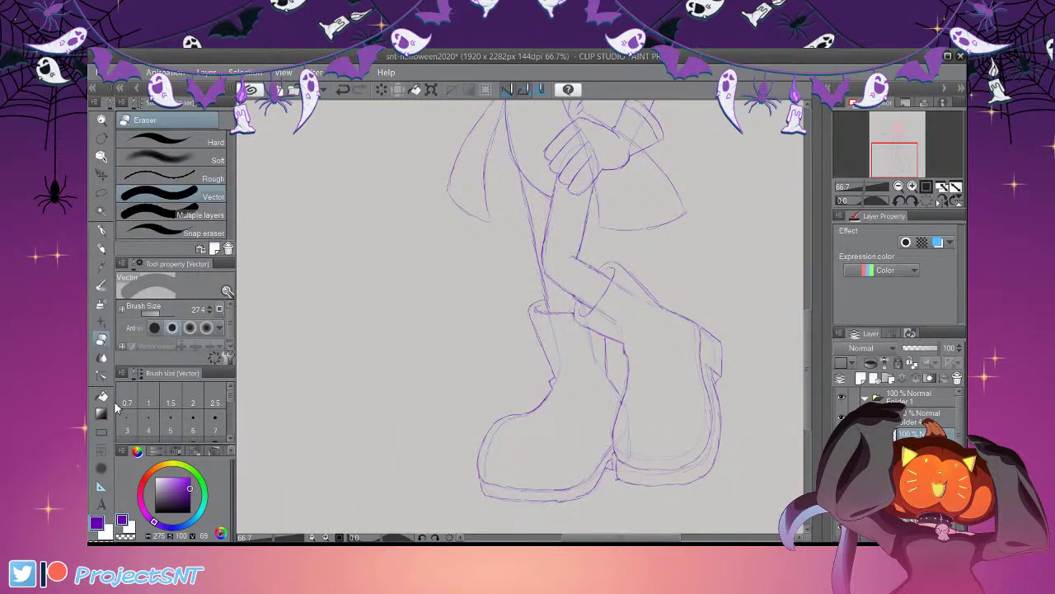
key("p")
left_click_drag(566, 292, 592, 308)
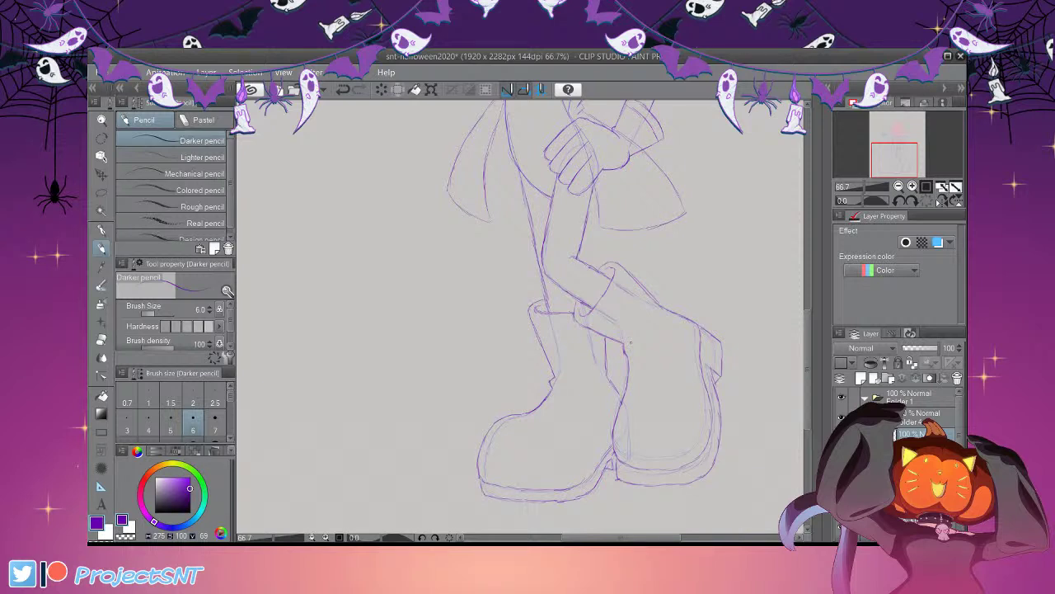
left_click(913, 188)
left_click(913, 187)
left_click_drag(808, 387, 808, 407)
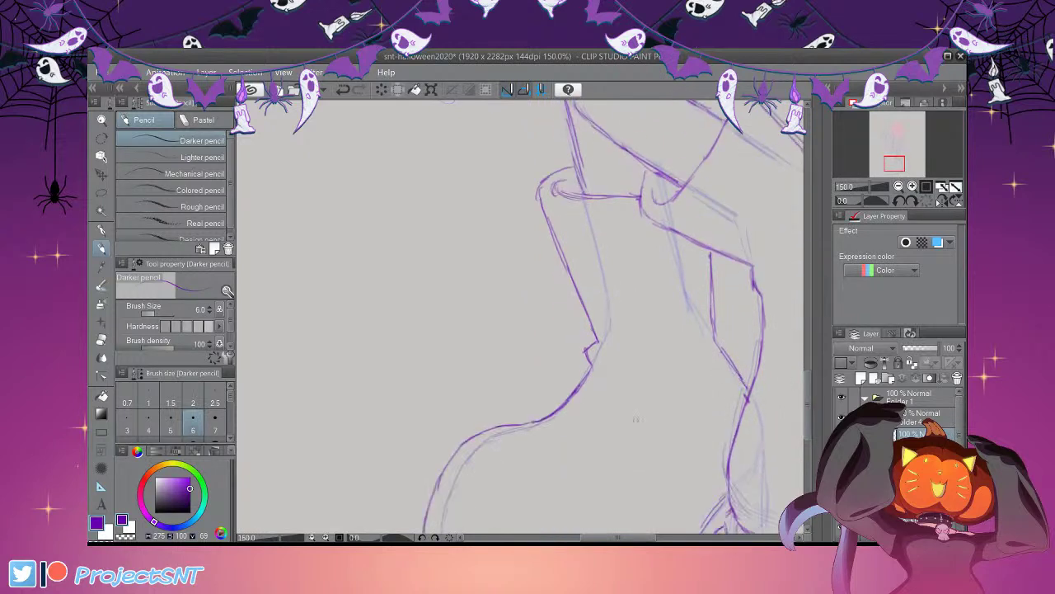
Save the drawing
key("e")
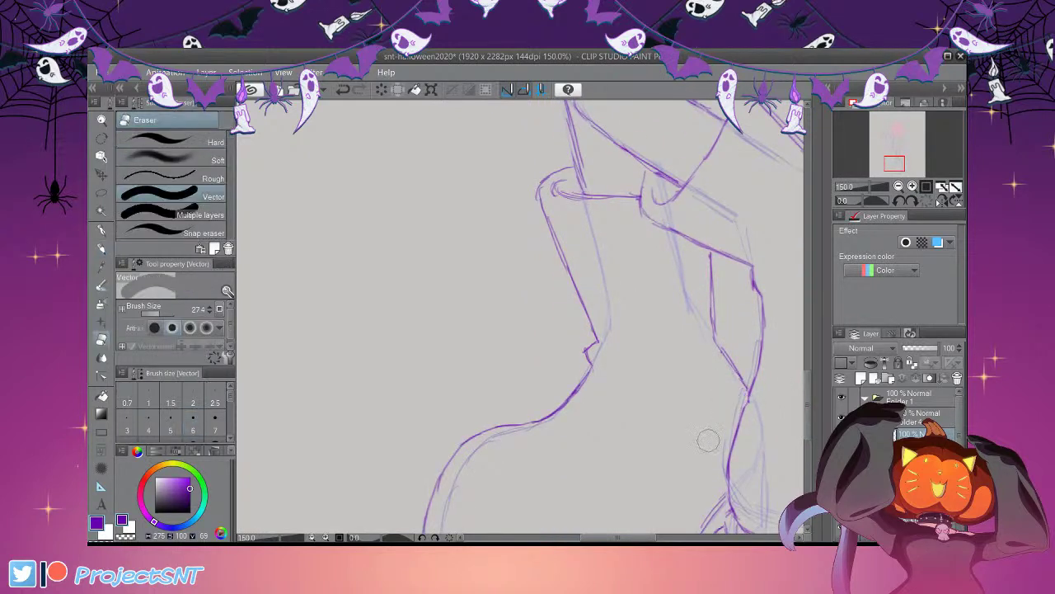
key("p")
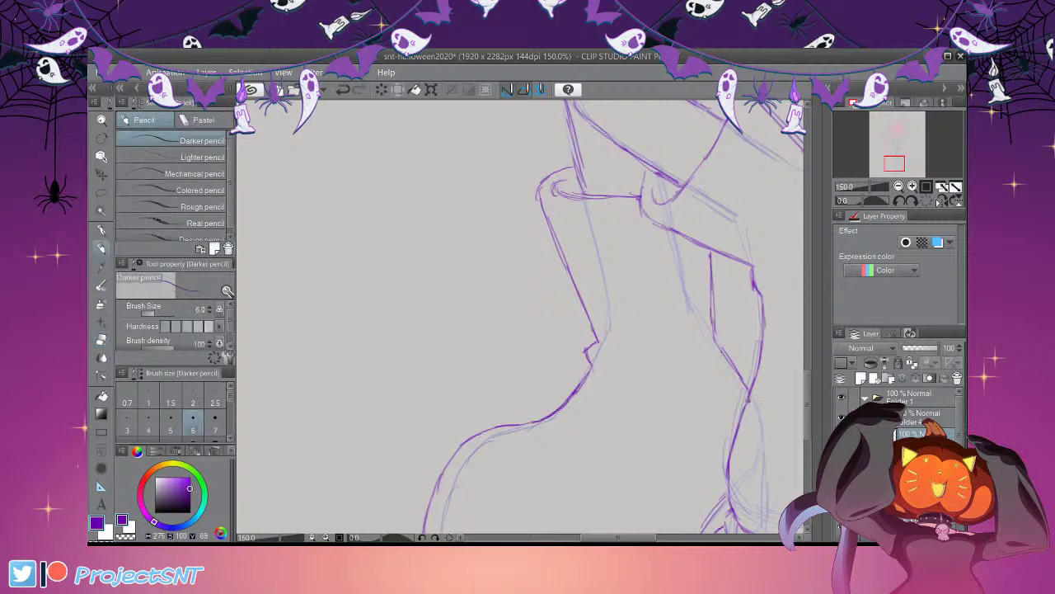
left_click(899, 186)
left_click(899, 187)
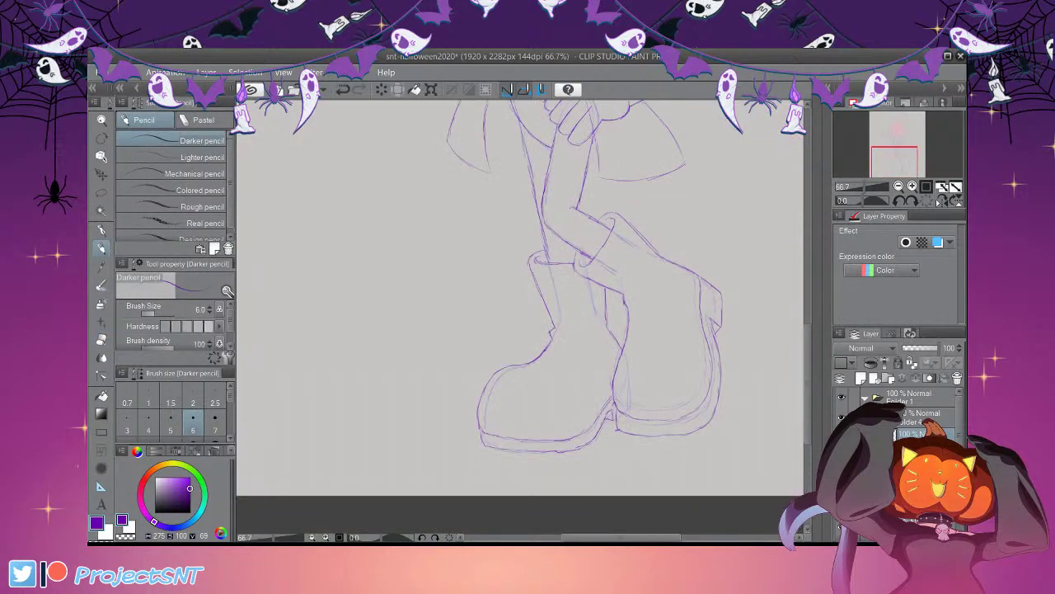
left_click(899, 186)
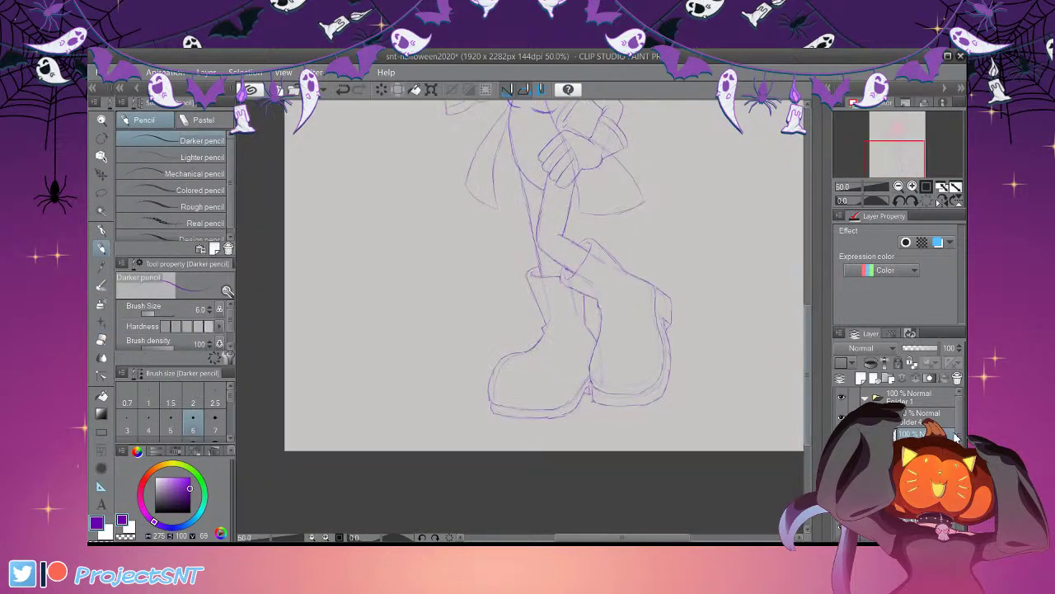
scroll(797, 341, "up", 3)
left_click(899, 186)
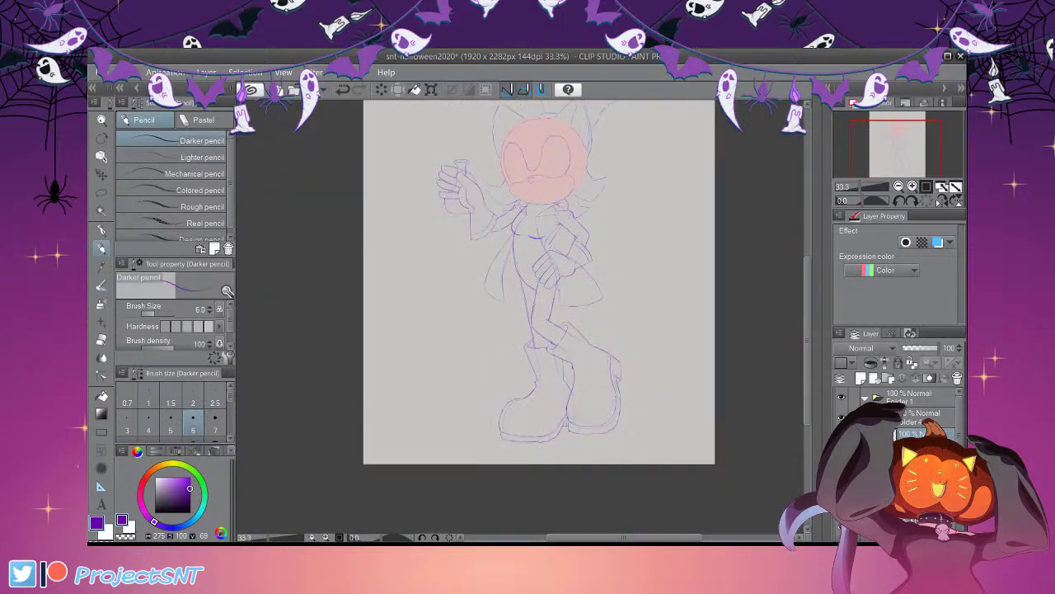
key("ctrl+s")
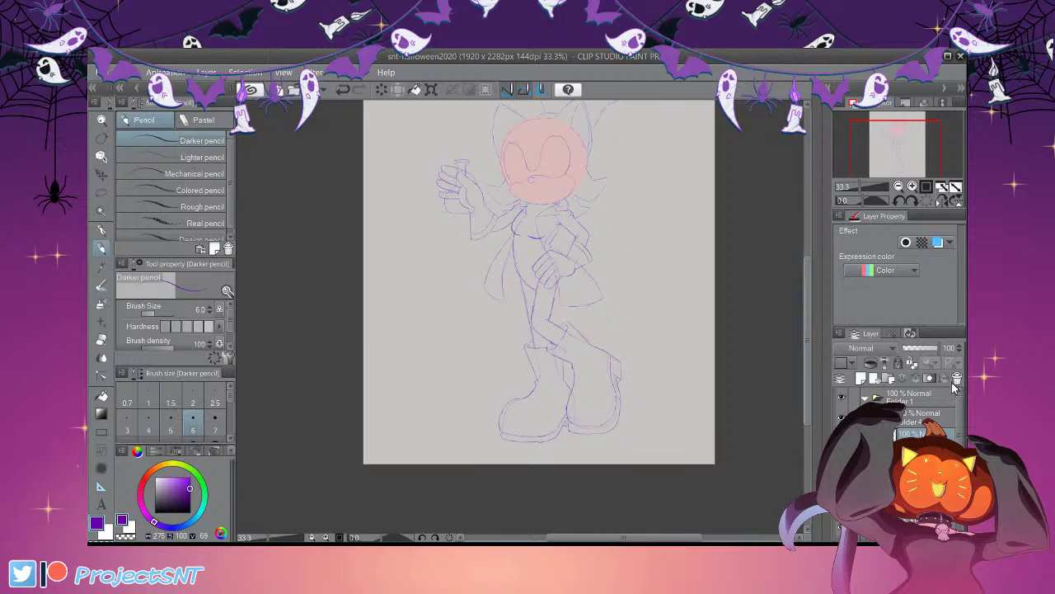
Examine the proportions and pose of the whole figure sketch at several magnifications
left_click_drag(808, 328, 808, 295)
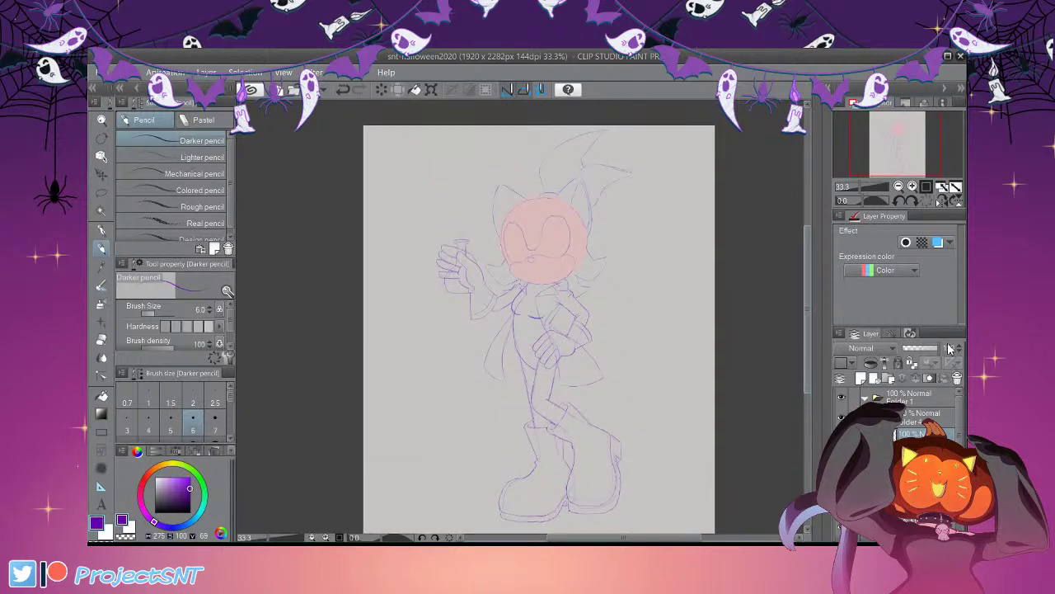
left_click_drag(808, 314, 809, 326)
key("ctrl+plus")
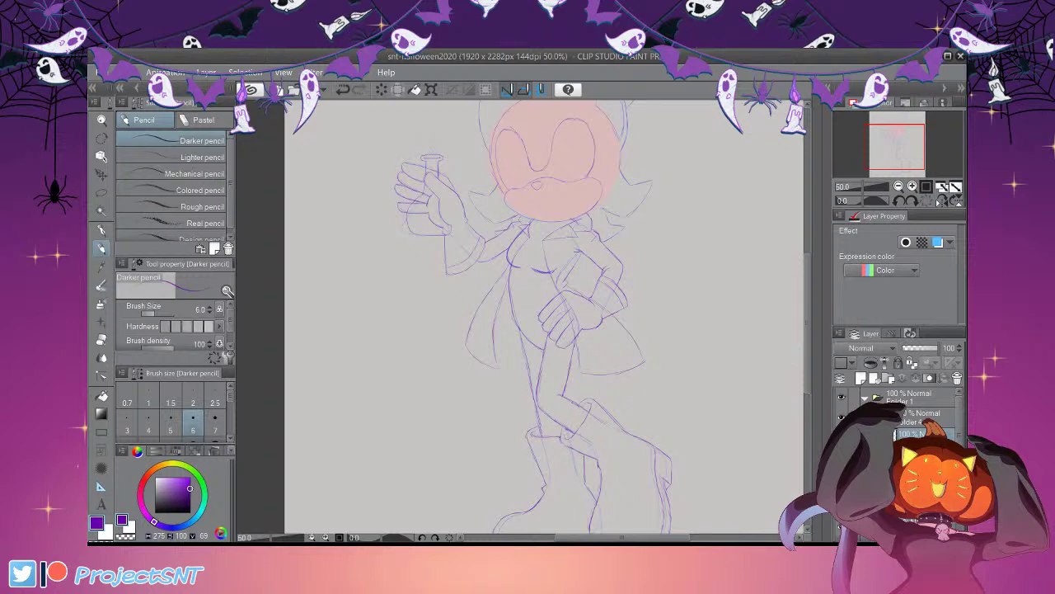
key("ctrl+minus")
key("ctrl+plus")
scroll(798, 301, "down", 2)
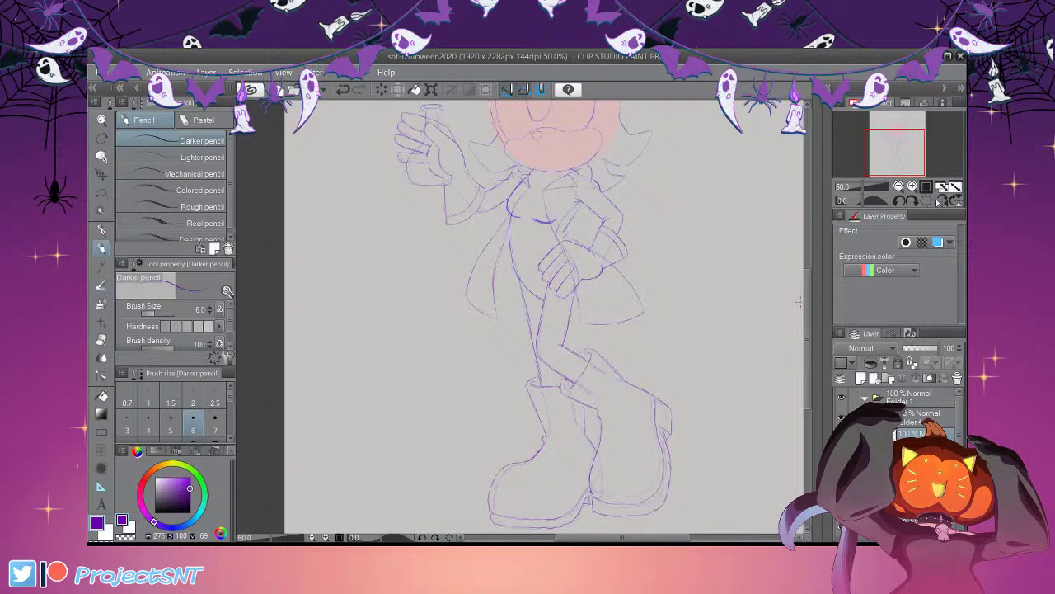
left_click_drag(808, 338, 807, 343)
left_click_drag(623, 538, 633, 537)
left_click_drag(807, 337, 807, 324)
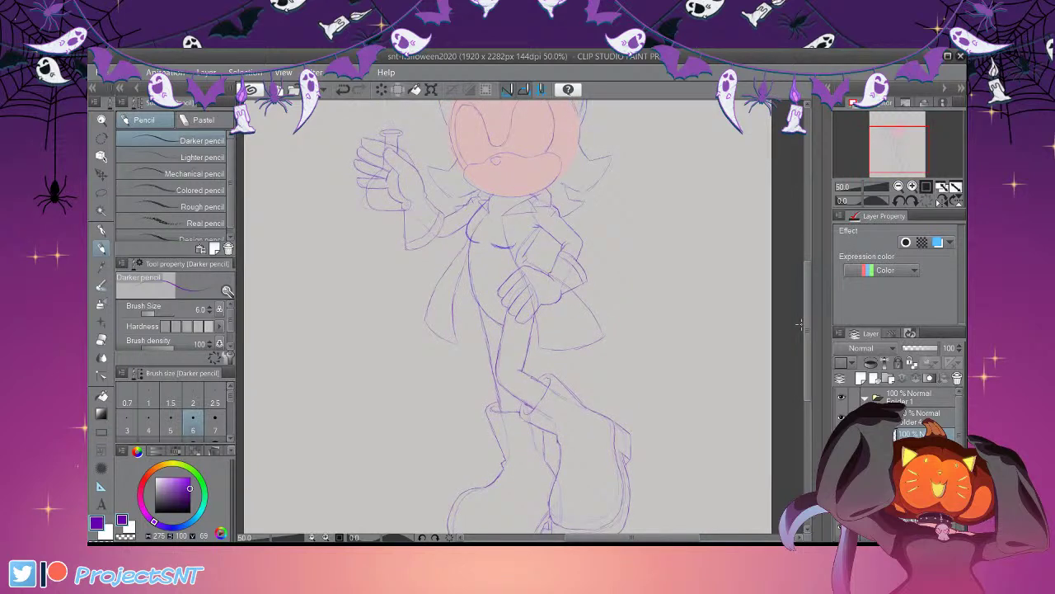
mouse_move(632, 538)
left_mouse_down()
mouse_move(616, 538)
mouse_move(632, 538)
left_mouse_up()
key("ctrl+minus")
key("ctrl+minus")
key("ctrl+plus")
key("ctrl+plus")
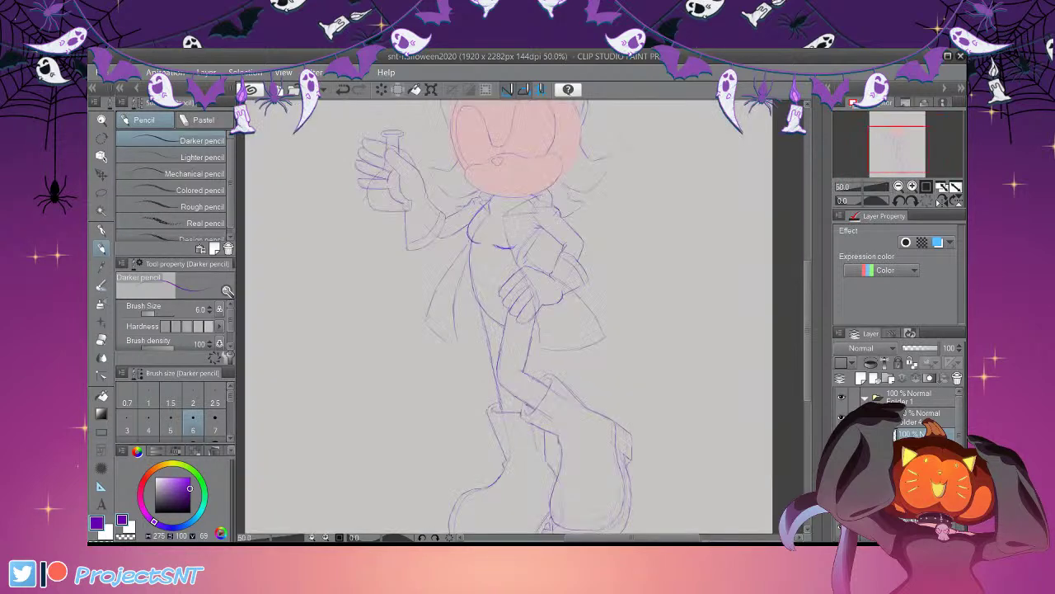
Compare the figure sketch with Folder 4 hidden and shown, checking the body and legs
left_click_drag(959, 422, 959, 427)
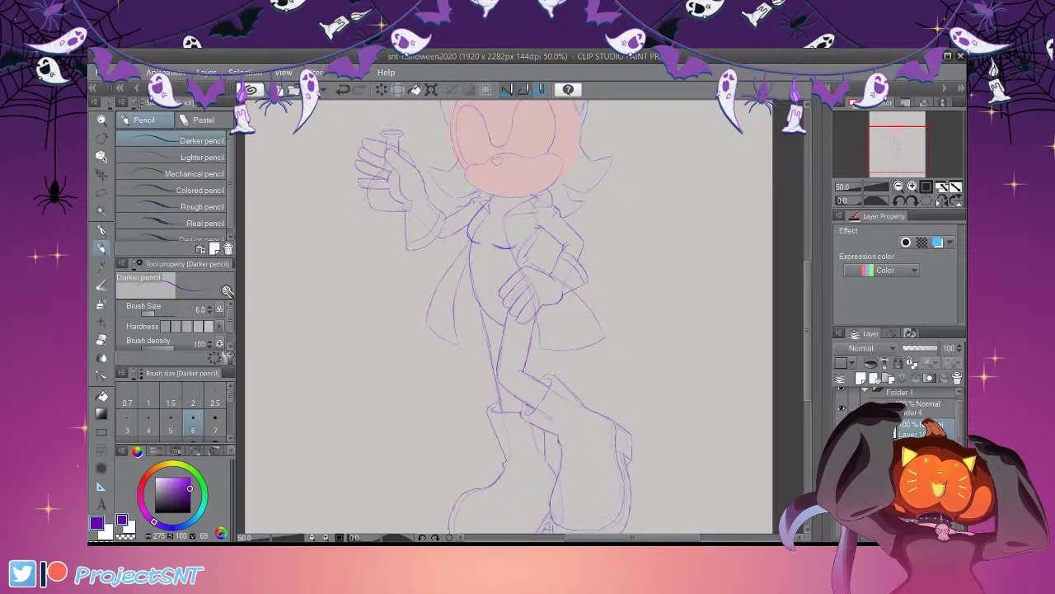
key("ctrl+minus")
key("ctrl+plus")
left_click(912, 187)
left_click(899, 186)
left_click(842, 408)
left_click(842, 408)
left_click_drag(807, 326, 807, 332)
left_click(912, 186)
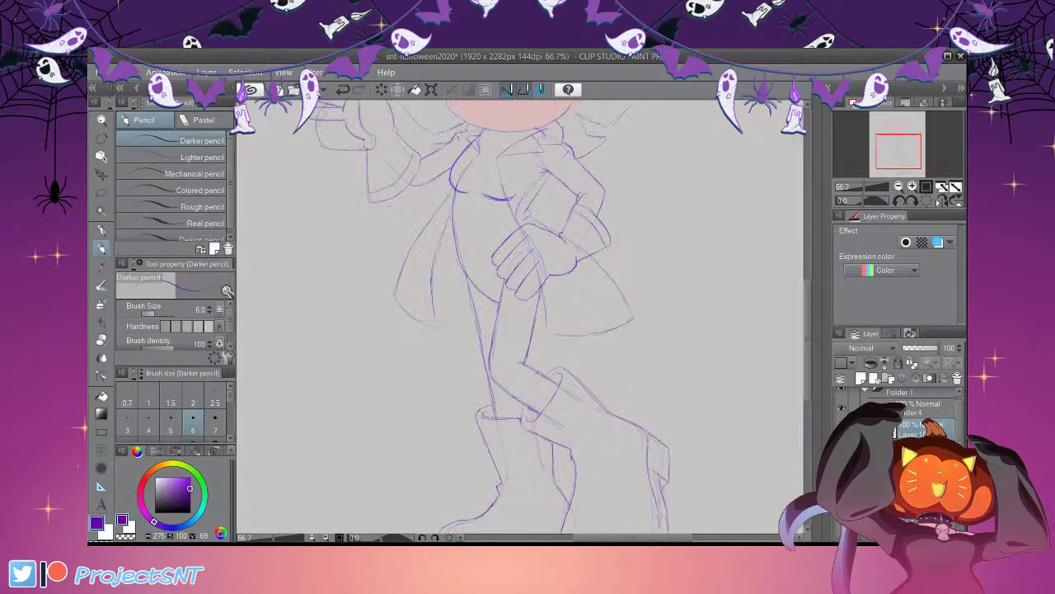
left_click(899, 187)
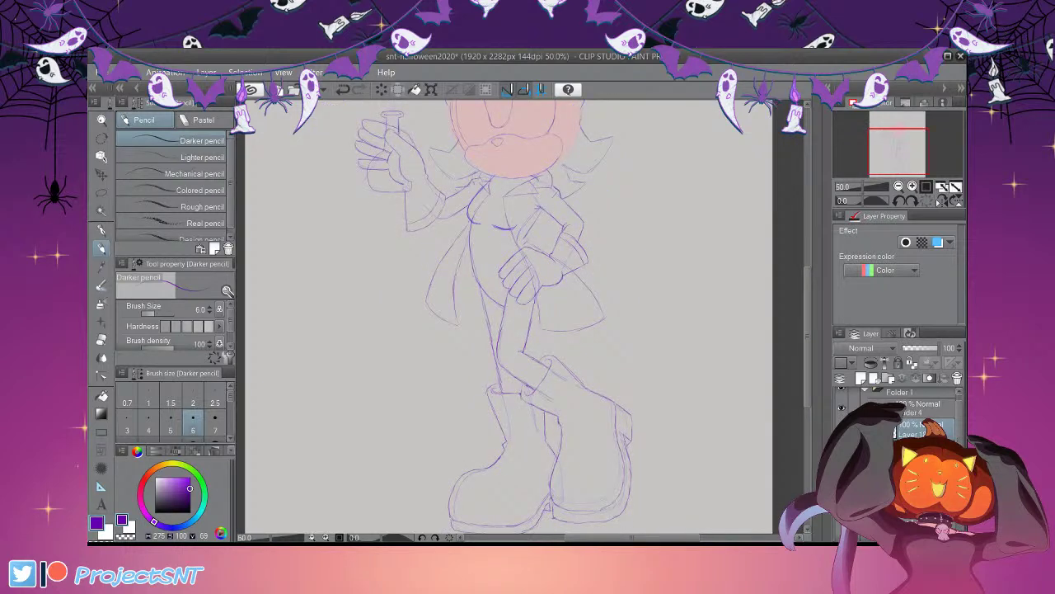
Set the drawing colour to dark blue and sketch the tail's lower curve and pointed tips behind the boots
left_click(174, 527)
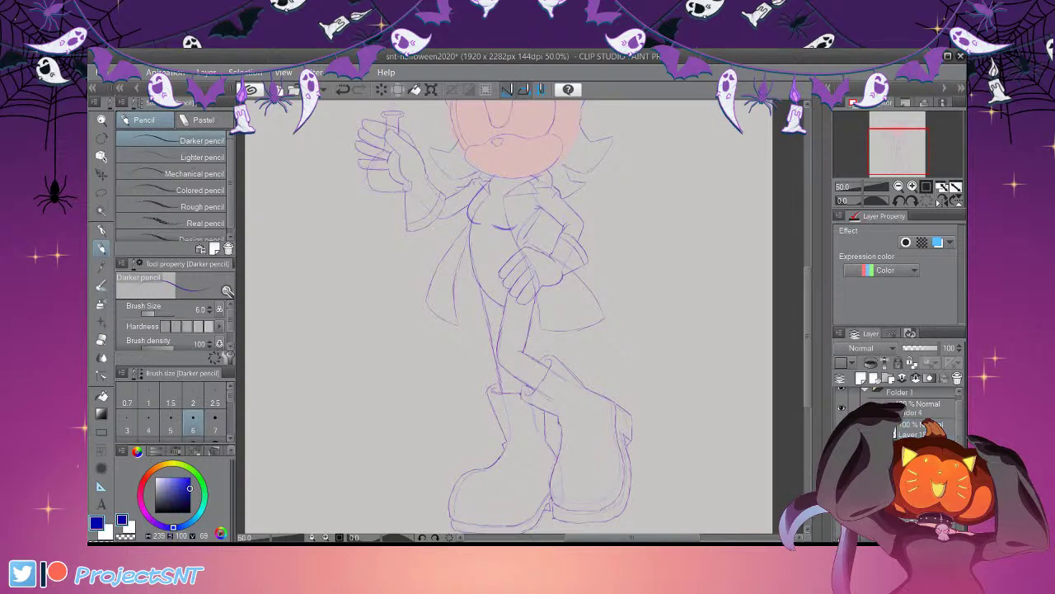
left_click(899, 187)
left_click(912, 186)
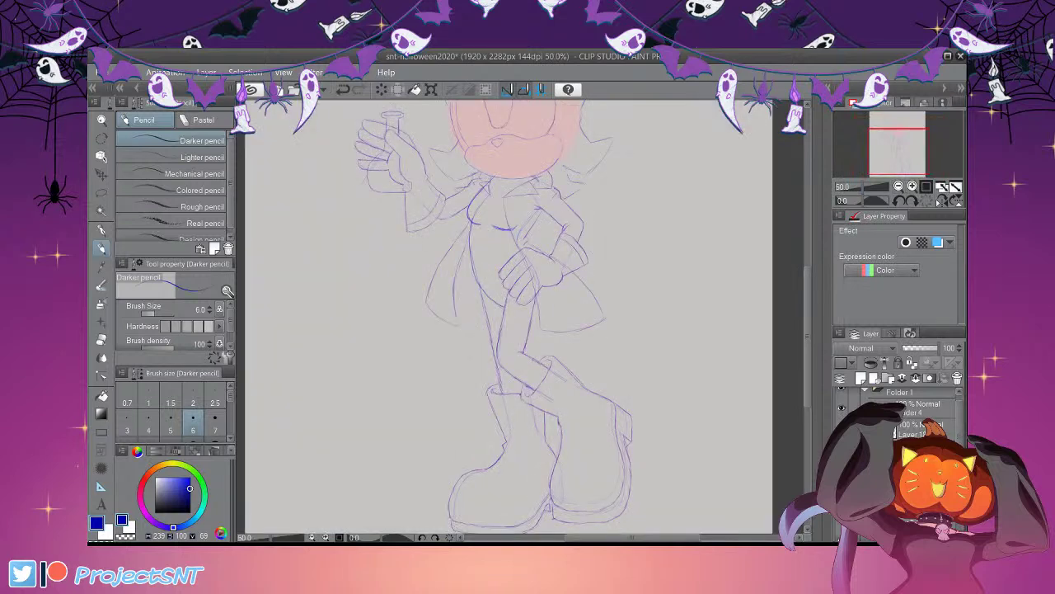
scroll(787, 332, "down", 2)
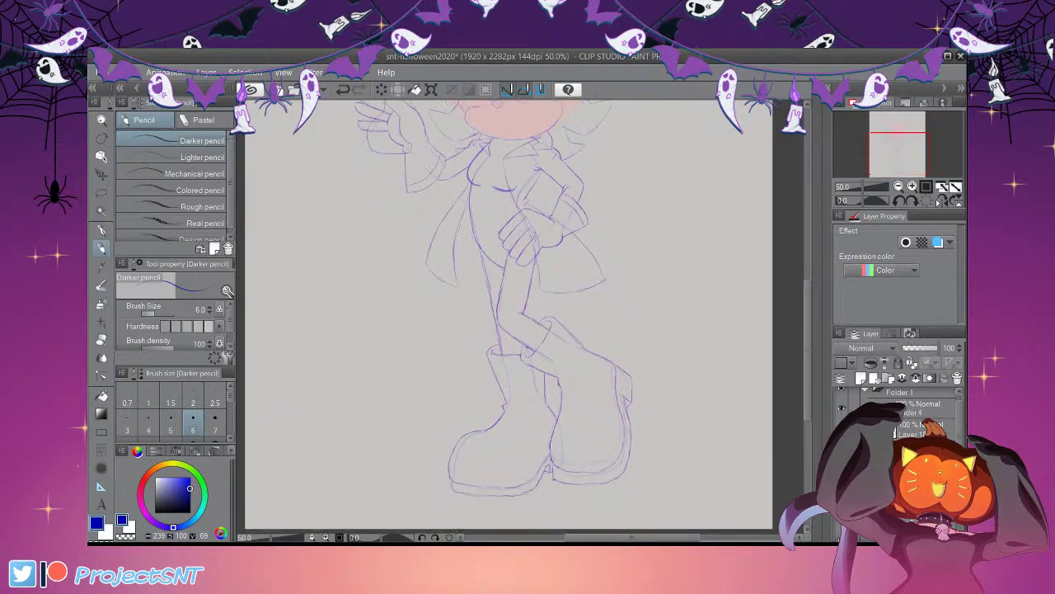
mouse_move(581, 331)
left_mouse_down()
mouse_move(479, 384)
mouse_move(400, 390)
mouse_move(378, 445)
left_mouse_up()
left_click_drag(362, 389, 359, 410)
mouse_move(360, 300)
left_mouse_down()
mouse_move(315, 387)
mouse_move(313, 417)
left_mouse_up()
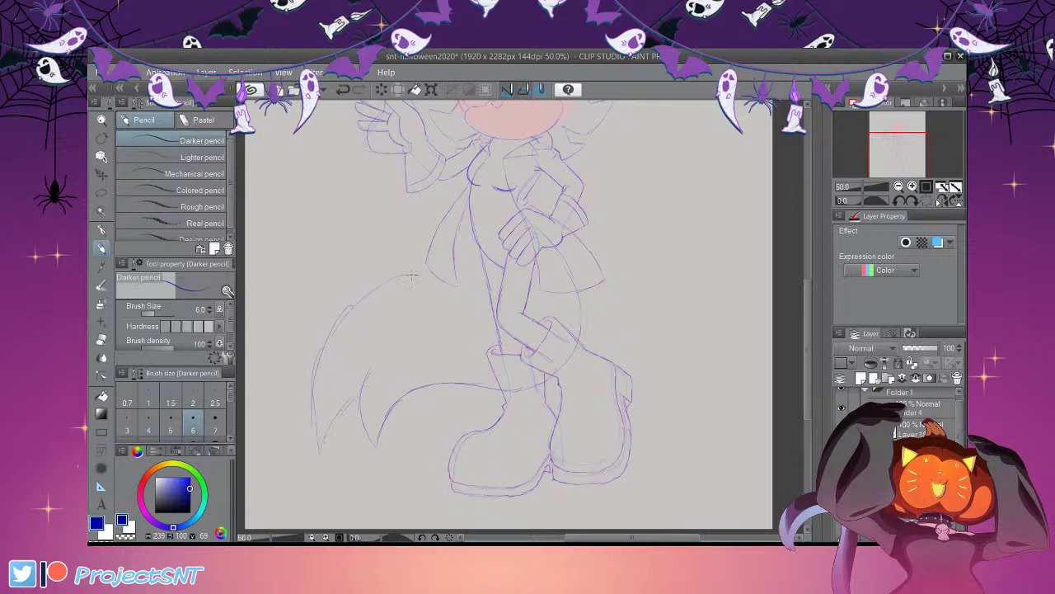
Sketch the tail's large upper arch, redoing its outer curve, and add fur strokes inside the tail
mouse_move(457, 279)
left_mouse_down()
mouse_move(530, 304)
mouse_move(536, 274)
mouse_move(533, 300)
left_mouse_up()
mouse_move(427, 241)
left_mouse_down()
mouse_move(357, 239)
mouse_move(372, 233)
mouse_move(302, 269)
mouse_move(255, 356)
mouse_move(346, 310)
left_mouse_up()
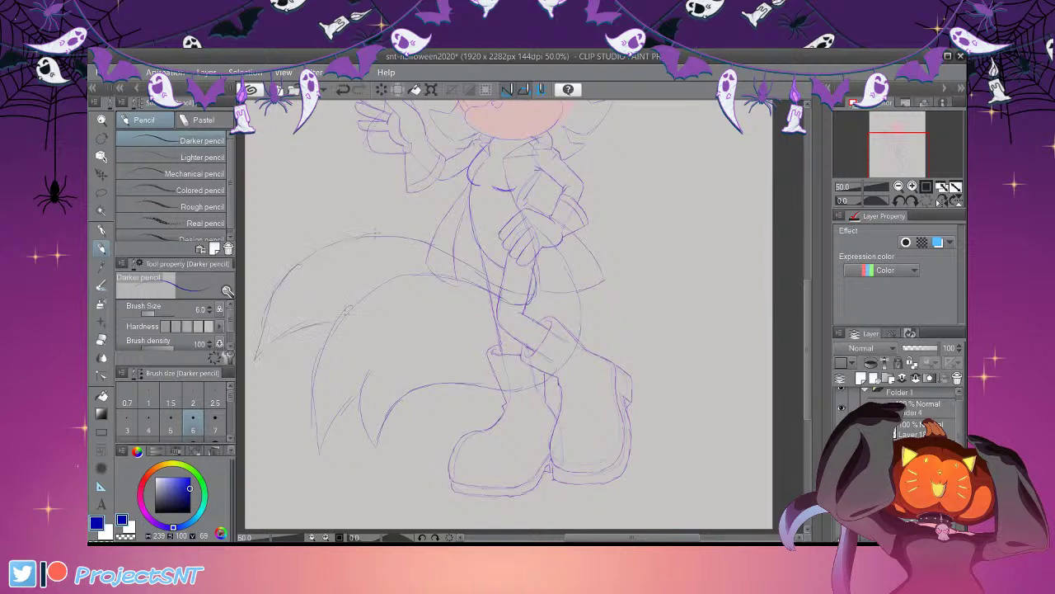
key("ctrl+z")
mouse_move(416, 240)
left_mouse_down()
mouse_move(326, 257)
mouse_move(284, 327)
mouse_move(277, 392)
left_mouse_up()
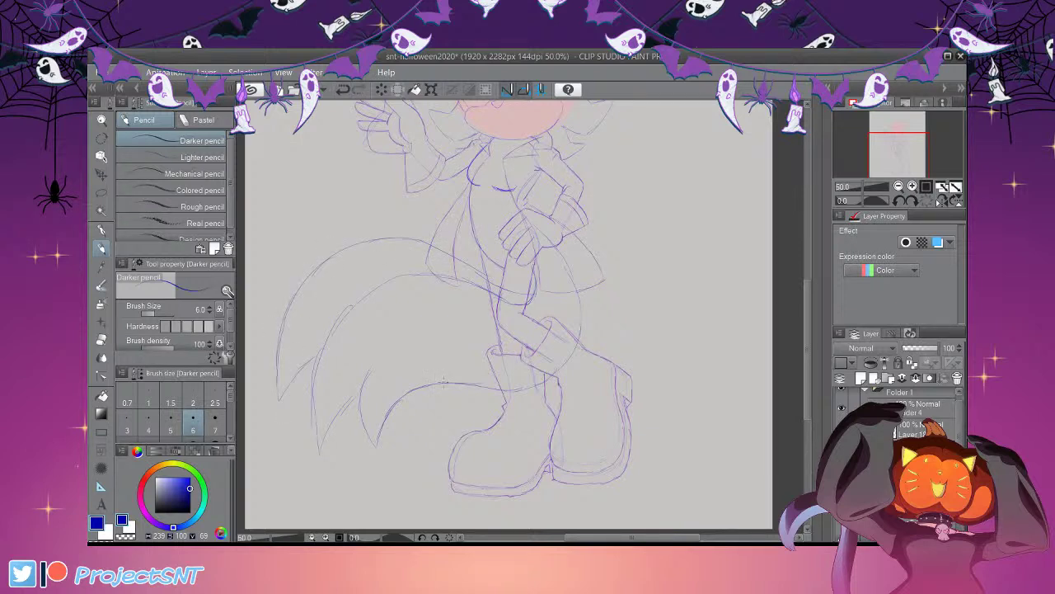
left_click_drag(364, 247, 393, 245)
mouse_move(450, 332)
left_mouse_down()
mouse_move(490, 344)
mouse_move(442, 355)
mouse_move(470, 386)
left_mouse_up()
Transform the tail sketch, moving it slightly right towards the body
key("ctrl+minus")
key("ctrl+minus")
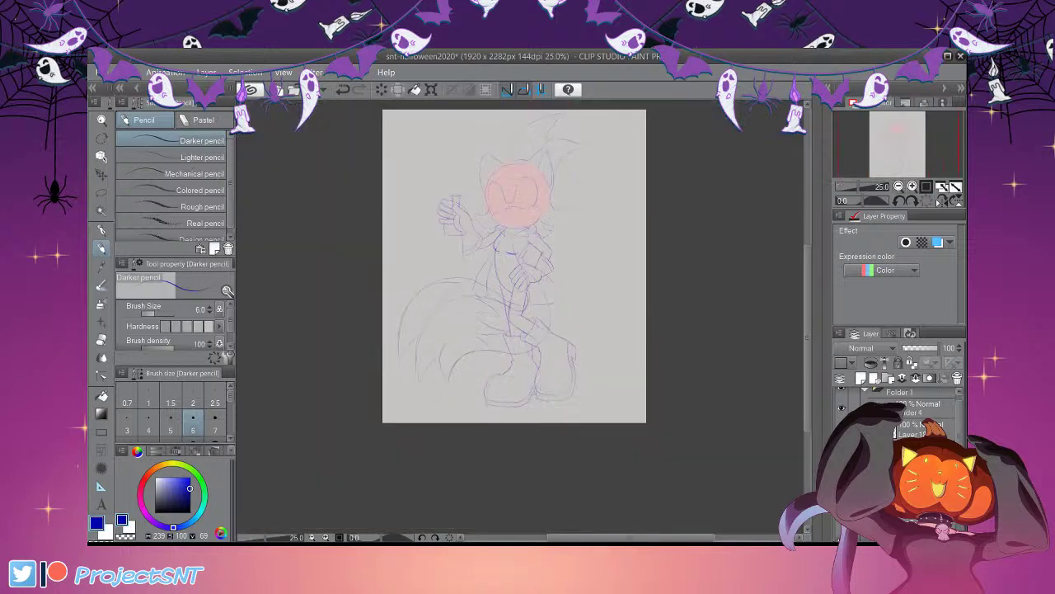
left_click(910, 187)
key("ctrl+t")
left_click_drag(419, 390, 431, 389)
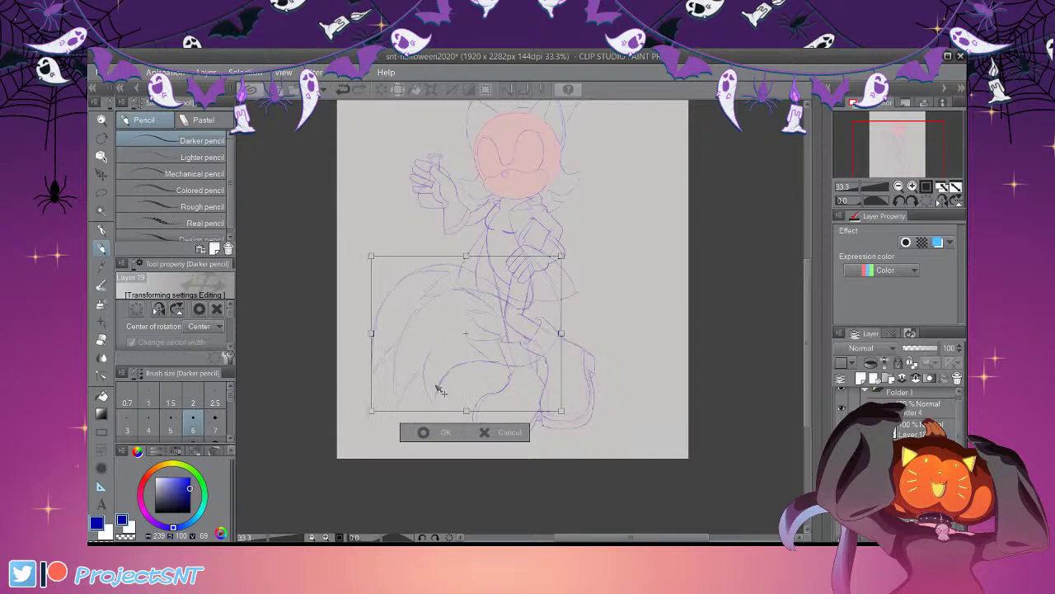
left_click(426, 431)
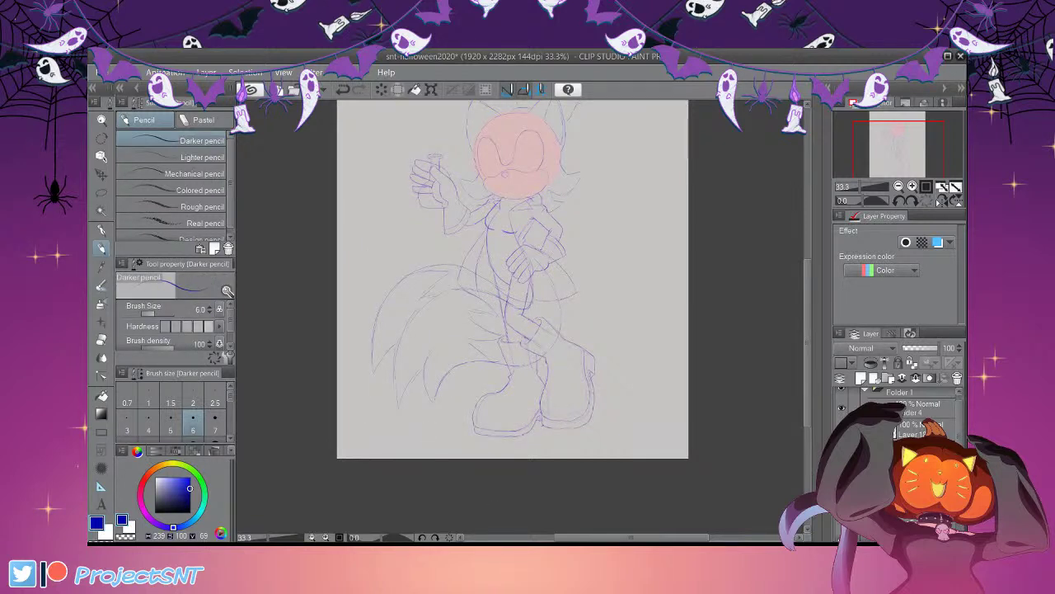
Check the whole figure with the repositioned tail and save the drawing
left_click(912, 187)
left_click_drag(808, 316, 808, 286)
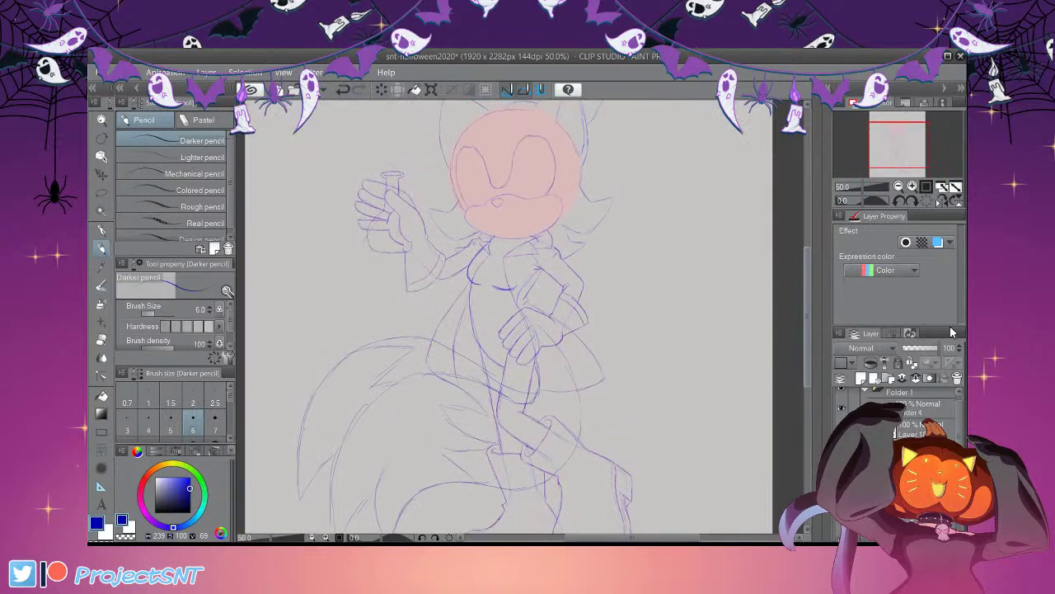
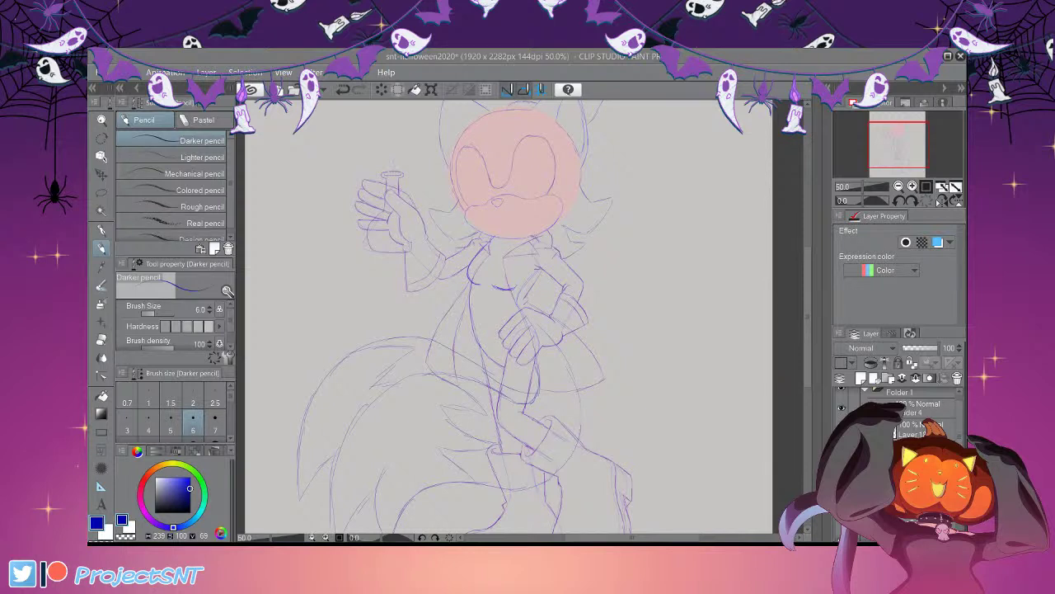
key("ctrl+minus")
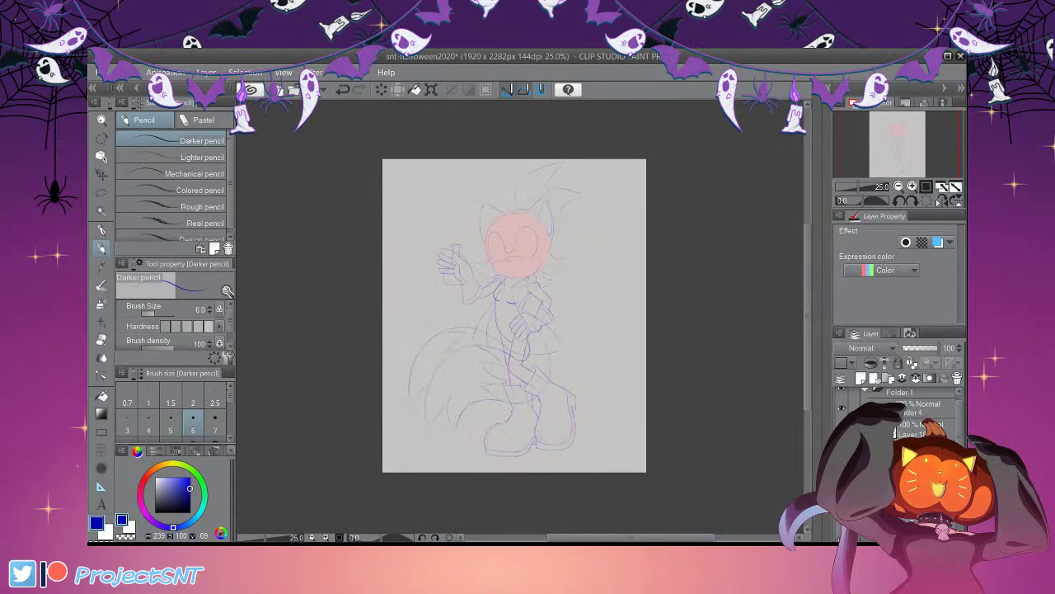
key("ctrl+plus")
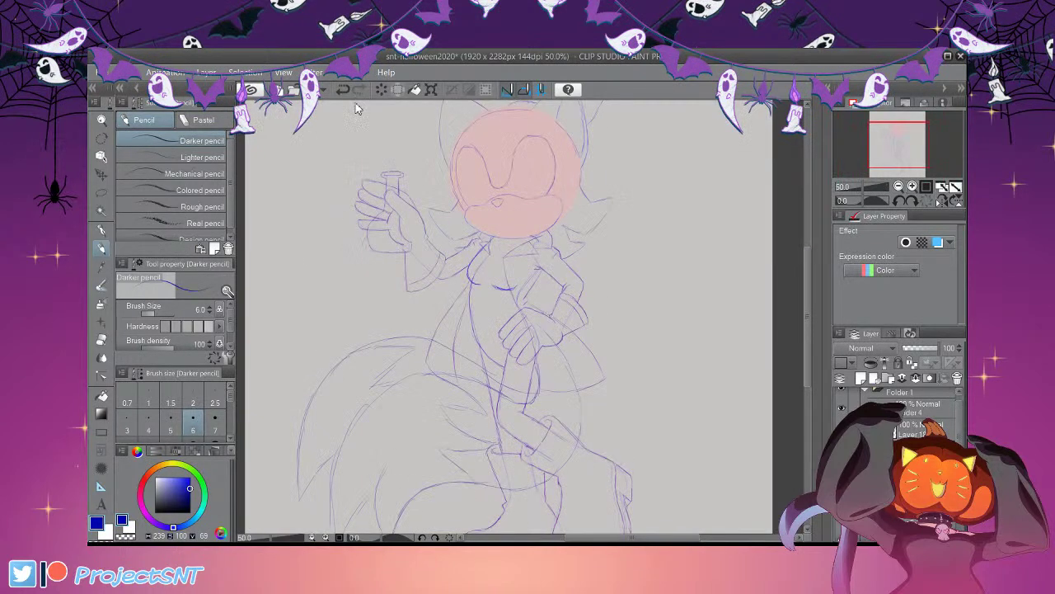
key("ctrl+s")
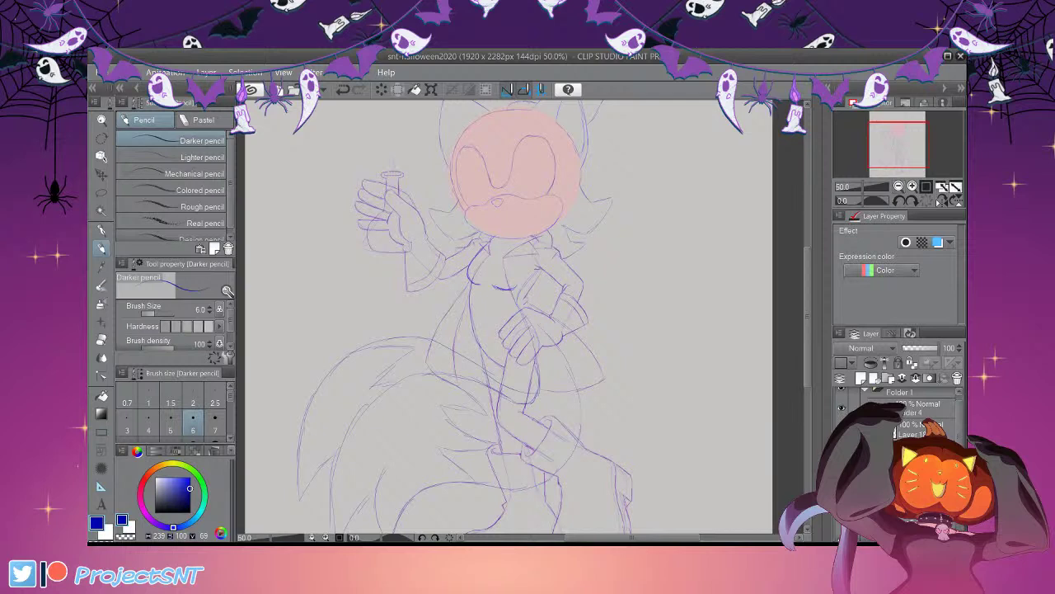
Toggle the visibility of two layers below Folder 4 and select the lower one for work on the head
key("ctrl+minus")
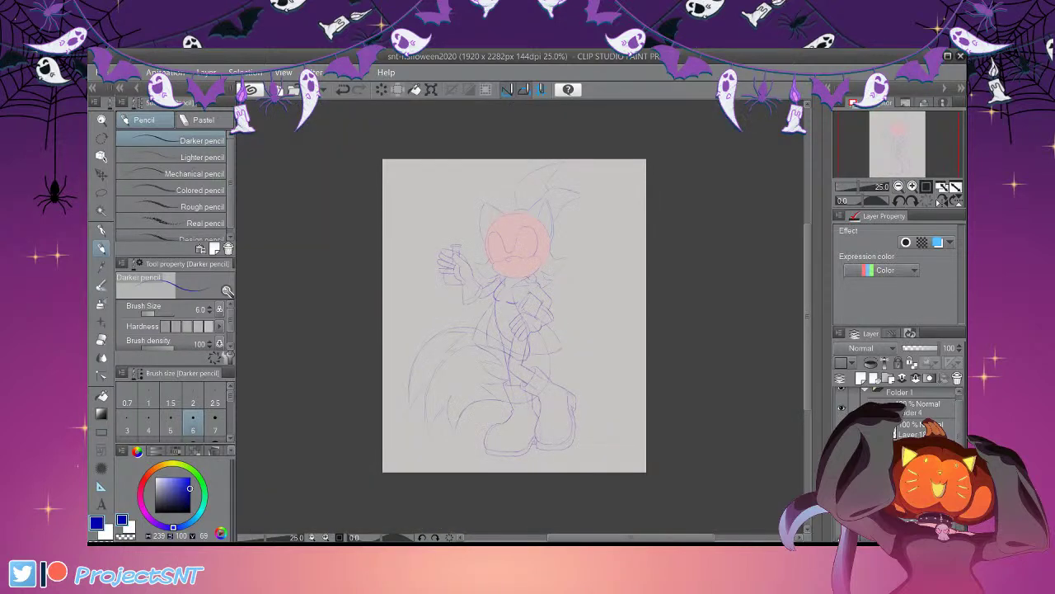
key("ctrl+plus")
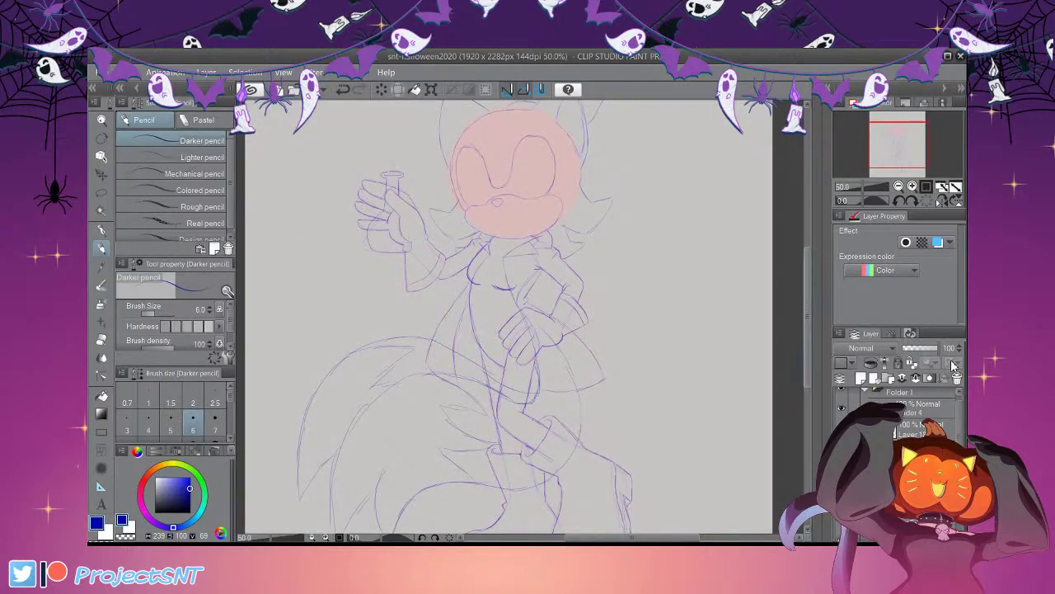
left_click_drag(808, 316, 808, 282)
scroll(915, 412, "up", 1)
left_click(917, 434)
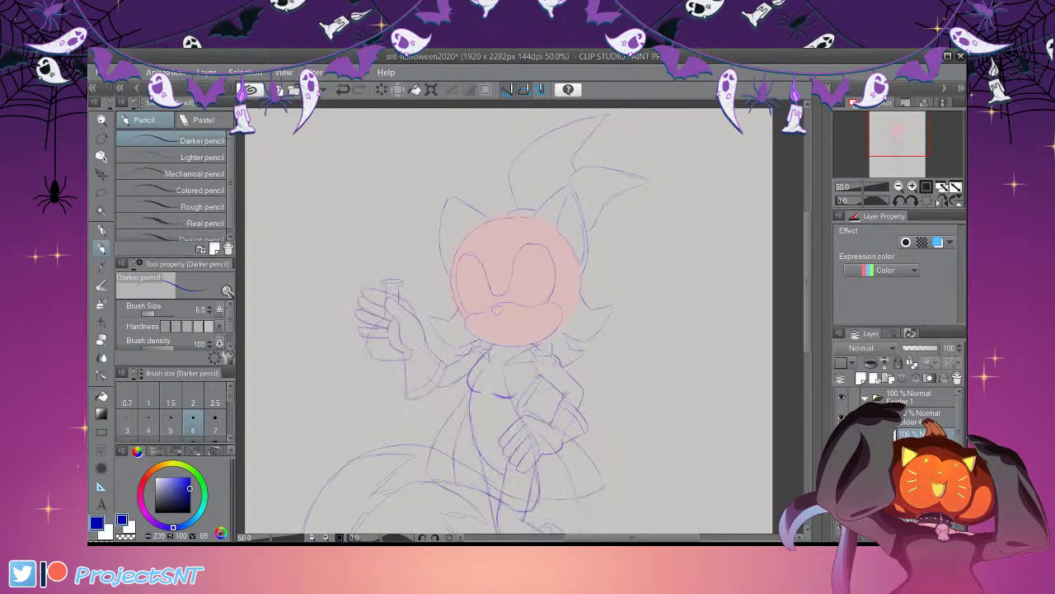
left_click_drag(808, 285, 808, 268)
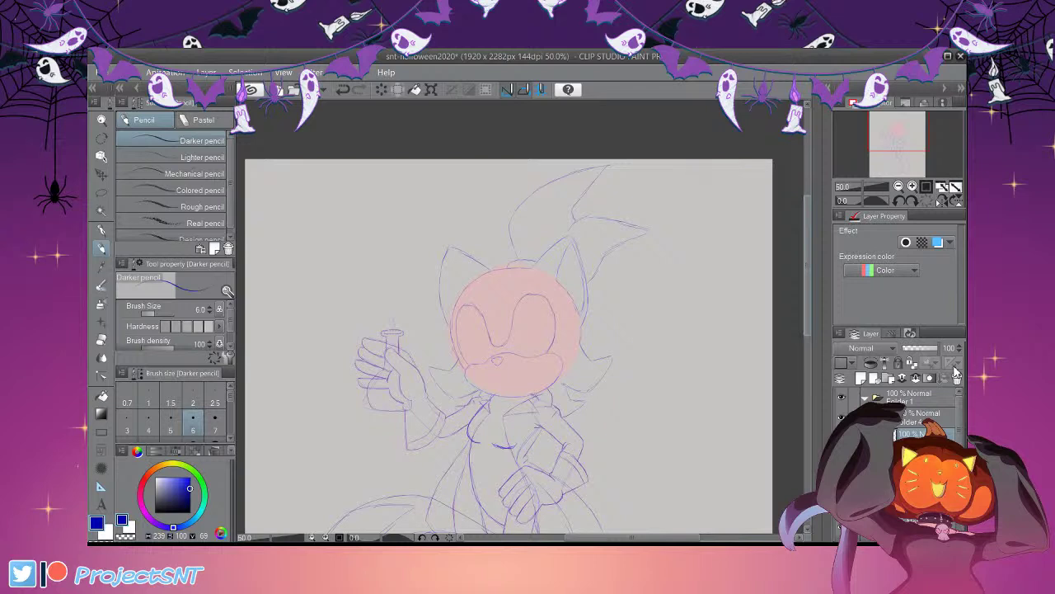
left_click(930, 416)
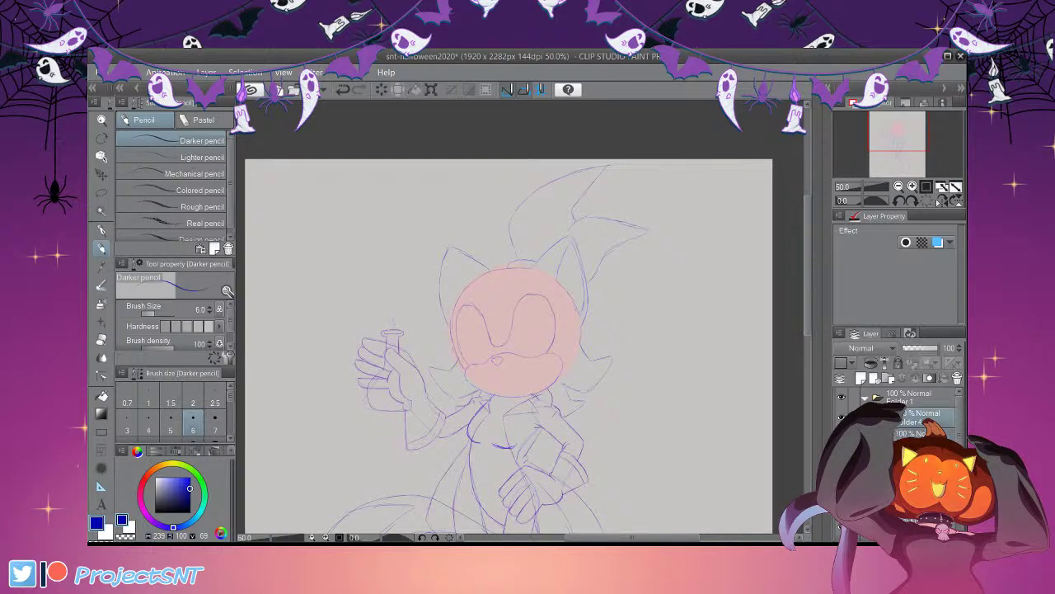
left_click(842, 437)
left_click(842, 458)
left_click(919, 458)
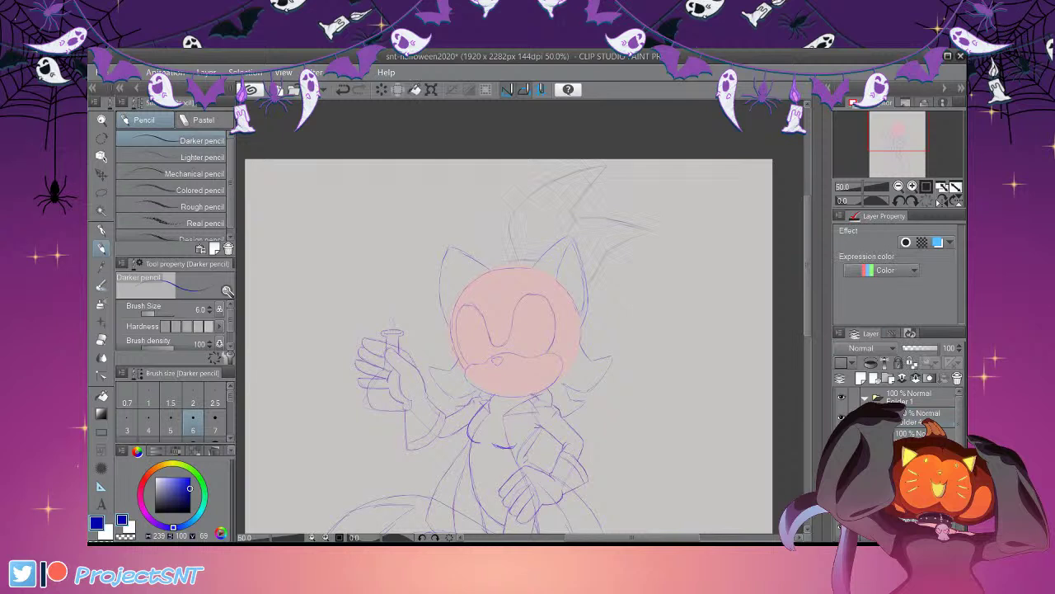
left_click(913, 188)
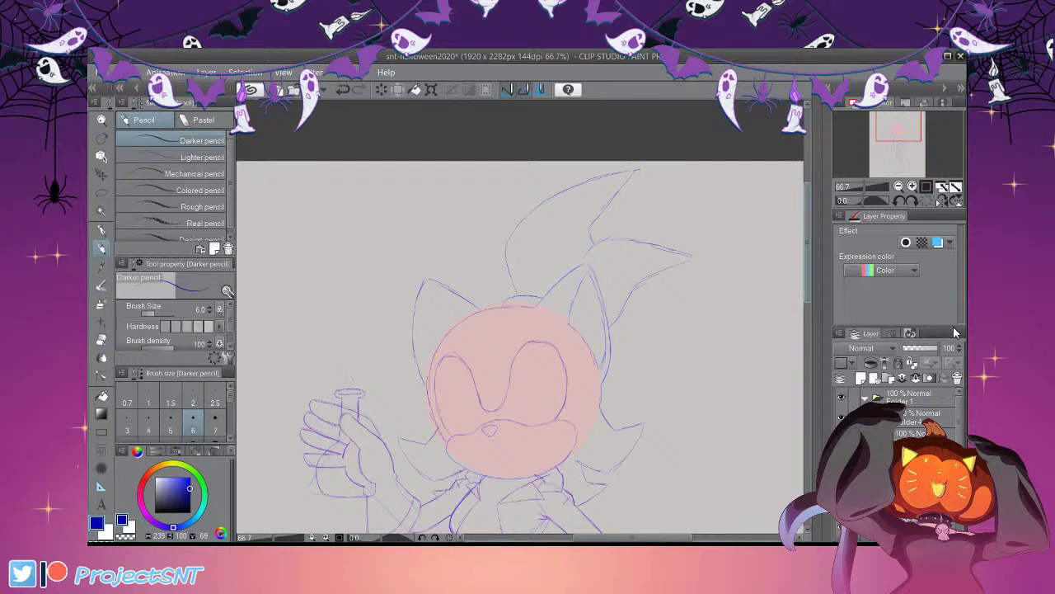
Sketch pointed hair spikes on the left side of the head above the ear, undoing the stray strokes
mouse_move(479, 286)
left_mouse_down()
mouse_move(500, 309)
mouse_move(473, 212)
mouse_move(480, 188)
mouse_move(433, 235)
mouse_move(407, 289)
mouse_move(440, 331)
mouse_move(398, 338)
mouse_move(355, 308)
mouse_move(368, 370)
mouse_move(421, 392)
mouse_move(482, 372)
left_mouse_up()
left_click_drag(633, 380, 604, 410)
left_click_drag(533, 424, 596, 429)
left_click_drag(603, 318, 646, 355)
key("ctrl+z")
key("ctrl+z")
key("ctrl+z")
Transform the left hair spikes, rotating them slightly clockwise and moving them closer to the head
key("ctrl+t")
left_click_drag(633, 382, 628, 395)
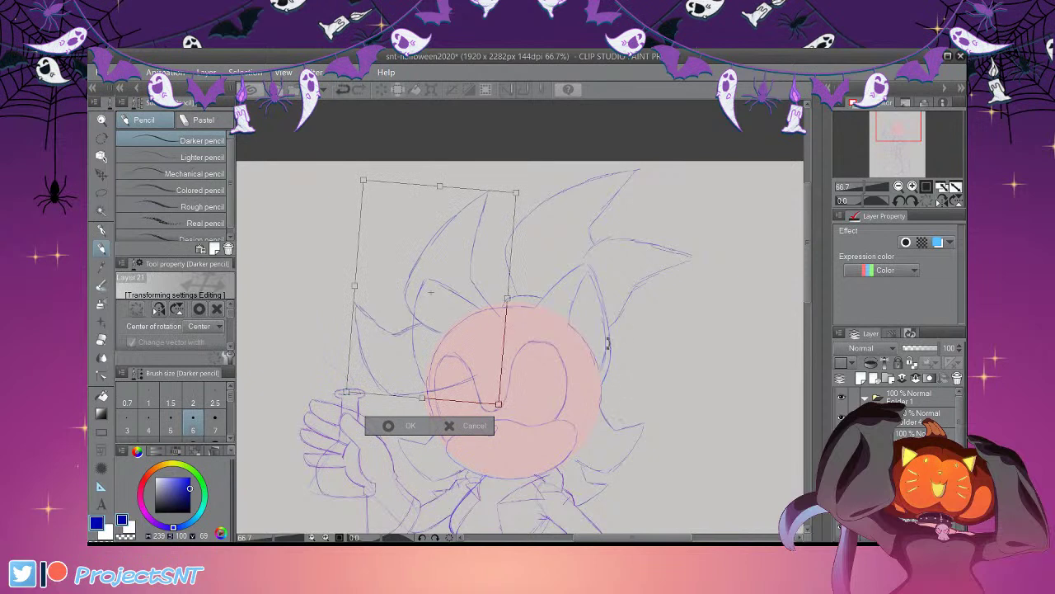
mouse_move(600, 356)
left_mouse_down()
mouse_move(561, 316)
mouse_move(572, 306)
mouse_move(643, 358)
mouse_move(647, 376)
left_mouse_up()
left_click_drag(555, 395, 555, 387)
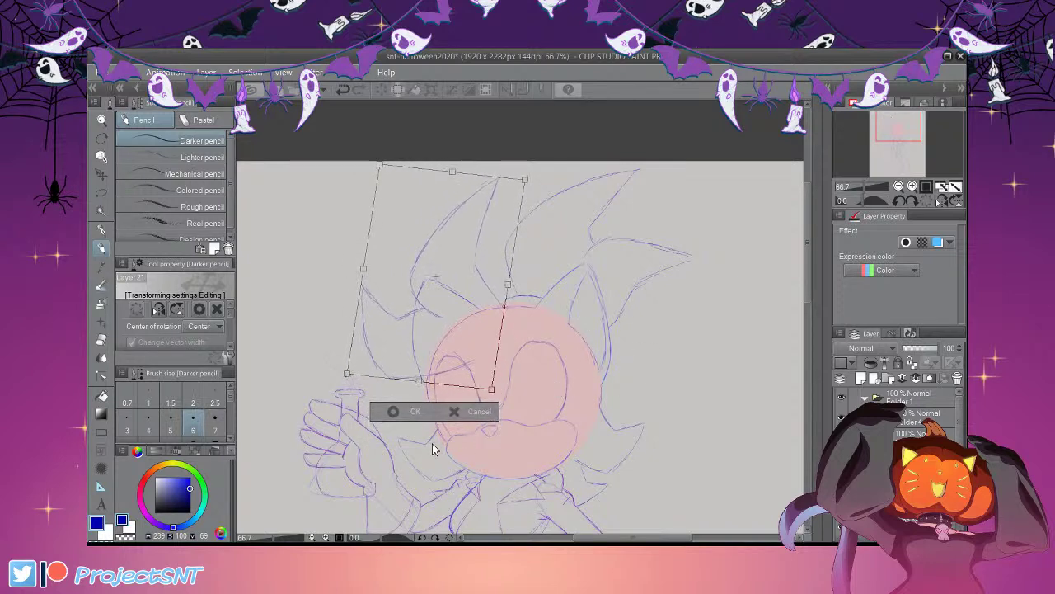
left_click_drag(404, 442, 419, 434)
left_click_drag(615, 209, 607, 212)
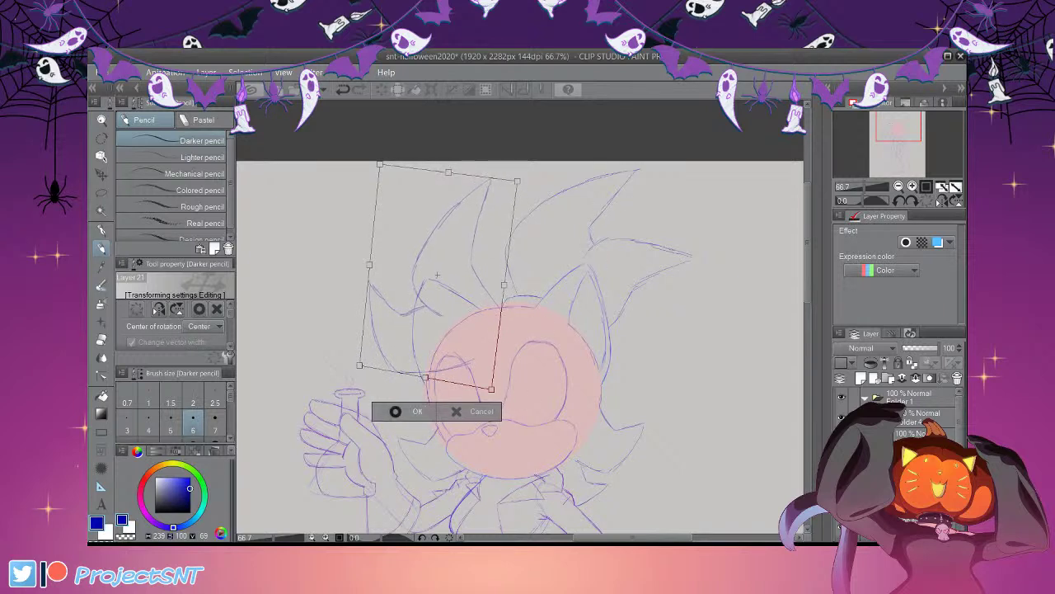
left_click(395, 411)
Check how the new hair spikes fit the figure and save the drawing
left_click(898, 186)
left_click(898, 187)
left_click(898, 187)
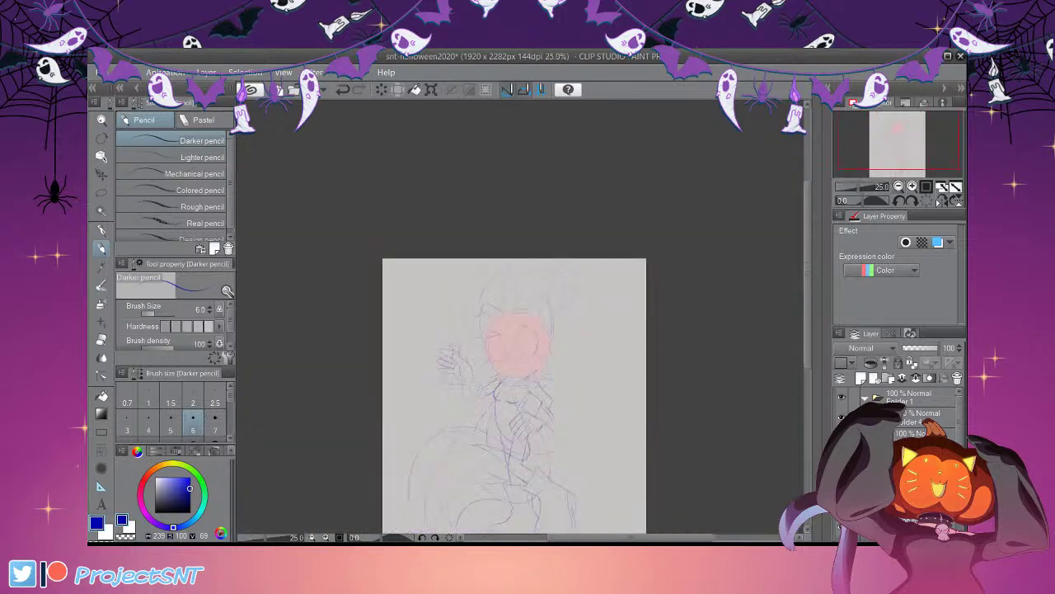
key("ctrl+plus")
key("ctrl+plus")
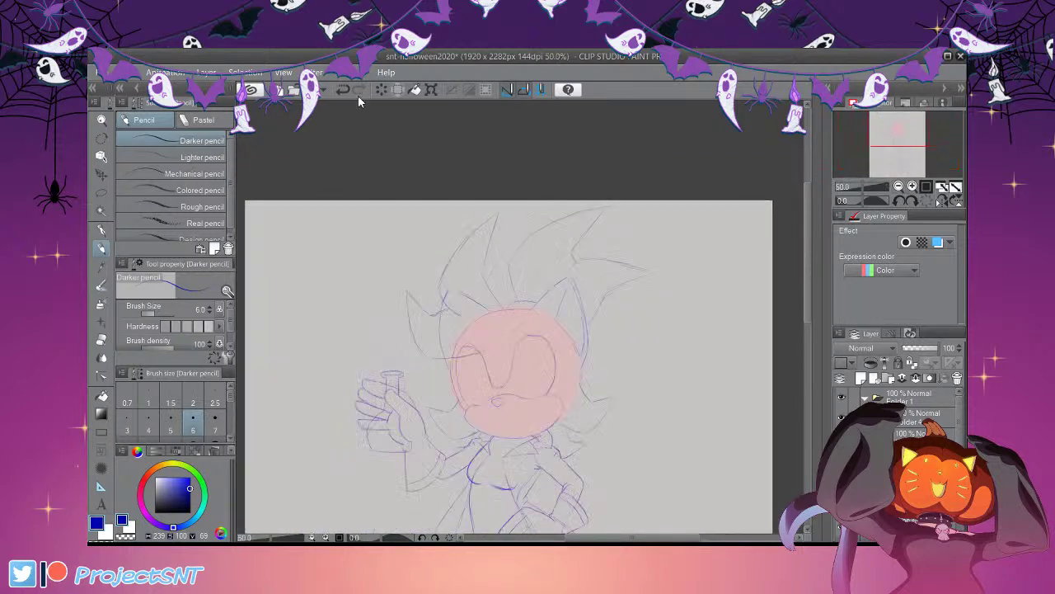
key("ctrl+s")
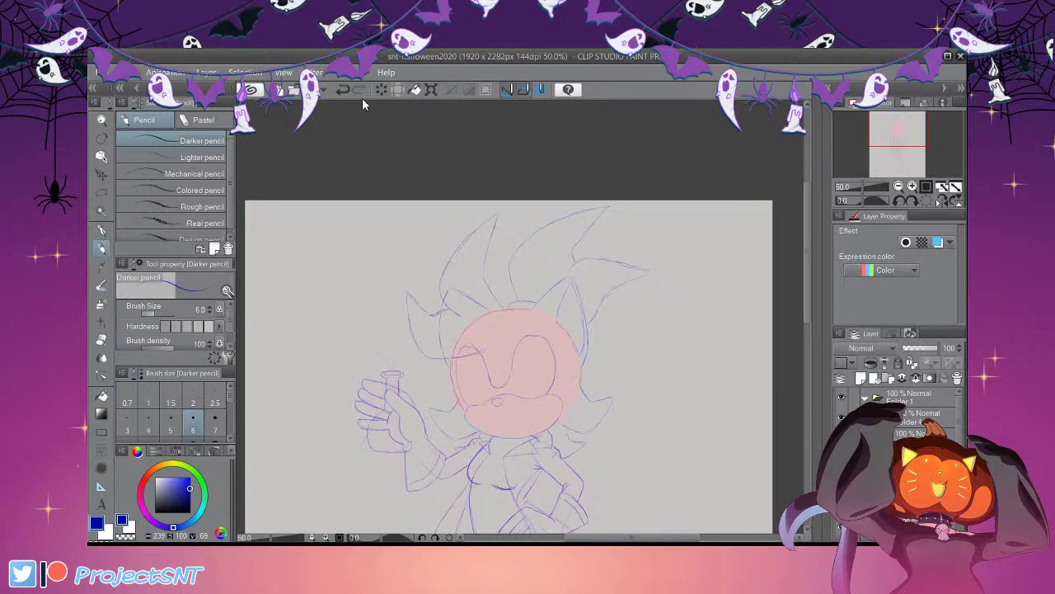
Rework the lower hair strand's stroke where it crosses the left eye
key("e")
mouse_move(455, 356)
left_mouse_down()
mouse_move(428, 357)
mouse_move(487, 350)
left_mouse_up()
key("p")
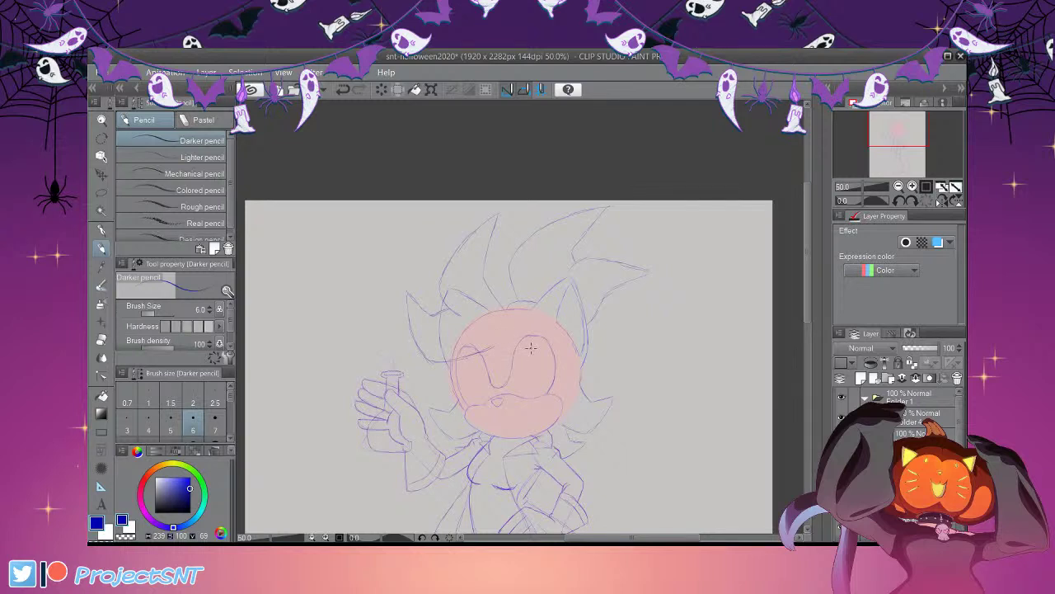
Select the layer just below Folder 4 and set the pencil color to purple with hue 267, saturation 100 and value 56
left_click(894, 418)
left_click(873, 417)
left_click(911, 434)
left_click(157, 523)
left_click_drag(190, 488, 190, 493)
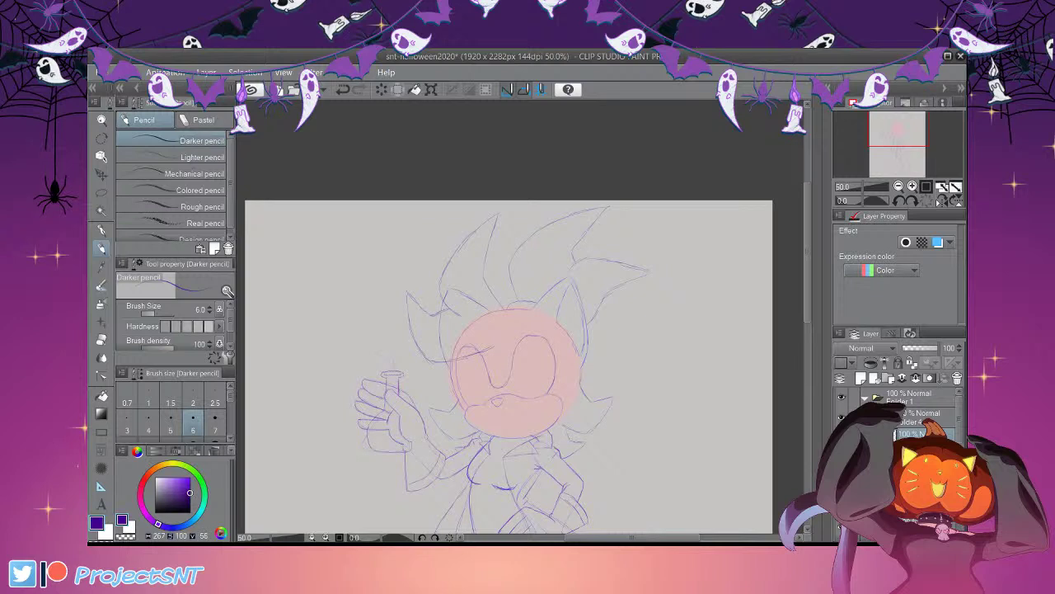
Sketch a large round goggle lens with a double rim over the upper part of the right eye
left_click(912, 186)
left_click_drag(808, 256, 808, 268)
left_click_drag(612, 537, 619, 536)
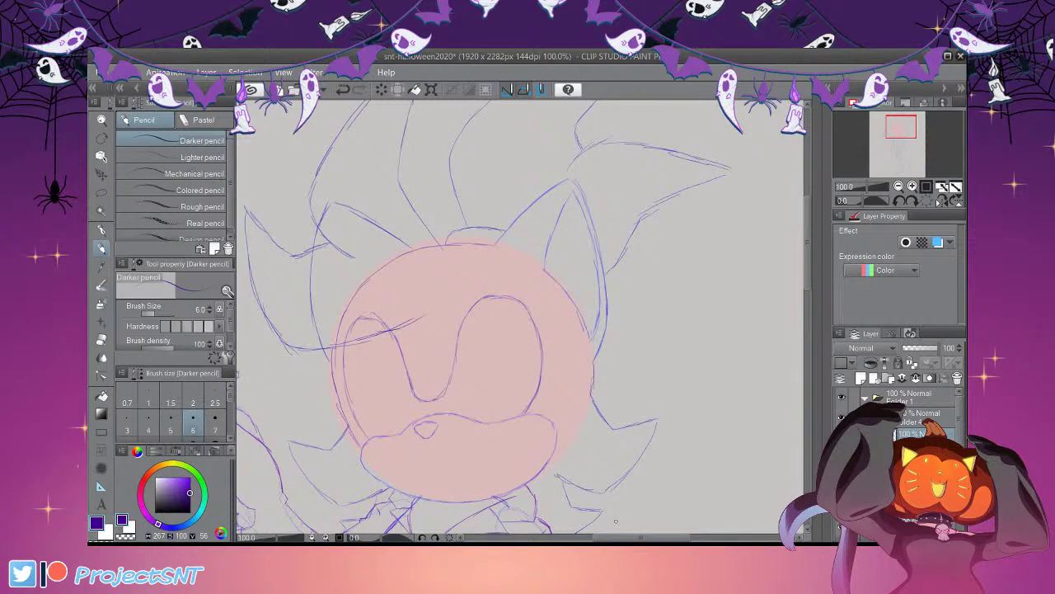
key("e")
left_click(842, 435)
left_click(842, 435)
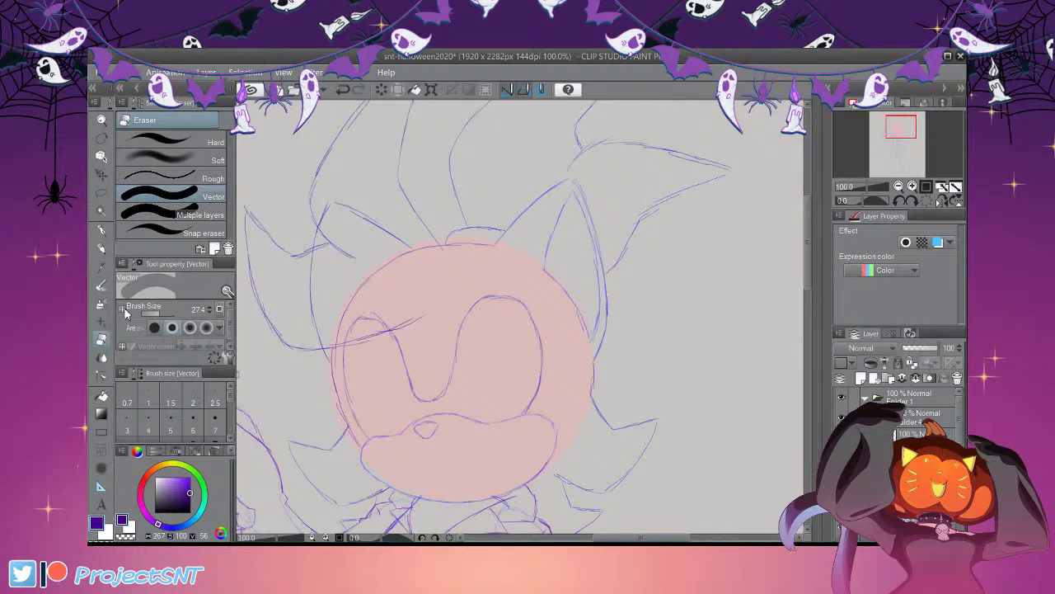
key("p")
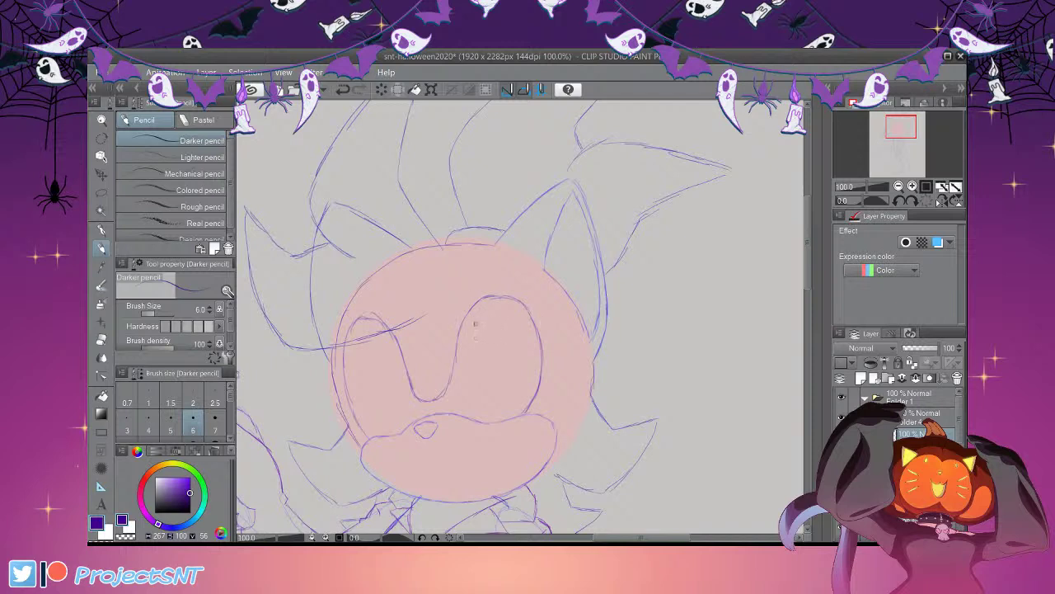
mouse_move(470, 334)
left_mouse_down()
mouse_move(448, 304)
mouse_move(451, 277)
mouse_move(474, 253)
mouse_move(514, 251)
mouse_move(537, 277)
mouse_move(551, 330)
mouse_move(519, 348)
mouse_move(451, 314)
left_mouse_up()
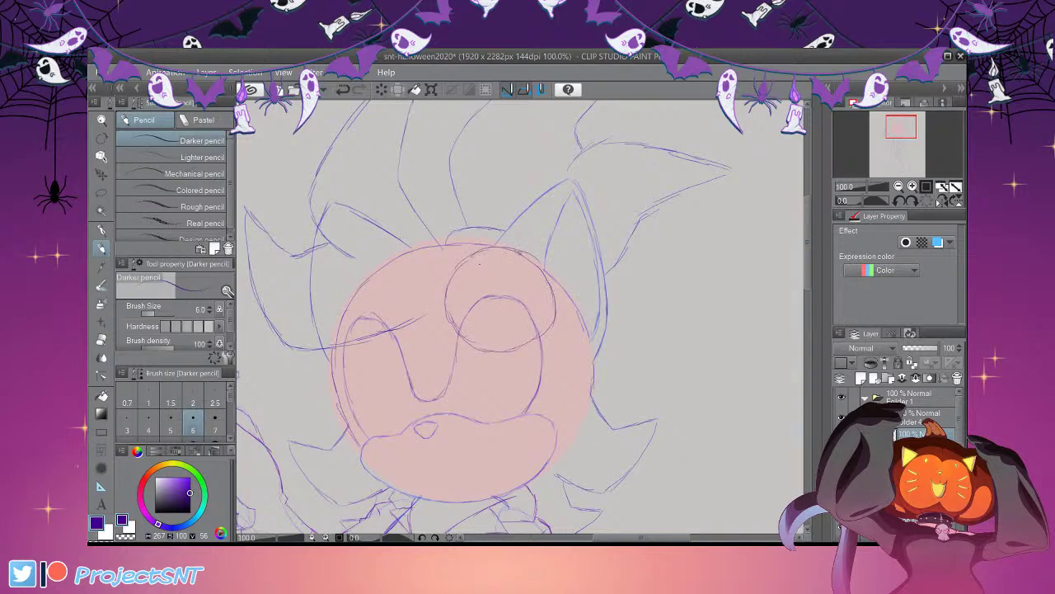
mouse_move(477, 245)
left_mouse_down()
mouse_move(516, 239)
mouse_move(545, 259)
mouse_move(562, 321)
mouse_move(551, 340)
mouse_move(510, 361)
mouse_move(466, 350)
mouse_move(443, 319)
mouse_move(450, 276)
left_mouse_up()
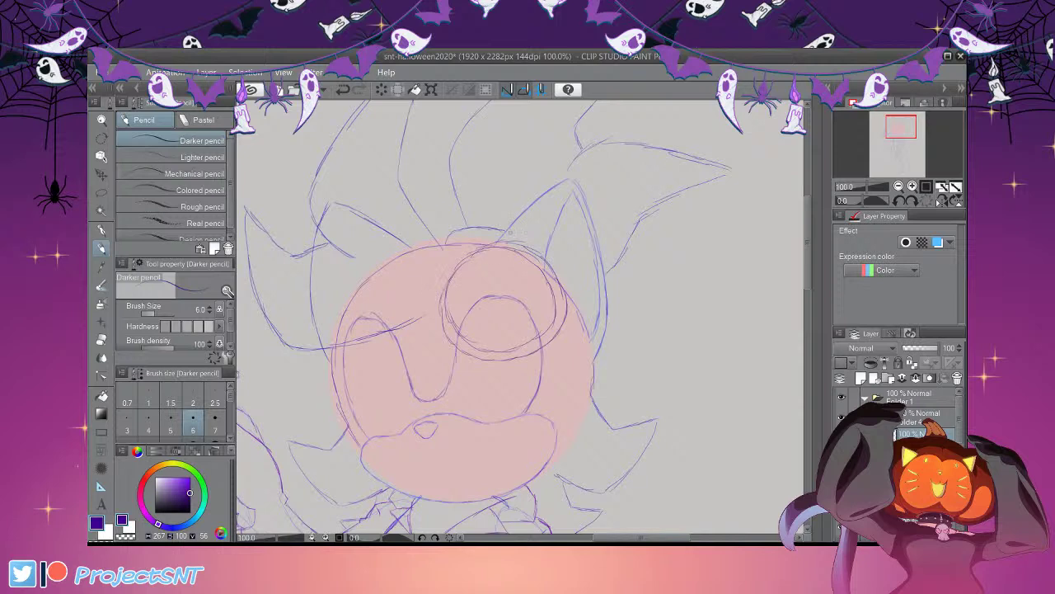
left_click_drag(449, 342, 452, 357)
left_click_drag(558, 276, 572, 294)
key("ctrl+z")
key("ctrl+z")
key("ctrl+z")
Sketch the goggles' right strap, bridge and partly hidden left lens, clean up the lines, and save the drawing
mouse_move(566, 306)
left_mouse_down()
mouse_move(590, 337)
mouse_move(595, 360)
mouse_move(579, 367)
mouse_move(589, 395)
mouse_move(594, 345)
left_mouse_up()
mouse_move(434, 240)
left_mouse_down()
mouse_move(443, 269)
mouse_move(463, 257)
mouse_move(453, 255)
left_mouse_up()
left_click_drag(397, 334, 382, 353)
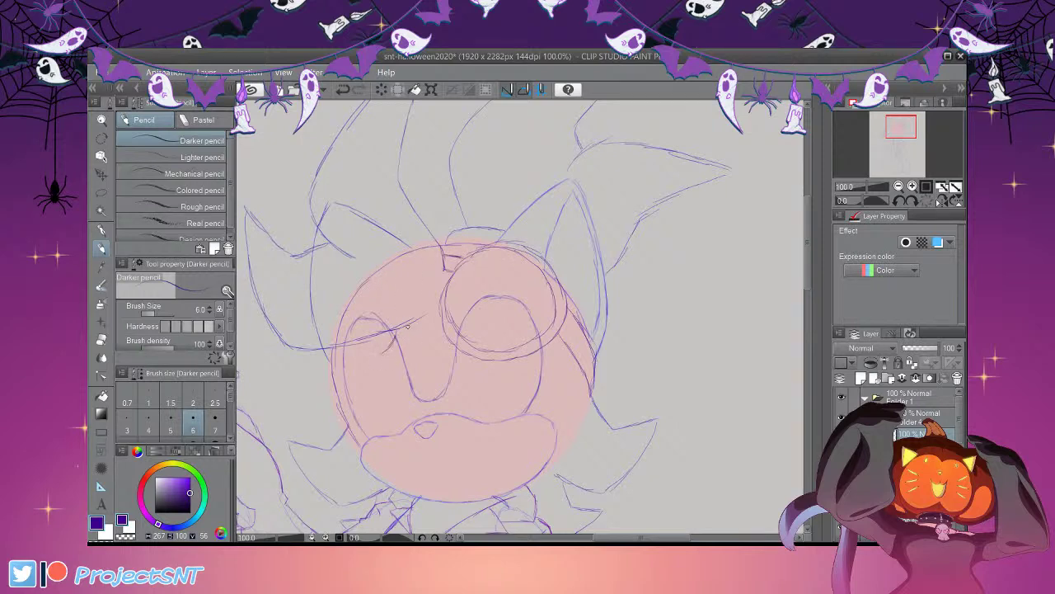
mouse_move(404, 298)
left_mouse_down()
mouse_move(379, 254)
mouse_move(344, 250)
mouse_move(311, 319)
mouse_move(327, 355)
mouse_move(374, 356)
mouse_move(328, 361)
mouse_move(364, 369)
mouse_move(397, 346)
mouse_move(401, 285)
left_mouse_up()
key("e")
left_click_drag(319, 285, 316, 310)
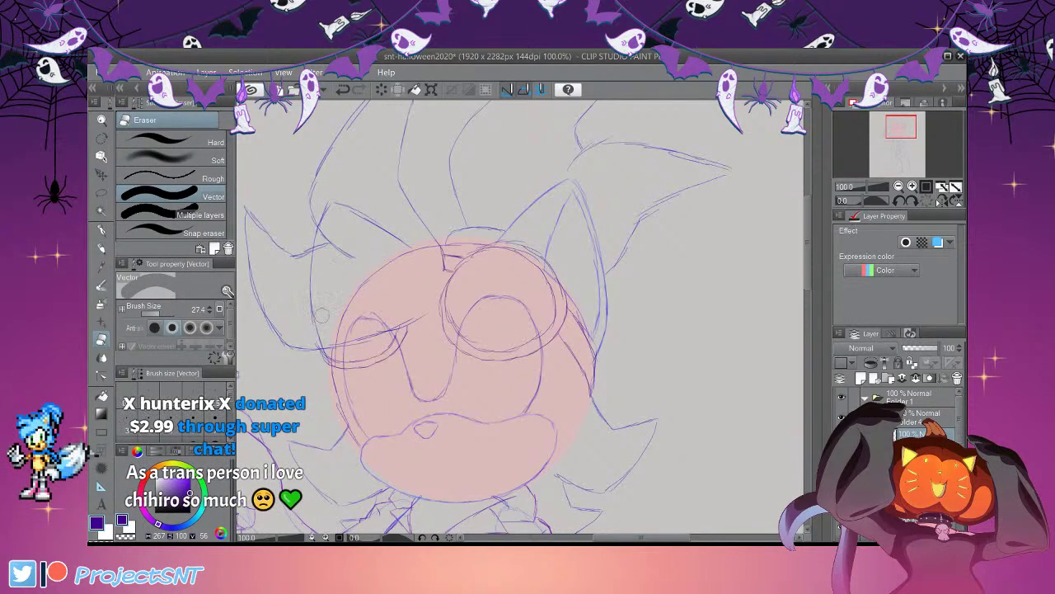
scroll(322, 315, "down", 4)
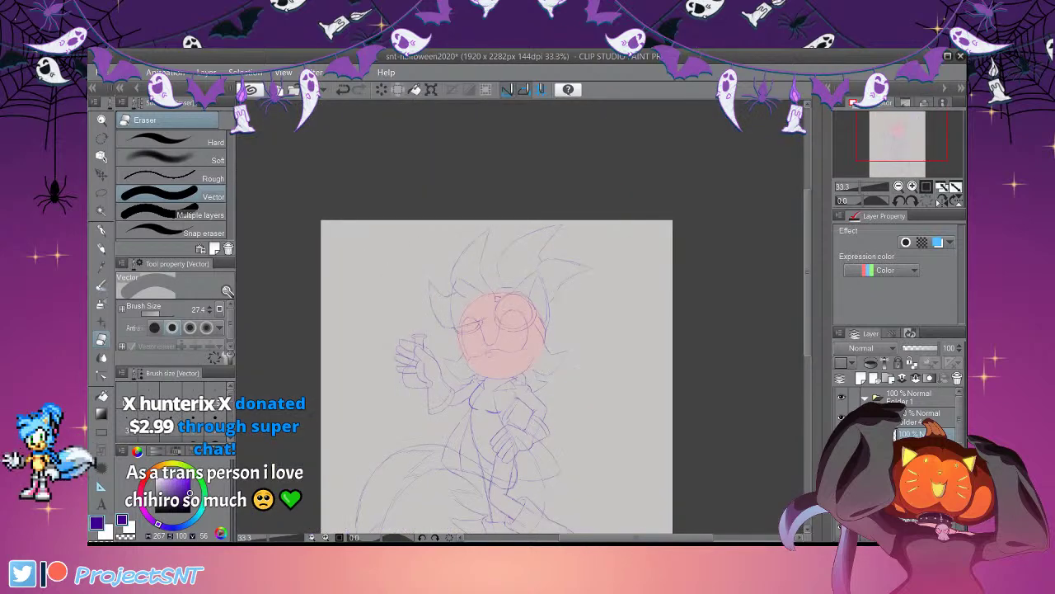
key("ctrl+s")
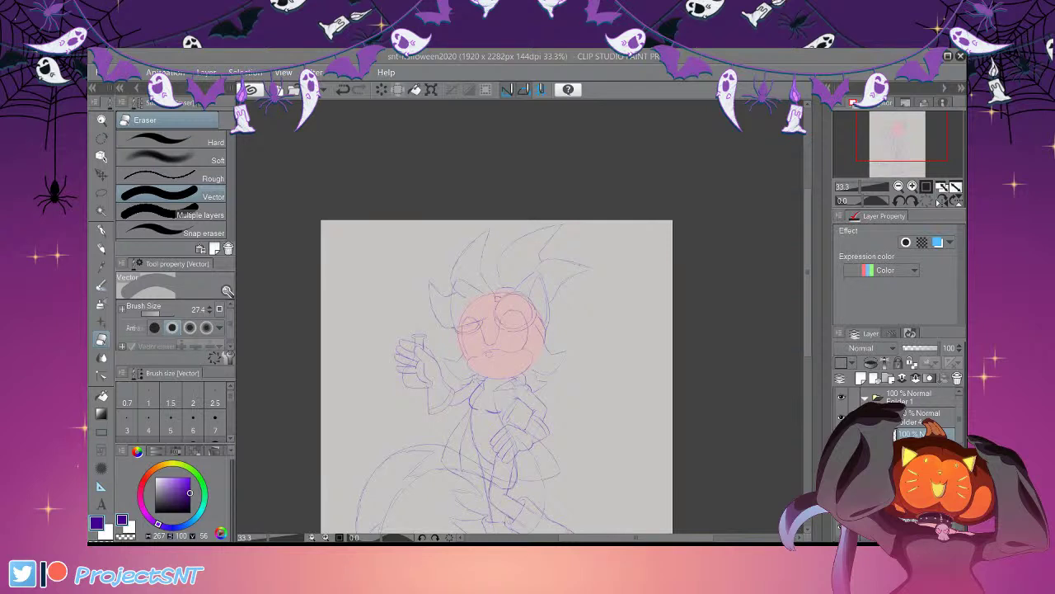
Add diagonal reflection lines inside both goggle lenses
scroll(511, 305, "up", 2)
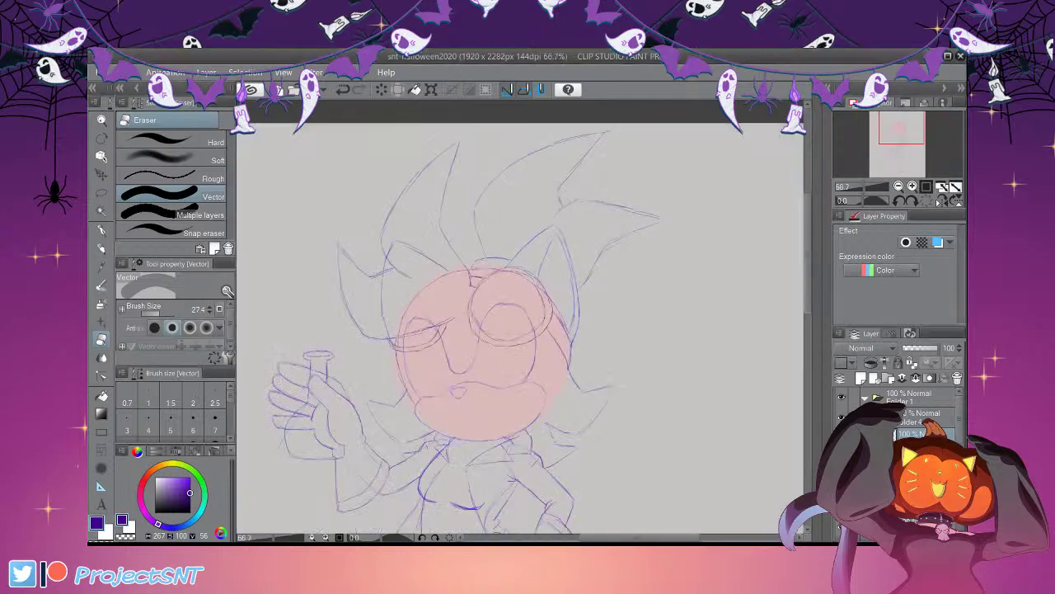
key("p")
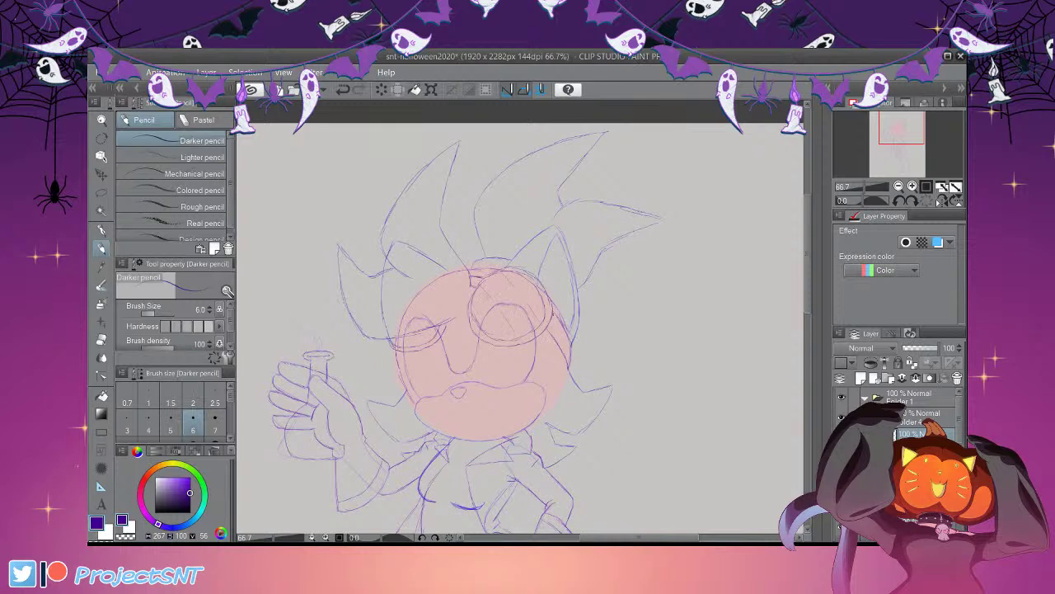
left_click_drag(425, 334, 431, 329)
scroll(513, 308, "down", 3)
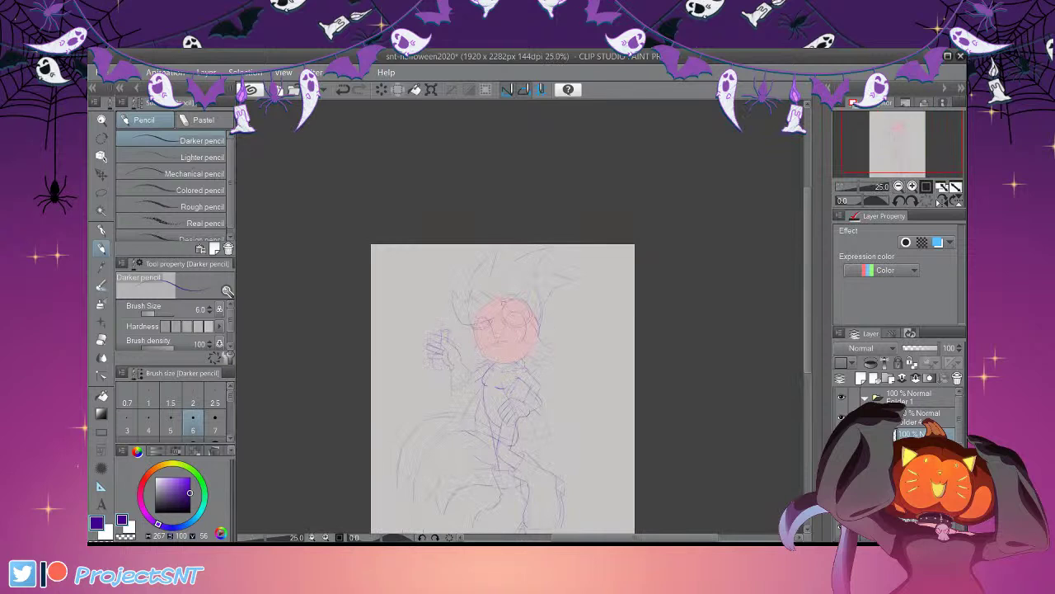
scroll(513, 308, "up", 3)
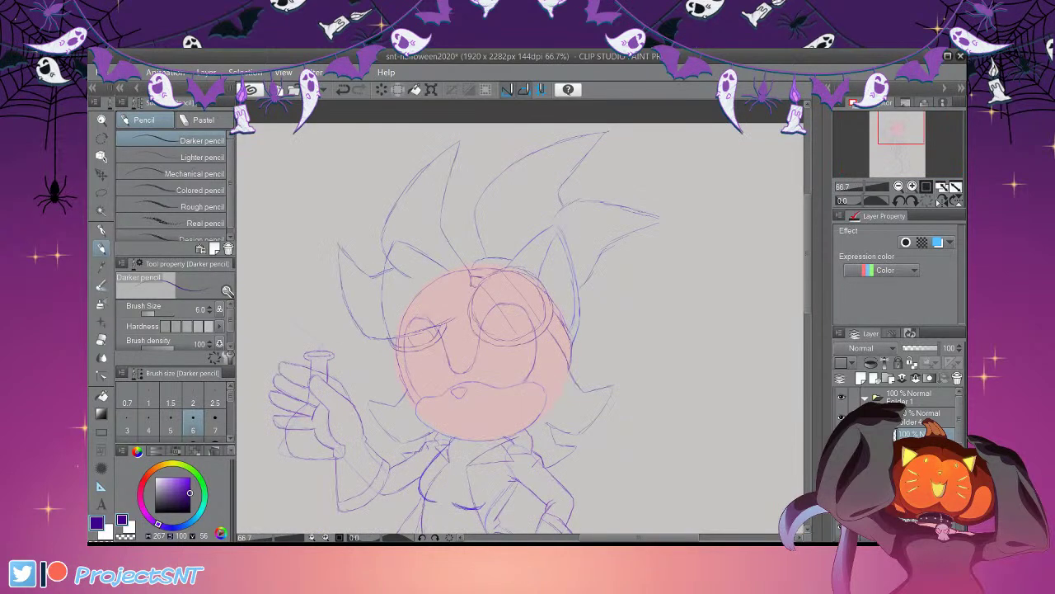
key("ctrl+t")
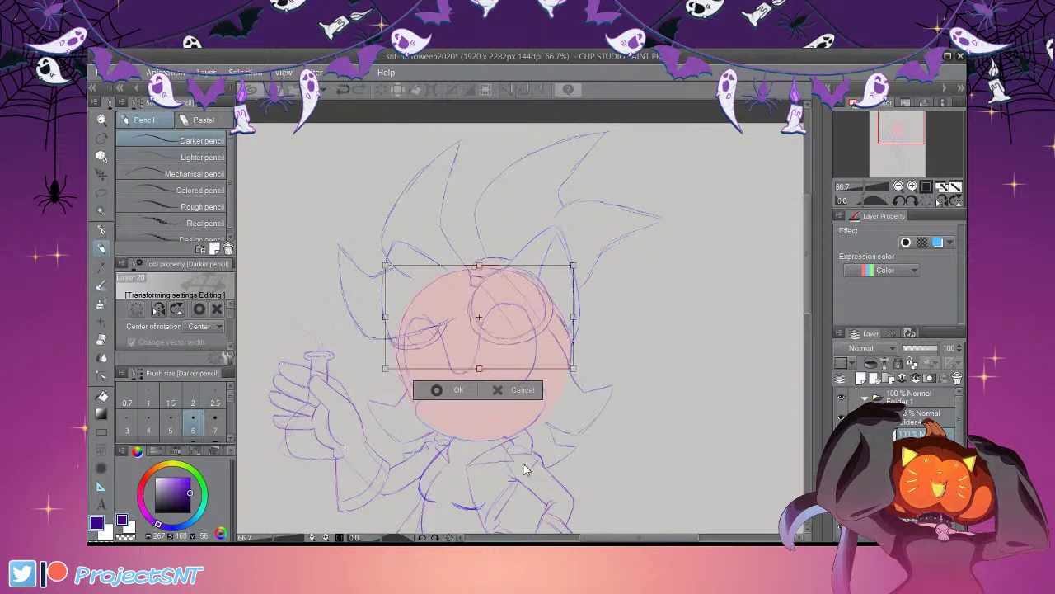
left_click(437, 390)
key("e")
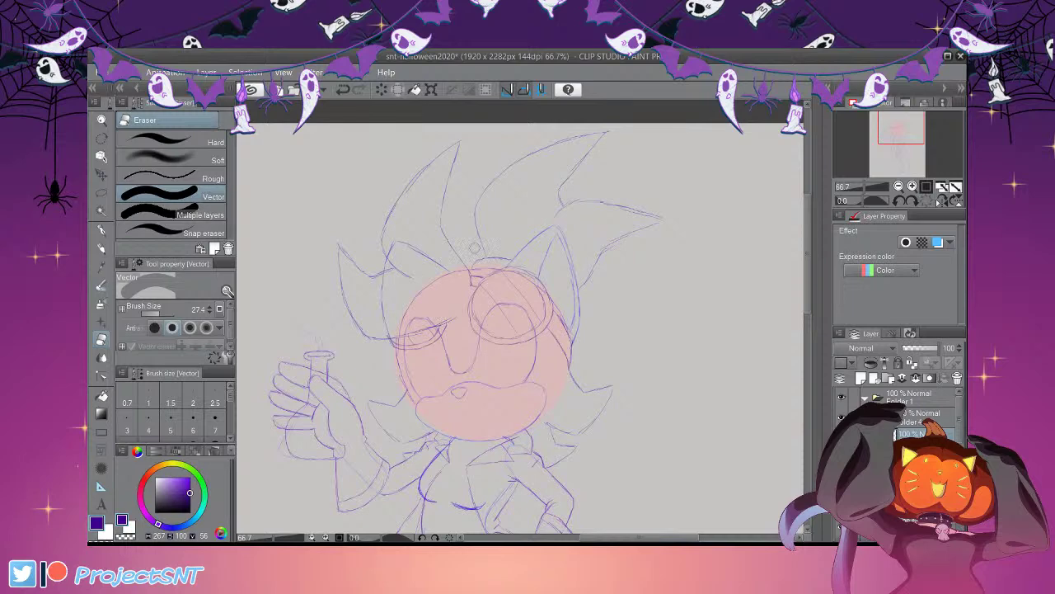
key("p")
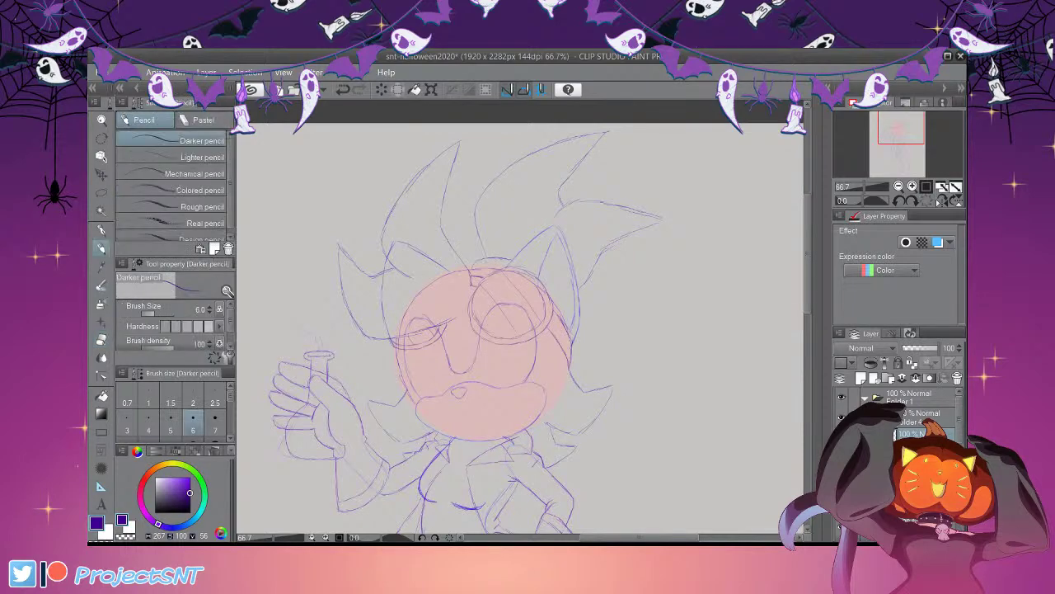
Add short cross lines along the goggle strap on the right side of the head
key("ctrl+plus")
key("ctrl+plus")
left_click_drag(597, 329, 606, 322)
left_click_drag(604, 368, 619, 337)
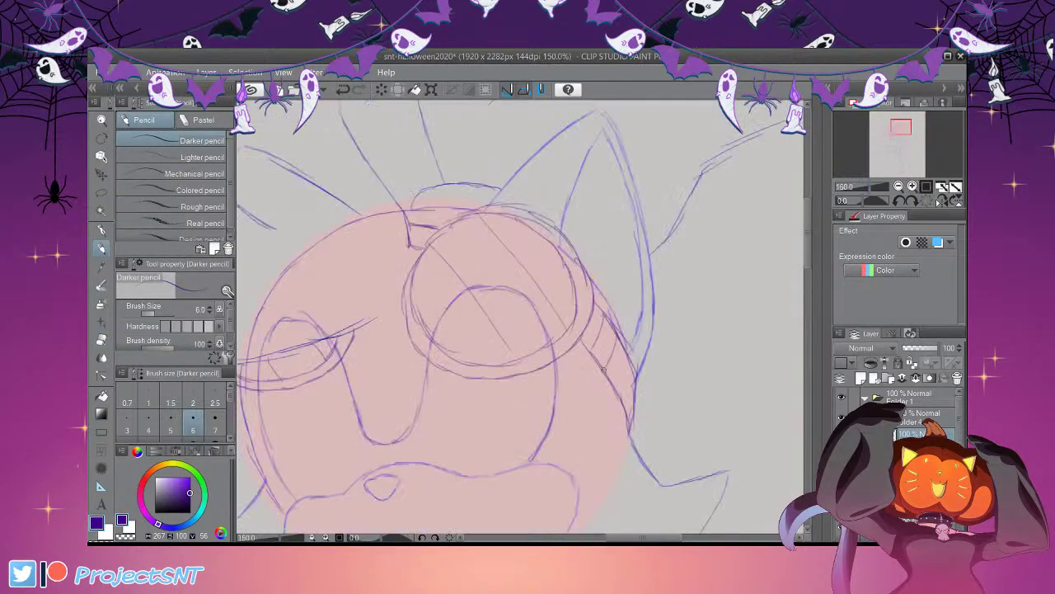
mouse_move(617, 394)
left_mouse_down()
mouse_move(630, 358)
mouse_move(635, 385)
left_mouse_up()
key("ctrl+minus")
key("ctrl+minus")
key("ctrl+minus")
key("ctrl+minus")
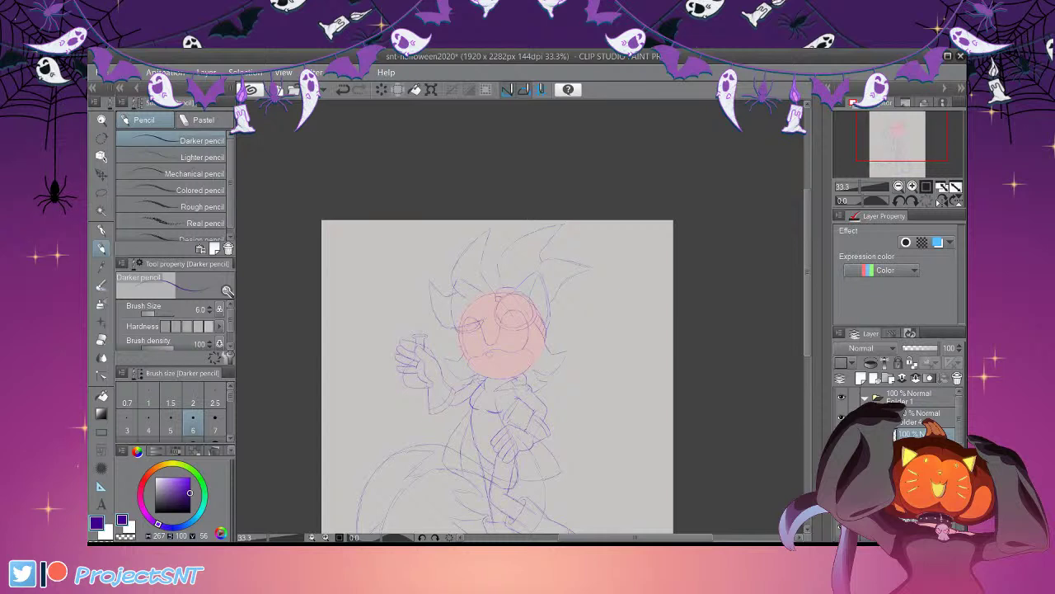
Erase the lower left coat lines where they overlap the tail
left_click(912, 186)
left_click(912, 186)
left_click_drag(808, 262, 808, 314)
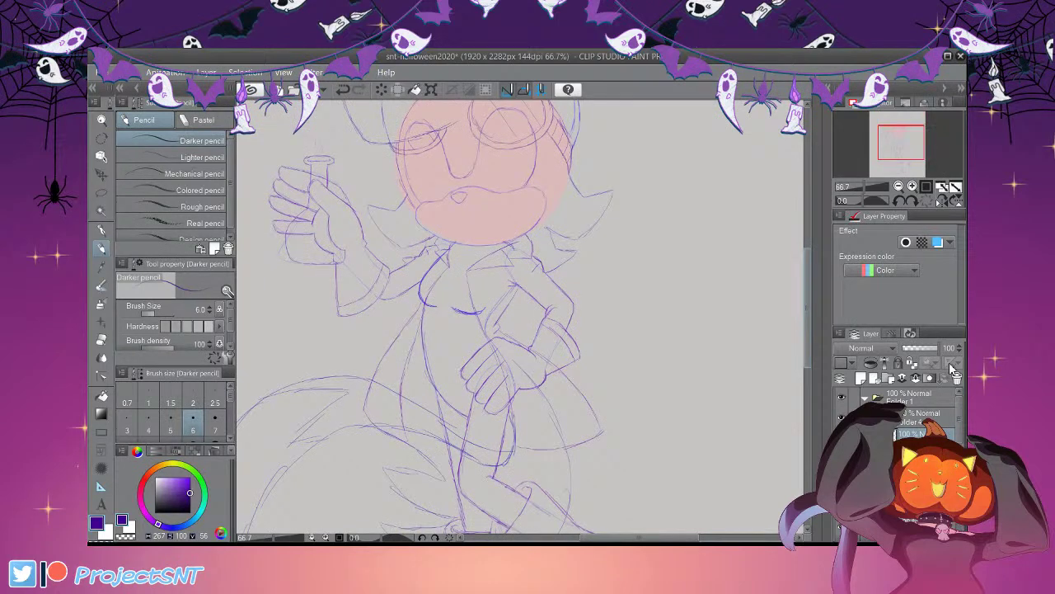
key("e")
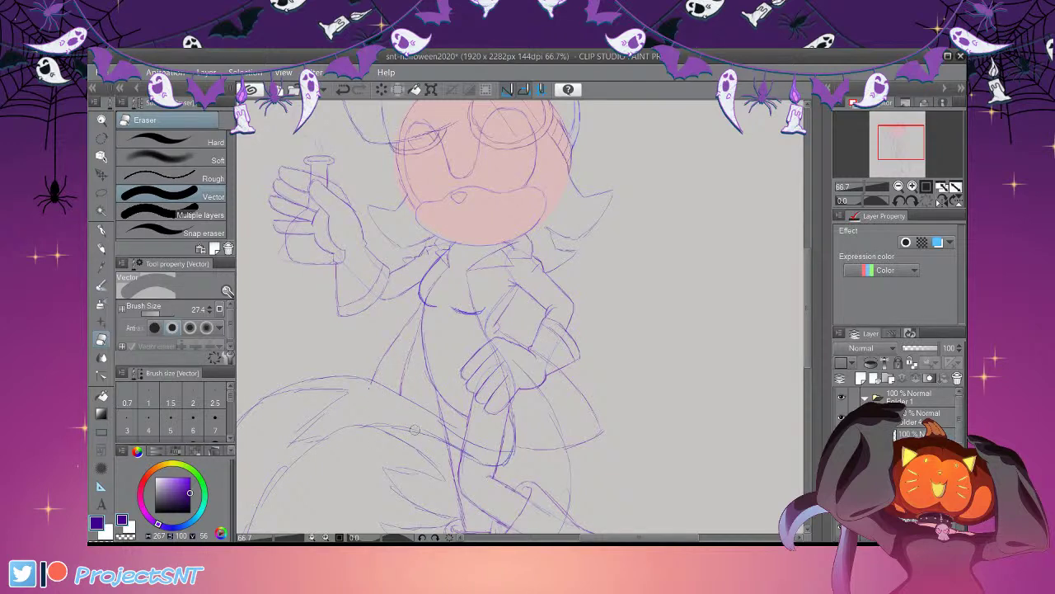
key("p")
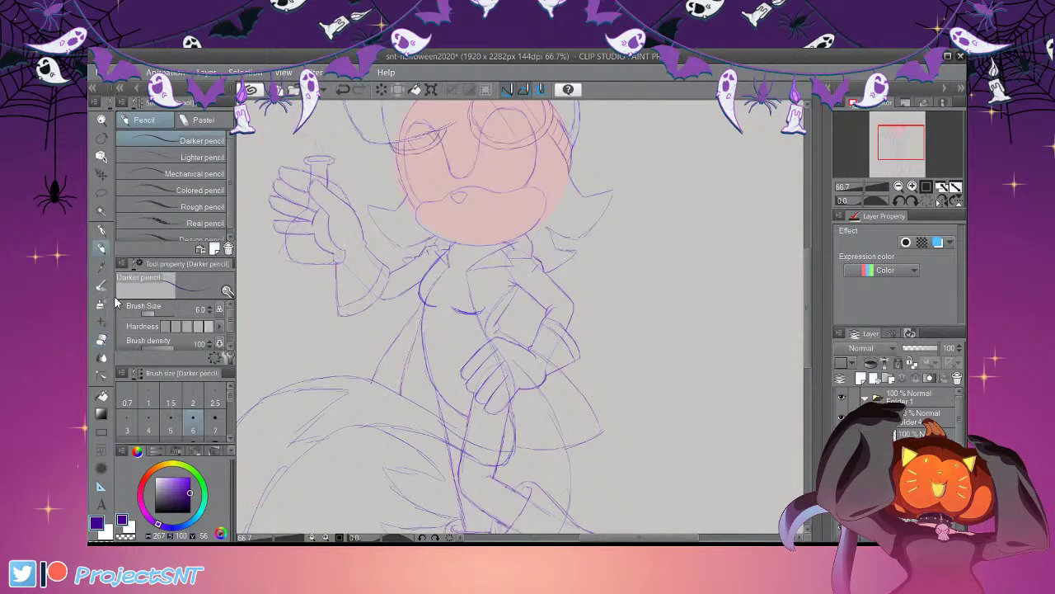
key("ctrl+minus")
left_click_drag(807, 309, 807, 295)
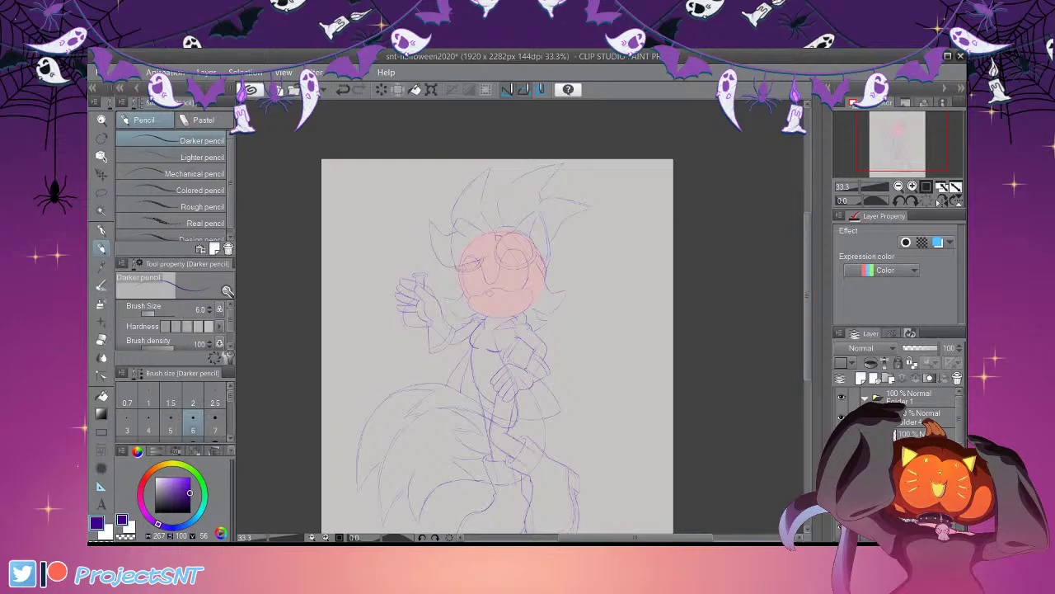
Select Layer 18 holding the tail sketch and erase its lines where they cross the legs
triple_click(912, 187)
left_click_drag(808, 284, 807, 353)
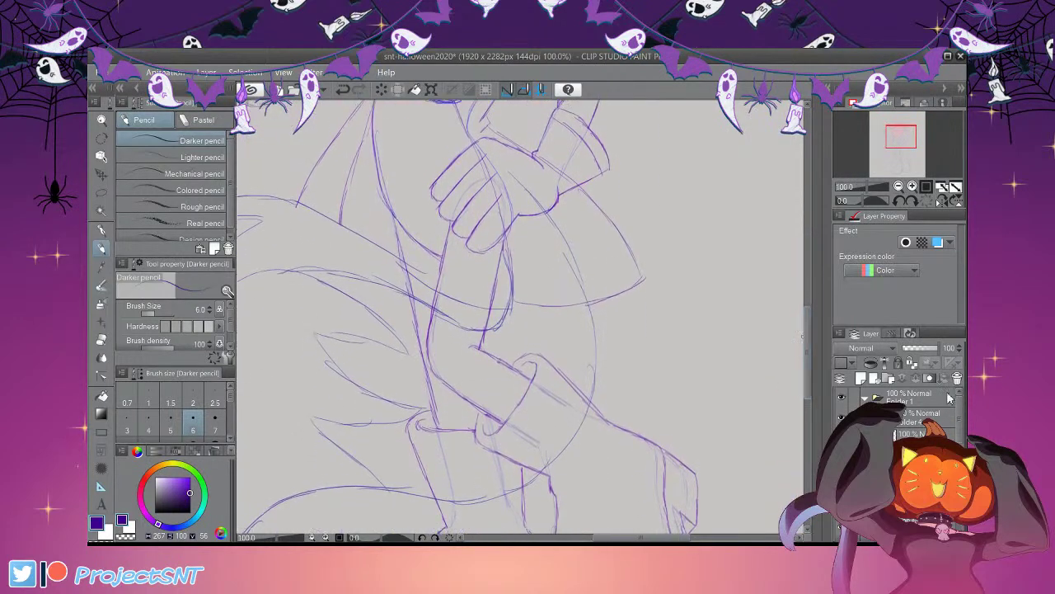
left_click_drag(959, 420, 959, 435)
scroll(915, 412, "down", 1)
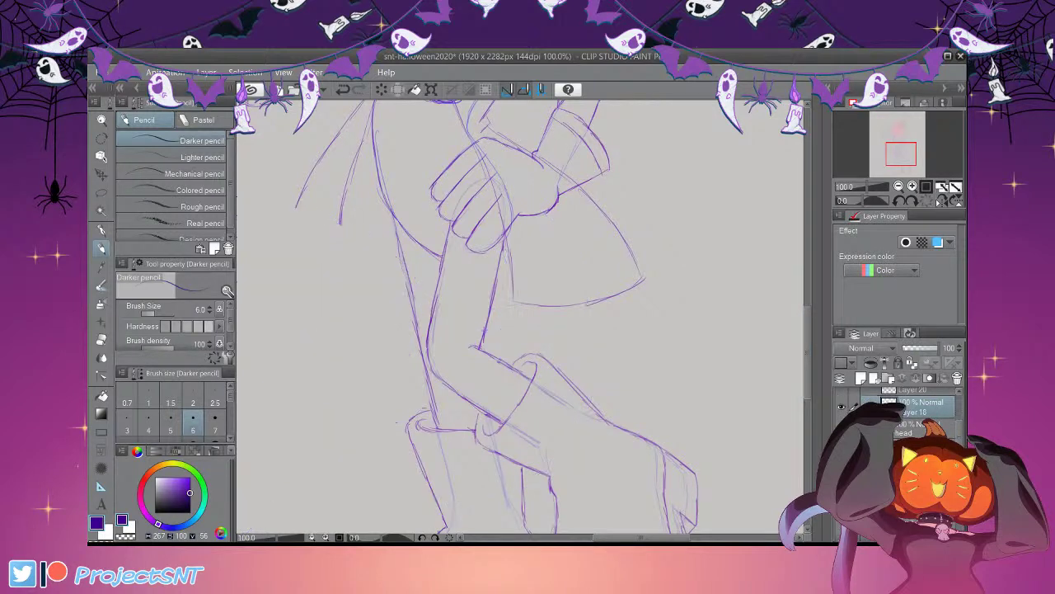
key("e")
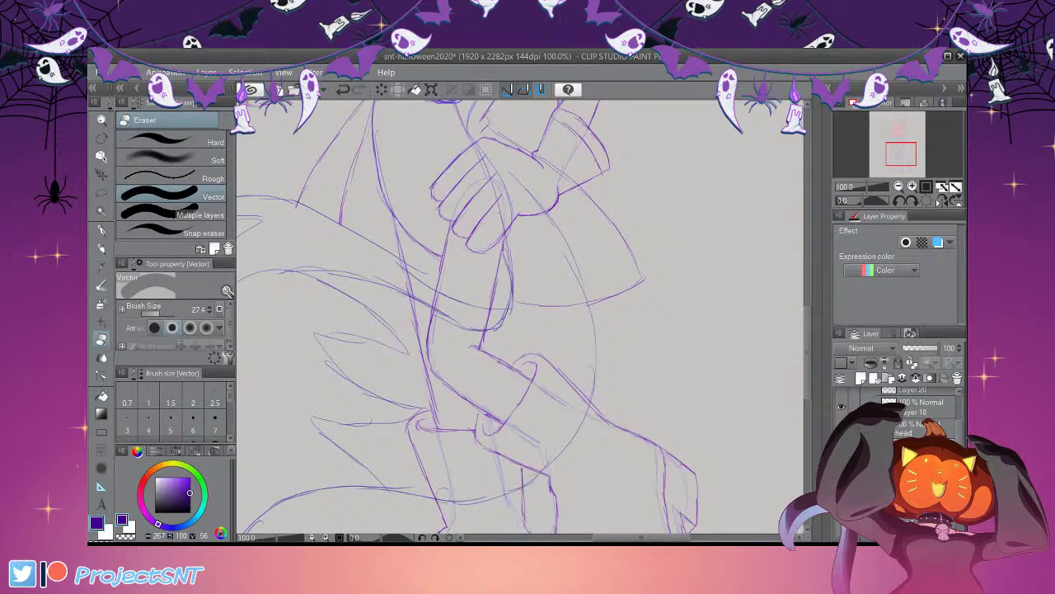
left_click_drag(511, 198, 513, 449)
key("ctrl+minus")
key("ctrl+minus")
key("ctrl+minus")
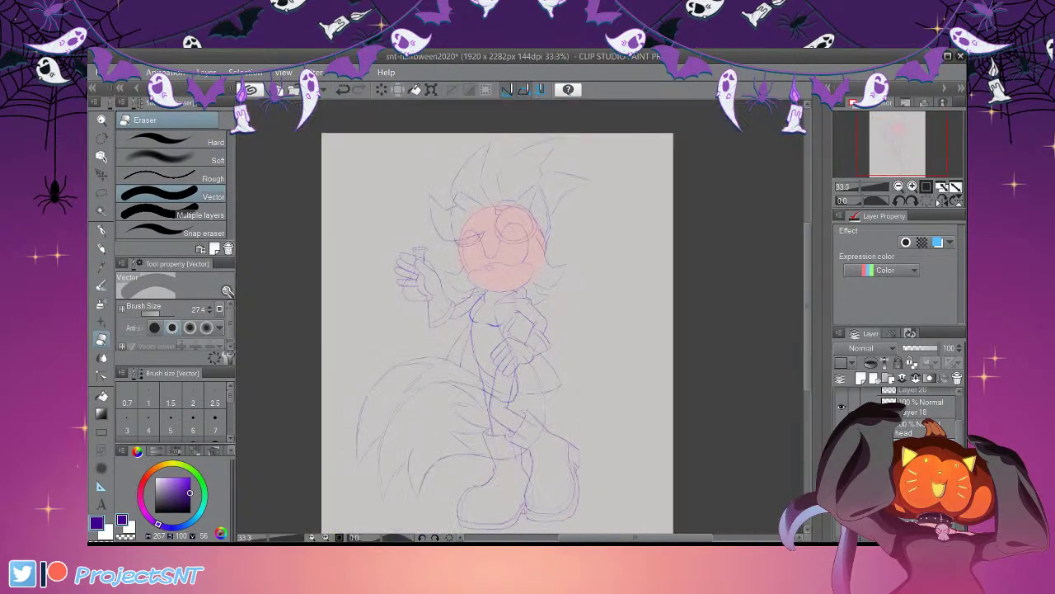
left_click_drag(808, 254, 808, 262)
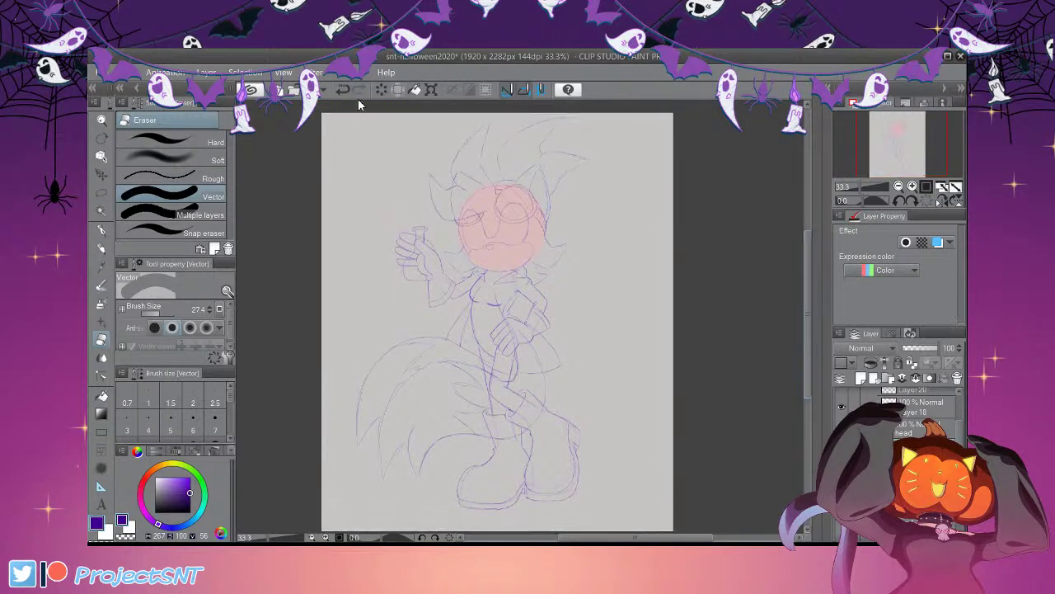
Save the drawing and dab a round pupil with the Turnip pen at brush size 38.1 inside the character's right-hand eye
key("ctrl+s")
scroll(355, 120, "up", 3)
key("ctrl+plus")
key("ctrl+plus")
key("ctrl+plus")
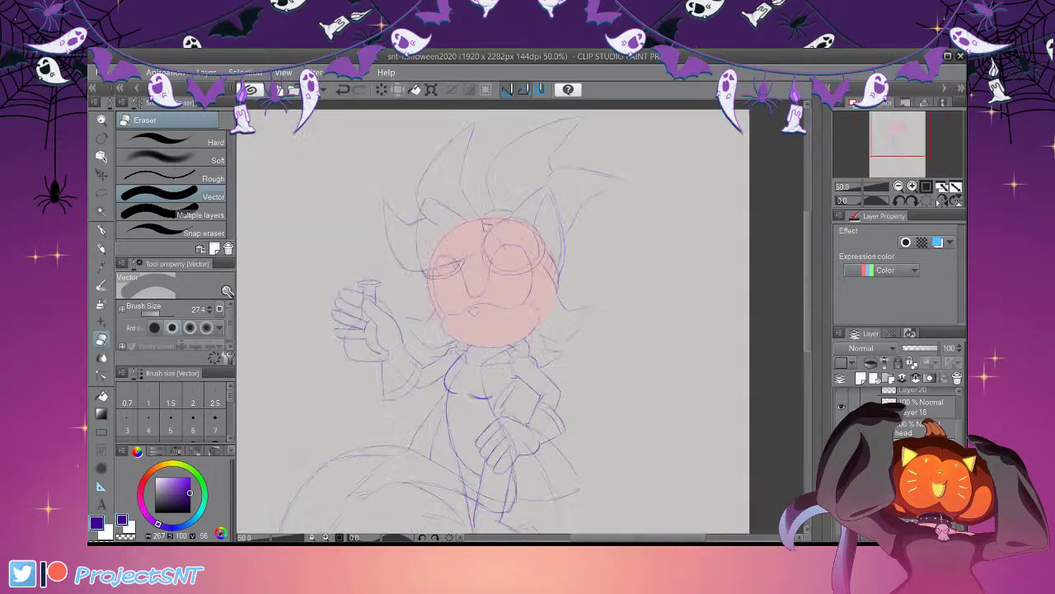
scroll(899, 408, "up", 5)
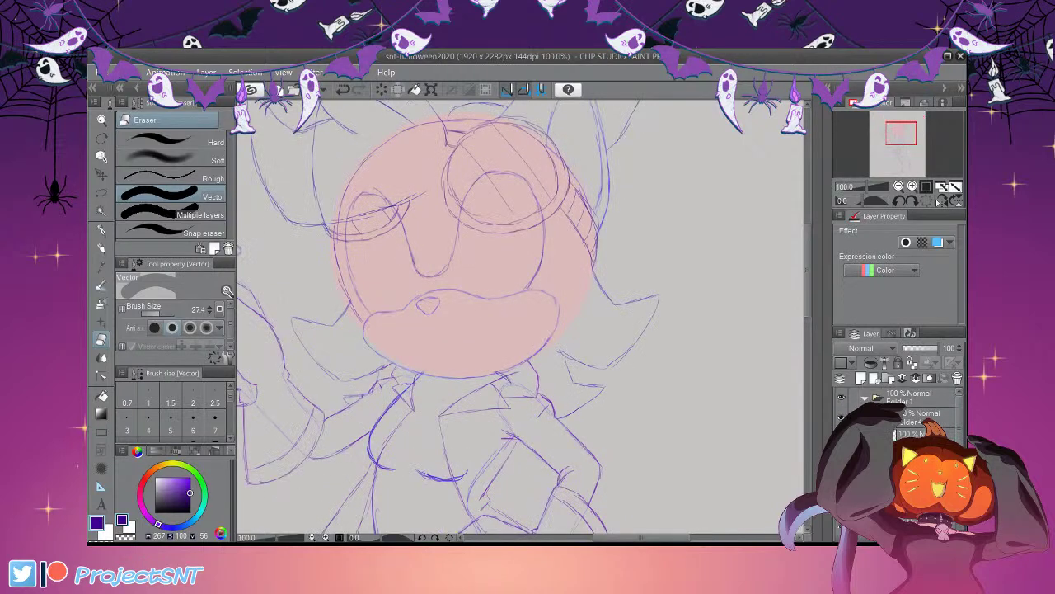
left_click(841, 418)
left_click(841, 417)
left_click(913, 433)
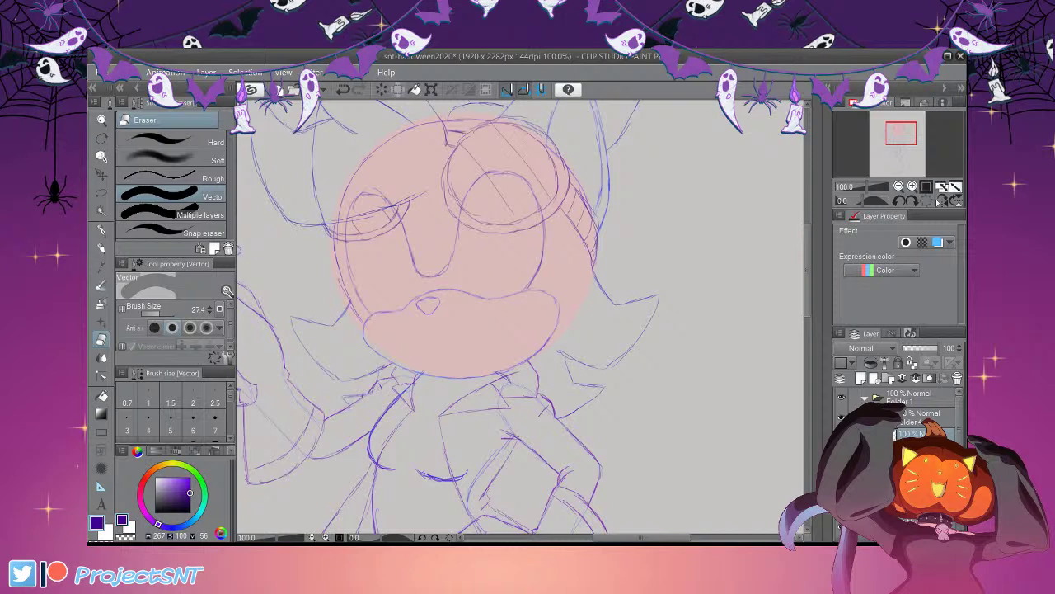
key("p")
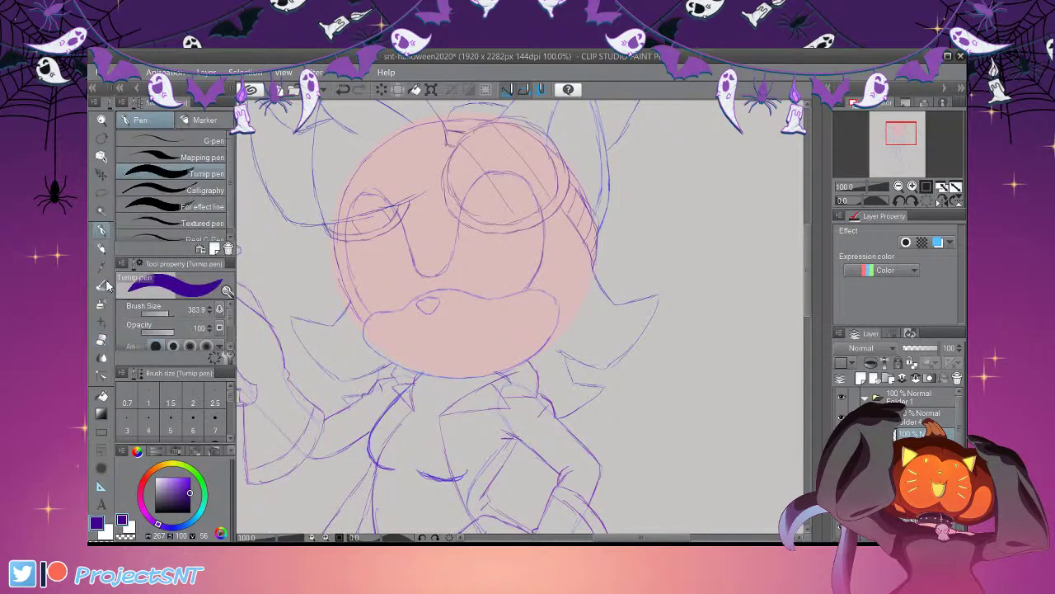
left_click_drag(169, 313, 162, 313)
left_click(159, 313)
left_click(492, 265)
Stretch the round pupil into a tall oval and move it near the outer edge of the right-hand eye
key("ctrl+t")
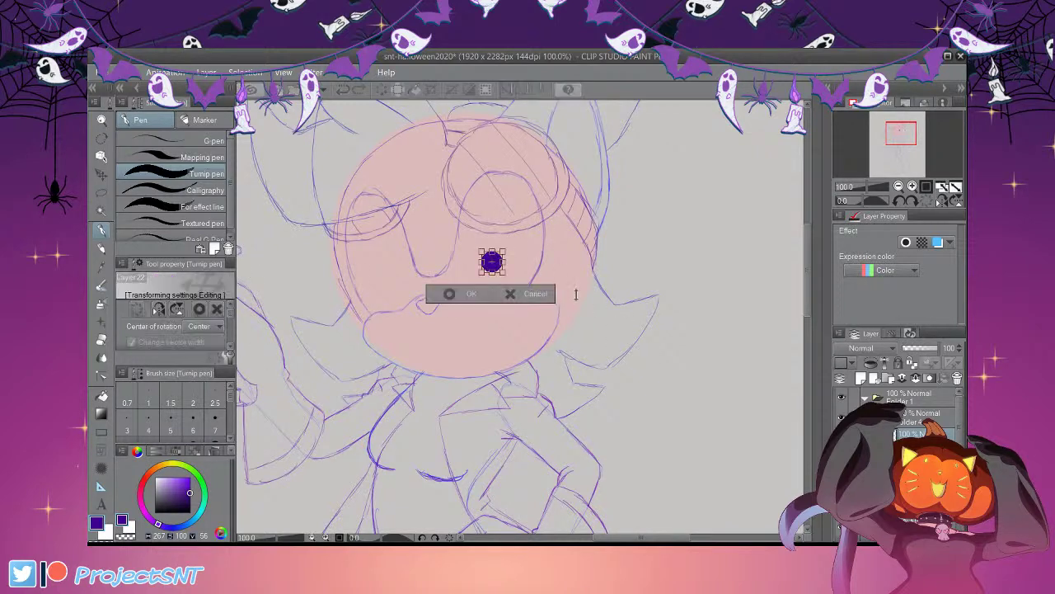
left_click_drag(575, 295, 573, 253)
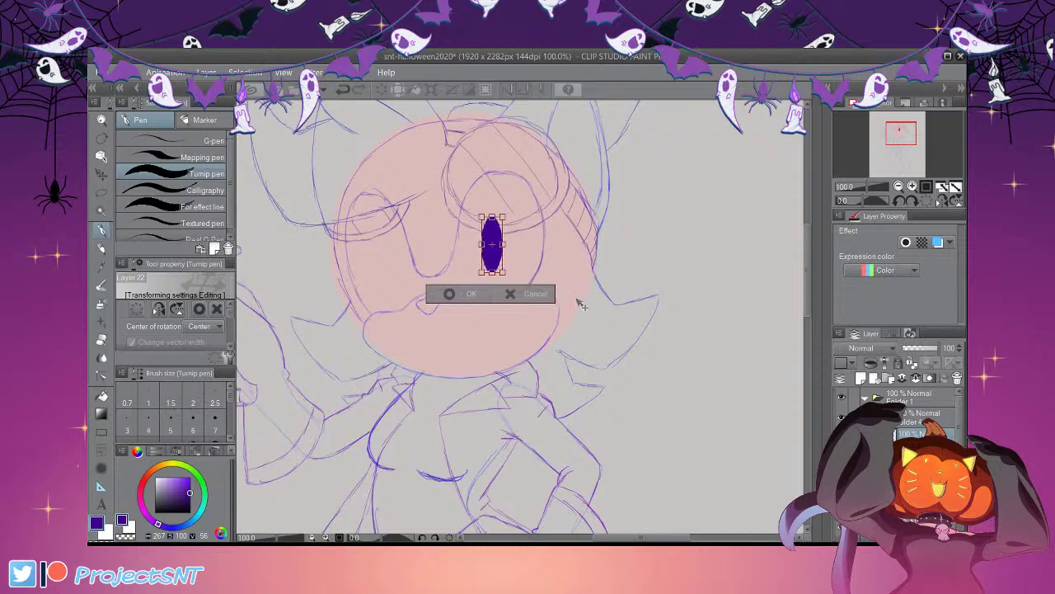
left_click_drag(581, 304, 611, 301)
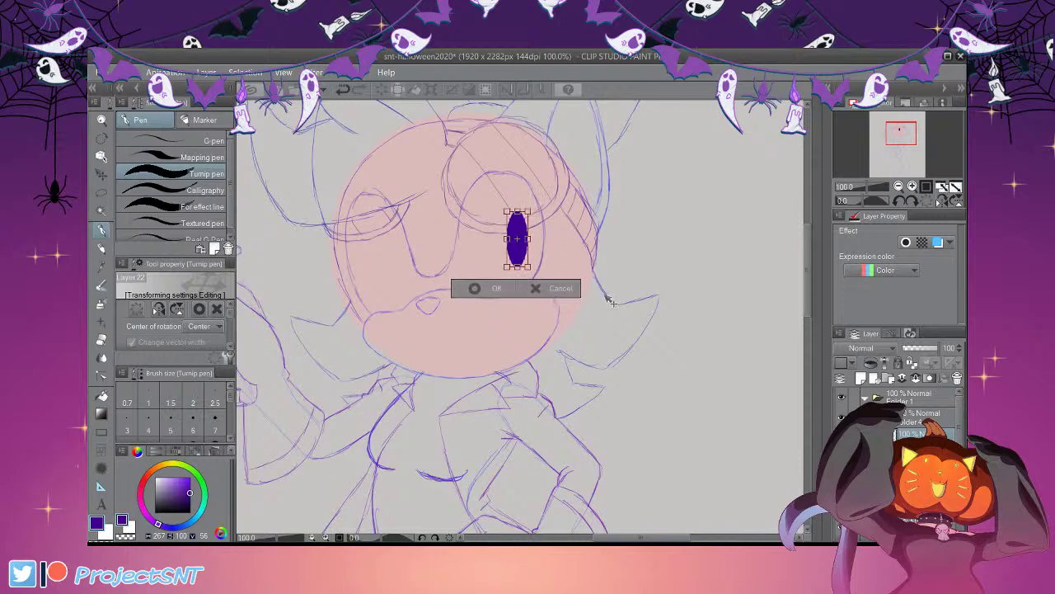
left_click(476, 288)
scroll(481, 356, "down", 3)
scroll(455, 264, "up", 5)
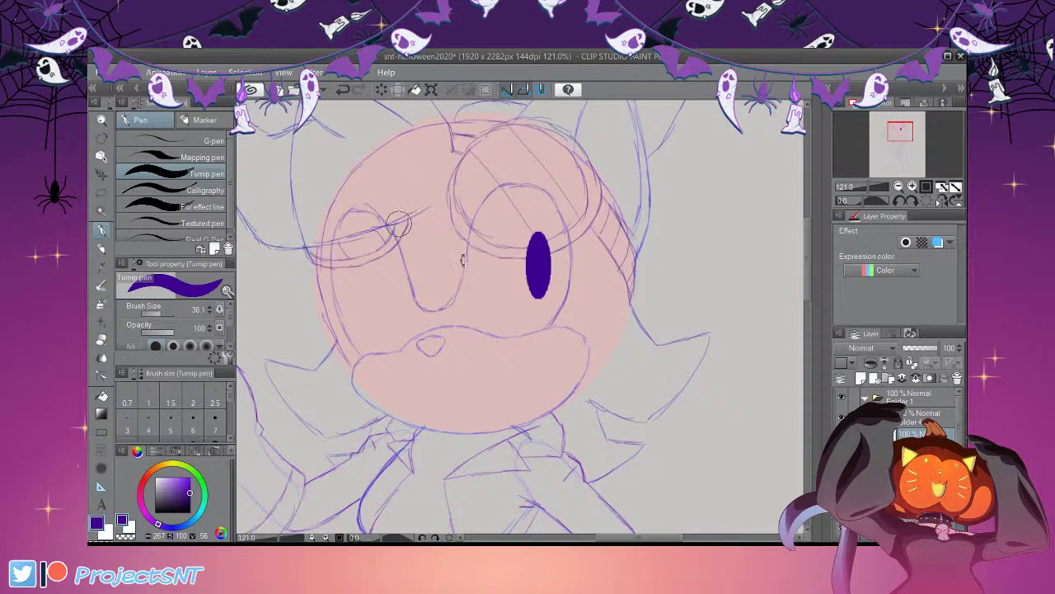
Place a copy of the oval pupil in the left-hand eye and tilt it slightly
key("ctrl+t")
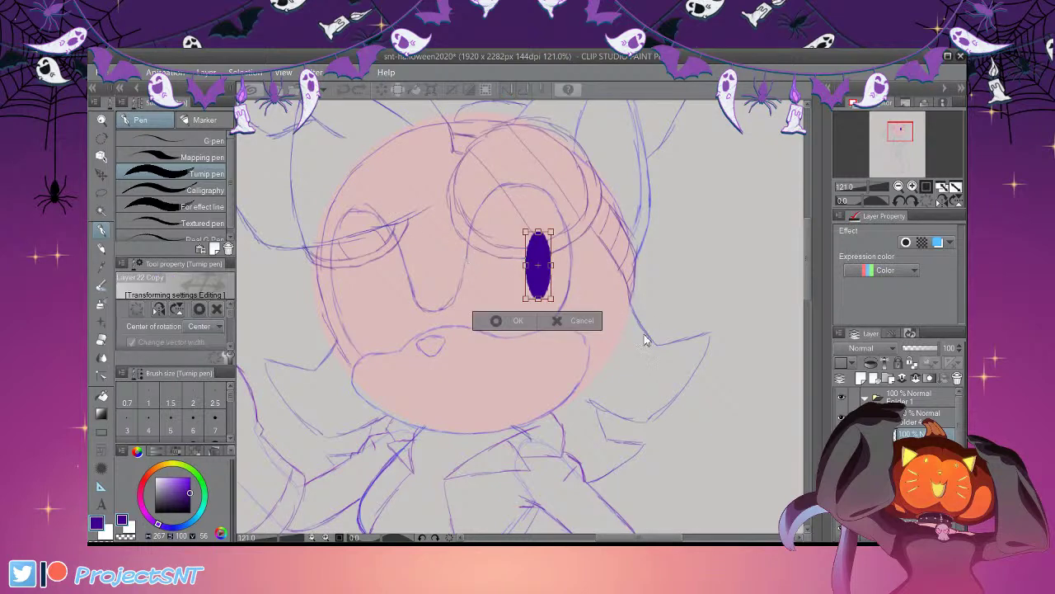
left_click_drag(638, 333, 465, 338)
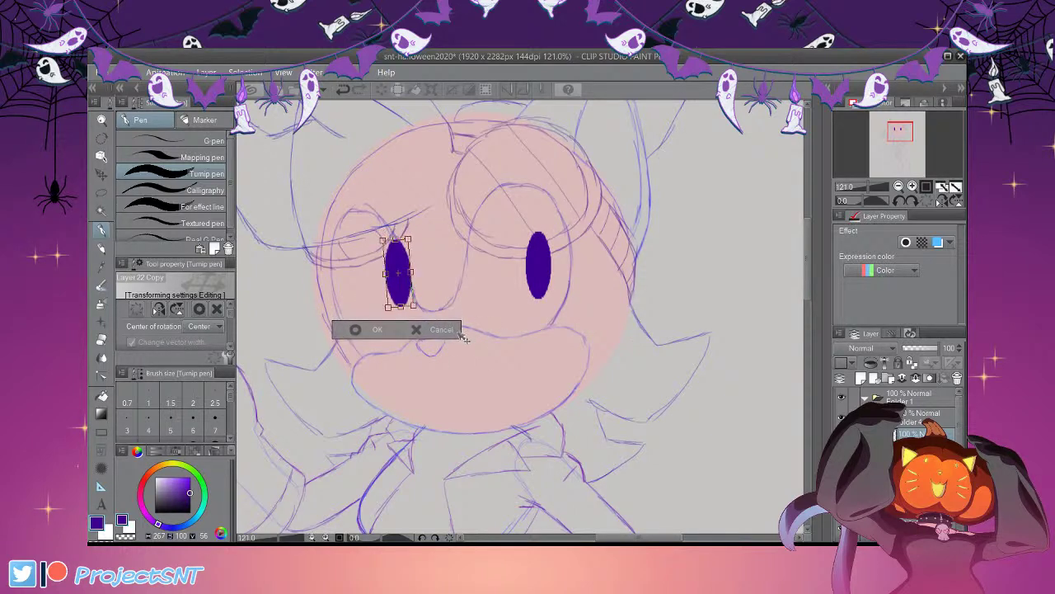
key("Return")
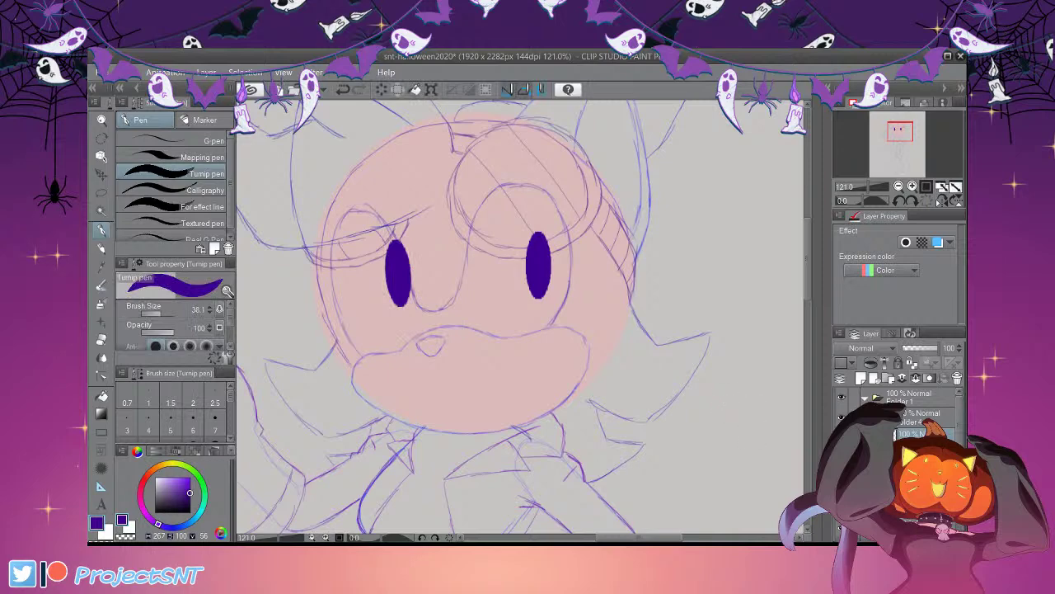
Lower the opacity of the pupil layer to 47
left_click(920, 348)
scroll(545, 300, "down", 3)
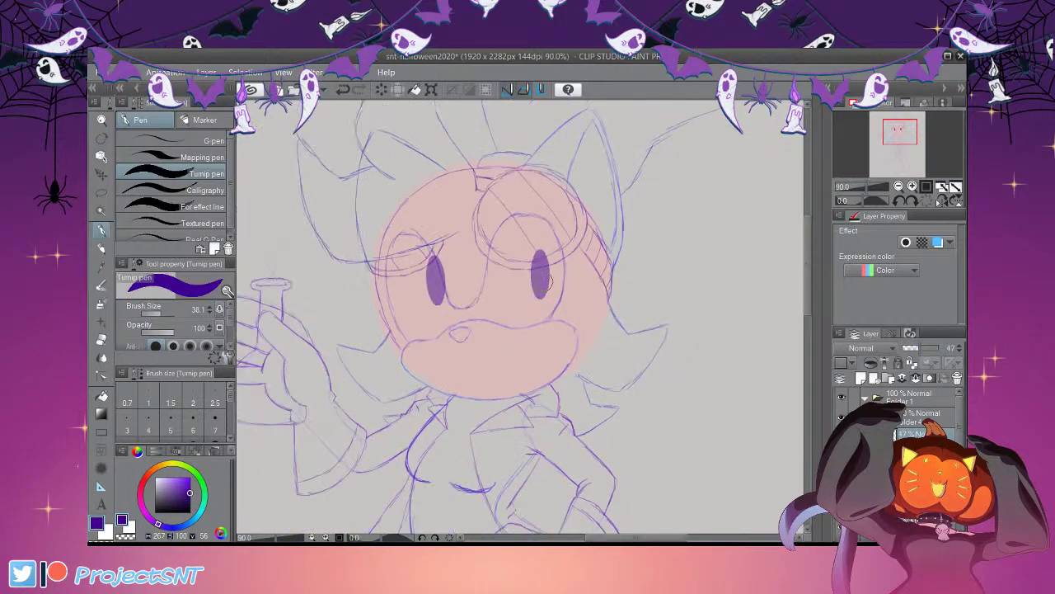
scroll(550, 281, "down", 3)
scroll(485, 272, "up", 1)
scroll(487, 272, "up", 4)
scroll(498, 265, "down", 1)
scroll(499, 265, "down", 2)
scroll(499, 264, "up", 3)
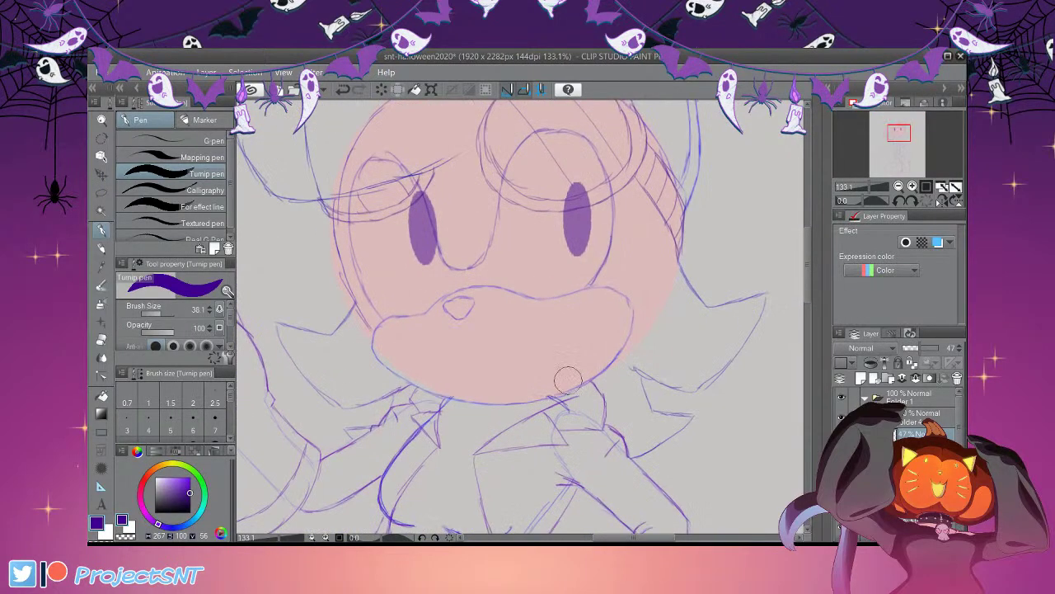
key("ctrl+shift+n")
key("p")
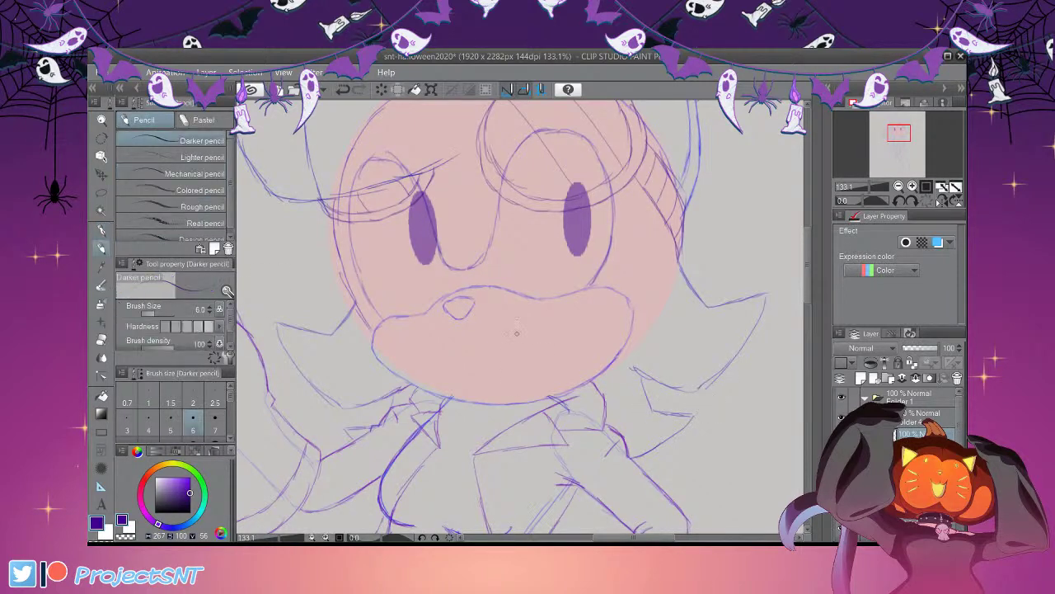
left_click_drag(541, 333, 572, 324)
left_click(652, 381, "ctrl+shift")
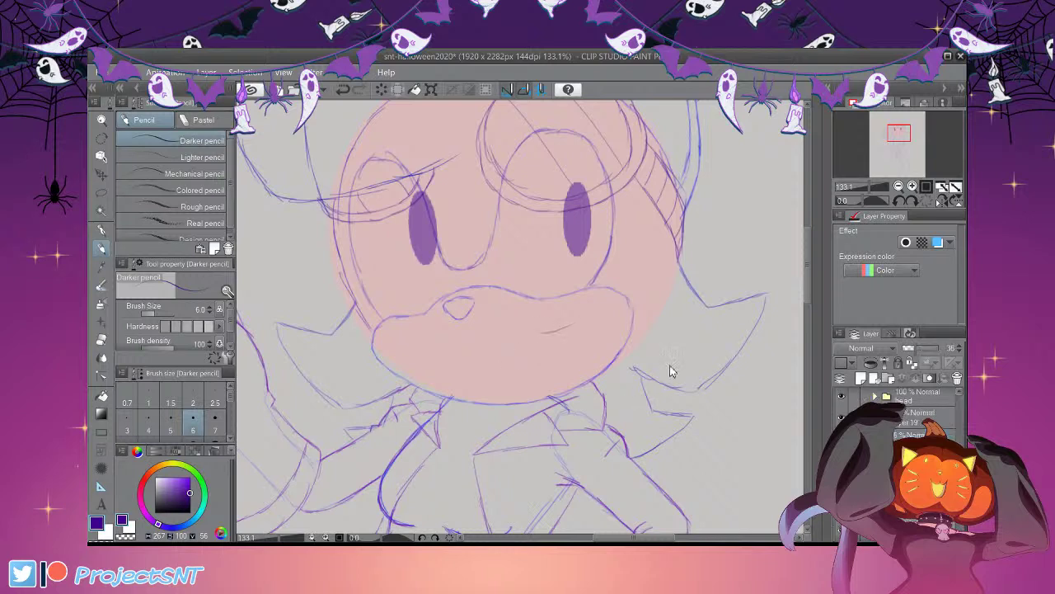
key("ctrl+z")
key("ctrl+z")
Sketch a small open mouth with an inner tongue line on a new layer using the Darker pencil at size 6
key("ctrl+shift+n")
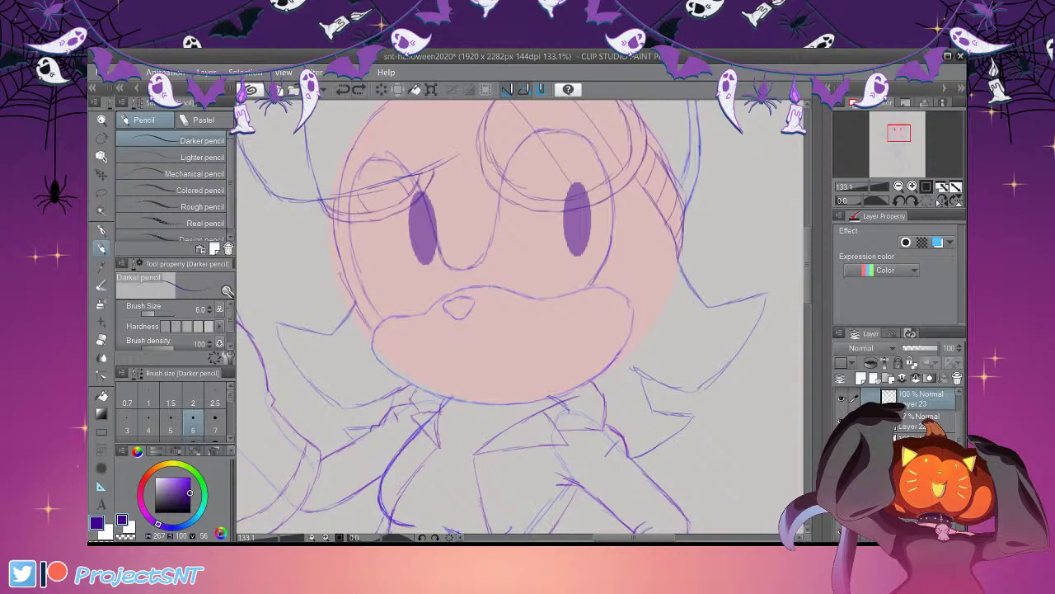
mouse_move(526, 350)
left_mouse_down()
mouse_move(577, 315)
mouse_move(597, 350)
mouse_move(569, 376)
mouse_move(556, 378)
mouse_move(556, 366)
left_mouse_up()
left_click_drag(584, 328, 569, 376)
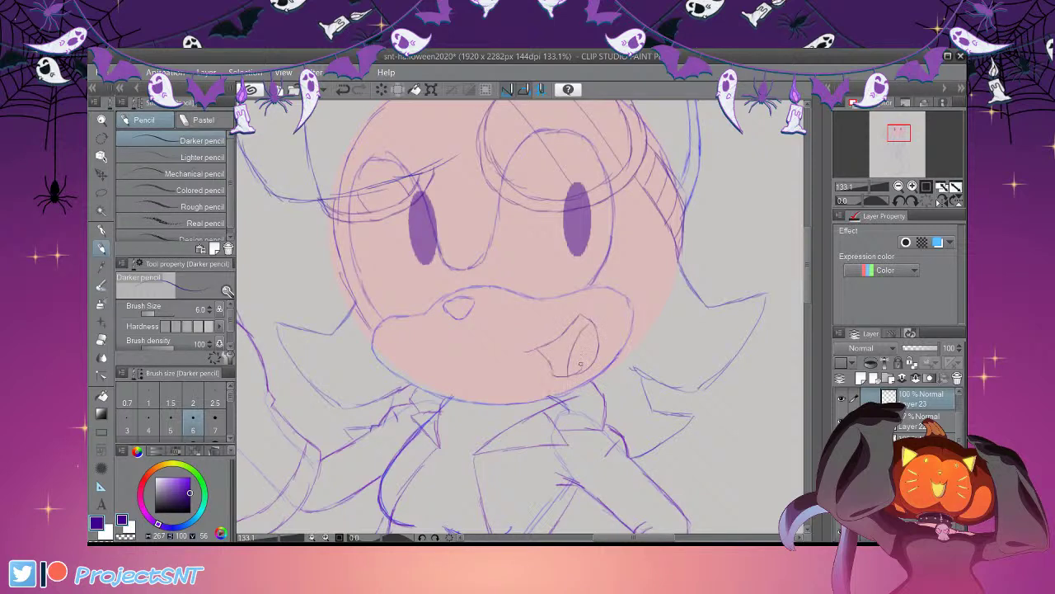
Shift the mouth sketch slightly left and up on the muzzle and scale it down a little
key("ctrl+t")
key("Left")
key("Left")
key("Left")
key("Left")
key("Left")
key("Left")
key("Left")
key("Left")
key("Left")
key("Left")
key("Left")
key("Left")
key("Left")
key("Left")
key("Up")
key("Up")
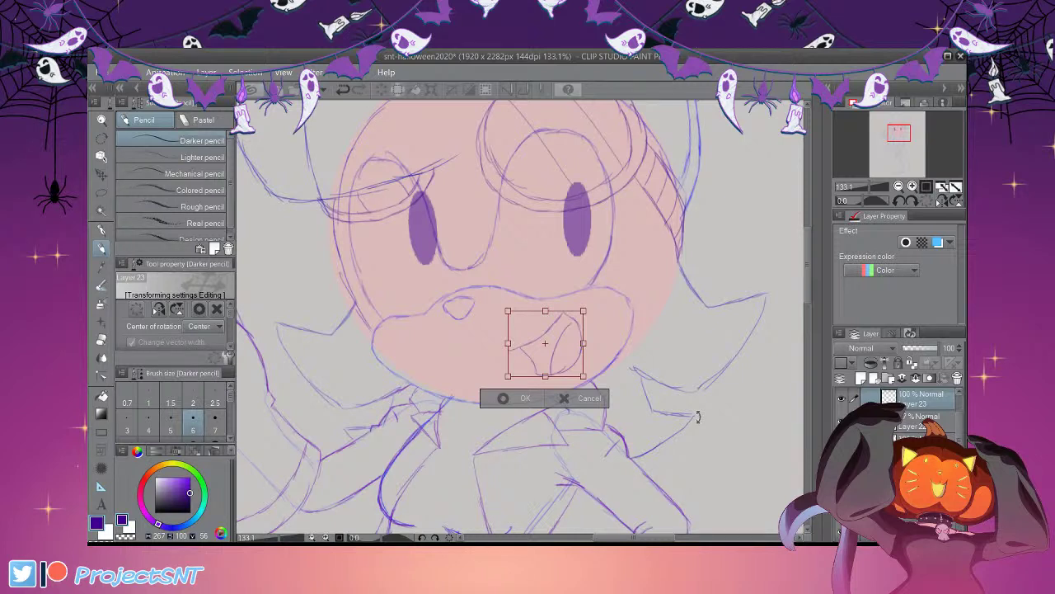
left_click_drag(583, 311, 579, 317)
left_click_drag(679, 372, 676, 371)
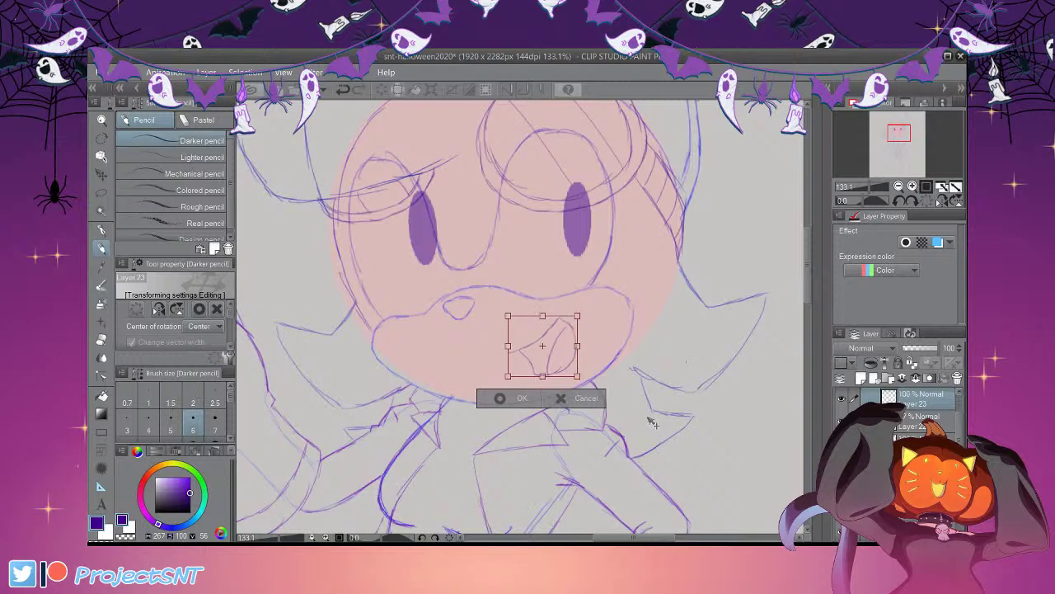
left_click(517, 397)
key("ctrl+minus")
key("ctrl+minus")
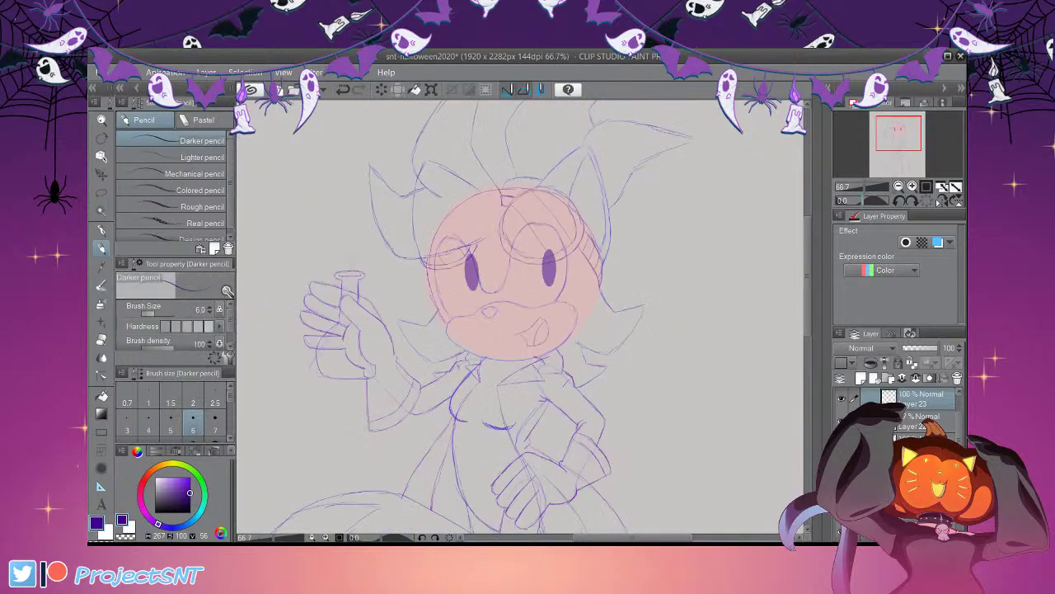
Select the pupil layer and enlarge both pupils slightly about their centre
key("ctrl+plus")
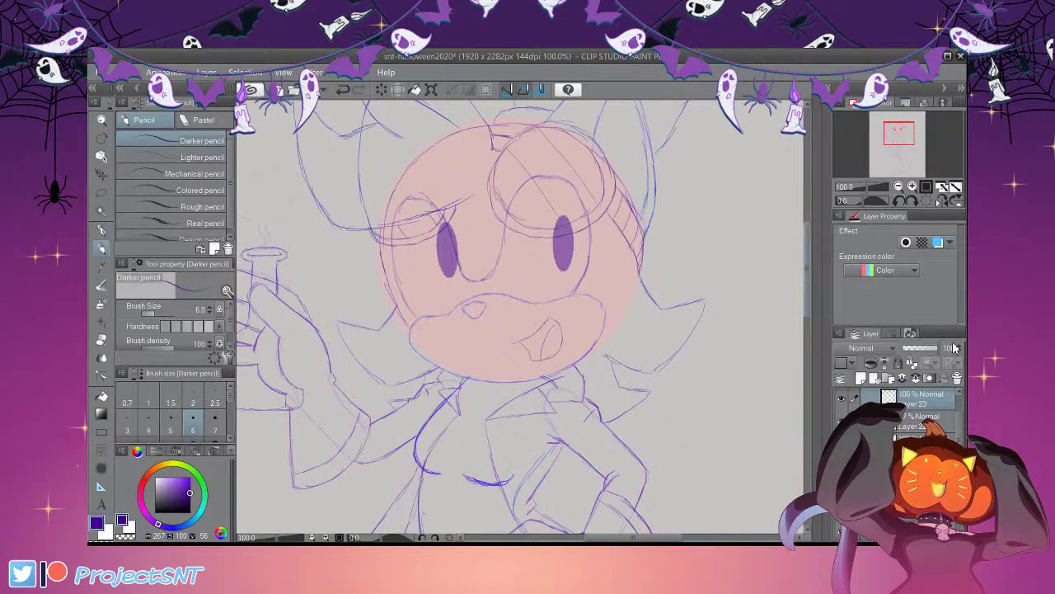
left_click_drag(807, 294, 807, 279)
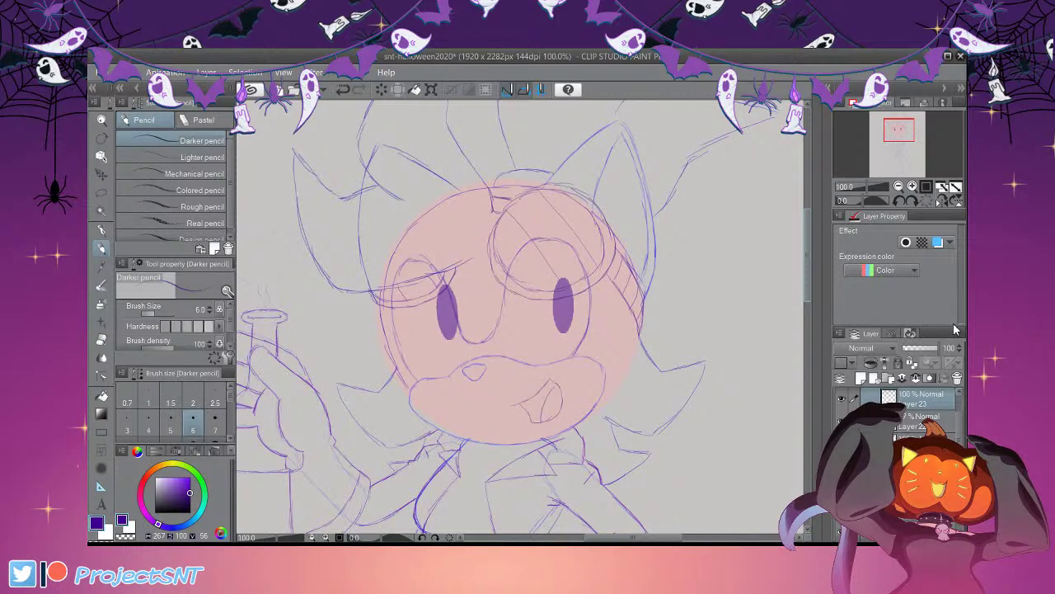
scroll(948, 429, "up", 2)
left_click(842, 438)
left_click(842, 438)
key("ctrl+t")
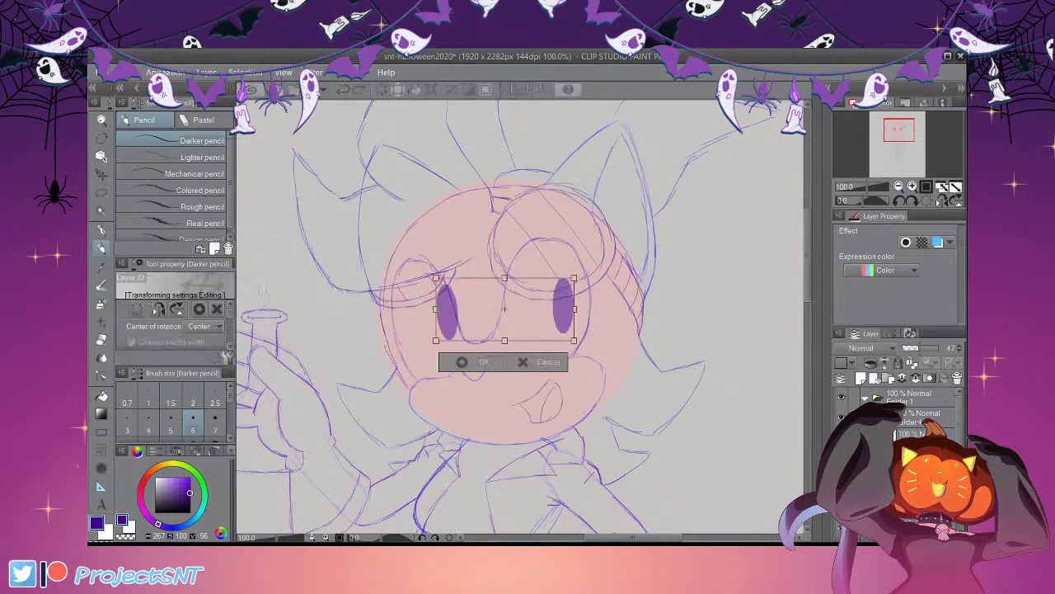
left_click_drag(575, 340, 552, 325)
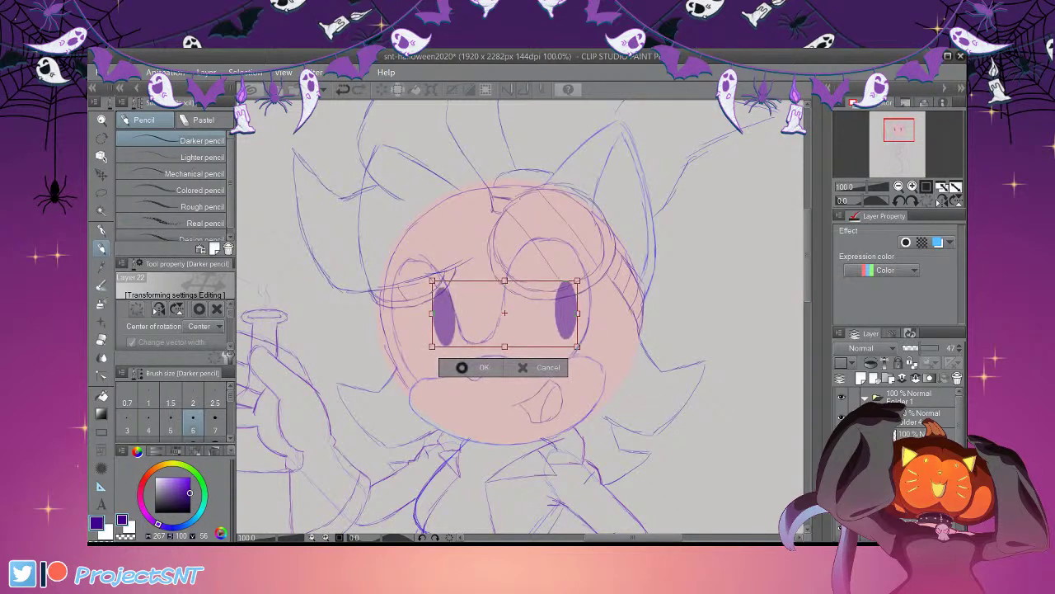
left_click(468, 368)
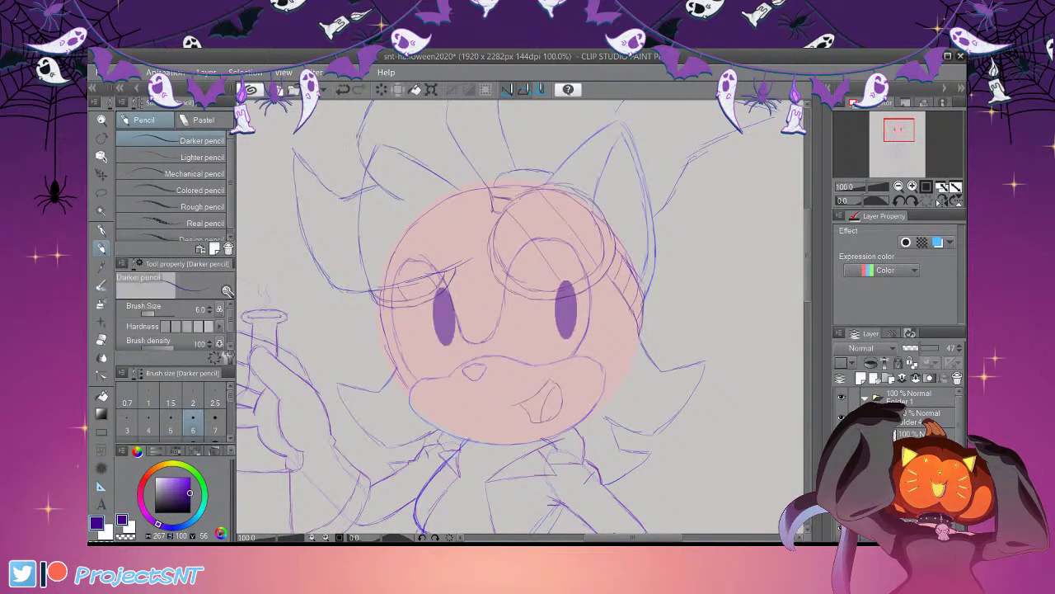
Rotate the pair of pupils slightly counterclockwise and save the drawing
left_click(431, 89)
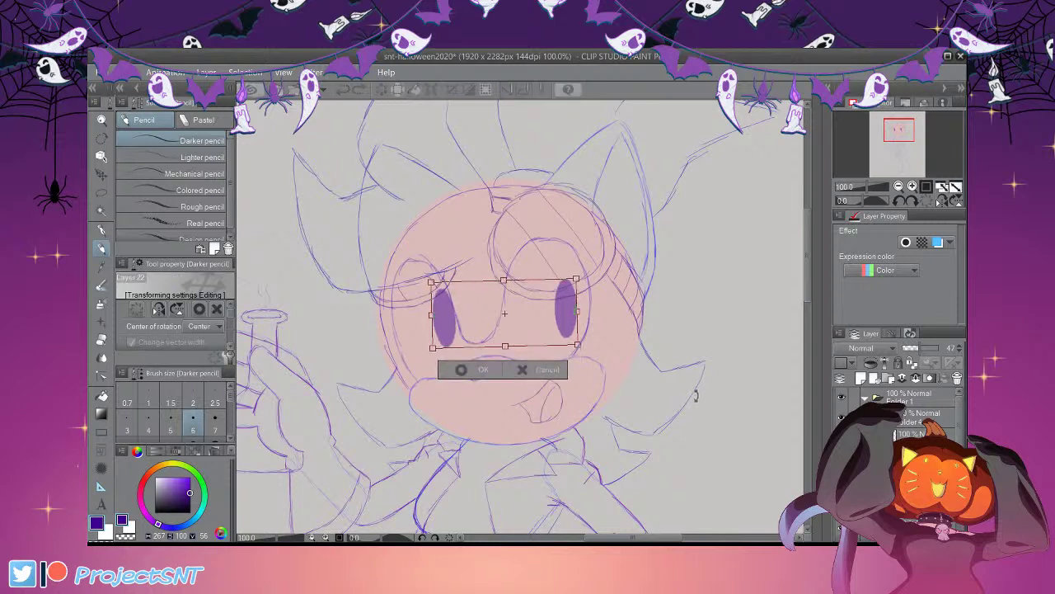
left_click(472, 370)
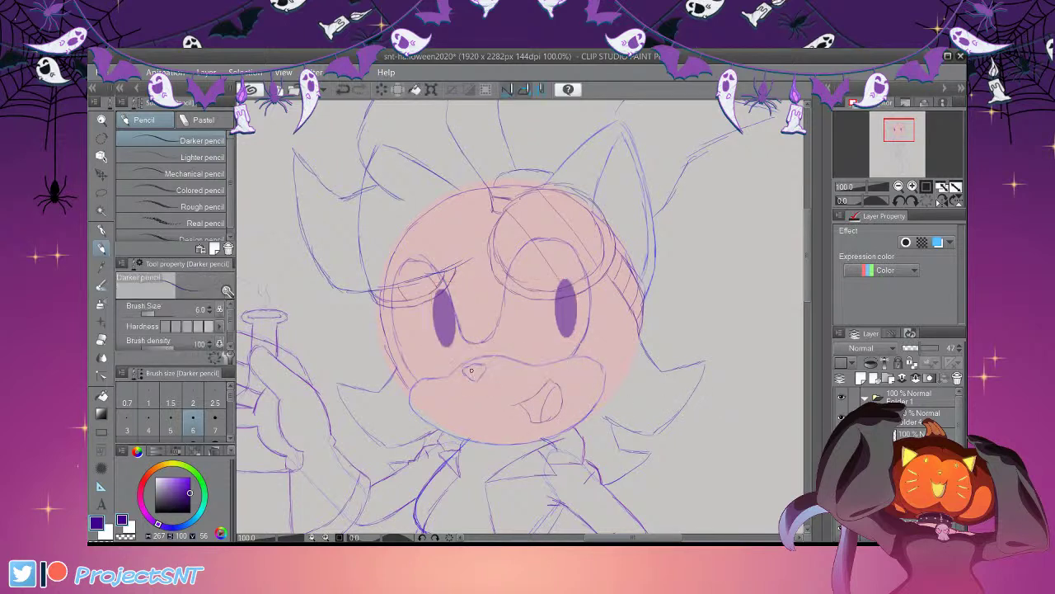
key("ctrl+s")
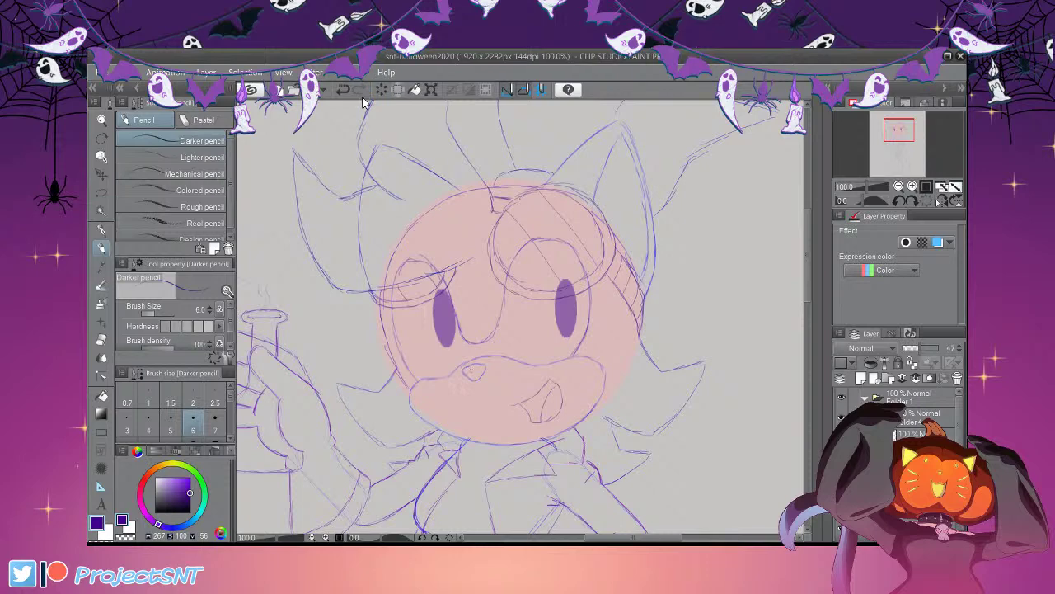
Examine the pupils and facial expression both close up and against the whole figure
key("ctrl+minus")
key("ctrl+minus")
key("ctrl+minus")
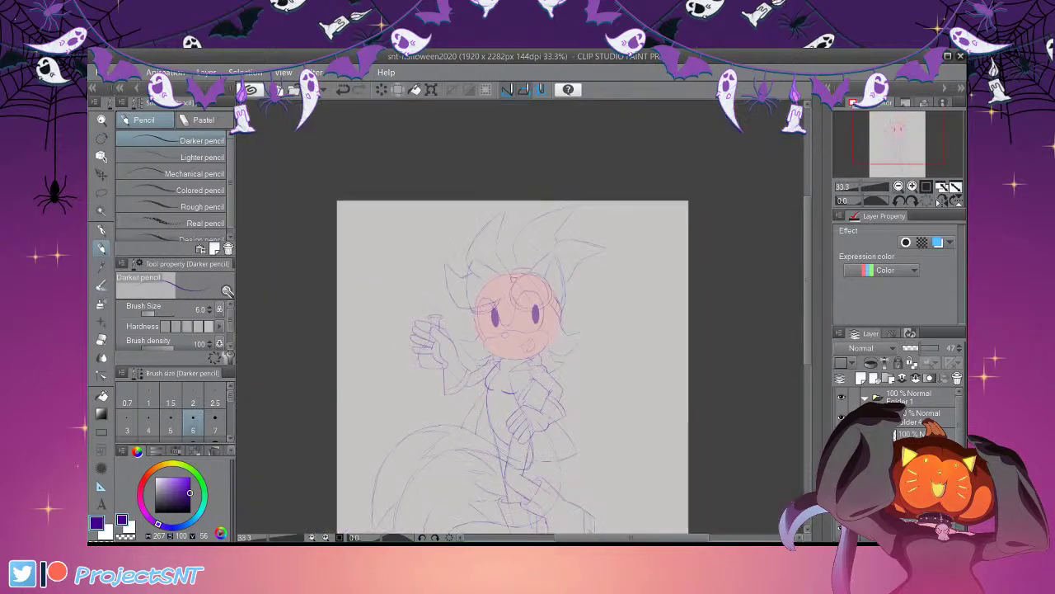
key("ctrl+plus")
key("ctrl+plus")
key("ctrl+plus")
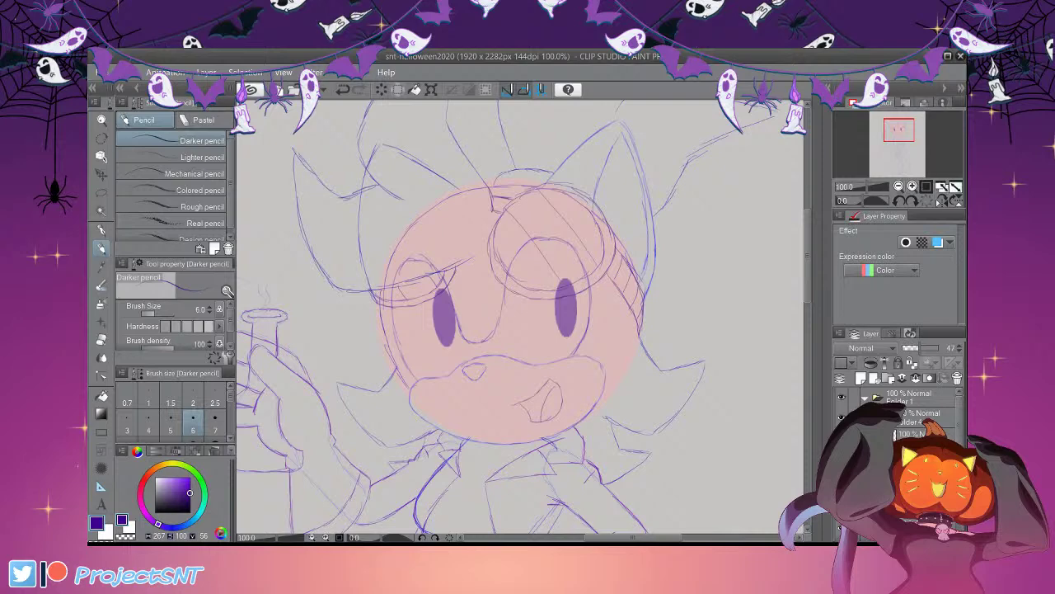
left_click(898, 187)
left_click(898, 187)
left_click(898, 186)
left_click(898, 186)
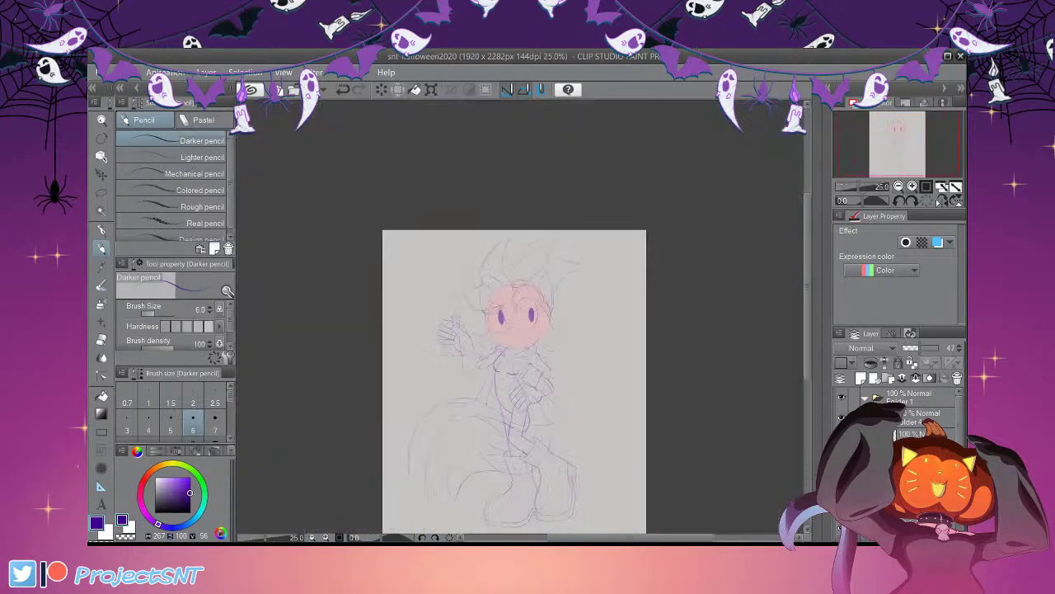
Lasso the right-hand pupil, nudge it slightly left toward the nose and clear the selection
key("ctrl+alt+0")
key("m")
mouse_move(566, 255)
left_mouse_down()
mouse_move(551, 363)
mouse_move(567, 257)
left_mouse_up()
key("ctrl+t")
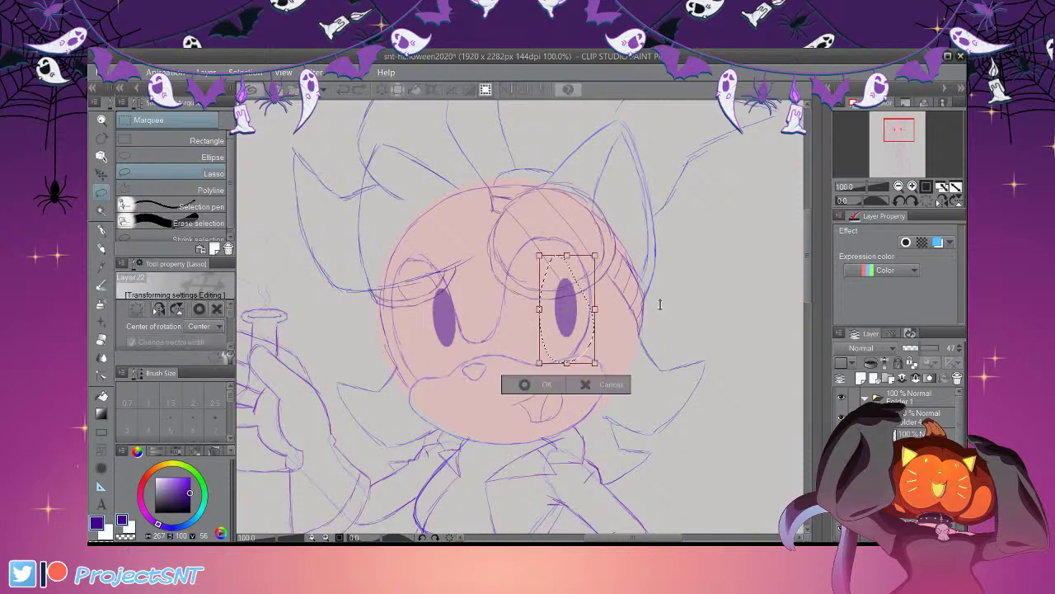
key("Left")
key("Left")
key("Left")
key("Left")
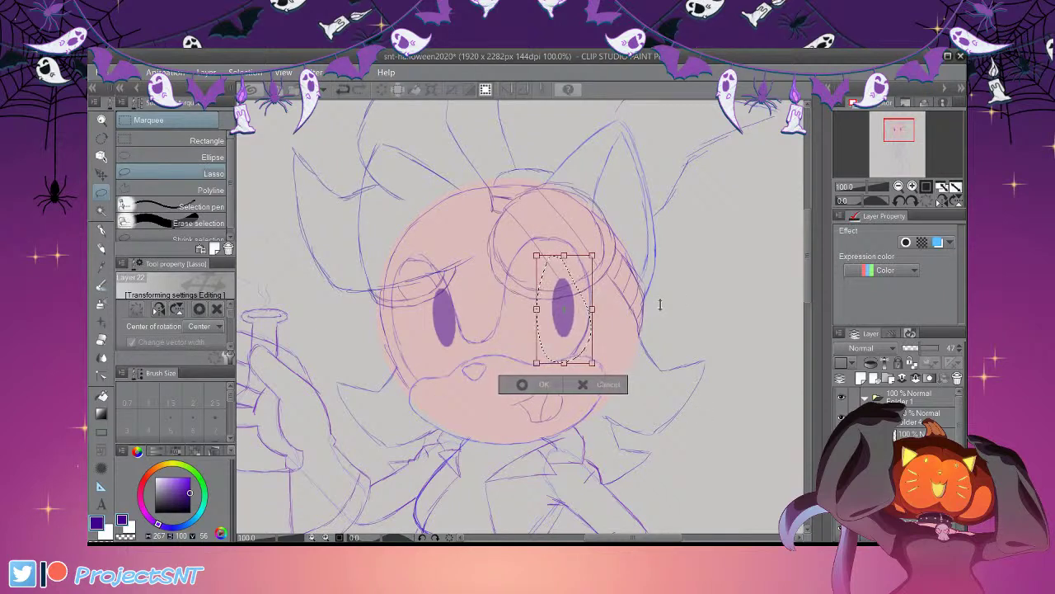
key("Return")
key("ctrl+d")
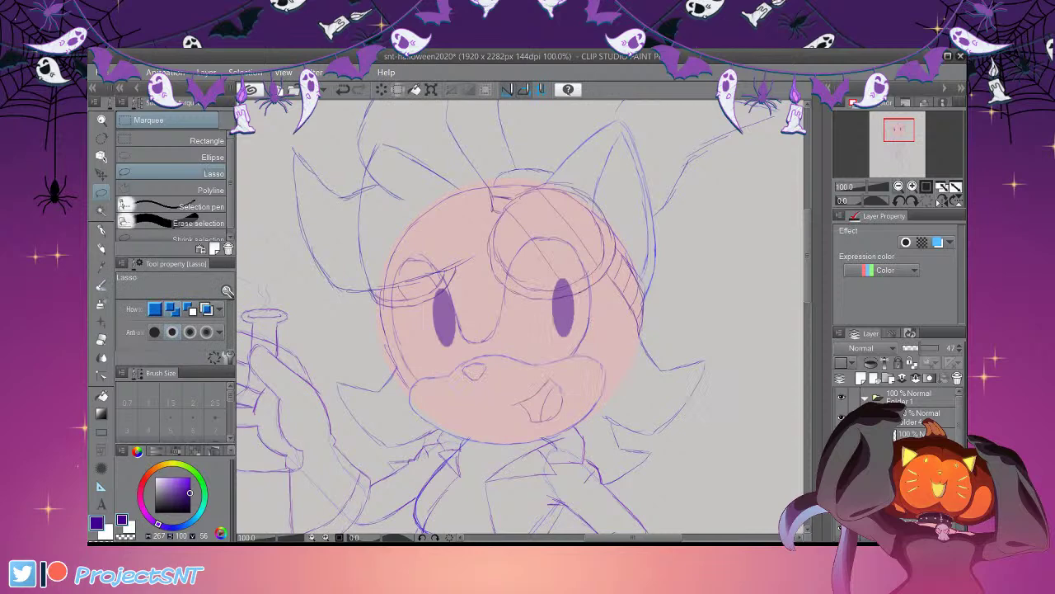
key("ctrl+minus")
key("ctrl+minus")
key("ctrl+minus")
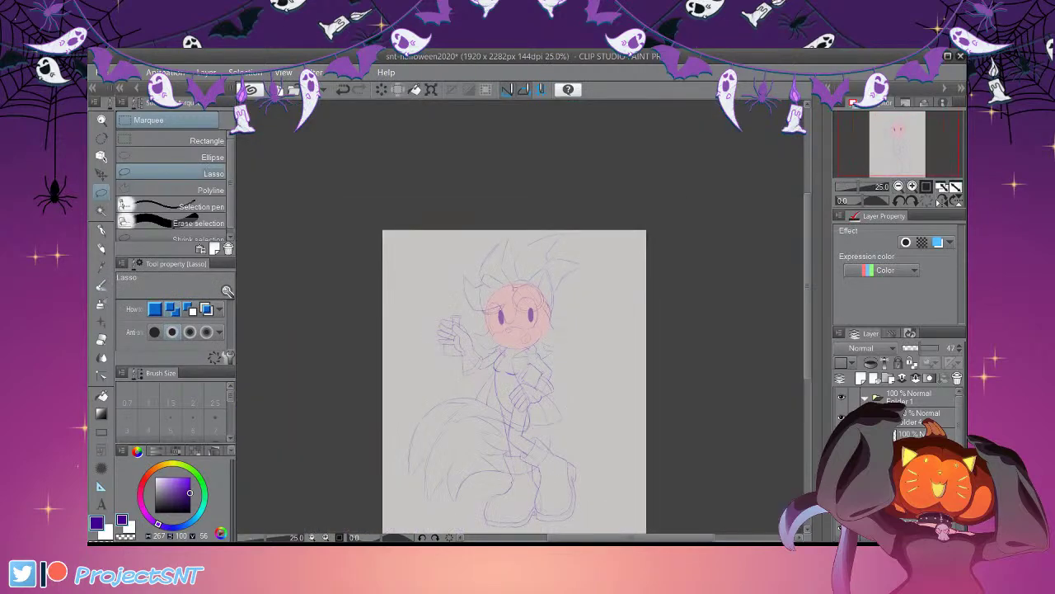
Collapse the sketch folder, add a new layer folder above it and lower the sketch folder's opacity
key("ctrl+plus")
key("ctrl+plus")
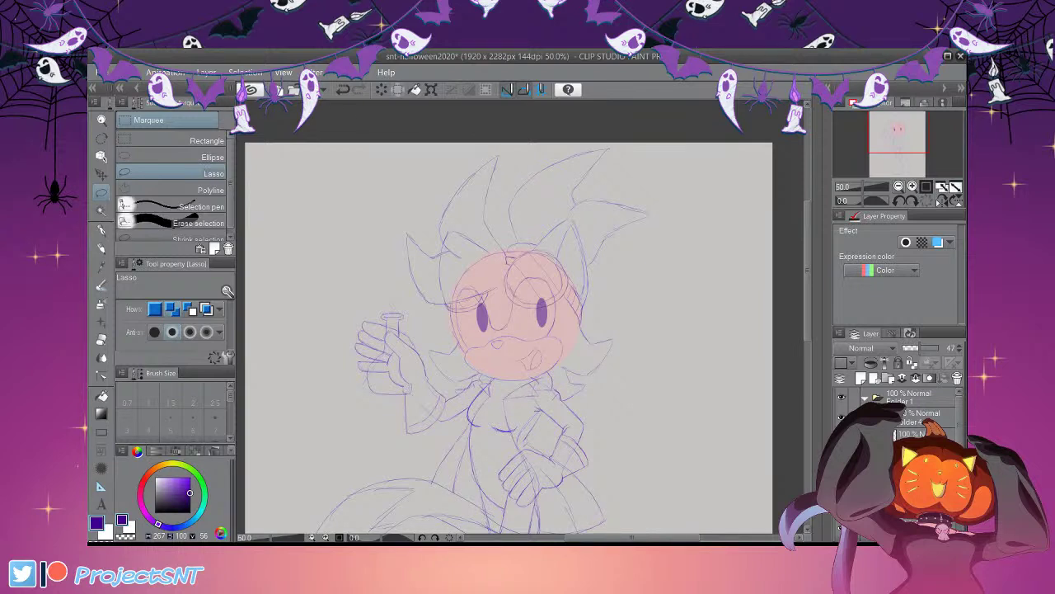
key("ctrl+minus")
key("ctrl+minus")
left_click_drag(807, 262, 808, 277)
left_click(866, 397)
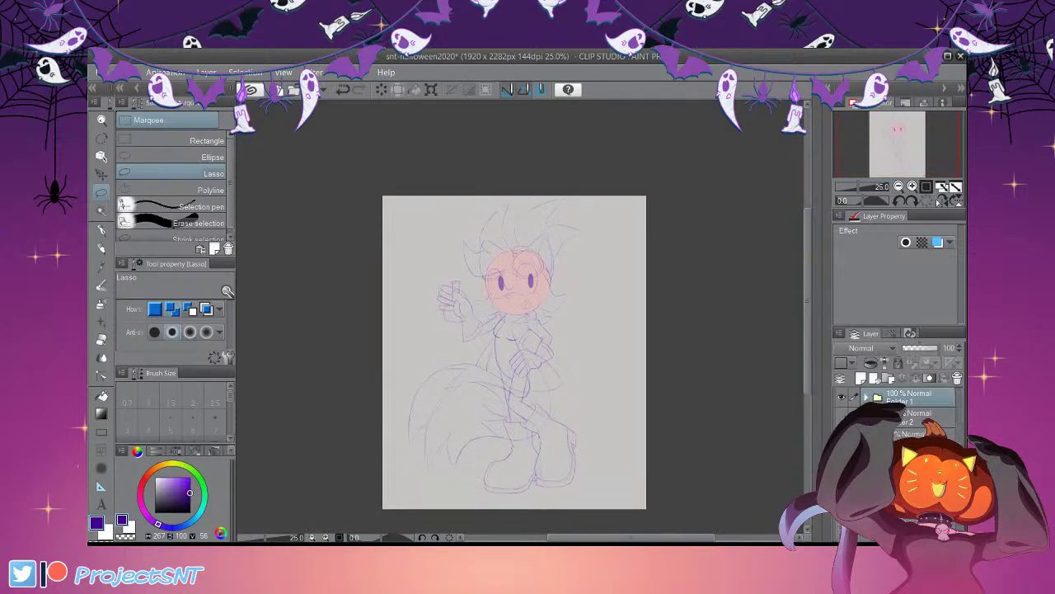
left_click(888, 378)
left_click(927, 418)
left_click_drag(937, 348, 922, 348)
Add a raster layer and a vector layer inside the new top folder
left_click(914, 397)
left_click(862, 378)
left_click(875, 378)
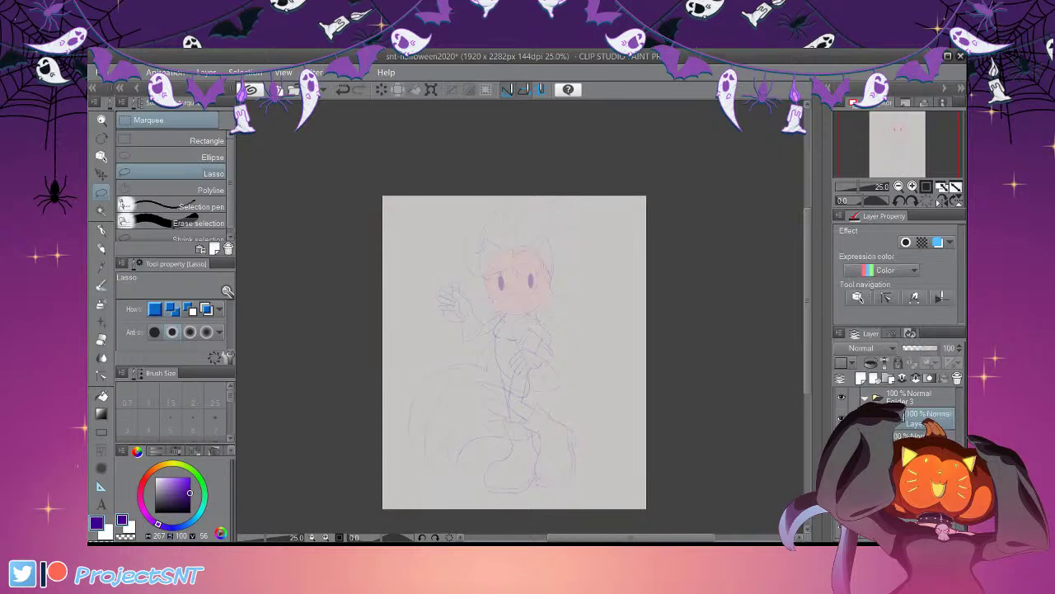
Set the drawing colour to black and choose the Continuous curve tool with brush size 4
left_click(155, 512)
key("u")
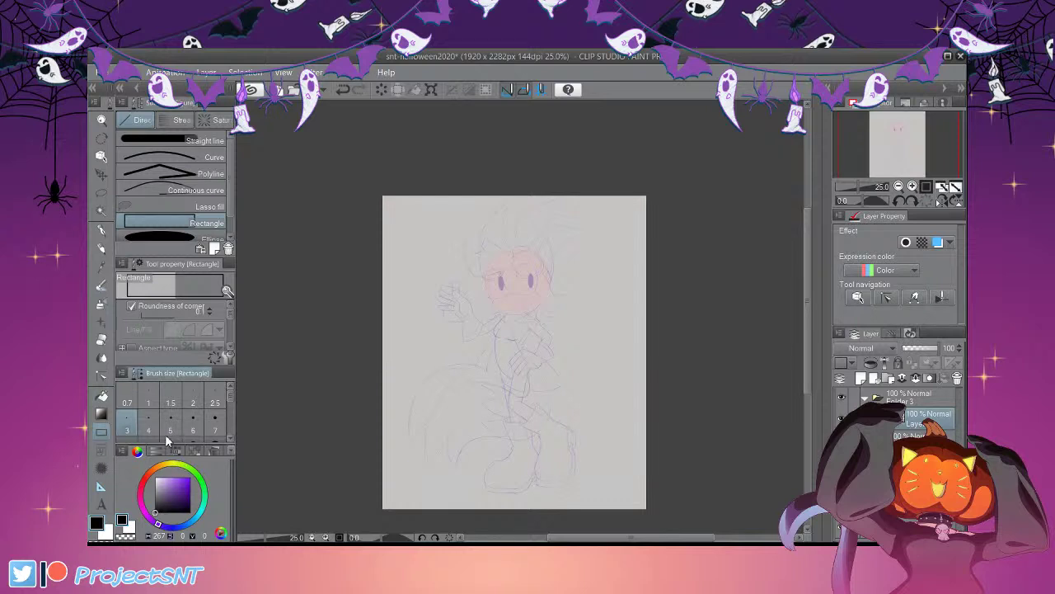
scroll(577, 391, "down", 1)
scroll(519, 268, "up", 1)
scroll(608, 347, "up", 5)
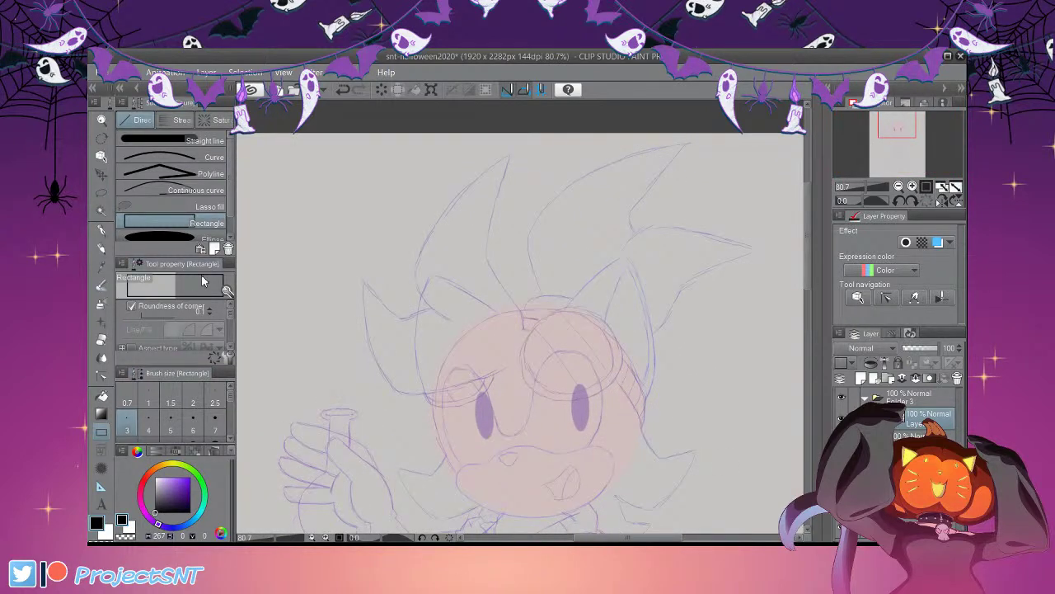
left_click(208, 190)
key("]")
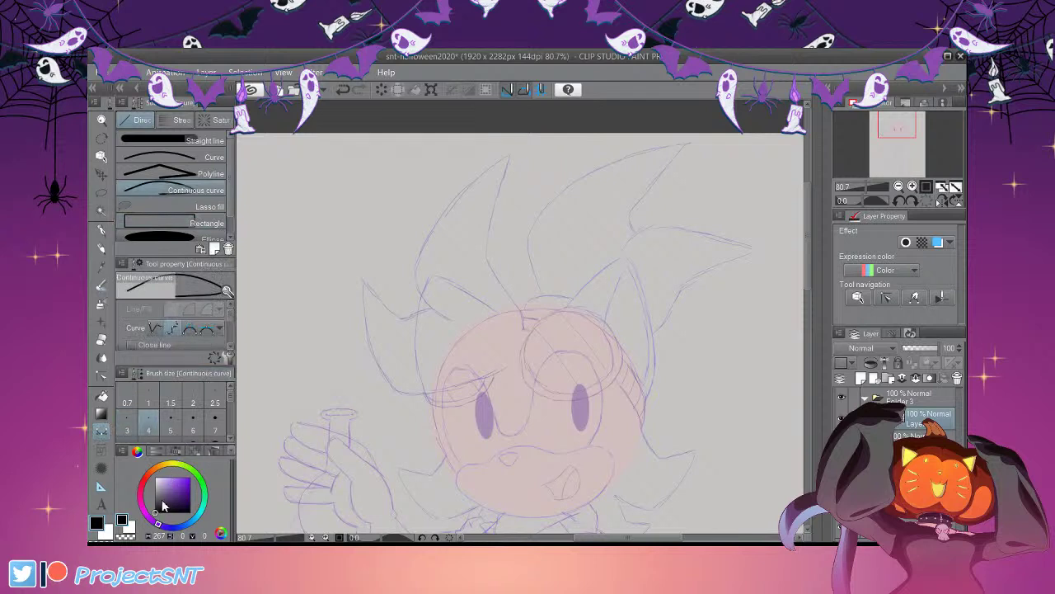
Ink the inner edge of the tall left-hand hair spike as a continuous curve from its tip down to the forehead
mouse_move(610, 363)
left_mouse_down()
mouse_move(609, 436)
mouse_move(601, 401)
left_mouse_up()
scroll(601, 400, "up", 2)
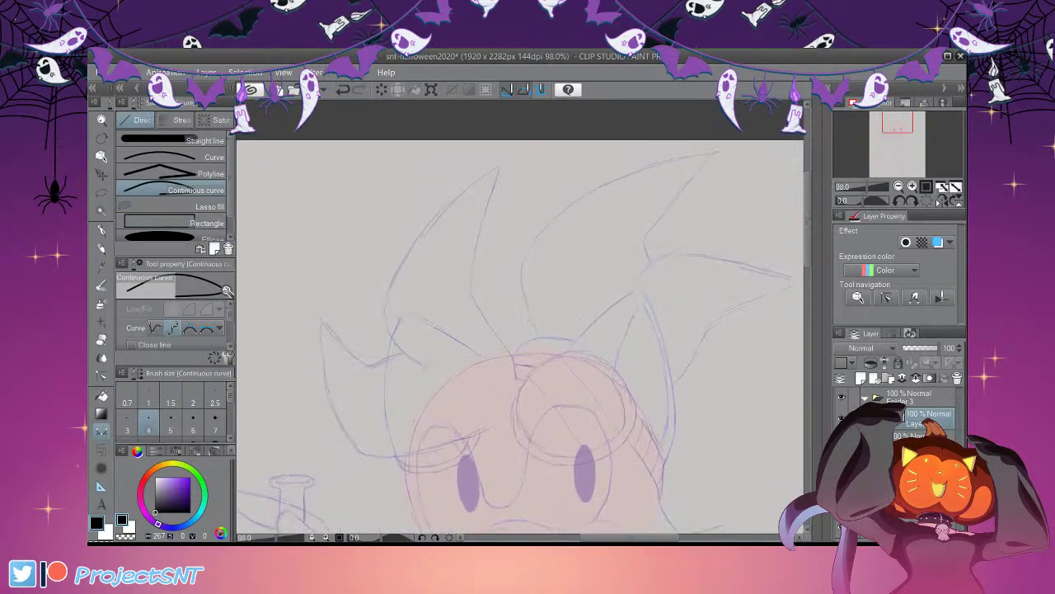
scroll(566, 322, "up", 2)
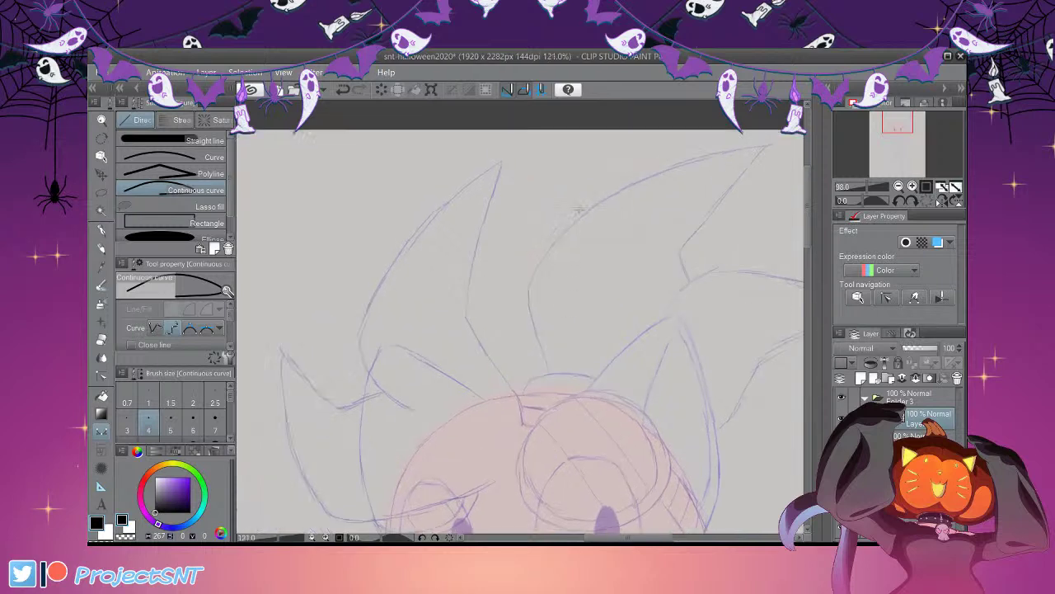
left_click_drag(512, 150, 480, 235)
left_click(480, 235)
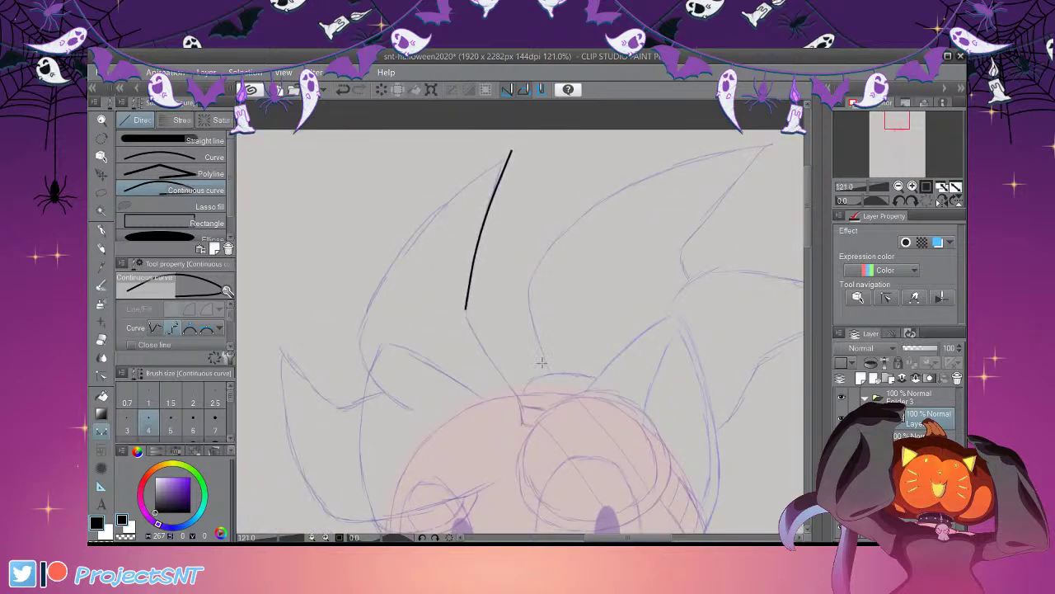
left_click(467, 312)
left_click(476, 337)
left_click(517, 394)
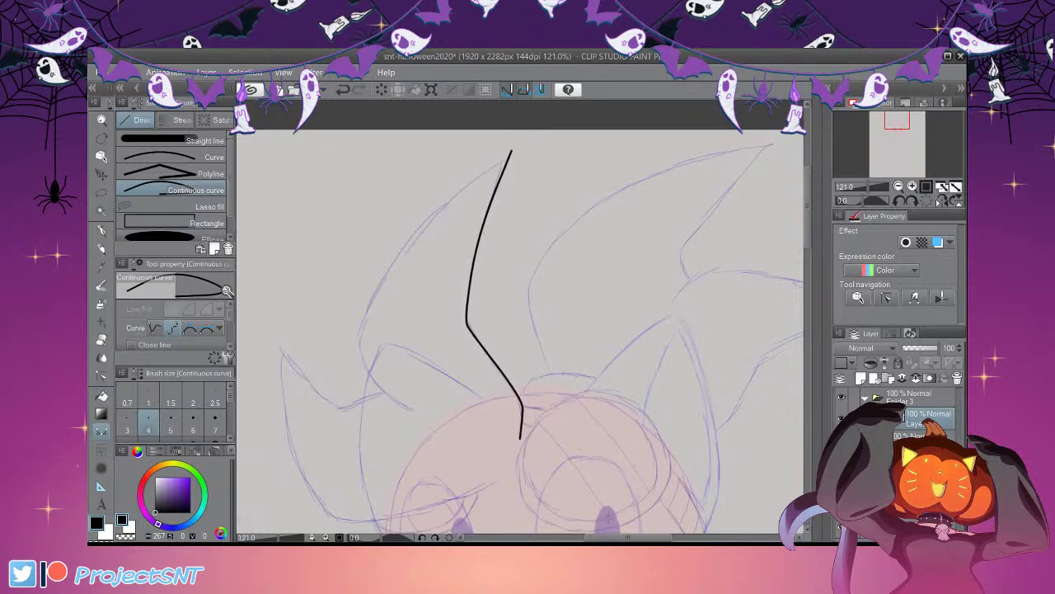
scroll(617, 450, "up", 2)
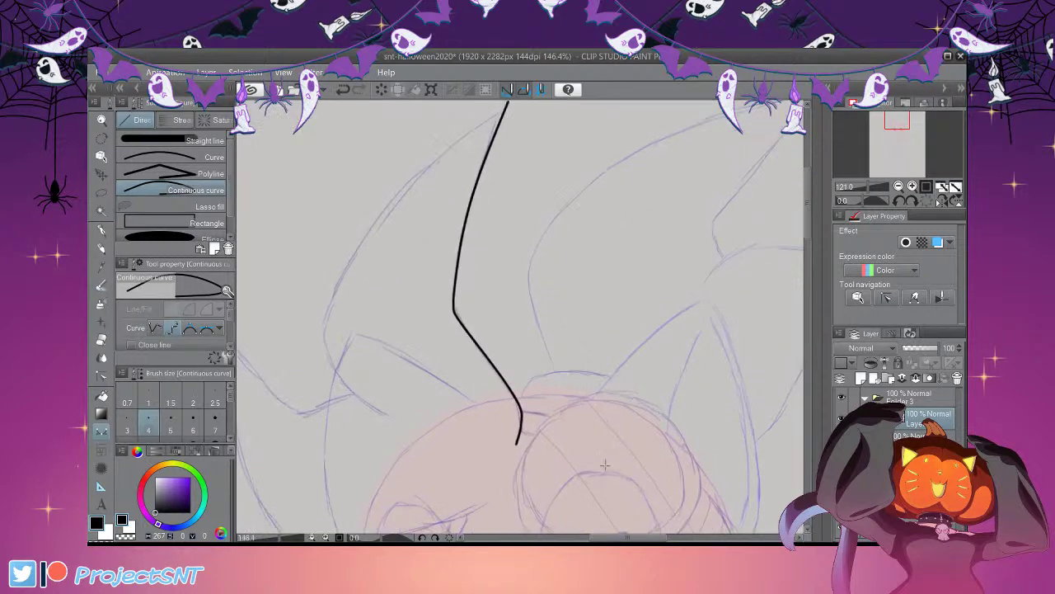
Smooth the lower bend of the spike's inner edge at the forehead by adjusting its control points
left_click(101, 376)
scroll(612, 485, "up", 4)
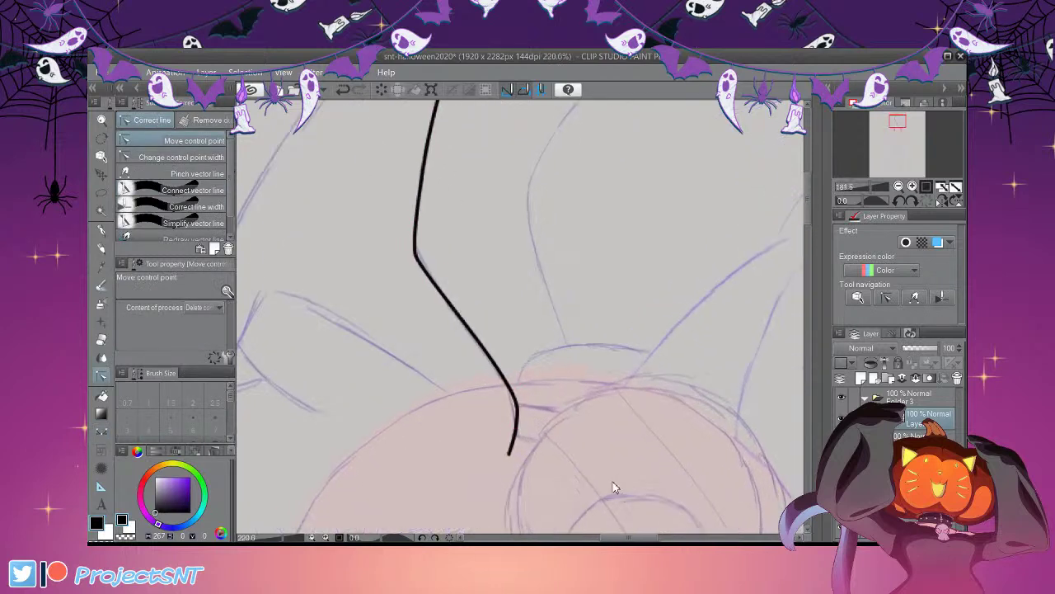
left_click_drag(518, 405, 517, 428)
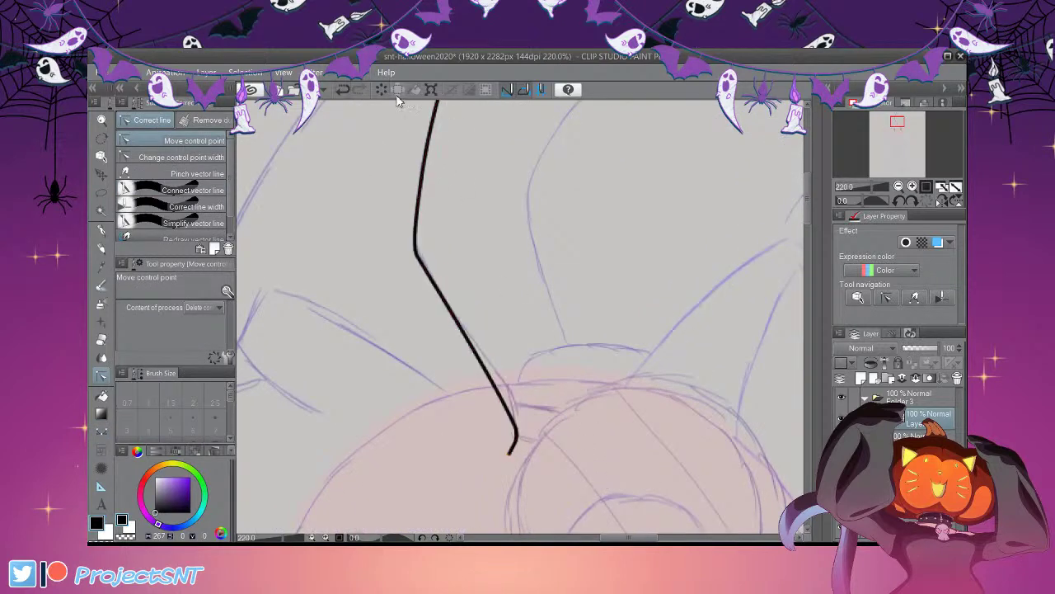
key("ctrl+z")
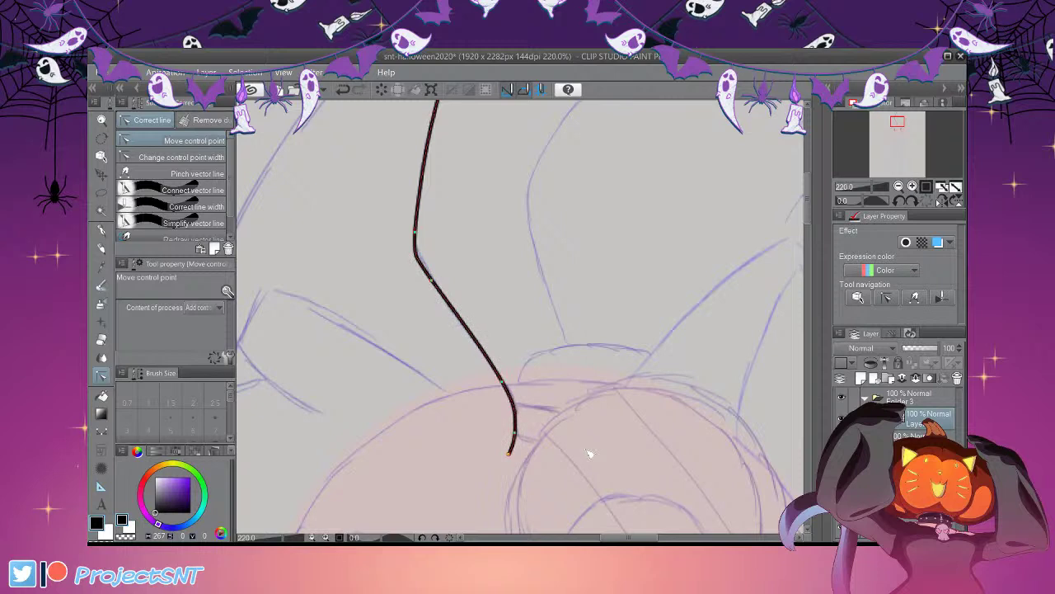
scroll(628, 507, "down", 4)
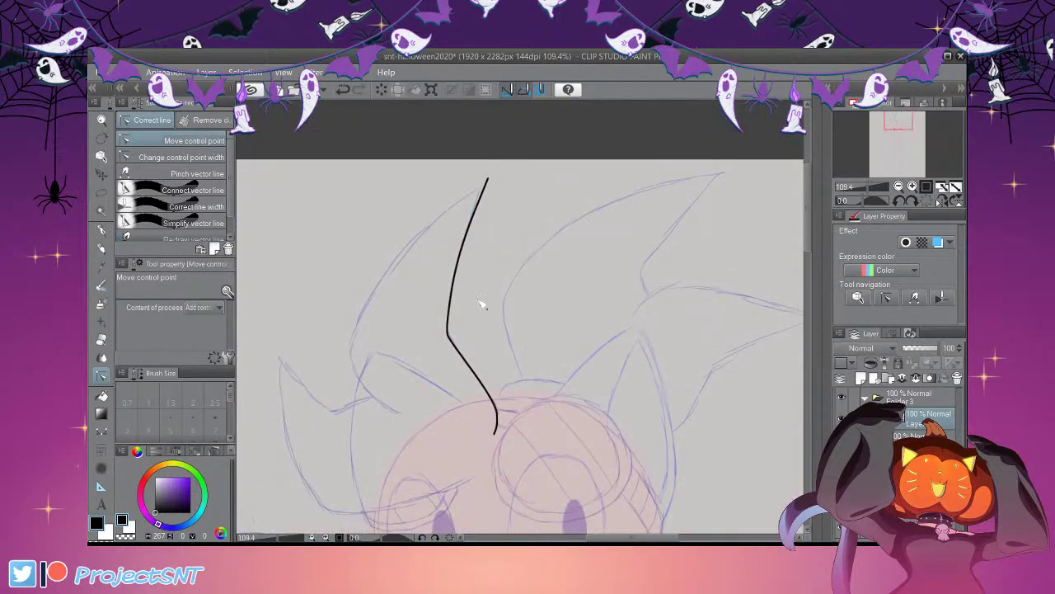
Ink the outer edge of the tall left-hand spike, curving from the tip down and around its base
scroll(473, 299, "up", 3)
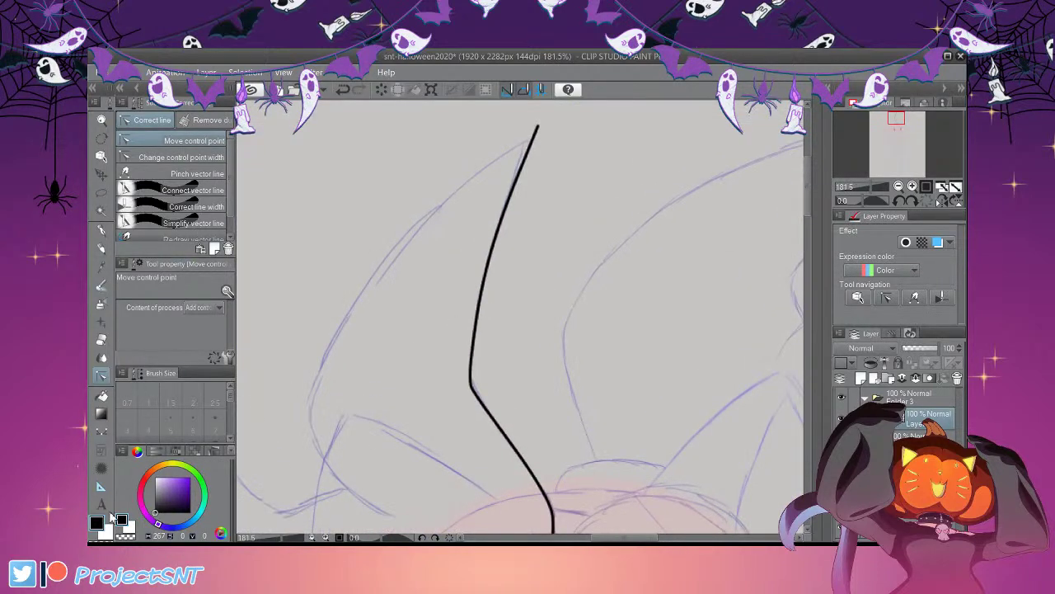
left_click(101, 431)
mouse_move(546, 134)
left_mouse_down()
mouse_move(483, 170)
mouse_move(390, 254)
left_mouse_up()
left_click(344, 318)
left_click(311, 401)
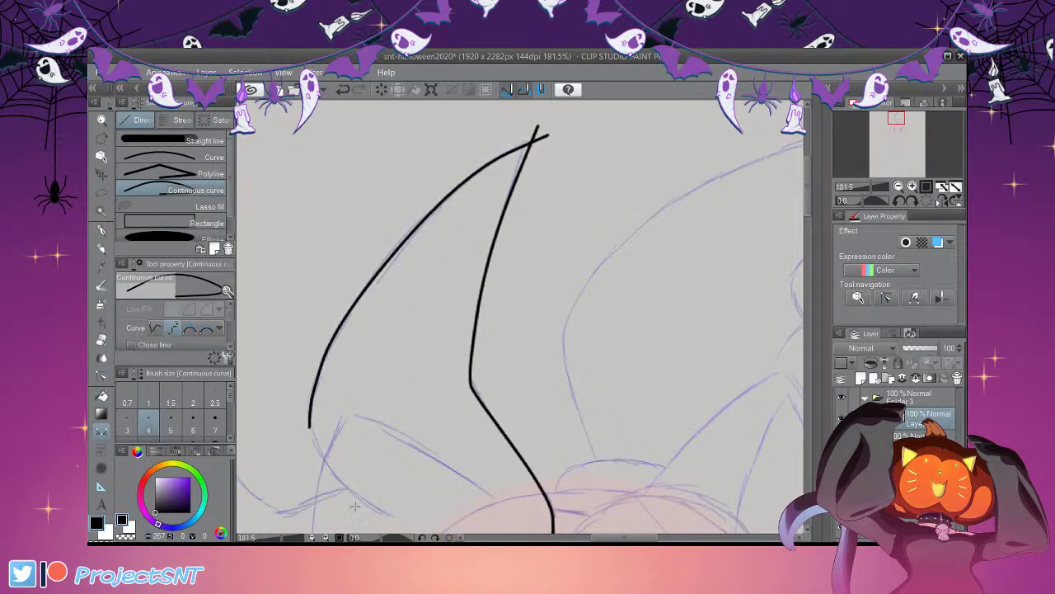
mouse_move(320, 452)
left_mouse_down()
mouse_move(354, 502)
mouse_move(394, 518)
left_mouse_up()
scroll(509, 378, "down", 5)
scroll(429, 435, "up", 3)
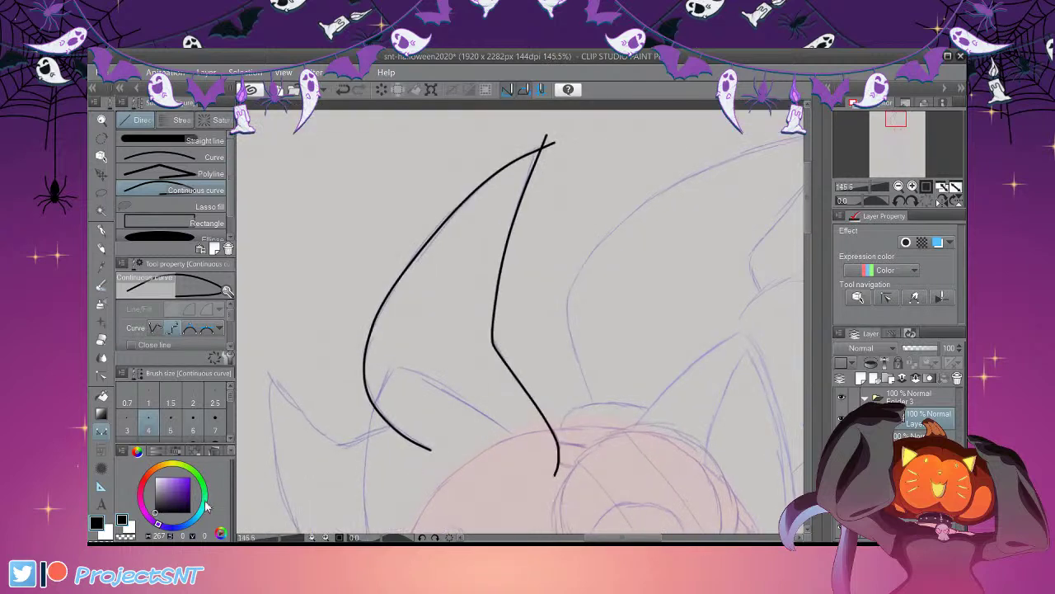
Reshape the spike's outer edge and lower curve by moving its control points
left_click(101, 376)
scroll(445, 417, "up", 1)
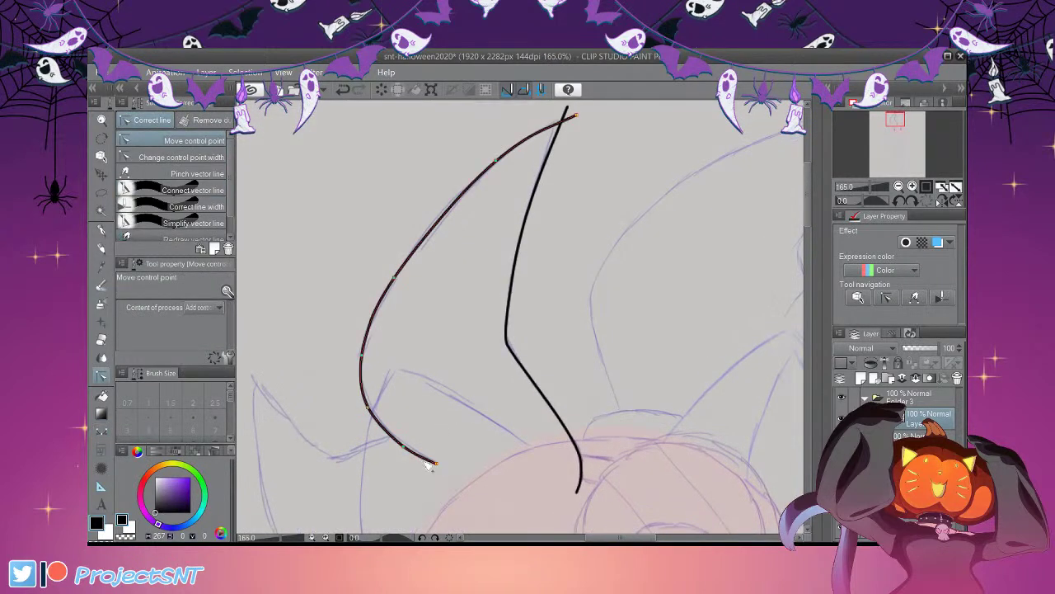
left_click_drag(424, 406, 426, 405)
left_click_drag(427, 478, 425, 462)
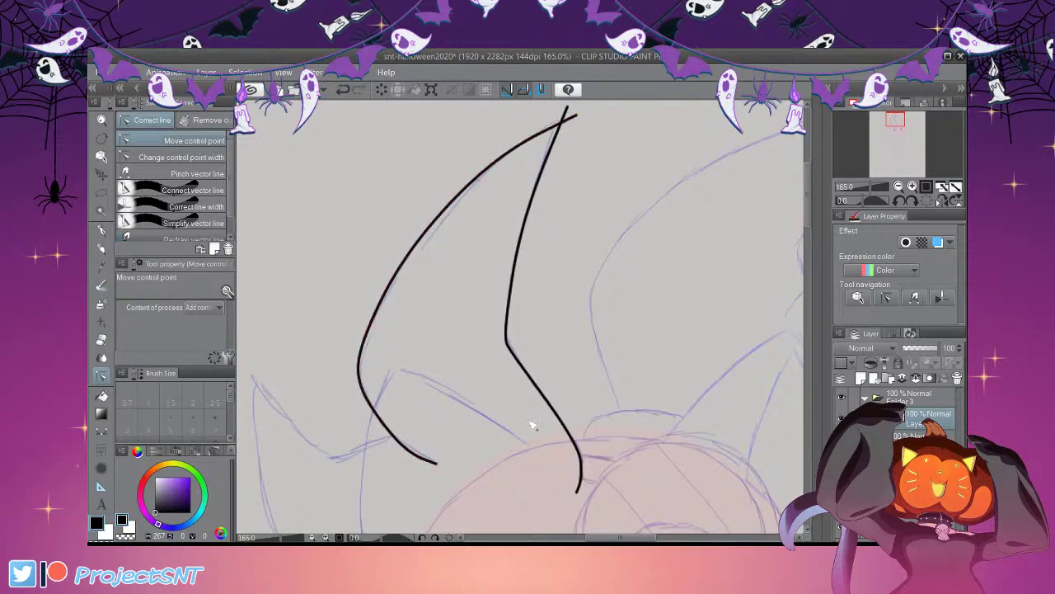
scroll(474, 466, "down", 1)
scroll(476, 505, "up", 2)
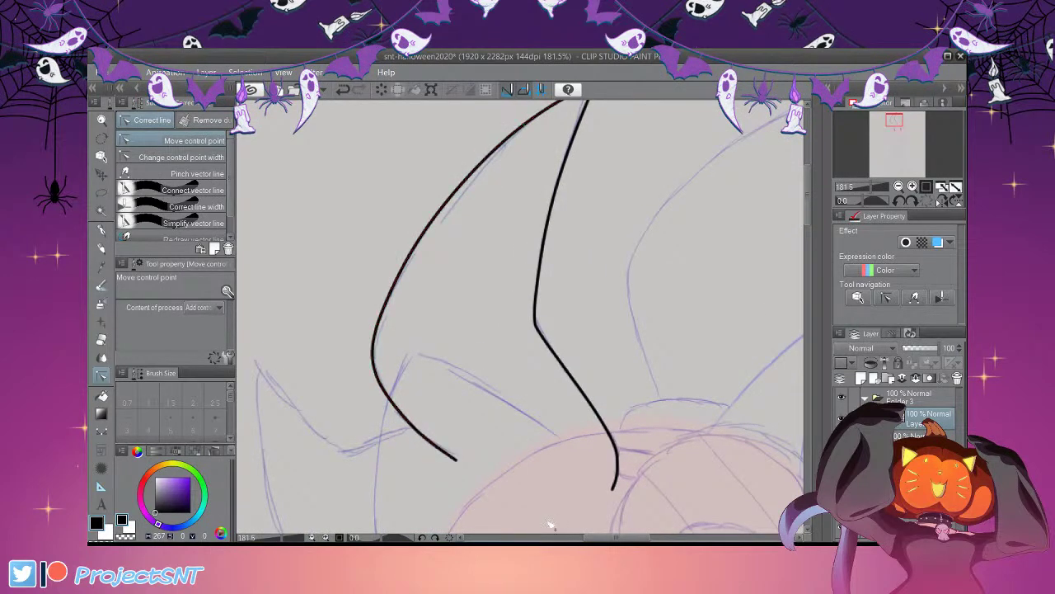
Trim the crossing line ends at the tip of the tall spike with the Vector eraser
scroll(668, 284, "down", 2)
scroll(668, 284, "up", 1)
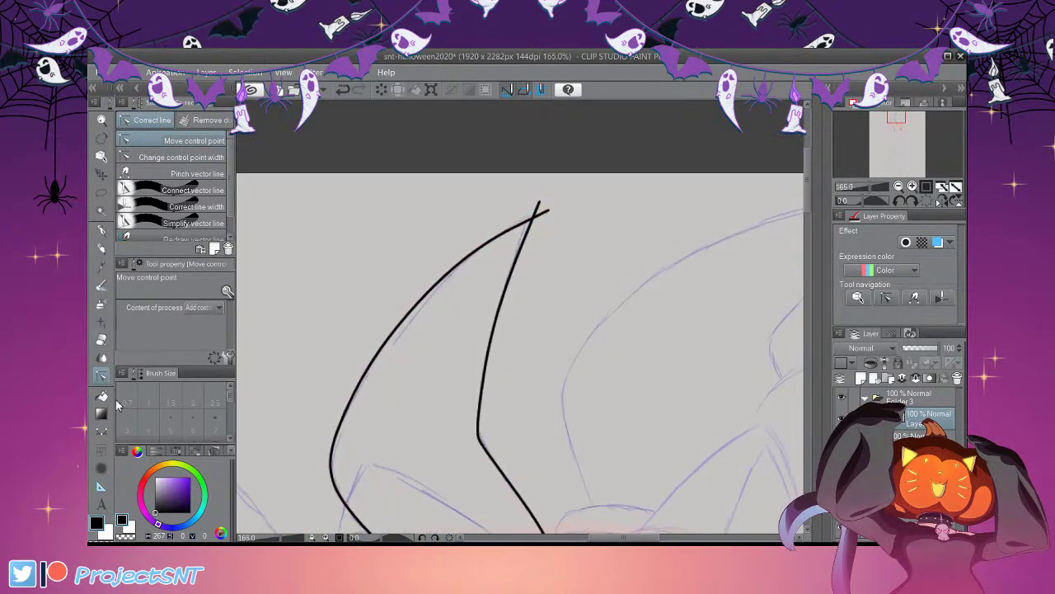
key("e")
scroll(399, 464, "down", 5)
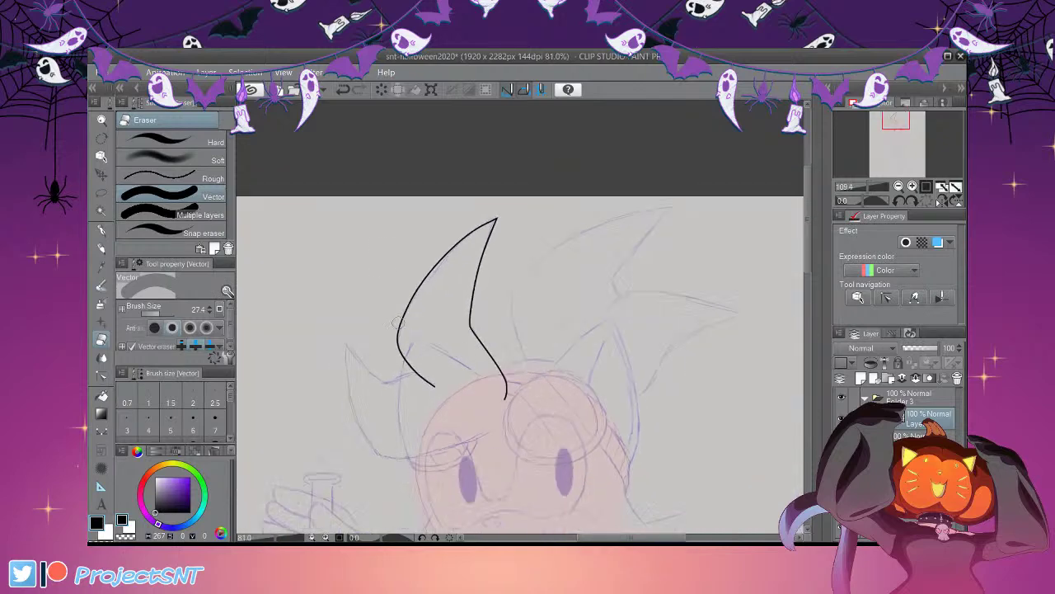
scroll(427, 418, "up", 5)
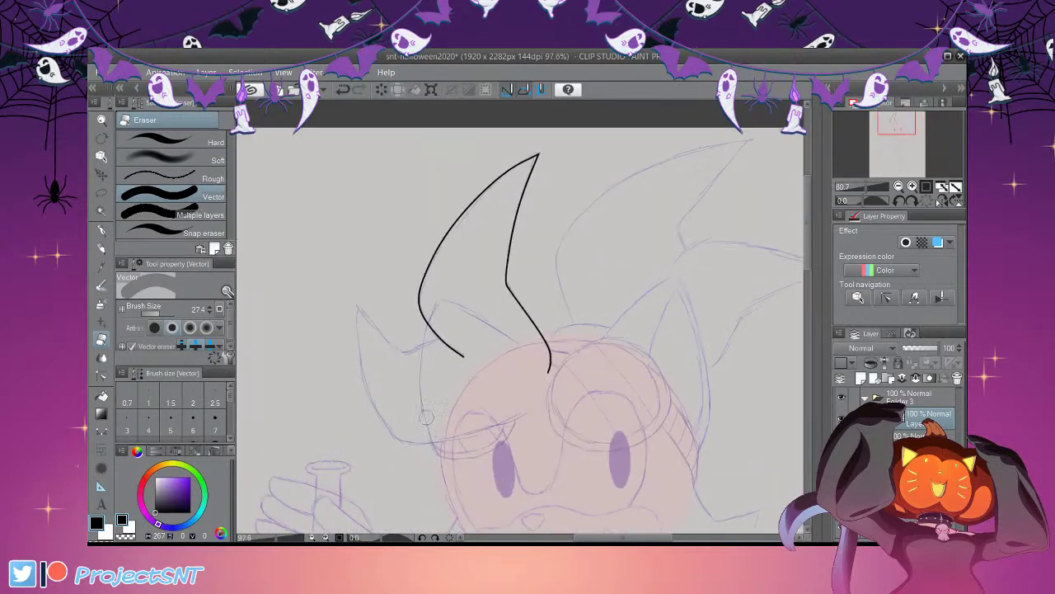
Ink the lower left hair spike with continuous curves along its long outer edge and its short upper edge
left_click(102, 431)
left_click(317, 228)
mouse_move(367, 372)
left_mouse_down()
mouse_move(348, 413)
mouse_move(395, 454)
mouse_move(558, 437)
mouse_move(589, 406)
left_mouse_up()
scroll(316, 248, "up", 2)
mouse_move(303, 216)
left_mouse_down()
mouse_move(518, 440)
mouse_move(585, 431)
mouse_move(642, 402)
left_mouse_up()
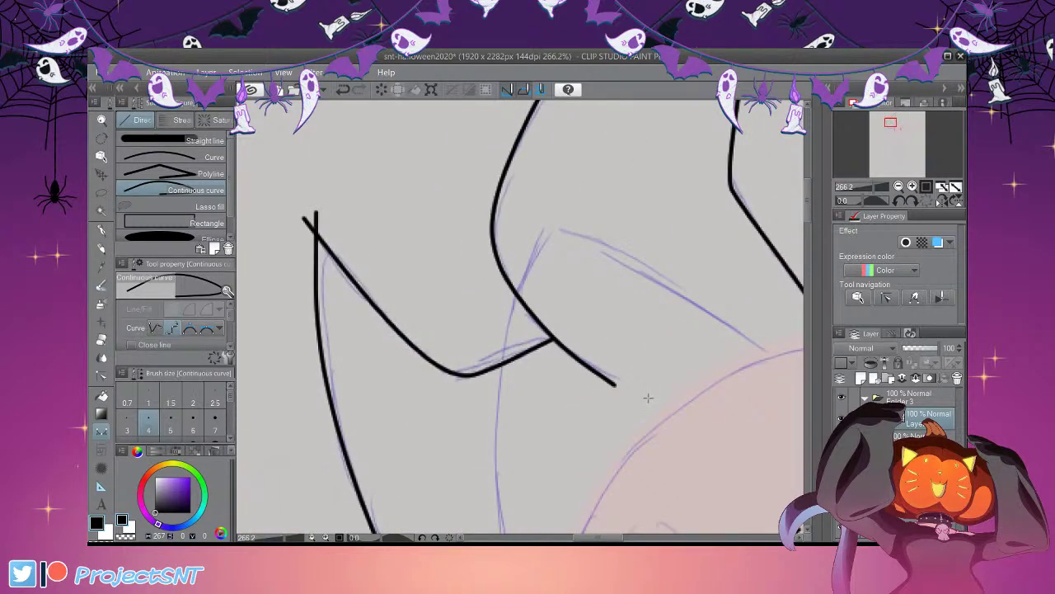
scroll(483, 359, "down", 3)
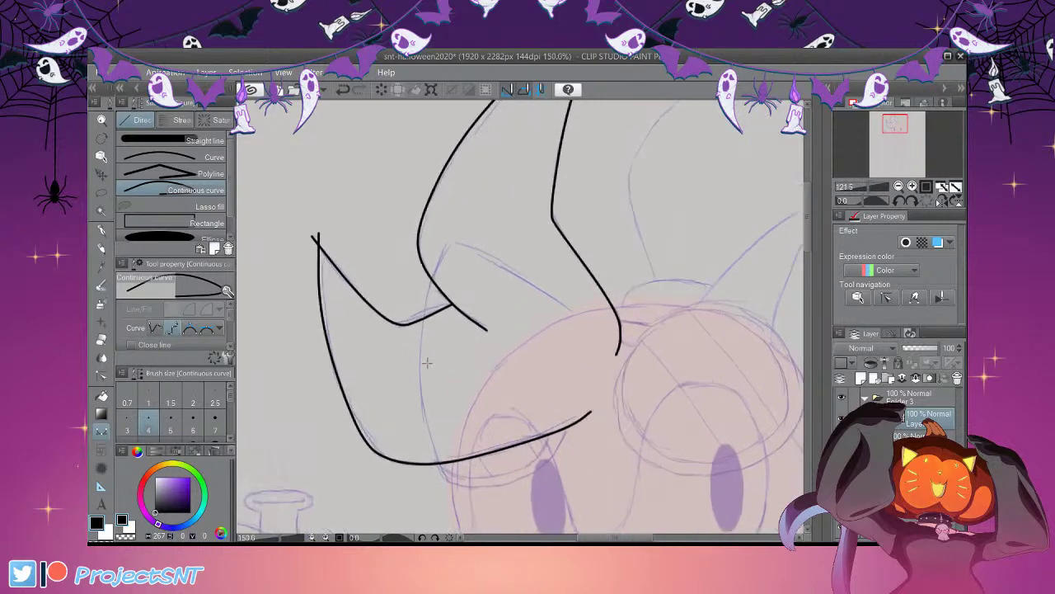
Round the bottom corner of the lower left spike's outer edge by moving its control points
key("y")
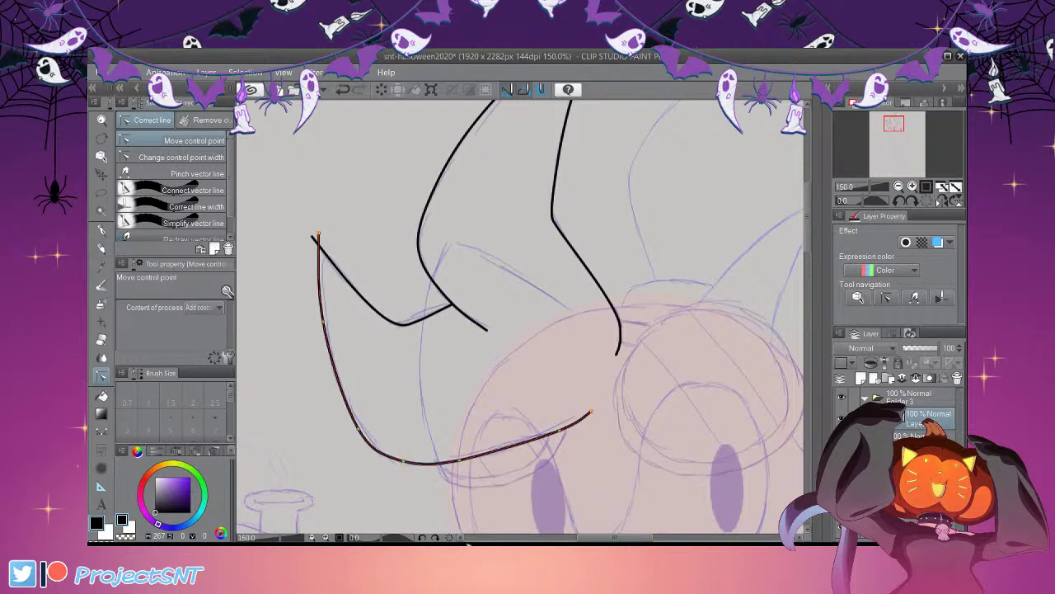
scroll(413, 462, "up", 1)
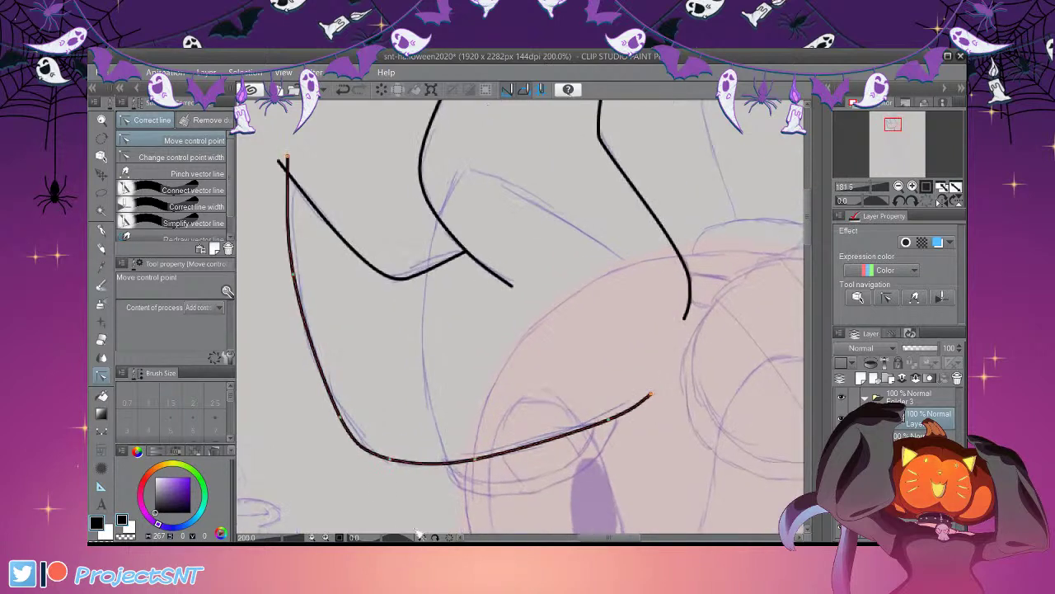
left_click_drag(400, 461, 375, 457)
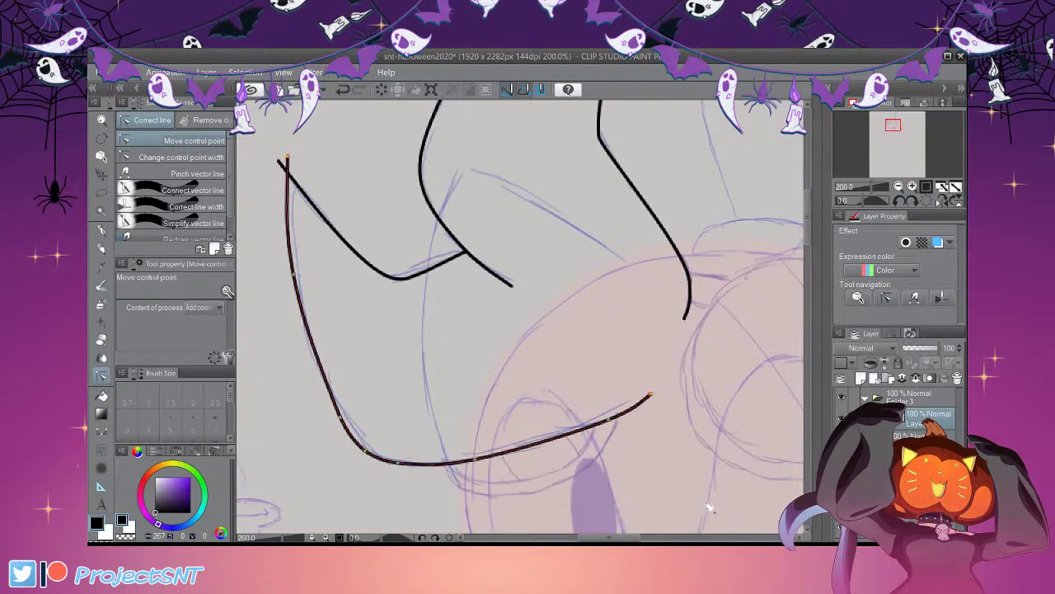
scroll(452, 446, "down", 1)
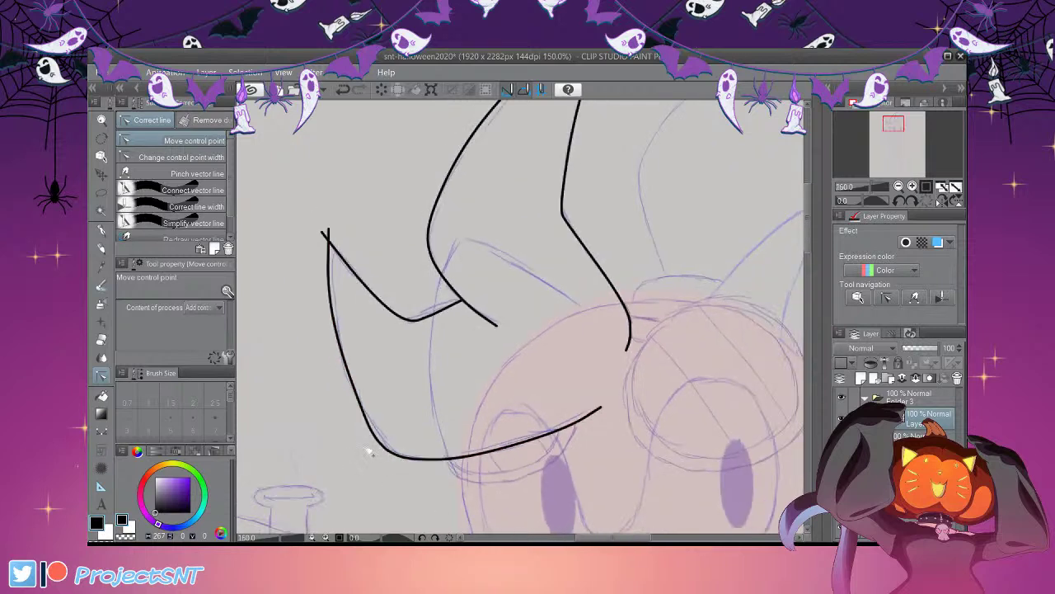
scroll(364, 450, "up", 2)
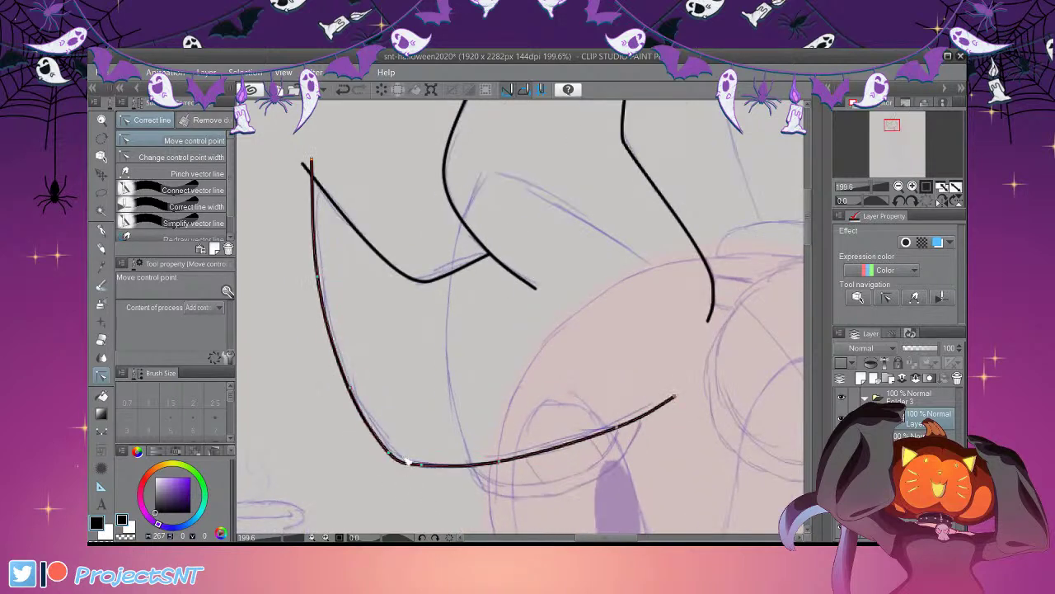
left_click_drag(421, 465, 434, 465)
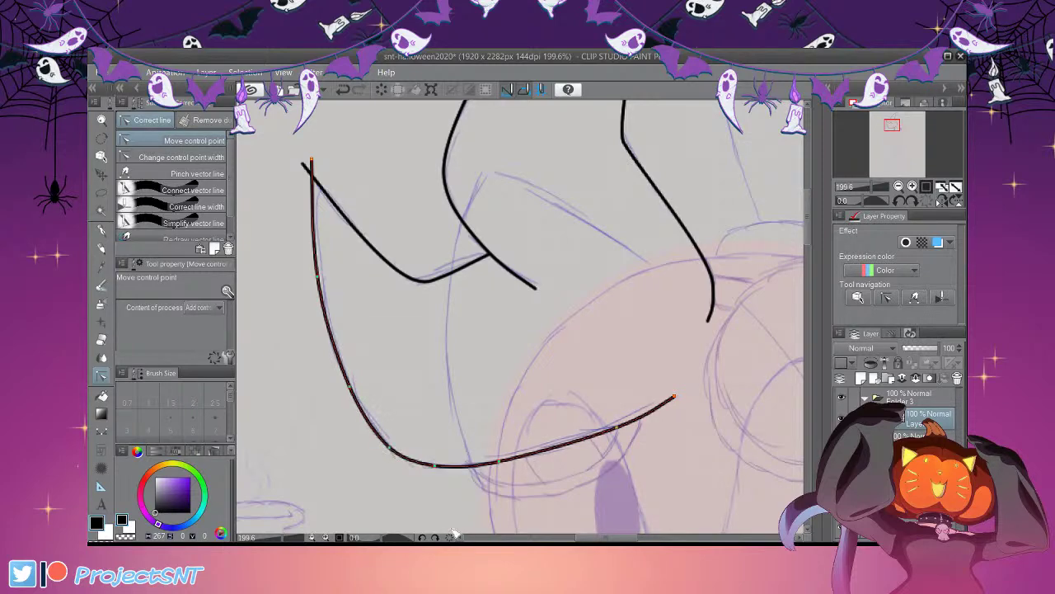
scroll(402, 366, "down", 5)
scroll(332, 328, "up", 2)
Erase the overlapping line ends at the tip of the lower left spike with the Vector eraser
key("e")
scroll(347, 264, "up", 1)
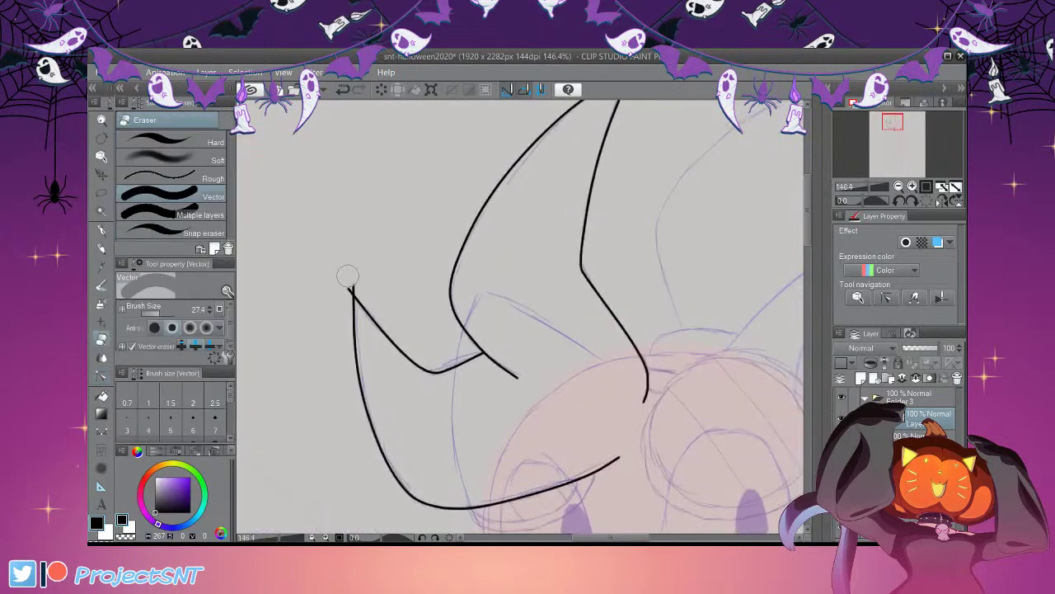
scroll(349, 256, "up", 1)
scroll(349, 256, "down", 3)
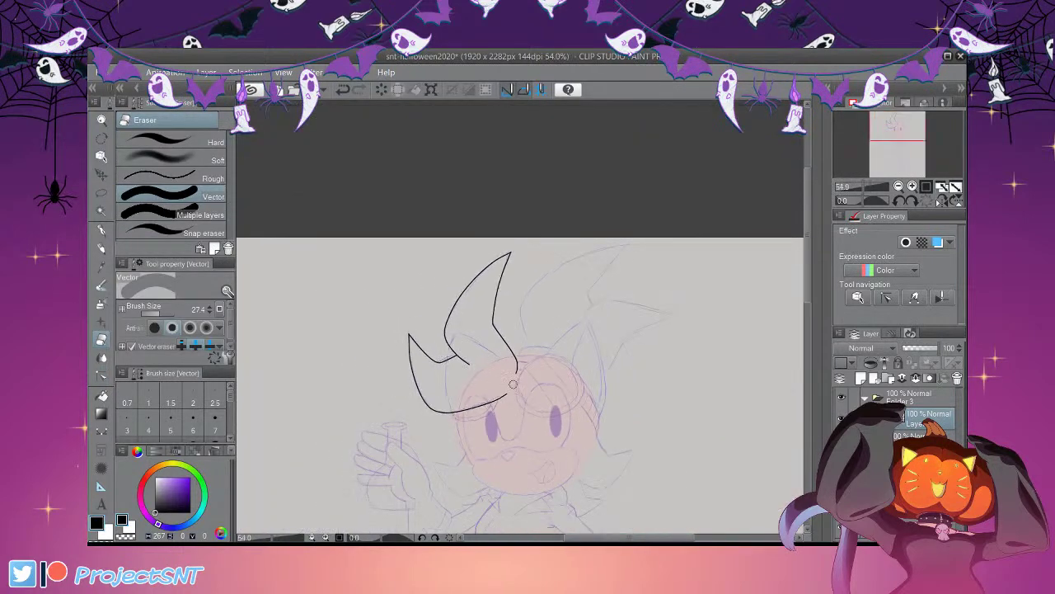
scroll(322, 309, "up", 2)
key("y")
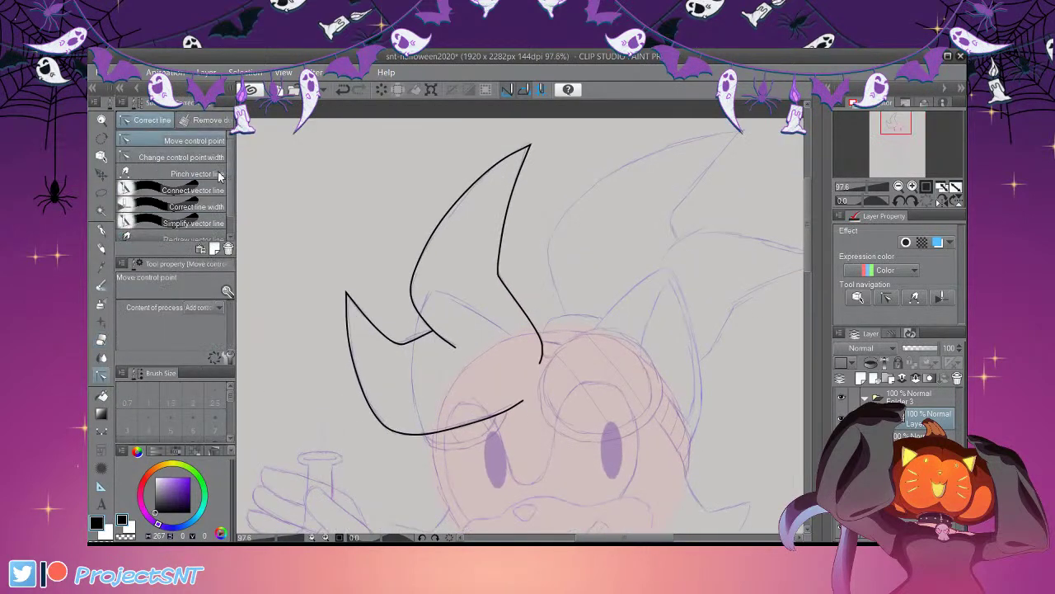
Taper the loose inner ends of the hair spike lines over the forehead with Change control point width
left_click(182, 156)
scroll(527, 460, "up", 7)
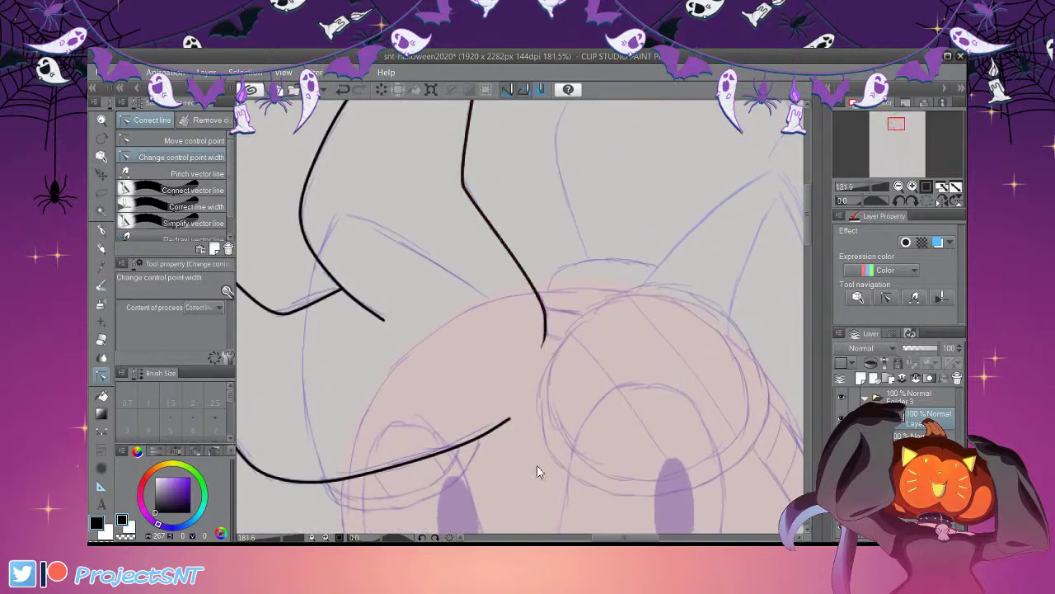
scroll(503, 466, "down", 3)
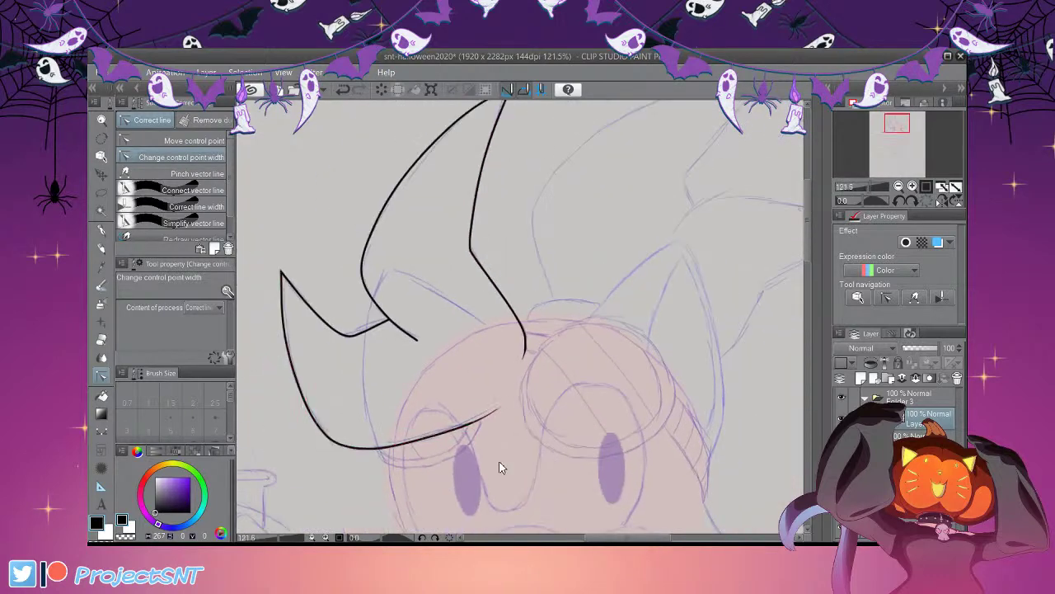
scroll(499, 468, "up", 1)
scroll(539, 464, "down", 4)
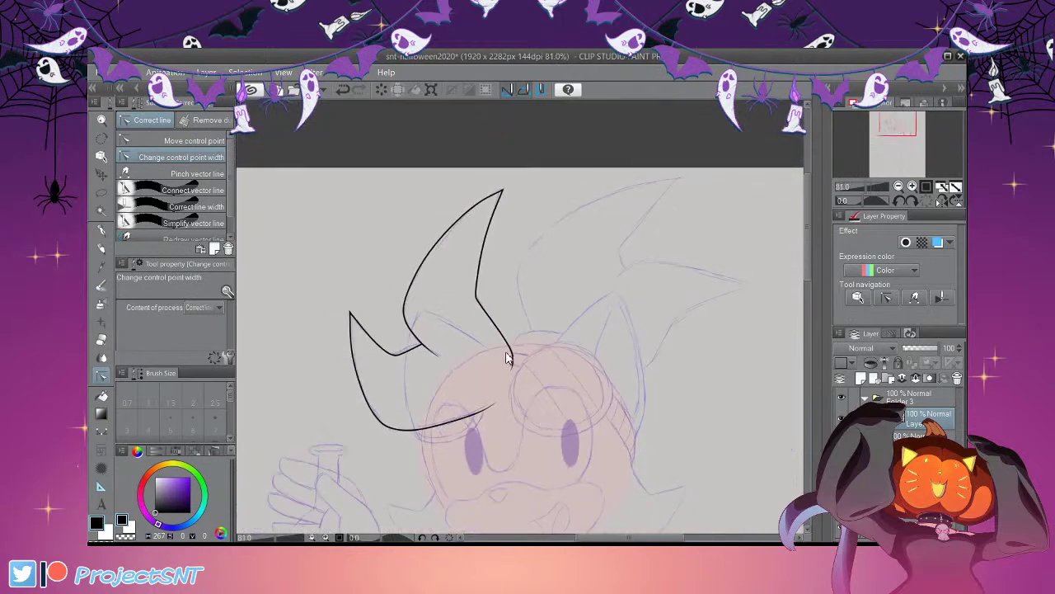
scroll(508, 360, "down", 2)
scroll(518, 302, "down", 2)
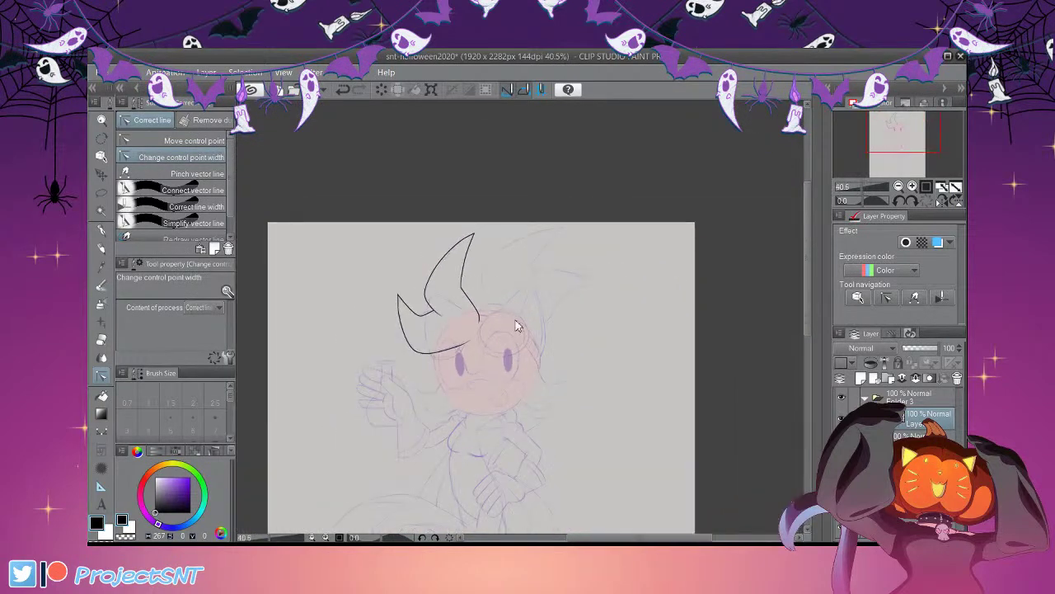
scroll(707, 330, "up", 3)
scroll(707, 389, "up", 2)
scroll(711, 384, "down", 2)
scroll(419, 427, "up", 3)
scroll(428, 393, "down", 2)
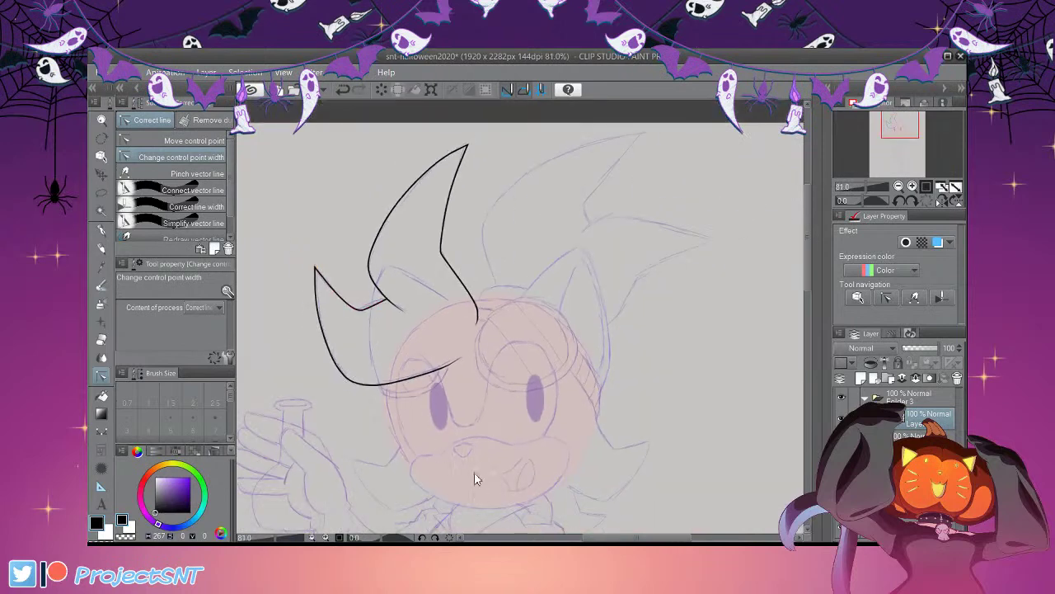
scroll(467, 480, "down", 1)
Ink the muzzle outline over the sketch as one continuous curve at brush size 4, meeting at the notch beside the nose
scroll(501, 440, "up", 3)
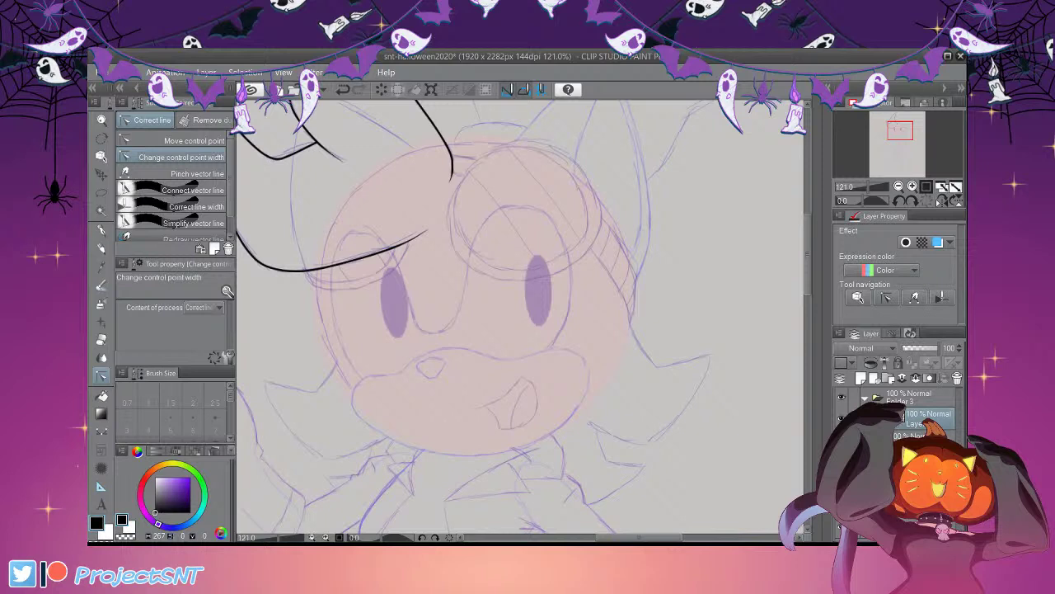
scroll(394, 377, "up", 2)
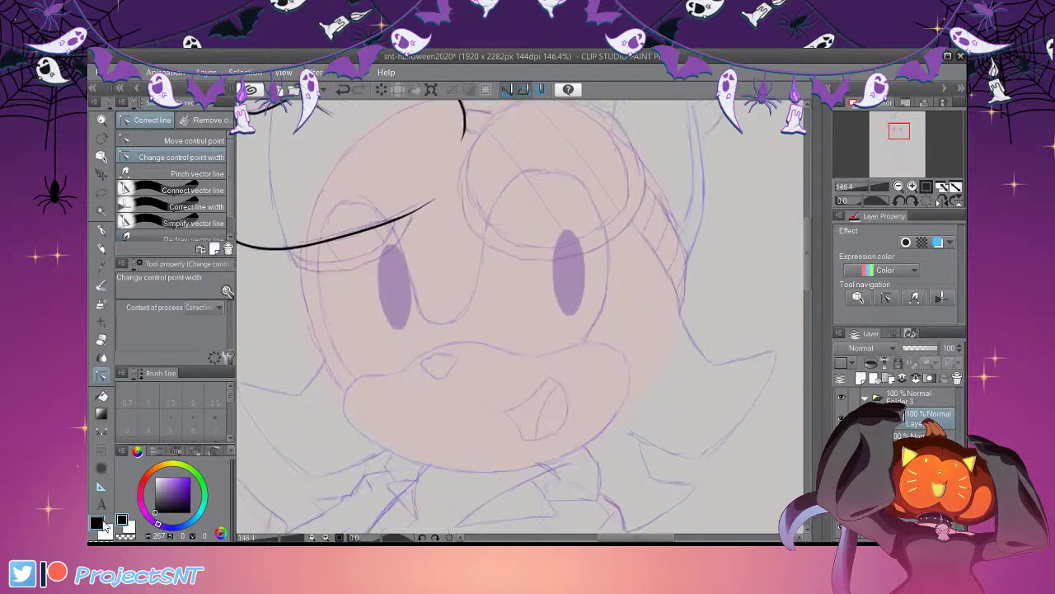
left_click(101, 431)
scroll(605, 467, "up", 2)
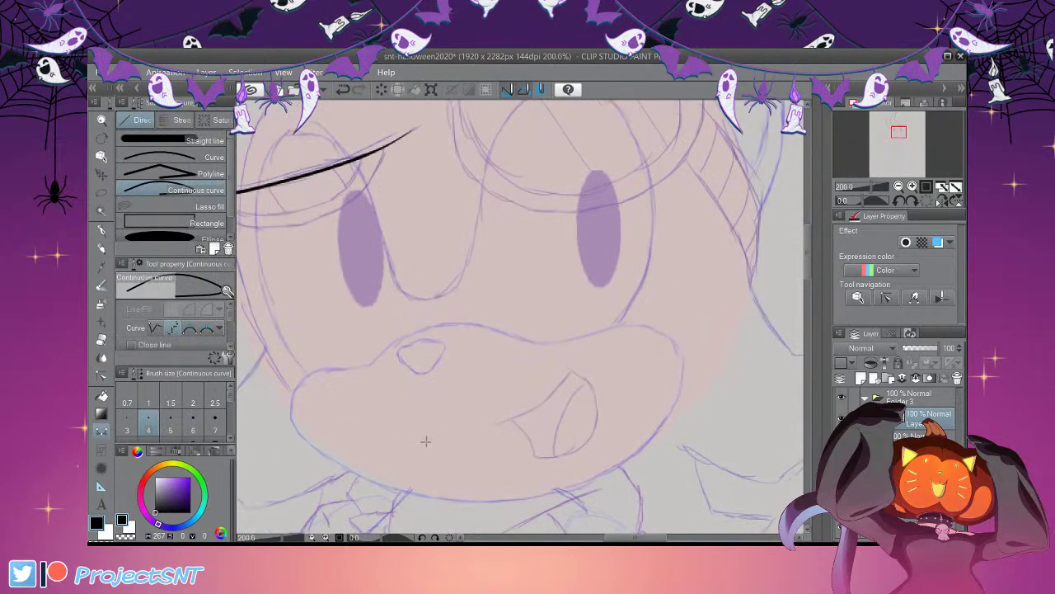
left_click(399, 338)
left_click(450, 324)
mouse_move(594, 390)
left_mouse_down()
mouse_move(654, 404)
mouse_move(706, 382)
mouse_move(781, 392)
mouse_move(678, 353)
mouse_move(680, 396)
mouse_move(648, 448)
mouse_move(574, 475)
mouse_move(618, 458)
mouse_move(582, 483)
mouse_move(486, 499)
mouse_move(389, 488)
mouse_move(331, 463)
mouse_move(290, 417)
left_mouse_up()
left_click(291, 416)
left_click(302, 379)
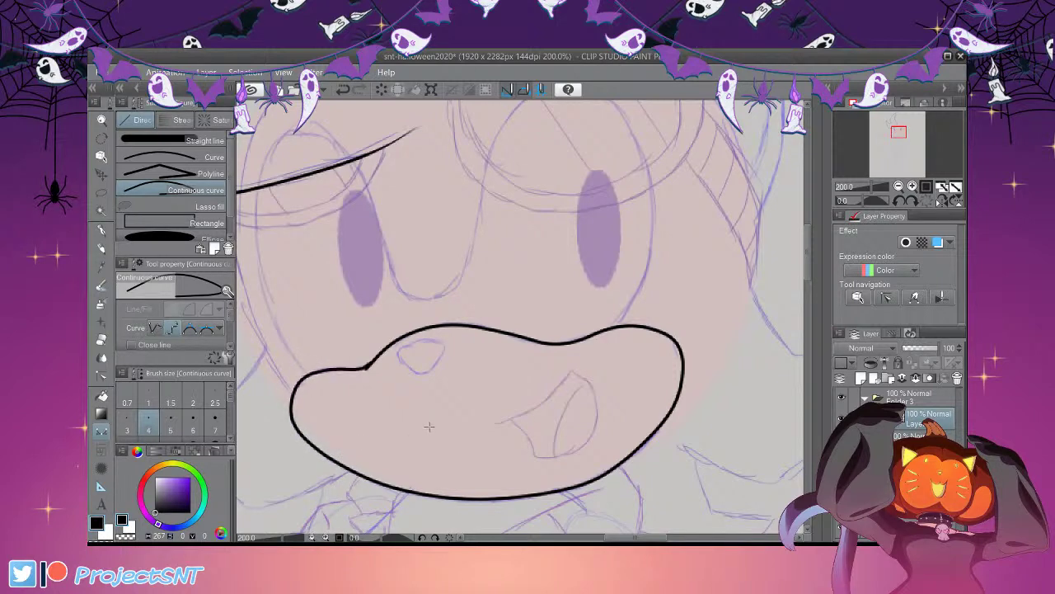
Thin the muzzle outline's ends where they meet at the notch beside the nose with Change control point width
scroll(433, 429, "down", 2)
scroll(379, 408, "up", 3)
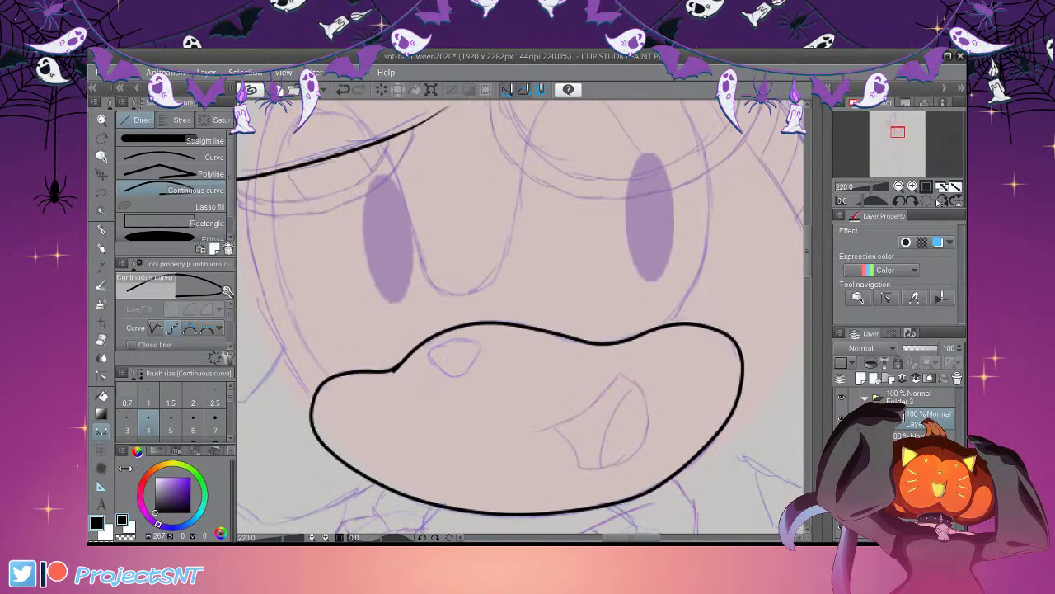
left_click(102, 376)
scroll(410, 379, "up", 3)
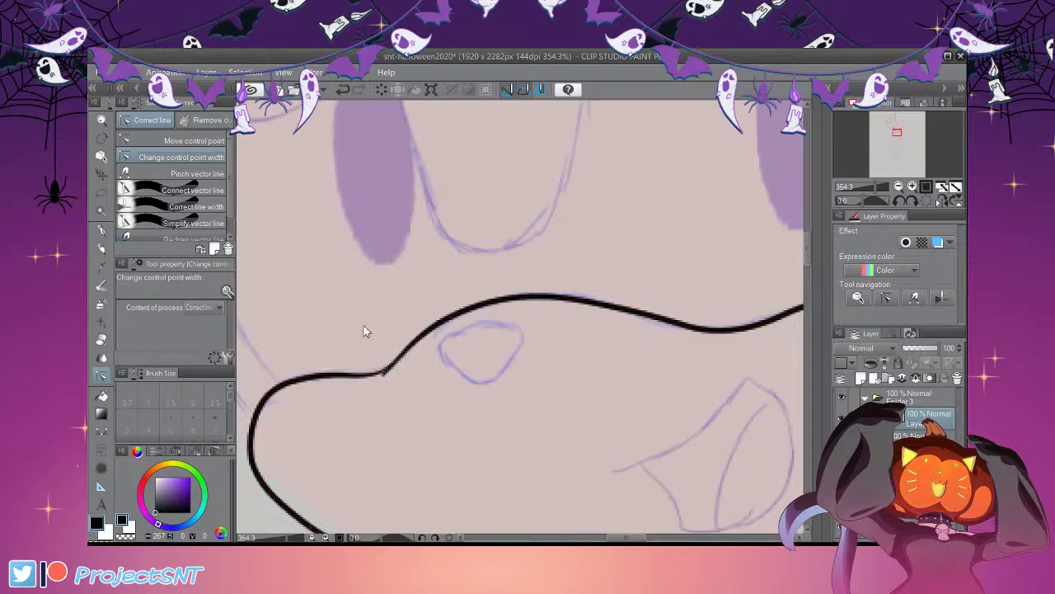
scroll(429, 346, "down", 3)
scroll(763, 348, "up", 3)
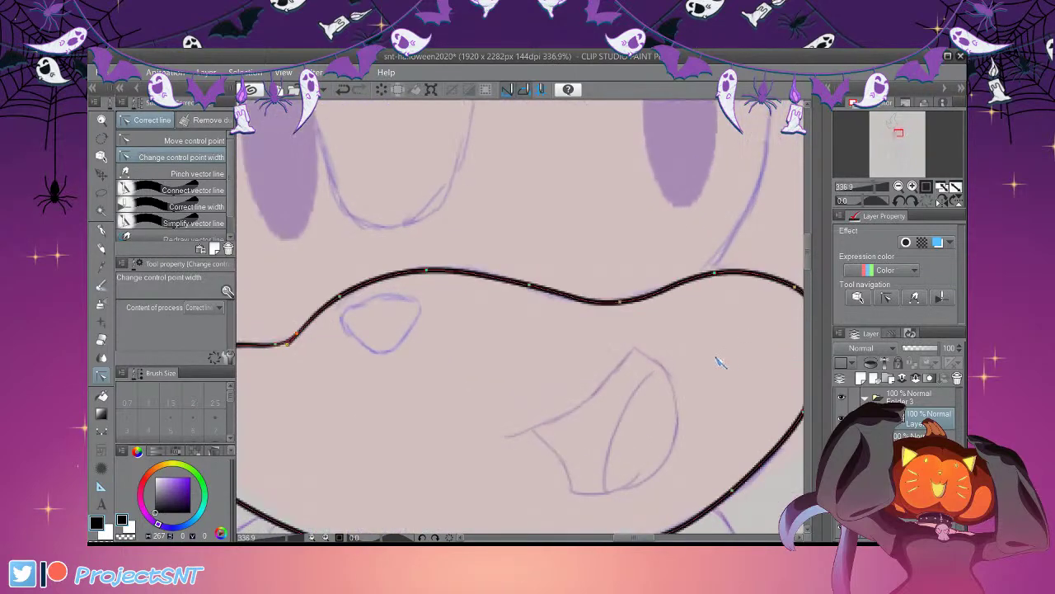
scroll(627, 375, "down", 1)
scroll(606, 382, "down", 2)
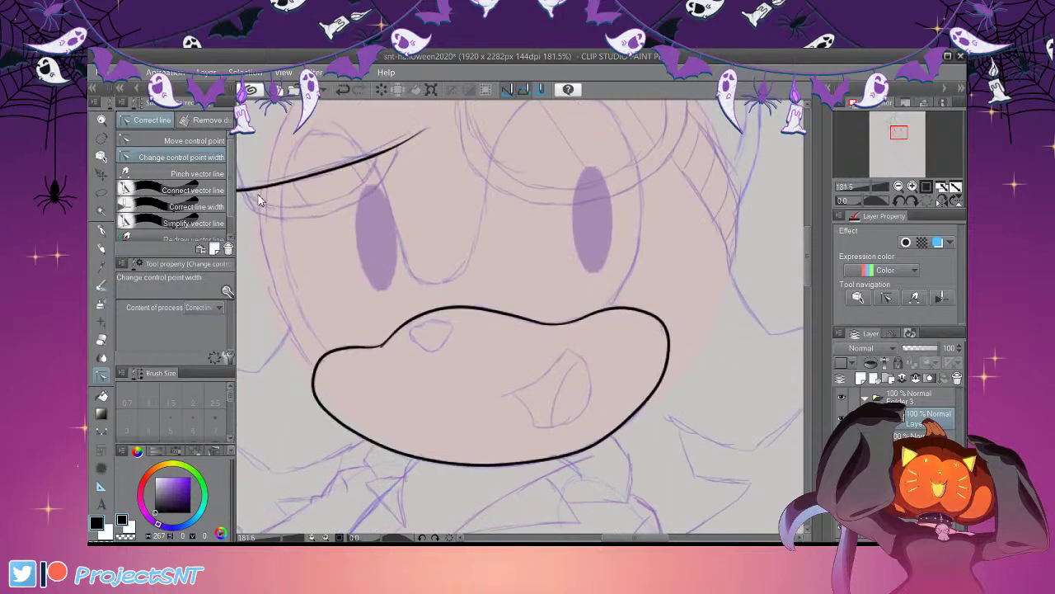
Try to thin the muzzle outline with Redraw vector line width at brush size 3
left_click_drag(233, 165, 232, 200)
left_click(186, 235)
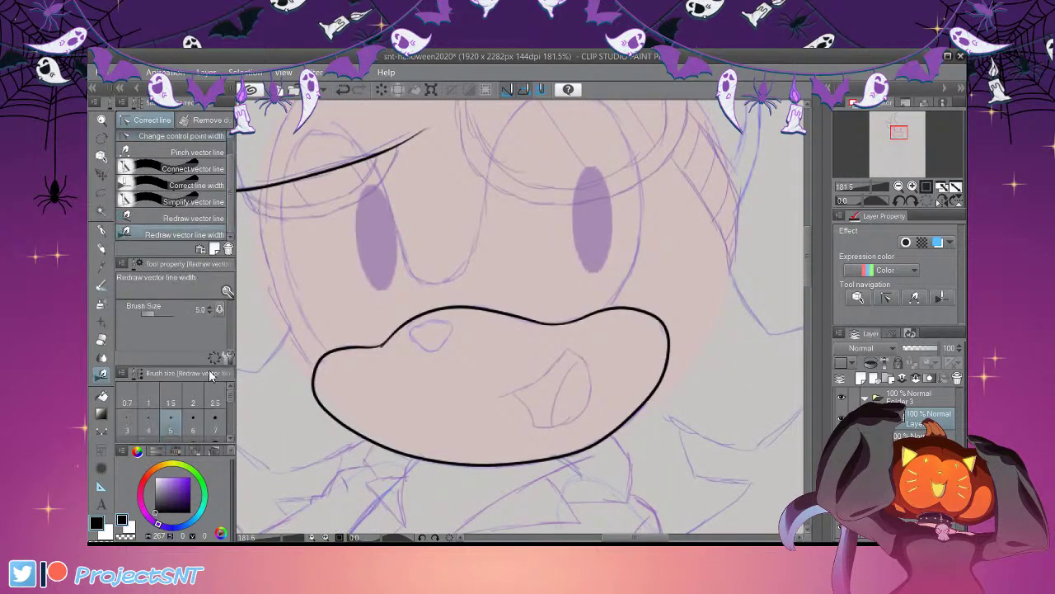
key("bracketleft")
key("bracketleft")
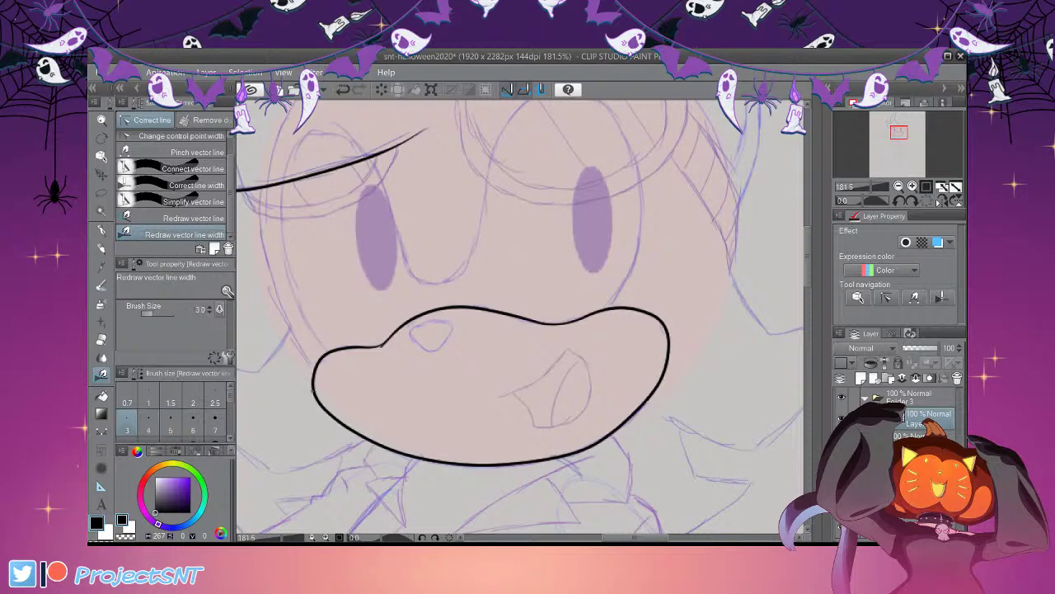
mouse_move(323, 389)
left_mouse_down()
mouse_move(395, 450)
mouse_move(531, 451)
mouse_move(662, 374)
mouse_move(664, 320)
mouse_move(609, 309)
left_mouse_up()
scroll(424, 330, "down", 6)
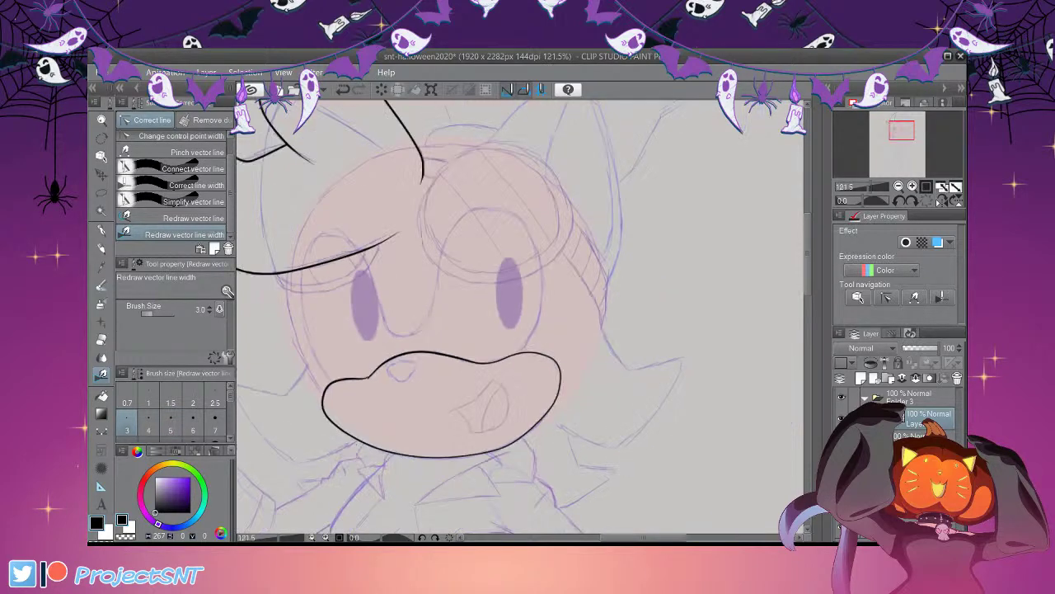
left_click_drag(403, 186, 404, 46)
scroll(434, 404, "up", 4)
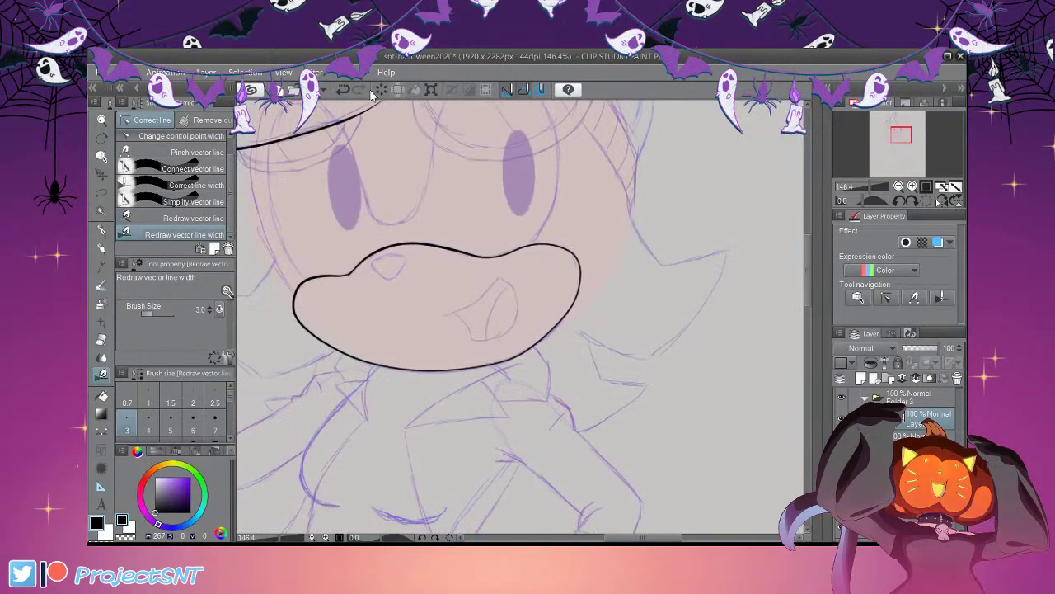
key("ctrl+z")
scroll(606, 450, "down", 2)
left_click_drag(536, 367, 540, 386)
scroll(535, 386, "up", 4)
scroll(203, 234, "up", 1)
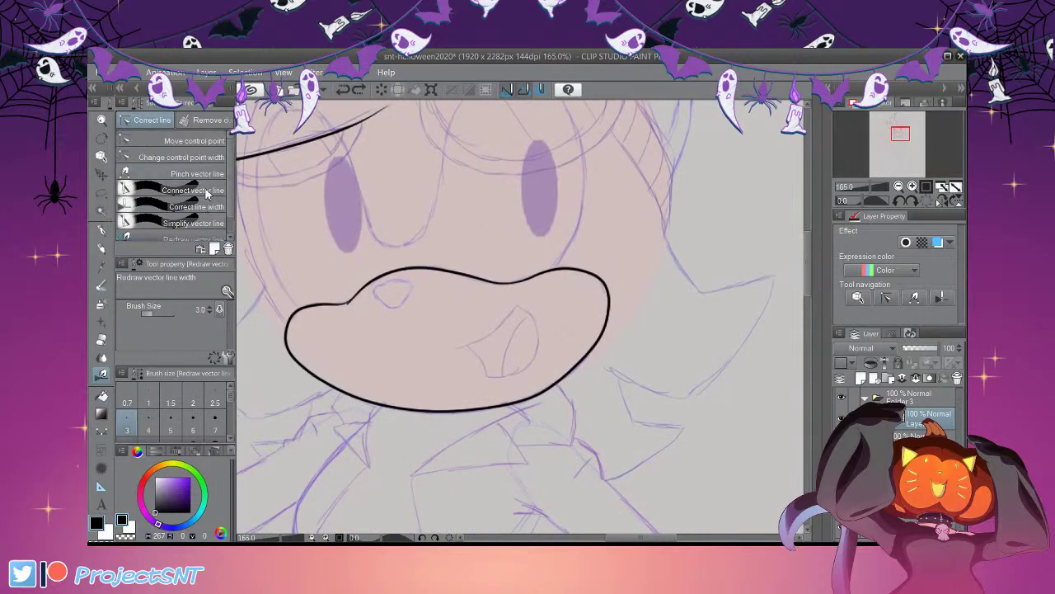
Adjust the muzzle outline's curve to the sketch by moving its control points
left_click(197, 141)
scroll(611, 466, "up", 1)
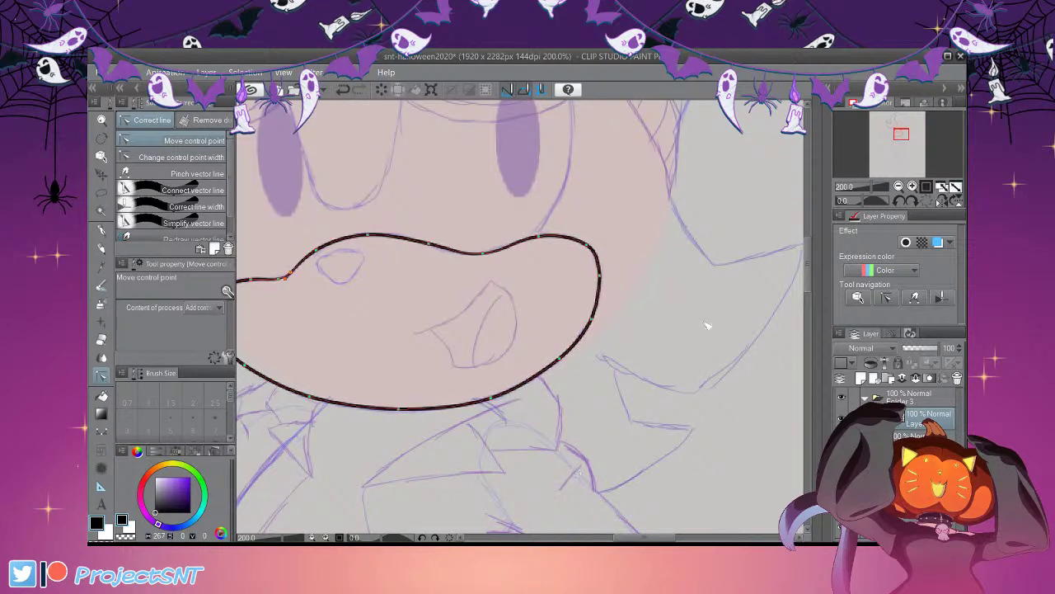
scroll(708, 325, "down", 1)
scroll(386, 388, "up", 1)
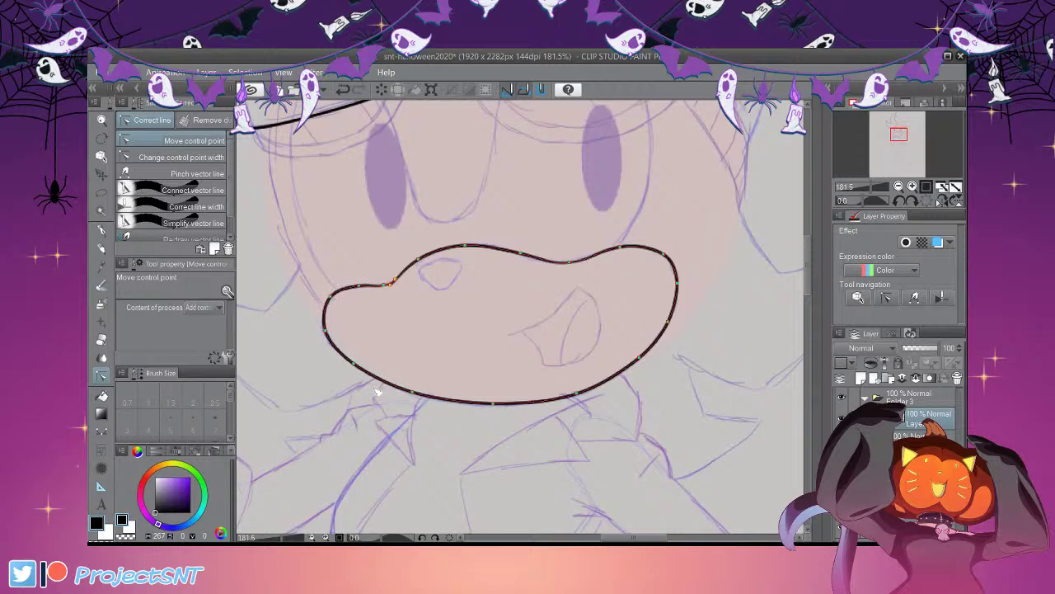
scroll(375, 392, "down", 4)
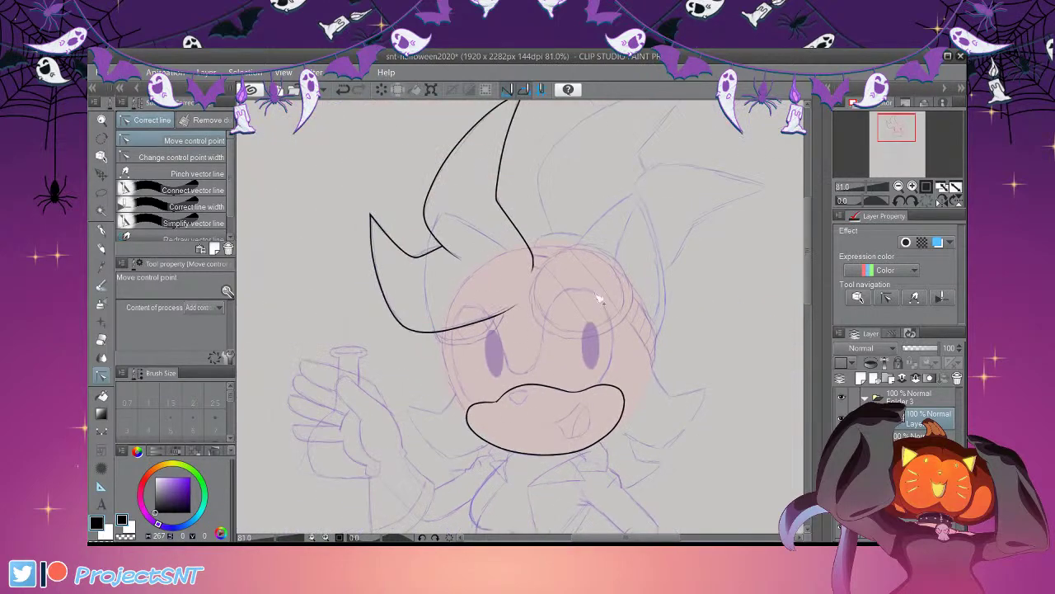
Thicken the lower left hair spike's lines with Redraw vector line width at brush size 5
left_click(185, 156)
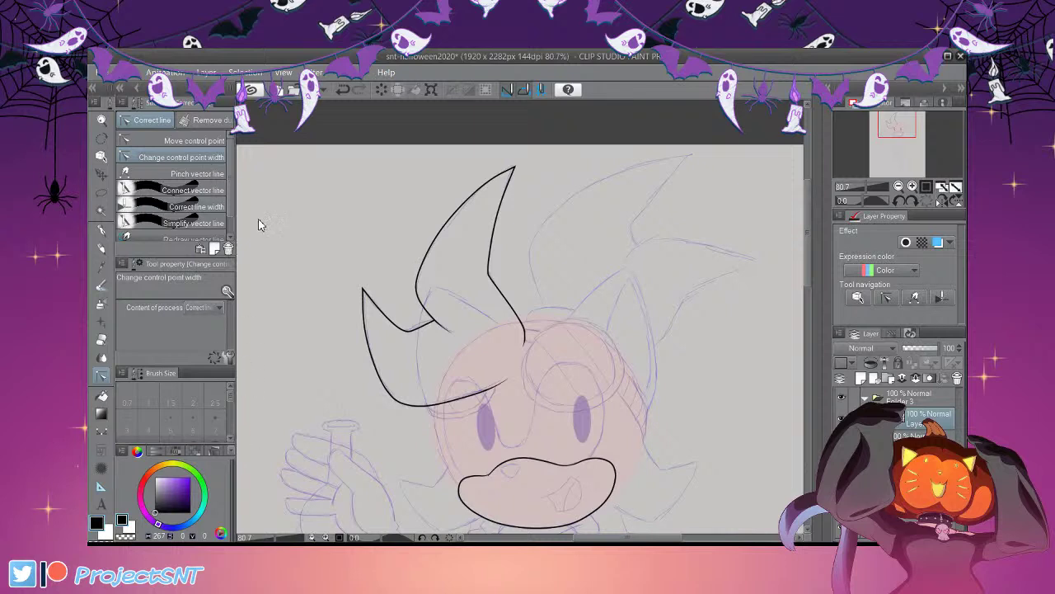
left_click_drag(231, 206, 229, 222)
left_click(200, 234)
left_click(209, 307)
left_click(209, 307)
scroll(350, 250, "up", 2)
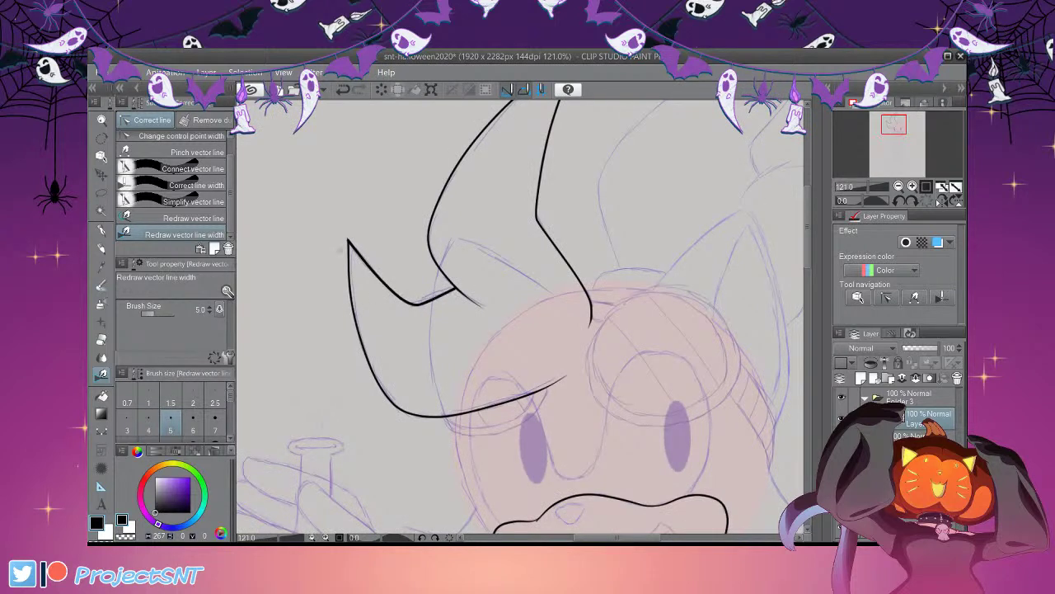
mouse_move(350, 273)
left_mouse_down()
mouse_move(390, 394)
mouse_move(440, 411)
mouse_move(491, 402)
left_mouse_up()
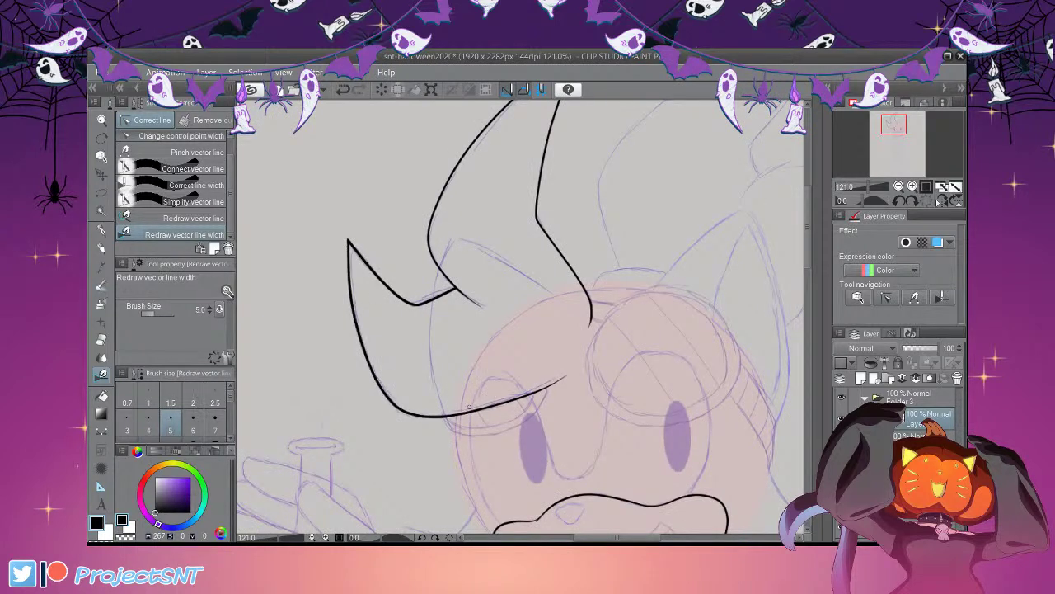
Thicken both edges of the tall hair spike with Redraw vector line width at brush size 5
scroll(454, 422, "down", 4)
scroll(536, 223, "up", 3)
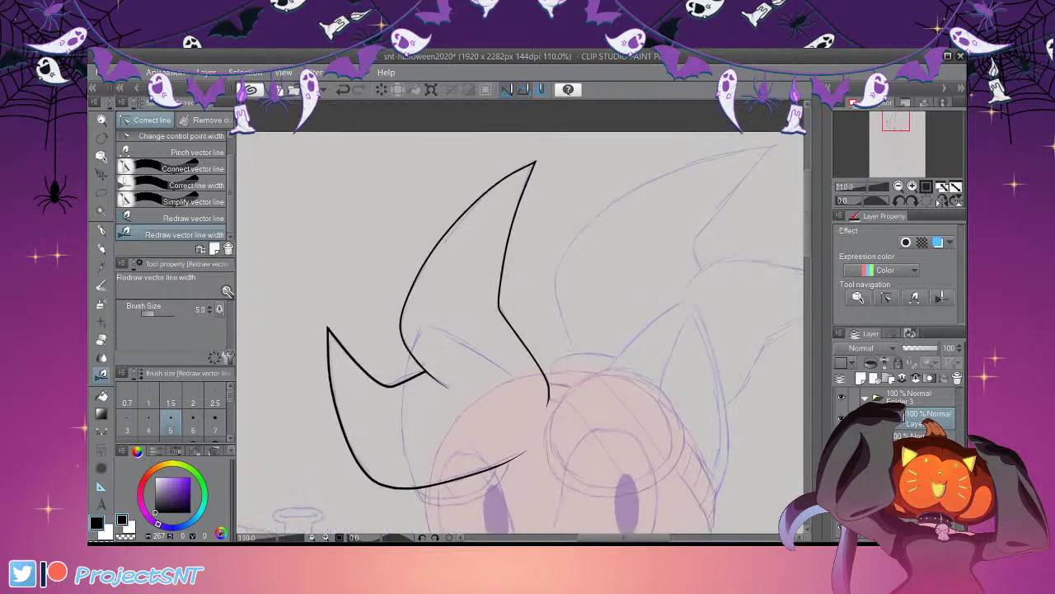
mouse_move(402, 330)
left_mouse_down()
mouse_move(466, 206)
mouse_move(536, 161)
mouse_move(505, 251)
left_mouse_up()
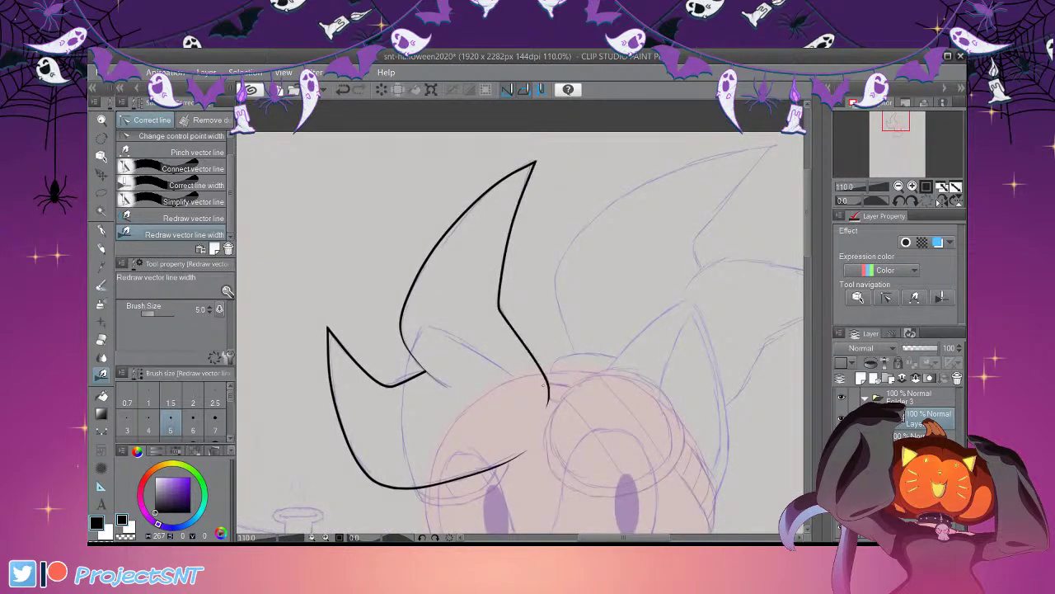
scroll(380, 380, "down", 1)
scroll(380, 380, "up", 3)
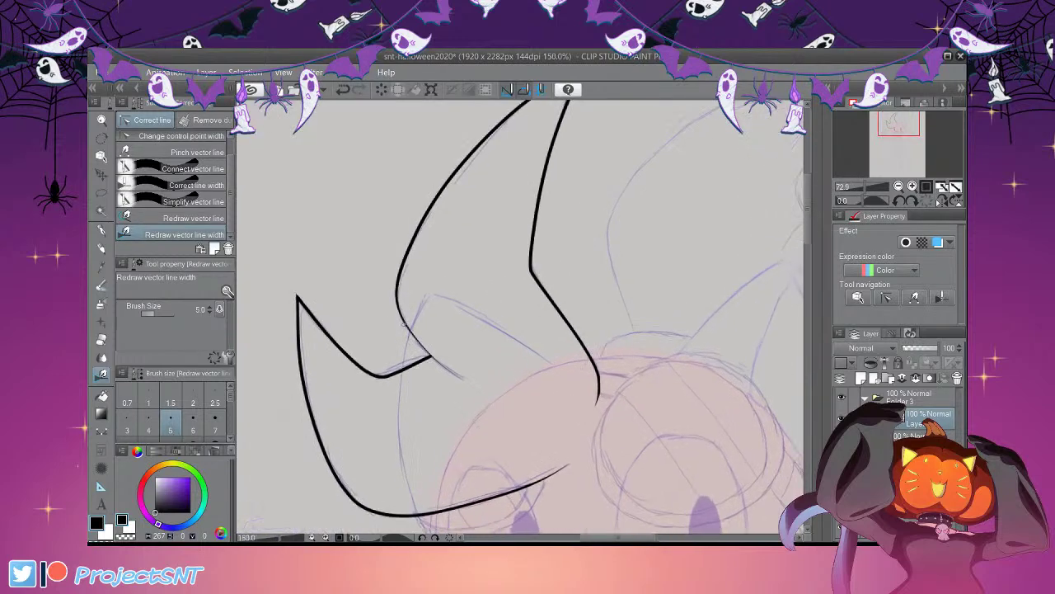
Refine the taper at the lower end of the tall spike's outer edge with Change control point width
left_click(102, 431)
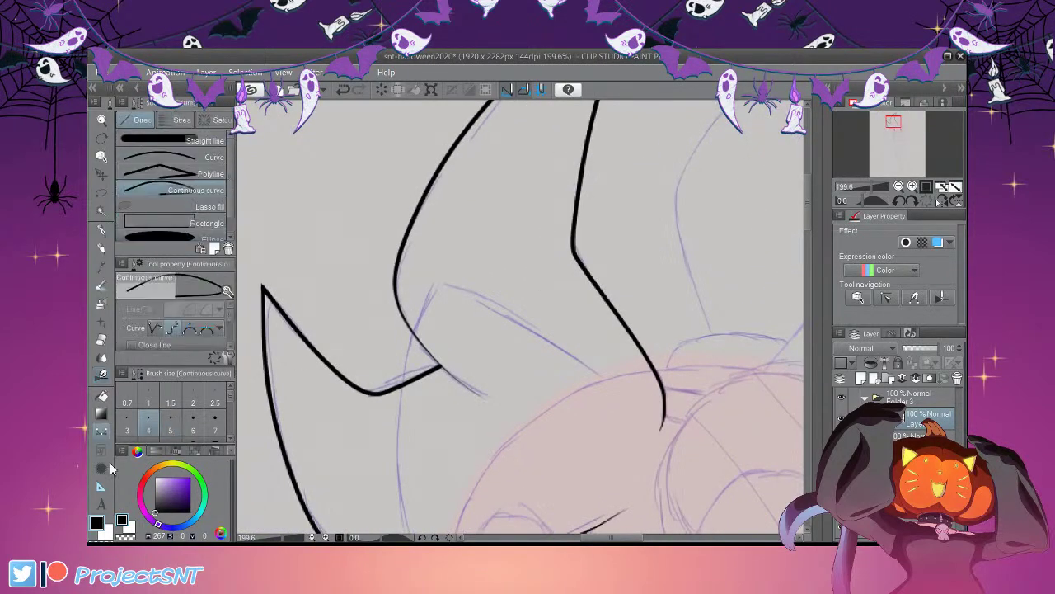
left_click(111, 432)
scroll(209, 206, "up", 1)
left_click(212, 159)
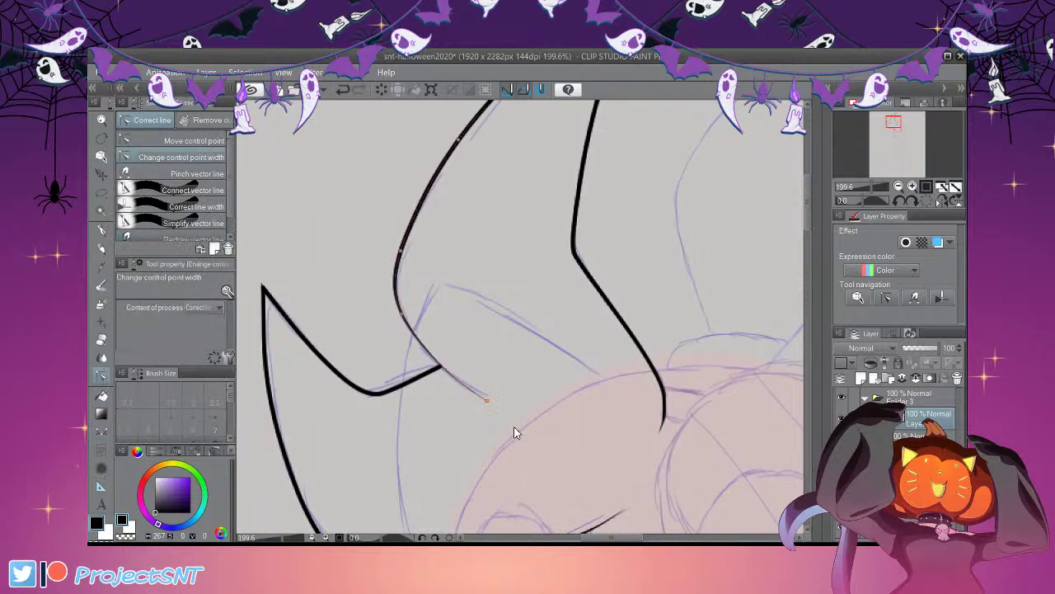
scroll(445, 355, "up", 1)
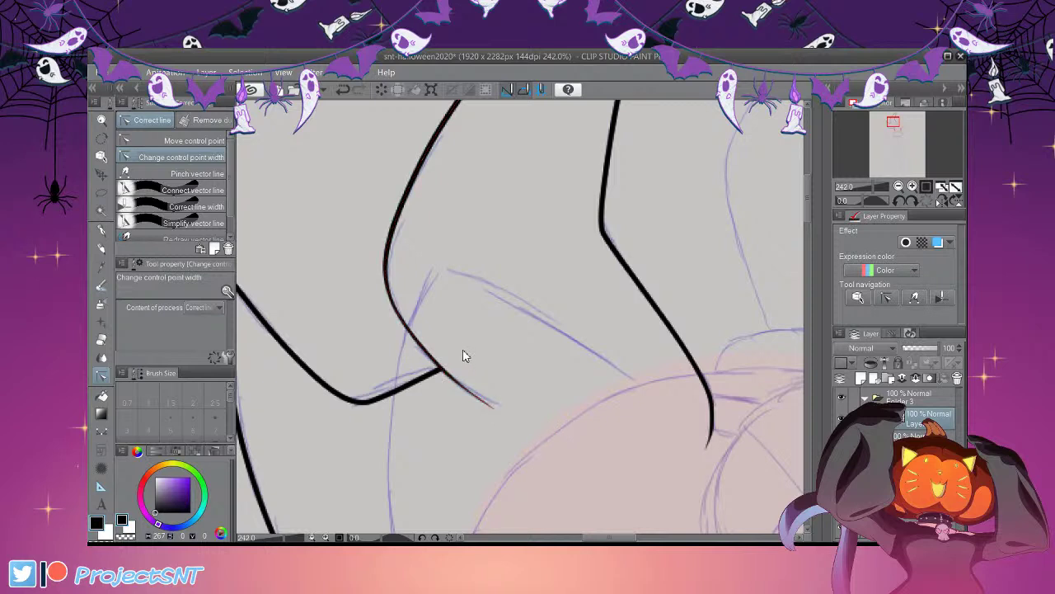
scroll(421, 396, "down", 4)
scroll(465, 492, "up", 3)
scroll(493, 398, "up", 3)
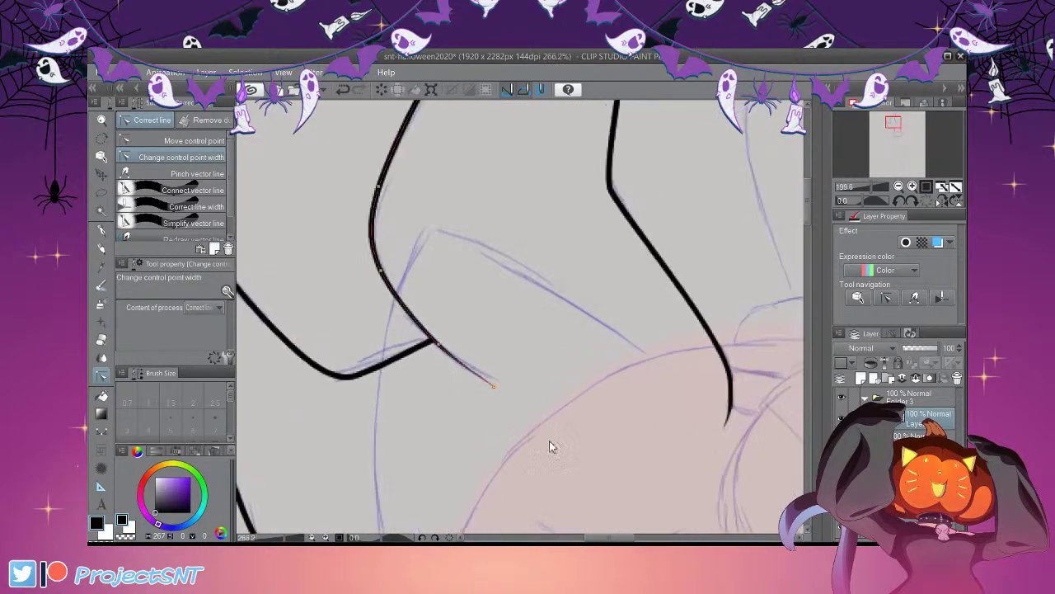
scroll(494, 421, "down", 3)
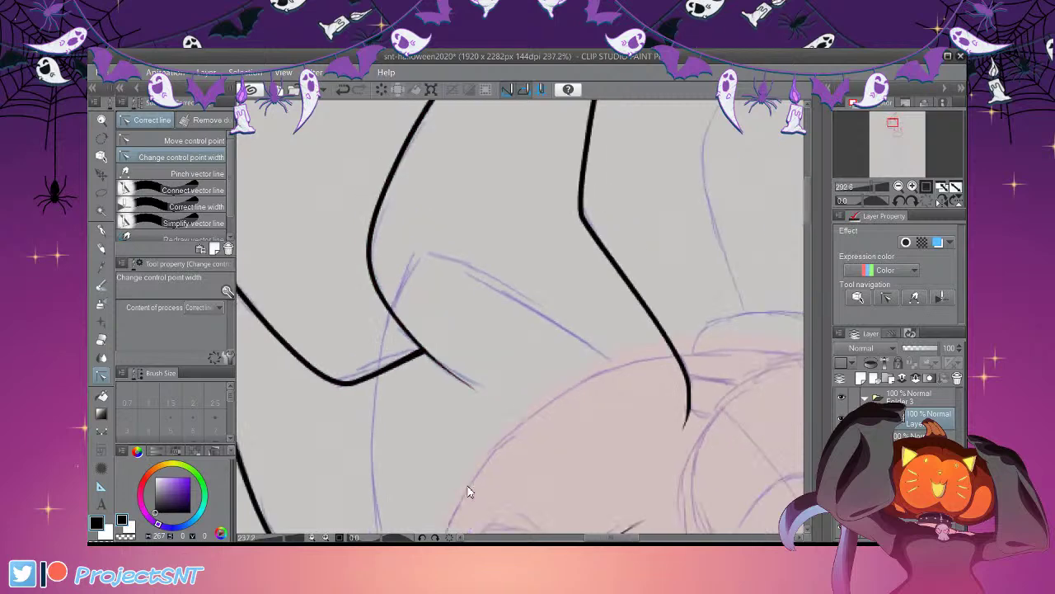
scroll(511, 429, "down", 1)
scroll(528, 442, "up", 1)
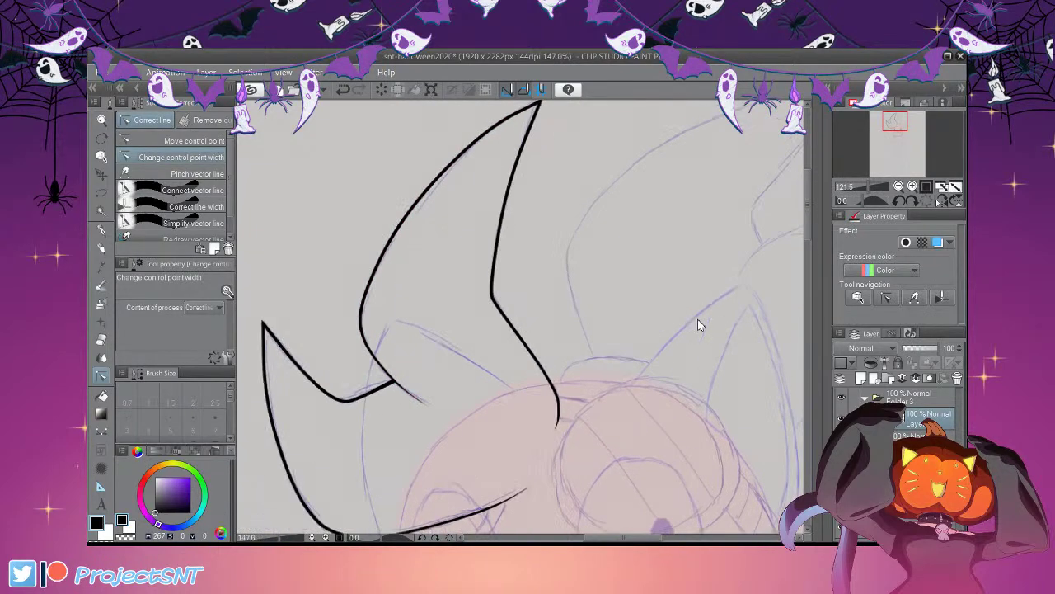
Refine the curve at the inner end of the lower left hair spike's bottom line by moving its control points
scroll(536, 371, "down", 1)
scroll(527, 372, "down", 2)
scroll(520, 479, "up", 4)
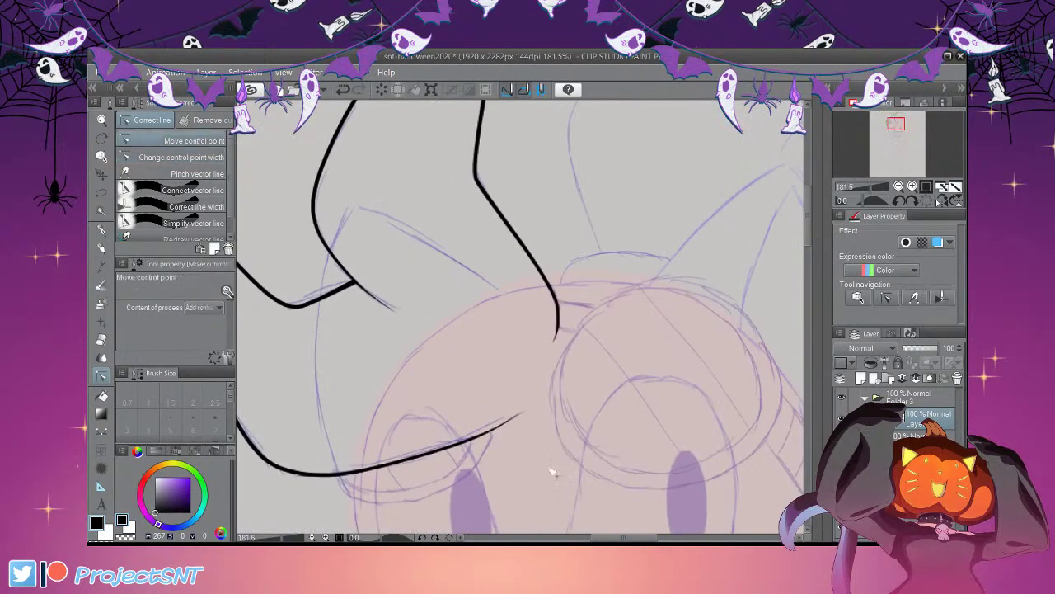
scroll(608, 489, "up", 1)
left_click_drag(612, 489, 616, 488)
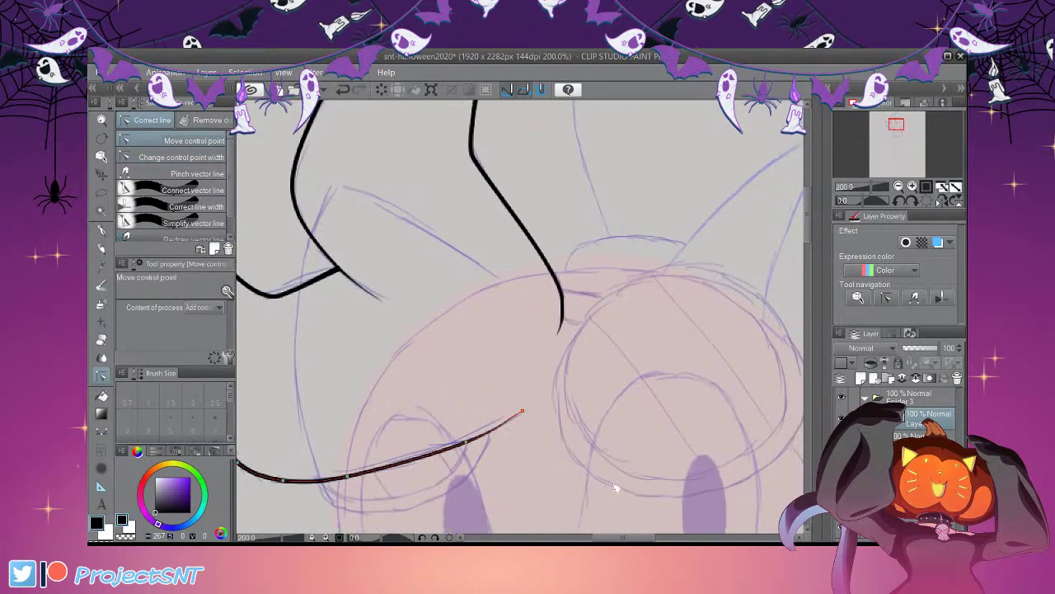
left_click_drag(550, 528, 566, 519)
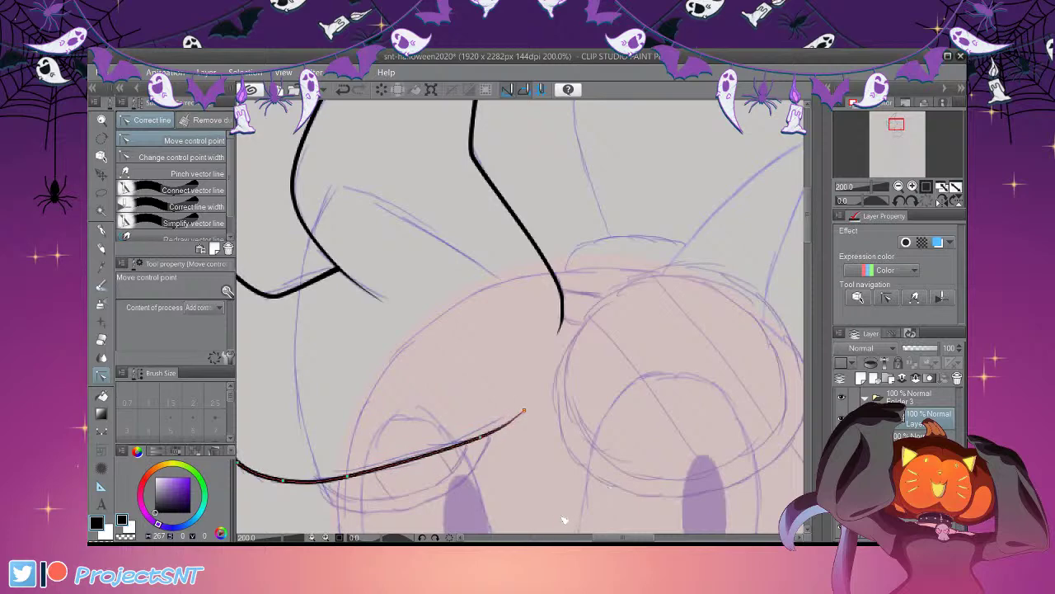
scroll(537, 453, "down", 9)
scroll(393, 486, "up", 7)
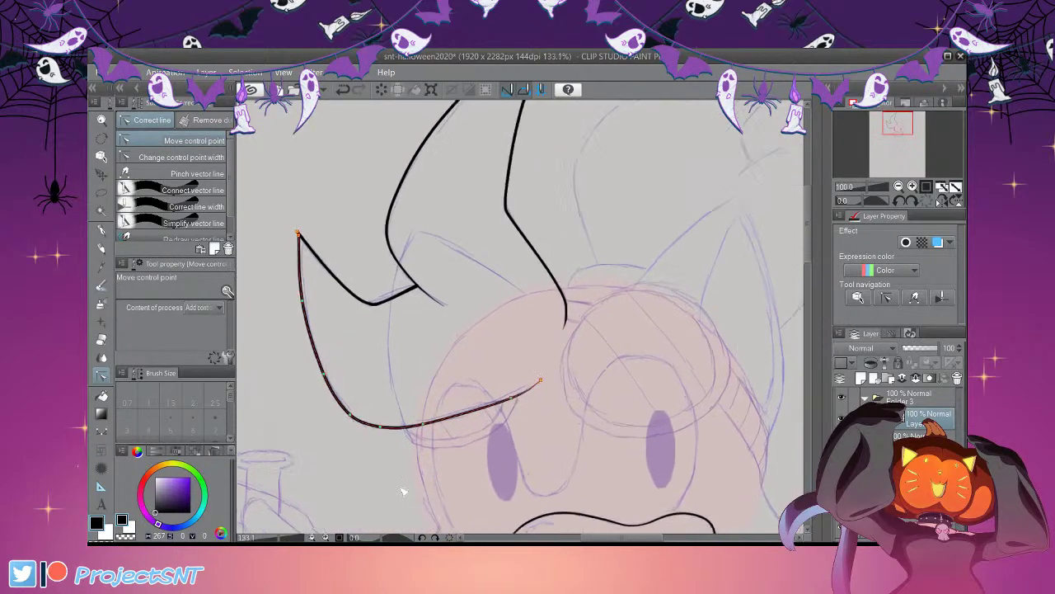
scroll(396, 486, "down", 4)
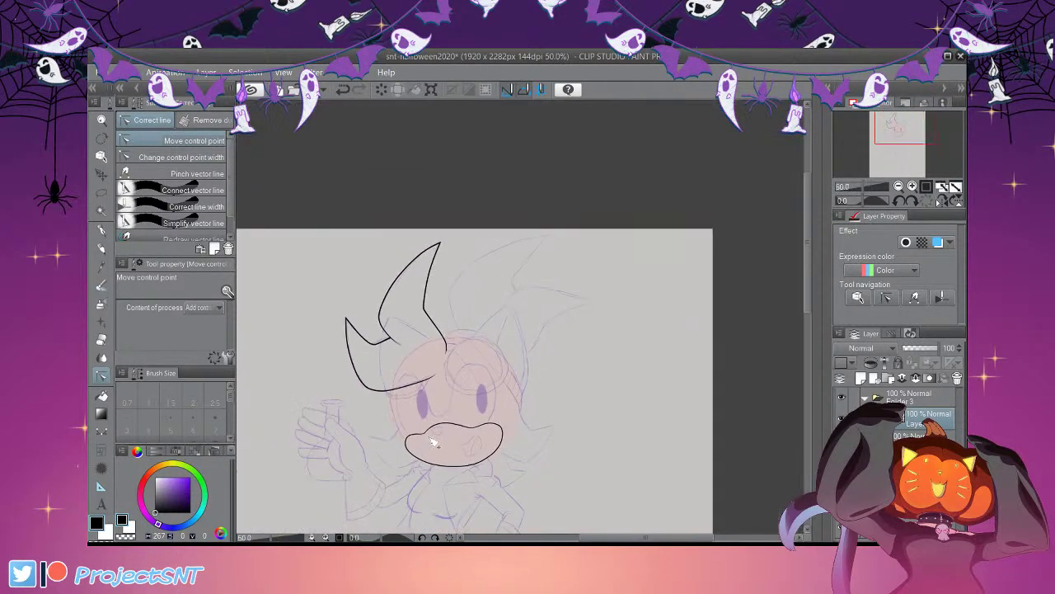
Refine the line widths at the lower ends of the hair spikes with Change control point width and save the drawing
scroll(421, 305, "up", 3)
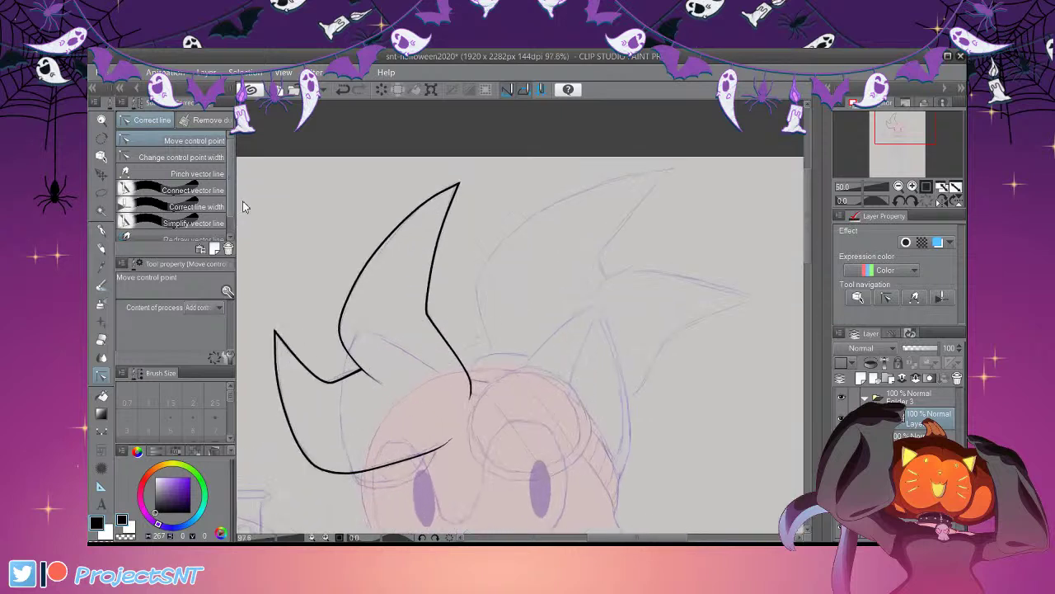
left_click(181, 157)
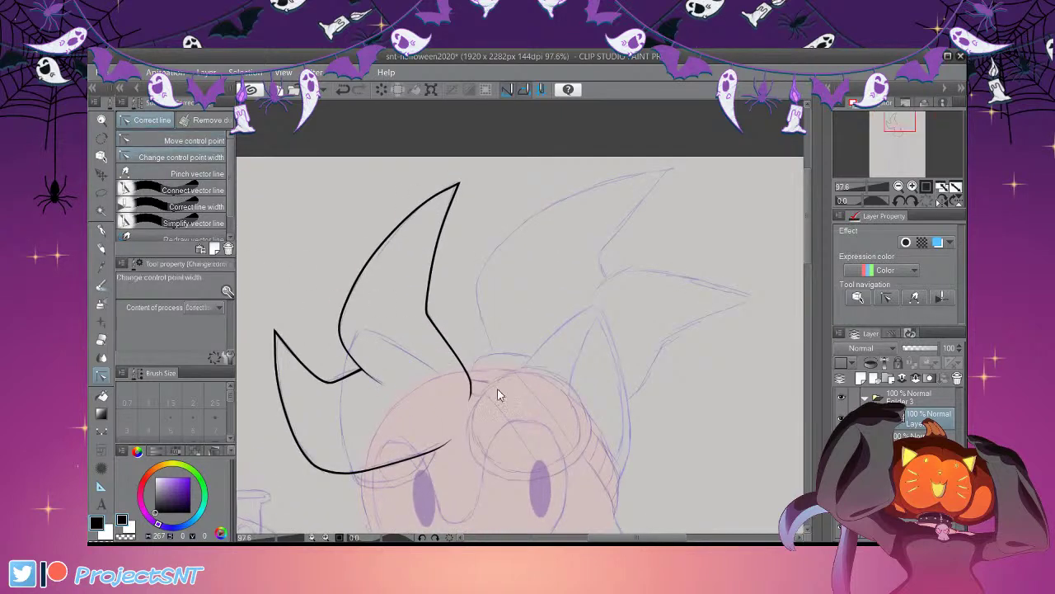
scroll(469, 355, "up", 4)
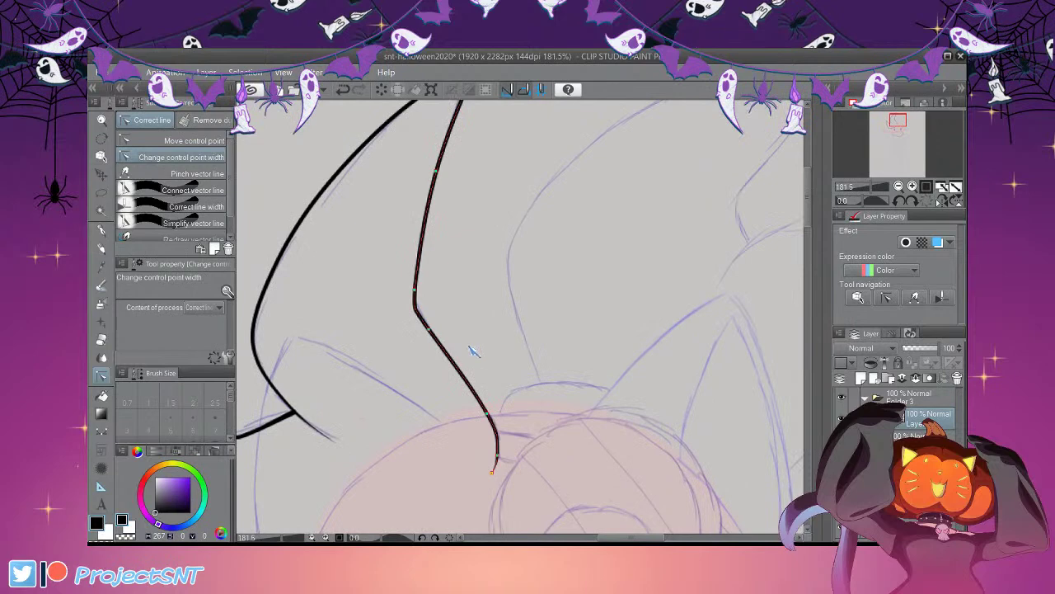
scroll(672, 371, "down", 2)
scroll(355, 487, "up", 3)
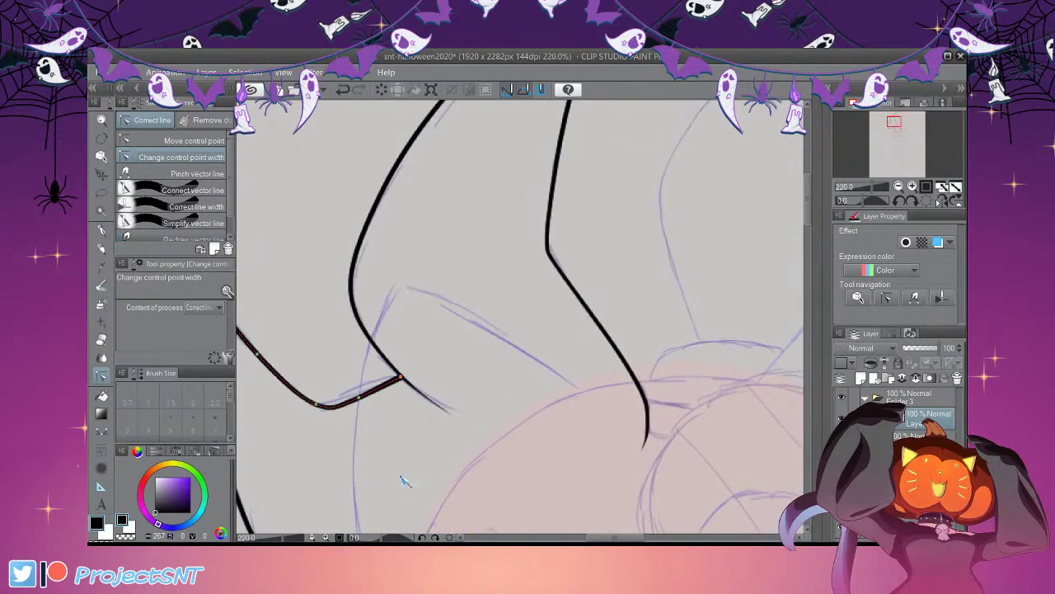
scroll(389, 457, "down", 5)
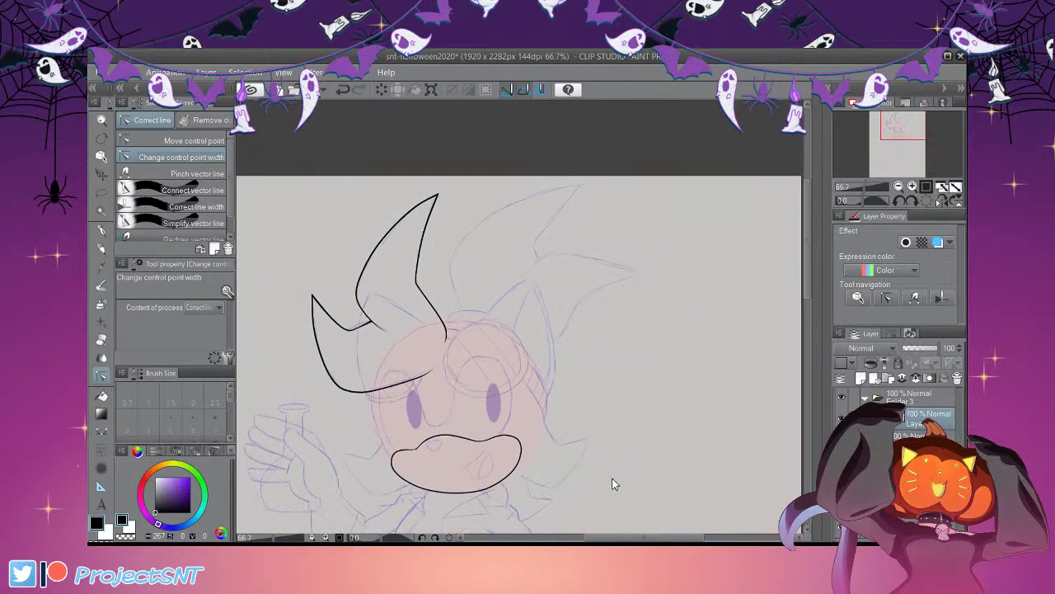
scroll(537, 303, "down", 1)
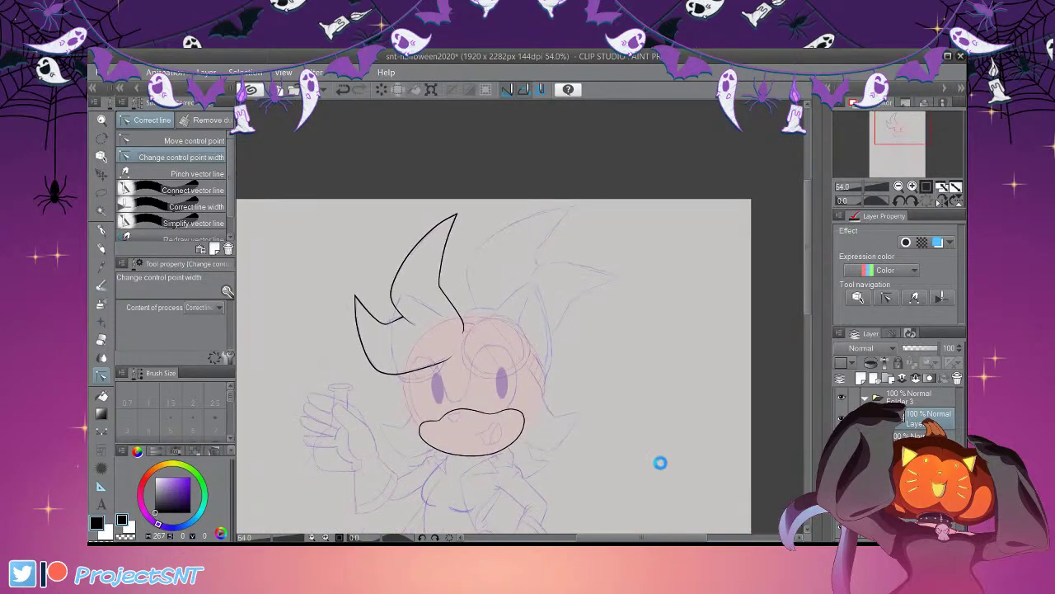
scroll(426, 376, "up", 1)
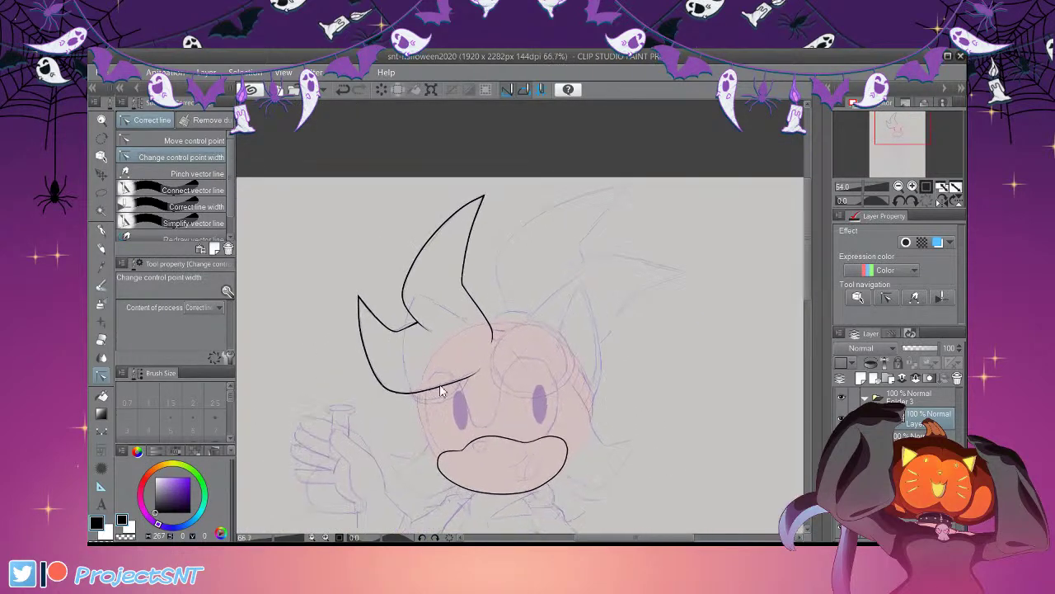
Draw the left face outline with the Curve tool at brush size 3, from the hair spike to the muzzle, and trim its overshoot with the vector eraser
scroll(484, 416, "down", 2)
scroll(522, 524, "up", 2)
scroll(498, 472, "up", 3)
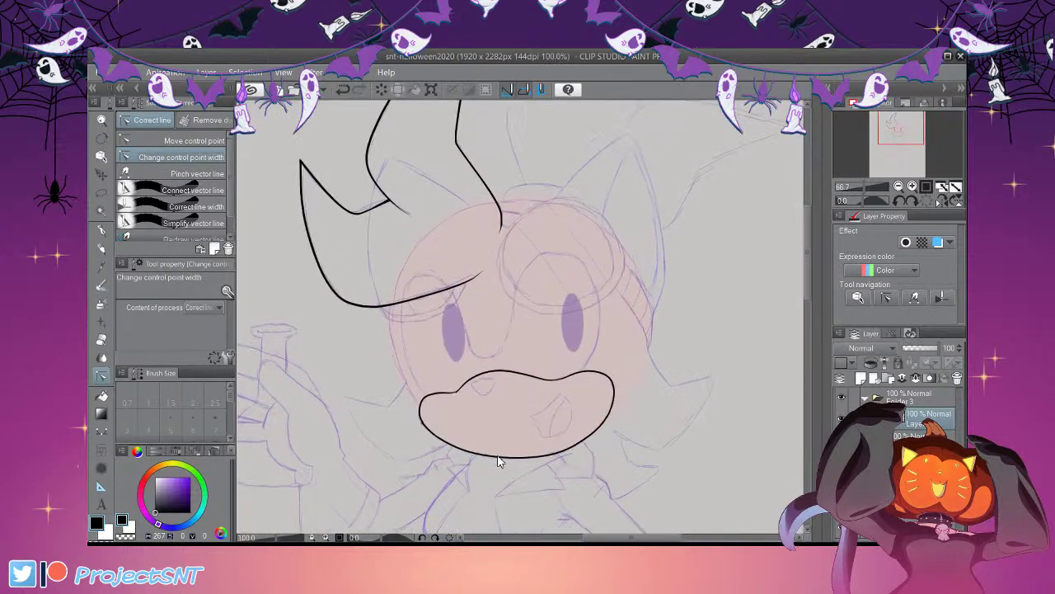
left_click(101, 431)
left_click(202, 156)
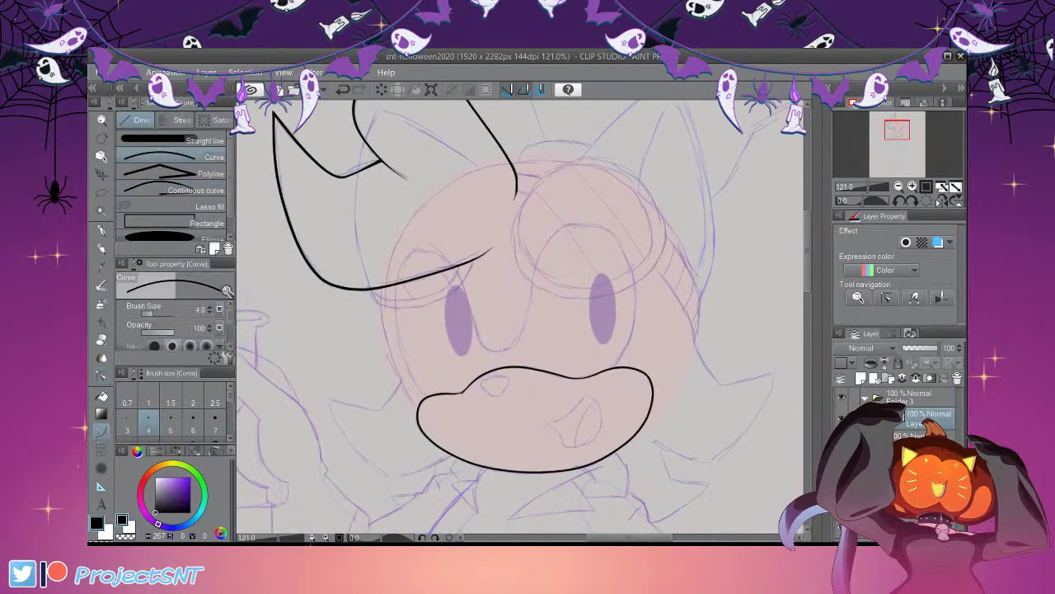
left_click(127, 422)
scroll(433, 316, "up", 3)
left_click_drag(374, 232, 443, 459)
left_click(418, 425)
key("e")
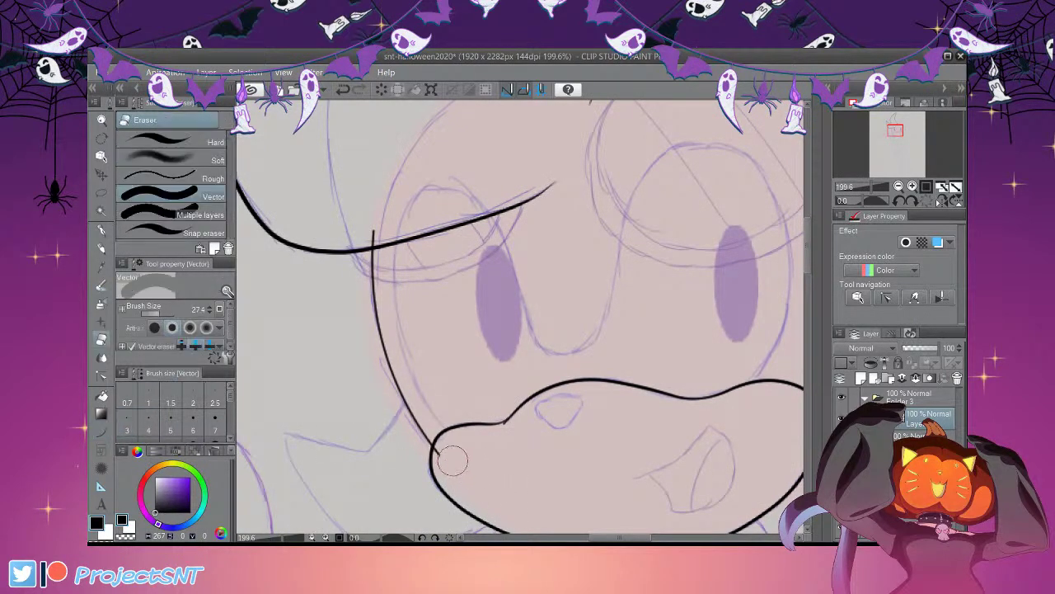
scroll(470, 427, "down", 8)
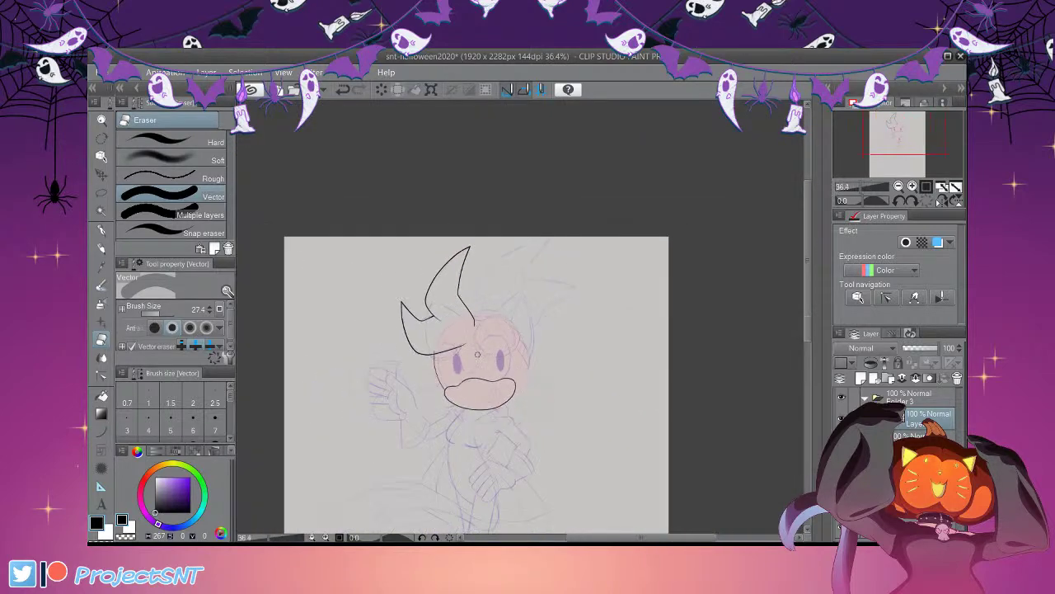
scroll(485, 359, "up", 1)
scroll(523, 356, "up", 1)
scroll(523, 355, "down", 2)
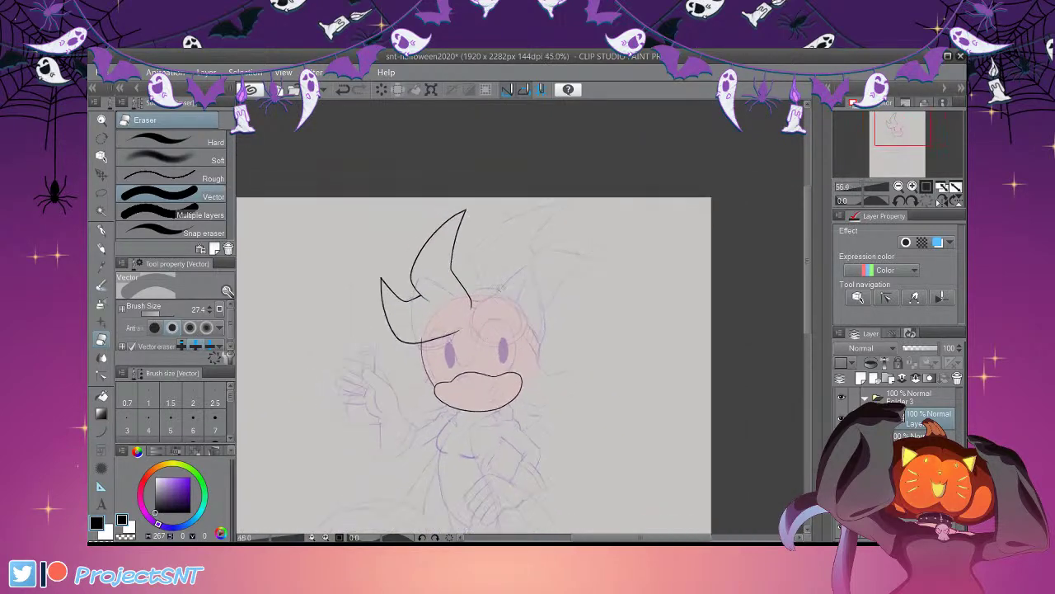
scroll(481, 315, "up", 5)
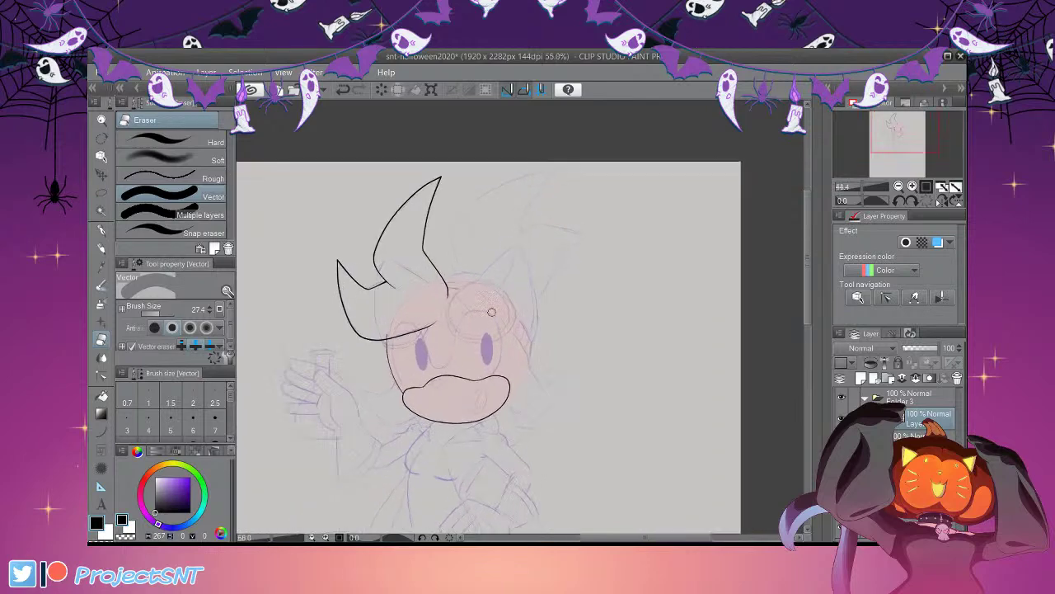
scroll(482, 313, "up", 3)
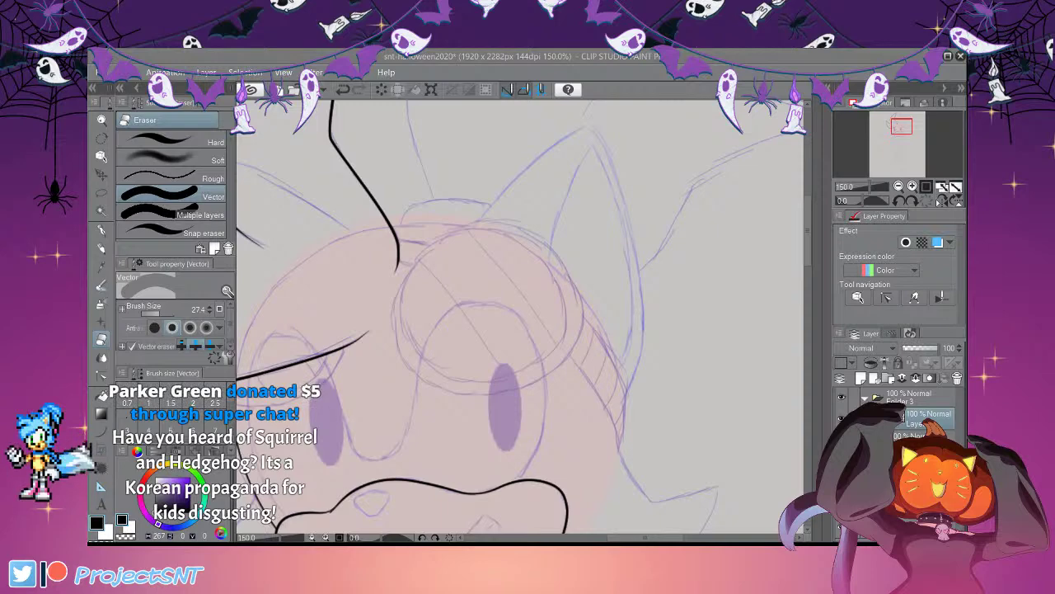
scroll(530, 388, "down", 5)
scroll(530, 388, "up", 5)
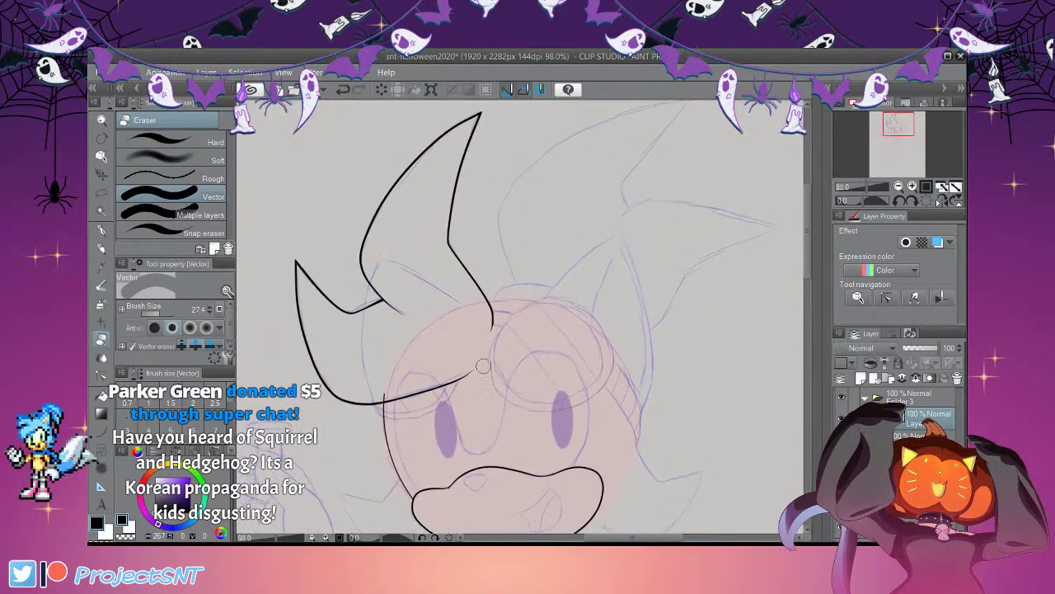
Draw an outline-only ellipse at brush size 4 on a separate layer over the sketched goggle lens on the forehead
key("u")
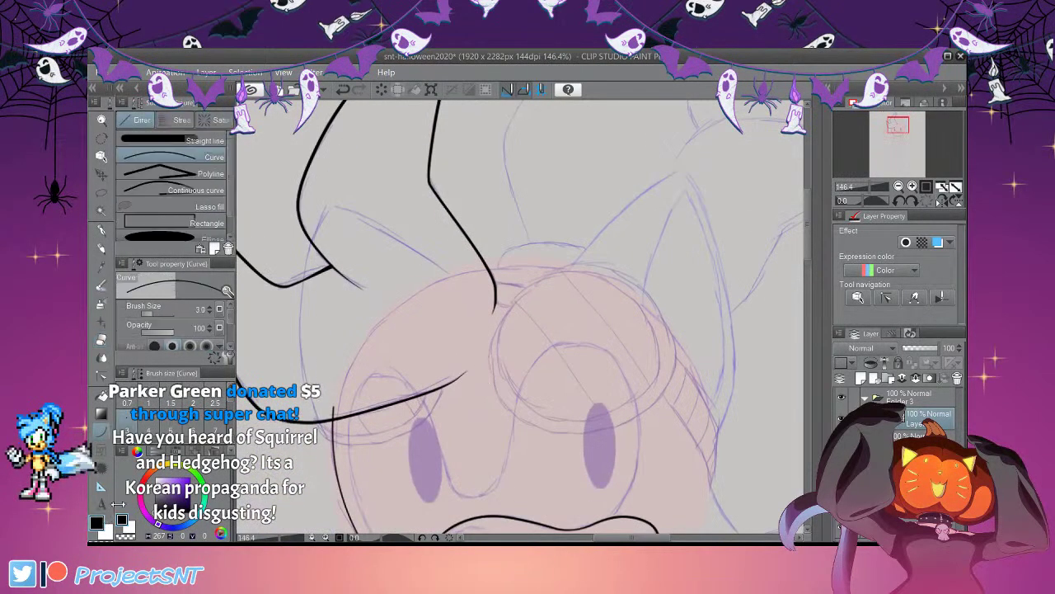
left_click(206, 235)
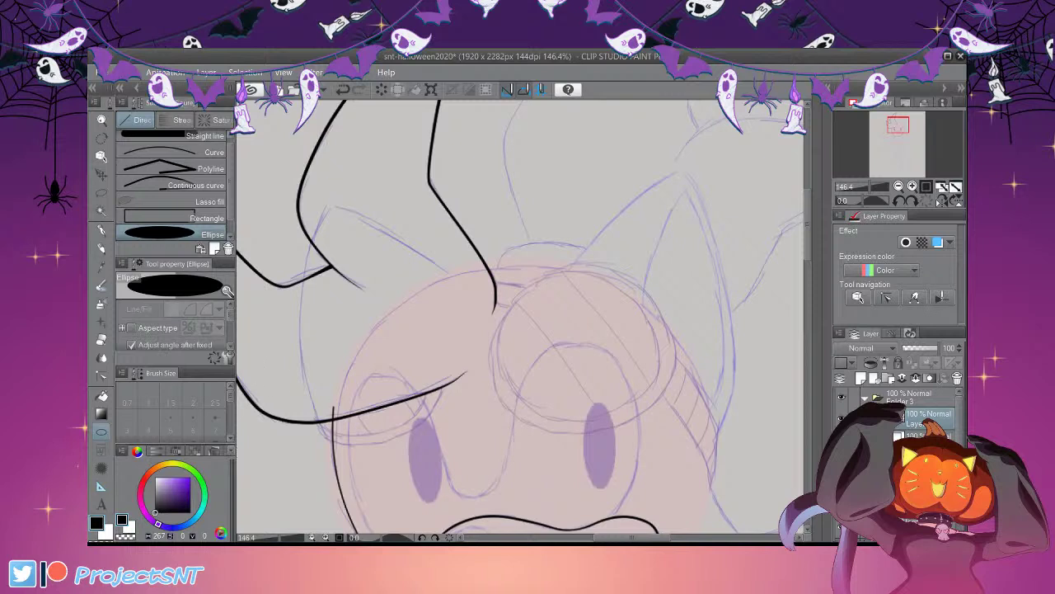
left_click(928, 459)
left_click(190, 309)
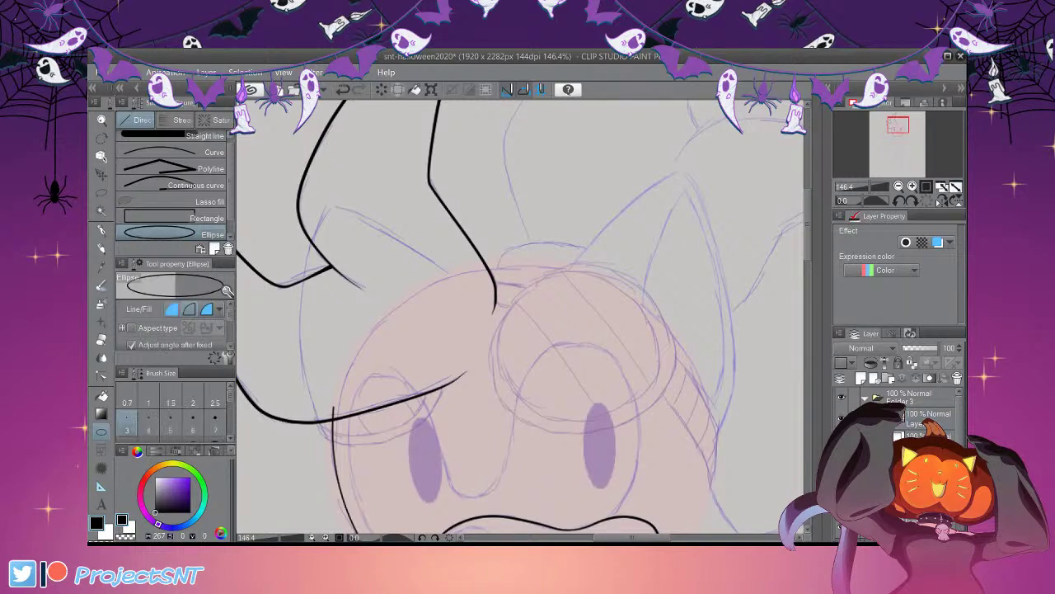
scroll(433, 446, "up", 2)
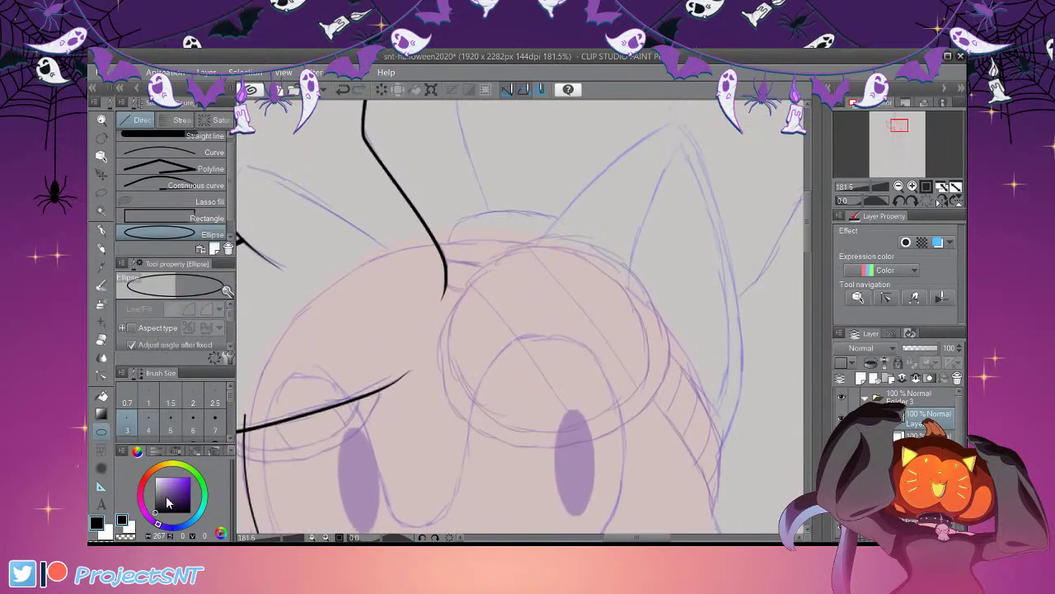
key("bracketright")
left_click_drag(445, 248, 649, 434)
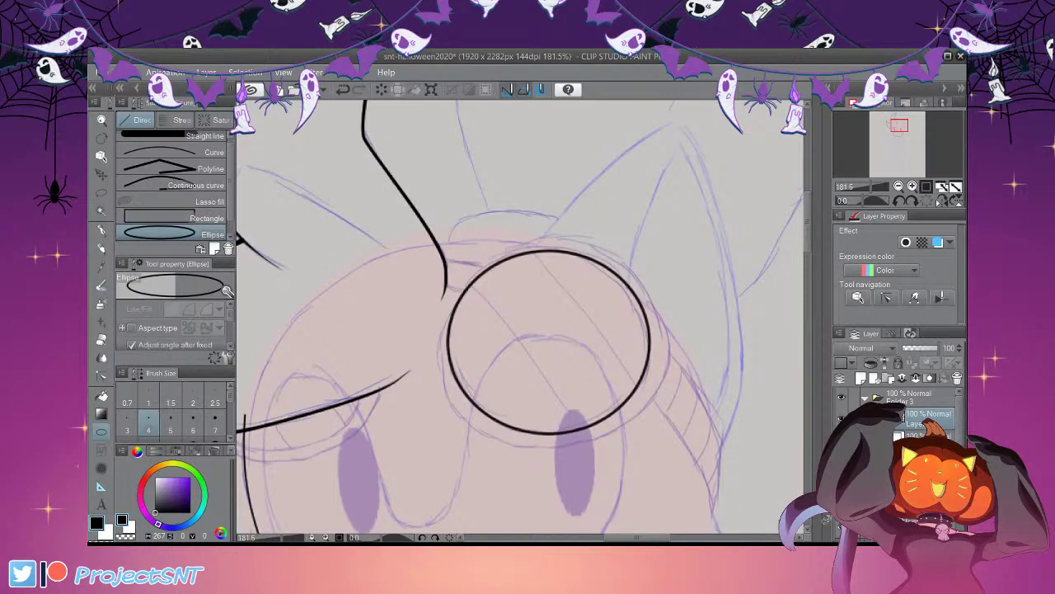
Transform the lens ellipse with a slight rotation and shift to match the sketched circle
key("ctrl+t")
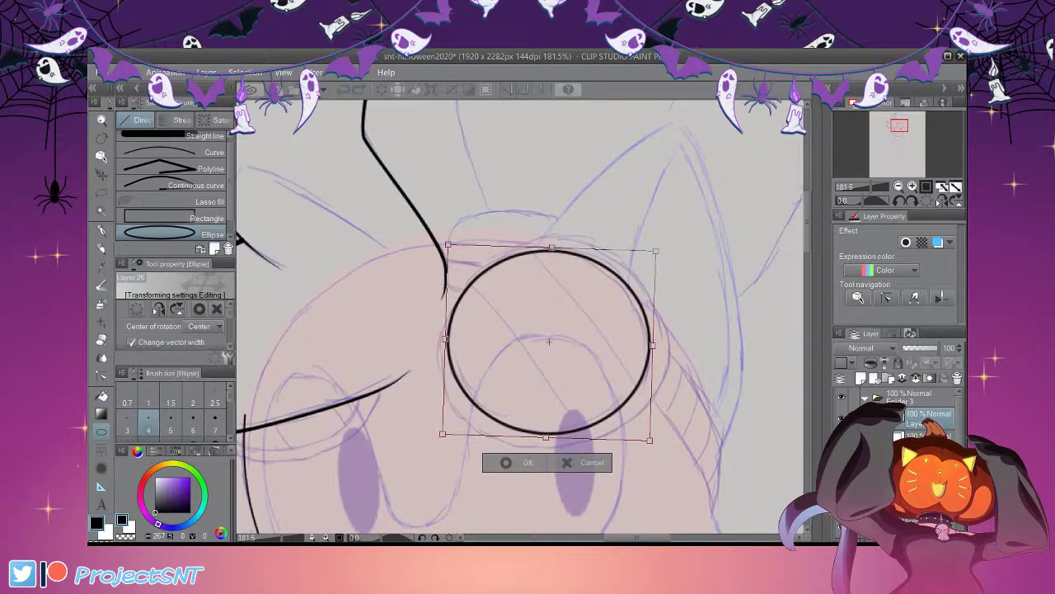
left_click_drag(665, 431, 657, 463)
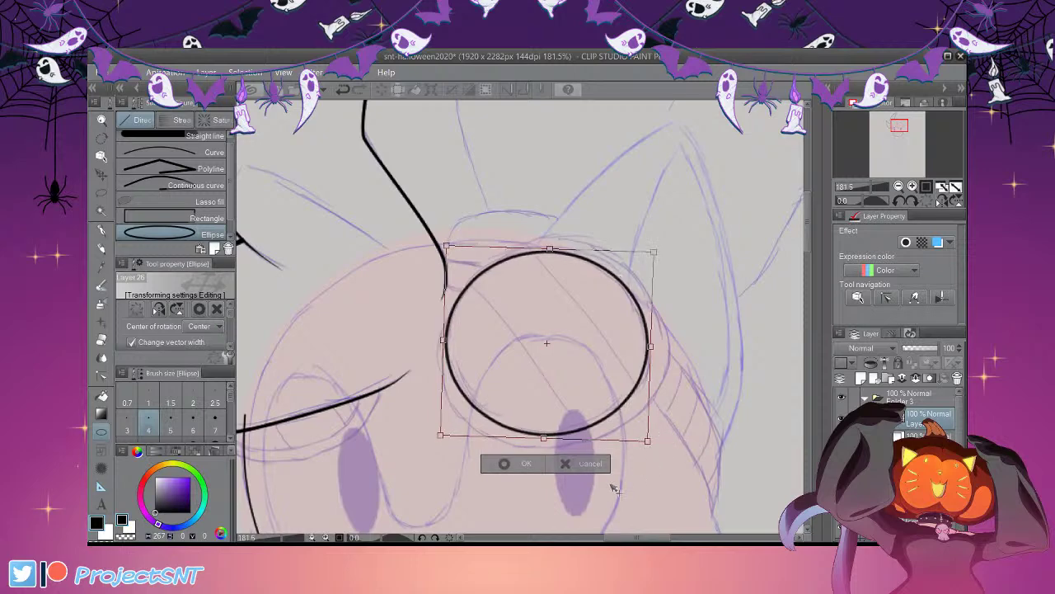
left_click(506, 464)
Draw a second, slightly larger ellipse around the lens for the goggle's outer rim
scroll(601, 354, "down", 3)
scroll(688, 383, "up", 2)
scroll(679, 373, "up", 3)
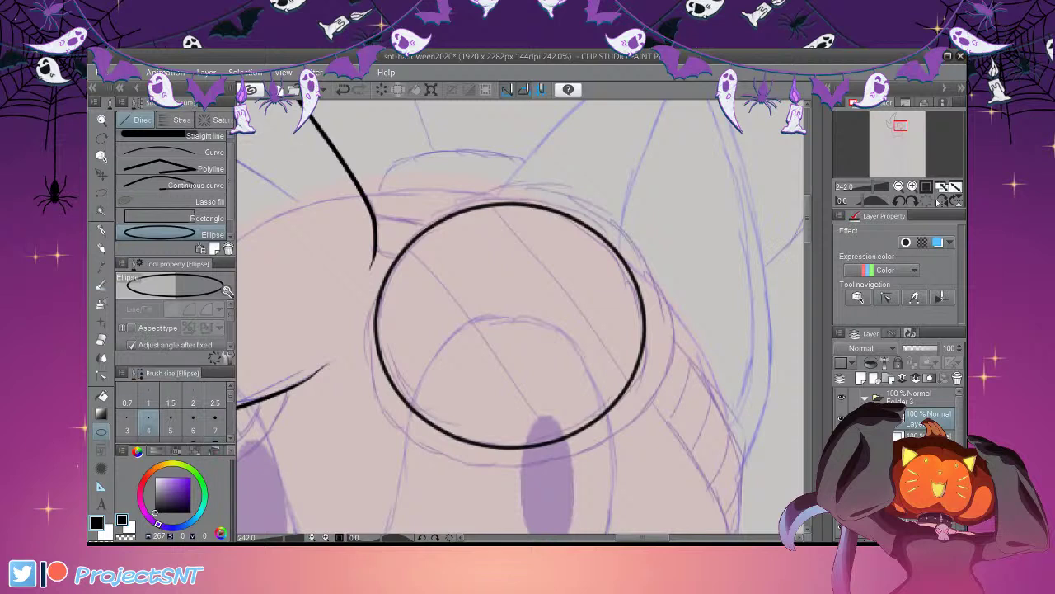
left_click_drag(378, 184, 672, 462)
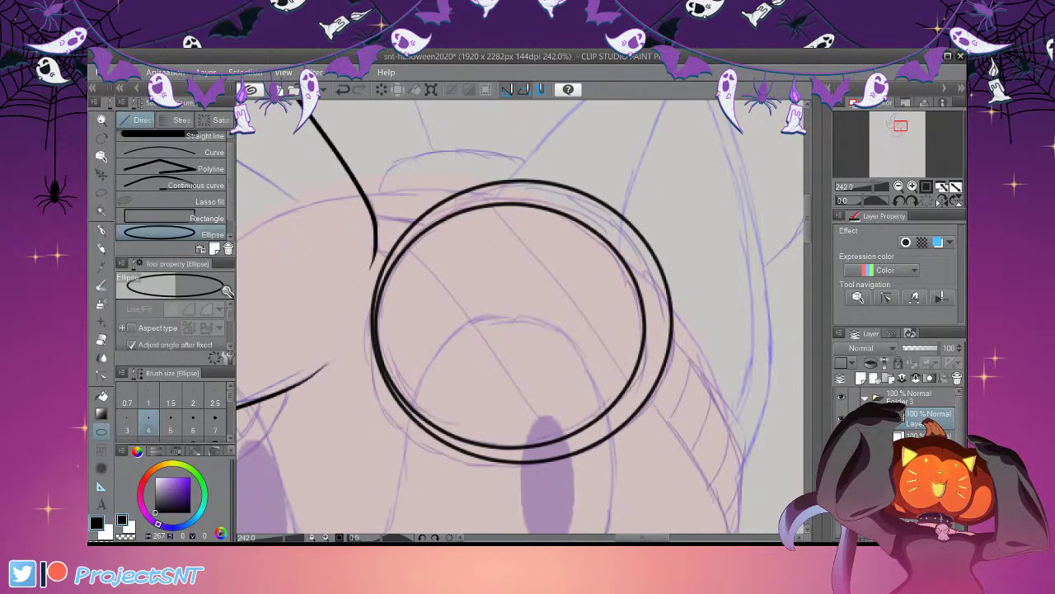
Transform the outer rim ellipse, shifting it slightly down and right so the rim is widest at the lower right
key("ctrl+t")
left_click_drag(760, 444, 776, 466)
left_click_drag(806, 406, 799, 394)
left_click_drag(528, 480, 529, 476)
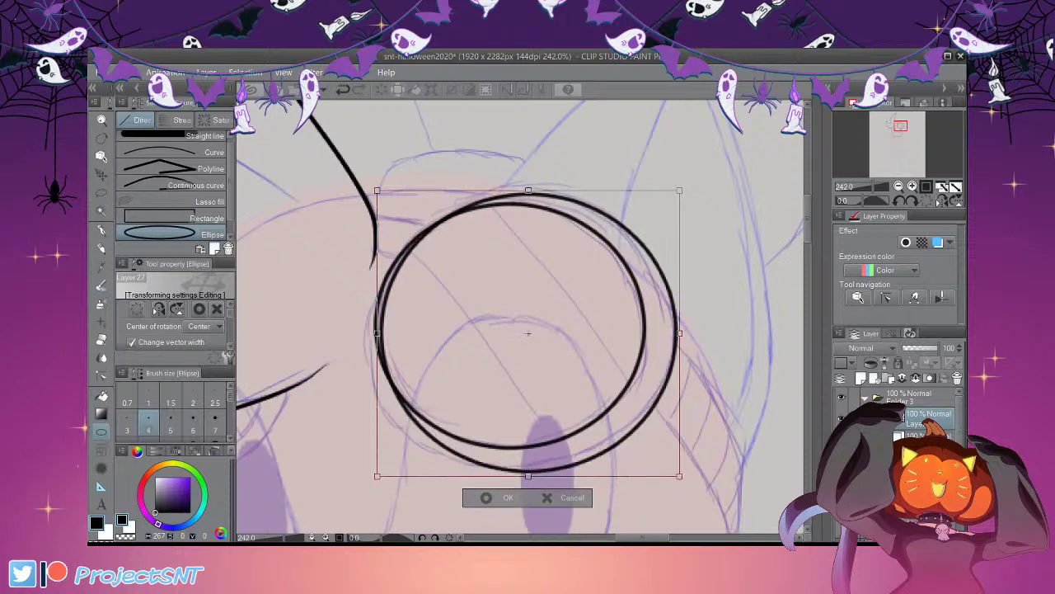
left_click(499, 497)
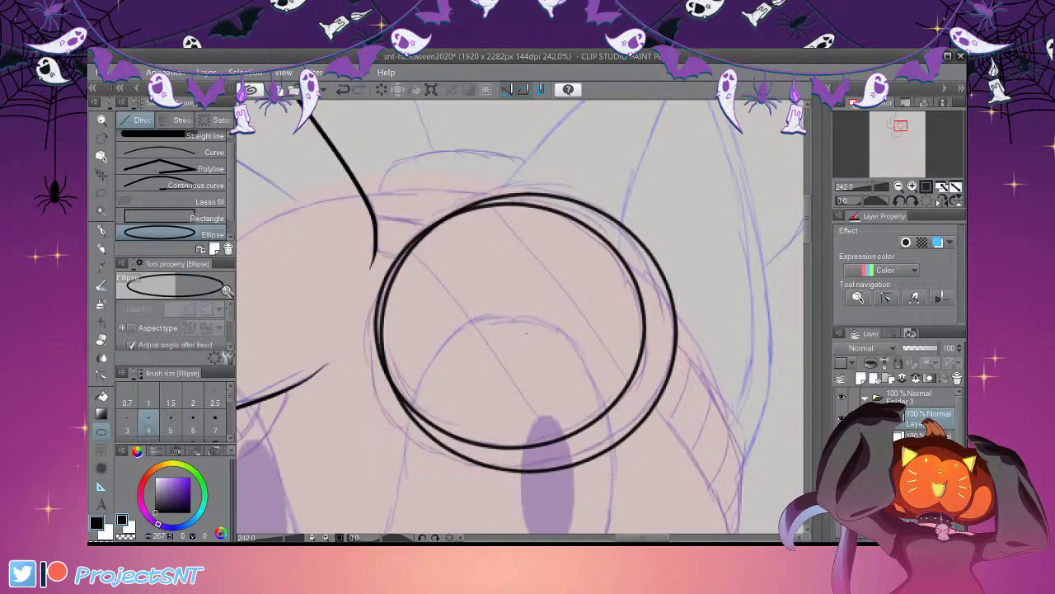
Erase the overlapping line segments along the left side of the two goggle ellipses with the vector eraser
left_click(102, 339)
scroll(386, 295, "up", 2)
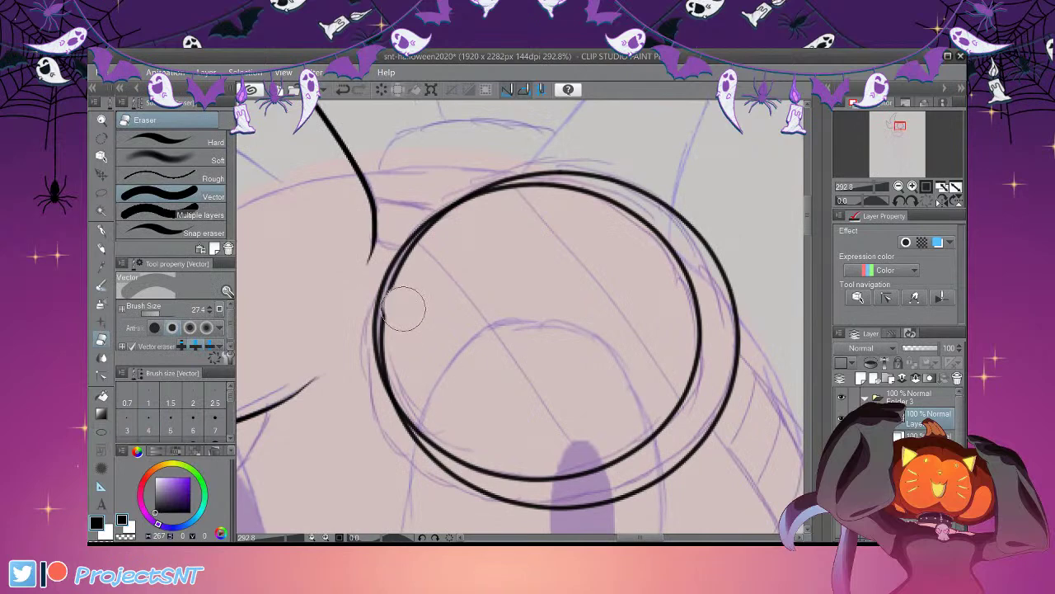
scroll(429, 281, "down", 3)
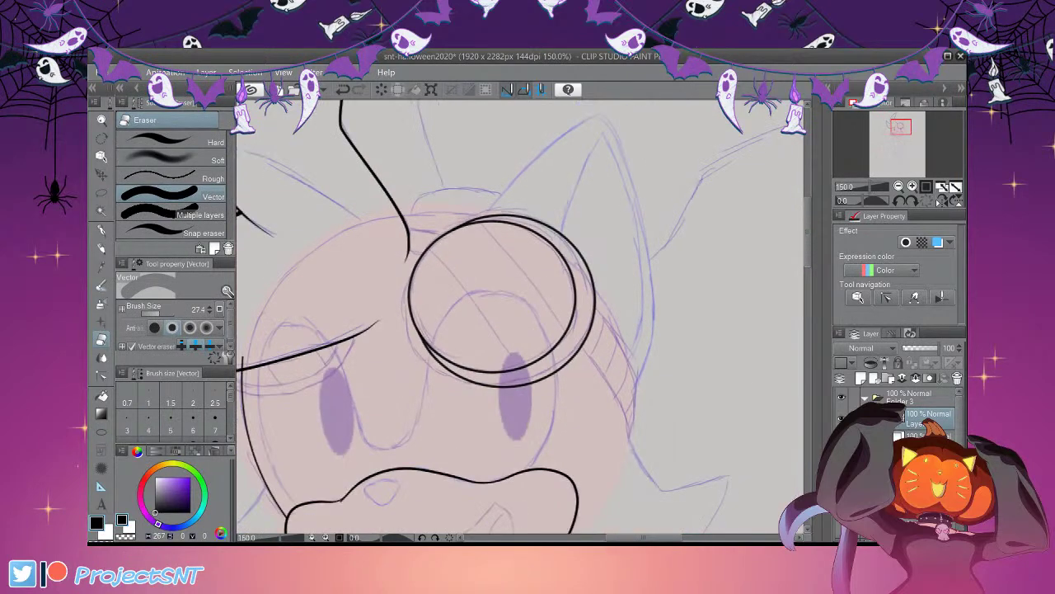
Rotate the two goggle ellipses together slightly clockwise over the sketched goggle
key("ctrl+t")
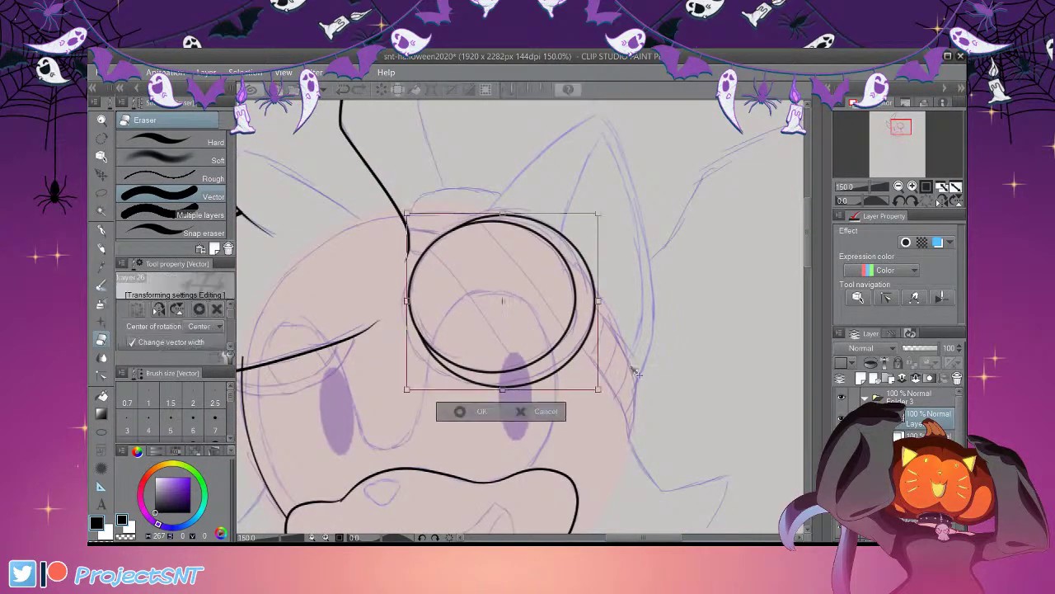
mouse_move(627, 378)
left_mouse_down()
mouse_move(780, 400)
mouse_move(770, 416)
left_mouse_up()
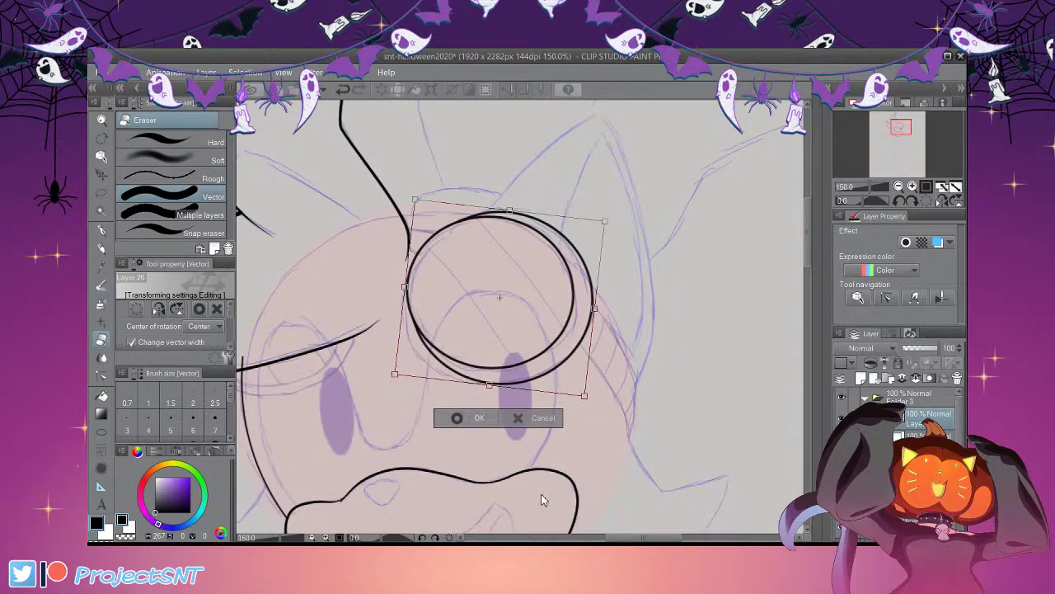
left_click(458, 418)
scroll(731, 322, "down", 4)
scroll(451, 283, "up", 3)
scroll(450, 284, "up", 1)
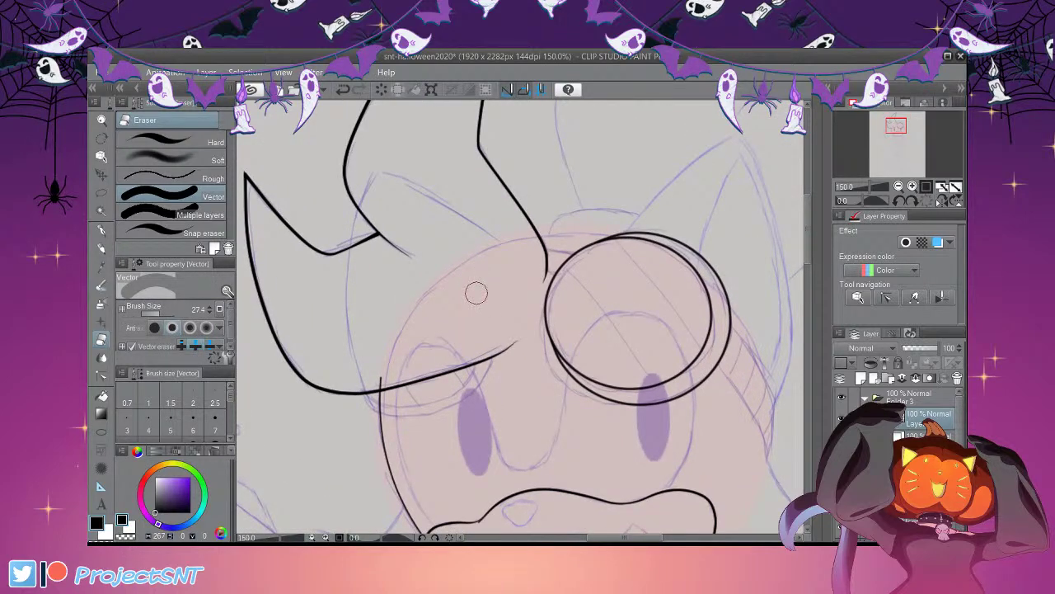
Duplicate the goggle ellipses and place the copy over the left eye, tilted slightly counterclockwise
key("ctrl+v")
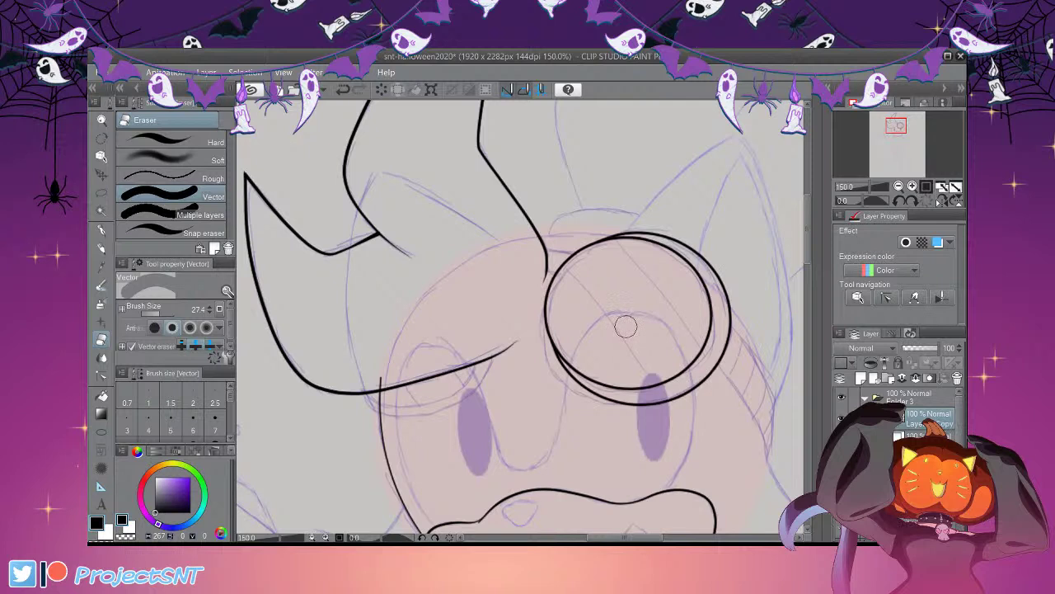
key("ctrl+t")
left_click_drag(725, 408, 503, 415)
left_click_drag(620, 500, 624, 488)
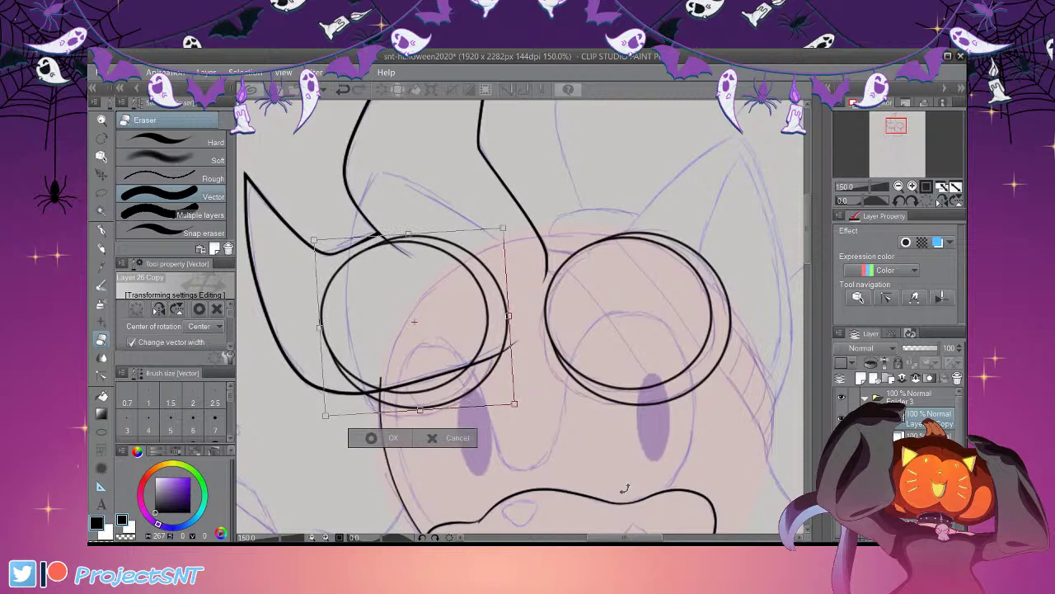
left_click_drag(477, 273, 476, 270)
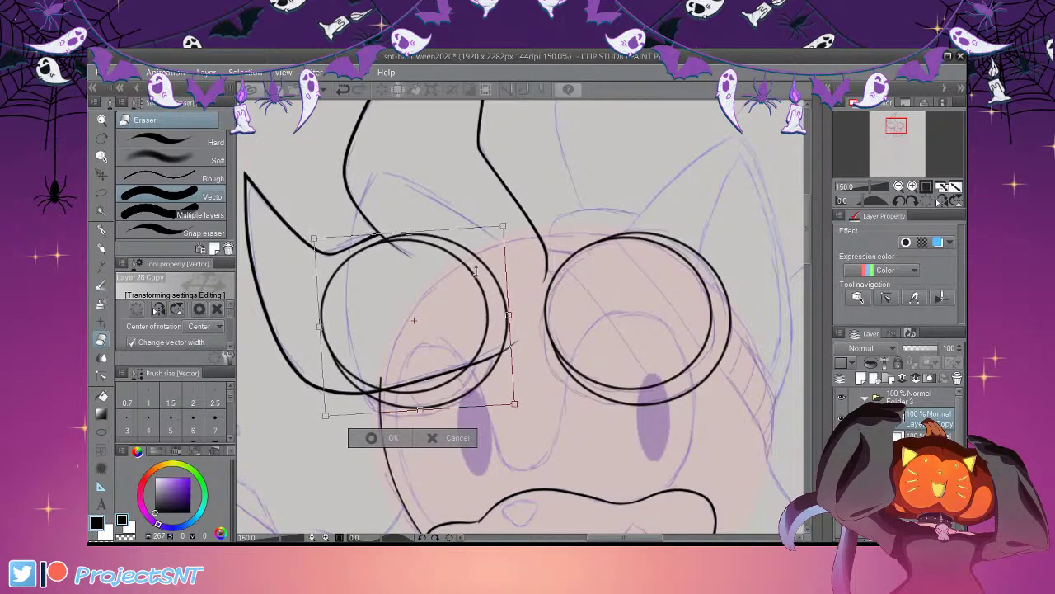
key("Return")
Erase the copied goggle's line segments above the hair spike with the vector eraser, keeping only the arcs below it
mouse_move(310, 306)
left_mouse_down()
mouse_move(322, 342)
mouse_move(360, 377)
left_mouse_up()
left_click_drag(371, 250, 406, 237)
left_click(405, 237)
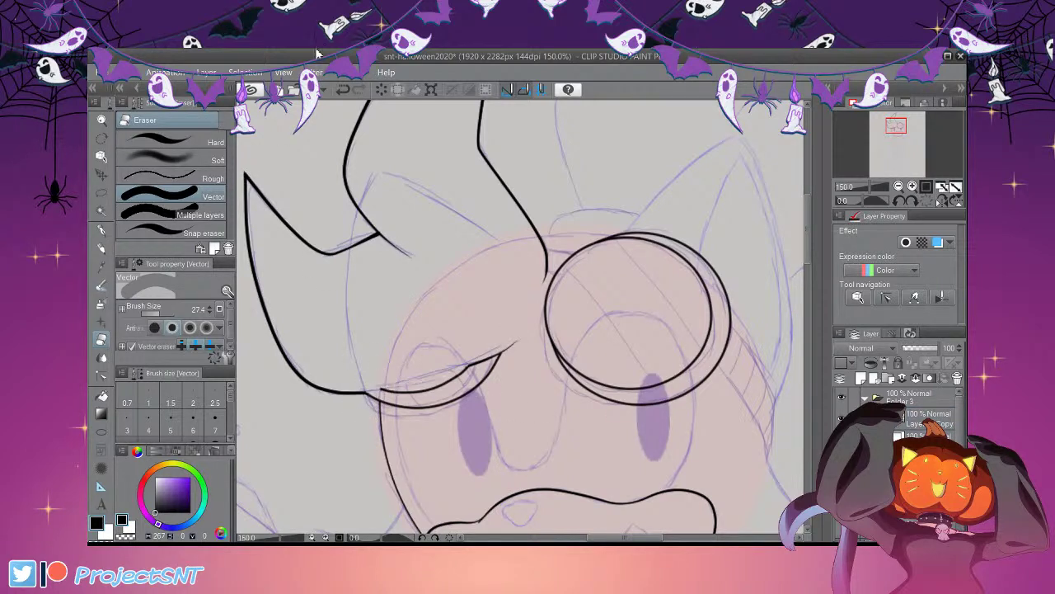
Move the control points of the left goggle's inner arc outward to give the lens edge a fuller curve
scroll(350, 433, "up", 1)
scroll(366, 426, "up", 1)
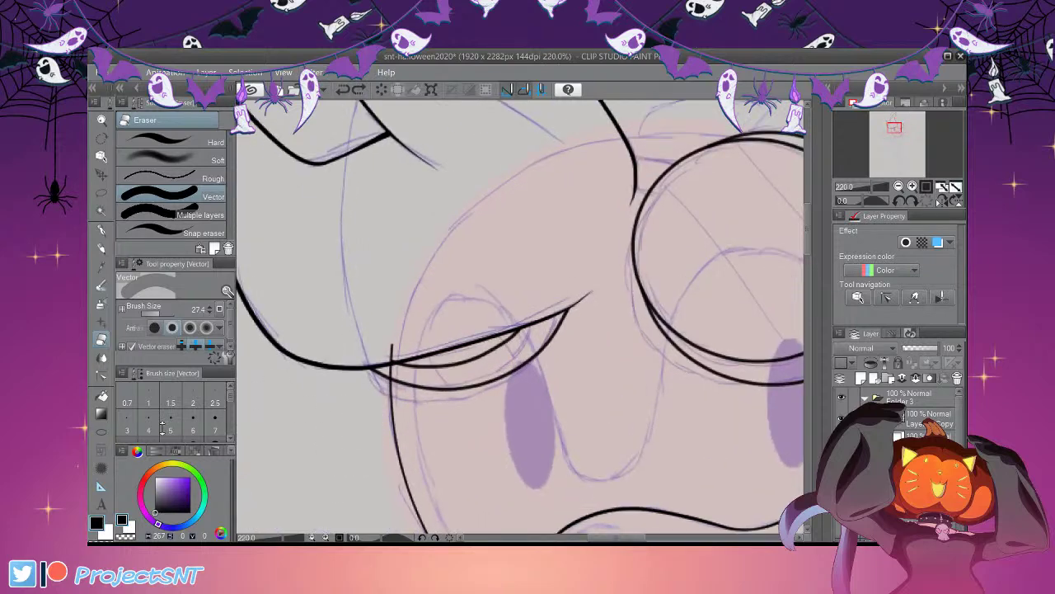
left_click(102, 376)
left_click(220, 144)
scroll(442, 399, "up", 2)
left_click_drag(442, 400, 446, 449)
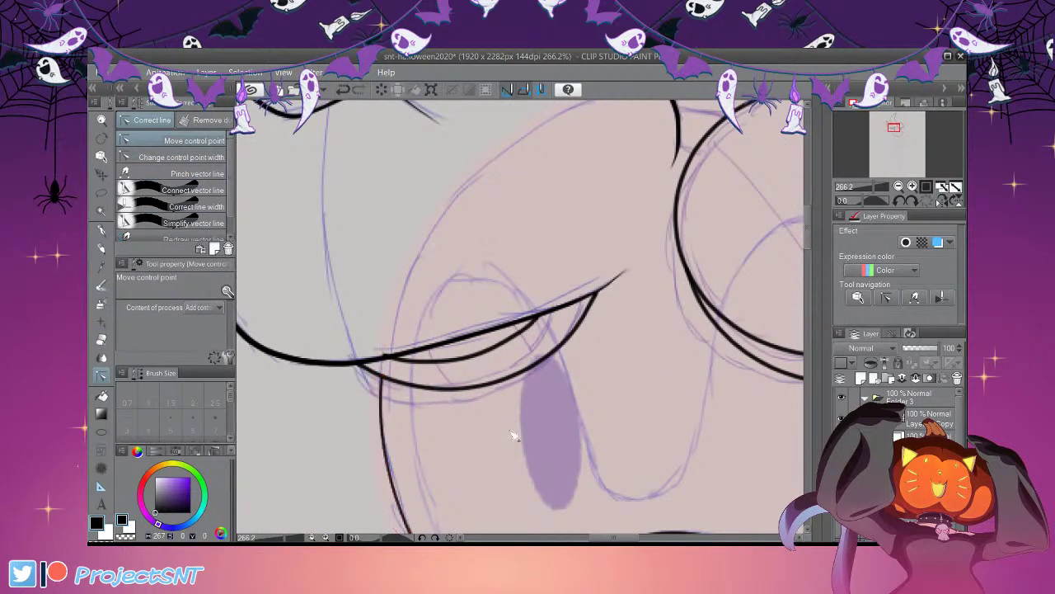
scroll(458, 455, "down", 3)
scroll(445, 425, "up", 3)
scroll(459, 432, "up", 2)
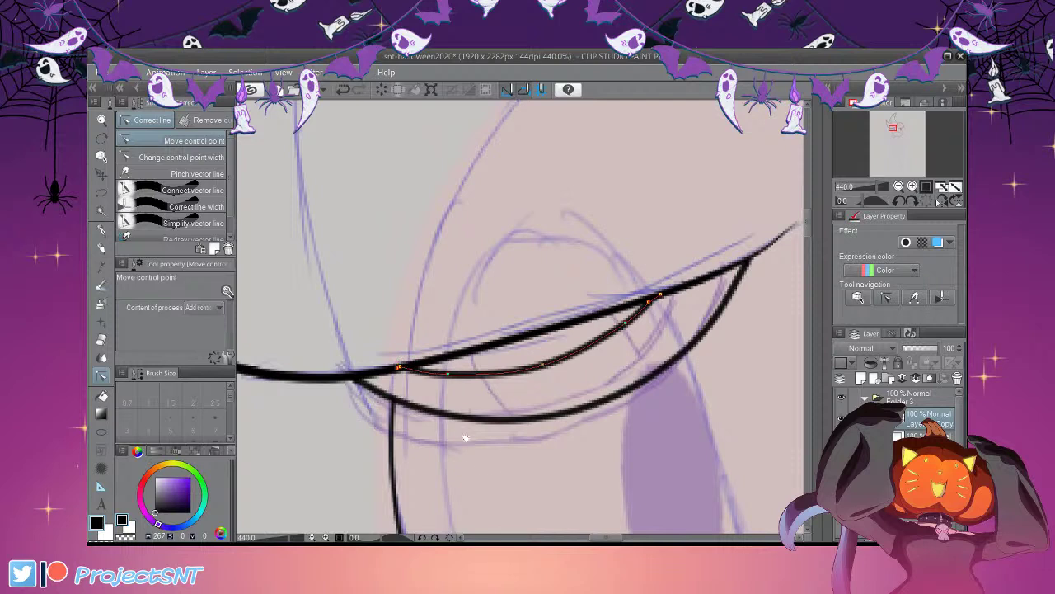
left_click_drag(530, 442, 559, 450)
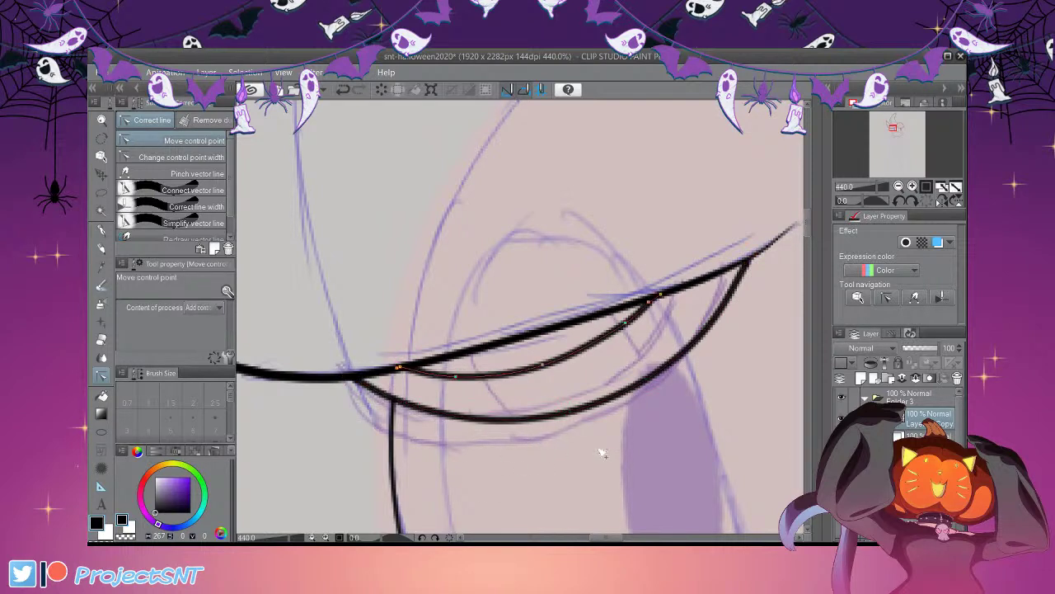
left_click_drag(635, 433, 643, 437)
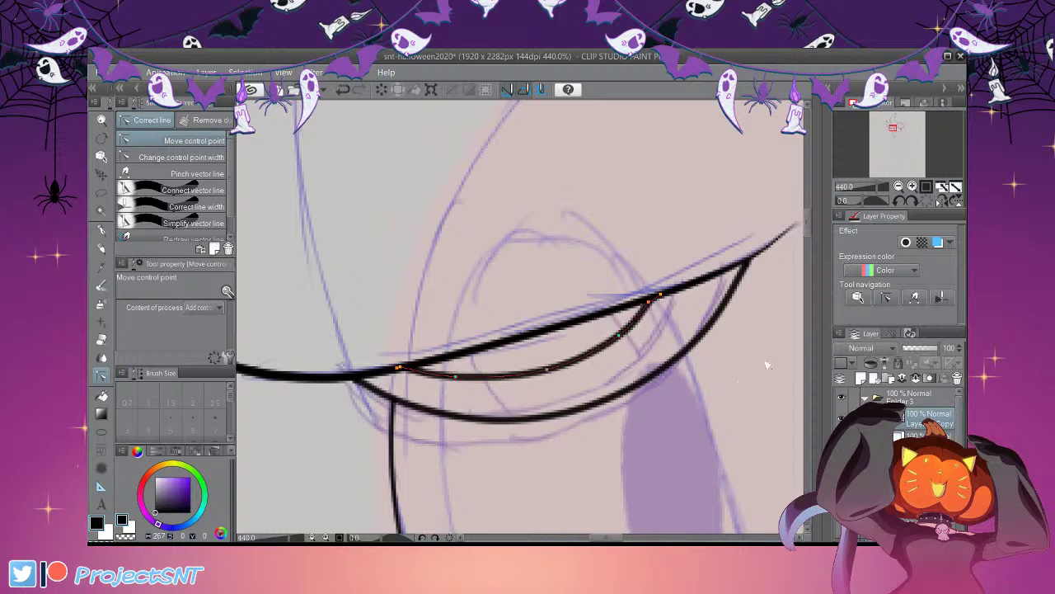
scroll(486, 346, "down", 2)
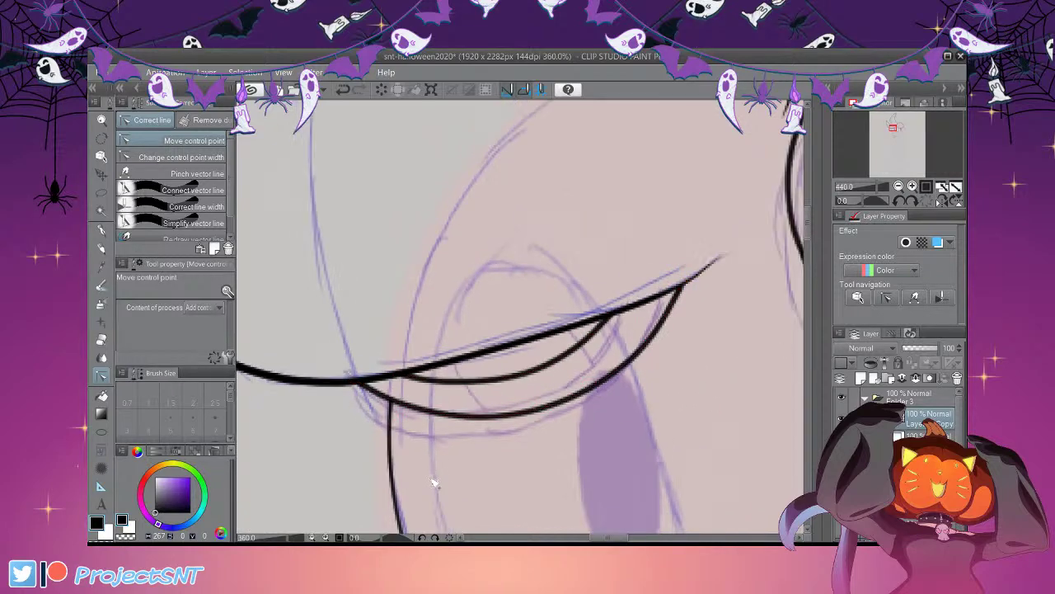
scroll(505, 318, "down", 5)
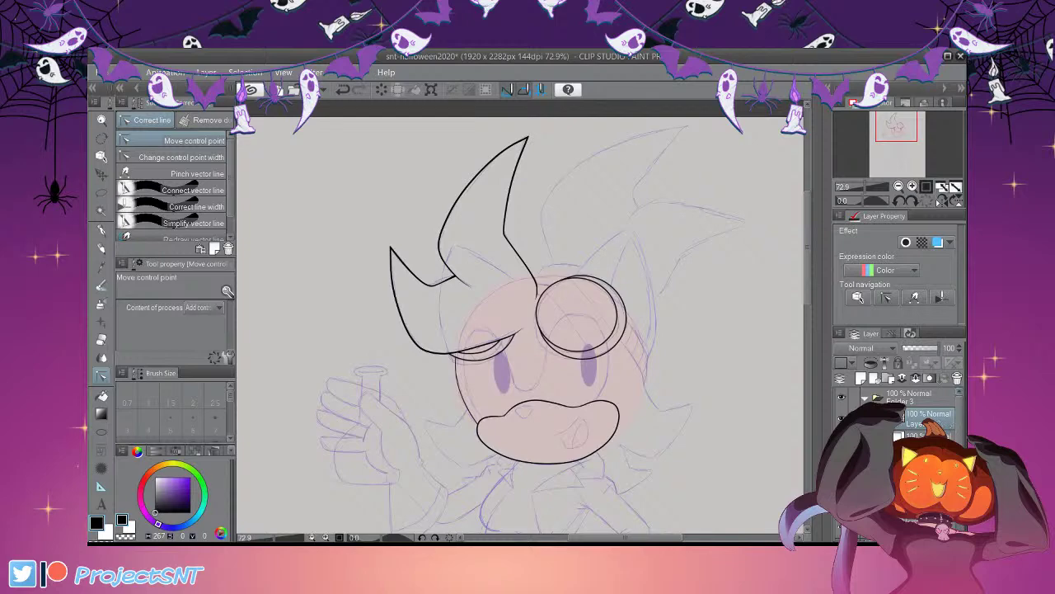
Draw two short curves bridging the right goggle's rim and the tip of the central hair strand
left_click(841, 504)
scroll(609, 324, "up", 4)
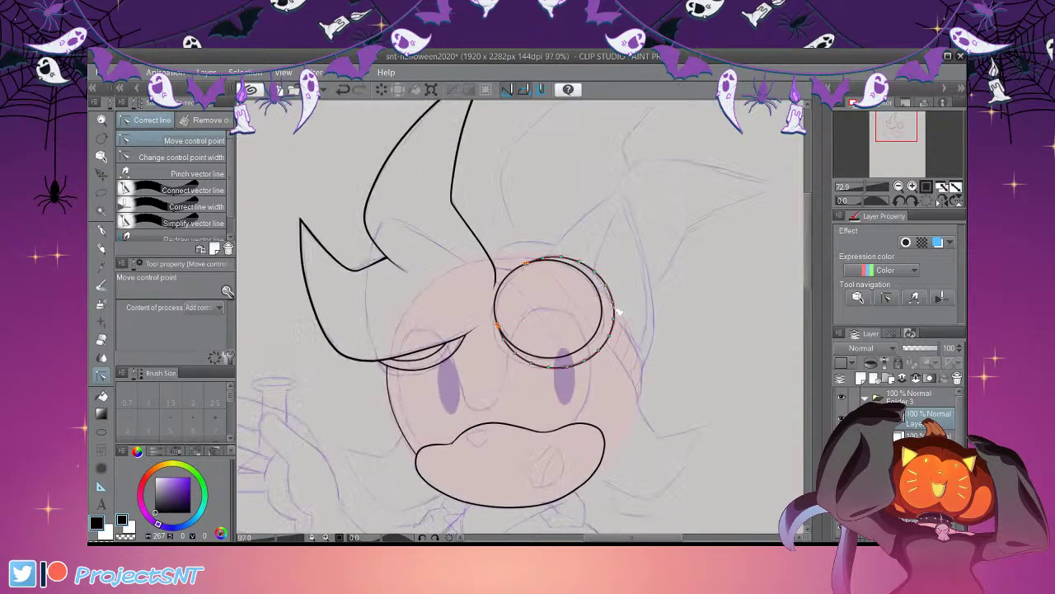
scroll(609, 324, "up", 1)
key("u")
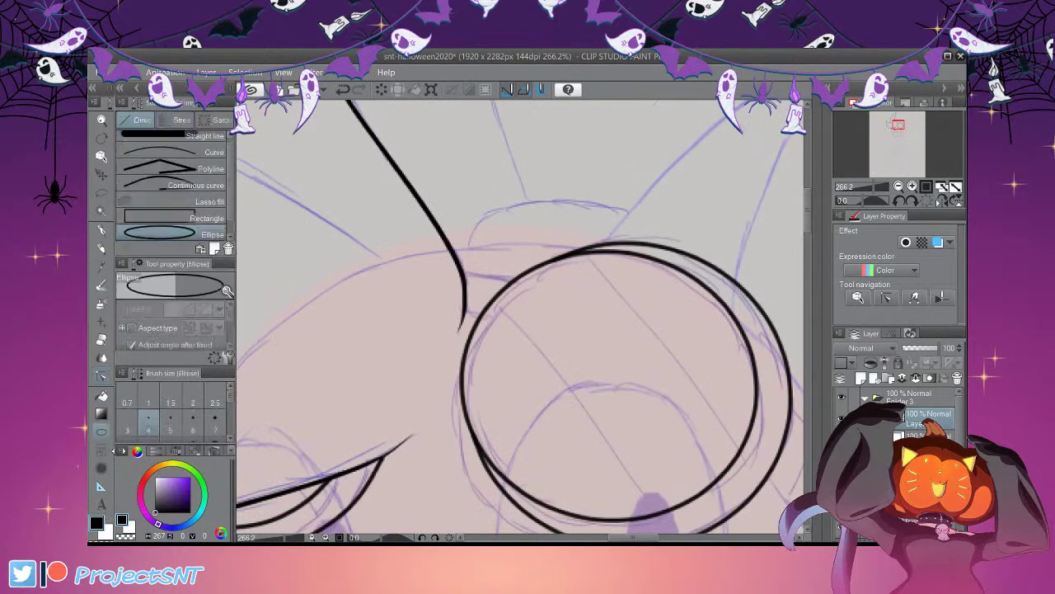
left_click(206, 152)
scroll(594, 294, "up", 1)
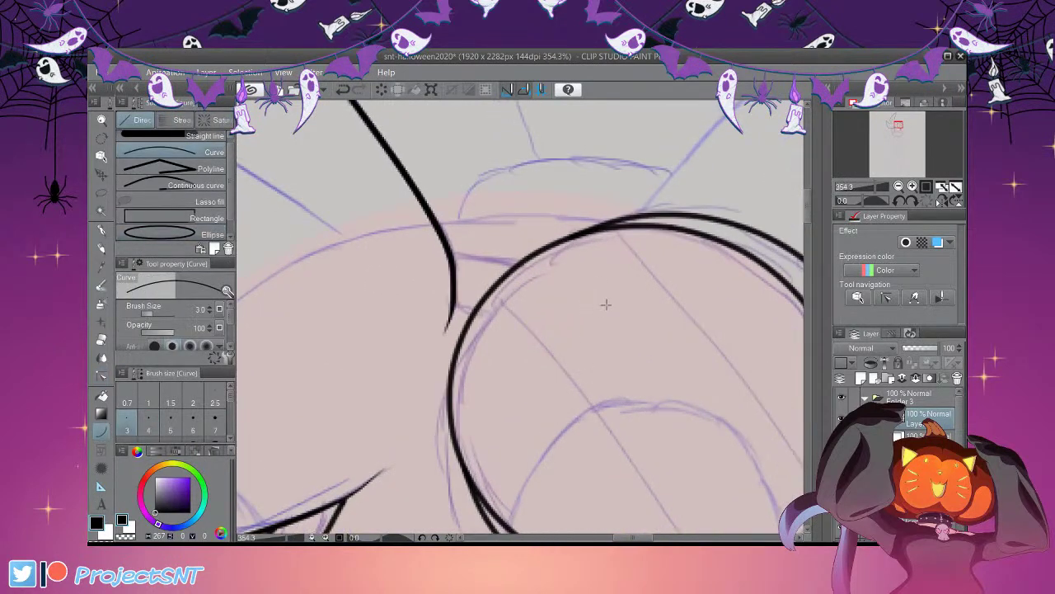
left_click_drag(521, 263, 417, 263)
left_click(472, 252)
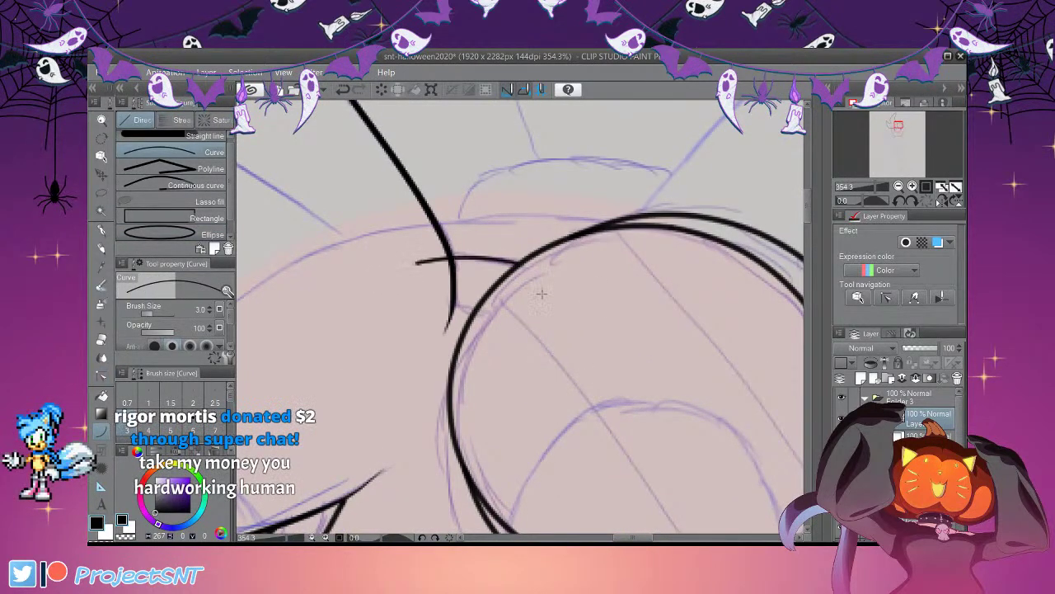
left_click_drag(477, 313, 424, 310)
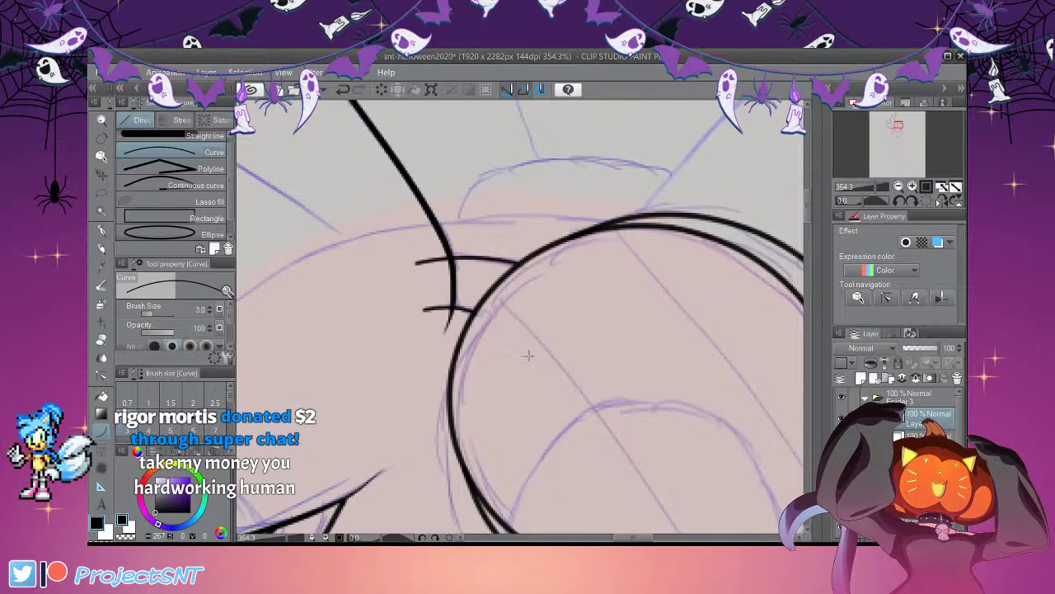
Erase the ends of the two bridge curves that overshoot the hair strand with the vector eraser
key("e")
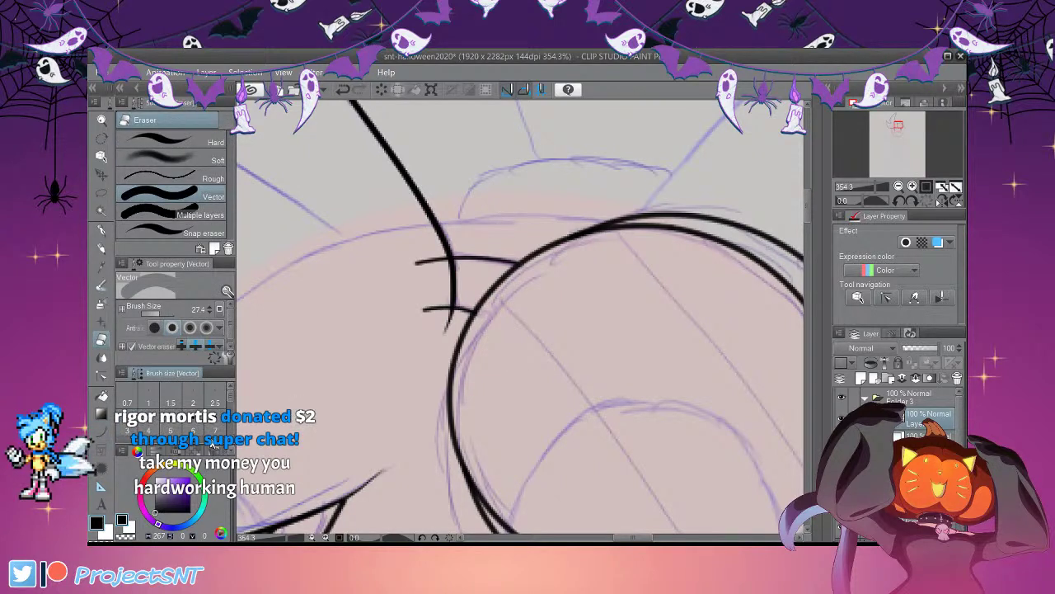
mouse_move(436, 259)
left_mouse_down()
mouse_move(405, 261)
mouse_move(412, 305)
left_mouse_up()
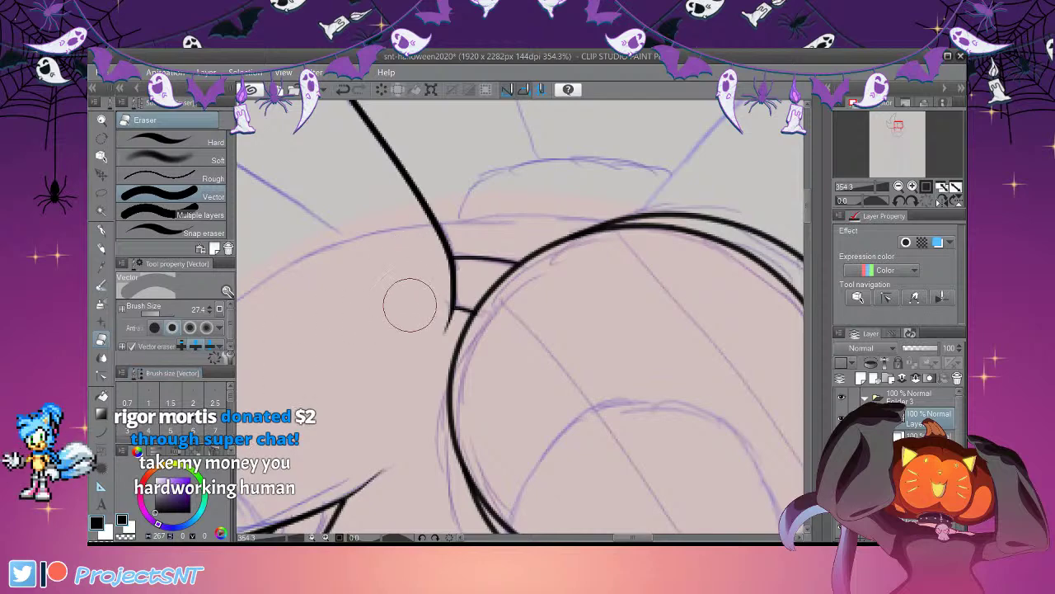
scroll(412, 305, "down", 5)
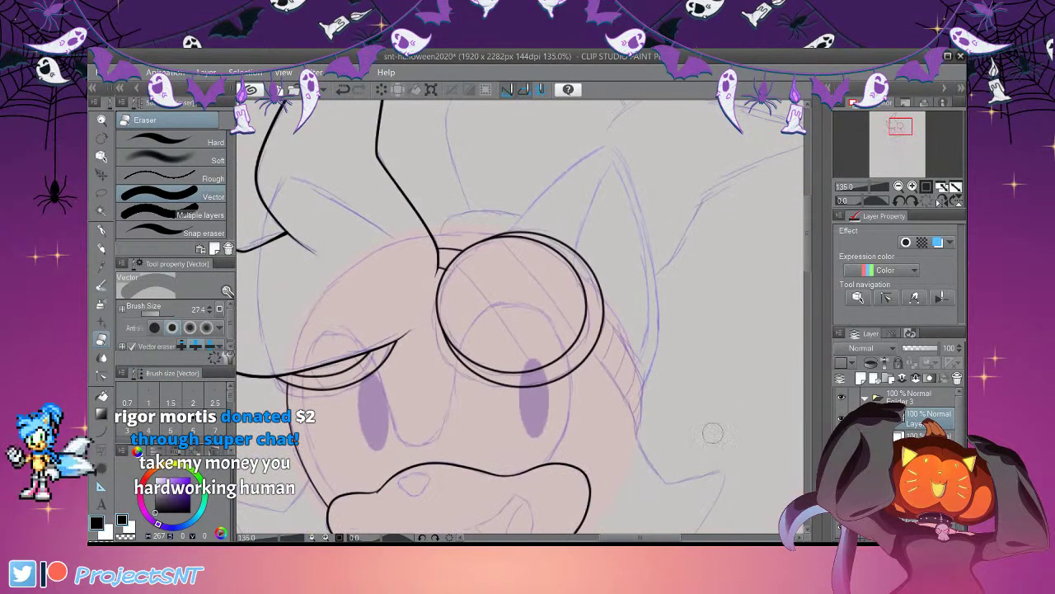
Outline the goggle strap with a continuous curve from the right goggle's outer rim down to a point and back
scroll(713, 433, "up", 3)
key("u")
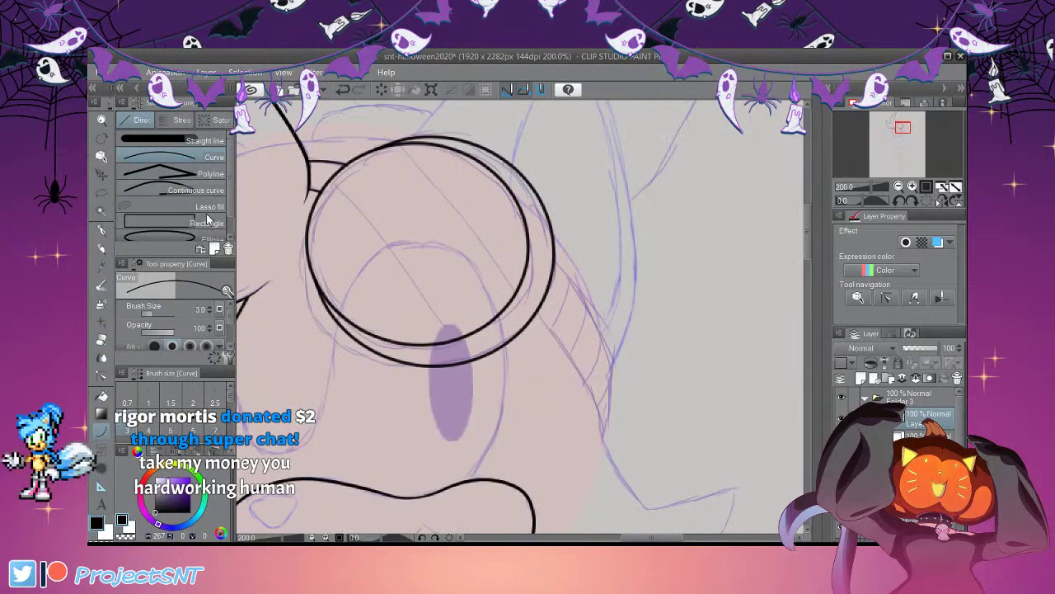
left_click(191, 190)
scroll(592, 367, "up", 2)
left_click(503, 298)
left_click(551, 362)
mouse_move(585, 428)
left_mouse_down()
mouse_move(590, 467)
mouse_move(605, 371)
mouse_move(587, 309)
mouse_move(526, 226)
left_mouse_up()
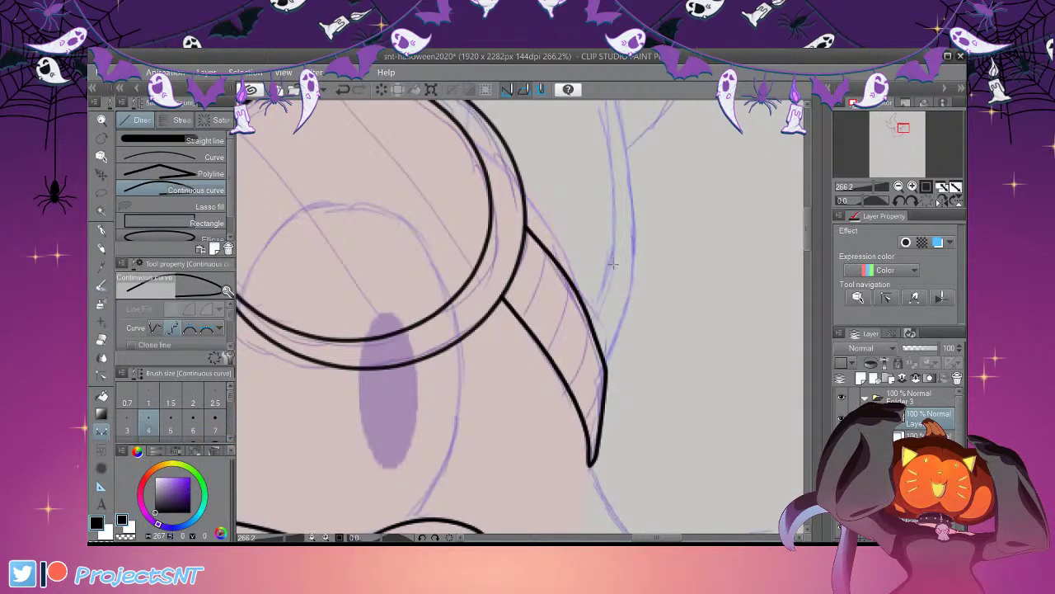
Move the strap outline's control points to smooth the bend on its outer edge
left_click(102, 377)
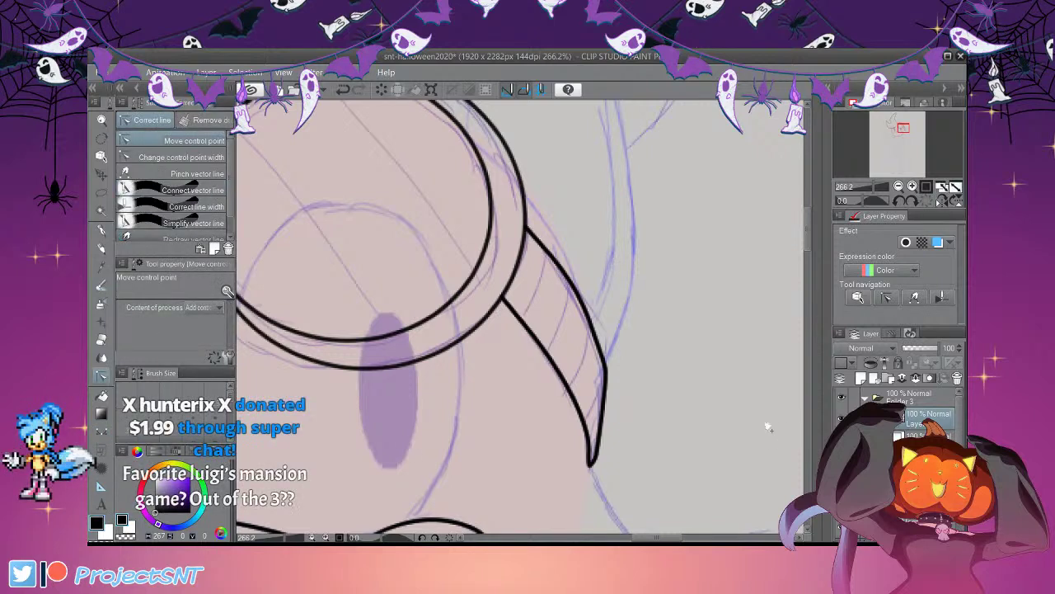
scroll(684, 407, "up", 3)
left_click_drag(586, 349, 587, 337)
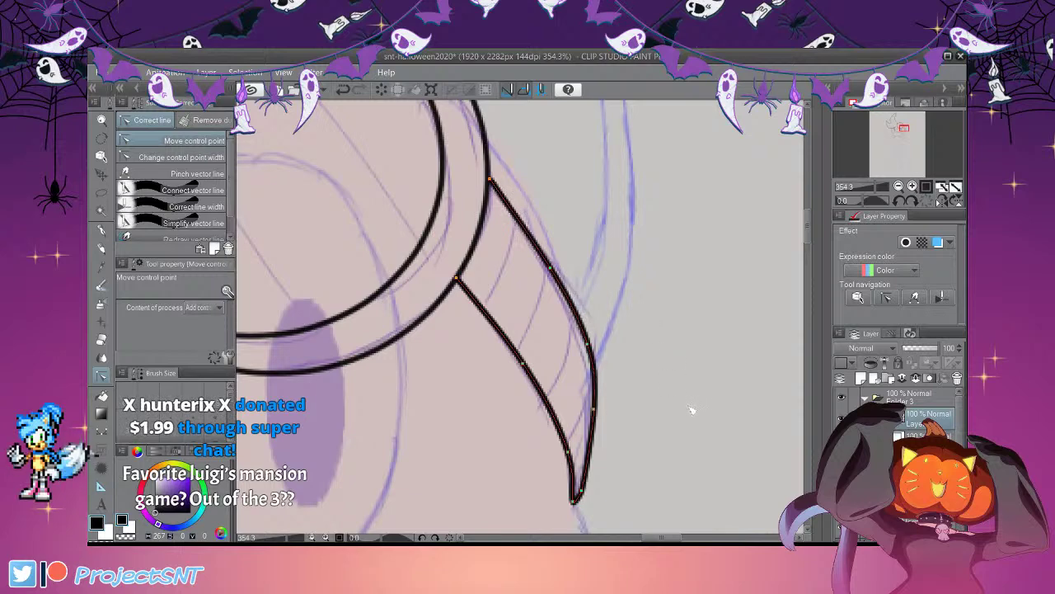
scroll(692, 413, "down", 5)
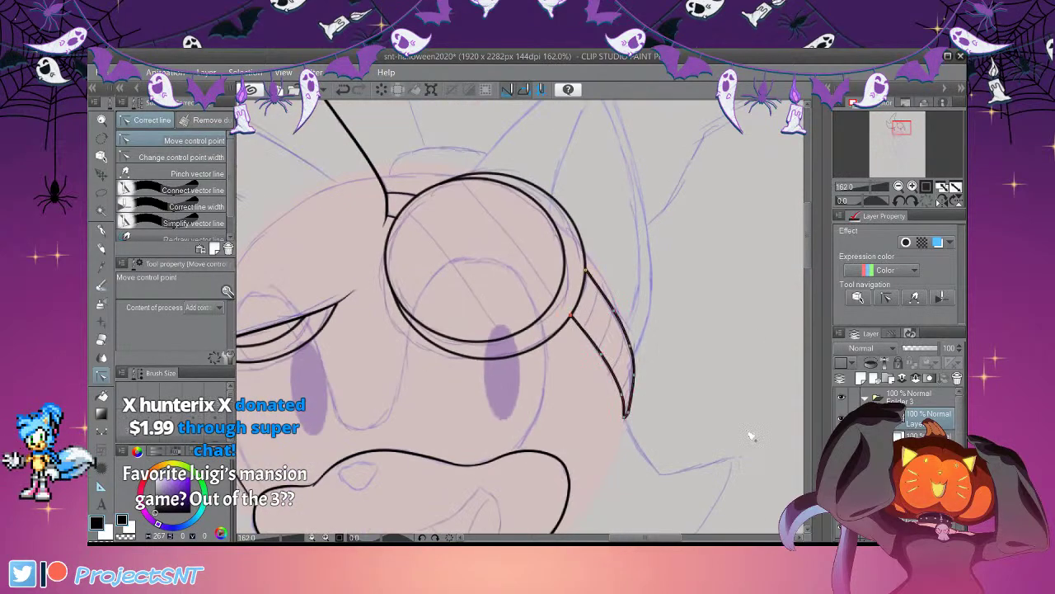
scroll(744, 435, "down", 1)
scroll(743, 434, "up", 4)
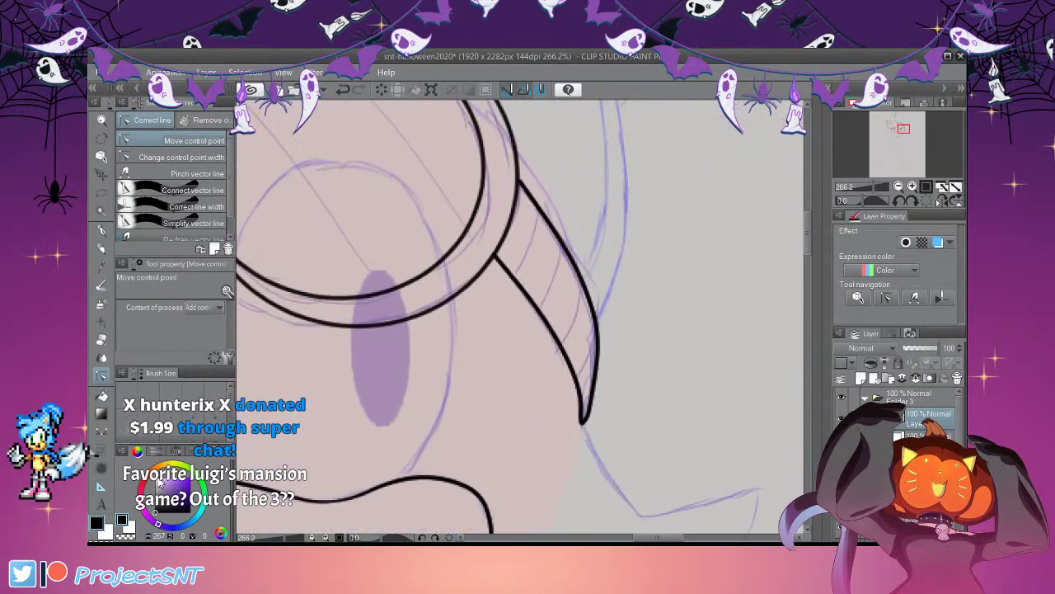
Thin the strap outline at its pointed lower tip by changing the control point width
left_click(101, 431)
left_click(101, 375)
left_click(181, 156)
scroll(648, 485, "up", 3)
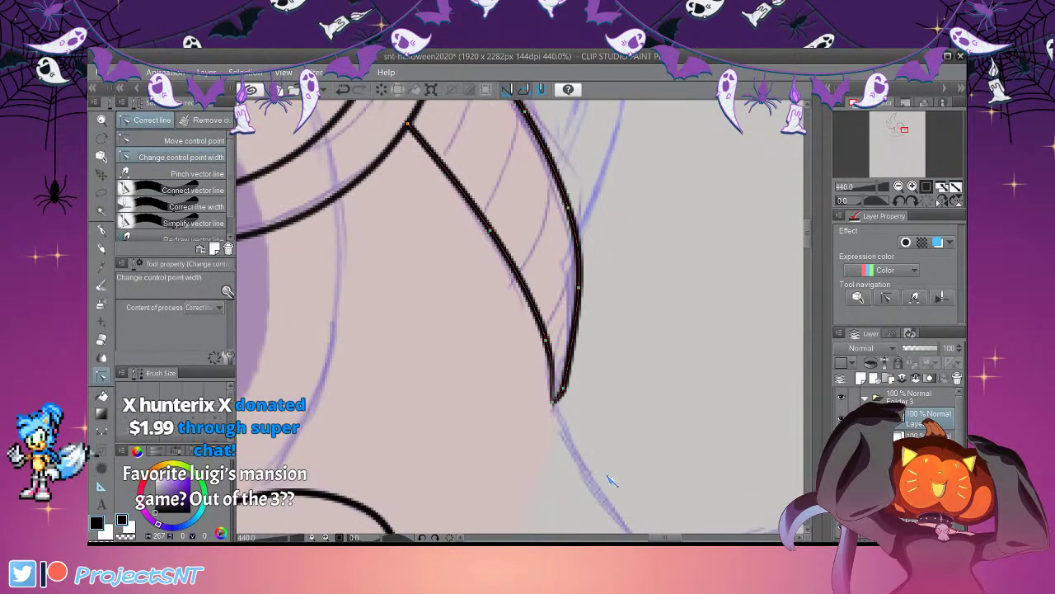
scroll(756, 492, "down", 2)
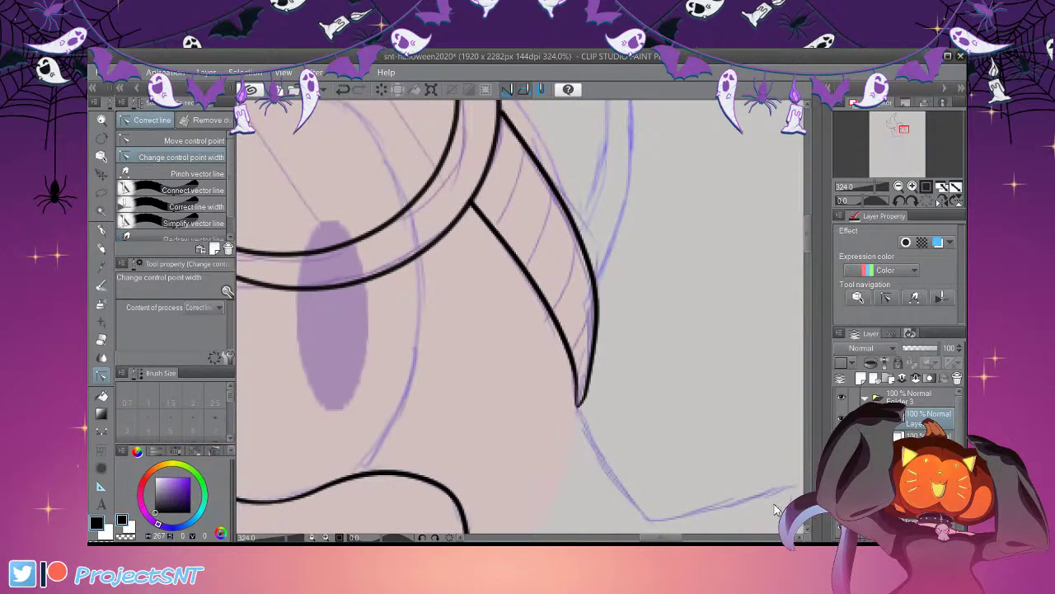
Draw four curved segment lines across the goggle strap with the Curve tool, following the sketch down to its pointed tip
key("u")
left_click(219, 158)
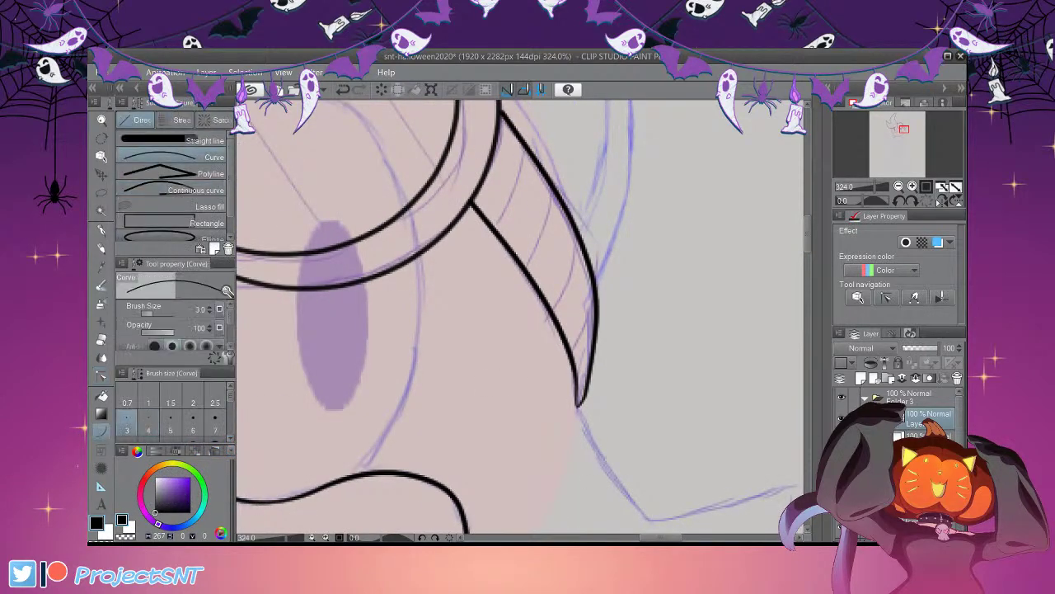
scroll(598, 467, "down", 5)
scroll(631, 375, "up", 5)
scroll(534, 286, "up", 6)
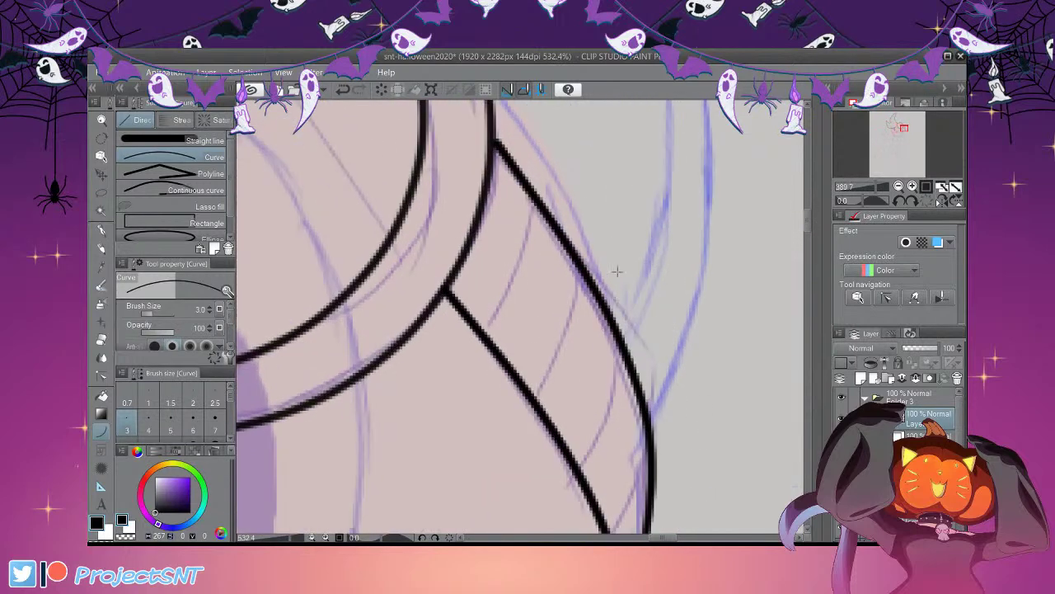
left_click_drag(531, 203, 488, 330)
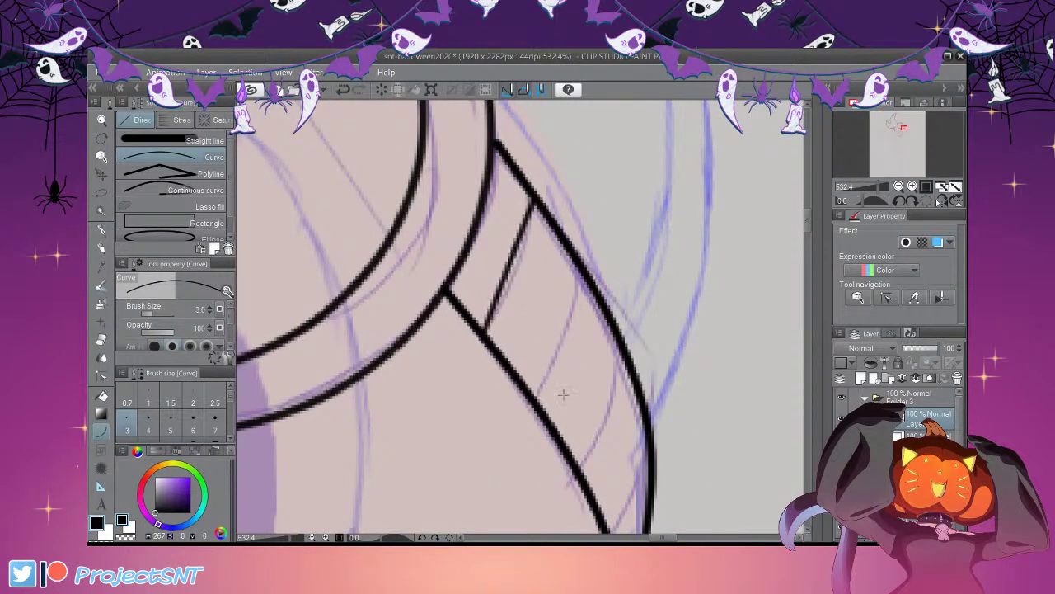
left_click(566, 392)
left_click_drag(581, 277, 536, 400)
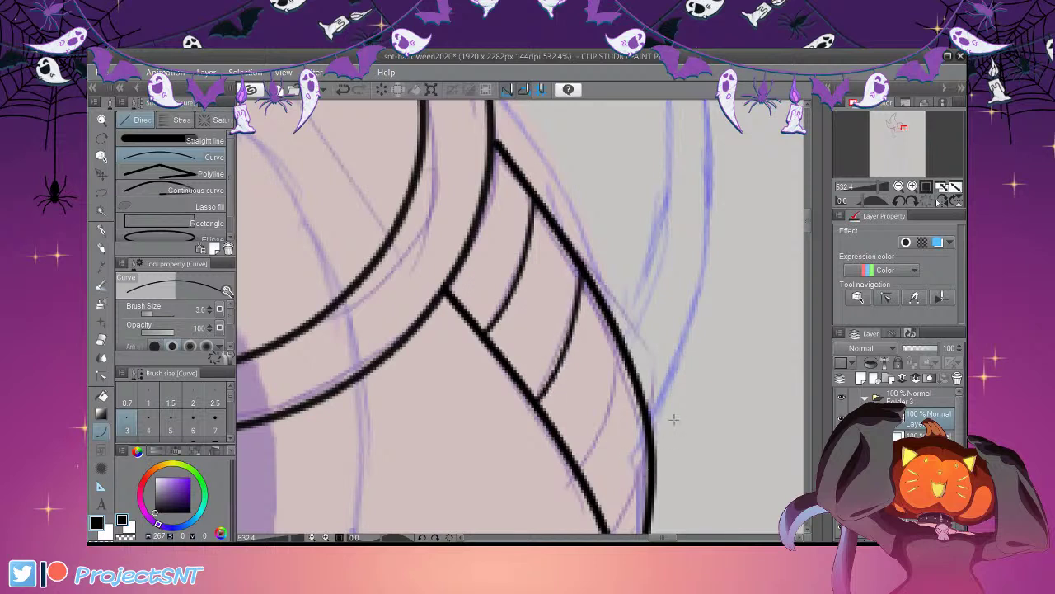
left_click_drag(620, 346, 581, 470)
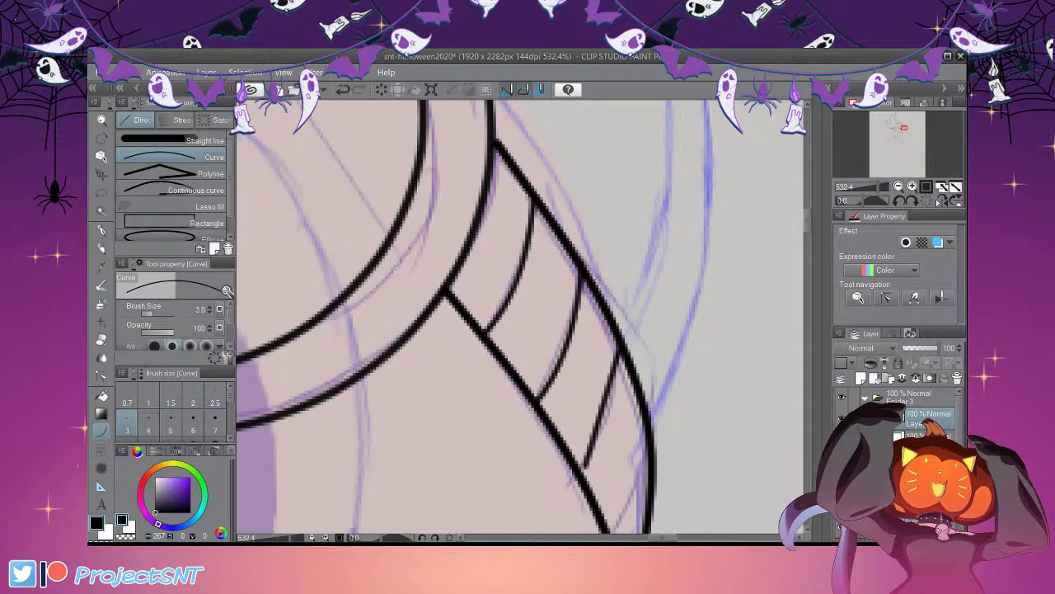
scroll(644, 348, "down", 3)
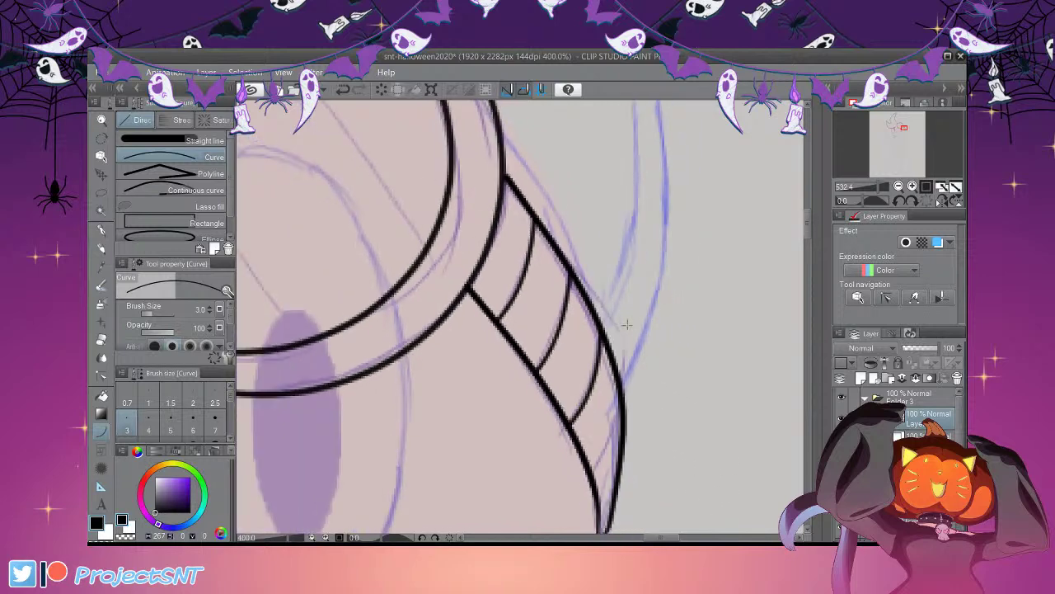
scroll(726, 475, "down", 3)
scroll(714, 491, "up", 5)
scroll(699, 451, "up", 3)
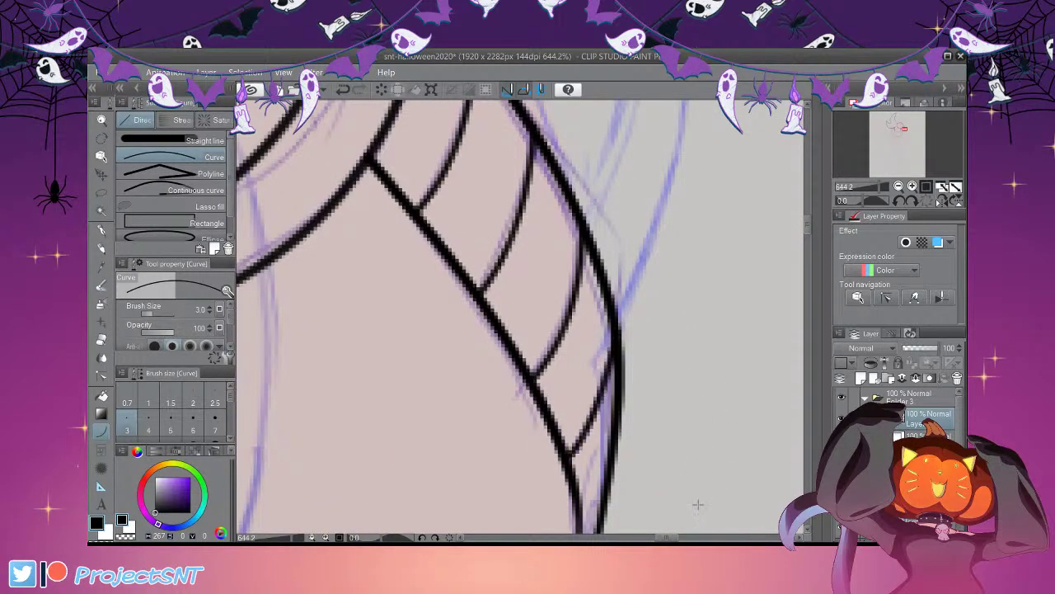
scroll(792, 490, "down", 1)
scroll(791, 490, "down", 8)
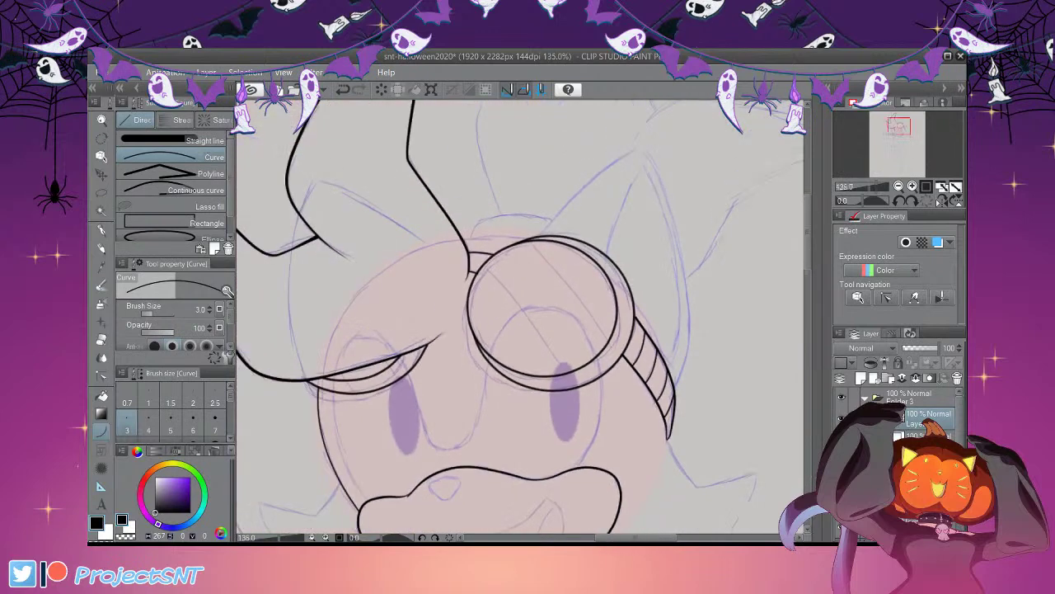
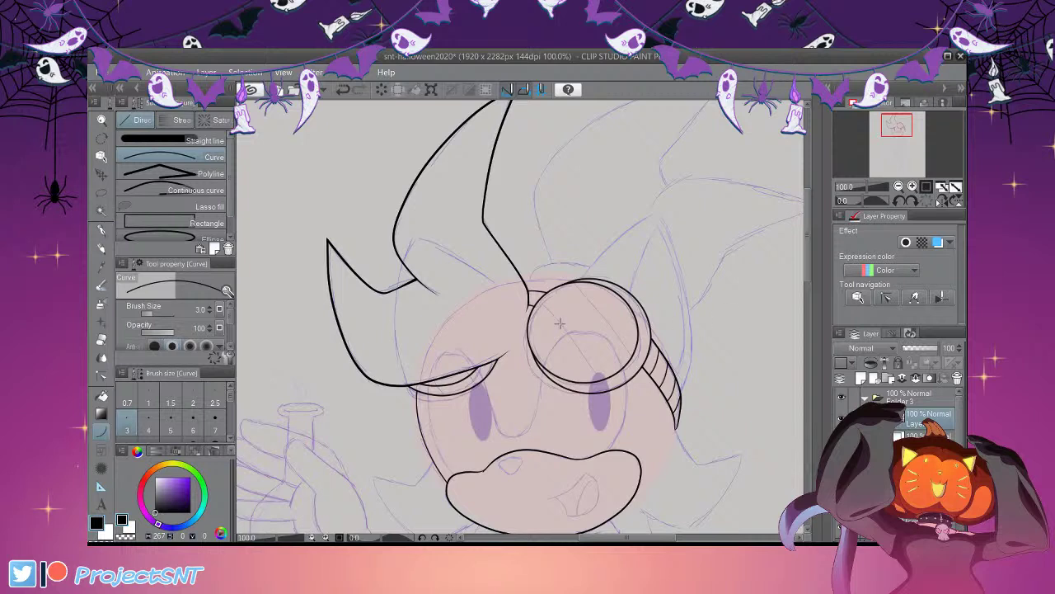
Examine the inked goggles, strap, hair and muzzle at several zoom levels, with the sketch hidden and shown
scroll(559, 323, "down", 2)
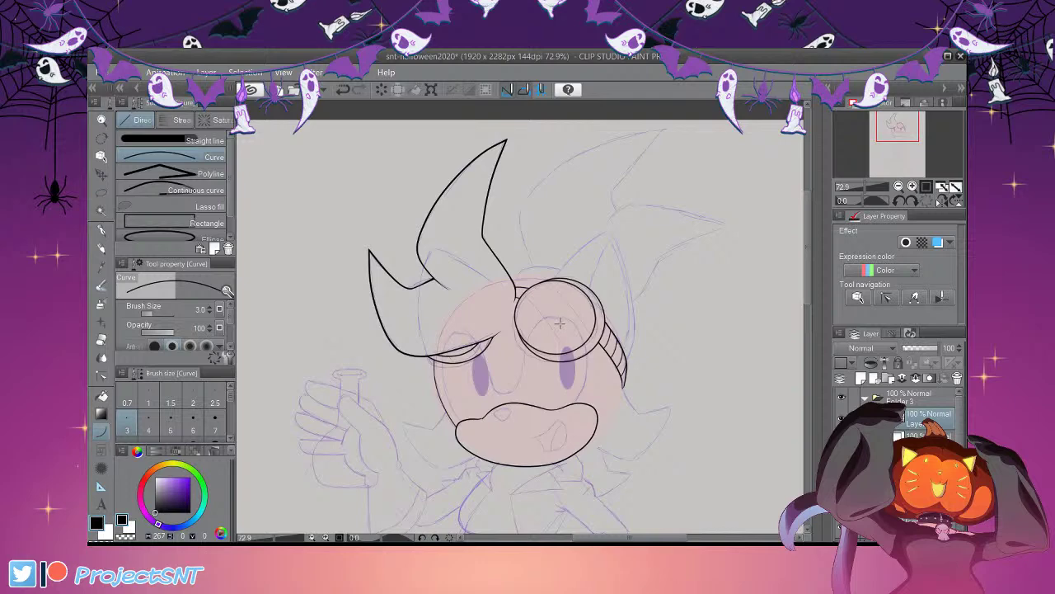
scroll(714, 301, "up", 6)
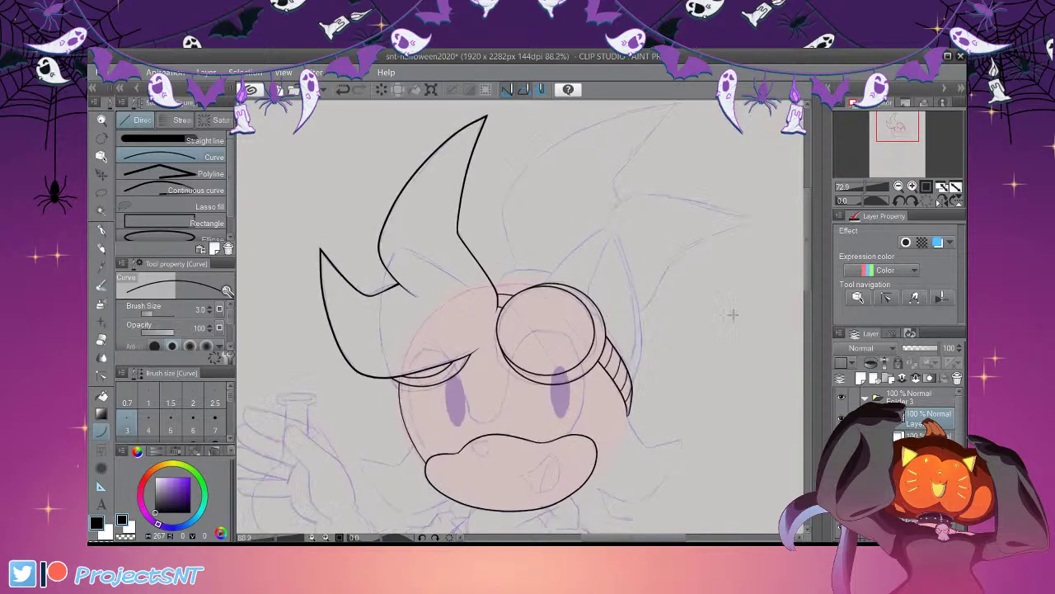
scroll(750, 299, "down", 4)
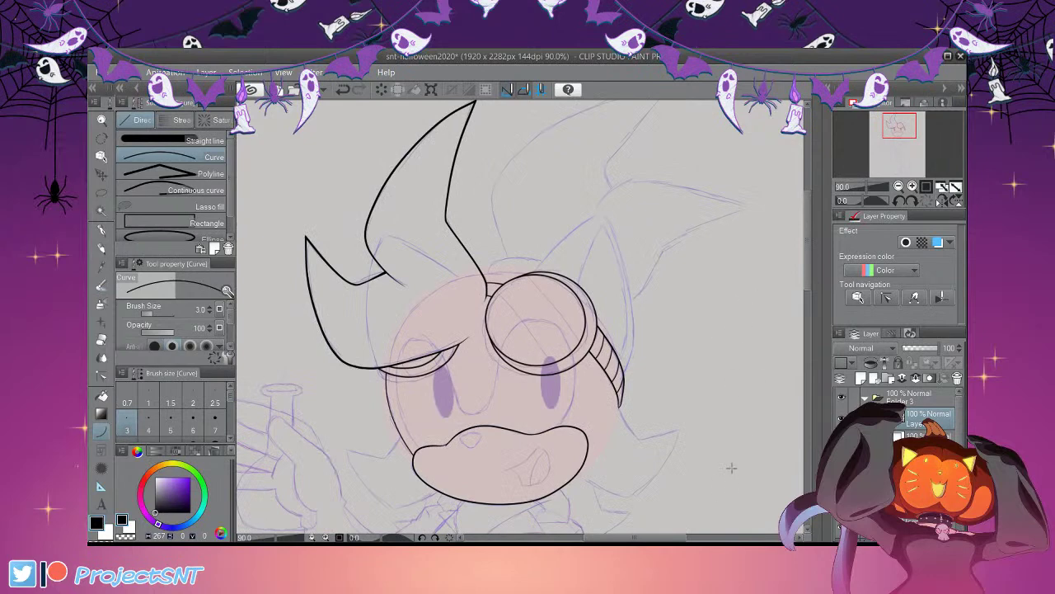
scroll(732, 479, "up", 3)
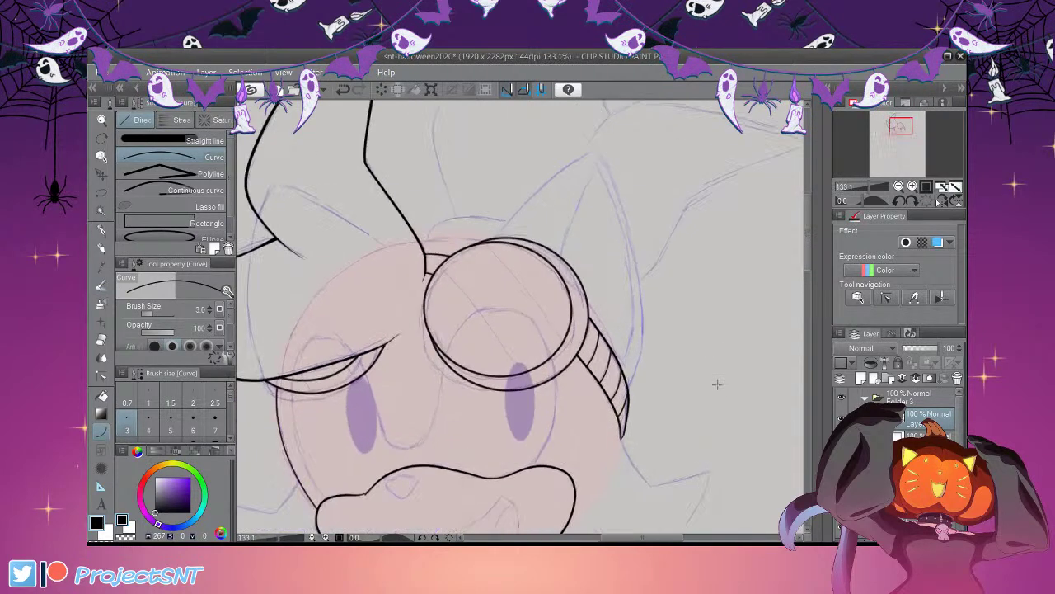
scroll(754, 384, "up", 3)
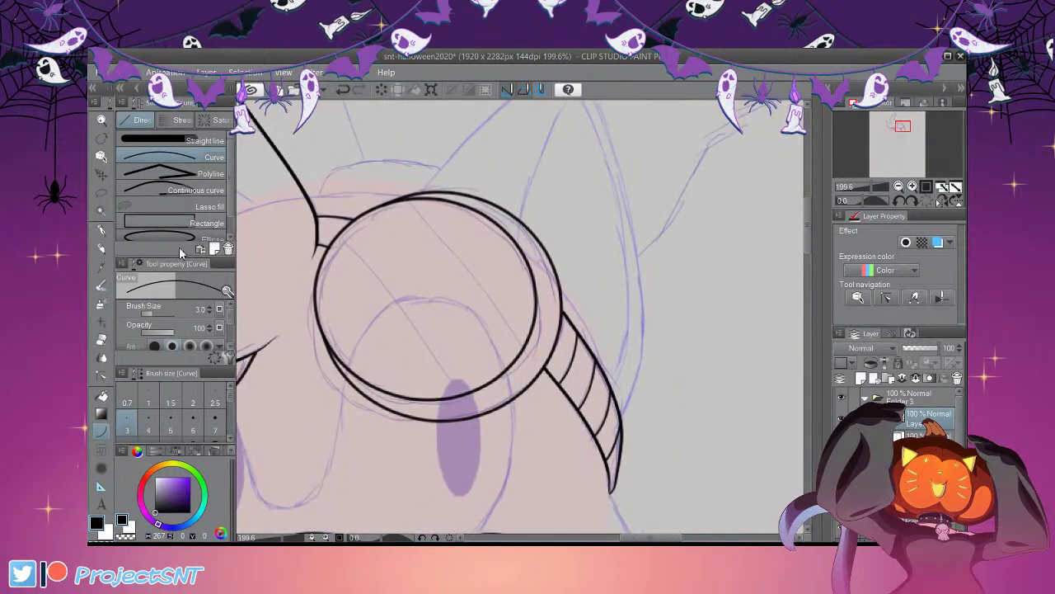
scroll(672, 377, "up", 3)
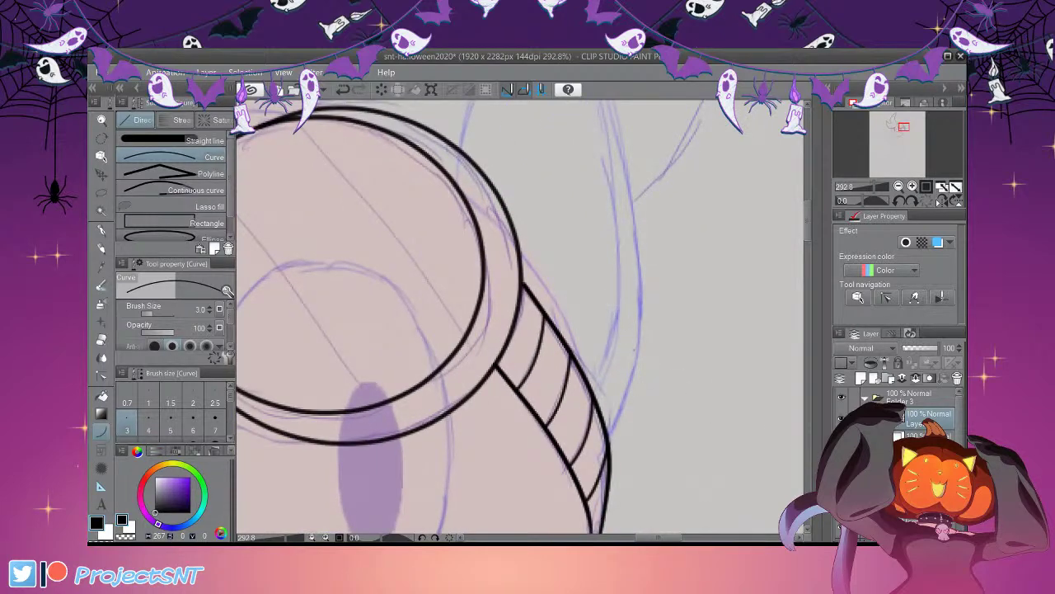
scroll(761, 379, "down", 5)
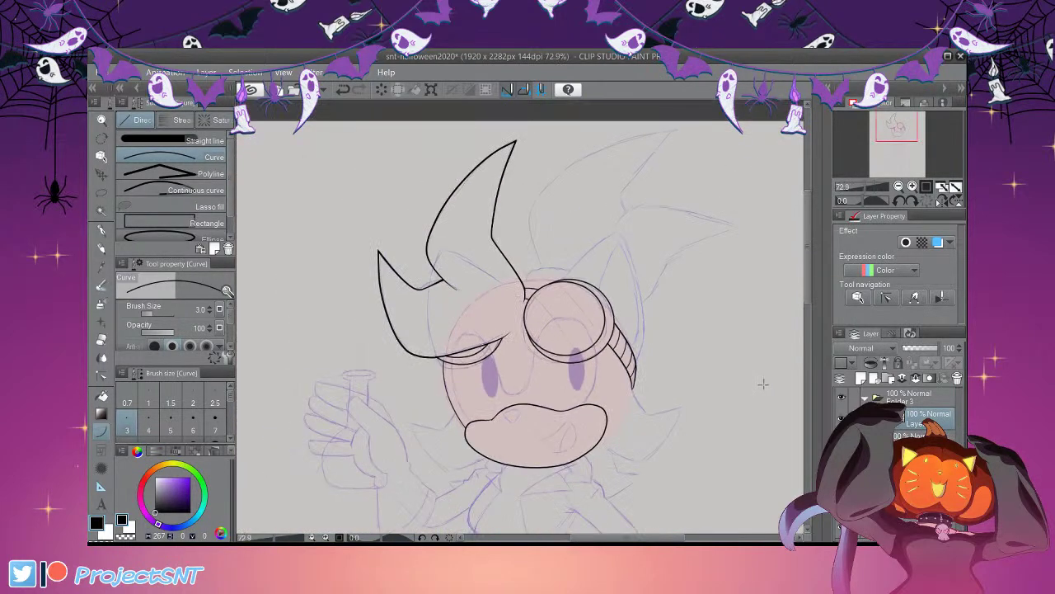
left_click(841, 458)
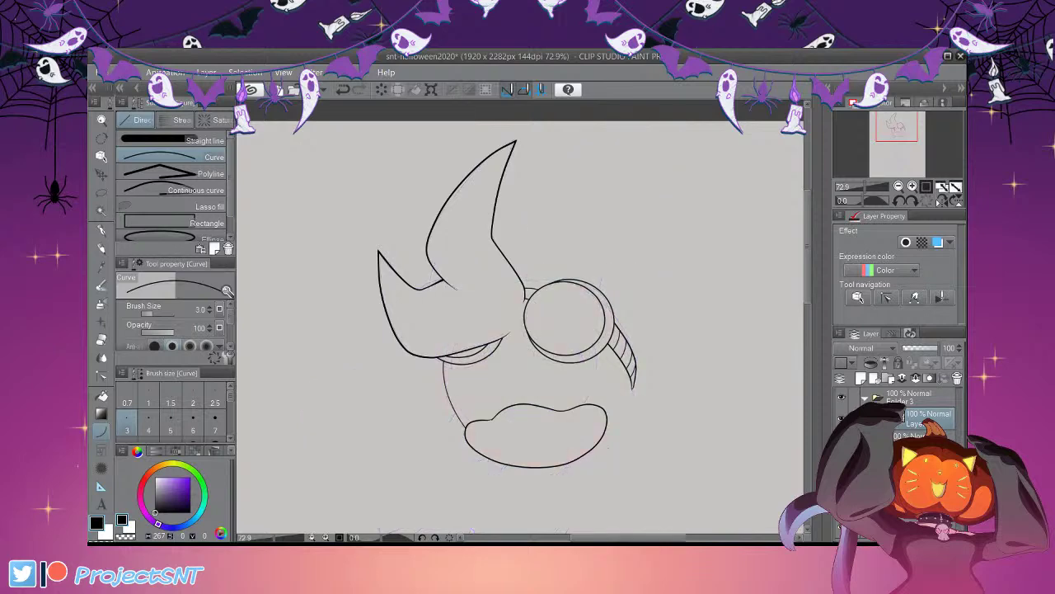
scroll(511, 424, "up", 4)
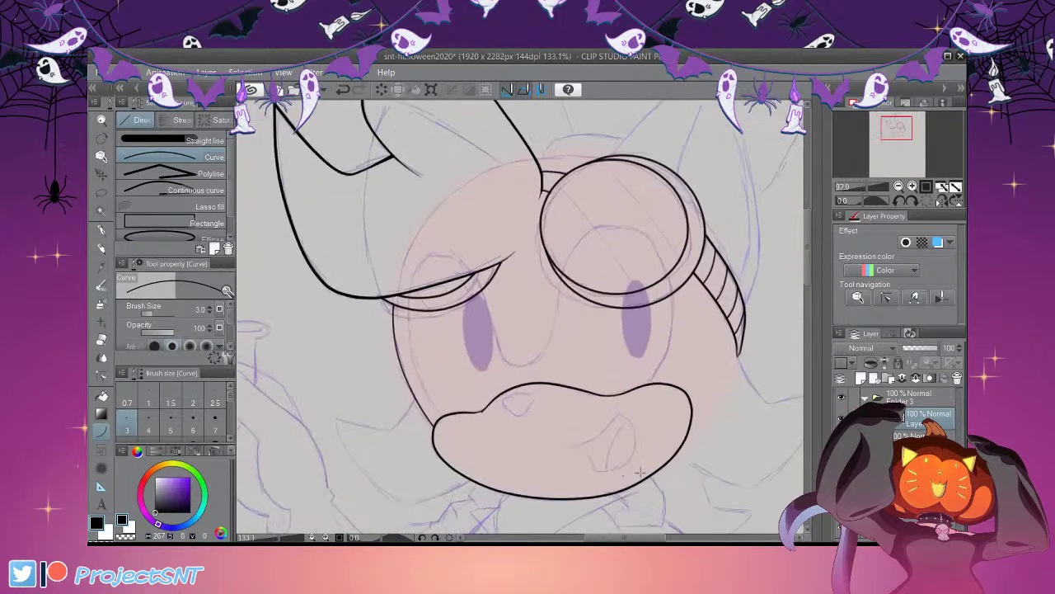
scroll(619, 478, "down", 2)
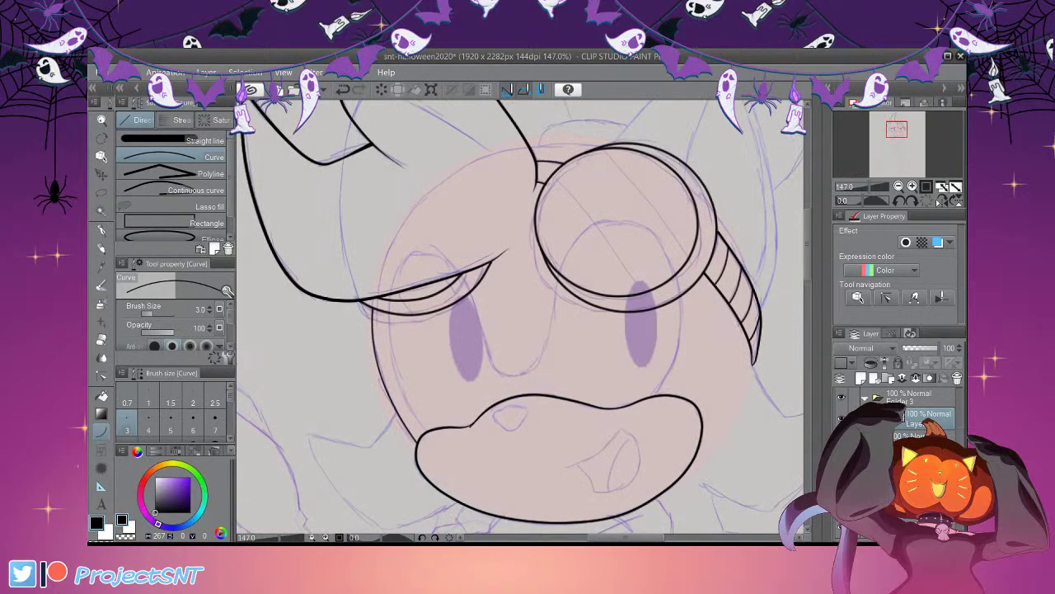
Add a new vector layer and outline both eyes with one continuous curve that dips between them and ends inside the muzzle
left_click(875, 378)
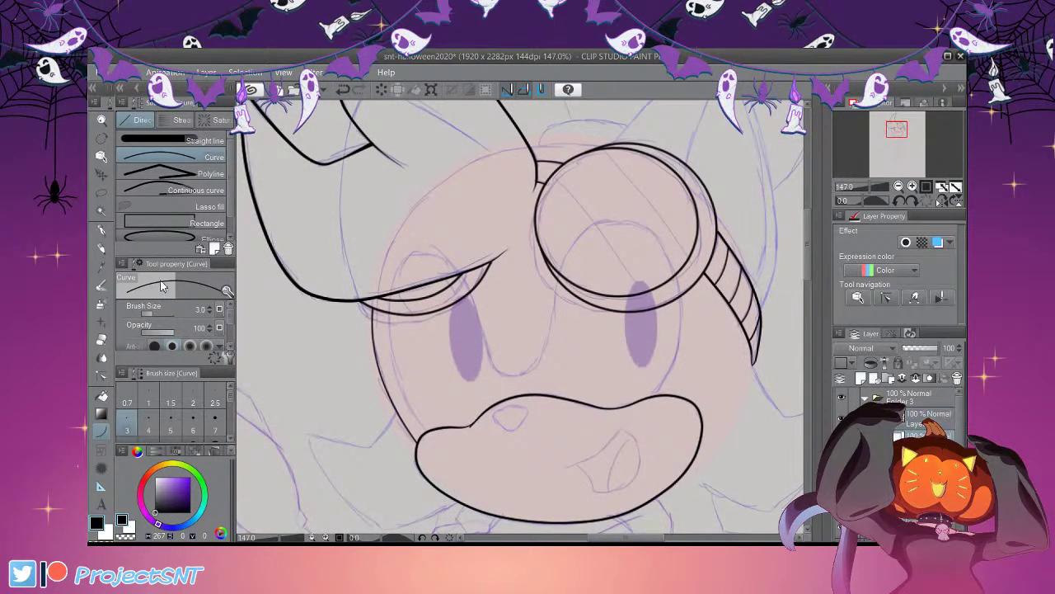
left_click(197, 192)
scroll(512, 482, "up", 1)
scroll(512, 482, "up", 1)
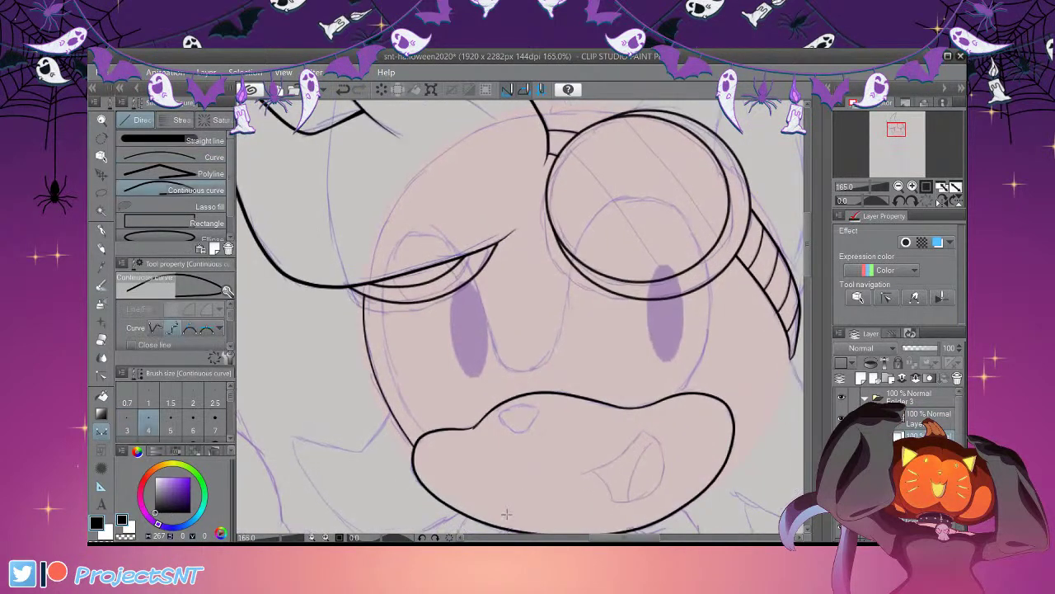
left_click(501, 521)
left_click(447, 411)
left_click(439, 335)
left_click(510, 276)
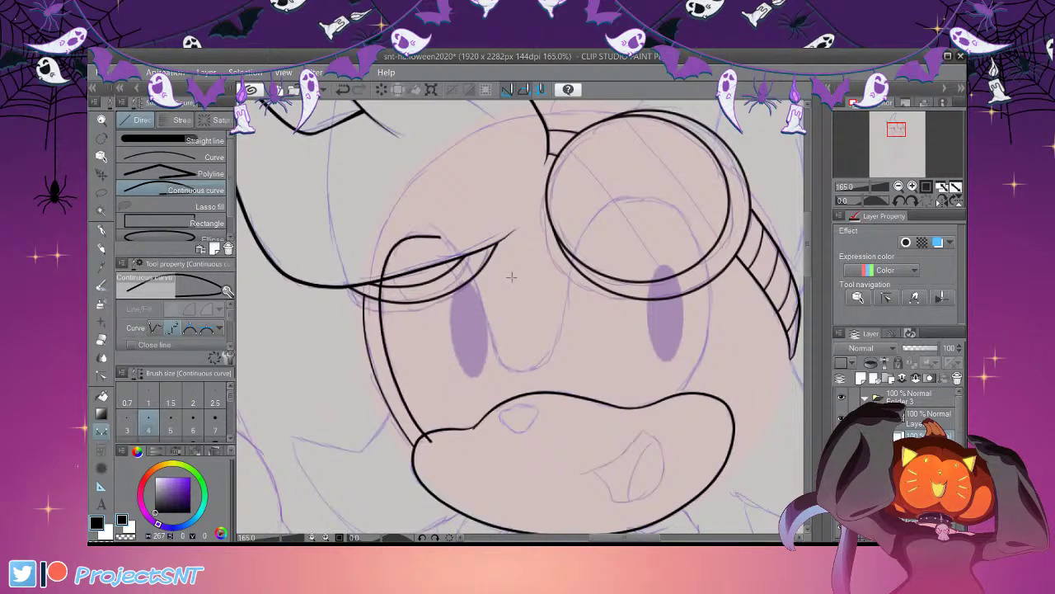
mouse_move(464, 257)
left_mouse_down()
mouse_move(505, 368)
mouse_move(544, 365)
mouse_move(578, 244)
mouse_move(617, 199)
mouse_move(674, 207)
mouse_move(696, 248)
mouse_move(707, 345)
mouse_move(672, 410)
left_mouse_up()
Move the eye outline's control points to smooth its arches and the dip between the eyes
left_click(102, 375)
left_click(202, 141)
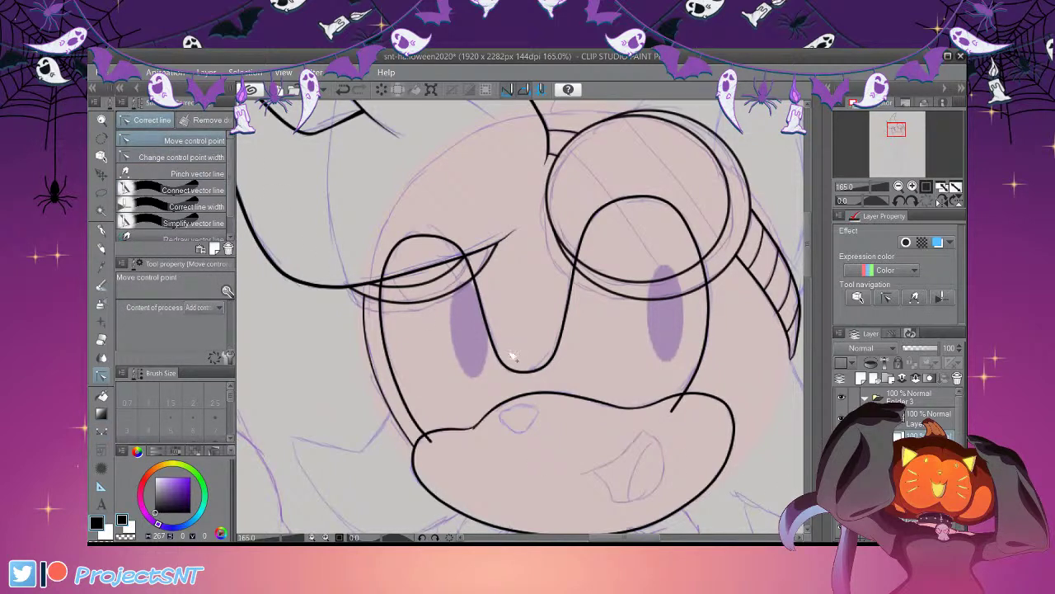
scroll(611, 197, "up", 1)
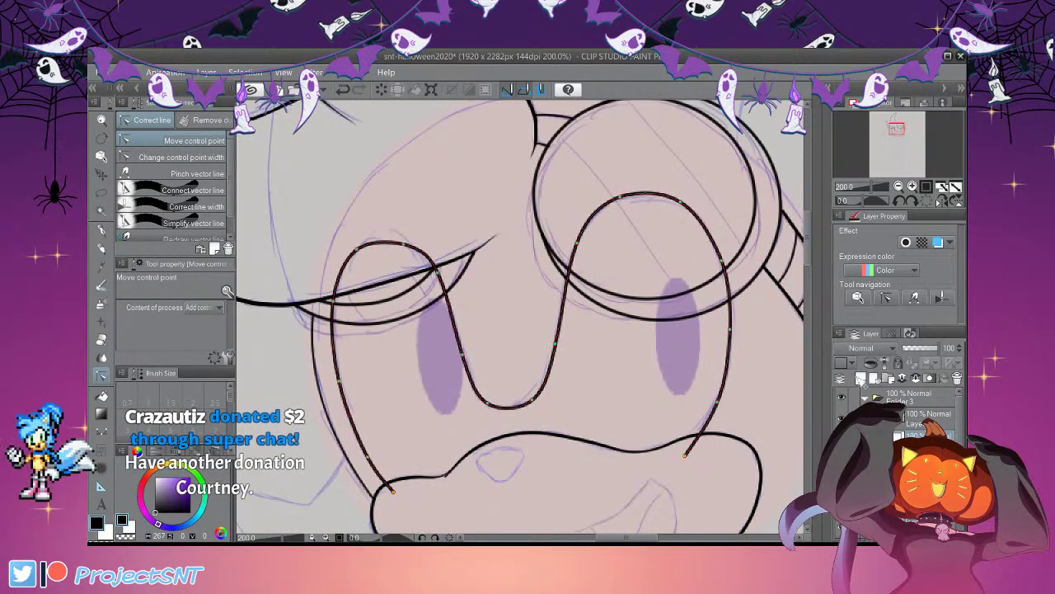
scroll(635, 345, "down", 3)
scroll(553, 299, "up", 5)
left_click_drag(504, 282, 500, 280)
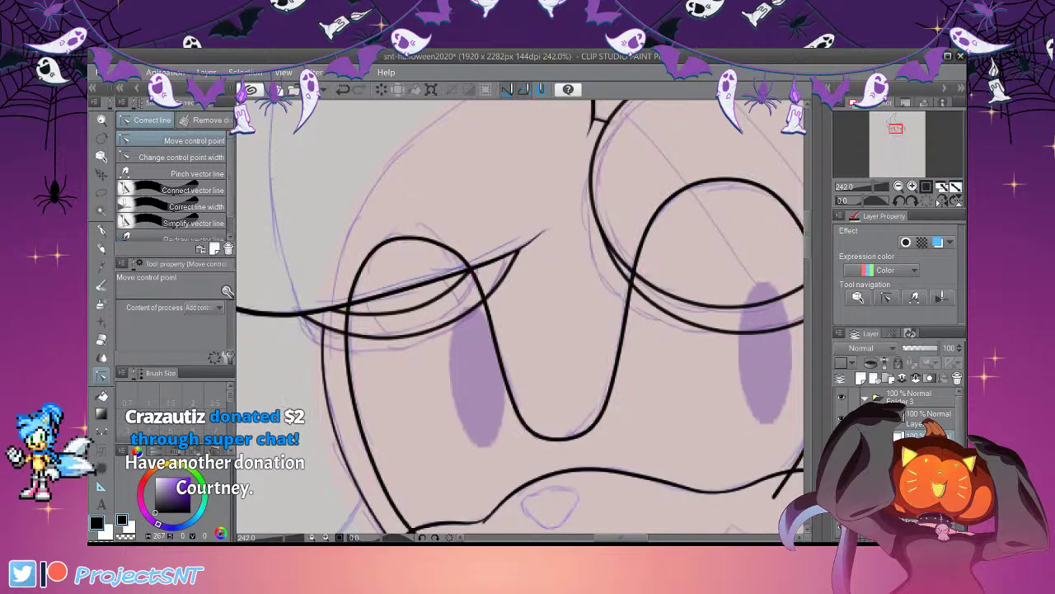
scroll(546, 318, "up", 1)
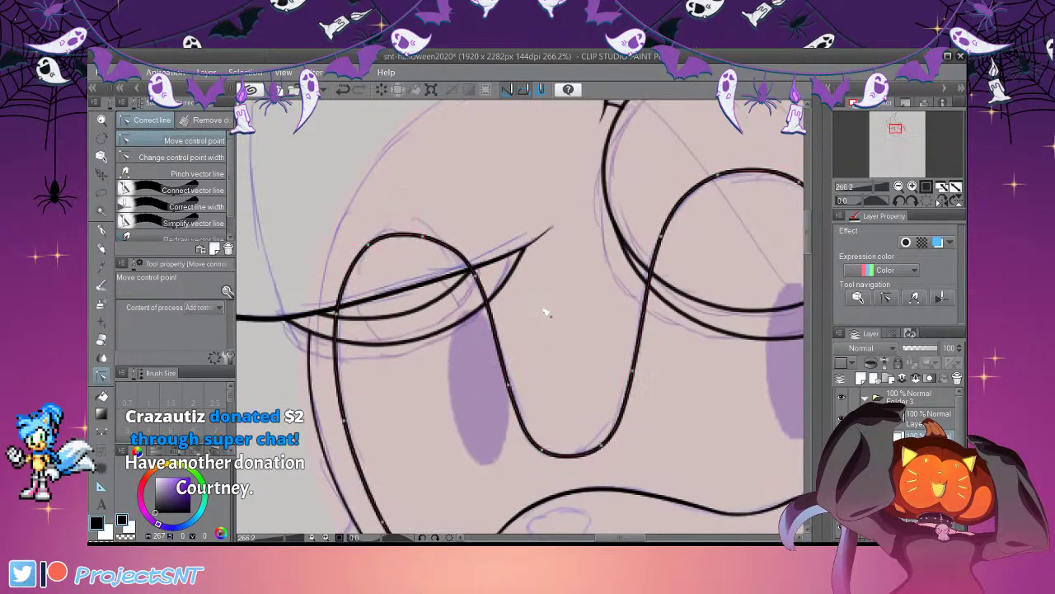
scroll(559, 334, "down", 5)
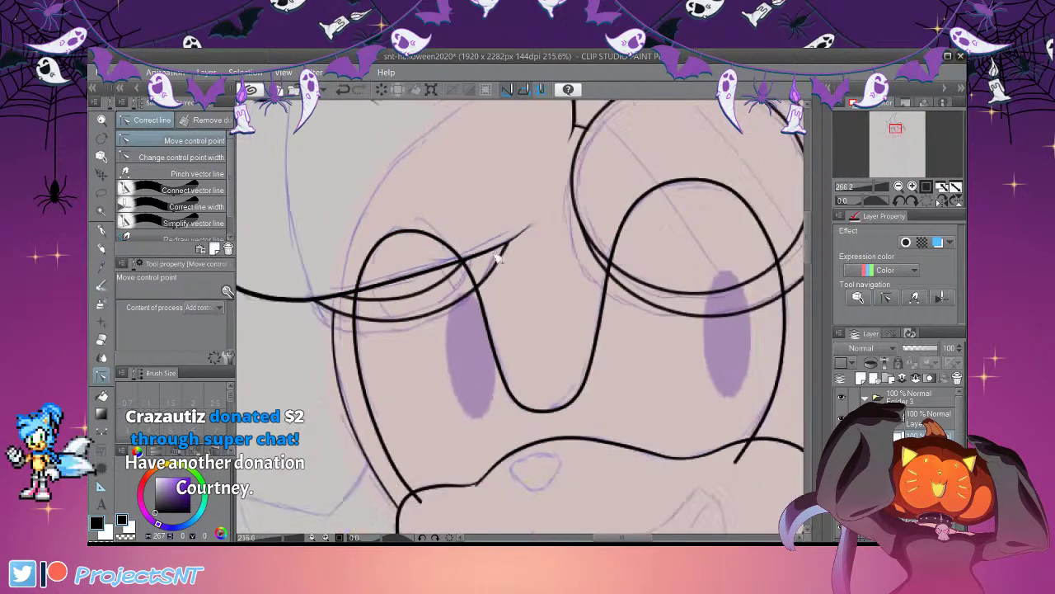
scroll(546, 296, "up", 3)
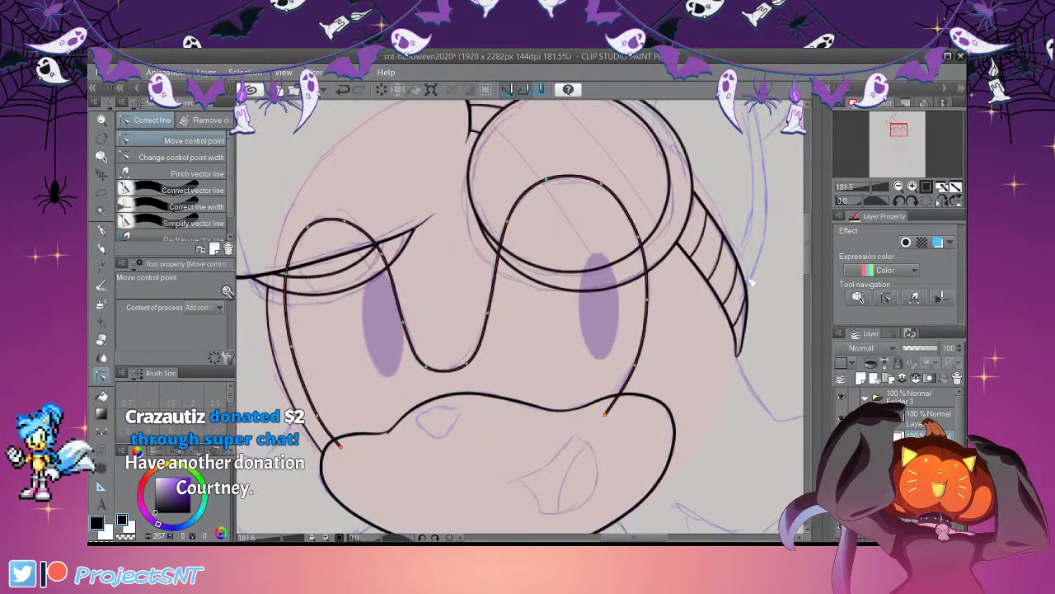
scroll(753, 281, "down", 1)
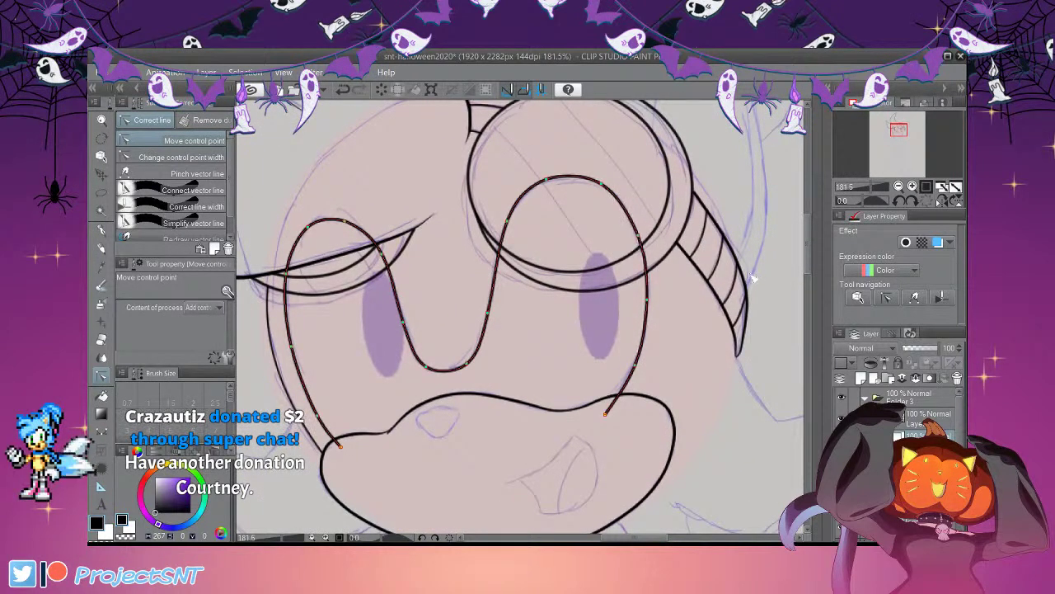
scroll(783, 314, "down", 2)
scroll(482, 451, "up", 2)
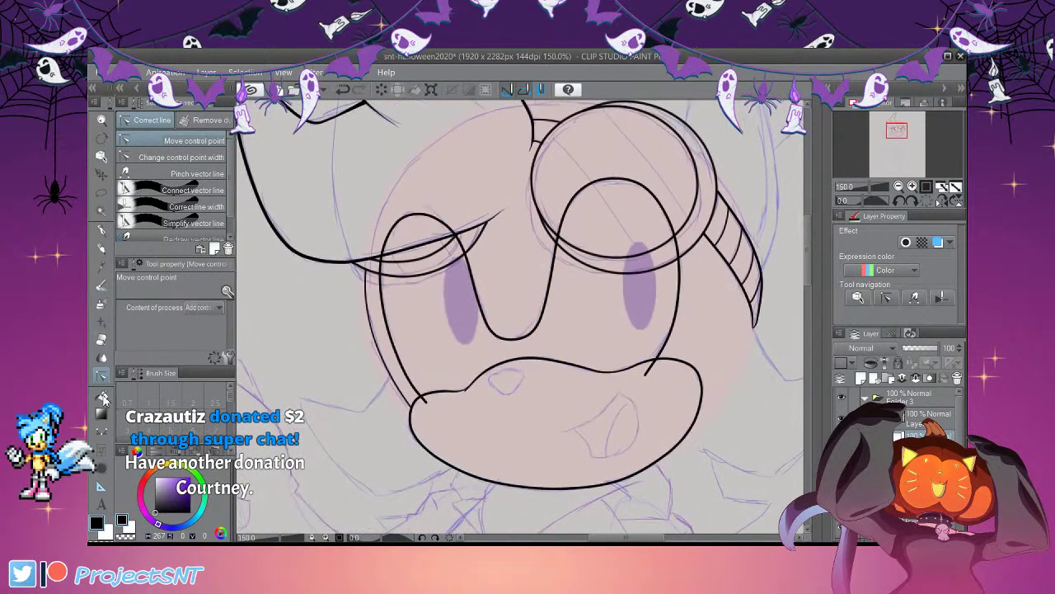
Erase both ends of the eye outline that overshoot the muzzle line with the vector eraser
key("e")
scroll(454, 408, "up", 2)
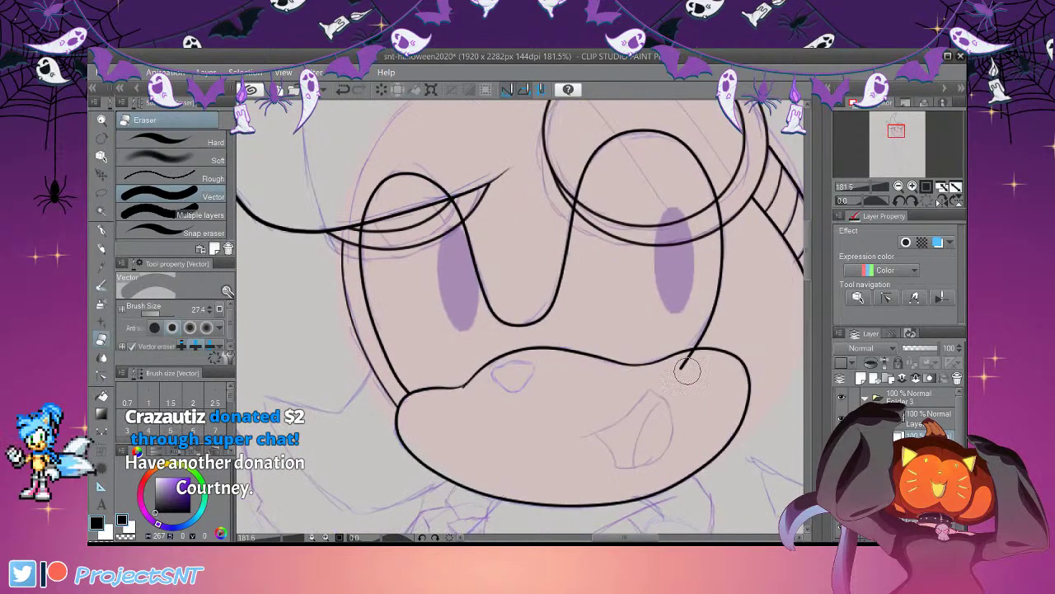
scroll(566, 405, "down", 2)
scroll(565, 405, "up", 1)
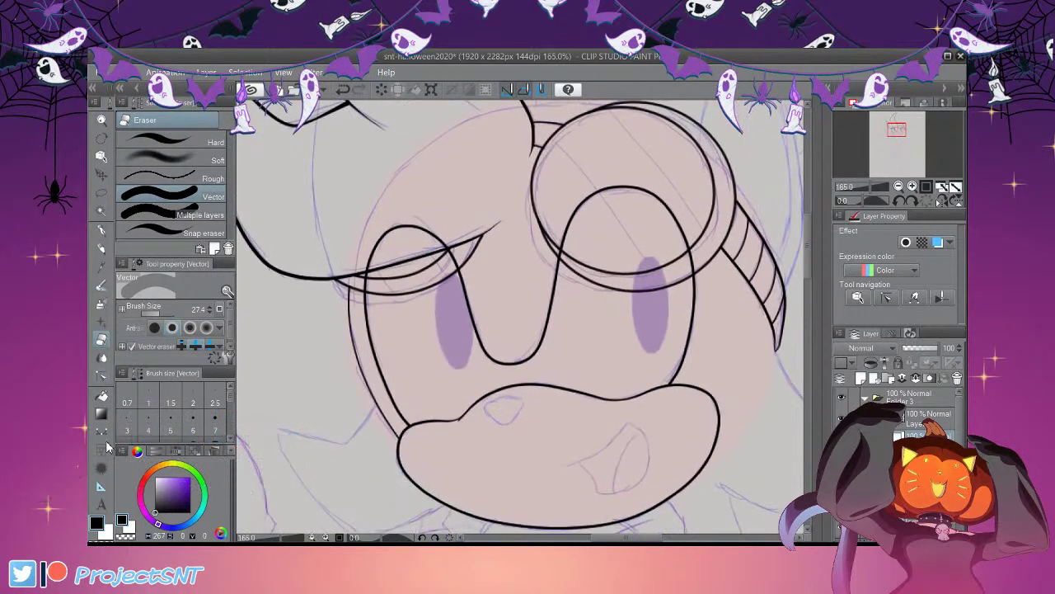
Thicken the upper and outer arcs of both eyes by redrawing the vector line width at brush size 6
key("y")
left_click_drag(232, 178, 231, 200)
left_click(188, 235)
key("]")
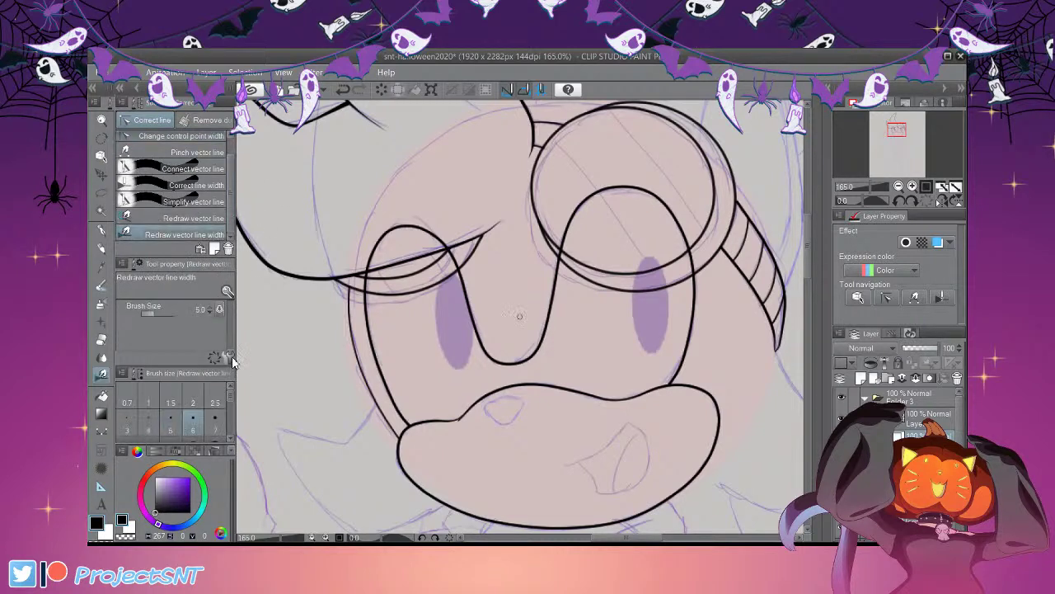
scroll(658, 230, "up", 2)
mouse_move(556, 209)
left_mouse_down()
mouse_move(601, 185)
mouse_move(674, 245)
mouse_move(698, 371)
left_mouse_up()
mouse_move(409, 265)
left_mouse_down()
mouse_move(378, 230)
mouse_move(325, 242)
mouse_move(307, 318)
mouse_move(320, 378)
left_mouse_up()
scroll(386, 239, "down", 1)
scroll(387, 240, "down", 3)
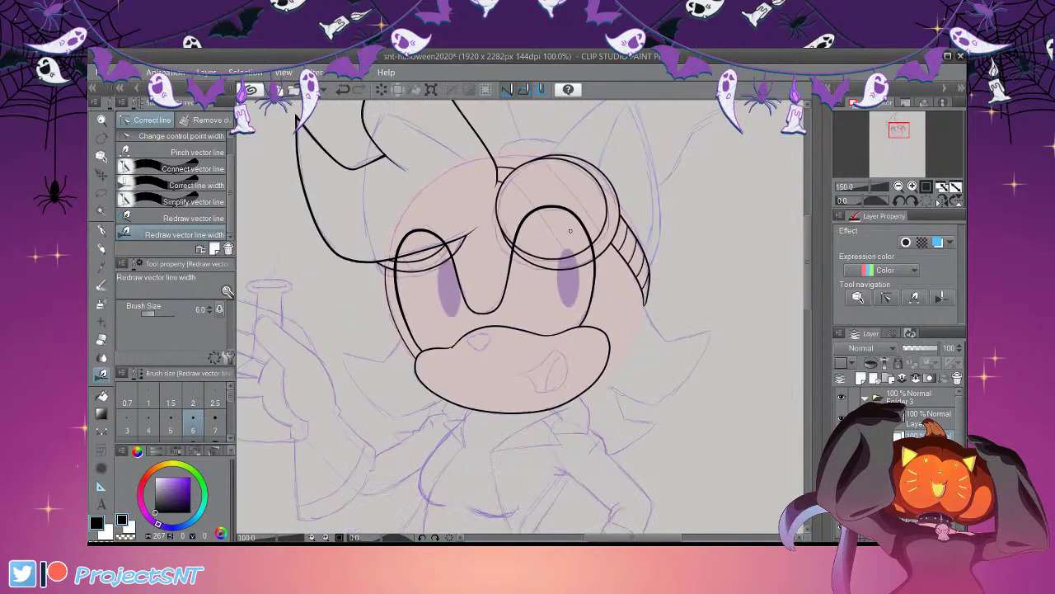
scroll(537, 223, "up", 3)
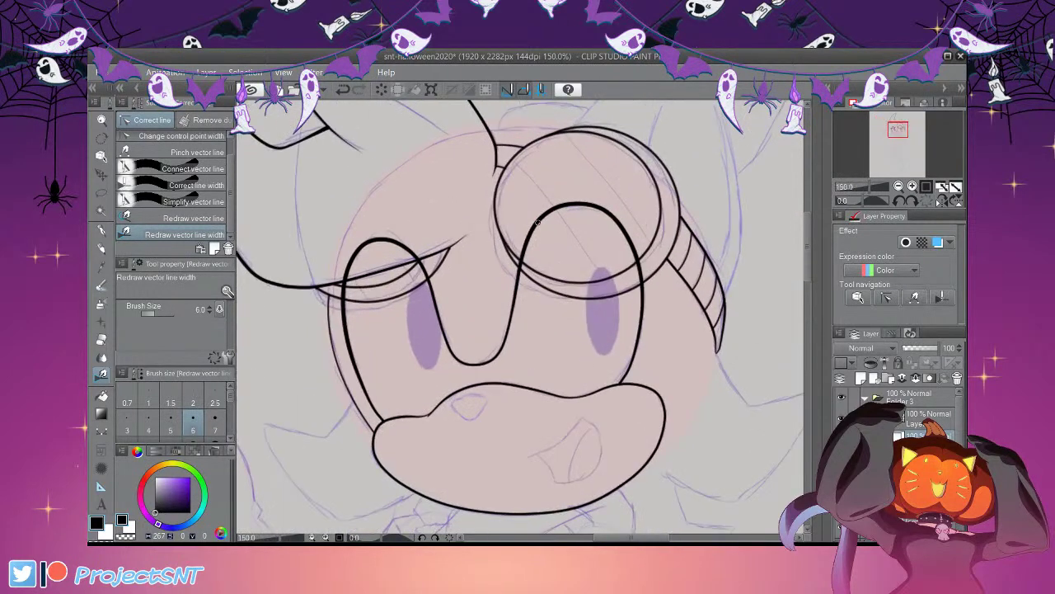
Examine the eye outlines' line weight against the goggles, muzzle and horns at different magnifications
scroll(545, 258, "down", 1)
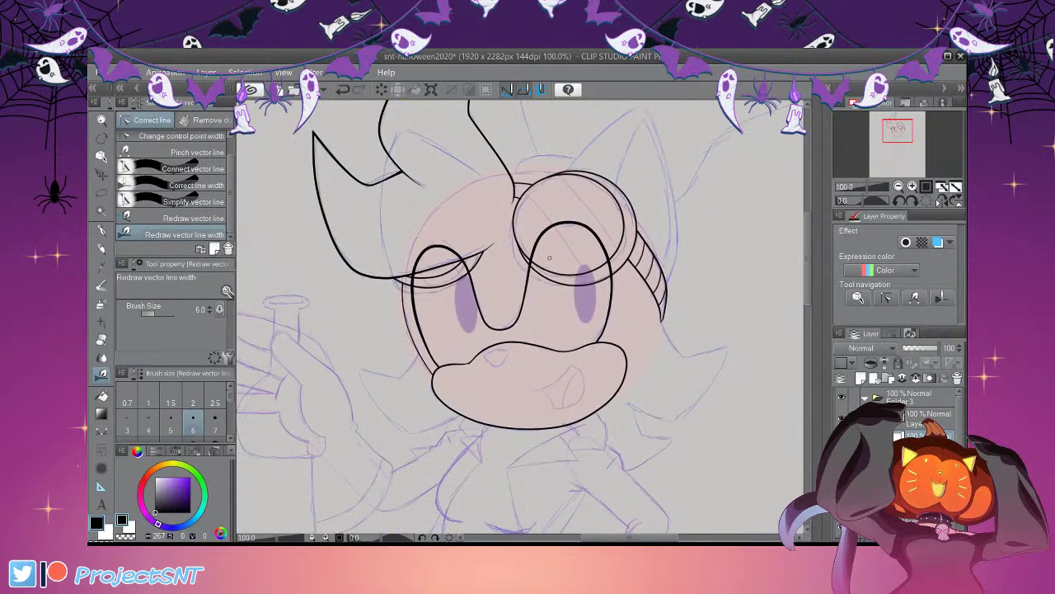
scroll(548, 257, "up", 1)
scroll(550, 257, "up", 1)
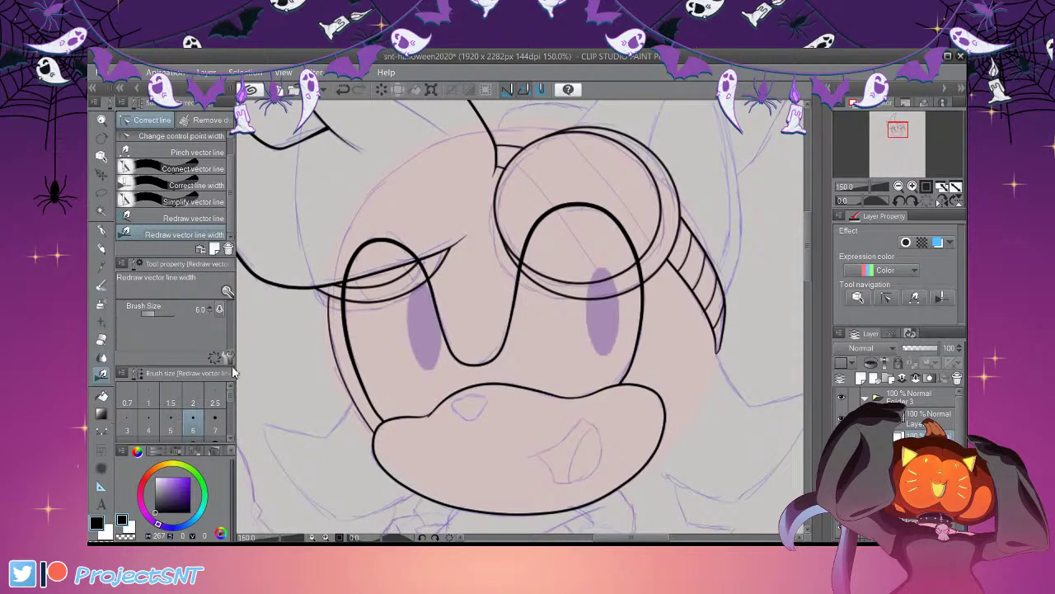
left_click(127, 425)
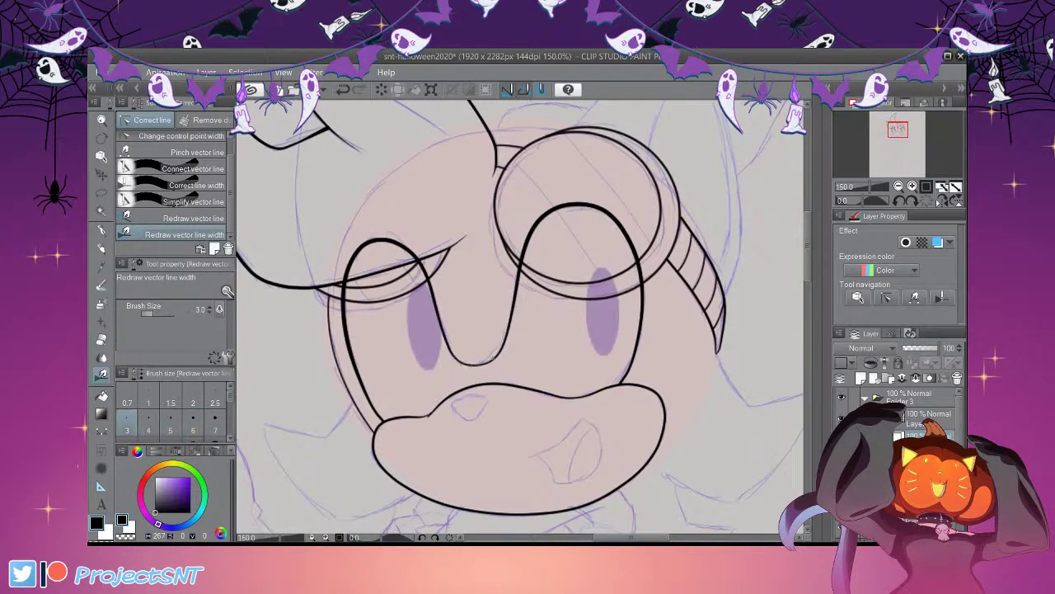
scroll(479, 353, "down", 5)
scroll(453, 340, "up", 3)
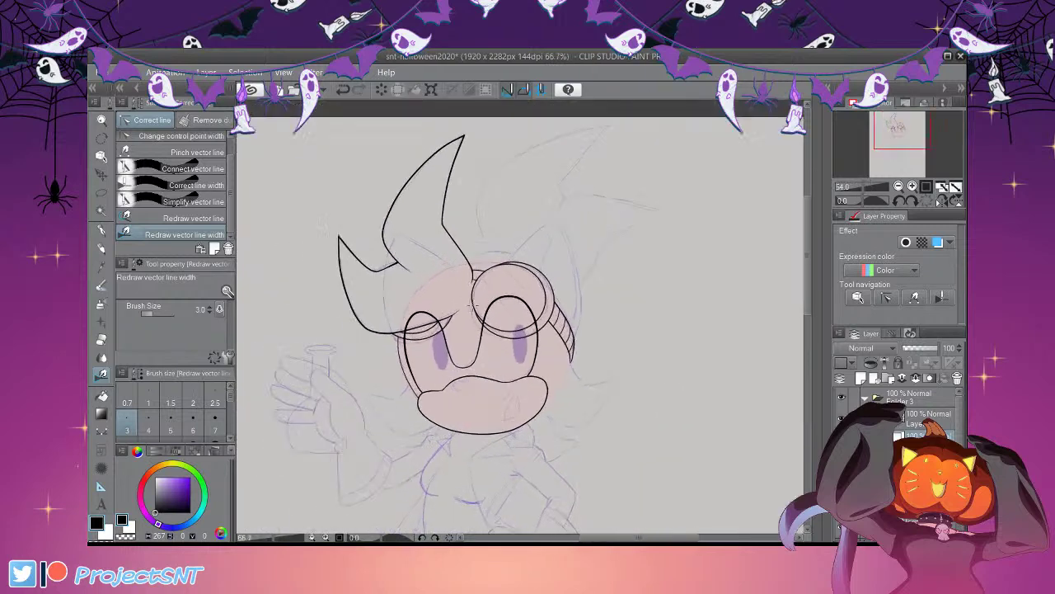
left_click(841, 440)
left_click(841, 439)
left_click(841, 439)
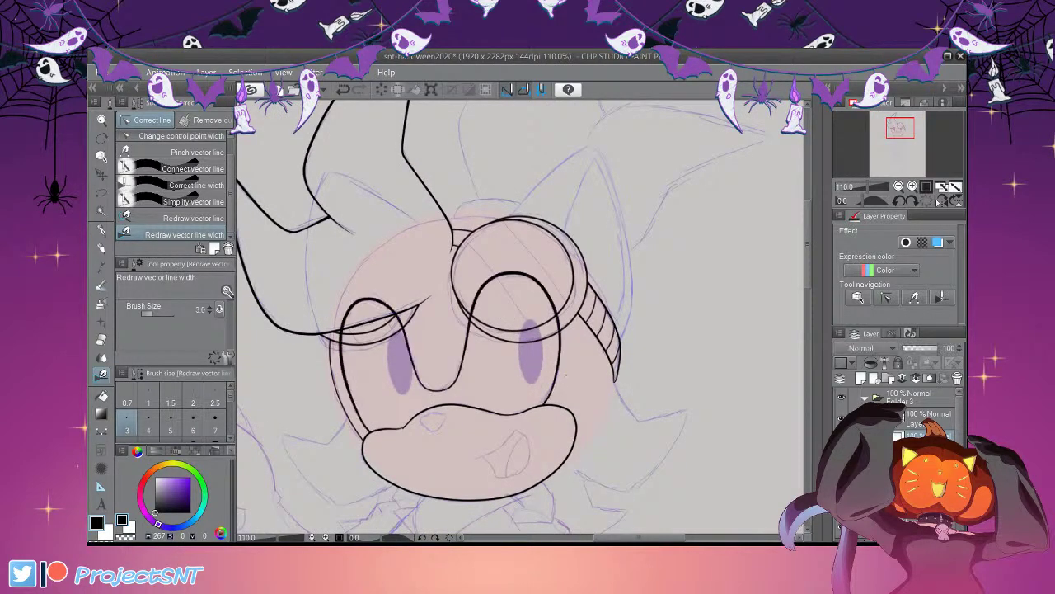
scroll(570, 332, "down", 4)
left_click_drag(388, 335, 429, 332)
scroll(430, 333, "up", 2)
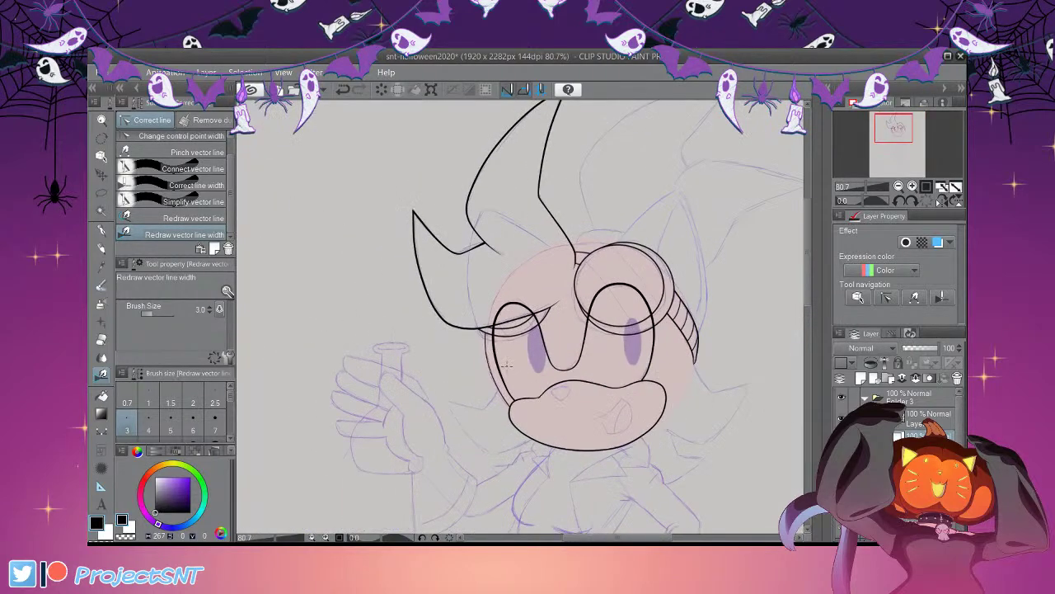
scroll(512, 368, "up", 3)
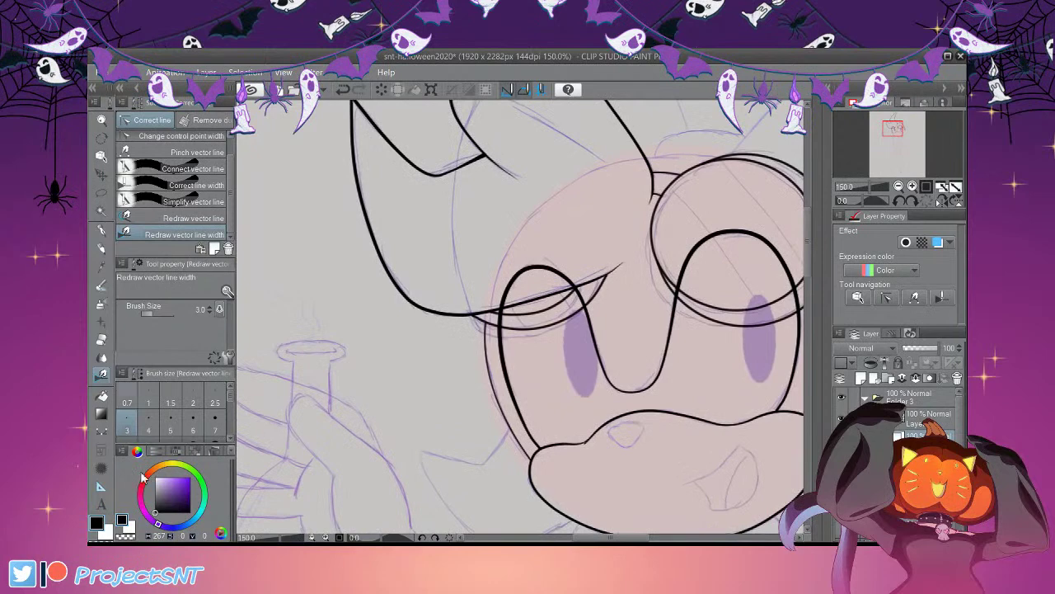
Draw two curved eyelashes outward from the outer edge of the eye below the horns, using the Curve tool at brush size 5
left_click(101, 431)
left_click(171, 158)
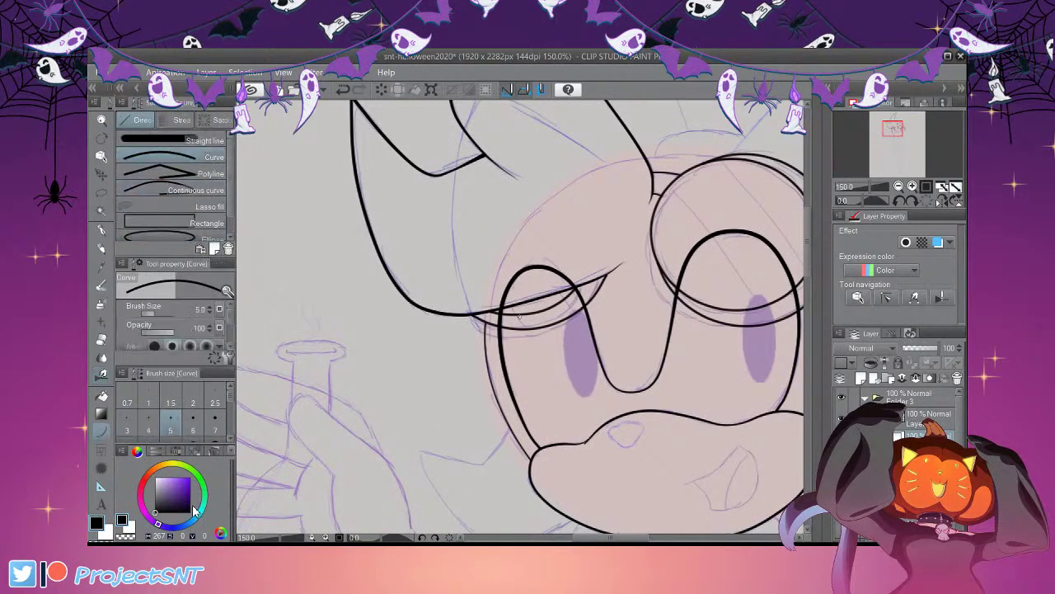
left_click(170, 423)
scroll(497, 311, "up", 3)
scroll(575, 372, "up", 1)
left_click_drag(506, 334, 371, 320)
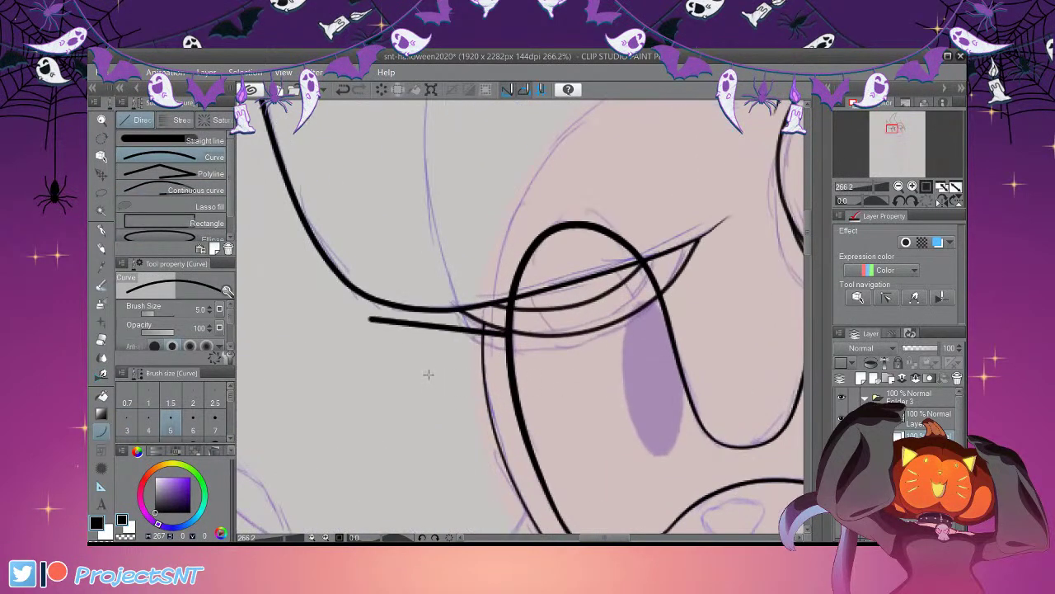
left_click(495, 435)
left_click_drag(508, 364, 388, 414)
left_click(560, 507)
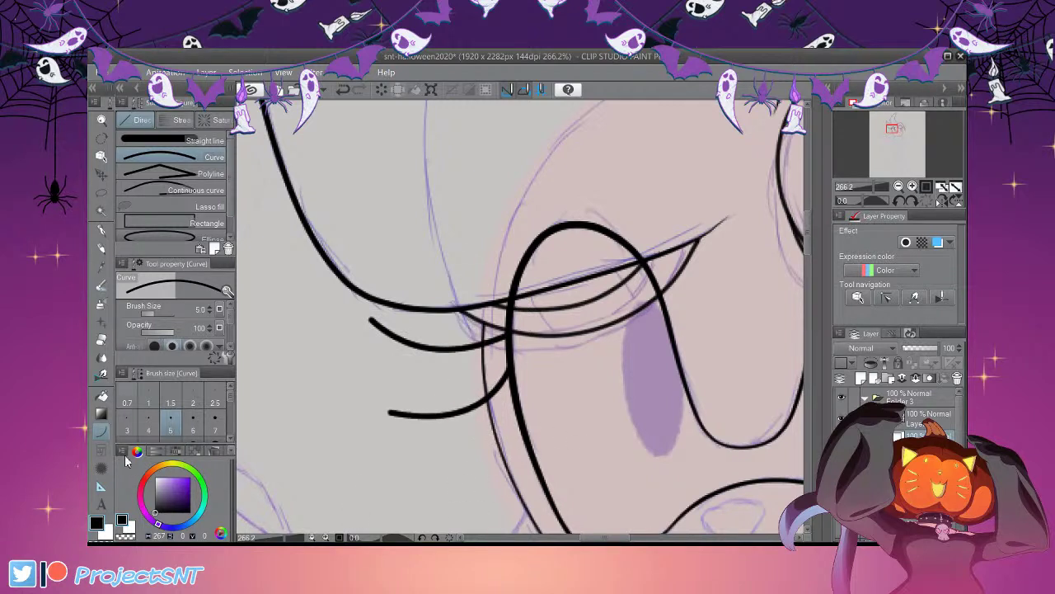
Taper both eyelashes by changing control point widths, thinning the outer tips to points and thickening the roots at the eye
left_click(101, 376)
left_click(211, 141)
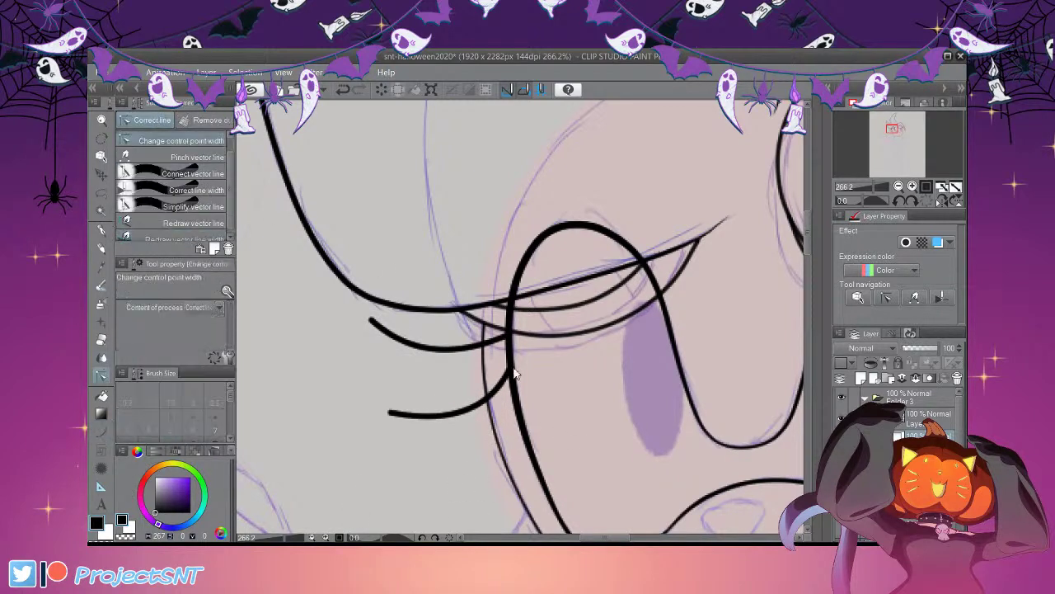
scroll(512, 363, "up", 2)
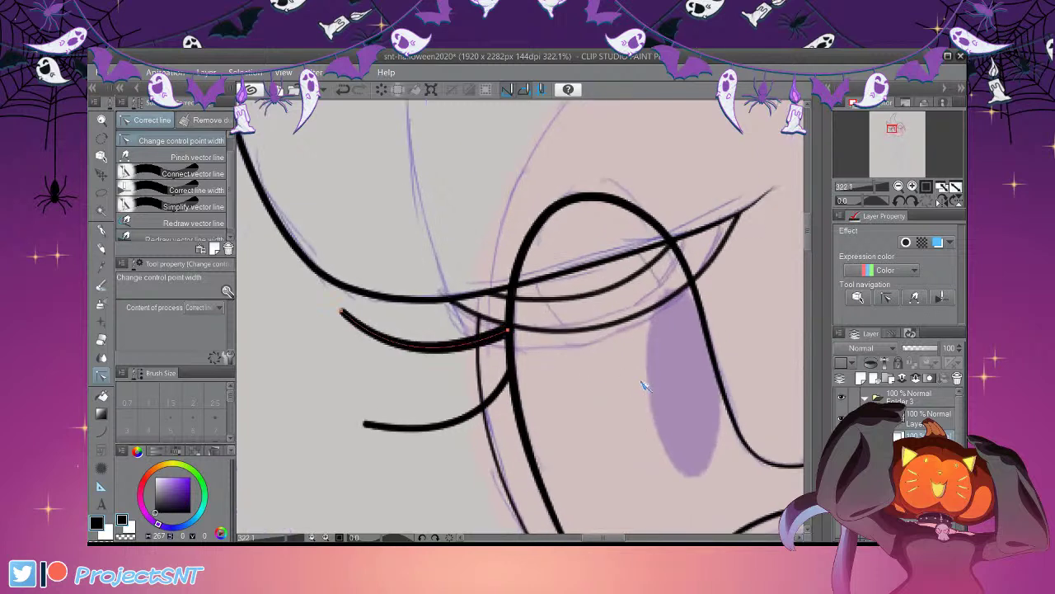
left_click_drag(343, 312, 264, 364)
left_click_drag(508, 330, 531, 361)
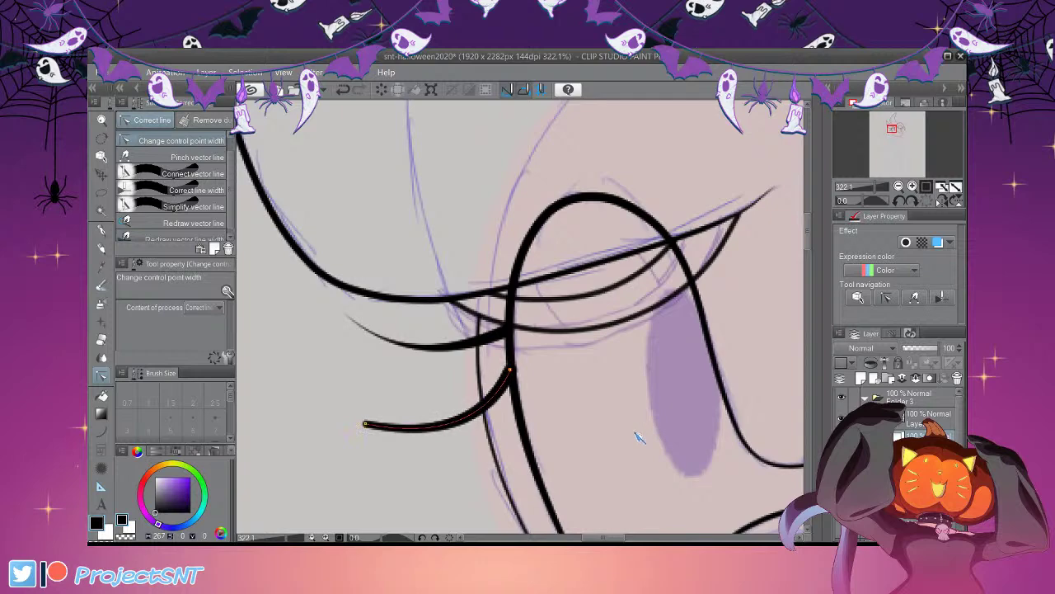
scroll(372, 413, "down", 7)
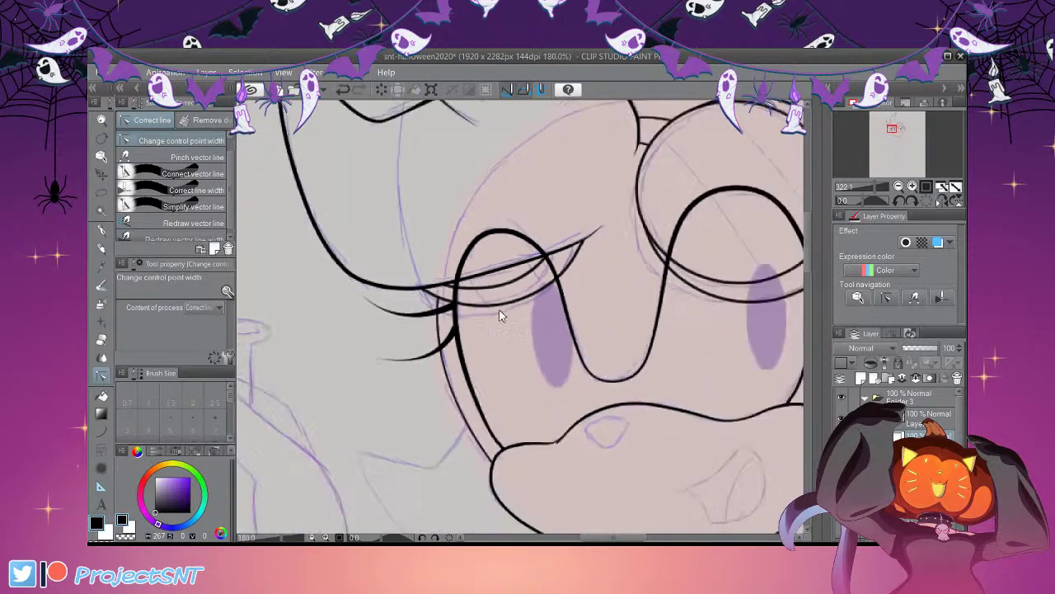
scroll(591, 401, "up", 3)
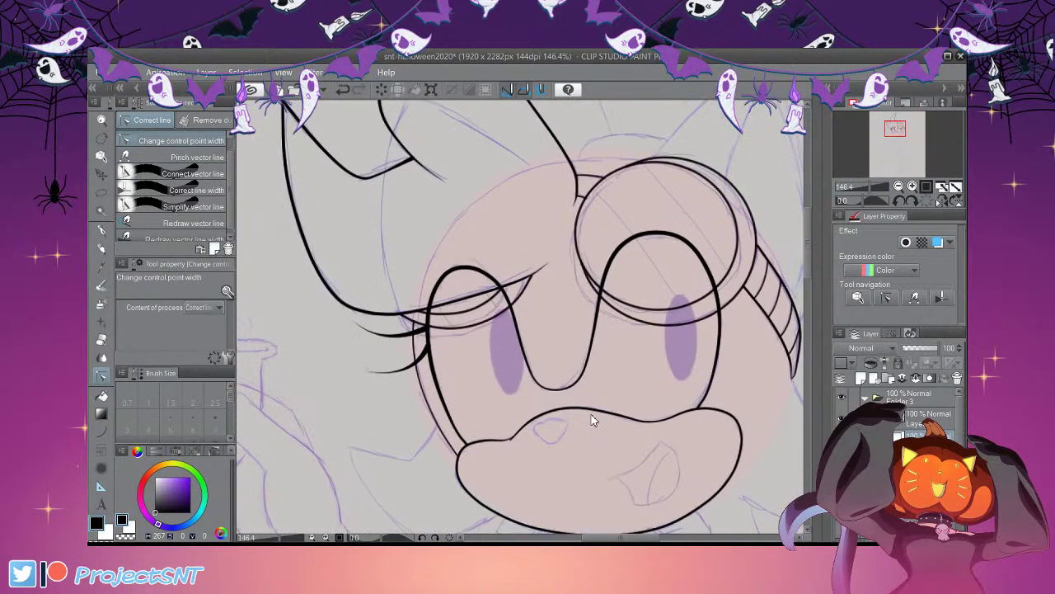
Duplicate the eyelashes, flip the copy horizontally, then move and rotate it onto the outer edge of the goggle-side eye
key("ctrl+v")
key("ctrl+t")
left_click(158, 308)
scroll(279, 360, "down", 2)
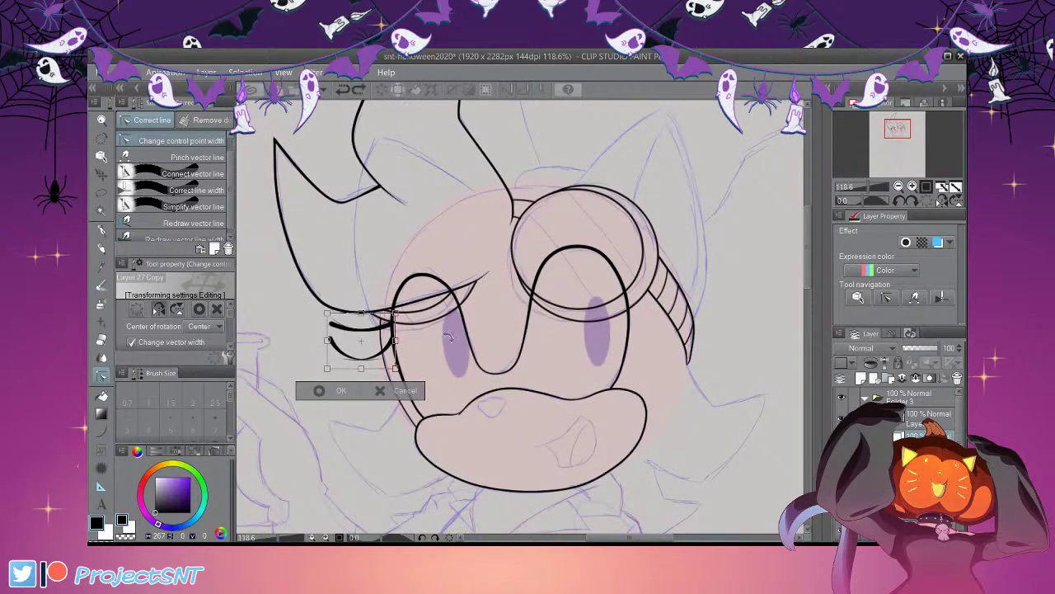
left_click_drag(362, 342, 612, 342)
left_click_drag(741, 417, 798, 410)
left_click_drag(709, 375, 714, 367)
left_click_drag(787, 435, 877, 357)
left_click_drag(769, 423, 760, 369)
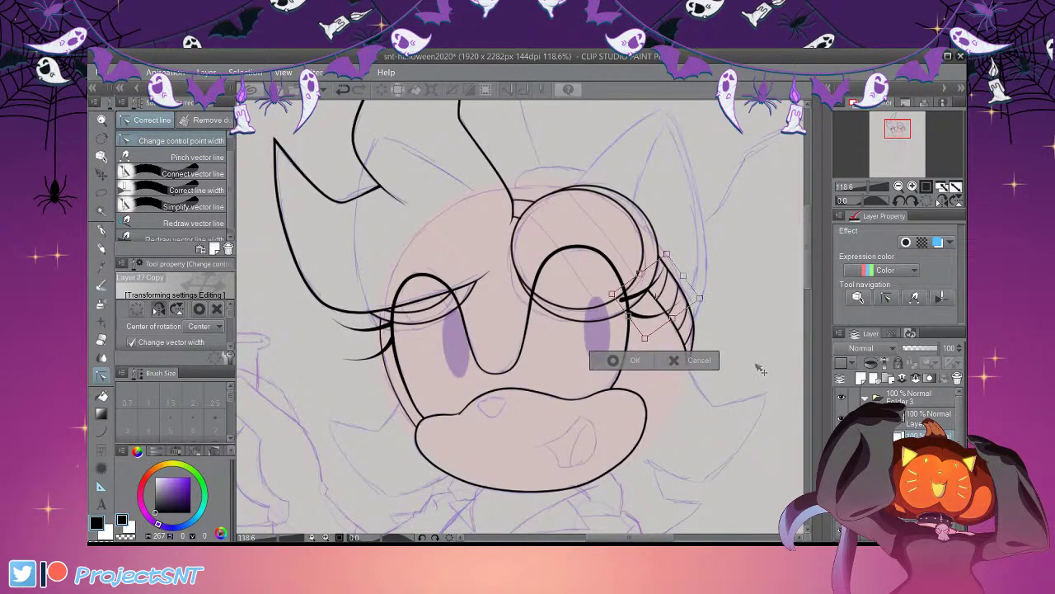
key("Return")
Erase the copied upper lash's root where it overshoots into the goggle-side eye with the vector eraser
scroll(790, 360, "up", 3)
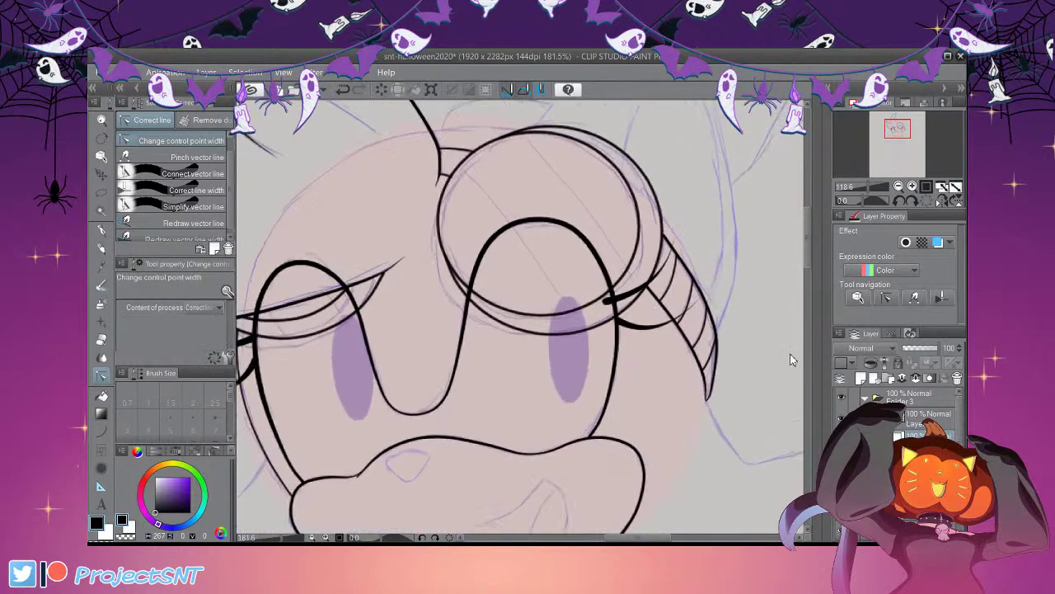
scroll(648, 304, "up", 5)
key("e")
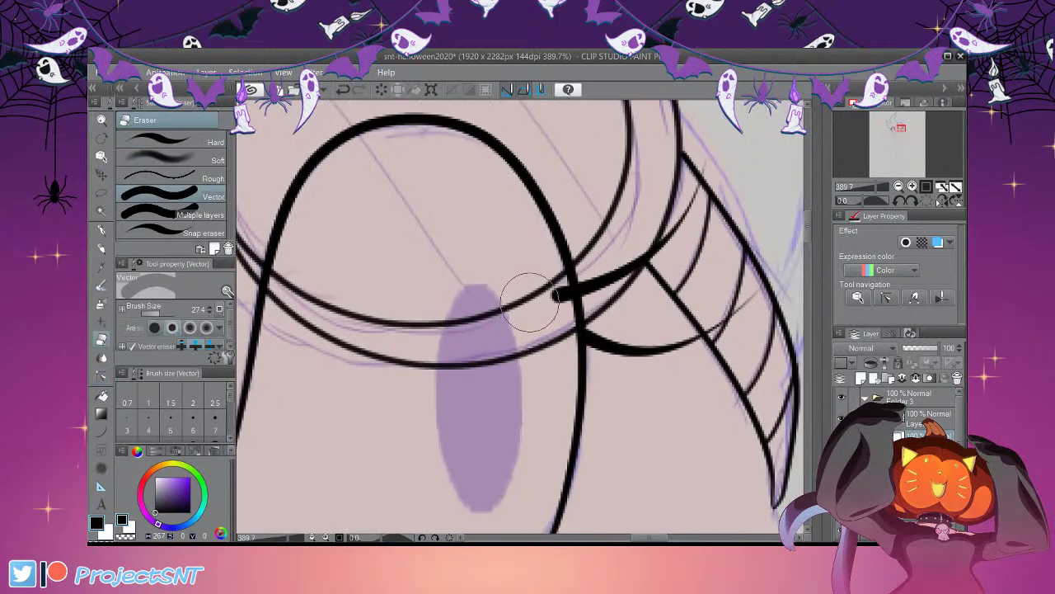
scroll(697, 263, "down", 6)
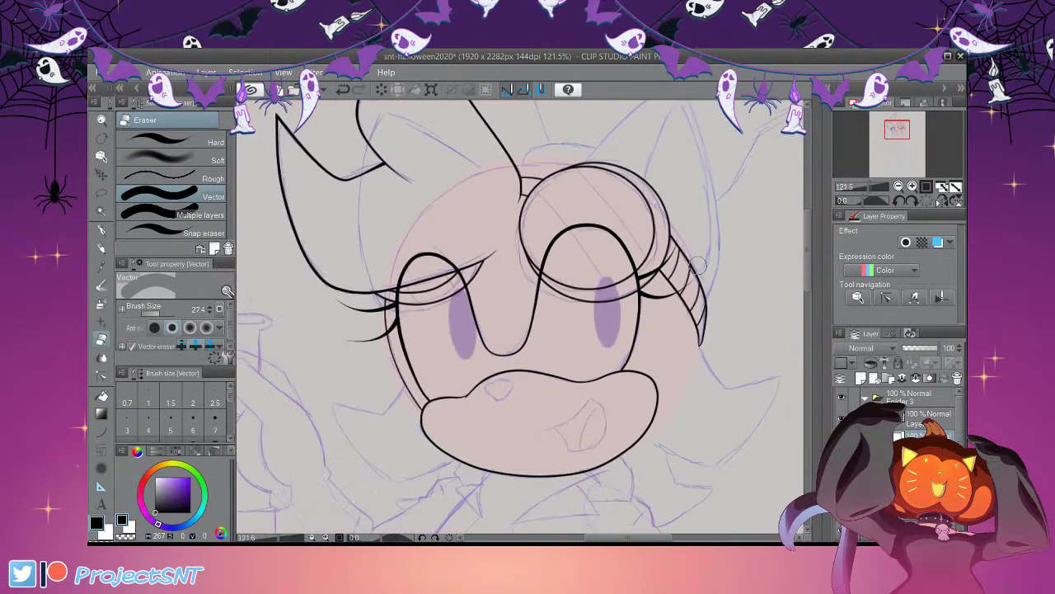
Check the eyes and lashes against the rest of the head by temporarily hiding line layers and viewing at several magnifications
scroll(651, 313, "down", 3)
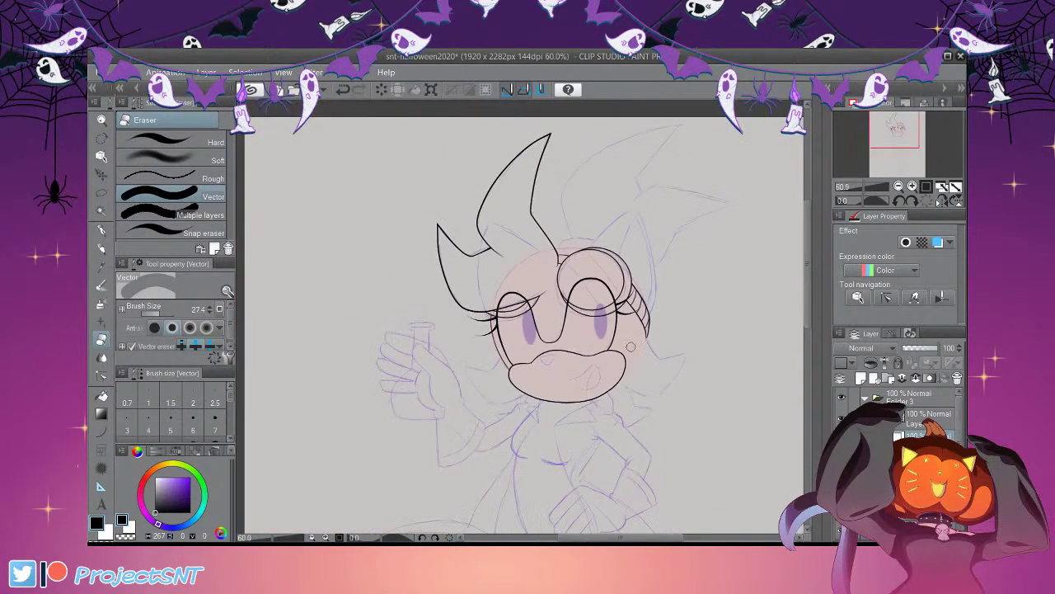
scroll(561, 291, "up", 1)
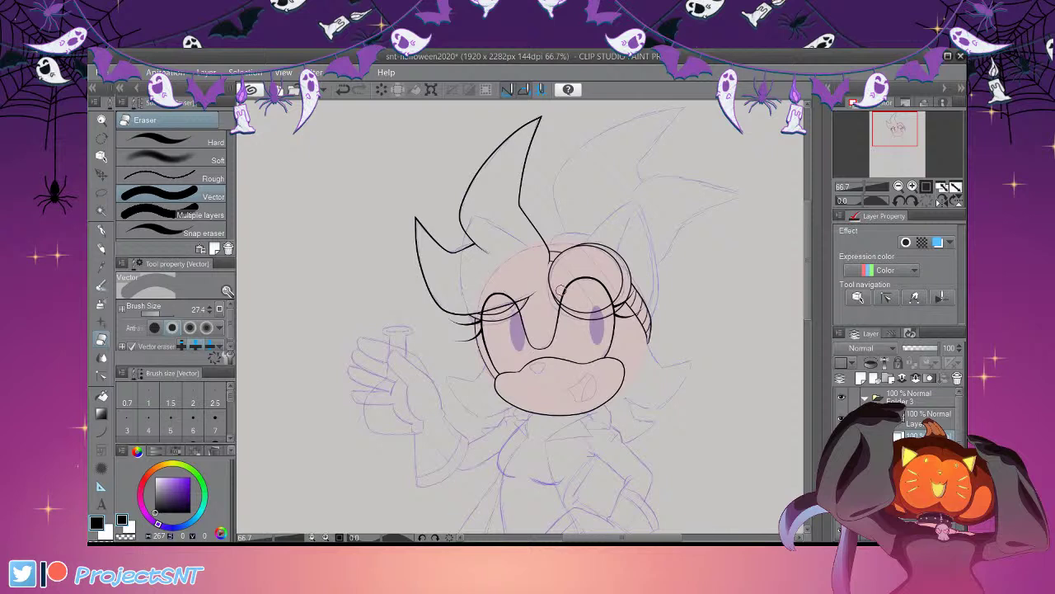
scroll(559, 286, "down", 2)
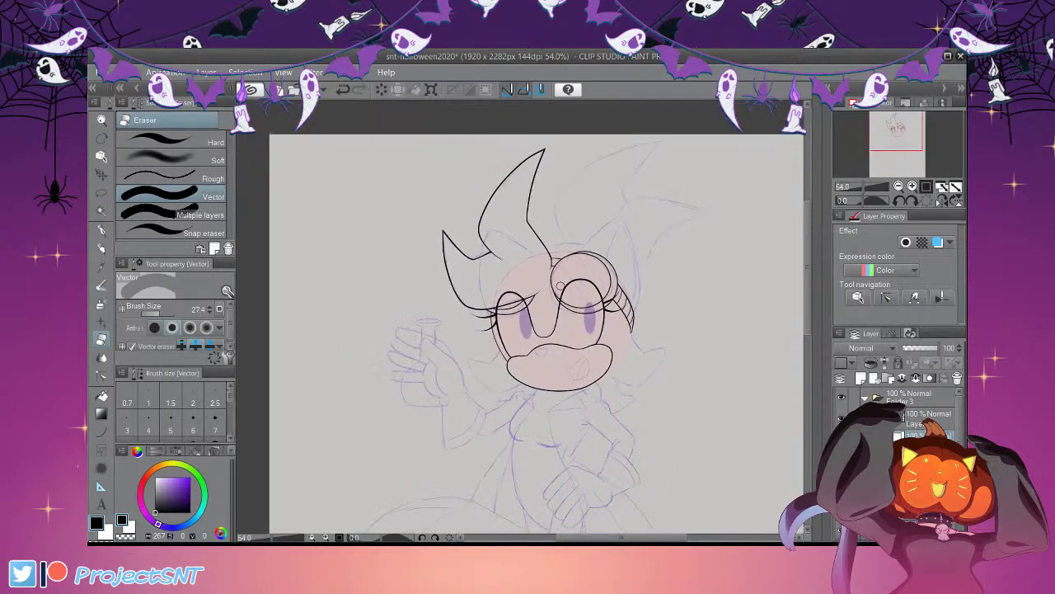
key("Delete")
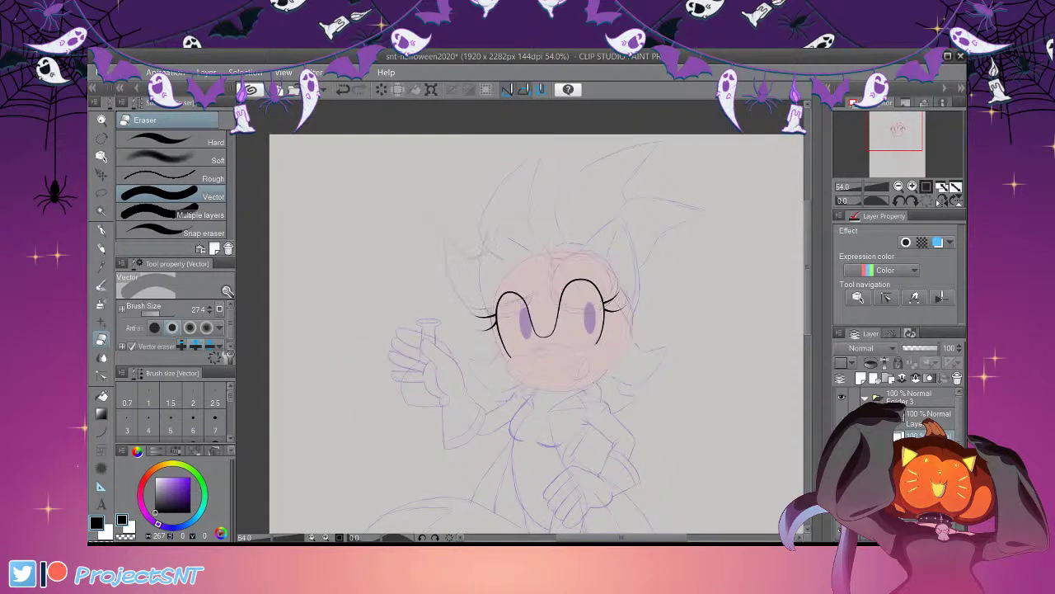
key("ctrl+y")
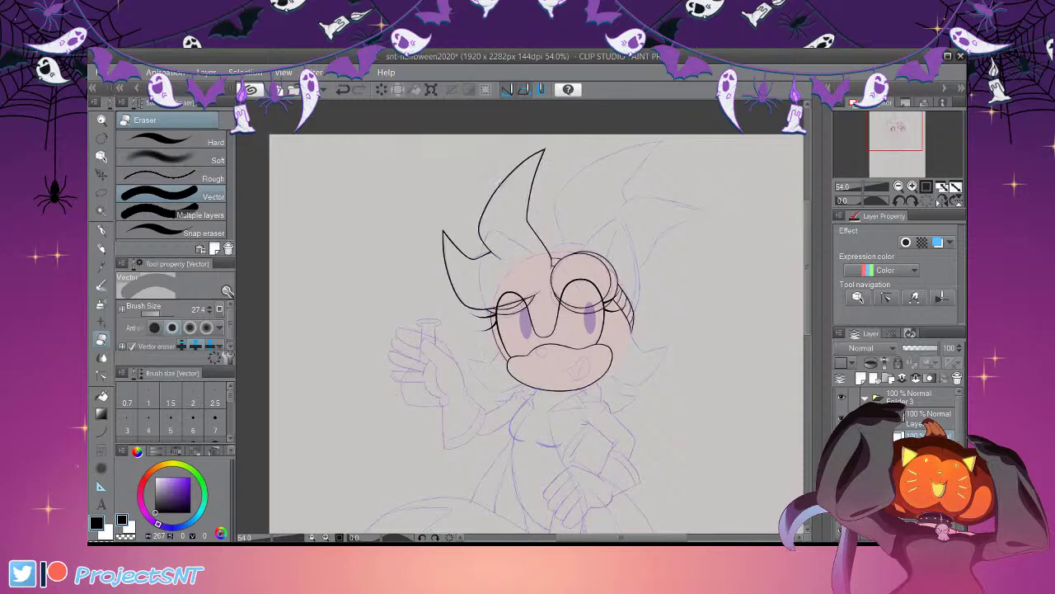
scroll(576, 272, "up", 5)
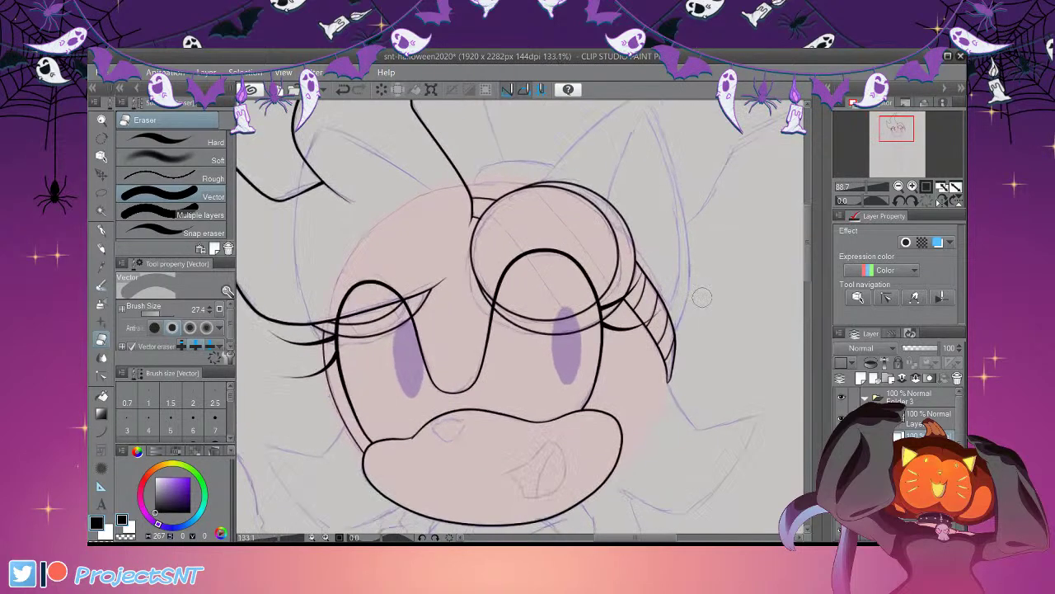
scroll(702, 296, "down", 2)
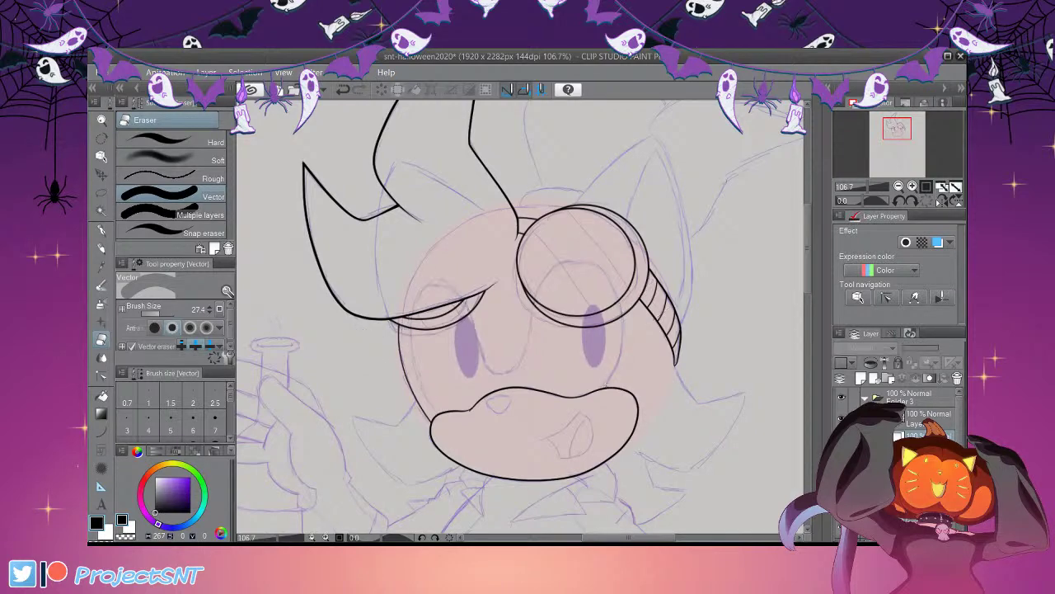
scroll(543, 422, "down", 1)
scroll(543, 422, "up", 1)
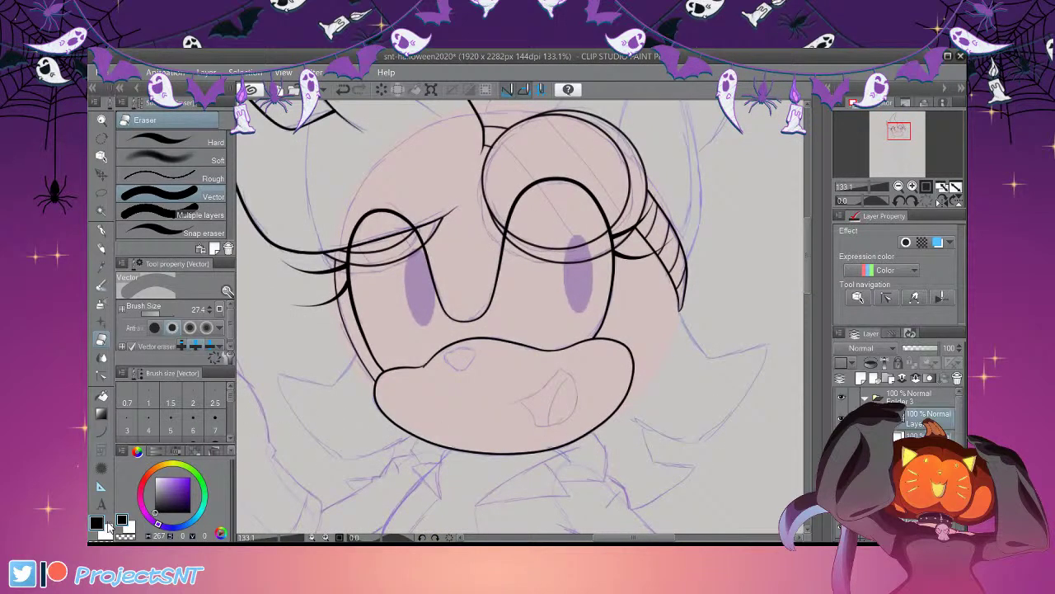
Outline the small rounded triangular nose on the face line layer with a continuous curve at brush size 3
key("u")
left_click(188, 190)
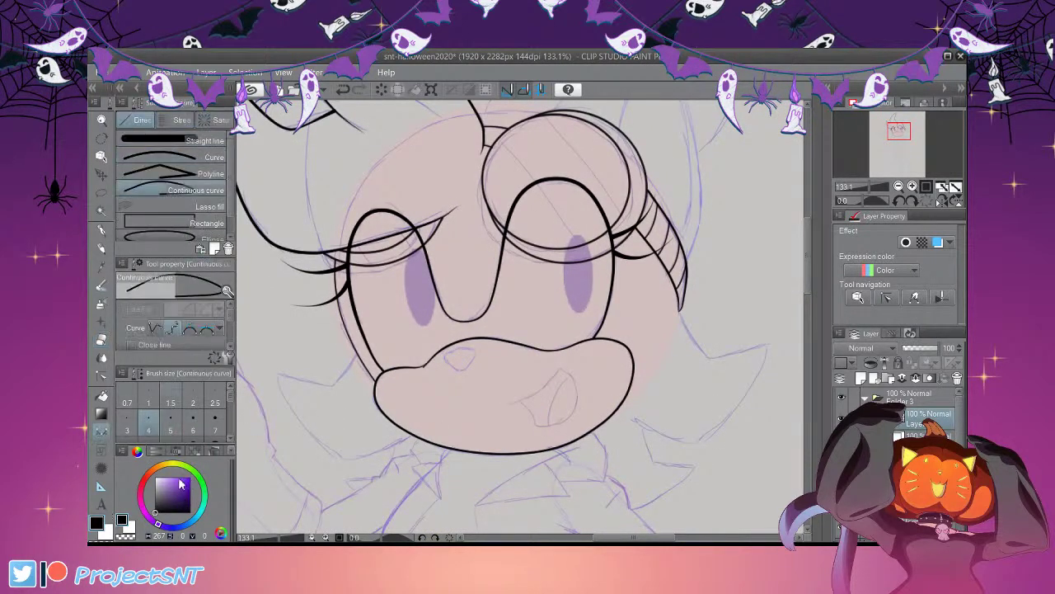
scroll(518, 427, "up", 4)
scroll(517, 427, "up", 3)
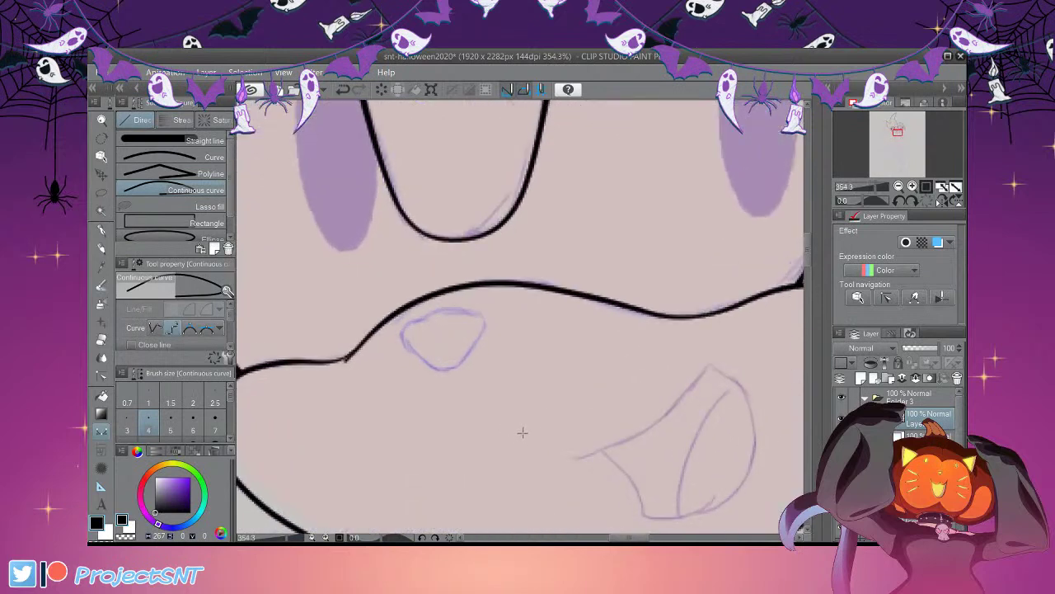
left_click_drag(521, 435, 502, 431)
key("bracketleft")
mouse_move(515, 437)
left_mouse_down()
mouse_move(468, 402)
mouse_move(473, 381)
mouse_move(515, 363)
mouse_move(564, 372)
mouse_move(536, 428)
left_mouse_up()
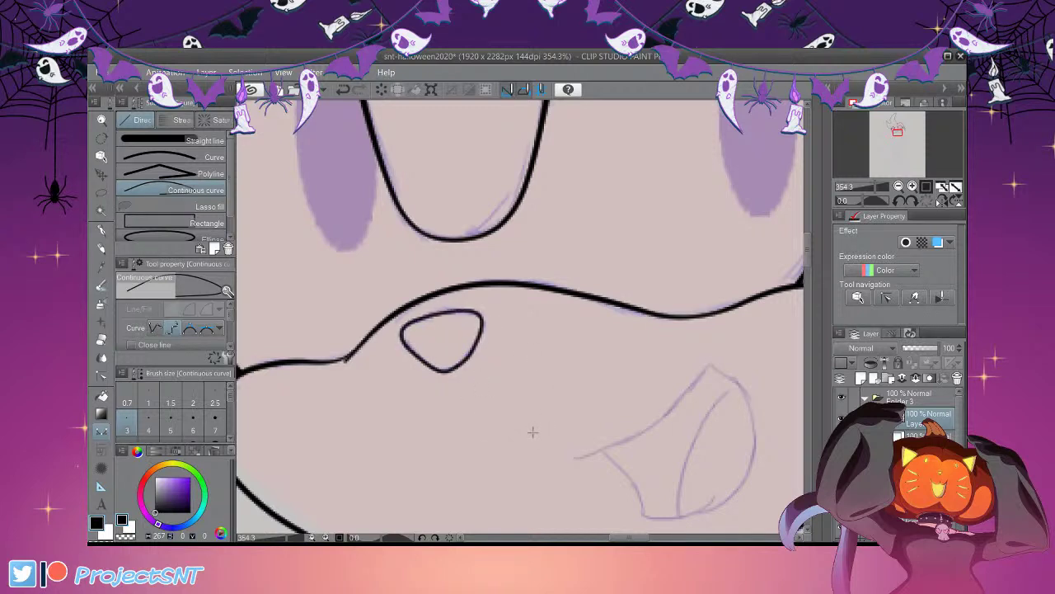
Adjust the nose outline's control points to refine its rounded triangular shape
key("y")
left_click(196, 140)
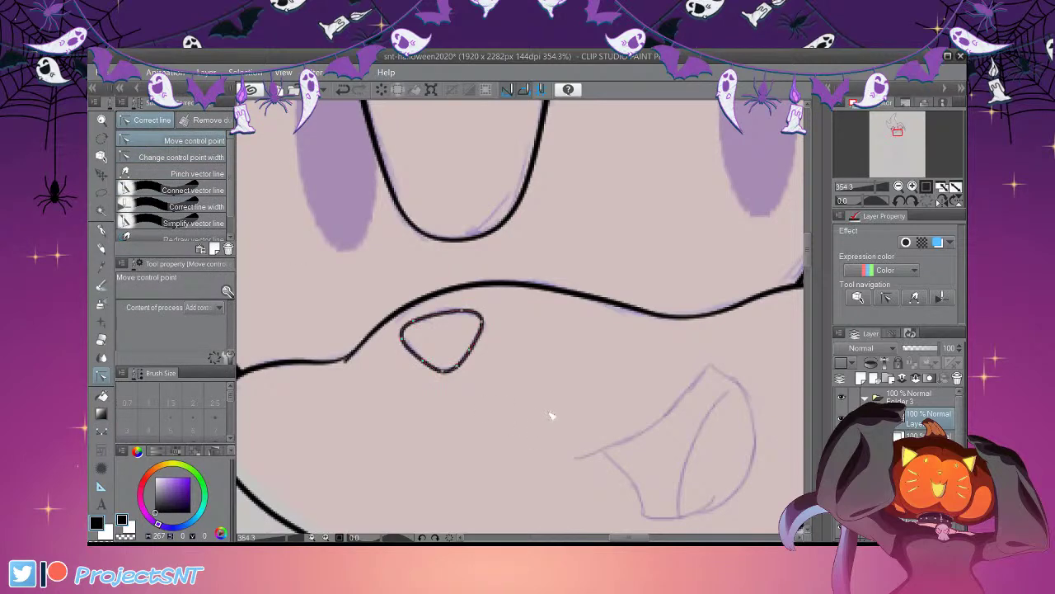
scroll(500, 452, "up", 1)
scroll(384, 377, "down", 2)
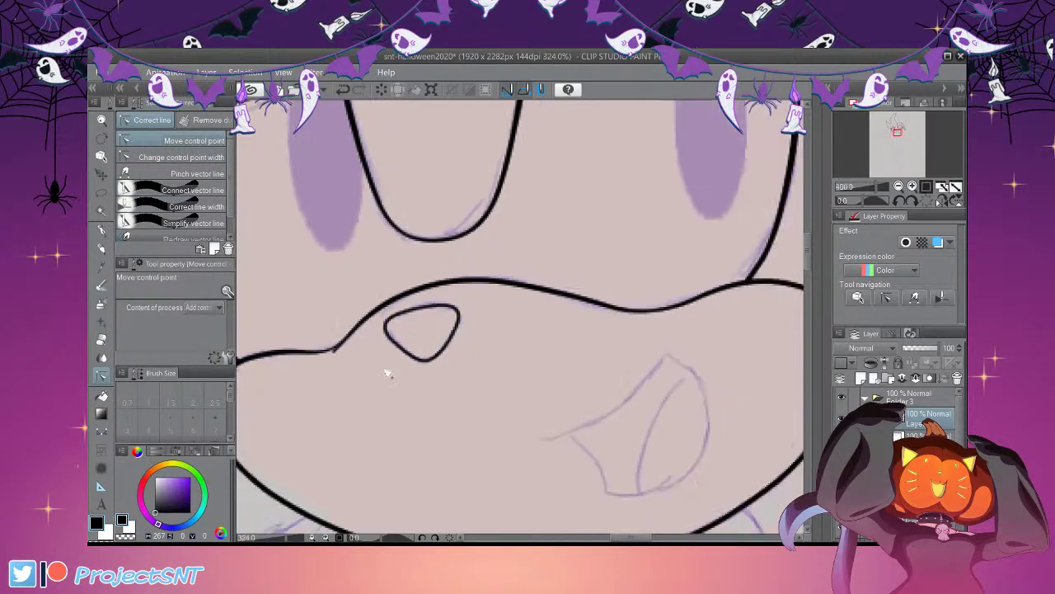
Ink the open mouth's long upper curve and its short inner side over the sketch with the Curve tool at brush size 3
scroll(383, 377, "down", 3)
scroll(448, 396, "up", 2)
key("u")
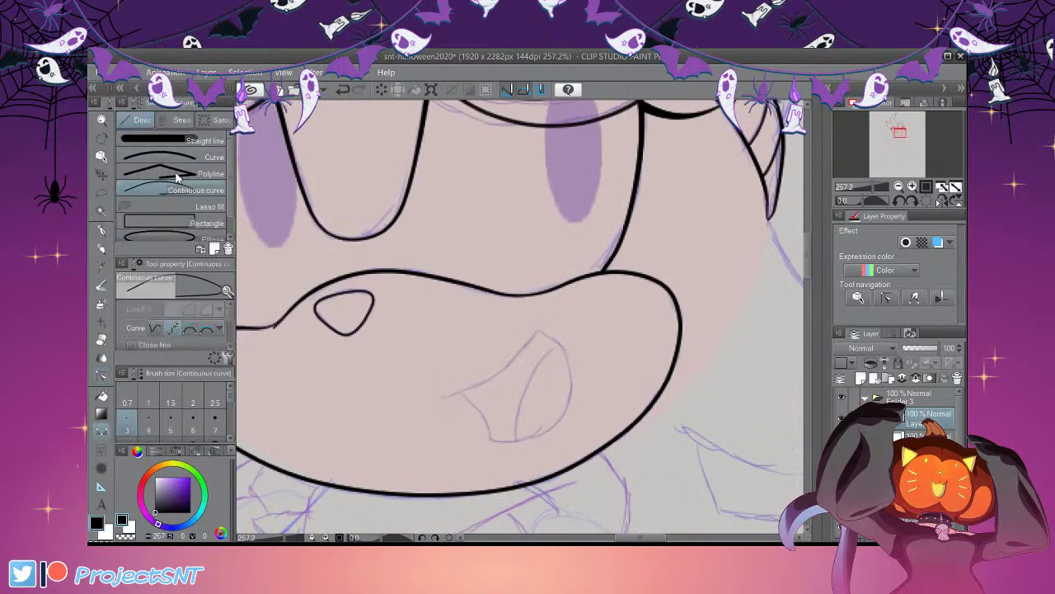
left_click(198, 157)
scroll(470, 379, "up", 2)
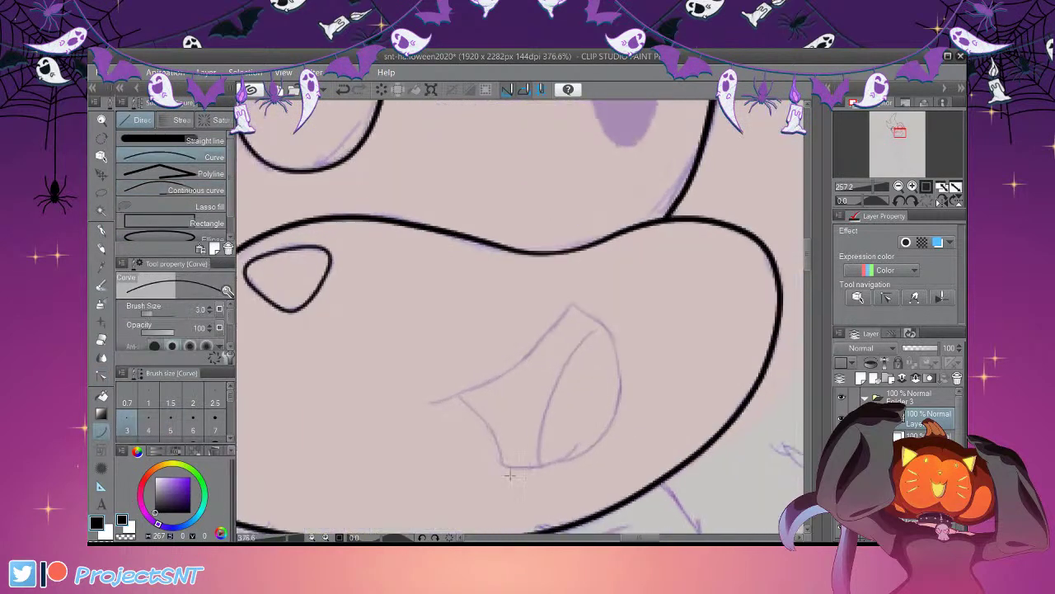
left_click_drag(426, 403, 573, 304)
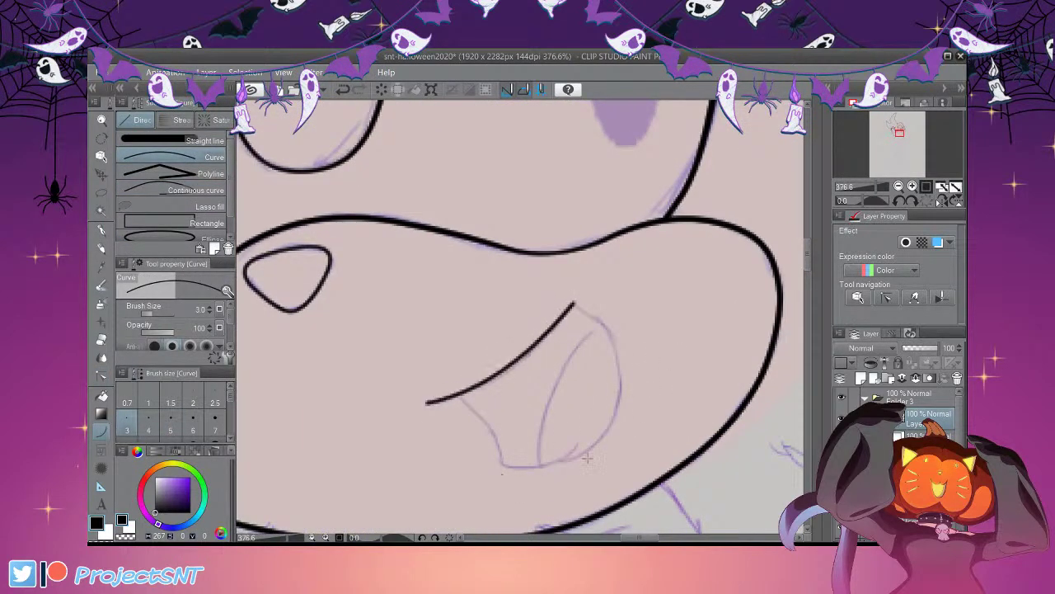
left_click(534, 468)
left_click_drag(458, 395, 502, 474)
left_click(591, 510)
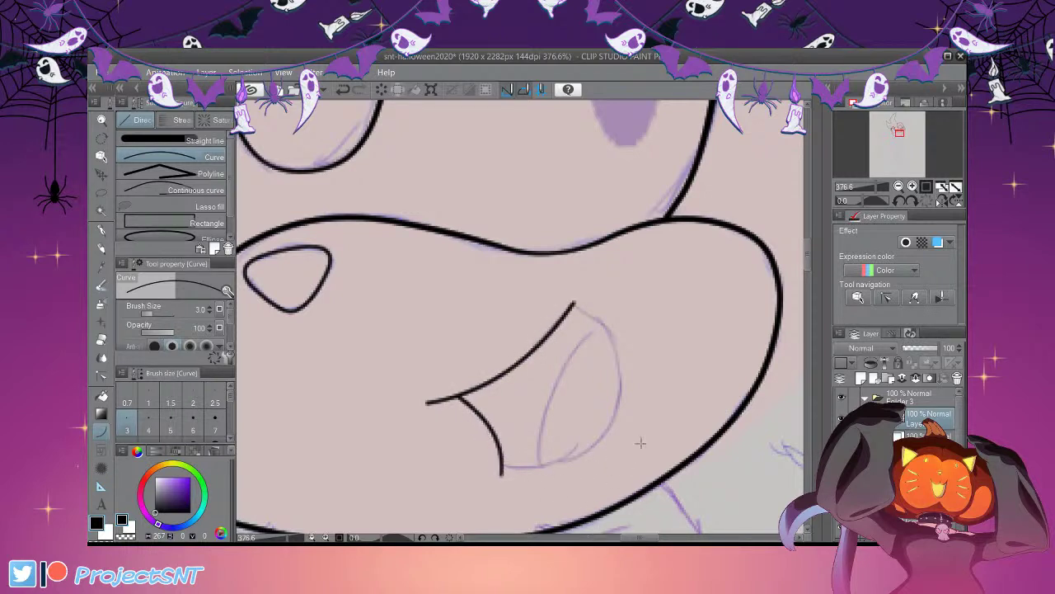
scroll(633, 451, "up", 3)
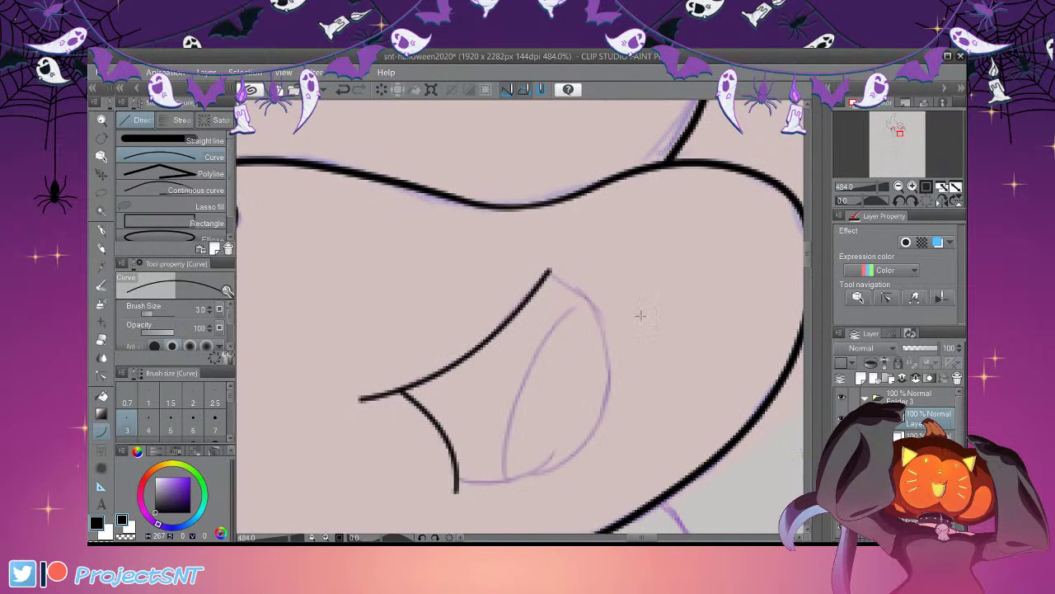
left_click_drag(549, 270, 434, 486)
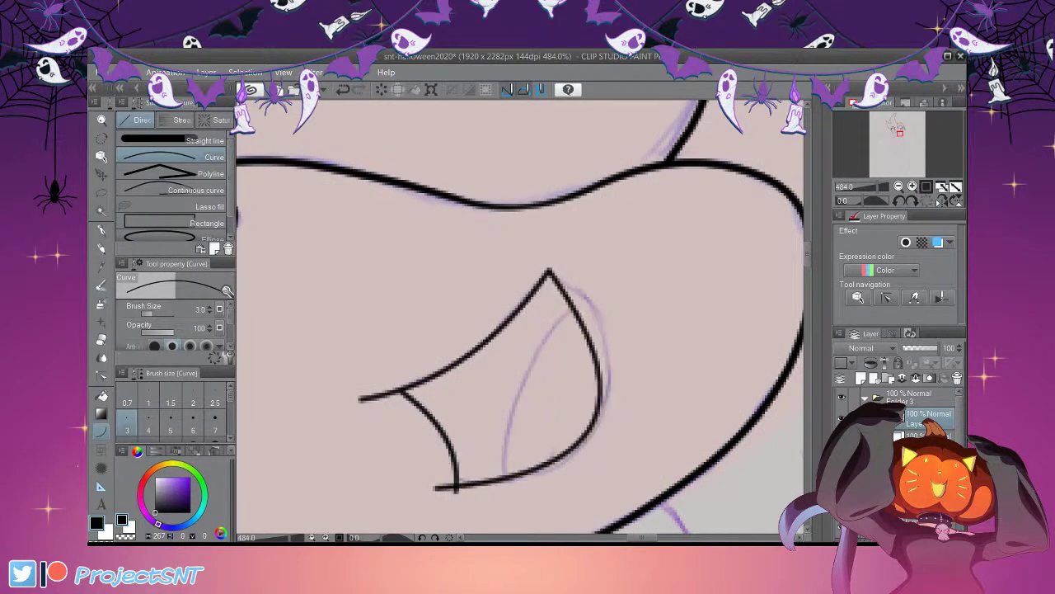
key("ctrl+z")
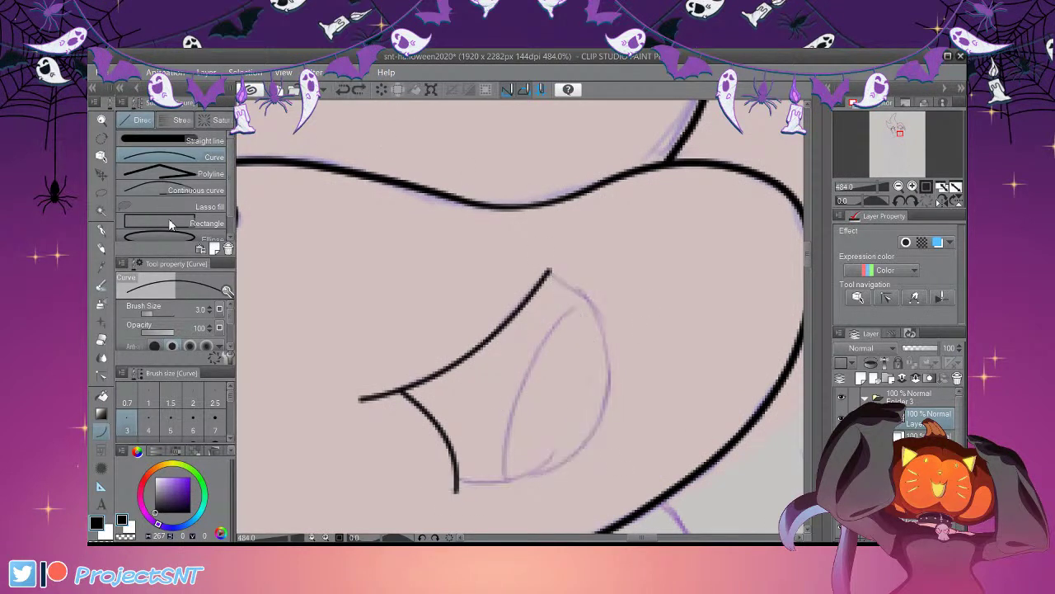
Close the mouth's rounded outer edge and base with one continuous curve, and trim the short side's overshoot at the lower corner
left_click(169, 189)
mouse_move(548, 271)
left_mouse_down()
mouse_move(594, 307)
mouse_move(611, 373)
mouse_move(599, 412)
mouse_move(584, 445)
mouse_move(544, 470)
mouse_move(455, 482)
left_mouse_up()
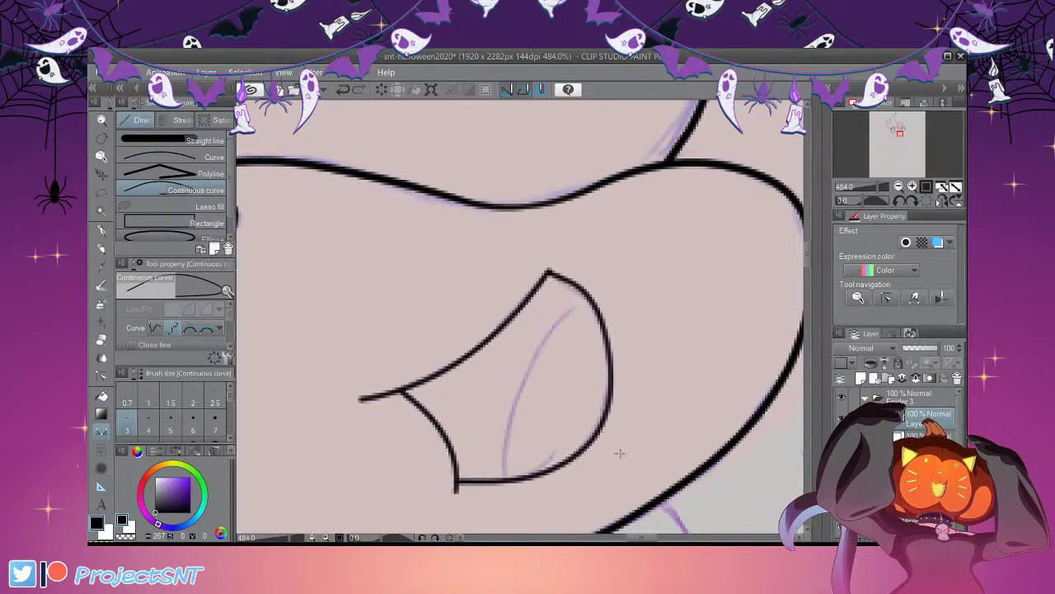
scroll(557, 309, "down", 2)
scroll(569, 386, "up", 2)
key("e")
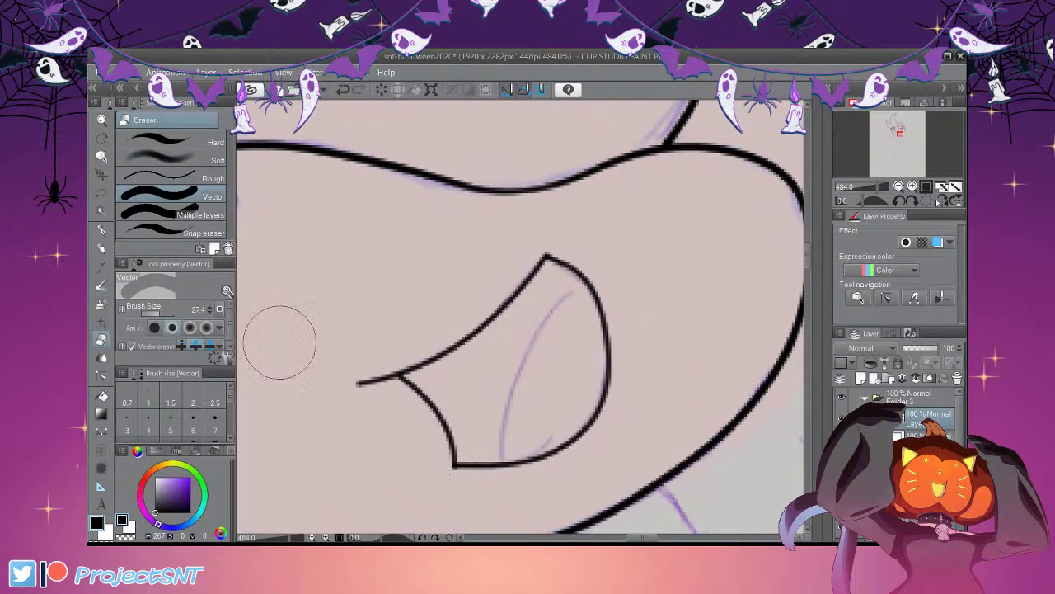
Bulge the mouth's outer edge outward by moving its control point, and taper the upper mouth line's free end to a thin tip
key("y")
scroll(464, 474, "up", 1)
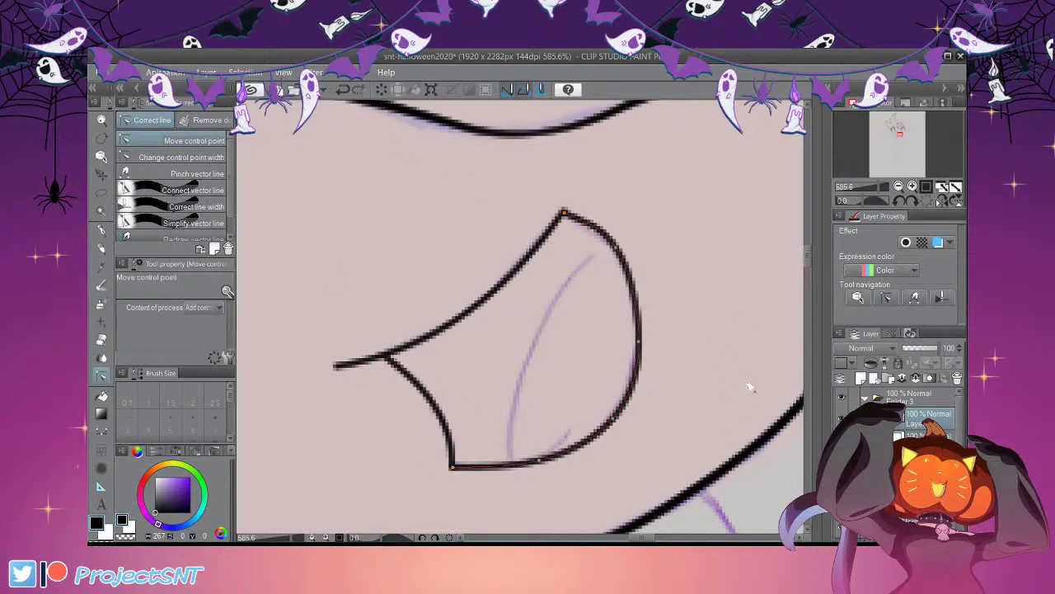
left_click_drag(757, 409, 761, 401)
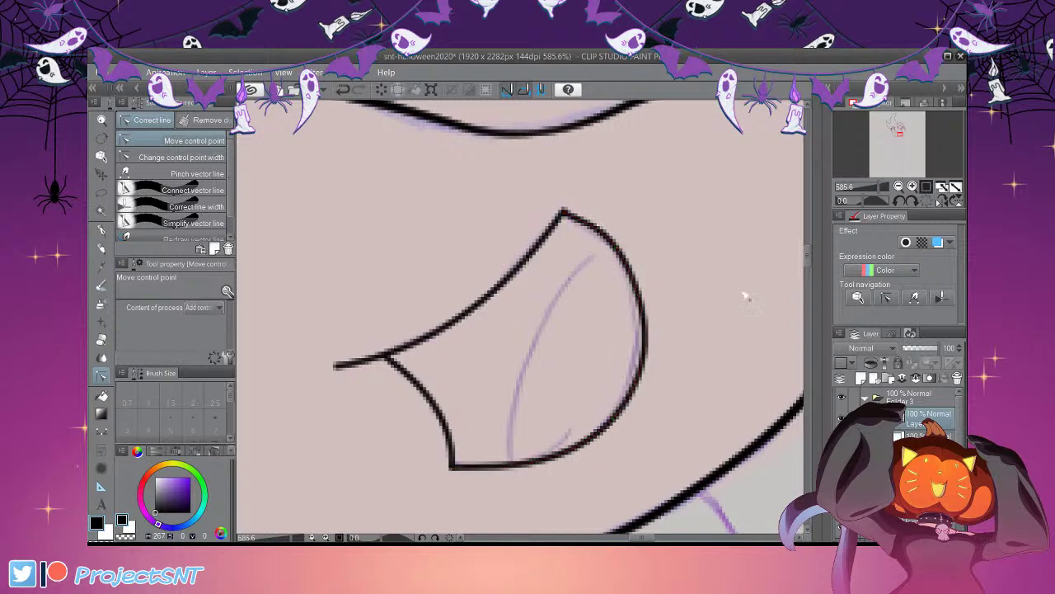
scroll(673, 257, "up", 2)
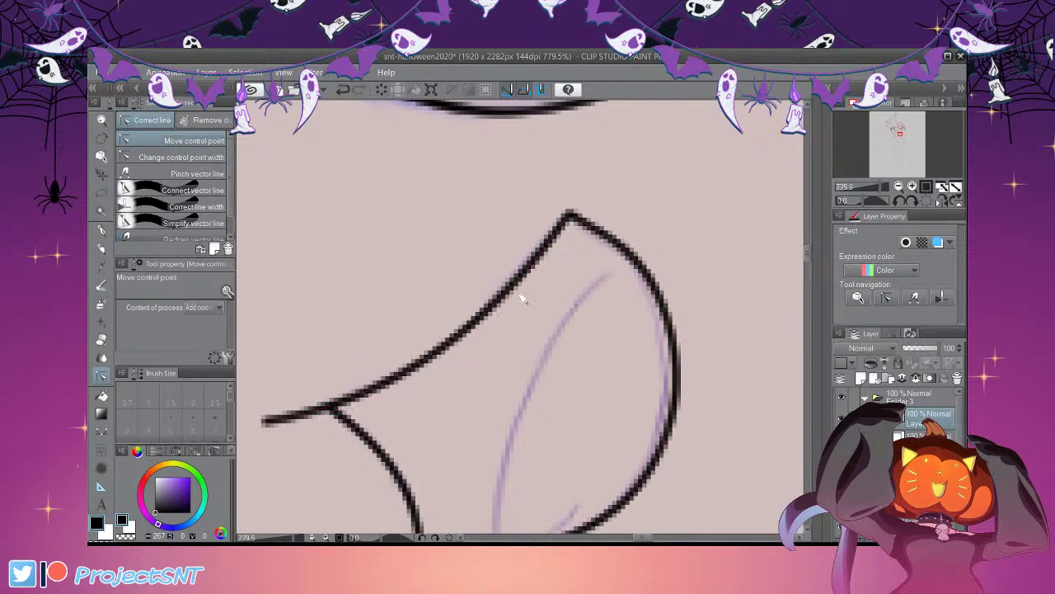
scroll(523, 299, "down", 4)
scroll(578, 408, "up", 1)
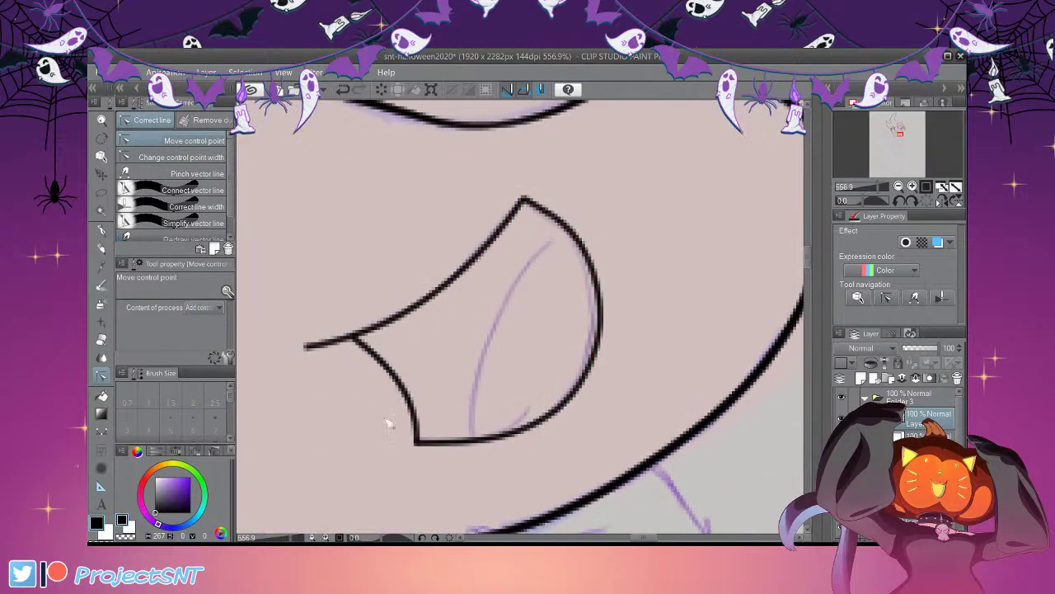
left_click(210, 158)
left_click_drag(354, 416, 242, 432)
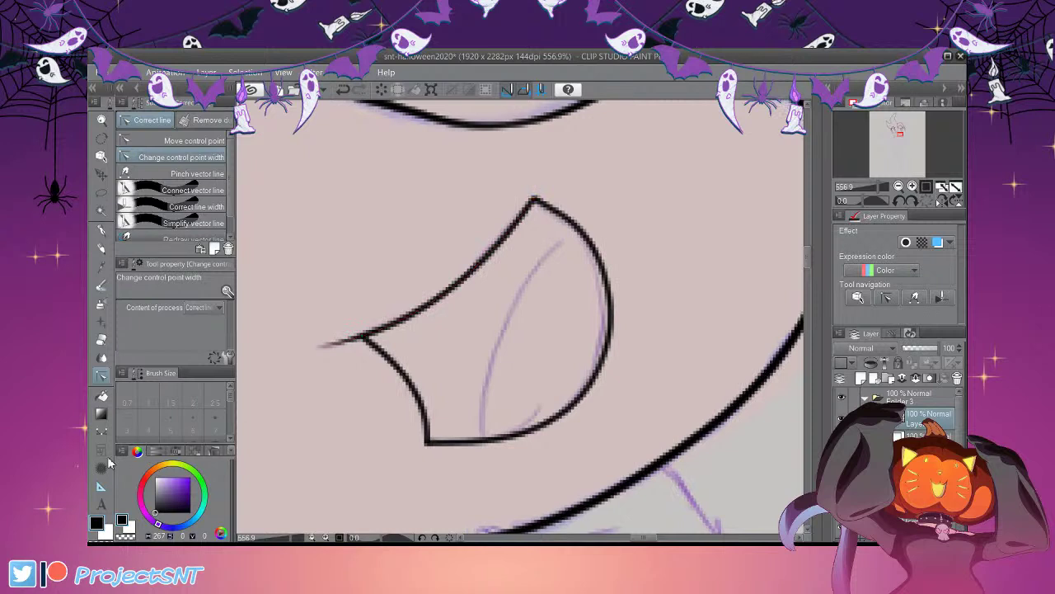
Ink the curved dividing line inside the mouth from the upper outer edge down to the base with the Curve tool
left_click(102, 431)
left_click(209, 158)
left_click_drag(577, 233, 484, 437)
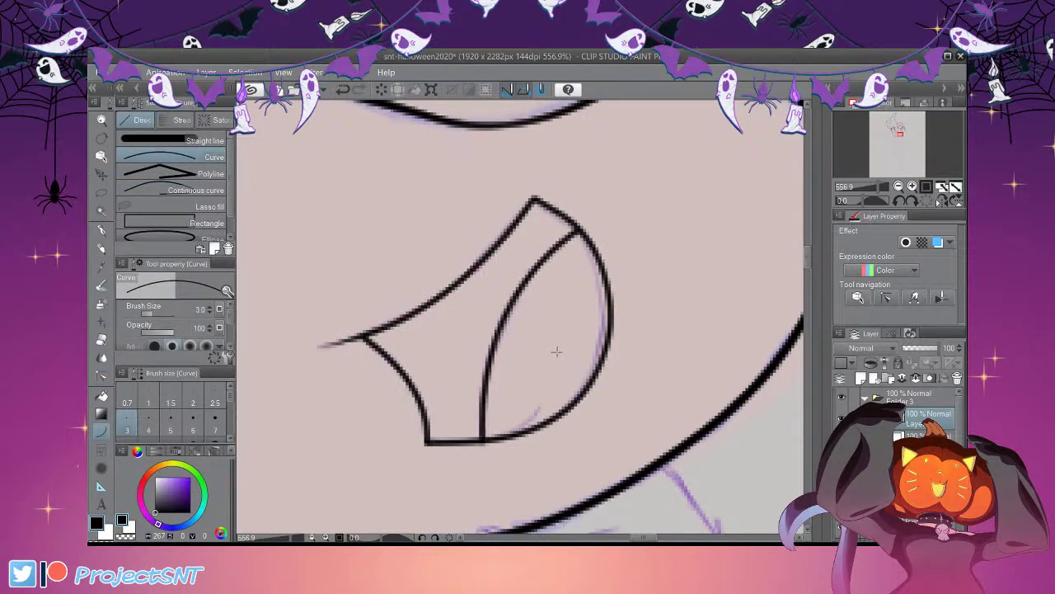
scroll(606, 409, "down", 8)
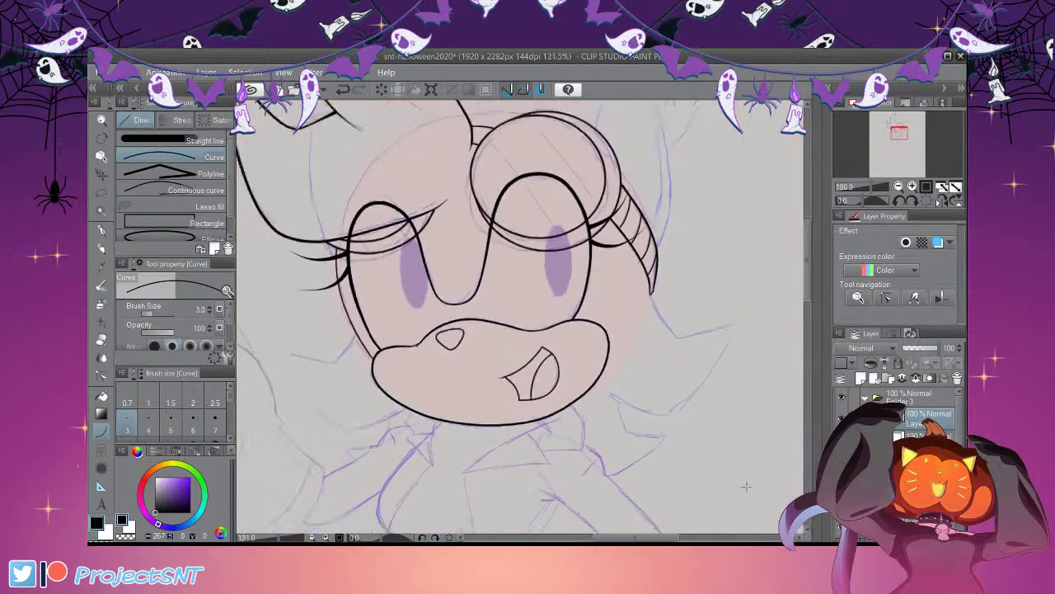
scroll(606, 408, "down", 1)
left_click(841, 482)
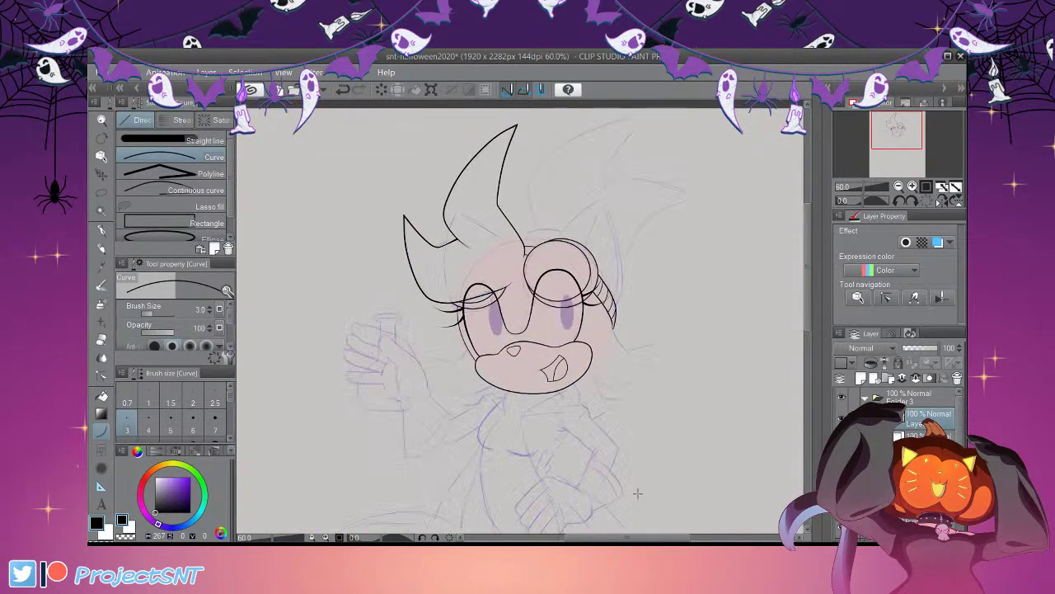
Ink the cheek curve rising from the muzzle along the head's edge, and thin its upper end with the control point width tool
scroll(632, 415, "up", 4)
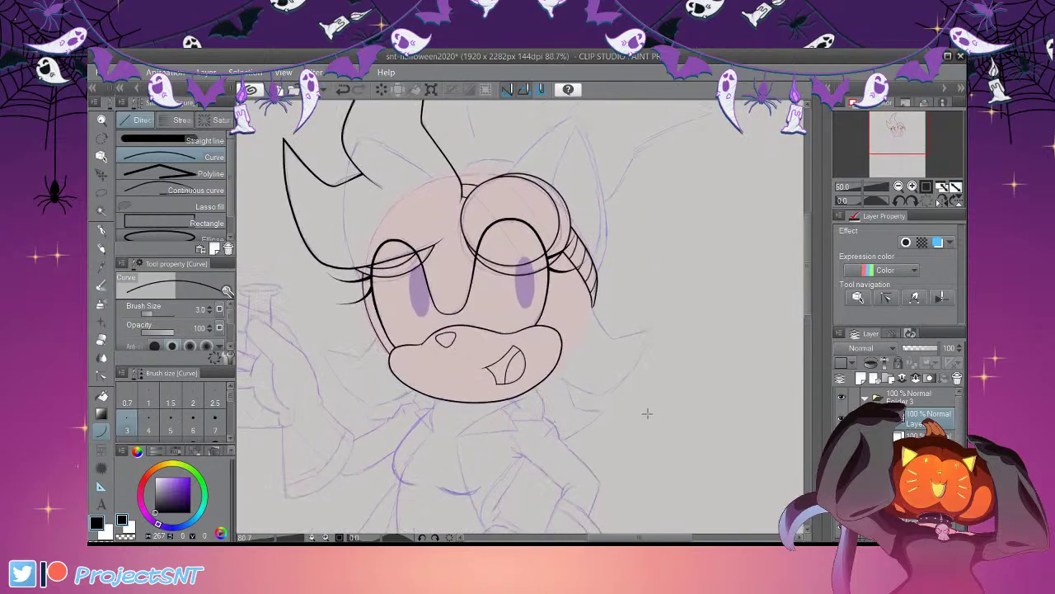
scroll(647, 413, "up", 1)
scroll(614, 330, "up", 5)
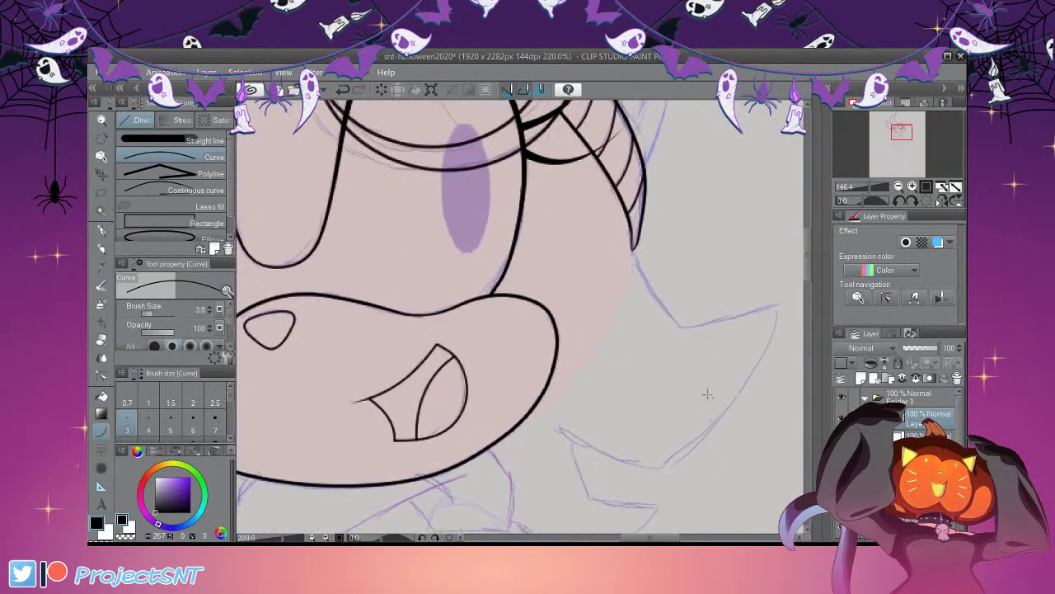
left_click_drag(625, 304, 513, 434)
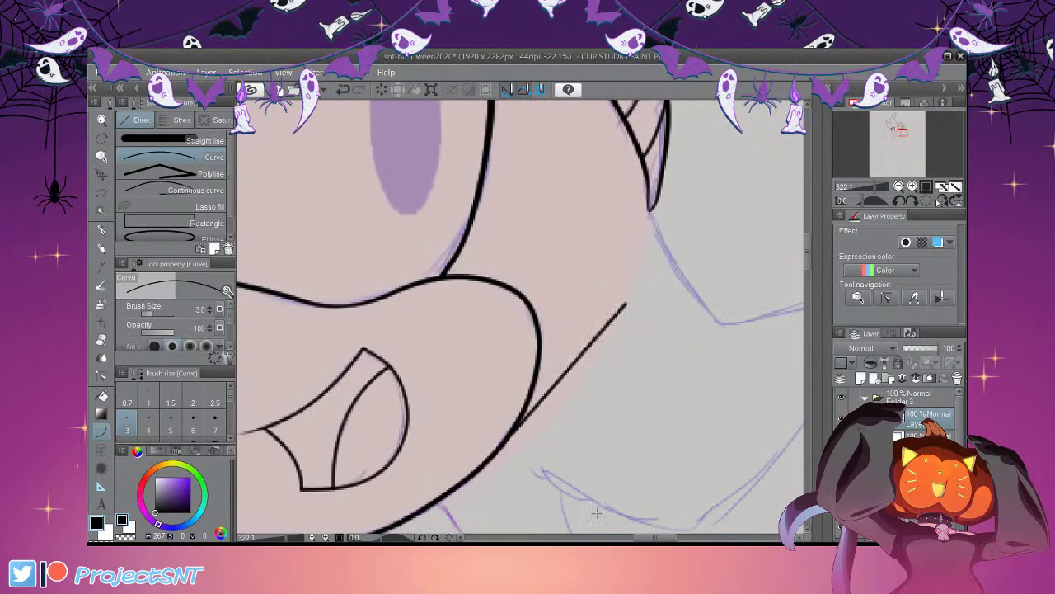
left_click(677, 459)
left_click(101, 374)
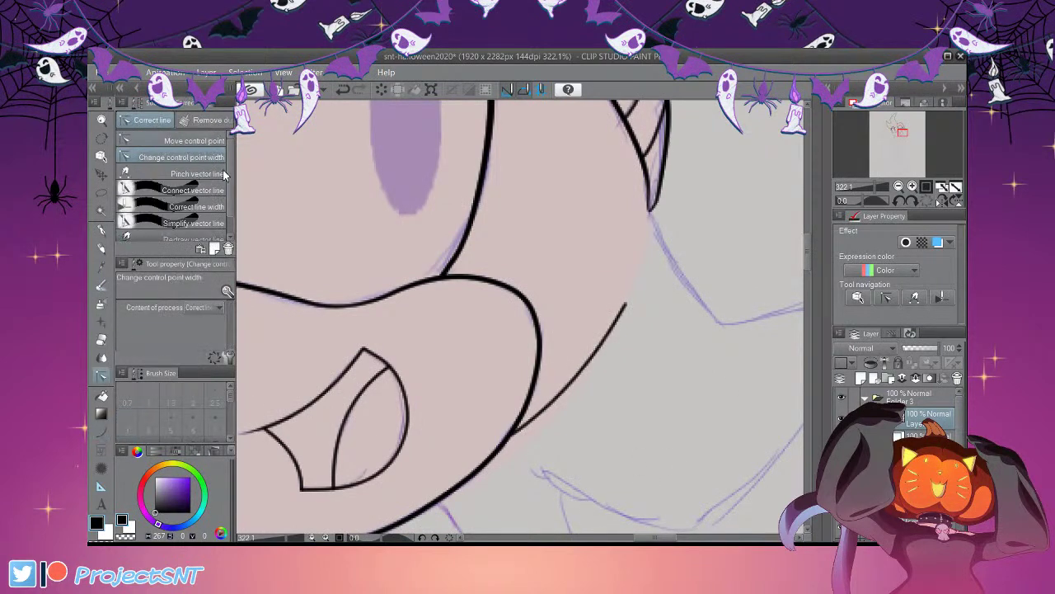
left_click_drag(530, 309, 505, 411)
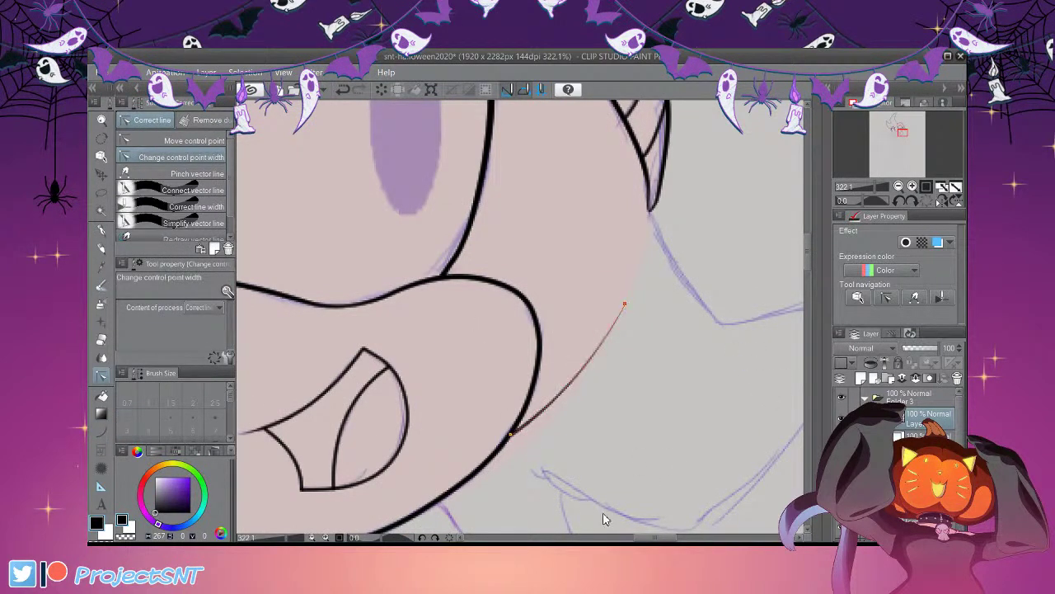
View the whole head at a smaller magnification and save the drawing
scroll(718, 484, "down", 5)
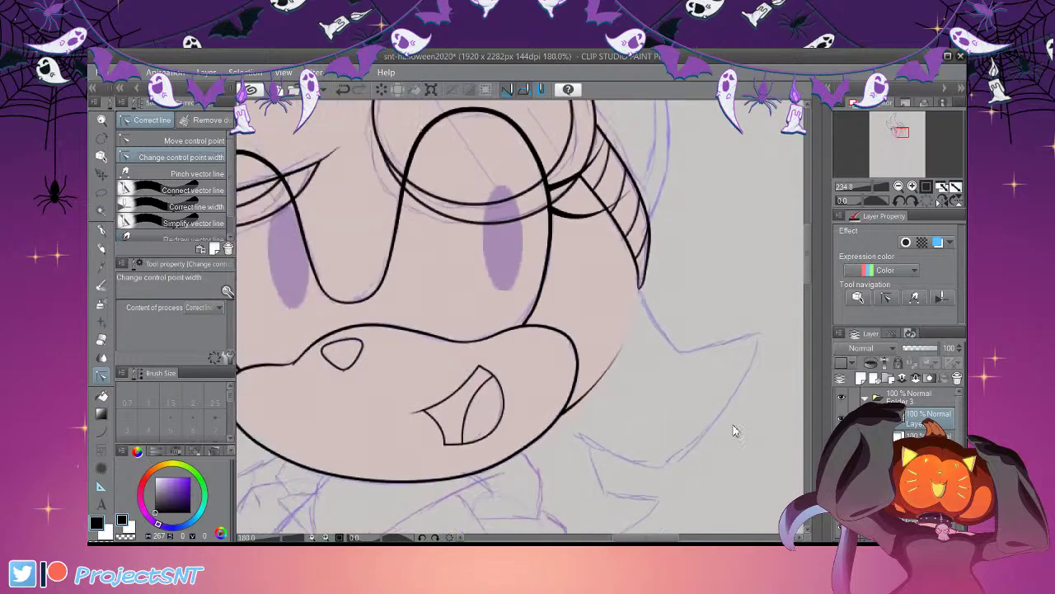
scroll(641, 402, "down", 2)
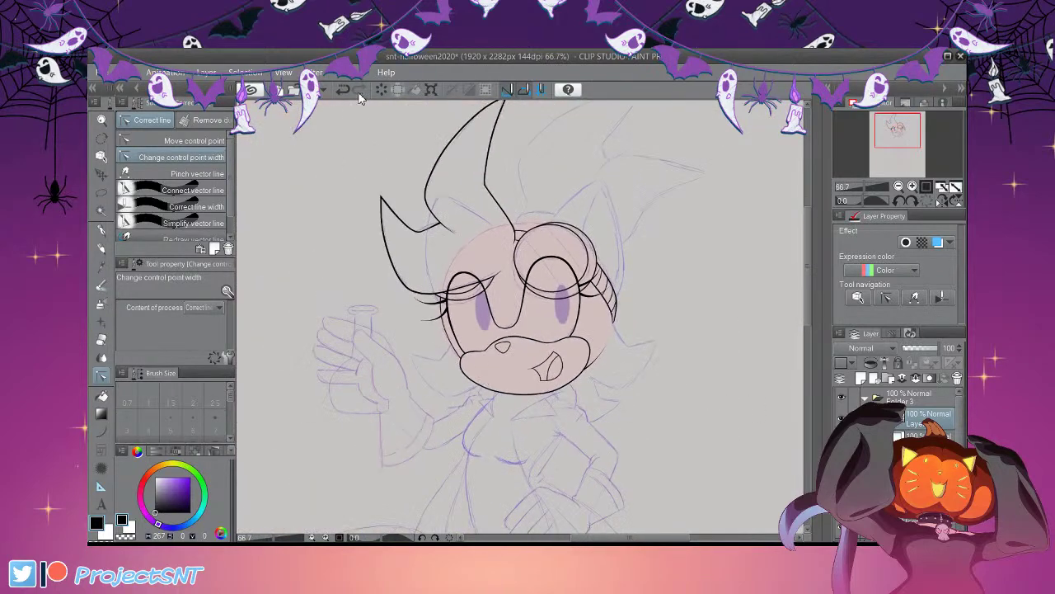
key("ctrl+s")
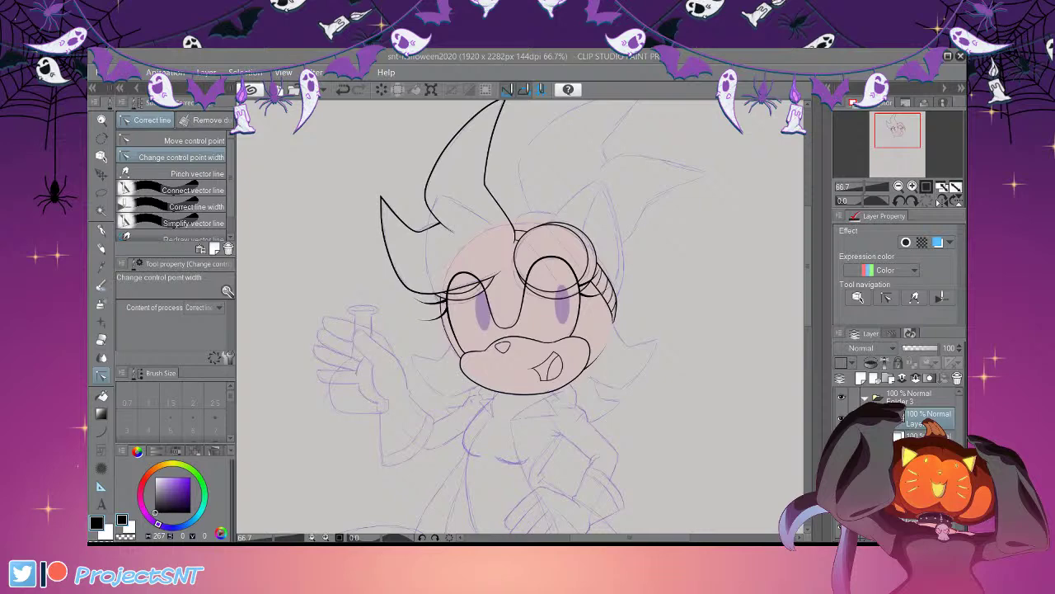
Outline the pointed goggle-side ear from the goggle's top over the tip to the strap with a continuous curve at brush size 4
scroll(521, 317, "down", 1)
scroll(520, 289, "up", 4)
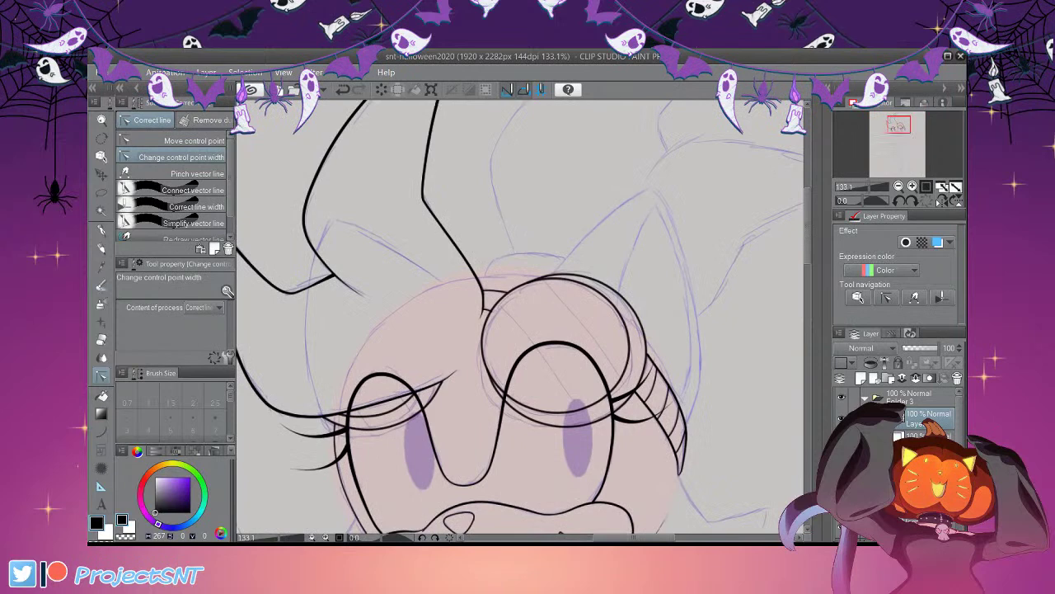
scroll(435, 342, "down", 4)
scroll(532, 318, "up", 3)
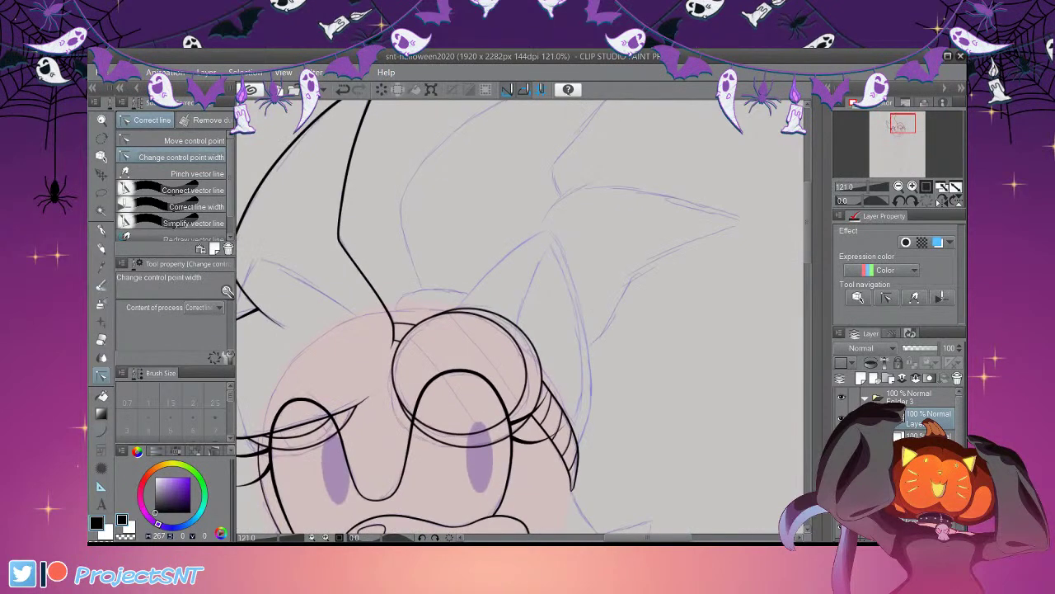
key("u")
left_click(202, 190)
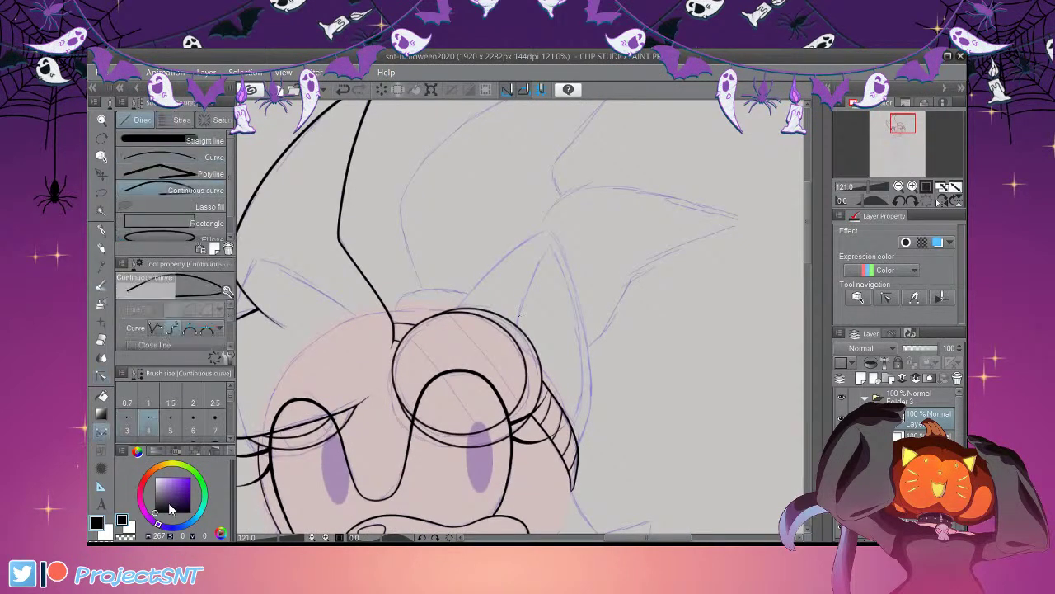
scroll(668, 255, "up", 5)
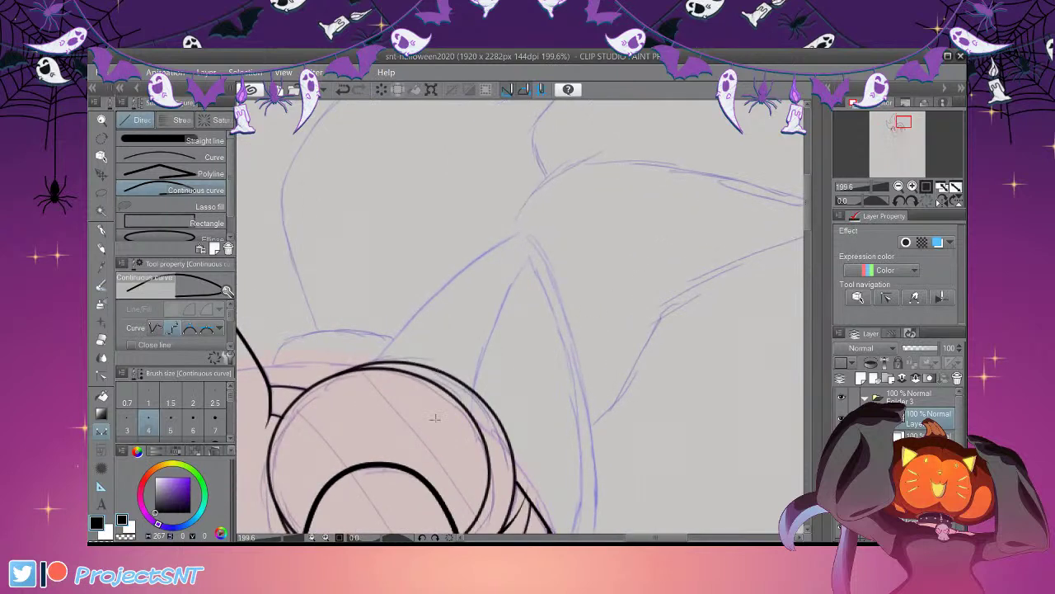
left_click_drag(389, 336, 525, 235)
mouse_move(611, 273)
left_mouse_down()
mouse_move(632, 292)
mouse_move(686, 412)
mouse_move(678, 424)
left_mouse_up()
left_click(694, 510)
scroll(600, 135, "down", 4)
scroll(682, 469, "up", 3)
scroll(680, 468, "up", 3)
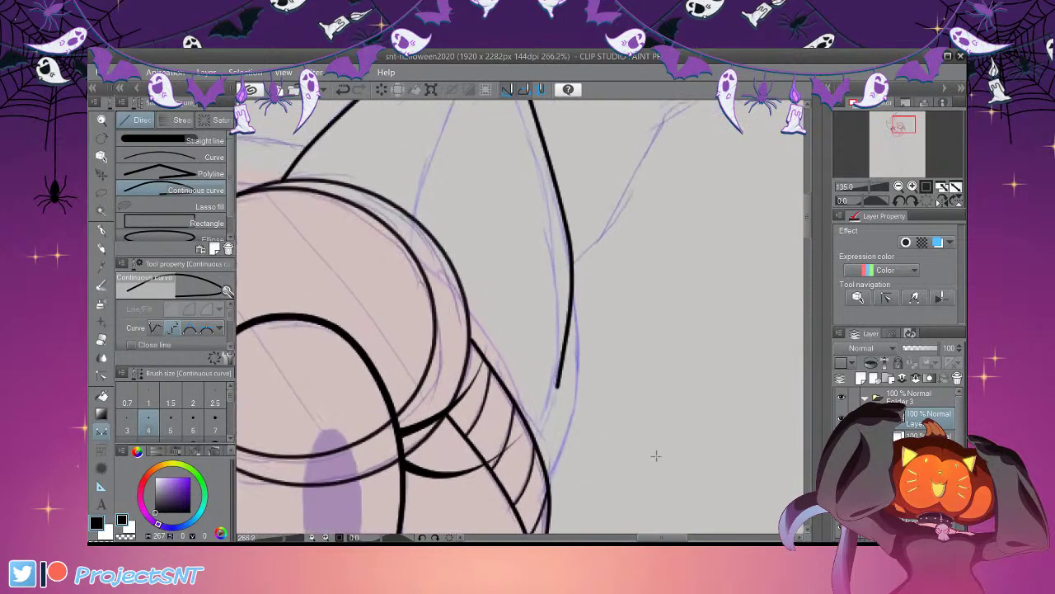
left_click_drag(665, 505, 652, 544)
key("Return")
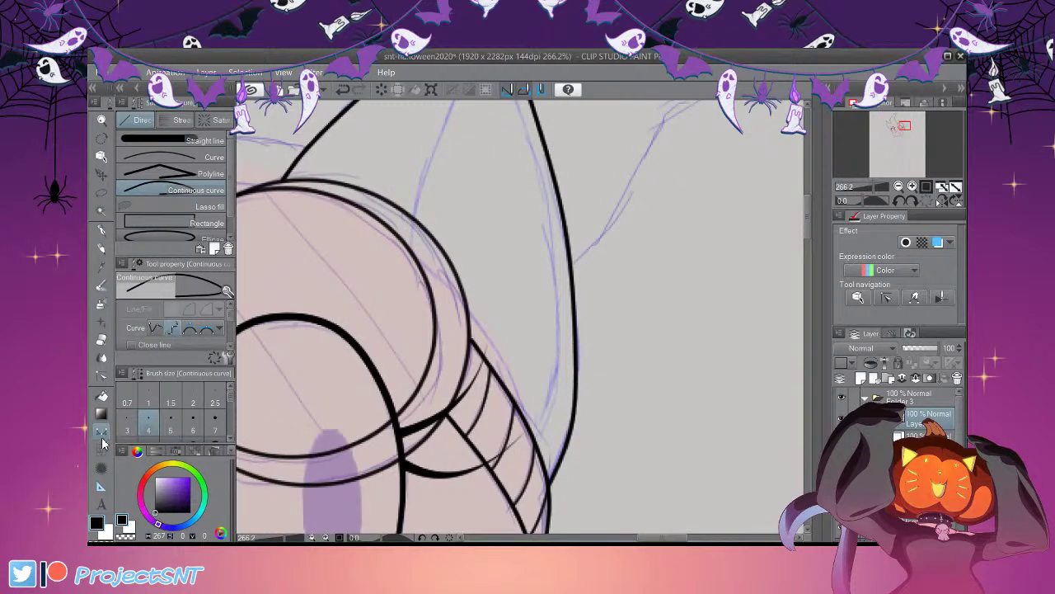
Refine the goggle-side ear outline by moving its control points to follow the sketch
key("y")
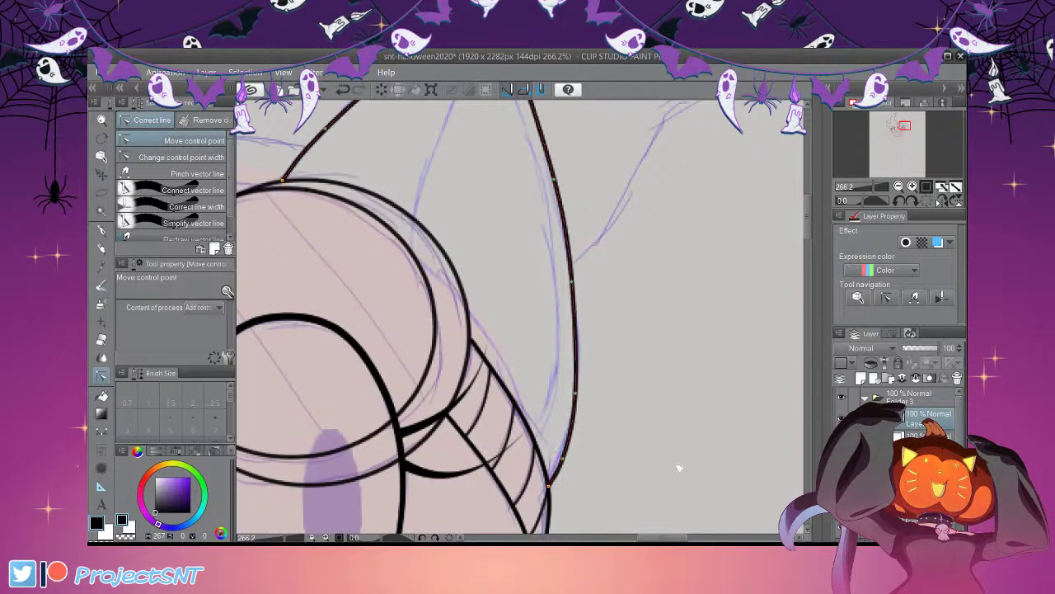
scroll(679, 465, "down", 1)
scroll(685, 265, "up", 2)
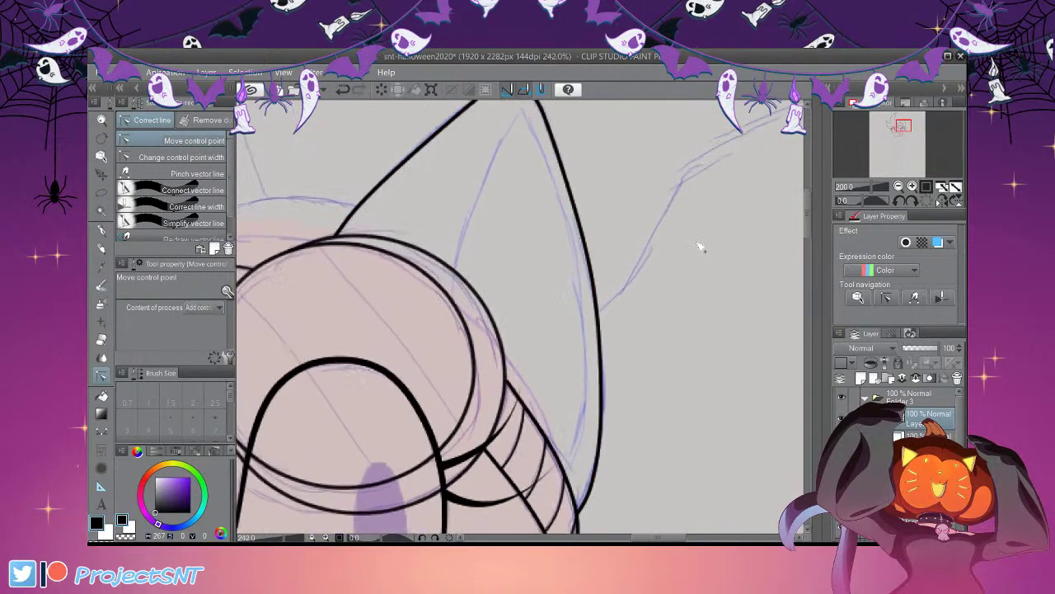
scroll(631, 433, "down", 1)
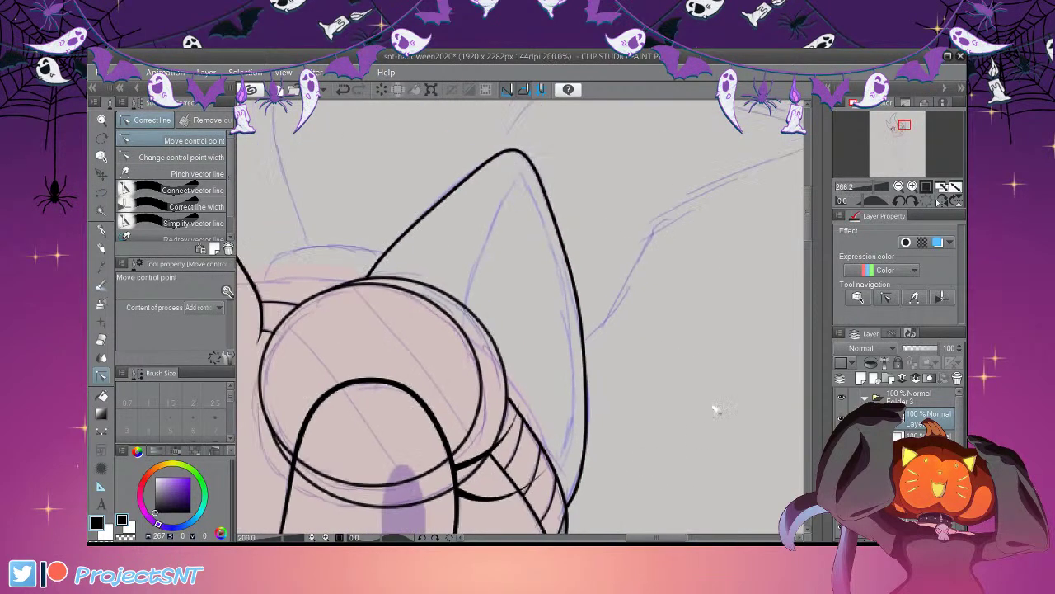
scroll(684, 425, "up", 1)
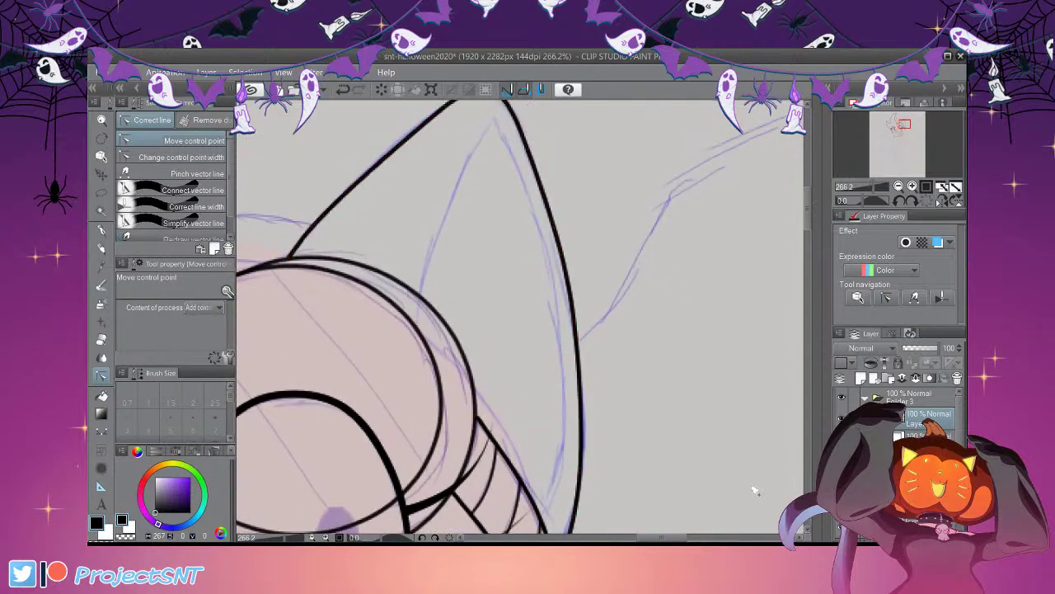
Ink both edges of the goggle-side ear's inner shape with curves at brush size 3, following the sketch
scroll(624, 160, "up", 2)
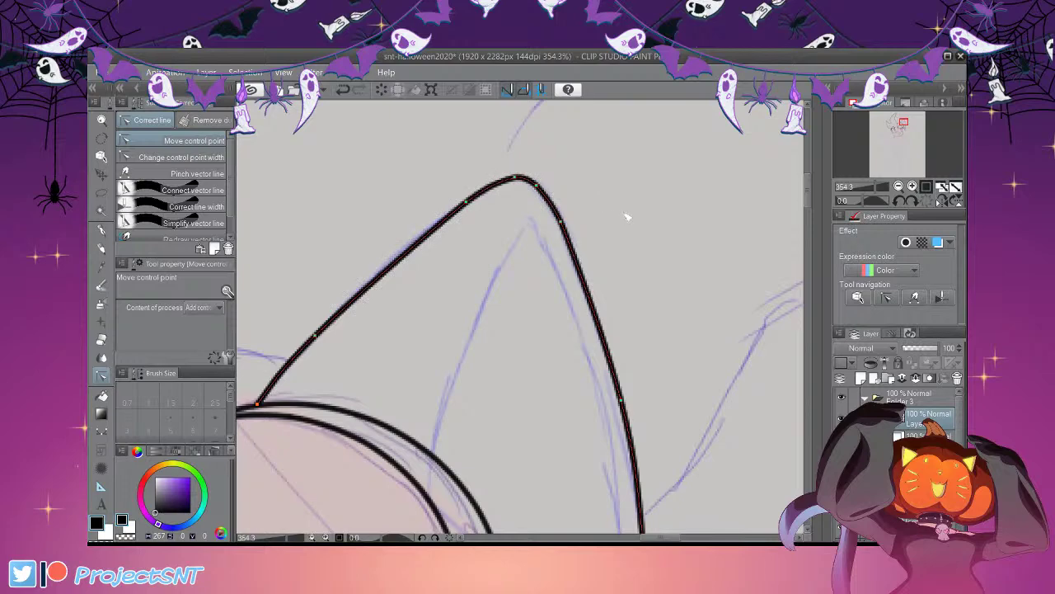
scroll(733, 233, "down", 6)
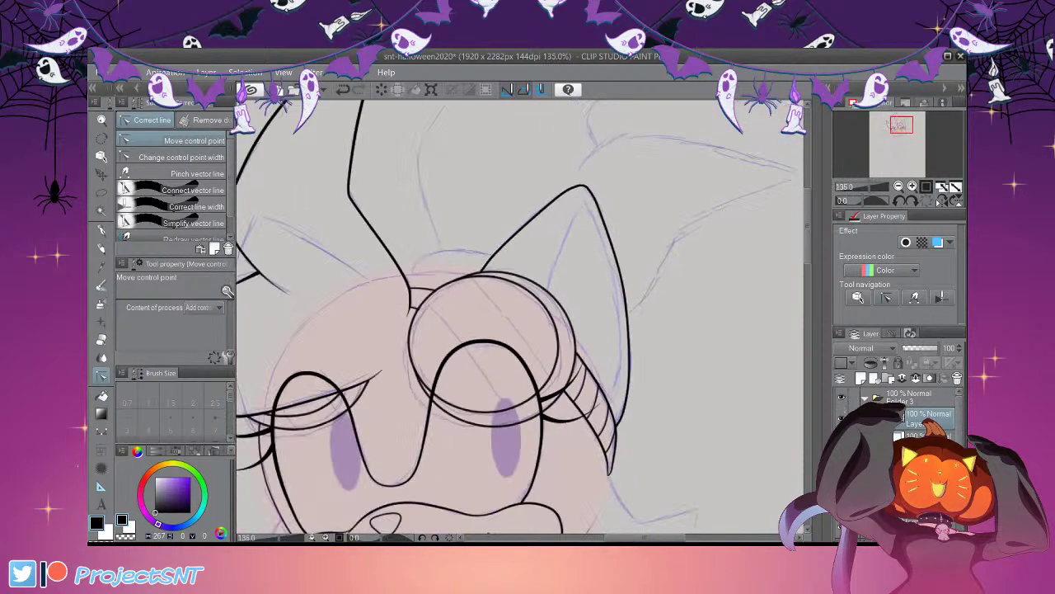
scroll(765, 275, "up", 4)
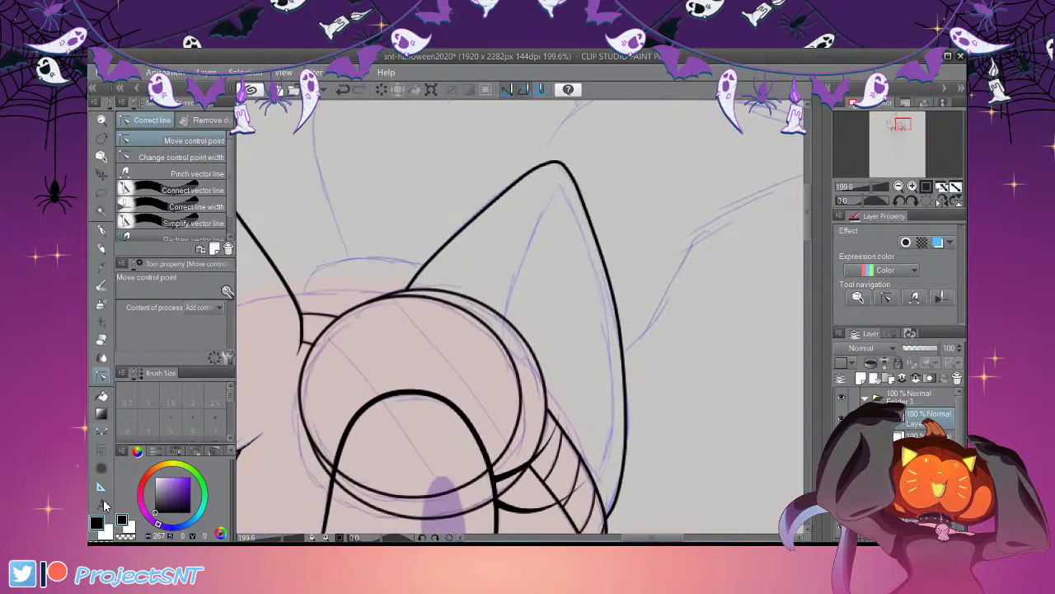
left_click(102, 431)
left_click(190, 157)
scroll(565, 255, "up", 3)
left_click_drag(546, 143, 445, 350)
left_click_drag(517, 417, 522, 441)
left_click(554, 300)
scroll(543, 255, "down", 1)
left_click_drag(532, 155, 584, 508)
left_click(597, 417)
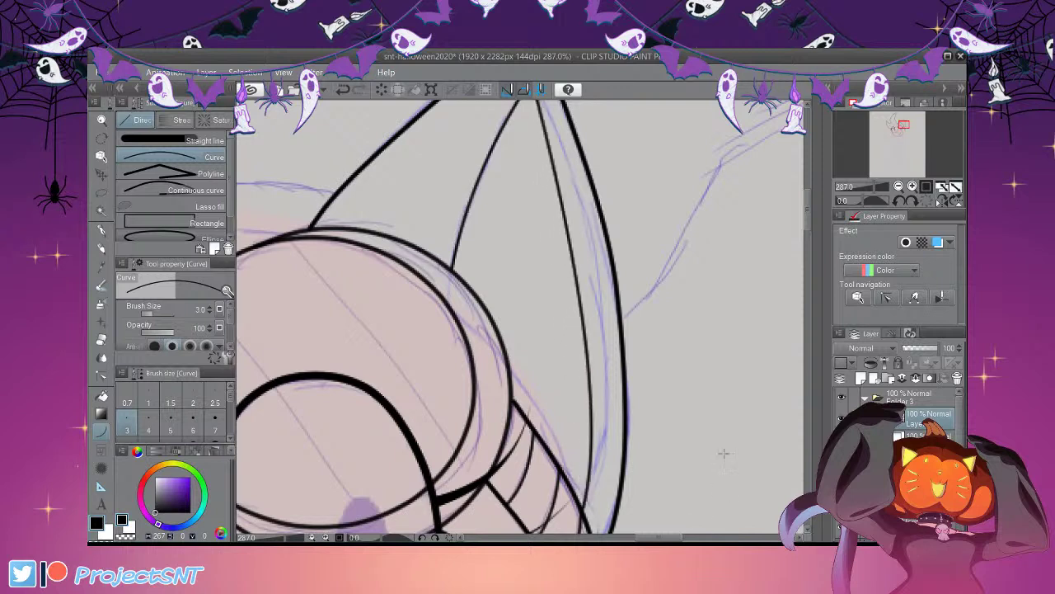
left_click(772, 413)
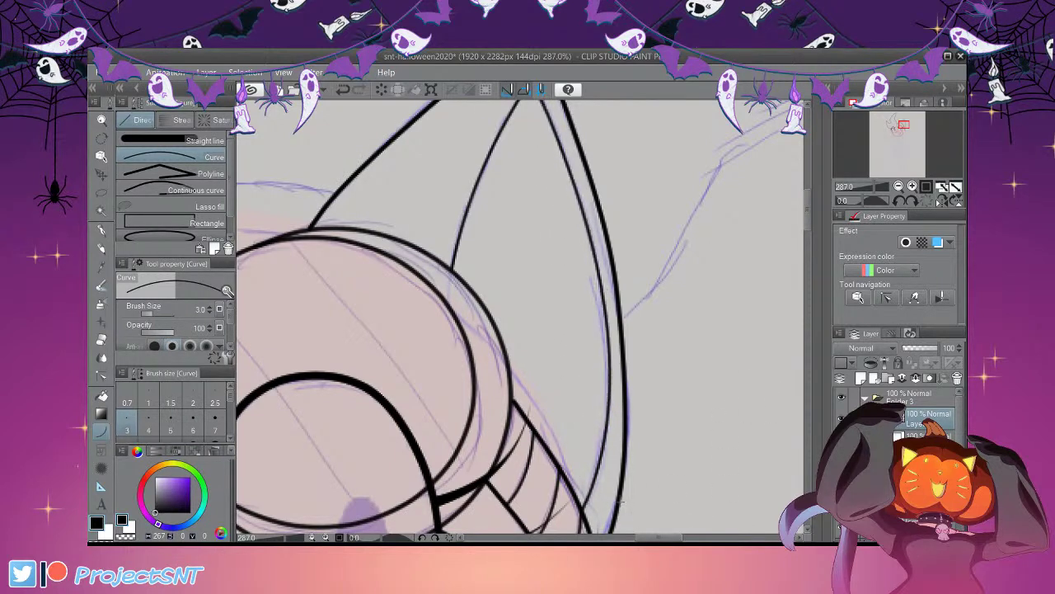
Add a short curve from the goggle's rim along the strap's outer edge, and check the lineart with the sketch hidden
scroll(561, 449, "up", 1)
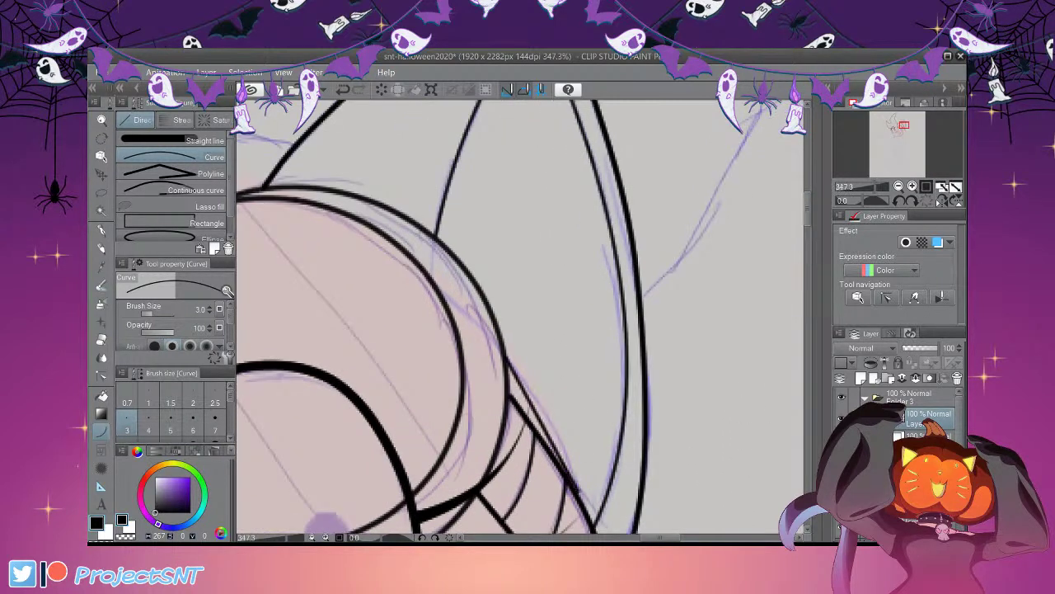
scroll(657, 502, "down", 2)
scroll(750, 404, "down", 6)
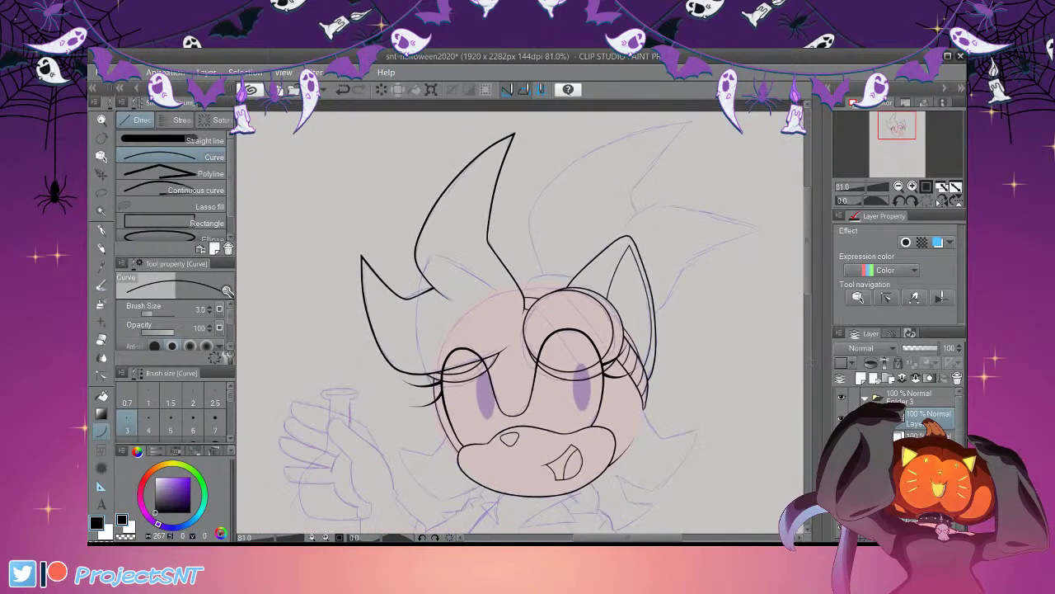
left_click(841, 482)
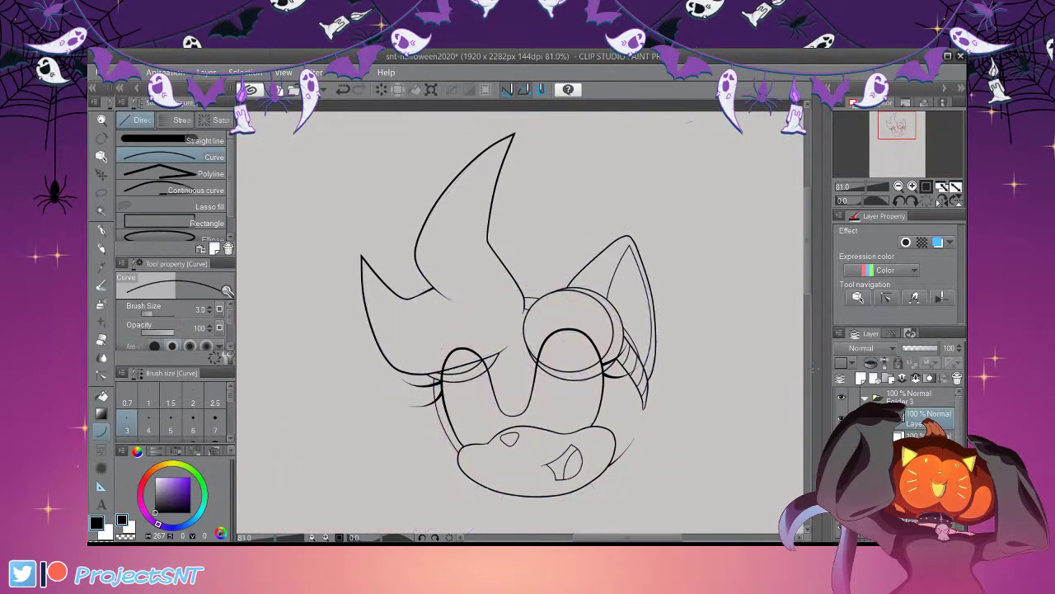
Show the sketch again and ink the top-of-head curve from the hair strand's root to the goggle's upper rim
scroll(697, 353, "up", 4)
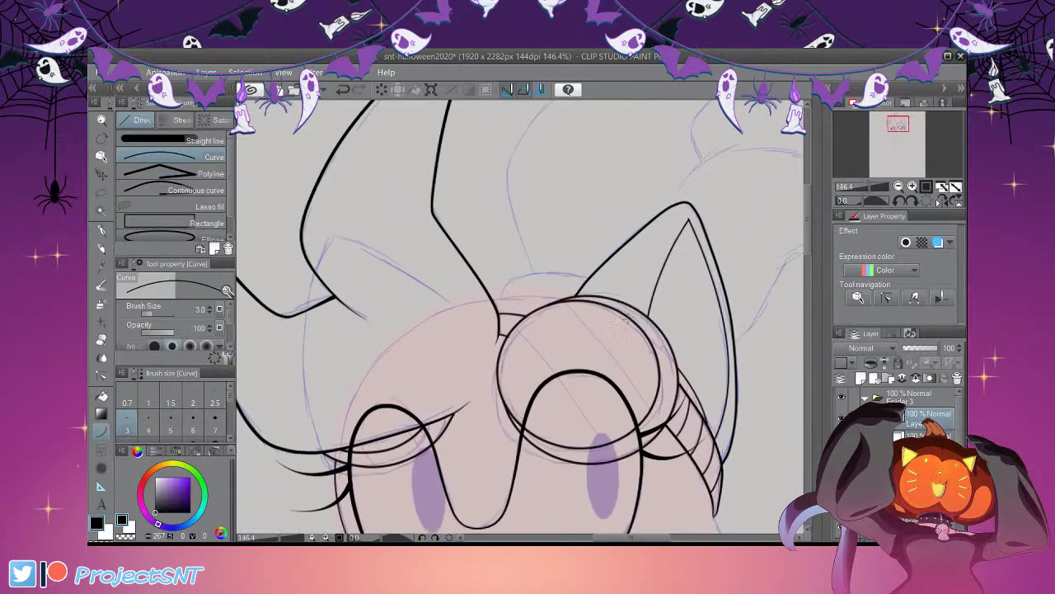
scroll(593, 369, "up", 3)
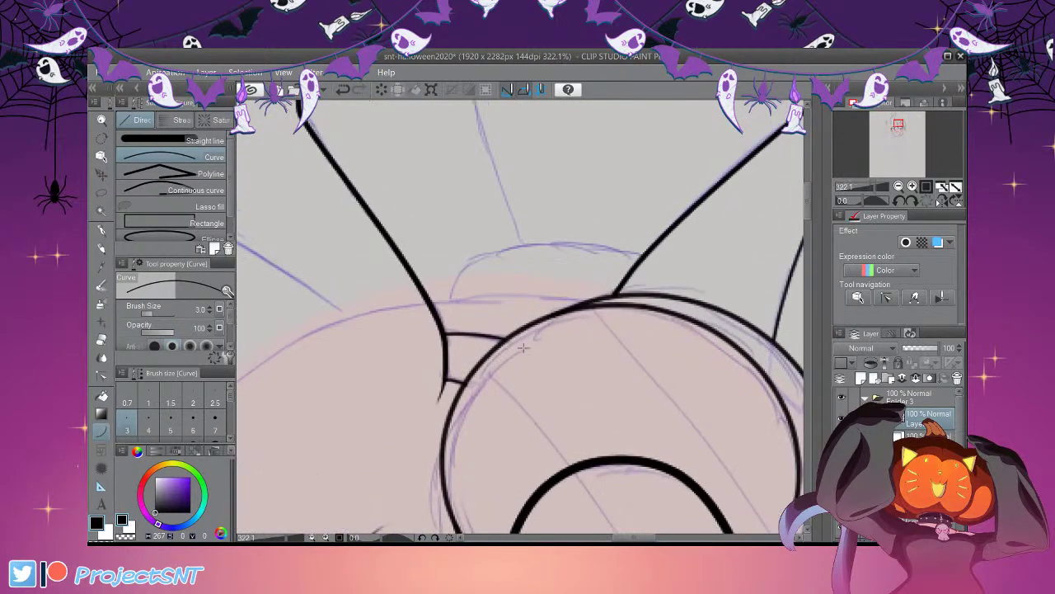
left_click_drag(505, 352, 691, 352)
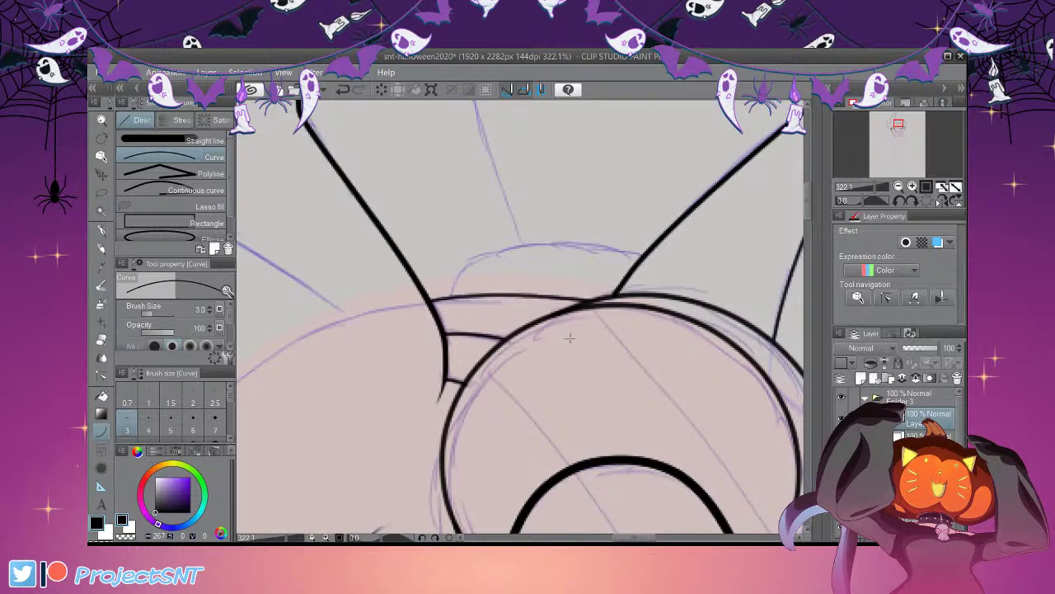
scroll(578, 338, "down", 7)
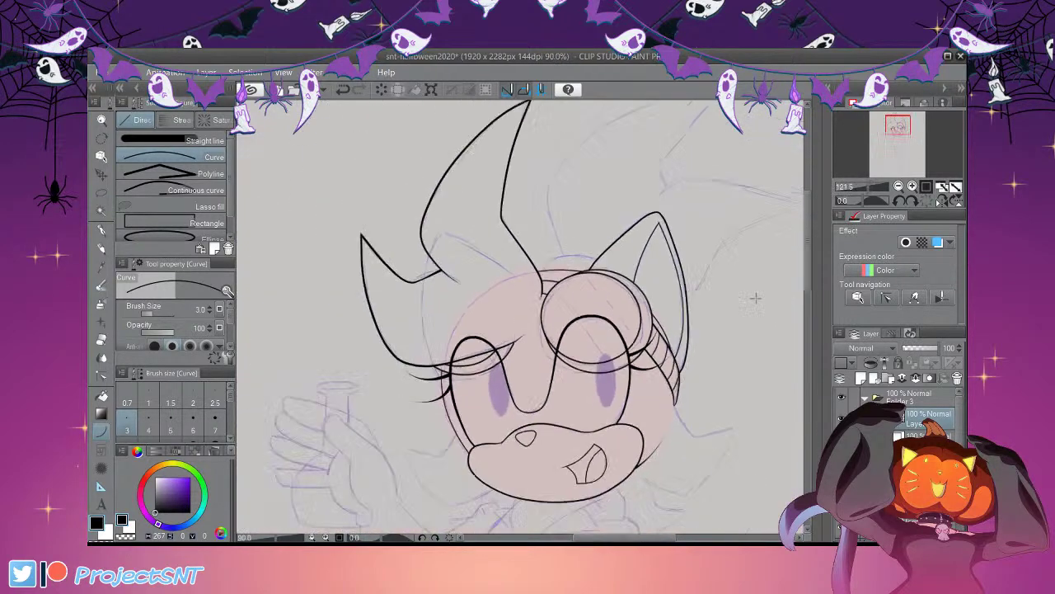
scroll(543, 320, "up", 3)
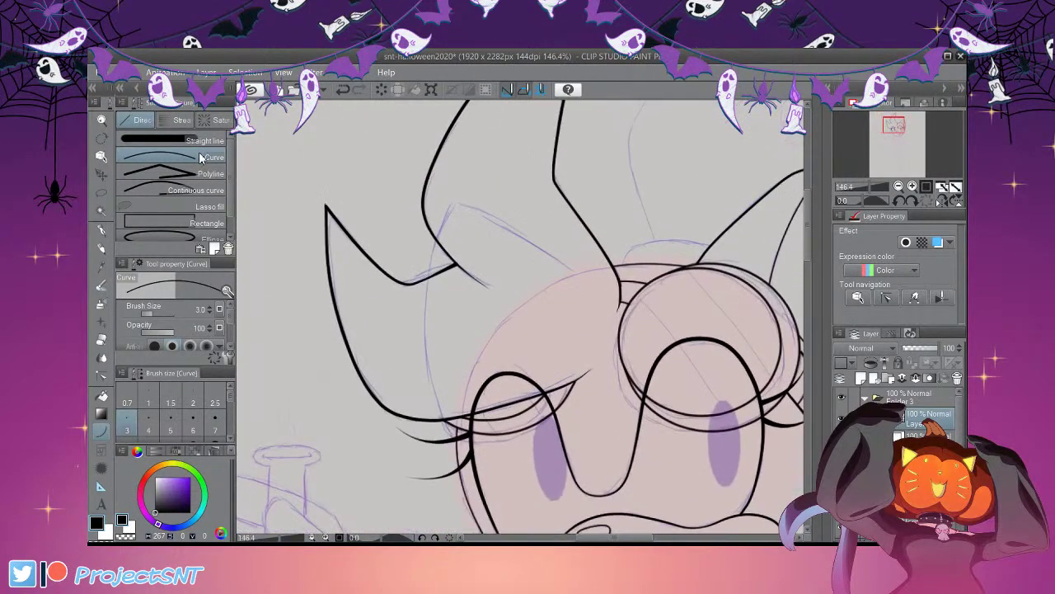
left_click(195, 189)
scroll(396, 352, "up", 1)
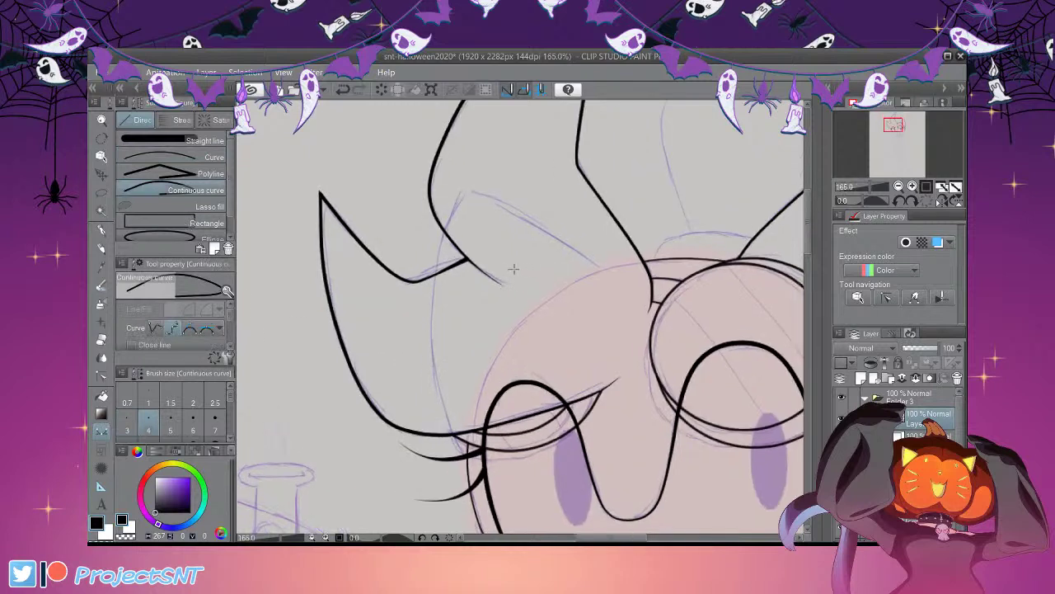
left_click(446, 233)
double_click(419, 396)
key("ctrl+z")
left_click(841, 419)
left_click(841, 418)
Ink a size 4 curve from the large hair strand down to the eyelid, and trim its middle section with the Vector eraser
scroll(535, 447, "up", 1)
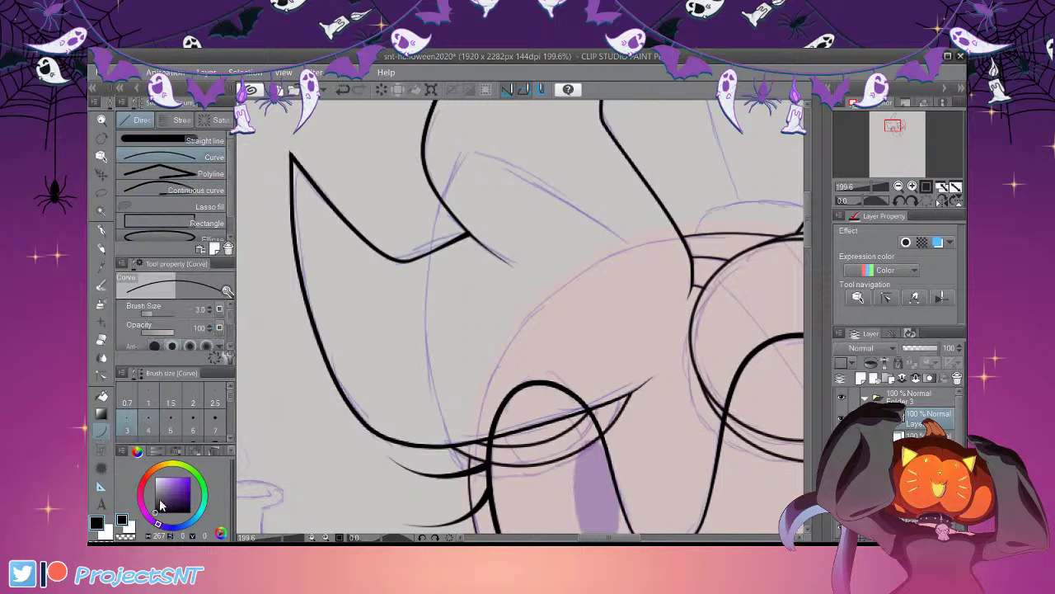
key("bracketright")
left_click_drag(443, 203, 458, 441)
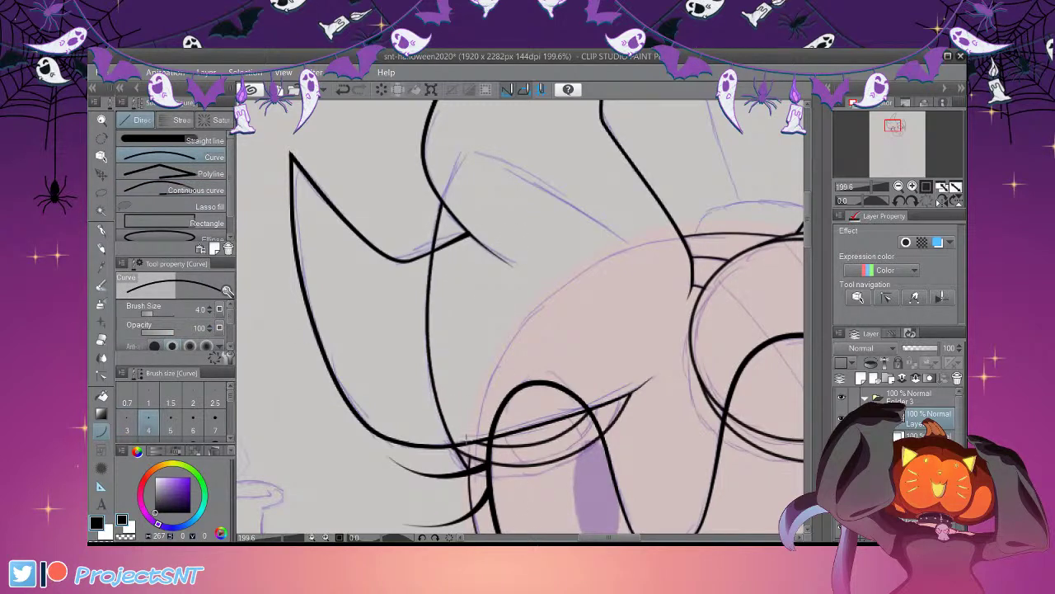
left_click(102, 339)
left_click_drag(407, 379, 447, 375)
left_click_drag(459, 429, 464, 435)
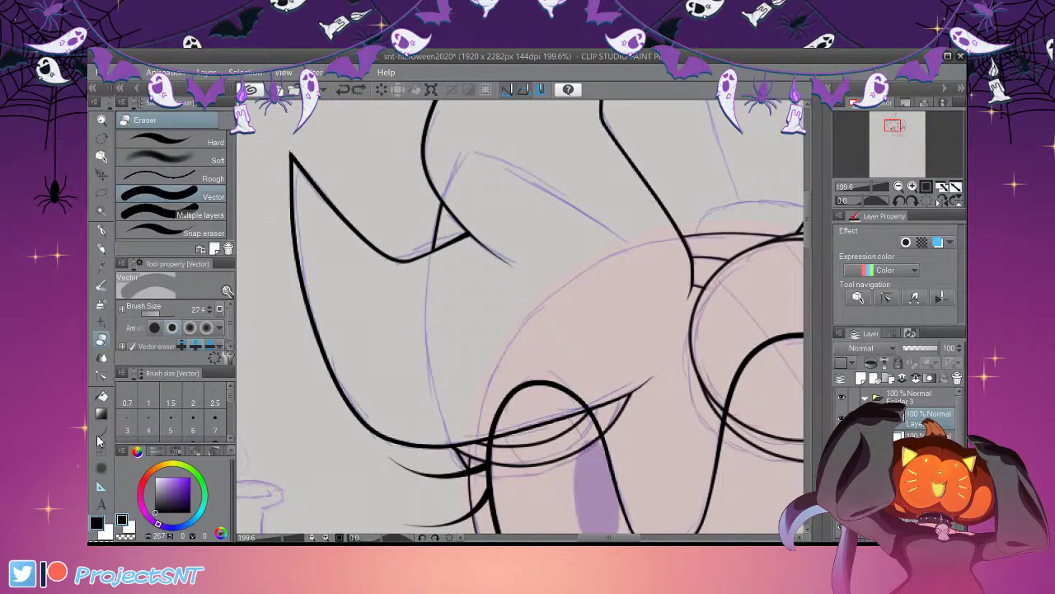
Check the whole head's lineart with the sketch hidden, show the sketch again, and save the drawing
left_click(102, 376)
scroll(449, 452, "up", 4)
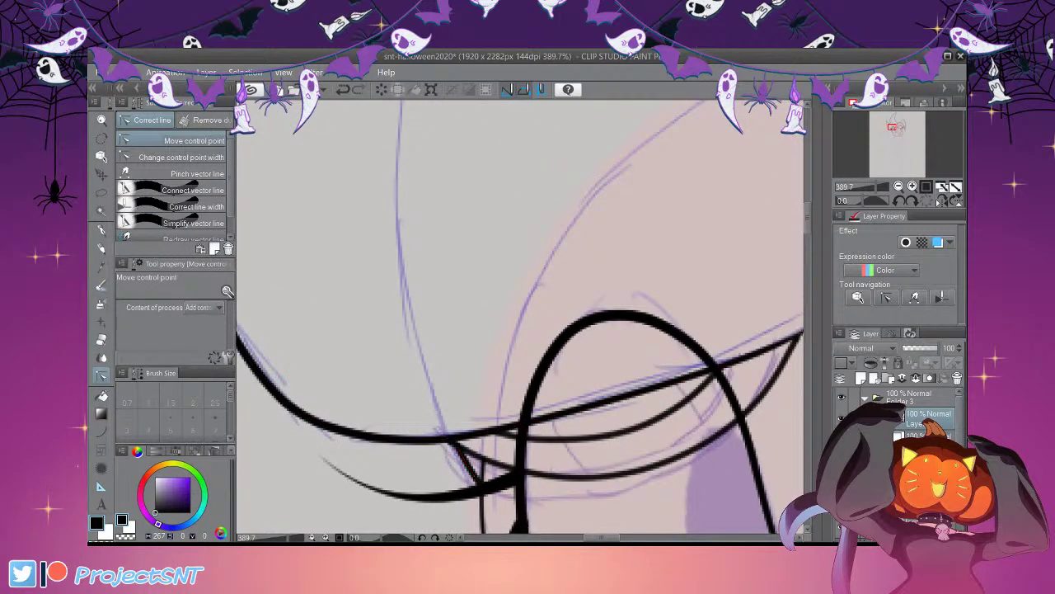
scroll(423, 466, "down", 2)
scroll(422, 466, "down", 4)
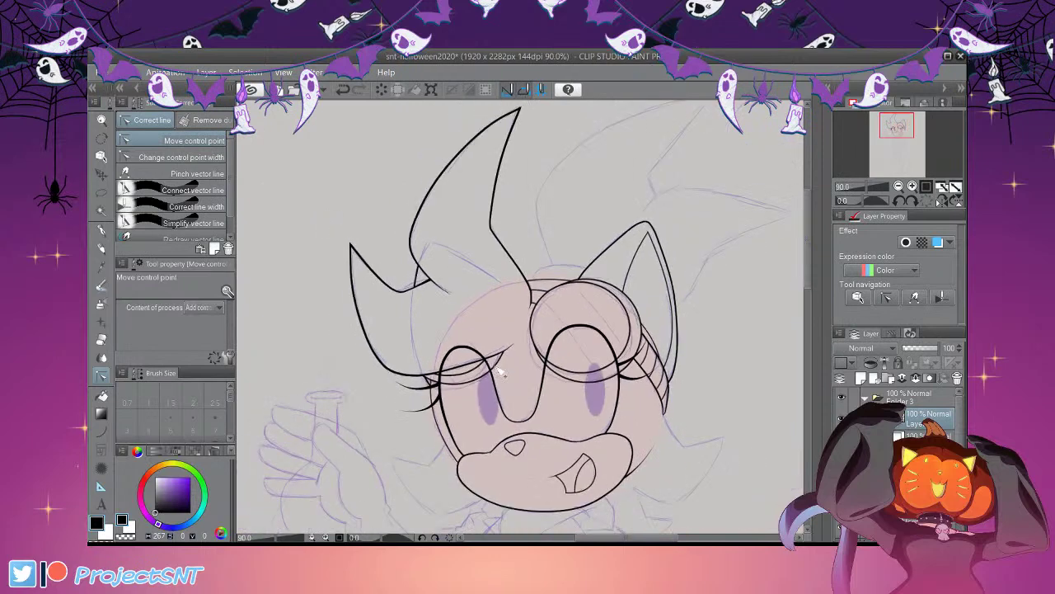
left_click(841, 495)
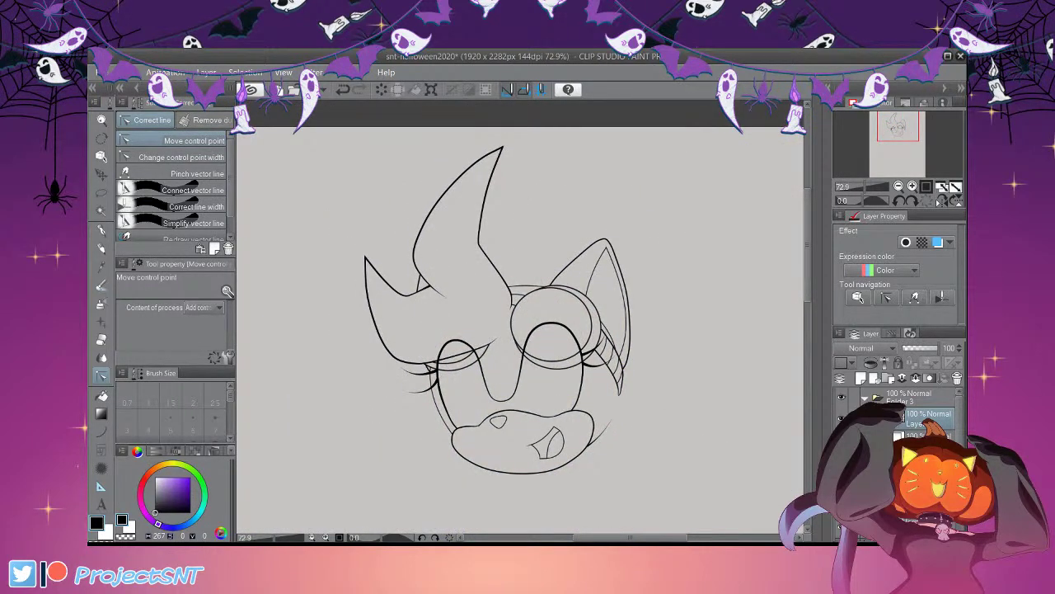
left_click(841, 495)
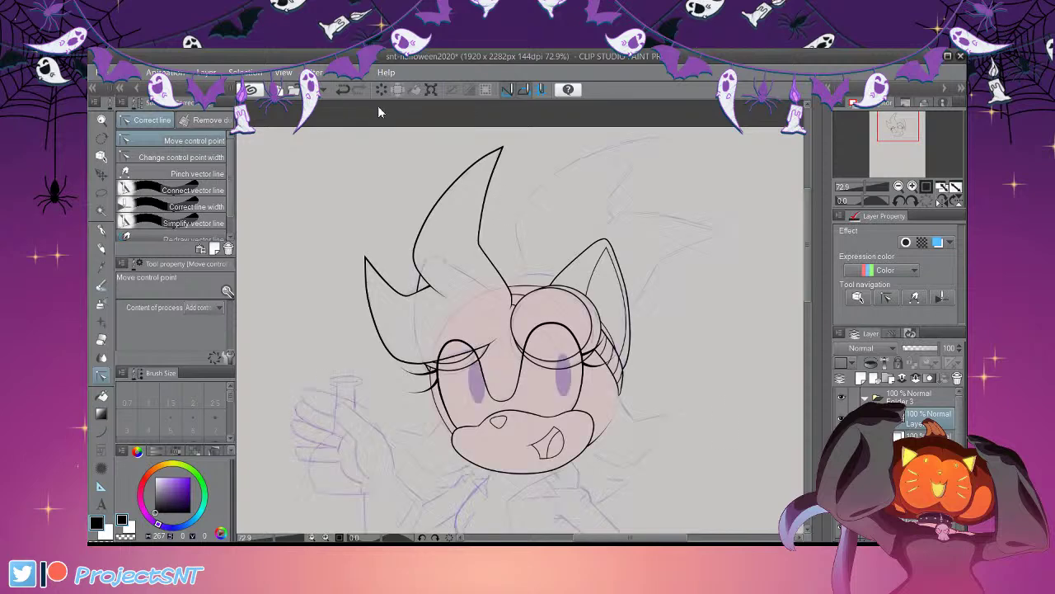
scroll(608, 349, "down", 2)
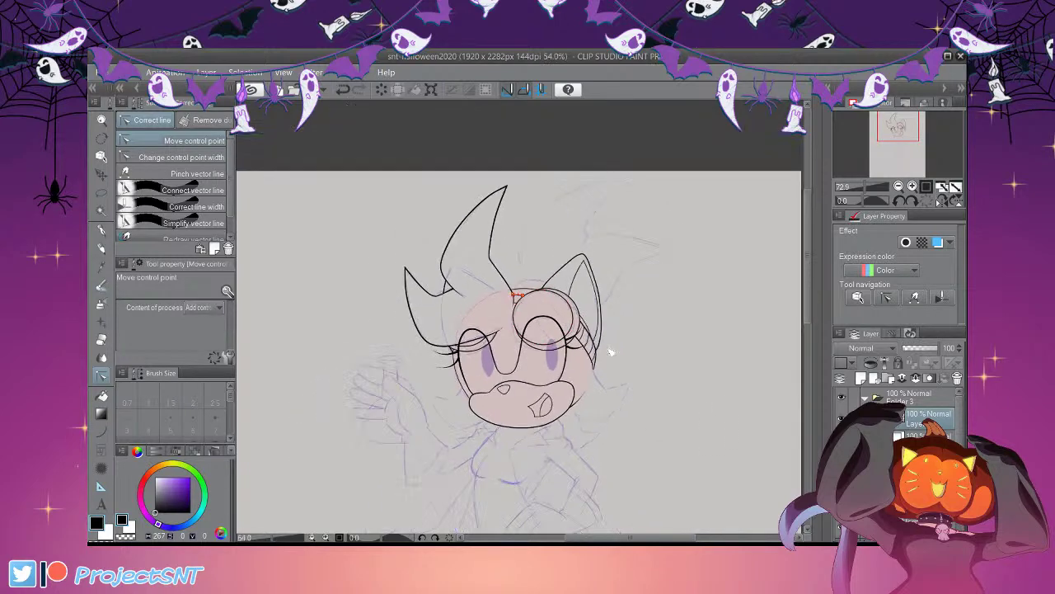
Outline the low rounded shape above the goggle, from the ear's edge to the head line, with a continuous curve at brush size 4
scroll(610, 351, "up", 2)
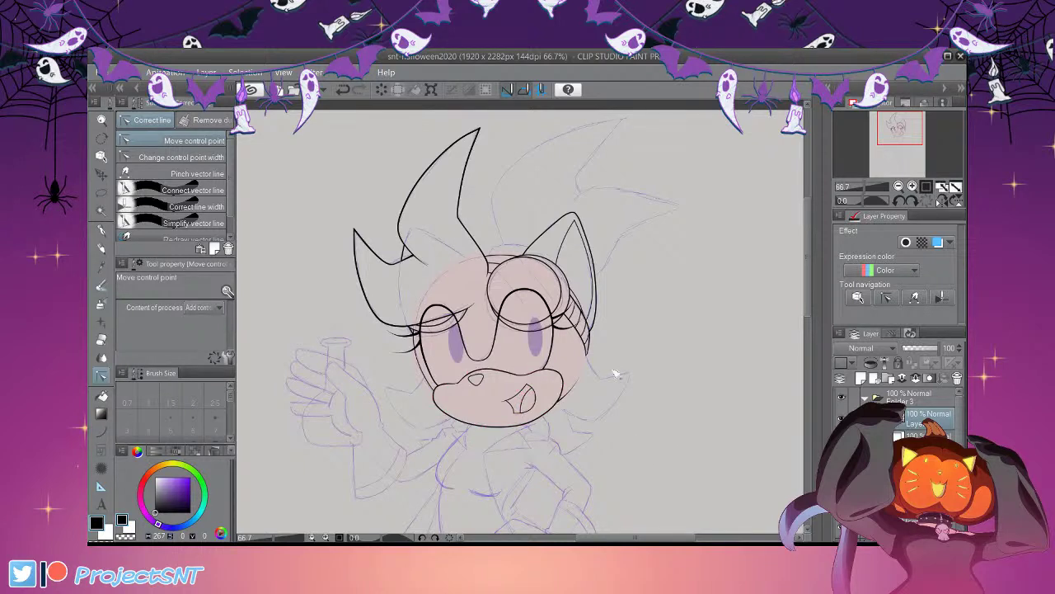
scroll(596, 255, "up", 10)
scroll(630, 305, "up", 1)
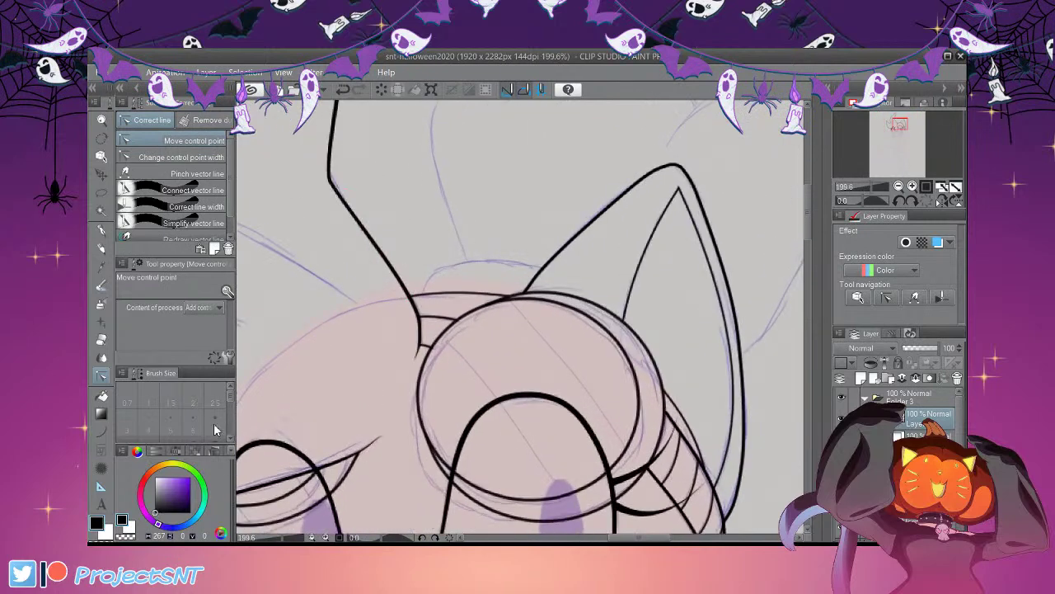
left_click(102, 432)
left_click(170, 190)
scroll(550, 313, "up", 5)
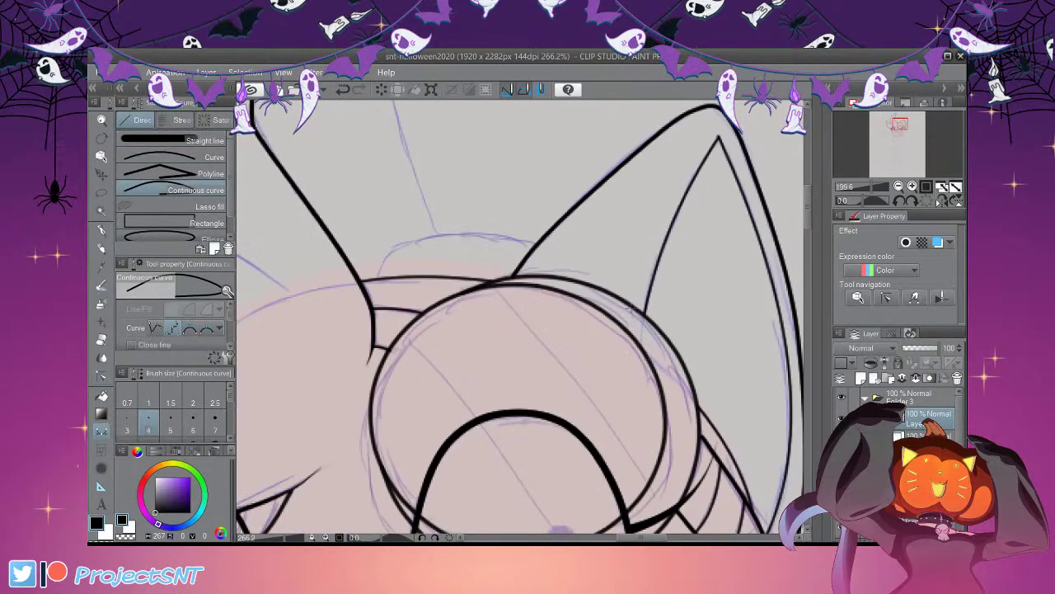
left_click(532, 242)
left_click(466, 234)
left_click(389, 234)
double_click(356, 258)
left_click(352, 262)
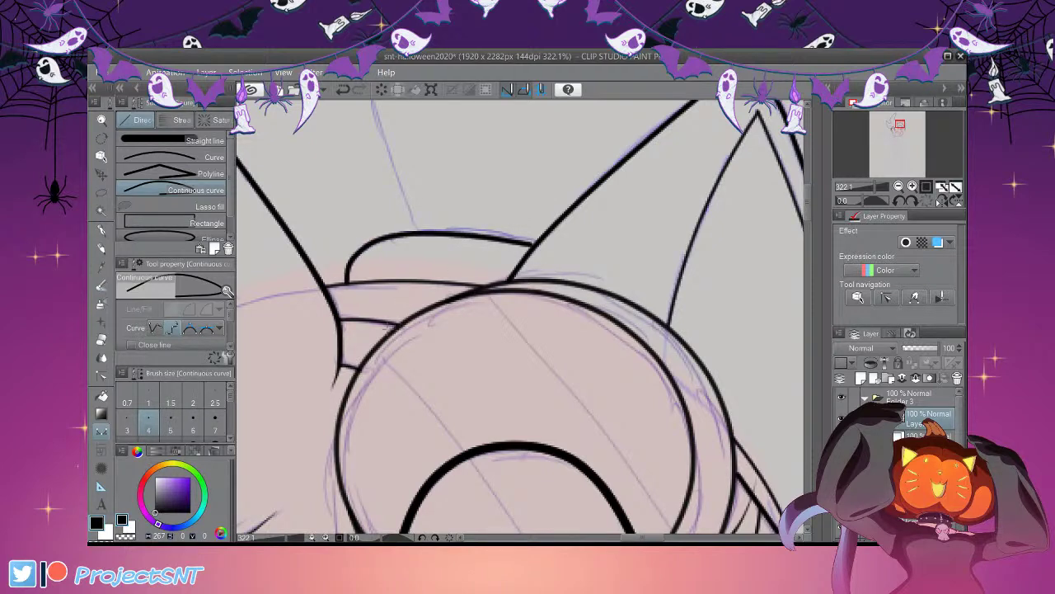
Refine the rounded shape above the goggle by moving its control points so its end meets the ear and follows the sketch
left_click(102, 447)
left_click(102, 376)
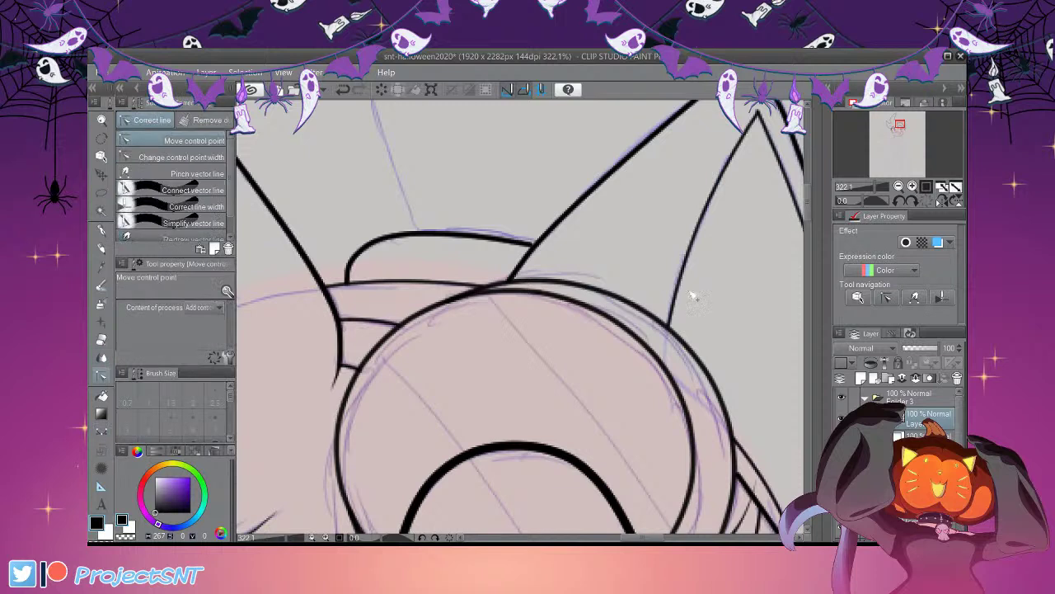
scroll(553, 225, "up", 2)
left_click_drag(526, 248, 530, 249)
left_click_drag(449, 237, 464, 237)
left_click_drag(357, 238, 368, 237)
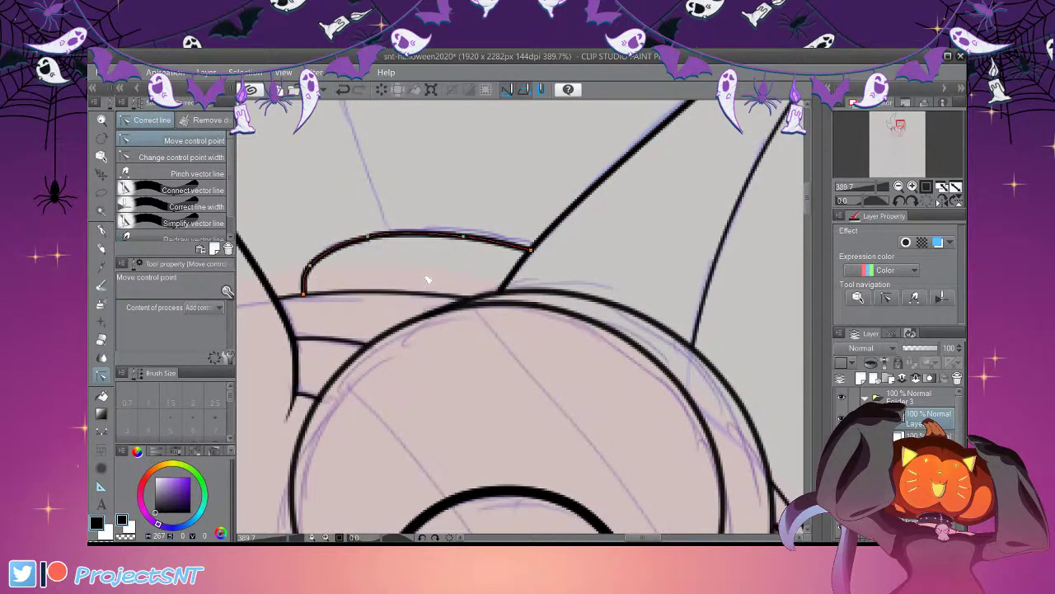
left_click(181, 156)
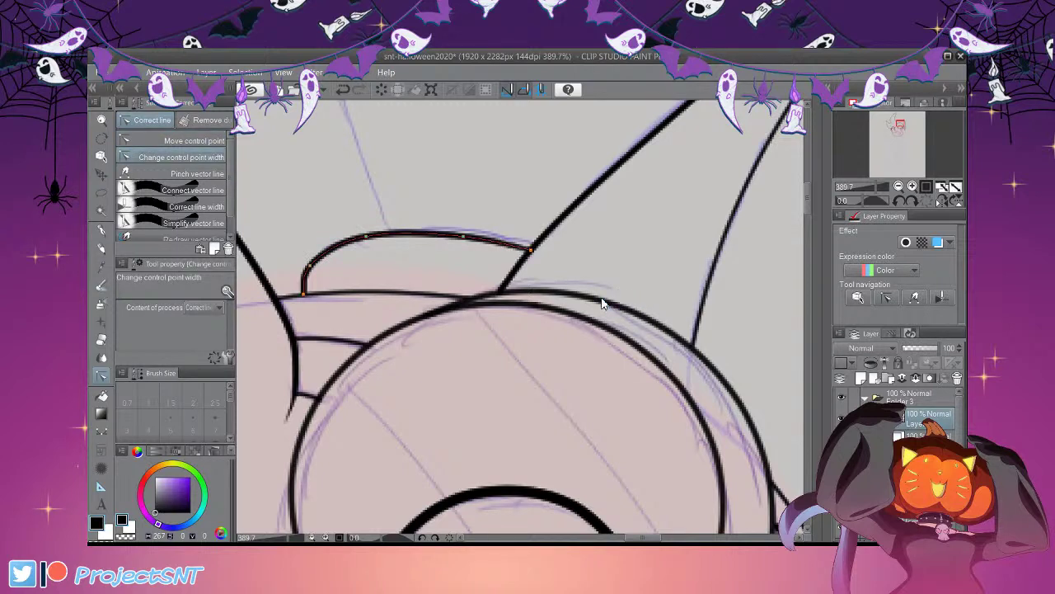
scroll(478, 256, "down", 3)
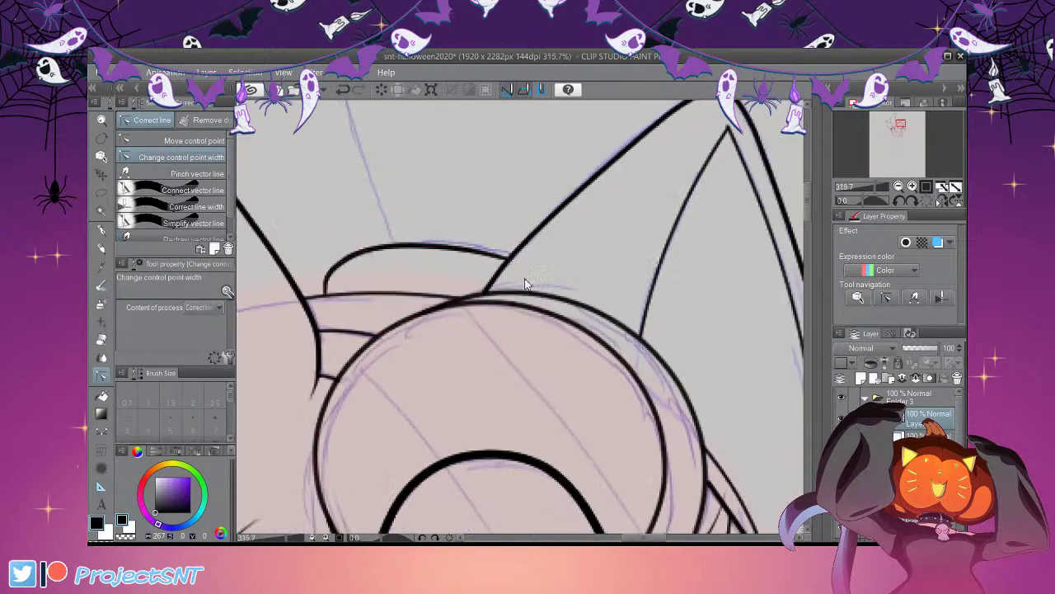
scroll(591, 229, "down", 10)
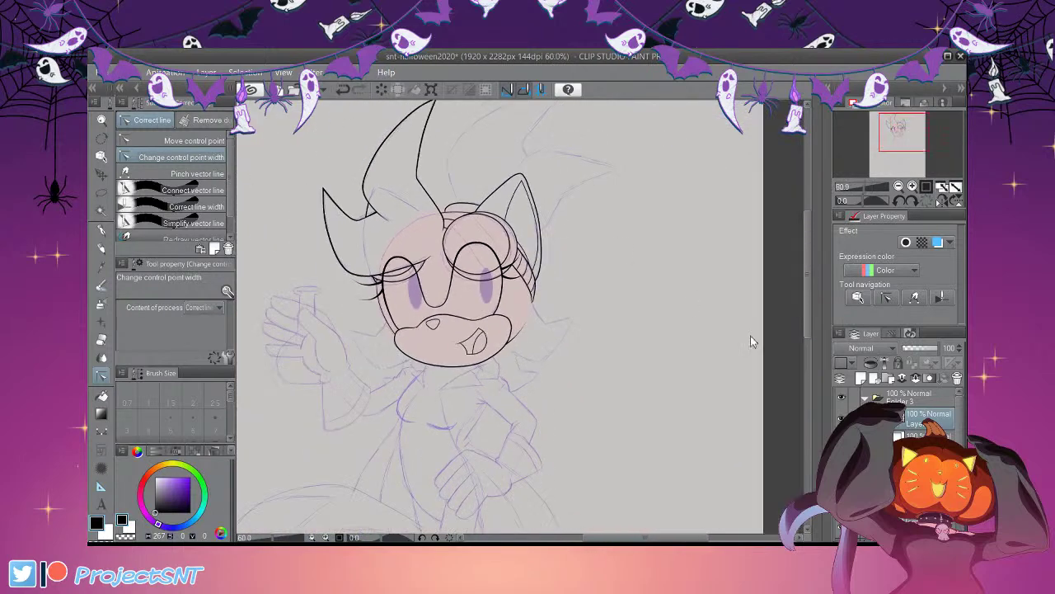
Ink the upper edge of the hair spike behind the ear with a continuous curve at brush size 4
scroll(602, 238, "up", 5)
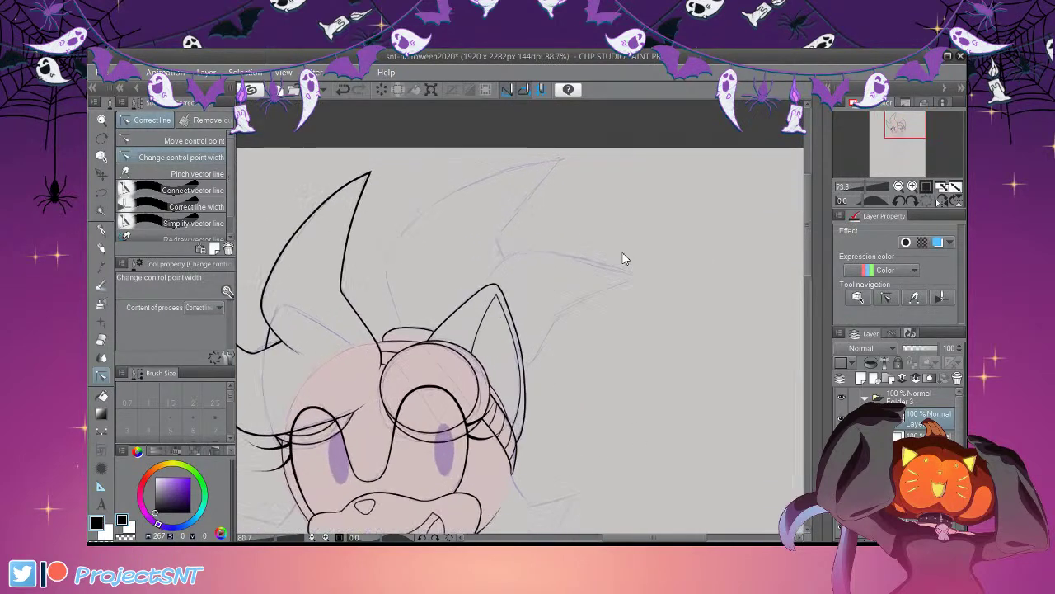
left_click(102, 431)
left_click(203, 190)
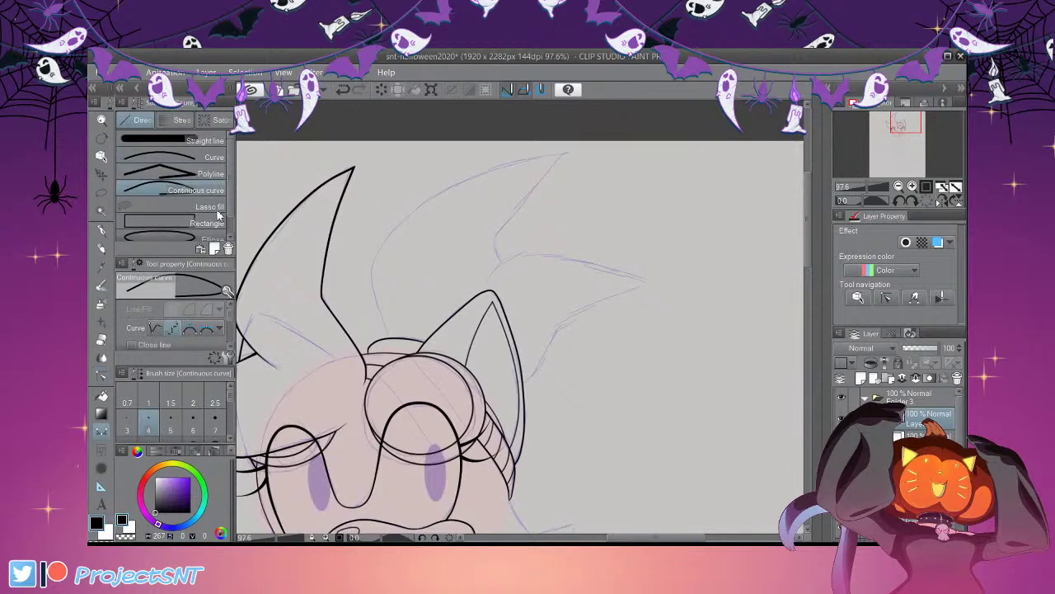
scroll(690, 320, "up", 2)
scroll(495, 322, "up", 1)
mouse_move(494, 326)
left_mouse_down()
mouse_move(523, 287)
mouse_move(568, 274)
mouse_move(627, 270)
mouse_move(740, 294)
left_mouse_up()
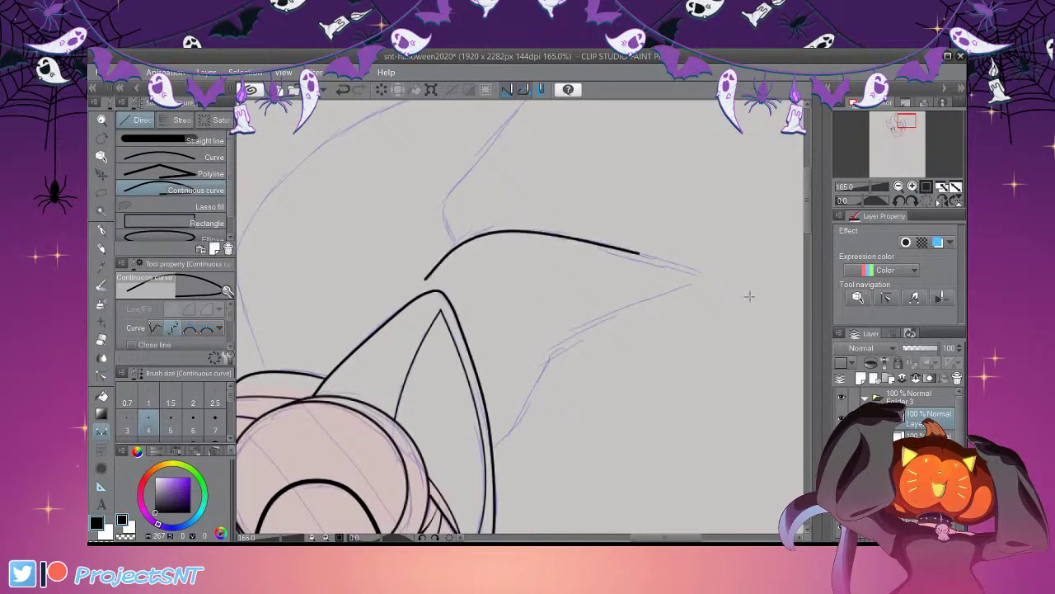
scroll(554, 273, "down", 1)
scroll(766, 419, "up", 2)
Ink the spike's lower edge from its tip back to the ear, and erase the crossing line ends at the tip
left_click(698, 218)
mouse_move(644, 327)
left_mouse_down()
mouse_move(618, 334)
mouse_move(540, 392)
mouse_move(497, 493)
mouse_move(455, 535)
left_mouse_up()
scroll(485, 495, "down", 1)
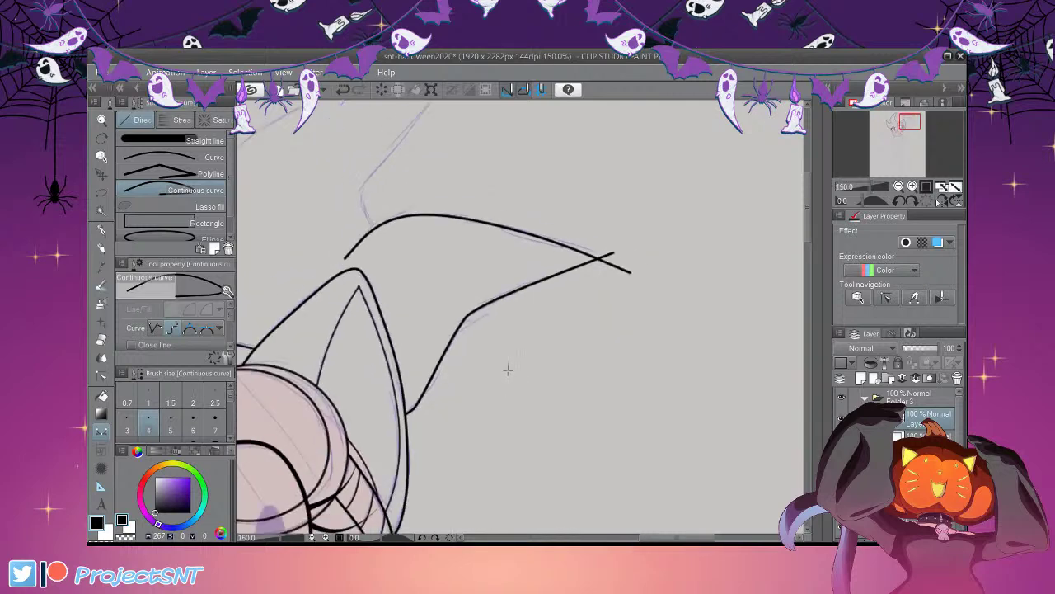
left_click(101, 338)
left_click_drag(610, 244, 631, 278)
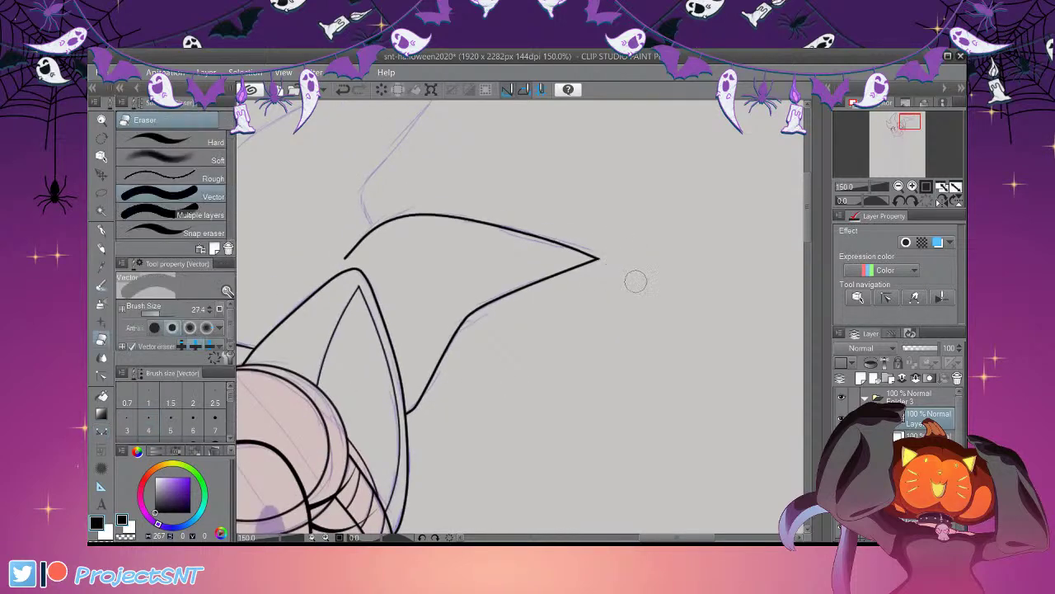
Ink the tall hair spike above the ear with a continuous curve at brush size 4, following the sketch
scroll(646, 318, "up", 3)
scroll(577, 297, "down", 1)
scroll(521, 262, "left", 3)
scroll(522, 262, "up", 1)
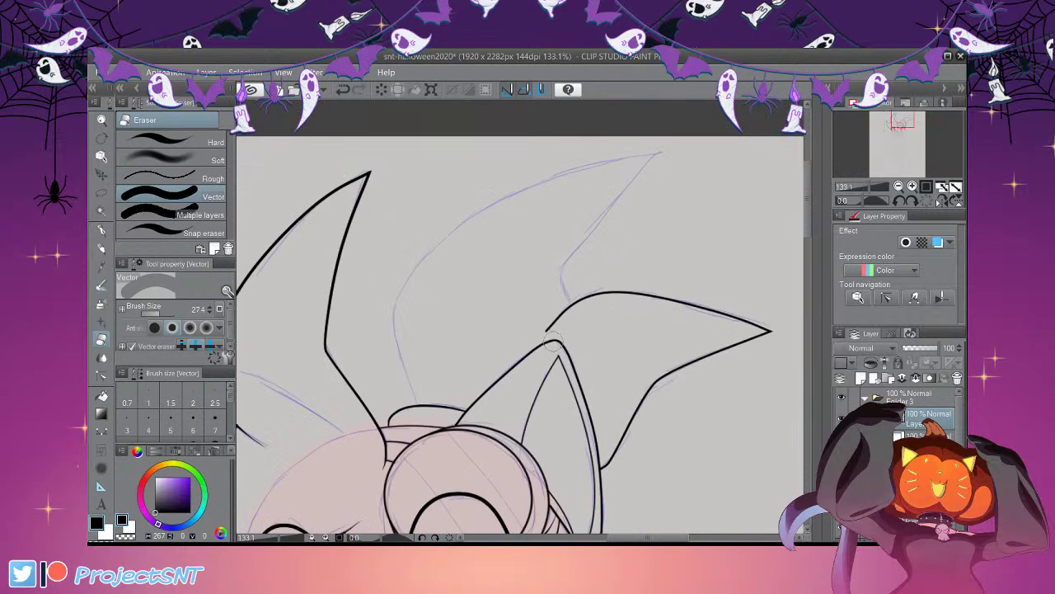
key("y")
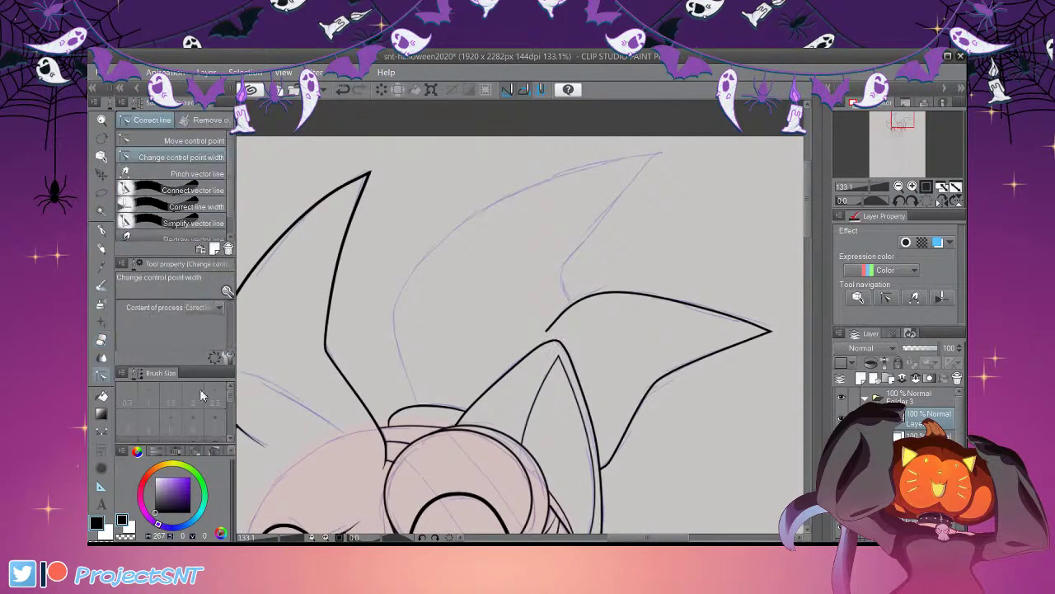
left_click(101, 431)
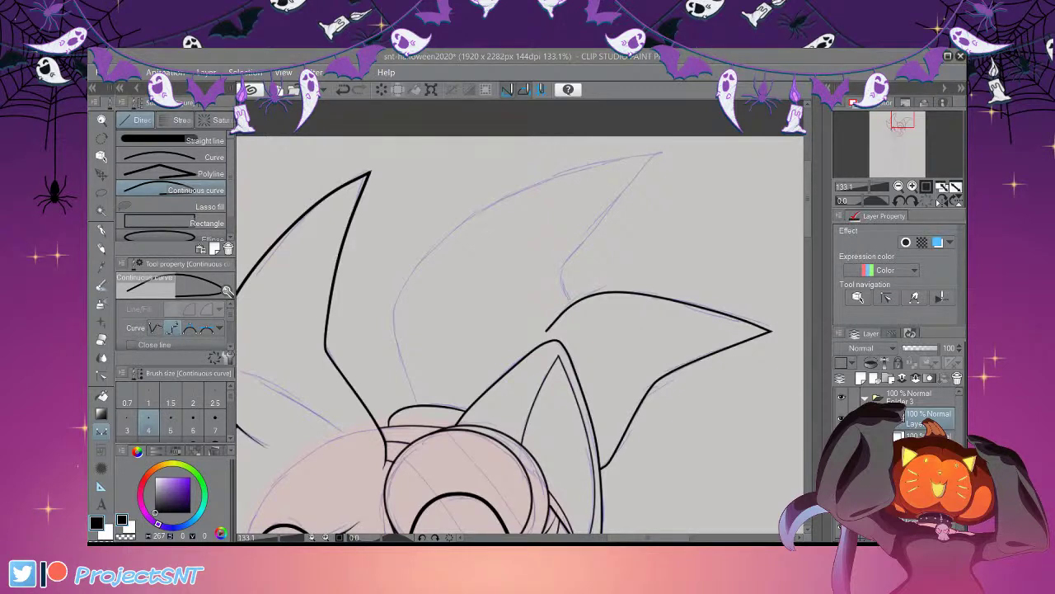
scroll(528, 321, "down", 1)
scroll(577, 247, "up", 2)
scroll(527, 322, "up", 1)
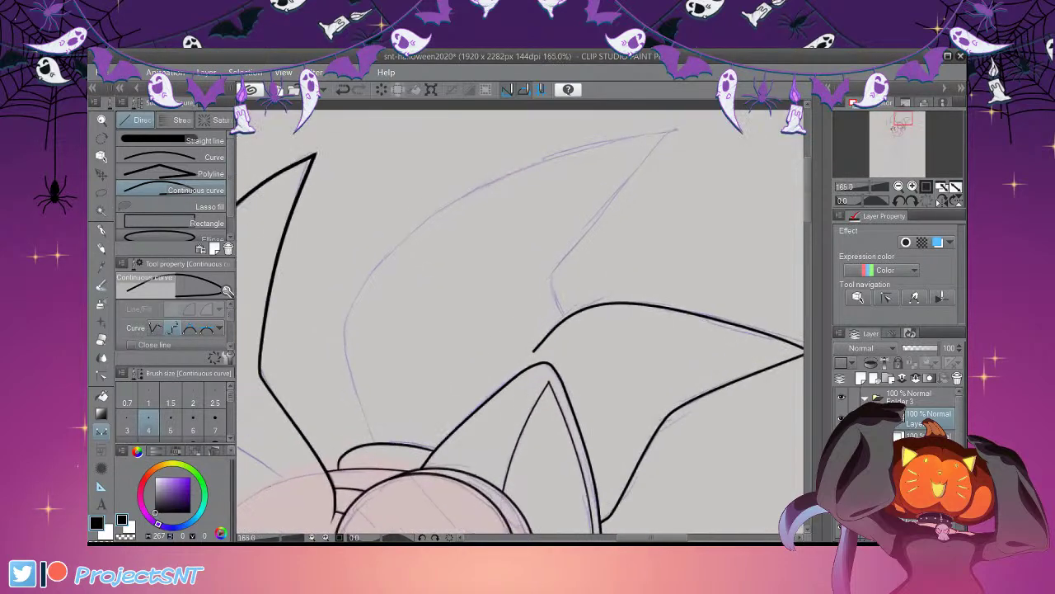
Ink the tall curved hair spike above the ear with the Continuous curve tool, tracing both sides of the sketch to the tip
scroll(350, 355, "down", 2)
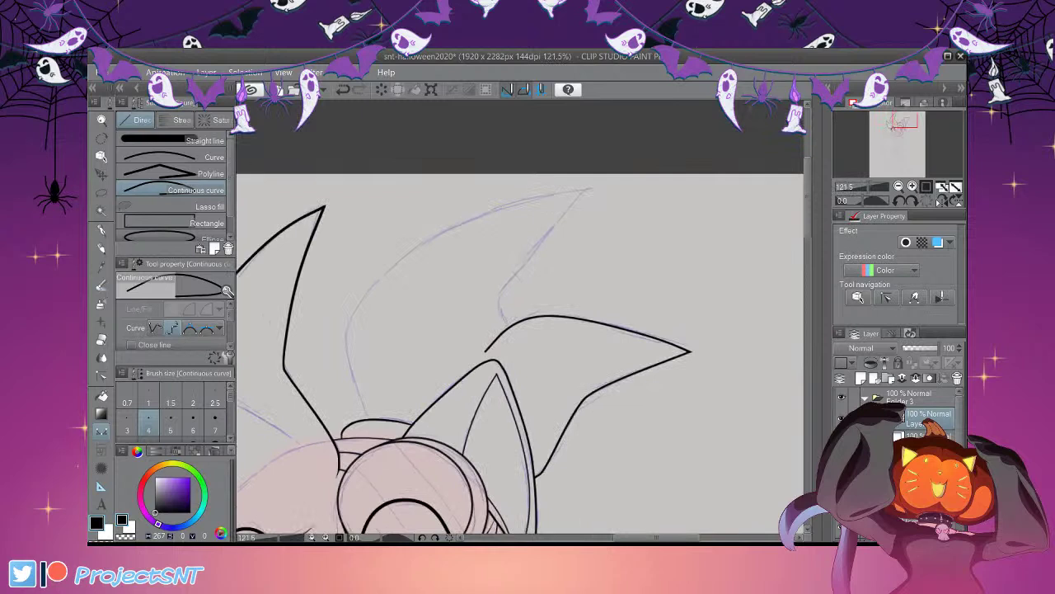
scroll(519, 330, "up", 2)
left_click(365, 429)
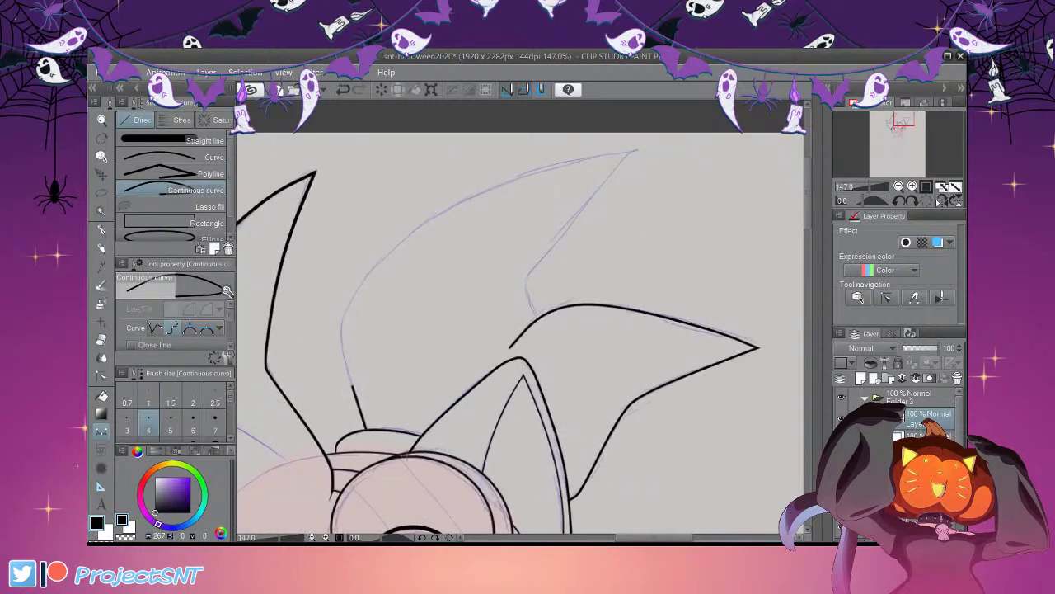
left_click(342, 320)
mouse_move(430, 309)
left_mouse_down()
mouse_move(543, 230)
mouse_move(635, 192)
mouse_move(777, 165)
mouse_move(738, 177)
mouse_move(670, 243)
mouse_move(612, 324)
mouse_move(625, 376)
left_mouse_up()
scroll(432, 403, "down", 2)
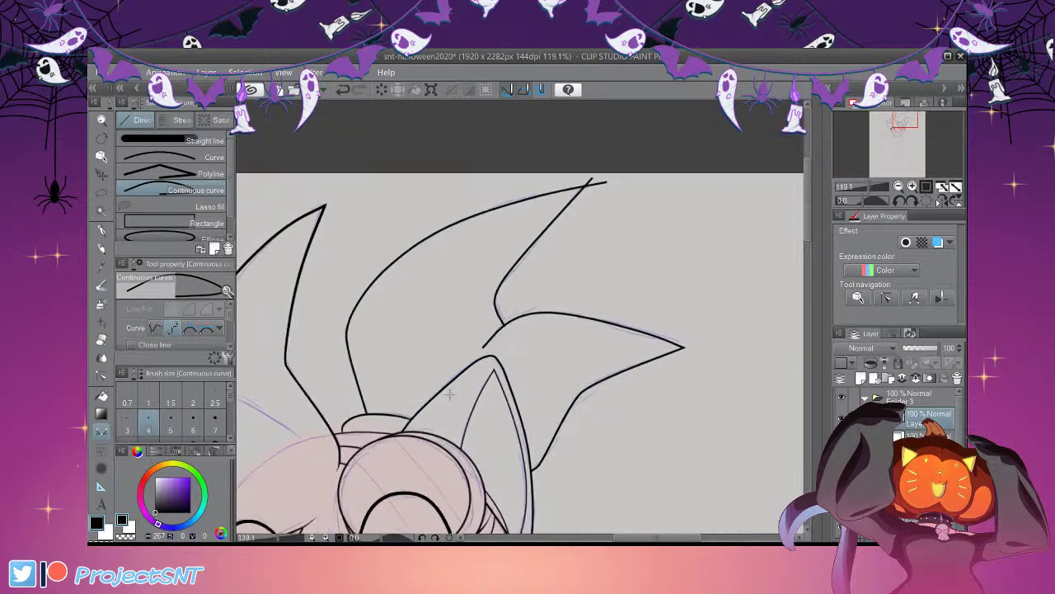
Adjust the new hair spike's control points and trim its overlapping tip with the Vector eraser
scroll(461, 388, "up", 2)
left_click(101, 376)
left_click(196, 141)
scroll(404, 445, "up", 2)
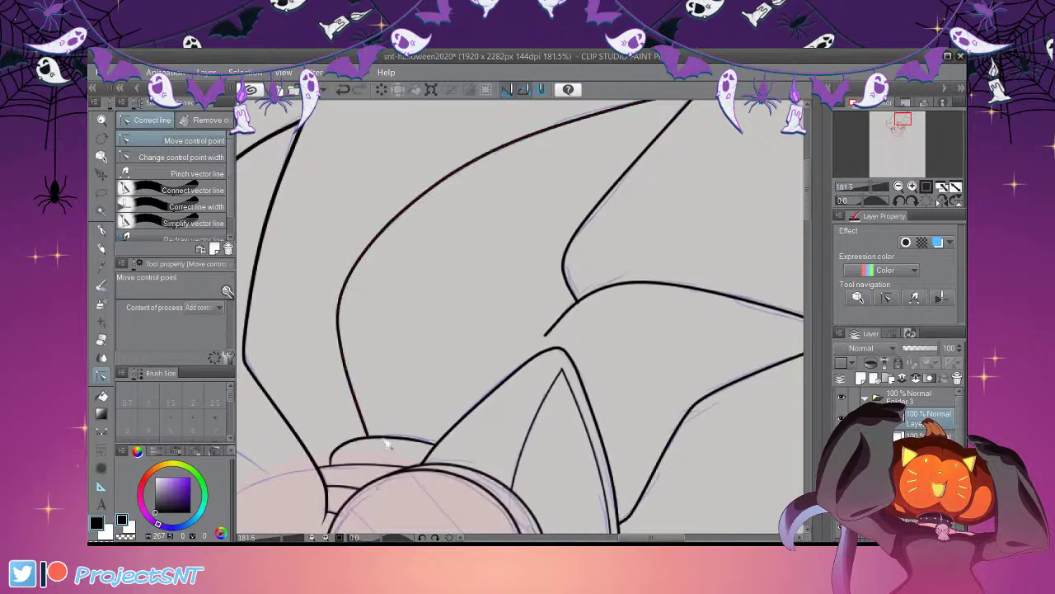
scroll(482, 224, "down", 2)
key("e")
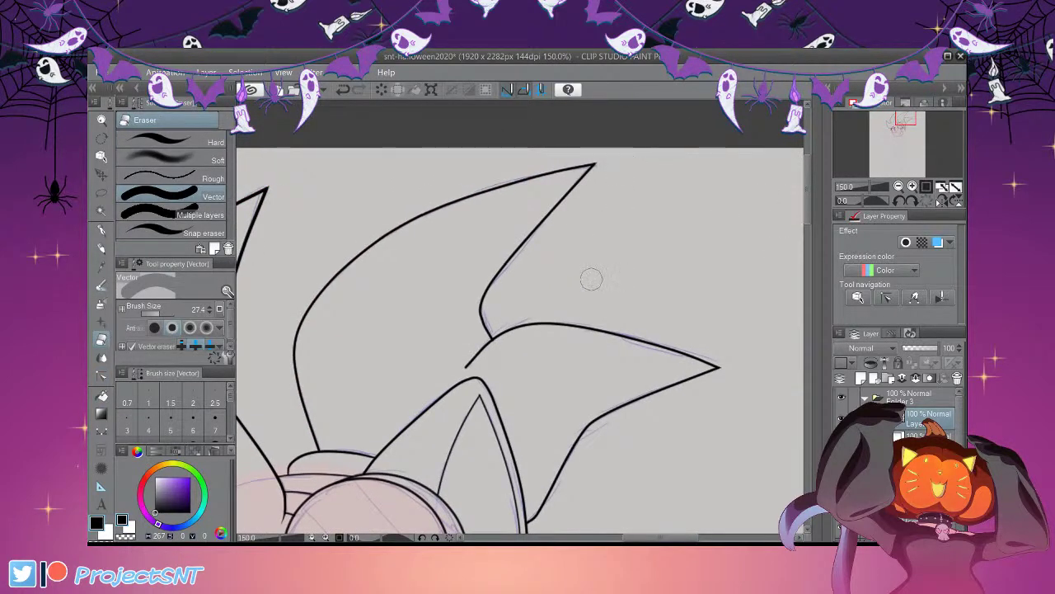
Thicken the lower end of the tall hair spike's inner line at its junction with the outer spike, using Change control point width
scroll(537, 405, "up", 2)
key("y")
scroll(561, 391, "up", 1)
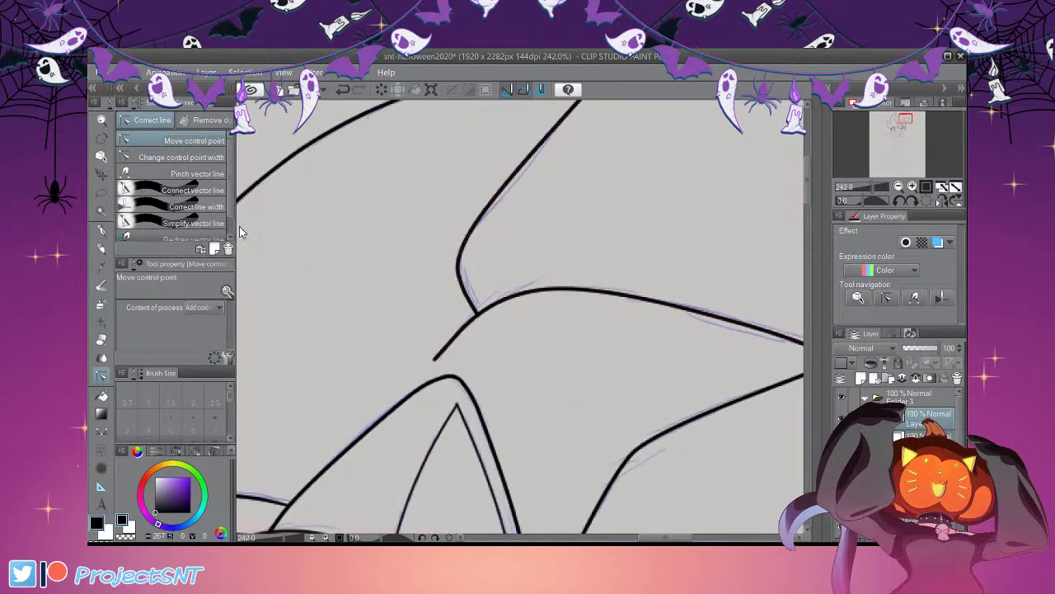
left_click(181, 156)
scroll(561, 374, "up", 1)
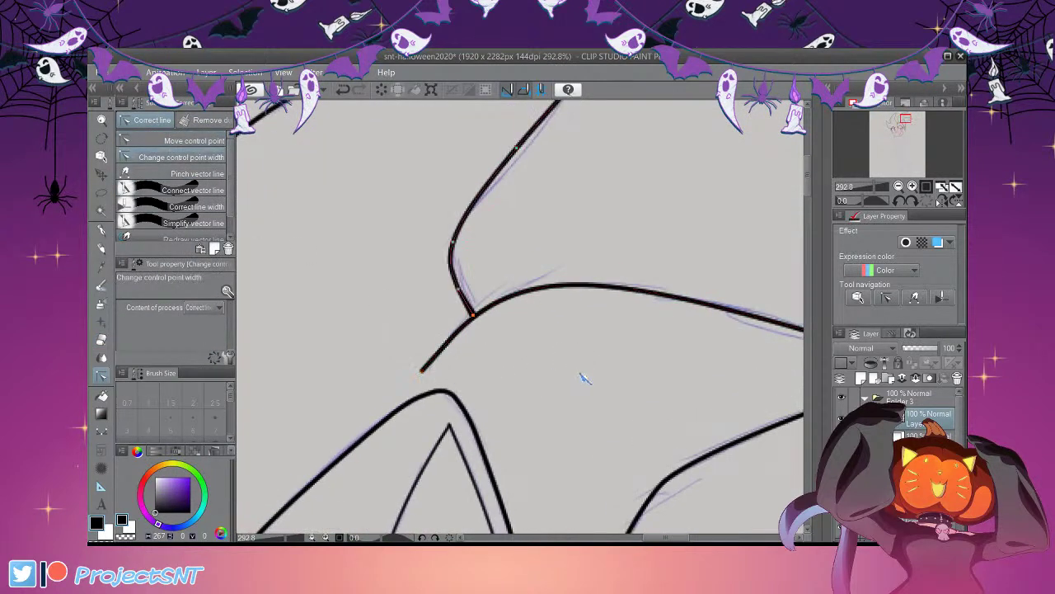
left_click_drag(550, 339, 516, 290)
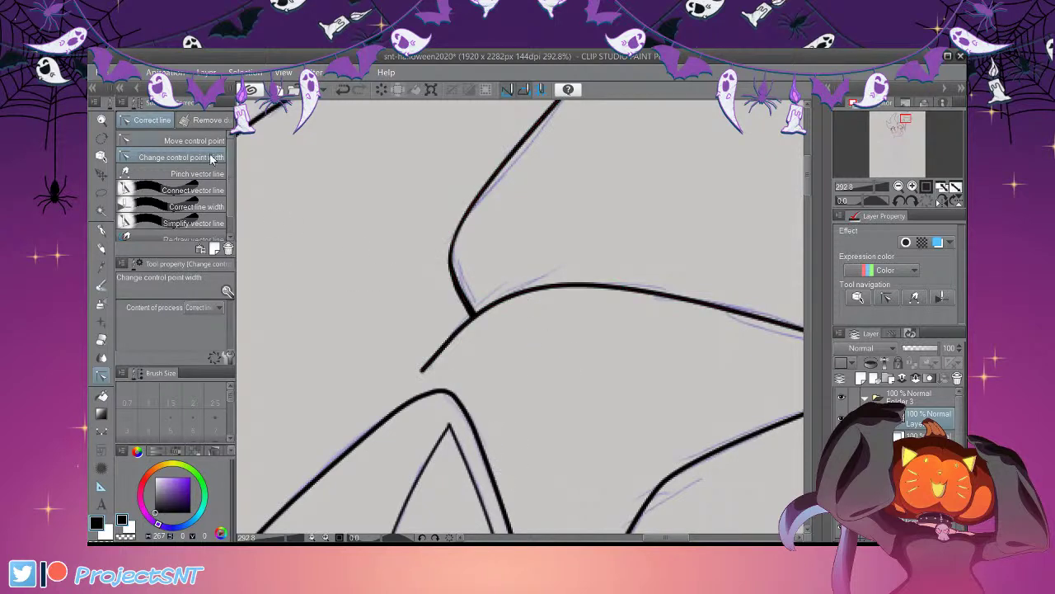
Taper the free end of the outer hair spike's upper line to a thin point by reducing its control point width
left_click(206, 140)
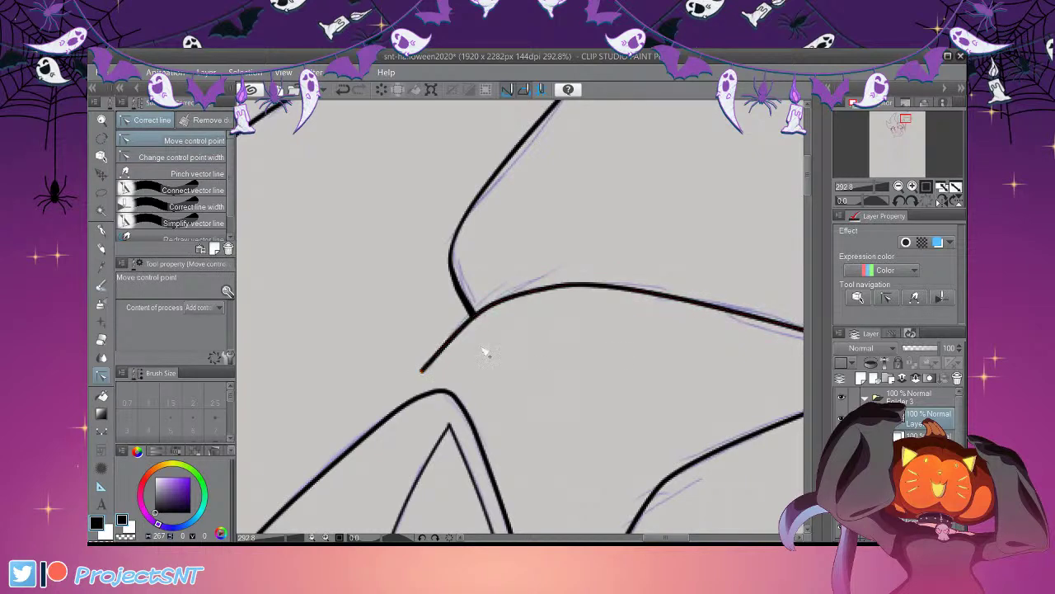
scroll(542, 360, "down", 1)
scroll(540, 363, "down", 1)
left_click(213, 157)
scroll(466, 404, "up", 1)
left_click_drag(429, 345, 413, 432)
scroll(537, 427, "down", 4)
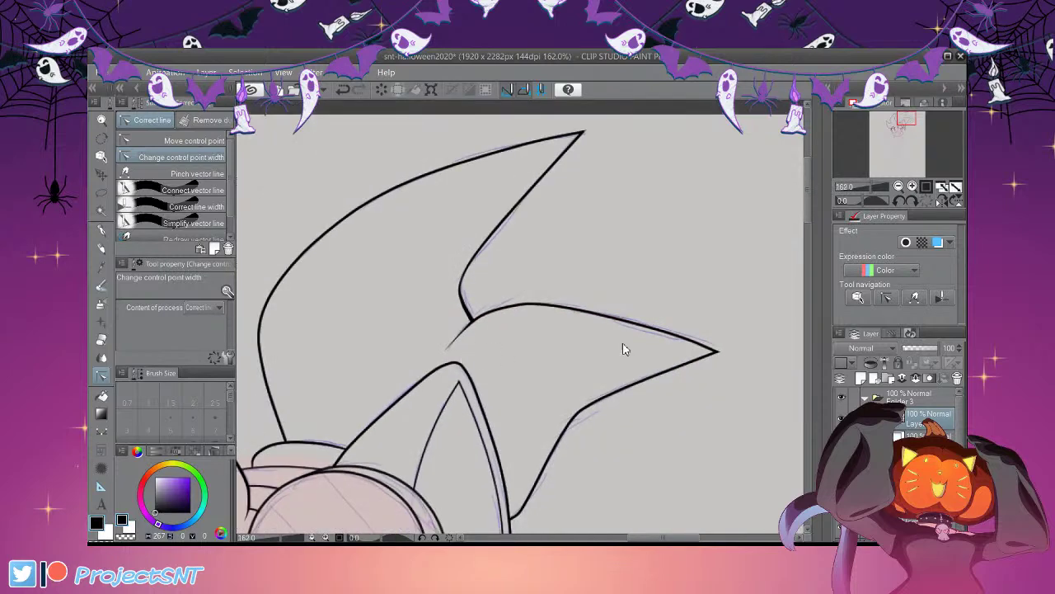
Thicken the outlines of the tall and outer hair spikes using Redraw vector line width at brush size 5
scroll(637, 334, "up", 1)
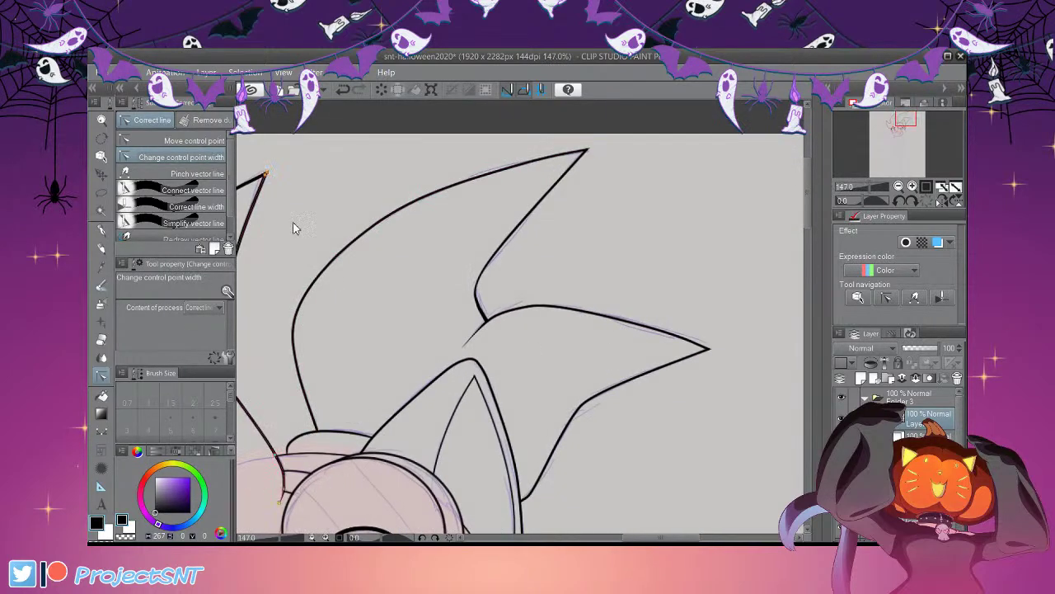
left_click_drag(231, 194, 259, 241)
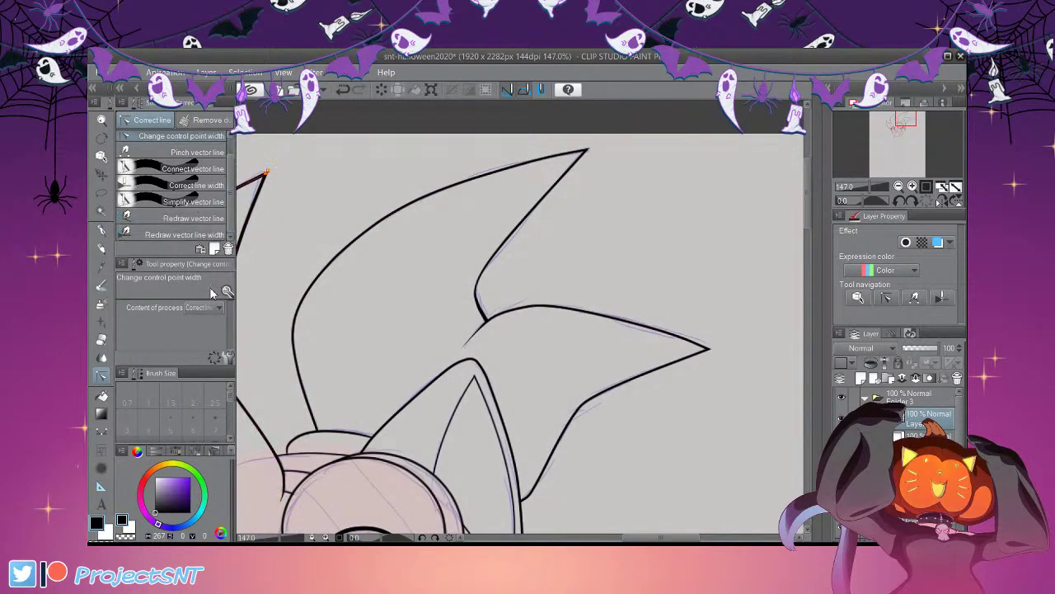
left_click(193, 235)
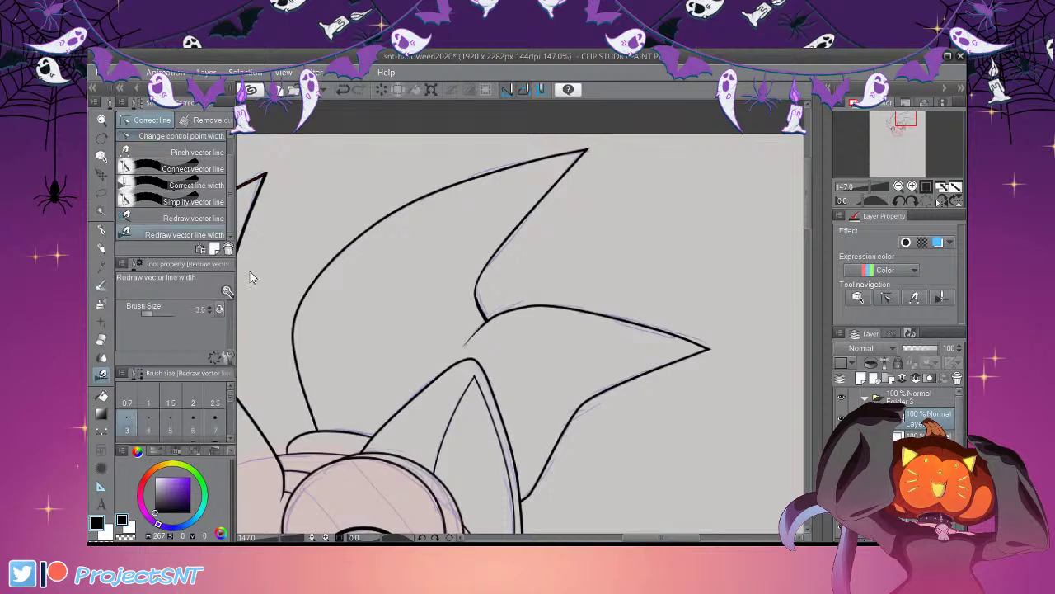
key("bracketright")
key("bracketright")
mouse_move(586, 150)
left_mouse_down()
mouse_move(425, 198)
mouse_move(339, 246)
mouse_move(278, 323)
mouse_move(314, 437)
left_mouse_up()
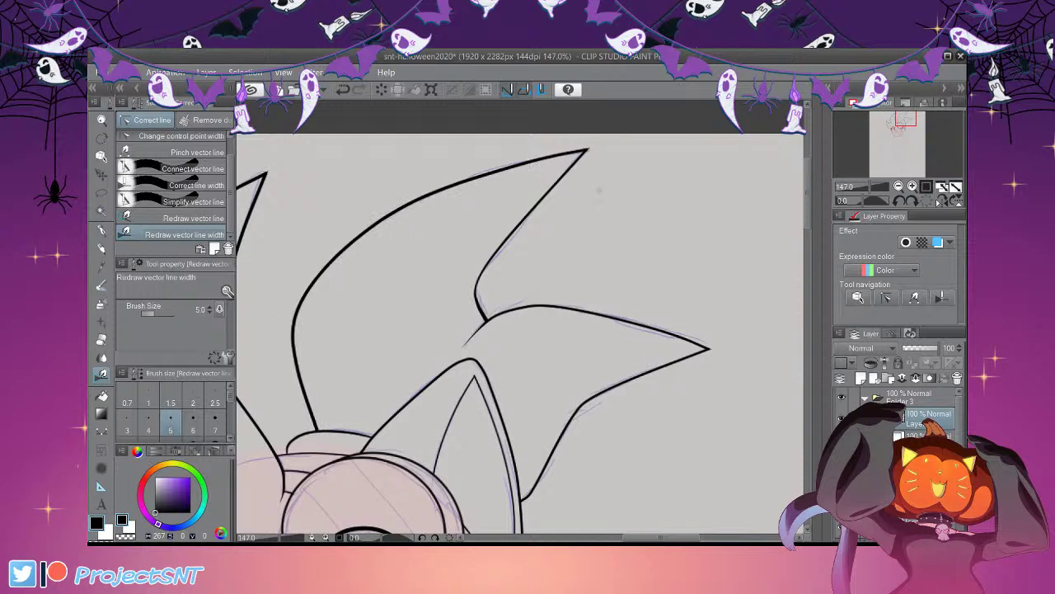
left_click_drag(588, 150, 528, 216)
mouse_move(505, 311)
left_mouse_down()
mouse_move(567, 309)
mouse_move(743, 364)
mouse_move(707, 350)
mouse_move(614, 396)
mouse_move(584, 420)
mouse_move(533, 507)
left_mouse_up()
scroll(405, 150, "down", 3)
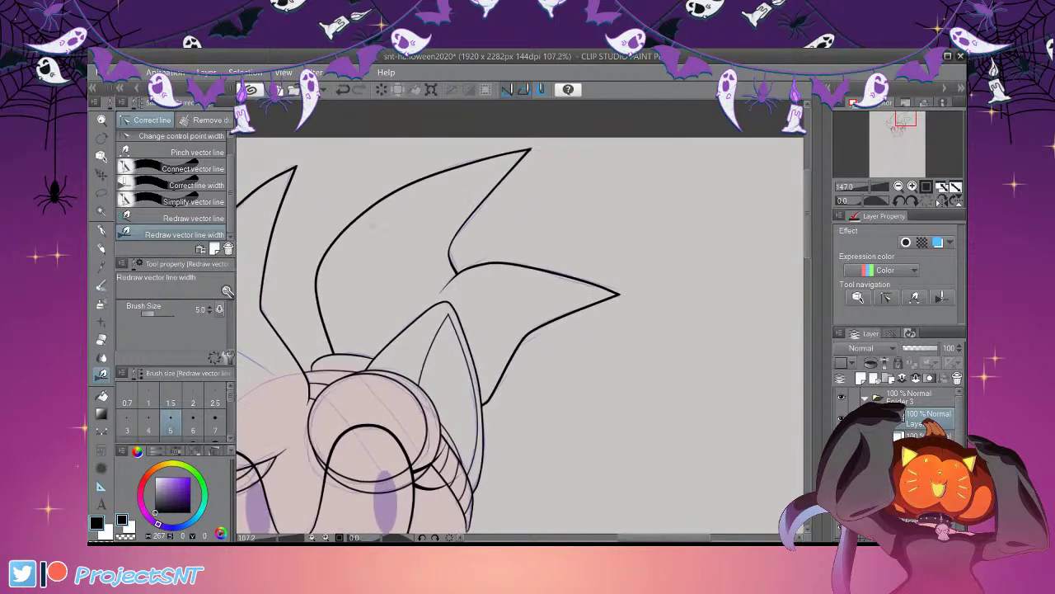
Refine the control point widths along the outer hair spike's lines near the ear and the tip
scroll(374, 299, "up", 3)
key("u")
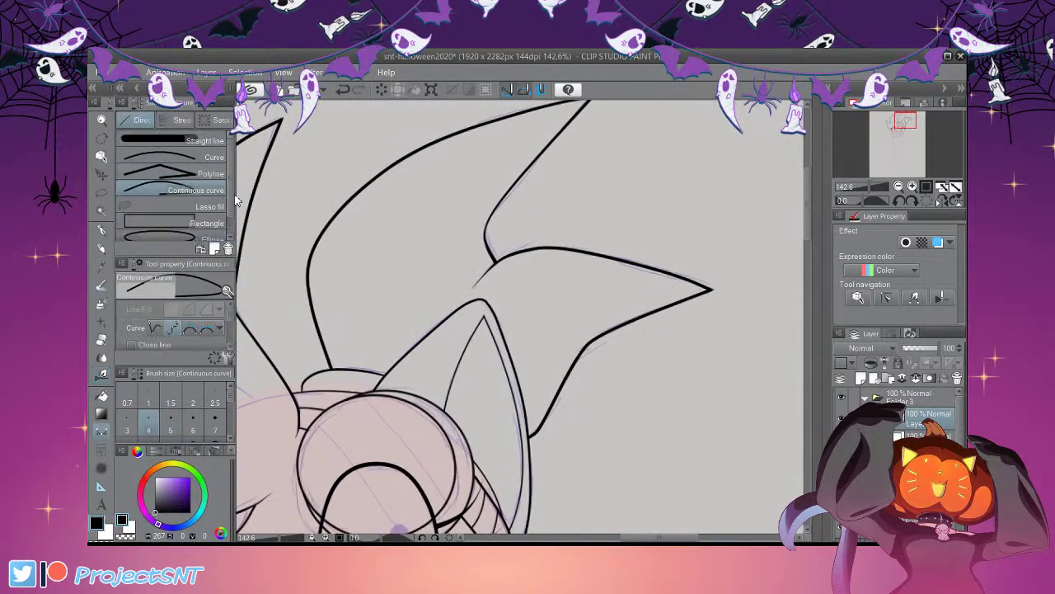
key("y")
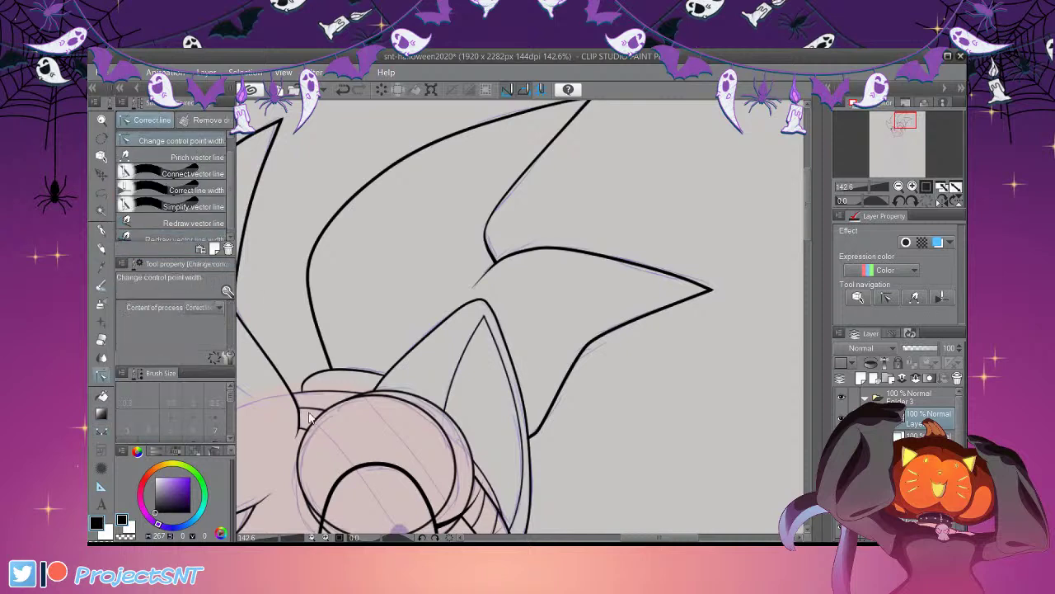
scroll(371, 404, "up", 3)
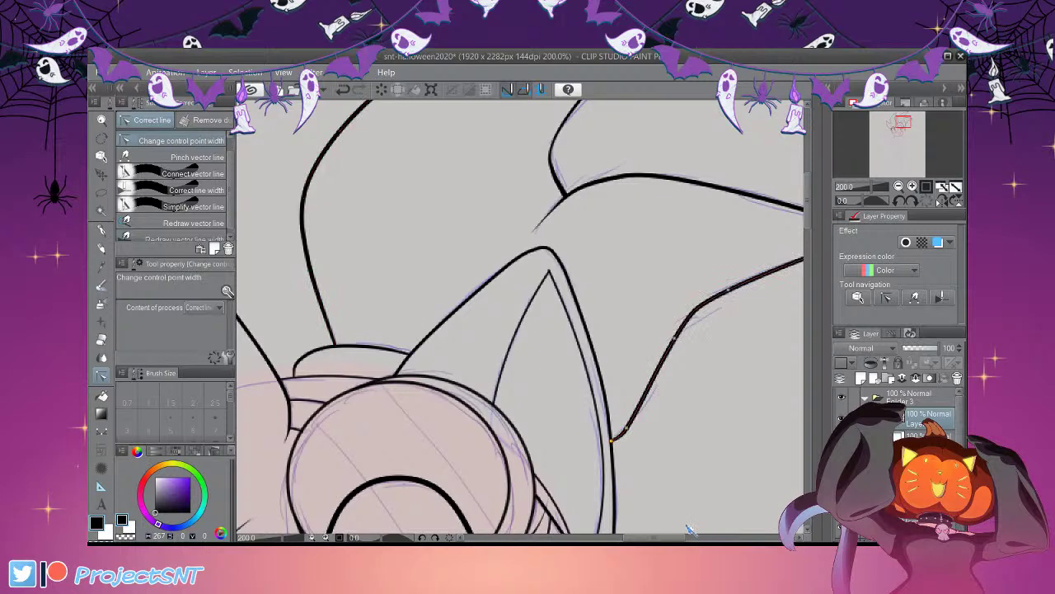
scroll(381, 494, "down", 7)
scroll(576, 309, "up", 6)
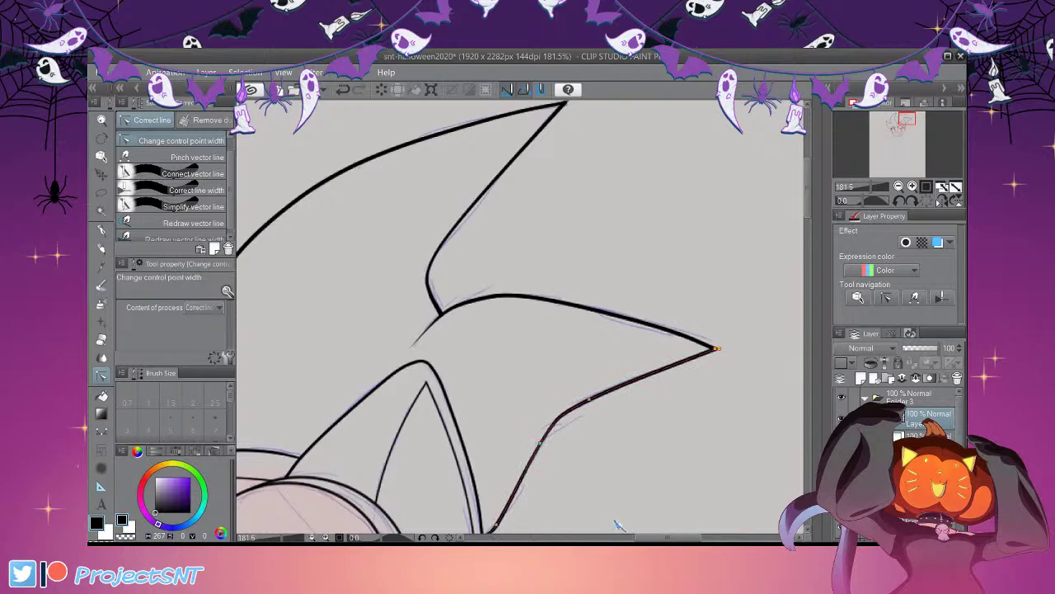
scroll(765, 474, "down", 3)
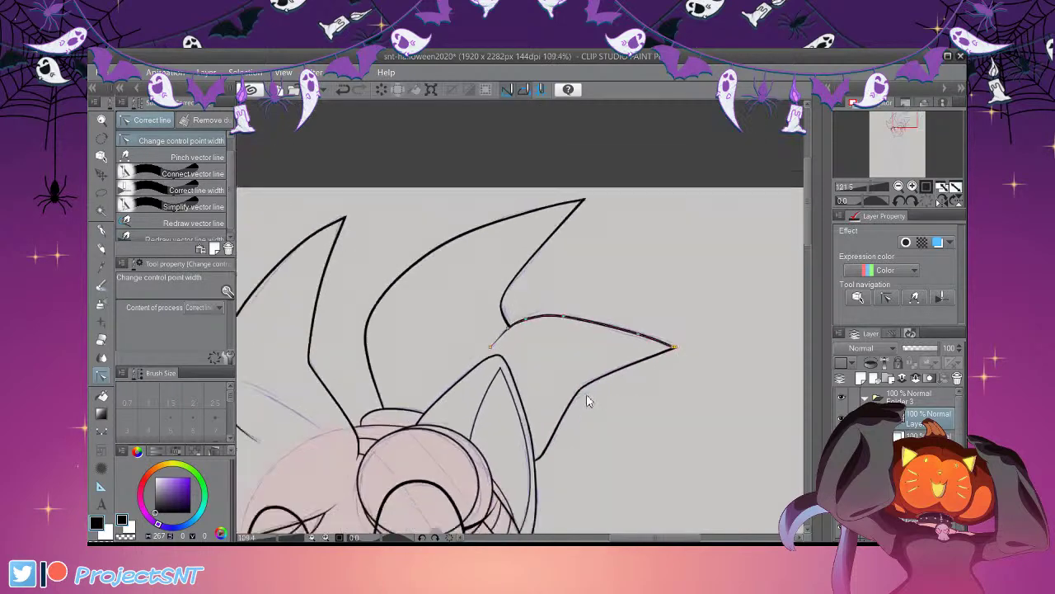
Examine the inked head as a whole, then the line weights around the eyes, muzzle and forehead
scroll(733, 365, "down", 2)
scroll(565, 388, "down", 1)
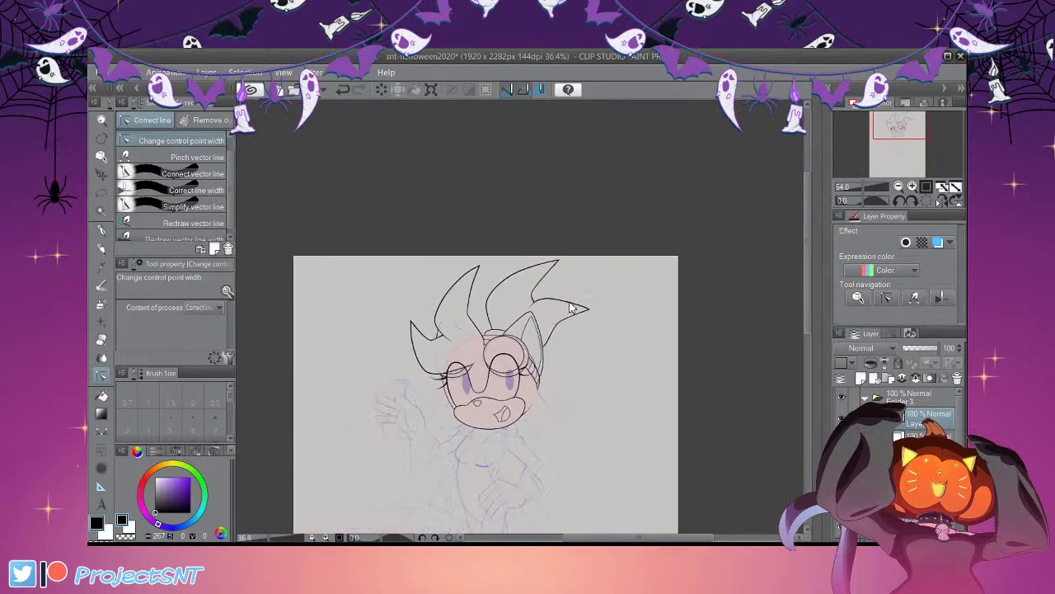
scroll(701, 437, "down", 1)
scroll(641, 431, "up", 2)
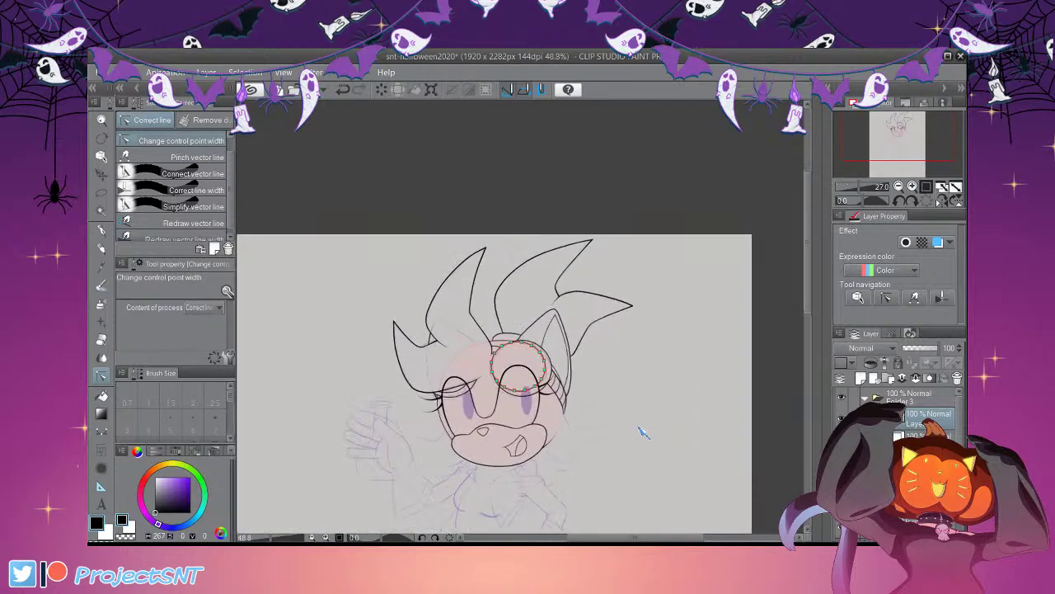
scroll(685, 442, "down", 1)
scroll(685, 442, "up", 5)
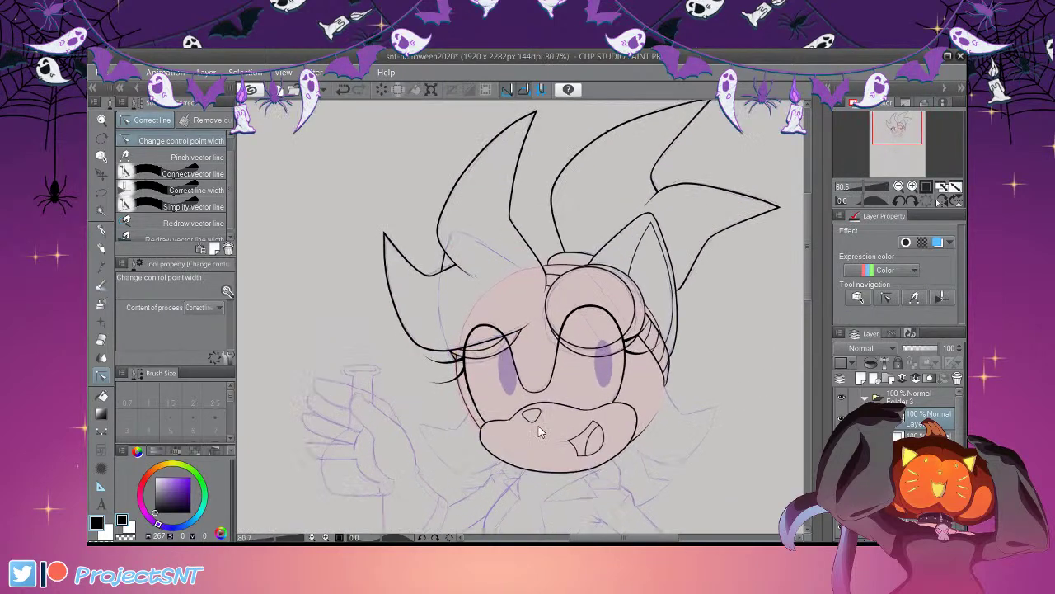
scroll(531, 422, "up", 1)
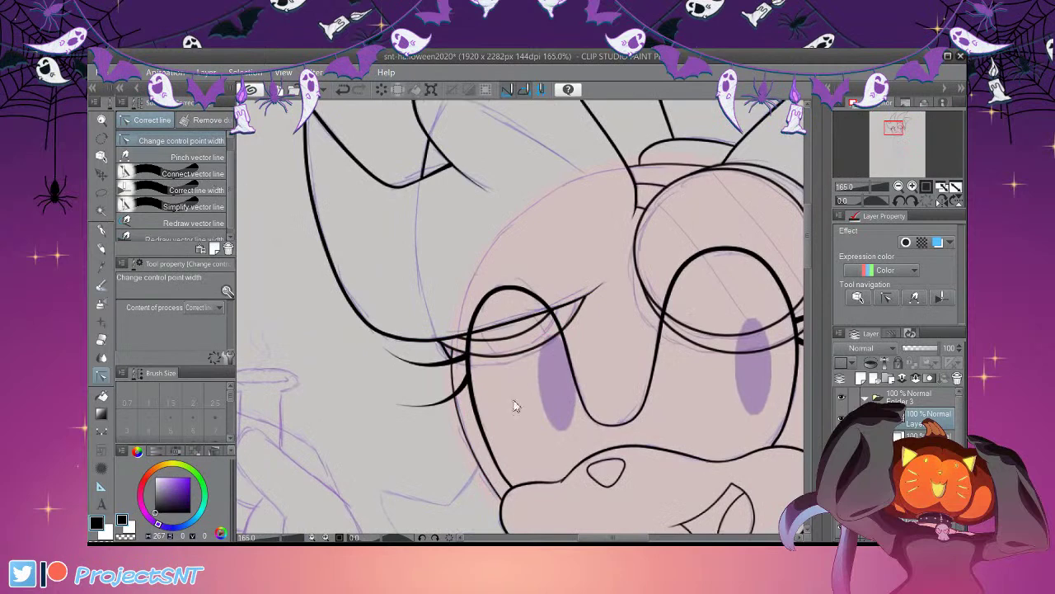
scroll(523, 414, "up", 1)
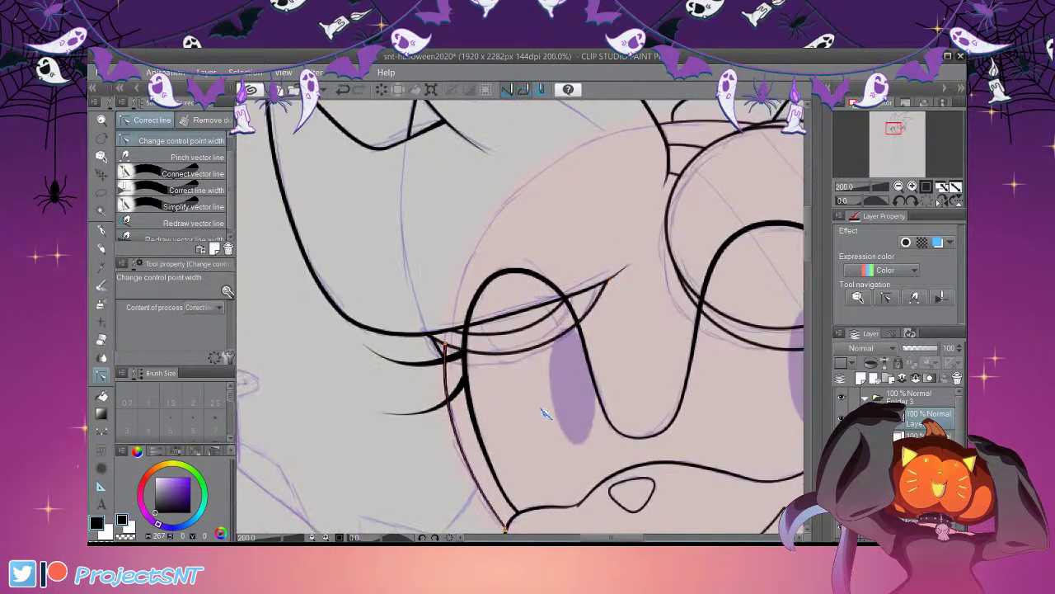
scroll(549, 415, "down", 2)
scroll(676, 253, "up", 3)
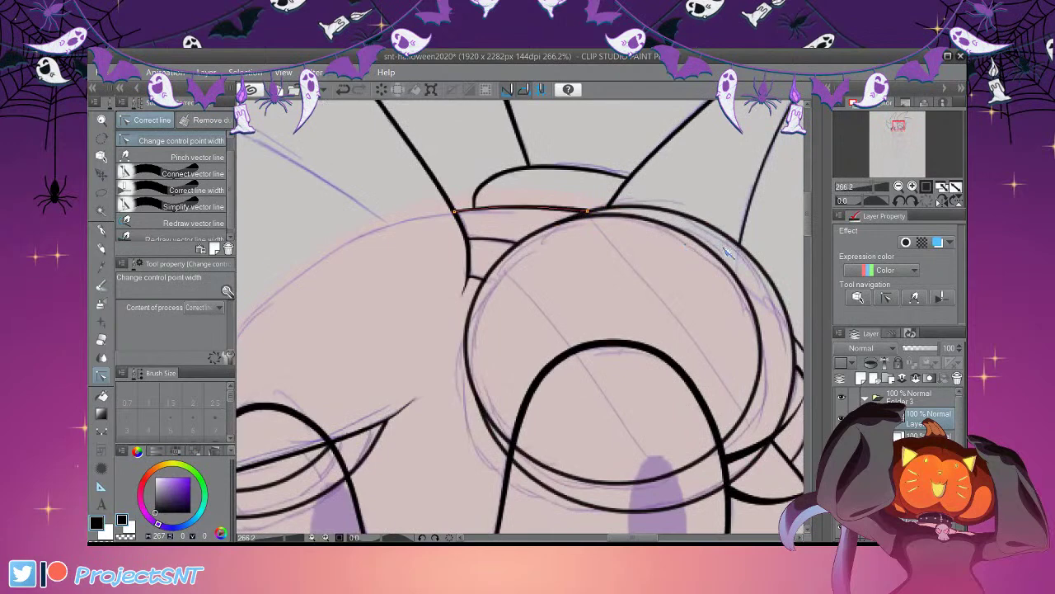
Reshape the short line above the large forehead circle with Move control point, and save the drawing
scroll(636, 325, "down", 2)
scroll(627, 223, "up", 1)
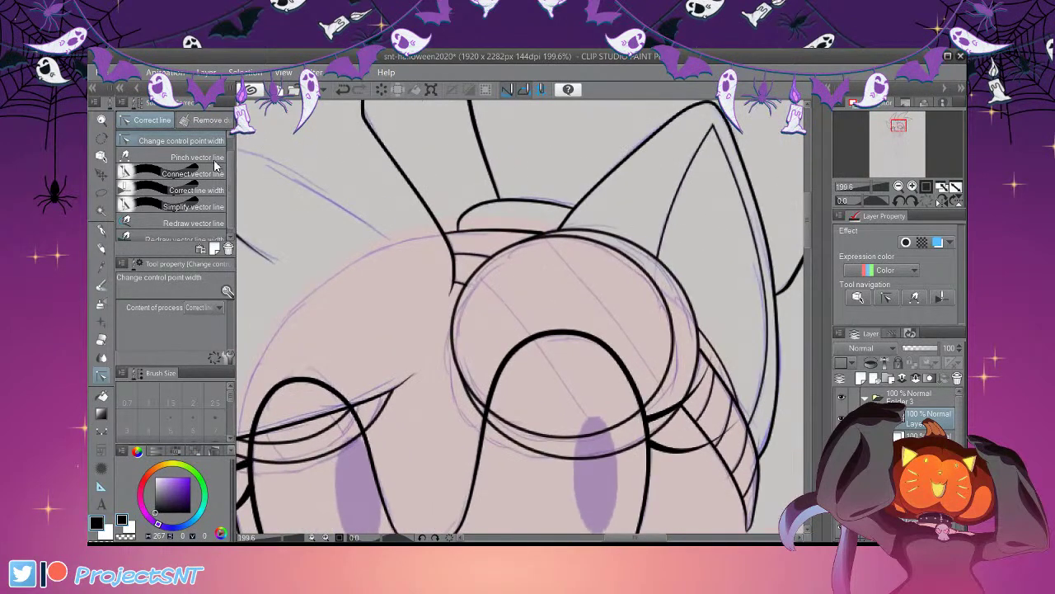
scroll(217, 169, "up", 1)
left_click(194, 140)
scroll(630, 275, "up", 2)
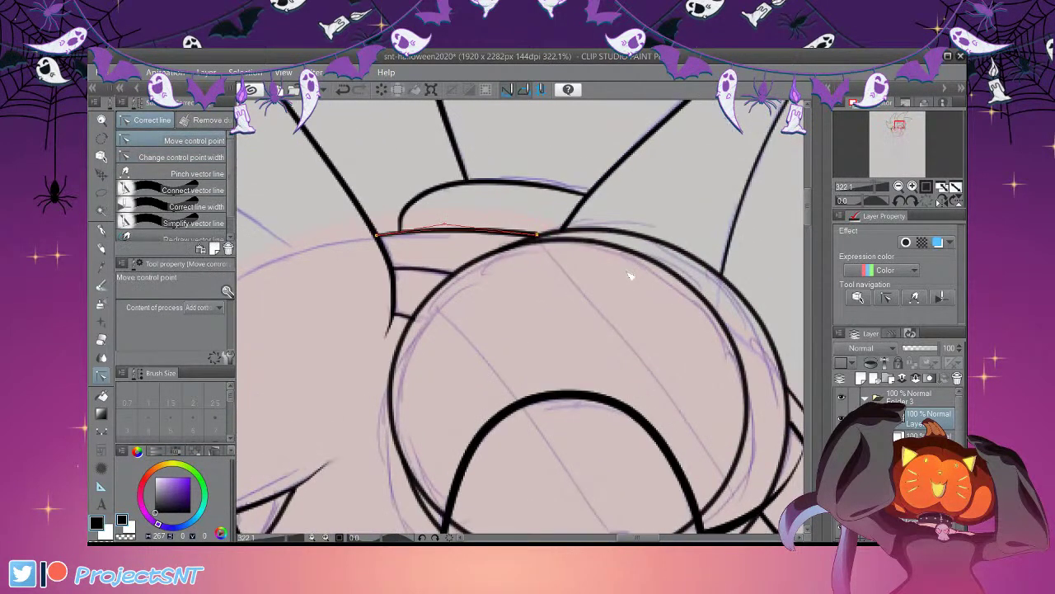
scroll(628, 238, "down", 5)
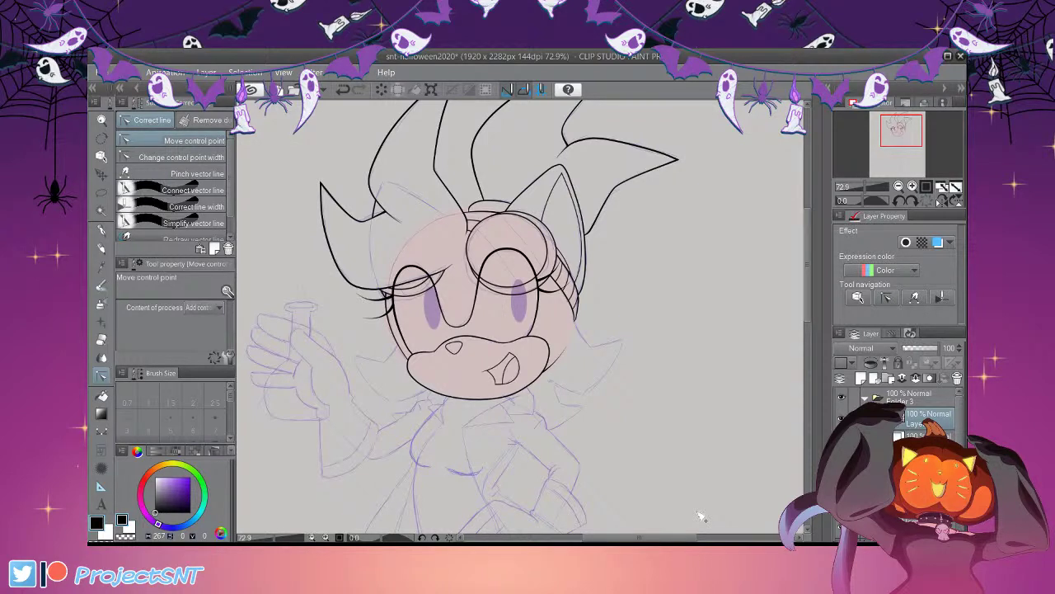
scroll(687, 495, "down", 1)
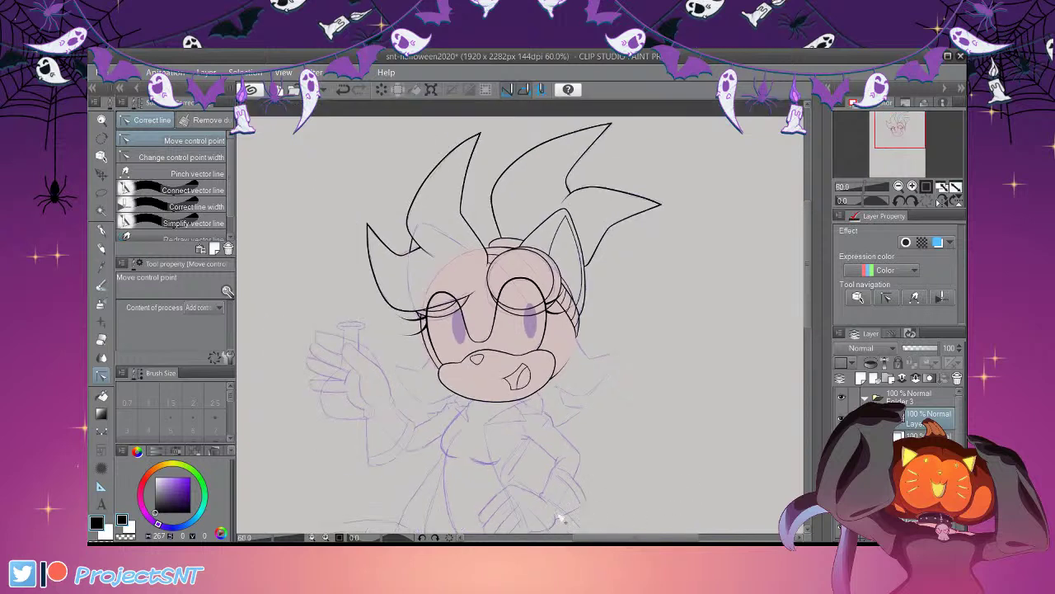
scroll(545, 412, "down", 2)
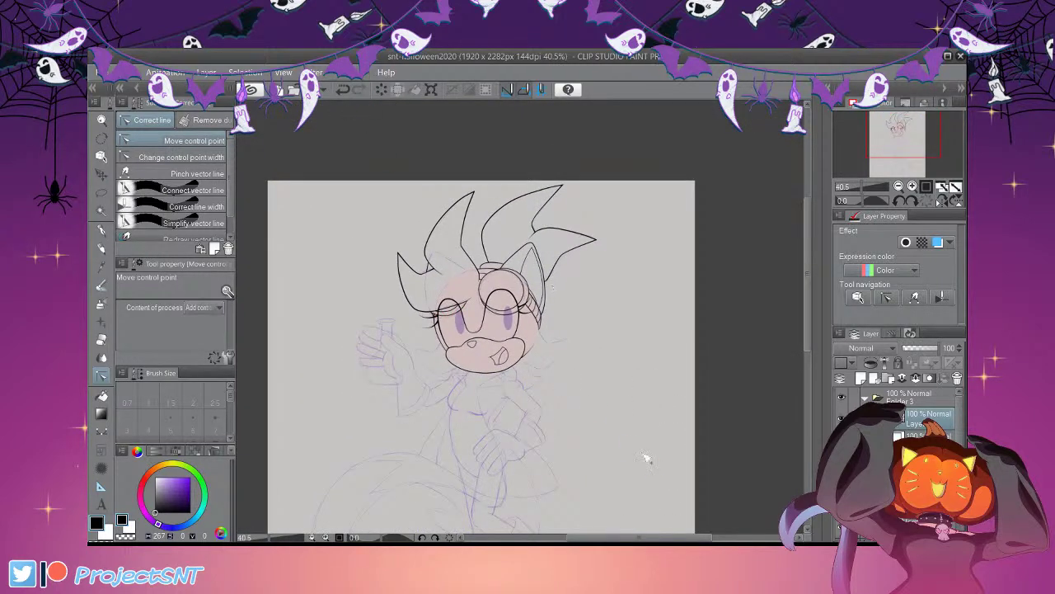
Ink the upper edge of the large cheek tuft below the ear along the sketch with a Continuous curve at brush size 5
scroll(626, 441, "up", 4)
scroll(612, 410, "up", 1)
scroll(672, 410, "down", 1)
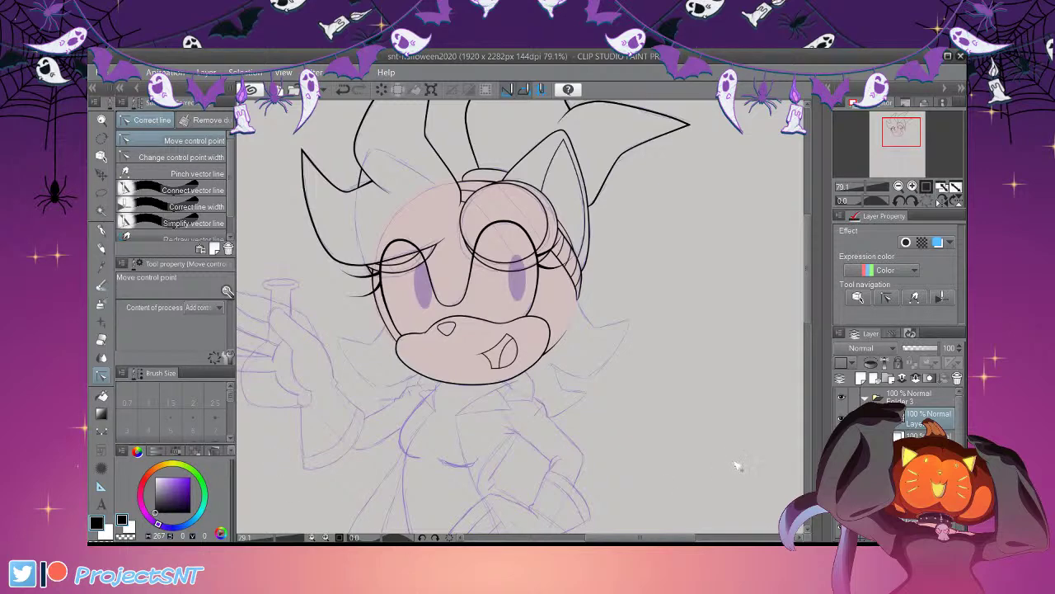
scroll(636, 377, "up", 2)
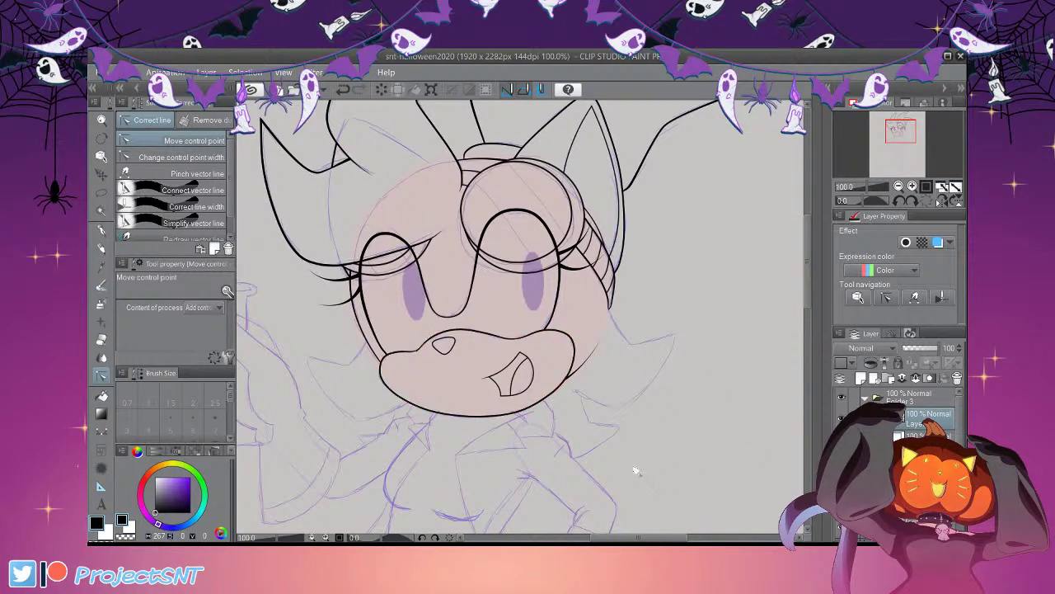
scroll(469, 402, "up", 2)
scroll(759, 445, "up", 1)
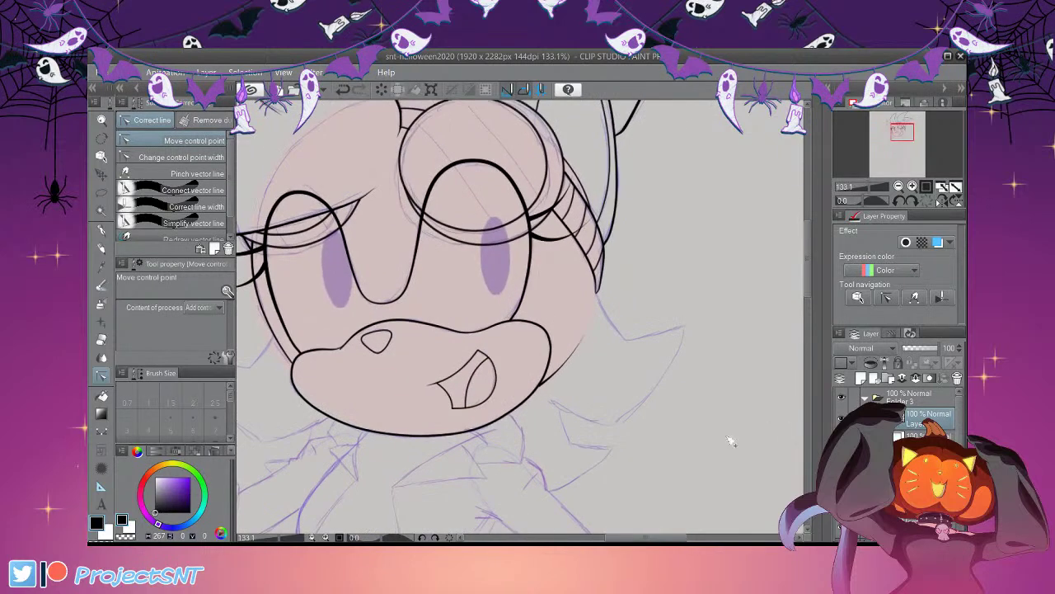
left_click(102, 429)
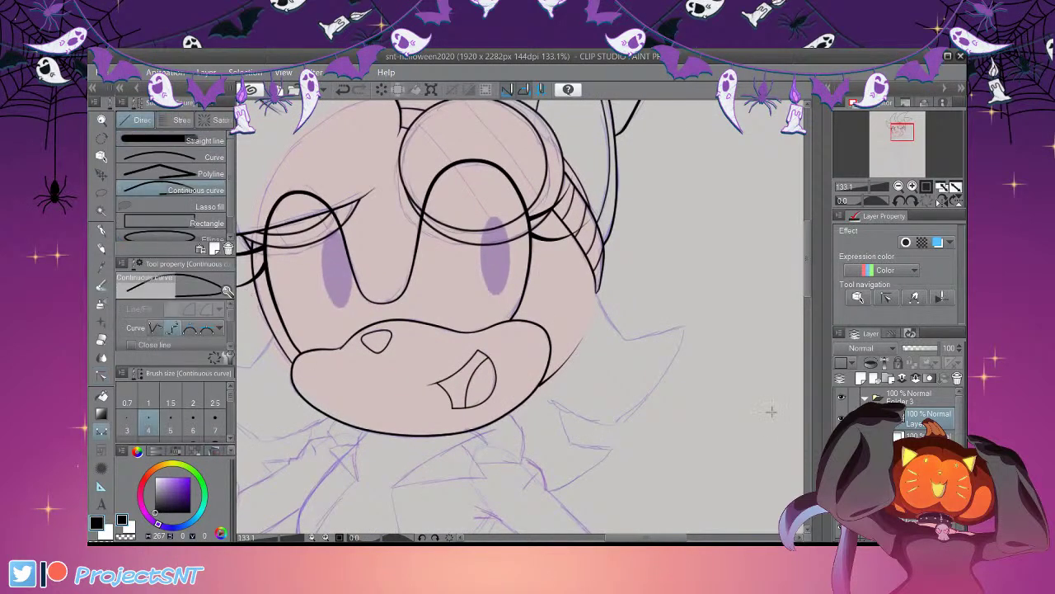
scroll(776, 407, "up", 1)
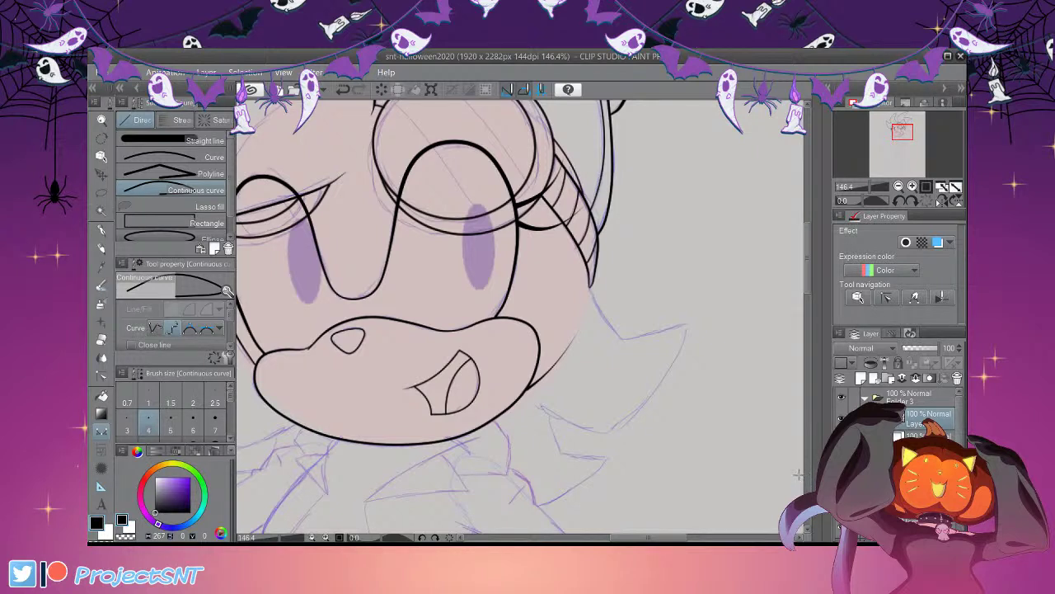
scroll(640, 352, "up", 1)
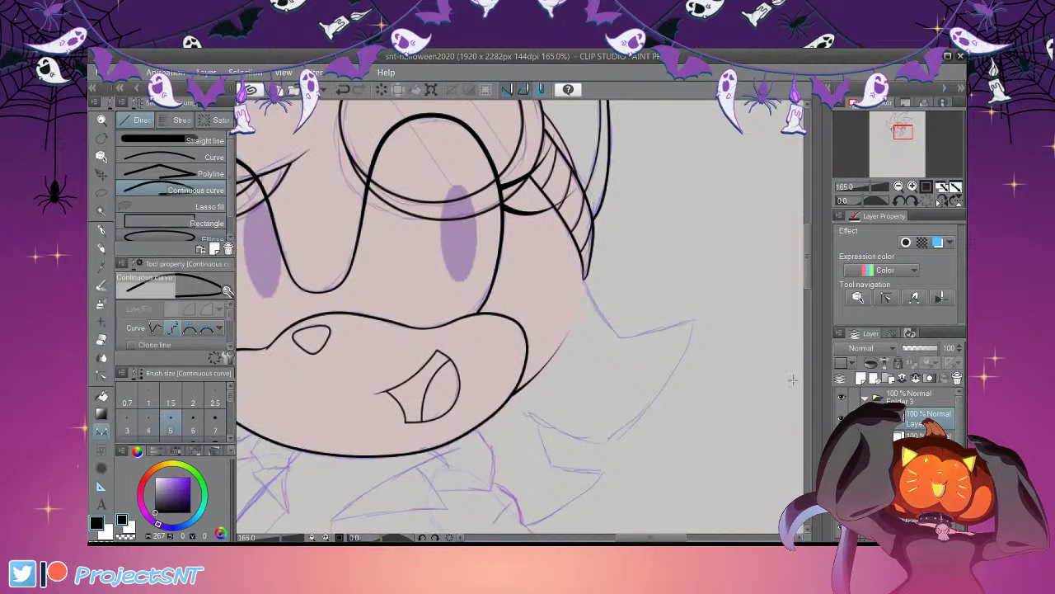
scroll(646, 313, "up", 2)
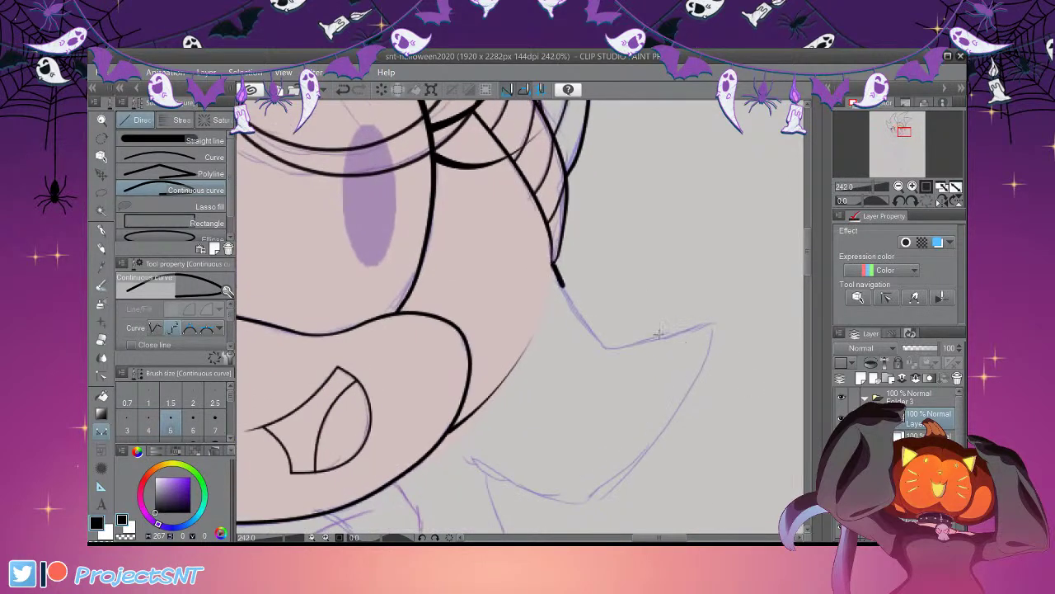
mouse_move(646, 310)
left_mouse_down()
mouse_move(681, 376)
mouse_move(717, 411)
mouse_move(756, 403)
left_mouse_up()
left_click_drag(647, 343, 739, 313)
scroll(783, 317, "down", 2)
scroll(606, 531, "up", 1)
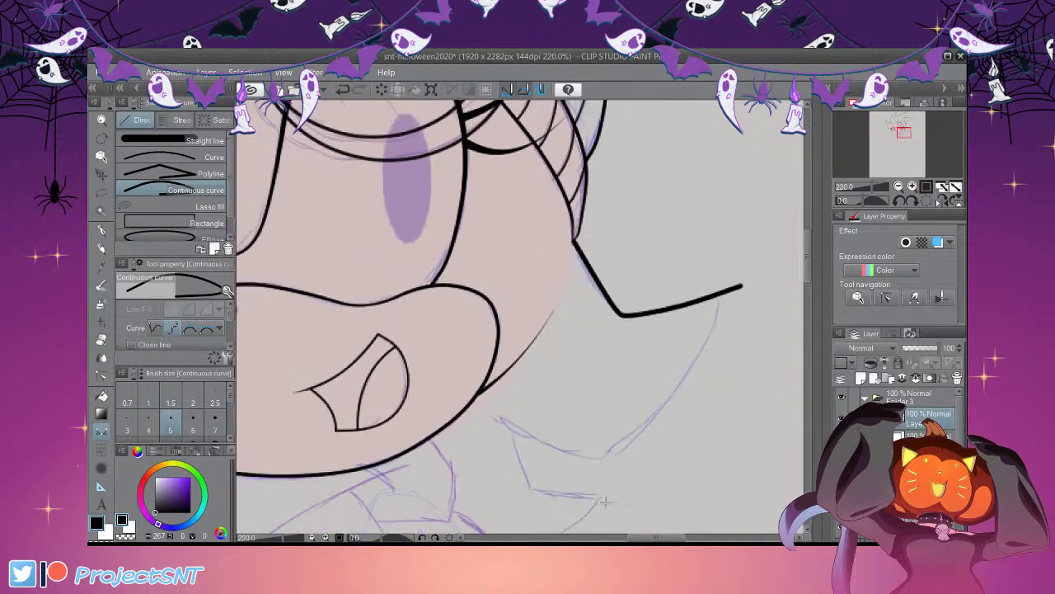
Ink the large cheek tuft's lower curve along the sketch and trim the overshooting line ends at its tip with the Vector eraser
mouse_move(489, 415)
left_mouse_down()
mouse_move(564, 455)
mouse_move(624, 451)
mouse_move(697, 367)
mouse_move(732, 267)
left_mouse_up()
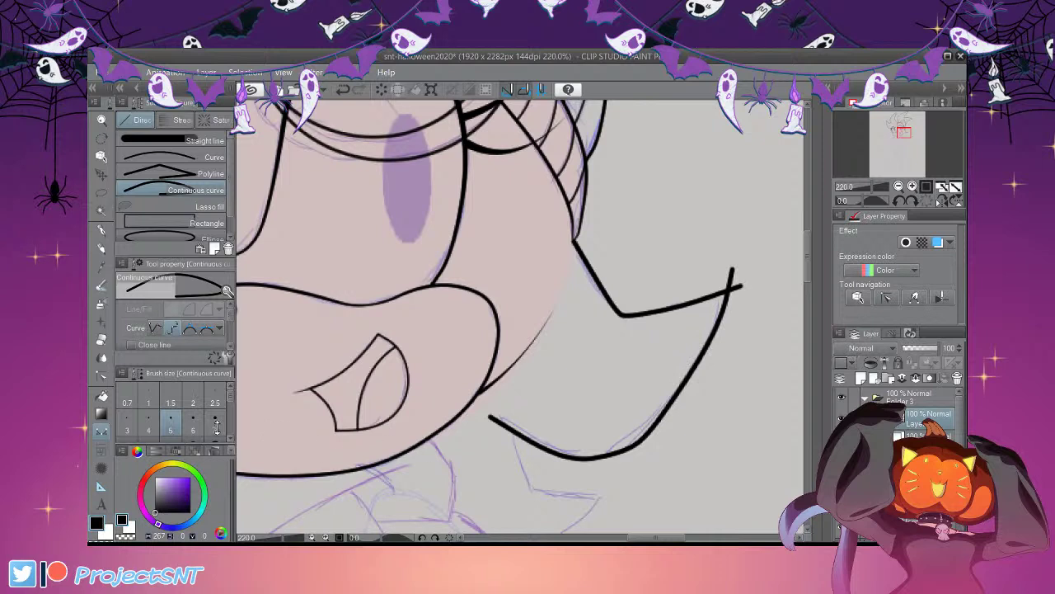
left_click(102, 373)
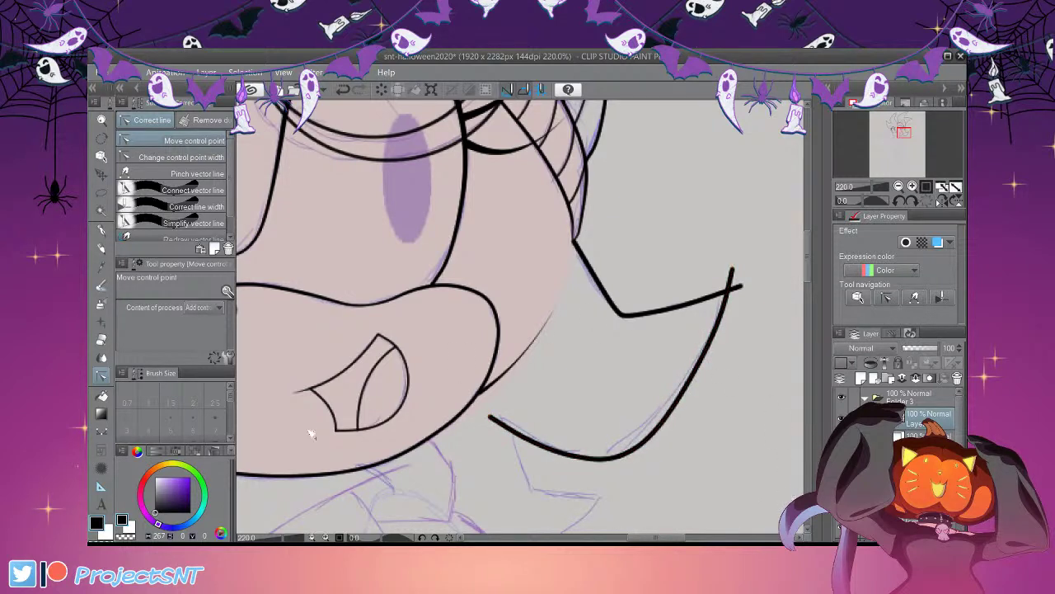
key("e")
left_click_drag(730, 267, 753, 280)
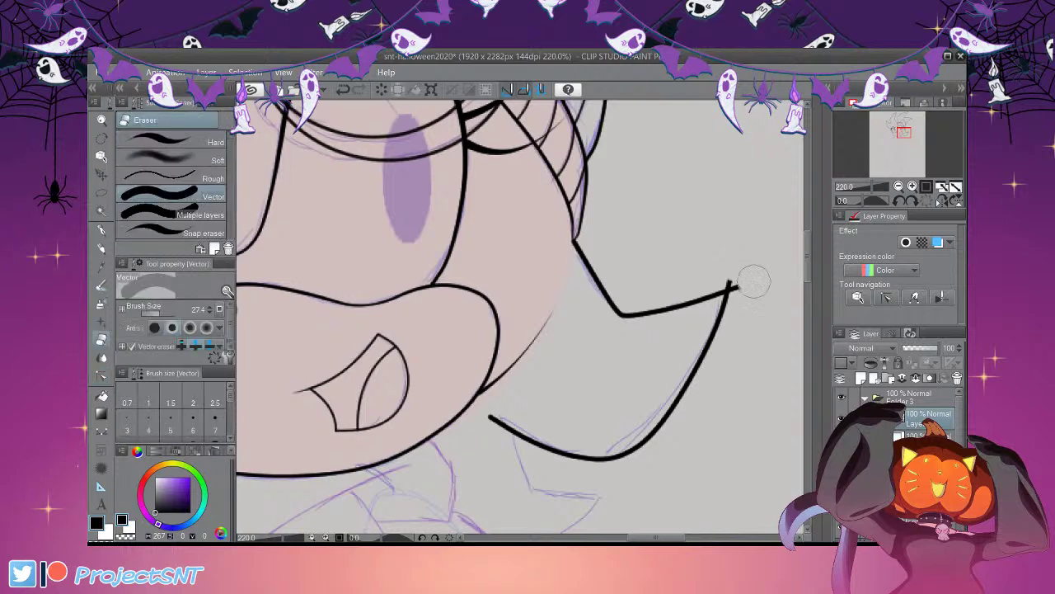
Thin and taper the large cheek tuft's upper and lower lines with Change control point width
left_click(101, 374)
left_click(181, 157)
scroll(618, 325, "up", 2)
left_click_drag(650, 321, 631, 330)
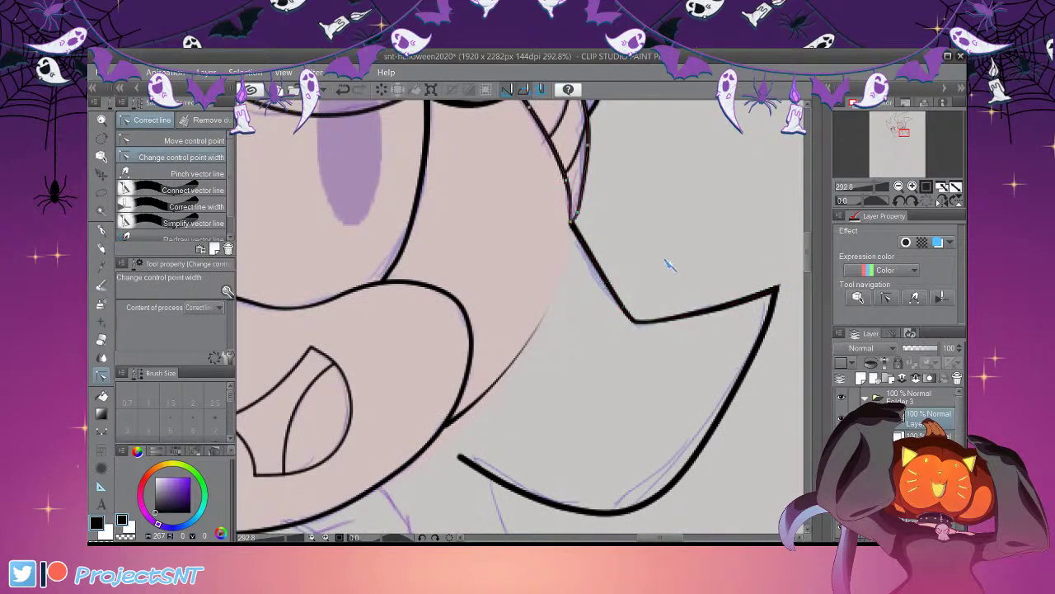
left_click_drag(671, 265, 654, 274)
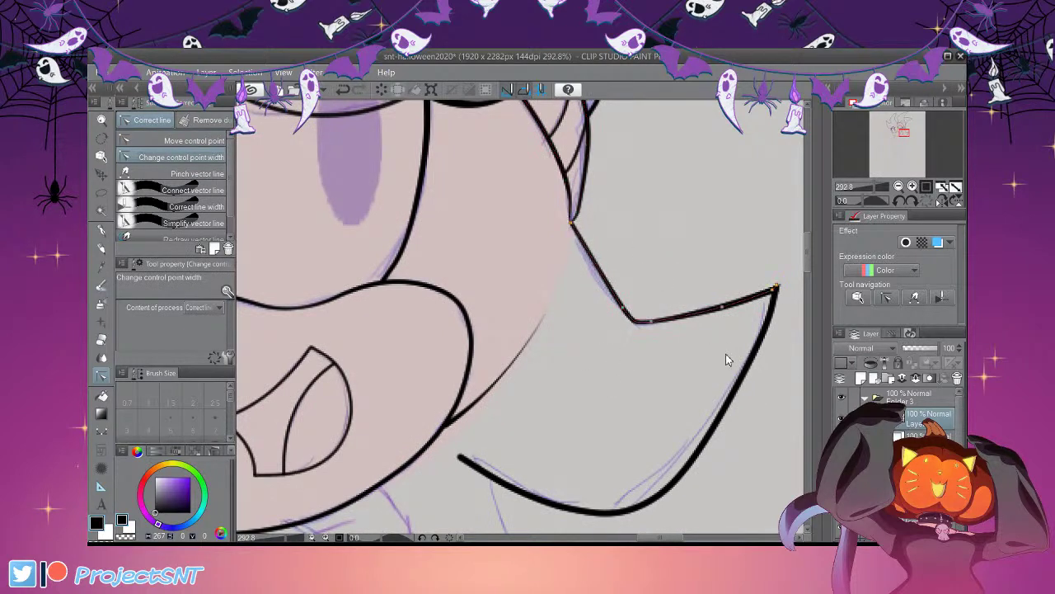
scroll(671, 498, "down", 3)
scroll(602, 432, "up", 3)
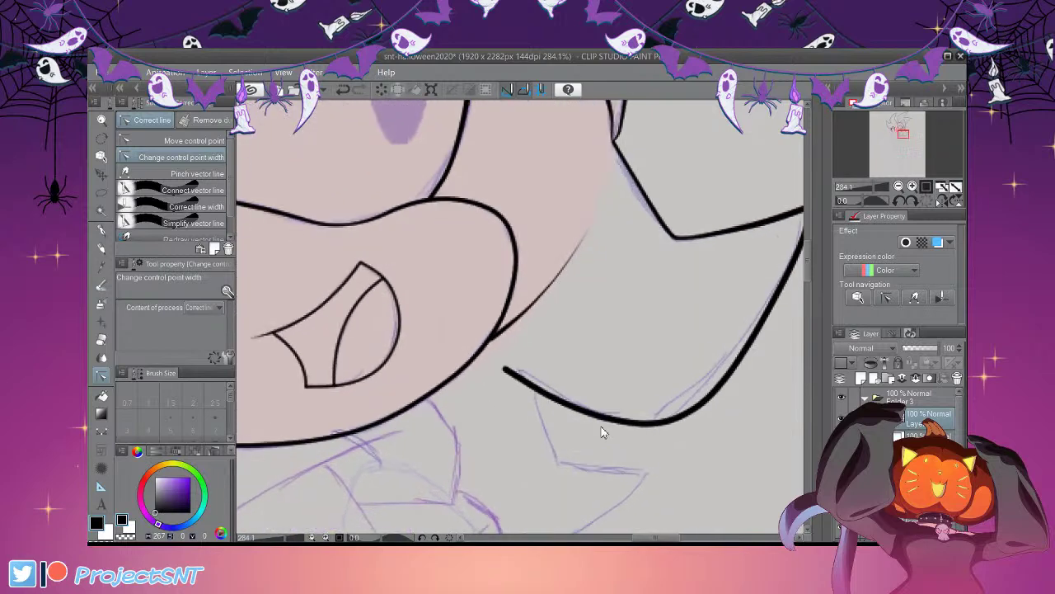
left_click_drag(504, 492, 485, 499)
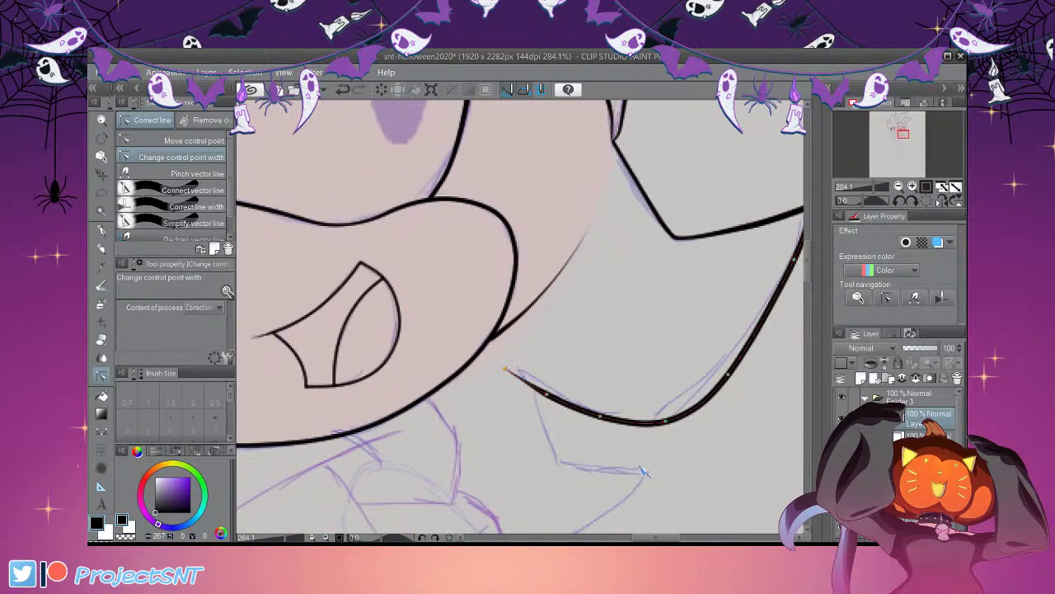
Examine the line weight of the large cheek tuft against the whole inked head
scroll(673, 386, "down", 2)
scroll(725, 386, "down", 2)
scroll(725, 388, "up", 2)
scroll(808, 391, "down", 1)
scroll(709, 396, "down", 2)
scroll(730, 386, "up", 1)
scroll(754, 500, "up", 3)
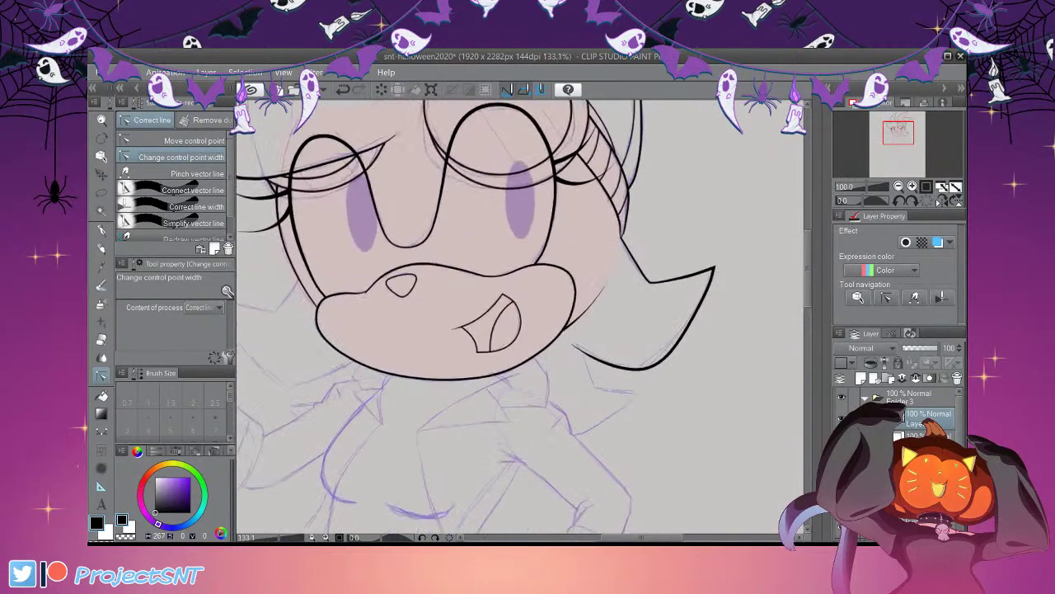
scroll(709, 483, "down", 5)
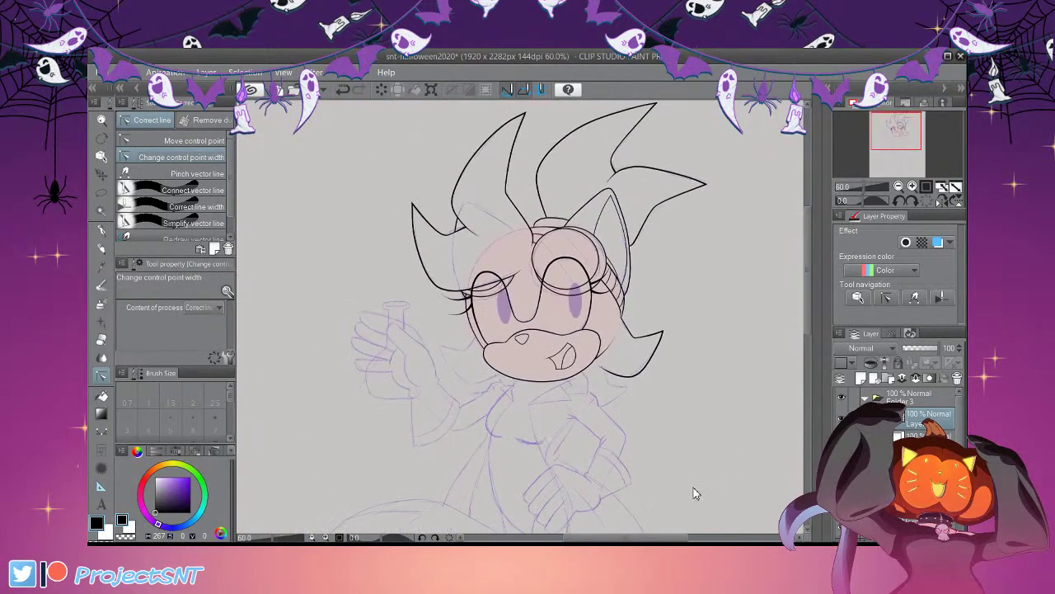
scroll(588, 472, "up", 1)
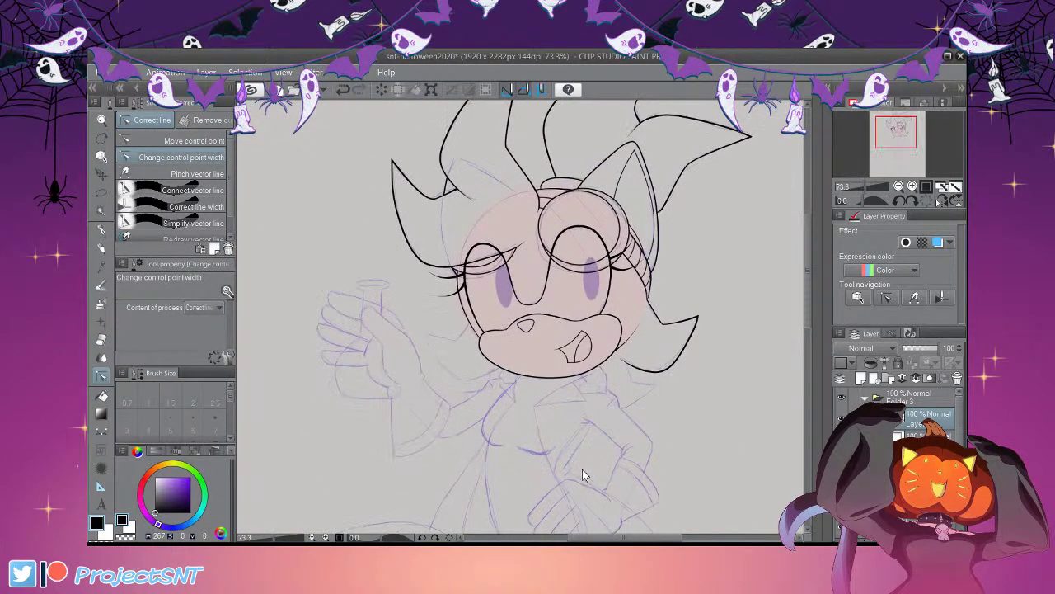
scroll(698, 428, "up", 4)
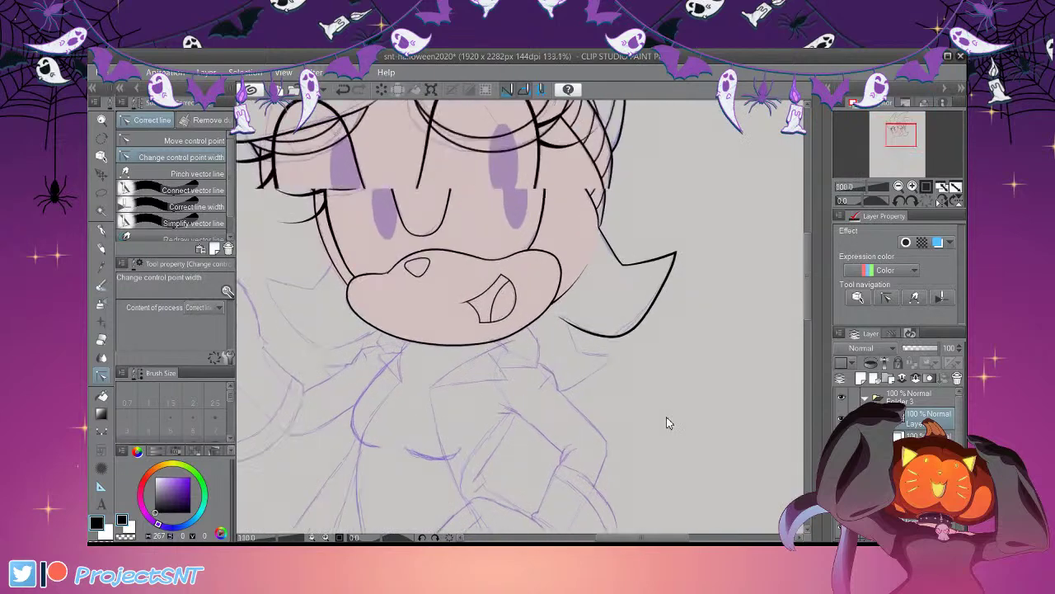
Ink the smaller cheek tuft beneath the large one with Continuous curve lines and erase the overshooting ends at its tip
scroll(675, 422, "up", 2)
key("u")
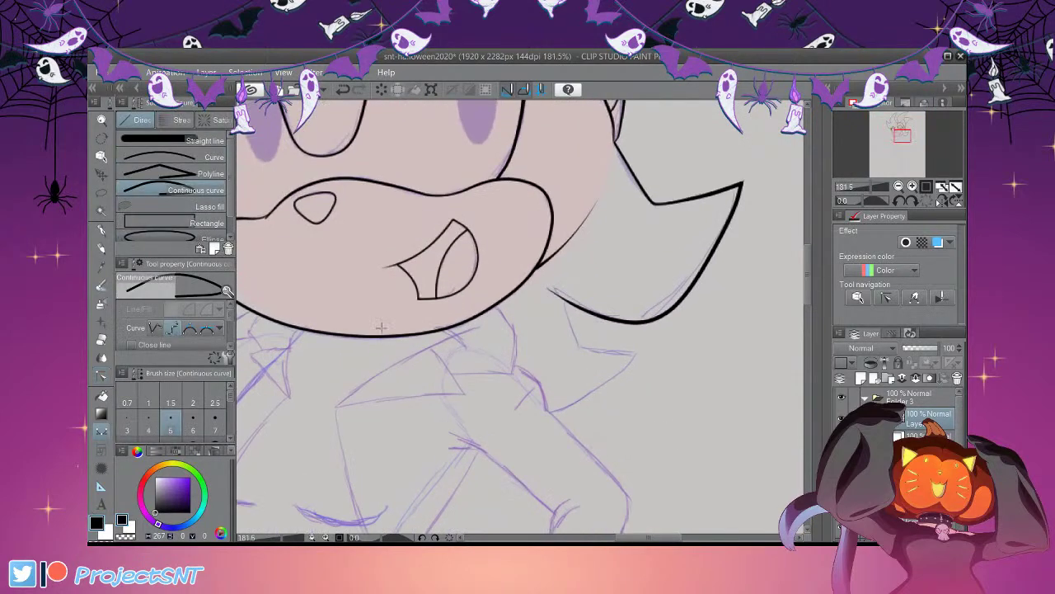
scroll(627, 372, "up", 1)
scroll(628, 372, "up", 1)
left_click(554, 282)
left_click(571, 345)
left_click_drag(688, 419, 791, 427)
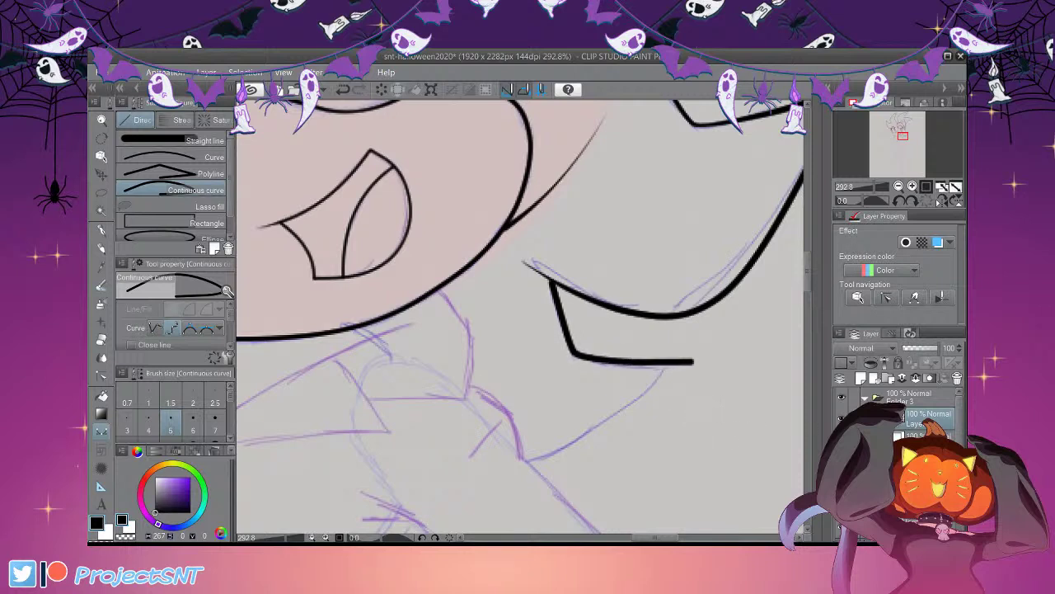
mouse_move(681, 348)
left_mouse_down()
mouse_move(624, 412)
mouse_move(511, 462)
left_mouse_up()
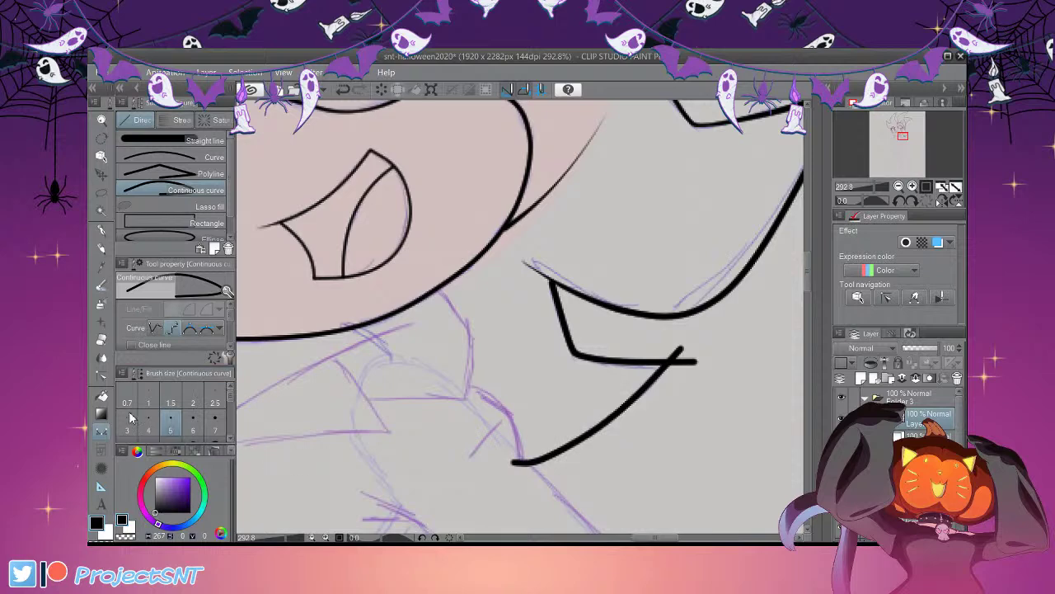
key("e")
left_click_drag(683, 348, 702, 350)
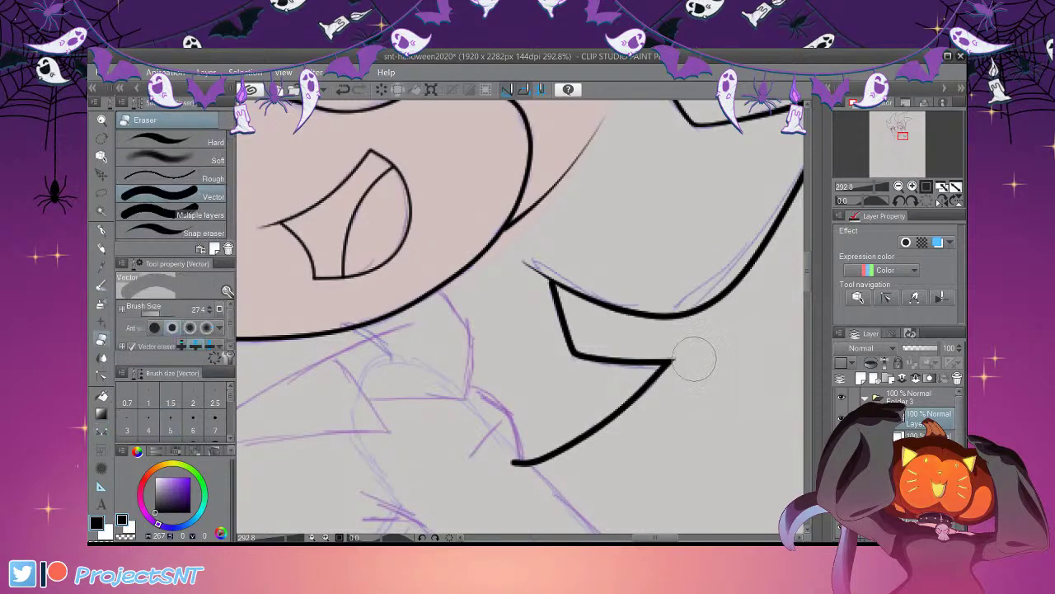
Thin the smaller cheek tuft's upper and lower lines with Change control point width
scroll(646, 373, "down", 3)
scroll(560, 317, "up", 4)
left_click(102, 376)
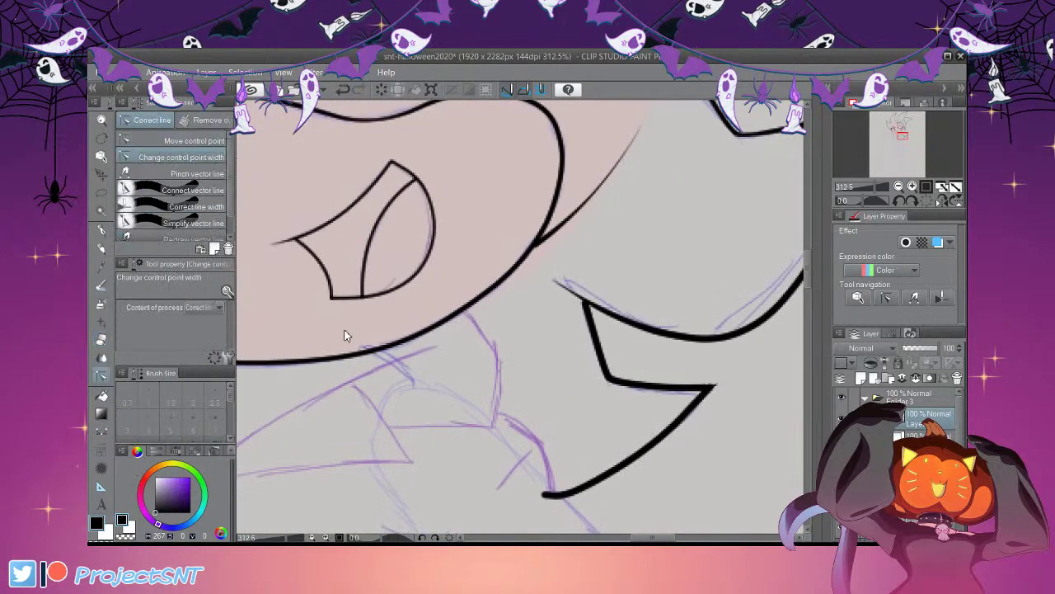
scroll(686, 420, "up", 2)
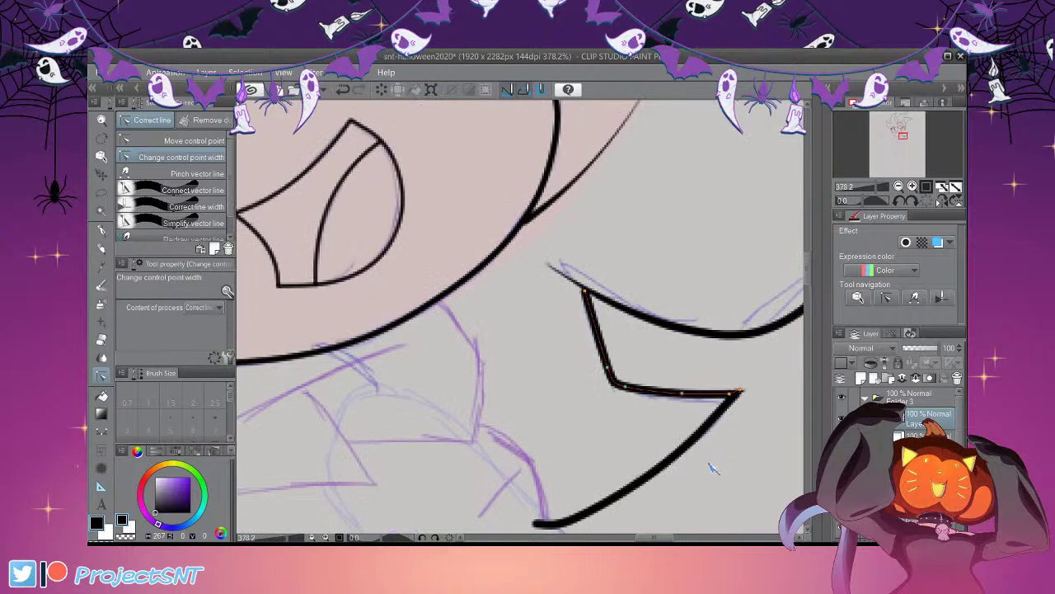
left_click_drag(686, 341, 703, 356)
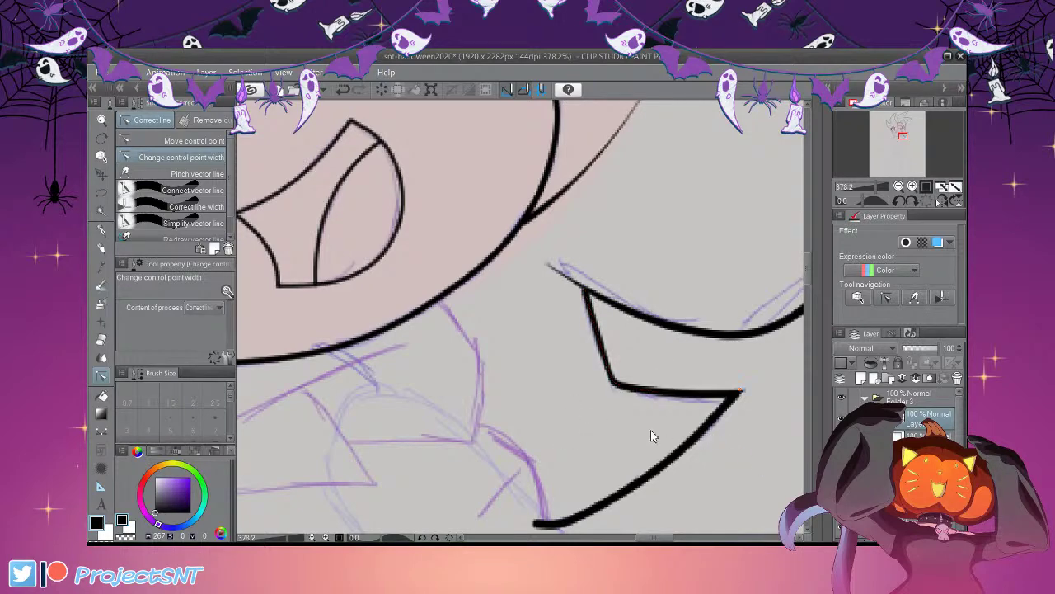
scroll(605, 425, "down", 6)
scroll(651, 526, "up", 3)
scroll(574, 506, "down", 3)
scroll(610, 522, "up", 3)
left_click_drag(590, 523, 571, 526)
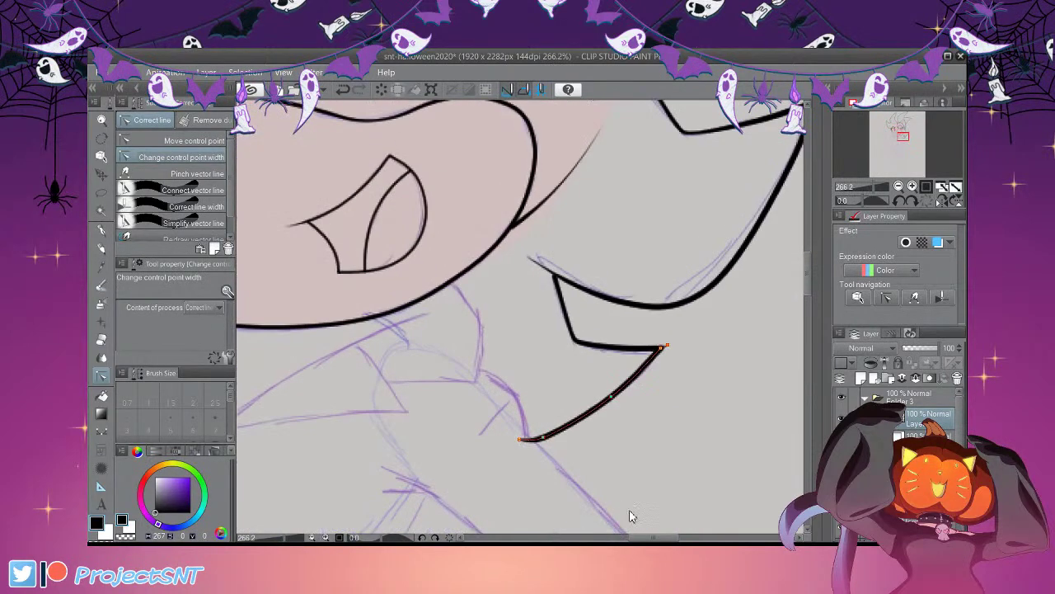
Examine both inked cheek tufts with the face, and the sketched tuft still uninked on the opposite cheek
scroll(635, 524, "down", 1)
scroll(619, 483, "down", 5)
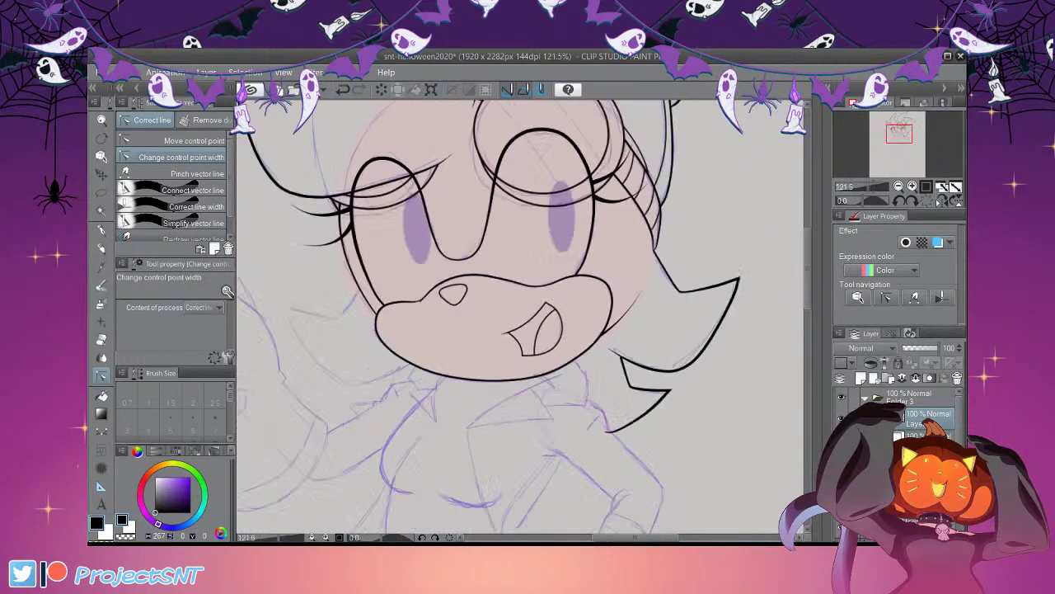
scroll(583, 436, "up", 2)
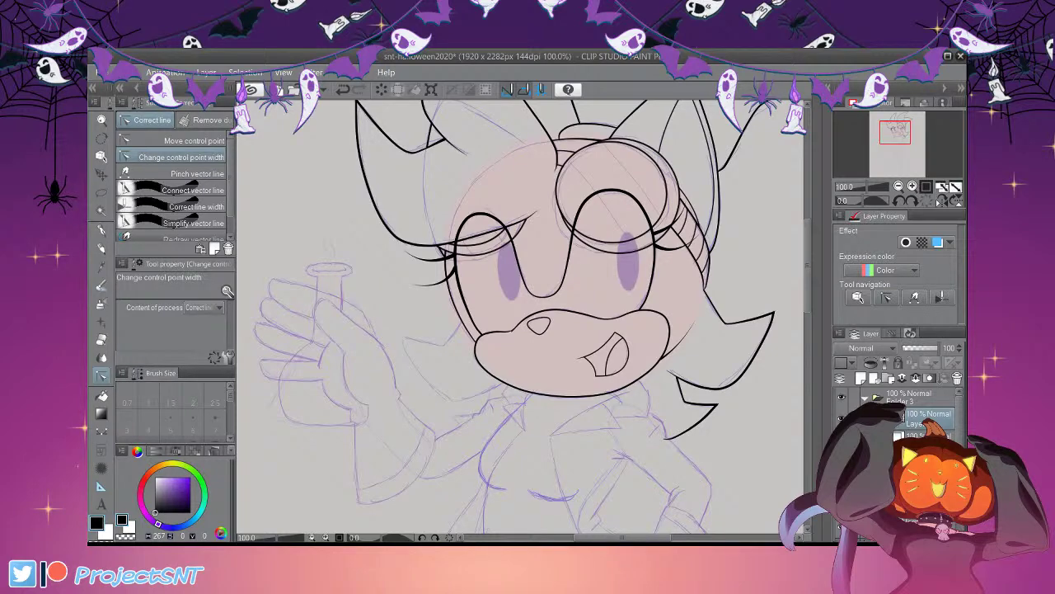
scroll(675, 480, "down", 1)
scroll(528, 453, "up", 2)
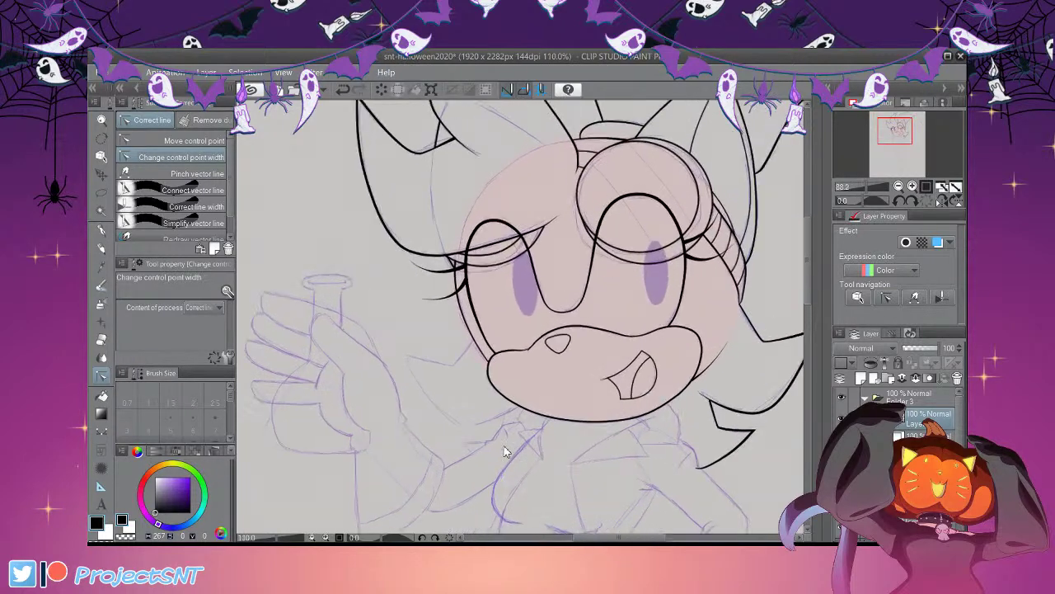
scroll(575, 458, "up", 1)
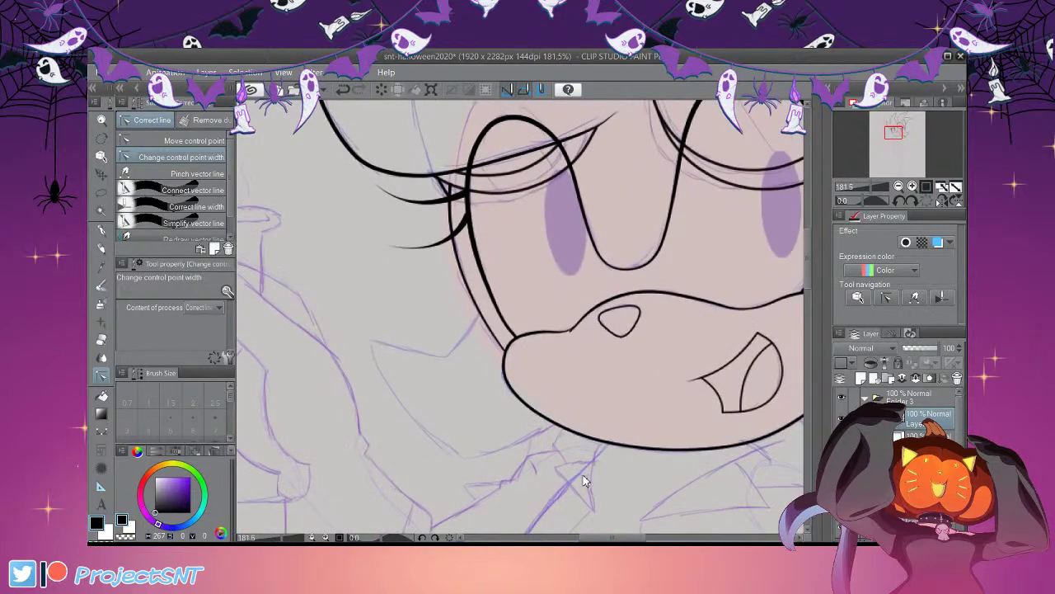
scroll(582, 480, "down", 2)
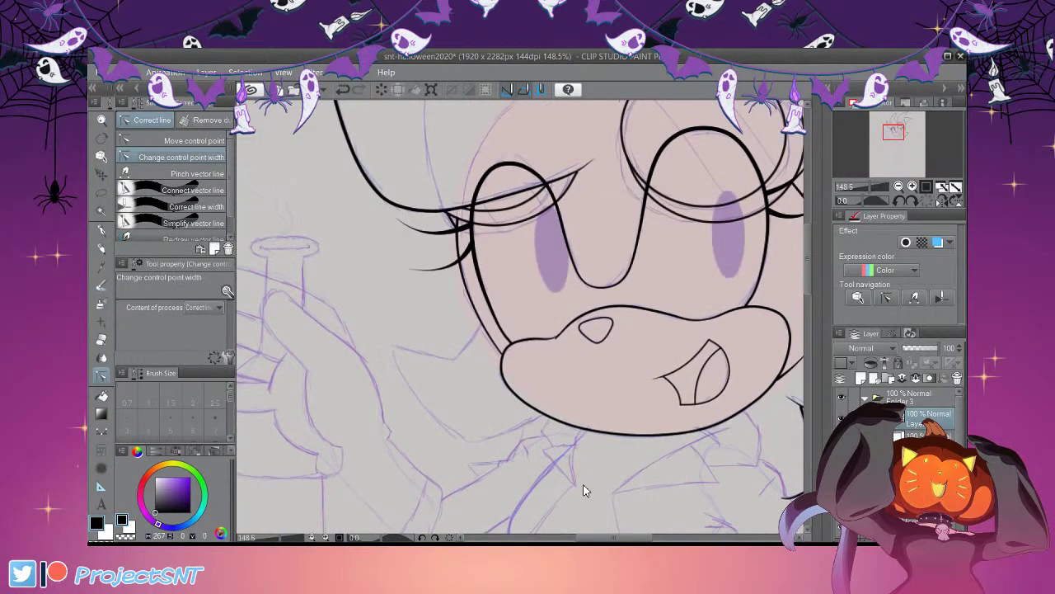
scroll(532, 485, "down", 1)
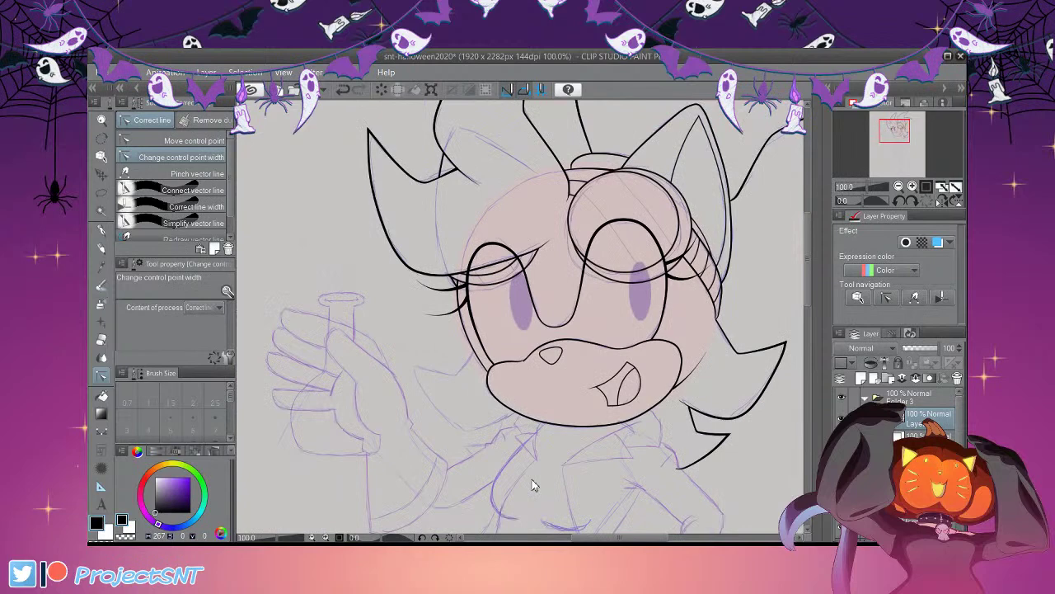
scroll(536, 481, "up", 2)
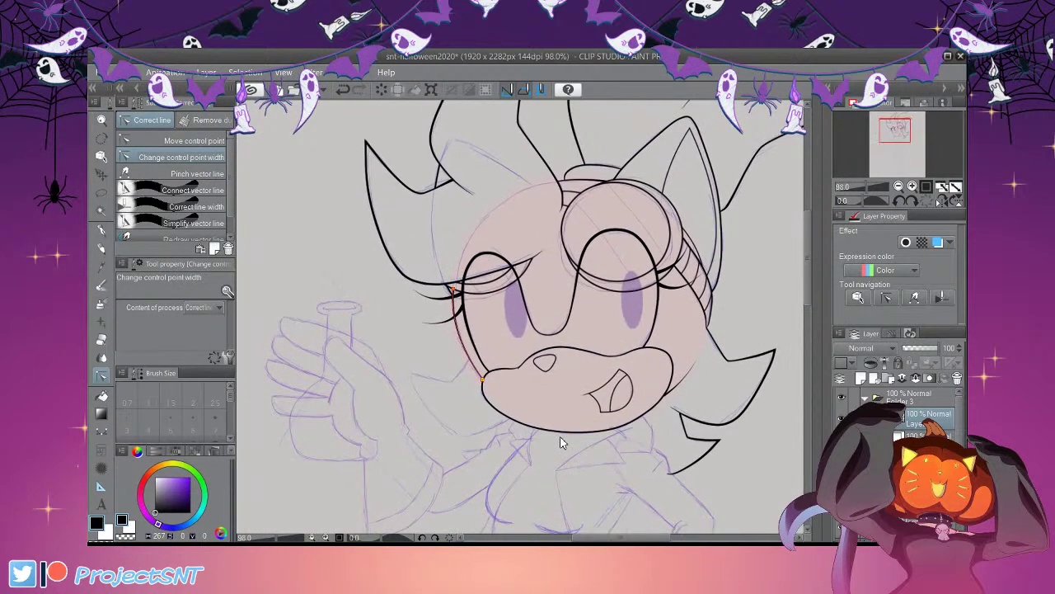
scroll(545, 471, "down", 2)
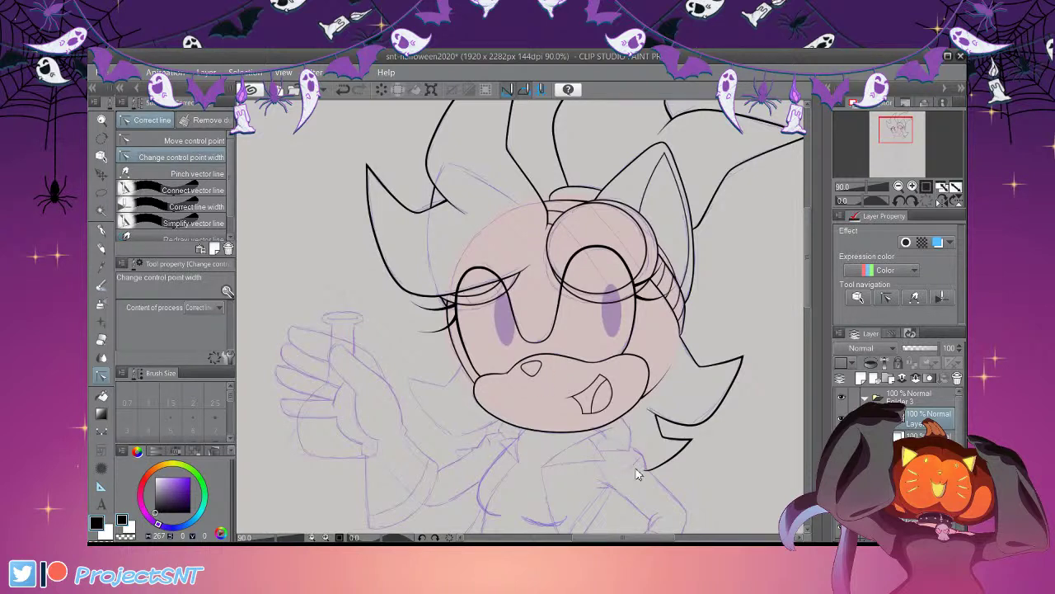
scroll(607, 461, "up", 3)
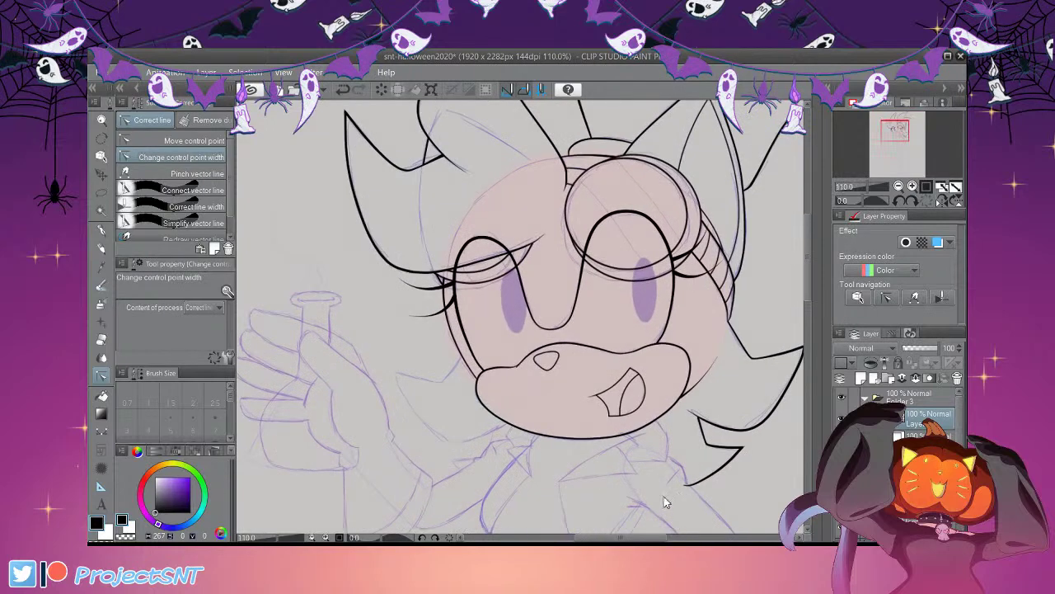
scroll(582, 441, "down", 6)
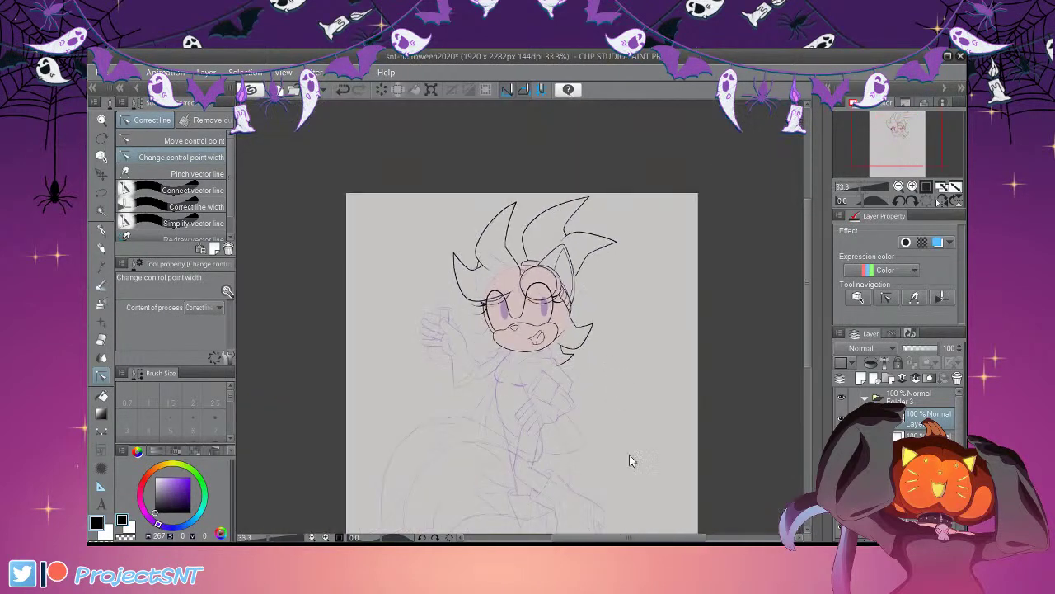
scroll(631, 481, "up", 3)
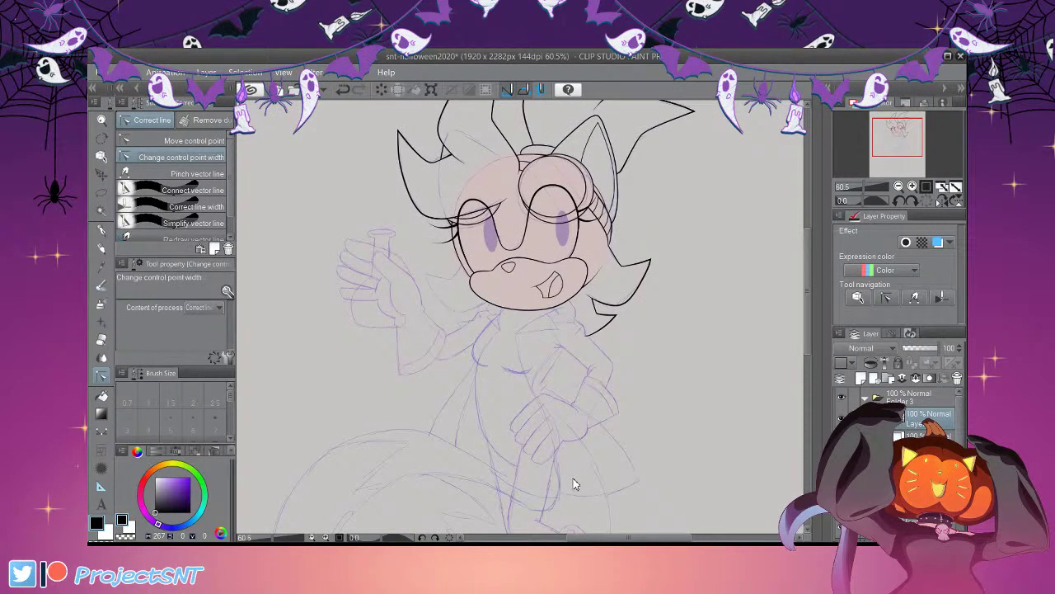
scroll(569, 482, "down", 1)
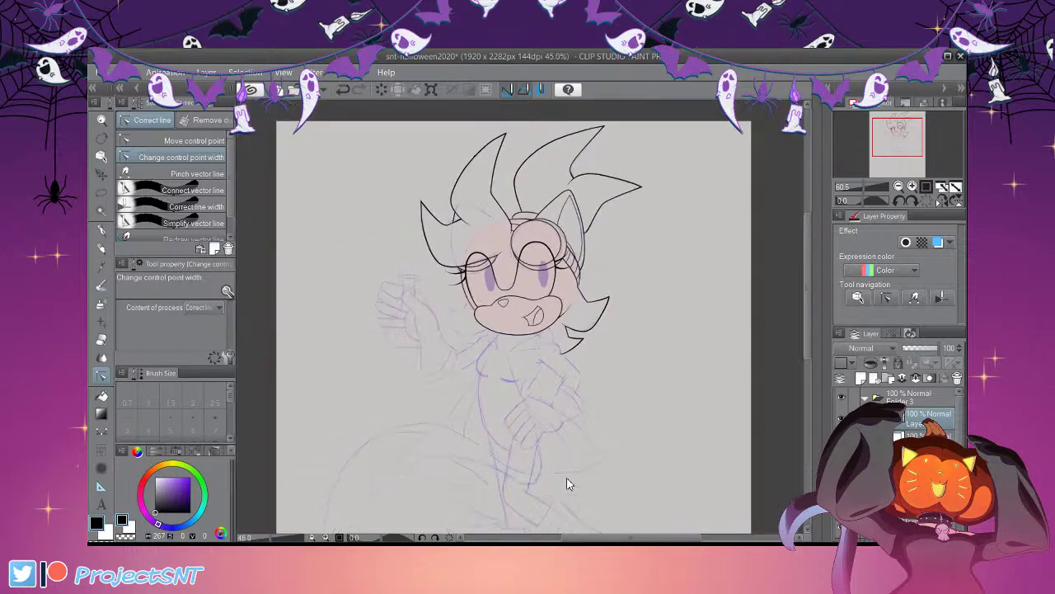
scroll(624, 396, "up", 6)
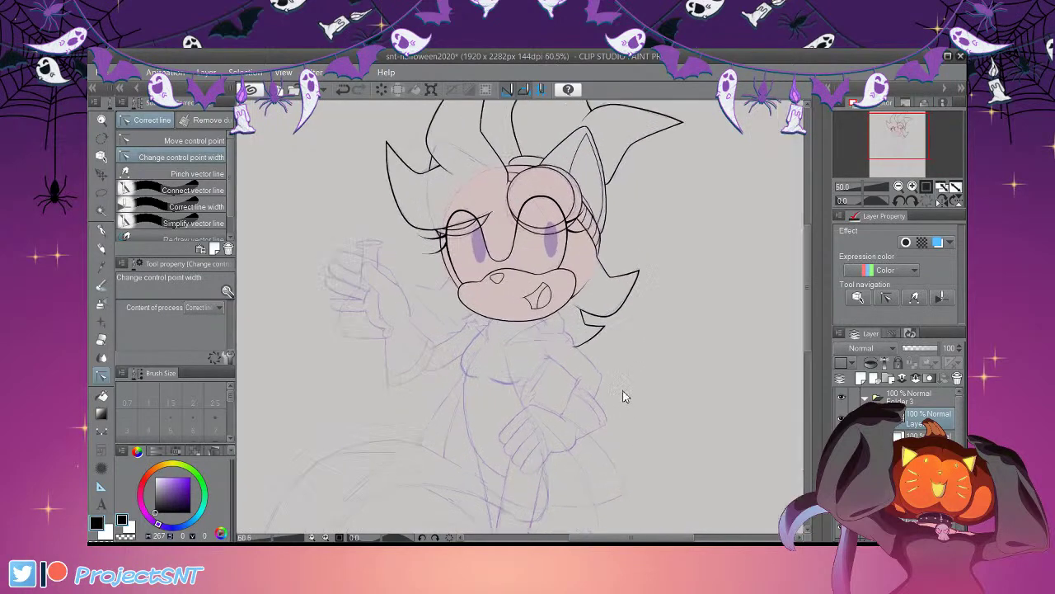
Ink the pointed collar flap below the chin with three Curve lines at brush size 4
scroll(544, 400, "up", 1)
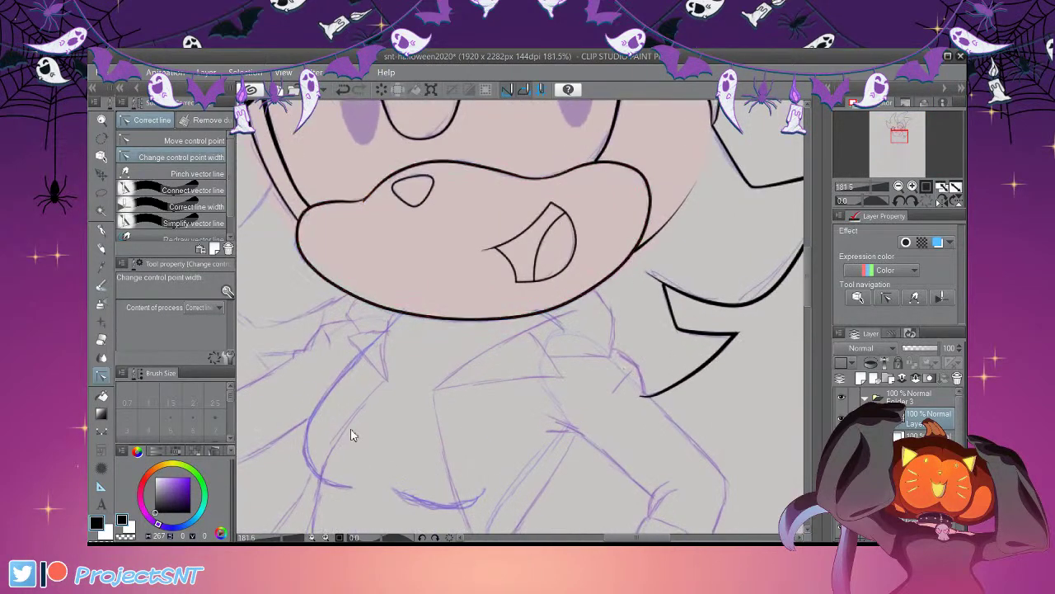
left_click(102, 429)
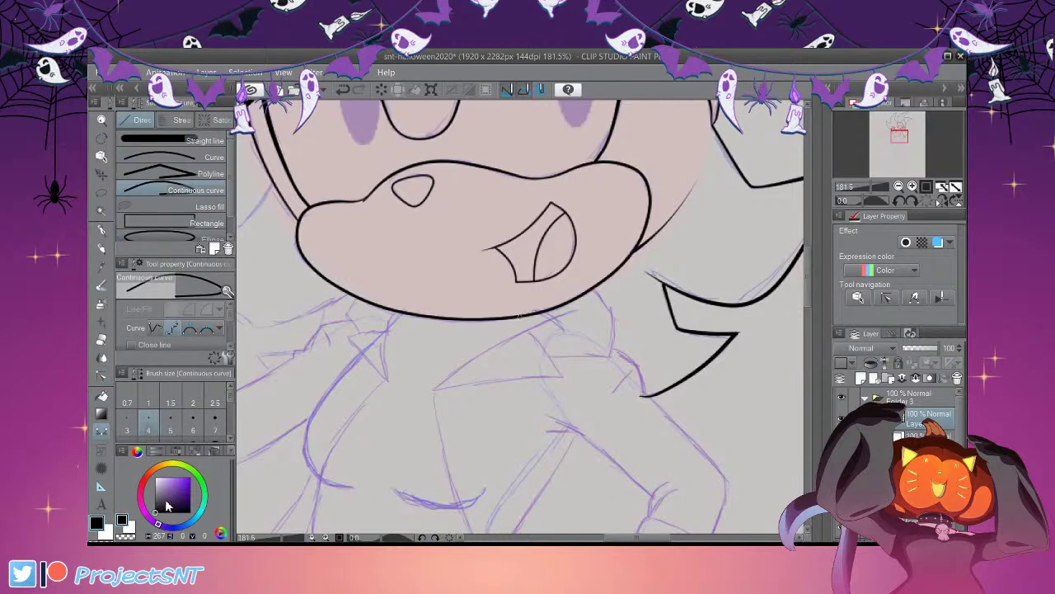
left_click(189, 157)
scroll(719, 376, "up", 1)
scroll(692, 367, "up", 1)
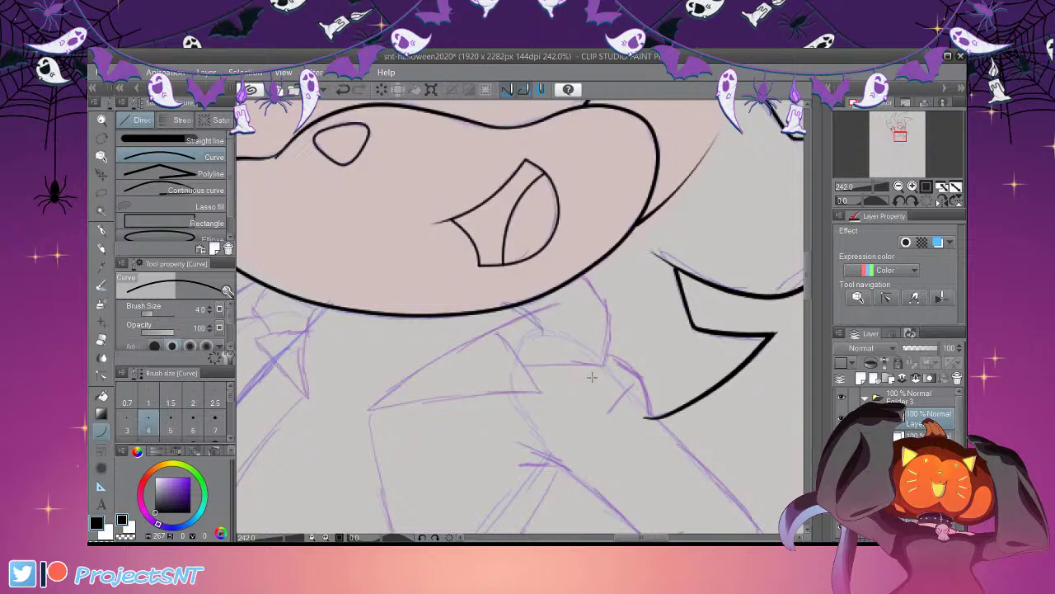
left_click_drag(560, 303, 360, 420)
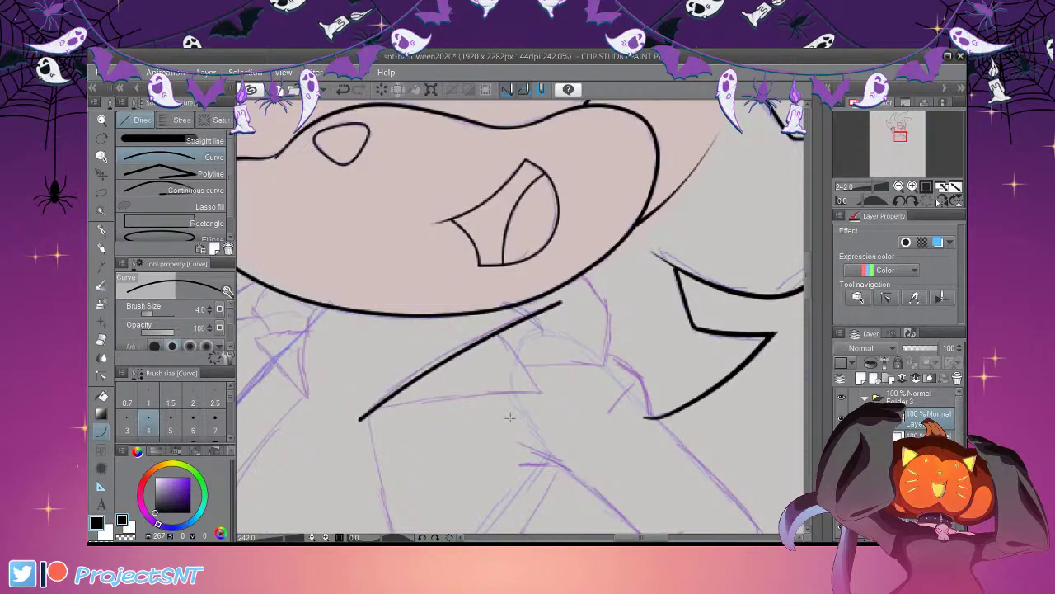
scroll(499, 409, "up", 3)
left_click_drag(347, 416, 609, 394)
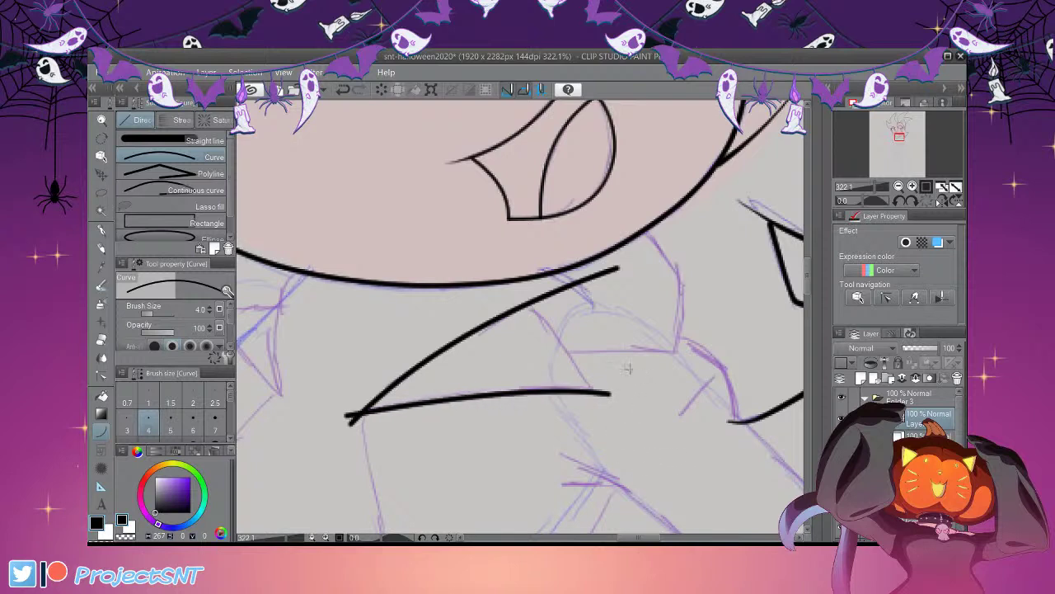
left_click_drag(530, 304, 603, 411)
left_click(586, 342)
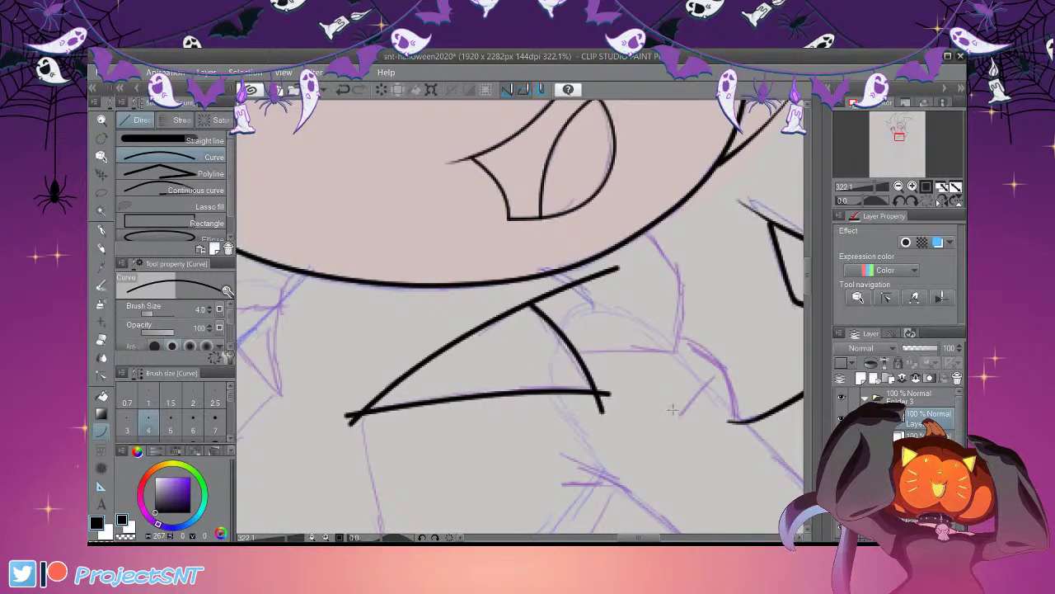
Erase the overshooting line ends at the collar flap's tip and lower corner with the Vector eraser
key("e")
left_click(325, 419)
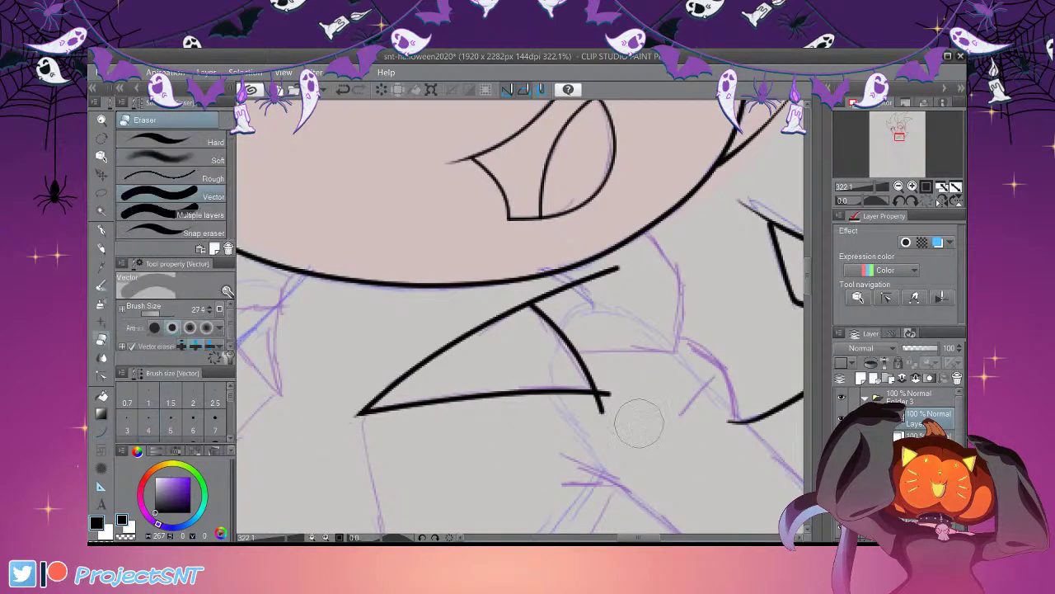
left_click_drag(630, 395, 619, 421)
Ink the short fold line under the chin with Curve and the collar's outer side beside the flap with Continuous curve
scroll(367, 364, "down", 3)
scroll(615, 322, "up", 3)
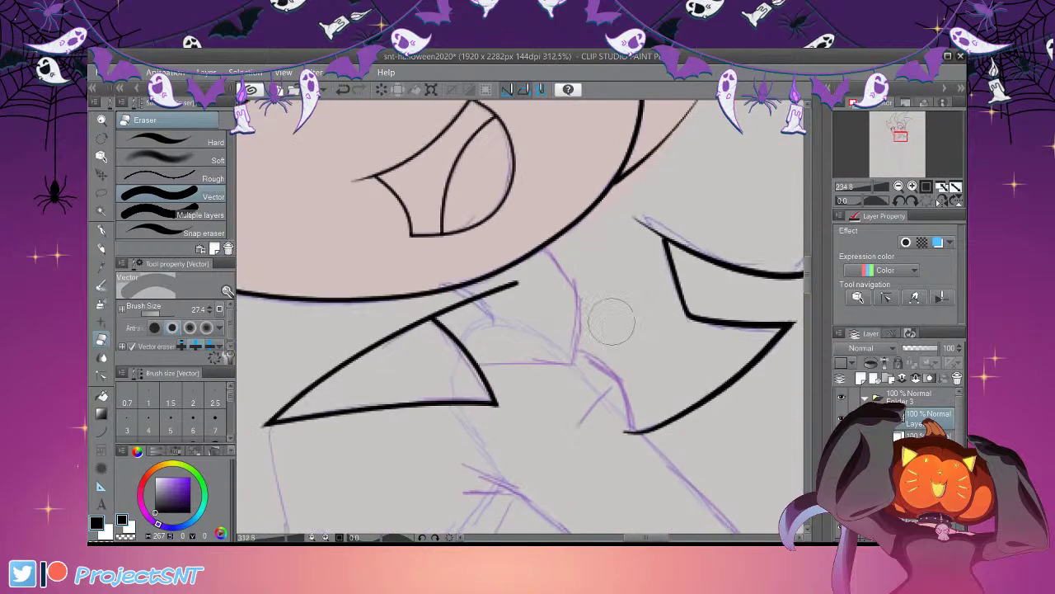
left_click(102, 432)
scroll(429, 286, "up", 1)
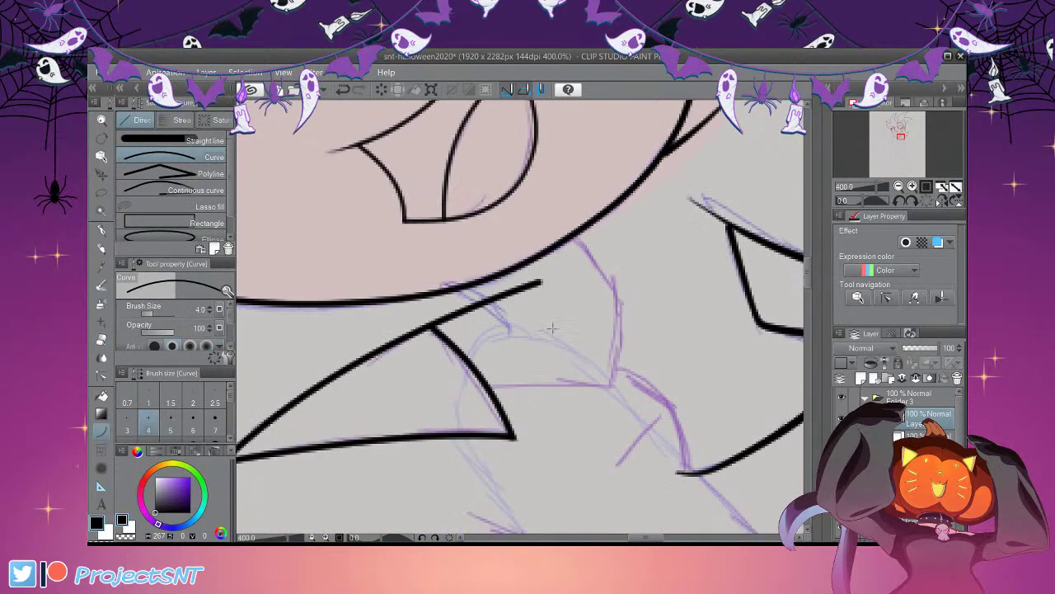
left_click_drag(545, 336, 570, 352)
left_click(186, 189)
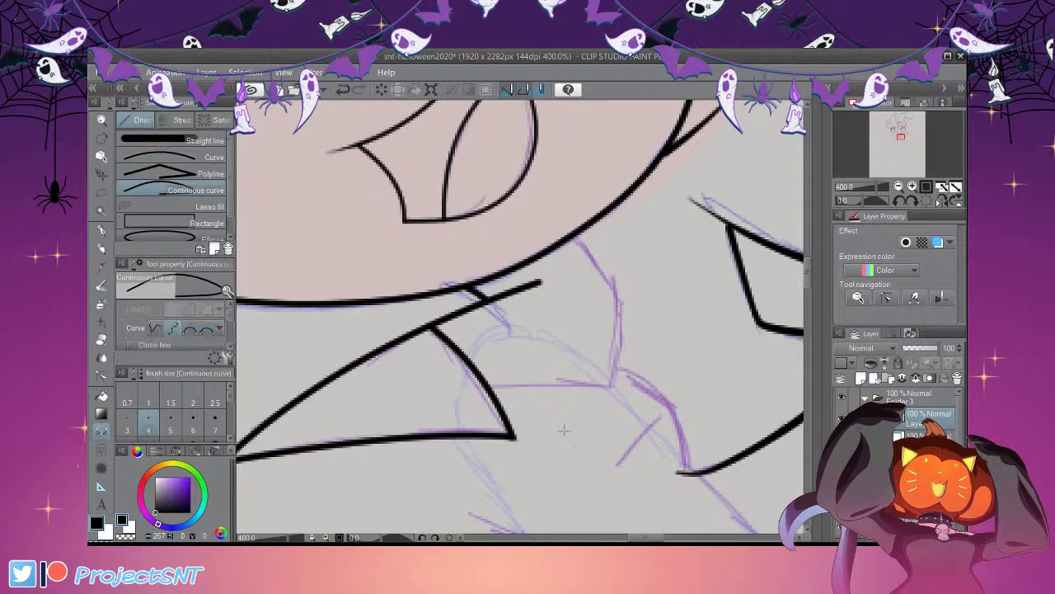
left_click(574, 456)
left_click(730, 452)
mouse_move(732, 373)
left_mouse_down()
mouse_move(737, 358)
mouse_move(674, 274)
left_mouse_up()
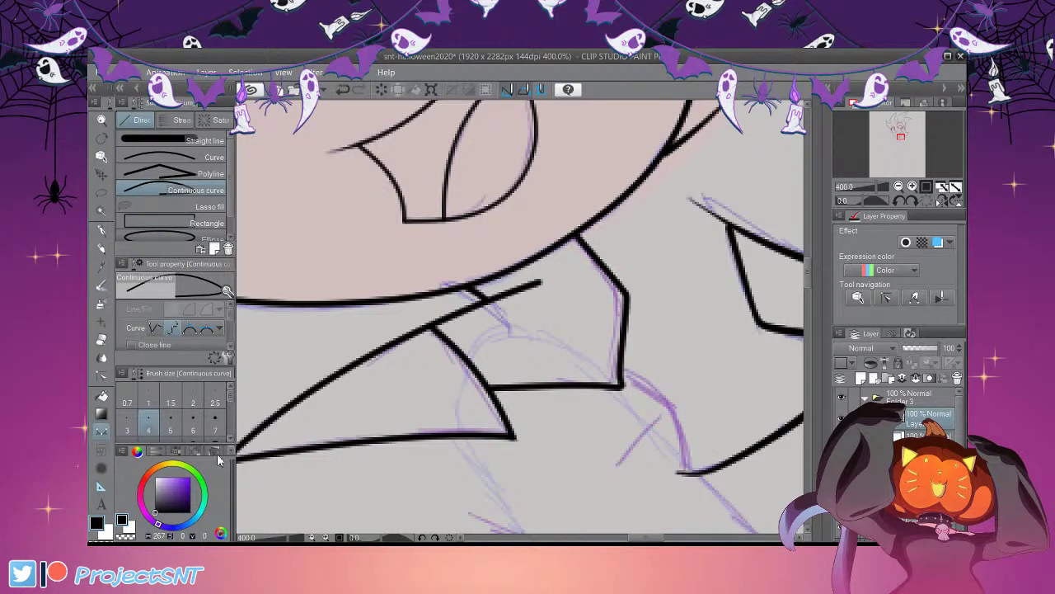
Taper the free end of the flap's upper line and the collar's bottom line with Change control point width
left_click(102, 376)
left_click(206, 142)
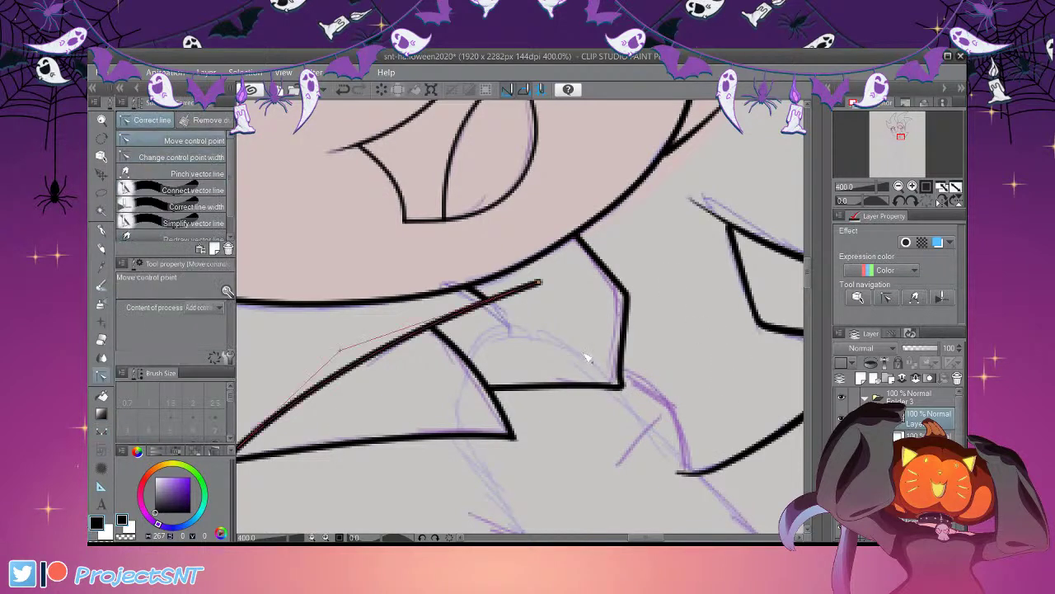
left_click(181, 157)
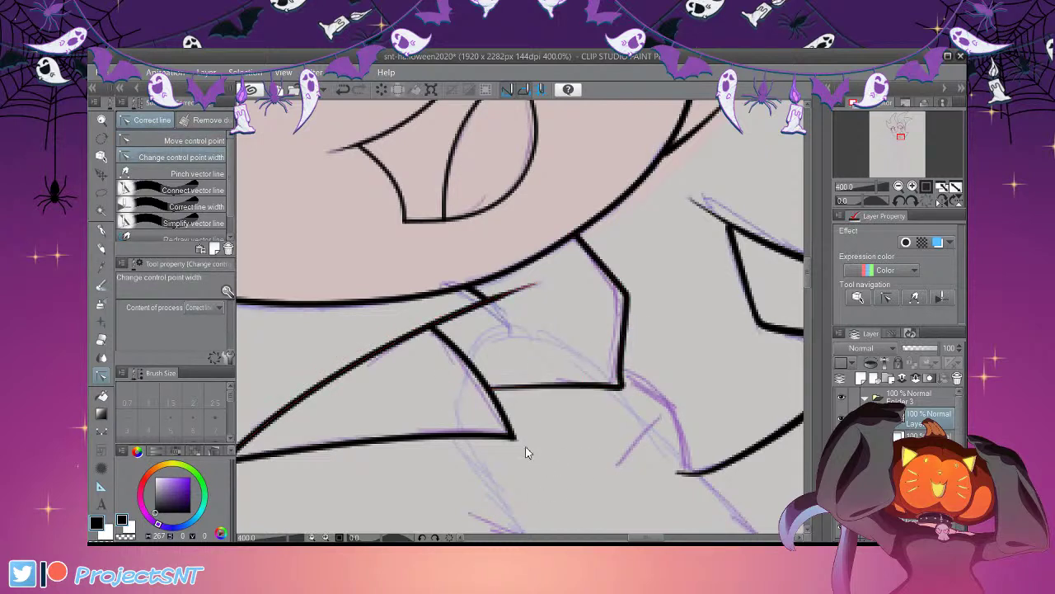
scroll(778, 371, "down", 2)
scroll(474, 429, "down", 2)
Thin the collar flap's short side edge and its lower line with Change control point width
scroll(568, 350, "up", 9)
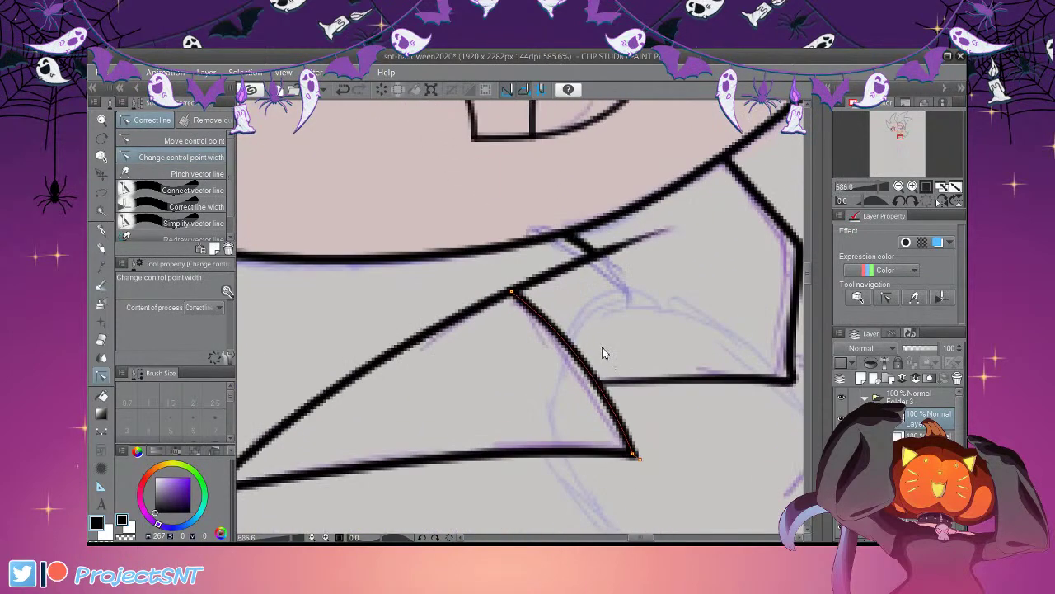
left_click_drag(600, 344, 576, 358)
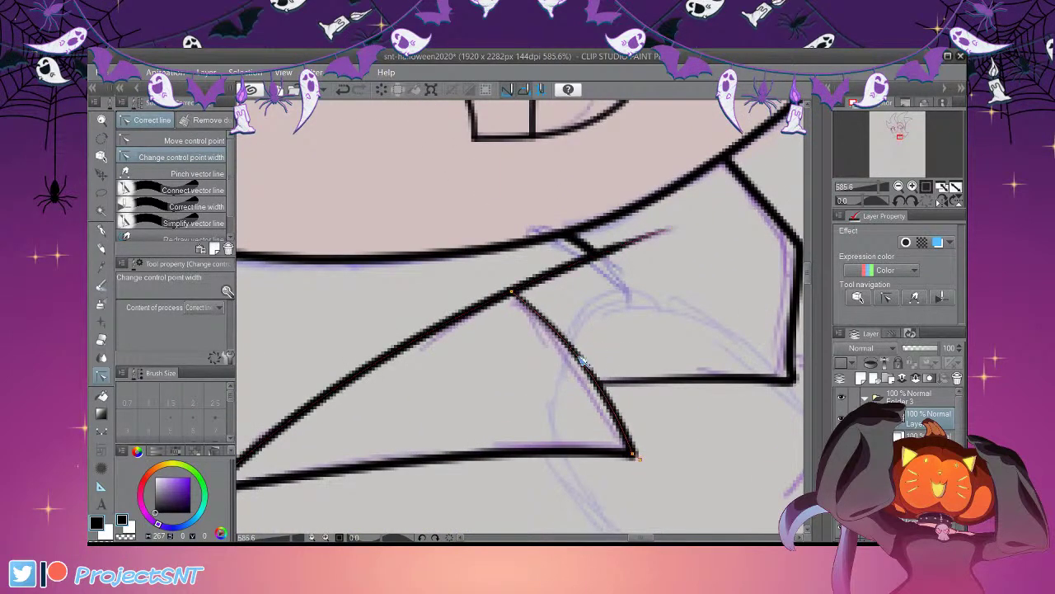
scroll(556, 404, "down", 3)
scroll(703, 507, "up", 2)
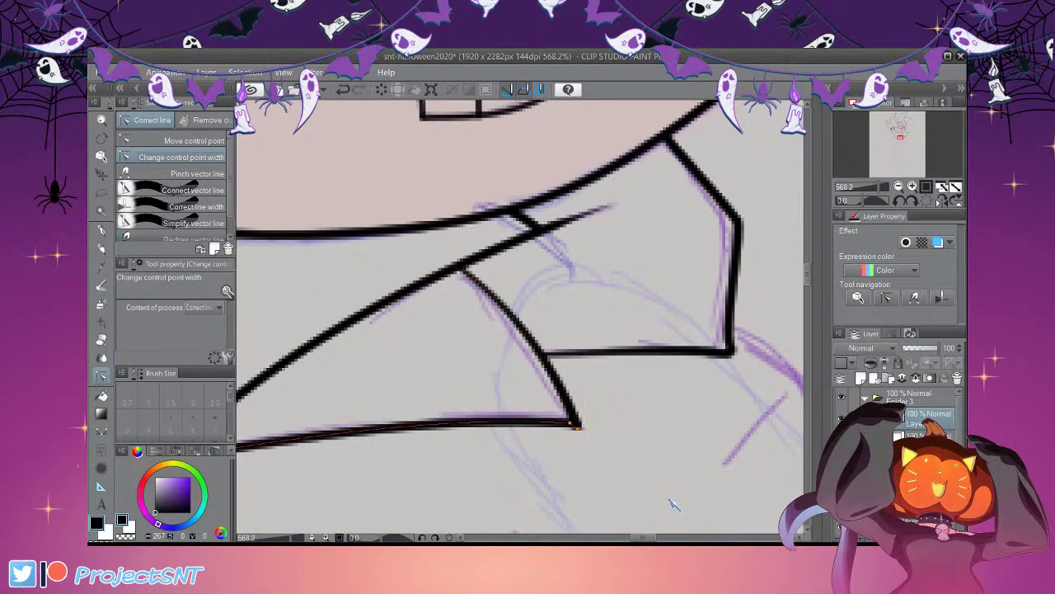
scroll(534, 458, "down", 3)
scroll(534, 455, "down", 5)
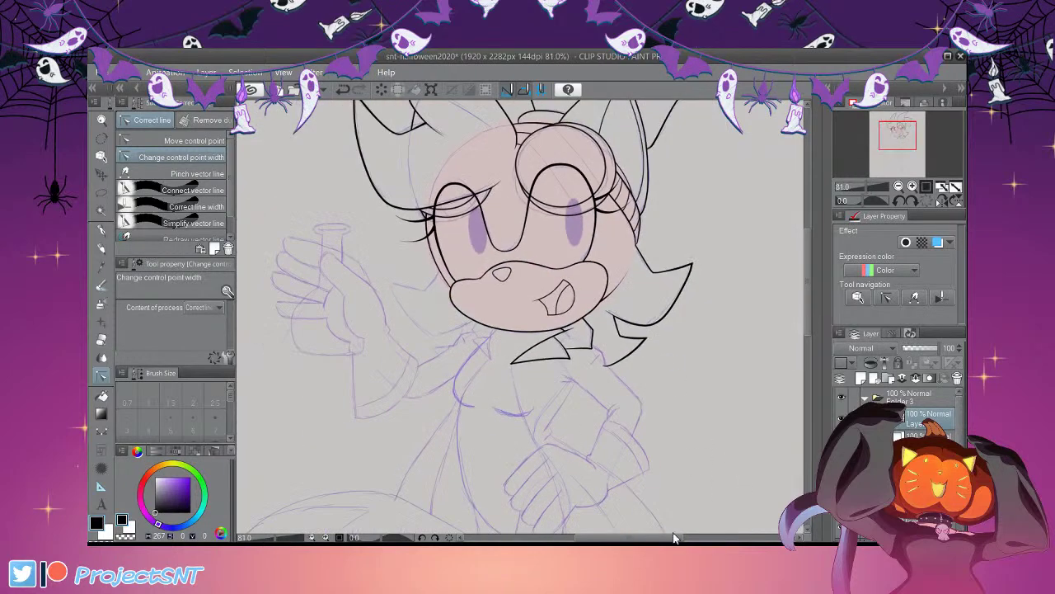
scroll(664, 437, "down", 3)
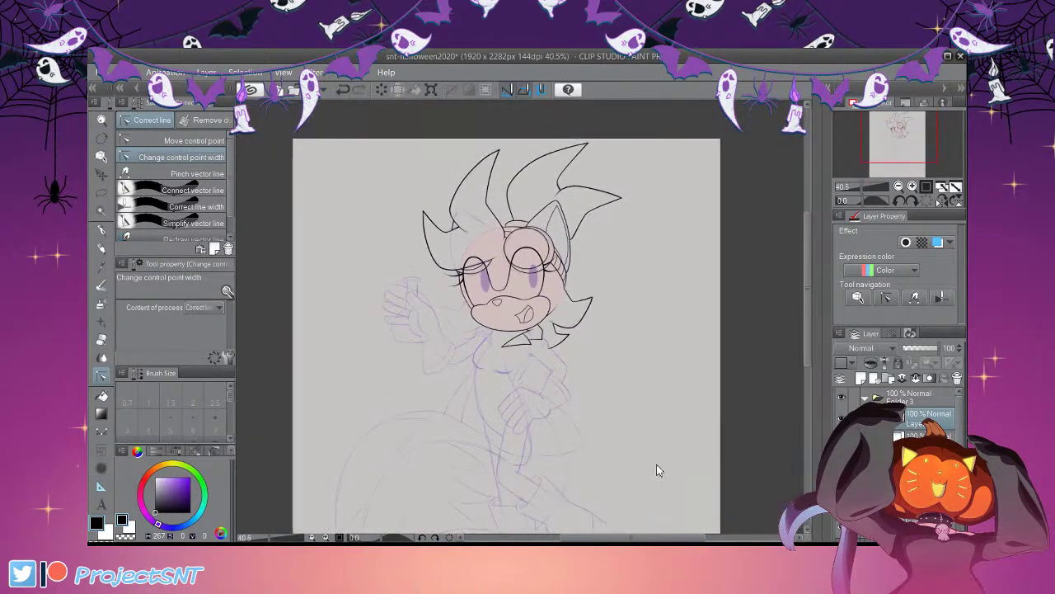
Ink the lowest finger and the lower palm edge of the hand on the hip as one Continuous curve up to the wrist
scroll(657, 476, "up", 5)
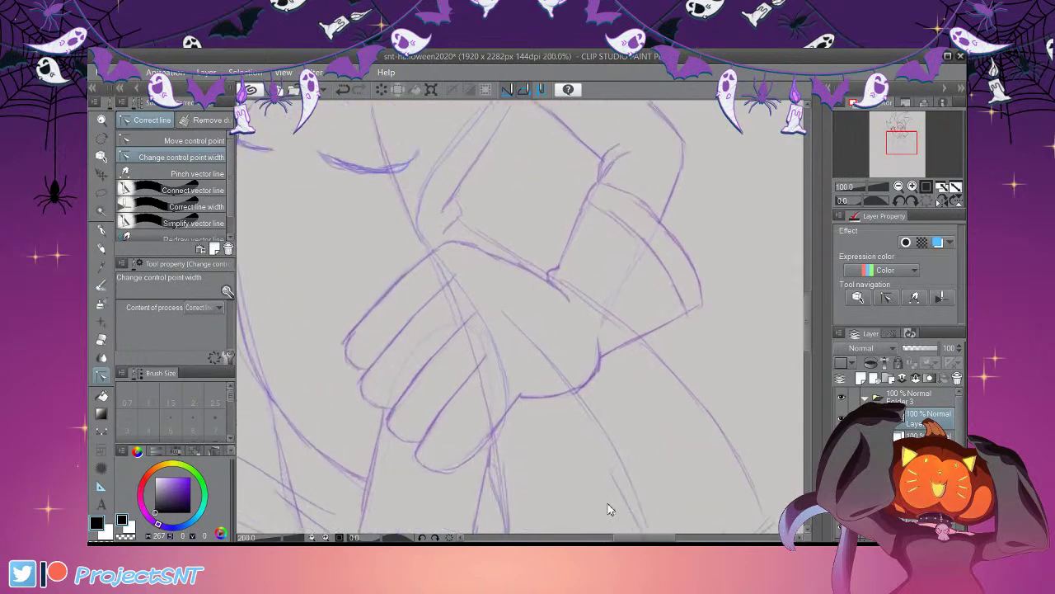
scroll(608, 508, "up", 1)
key("u")
scroll(458, 331, "up", 1)
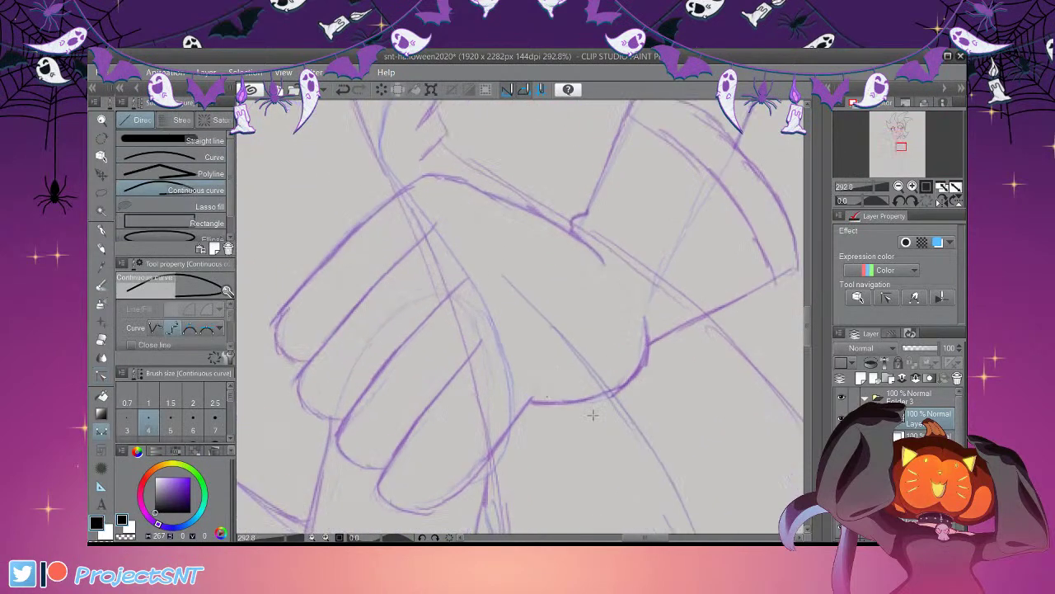
mouse_move(501, 329)
left_mouse_down()
mouse_move(448, 376)
mouse_move(378, 489)
mouse_move(440, 506)
mouse_move(473, 485)
mouse_move(531, 396)
left_mouse_up()
left_click(531, 399)
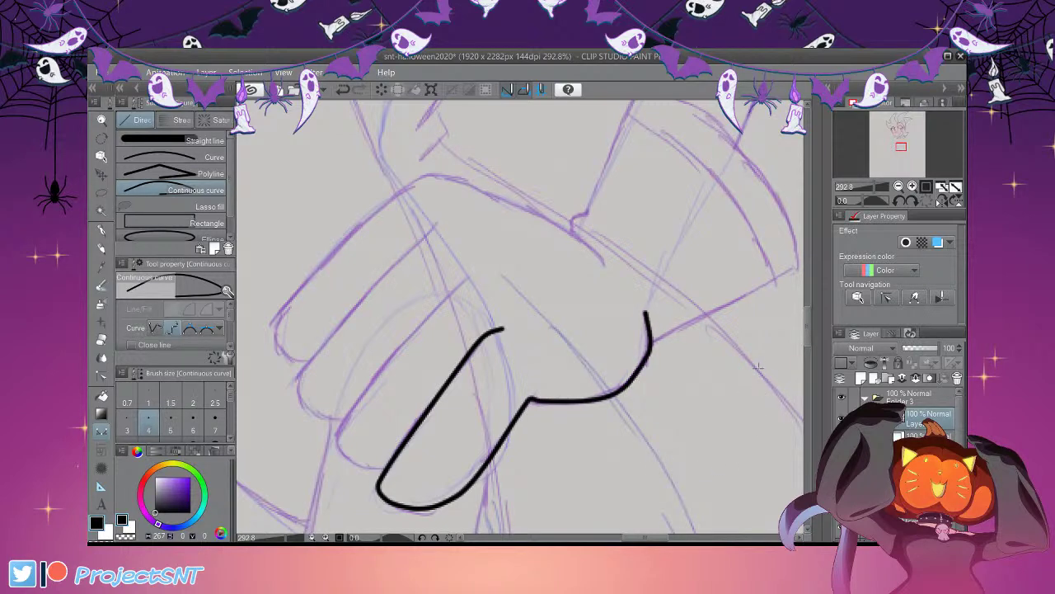
Smooth the corner between the inked finger and the palm edge with Move control point
scroll(566, 497, "down", 2)
scroll(655, 495, "up", 1)
left_click(101, 376)
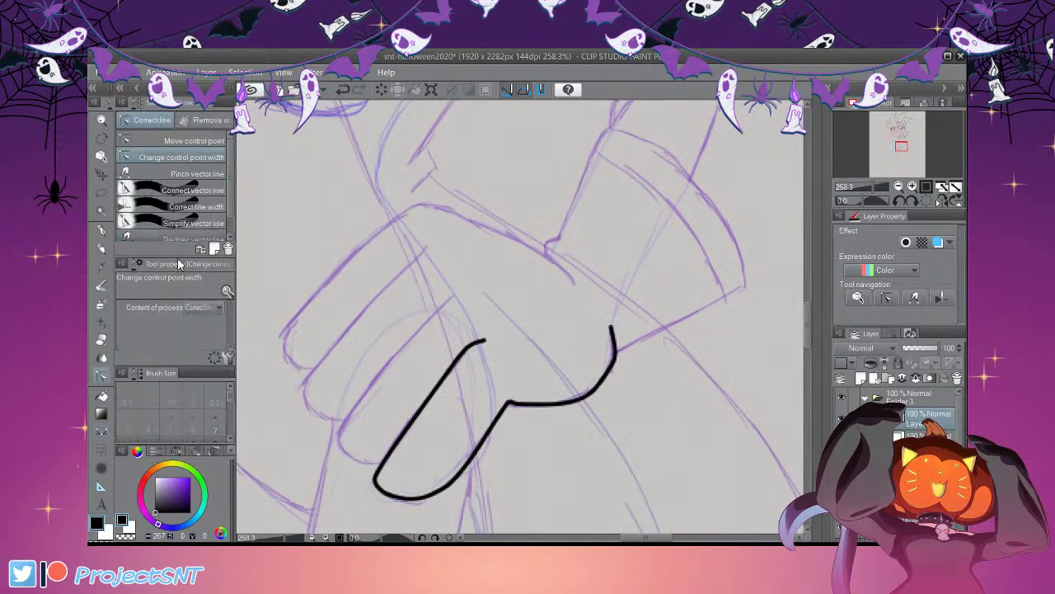
left_click(195, 141)
scroll(698, 405, "up", 2)
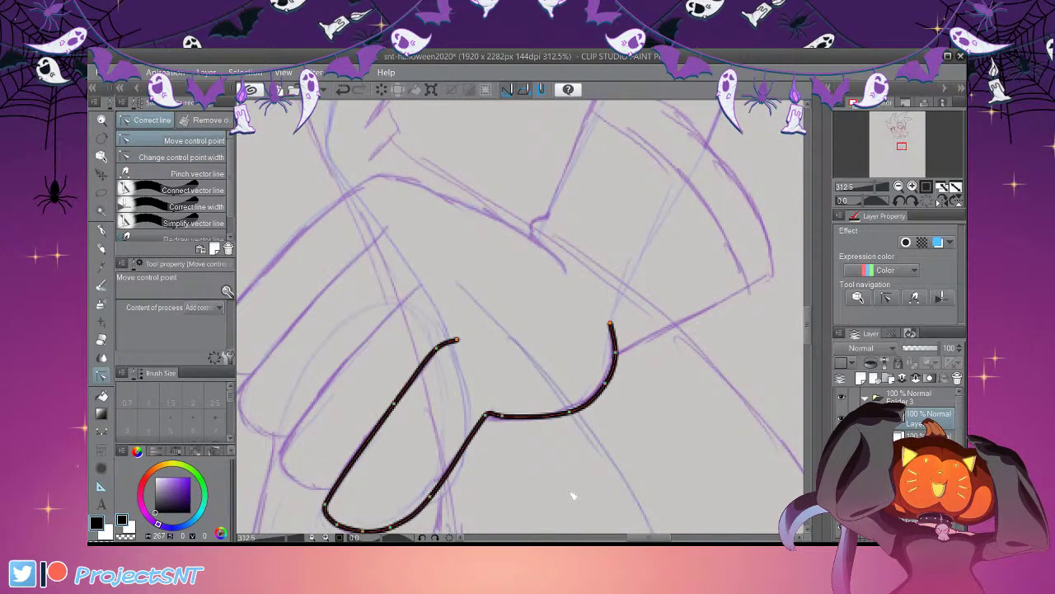
Taper the inked hand line at its knuckle and wrist ends with Change control point width
left_click(181, 157)
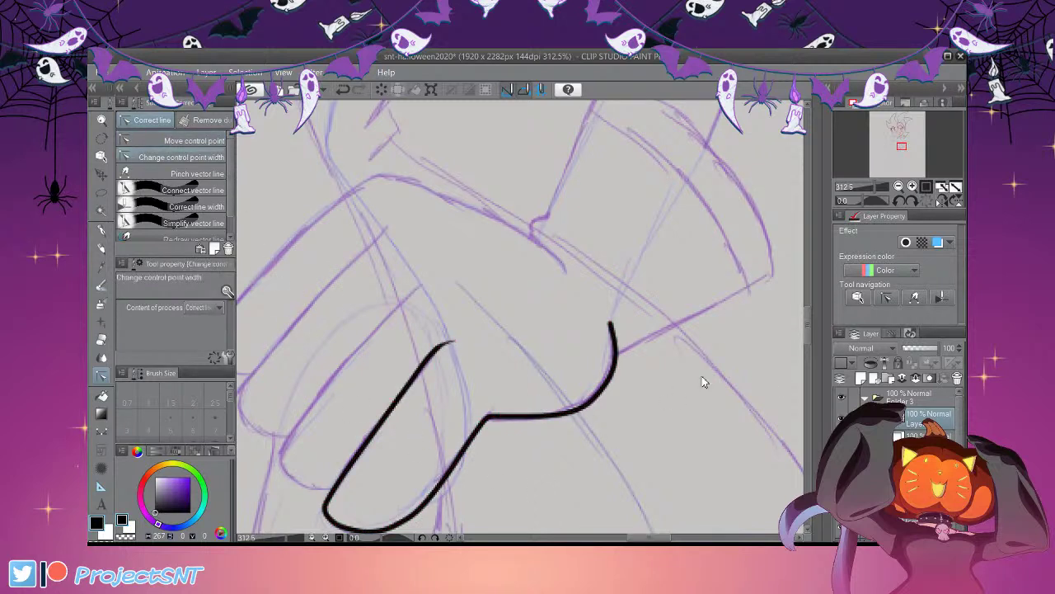
left_click_drag(610, 322, 587, 324)
scroll(765, 332, "down", 1)
scroll(396, 507, "up", 1)
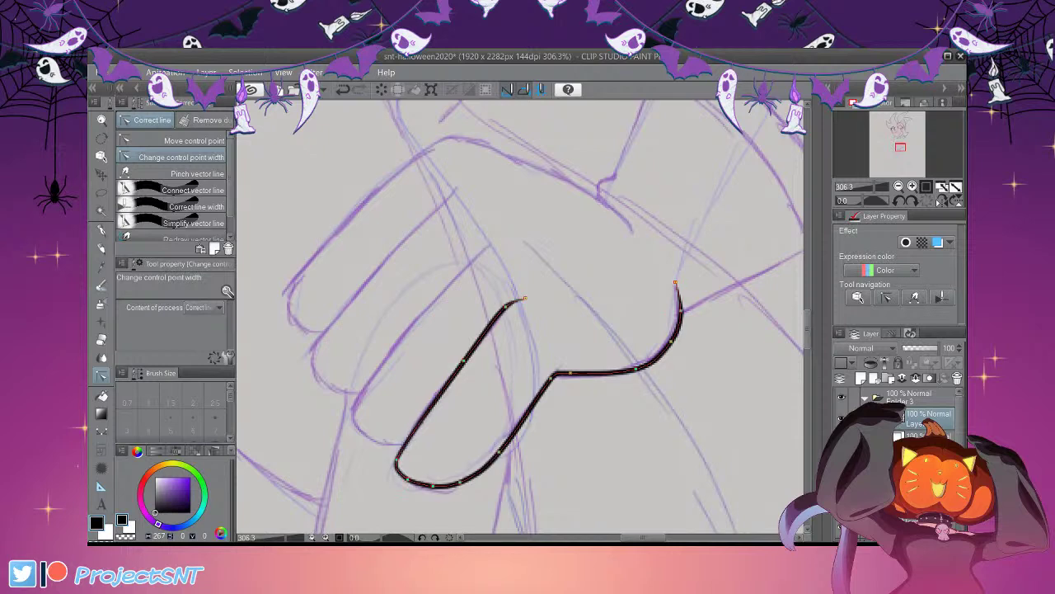
scroll(497, 397, "down", 4)
scroll(577, 470, "down", 1)
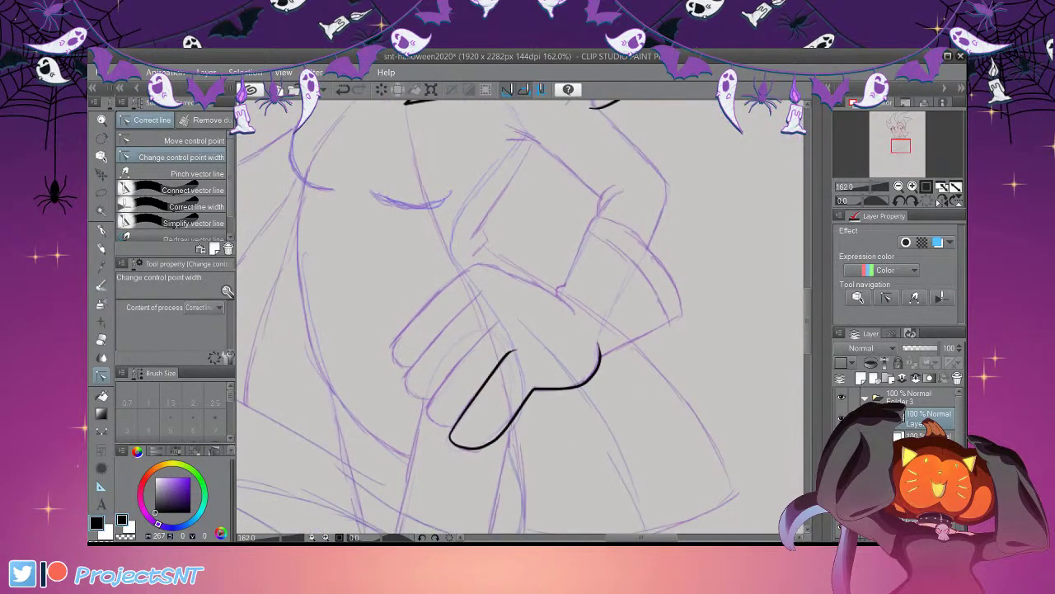
Ink the next finger above the inked one with a Continuous curve ending against its edge
scroll(247, 526, "up", 2)
key("u")
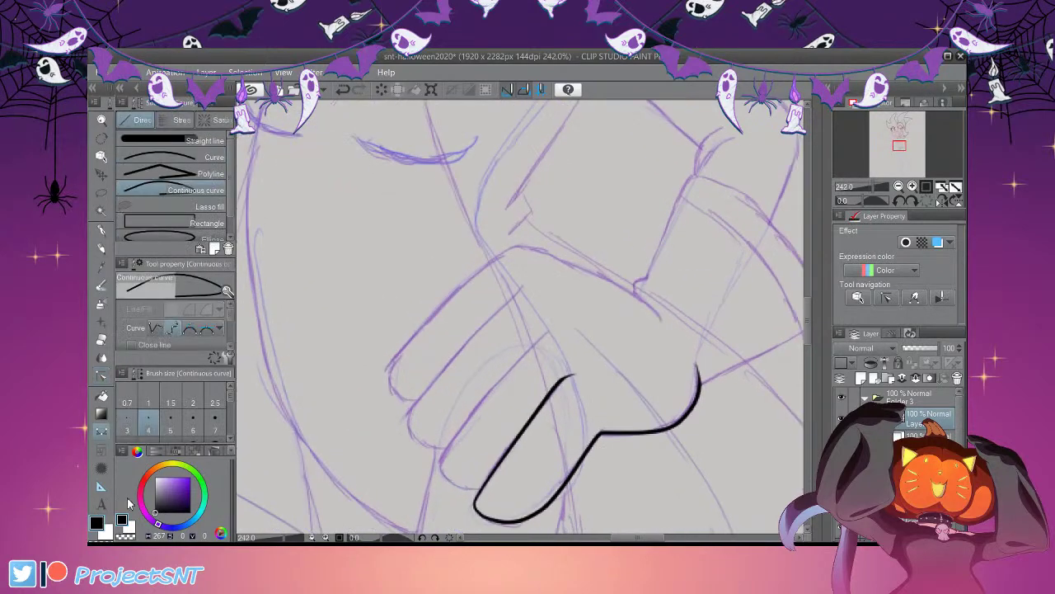
scroll(662, 360, "up", 1)
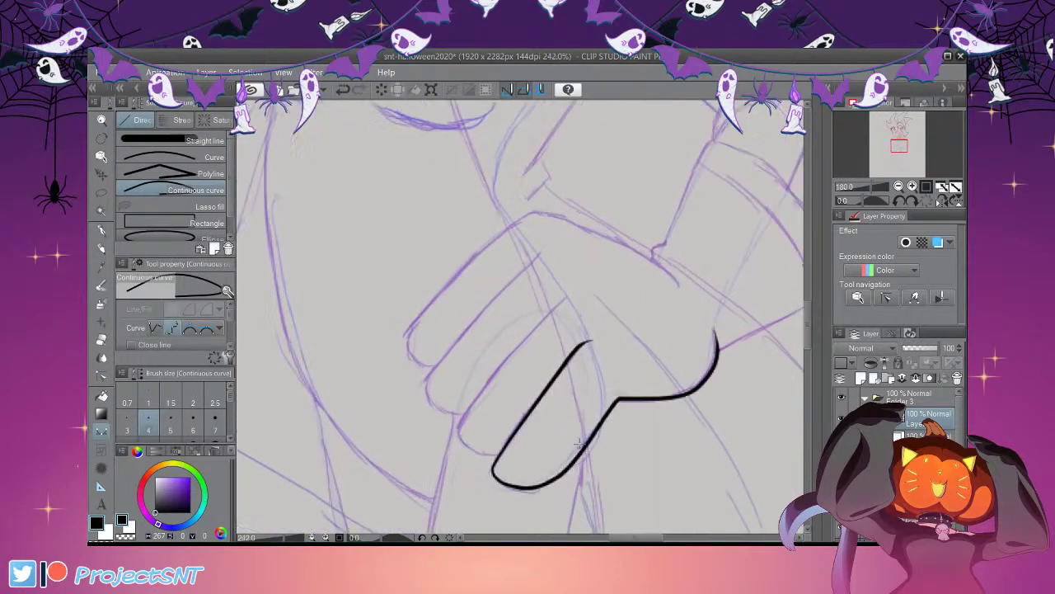
mouse_move(583, 293)
left_mouse_down()
mouse_move(564, 295)
mouse_move(444, 433)
mouse_move(455, 452)
mouse_move(505, 447)
left_mouse_up()
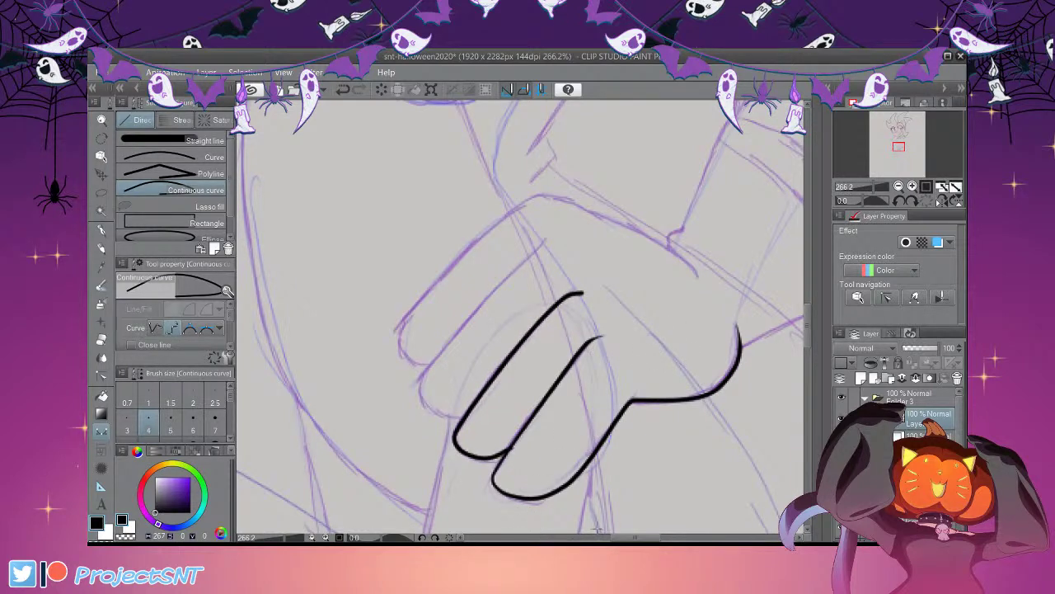
scroll(499, 460, "up", 2)
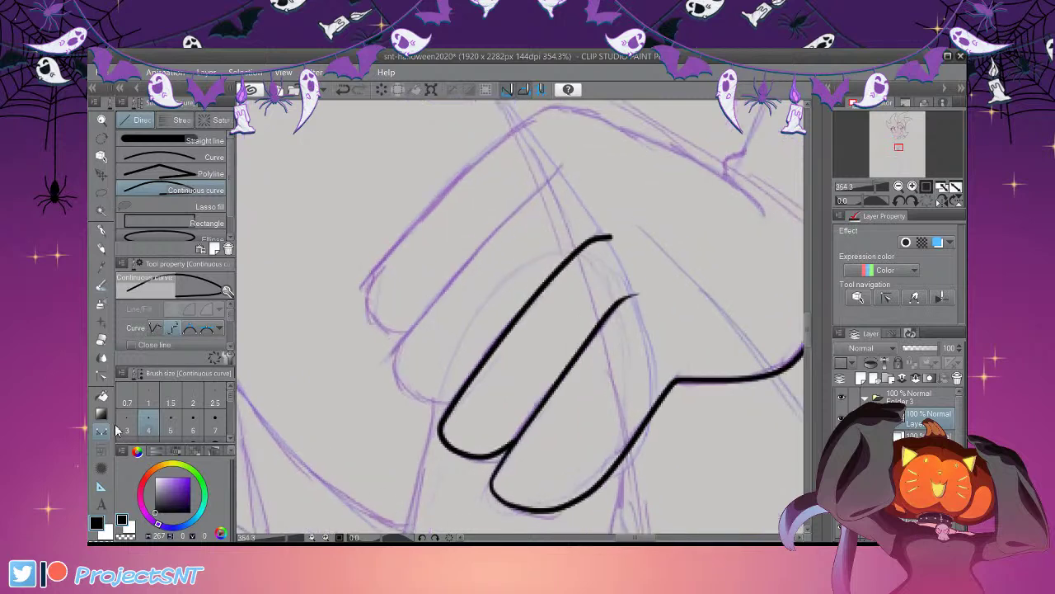
Taper the knuckle end of the second finger line from the bottom with Change control point width
left_click(101, 375)
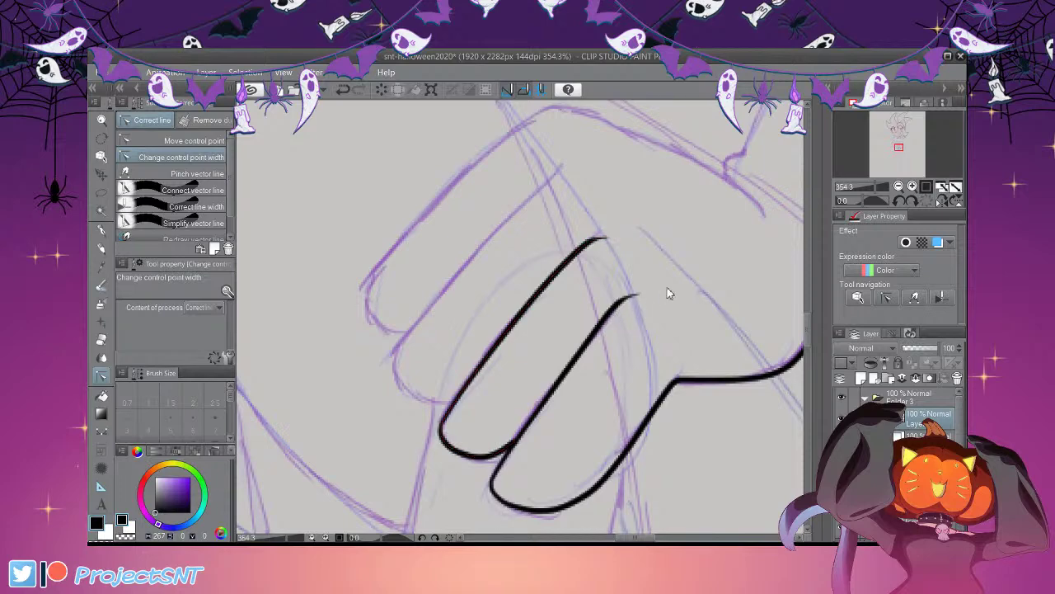
scroll(544, 495, "down", 2)
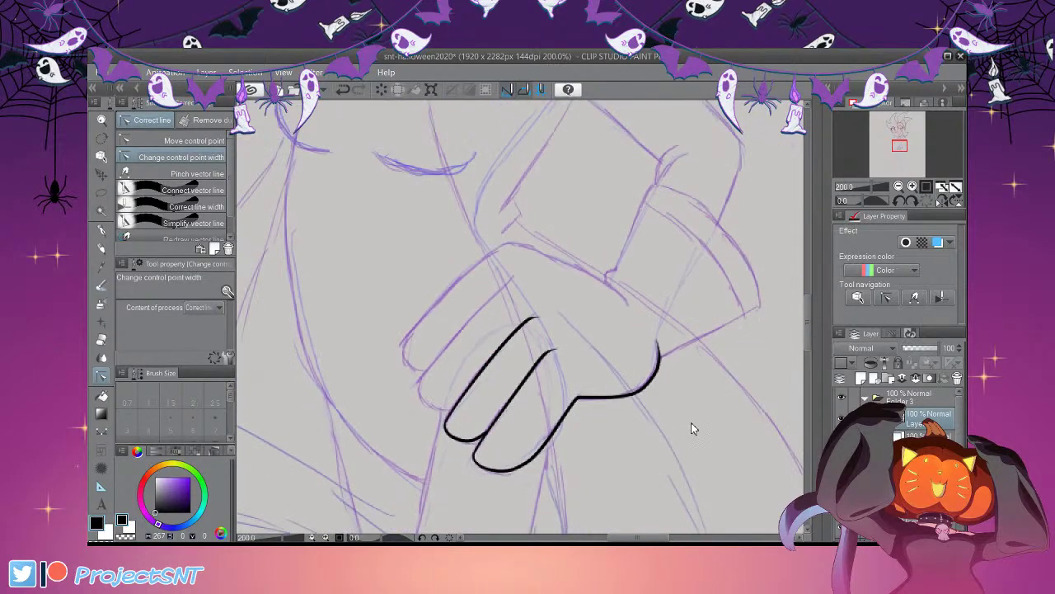
scroll(579, 299, "up", 3)
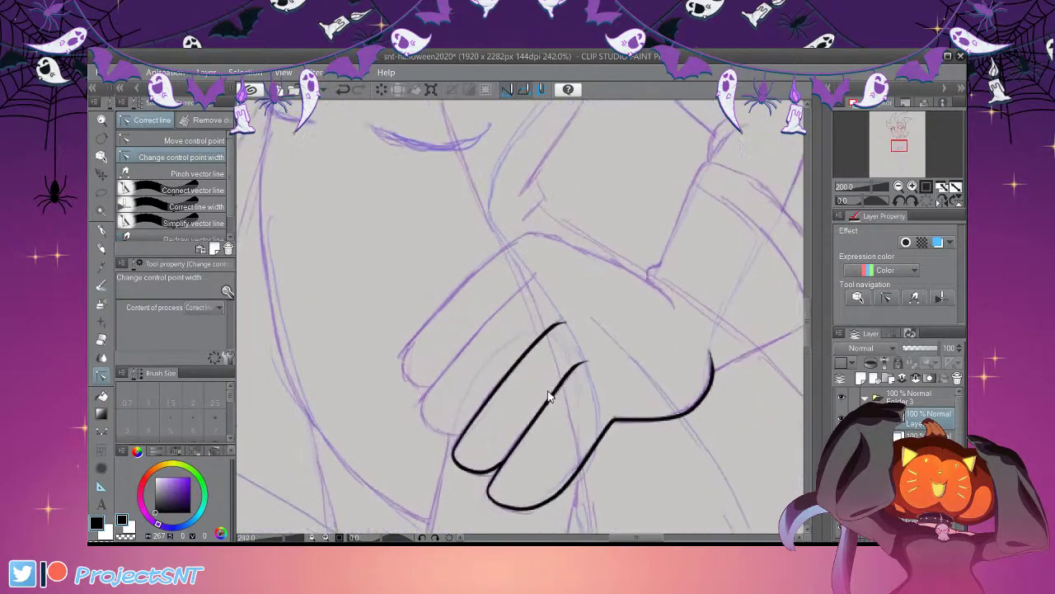
Ink the third finger from the bottom with a Continuous curve, rounding its tip and ending it against the finger below
key("u")
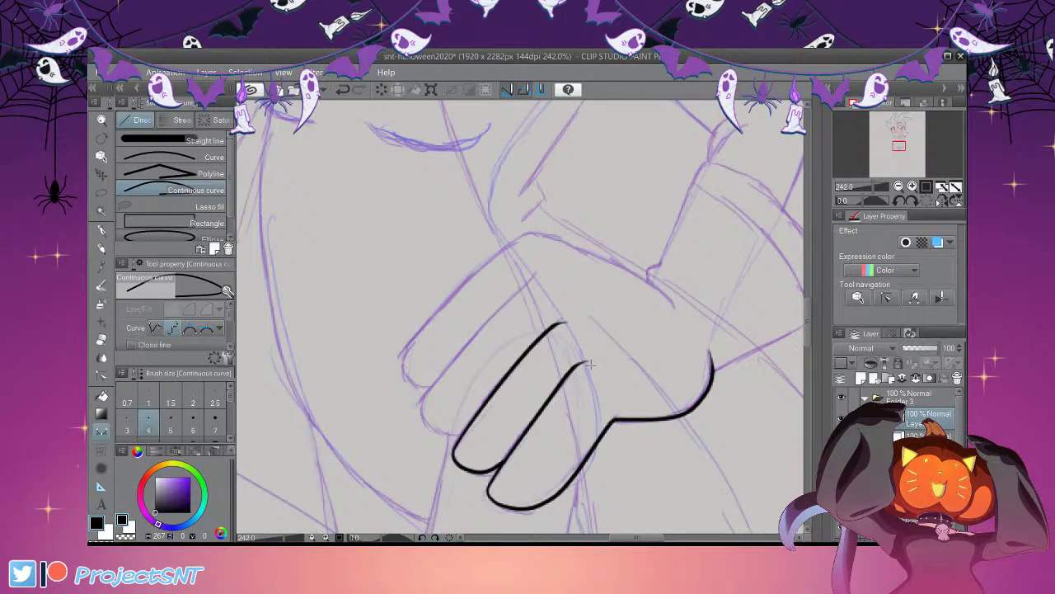
scroll(590, 363, "up", 2)
mouse_move(550, 274)
left_mouse_down()
mouse_move(504, 294)
mouse_move(498, 315)
mouse_move(405, 394)
mouse_move(397, 421)
left_mouse_up()
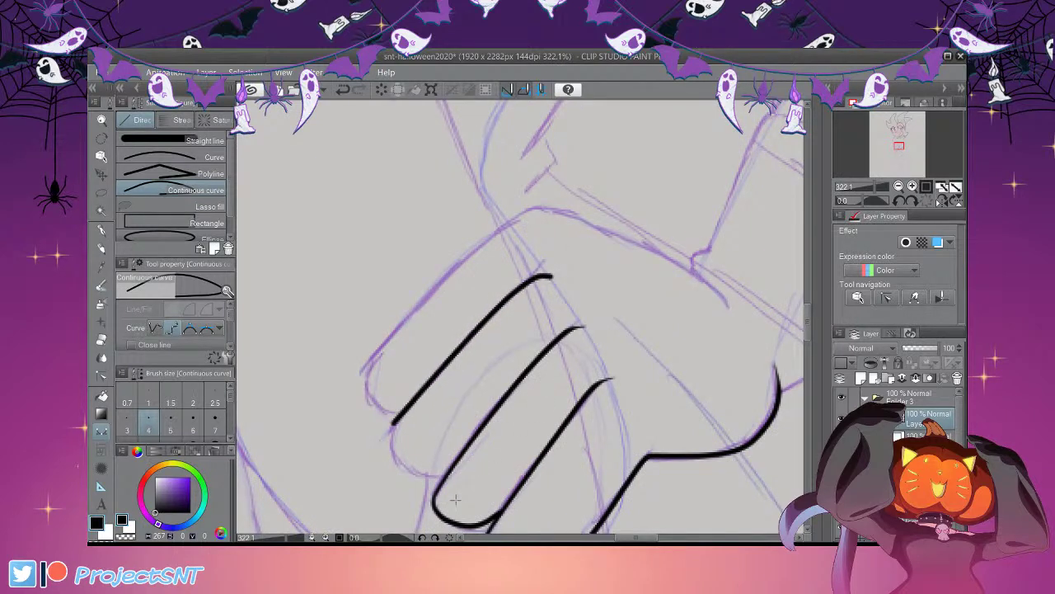
left_click(391, 434)
left_click(399, 460)
left_click(428, 465)
left_click_drag(445, 459, 472, 442)
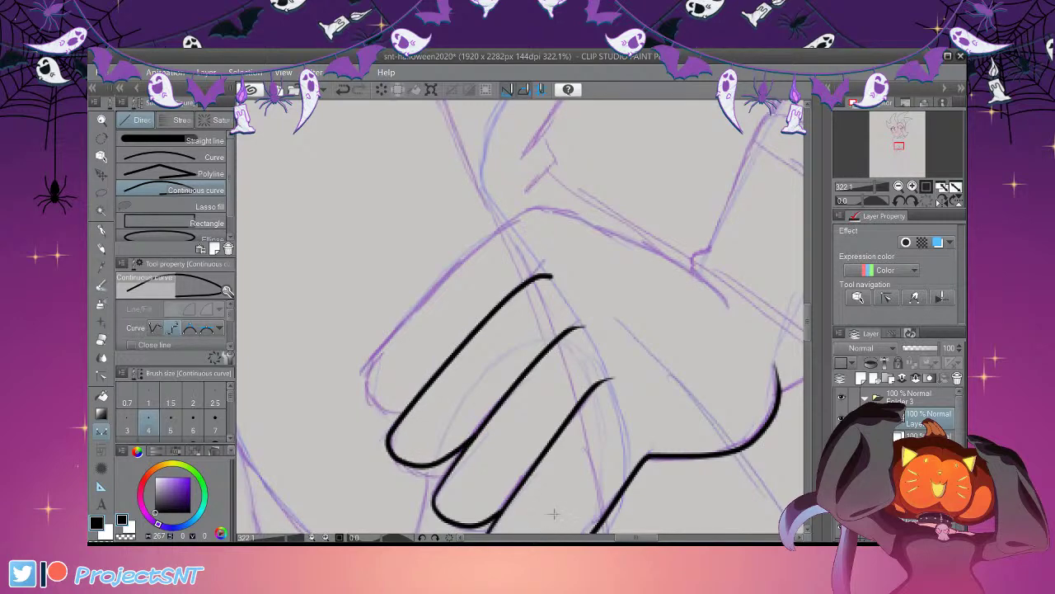
scroll(400, 330, "down", 3)
scroll(408, 350, "up", 3)
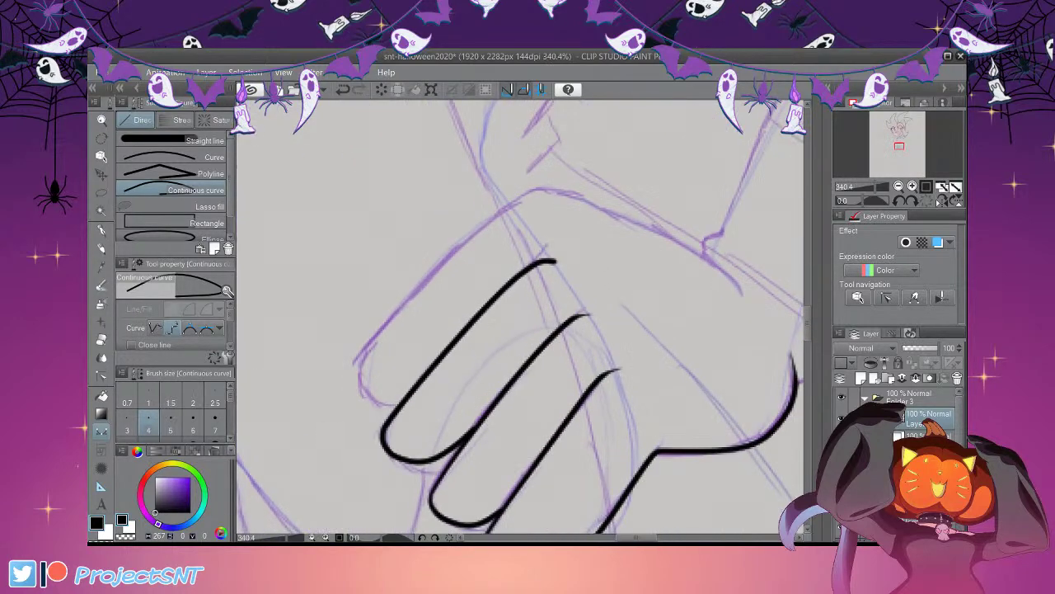
Taper the knuckle end of the third finger line with Change control point width
key("y")
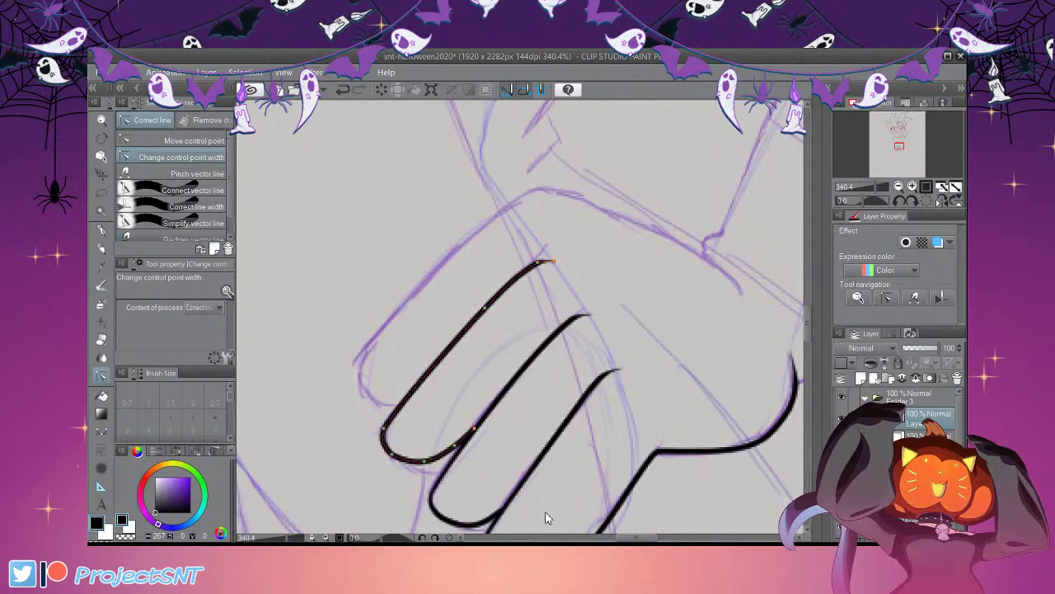
scroll(437, 495, "down", 1)
scroll(435, 498, "up", 2)
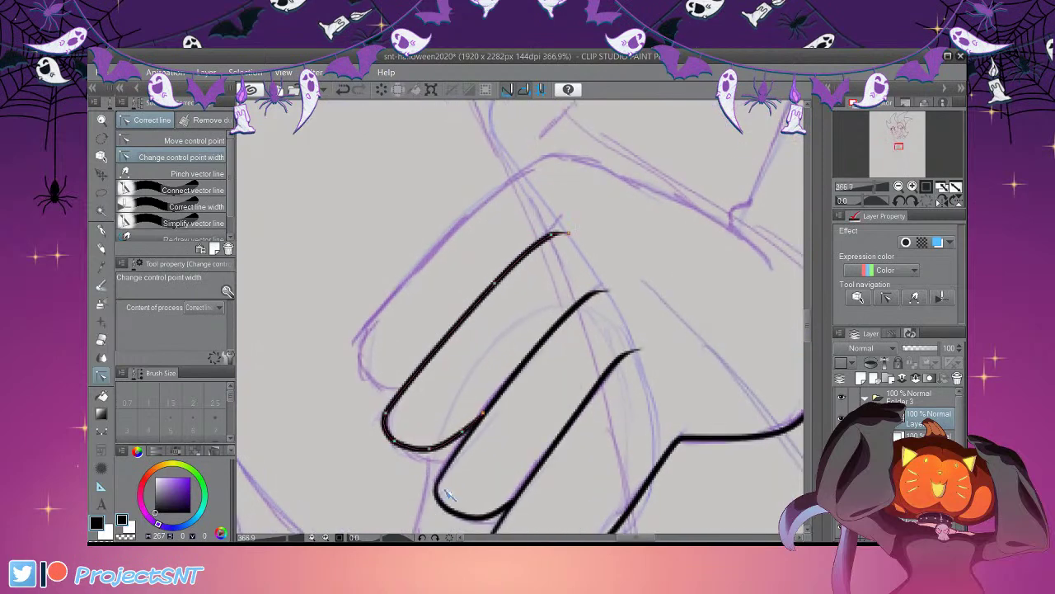
scroll(384, 424, "down", 2)
scroll(384, 423, "up", 2)
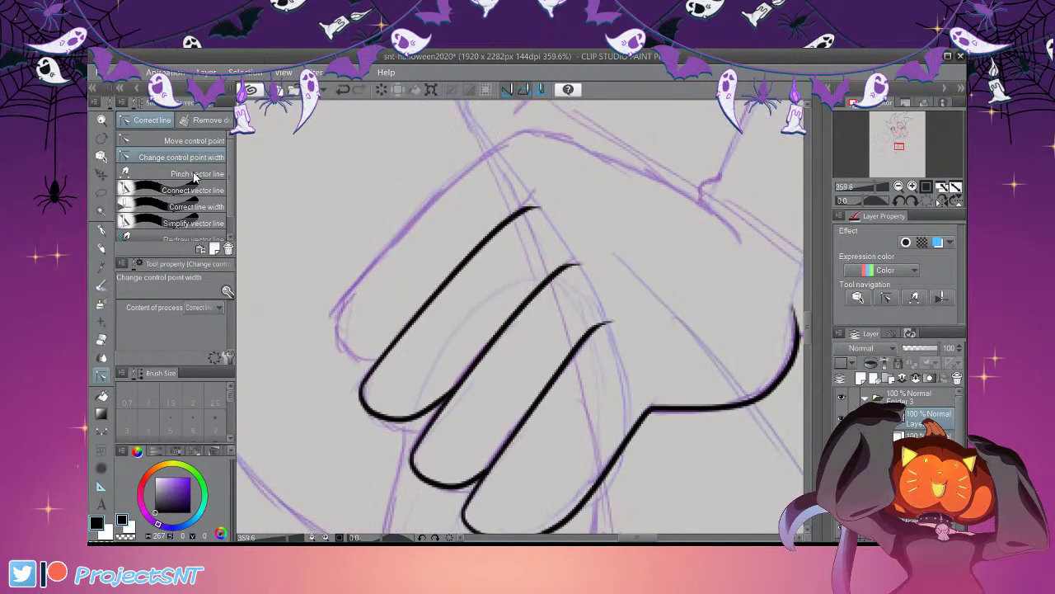
Refine the rounded tips and edges of the lower inked fingers with Move control point
left_click(196, 141)
scroll(434, 454, "up", 1)
left_click_drag(418, 446, 414, 457)
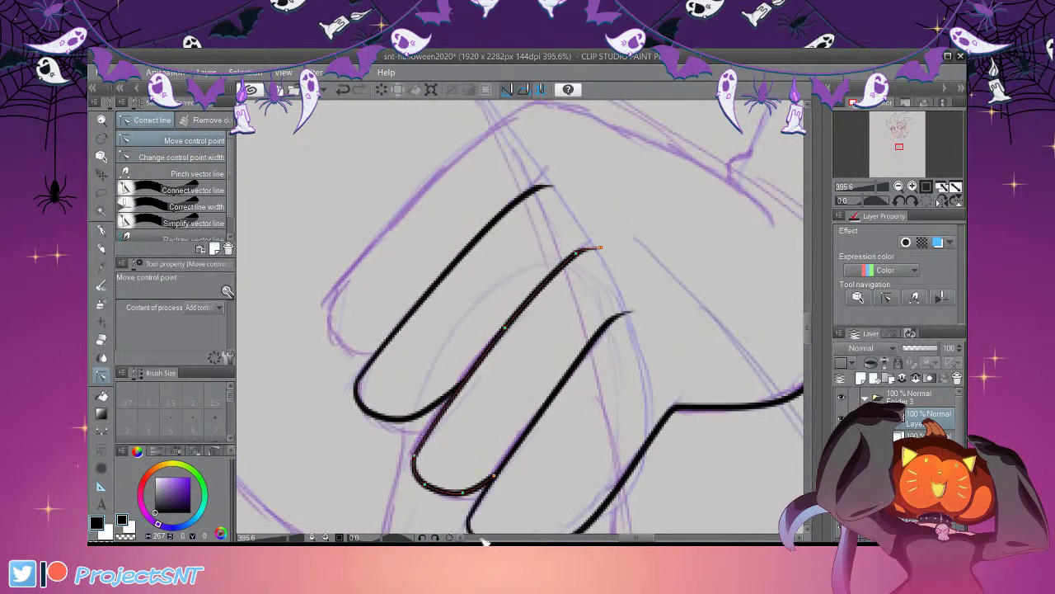
scroll(427, 283, "down", 1)
scroll(426, 282, "down", 1)
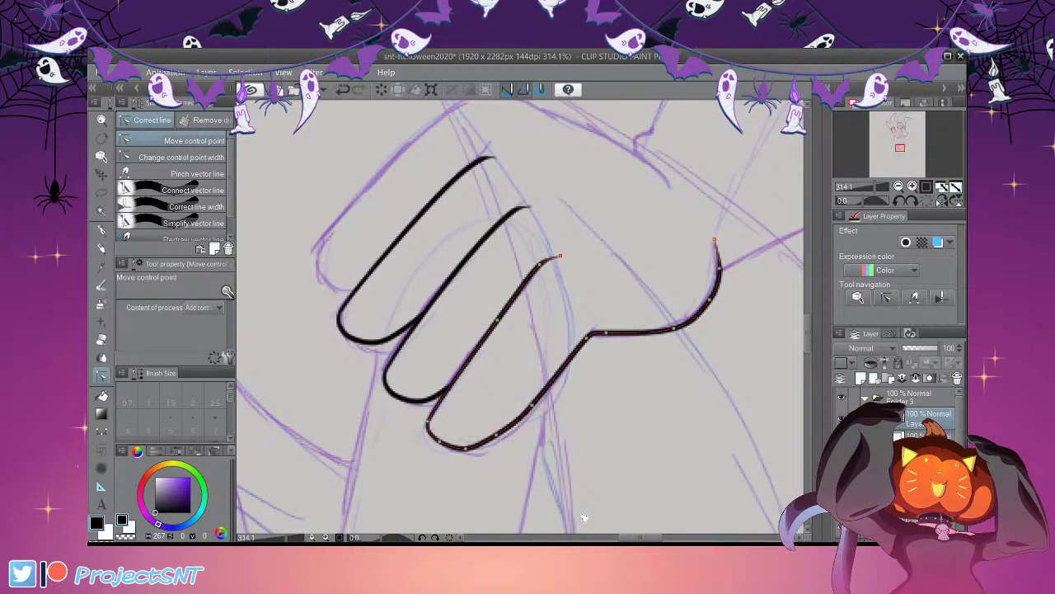
scroll(547, 534, "up", 1)
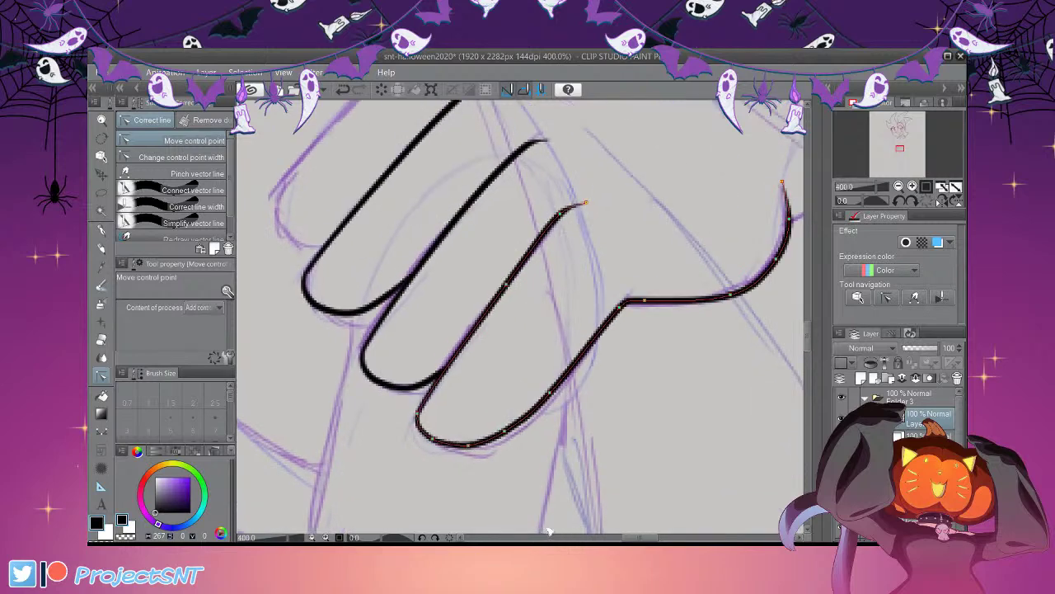
scroll(561, 542, "down", 4)
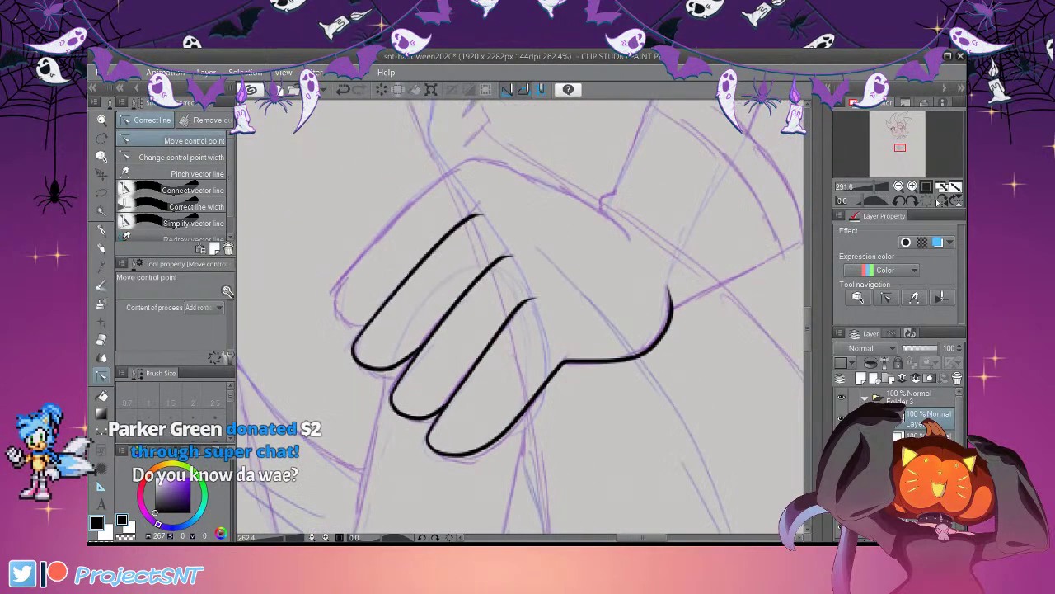
scroll(619, 501, "up", 5)
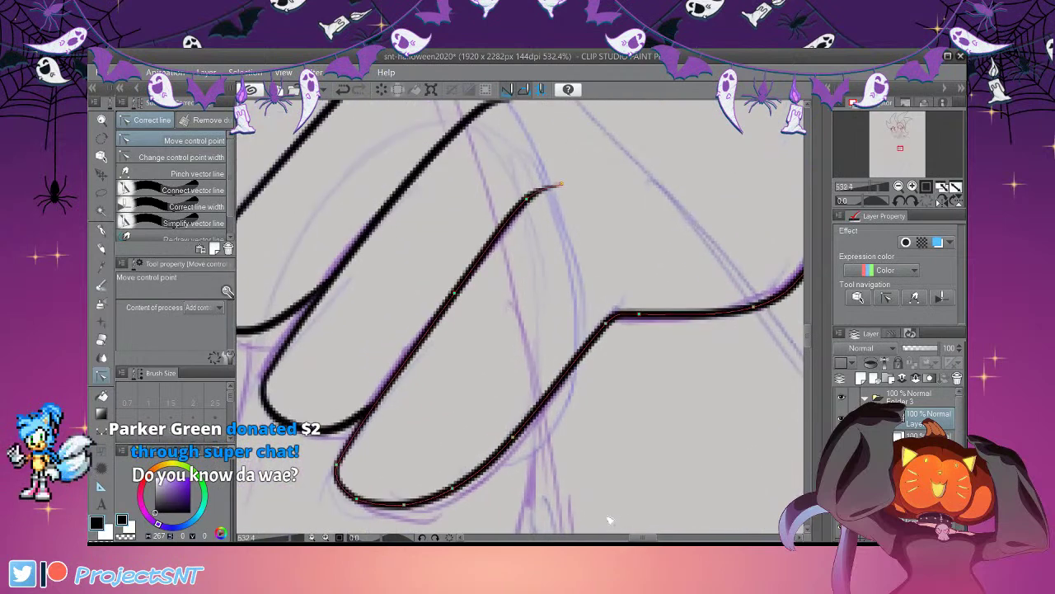
scroll(600, 514, "down", 3)
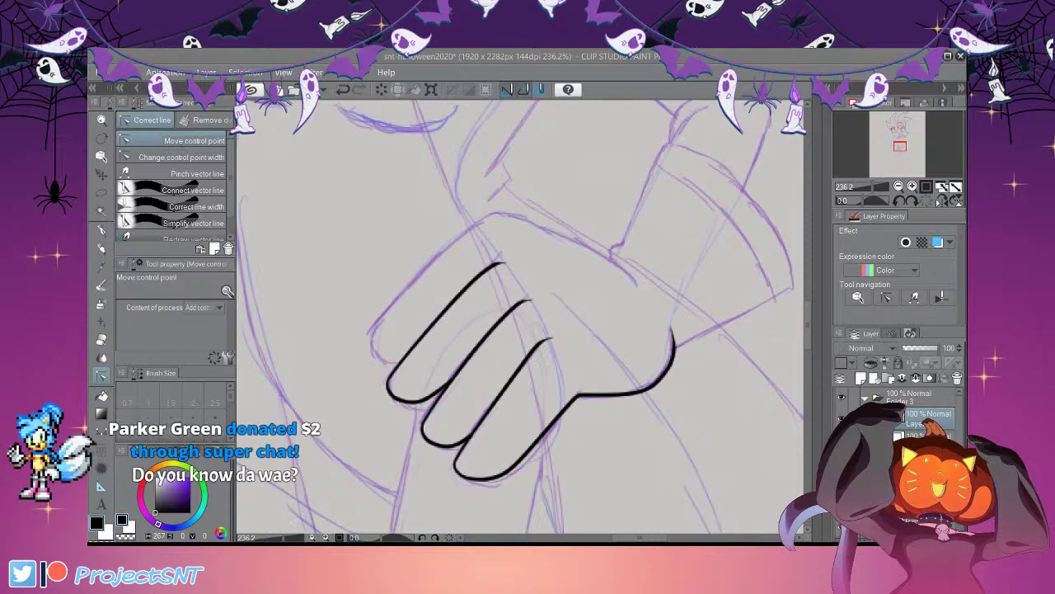
scroll(515, 399, "down", 3)
scroll(503, 272, "up", 5)
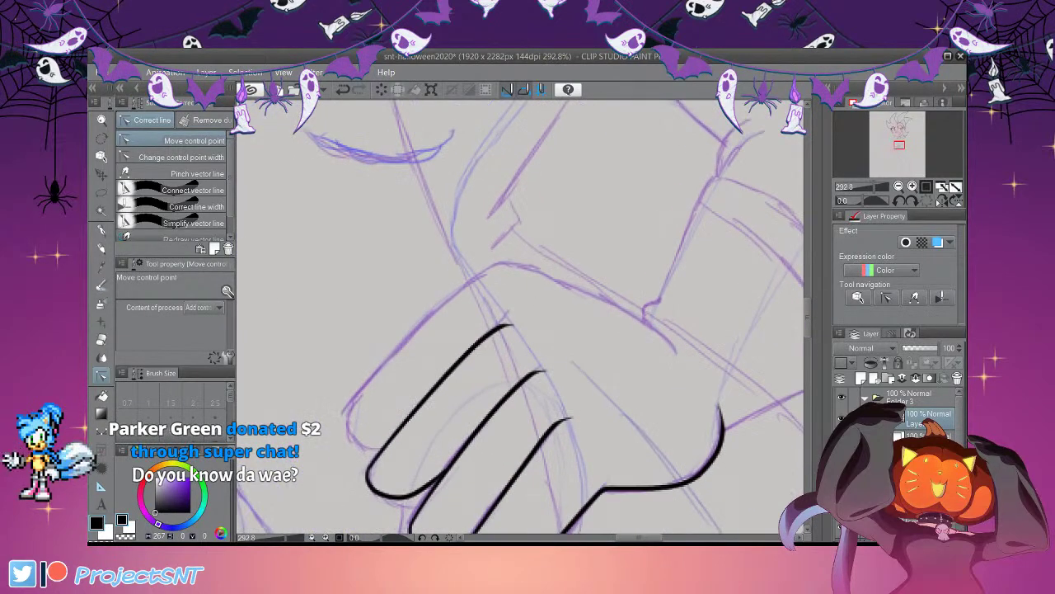
Ink the back of the hand and the topmost finger as one Continuous curve from the wrist around the fingertip
key("u")
scroll(401, 290, "up", 1)
mouse_move(752, 379)
left_mouse_down()
mouse_move(782, 374)
mouse_move(658, 317)
mouse_move(609, 319)
mouse_move(503, 398)
mouse_move(484, 438)
mouse_move(417, 513)
mouse_move(339, 452)
mouse_move(350, 481)
mouse_move(399, 480)
left_mouse_up()
left_click_drag(601, 486, 575, 333)
left_click_drag(629, 439, 537, 497)
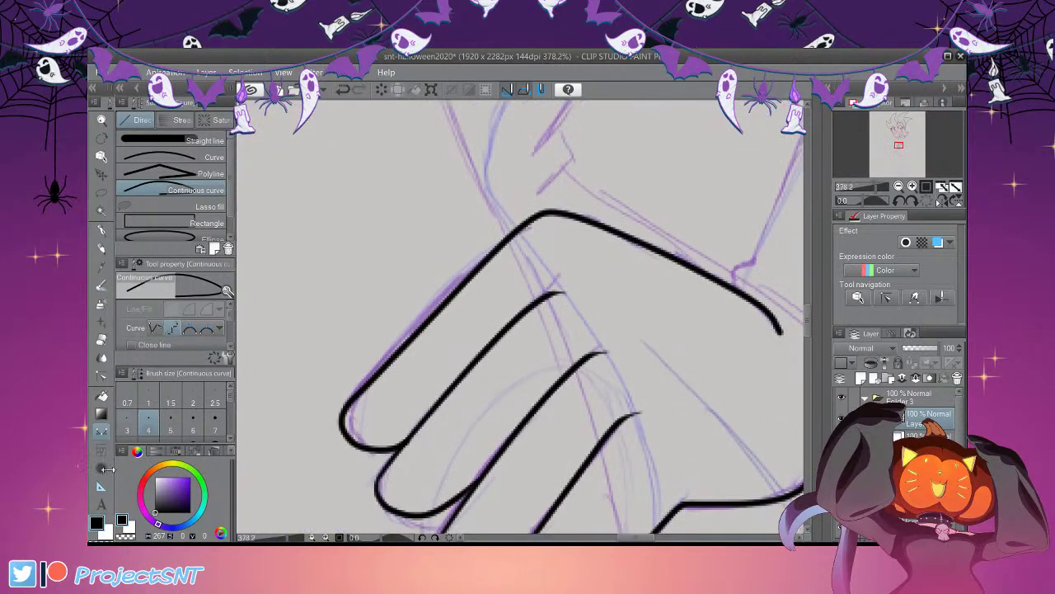
Adjust the topmost finger's outline with Move control point and taper the line's wrist end with Change control point width
left_click(101, 376)
scroll(417, 439, "up", 2)
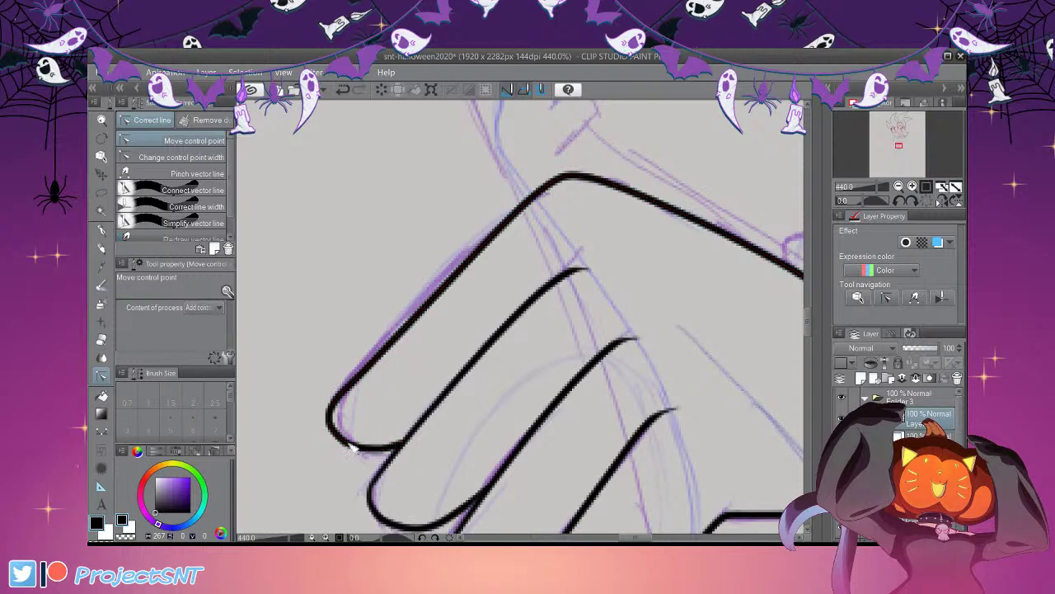
scroll(572, 361, "down", 2)
left_click(207, 173)
left_click(206, 156)
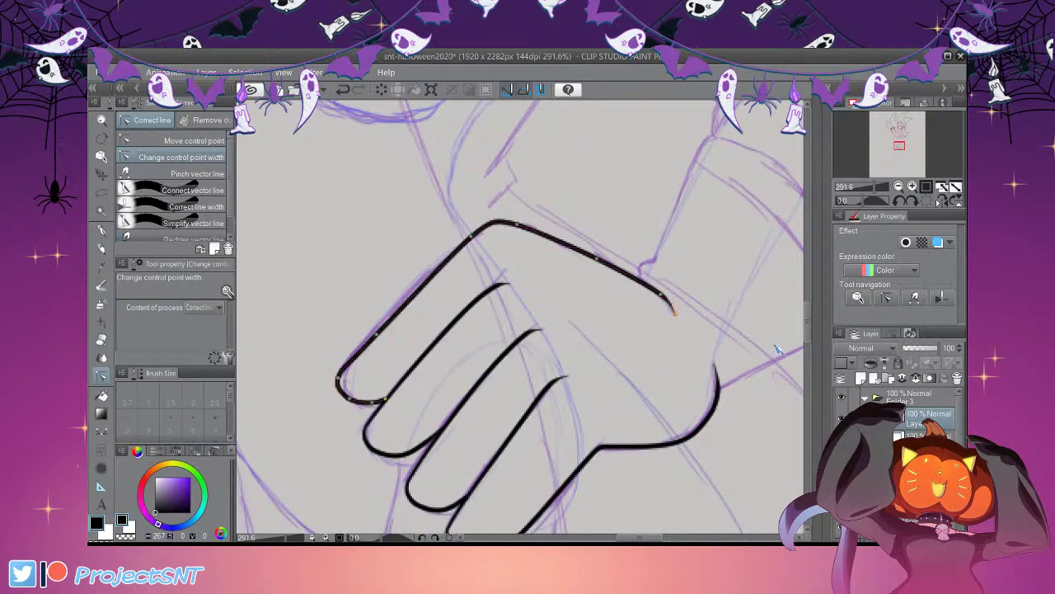
scroll(346, 405, "up", 1)
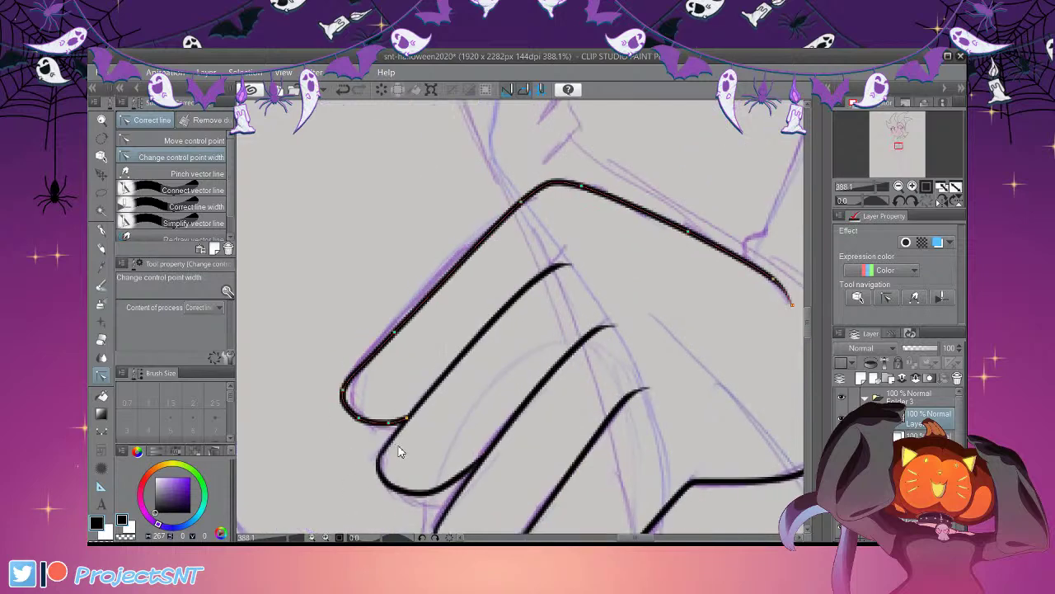
scroll(341, 459, "down", 3)
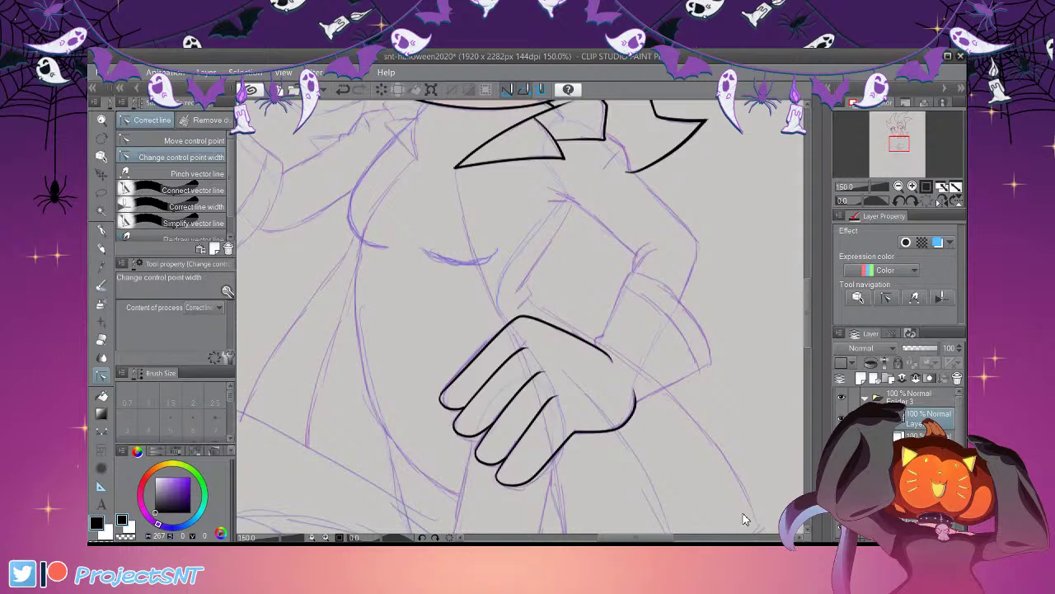
scroll(709, 499, "down", 2)
scroll(742, 454, "up", 3)
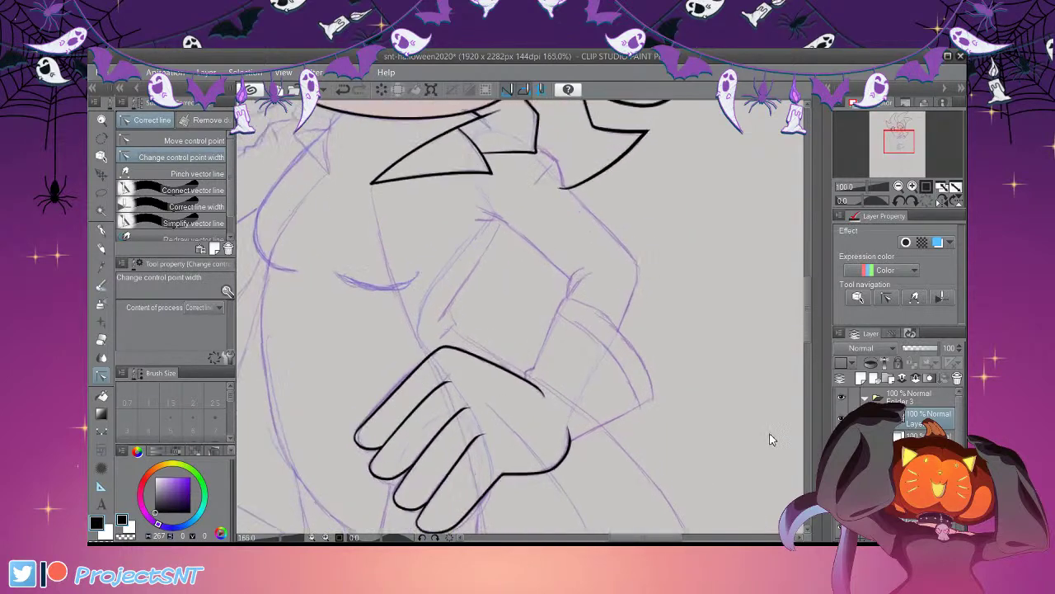
Ink the flared glove cuff as one Continuous curve from the back of the hand around to the lower wrist
scroll(701, 466, "up", 2)
key("u")
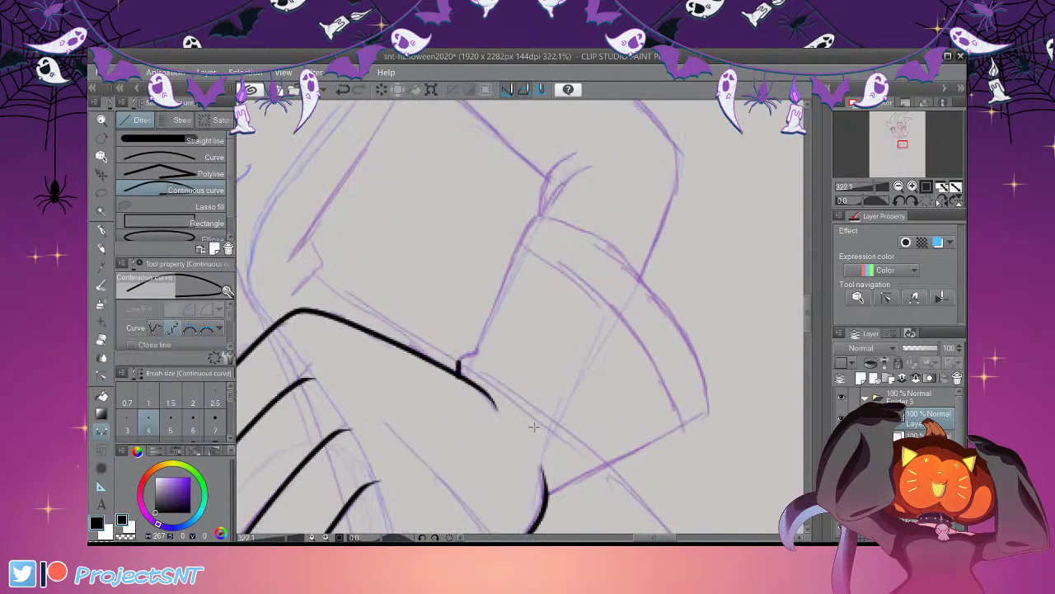
left_click(459, 373)
left_click(457, 360)
mouse_move(476, 351)
left_mouse_down()
mouse_move(503, 247)
mouse_move(547, 219)
left_mouse_up()
mouse_move(639, 255)
left_mouse_down()
mouse_move(690, 266)
mouse_move(720, 296)
mouse_move(714, 422)
left_mouse_up()
left_click(707, 412)
left_click(691, 425)
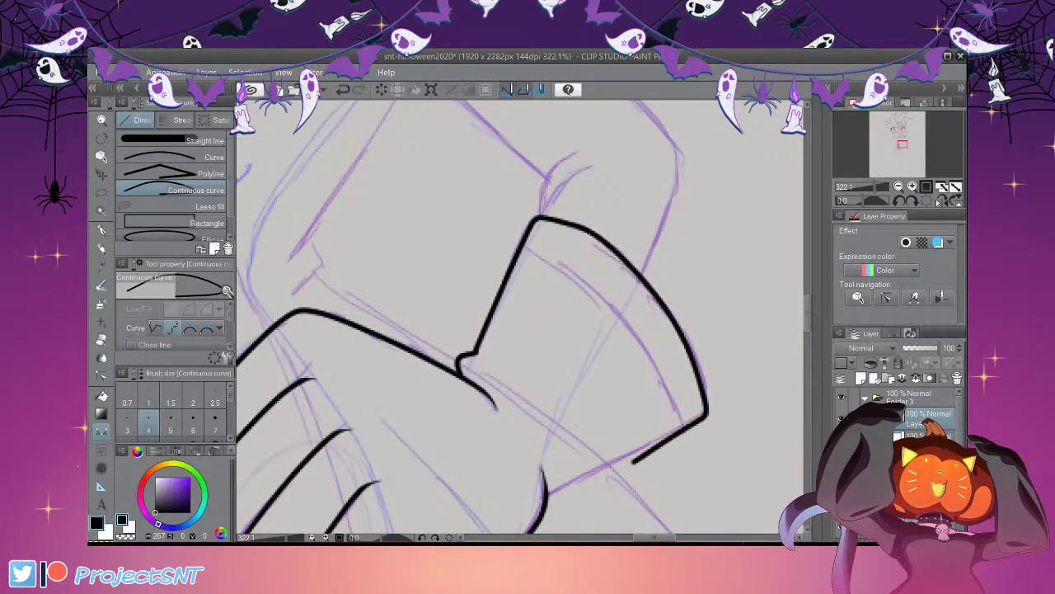
left_click(562, 487)
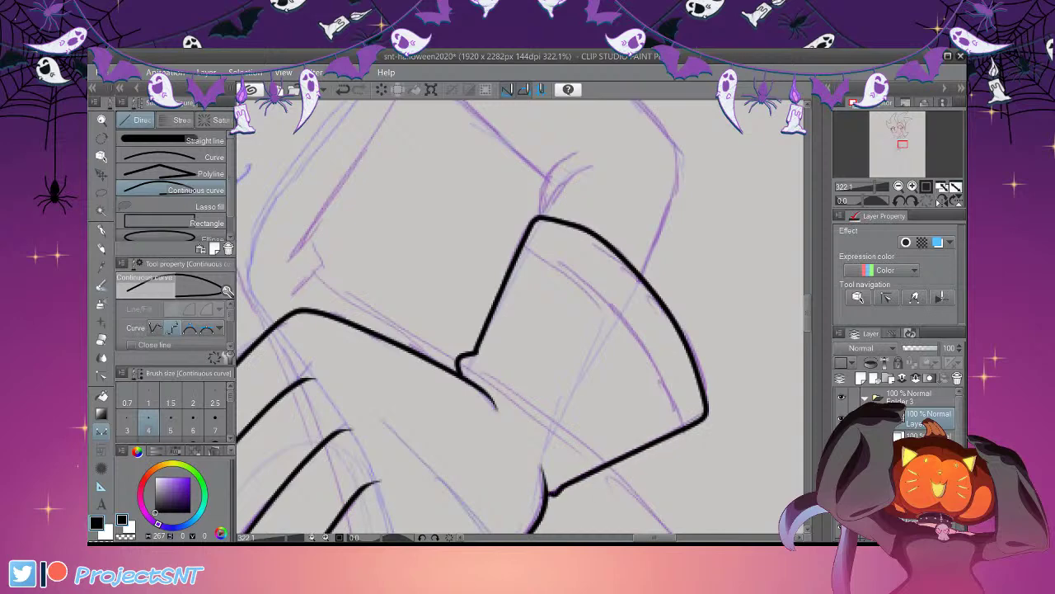
scroll(609, 315, "down", 4)
scroll(590, 399, "up", 7)
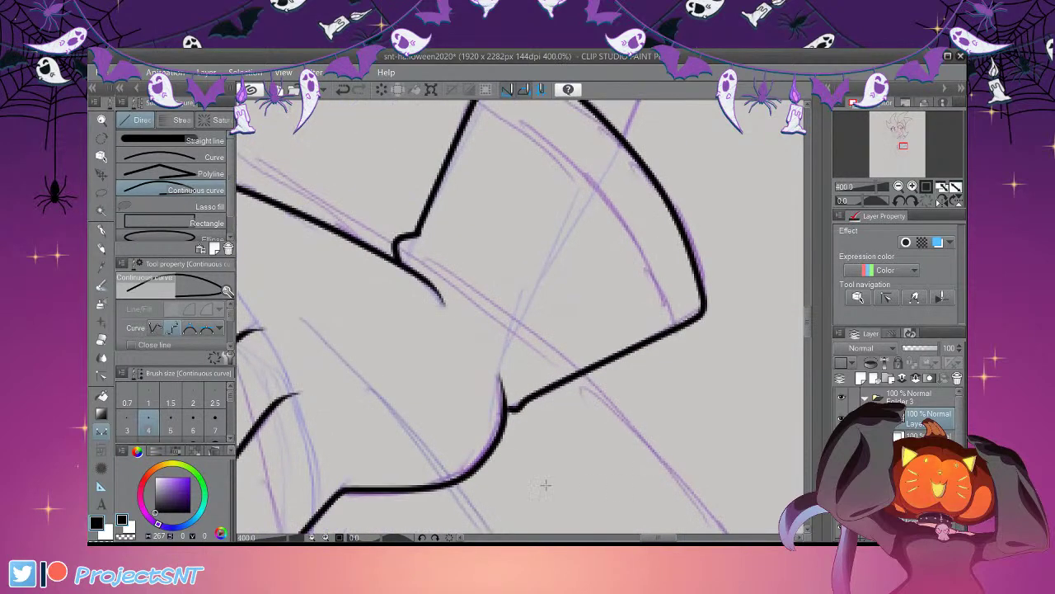
Refine the glove cuff's outline with Move control point
scroll(621, 462, "down", 2)
left_click(101, 375)
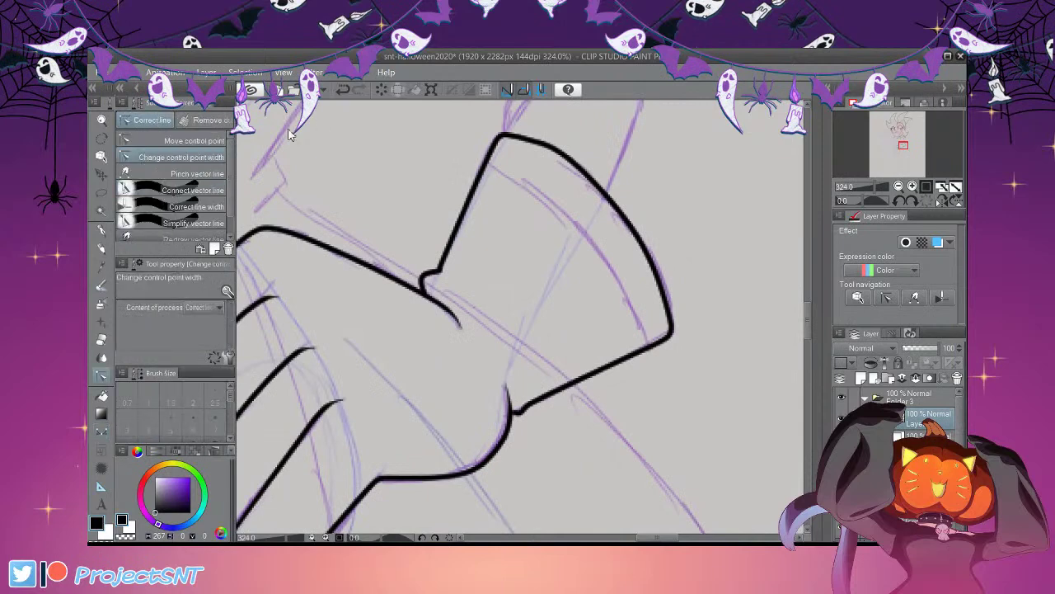
scroll(495, 165, "up", 1)
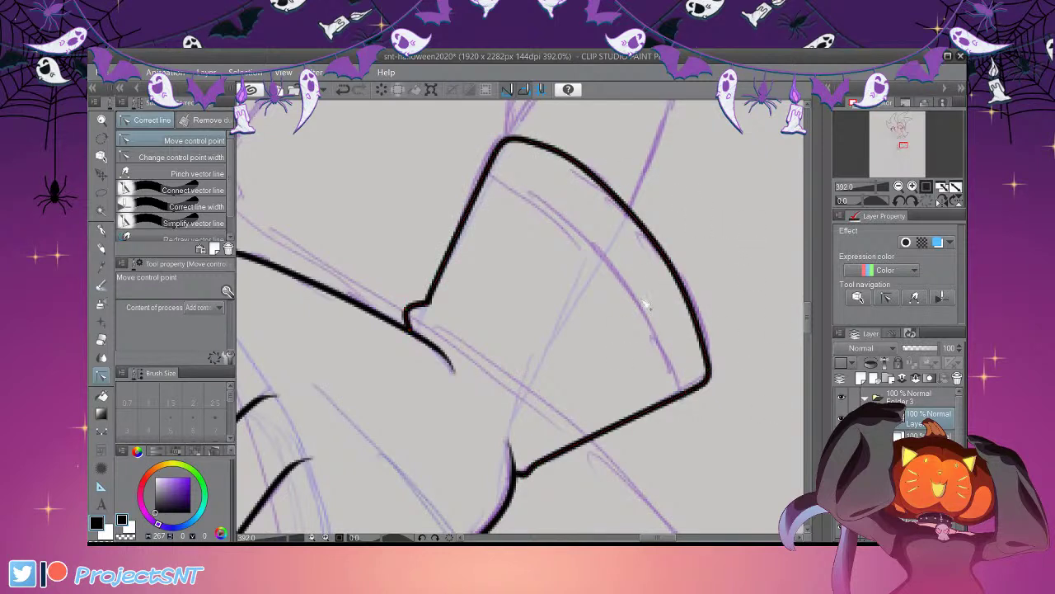
scroll(561, 339, "down", 2)
scroll(677, 336, "up", 1)
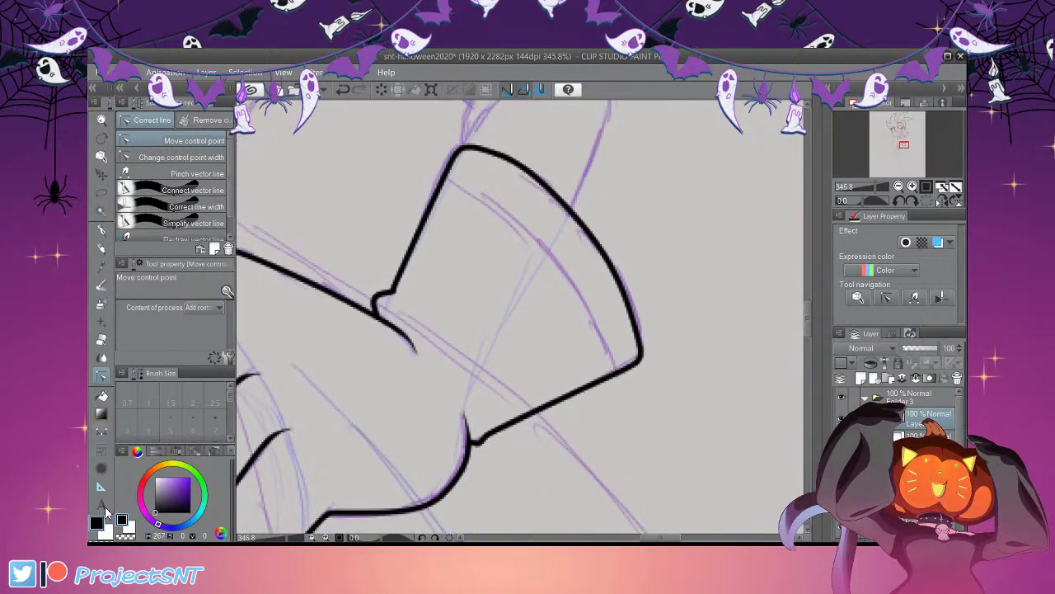
Draw the cuff's inner trim line parallel to its outer edge with the Curve tool at brush size 3
left_click(102, 431)
left_click(198, 159)
left_click(127, 424)
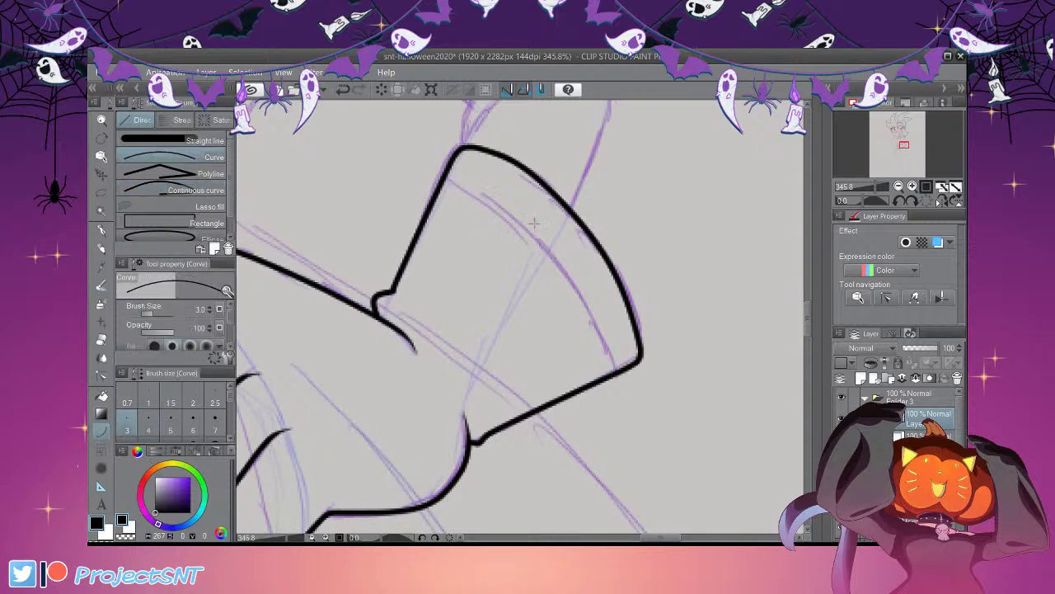
scroll(520, 198, "up", 1)
left_click_drag(444, 174, 641, 398)
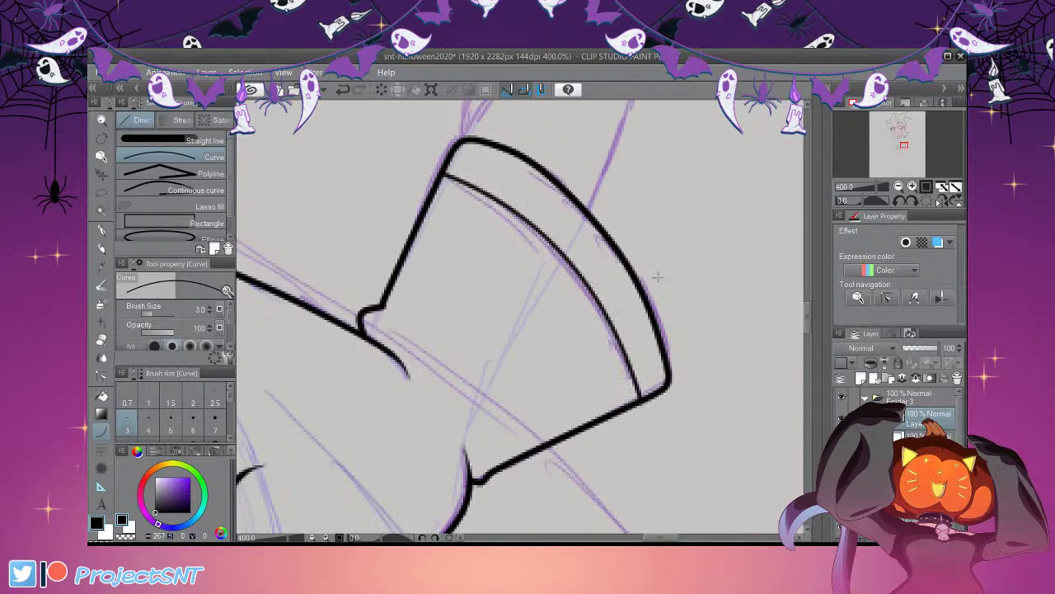
Fine-tune the curvature of the cuff's inner trim line with Move control point
left_click(102, 376)
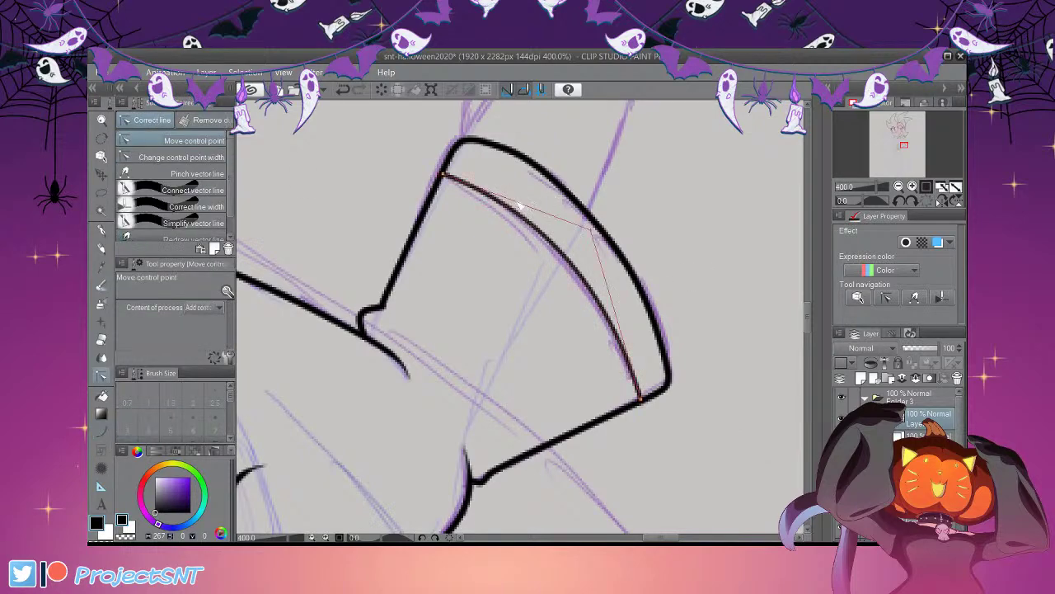
scroll(746, 487, "down", 4)
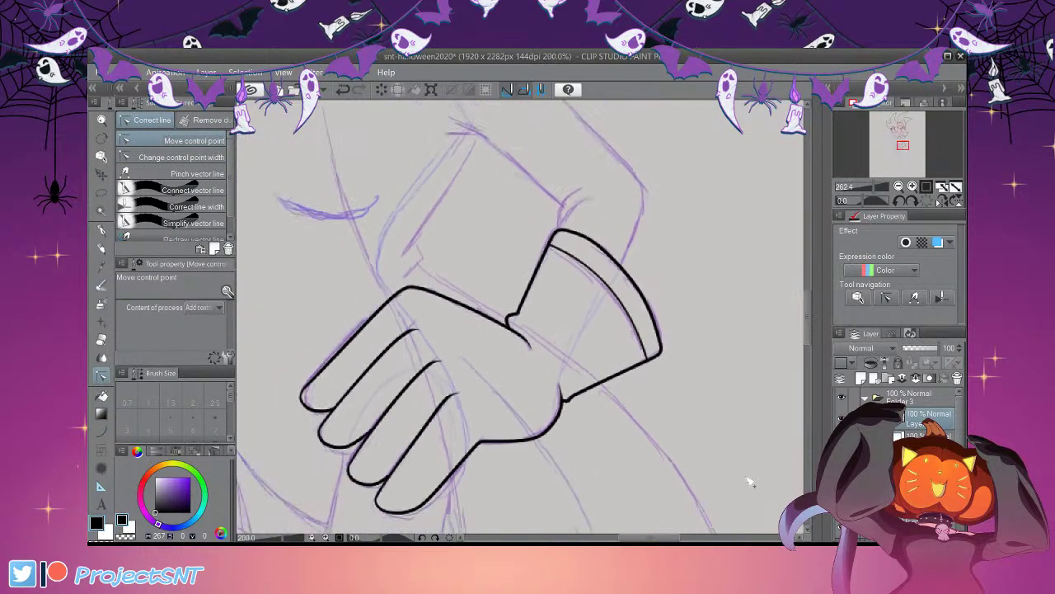
scroll(742, 493, "down", 3)
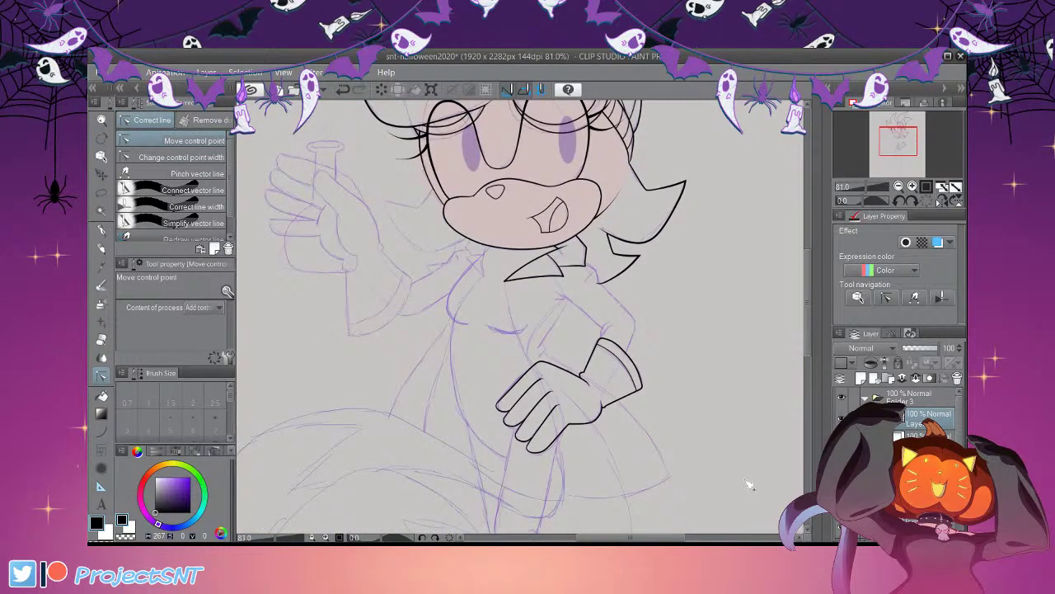
Ink the bent arm's outer edge as a Continuous curve at brush size 4, from the collar over the shoulder and elbow to the cuff
scroll(749, 472, "up", 5)
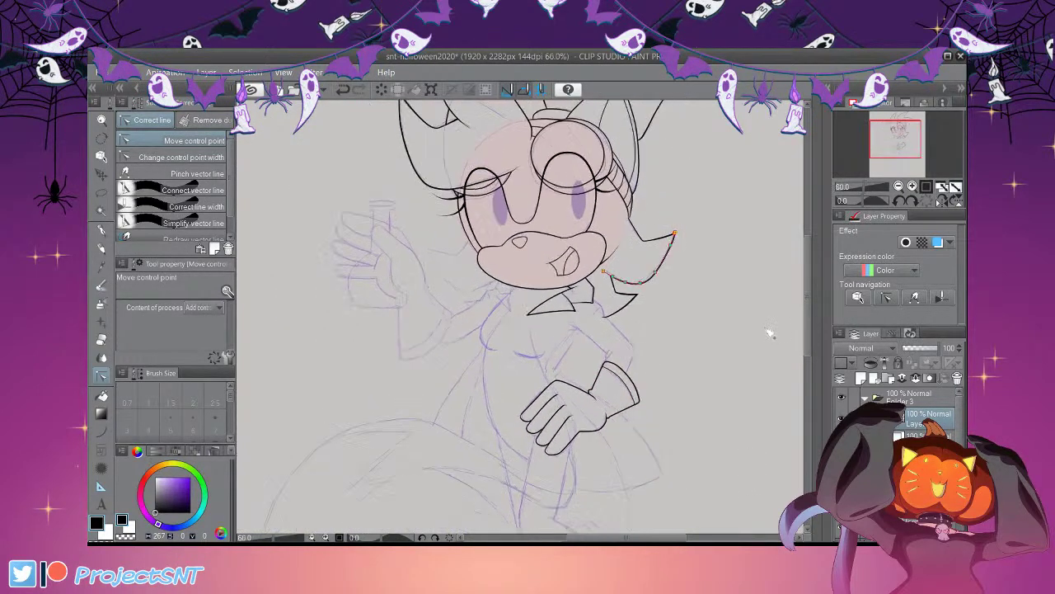
scroll(725, 374, "up", 1)
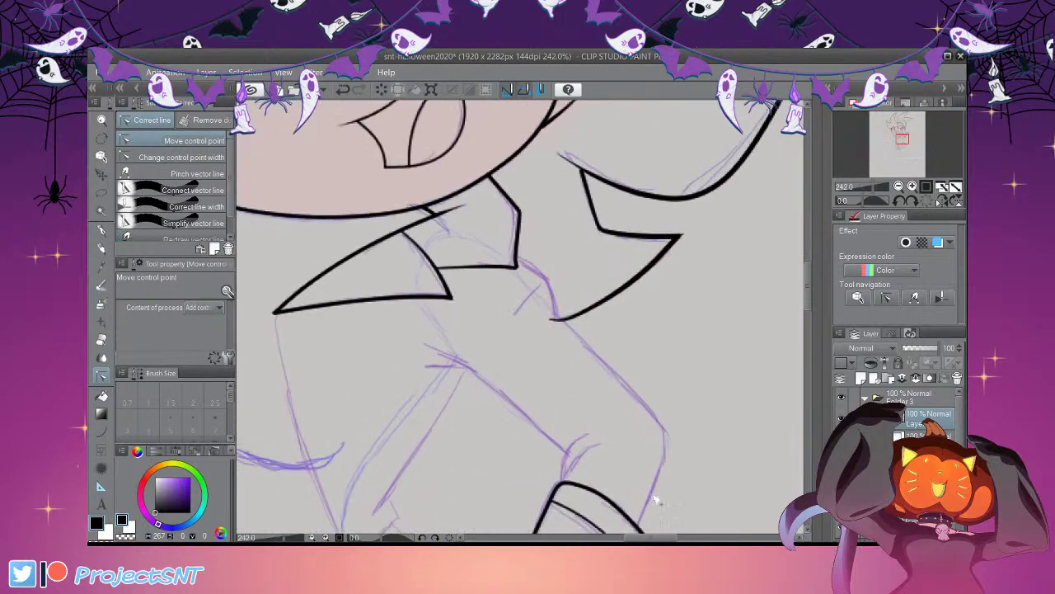
left_click(101, 432)
left_click(190, 192)
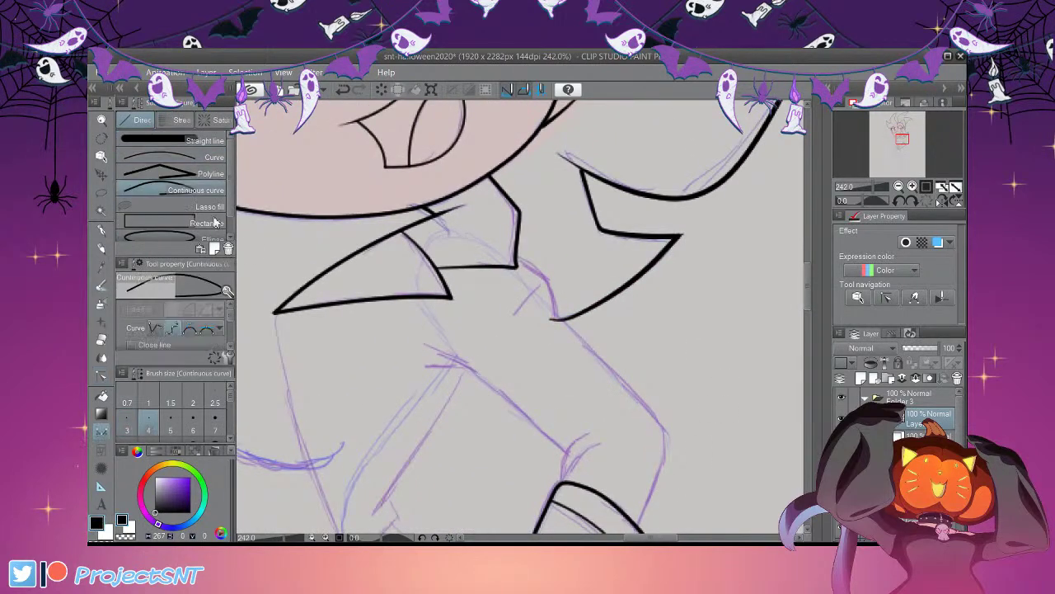
scroll(461, 233, "down", 2)
scroll(603, 306, "up", 2)
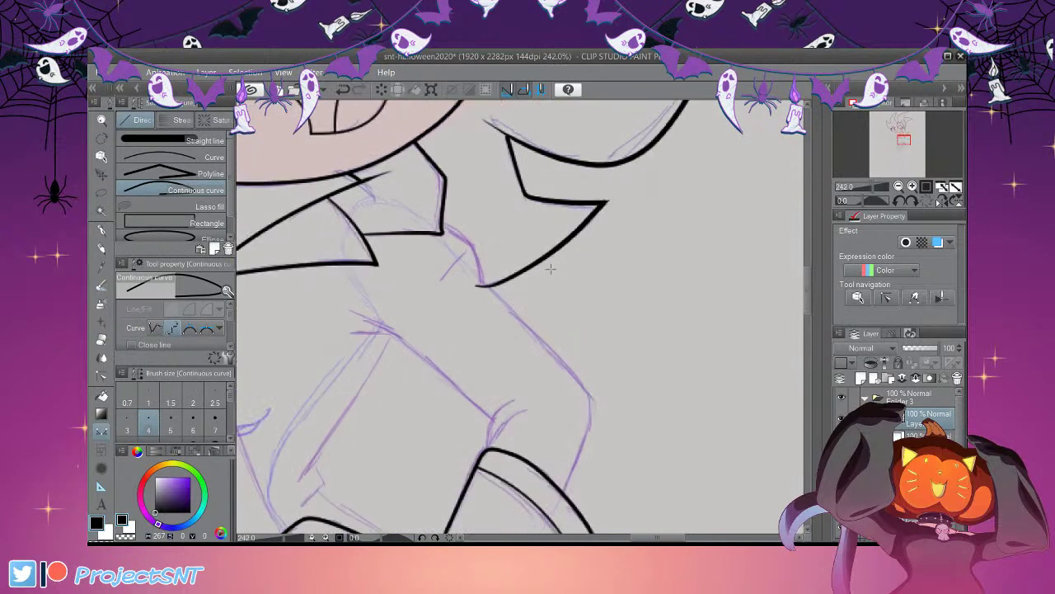
left_click(442, 218)
left_click(473, 239)
left_click(482, 281)
left_click(493, 285)
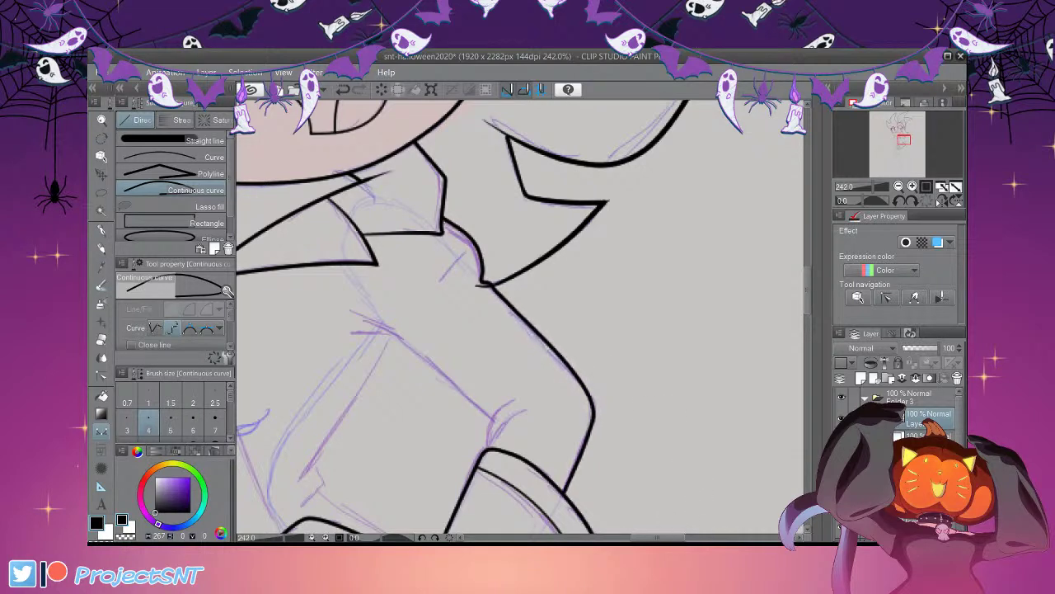
Refine the arm line's notch where the shoulder meets the hair tip with Move control point
scroll(418, 215, "up", 2)
left_click(101, 376)
scroll(624, 309, "up", 1)
left_click_drag(486, 282, 484, 265)
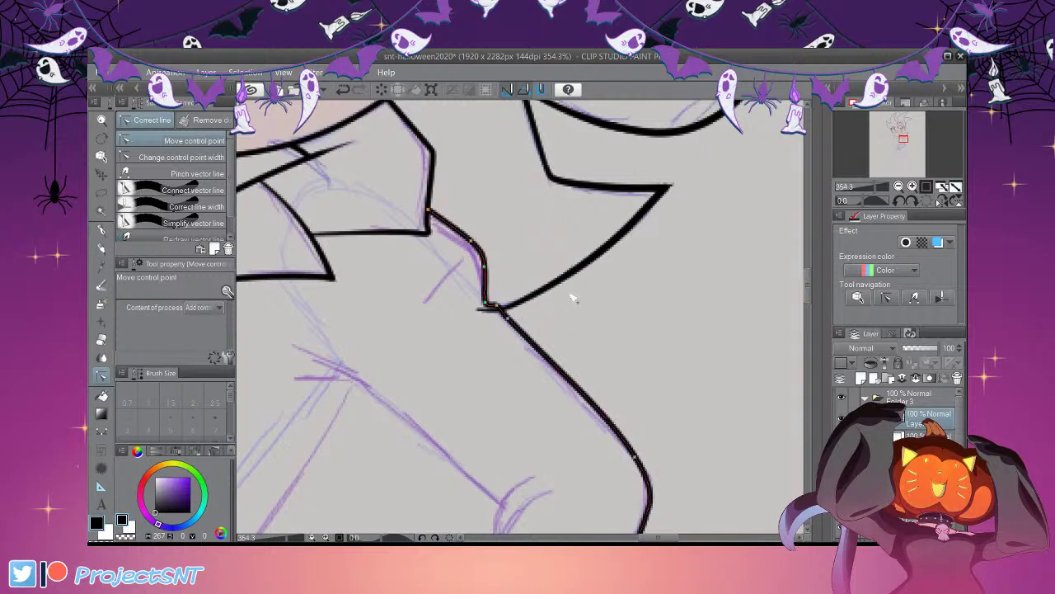
scroll(613, 271, "up", 2)
left_click_drag(500, 287, 503, 289)
left_click(181, 157)
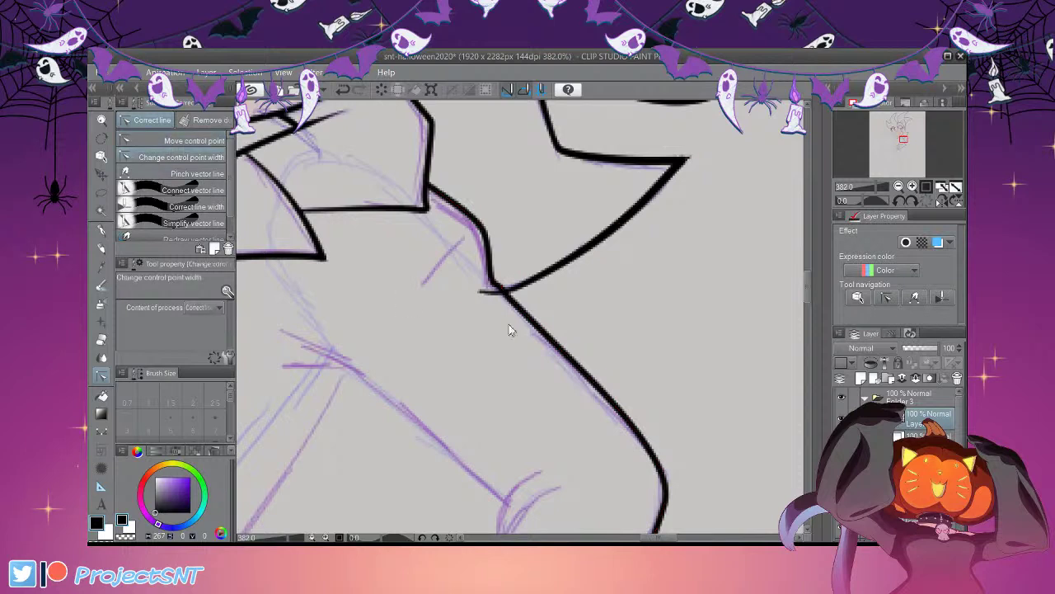
scroll(522, 294, "up", 1)
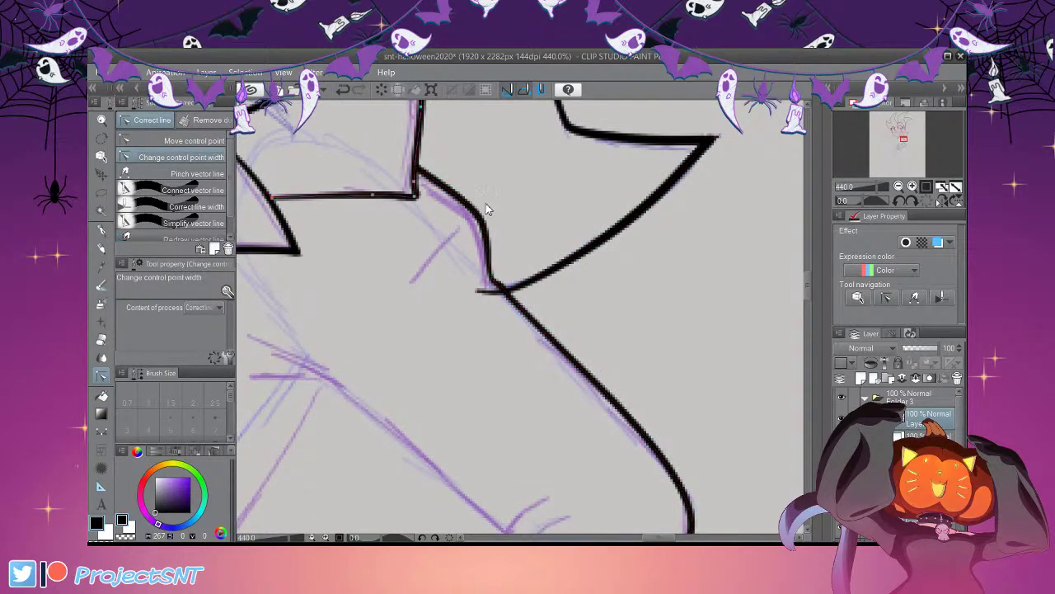
Ink two short curved crease lines at the inner elbow just above the cuff with the Continuous curve tool
scroll(575, 275, "down", 2)
scroll(574, 274, "down", 1)
scroll(634, 476, "up", 3)
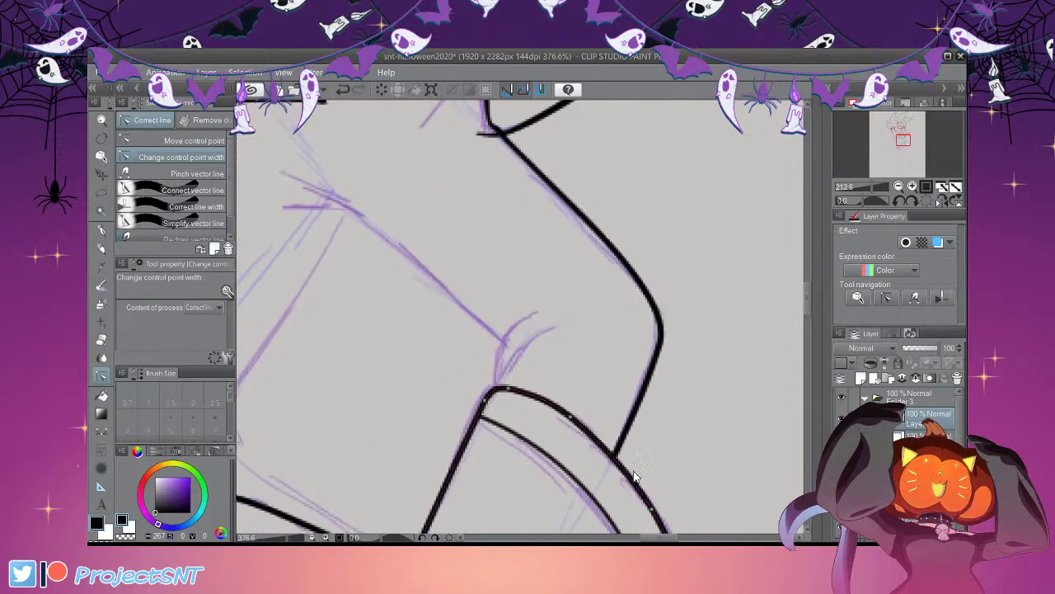
left_click(101, 431)
left_click(569, 320)
left_click(535, 330)
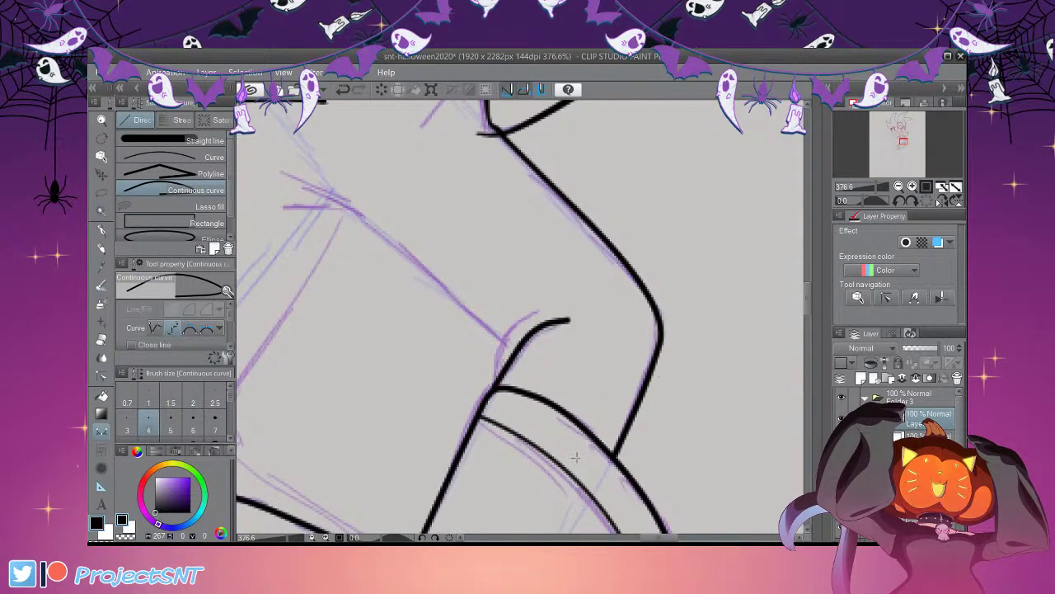
scroll(604, 371, "up", 1)
mouse_move(544, 307)
left_mouse_down()
mouse_move(498, 338)
mouse_move(497, 373)
left_mouse_up()
Taper the free ends of the two elbow crease lines with Change control point width
left_click(101, 373)
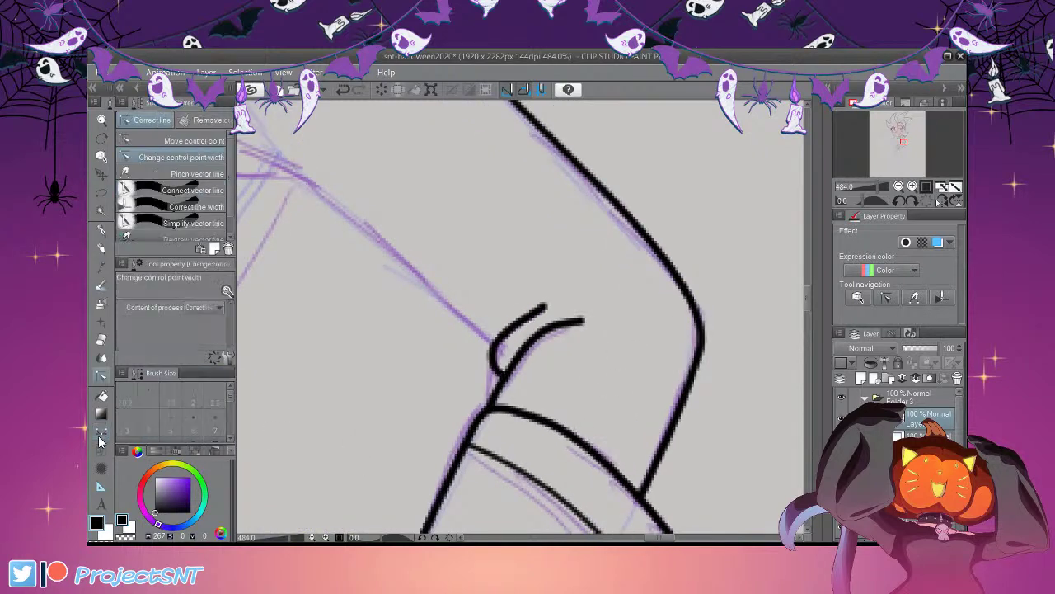
left_click(194, 140)
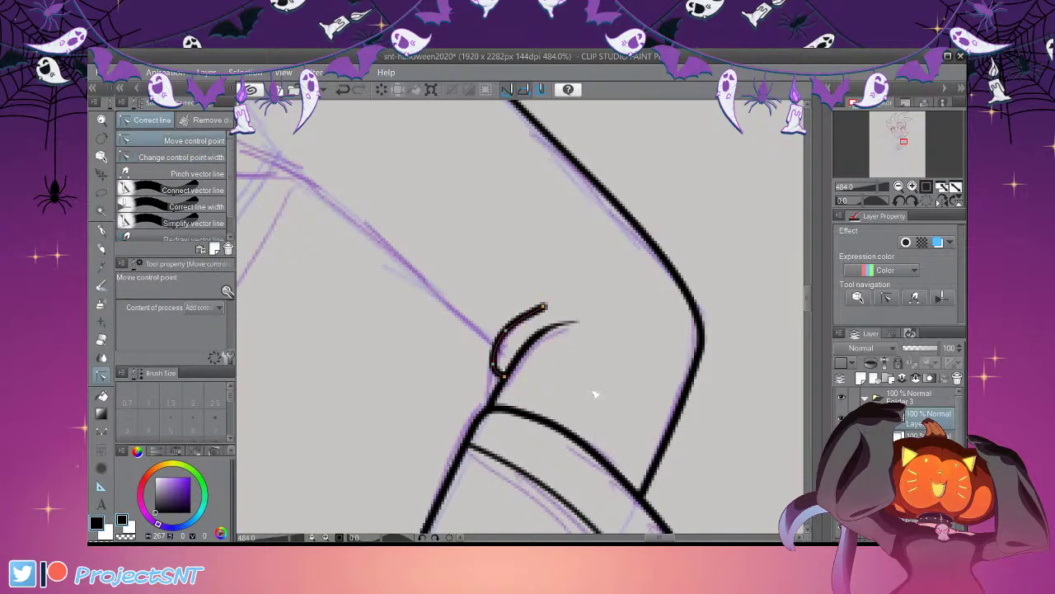
left_click(185, 156)
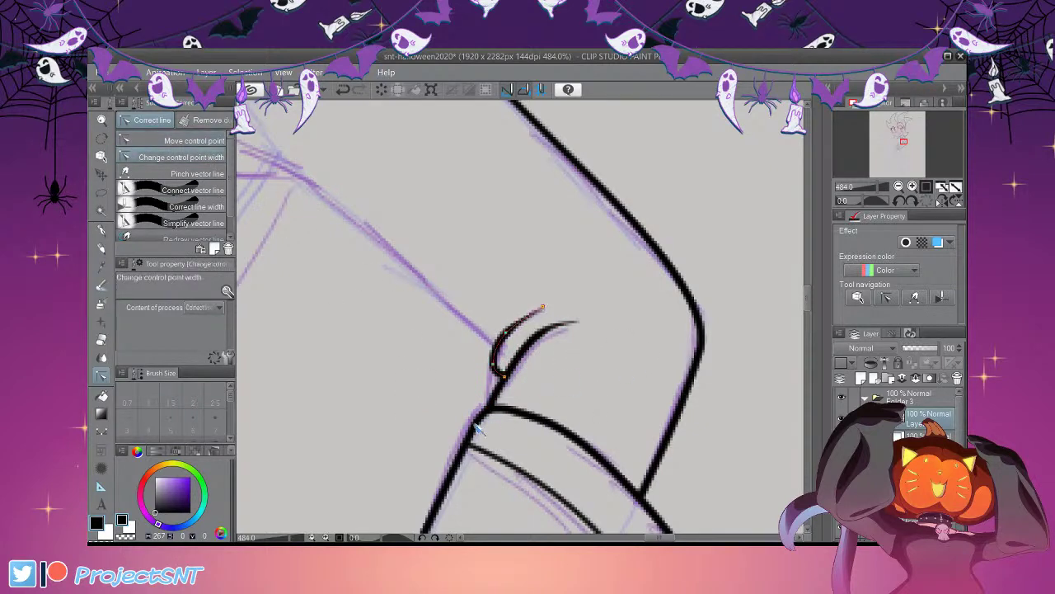
Ink the arm's inner edge from the armpit to the elbow crease and add a short fold line below it at the armpit
scroll(396, 341, "down", 3)
scroll(396, 341, "up", 1)
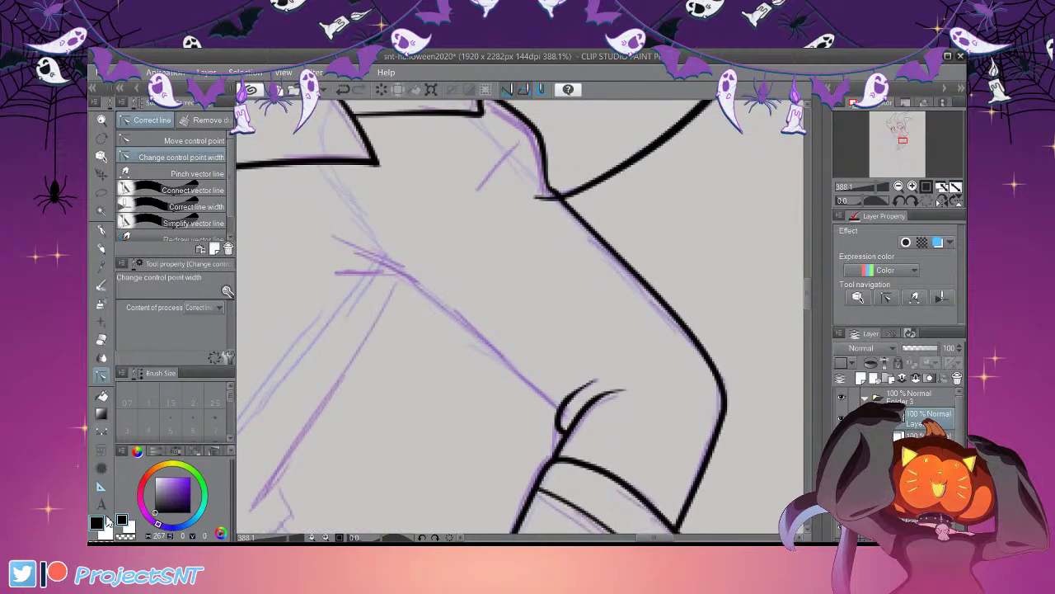
key("u")
left_click(330, 243)
left_click(406, 277)
left_click(475, 330)
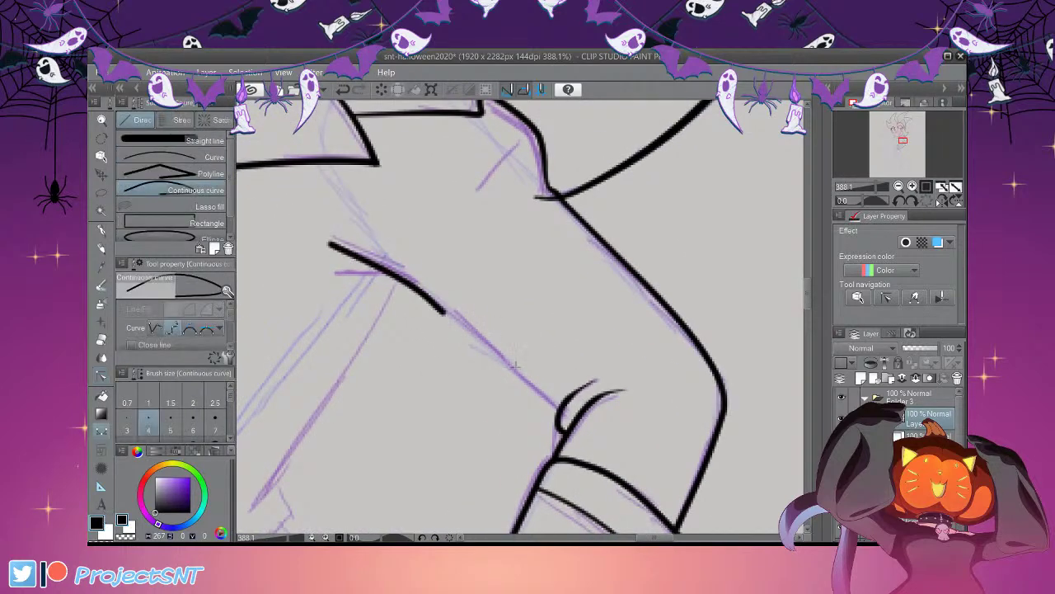
double_click(559, 410)
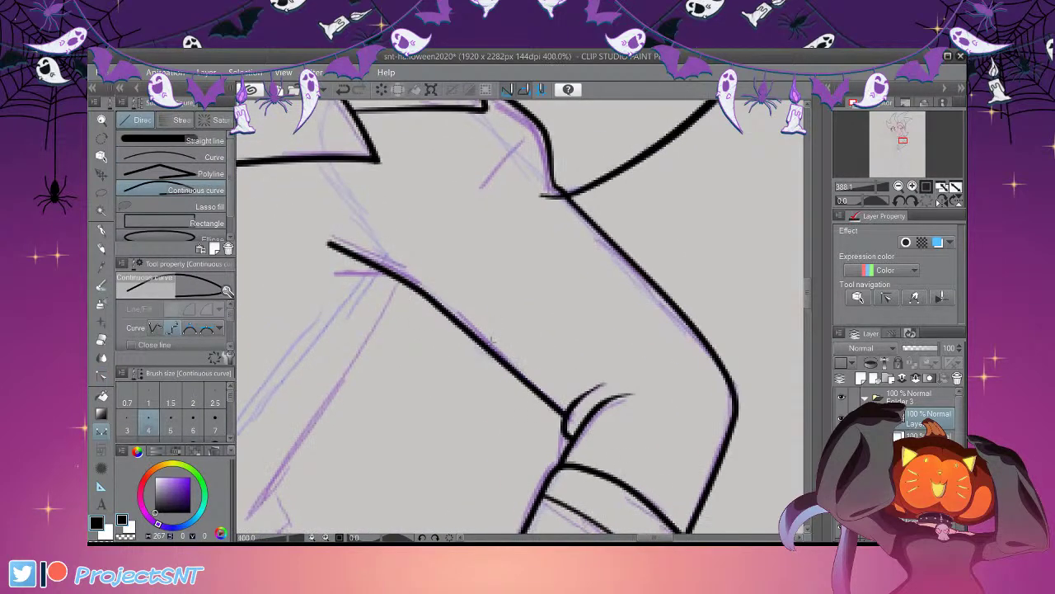
scroll(481, 331, "up", 1)
left_click(401, 282)
left_click(354, 278)
double_click(314, 285)
Taper the free ends of both armpit lines with Change control point width and adjust the lower fold's control points
scroll(468, 385, "down", 4)
scroll(467, 386, "up", 1)
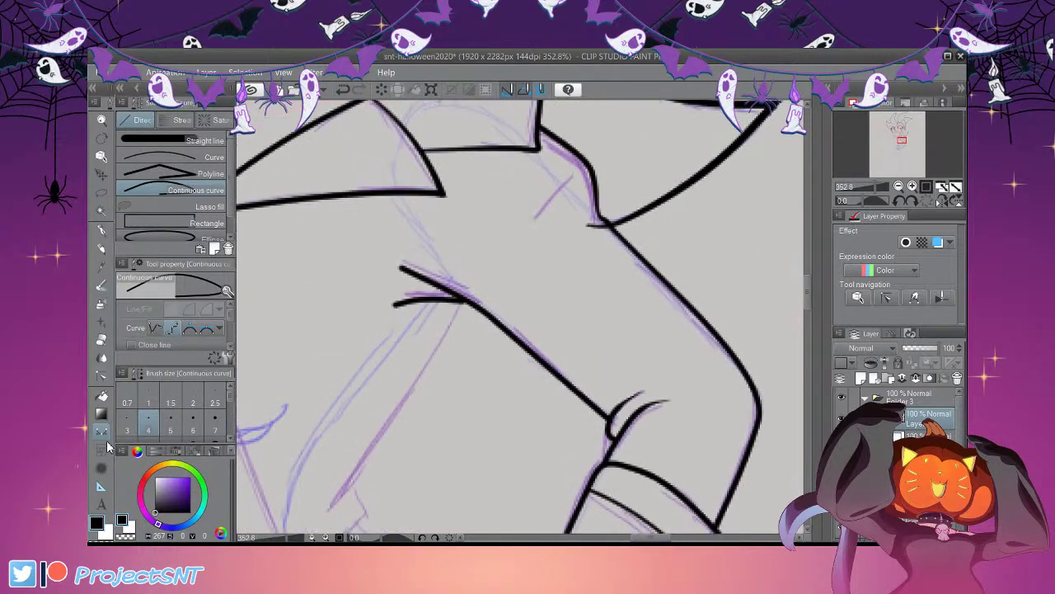
key("y")
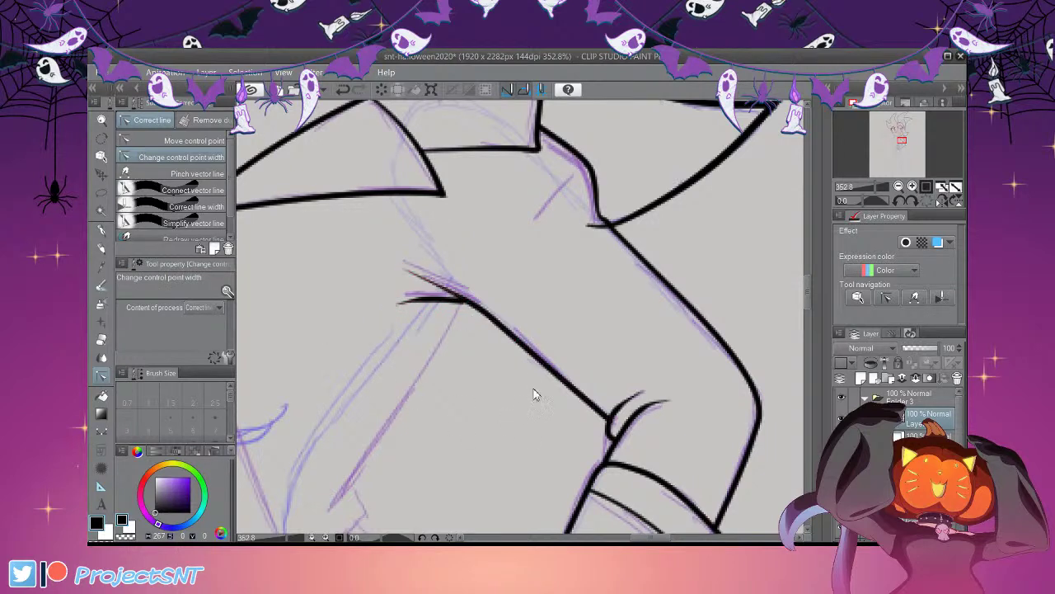
left_click(194, 141)
scroll(505, 353, "up", 1)
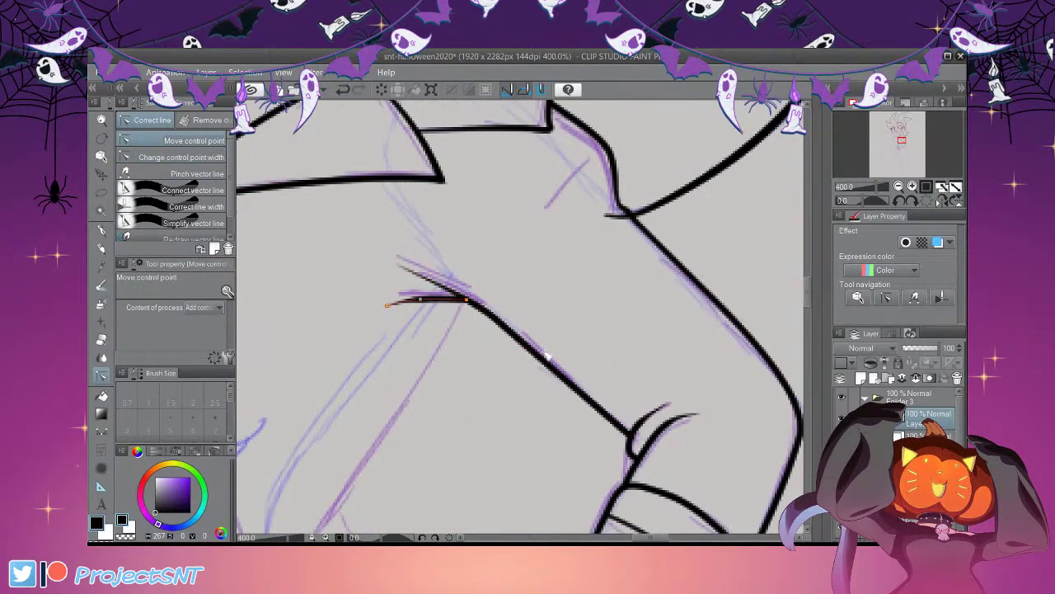
Draw a short crease on the shoulder with the Curve tool at brush size 3 and taper its upper end
scroll(606, 408, "down", 5)
scroll(662, 310, "up", 3)
scroll(738, 297, "up", 1)
left_click(102, 487)
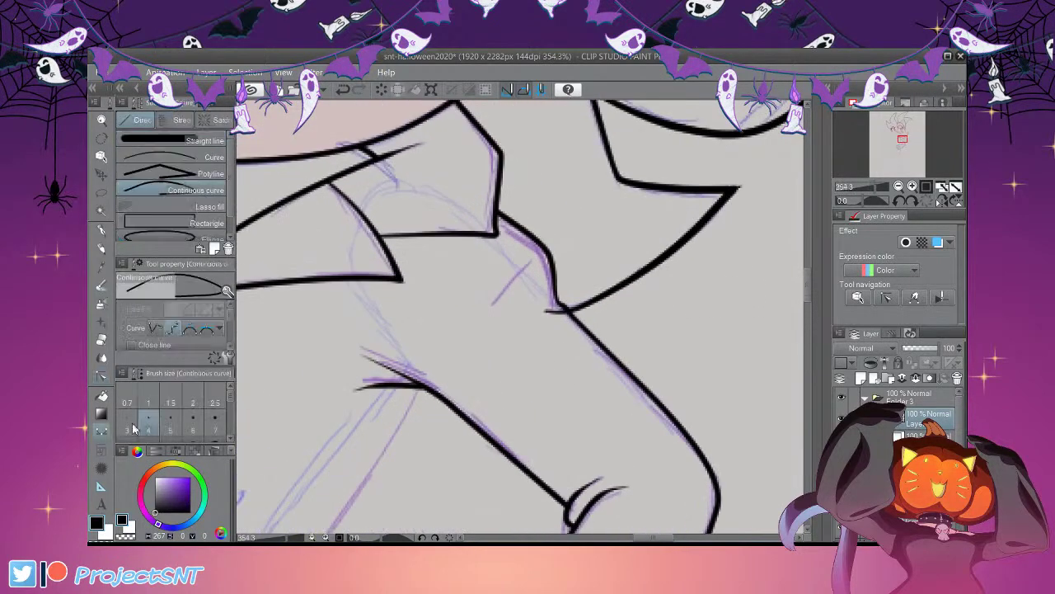
left_click(198, 157)
left_click_drag(538, 256, 487, 293)
left_click(588, 311)
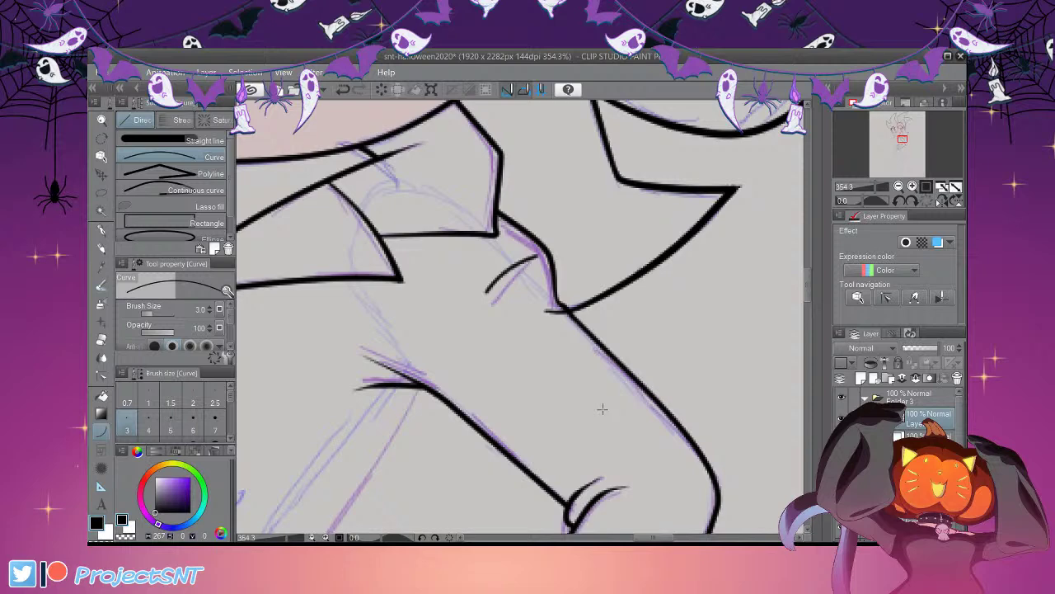
left_click(101, 376)
left_click(198, 158)
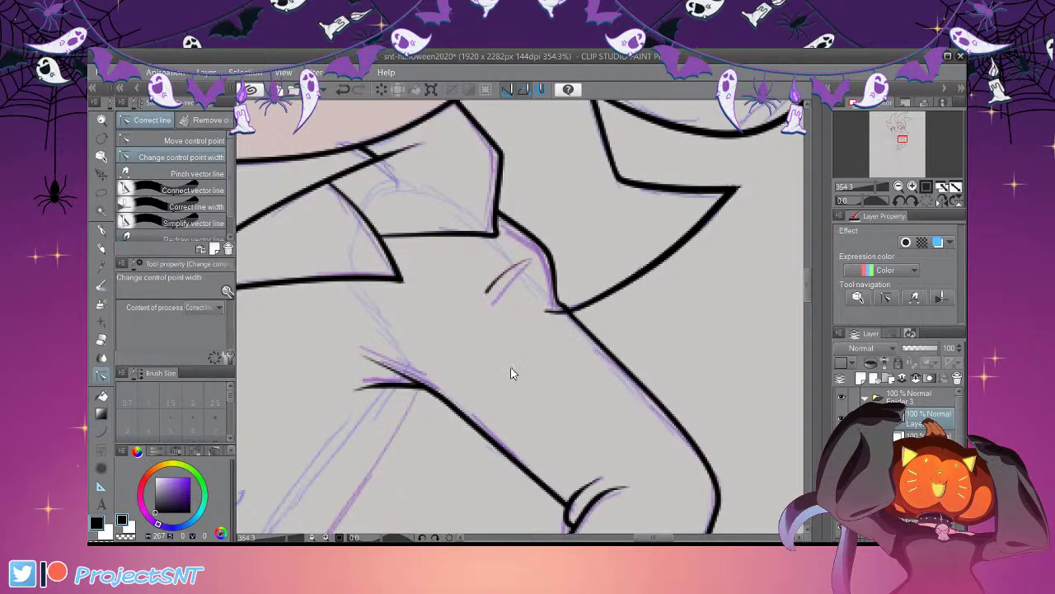
Ink the torso's side as a Continuous curve at brush size 4 from the armpit down towards the hand on the hip
scroll(672, 337, "down", 5)
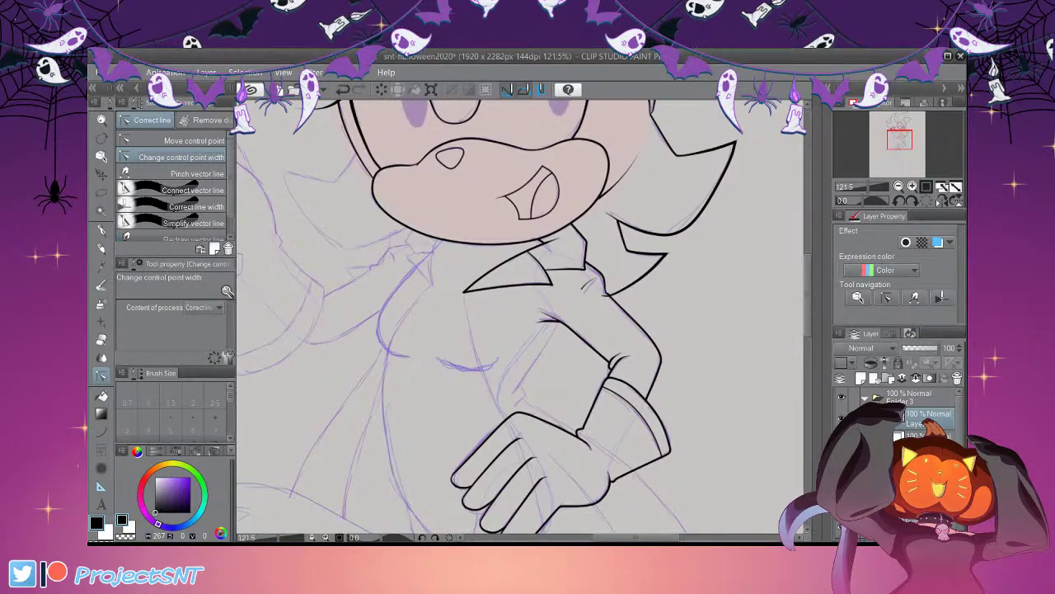
scroll(498, 318, "down", 3)
scroll(516, 367, "up", 2)
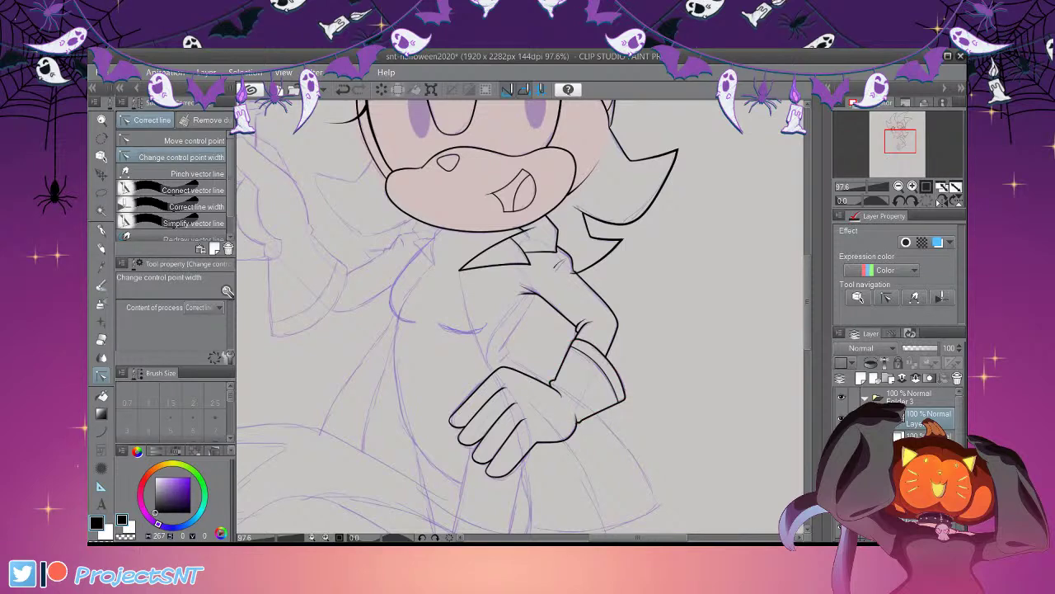
scroll(488, 299, "down", 2)
scroll(478, 300, "up", 6)
scroll(519, 318, "up", 1)
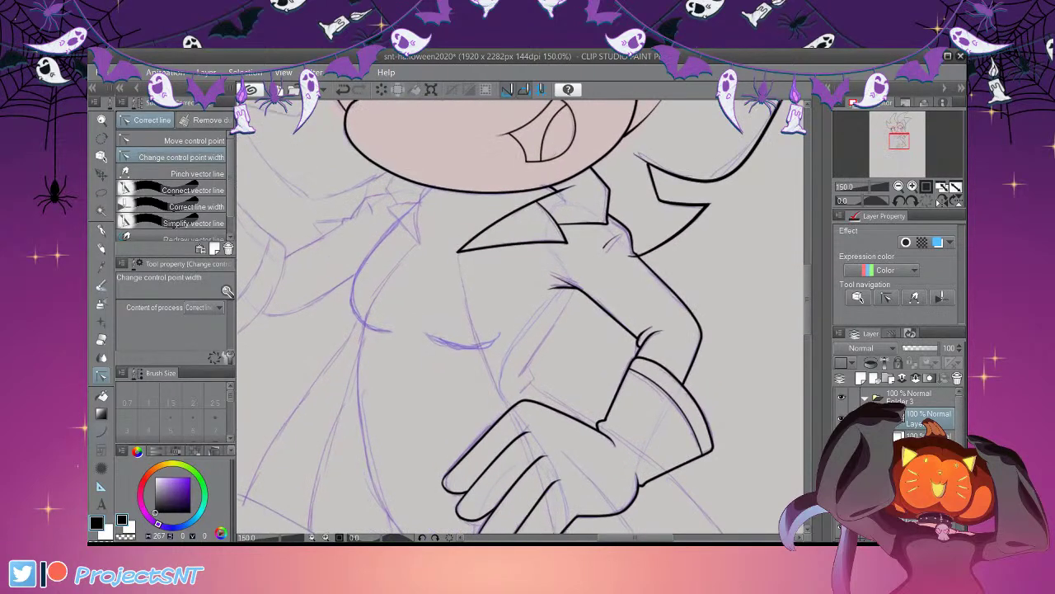
key("u")
scroll(561, 313, "up", 5)
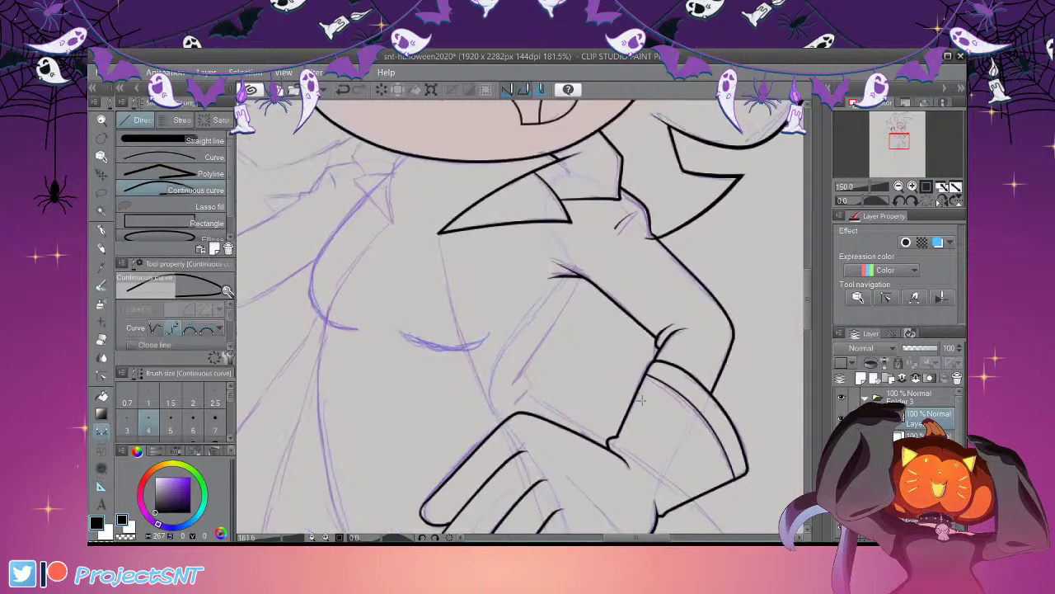
left_click(593, 254)
left_click(567, 306)
left_click_drag(552, 526, 530, 544)
Ink a small bulging fold at the waist, between the torso's side line and the hand on the hip
scroll(562, 336, "down", 2)
scroll(574, 461, "up", 3)
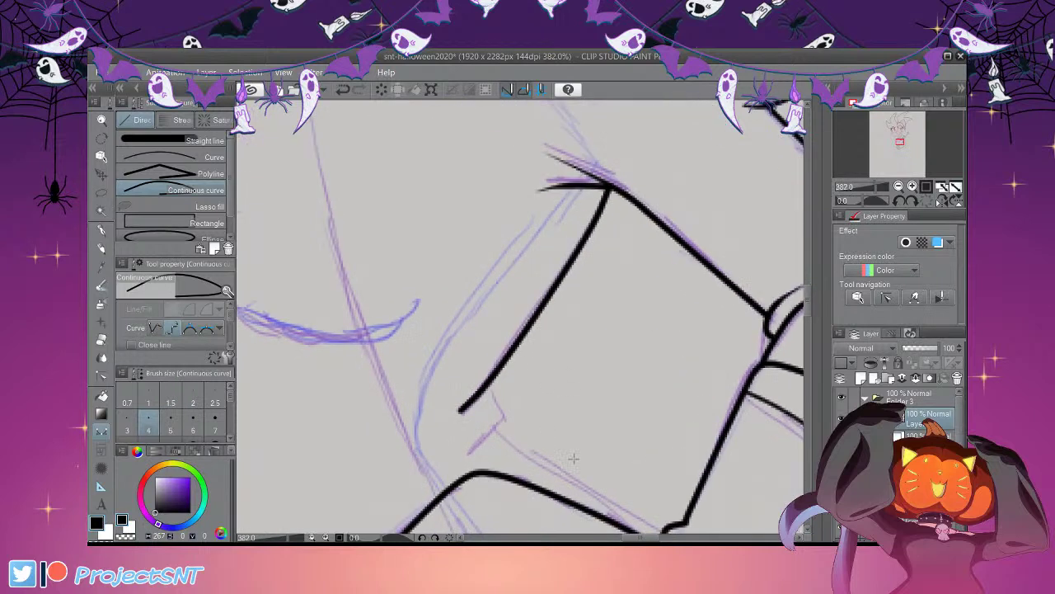
mouse_move(570, 452)
left_mouse_down()
mouse_move(589, 489)
mouse_move(543, 527)
left_mouse_up()
scroll(564, 352, "down", 5)
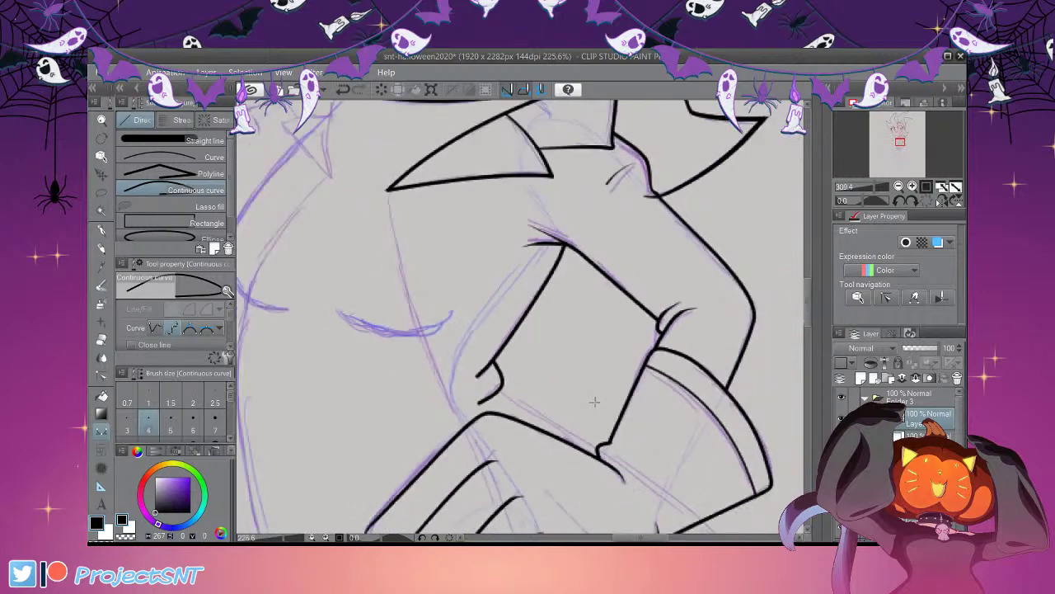
Taper the open ends of the torso's side line and the waist fold with Change control point width
scroll(494, 362, "up", 4)
left_click(101, 376)
scroll(528, 484, "up", 2)
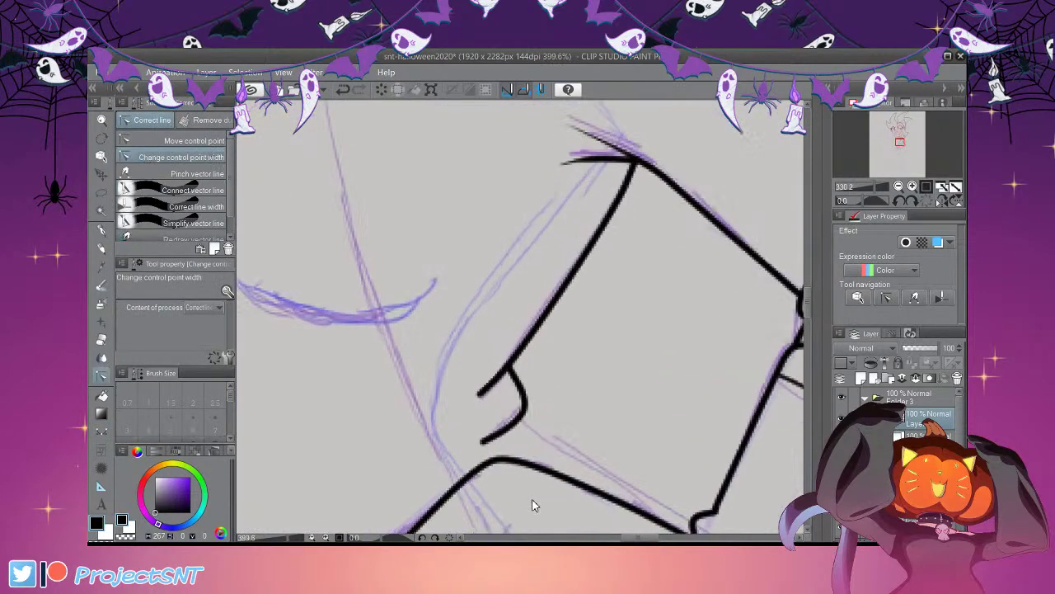
left_click_drag(564, 524, 492, 506)
left_click_drag(566, 465, 523, 483)
scroll(581, 439, "down", 7)
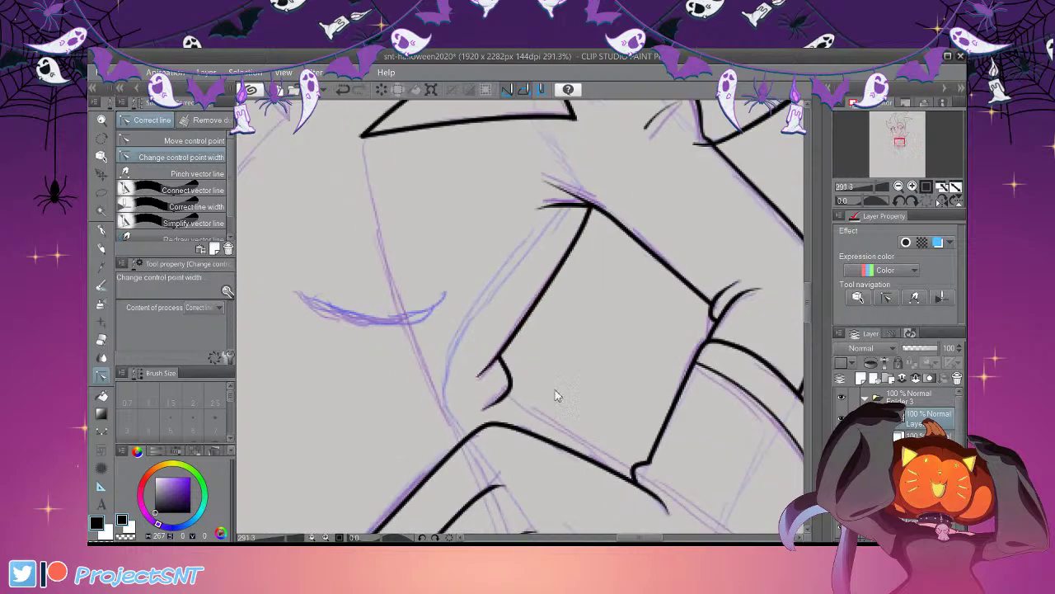
Ink the inner edge of the unfinished collar flap below the chin with the Curve tool at brush size 4
scroll(565, 334, "down", 4)
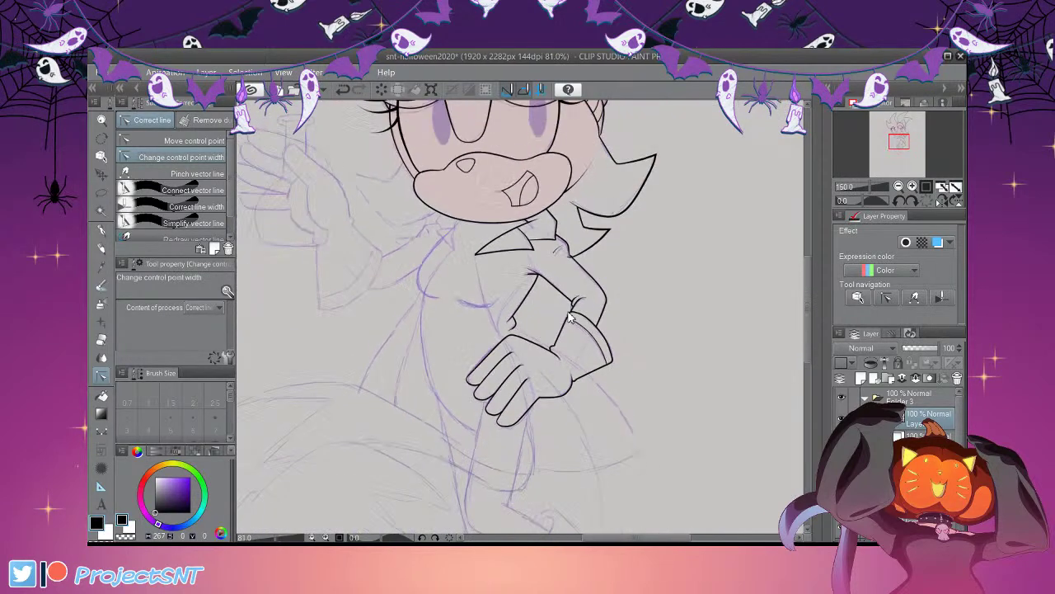
scroll(569, 334, "up", 1)
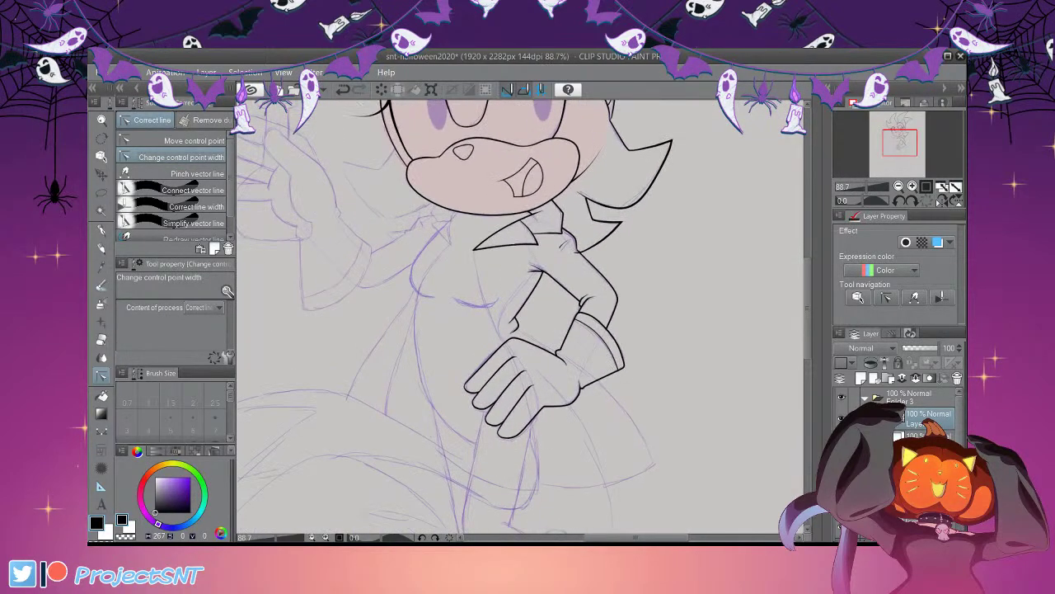
scroll(660, 472, "down", 3)
scroll(625, 336, "up", 3)
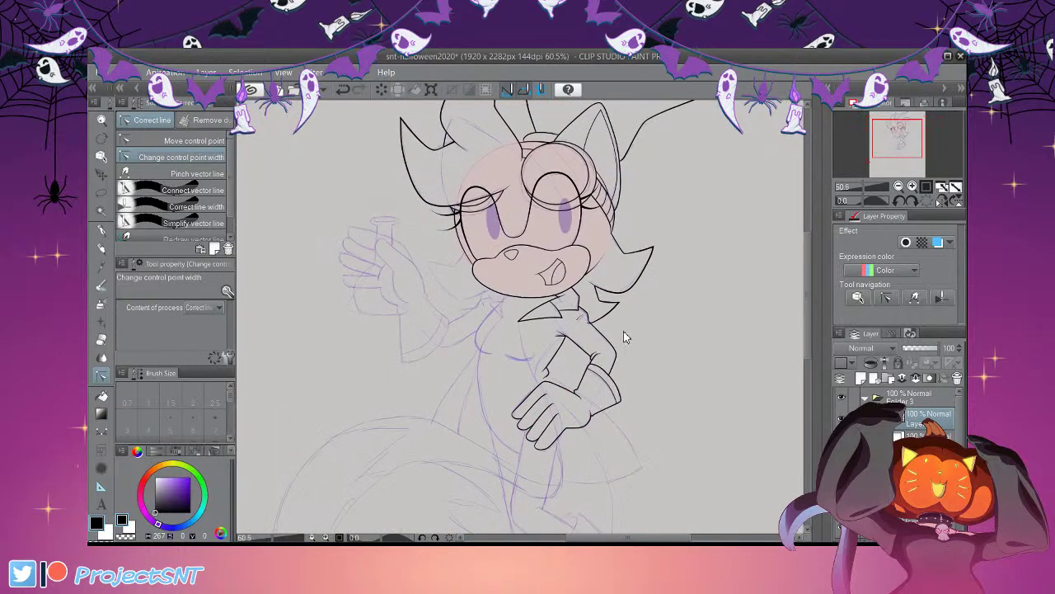
scroll(575, 380, "up", 5)
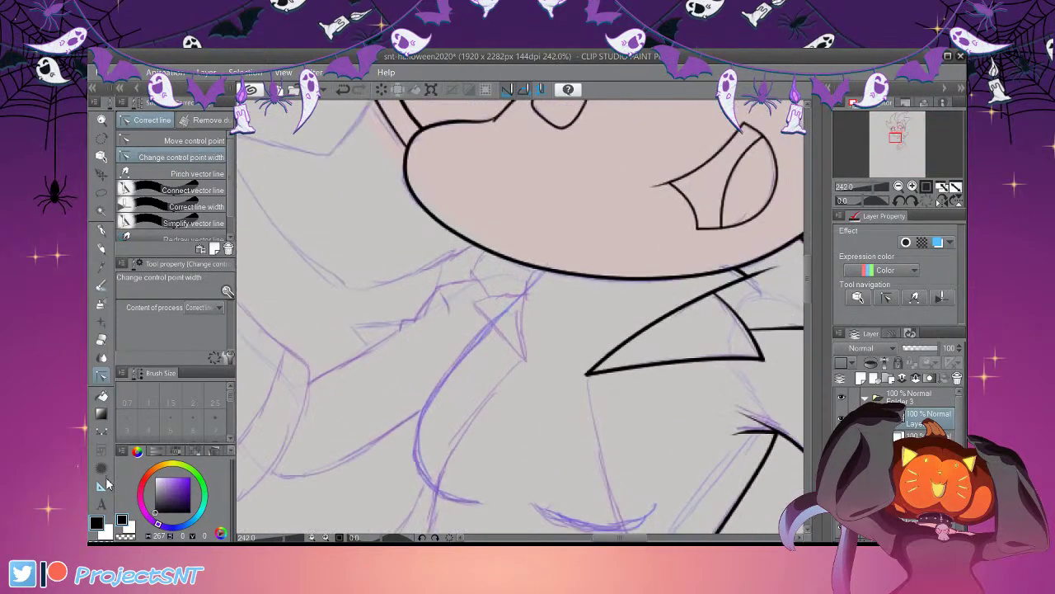
key("u")
left_click(186, 156)
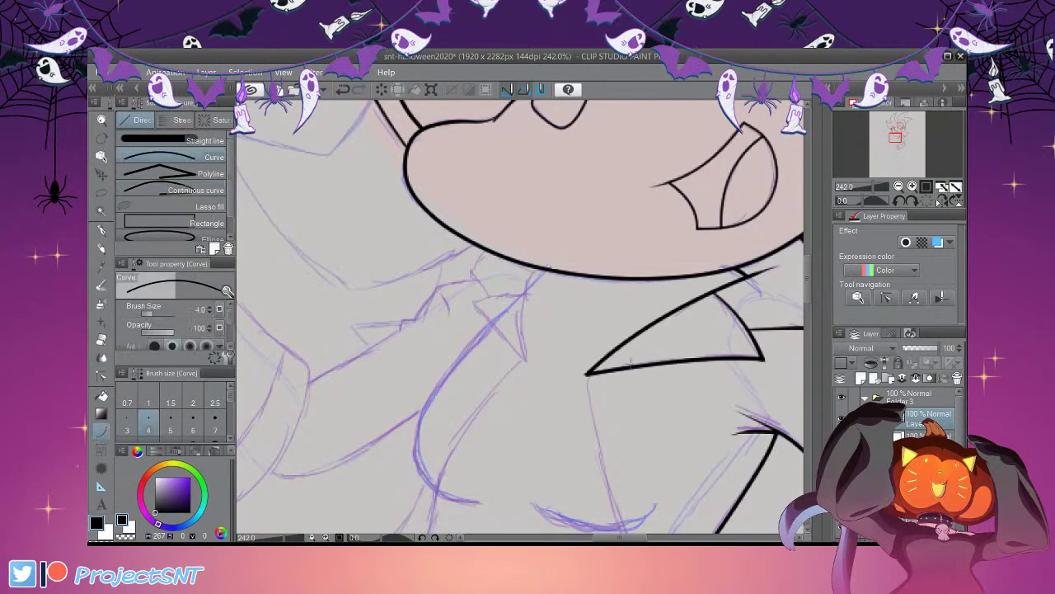
scroll(635, 329, "up", 2)
left_click_drag(523, 266, 522, 399)
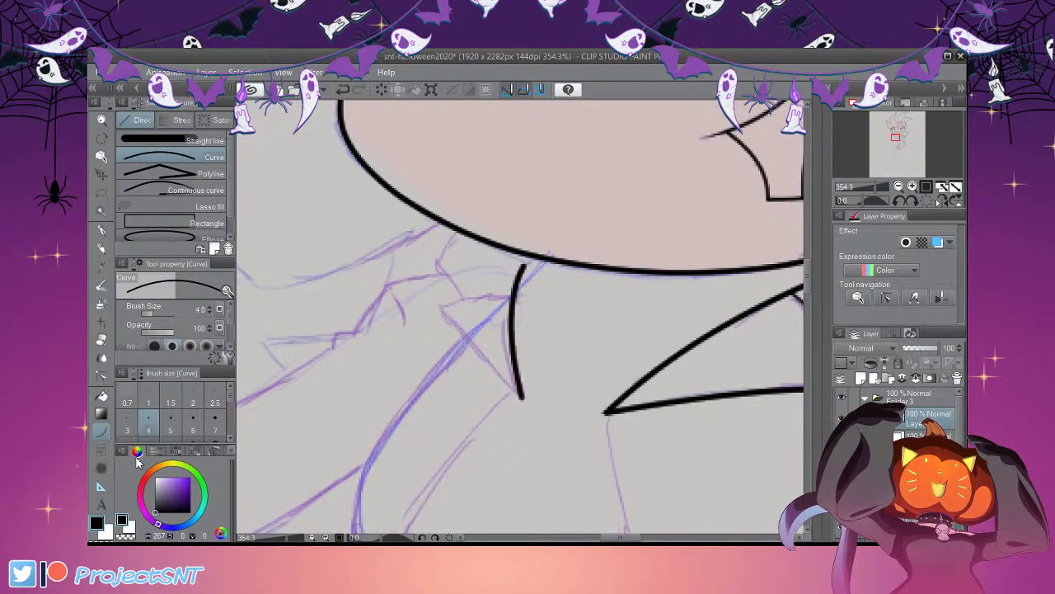
Close the collar flap into a pointed triangle with curved upper and lower edges, and trim the overshoot at its outer corner with the Vector eraser
scroll(588, 380, "up", 1)
scroll(557, 385, "down", 2)
scroll(572, 338, "up", 1)
left_click_drag(508, 296, 422, 323)
left_click(459, 288)
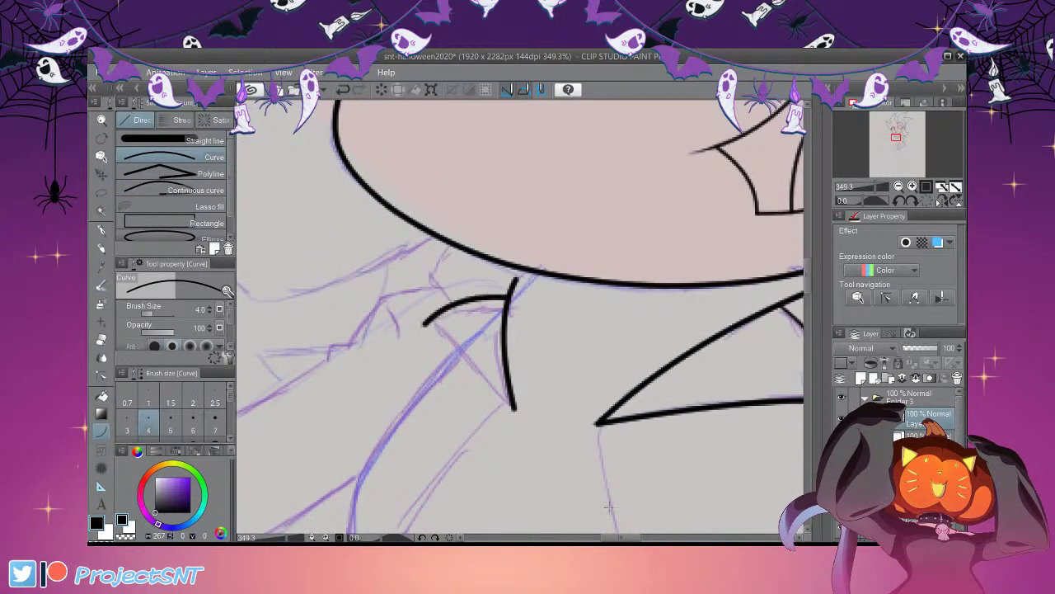
left_click_drag(515, 408, 423, 299)
left_click(458, 362)
left_click(101, 339)
left_click(406, 290)
left_click(401, 330)
scroll(393, 347, "up", 1)
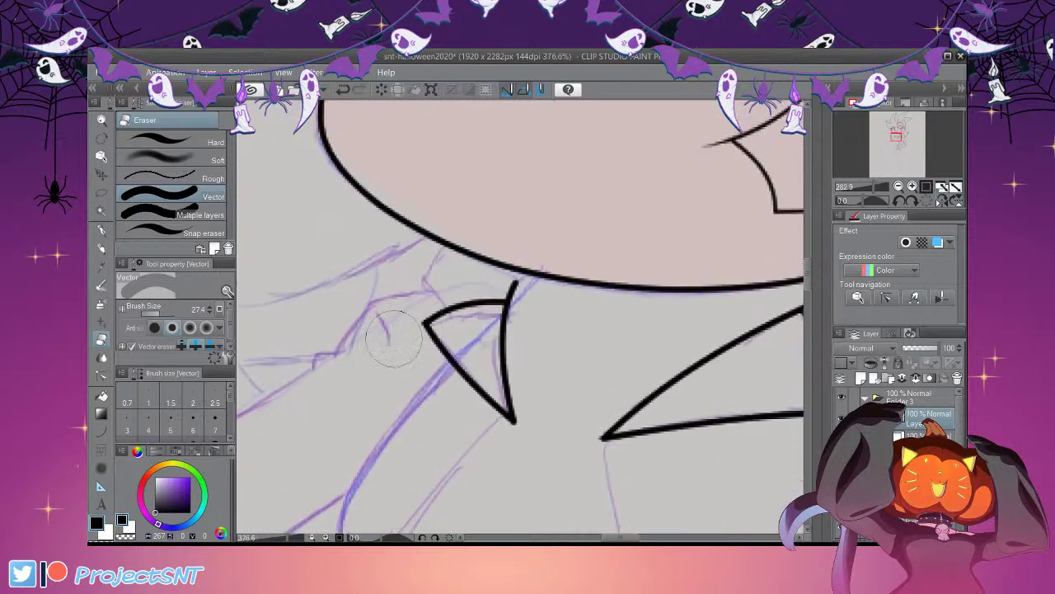
Ink a short line joining the collar flap to the chin, and the collar's angled back edge as a Continuous curve
left_click(101, 431)
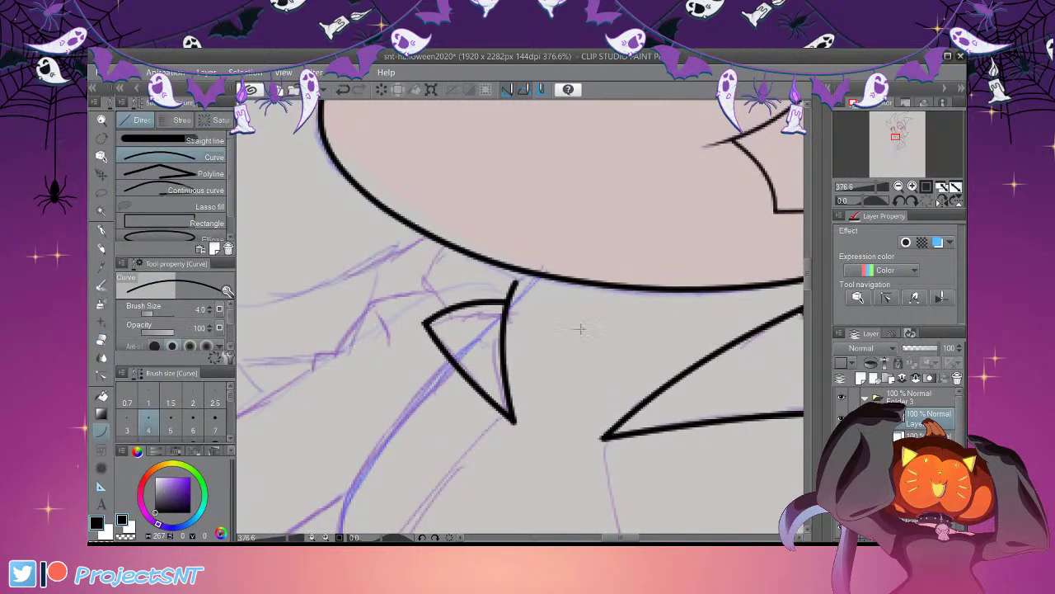
scroll(516, 281, "up", 5)
left_click_drag(559, 273, 504, 321)
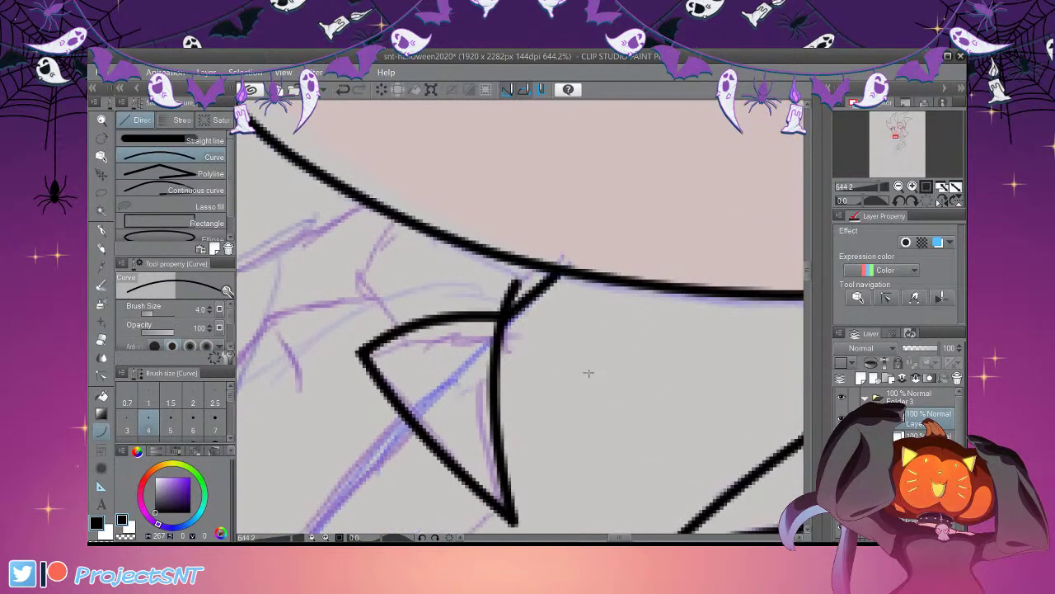
scroll(569, 363, "down", 8)
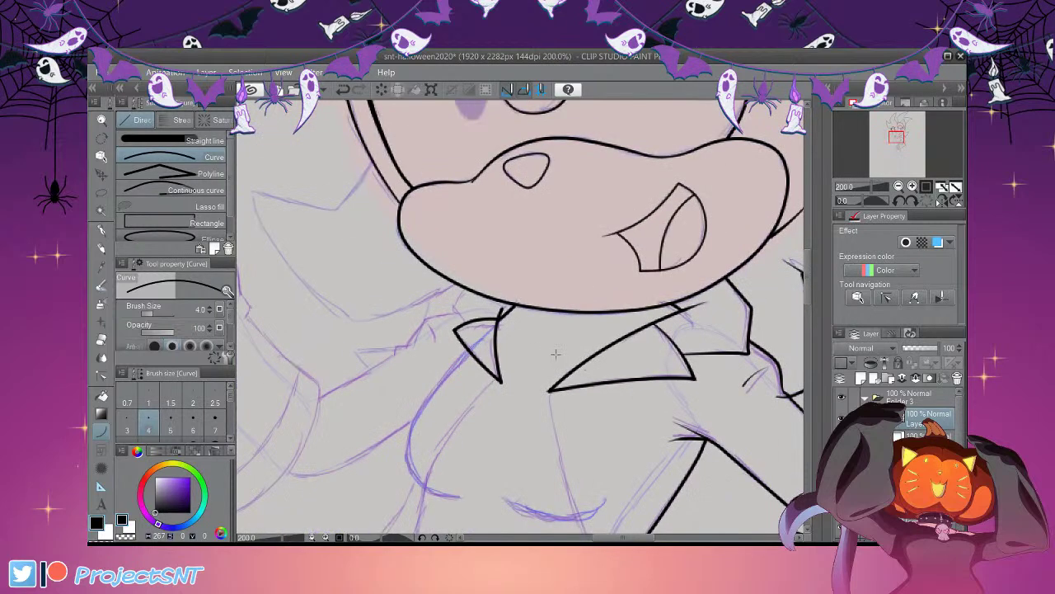
scroll(477, 304, "up", 4)
left_click(191, 191)
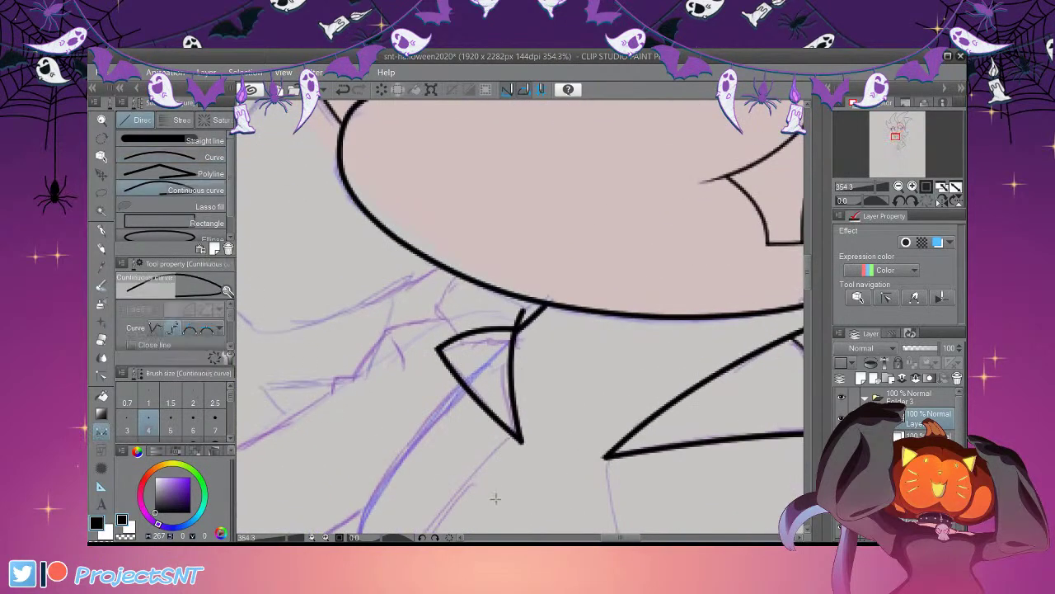
scroll(506, 304, "up", 1)
mouse_move(449, 269)
left_mouse_down()
mouse_move(418, 304)
mouse_move(442, 340)
left_mouse_up()
scroll(551, 404, "down", 1)
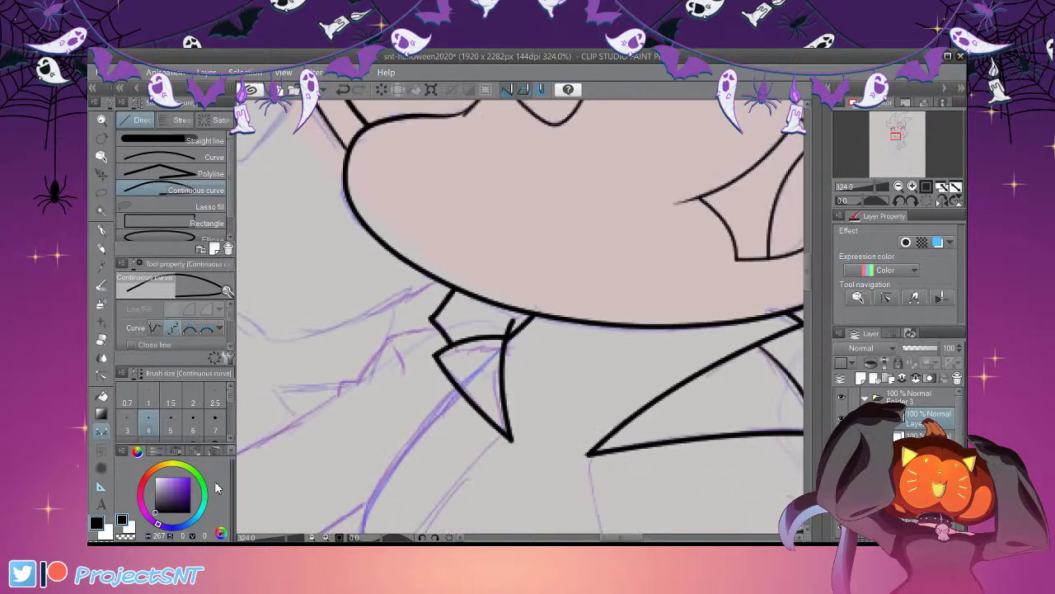
Taper the protruding upper end of the collar flap's inner edge with Change control point width
left_click(102, 375)
scroll(500, 279, "up", 1)
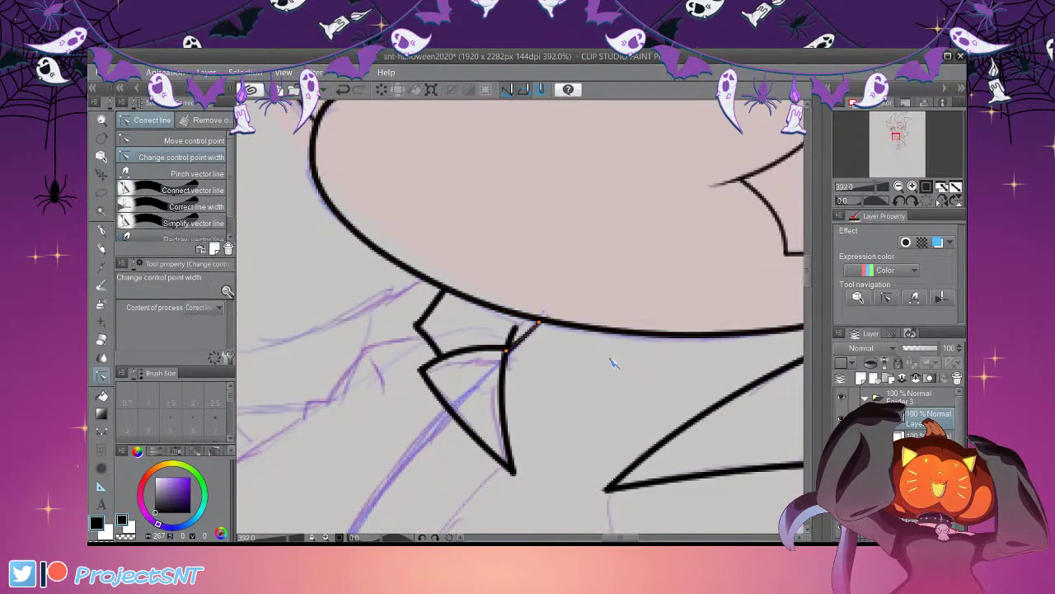
left_click_drag(465, 425, 374, 438)
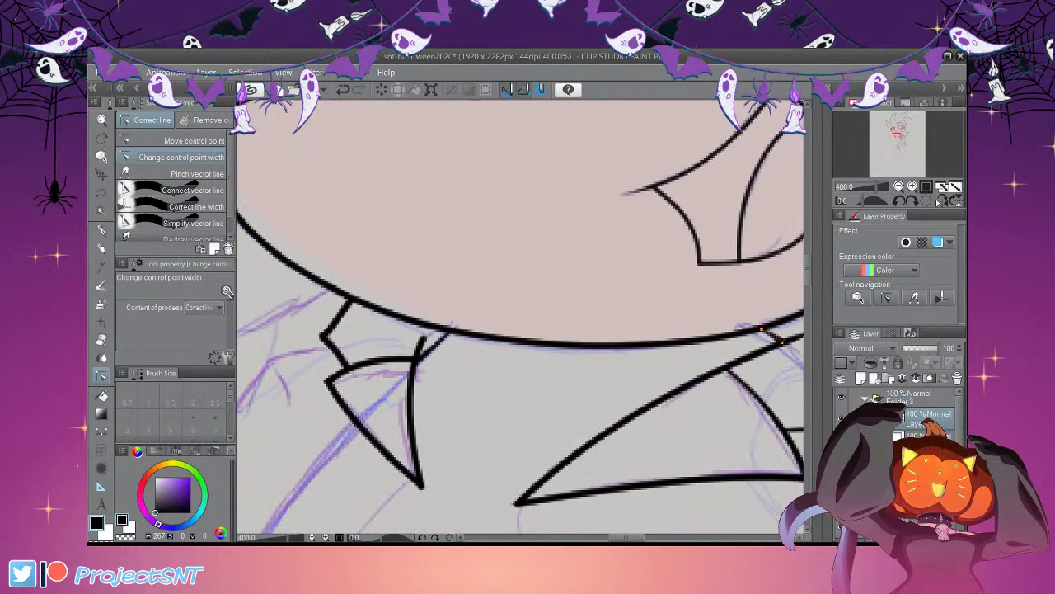
scroll(693, 453, "down", 1)
left_click_drag(692, 452, 771, 474)
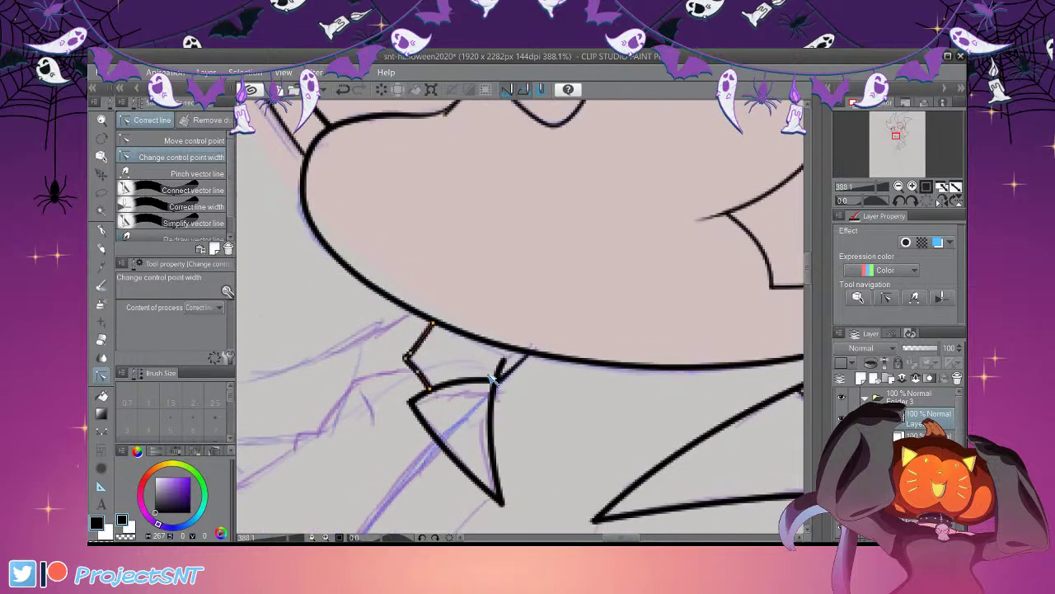
left_click_drag(502, 463, 563, 437)
left_click(221, 142)
left_click(215, 158)
left_click_drag(503, 361, 432, 377)
scroll(622, 354, "down", 4)
left_click(193, 141)
scroll(566, 408, "up", 3)
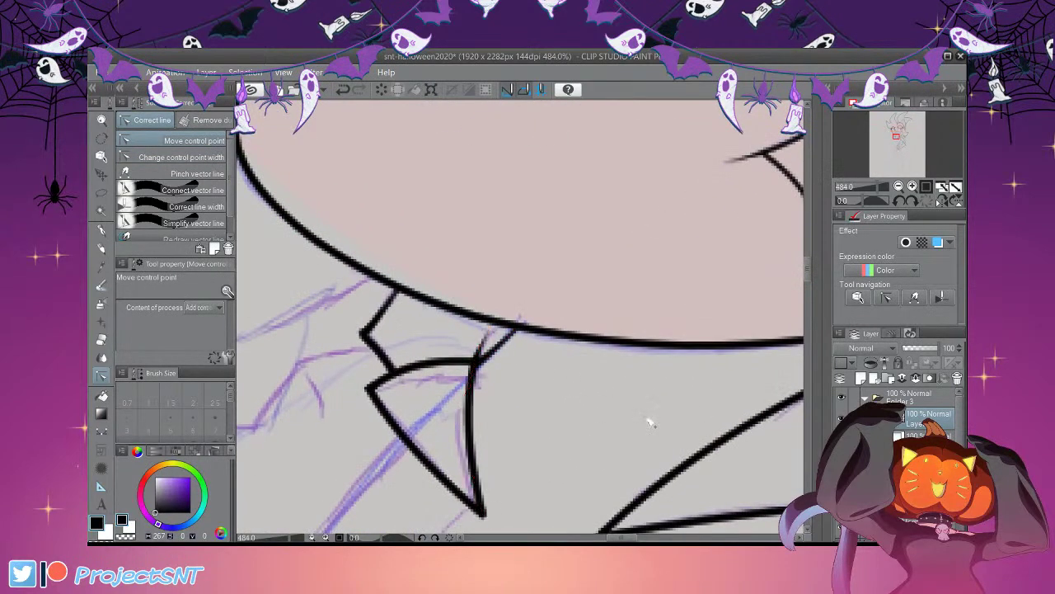
Review the inked collar, arm and torso against the remaining sketch of the coat and hips
scroll(546, 382, "down", 5)
scroll(614, 450, "down", 6)
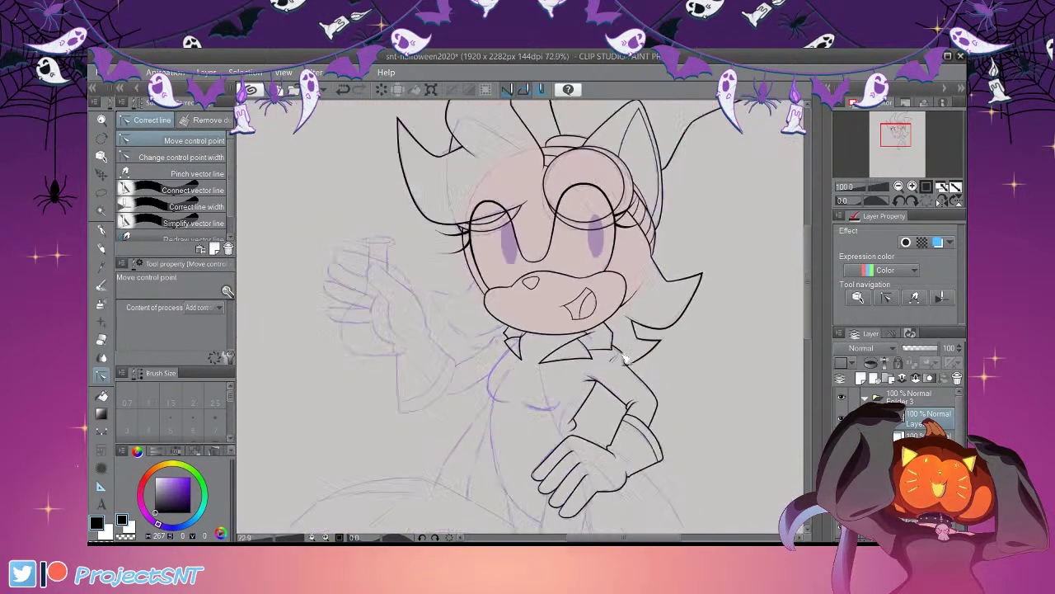
scroll(614, 494, "up", 4)
scroll(610, 445, "down", 3)
scroll(623, 492, "up", 1)
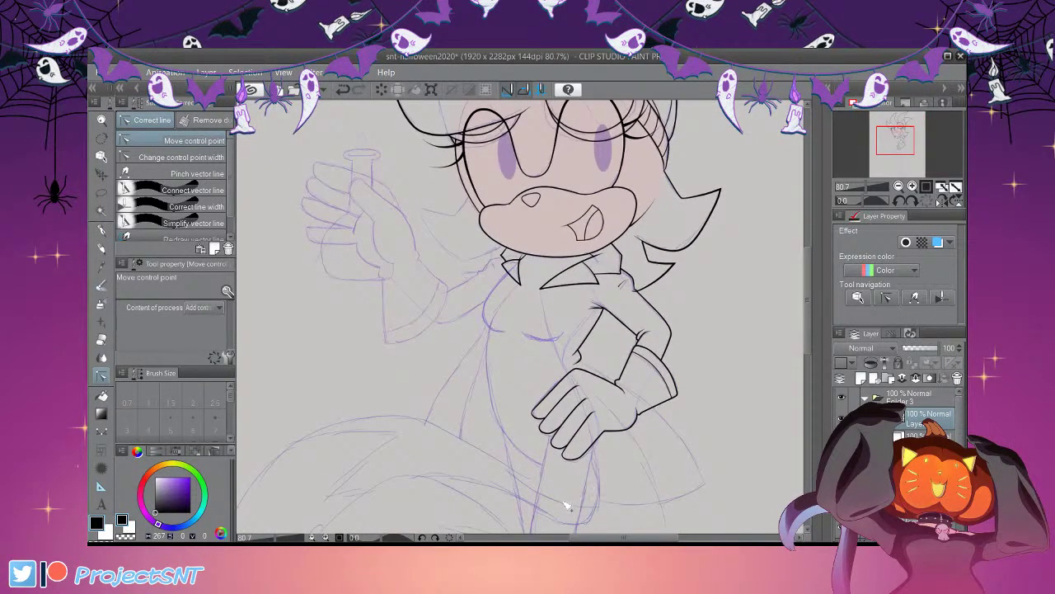
scroll(645, 315, "down", 2)
scroll(769, 466, "up", 6)
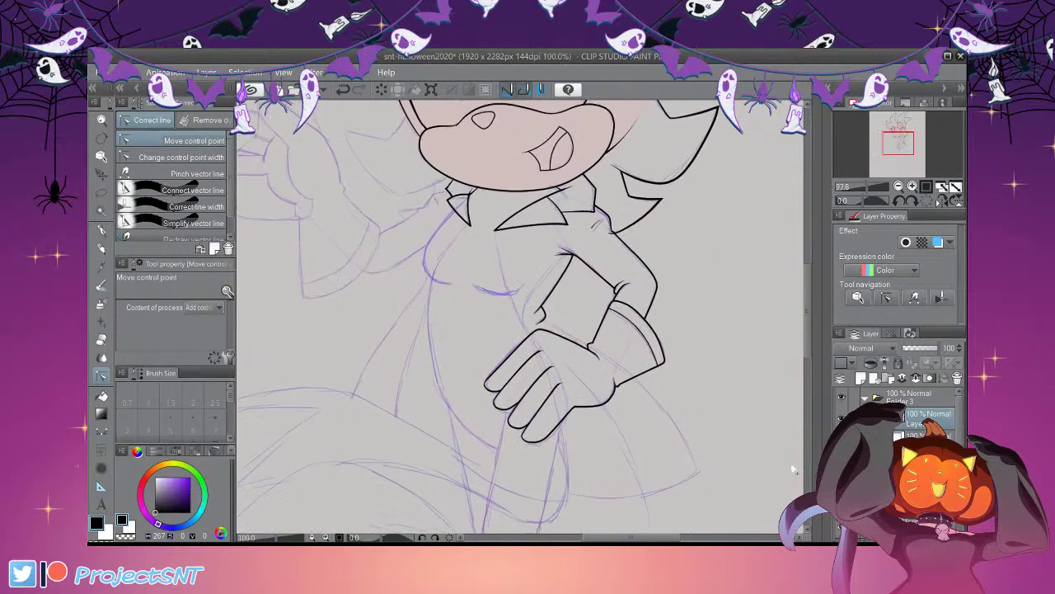
scroll(600, 413, "down", 2)
scroll(601, 412, "up", 1)
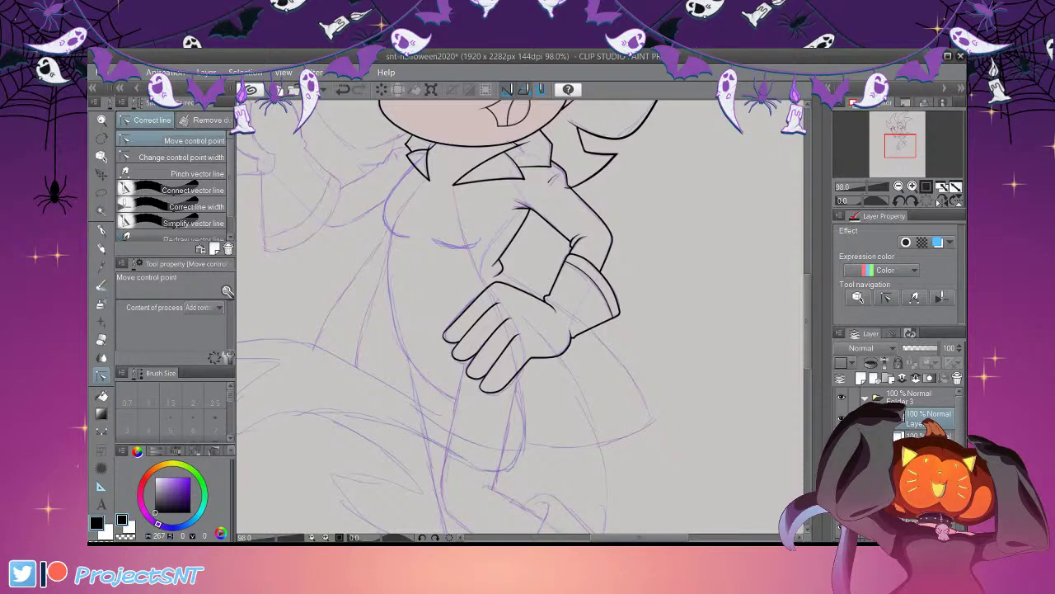
scroll(698, 417, "down", 2)
scroll(698, 417, "up", 4)
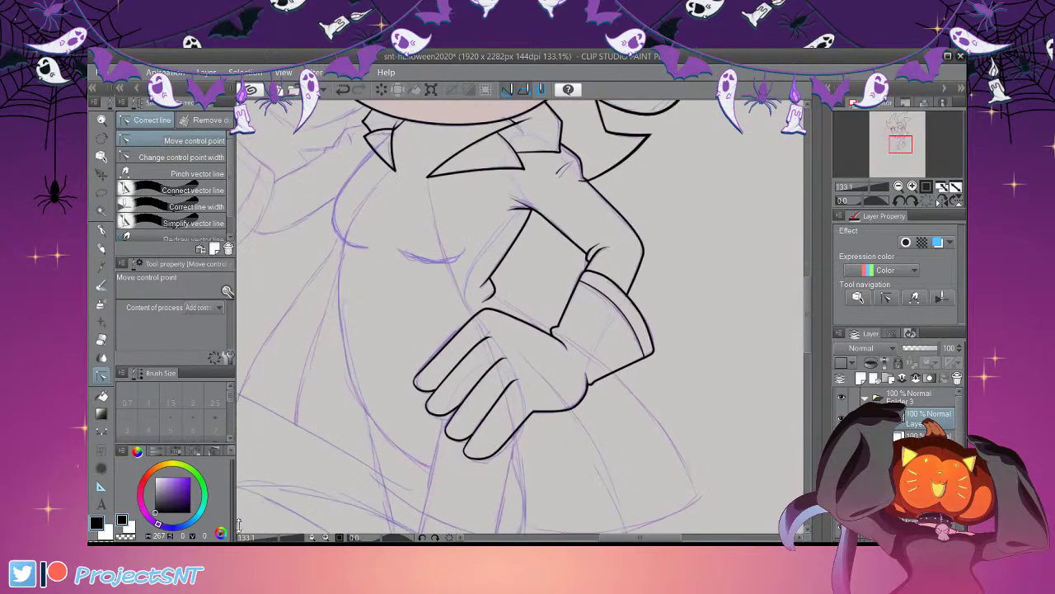
Ink the coat's outer edge with the Curve tool, sweeping from the waist fold past the wrist down to the sketched hem corner
left_click(101, 431)
left_click(212, 159)
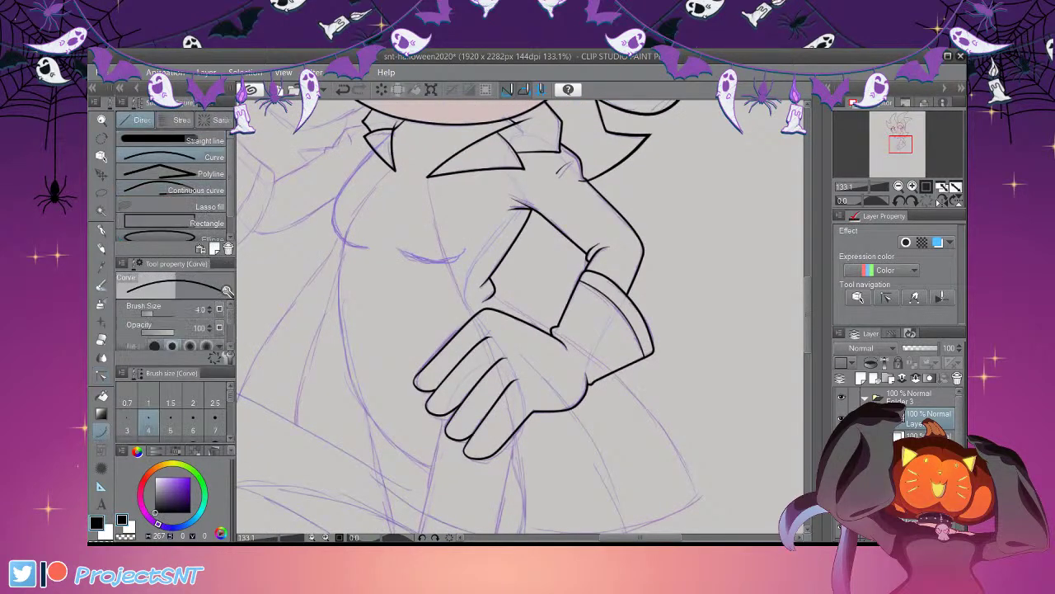
left_click(841, 418)
left_click(841, 418)
scroll(567, 180, "down", 3)
scroll(600, 323, "up", 4)
mouse_move(536, 279)
left_mouse_down()
mouse_move(726, 445)
mouse_move(710, 488)
left_mouse_up()
left_click(763, 379)
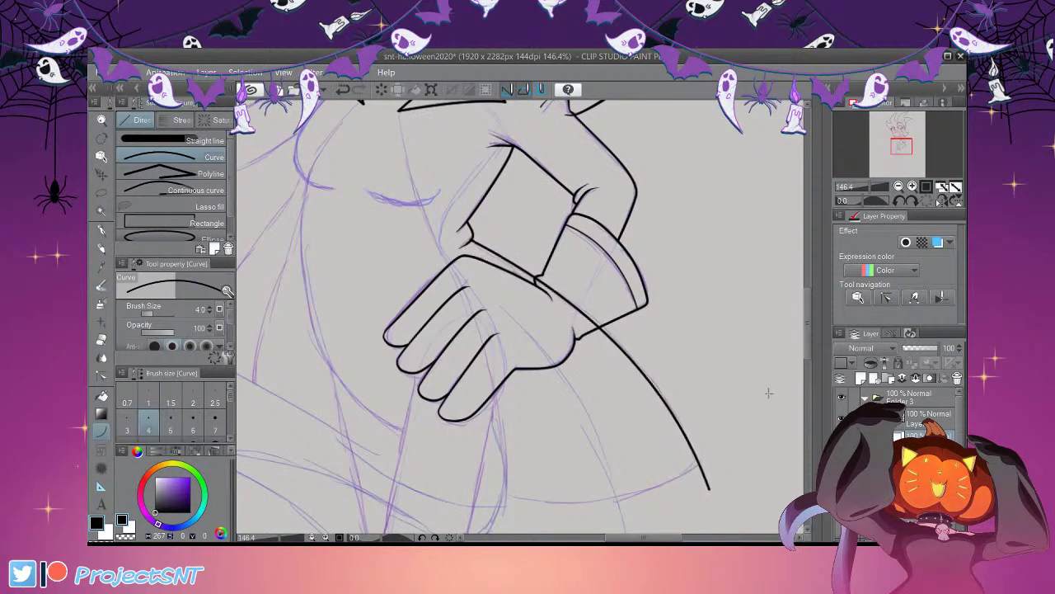
key("y")
scroll(553, 280, "up", 4)
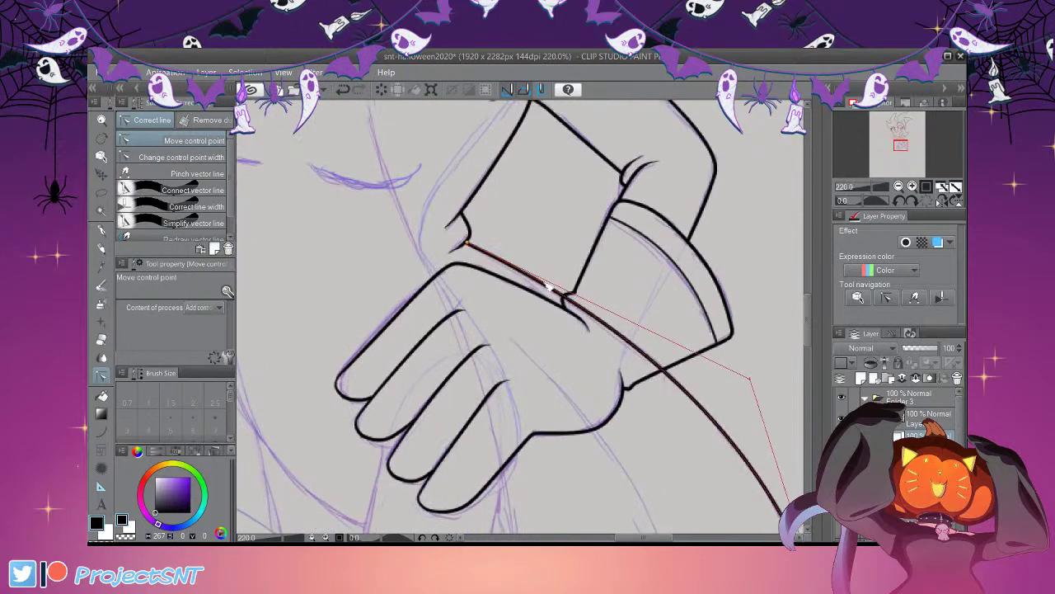
scroll(487, 191, "down", 6)
scroll(543, 454, "up", 3)
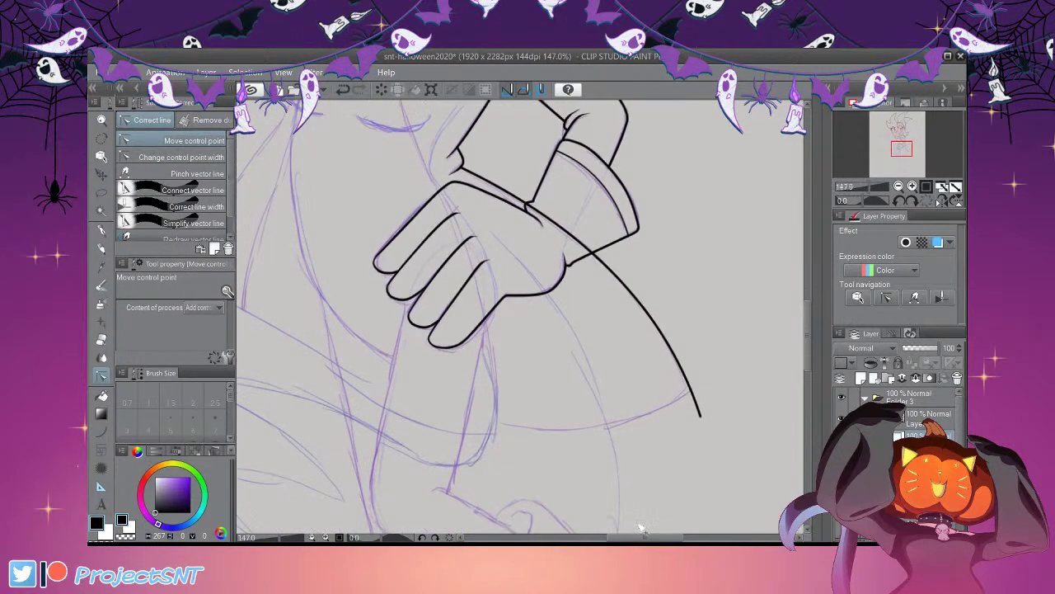
Ink the coat's hem as a shallow curve and erase the overshooting lines at its outer corner with the Vector eraser
key("u")
left_click_drag(725, 380, 477, 416)
left_click(625, 517)
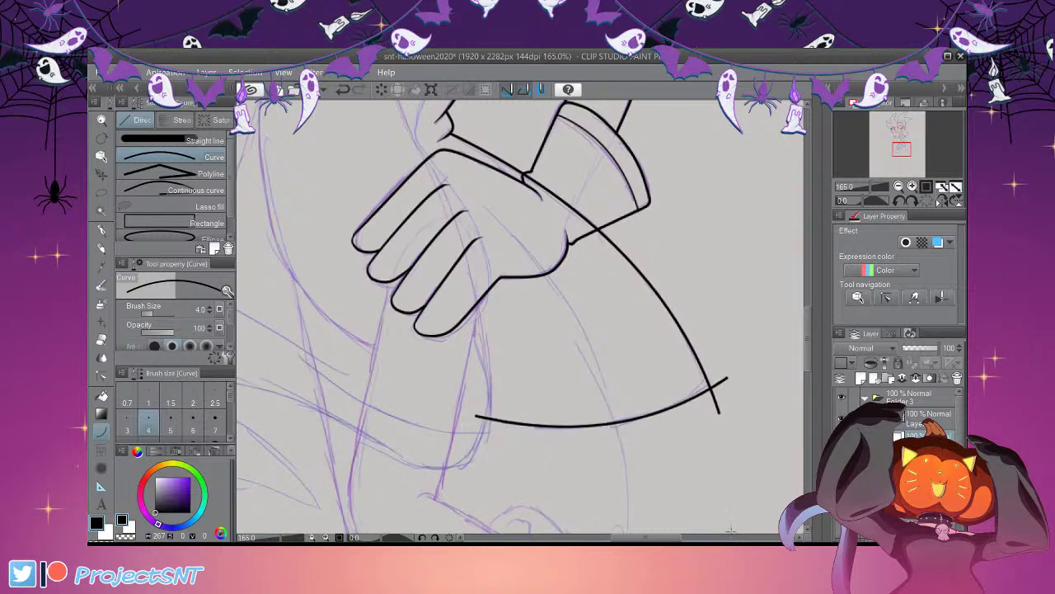
key("e")
mouse_move(688, 370)
left_mouse_down()
mouse_move(731, 363)
mouse_move(702, 431)
left_mouse_up()
scroll(668, 452, "down", 2)
scroll(509, 365, "down", 2)
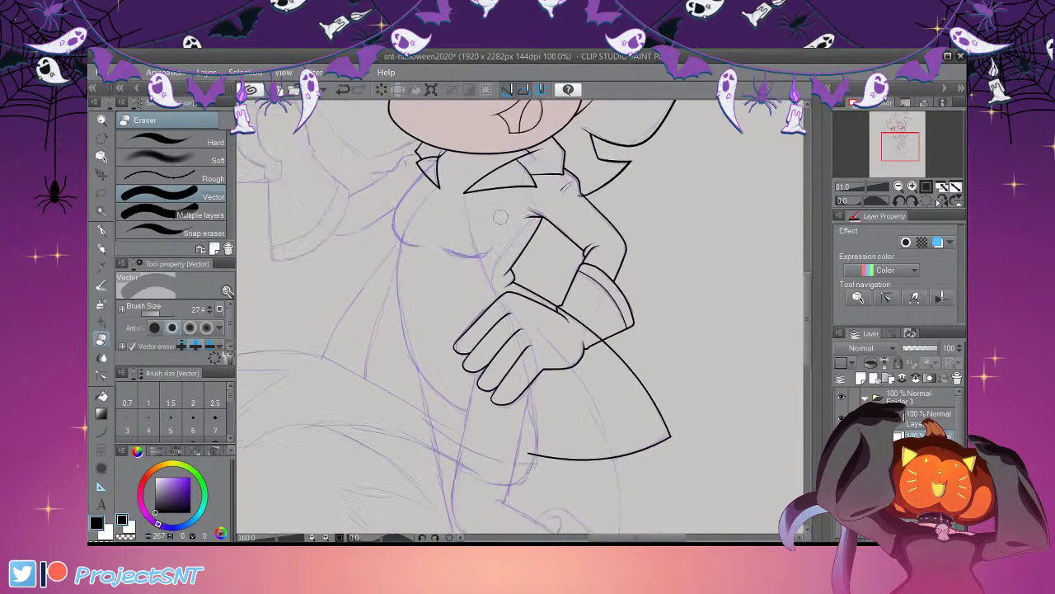
Ink the coat's front edge as a Continuous curve from the collar tip, across the hand, down to the hem
scroll(504, 235, "up", 3)
left_click(102, 431)
left_click(177, 189)
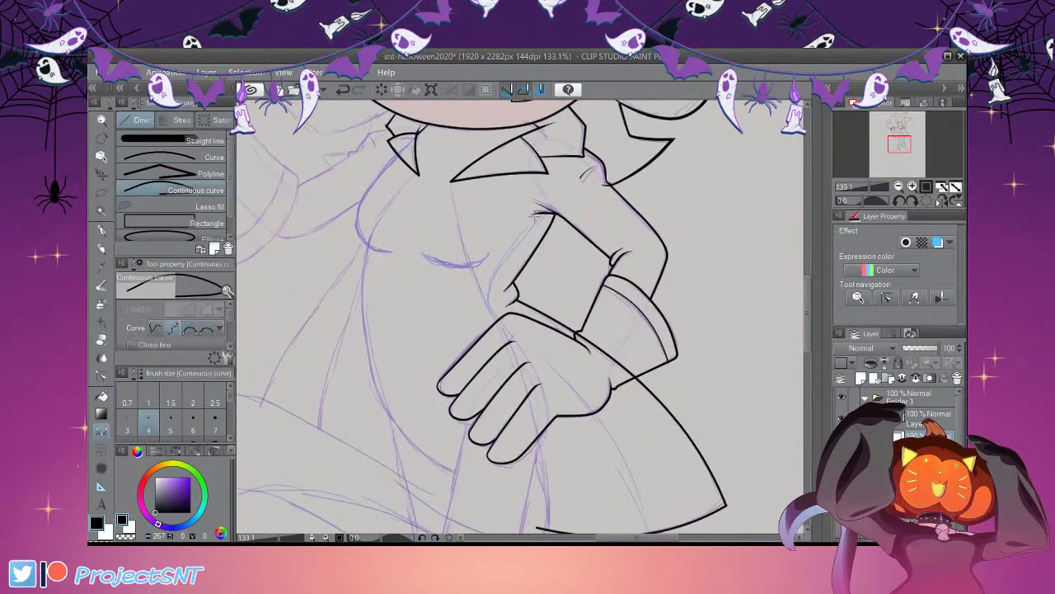
left_click(452, 199)
left_click(476, 282)
left_click(526, 385)
left_click(540, 443)
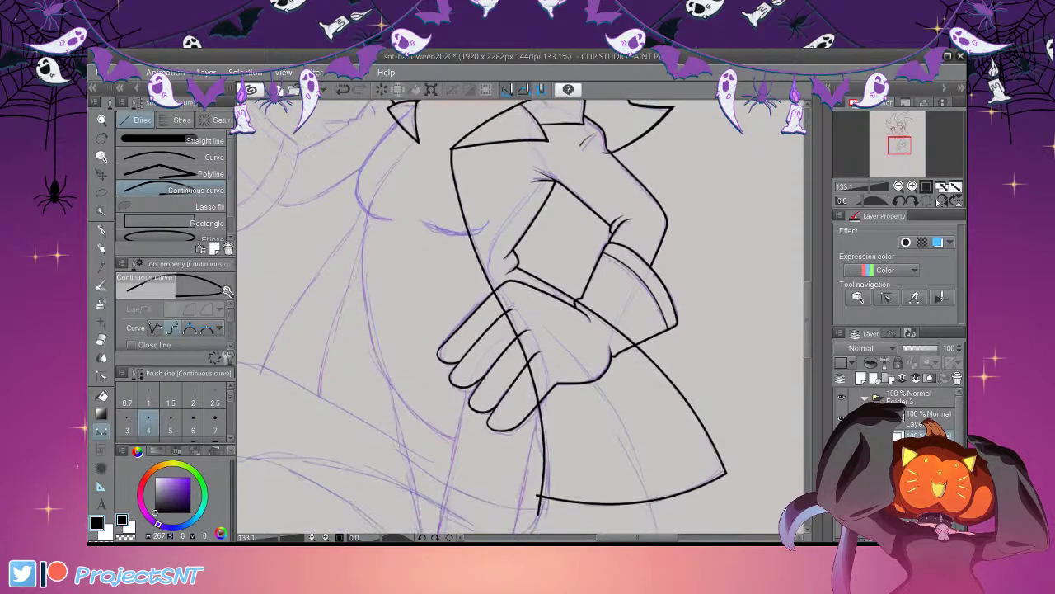
Check and refine the front edge's control points below the collar tip with Move control point
scroll(536, 512, "down", 3)
scroll(471, 238, "up", 6)
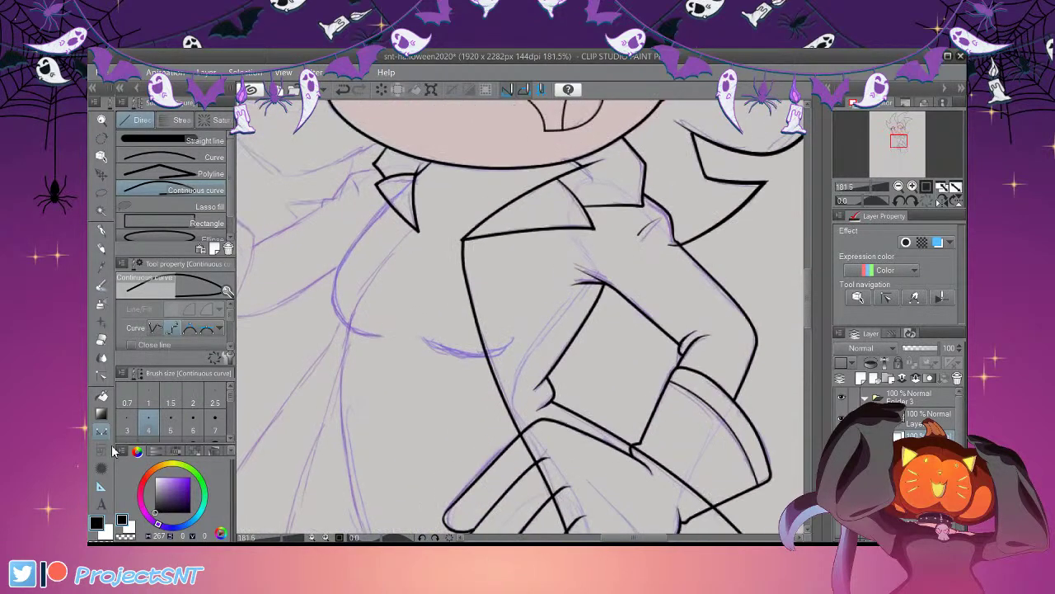
left_click(102, 376)
scroll(570, 294, "up", 3)
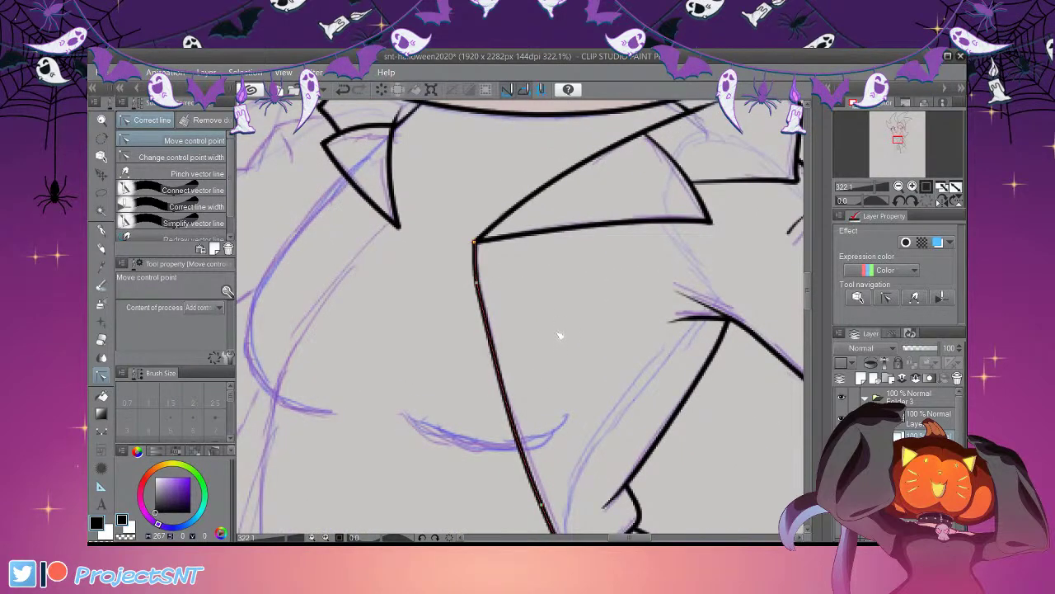
scroll(532, 266, "down", 2)
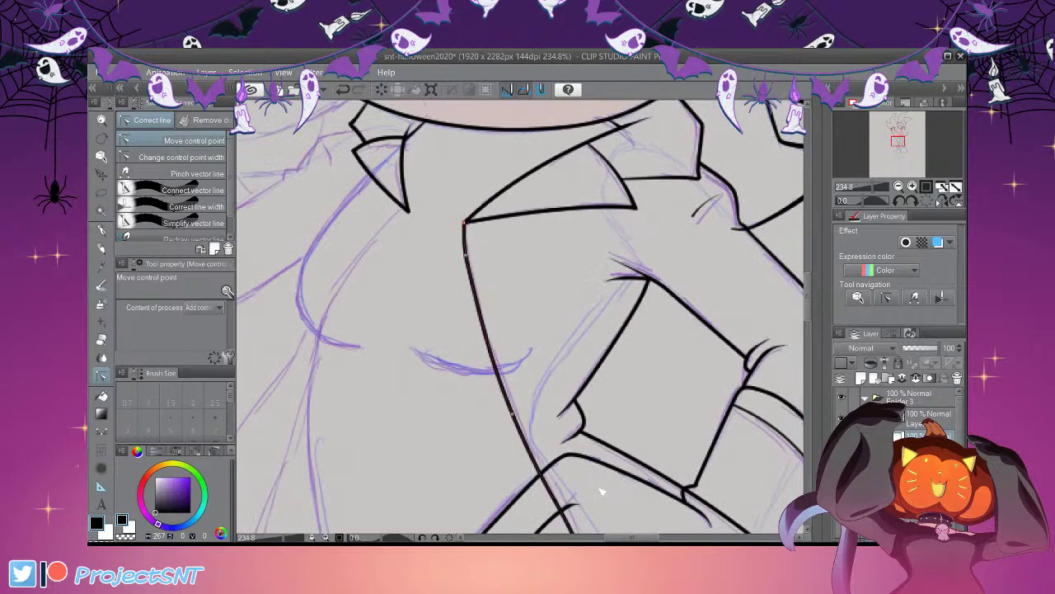
scroll(591, 459, "down", 5)
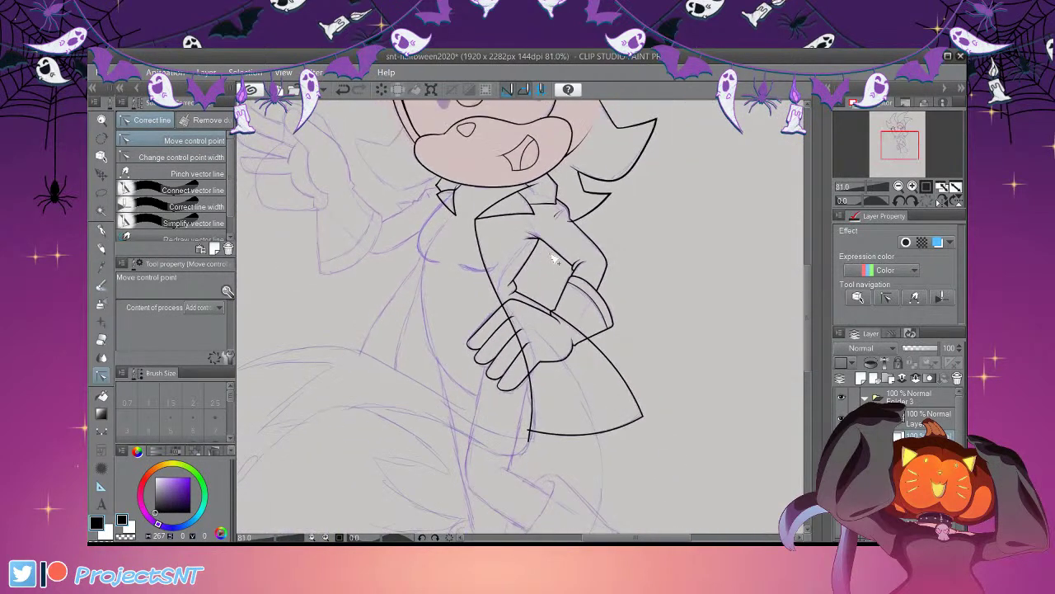
scroll(693, 511, "up", 5)
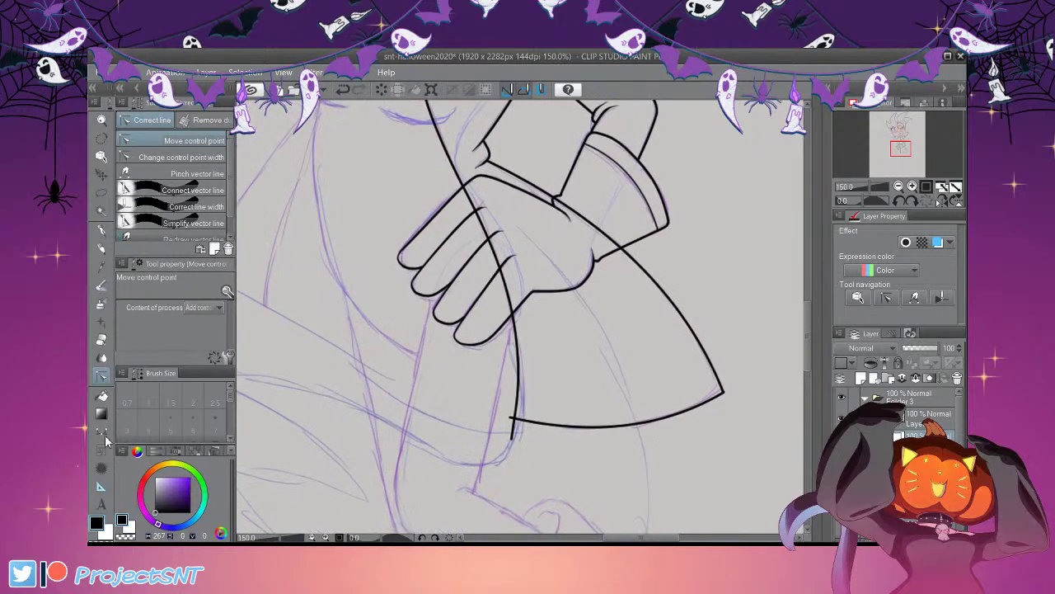
Erase the coat front edge's overshoot below the hem with the Vector eraser
key("e")
left_click_drag(505, 402, 513, 449)
scroll(485, 472, "down", 3)
scroll(458, 477, "down", 2)
scroll(636, 384, "down", 1)
Ink the chest's lower curve from the torso's middle to the coat's front edge with the Continuous curve tool
scroll(462, 278, "up", 3)
scroll(474, 283, "up", 3)
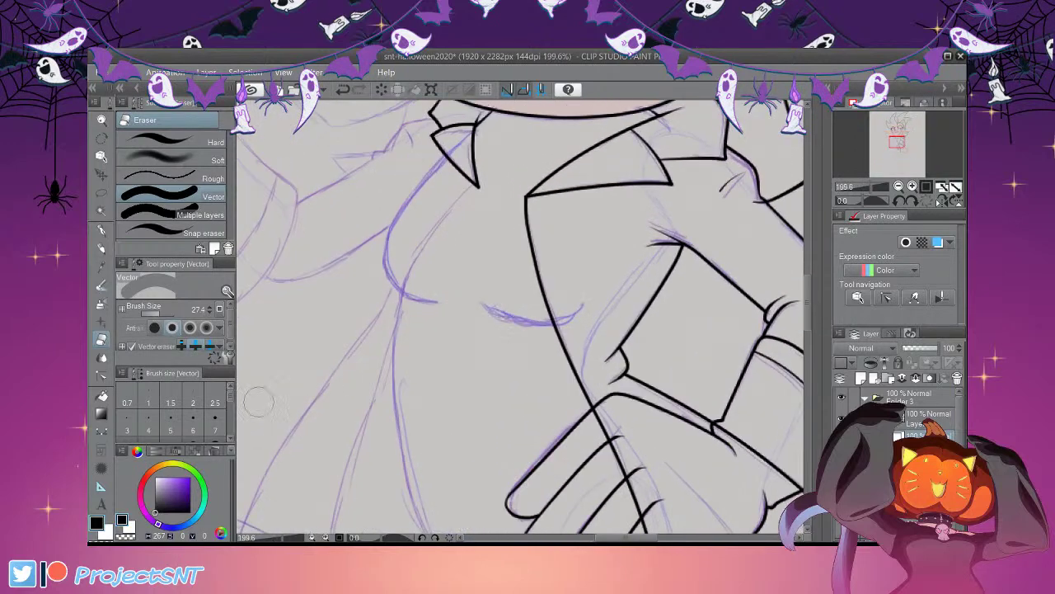
left_click(102, 431)
scroll(459, 317, "up", 2)
mouse_move(470, 310)
left_mouse_down()
mouse_move(532, 332)
mouse_move(590, 334)
left_mouse_up()
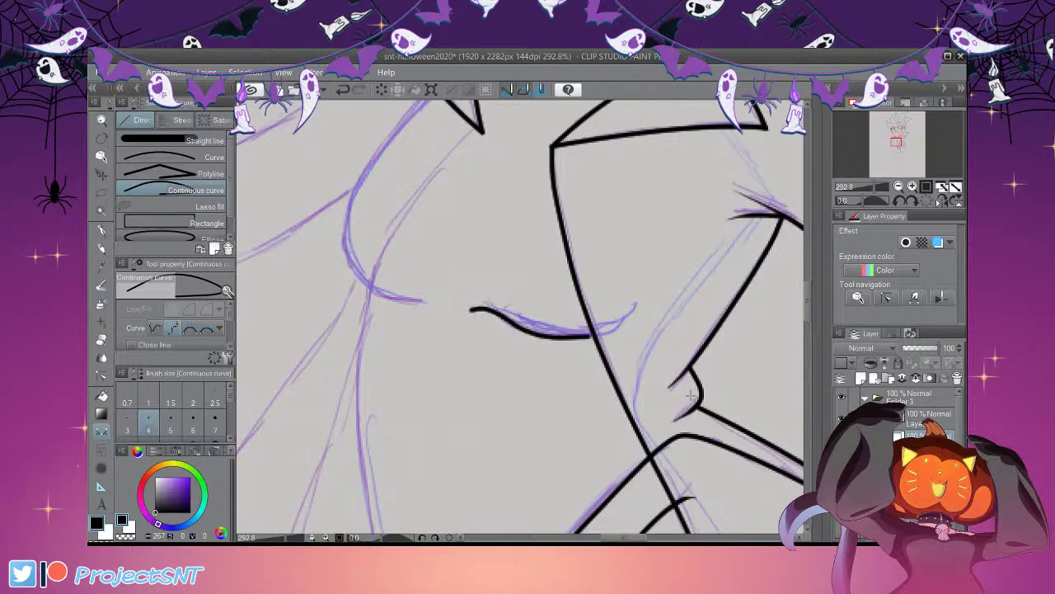
Smooth the chest curve with Move control point and thin its free inner end with Change control point width
left_click(101, 376)
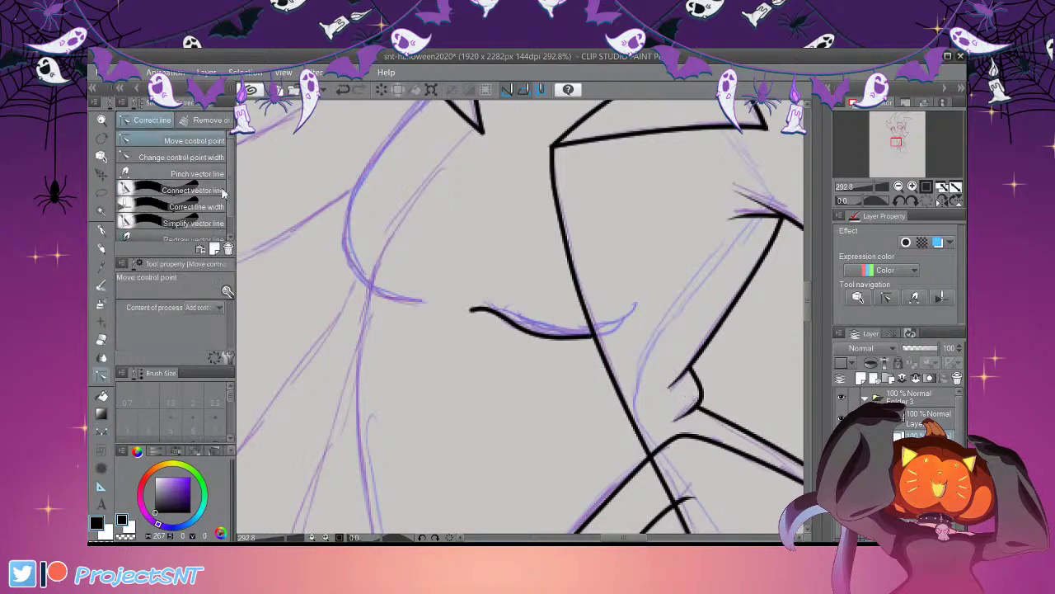
left_click_drag(536, 335, 538, 333)
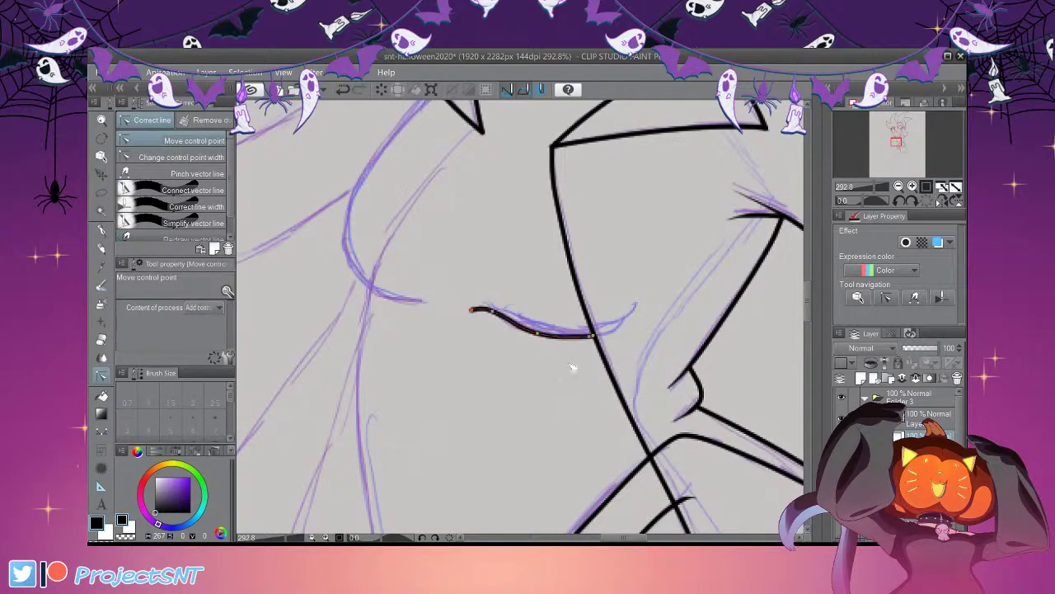
left_click(215, 157)
left_click_drag(472, 310, 364, 344)
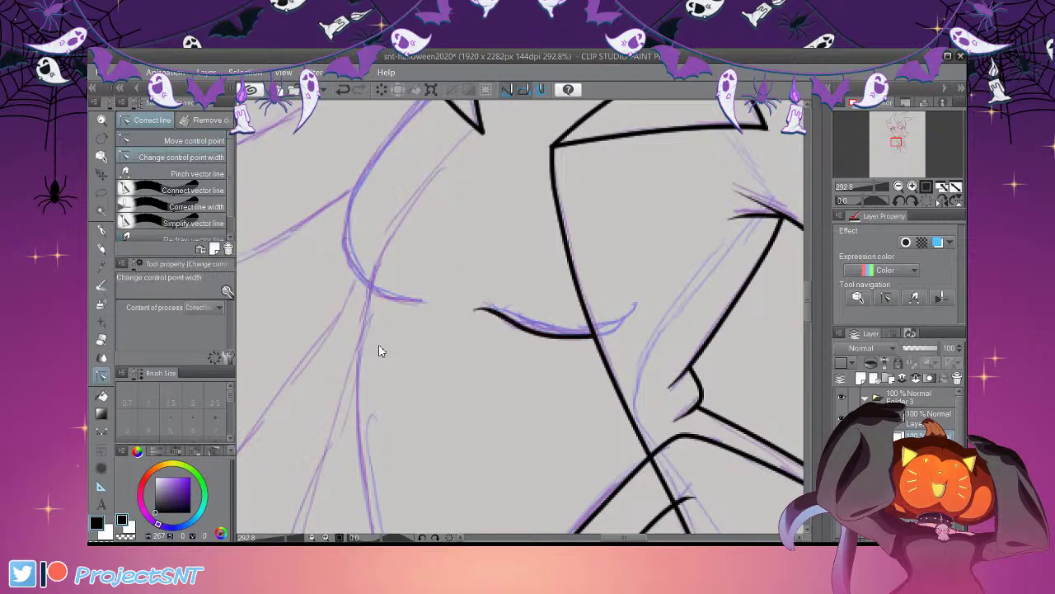
scroll(487, 424, "down", 2)
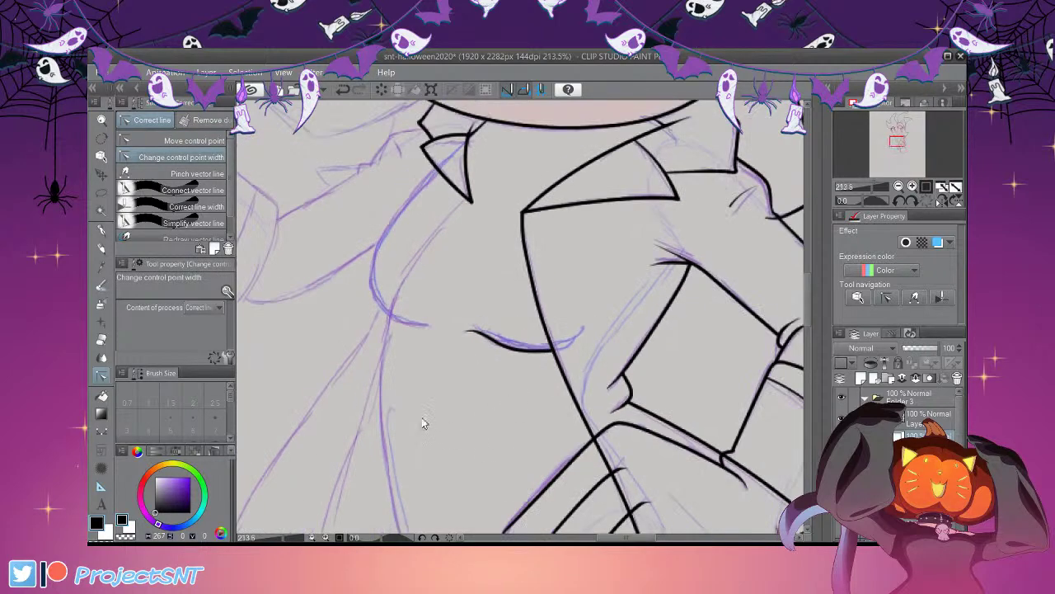
Ink the coat's opposite front edge with the Curve tool, bending from the smaller collar flap's tip down past the sketched hem
scroll(307, 373, "up", 2)
left_click(101, 431)
scroll(536, 190, "down", 3)
scroll(566, 192, "down", 2)
scroll(554, 221, "up", 2)
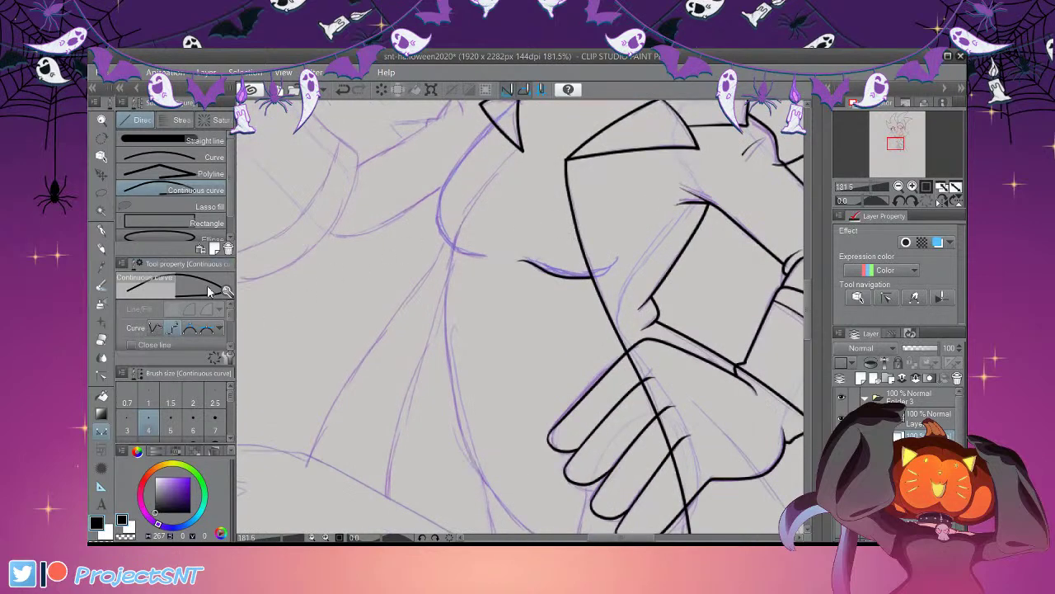
left_click(217, 160)
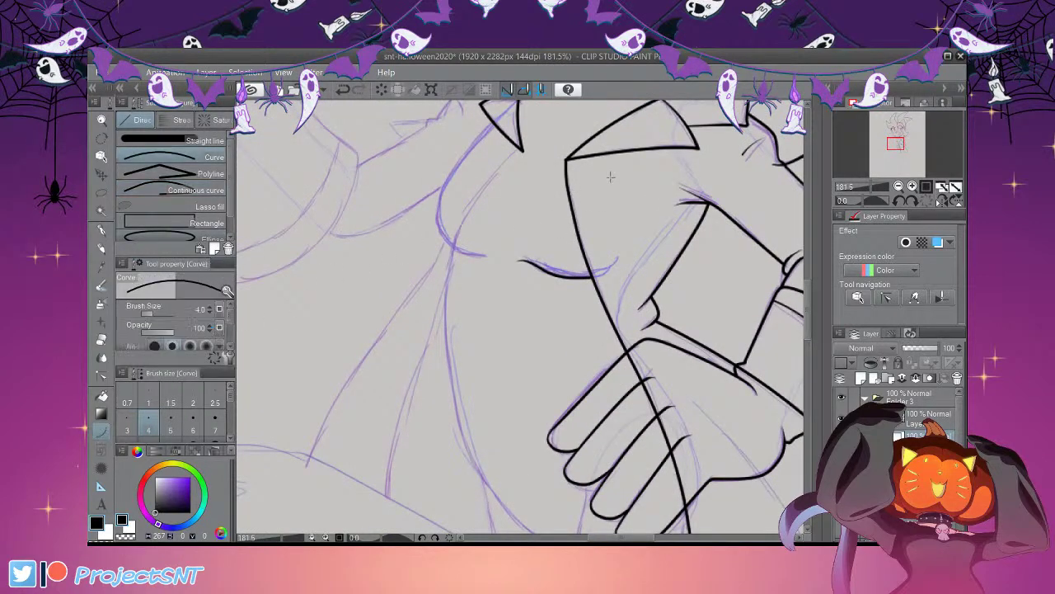
left_click_drag(523, 152, 387, 521)
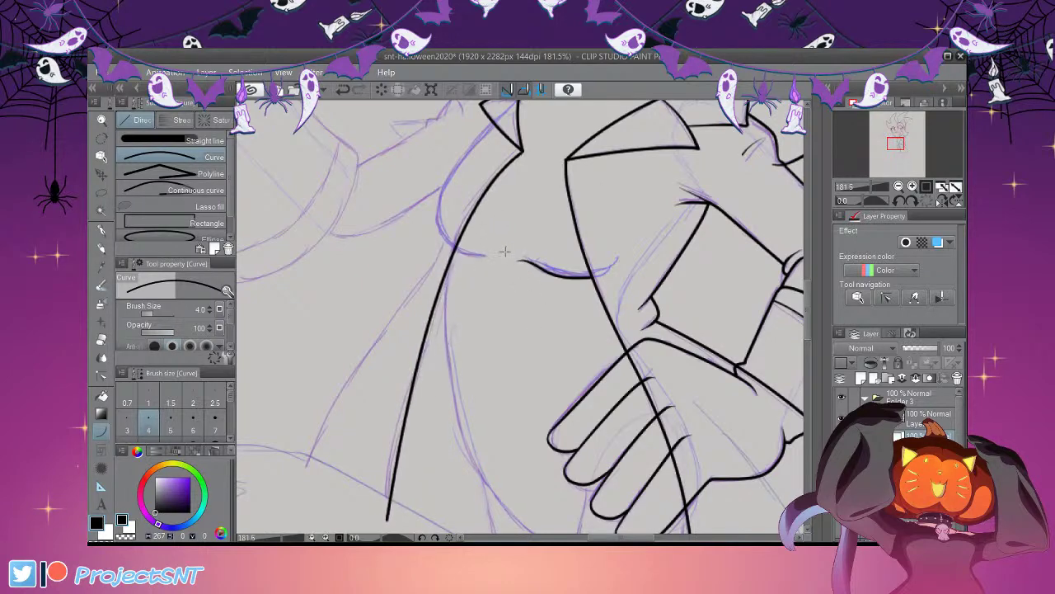
scroll(553, 251, "down", 2)
Ink the outer chest contour as a Continuous curve from under the smaller collar flap around to the coat's front edge
scroll(462, 200, "up", 5)
left_click(209, 192)
scroll(611, 163, "up", 1)
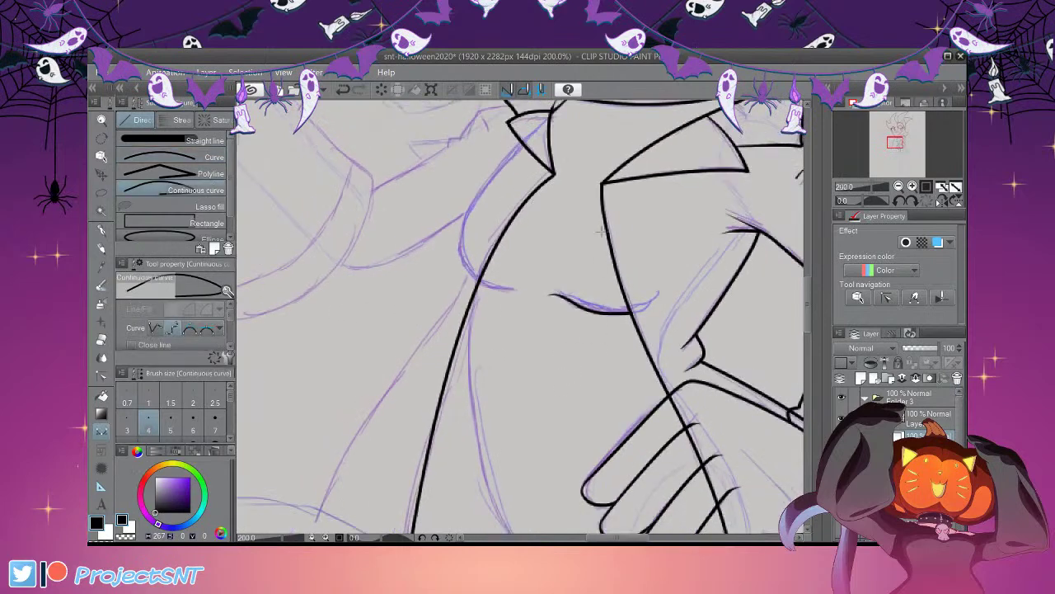
left_click(494, 174)
left_click(446, 235)
left_click(441, 288)
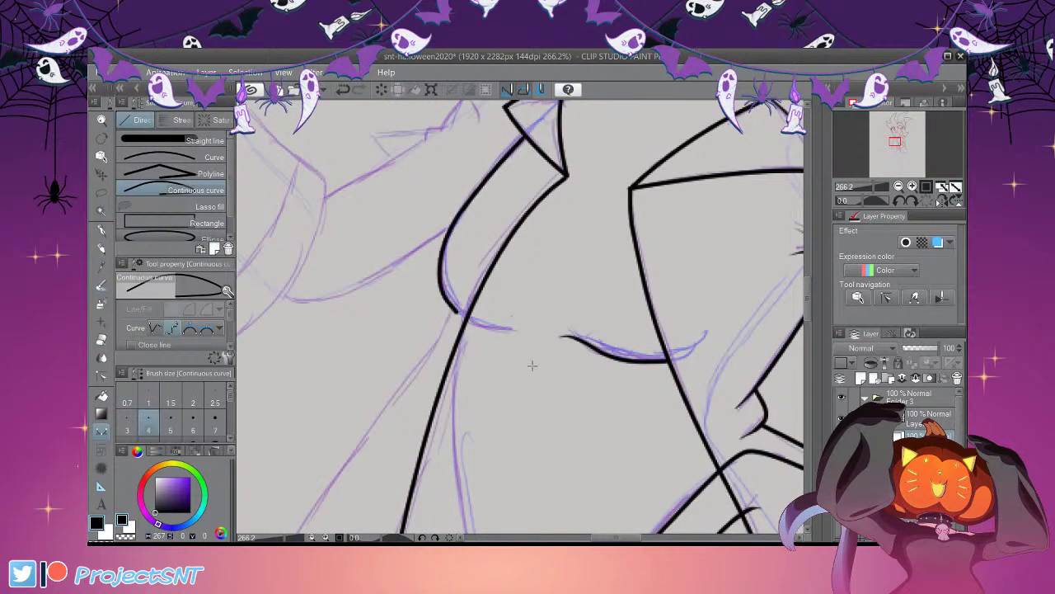
Ink the coat's remaining outer edge from the end of the chest contour down to the sketched hem
scroll(587, 165, "down", 3)
scroll(536, 289, "up", 2)
left_click_drag(500, 181, 394, 326)
left_click_drag(456, 388, 399, 515)
scroll(381, 509, "down", 2)
scroll(467, 350, "up", 4)
Ink the short underline of the other chest side with the Curve tool and taper its free end
left_click(202, 157)
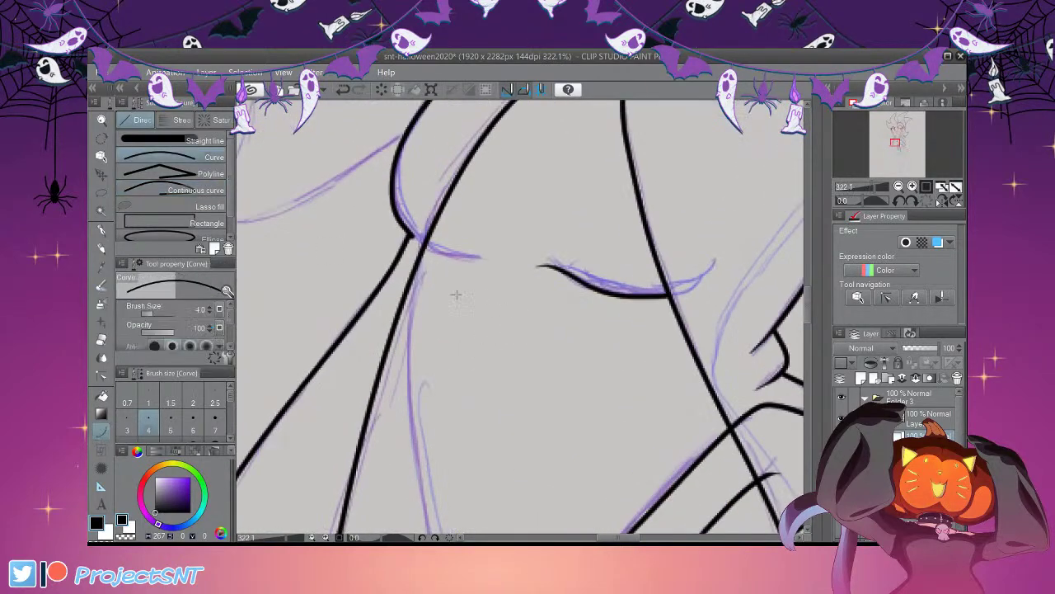
left_click_drag(559, 302, 492, 290)
left_click(522, 311)
key("y")
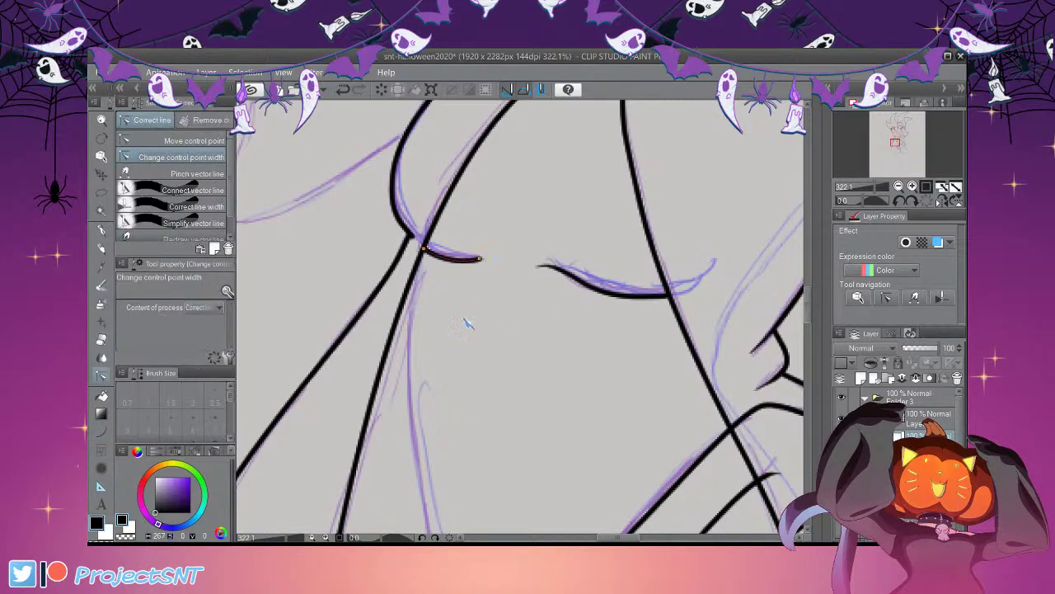
left_click_drag(506, 324, 530, 326)
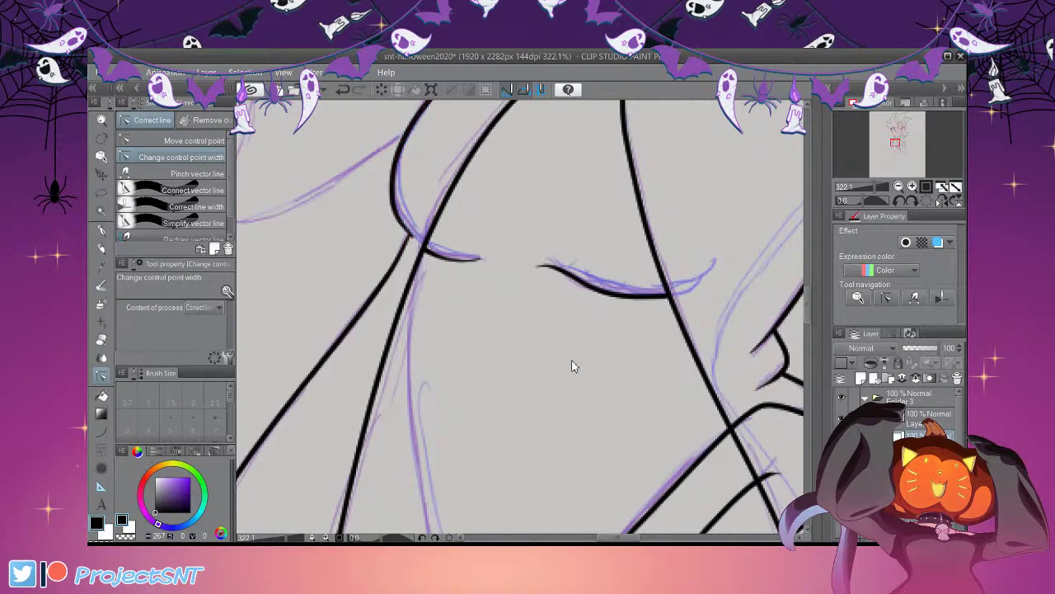
scroll(577, 365, "down", 3)
Check and refine the outer chest contour's control points where it meets the collar flap
scroll(531, 159, "up", 7)
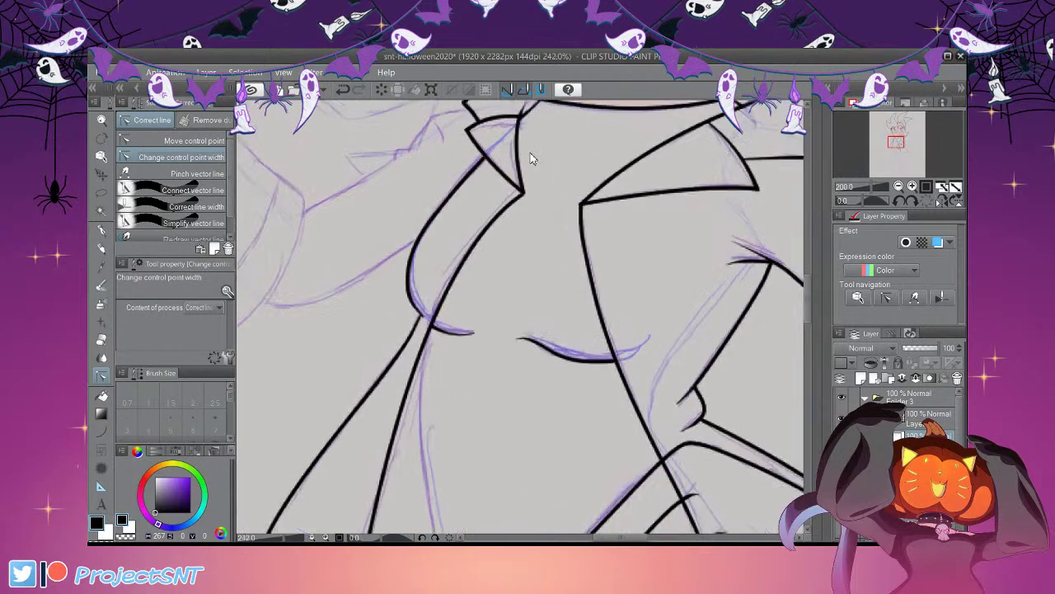
left_click(213, 144)
scroll(528, 191, "up", 1)
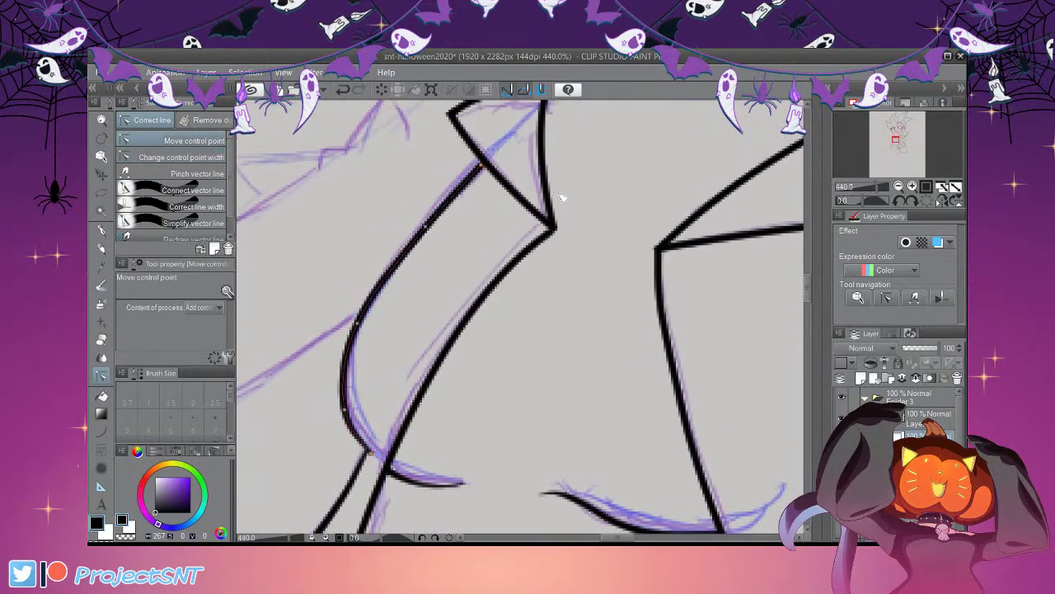
left_click(198, 157)
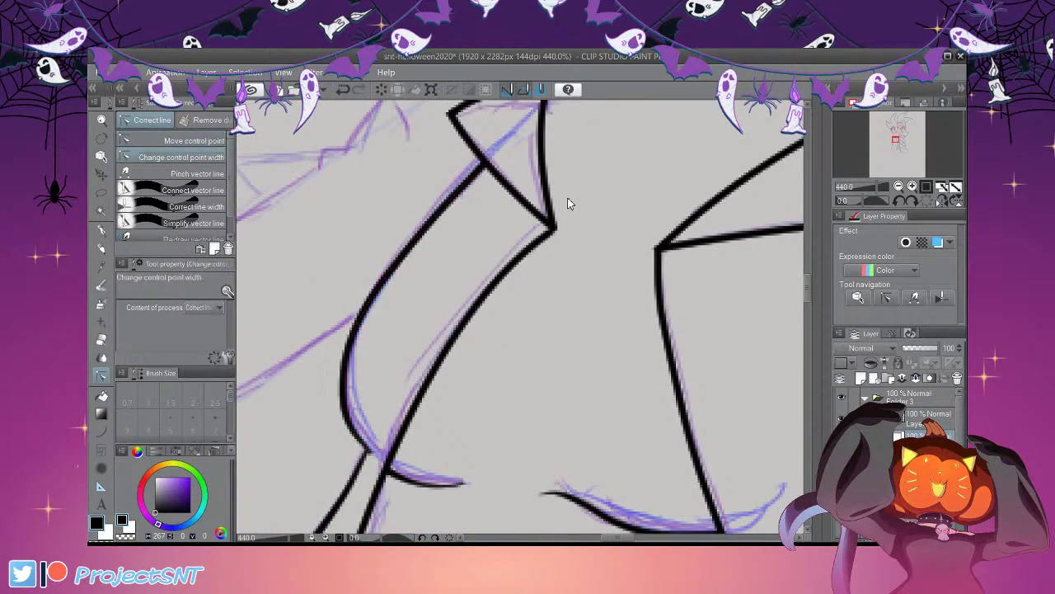
Review the inked coat and chest lines against the whole figure
scroll(565, 283, "down", 6)
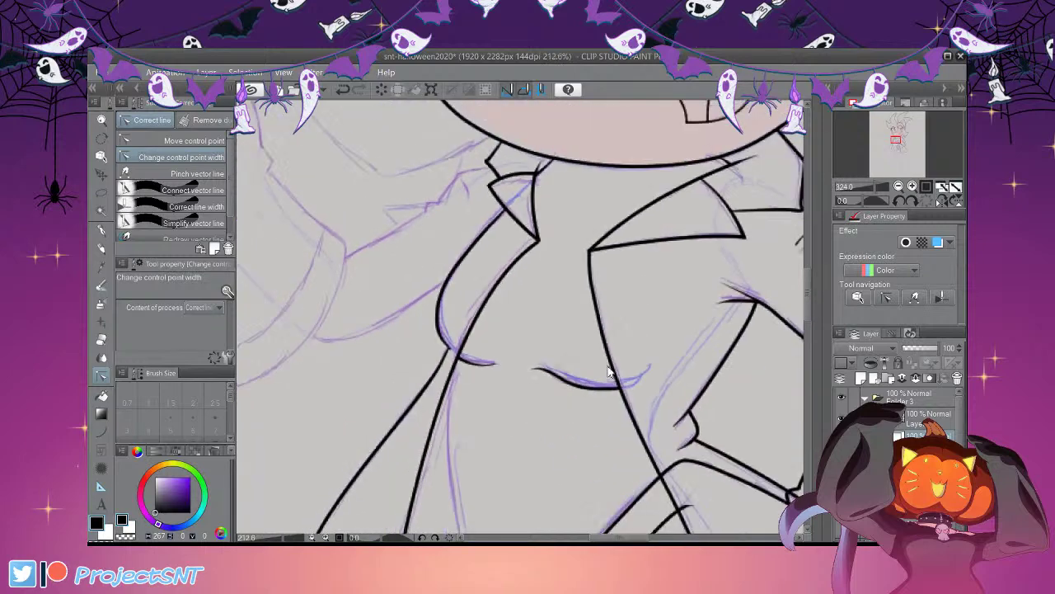
scroll(612, 354, "down", 3)
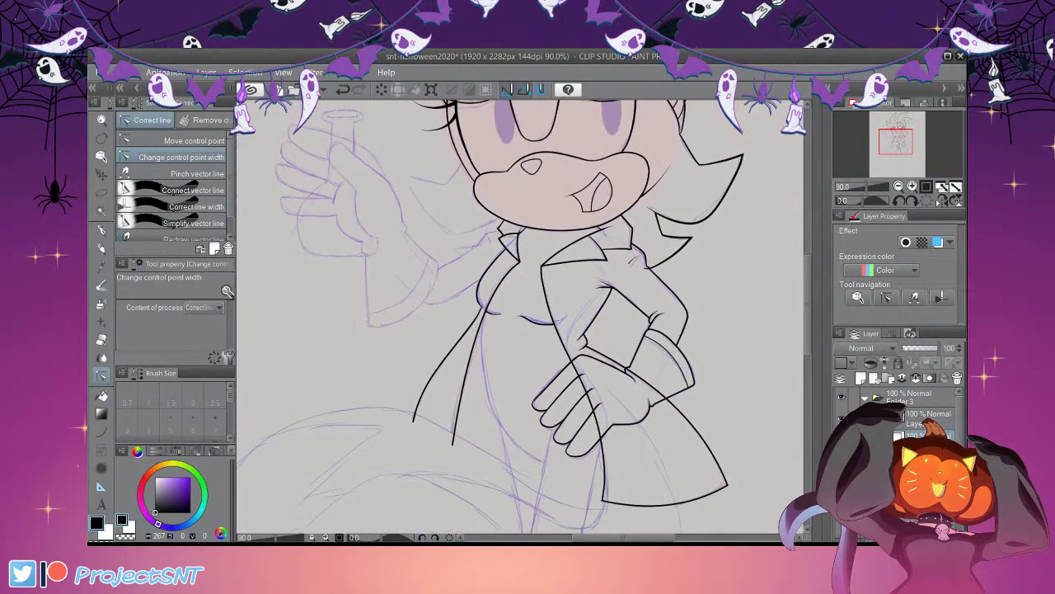
scroll(613, 409, "down", 4)
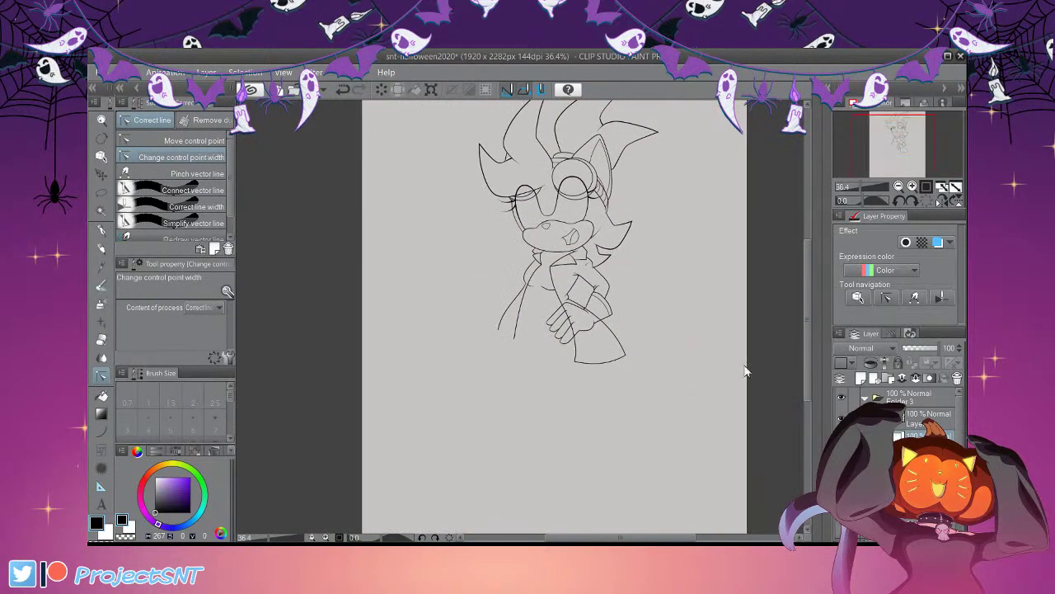
scroll(628, 434, "up", 2)
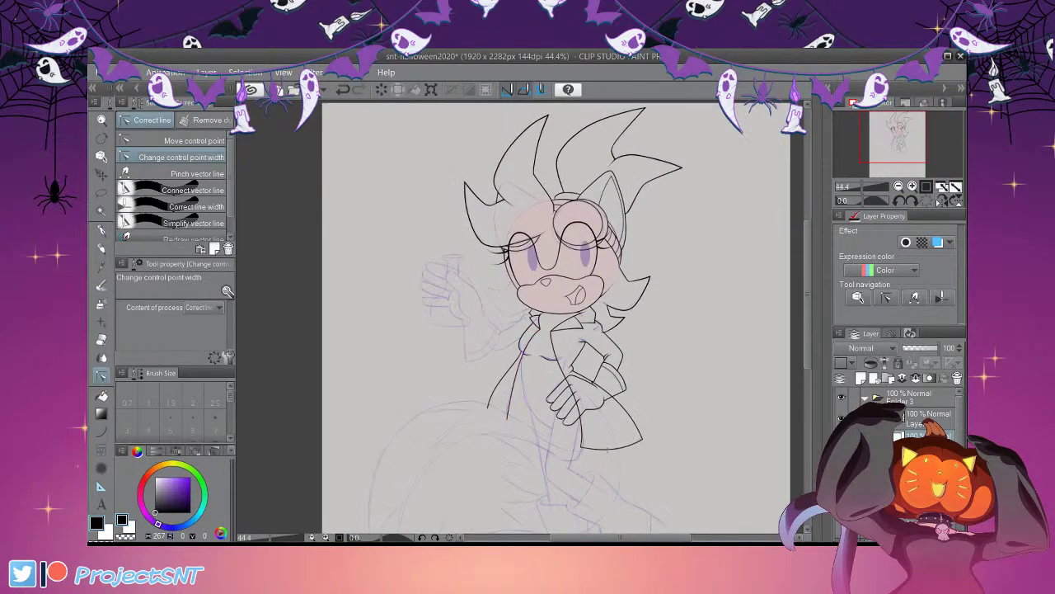
scroll(650, 482, "up", 6)
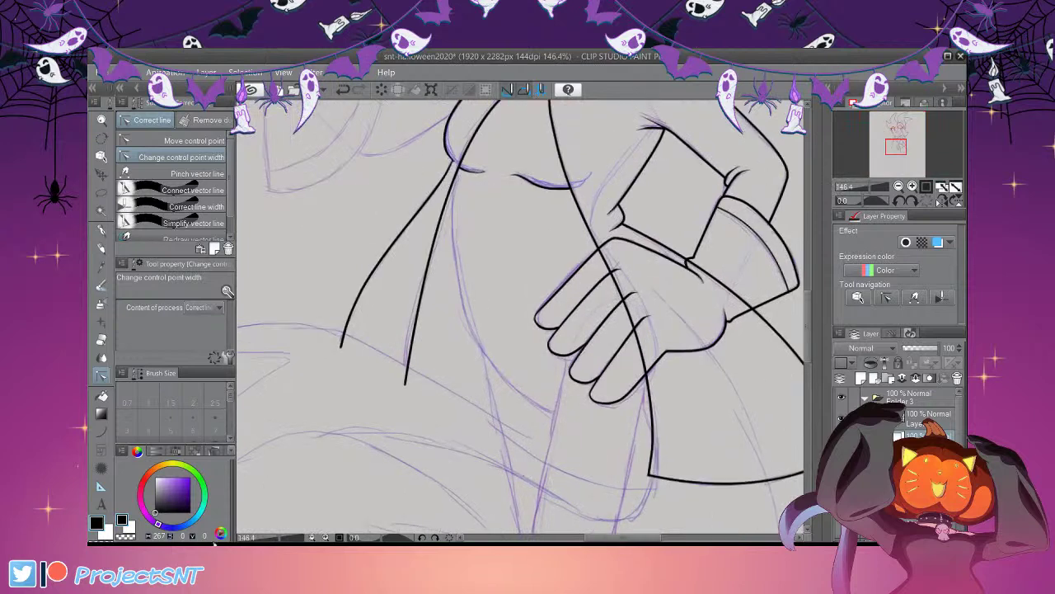
left_click(102, 433)
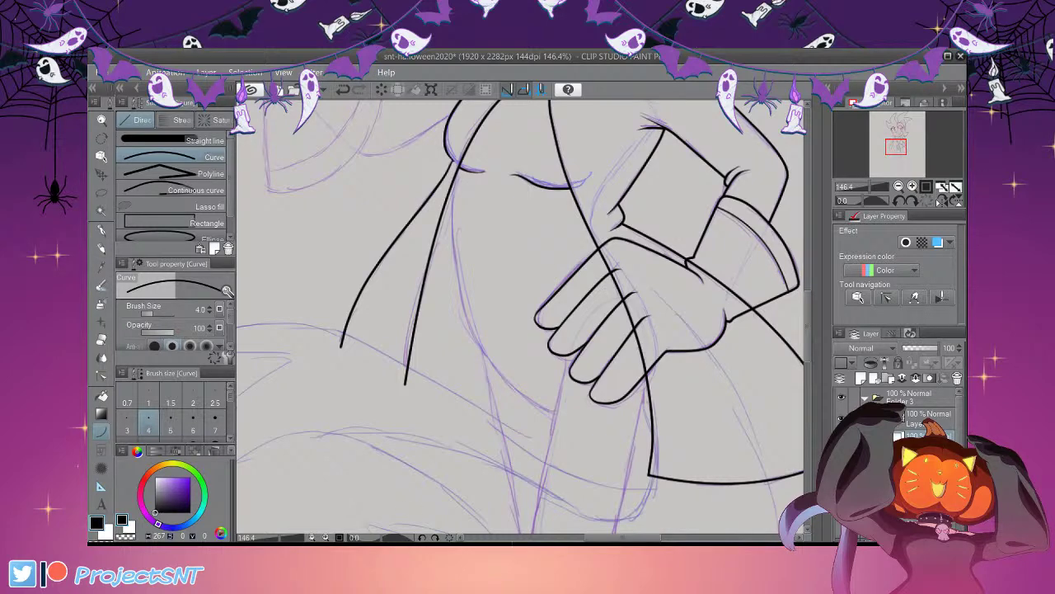
scroll(564, 484, "down", 4)
scroll(570, 399, "up", 5)
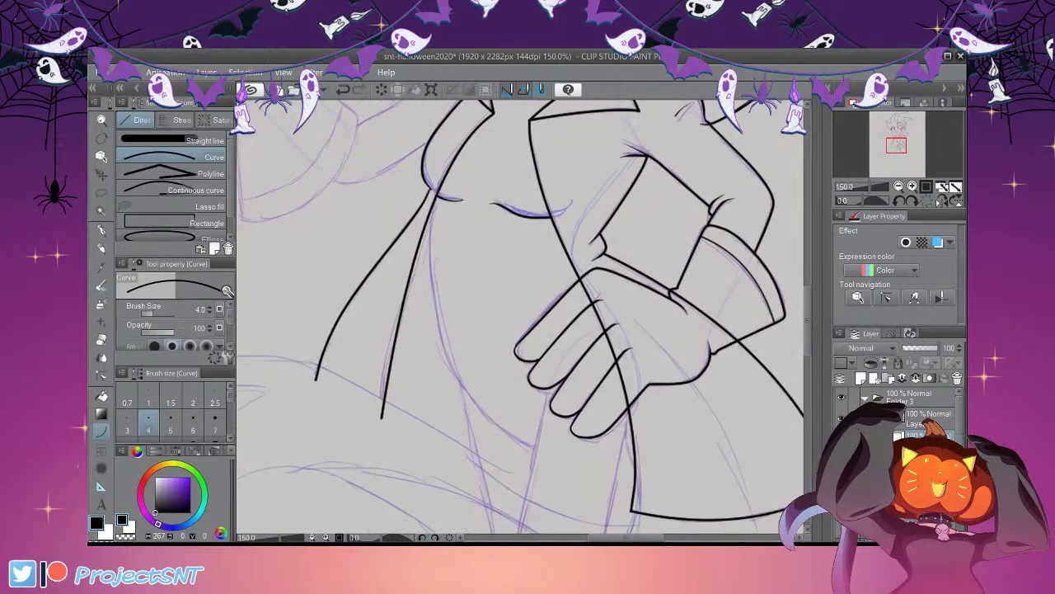
Ink the torso's side and belly as a size 4 Continuous curve from the coat's front edge down to the sketched thigh
left_click(211, 192)
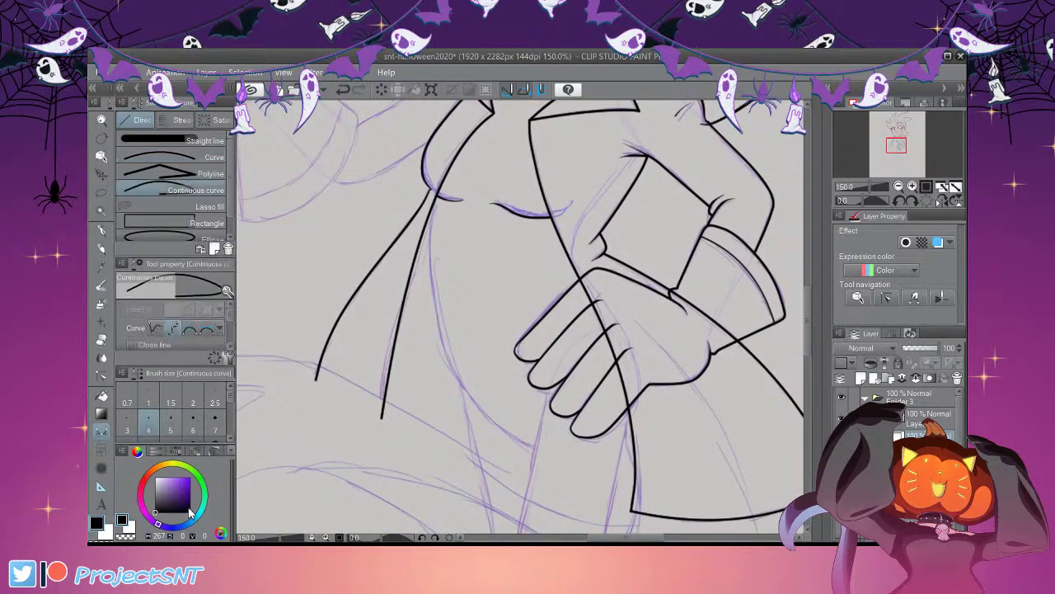
scroll(487, 256, "up", 1)
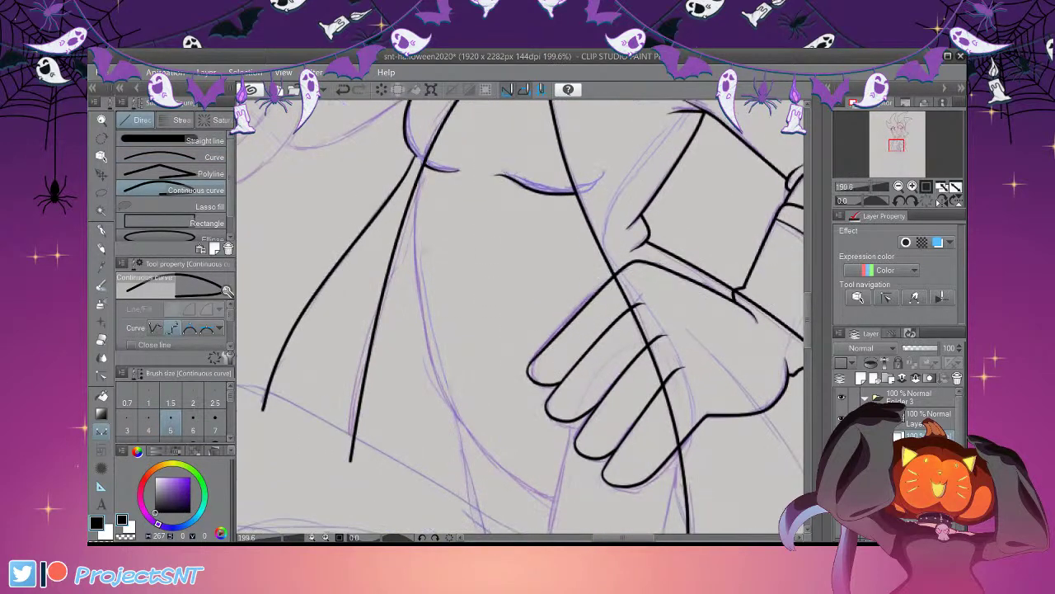
key("bracketleft")
scroll(472, 243, "up", 1)
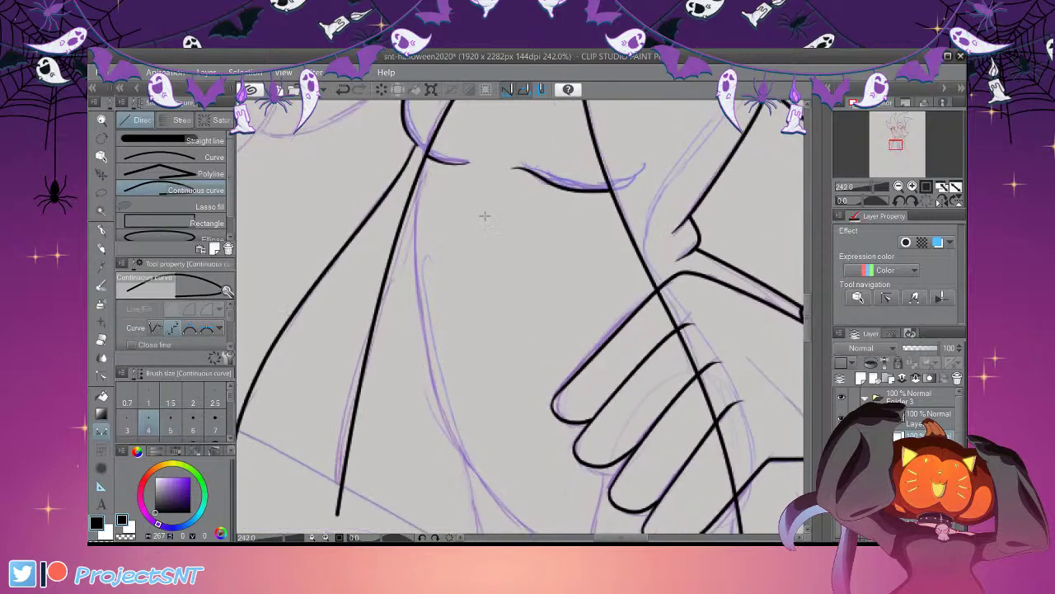
left_click(418, 174)
left_click(420, 262)
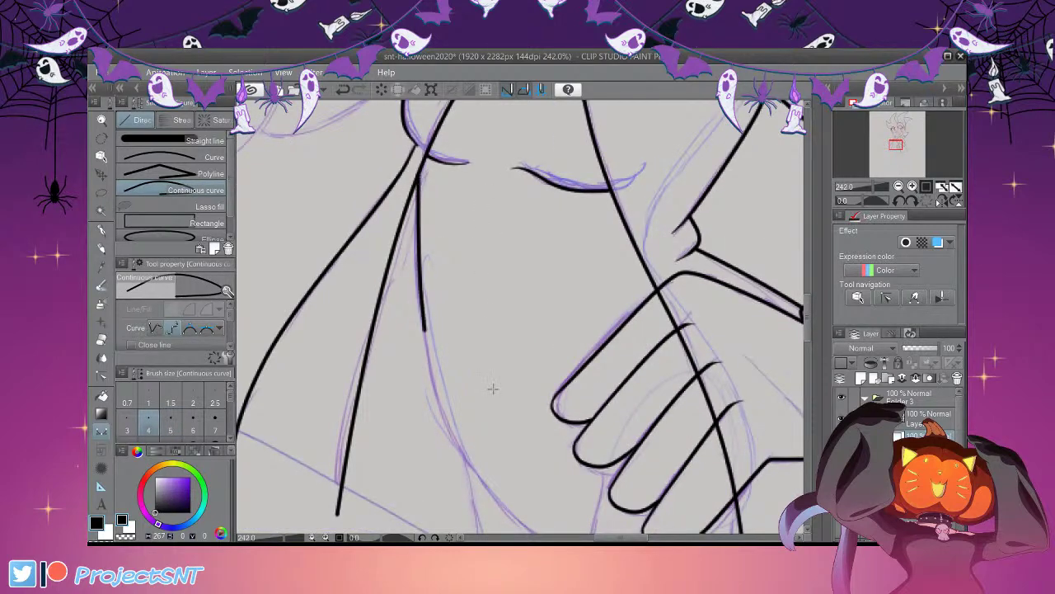
left_click(456, 437)
scroll(448, 340, "down", 3)
scroll(502, 499, "up", 1)
left_click_drag(494, 470, 557, 502)
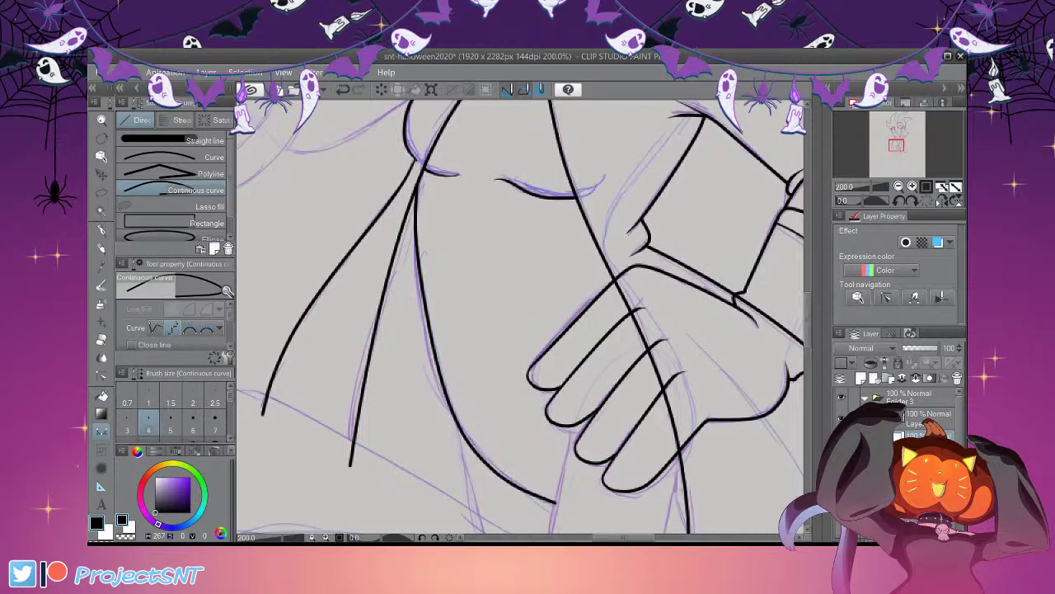
Refine the upper and middle control points of the torso curve to follow the sketch with Move control point
left_click(102, 376)
left_click(216, 142)
scroll(488, 458, "up", 2)
left_click_drag(503, 478, 496, 471)
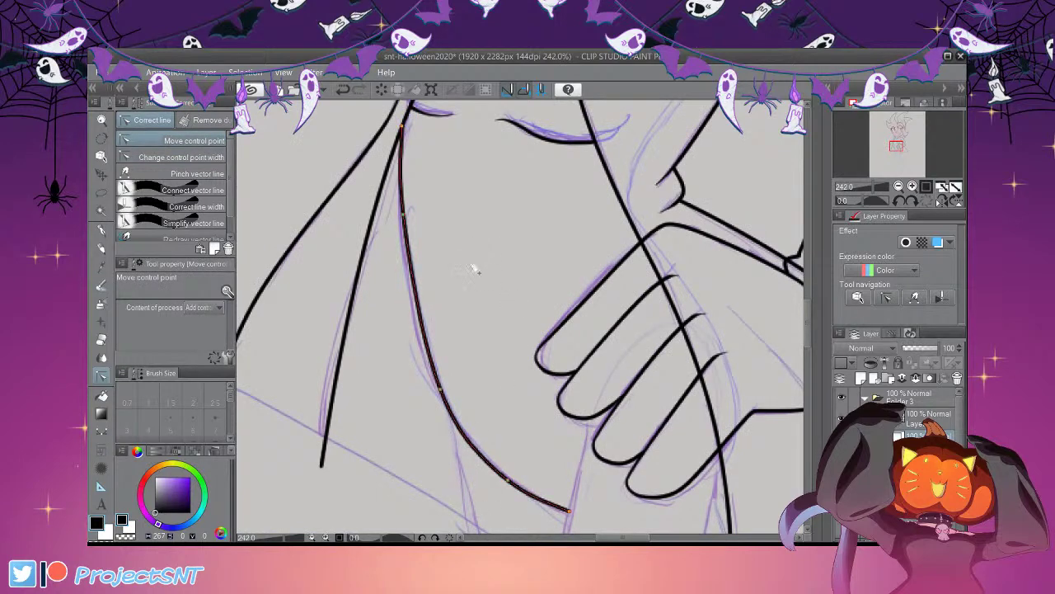
scroll(487, 207, "up", 2)
scroll(482, 188, "up", 1)
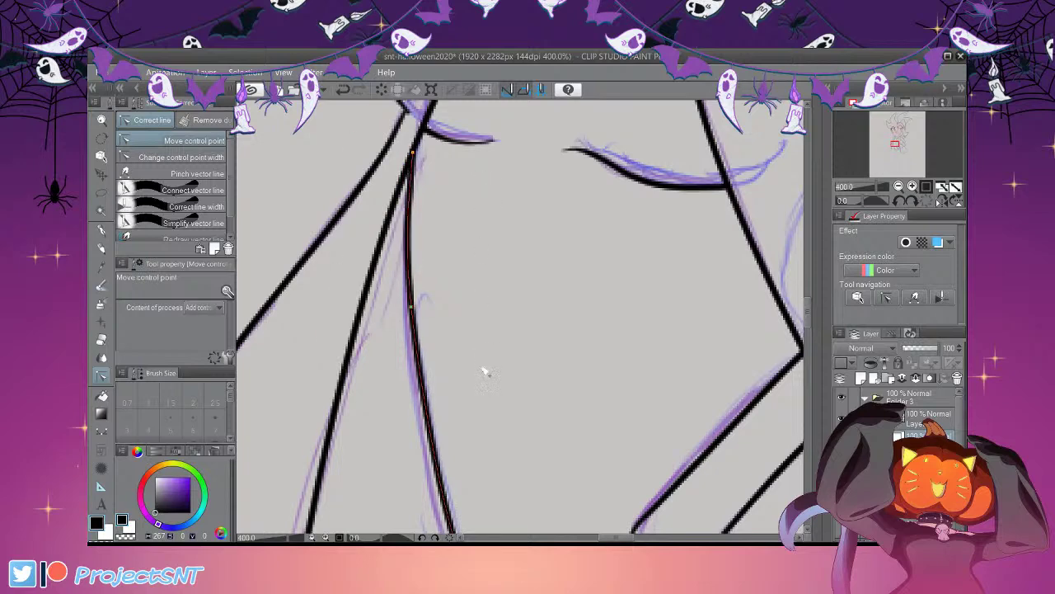
scroll(485, 350, "down", 2)
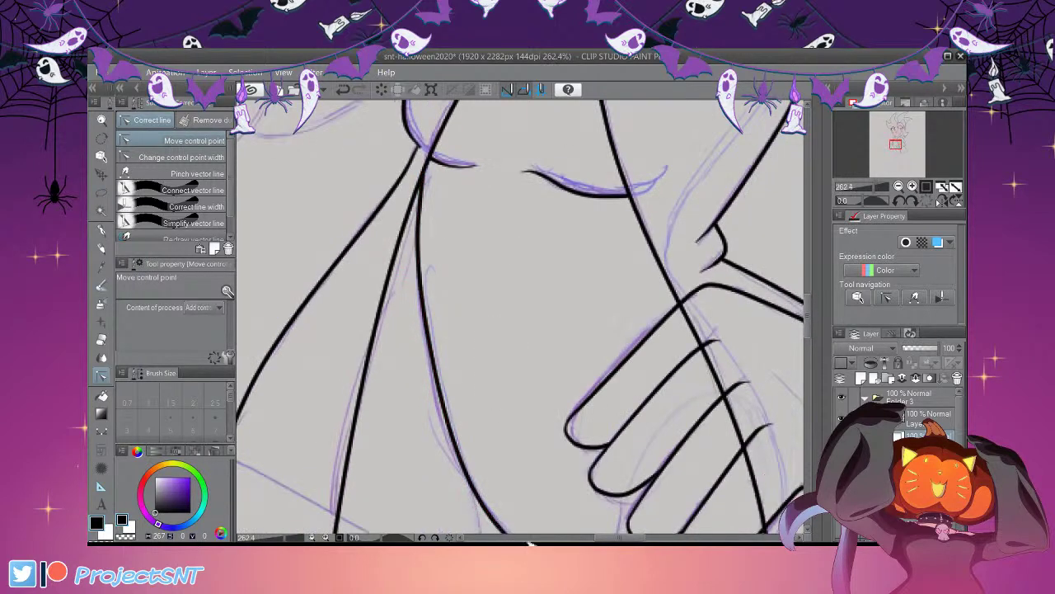
Adjust the lower end of the torso curve at the sketched thigh and check the whole figure
scroll(489, 216, "down", 1)
scroll(488, 216, "down", 2)
scroll(521, 496, "up", 3)
left_click_drag(566, 501, 572, 503)
scroll(536, 371, "down", 8)
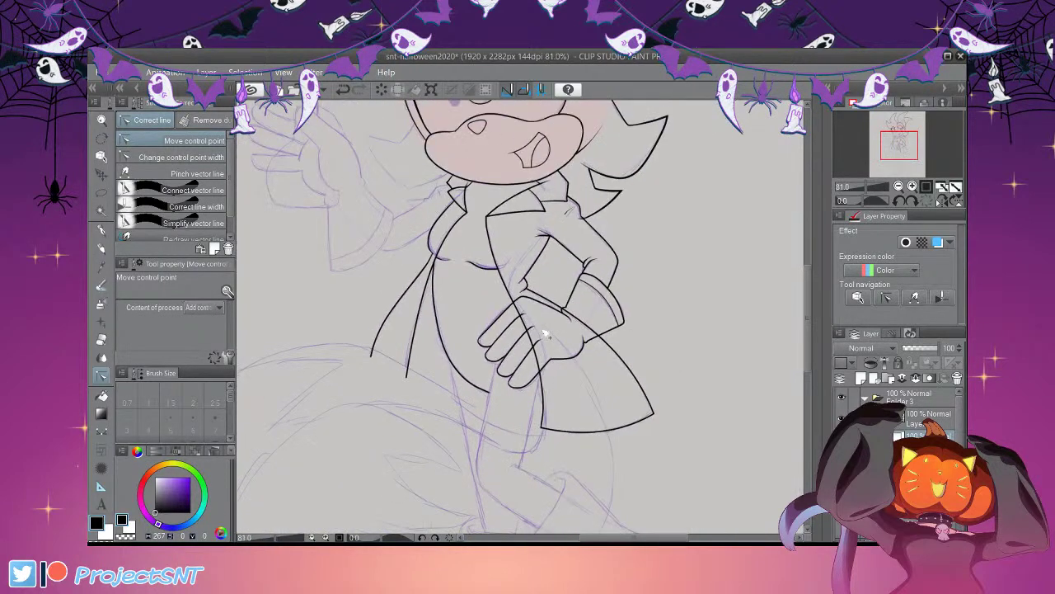
scroll(546, 340, "down", 2)
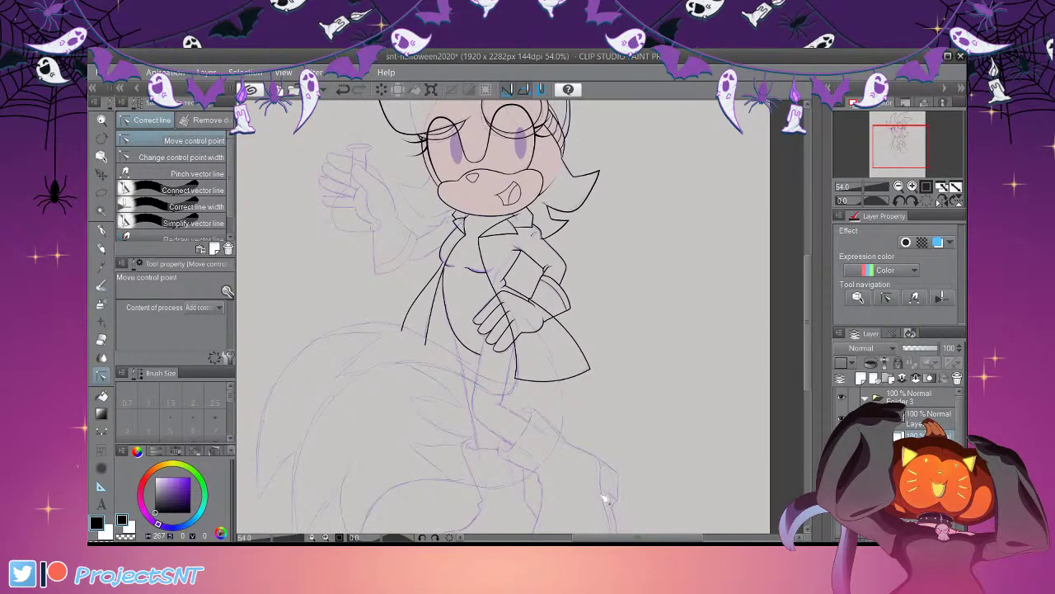
scroll(607, 498, "down", 1)
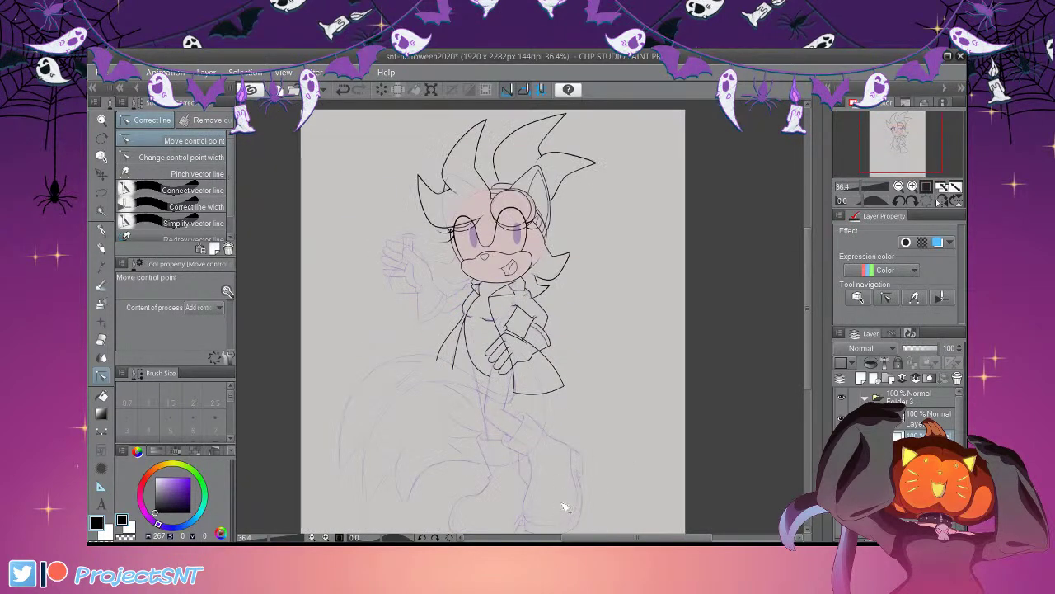
Review the inked torso and coat against the sketched legs, then examine the face and raised hand areas
scroll(495, 371, "down", 3)
scroll(493, 359, "up", 3)
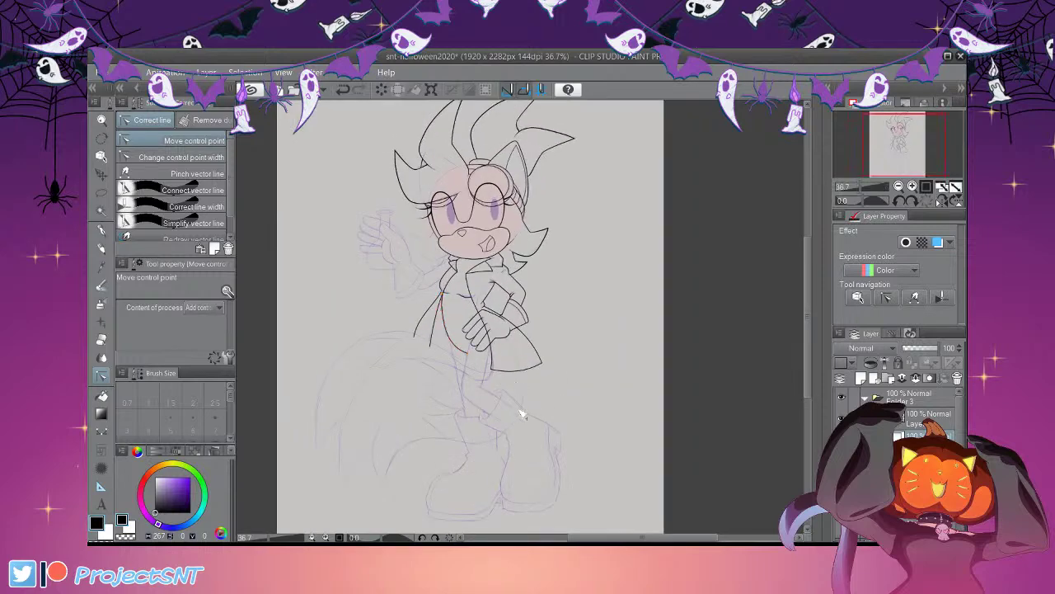
scroll(577, 516, "up", 3)
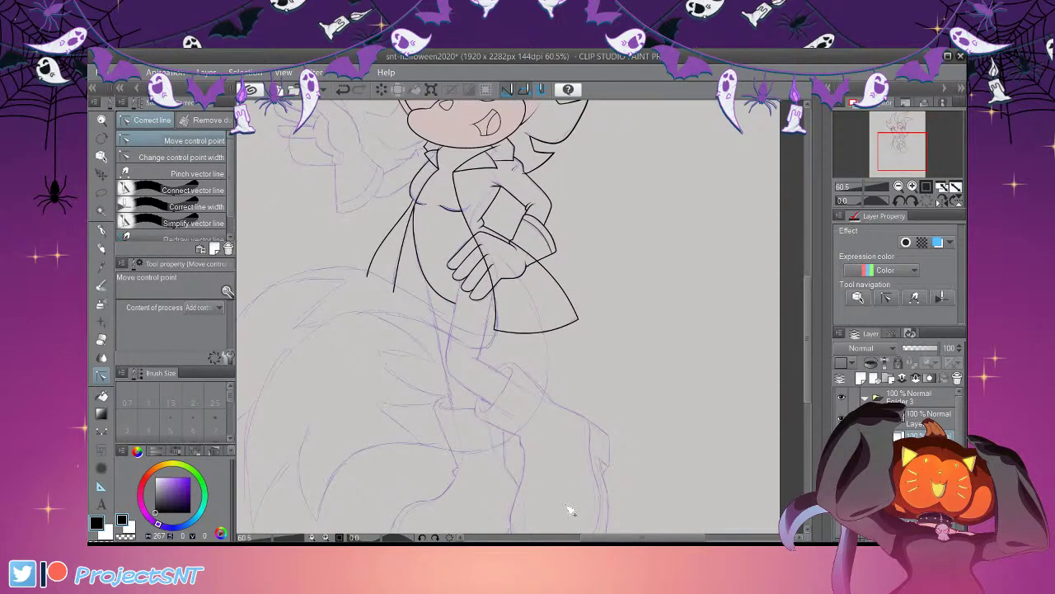
scroll(593, 360, "down", 3)
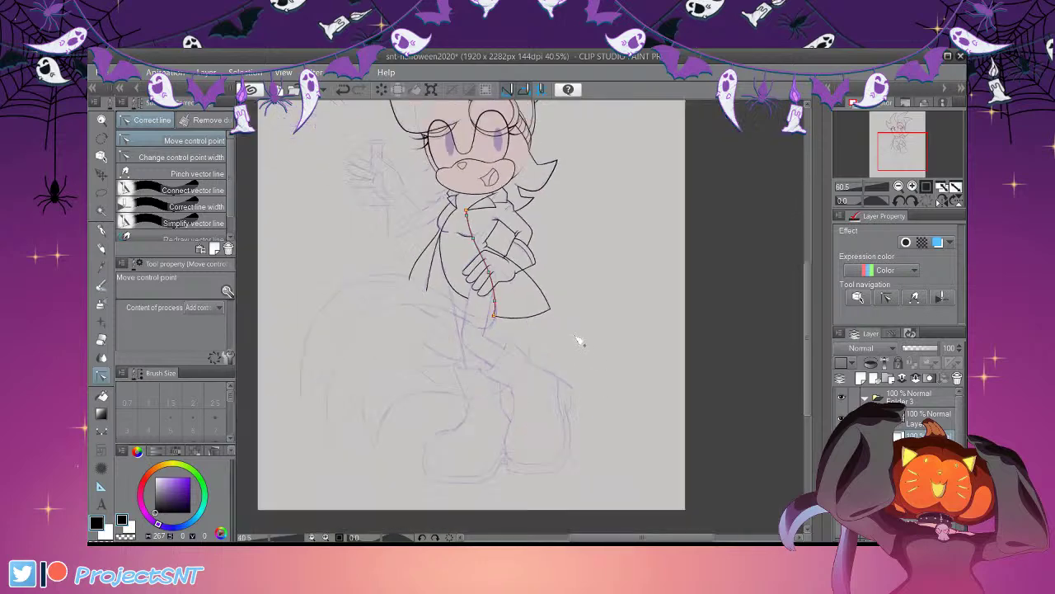
scroll(561, 459, "up", 1)
scroll(573, 455, "down", 1)
scroll(573, 455, "down", 1)
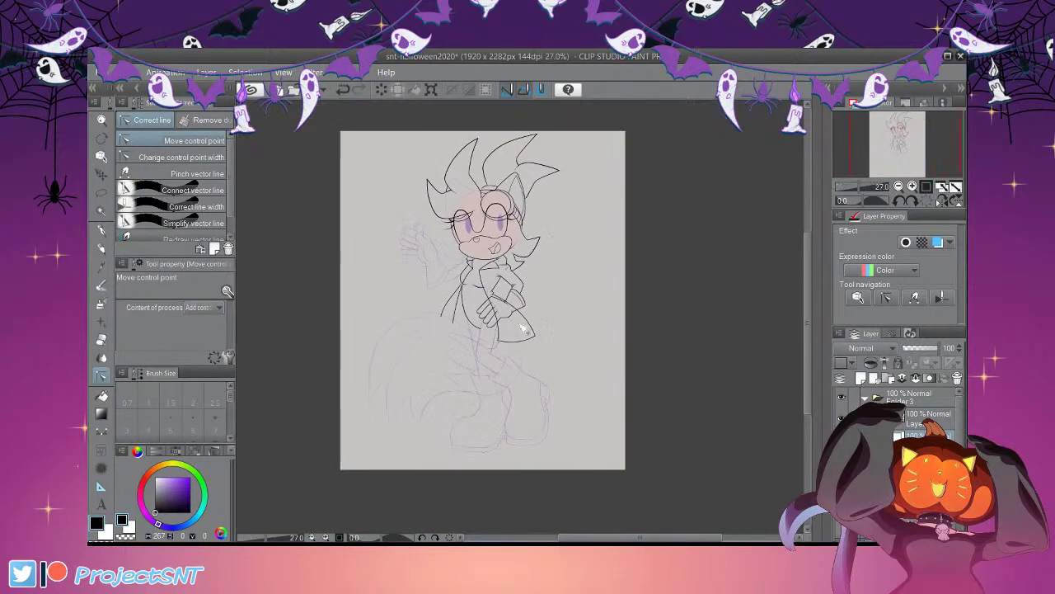
scroll(541, 360, "up", 4)
scroll(606, 307, "up", 3)
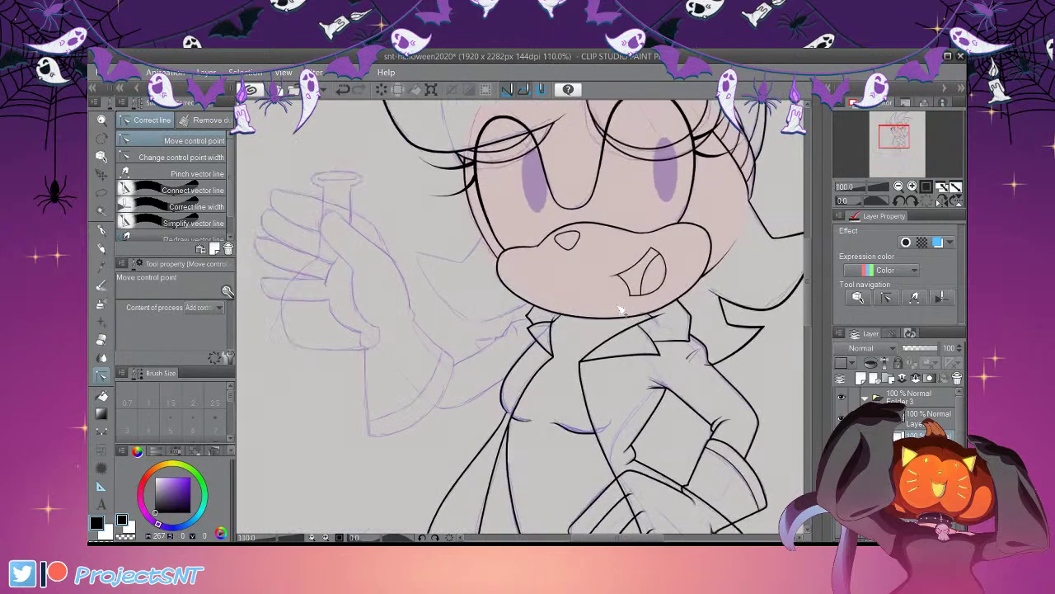
Ink the upper edge of the cheek tuft beside the raised hand as a size 5 Continuous curve from the face outline outward
left_click(102, 493)
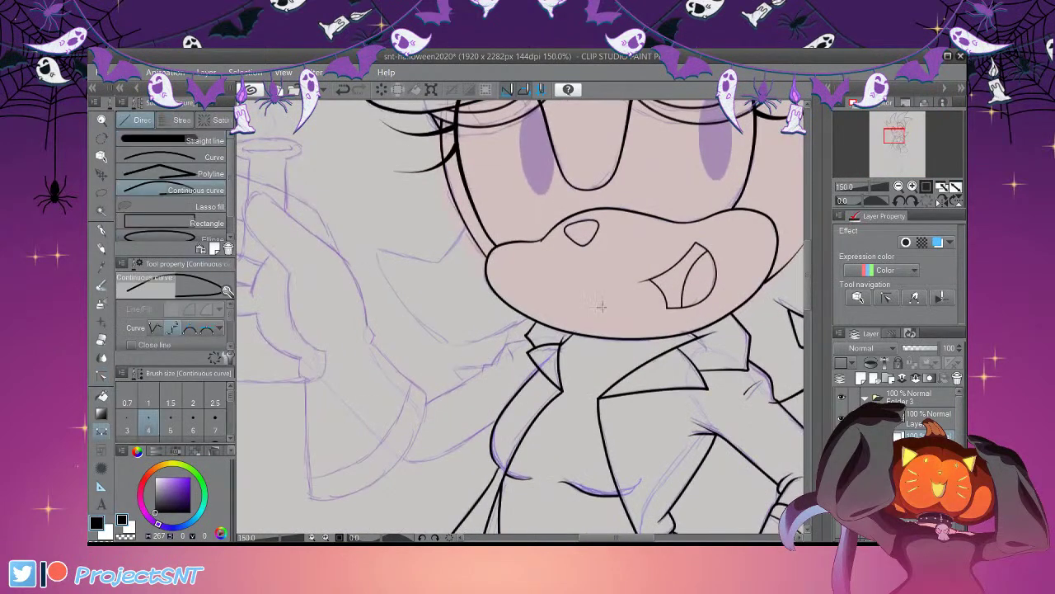
scroll(494, 296, "up", 2)
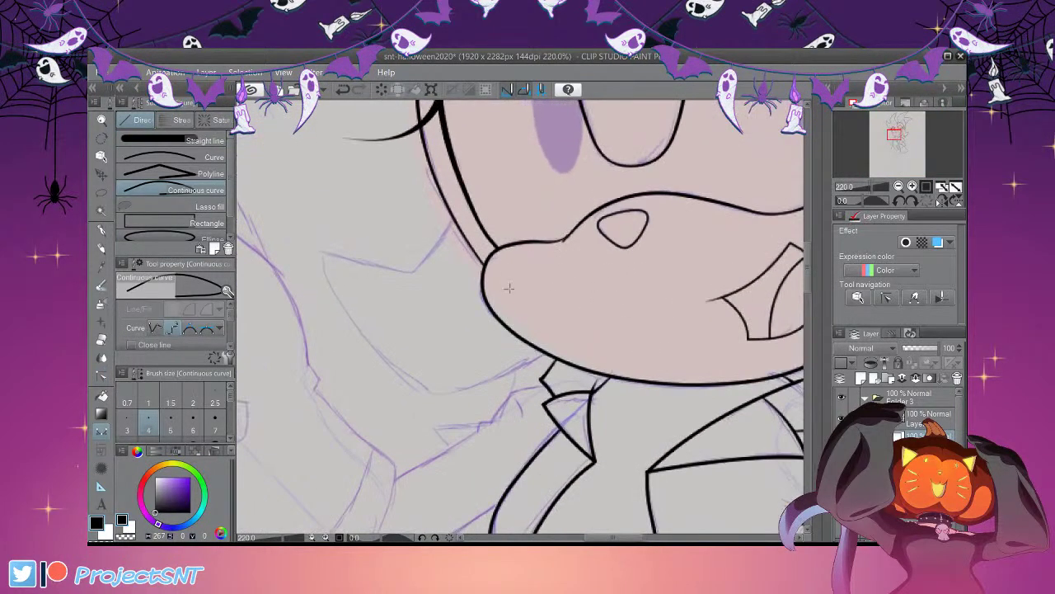
key("bracketright")
left_click(452, 221)
left_click(422, 264)
left_click(412, 272)
left_click_drag(450, 310, 349, 285)
Thin the upper cheek tuft line towards the face with Change control point width
left_click(101, 376)
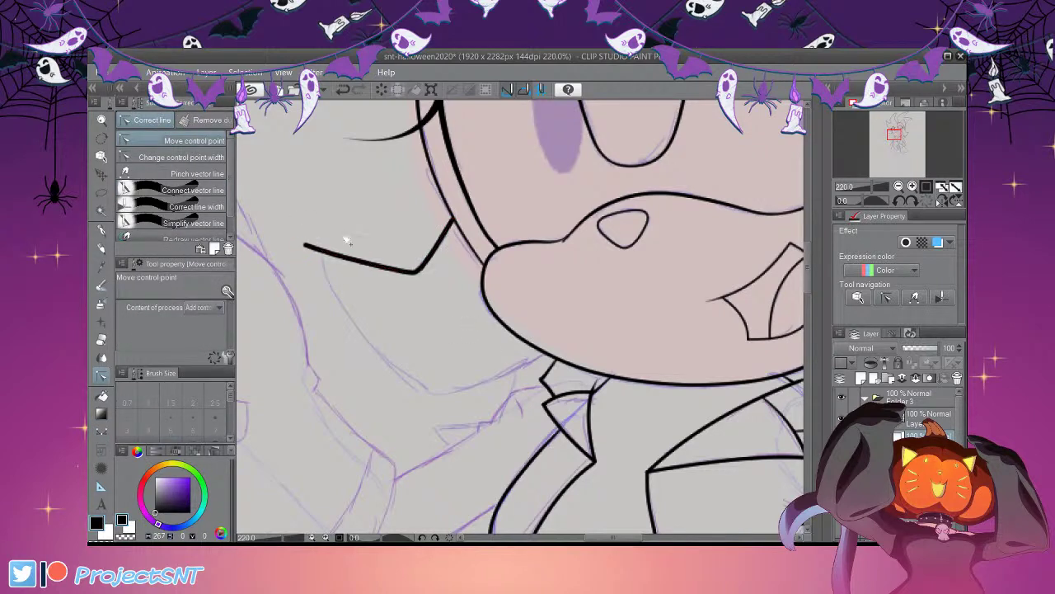
left_click(198, 157)
scroll(479, 330, "up", 2)
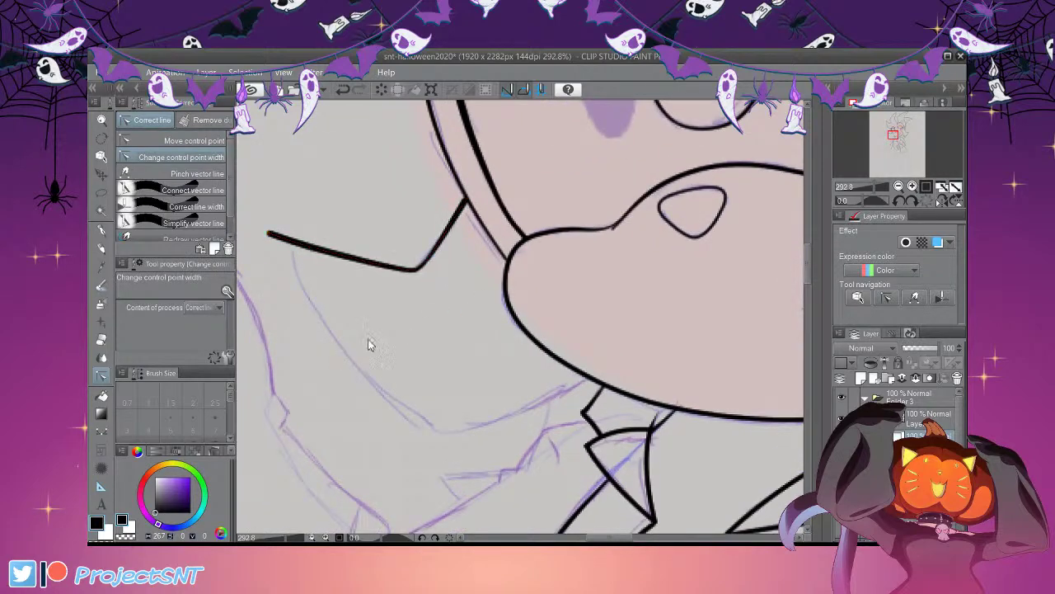
scroll(354, 346, "down", 2)
Ink the cheek tuft's lower edge as a size 5 Continuous curve down to the jaw and erase the overshooting ends with the Vector eraser
key("u")
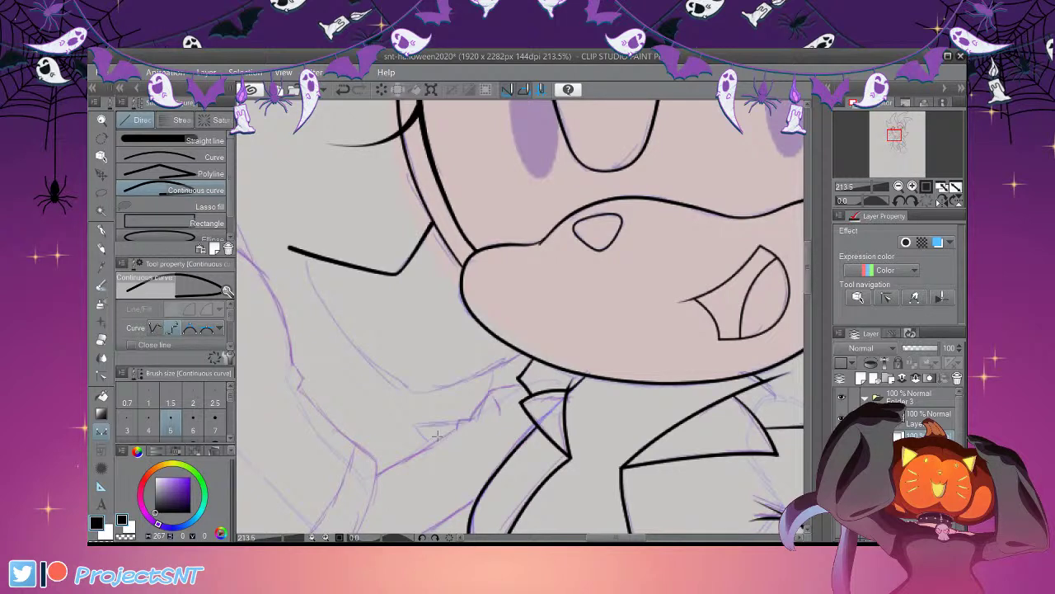
scroll(337, 350, "up", 2)
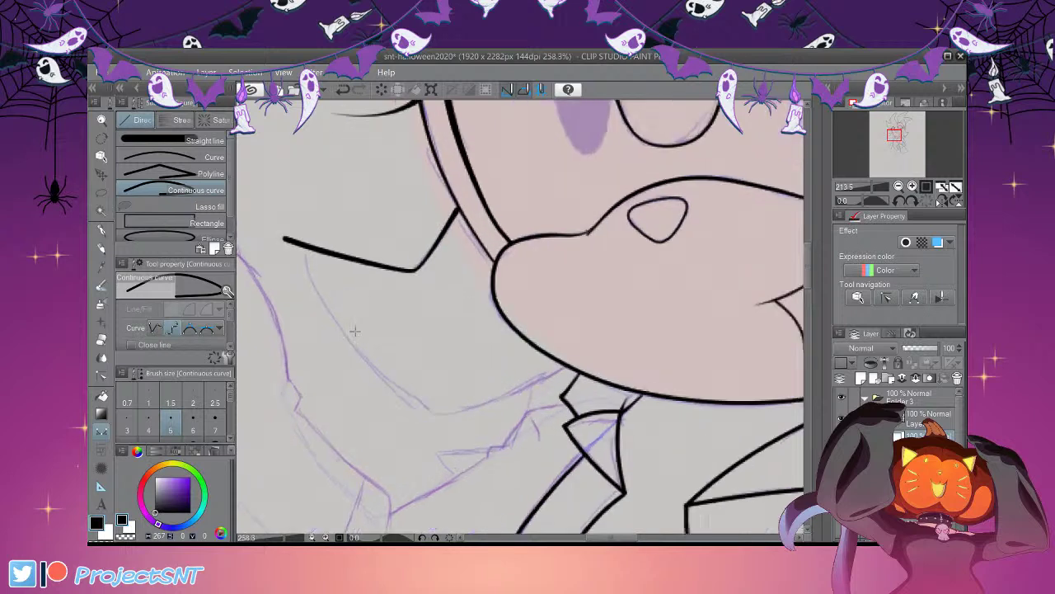
left_click_drag(298, 221, 317, 288)
mouse_move(362, 335)
left_mouse_down()
mouse_move(387, 381)
mouse_move(450, 425)
mouse_move(530, 414)
left_mouse_up()
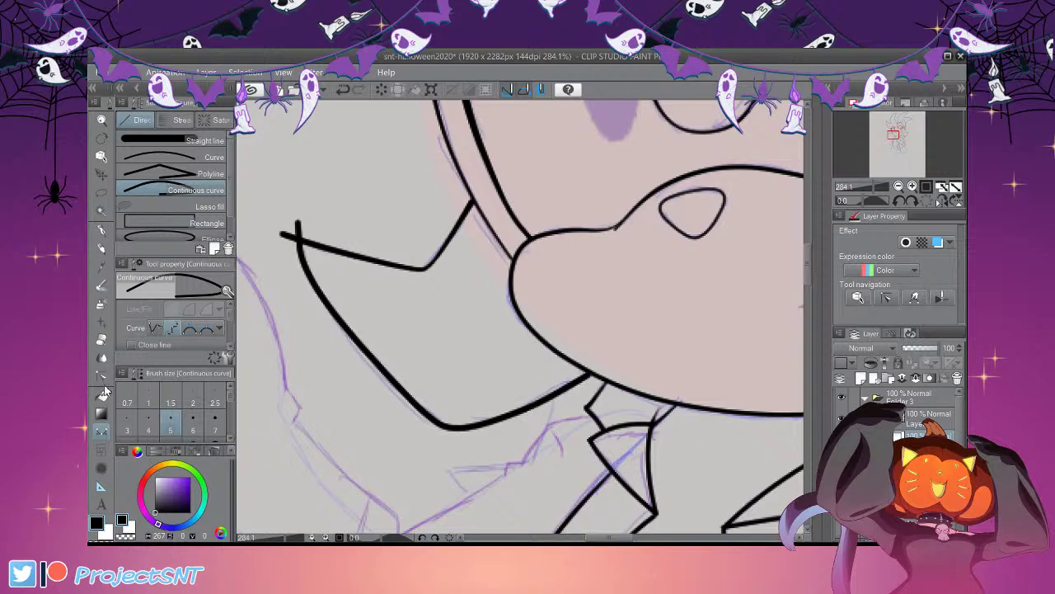
key("e")
left_click(297, 210)
left_click(276, 218)
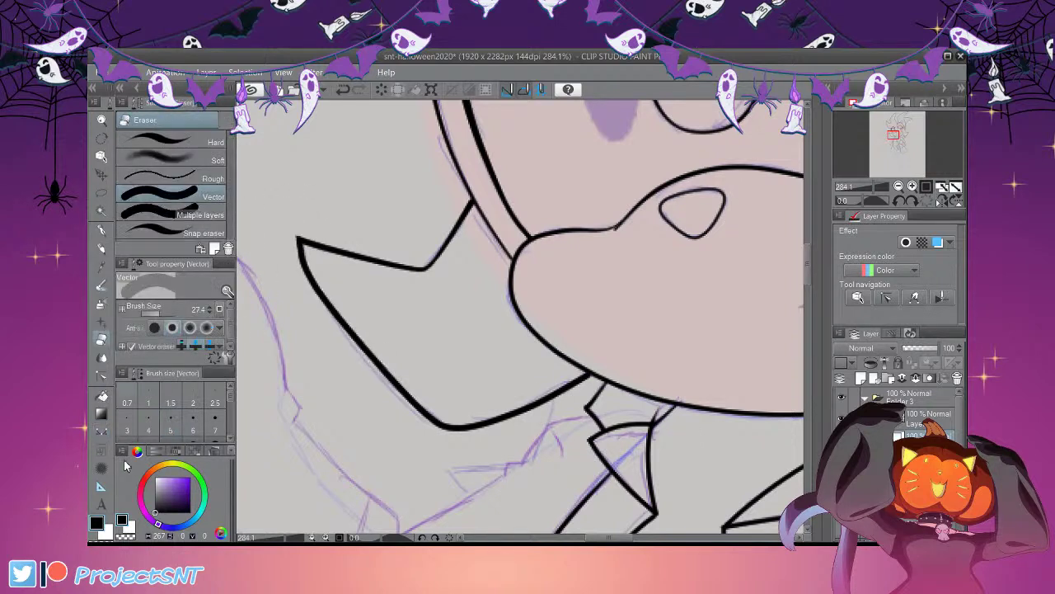
Taper the cheek tuft's lower line where it meets the jaw with Change control point width and check the tuft's lines
left_click(101, 374)
left_click(193, 140)
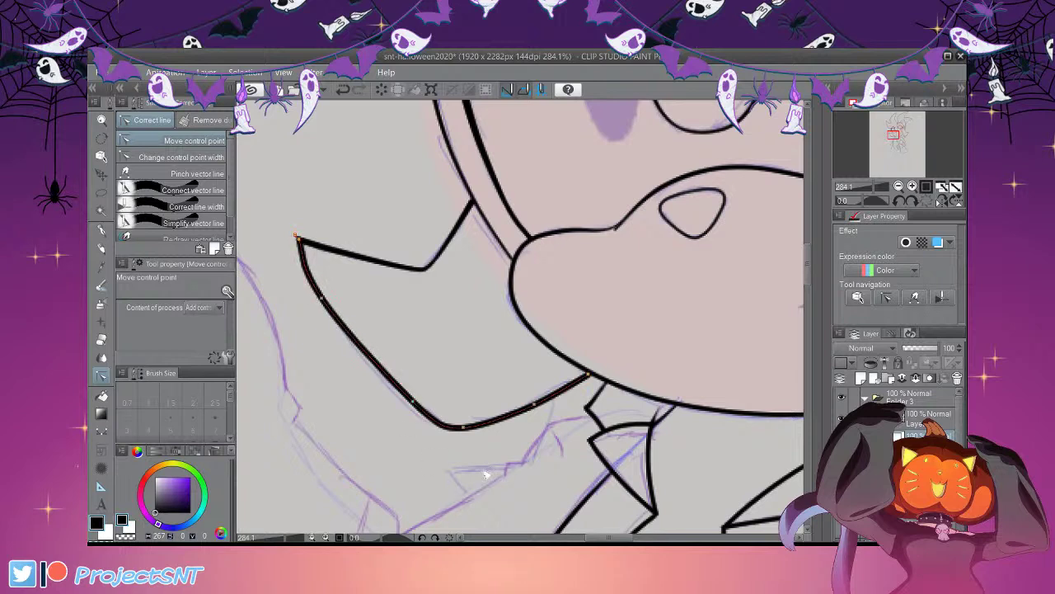
left_click(183, 157)
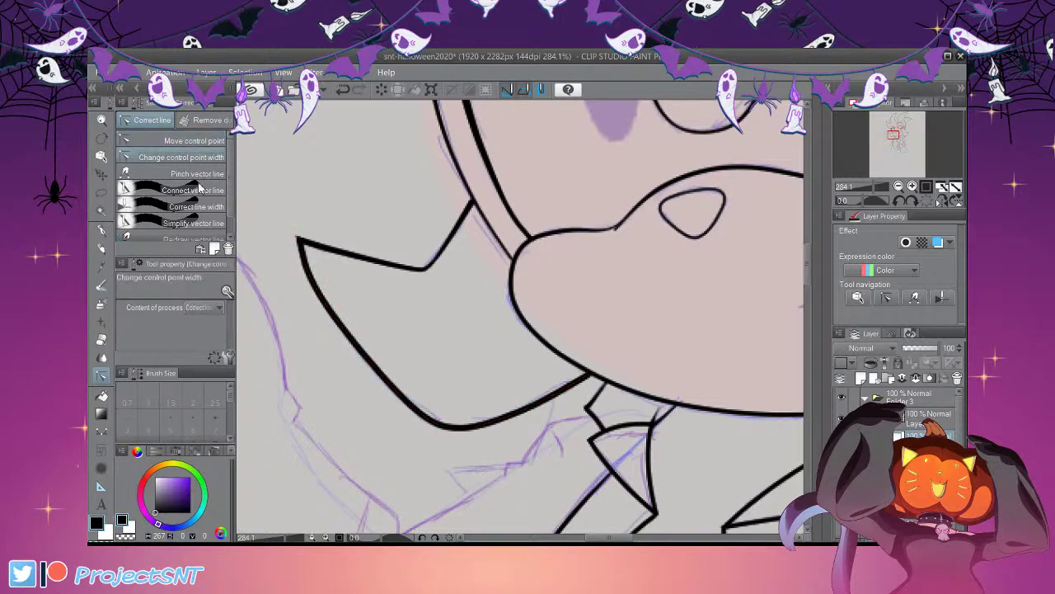
left_click_drag(588, 375, 540, 375)
scroll(475, 319, "down", 2)
scroll(460, 309, "up", 3)
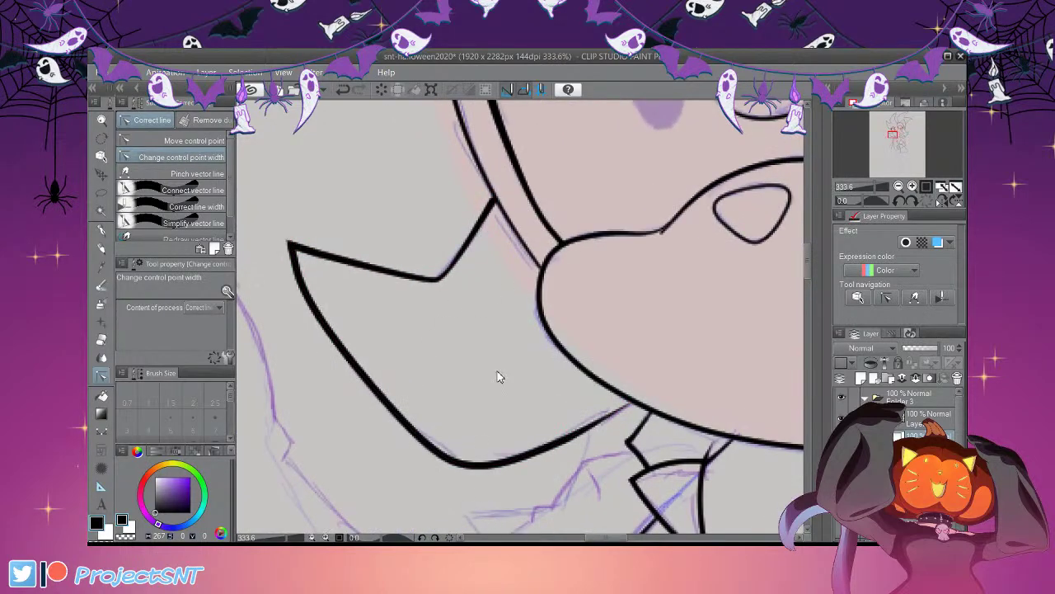
scroll(486, 354, "down", 2)
scroll(472, 342, "up", 1)
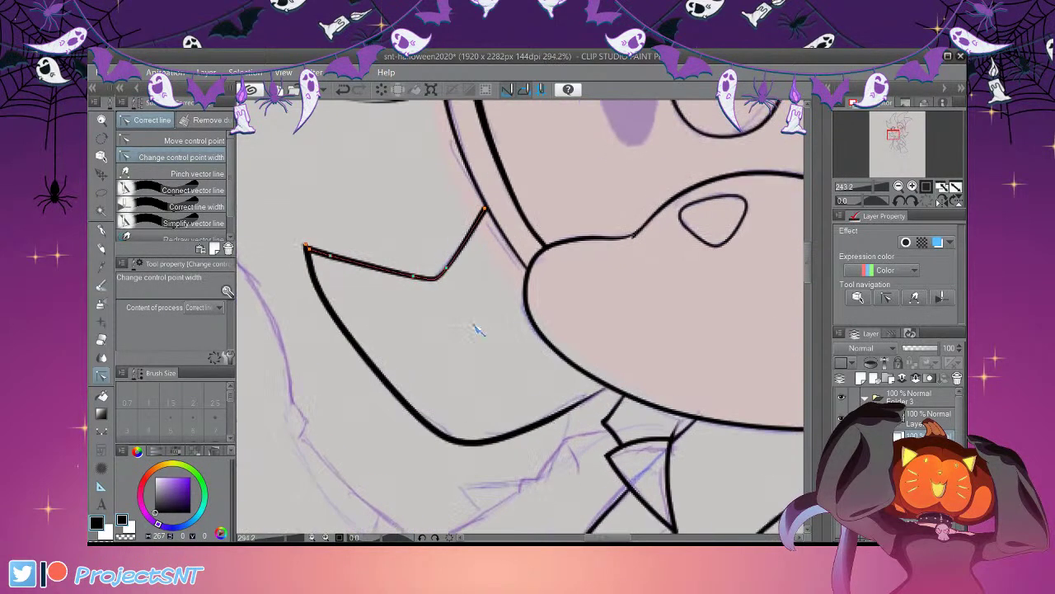
scroll(461, 305, "down", 2)
scroll(617, 489, "up", 1)
scroll(664, 455, "down", 4)
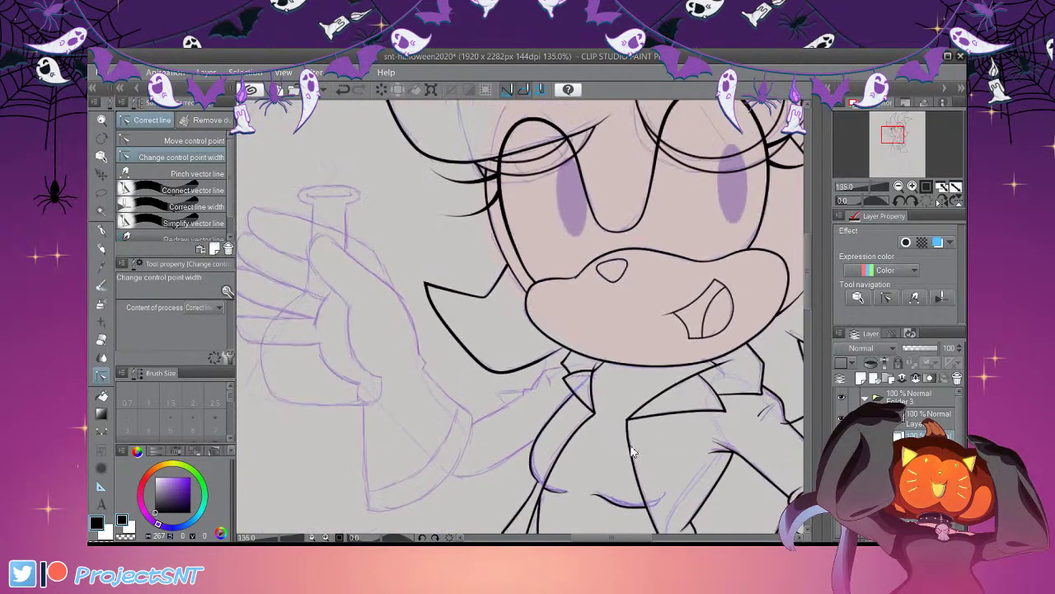
Start a size 4 Continuous curve at the raised hand's wrist and ink the inner edge of the palm
scroll(407, 347, "down", 1)
scroll(406, 346, "up", 2)
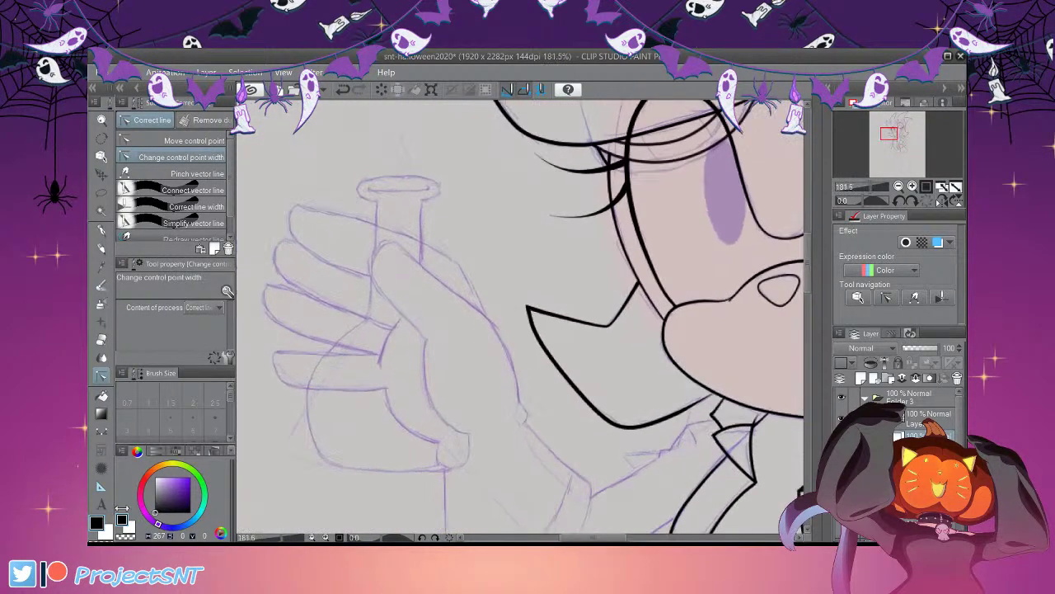
key("u")
scroll(505, 426, "up", 1)
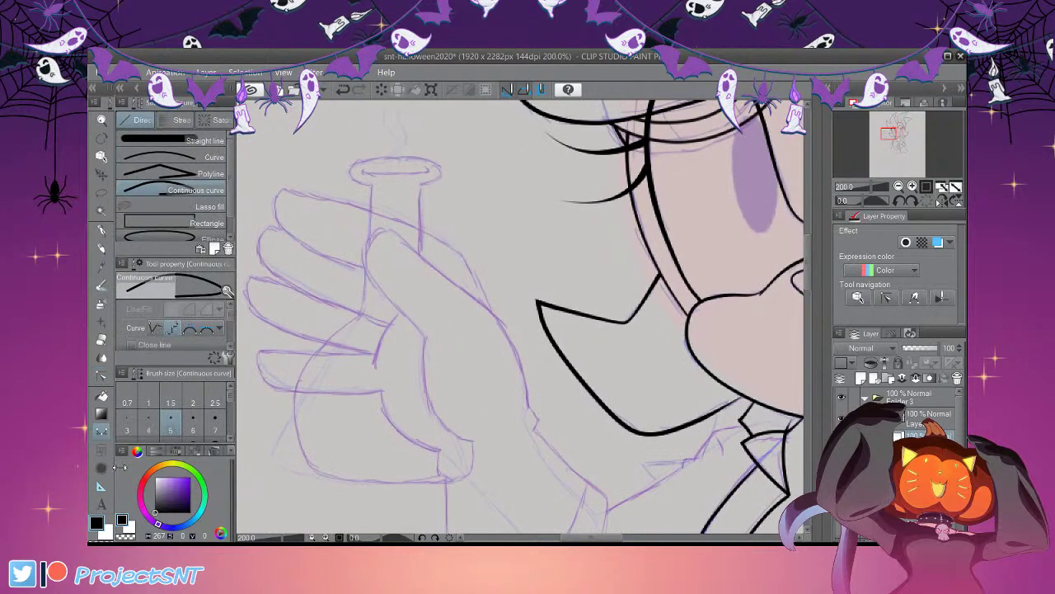
key("bracketleft")
scroll(547, 481, "up", 2)
left_click(478, 448)
left_click(449, 439)
left_click(419, 403)
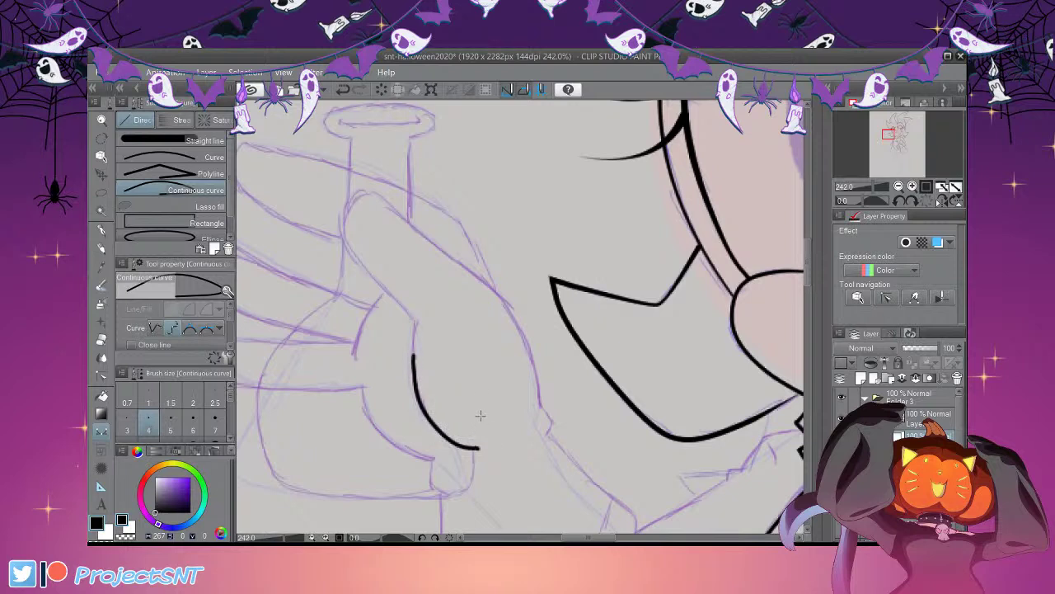
Continue the hand curve around the thumb tip and down the outer hand past the wrist notch to the cuff
mouse_move(479, 376)
left_mouse_down()
mouse_move(371, 270)
mouse_move(342, 208)
mouse_move(356, 192)
left_mouse_up()
mouse_move(411, 220)
left_mouse_down()
mouse_move(440, 227)
mouse_move(509, 303)
mouse_move(567, 335)
mouse_move(600, 371)
mouse_move(636, 443)
mouse_move(629, 480)
mouse_move(644, 511)
left_mouse_up()
left_click(648, 516)
scroll(569, 326, "down", 2)
scroll(563, 293, "up", 2)
left_click_drag(622, 431, 637, 437)
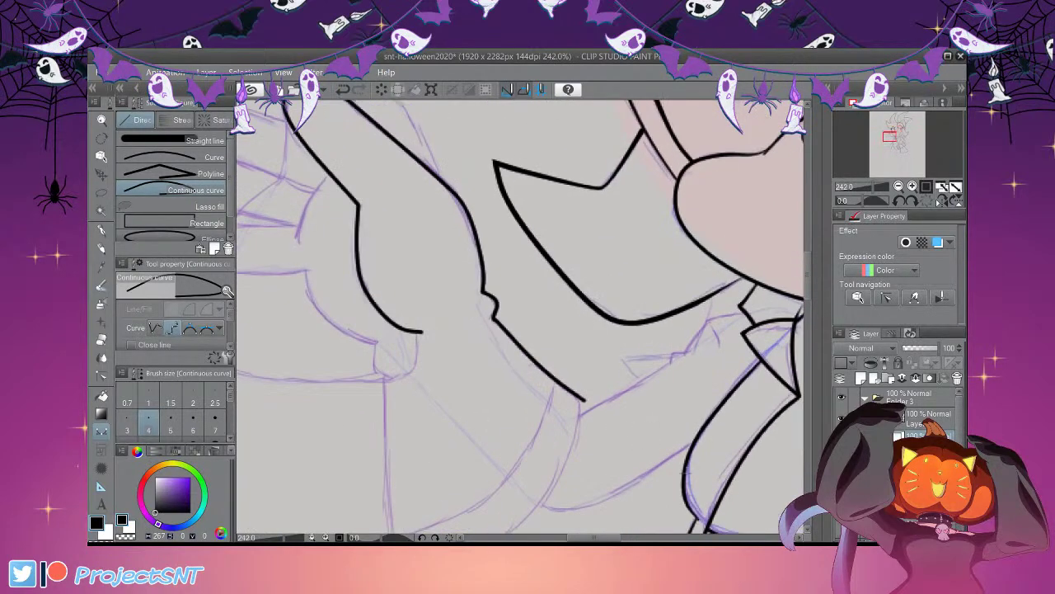
Complete the curve around the glove cuff's lower edge and up its far side to the wrist
scroll(672, 431, "up", 1)
scroll(673, 433, "down", 6)
scroll(678, 442, "up", 5)
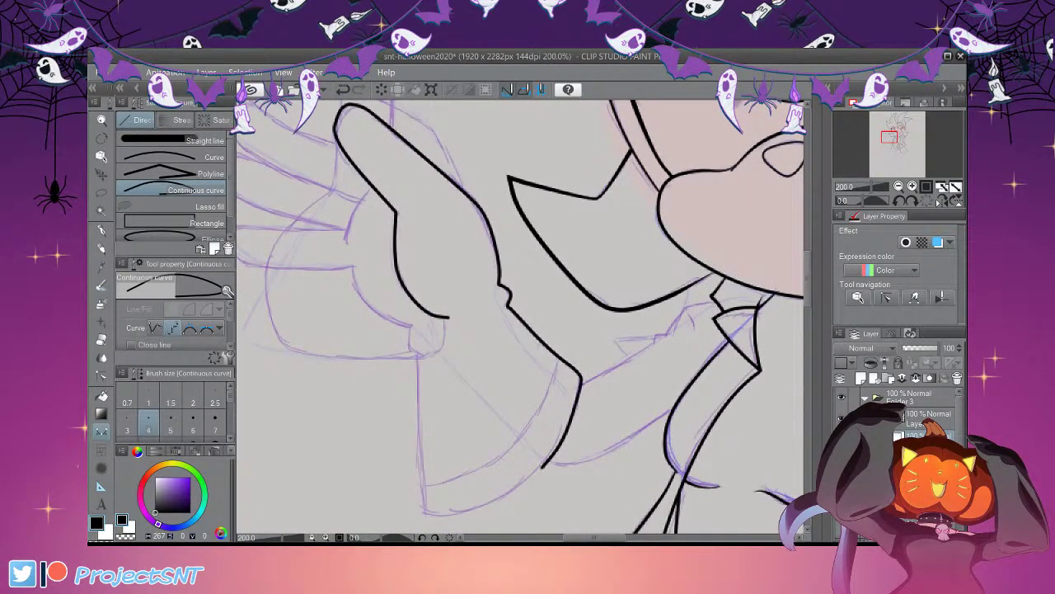
left_click(441, 517)
left_click(423, 506)
double_click(419, 352)
scroll(421, 326, "down", 1)
Reshape the glove cuff's curve with Move control point and check it against the sketch
left_click(101, 431)
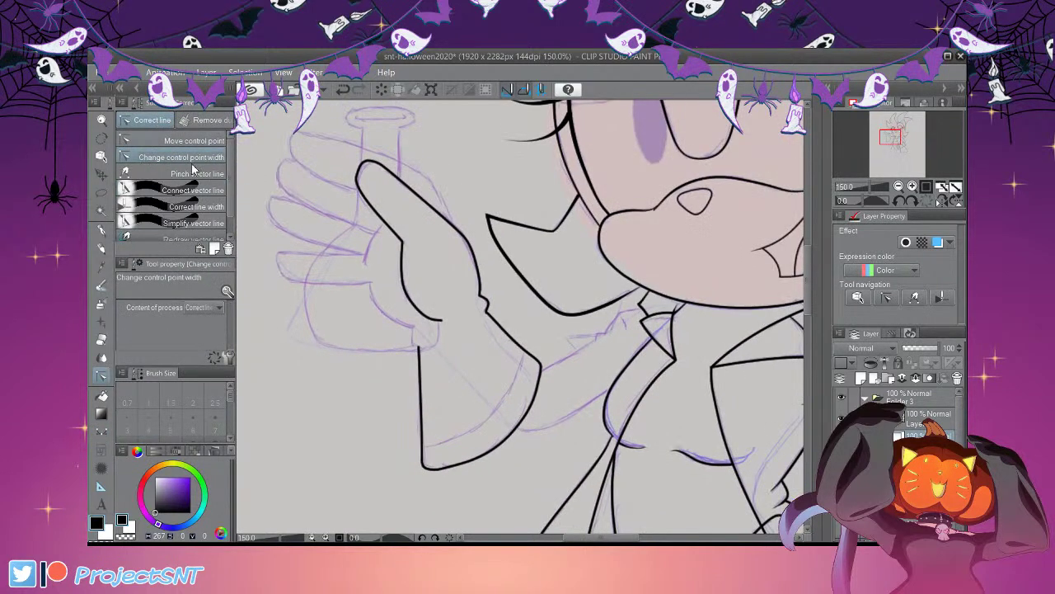
scroll(483, 523, "up", 3)
left_click_drag(486, 542, 506, 544)
left_click_drag(600, 516, 585, 527)
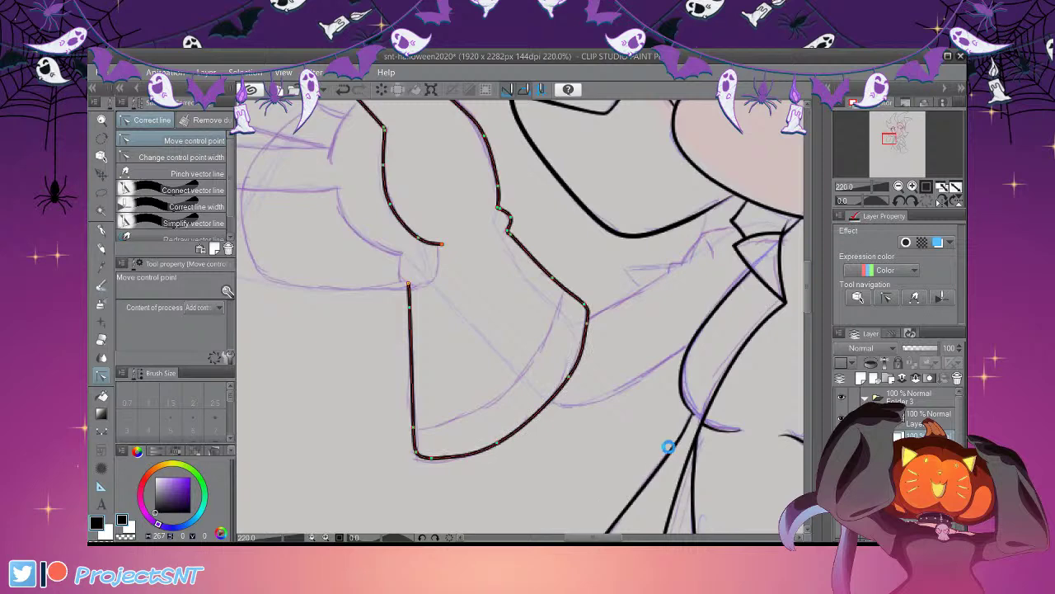
left_click_drag(674, 448, 667, 450)
scroll(441, 490, "down", 3)
scroll(446, 499, "down", 3)
Refine the thumb tip's outline with Move control point, undoing one adjustment along the way
scroll(449, 359, "up", 8)
left_click(181, 157)
scroll(419, 462, "down", 2)
scroll(418, 247, "up", 3)
left_click(193, 140)
scroll(407, 259, "up", 2)
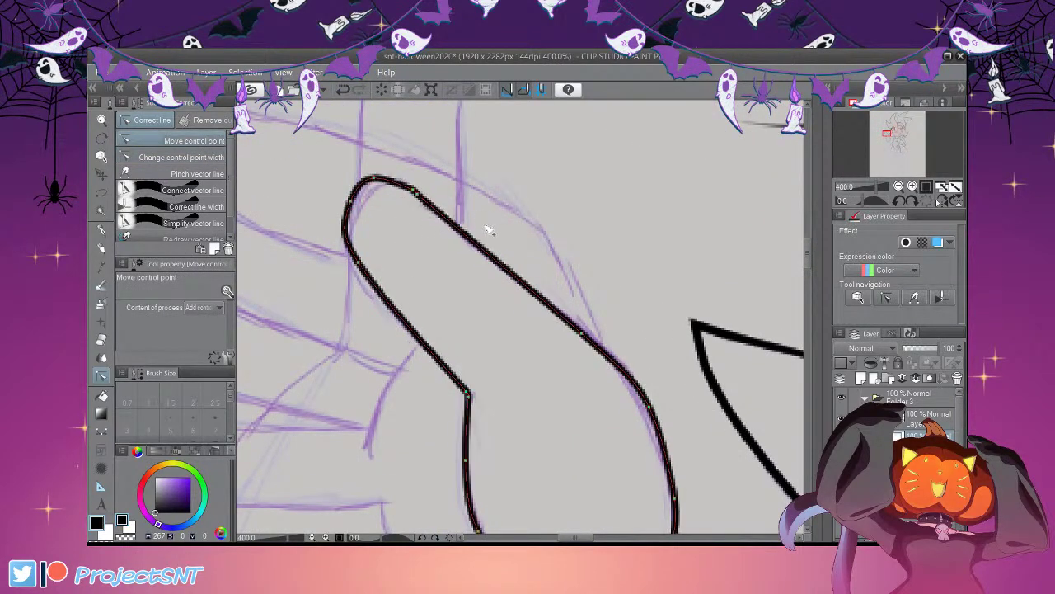
key("ctrl+z")
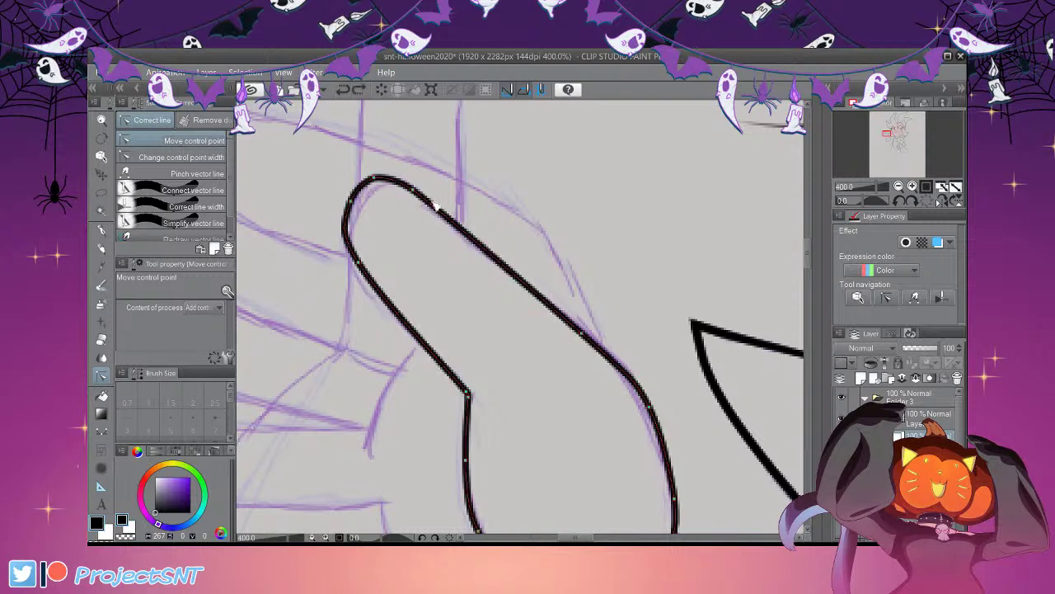
left_click_drag(443, 206, 439, 204)
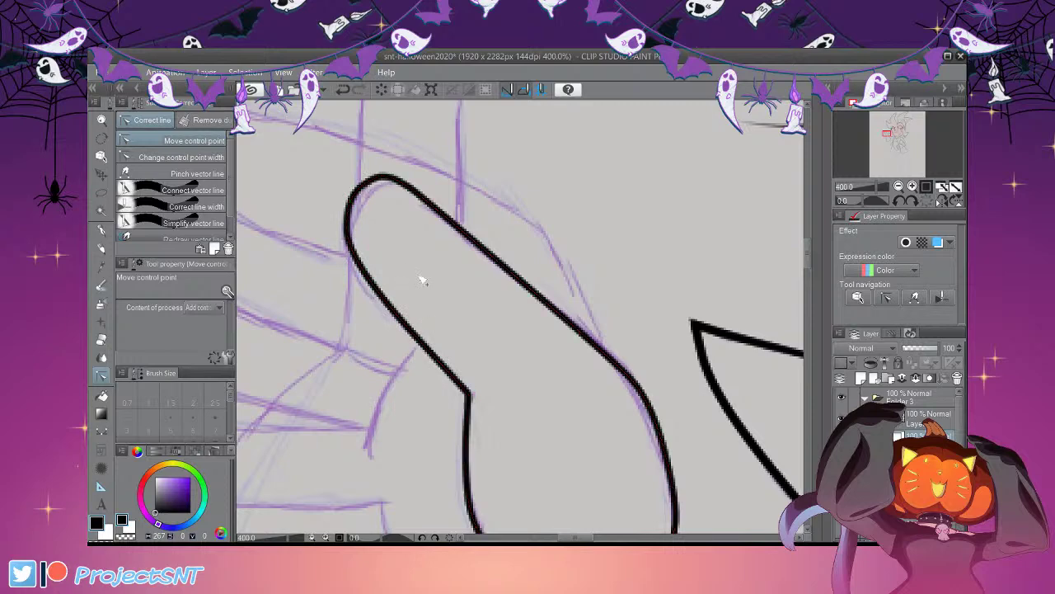
Vary the thickness of the thumb, palm and wrist lines with Change control point width, tapering the palm line's end
scroll(413, 277, "down", 3)
left_click(204, 160)
scroll(523, 414, "up", 3)
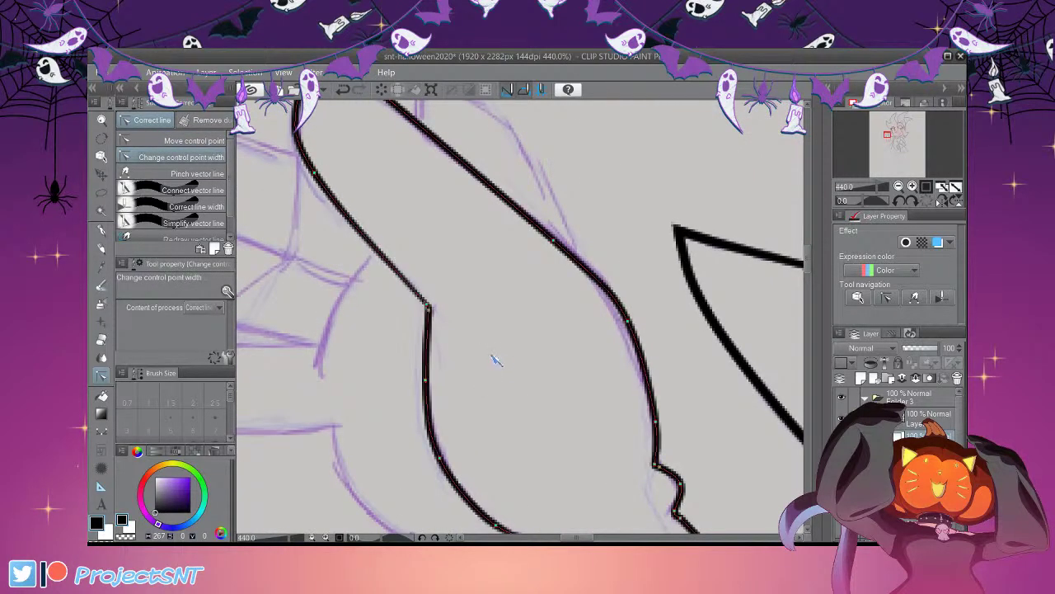
scroll(472, 353, "down", 4)
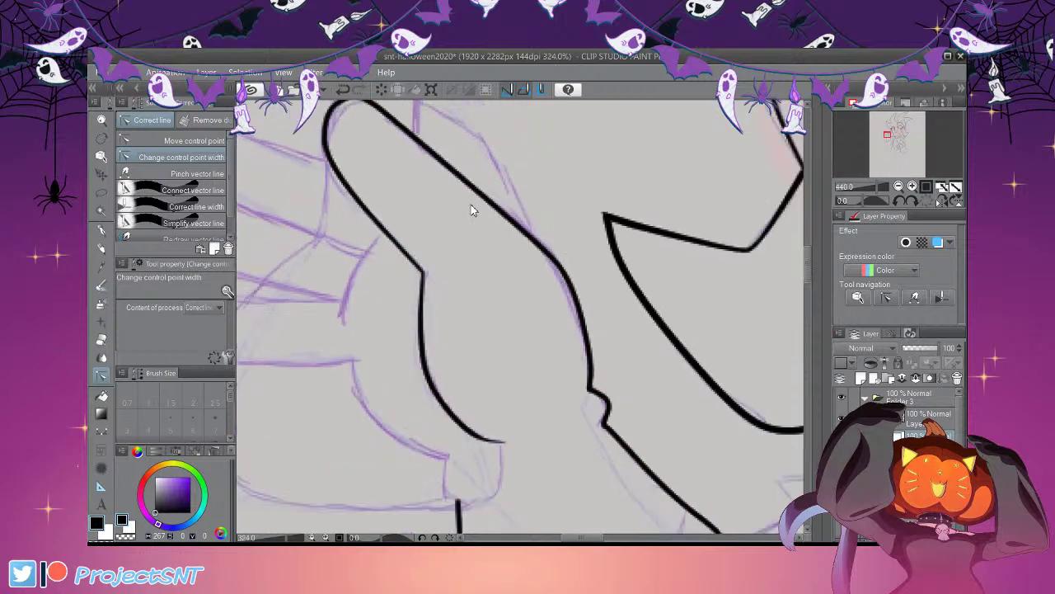
scroll(585, 418, "up", 3)
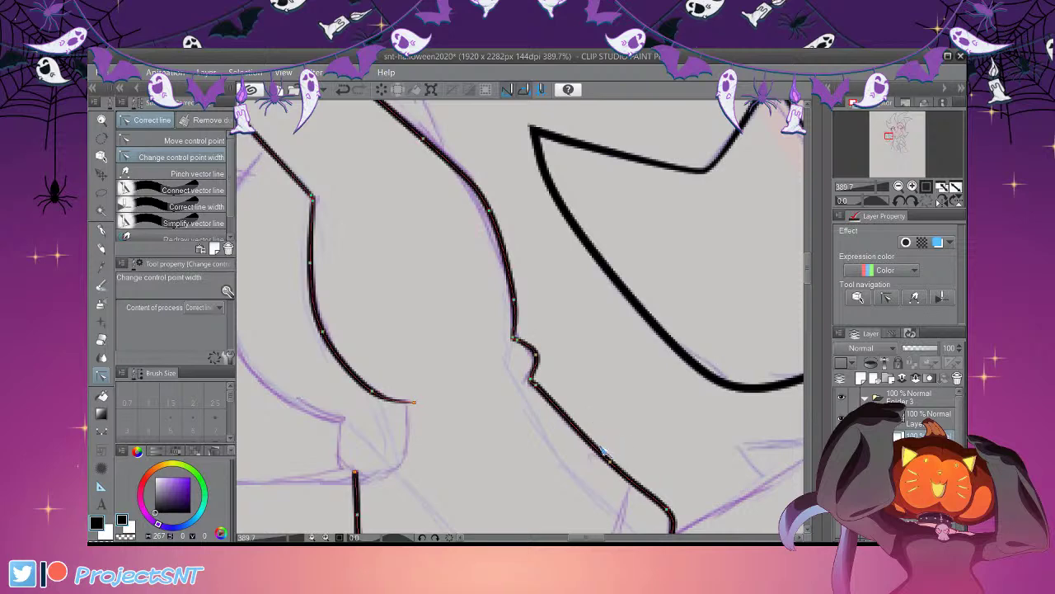
scroll(561, 430, "down", 4)
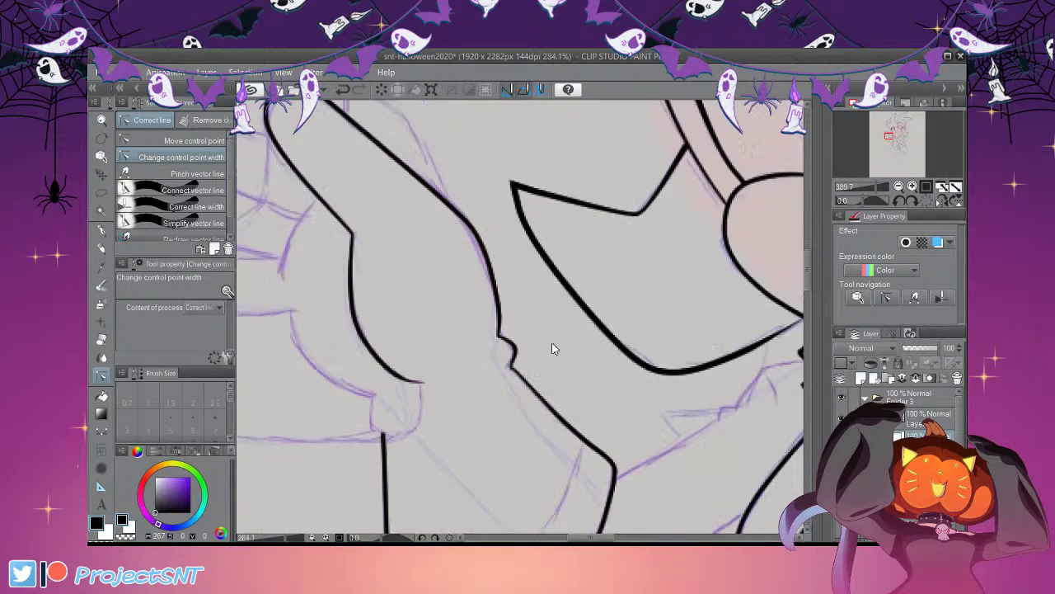
scroll(561, 430, "down", 2)
scroll(561, 431, "up", 2)
Smooth the glove cuff's lower edge and round its outer lower corner with Move control point, following the sketch
left_click(204, 140)
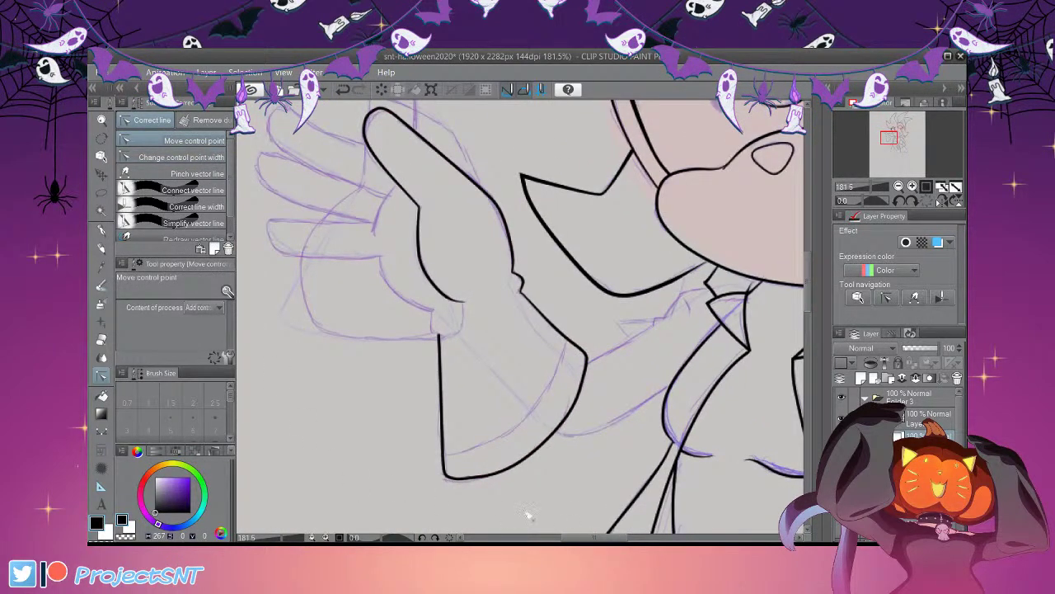
scroll(445, 431, "up", 2)
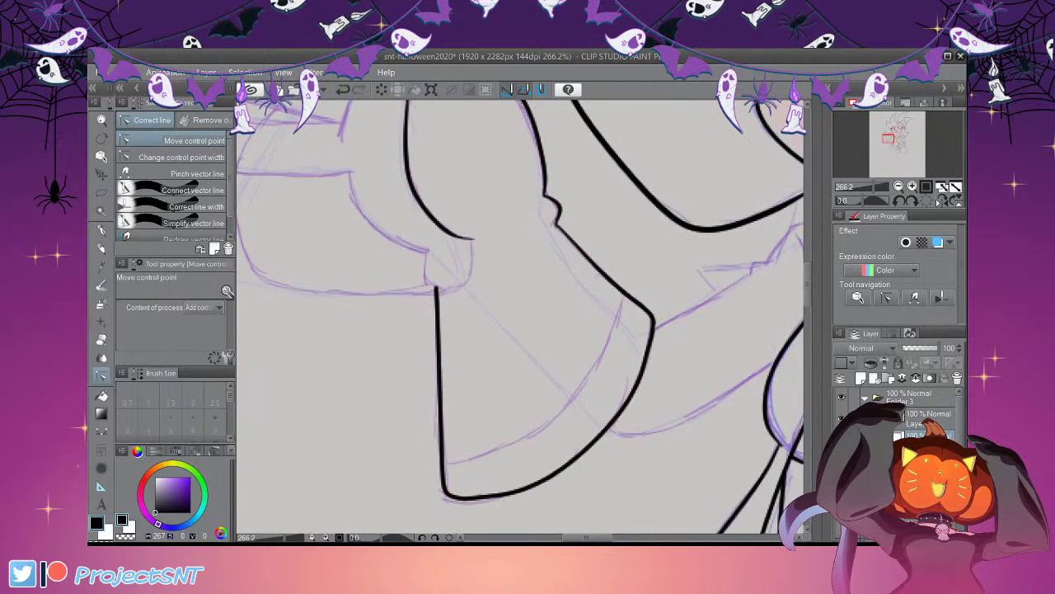
scroll(480, 493, "up", 1)
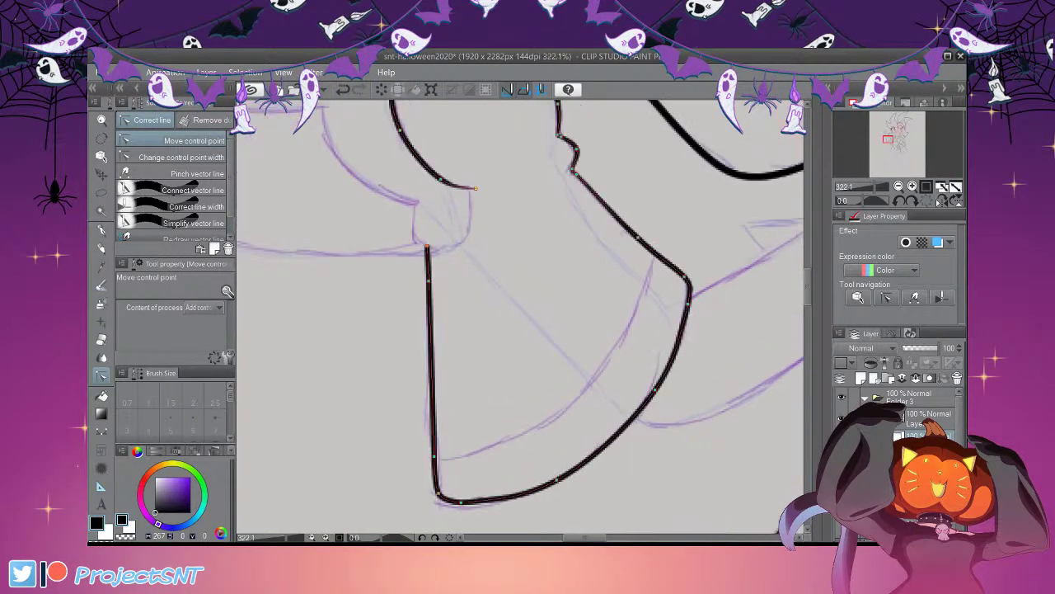
left_click_drag(461, 502, 474, 500)
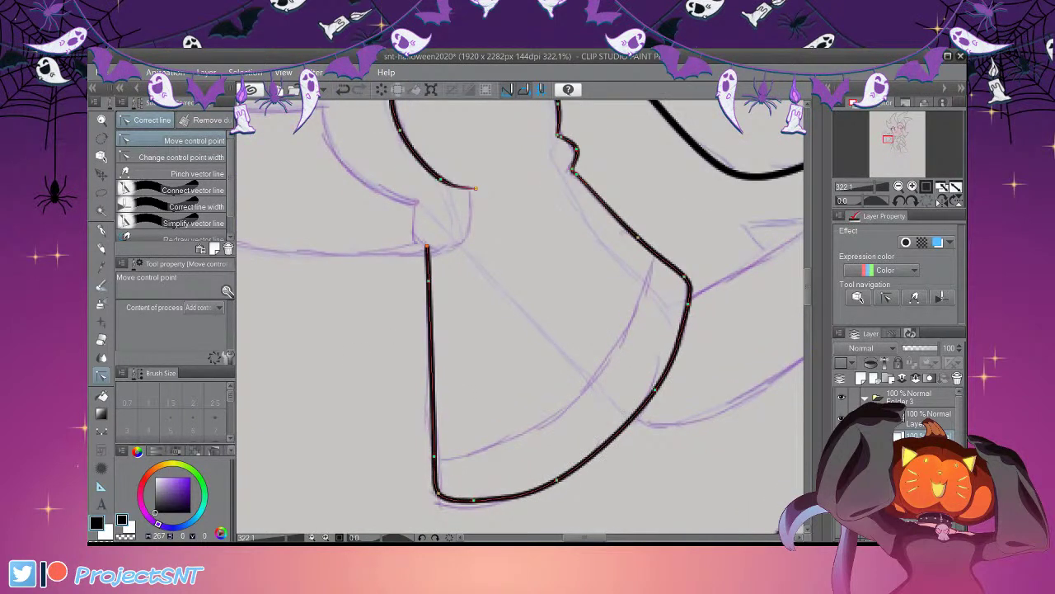
left_click_drag(557, 480, 560, 475)
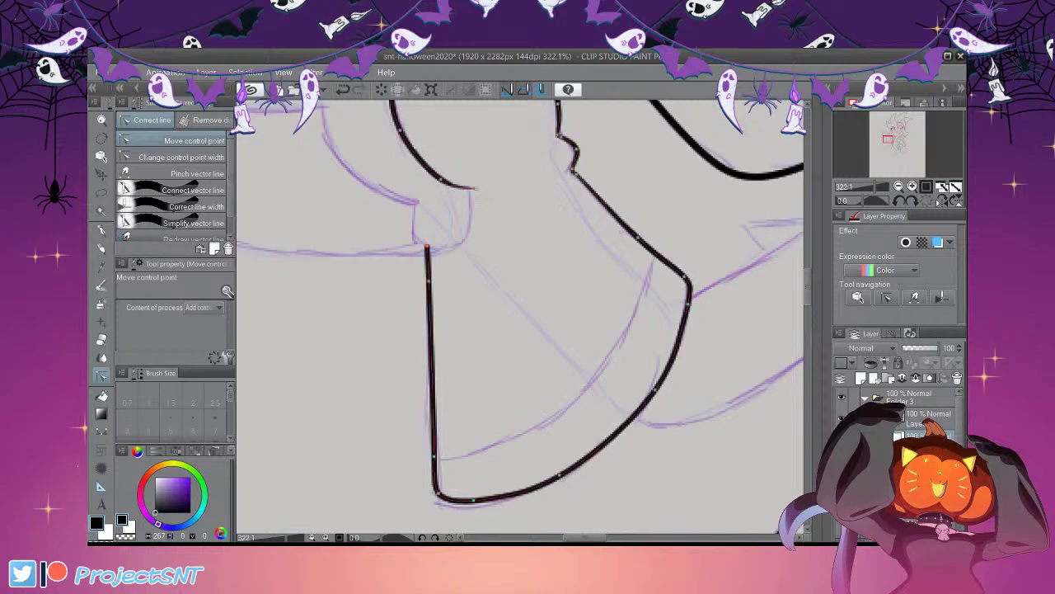
left_click_drag(438, 493, 441, 495)
left_click_drag(784, 487, 591, 536)
scroll(577, 499, "up", 5)
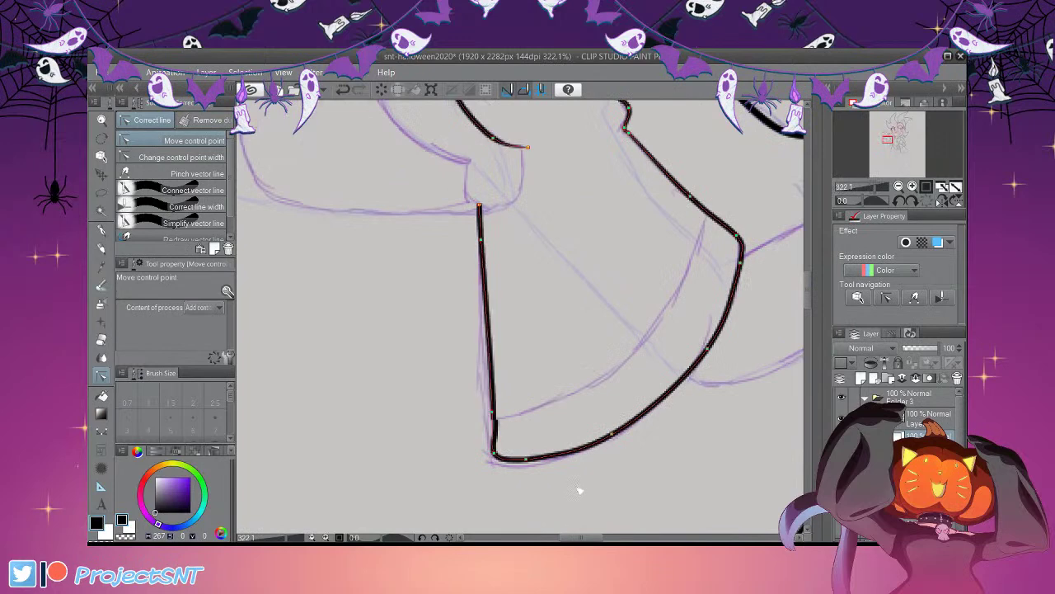
left_click_drag(494, 456, 501, 454)
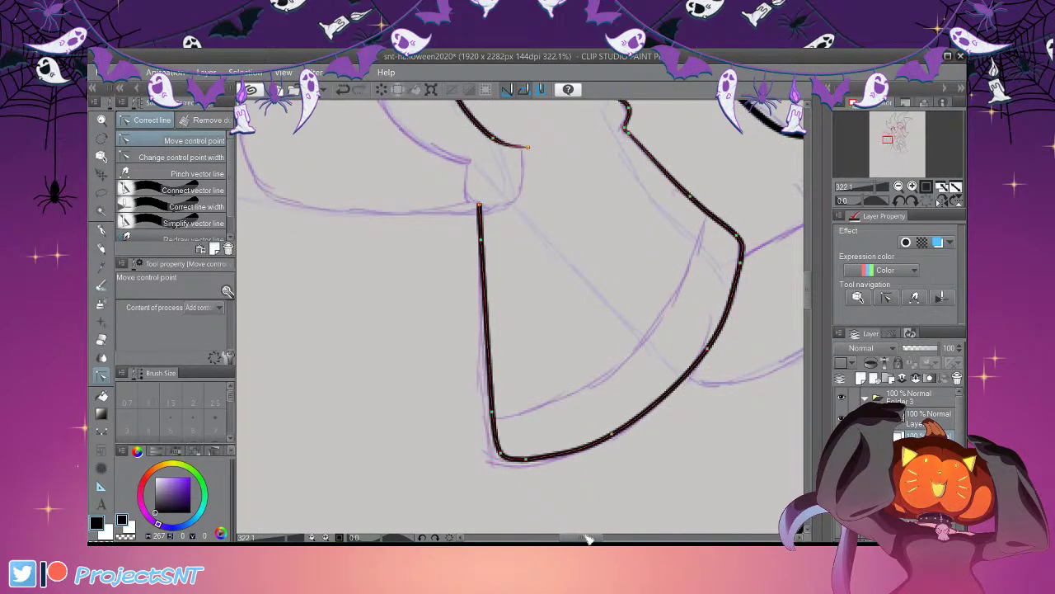
scroll(596, 466, "down", 8)
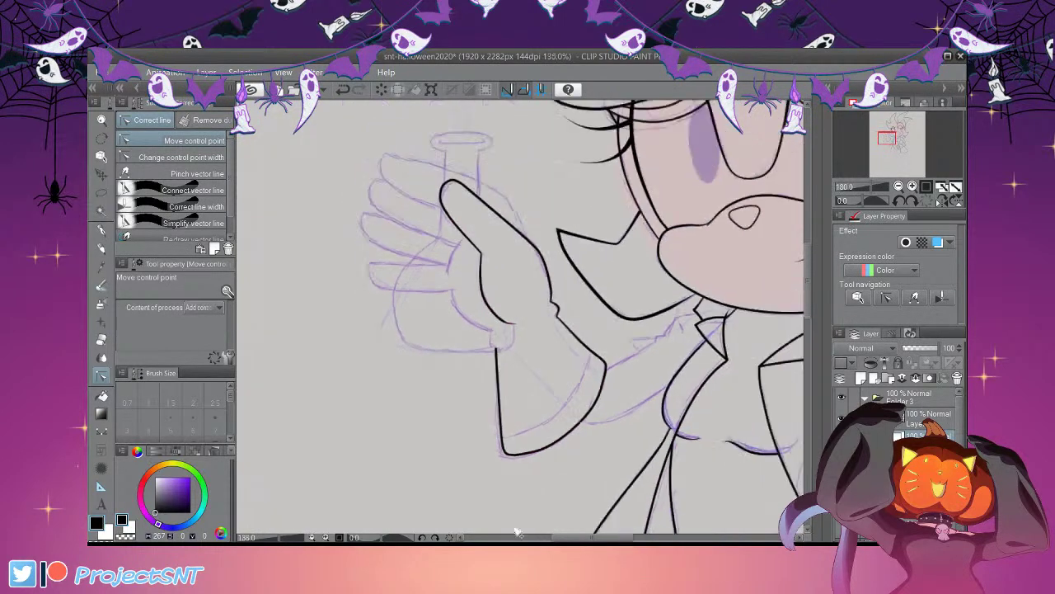
scroll(587, 441, "up", 4)
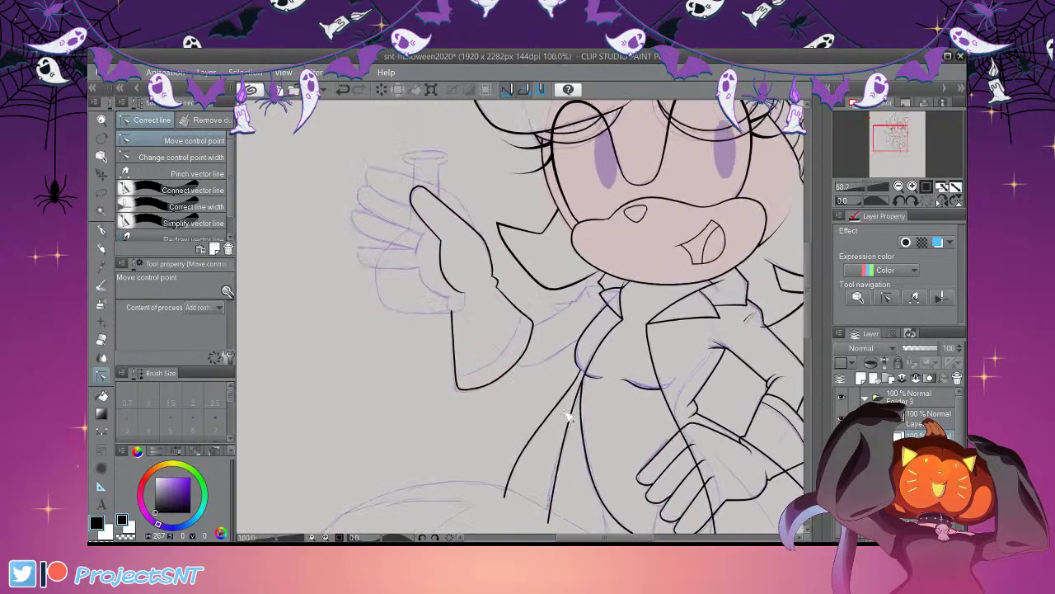
Draw a curved inner trim line along the glove cuff's lower edge with the Curve tool at brush size 3
scroll(500, 346, "up", 2)
left_click(101, 431)
left_click(199, 158)
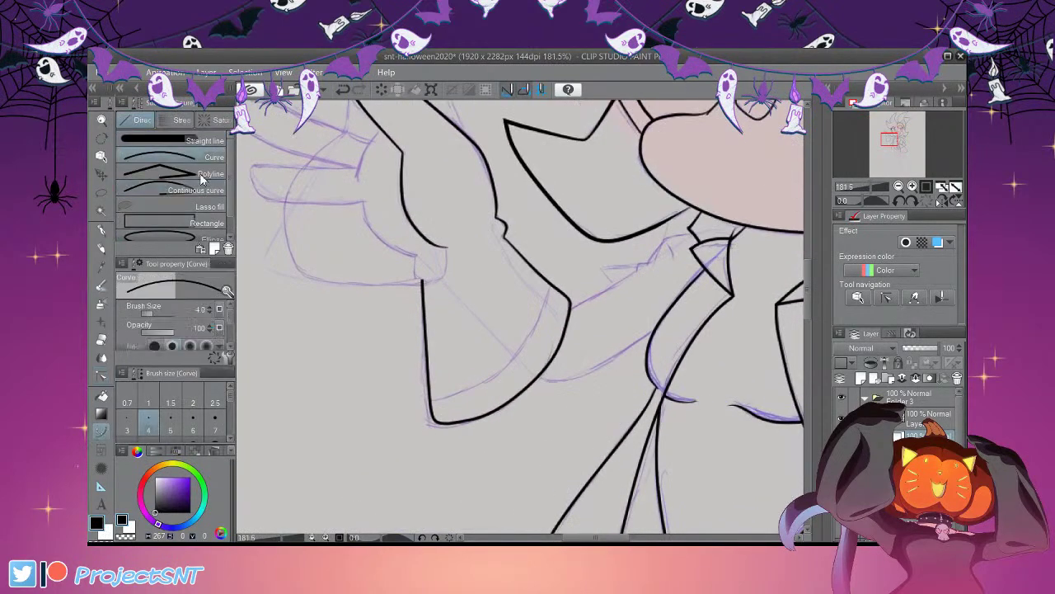
key("[")
scroll(562, 312, "up", 5)
mouse_move(549, 274)
left_mouse_down()
mouse_move(404, 454)
mouse_move(352, 459)
left_mouse_up()
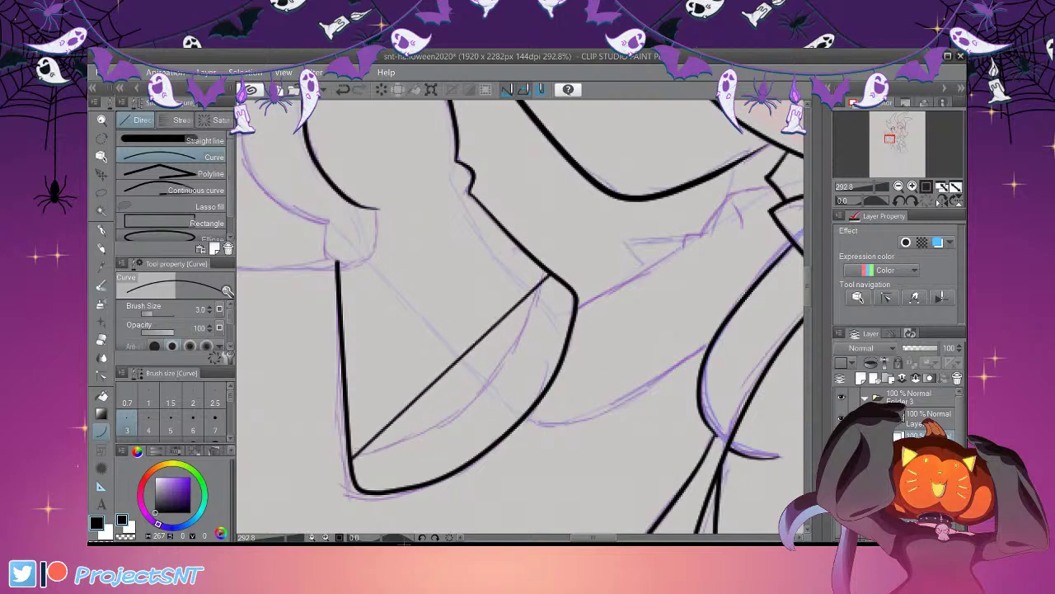
left_click(591, 515)
scroll(591, 516, "down", 3)
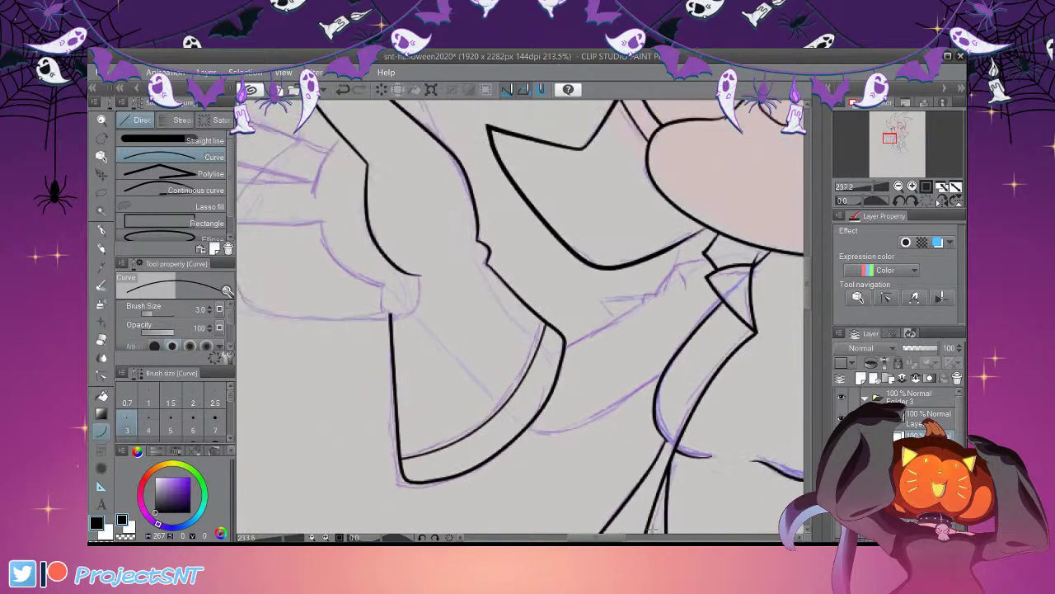
Examine the raised glove and its cuff lines against the sketch and the whole figure, both close up and from a distance
scroll(654, 524, "down", 2)
scroll(492, 424, "down", 3)
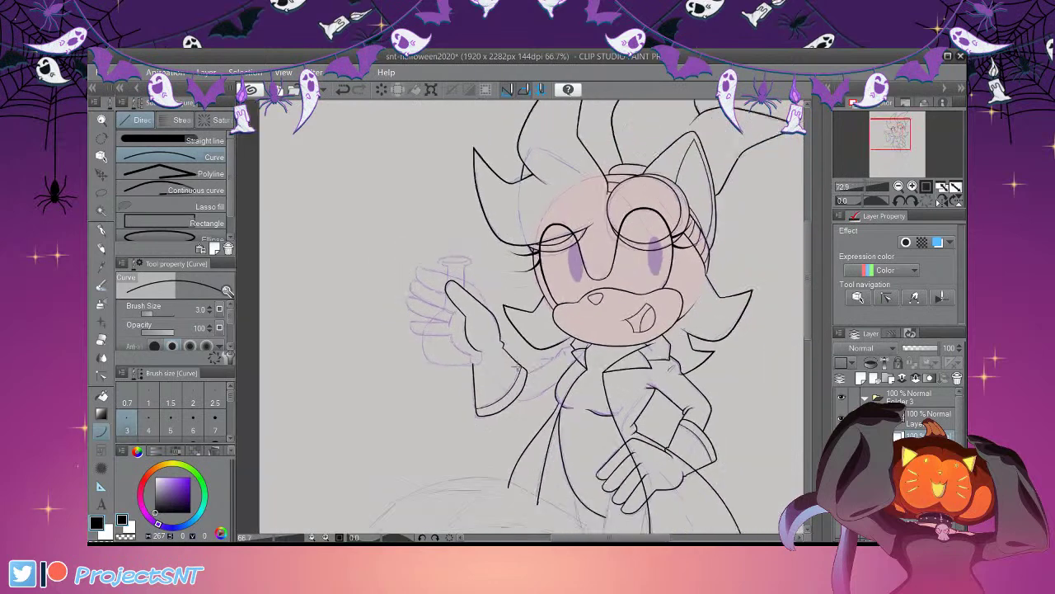
scroll(498, 315, "down", 1)
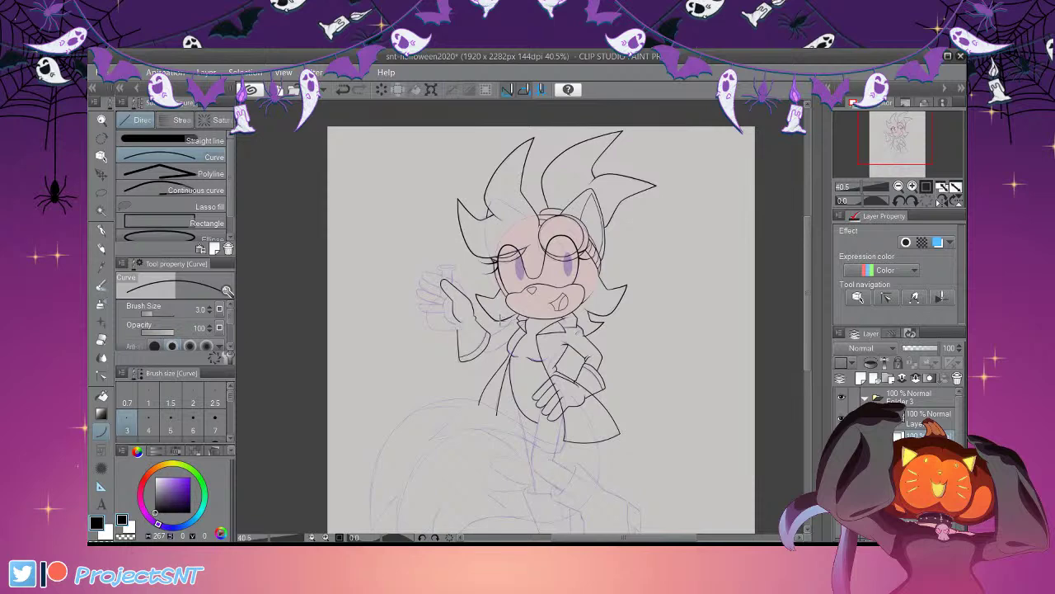
scroll(502, 320, "up", 5)
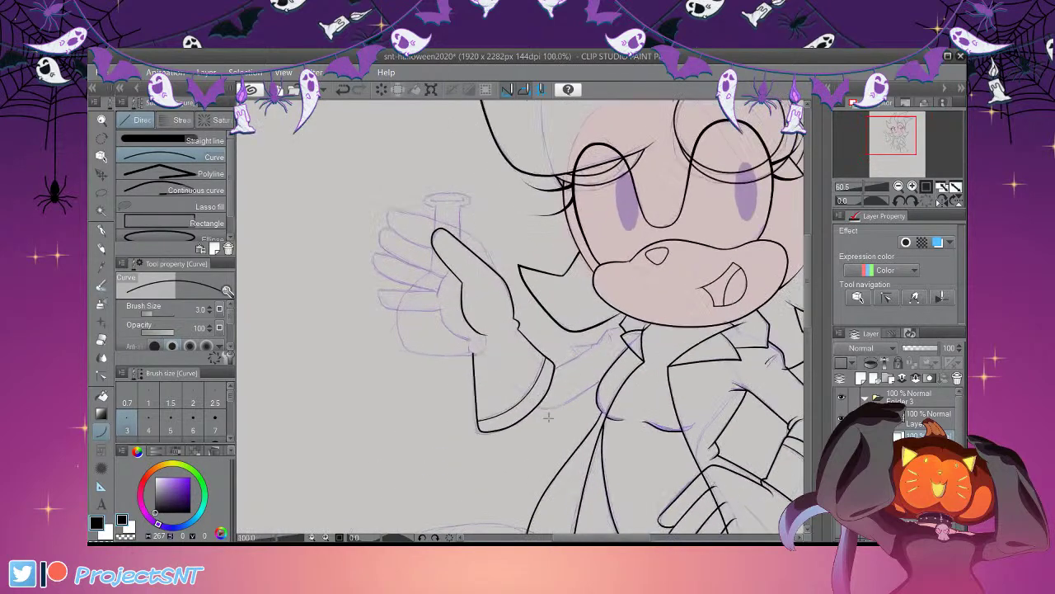
scroll(549, 425, "down", 2)
scroll(505, 298, "up", 2)
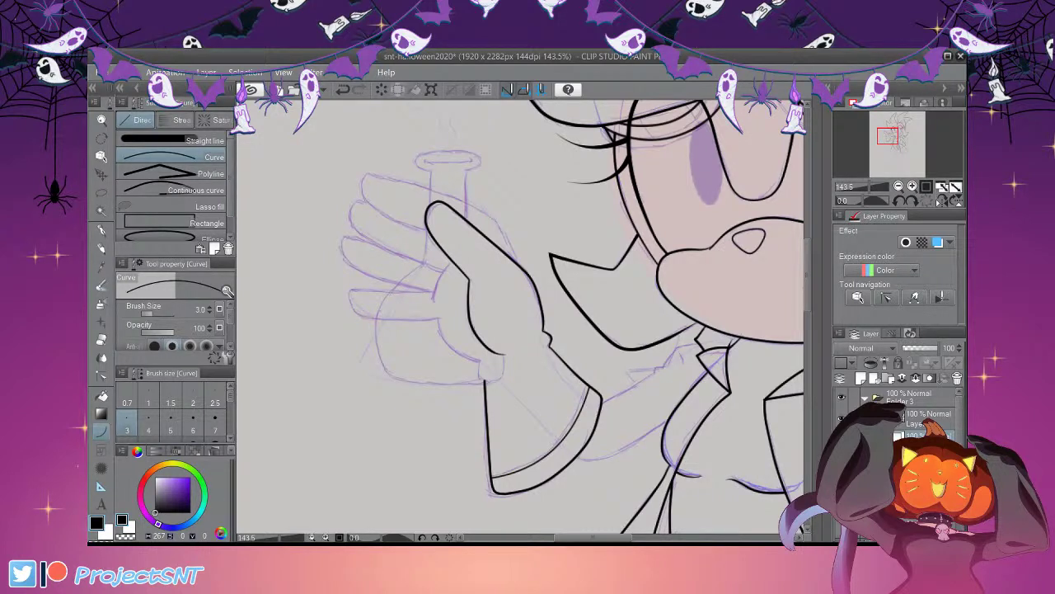
scroll(426, 513, "down", 2)
scroll(464, 390, "up", 4)
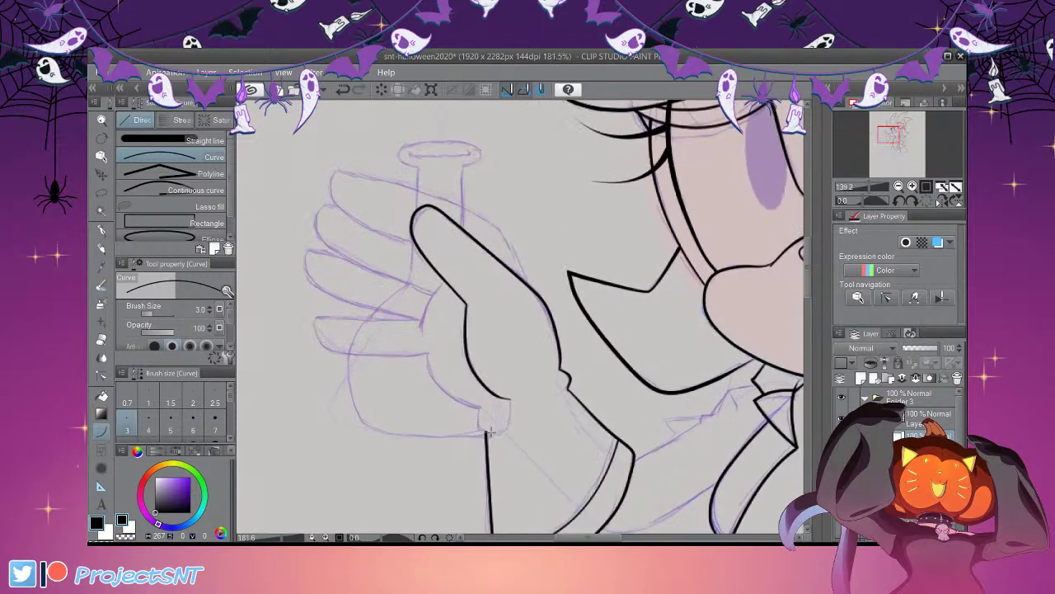
scroll(490, 433, "down", 2)
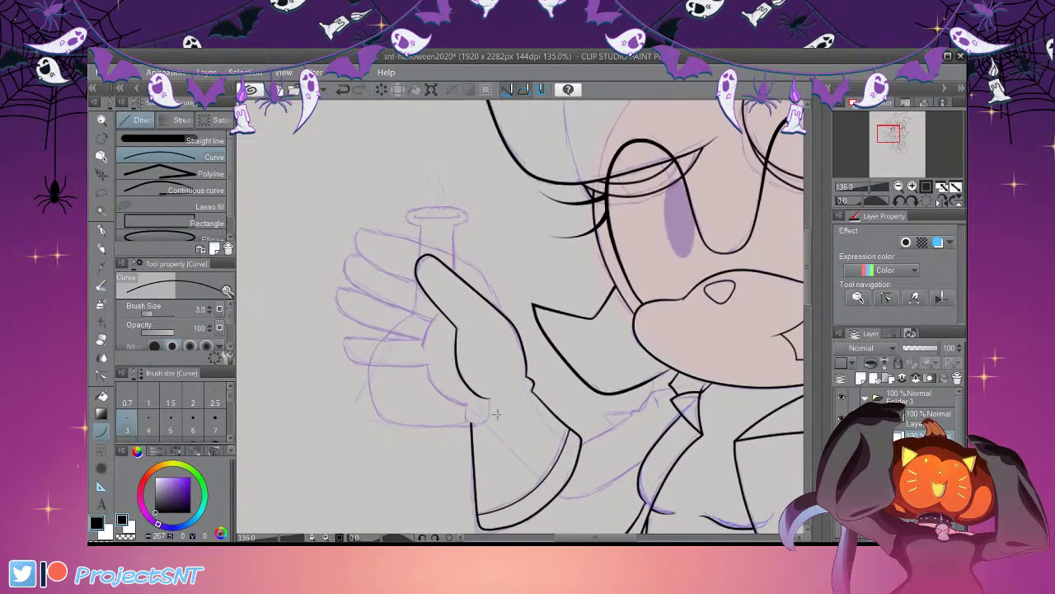
scroll(497, 439, "down", 3)
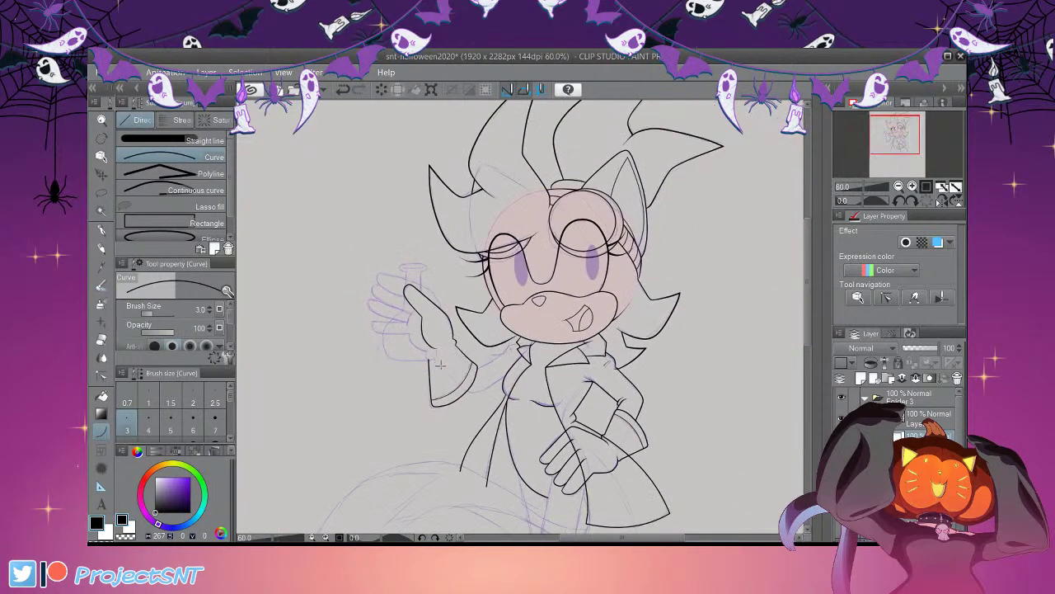
scroll(454, 404, "up", 2)
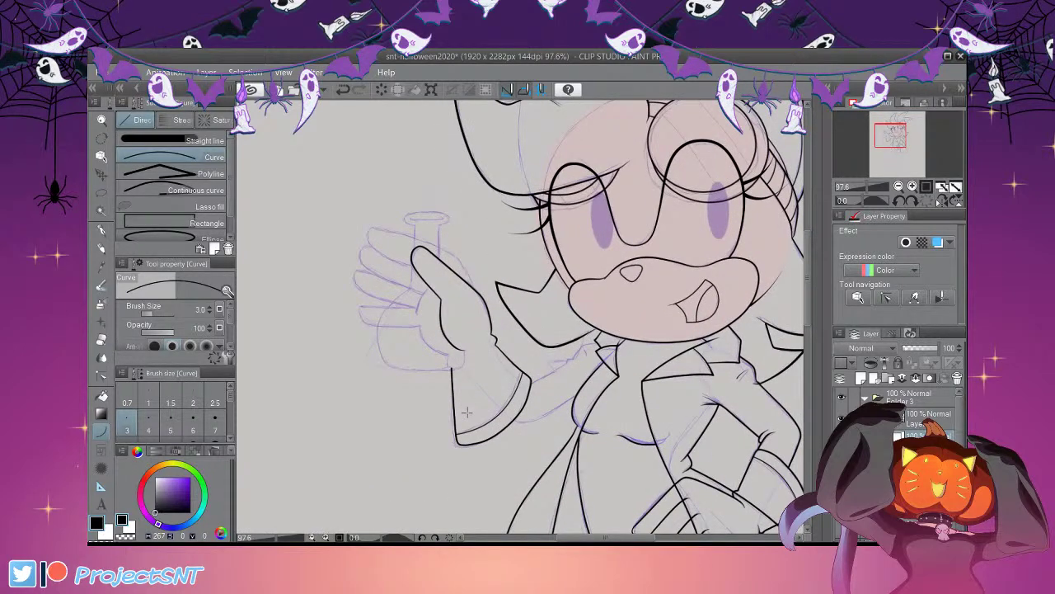
scroll(466, 410, "up", 2)
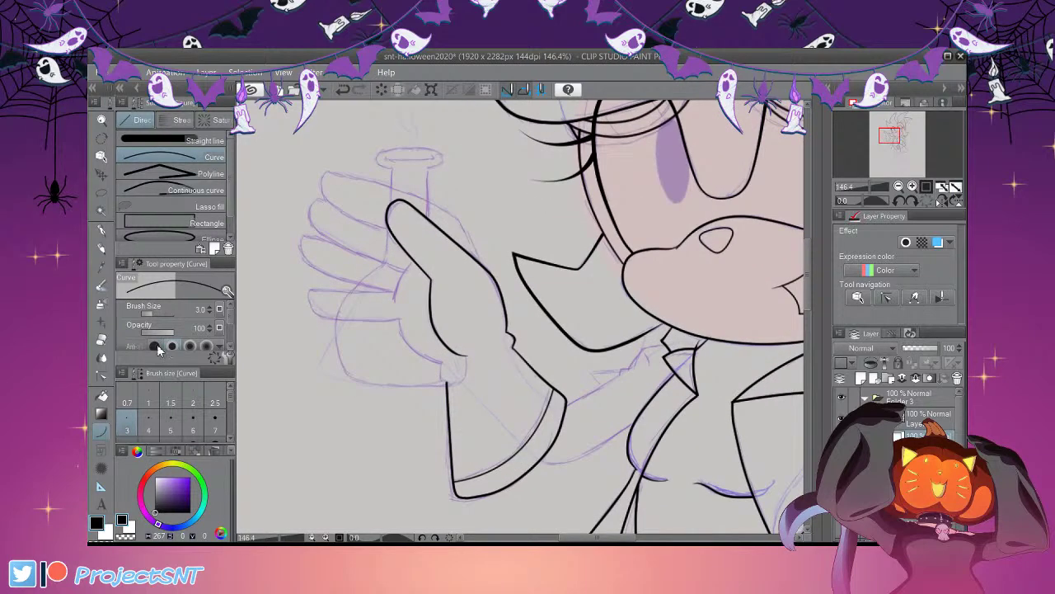
left_click(101, 375)
scroll(445, 404, "up", 2)
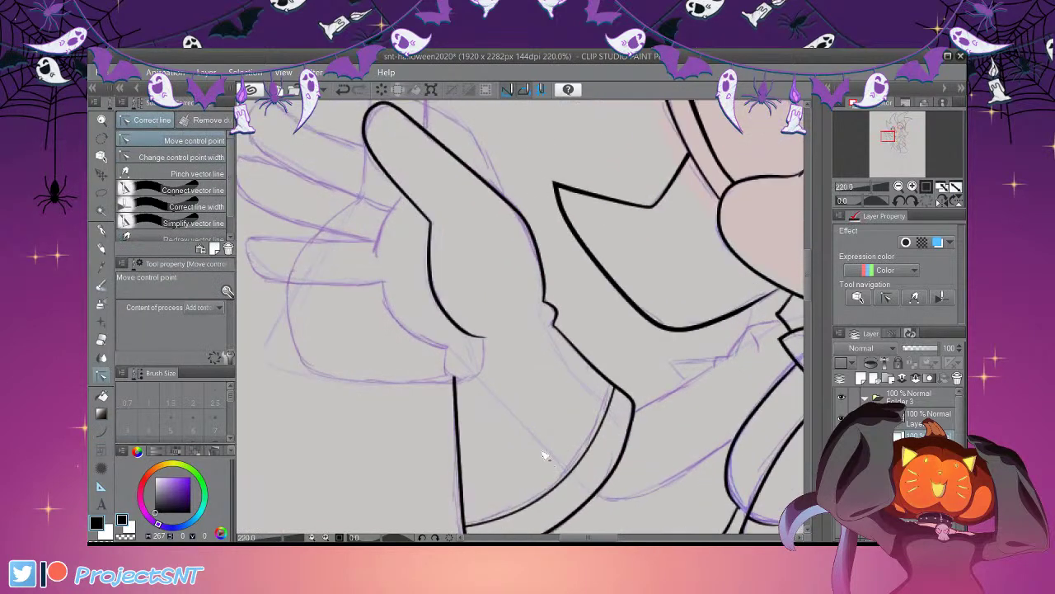
scroll(544, 455, "up", 1)
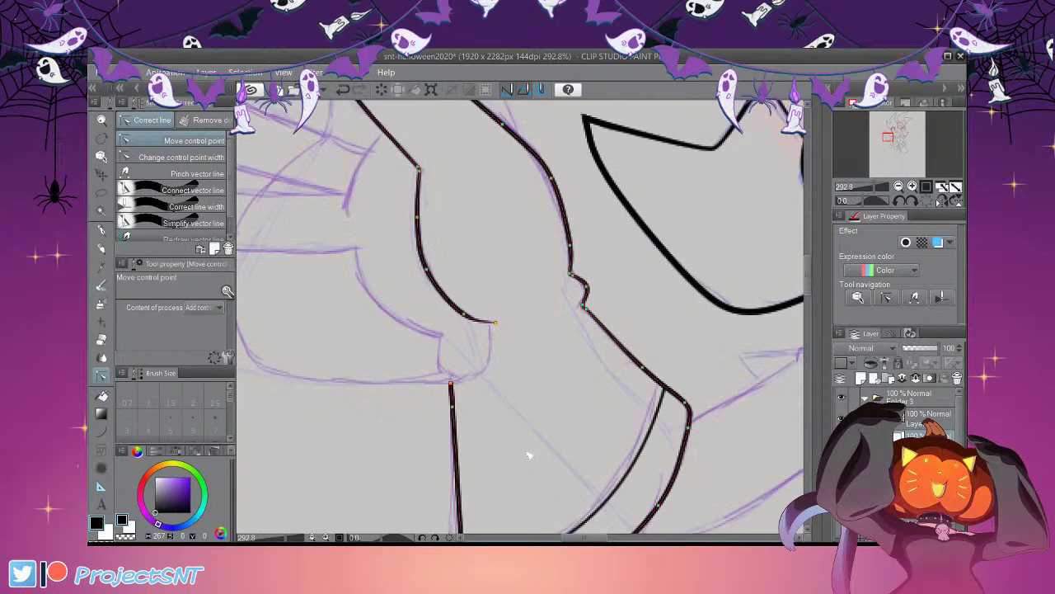
scroll(530, 453, "down", 5)
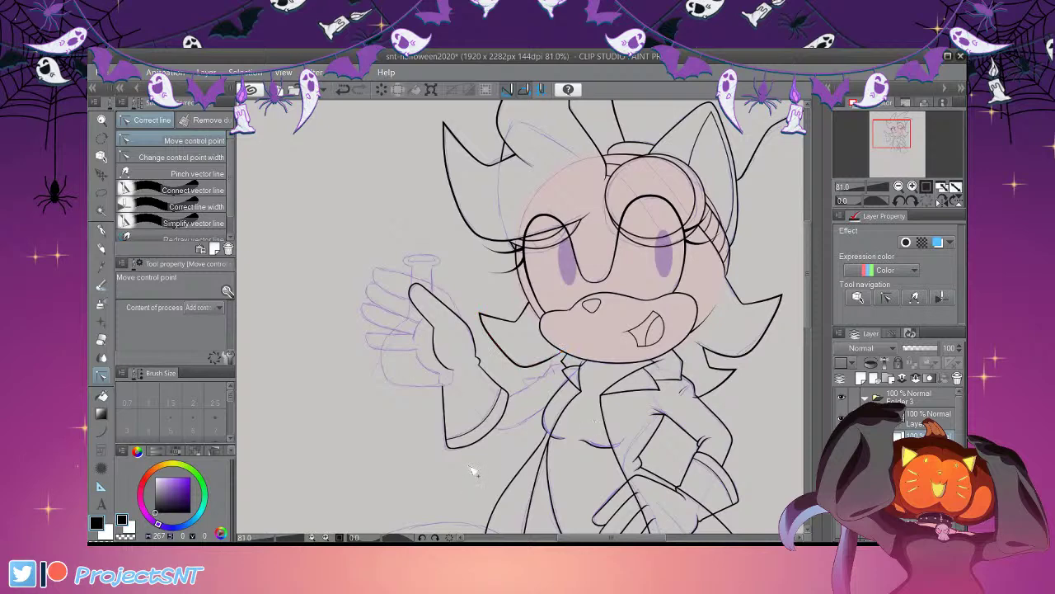
scroll(474, 471, "up", 4)
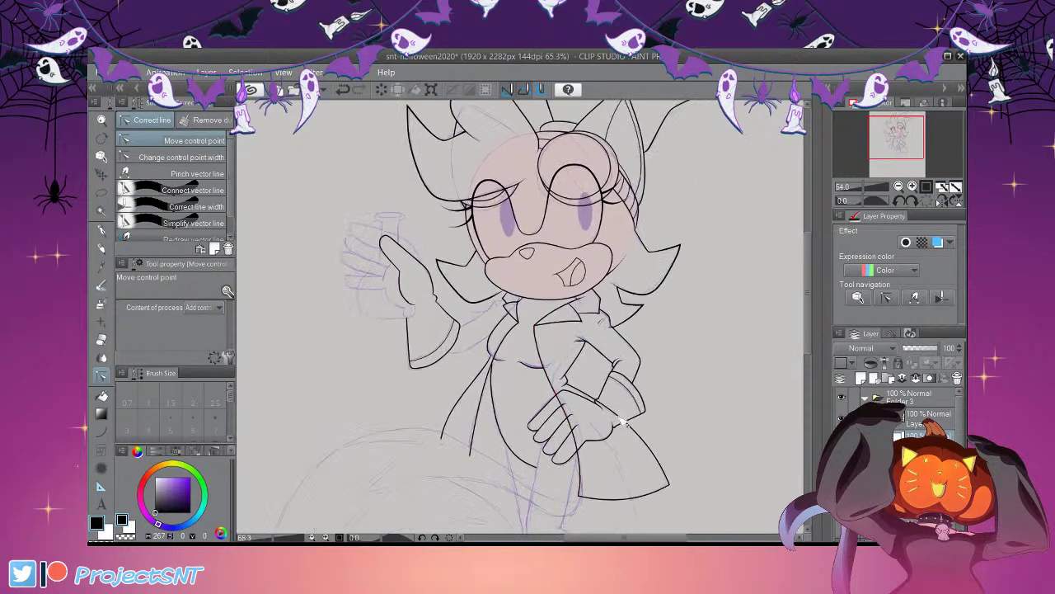
Trace the raised arm's upper sleeve outline from the collar over the elbow fold to the cuff with Continuous curve at brush size 4
scroll(563, 378, "up", 3)
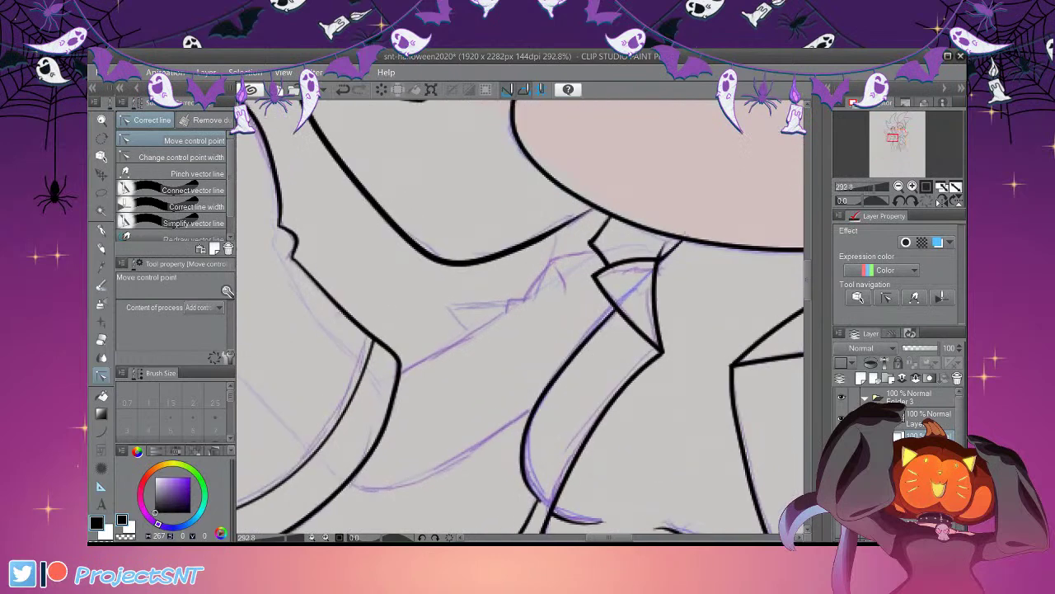
left_click(102, 431)
left_click(214, 191)
scroll(554, 302, "up", 2)
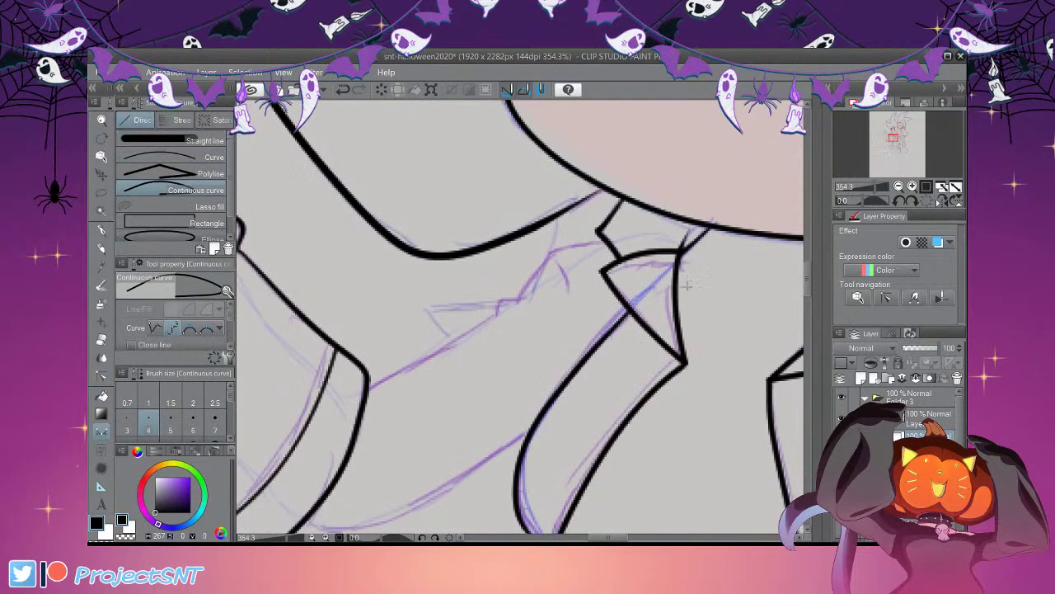
left_click(604, 240)
left_click(560, 245)
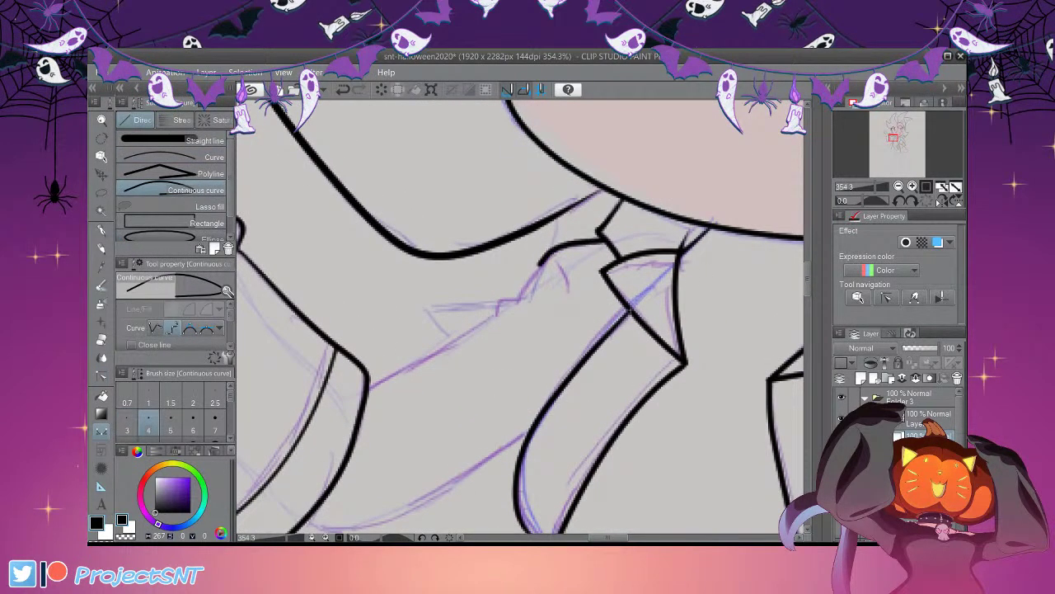
left_click_drag(518, 299, 371, 390)
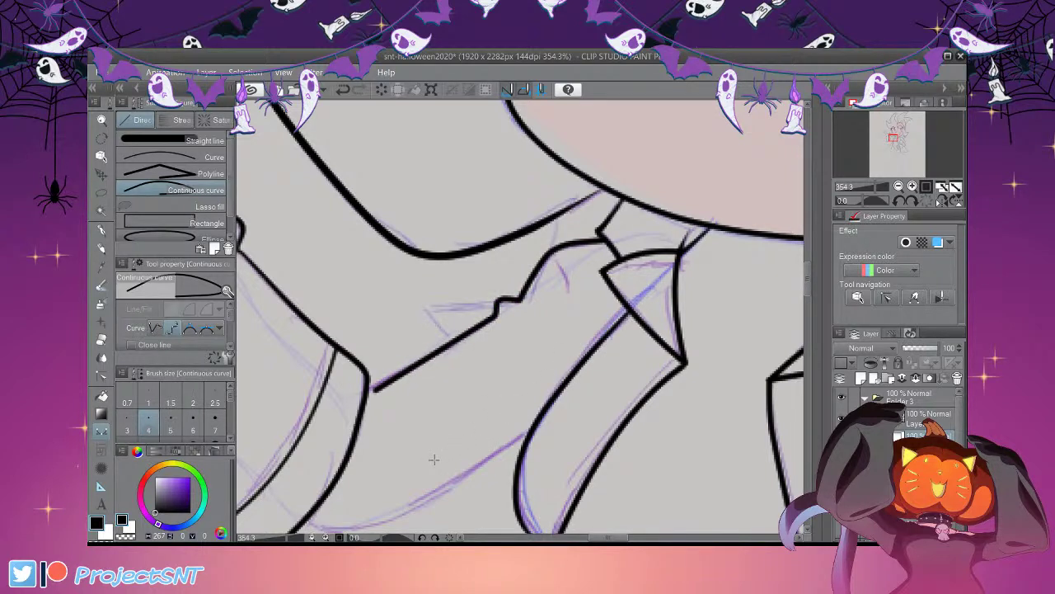
Join the upper sleeve line's end to the cuff with Move control point and adjust its thickness with Change control point width
left_click(101, 376)
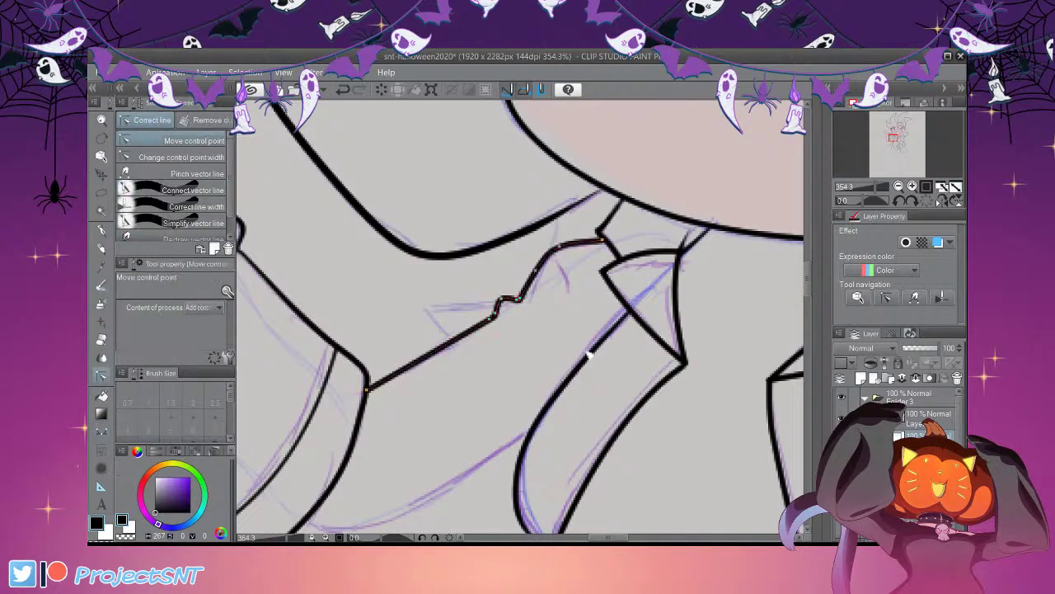
left_click(183, 156)
key("ctrl+plus")
left_click(559, 375)
left_click(539, 367)
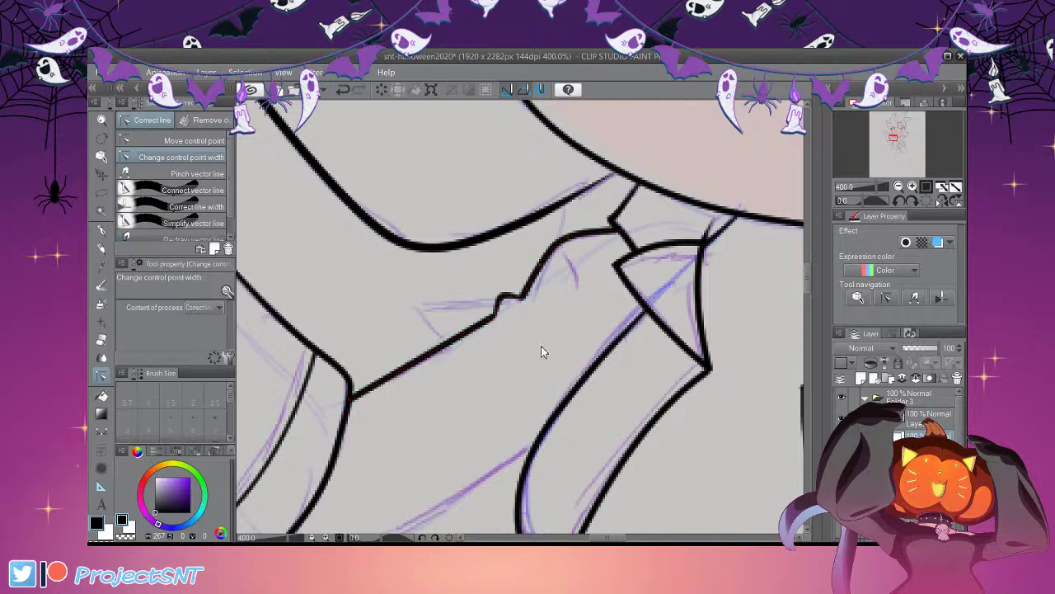
left_click_drag(727, 274, 697, 281)
Draw a short curved crease below the sleeve's shoulder at brush size 3 and adjust its thickness with Change control point width
left_click(101, 431)
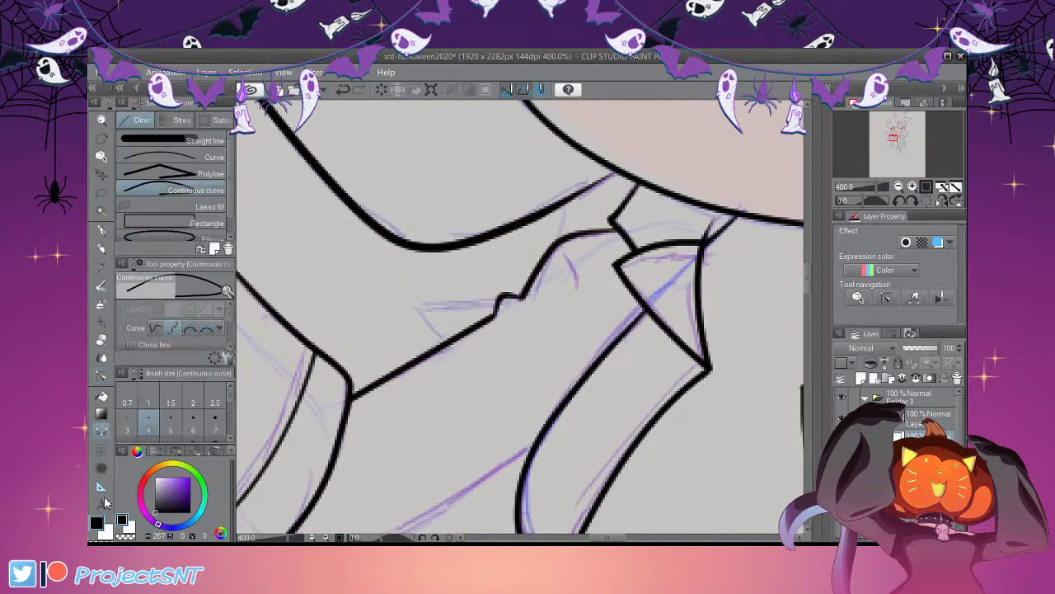
left_click(188, 156)
scroll(582, 280, "up", 1)
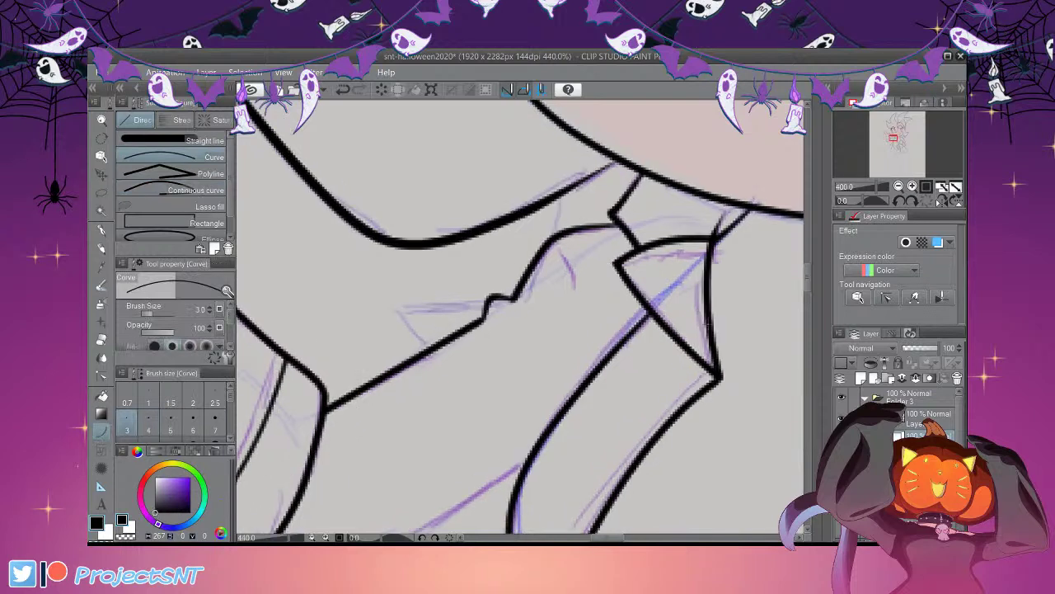
left_click_drag(561, 250, 577, 291)
key("y")
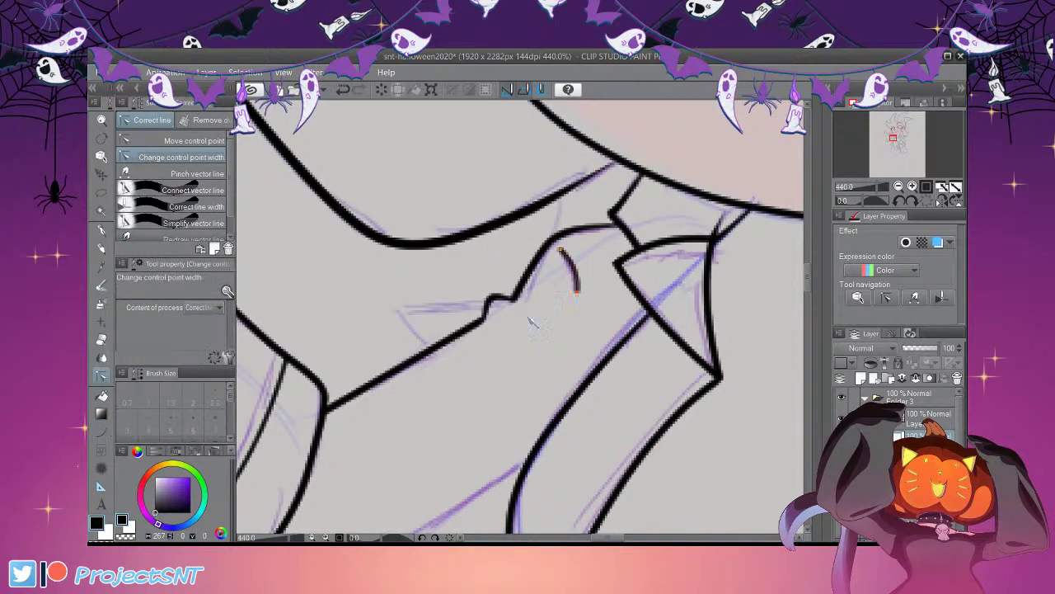
scroll(455, 302, "down", 5)
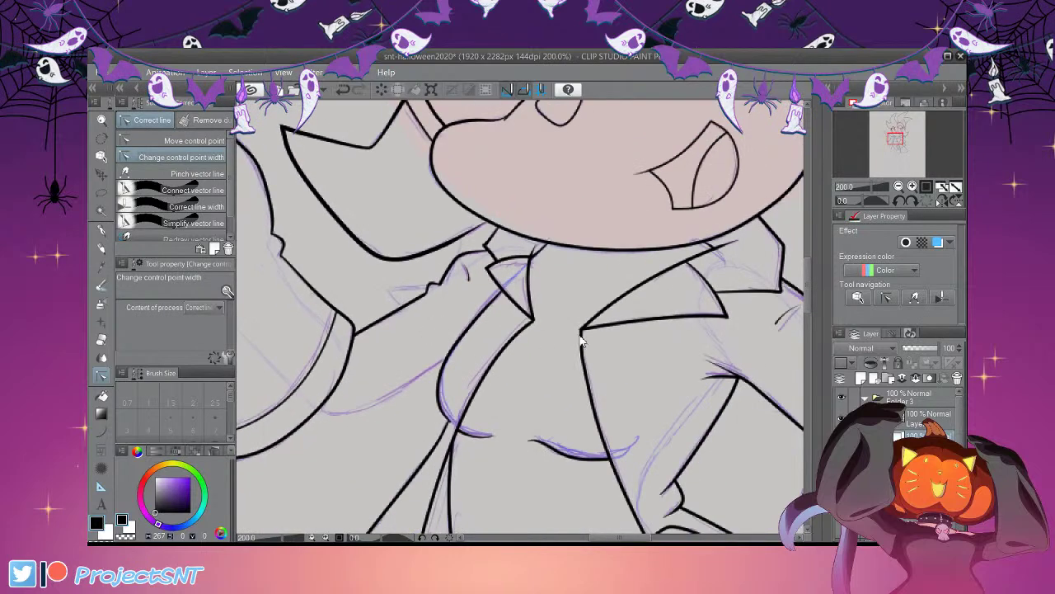
Trace the raised arm's lower sleeve outline from the glove cuff to the jacket front with Continuous curve at brush size 4
scroll(479, 450, "up", 4)
key("u")
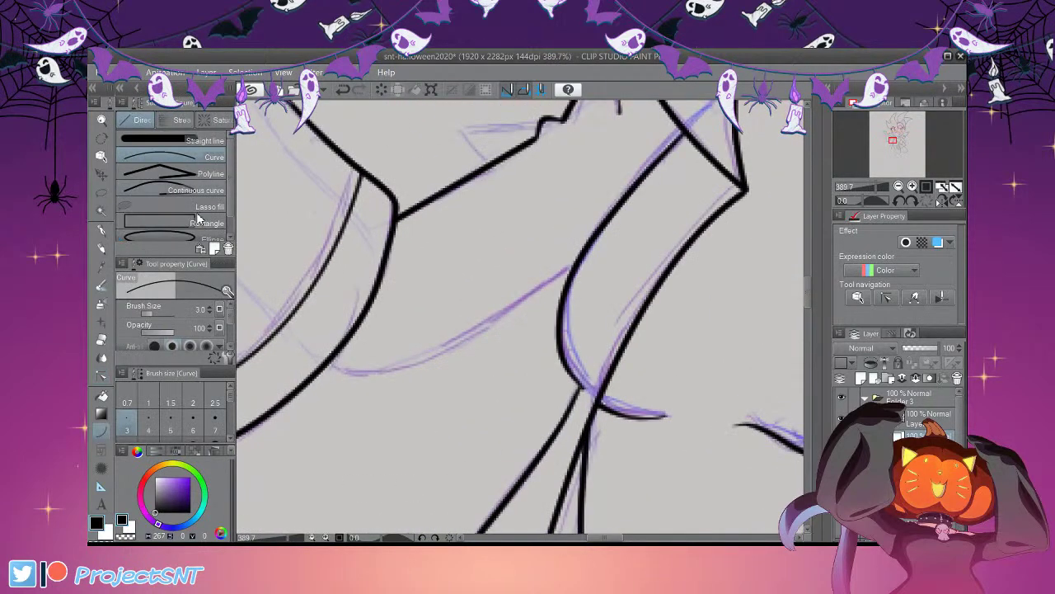
left_click(185, 189)
scroll(415, 437, "up", 1)
left_click(346, 375)
left_click(408, 369)
left_click(487, 329)
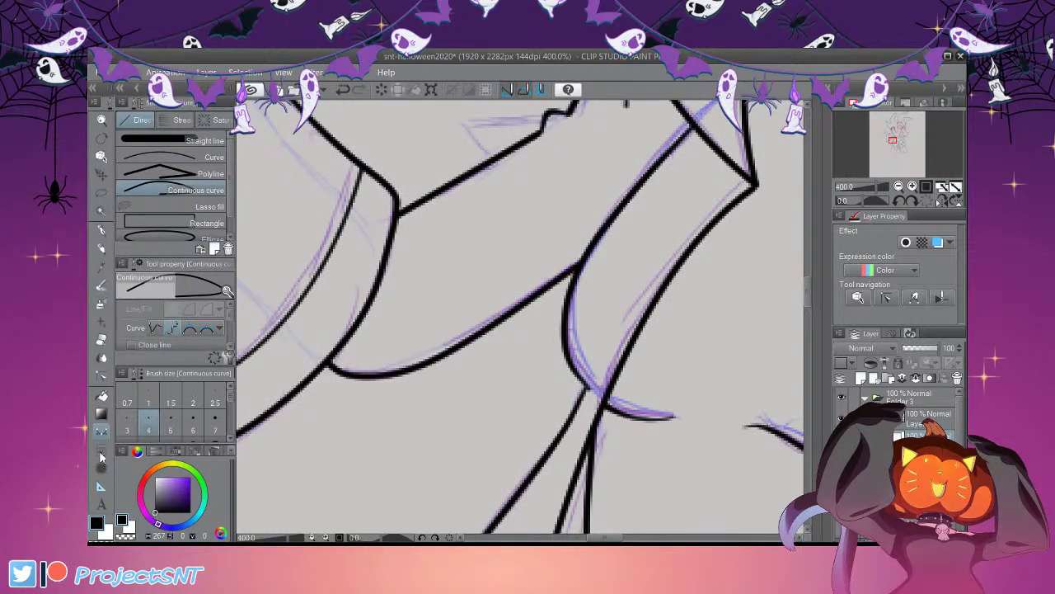
left_click(101, 375)
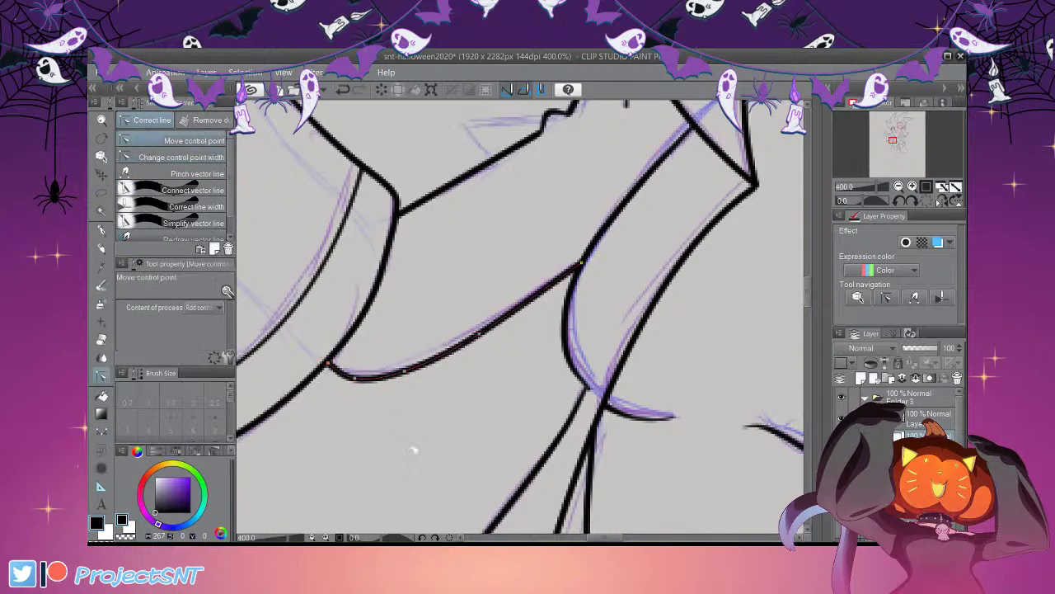
Examine the inked upper body against the leg, boot and tail sketch, both close up and as a whole figure
scroll(465, 487, "down", 3)
scroll(472, 486, "down", 5)
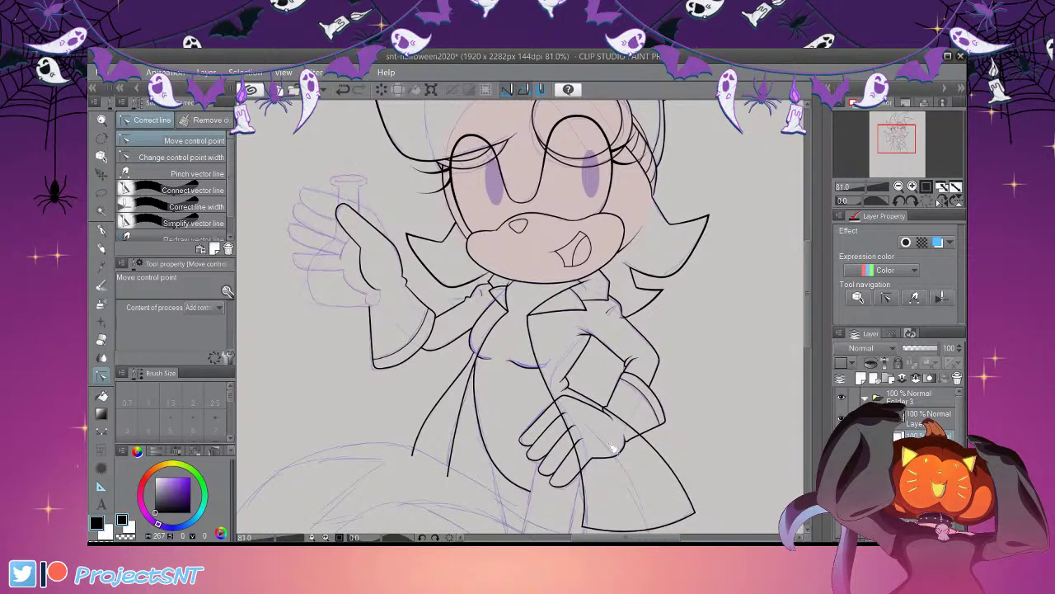
scroll(592, 446, "down", 2)
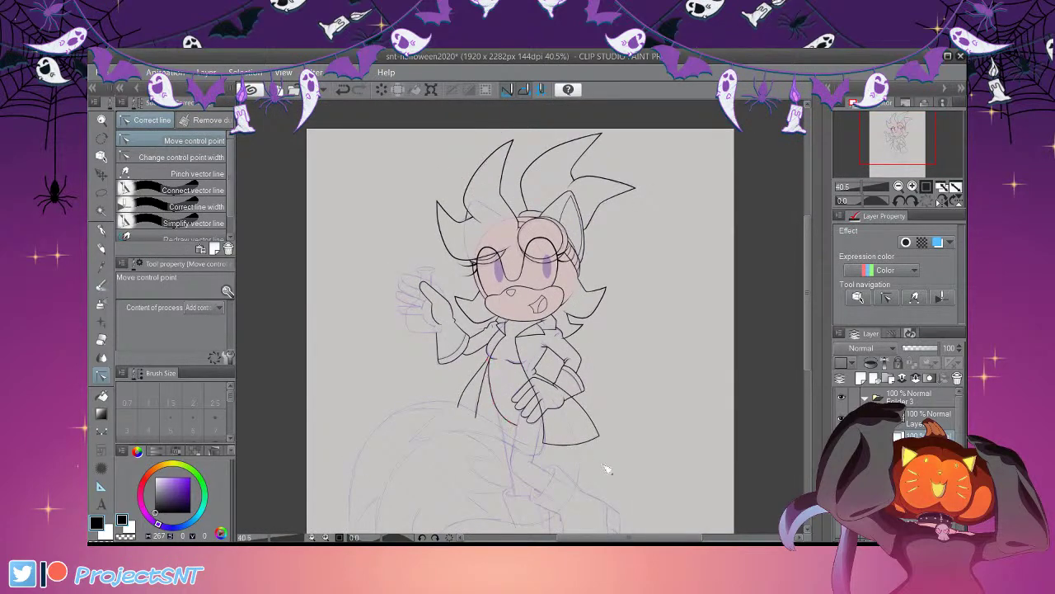
scroll(616, 519, "up", 1)
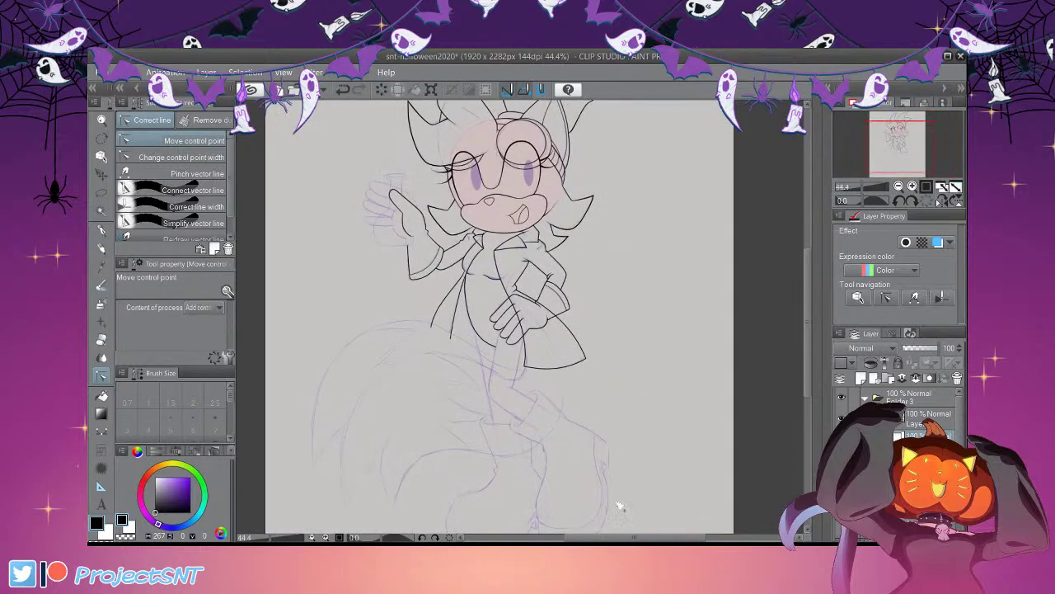
scroll(614, 516, "up", 4)
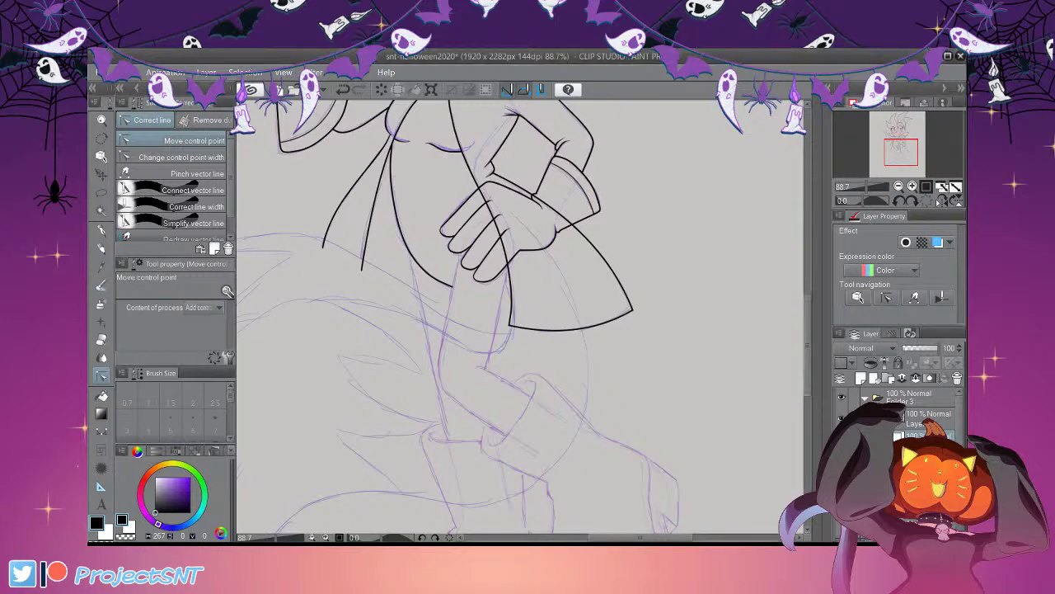
scroll(487, 370, "down", 5)
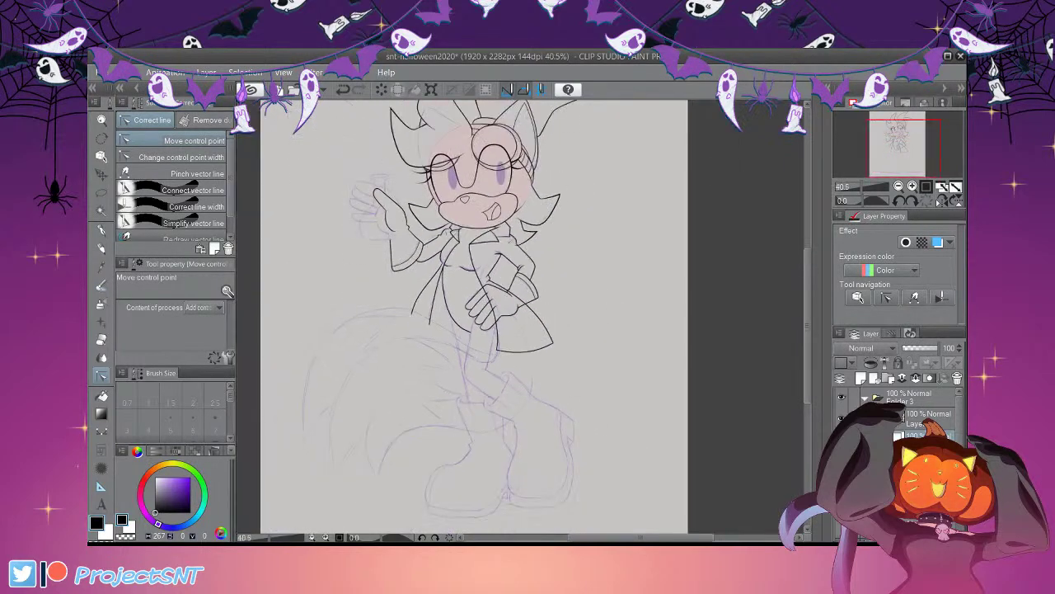
scroll(475, 318, "down", 2)
scroll(511, 404, "up", 6)
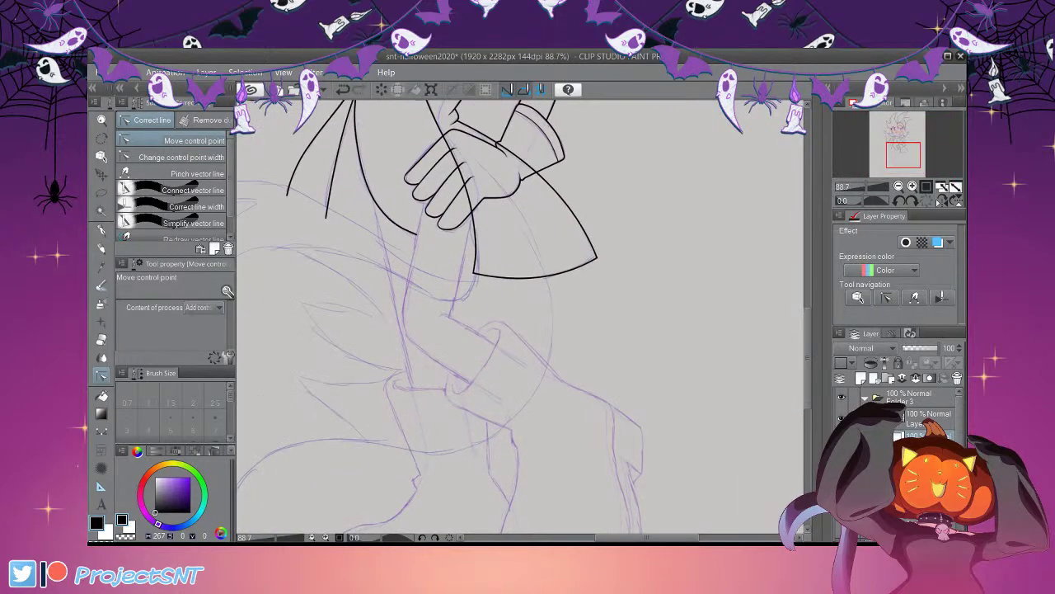
scroll(617, 459, "down", 2)
scroll(617, 459, "up", 4)
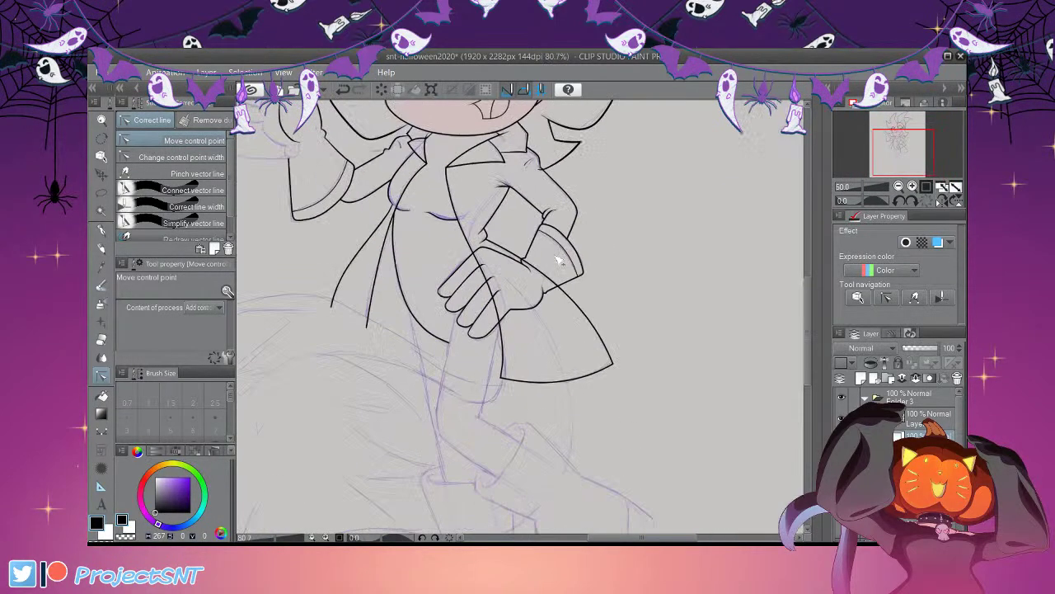
Erase the coat lines that cross the hand on the hip with the Vector eraser
left_click(103, 397)
scroll(541, 322, "up", 1)
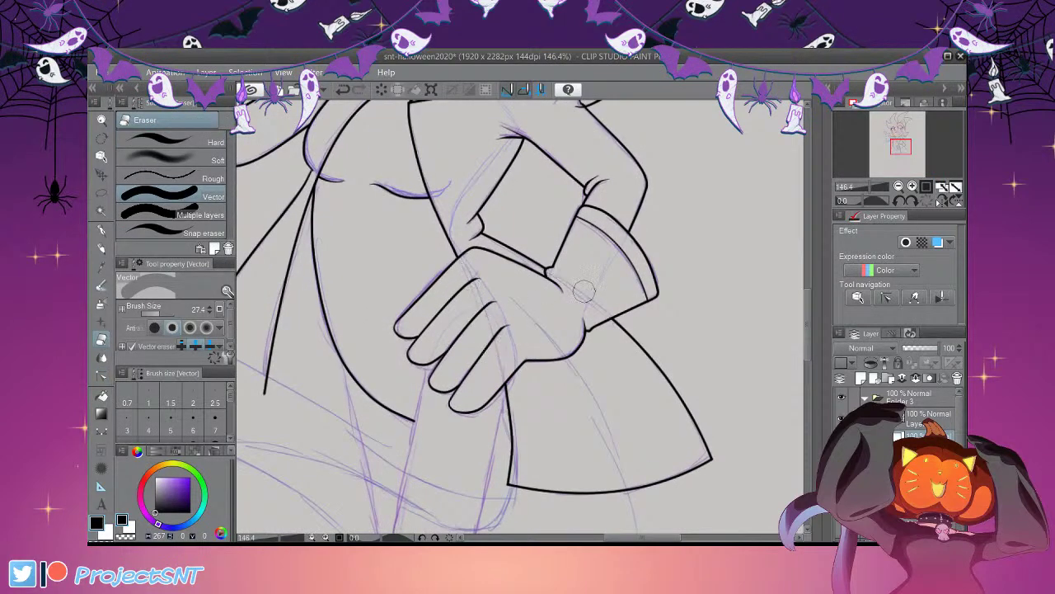
scroll(531, 354, "down", 4)
scroll(531, 358, "down", 1)
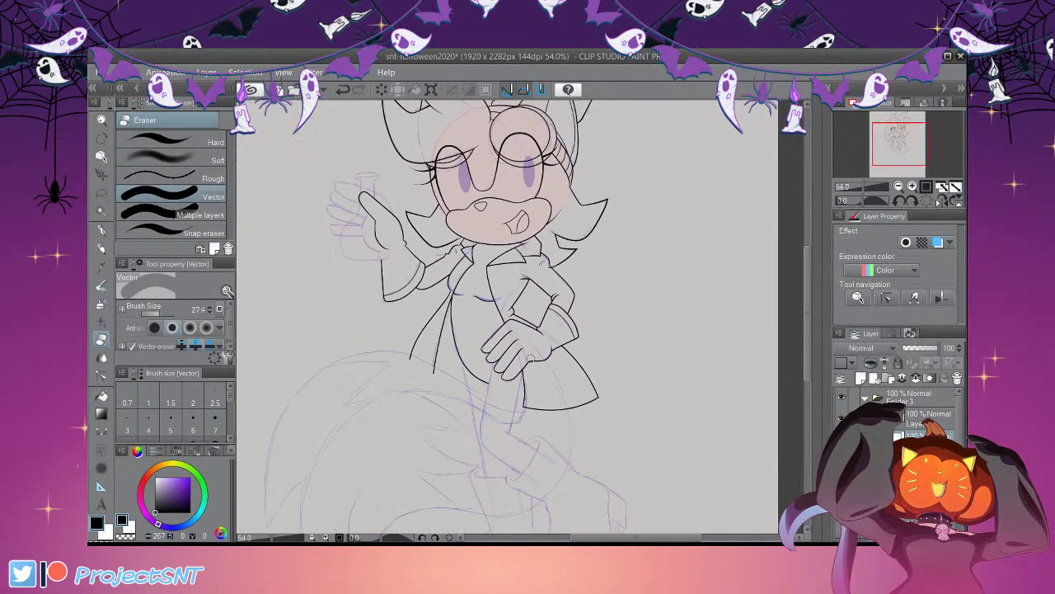
Toggle the visibility of the line layers to check which lines each holds, and select the topmost layer in Folder 3
left_click(842, 438)
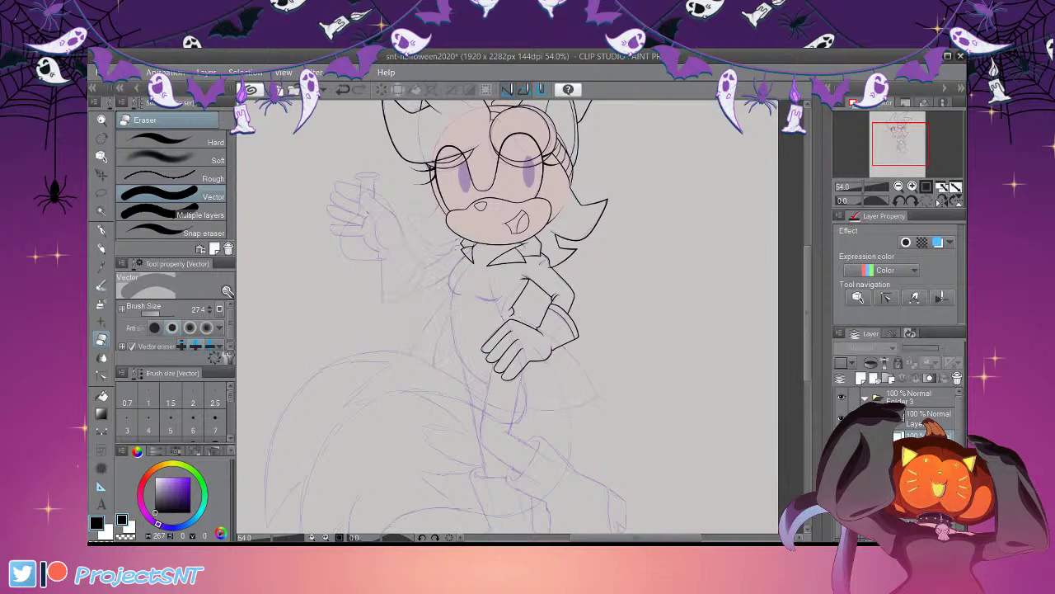
left_click(841, 438)
left_click(842, 457)
left_click(842, 458)
left_click(928, 418)
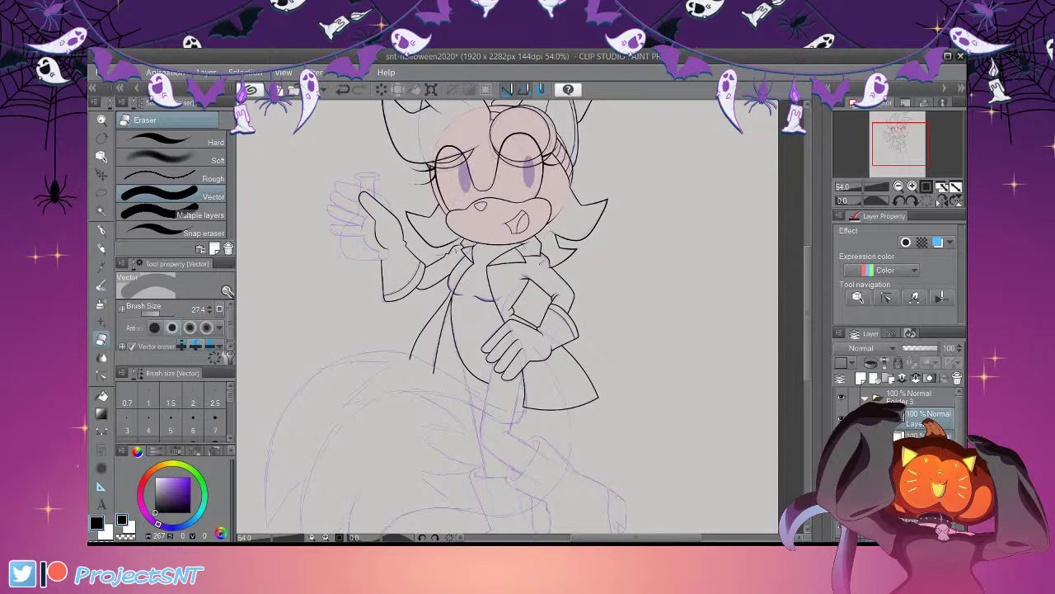
left_click(842, 418)
left_click(842, 418)
Draw a short line between the hair and the raised shoulder and a small triangular spike above the sleeve with Curve at brush size 4
scroll(420, 319, "down", 3)
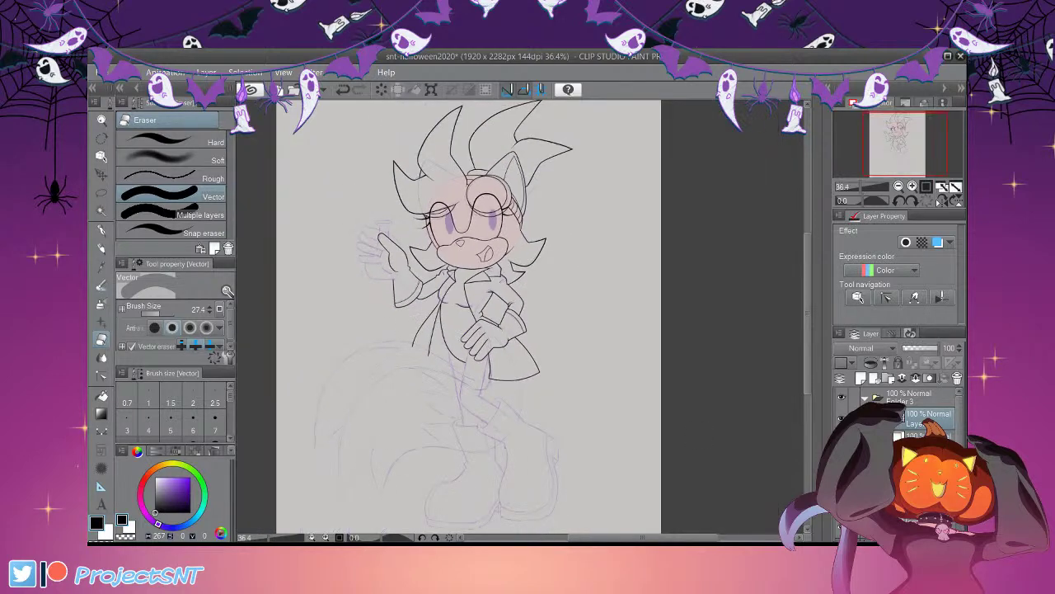
scroll(478, 278, "up", 5)
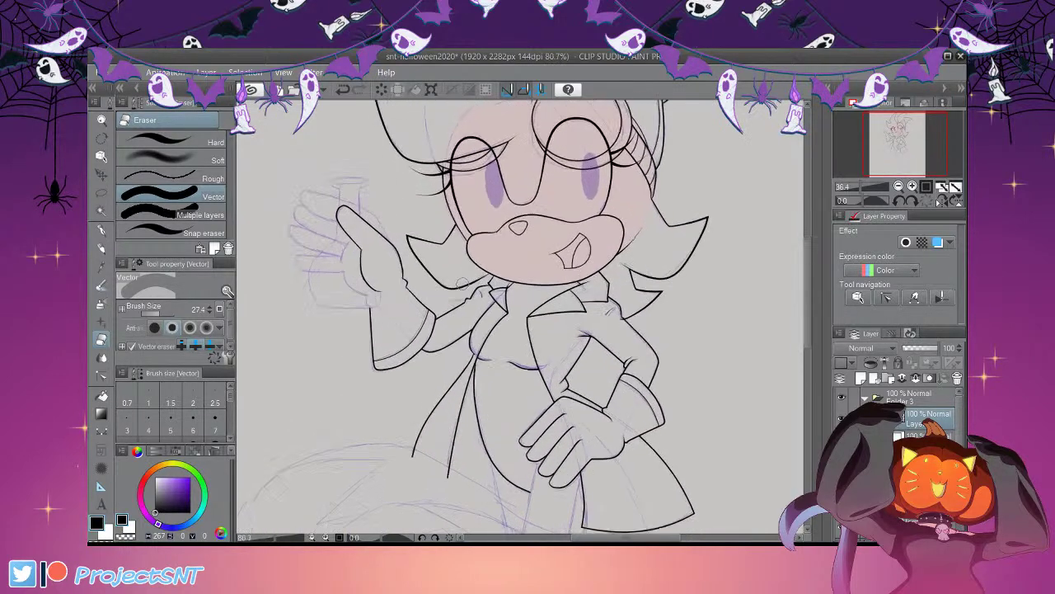
scroll(478, 279, "up", 1)
left_click(102, 432)
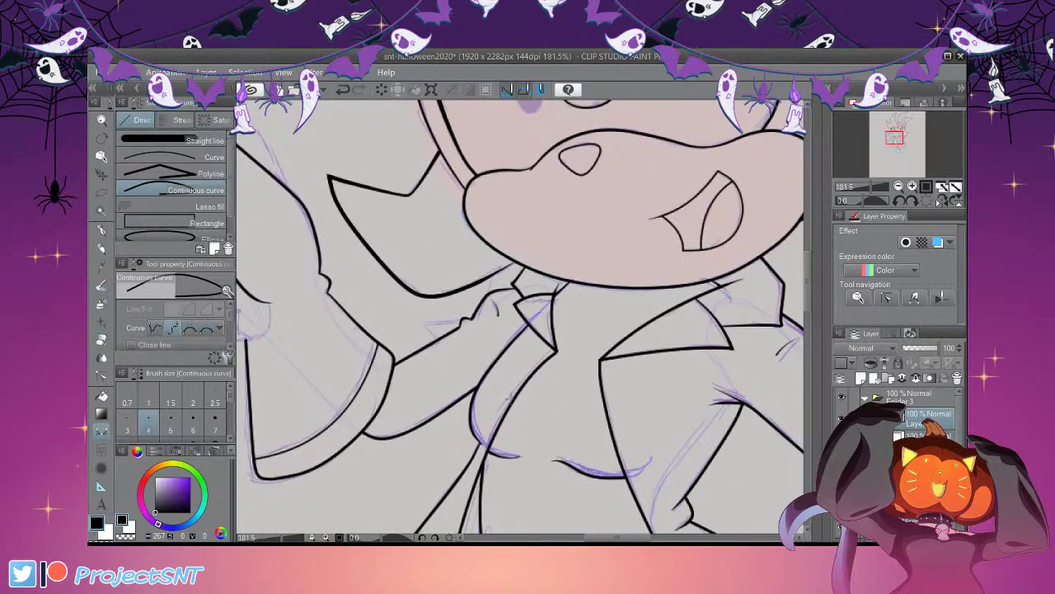
scroll(549, 350, "up", 1)
scroll(548, 351, "up", 3)
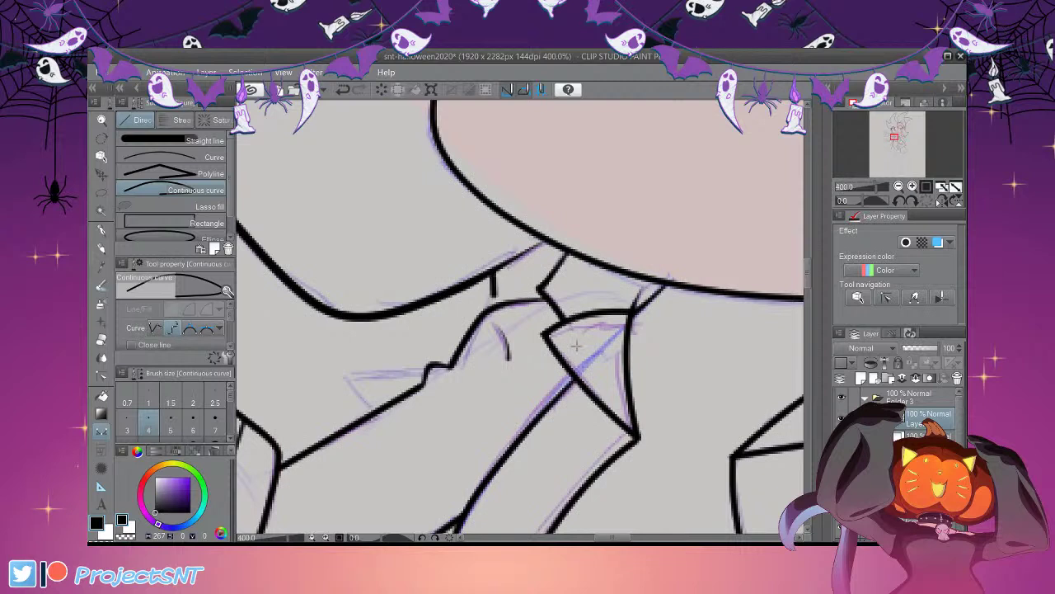
left_click(206, 157)
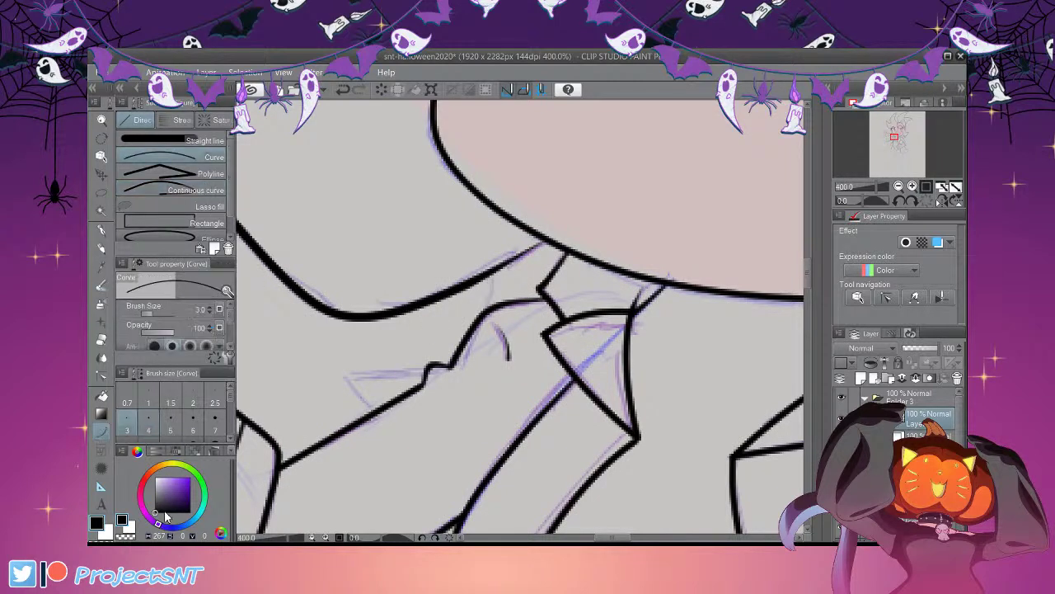
left_click(148, 422)
left_click_drag(492, 276, 486, 307)
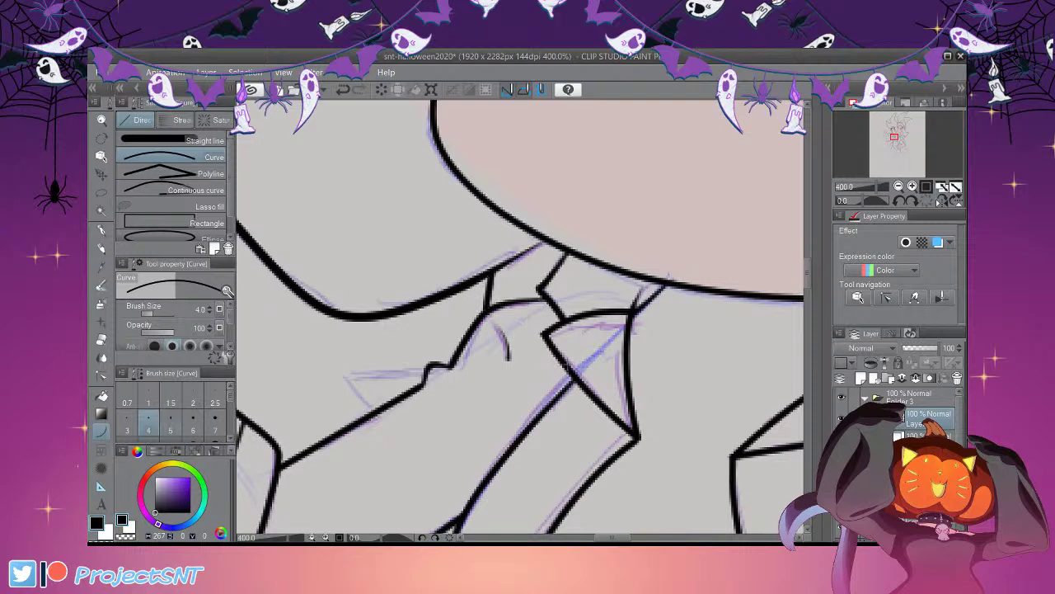
mouse_move(425, 370)
left_mouse_down()
mouse_move(325, 369)
mouse_move(378, 409)
left_mouse_up()
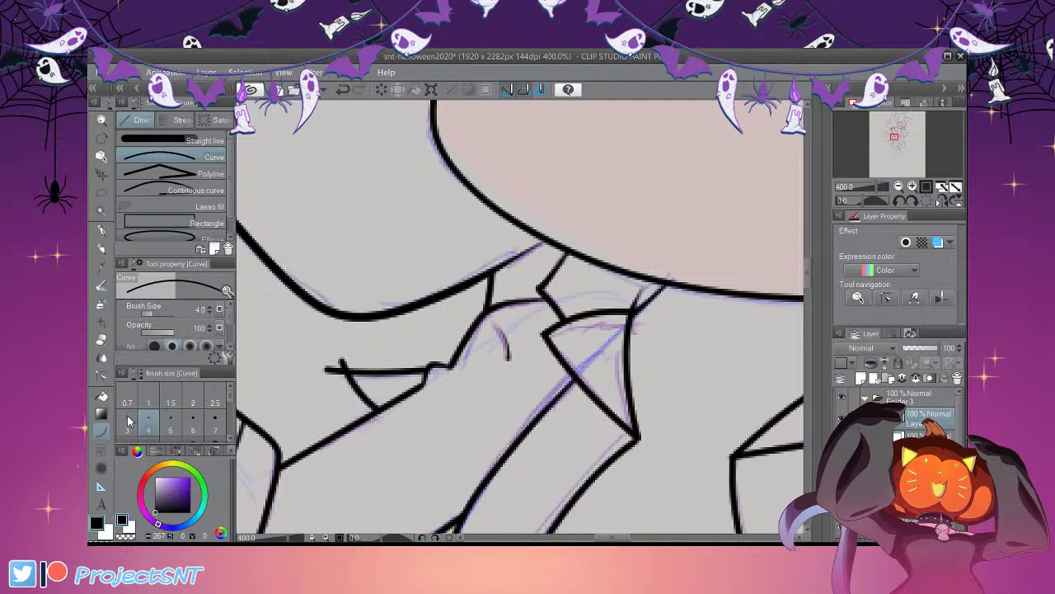
Trim the triangular spike's overshooting corner with the Vector eraser and refine its line with Change control point width
key("e")
left_click(155, 313)
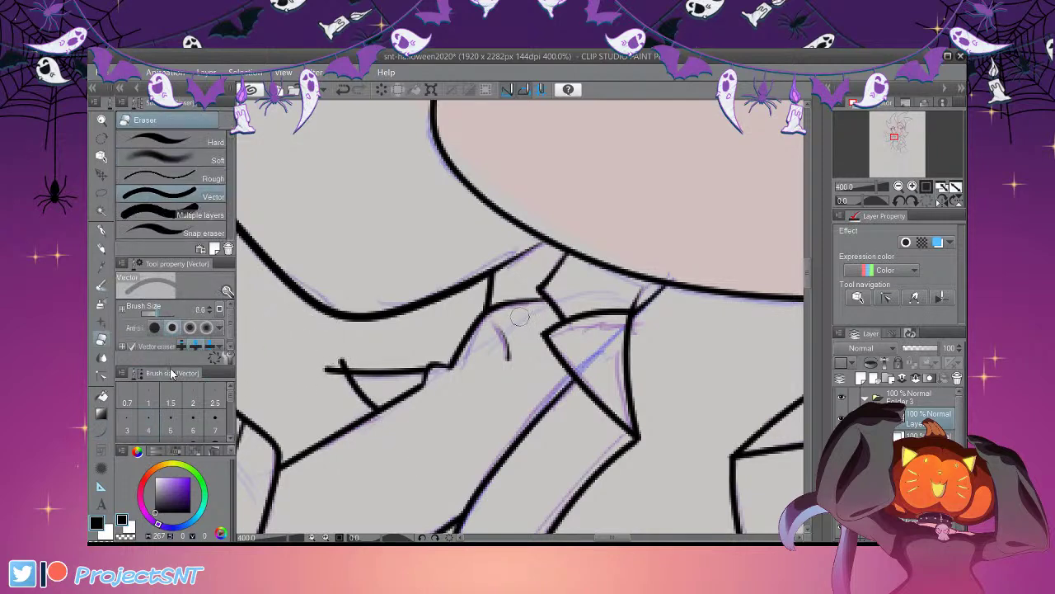
left_click(330, 368)
key("ctrl+z")
left_click(101, 373)
left_click(183, 157)
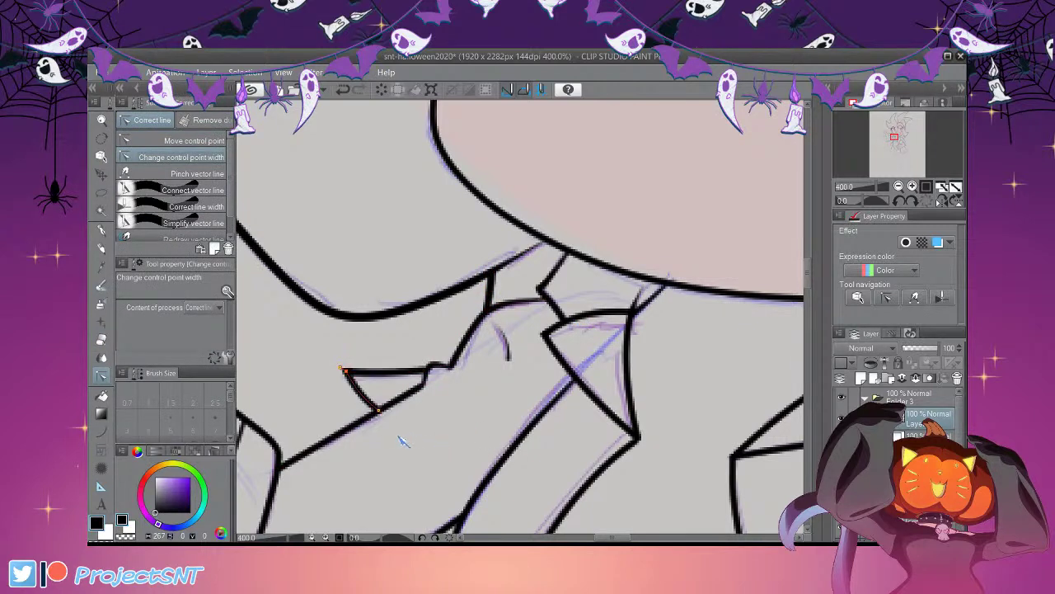
scroll(355, 413, "down", 10)
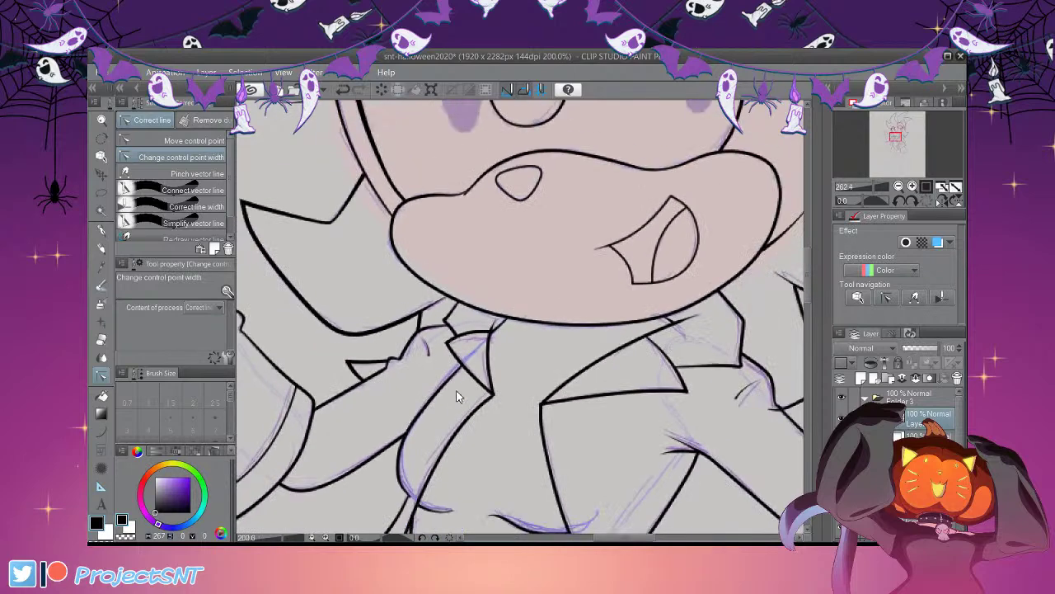
scroll(522, 279, "down", 2)
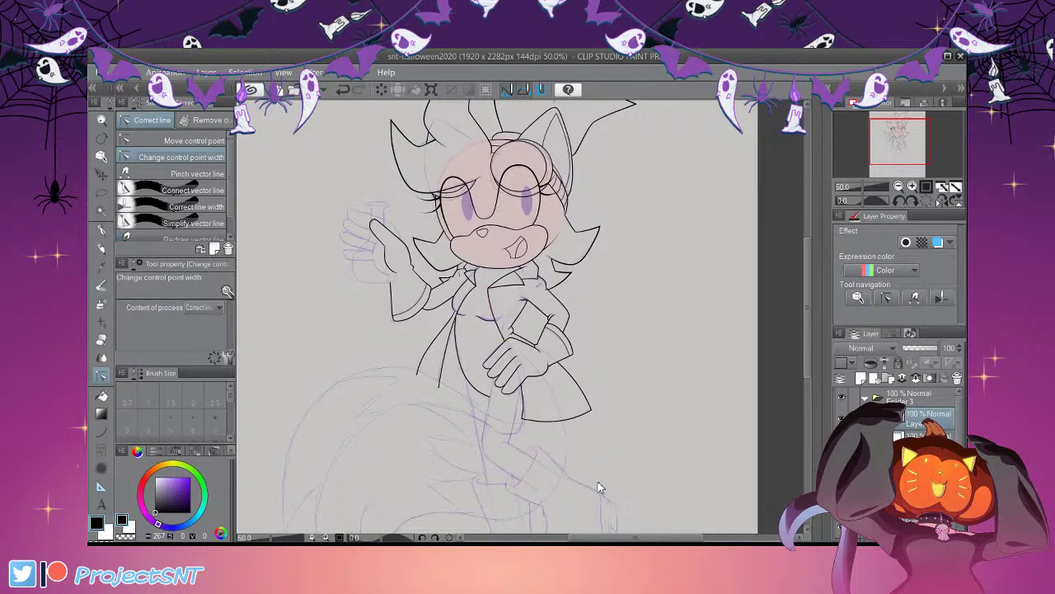
Trace the curved opening of the bent leg's boot cuff, hooked at both ends, with Continuous curve at brush size 4
scroll(620, 391, "down", 1)
scroll(600, 481, "up", 2)
scroll(602, 491, "up", 4)
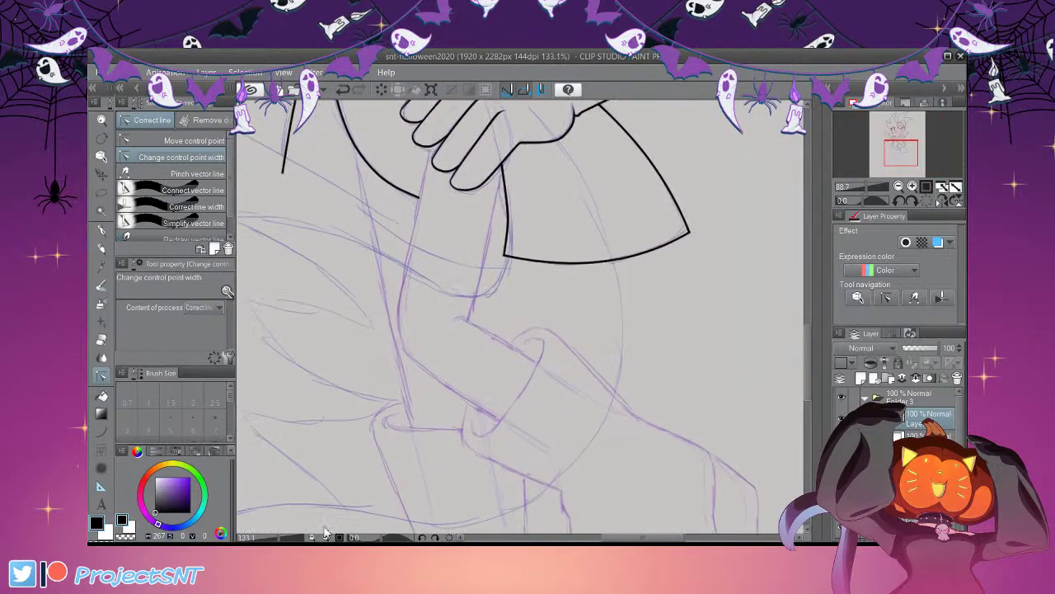
key("u")
left_click(198, 189)
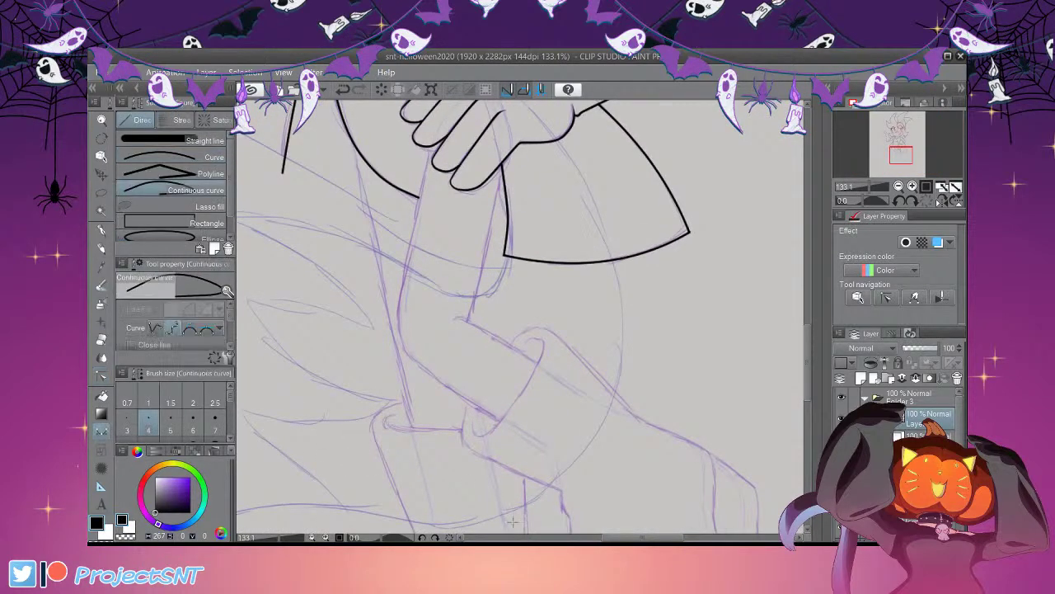
scroll(574, 511, "up", 1)
scroll(558, 517, "up", 1)
mouse_move(458, 407)
left_mouse_down()
mouse_move(458, 424)
mouse_move(503, 397)
mouse_move(506, 371)
mouse_move(561, 282)
left_mouse_up()
double_click(540, 288)
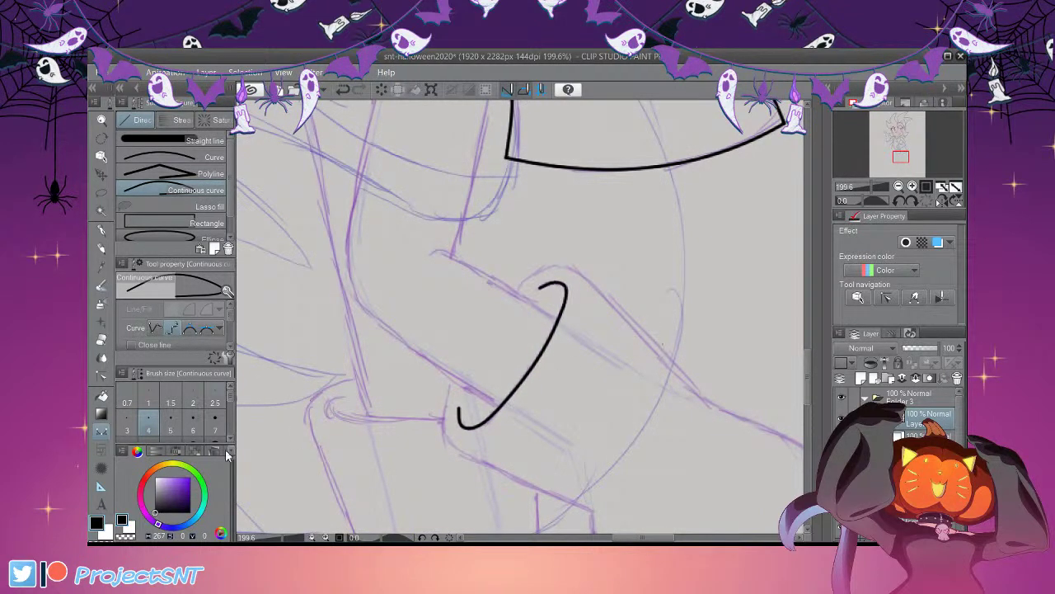
Taper both ends of the boot cuff's opening curve with Change control point width
left_click(101, 376)
scroll(485, 426, "up", 2)
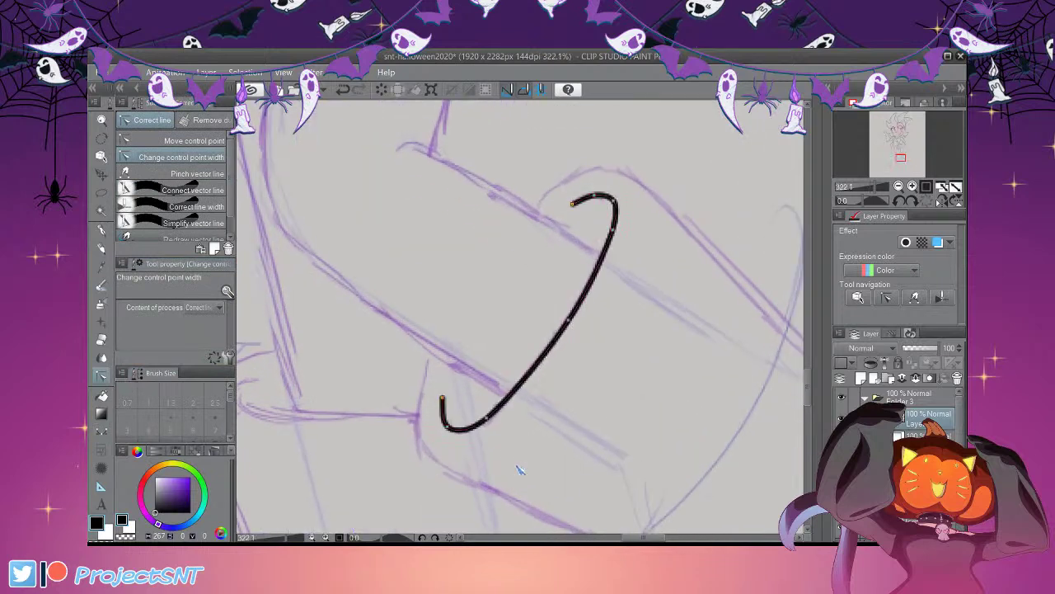
left_click_drag(574, 203, 529, 269)
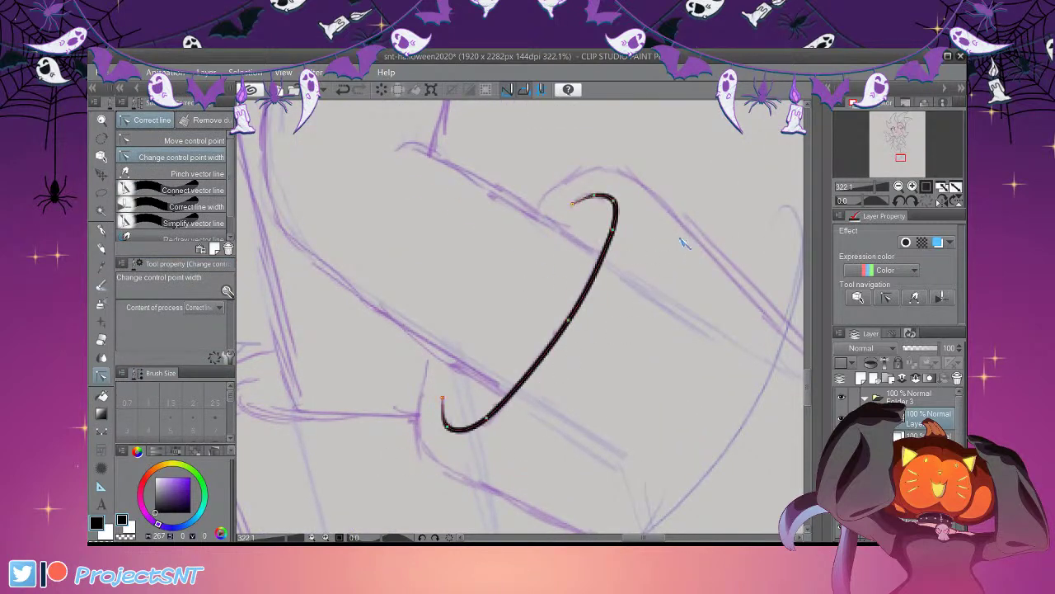
scroll(534, 387, "down", 1)
scroll(535, 388, "down", 5)
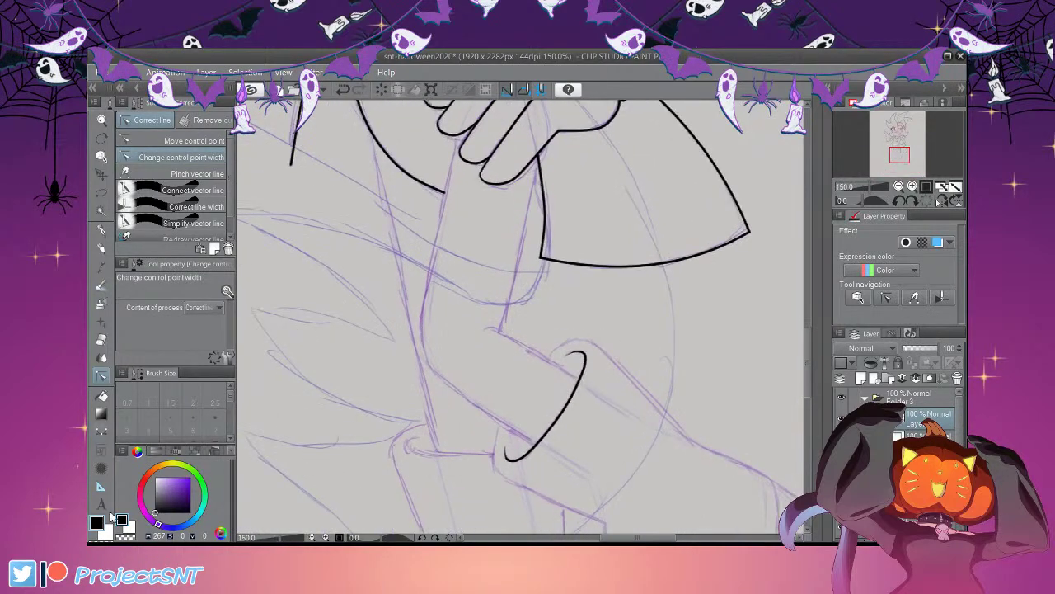
Trace the bent leg's upper line from the knee bend to the boot cuff with Continuous curve at brush size 4
left_click(102, 431)
key("ctrl+plus")
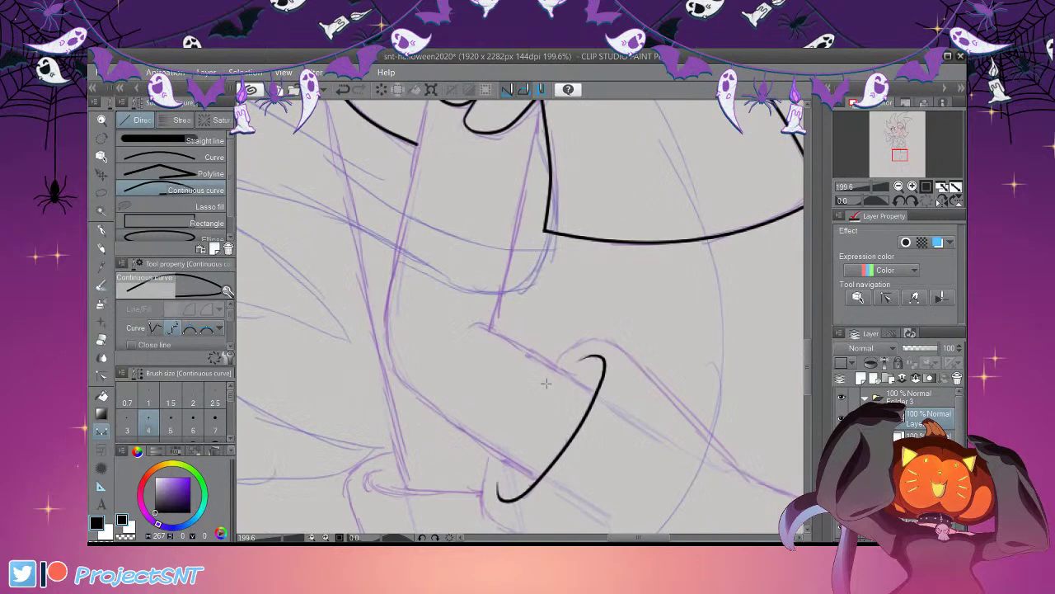
scroll(549, 388, "down", 4)
scroll(636, 352, "up", 5)
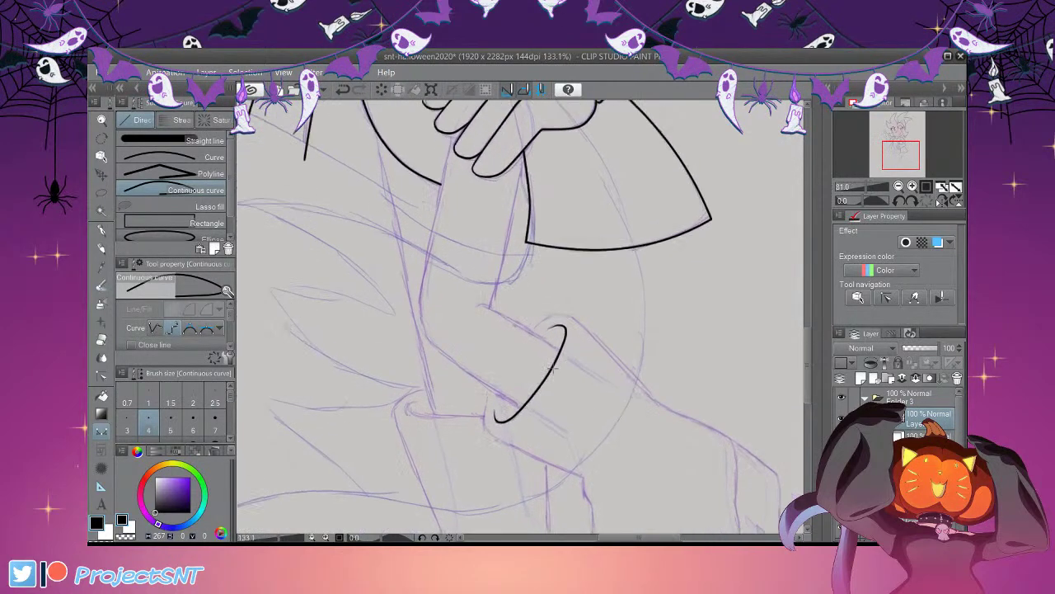
left_click(477, 303)
double_click(616, 374)
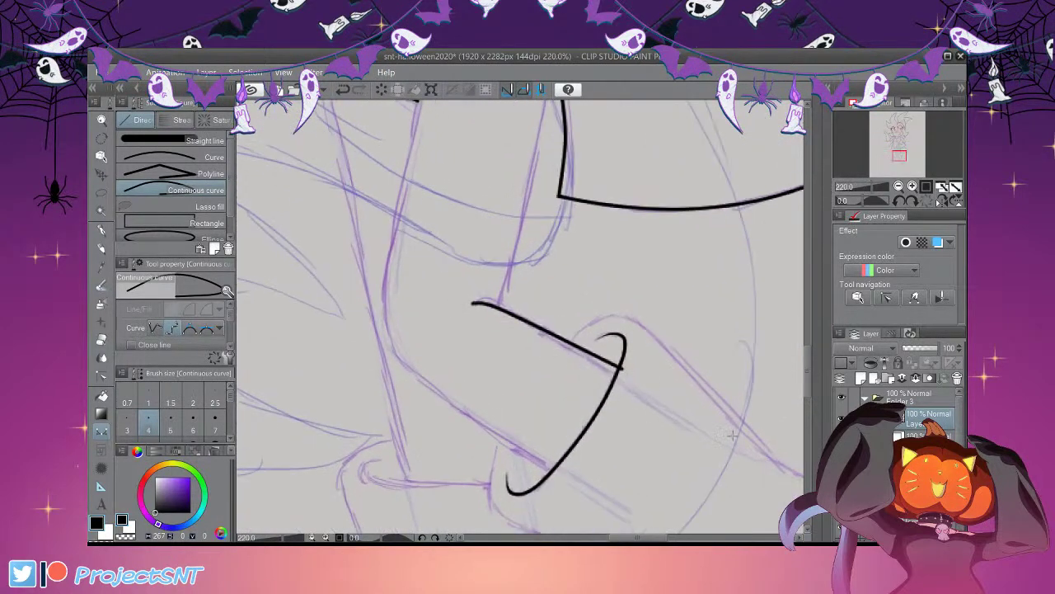
scroll(652, 478, "down", 2)
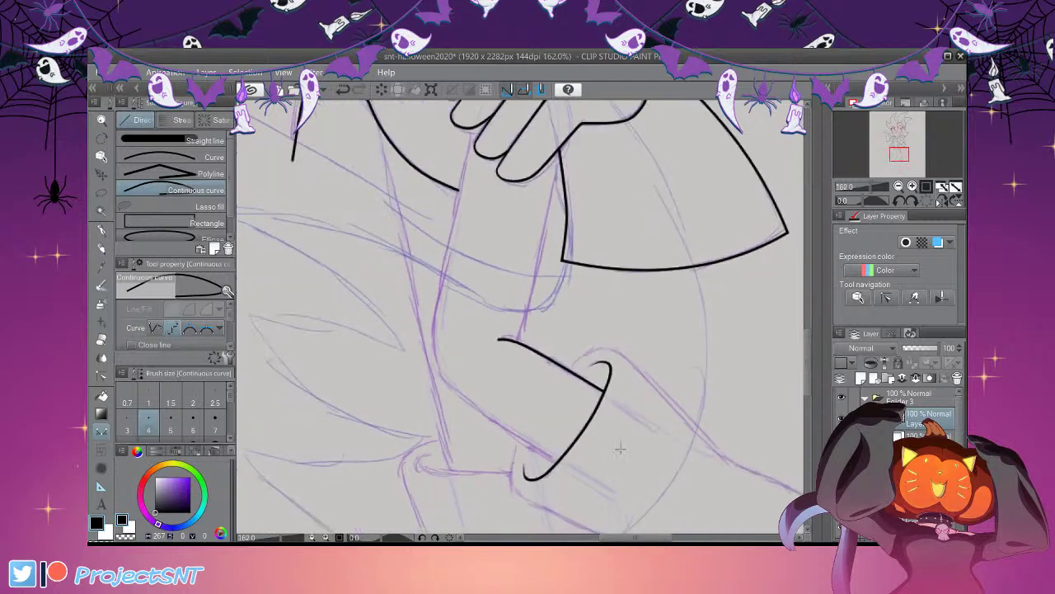
Ink the front of the thigh from the hand down to the knee crease with Curve at brush size 4
scroll(648, 210, "up", 1)
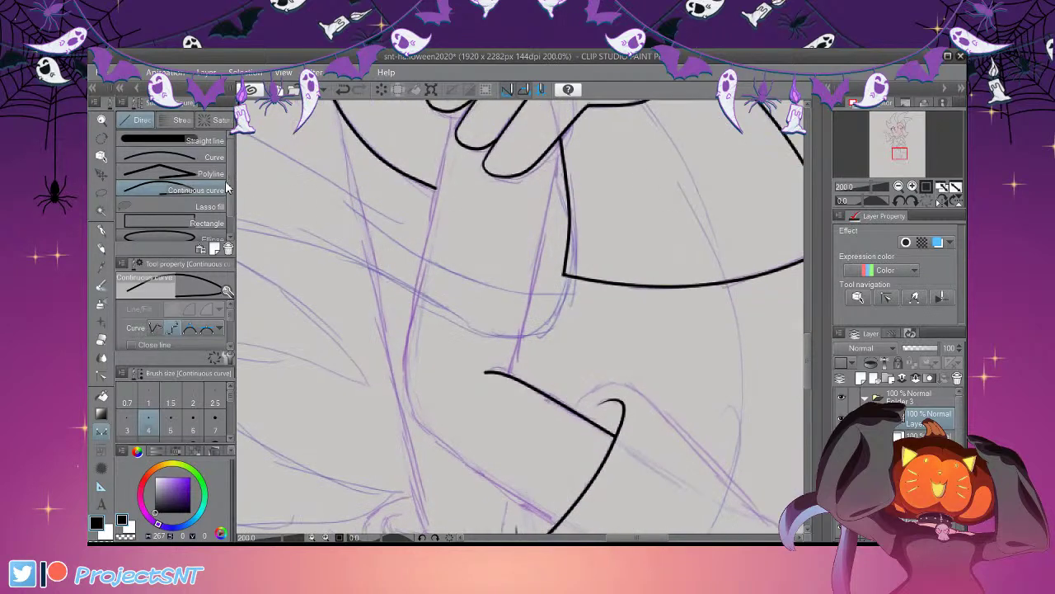
left_click(198, 157)
left_click_drag(562, 142, 510, 375)
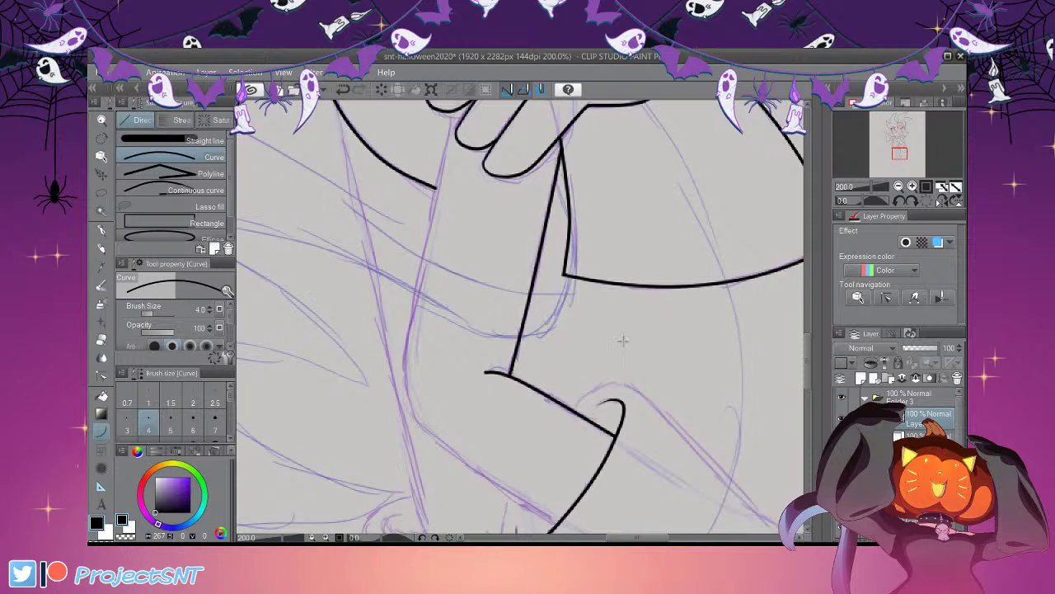
scroll(513, 186, "down", 3)
scroll(516, 165, "up", 2)
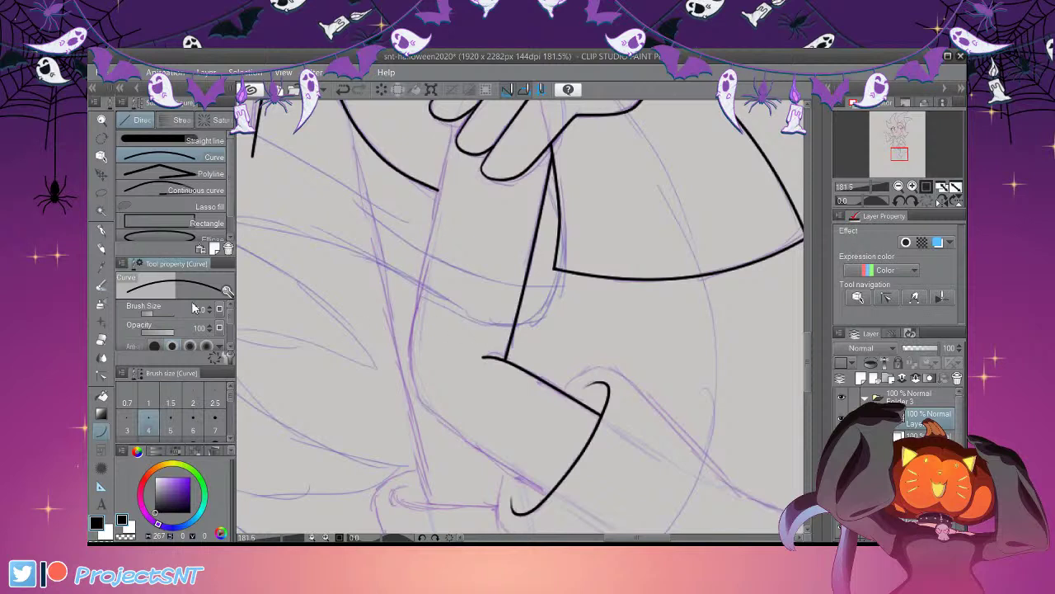
Trace the leg's rear line from below the fingers around the bend to the boot cuff with Continuous curve at brush size 4
left_click(196, 190)
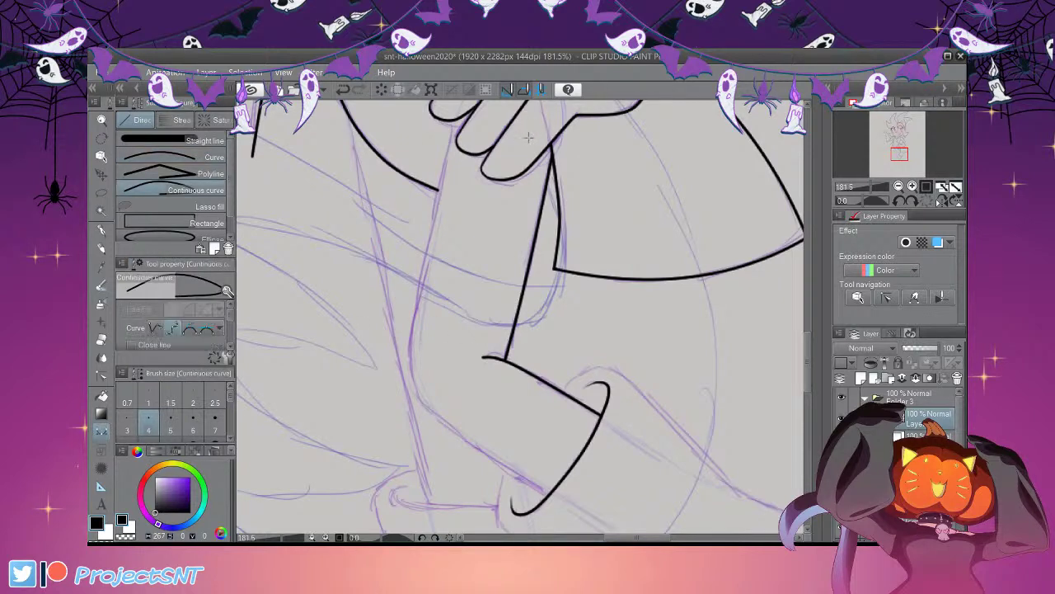
left_click_drag(452, 119, 407, 378)
left_click(409, 376)
left_click(419, 407)
double_click(548, 495)
Smooth the leg's rear line around its bend and lower stretch with Move control point
key("y")
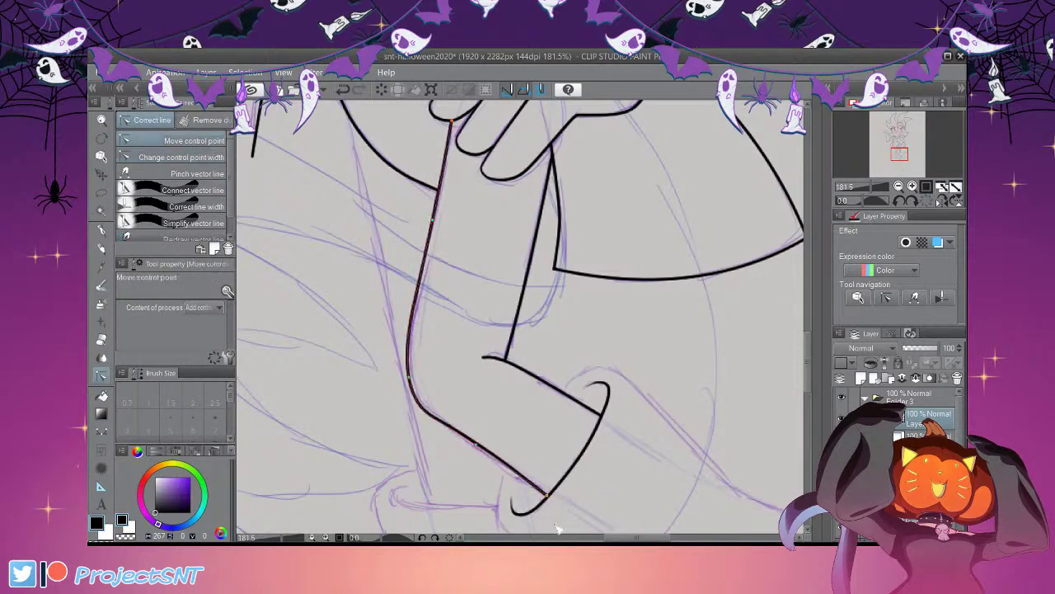
mouse_move(479, 448)
left_mouse_down()
mouse_move(479, 435)
mouse_move(501, 483)
mouse_move(487, 462)
left_mouse_up()
left_click(482, 375)
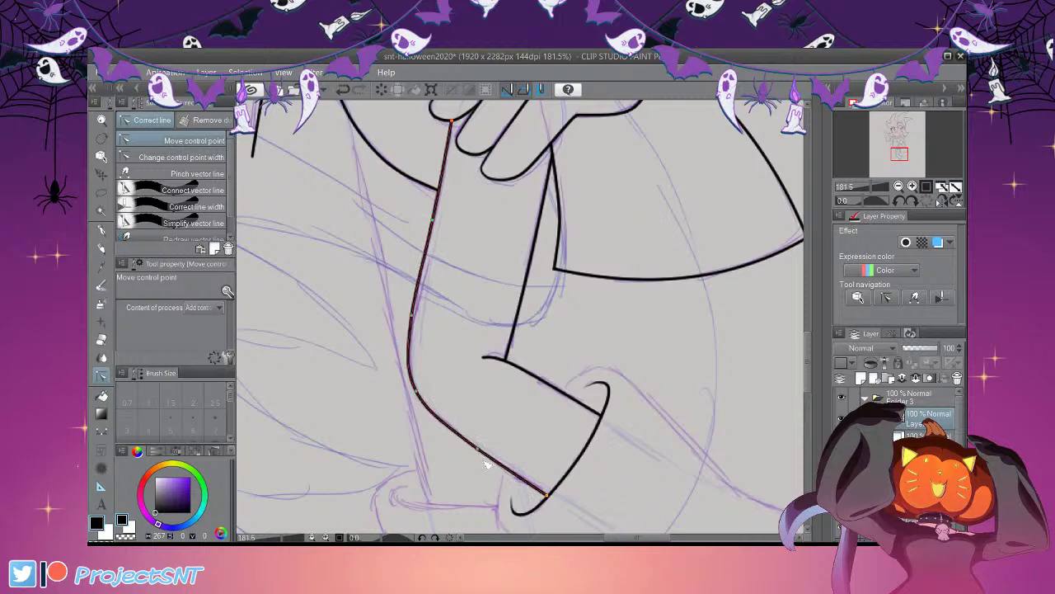
scroll(639, 420, "down", 9)
scroll(660, 371, "up", 4)
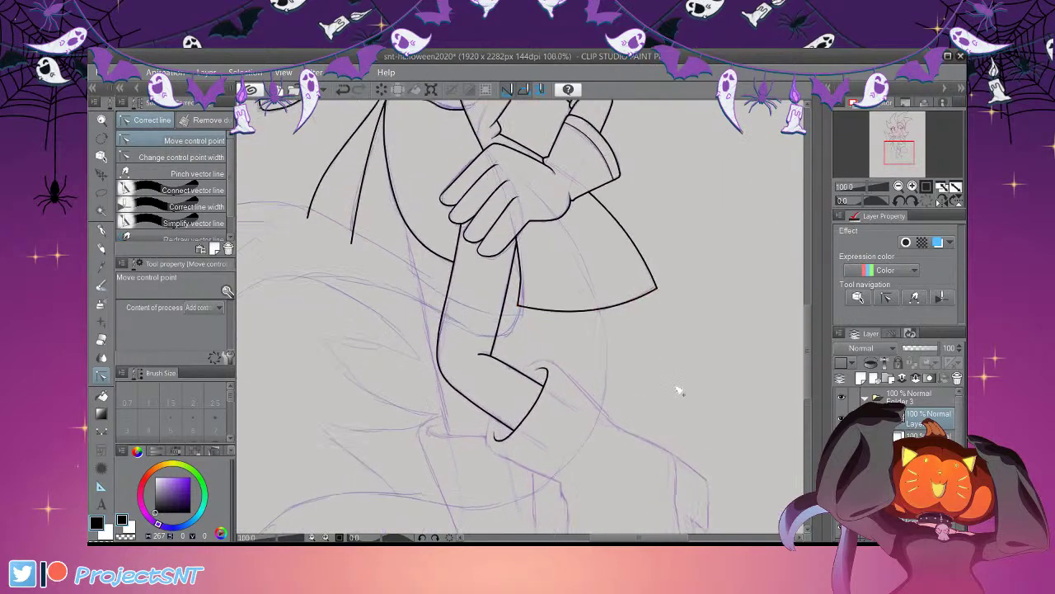
Refine the bent leg's line weight and taper the free end of the knee crease with Change control point width
left_click(182, 157)
scroll(552, 433, "up", 3)
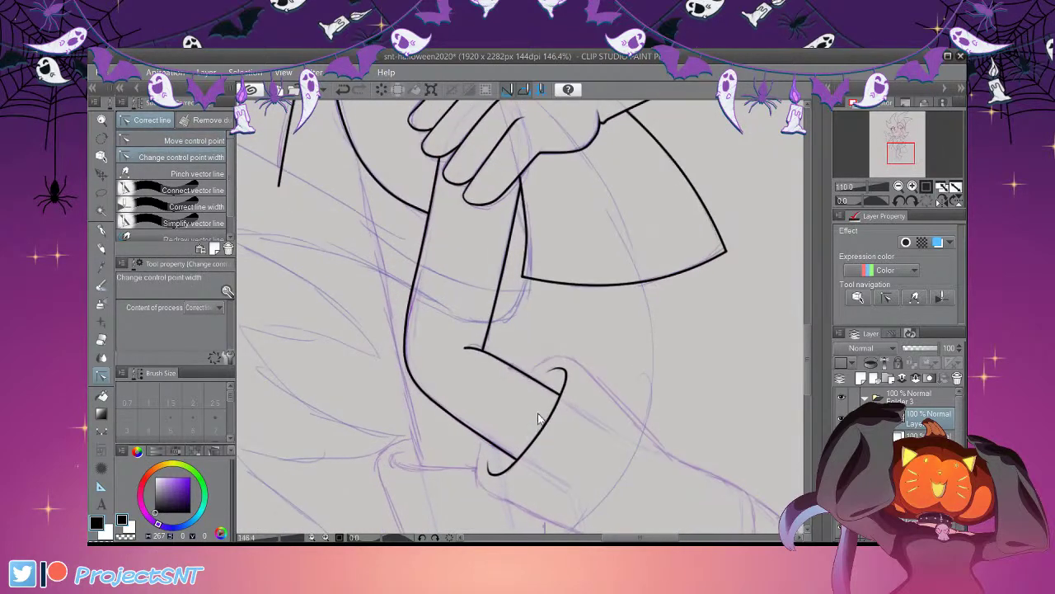
scroll(528, 410, "up", 1)
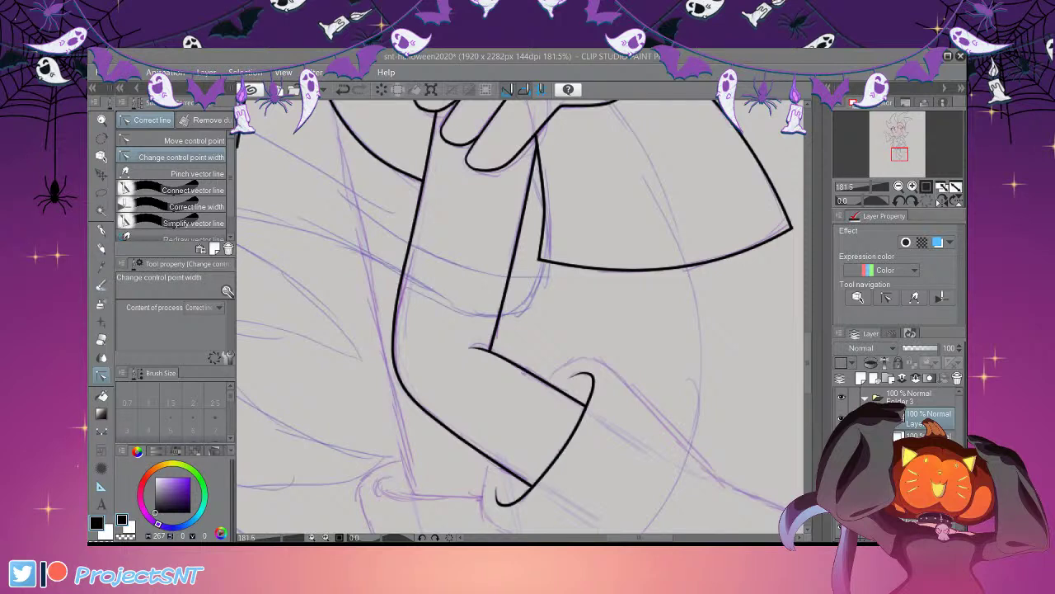
scroll(467, 305, "down", 4)
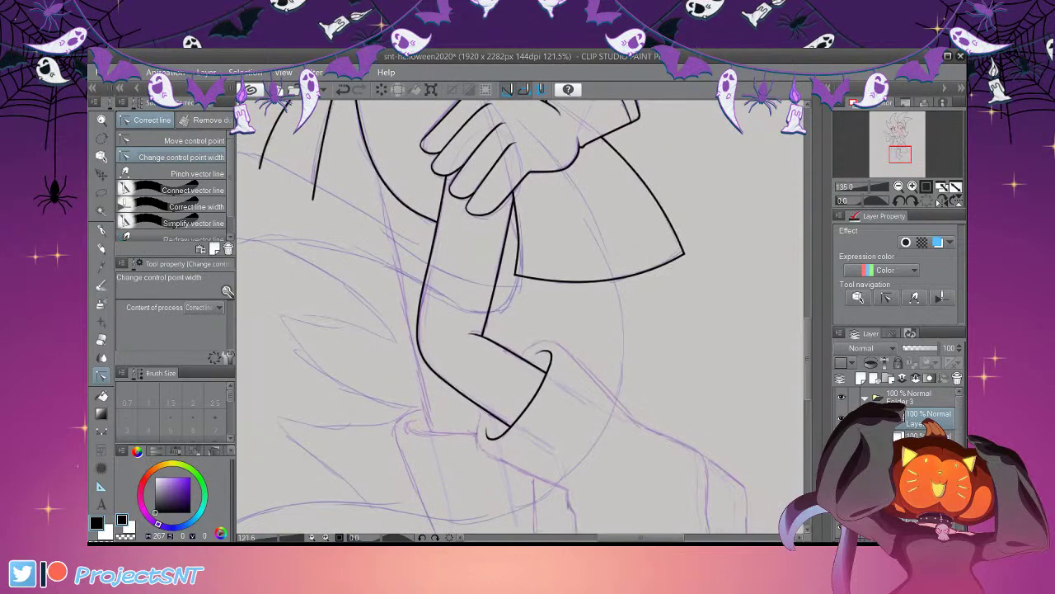
scroll(453, 299, "down", 7)
scroll(504, 371, "up", 10)
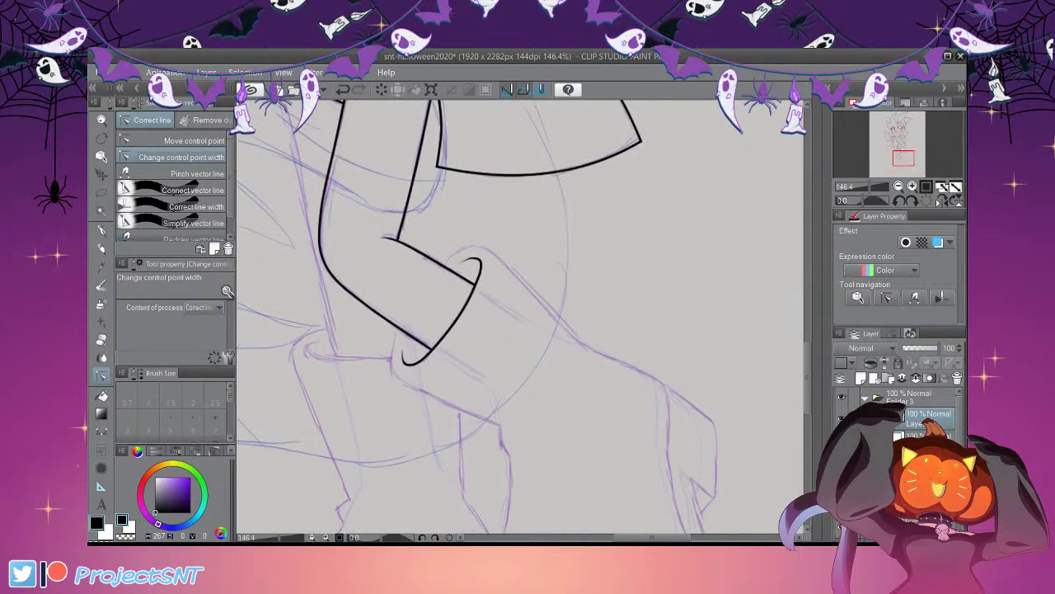
Trace the boot cuff's outer edge and the shaft's outer line to the ankle bend with Continuous curve at brush size 4
key("u")
scroll(522, 474, "up", 2)
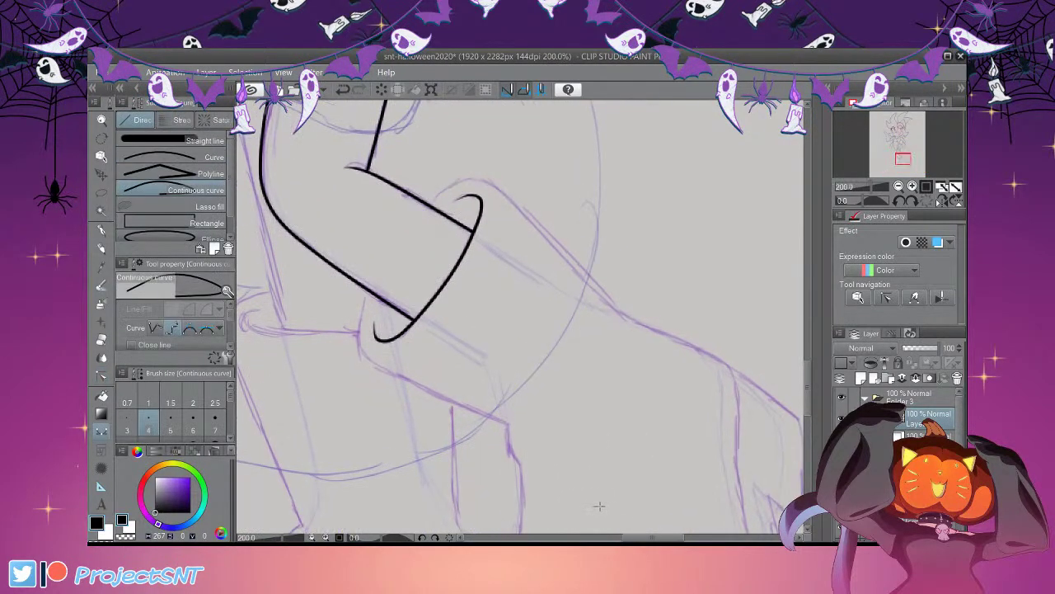
mouse_move(588, 492)
left_mouse_down()
mouse_move(450, 424)
mouse_move(367, 290)
mouse_move(463, 178)
left_mouse_up()
left_click(478, 178)
left_click(525, 208)
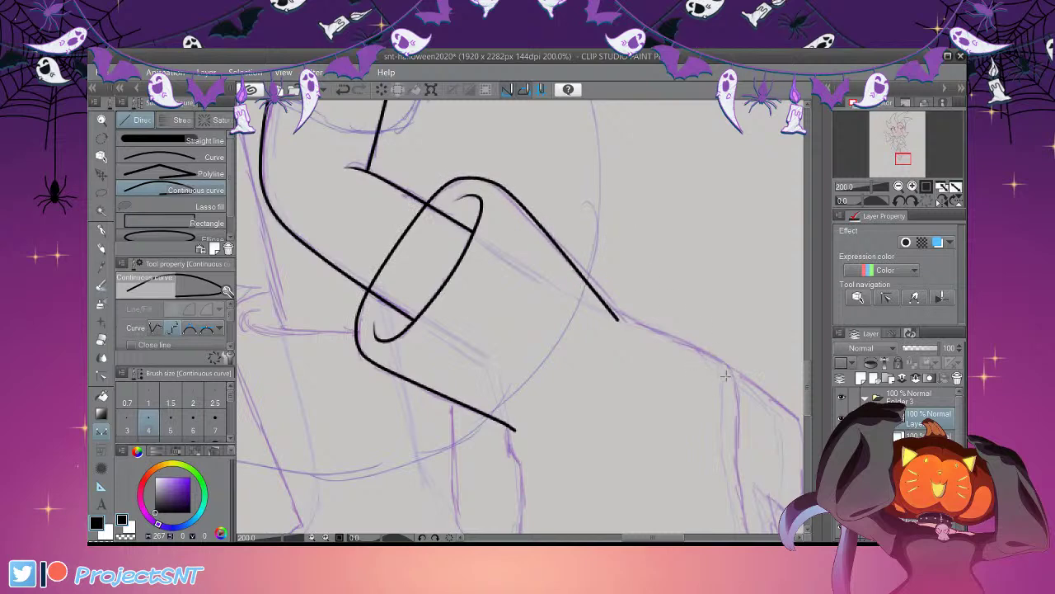
left_click(629, 317)
left_click(721, 361)
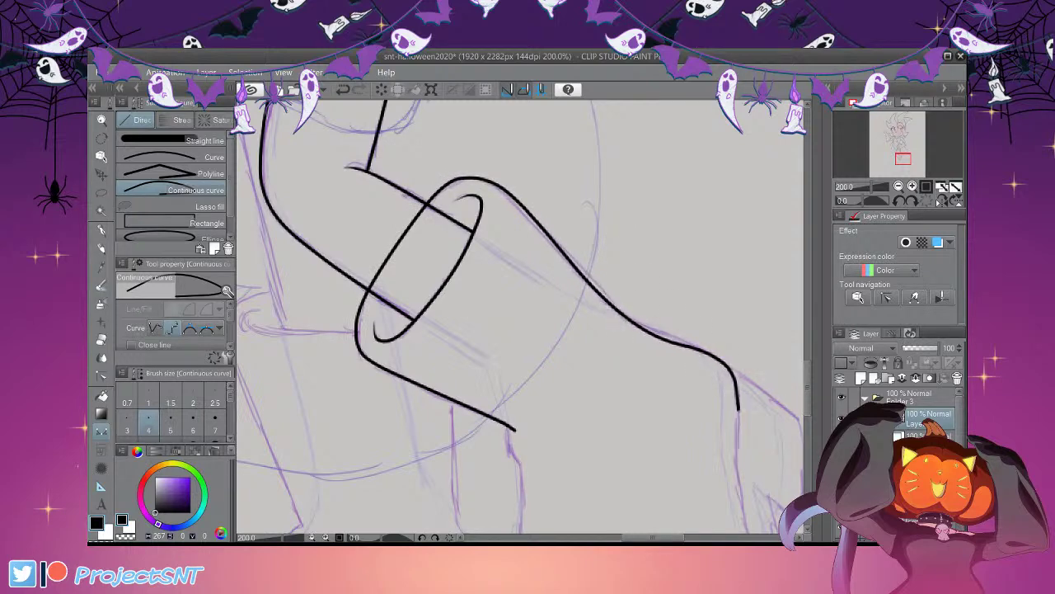
Continue the boot outline around the rounded foot and back up to the notch under the cuff
scroll(595, 217, "down", 9)
scroll(652, 367, "up", 3)
scroll(775, 421, "up", 1)
mouse_move(668, 317)
left_mouse_down()
mouse_move(689, 445)
mouse_move(667, 485)
mouse_move(652, 500)
mouse_move(554, 508)
mouse_move(508, 477)
mouse_move(536, 303)
left_mouse_up()
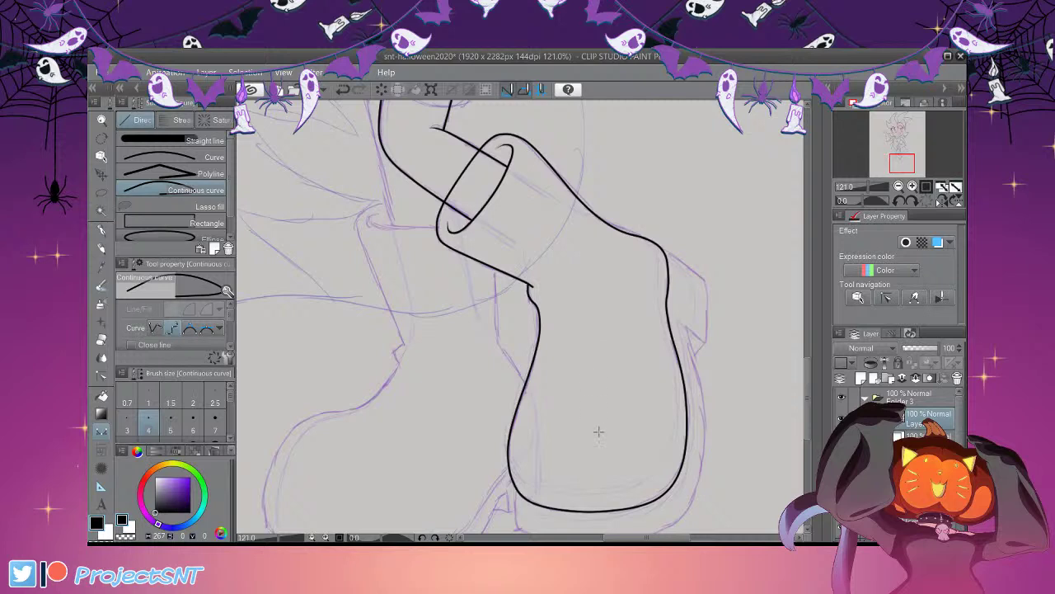
Reshape the boot outline at the notch below the cuff and along the ankle with Move control point
scroll(599, 432, "up", 2)
left_click(101, 376)
left_click(185, 141)
scroll(631, 353, "up", 4)
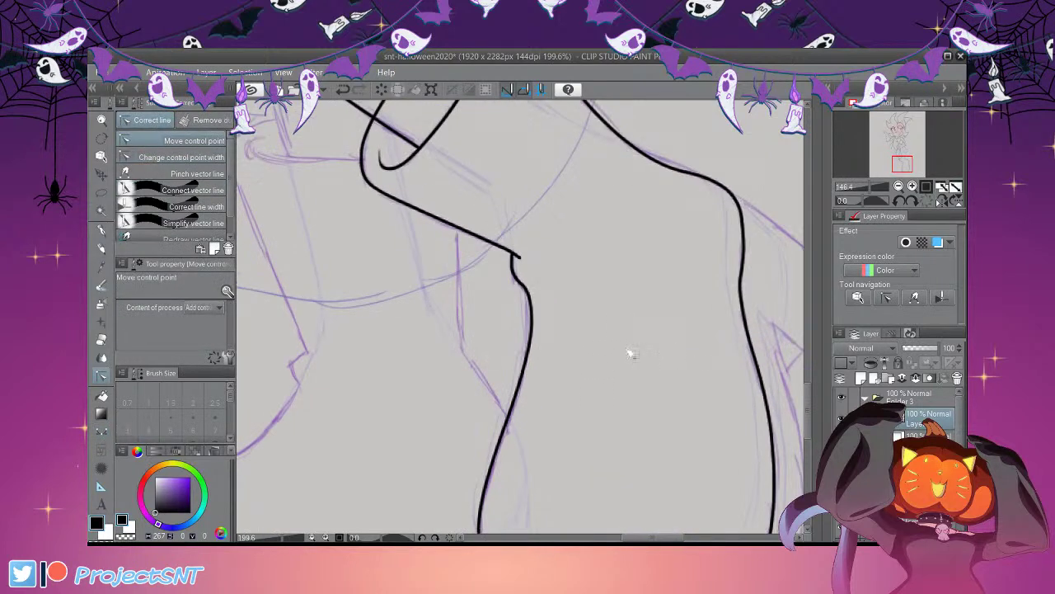
scroll(629, 353, "up", 1)
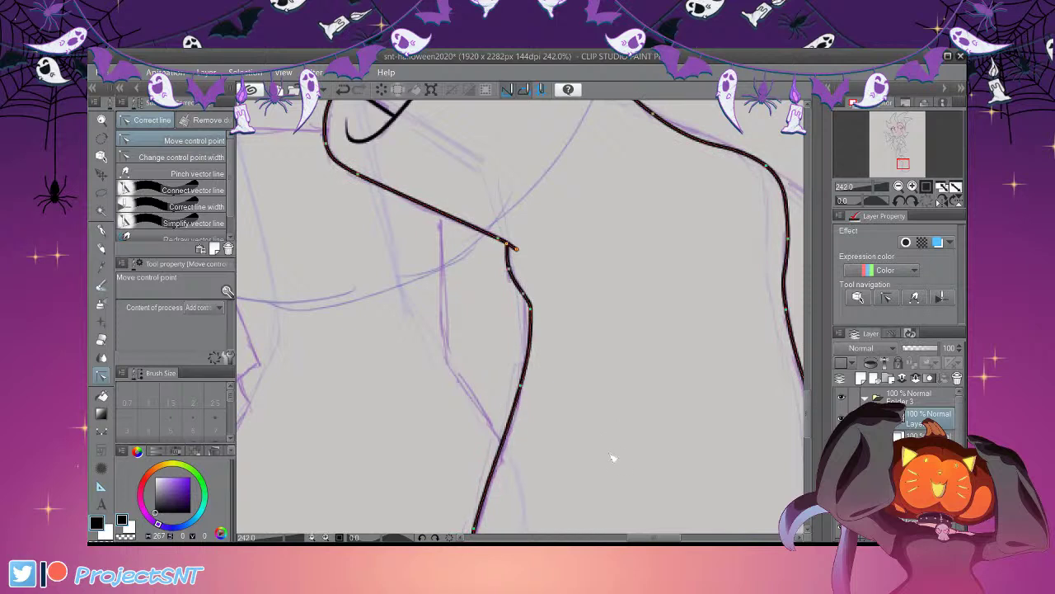
scroll(613, 351, "down", 3)
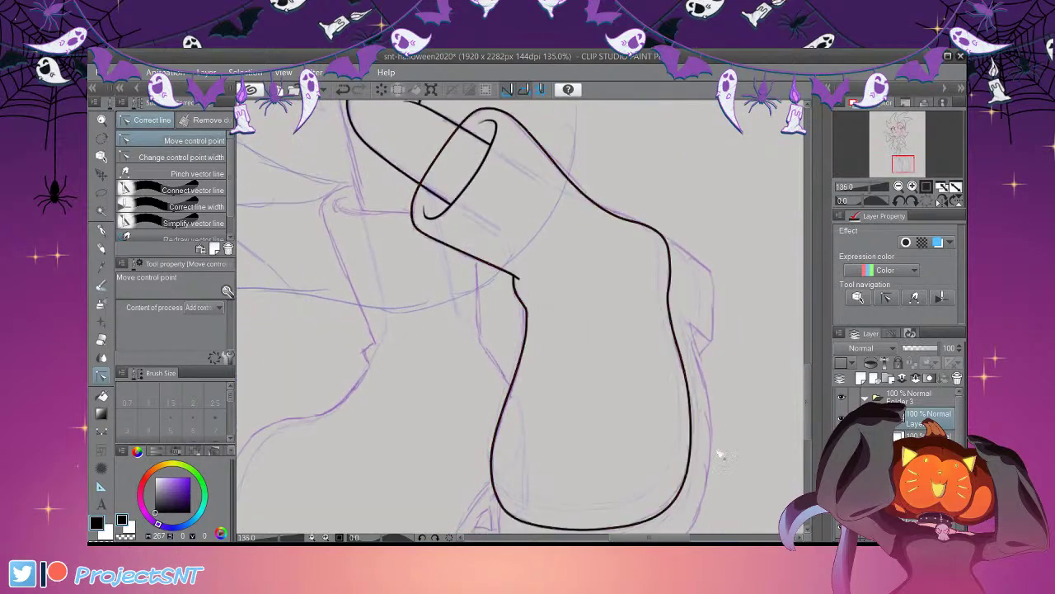
scroll(812, 390, "up", 1)
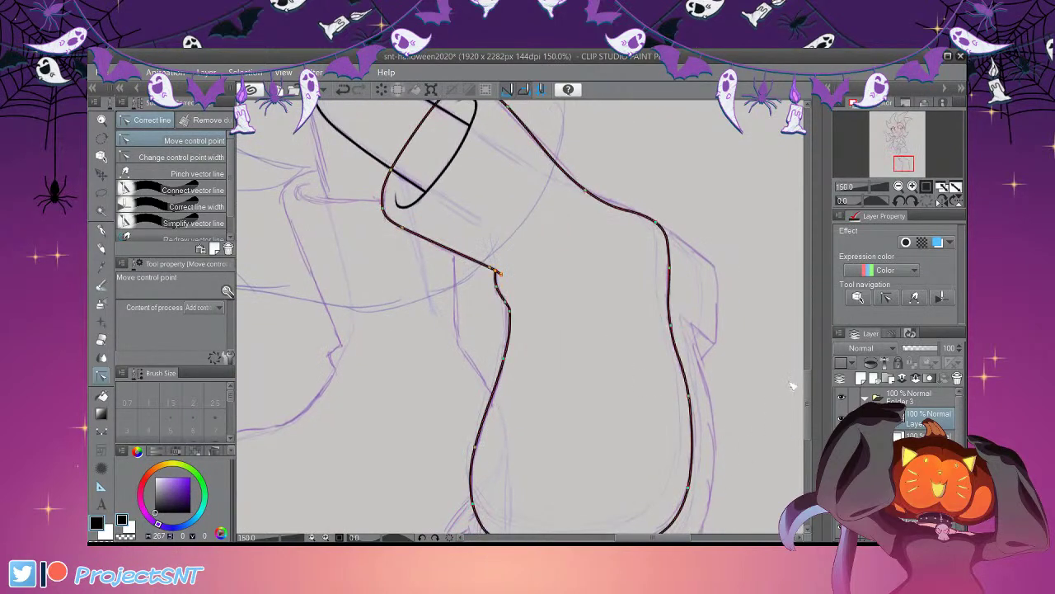
scroll(577, 248, "down", 2)
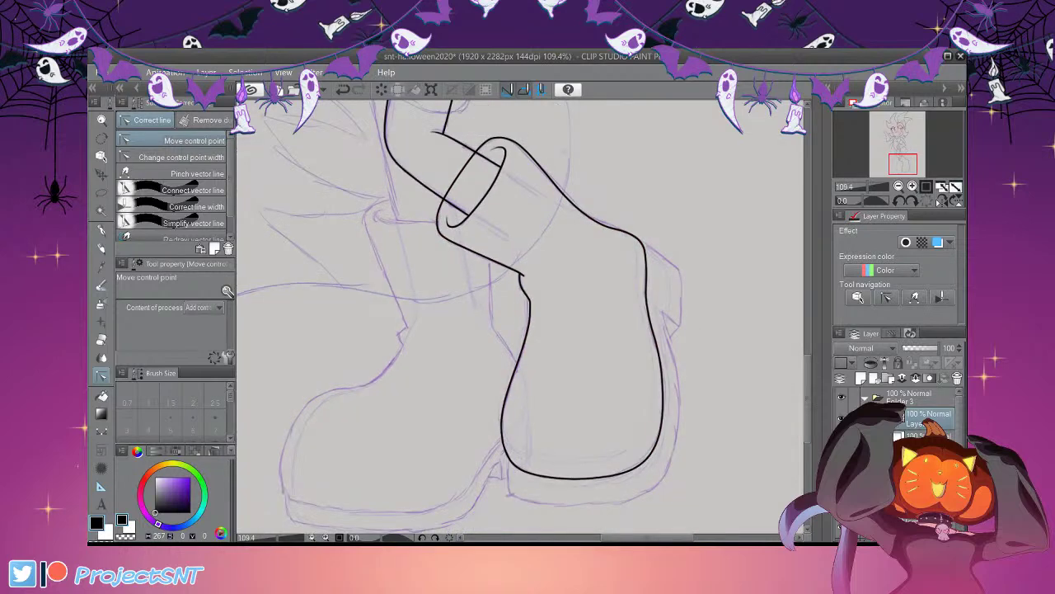
Erase the part of the boot cuff's outer edge that crosses the leg with the Vector eraser
scroll(577, 247, "down", 2)
scroll(577, 248, "up", 4)
key("e")
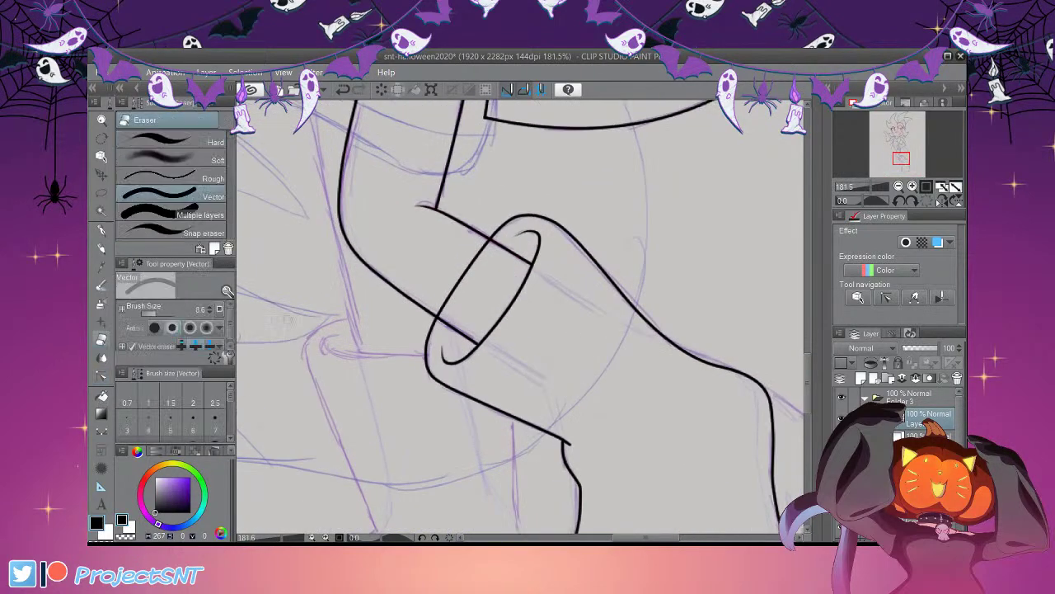
left_click_drag(450, 273, 472, 280)
scroll(384, 241, "down", 2)
scroll(417, 301, "up", 1)
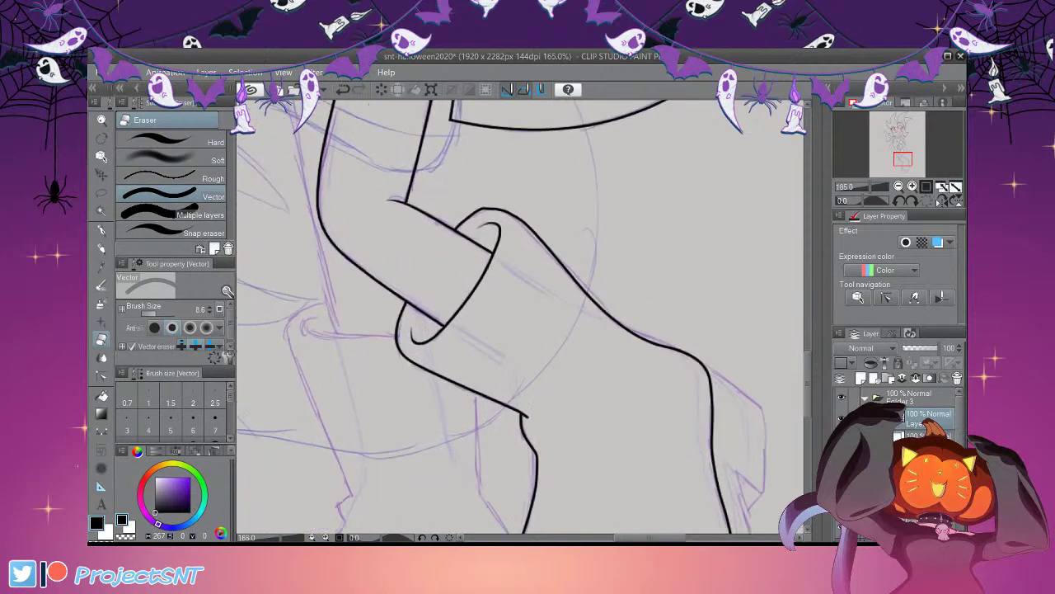
Round the upper lip of the boot cuff by adjusting its points with Move control point
key("y")
scroll(647, 251, "up", 3)
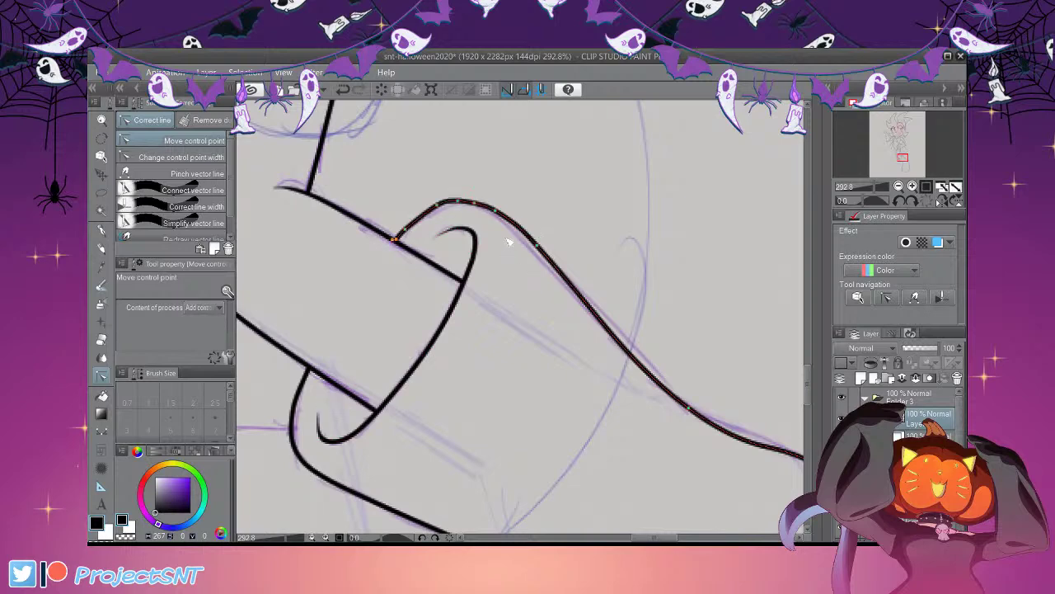
scroll(511, 198, "down", 5)
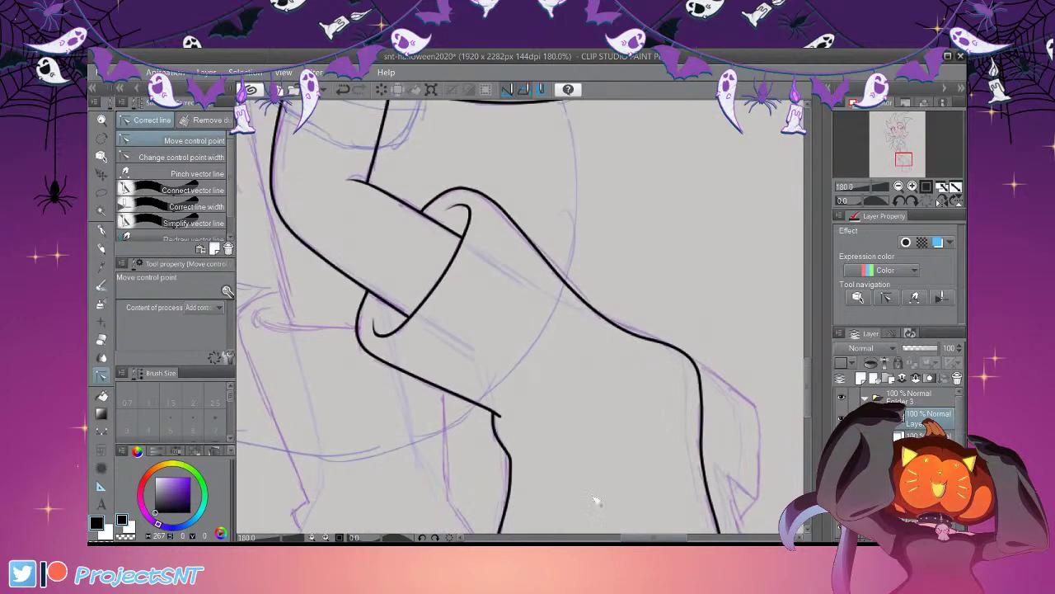
scroll(724, 348, "up", 3)
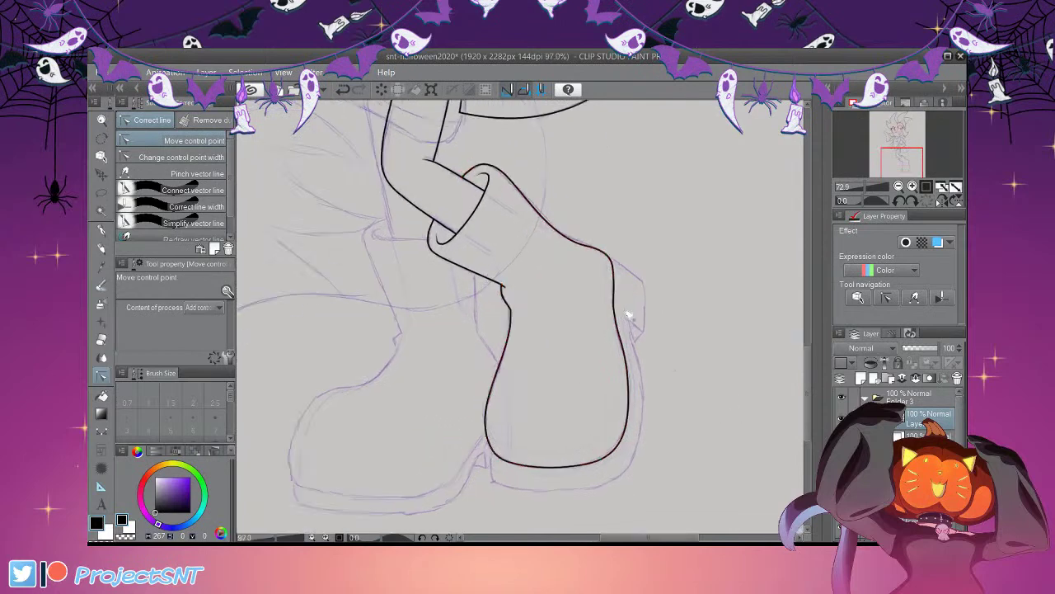
Adjust the boot outline's line weight around the notch below the cuff with Change control point width
left_click(169, 156)
scroll(548, 363, "up", 3)
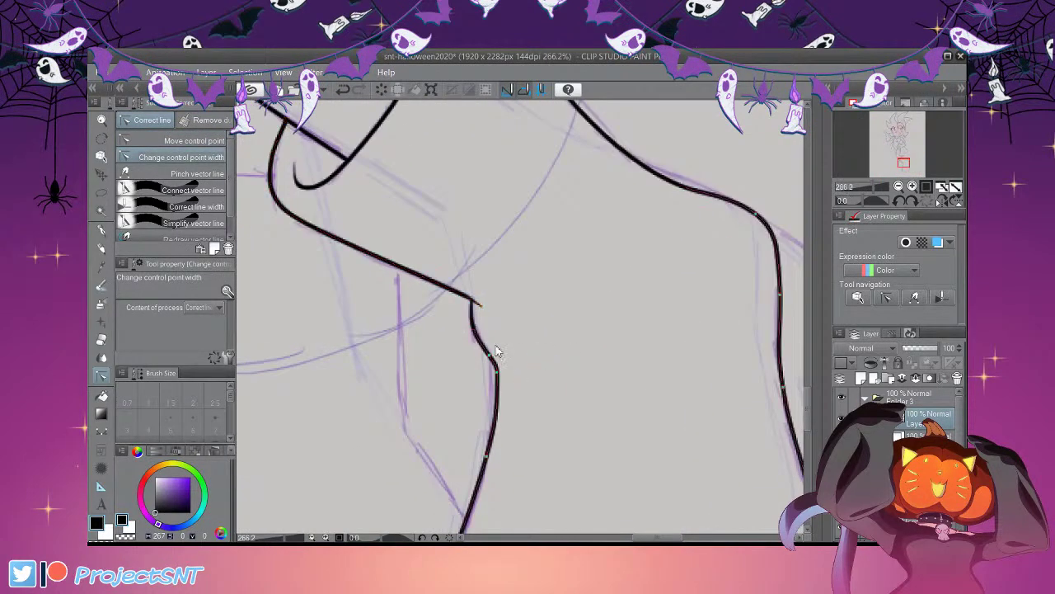
scroll(517, 350, "down", 4)
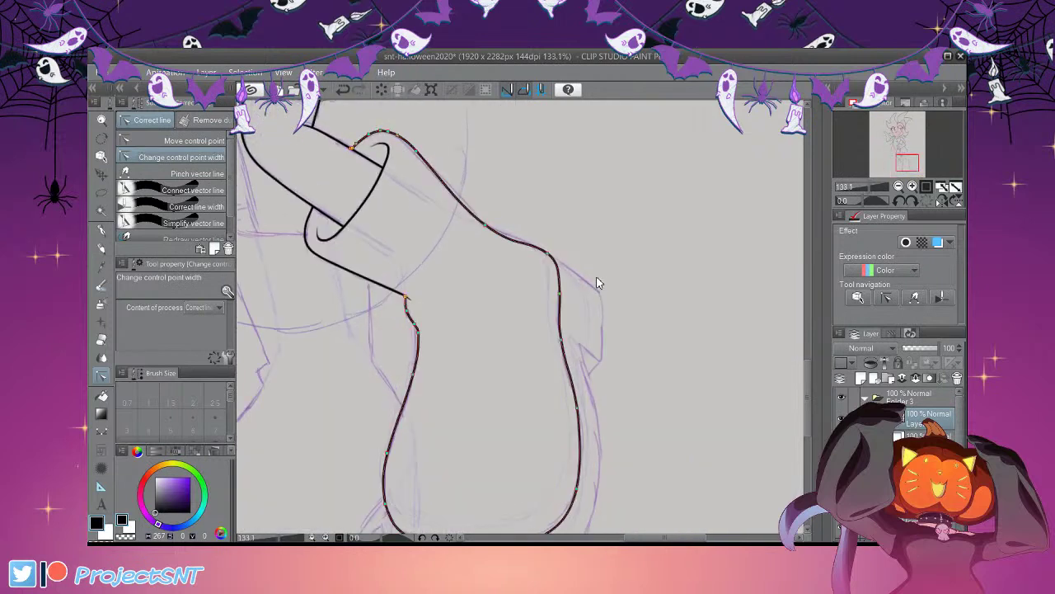
scroll(499, 233, "up", 1)
Sharpen the crease in the boot's outer line above the ankle bend with Move control point
left_click(192, 141)
scroll(540, 251, "up", 3)
left_click(550, 253)
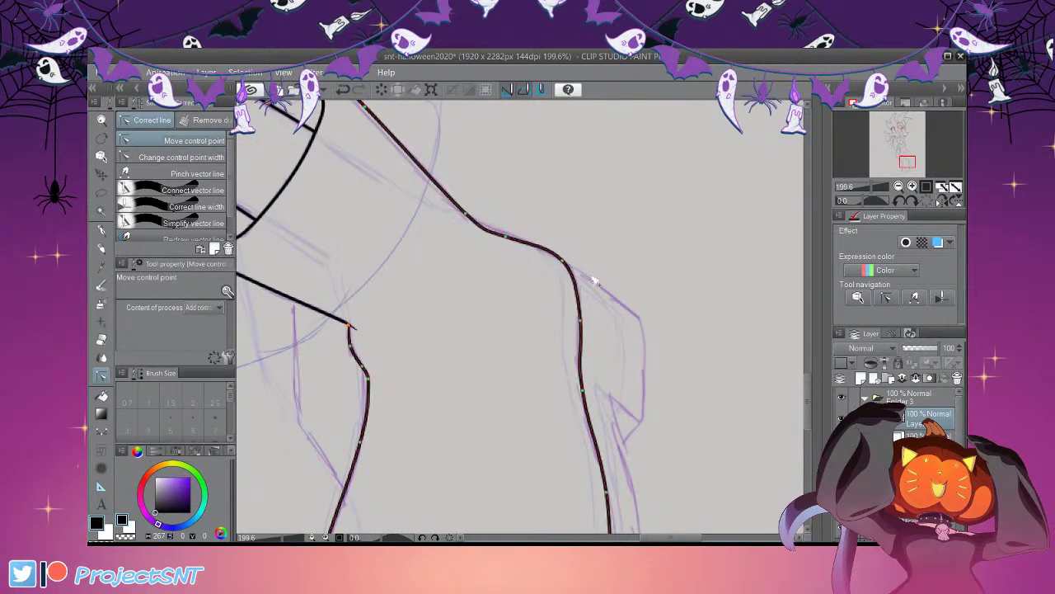
scroll(559, 325, "down", 1)
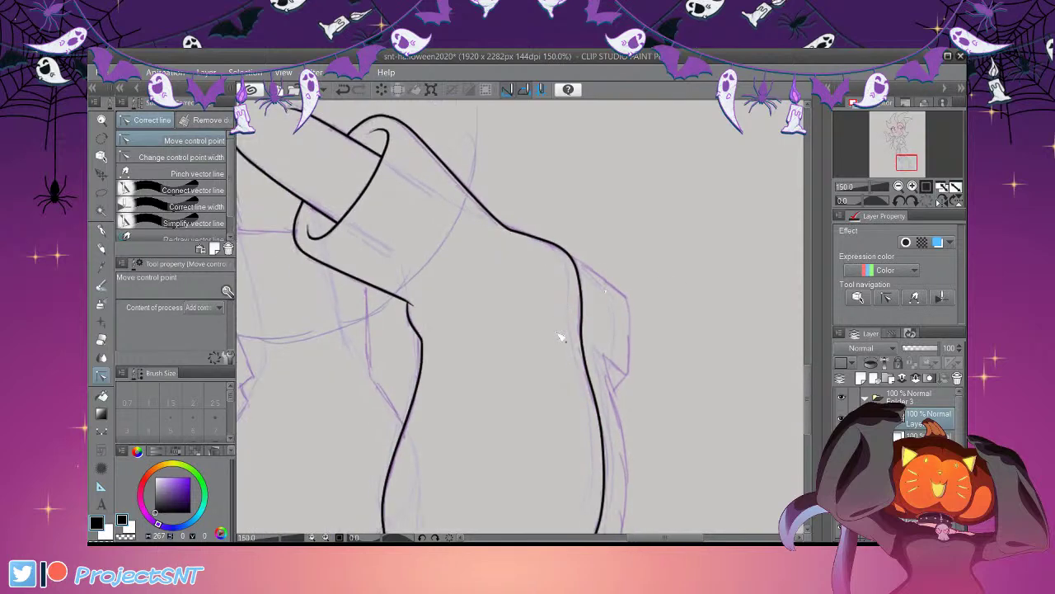
Refine the line weight of the boot's outer line around the ankle crease with Change control point width
left_click(181, 157)
scroll(556, 262, "up", 1)
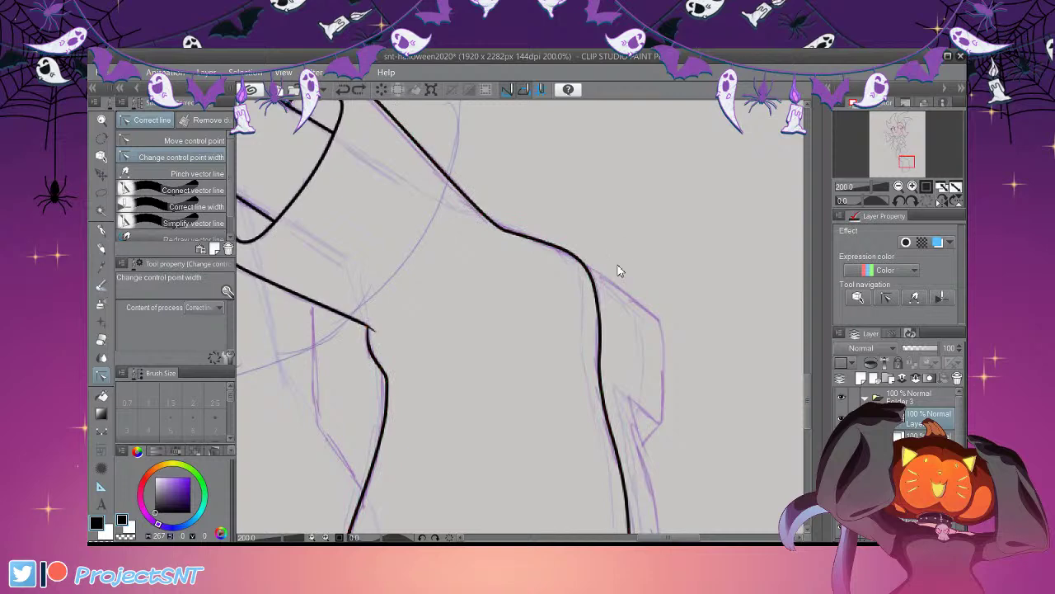
scroll(604, 272, "down", 1)
scroll(618, 202, "down", 1)
scroll(681, 393, "down", 1)
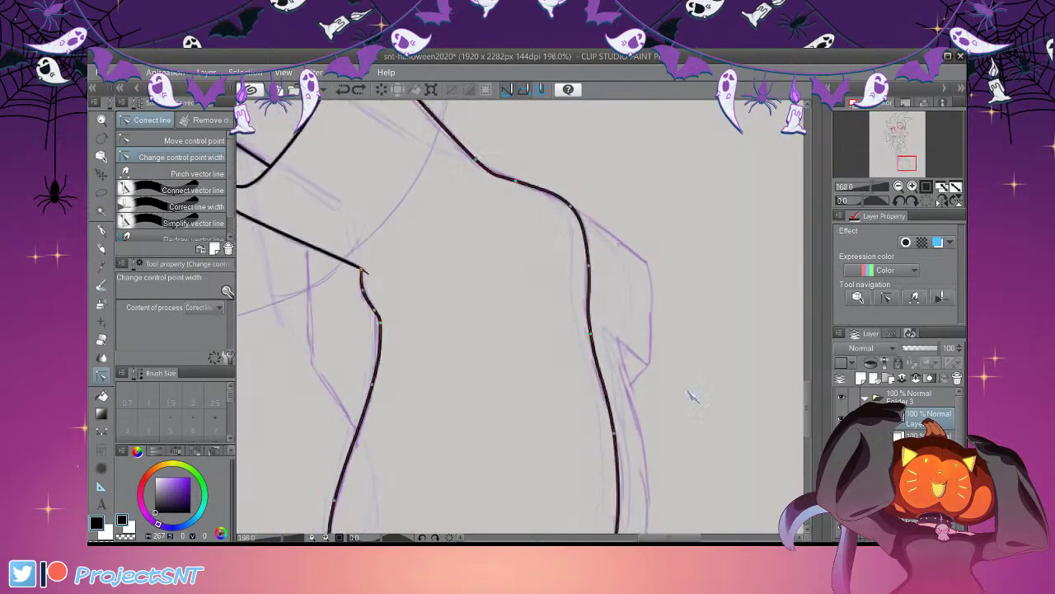
scroll(580, 181, "down", 1)
scroll(580, 181, "down", 1)
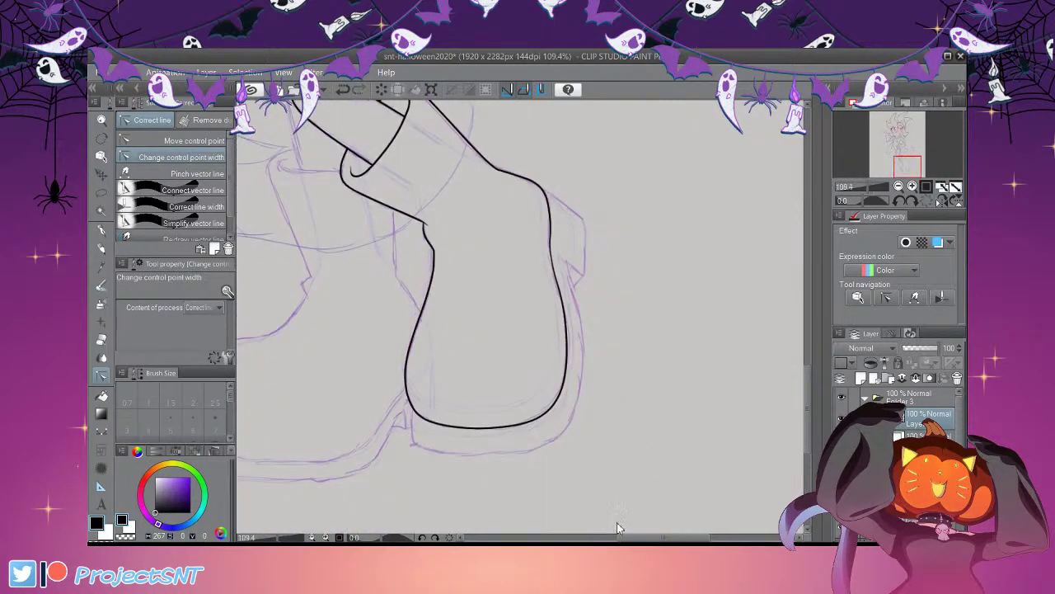
scroll(627, 514, "down", 1)
scroll(503, 309, "down", 4)
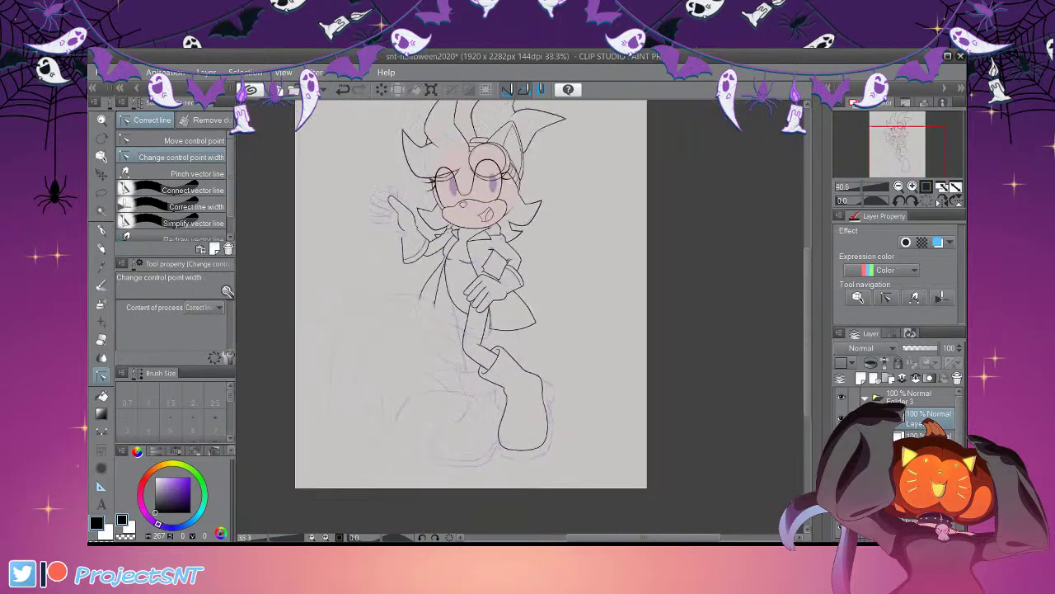
scroll(649, 542, "up", 2)
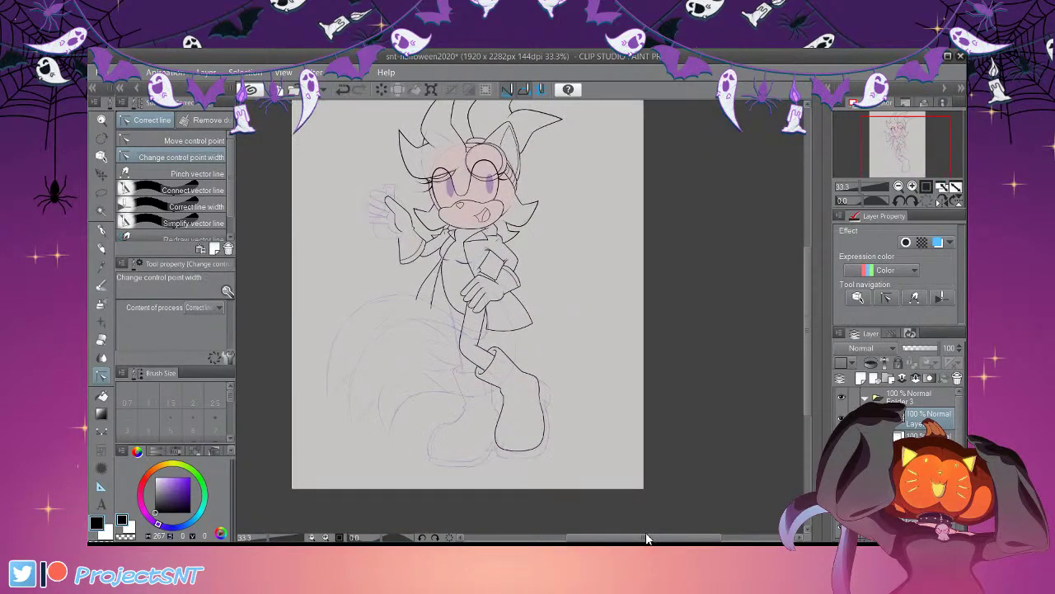
scroll(643, 537, "down", 1)
scroll(613, 542, "up", 7)
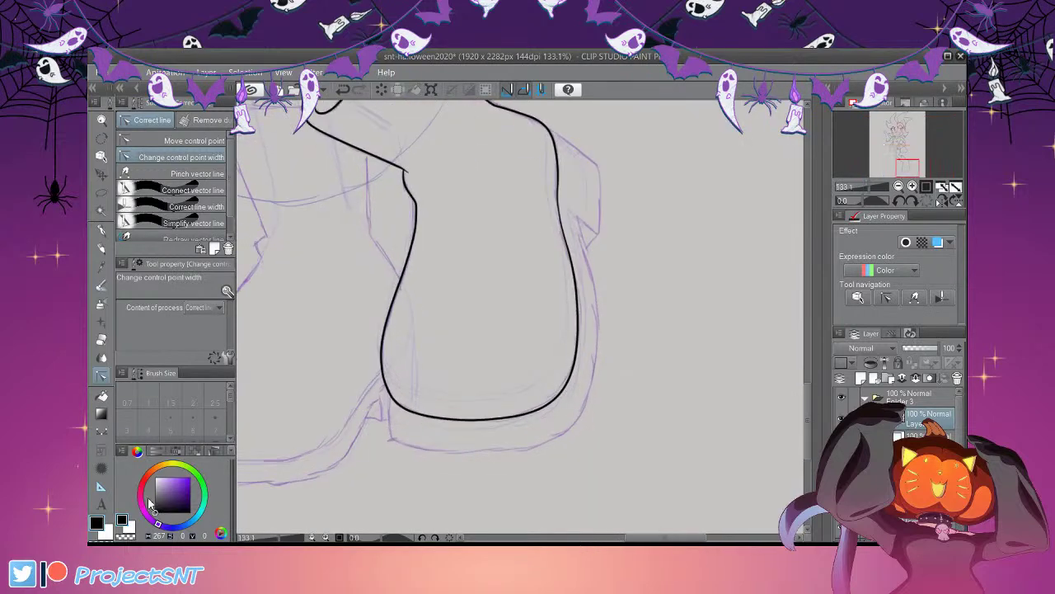
Ink the boot's sole and heel as one Continuous curve, from the toe tip around the outer edge to the heel's upper end
left_click(101, 430)
scroll(439, 473, "up", 1)
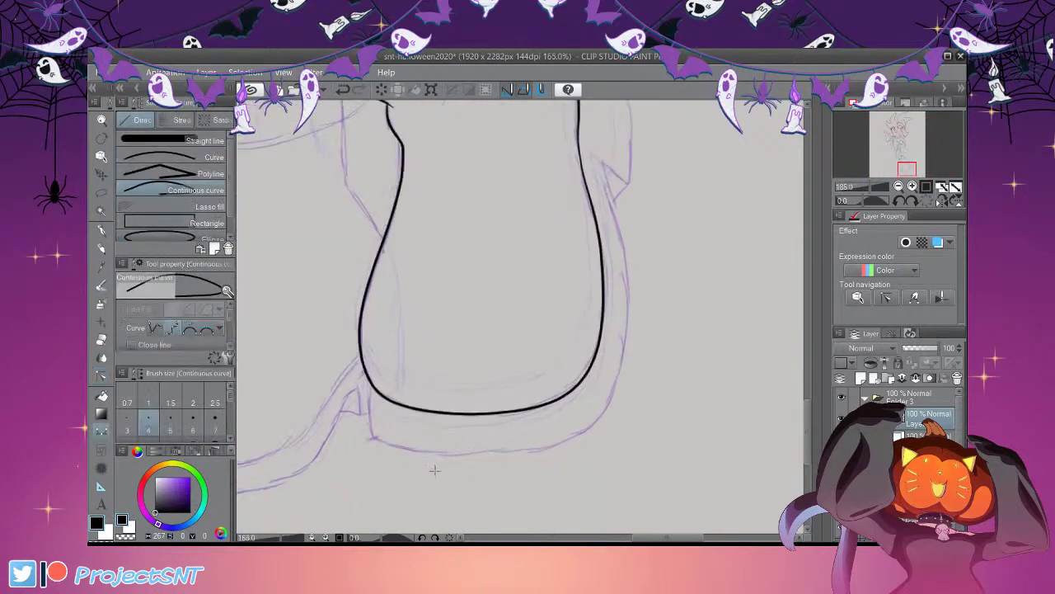
left_click(370, 431)
left_click(401, 449)
mouse_move(477, 455)
left_mouse_down()
mouse_move(565, 445)
mouse_move(606, 411)
mouse_move(623, 359)
left_mouse_up()
mouse_move(731, 420)
left_mouse_down()
mouse_move(744, 318)
mouse_move(707, 188)
left_mouse_up()
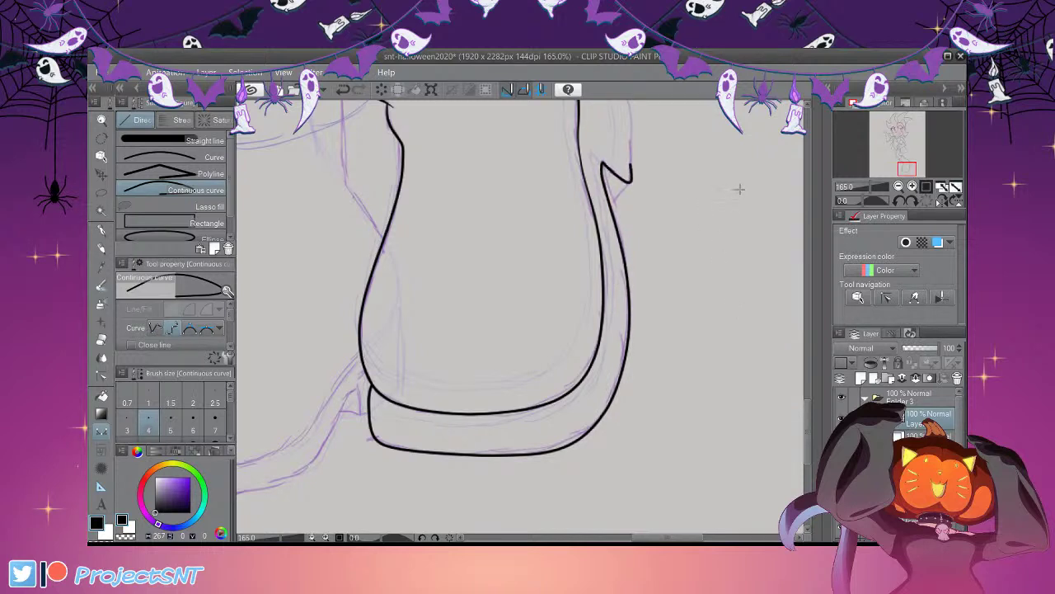
scroll(740, 165, "up", 1)
scroll(742, 165, "up", 1)
left_click(740, 221)
left_click(738, 194)
left_click(709, 172)
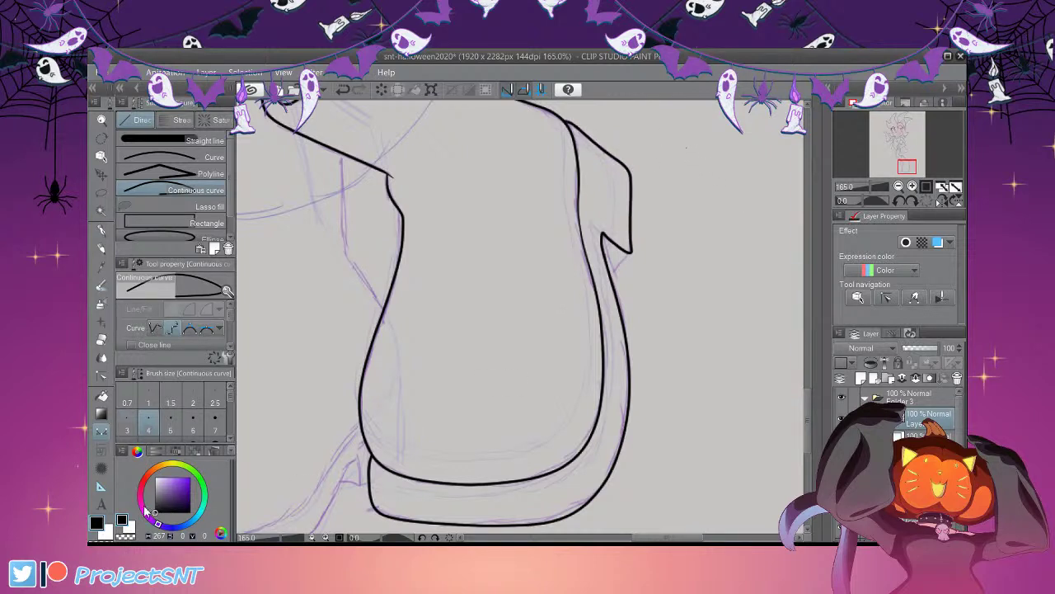
Refine the shape of the new sole and heel outline around its notch and toe with Move control point
left_click(102, 376)
left_click(178, 141)
scroll(585, 223, "up", 3)
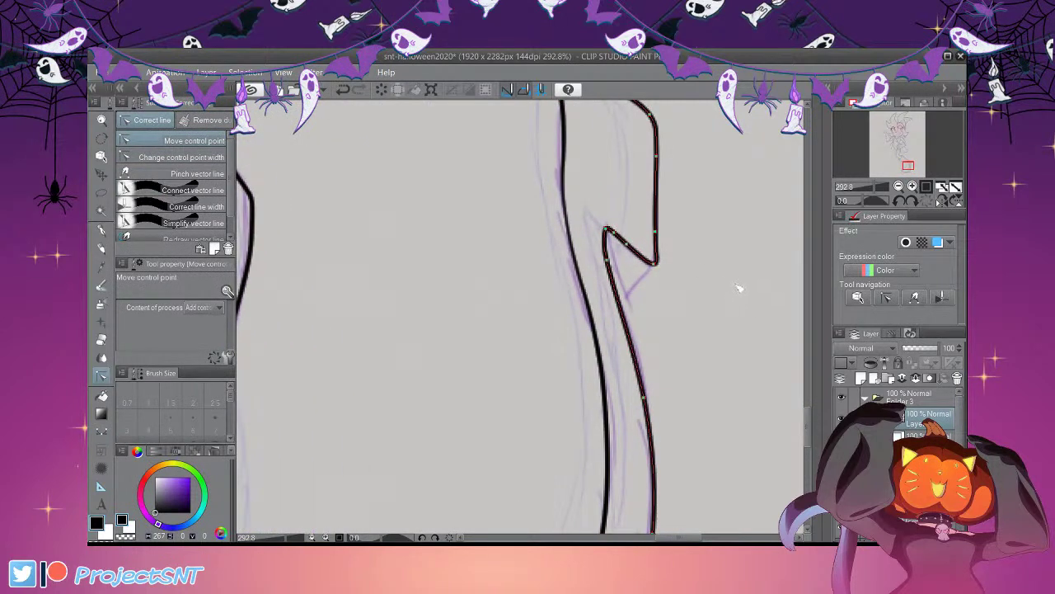
scroll(651, 350, "down", 3)
scroll(656, 334, "down", 4)
scroll(722, 425, "up", 3)
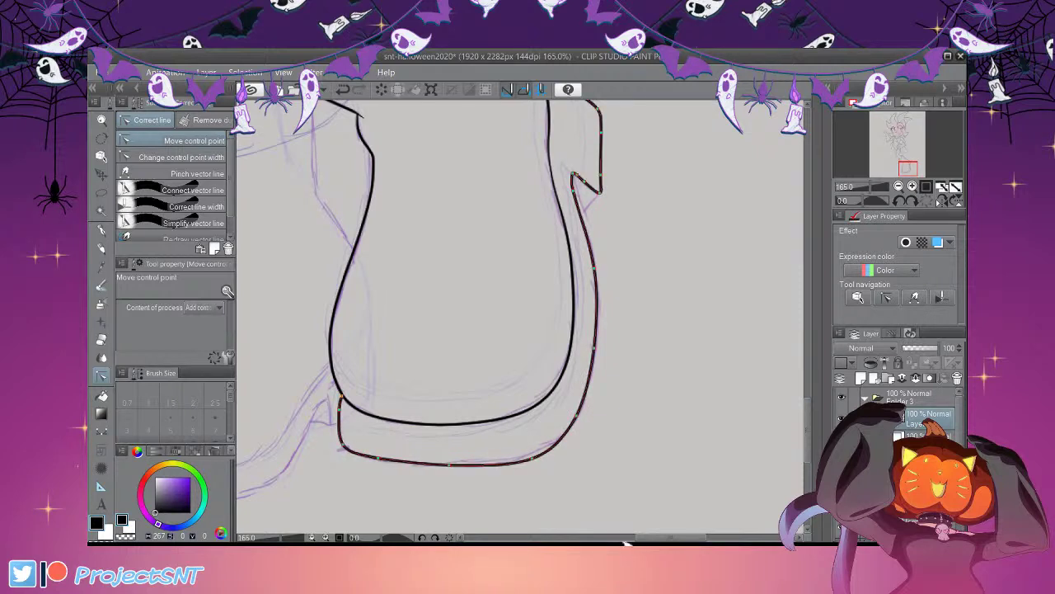
scroll(665, 474, "down", 6)
scroll(663, 322, "up", 6)
scroll(670, 421, "up", 5)
Adjust the line weight of the boot's heel outline with Change control point width
left_click(174, 157)
scroll(647, 463, "up", 1)
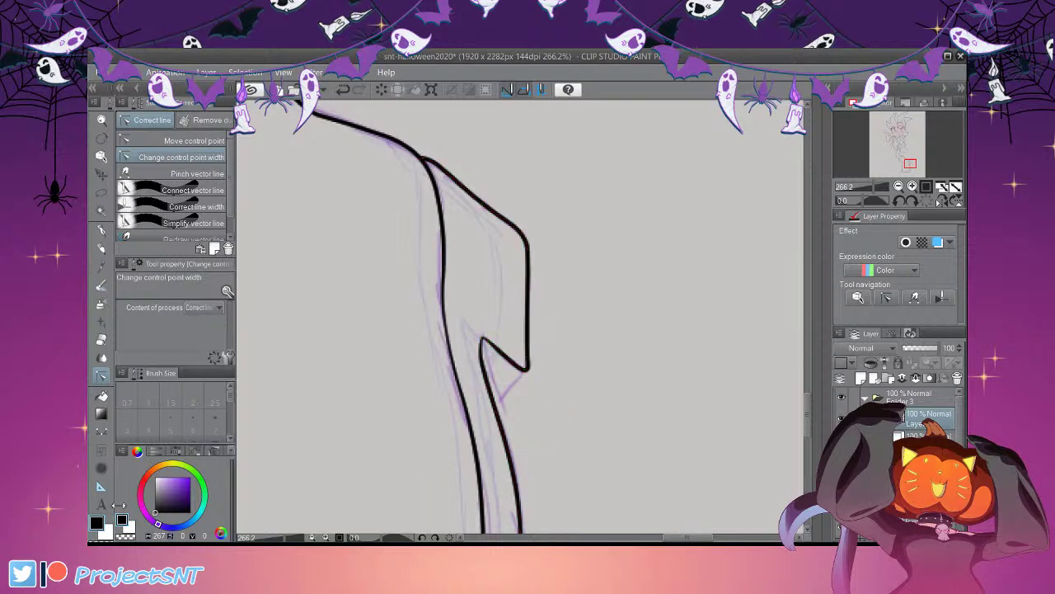
Draw a curve closing the open notch at the back of the right boot's heel counter, following the sketch
left_click(101, 430)
left_click(190, 158)
scroll(620, 435, "up", 2)
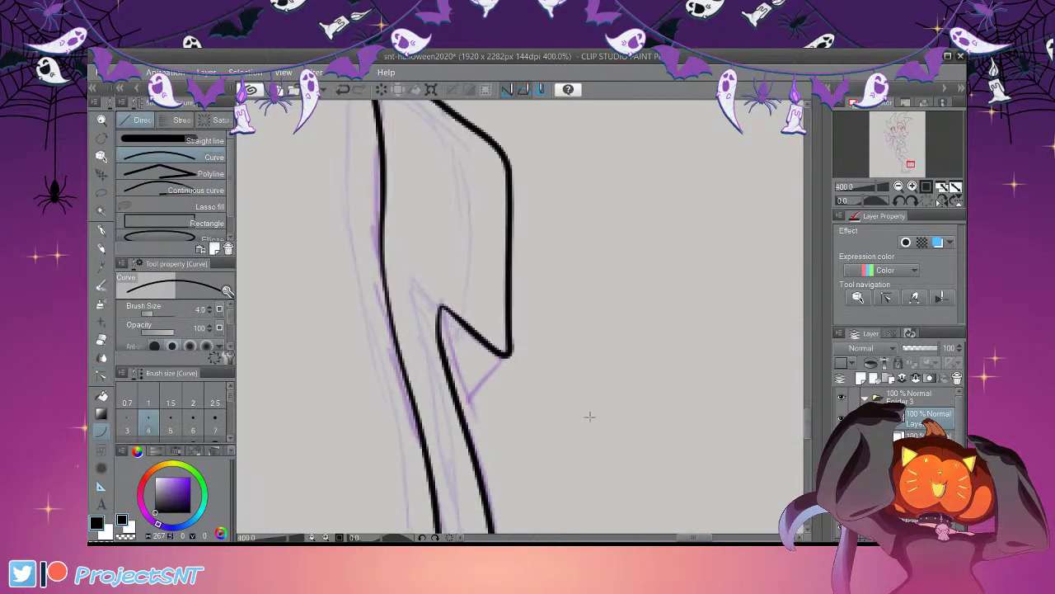
left_click_drag(590, 422, 534, 473)
left_click(562, 451)
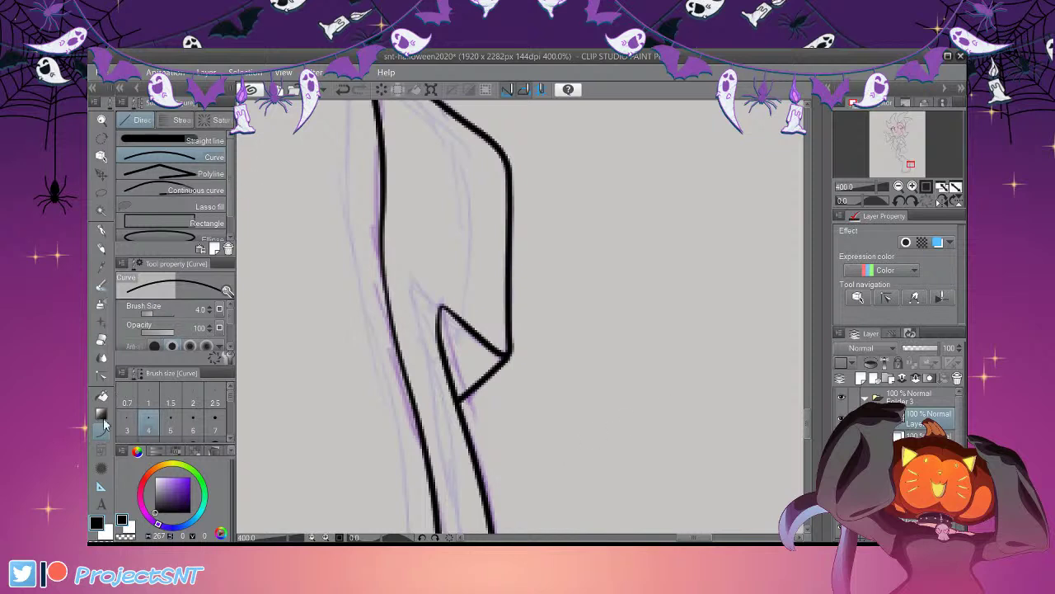
Correct the control points and control point width of the short line closing the right boot's back notch
left_click(101, 376)
left_click(194, 142)
scroll(550, 377, "up", 1)
left_click_drag(598, 433, 594, 428)
left_click(178, 156)
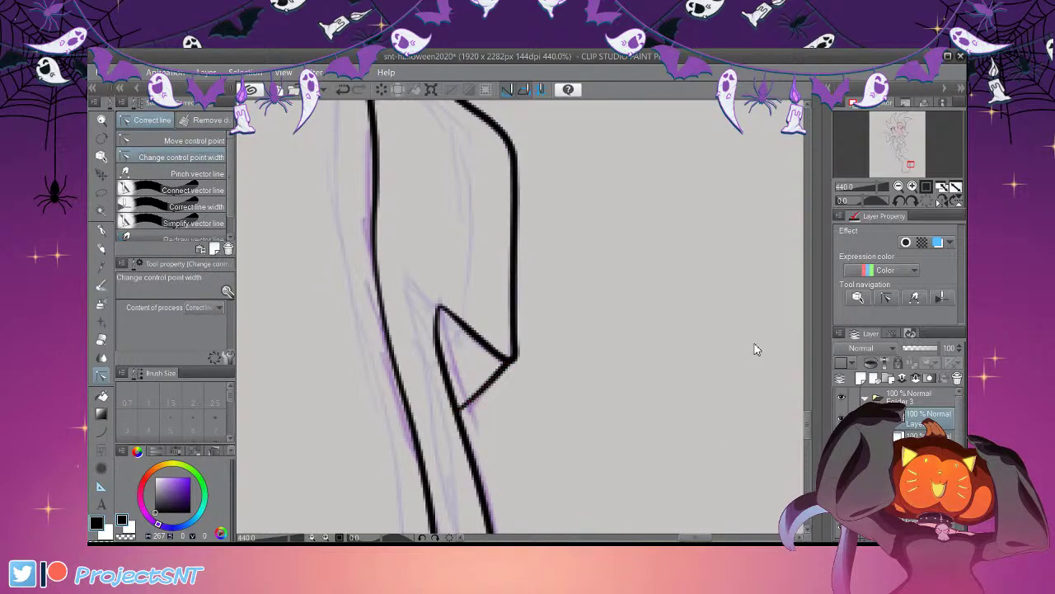
Check the whole figure's line art with the sketch hidden, and show the sketch again
scroll(757, 362, "down", 10)
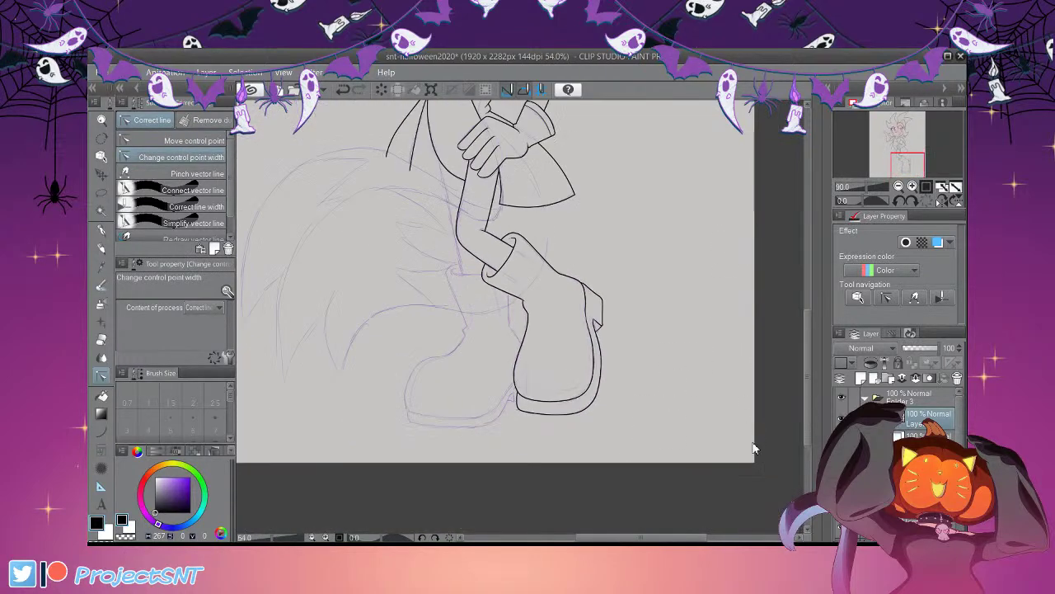
scroll(755, 439, "down", 2)
left_click(841, 482)
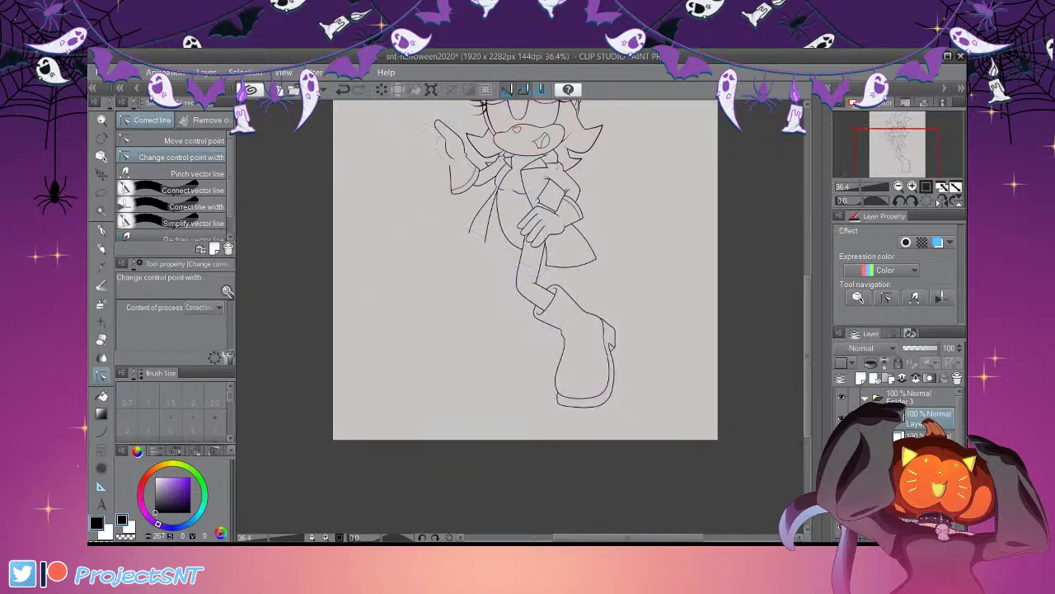
left_click(841, 483)
scroll(594, 532, "down", 1)
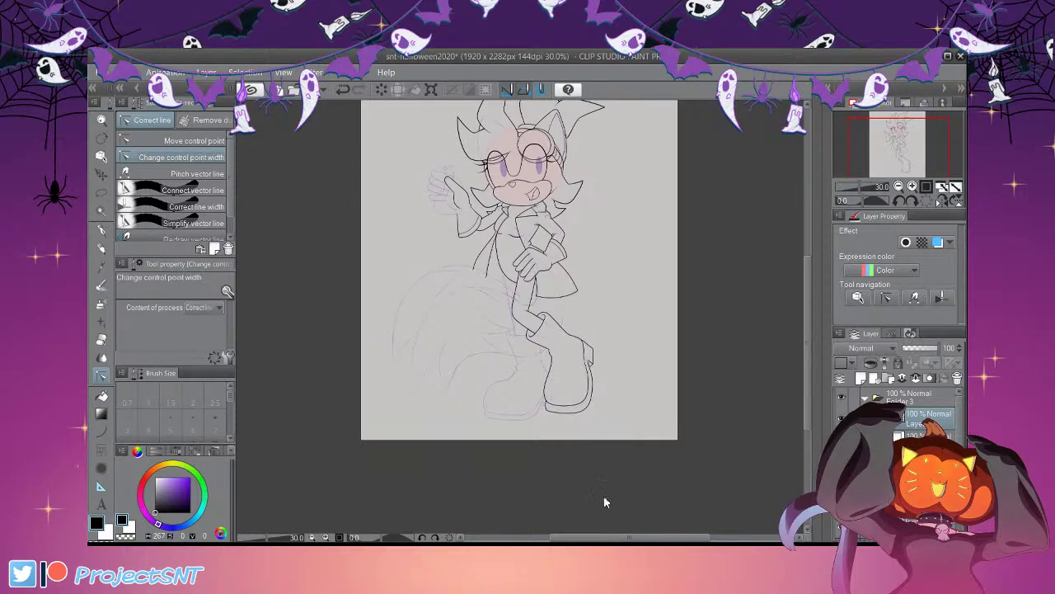
Ink the hooked cuff opening of the left boot with a size 4 continuous curve ending at the right boot's cuff
scroll(602, 372, "up", 6)
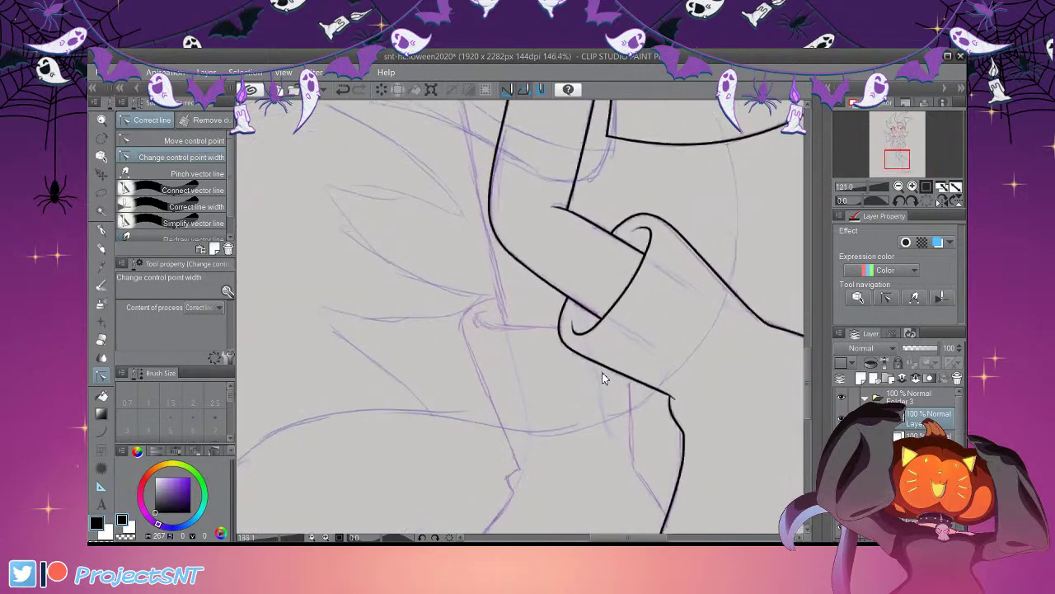
scroll(602, 372, "up", 2)
left_click(101, 431)
left_click(189, 191)
scroll(637, 412, "up", 1)
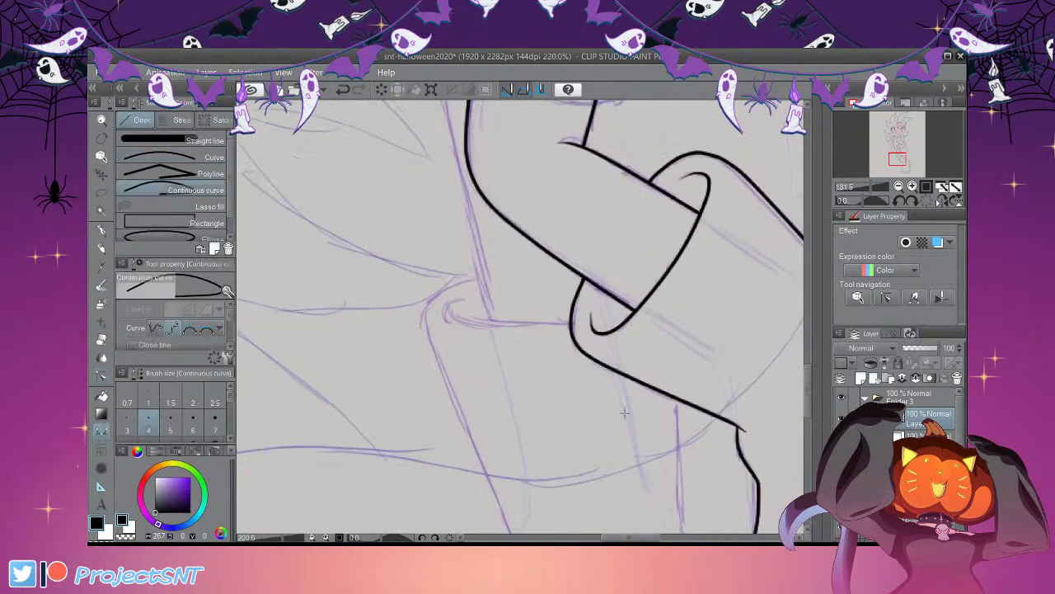
scroll(540, 332, "up", 2)
mouse_move(462, 287)
left_mouse_down()
mouse_move(437, 311)
mouse_move(604, 323)
left_mouse_up()
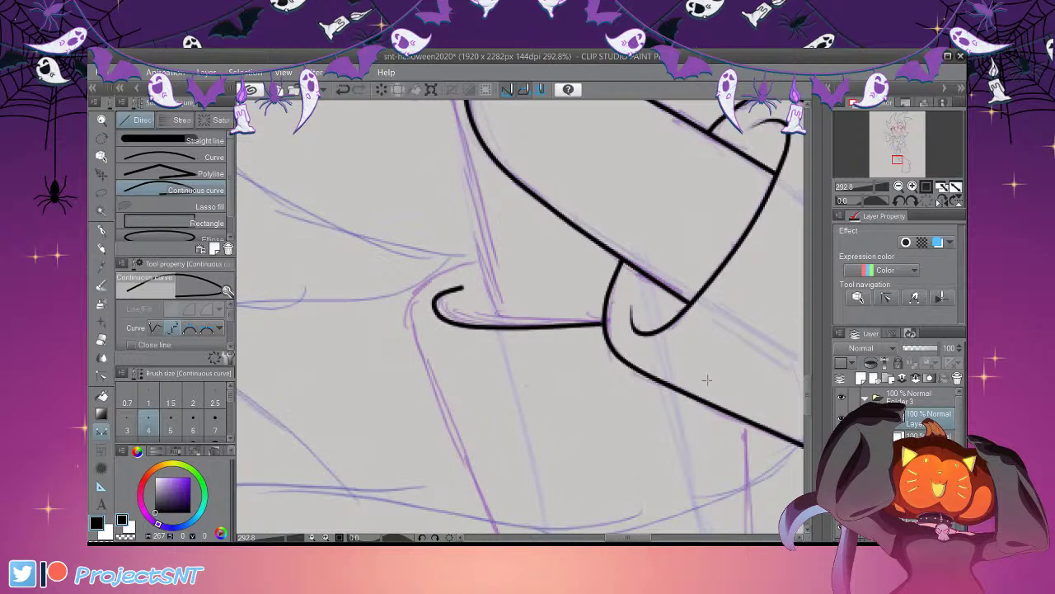
Correct the control points and control point width of the left boot's cuff line
left_click(101, 374)
left_click(188, 141)
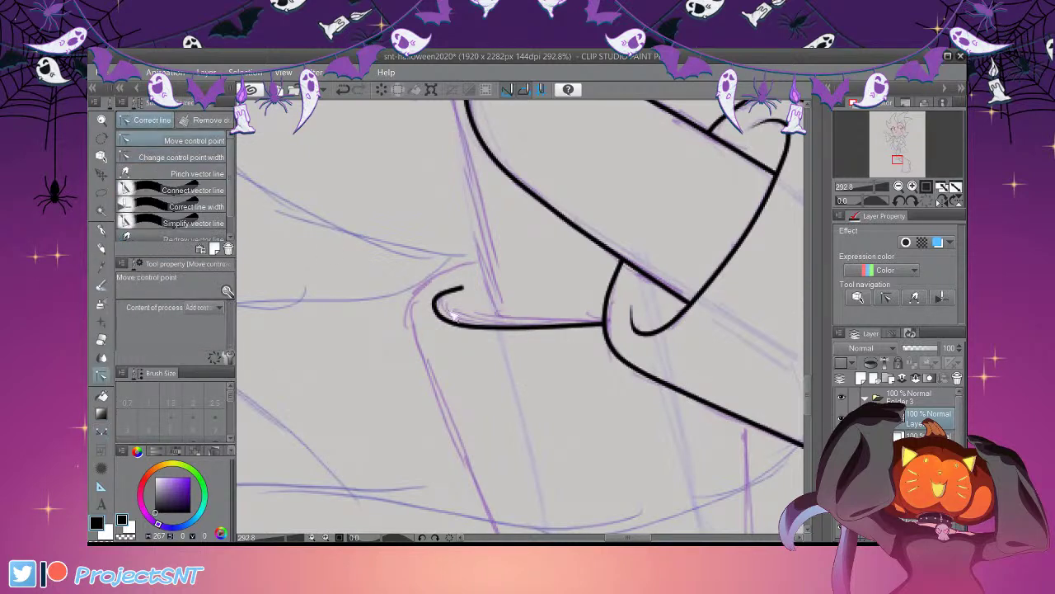
left_click(182, 157)
scroll(502, 245, "down", 6)
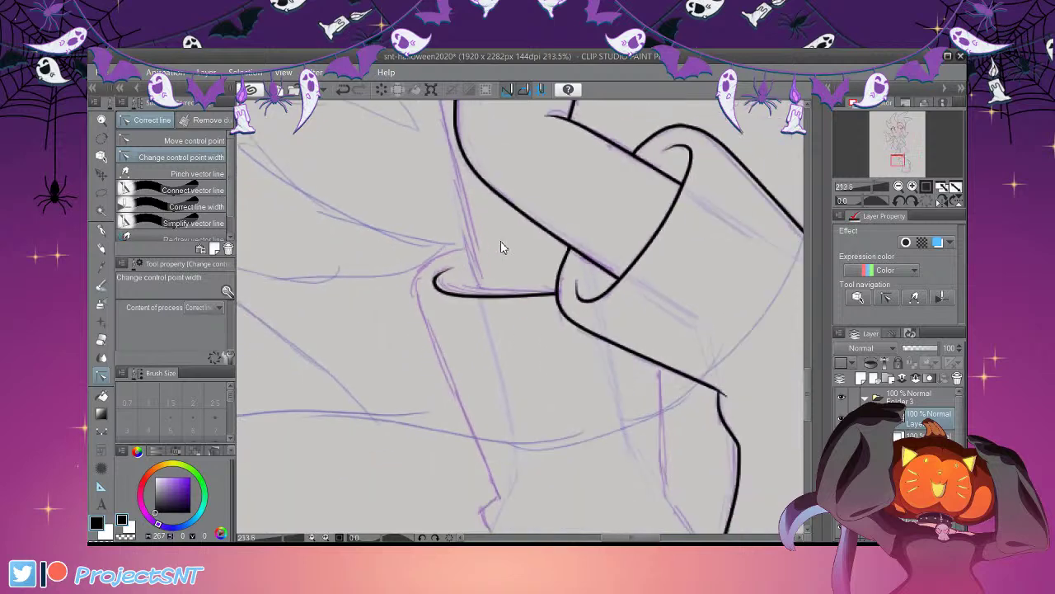
scroll(574, 336, "up", 3)
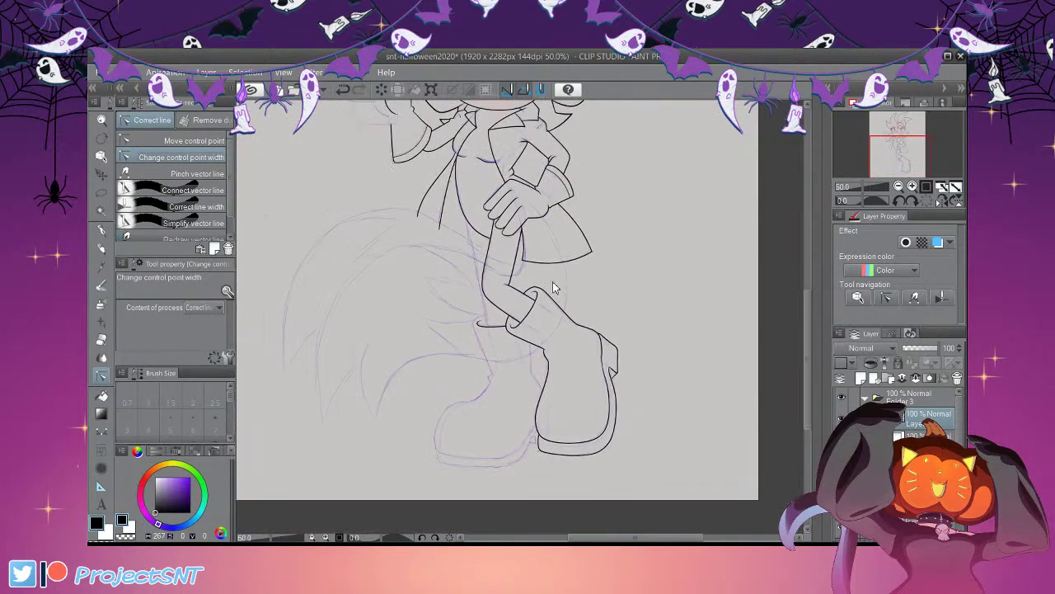
Draw a size 4 curve for the outer edge of the left leg, from the torso down to the boot cuff
scroll(580, 295, "up", 1)
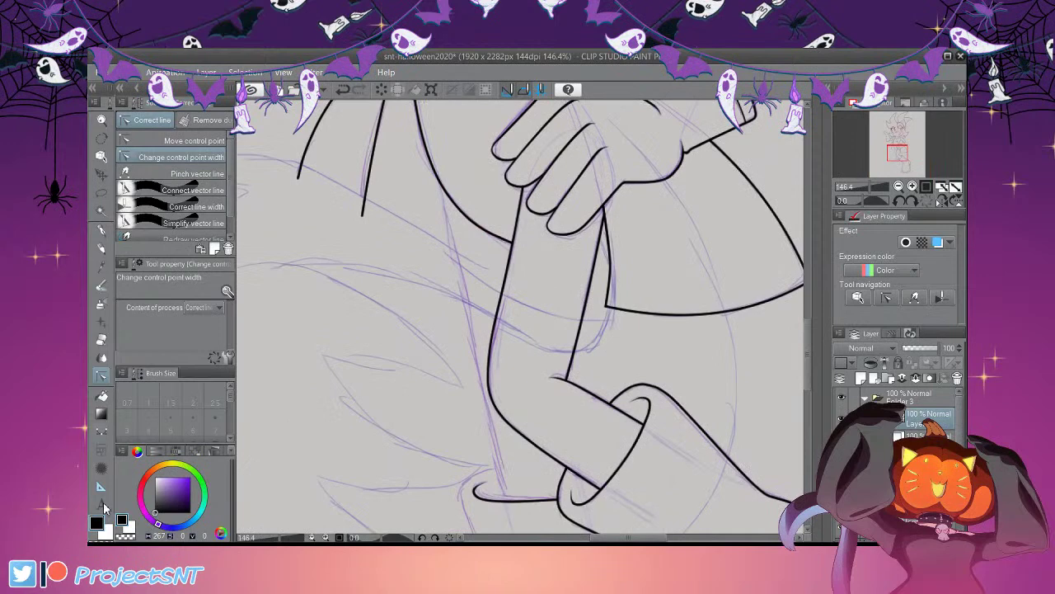
left_click(101, 429)
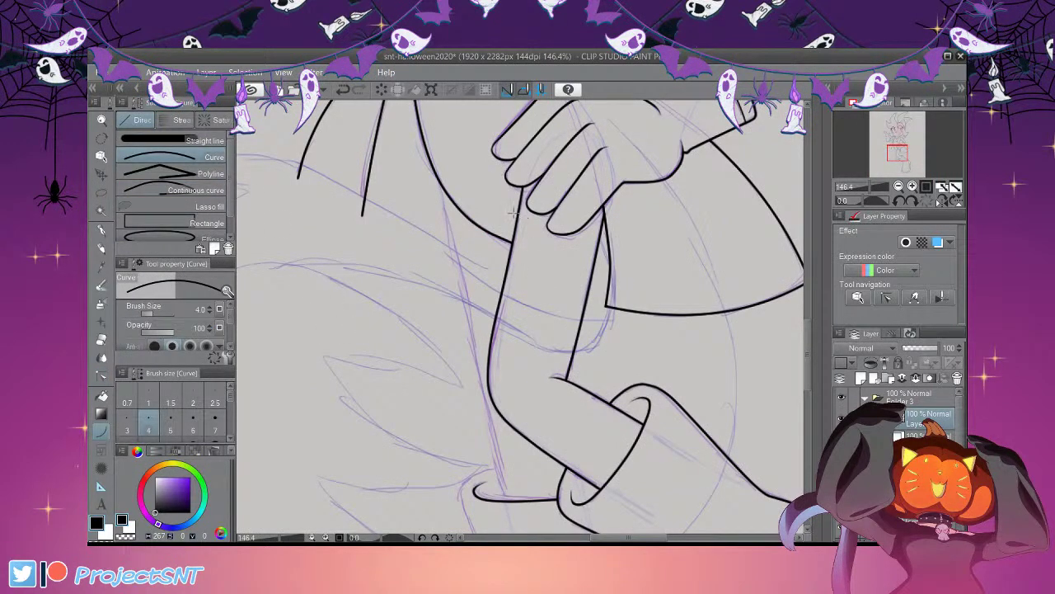
left_click_drag(442, 188, 506, 500)
left_click(505, 498)
scroll(551, 454, "down", 5)
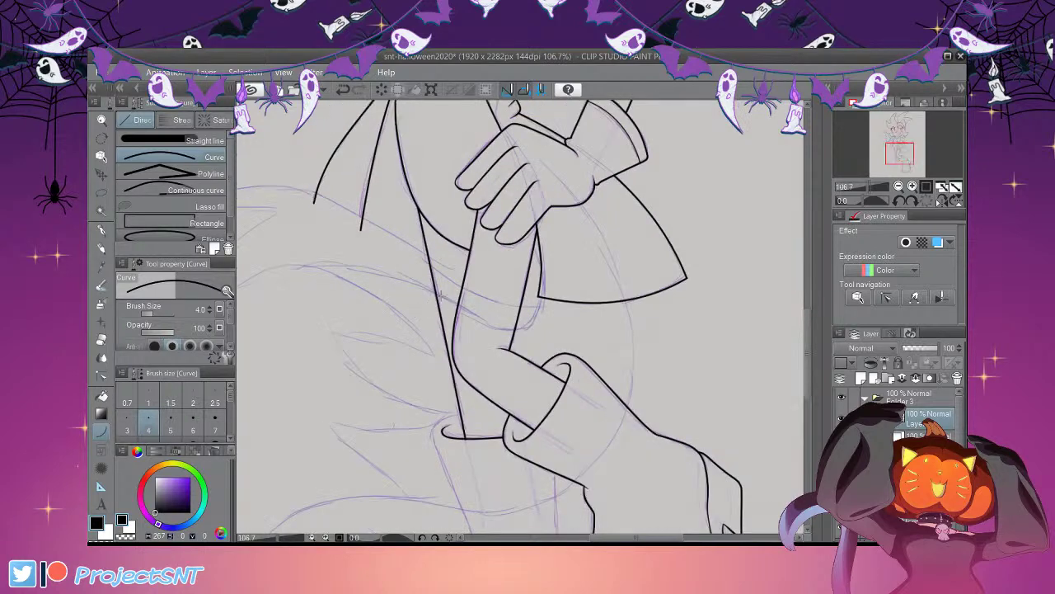
scroll(608, 431, "up", 3)
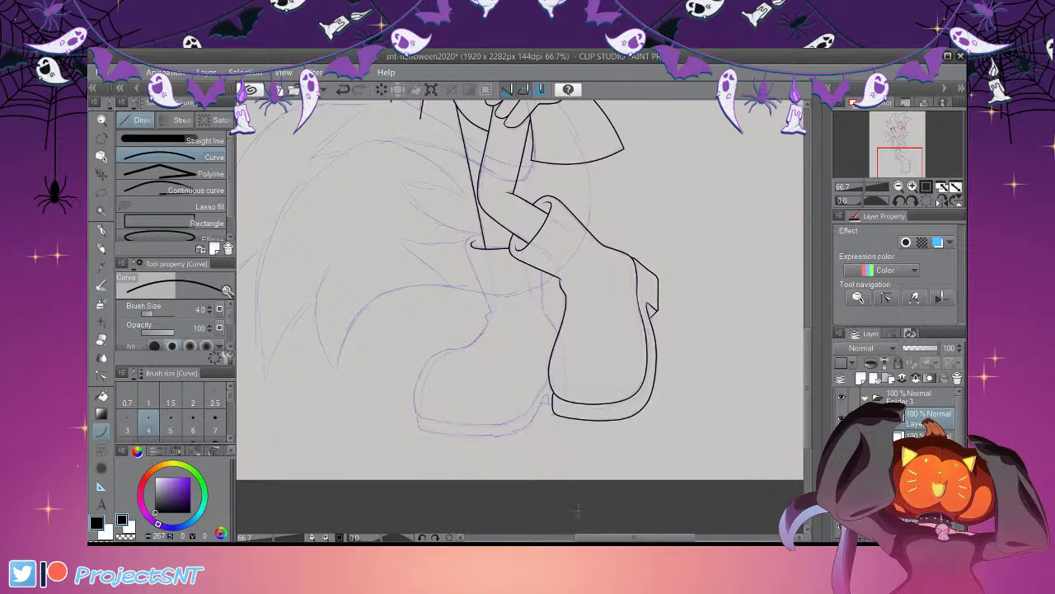
Ink the left boot's rear edge with a continuous curve running from under the right boot's cuff to its ankle
scroll(545, 358, "up", 2)
scroll(545, 359, "up", 1)
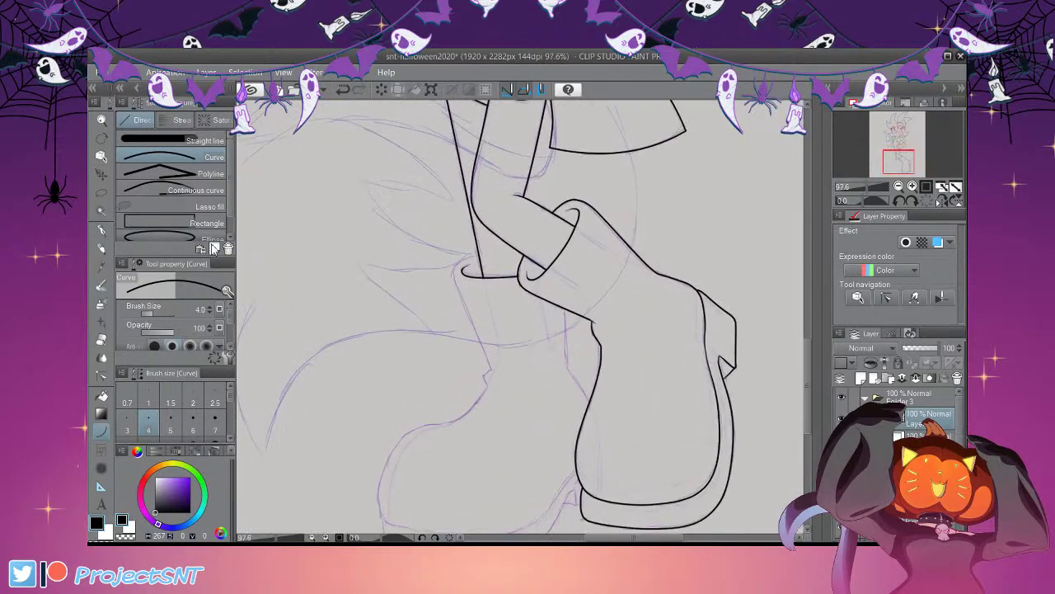
left_click(204, 191)
scroll(681, 392, "up", 1)
scroll(681, 391, "up", 8)
left_click(557, 291)
left_click(562, 415)
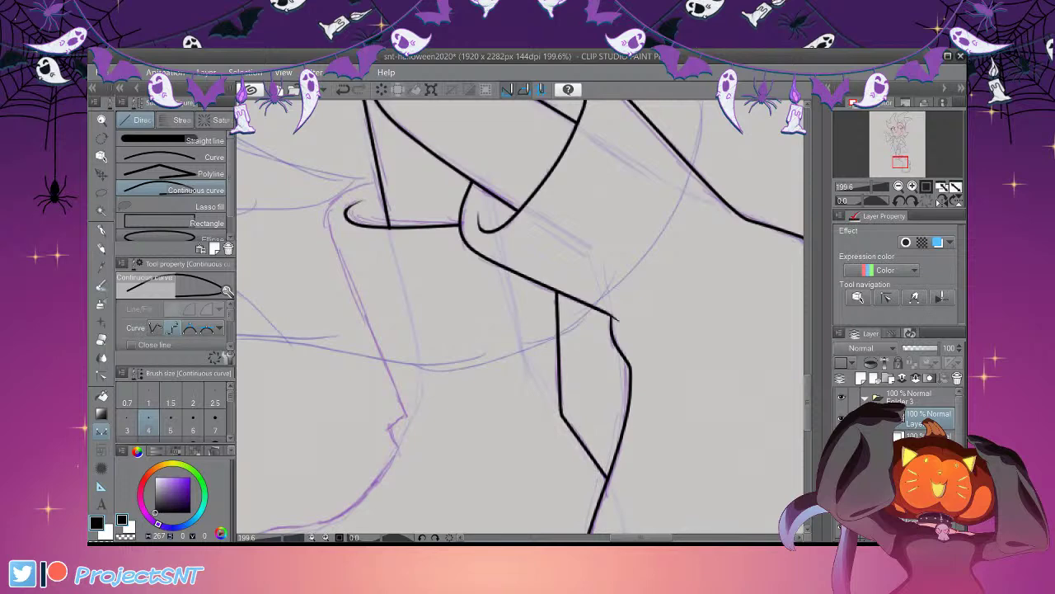
scroll(636, 220, "down", 3)
scroll(619, 221, "down", 2)
Trace the left boot's outline with a continuous curve from the cuff around the toe and along the sole to the right boot
scroll(550, 220, "up", 3)
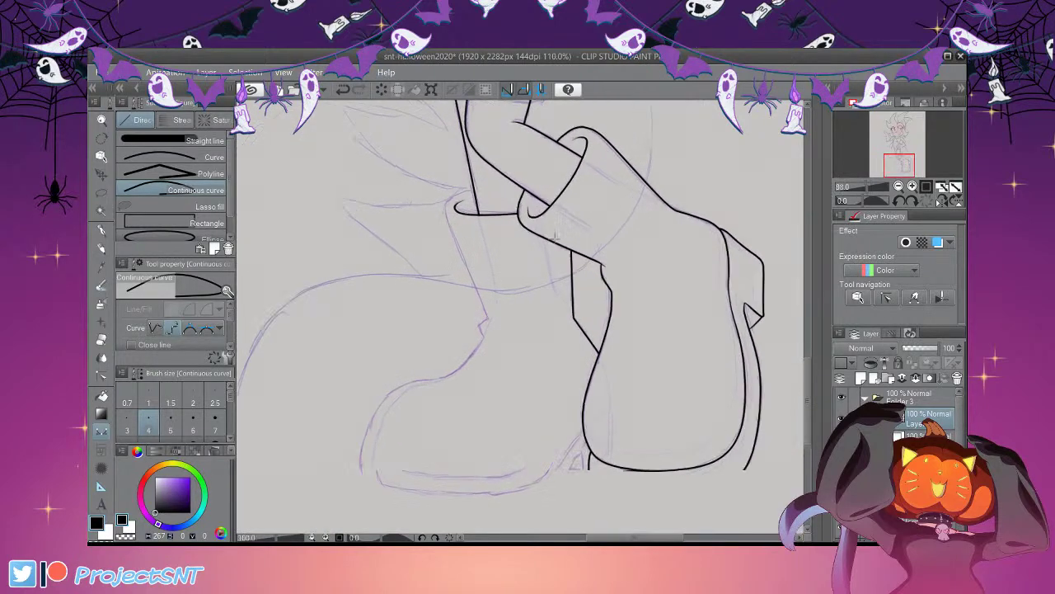
left_click(473, 187)
left_click(444, 198)
left_click_drag(448, 240, 484, 334)
left_click(481, 337)
left_click(485, 345)
mouse_move(560, 417)
left_mouse_down()
mouse_move(532, 466)
mouse_move(453, 476)
mouse_move(411, 522)
mouse_move(391, 505)
mouse_move(551, 509)
mouse_move(582, 494)
mouse_move(615, 439)
left_mouse_up()
scroll(387, 445, "down", 4)
scroll(383, 465, "up", 5)
left_click(358, 445)
left_click(364, 497)
double_click(625, 425)
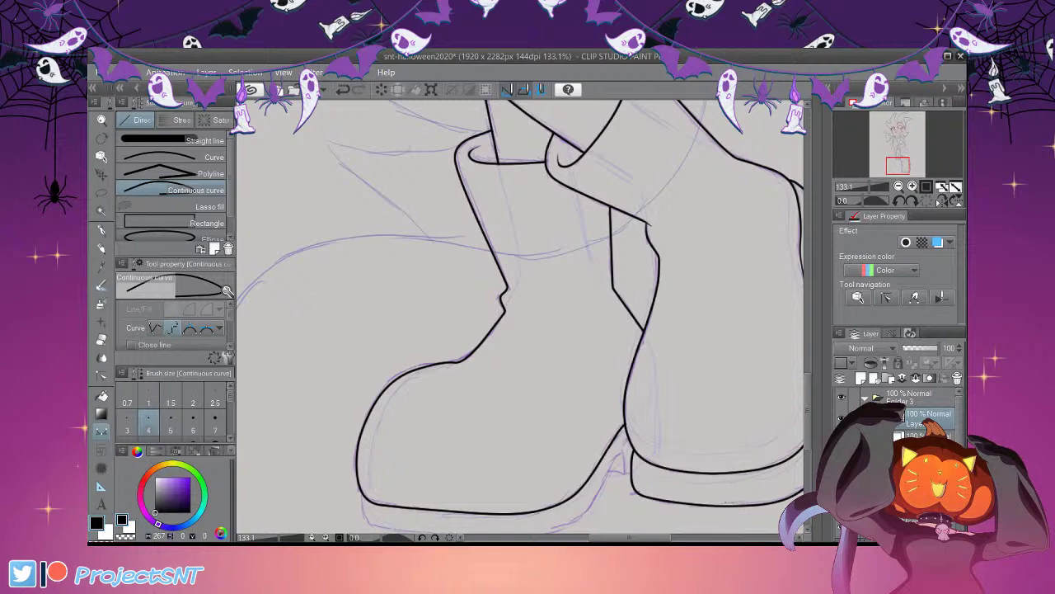
Refine the left boot outline's control points and adjust the line width of the outline and the boot's rear edge
key("y")
left_click(198, 142)
scroll(408, 505, "up", 2)
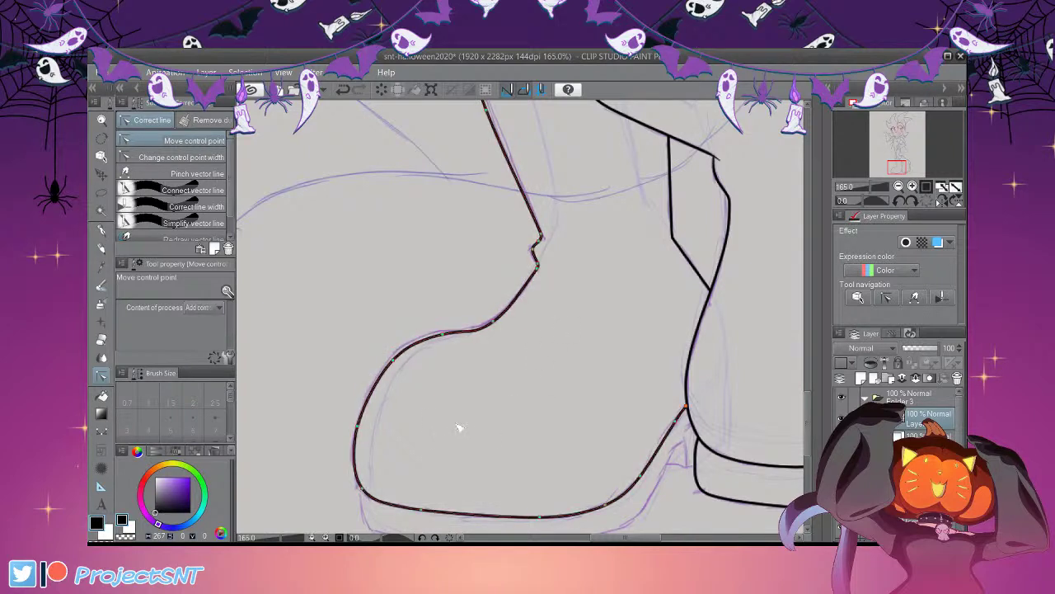
left_click(196, 156)
scroll(631, 266, "up", 2)
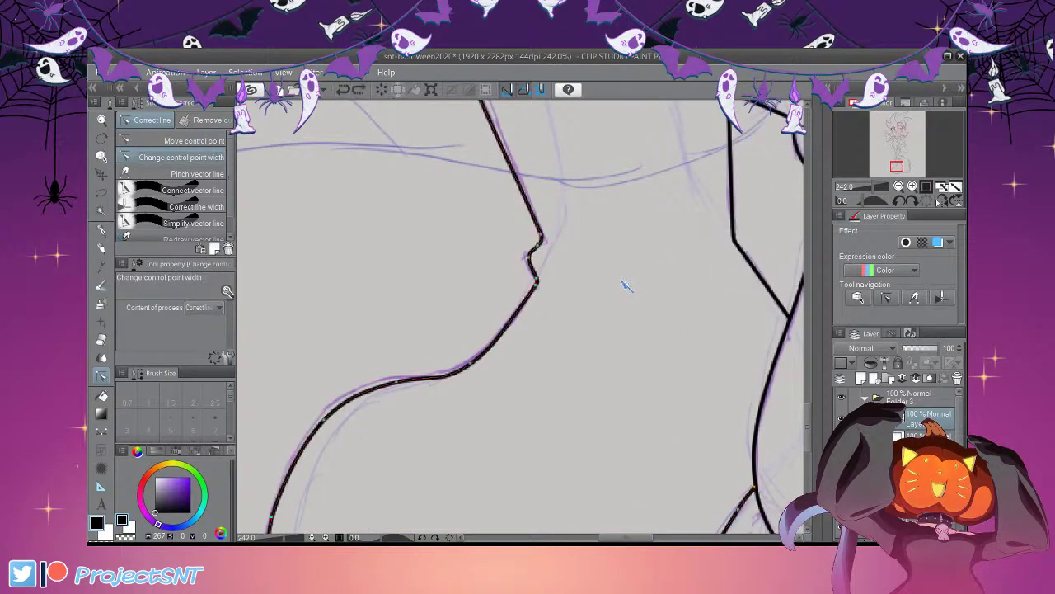
scroll(383, 386, "down", 3)
scroll(526, 500, "down", 4)
scroll(635, 379, "up", 4)
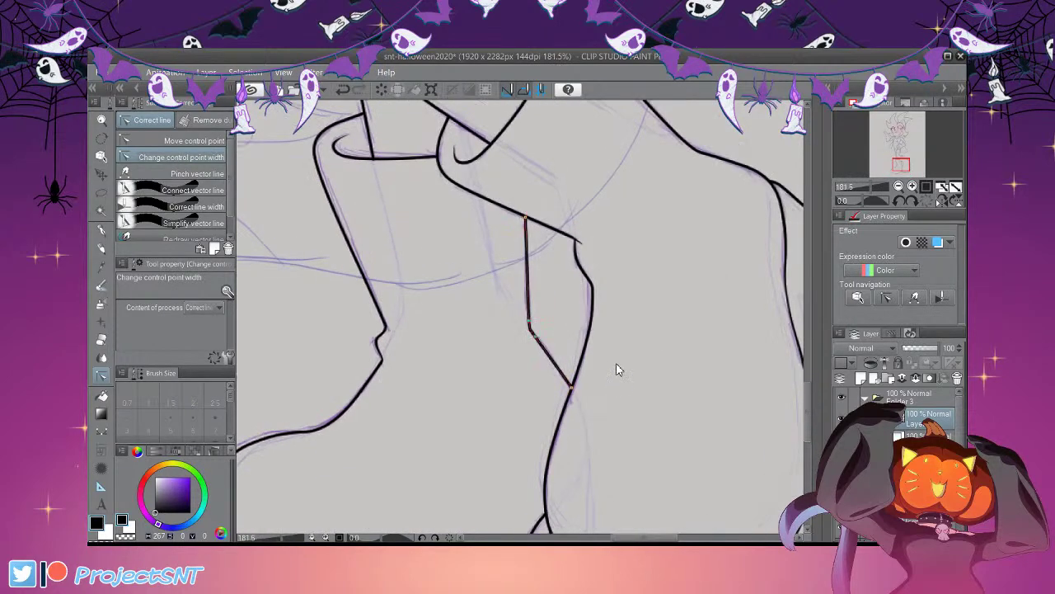
scroll(617, 370, "down", 4)
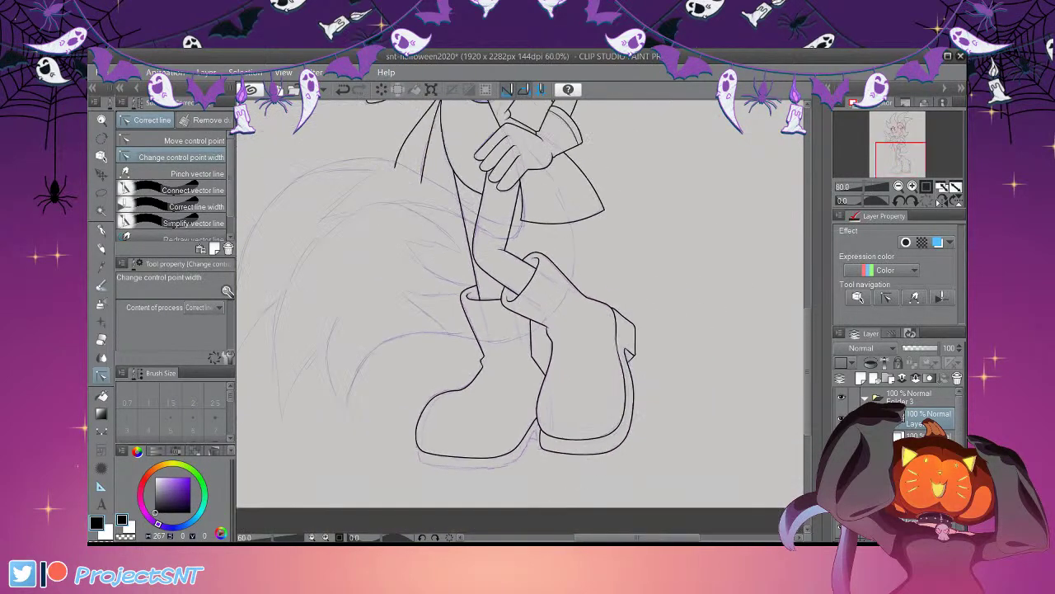
Ink the left boot's sole with a continuous curve from the toe along the bottom edge and around the heel notch
scroll(590, 463, "up", 2)
scroll(511, 458, "up", 3)
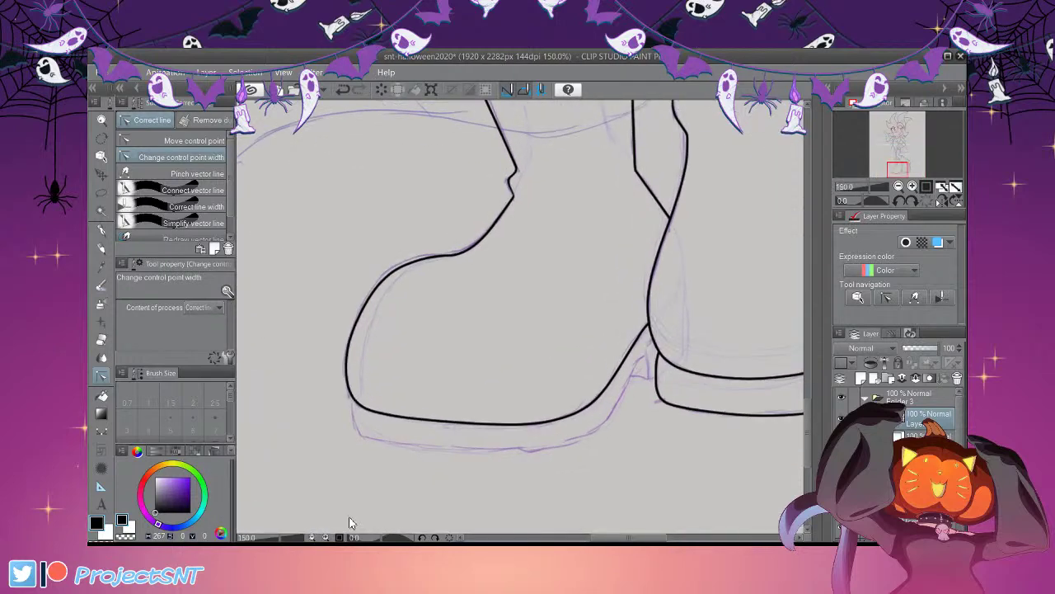
left_click(102, 432)
scroll(417, 478, "up", 3)
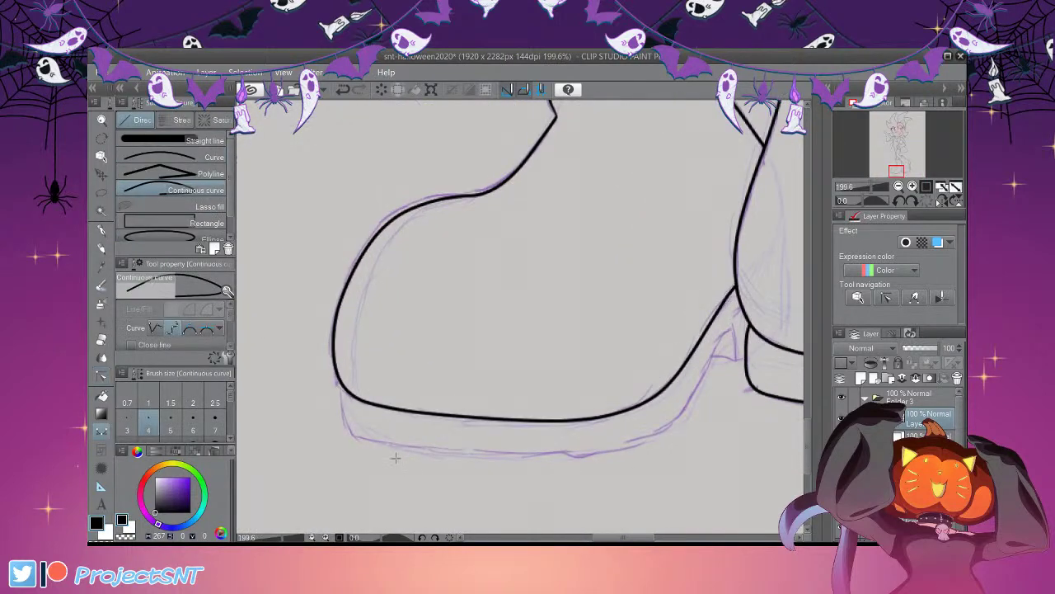
left_click(342, 387)
left_click(343, 408)
mouse_move(406, 511)
left_mouse_down()
mouse_move(397, 446)
mouse_move(544, 457)
mouse_move(643, 445)
mouse_move(685, 416)
mouse_move(734, 327)
mouse_move(736, 360)
left_mouse_up()
left_click(736, 360)
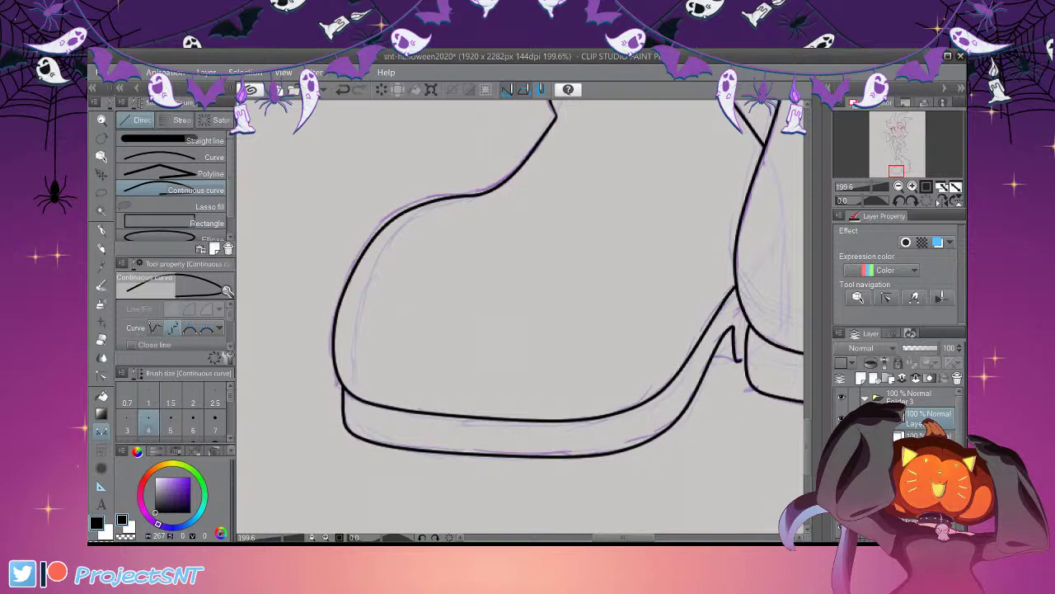
Move the sole line's end control points at the heel to meet the right boot's sole
scroll(647, 304, "down", 2)
scroll(752, 328, "up", 3)
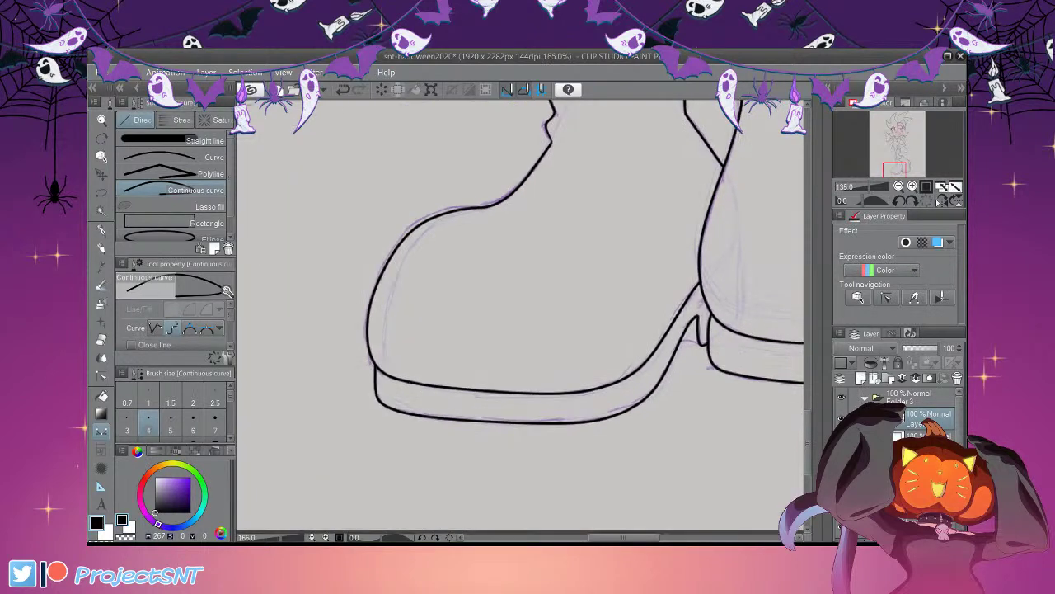
left_click(101, 375)
left_click(172, 140)
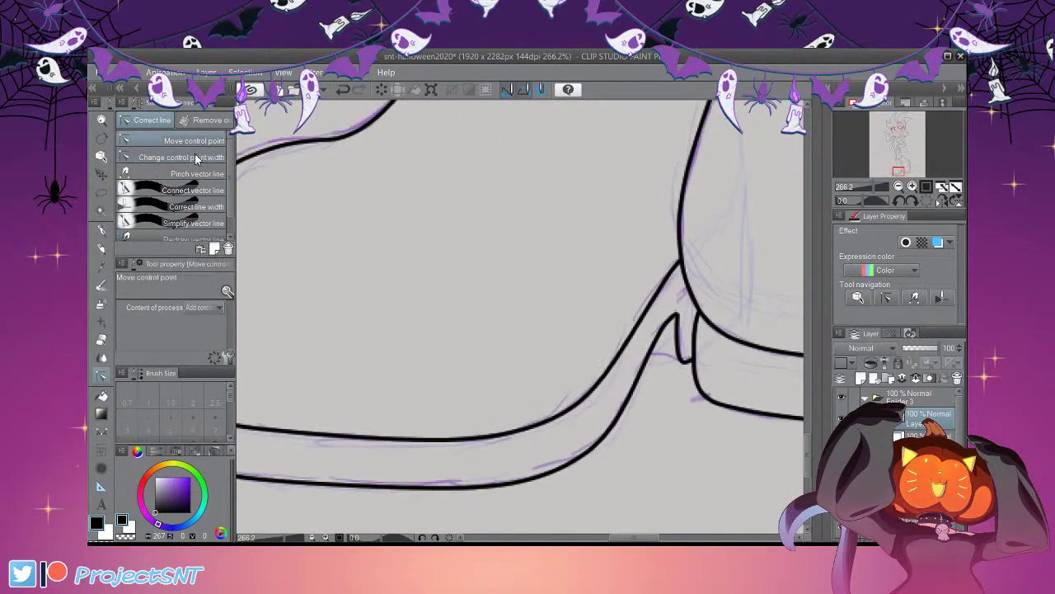
scroll(679, 322, "up", 4)
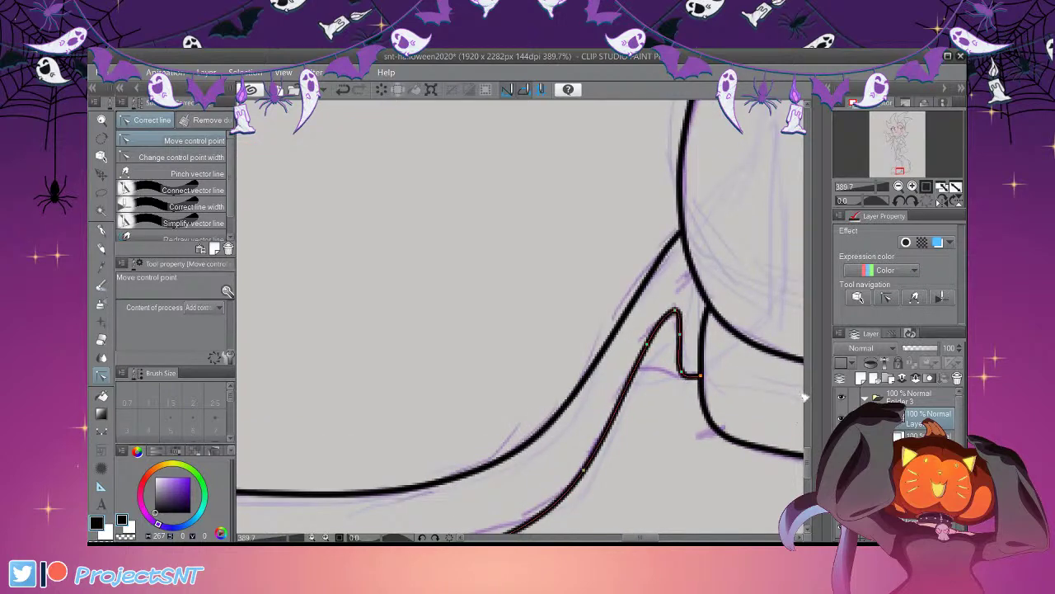
Draw a short curve across the left boot's heel notch, joining the sole line to the heel's lower corner
left_click(102, 432)
left_click(189, 159)
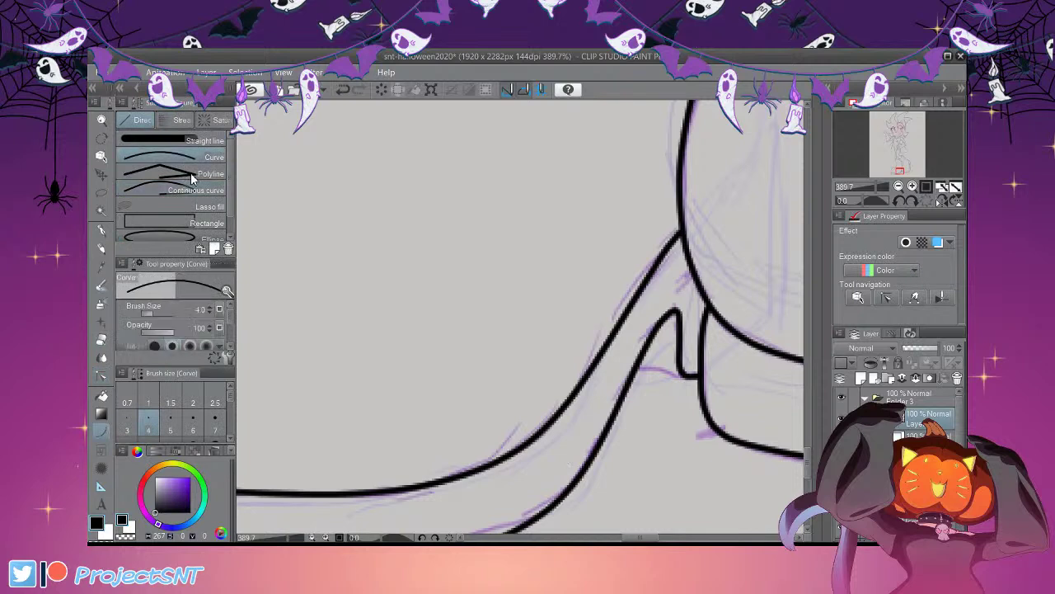
scroll(619, 354, "up", 1)
left_click_drag(795, 434, 760, 427)
left_click(779, 431)
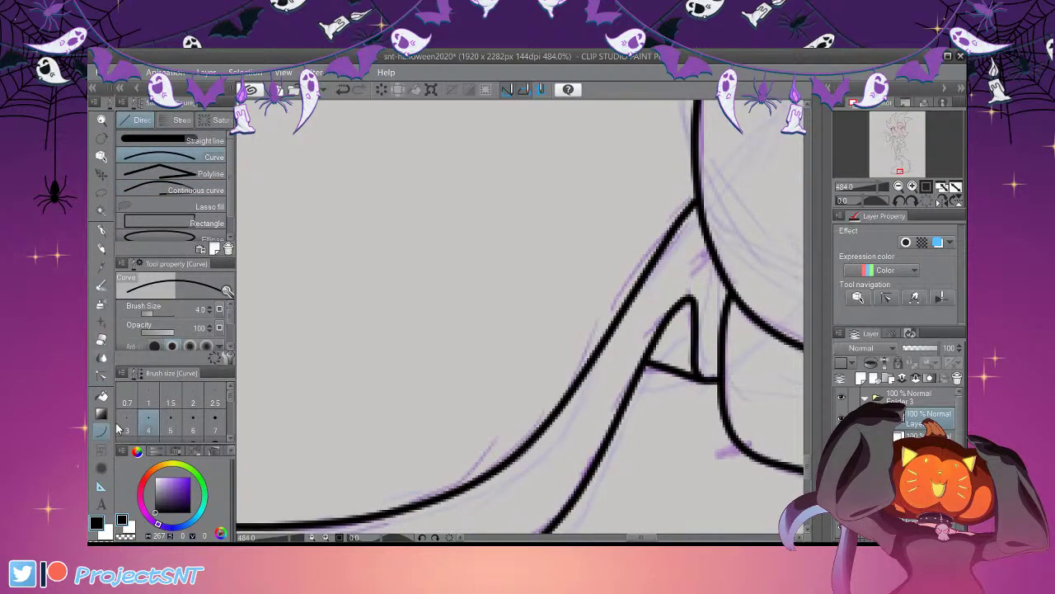
Adjust the control point widths of the left boot's heel line and sole outline
key("y")
left_click(194, 156)
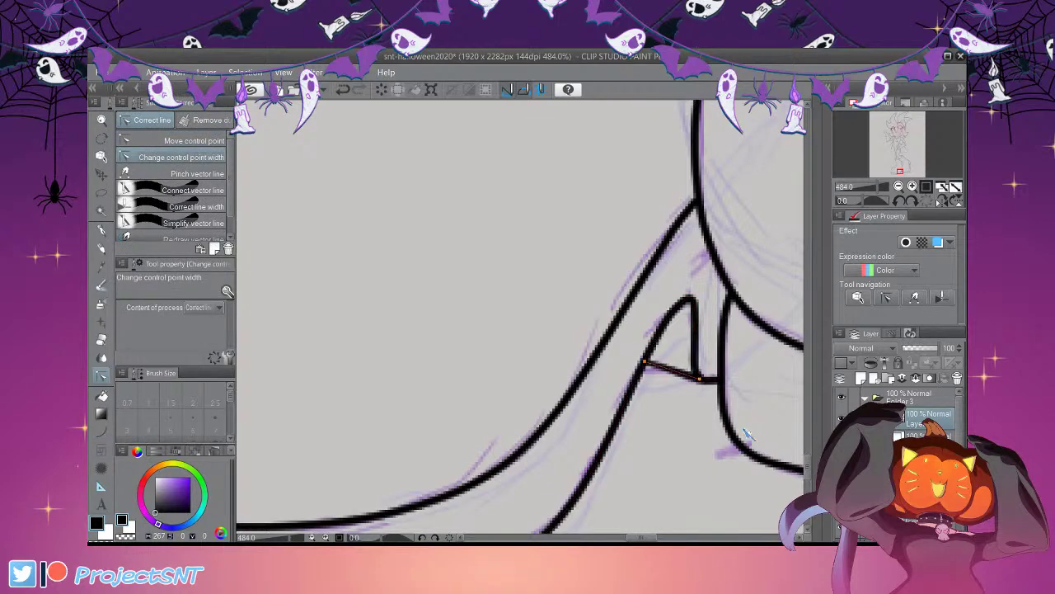
scroll(598, 417, "down", 2)
scroll(404, 435, "down", 7)
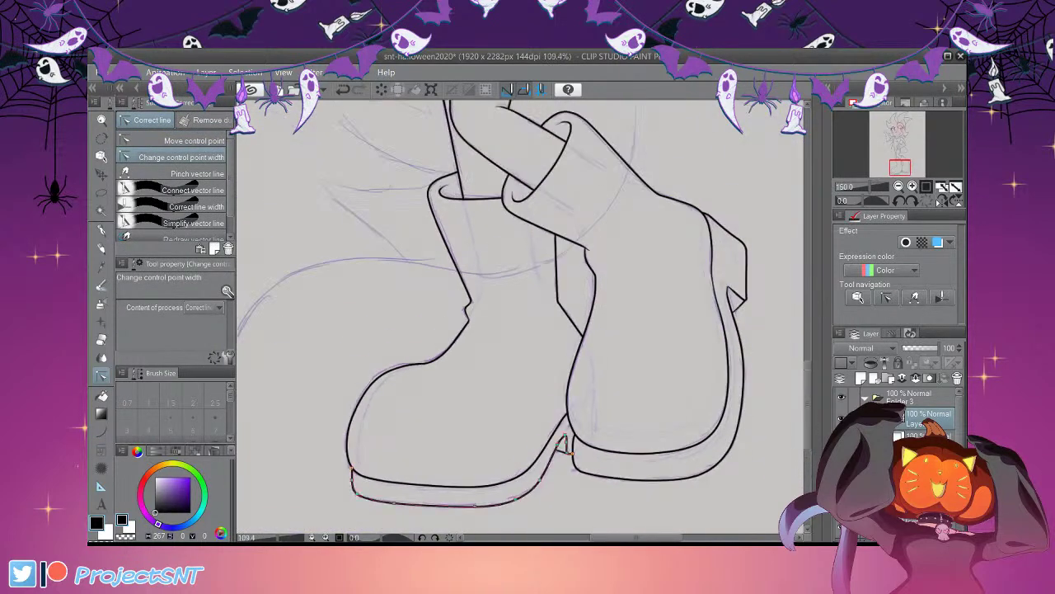
left_click_drag(231, 183, 232, 231)
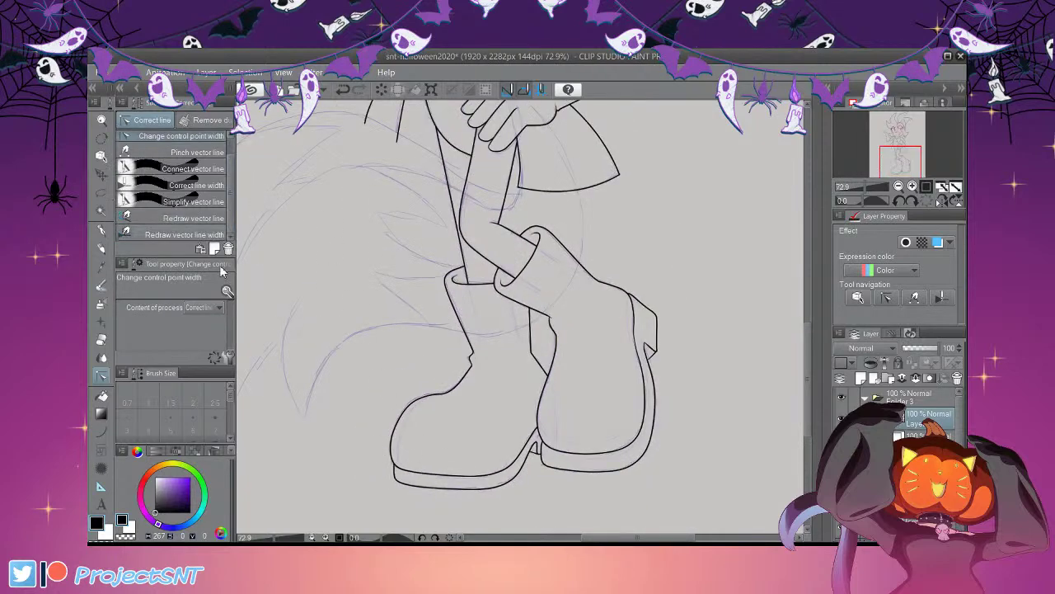
Thicken the outlines of both boots with Redraw vector line width at brush size 5
left_click(190, 235)
scroll(461, 381, "up", 3)
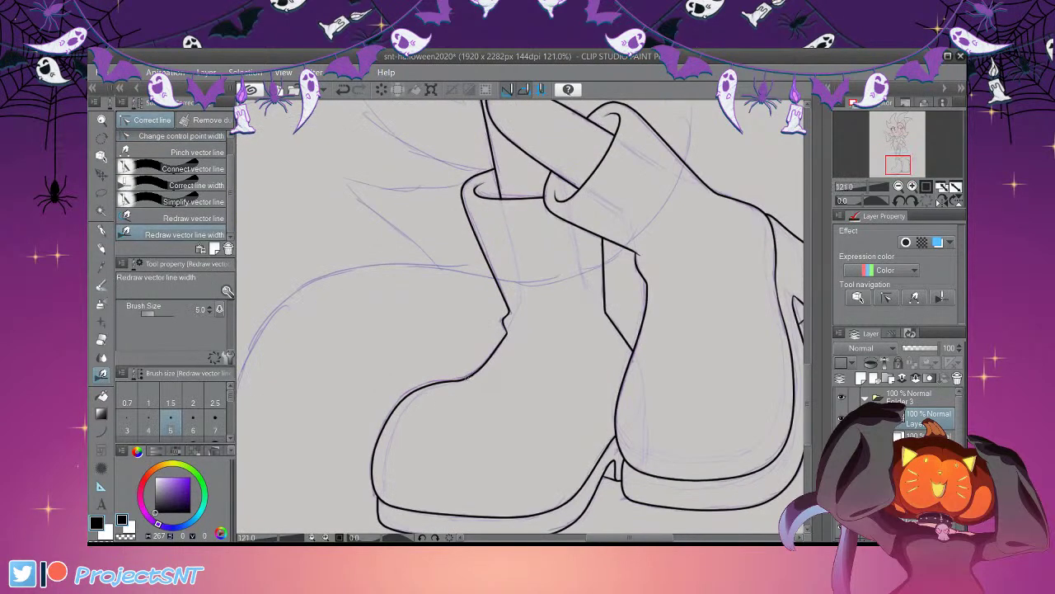
mouse_move(483, 366)
left_mouse_down()
mouse_move(416, 396)
mouse_move(380, 439)
mouse_move(374, 478)
mouse_move(411, 510)
mouse_move(547, 519)
mouse_move(596, 460)
left_mouse_up()
scroll(540, 402, "down", 3)
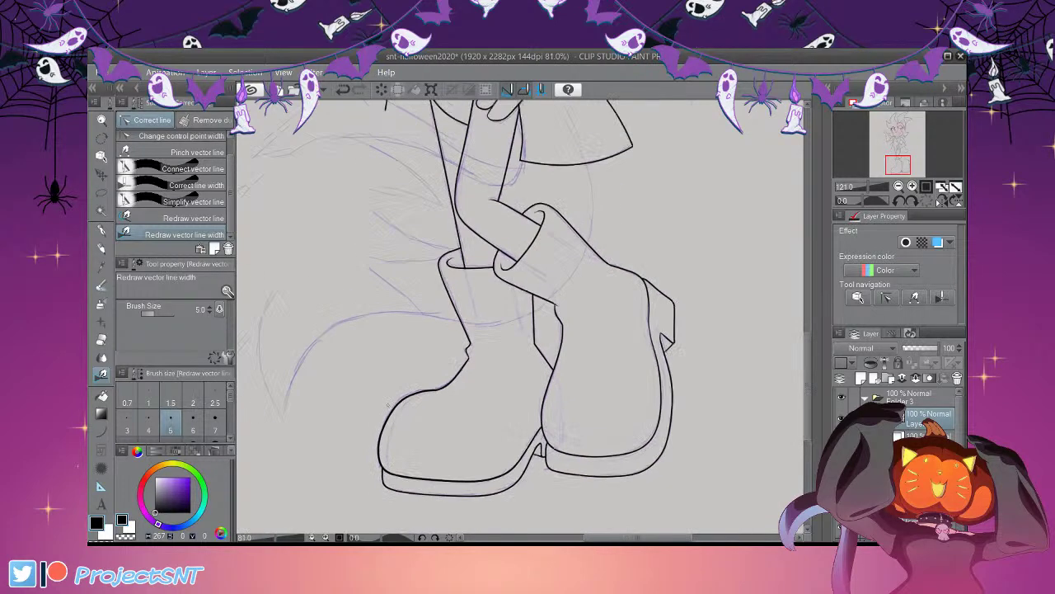
scroll(540, 402, "up", 3)
mouse_move(503, 325)
left_mouse_down()
mouse_move(481, 429)
mouse_move(524, 467)
mouse_move(618, 447)
mouse_move(615, 334)
left_mouse_up()
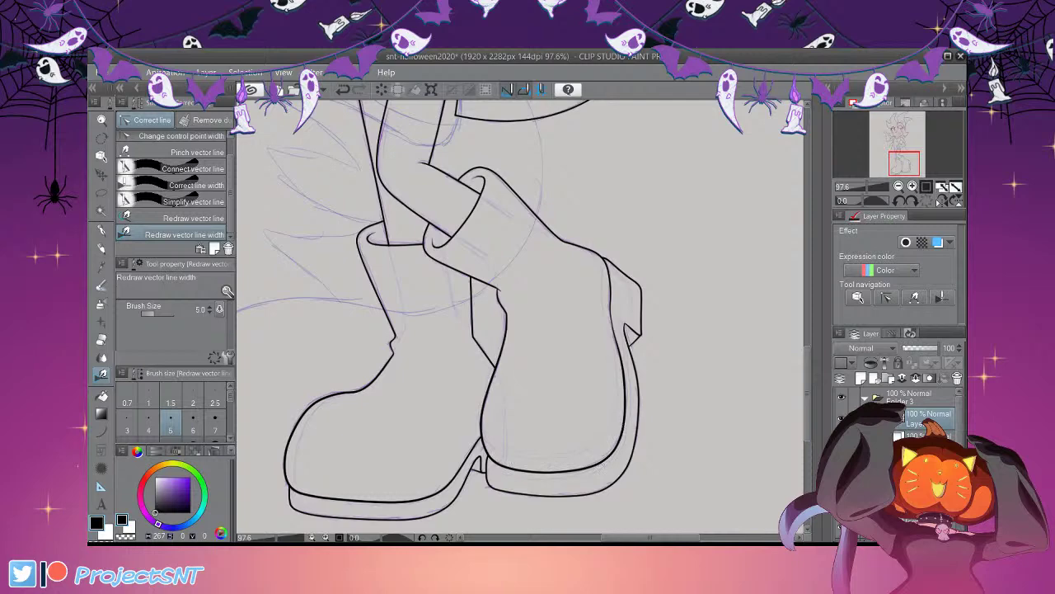
Redraw the line width of the coat flap beside the gloved hand, along its outer edge, hem and inner edge
scroll(485, 415, "down", 2)
scroll(519, 322, "down", 2)
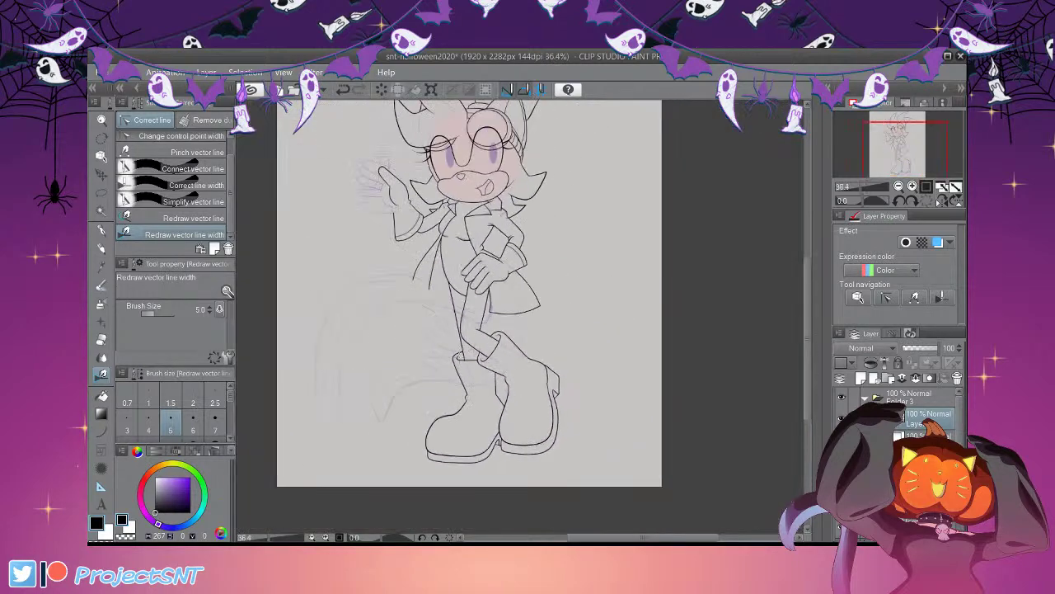
scroll(473, 387, "down", 2)
scroll(476, 264, "up", 3)
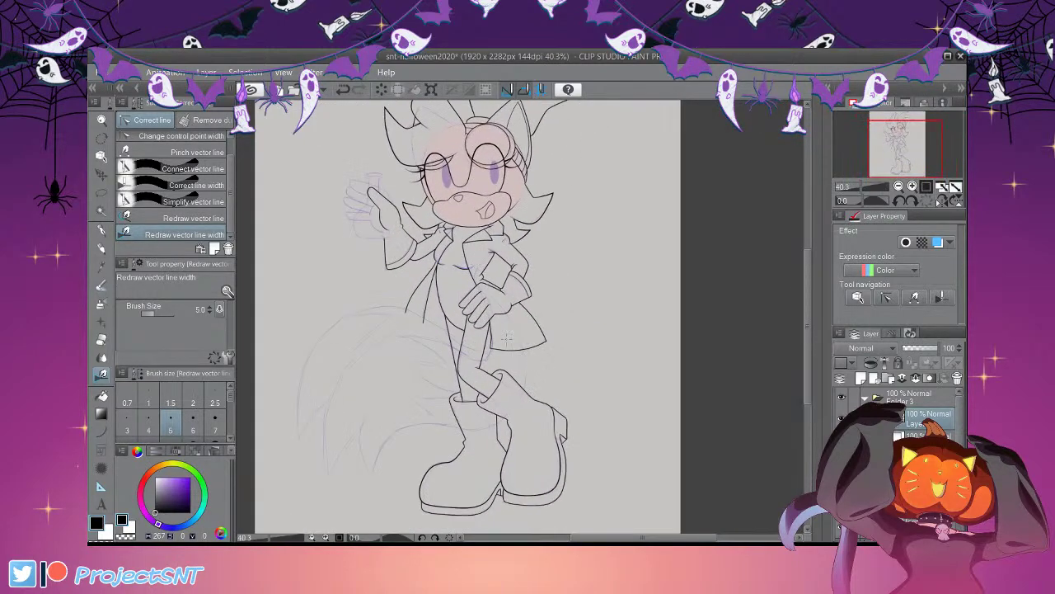
scroll(511, 345, "up", 4)
left_click_drag(479, 352, 482, 326)
scroll(641, 321, "up", 3)
left_click_drag(622, 348, 611, 328)
left_click_drag(590, 278, 575, 258)
left_click_drag(518, 198, 542, 221)
mouse_move(609, 340)
left_mouse_down()
mouse_move(618, 364)
mouse_move(502, 389)
mouse_move(373, 378)
left_mouse_up()
left_click_drag(390, 271, 393, 364)
scroll(569, 406, "down", 11)
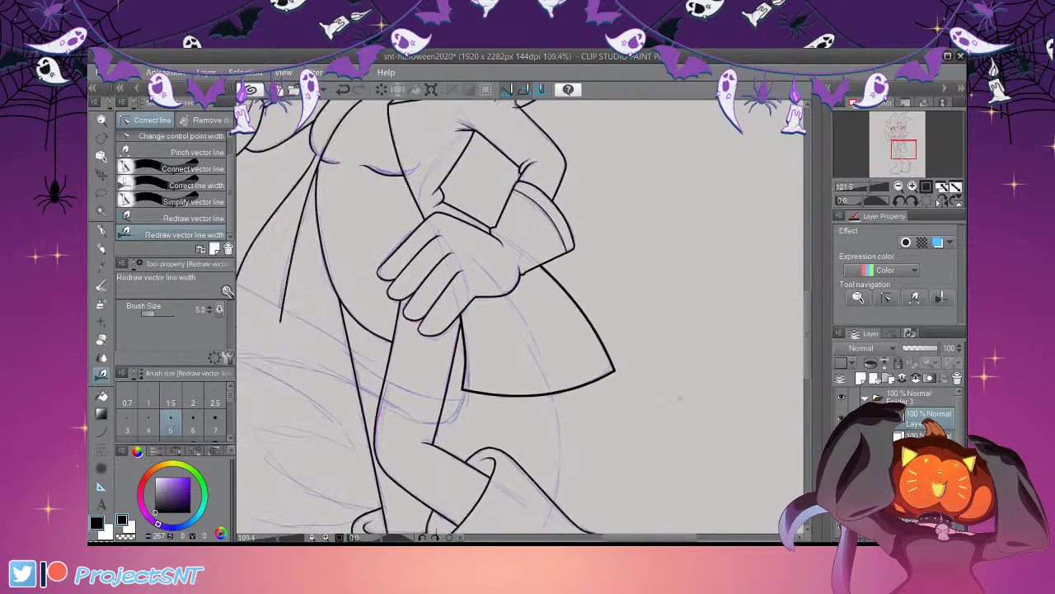
Thicken the two long lines of the coat tail behind the waist with Redraw vector line width
scroll(503, 330, "up", 8)
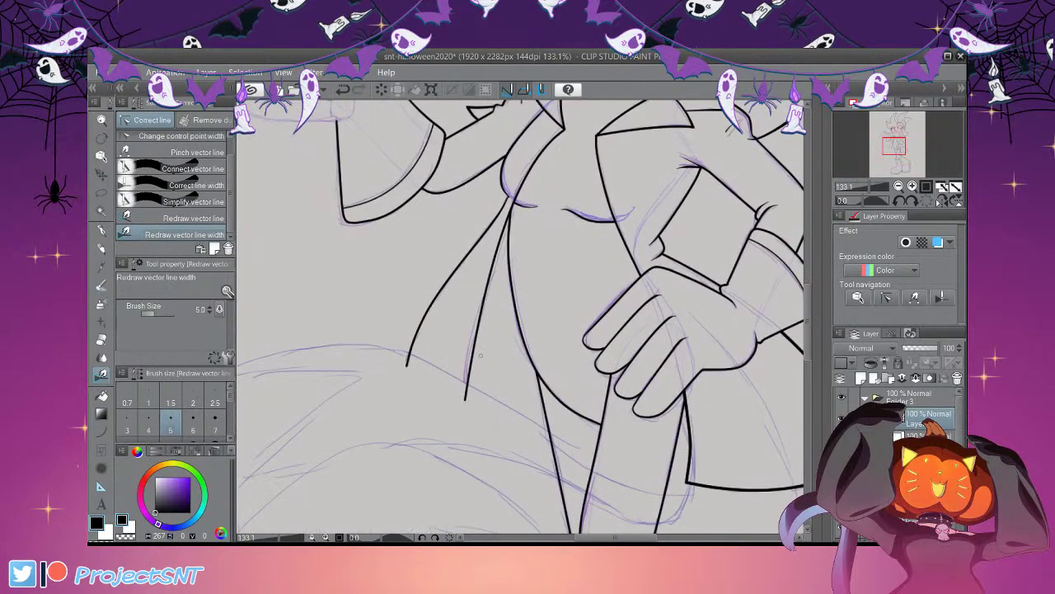
mouse_move(464, 262)
left_mouse_down()
mouse_move(425, 313)
mouse_move(409, 367)
left_mouse_up()
mouse_move(559, 132)
left_mouse_down()
mouse_move(531, 171)
mouse_move(482, 296)
mouse_move(466, 400)
left_mouse_up()
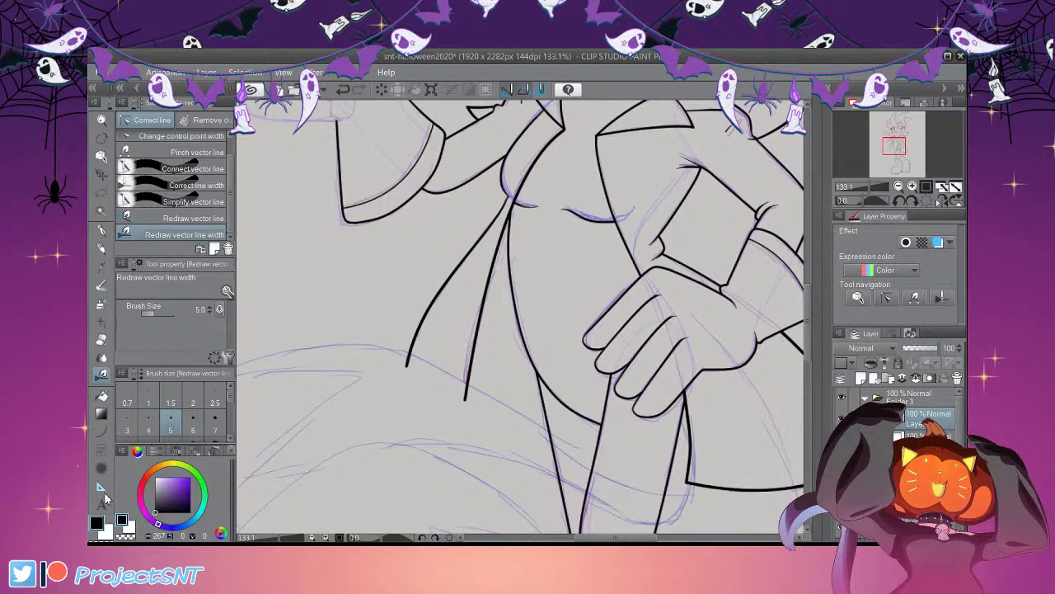
Examine the torso and coat lines up close and the whole figure's line art from a distance
scroll(206, 223, "up", 1)
left_click(193, 157)
scroll(633, 201, "up", 2)
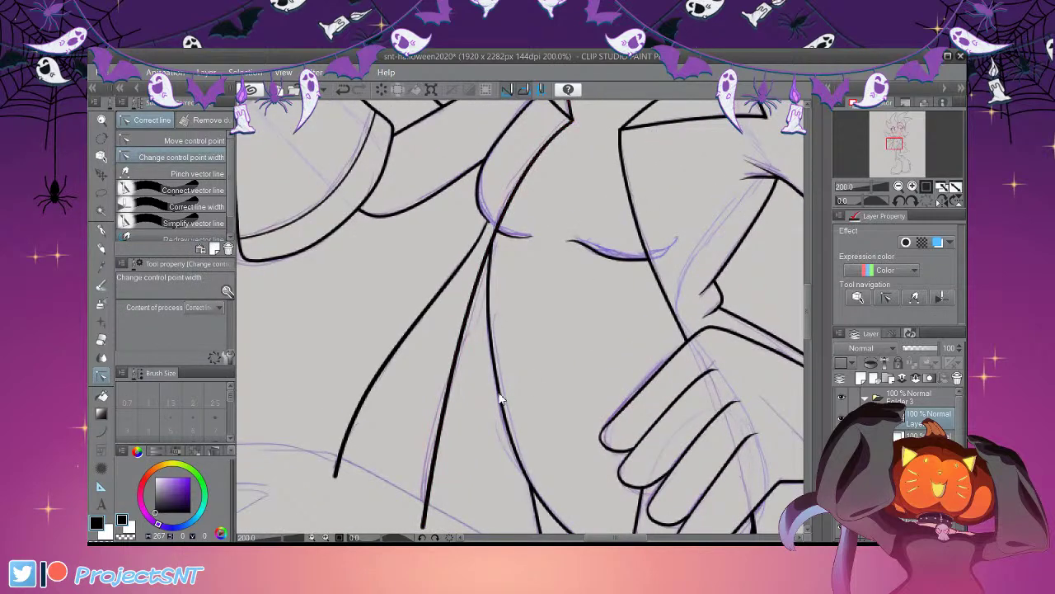
scroll(507, 394, "down", 4)
scroll(652, 423, "down", 2)
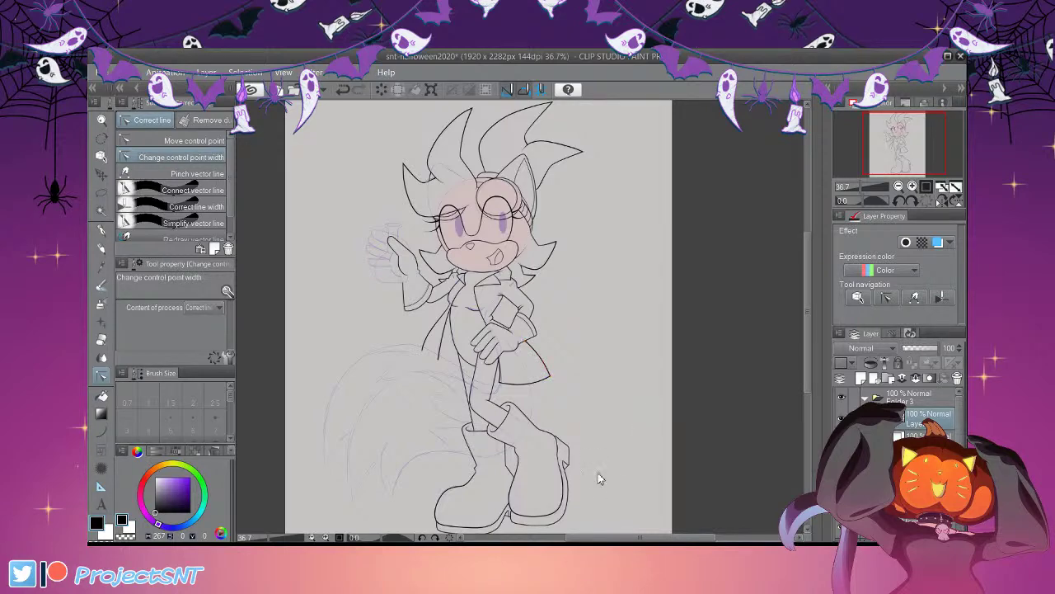
key("ctrl+minus")
scroll(569, 391, "up", 3)
scroll(534, 448, "down", 6)
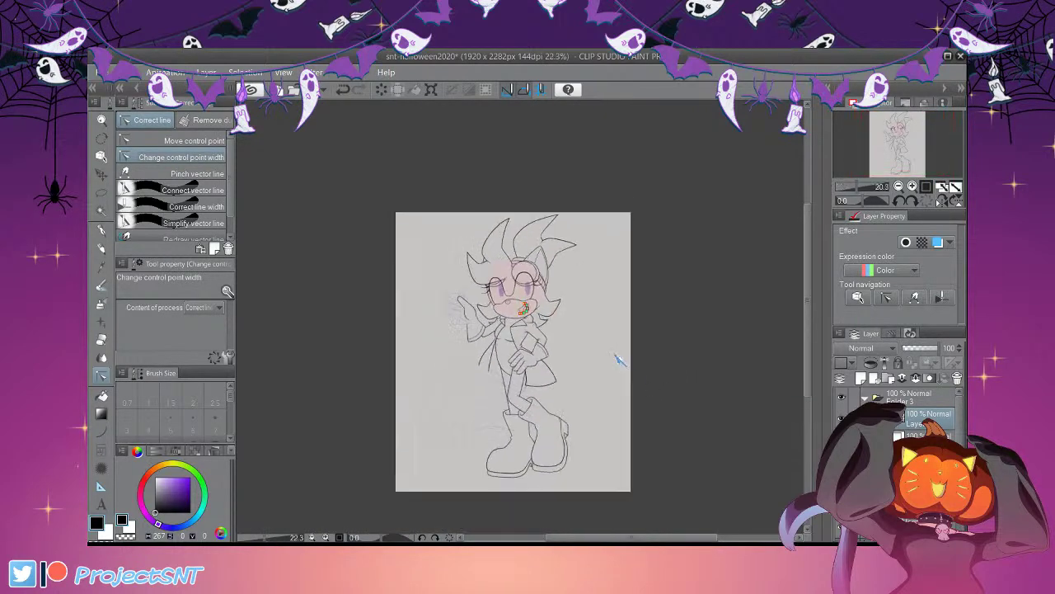
scroll(621, 360, "up", 6)
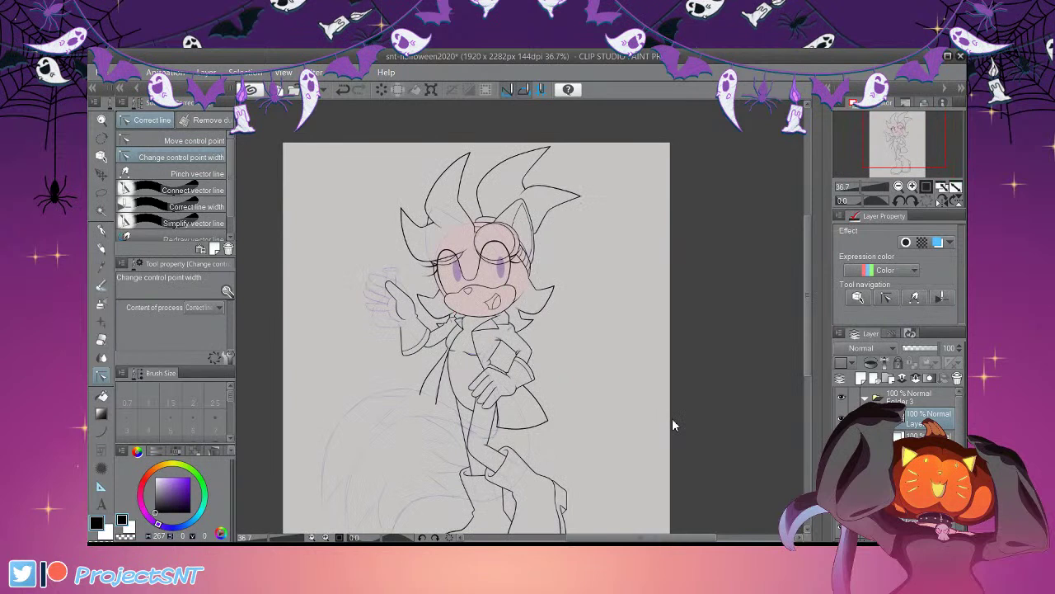
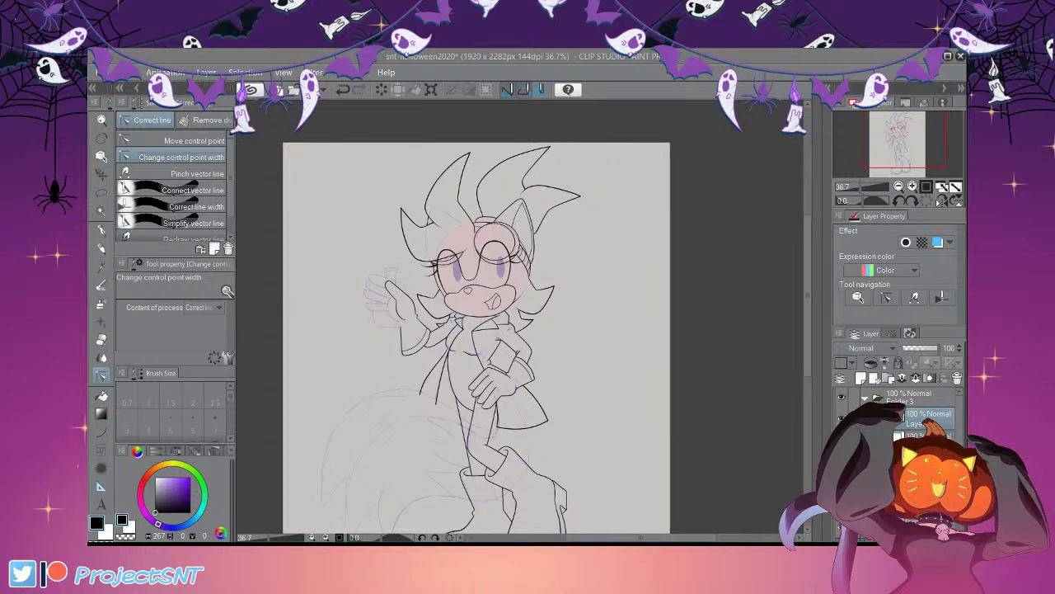
scroll(482, 298, "down", 2)
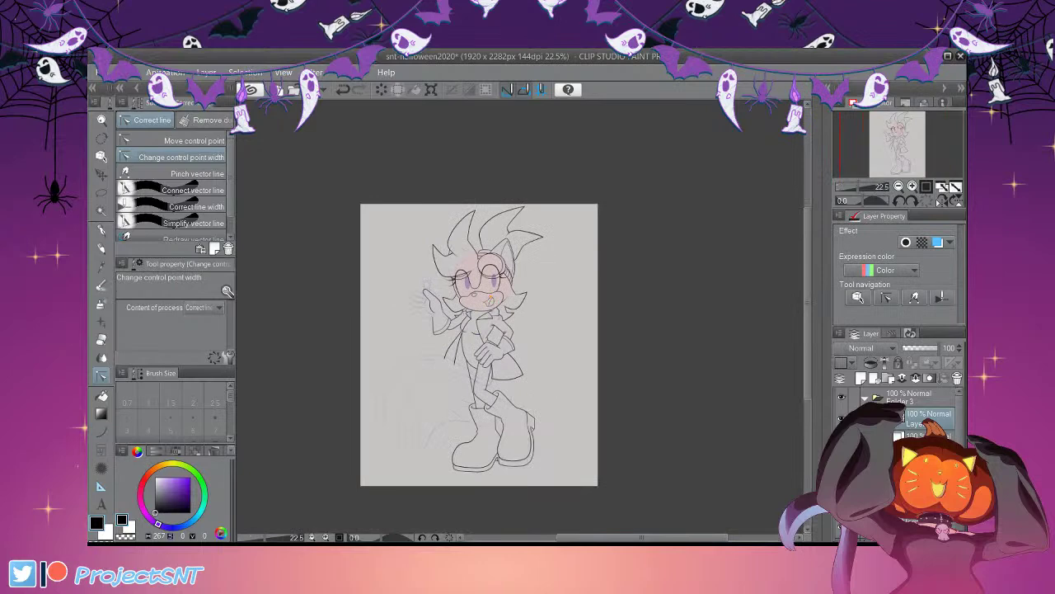
scroll(440, 431, "up", 2)
Set the Curve tool to size 5 and draw the curved inner edge of the tail tuft nearest the boots
key("ctrl+plus")
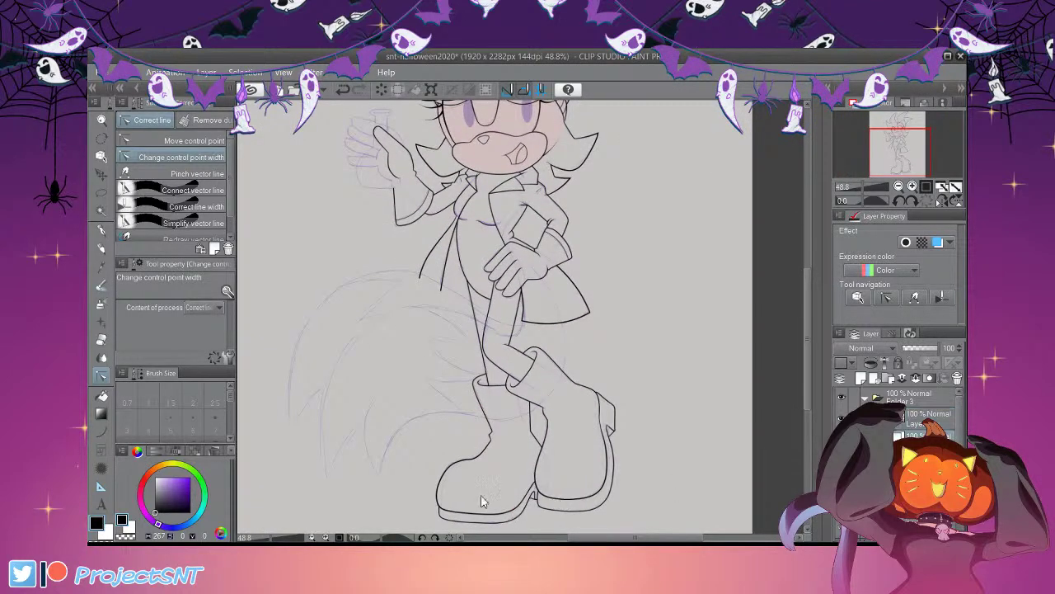
key("ctrl+plus")
key("u")
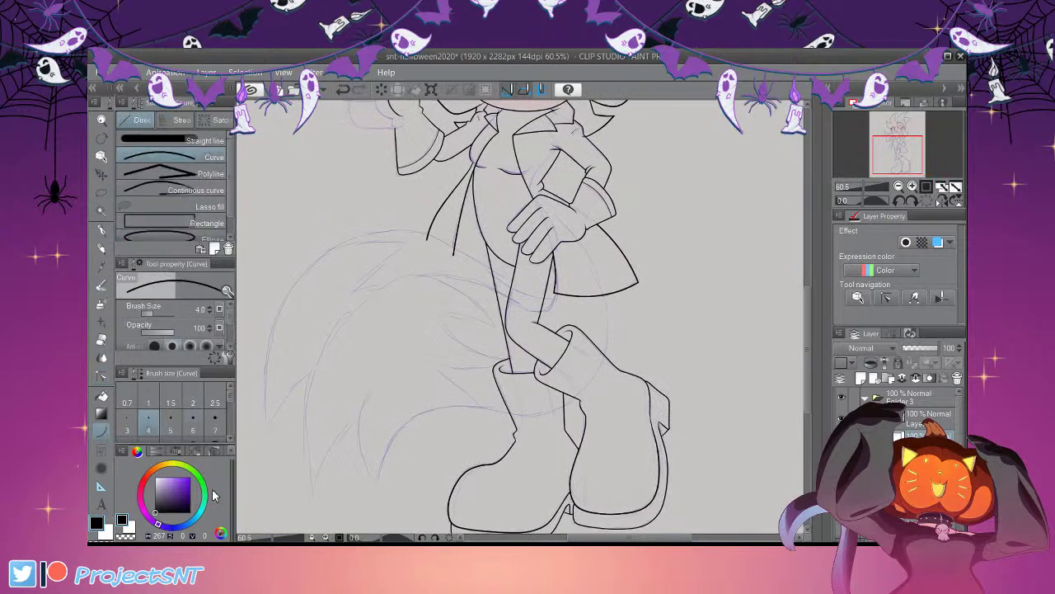
left_click(170, 431)
scroll(401, 429, "up", 3)
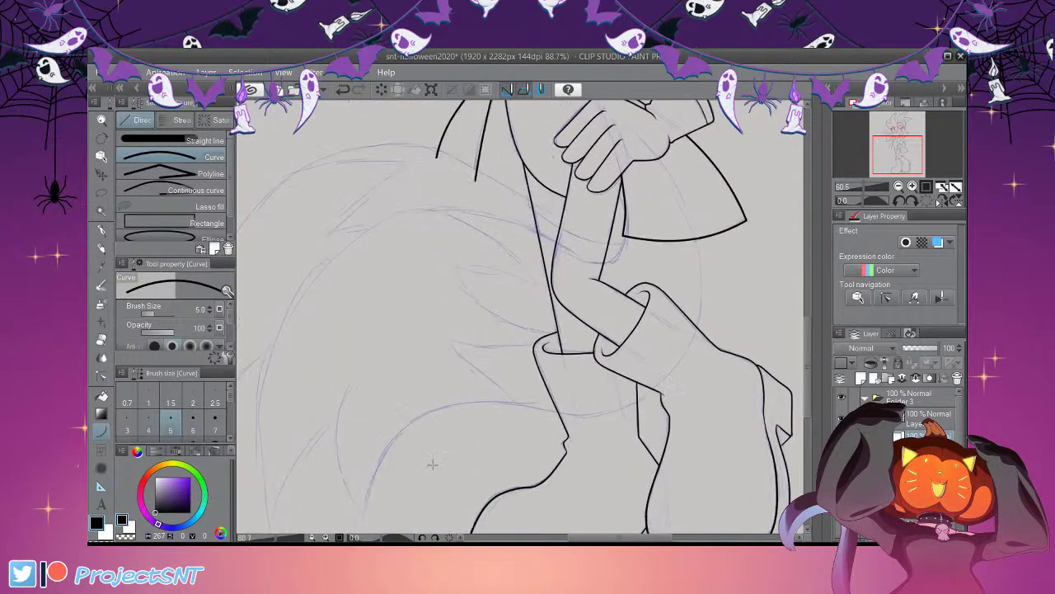
left_click_drag(357, 373, 373, 528)
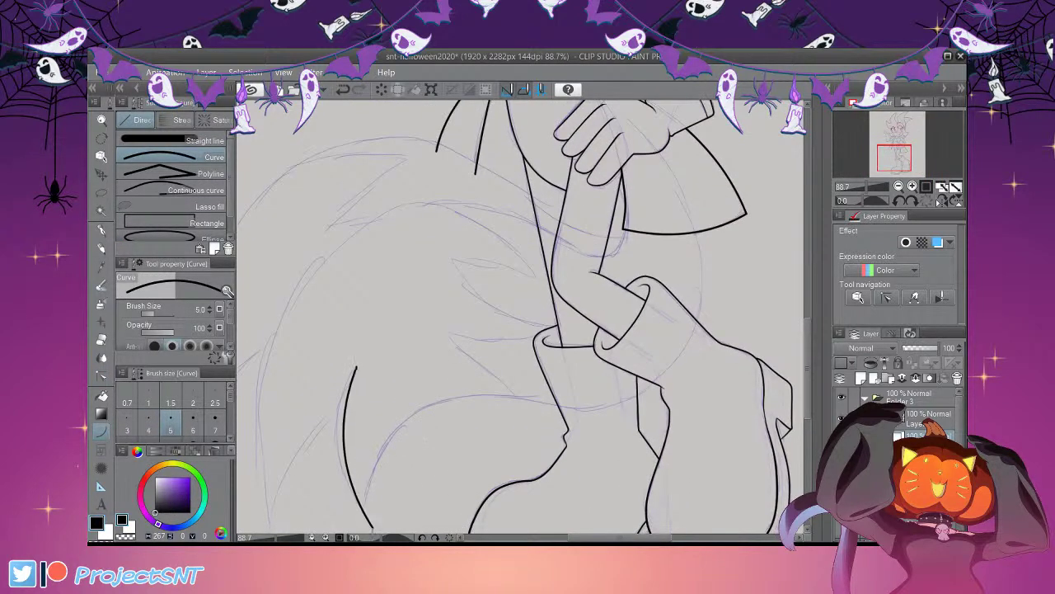
left_click(310, 431)
scroll(478, 446, "down", 2)
scroll(440, 471, "up", 2)
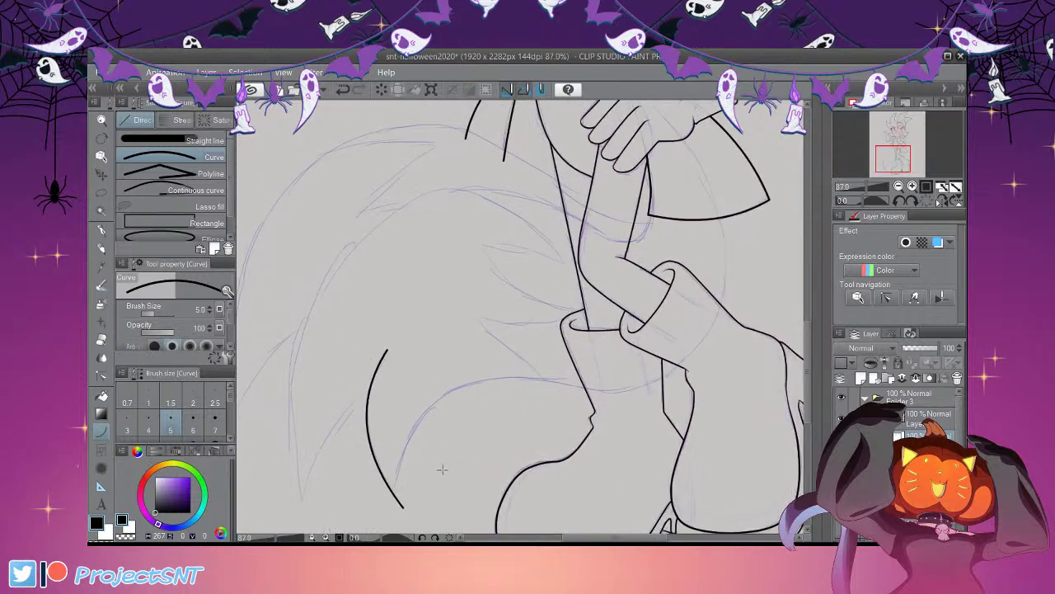
Draw two more curves over the sketch for the outer edges of the middle and outermost tail tufts
mouse_move(367, 396)
left_mouse_down()
mouse_move(340, 428)
mouse_move(299, 529)
mouse_move(314, 472)
mouse_move(304, 495)
left_mouse_up()
left_click(342, 452)
scroll(371, 491, "down", 1)
scroll(404, 503, "down", 1)
scroll(321, 386, "up", 1)
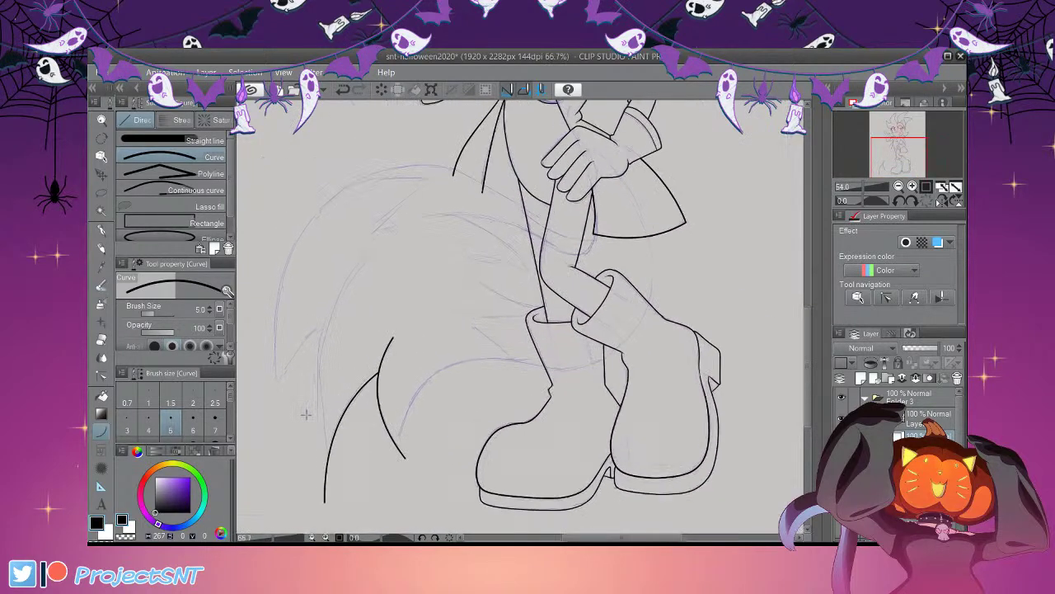
left_click_drag(348, 305, 268, 408)
left_click(329, 402)
scroll(334, 409, "down", 1)
scroll(515, 433, "up", 1)
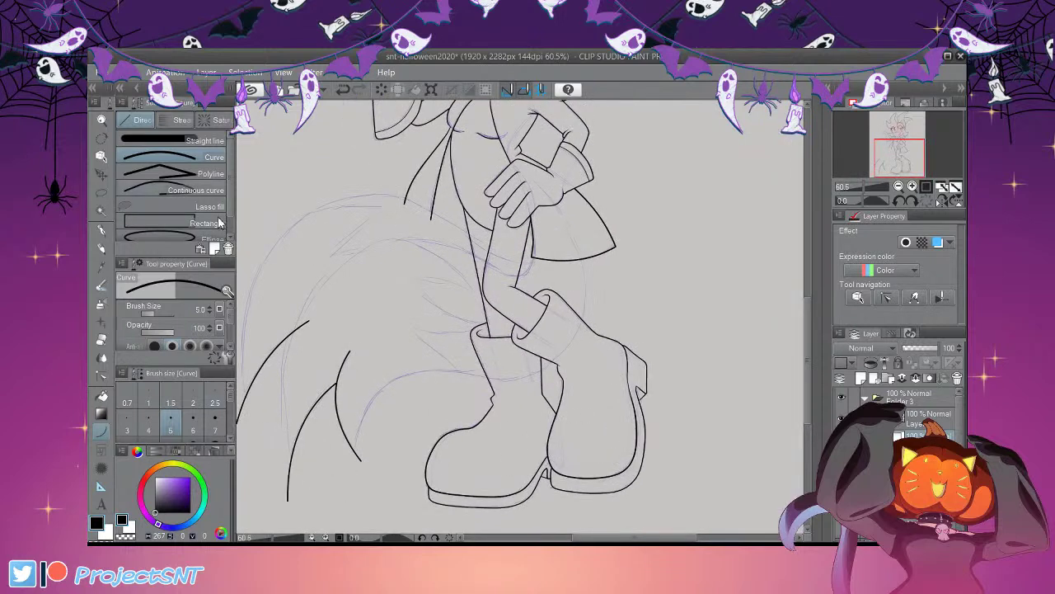
Ink the tail's lower edge at size 5 with a continuous curve from the coat hem behind the boots to the tuft tip
left_click(173, 189)
left_click(170, 423)
scroll(608, 262, "up", 2)
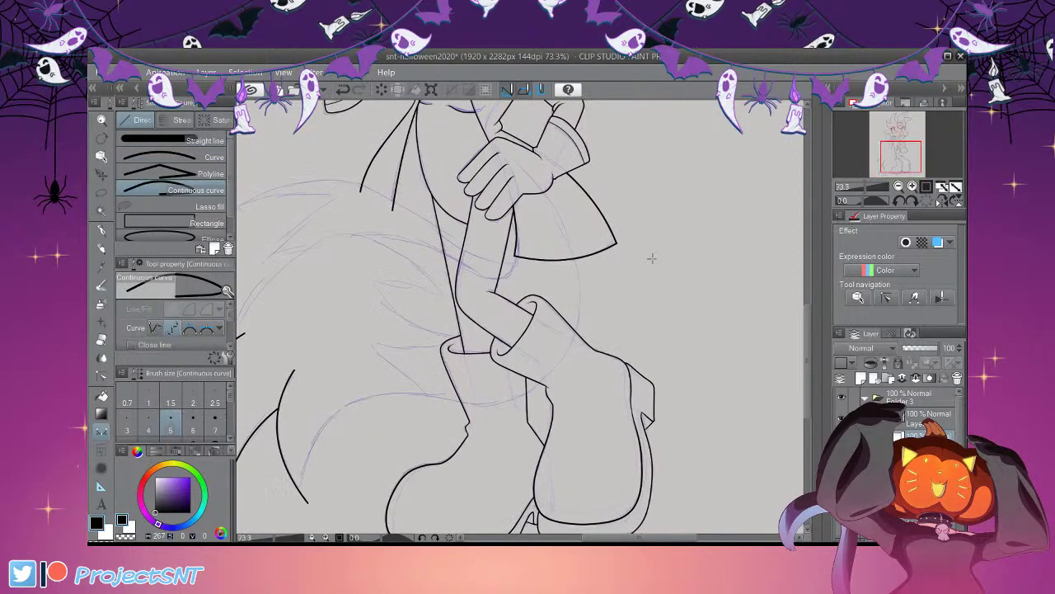
left_click(560, 220)
left_click(580, 278)
left_click(572, 348)
left_click(483, 404)
left_click(404, 394)
left_click(350, 404)
left_click(317, 432)
double_click(296, 507)
scroll(677, 247, "down", 2)
scroll(322, 424, "up", 1)
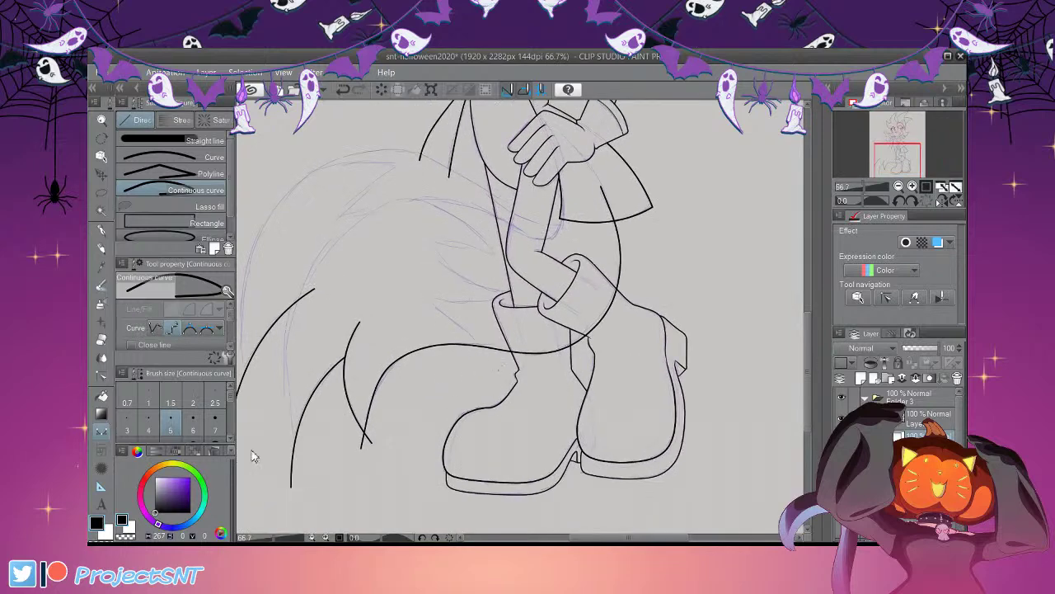
Check the lower tail line's control points and erase the overlapping line ends at the tuft tip with the vector eraser
left_click(101, 376)
left_click(194, 141)
scroll(429, 453, "up", 3)
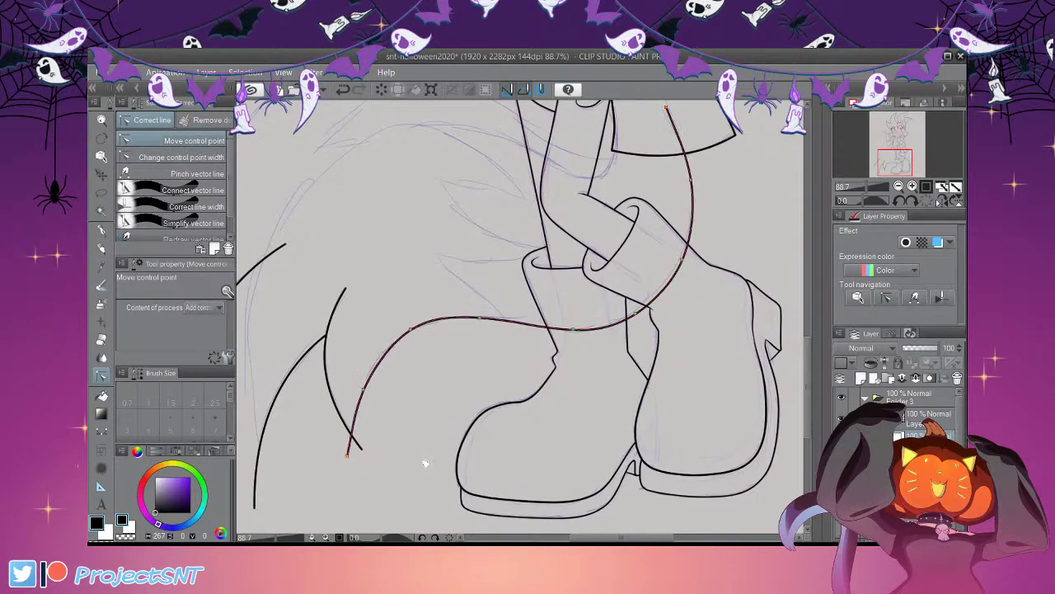
scroll(365, 472, "down", 2)
scroll(751, 302, "down", 1)
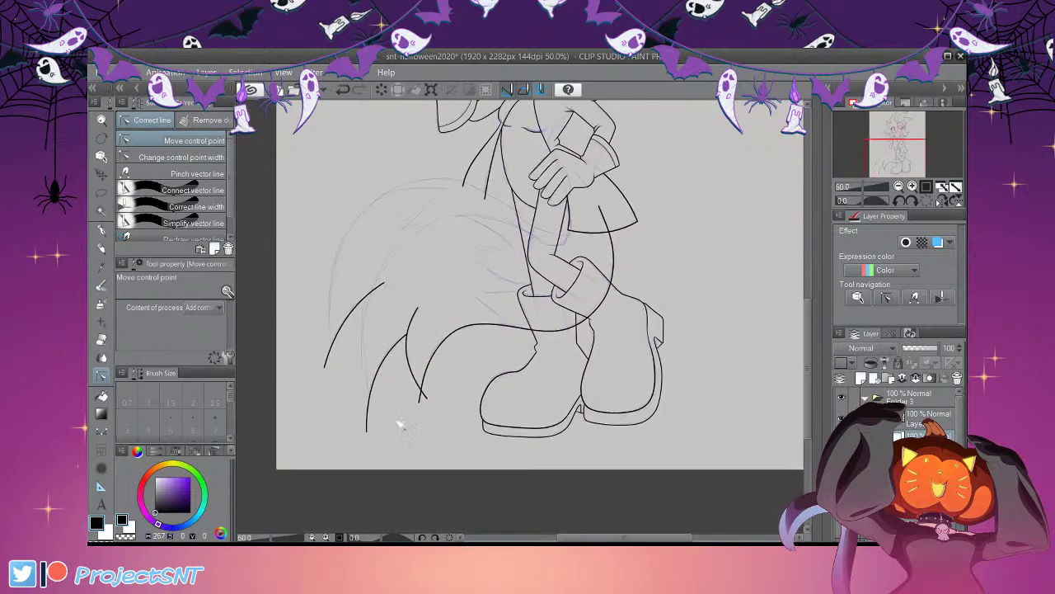
key("e")
scroll(458, 387, "up", 1)
left_click_drag(409, 399, 423, 395)
scroll(470, 404, "down", 1)
scroll(503, 288, "up", 1)
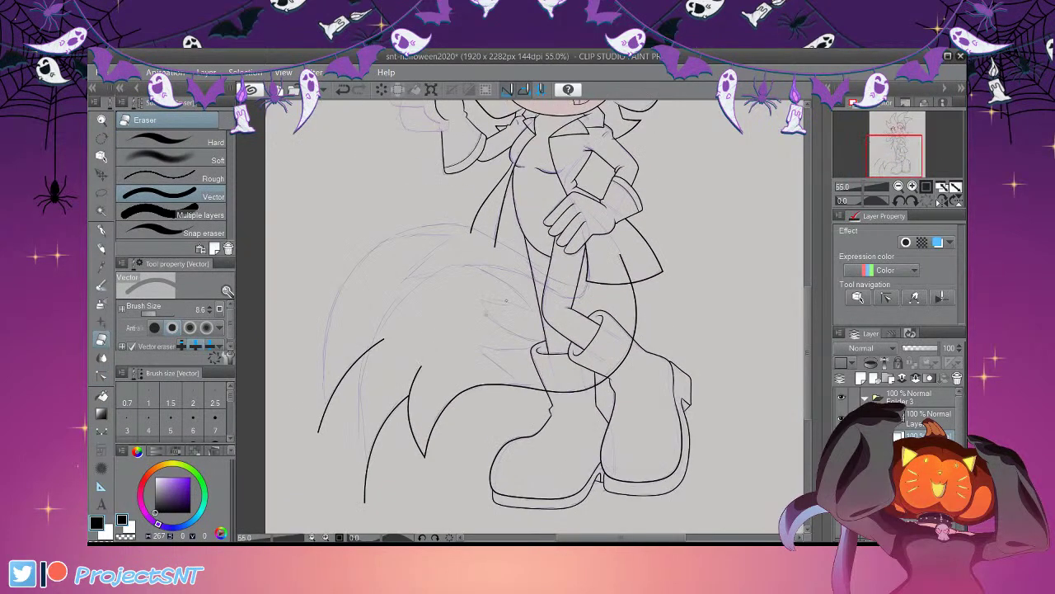
Ink the tail's inner upper edge with a continuous curve from the coat hem across the leg and down to the middle tuft tip
key("u")
scroll(615, 350, "up", 2)
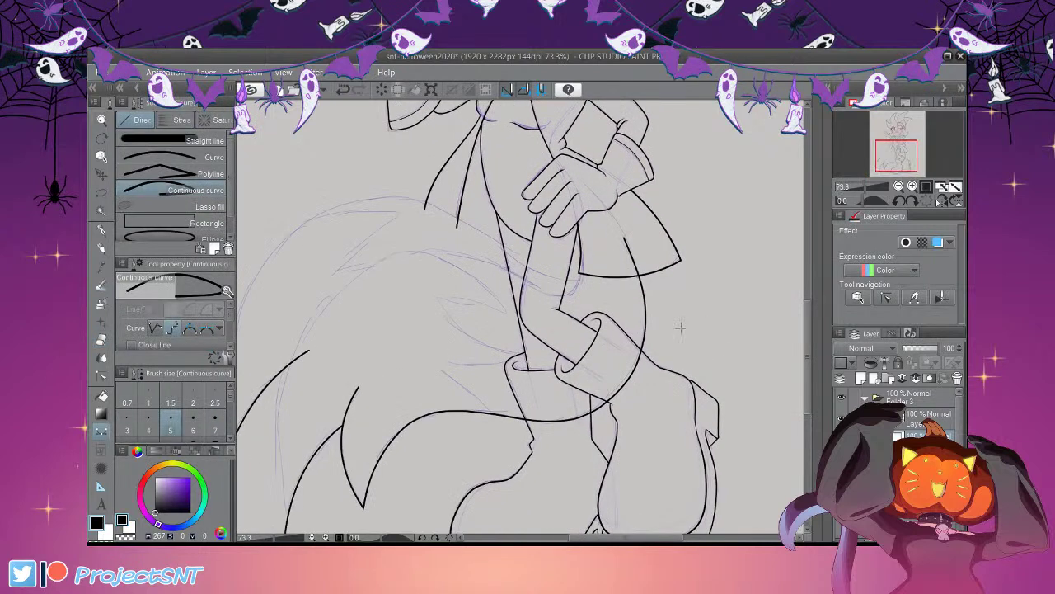
left_click(585, 261)
double_click(575, 286)
left_click(559, 295)
left_click(518, 277)
left_click(457, 252)
left_click(392, 257)
left_click(341, 285)
left_click(302, 329)
left_click(278, 401)
left_click(275, 463)
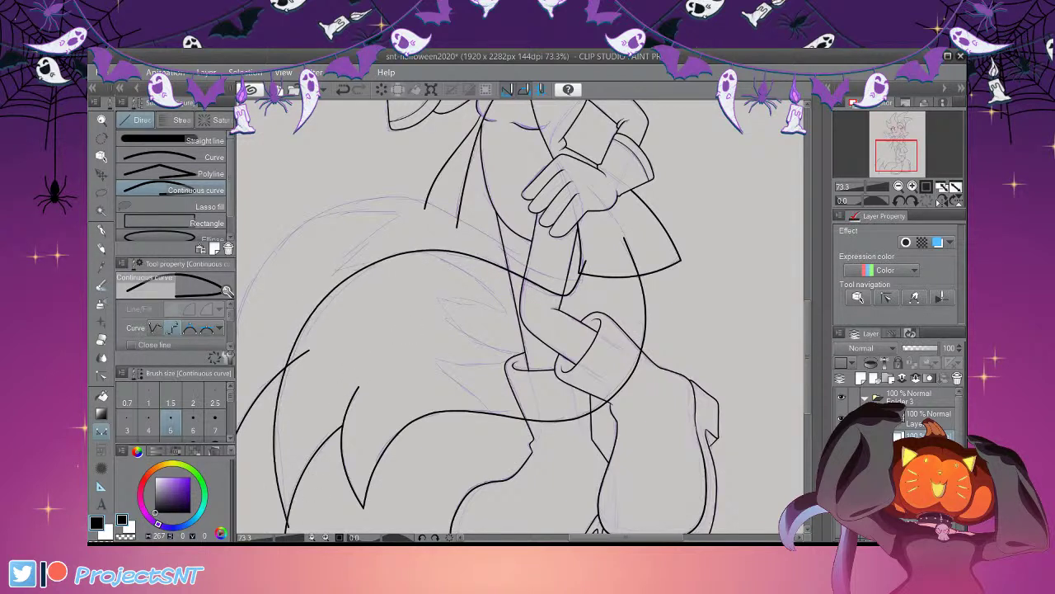
scroll(285, 520, "down", 2)
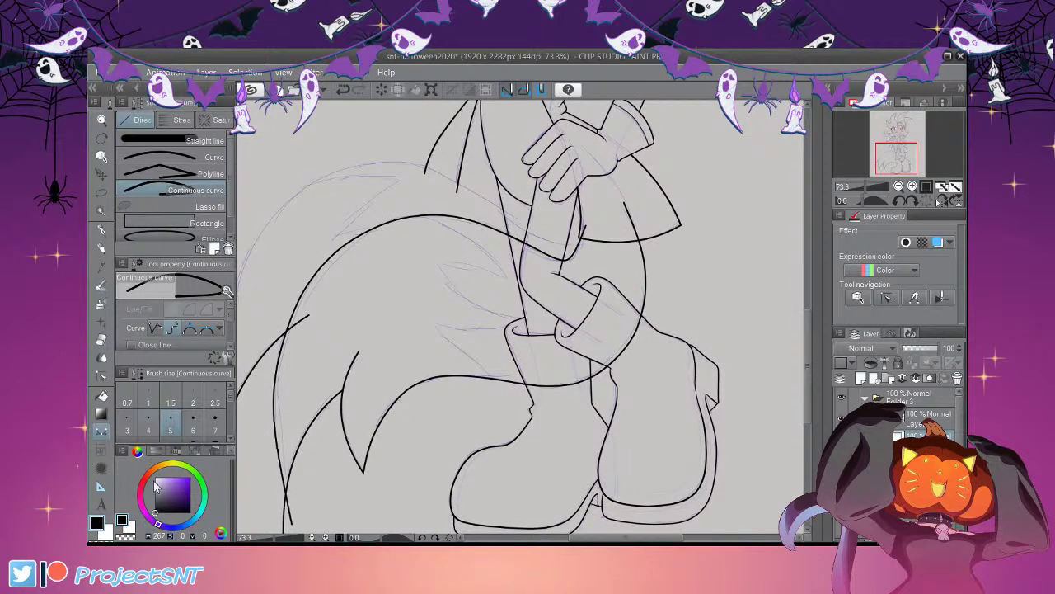
Adjust the upper tail line's control points to smooth its bend near the leg and coat hem
left_click(102, 376)
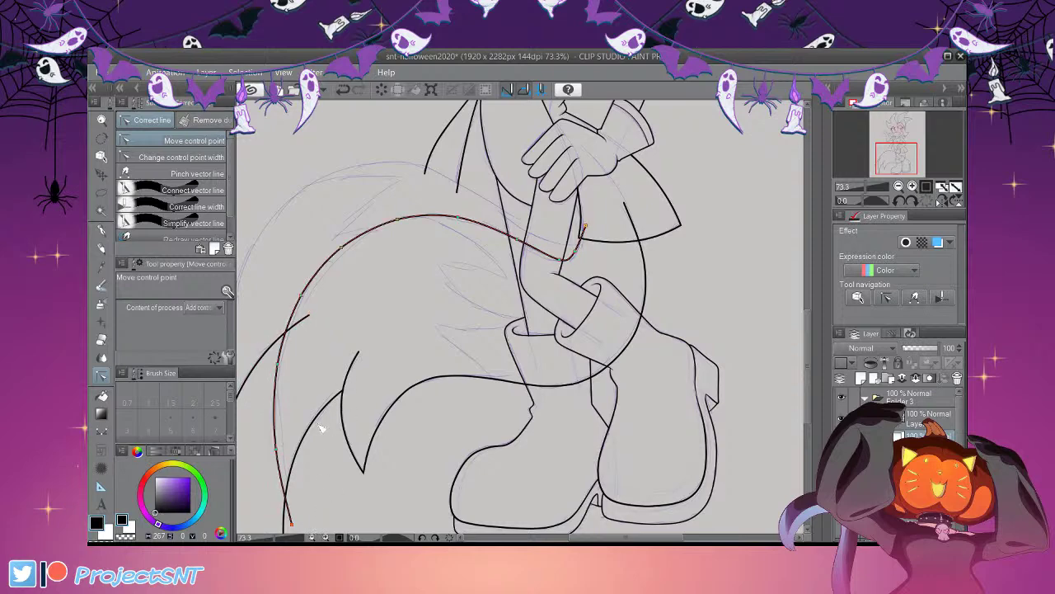
scroll(504, 406, "down", 2)
scroll(594, 483, "up", 4)
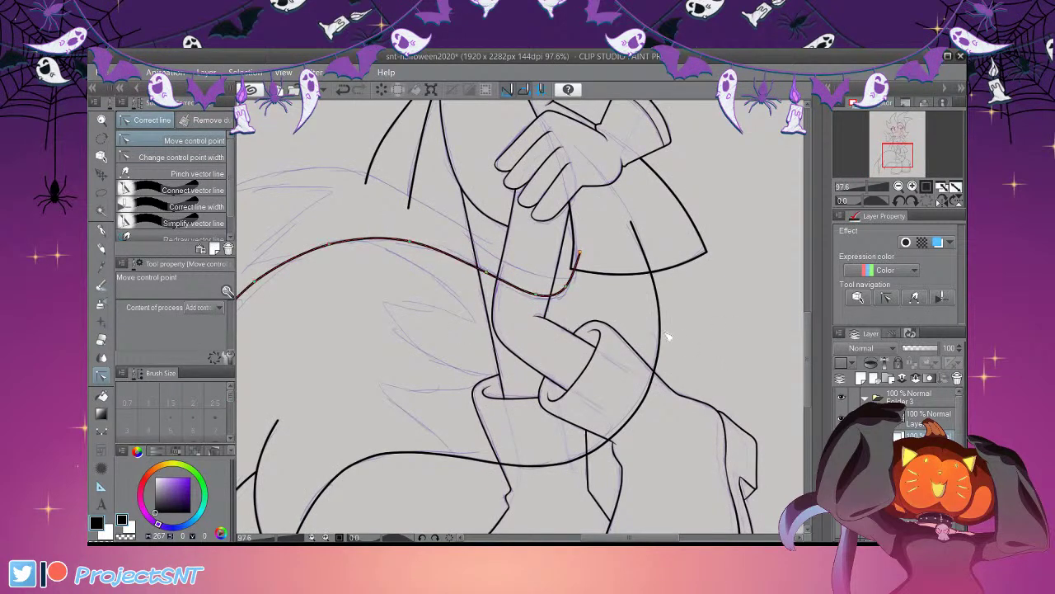
scroll(698, 363, "down", 1)
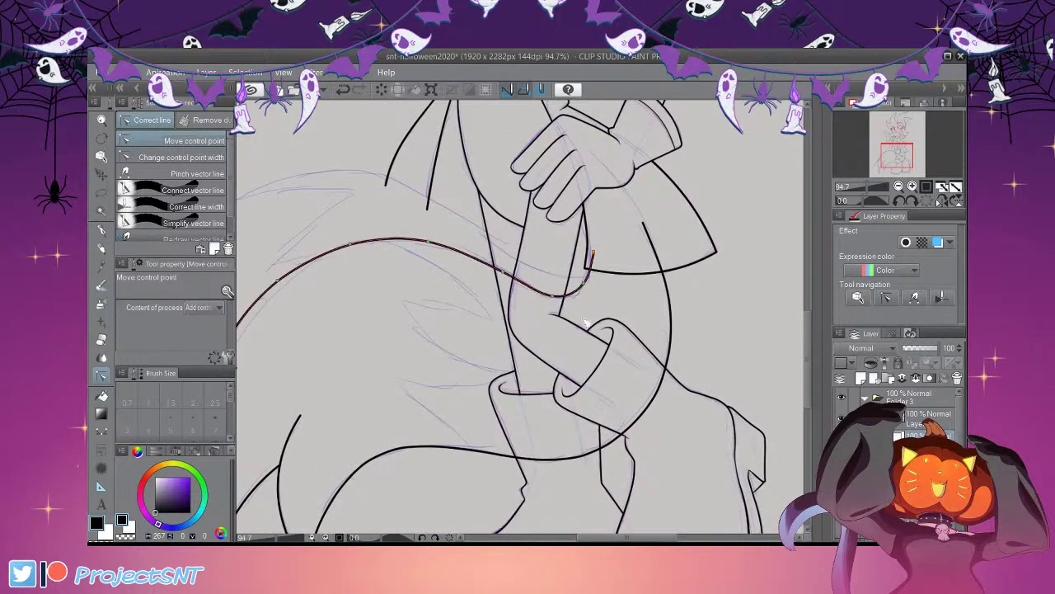
scroll(804, 363, "down", 4)
scroll(808, 367, "down", 2)
scroll(462, 437, "up", 1)
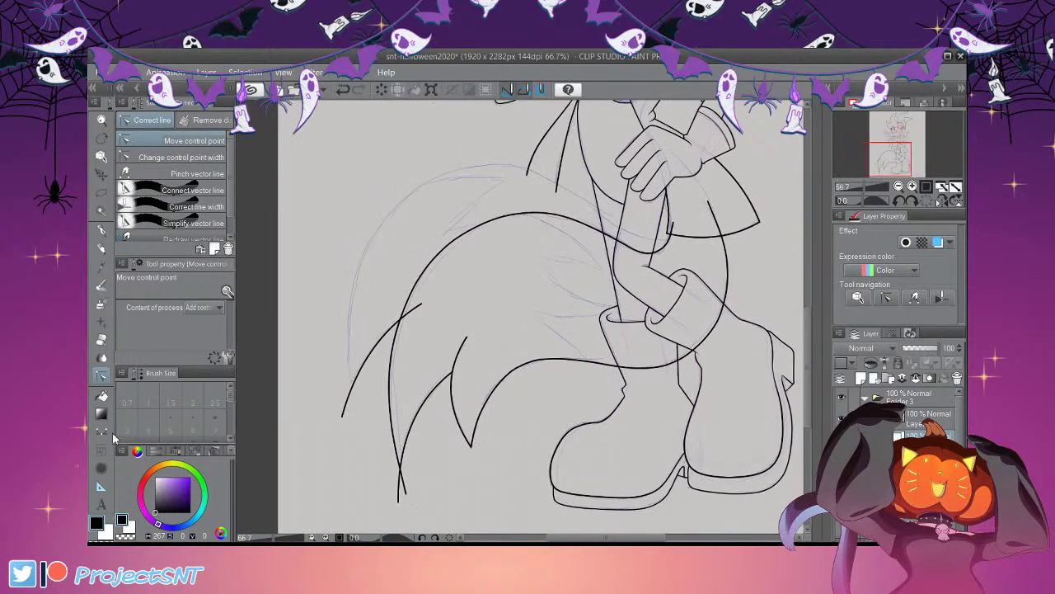
Erase the overlapping line ends at the middle tuft tip and where the outermost tuft line crosses the upper tail curve
left_click(101, 340)
scroll(395, 462, "down", 2)
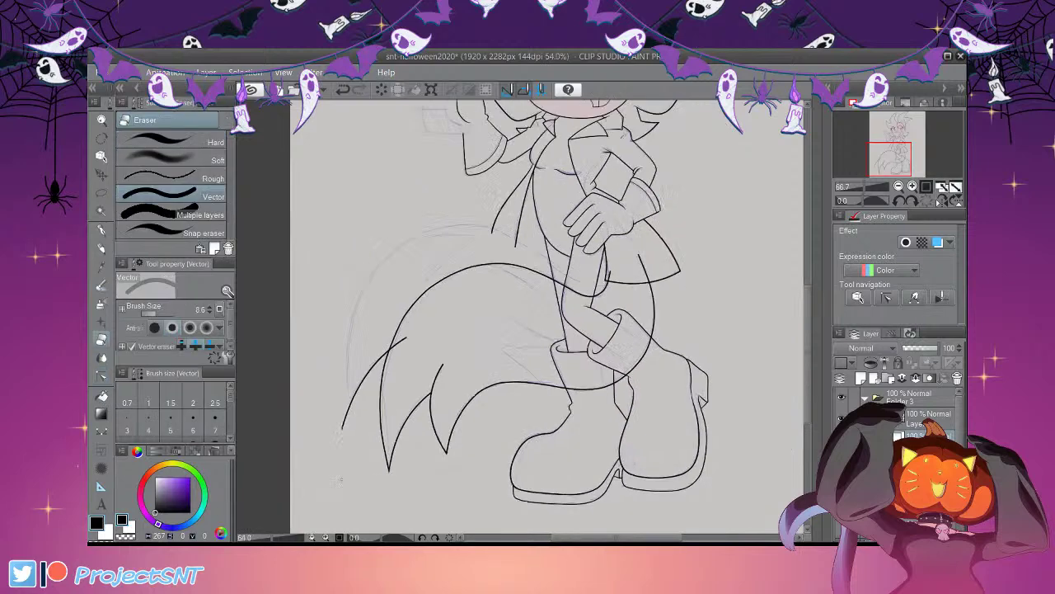
scroll(394, 364, "up", 3)
left_click(396, 347)
scroll(335, 393, "down", 3)
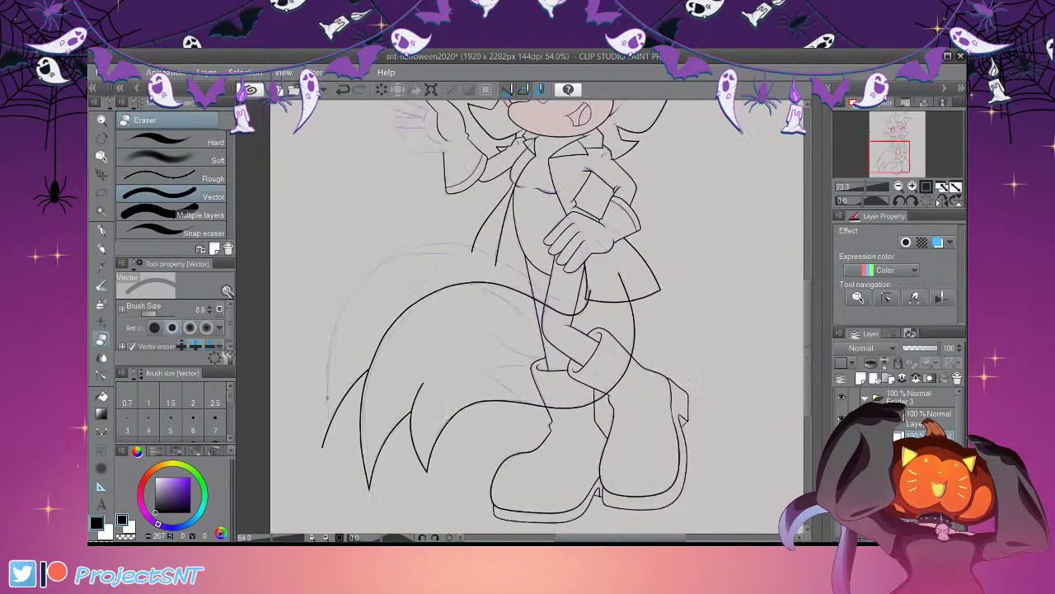
Taper the upper end of the short inner tuft line by reducing its control point width
left_click(102, 374)
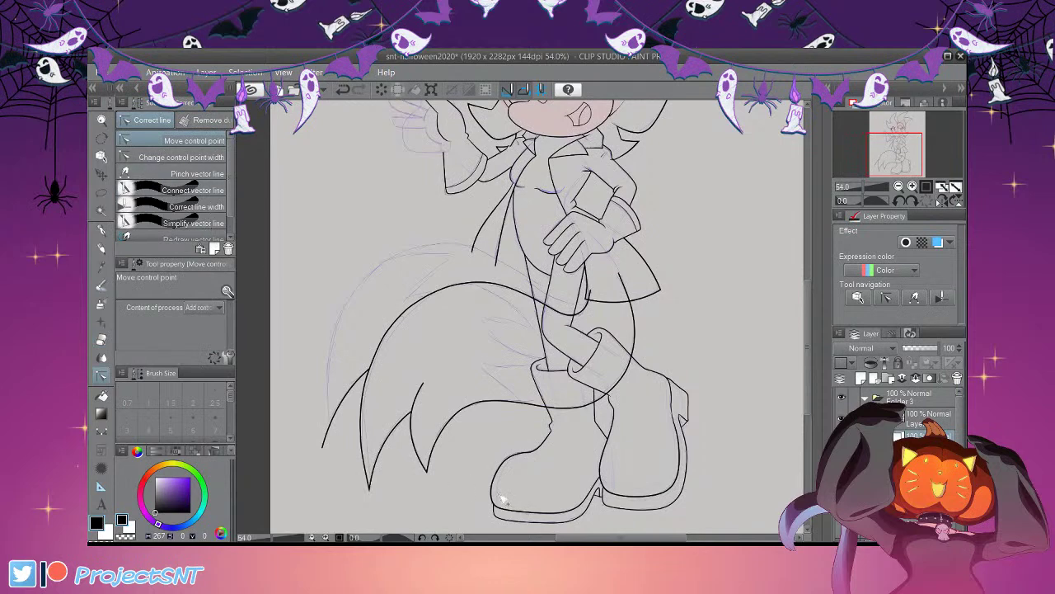
scroll(479, 472, "up", 3)
scroll(478, 472, "up", 3)
left_click(181, 157)
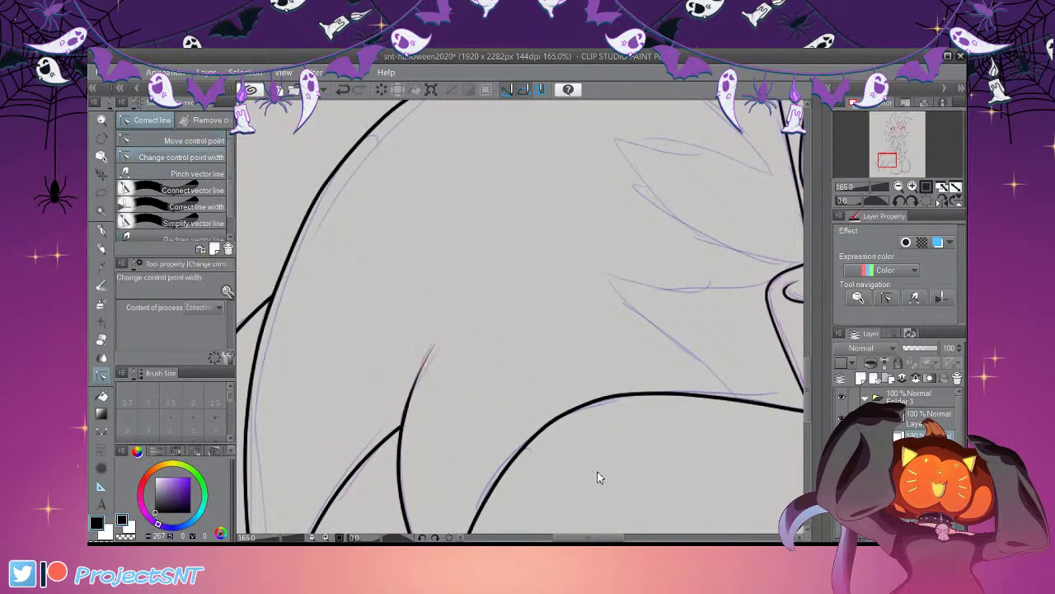
scroll(577, 462, "down", 1)
scroll(526, 421, "down", 5)
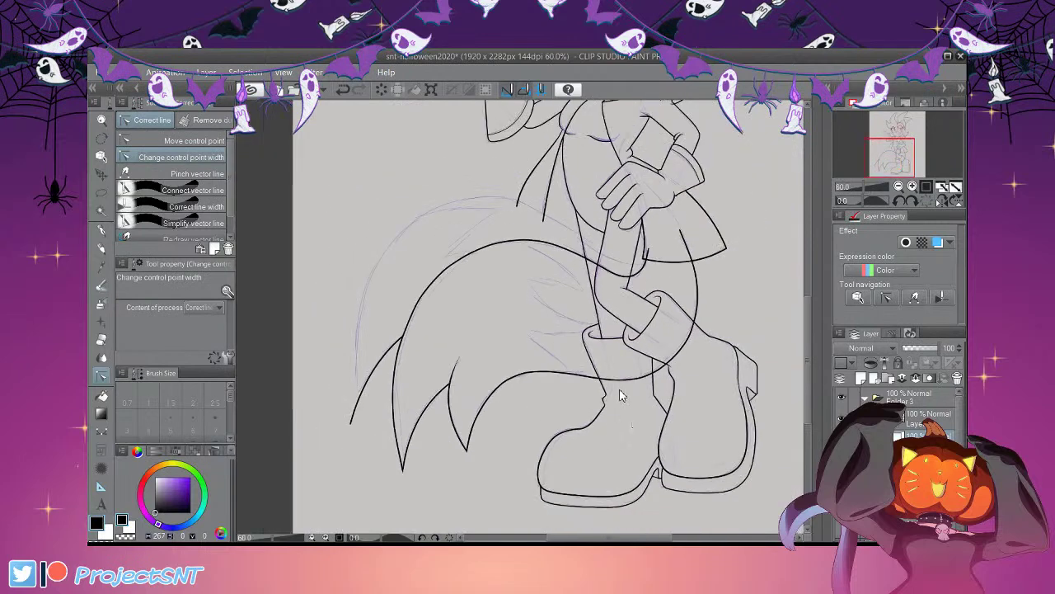
Move the end control points of the upper tail line beside the coat hem so it curves up toward the hand
scroll(476, 207, "up", 1)
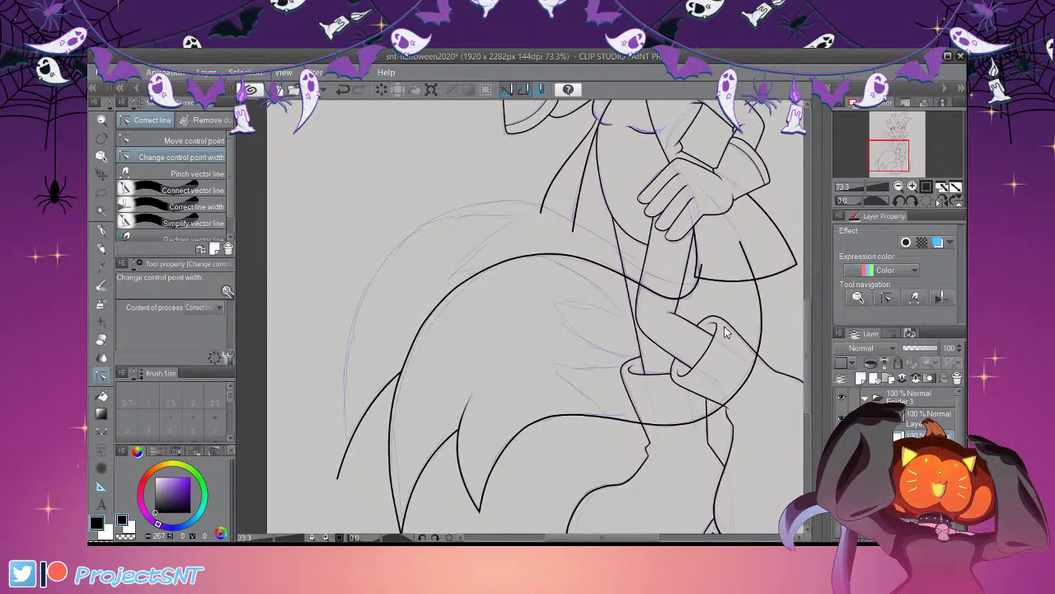
scroll(710, 291, "up", 1)
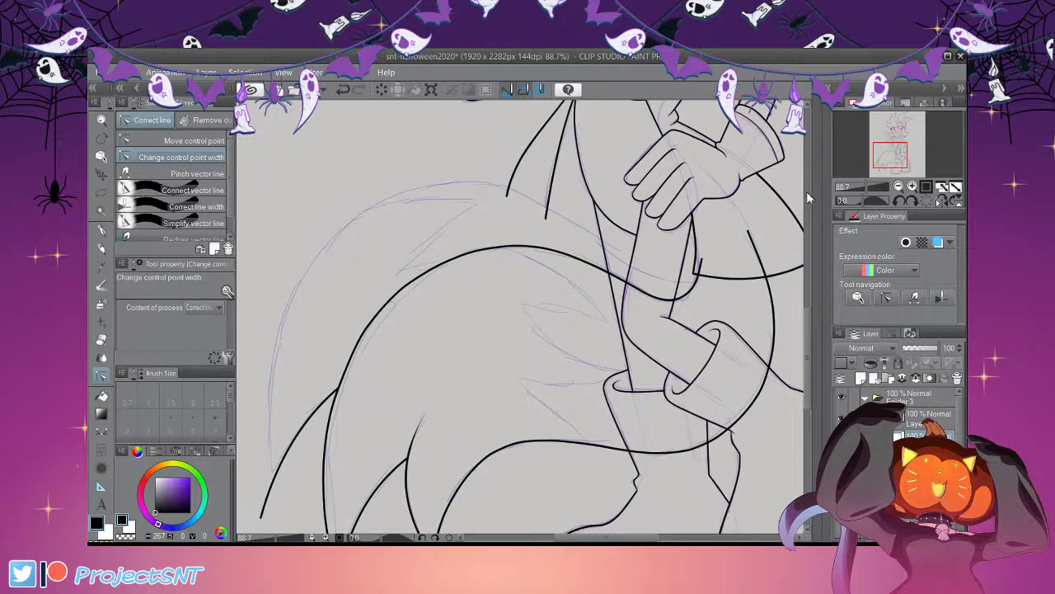
scroll(351, 172, "up", 3)
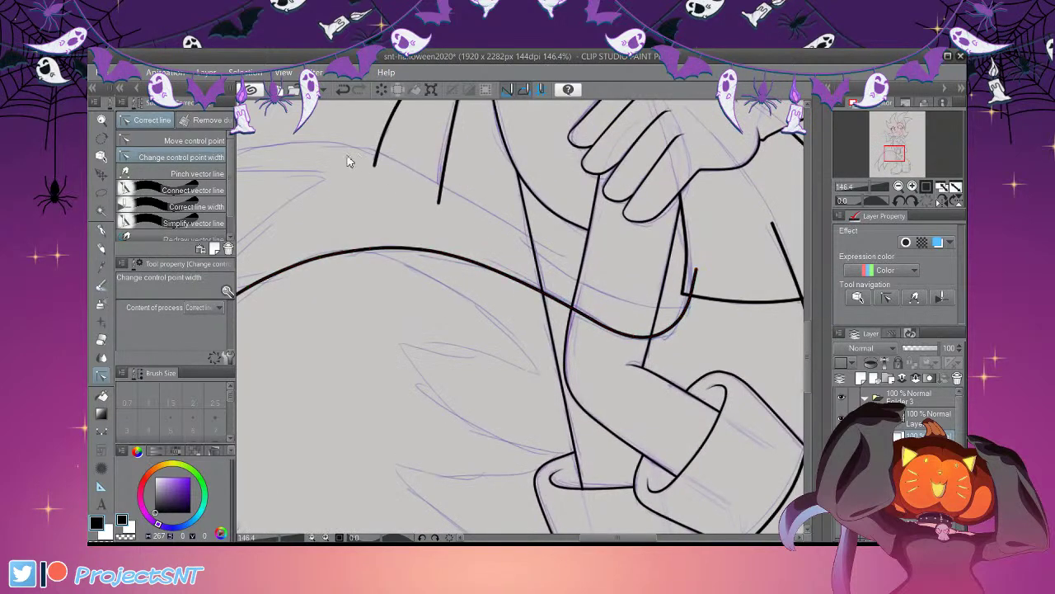
left_click(194, 140)
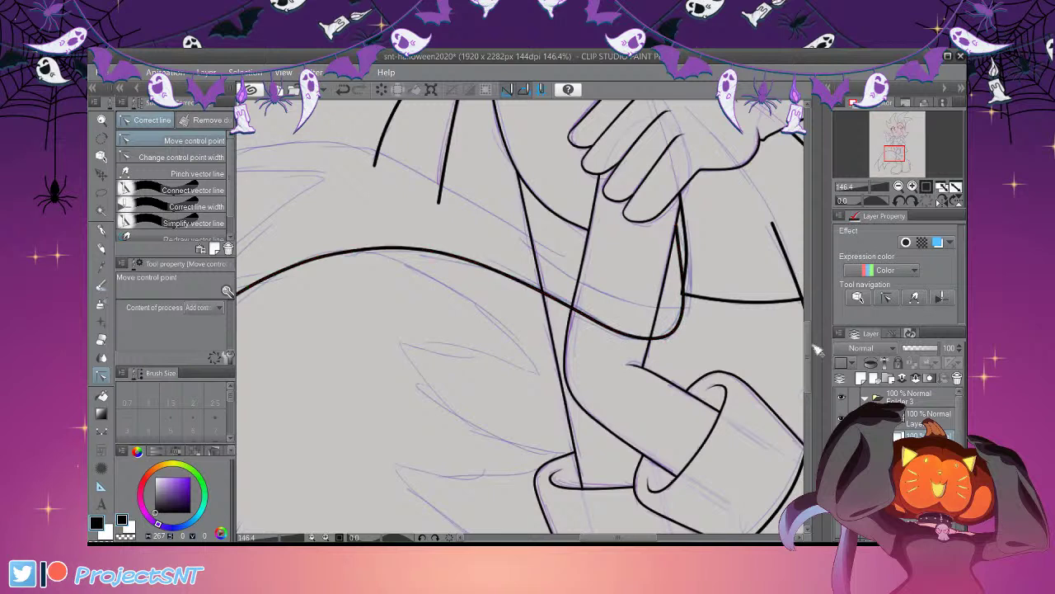
left_click(786, 397)
left_click_drag(807, 362, 813, 345)
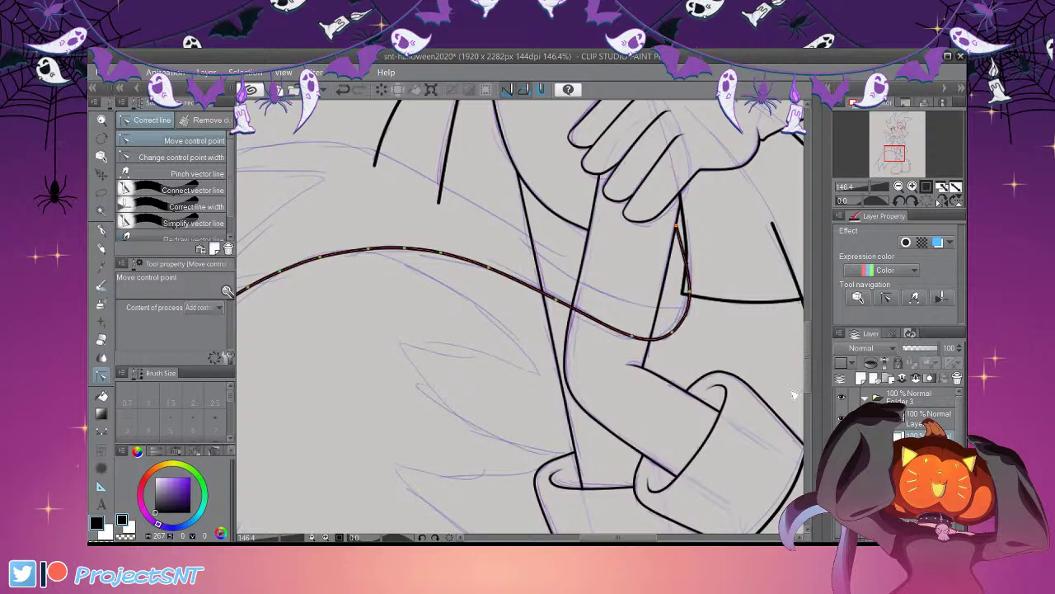
scroll(654, 363, "down", 5)
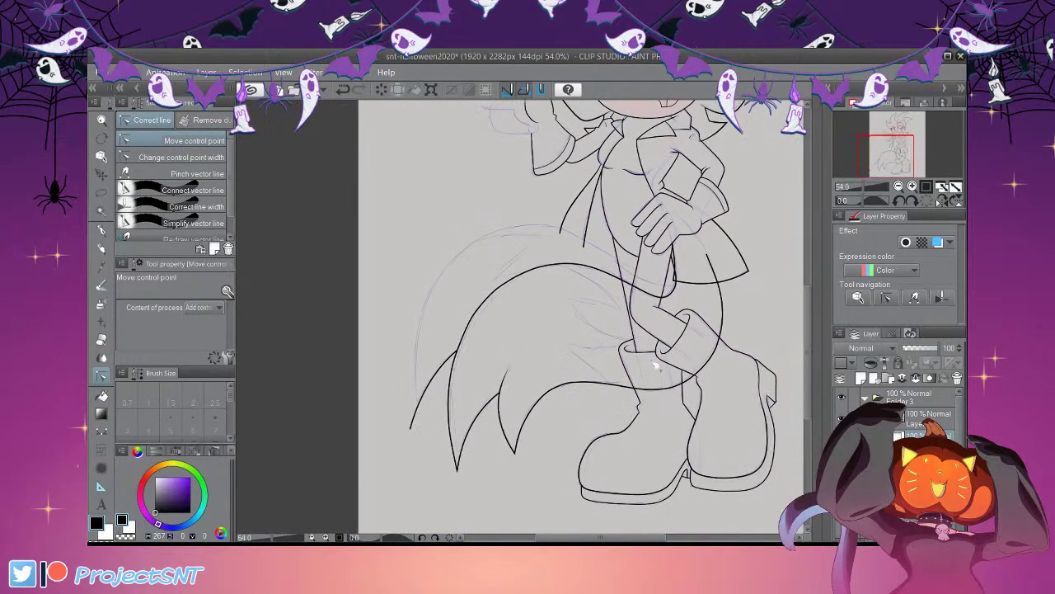
Ink the tail's outermost edge with a continuous curve from the outer tuft tip over the arch to the leg below the hand
scroll(587, 321, "up", 2)
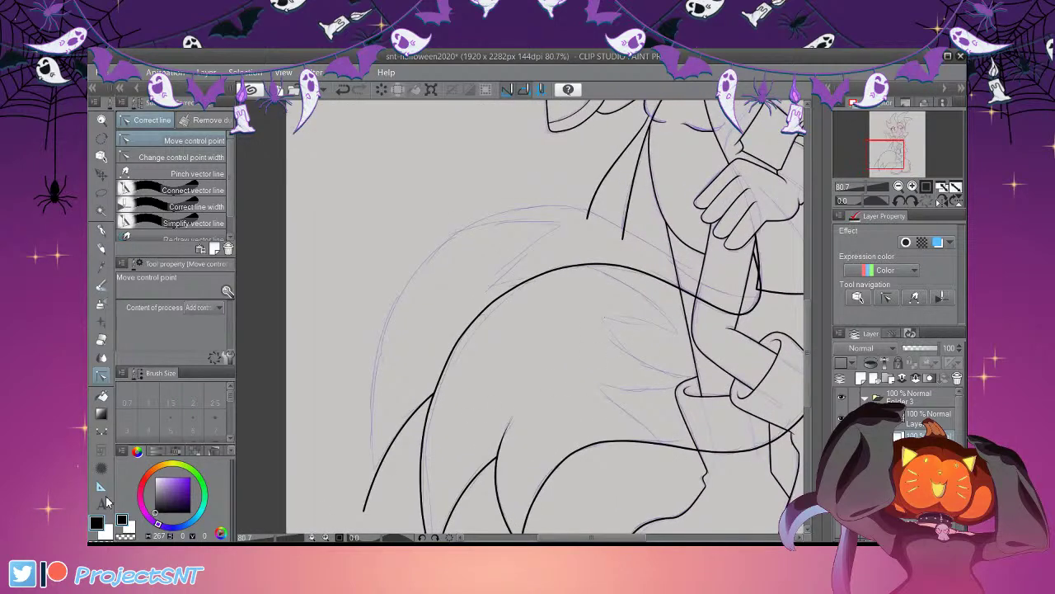
key("u")
scroll(361, 231, "down", 1)
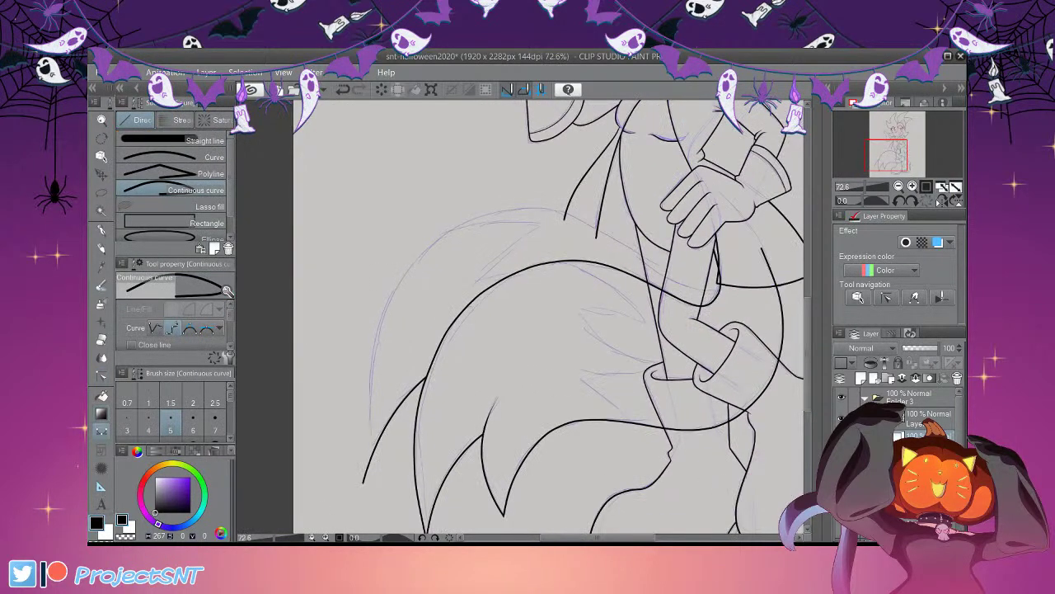
left_click(377, 475)
left_click(365, 414)
left_click(378, 315)
mouse_move(490, 290)
left_mouse_down()
mouse_move(557, 249)
mouse_move(623, 243)
mouse_move(682, 254)
mouse_move(736, 294)
mouse_move(750, 292)
mouse_move(717, 303)
mouse_move(747, 302)
left_mouse_up()
scroll(686, 256, "up", 4)
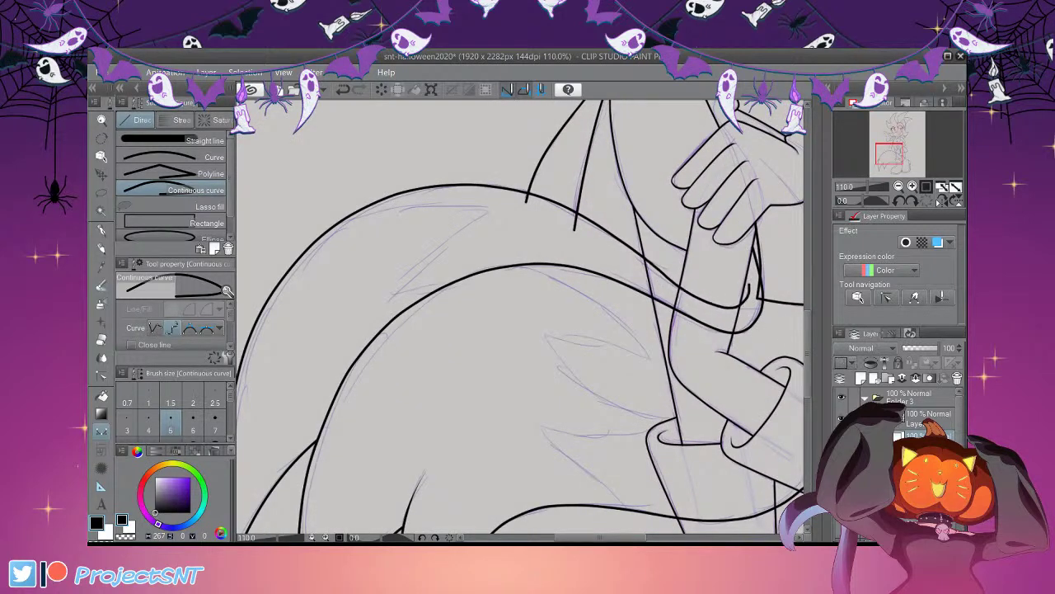
key("ctrl+z")
left_click(729, 308)
left_click(738, 296)
Smooth the outermost tail curve's control points near the leg and erase the overlapping line ends at the outer tuft tip
key("y")
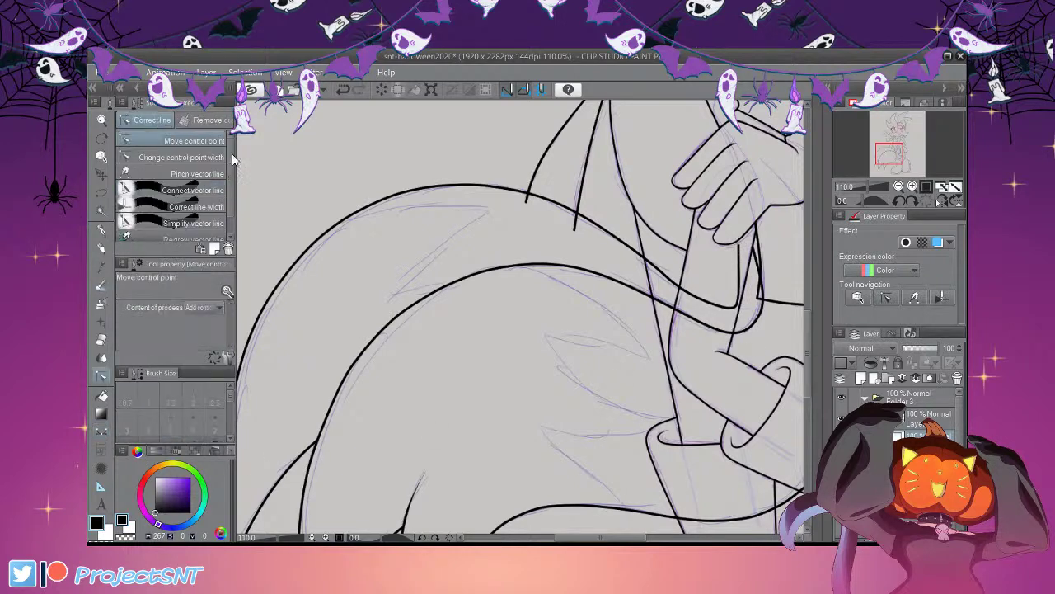
left_click_drag(728, 308, 721, 304)
left_click_drag(641, 256, 629, 250)
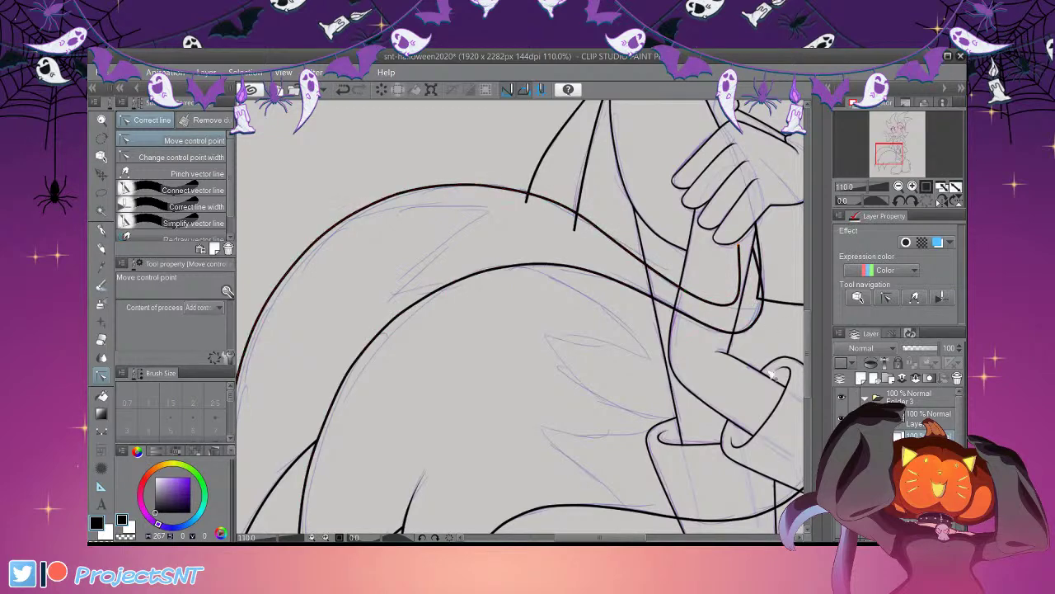
scroll(705, 248, "down", 2)
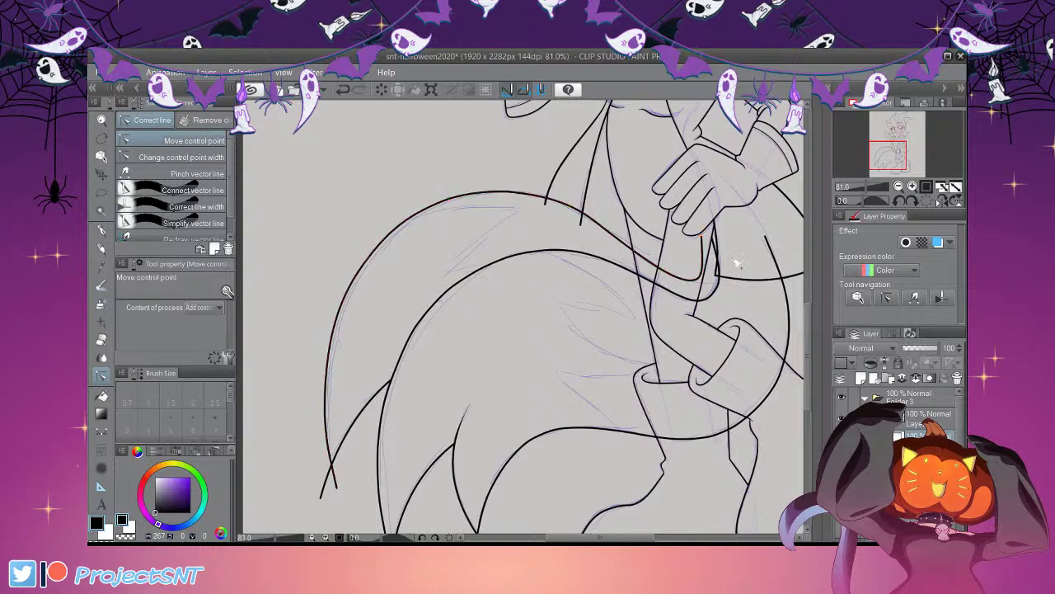
scroll(731, 282, "up", 1)
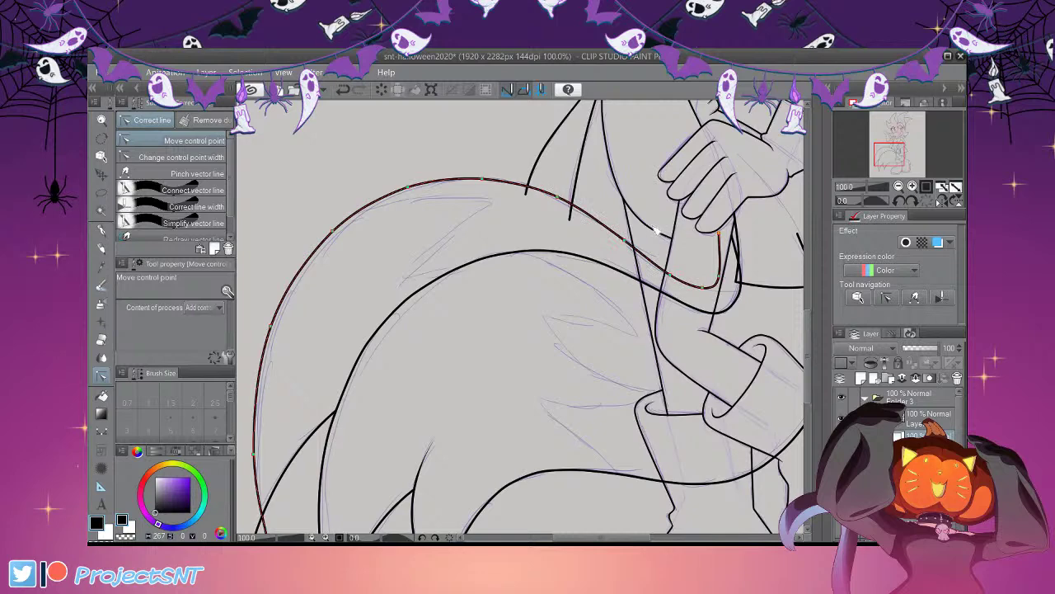
scroll(657, 232, "down", 2)
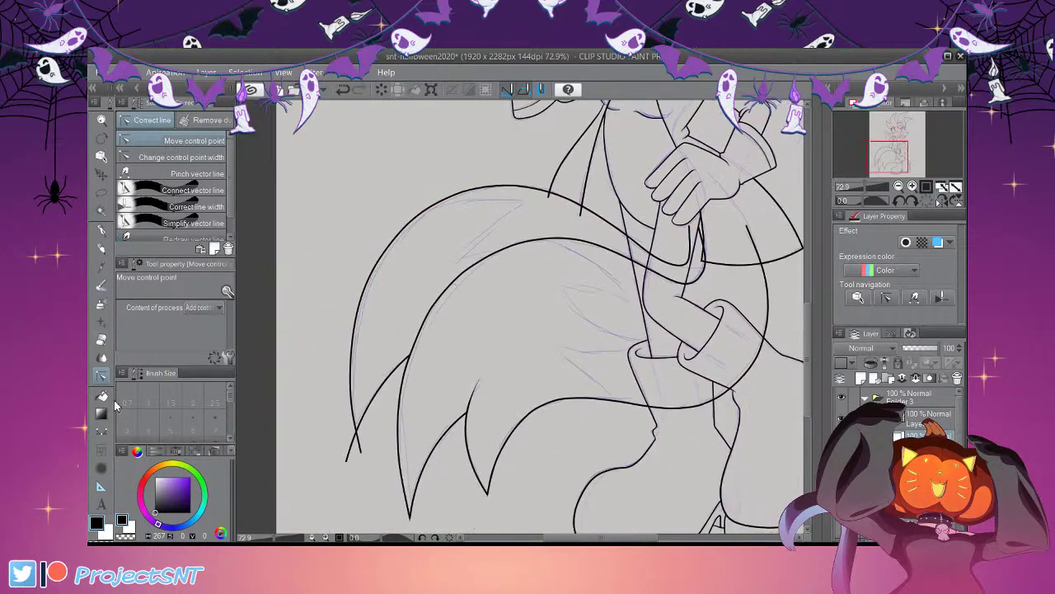
key("e")
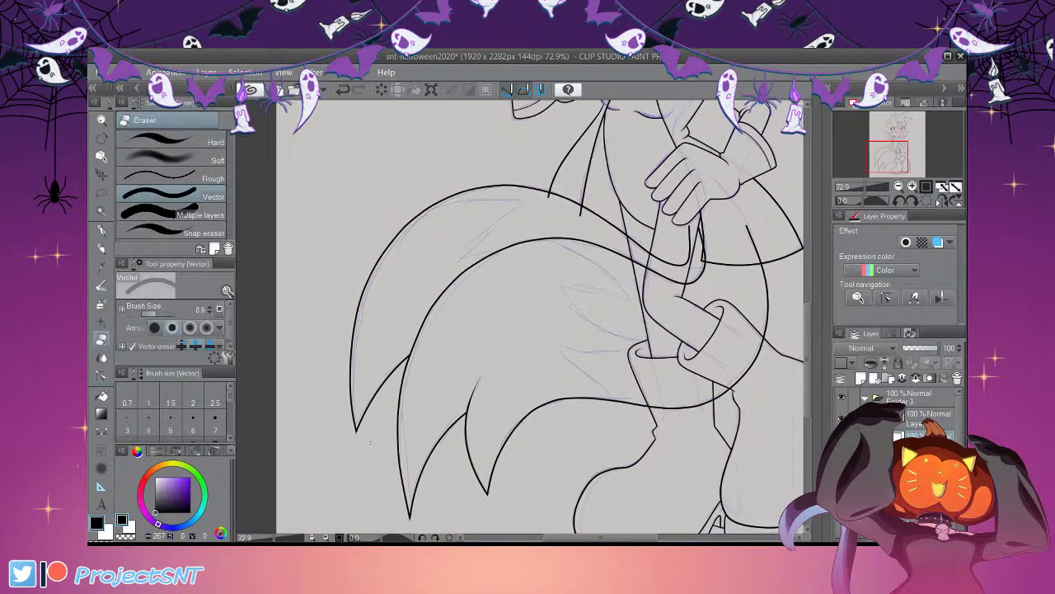
scroll(366, 441, "down", 3)
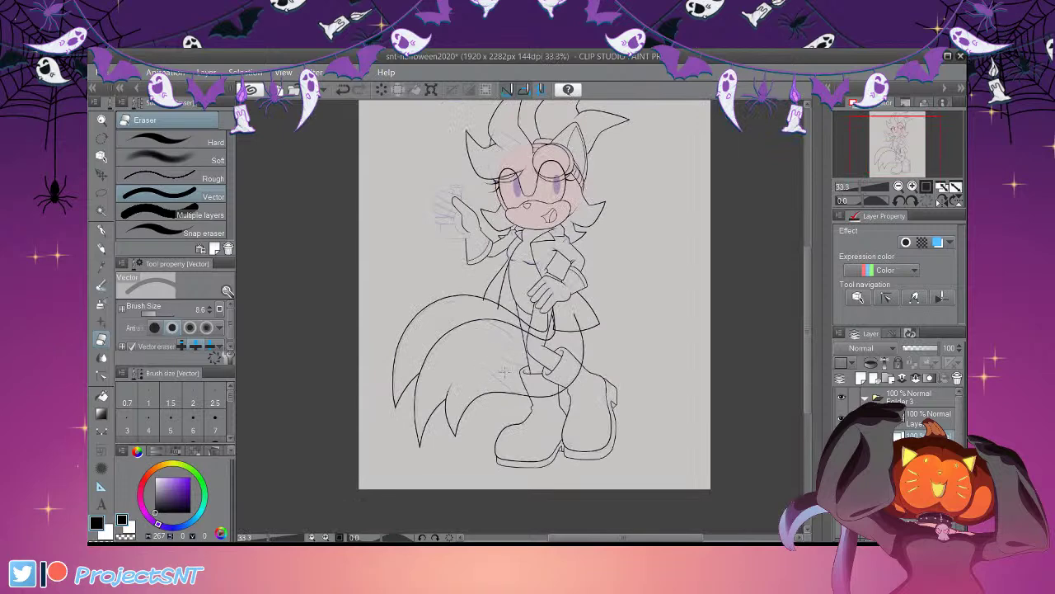
On the body line layer, erase the coat line ends that extend past the tail's outer edge
scroll(507, 288, "up", 2)
left_click(841, 439)
left_click(841, 439)
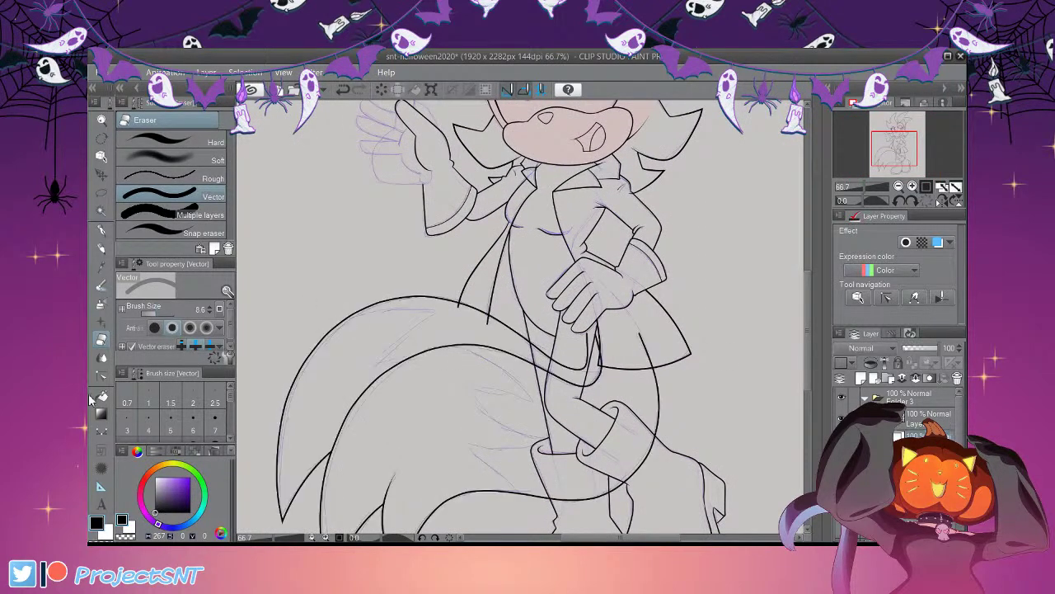
scroll(440, 302, "up", 3)
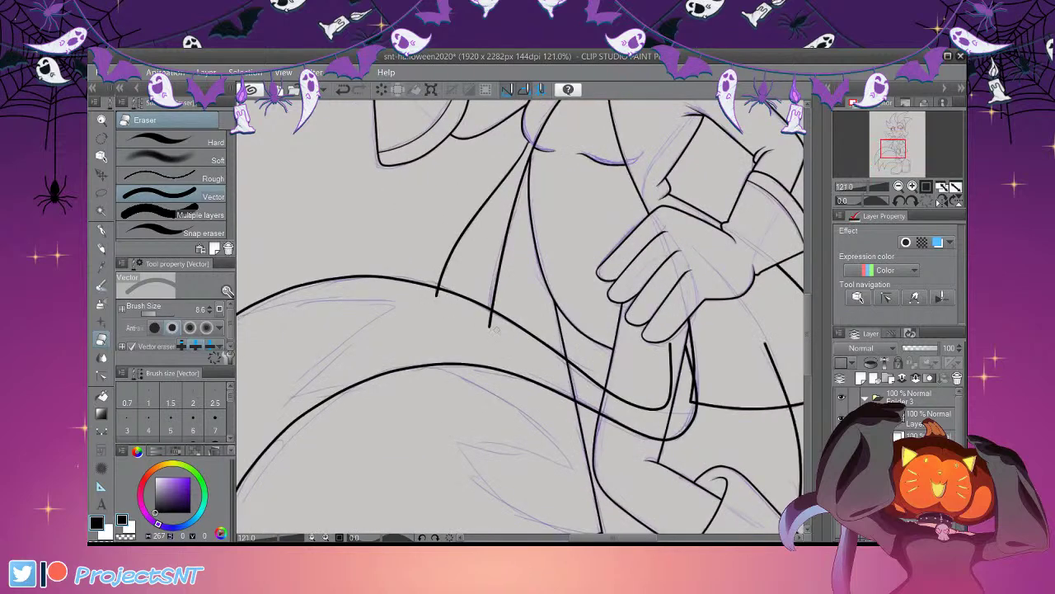
left_click(928, 418)
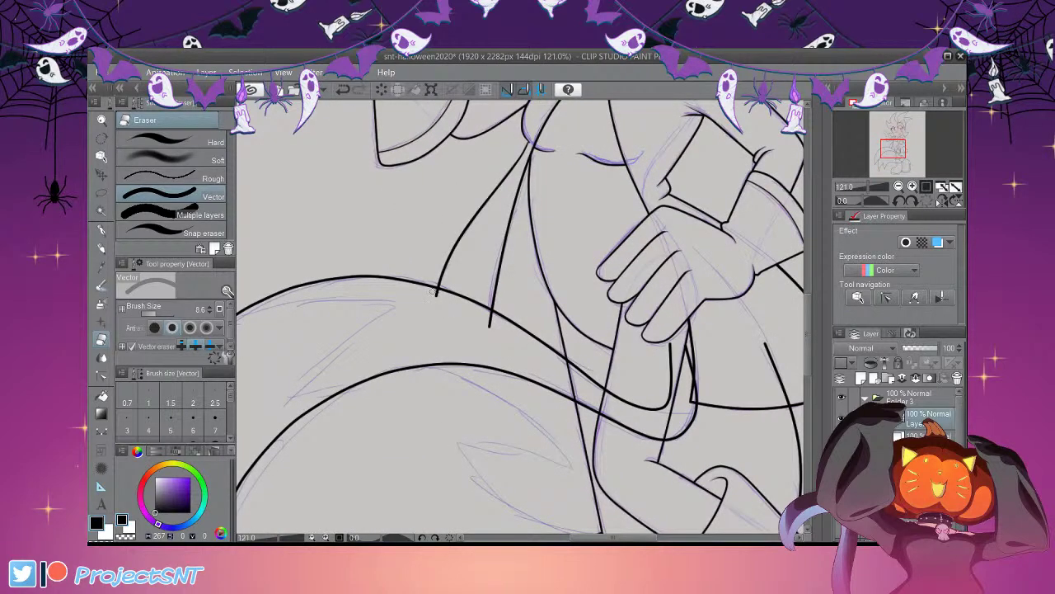
scroll(485, 322, "down", 6)
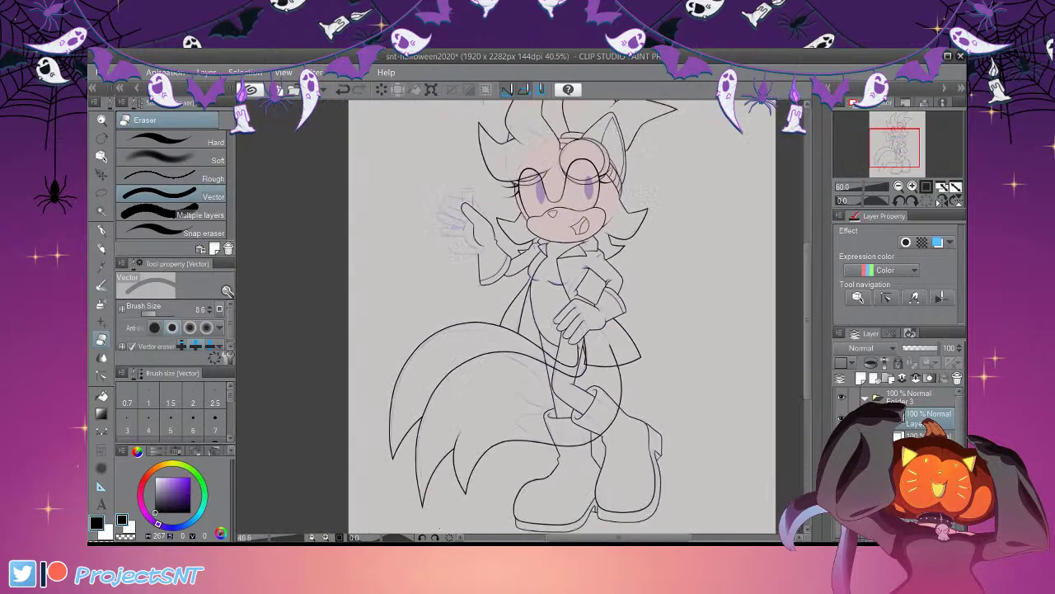
scroll(557, 292, "down", 2)
scroll(589, 330, "up", 5)
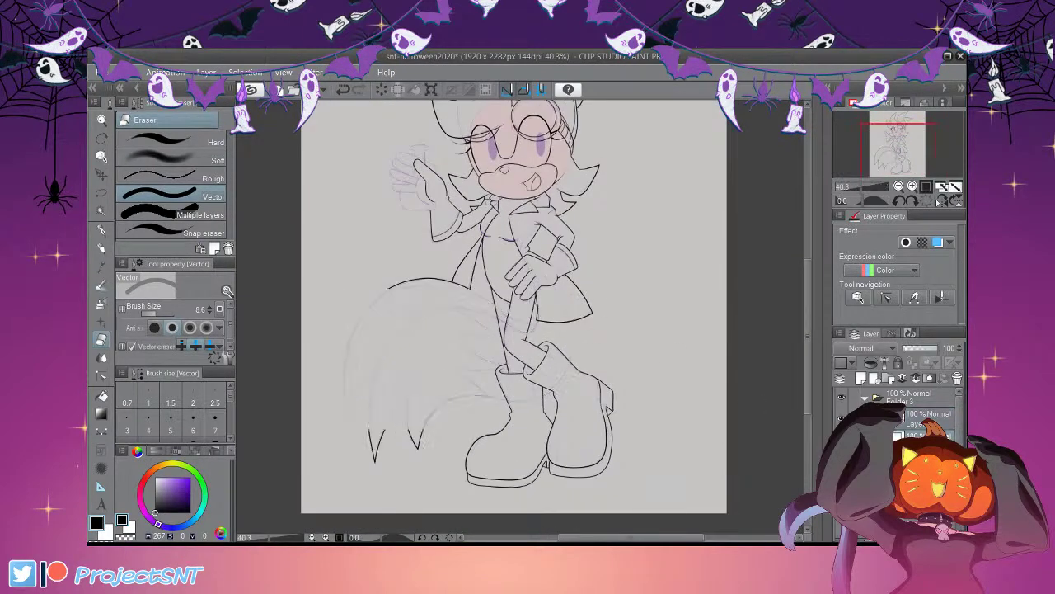
Erase the leg line showing above the coat hem and the tail lines crossing the front leg
scroll(569, 313, "up", 2)
scroll(546, 295, "up", 5)
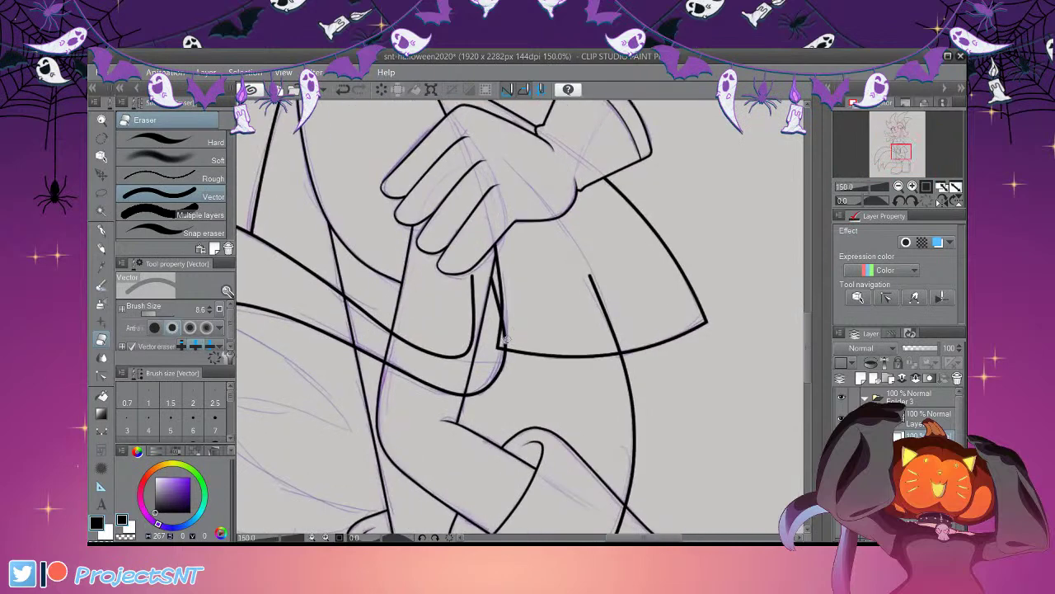
left_click_drag(628, 311, 527, 324)
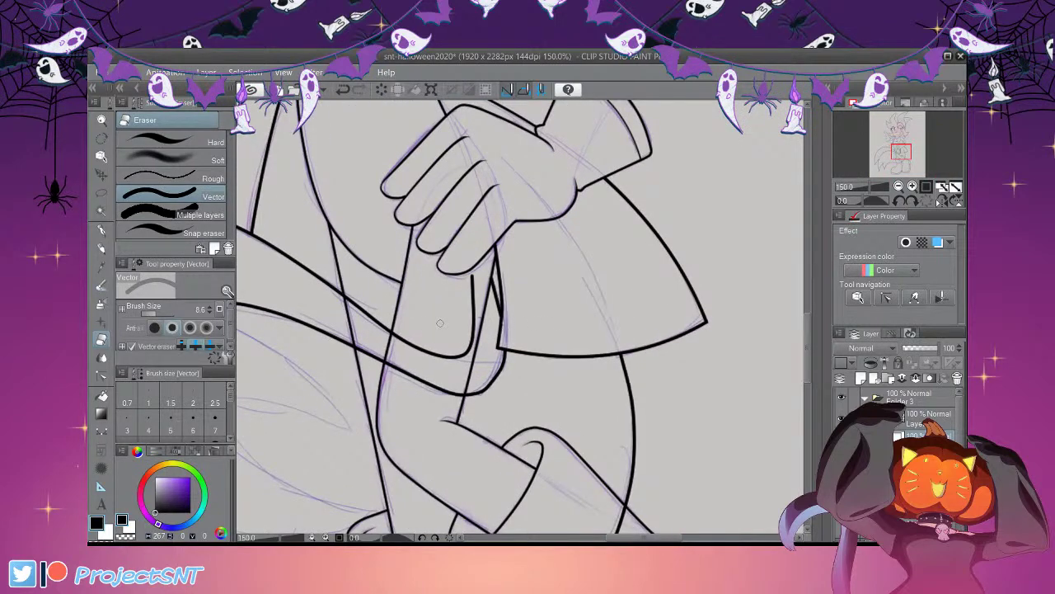
scroll(593, 311, "down", 1)
left_click_drag(429, 333, 429, 328)
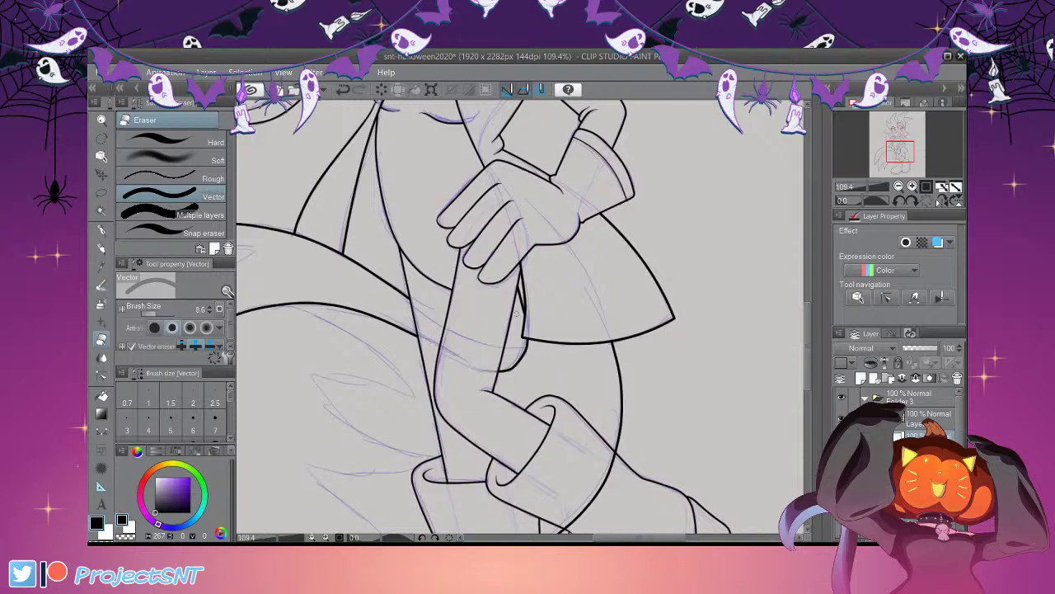
Erase the lower tail line where it crosses the boot cuffs and legs
scroll(519, 326, "down", 3)
scroll(514, 445, "up", 3)
left_click_drag(511, 413, 501, 438)
left_click_drag(577, 373, 595, 406)
scroll(577, 389, "down", 2)
scroll(560, 294, "up", 3)
Adjust the control points of the short tail segment left between the front leg and the coat hem
key("y")
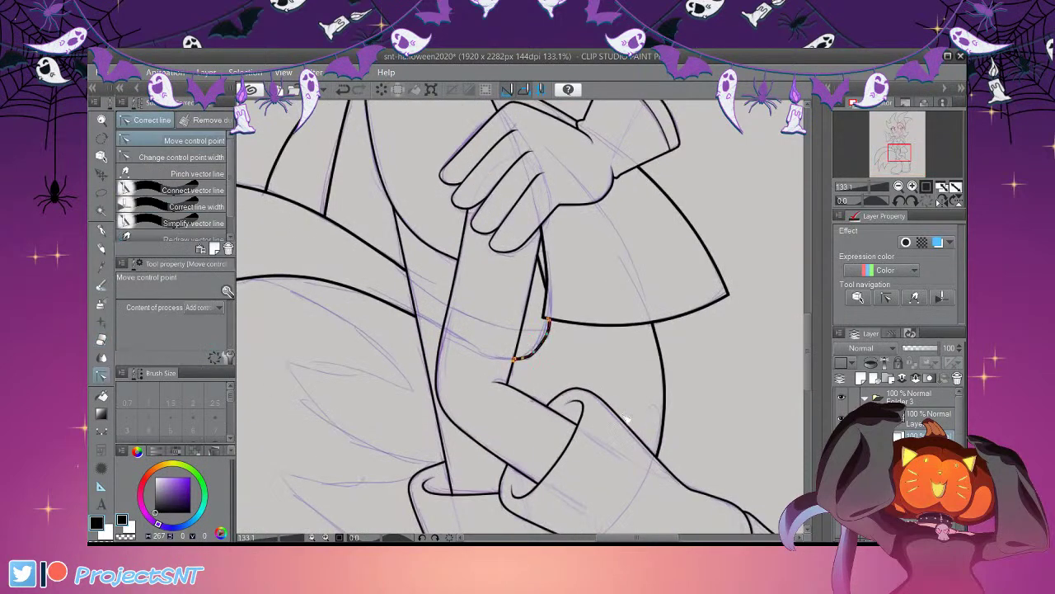
scroll(612, 404, "up", 2)
scroll(646, 396, "down", 5)
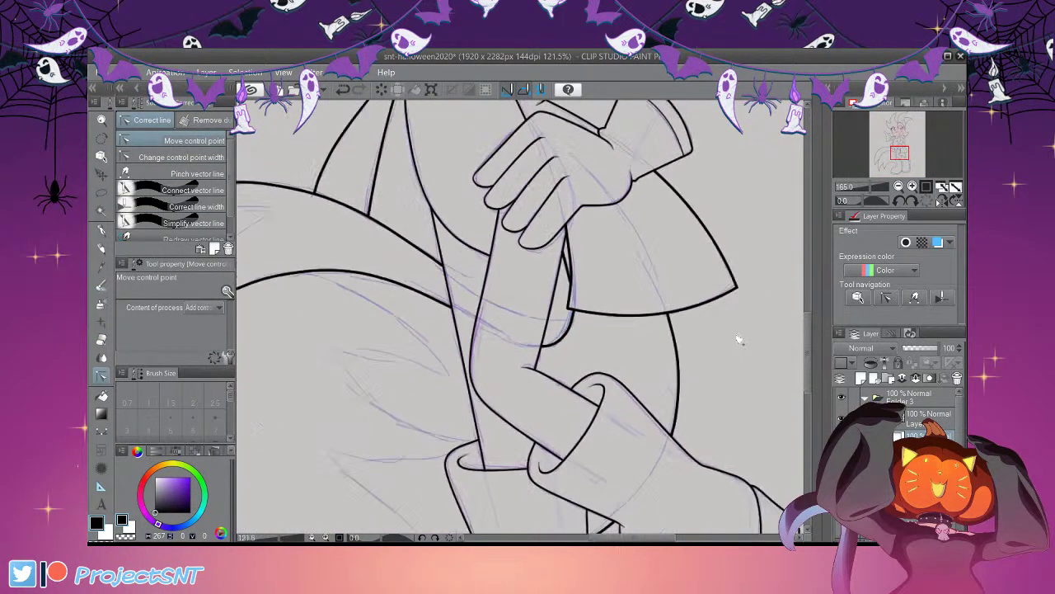
scroll(693, 360, "down", 1)
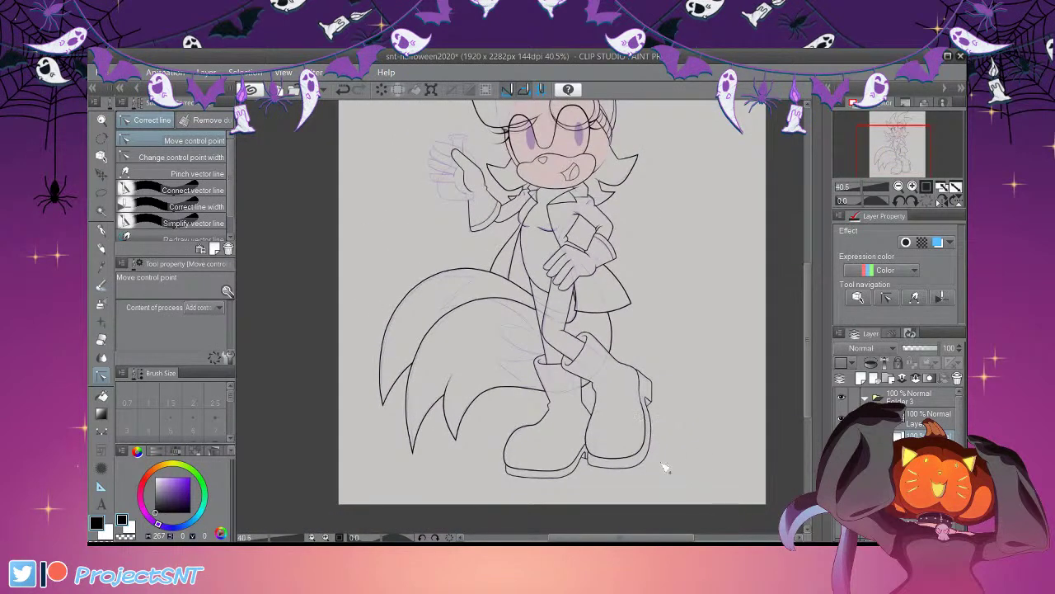
Ink the zigzag fur marking on the outer tail with three curves at brush size 4
scroll(582, 381, "up", 3)
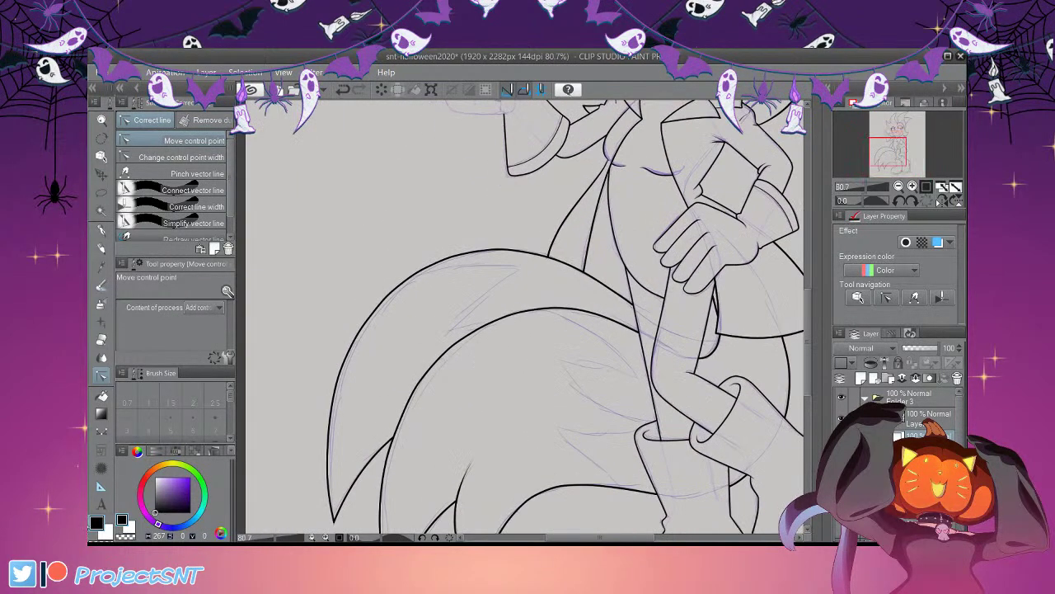
left_click(102, 432)
left_click(210, 158)
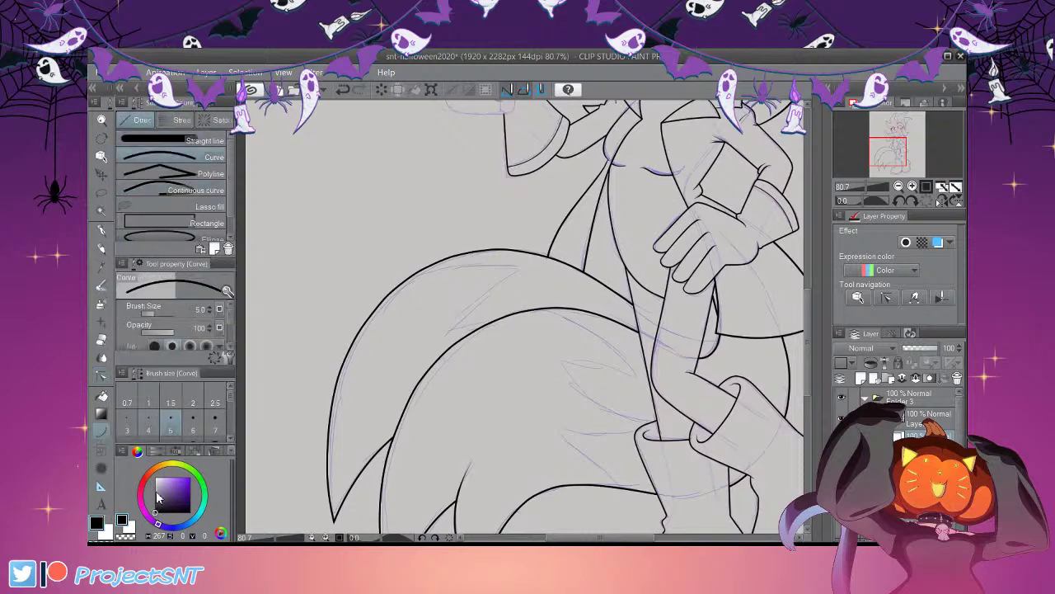
left_click(148, 425)
scroll(446, 306, "up", 3)
mouse_move(388, 272)
left_mouse_down()
mouse_move(614, 249)
mouse_move(659, 262)
left_mouse_up()
left_click(540, 222)
left_click_drag(462, 404, 669, 238)
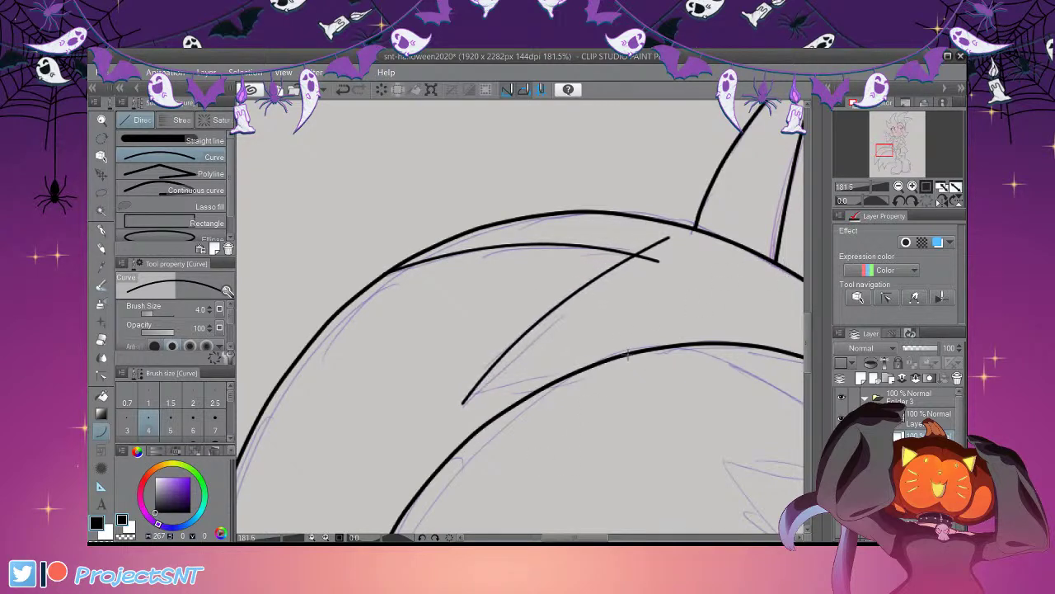
left_click_drag(454, 386, 629, 389)
left_click(525, 365)
Erase the overlapping line ends at the corners of the outer tail's fur marking with the vector eraser
key("e")
left_click_drag(658, 239, 656, 262)
left_click_drag(617, 386, 602, 402)
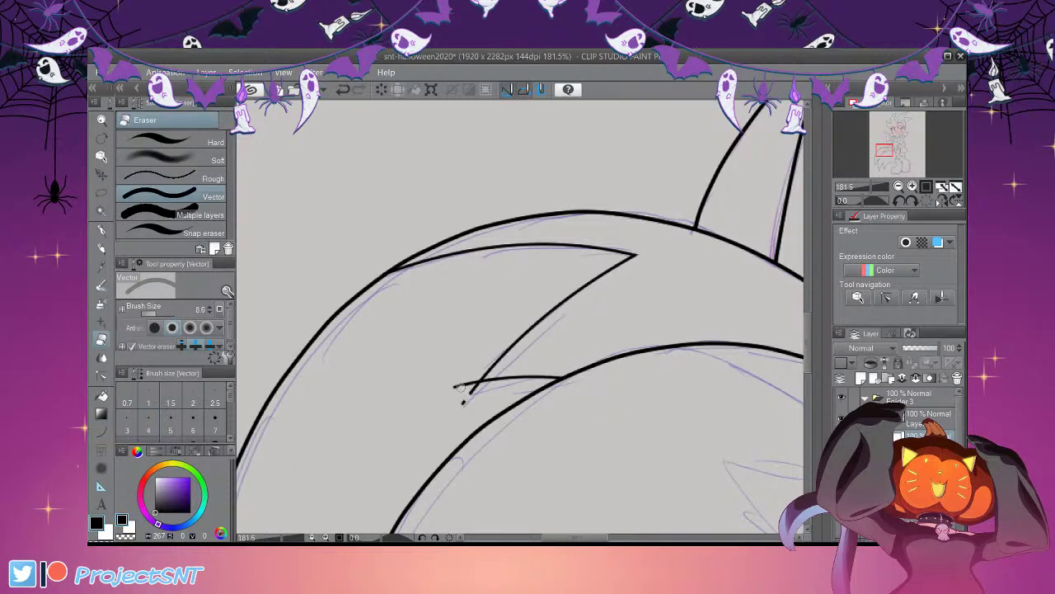
scroll(635, 306, "down", 5)
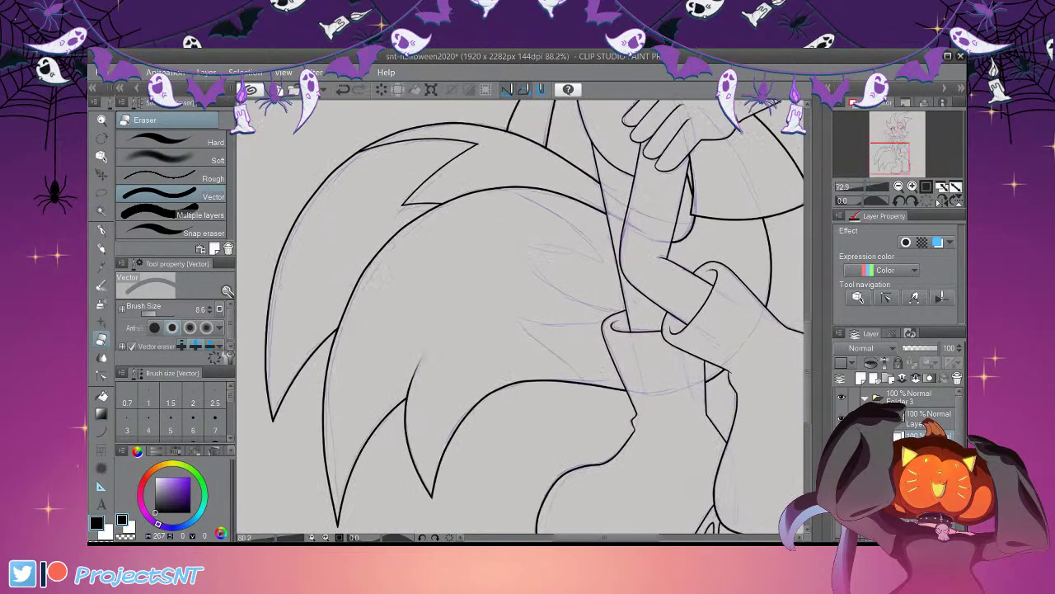
Ink the zigzag fur marking on the inner tail with five connected curves at brush size 4
scroll(635, 306, "up", 2)
left_click(101, 432)
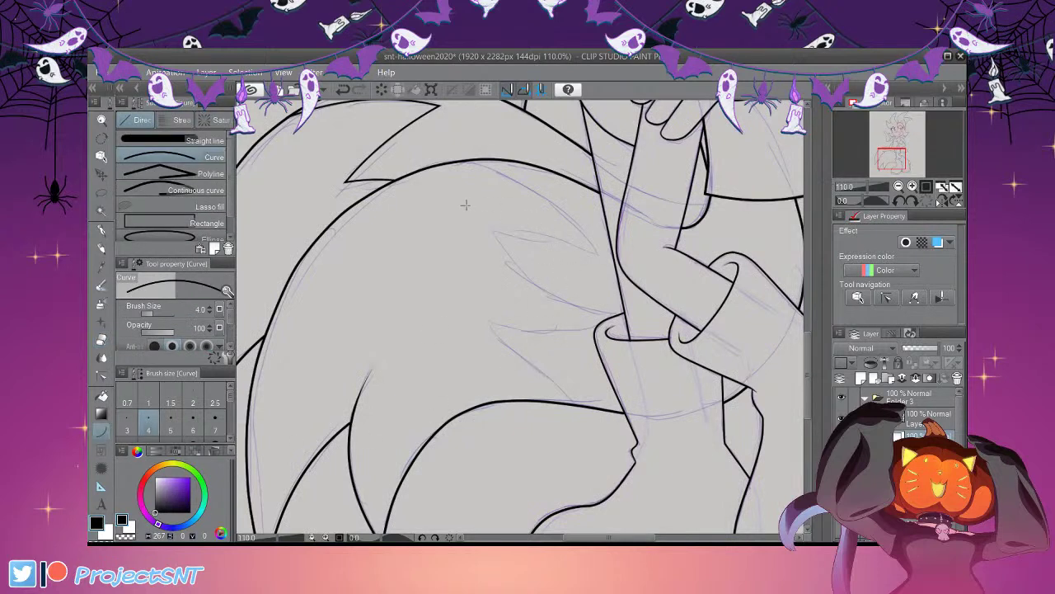
left_click_drag(404, 175, 582, 217)
left_click(595, 193)
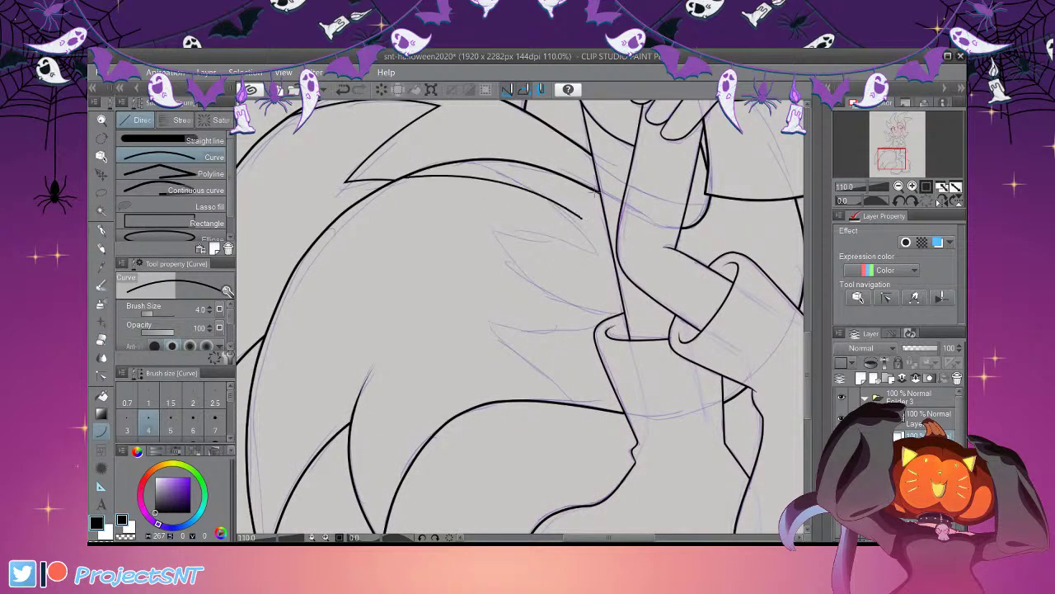
left_click_drag(462, 243, 585, 213)
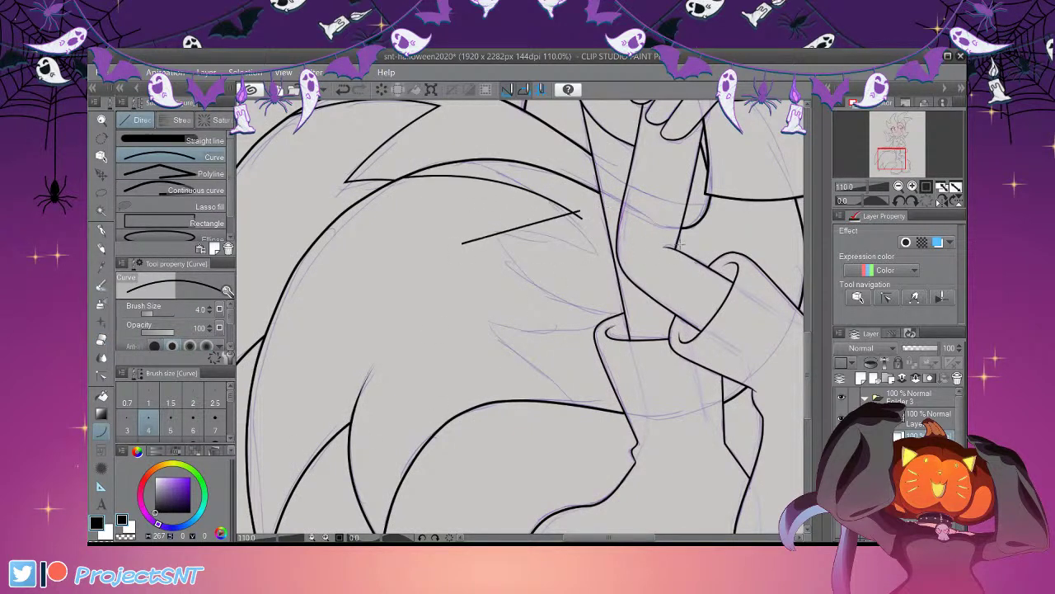
left_click(587, 257)
mouse_move(464, 238)
left_mouse_down()
mouse_move(614, 314)
mouse_move(463, 331)
mouse_move(501, 348)
mouse_move(588, 425)
left_mouse_up()
left_click(599, 348)
left_click(561, 358)
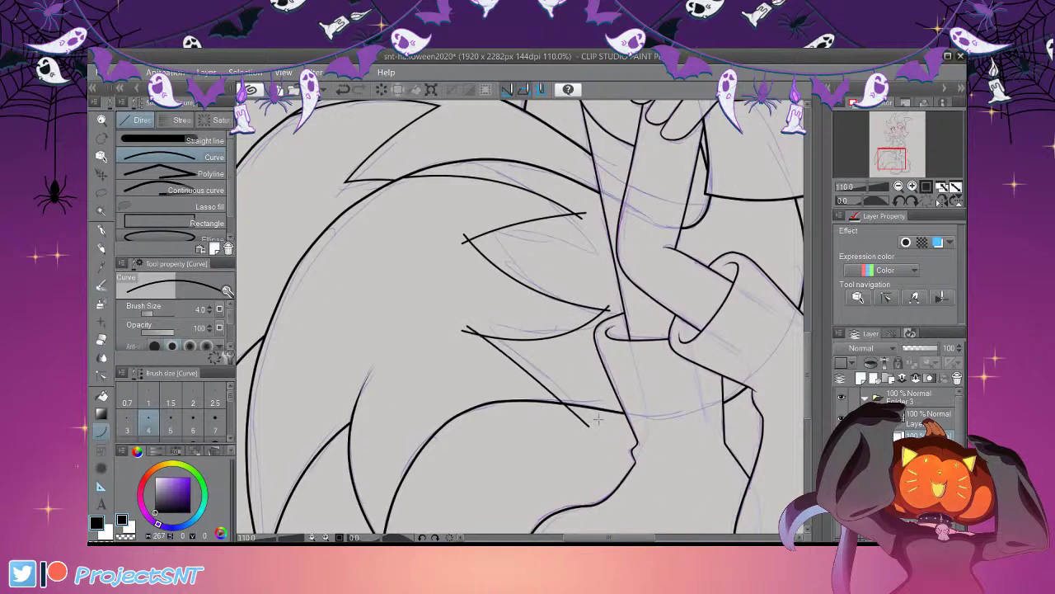
Erase the overlapping line ends at the corners of the inner tail's fur marking with the vector eraser
key("e")
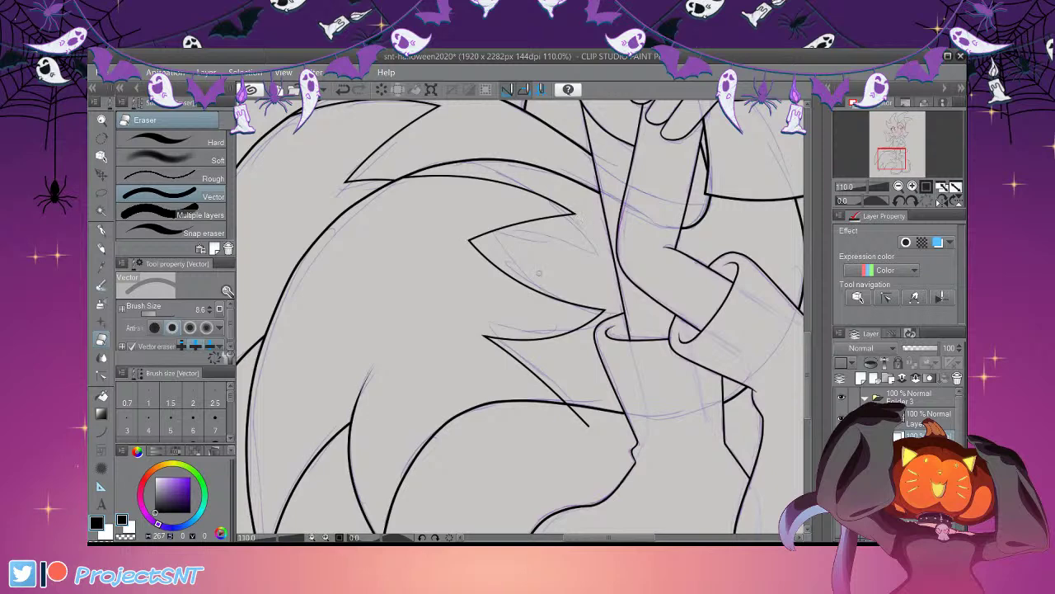
scroll(460, 344, "down", 4)
scroll(512, 307, "down", 4)
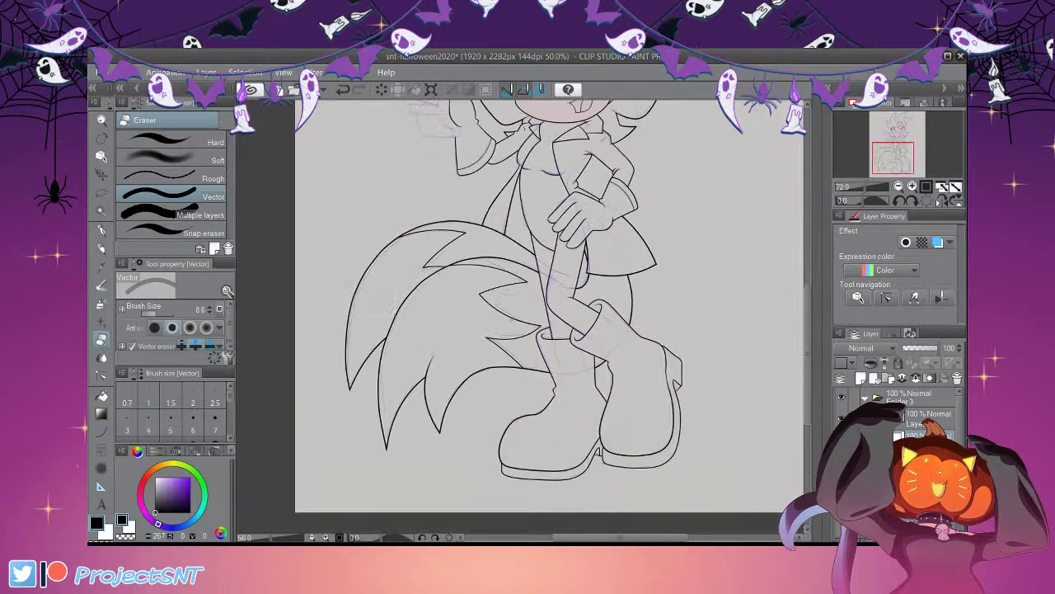
key("ctrl+z")
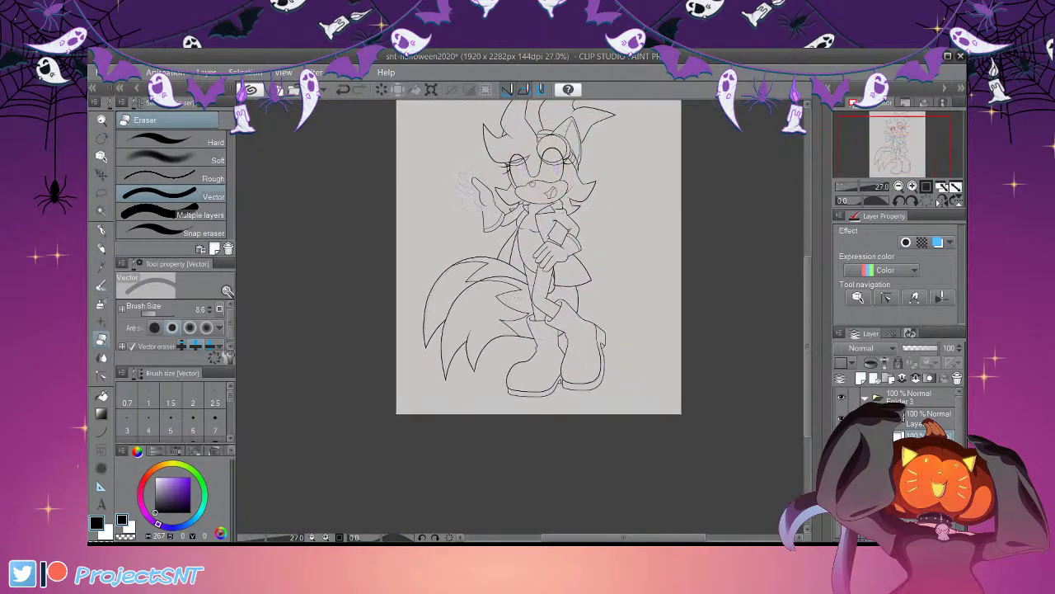
key("ctrl+y")
Toggle the sketch's visibility to review the clean line art of the whole character
left_click(928, 418)
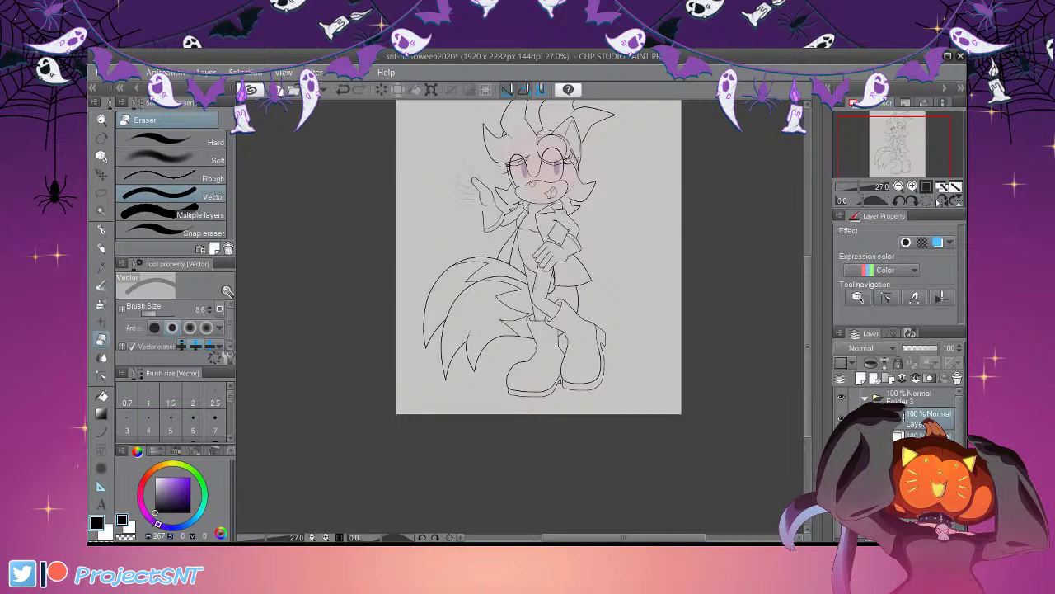
left_click(842, 418)
left_click(841, 418)
scroll(580, 280, "up", 1)
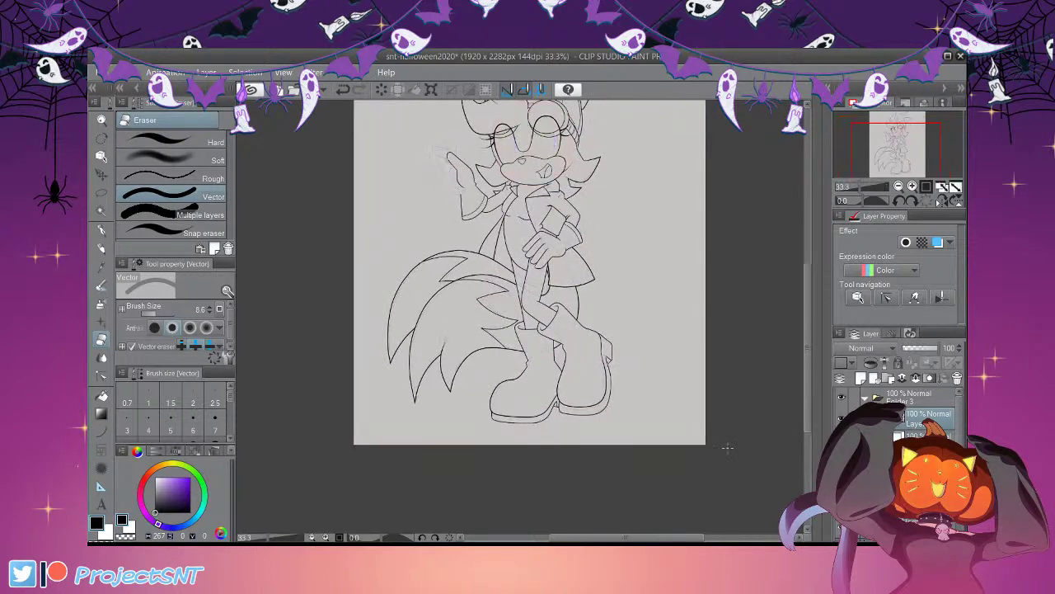
scroll(528, 314, "down", 3)
scroll(489, 260, "up", 3)
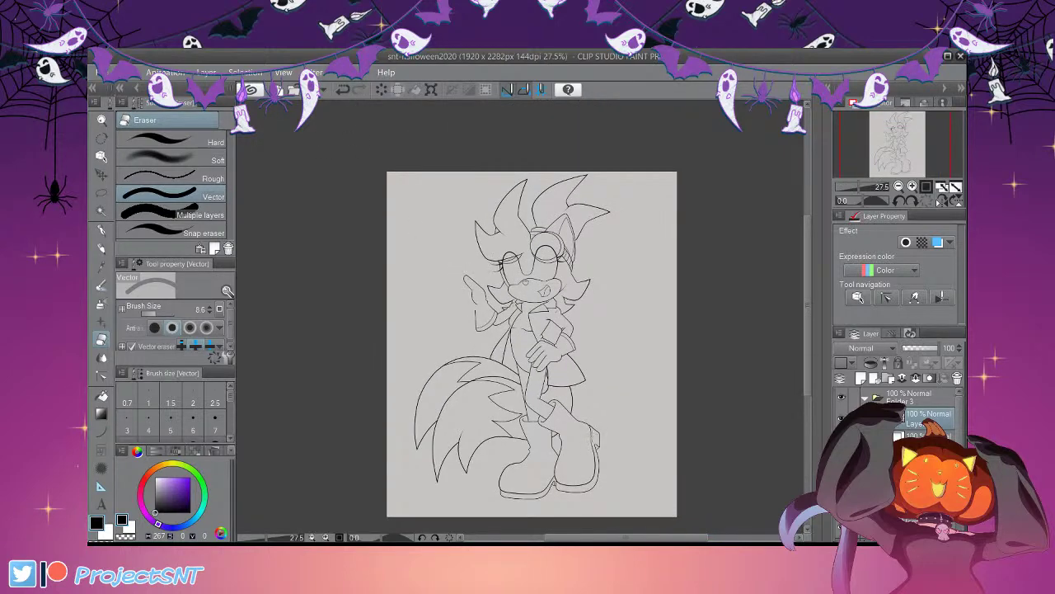
Ink the flask's rim and the right edge of its neck down to the thumb with a continuous curve at brush size 4
scroll(476, 297, "up", 2)
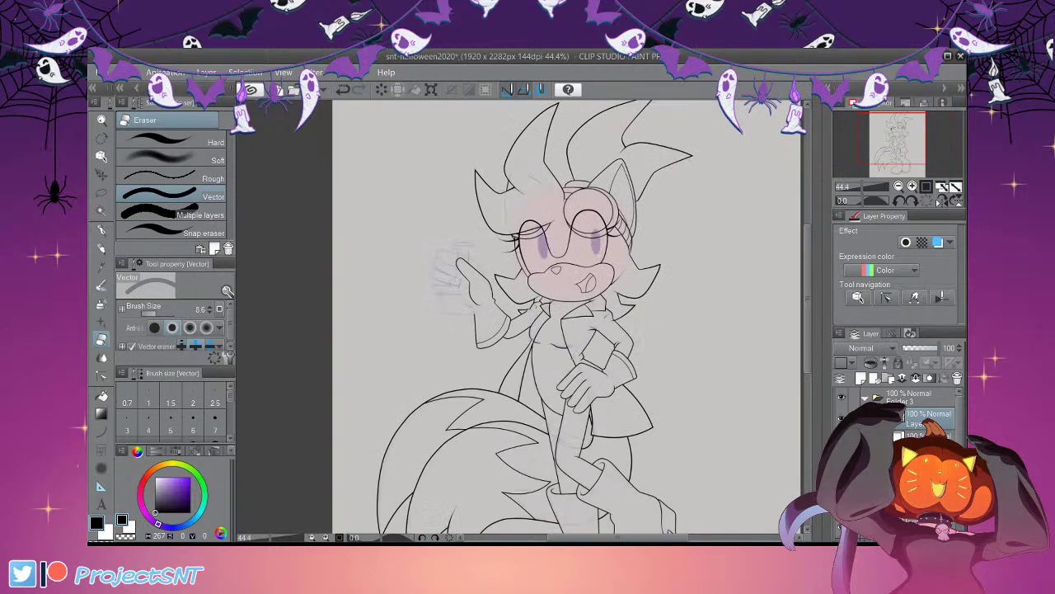
scroll(445, 264, "up", 2)
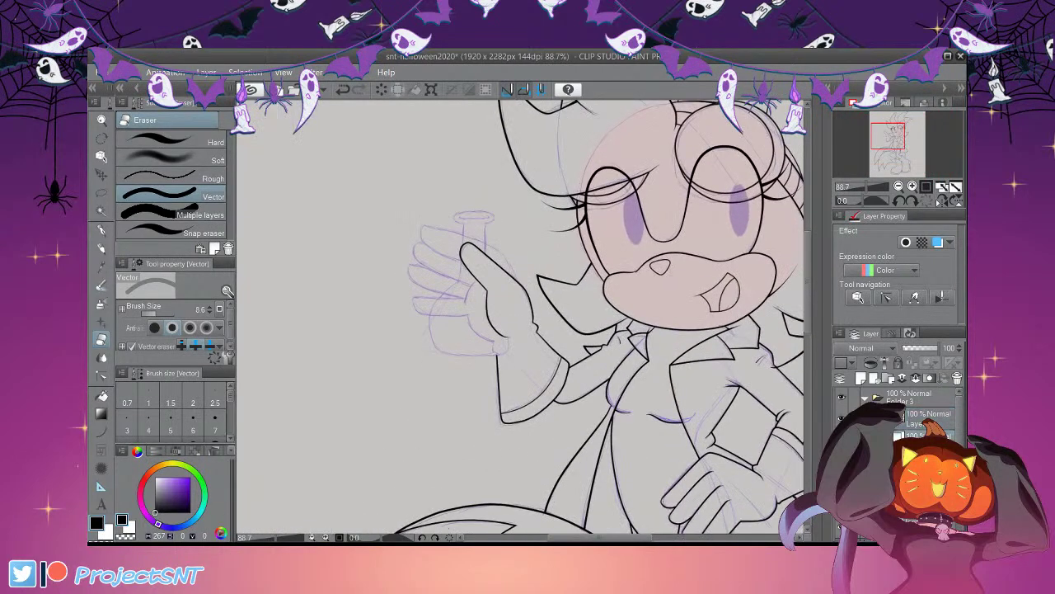
scroll(461, 255, "up", 4)
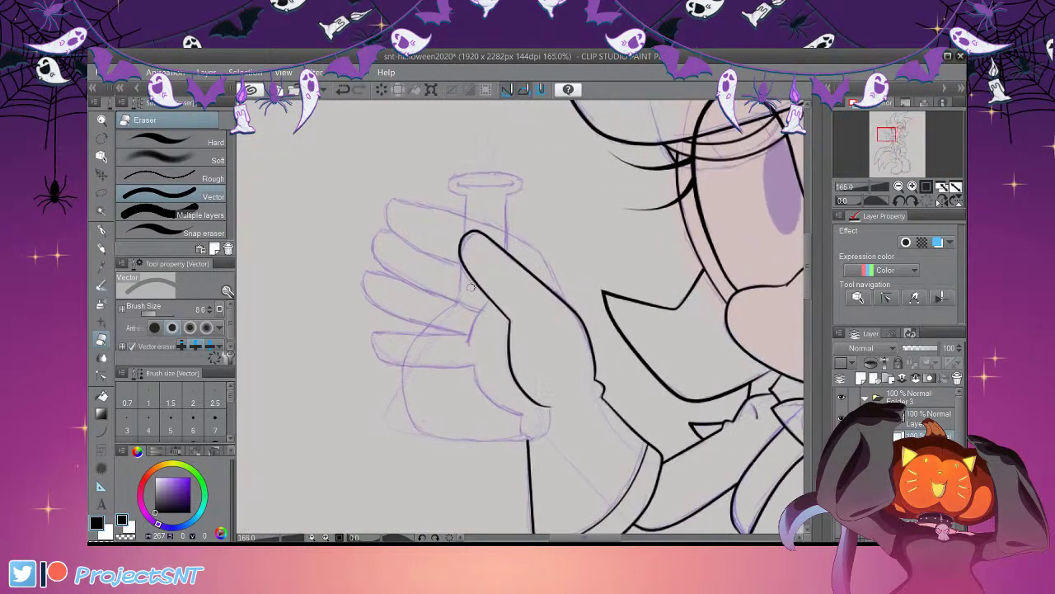
left_click(101, 432)
left_click(194, 190)
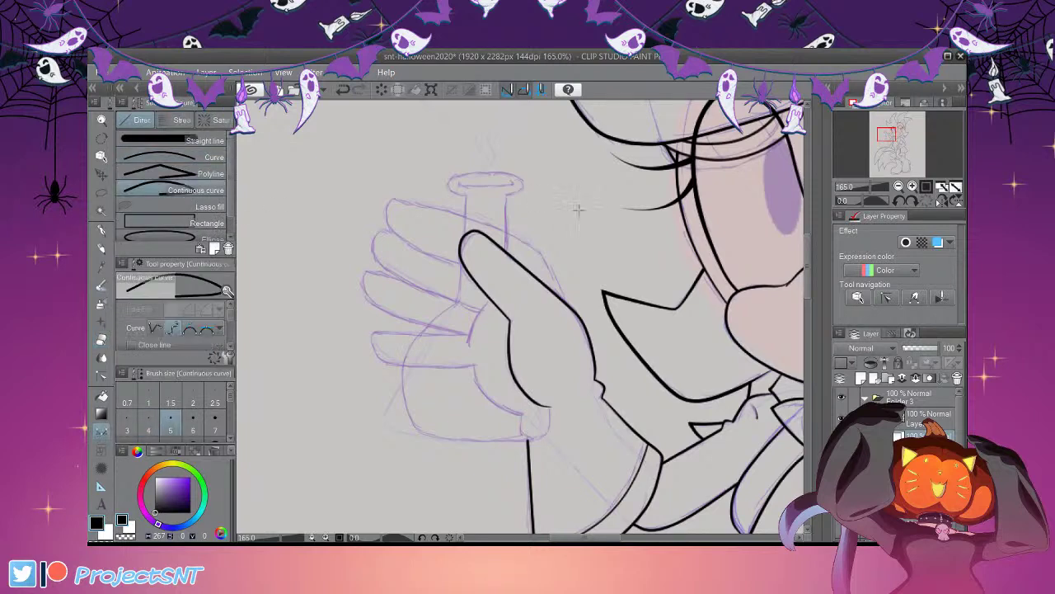
scroll(521, 235, "up", 2)
left_click_drag(521, 235, 489, 214)
key("ctrl+z")
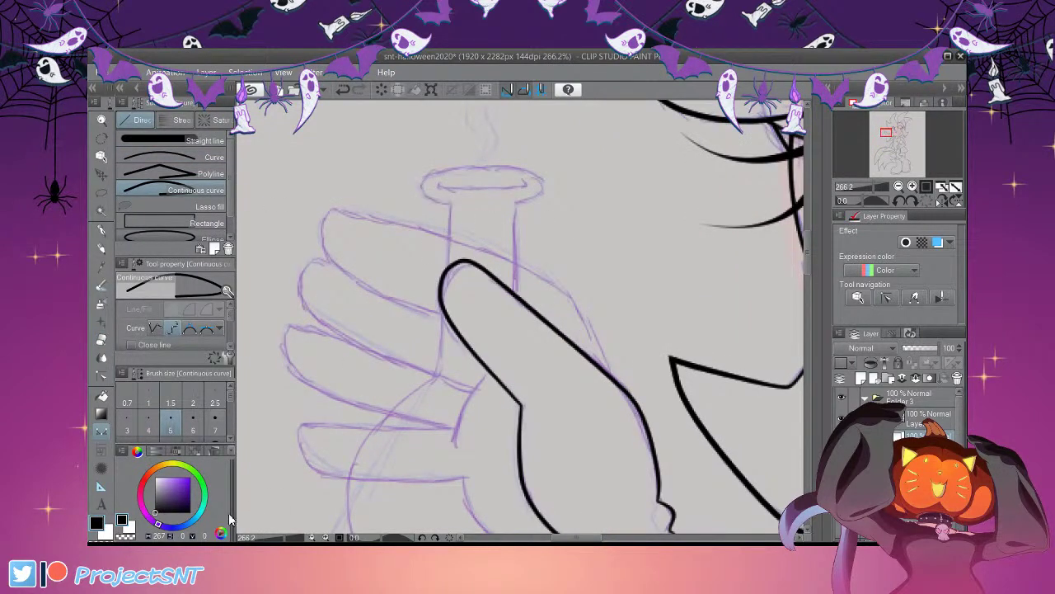
left_click(149, 423)
mouse_move(525, 239)
left_mouse_down()
mouse_move(490, 219)
mouse_move(501, 202)
mouse_move(567, 192)
mouse_move(629, 199)
mouse_move(636, 214)
mouse_move(608, 234)
mouse_move(593, 301)
mouse_move(604, 351)
left_mouse_up()
Adjust the control points of the flask's rim and right neck line to refine their shape
left_click(101, 375)
scroll(502, 228, "up", 1)
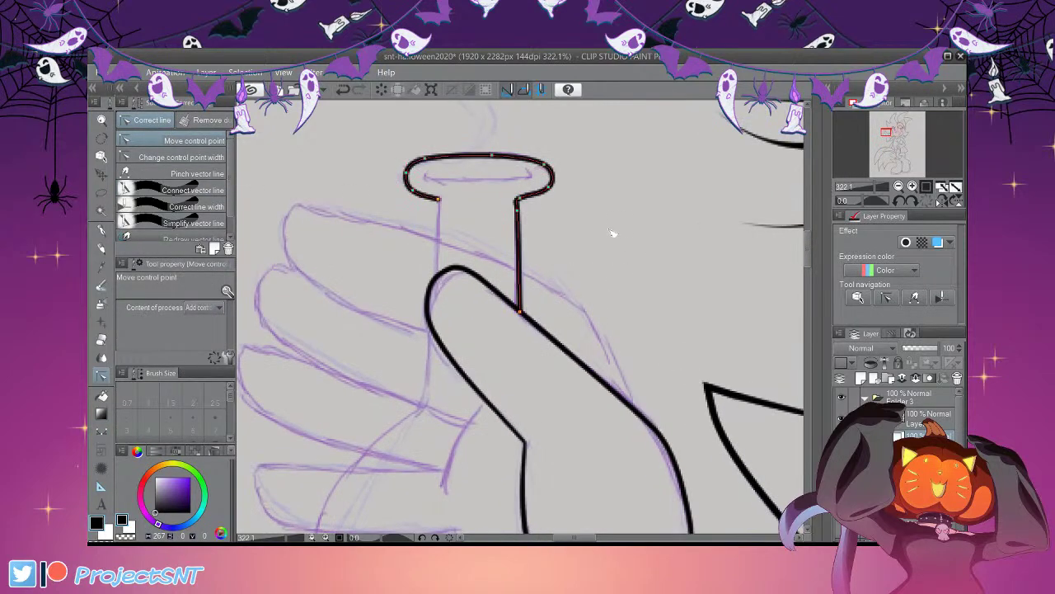
scroll(530, 238, "down", 3)
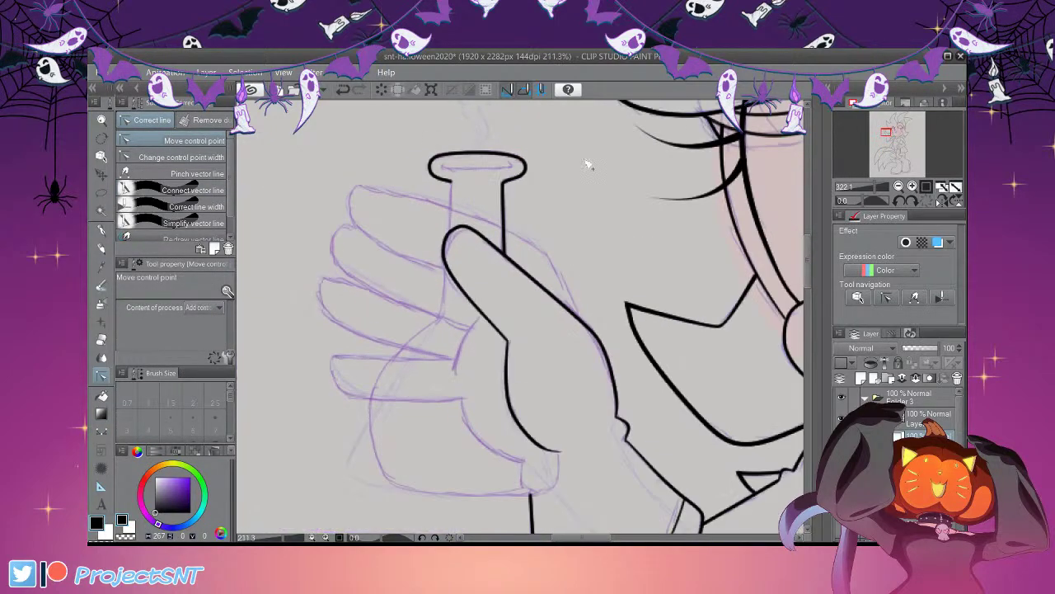
scroll(575, 224, "up", 3)
scroll(560, 217, "up", 2)
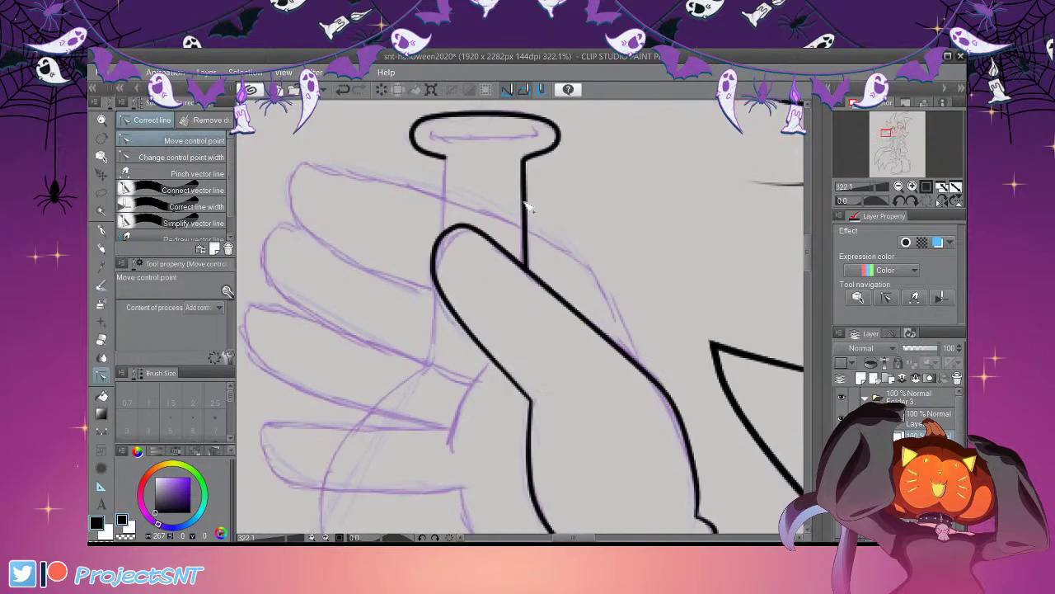
scroll(538, 198, "down", 2)
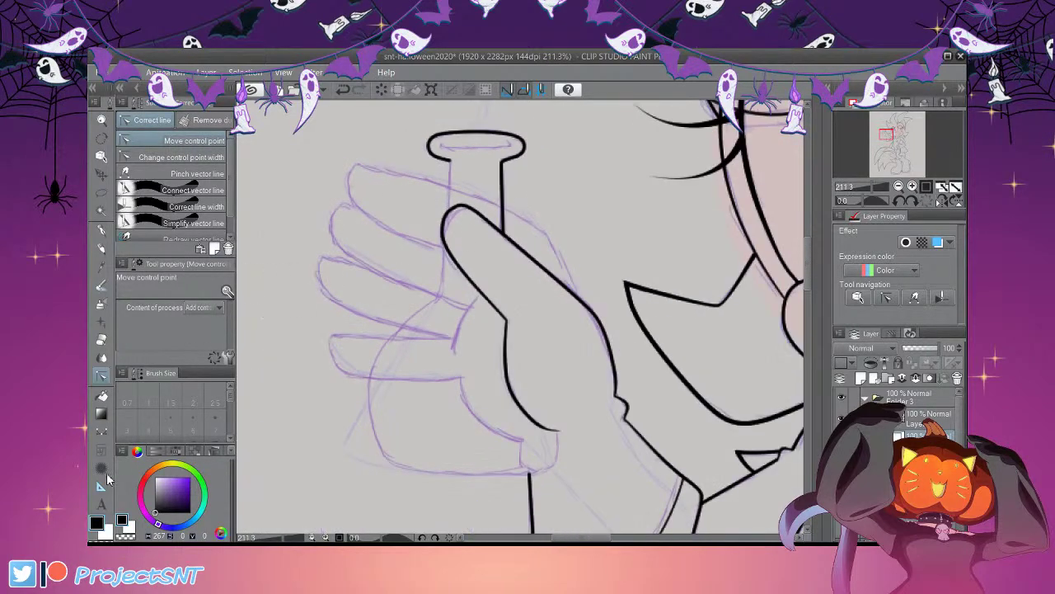
Ink the left edge of the flask's neck and the rounded flask body behind the hand with continuous curves
left_click(102, 432)
scroll(457, 191, "up", 2)
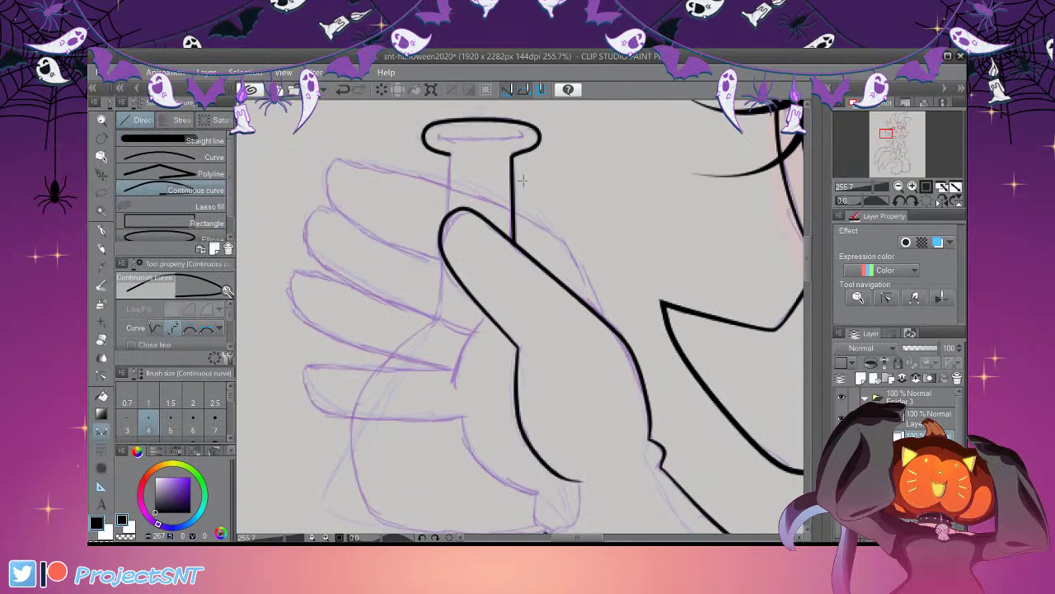
left_click_drag(521, 186, 521, 244)
scroll(518, 246, "down", 1)
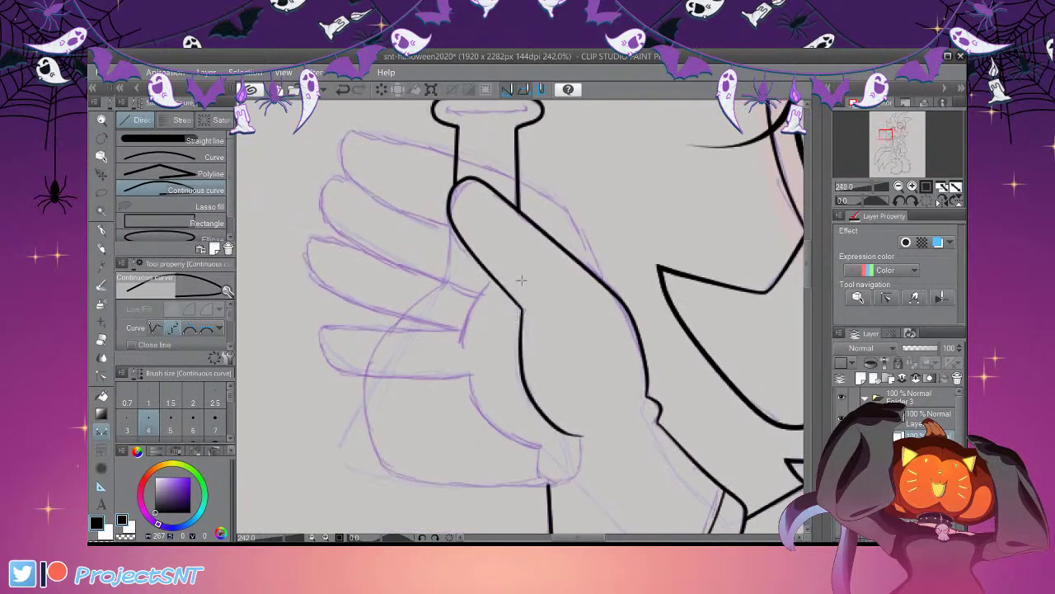
mouse_move(524, 276)
left_mouse_down()
mouse_move(514, 330)
mouse_move(410, 405)
mouse_move(415, 490)
mouse_move(429, 507)
left_mouse_up()
mouse_move(381, 462)
left_mouse_down()
mouse_move(445, 485)
mouse_move(557, 487)
mouse_move(578, 466)
mouse_move(573, 315)
mouse_move(541, 306)
left_mouse_up()
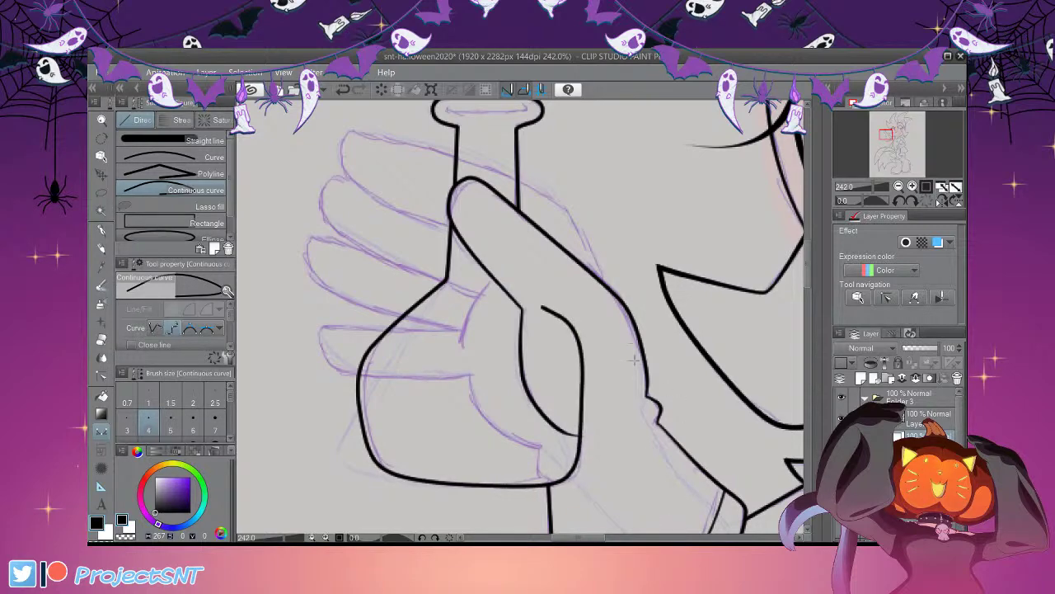
Move the control points of the flask body's outline to even out its rounded shape
scroll(474, 379, "down", 1)
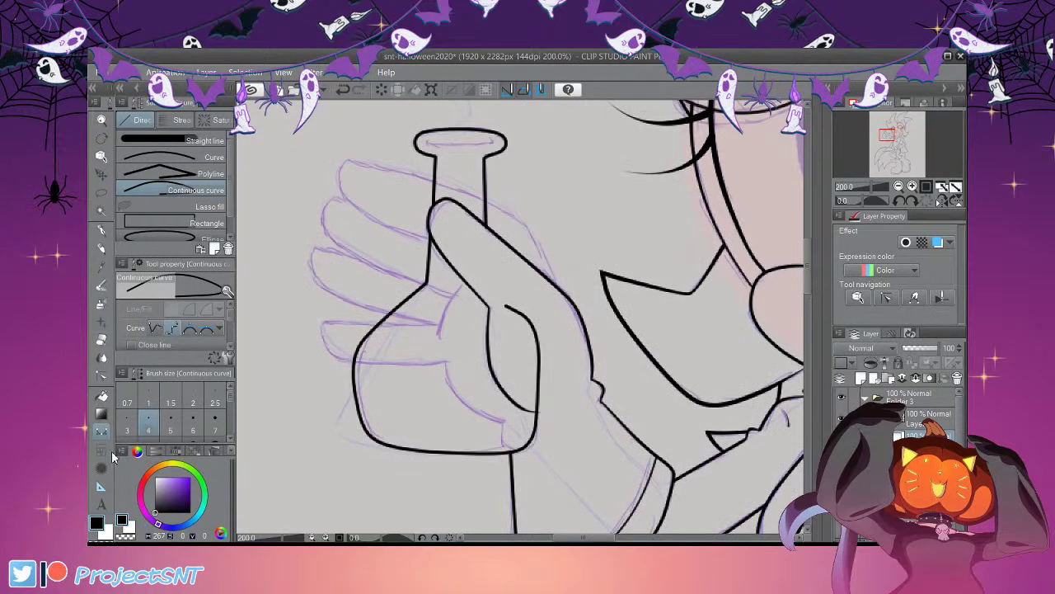
left_click(102, 375)
left_click_drag(409, 426, 422, 436)
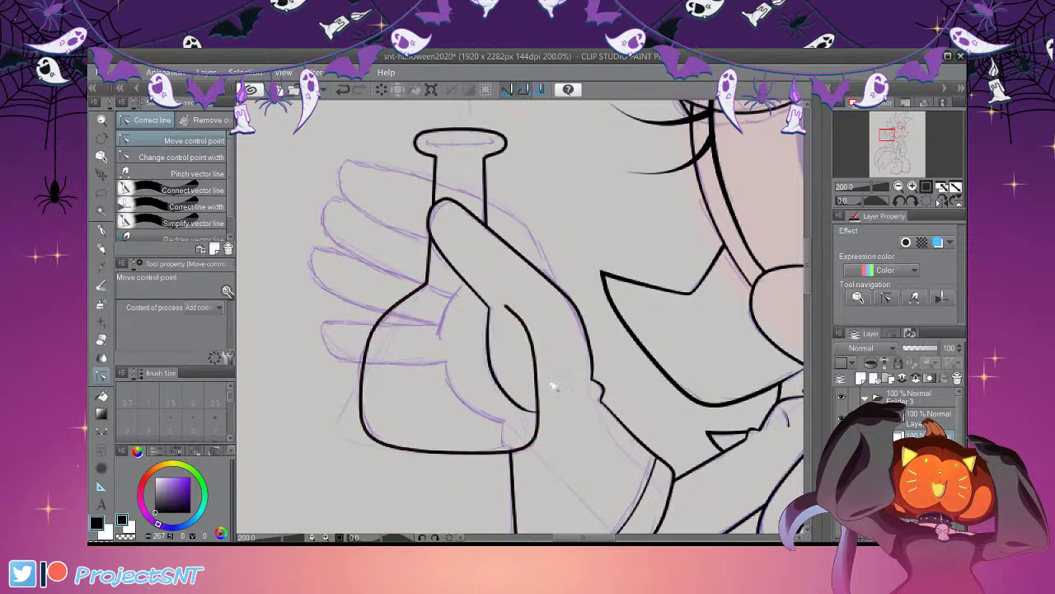
scroll(467, 327, "down", 1)
scroll(565, 504, "down", 1)
left_click_drag(499, 399, 553, 436)
Erase the part of the flask body's outline that crosses the palm and thumb with the vector eraser
key("e")
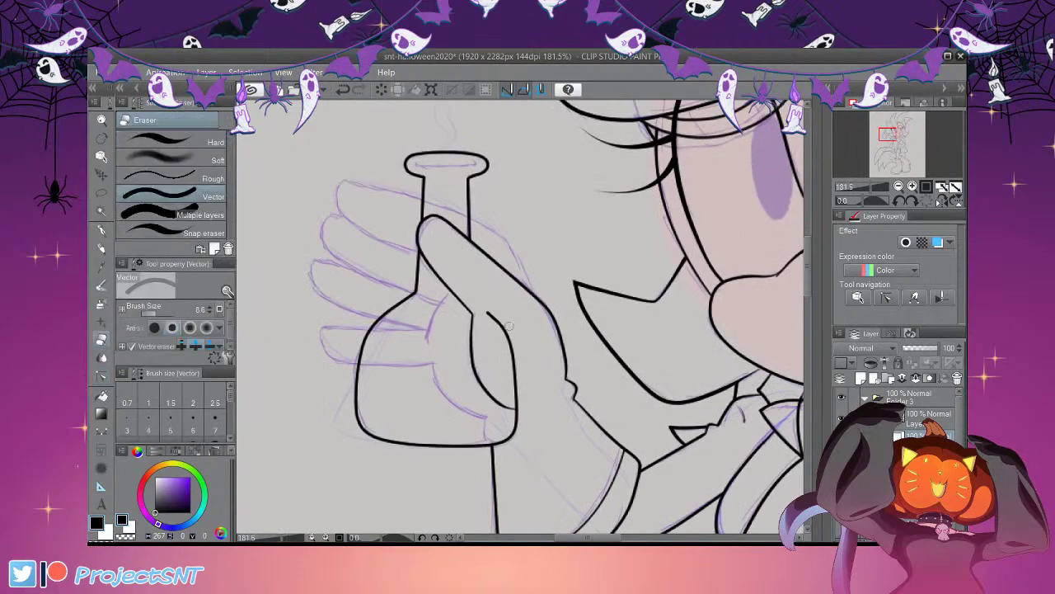
scroll(459, 404, "down", 2)
scroll(459, 404, "down", 2)
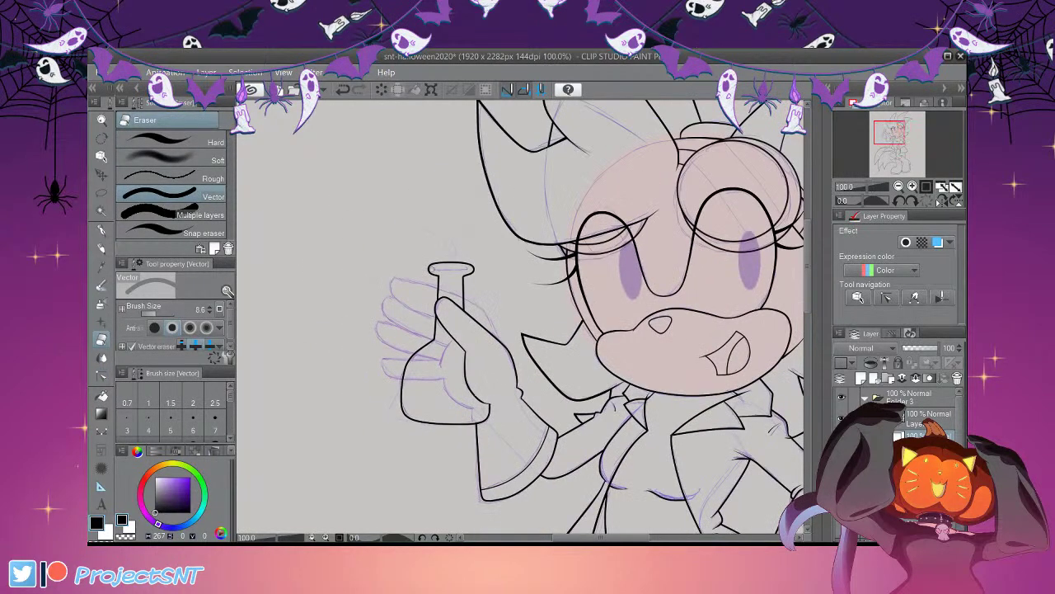
Ink the inner opening line inside the flask's rim with a continuous curve at brush size 4
scroll(472, 268, "up", 3)
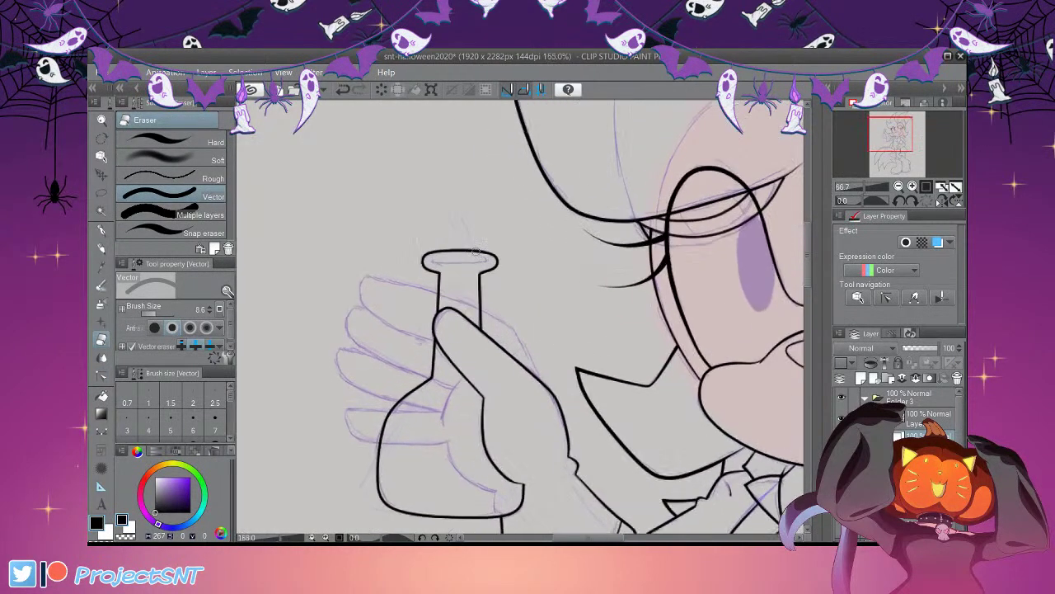
key("u")
scroll(445, 265, "up", 3)
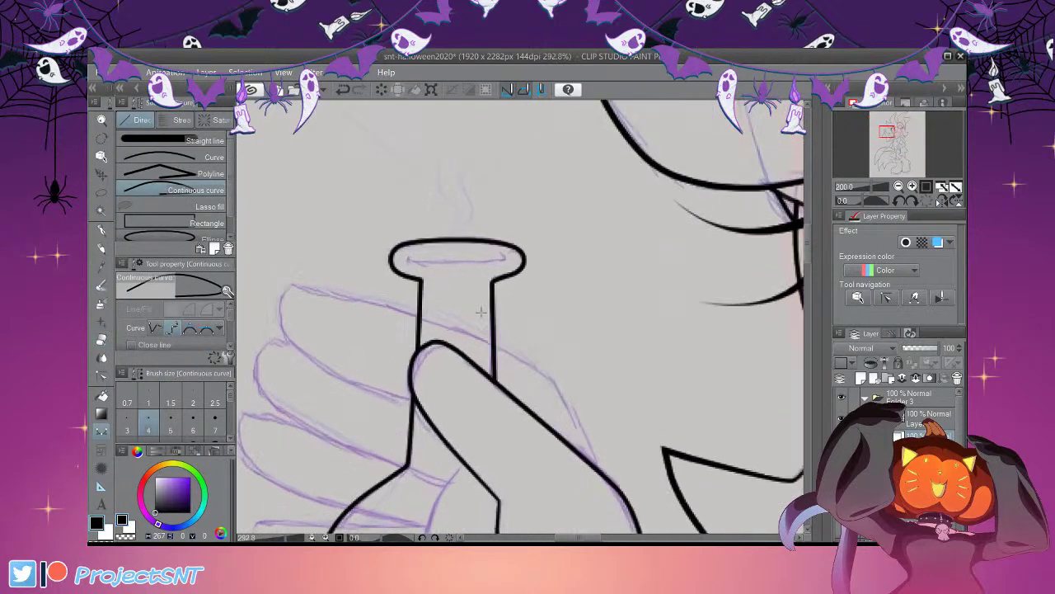
mouse_move(482, 303)
left_mouse_down()
mouse_move(570, 308)
mouse_move(617, 297)
mouse_move(605, 291)
left_mouse_up()
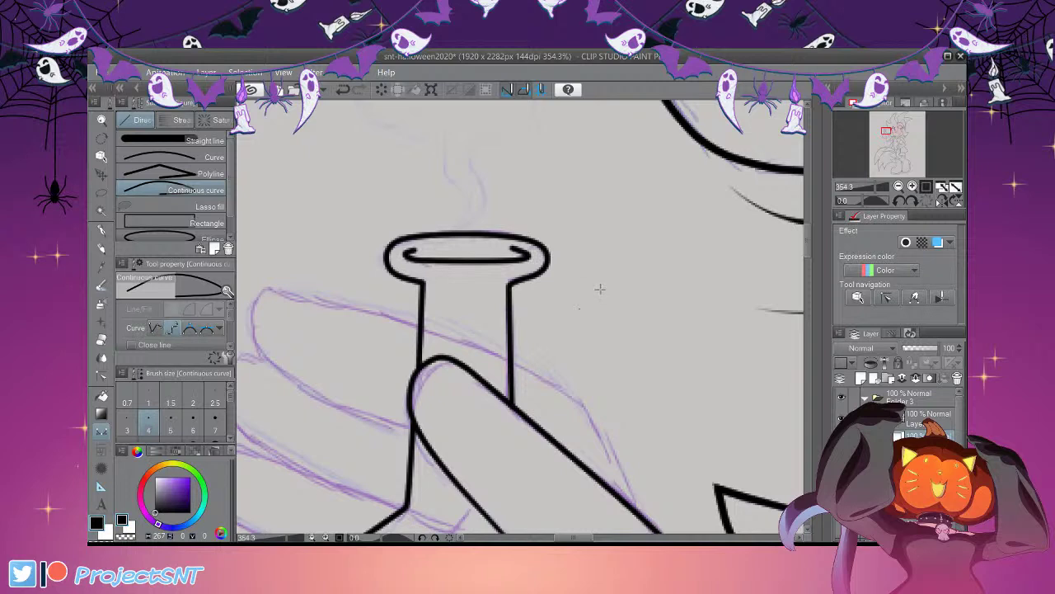
Thin the flask's inner rim line toward its ends by changing the control point widths
left_click(101, 374)
left_click(181, 157)
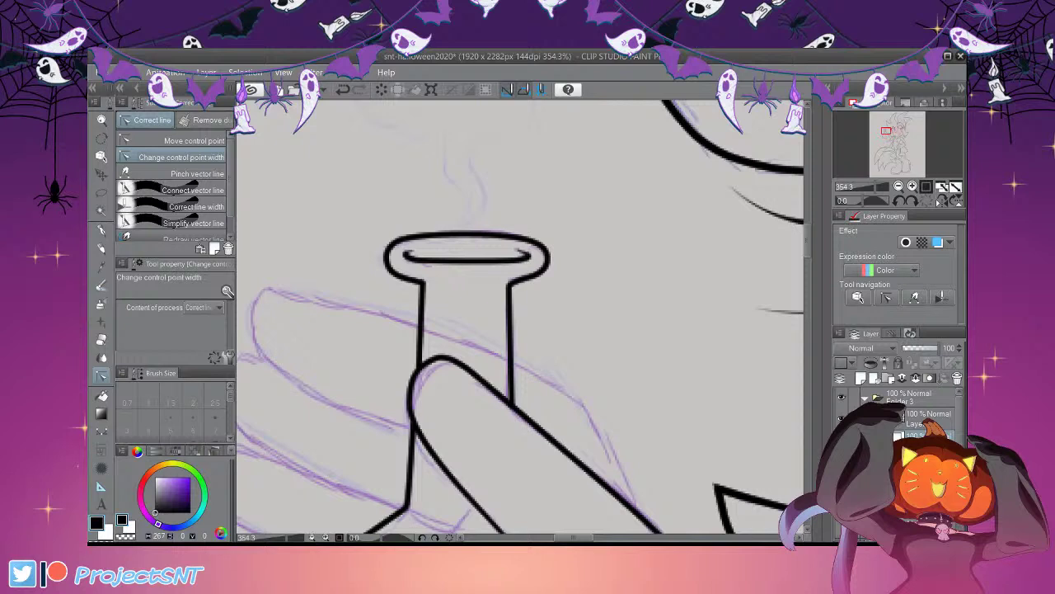
scroll(446, 239, "up", 1)
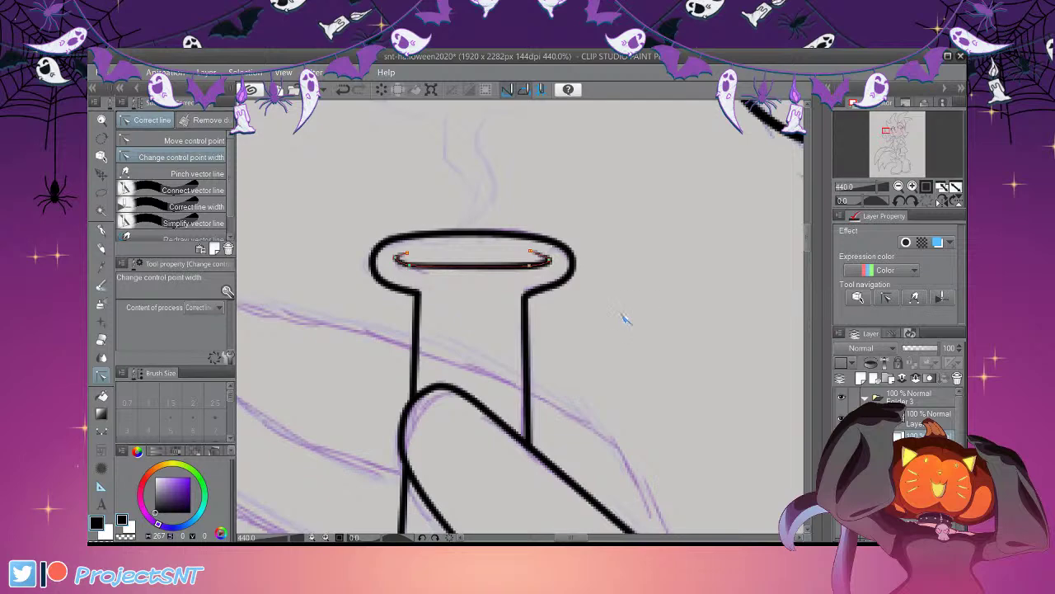
scroll(551, 254, "down", 2)
scroll(551, 251, "up", 2)
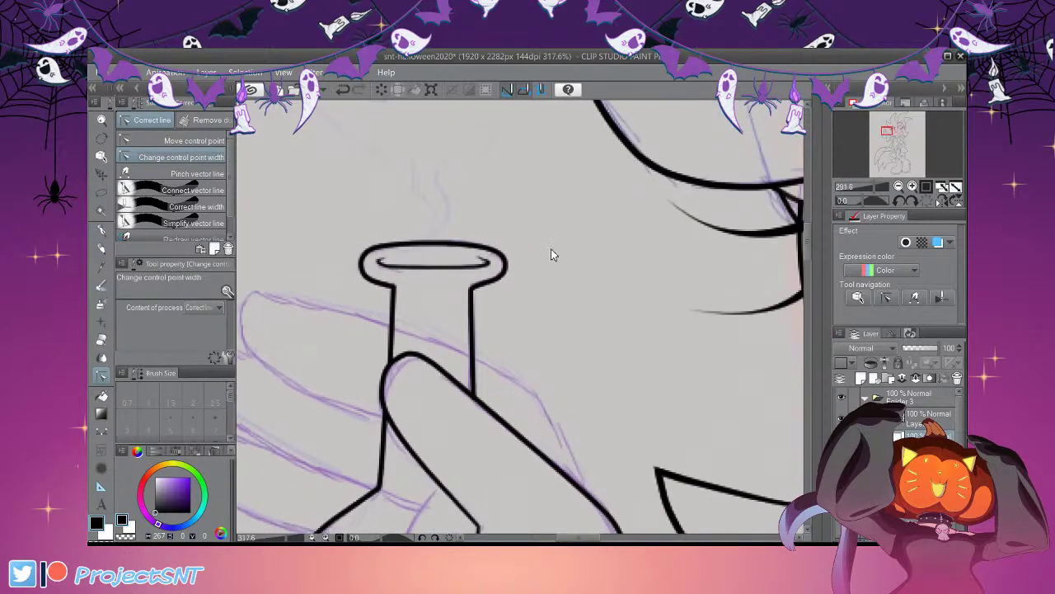
Move the end control points of the flask's inner rim line so both ends curl further inward
left_click(101, 414)
left_click(102, 431)
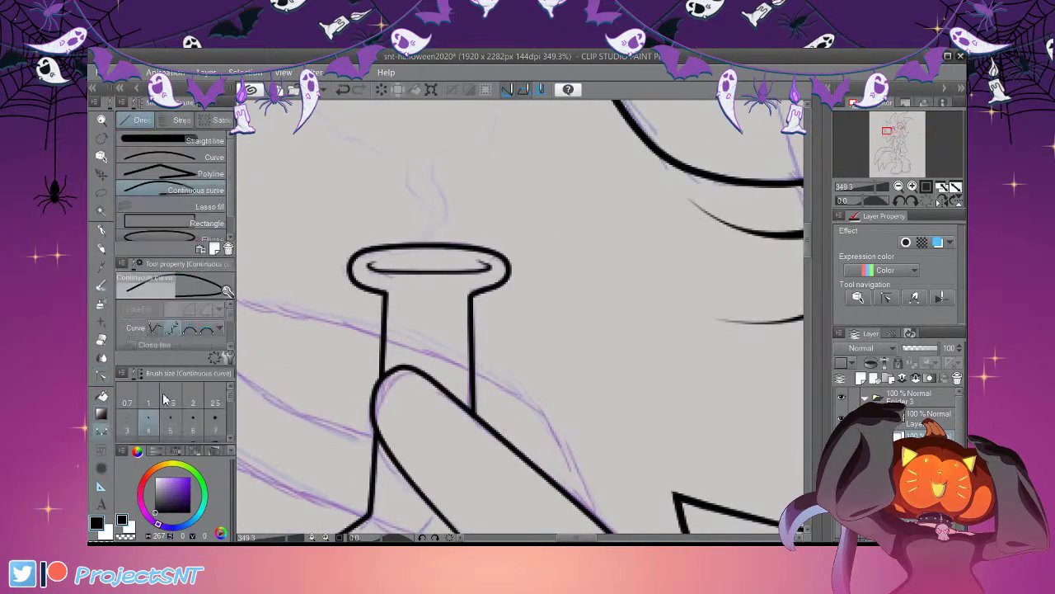
left_click(100, 467)
left_click(101, 376)
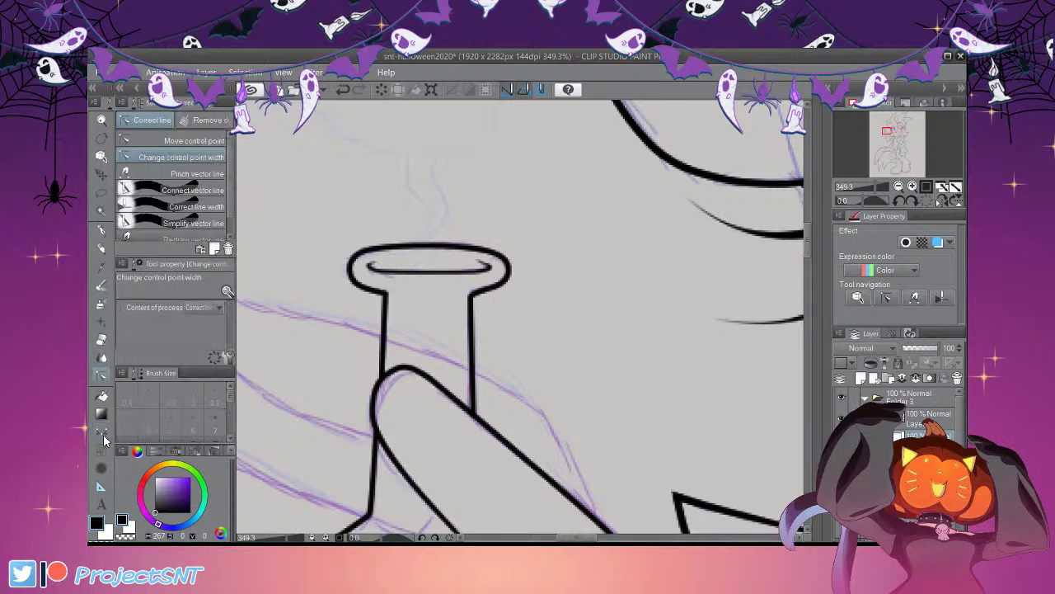
left_click(216, 141)
scroll(484, 302, "up", 2)
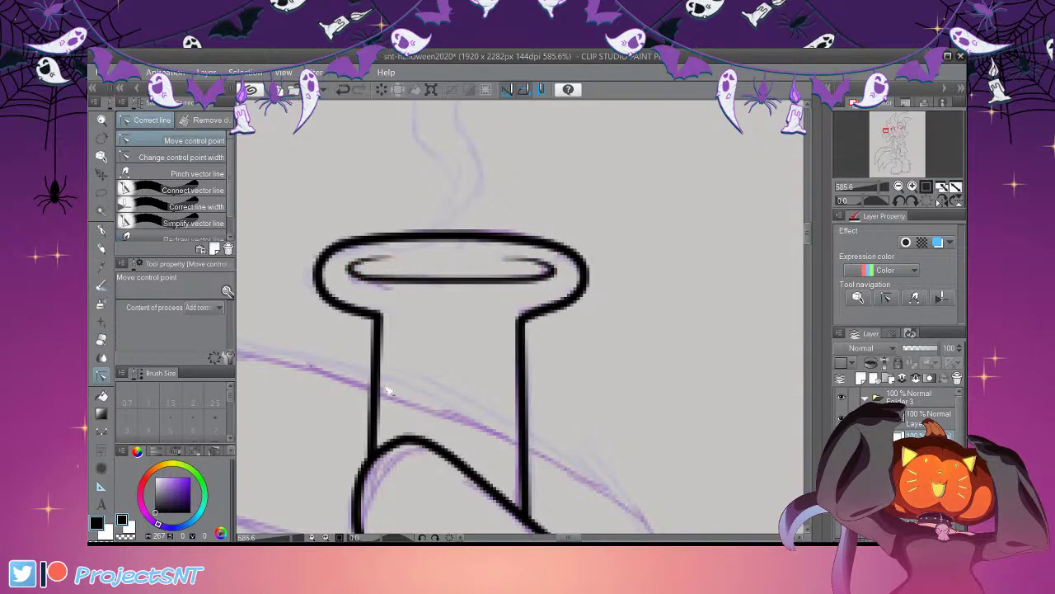
Refine the line thickness of the flask's neck and outer rim outline by changing its control point widths
scroll(452, 373, "down", 1)
scroll(419, 251, "down", 4)
scroll(431, 290, "up", 4)
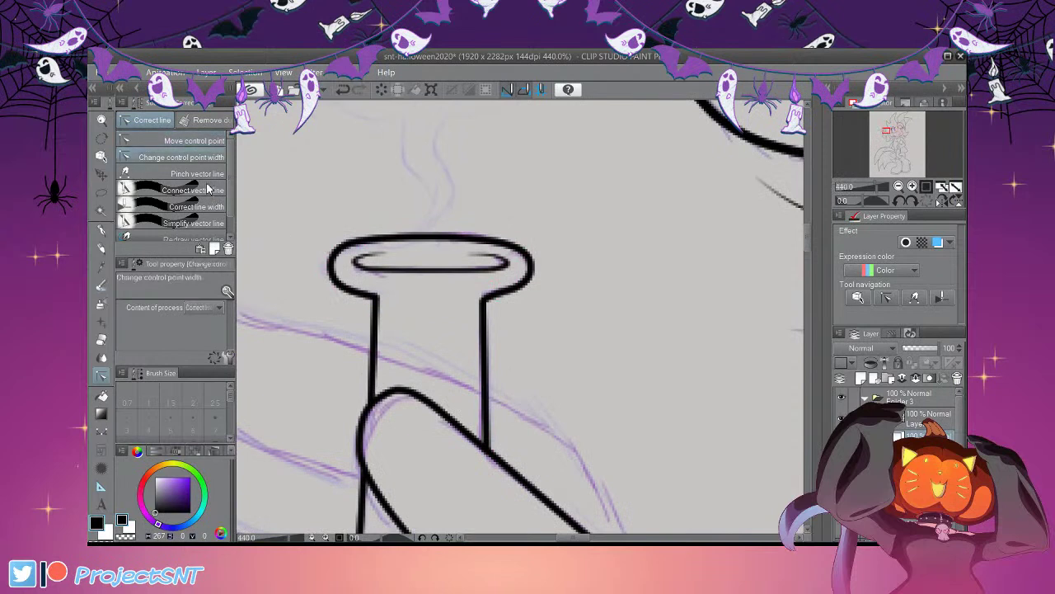
left_click(201, 157)
scroll(369, 303, "up", 2)
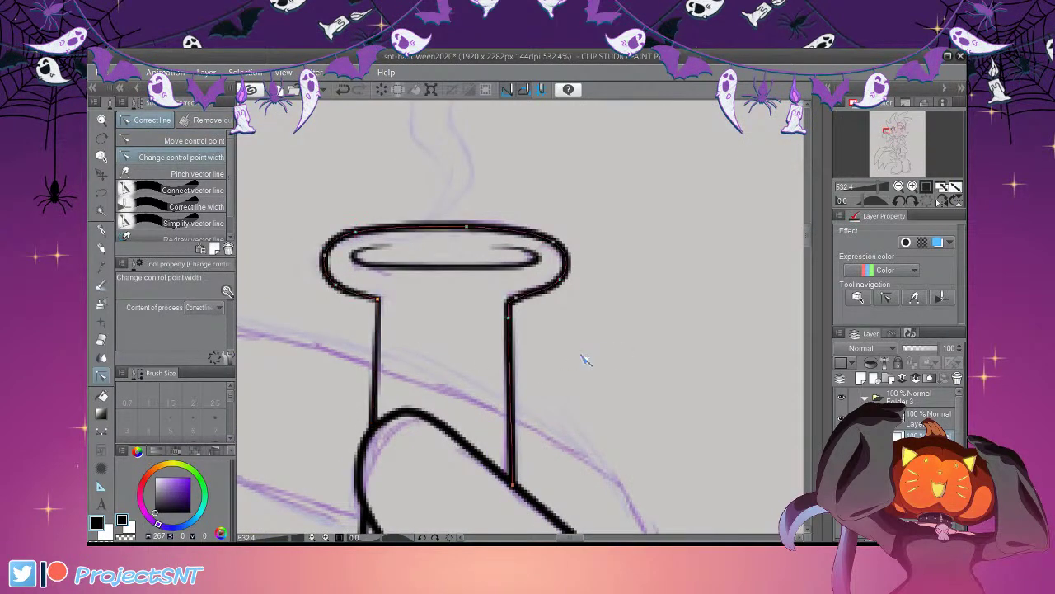
scroll(561, 371, "down", 8)
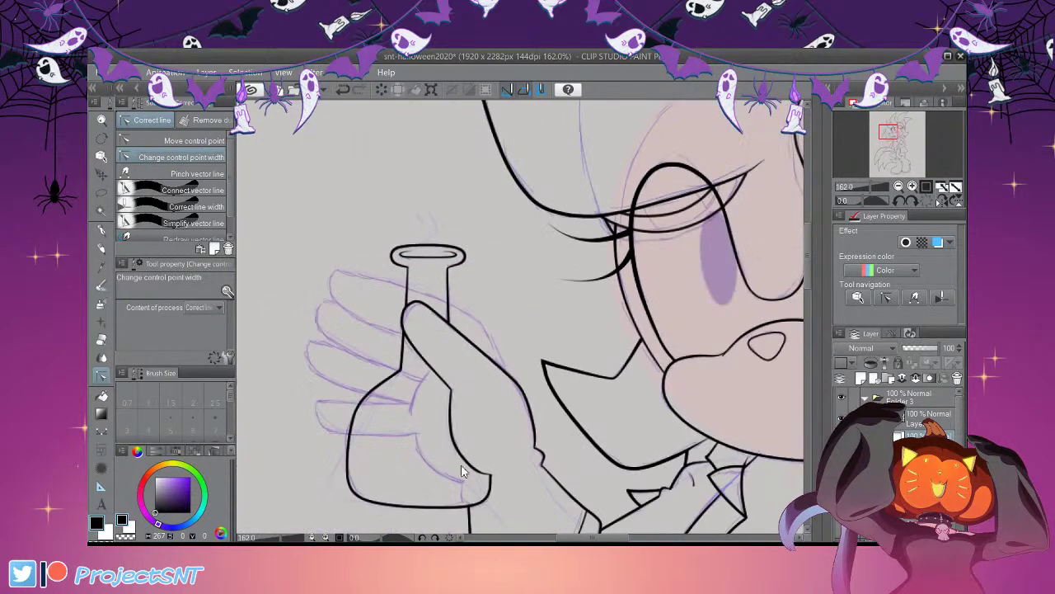
scroll(427, 406, "down", 2)
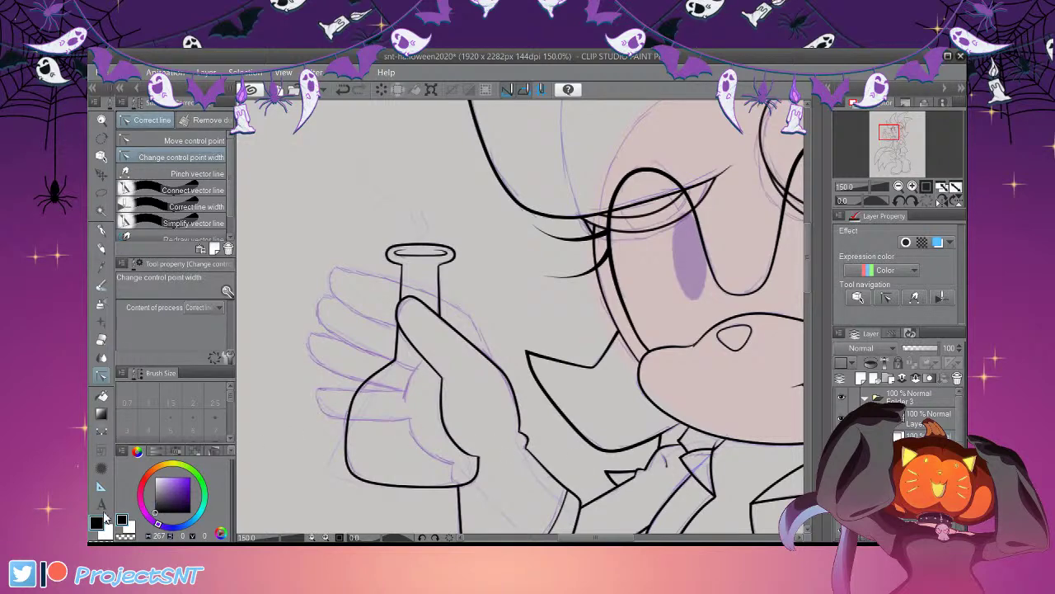
Ink the index finger's outline behind the flask neck, from the back of the hand around the fingertip, with a size 4 continuous curve
key("u")
scroll(480, 300, "up", 4)
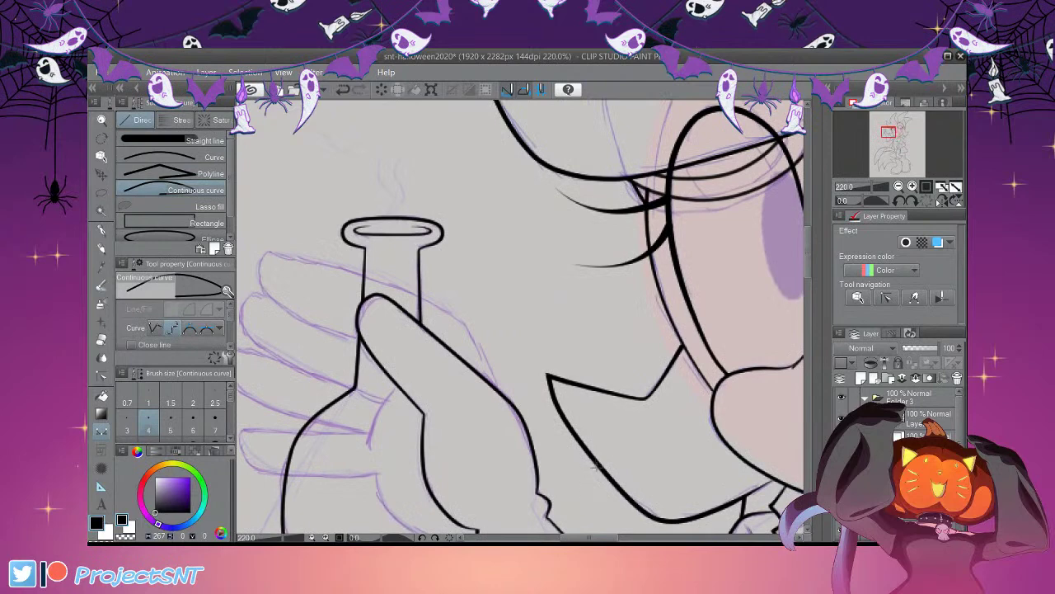
left_click(508, 396)
left_click(478, 340)
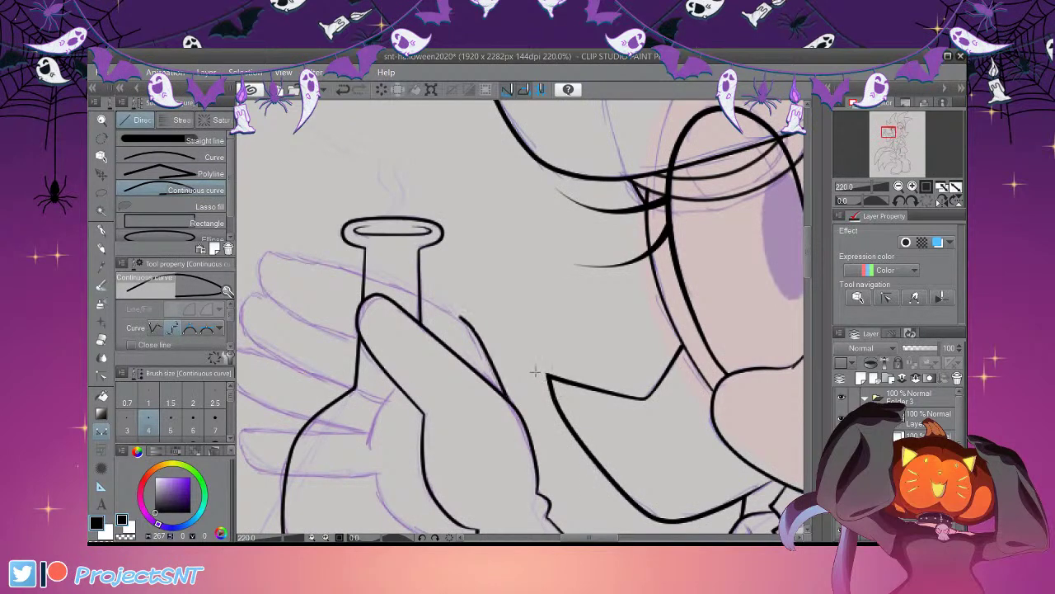
left_click(446, 308)
left_click(279, 251)
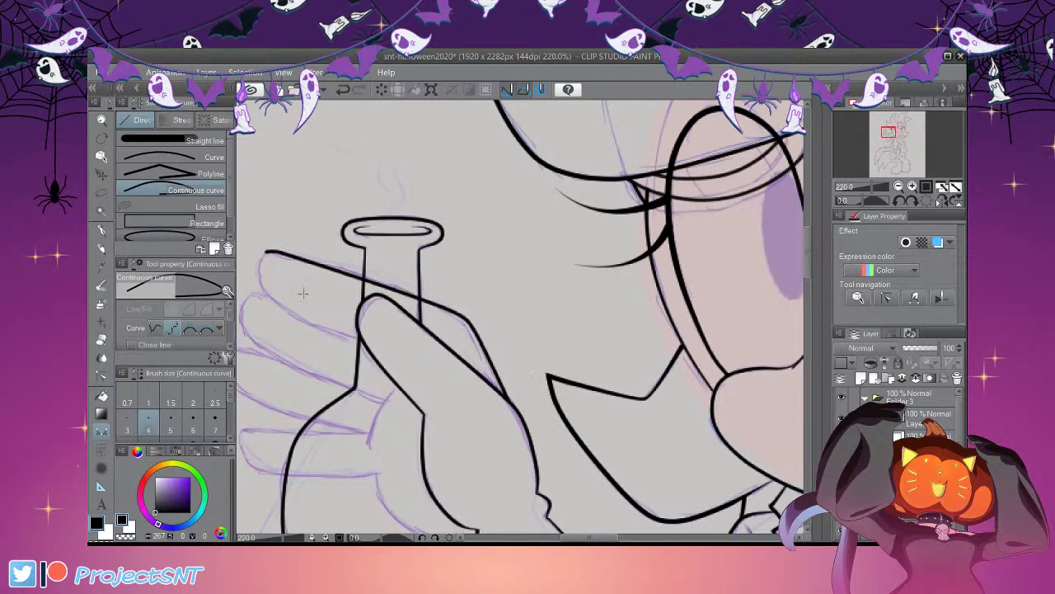
left_click(259, 280)
left_click(286, 309)
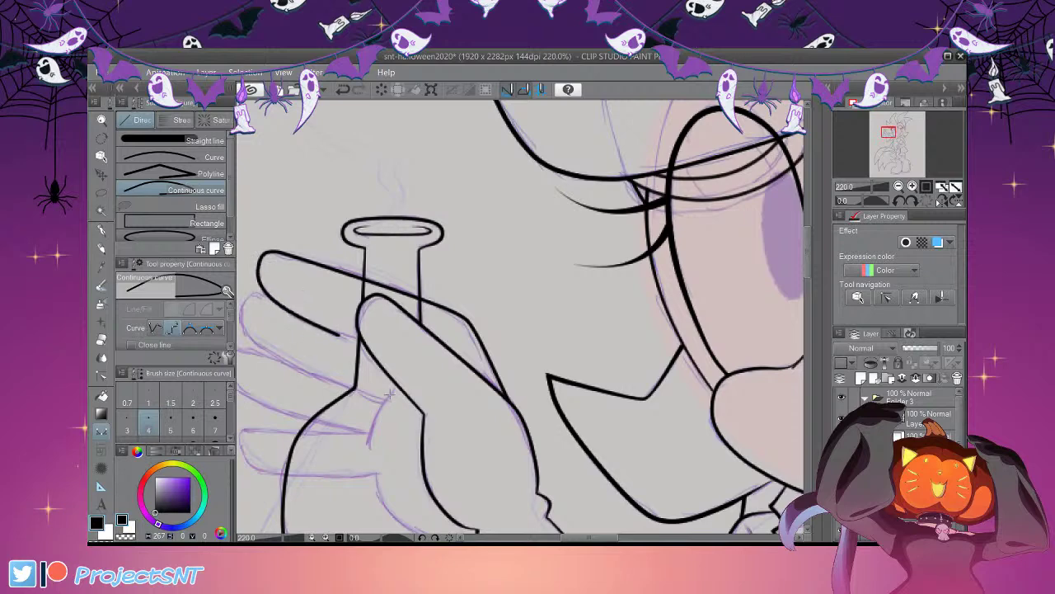
scroll(561, 315, "down", 5)
scroll(525, 314, "up", 4)
Move the index finger outline's control points to reshape the knuckle at the back of the hand
left_click(101, 375)
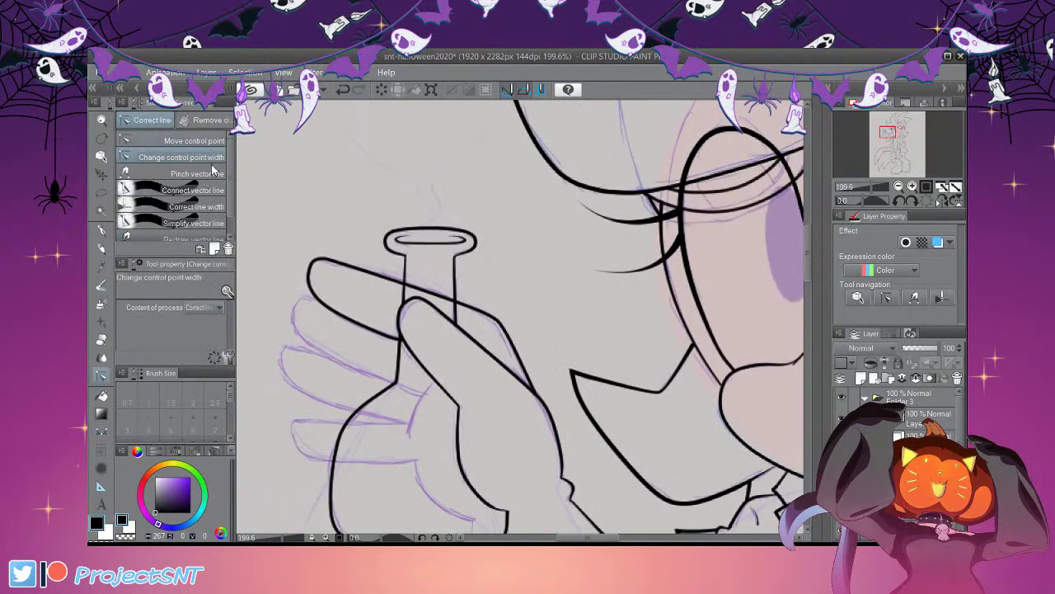
scroll(566, 381, "up", 1)
left_click_drag(542, 368, 530, 363)
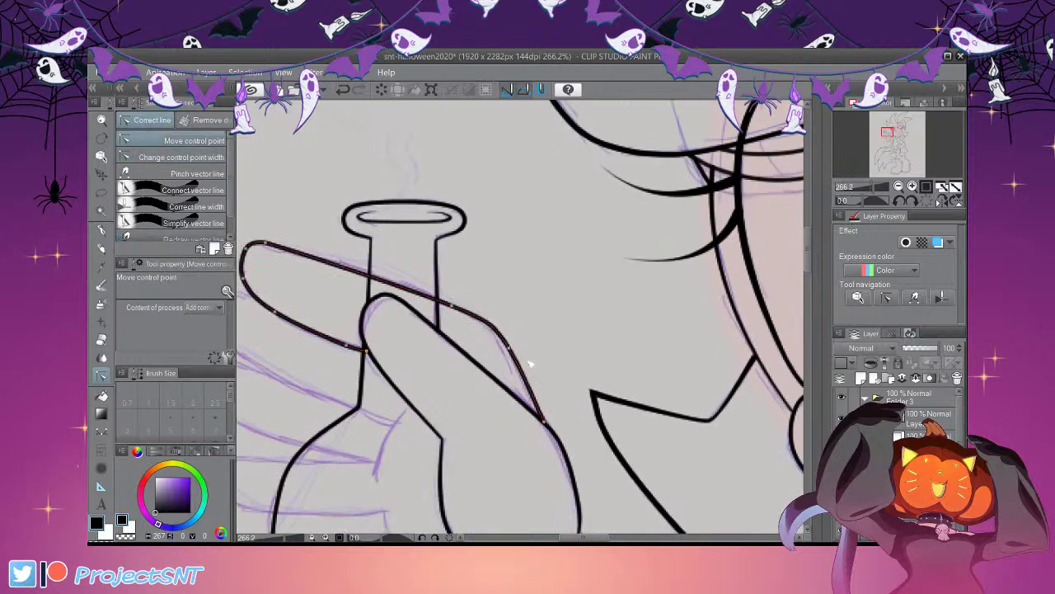
left_click_drag(596, 413, 592, 412)
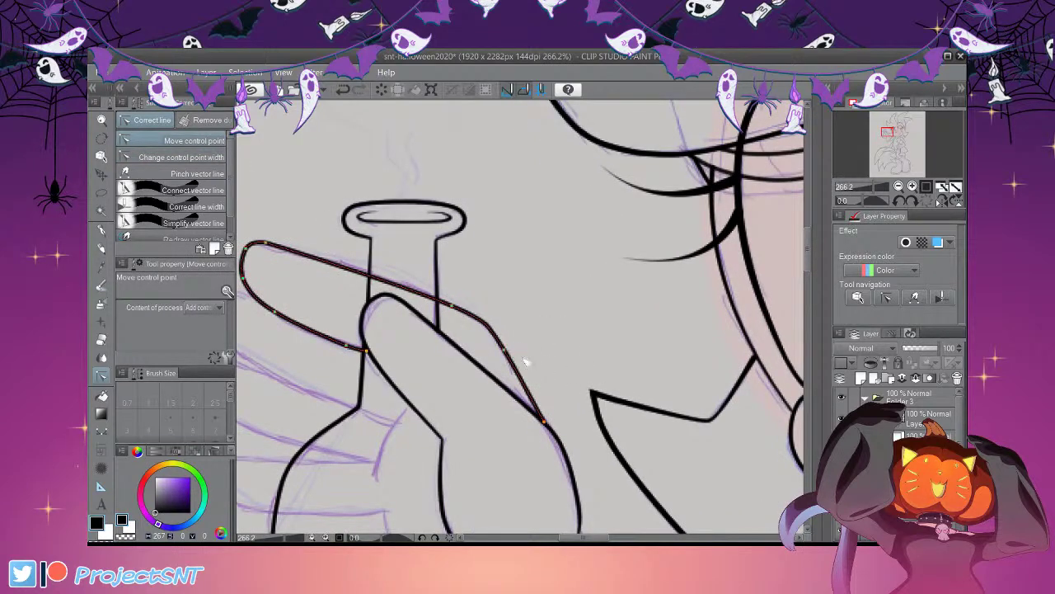
scroll(547, 346, "down", 2)
scroll(372, 338, "up", 5)
Ink the middle finger's outline from below the index finger around its tip to the palm with a size 4 continuous curve
left_click(101, 431)
scroll(394, 317, "up", 1)
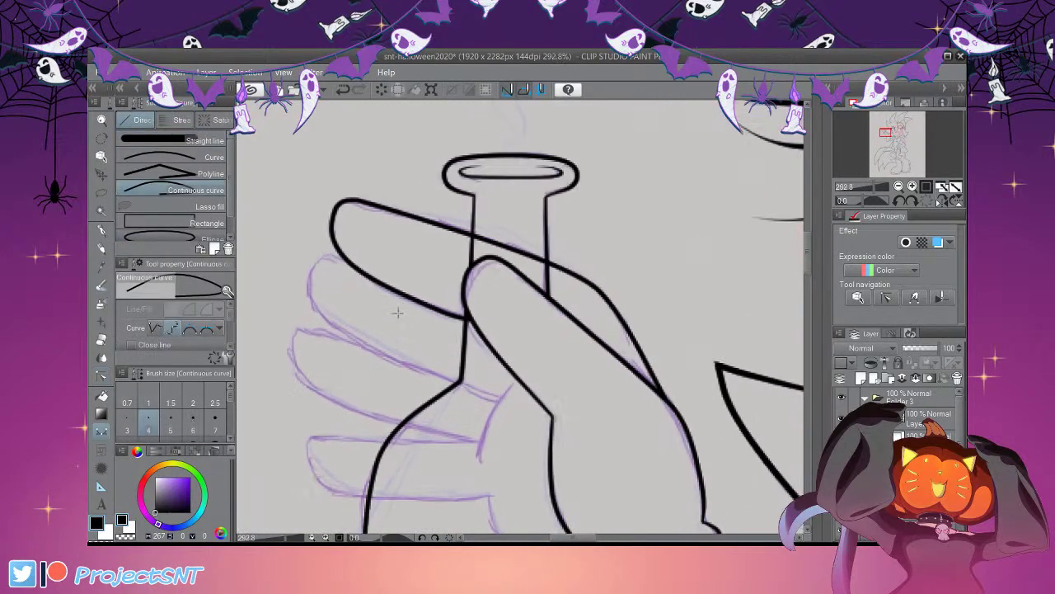
left_click(399, 307)
left_click(380, 299)
left_click(357, 317)
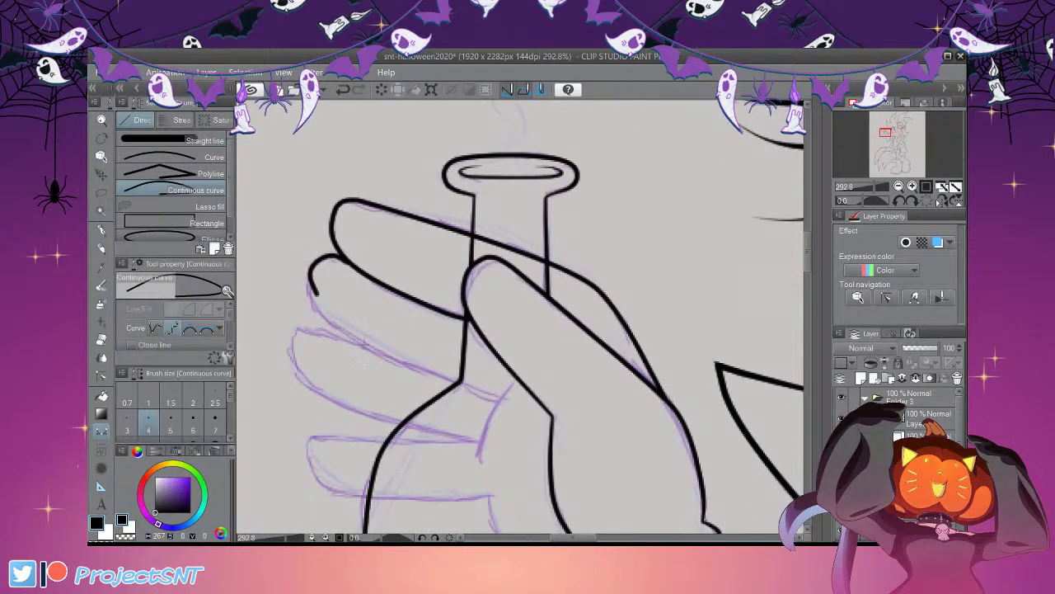
left_click(365, 357)
left_click(407, 393)
left_click(532, 447)
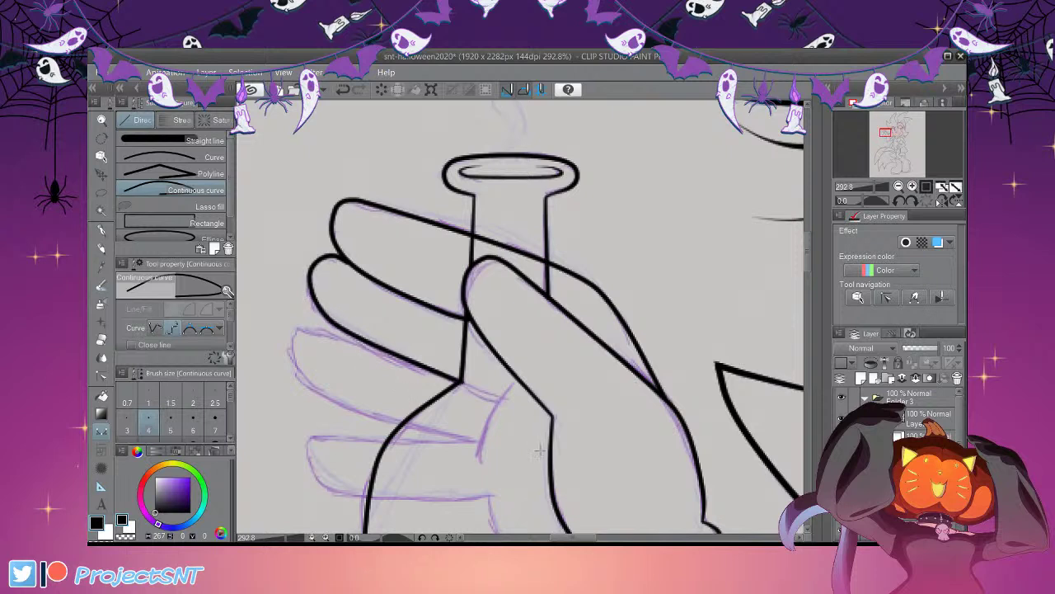
Adjust the middle finger's outline to the sketch by moving its control points
left_click(102, 375)
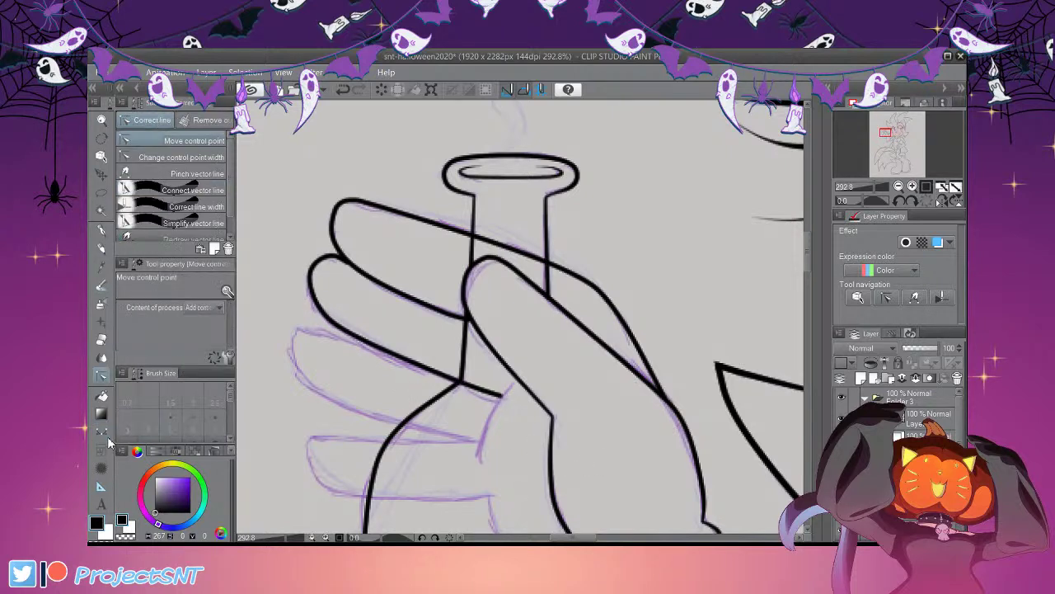
scroll(379, 249, "up", 1)
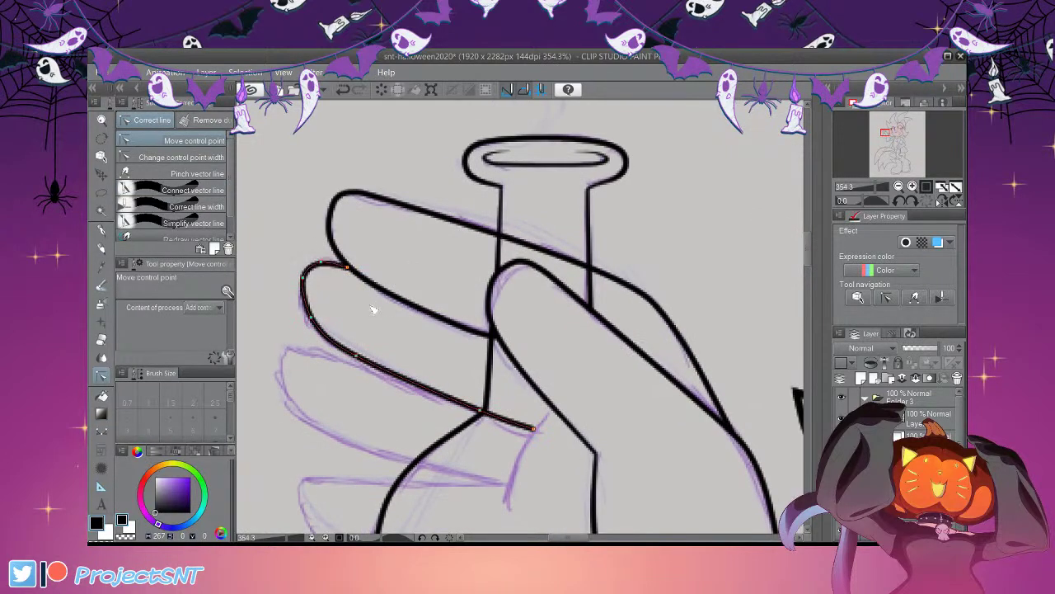
scroll(348, 308, "down", 3)
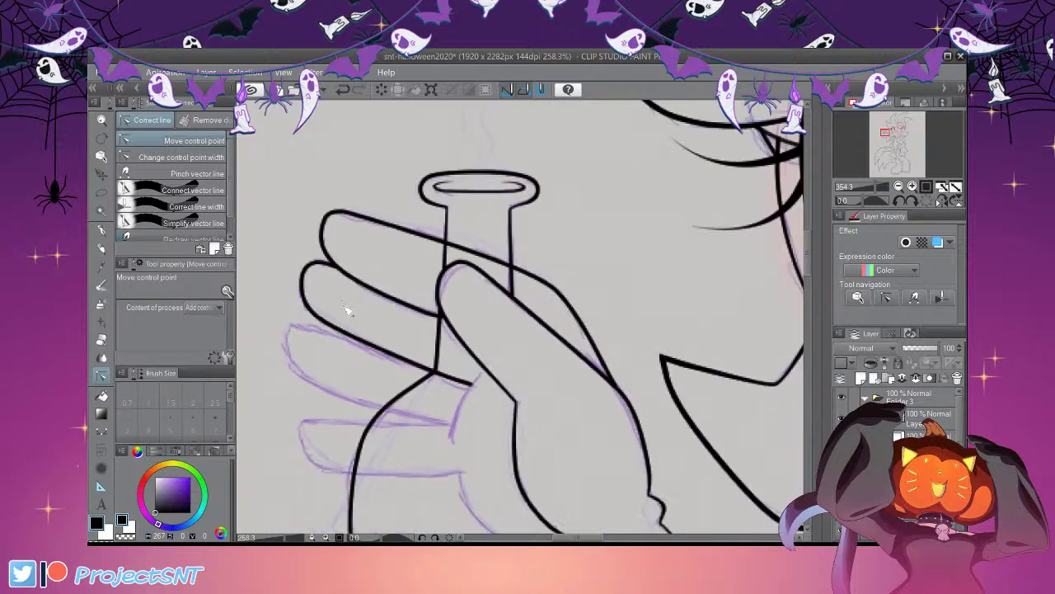
scroll(462, 470, "up", 2)
Ink the short palm edge from the thumb down past the finger bases with the Curve tool at brush size 4
left_click(101, 431)
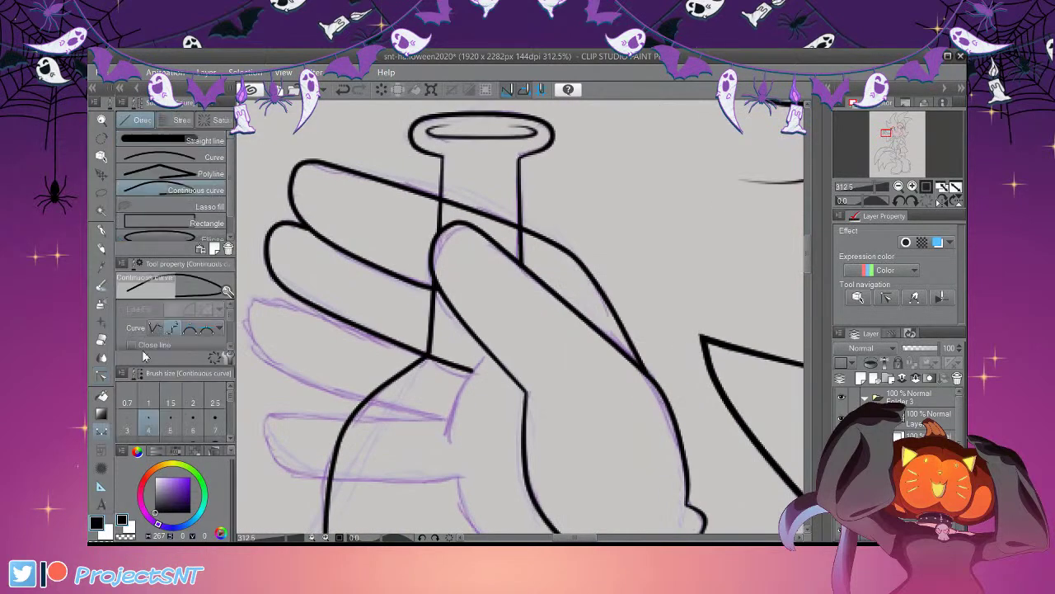
left_click(192, 157)
scroll(530, 458, "up", 2)
left_click_drag(497, 344, 448, 456)
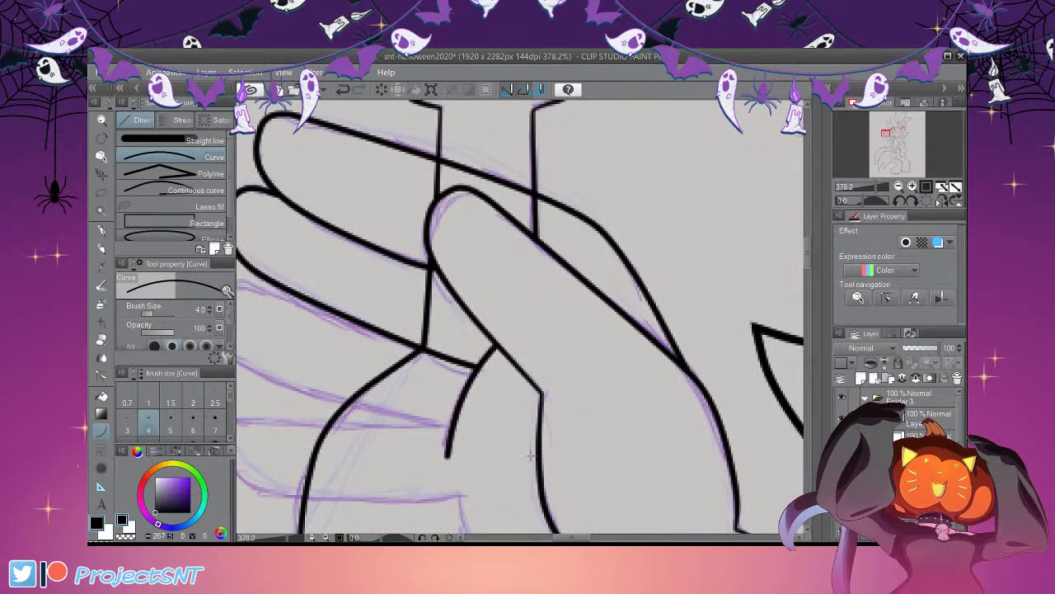
Taper the lower end of the short palm edge line by reducing its control point width
left_click(100, 373)
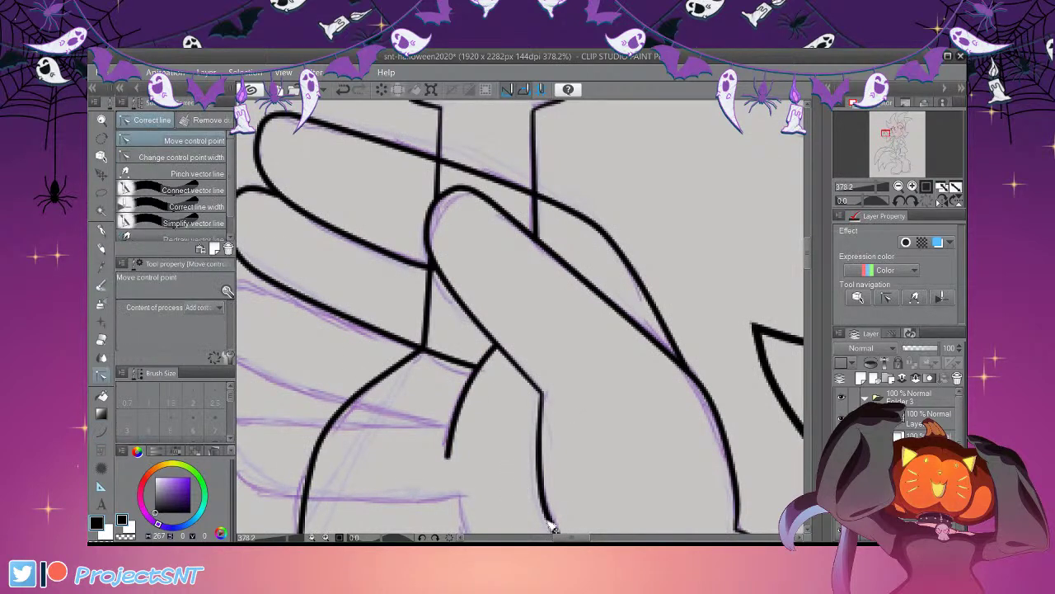
left_click(181, 156)
left_click_drag(448, 456, 429, 456)
scroll(707, 346, "down", 3)
scroll(524, 340, "up", 3)
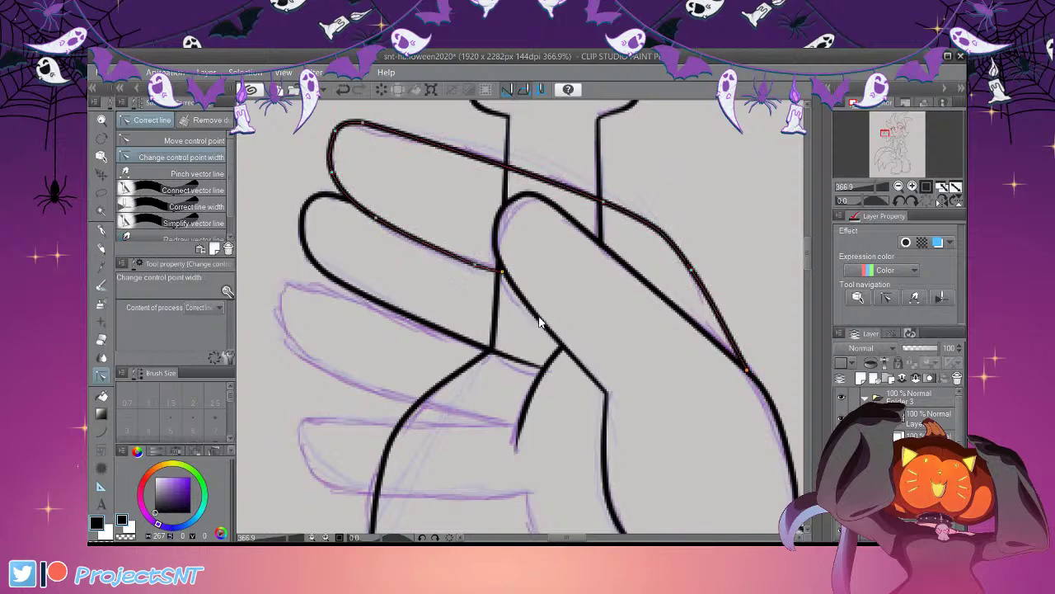
Refine the index and middle finger outlines by adjusting control points and thinning the line ends near the palm
left_click(193, 140)
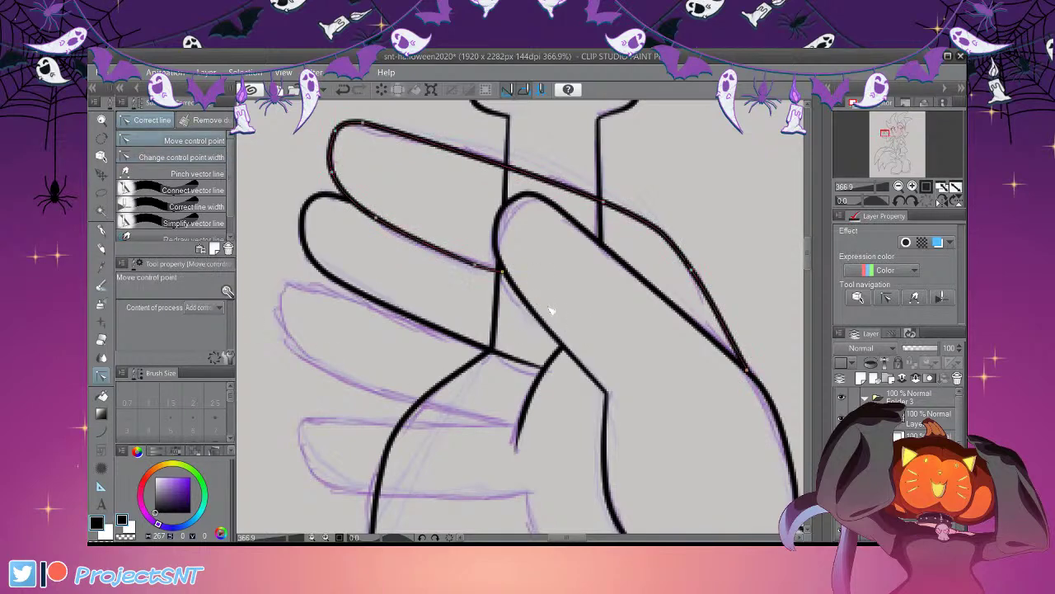
scroll(354, 239, "down", 5)
scroll(360, 221, "up", 1)
left_click(197, 157)
scroll(415, 204, "up", 4)
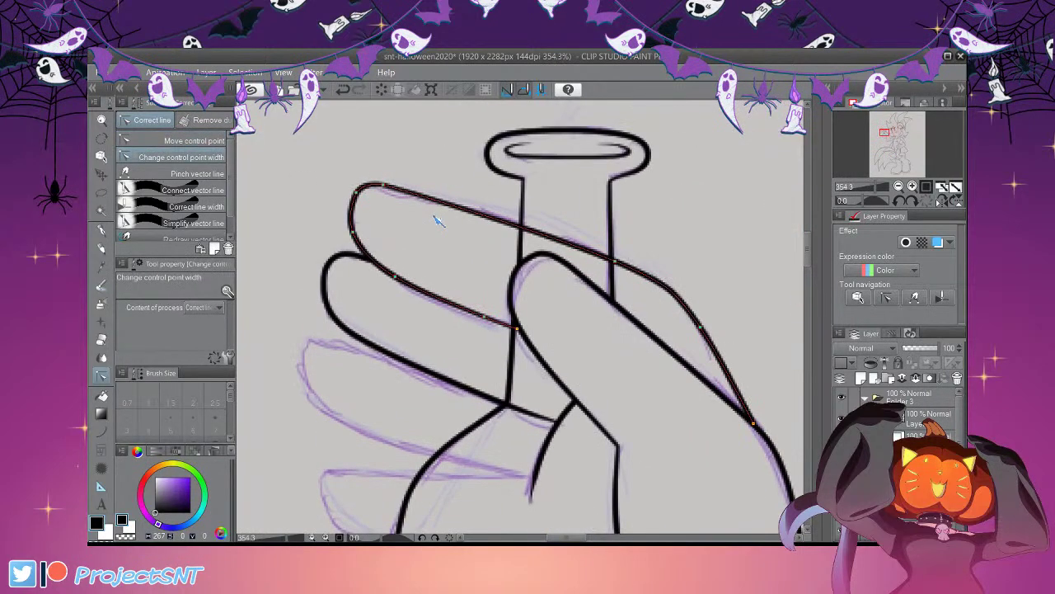
scroll(322, 210, "down", 6)
scroll(323, 375, "up", 3)
Ink the ring finger's outline from the middle finger around its tip to the palm edge with a size 4 continuous curve
left_click(103, 432)
left_click(206, 191)
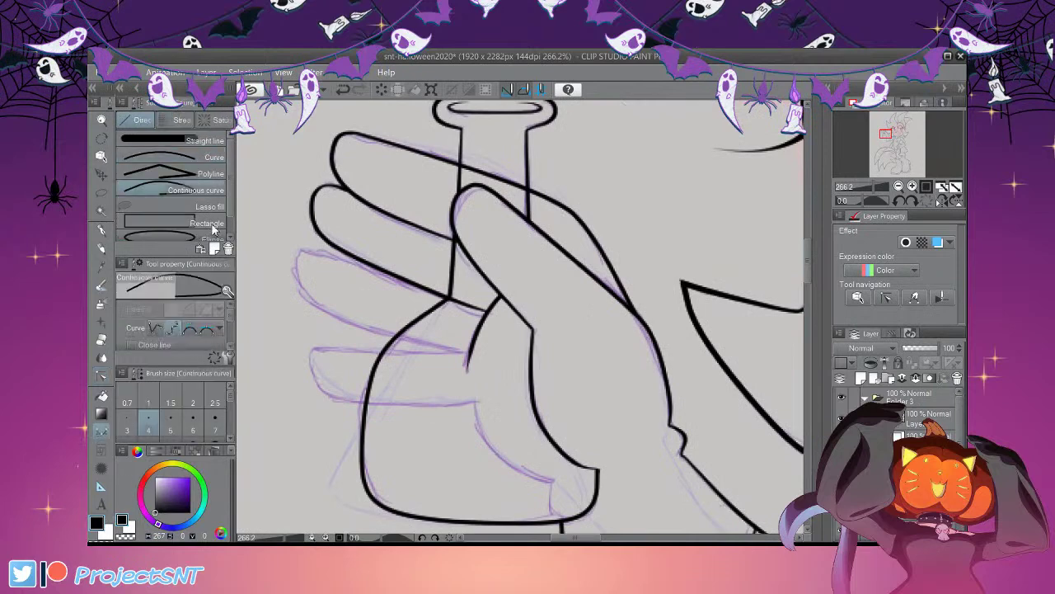
scroll(526, 307, "down", 3)
scroll(418, 293, "up", 4)
scroll(507, 345, "up", 1)
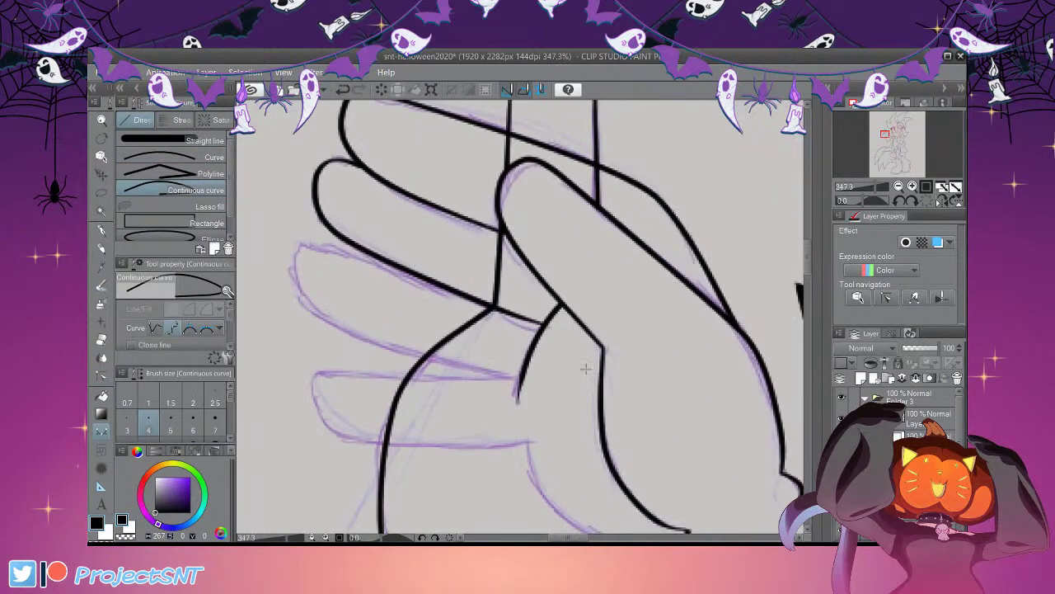
left_click(541, 348)
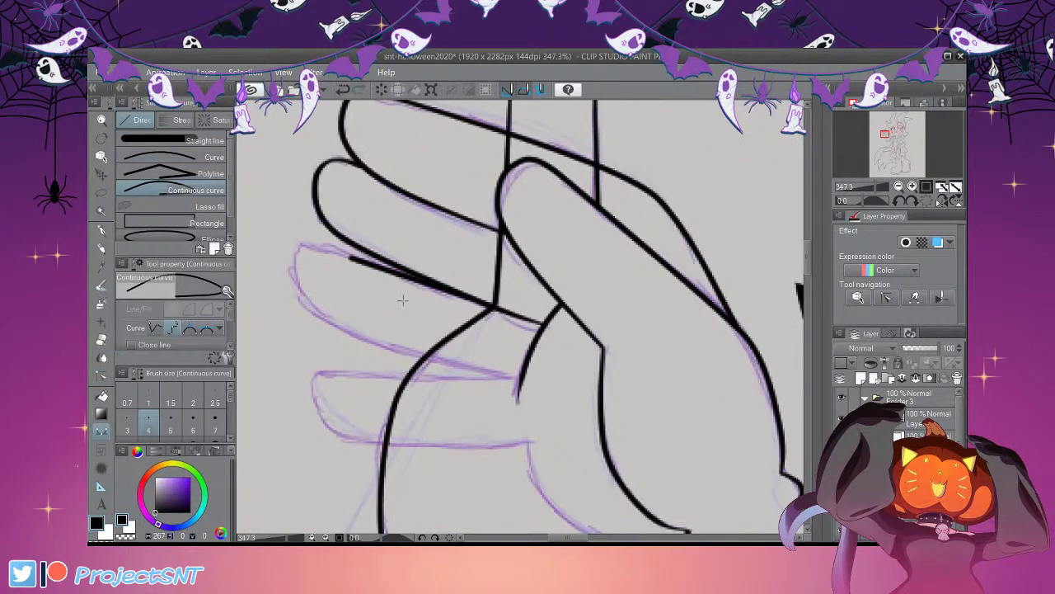
left_click(357, 289)
left_click(334, 322)
left_click(365, 370)
left_click(413, 400)
left_click(517, 428)
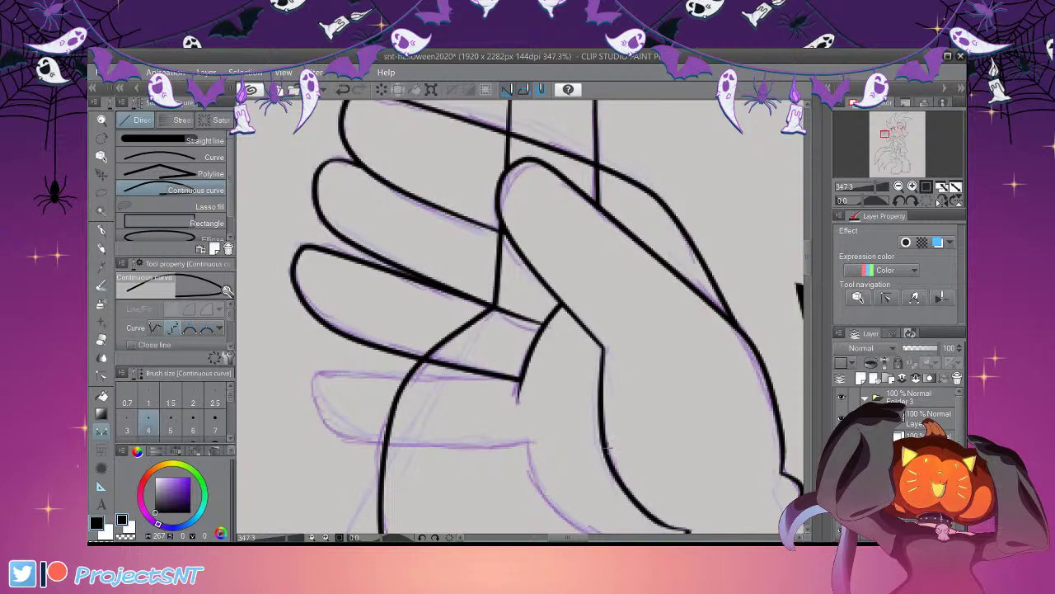
Refine the ring finger's outline by adjusting its control point positions and widths
left_click(102, 375)
left_click(190, 140)
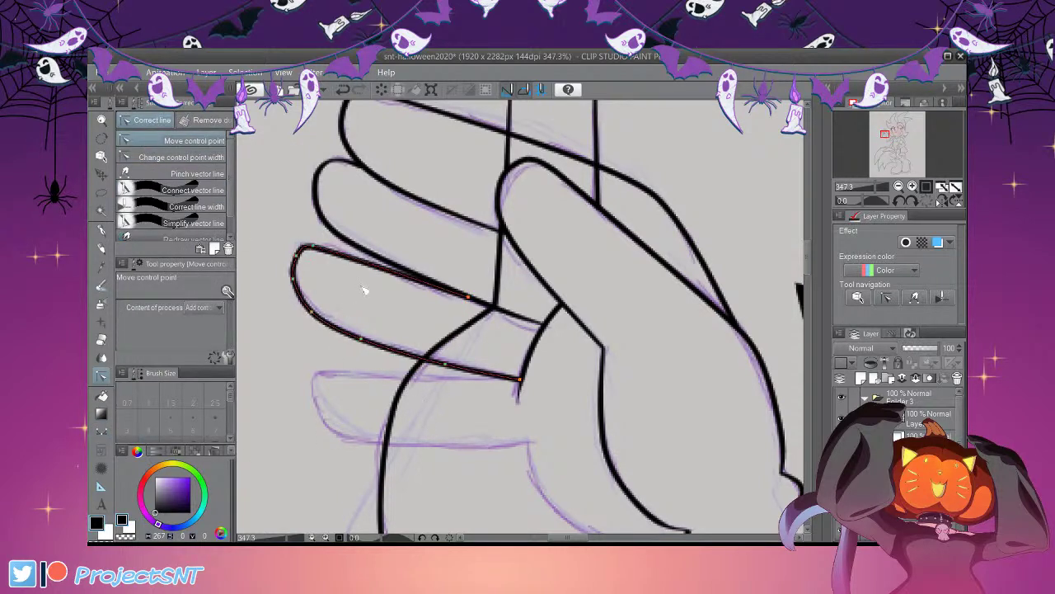
left_click(181, 156)
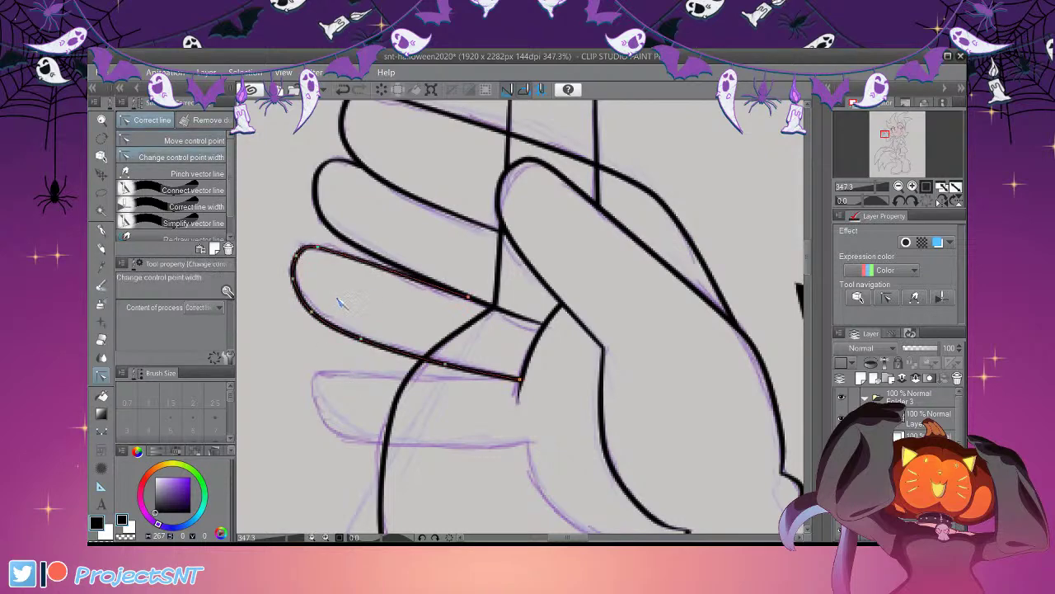
scroll(330, 272, "down", 4)
scroll(459, 417, "up", 1)
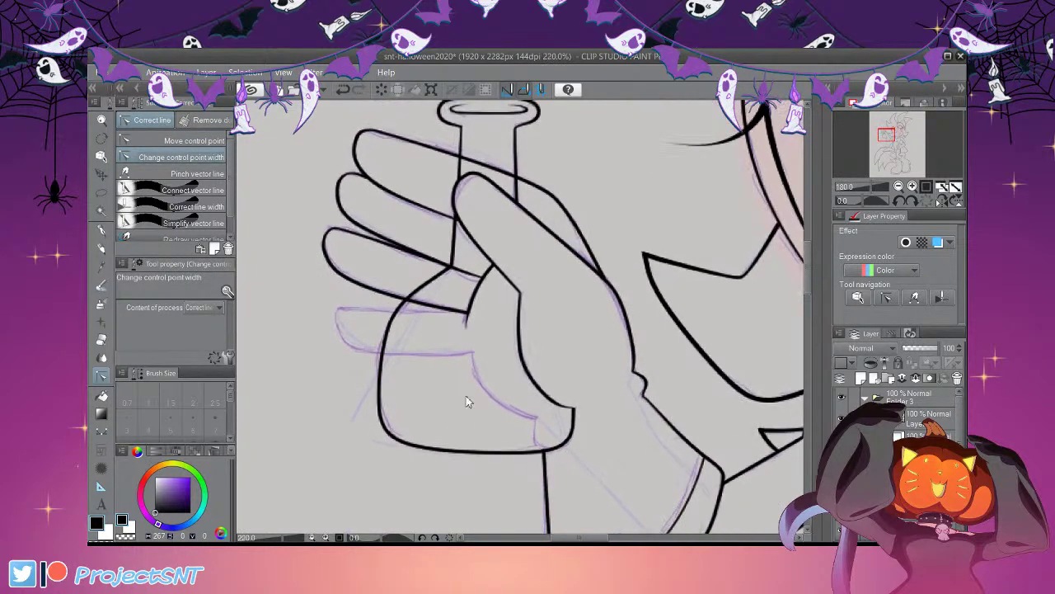
Ink the little finger's outline across the flask body, from the palm edge around its tip and back, with a size 4 continuous curve
scroll(446, 363, "up", 2)
key("u")
scroll(424, 351, "down", 3)
scroll(347, 346, "up", 3)
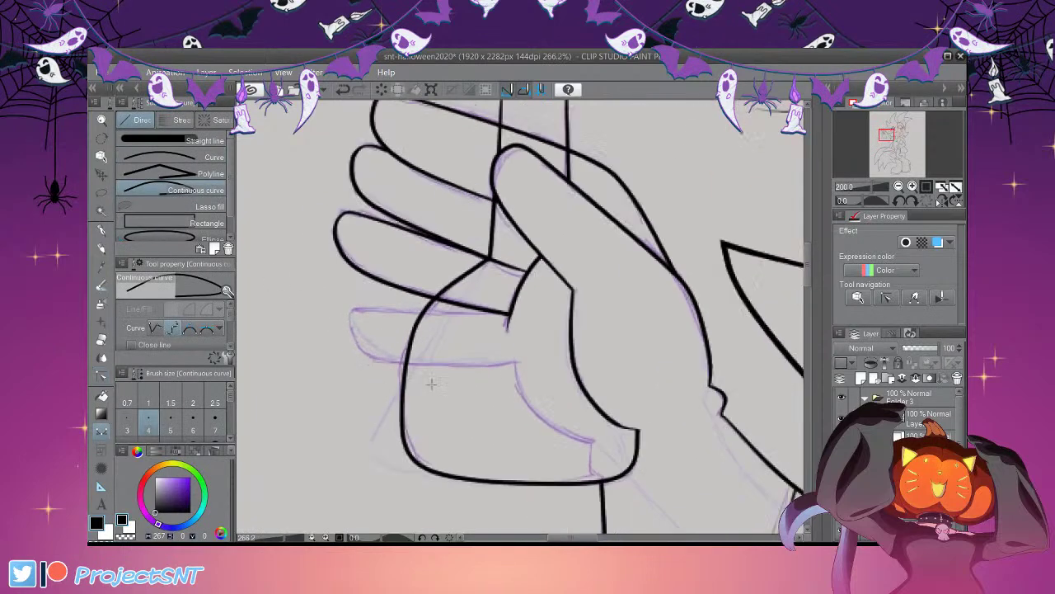
scroll(407, 376, "up", 2)
left_click(552, 310)
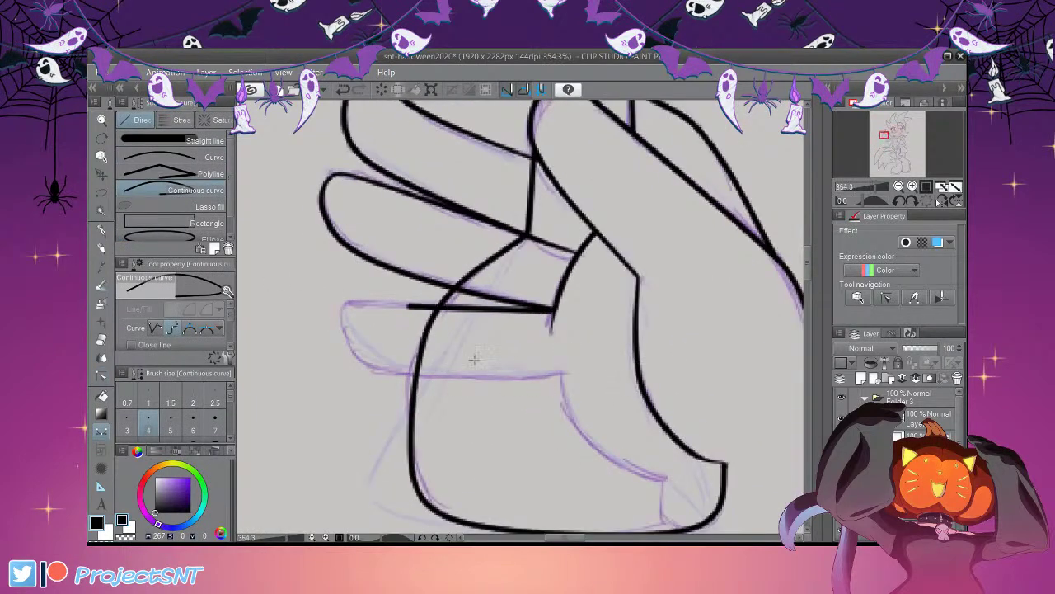
left_click(346, 303)
left_click(343, 343)
left_click(387, 373)
left_click_drag(546, 450, 653, 444)
scroll(402, 288, "down", 2)
scroll(393, 311, "up", 2)
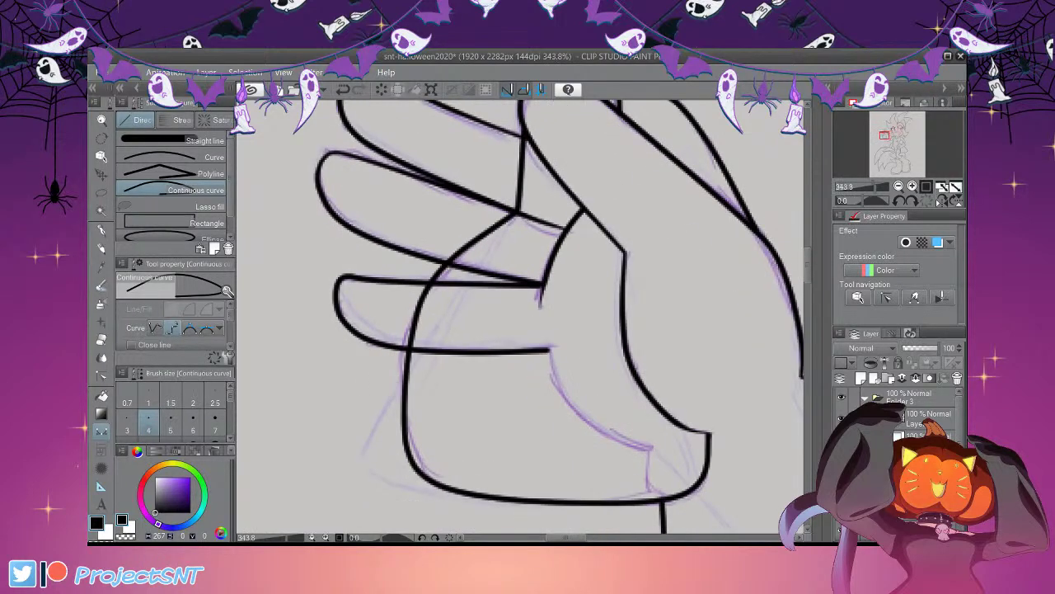
Adjust the little finger's outline to the sketch by moving its control points
left_click(101, 376)
left_click(194, 140)
scroll(367, 292, "up", 1)
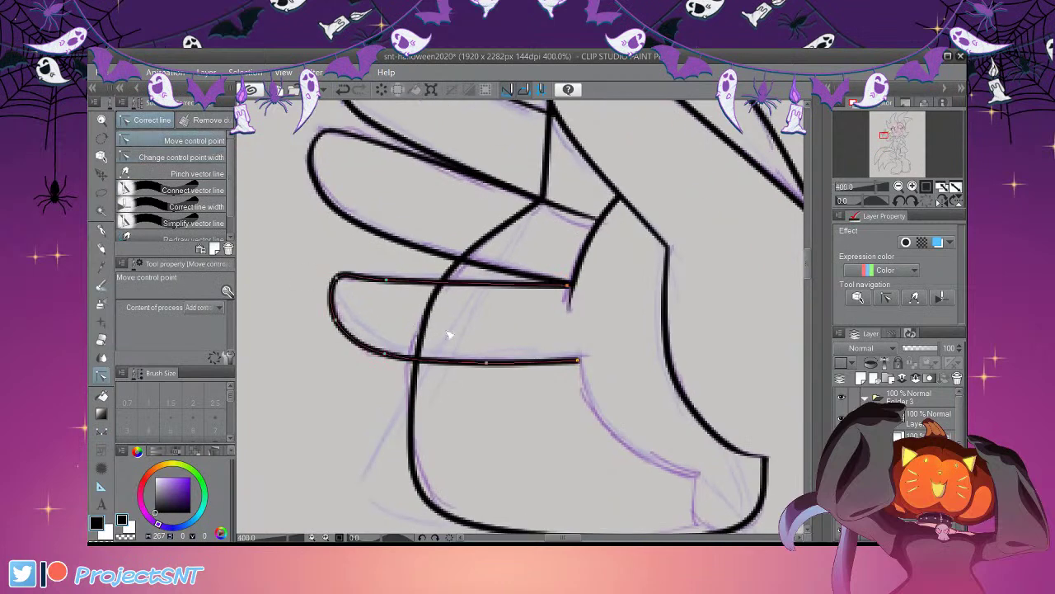
left_click_drag(385, 330, 392, 336)
scroll(372, 339, "down", 2)
scroll(566, 348, "up", 1)
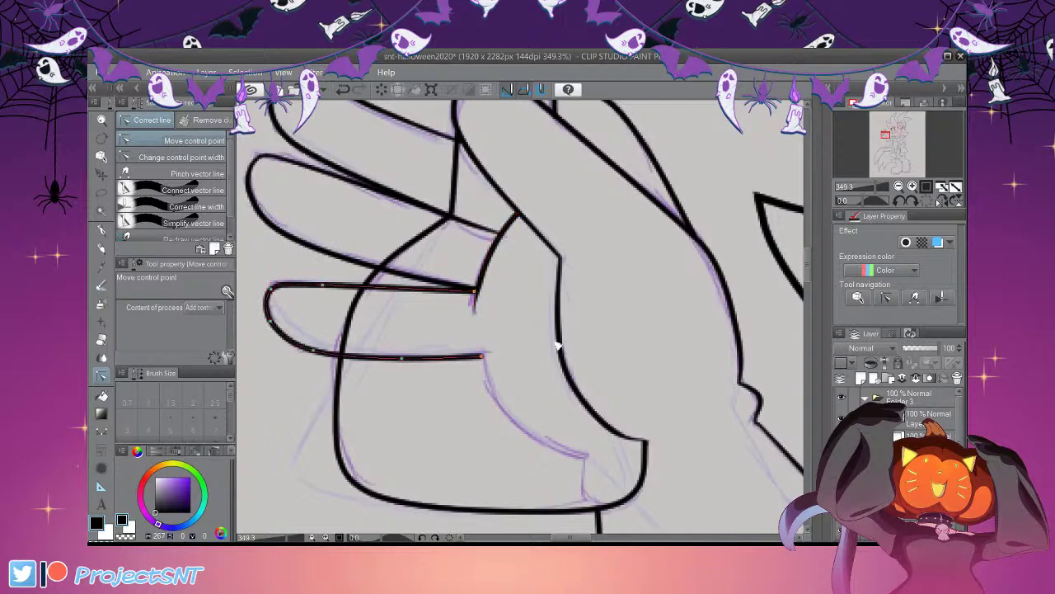
Adjust the line width of the little finger's outline at its control points
scroll(490, 389, "down", 2)
scroll(535, 441, "down", 2)
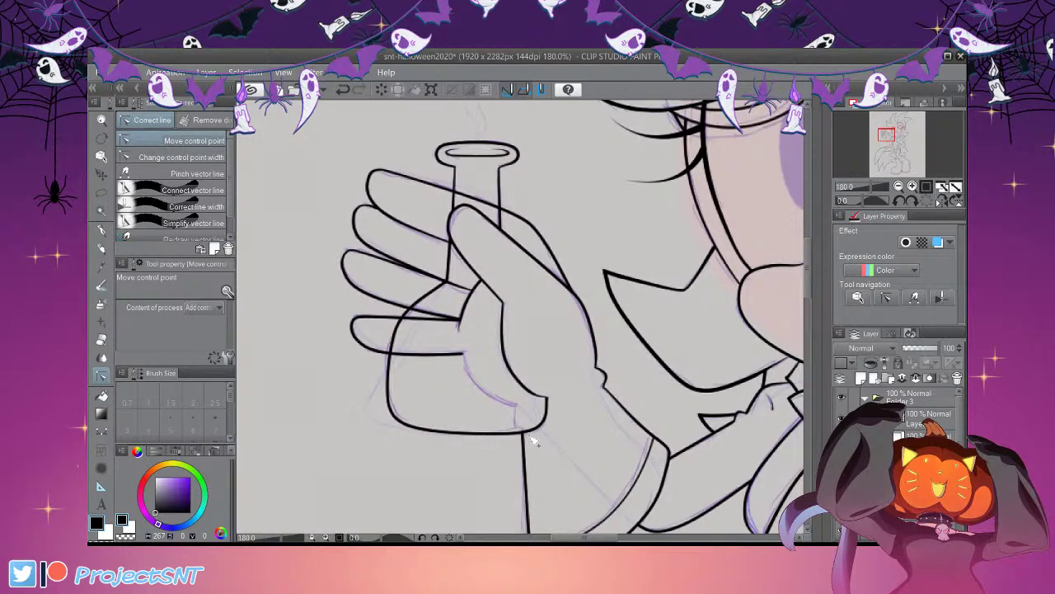
left_click(182, 157)
scroll(410, 375, "up", 2)
scroll(409, 375, "up", 1)
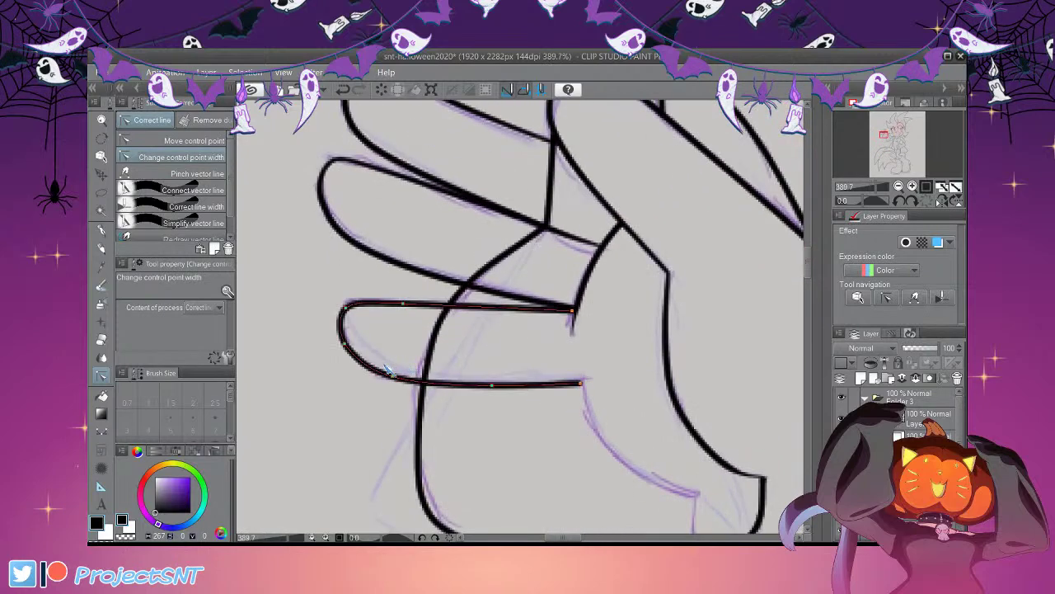
scroll(281, 307, "down", 2)
scroll(569, 437, "up", 5)
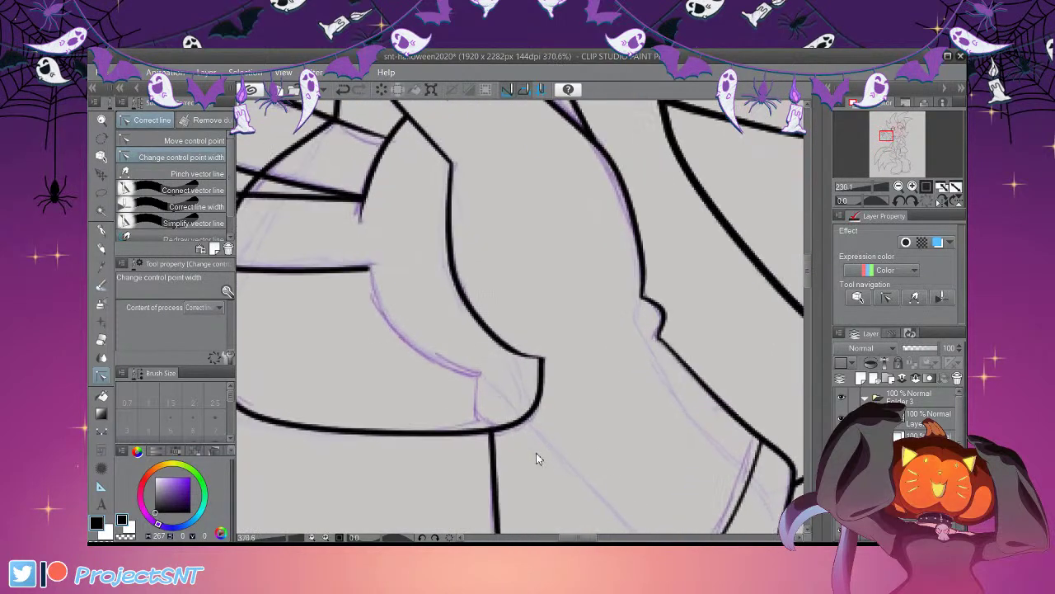
Ink the palm edge from the little finger's base down towards the flask's lower corner with a size 4 curve
left_click(101, 431)
left_click(205, 160)
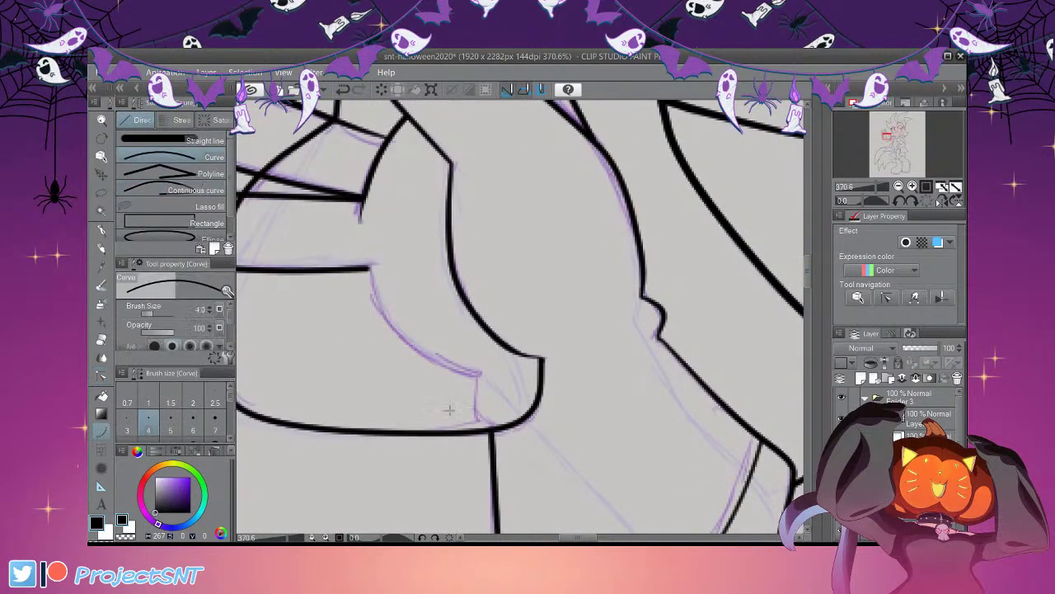
scroll(367, 290, "up", 1)
left_click_drag(368, 266, 568, 448)
left_click(443, 430)
scroll(437, 417, "down", 5)
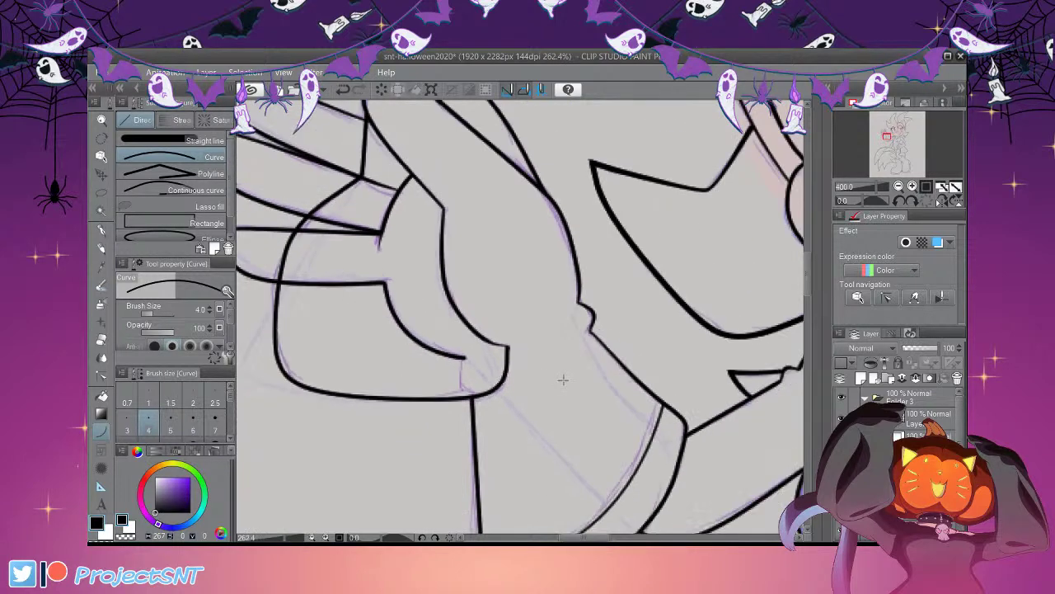
Ink the small rounded bump from the palm curve's end to the flask's bottom edge with a size 4 continuous curve
scroll(615, 514, "up", 2)
scroll(602, 455, "up", 1)
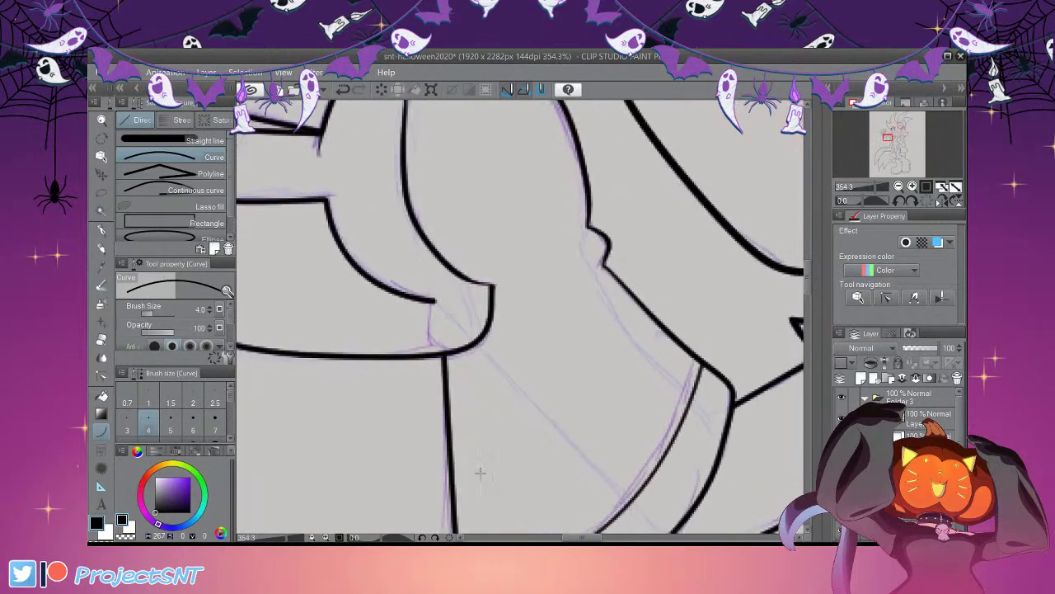
left_click(198, 190)
scroll(495, 354, "up", 1)
left_click(485, 403)
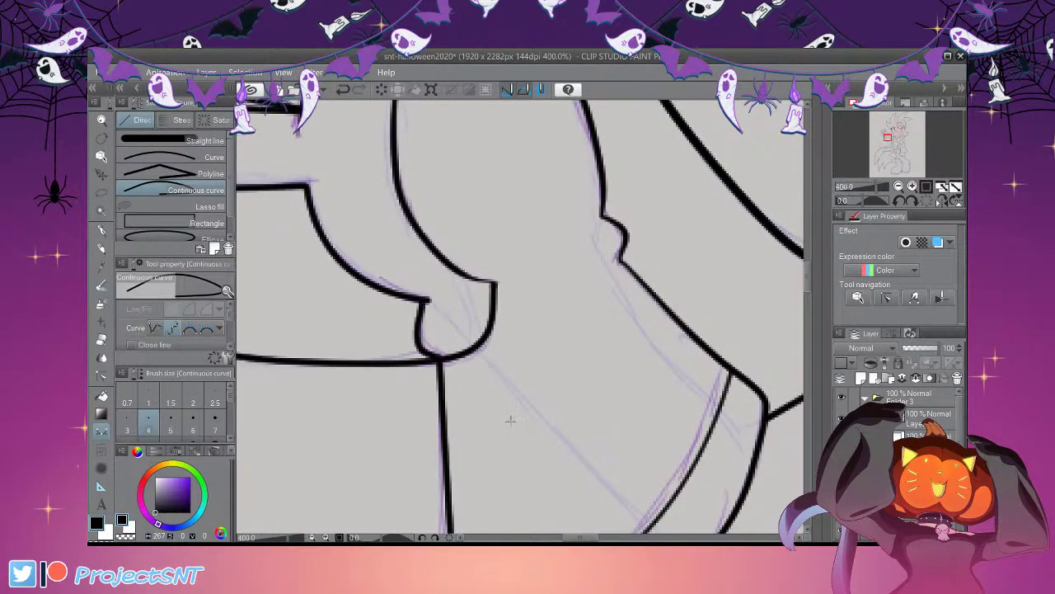
scroll(600, 455, "down", 3)
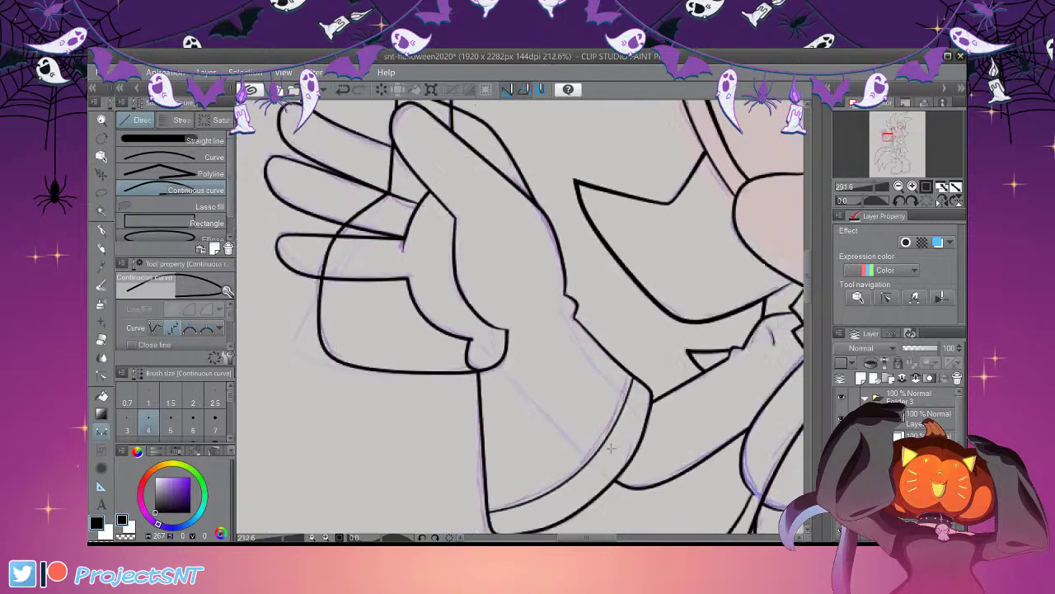
Refine the small bump at the palm's heel by adjusting its control point positions and widths
key("y")
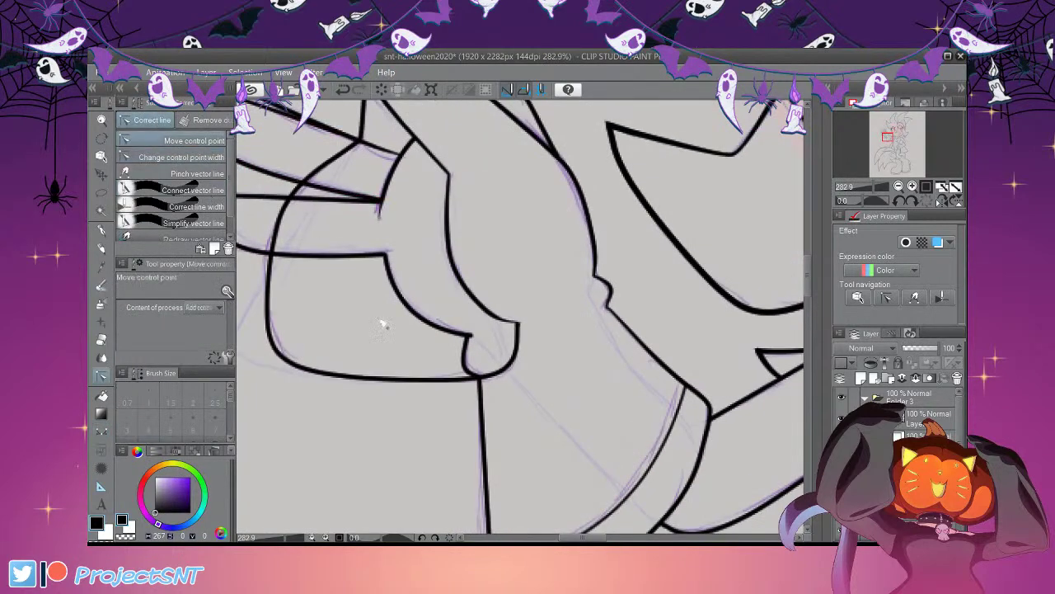
scroll(538, 444, "up", 2)
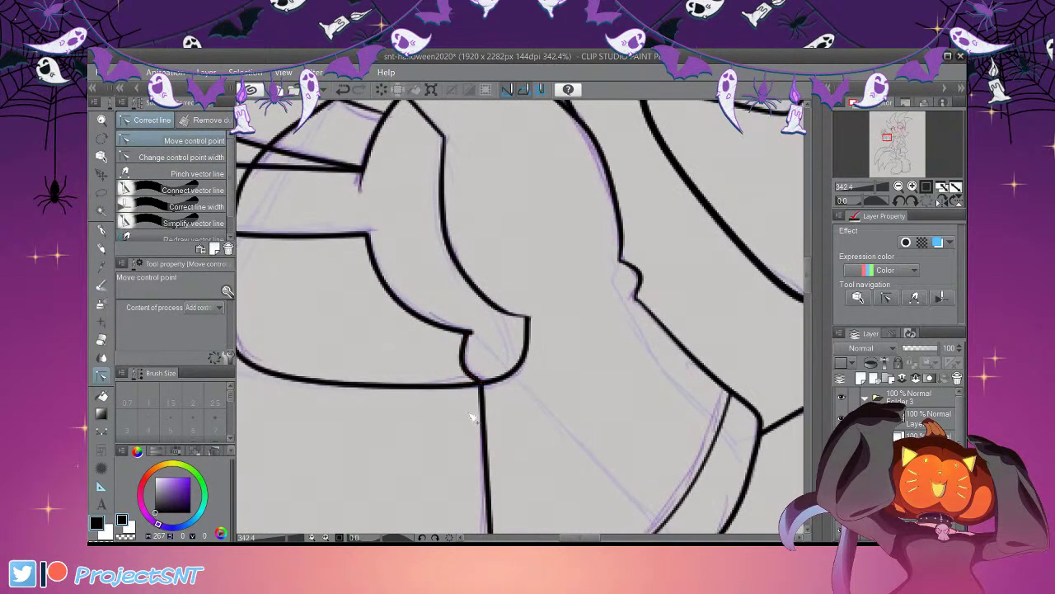
scroll(445, 422, "down", 2)
scroll(536, 428, "up", 3)
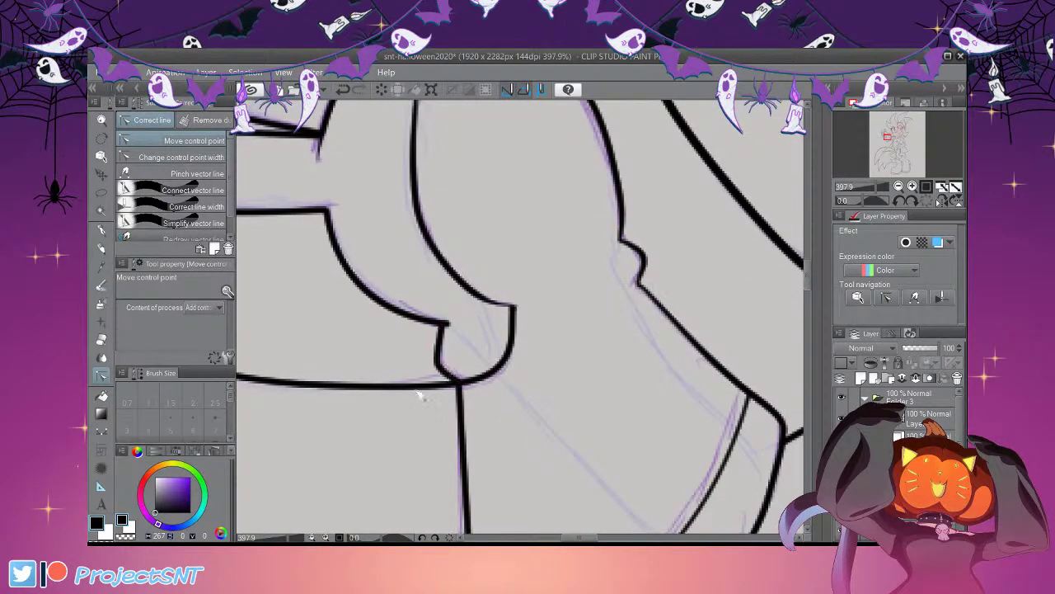
left_click(181, 157)
scroll(500, 396, "up", 1)
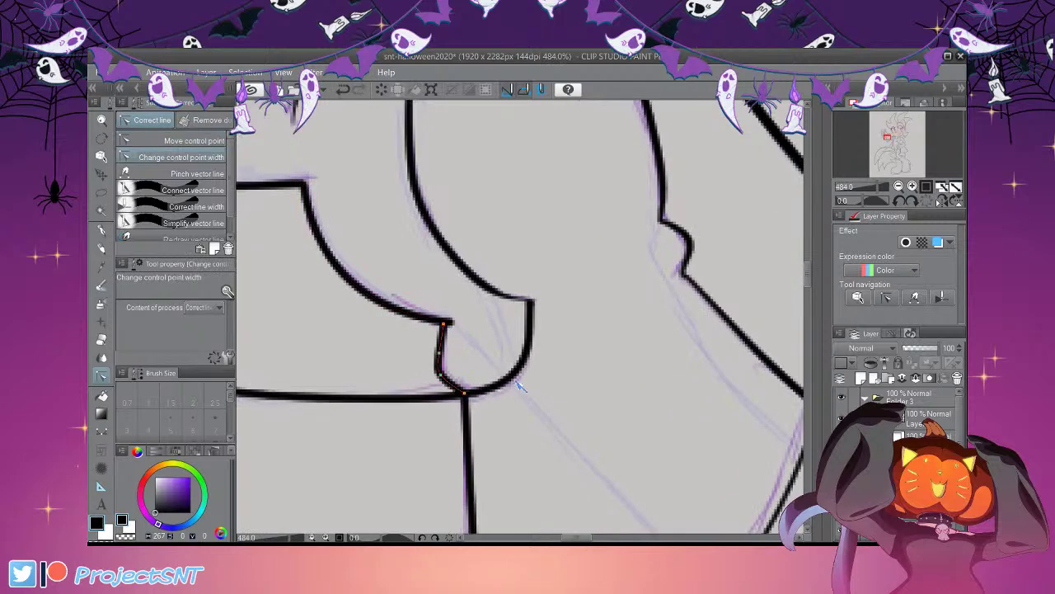
scroll(341, 370, "down", 6)
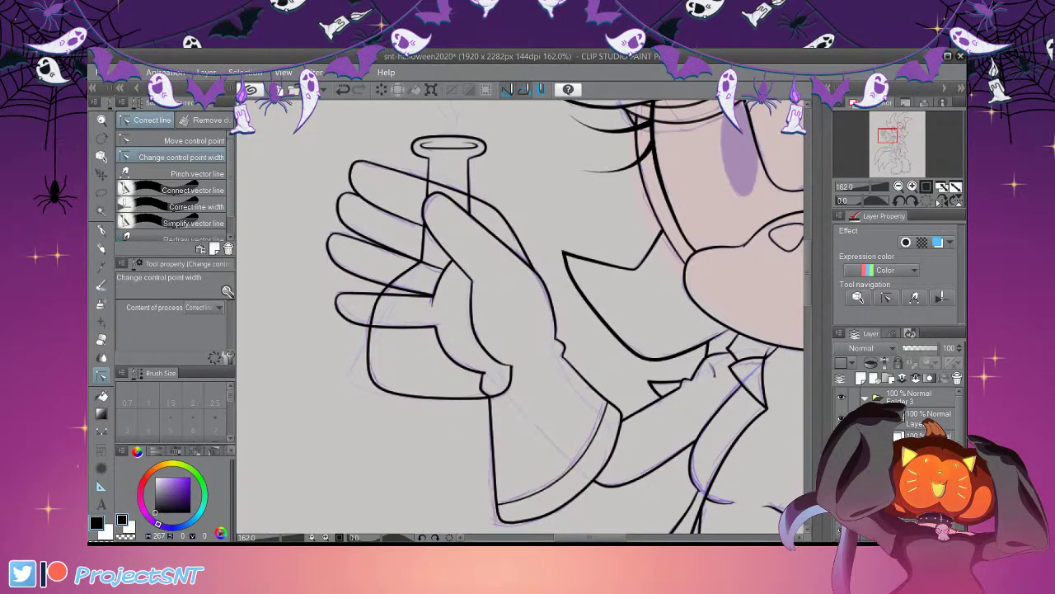
Examine the inked line art on the raised hand, face, lower body and the whole figure
scroll(384, 350, "down", 8)
scroll(424, 255, "up", 2)
scroll(369, 301, "up", 5)
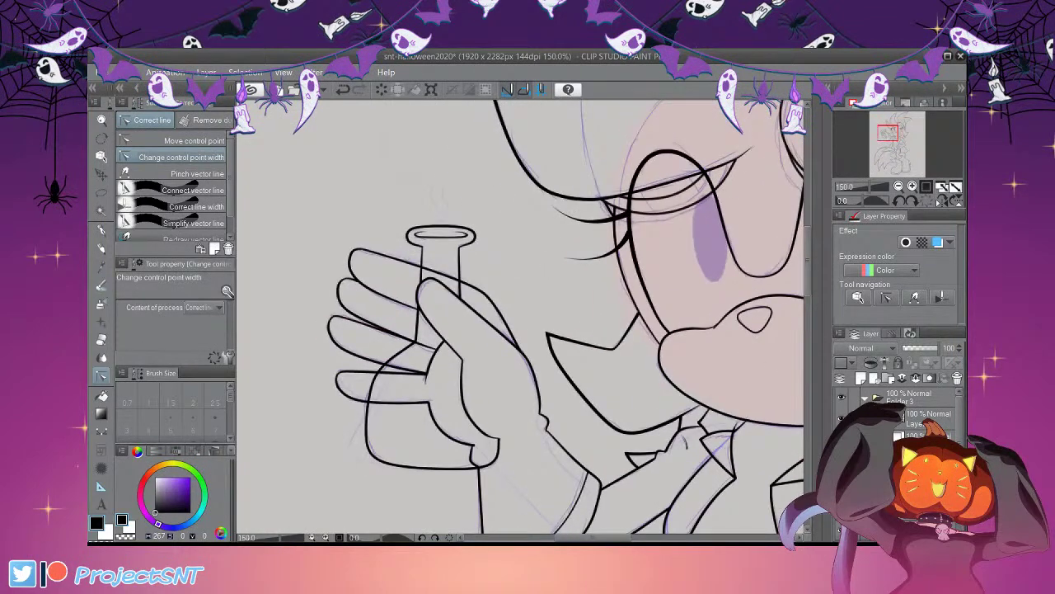
scroll(430, 237, "down", 4)
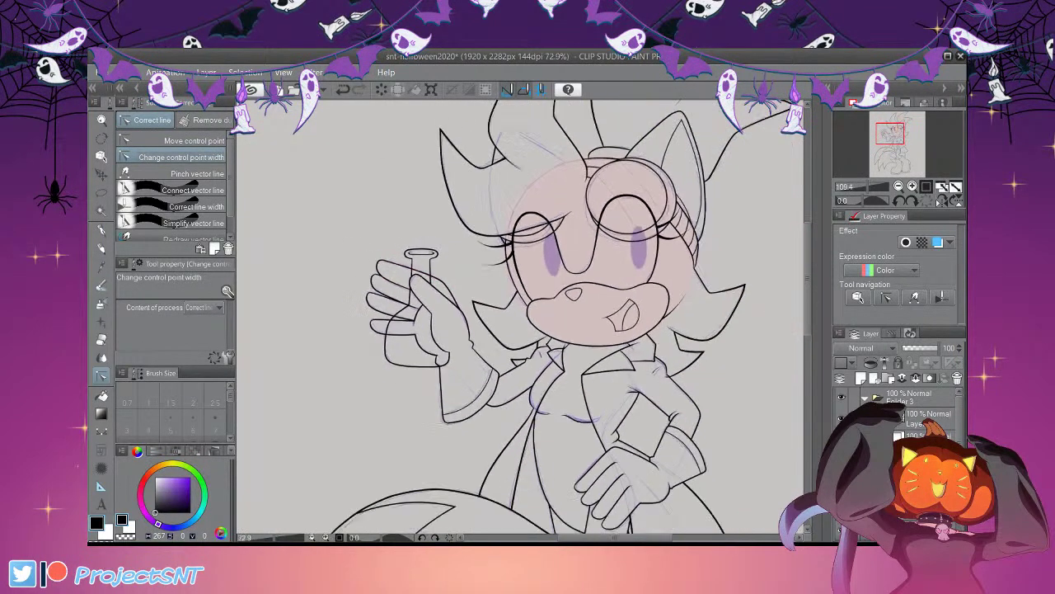
scroll(455, 278, "up", 3)
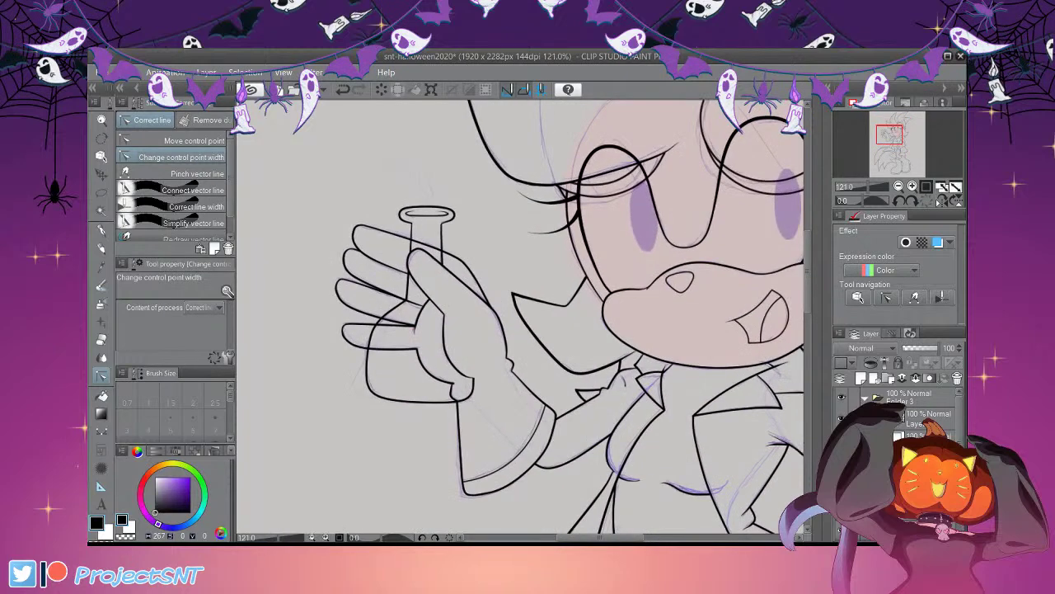
scroll(519, 322, "down", 6)
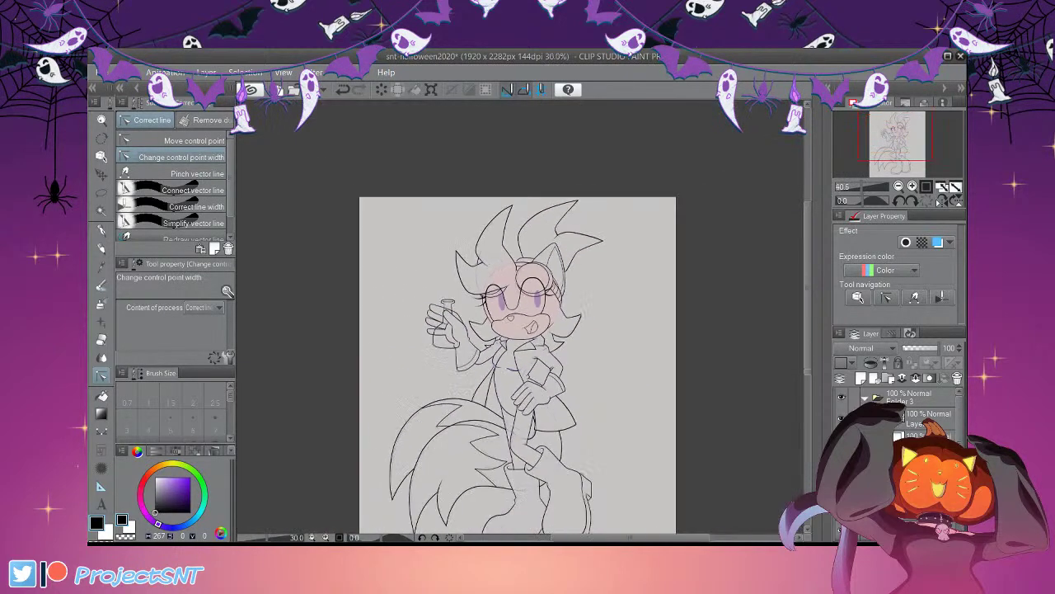
scroll(562, 352, "down", 2)
scroll(602, 474, "up", 5)
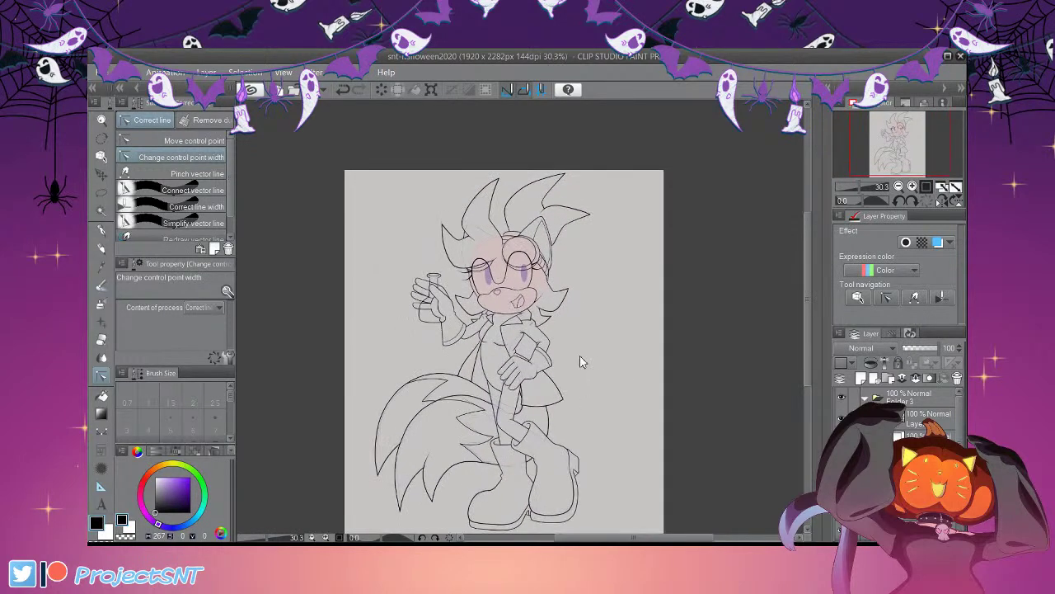
scroll(645, 459, "up", 2)
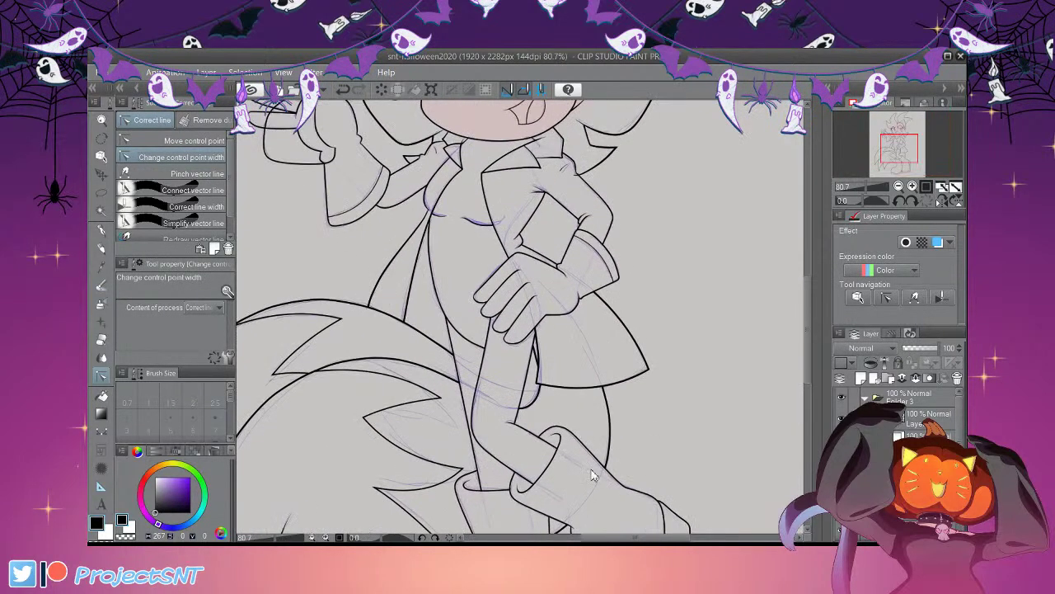
scroll(592, 468, "up", 3)
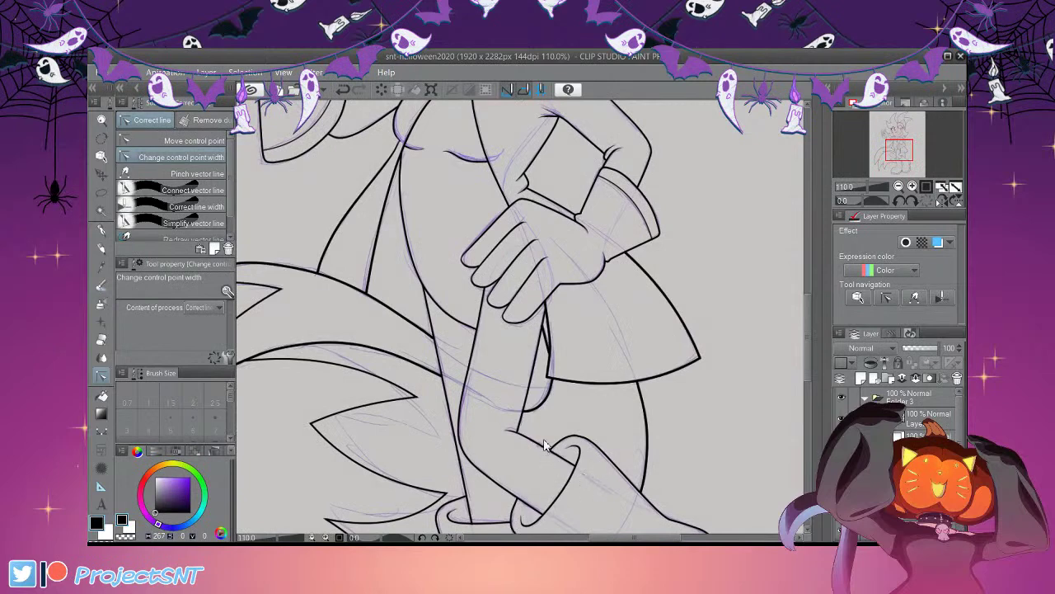
scroll(556, 475, "down", 3)
scroll(639, 452, "up", 2)
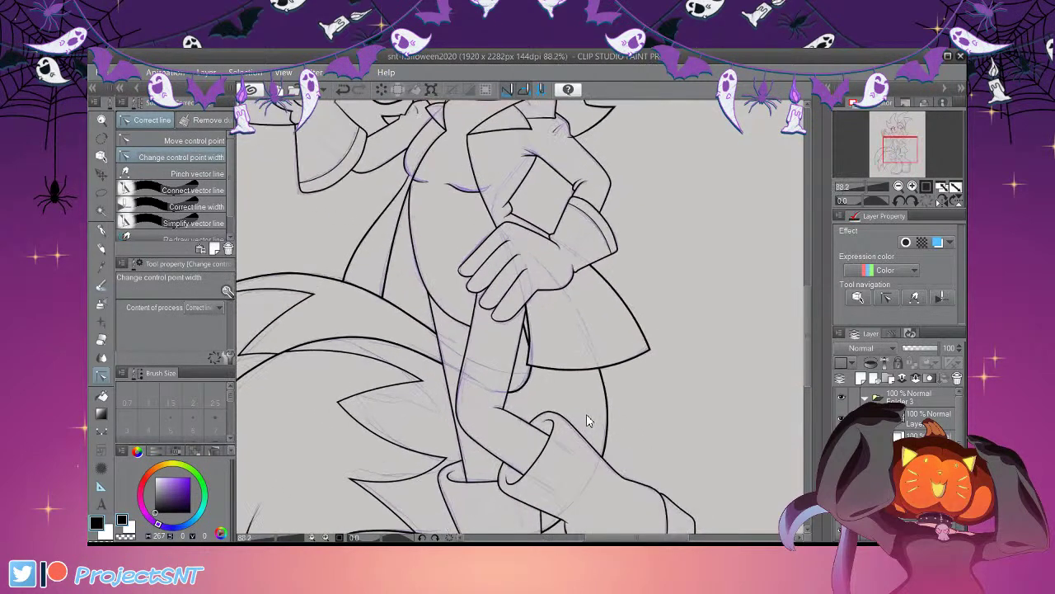
scroll(597, 427, "down", 4)
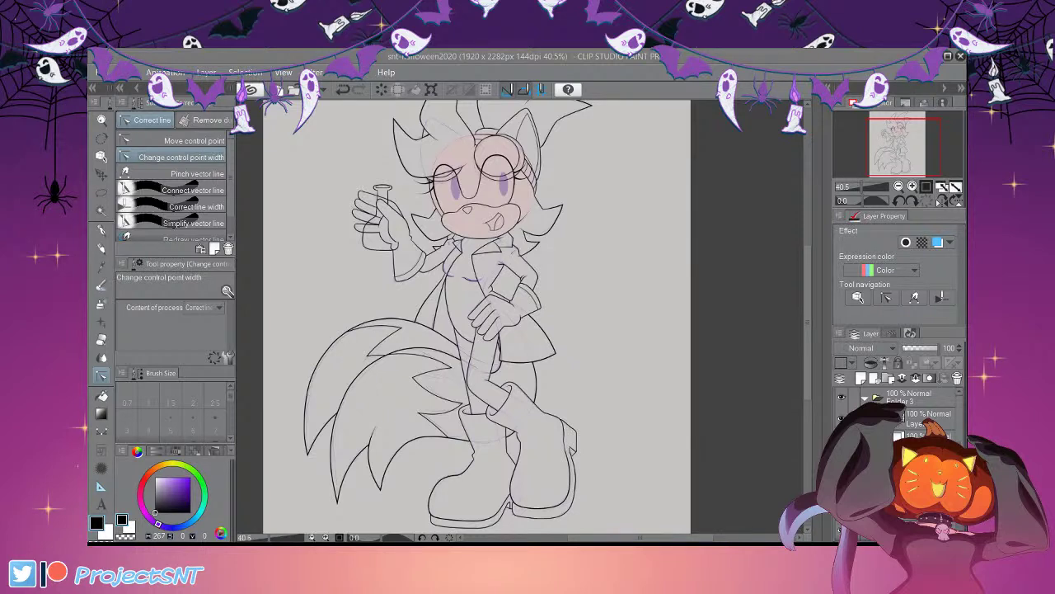
scroll(468, 394, "down", 3)
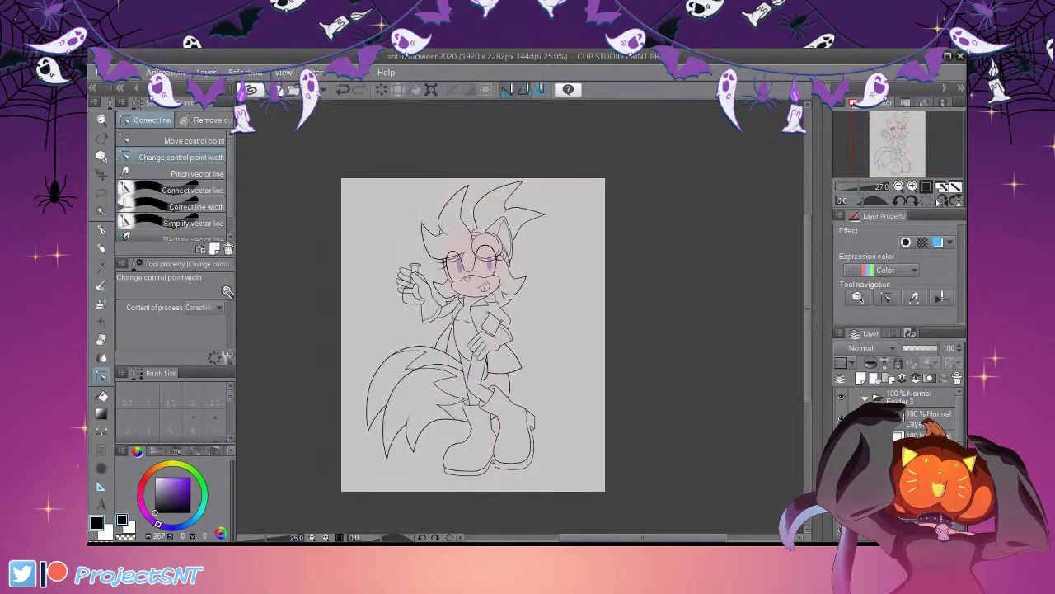
scroll(435, 310, "up", 1)
scroll(477, 322, "down", 1)
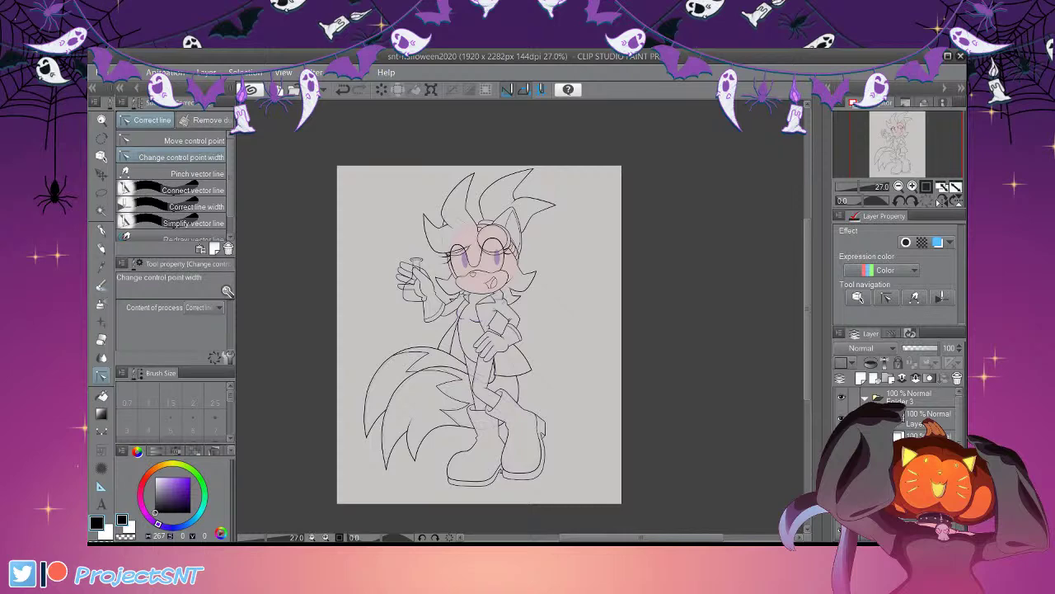
Add a new vector layer for the iris outlines
scroll(506, 218, "up", 3)
left_click(919, 482)
left_click(889, 378)
left_click(875, 379)
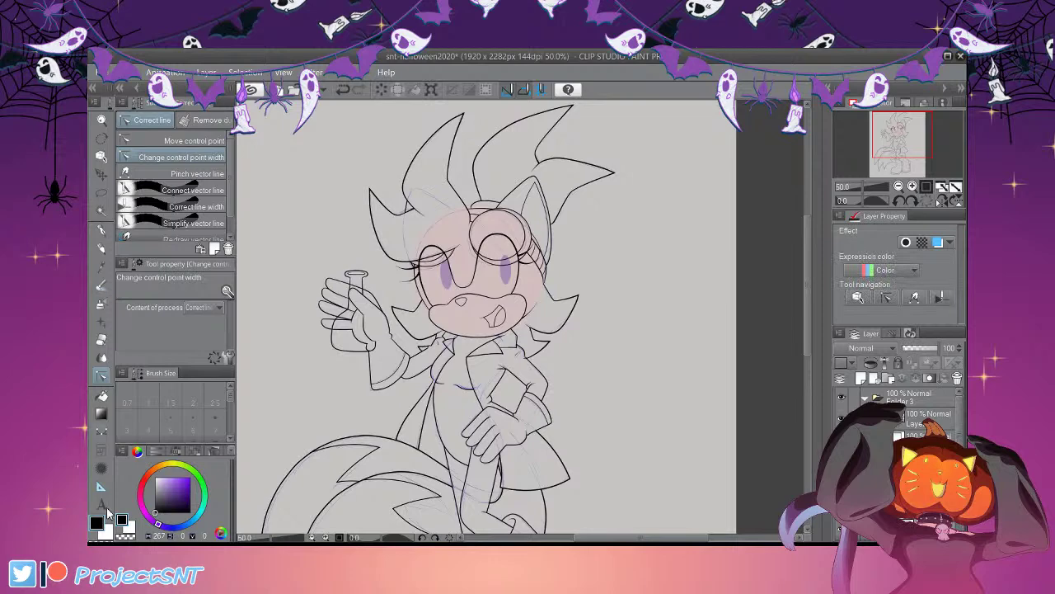
Outline the purple iris of the eye nearer the ear with a size 3 ellipse and nudge it into alignment with the sketch
left_click(102, 431)
left_click(196, 238)
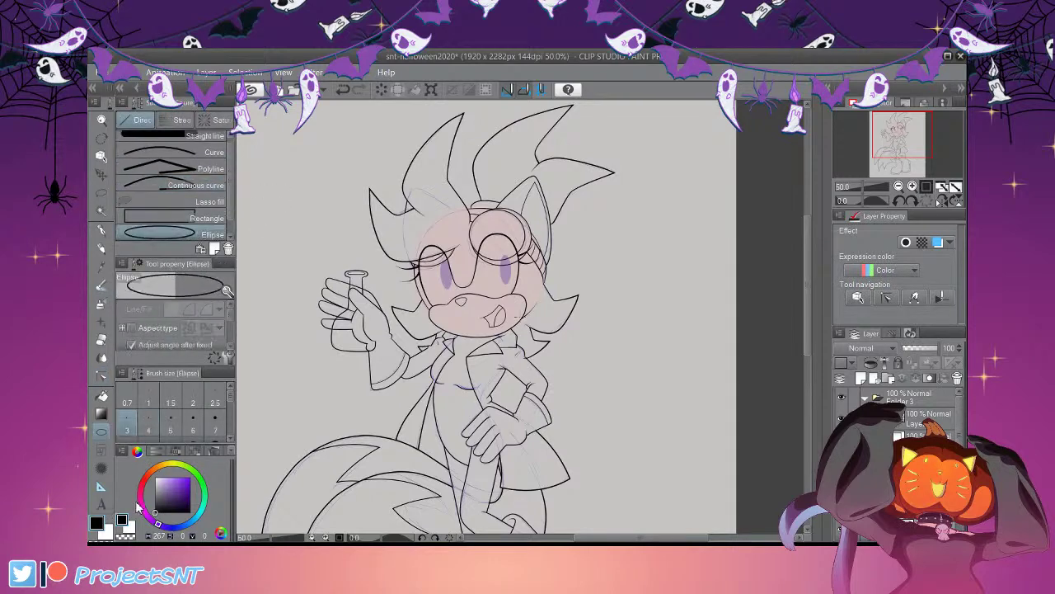
scroll(609, 300, "up", 5)
scroll(532, 236, "up", 4)
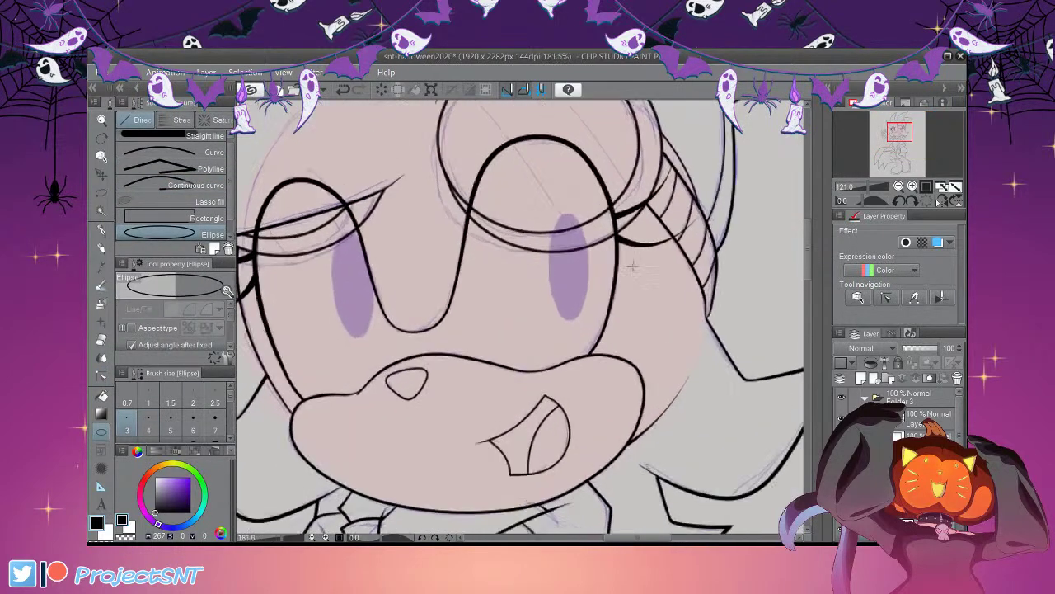
mouse_move(542, 202)
left_mouse_down()
mouse_move(624, 364)
mouse_move(610, 360)
left_mouse_up()
left_click(715, 424)
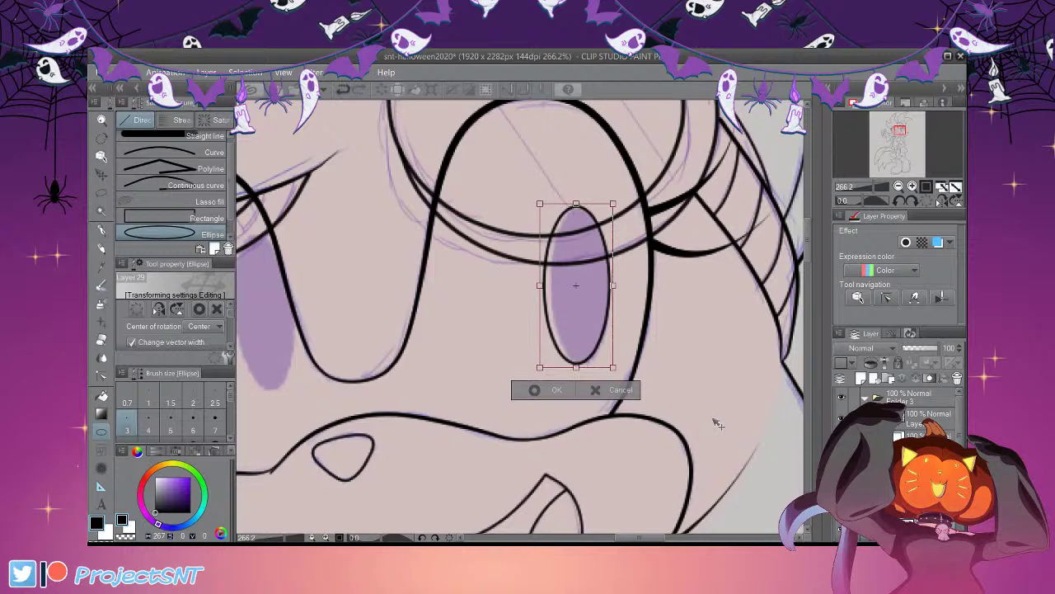
key("Right")
key("Right")
left_click(540, 390)
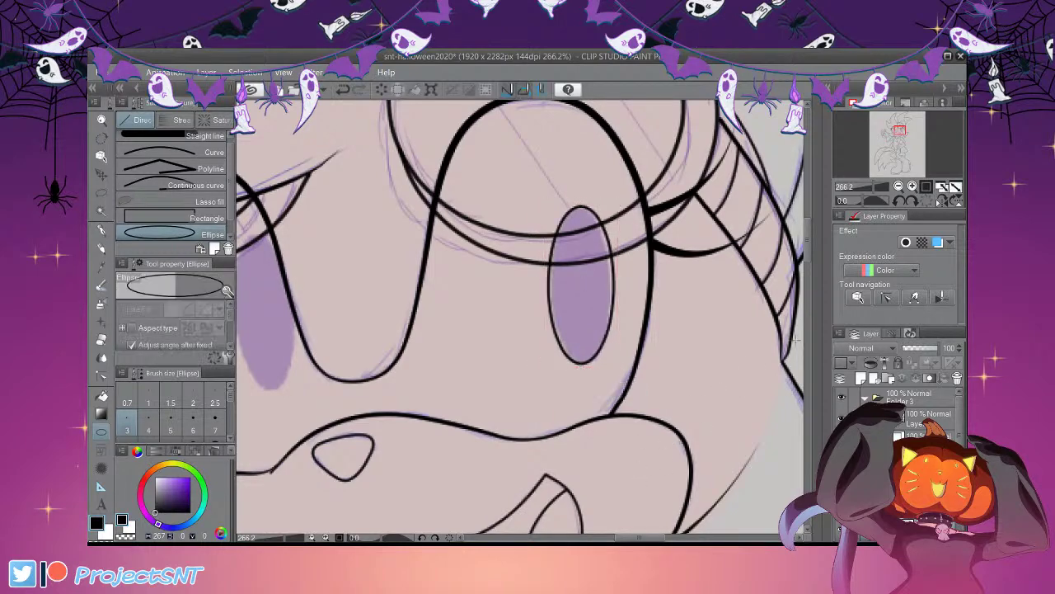
Duplicate the iris ellipse, move and slightly rotate the copy onto the other eye's iris, and merge it into the layer below
scroll(676, 286, "down", 2)
scroll(575, 294, "up", 1)
key("ctrl+c")
key("ctrl+v")
key("ctrl+t")
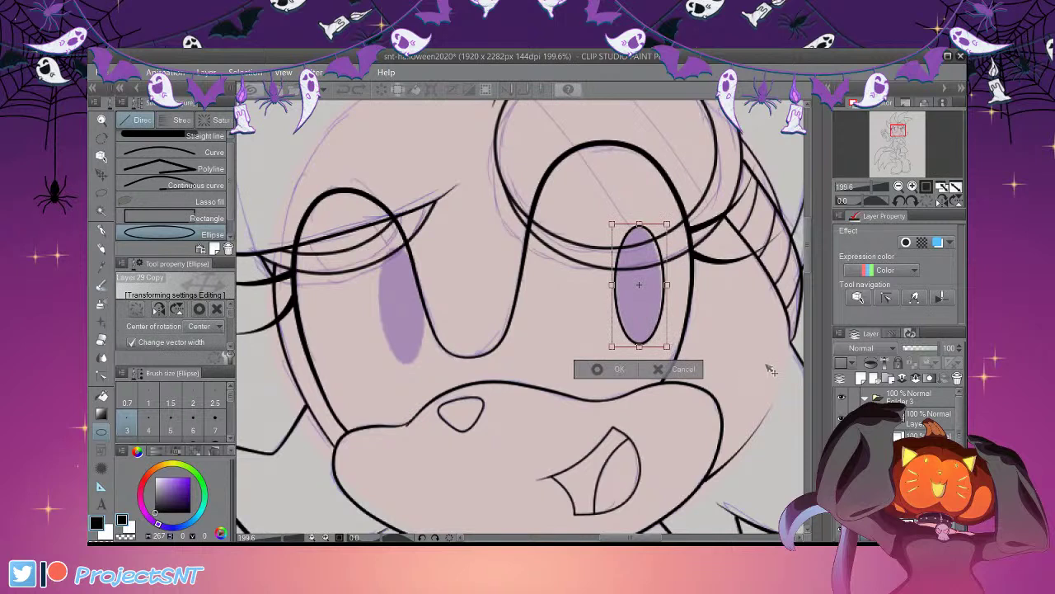
left_click_drag(644, 313, 406, 314)
left_click_drag(483, 368, 483, 390)
left_click_drag(554, 399, 554, 394)
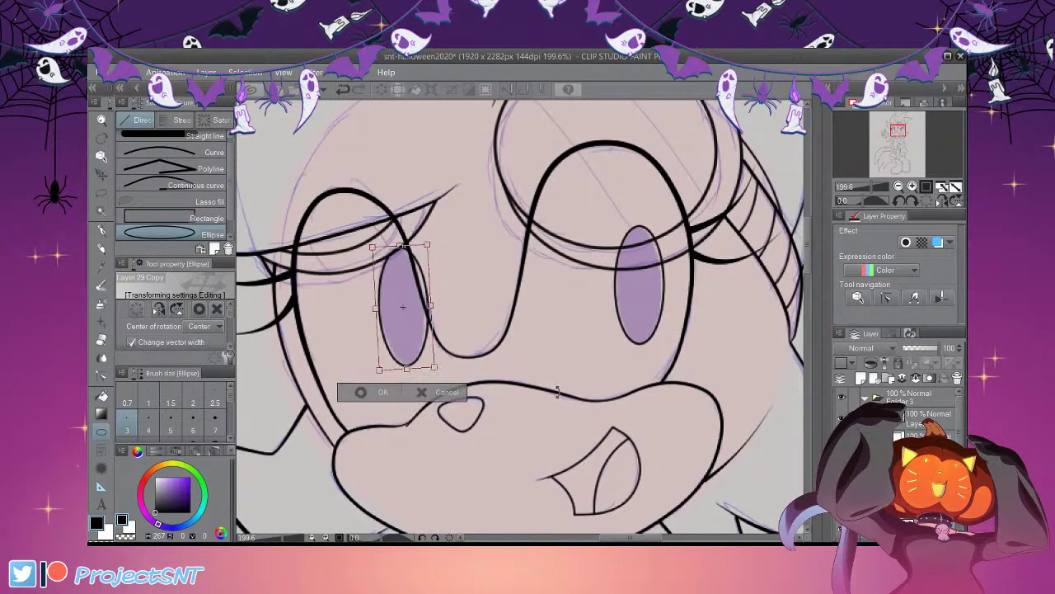
key("Return")
left_click(916, 378)
Collapse Folder 3 and hide the sketch to show the whole figure's line art alone
scroll(454, 294, "down", 5)
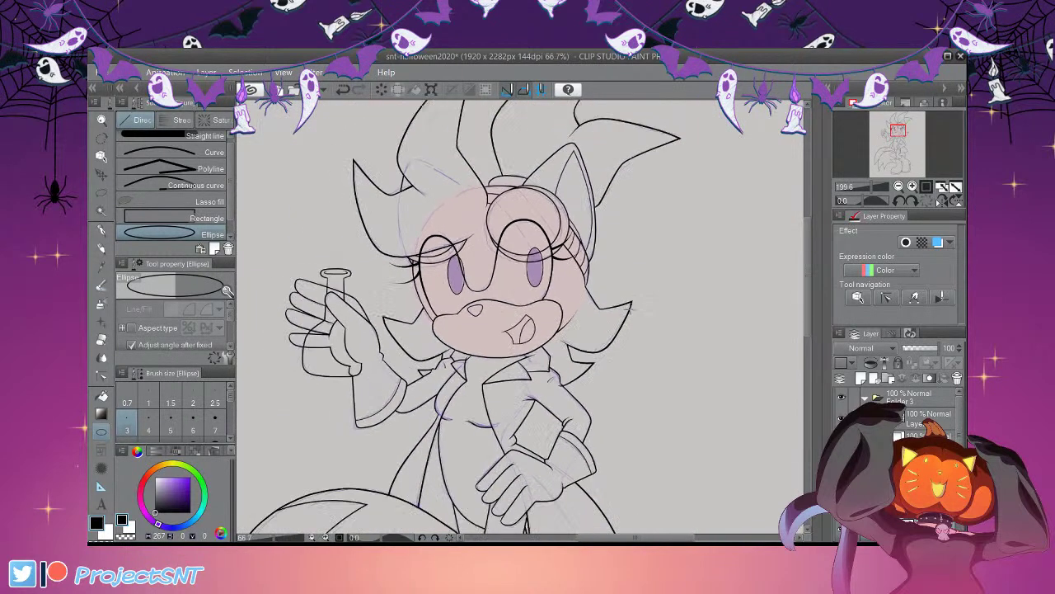
scroll(553, 264, "down", 1)
scroll(589, 301, "down", 3)
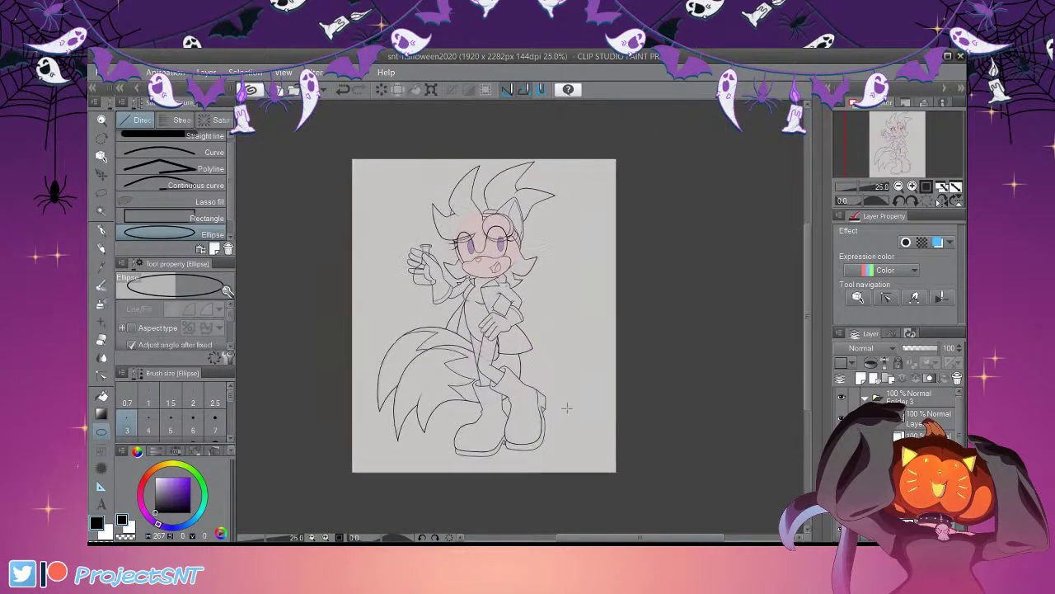
left_click(865, 398)
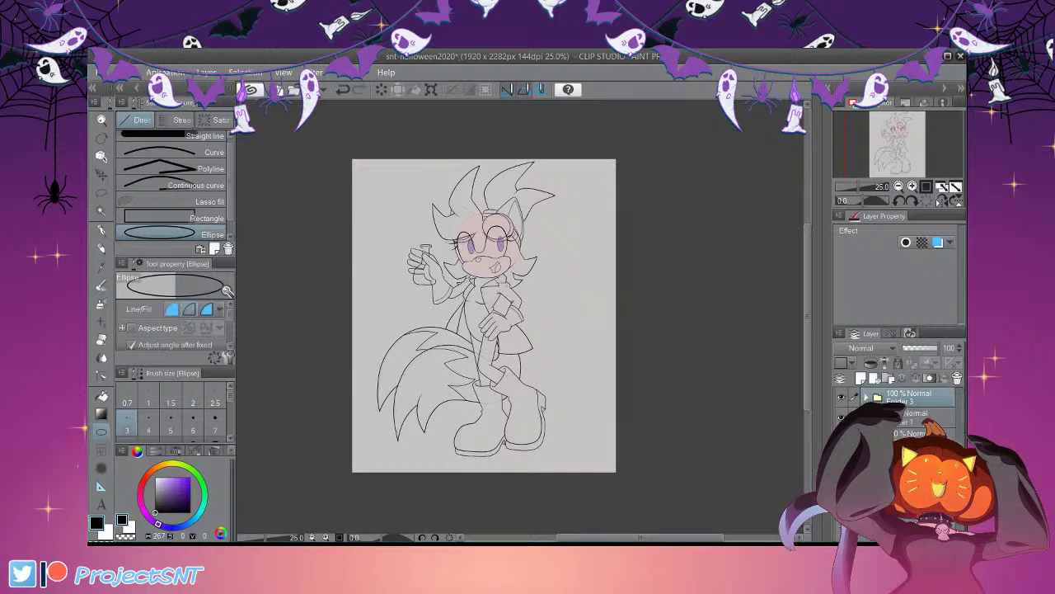
scroll(770, 483, "up", 1)
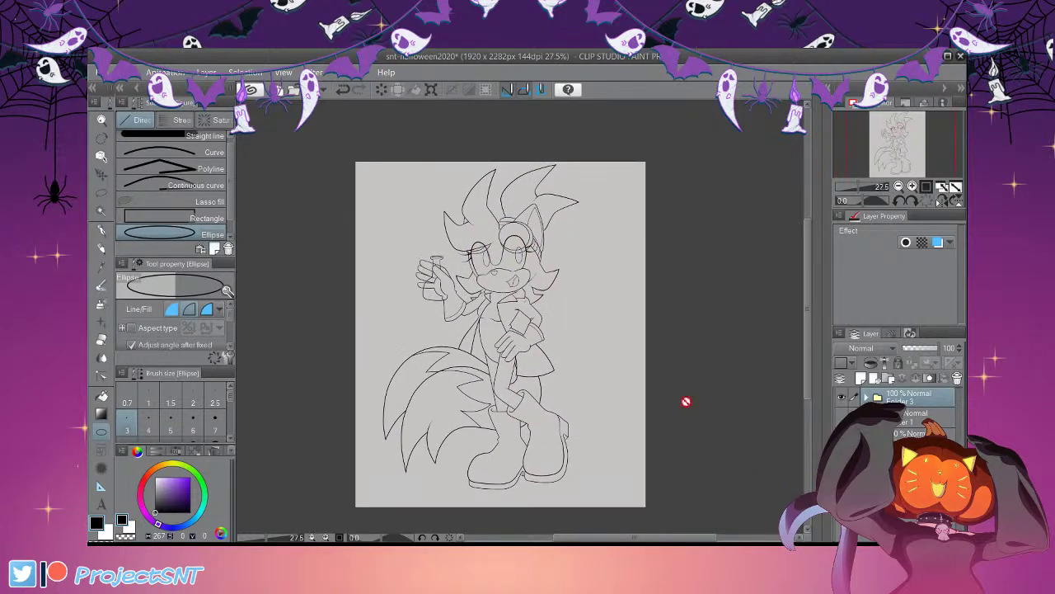
Distort the line art folder with Transform, pulling its upper corner on the ear side outward to widen the head area
scroll(607, 363, "up", 2)
key("ctrl+t")
scroll(624, 334, "down", 2)
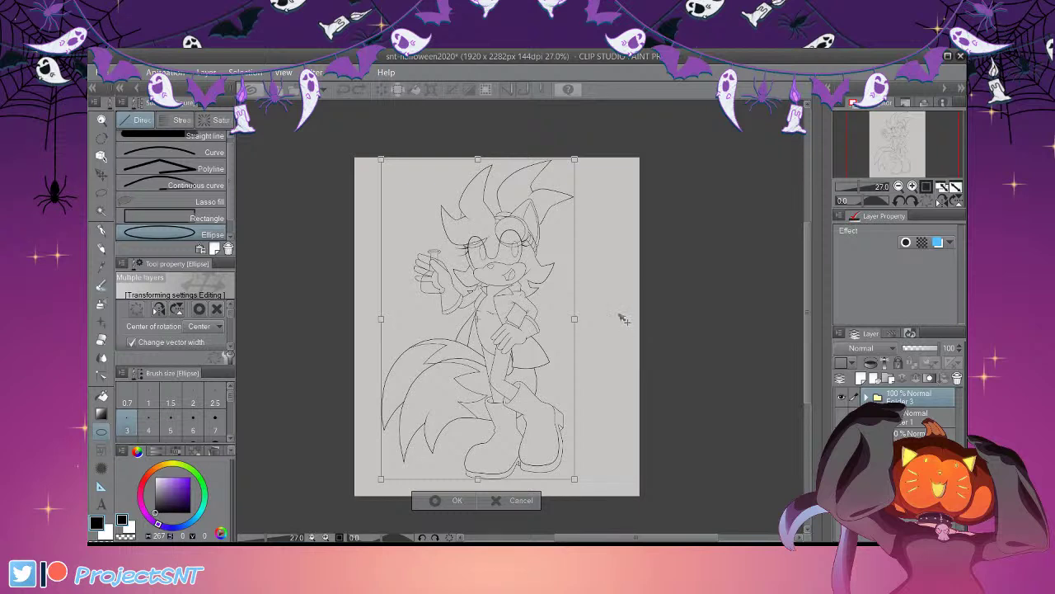
left_click_drag(443, 188, 440, 182)
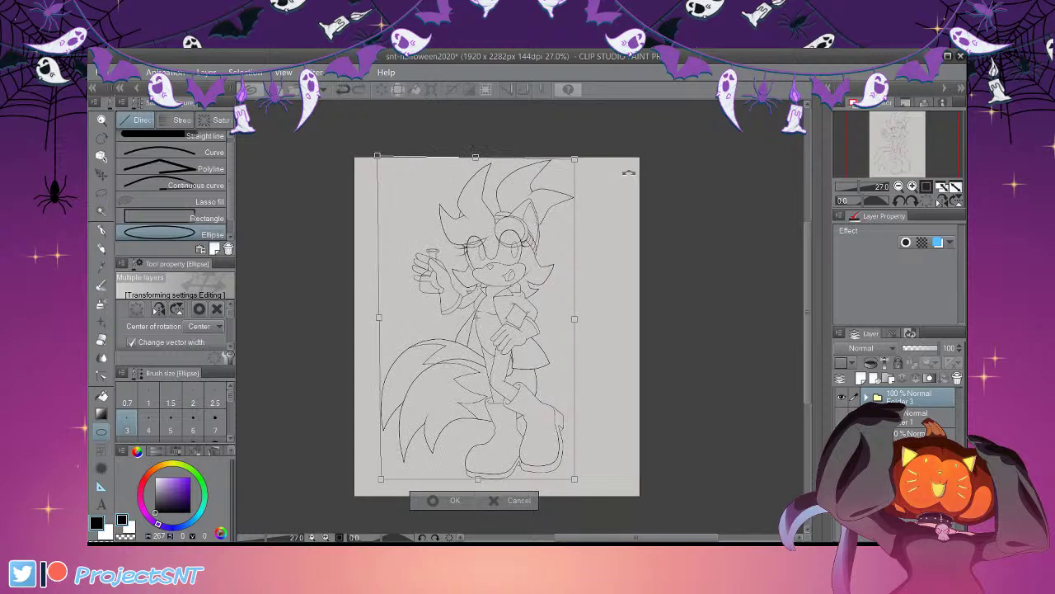
left_click_drag(677, 183, 693, 183)
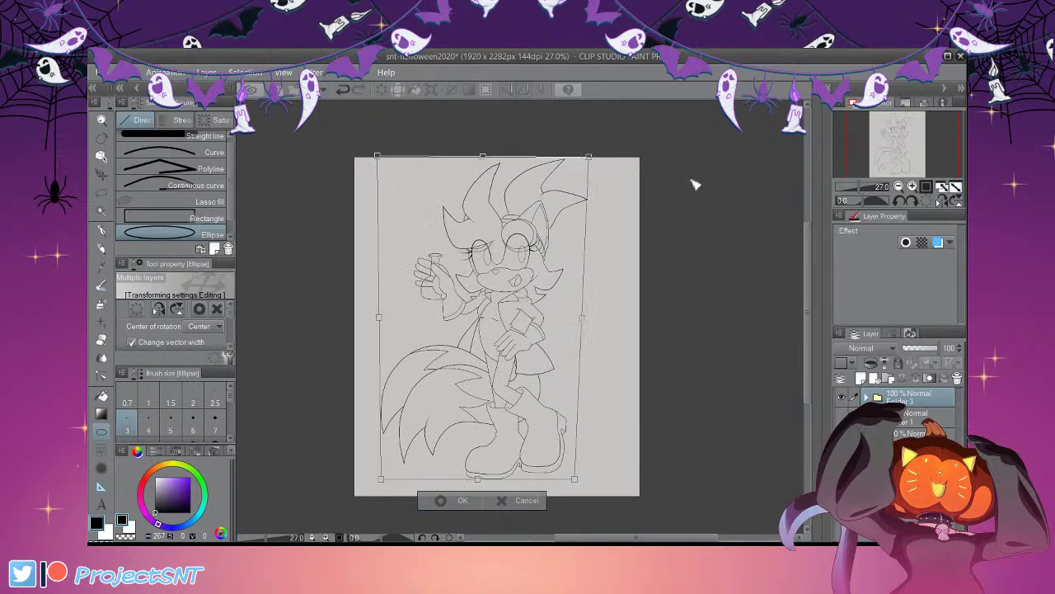
left_click_drag(695, 185, 693, 184)
left_click_drag(443, 182, 446, 182)
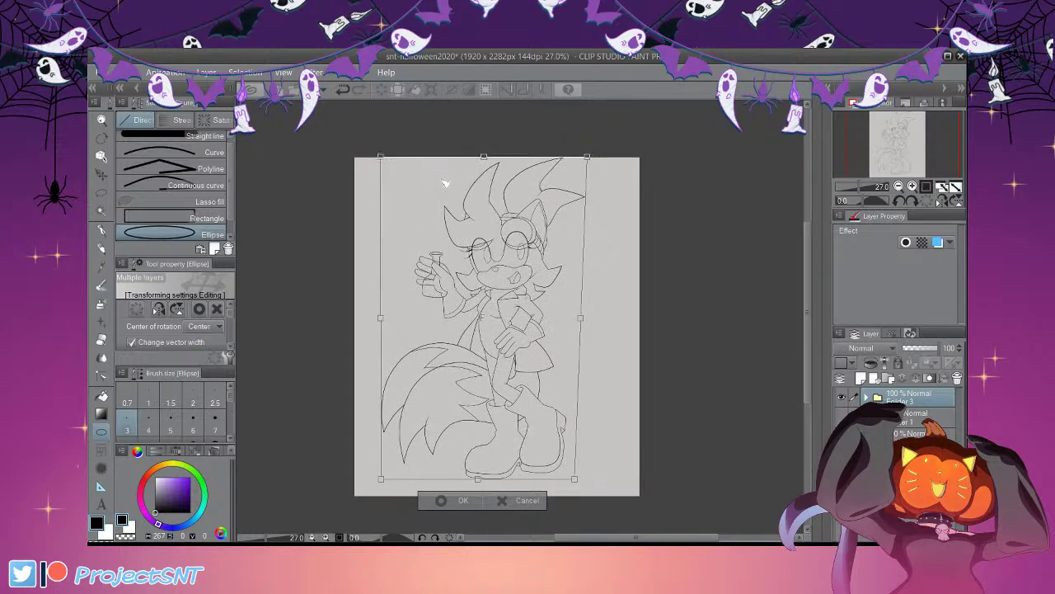
key("Return")
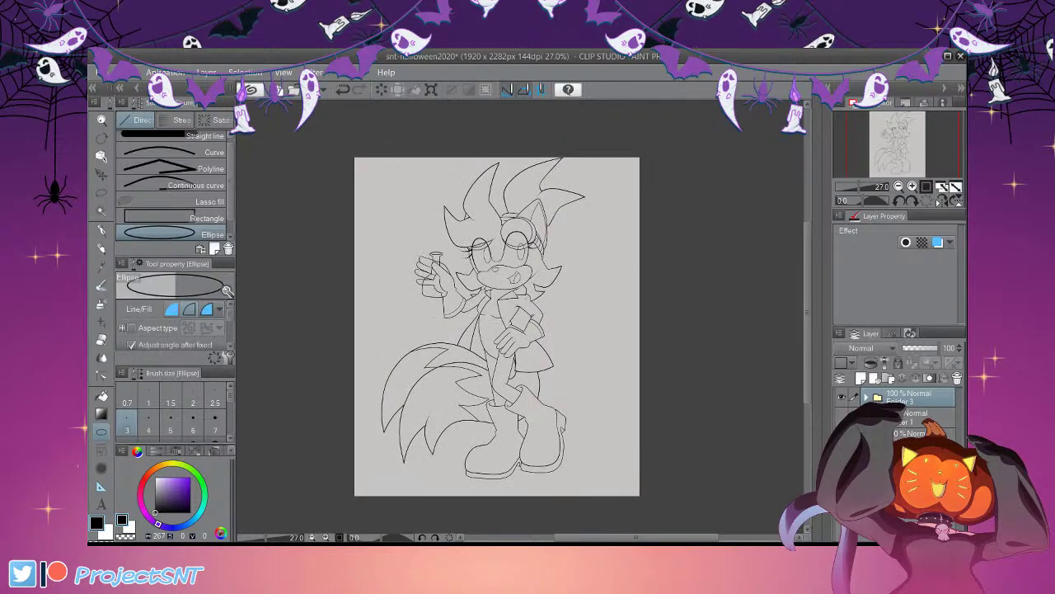
Compare the figure's proportions before and after the distortion, also in a horizontally mirrored view
scroll(588, 297, "up", 2)
scroll(455, 137, "down", 2)
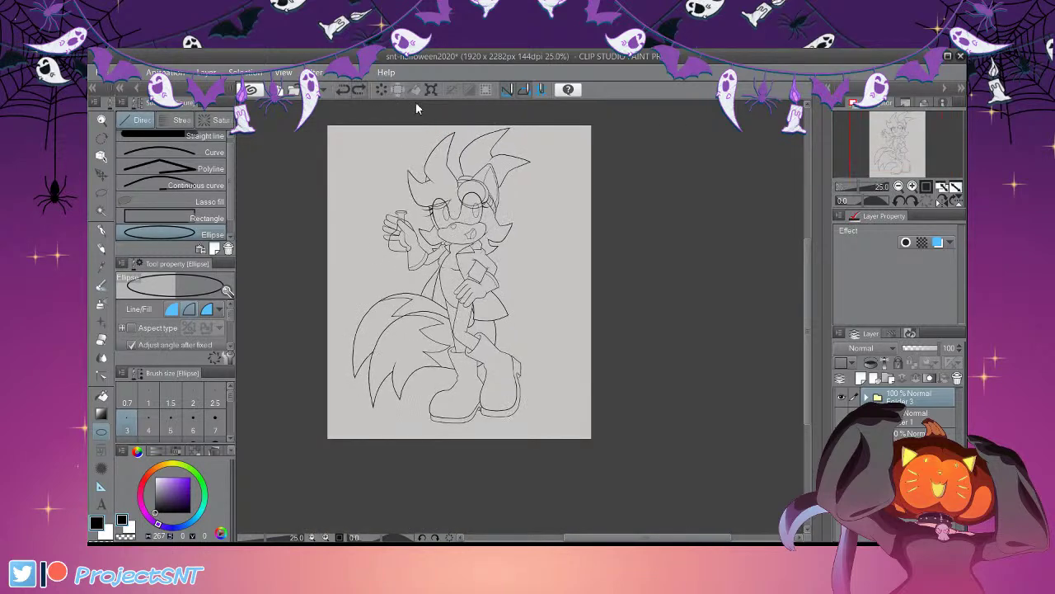
key("ctrl+y")
key("ctrl+z")
key("ctrl+y")
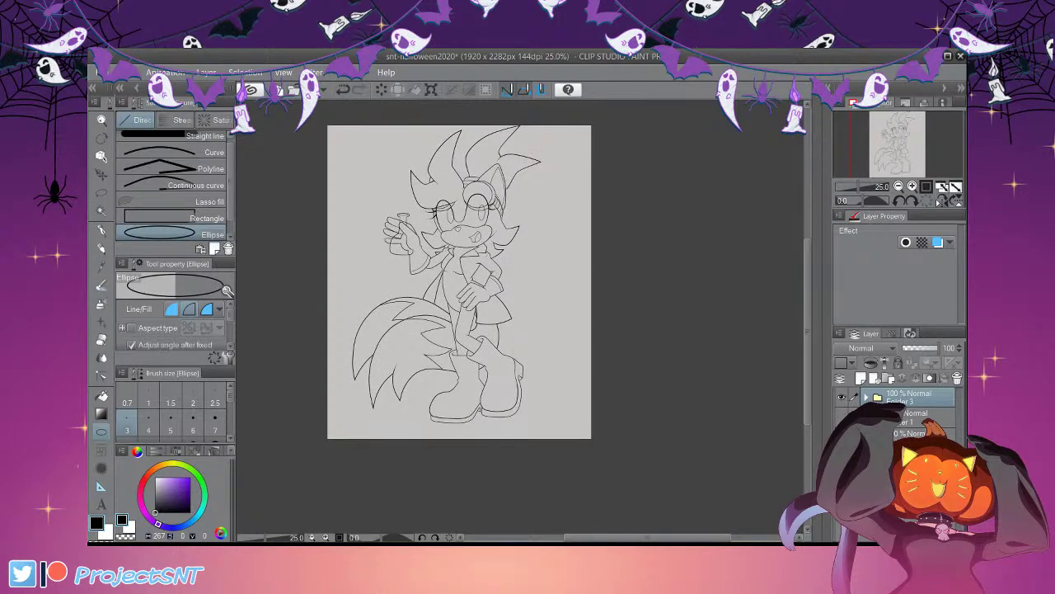
left_click(939, 202)
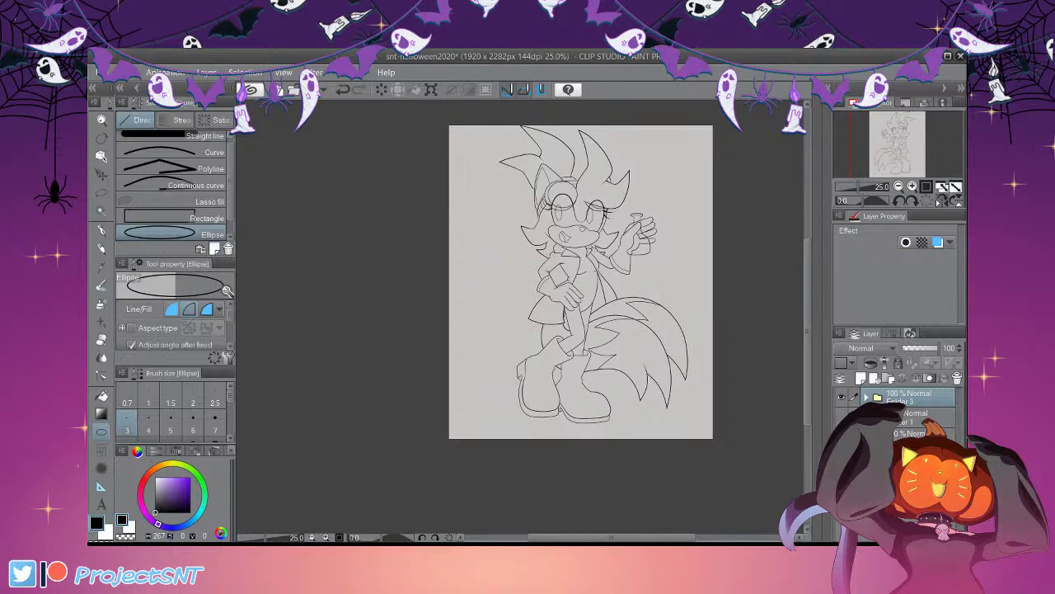
key("ctrl+z")
key("ctrl+y")
left_click(940, 202)
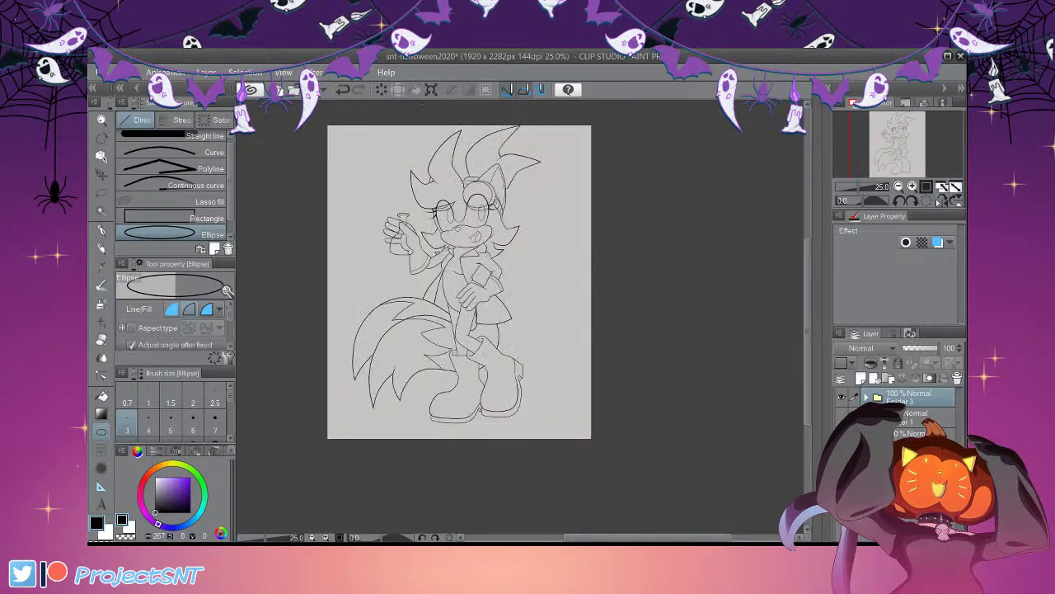
Move the whole line art folder slightly down so the hair tips sit clear of the canvas's upper edge
scroll(580, 471, "down", 3)
scroll(488, 339, "up", 4)
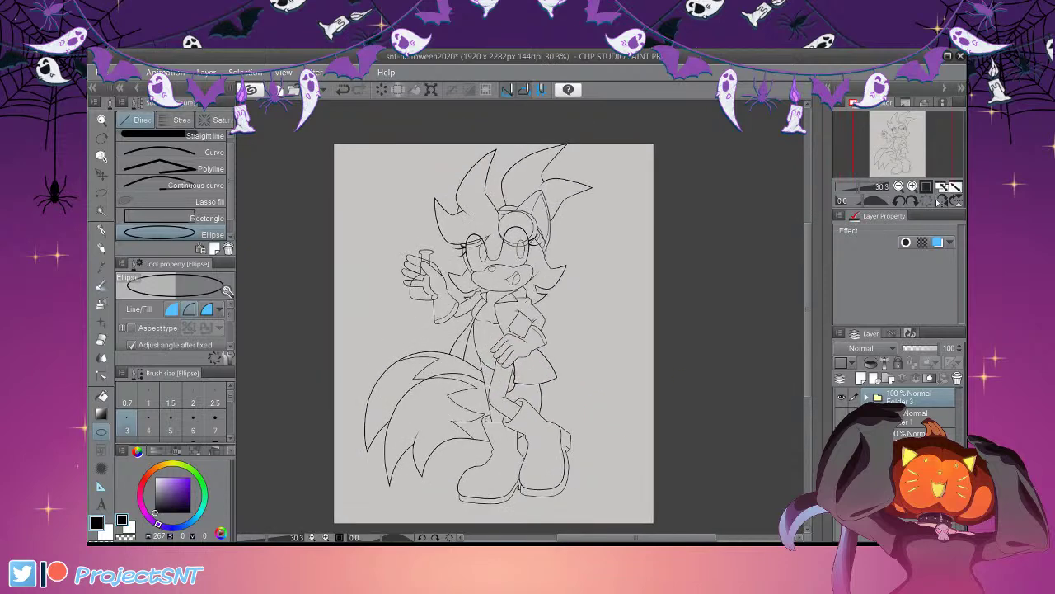
scroll(544, 313, "down", 1)
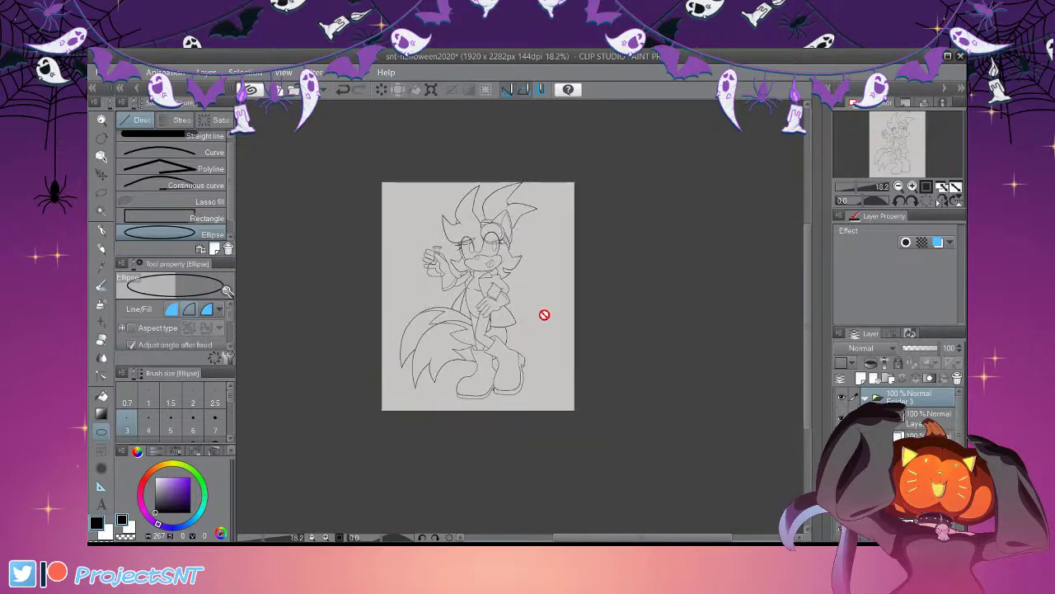
scroll(546, 318, "up", 1)
scroll(723, 420, "down", 1)
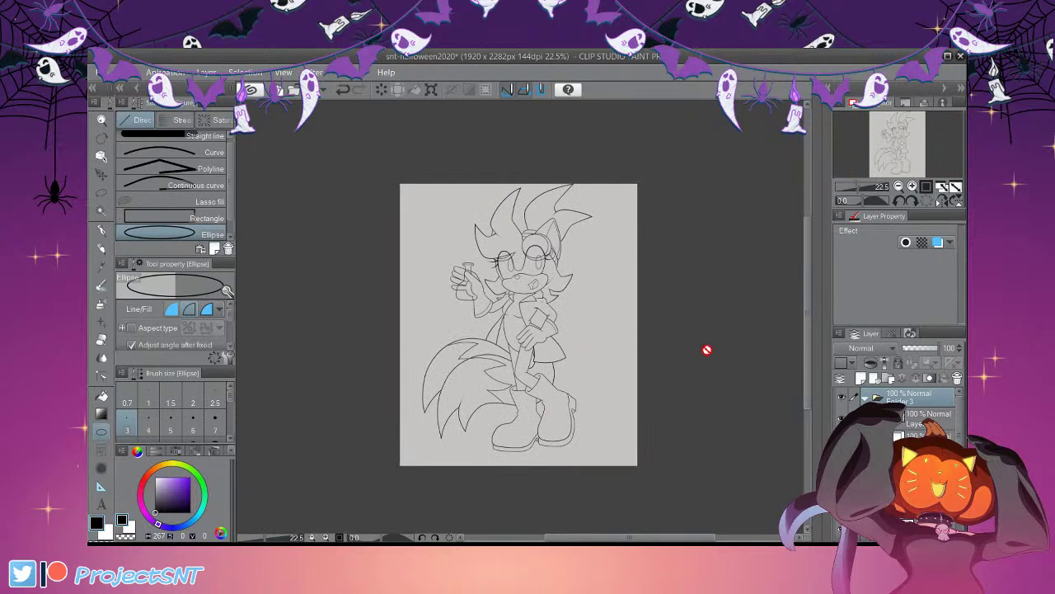
scroll(703, 351, "up", 1)
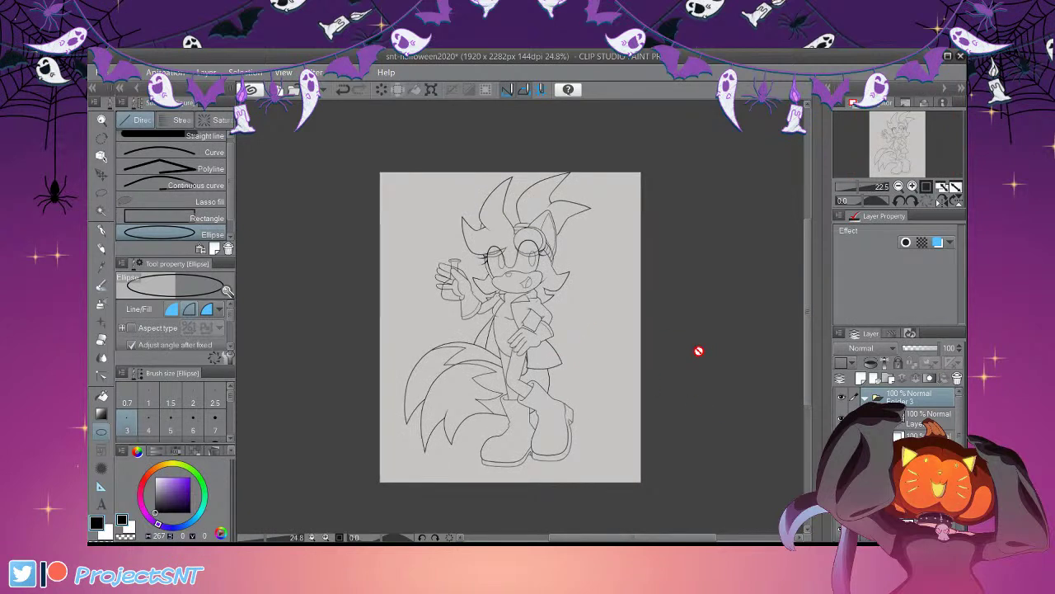
key("ctrl+t")
left_click_drag(665, 434, 665, 441)
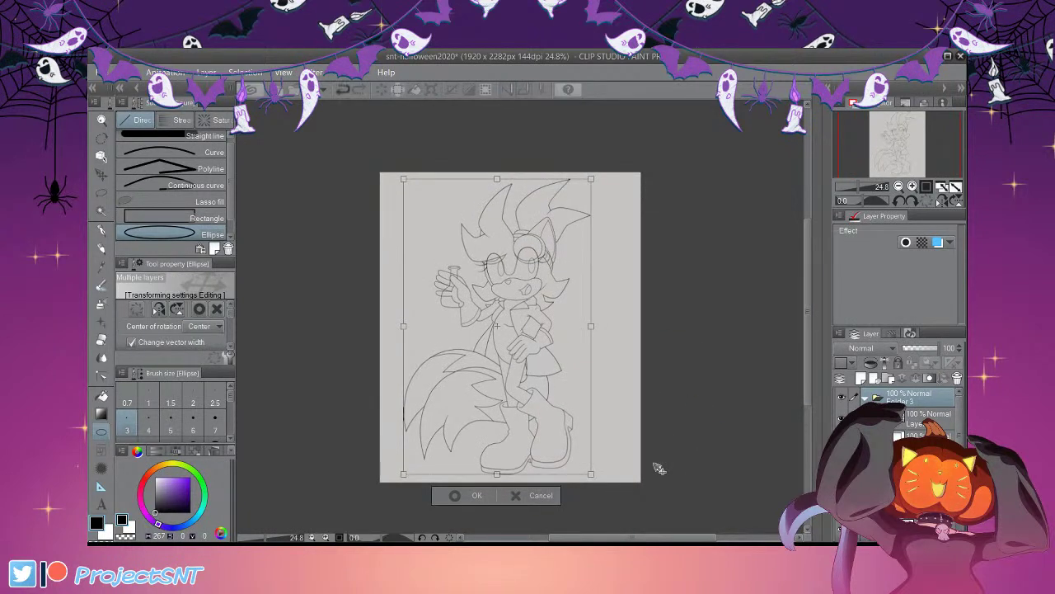
key("Return")
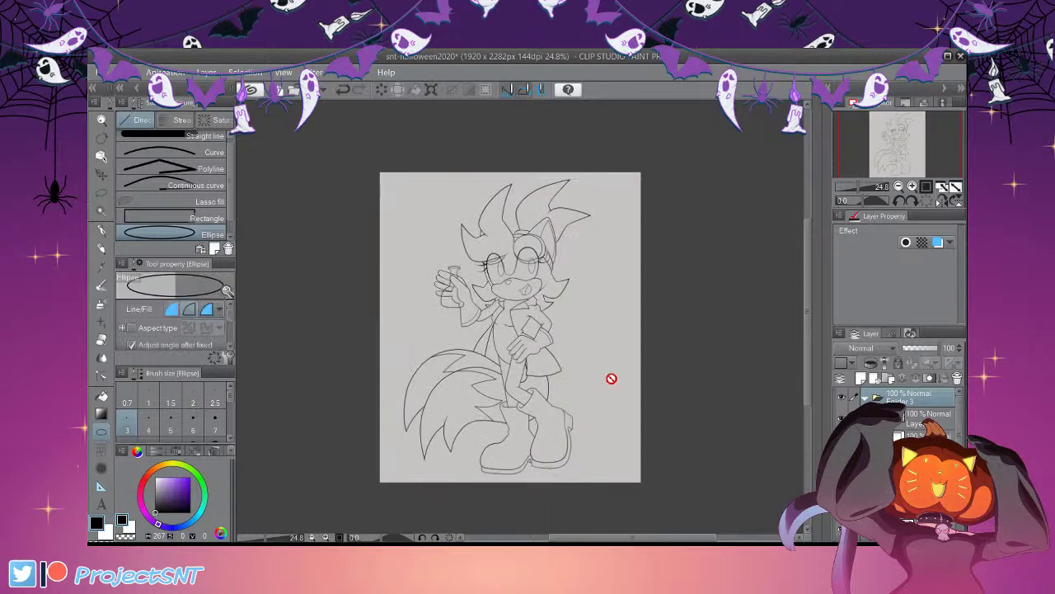
Examine the repositioned figure and its face, toggling a layer's visibility and comparing the states before and after the last changes
scroll(610, 370, "up", 1)
scroll(733, 419, "down", 2)
scroll(695, 356, "up", 1)
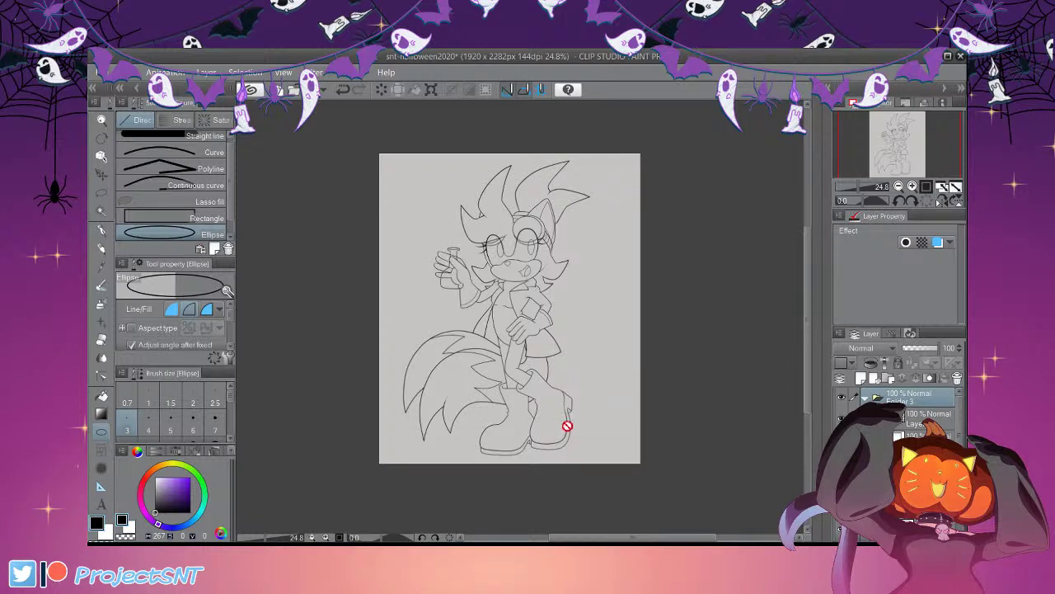
scroll(613, 497, "down", 1)
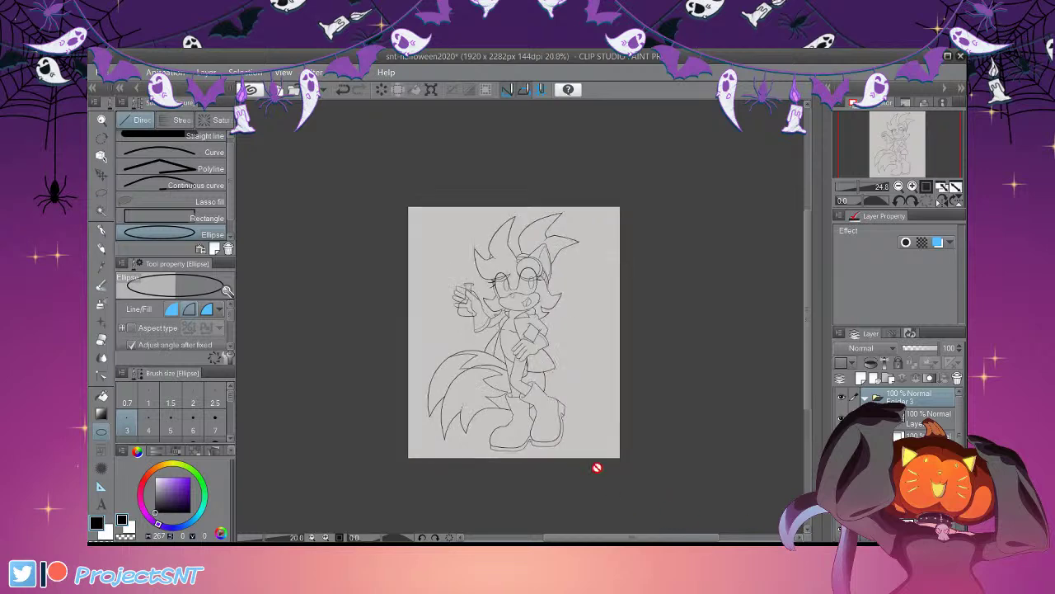
scroll(622, 358, "up", 4)
scroll(600, 315, "up", 2)
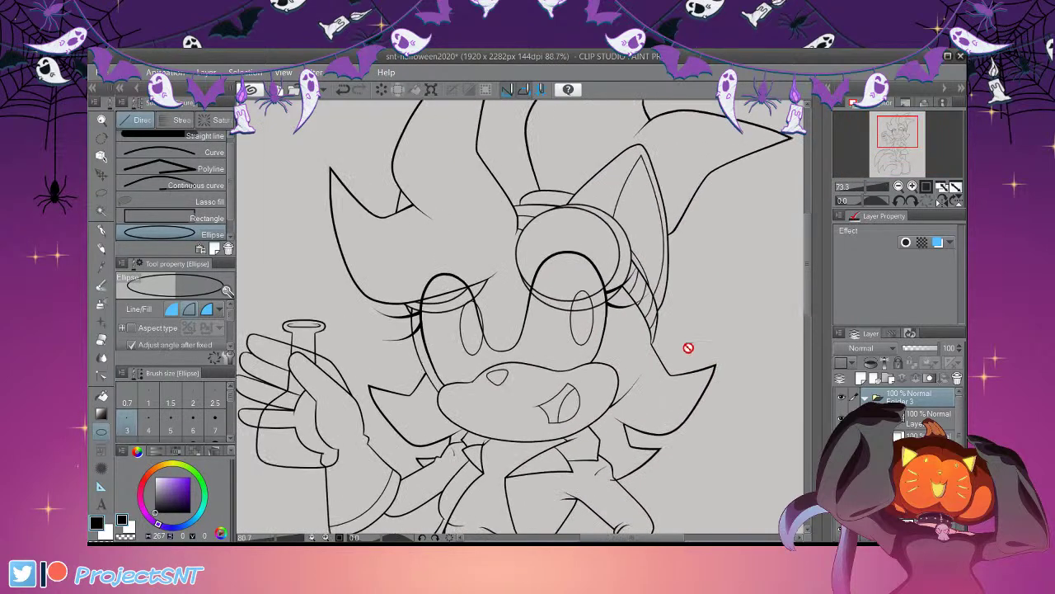
left_click(842, 440)
left_click(842, 440)
key("ctrl+z")
key("ctrl+z")
key("ctrl+y")
key("ctrl+y")
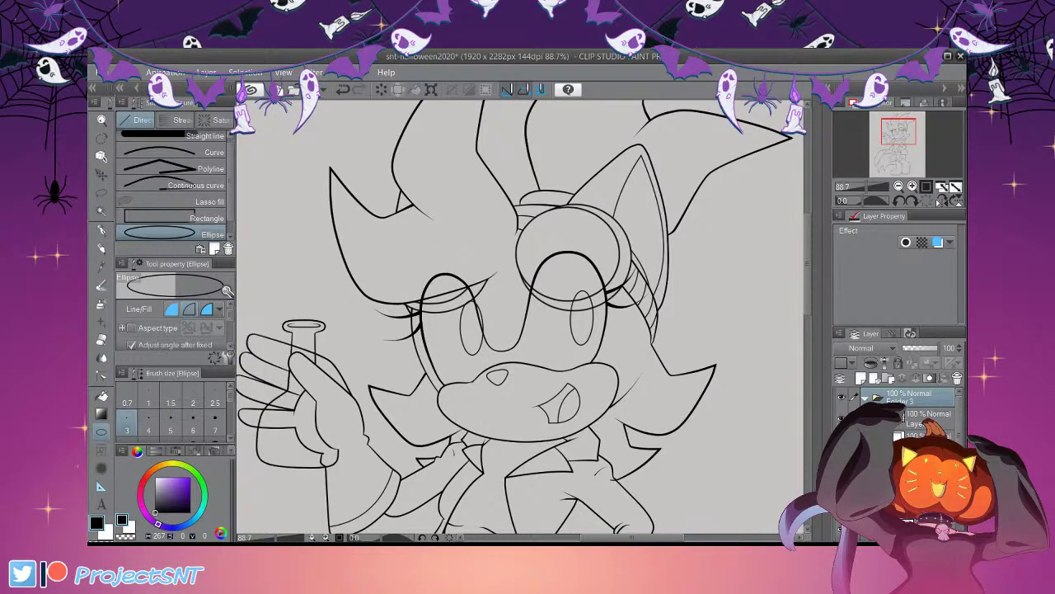
Select the eye outline layer and erase the arcs overlapping the eyelid and goggle lens with the Vector eraser at size 86.9
left_click(842, 462)
left_click(842, 461)
left_click(907, 462)
scroll(449, 307, "up", 4)
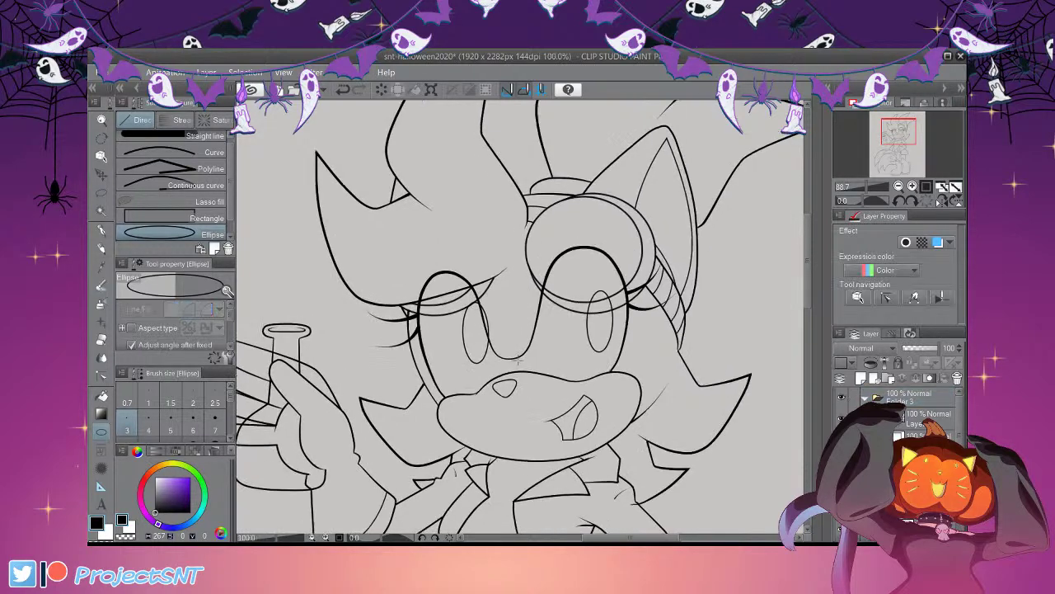
key("e")
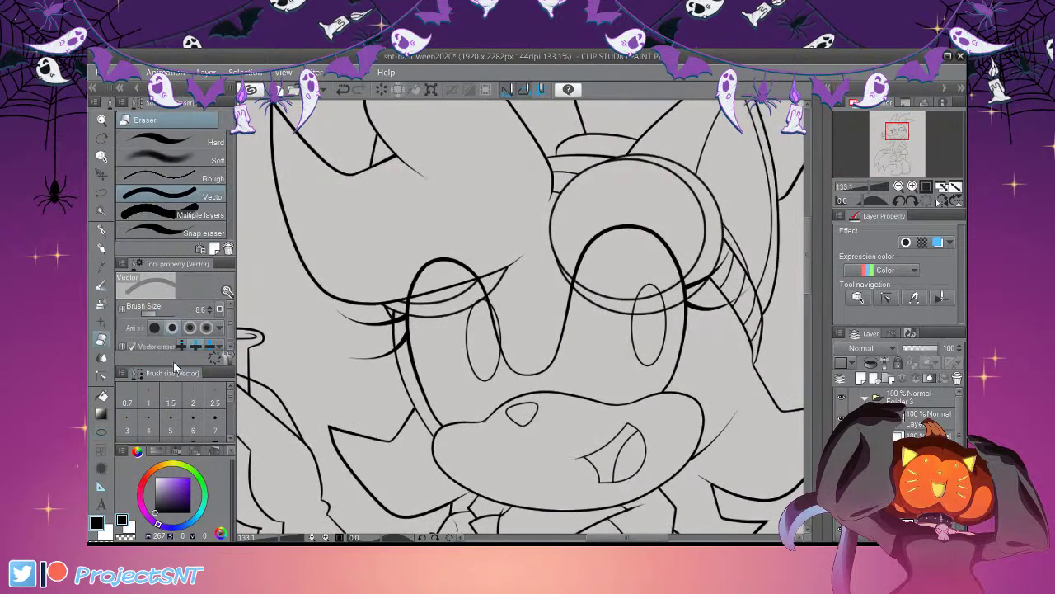
left_click_drag(416, 271, 459, 260)
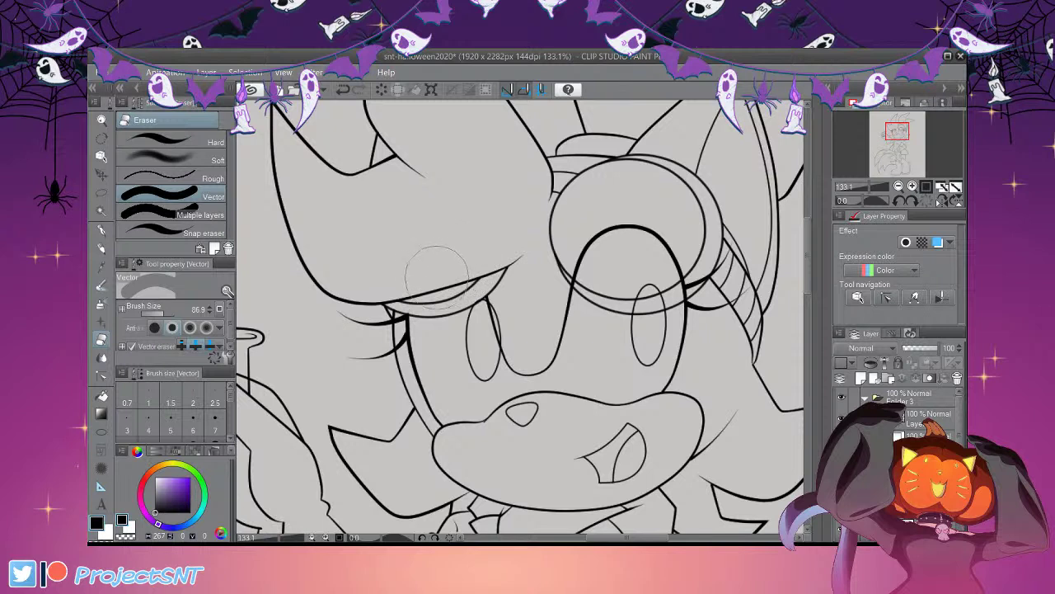
mouse_move(569, 272)
left_mouse_down()
mouse_move(618, 242)
mouse_move(646, 244)
mouse_move(666, 252)
mouse_move(673, 272)
mouse_move(670, 263)
left_mouse_up()
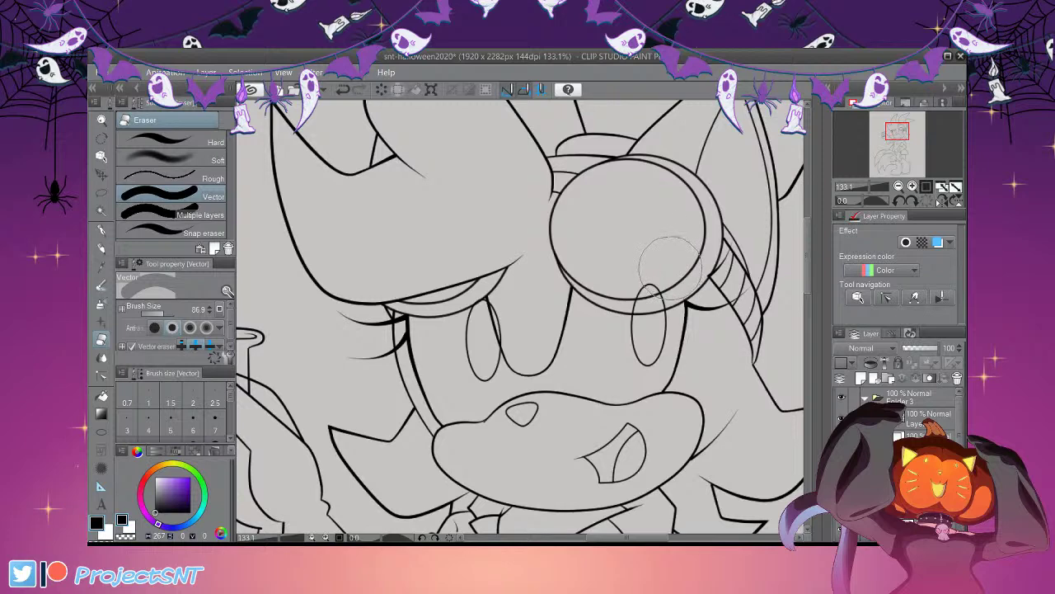
Switch to the Correct line tool's Move control point mode at the outer outline of the eye under the goggles
scroll(674, 261, "up", 2)
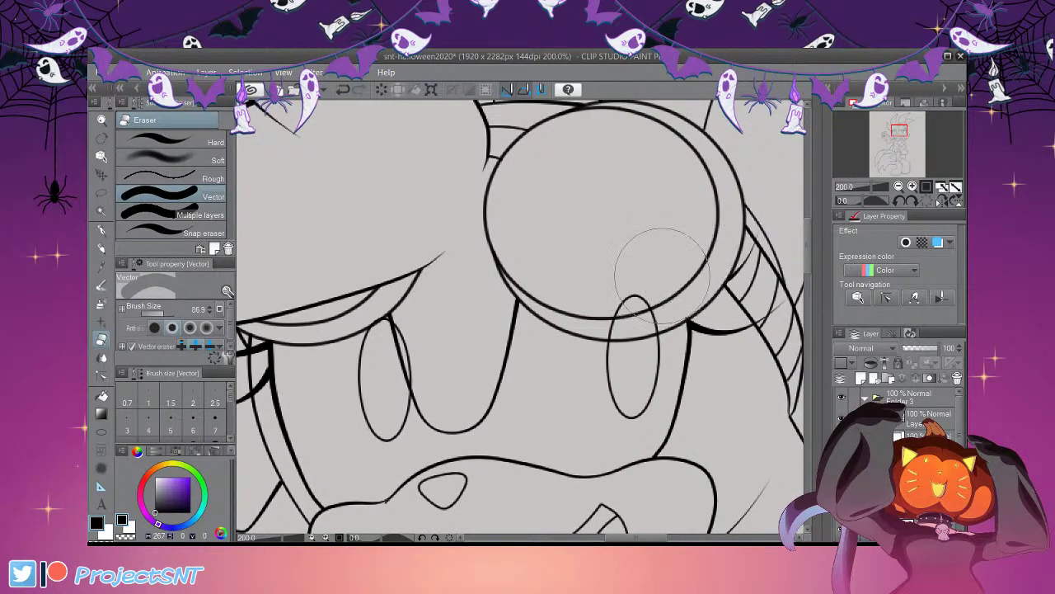
scroll(659, 272, "down", 1)
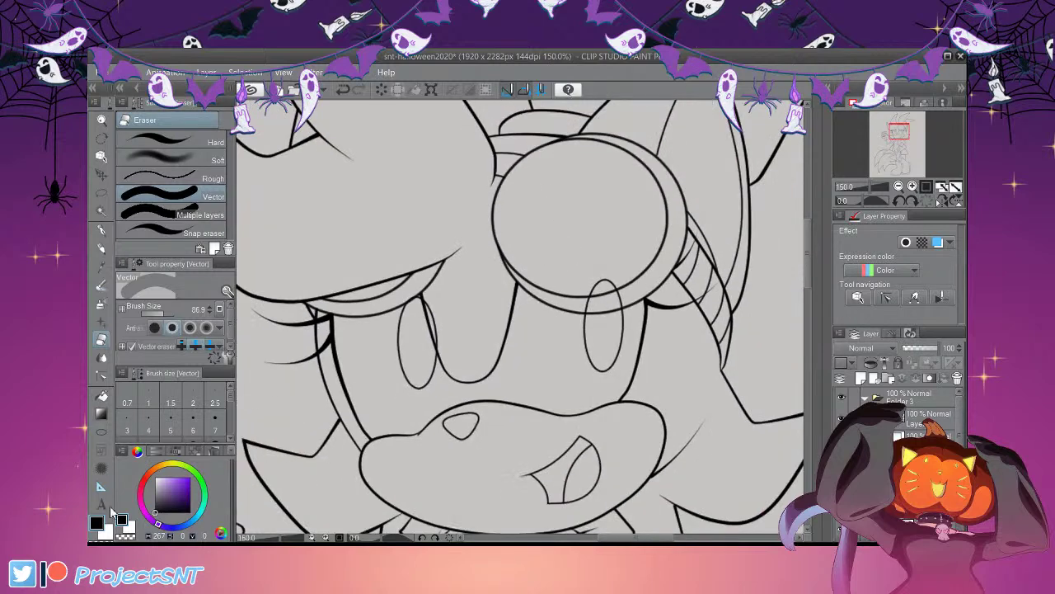
left_click(102, 375)
left_click(194, 140)
scroll(605, 288, "up", 1)
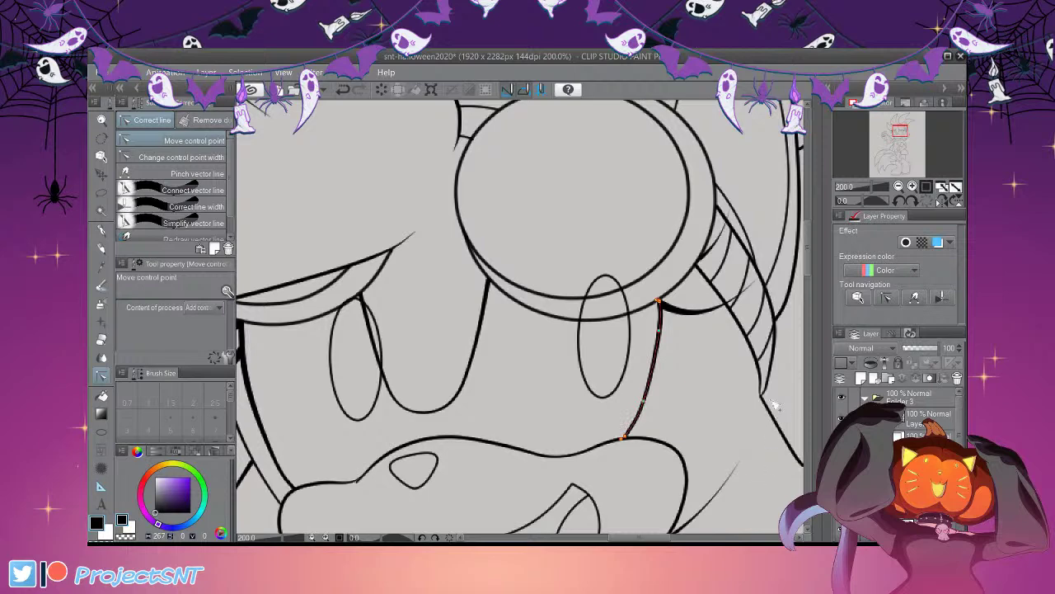
Examine the whole figure's line art for overlapping or misplaced lines
scroll(635, 280, "down", 2)
scroll(631, 299, "down", 3)
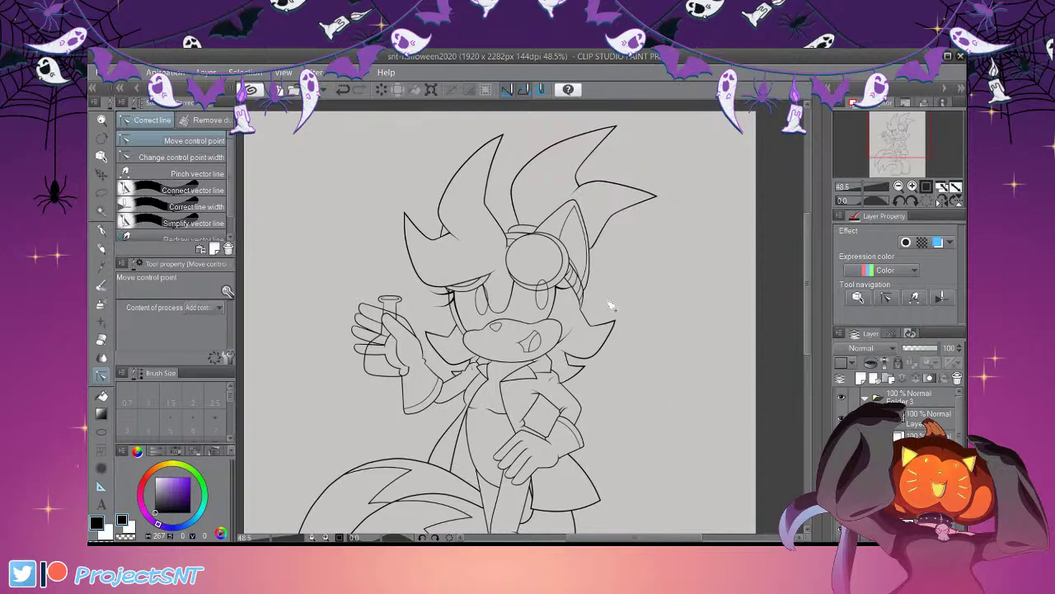
scroll(615, 301, "down", 2)
scroll(615, 259, "down", 1)
scroll(615, 259, "up", 2)
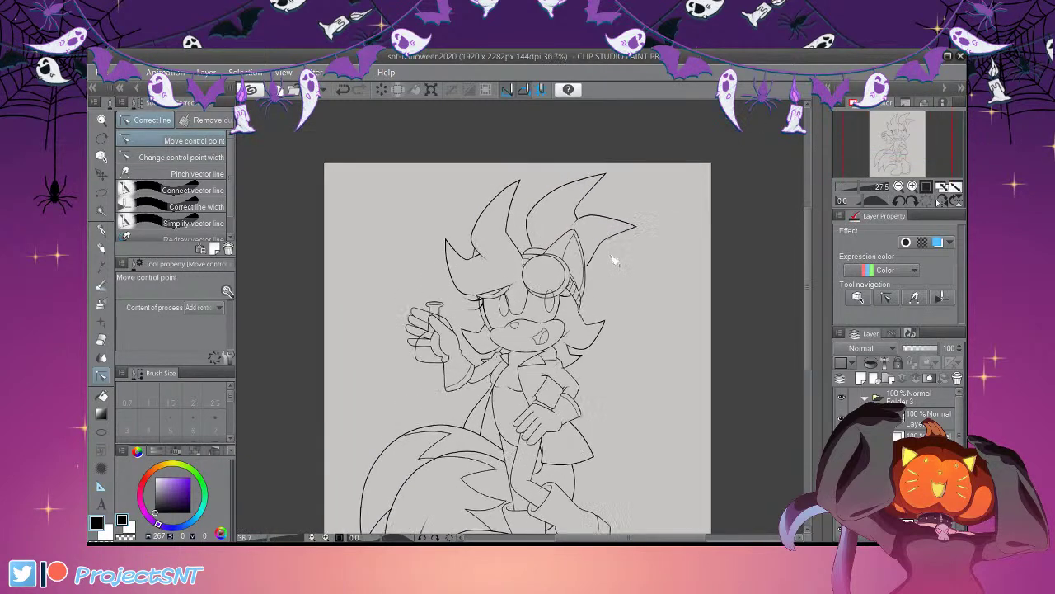
scroll(634, 271, "down", 2)
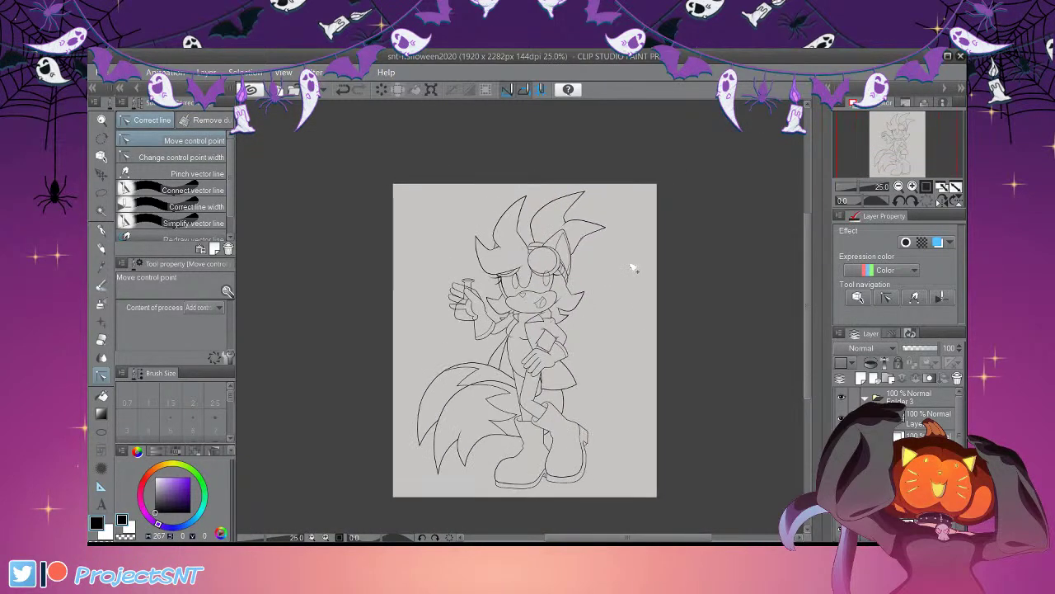
scroll(632, 267, "up", 3)
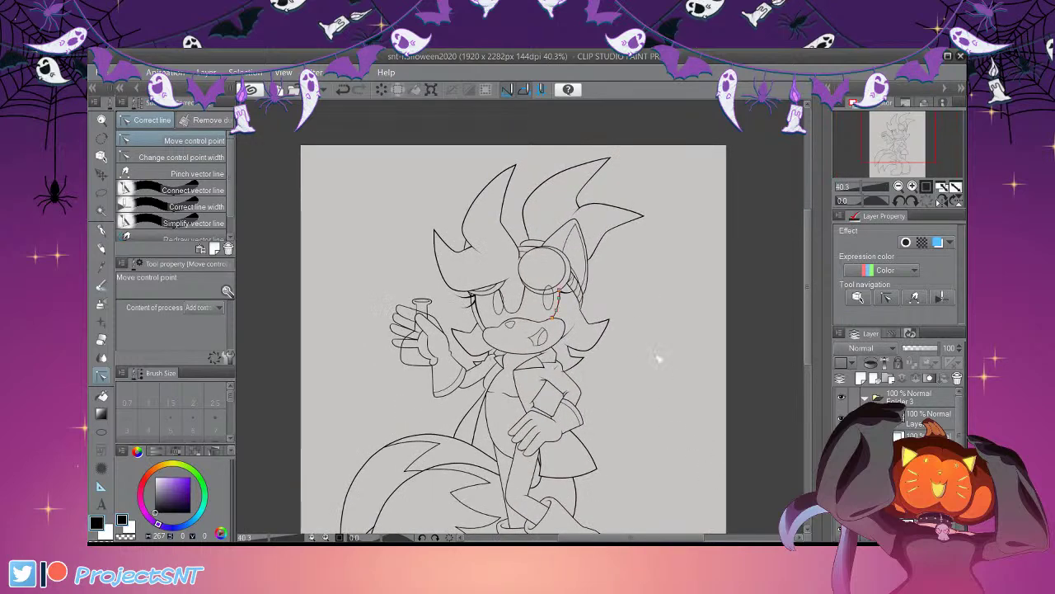
scroll(598, 301, "down", 2)
scroll(598, 301, "down", 1)
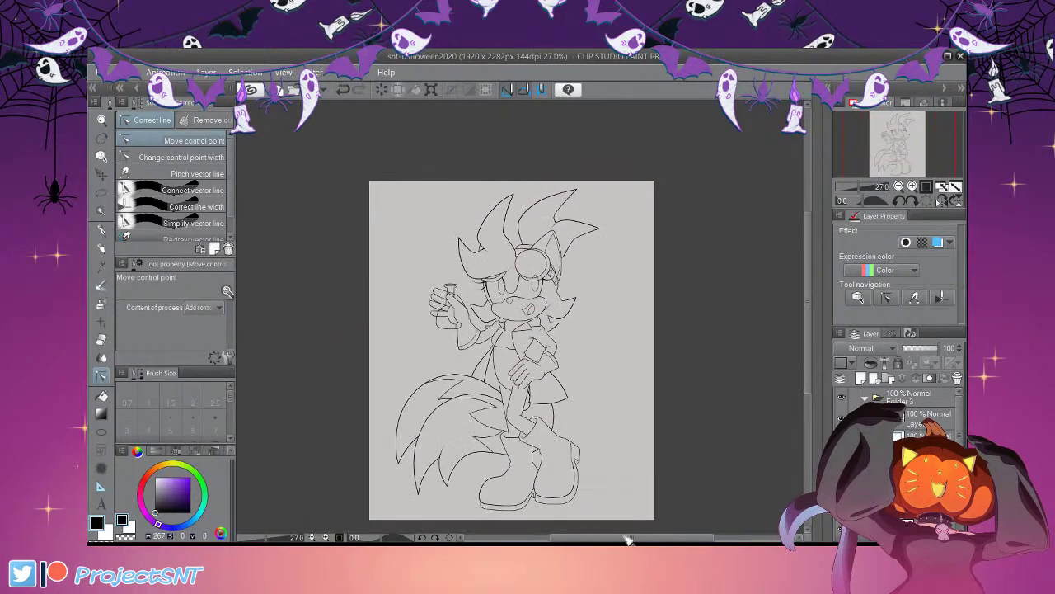
scroll(561, 382, "down", 2)
scroll(561, 382, "up", 3)
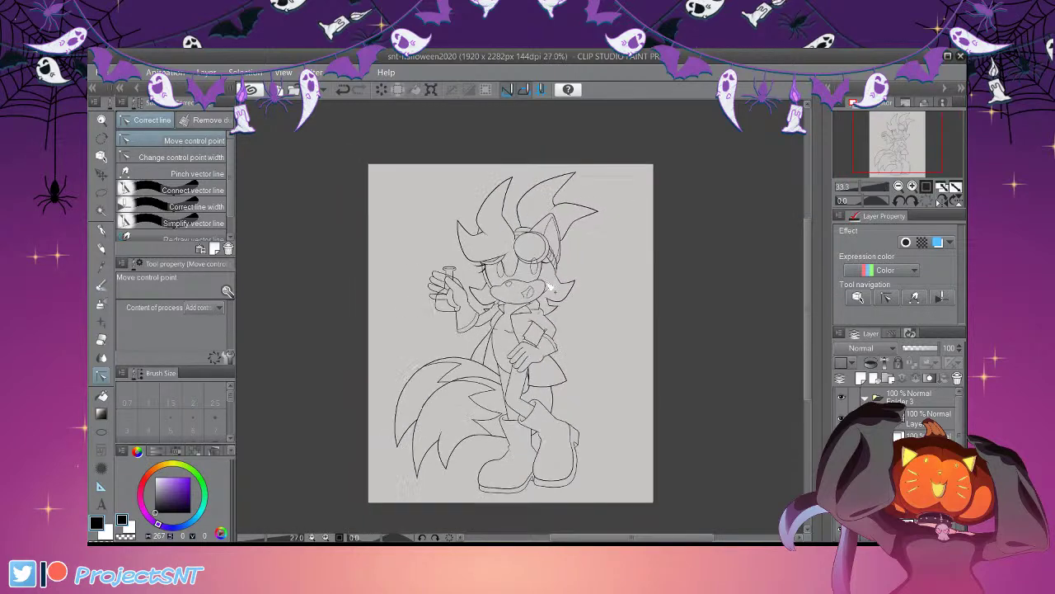
scroll(588, 393, "up", 2)
scroll(899, 413, "up", 5)
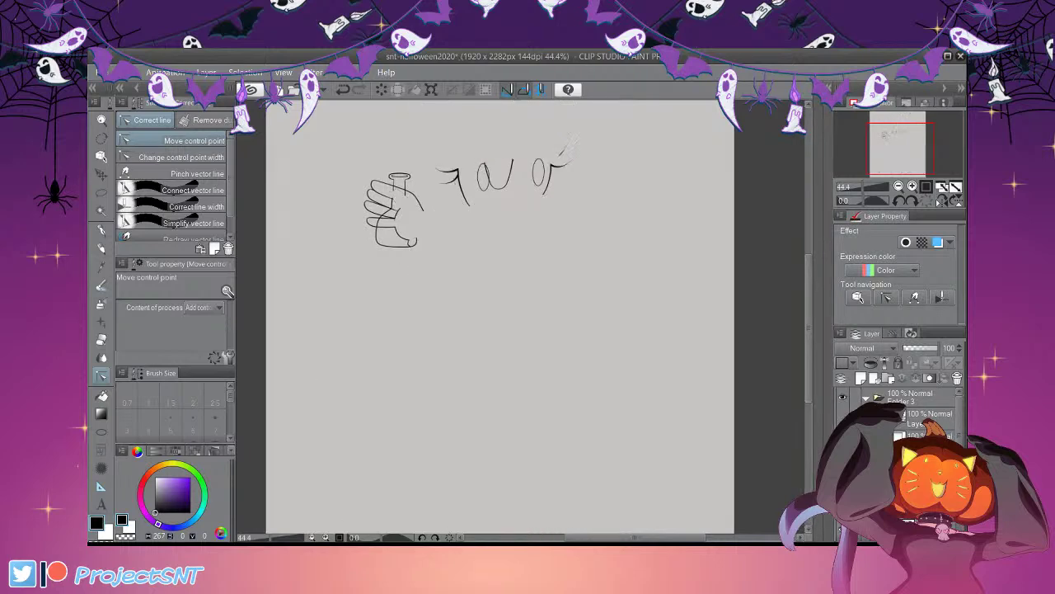
Show the body line art and outline a long drip shape down the front thigh with the Continuous curve tool at size 3
left_click(842, 418)
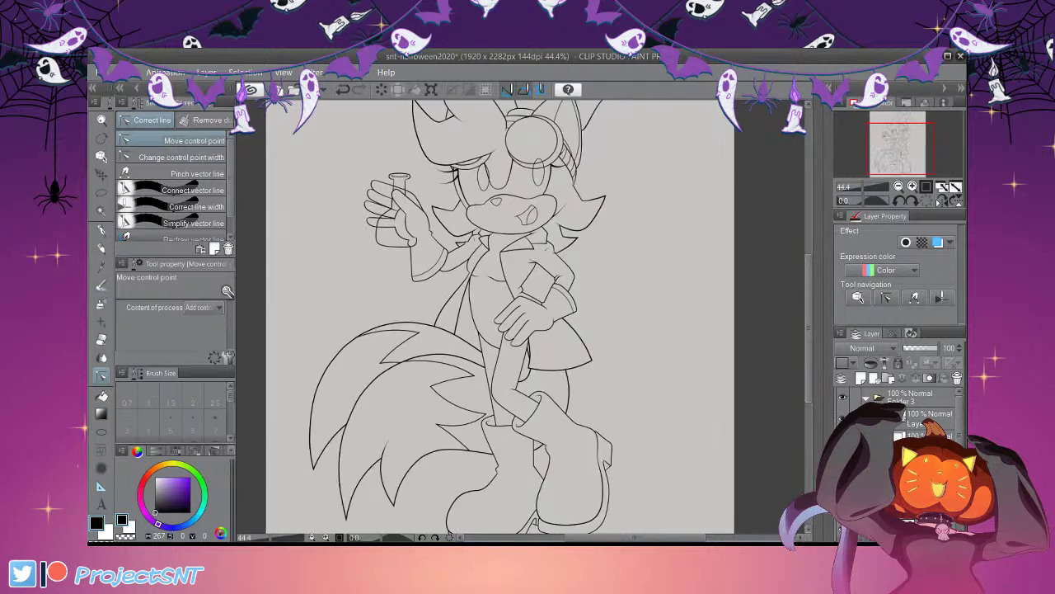
left_click(931, 418)
scroll(616, 478, "up", 8)
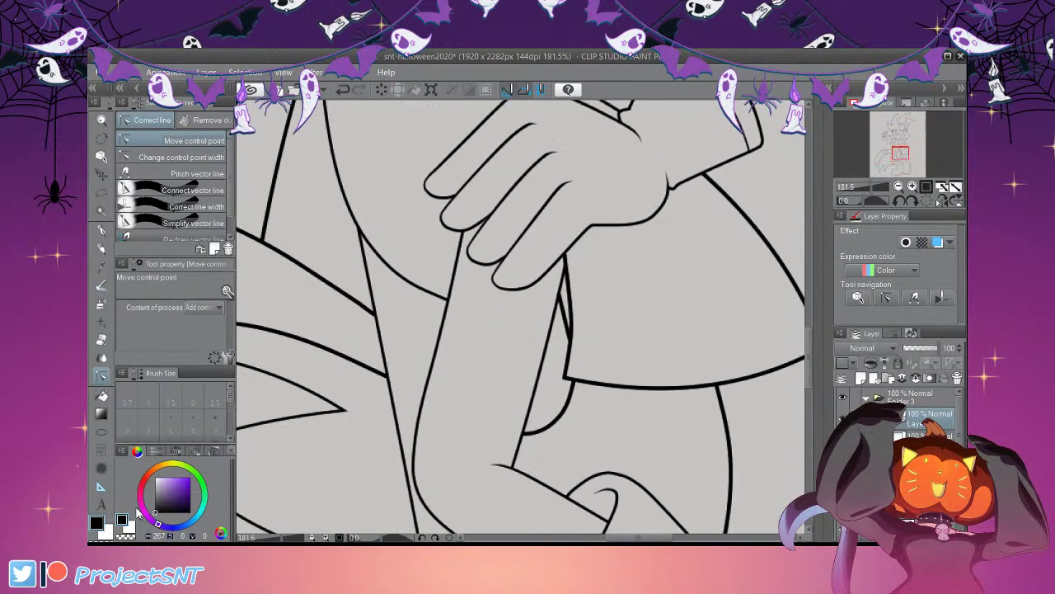
left_click(102, 432)
left_click(206, 186)
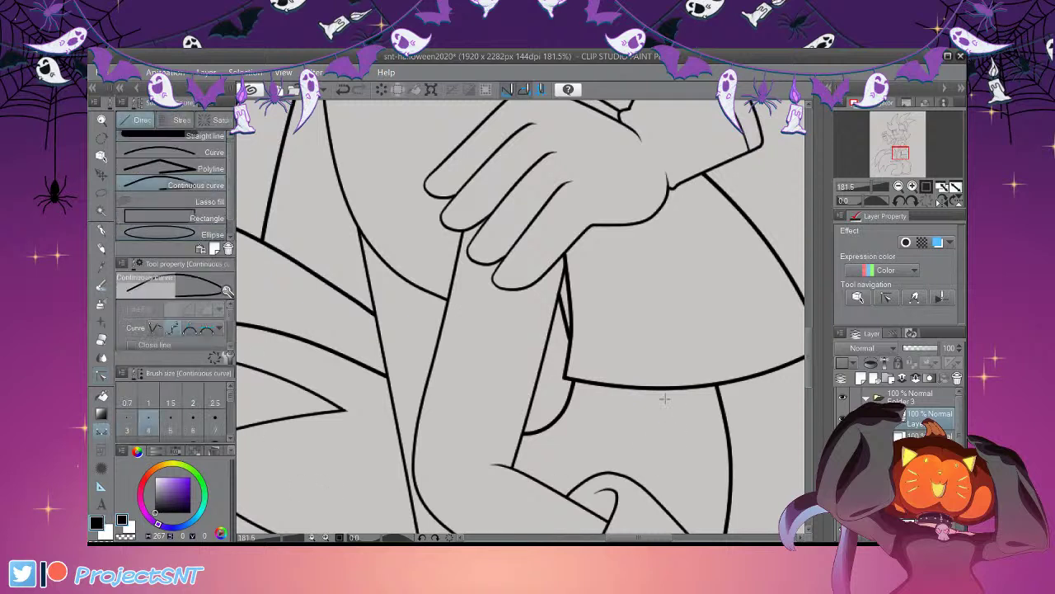
scroll(519, 328, "up", 1)
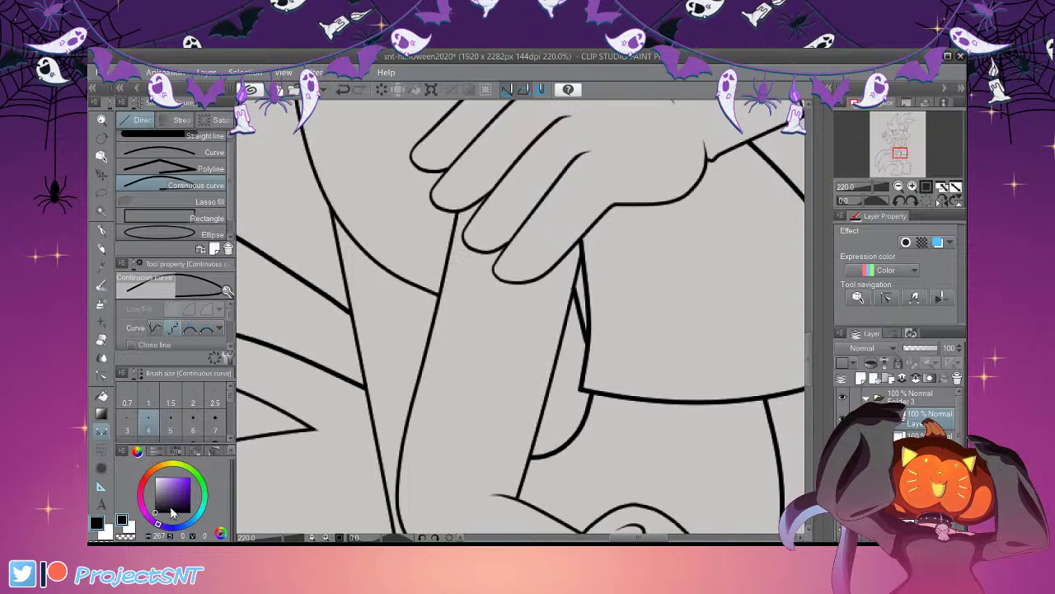
key("bracketleft")
mouse_move(516, 324)
left_mouse_down()
mouse_move(528, 313)
mouse_move(547, 320)
mouse_move(543, 363)
mouse_move(565, 376)
mouse_move(546, 504)
mouse_move(536, 529)
mouse_move(524, 528)
mouse_move(513, 493)
mouse_move(497, 581)
mouse_move(469, 590)
mouse_move(474, 519)
mouse_move(464, 532)
left_mouse_up()
scroll(483, 322, "down", 3)
scroll(480, 327, "up", 3)
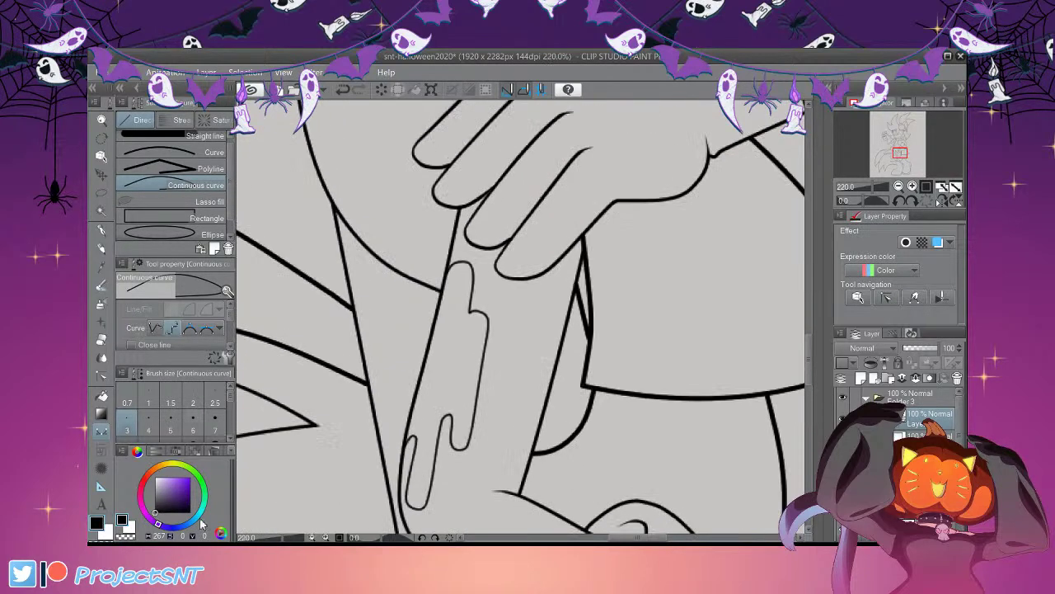
Smooth the upper bulge of the front thigh's drip outline by moving its control points with the Correct line tool
left_click(101, 376)
scroll(530, 342, "up", 2)
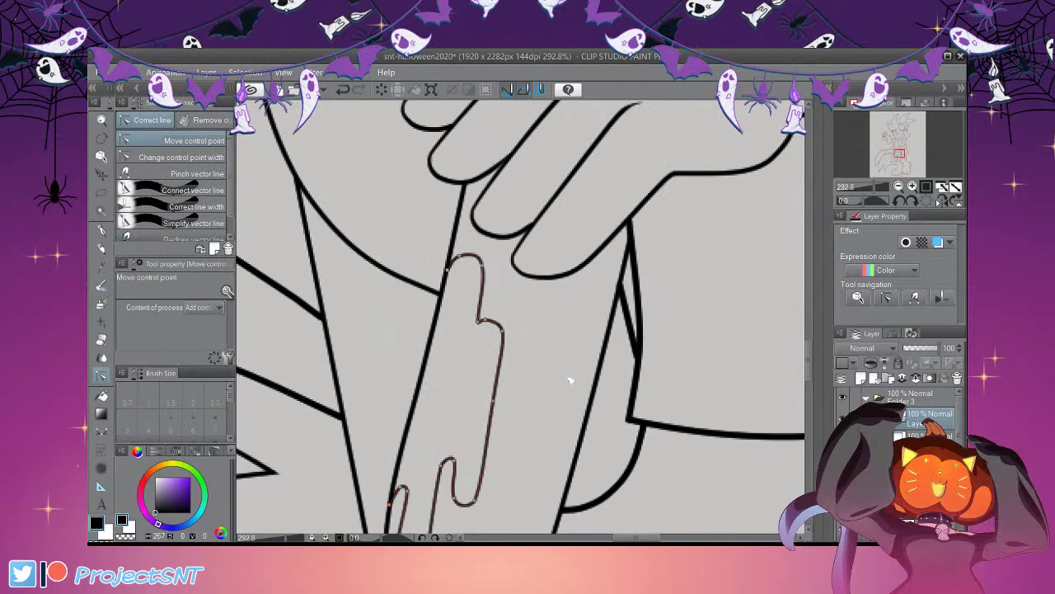
left_click_drag(589, 388, 579, 415)
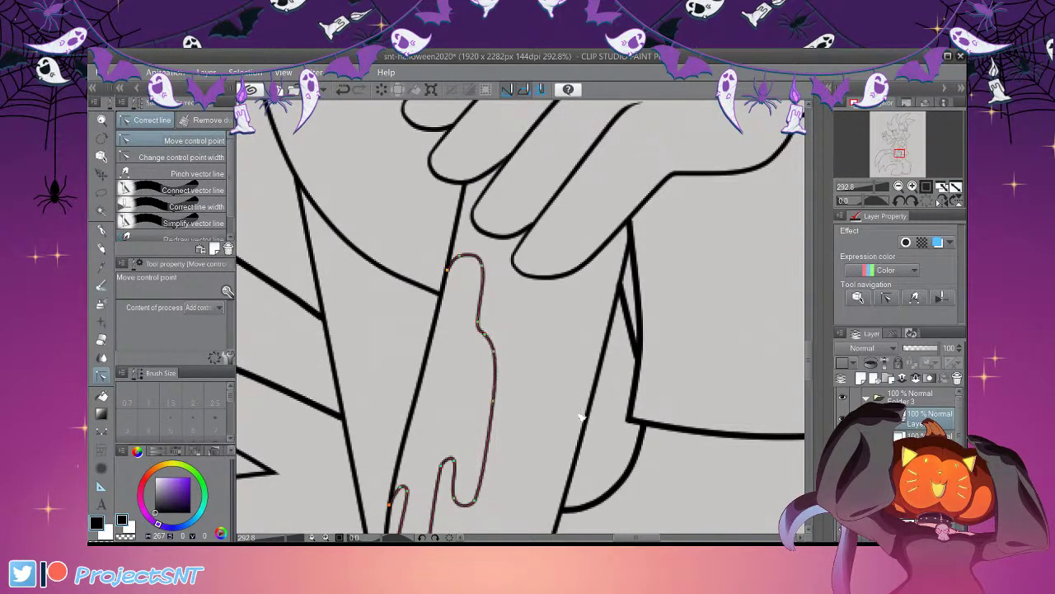
scroll(580, 418, "down", 4)
scroll(544, 351, "up", 5)
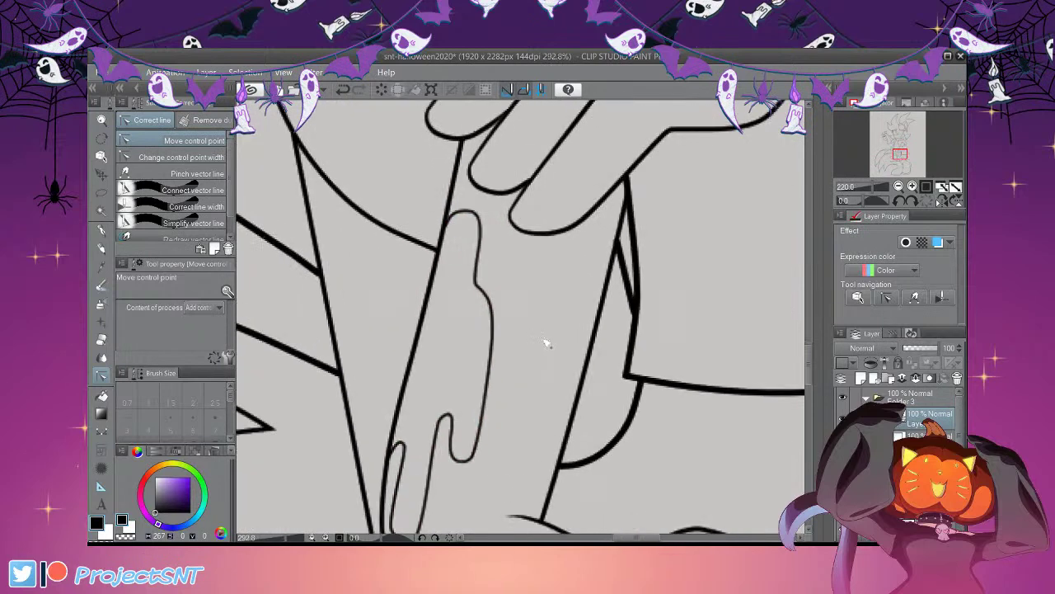
mouse_move(558, 346)
left_mouse_down()
mouse_move(556, 377)
mouse_move(563, 365)
mouse_move(549, 351)
left_mouse_up()
scroll(547, 348, "down", 6)
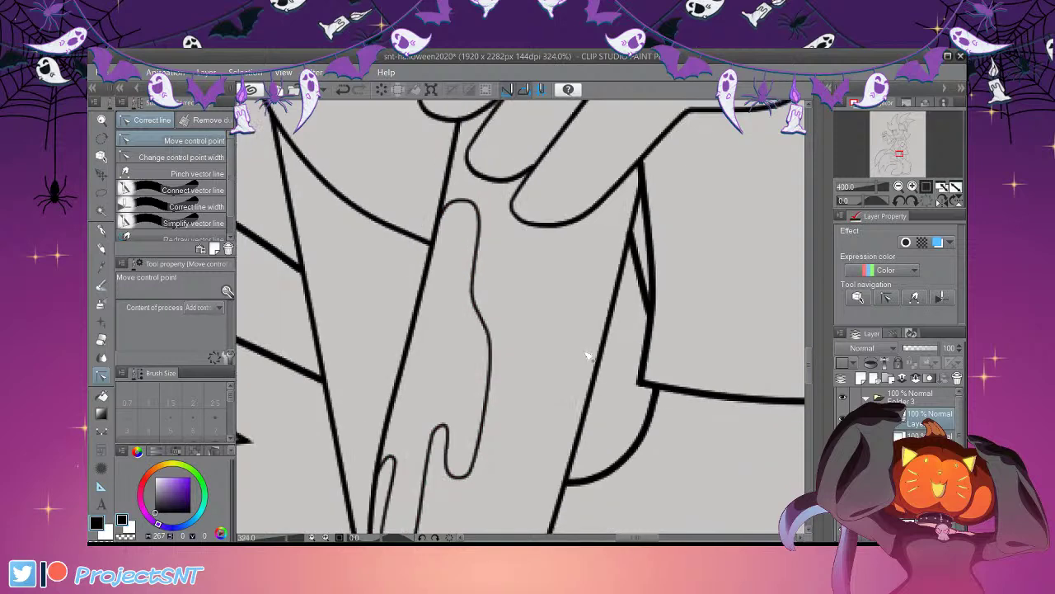
scroll(635, 437, "down", 4)
scroll(608, 513, "up", 3)
scroll(600, 499, "up", 2)
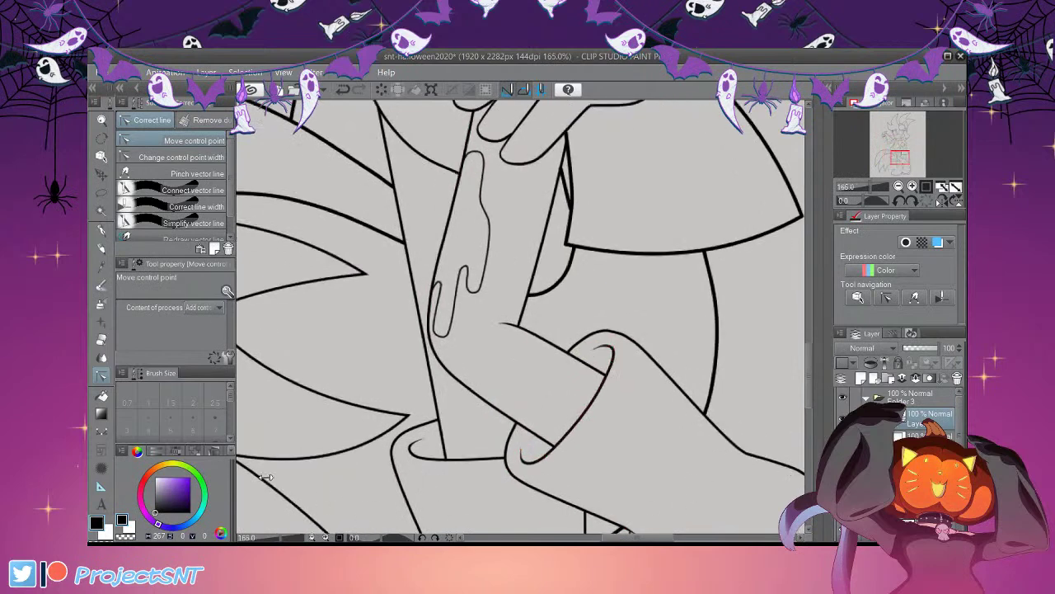
Draw a wavy drip edge across the front leg just above its boot cuff with the Continuous curve tool at size 3
left_click(101, 431)
scroll(641, 513, "up", 3)
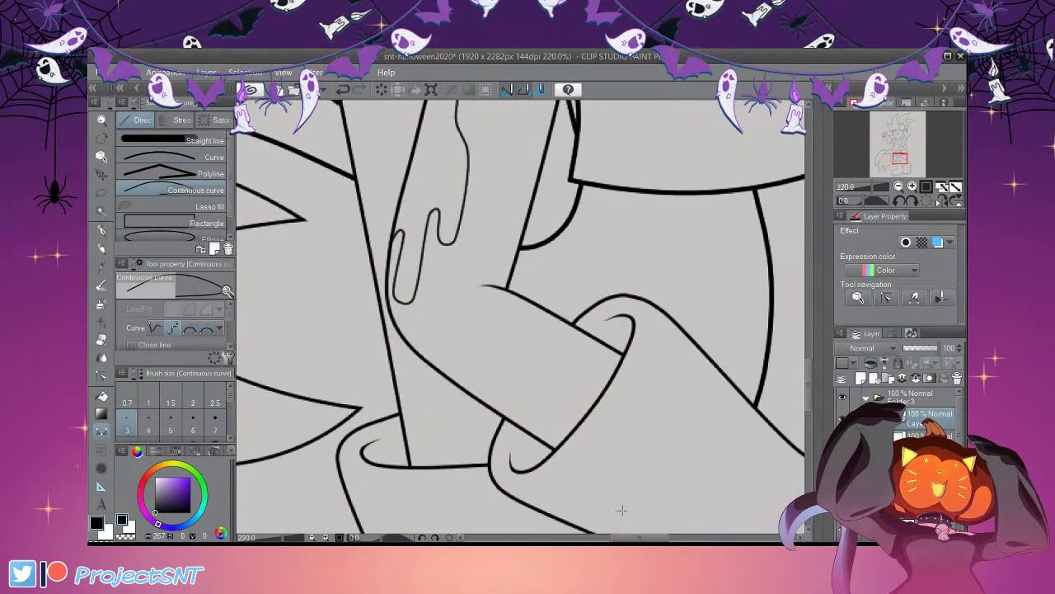
left_click(501, 407)
left_click(512, 402)
left_click(551, 419)
mouse_move(656, 489)
left_mouse_down()
mouse_move(663, 469)
mouse_move(707, 463)
left_mouse_up()
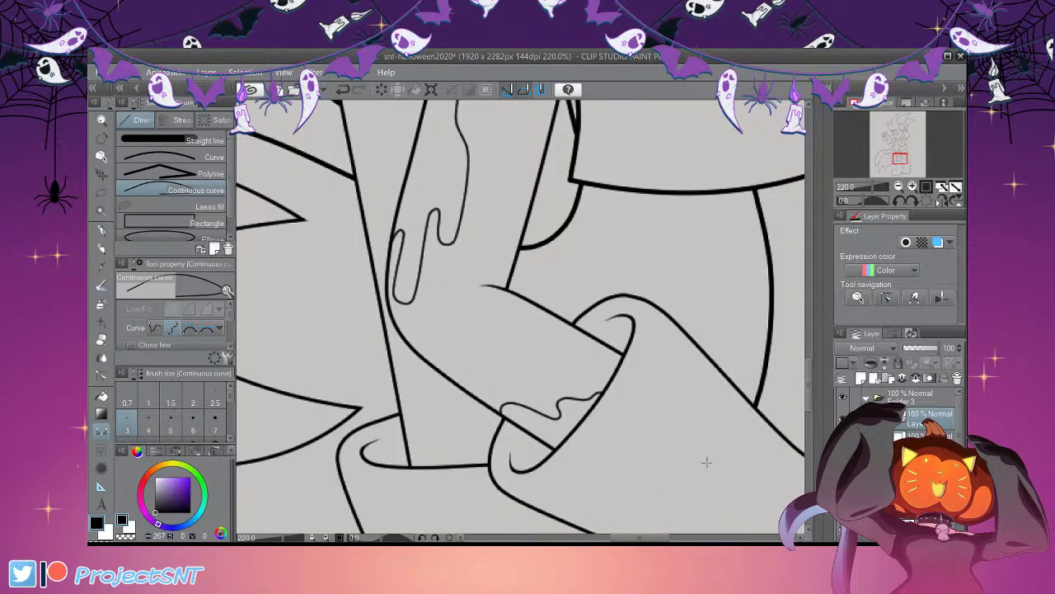
scroll(487, 322, "down", 5)
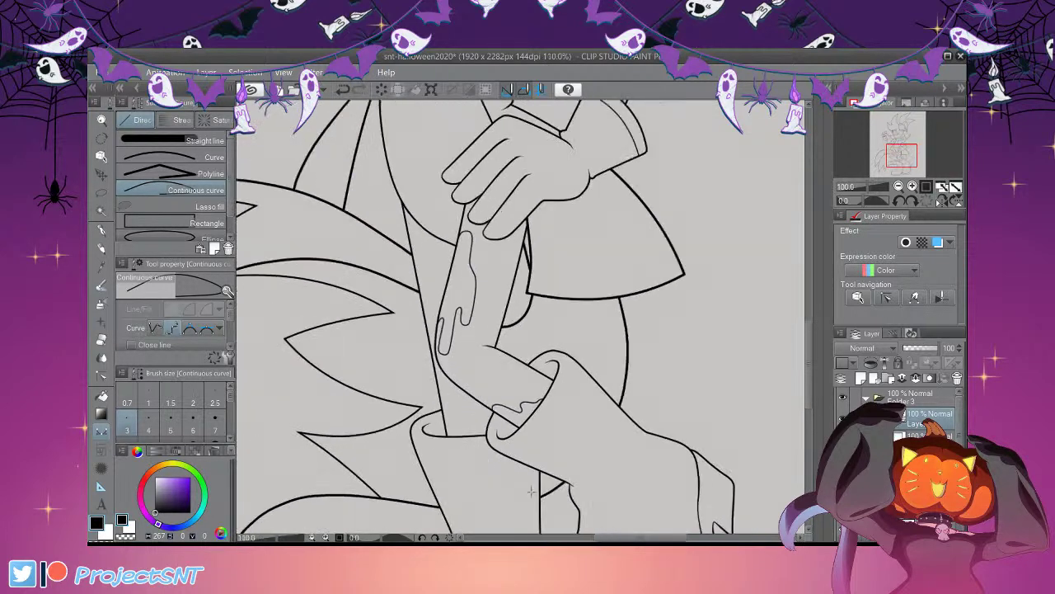
Draw a pointed drip edge across the back leg just above its boot cuff with the Continuous curve tool
scroll(535, 518, "up", 5)
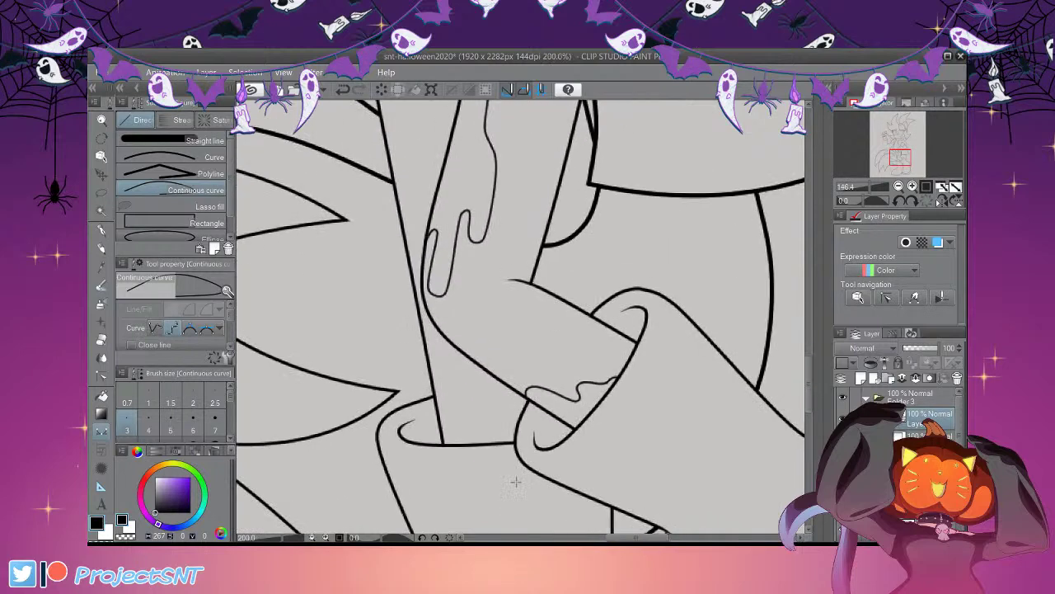
mouse_move(508, 501)
left_mouse_down()
mouse_move(518, 508)
mouse_move(532, 487)
mouse_move(542, 428)
mouse_move(567, 430)
mouse_move(586, 487)
mouse_move(624, 496)
mouse_move(643, 524)
left_mouse_up()
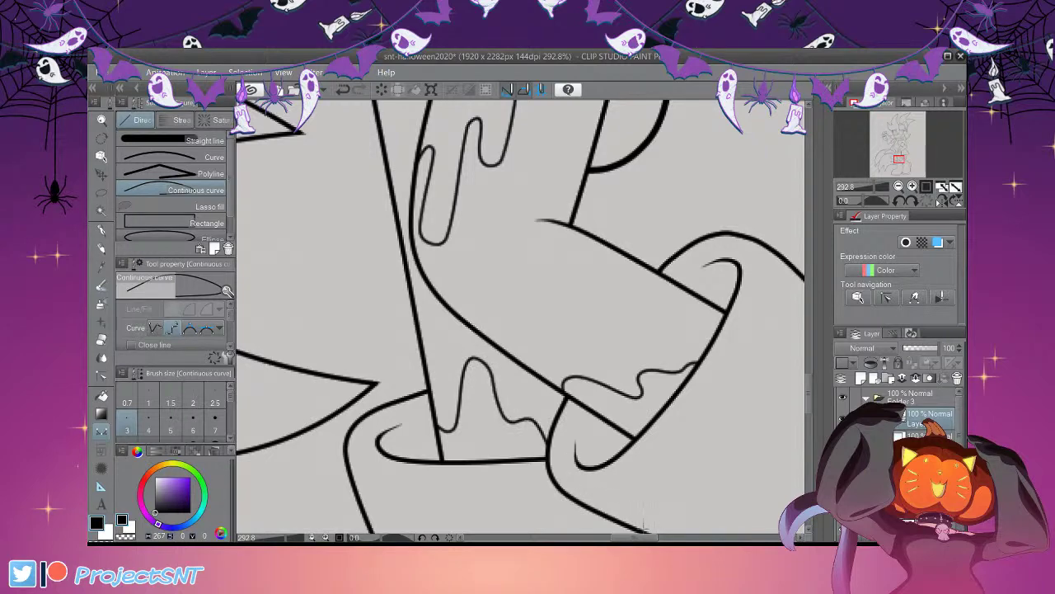
scroll(515, 478, "down", 12)
scroll(512, 391, "up", 6)
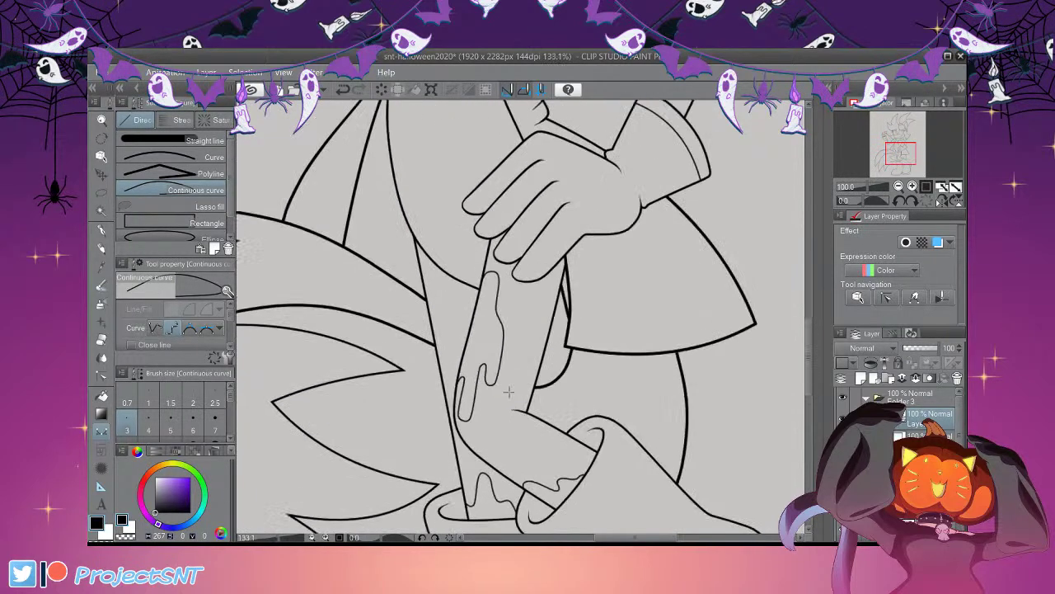
Draw a drip outline on the back leg's upper thigh below the torso, and save the illustration
scroll(527, 361, "up", 2)
scroll(487, 300, "up", 1)
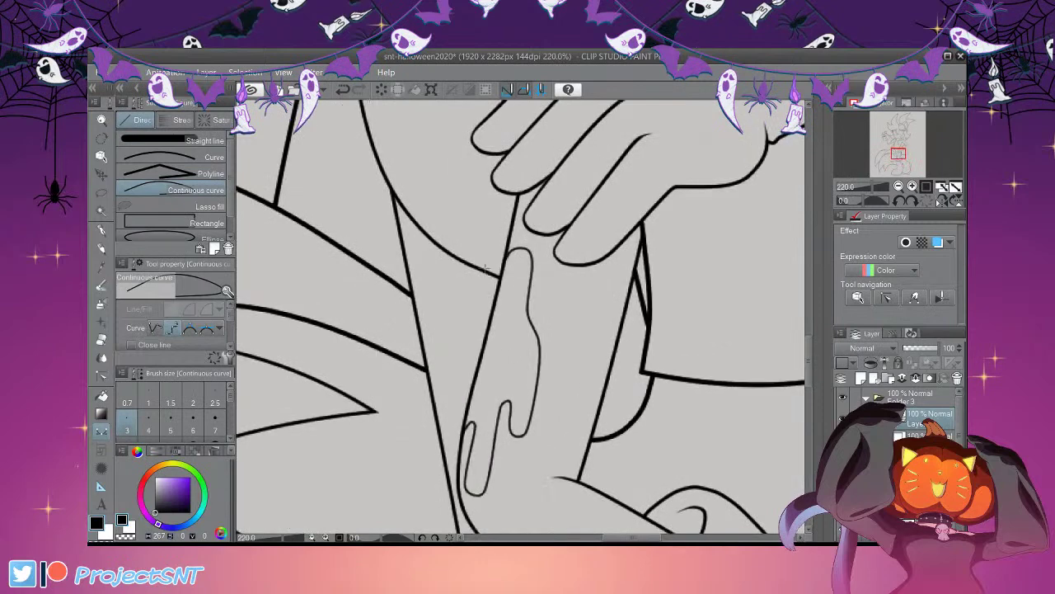
mouse_move(486, 264)
left_mouse_down()
mouse_move(522, 411)
mouse_move(507, 409)
mouse_move(492, 375)
left_mouse_up()
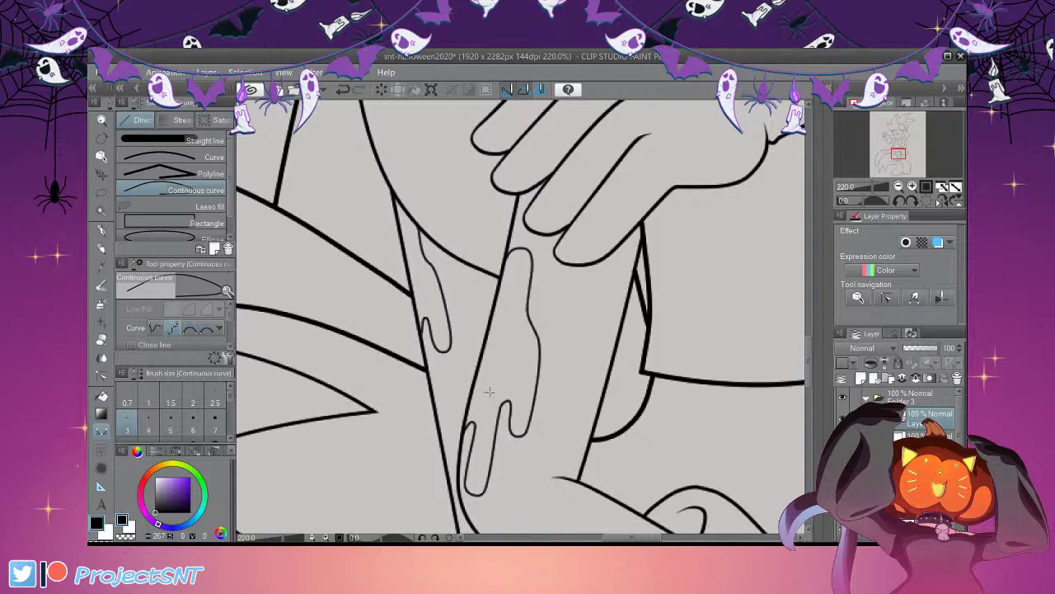
scroll(489, 391, "down", 6)
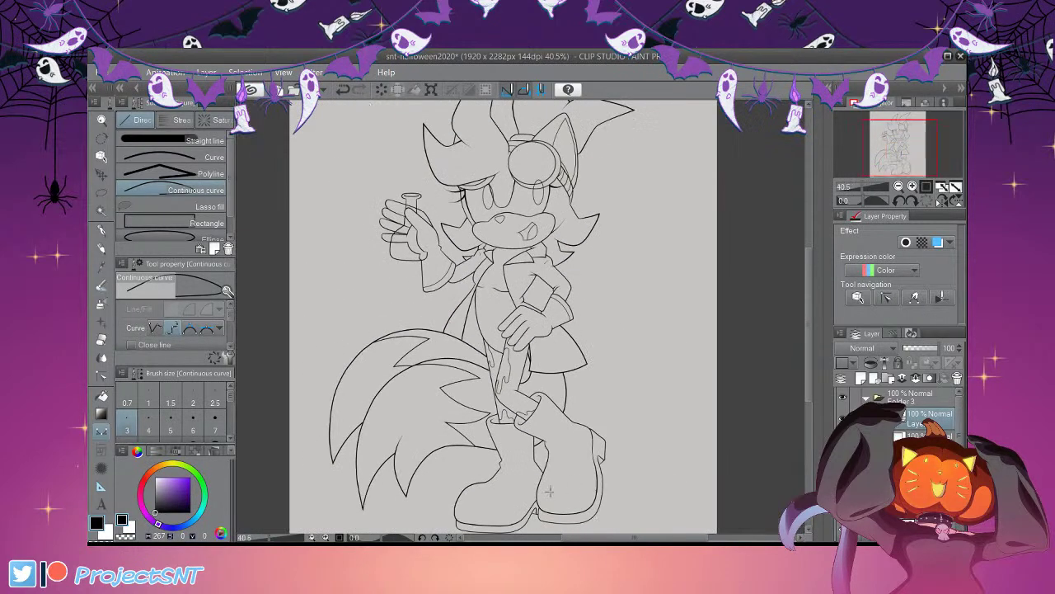
key("ctrl+s")
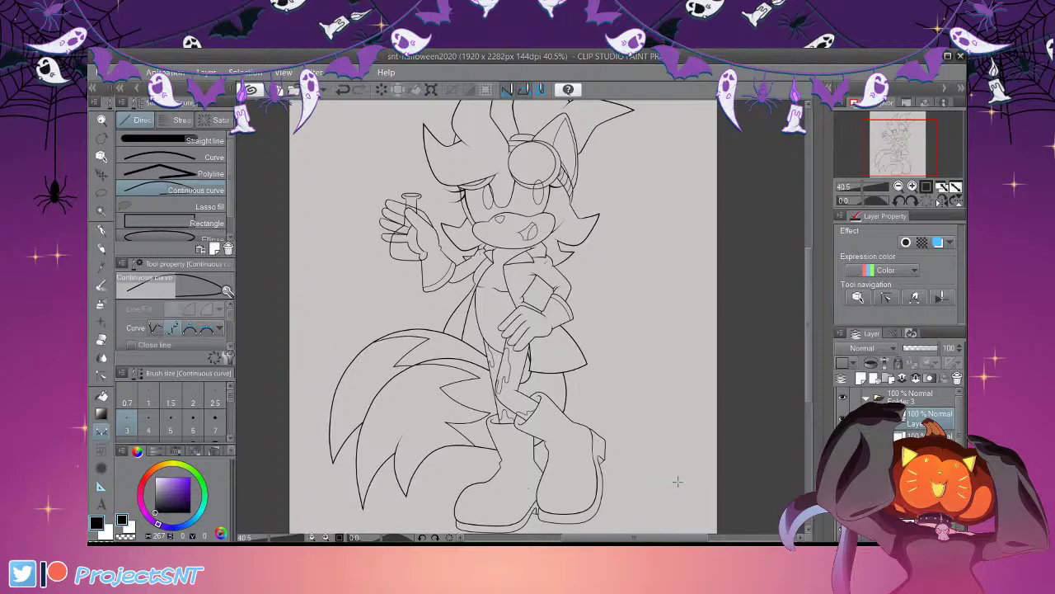
Examine the whole figure's line art and the new leg drips from full-page view down to the face and upper body
scroll(604, 443, "down", 1)
scroll(606, 454, "up", 2)
scroll(607, 337, "down", 1)
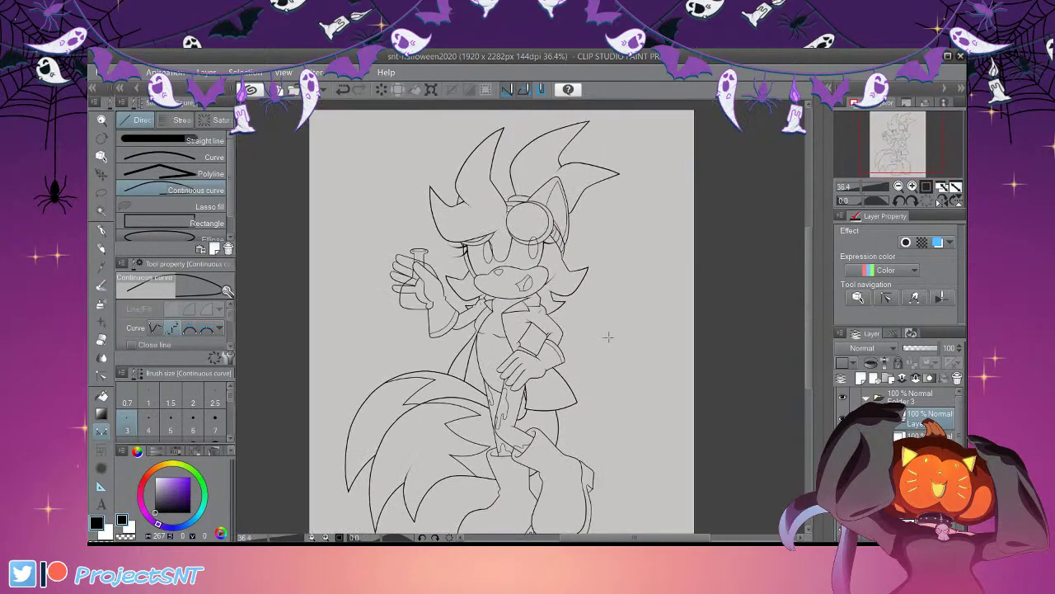
scroll(654, 375, "down", 2)
scroll(627, 344, "up", 1)
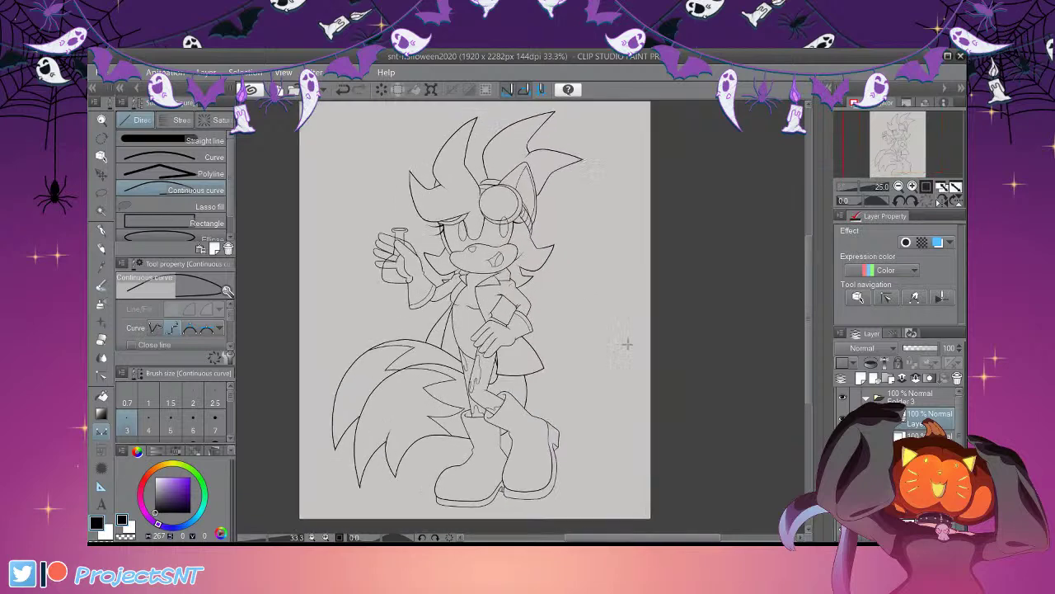
scroll(530, 486, "up", 8)
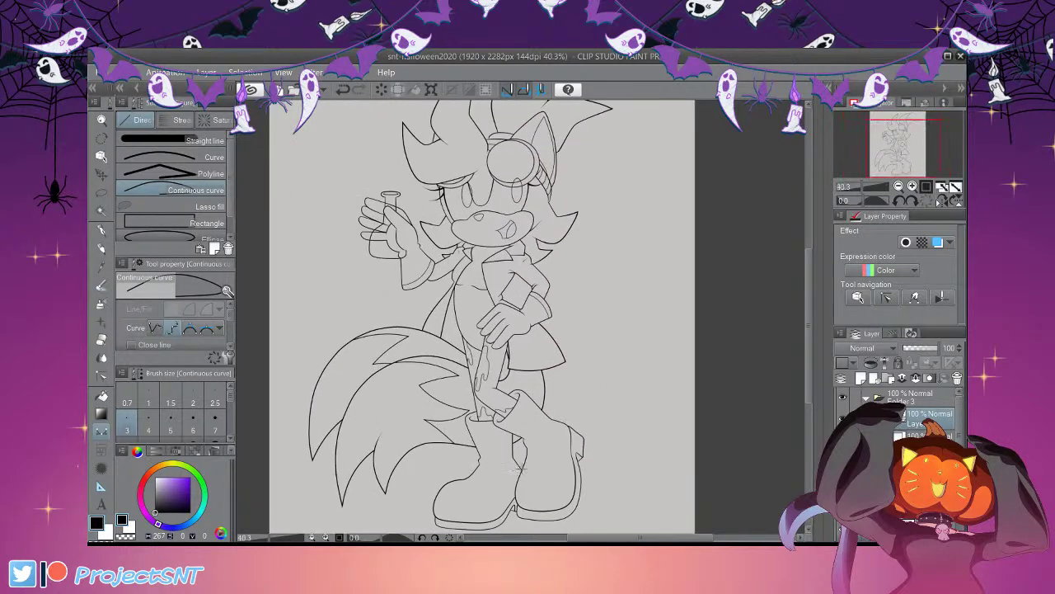
scroll(561, 422, "down", 7)
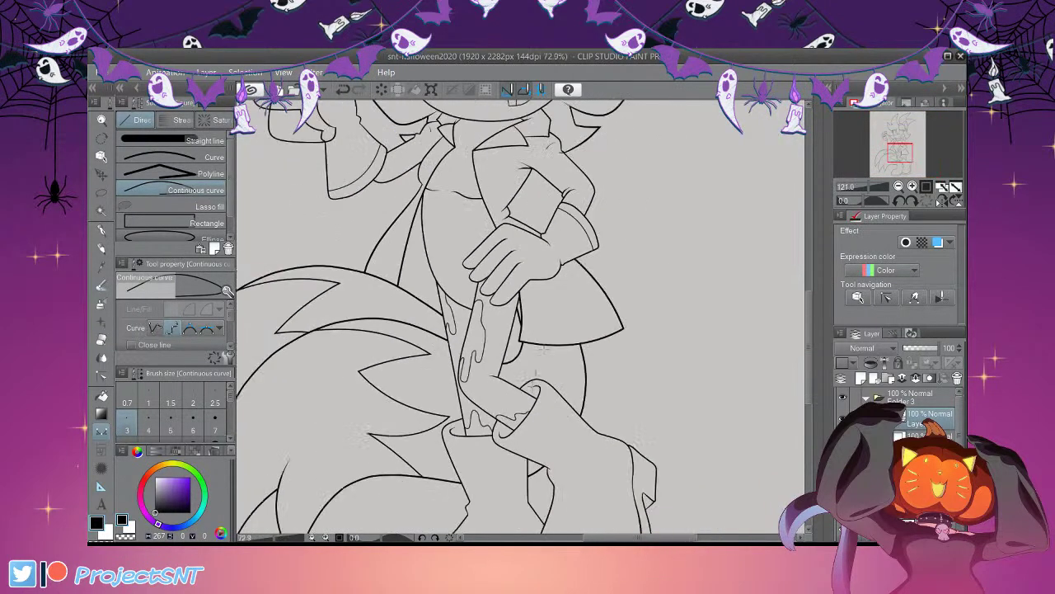
scroll(598, 426, "up", 1)
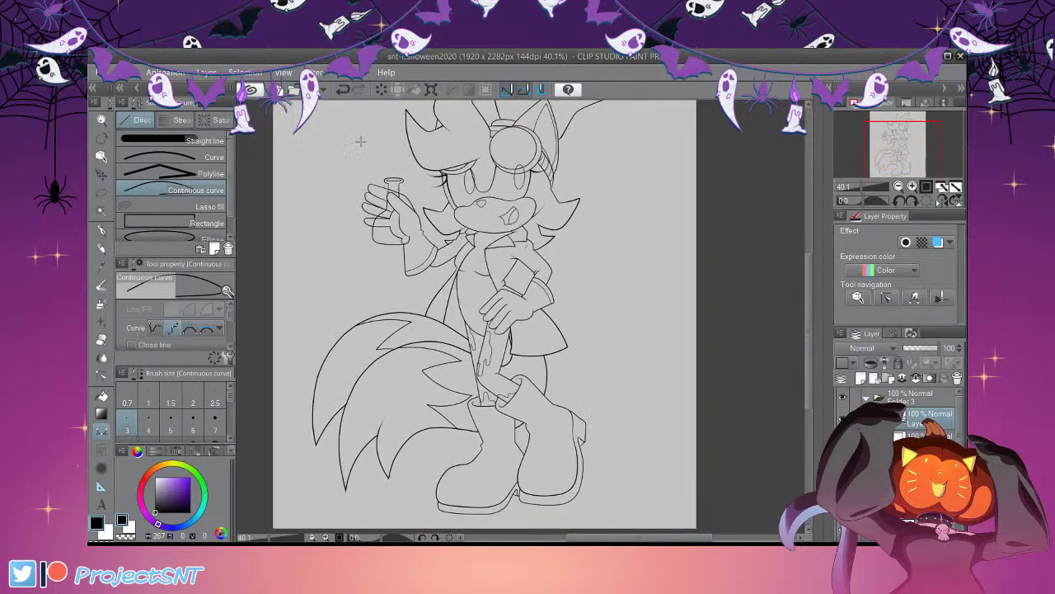
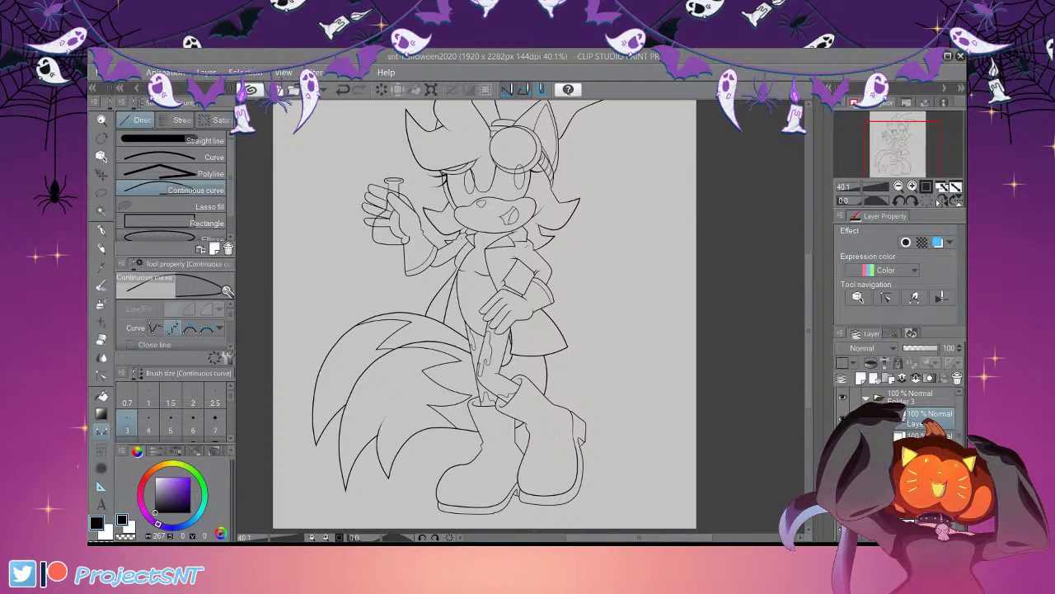
scroll(396, 425, "down", 3)
scroll(421, 282, "up", 2)
scroll(470, 318, "up", 2)
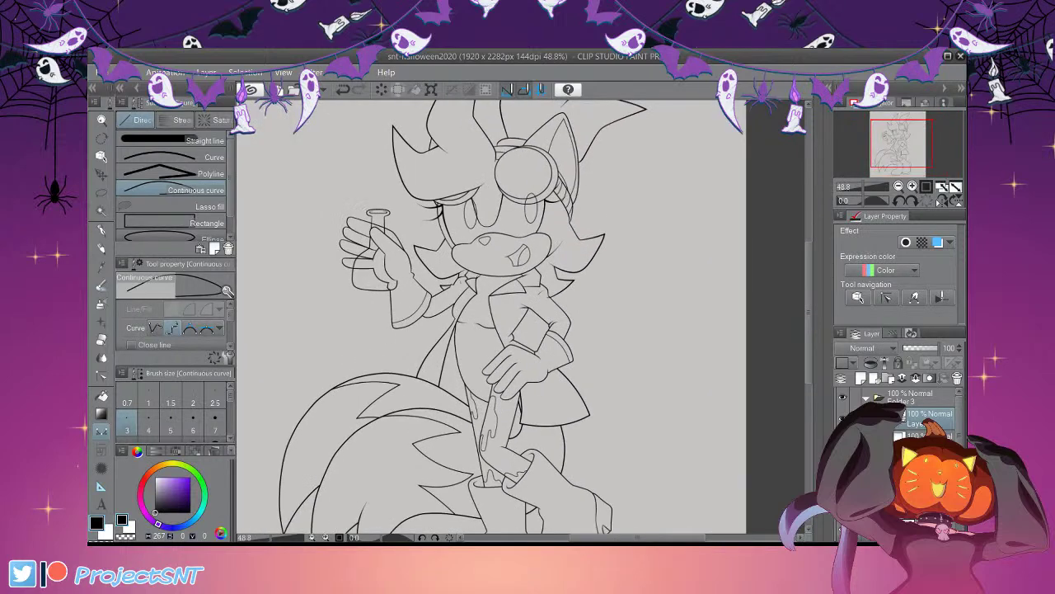
scroll(470, 317, "up", 2)
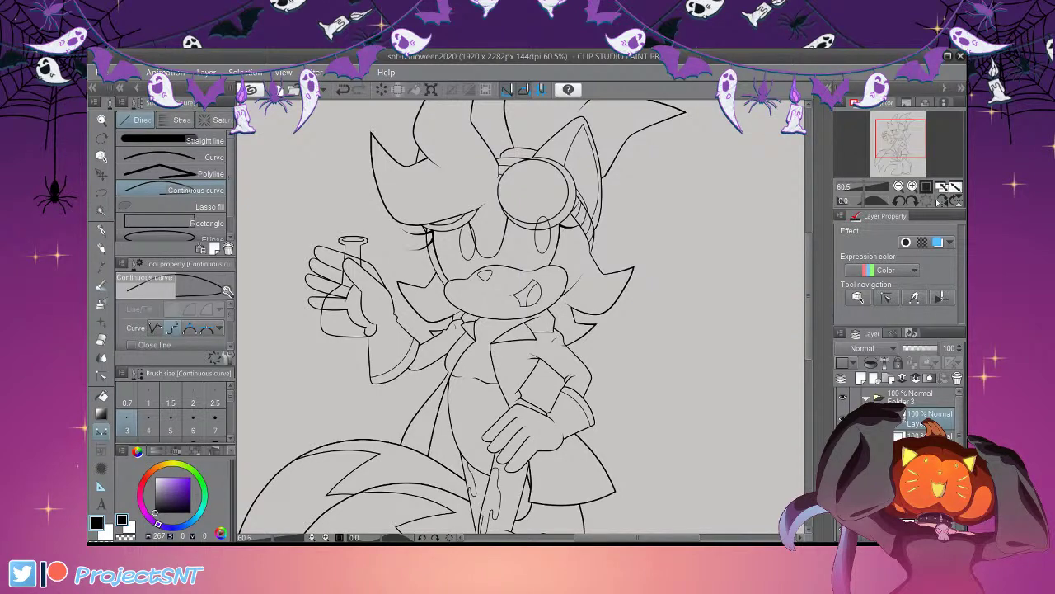
scroll(482, 388, "down", 4)
scroll(453, 379, "up", 5)
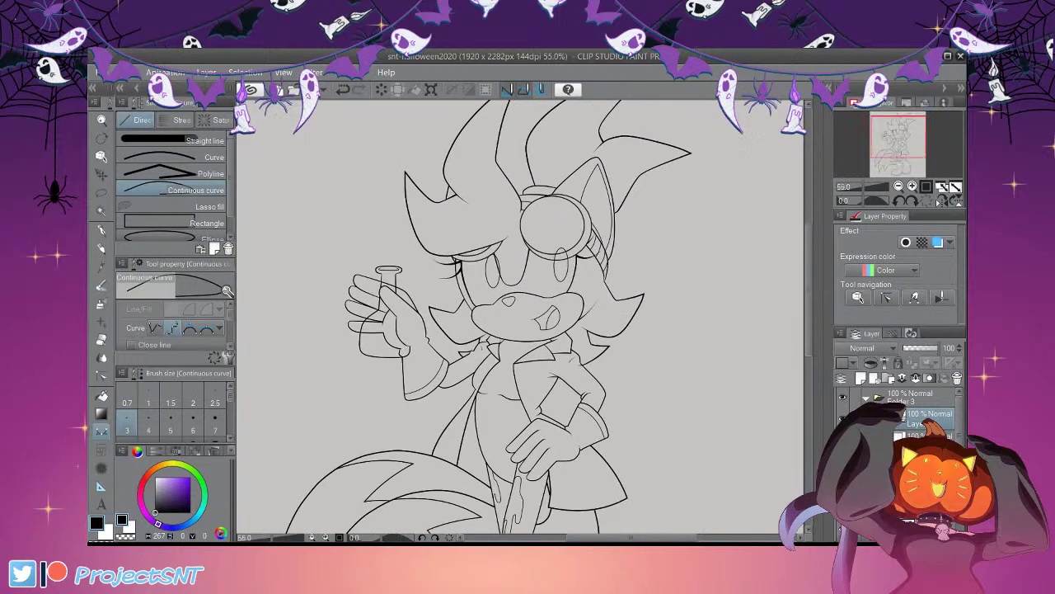
scroll(520, 317, "down", 3)
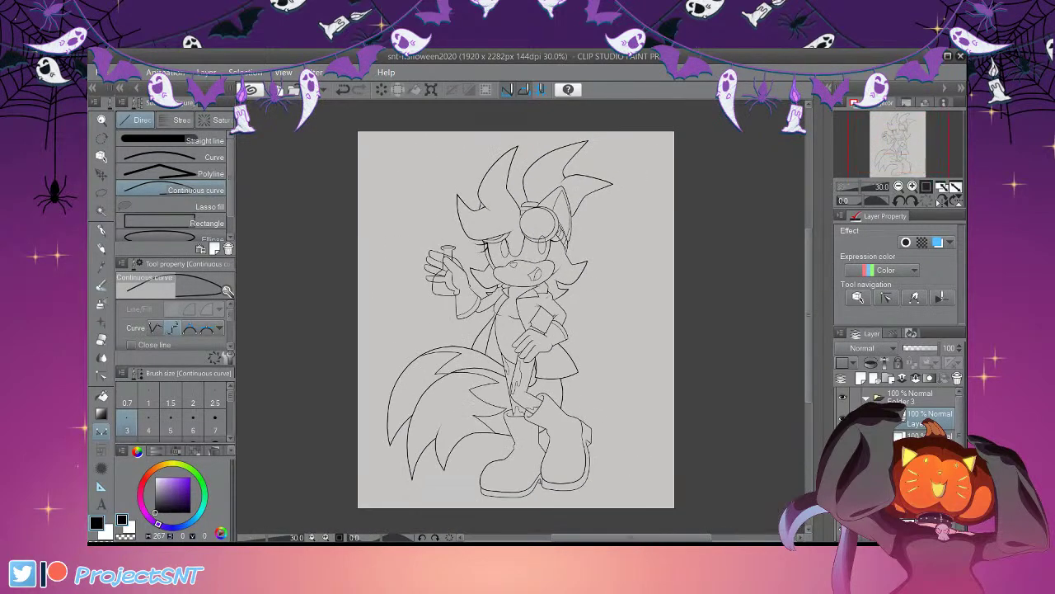
scroll(520, 318, "up", 2)
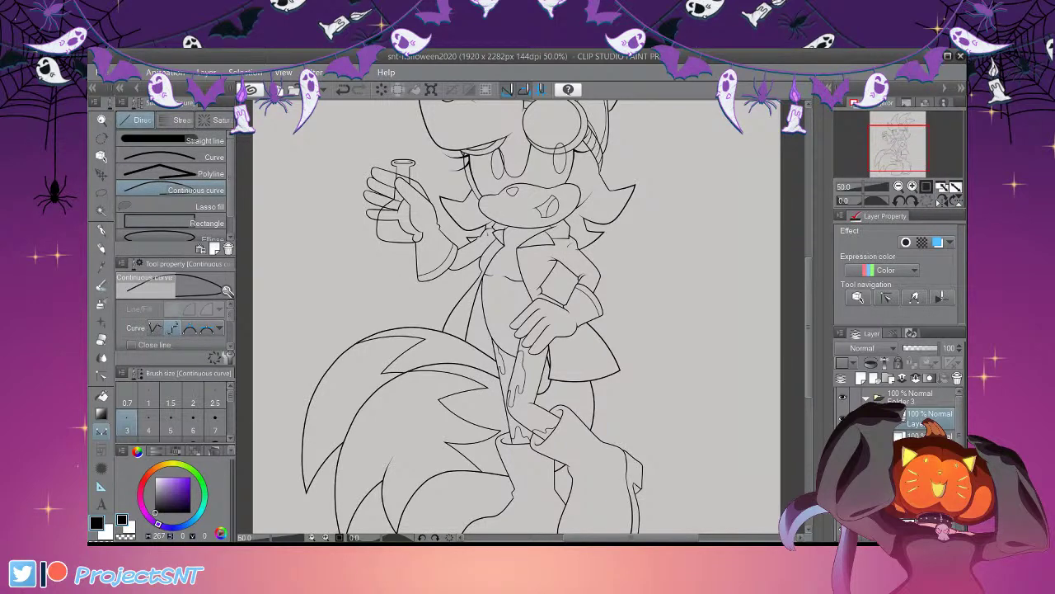
scroll(520, 318, "down", 2)
scroll(519, 318, "up", 3)
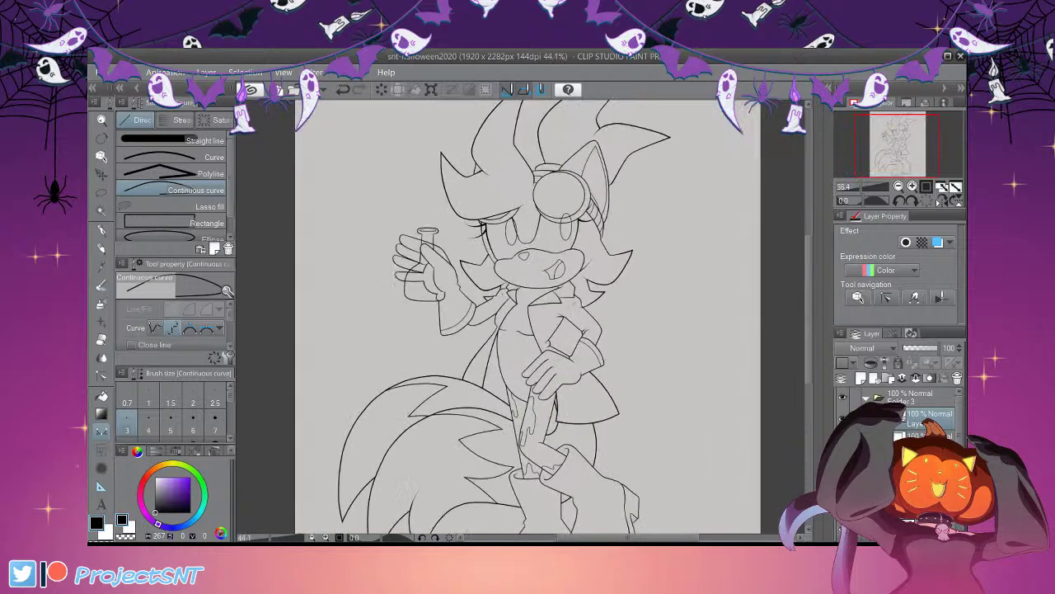
scroll(519, 317, "down", 2)
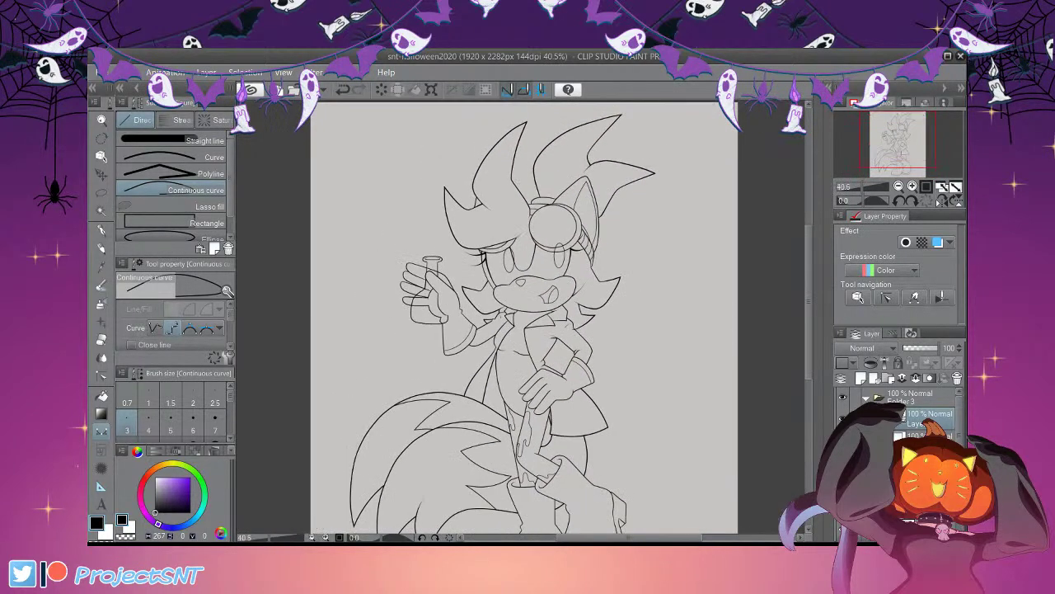
scroll(520, 318, "up", 1)
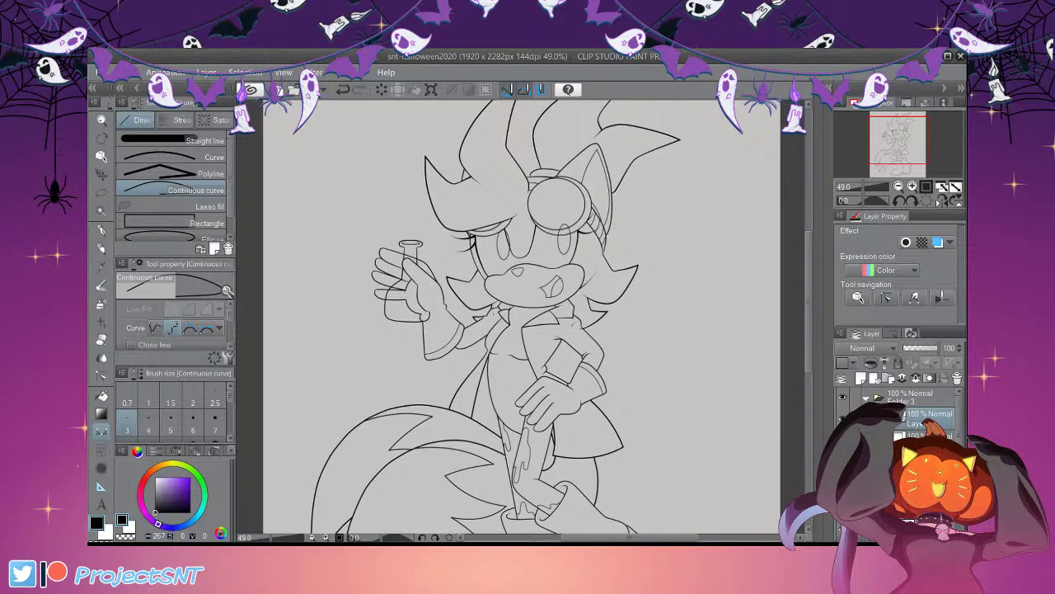
scroll(502, 334, "up", 3)
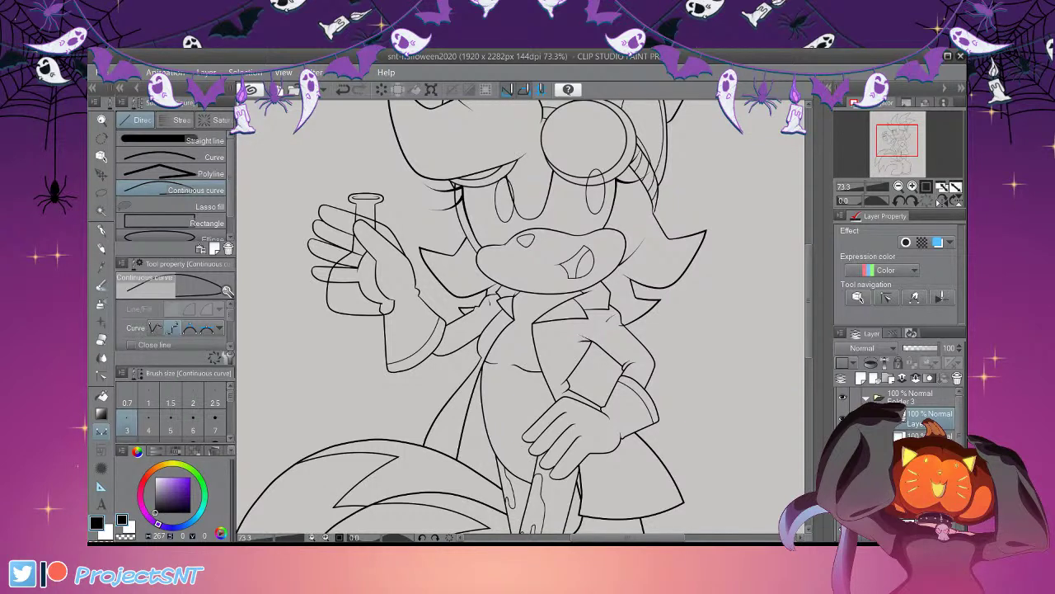
scroll(530, 330, "down", 5)
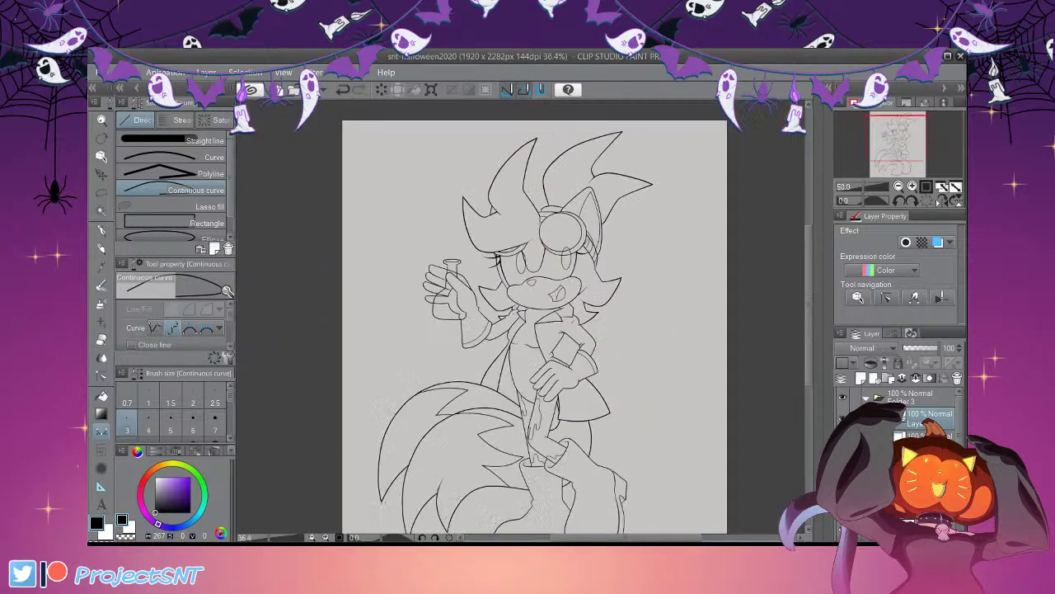
scroll(529, 337, "up", 1)
scroll(499, 297, "up", 2)
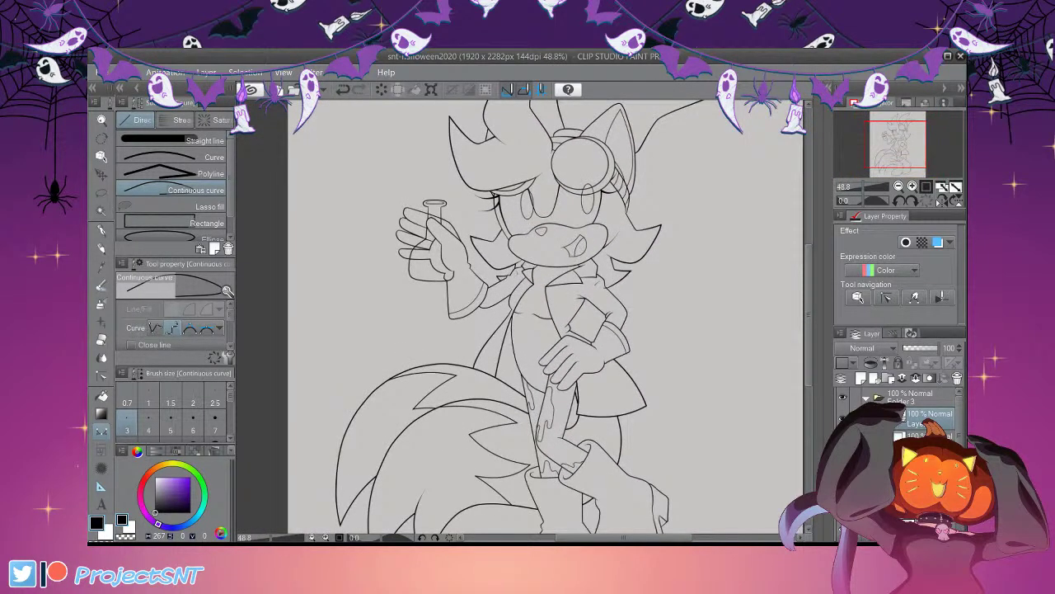
scroll(470, 285, "down", 1)
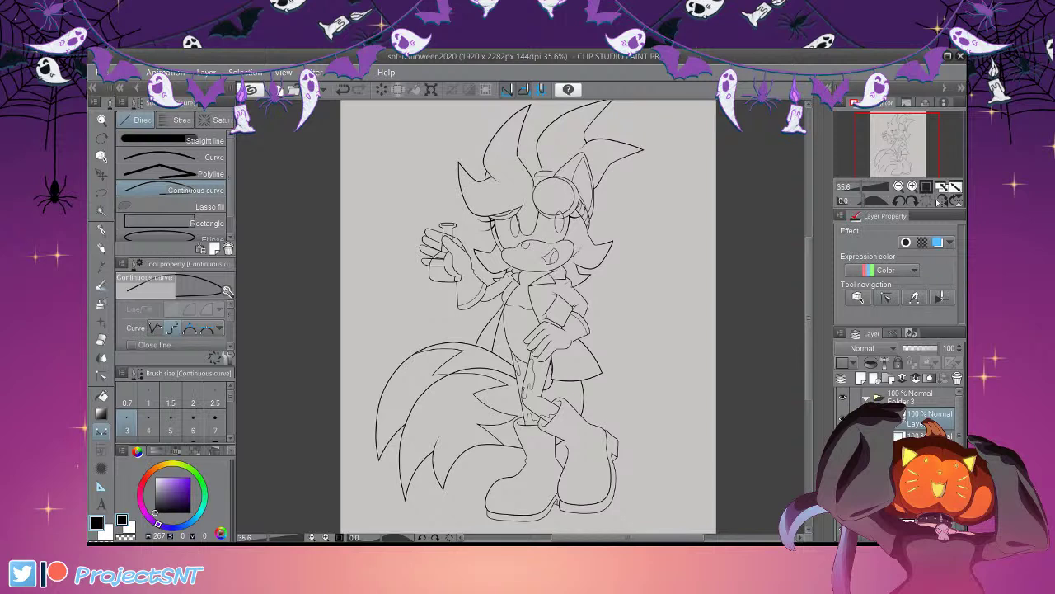
scroll(528, 308, "down", 1)
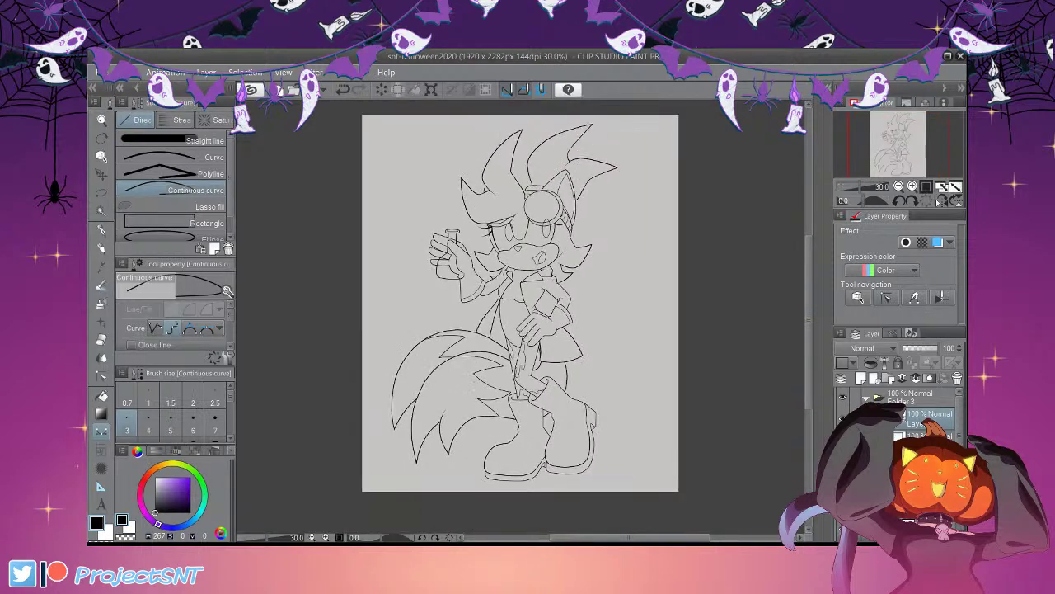
Check what the individual line art layers contain by hiding and showing them one after another
left_click(916, 378)
left_click(841, 418)
left_click(841, 418)
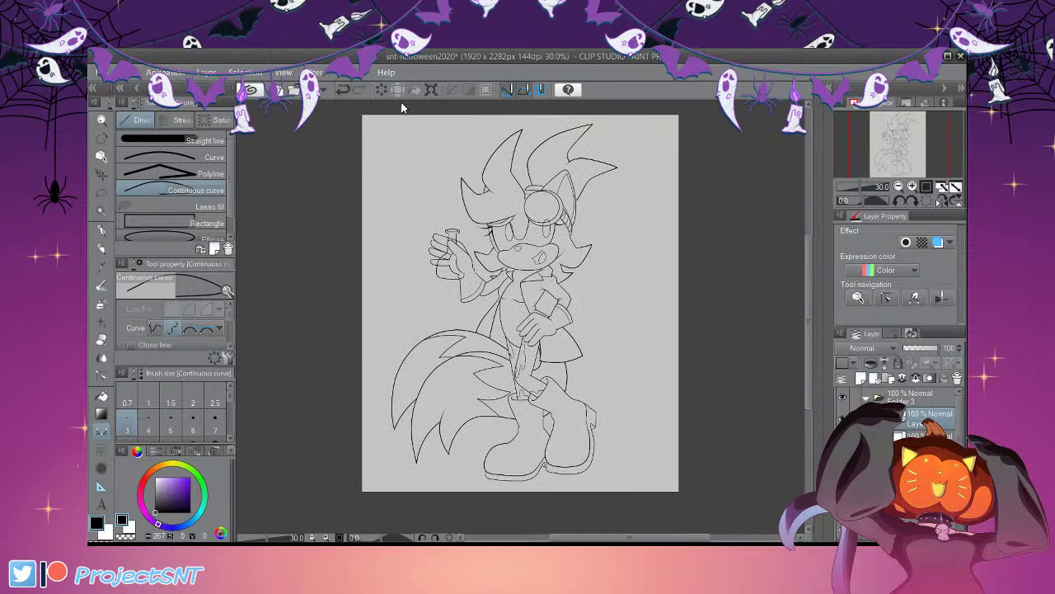
left_click(842, 439)
left_click(842, 439)
left_click(842, 461)
left_click(842, 461)
left_click(842, 483)
left_click(842, 483)
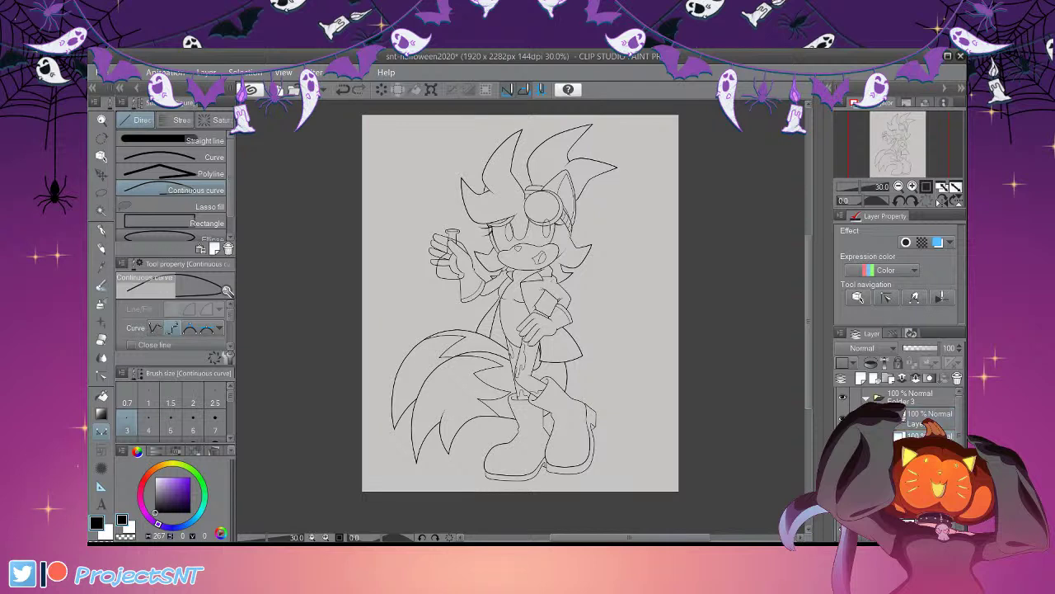
key("ctrl+z")
key("ctrl+y")
scroll(898, 417, "down", 5)
left_click(925, 450)
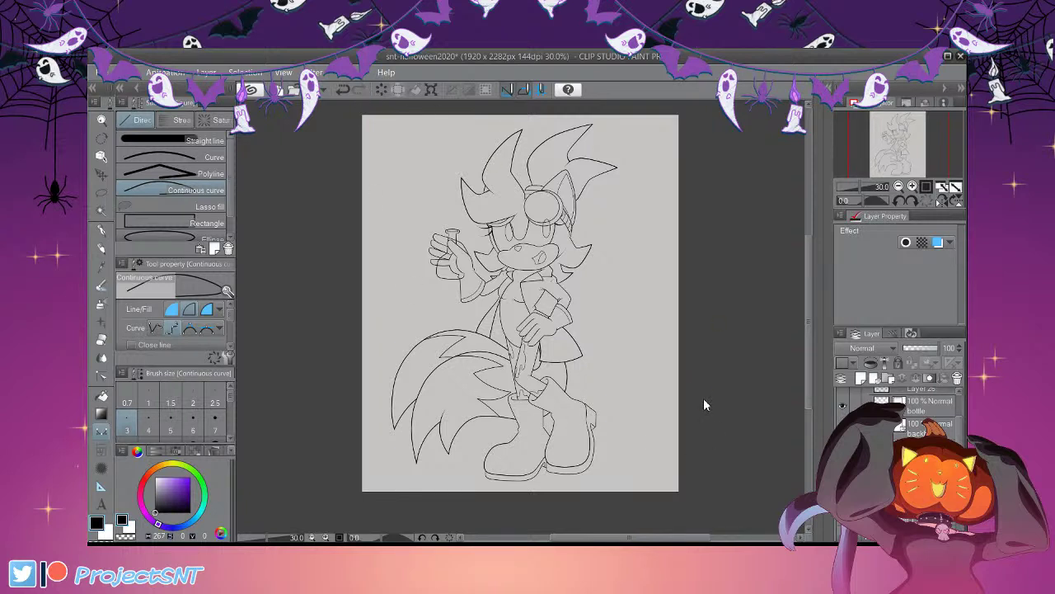
scroll(632, 454, "down", 2)
scroll(650, 360, "up", 2)
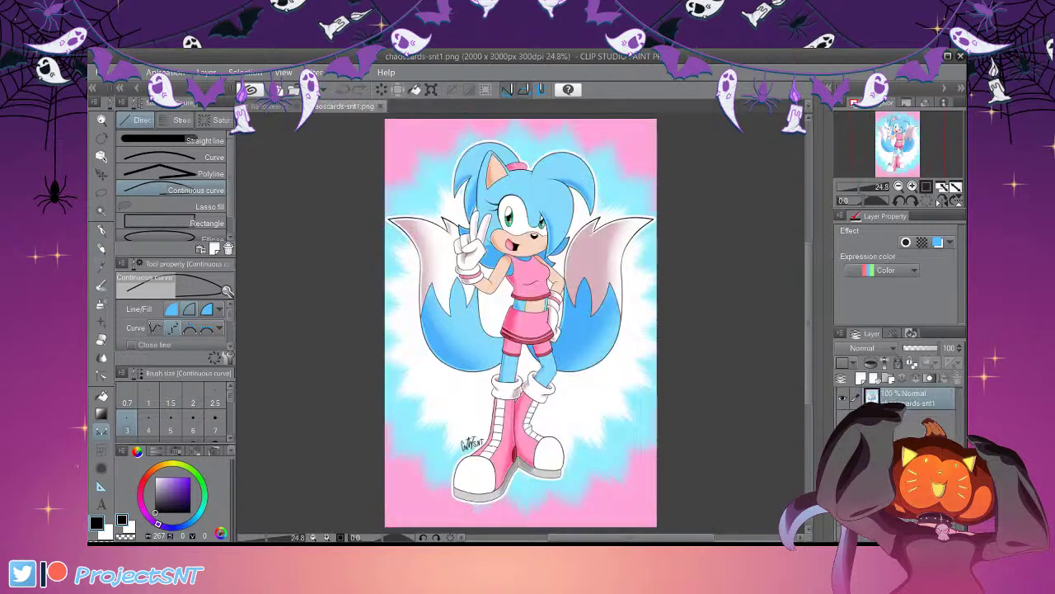
Sample the light blue hair color from the reference image chaoscards-snt1.png and return to the Halloween drawing
key("i")
left_click(478, 165)
left_click(281, 106)
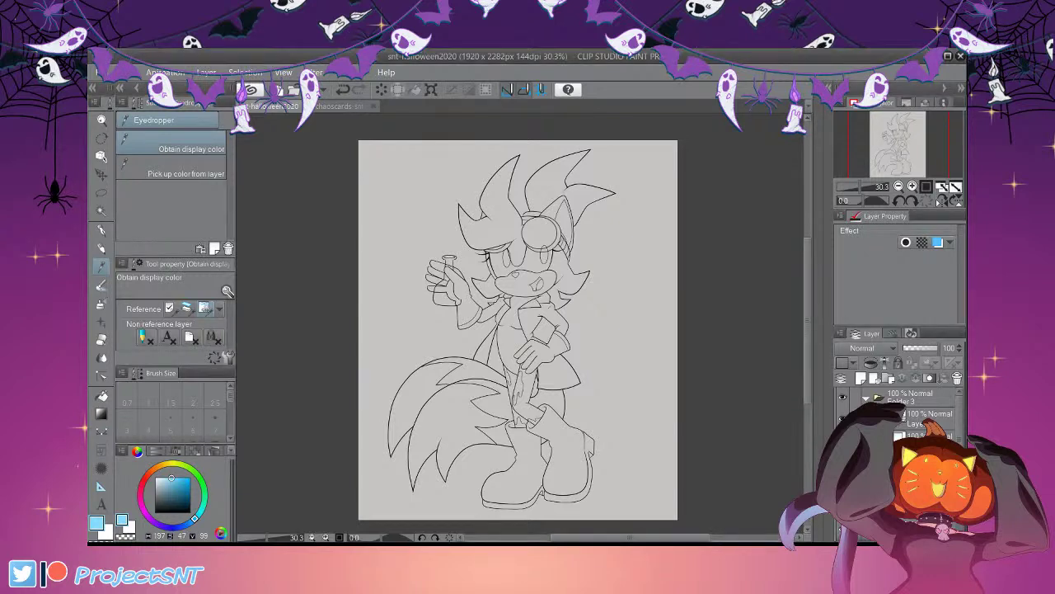
Hide the eye irises' layer and choose the Auto select tool with Selection for referred layers
scroll(516, 315, "down", 2)
scroll(490, 300, "up", 3)
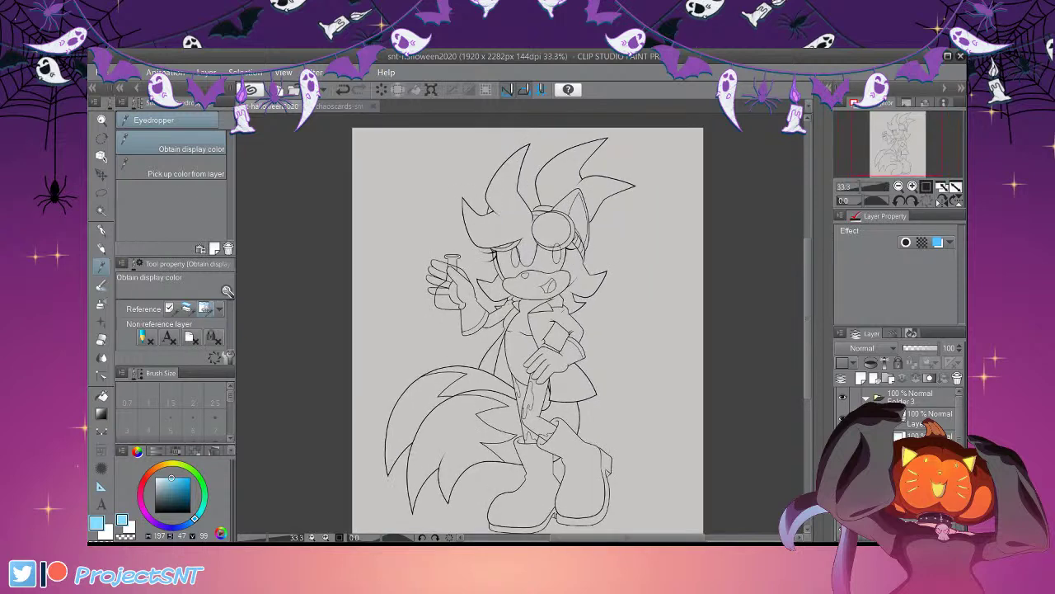
left_click(843, 462)
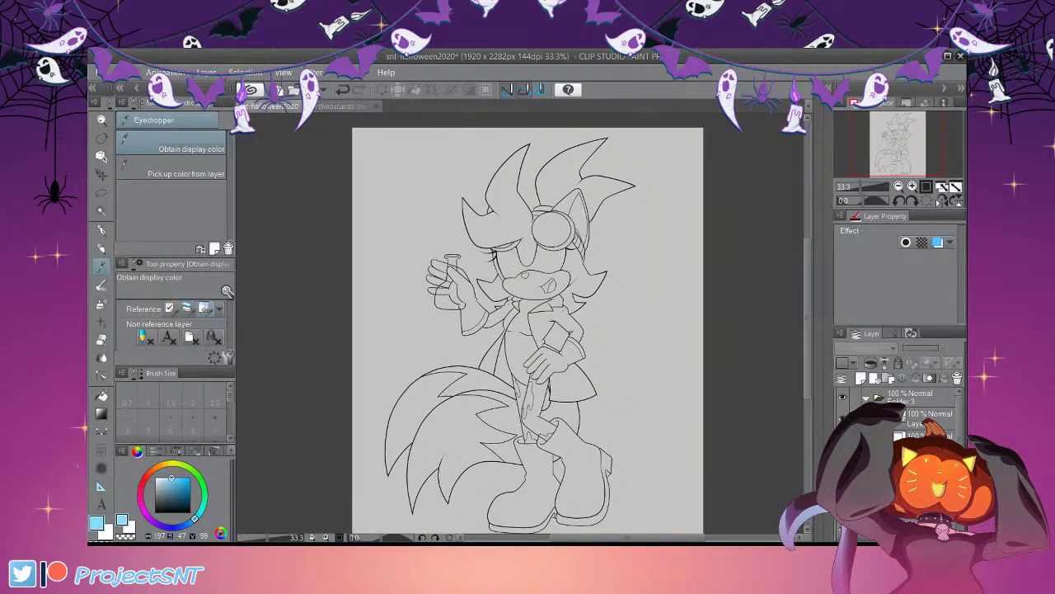
scroll(865, 462, "down", 2)
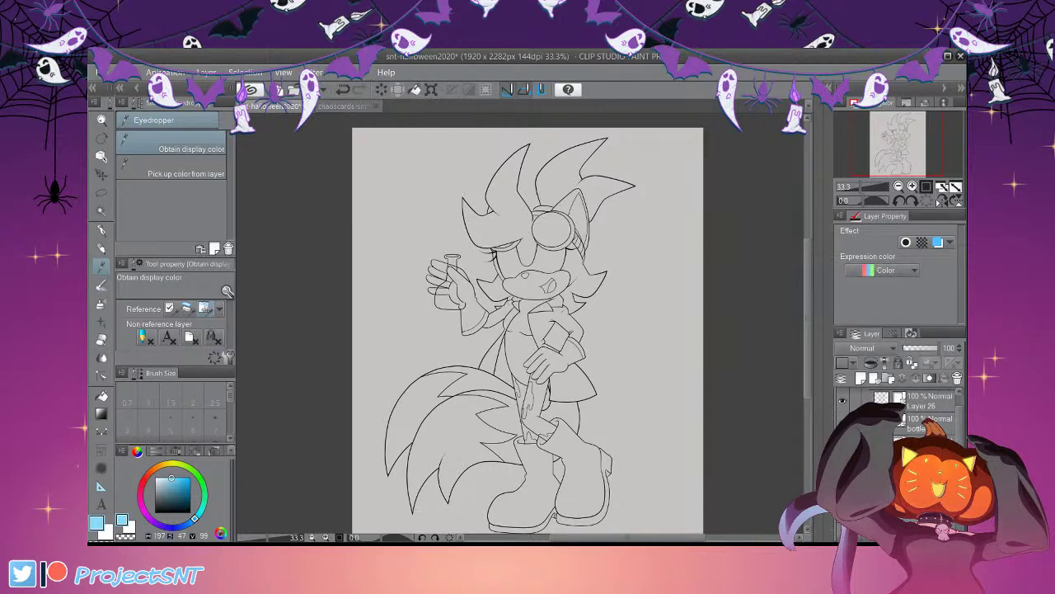
left_click(338, 105)
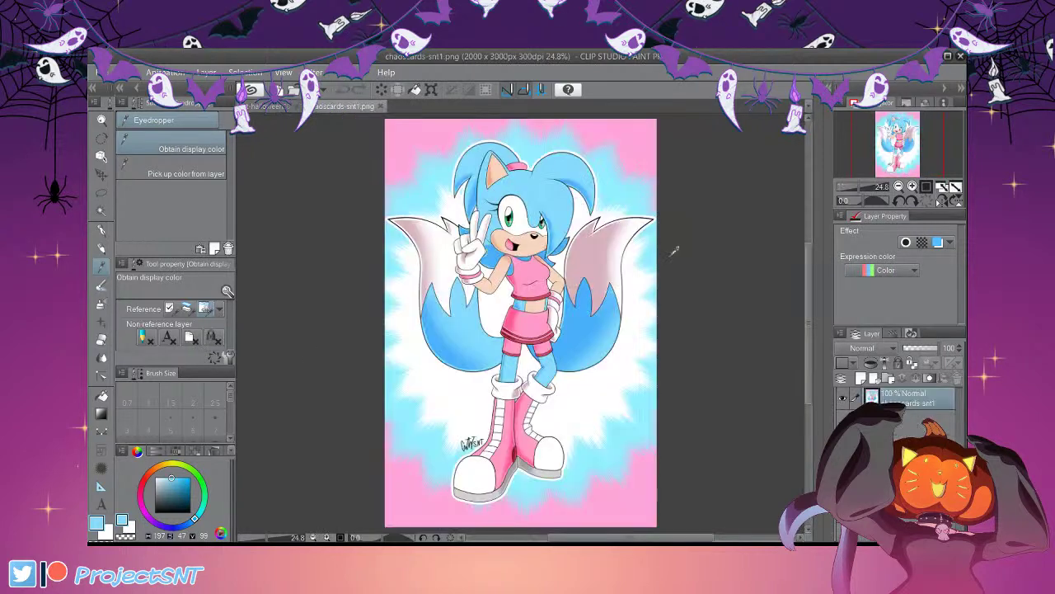
left_click(277, 106)
left_click(100, 210)
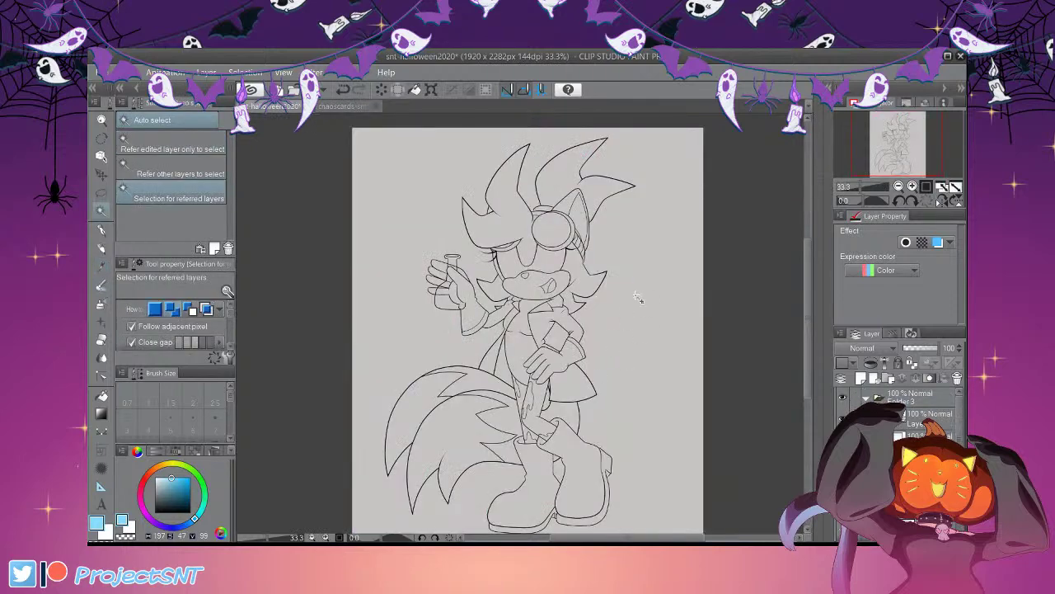
scroll(625, 262, "up", 2)
scroll(625, 261, "up", 2)
left_click(527, 240)
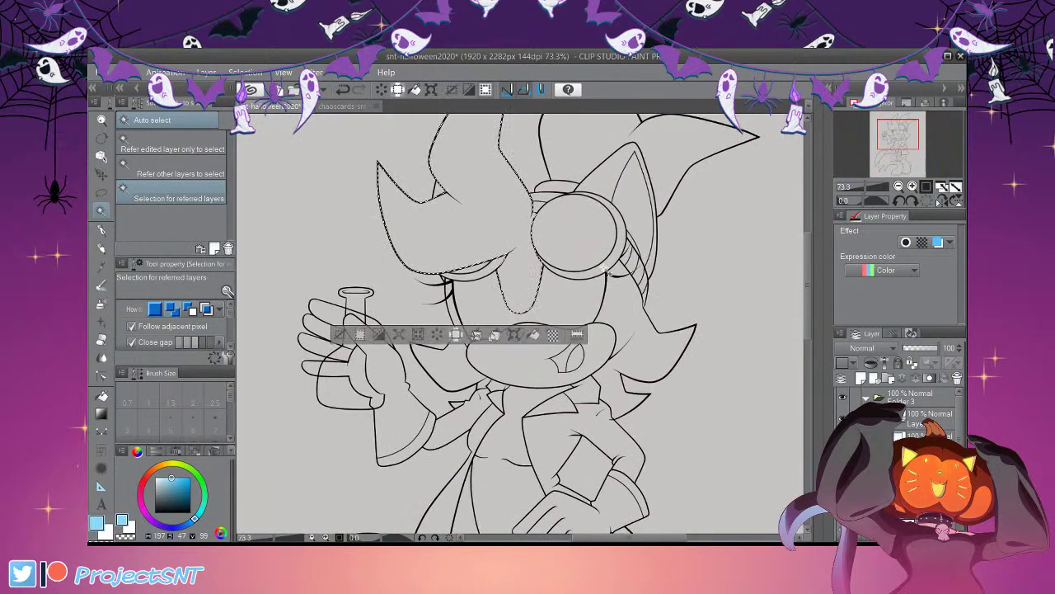
left_click(522, 362)
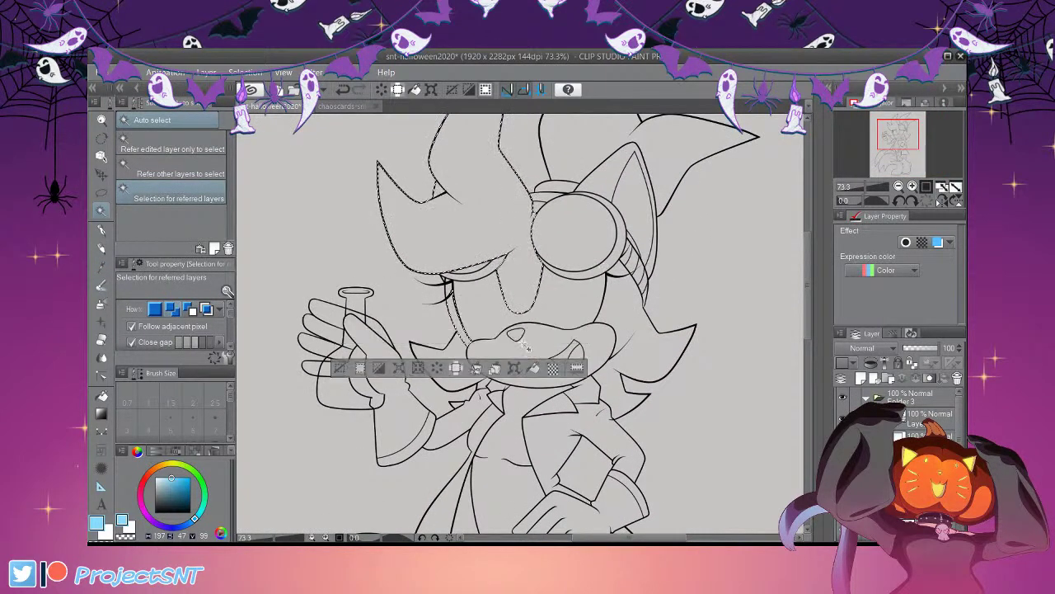
key("ctrl+d")
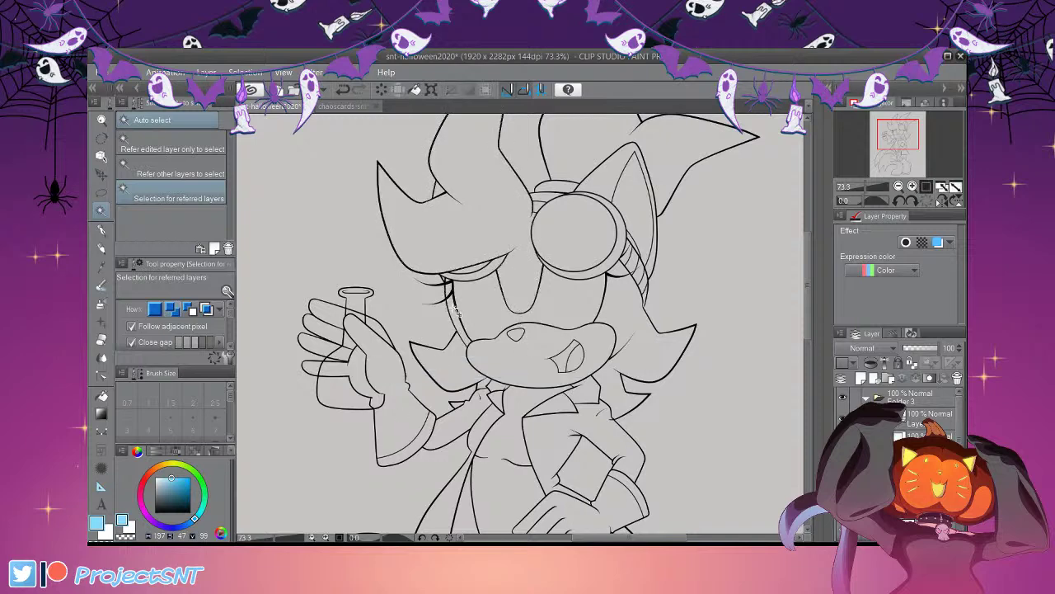
Auto select the empty background around the figure and check the selection edge around the raised hand and bottle
scroll(596, 292, "down", 4)
left_click(671, 430)
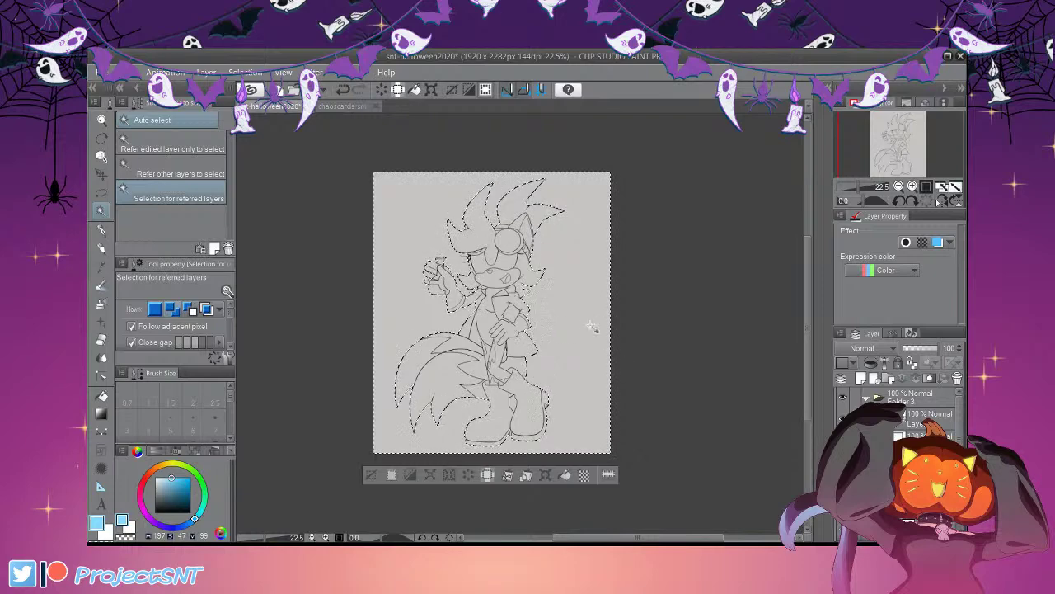
scroll(555, 315, "up", 1)
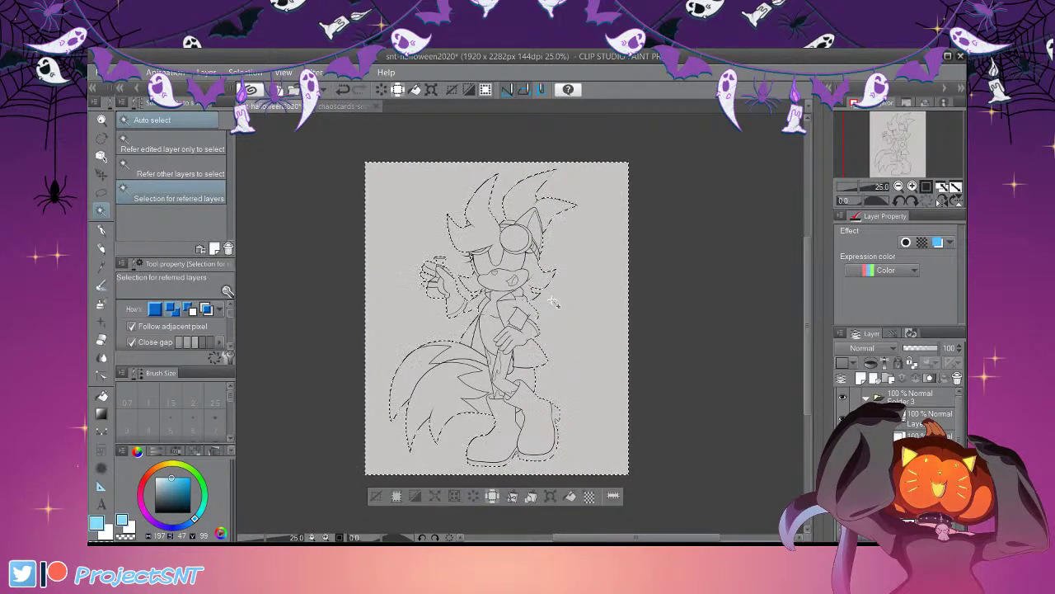
scroll(436, 270, "up", 7)
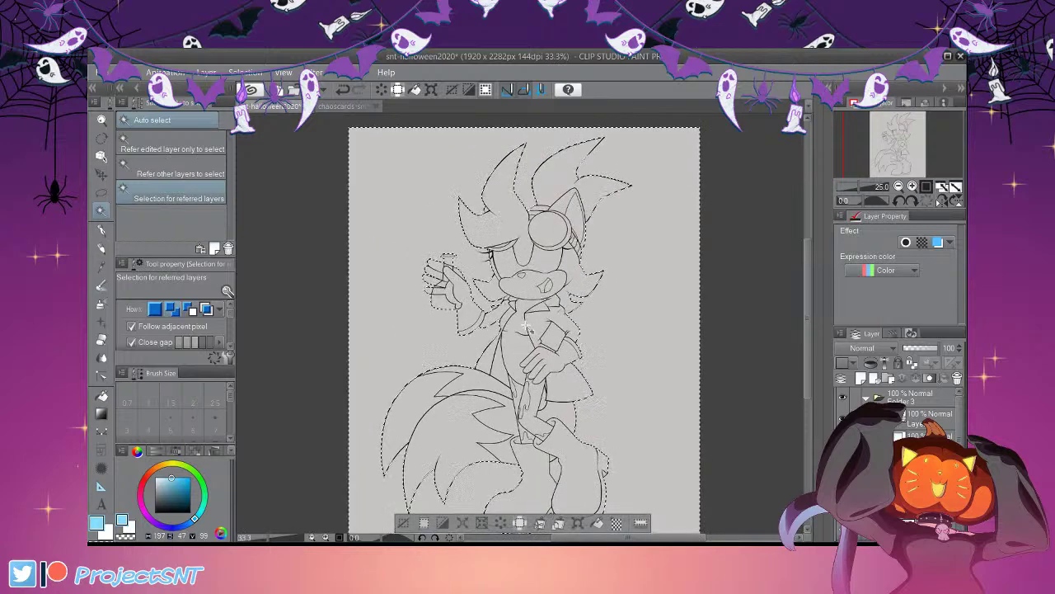
scroll(525, 352, "up", 2)
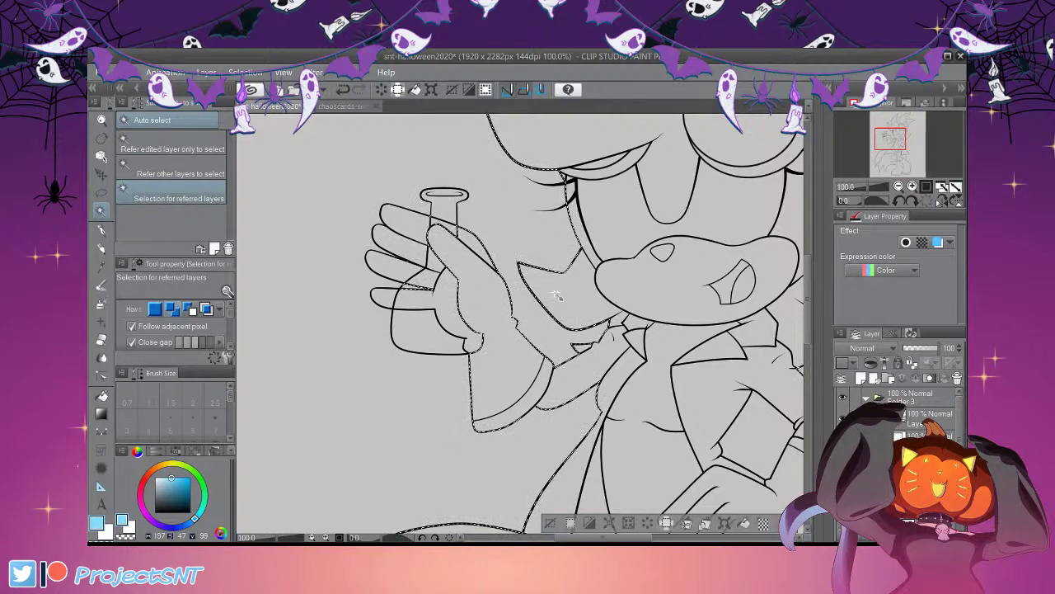
scroll(447, 299, "down", 2)
scroll(468, 342, "up", 2)
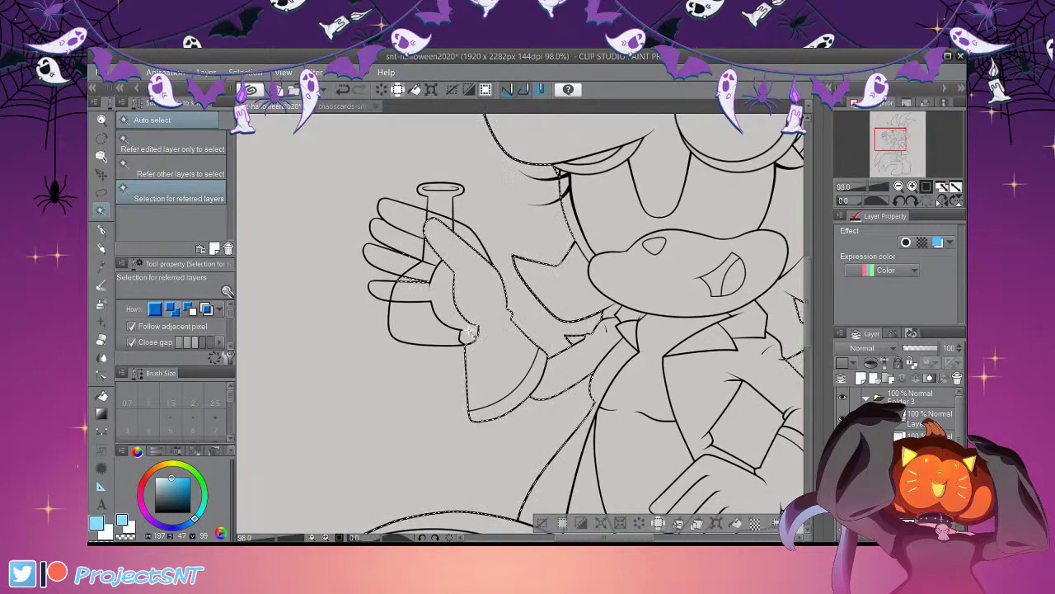
scroll(406, 328, "down", 6)
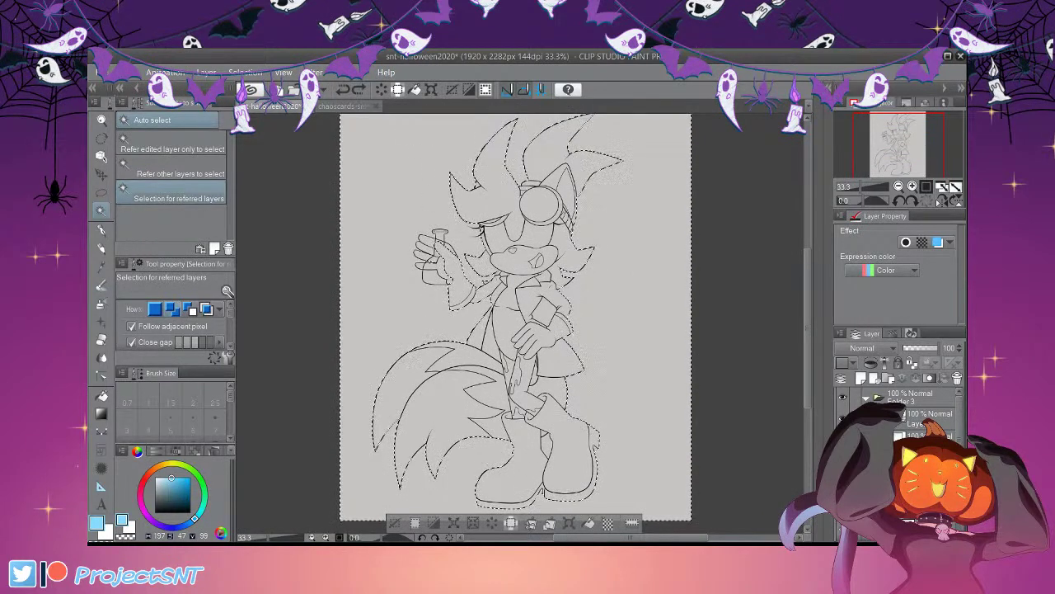
Invert the background selection, fill the whole figure with the sampled light blue, deselect and save the illustration
key("ctrl+shift+i")
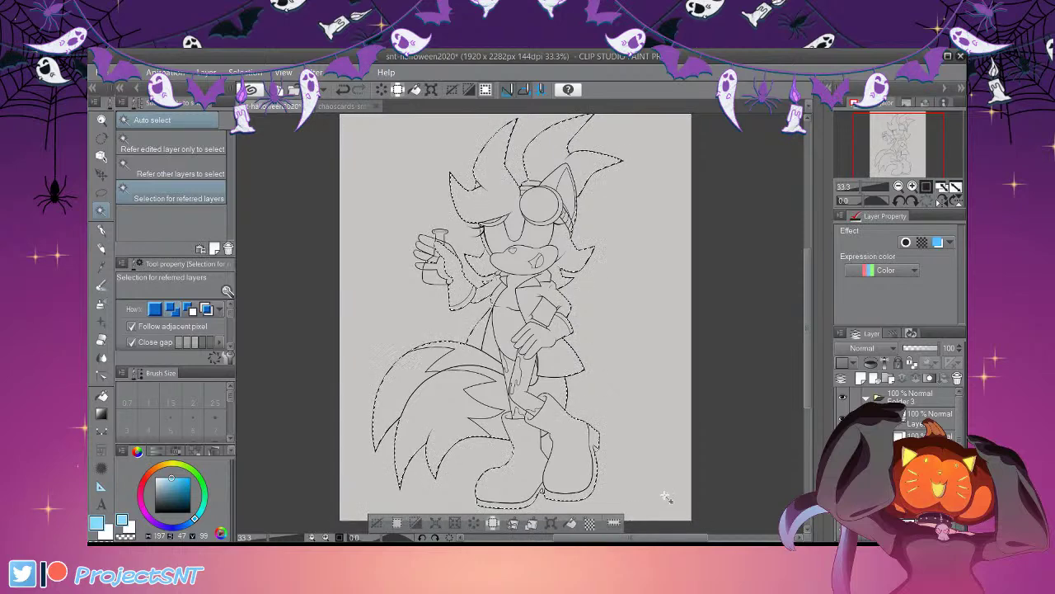
key("ctrl+shift+i")
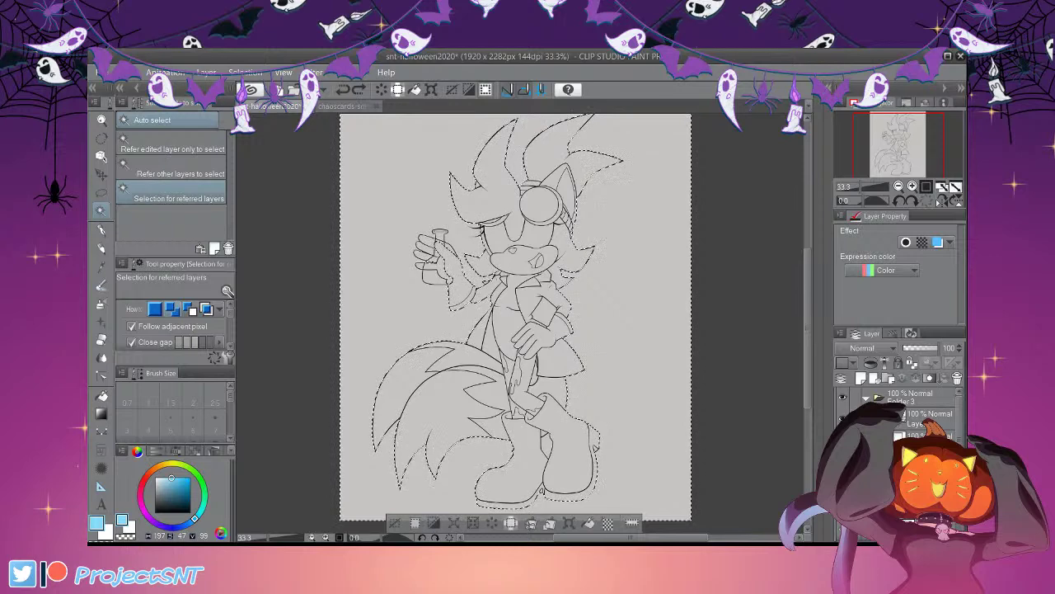
key("ctrl+shift+i")
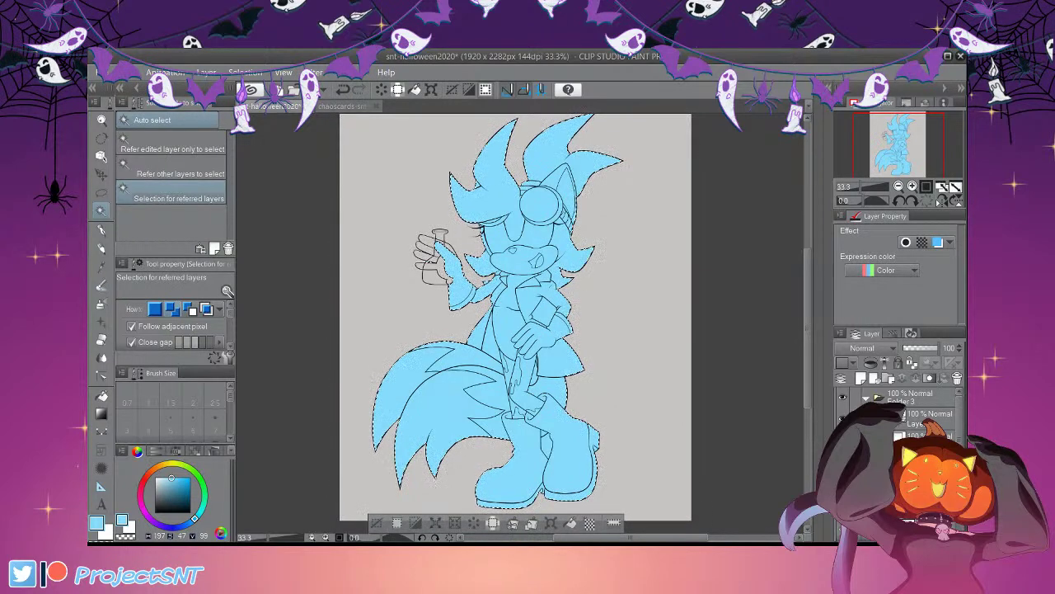
key("ctrl+d")
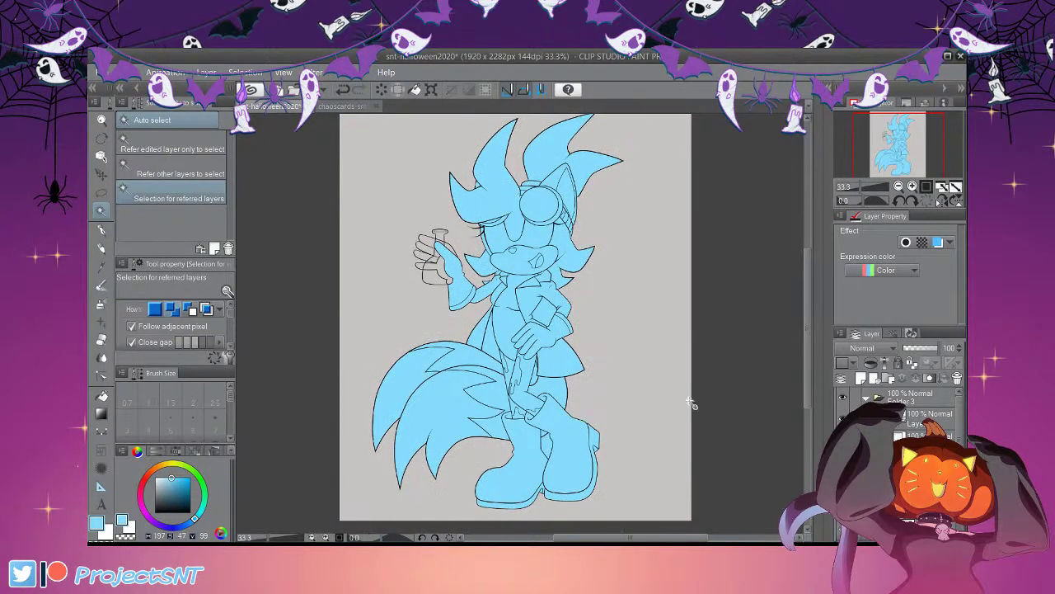
key("ctrl+s")
Select both eye areas, clear their light blue fill and deselect
left_click(632, 279)
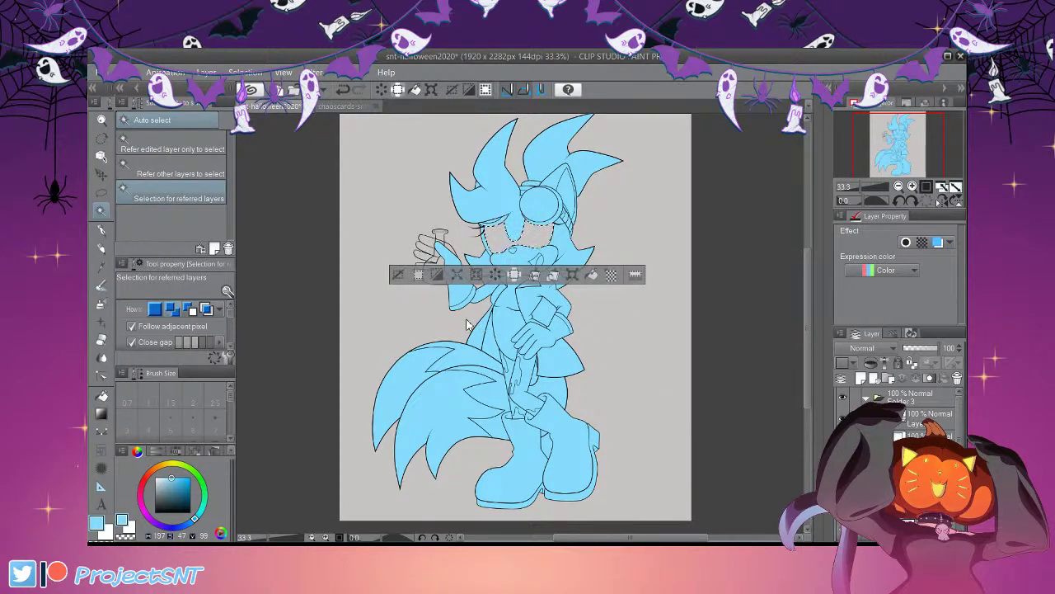
key("ctrl+d")
scroll(436, 307, "down", 2)
scroll(487, 234, "up", 1)
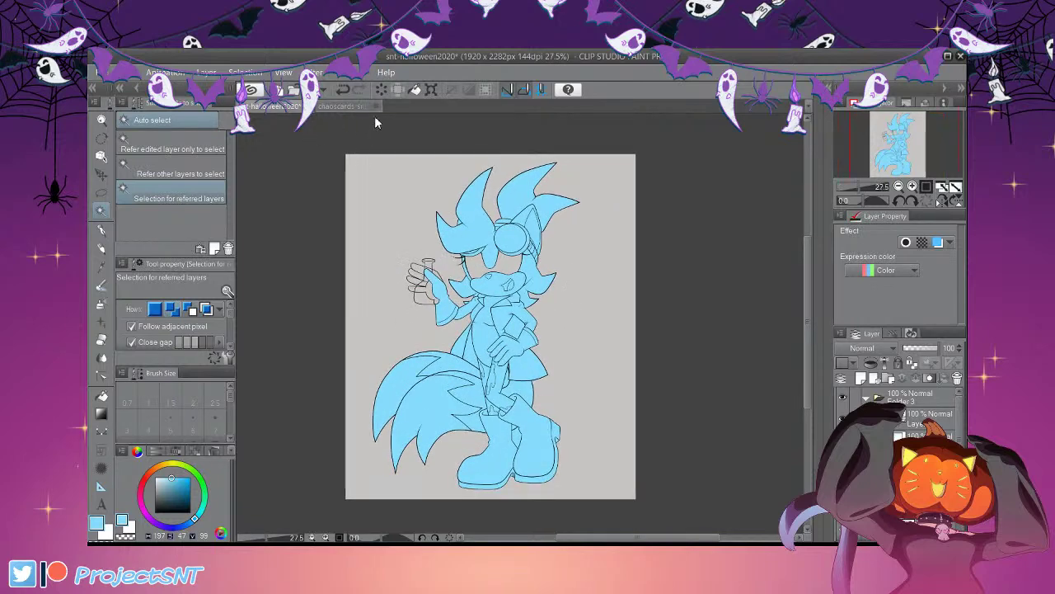
Sample the peach skin color from the muzzle in the chaoscards-snt1.png reference and return to the Halloween drawing
left_click(340, 106)
left_click(101, 266)
left_click(533, 242)
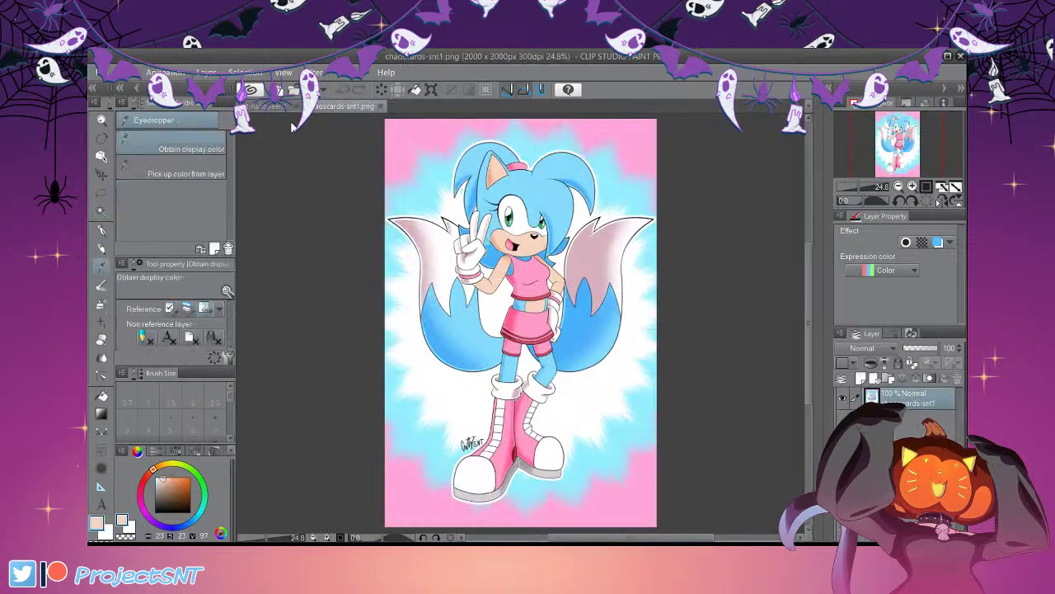
left_click(293, 106)
Auto select the muzzle and inner ear, fill them with the sampled peach and deselect
key("w")
scroll(612, 328, "up", 2)
scroll(612, 328, "up", 2)
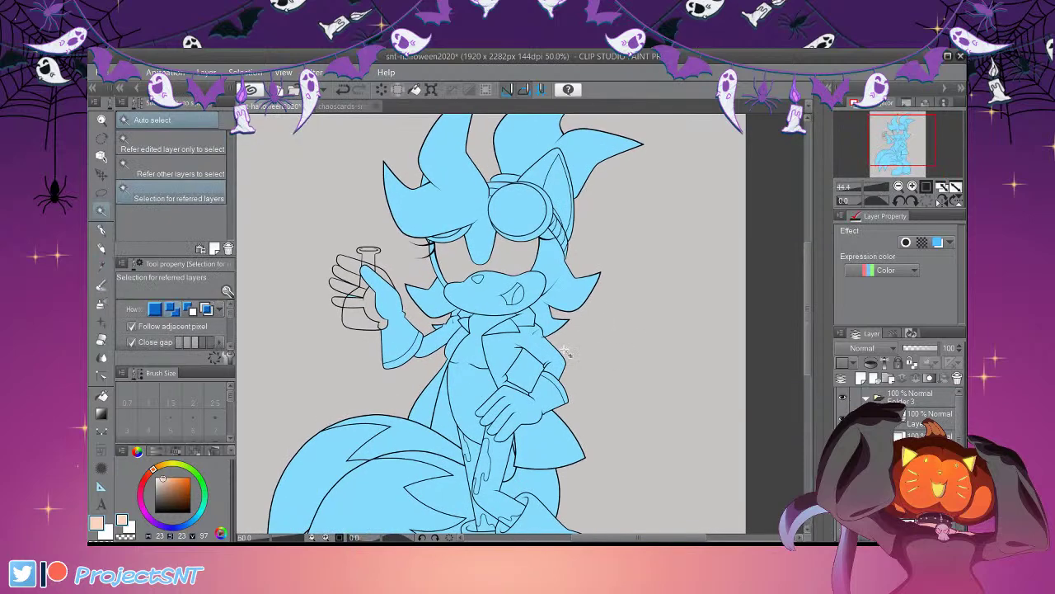
left_click(651, 196)
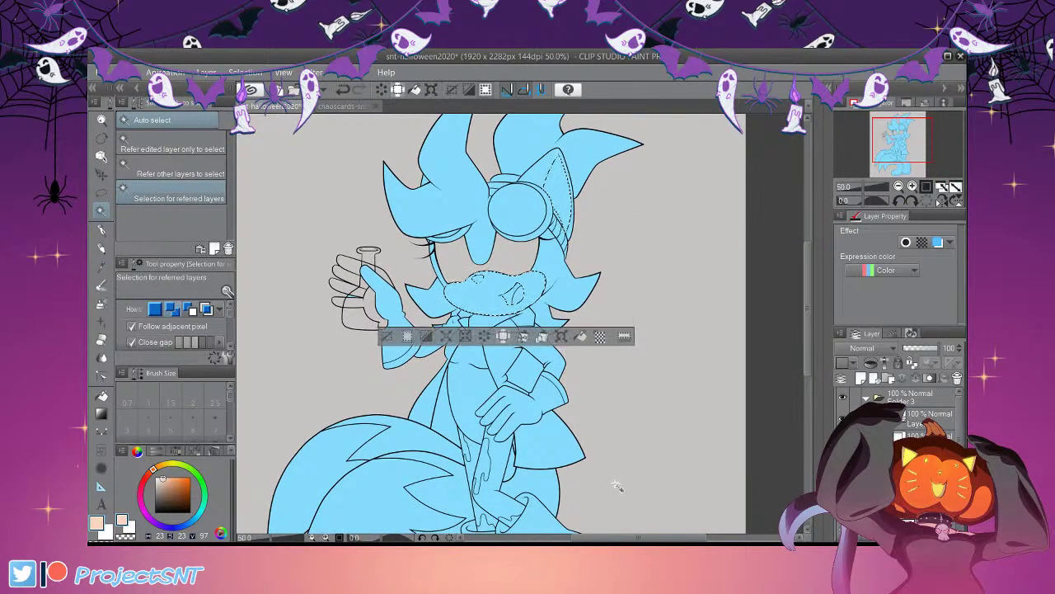
key("alt+BackSpace")
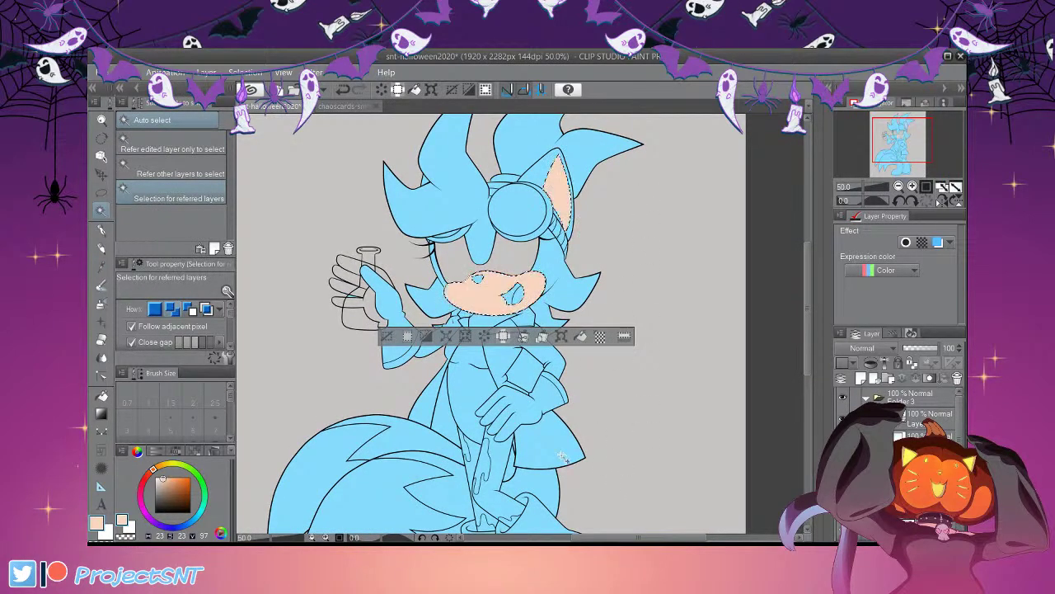
left_click(387, 336)
Set the drawing color to black and fill the dark inner area of the open mouth with it
left_click(155, 512)
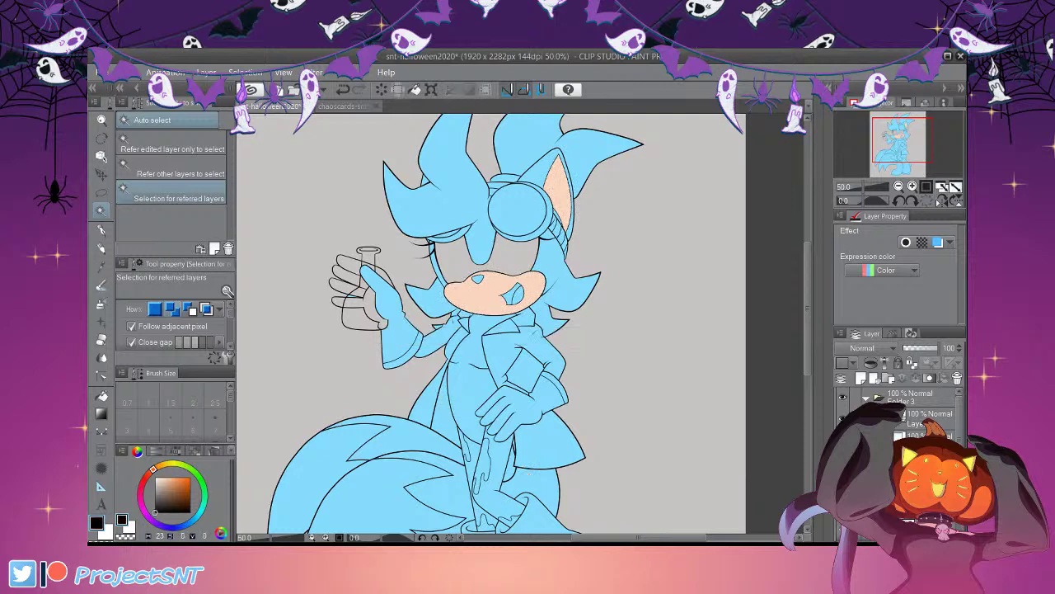
left_click(508, 298)
key("alt+BackSpace")
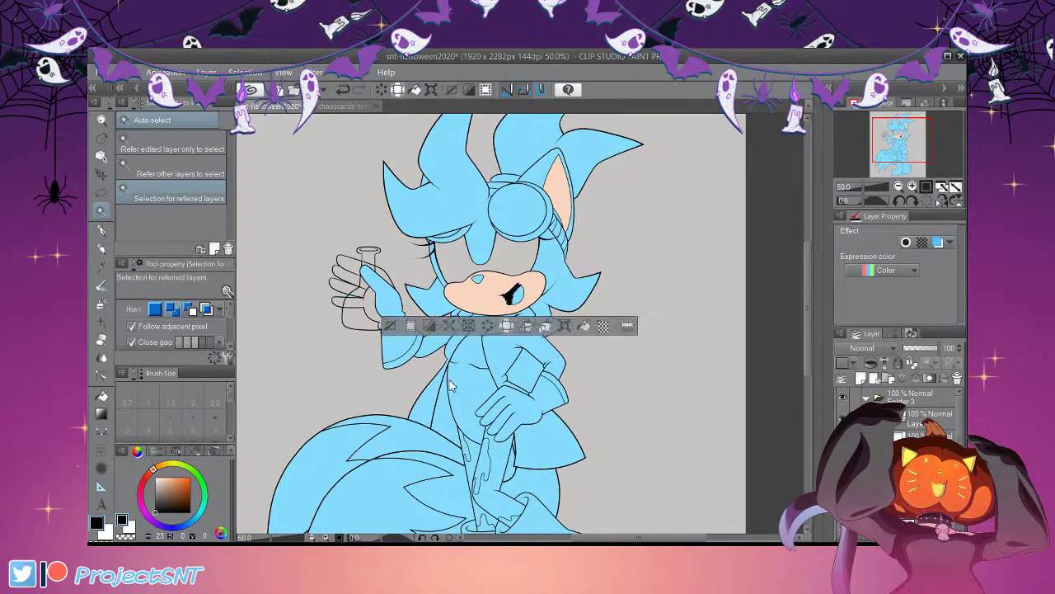
Fill the nose with black and paint a white highlight on its upper part with the Turnip pen, then deselect
key("ctrl+d")
left_click(555, 331)
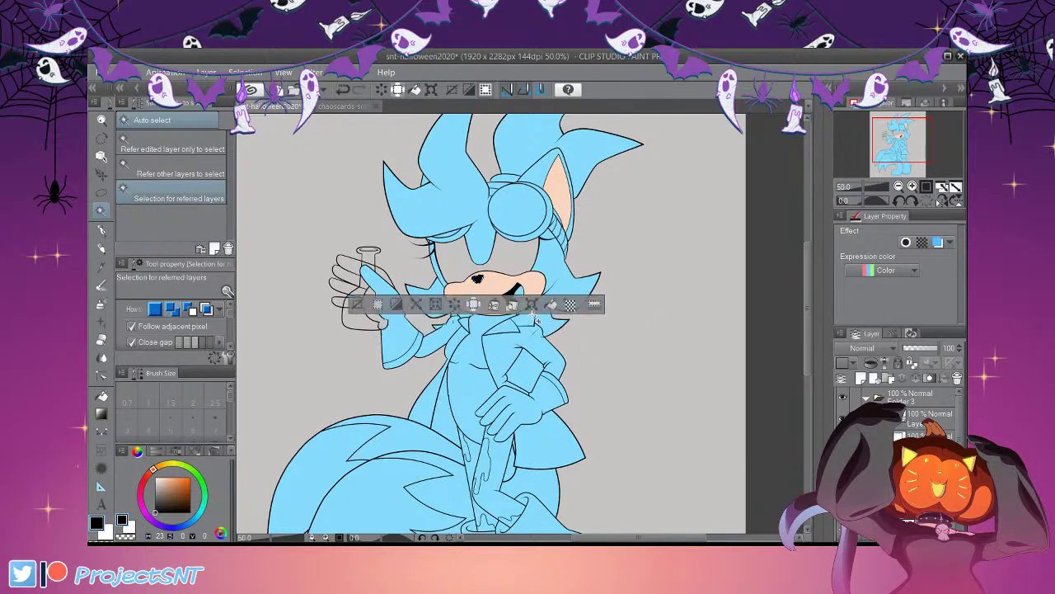
left_click(155, 478)
left_click(102, 230)
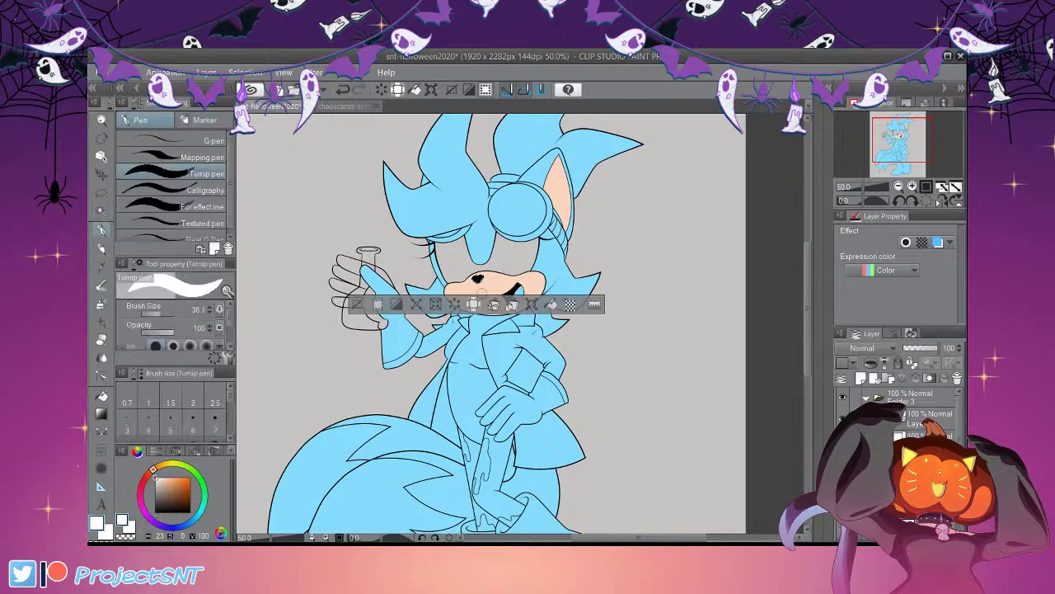
scroll(508, 278, "up", 2)
scroll(488, 259, "up", 5)
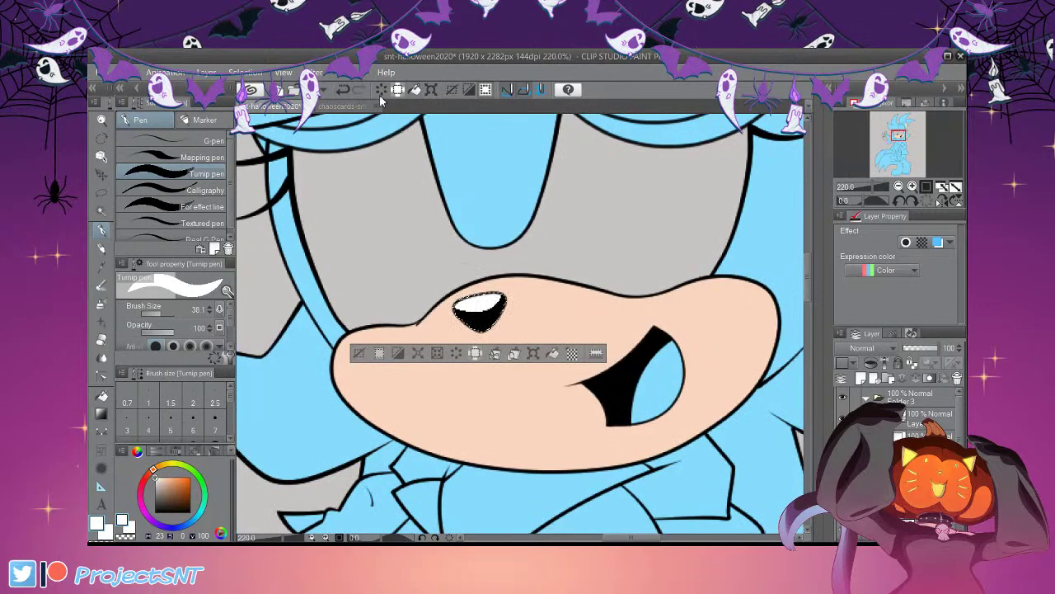
left_click_drag(457, 289, 467, 282)
key("ctrl+d")
scroll(484, 285, "down", 3)
scroll(484, 285, "down", 5)
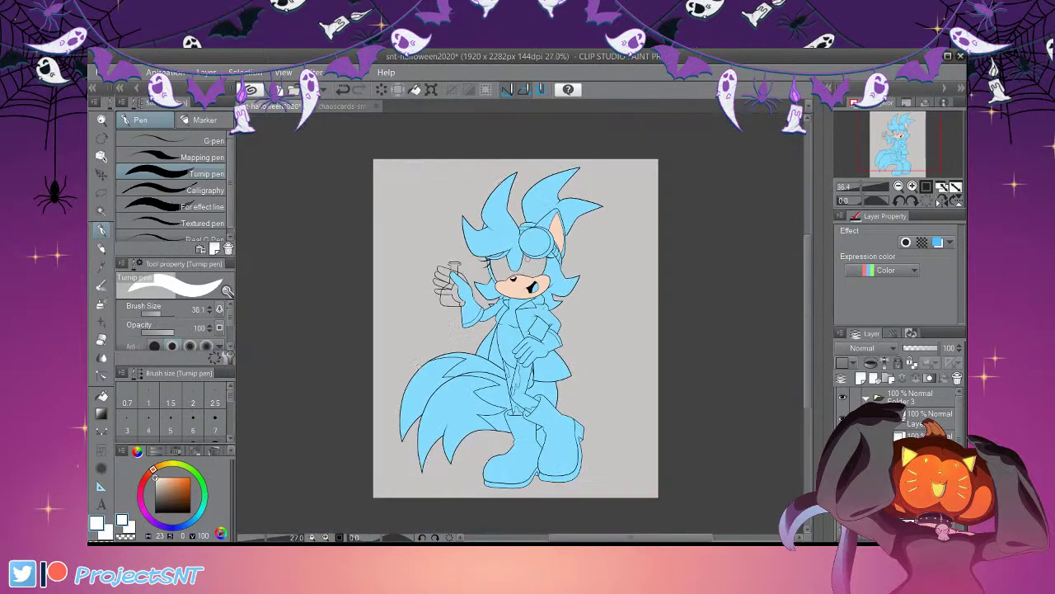
Auto select the tips of both tails, fill them with white and deselect
scroll(484, 284, "up", 2)
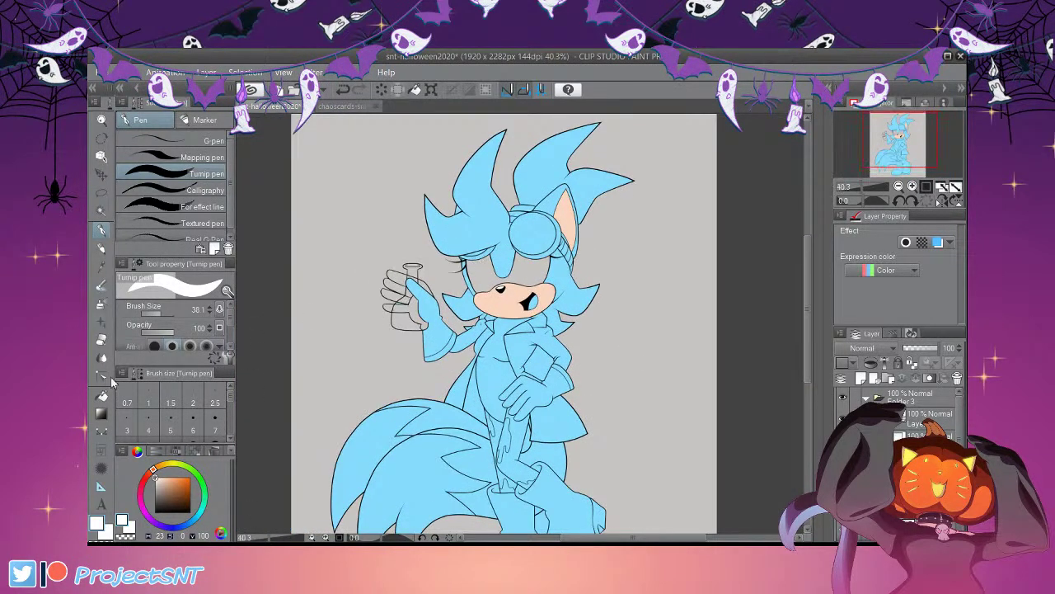
left_click(102, 211)
scroll(333, 215, "down", 3)
scroll(339, 421, "up", 3)
left_click(436, 427)
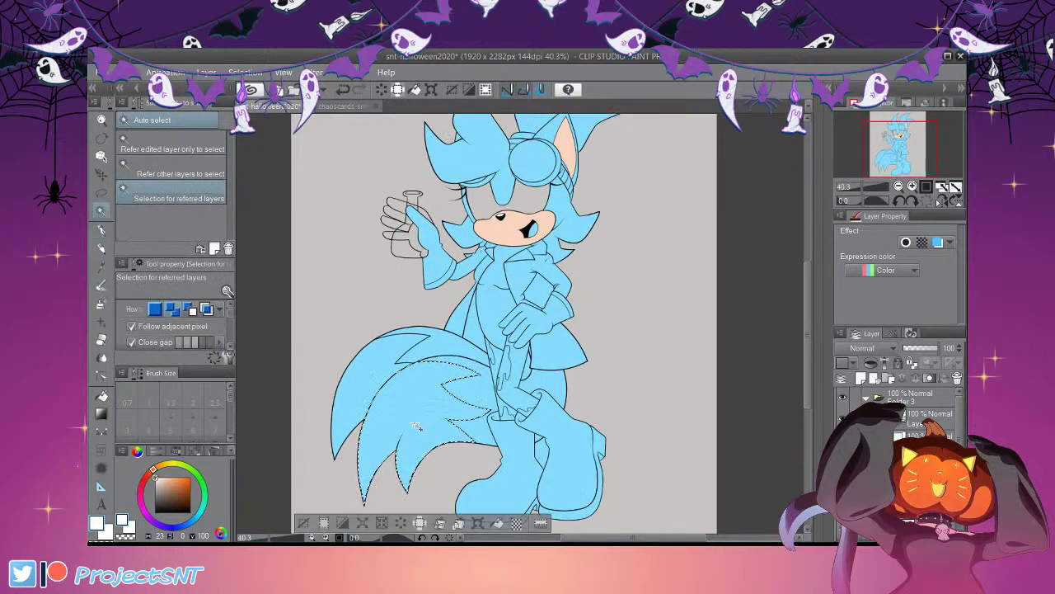
key("alt+BackSpace")
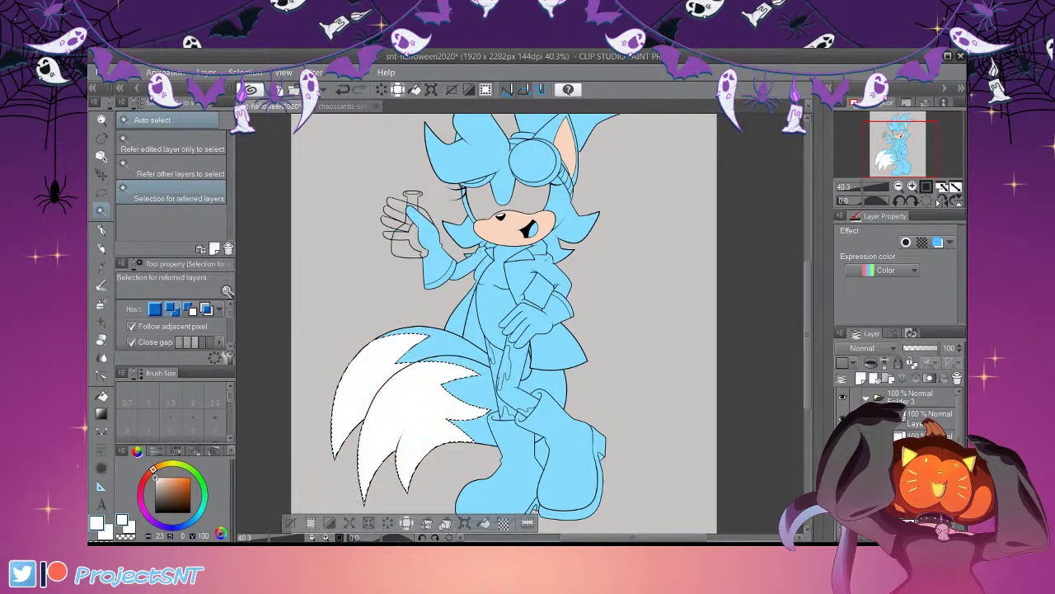
key("ctrl+d")
Clear the light blue fill from the gap between the boots and the gap inside the bent arm
left_click(541, 452)
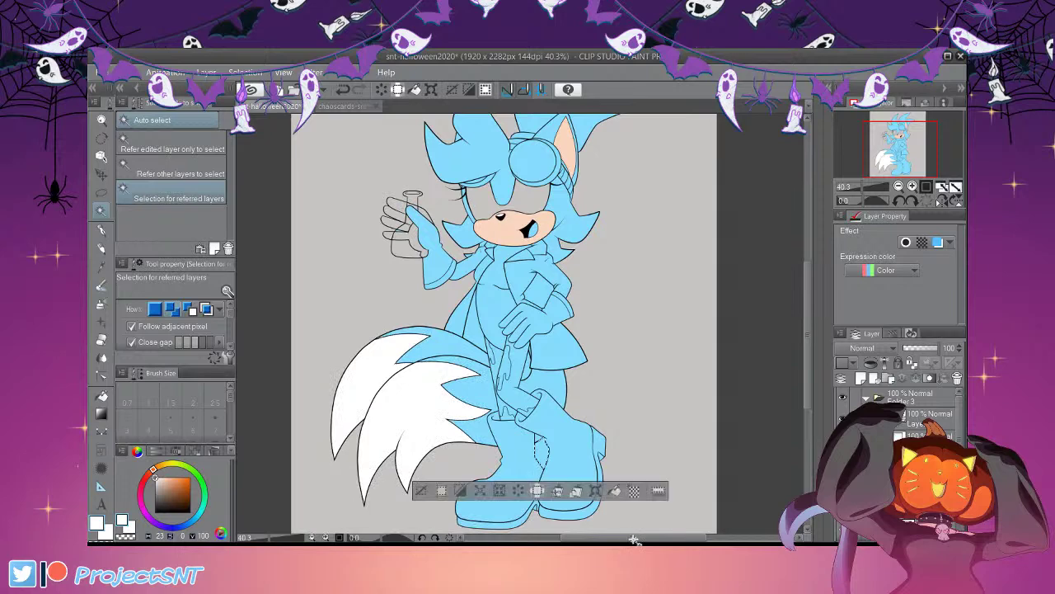
key("alt+BackSpace")
key("ctrl+d")
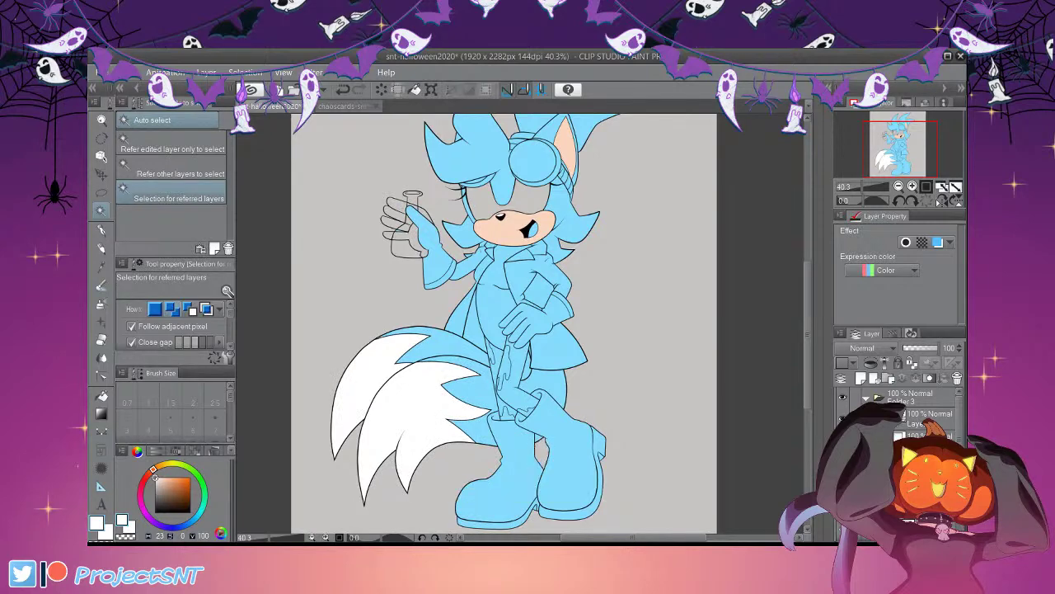
scroll(596, 481, "down", 2)
scroll(654, 440, "up", 3)
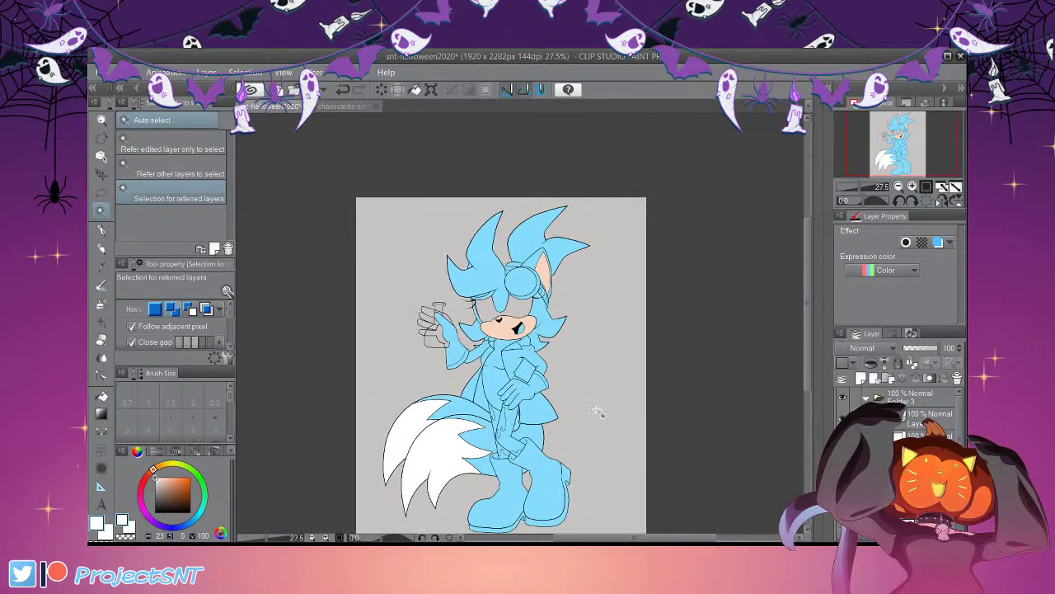
scroll(620, 536, "up", 2)
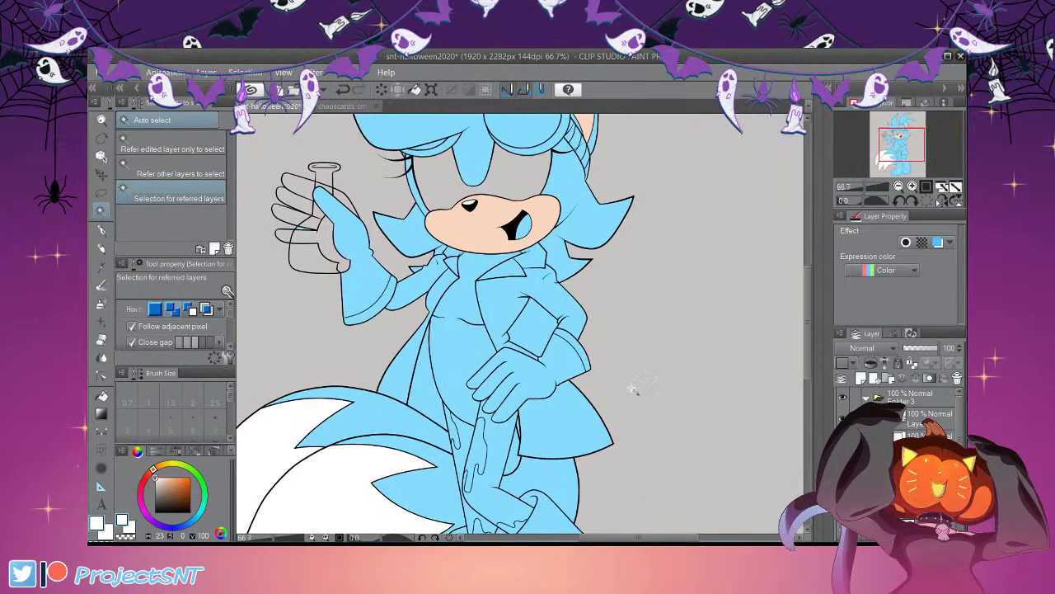
left_click(532, 332)
left_click(510, 377)
key("ctrl+d")
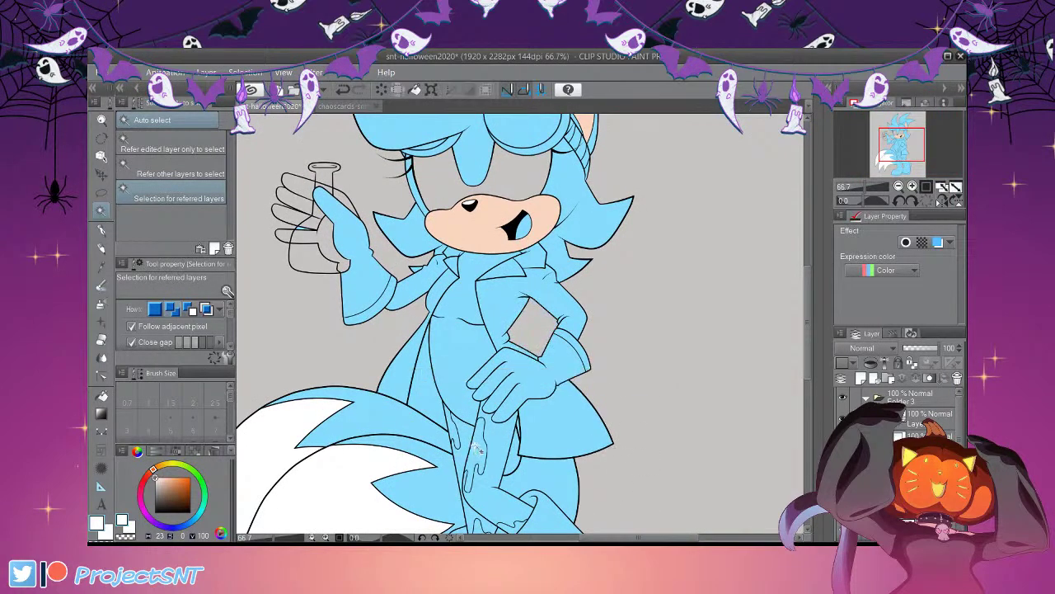
Auto select the small gap between the fingers of the raised hand, deselect it and save the drawing
scroll(478, 451, "down", 1)
scroll(388, 320, "up", 2)
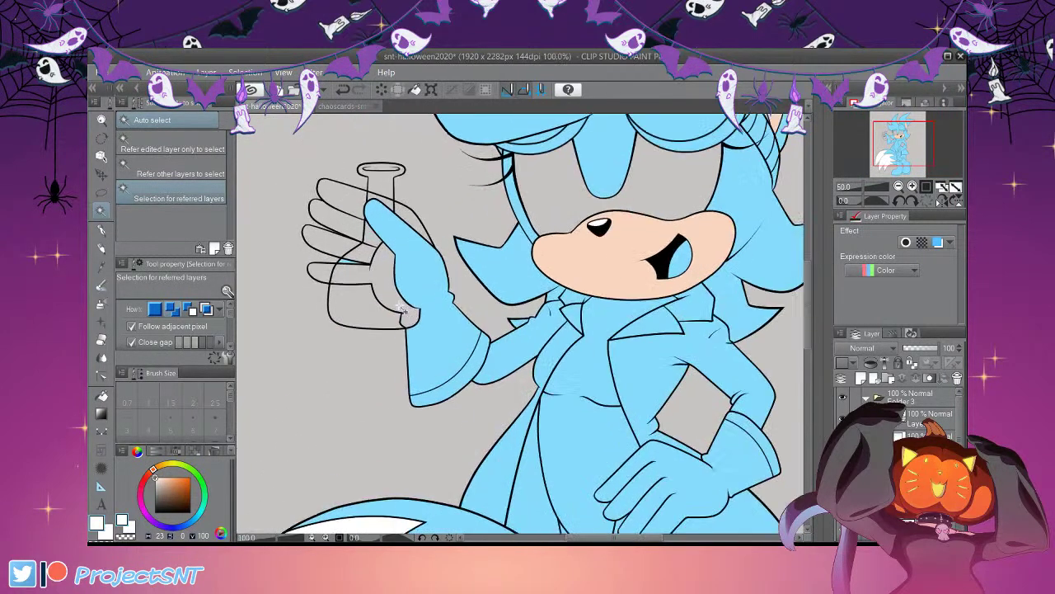
scroll(403, 310, "up", 1)
left_click(354, 262)
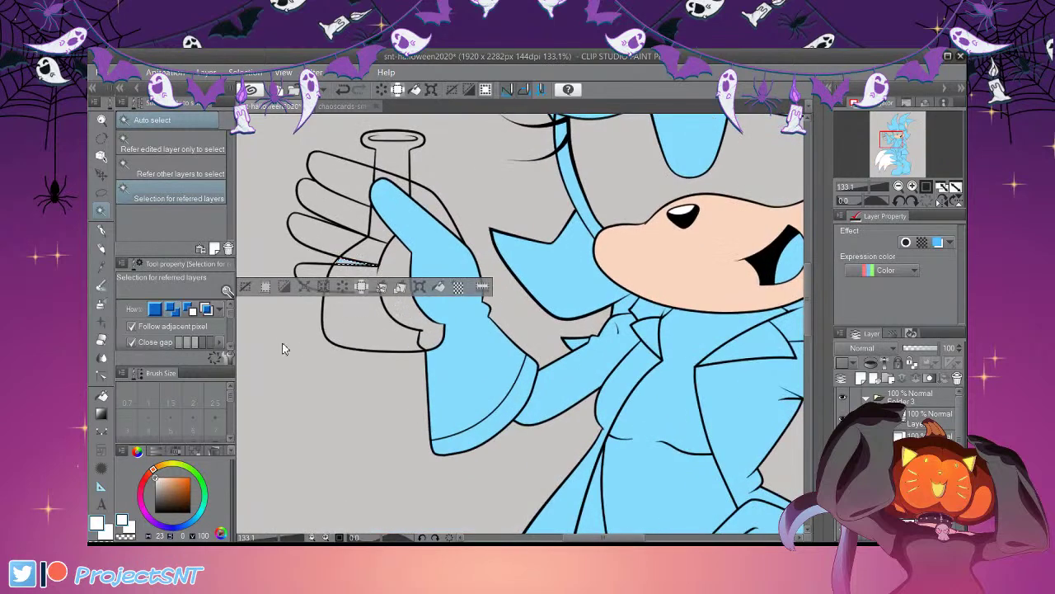
key("ctrl+d")
scroll(371, 296, "down", 4)
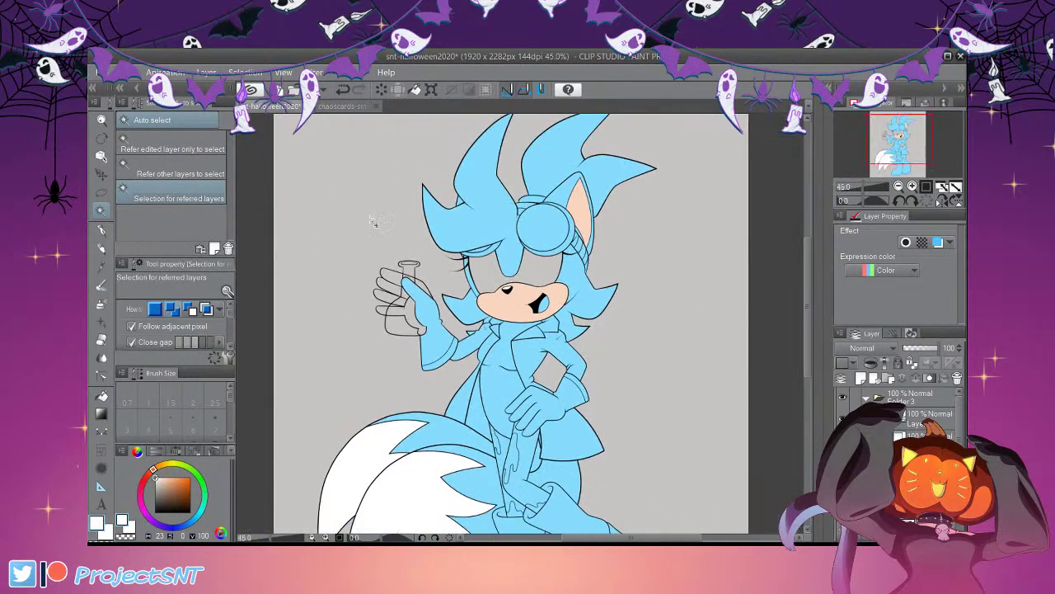
key("ctrl+s")
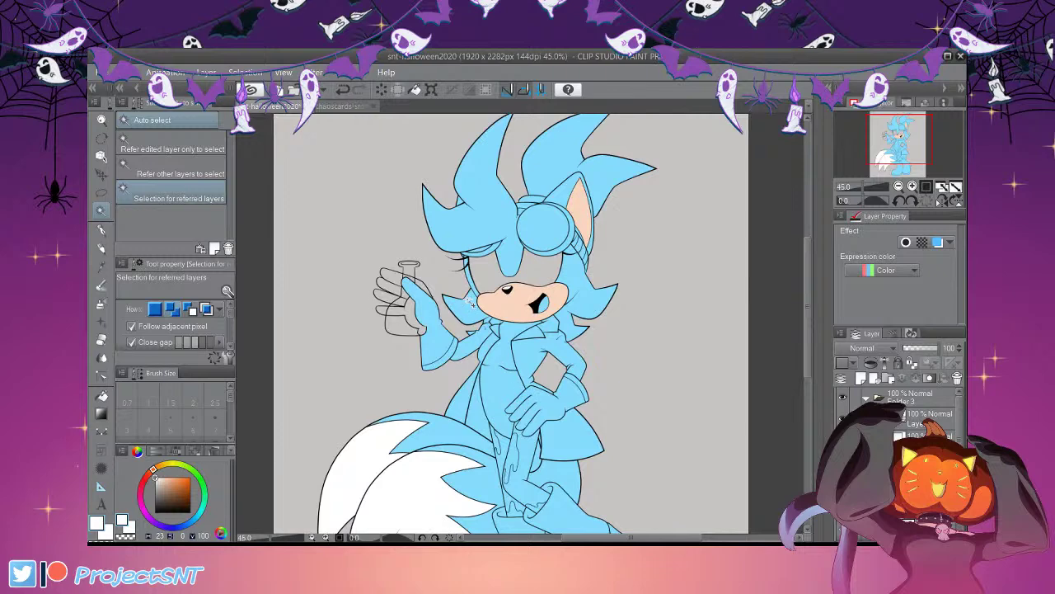
scroll(470, 303, "down", 4)
scroll(571, 421, "up", 1)
scroll(546, 497, "up", 3)
scroll(536, 535, "up", 1)
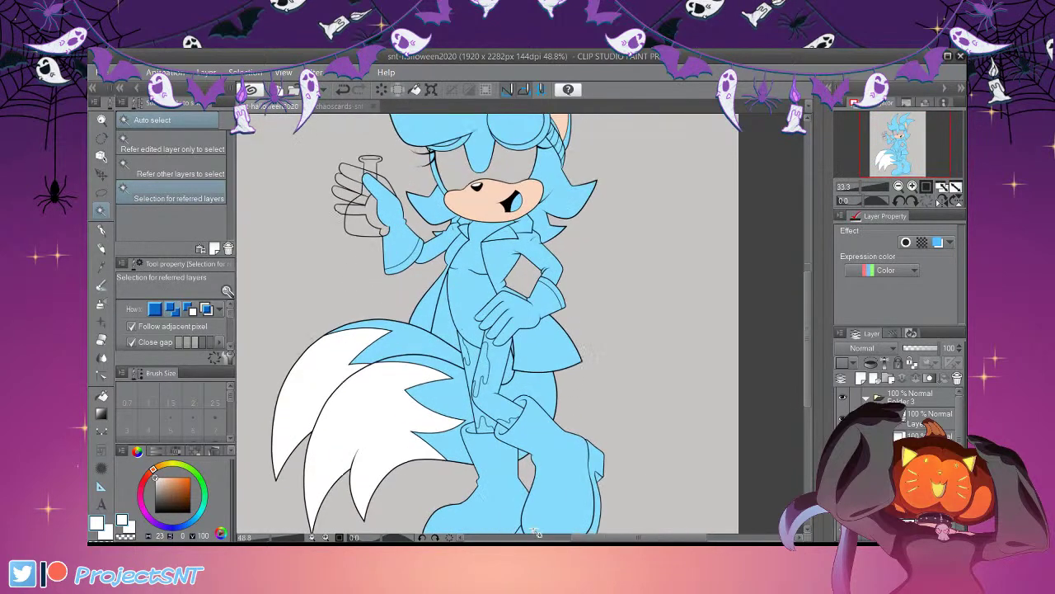
left_click(155, 512)
scroll(494, 363, "up", 5)
left_click(499, 371)
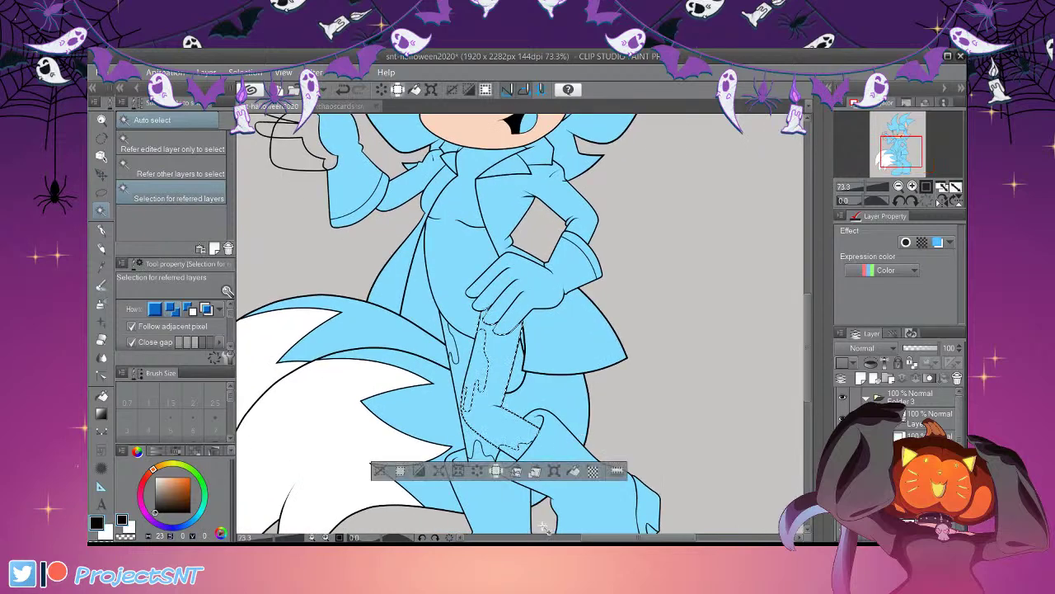
left_click(473, 437, "shift")
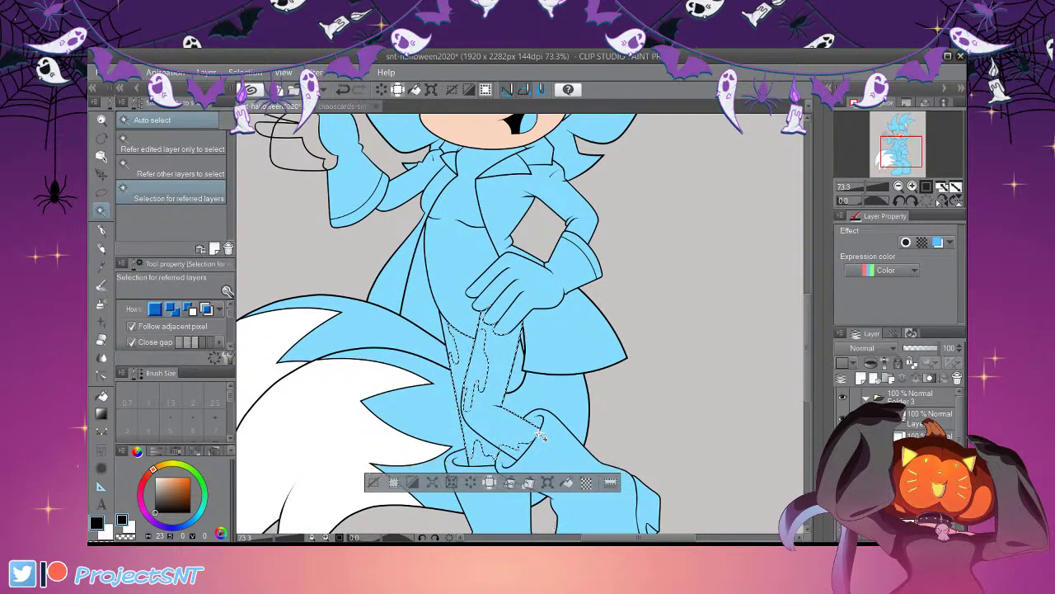
key("ctrl+d")
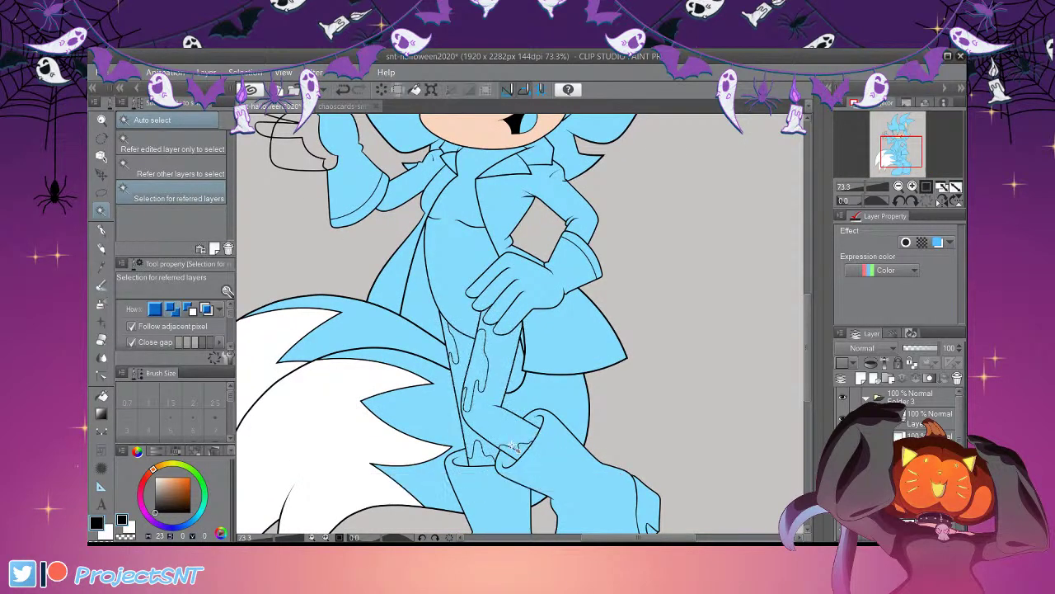
scroll(507, 452, "down", 5)
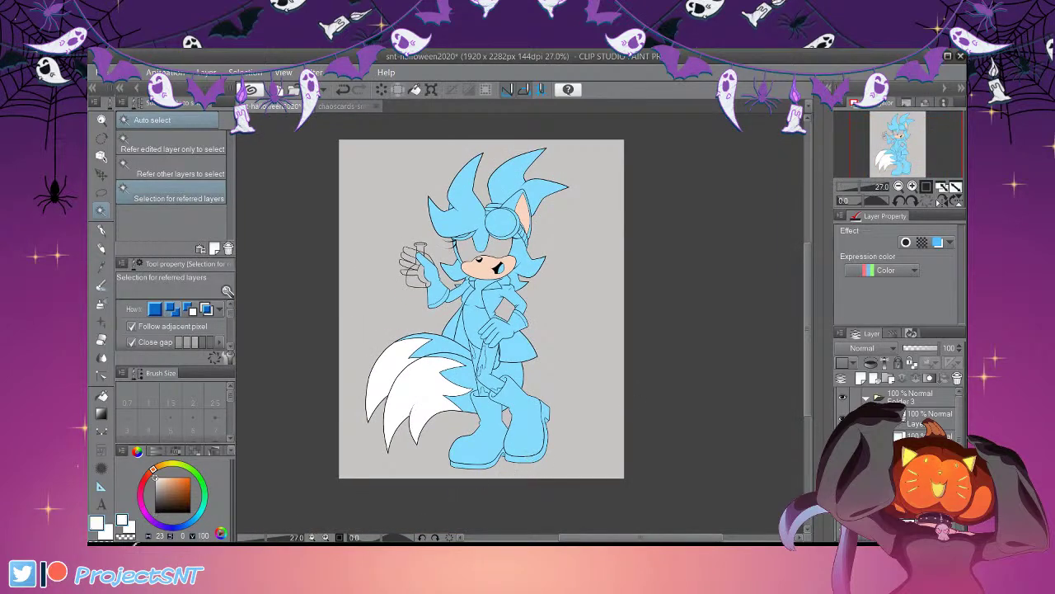
Auto select all areas of the open lab coat, including sleeves and coat tails, fill them with white and deselect
scroll(561, 400, "up", 5)
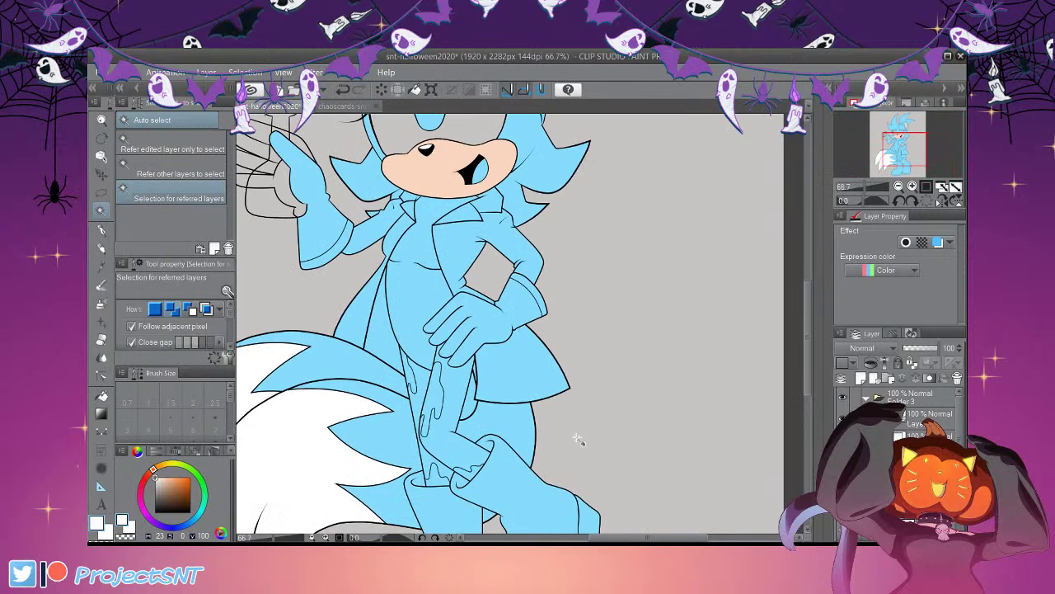
left_click(554, 355)
left_click(522, 311)
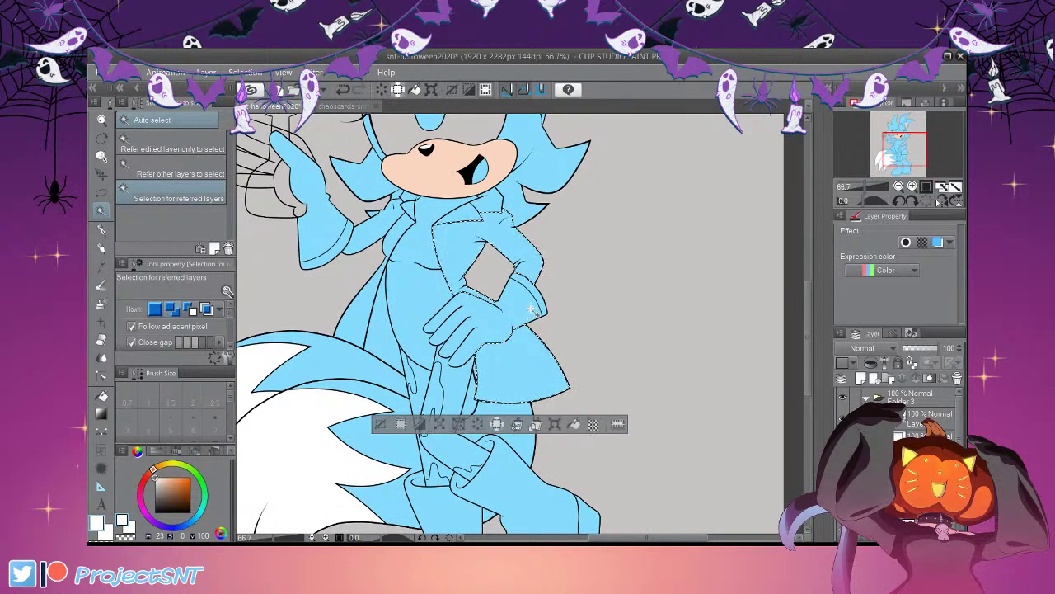
left_click(454, 271)
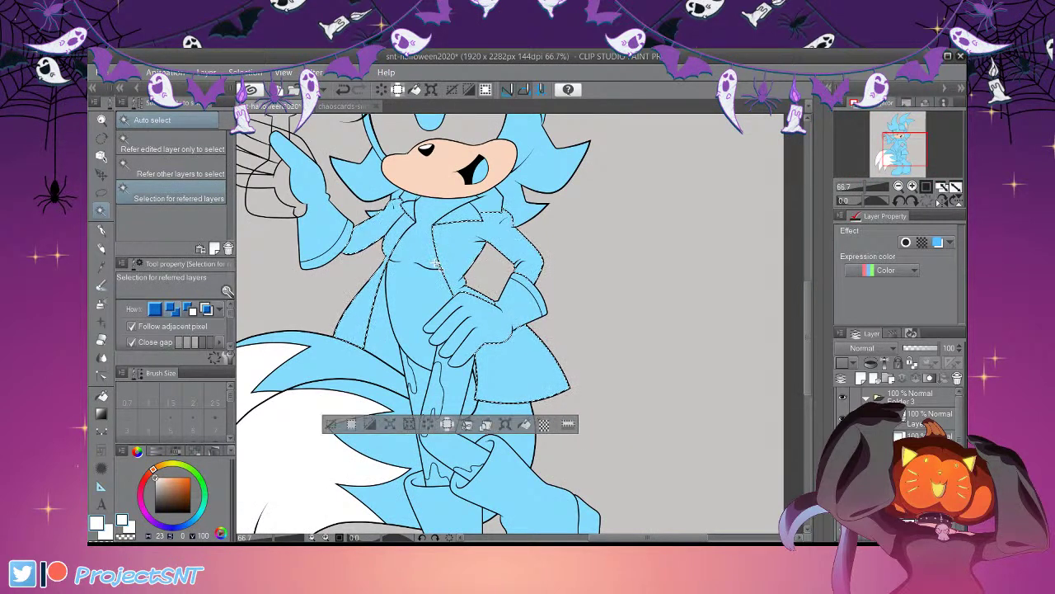
scroll(558, 339, "down", 1)
scroll(583, 380, "up", 3)
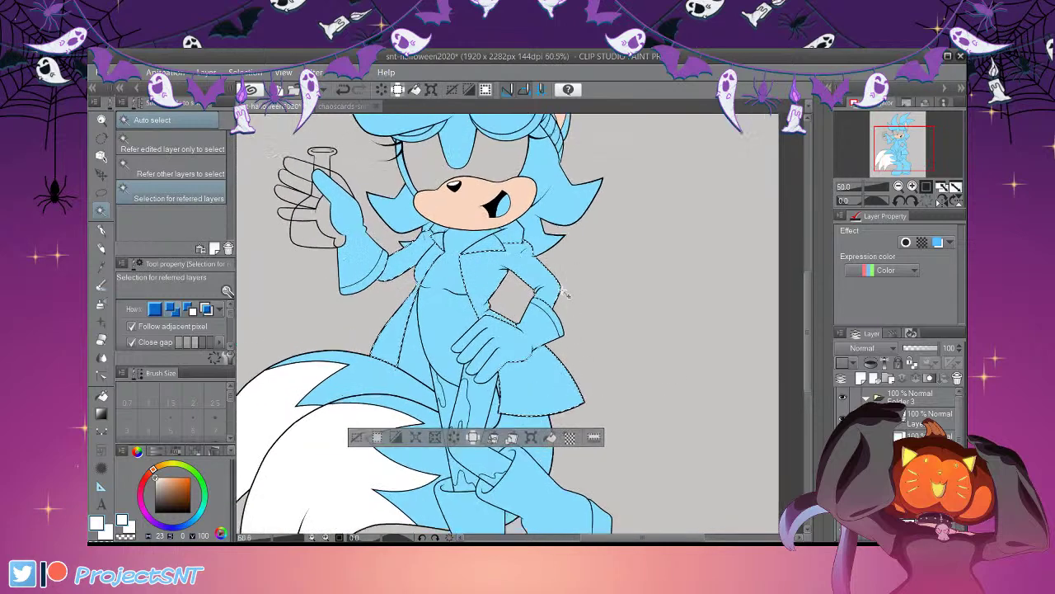
scroll(536, 303, "up", 4)
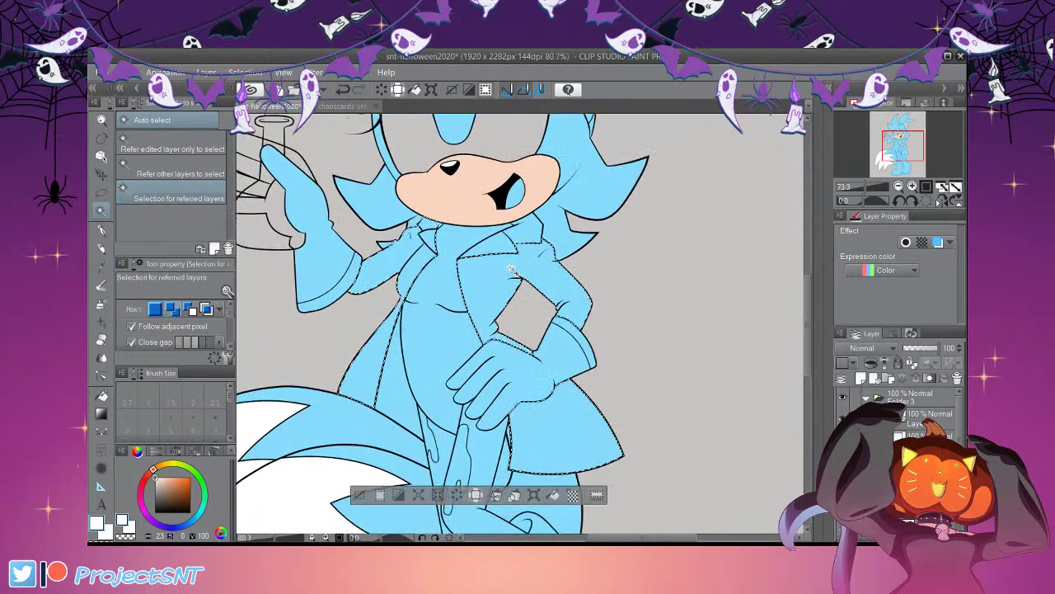
scroll(546, 263, "down", 1)
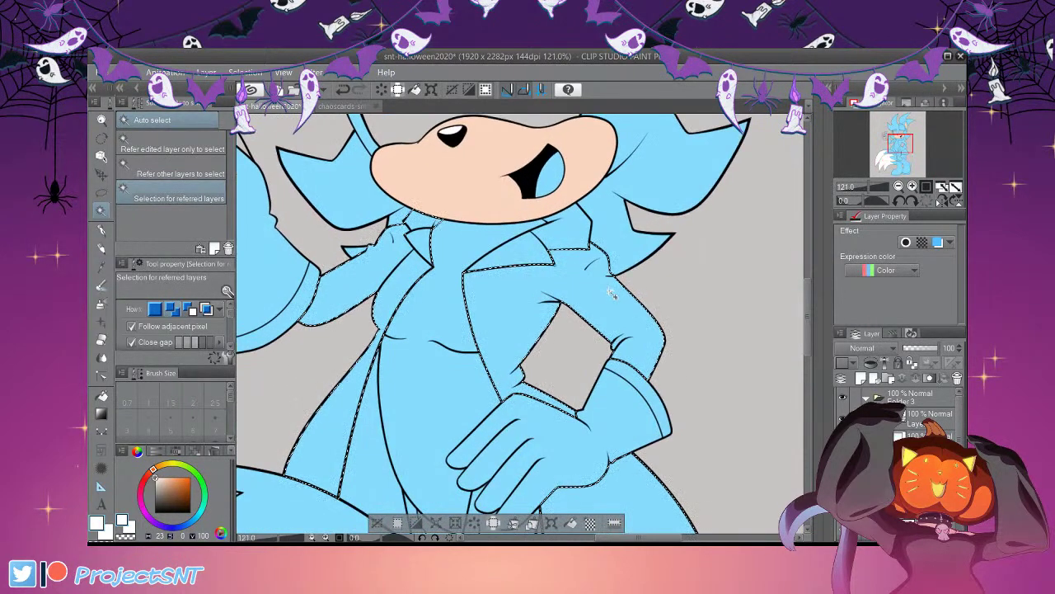
scroll(738, 404, "down", 4)
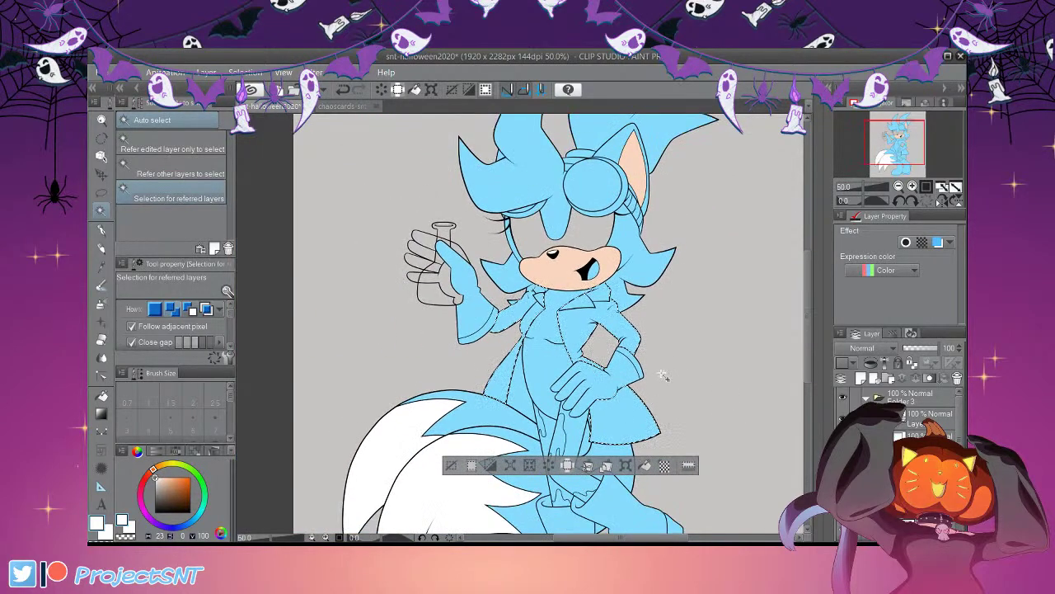
key("alt+Delete")
key("ctrl+d")
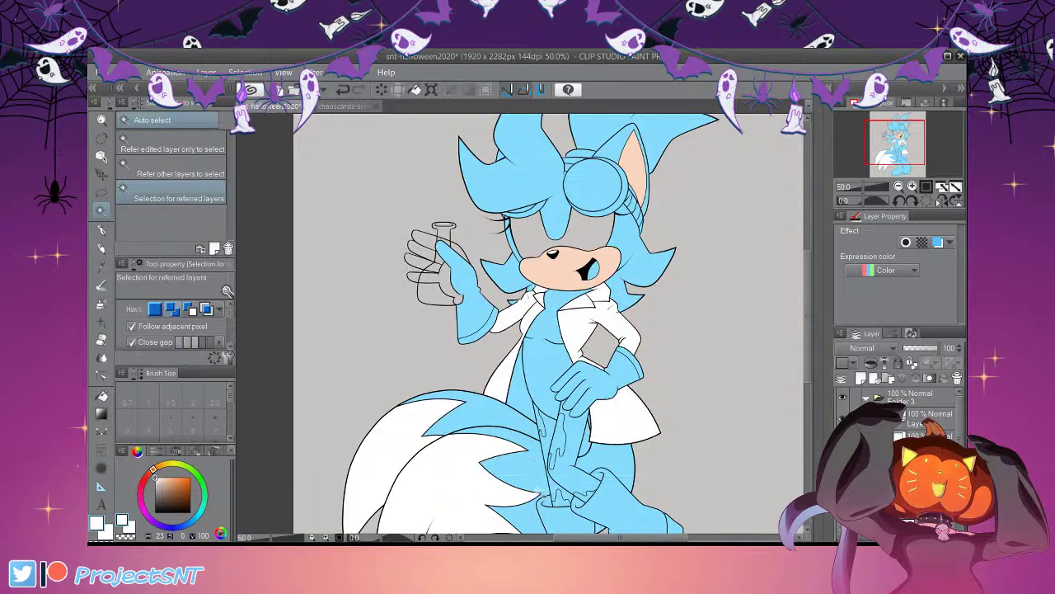
Sample the pink color from the character's top in the chaoscards-snt1.png reference and return to the Halloween drawing
scroll(556, 323, "down", 3)
scroll(514, 274, "up", 1)
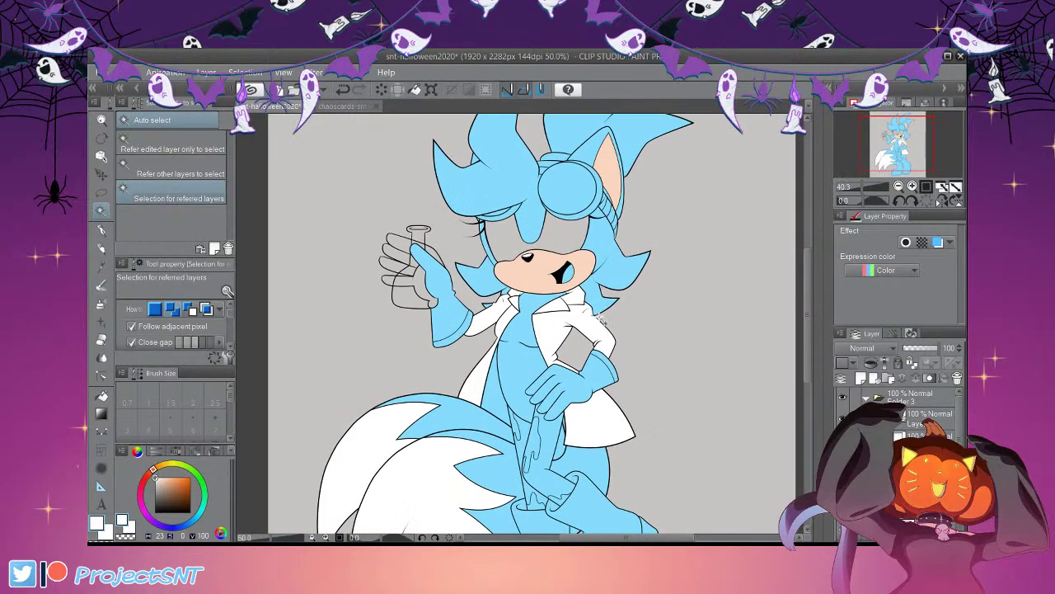
key("ctrl+Tab")
key("i")
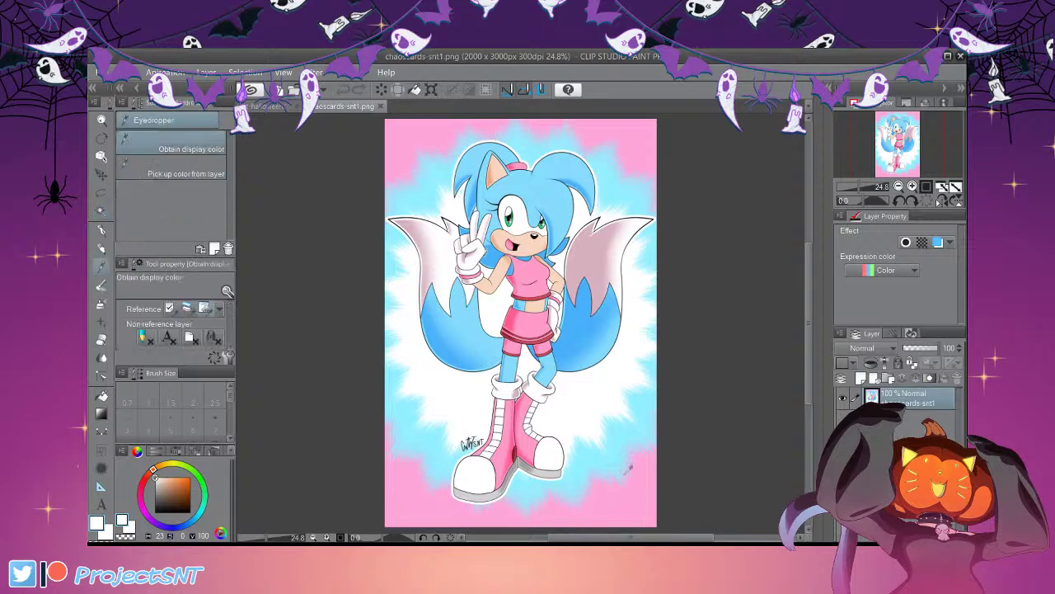
left_click(528, 272)
left_click(272, 106)
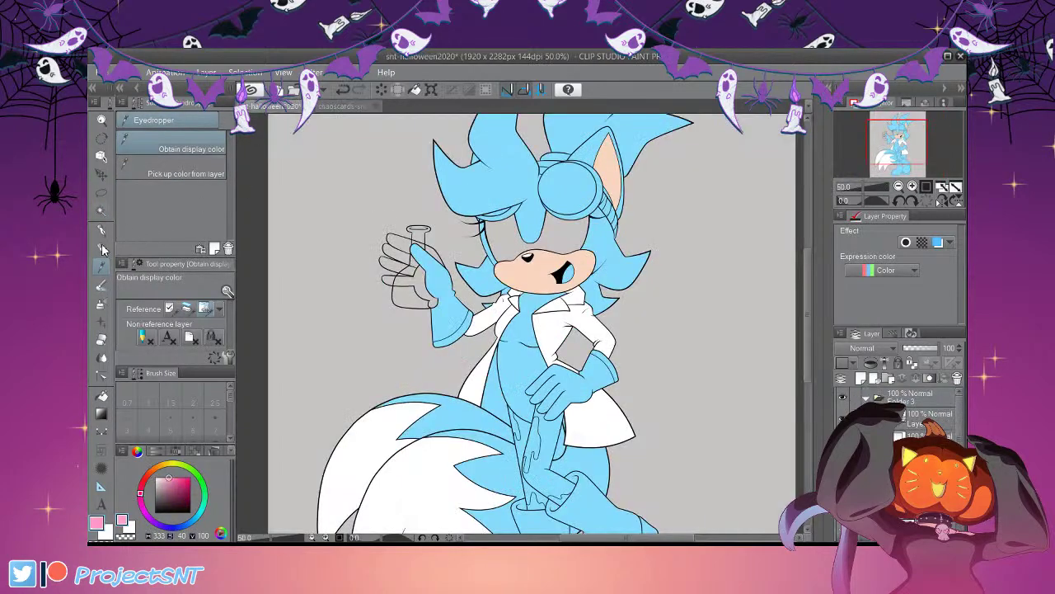
Auto select the tongue in the open mouth, fill it with the sampled pink and deselect
left_click(101, 211)
scroll(574, 296, "up", 1)
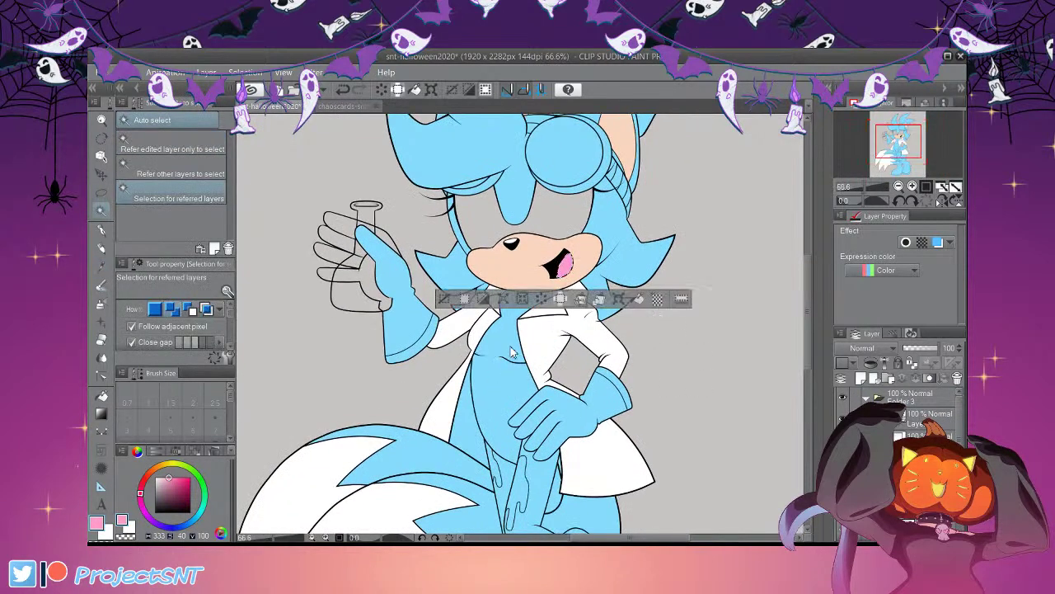
scroll(575, 427, "down", 3)
scroll(577, 424, "up", 1)
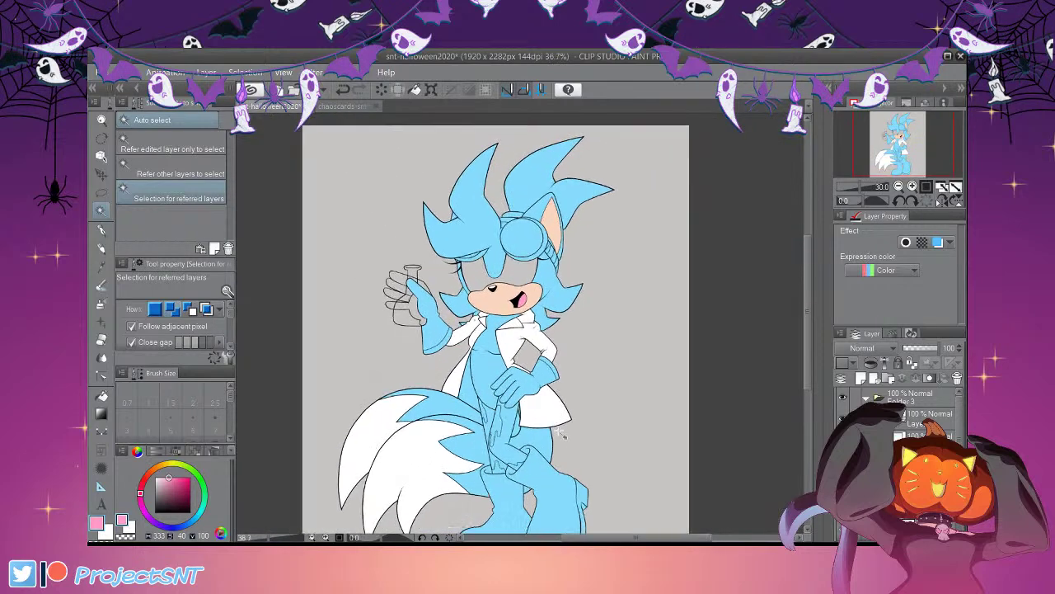
scroll(571, 391, "down", 1)
scroll(445, 248, "up", 1)
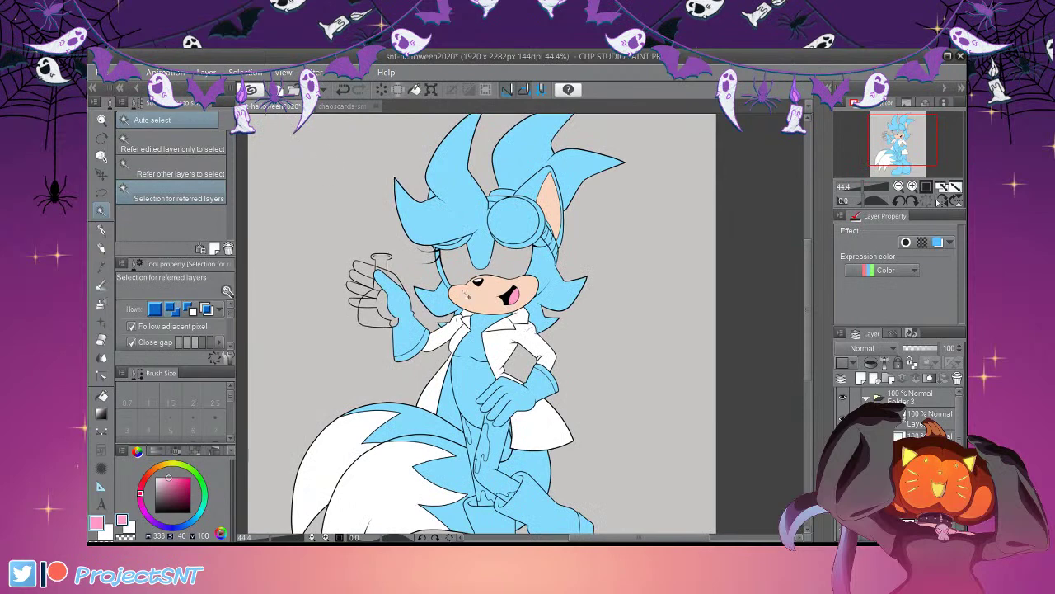
Derive a light grey from the chaoscards-snt1.png reference, auto select both goggle lenses in the Halloween drawing and fill them with it
left_click(342, 106)
key("i")
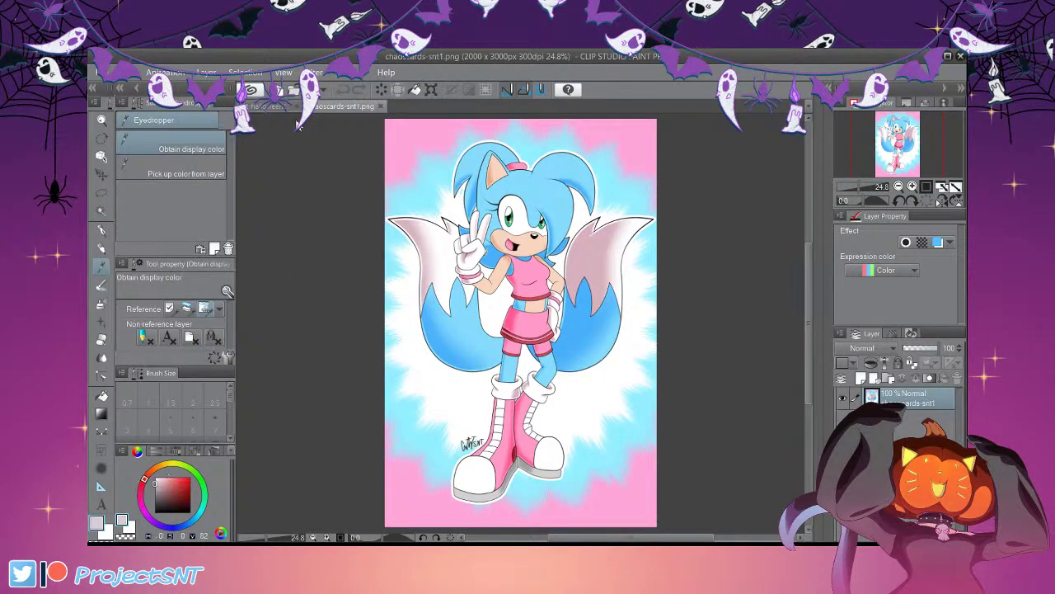
left_click(268, 105)
key("w")
scroll(610, 268, "up", 1)
left_click(519, 224)
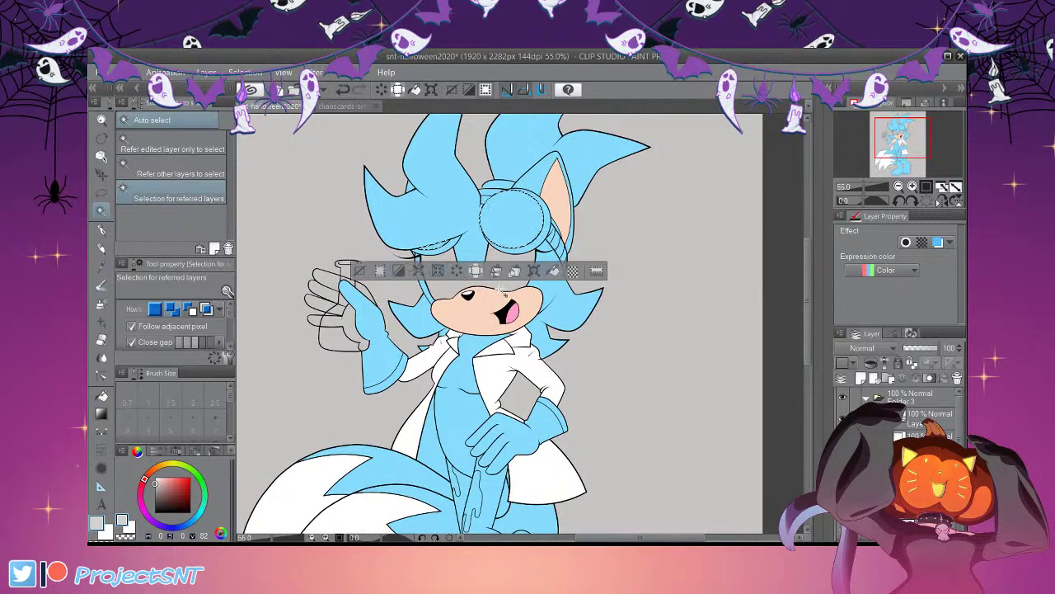
scroll(572, 246, "up", 1)
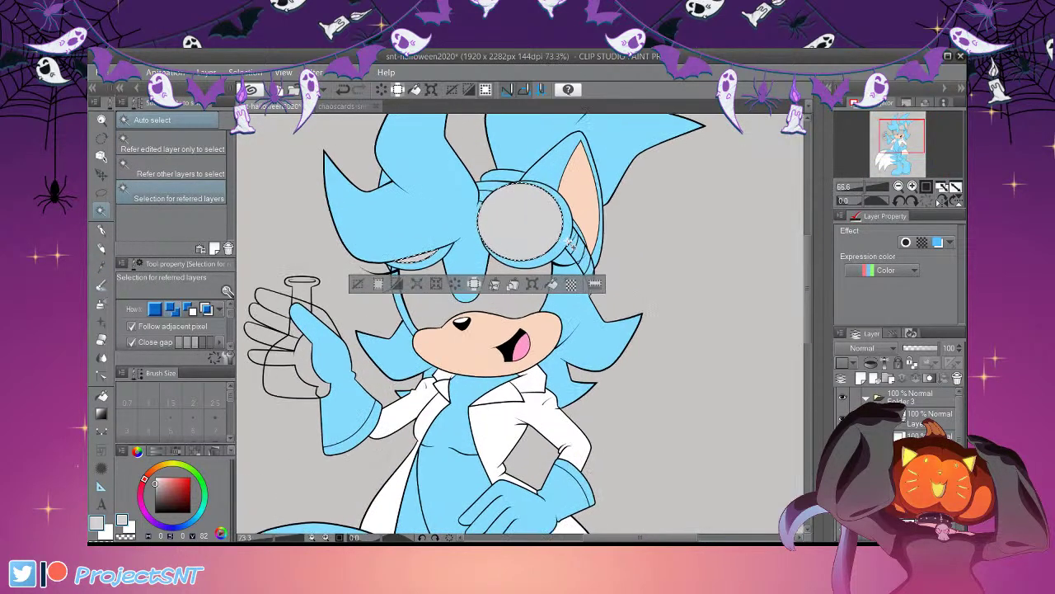
Draw white diagonal glare streaks on the goggle lenses with the Turnip pen, reducing the brush size to 24.0, and deselect
left_click(155, 478)
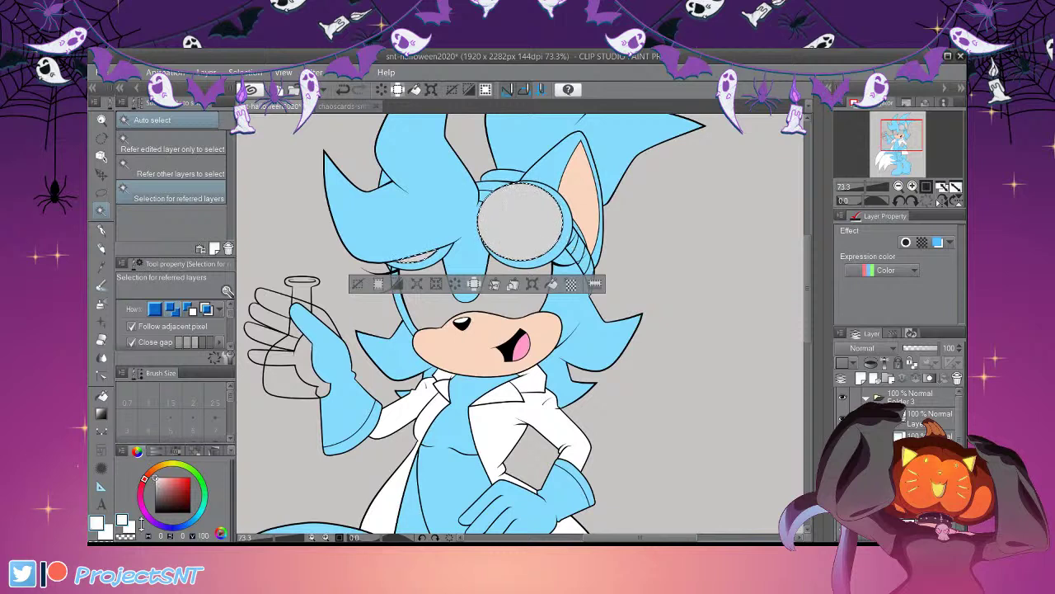
key("p")
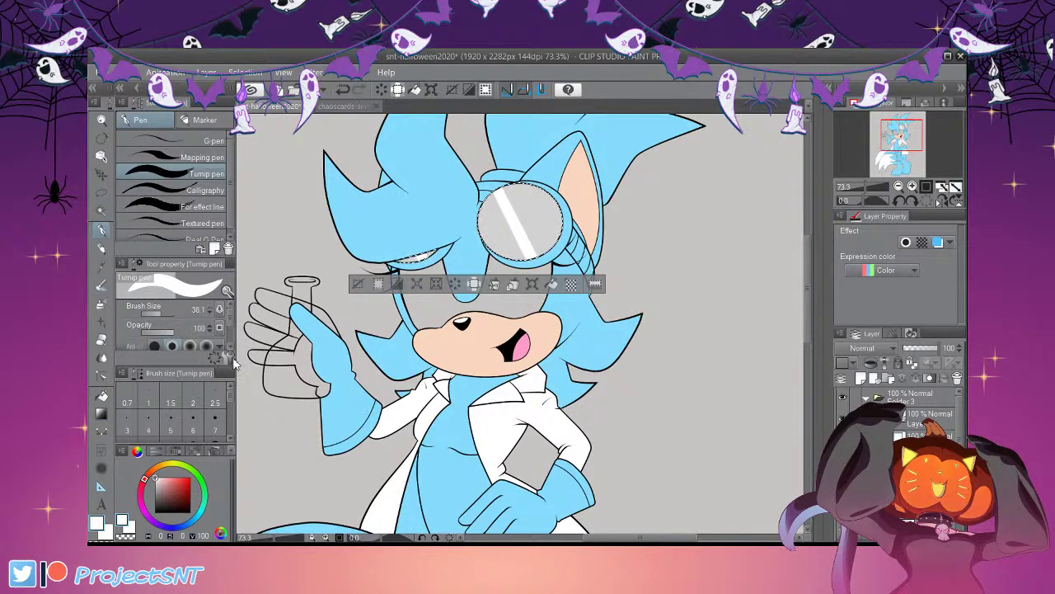
key("[")
key("[")
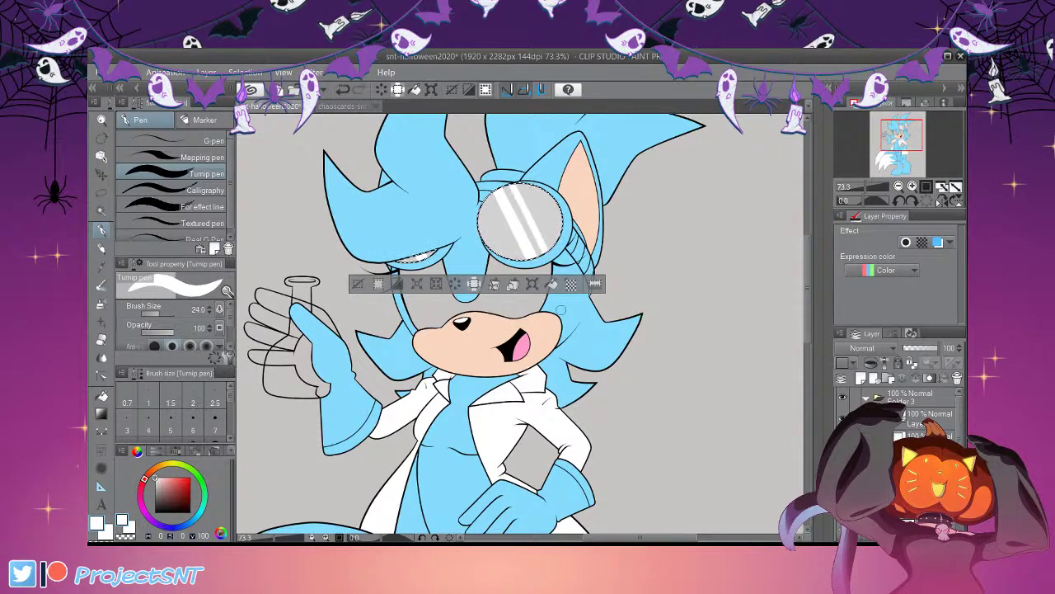
left_click(358, 285)
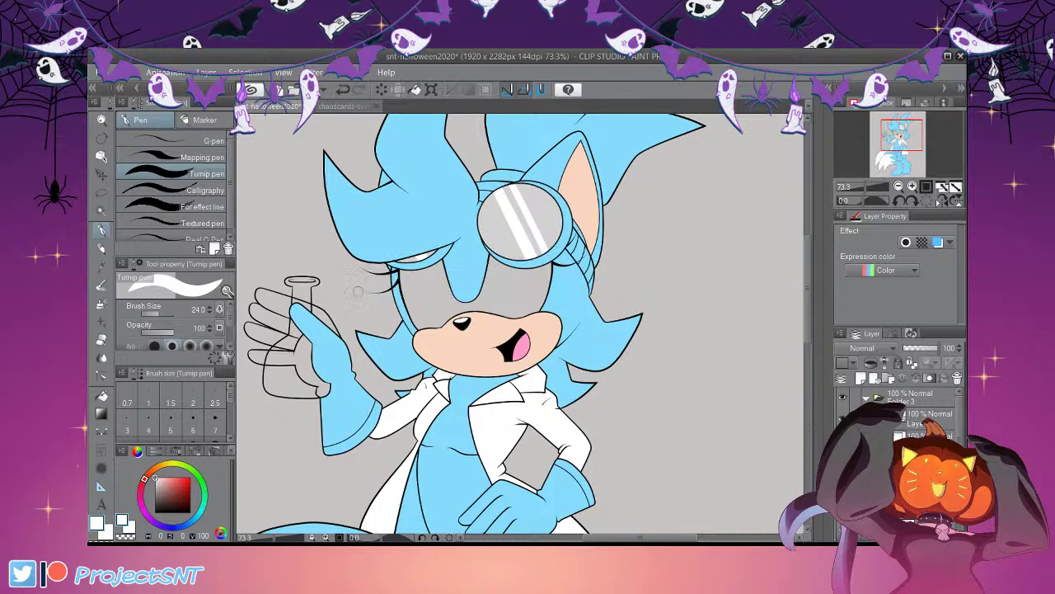
Sample the pink from the chaoscards-snt1.png reference, return to the Halloween drawing and darken the color to H 333, S 57, V 78
scroll(462, 376, "down", 4)
scroll(487, 330, "up", 5)
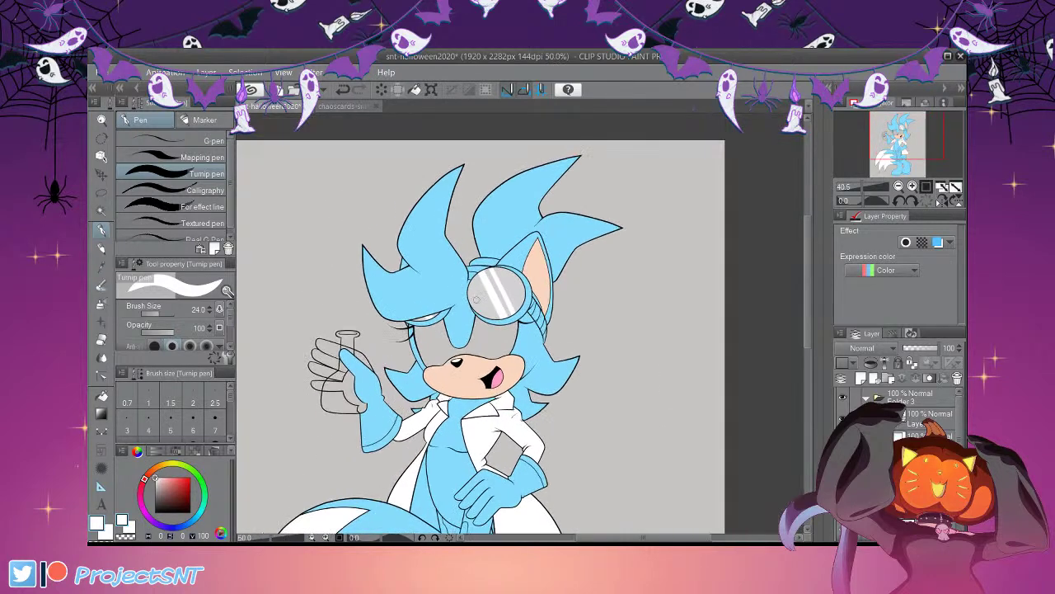
left_click_drag(144, 478, 155, 492)
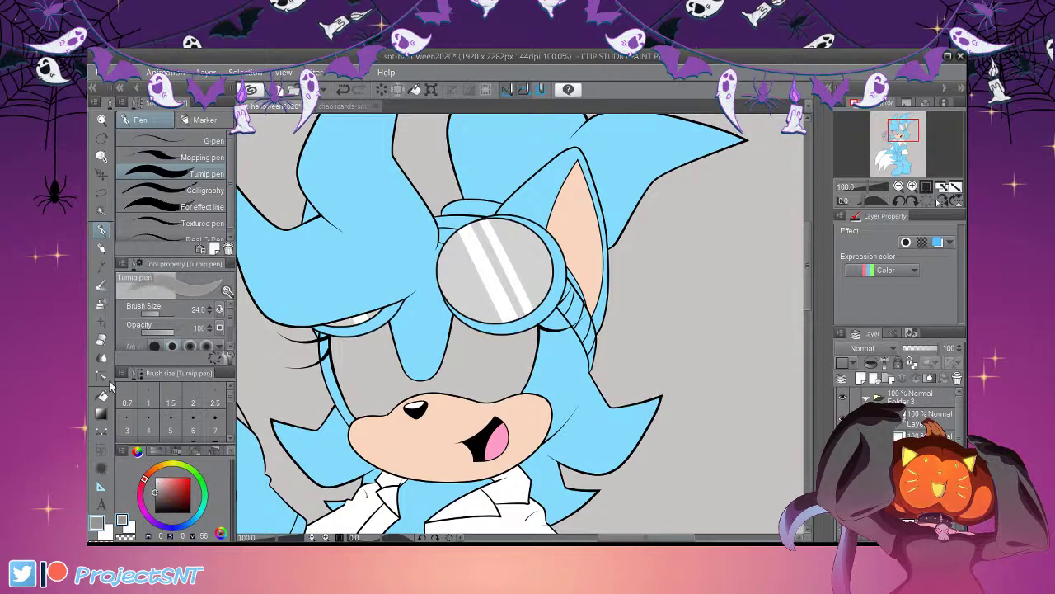
left_click(101, 266)
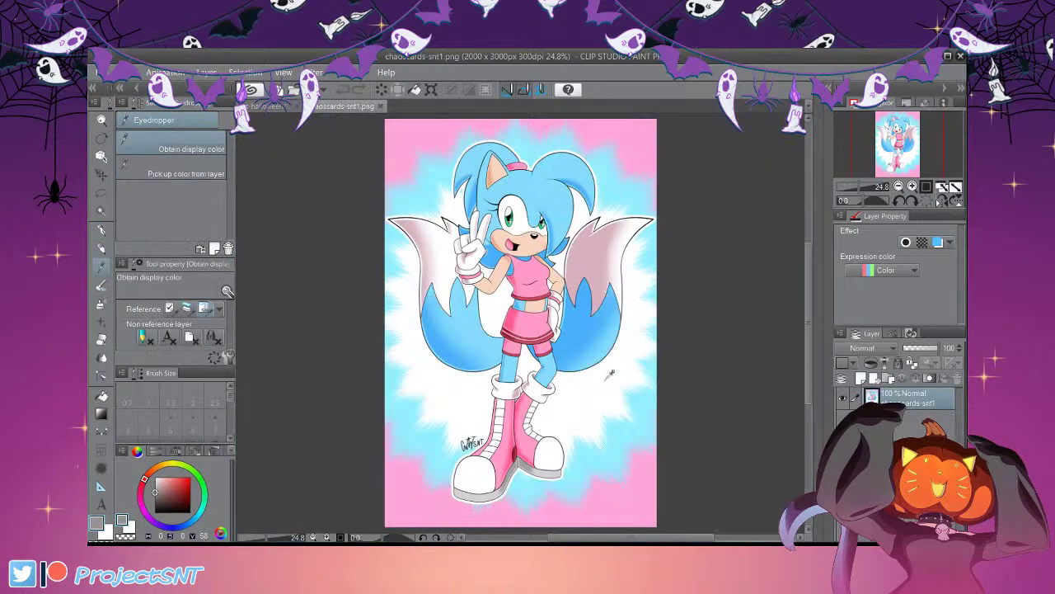
left_click(266, 105)
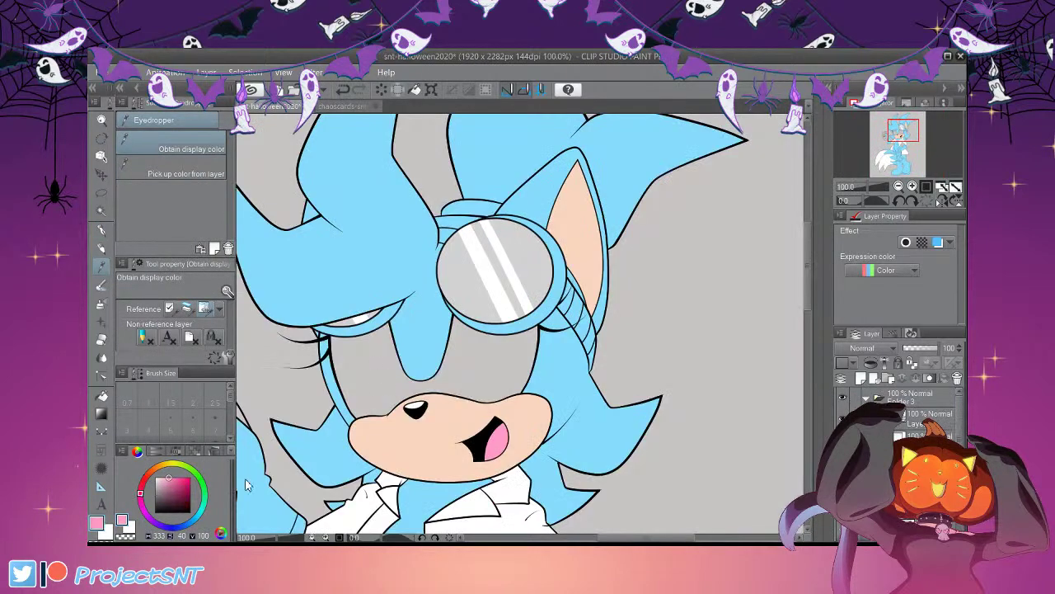
left_click(177, 484)
Auto select all visible parts of the goggle frames, fill them with the dark pink and deselect
left_click(102, 211)
scroll(448, 350, "up", 2)
left_click(345, 304)
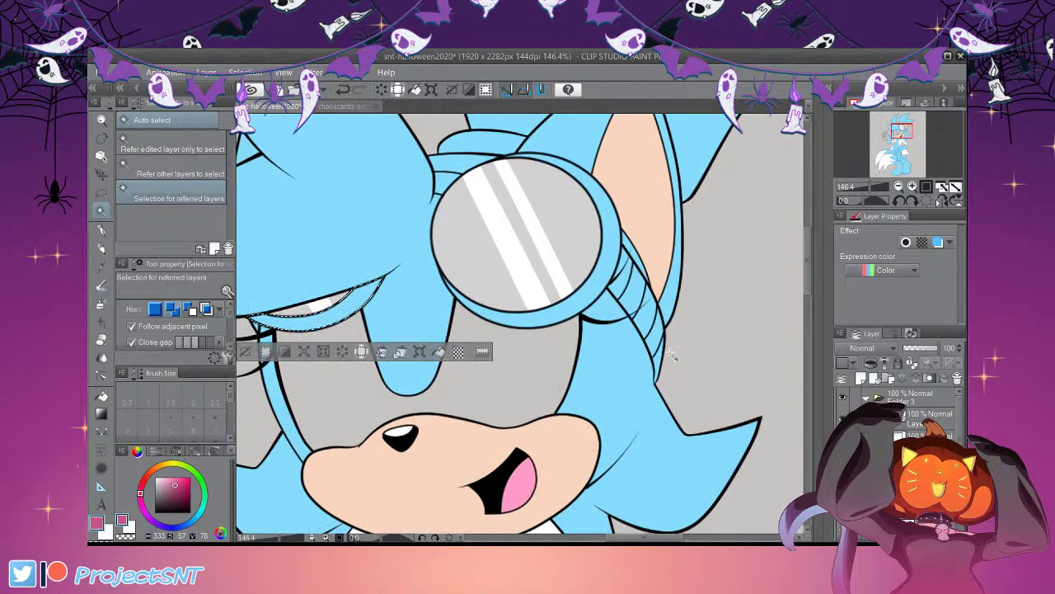
left_click(498, 221, "shift")
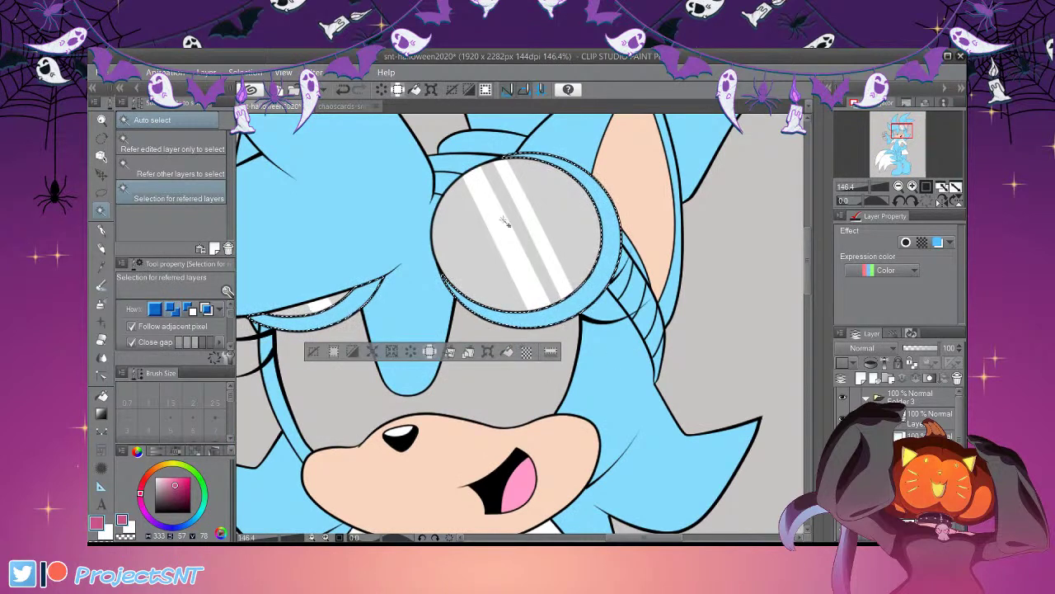
left_click(448, 182, "shift")
key("alt+Delete")
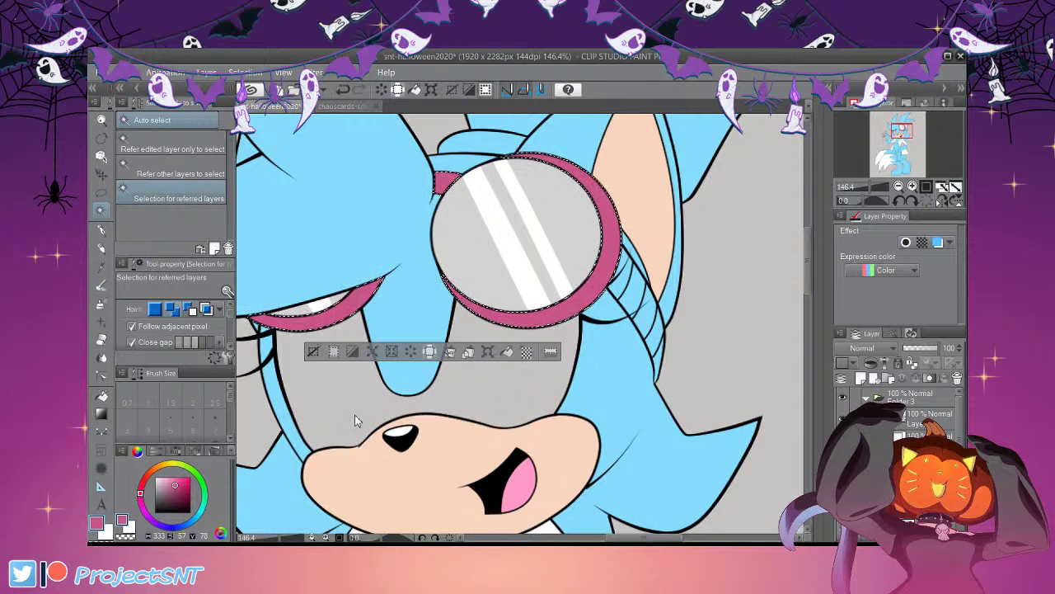
key("ctrl+d")
Sample the grey from the goggle lens and darken it to V 47
left_click(102, 267)
left_click(587, 260)
left_click_drag(155, 490, 155, 496)
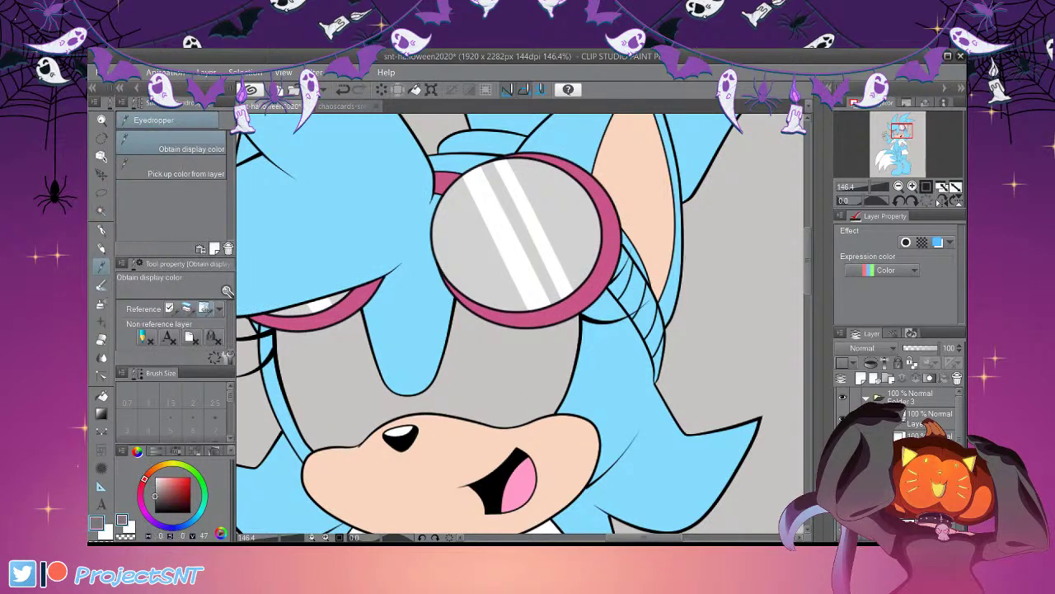
Auto select all segments of the goggle strap, fill them with the dark grey, deselect and save the drawing
left_click(102, 211)
scroll(677, 331, "up", 5)
left_click(647, 345)
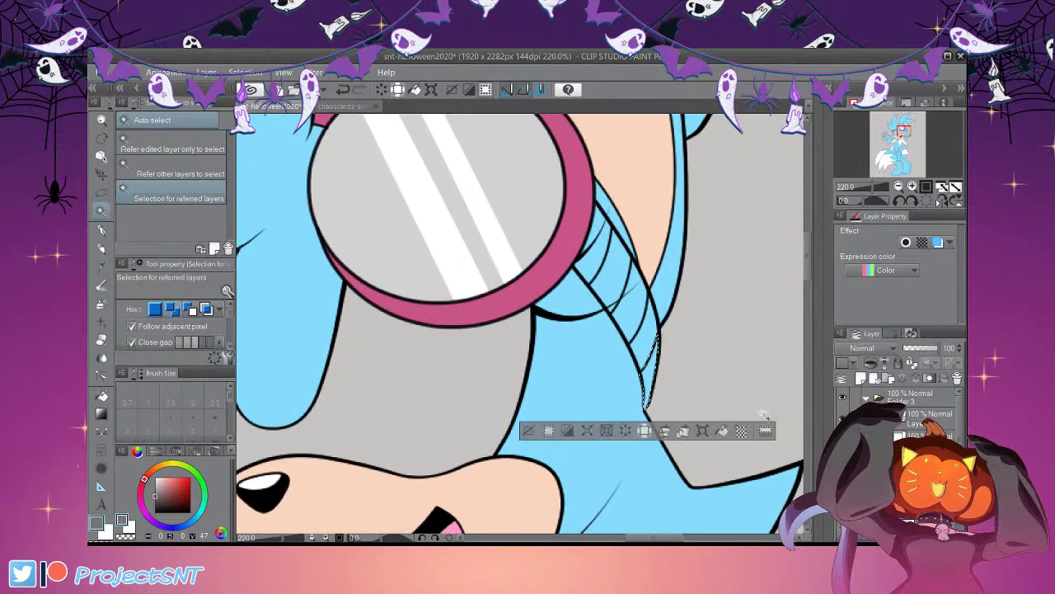
left_click(637, 311, "shift")
left_click(613, 276, "shift")
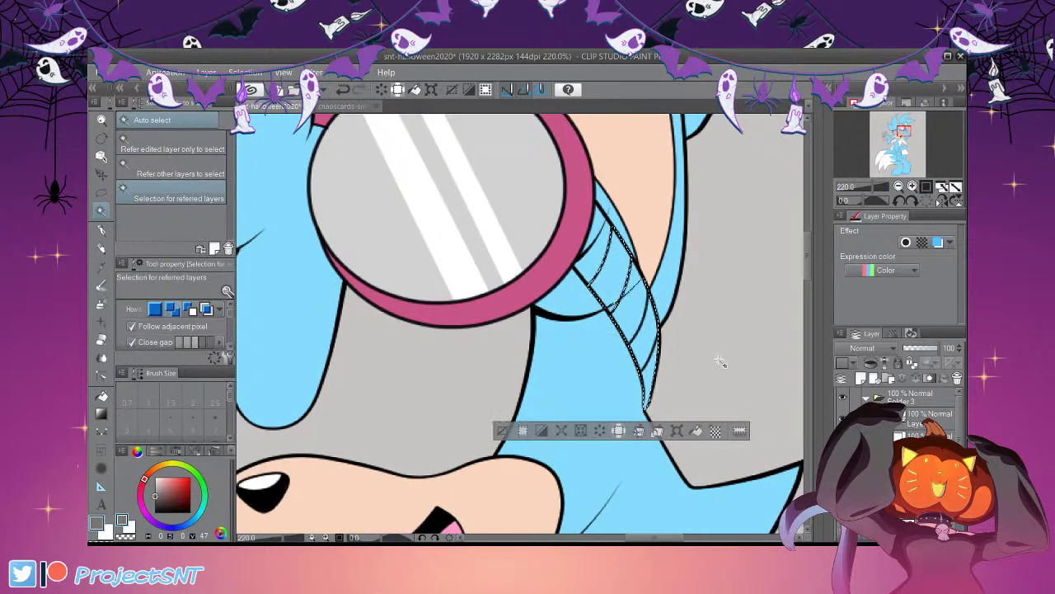
key("alt+BackSpace")
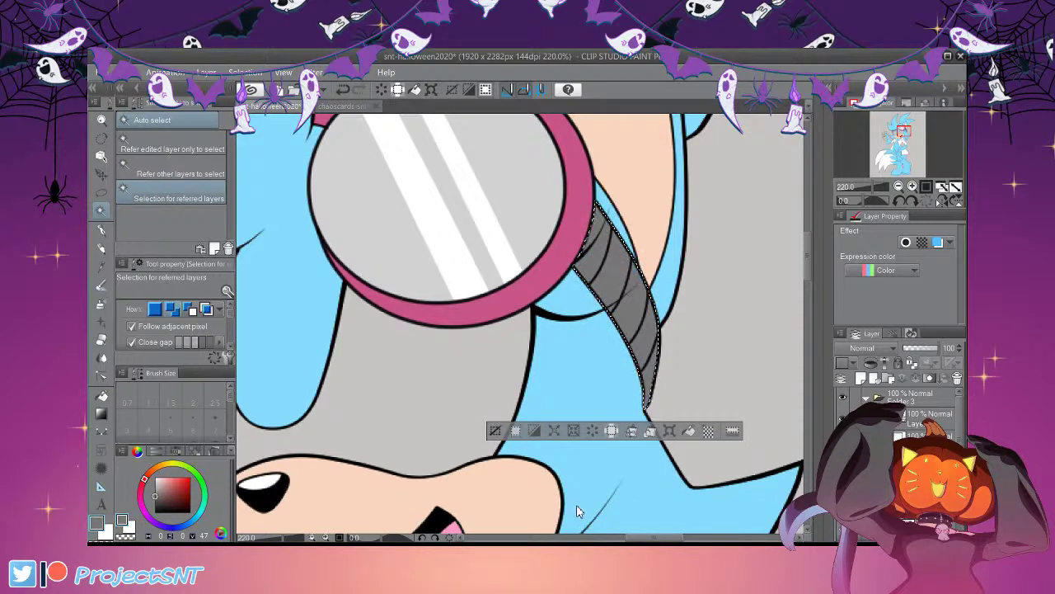
key("ctrl+d")
scroll(664, 280, "down", 2)
scroll(664, 280, "down", 4)
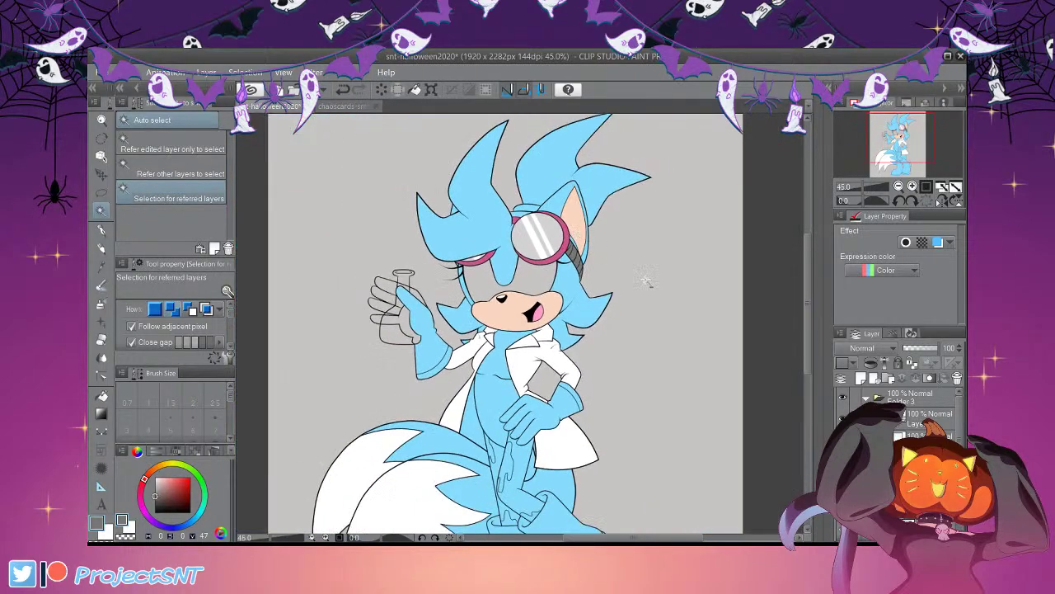
scroll(577, 198, "up", 1)
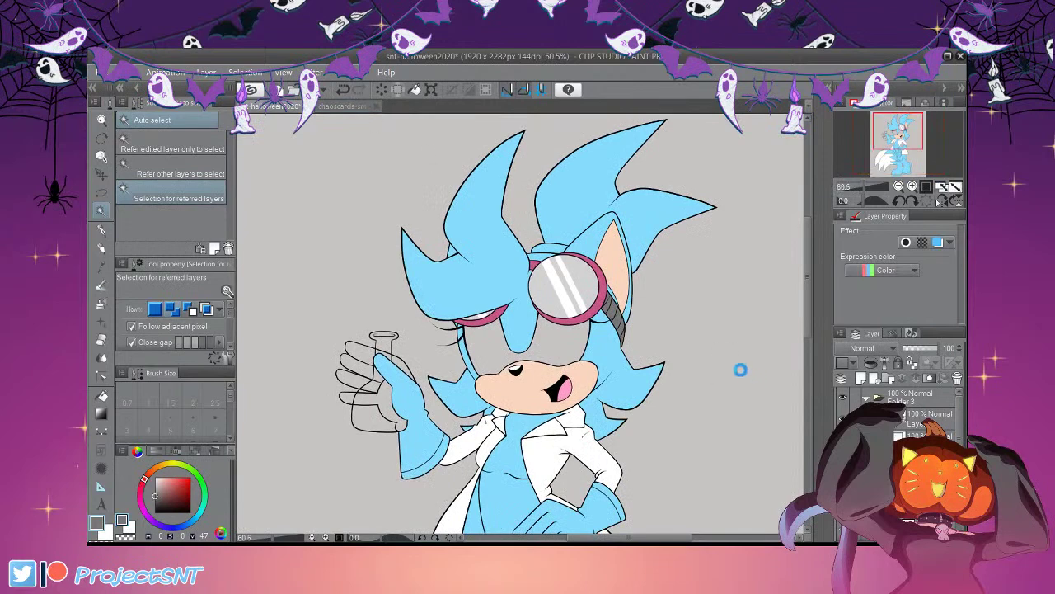
scroll(647, 235, "down", 3)
scroll(668, 379, "up", 2)
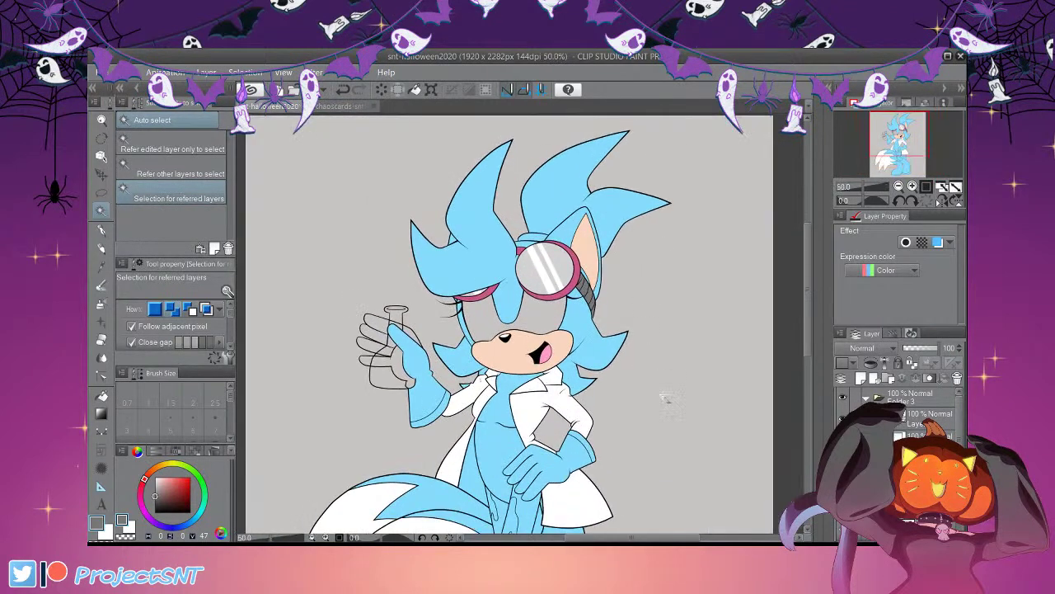
Sample the dark pink from the goggle frame, fill the lab coat's inner lining beside the body with it and deselect
scroll(607, 341, "down", 2)
scroll(650, 287, "up", 2)
key("i")
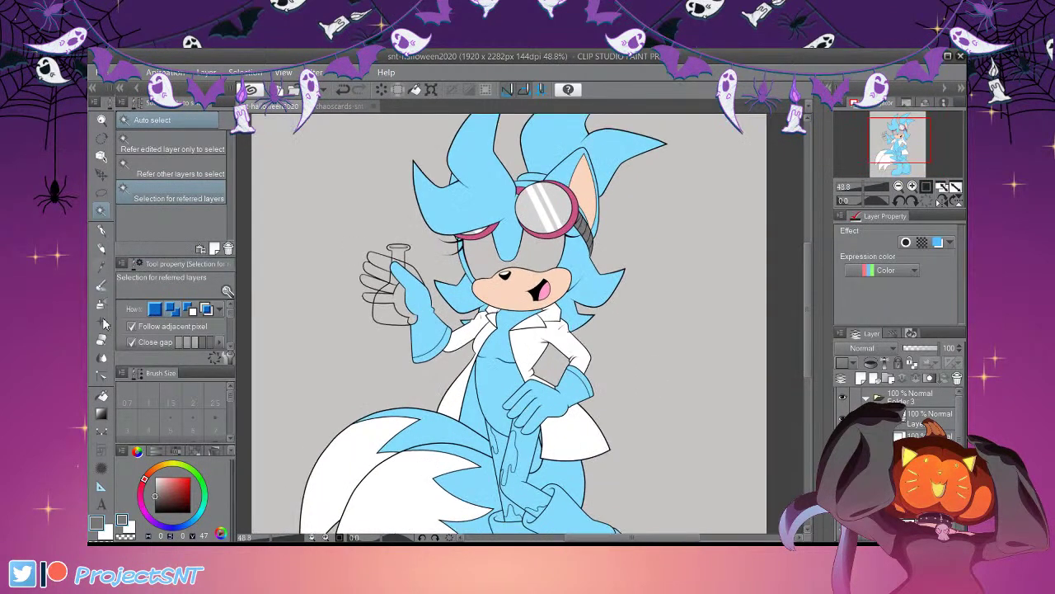
scroll(650, 288, "up", 1)
left_click(644, 260)
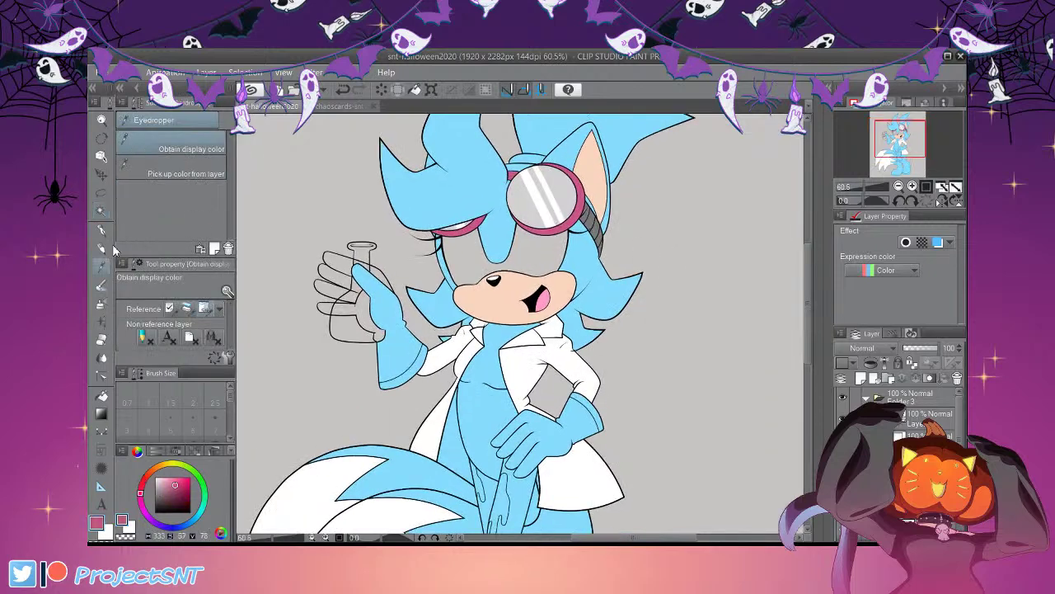
key("w")
left_click(523, 533)
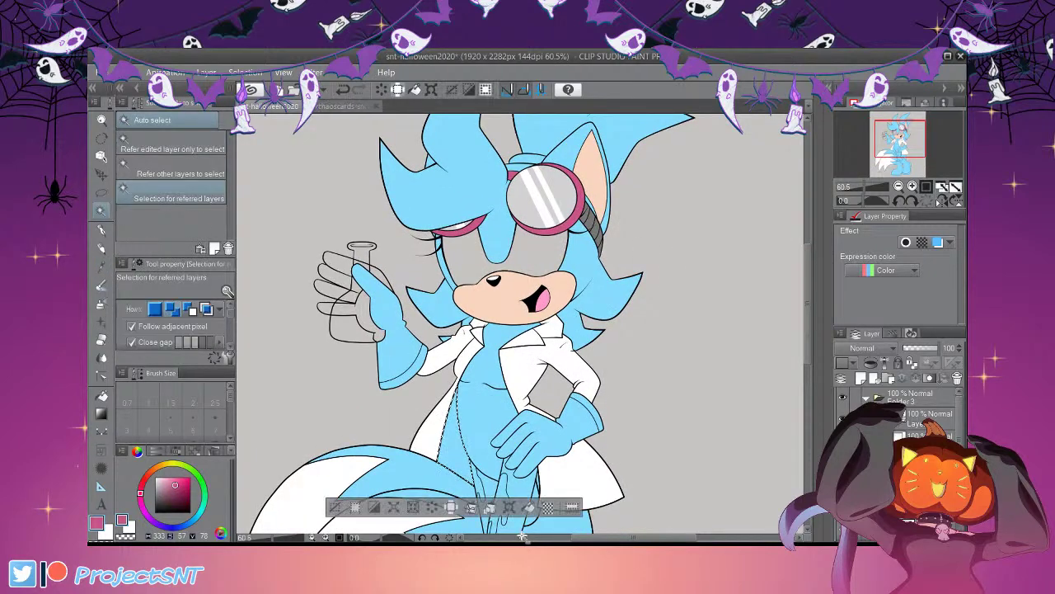
key("alt+BackSpace")
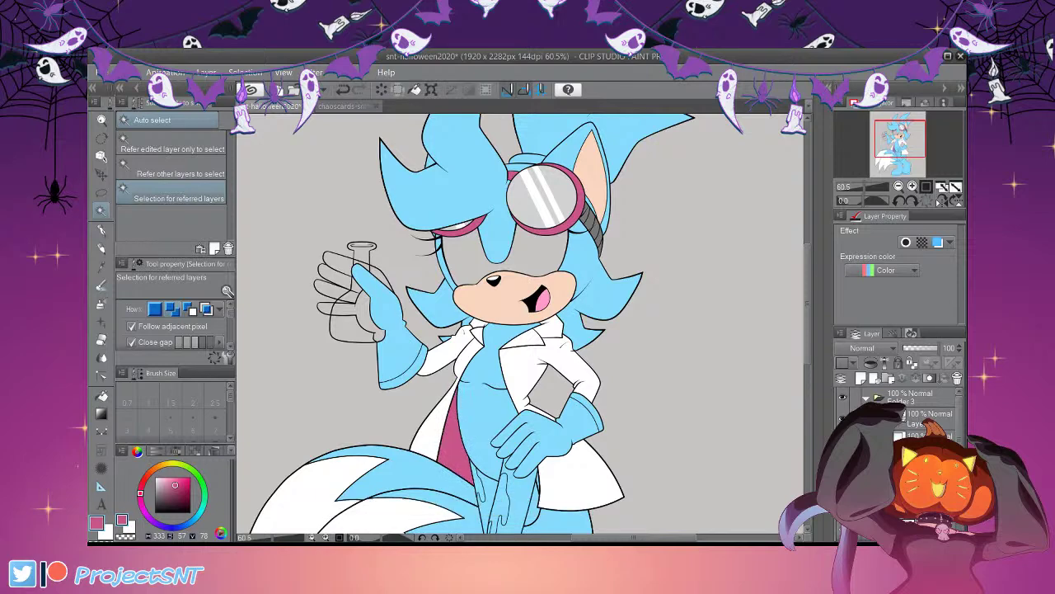
key("ctrl+d")
Auto select the upper of the bent leg's boot, fill it with the dark pink and deselect
scroll(568, 376, "down", 4)
scroll(568, 376, "up", 1)
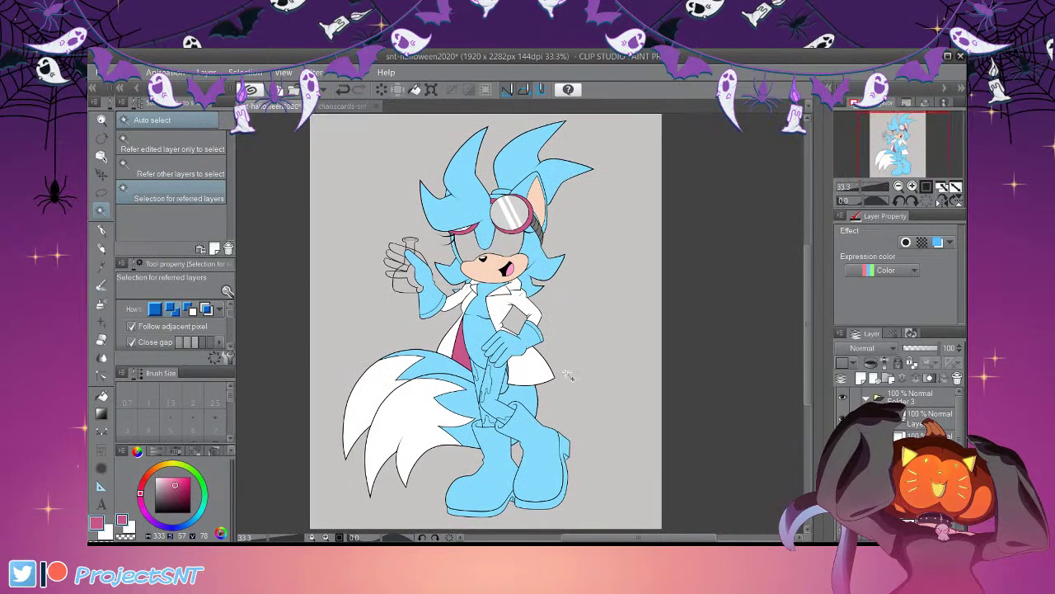
scroll(519, 452, "up", 5)
left_click(545, 472)
left_click(609, 524)
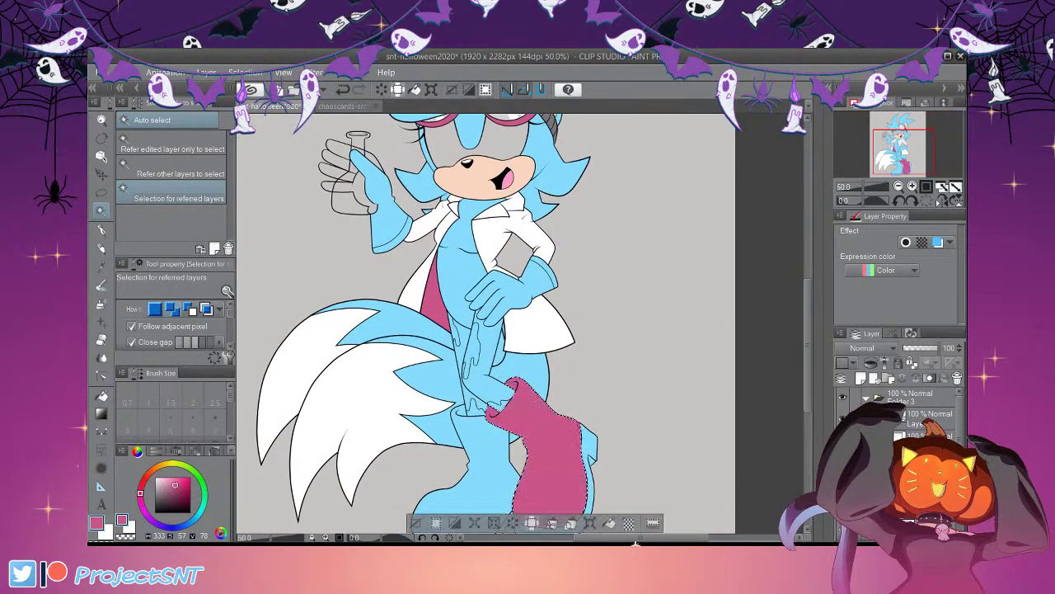
scroll(528, 373, "down", 3)
key("ctrl+d")
Sample the light pink from the chaoscards-snt1.png reference and return to the Halloween drawing with Auto select active
left_click(346, 106)
left_click(101, 266)
scroll(536, 322, "up", 2)
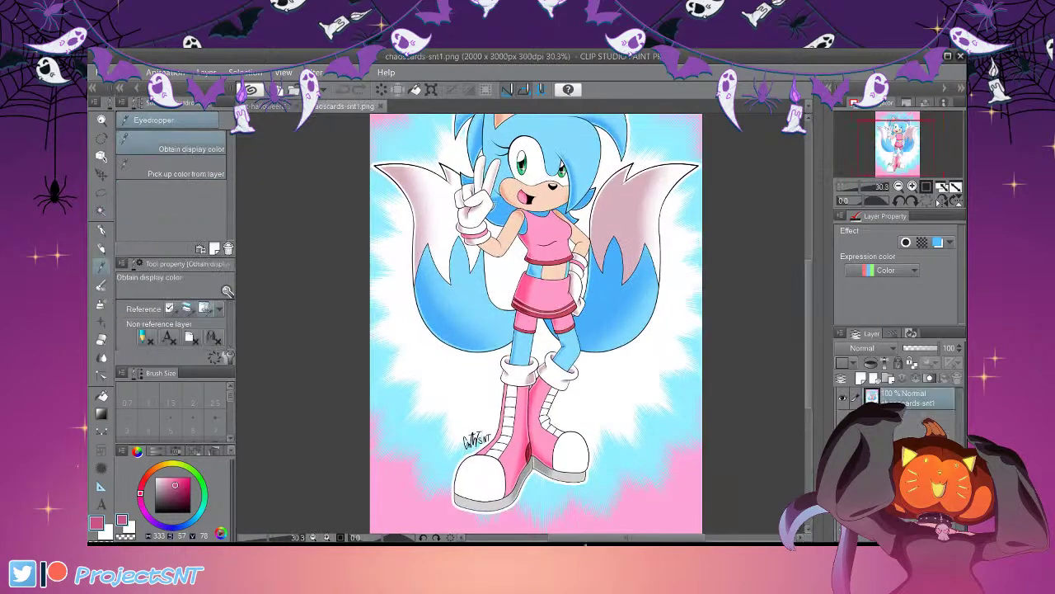
left_click(272, 105)
left_click(101, 211)
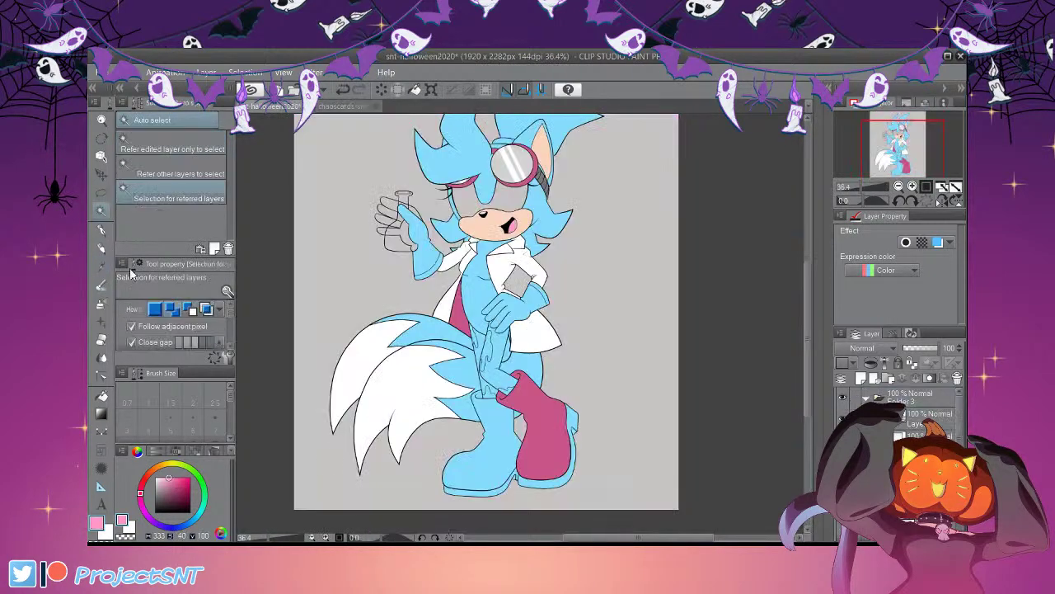
Auto select the upper of the straight leg's boot, fill it with the light pink and shift the drawing color's hue to 293
scroll(585, 515, "up", 3)
left_click(584, 516)
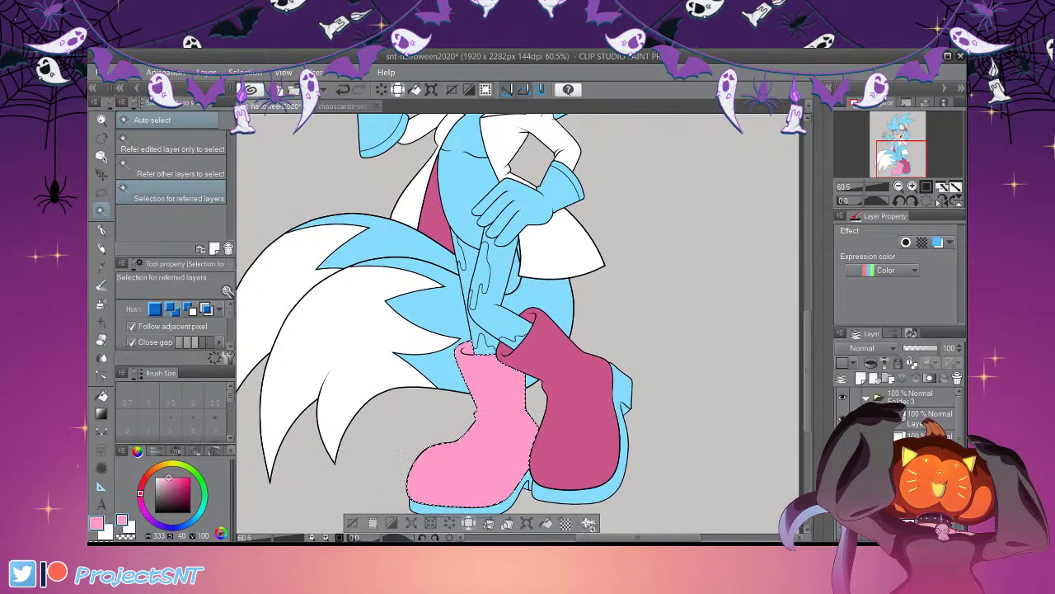
scroll(546, 533, "down", 3)
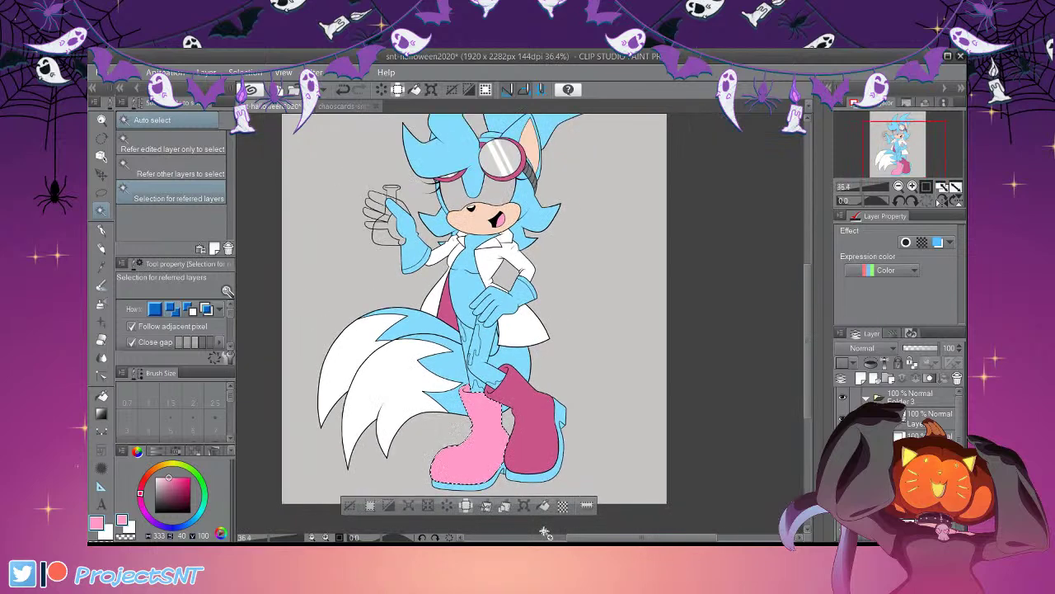
scroll(546, 534, "up", 2)
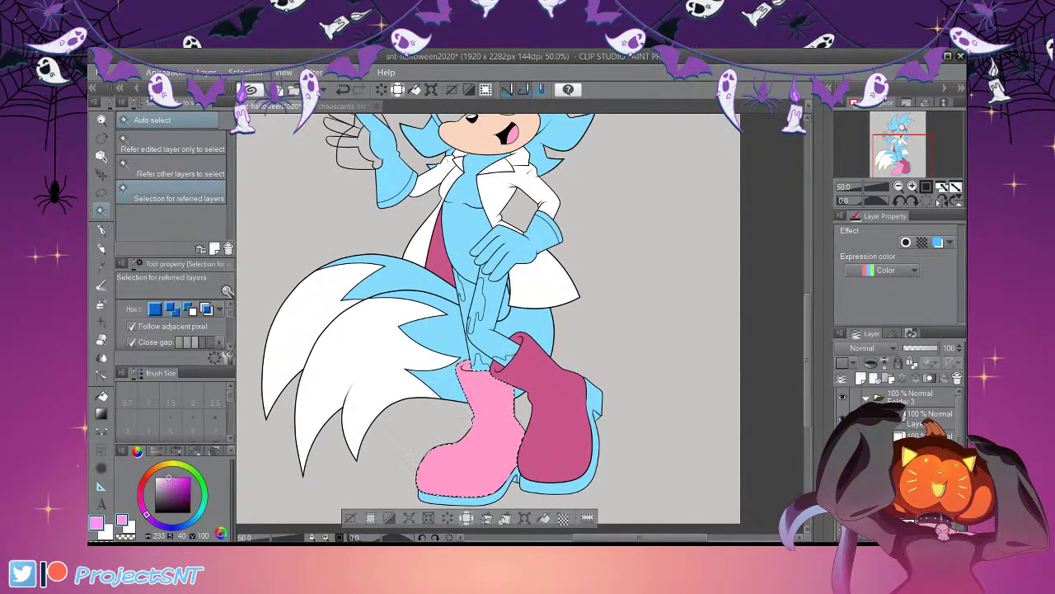
Recolor the selected left boot in muted purple with hue 293, saturation 38 and value 66, then clear the selection
left_click_drag(168, 477, 168, 490)
key("alt+Delete")
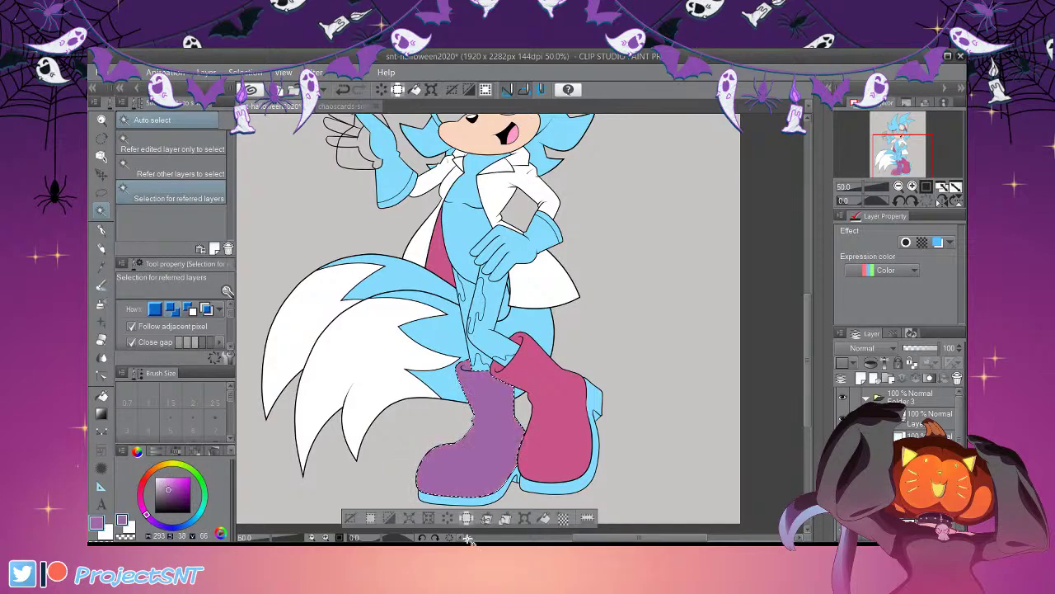
key("ctrl+d")
scroll(542, 531, "down", 5)
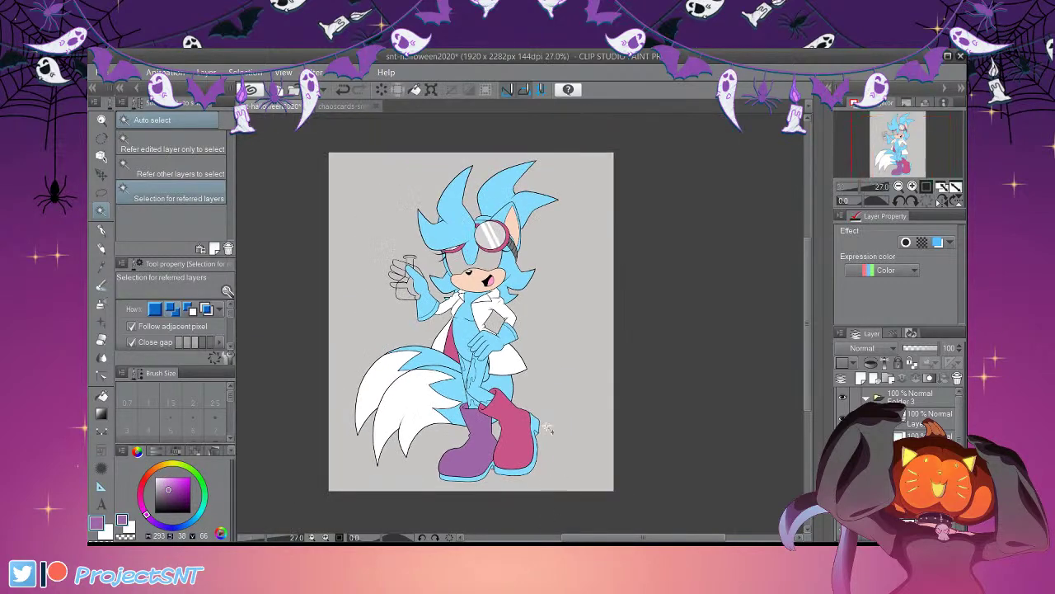
scroll(602, 403, "up", 5)
scroll(602, 401, "up", 3)
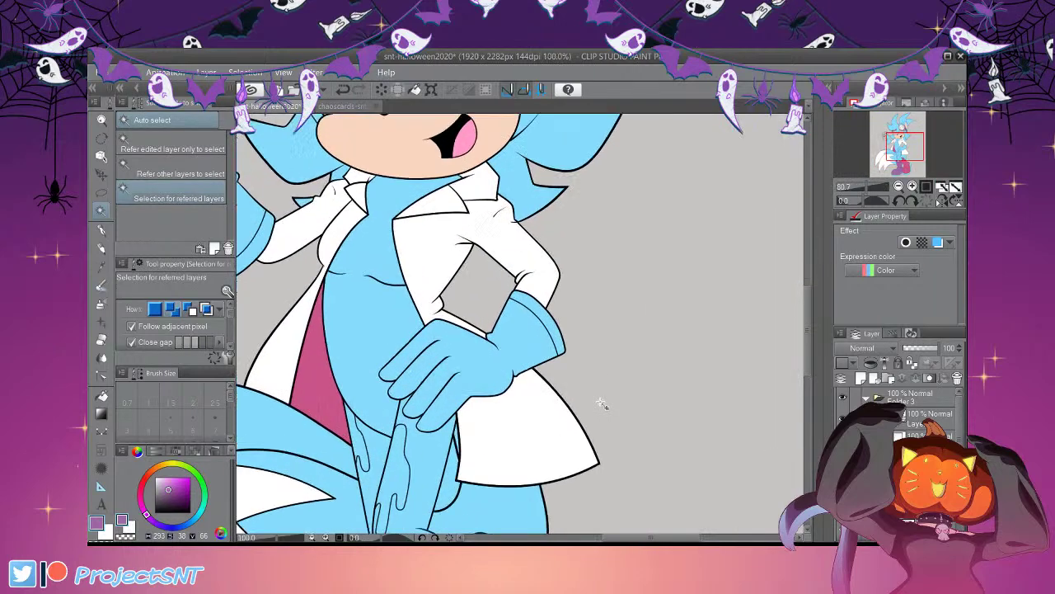
scroll(758, 440, "down", 3)
scroll(346, 285, "up", 2)
left_click(348, 280, "shift")
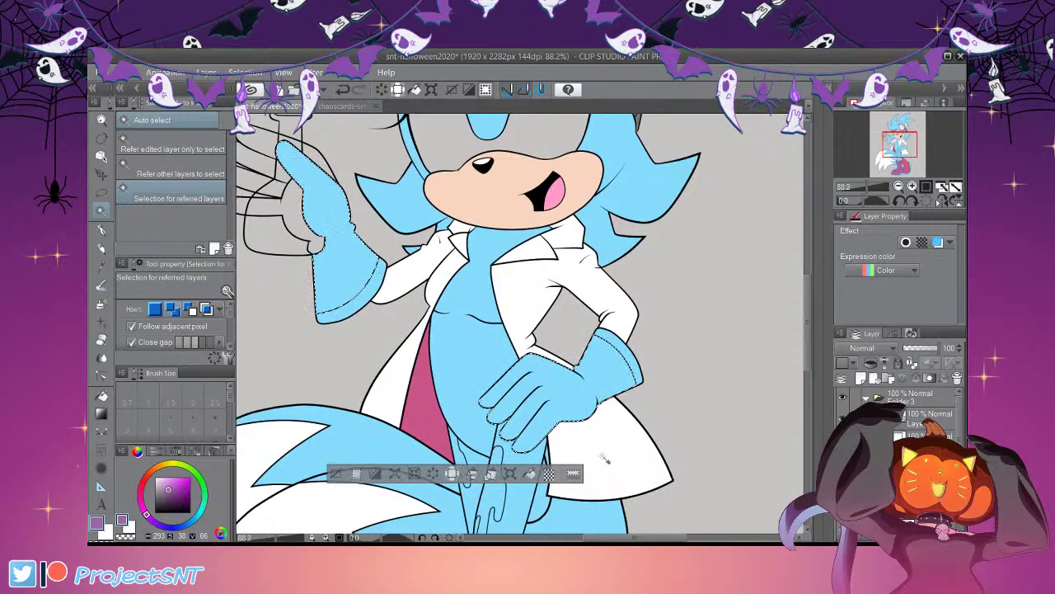
key("ctrl+d")
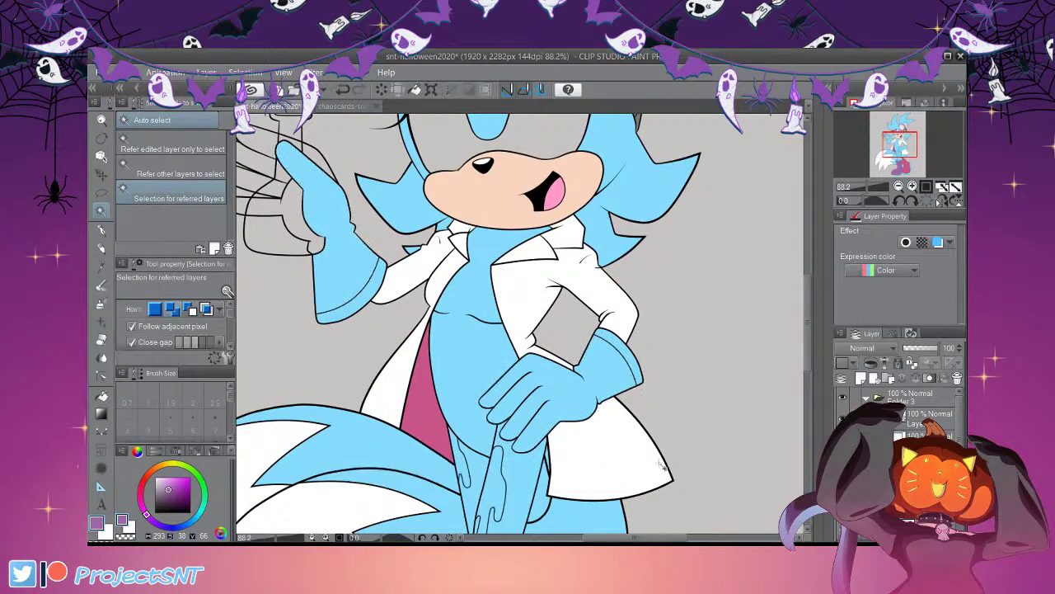
Fill the glove of the hand on the hip and the cuff of the raised glove with the muted purple
left_click(578, 394)
left_click(633, 473)
left_click(437, 473)
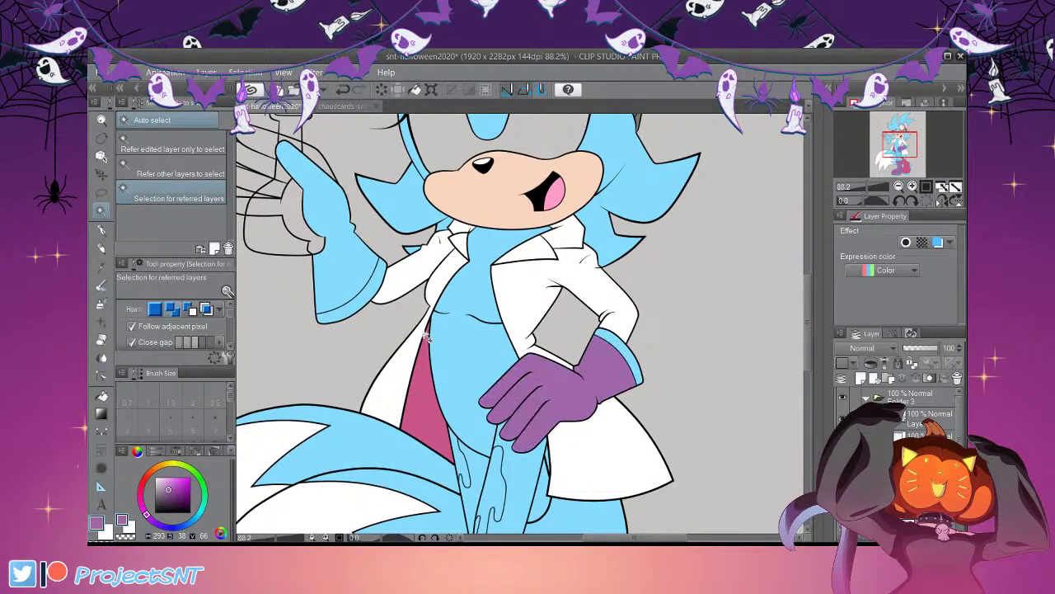
left_click(351, 295)
key("alt+BackSpace")
key("ctrl+d")
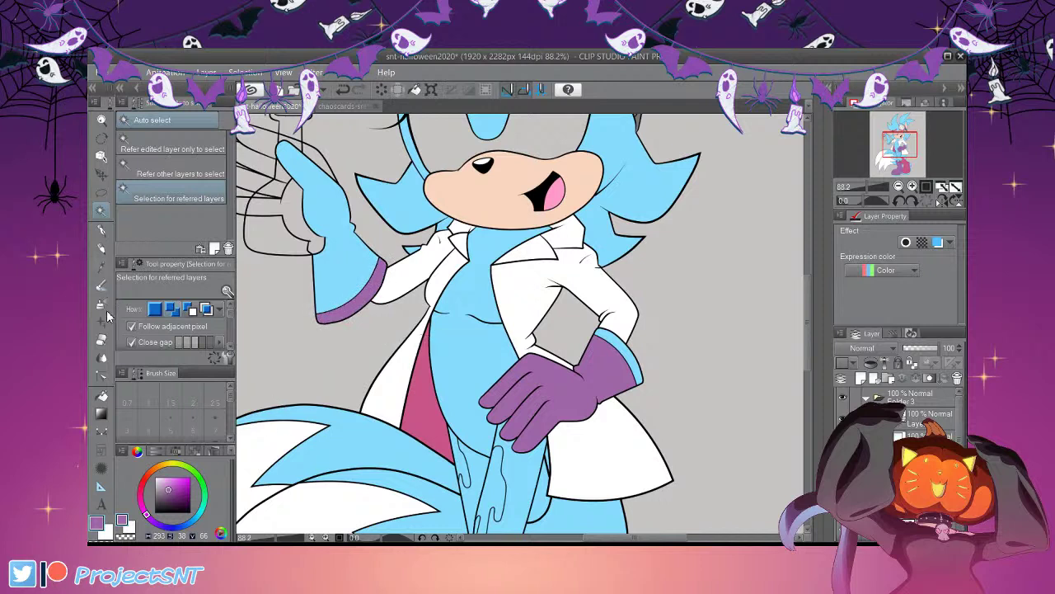
Sample the dark pink of the coat lining and fill the raised glove and the hip glove's cuff with it
key("i")
key("w")
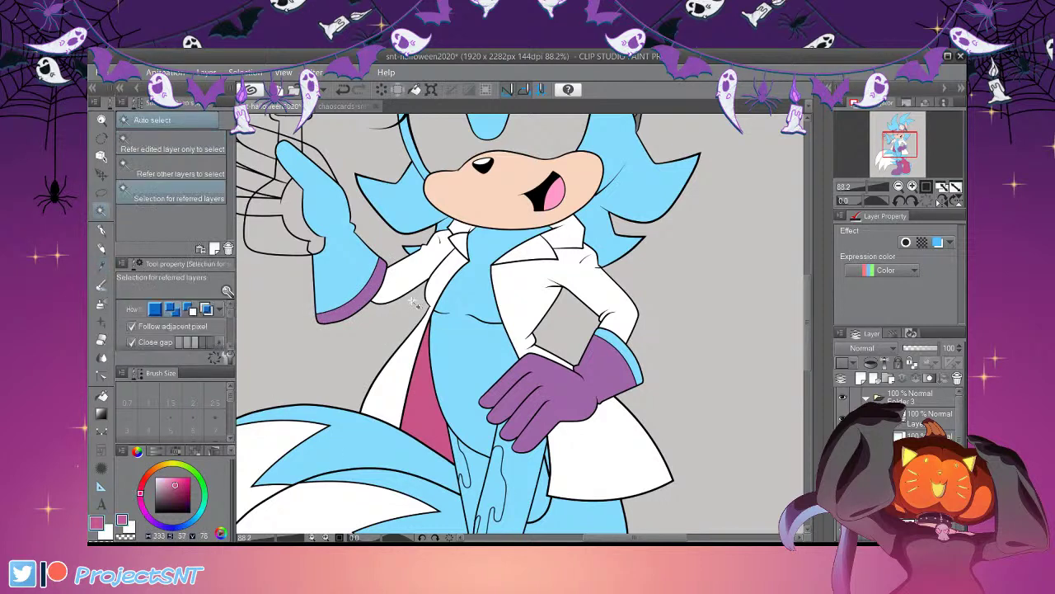
left_click(346, 239)
key("alt+BackSpace")
key("ctrl+d")
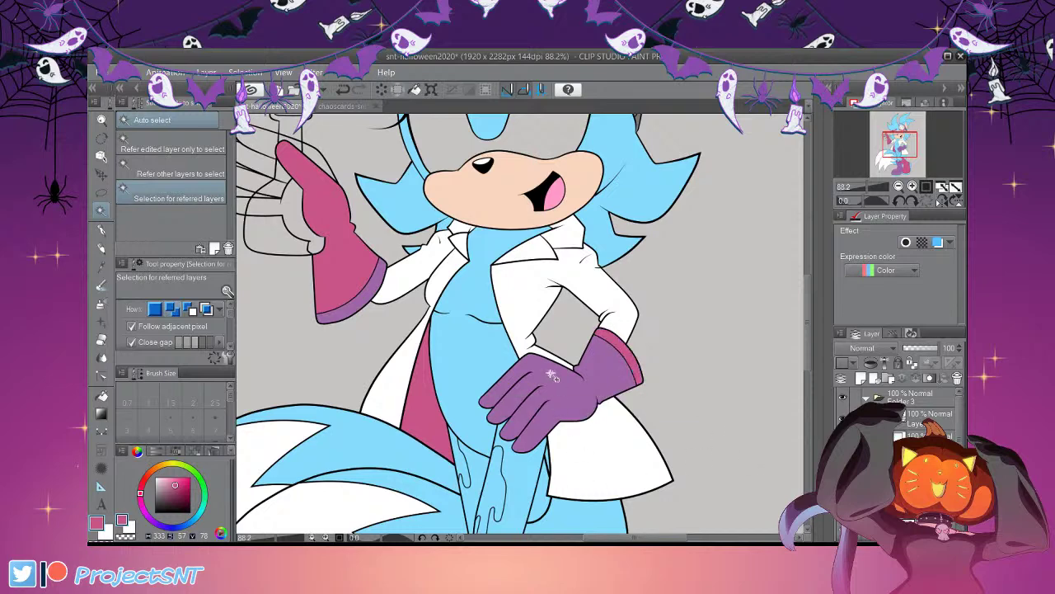
scroll(536, 371, "down", 2)
scroll(533, 368, "down", 2)
scroll(536, 371, "up", 1)
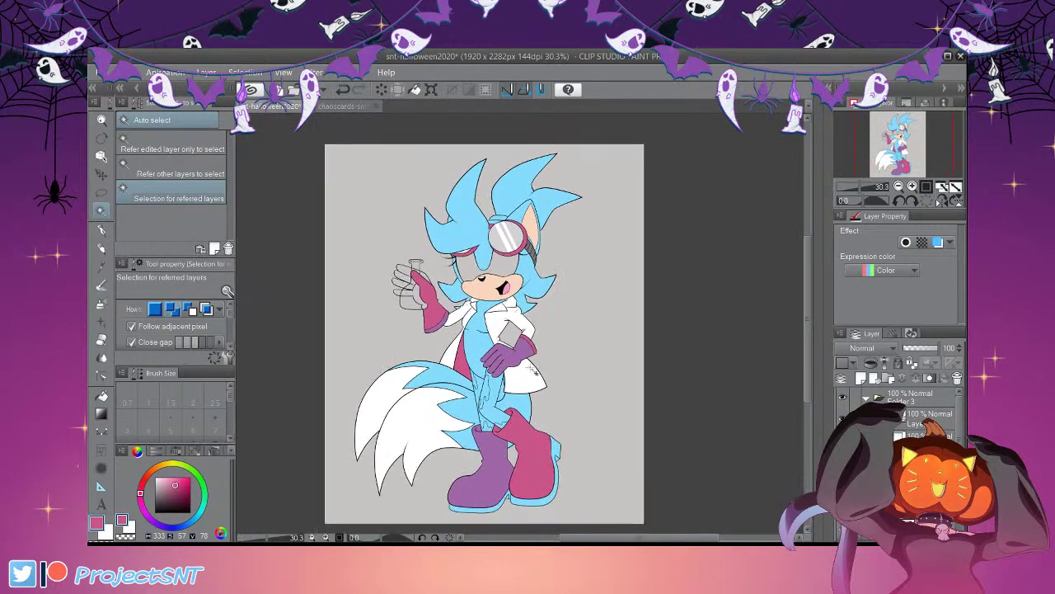
scroll(551, 398, "down", 1)
scroll(534, 452, "down", 1)
scroll(546, 442, "up", 2)
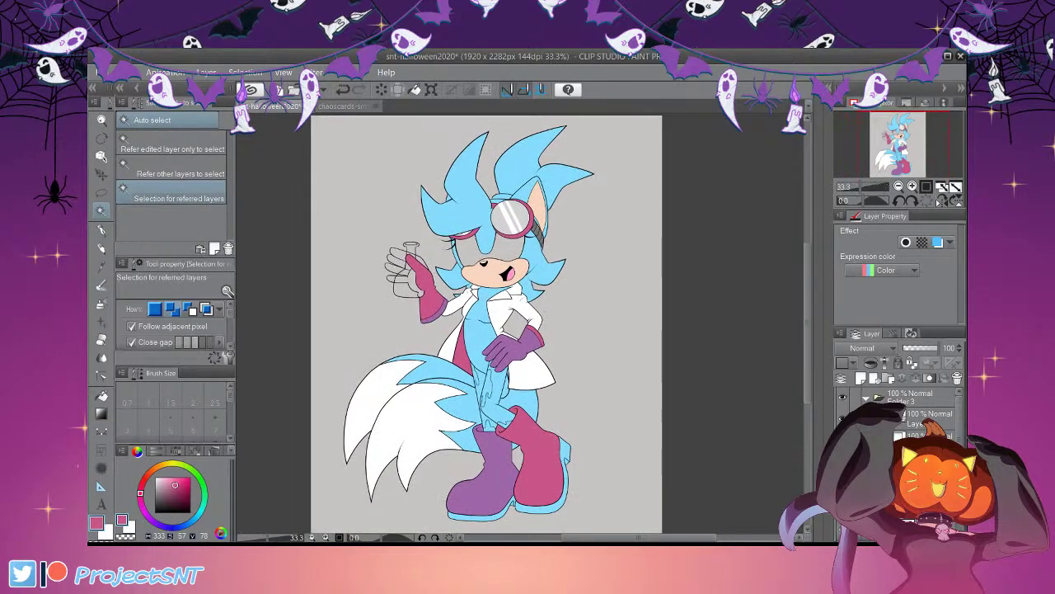
Sample a light grey with value 82 and fill the soles of both boots with it
key("i")
left_click(584, 247)
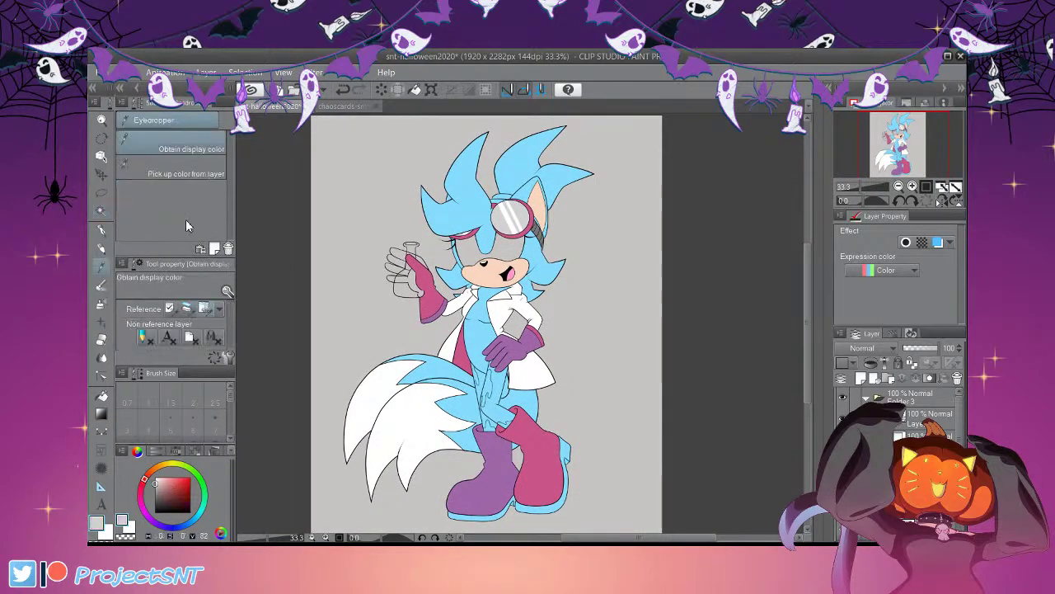
key("w")
scroll(520, 323, "up", 1)
left_click_drag(532, 538, 642, 538)
left_click_drag(809, 351, 809, 376)
scroll(473, 402, "up", 4)
left_click(504, 451)
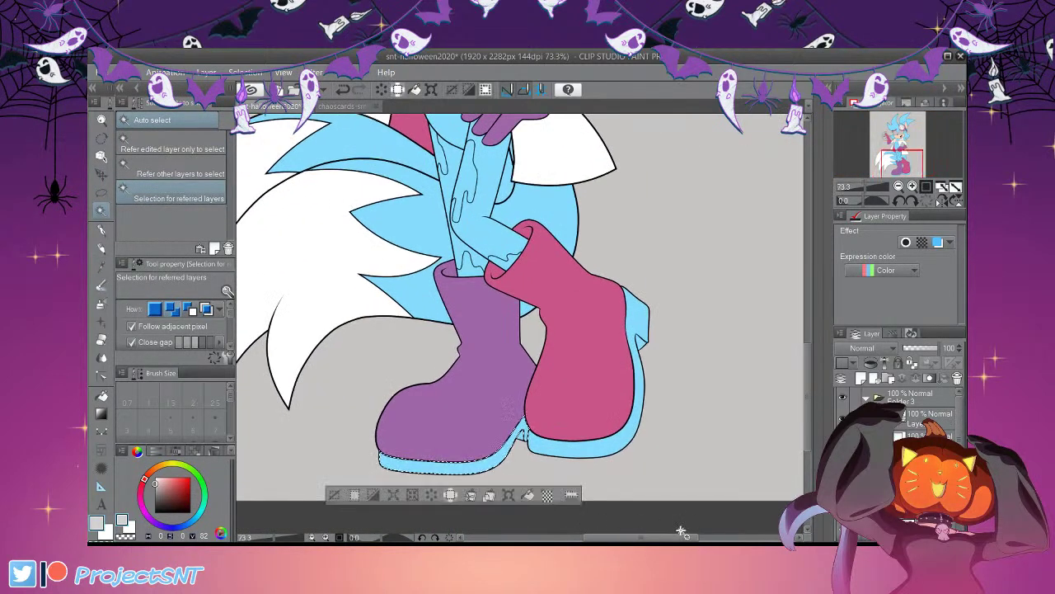
left_click(580, 449, "shift")
key("alt+Delete")
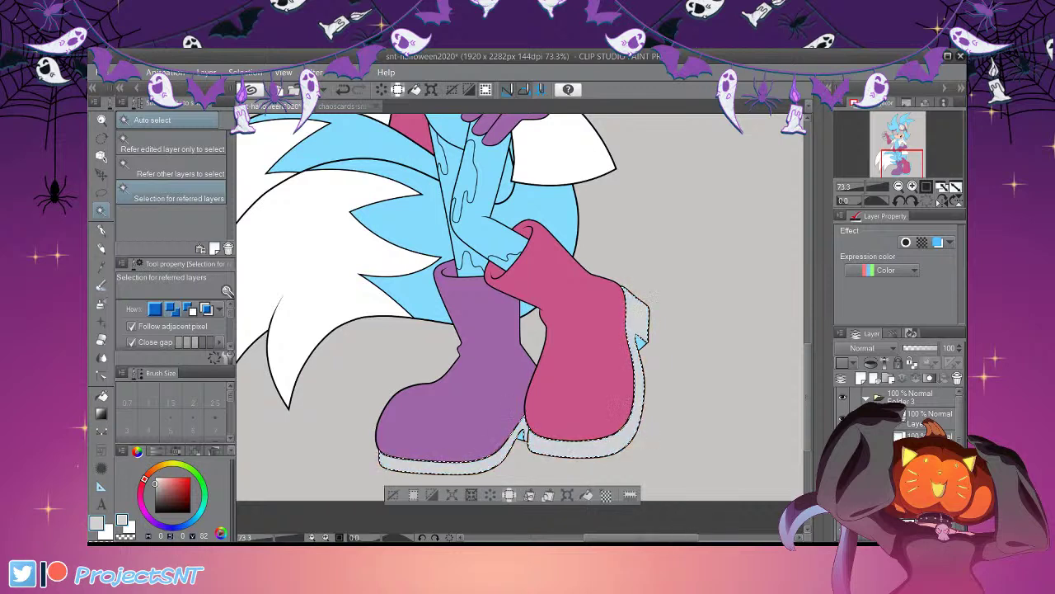
Fill the remaining blue gaps at the boot heels with a darker grey of value 59
key("ctrl+d")
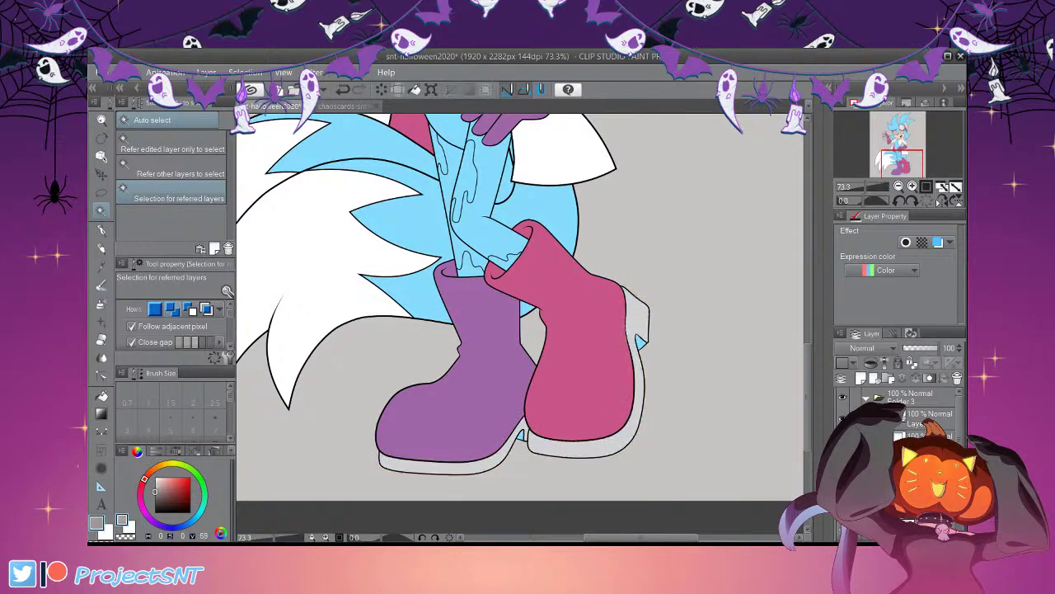
key("ctrl+z")
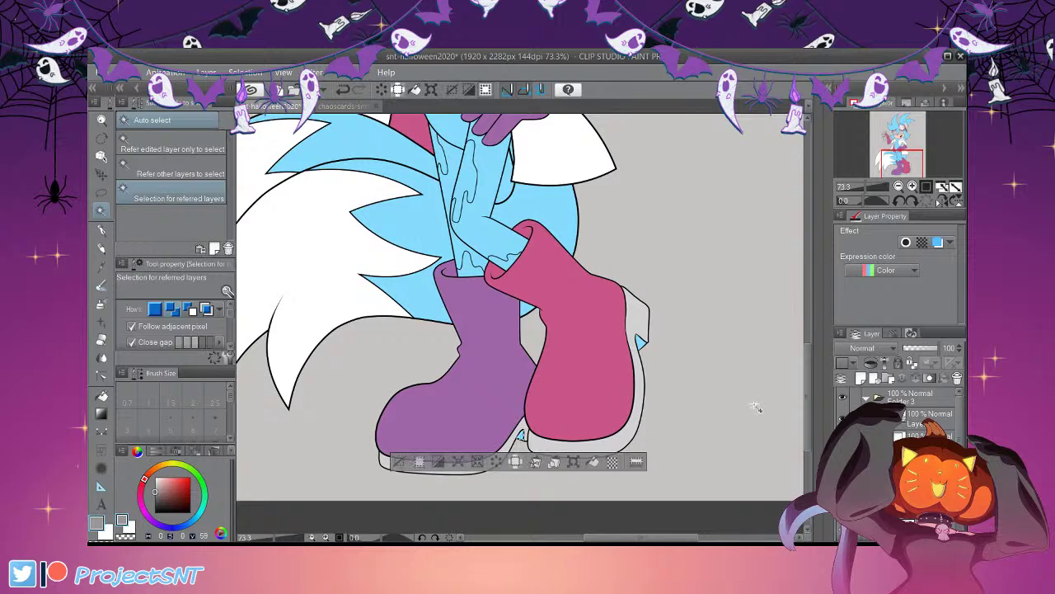
left_click(640, 341, "shift")
key("ctrl+d")
scroll(527, 474, "down", 4)
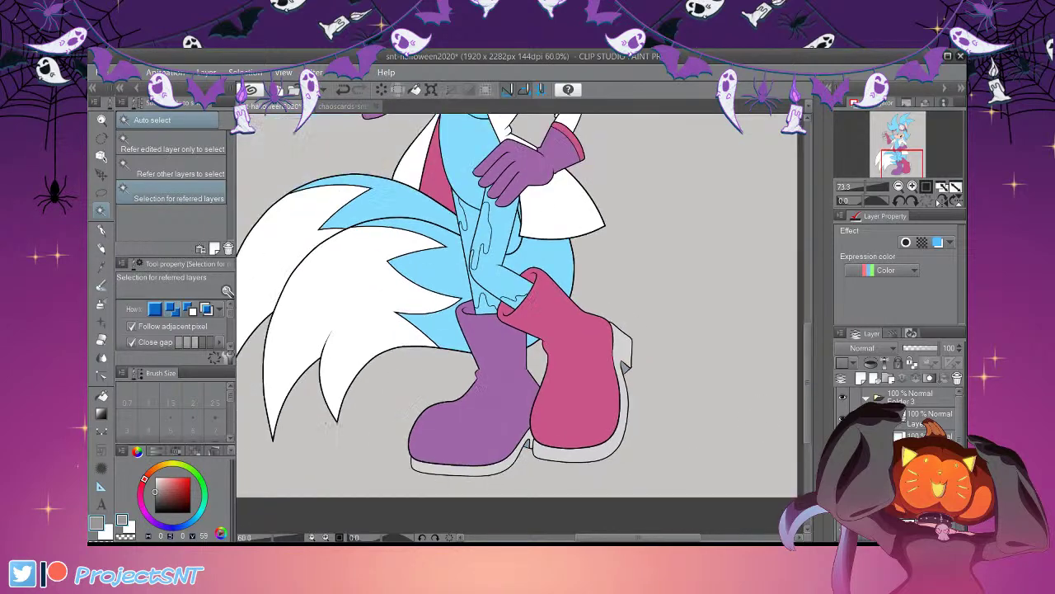
scroll(531, 297, "up", 1)
scroll(655, 351, "up", 2)
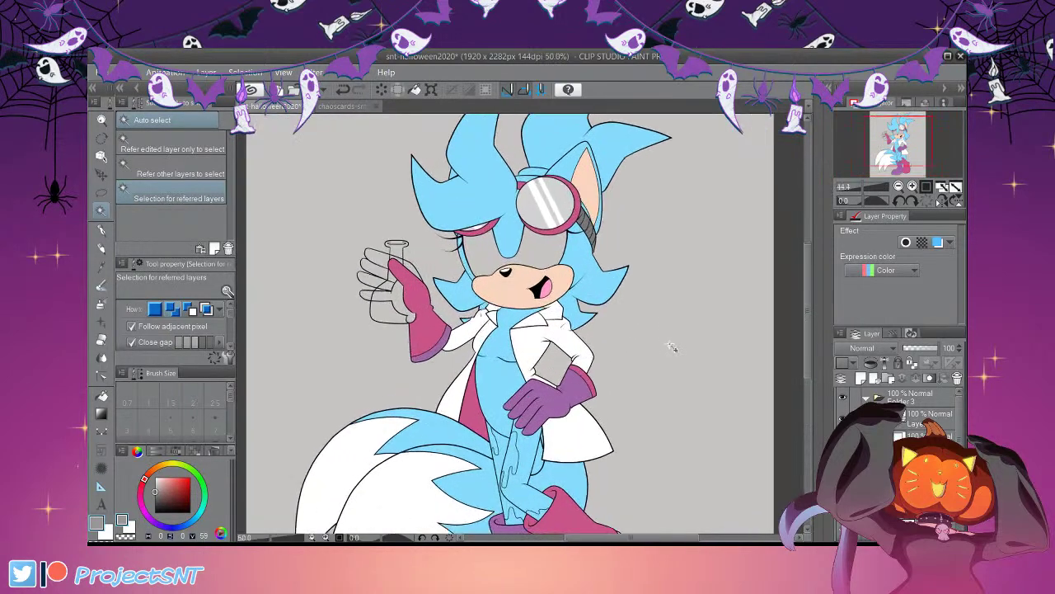
scroll(672, 347, "down", 1)
scroll(664, 507, "up", 2)
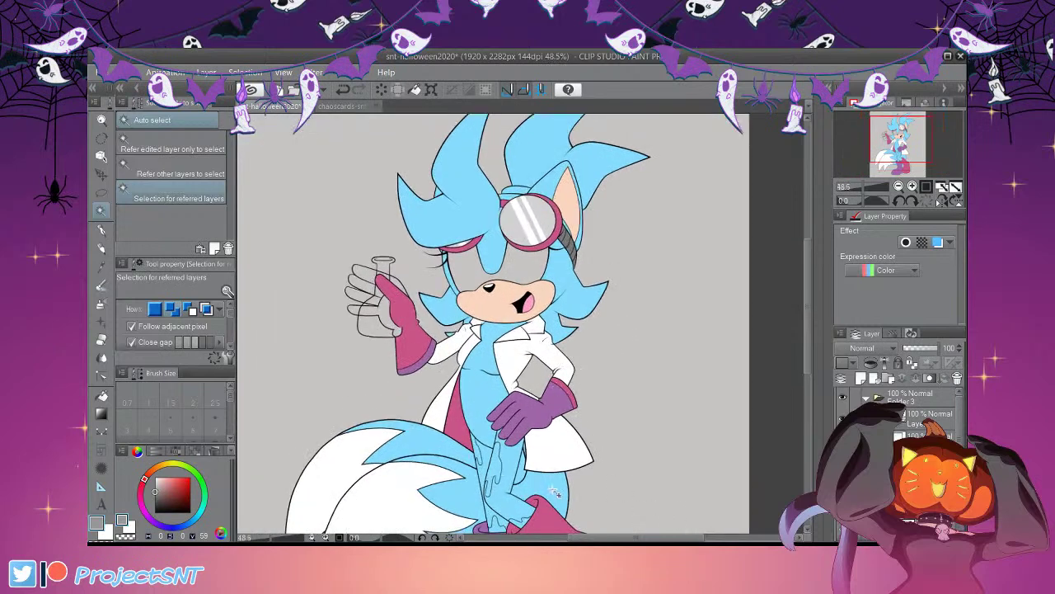
scroll(559, 486, "up", 2)
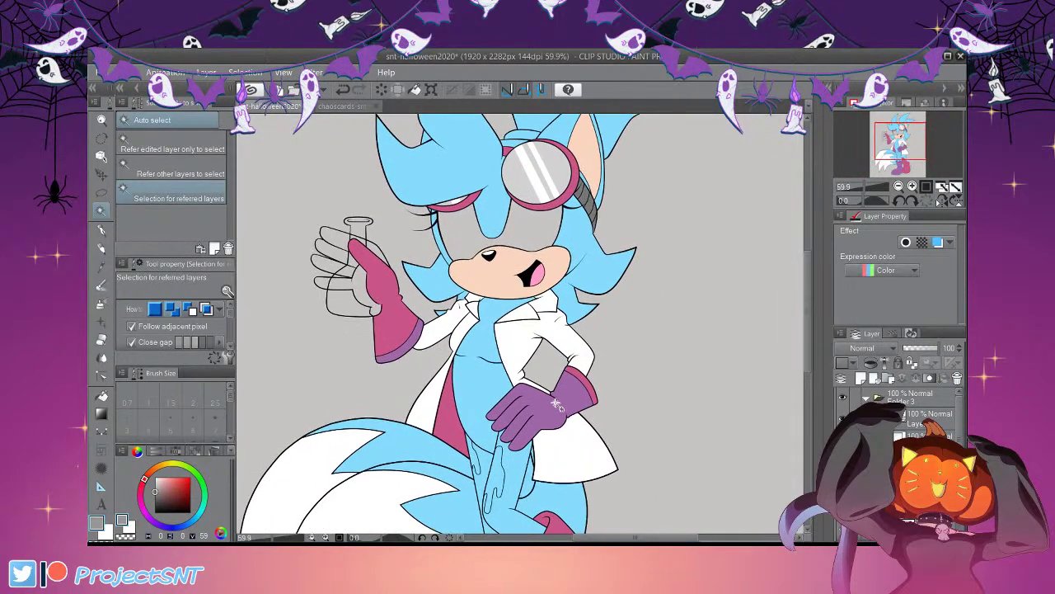
scroll(557, 404, "down", 3)
scroll(577, 515, "up", 3)
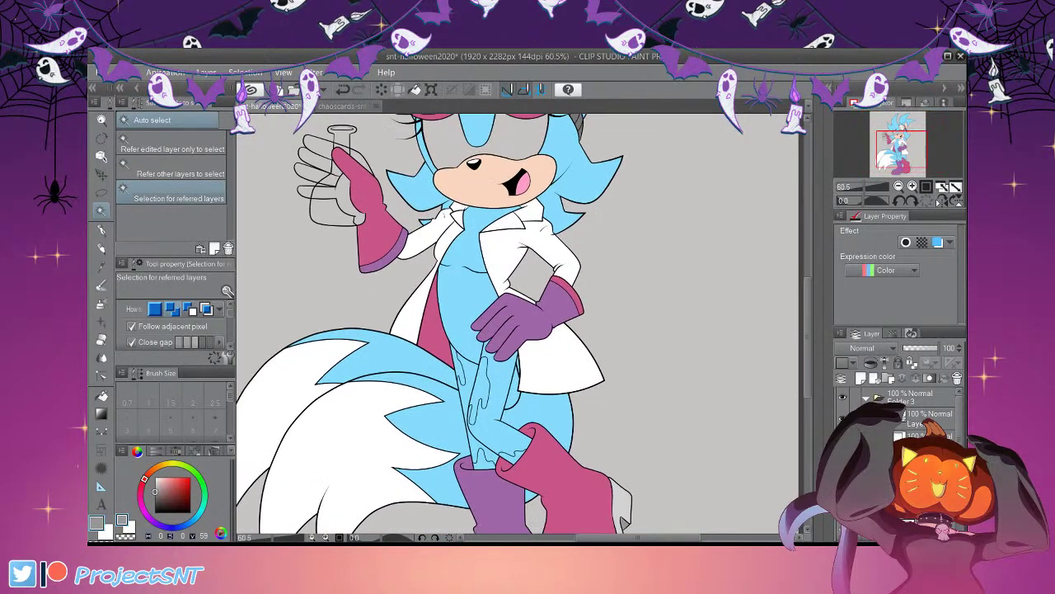
Try filling both legs around the drip shapes with black
scroll(546, 520, "up", 3)
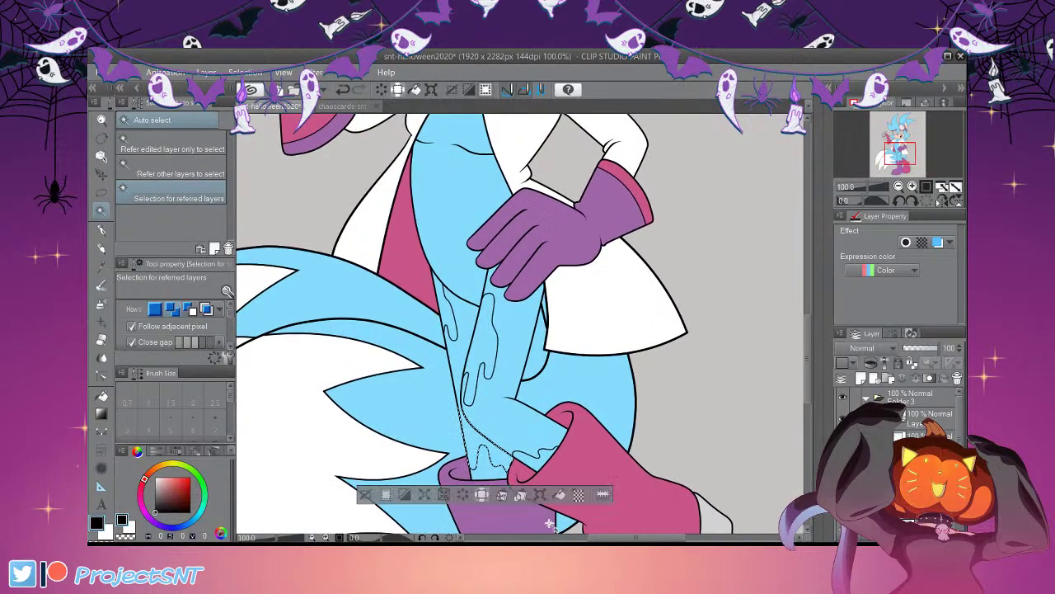
left_click(532, 419)
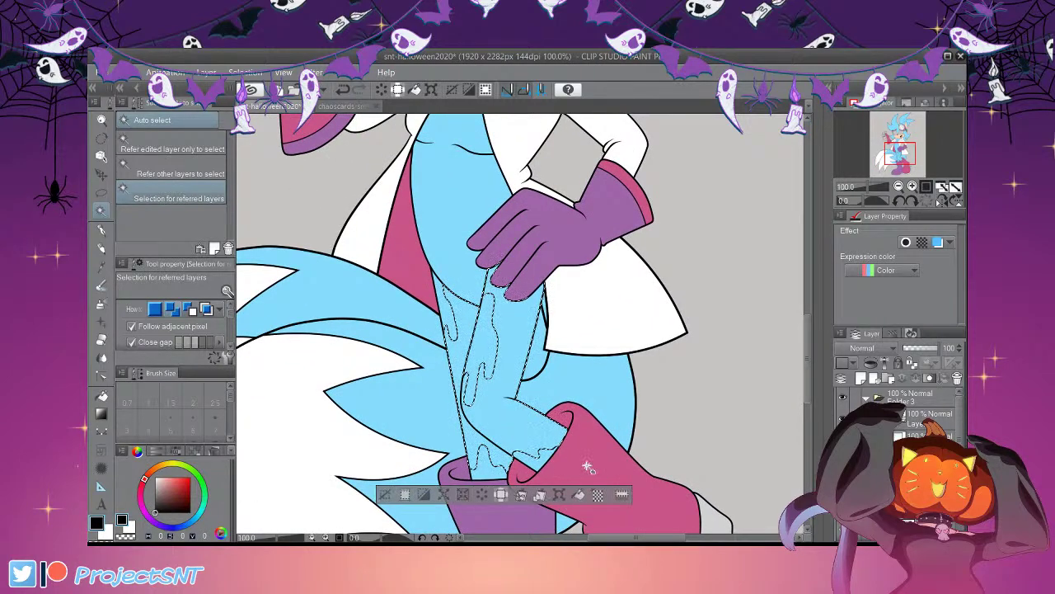
left_click(577, 493)
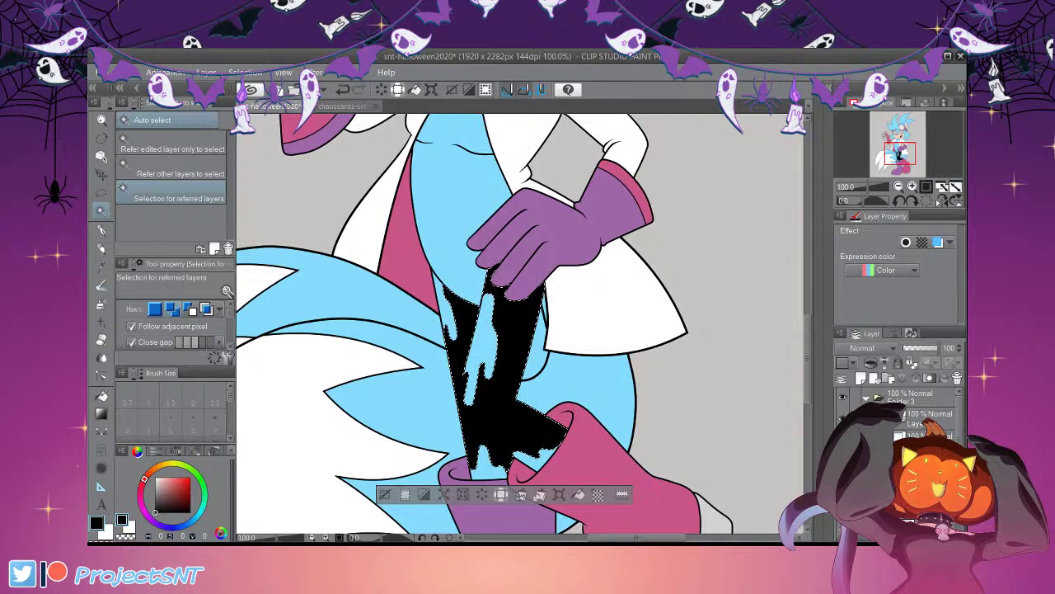
left_click(385, 494)
scroll(528, 493, "down", 3)
scroll(536, 501, "up", 1)
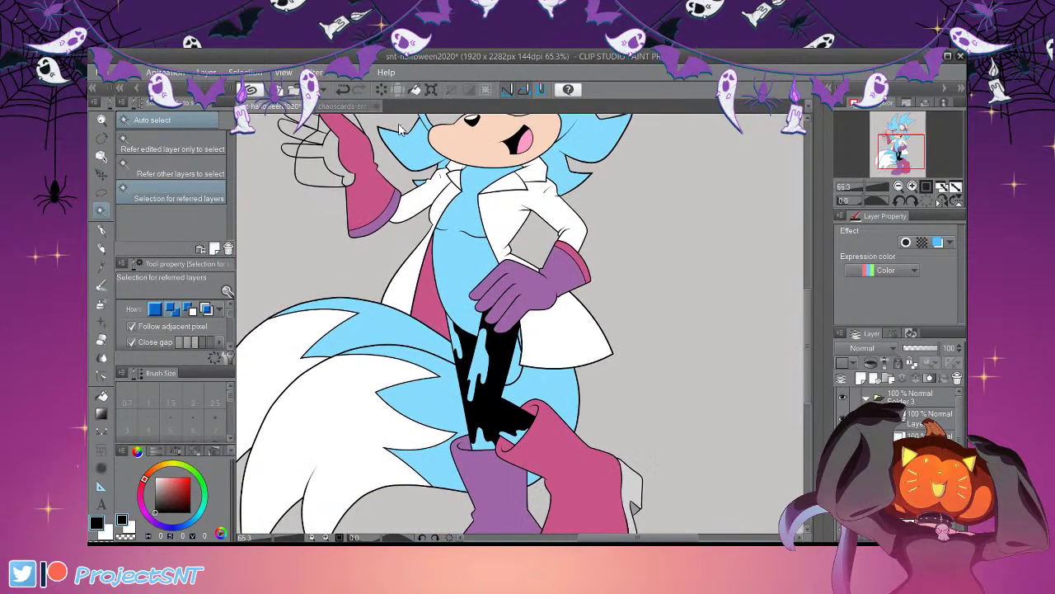
Undo the black fill on the legs and clear the selection
key("ctrl+z")
key("ctrl+z")
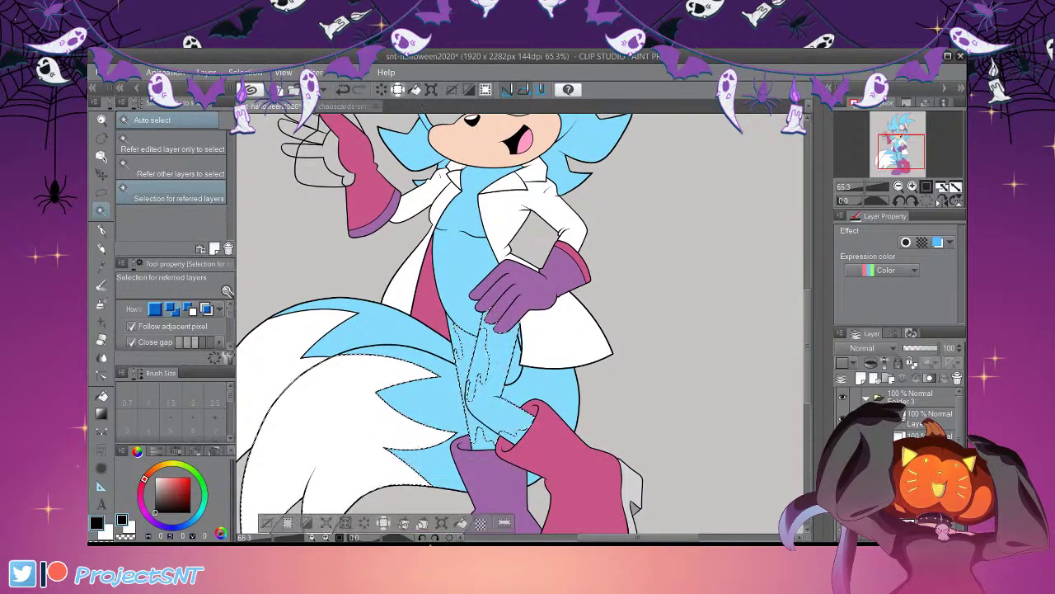
key("ctrl+d")
Sample the dark pink of the right boot as the drawing color
scroll(577, 451, "down", 2)
scroll(560, 518, "up", 3)
key("i")
scroll(668, 509, "up", 1)
left_click(652, 509)
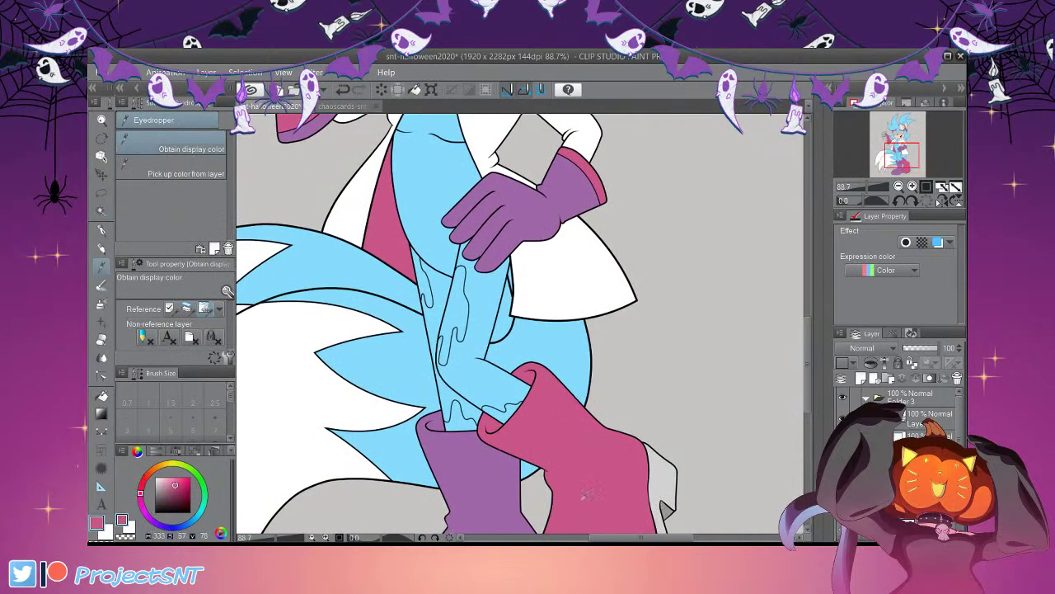
key("w")
Sample the light pink from the chaoscards-snt1.png reference image and return to the Halloween drawing
left_click(348, 107)
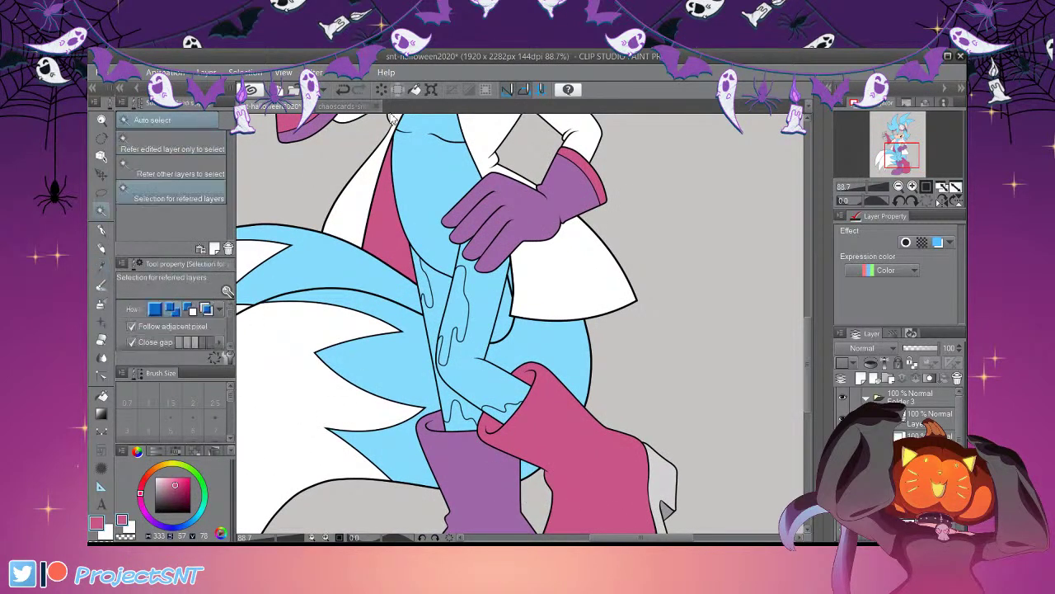
key("i")
left_click(650, 341)
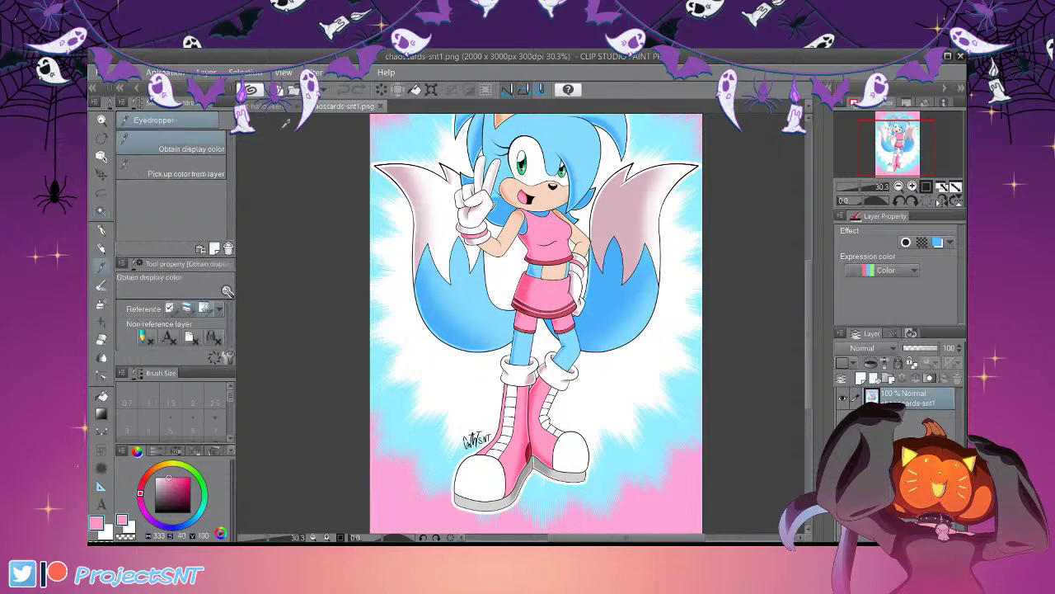
left_click(266, 106)
Fill all the drip shapes and torn patches on both legs with the light pink
key("w")
left_click(484, 303)
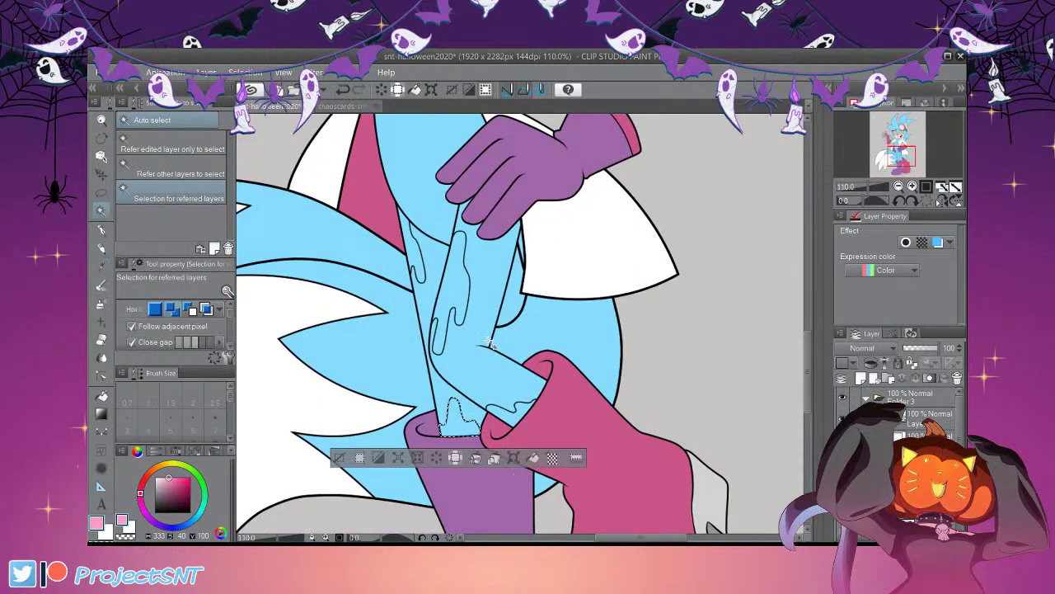
key("alt+BackSpace")
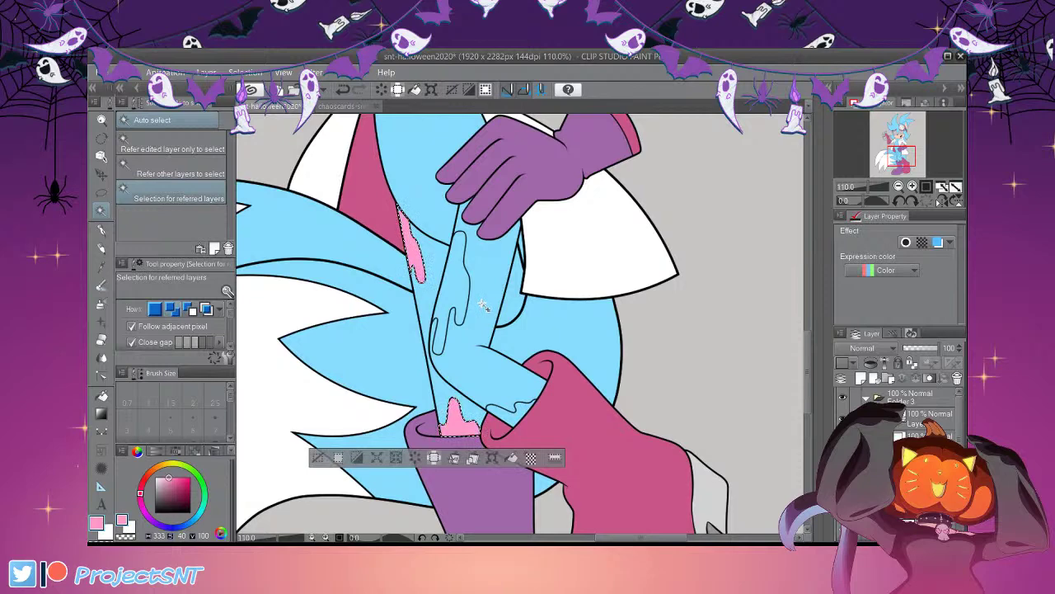
key("ctrl+d")
left_click(511, 417)
left_click(454, 280, "shift")
key("alt+BackSpace")
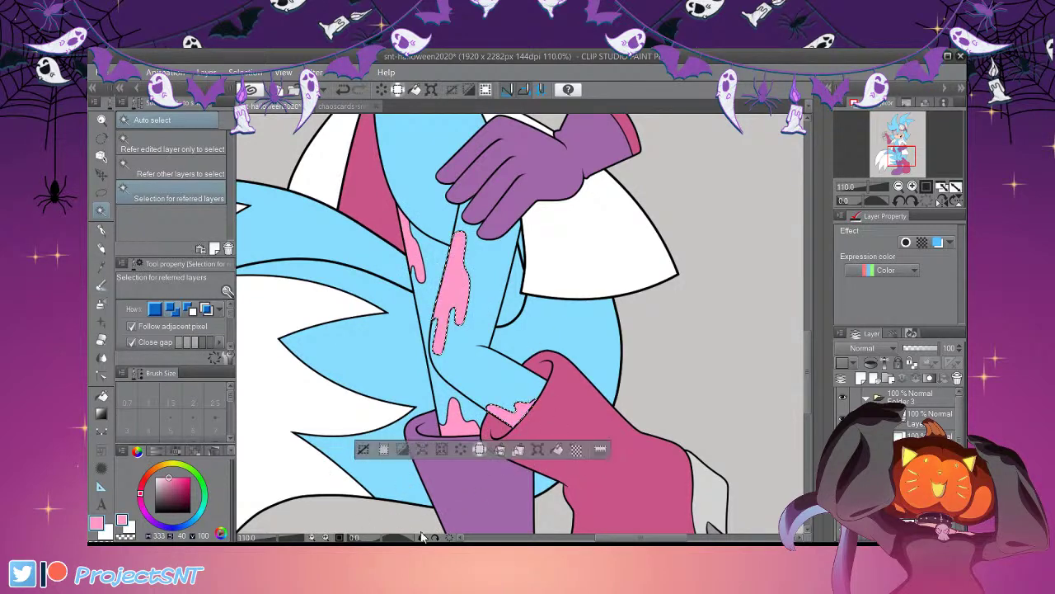
key("ctrl+d")
scroll(476, 293, "down", 3)
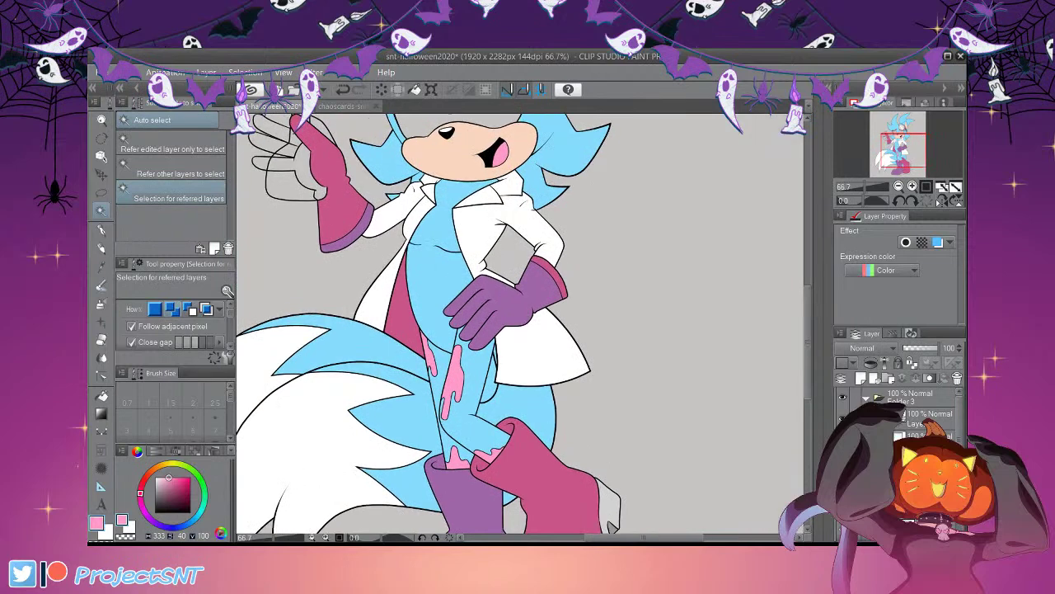
Try filling the torso with the dark gray sampled from the goggle strap, clearing the selection when done
key("i")
scroll(429, 304, "down", 4)
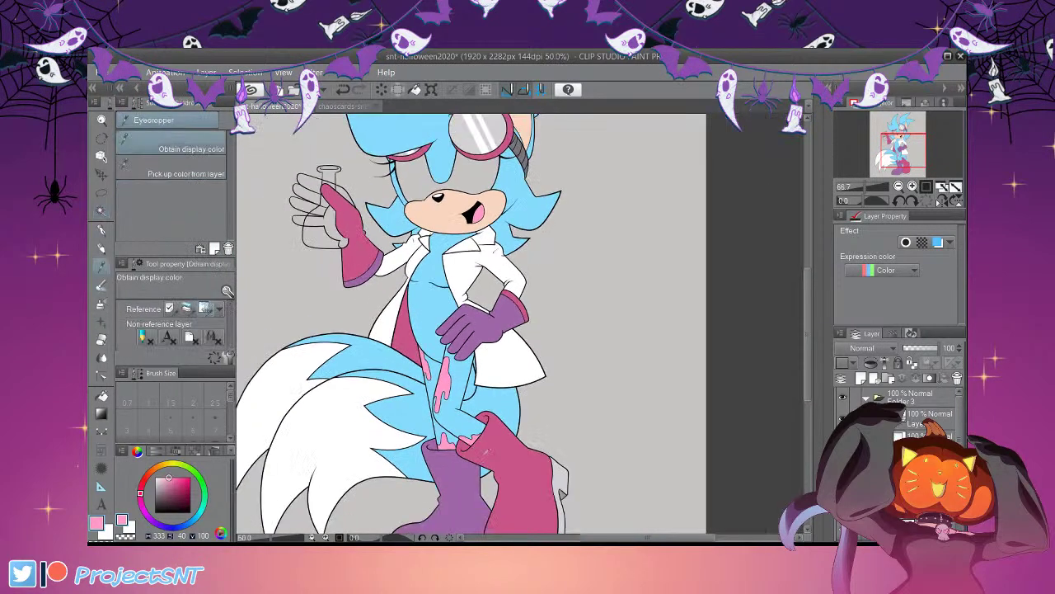
scroll(611, 224, "up", 3)
left_click(615, 220)
left_click(101, 211)
left_click(415, 448)
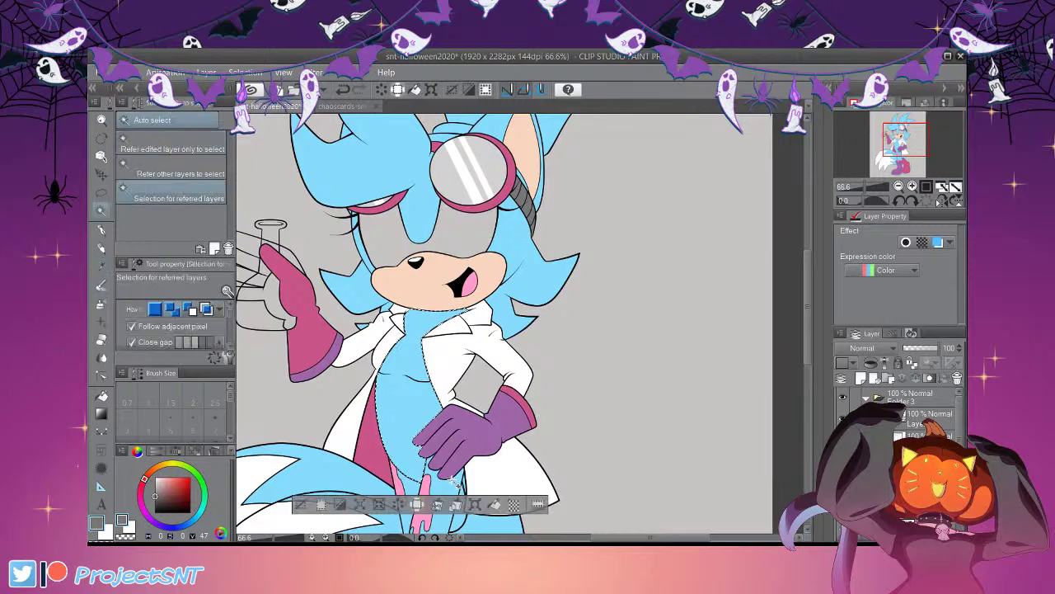
key("alt+Delete")
key("ctrl+d")
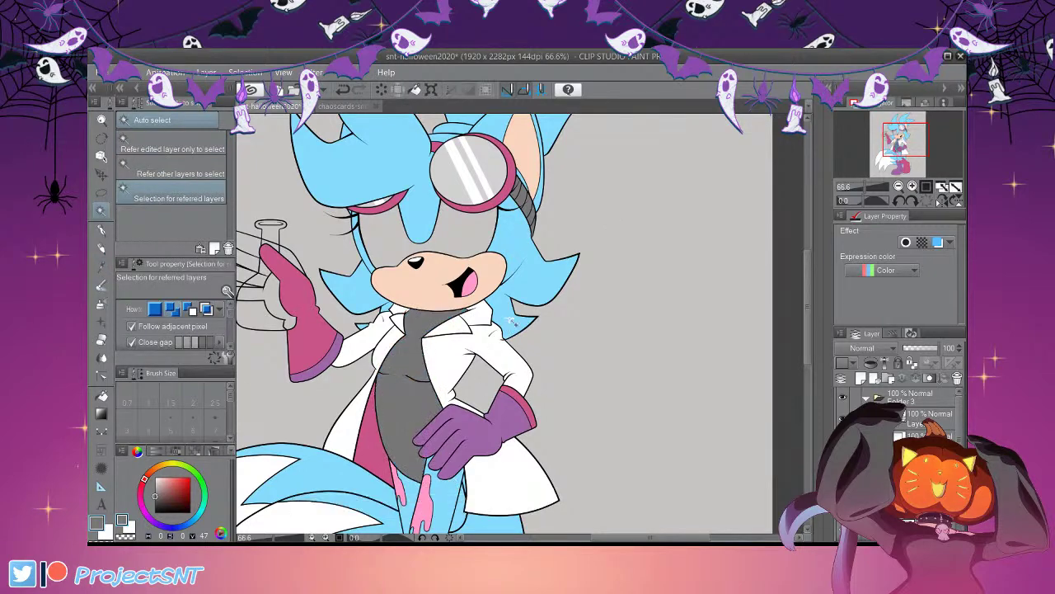
scroll(536, 424, "down", 2)
scroll(535, 424, "up", 2)
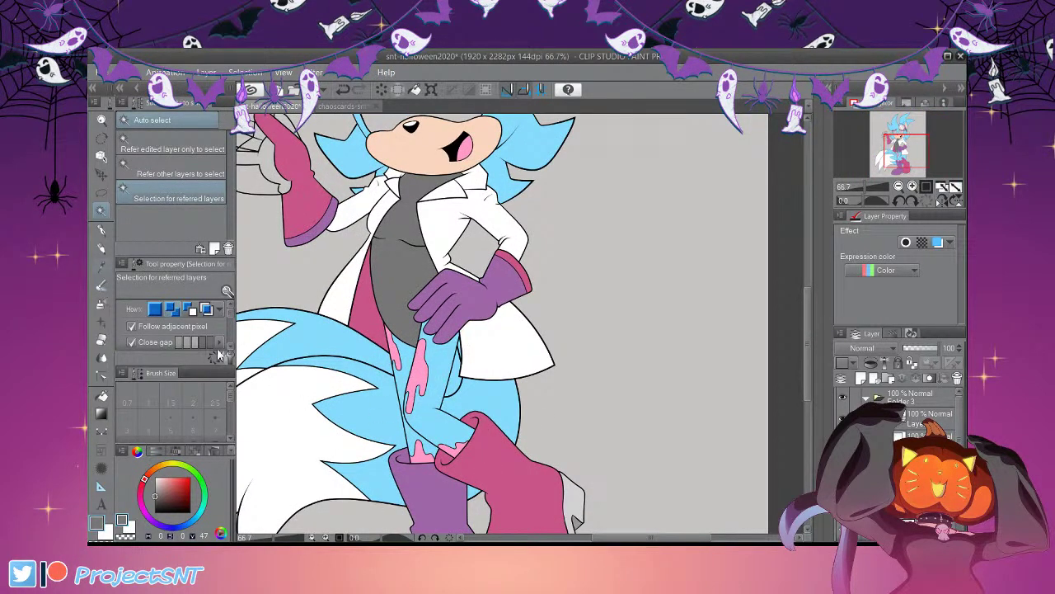
Select the blue areas of both legs around the pink drips and fill them with a dark muted mauve
key("i")
left_click(433, 352)
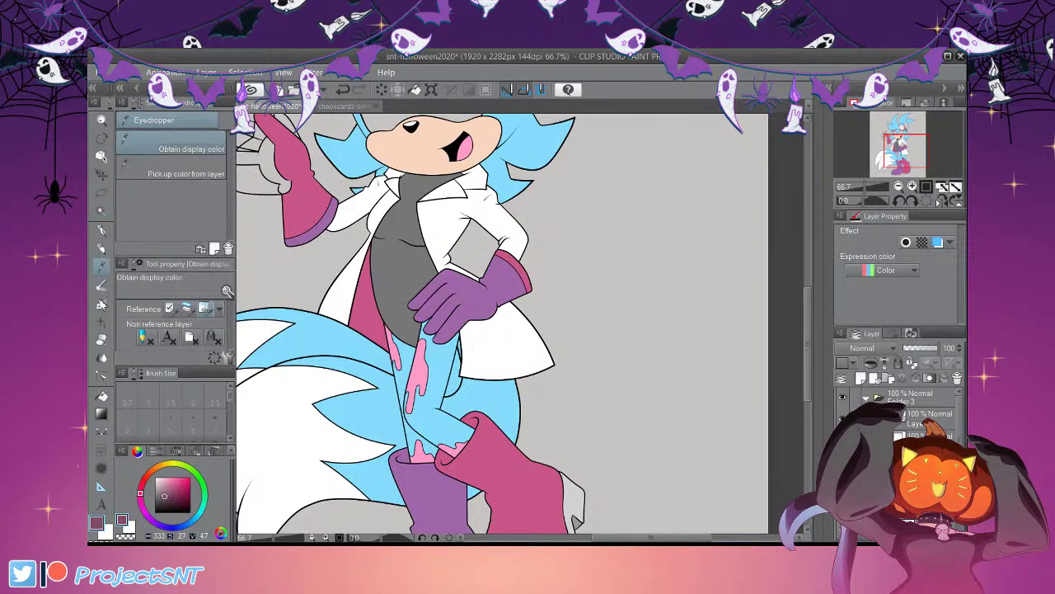
key("w")
left_click(498, 509)
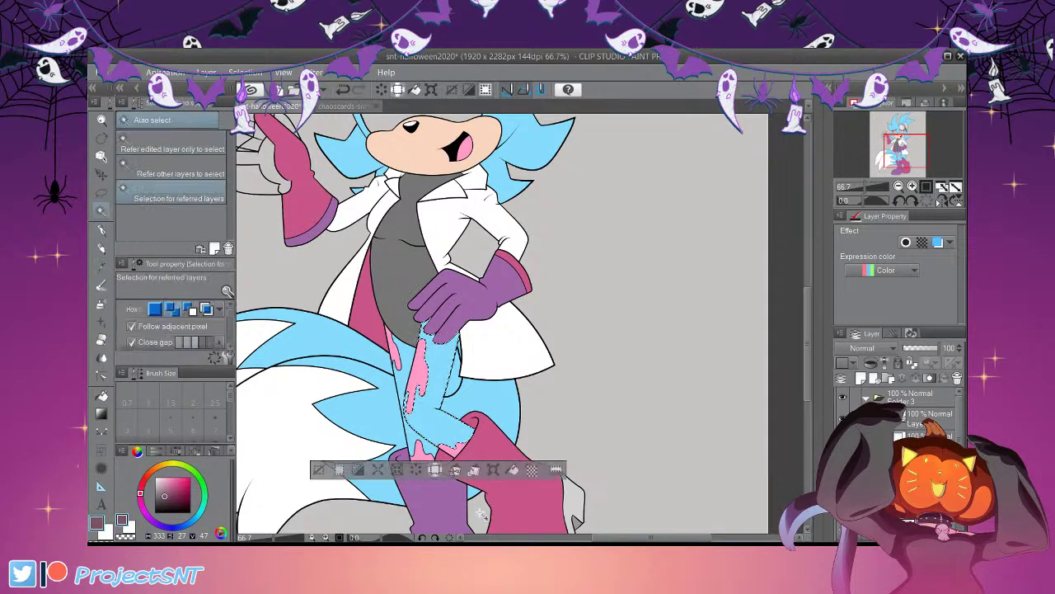
left_click(415, 440, "shift")
left_click(403, 365, "shift")
key("alt+Delete")
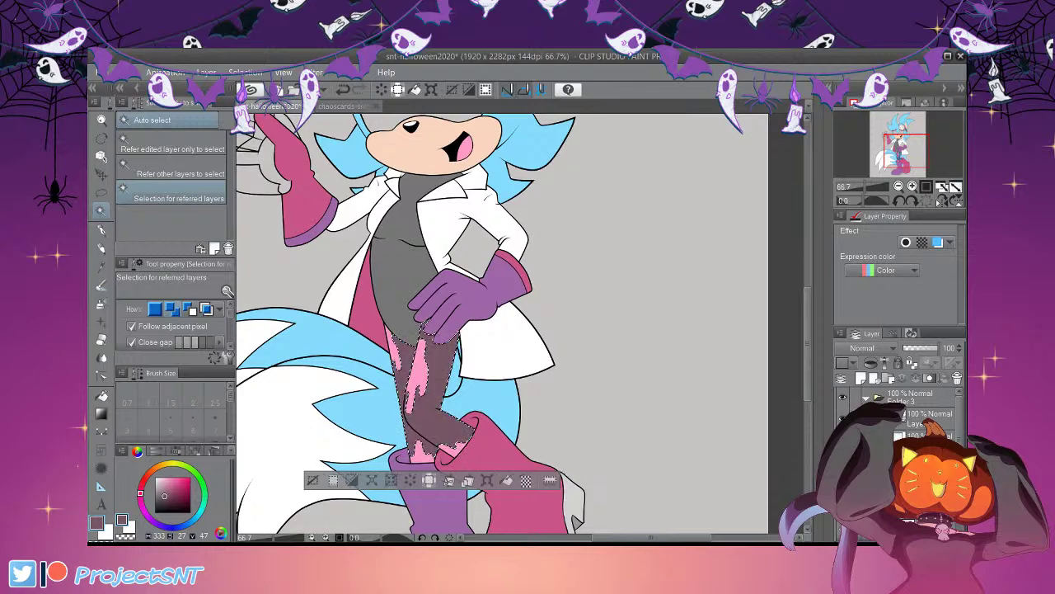
key("ctrl+d")
scroll(539, 473, "down", 4)
scroll(653, 494, "up", 2)
scroll(651, 504, "down", 2)
scroll(635, 445, "up", 2)
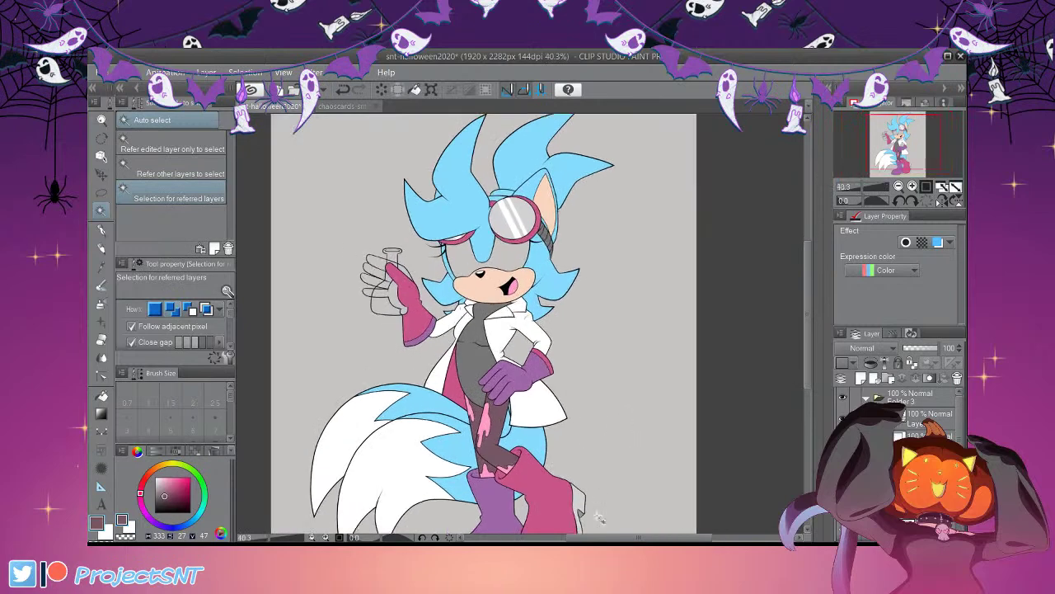
Restore the leg selection, darken the color to a near-black gray with saturation 0 and value 23, and refill both legs
scroll(588, 493, "up", 2)
key("ctrl+z")
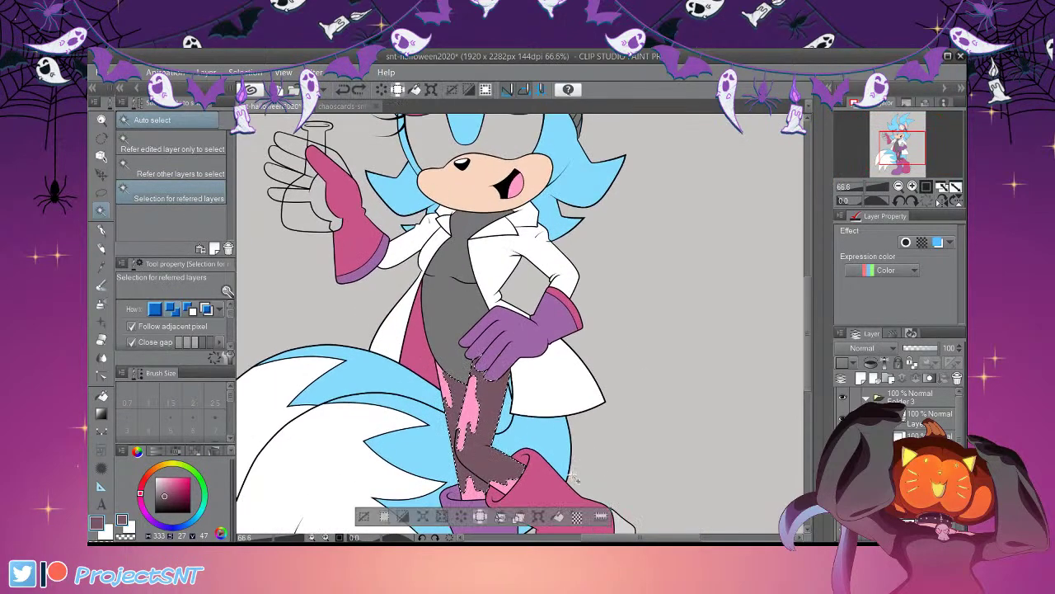
left_click_drag(164, 496, 154, 502)
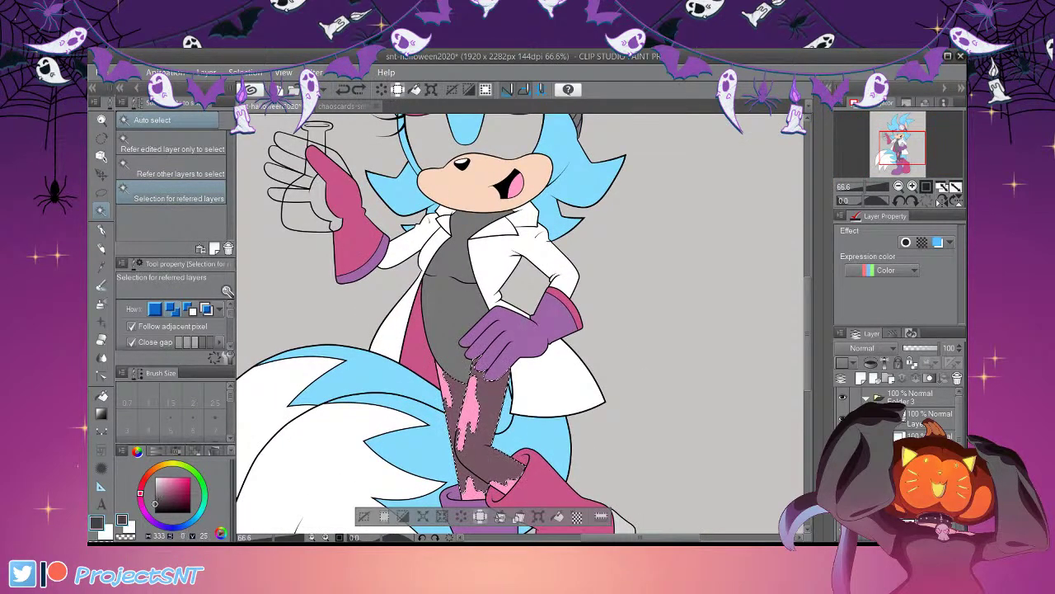
key("alt+BackSpace")
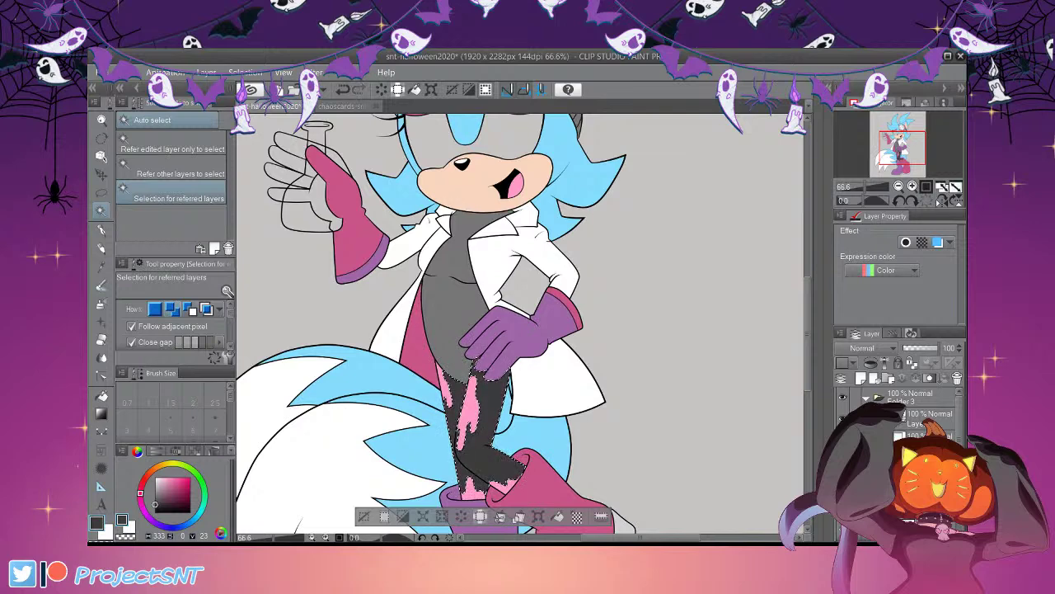
key("ctrl+d")
scroll(557, 434, "down", 2)
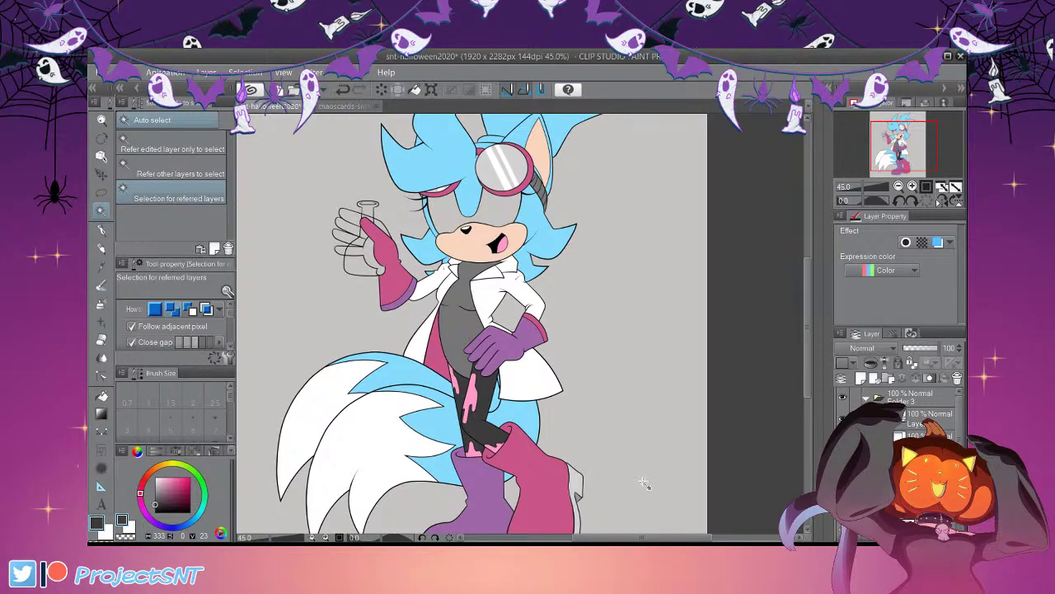
scroll(611, 412, "down", 2)
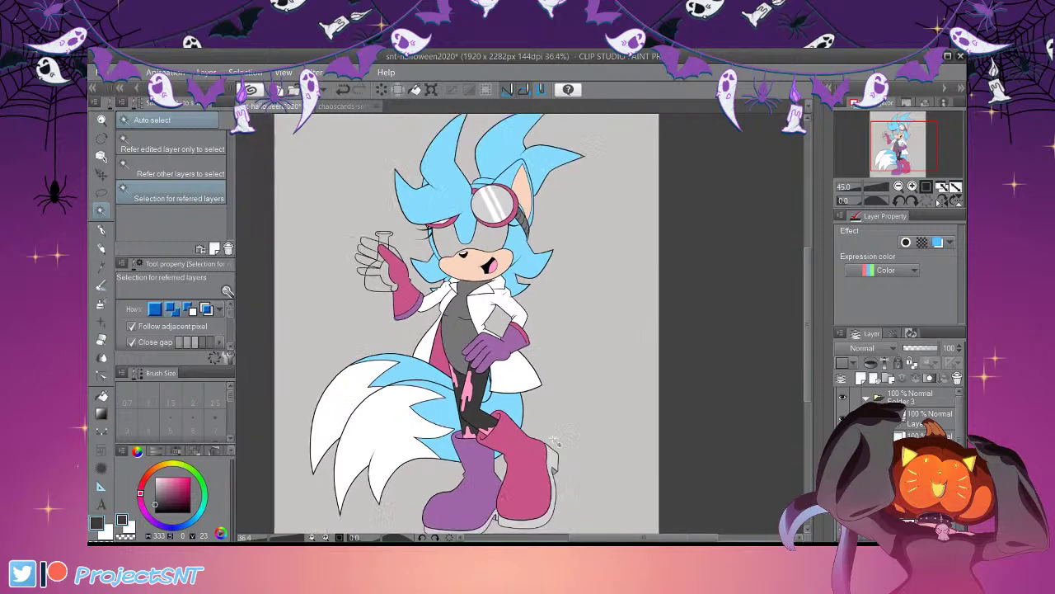
Sample the purple of the glove on the hip, select the torso and fill it with that purple
scroll(577, 373, "up", 1)
scroll(566, 375, "up", 1)
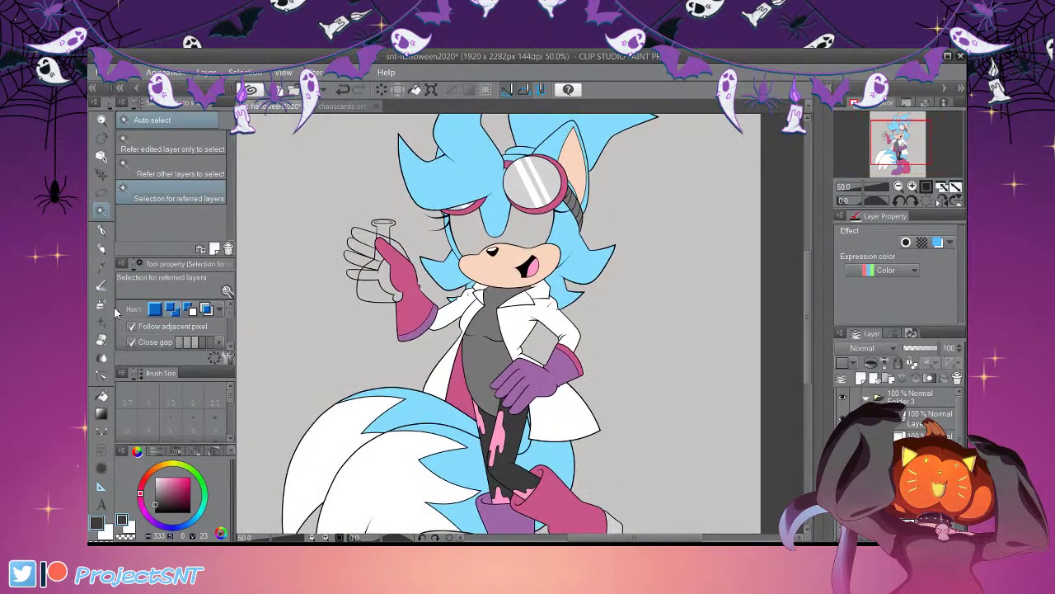
left_click(102, 314)
scroll(700, 448, "up", 1)
left_click(567, 418)
left_click(102, 210)
left_click(534, 410)
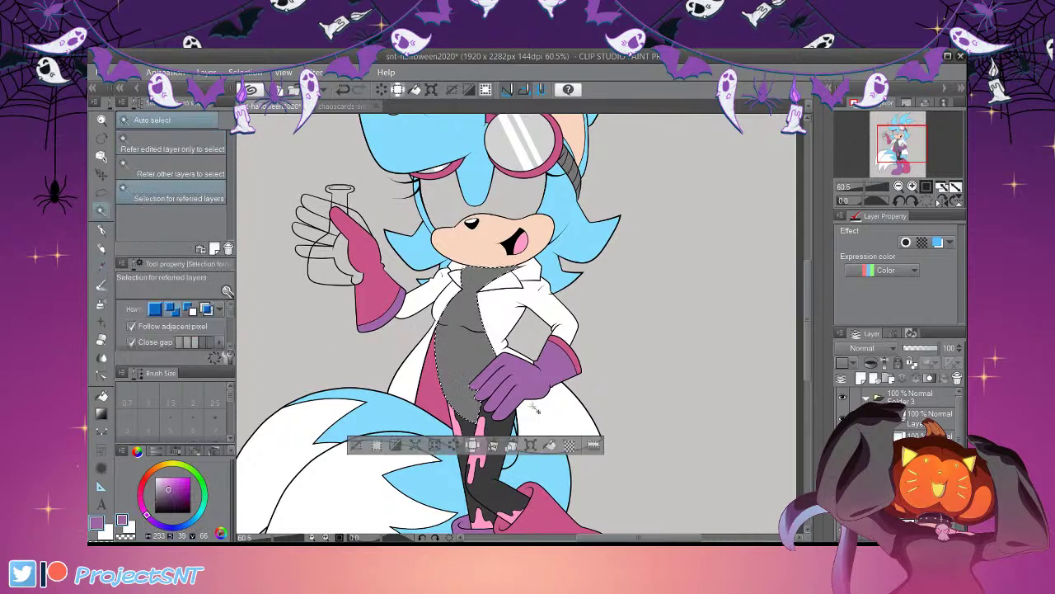
key("alt+BackSpace")
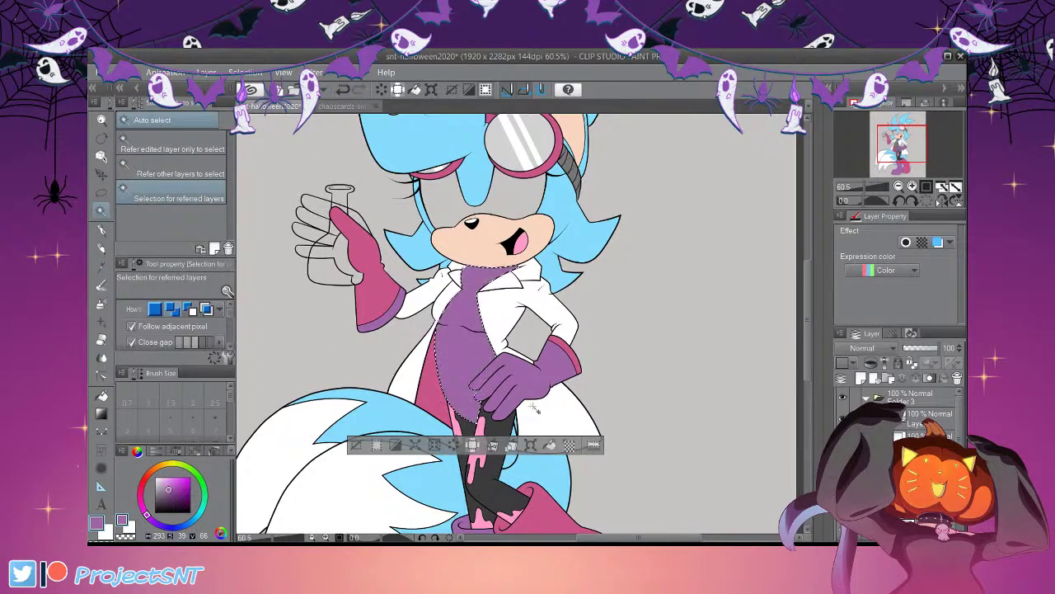
Refill the selected torso with the dark pink sampled from the coat lining and clear the selection
left_click(101, 267)
left_click(430, 391)
key("alt+BackSpace")
key("ctrl+d")
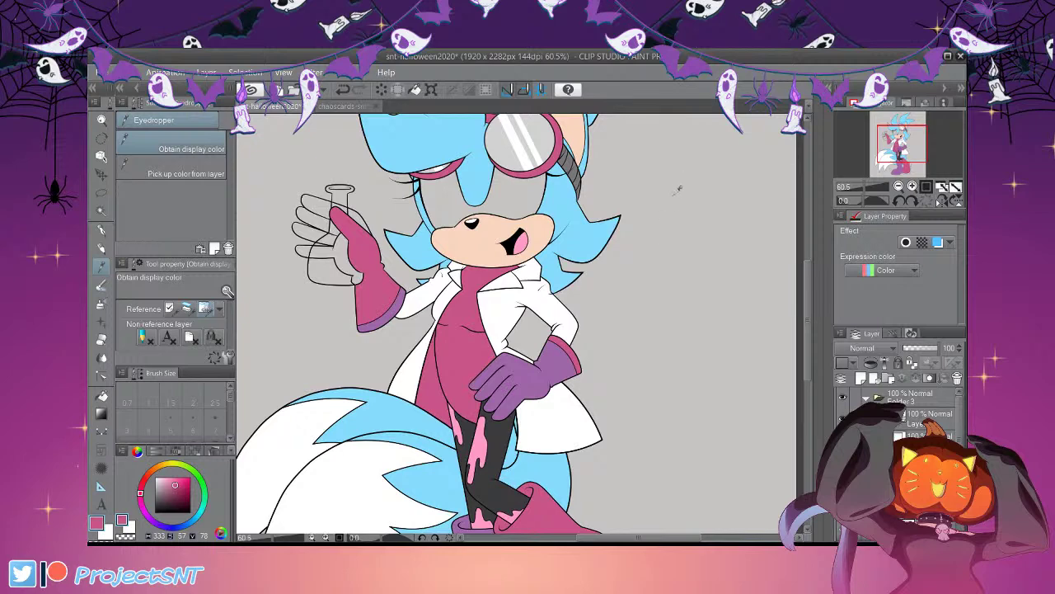
Fill the coat lining beside the torso with the goggle strap's dark gray
left_click(101, 210)
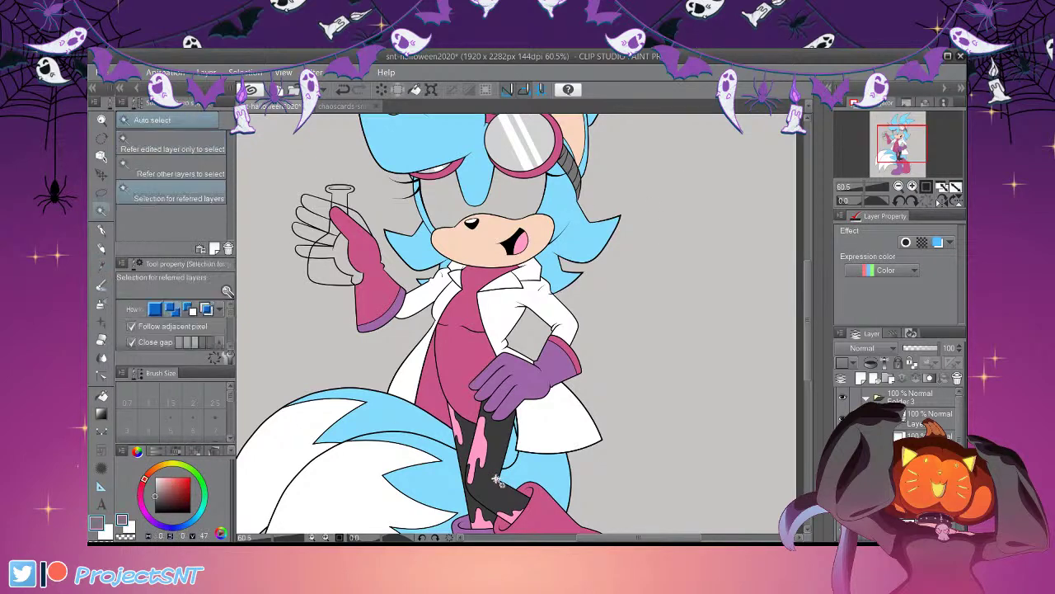
left_click(497, 481)
left_click(313, 450)
Examine the flat colors on the whole figure, comparing the torso, coat lining, legs and boots
scroll(595, 386, "down", 6)
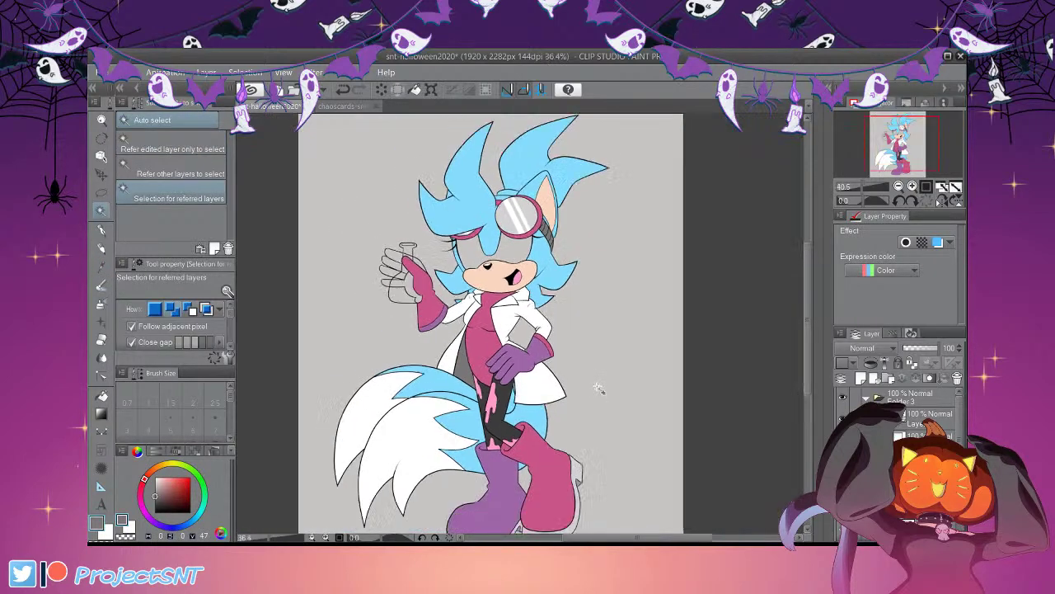
scroll(589, 383, "up", 1)
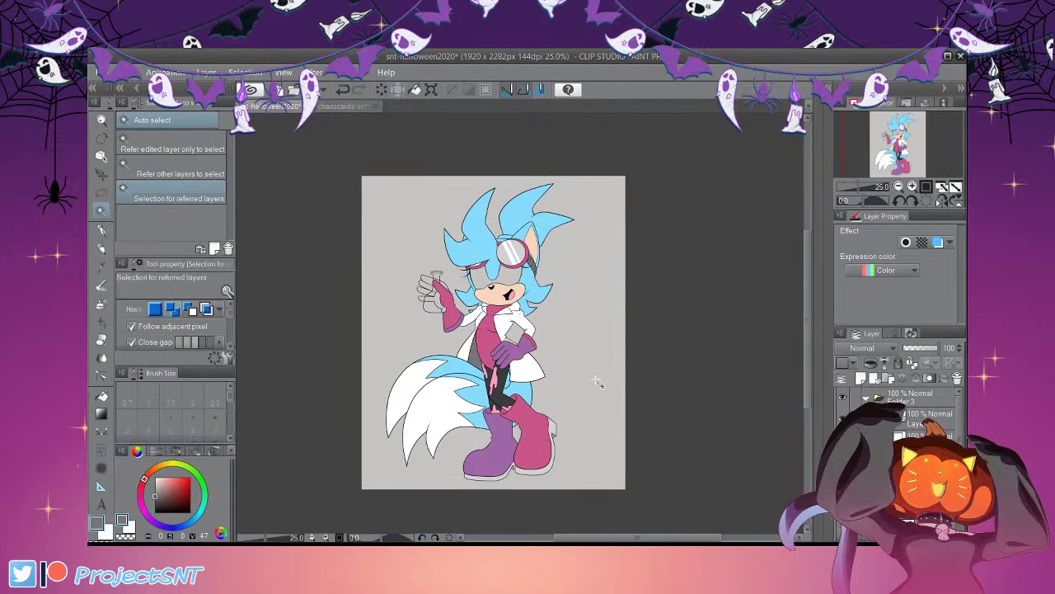
scroll(602, 380, "up", 1)
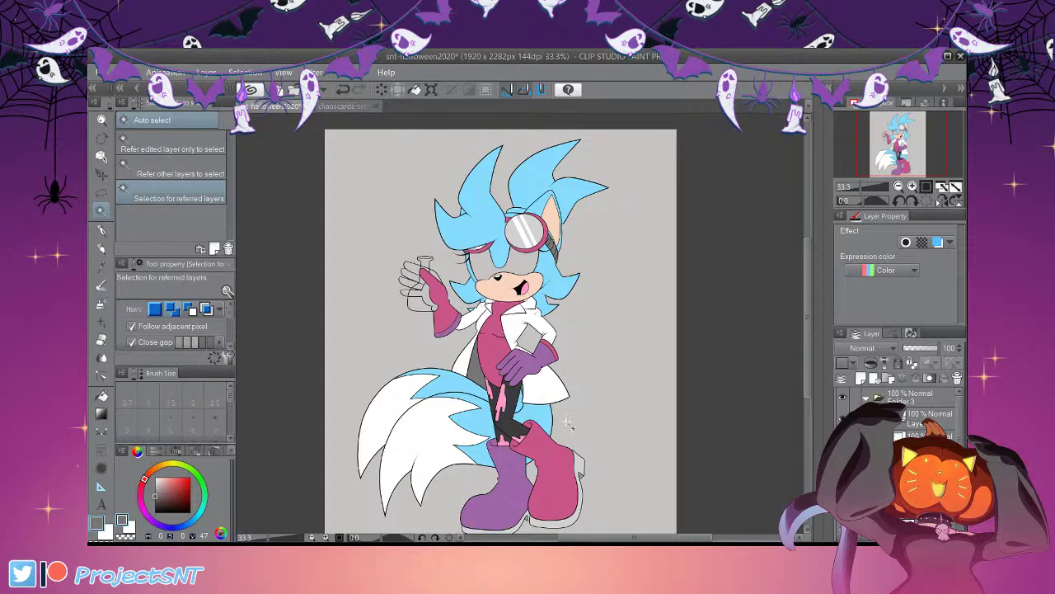
scroll(566, 421, "down", 1)
scroll(577, 325, "up", 2)
scroll(580, 326, "up", 2)
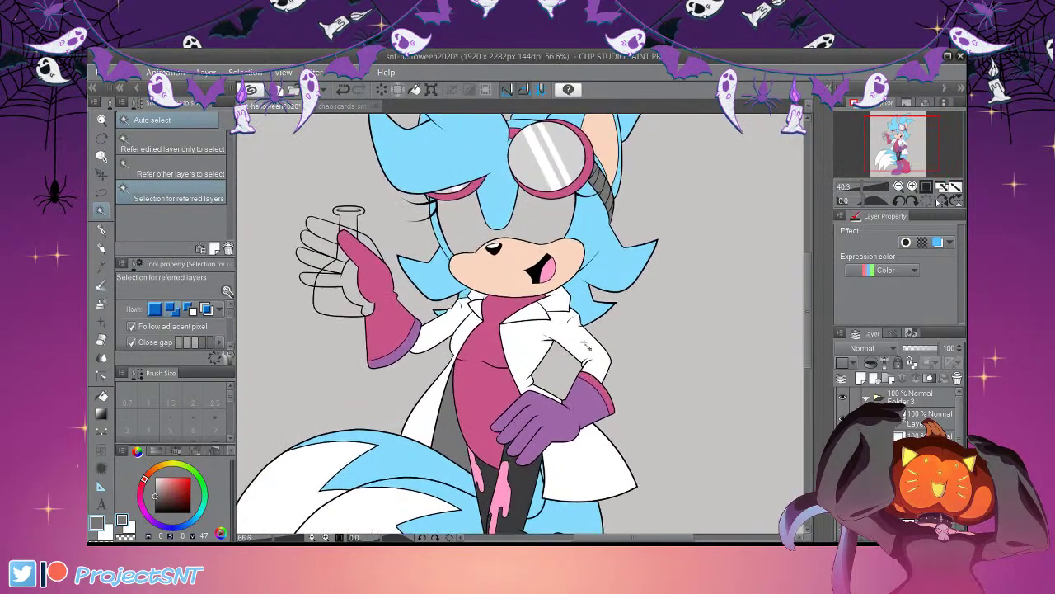
scroll(678, 358, "down", 3)
scroll(474, 301, "down", 1)
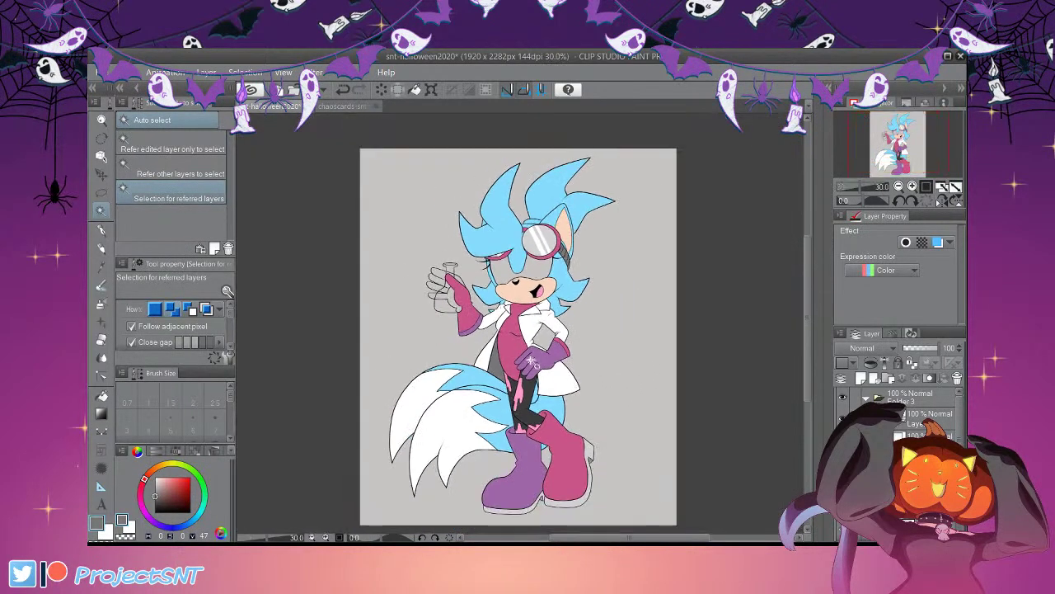
scroll(460, 298, "up", 3)
left_click(102, 266)
left_click(565, 377)
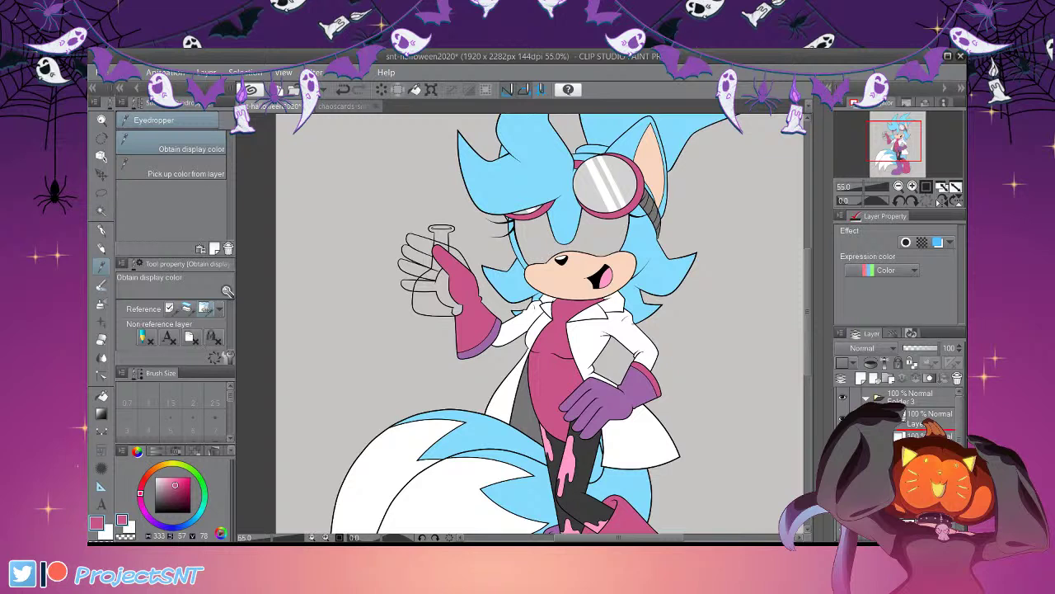
left_click_drag(925, 432, 925, 430)
left_click(925, 458)
left_click(102, 212)
scroll(518, 342, "up", 7)
left_click(457, 325)
left_click(370, 280, "shift")
left_click(375, 245, "shift")
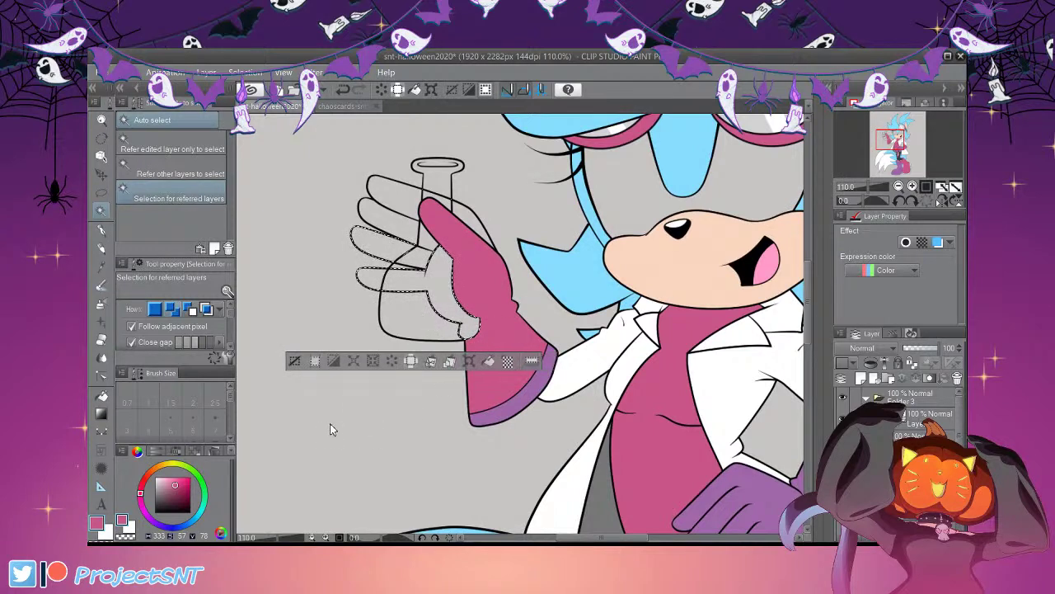
key("ctrl+d")
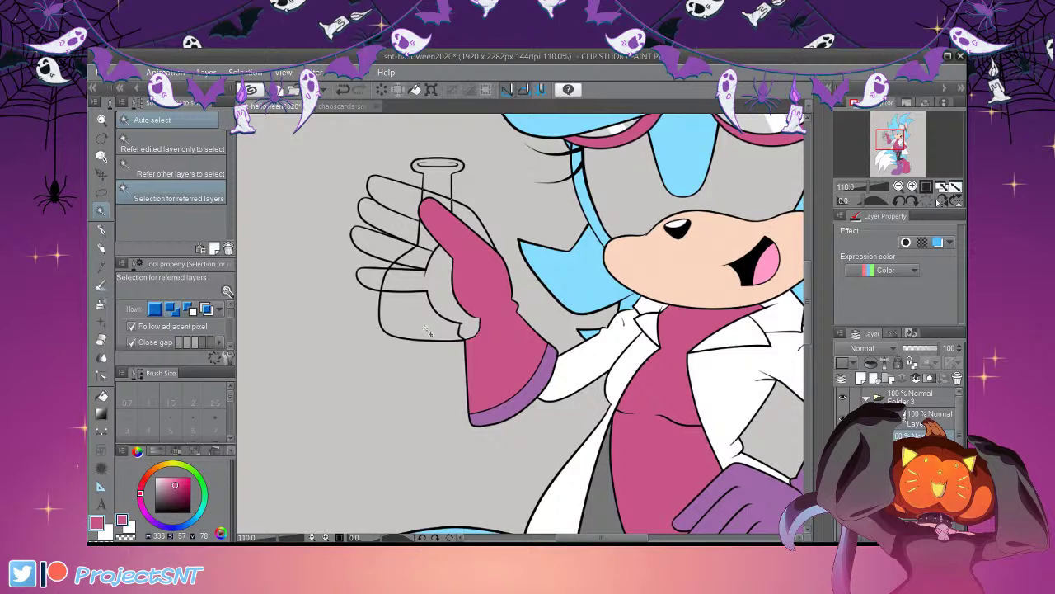
Retrace the thin outline at the base of the raised glove's palm with a black continuous curve at brush size 4
scroll(494, 322, "up", 3)
scroll(459, 394, "up", 3)
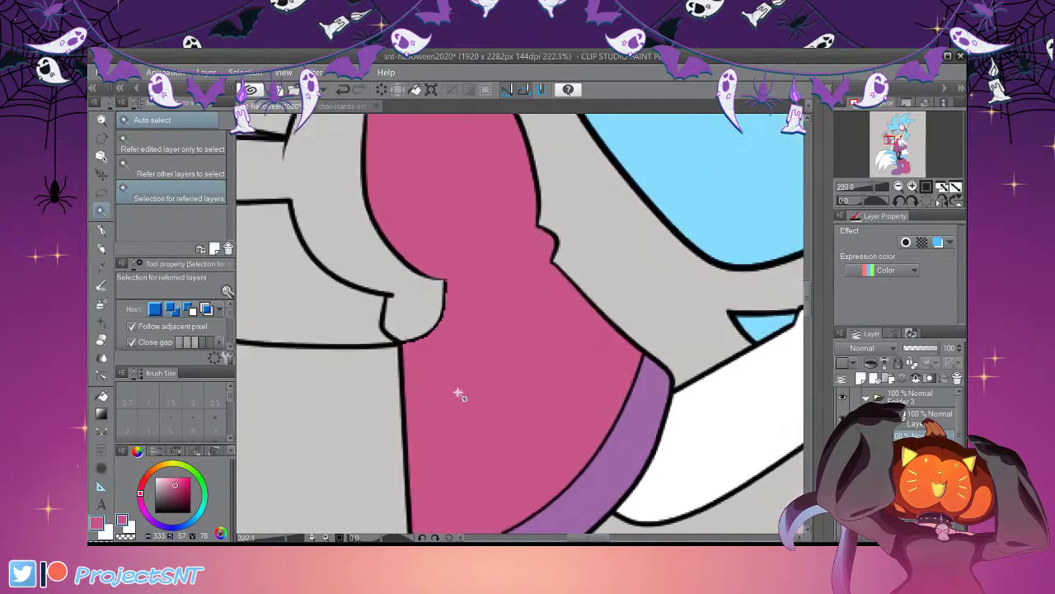
left_click(101, 431)
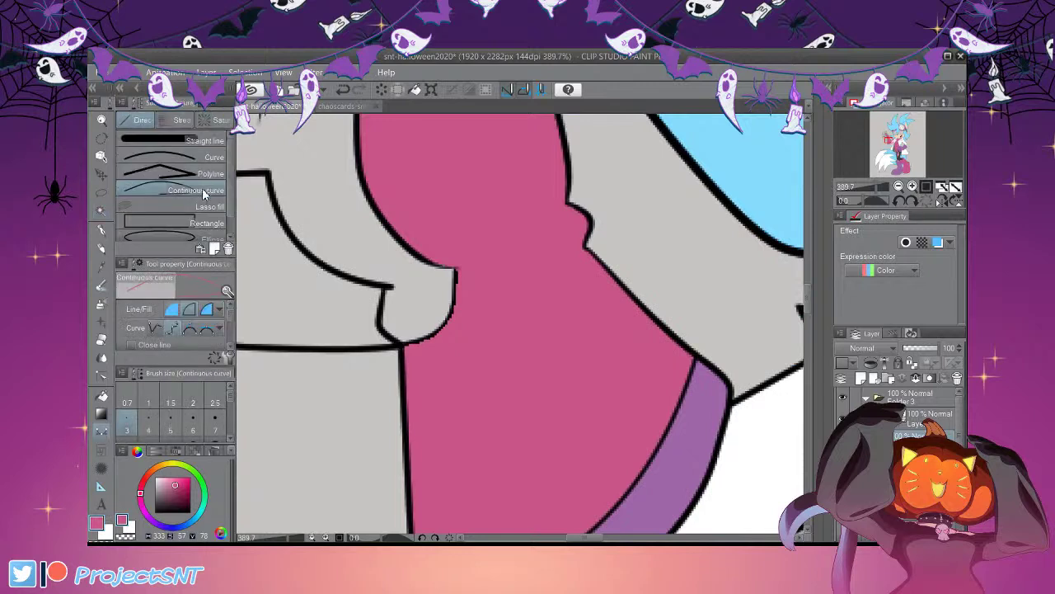
left_click(155, 512)
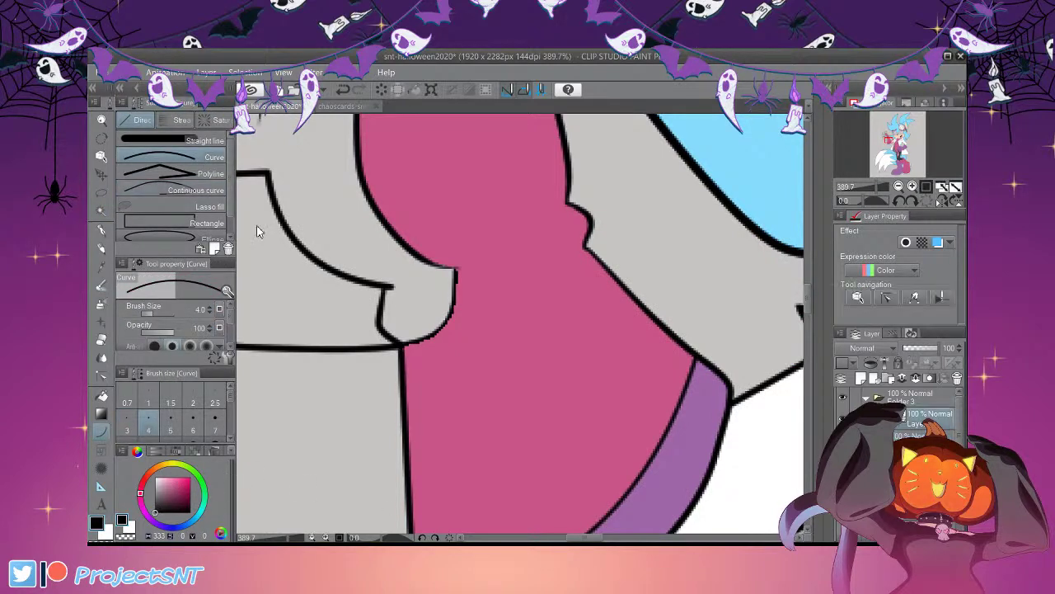
scroll(392, 301, "up", 1)
left_click(195, 190)
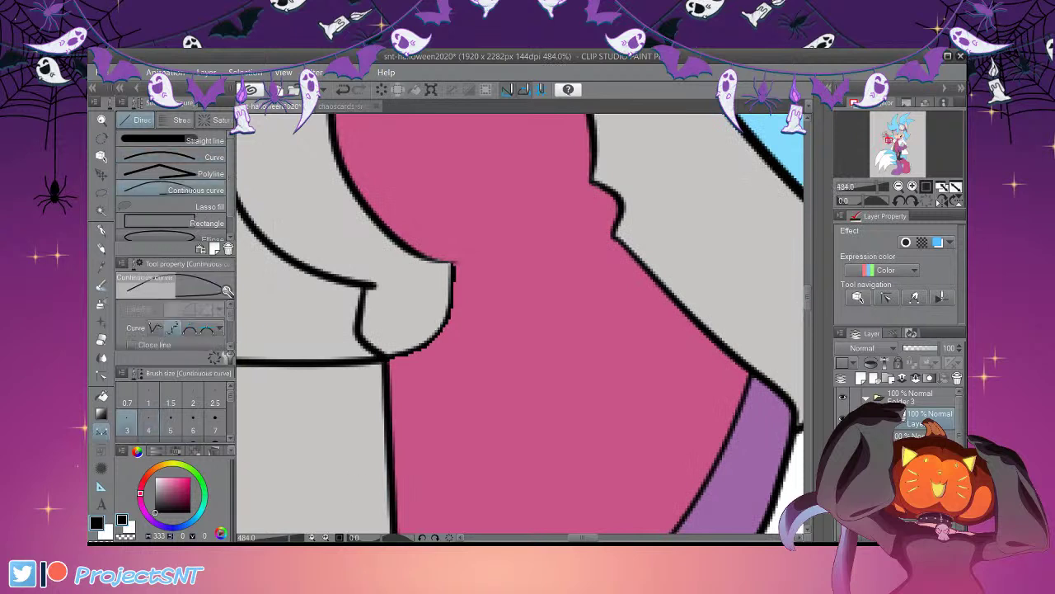
left_click(148, 423)
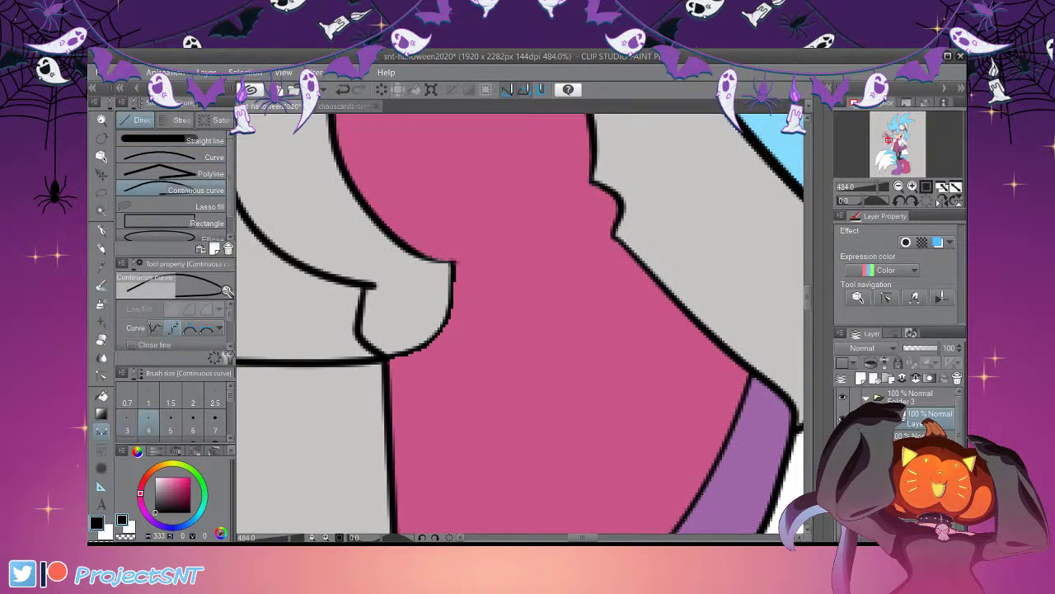
left_click(452, 304)
left_click(414, 351)
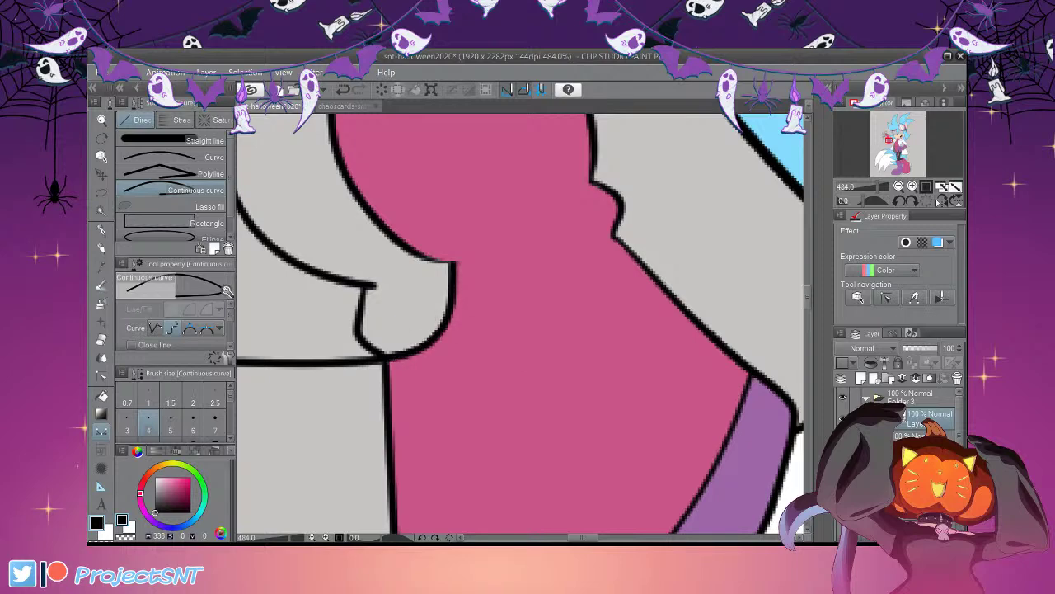
Save the Halloween drawing
scroll(445, 427, "down", 10)
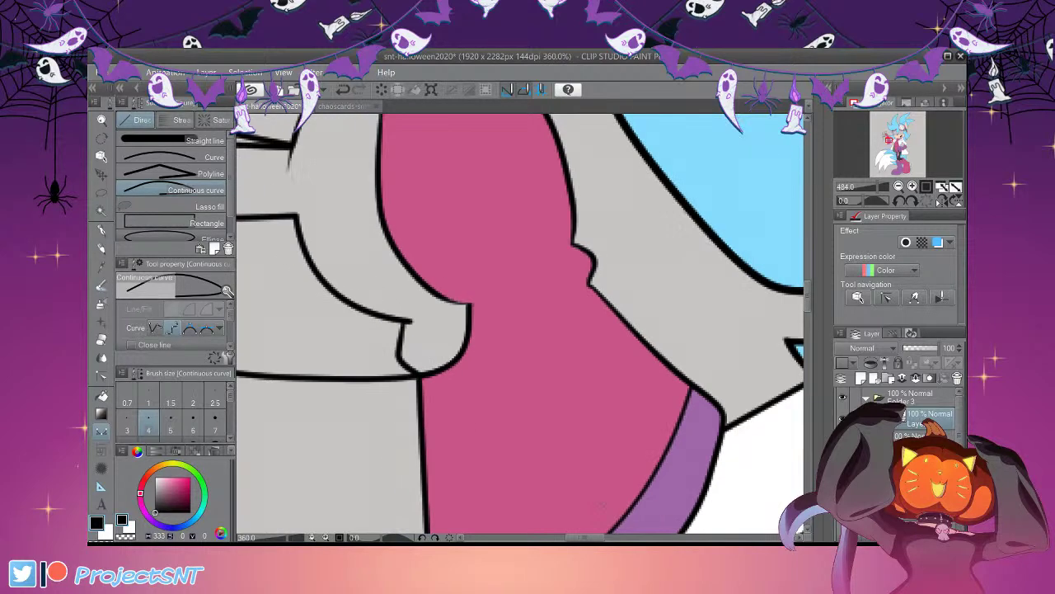
scroll(454, 283, "up", 3)
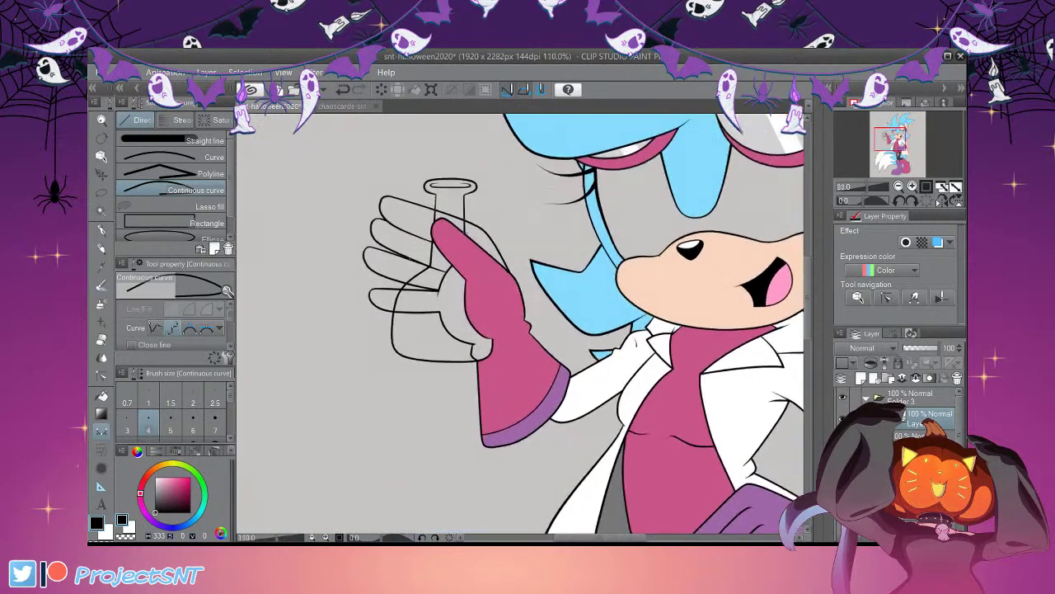
key("ctrl+s")
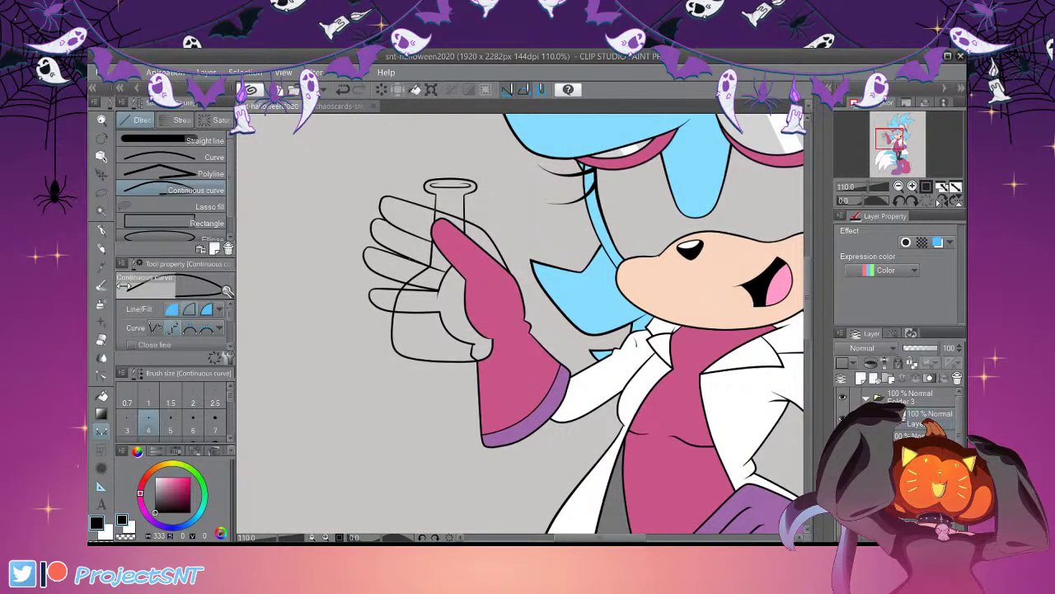
Fill the raised glove's remaining fingers and palm, including the areas behind the flask, with the magenta sampled from the same glove
key("i")
left_click(568, 357)
key("w")
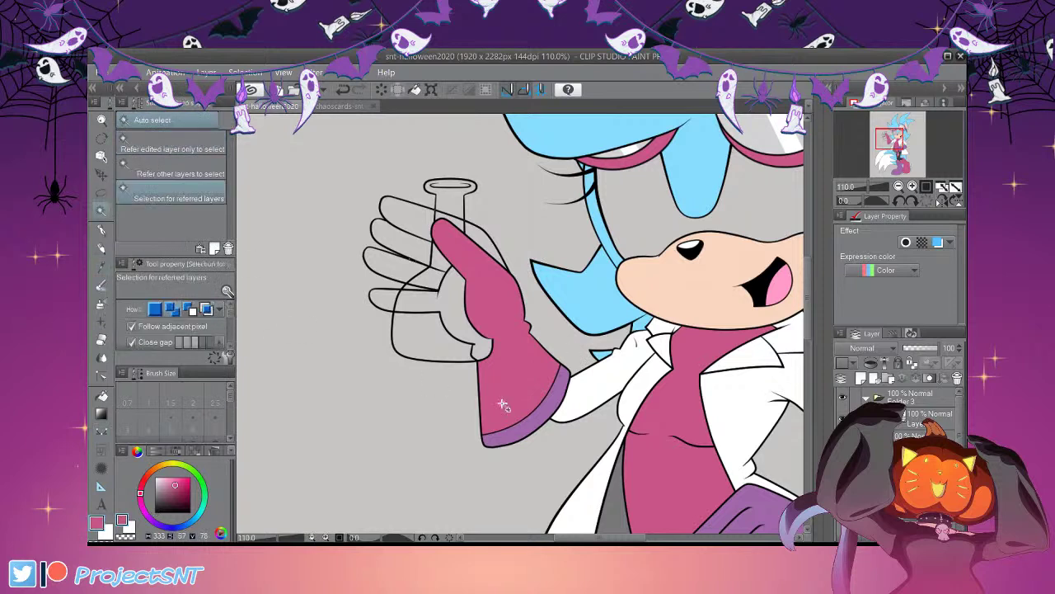
left_click(458, 353)
left_click(455, 354, "shift")
left_click(467, 316, "shift")
left_click(507, 314, "shift")
left_click(470, 284, "shift")
left_click(478, 259, "shift")
left_click(556, 269, "shift")
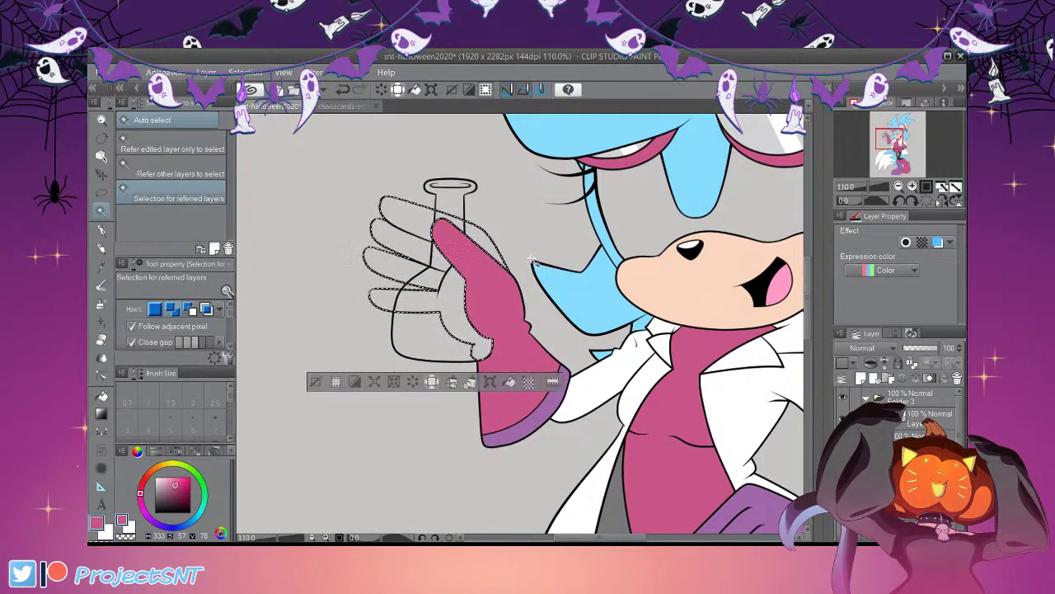
left_click(509, 382)
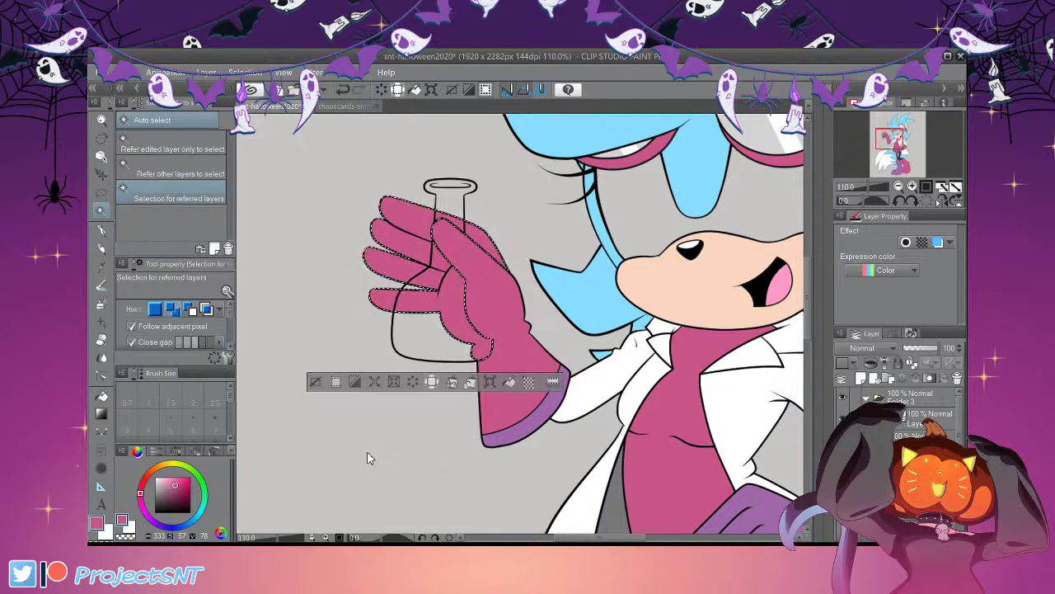
key("ctrl+d")
scroll(502, 398, "down", 3)
scroll(505, 394, "up", 2)
left_click(923, 458)
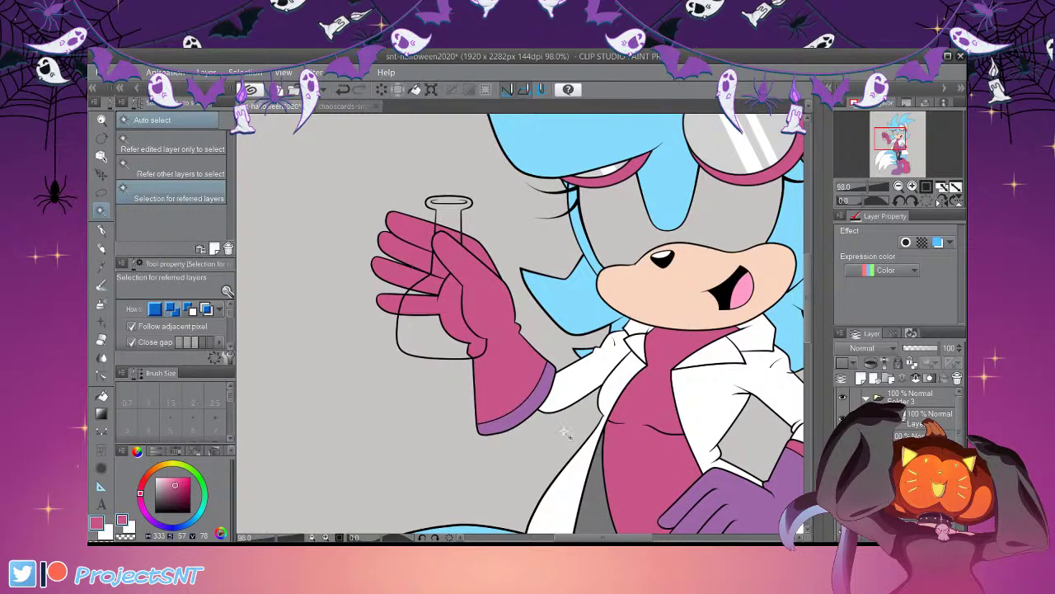
scroll(418, 312, "up", 5)
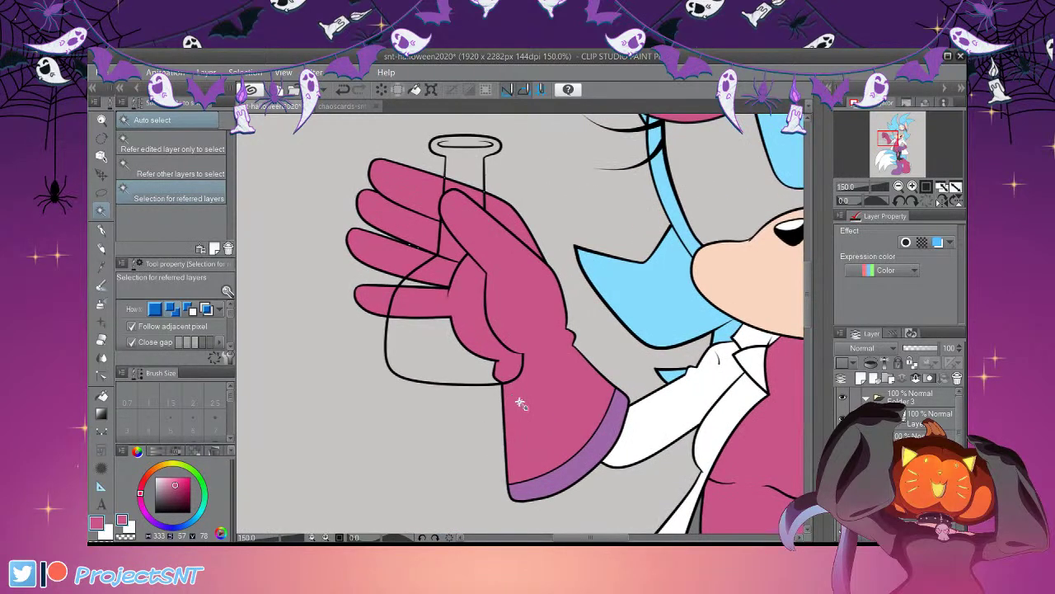
left_click(446, 353)
left_click(502, 359, "shift")
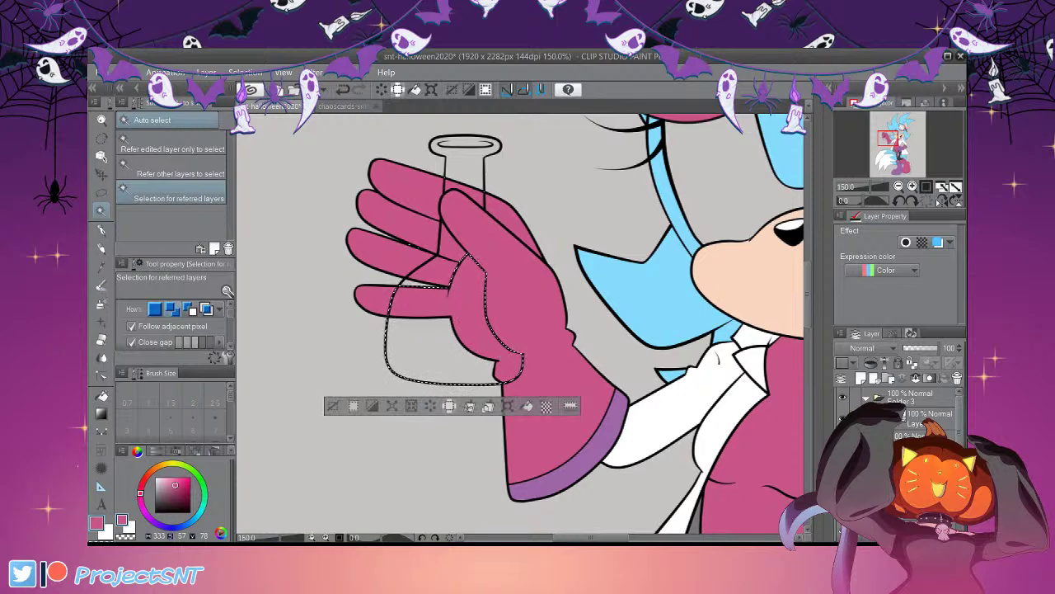
key("ctrl+d")
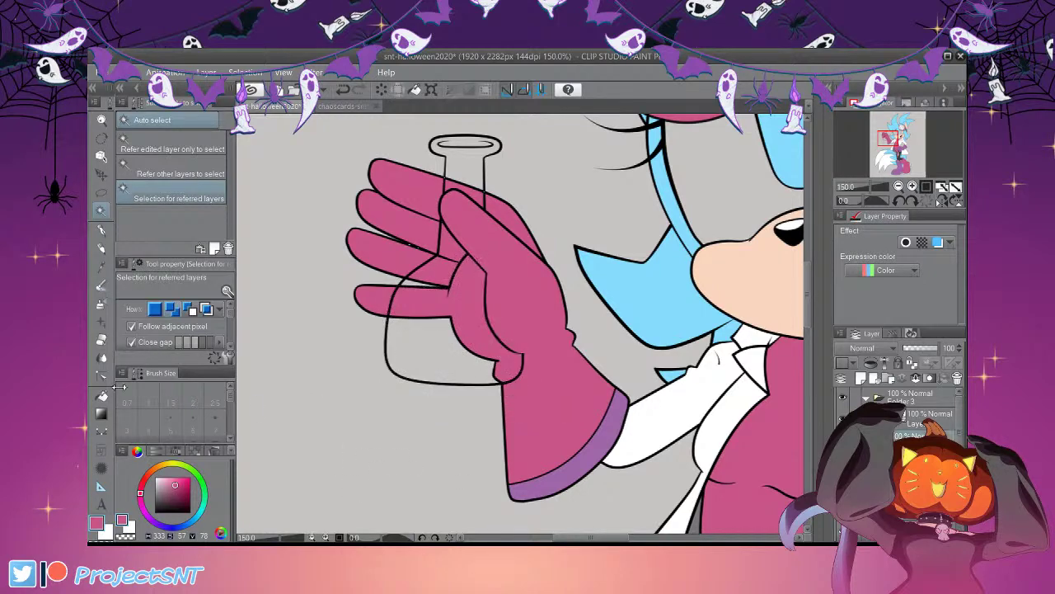
key("e")
scroll(383, 246, "up", 4)
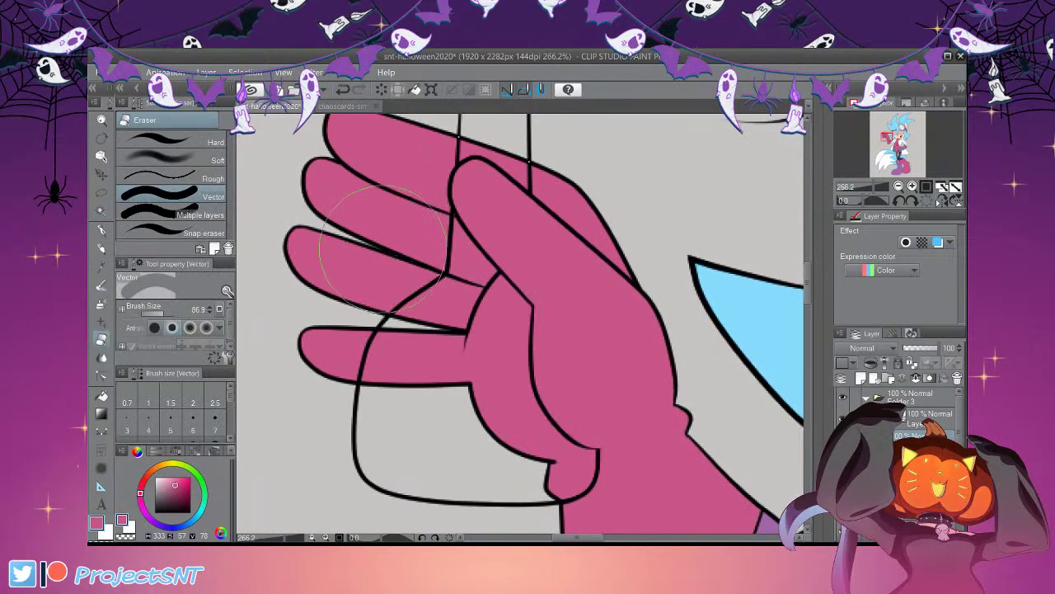
scroll(383, 246, "down", 5)
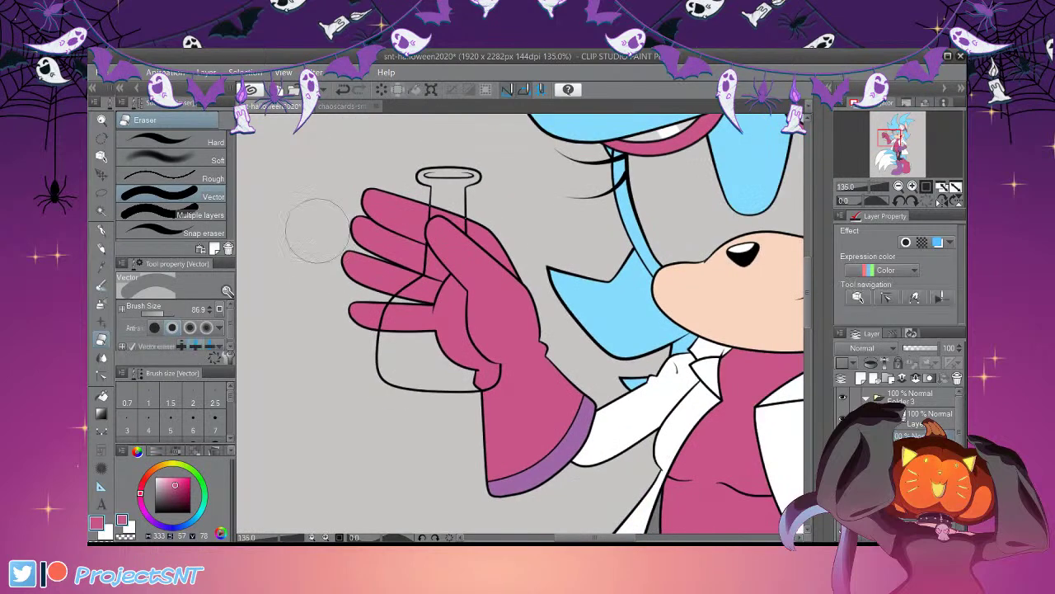
scroll(306, 224, "down", 3)
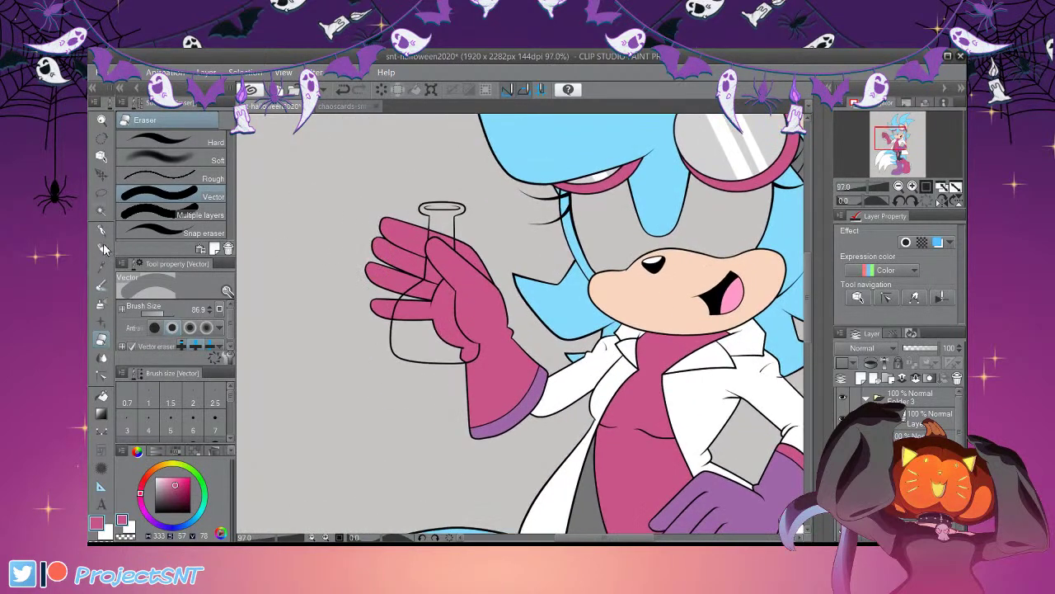
Fill the flask's rounded body in front of the raised glove with a hot pink of saturation 88 and value 100
key("w")
mouse_move(164, 482)
left_mouse_down()
mouse_move(155, 486)
mouse_move(185, 477)
left_mouse_up()
scroll(472, 309, "up", 1)
scroll(534, 346, "up", 2)
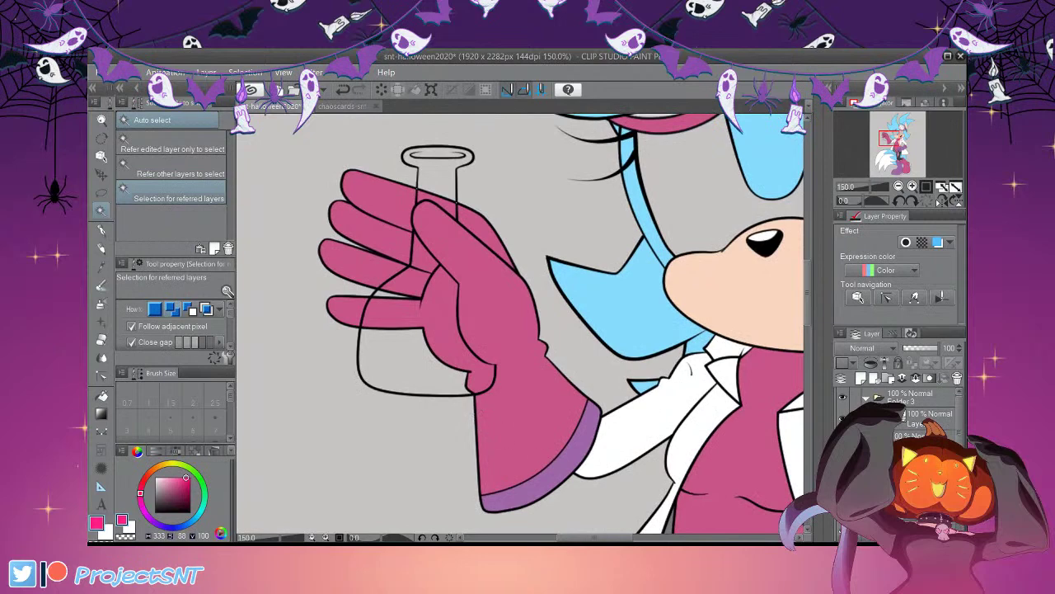
scroll(429, 361, "down", 2)
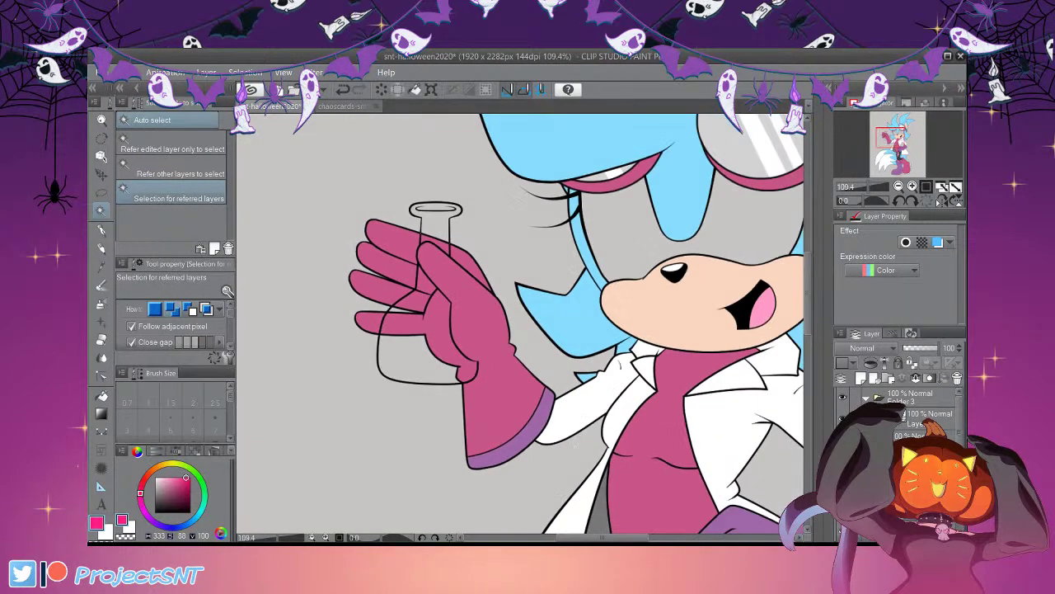
scroll(488, 434, "up", 2)
left_click(492, 437)
left_click(548, 444, "shift")
left_click(490, 363, "shift")
left_click(504, 329, "shift")
key("alt+Delete")
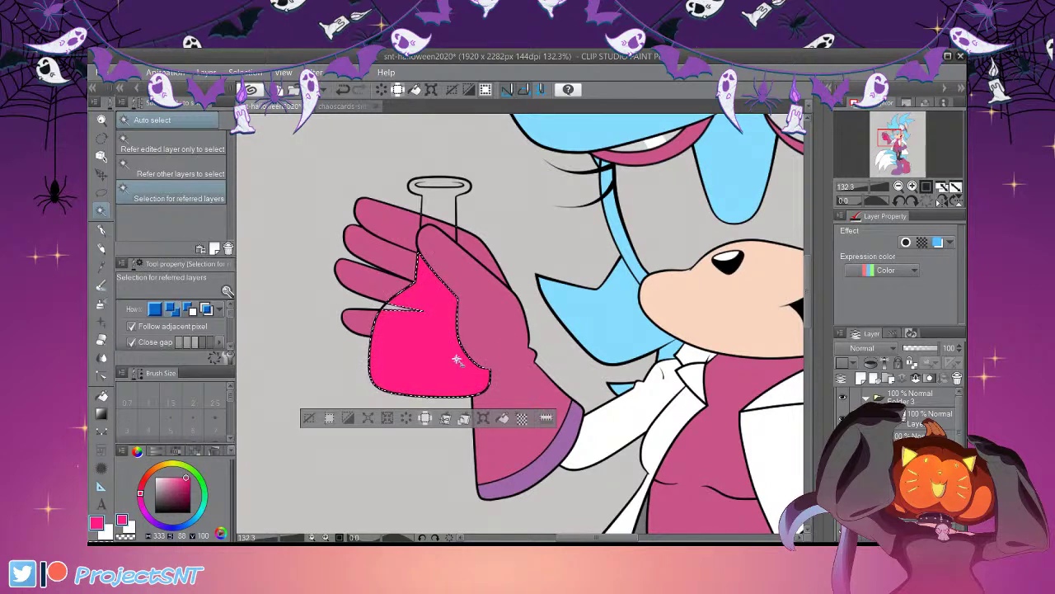
key("ctrl+d")
Paint over the unfilled sliver between the lower fingers inside the flask with the hot pink, using the Turnip pen at size 24
scroll(460, 371, "up", 4)
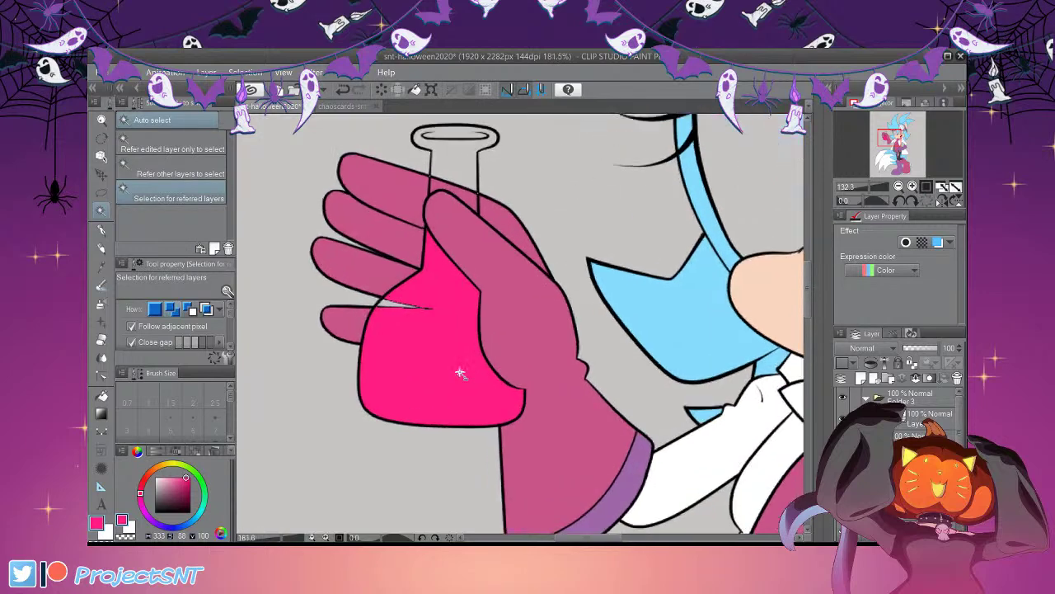
key("p")
scroll(381, 307, "up", 3)
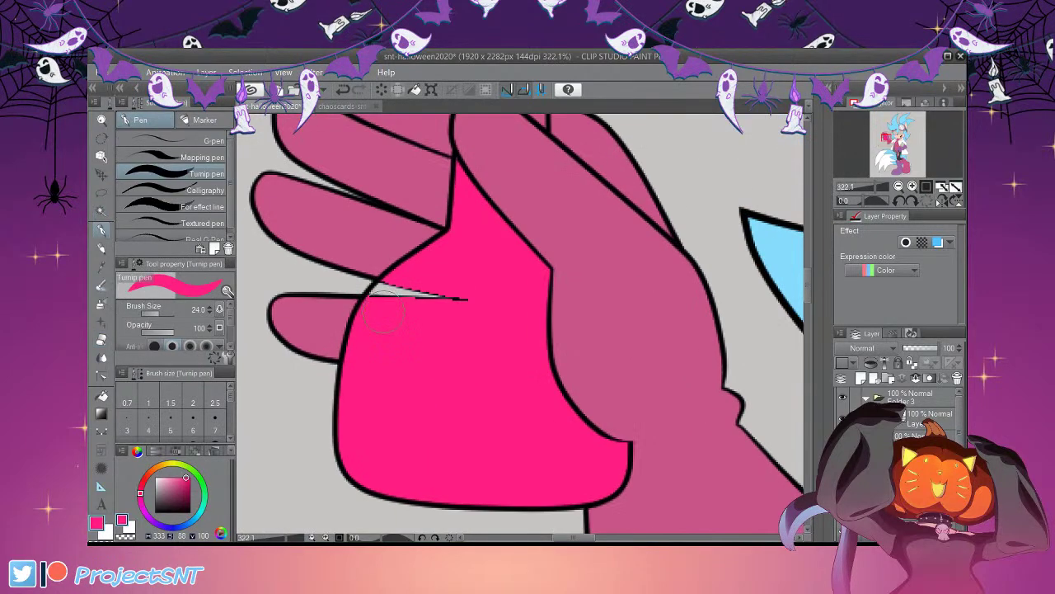
key("ctrl+z")
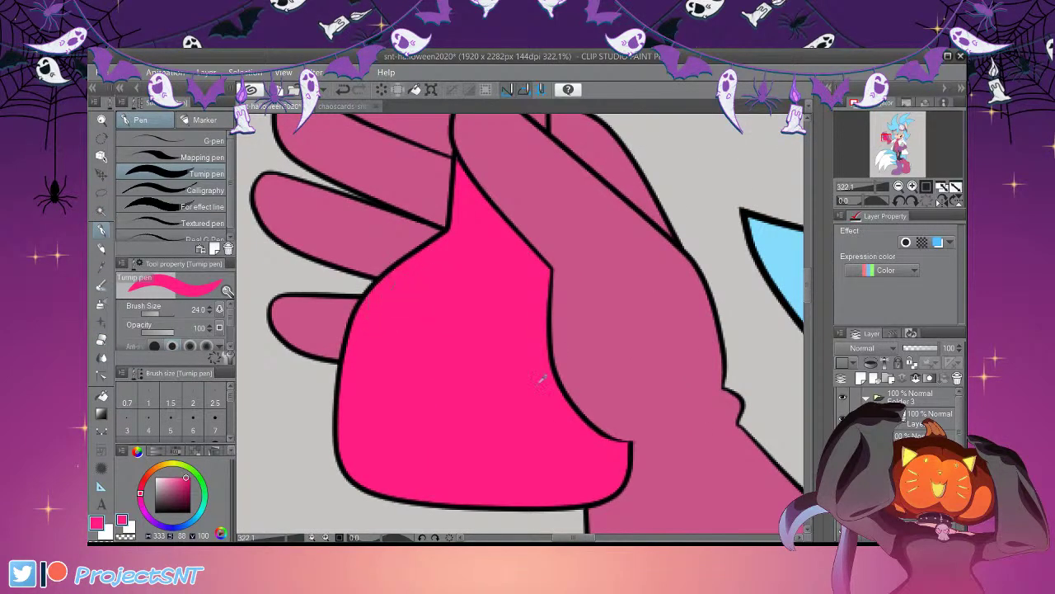
scroll(512, 478, "down", 3)
scroll(513, 477, "down", 5)
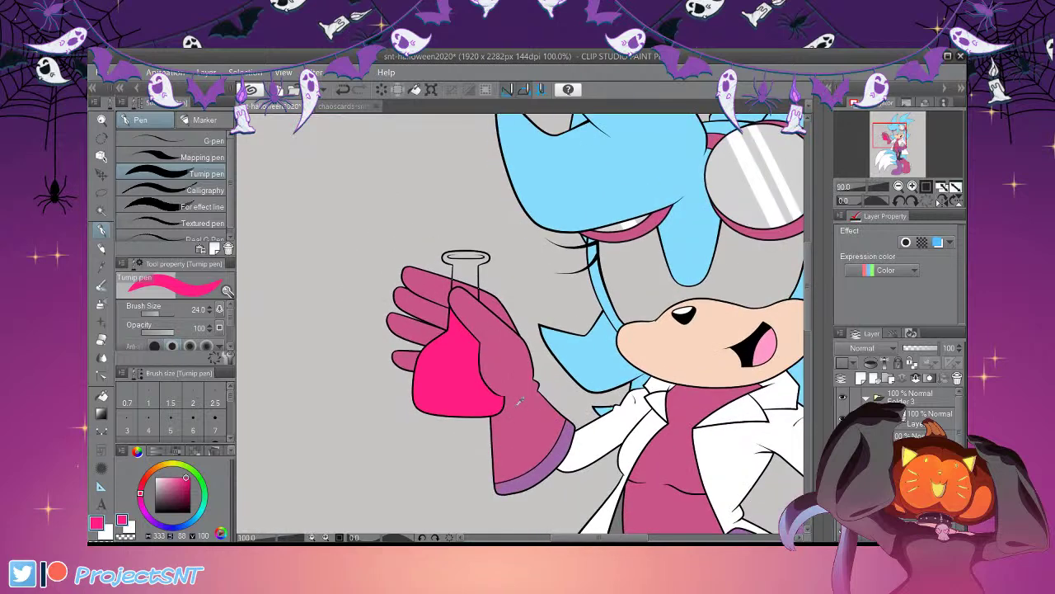
Try to erase the upper part of the flask's hot pink fill with the Vector eraser at size 86.9
scroll(519, 401, "up", 4)
key("e")
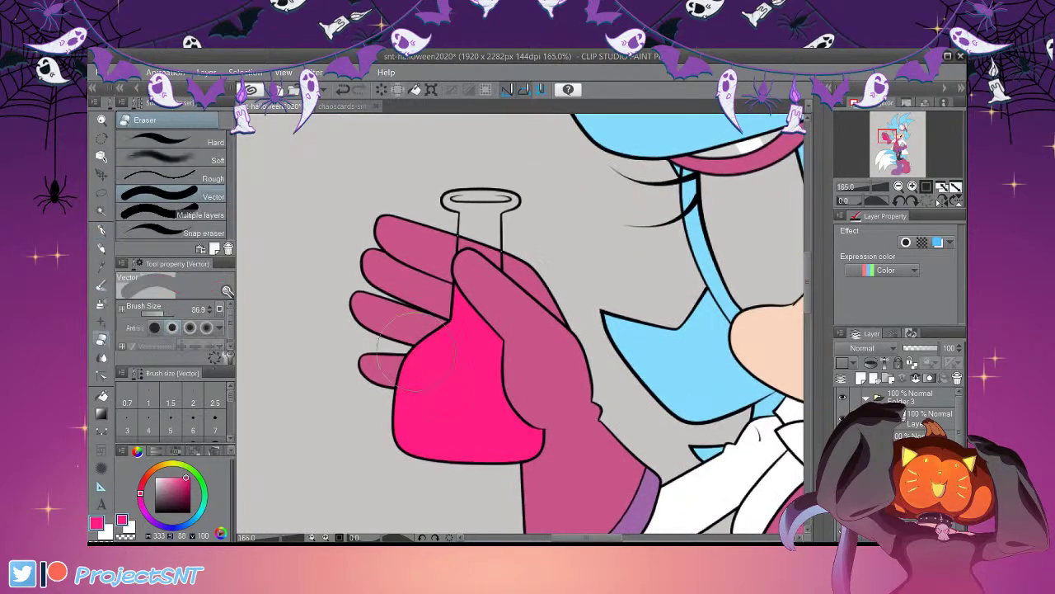
mouse_move(452, 265)
left_mouse_down()
mouse_move(457, 282)
mouse_move(485, 284)
left_mouse_up()
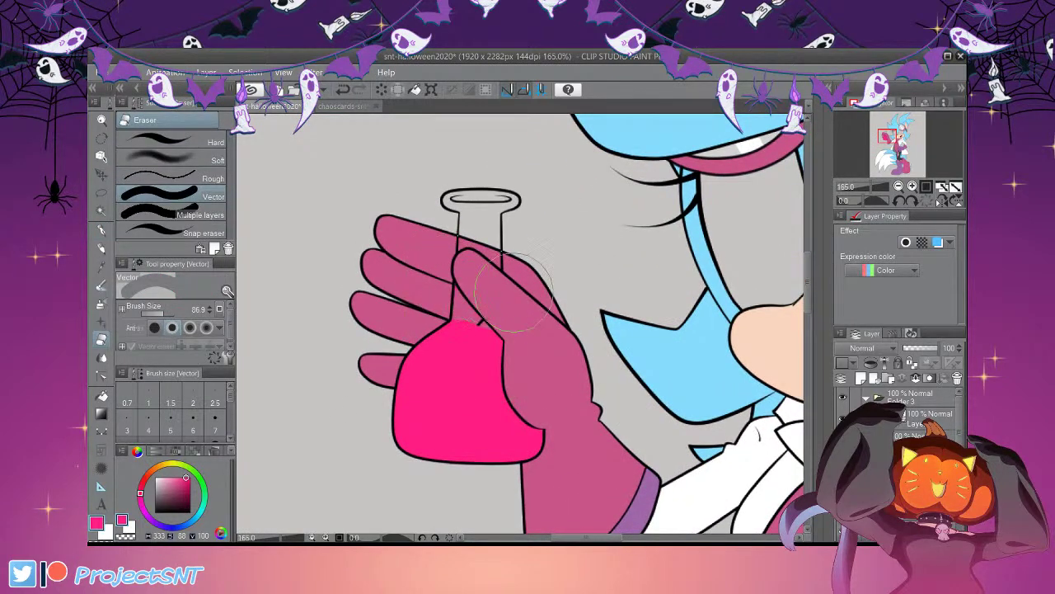
key("ctrl+z")
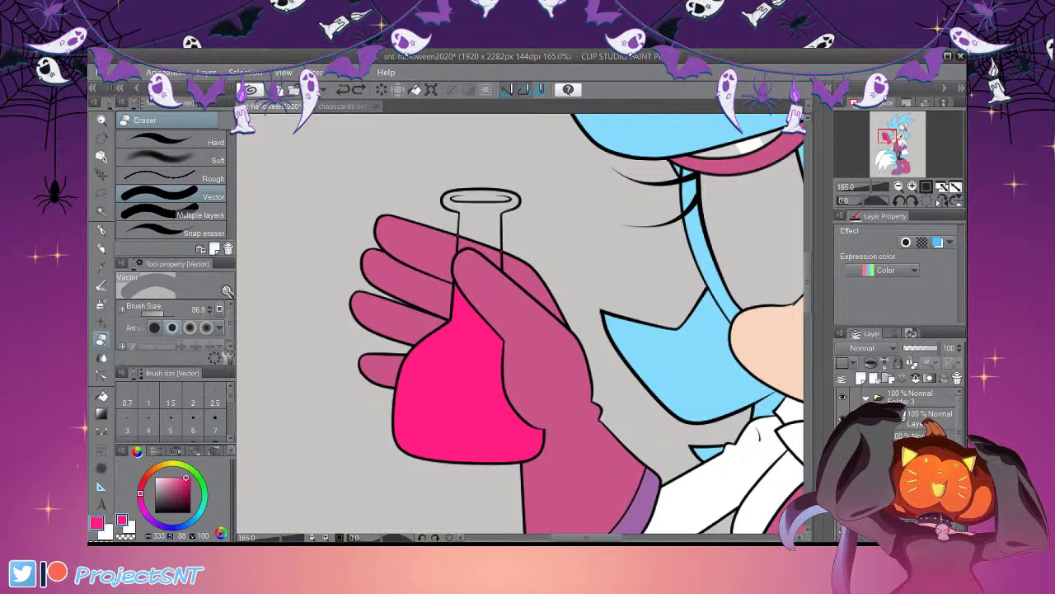
left_click_drag(463, 267, 521, 306)
key("ctrl+z")
key("ctrl+z")
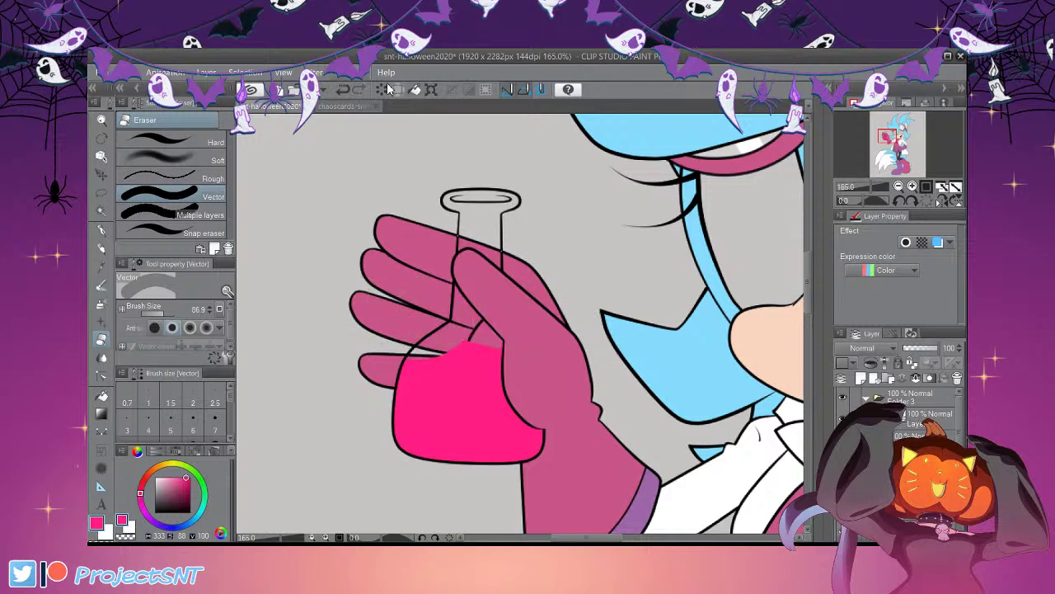
key("ctrl+y")
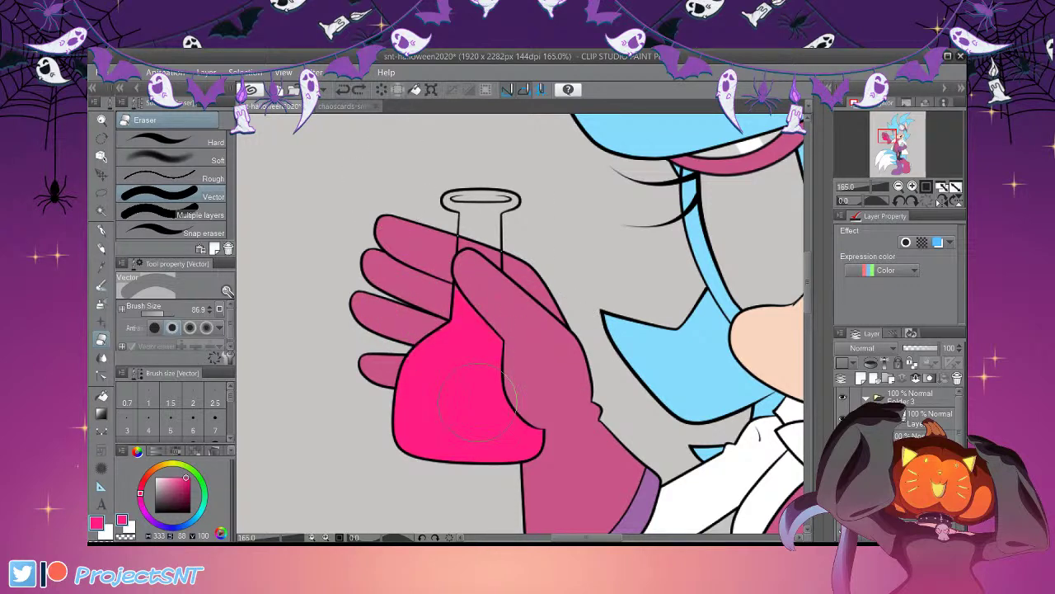
Erase the hot pink from the flask's shoulder with the Vector eraser at size 23.2, leaving a curved liquid surface
left_click(159, 314)
left_click_drag(397, 341, 490, 330)
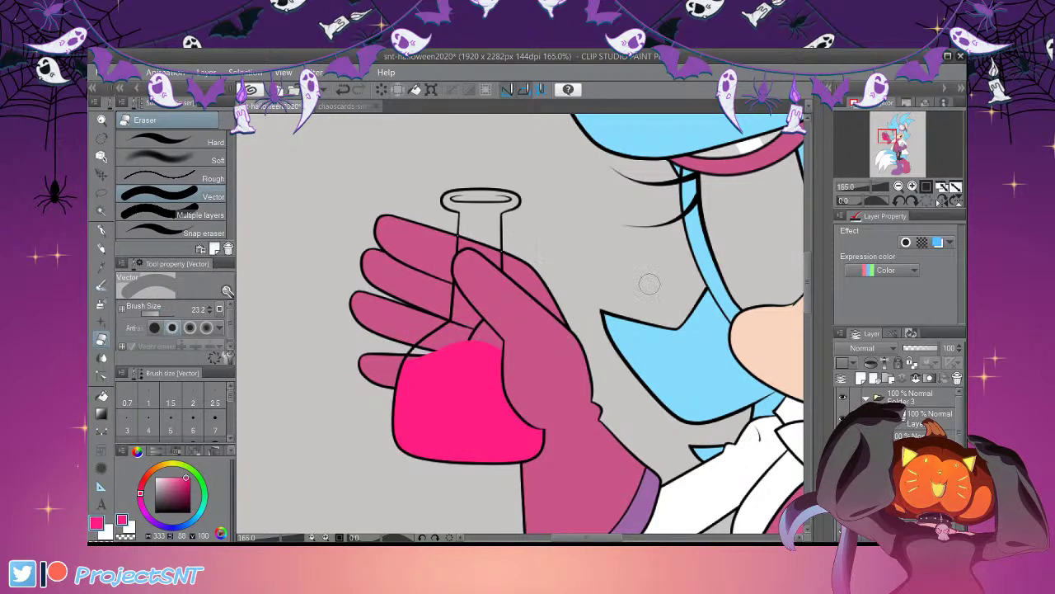
Draw thin light pink highlights along the outer side and base of the flask's liquid with the Turnip pen at size 5.3
left_click(171, 478)
key("p")
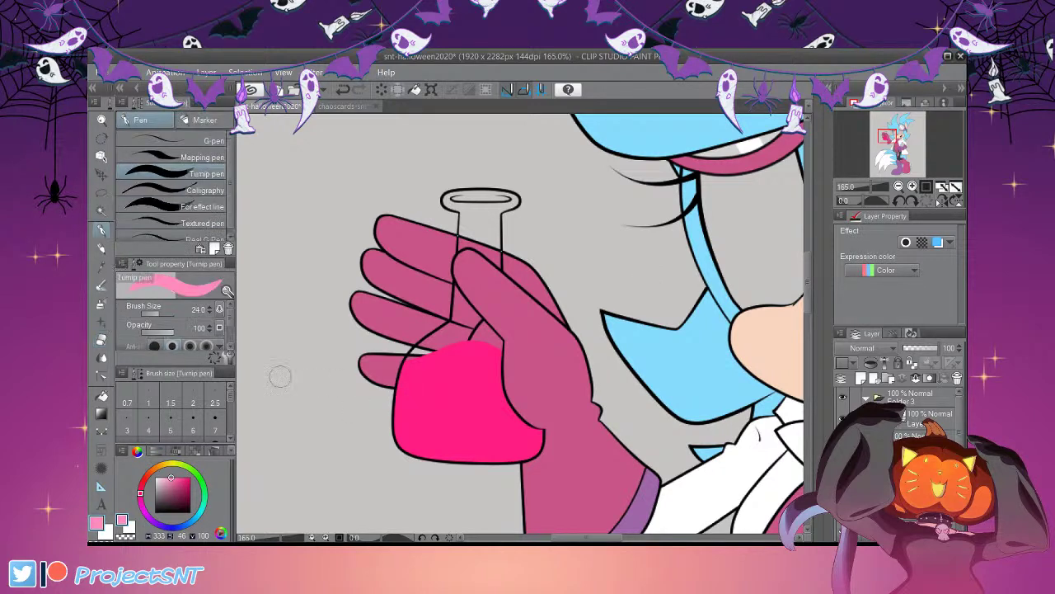
left_click(153, 313)
left_click_drag(409, 379, 428, 430)
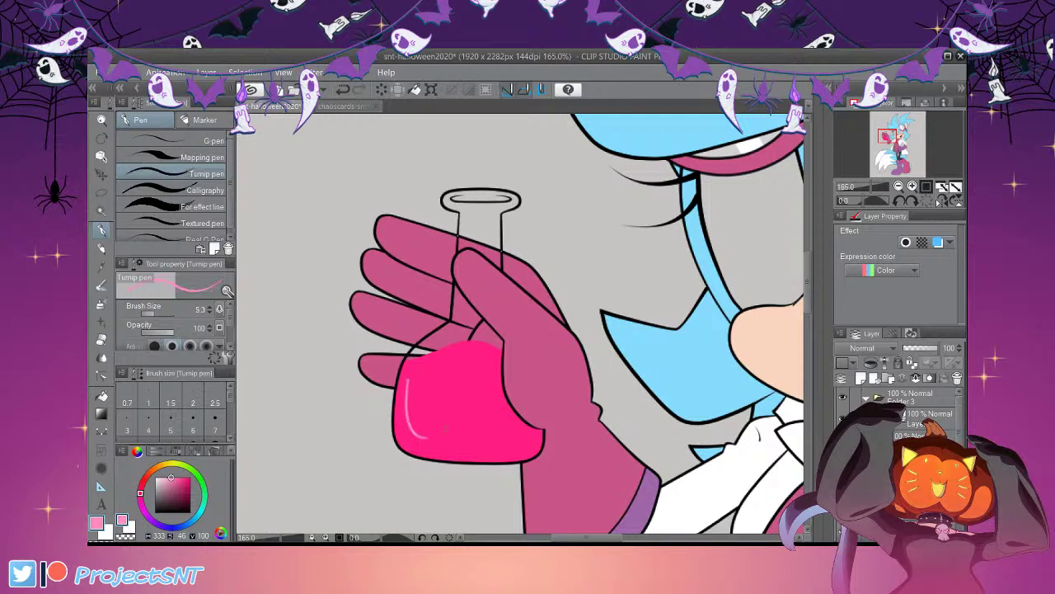
left_click(343, 89)
left_click_drag(407, 376, 424, 444)
key("ctrl+z")
left_click_drag(437, 451, 493, 450)
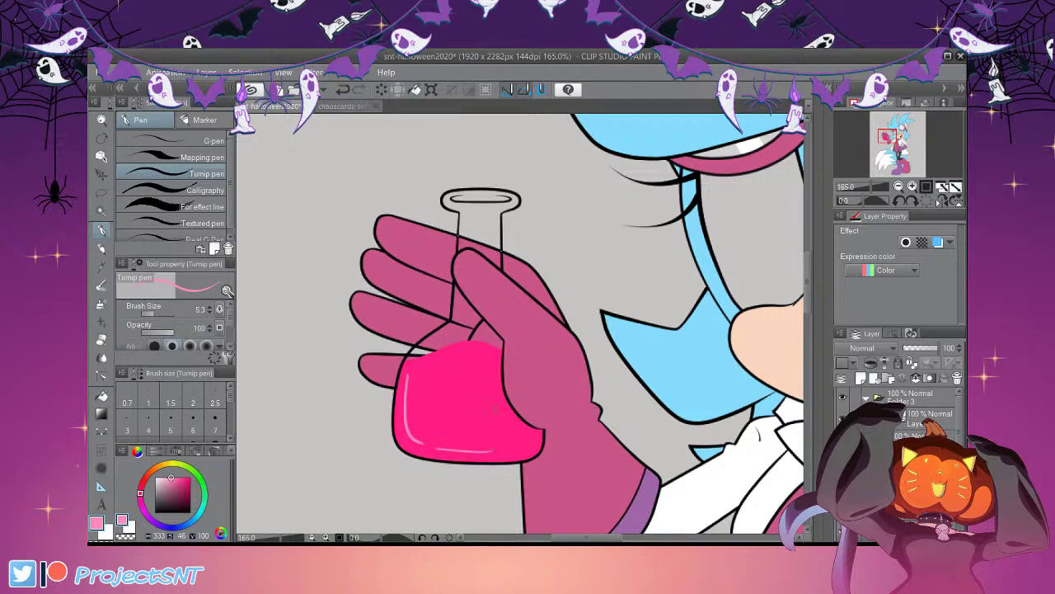
scroll(428, 338, "down", 11)
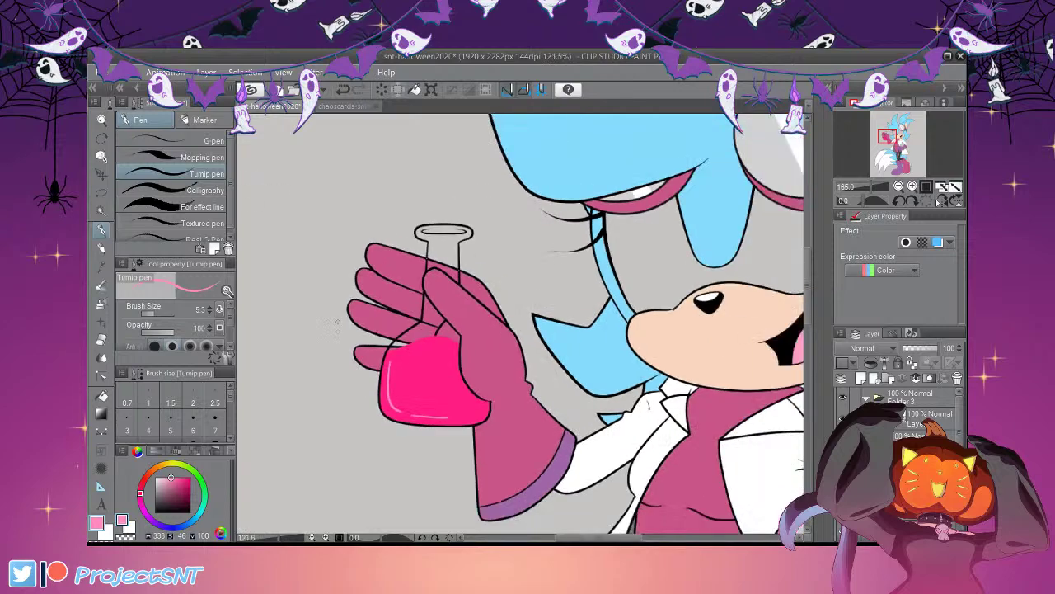
scroll(428, 338, "up", 6)
scroll(439, 322, "up", 3)
scroll(439, 321, "down", 6)
scroll(440, 320, "up", 2)
scroll(443, 321, "up", 2)
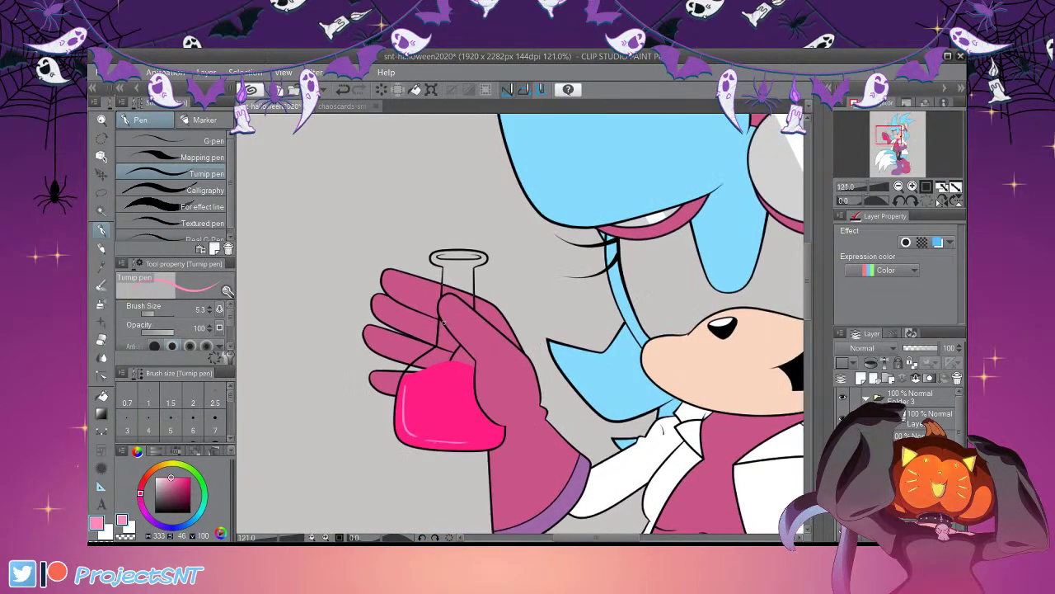
Fill the whole flask, including its neck and rim, with light pink as the glass and set that layer's opacity to 50
scroll(899, 454, "down", 4)
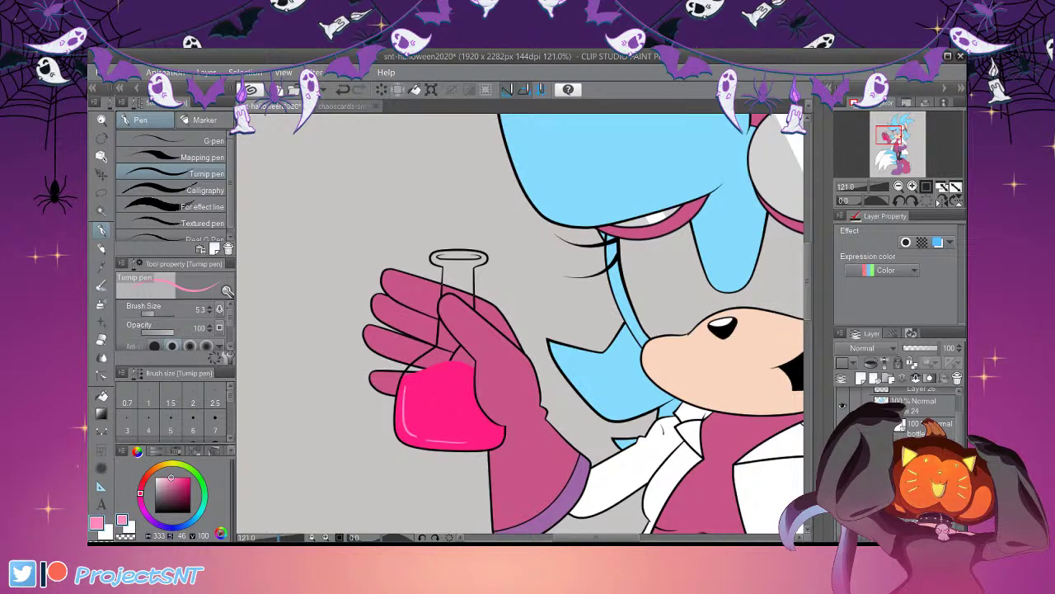
left_click(415, 90)
left_click(343, 90)
left_click(100, 211)
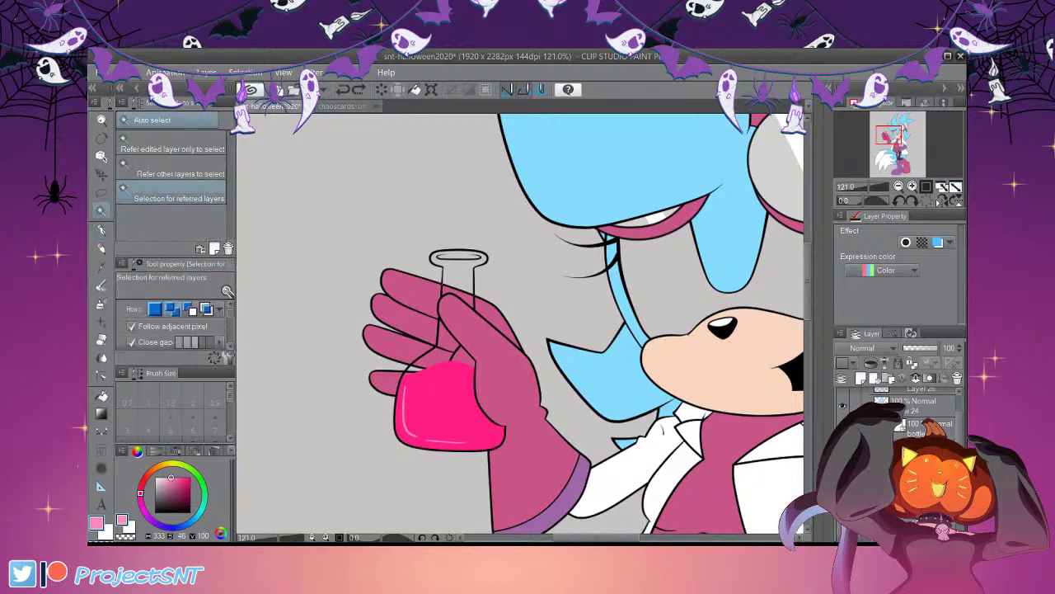
left_click(843, 450)
left_click(428, 415)
left_click(471, 414, "shift")
left_click(418, 381, "shift")
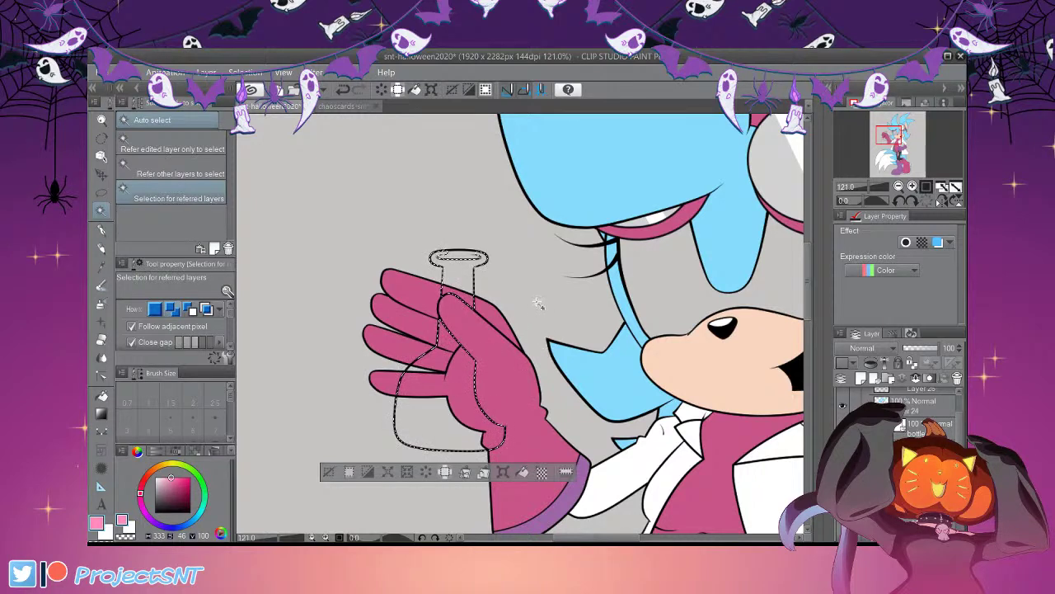
key("alt+BackSpace")
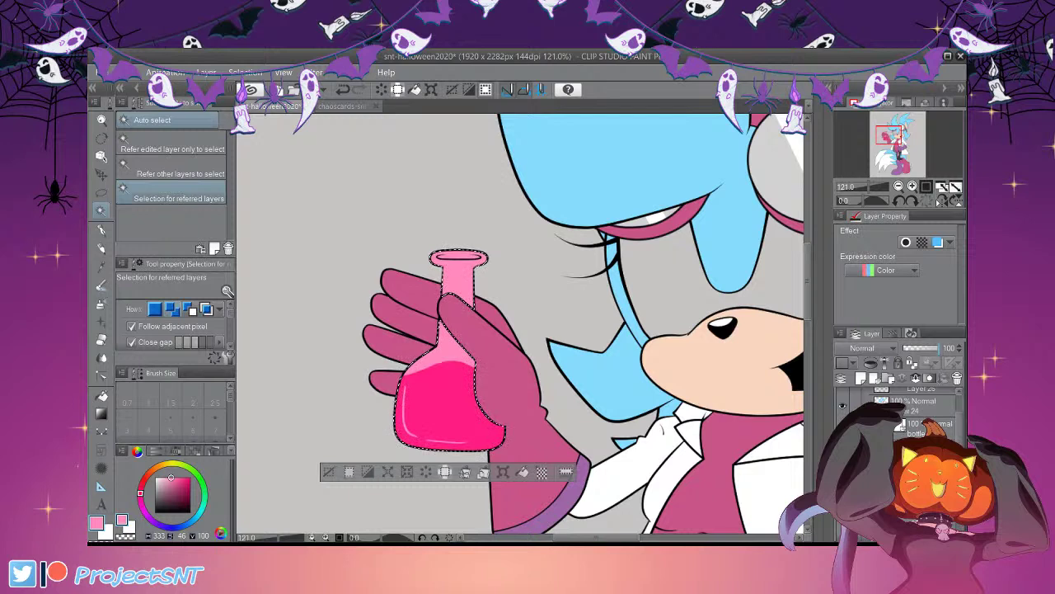
left_click(916, 348)
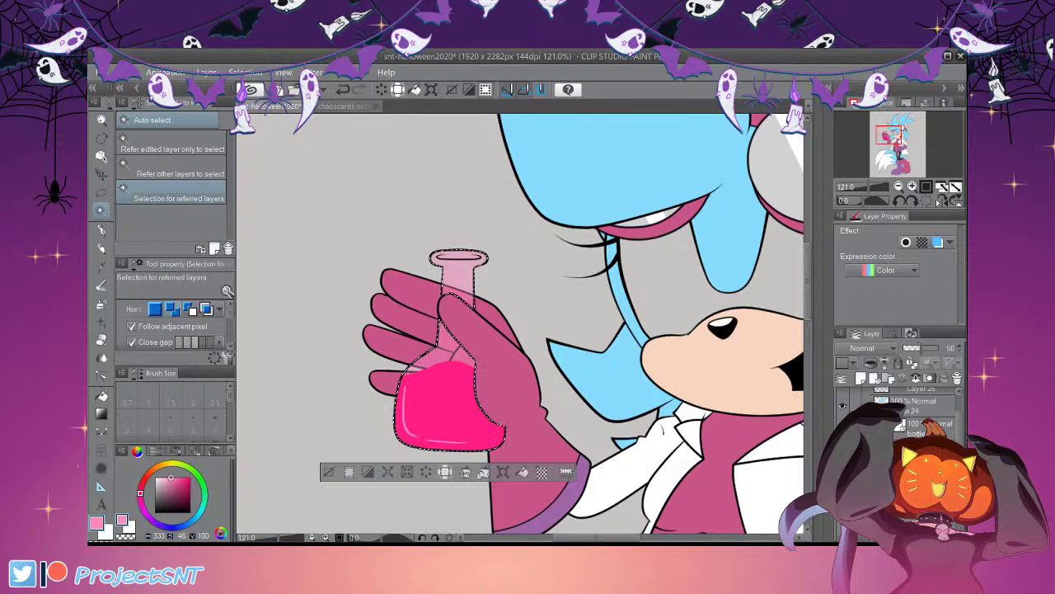
Examine the whole figure with the colored flask and raised glove
scroll(492, 297, "down", 5)
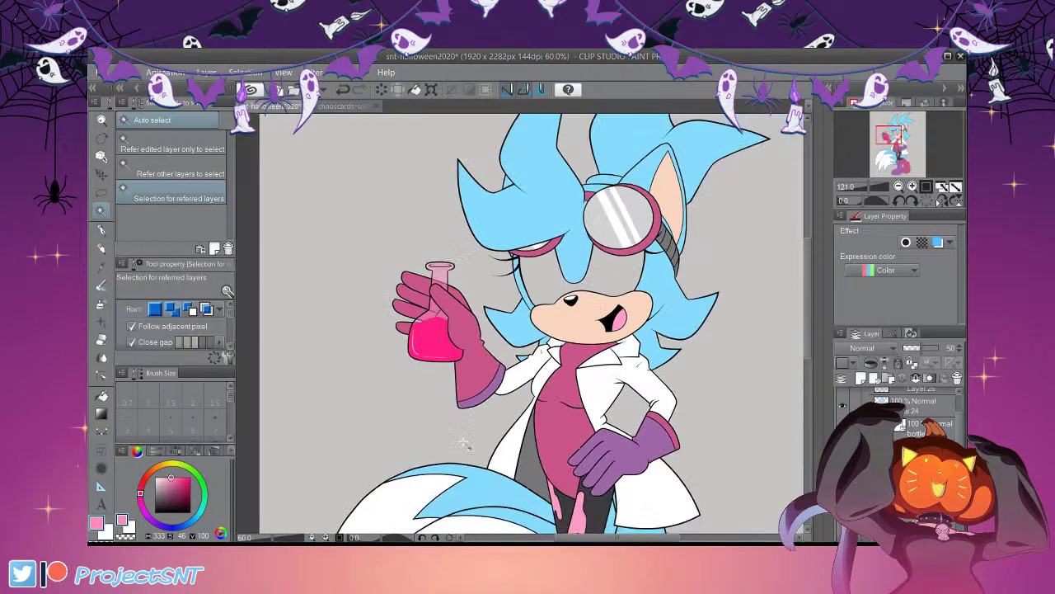
scroll(486, 430, "up", 1)
scroll(465, 446, "up", 1)
scroll(462, 412, "down", 1)
scroll(462, 387, "up", 1)
scroll(460, 368, "down", 1)
scroll(495, 371, "down", 2)
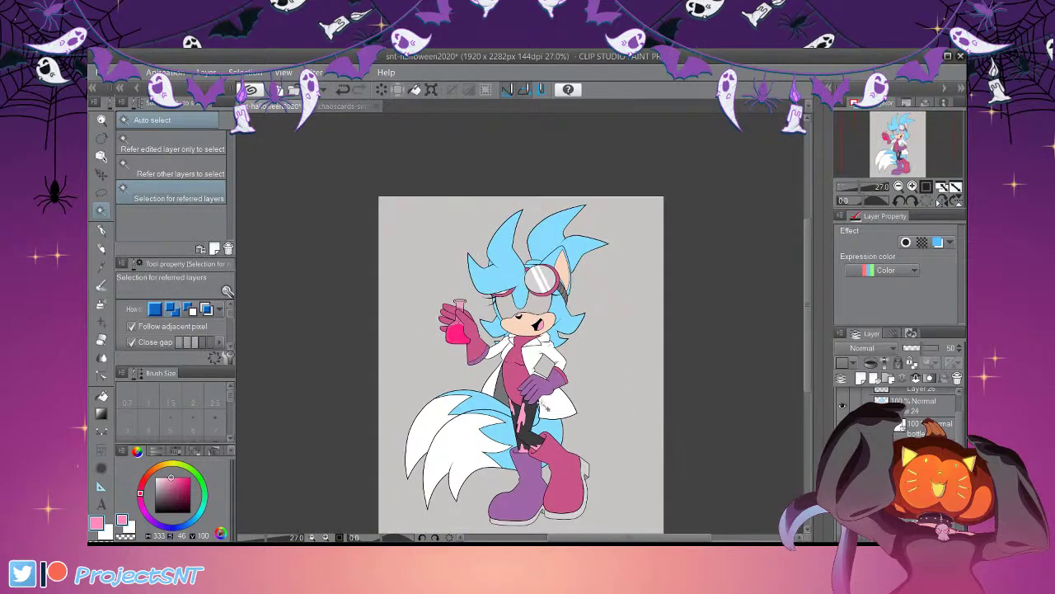
Examine the potion flask and the empty space above its rim up close
scroll(543, 394, "up", 3)
scroll(548, 386, "up", 1)
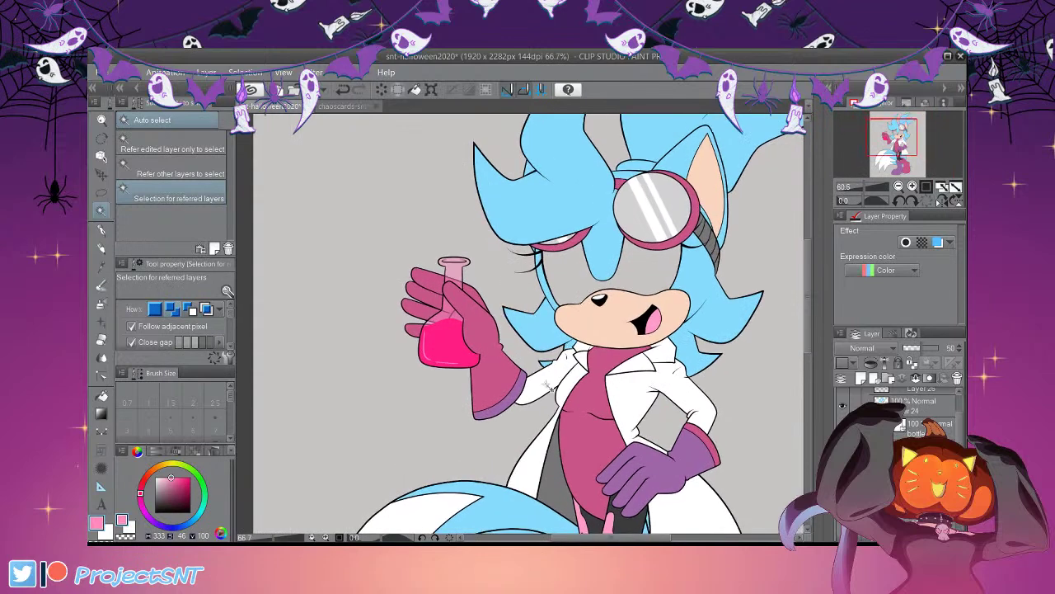
scroll(547, 291, "up", 2)
scroll(557, 424, "down", 1)
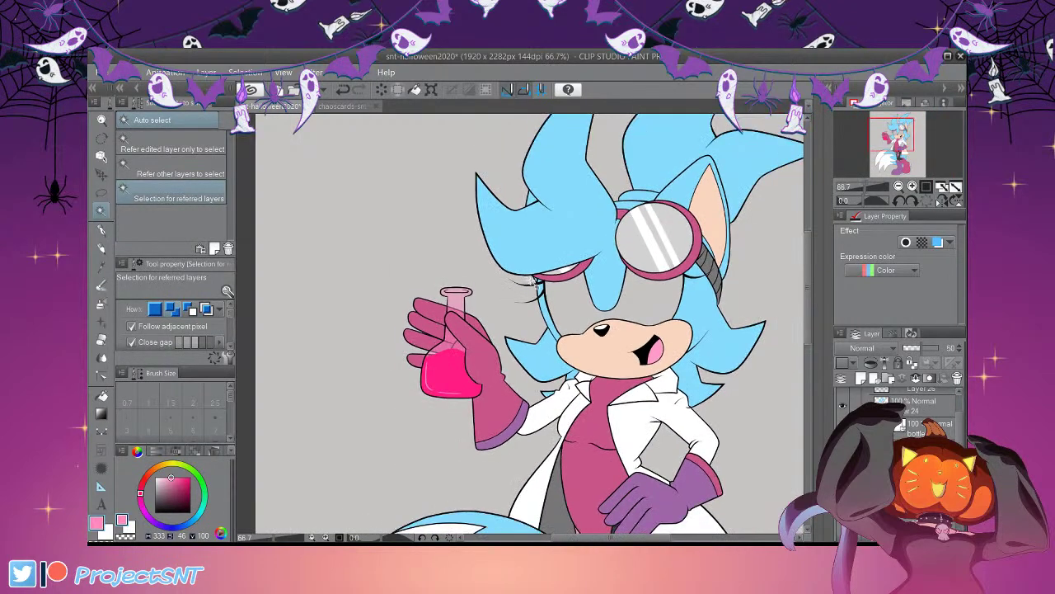
scroll(558, 424, "up", 2)
left_click(907, 470)
scroll(907, 462, "down", 4)
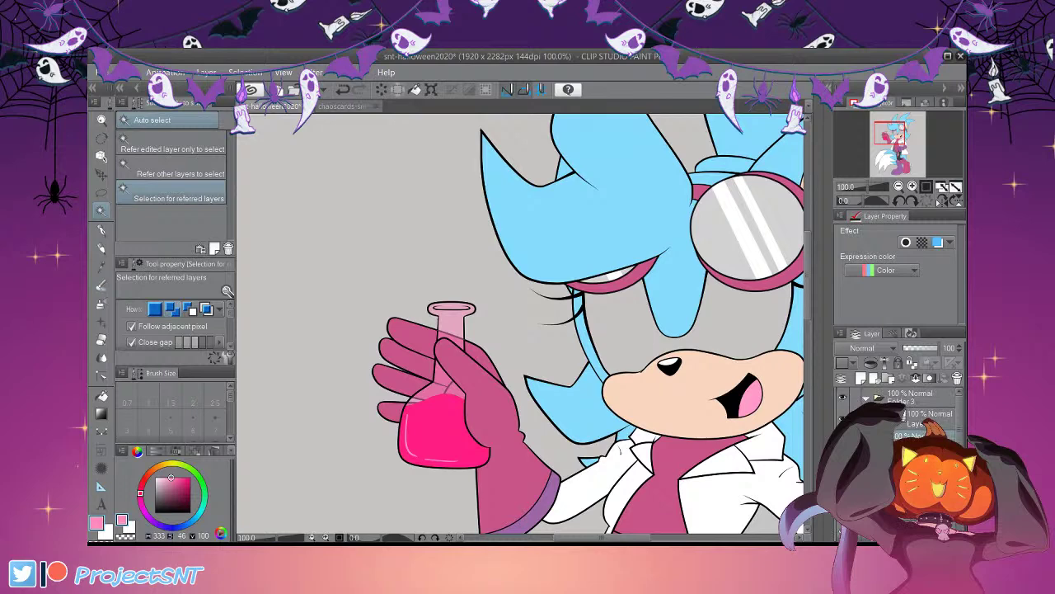
scroll(551, 353, "down", 1)
scroll(551, 353, "up", 1)
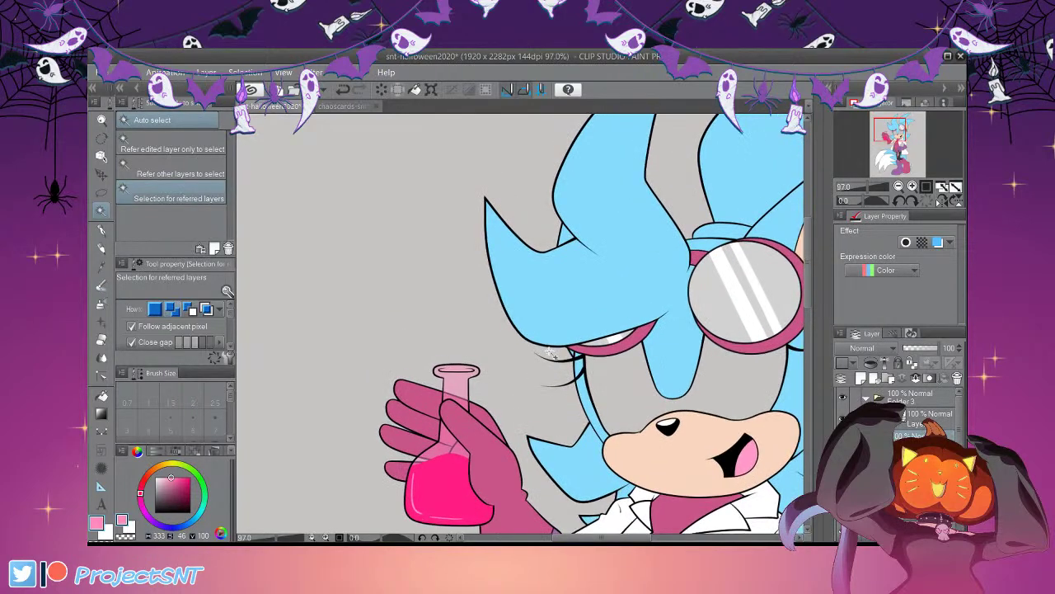
Try short light pink smoke strokes rising from the flask's rim with the Turnip pen at size 11
key("p")
key("bracketright")
key("bracketleft")
key("bracketleft")
key("bracketleft")
key("bracketright")
key("bracketright")
key("bracketright")
key("bracketright")
key("bracketright")
key("bracketright")
key("bracketright")
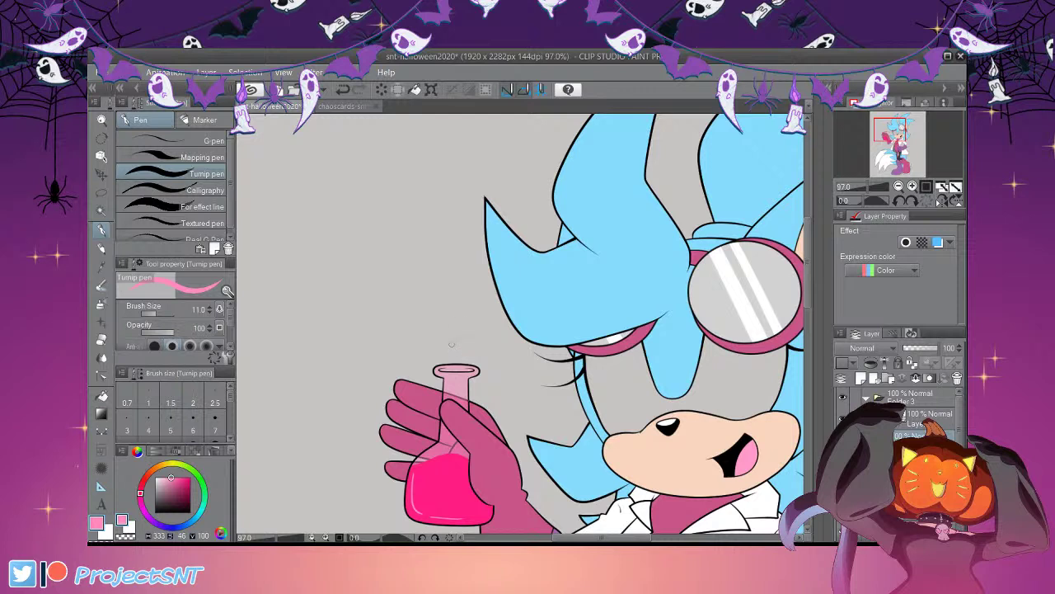
key("ctrl+z")
left_click_drag(450, 324, 458, 365)
key("ctrl+z")
left_click_drag(437, 319, 437, 304)
key("ctrl+z")
left_click_drag(454, 352, 453, 357)
key("ctrl+z")
key("ctrl+z")
Try a heart-shaped light pink smoke outline made of two curved strokes above the flask's rim
left_click_drag(401, 308, 463, 336)
left_click_drag(501, 298, 466, 368)
key("ctrl+z")
left_click_drag(483, 331, 481, 359)
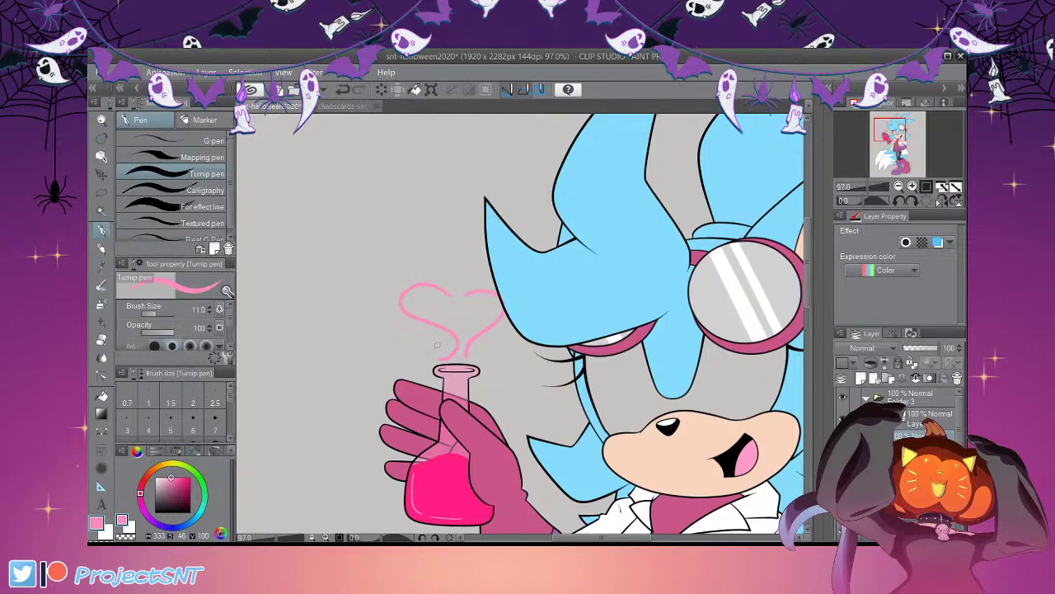
Undo both strokes of the heart-shaped smoke outline above the flask
scroll(454, 357, "down", 2)
scroll(445, 363, "up", 3)
scroll(442, 368, "down", 2)
scroll(443, 365, "down", 3)
scroll(467, 389, "up", 4)
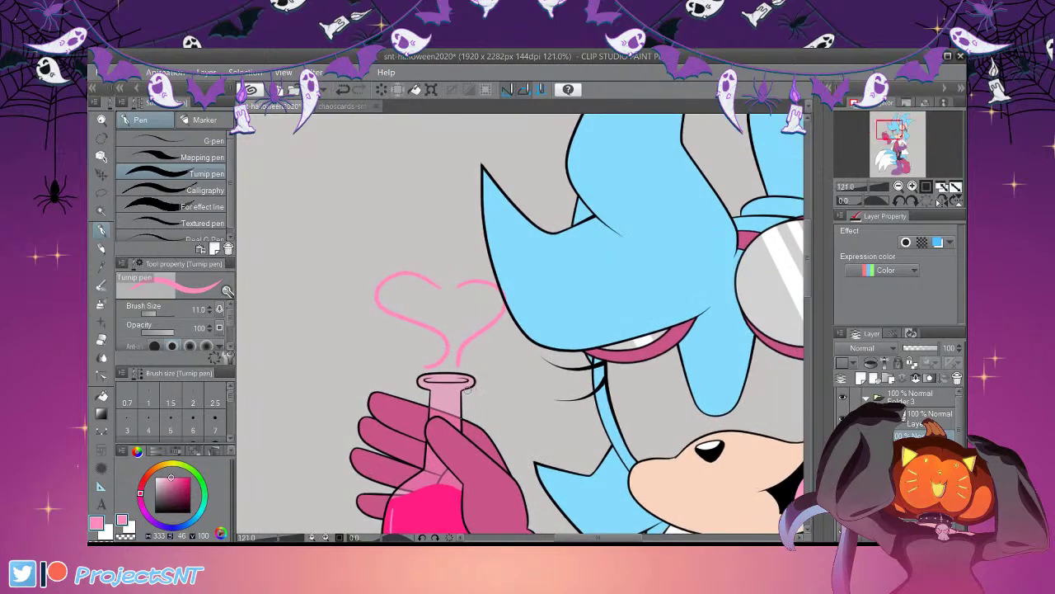
scroll(466, 389, "up", 1)
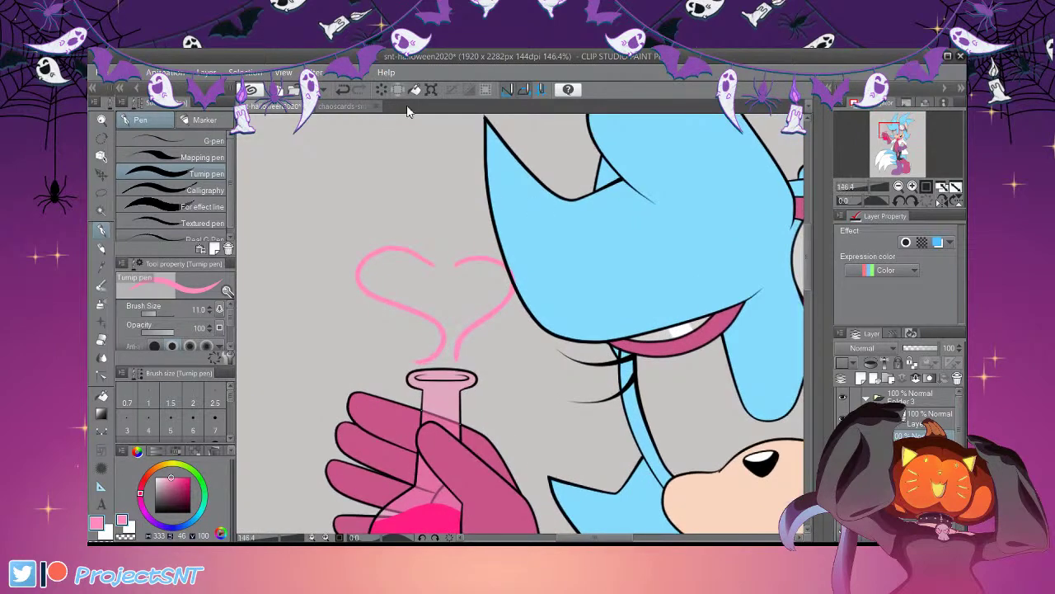
left_click(343, 89)
left_click(343, 89)
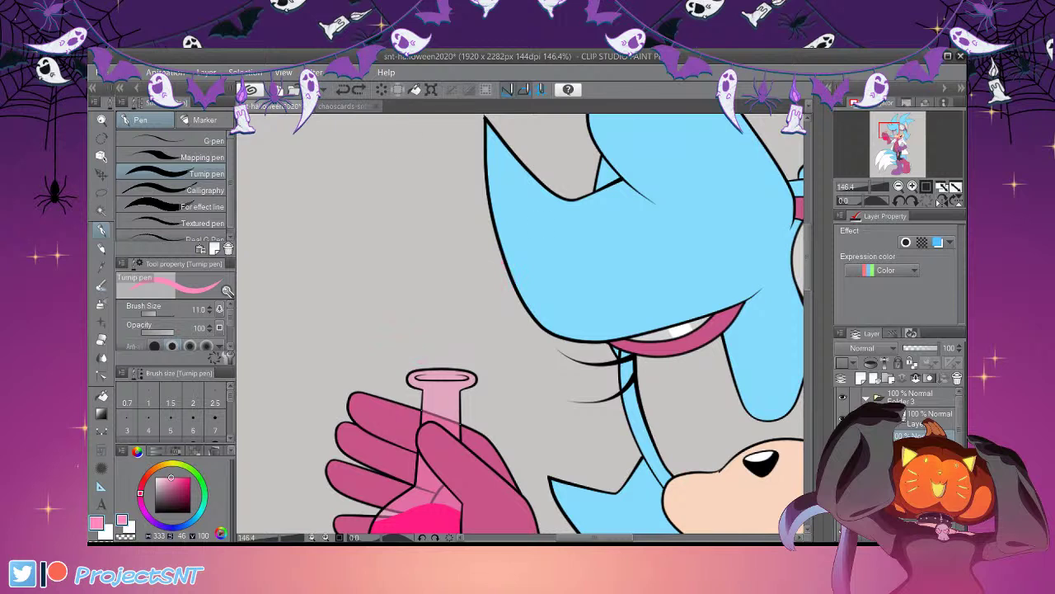
Draw two mirrored, curling light pink smoke strokes forming a heart above the flask on a new vector layer
left_click(875, 379)
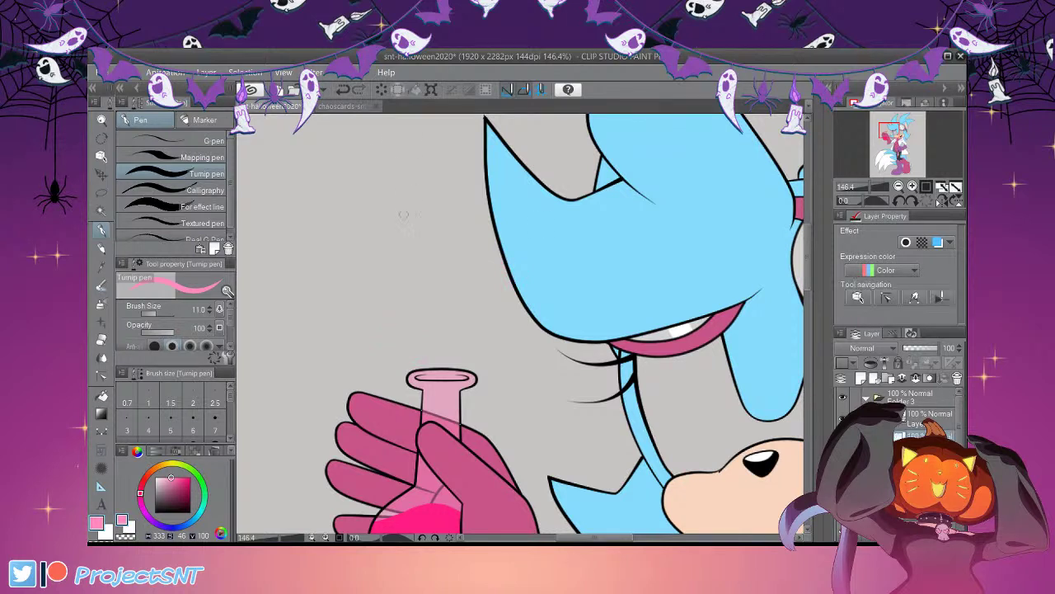
mouse_move(426, 274)
left_mouse_down()
mouse_move(377, 312)
mouse_move(425, 365)
left_mouse_up()
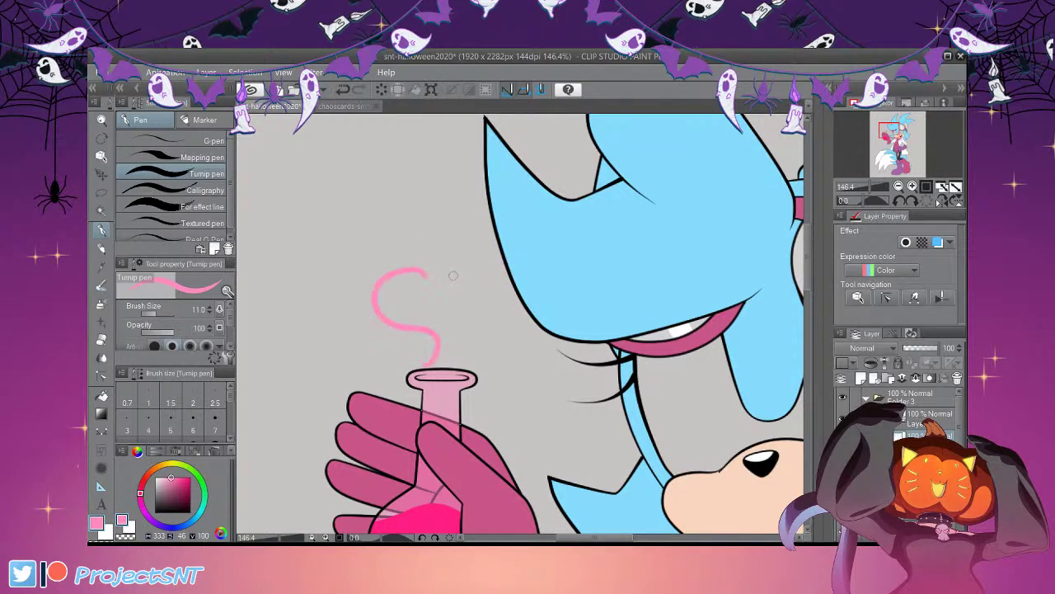
mouse_move(447, 277)
left_mouse_down()
mouse_move(496, 312)
mouse_move(454, 360)
left_mouse_up()
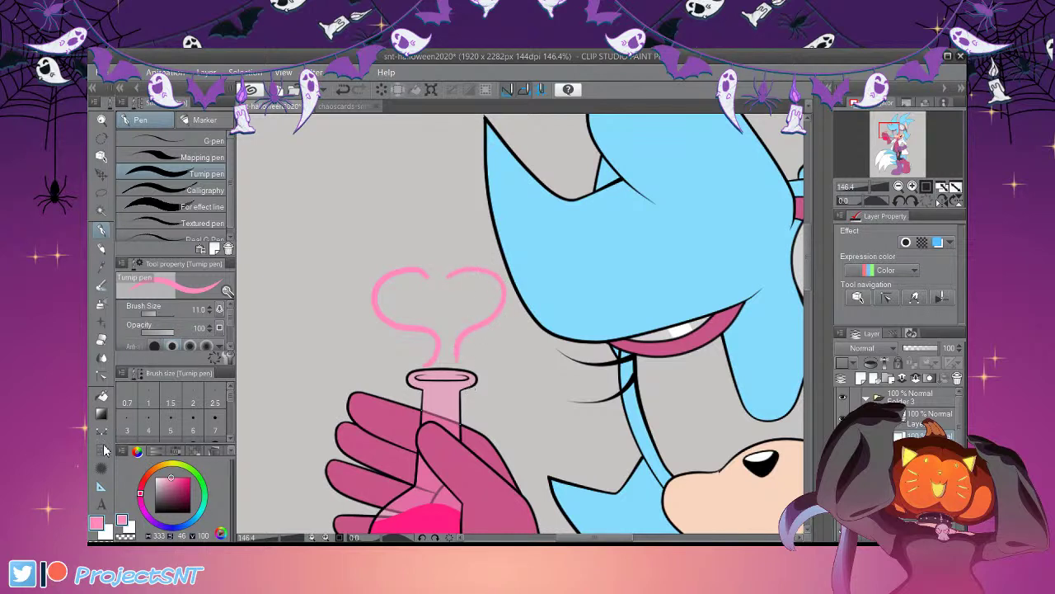
Try reshaping the lower end of the left smoke stroke with Pinch vector line, and discard both smoke strokes
left_click(102, 375)
scroll(420, 369, "up", 2)
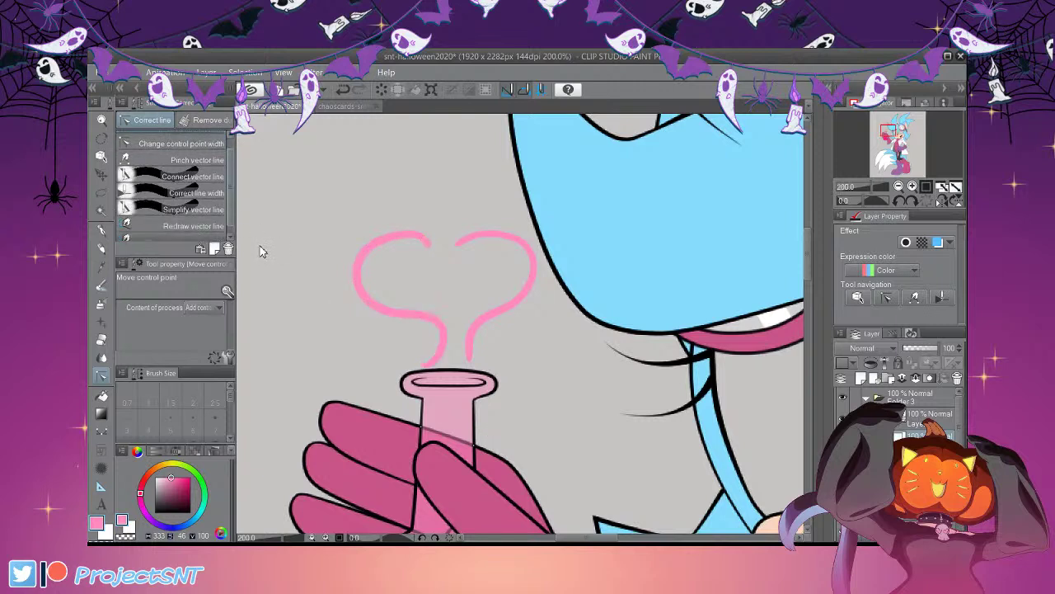
left_click(198, 159)
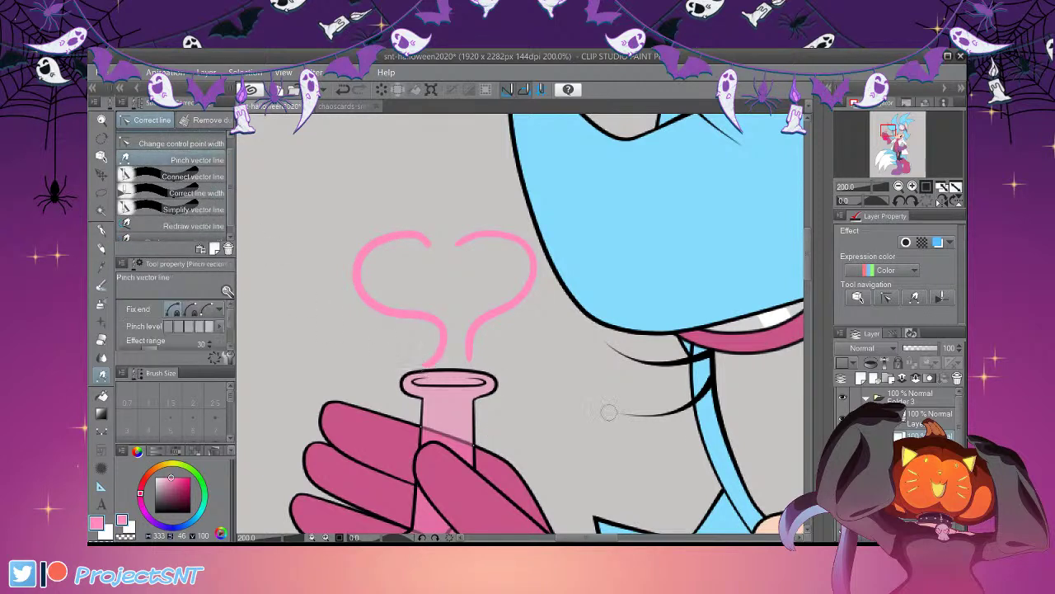
mouse_move(426, 368)
left_mouse_down()
mouse_move(437, 359)
mouse_move(425, 360)
left_mouse_up()
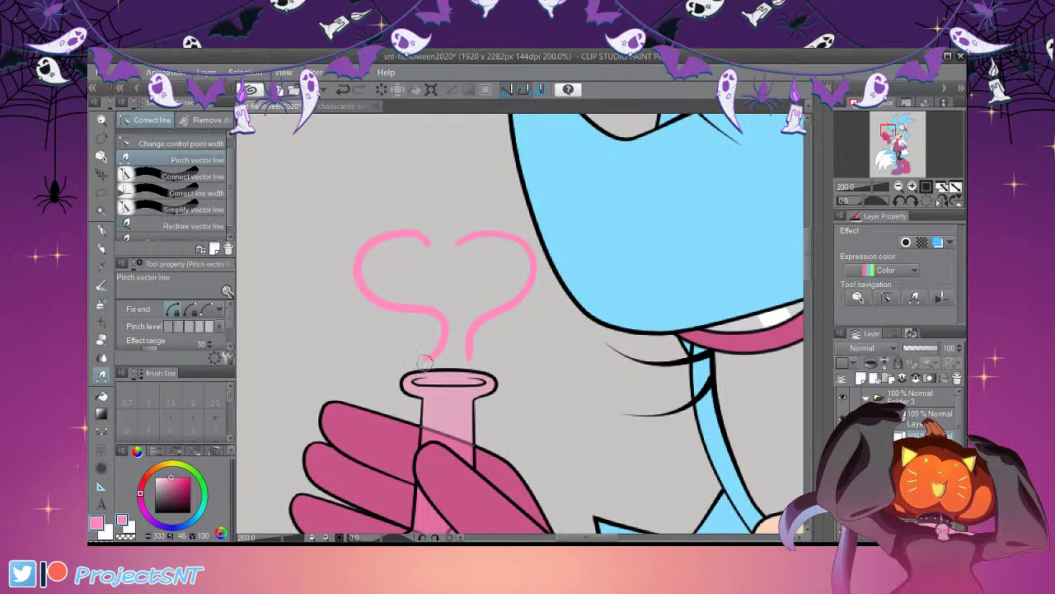
scroll(360, 285, "down", 1)
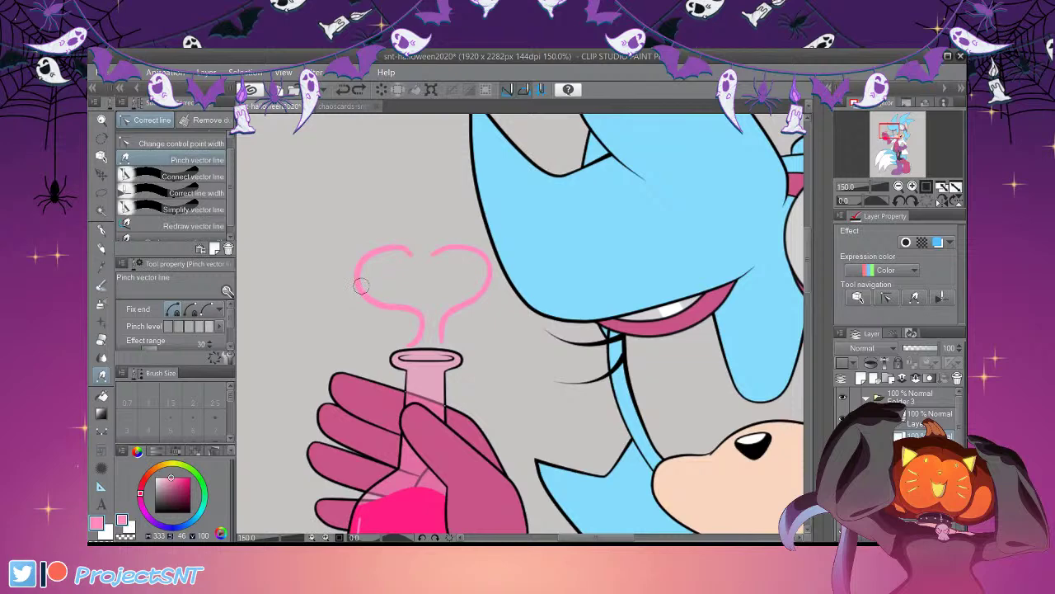
scroll(361, 285, "down", 4)
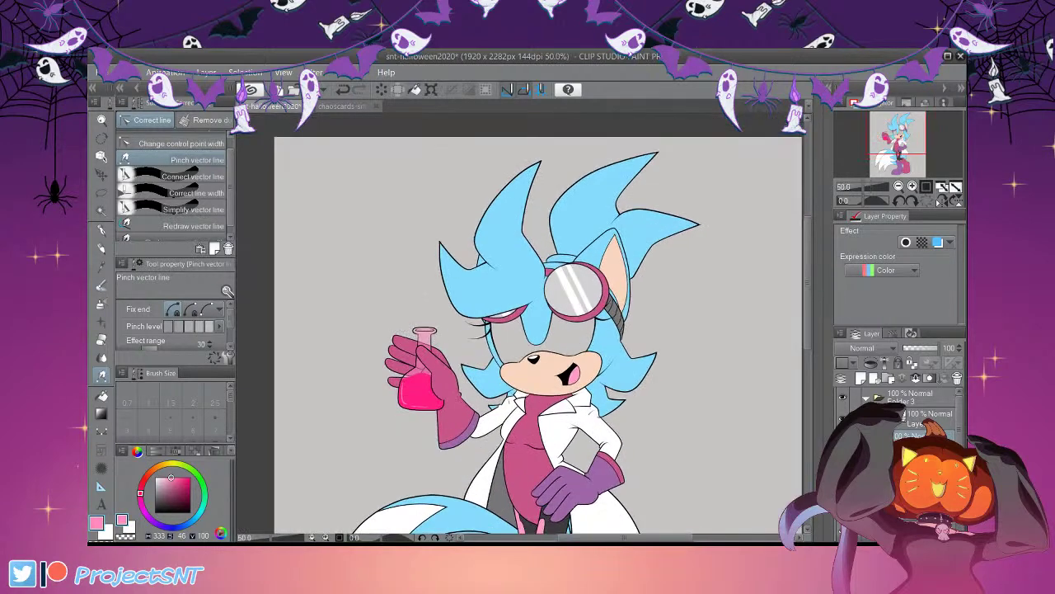
Show the rough sketch layer as a guide for the smoke above the flask
scroll(900, 414, "down", 3)
left_click(842, 488)
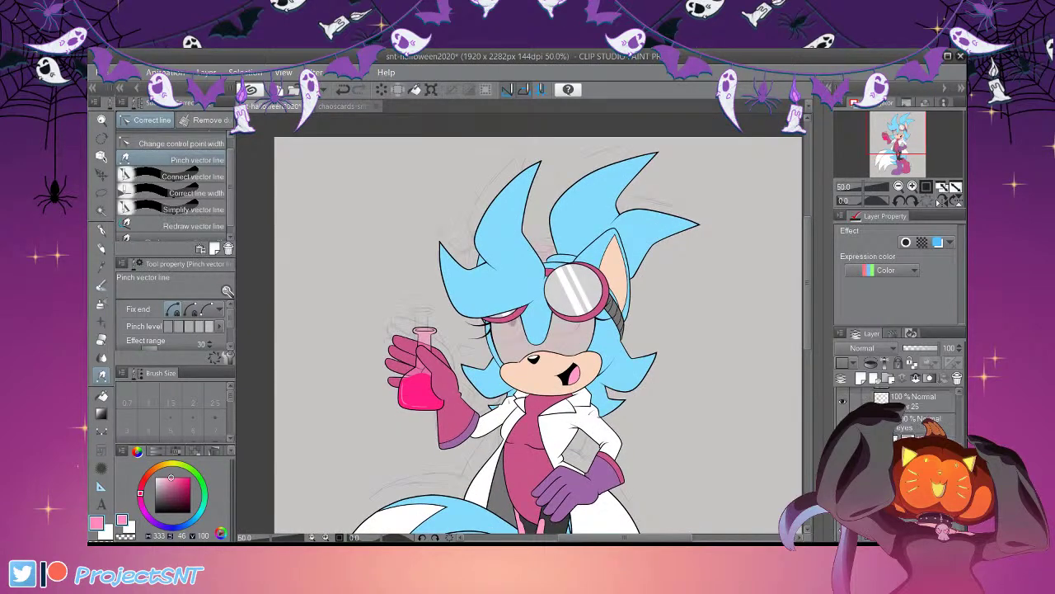
scroll(392, 258, "up", 5)
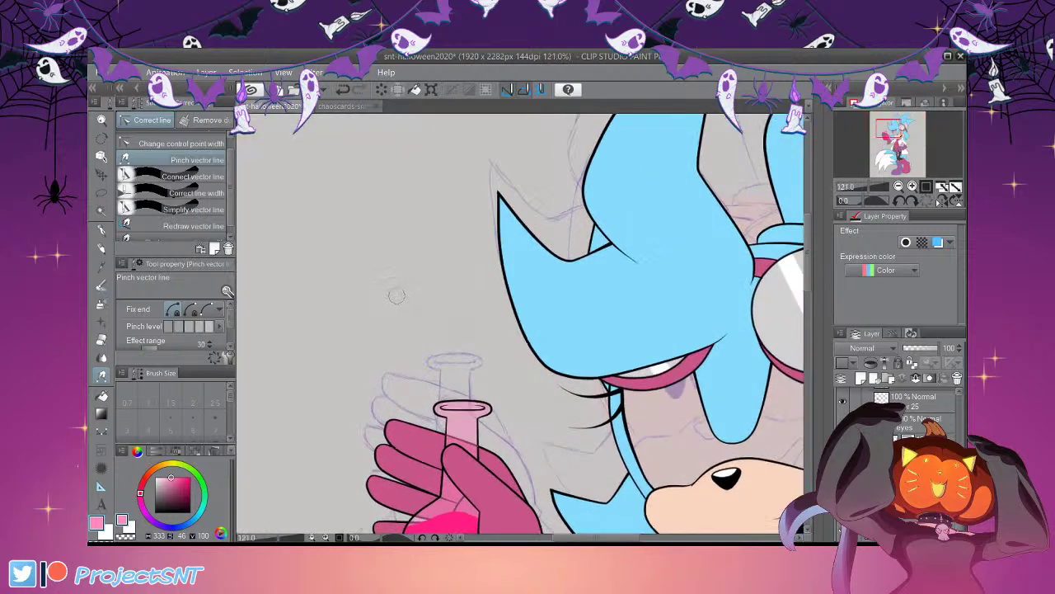
scroll(907, 404, "up", 2)
Draw the scalloped left half of a heart-shaped smoke cloud on a new vector layer with the pink Curve tool at size 4
left_click(875, 378)
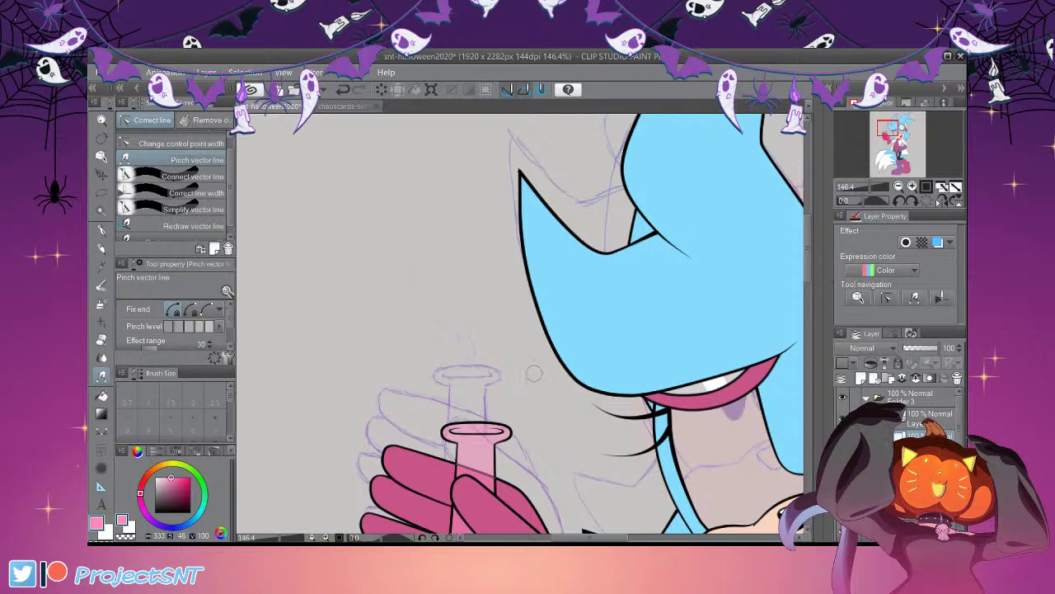
left_click(101, 431)
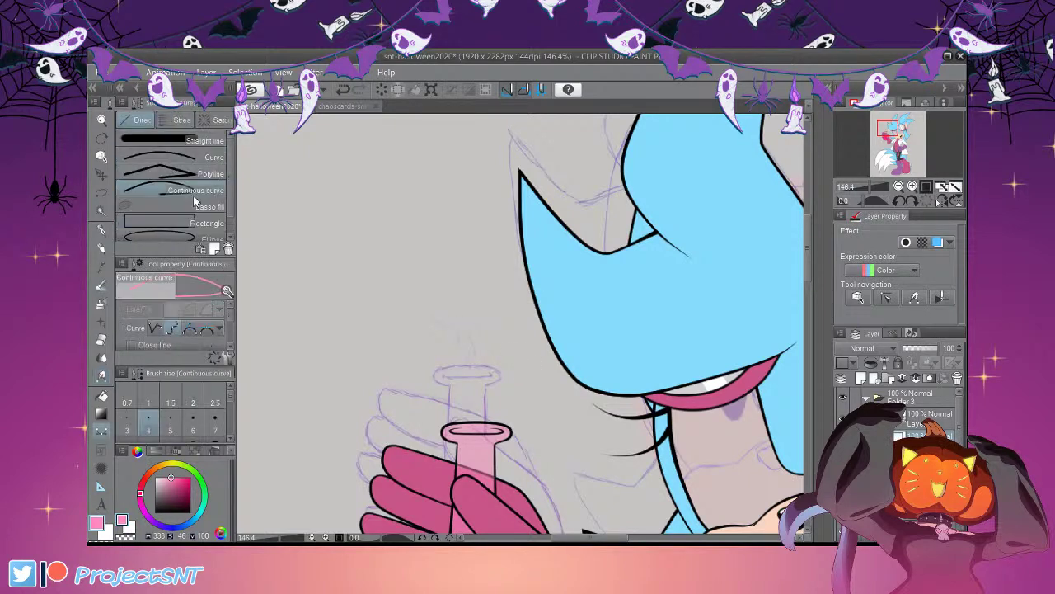
left_click(198, 157)
scroll(453, 284, "up", 2)
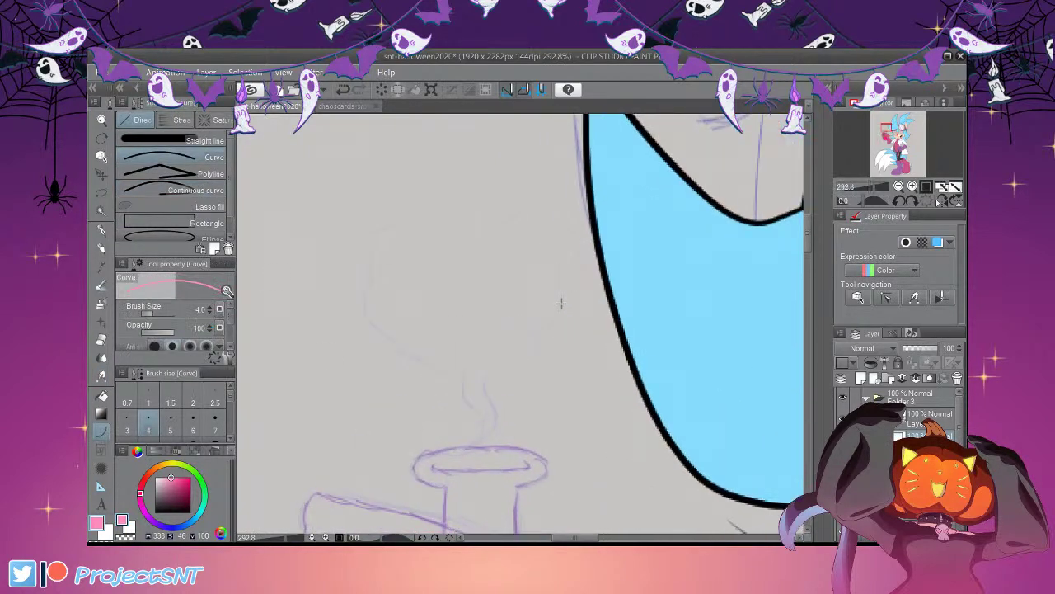
mouse_move(446, 229)
left_mouse_down()
mouse_move(391, 231)
mouse_move(371, 257)
left_mouse_up()
left_click(350, 228)
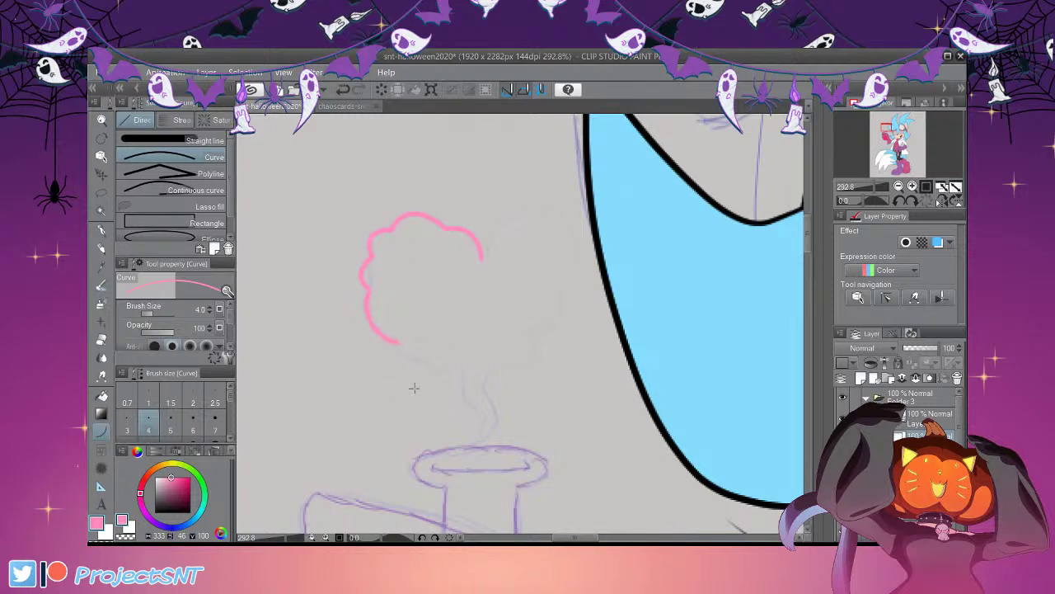
mouse_move(398, 343)
left_mouse_down()
mouse_move(419, 364)
mouse_move(465, 373)
left_mouse_up()
Duplicate the half cloud, flip the copy horizontally and place it beside the original to form a full heart
key("ctrl+t")
left_click(159, 308)
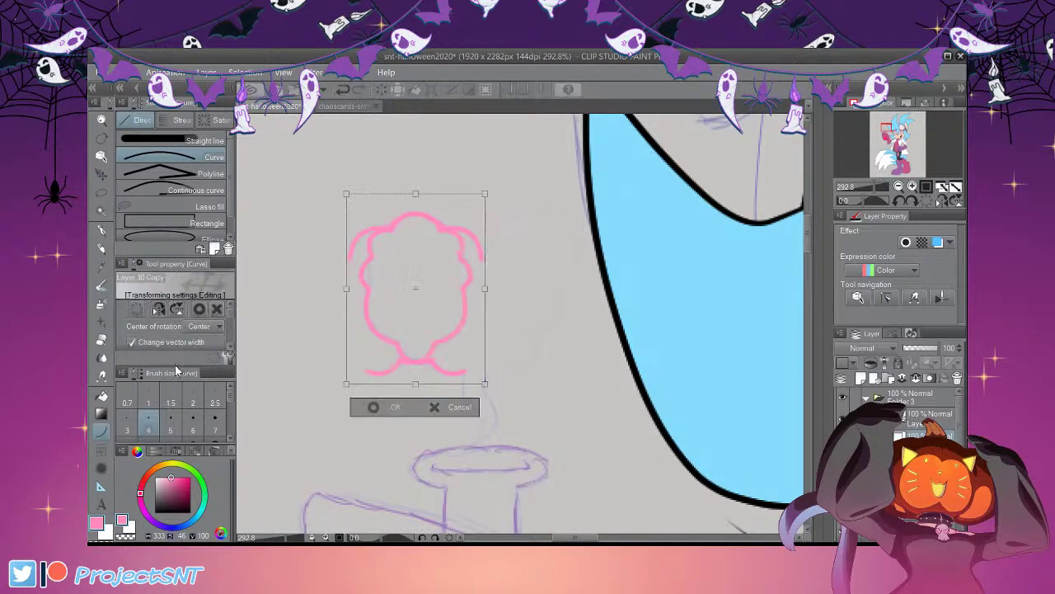
left_click_drag(490, 396, 650, 399)
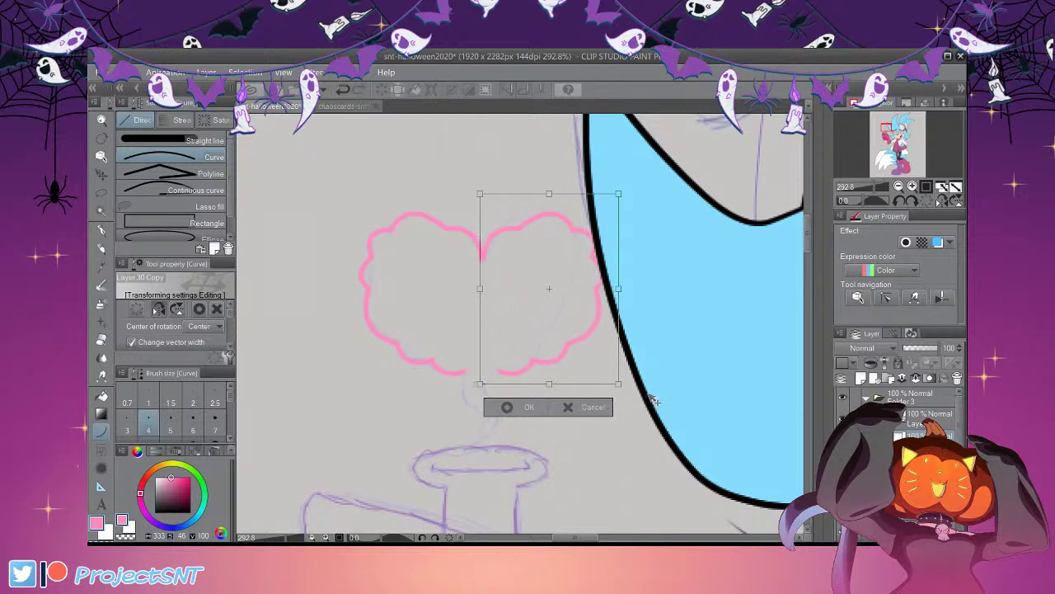
key("Return")
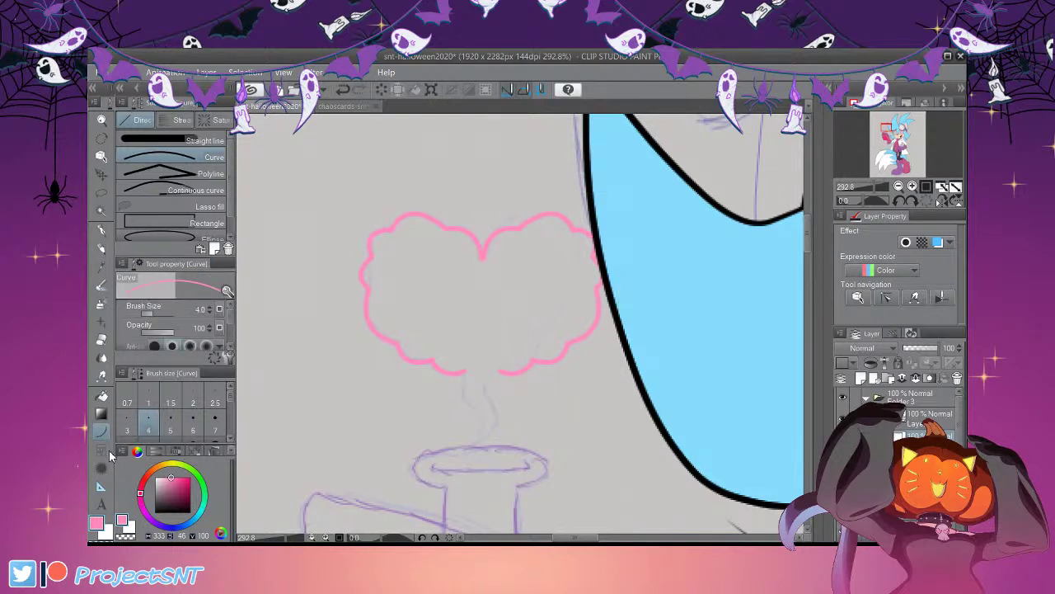
Refine the heart cloud's upper notch, where the two halves meet, with Move control point
left_click(102, 377)
left_click(182, 157)
scroll(556, 306, "up", 2)
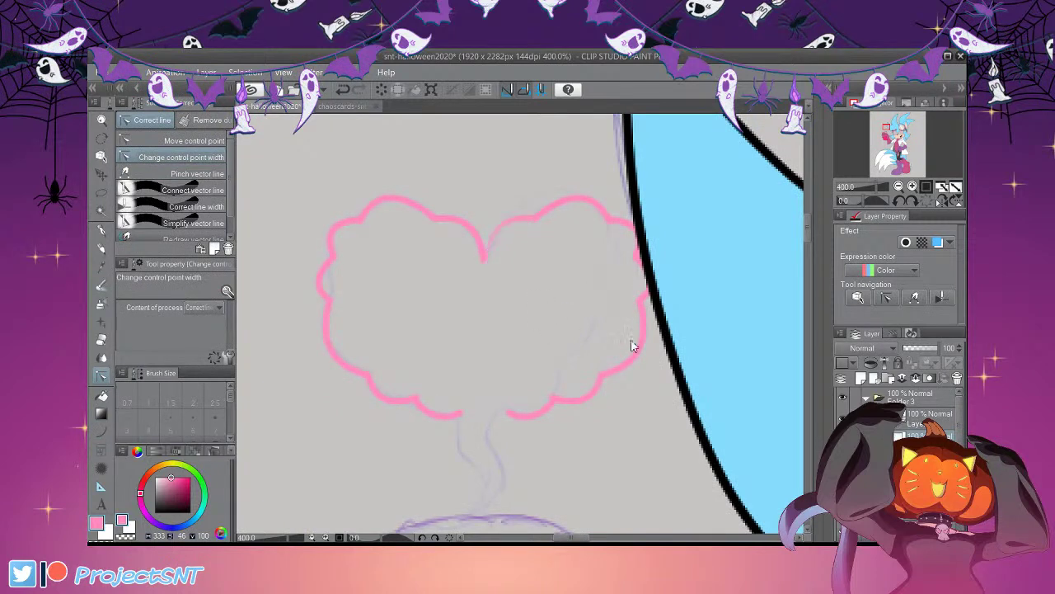
key("ctrl+z")
left_click(194, 140)
scroll(484, 260, "up", 3)
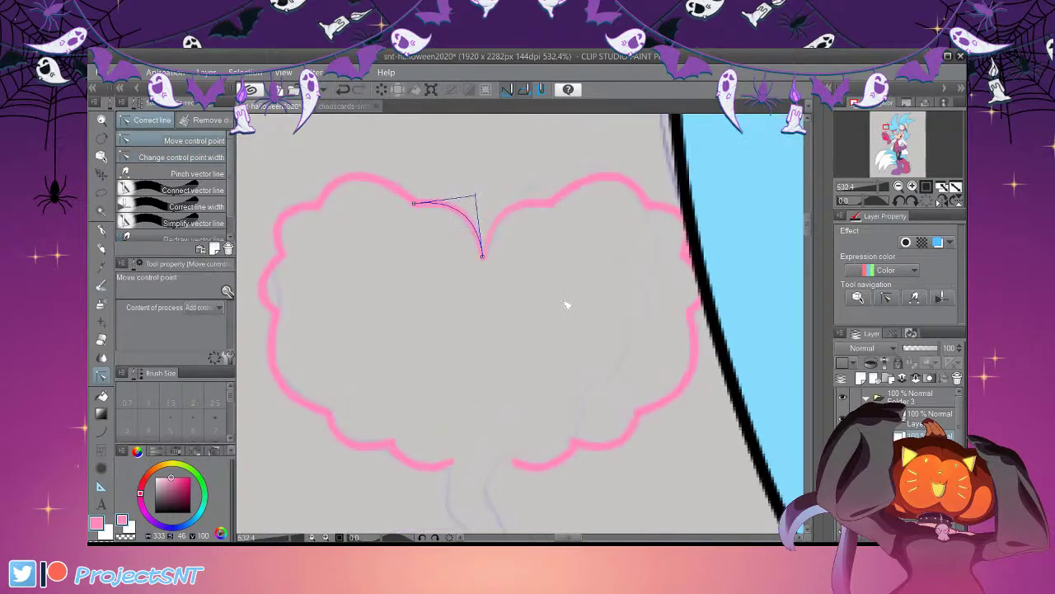
scroll(490, 261, "down", 4)
scroll(478, 231, "up", 3)
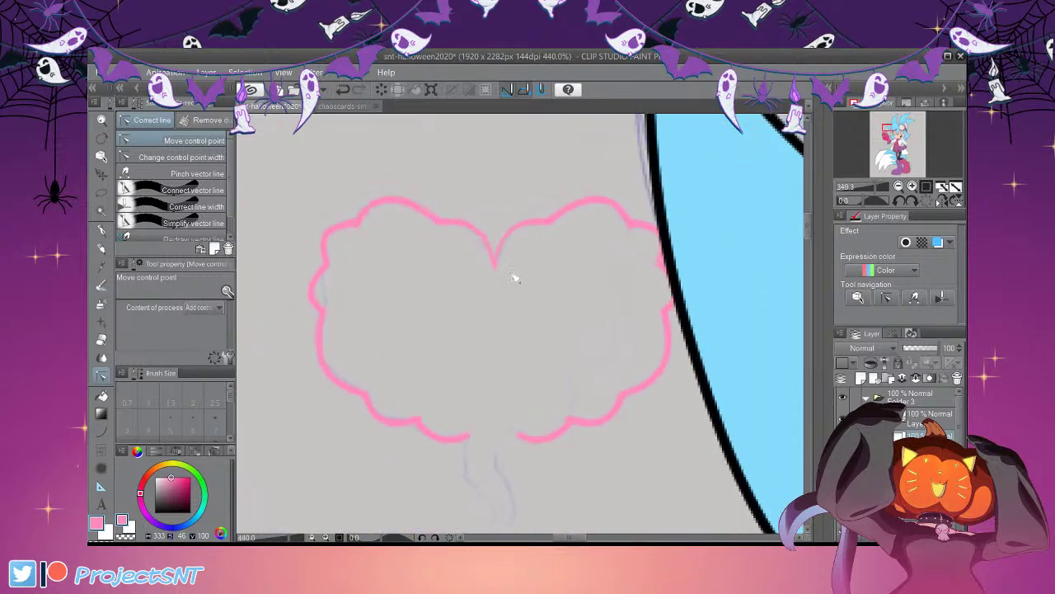
Vary the heart cloud outline's thickness with Change control point width, tapering its two open lower ends
scroll(495, 264, "down", 2)
left_click(182, 157)
scroll(519, 452, "up", 2)
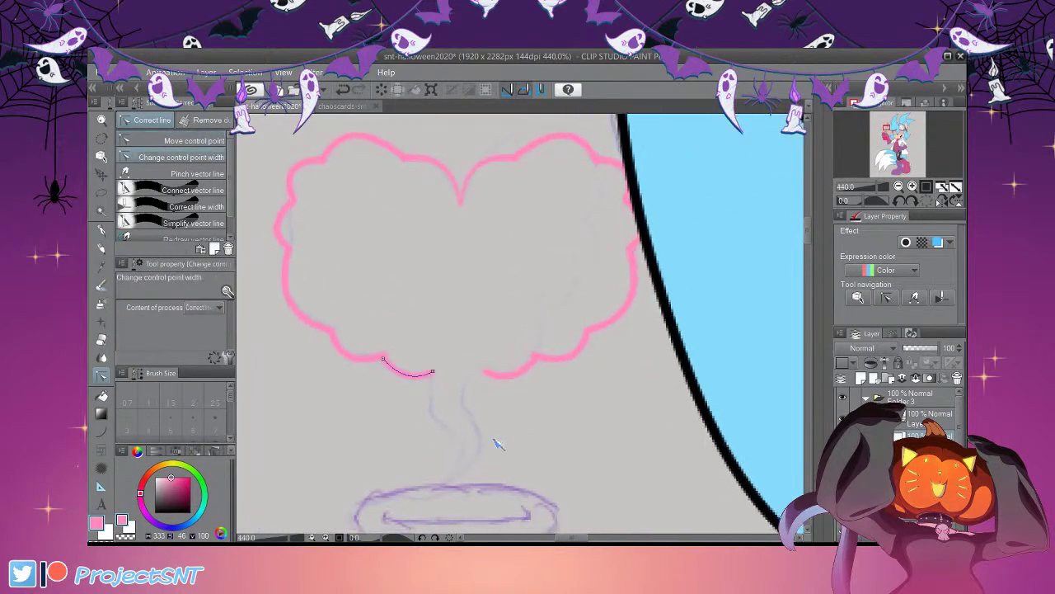
scroll(432, 337, "down", 6)
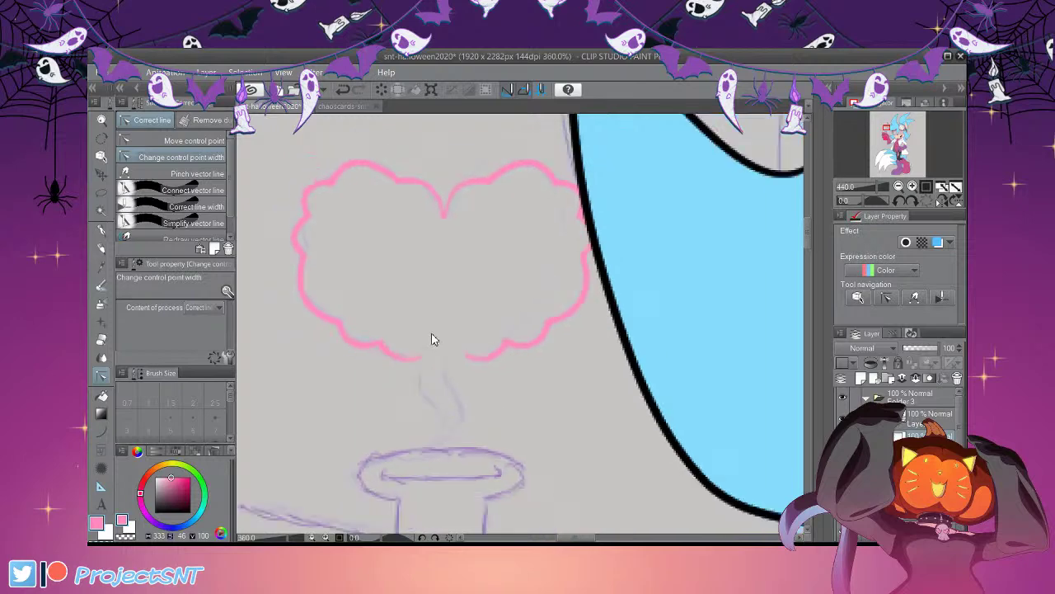
scroll(402, 327, "up", 6)
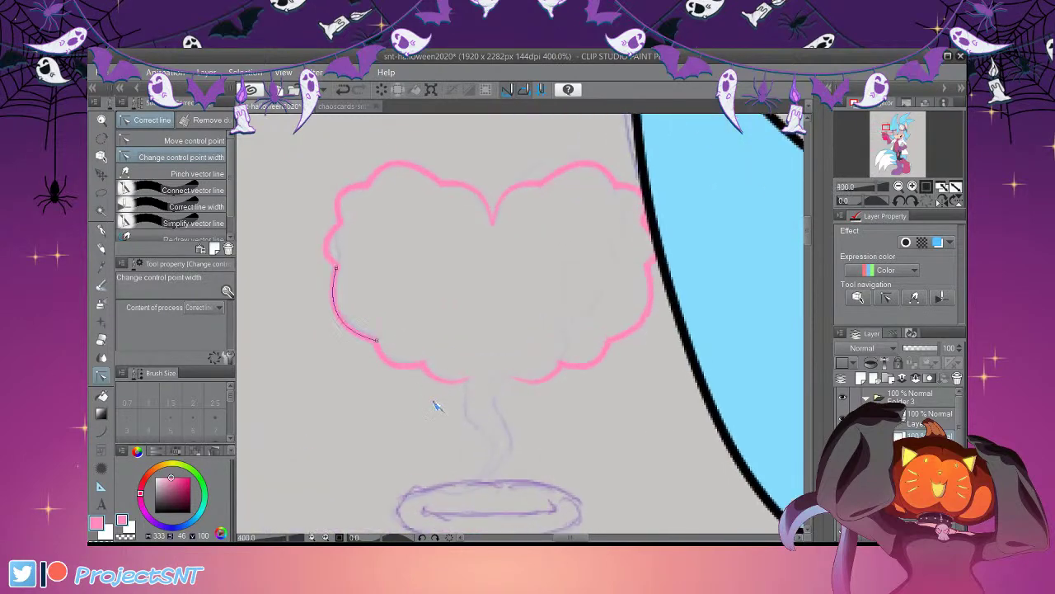
scroll(404, 437, "down", 3)
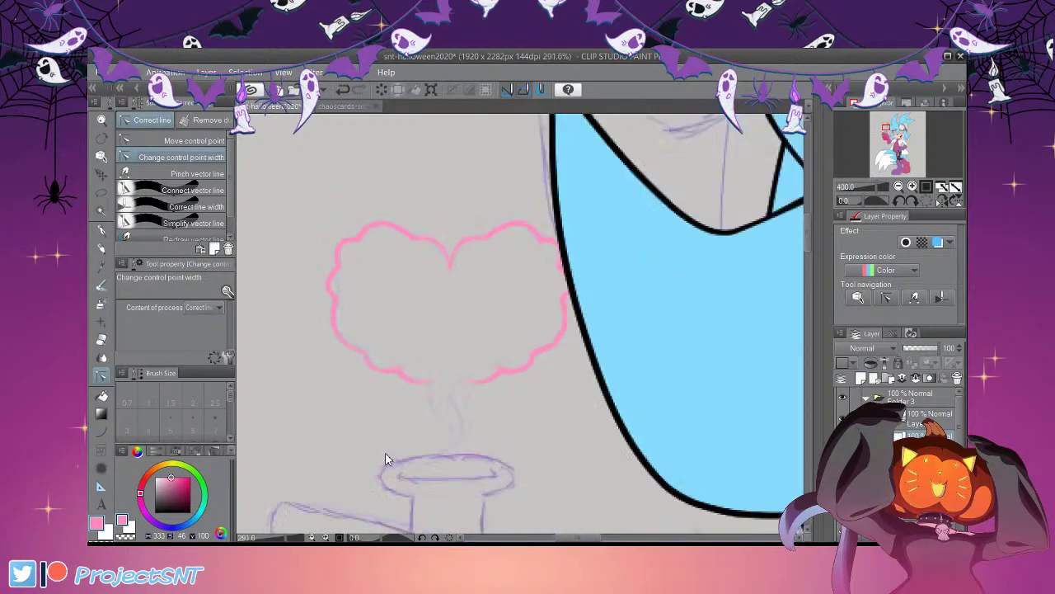
scroll(377, 333, "up", 3)
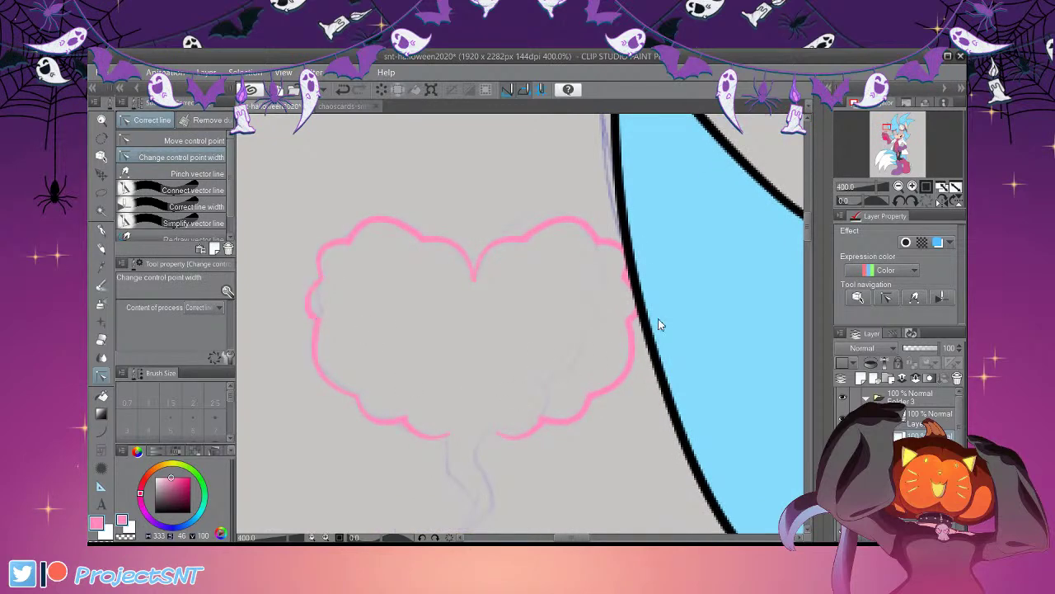
scroll(508, 329, "down", 5)
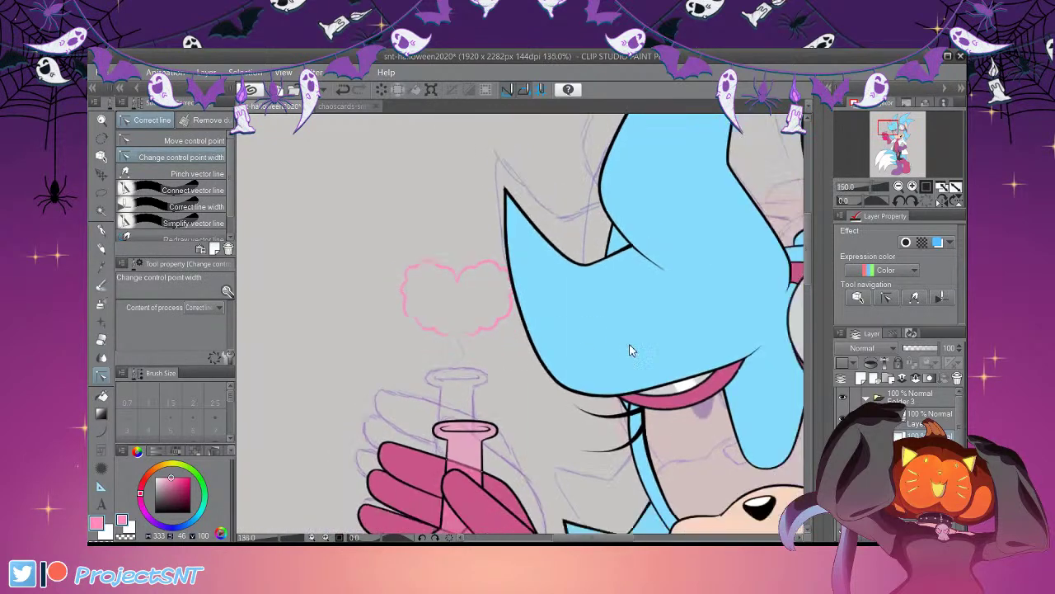
Draw a wavy, pointed smoke stem running from the heart cloud's open lower ends with the pink Continuous curve tool at size 4
scroll(552, 430, "up", 1)
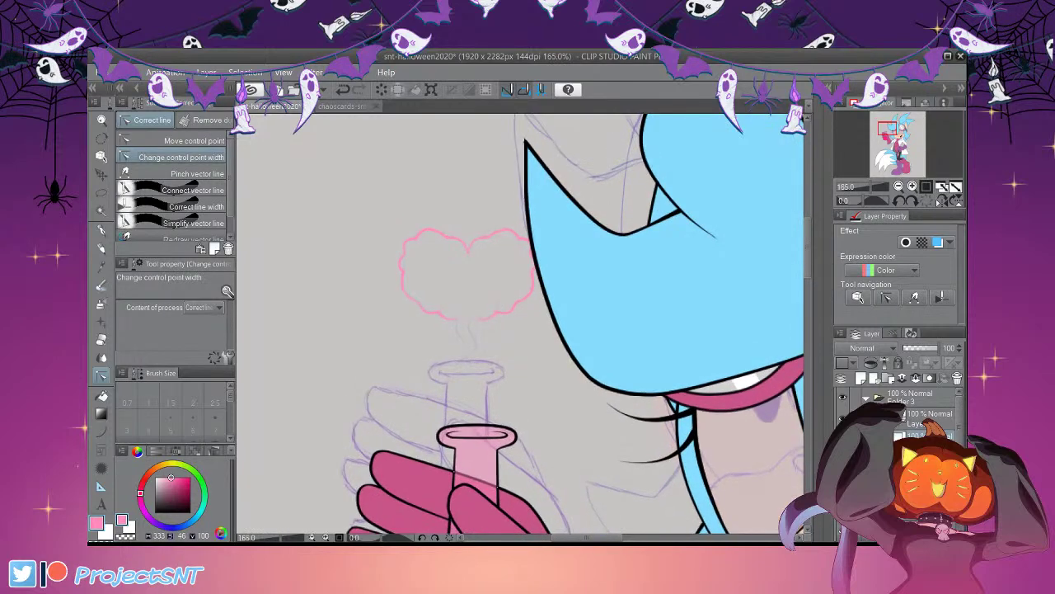
scroll(569, 363, "up", 2)
scroll(563, 348, "up", 1)
key("u")
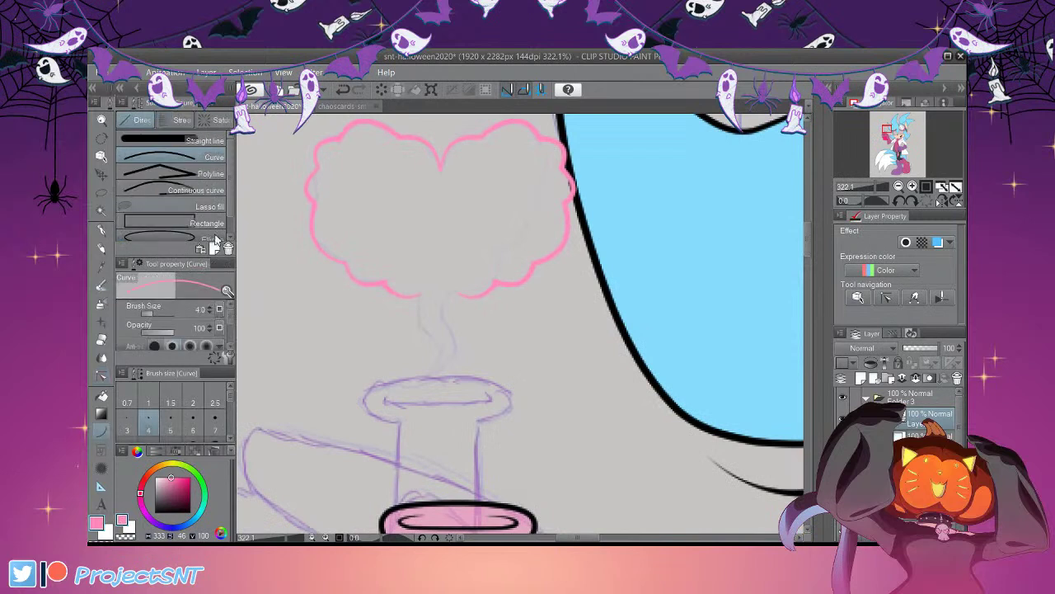
scroll(476, 348, "up", 1)
mouse_move(479, 357)
left_mouse_down()
mouse_move(511, 404)
mouse_move(498, 457)
mouse_move(536, 434)
mouse_move(525, 350)
left_mouse_up()
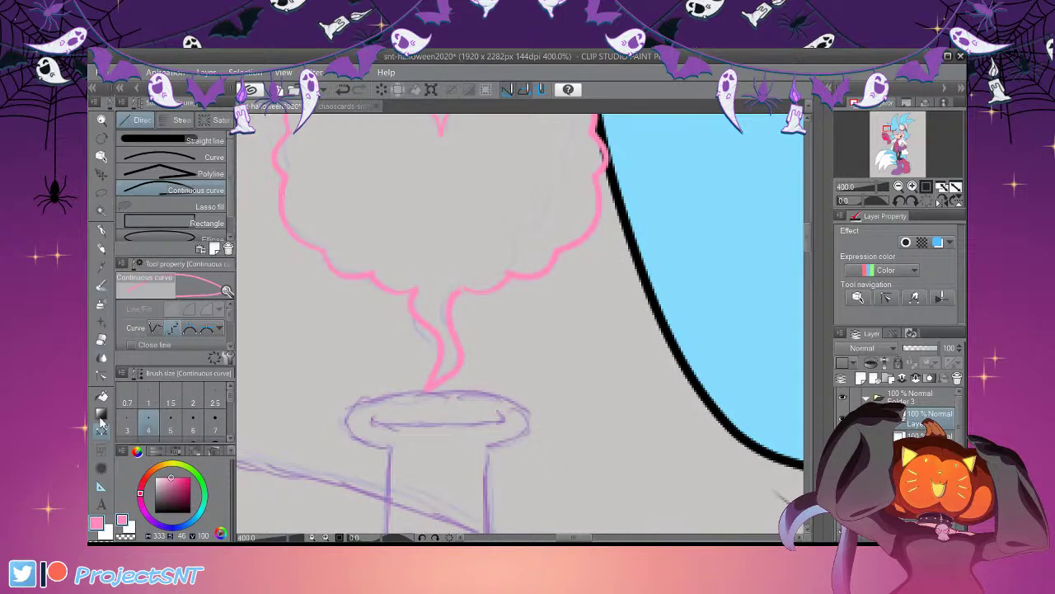
left_click(102, 376)
scroll(451, 287, "up", 2)
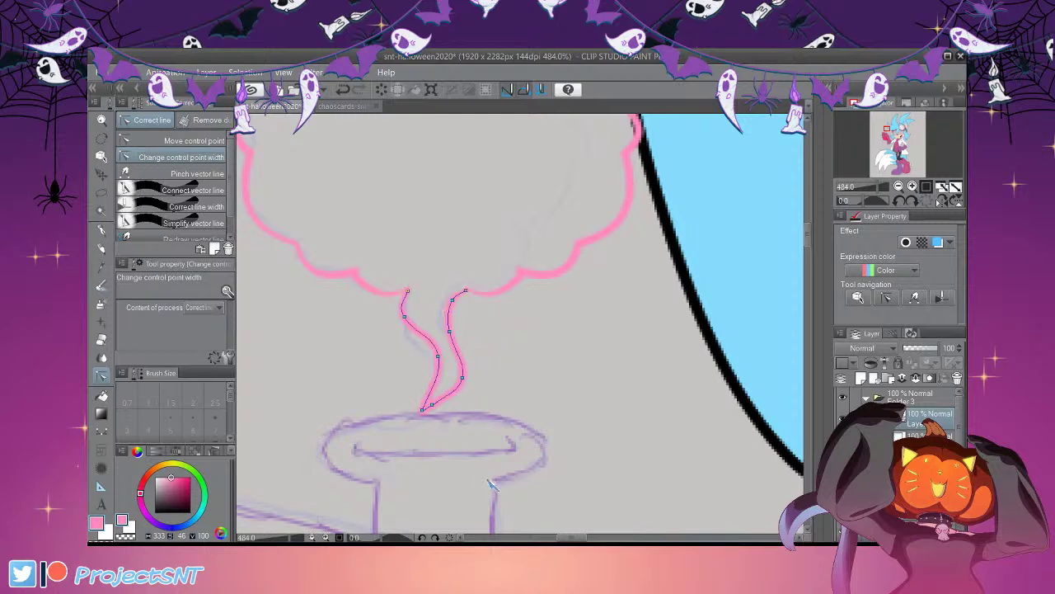
scroll(551, 430, "down", 8)
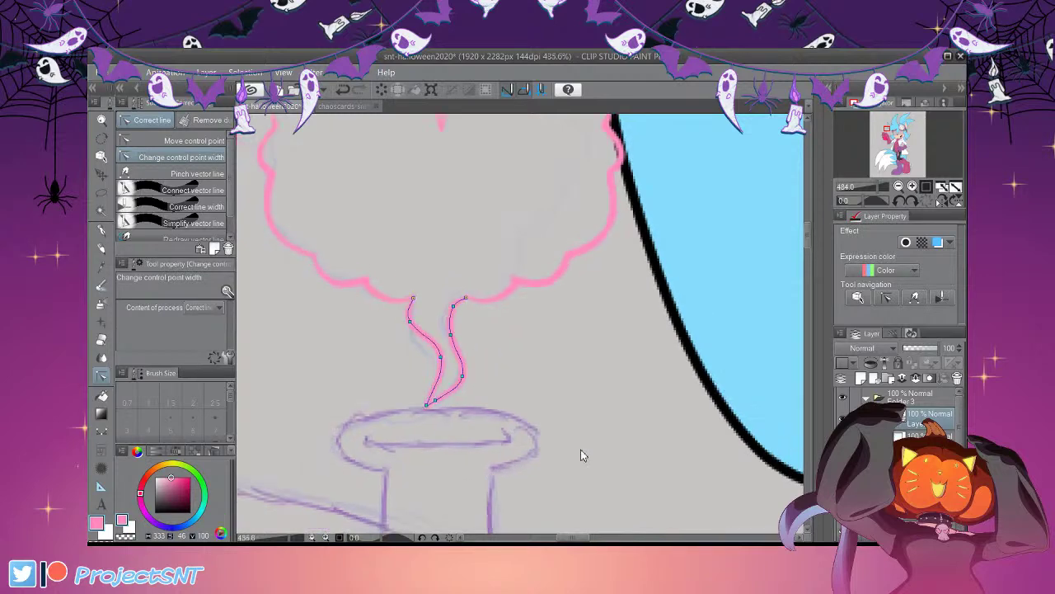
Nudge the heart smoke outline slightly downward with Transform and hide the purple sketch layer
key("ctrl+t")
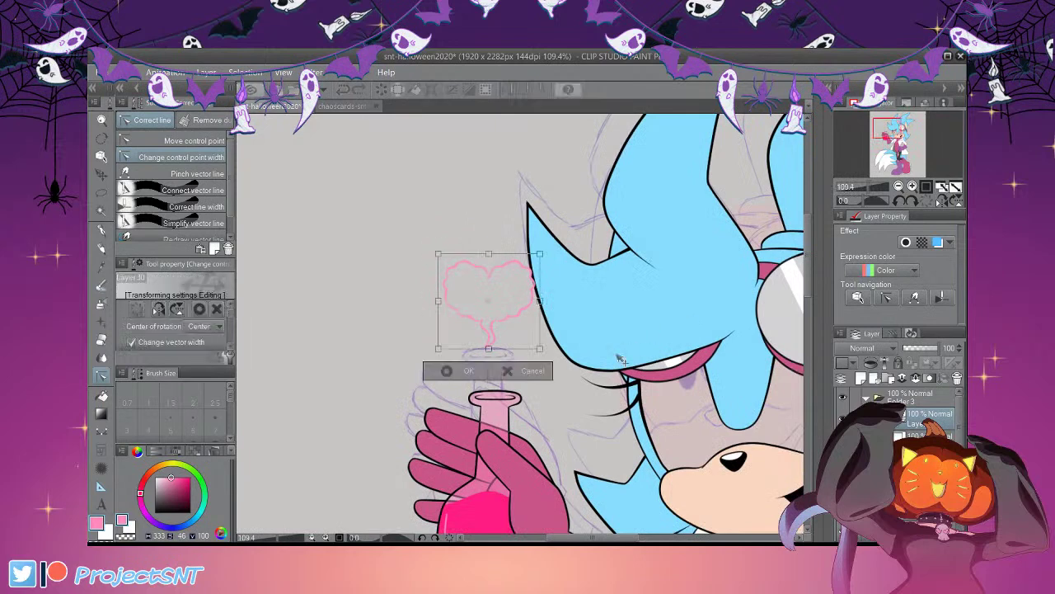
left_click_drag(608, 391, 607, 394)
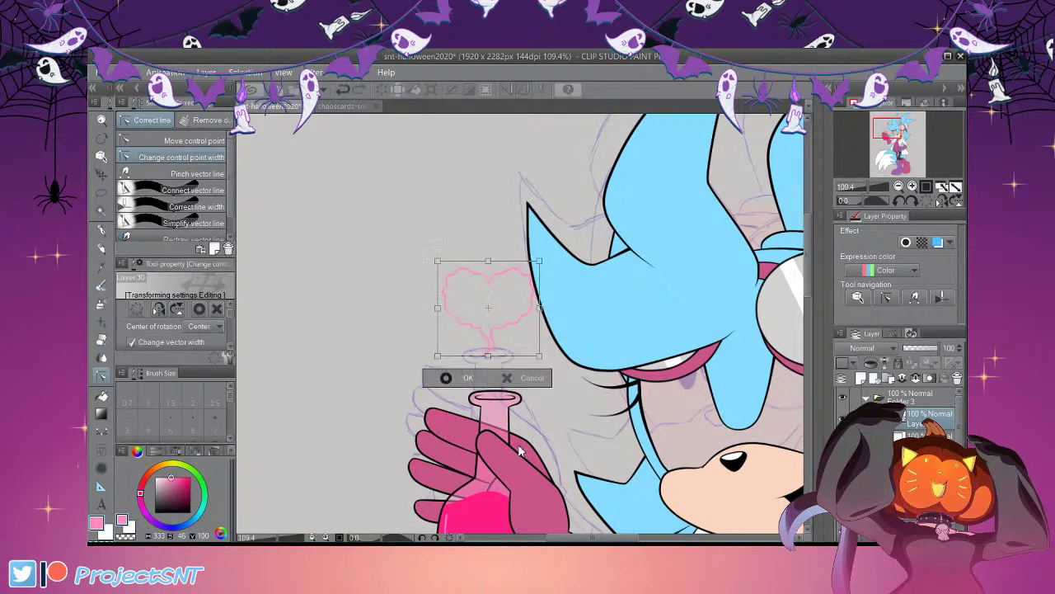
left_click(446, 378)
scroll(899, 420, "down", 5)
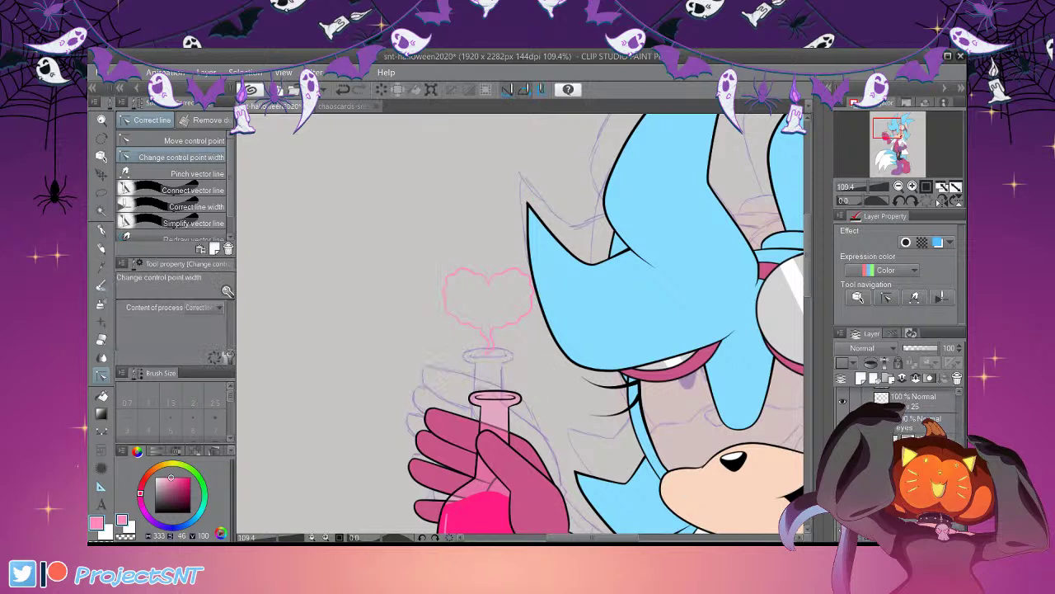
left_click(843, 489)
scroll(584, 349, "up", 4)
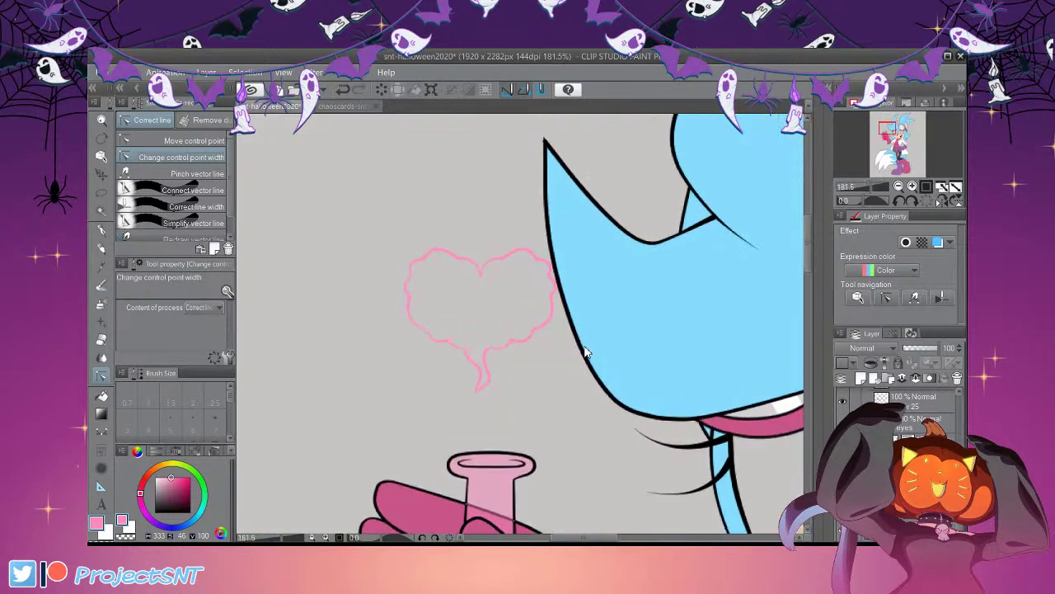
scroll(907, 412, "up", 2)
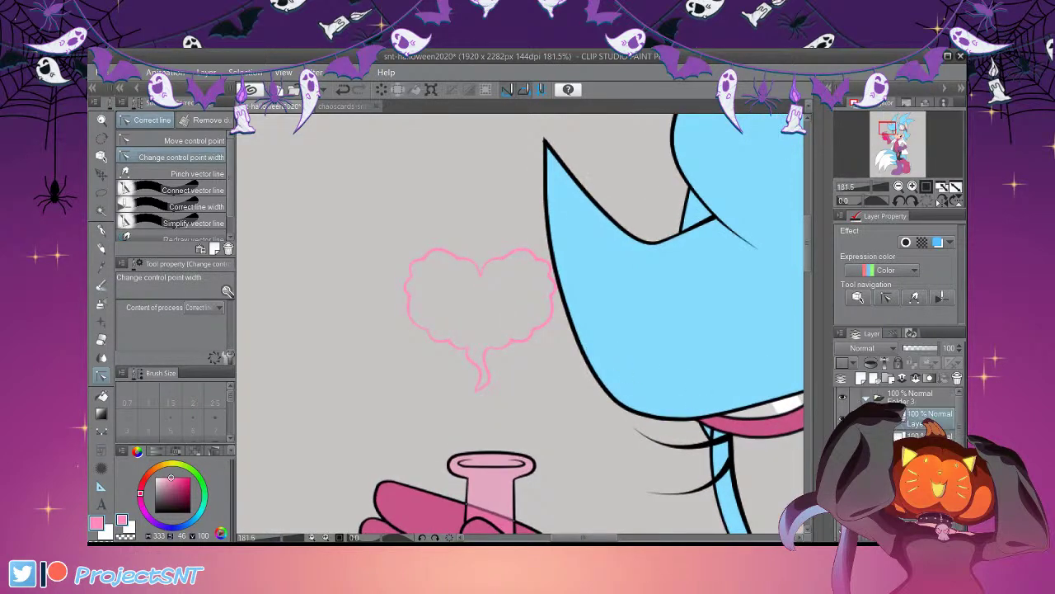
Move the smoke outline down with Move layer until its stem meets the flask's mouth
left_click(211, 141)
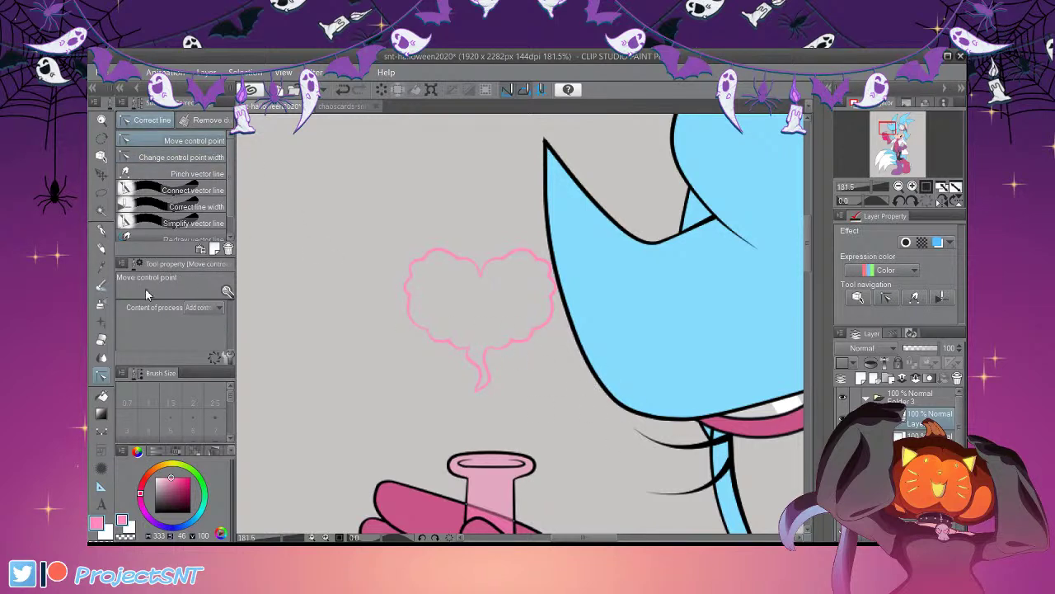
left_click(100, 174)
left_click_drag(594, 384, 612, 459)
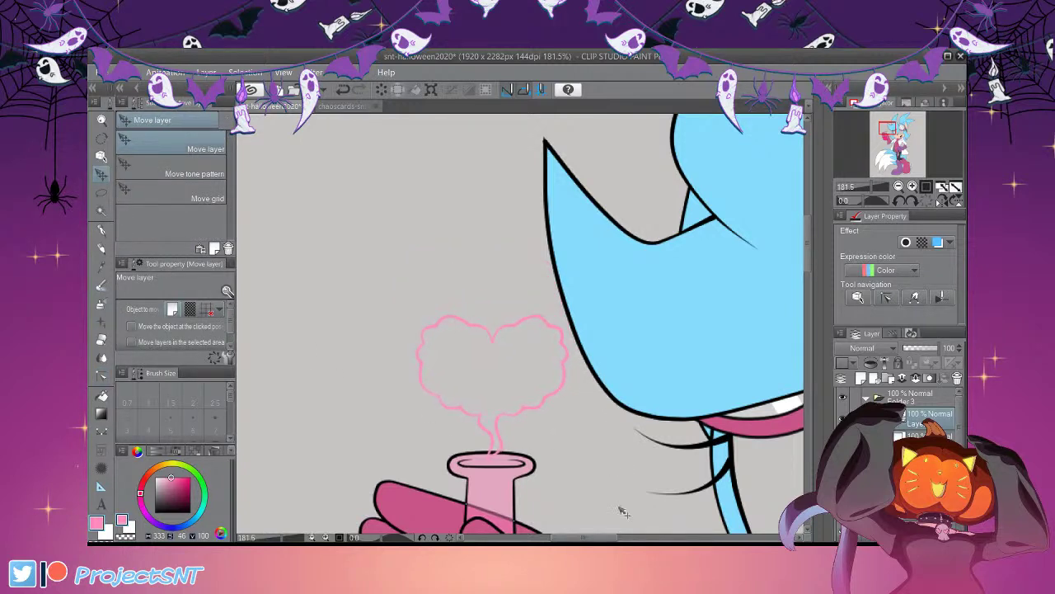
scroll(480, 228, "down", 4)
Select the areas inside the heart cloud and its stem with Auto select and fill them pink on a new layer
left_click(100, 211)
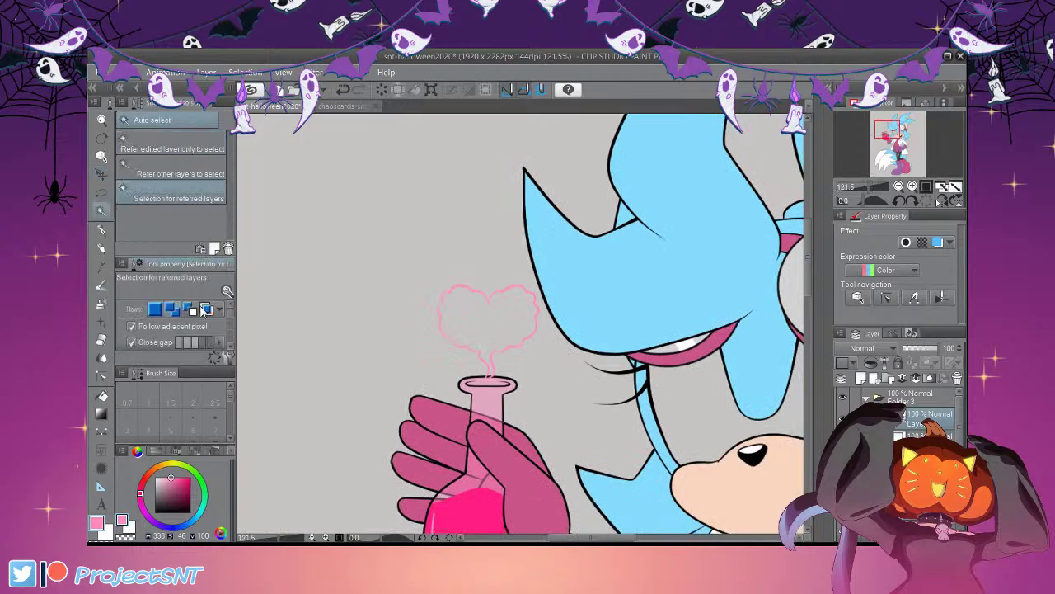
scroll(521, 440, "up", 3)
left_click(594, 348)
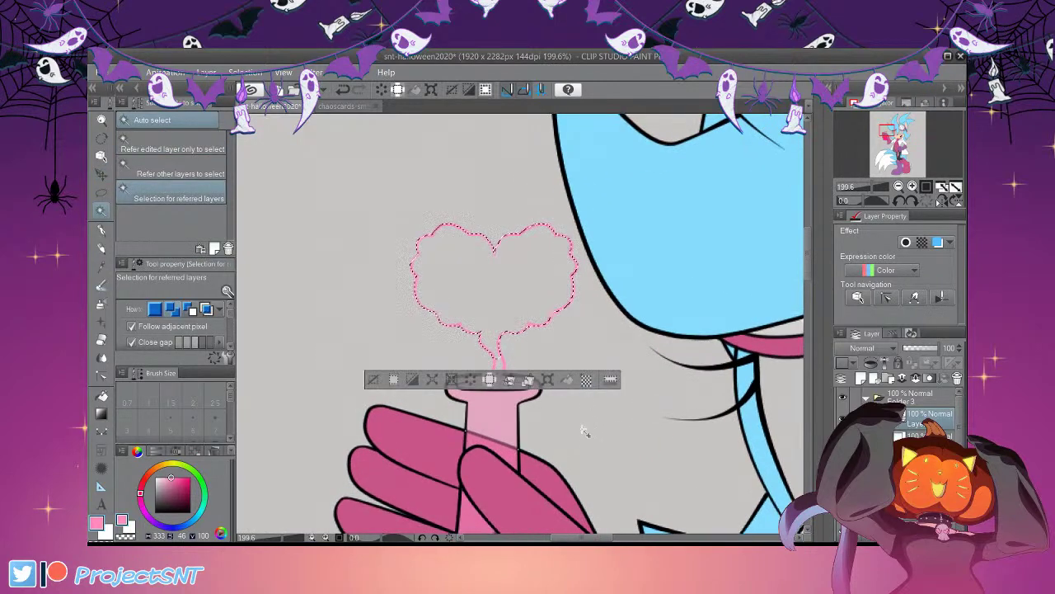
left_click(585, 429, "shift")
left_click(578, 441, "shift")
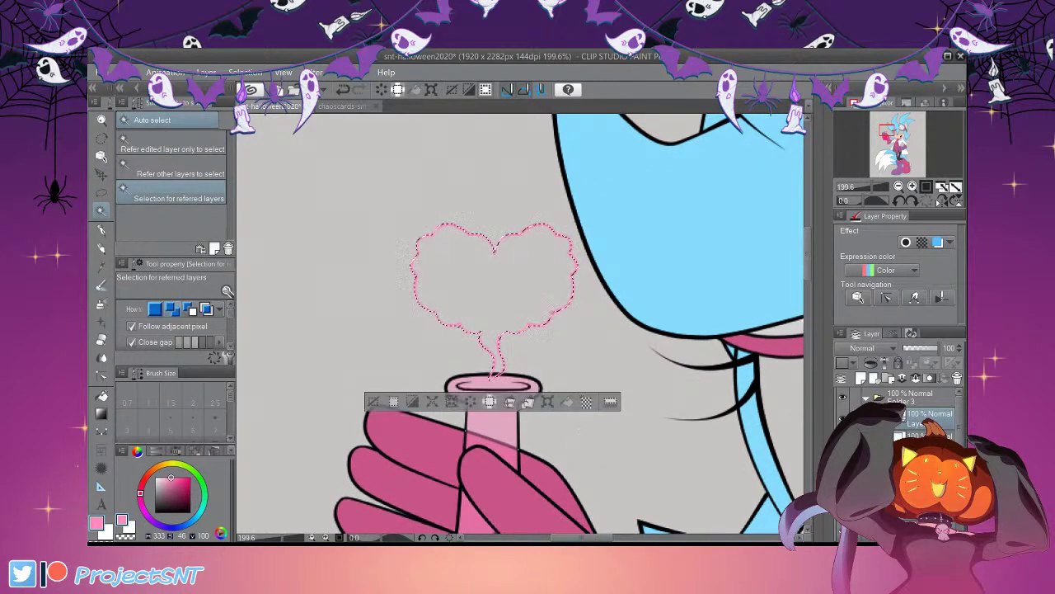
left_click(929, 436)
key("ctrl+shift+n")
key("alt+BackSpace")
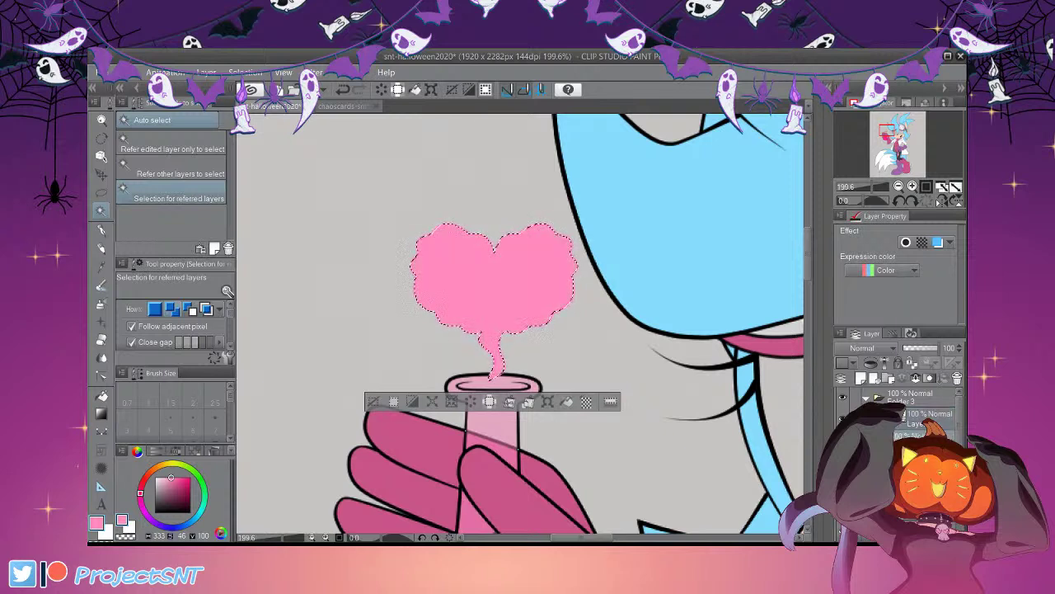
key("ctrl+d")
Merge the smoke outline with its pink fill layer and lower the merged layer's opacity to 43
left_click(928, 418)
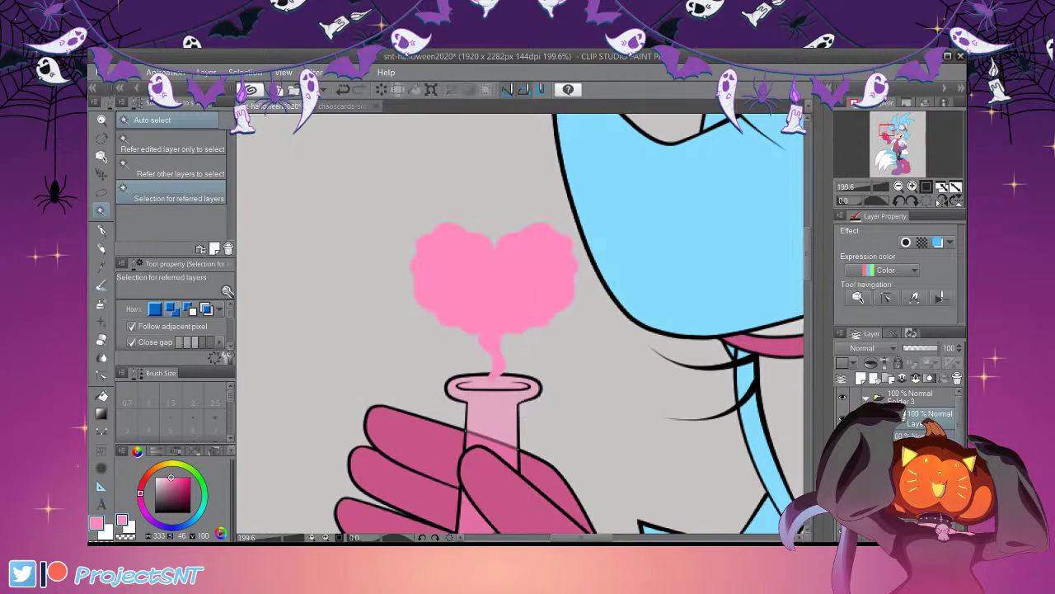
key("ctrl+shift+n")
left_click_drag(932, 348, 918, 348)
scroll(396, 226, "down", 3)
scroll(526, 277, "down", 2)
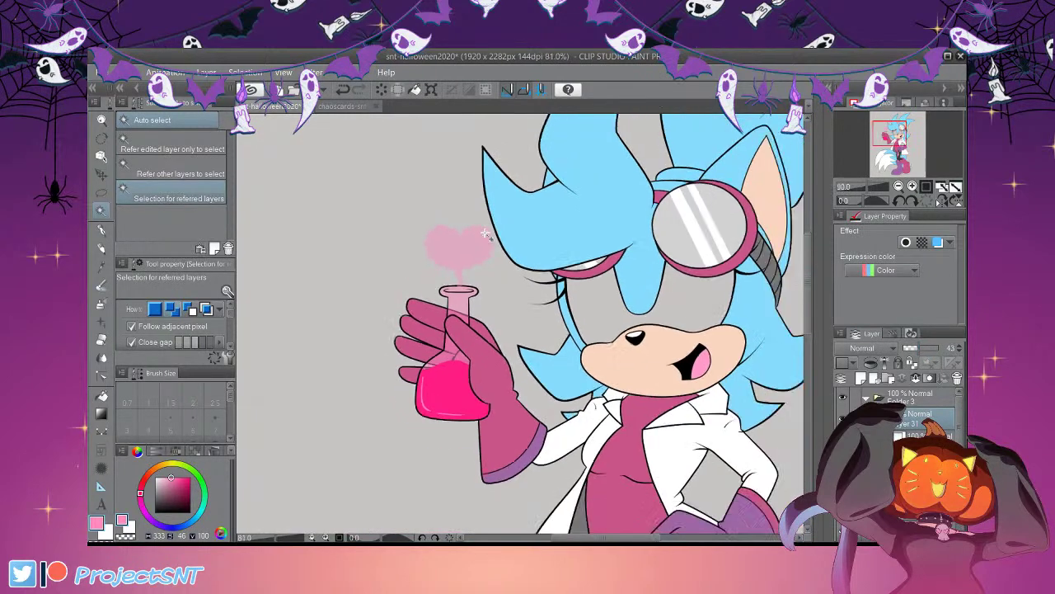
Stretch the heart smoke taller with Transform, keeping the tip of its stem at the flask's mouth
scroll(494, 239, "up", 4)
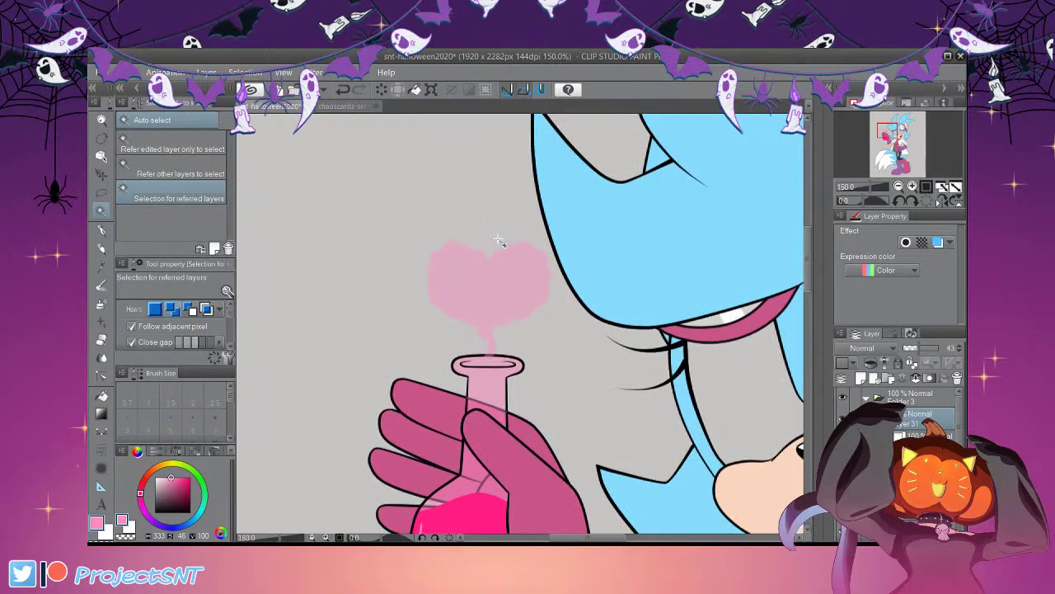
key("ctrl+t")
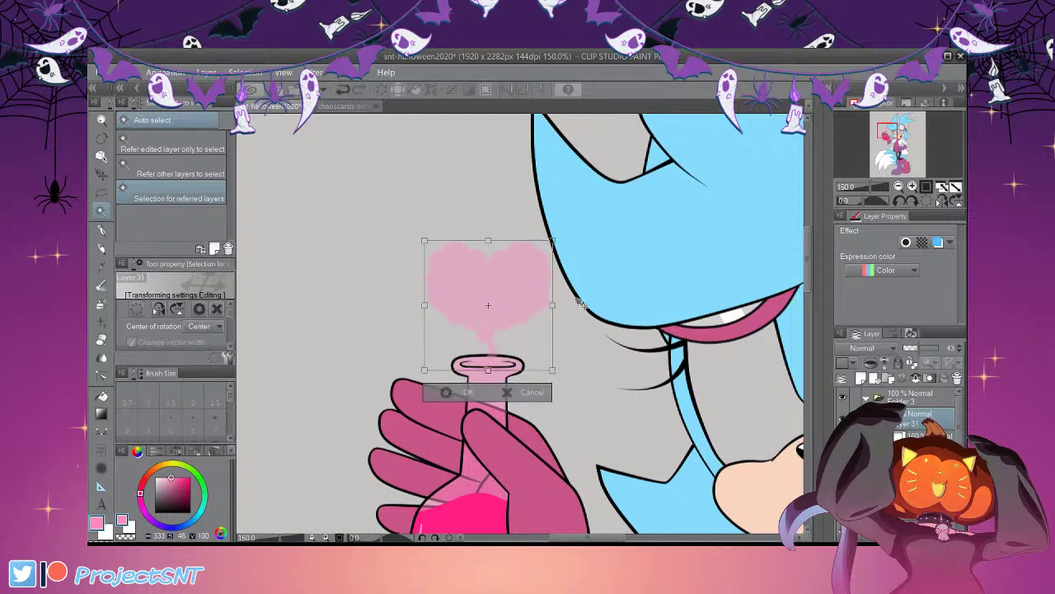
left_click_drag(569, 280, 566, 237)
left_click_drag(599, 332, 594, 328)
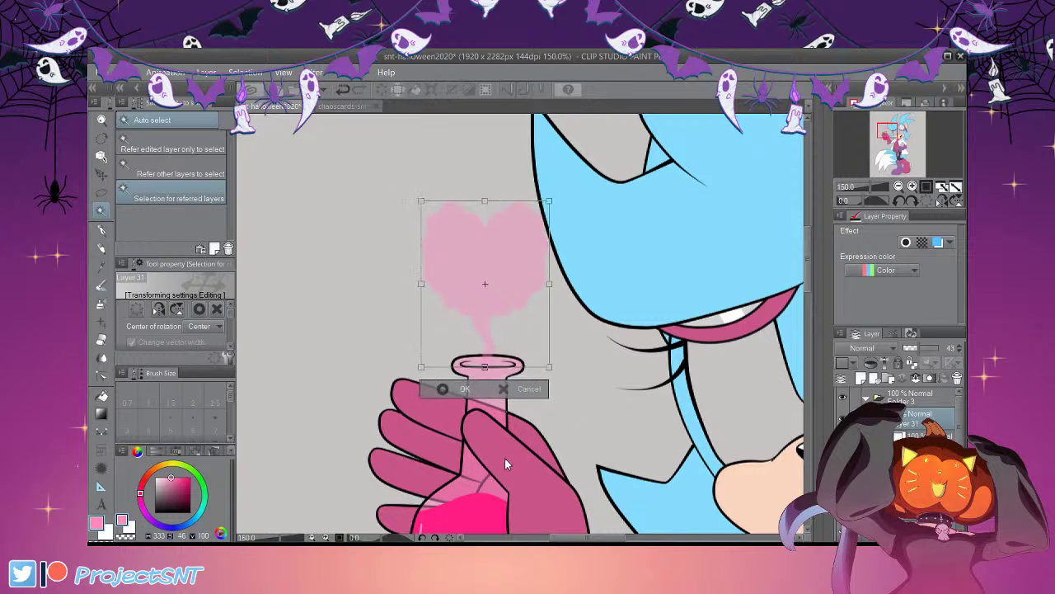
left_click(442, 388)
Shift the smoke's hue to light green at full opacity, and set its layer opacity to 35
left_click_drag(919, 348, 940, 348)
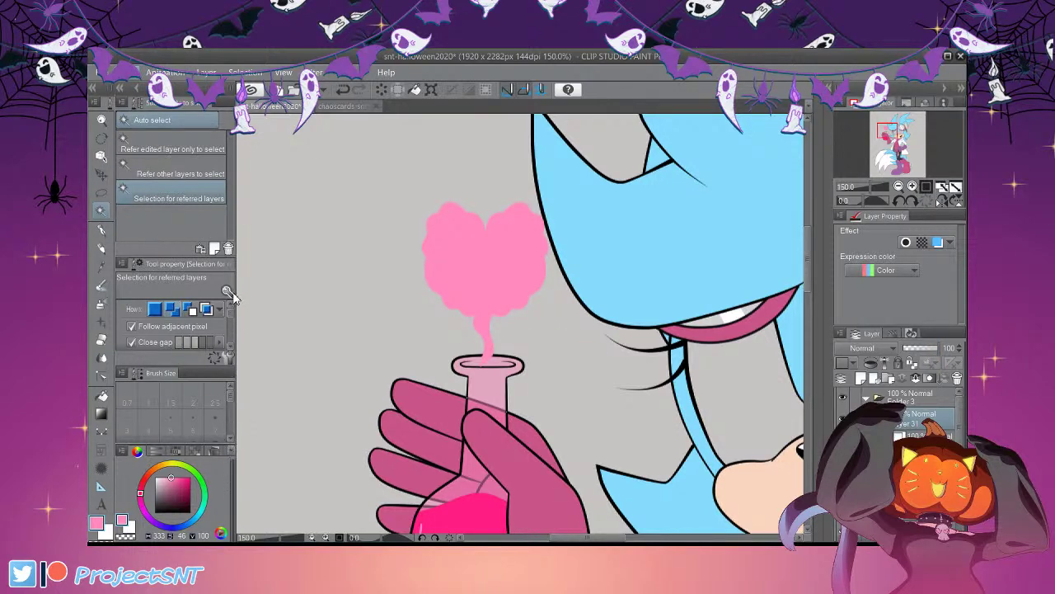
key("ctrl+u")
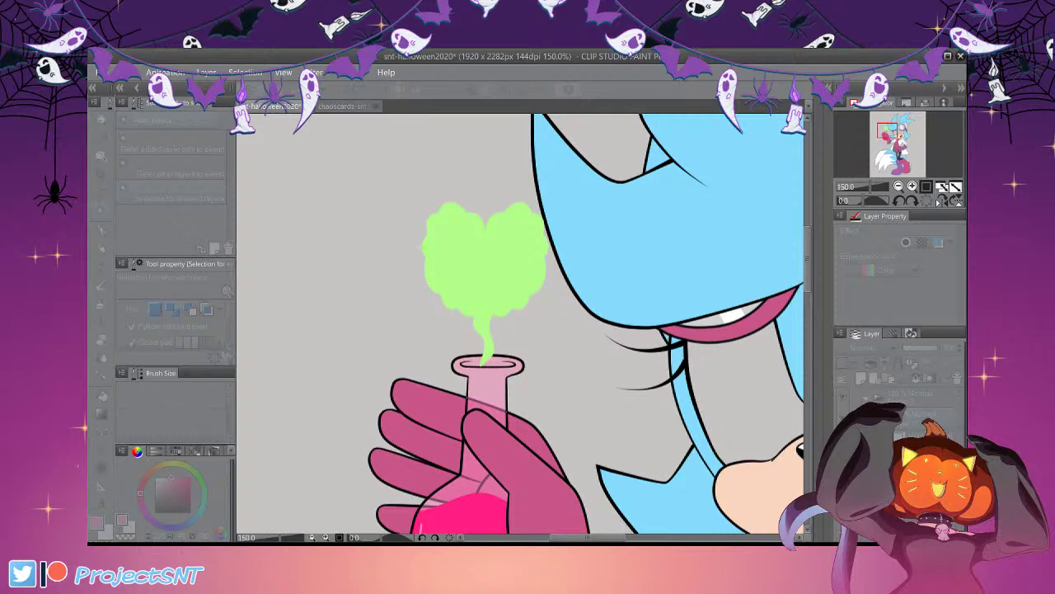
key("Return")
left_click_drag(938, 348, 916, 348)
Save the illustration
scroll(691, 335, "down", 5)
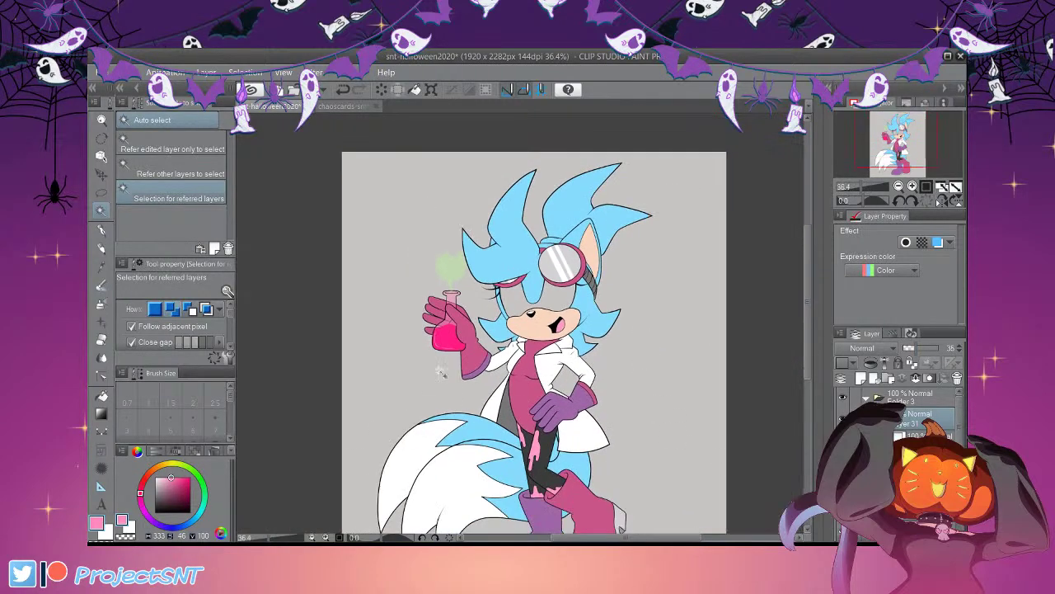
scroll(717, 458, "down", 1)
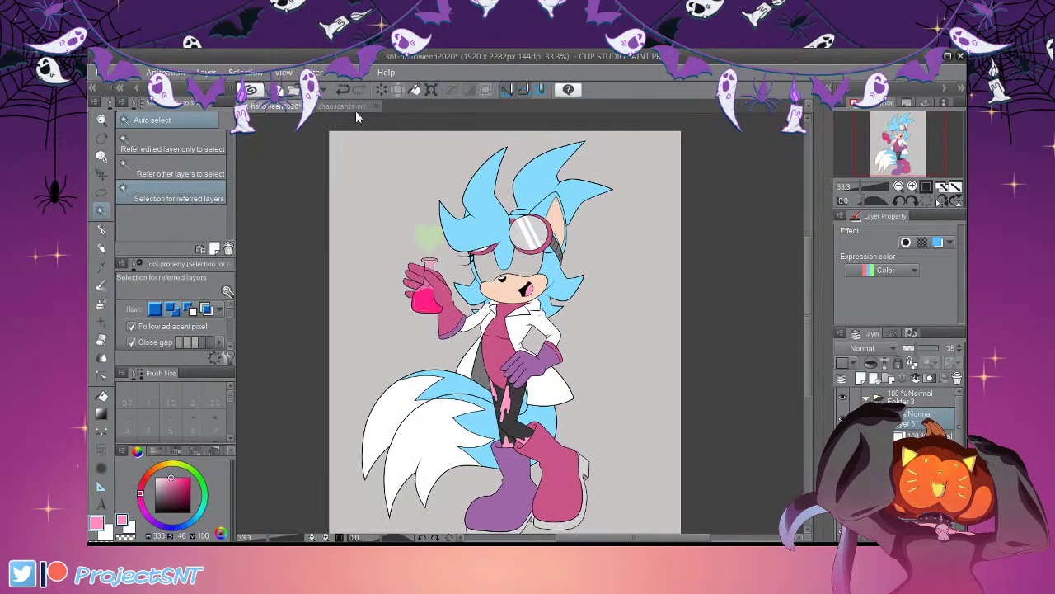
key("ctrl+s")
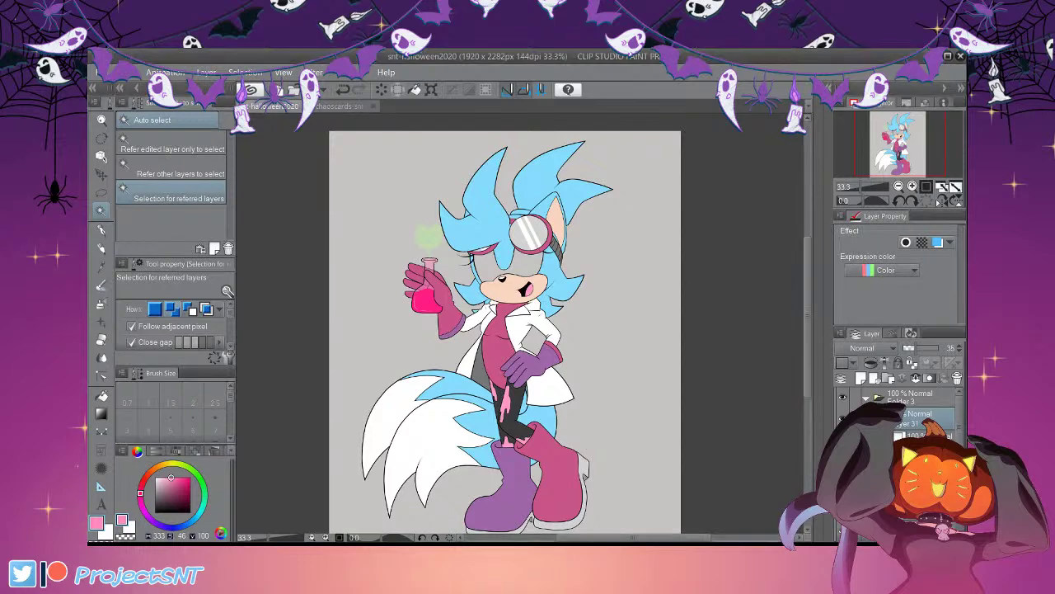
Try recoloring the light pink drips on the legs with the hot pink sampled from the potion, selecting all four patches
key("i")
scroll(497, 322, "up", 3)
left_click(392, 290)
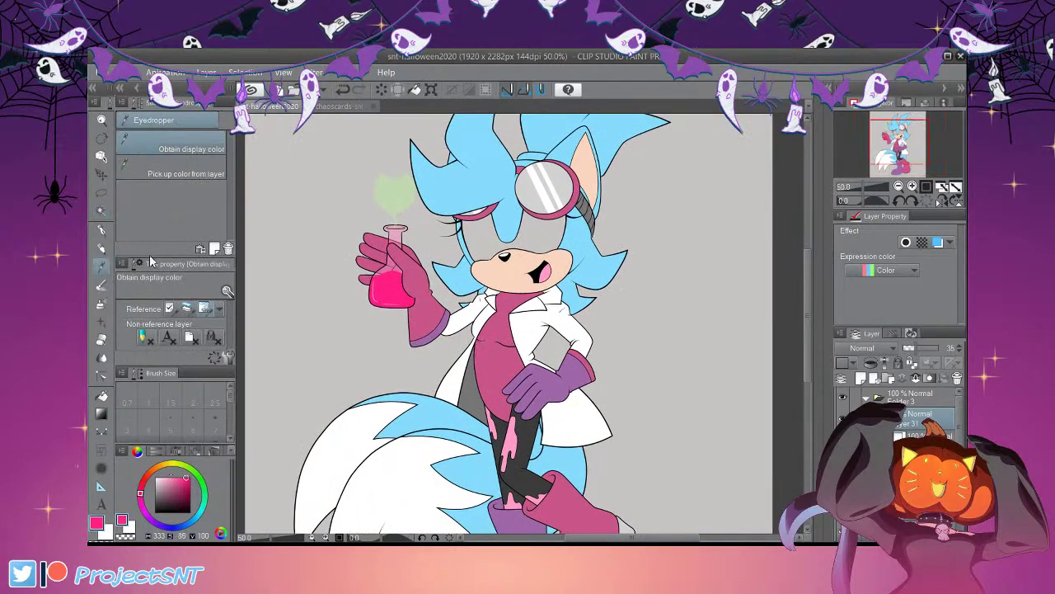
left_click(101, 211)
left_click(920, 461)
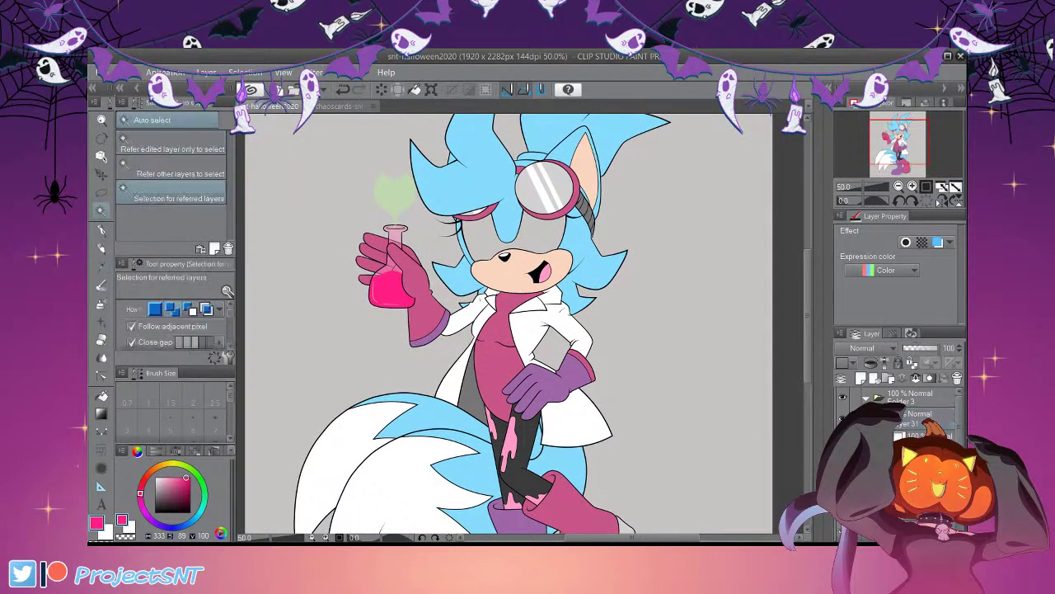
scroll(554, 321, "down", 1)
scroll(528, 412, "up", 3)
left_click(518, 448)
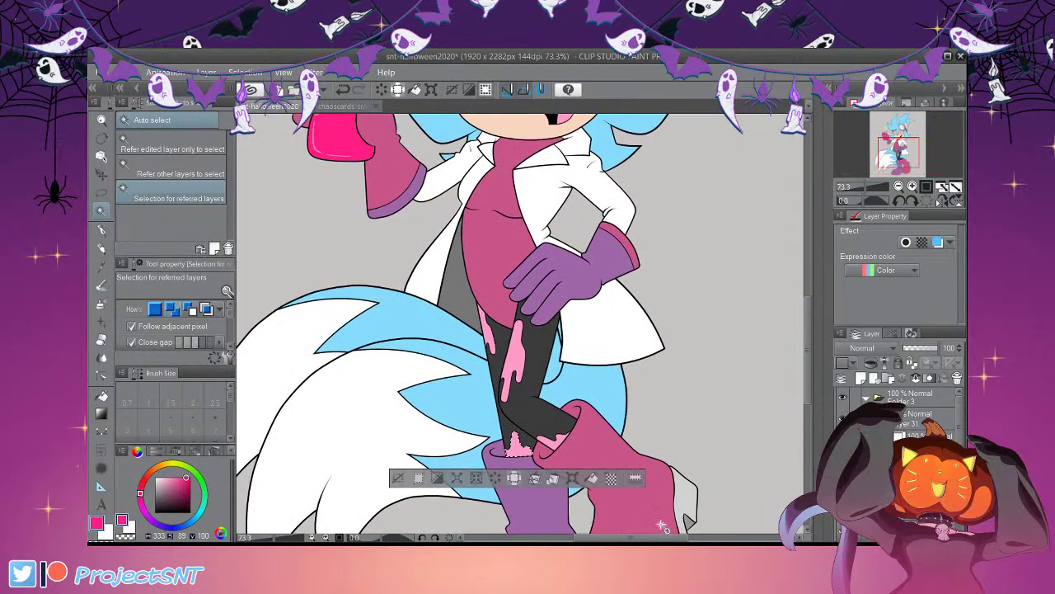
left_click(554, 442, "shift")
left_click(515, 356, "shift")
left_click(486, 327, "shift")
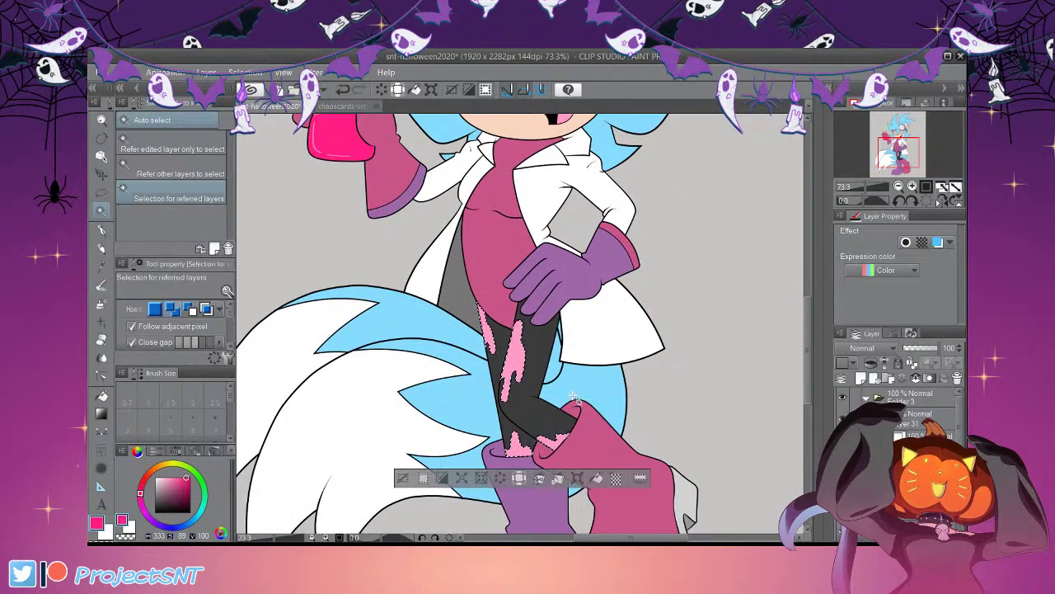
key("alt+BackSpace")
key("ctrl+d")
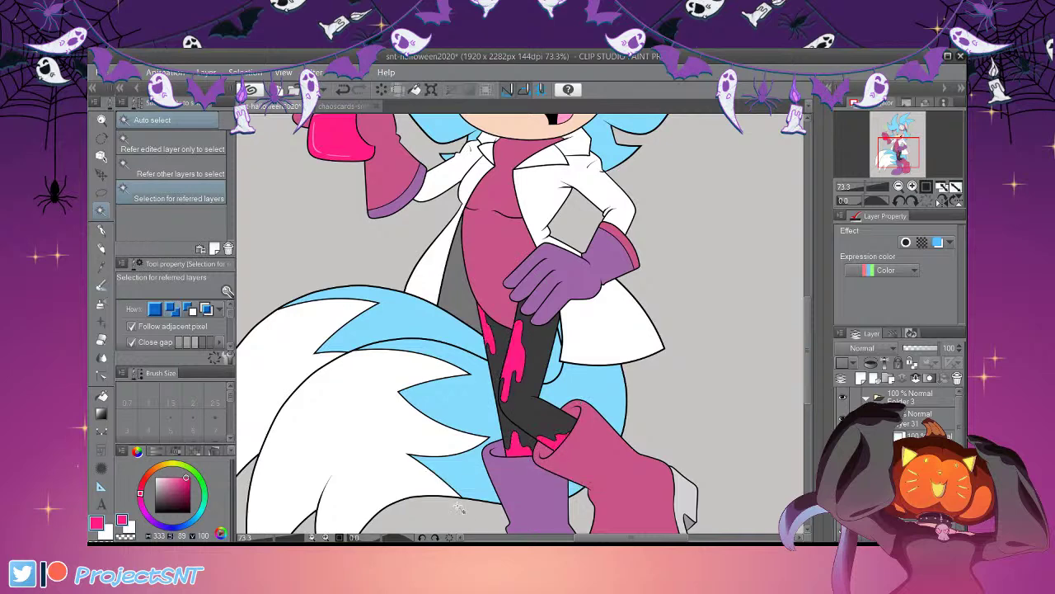
key("ctrl+0")
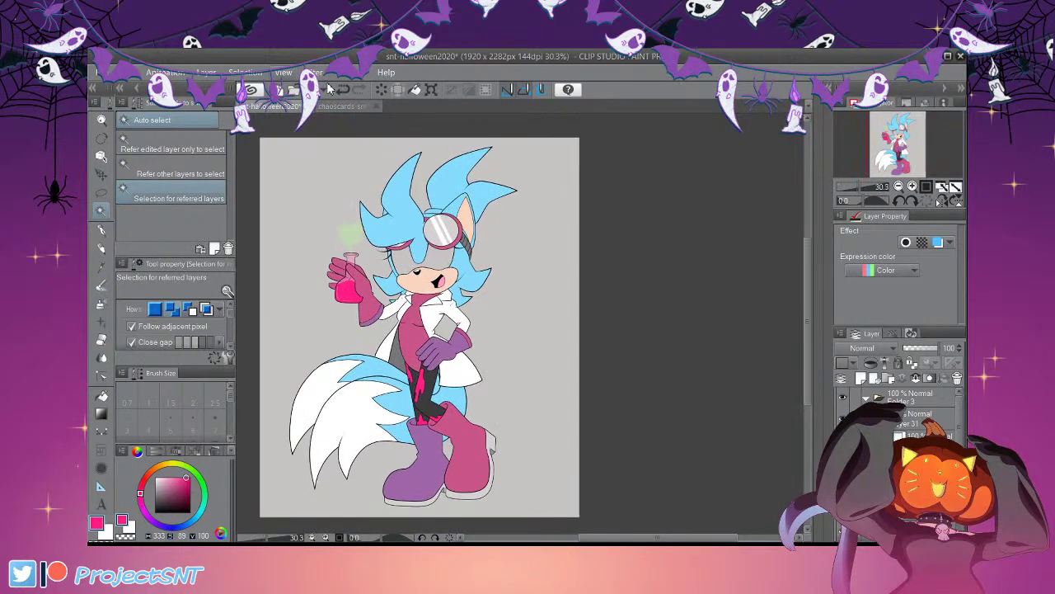
Undo the hot pink fill of the leg drips and deselect them
key("ctrl+z")
key("ctrl+z")
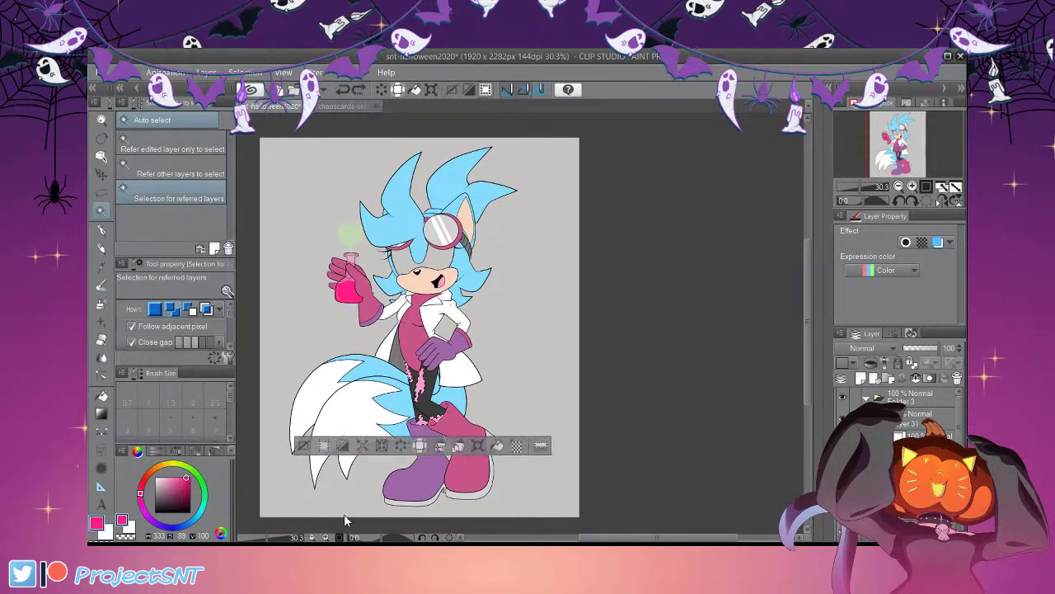
left_click(303, 445)
Sample the light pink of the leg drips and select the white coat flap below the purple glove for Turnip pen painting
scroll(399, 412, "up", 3)
left_click(101, 267)
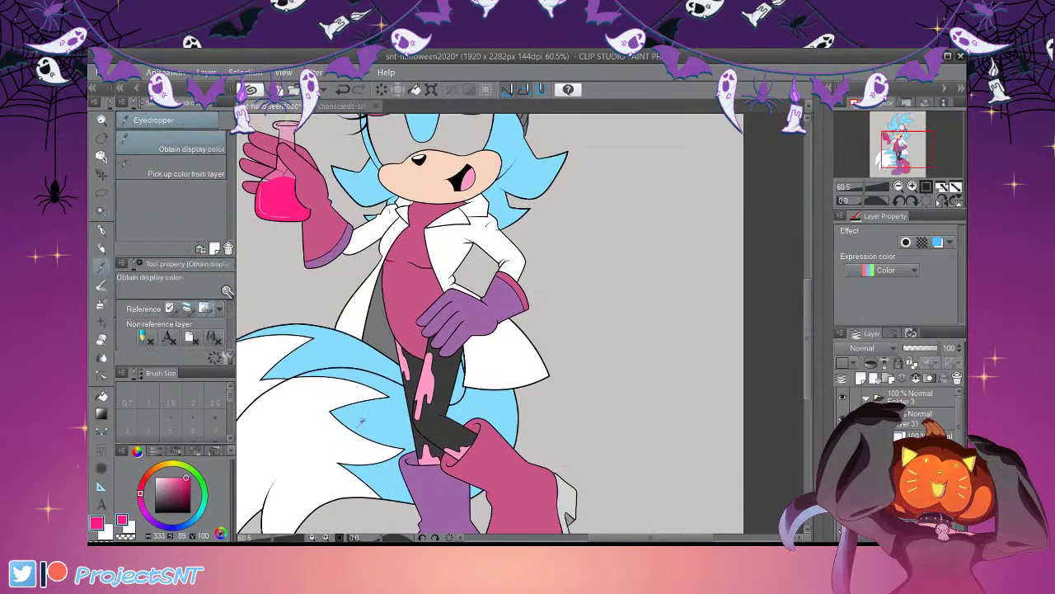
left_click(460, 451)
left_click(102, 211)
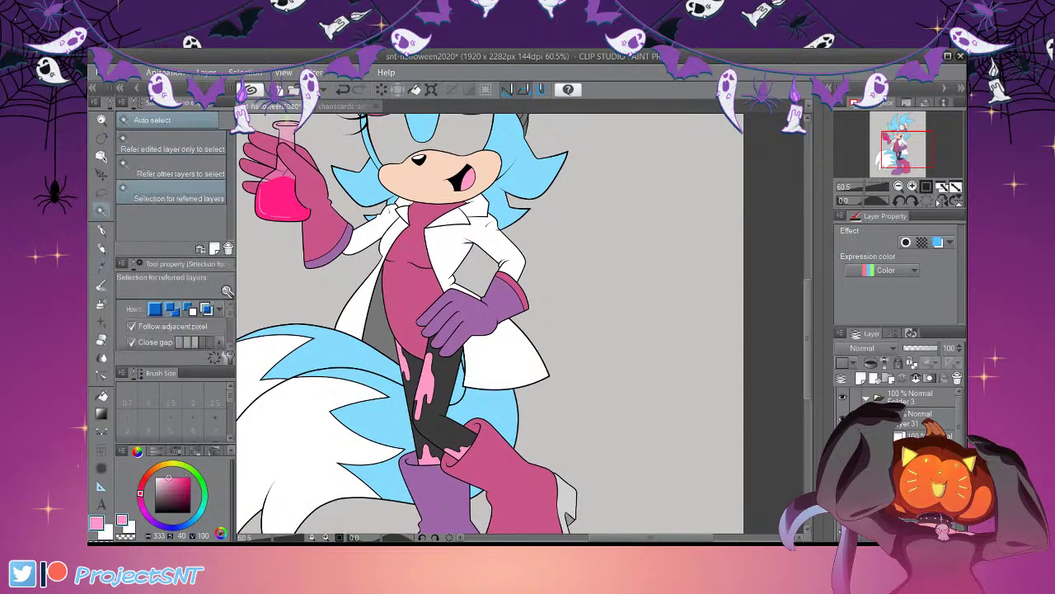
left_click(499, 363)
scroll(498, 363, "up", 2)
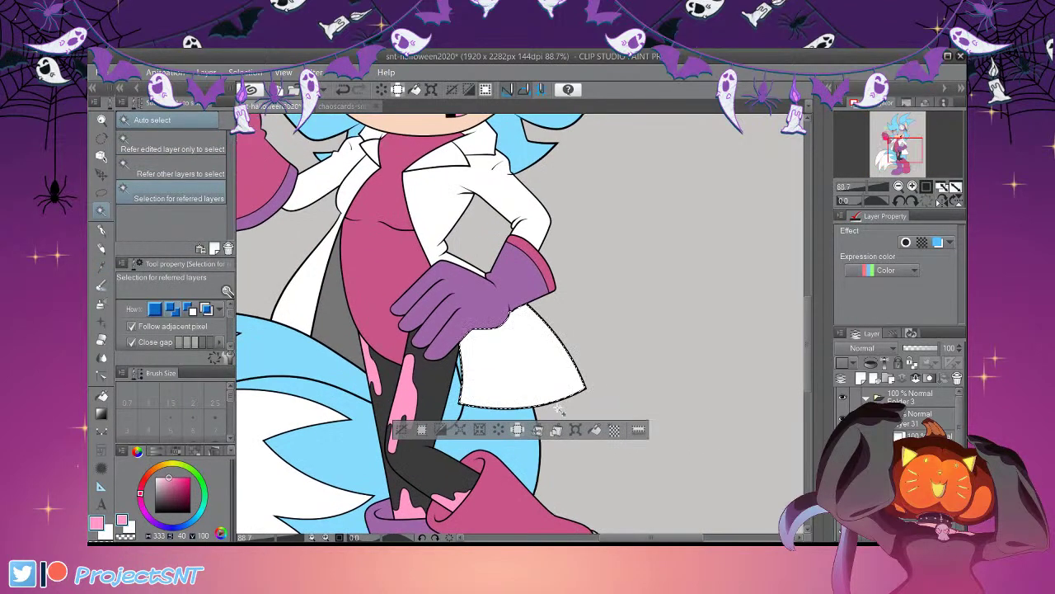
key("p")
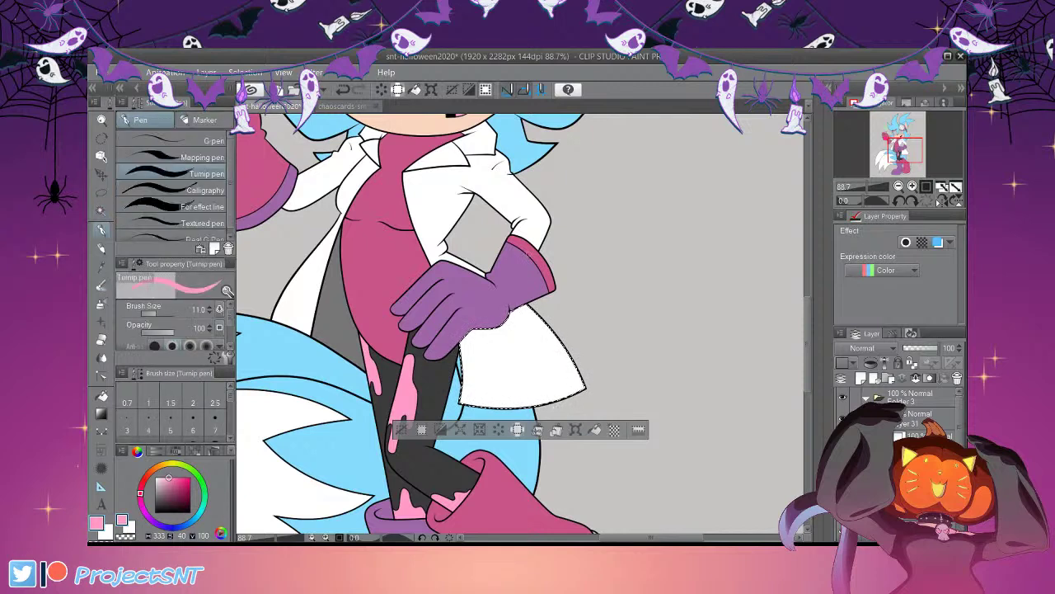
Try painting a dripping pink stain in the middle of the coat flap, using brush sizes 44.9 and 10.2
left_click(160, 313)
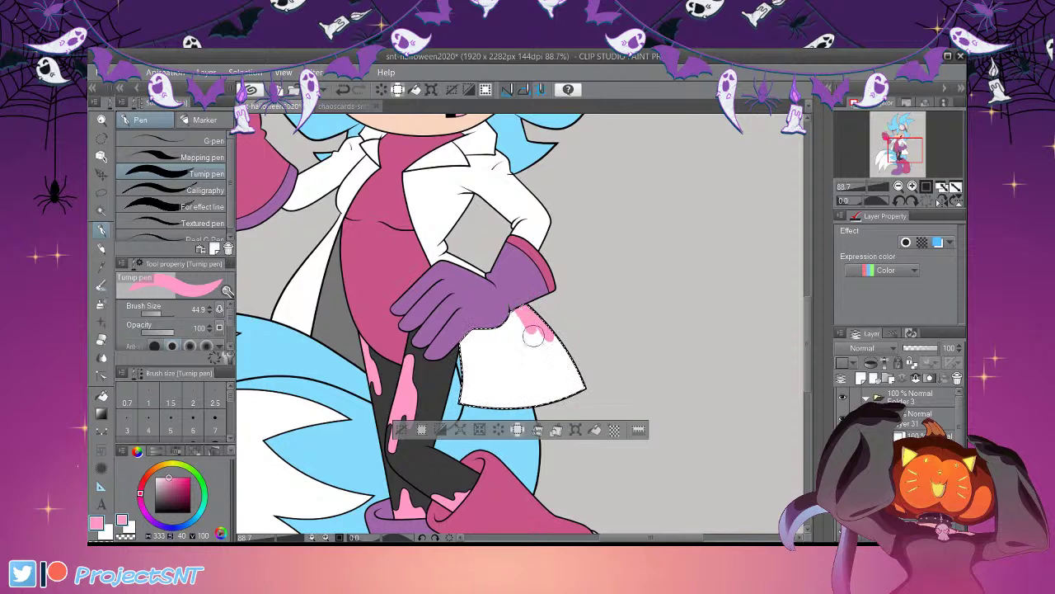
key("ctrl+z")
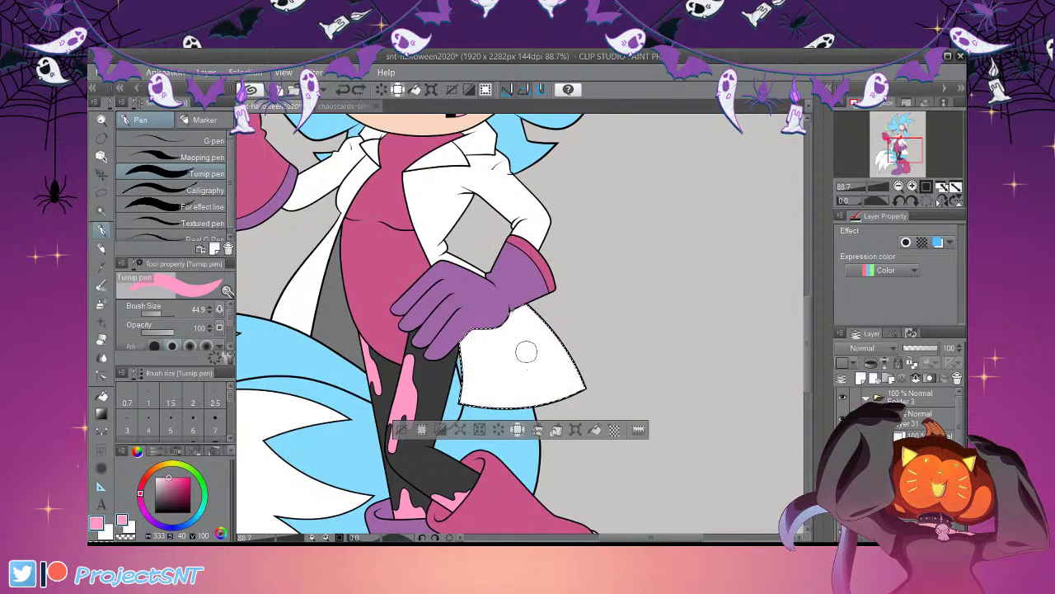
left_click_drag(520, 348, 525, 345)
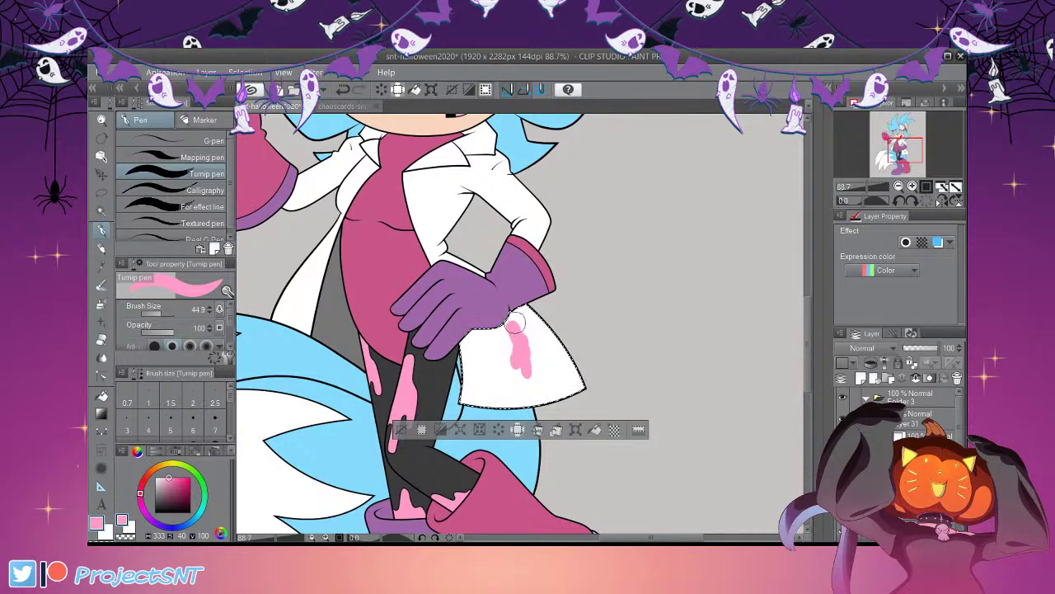
left_click(344, 89)
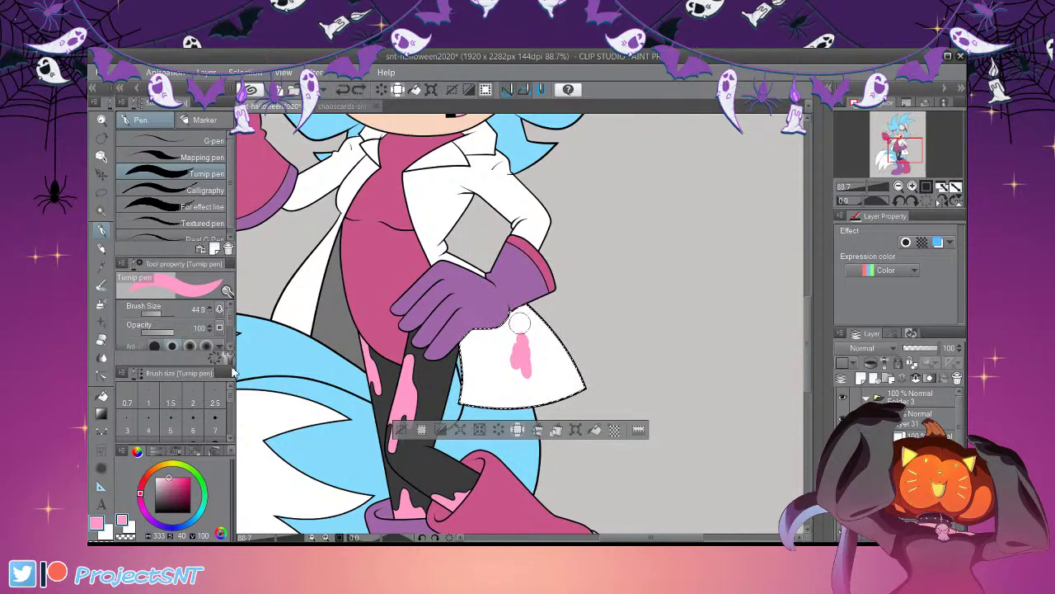
left_click_drag(521, 338, 529, 363)
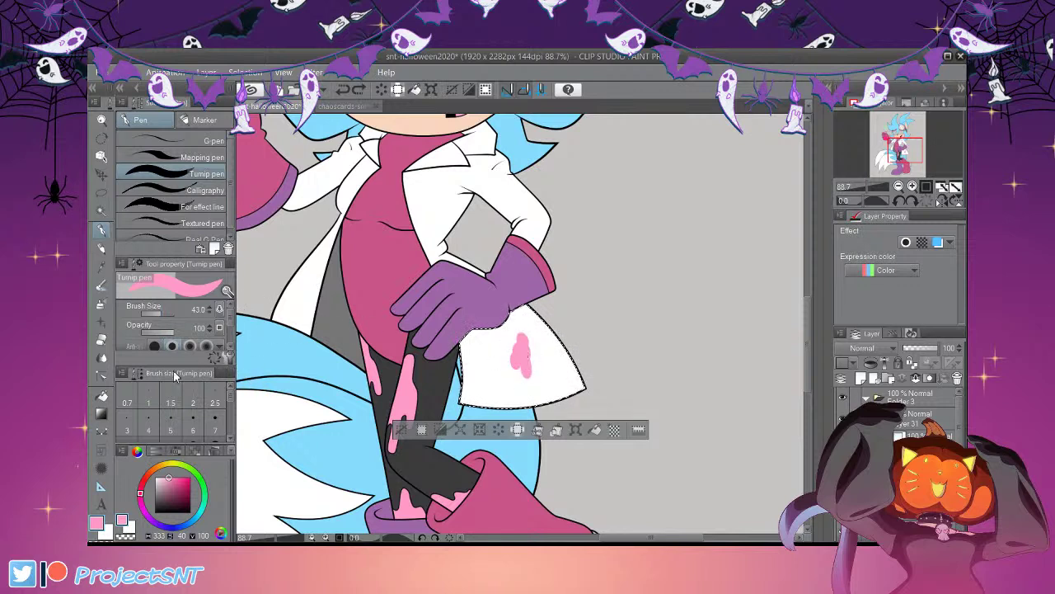
left_click(155, 314)
left_click_drag(530, 367, 537, 385)
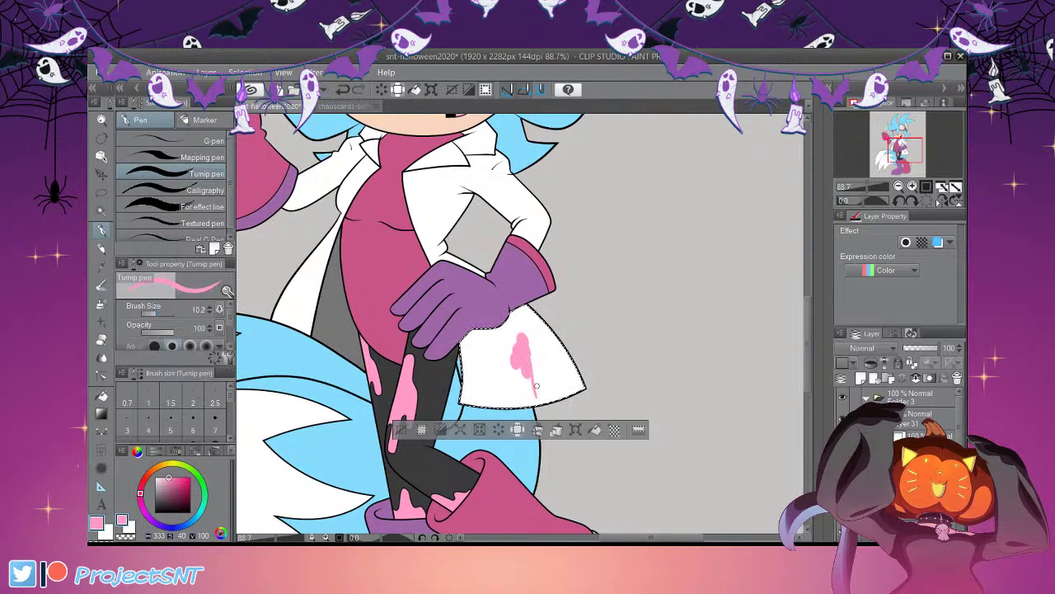
key("ctrl+z")
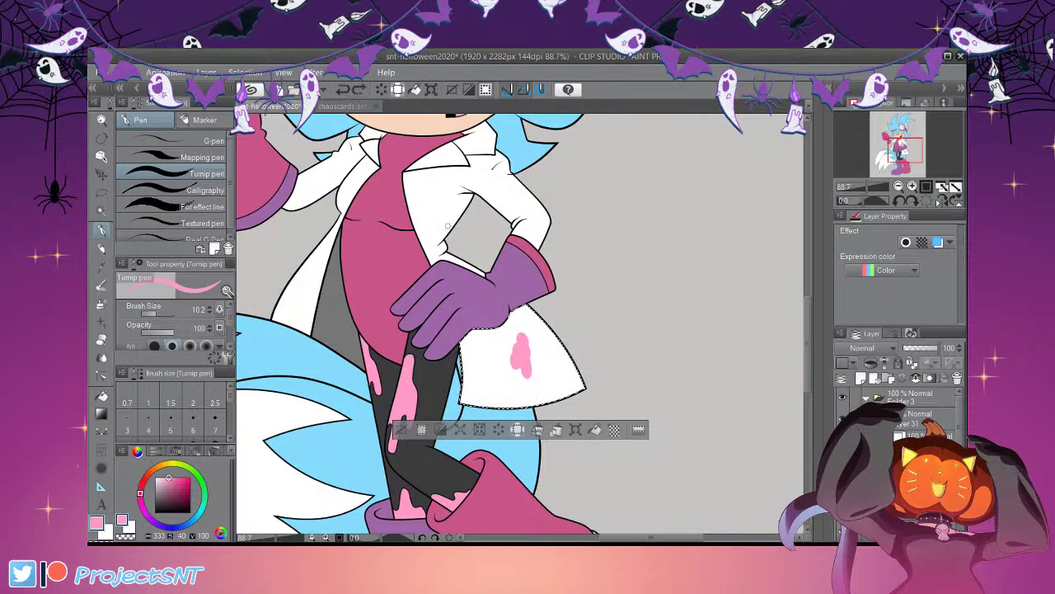
key("ctrl+z")
key("ctrl+z")
key("ctrl+z")
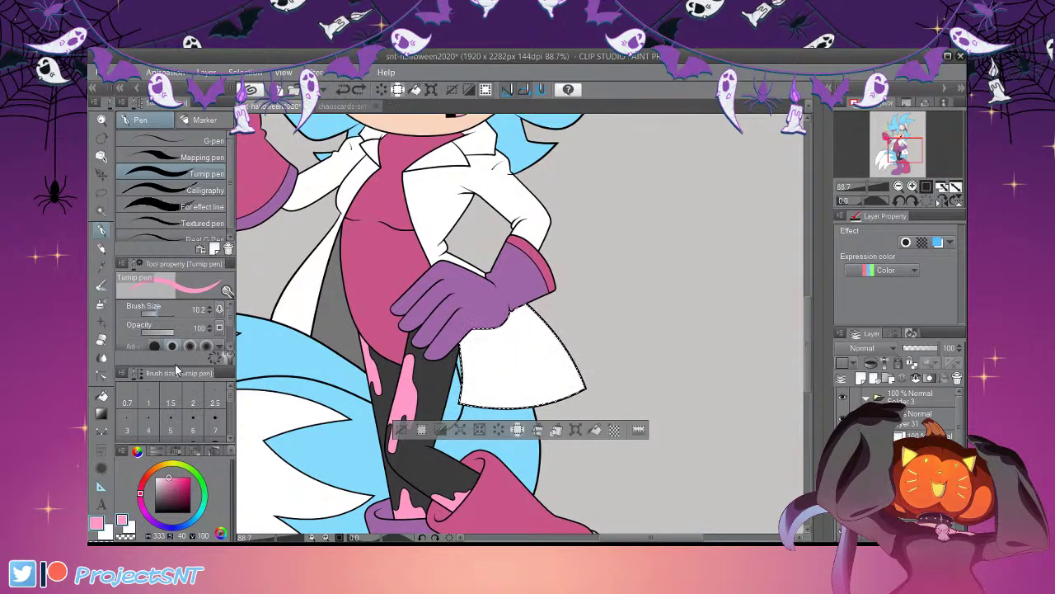
Paint light pink stains in the middle and along both side edges of the coat flap at brush size 27.4, and deselect
left_click(160, 314)
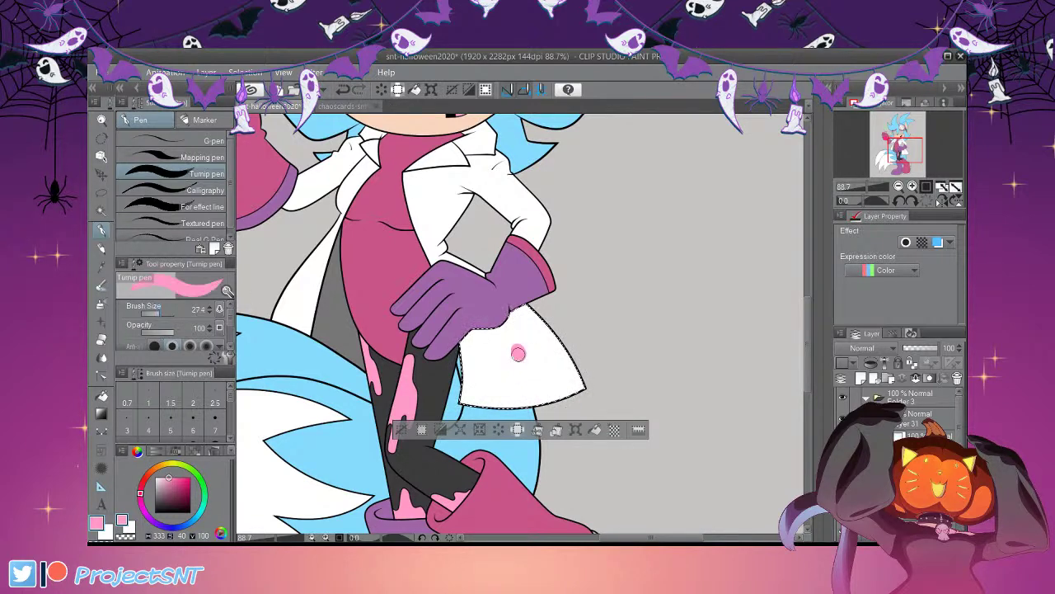
left_click_drag(520, 348, 522, 360)
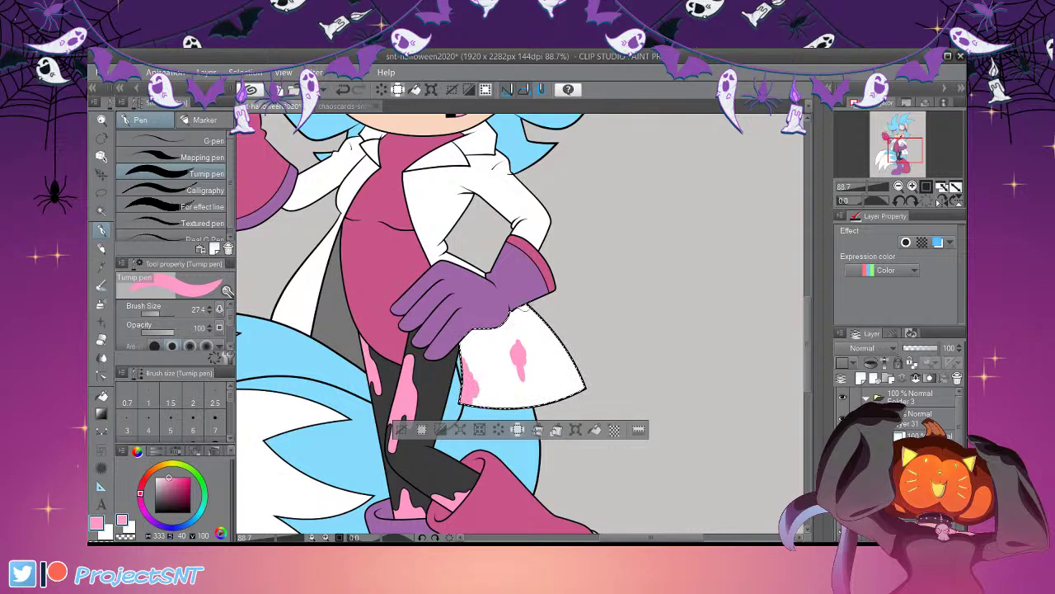
left_click_drag(530, 318, 525, 308)
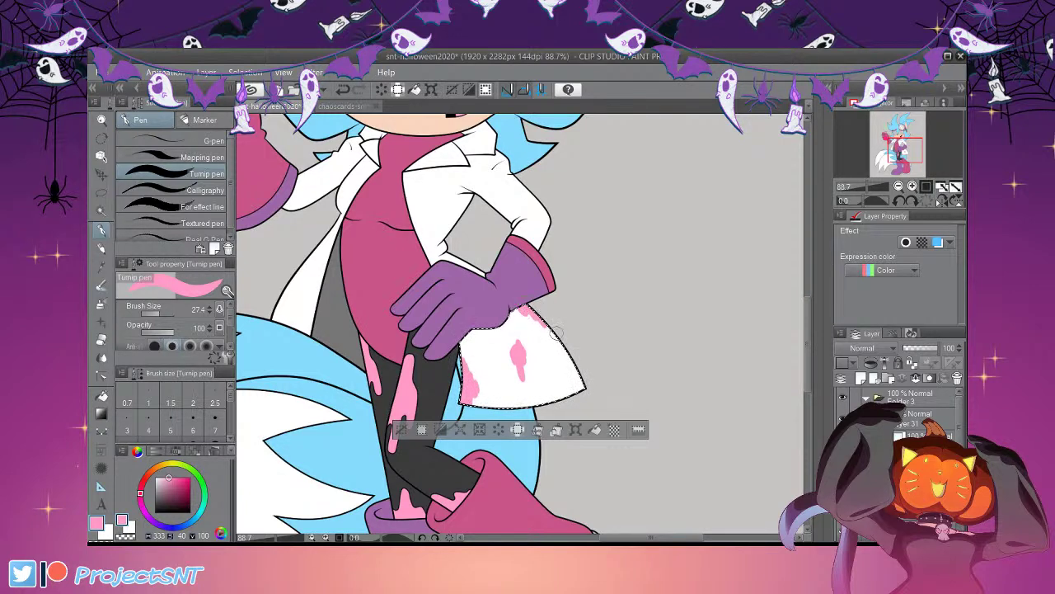
left_click(402, 430)
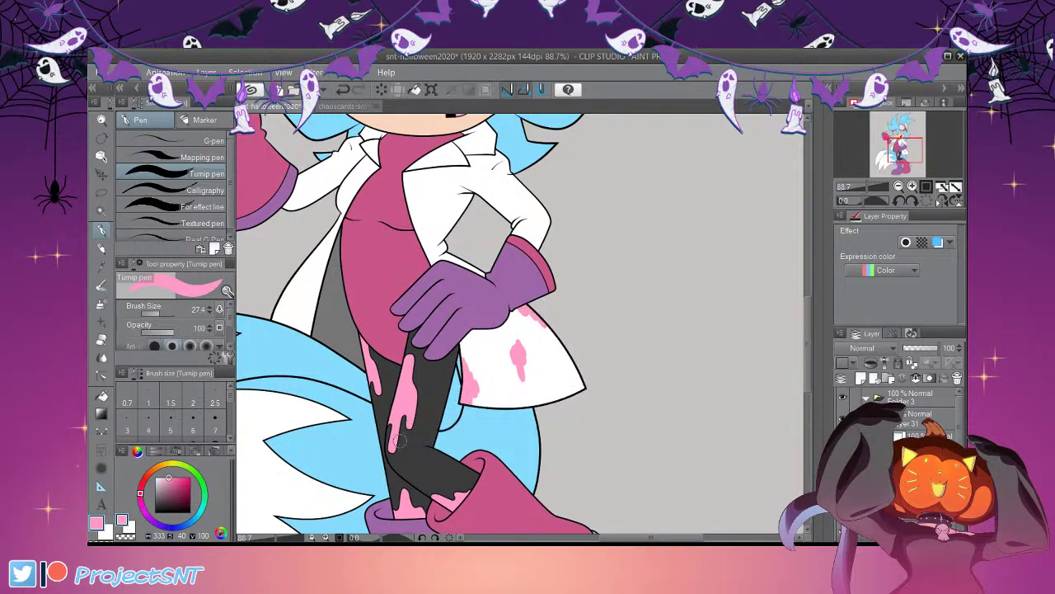
Select the coat's narrow front panel on the flask side, paint light pink stains near its collar, outer edge and hem, and deselect
left_click(102, 211)
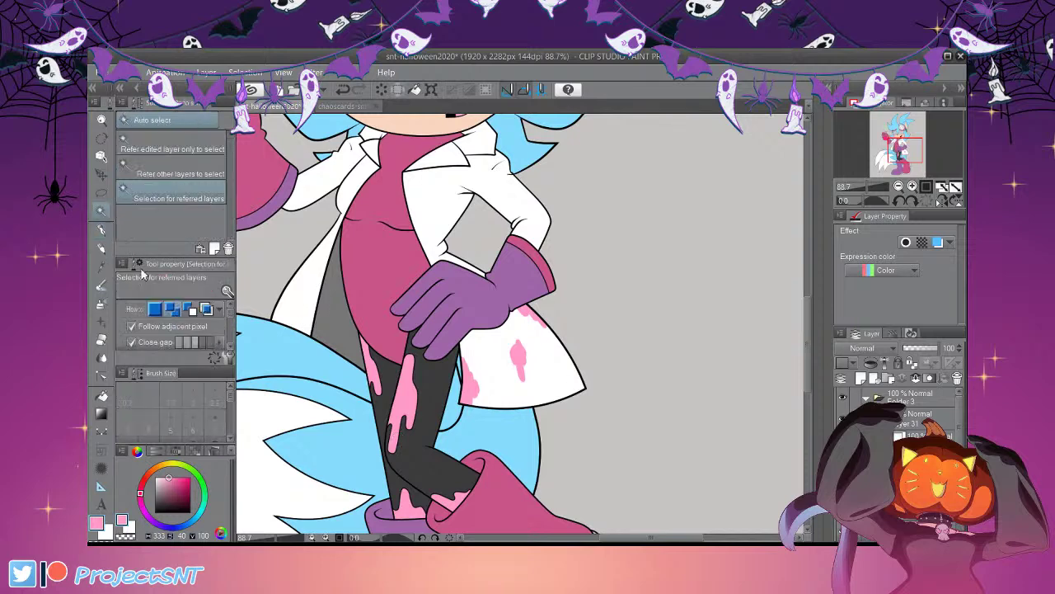
left_click(361, 341)
scroll(363, 343, "up", 2)
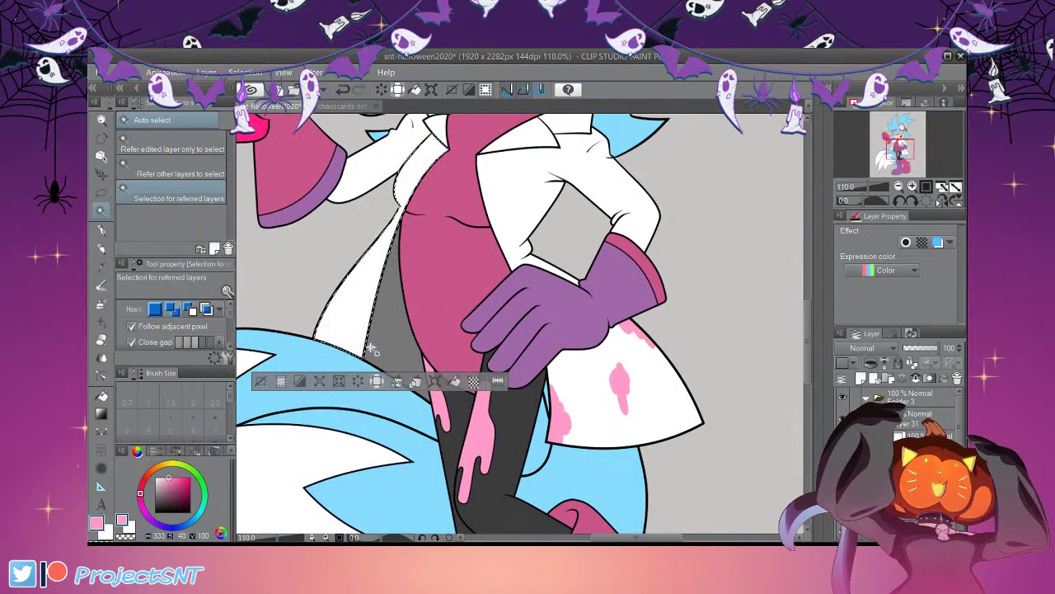
key("p")
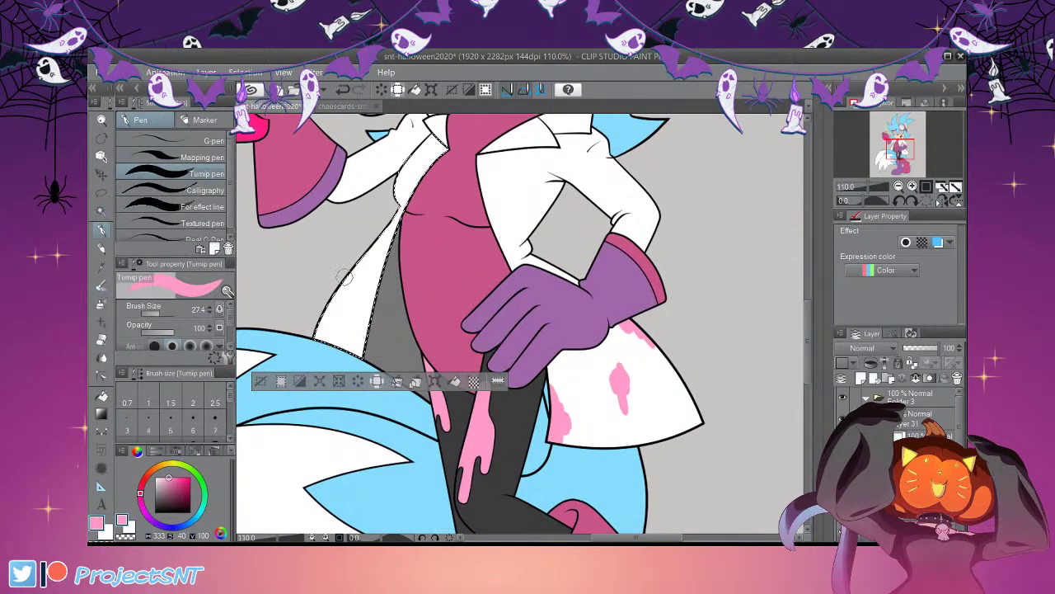
left_click_drag(350, 284, 358, 273)
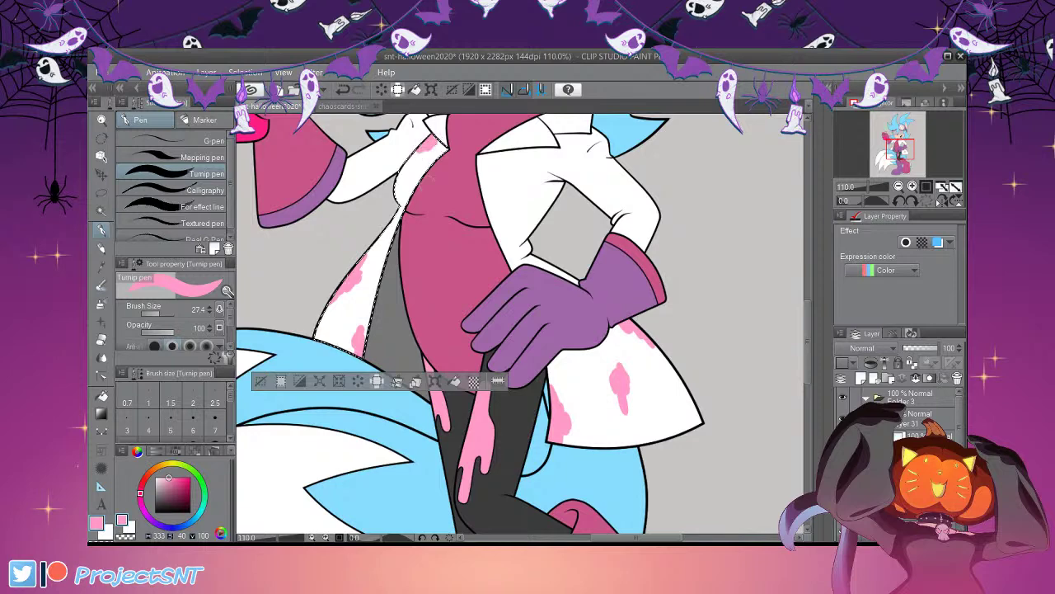
key("ctrl+d")
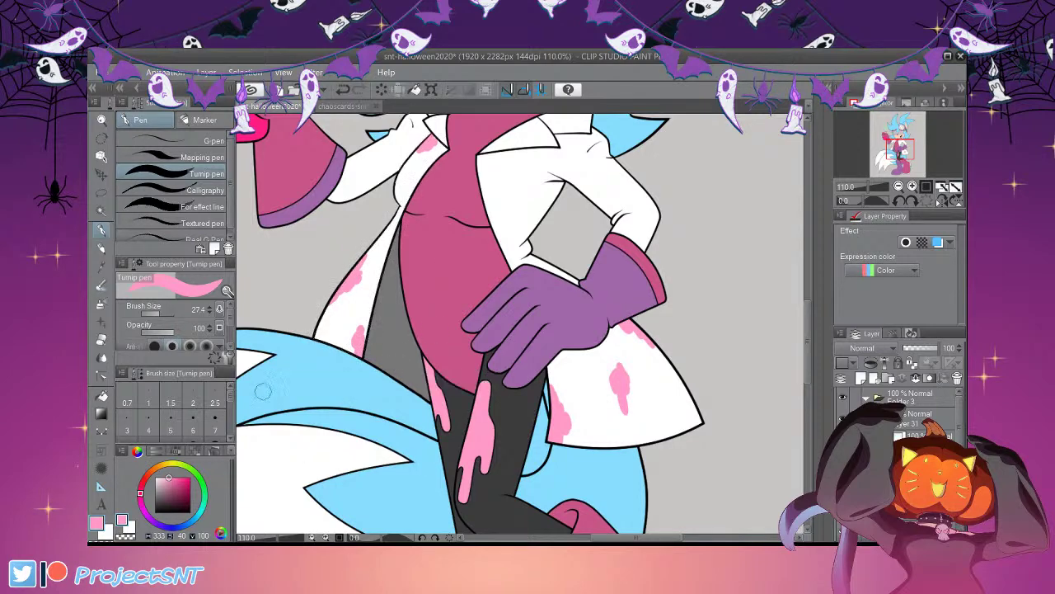
Undo the pink stain beside the collar, and select the coat's other front panel together with its bent sleeve
scroll(545, 367, "down", 4)
scroll(523, 269, "up", 5)
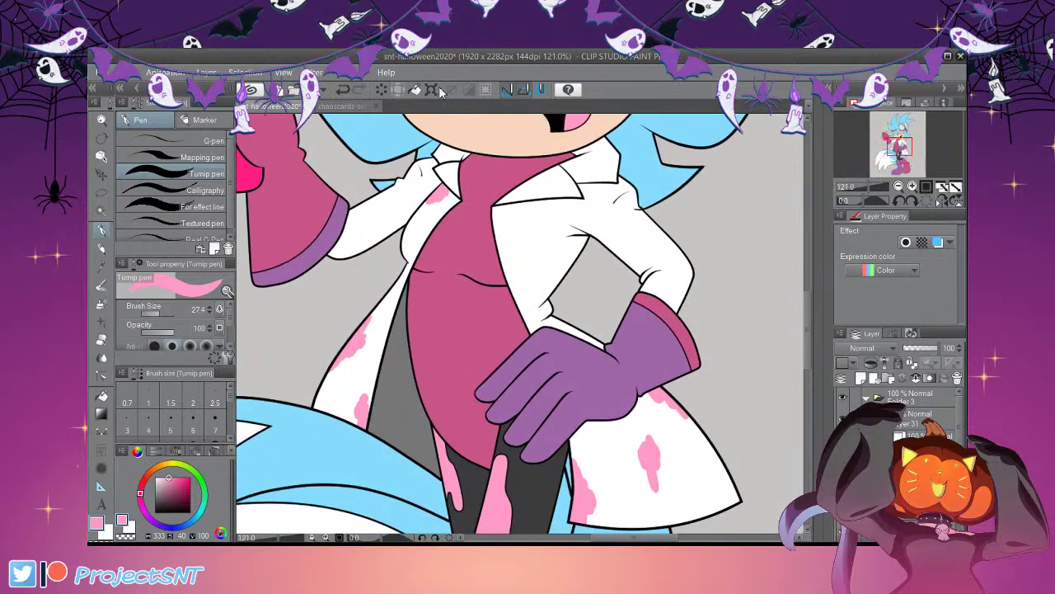
left_click(398, 94)
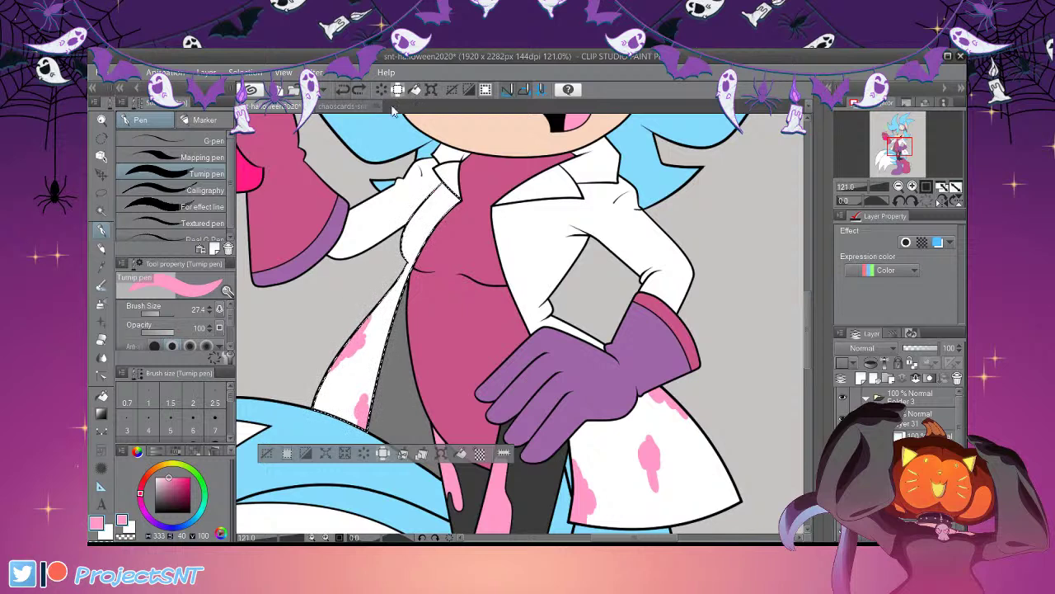
key("ctrl+d")
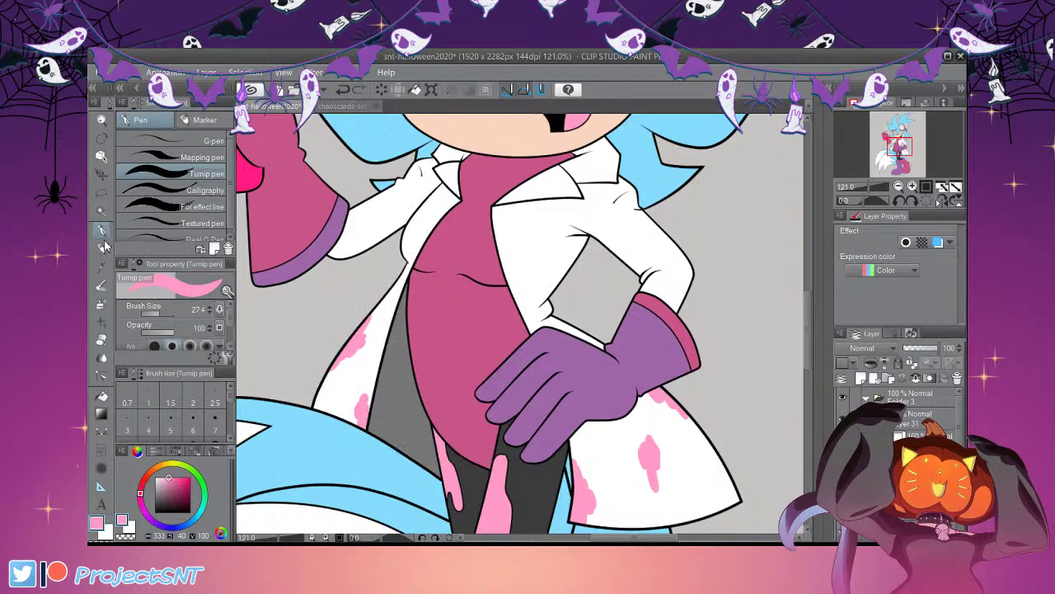
key("w")
left_click(633, 322)
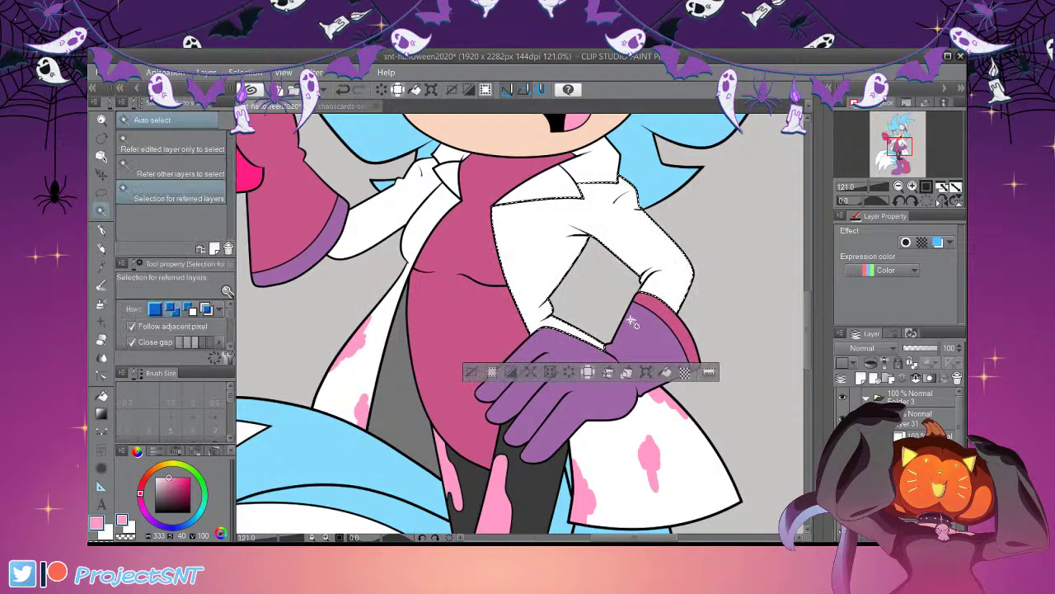
key("e")
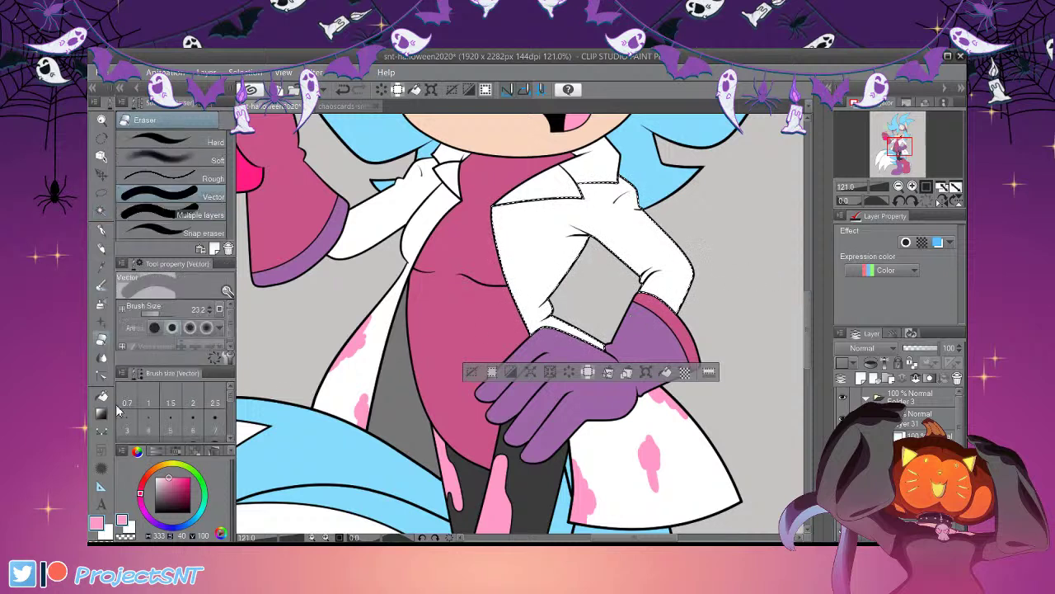
left_click_drag(514, 272, 514, 276)
left_click(343, 90)
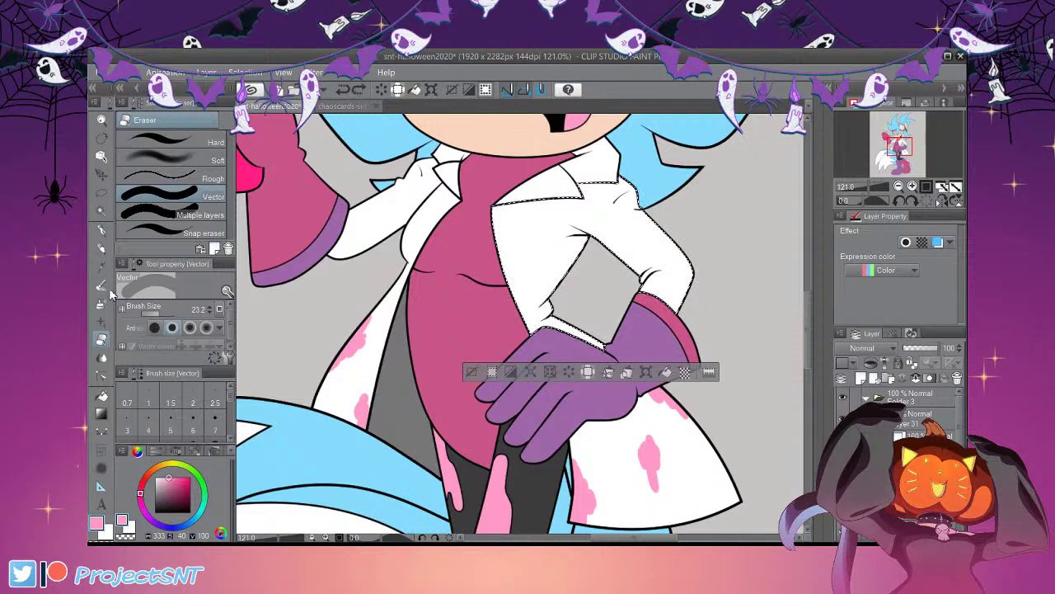
Paint light pink stains on the coat's chest edge and the bent sleeve with the Turnip pen, and deselect
key("p")
left_click_drag(509, 238, 517, 262)
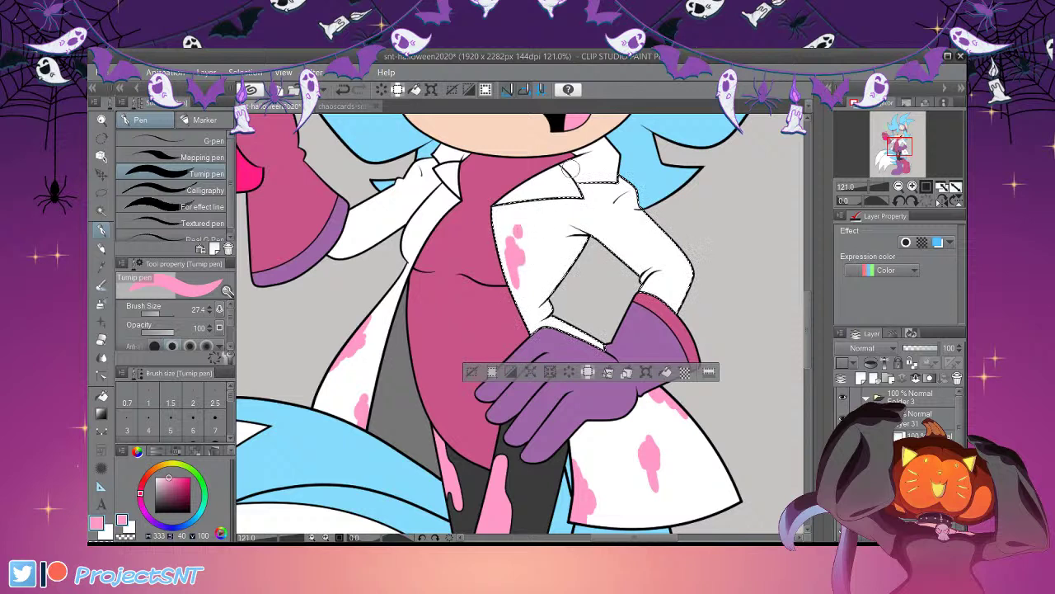
mouse_move(631, 225)
left_mouse_down()
mouse_move(672, 247)
mouse_move(650, 229)
left_mouse_up()
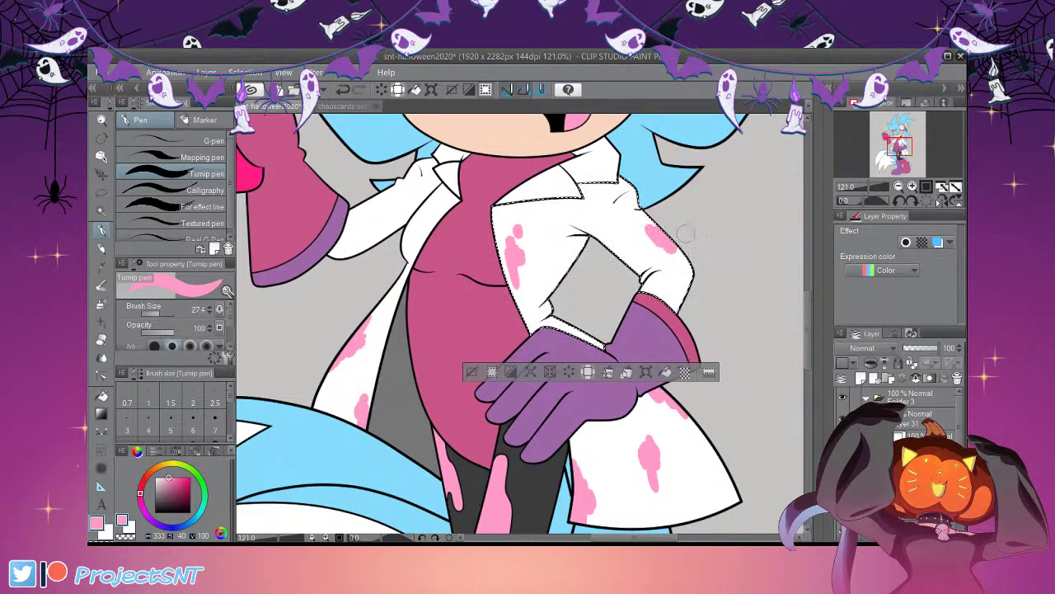
left_click(471, 372)
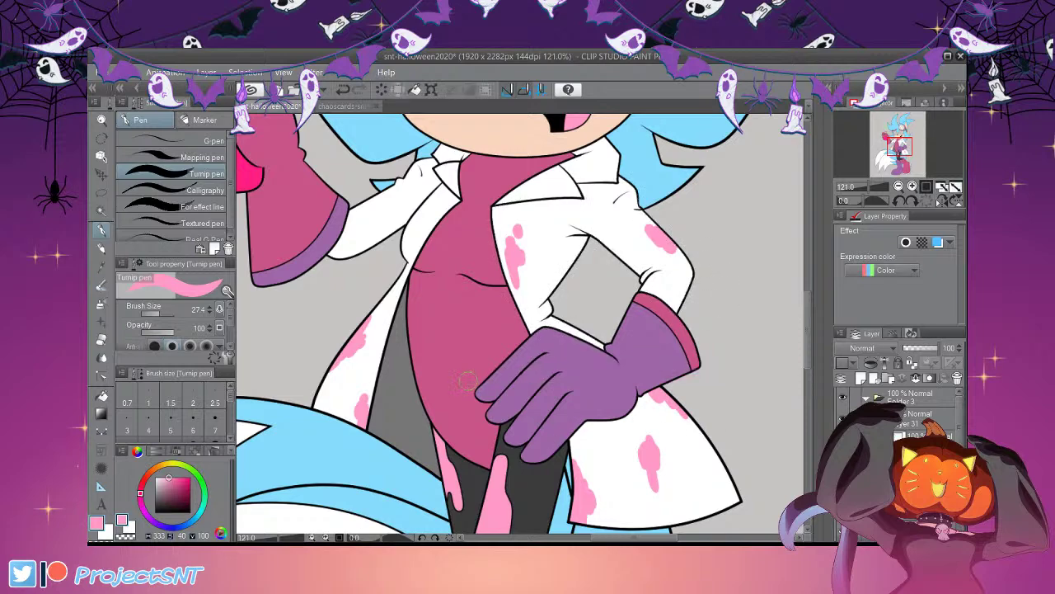
Erase the black outlines around the pink drips on both legs with the Vector eraser
scroll(467, 381, "down", 5)
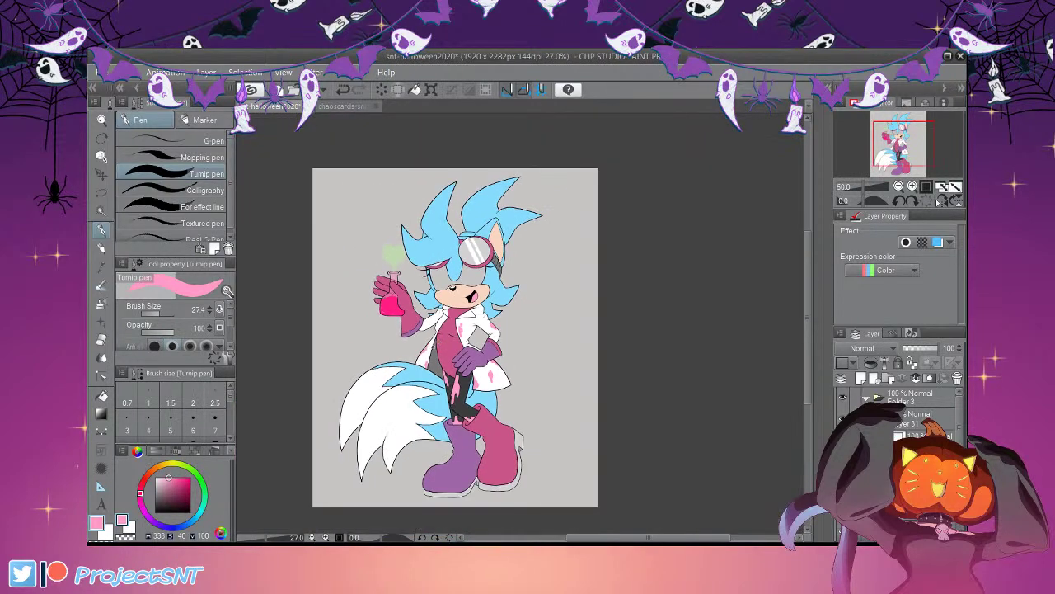
scroll(464, 383, "up", 5)
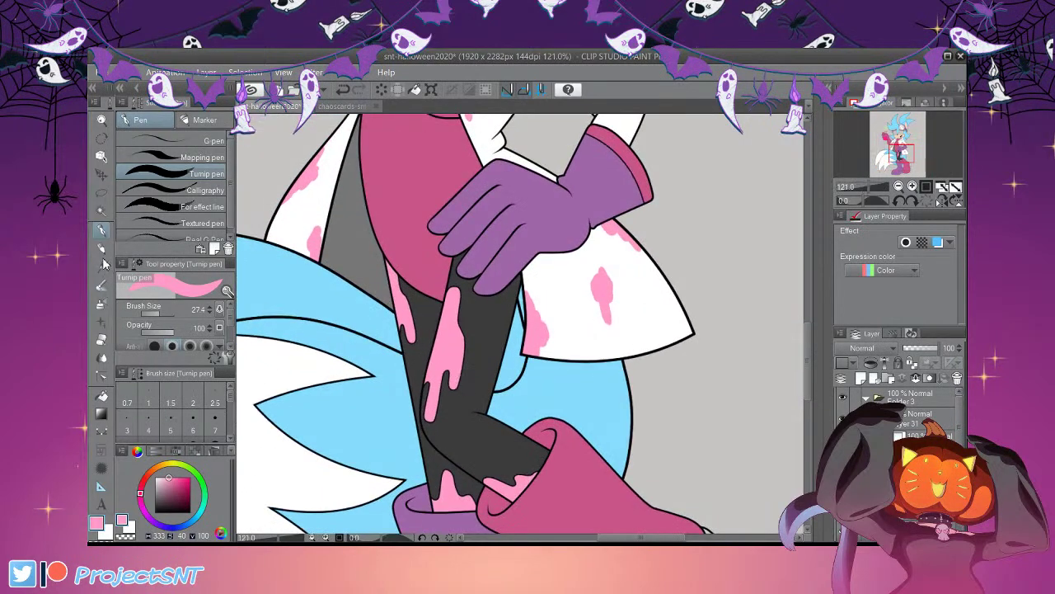
key("e")
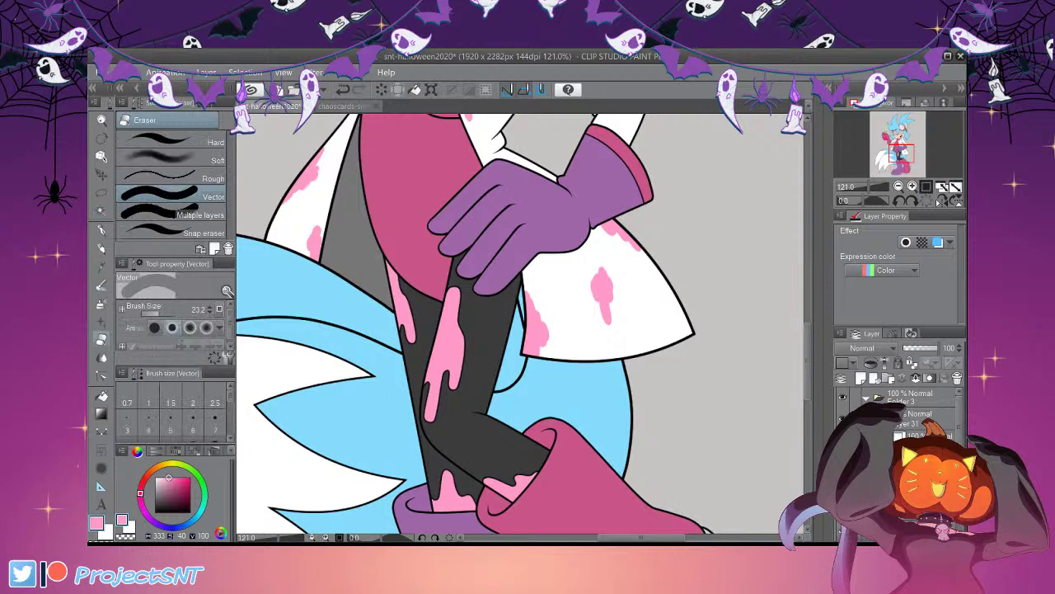
left_click(468, 360)
left_click_drag(517, 480, 510, 471)
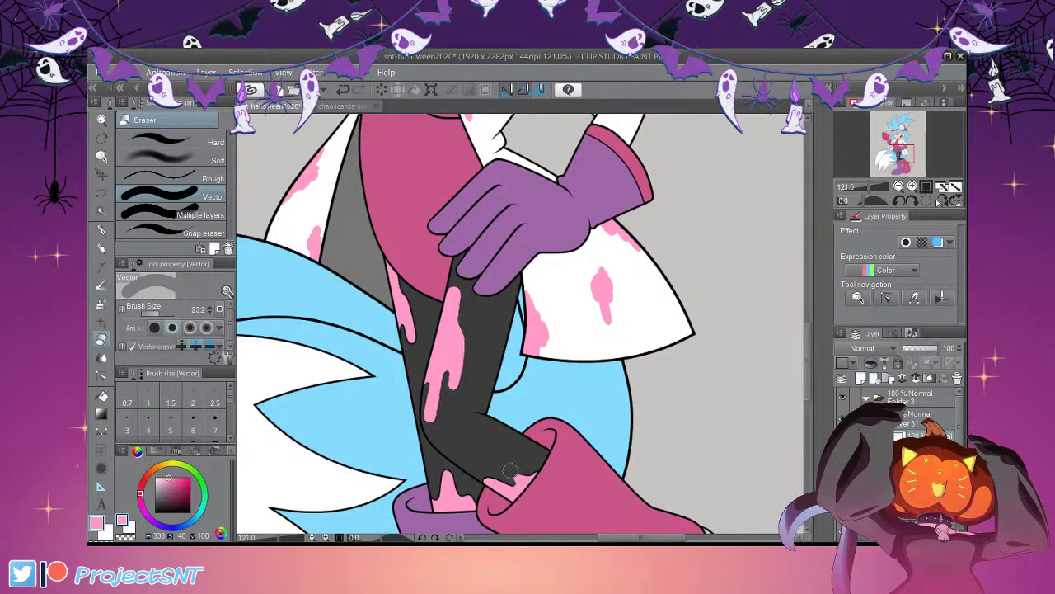
left_click_drag(446, 484, 436, 471)
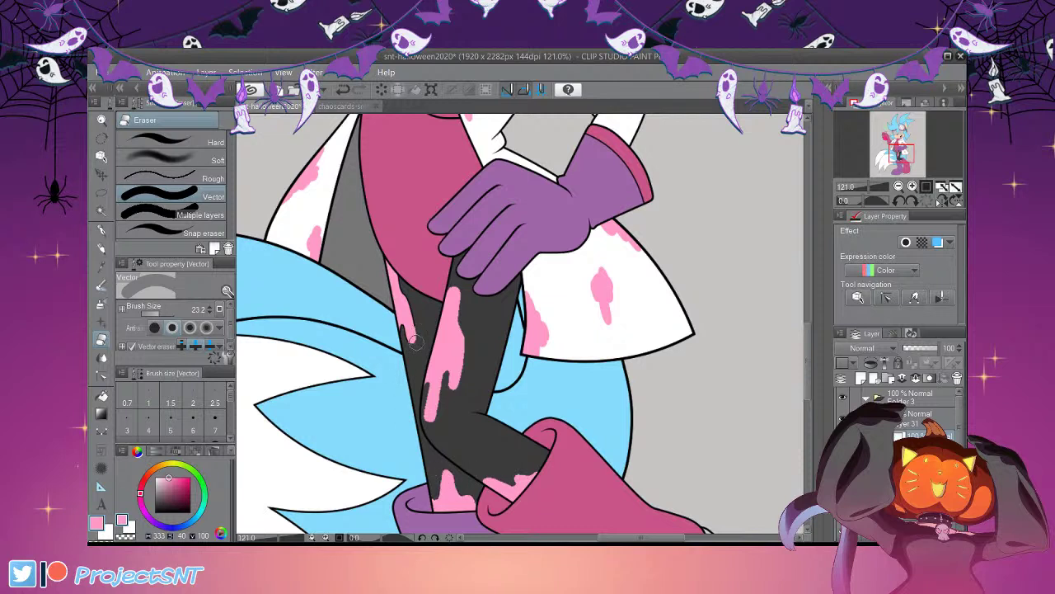
scroll(451, 337, "up", 1)
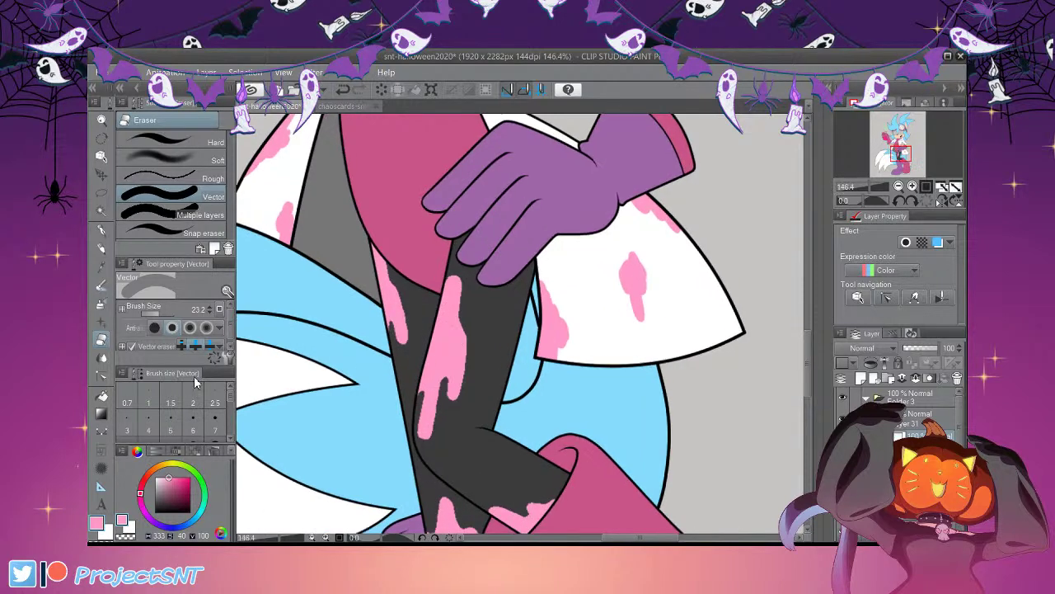
scroll(437, 322, "up", 1)
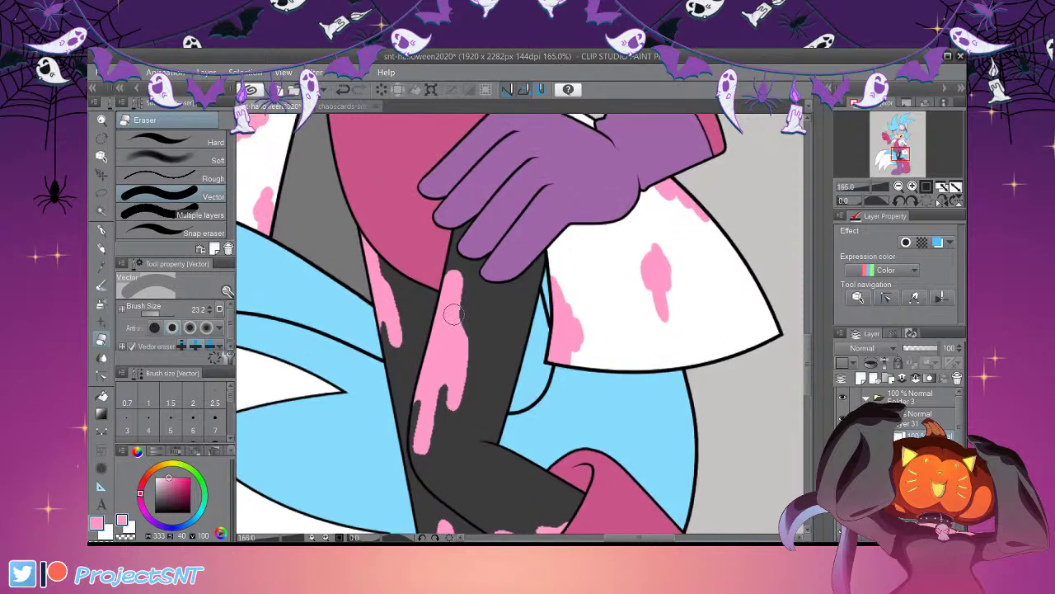
Select the bent leg's area from the line art and widen its pink drip with the Turnip pen
key("p")
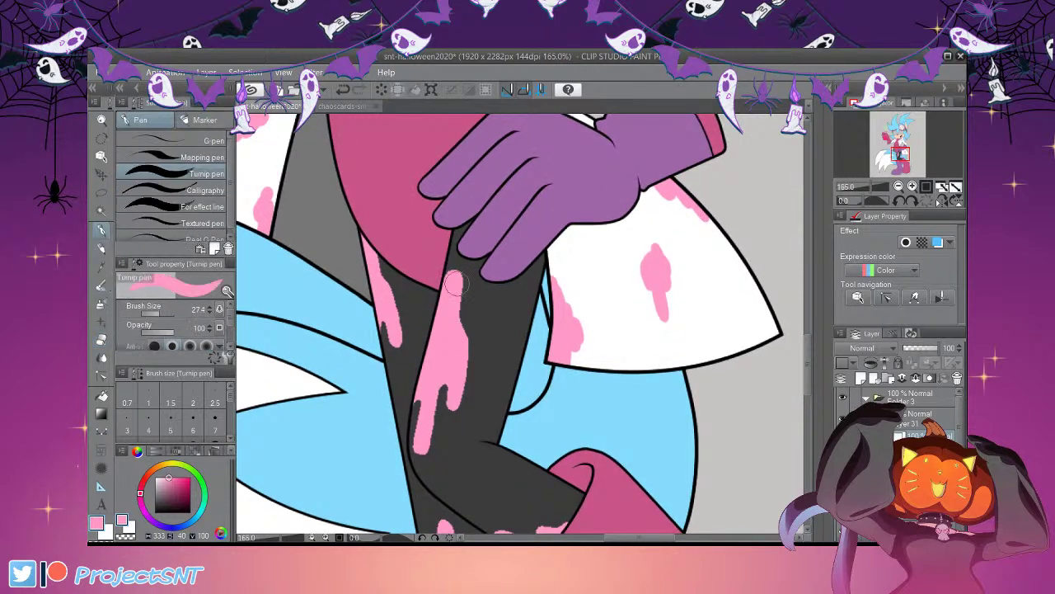
key("w")
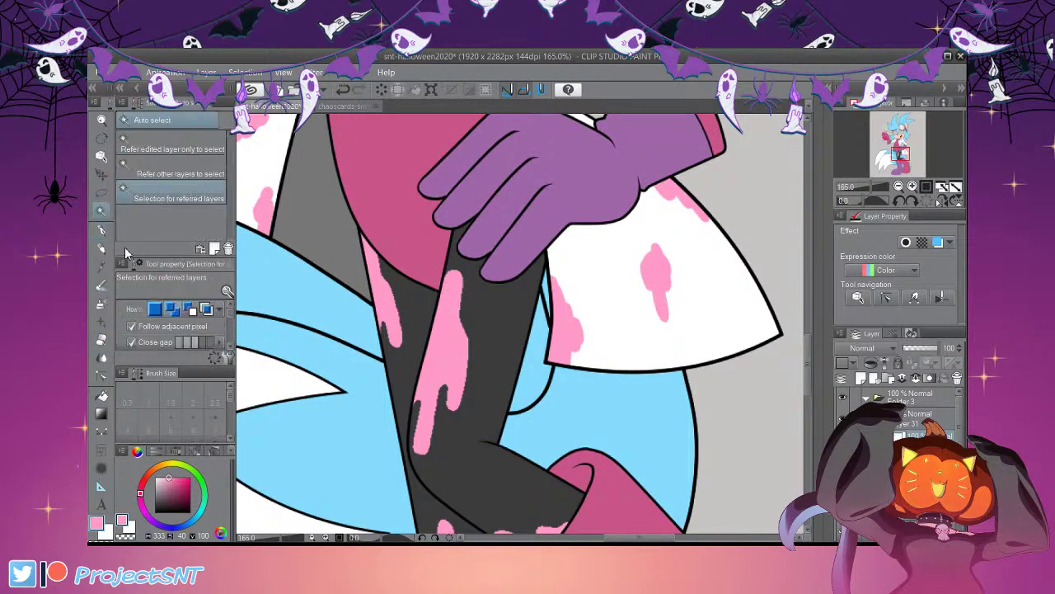
left_click(842, 498)
left_click(532, 478)
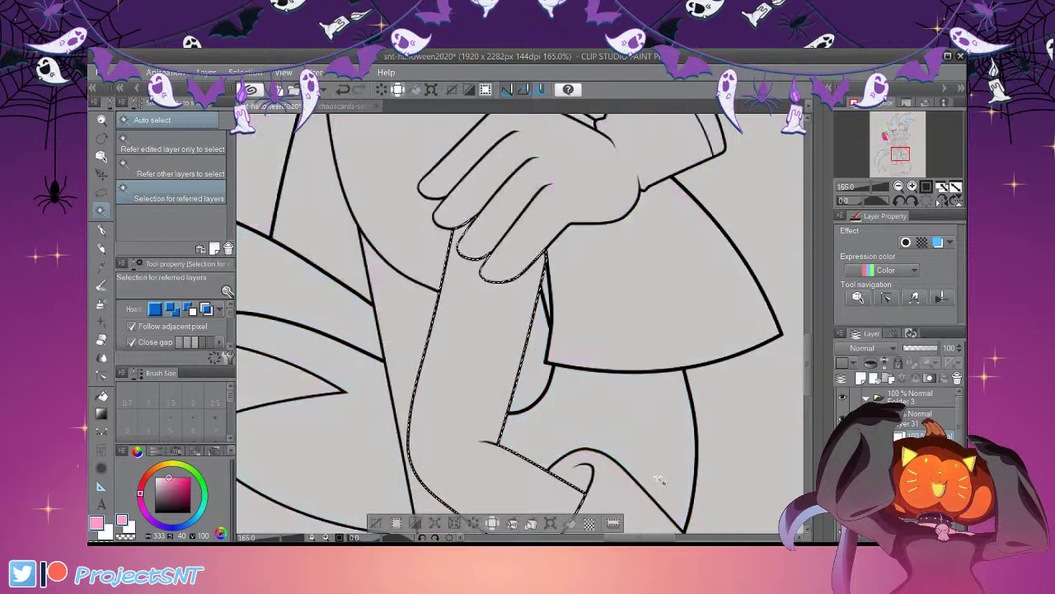
left_click(843, 498)
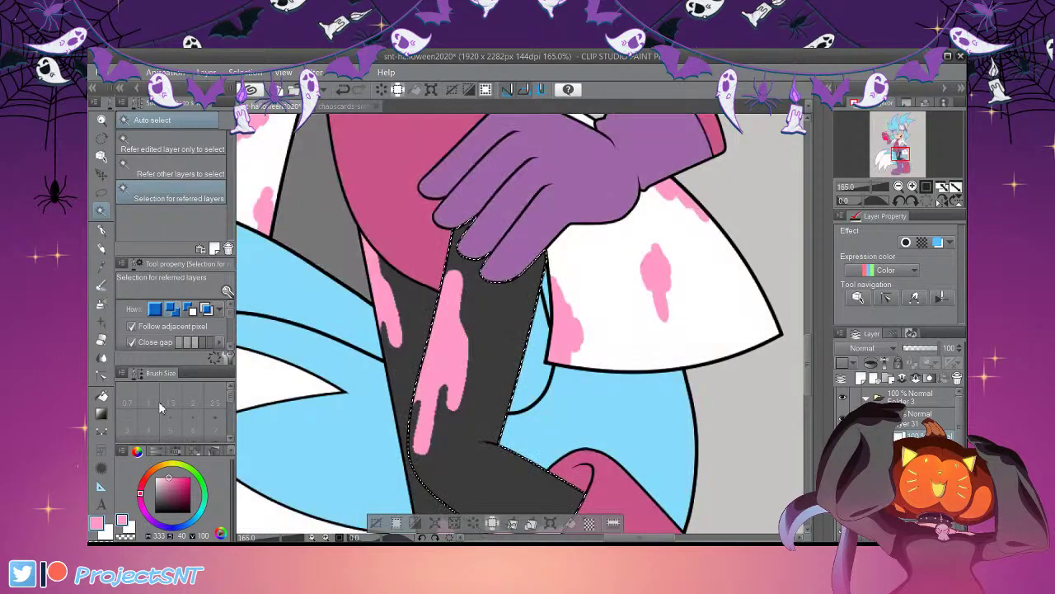
key("e")
key("p")
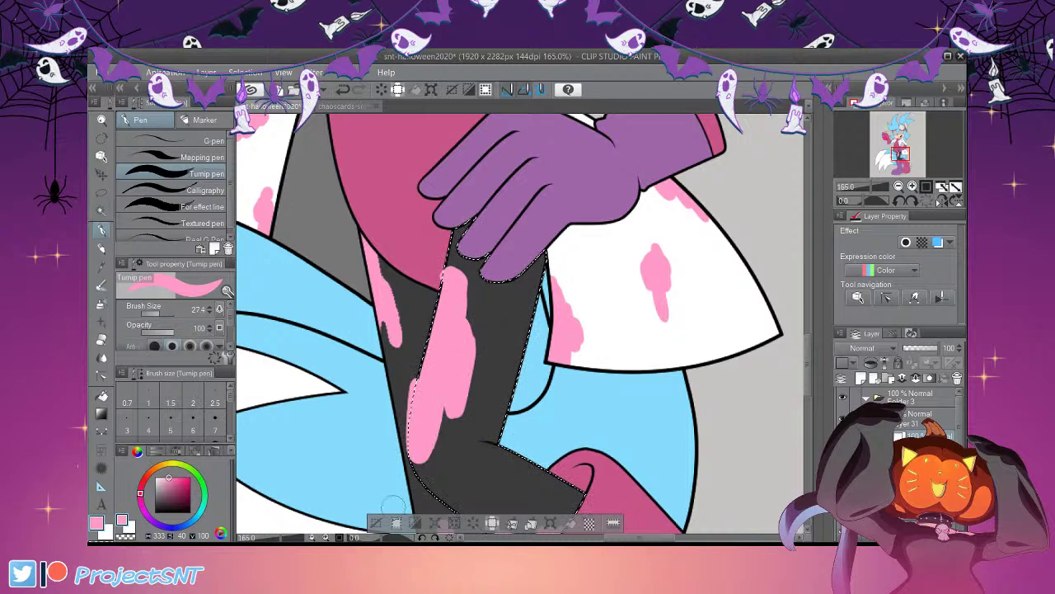
Undo the strokes that widened the bent leg's pink drip, keeping the leg selected
key("ctrl+d")
key("ctrl+z")
key("ctrl+z")
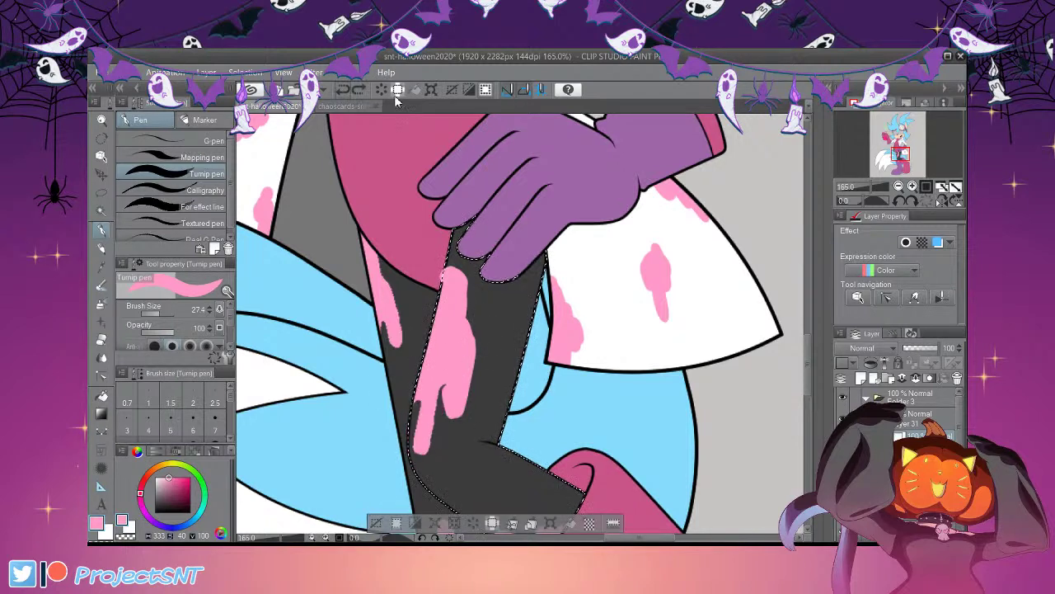
key("ctrl+z")
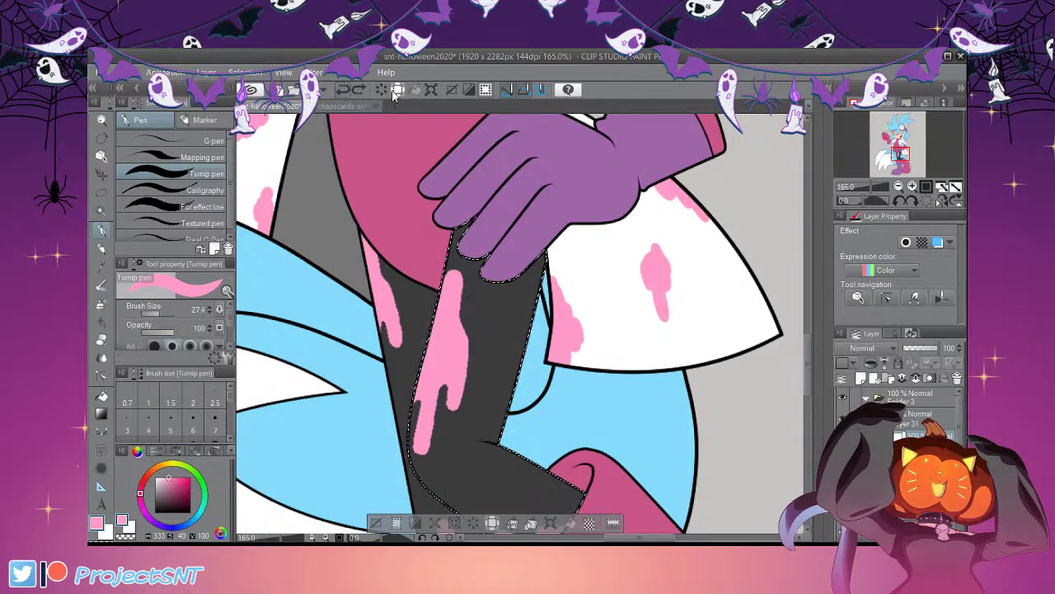
key("ctrl+z")
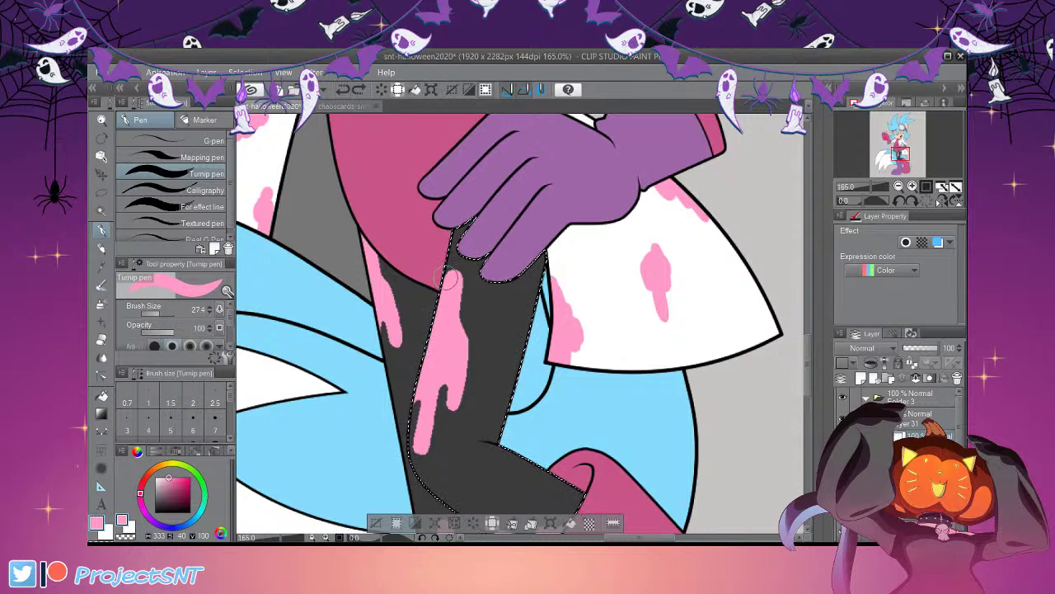
Repaint the bent leg's long pink drip wider and thicken the pink stain above the boot cuff, undoing the last stroke
mouse_move(459, 320)
left_mouse_down()
mouse_move(456, 424)
mouse_move(444, 386)
mouse_move(428, 466)
mouse_move(421, 386)
left_mouse_up()
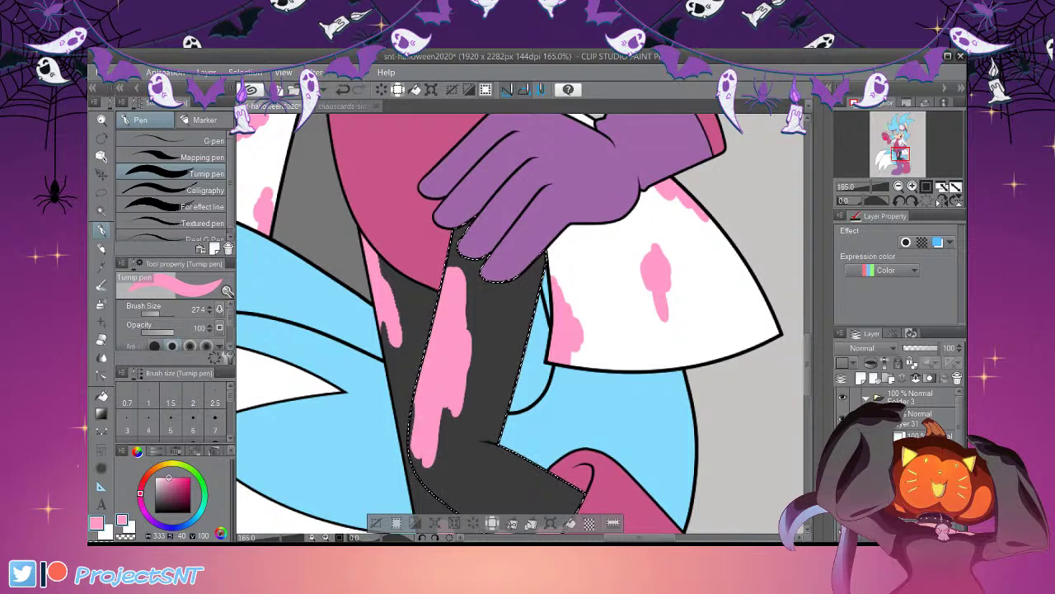
scroll(737, 338, "down", 5)
mouse_move(501, 386)
left_mouse_down()
mouse_move(528, 394)
mouse_move(571, 367)
left_mouse_up()
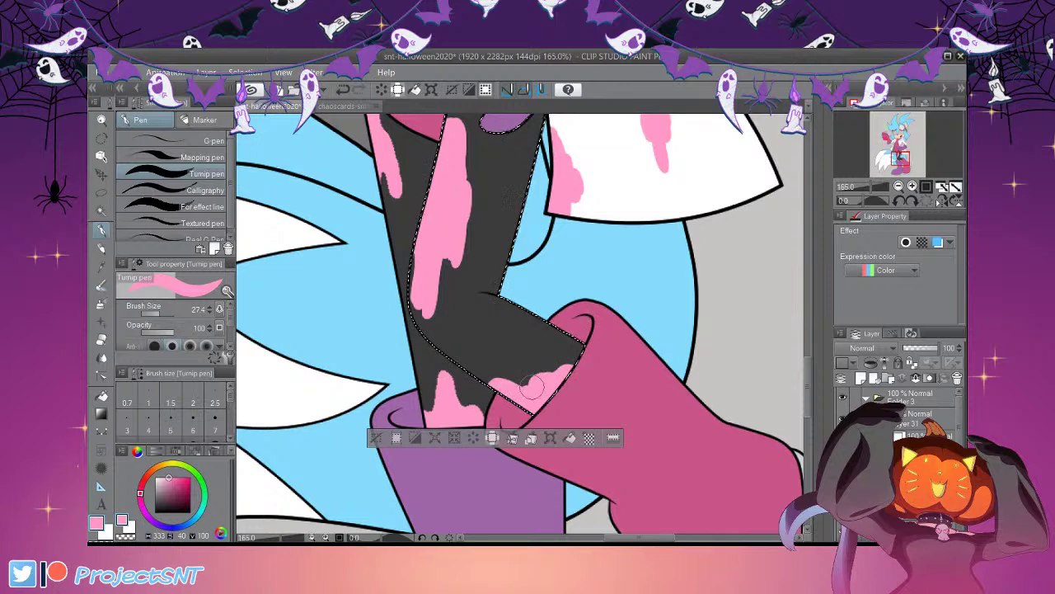
key("ctrl+z")
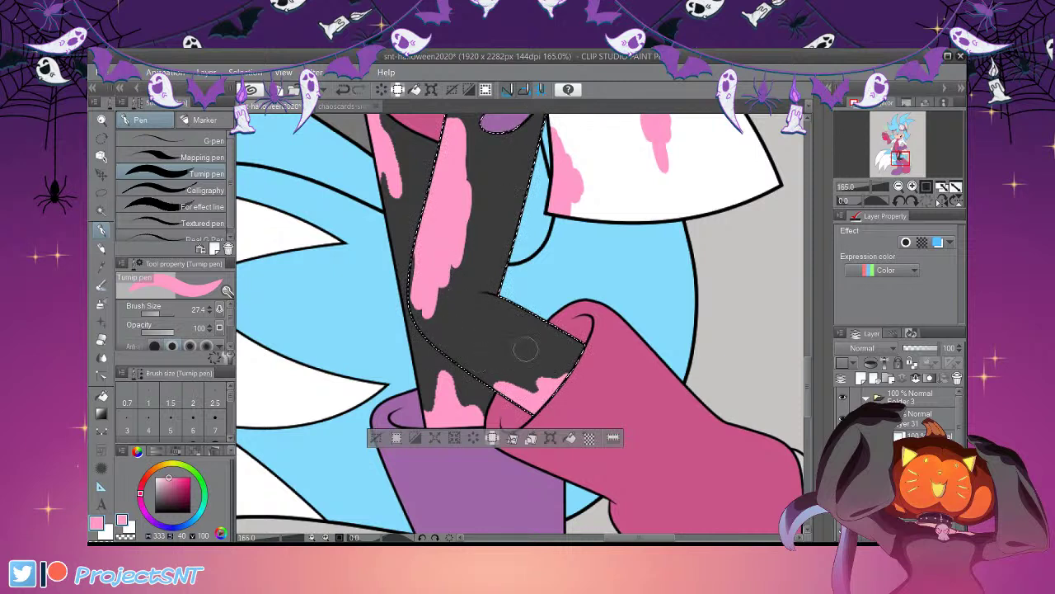
Set the Turnip pen's brush size to 16.7, touch up the pink stain above the boot cuff, and deselect
left_click(157, 313)
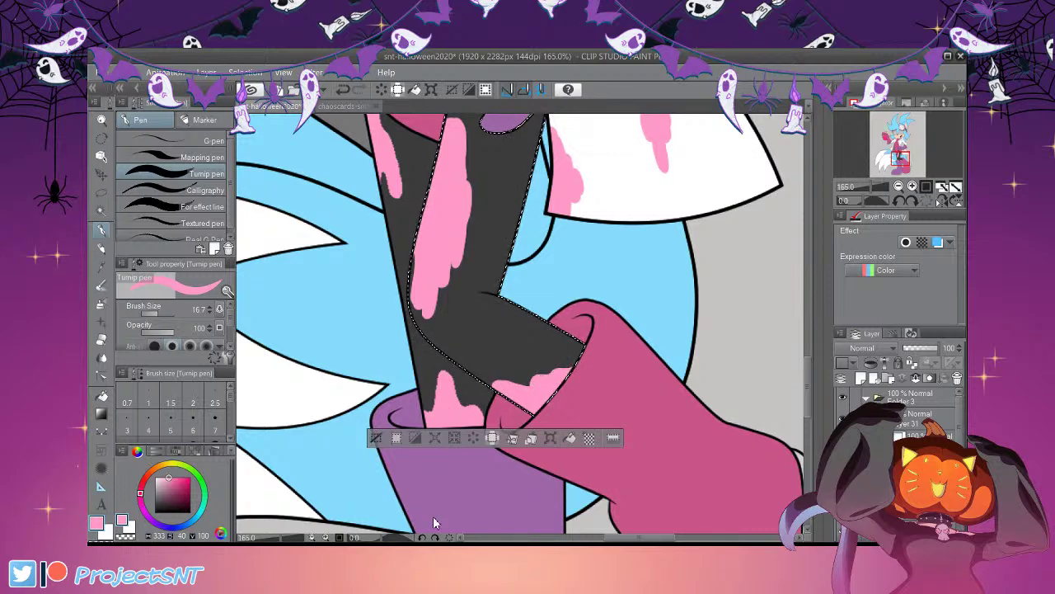
left_click(376, 437)
scroll(357, 422, "down", 3)
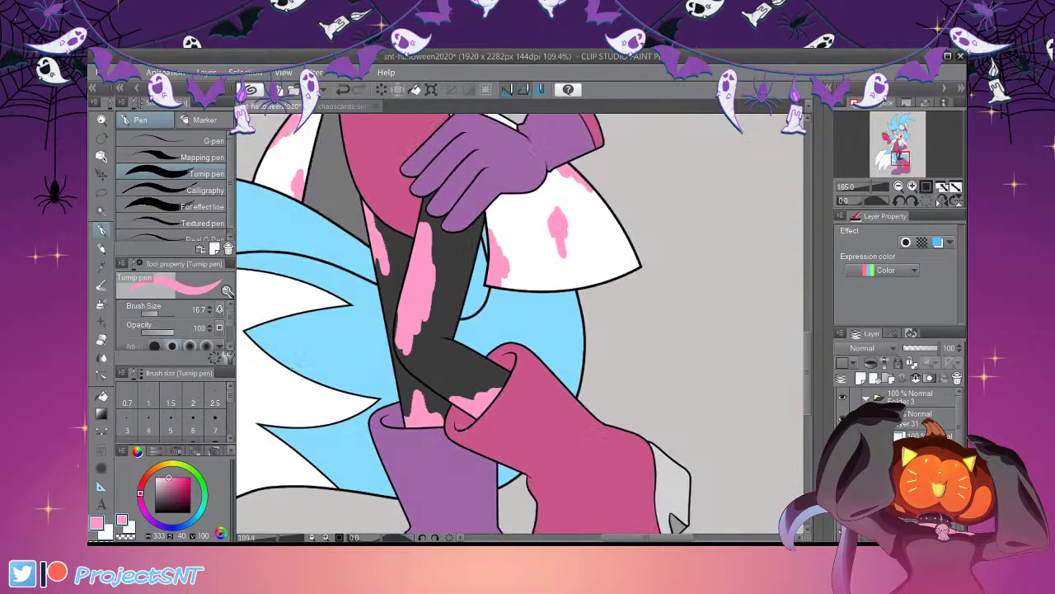
scroll(414, 322, "up", 2)
scroll(417, 319, "up", 2)
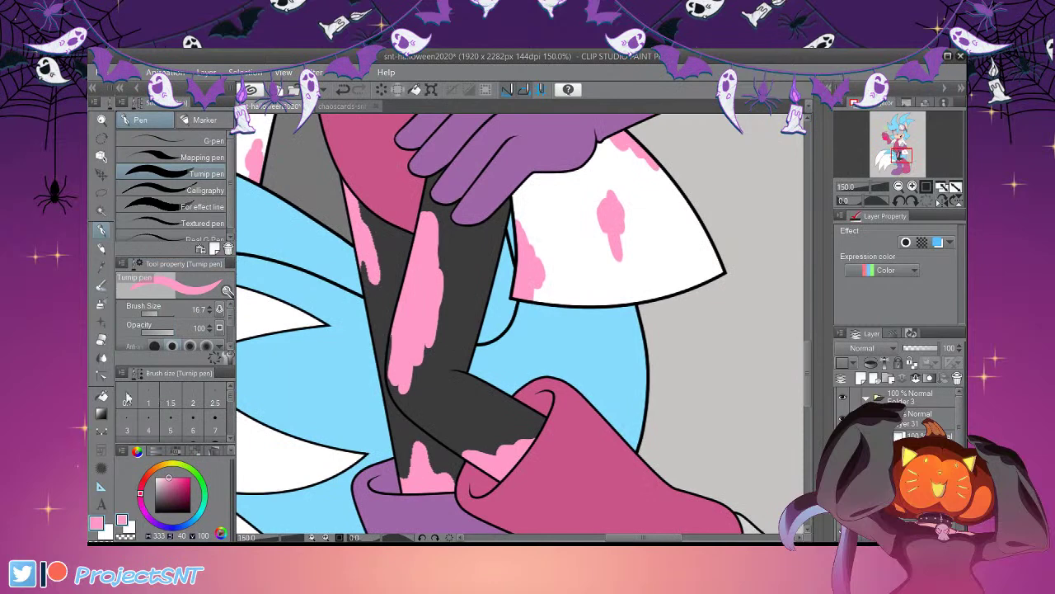
Reselect the bent leg from the line art and fill it with its sampled dark gray to cover the pink drips
left_click(101, 338)
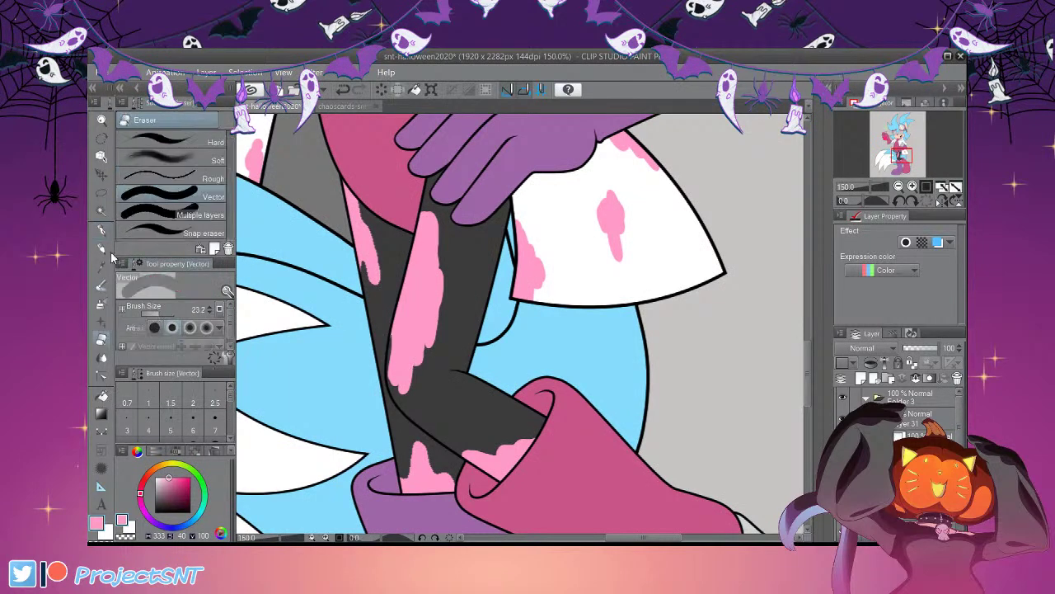
left_click(101, 210)
left_click(843, 459)
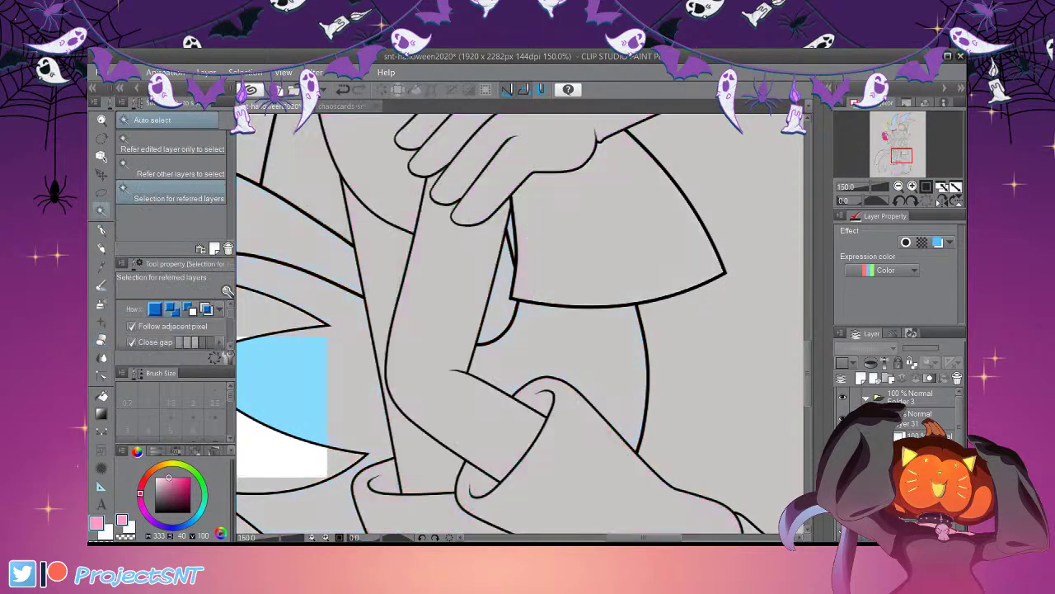
left_click(493, 435)
left_click(843, 459)
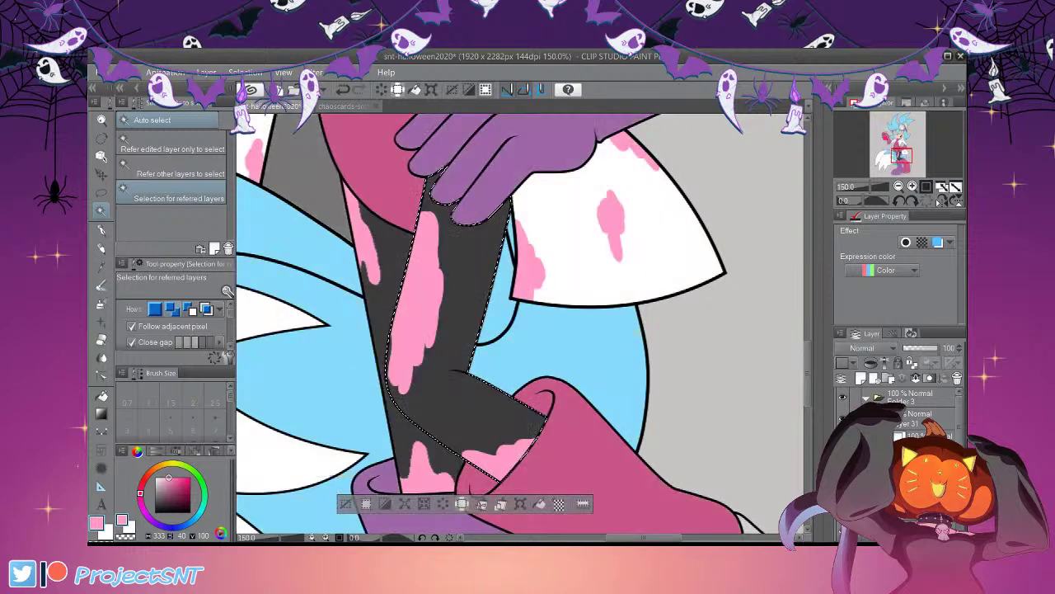
left_click(100, 267)
left_click(471, 329)
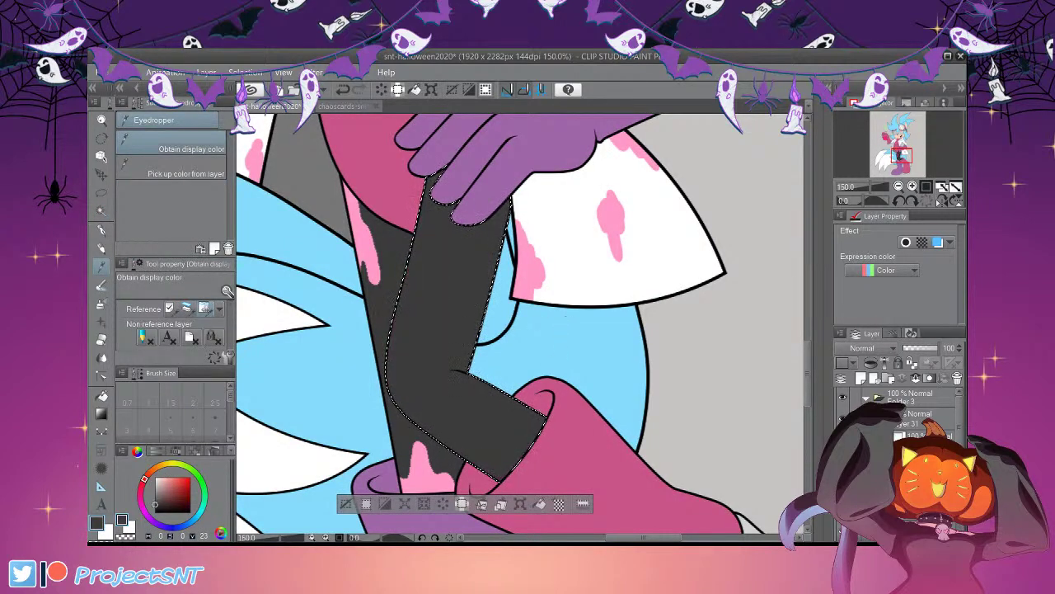
Sample the coat's light pink, paint a narrow drip along the bent leg's edge and stains above its boot cuff, and deselect
left_click(529, 271)
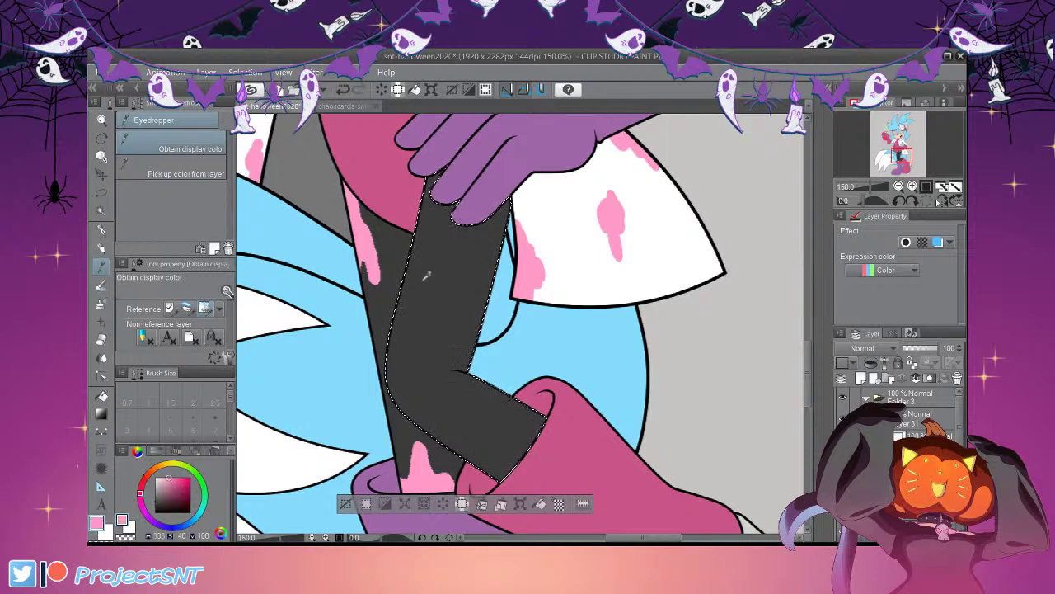
key("p")
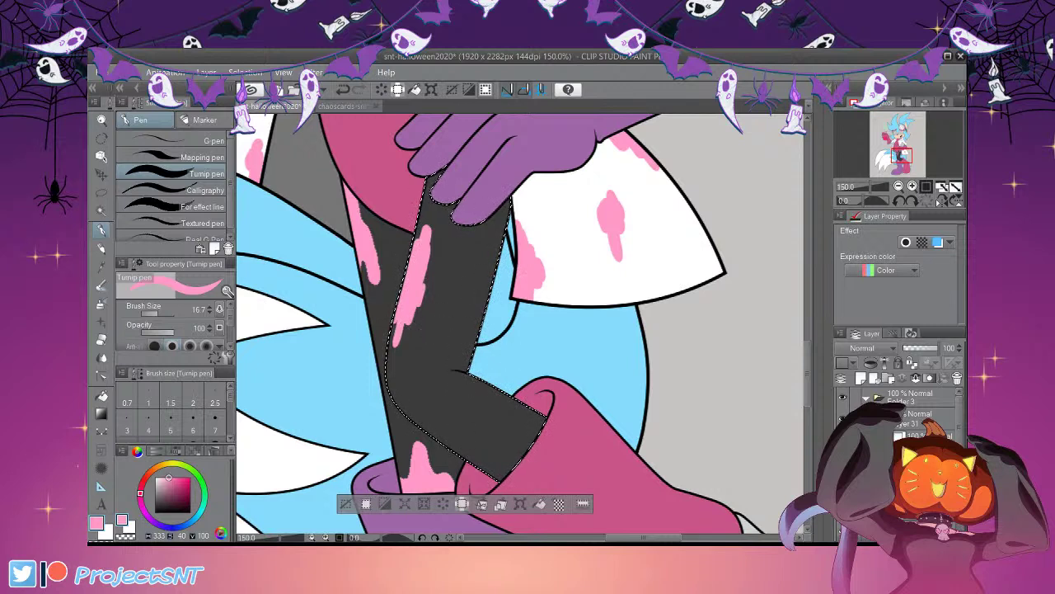
left_click(345, 503)
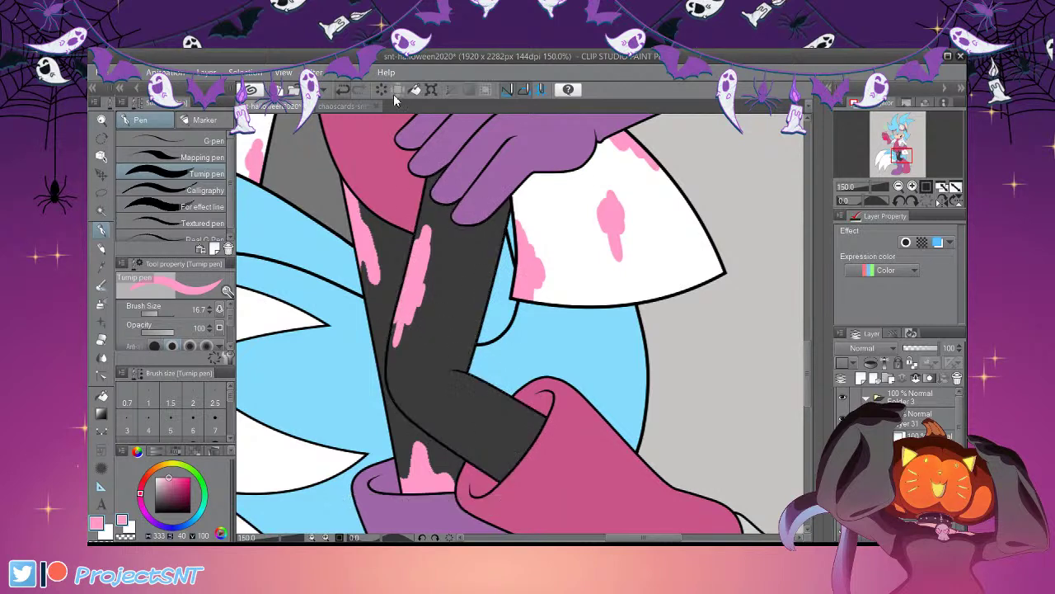
left_click(343, 89)
mouse_move(470, 460)
left_mouse_down()
mouse_move(522, 470)
mouse_move(548, 429)
left_mouse_up()
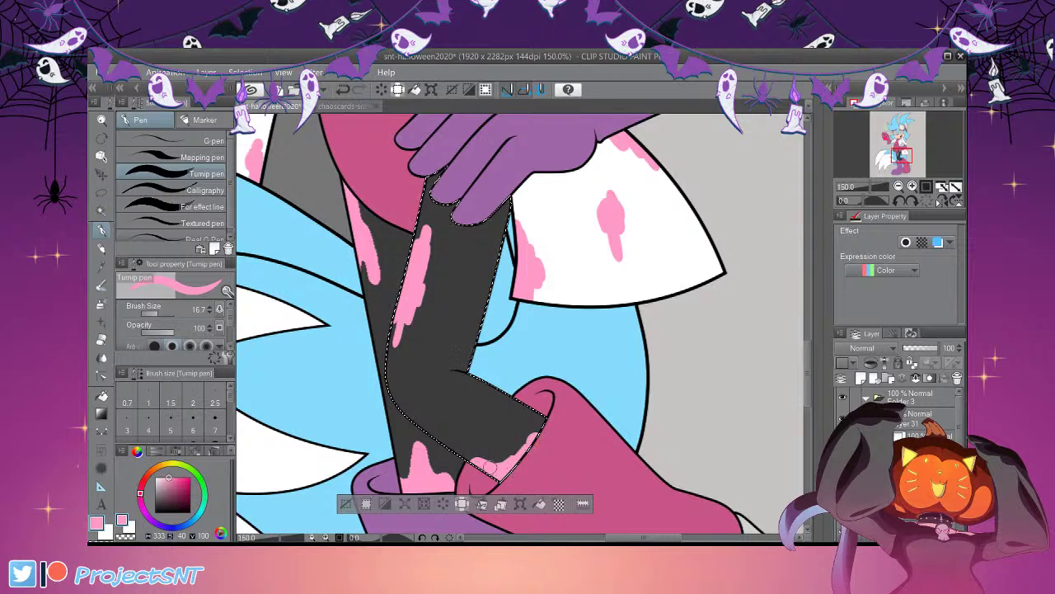
left_click_drag(463, 456, 477, 455)
left_click_drag(498, 457, 523, 452)
left_click(345, 503)
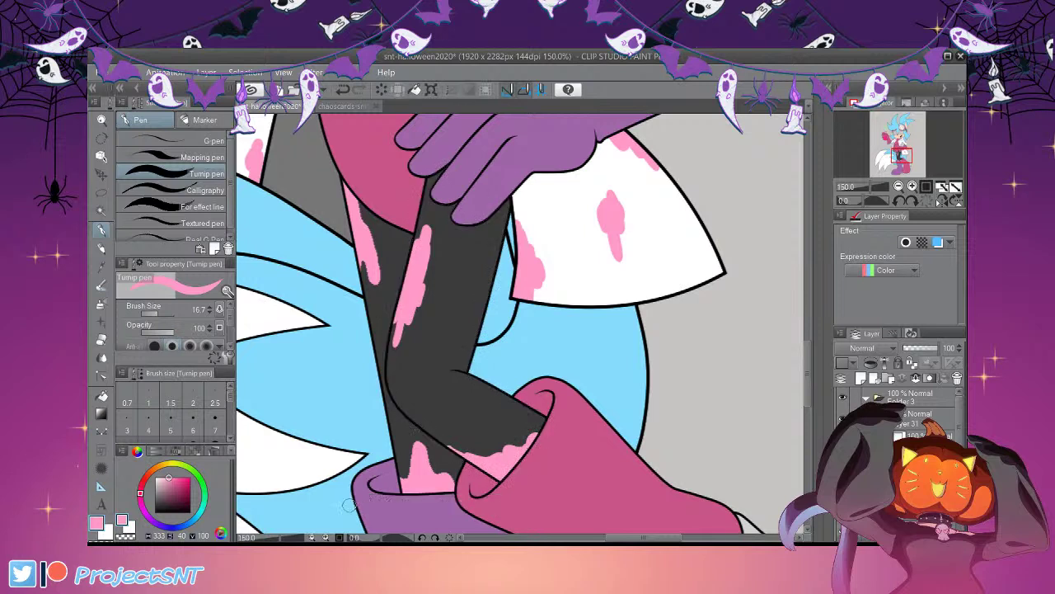
Select both visible parts of the rear leg from the line art and fill them with the sampled dark gray
key("i")
left_click(452, 353)
left_click(101, 211)
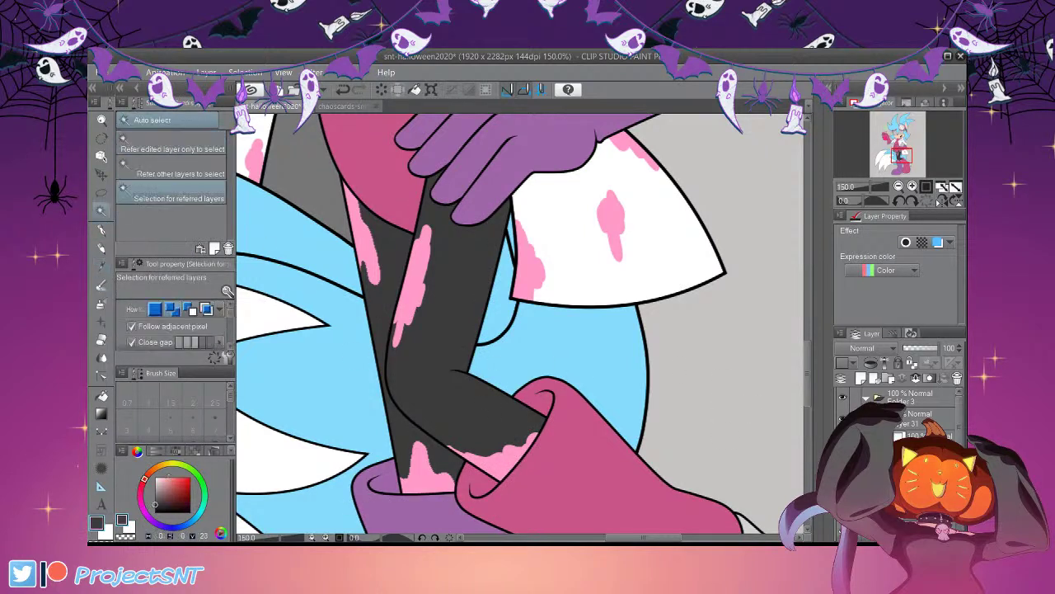
left_click(842, 478)
left_click(369, 280)
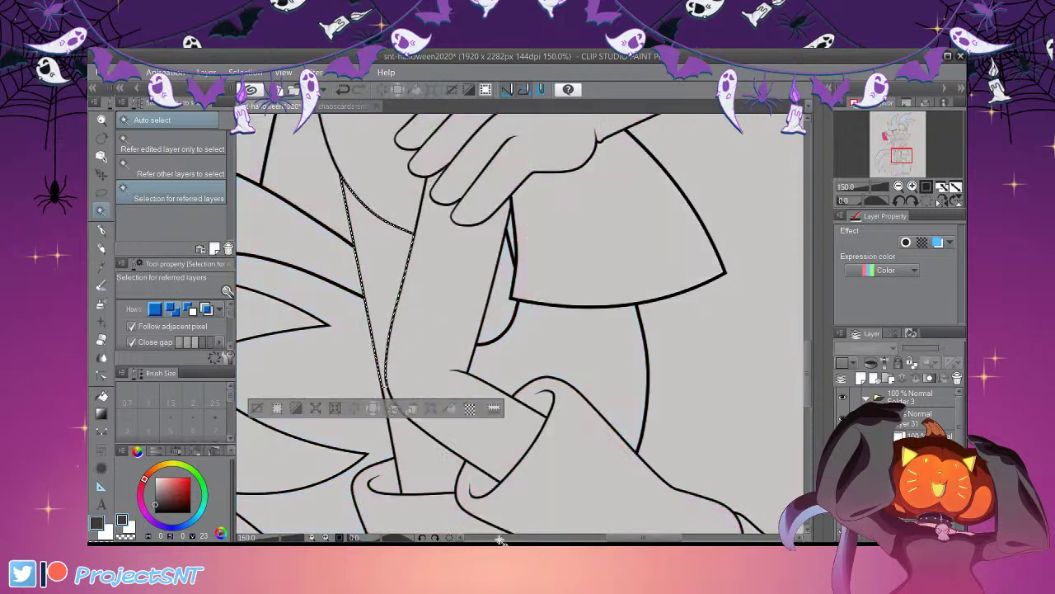
left_click(422, 462, "shift")
left_click(841, 479)
key("alt+Delete")
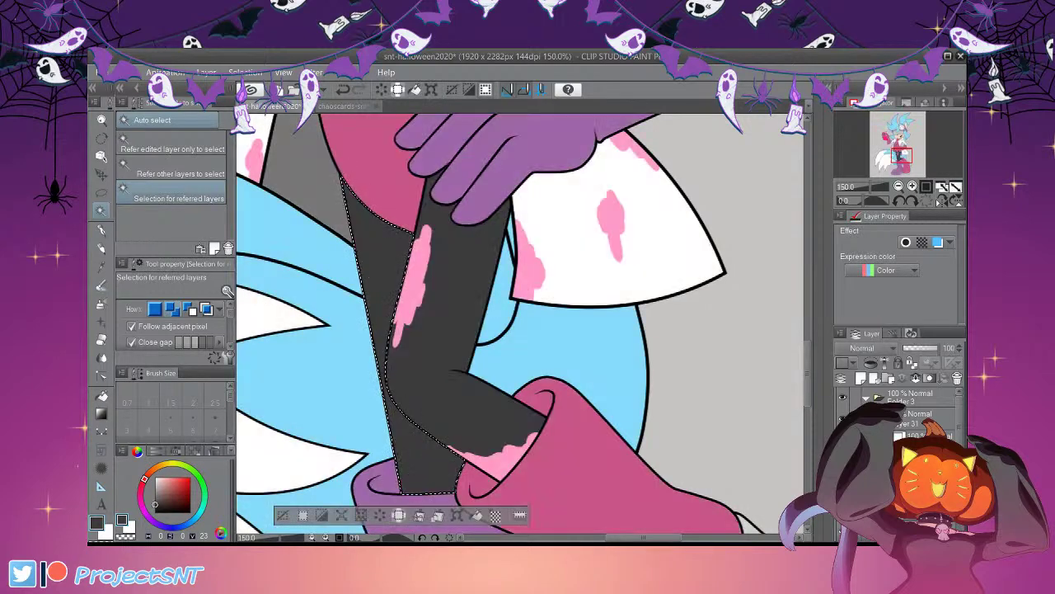
Sample the coat's light pink, paint a drip along the rear leg's upper edge and a stain above its purple boot cuff, and deselect
left_click(101, 267)
left_click(527, 283)
key("p")
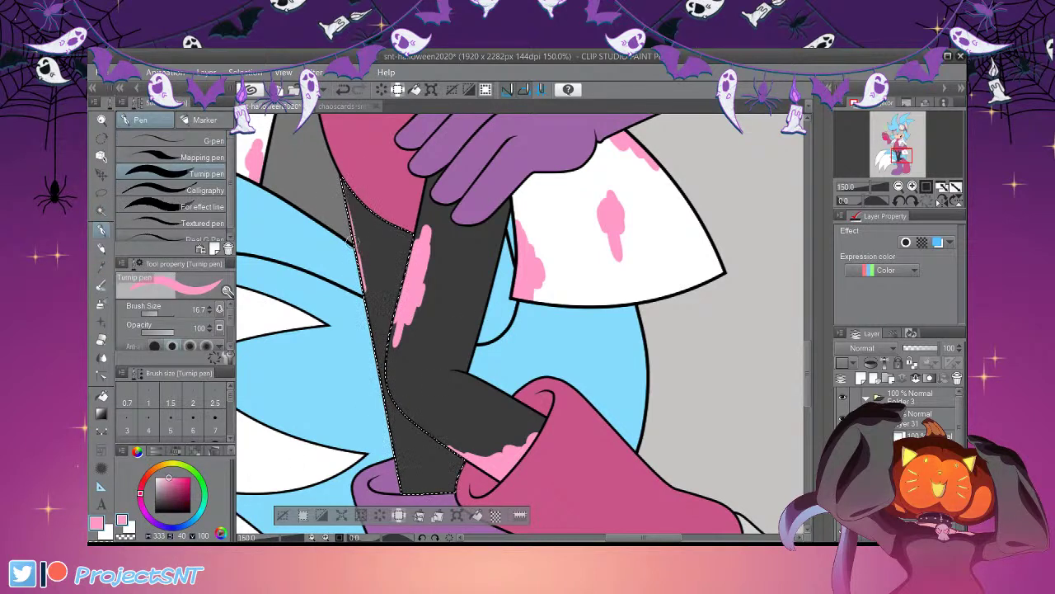
left_click_drag(365, 231, 375, 272)
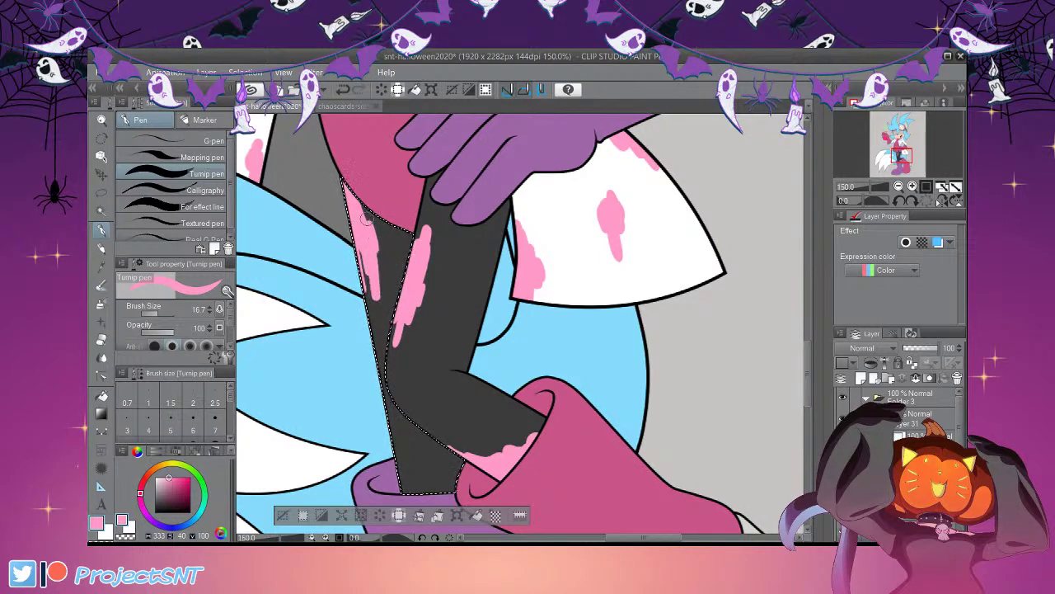
scroll(777, 306, "down", 3)
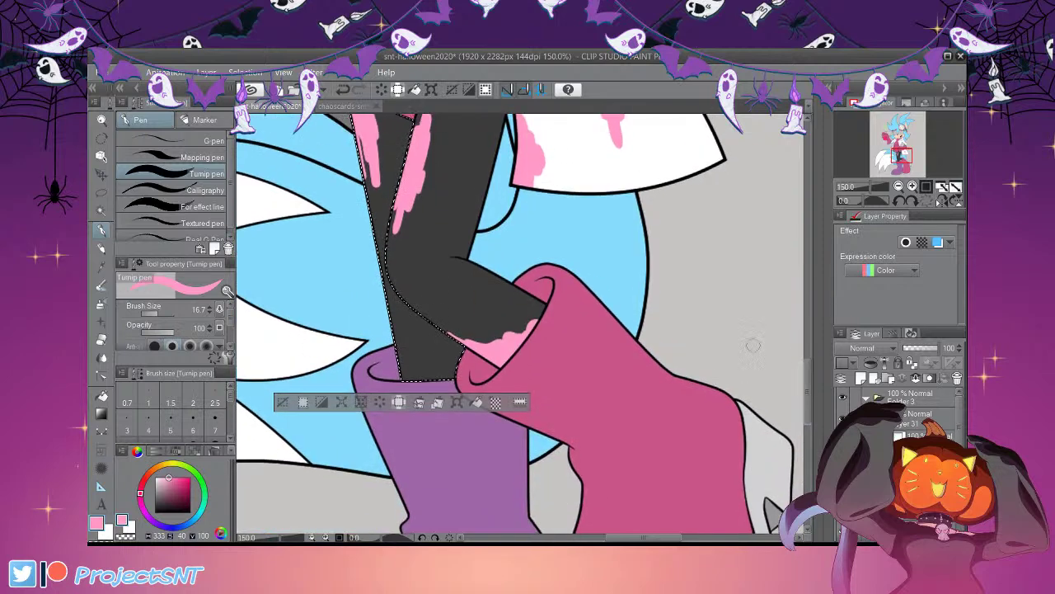
mouse_move(413, 359)
left_mouse_down()
mouse_move(406, 365)
mouse_move(410, 354)
mouse_move(459, 378)
mouse_move(408, 374)
mouse_move(444, 358)
mouse_move(453, 371)
left_mouse_up()
left_click(283, 403)
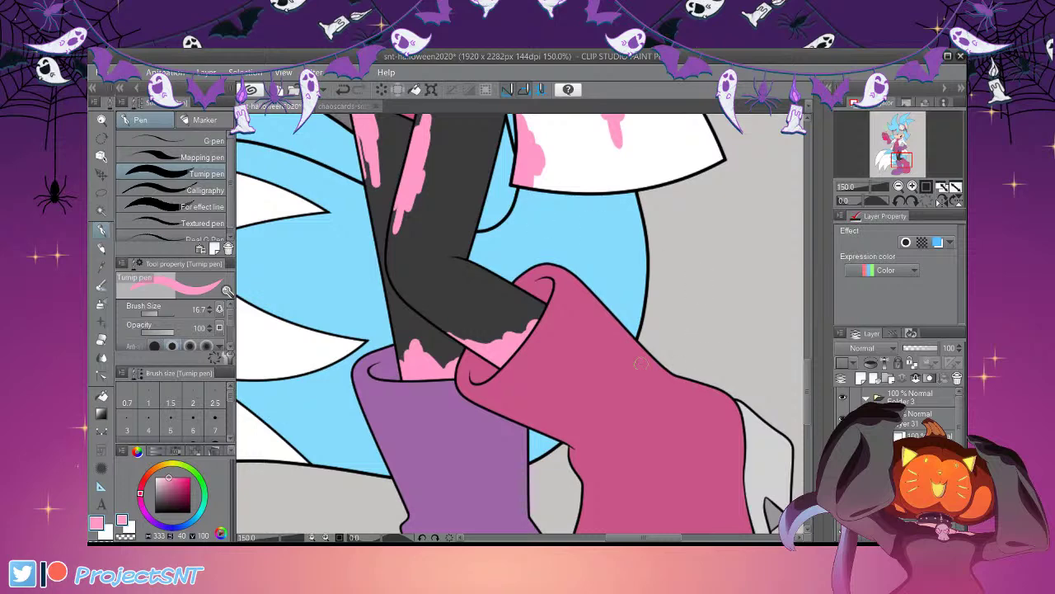
Examine the whole character at different magnifications to check the flat colors and the repainted potion stains
scroll(545, 371, "down", 5)
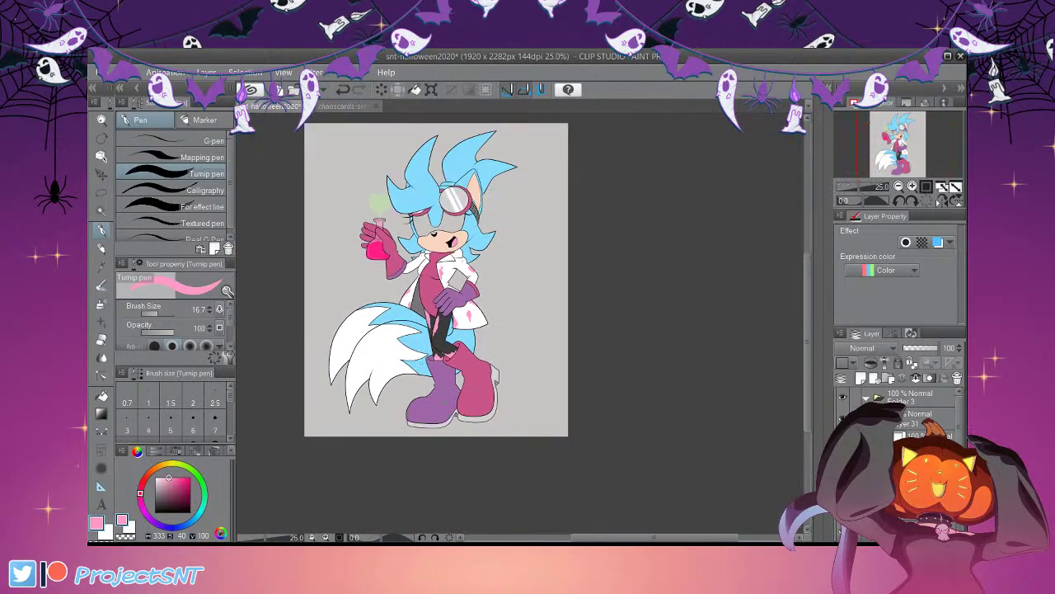
scroll(454, 341, "up", 1)
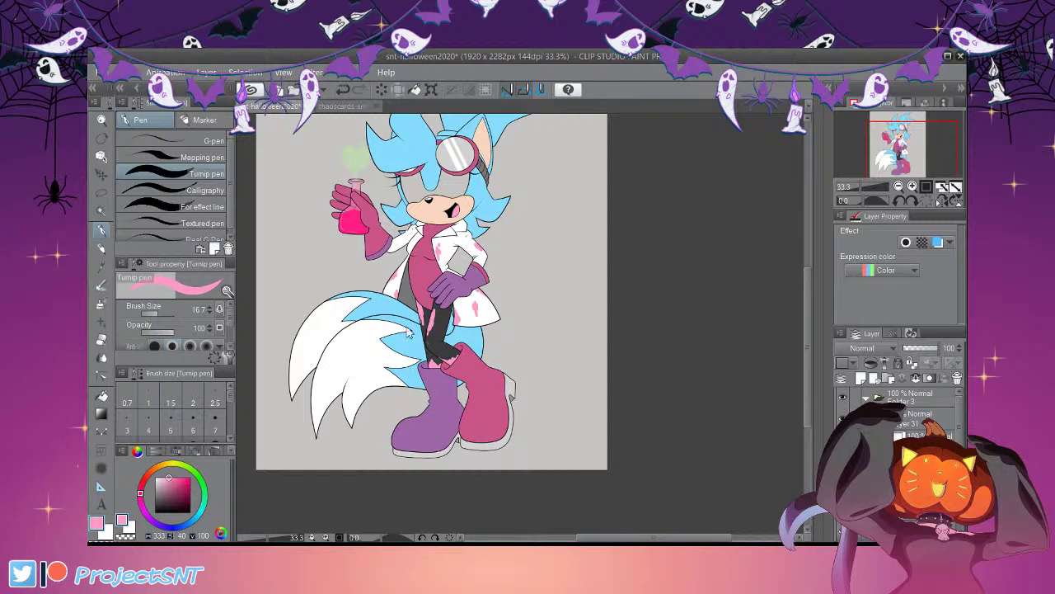
scroll(488, 467, "down", 1)
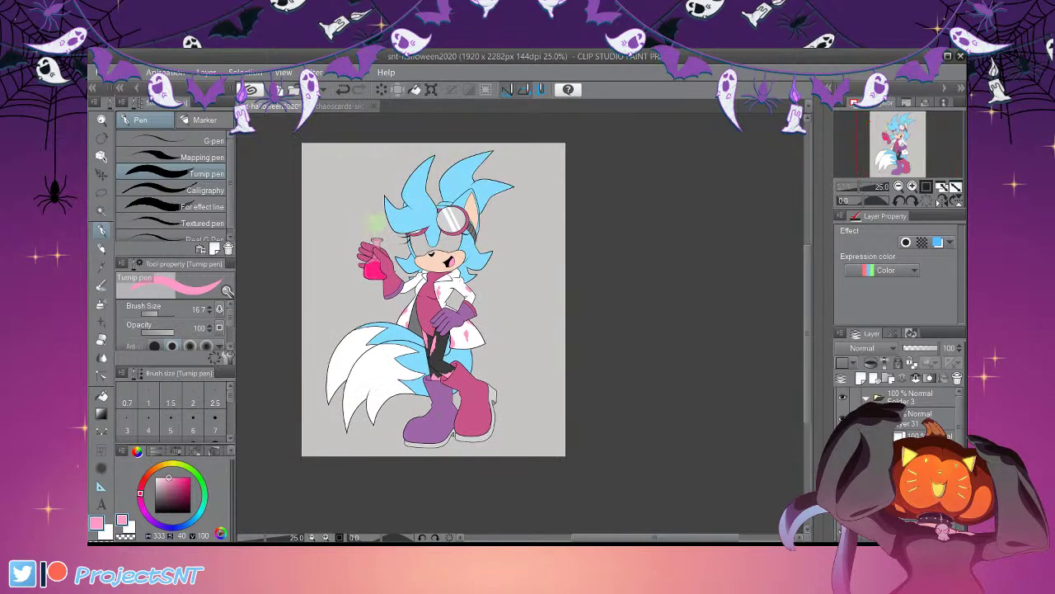
scroll(434, 389, "down", 1)
scroll(435, 333, "up", 2)
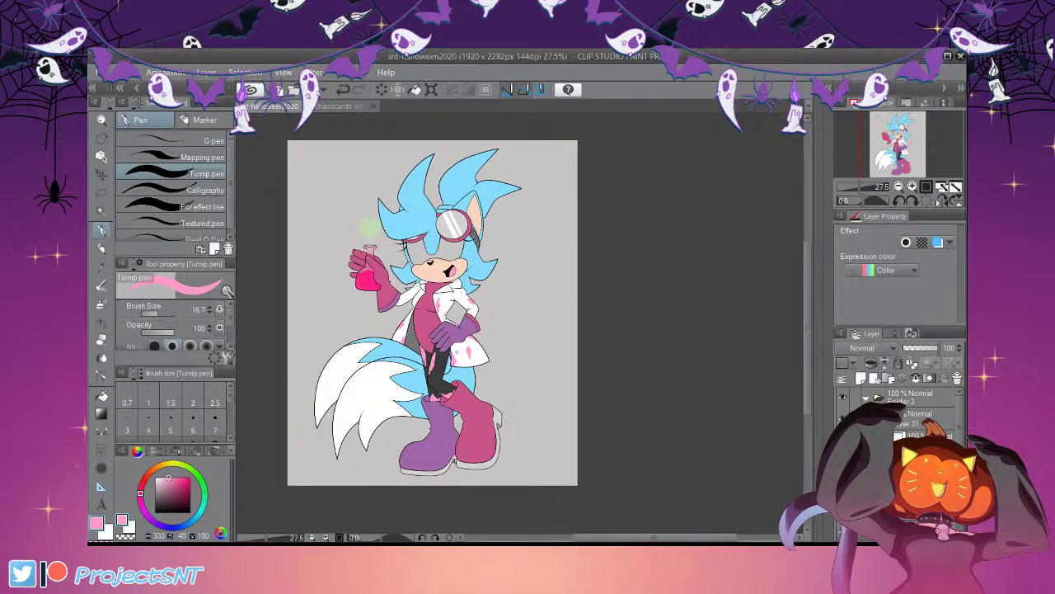
scroll(470, 251, "down", 3)
scroll(456, 250, "up", 3)
scroll(423, 238, "down", 3)
scroll(419, 366, "up", 2)
scroll(410, 359, "down", 1)
scroll(410, 359, "up", 2)
scroll(439, 322, "down", 1)
scroll(439, 321, "up", 2)
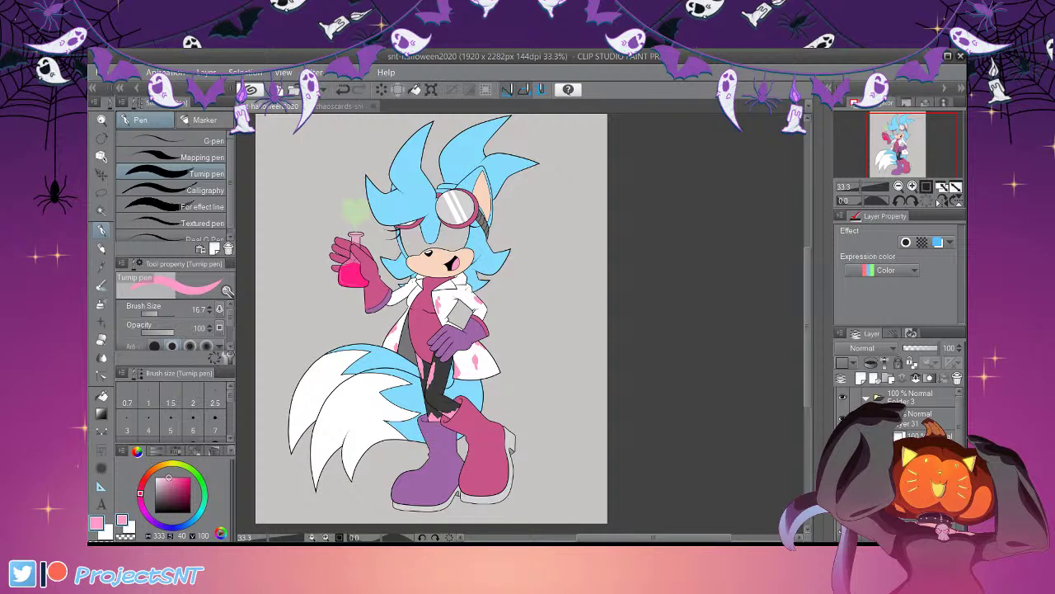
scroll(524, 321, "down", 2)
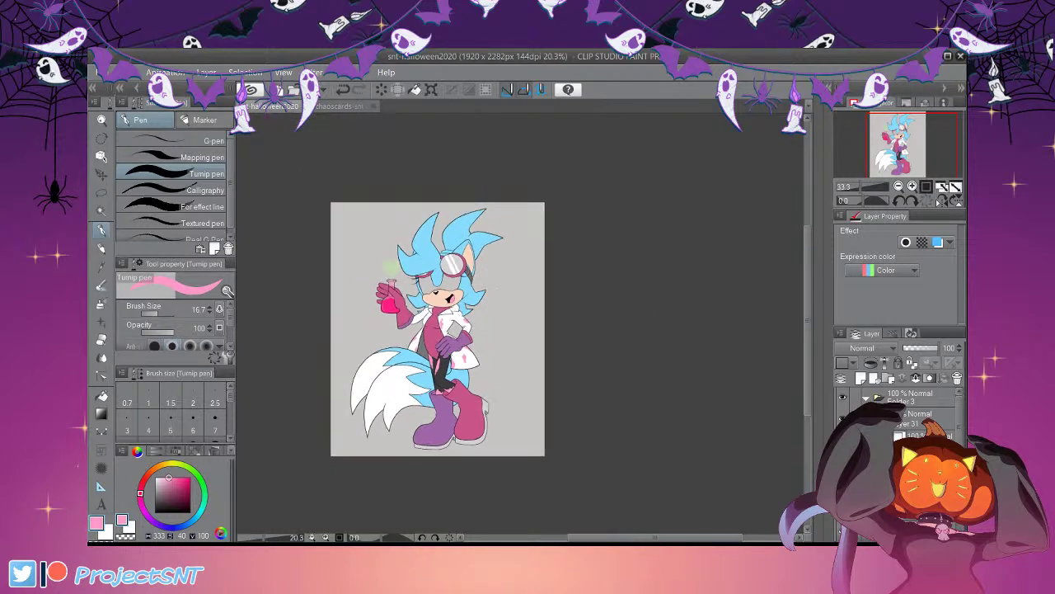
scroll(432, 208, "up", 3)
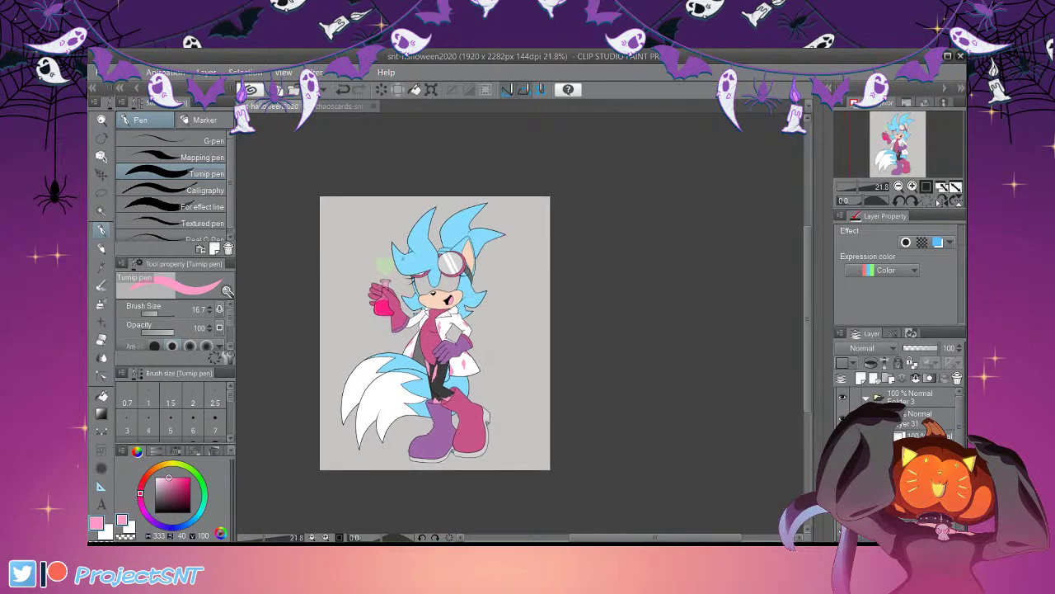
scroll(449, 260, "down", 3)
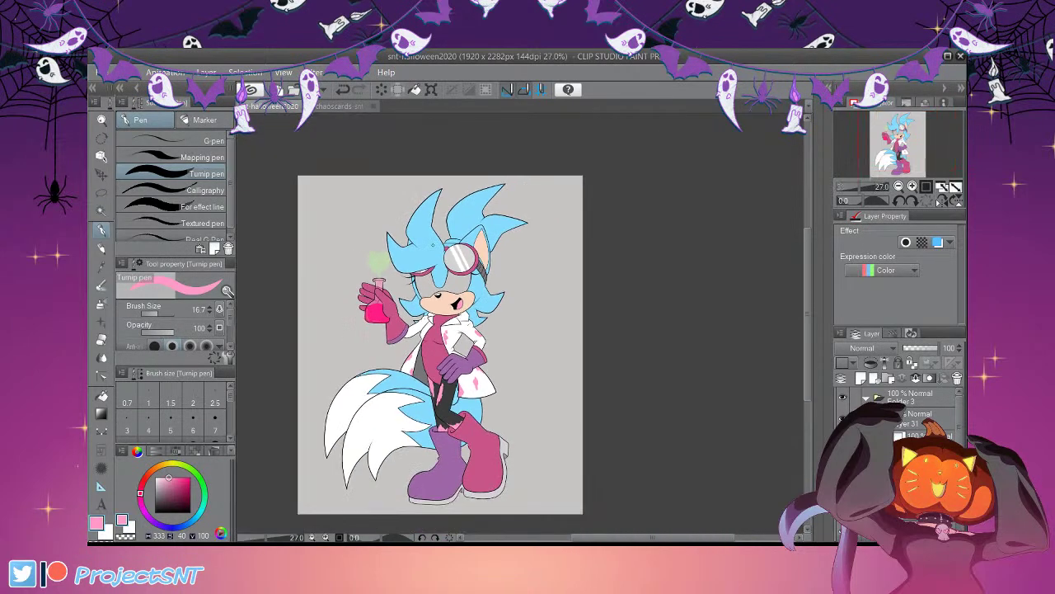
scroll(445, 354, "down", 2)
scroll(445, 355, "up", 2)
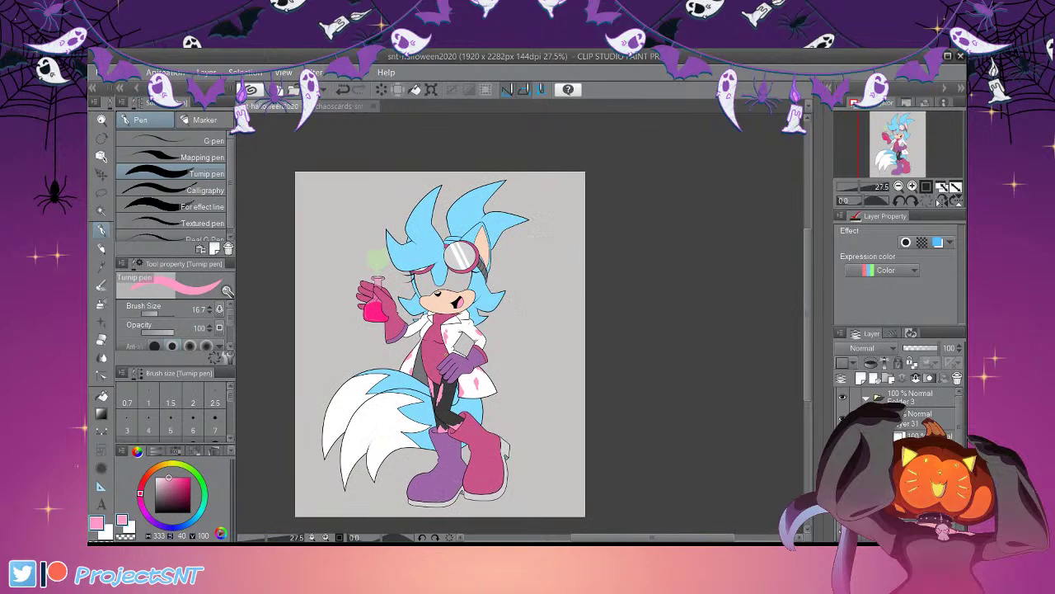
Select the eye area between the goggles and muzzle from the line art, fill it with white, and deselect
scroll(436, 306, "up", 5)
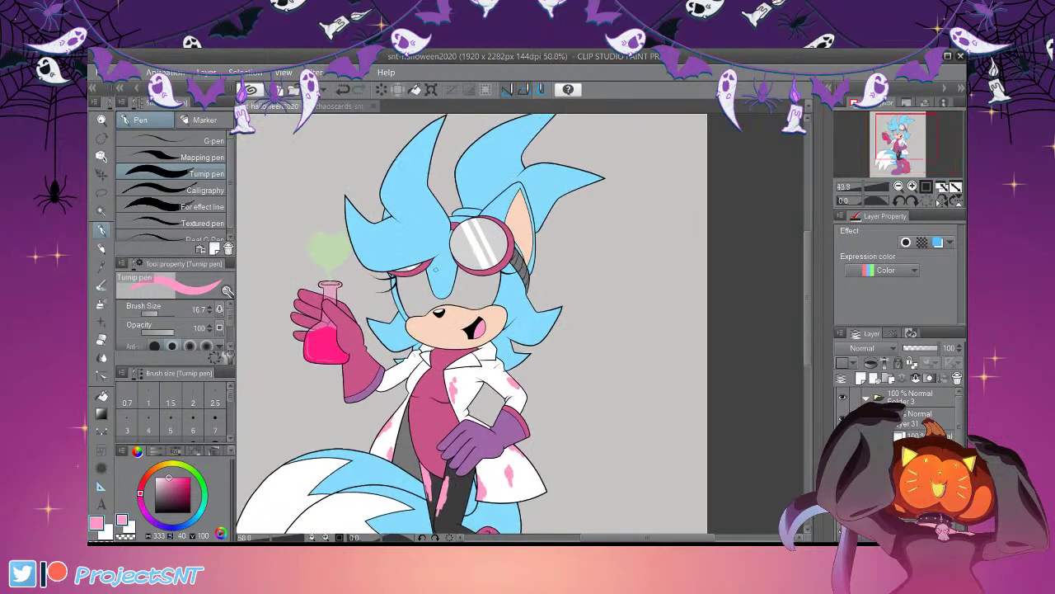
scroll(898, 413, "down", 4)
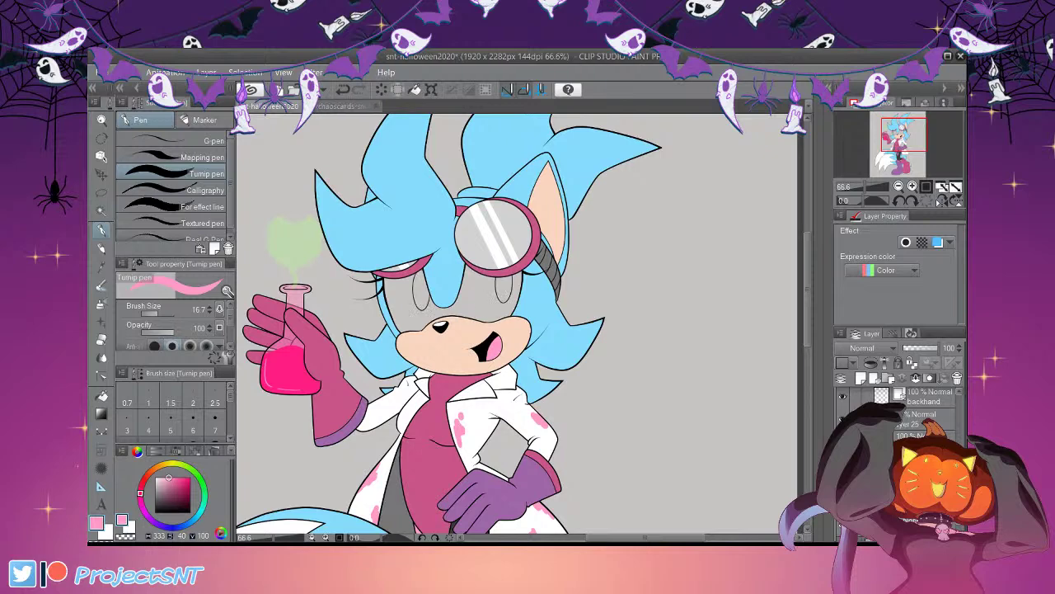
key("w")
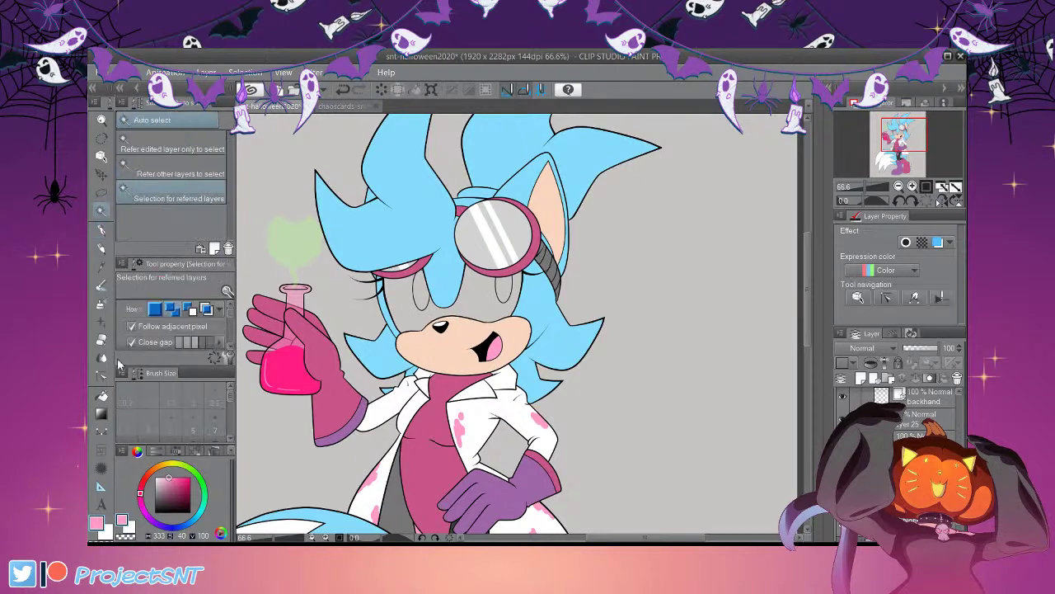
scroll(427, 299, "up", 2)
left_click(485, 347)
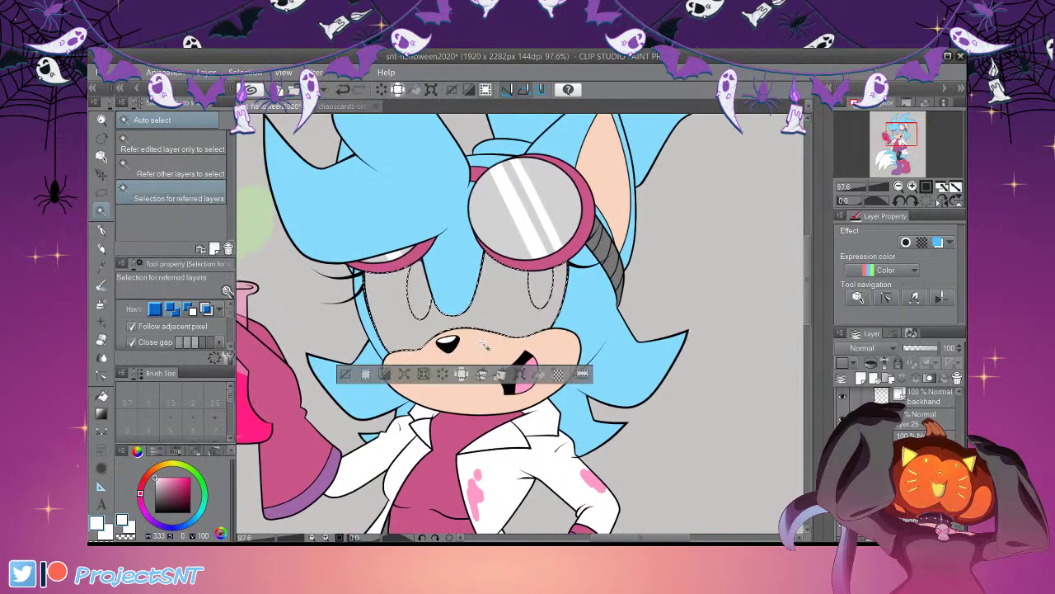
scroll(495, 330, "up", 3)
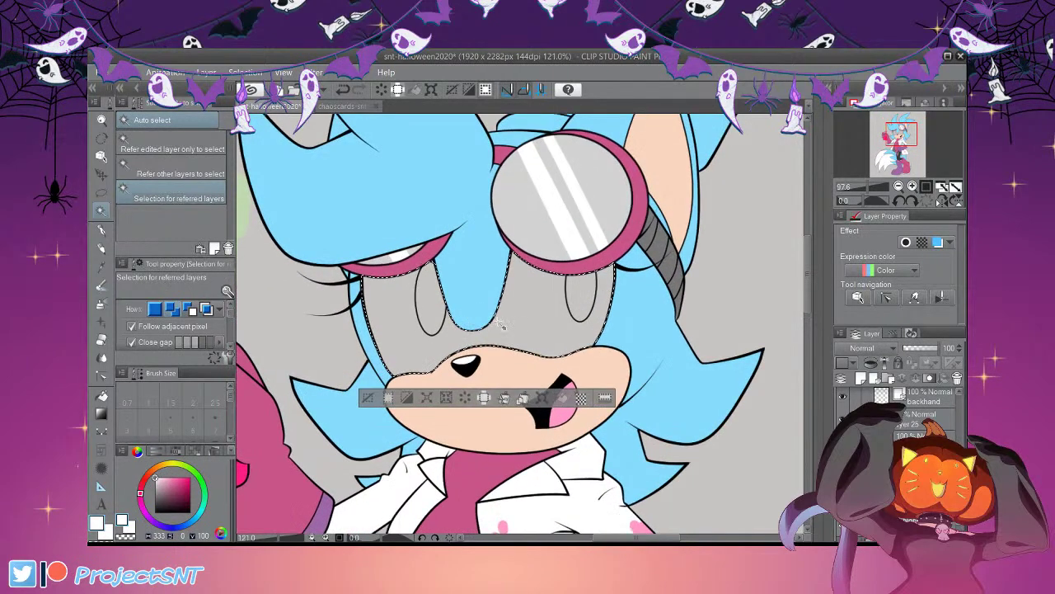
scroll(507, 325, "down", 3)
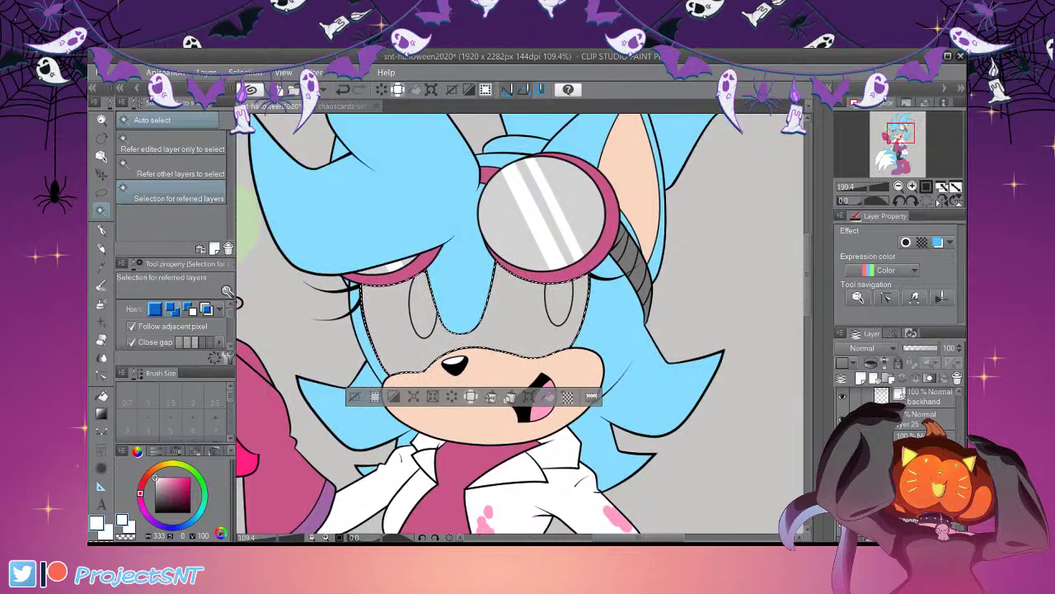
left_click(863, 377)
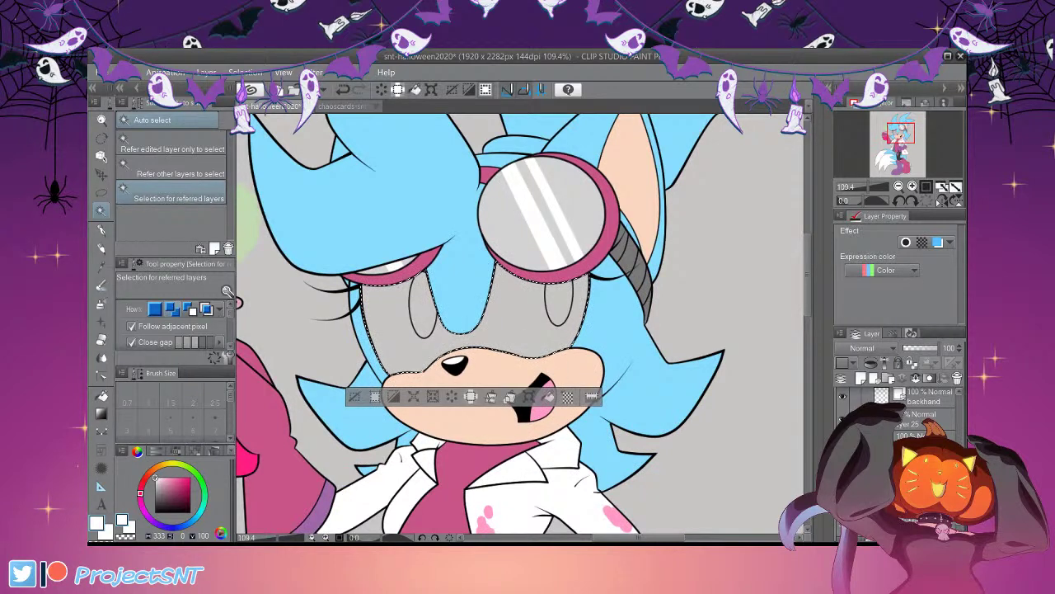
scroll(481, 328, "down", 2)
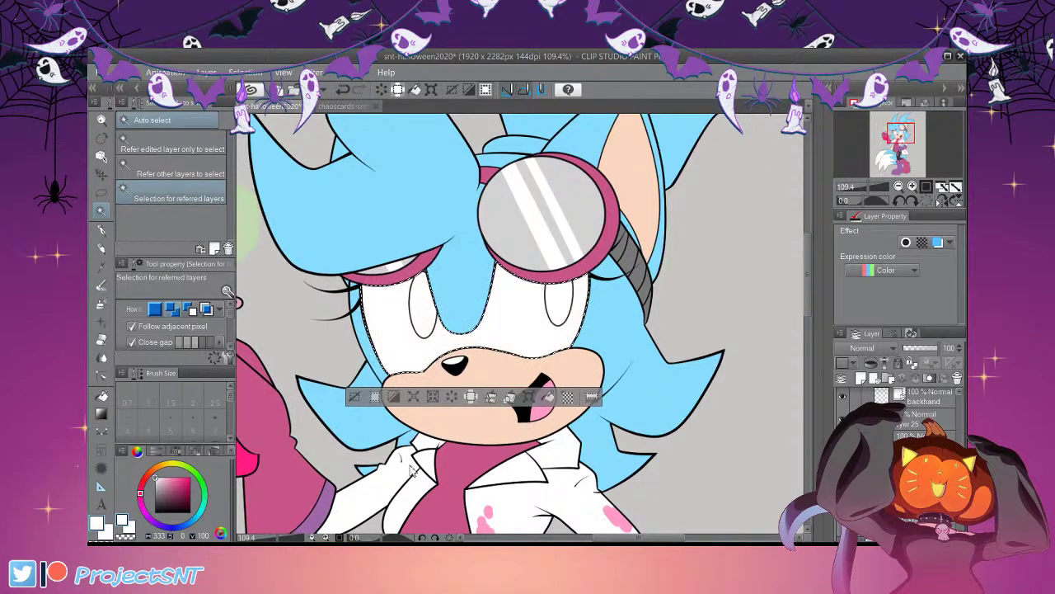
key("ctrl+d")
scroll(479, 328, "down", 3)
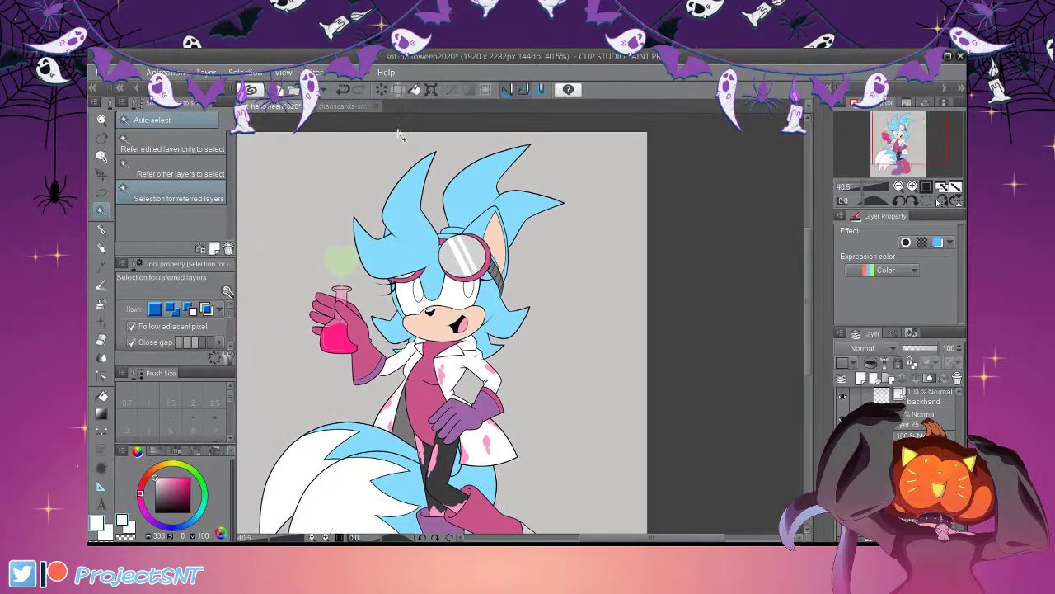
Sample the green iris color from the chaoscards-snt1.png reference image and return to the Halloween drawing
left_click(349, 106)
left_click(101, 267)
scroll(532, 164, "up", 3)
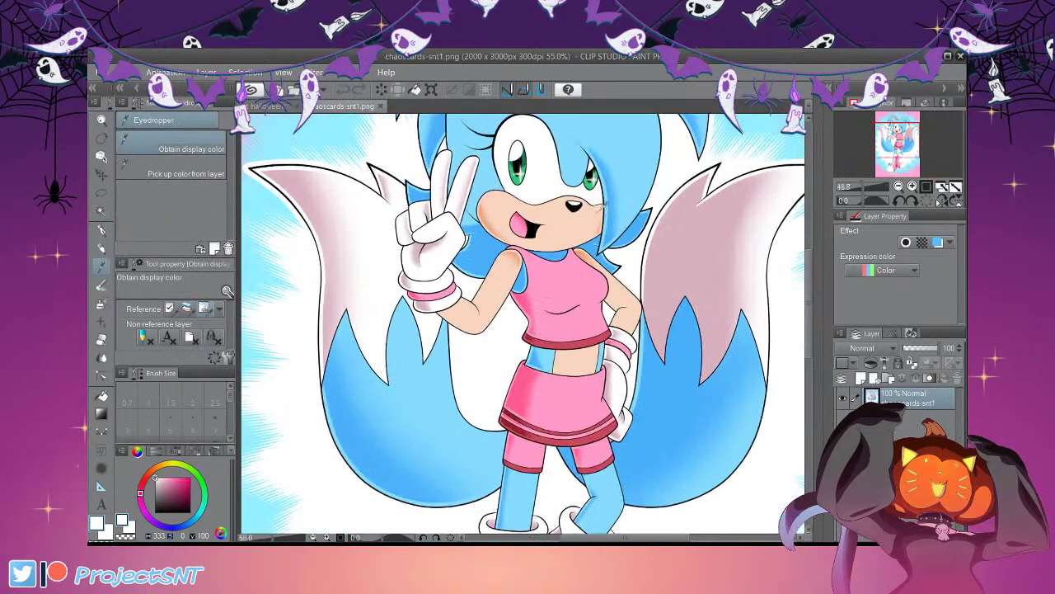
left_click(590, 179)
left_click(267, 107)
Select both irises from the line art and fill them with the sampled green
left_click(101, 211)
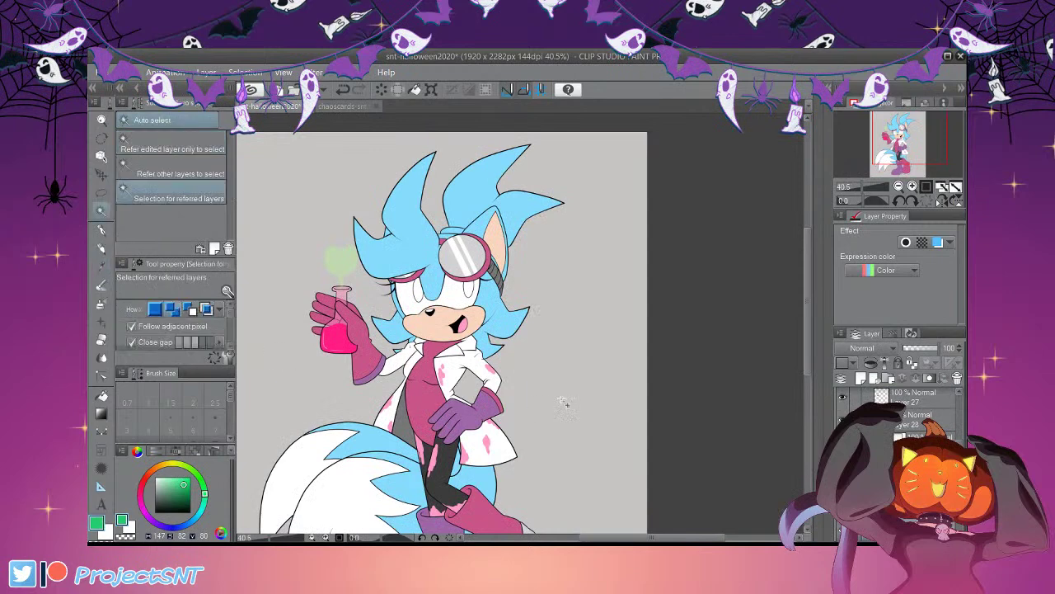
scroll(528, 375, "up", 3)
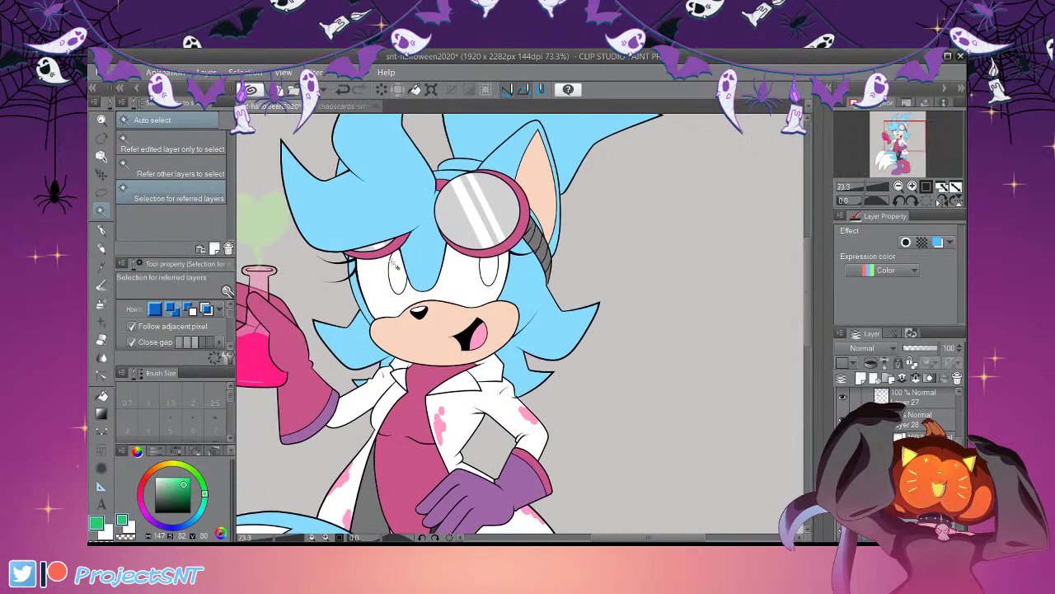
left_click(454, 316)
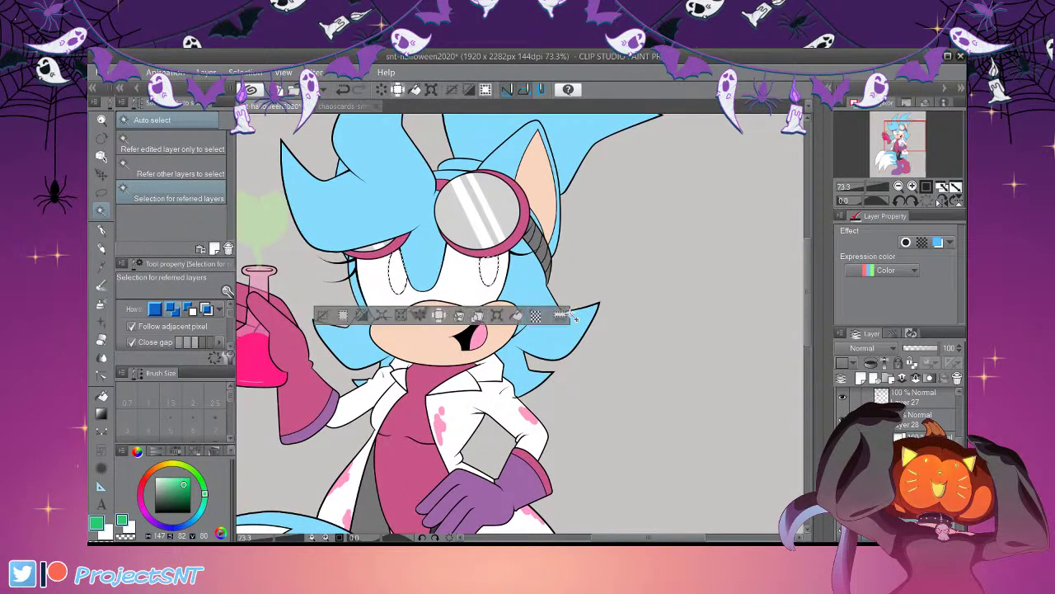
scroll(511, 304, "down", 2)
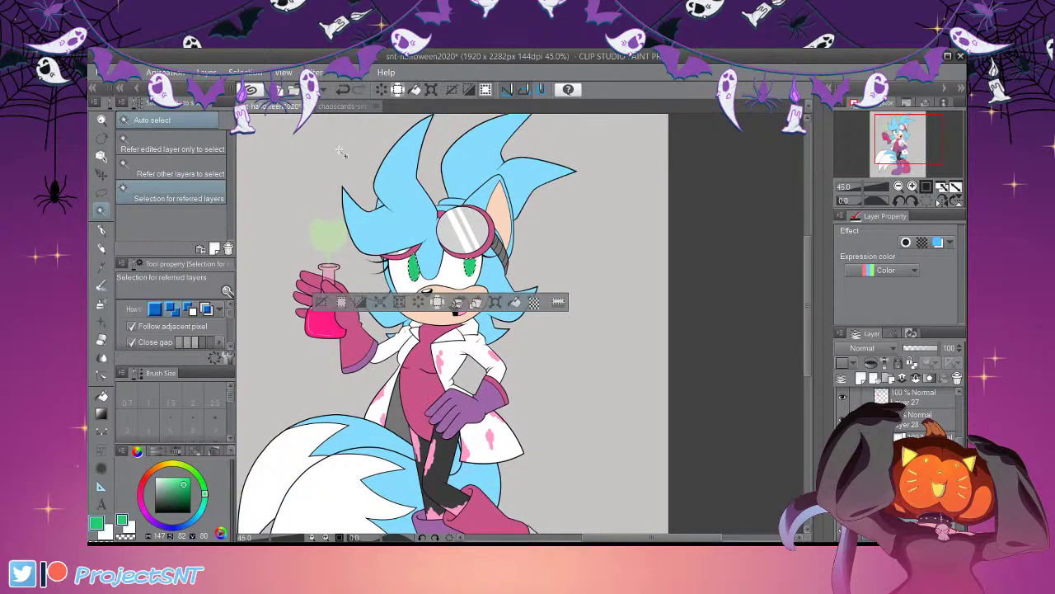
Choose a darker green, set the Turnip pen's brush size to 73.7, shade the upper part of both irises, and deselect
left_click_drag(183, 484, 184, 493)
left_click(102, 230)
scroll(418, 263, "up", 2)
scroll(432, 256, "up", 1)
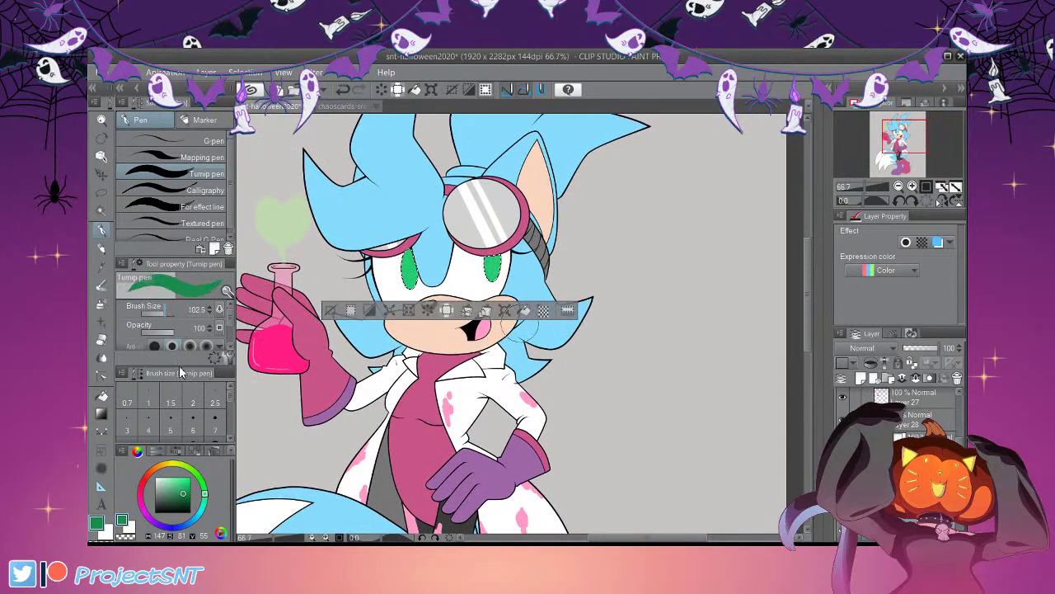
scroll(421, 239, "up", 3)
left_click_drag(412, 241, 412, 252)
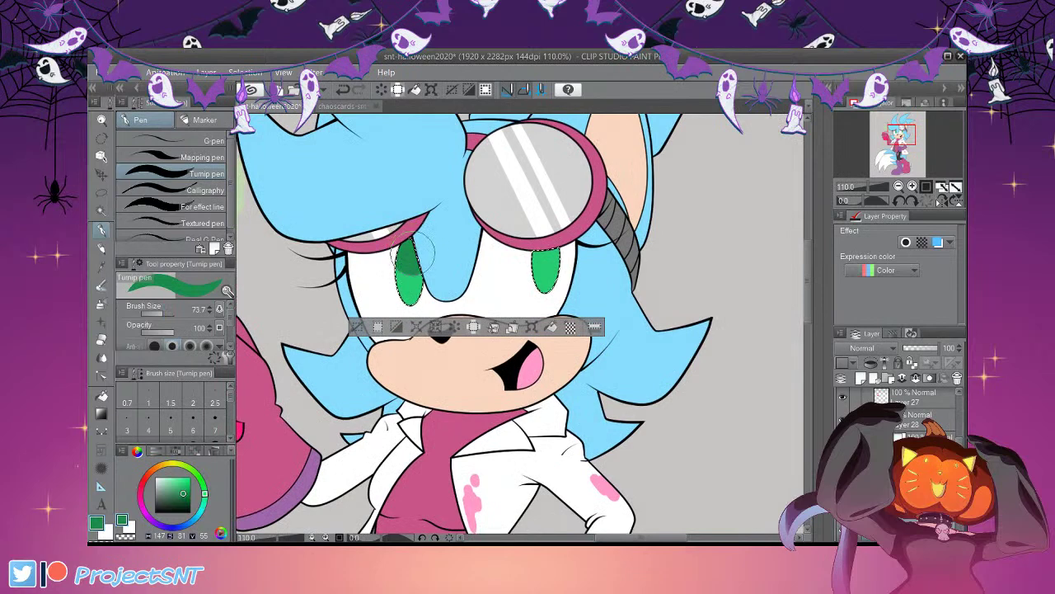
left_click_drag(545, 242, 547, 245)
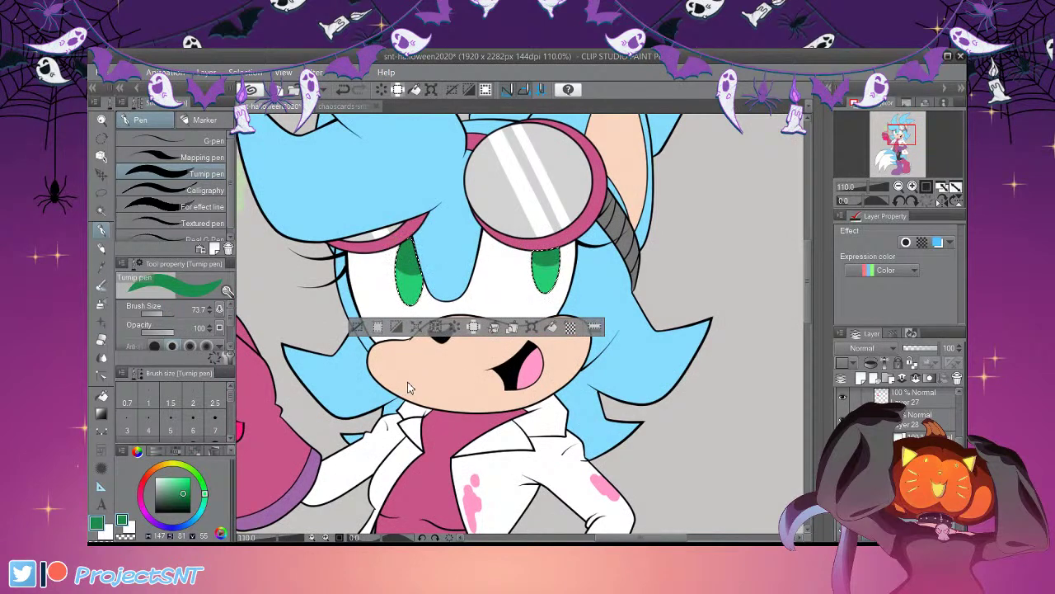
left_click(357, 326)
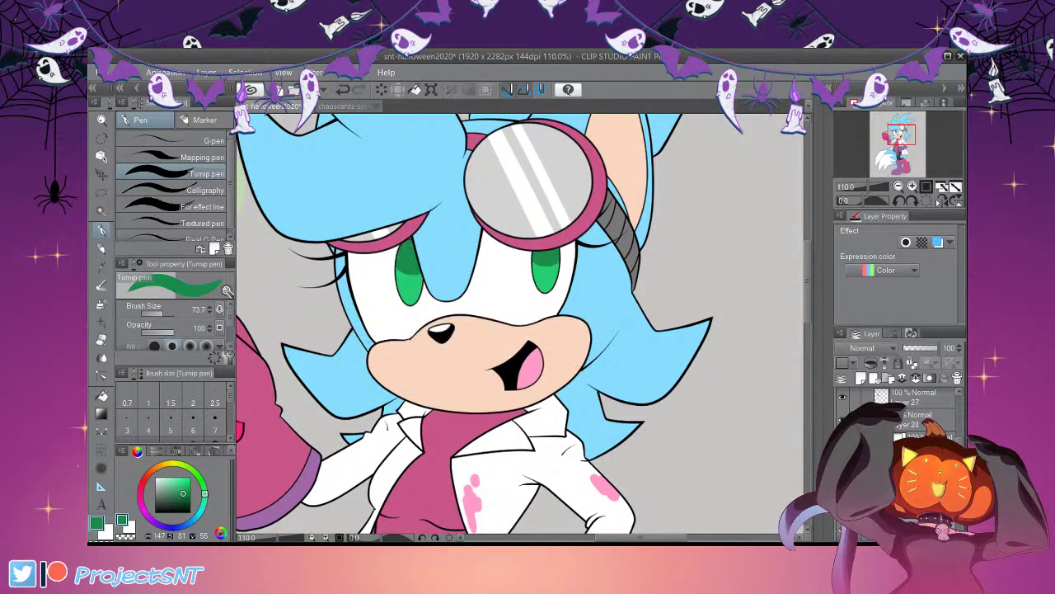
Draw a filled black ellipse as the pupil inside the iris of the eye nearer the flask
scroll(898, 453, "down", 3)
left_click_drag(171, 501, 152, 515)
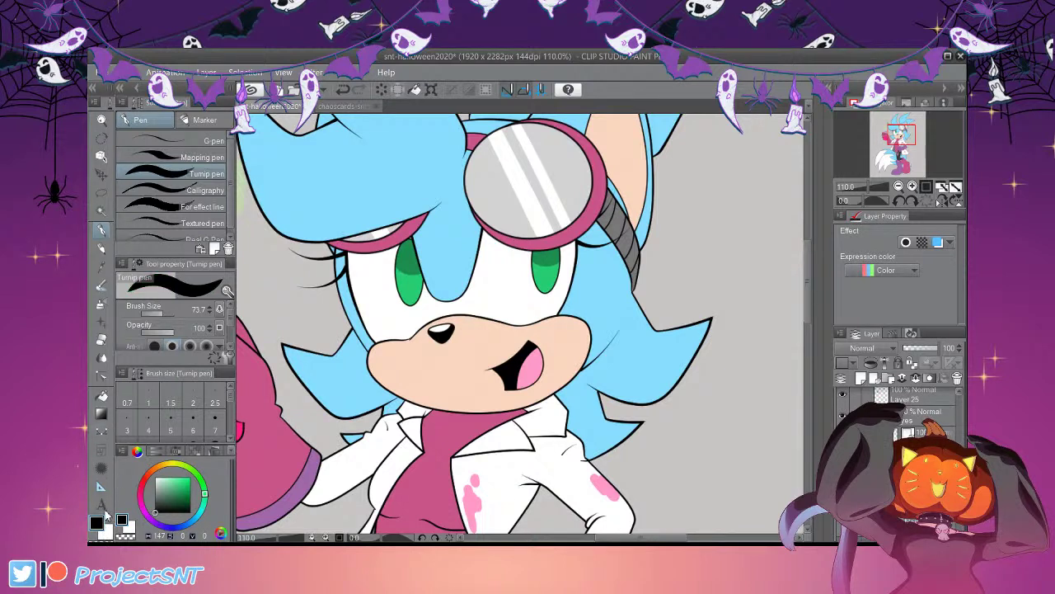
left_click(101, 430)
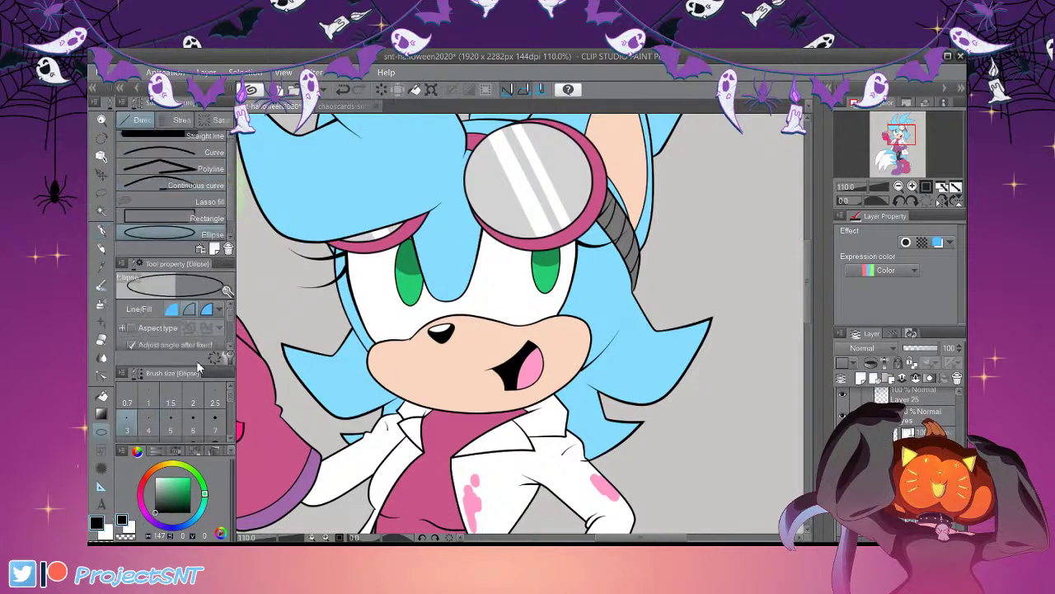
scroll(386, 249, "up", 2)
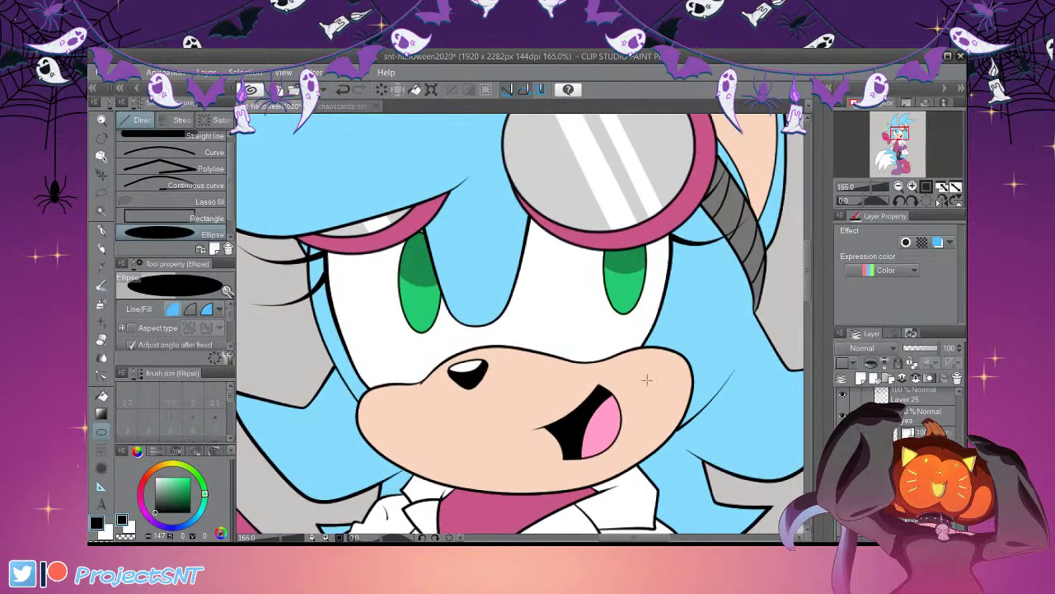
left_click(503, 364)
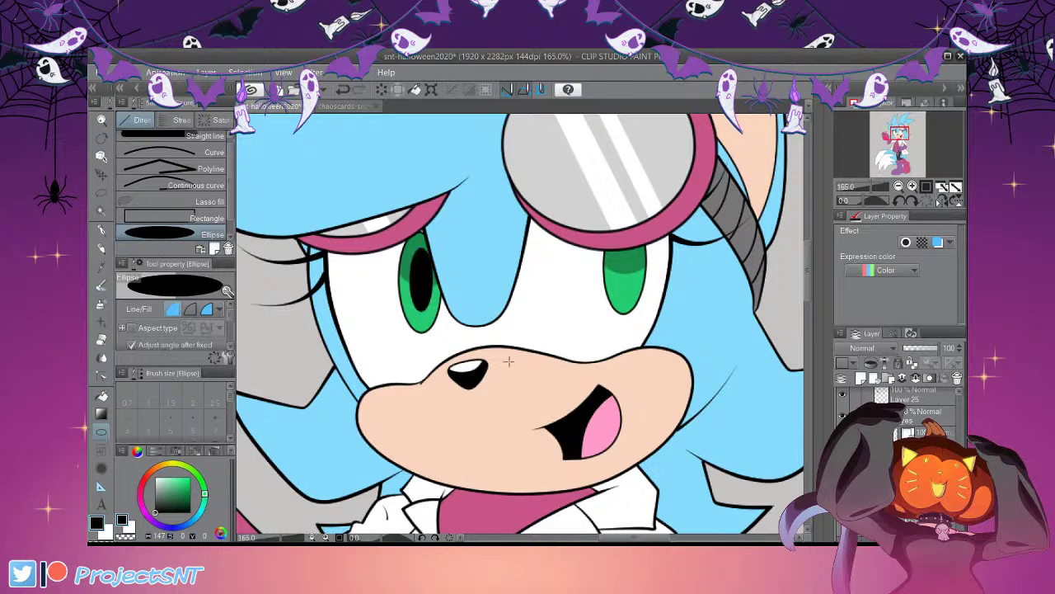
Duplicate the black pupil and move the copy into the iris of the eye below the large goggle lens
scroll(509, 364, "down", 2)
scroll(496, 328, "up", 2)
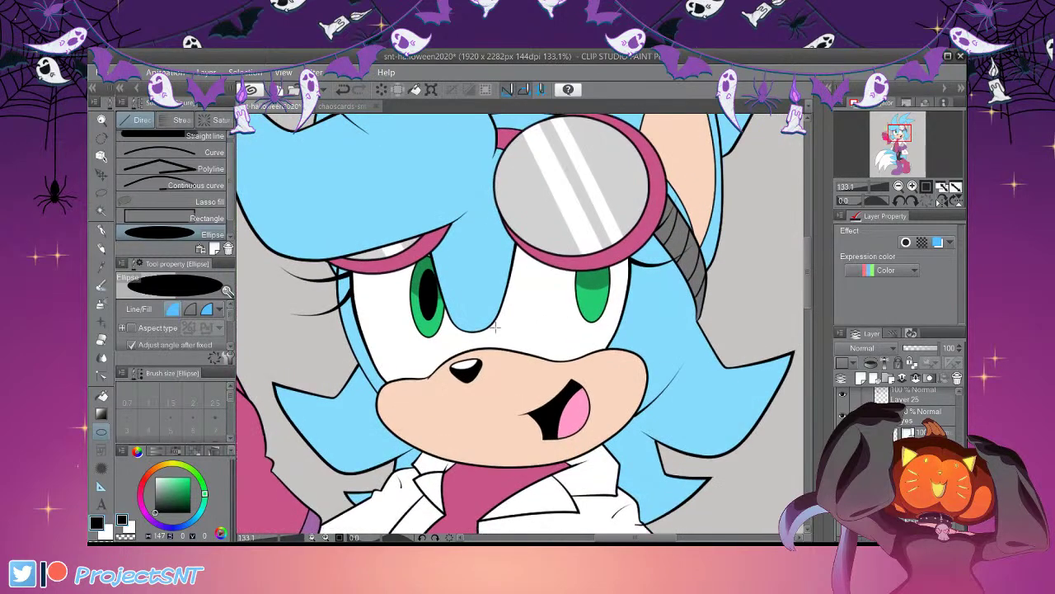
key("ctrl+t")
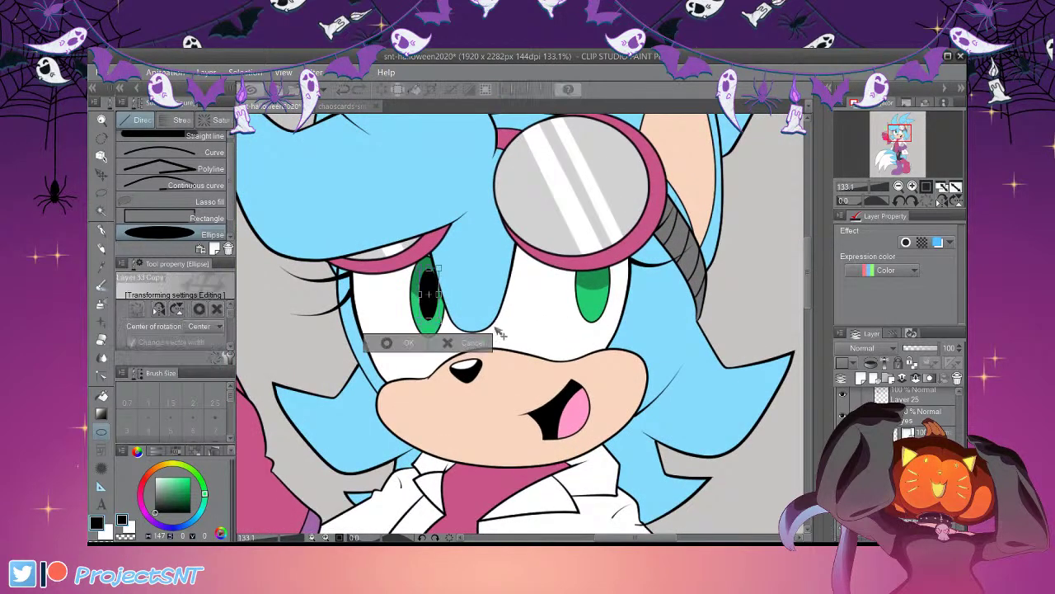
left_click_drag(504, 367, 698, 353)
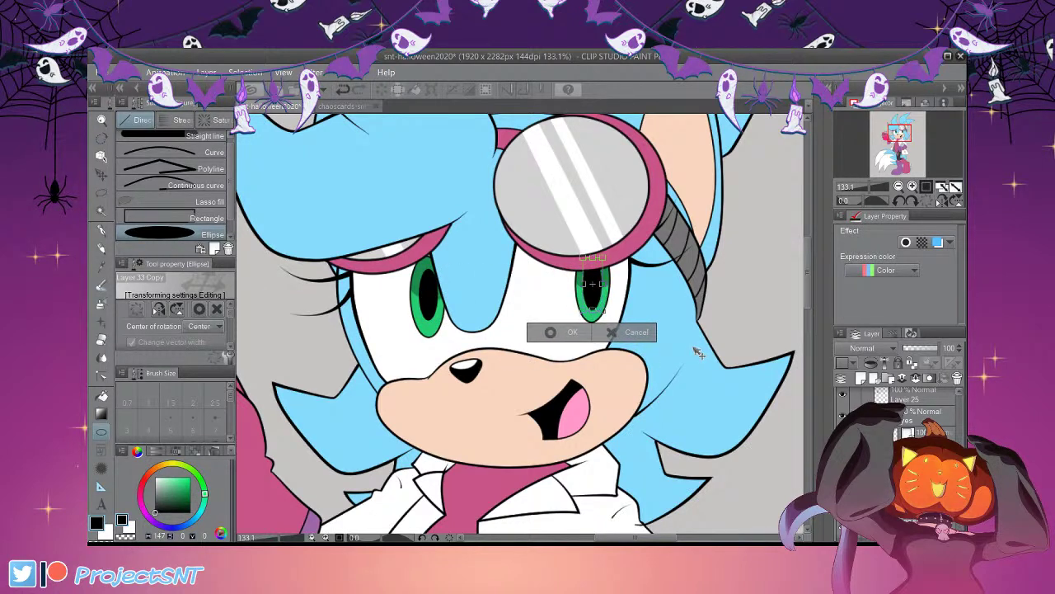
left_click(551, 333)
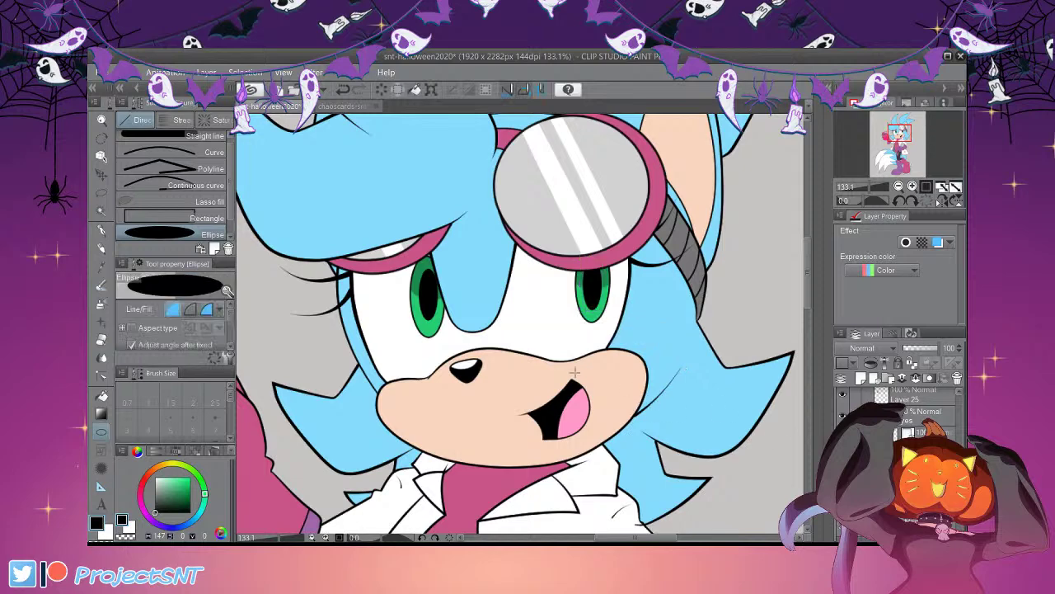
Set the drawing color to white and Auto select both irises from the line art, hiding the eye colors while selecting and showing them again
scroll(637, 393, "down", 11)
scroll(611, 347, "up", 5)
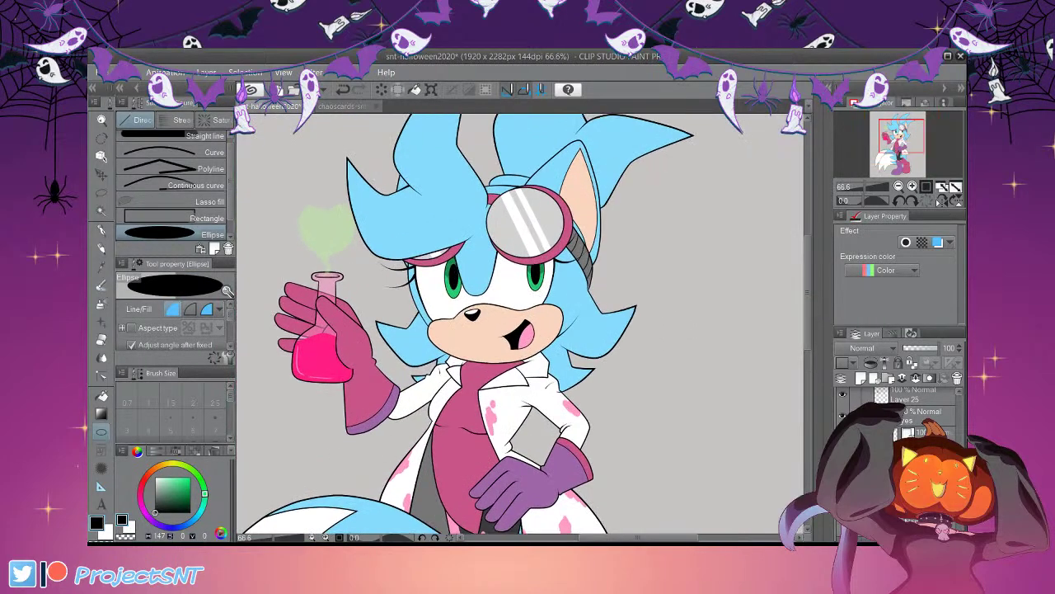
left_click(155, 478)
left_click(101, 211)
scroll(468, 274, "up", 4)
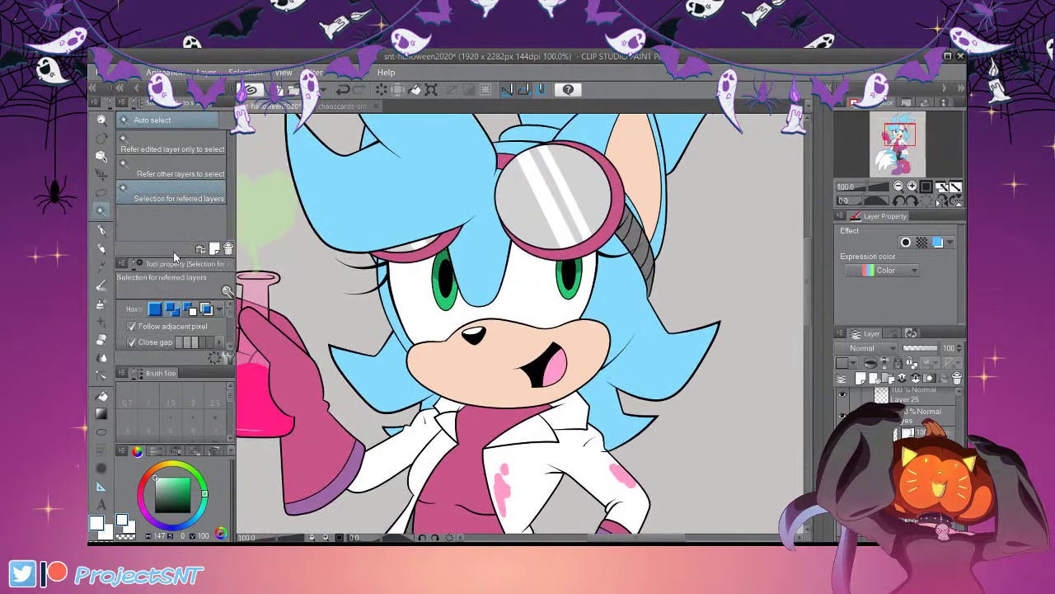
left_click(842, 437)
left_click(842, 458)
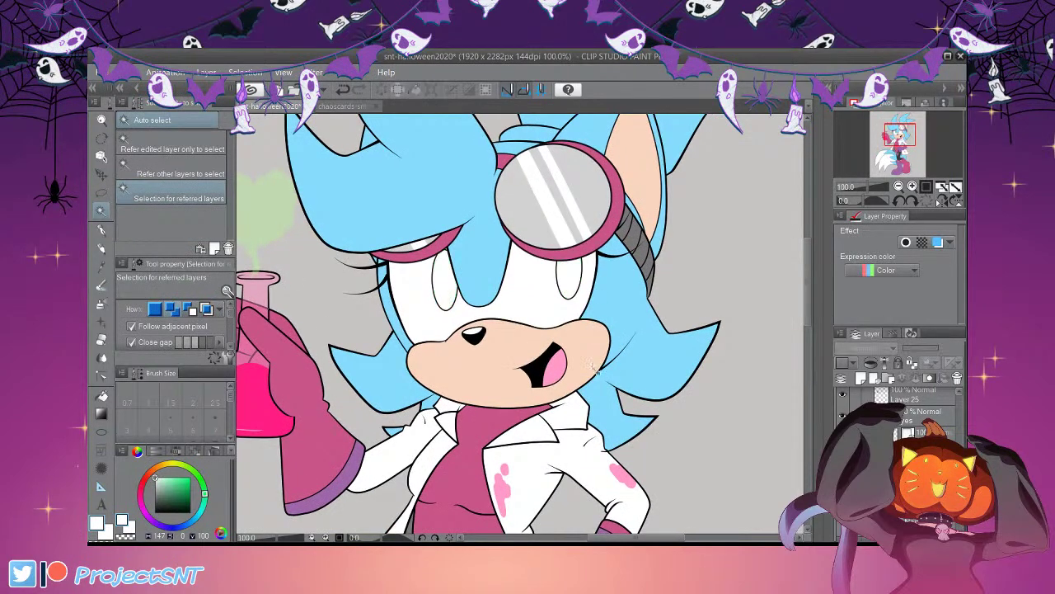
left_click(445, 282)
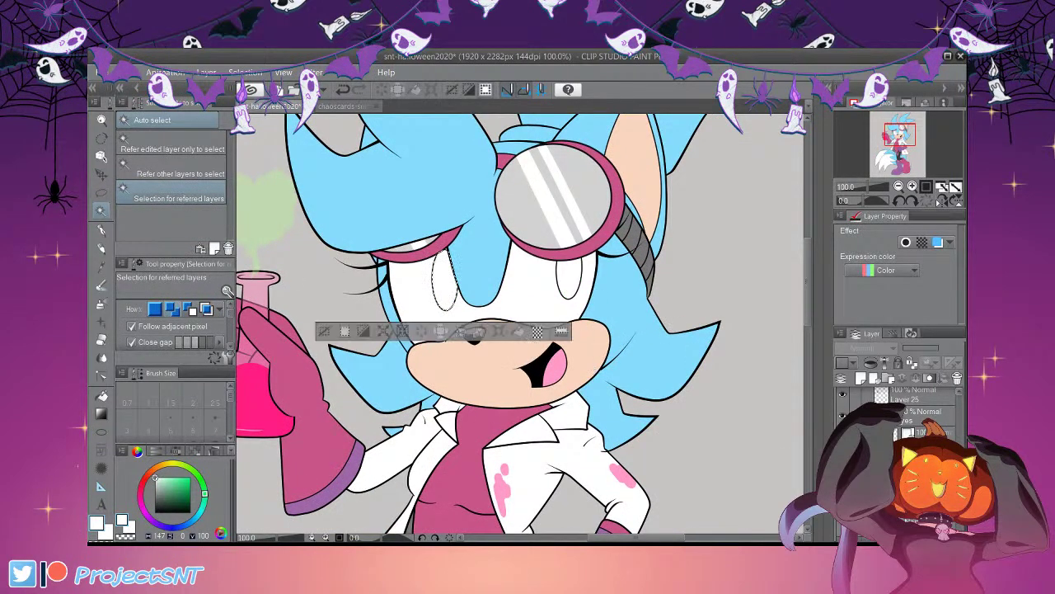
key("ctrl+d")
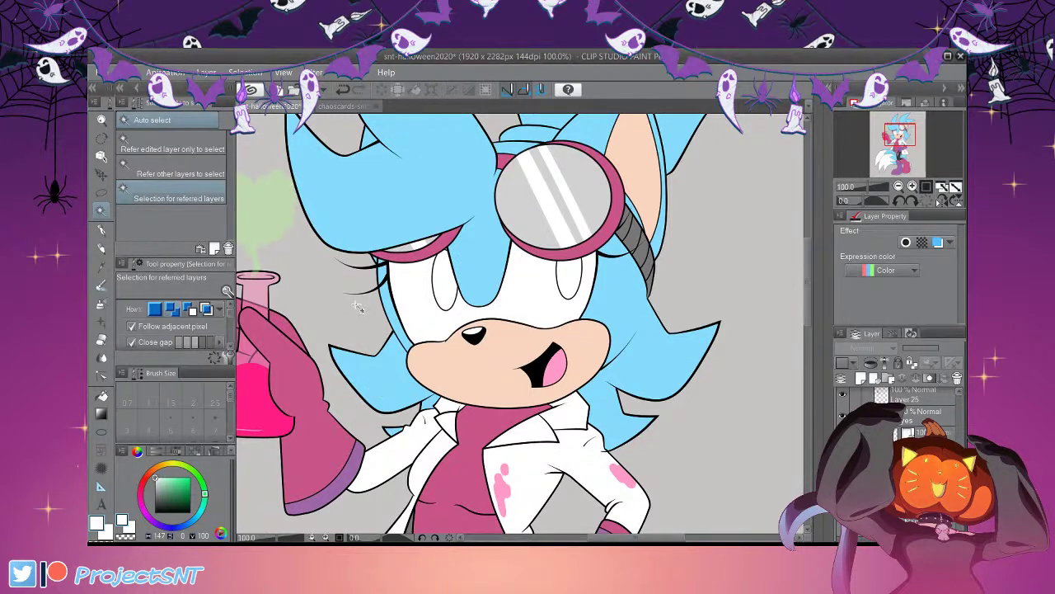
left_click(446, 284)
left_click(569, 279, "shift")
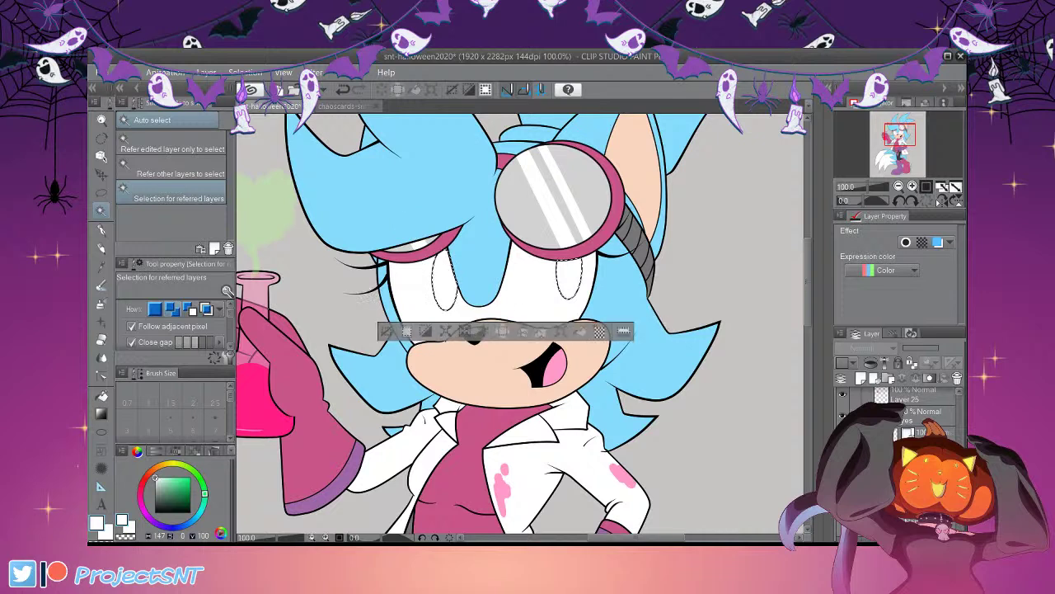
left_click(842, 437)
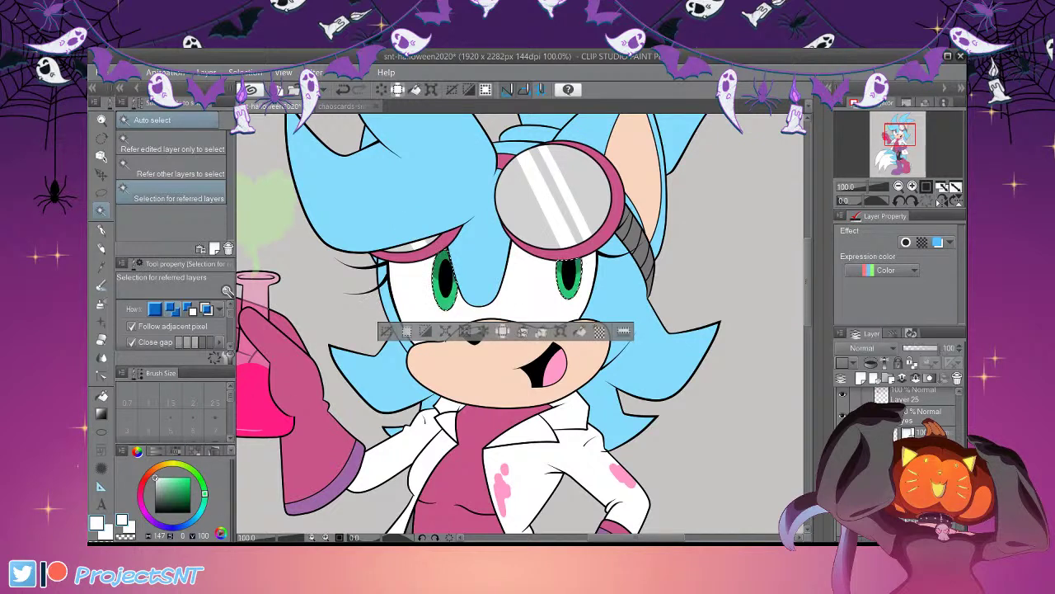
Paint white highlights over the upper part of both irises with the Turnip pen, deselect, and save the drawing
key("p")
scroll(486, 254, "up", 1)
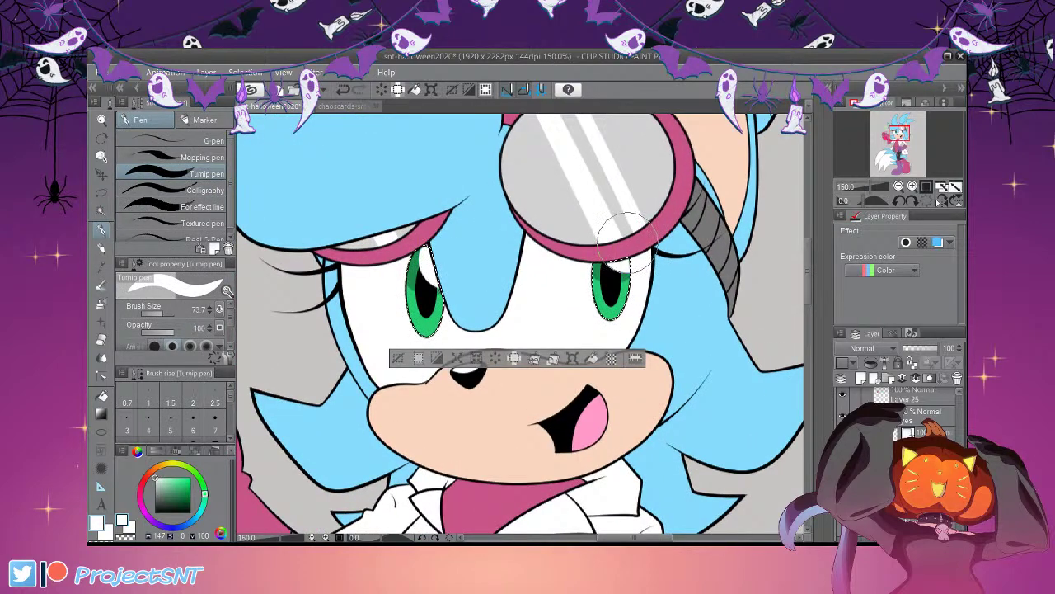
scroll(354, 347, "down", 5)
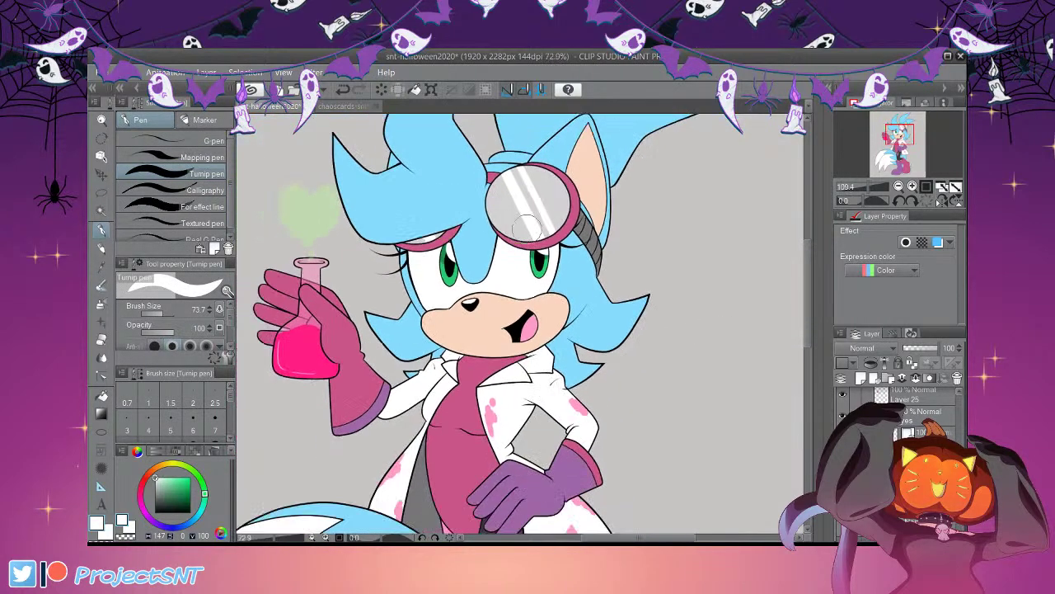
scroll(468, 201, "down", 1)
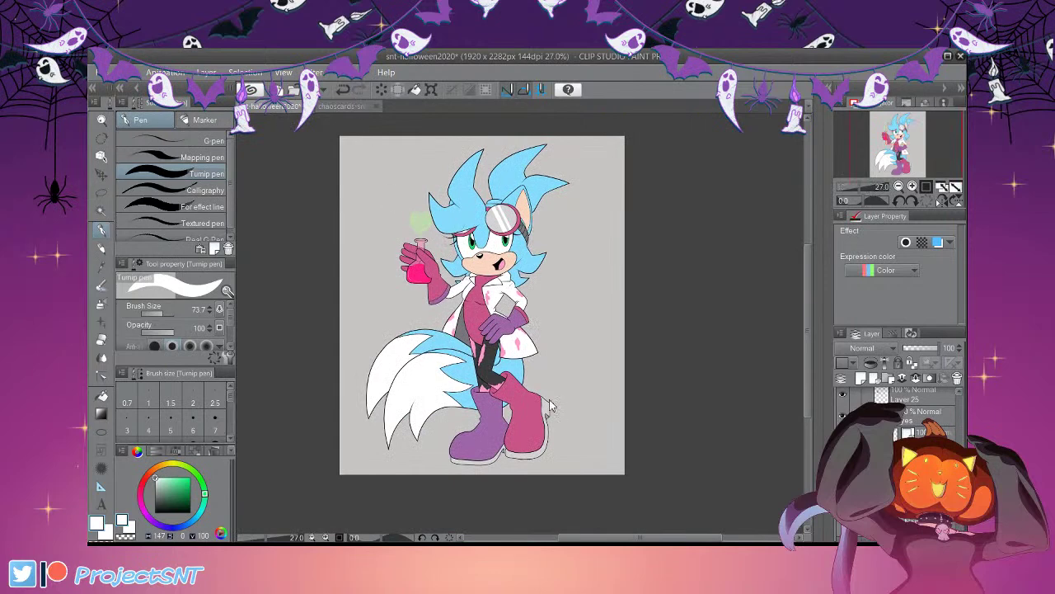
scroll(377, 317, "down", 1)
scroll(452, 323, "up", 3)
Fill the gray inside of the lab coat with a darker shade of the sampled shirt magenta (H 333, S 51, V 44) and deselect
key("i")
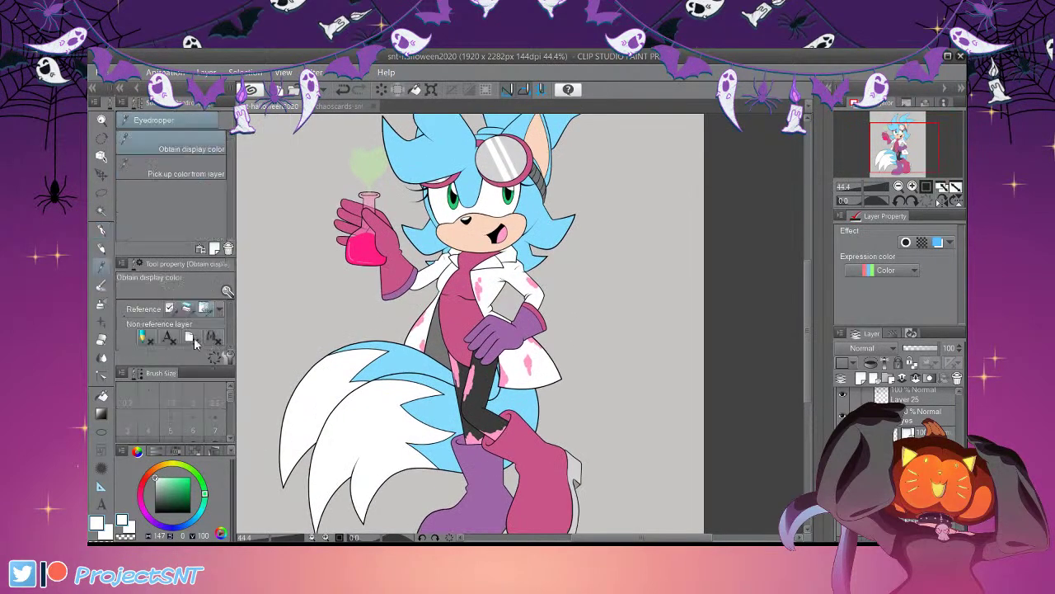
scroll(451, 327, "up", 2)
left_click(451, 328)
left_click(102, 211)
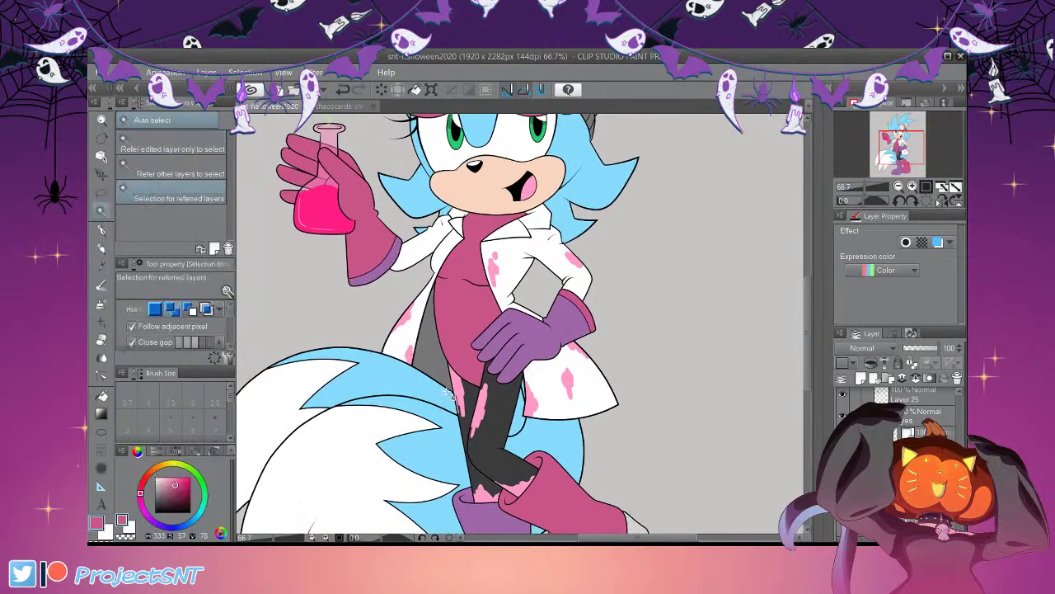
scroll(900, 429, "down", 3)
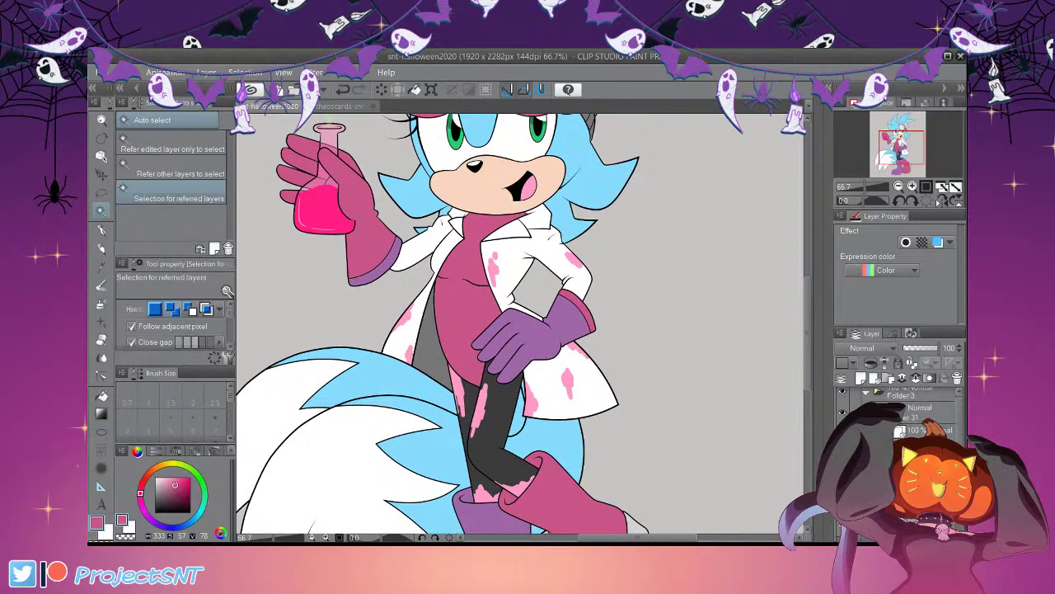
left_click(497, 407)
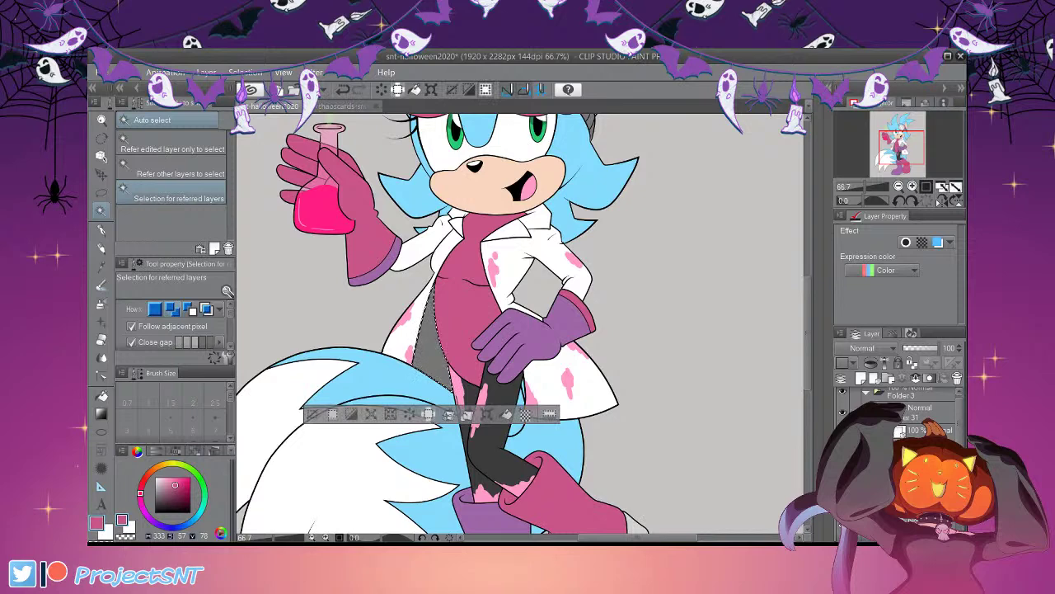
left_click(173, 497)
key("alt+Delete")
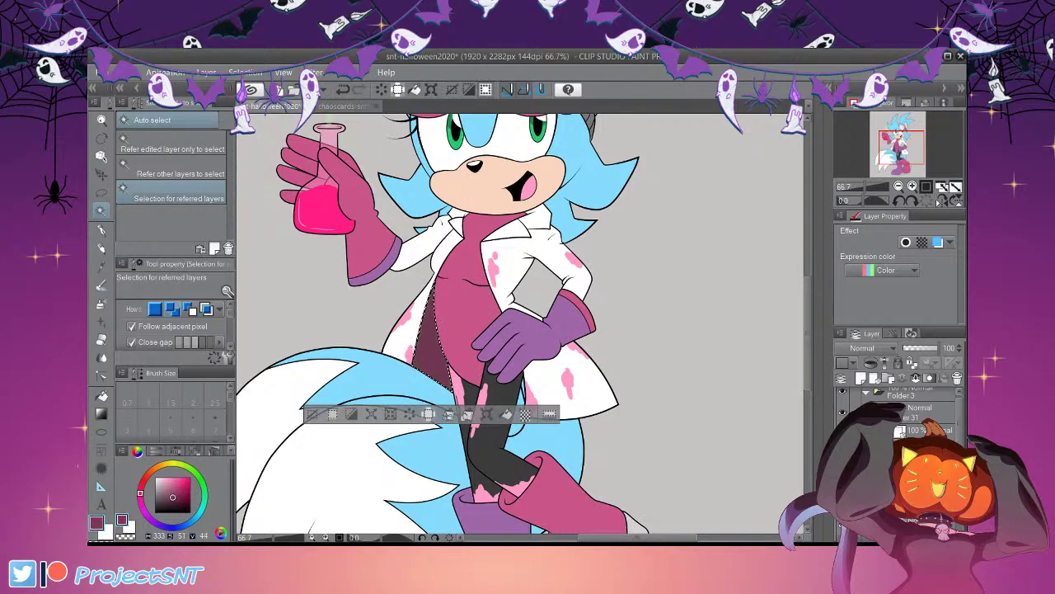
key("ctrl+d")
Check the whole character at reduced zoom and save the drawing
key("ctrl+minus")
key("ctrl+minus")
key("ctrl+minus")
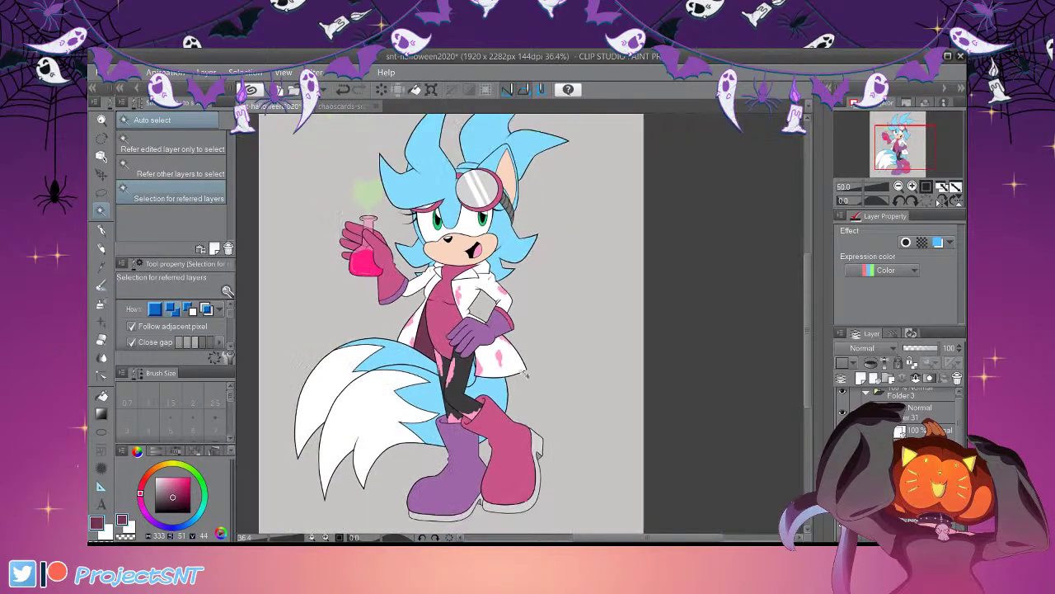
key("ctrl+minus")
scroll(395, 320, "down", 3)
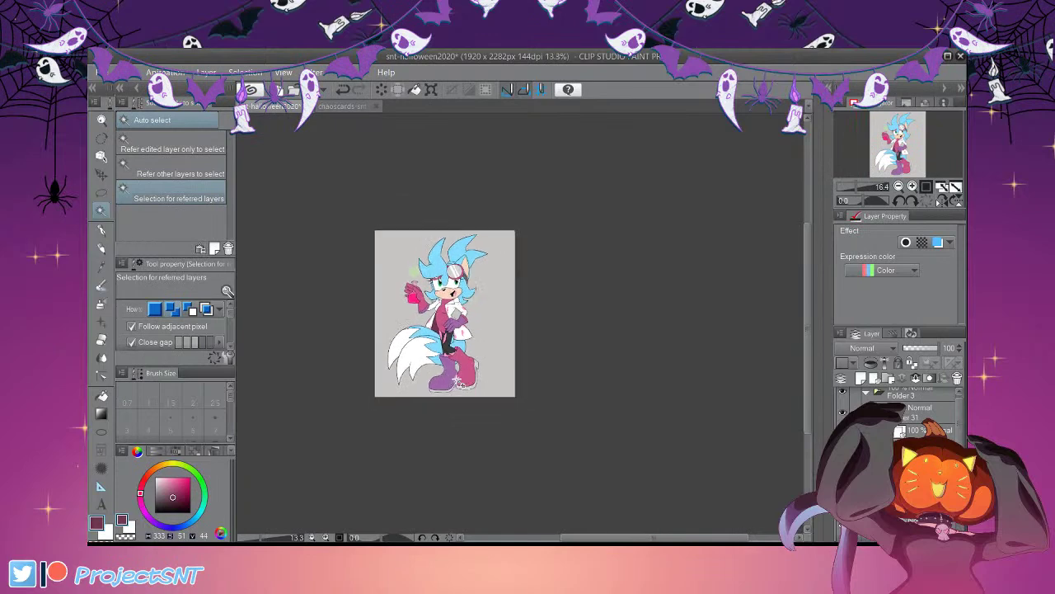
scroll(469, 296, "up", 3)
scroll(429, 273, "up", 2)
scroll(429, 273, "down", 1)
scroll(429, 273, "up", 1)
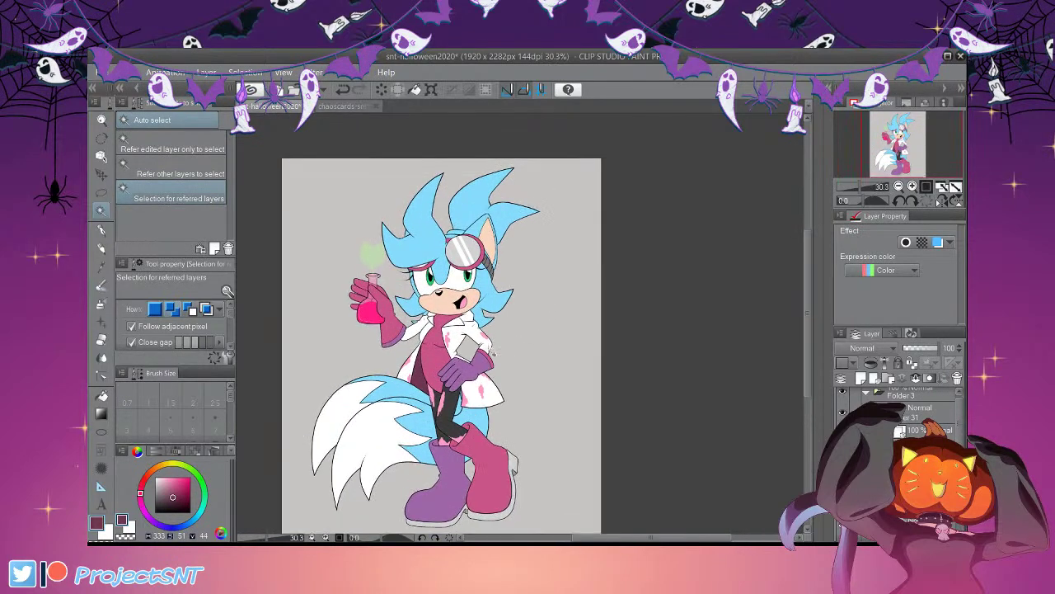
key("ctrl+s")
Sample the purple of the glove, fill the small goggle strap section above the lens with it, and deselect
left_click(101, 265)
scroll(483, 388, "up", 3)
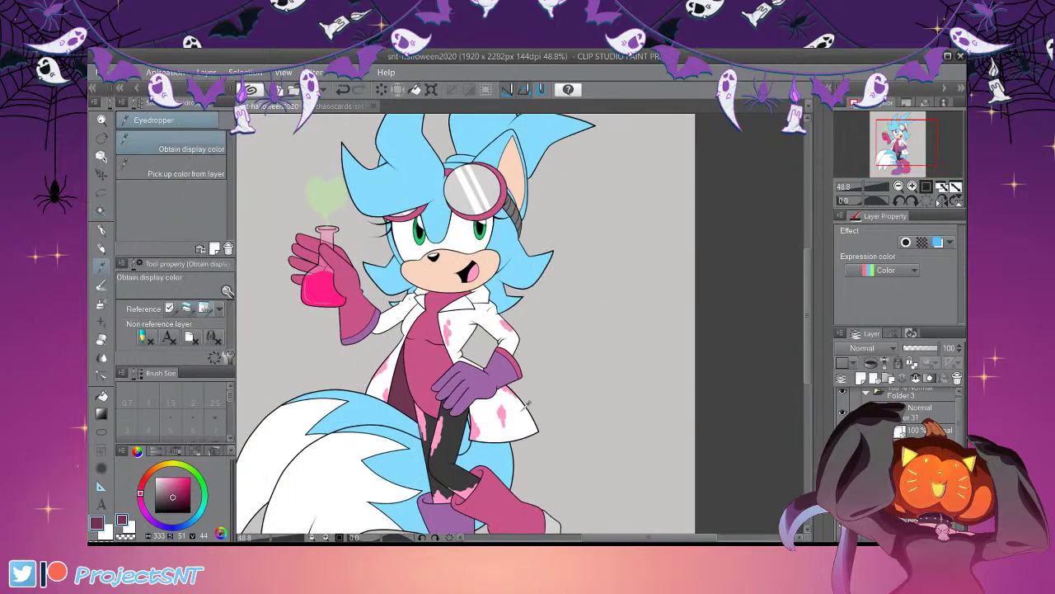
left_click(100, 210)
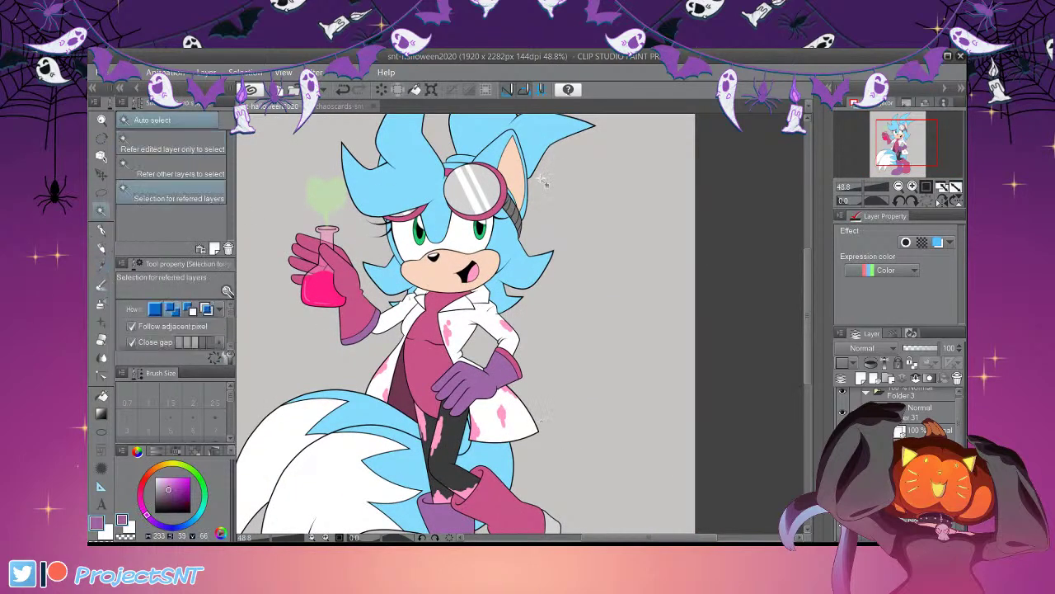
left_click(471, 188)
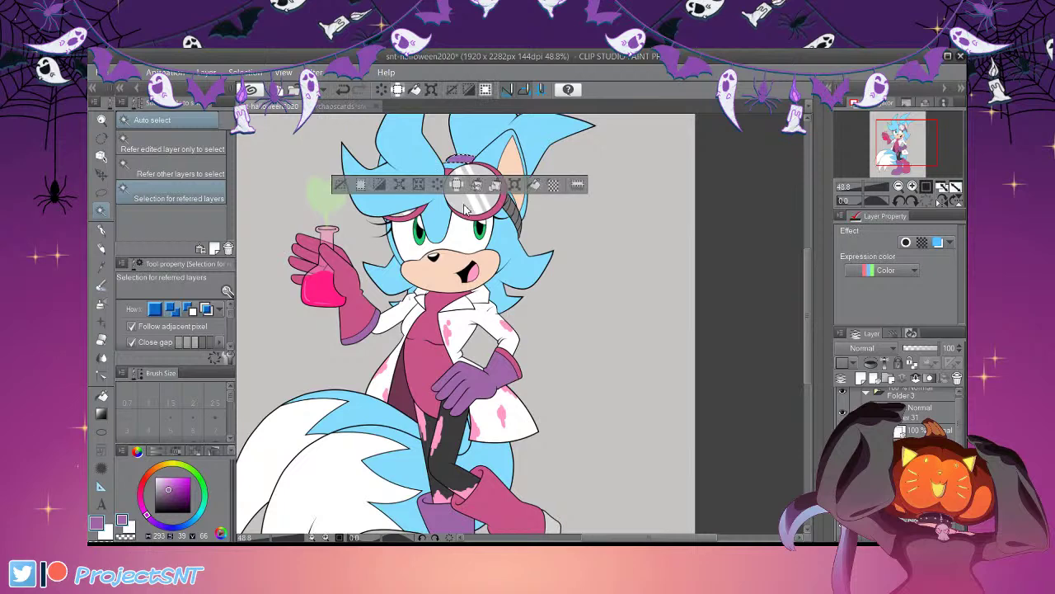
left_click(340, 185)
scroll(356, 219, "down", 9)
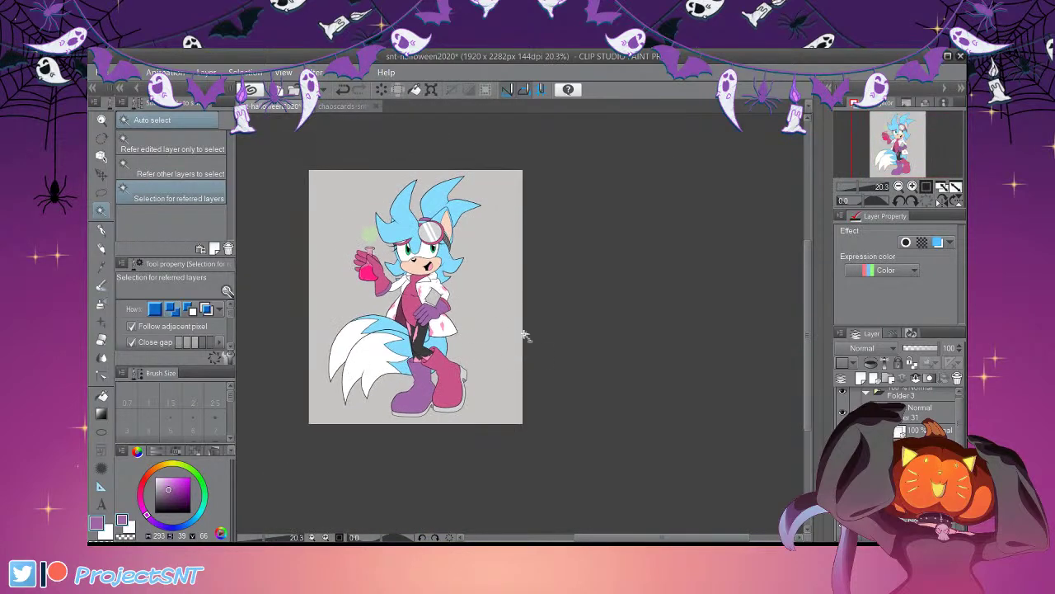
scroll(417, 178, "up", 4)
scroll(505, 221, "up", 3)
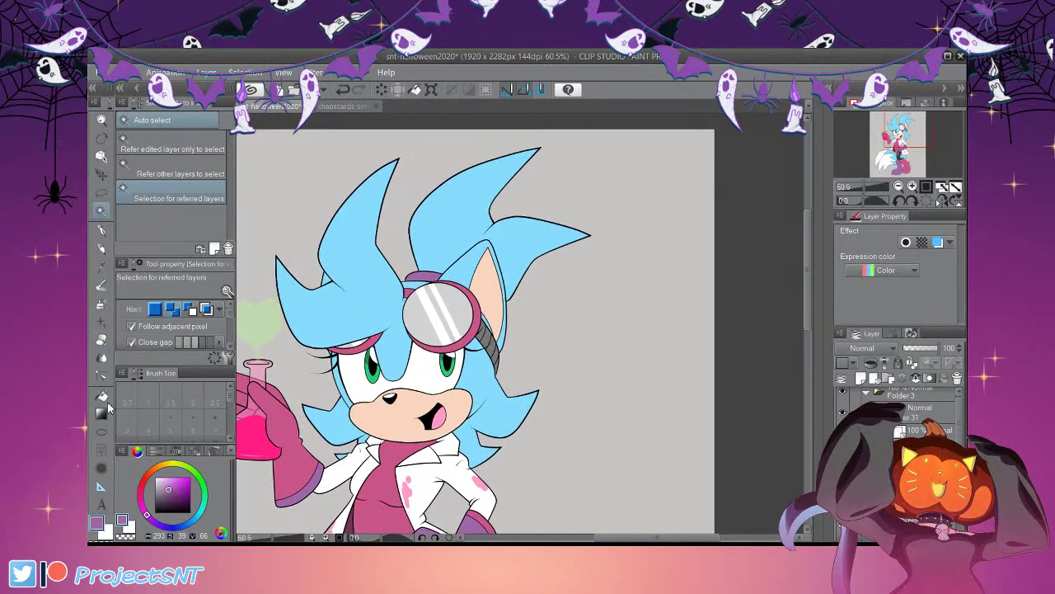
Select the hair spikes behind the ear and choose a lighter tint of the sampled hair blue (H 197, S 26, V 100)
left_click(516, 275)
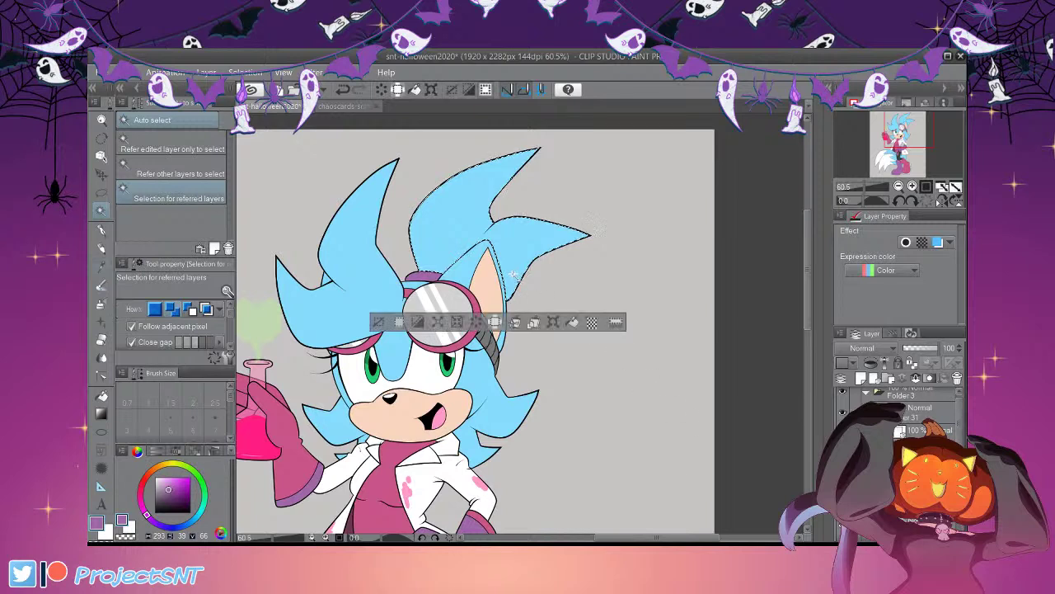
key("i")
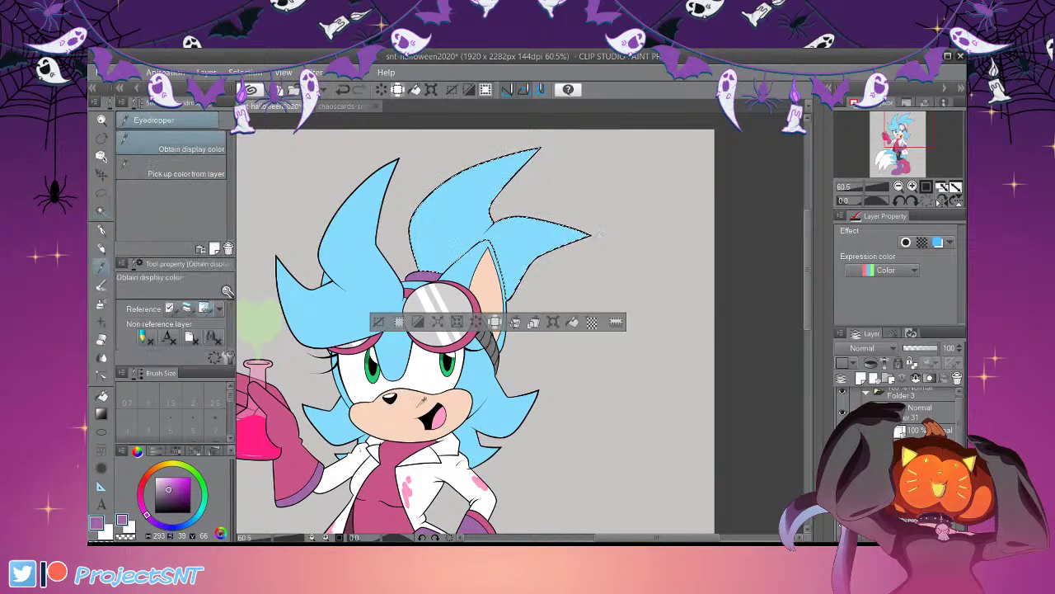
left_click(392, 382)
left_click_drag(165, 479, 164, 477)
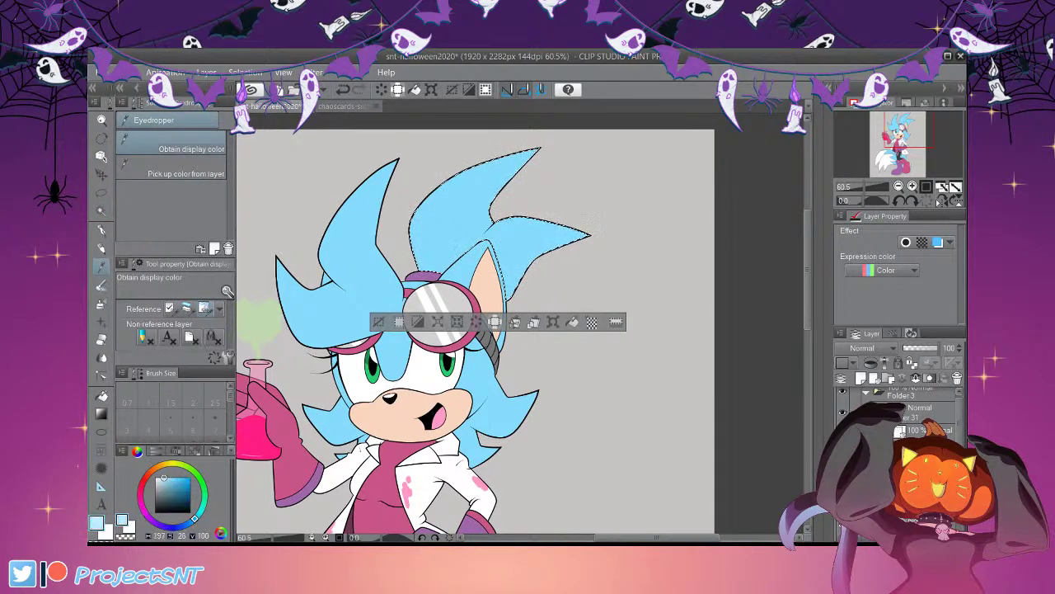
Set the Turnip pen to brush size 27.4 for highlighting the selected hair spikes, undoing the test strokes
key("p")
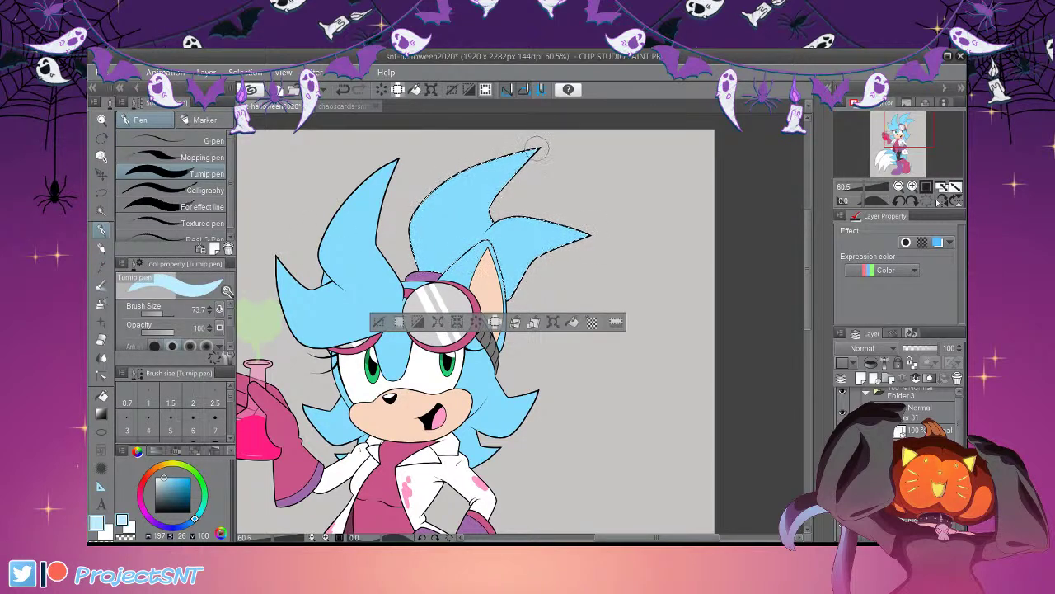
left_click_drag(534, 149, 474, 188)
left_click(343, 89)
left_click(155, 314)
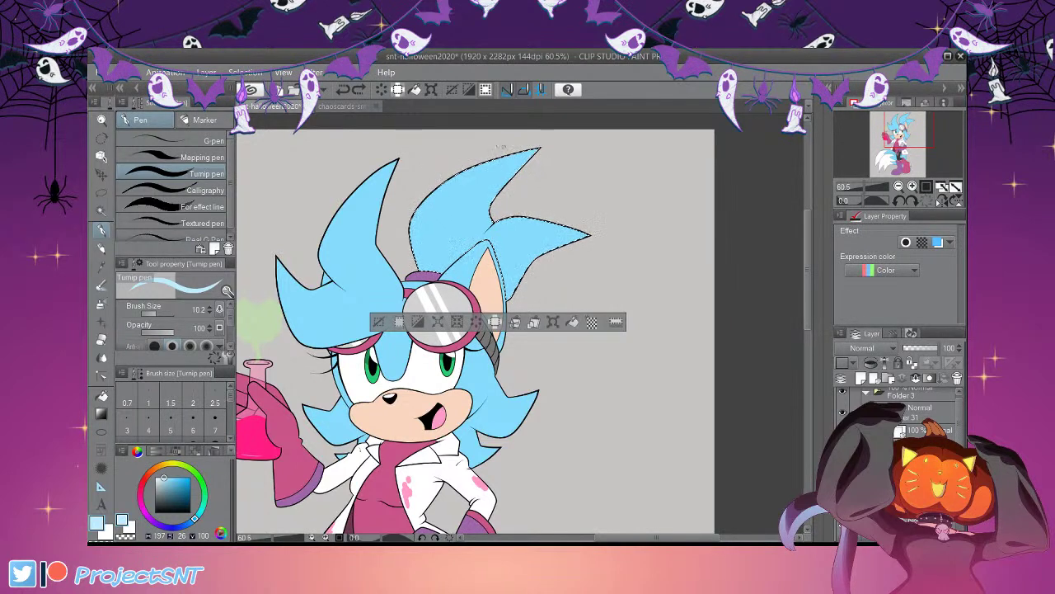
left_click(343, 89)
left_click_drag(157, 314, 159, 313)
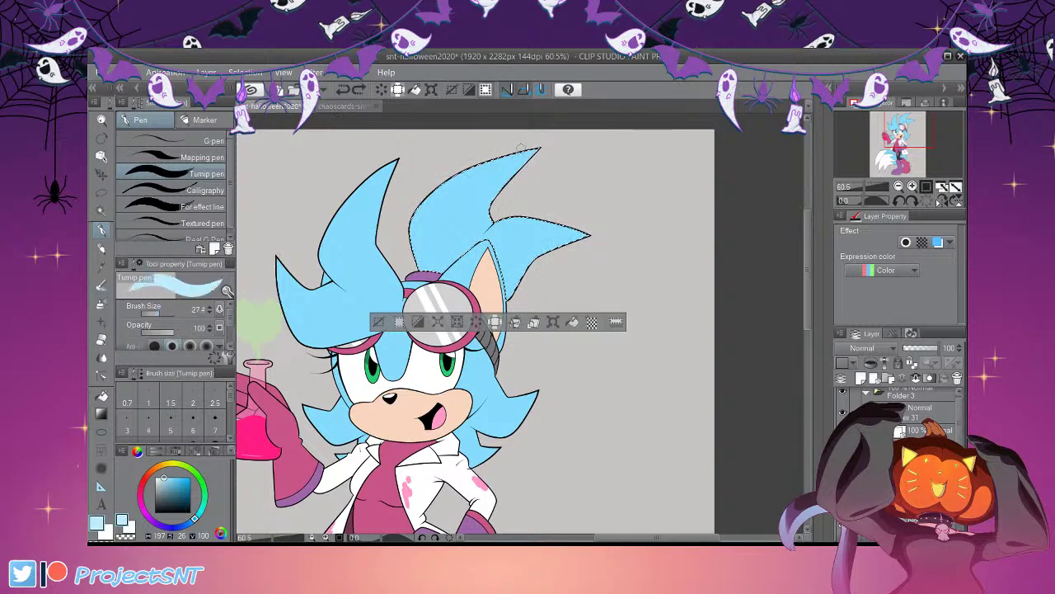
Undo the light-blue test stroke and paint a white lightning-shaped highlight along the upper hair spike instead
left_click_drag(486, 183, 433, 237)
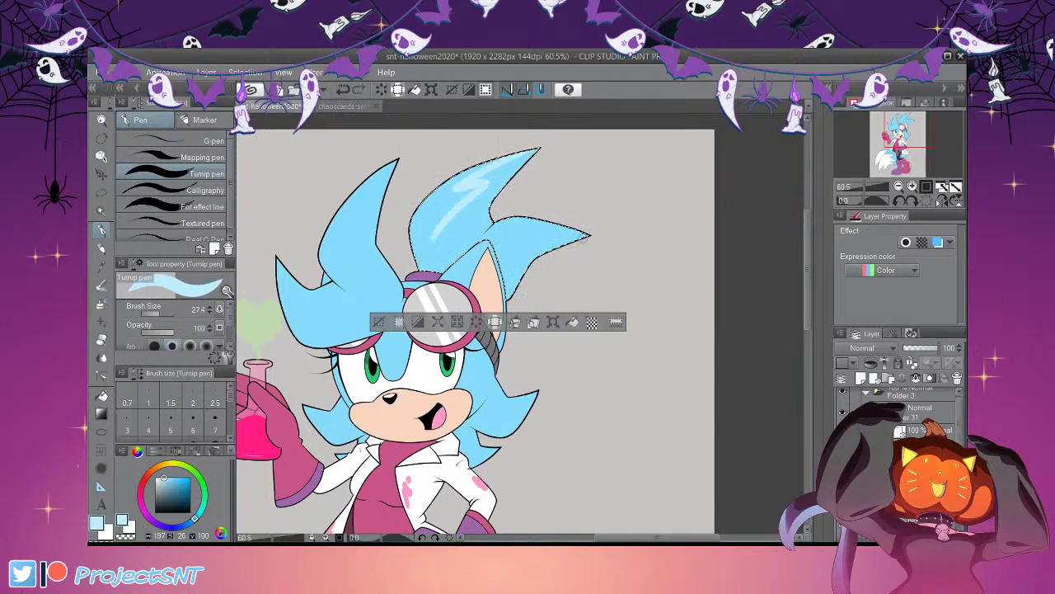
left_click(342, 89)
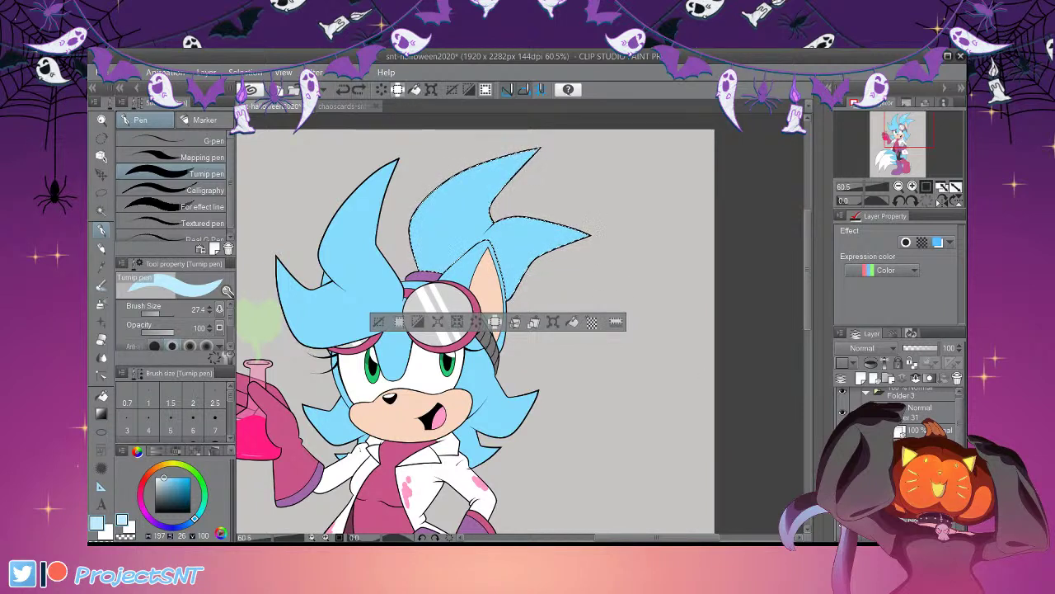
key("x")
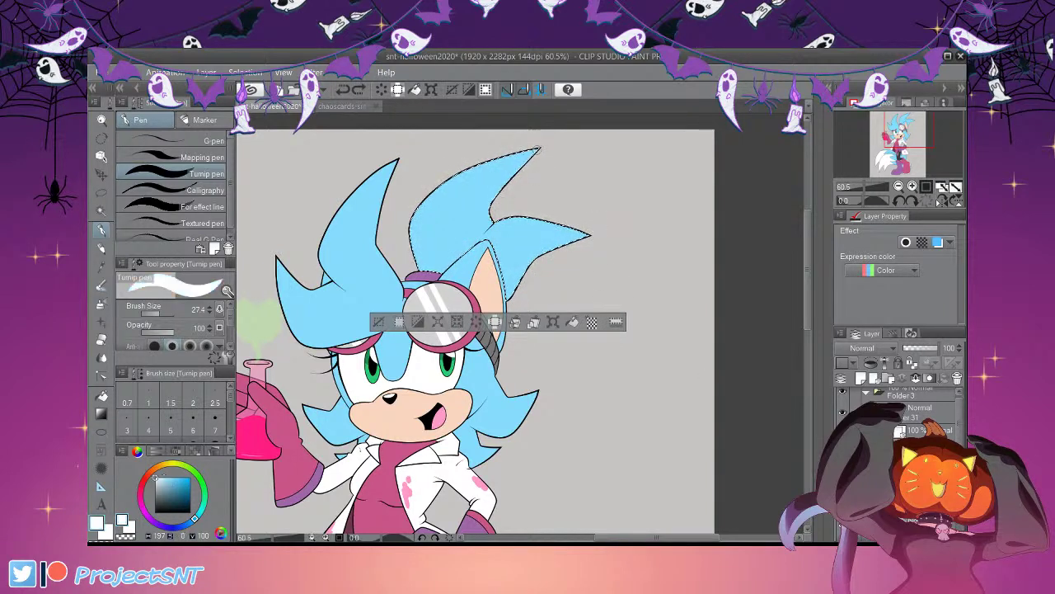
left_click_drag(536, 154, 439, 216)
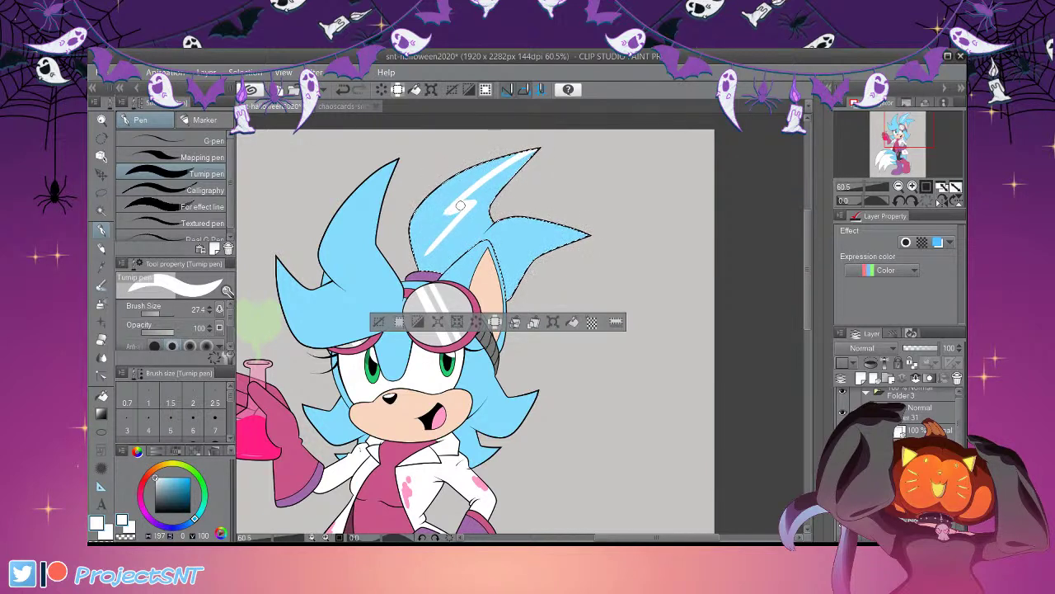
key("ctrl+z")
Paint a matching white zigzag highlight along the lower hair spike behind the ear and deselect
left_click(912, 186)
left_click(912, 186)
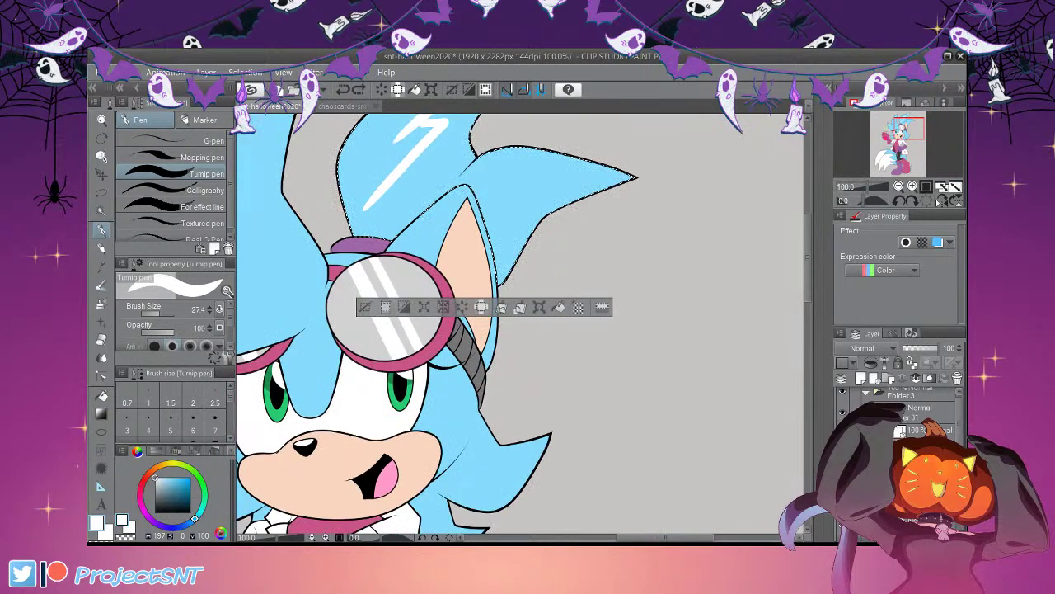
left_click_drag(808, 253, 808, 234)
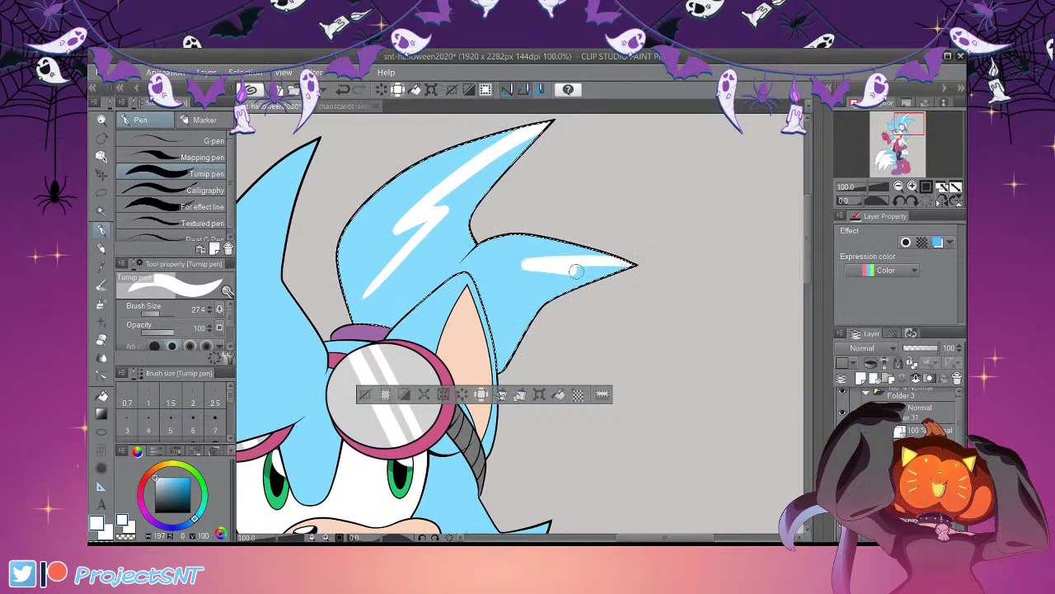
key("ctrl+z")
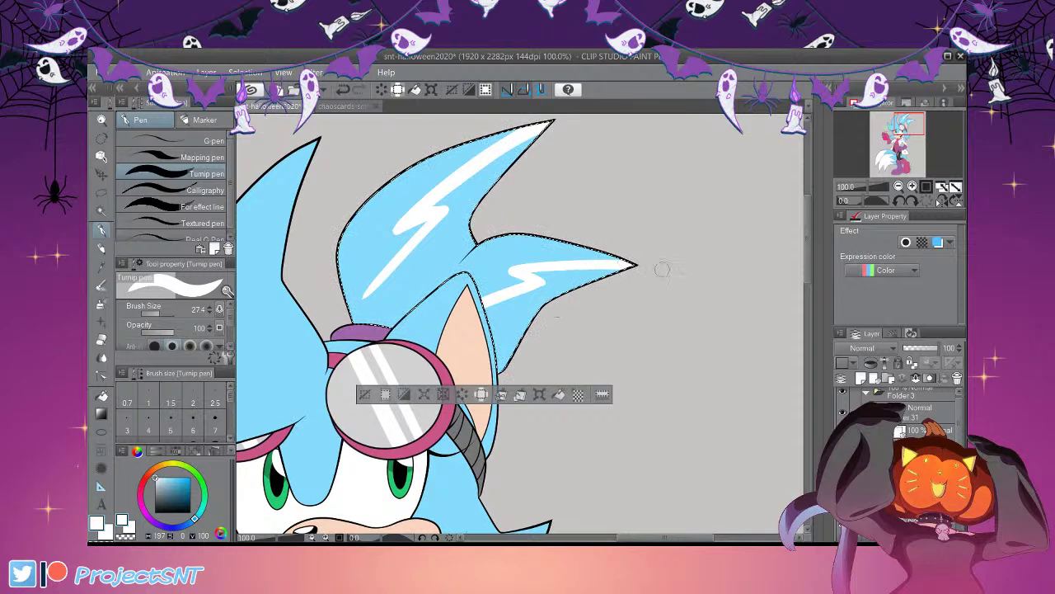
scroll(528, 330, "down", 4)
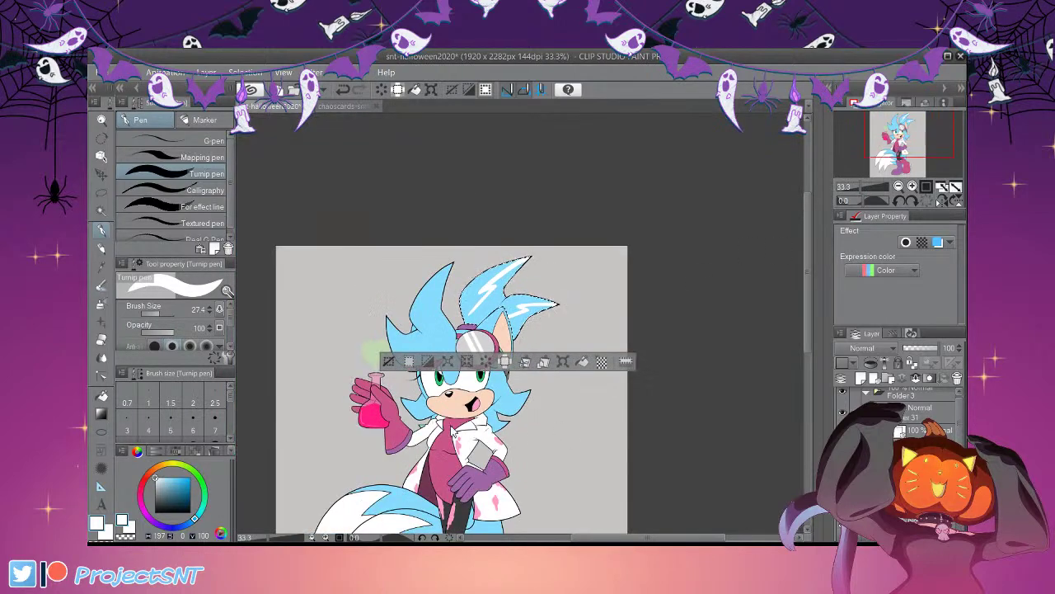
key("ctrl+d")
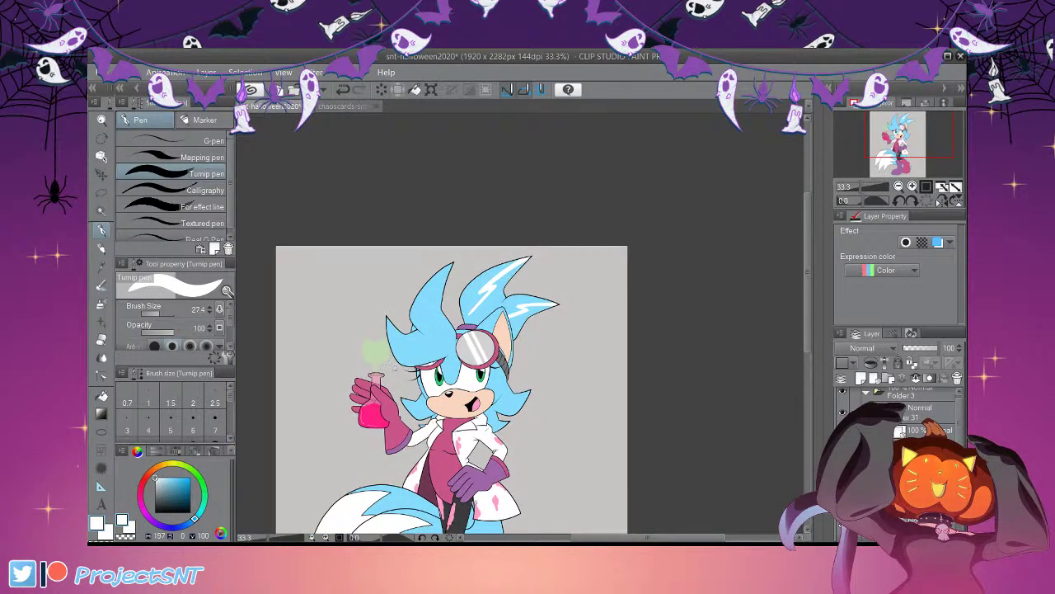
Try white zigzag highlights on the selected hair tufts beside the cheek and clear the selection
scroll(429, 208, "down", 2)
scroll(429, 208, "up", 1)
scroll(429, 208, "down", 1)
scroll(451, 297, "up", 5)
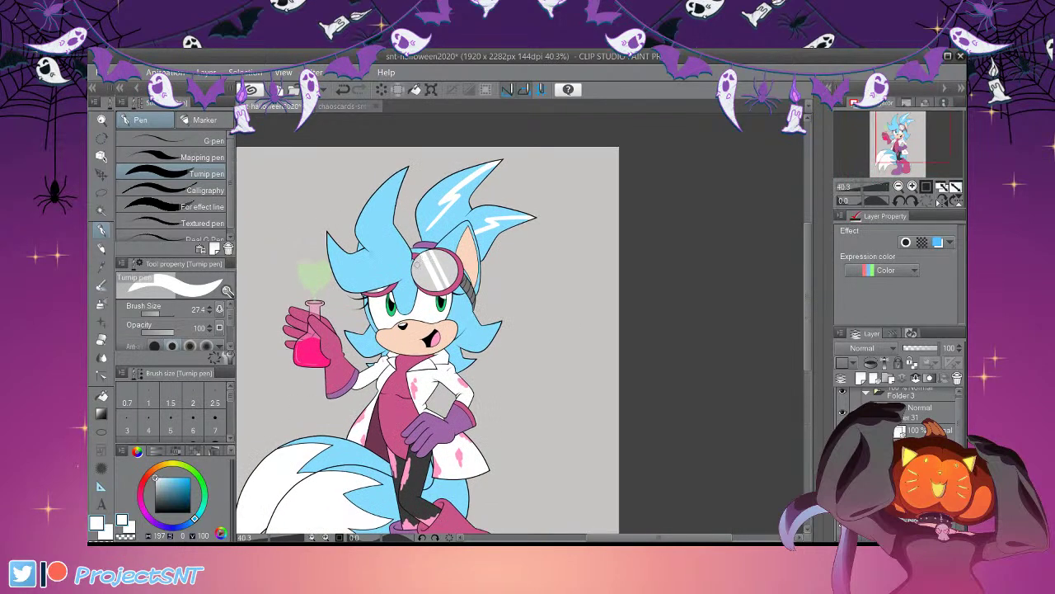
scroll(476, 349, "up", 1)
left_click(102, 210)
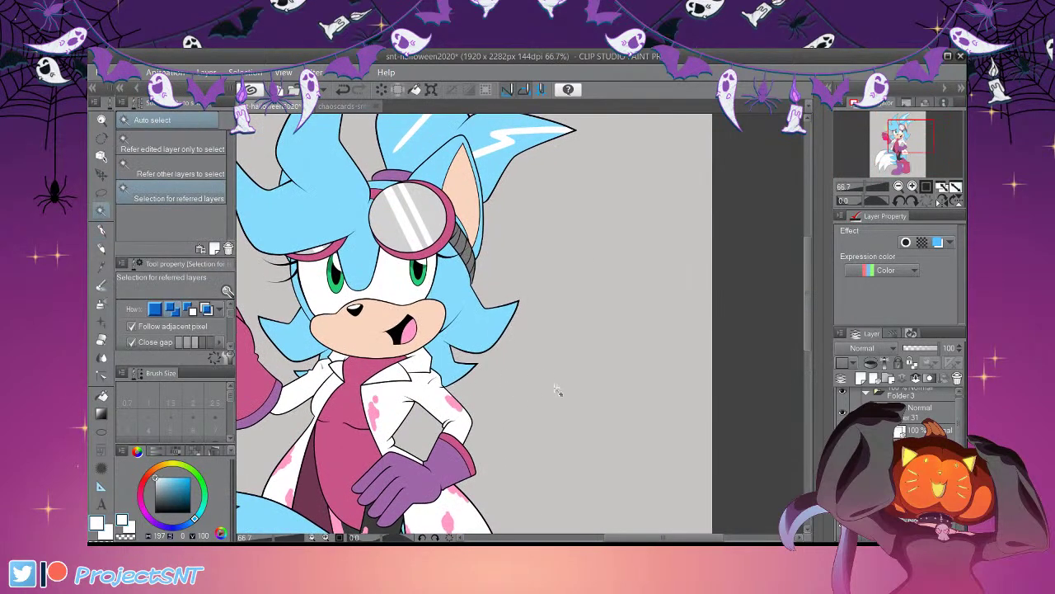
left_click(474, 338)
scroll(474, 356, "up", 1)
scroll(544, 400, "up", 2)
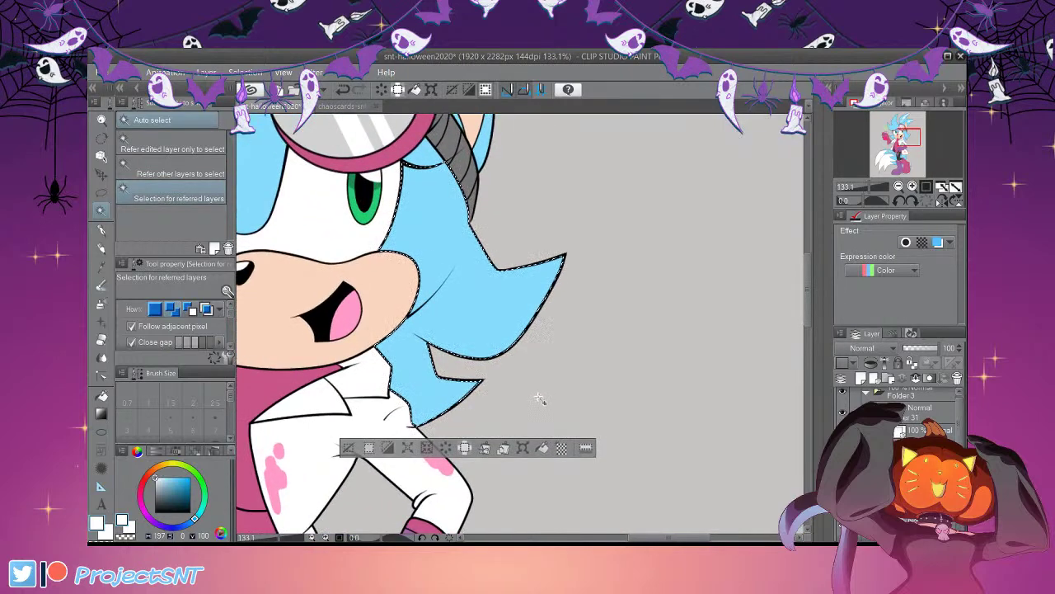
key("p")
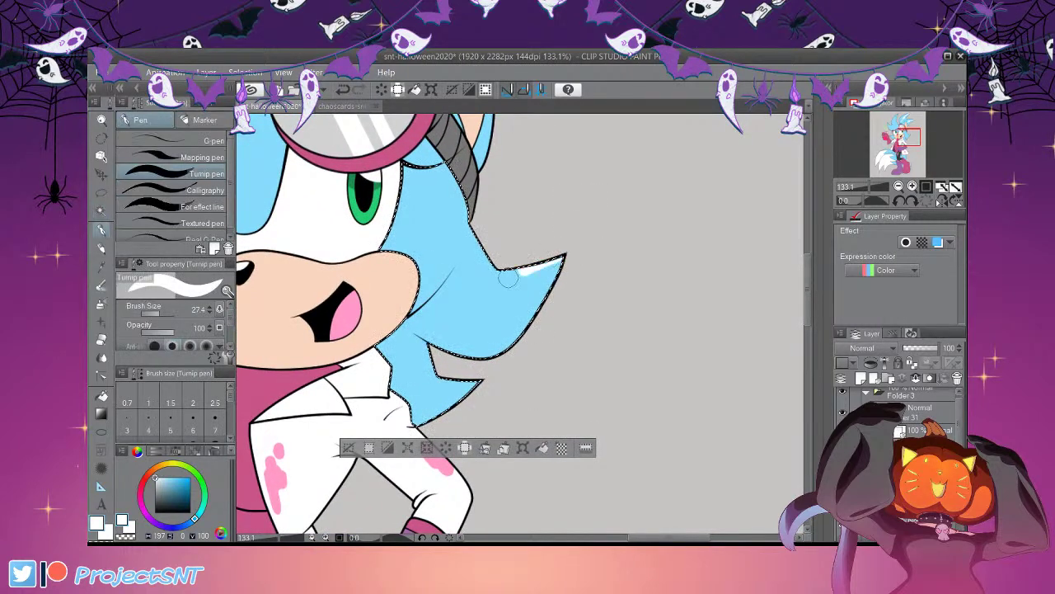
key("ctrl+z")
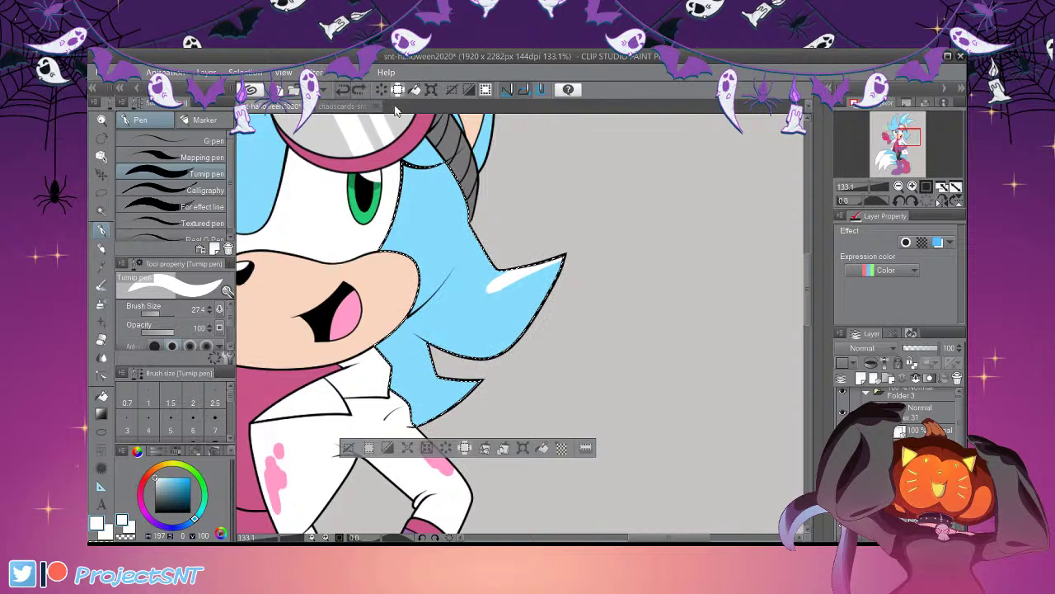
left_click_drag(495, 301, 621, 233)
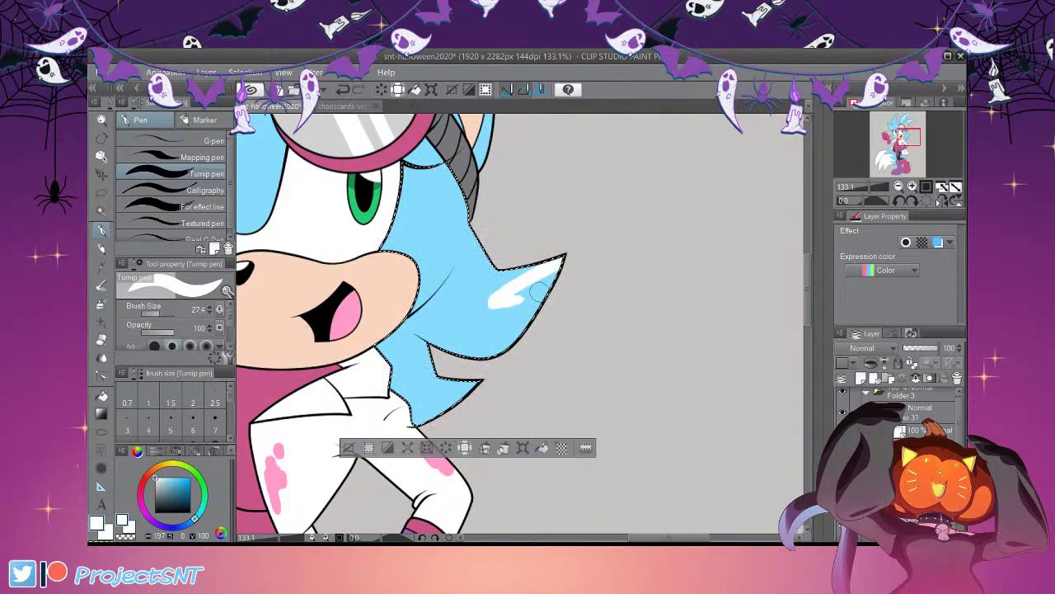
left_click(343, 90)
left_click_drag(499, 304, 535, 298)
left_click(343, 89)
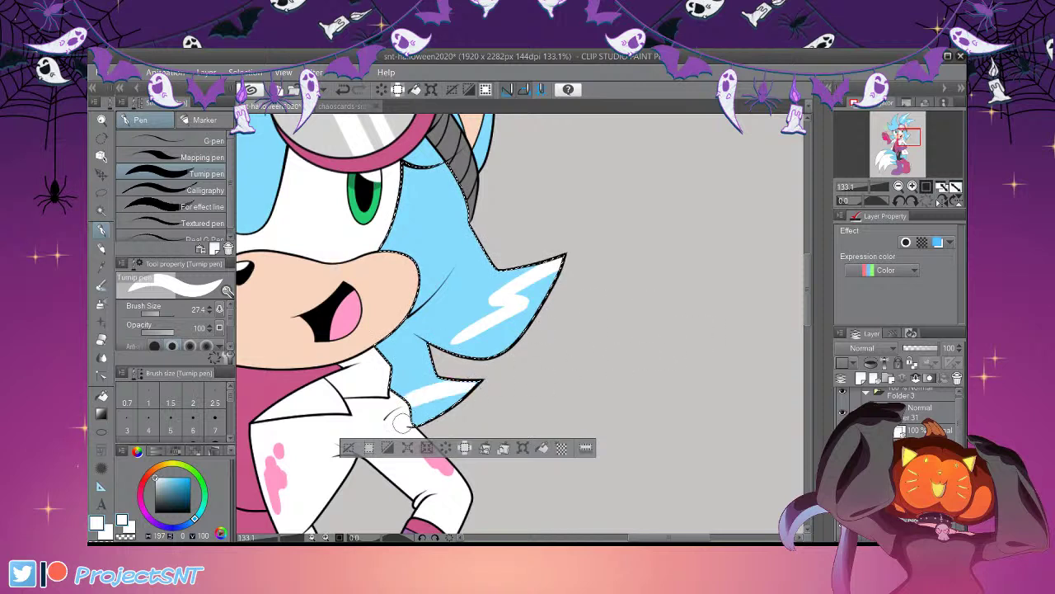
left_click(361, 89)
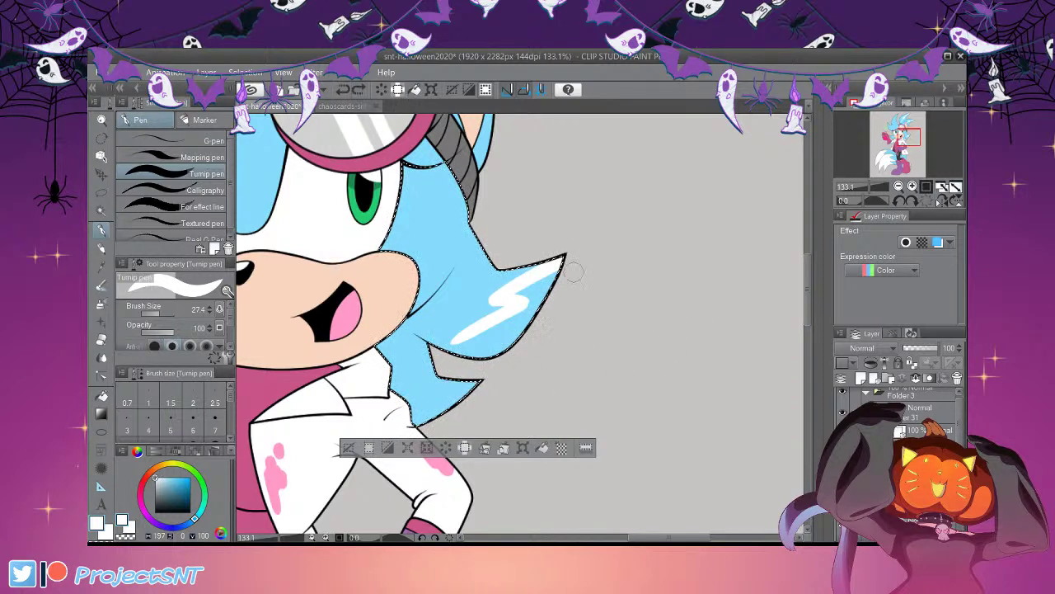
left_click(348, 448)
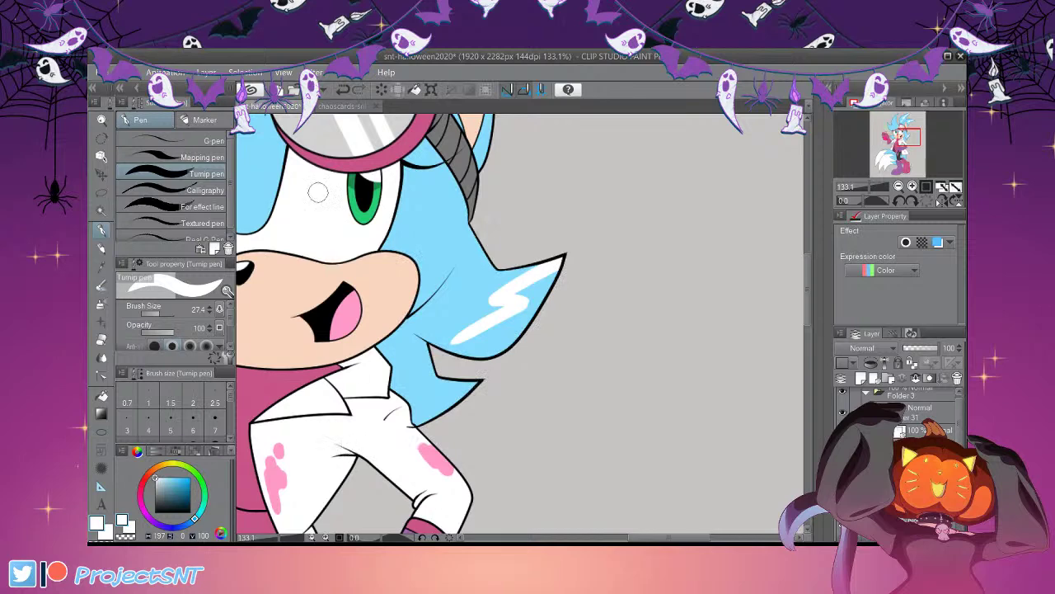
Undo the white highlight on the cheek hair and deselect
scroll(423, 312, "down", 5)
scroll(422, 326, "down", 3)
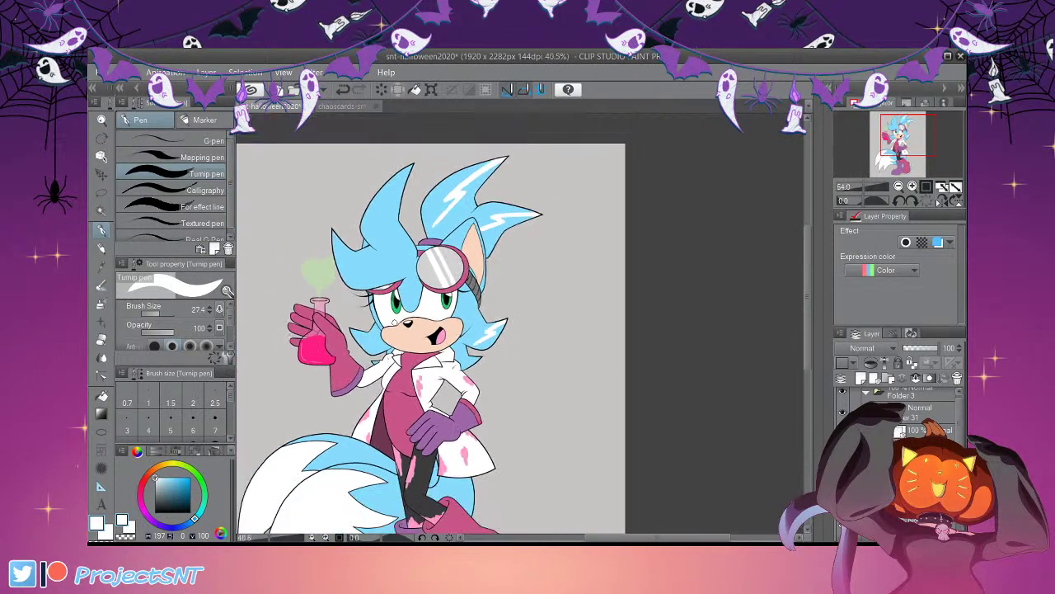
scroll(487, 327, "up", 3)
key("ctrl+z")
left_click(392, 96)
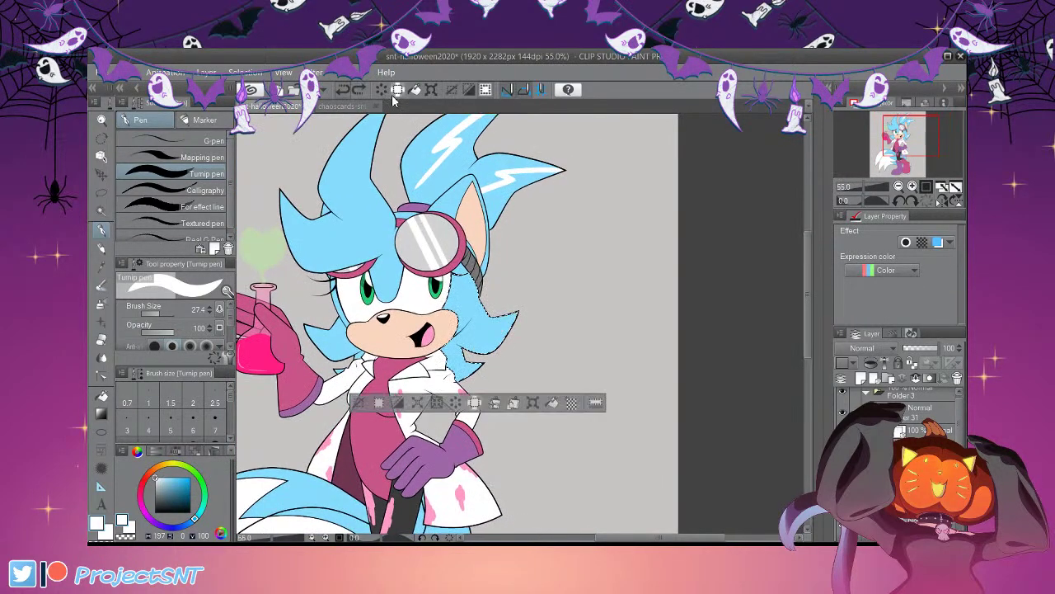
key("ctrl+d")
Save the drawing with highlights only on the two rear hair spikes
scroll(417, 288, "down", 4)
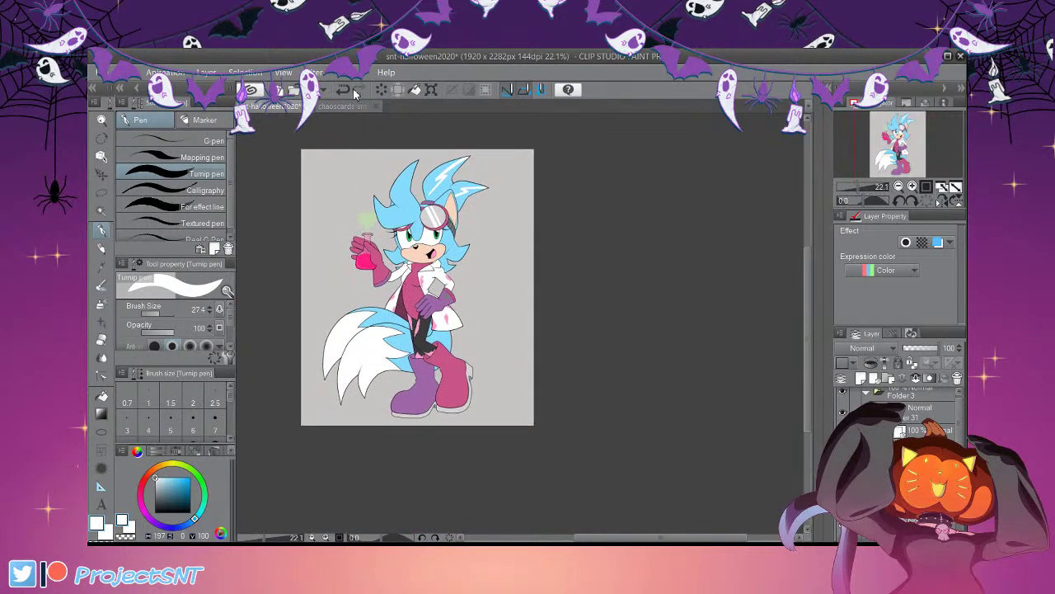
key("ctrl+s")
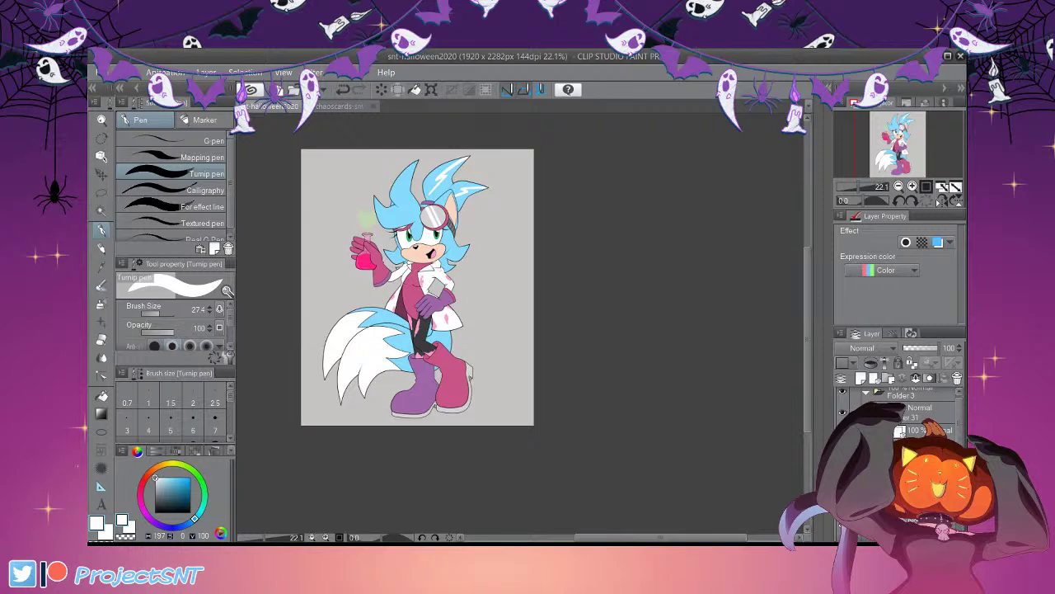
Examine the whole flat-colored character at several zoom levels, comparing the hair highlights with the rest of the figure
scroll(434, 366, "down", 3)
scroll(399, 336, "up", 3)
scroll(409, 350, "down", 1)
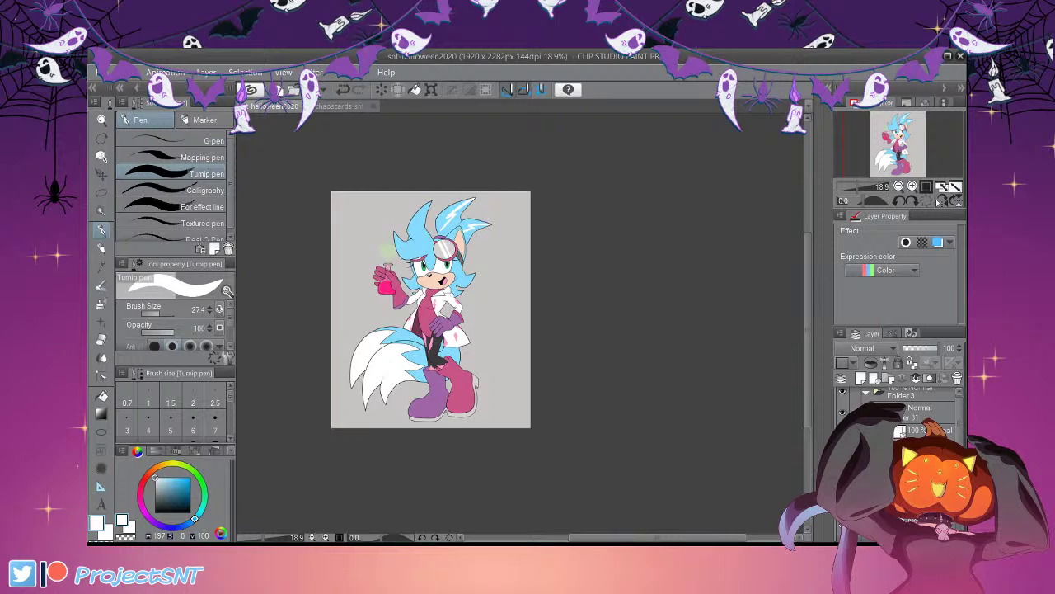
scroll(421, 342, "down", 3)
scroll(442, 257, "up", 12)
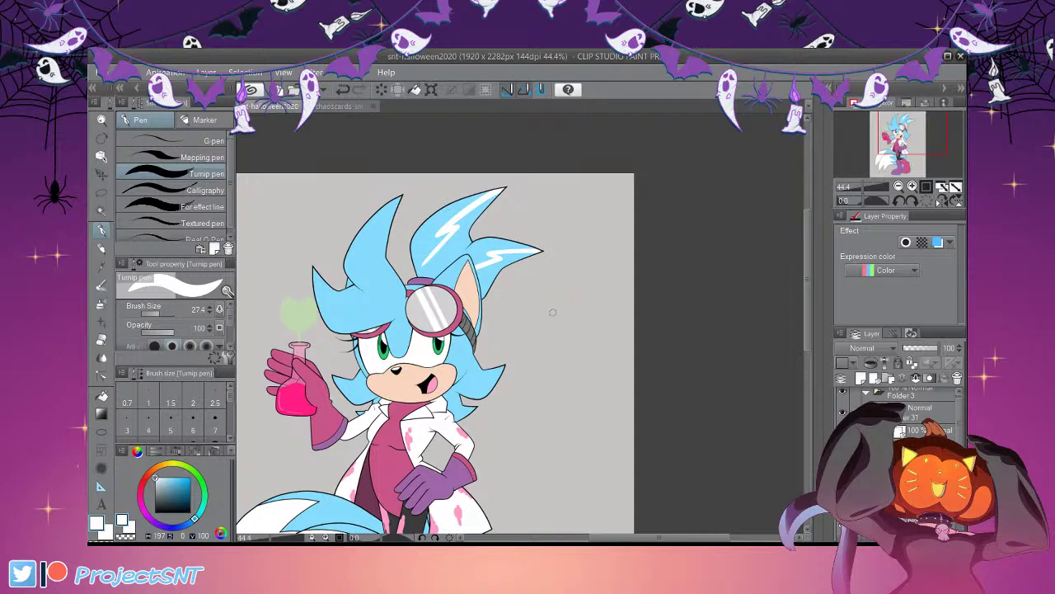
scroll(429, 281, "down", 2)
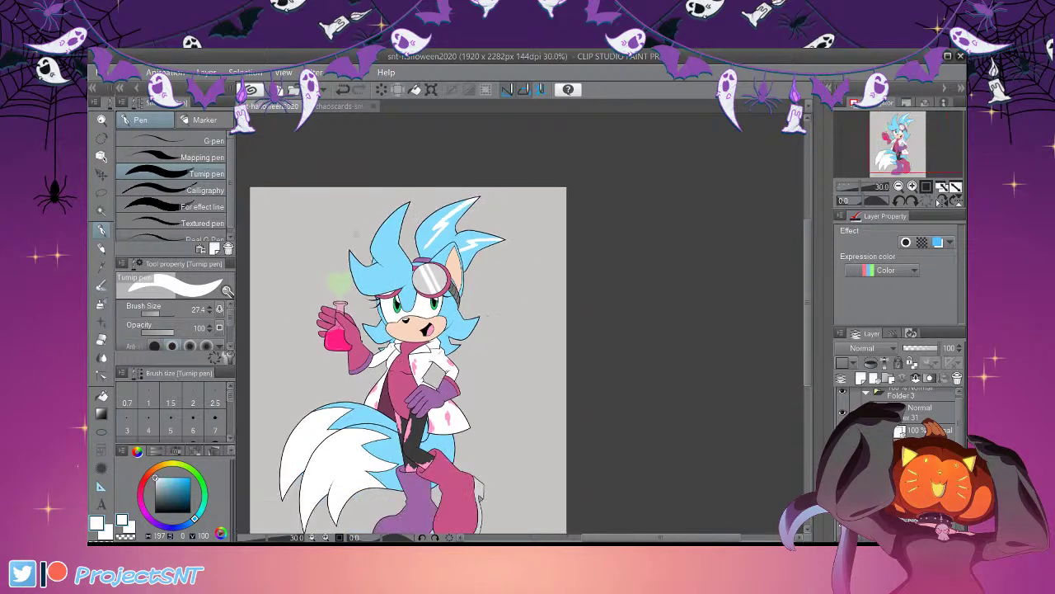
scroll(396, 272, "up", 1)
scroll(397, 273, "up", 2)
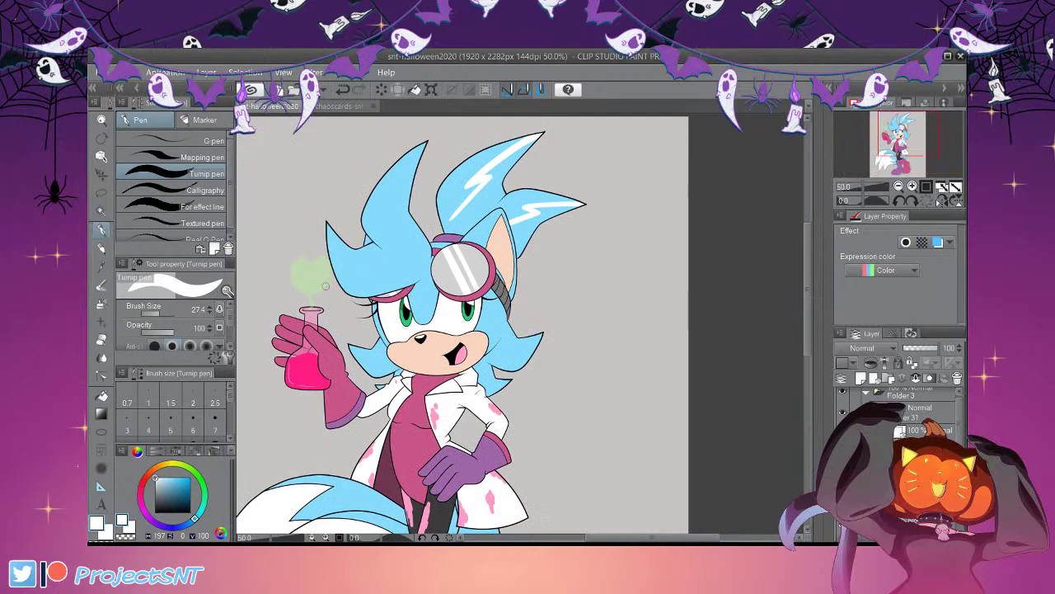
scroll(325, 287, "down", 2)
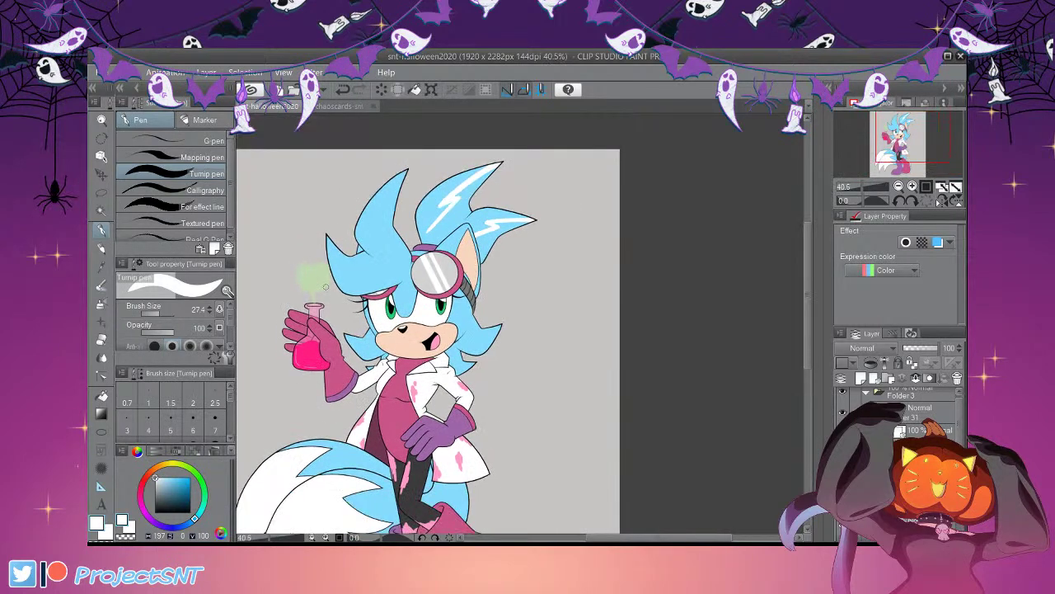
scroll(351, 214, "down", 2)
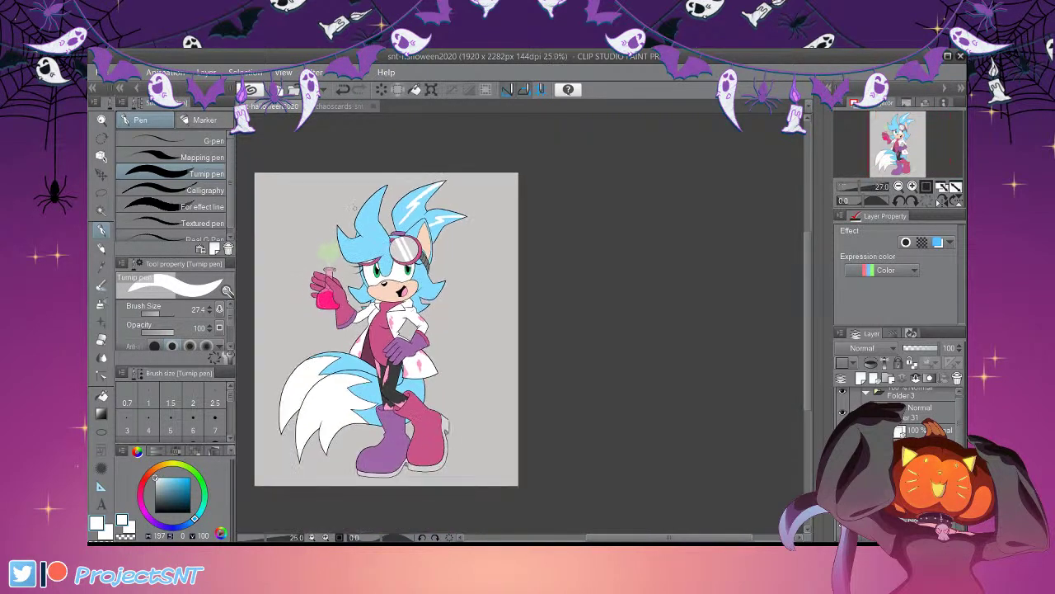
scroll(357, 401, "up", 1)
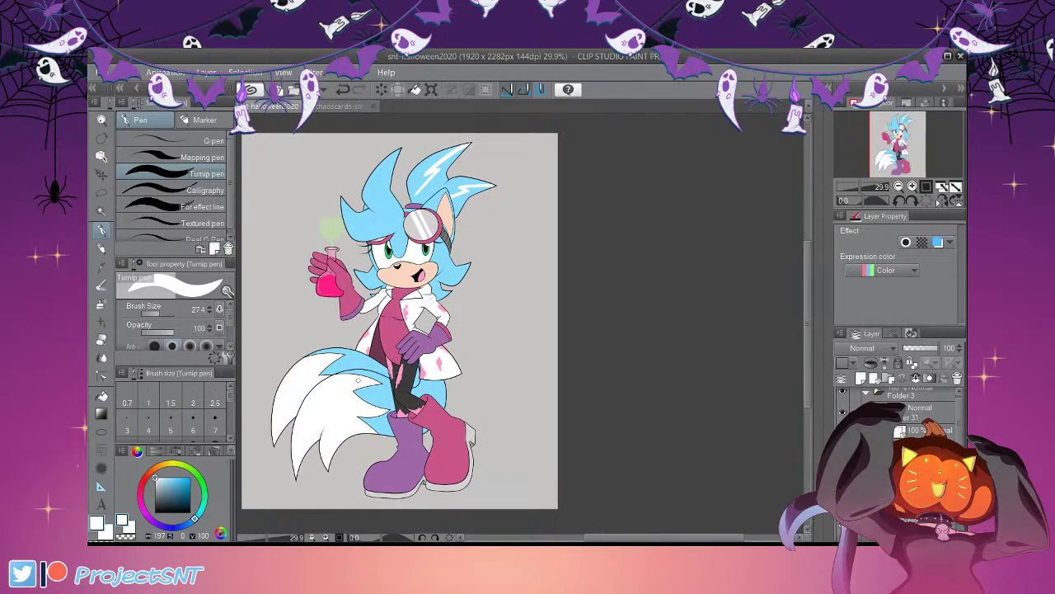
scroll(467, 311, "down", 2)
scroll(467, 312, "up", 1)
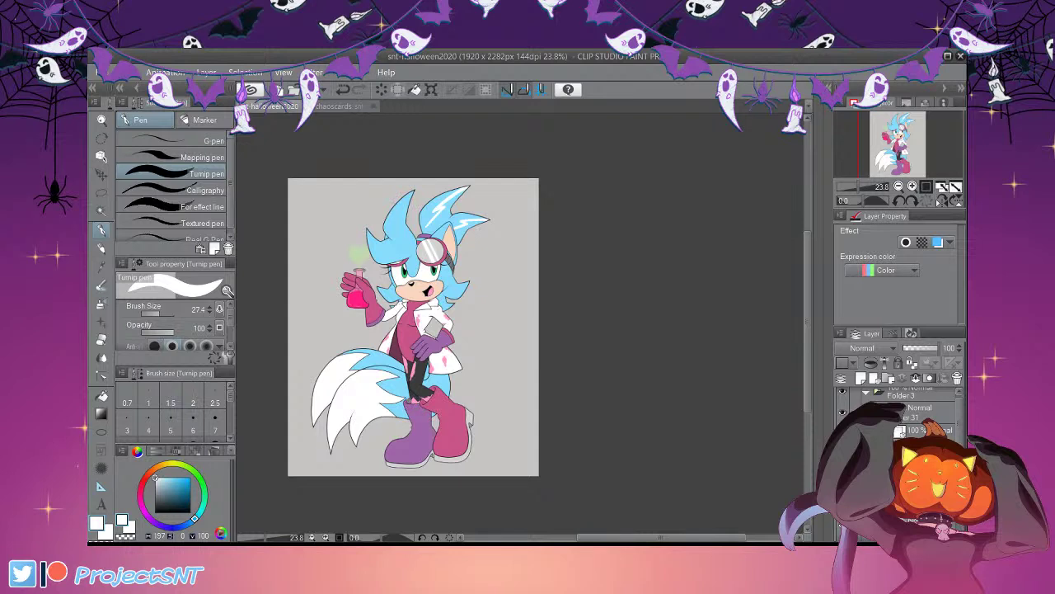
scroll(413, 327, "down", 1)
scroll(413, 328, "up", 2)
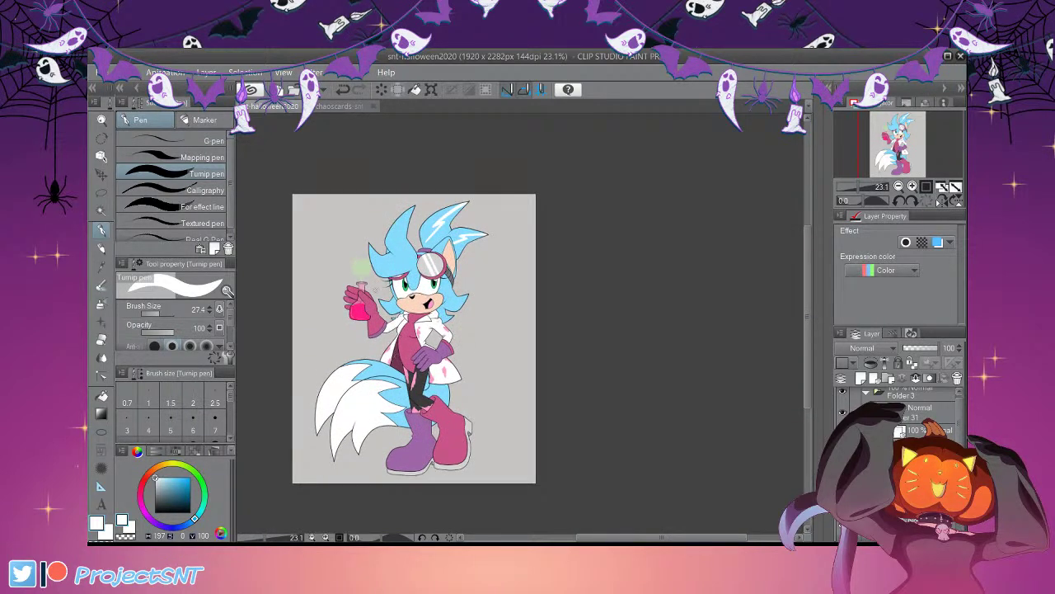
scroll(378, 287, "down", 3)
scroll(377, 286, "up", 3)
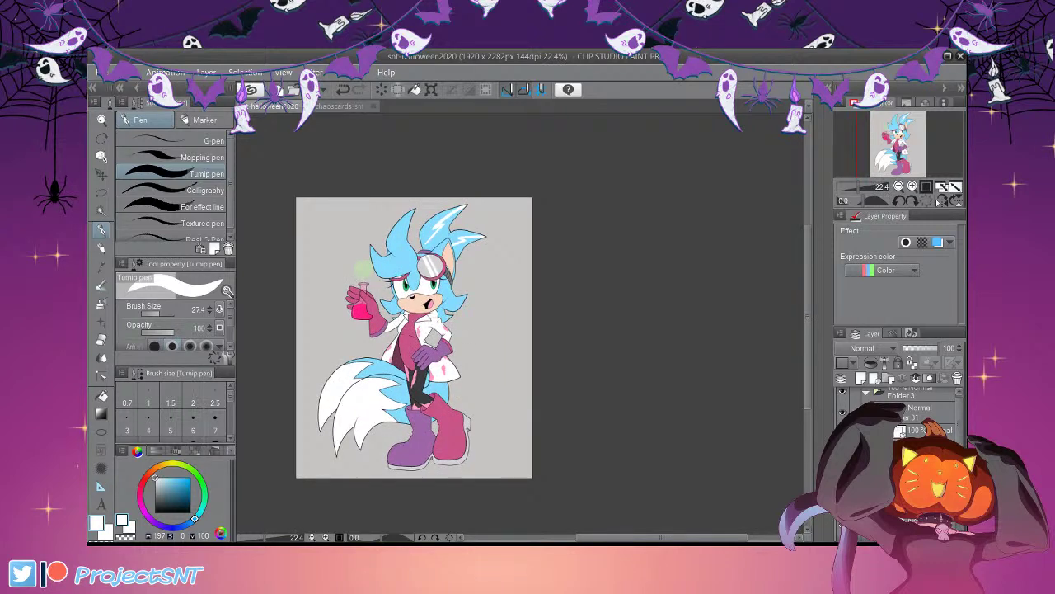
Darken and saturate the figure's colors on the shading layer with a Hue/Saturation/Luminosity adjustment
scroll(414, 331, "up", 1)
scroll(370, 243, "down", 2)
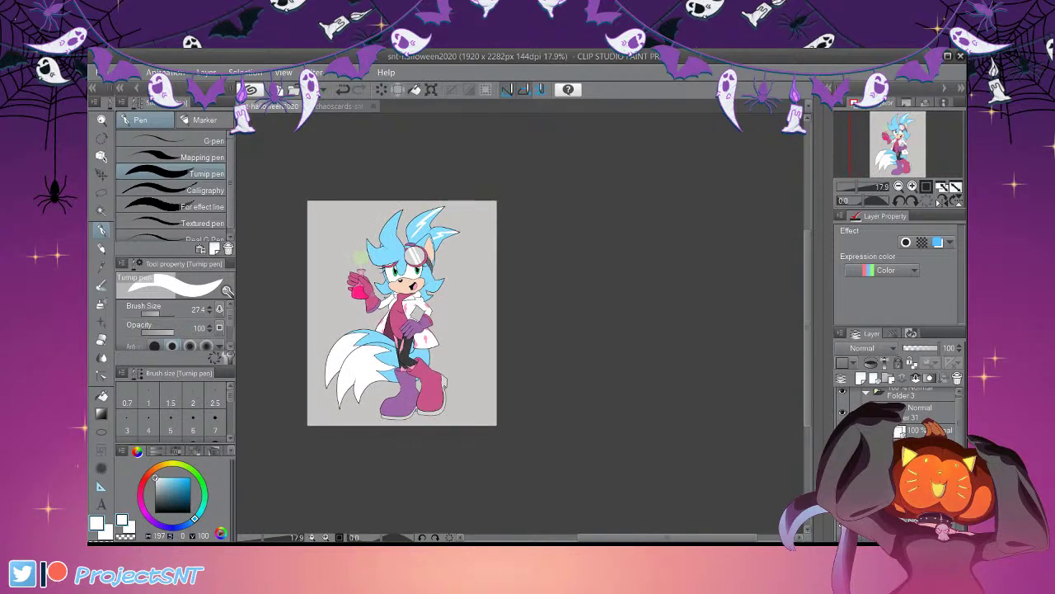
left_click(842, 432)
left_click(842, 432)
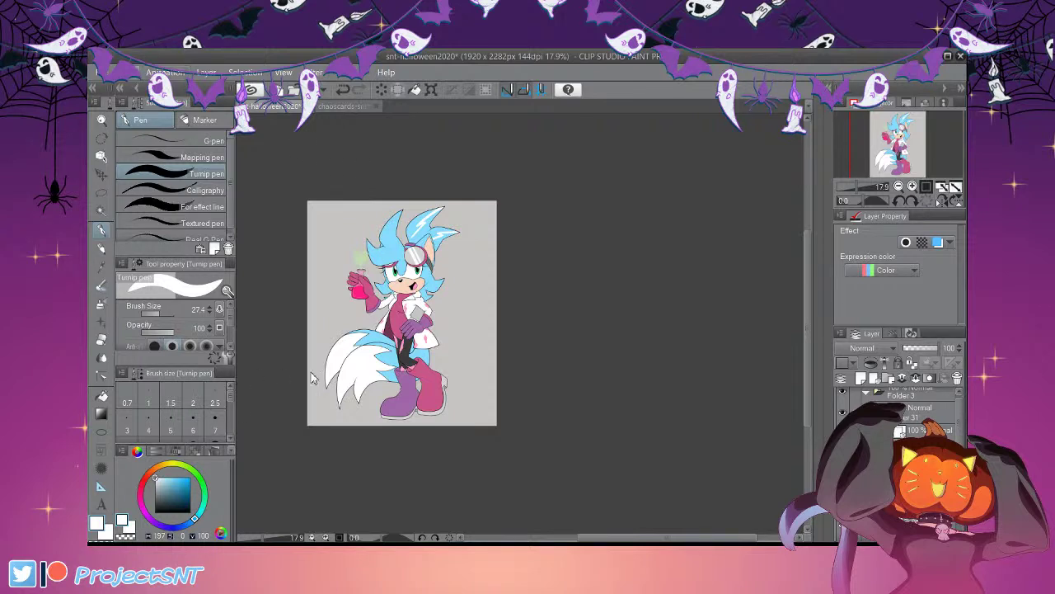
key("ctrl+s")
key("ctrl+u")
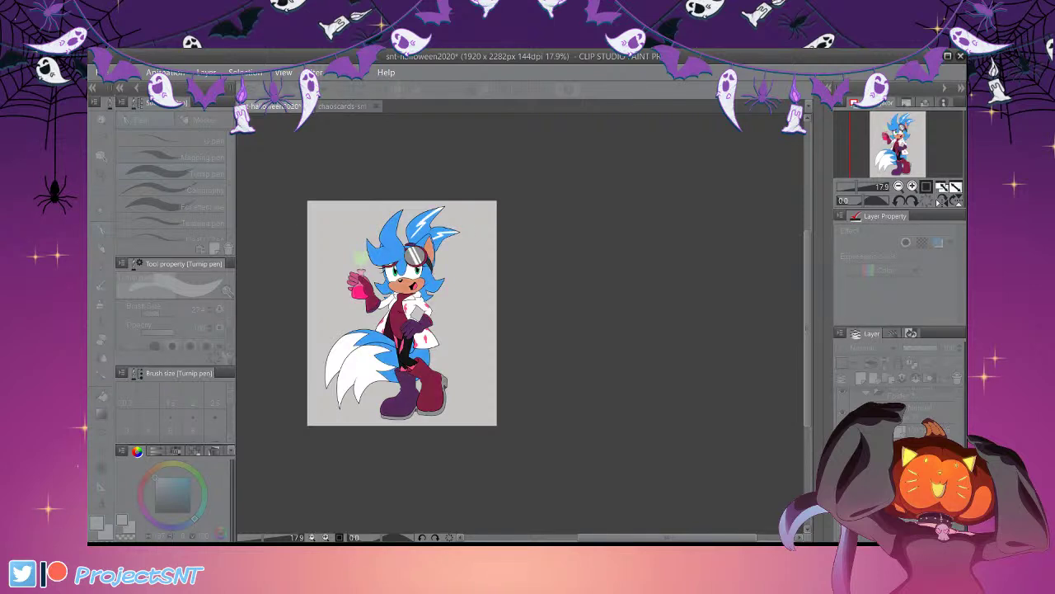
key("Return")
Try erasing the dark shade over the lower face, chest and hair with the Vector eraser at size 629.9, and undo the strokes
scroll(390, 252, "up", 4)
scroll(766, 417, "down", 2)
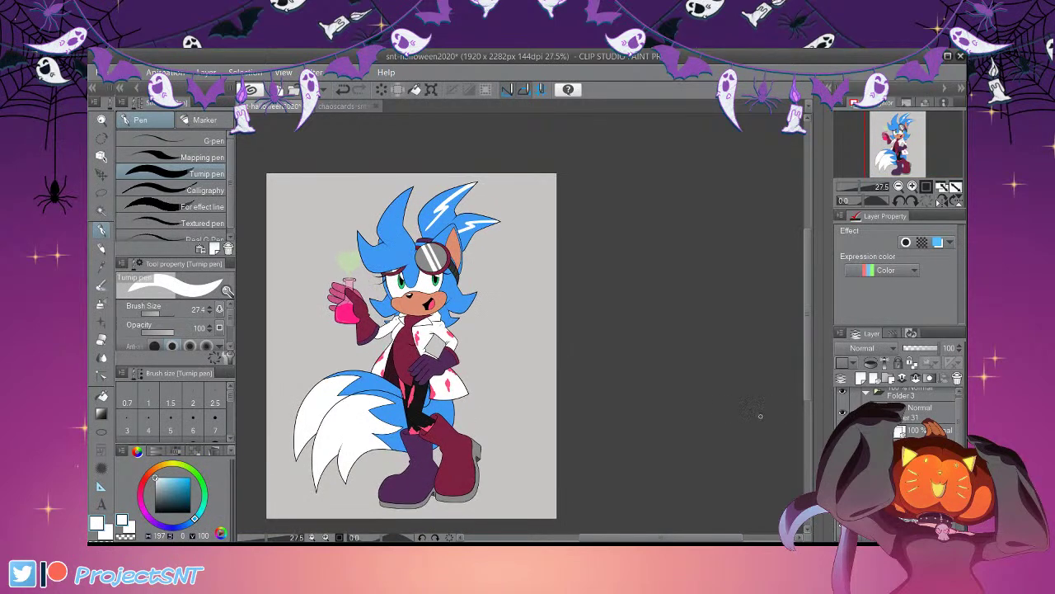
key("e")
left_click_drag(159, 313, 170, 313)
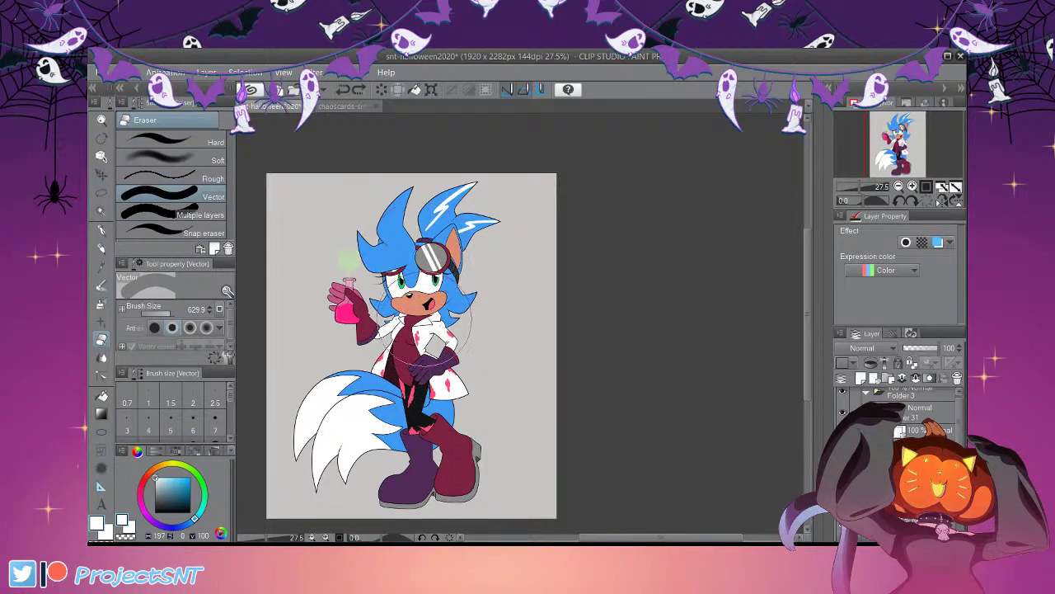
left_click(424, 318)
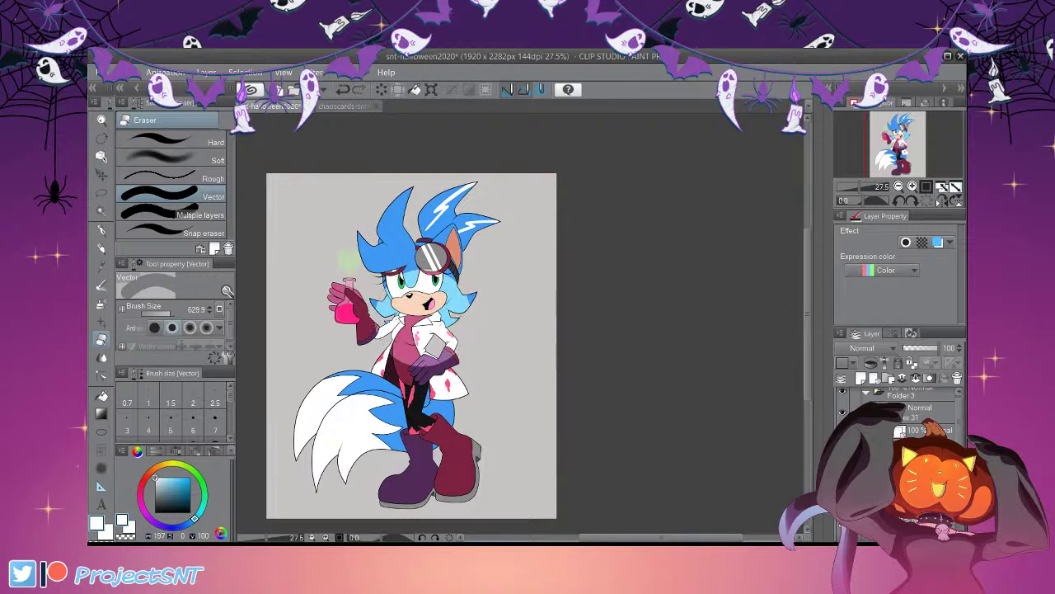
scroll(538, 330, "down", 1)
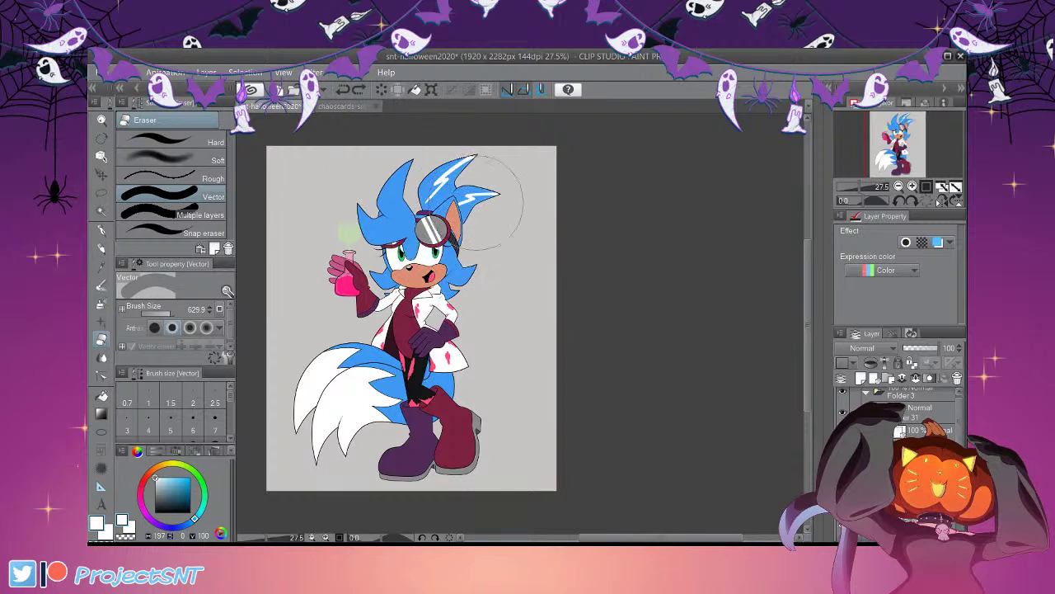
mouse_move(462, 190)
left_mouse_down()
mouse_move(437, 141)
mouse_move(460, 129)
left_mouse_up()
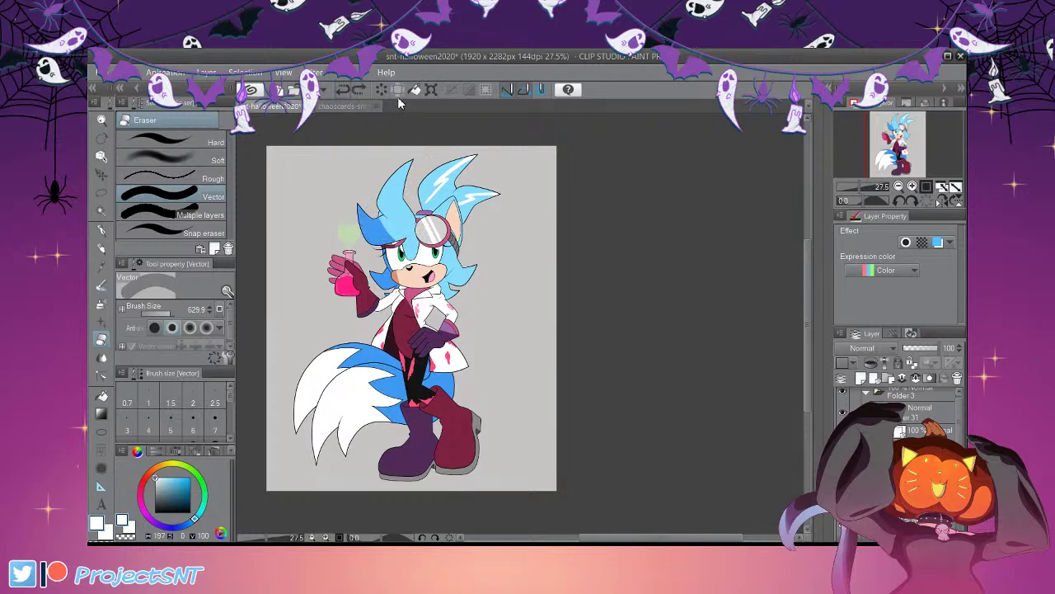
key("ctrl+z")
key("ctrl+z")
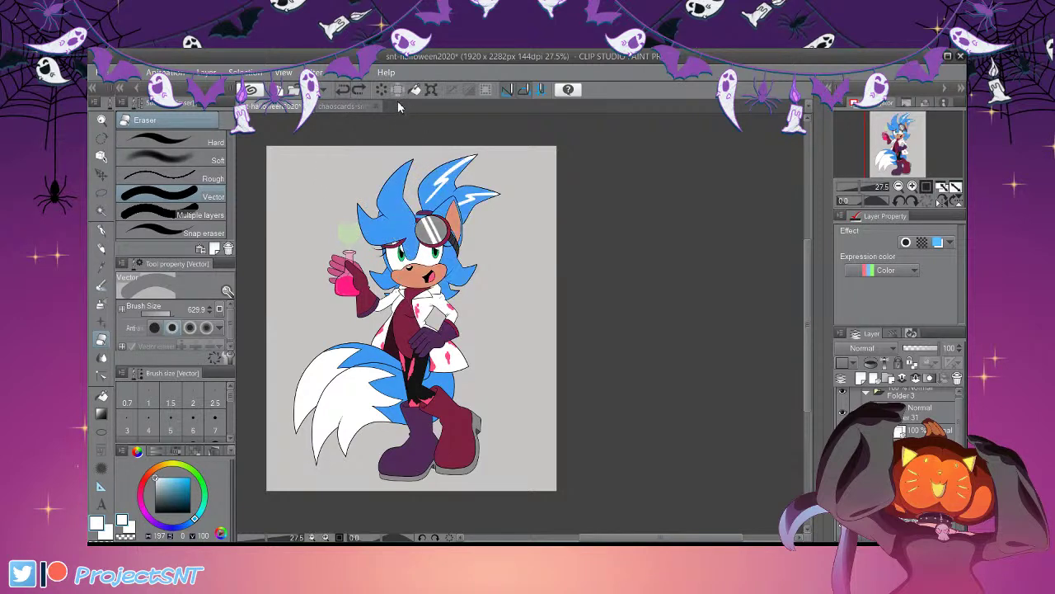
Erase the dark shade from the front hair, goggles, face and upper chest, undoing the stroke down the body and boots
left_click(400, 186)
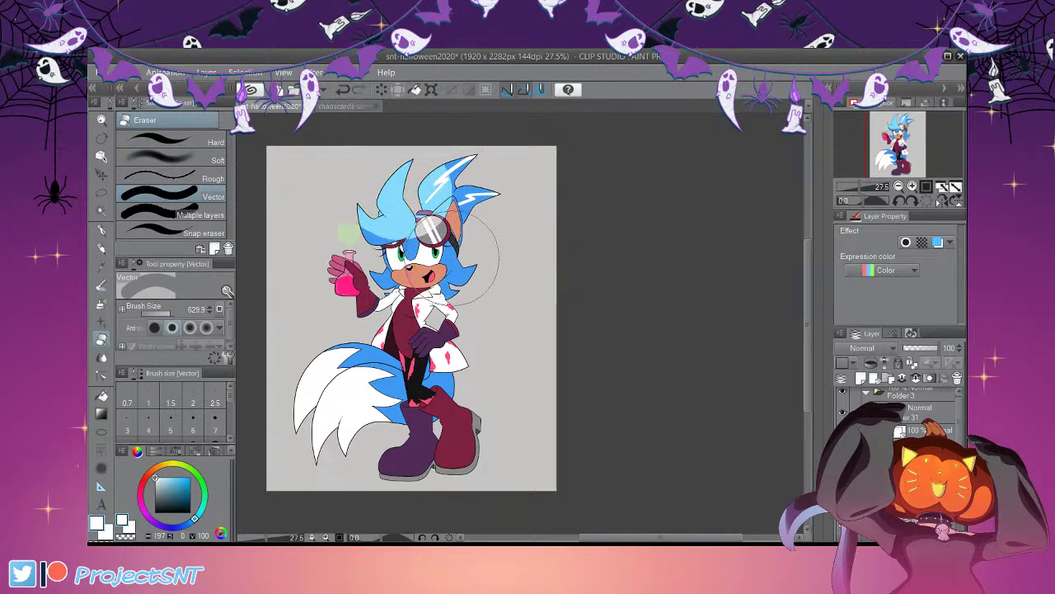
left_click(446, 273)
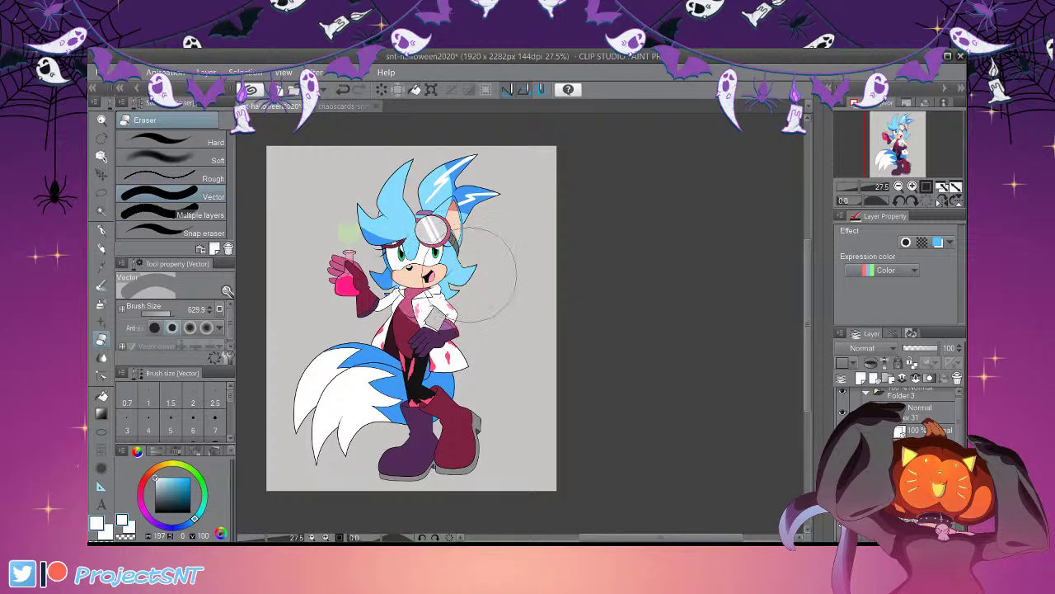
left_click_drag(808, 290, 808, 306)
mouse_move(462, 288)
left_mouse_down()
mouse_move(459, 359)
mouse_move(506, 389)
left_mouse_up()
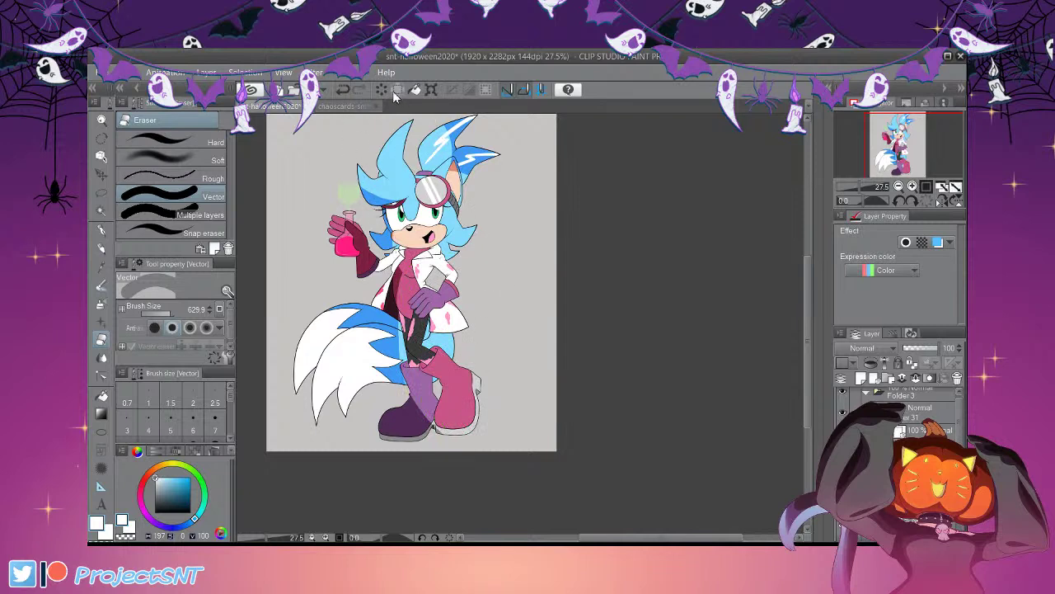
key("ctrl+z")
Set the eraser size to 102.5, try erasing the dark shade over the torso and hip glove, and undo the strokes
left_click(164, 313)
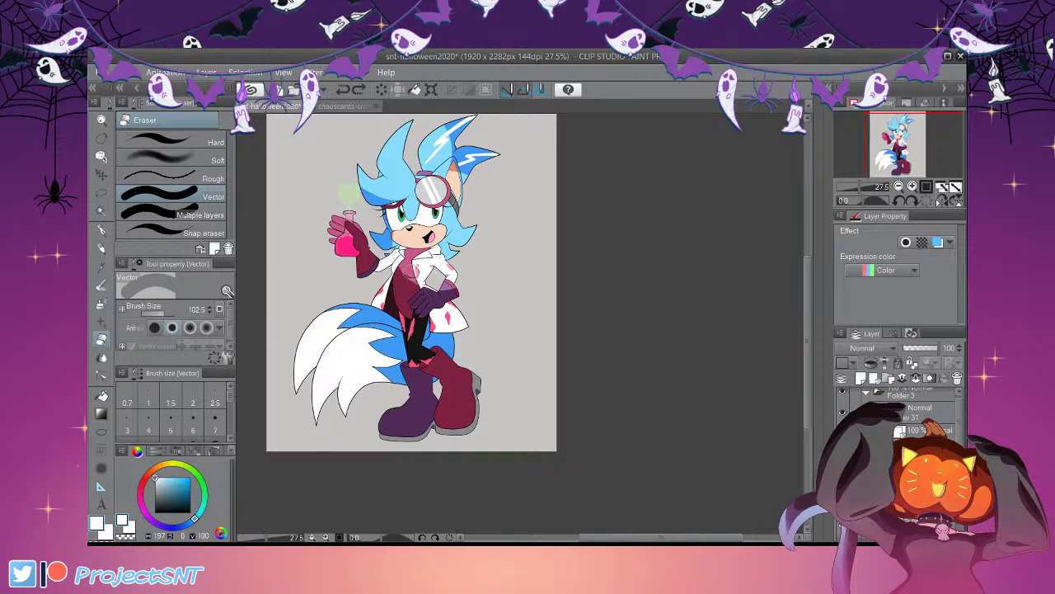
mouse_move(412, 270)
left_mouse_down()
mouse_move(414, 328)
mouse_move(465, 290)
left_mouse_up()
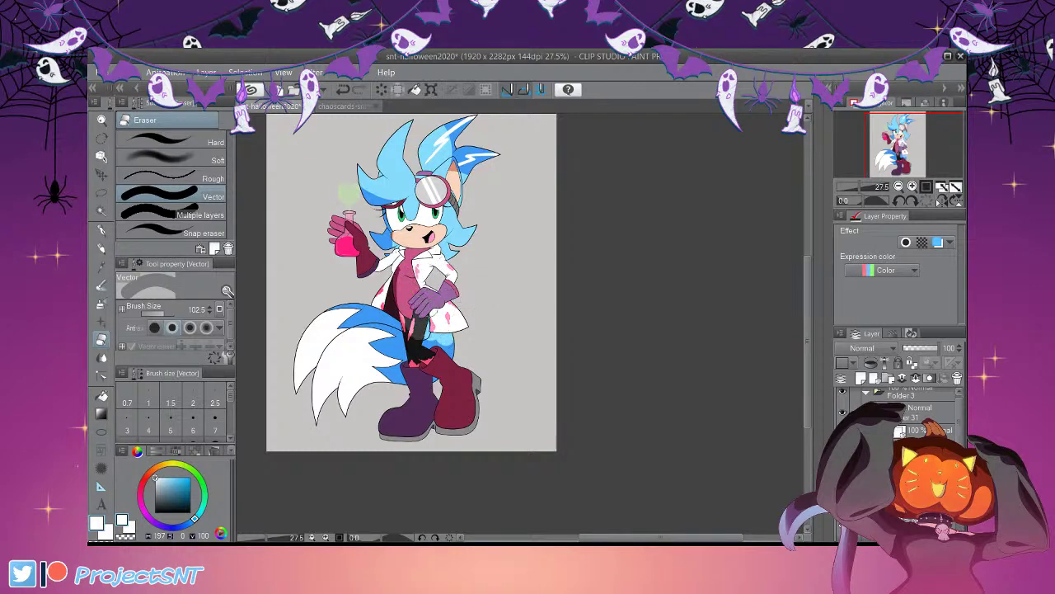
key("ctrl+z")
key("ctrl+z")
key("ctrl+z")
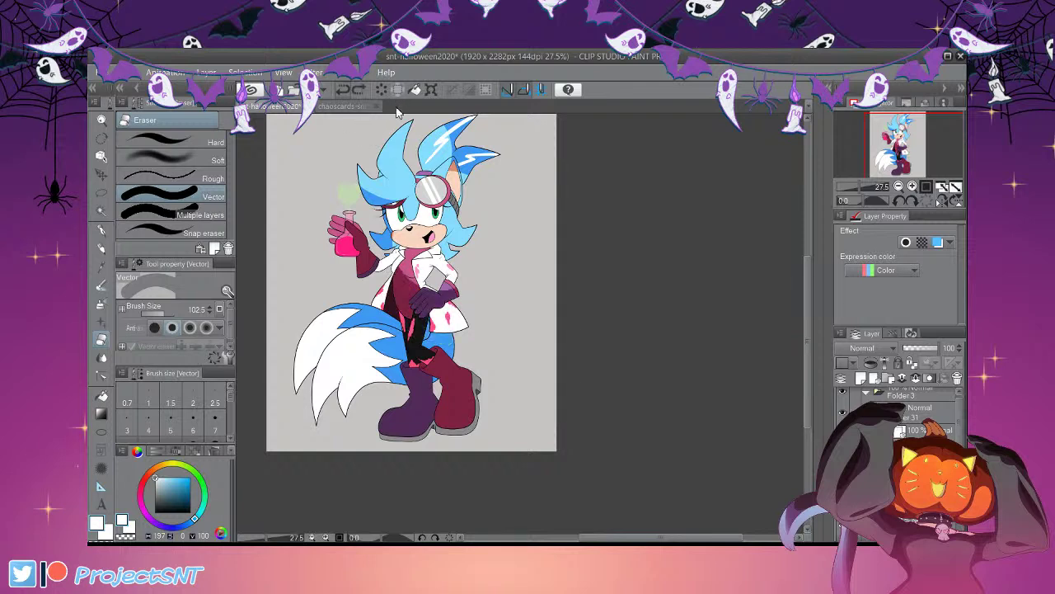
Erase the dark shade along the torso, hip glove, legs and boots, undoing the last strokes near the tail
mouse_move(405, 268)
left_mouse_down()
mouse_move(426, 323)
mouse_move(437, 299)
mouse_move(472, 318)
mouse_move(467, 331)
mouse_move(419, 323)
mouse_move(403, 414)
mouse_move(383, 431)
mouse_move(421, 392)
mouse_move(424, 338)
mouse_move(450, 386)
left_mouse_up()
mouse_move(412, 340)
left_mouse_down()
mouse_move(389, 347)
mouse_move(391, 372)
left_mouse_up()
left_click_drag(410, 327, 364, 327)
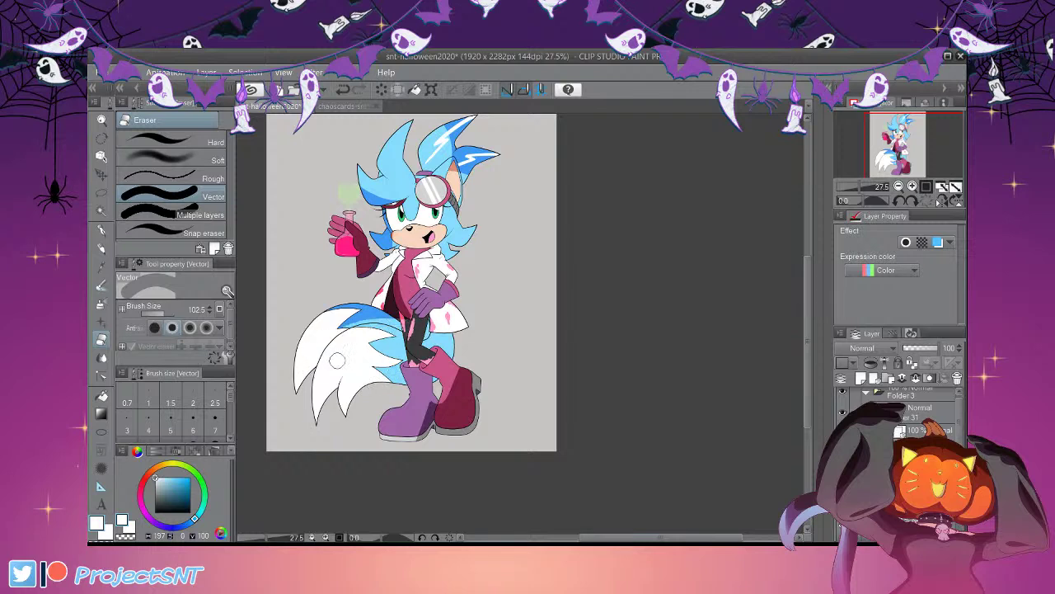
key("ctrl+z")
key("ctrl+z")
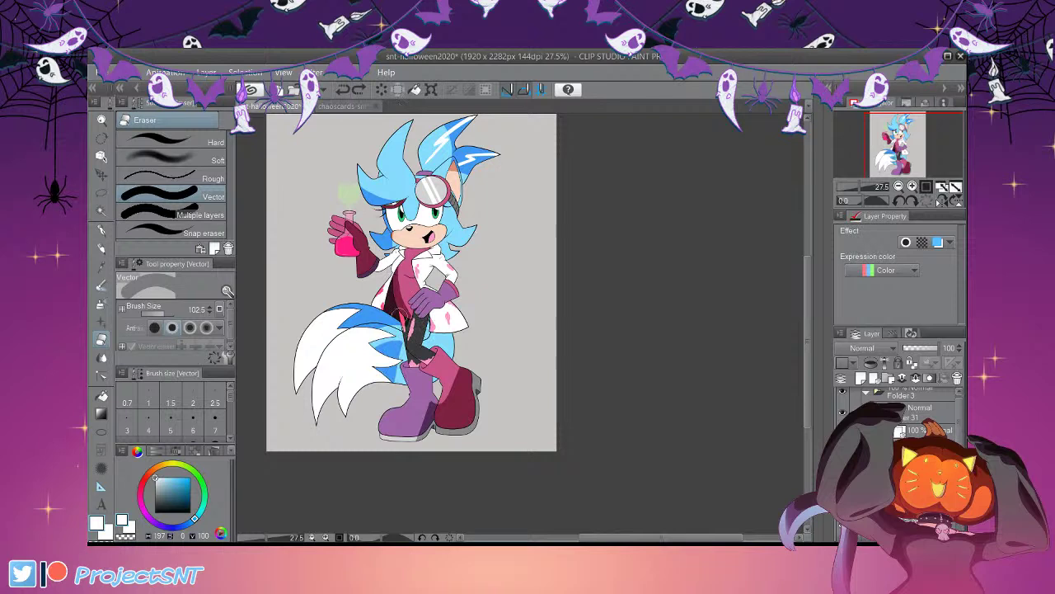
Try an automatic selection on the outfit, clear it, and hide the partly erased shading layer
key("w")
left_click(457, 369)
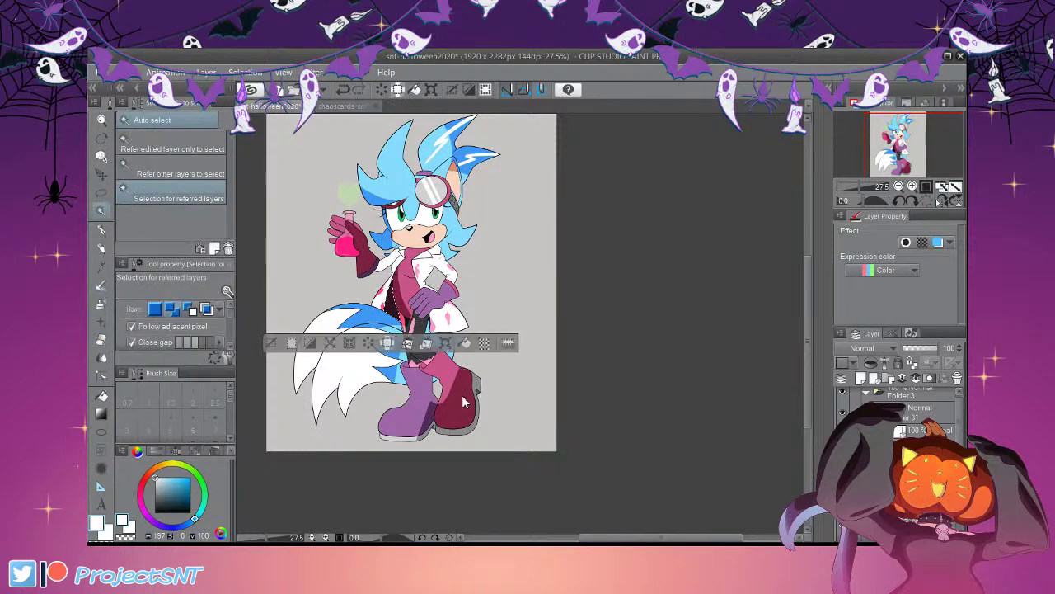
key("ctrl+d")
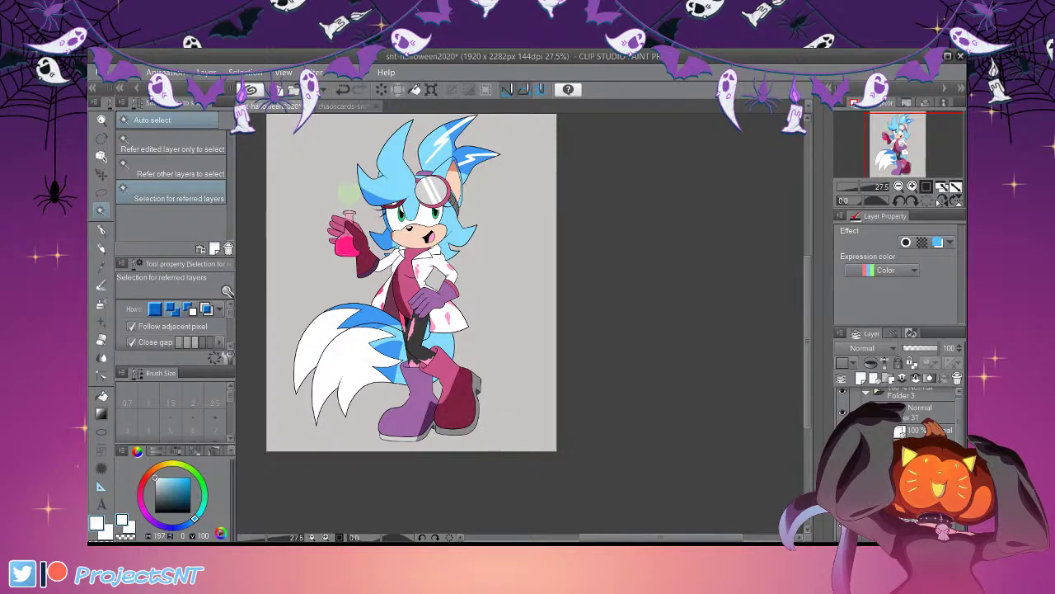
left_click(843, 434)
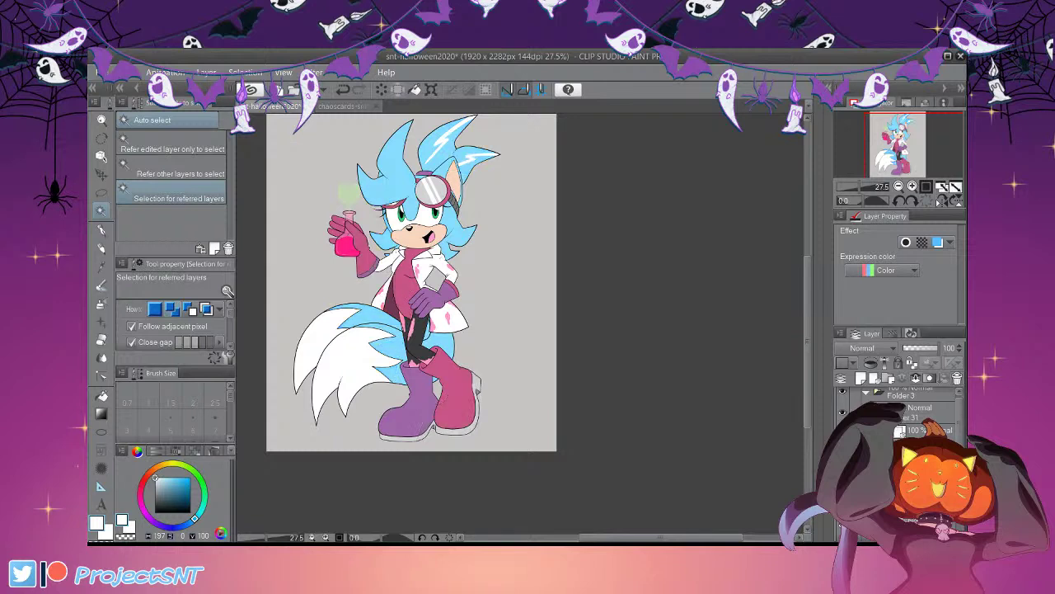
Examine the whole character in its light flat colors at several zoom levels
scroll(464, 419, "down", 3)
scroll(462, 416, "up", 2)
scroll(446, 363, "down", 2)
scroll(449, 371, "up", 3)
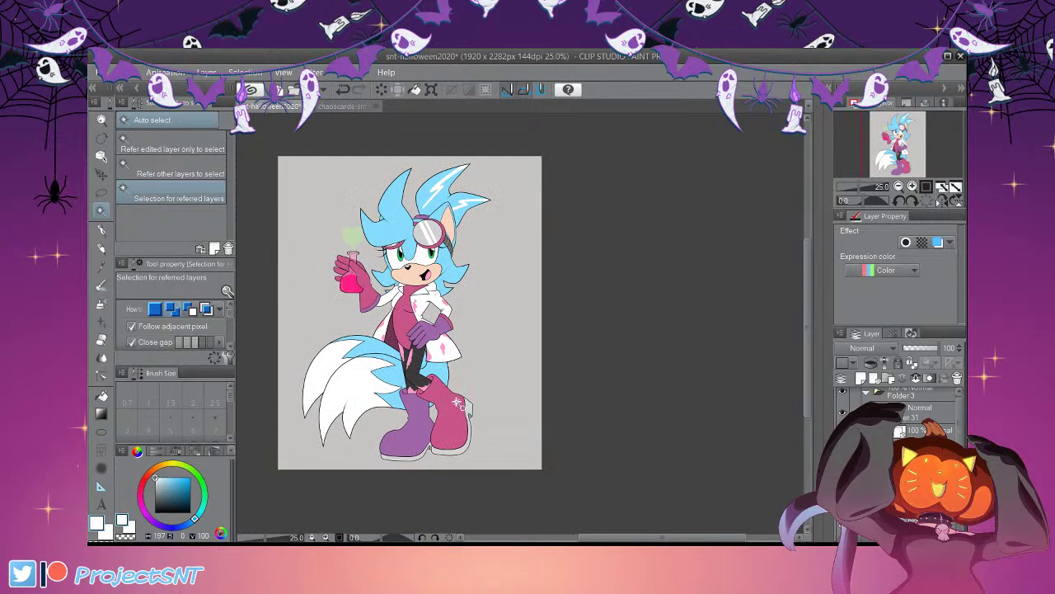
scroll(418, 376, "down", 1)
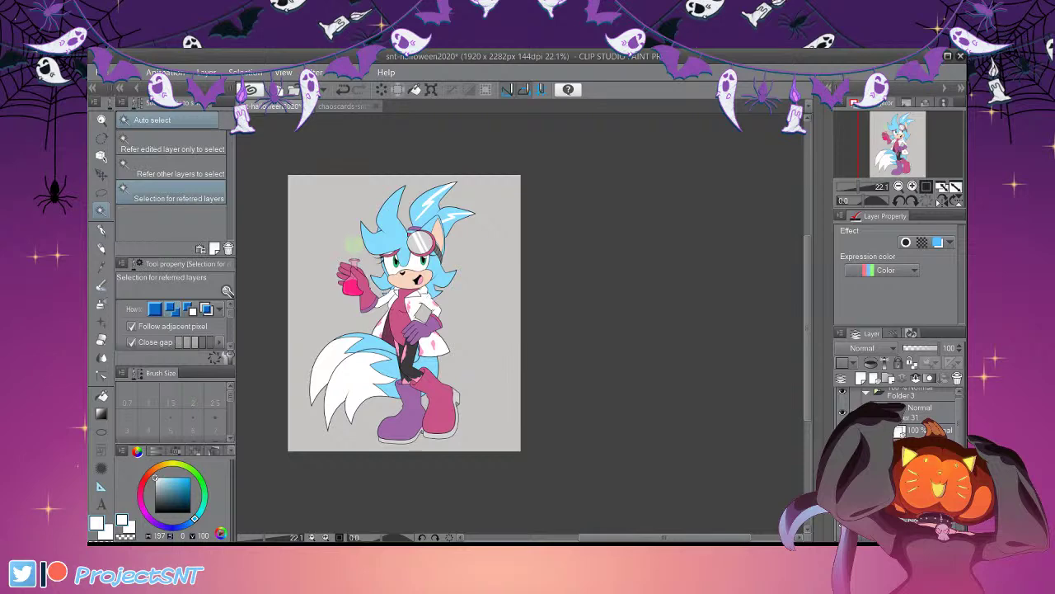
scroll(547, 365, "down", 2)
scroll(523, 371, "up", 4)
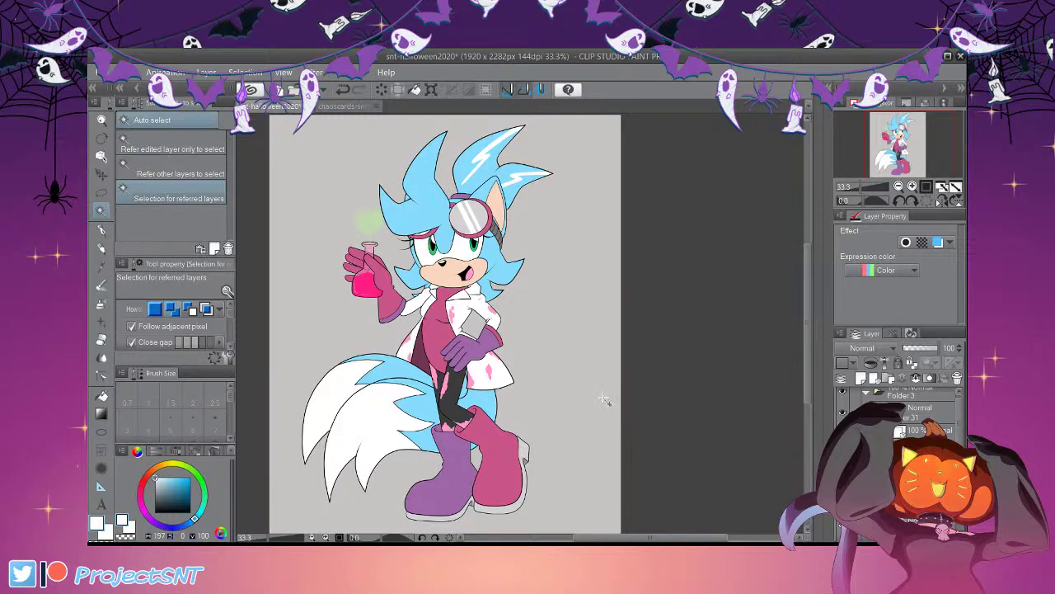
scroll(424, 438, "down", 3)
scroll(445, 445, "up", 2)
scroll(446, 443, "up", 1)
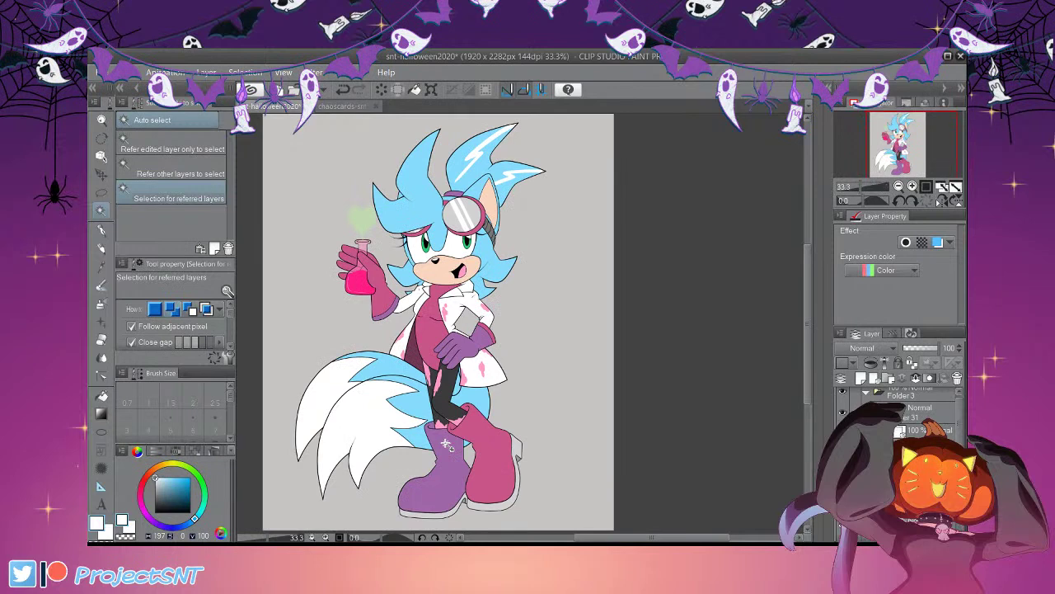
scroll(445, 444, "down", 2)
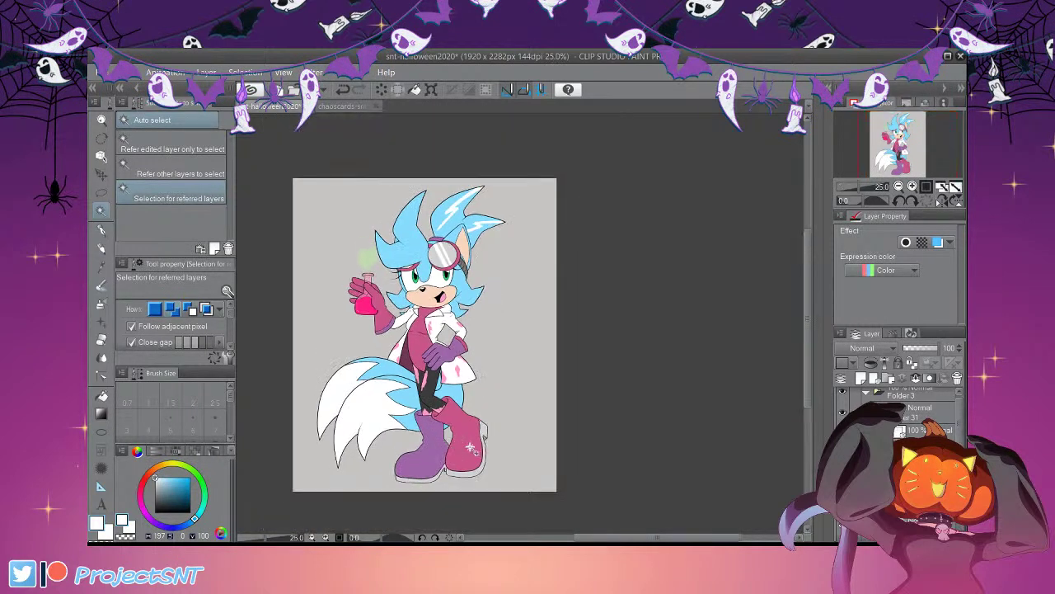
scroll(458, 452, "up", 1)
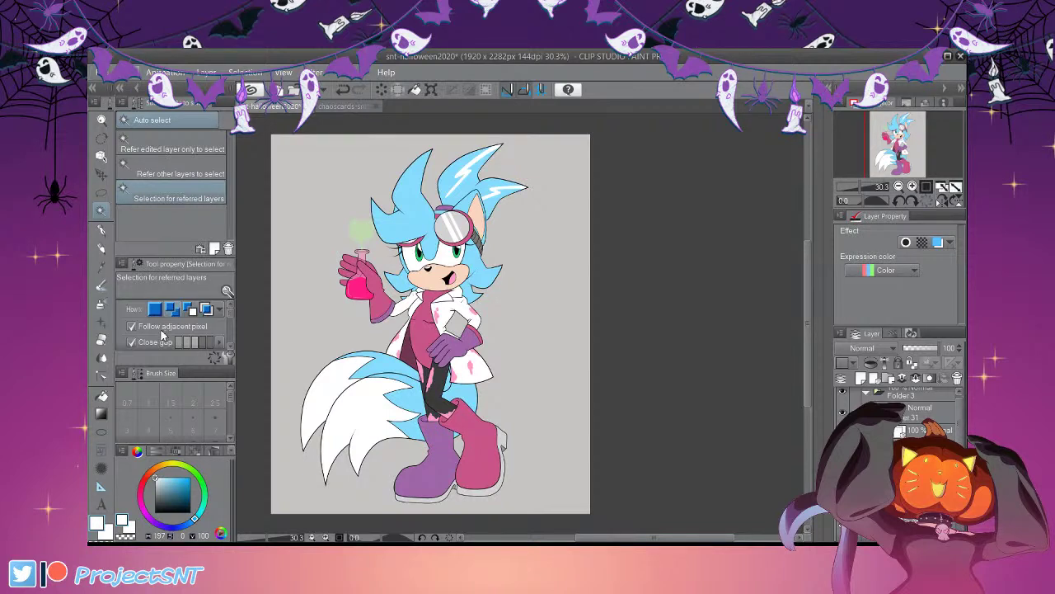
Shift the figure's hues toward teal and purple and darken them with a Hue/Saturation/Luminosity adjustment
key("space")
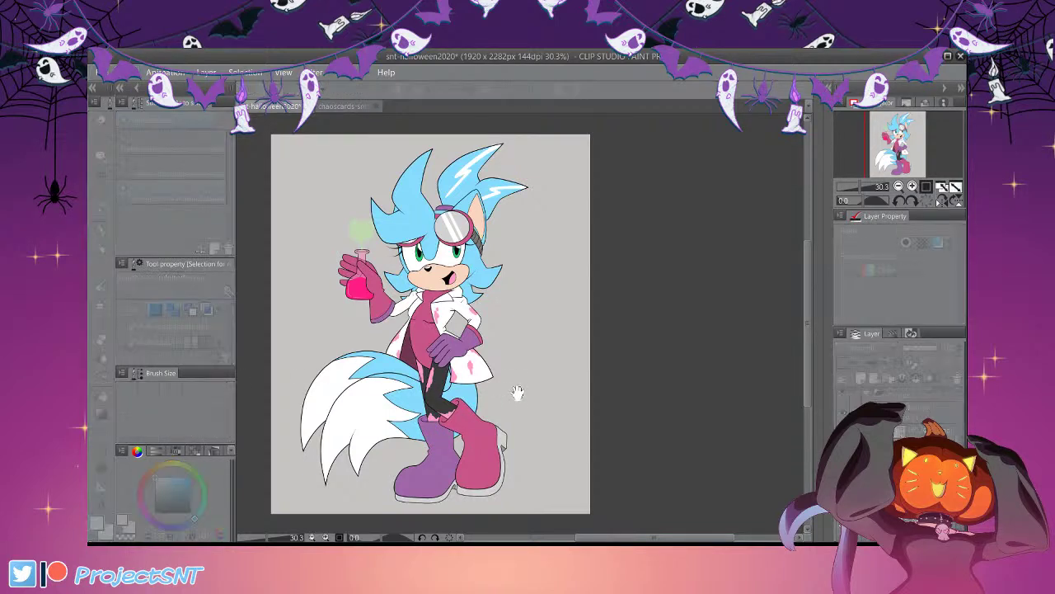
left_click(820, 433)
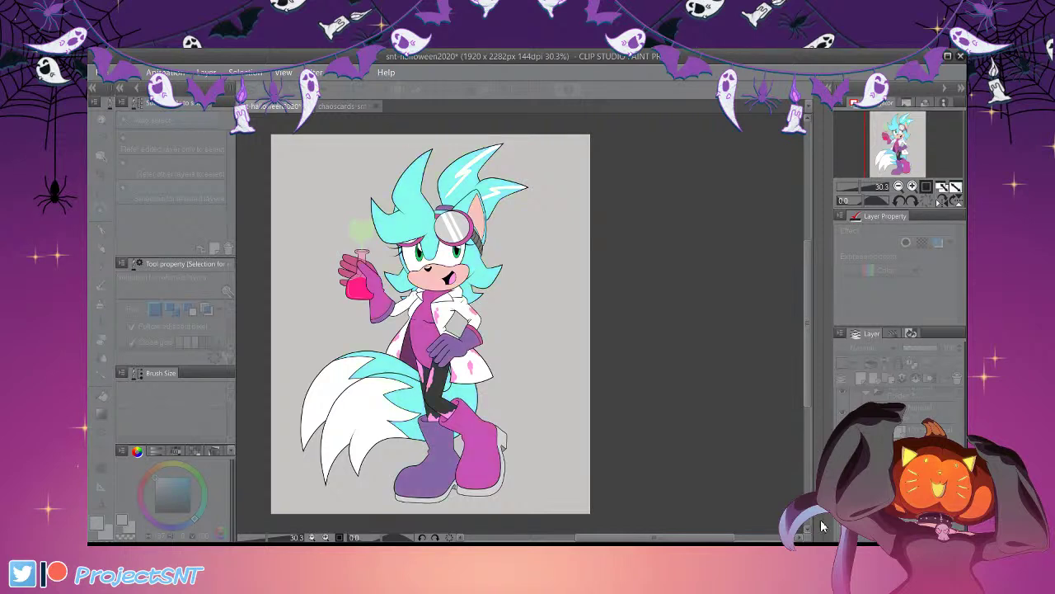
mouse_move(798, 525)
left_mouse_down()
mouse_move(809, 524)
mouse_move(798, 525)
left_mouse_up()
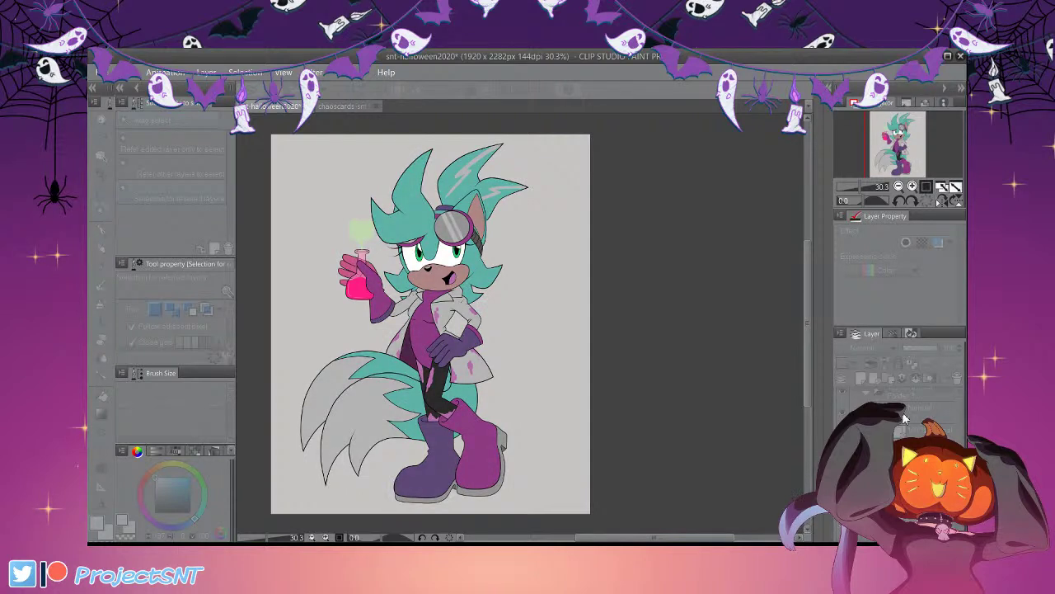
key("Return")
Examine the darkened teal-and-purple shade on the face, coat, flask and whole figure at several zoom levels
scroll(556, 368, "down", 5)
scroll(482, 403, "up", 4)
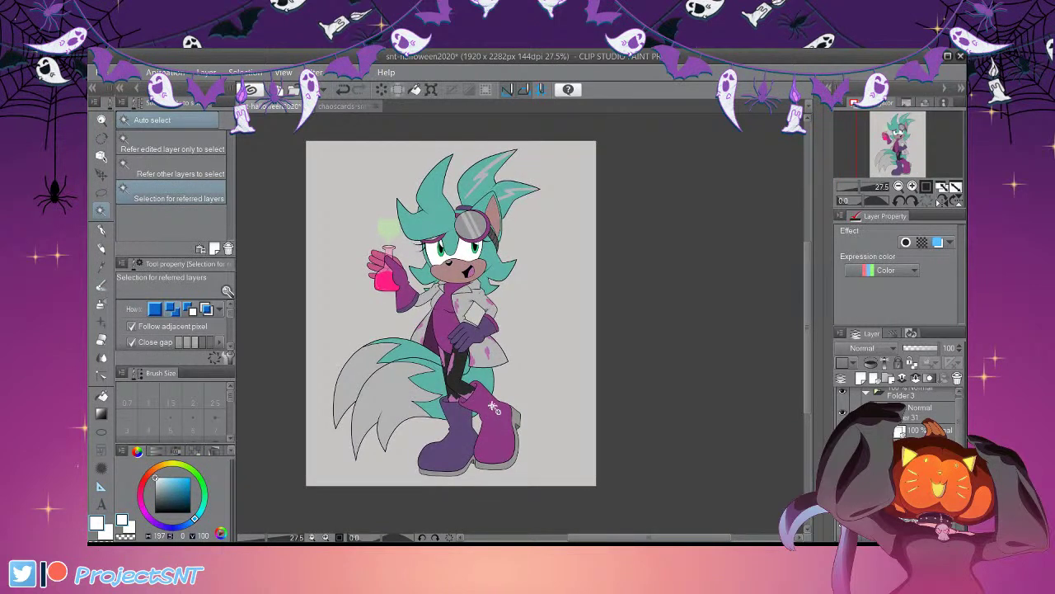
scroll(443, 272, "up", 2)
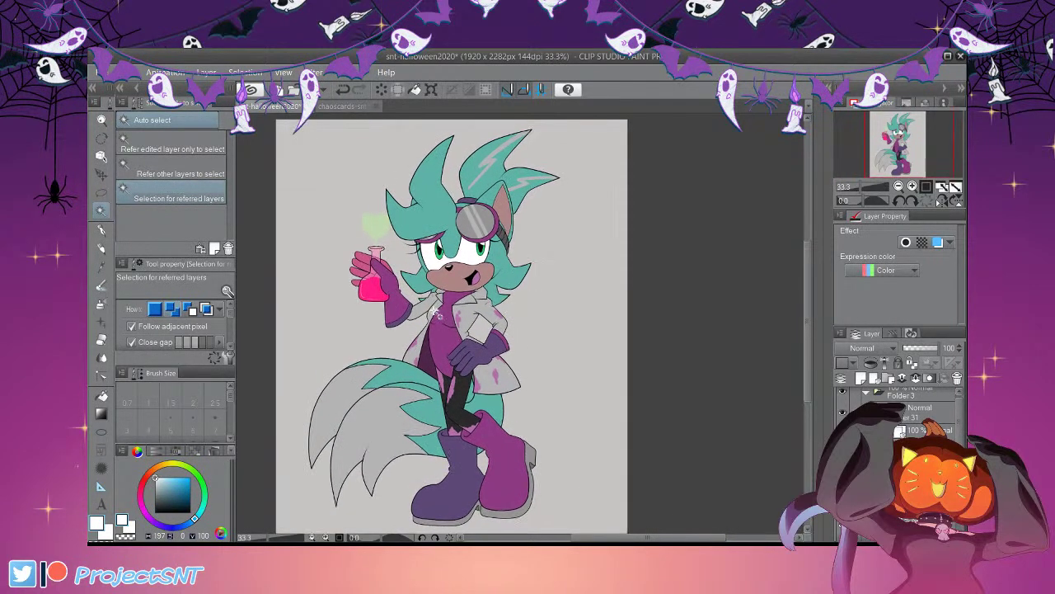
scroll(439, 311, "up", 2)
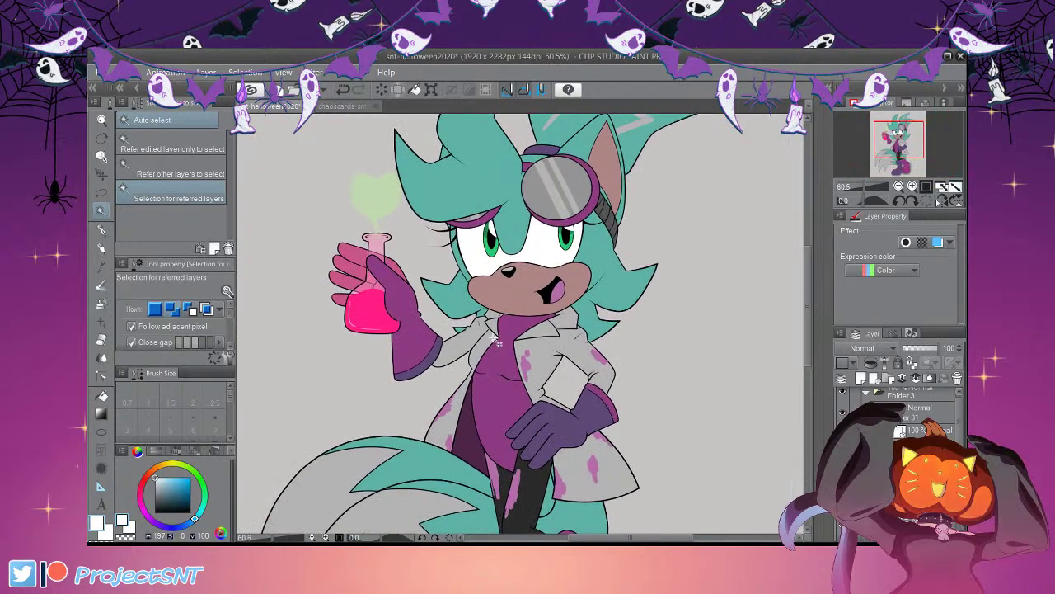
scroll(456, 325, "down", 1)
scroll(458, 327, "down", 2)
scroll(582, 302, "up", 1)
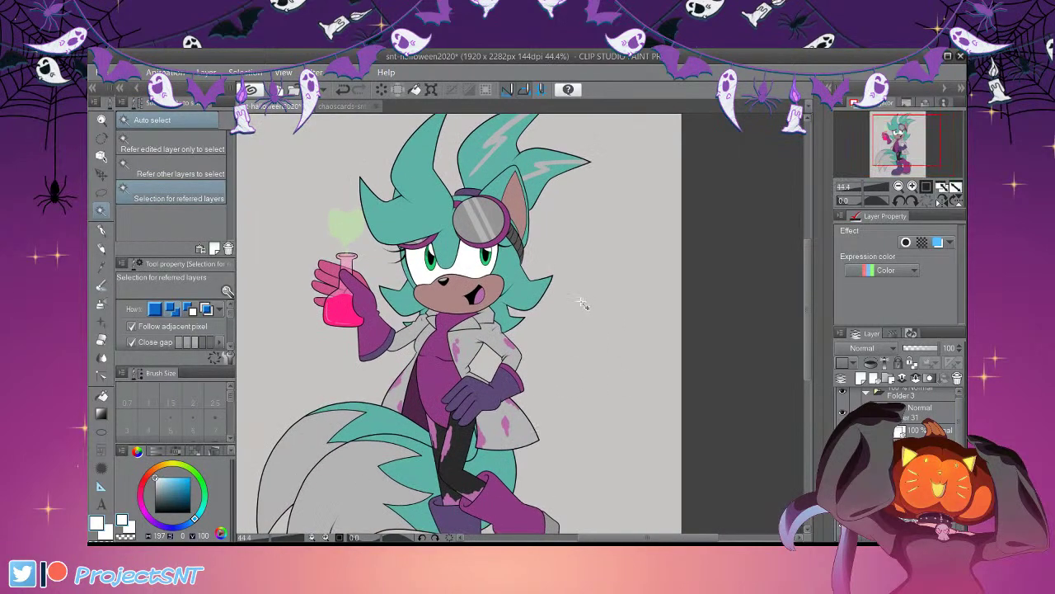
scroll(509, 244, "down", 2)
scroll(512, 243, "up", 2)
scroll(665, 415, "down", 2)
scroll(571, 452, "up", 1)
scroll(591, 467, "up", 2)
Auto-select the glove resting on the hip and ready the Vector eraser for its shading
left_click(493, 383)
scroll(552, 473, "up", 1)
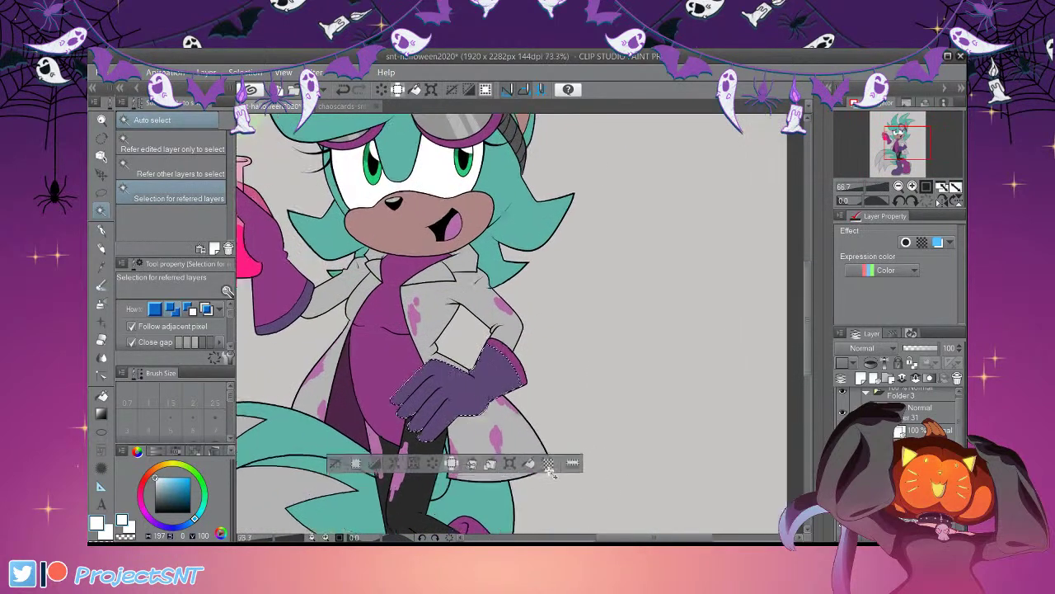
left_click(101, 398)
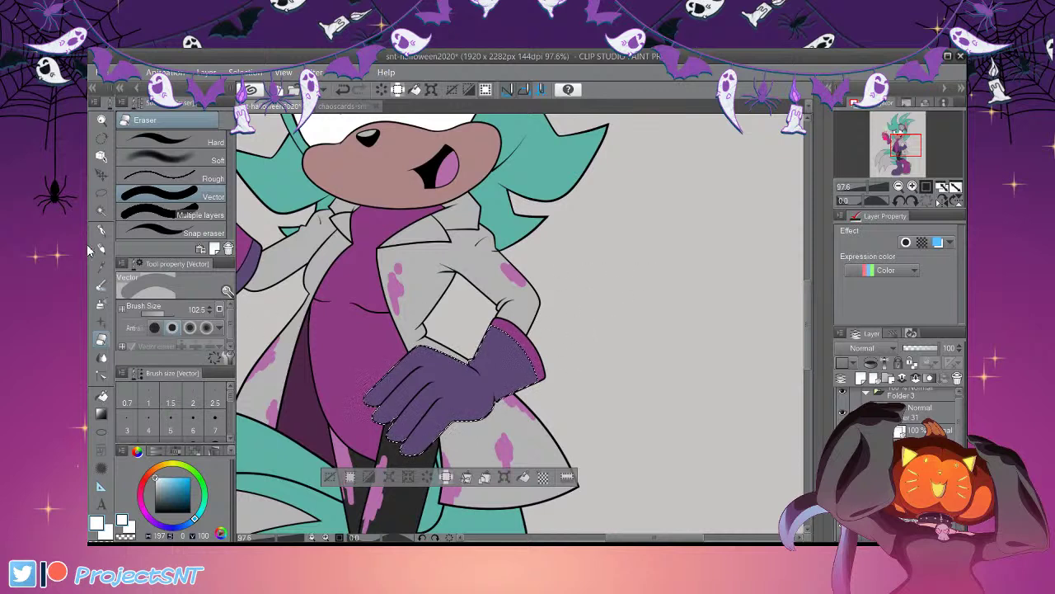
left_click(101, 212)
left_click(102, 399)
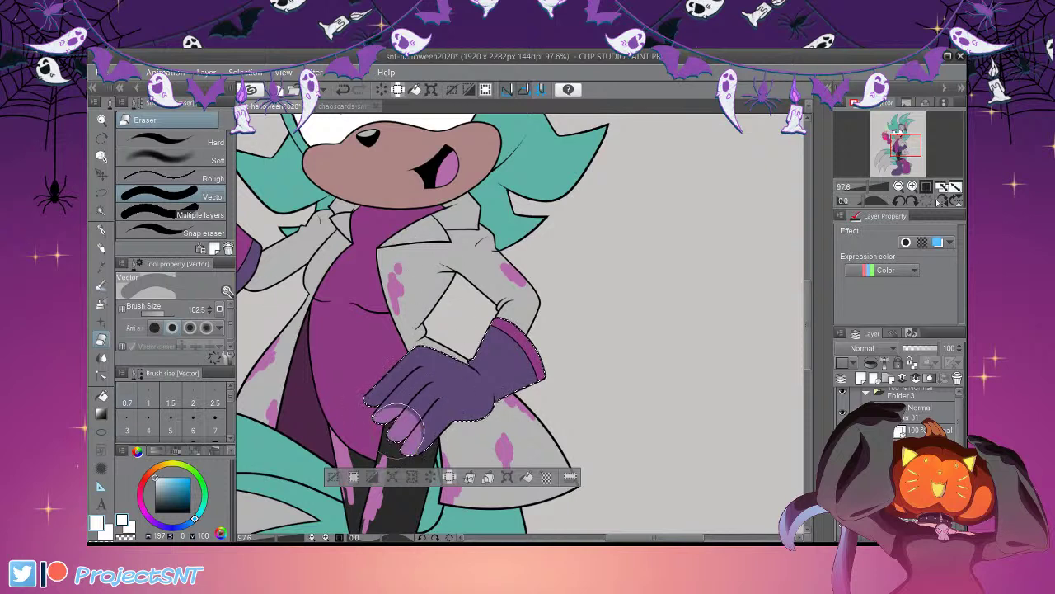
Try erasing the hip-hand glove's shading with the 102.5 eraser, and undo the strokes
mouse_move(458, 374)
left_mouse_down()
mouse_move(570, 311)
mouse_move(509, 331)
left_mouse_up()
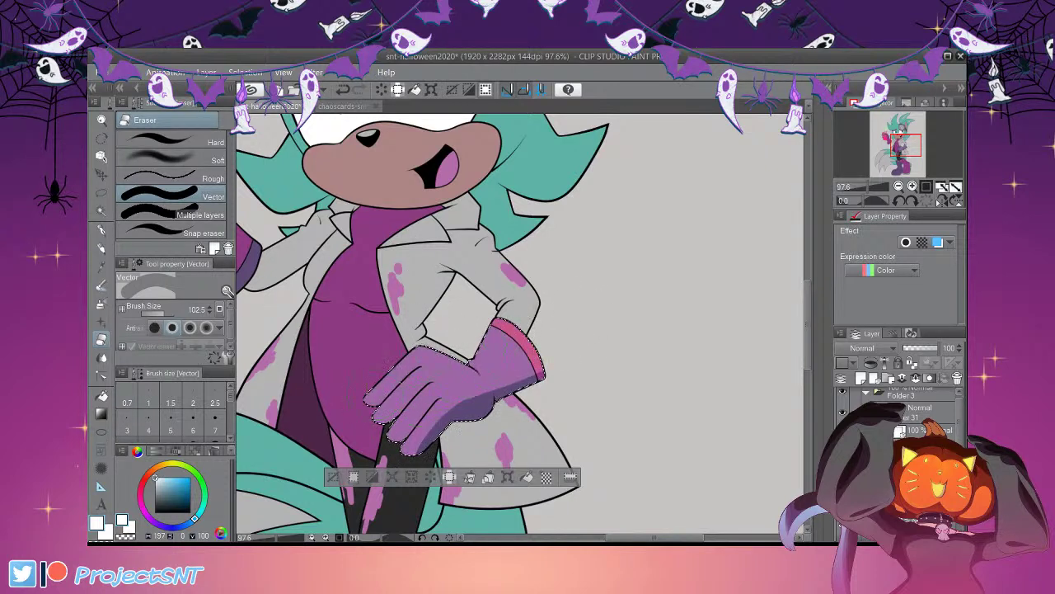
left_click(343, 89)
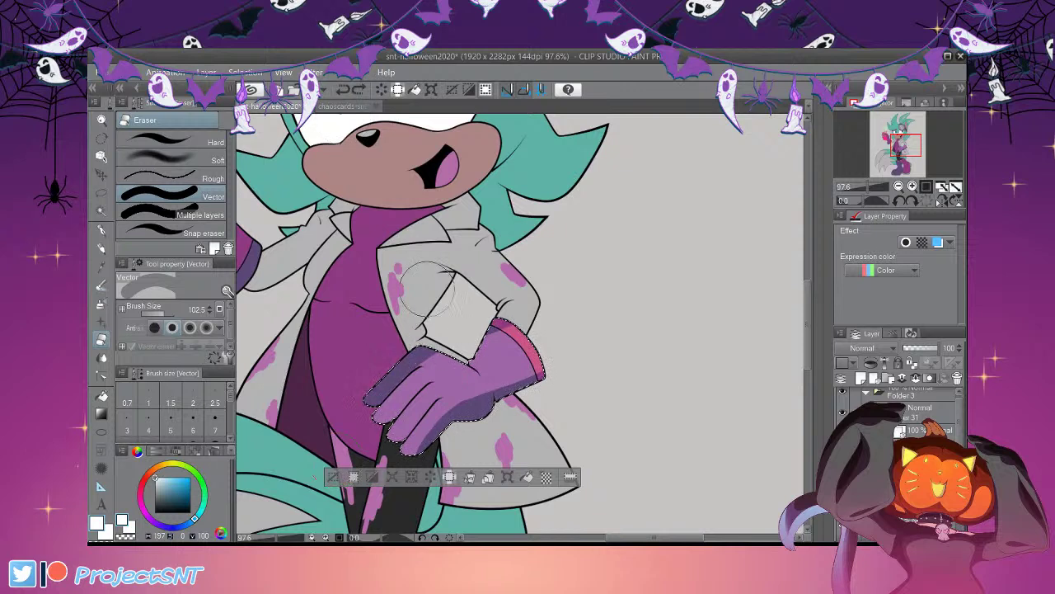
left_click(343, 89)
Erase the glove's shading with a 44.9 eraser, leaving a shadow along its lower edge, and clear the selection
left_click(161, 314)
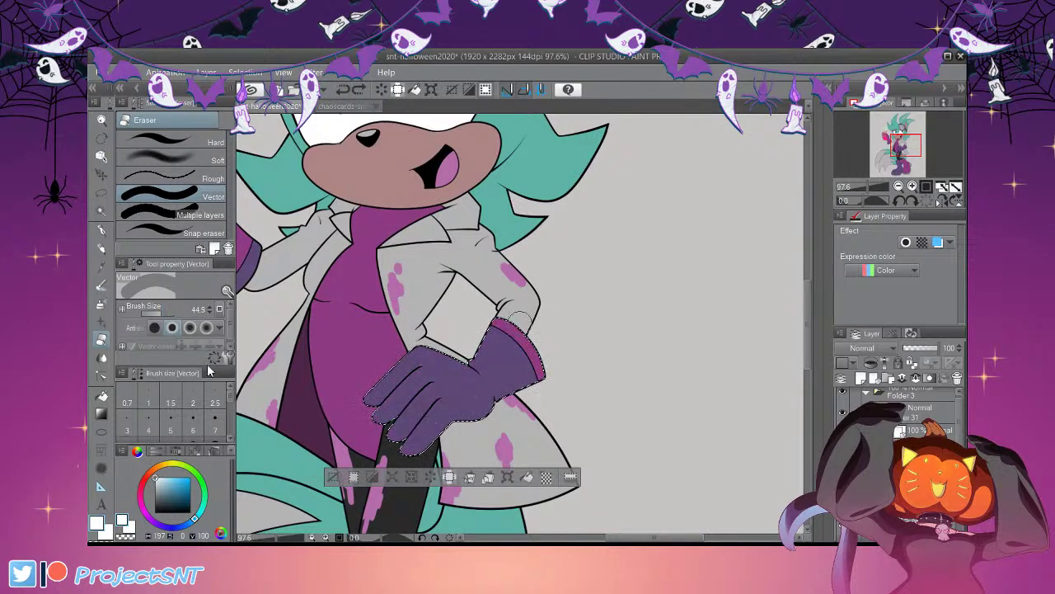
left_click_drag(494, 384, 568, 312)
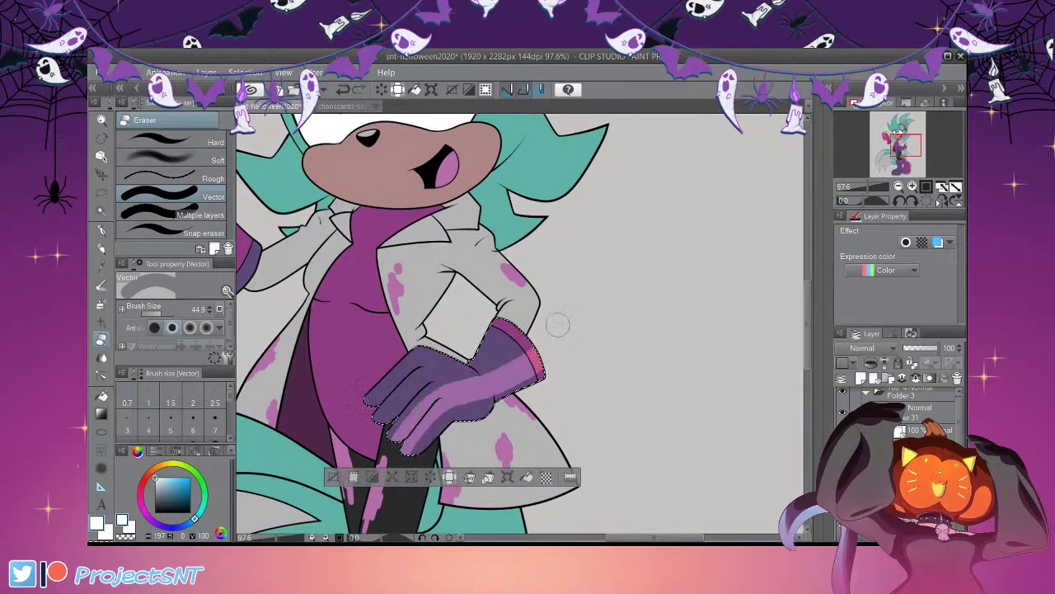
left_click(343, 89)
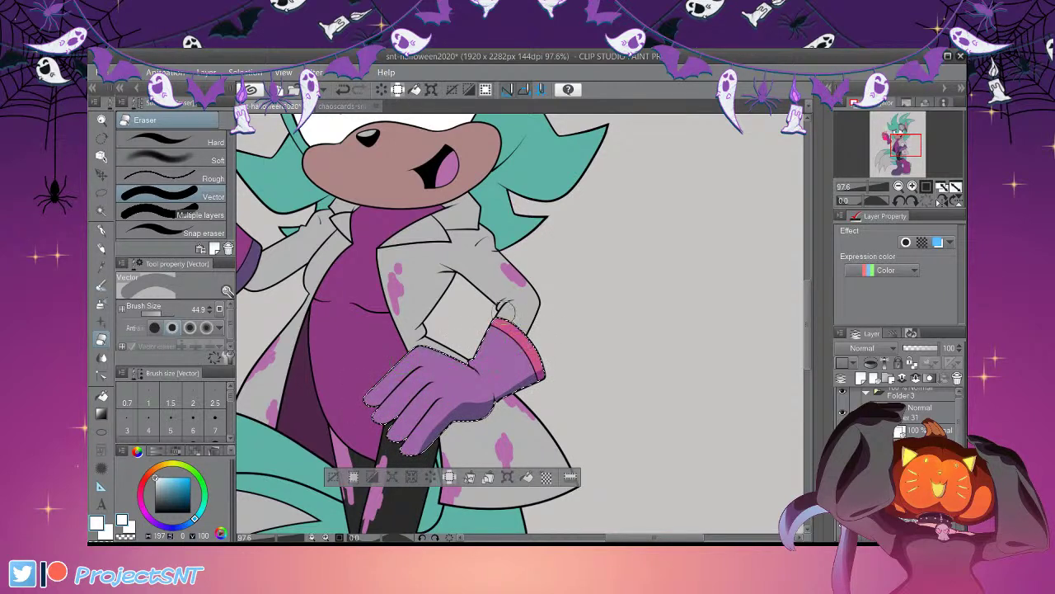
left_click(333, 477)
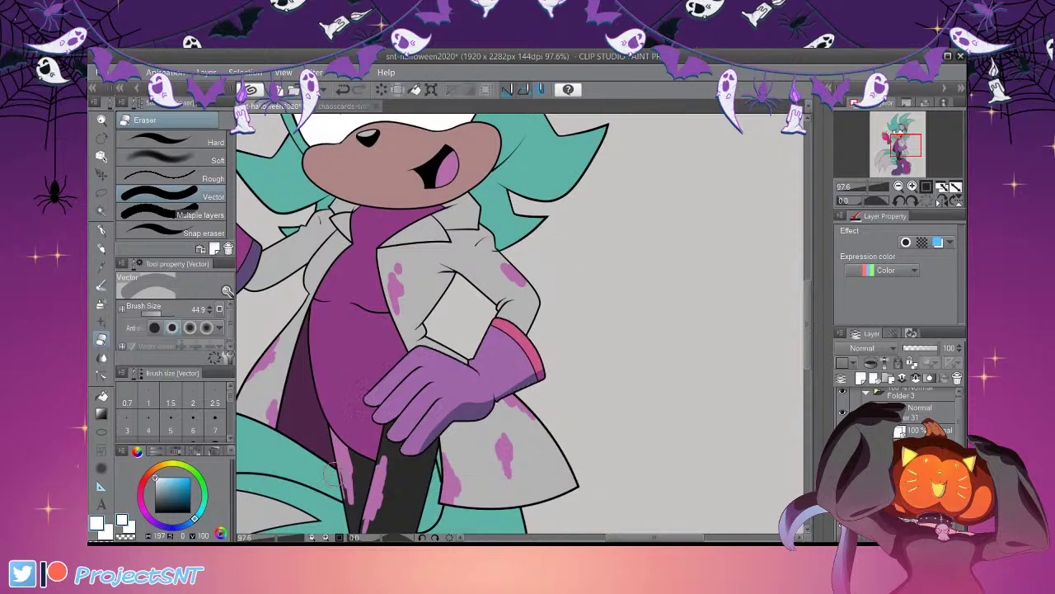
Auto-select the front tail area, including its teal and grey parts, from the referred layers
scroll(460, 307, "down", 2)
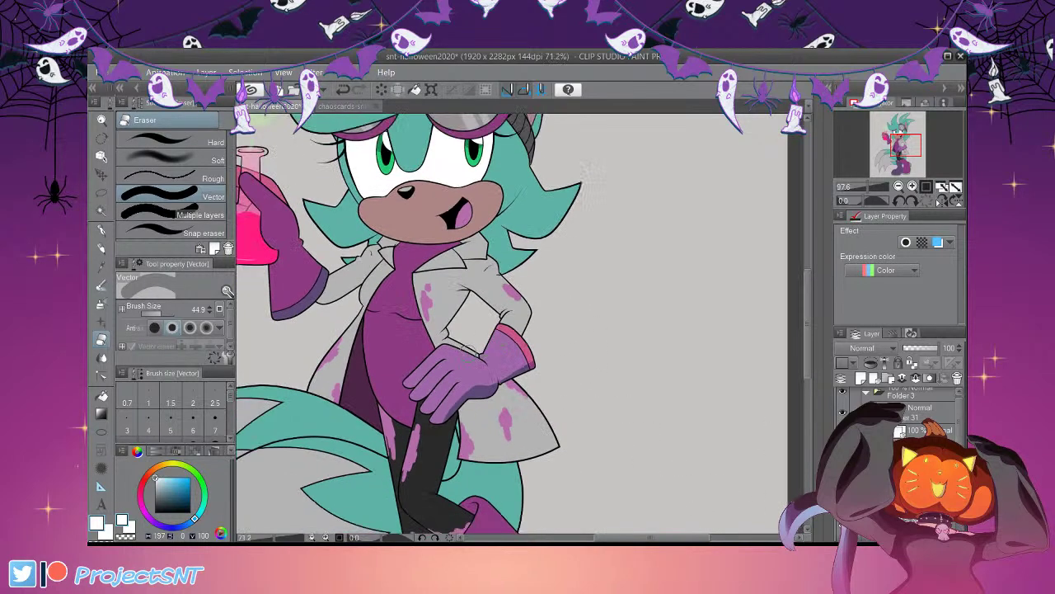
scroll(463, 303, "down", 2)
scroll(441, 378, "up", 2)
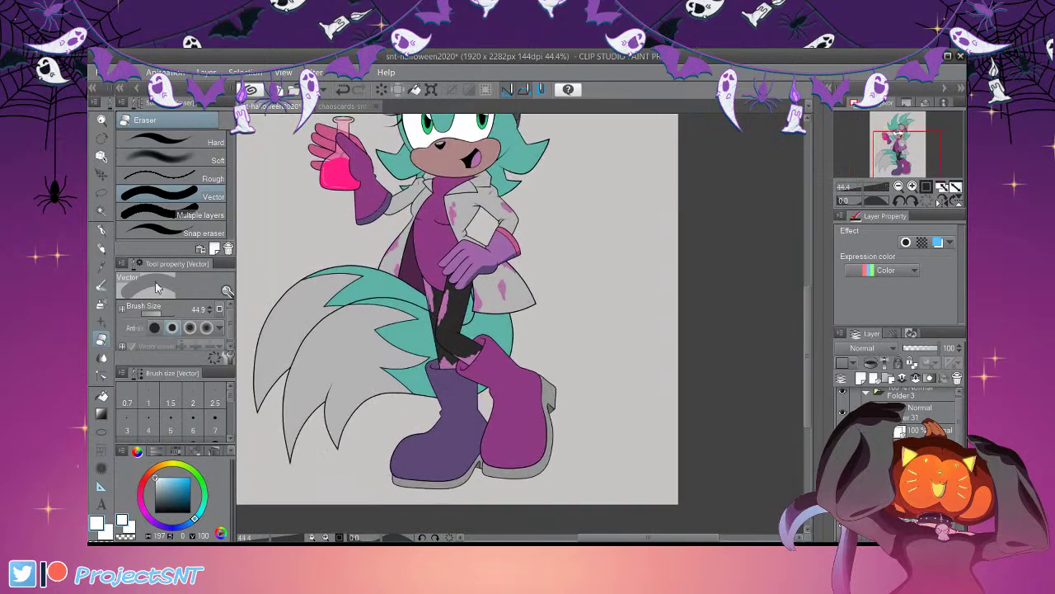
left_click(101, 211)
scroll(481, 313, "up", 1)
left_click(354, 328)
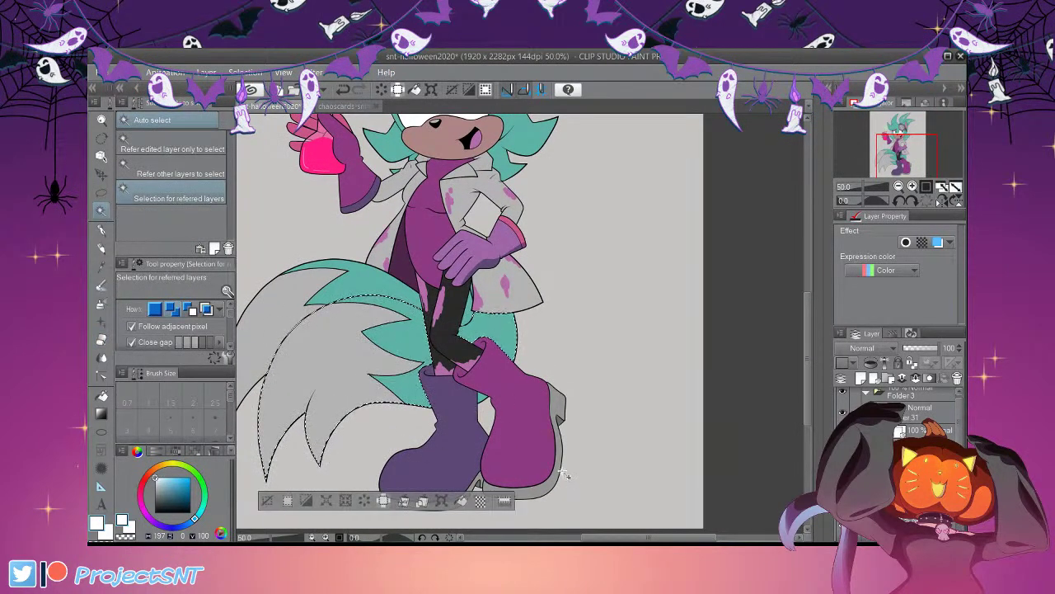
scroll(656, 437, "down", 1)
scroll(545, 447, "up", 1)
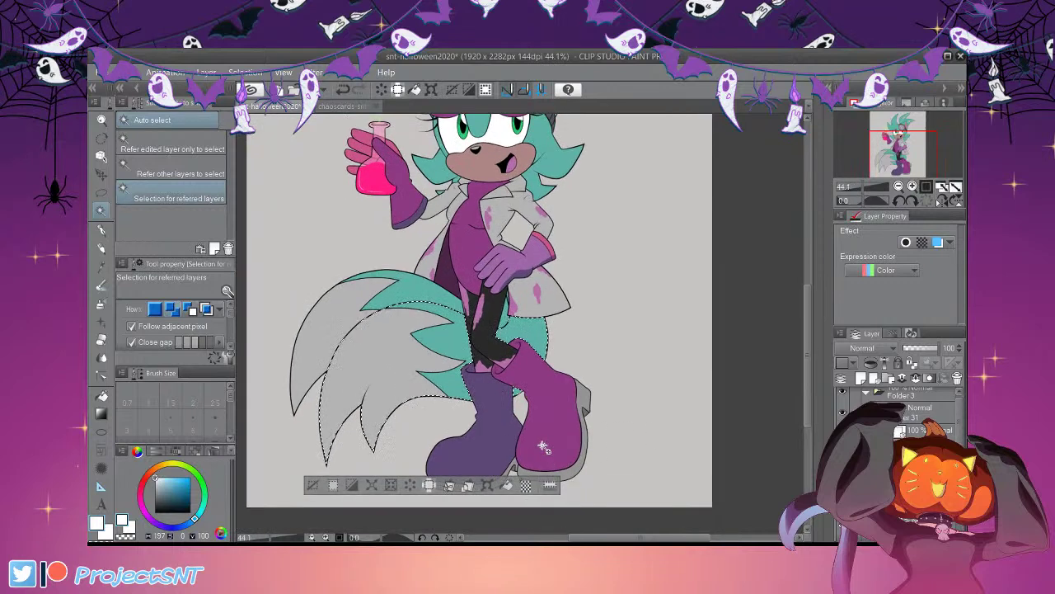
Erase the shading from most of the front tail section with the Vector eraser at size 142.6, then clear the selection
key("e")
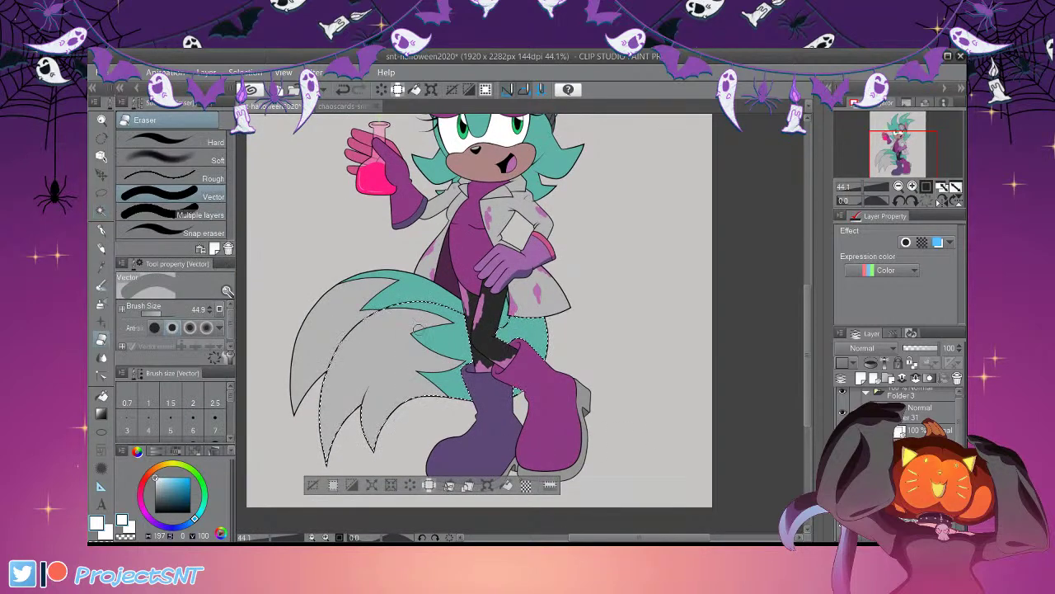
left_click(166, 312)
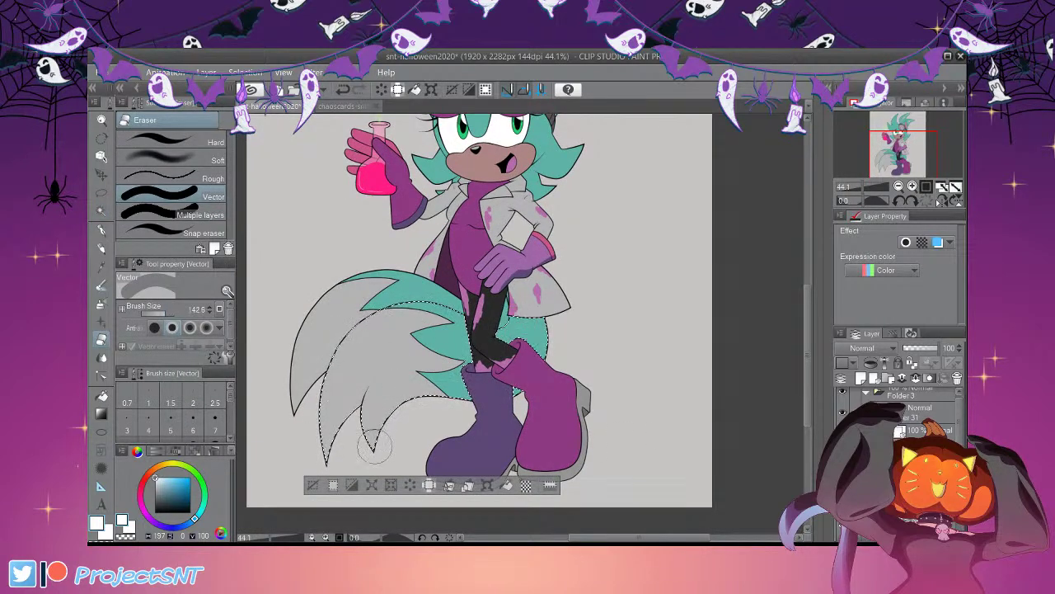
mouse_move(362, 463)
left_mouse_down()
mouse_move(383, 385)
mouse_move(615, 318)
left_mouse_up()
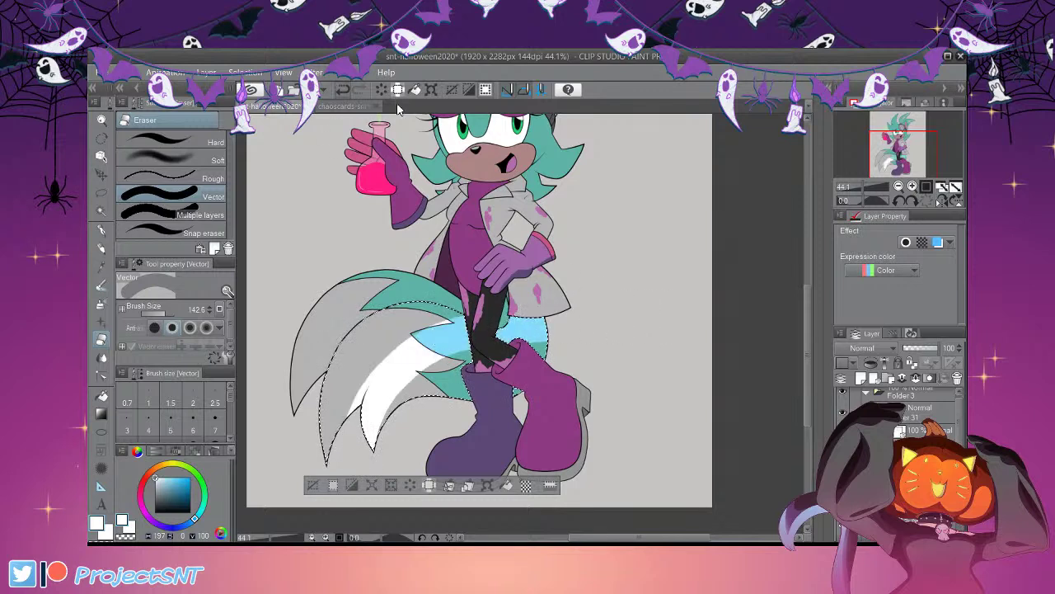
left_click(343, 89)
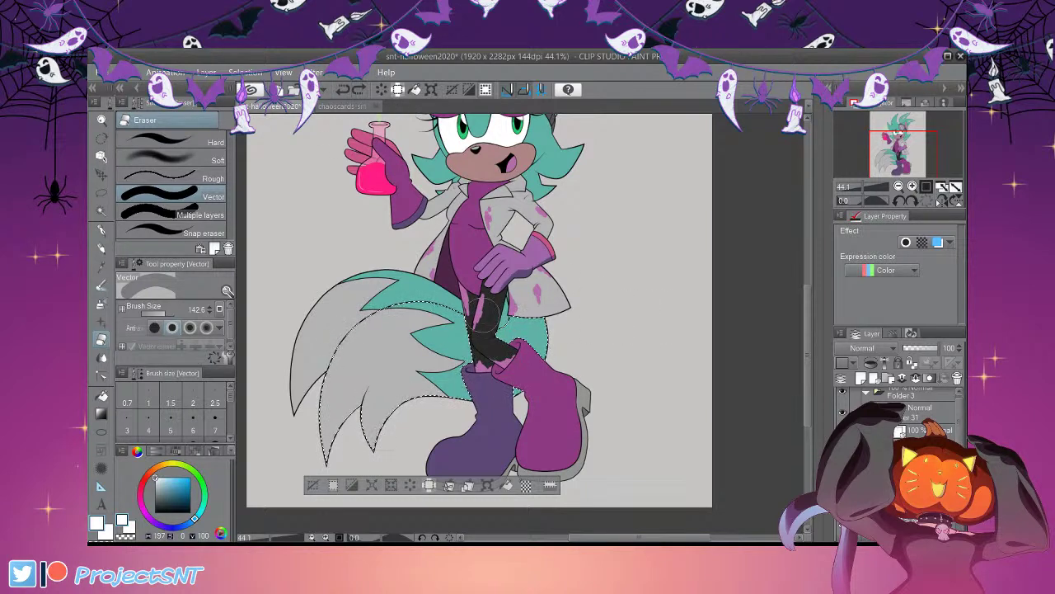
left_click_drag(404, 342, 343, 437)
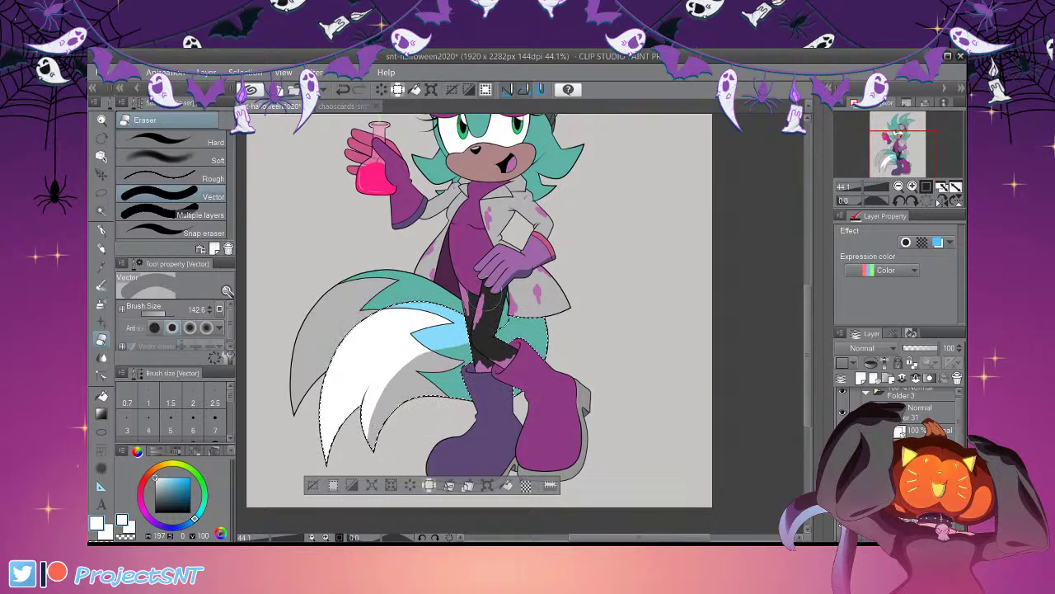
left_click_drag(431, 348, 375, 437)
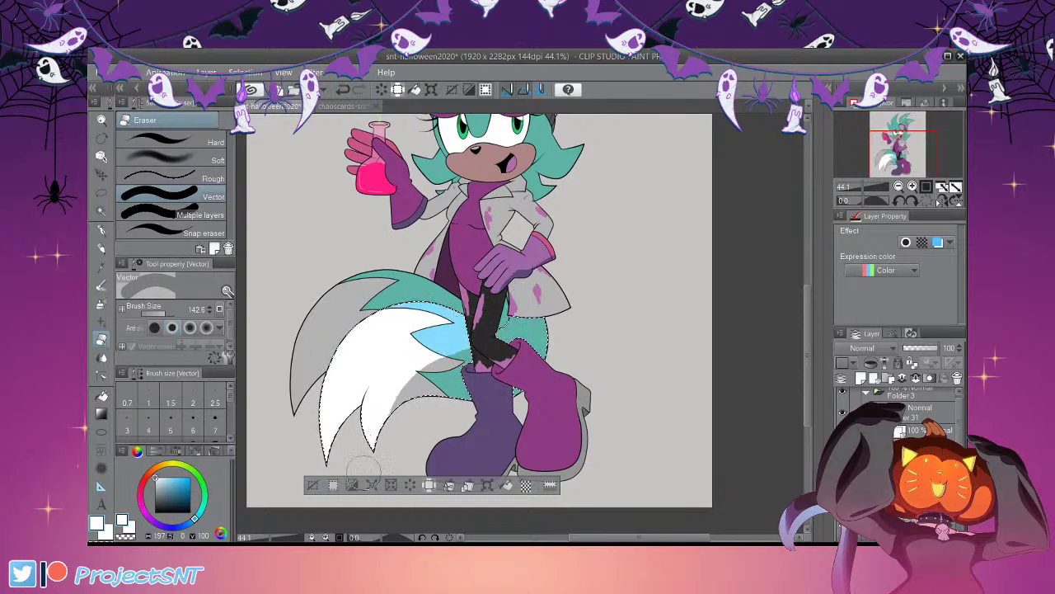
left_click(314, 485)
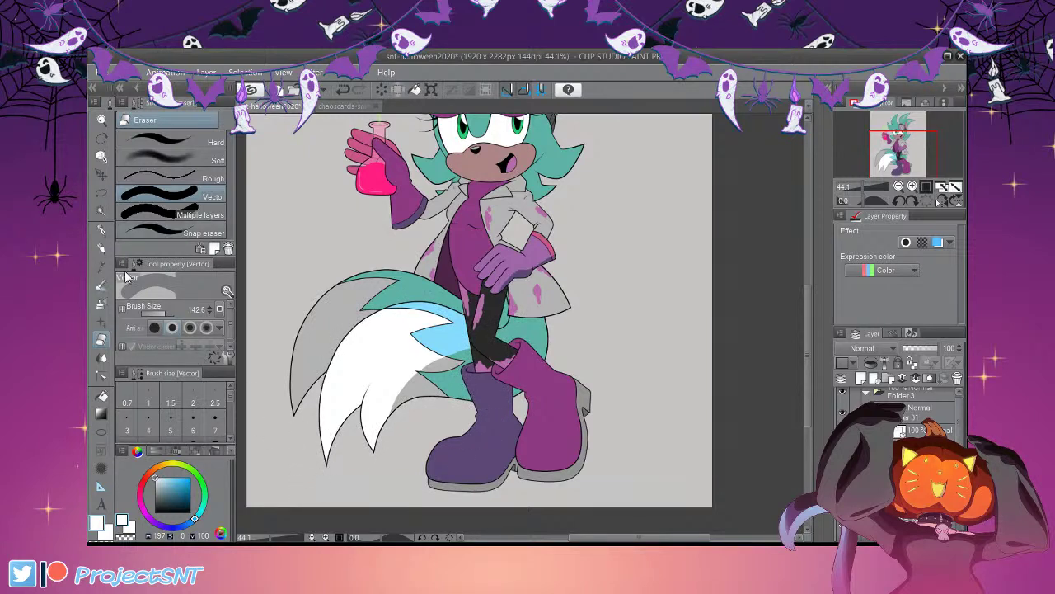
Select the rear tail section, erase the shading along its outer edge, and clear the selection
left_click(102, 211)
left_click(413, 368)
left_click(442, 354, "shift")
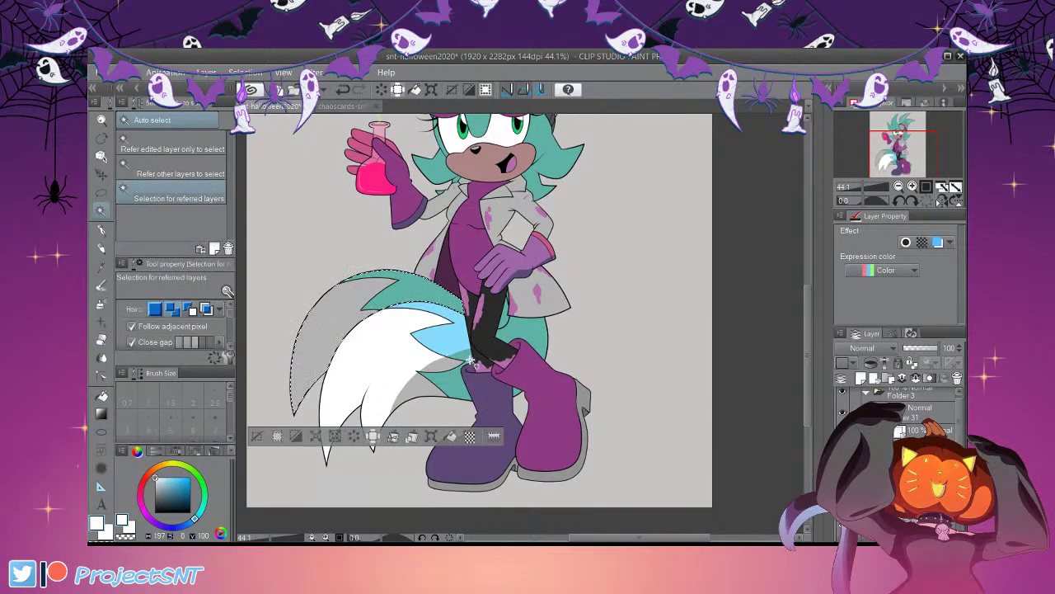
key("e")
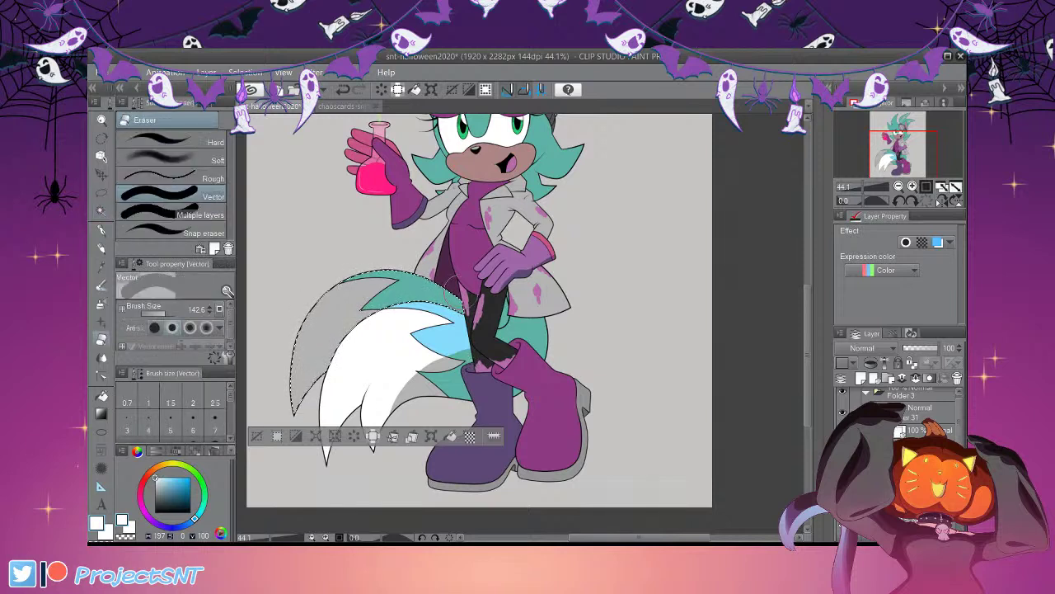
left_click_drag(325, 297, 315, 462)
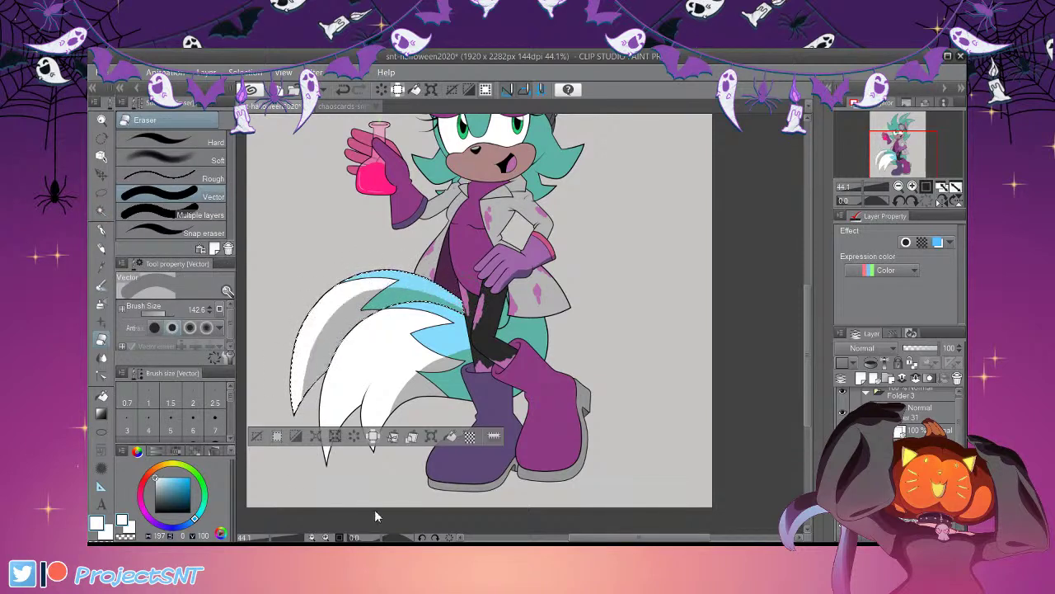
left_click_drag(306, 380, 292, 406)
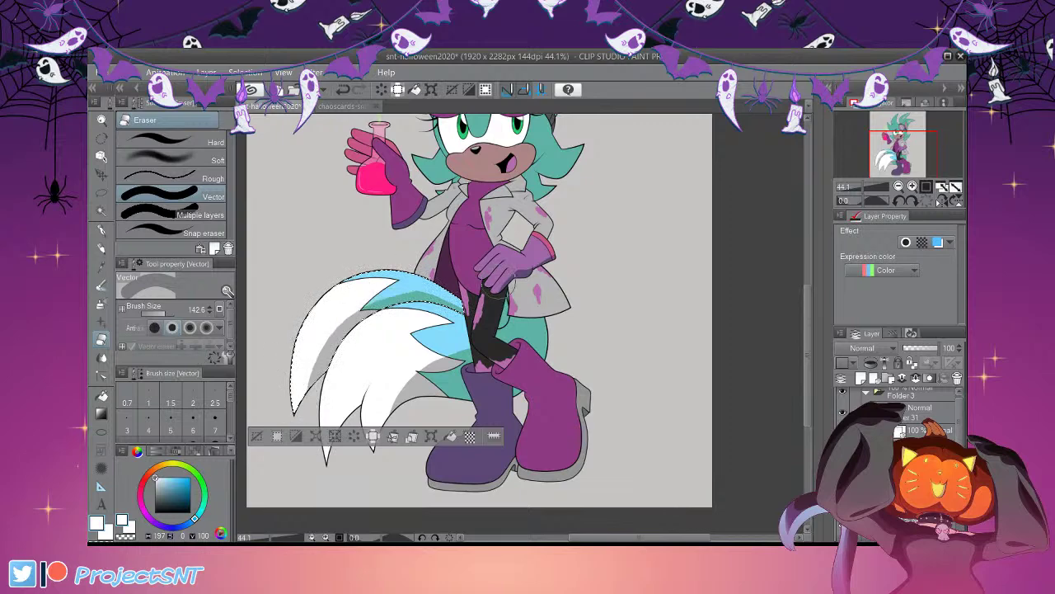
left_click(257, 436)
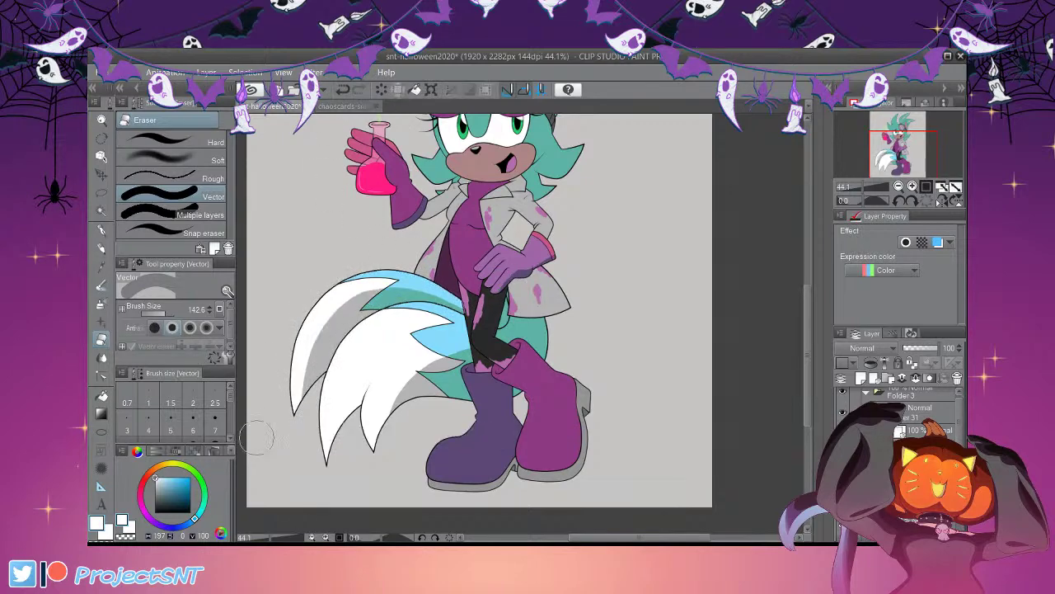
scroll(465, 424, "down", 7)
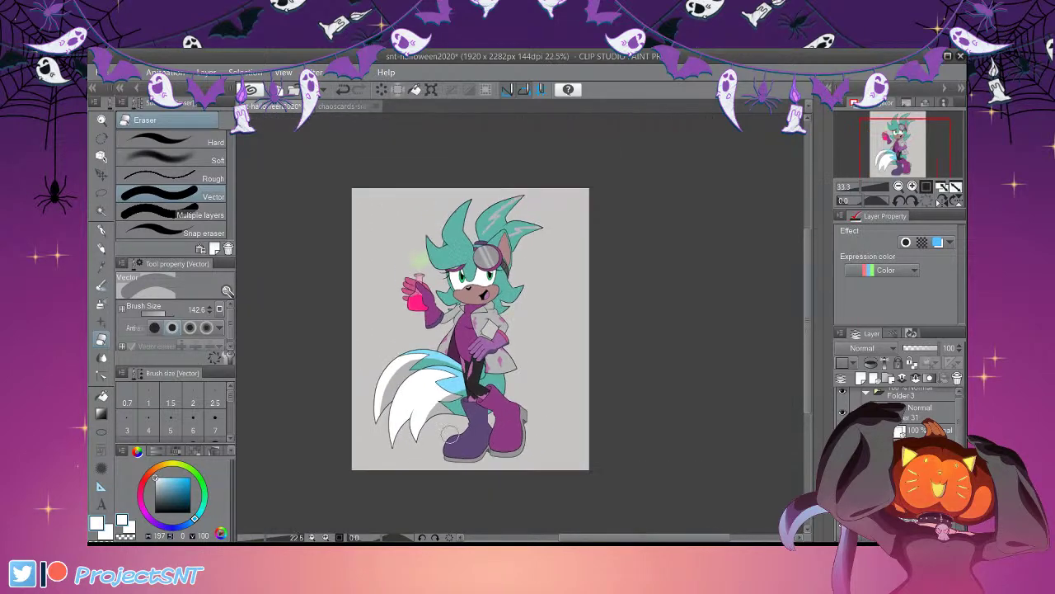
scroll(450, 284, "up", 3)
scroll(498, 301, "up", 7)
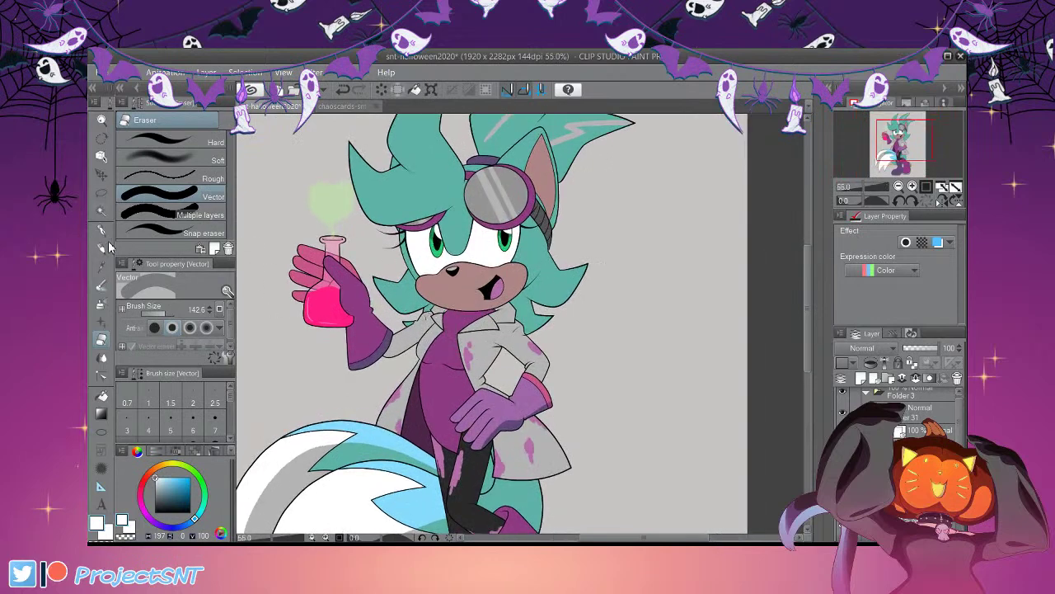
left_click(101, 211)
scroll(437, 390, "up", 1)
scroll(365, 328, "up", 1)
left_click(365, 328)
left_click(373, 361, "shift")
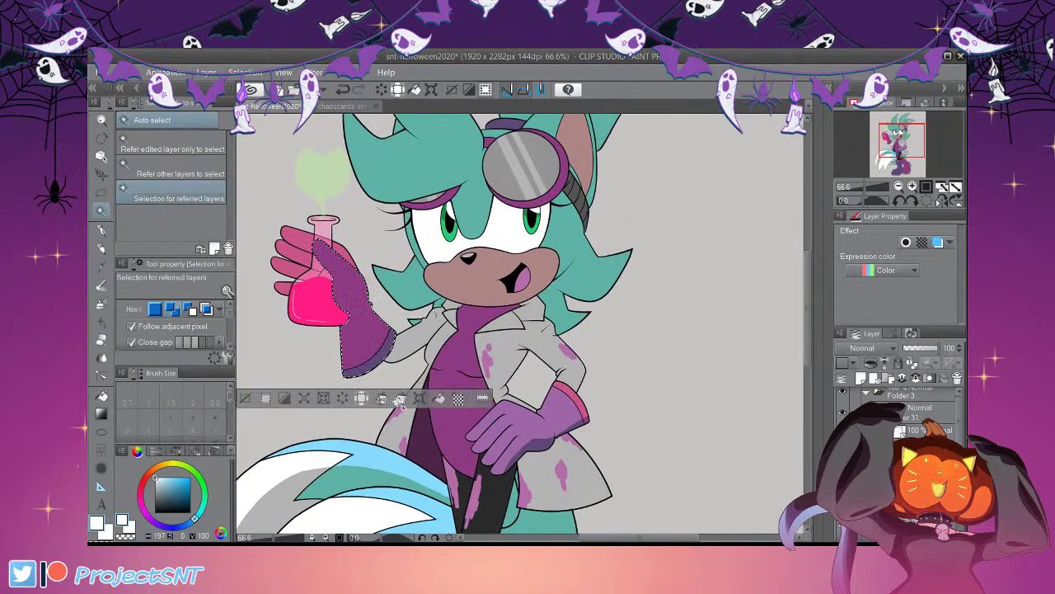
scroll(346, 334, "up", 1)
key("ctrl+d")
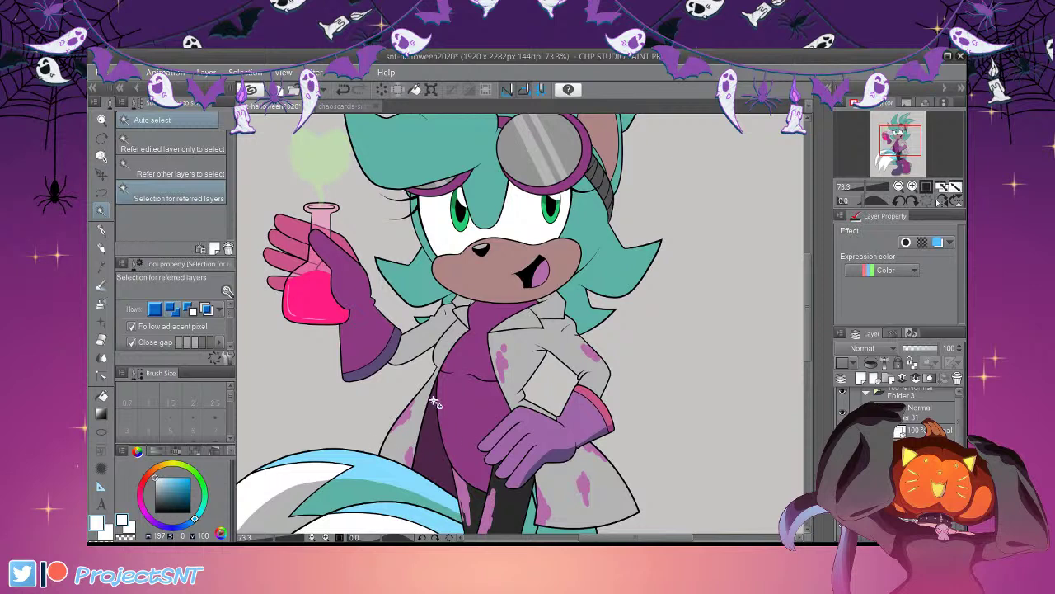
key("ctrl+z")
key("ctrl+d")
Sample the shaded glove's purple as the drawing colour and remove the shading from the raised glove and its cuff
left_click(423, 373, "alt")
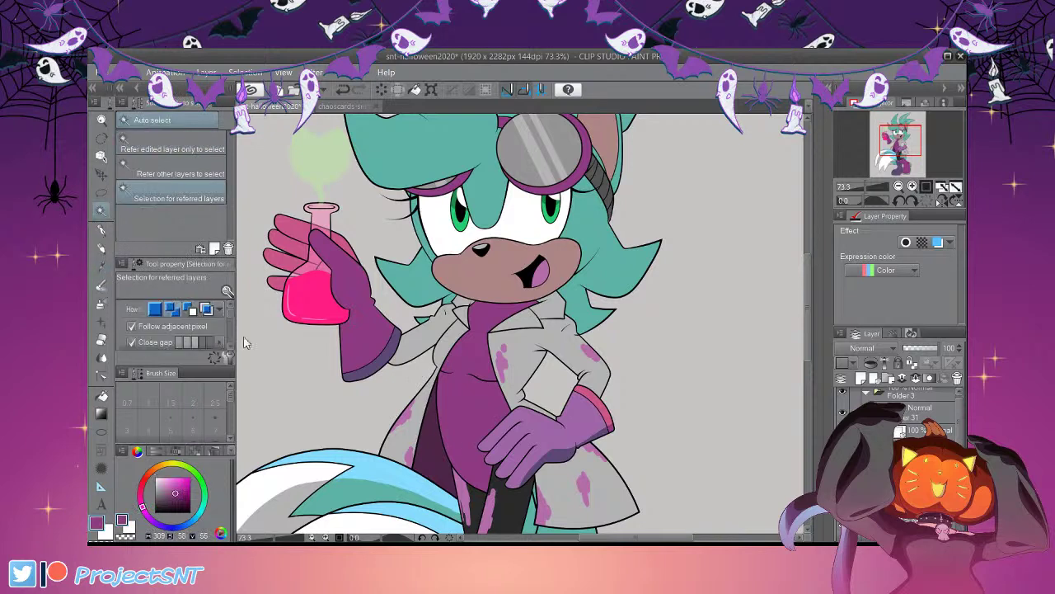
left_click(436, 404)
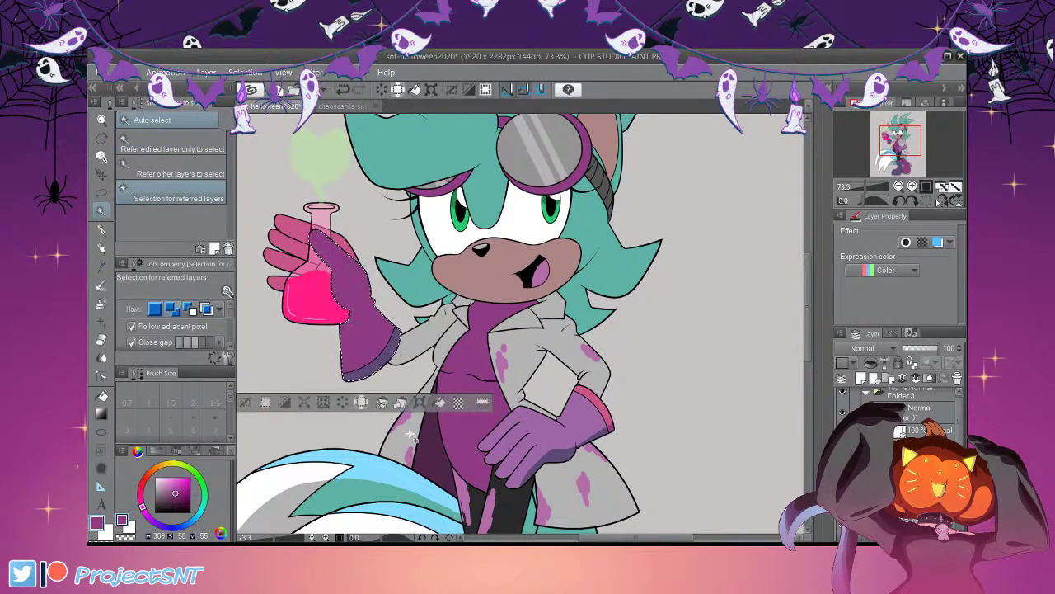
key("ctrl+z")
key("ctrl+d")
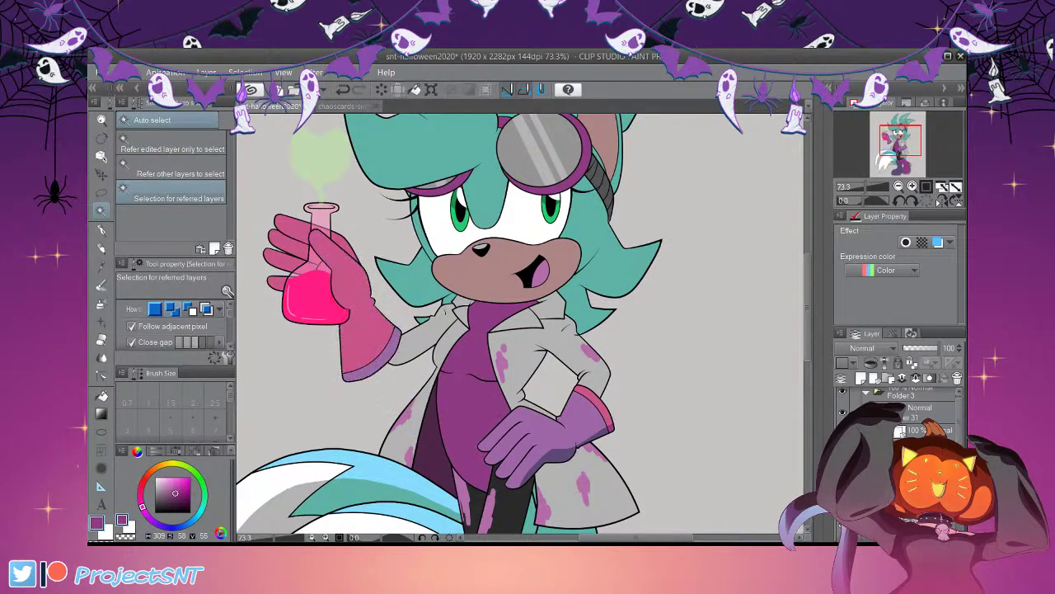
Recolour the raised hand's fingers behind the flask with the sampled purple on their own layer
scroll(907, 461, "down", 4)
left_click(911, 466)
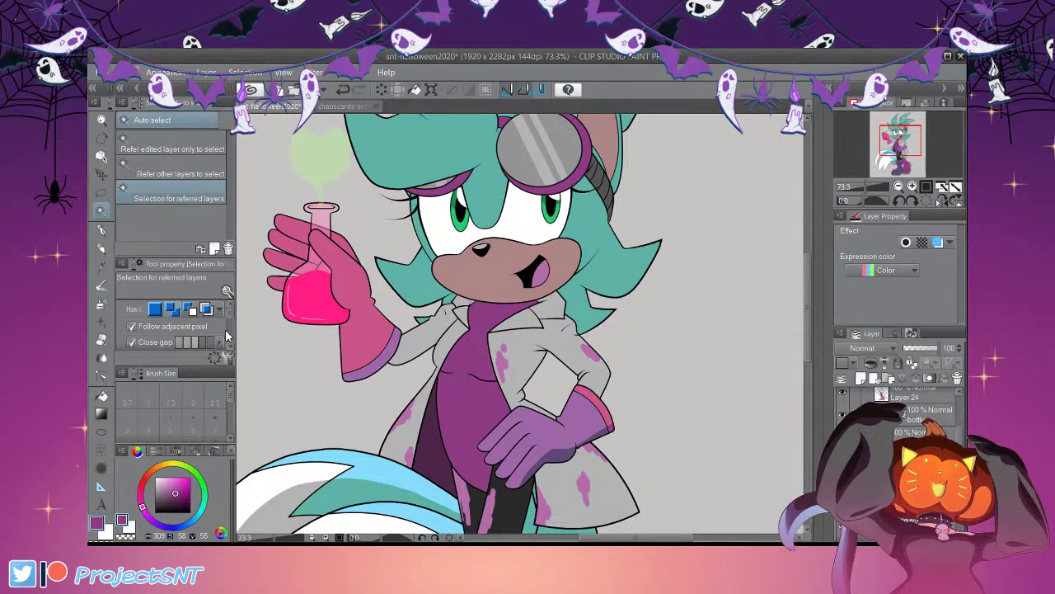
scroll(402, 286, "down", 3)
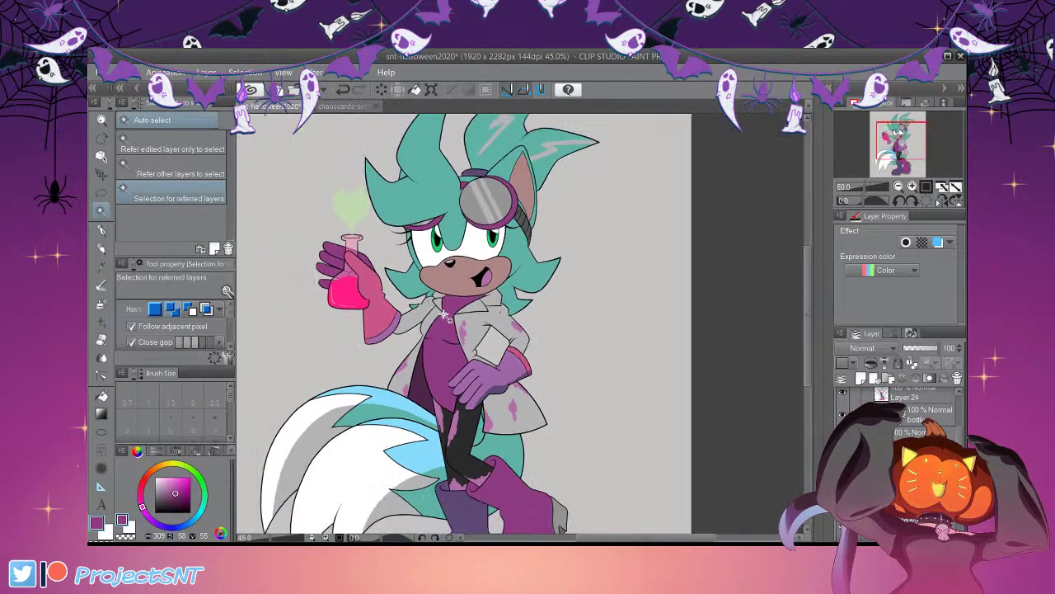
Select the shirt and erase its shading on the shadow layer, keeping a narrow shadow along the open coat side, then deselect
scroll(387, 288, "up", 2)
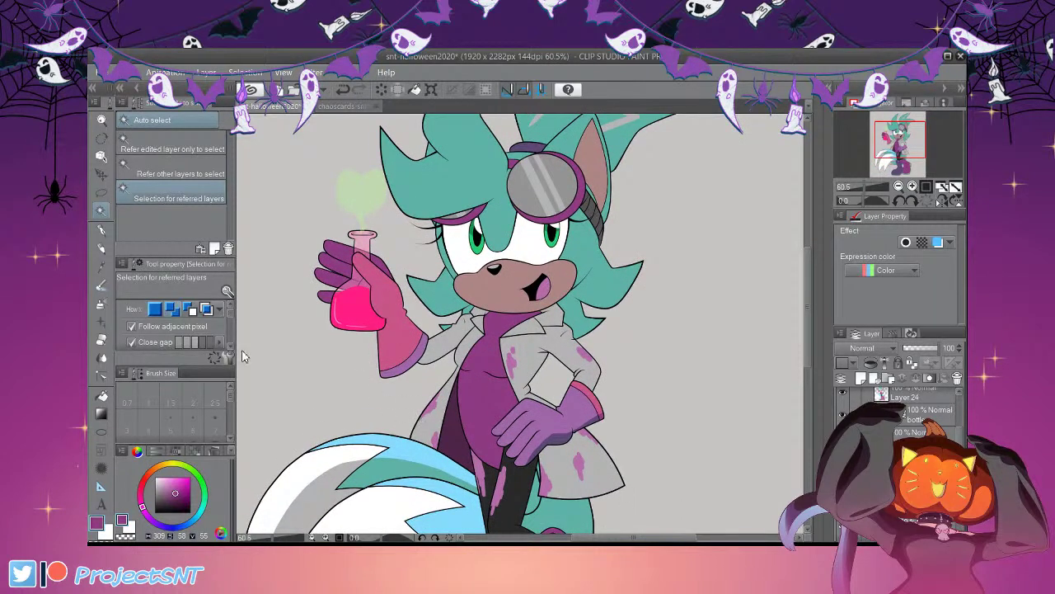
left_click(564, 466)
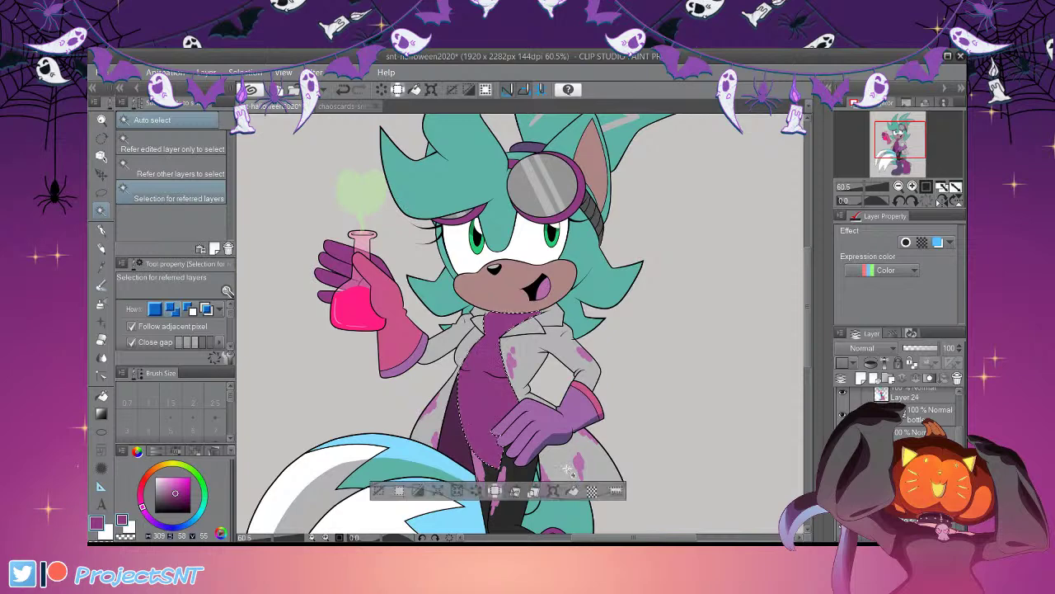
scroll(511, 379, "down", 3)
scroll(585, 427, "up", 3)
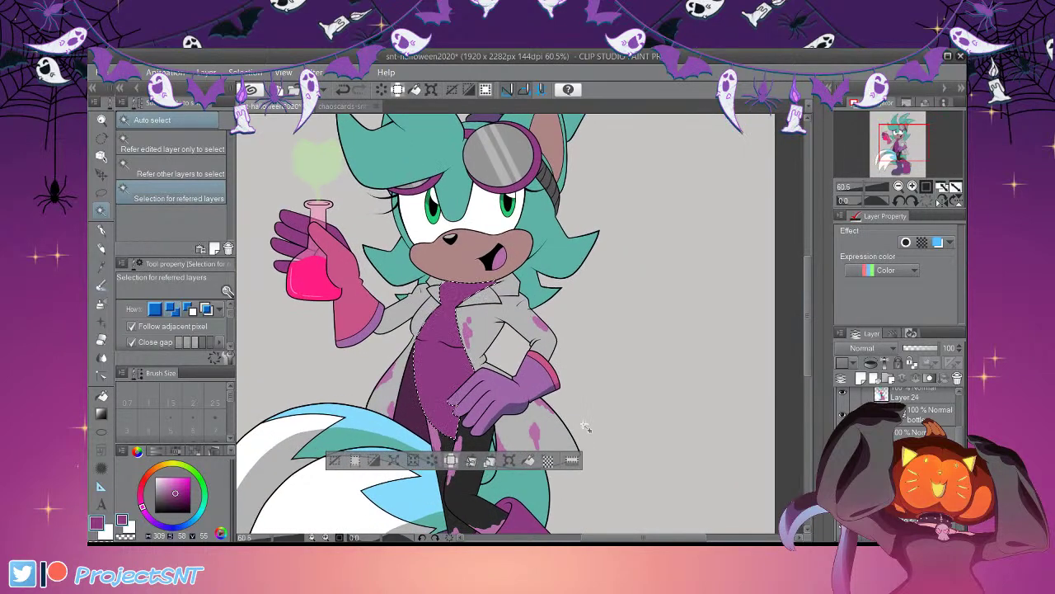
key("e")
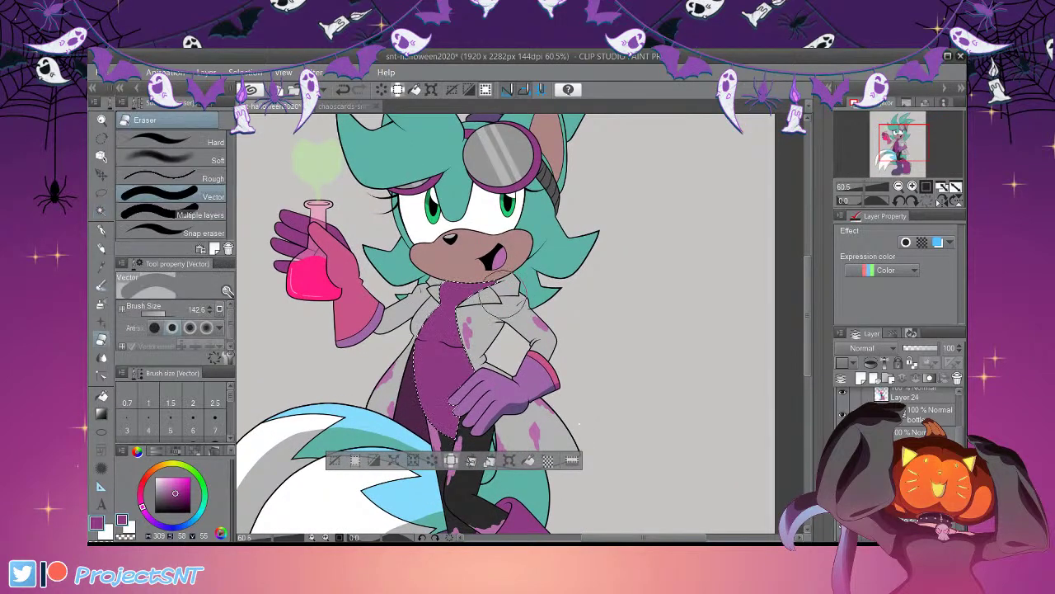
key("ctrl+shift+n")
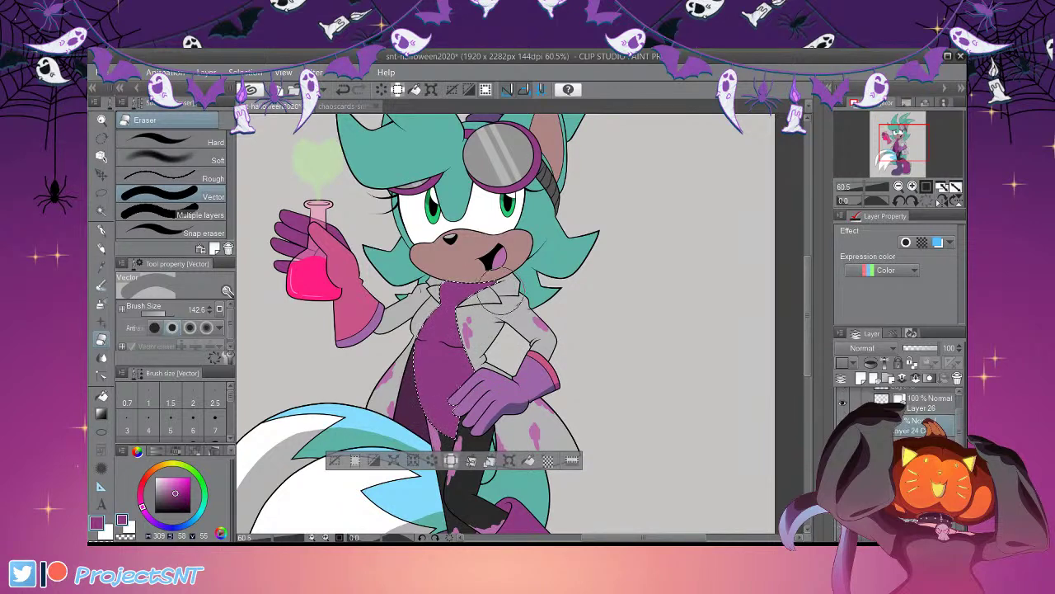
left_click_drag(499, 291, 522, 423)
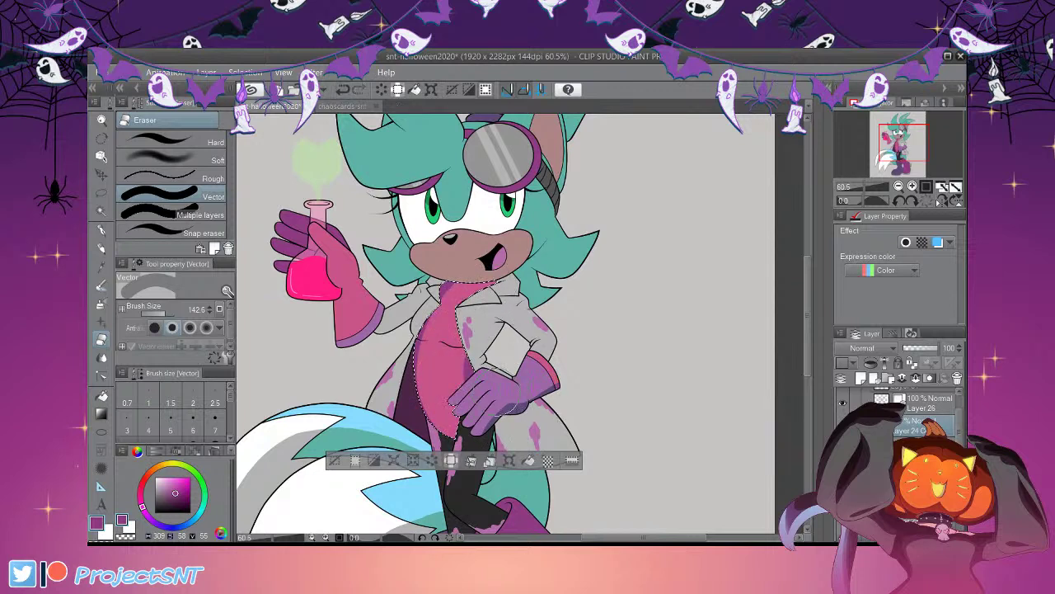
key("ctrl+z")
left_click_drag(496, 291, 521, 414)
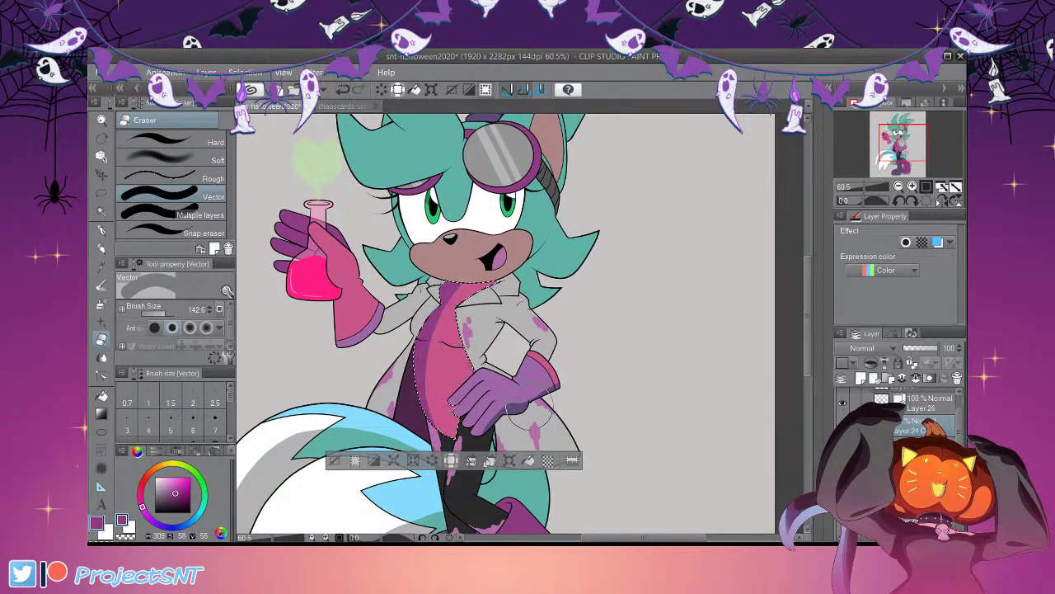
left_click(337, 460)
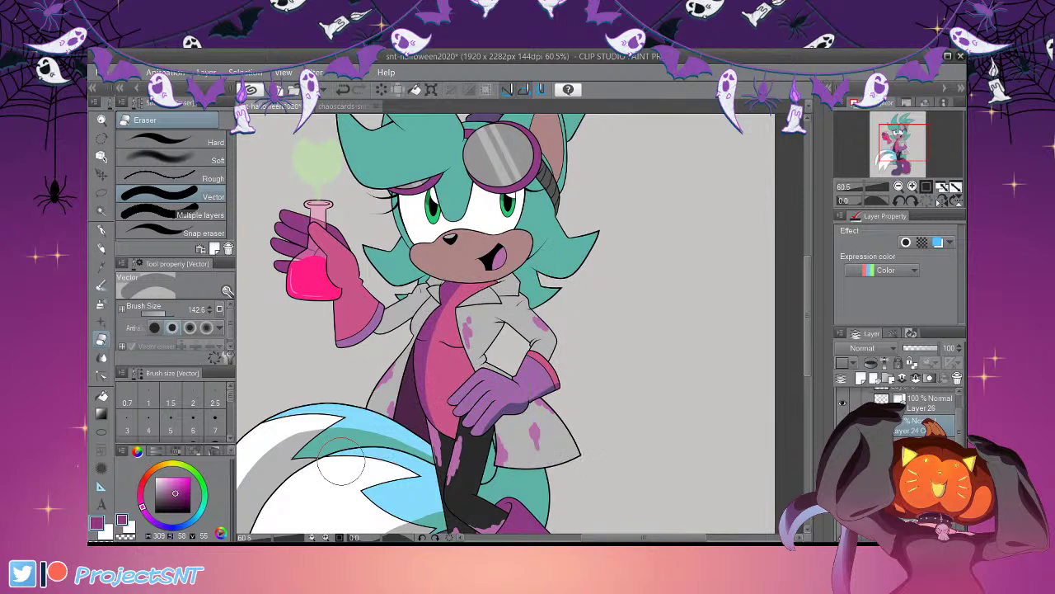
Hide the shading and colour layers, select the coat's bent sleeve and front panels from the line art, and show the layers again
key("w")
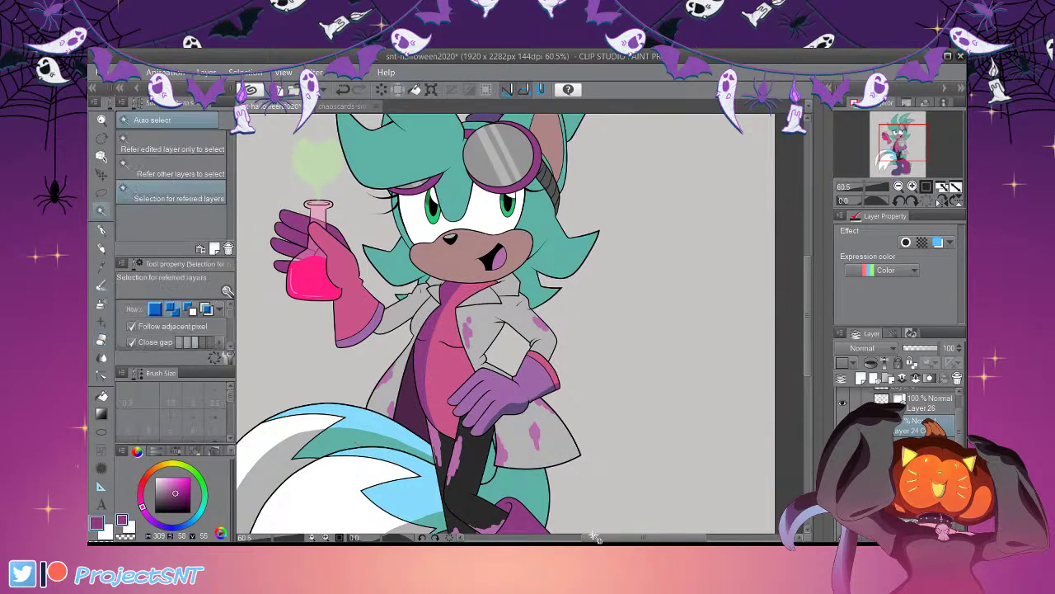
left_click(501, 448)
left_click(380, 487)
left_click(842, 426)
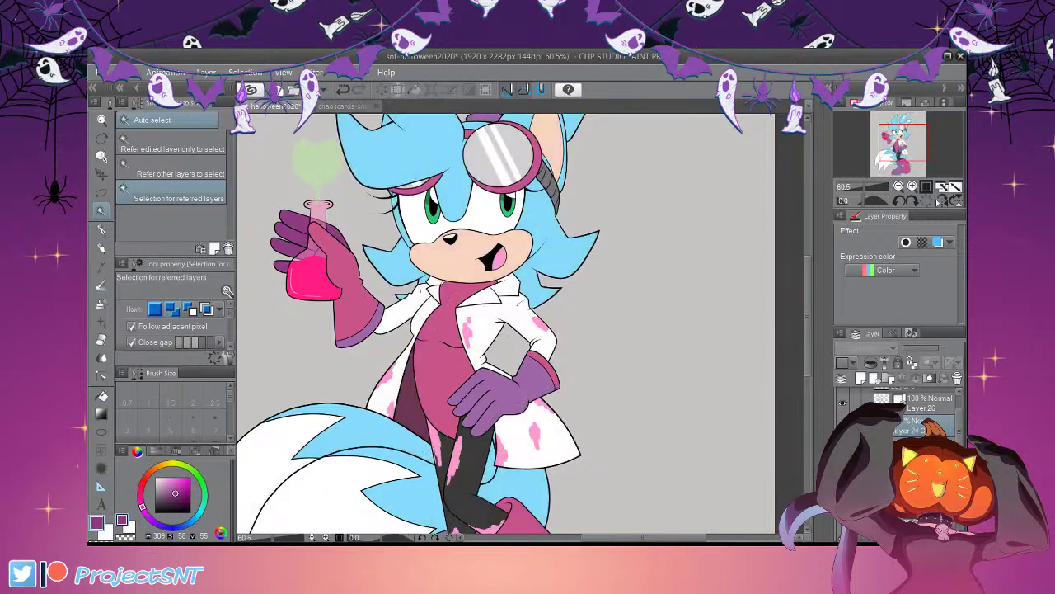
left_click(842, 448)
left_click(544, 441)
left_click(532, 325, "shift")
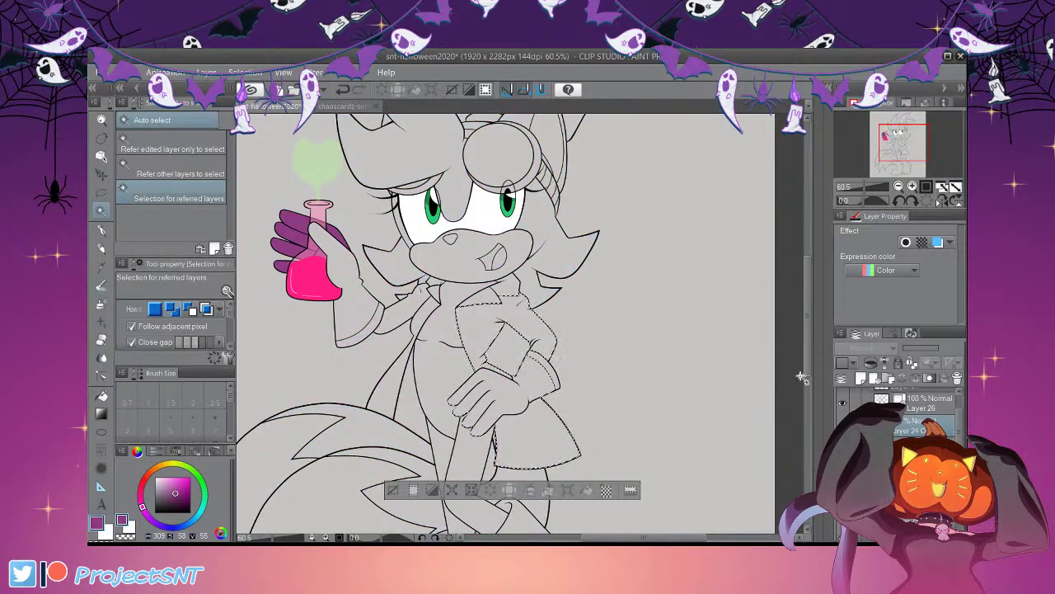
left_click(843, 448)
left_click(843, 425)
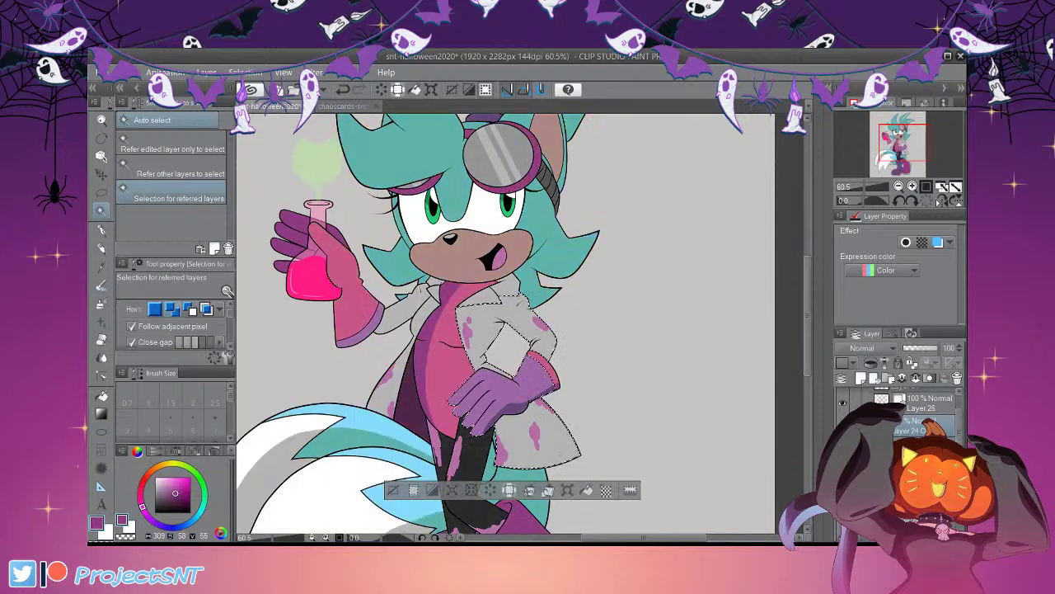
Erase the shading from the selected coat sleeve and front panels, leaving shadow near the lower hem, then clear the selection
key("e")
mouse_move(508, 350)
left_mouse_down()
mouse_move(483, 371)
mouse_move(634, 397)
left_mouse_up()
mouse_move(479, 353)
left_mouse_down()
mouse_move(463, 322)
mouse_move(561, 461)
left_mouse_up()
key("ctrl+d")
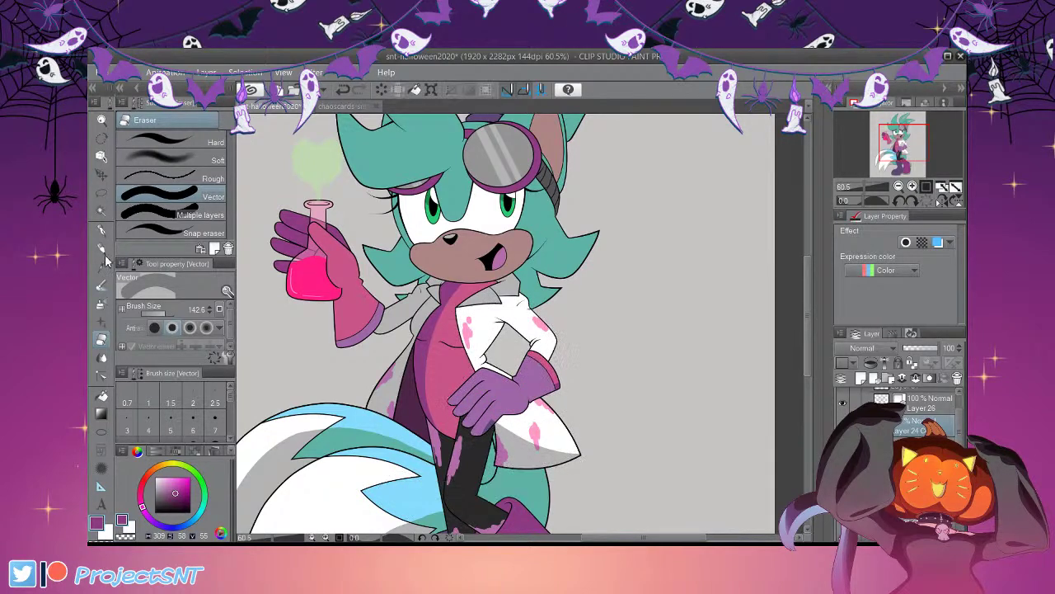
Select the coat collar beneath the chin and erase its outer shading at brush size 12, keeping shadow near the neck, then deselect
left_click(102, 211)
left_click(577, 345)
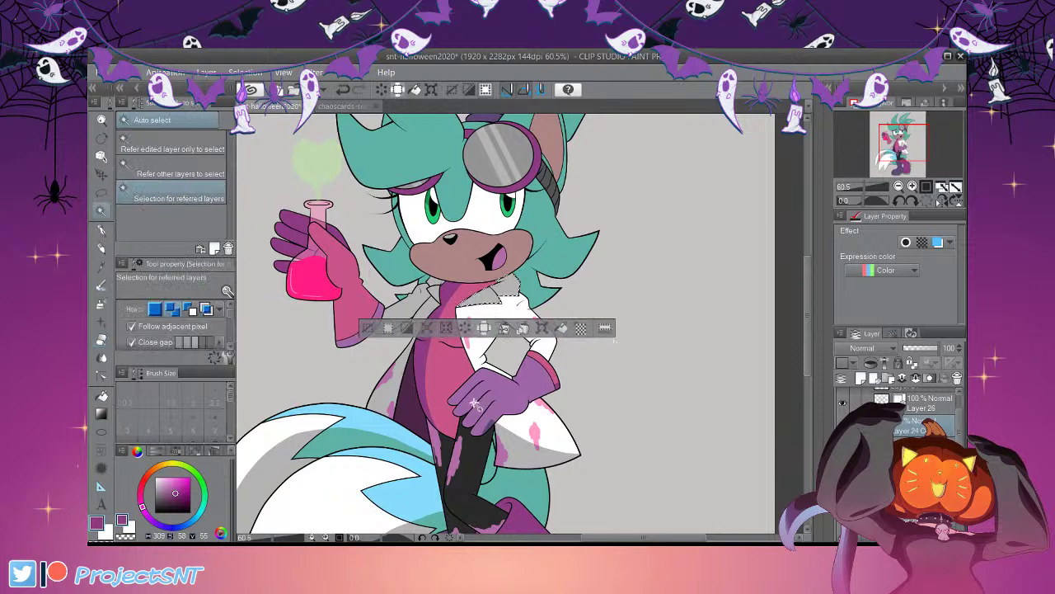
key("e")
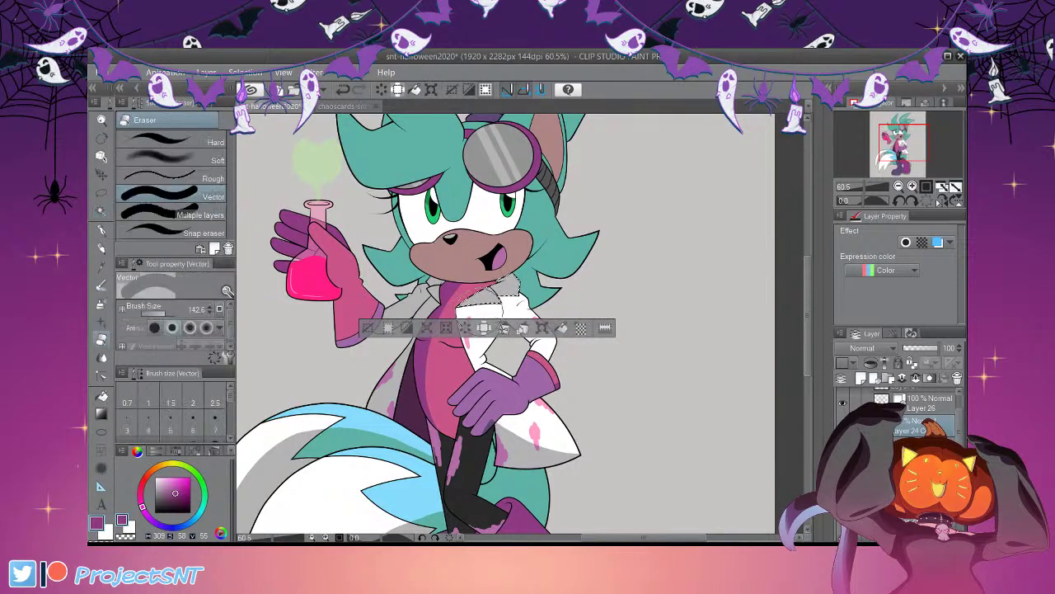
left_click(189, 395)
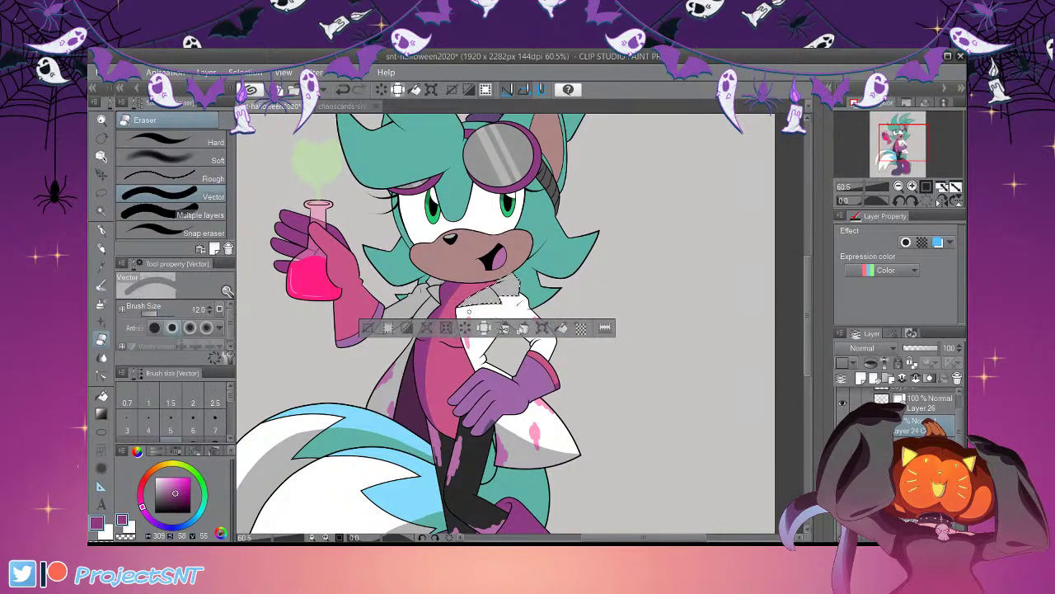
left_click_drag(479, 305, 515, 287)
key("ctrl+shift+a")
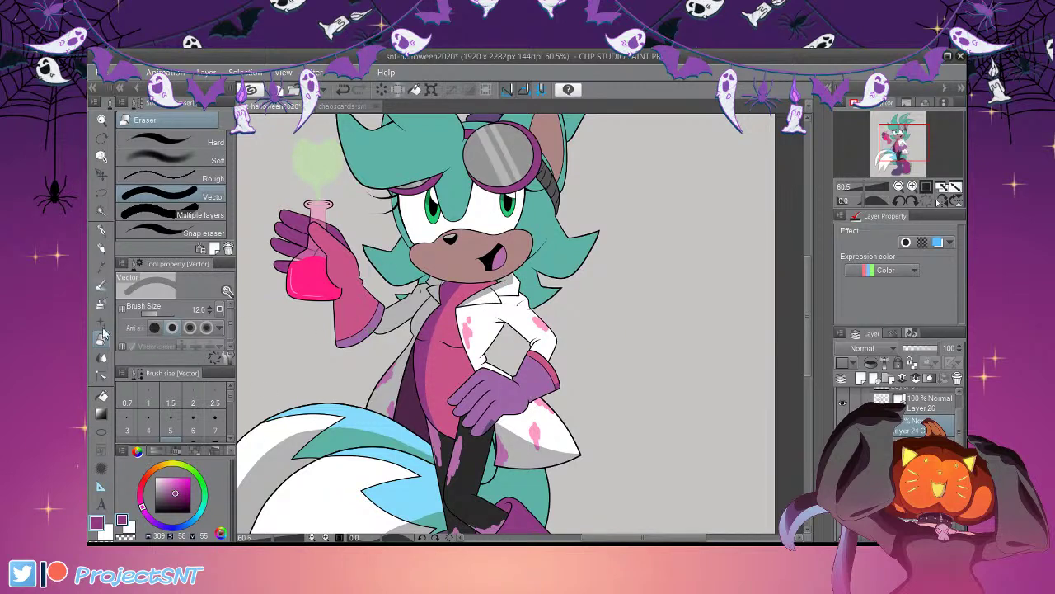
Select the muzzle and erase its shading at brush size 62.5, leaving a shadow along the cheek away from the flask, then deselect
left_click(102, 211)
left_click(503, 274)
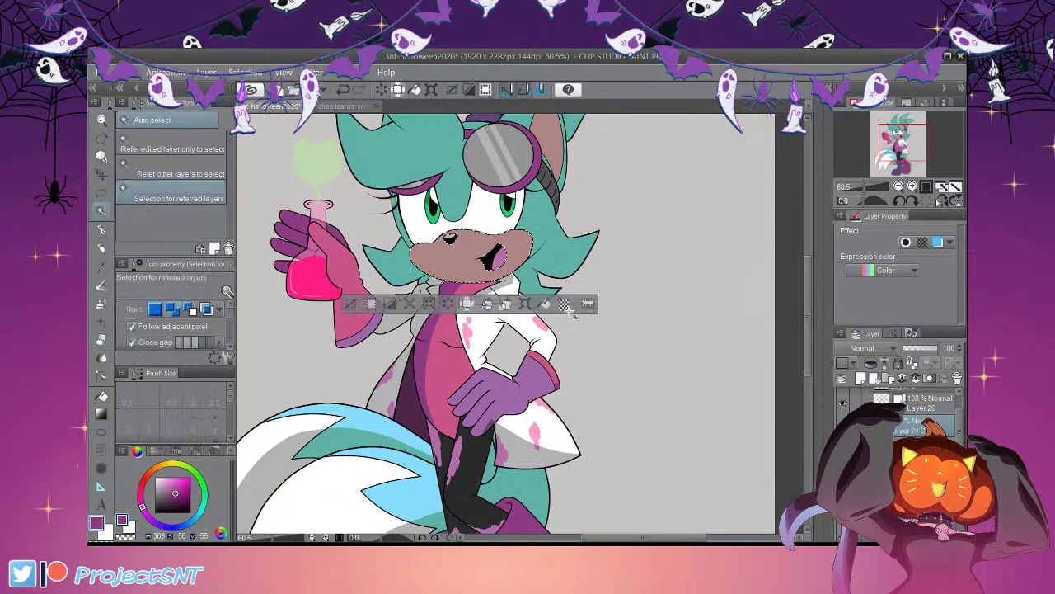
key("e")
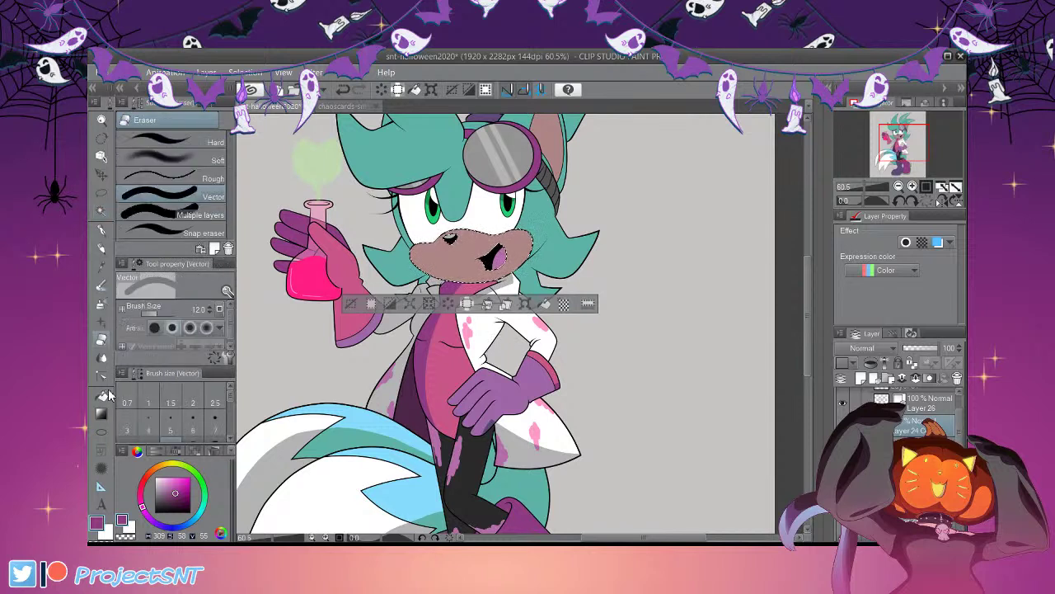
left_click(162, 313)
mouse_move(513, 226)
left_mouse_down()
mouse_move(469, 276)
mouse_move(495, 275)
mouse_move(480, 273)
mouse_move(501, 231)
mouse_move(412, 258)
left_mouse_up()
left_click(343, 89)
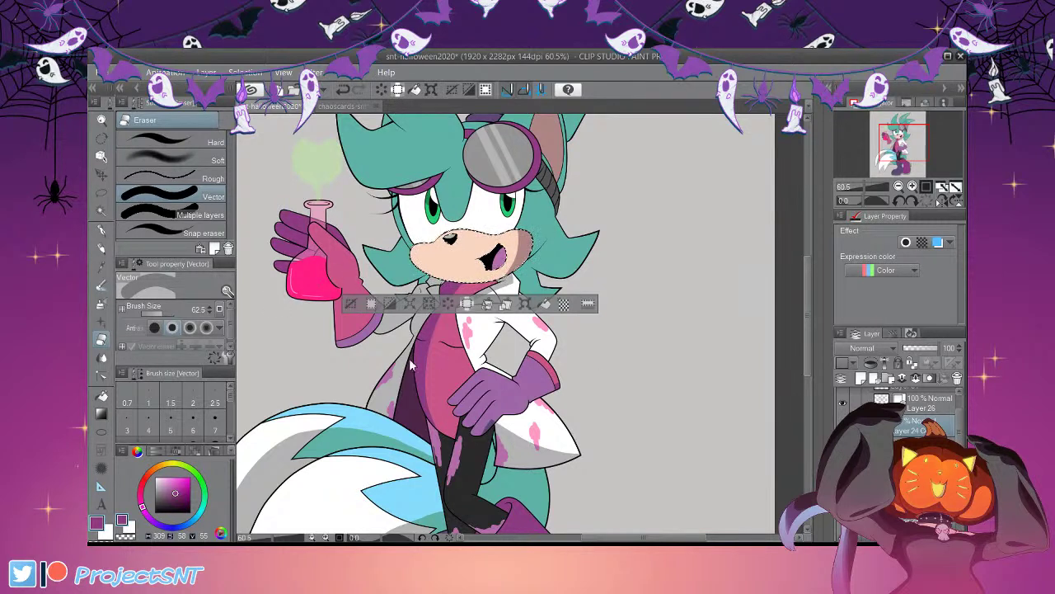
key("ctrl+d")
Select the tongue inside the open mouth, erase its shading, and clear the selection
key("w")
left_click(525, 283)
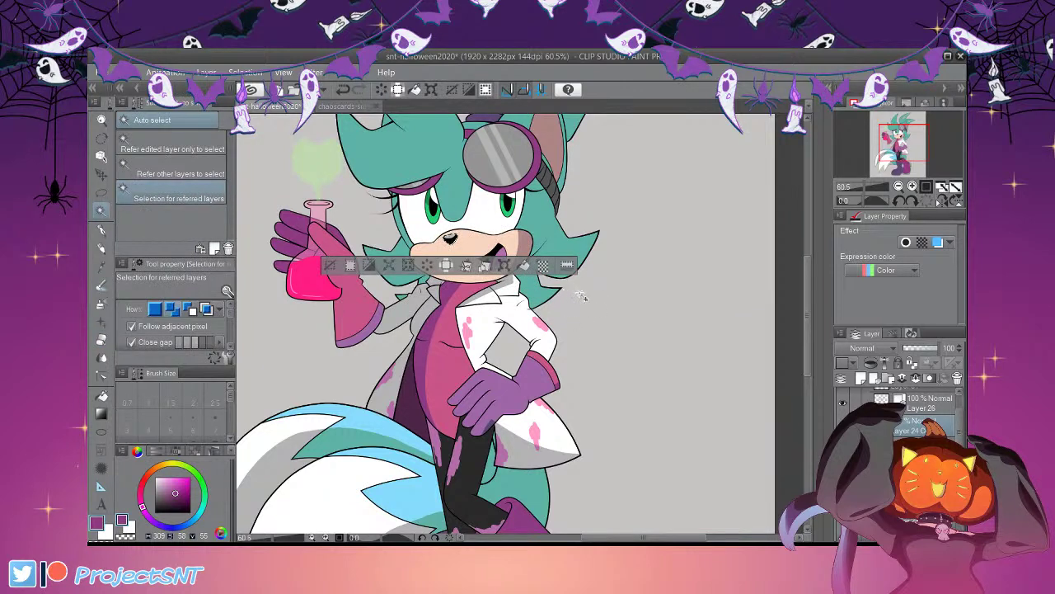
left_click(496, 259)
key("ctrl+d")
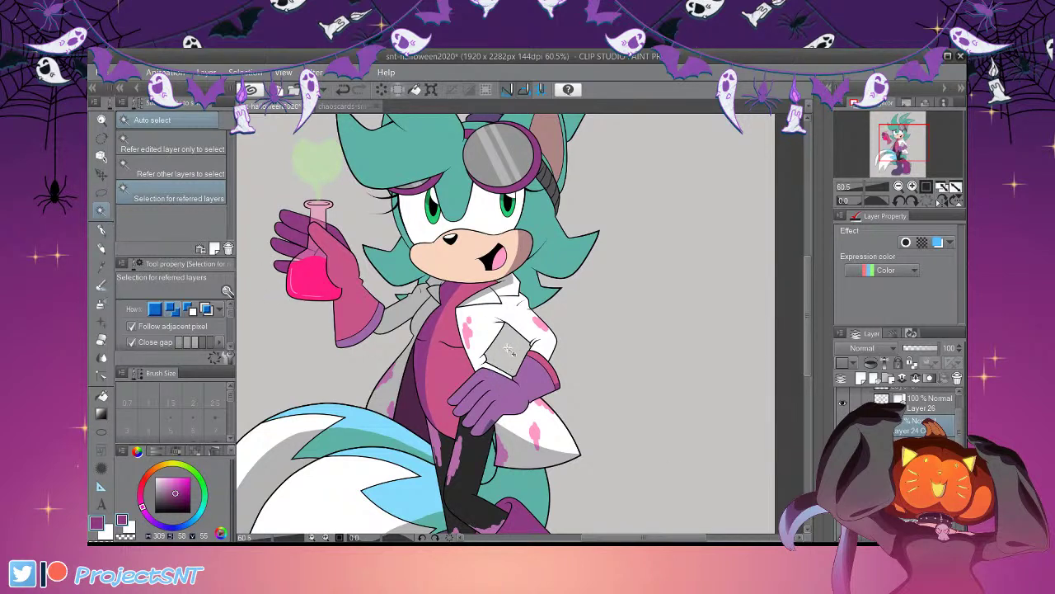
Select the coat's open front panel on the flask side, erase its shading, and deselect
left_click(496, 364)
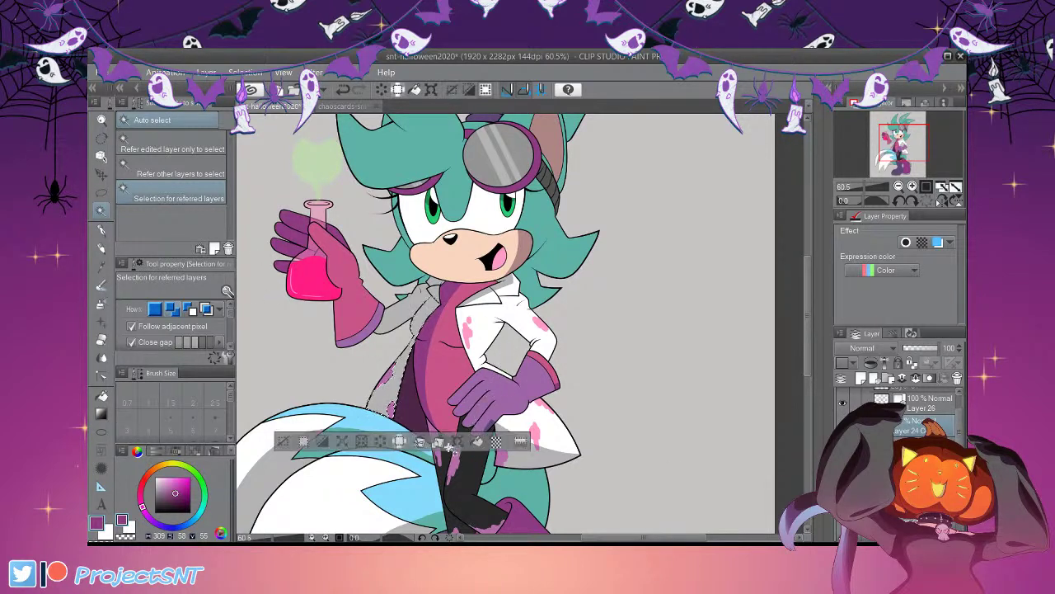
key("e")
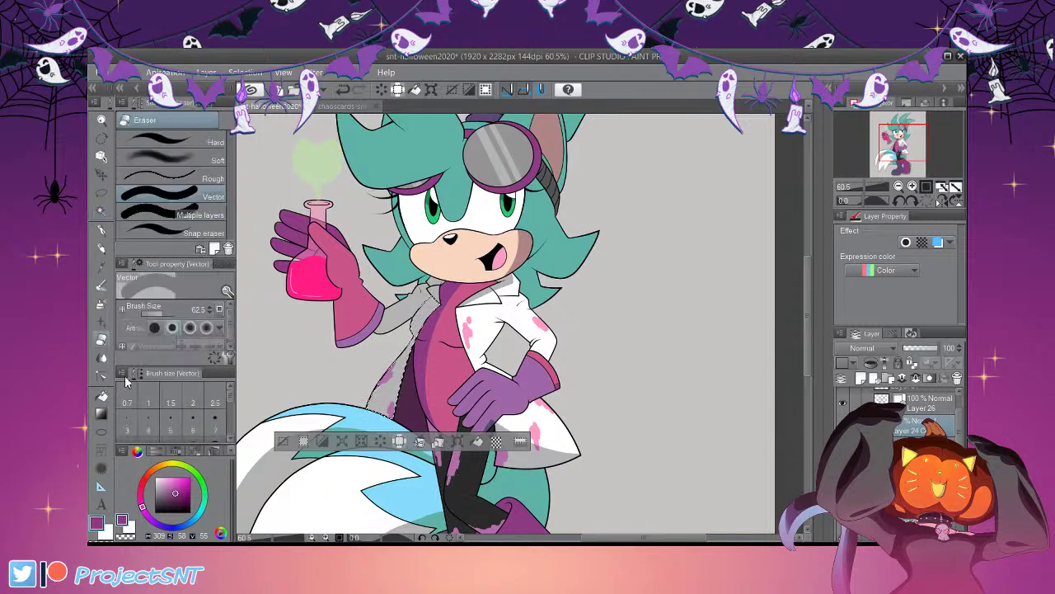
left_click_drag(422, 304, 388, 400)
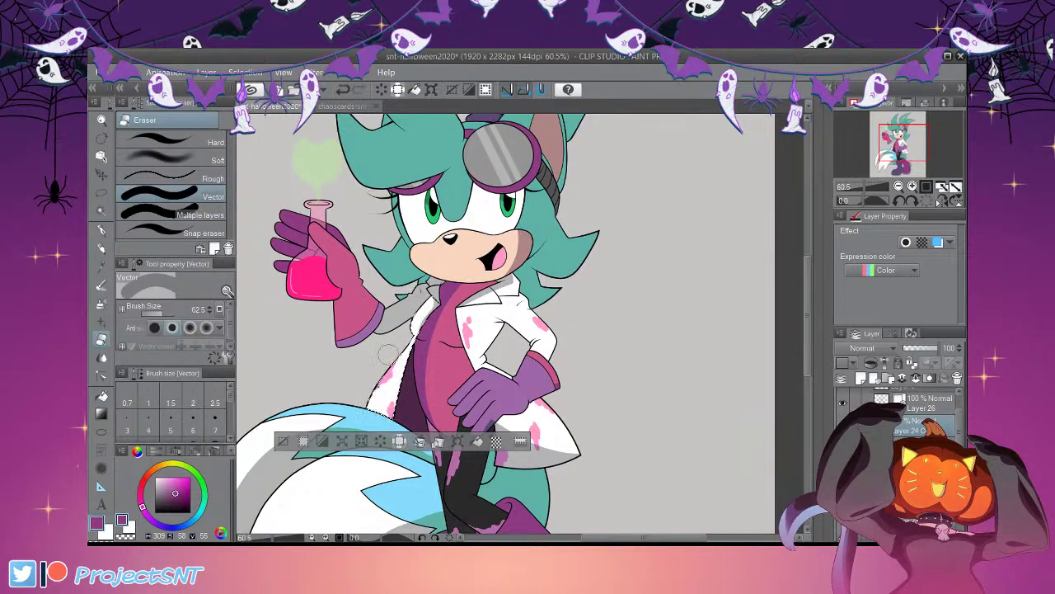
left_click(283, 441)
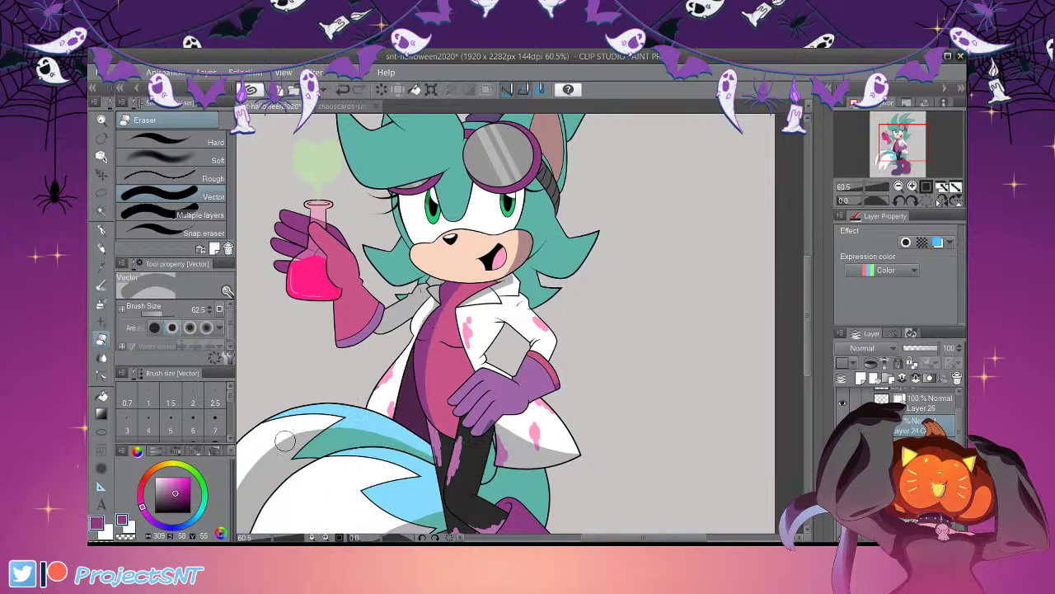
Select the raised arm's coat sleeve and erase the shading along its lower edge, keeping shadow along the upper part, then deselect
key("w")
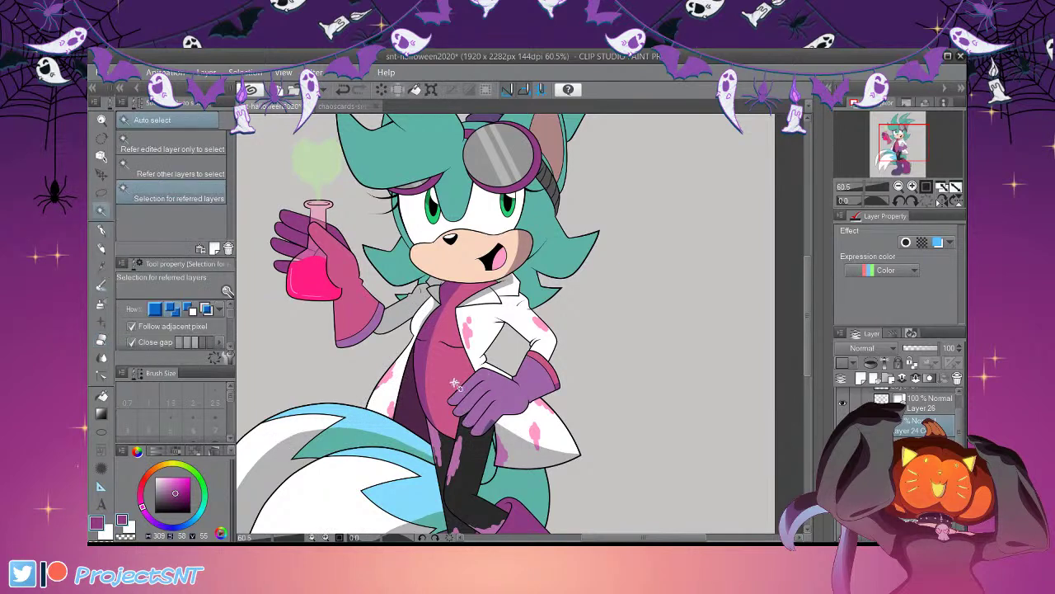
left_click(456, 380)
key("e")
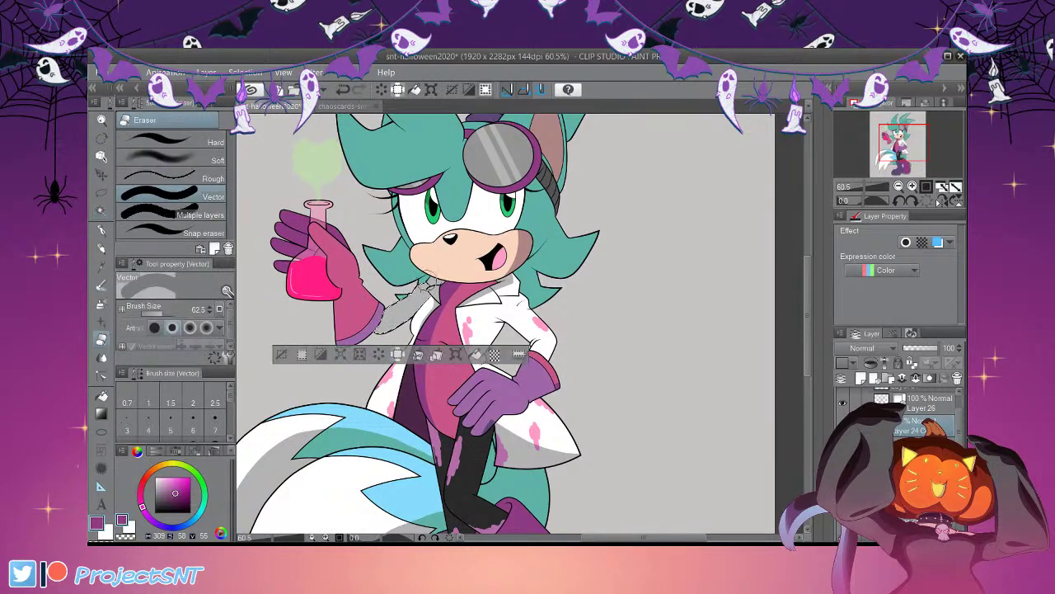
left_click_drag(407, 286, 368, 338)
left_click(282, 355)
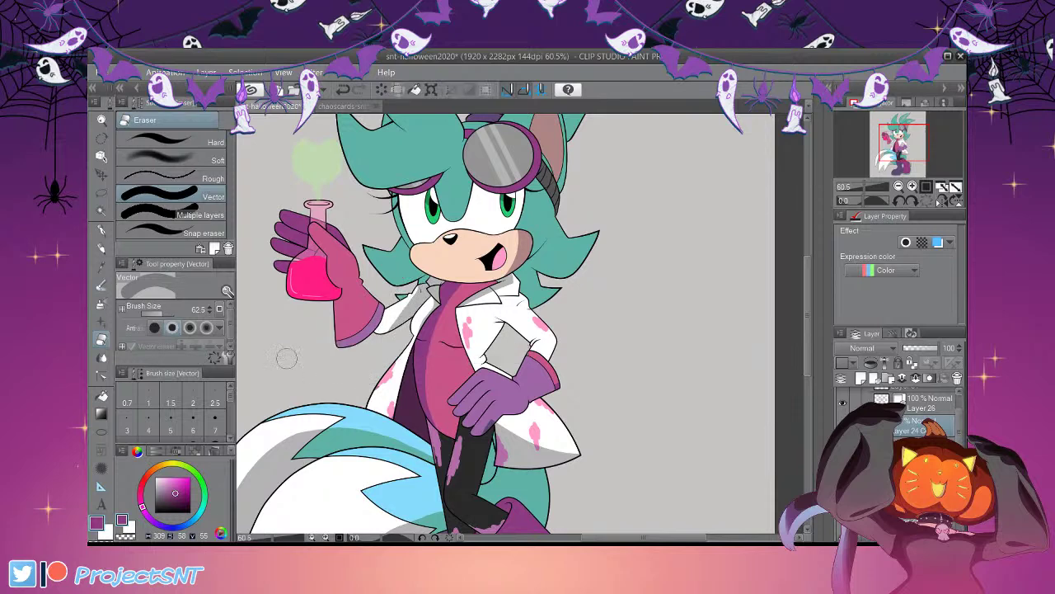
Select the cheek fur tuft on the flask side and erase the shading from its upper part, redoing the first attempt, then deselect
scroll(406, 355, "down", 7)
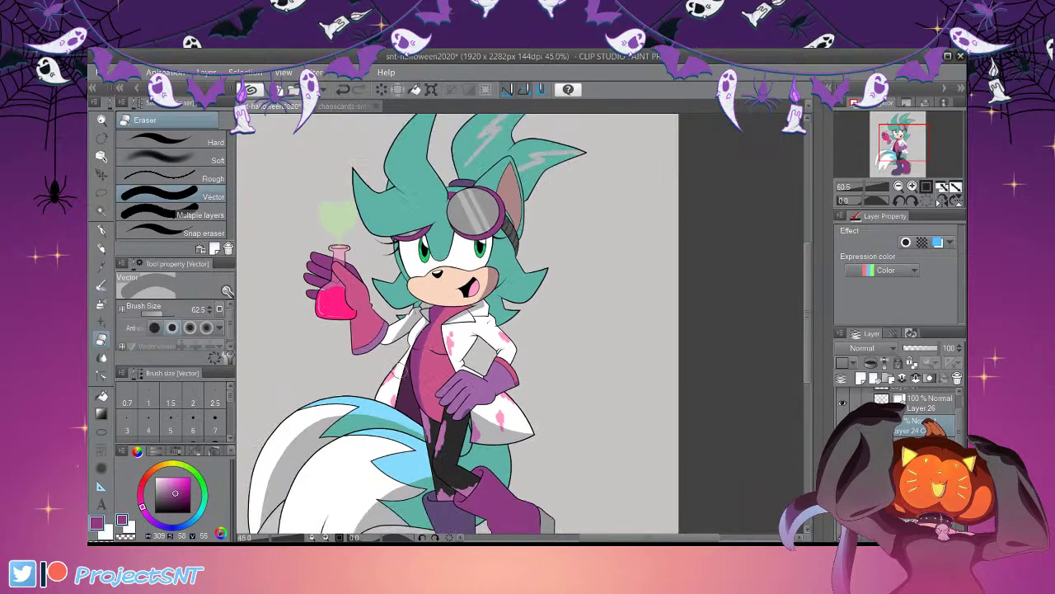
scroll(428, 264, "up", 7)
key("p")
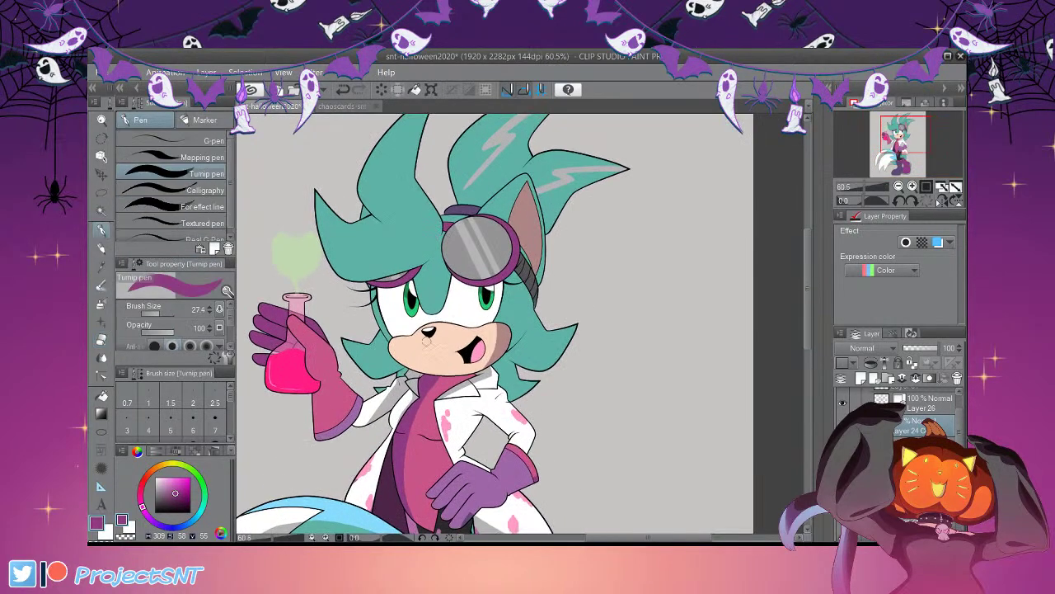
scroll(524, 328, "up", 1)
key("w")
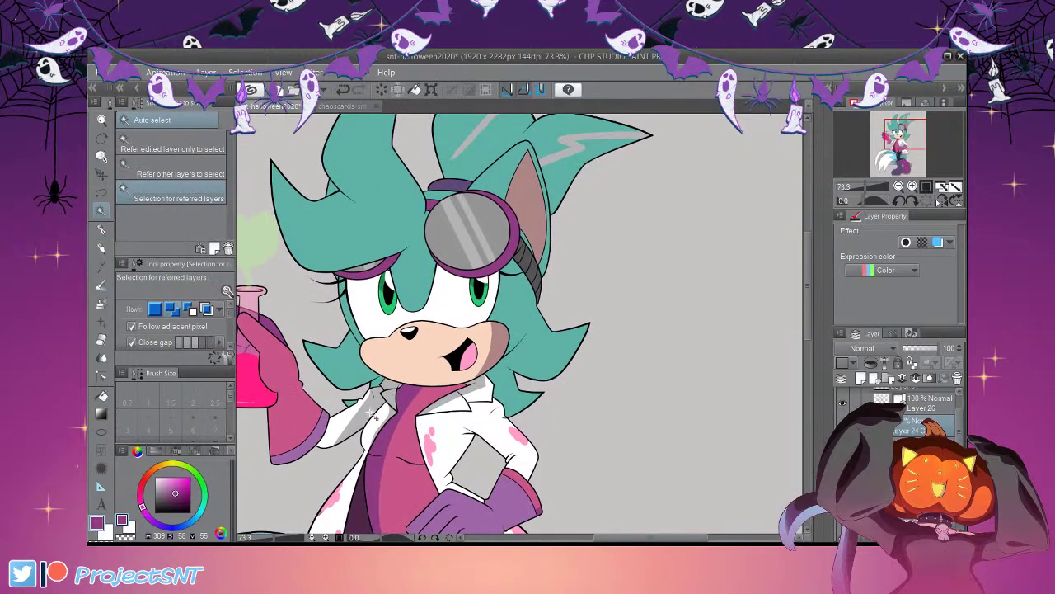
left_click(412, 433)
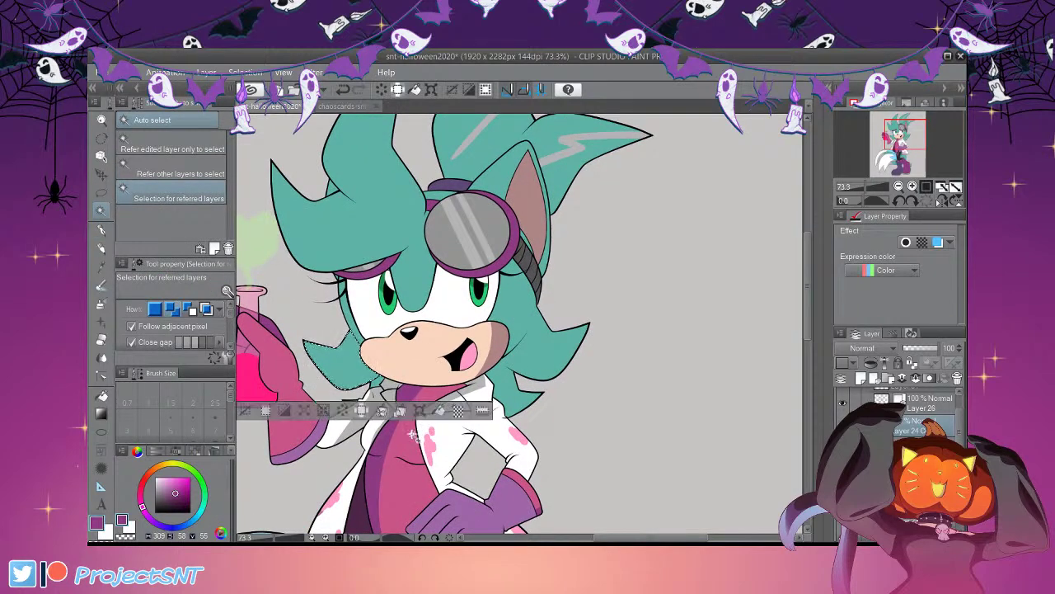
key("e")
mouse_move(306, 339)
left_mouse_down()
mouse_move(387, 338)
mouse_move(373, 344)
left_mouse_up()
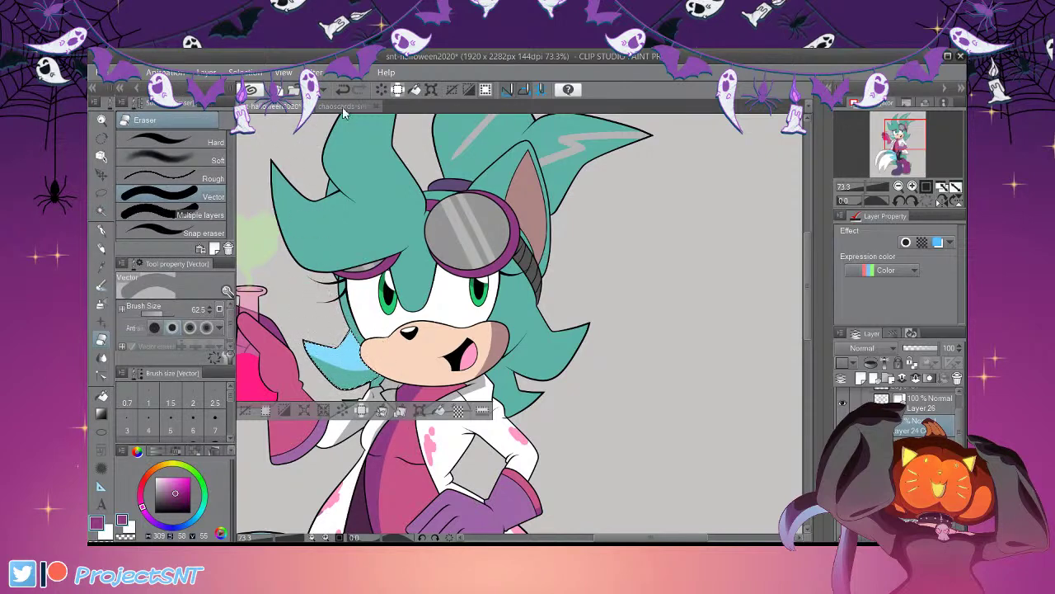
key("ctrl+z")
key("ctrl+z")
left_click_drag(294, 322, 346, 355)
key("ctrl+d")
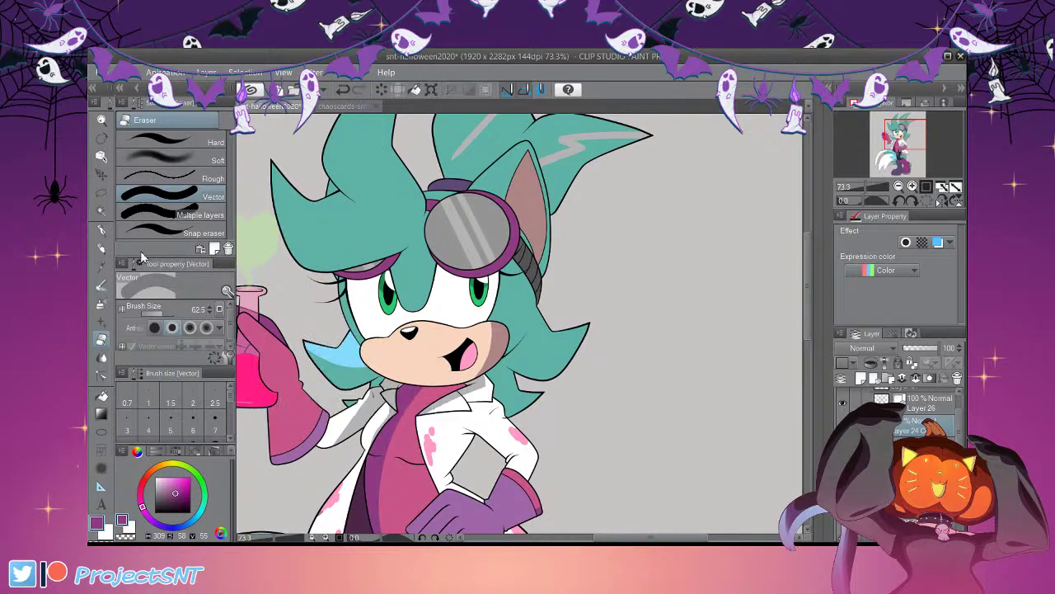
Select the front hair and erase its shading along the spikes and forehead lock, leaving shadows on the lower edges, then deselect
left_click(102, 211)
scroll(303, 347, "down", 1)
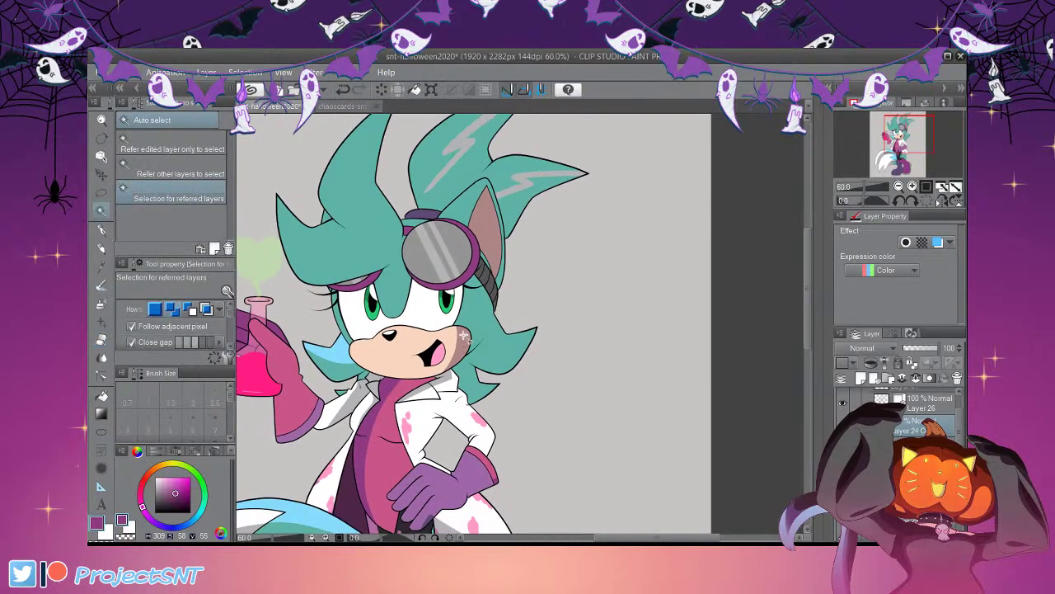
left_click(465, 343)
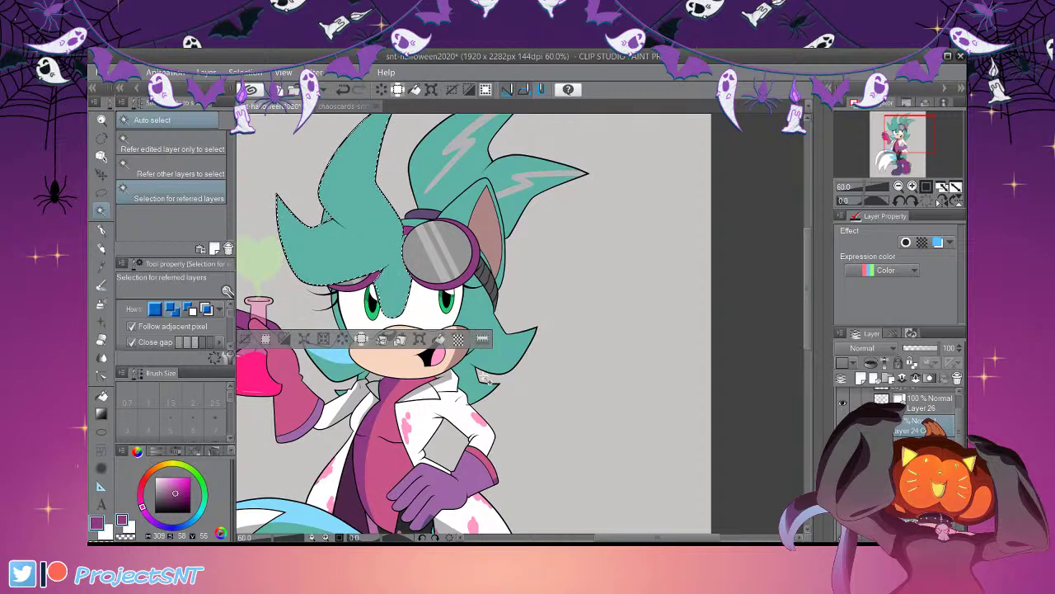
key("e")
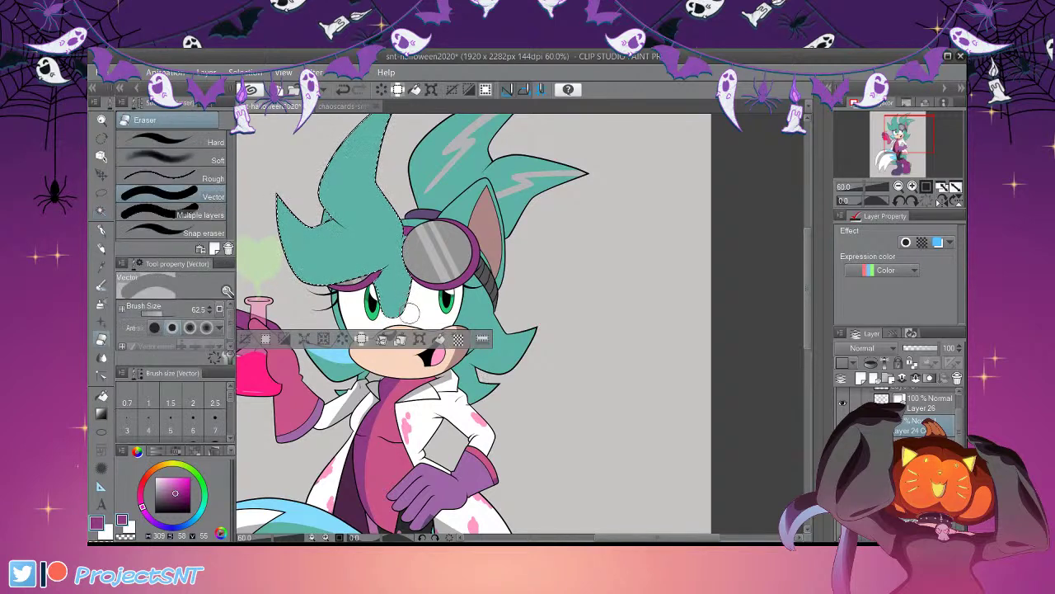
left_click_drag(398, 313, 404, 239)
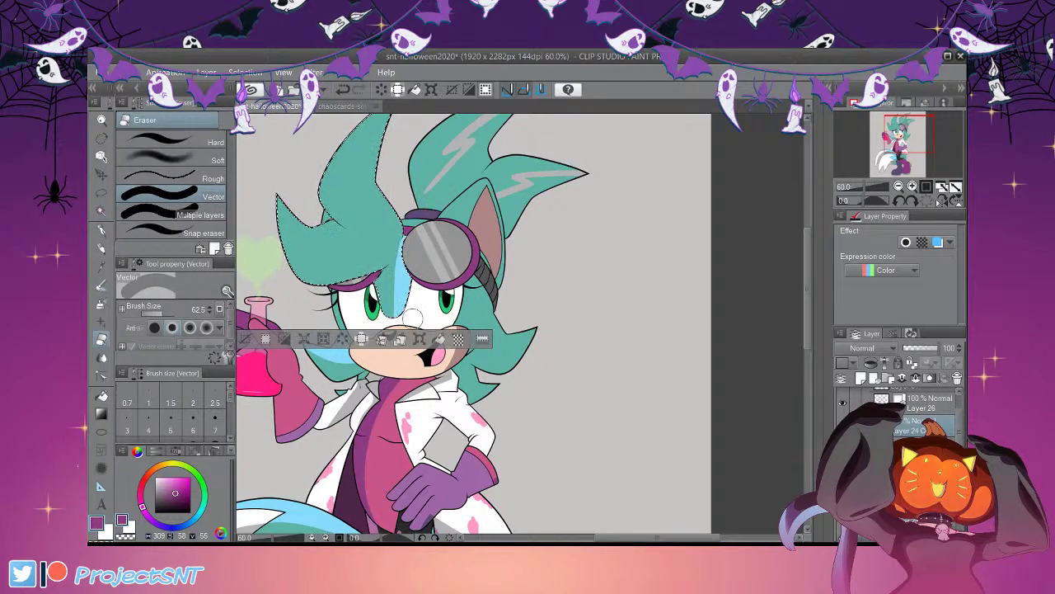
scroll(770, 289, "up", 3)
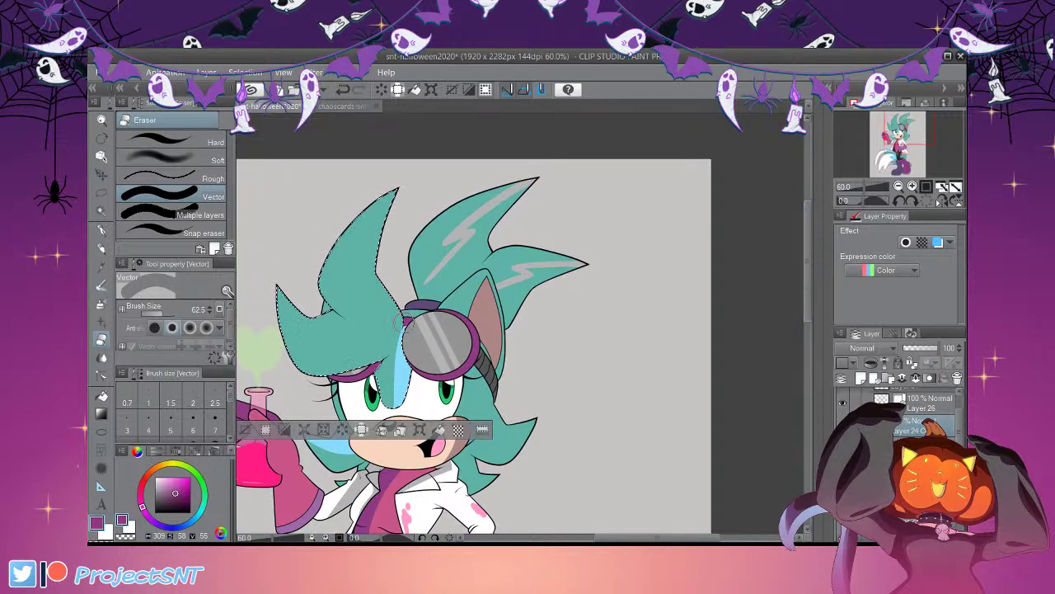
left_click_drag(375, 317, 381, 138)
mouse_move(389, 326)
left_mouse_down()
mouse_move(365, 241)
mouse_move(380, 184)
mouse_move(388, 223)
left_mouse_up()
mouse_move(398, 333)
left_mouse_down()
mouse_move(289, 299)
mouse_move(283, 196)
mouse_move(302, 310)
left_mouse_up()
mouse_move(366, 321)
left_mouse_down()
mouse_move(315, 304)
mouse_move(365, 331)
left_mouse_up()
left_click(343, 90)
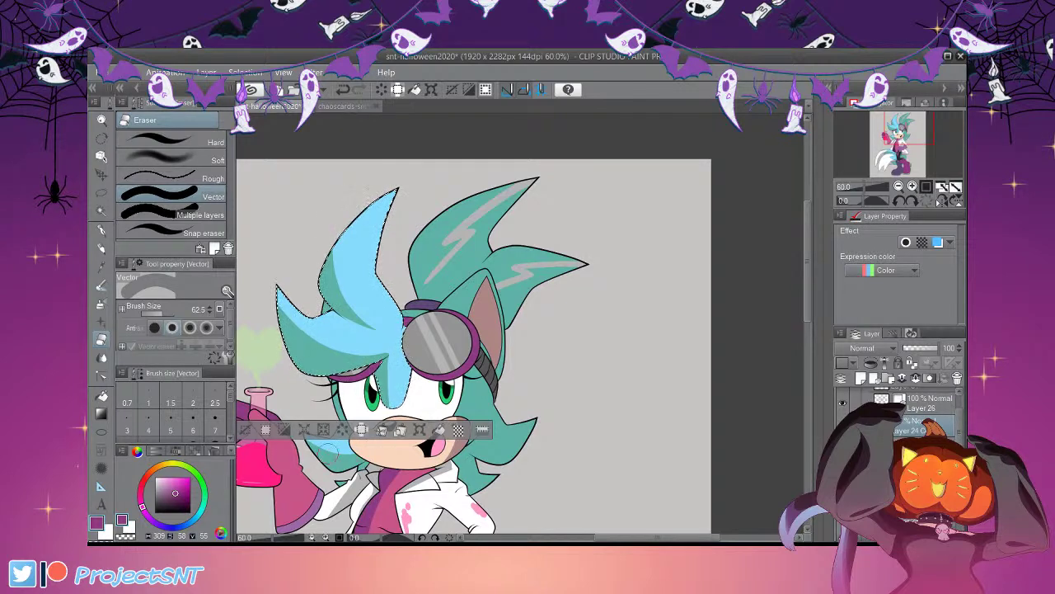
key("ctrl+d")
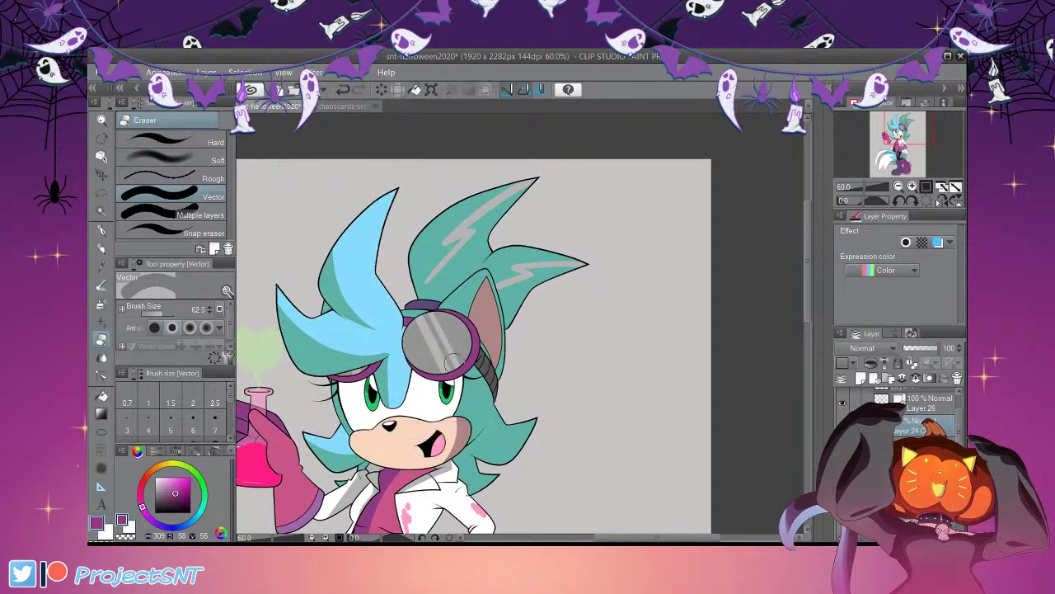
Select the cheek fur and outer ear on the goggles side and erase their shading, leaving shadow on the fur's lower edges, then deselect
scroll(318, 226, "down", 4)
scroll(467, 326, "up", 3)
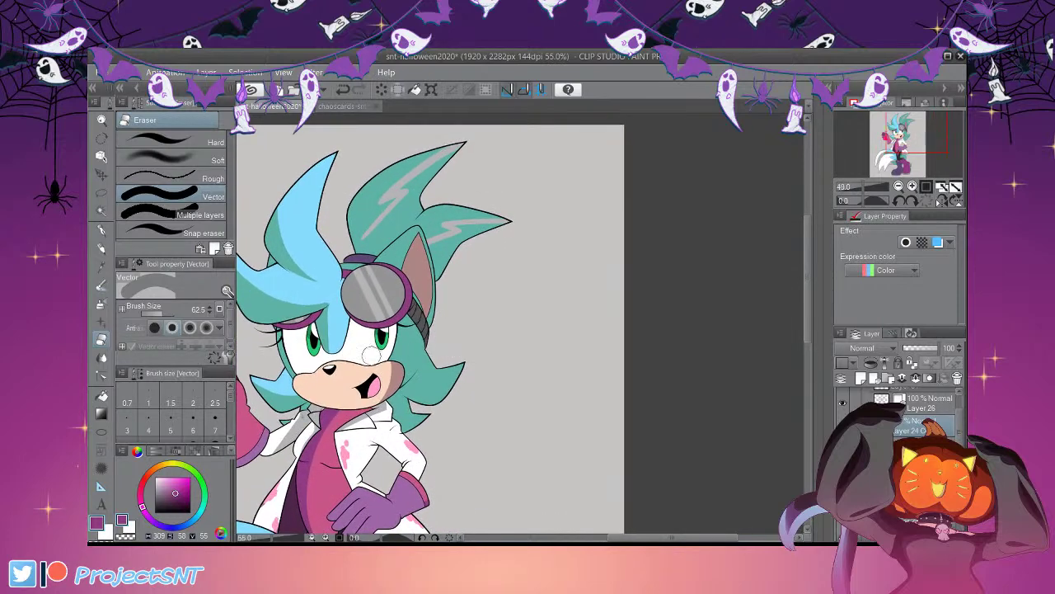
left_click(102, 211)
left_click(430, 386)
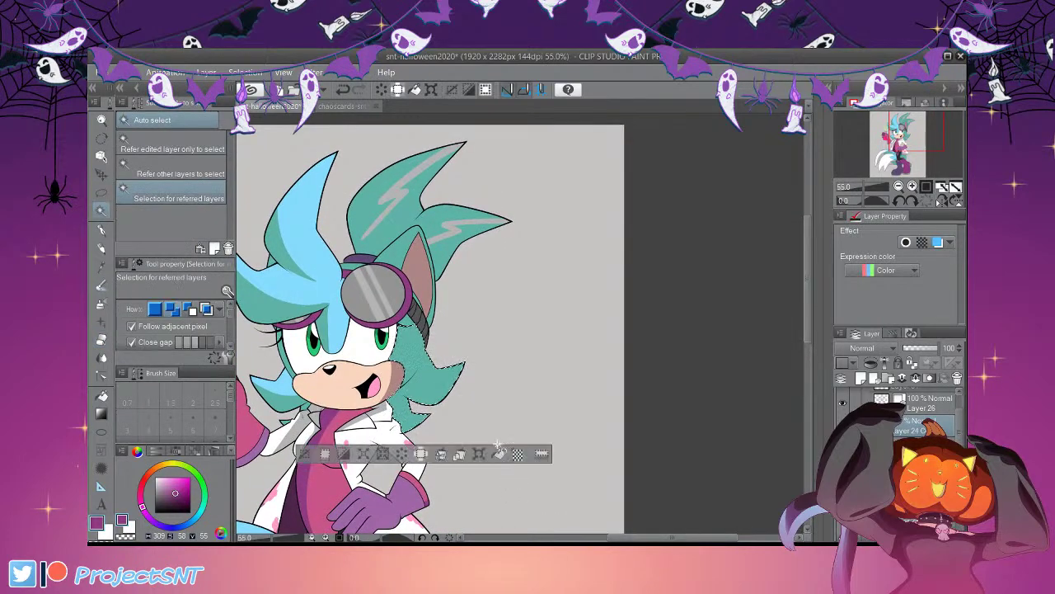
scroll(477, 383, "up", 3)
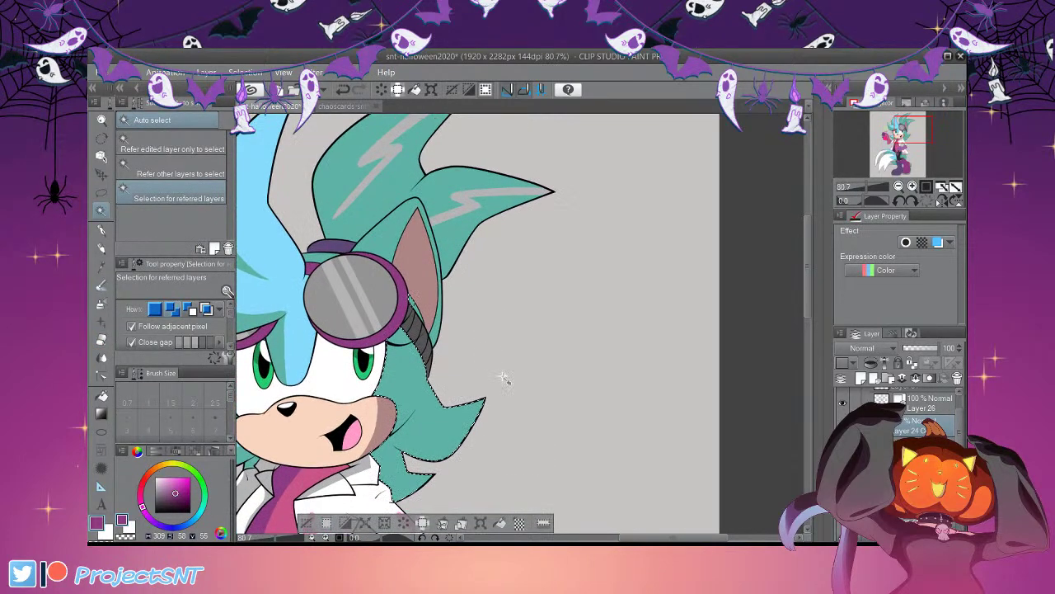
left_click(400, 230, "shift")
scroll(487, 371, "up", 2)
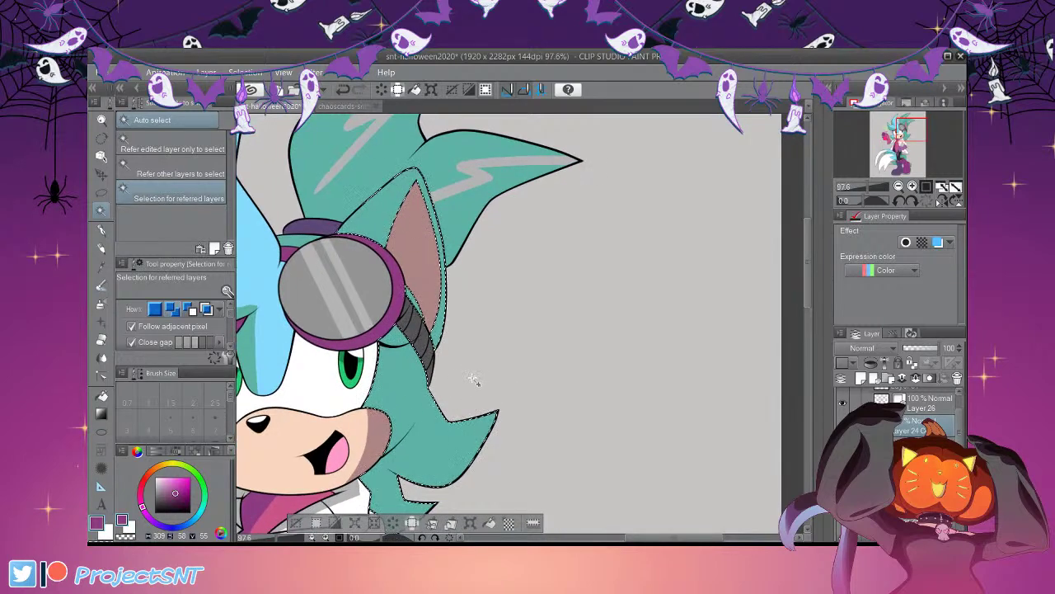
scroll(520, 353, "down", 1)
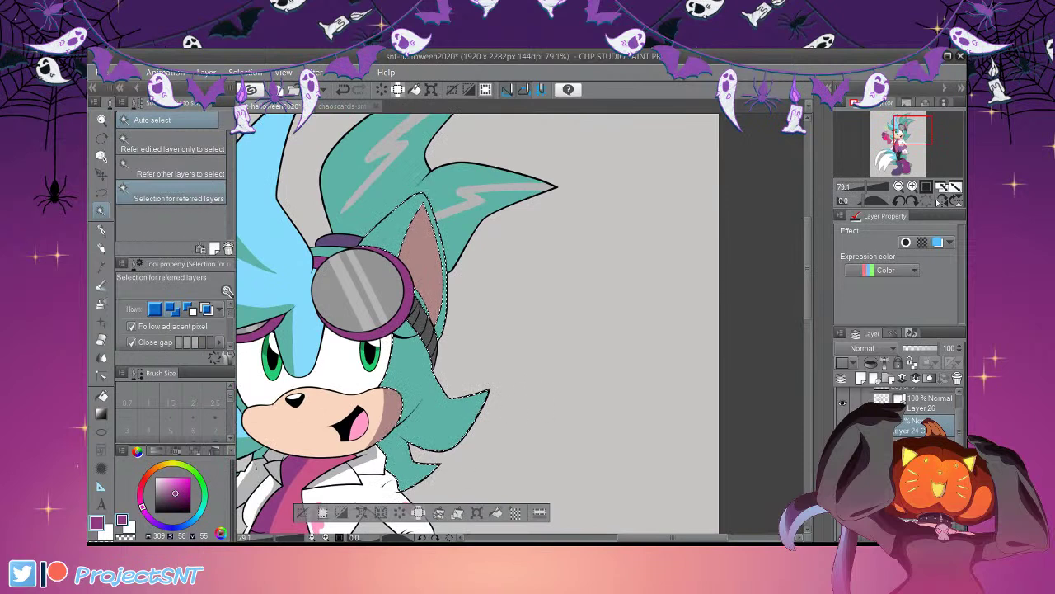
key("e")
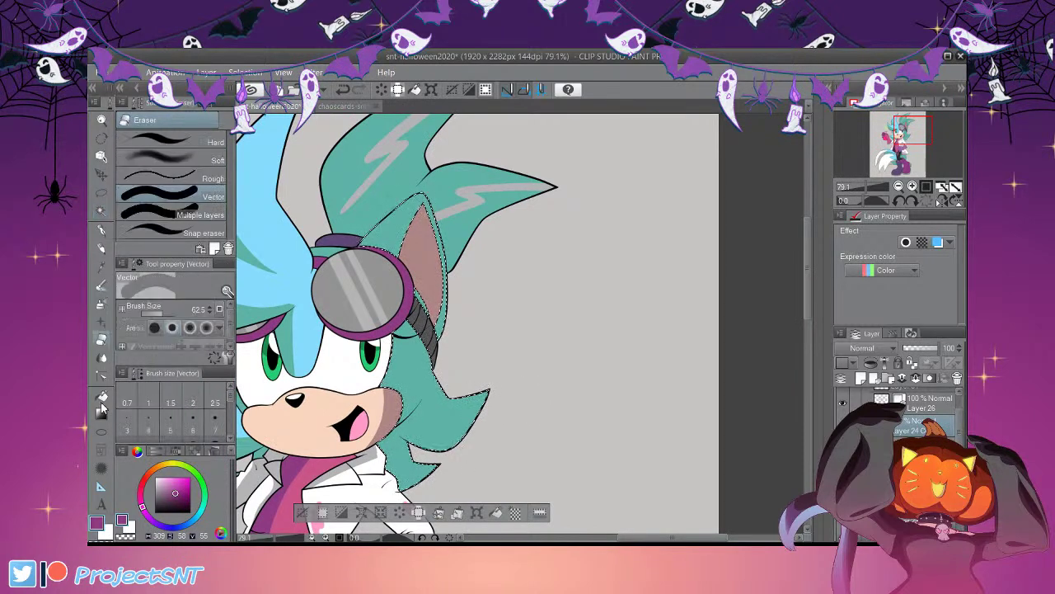
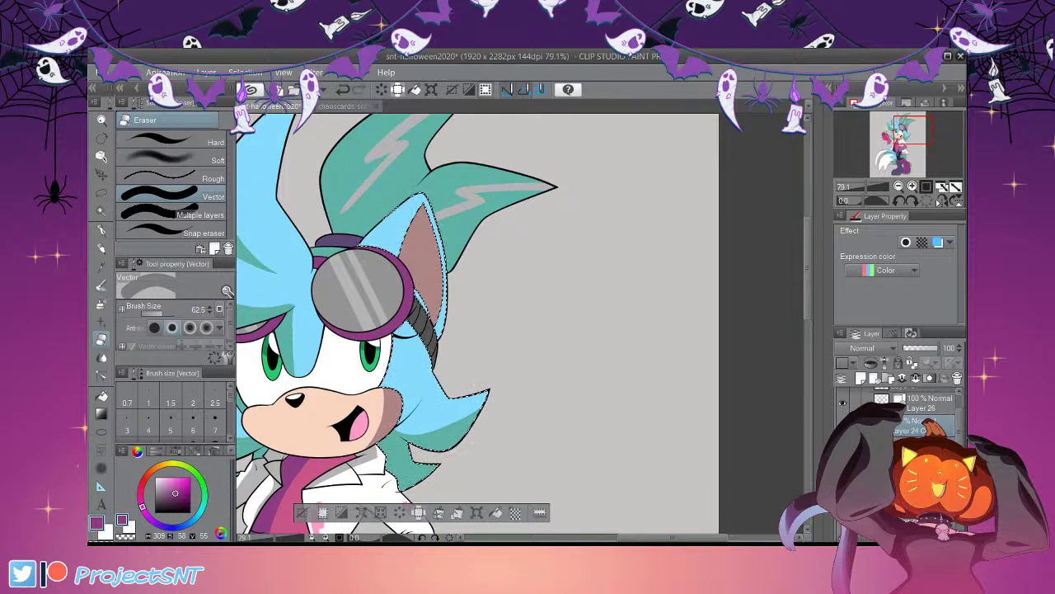
key("ctrl+d")
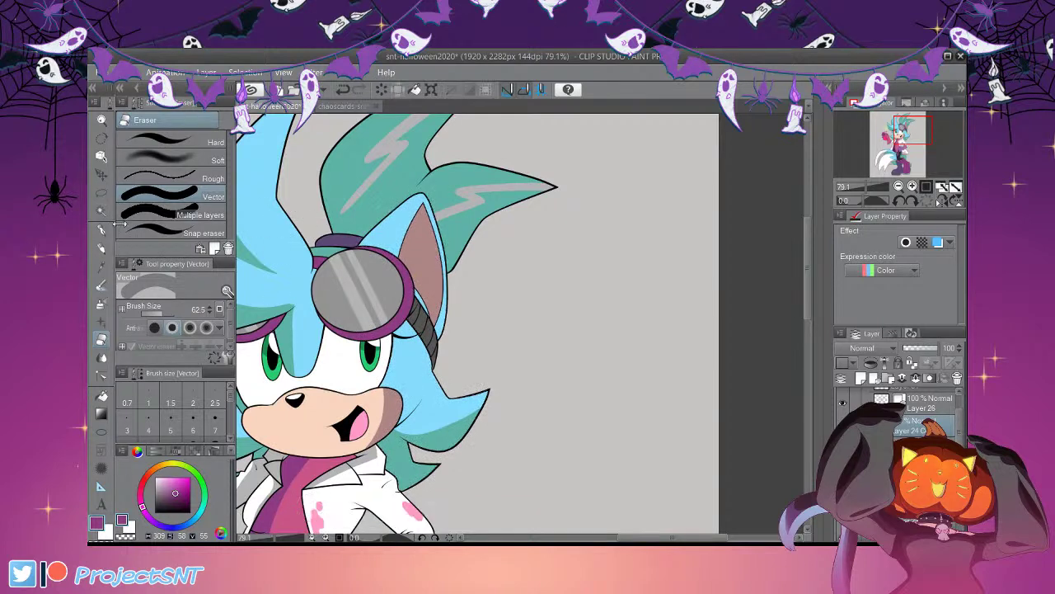
Select the small strip of head fur between the goggles and their strap, erase its shading, and deselect
key("w")
left_click(391, 306)
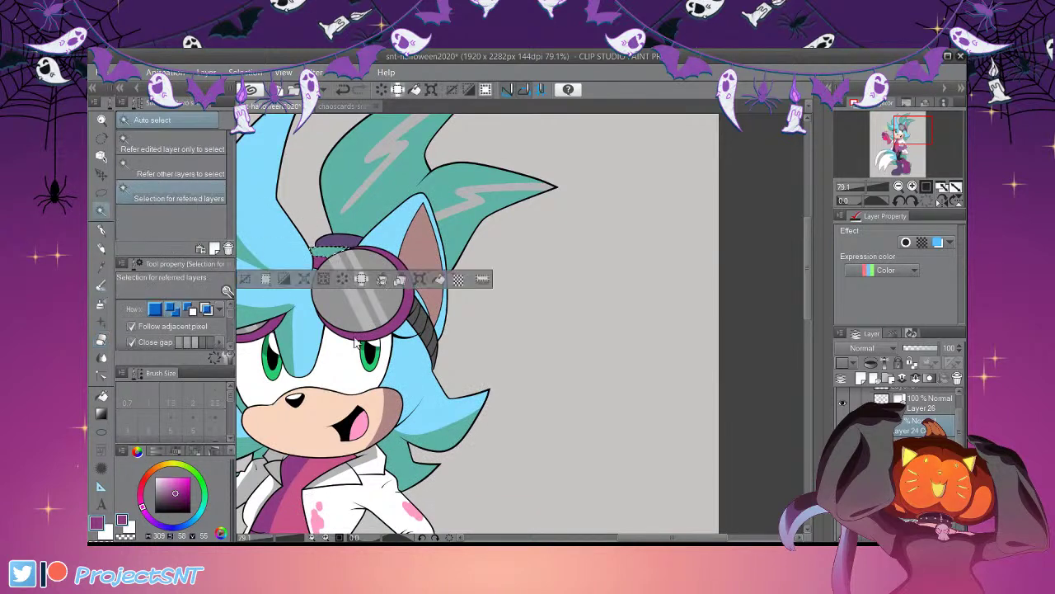
key("ctrl+d")
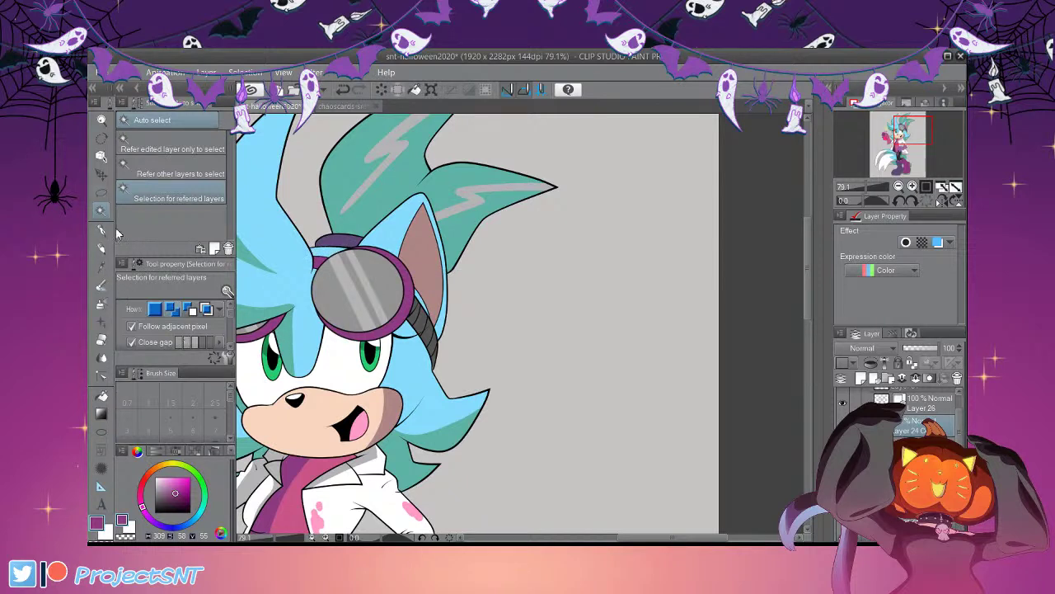
Select the inner ear and erase the shading along its outer side, keeping shadow on the side nearest the hair, then deselect
left_click(423, 262)
key("e")
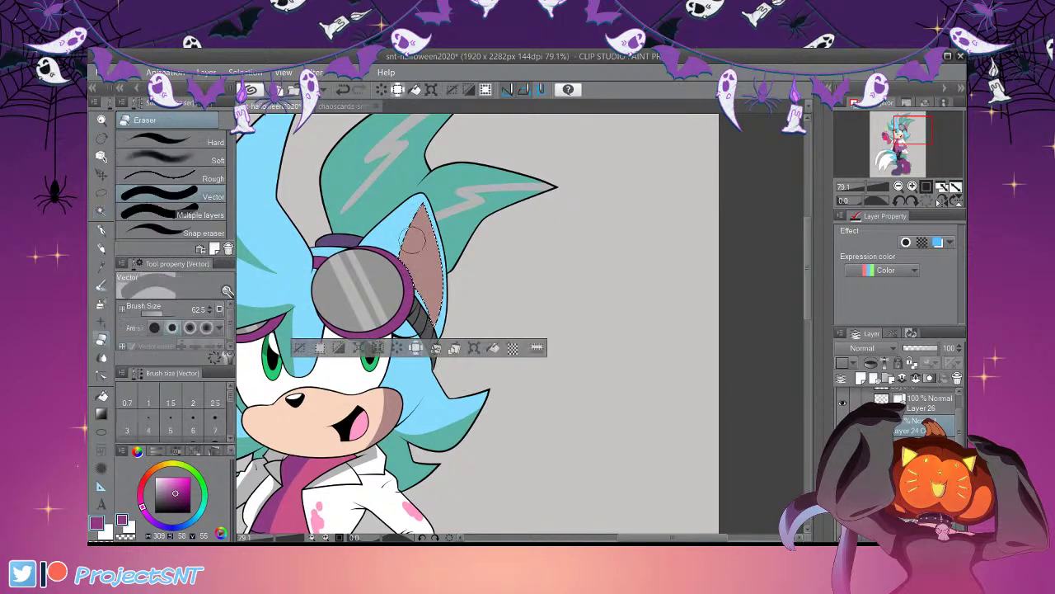
left_click_drag(434, 321, 467, 139)
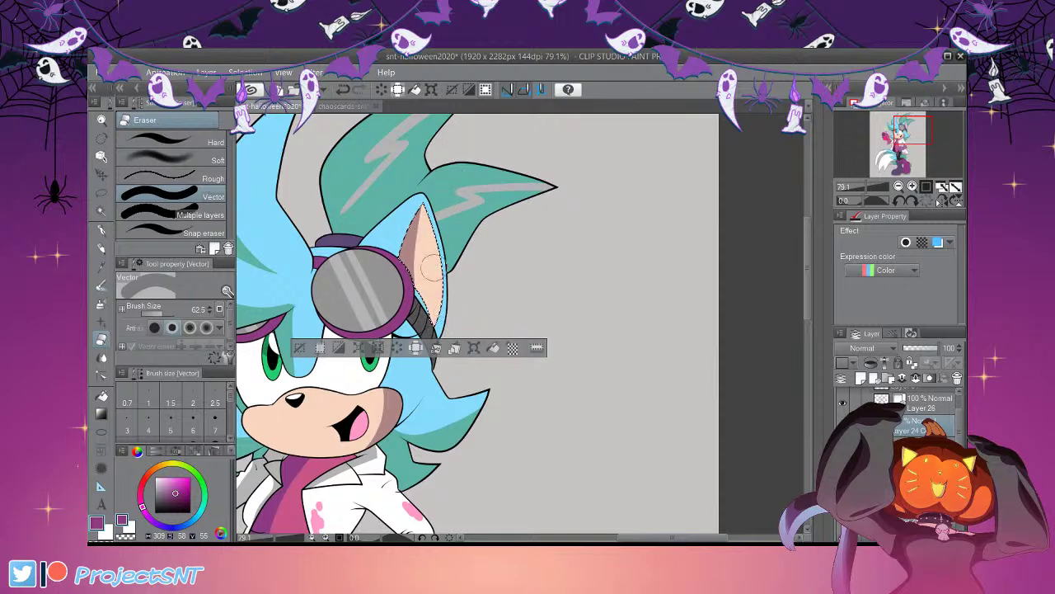
left_click(300, 348)
Select the two back hair spikes and erase their shading, redoing the first attempts and leaving shadow along the lower edges, then deselect
left_click_drag(663, 537, 640, 538)
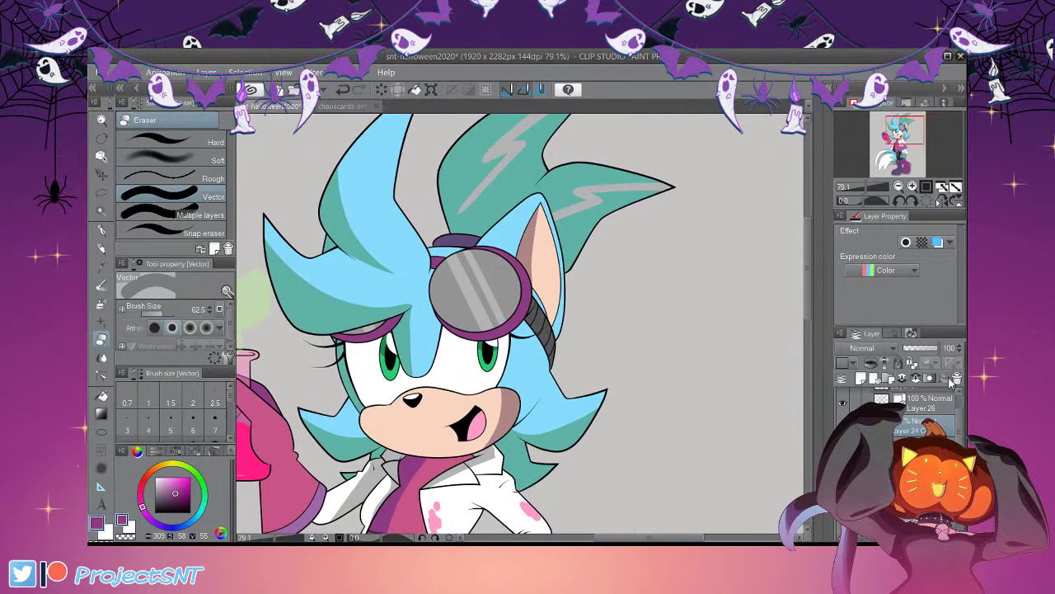
left_click_drag(808, 312, 808, 289)
key("w")
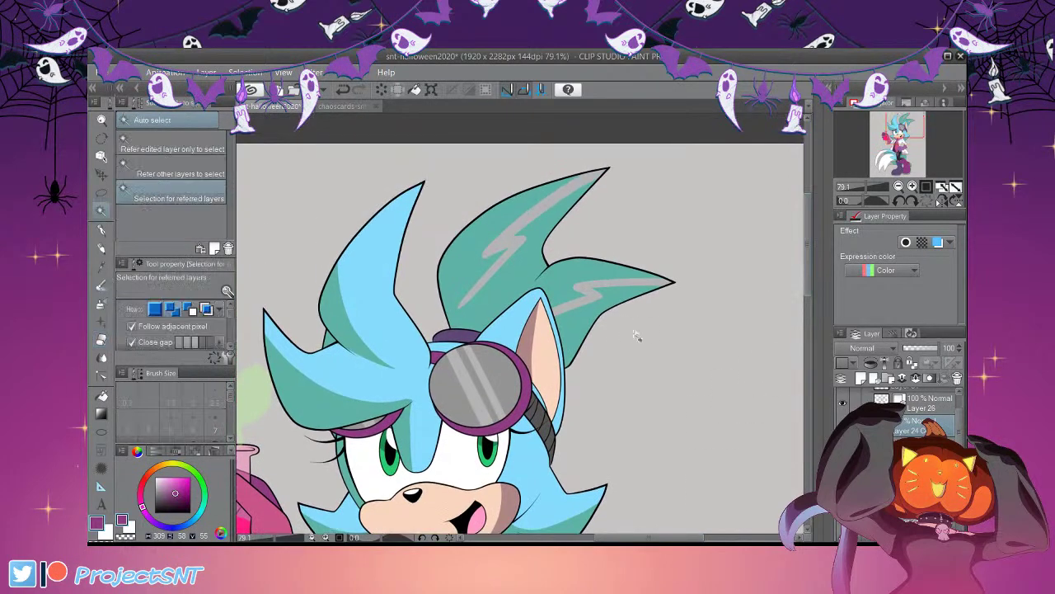
left_click(843, 425)
left_click(489, 231)
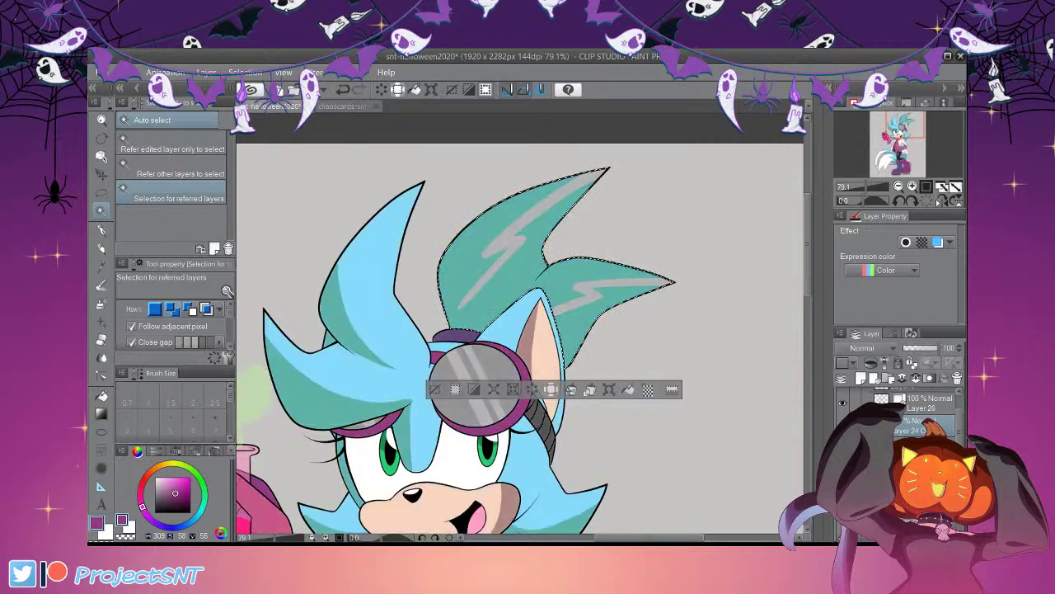
key("e")
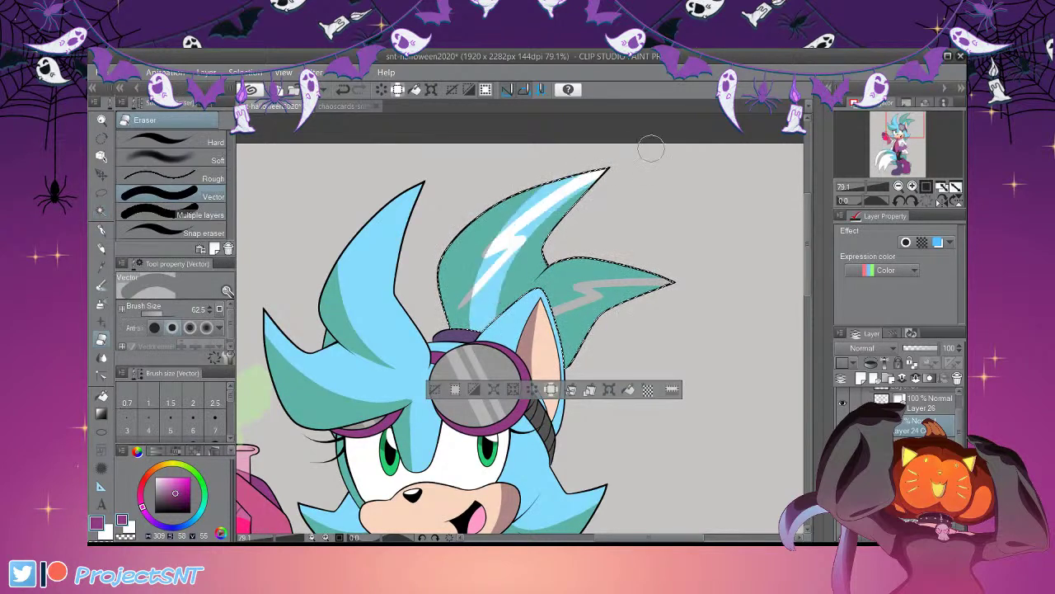
left_click(343, 89)
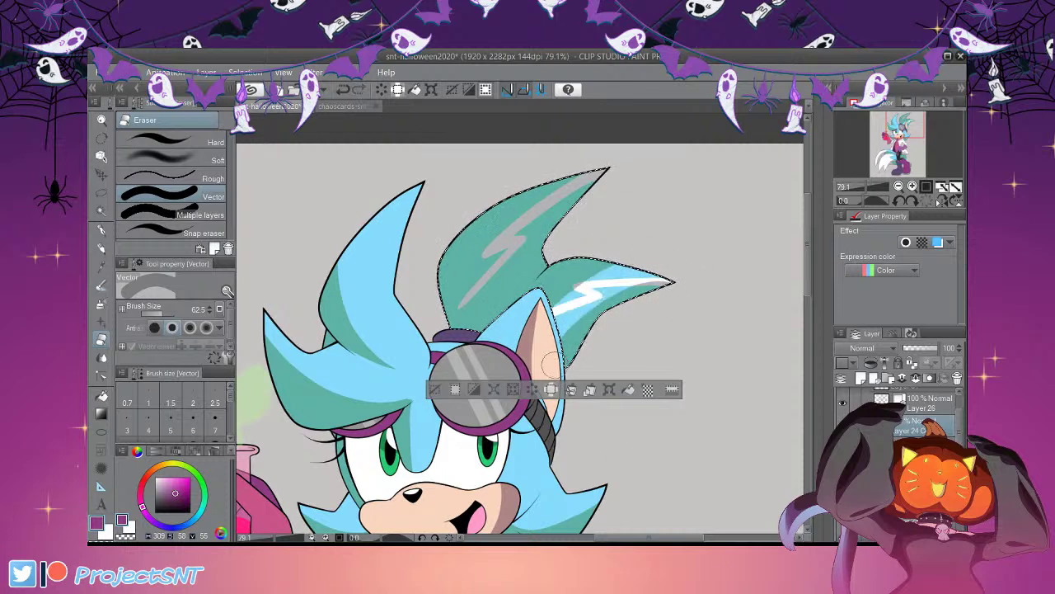
left_click(564, 312)
key("ctrl+z")
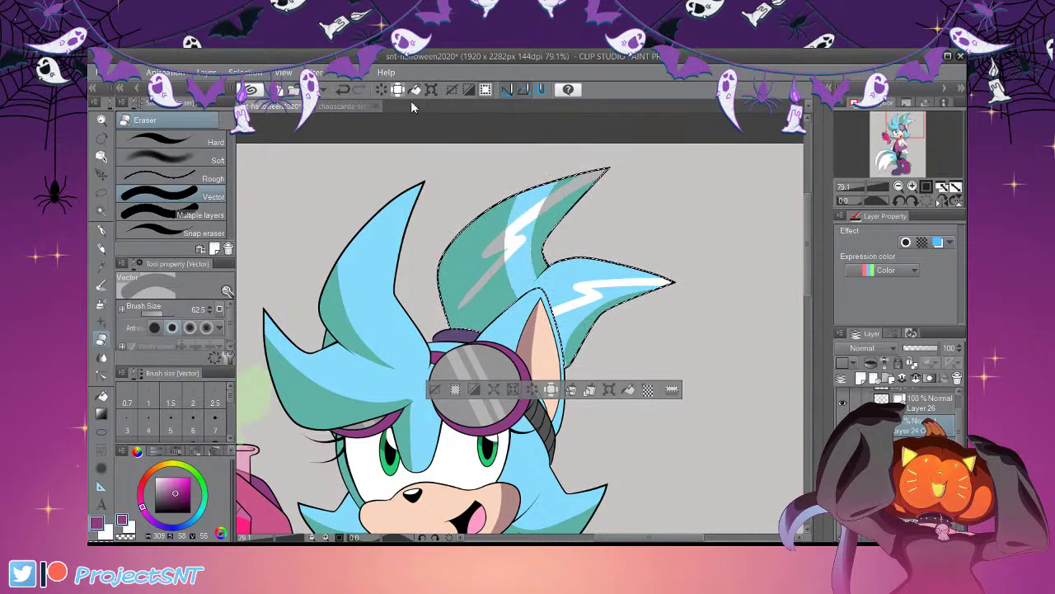
left_click(343, 89)
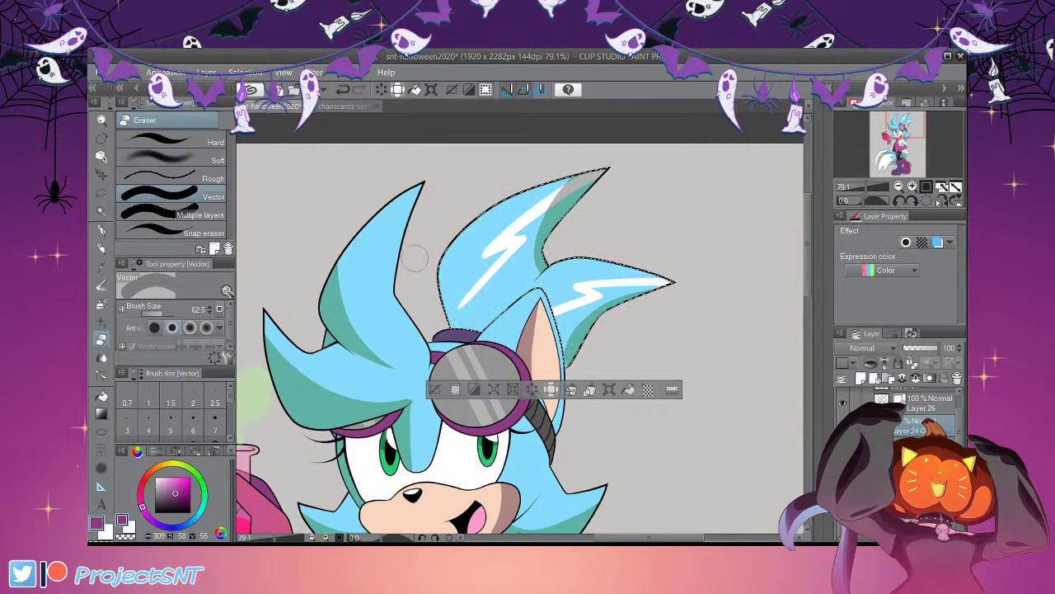
key("ctrl+d")
Select the purple goggle piece on top of the head, erase the shading from part of it, and deselect
left_click(101, 211)
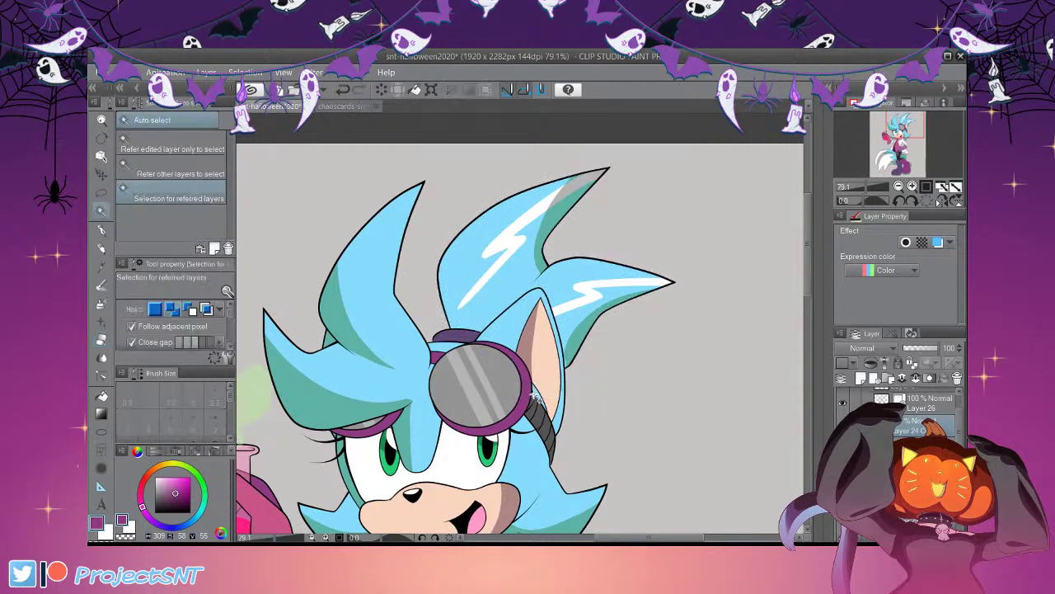
left_click(533, 393)
left_click(102, 396)
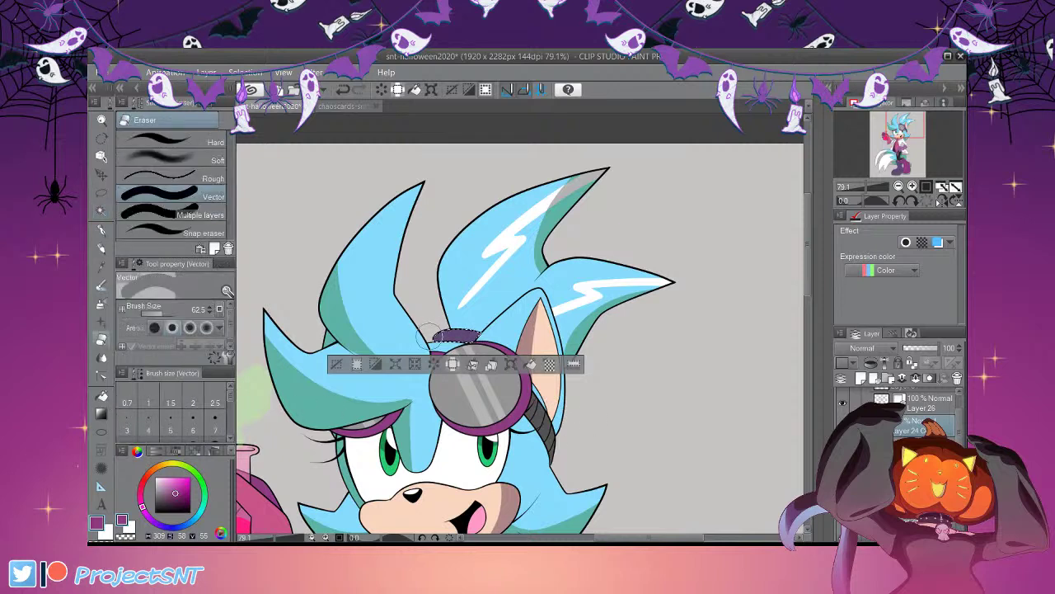
key("ctrl+d")
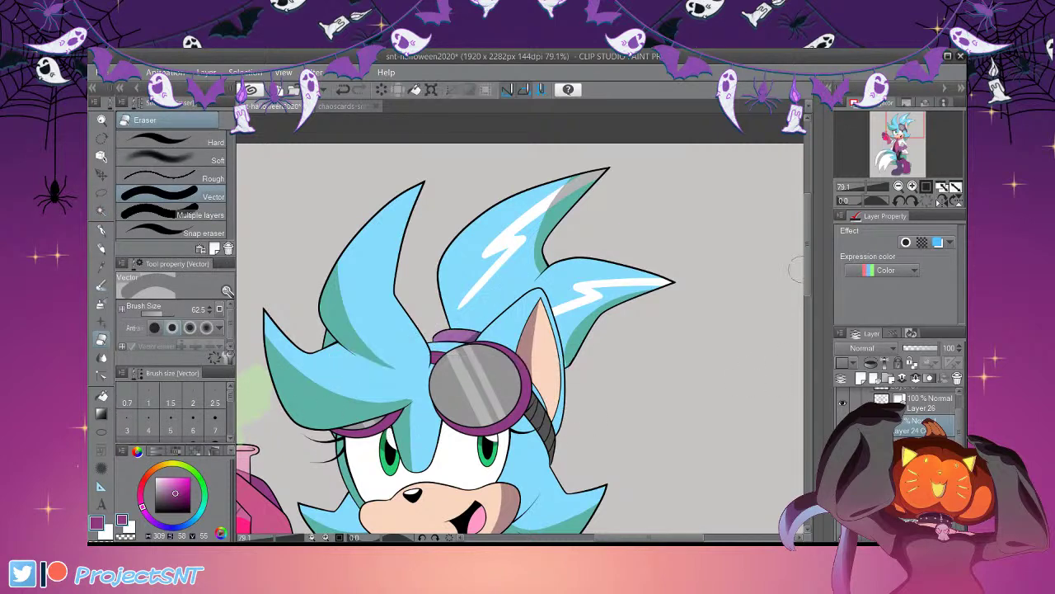
Hide the colour and eye layers, select the goggle lens, frame and eyelids from the line art, and show the character colours again
scroll(796, 272, "down", 3)
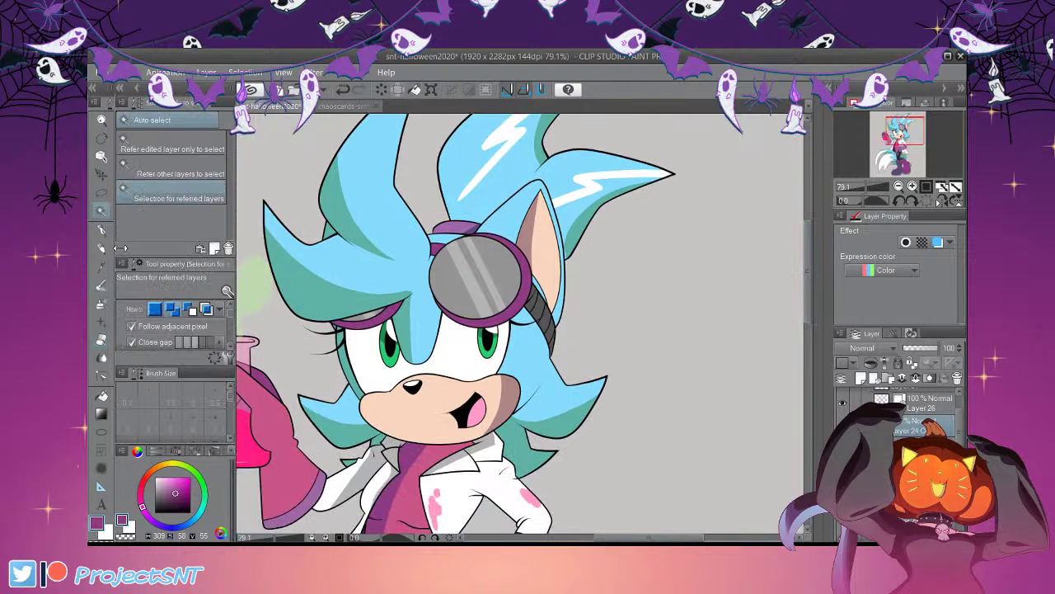
left_click_drag(843, 426, 843, 492)
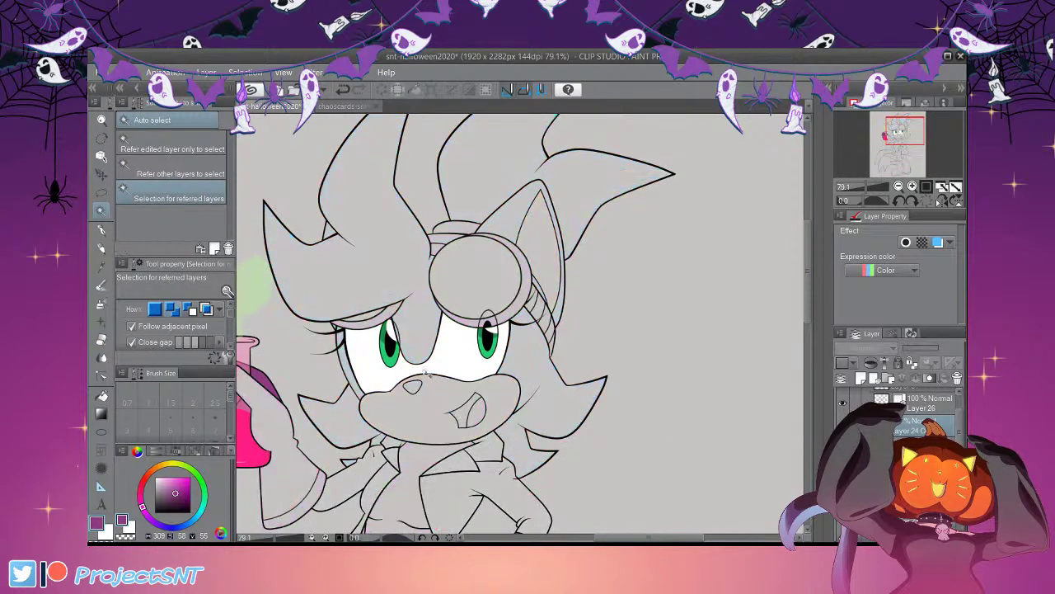
left_click(466, 369)
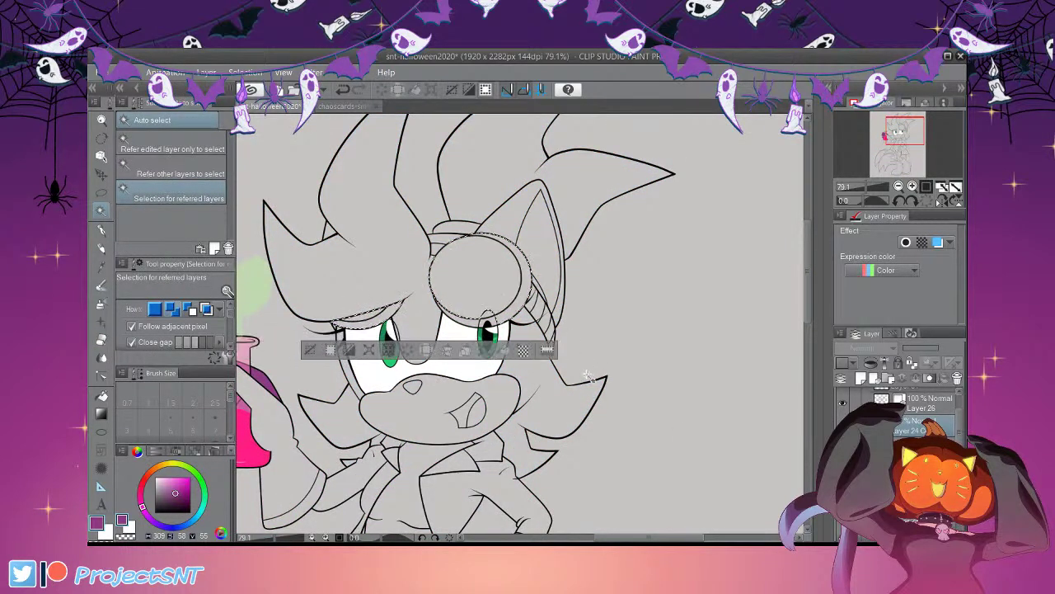
key("ctrl+d")
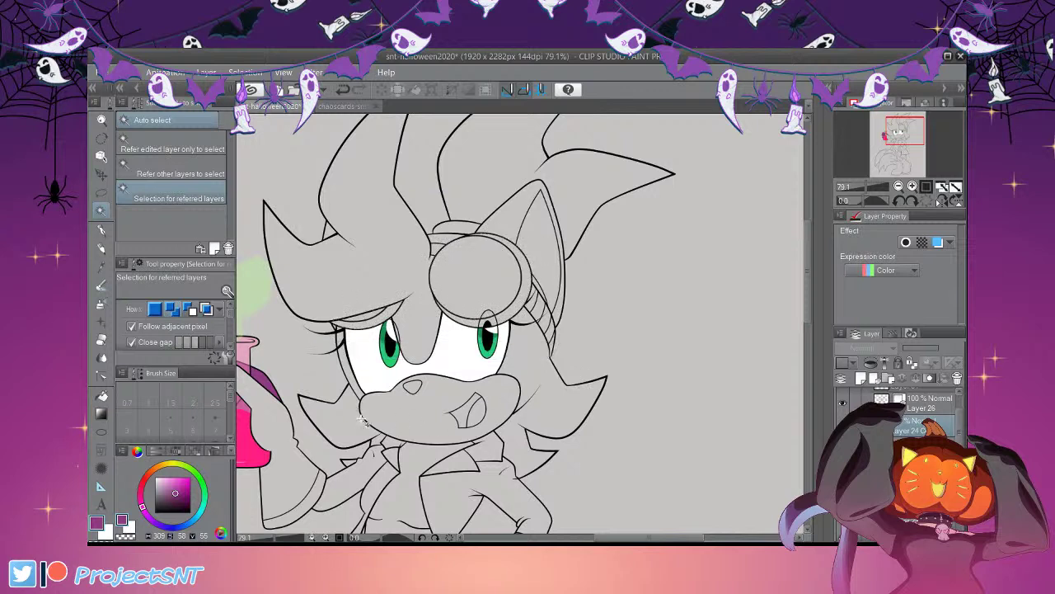
scroll(915, 417, "down", 5)
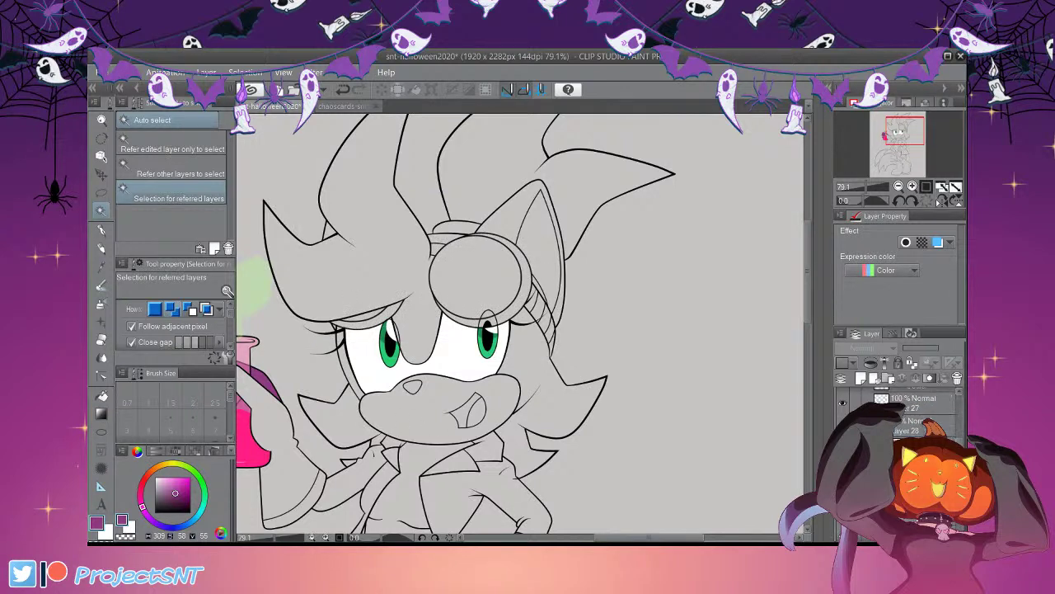
left_click(843, 448)
left_click(479, 274)
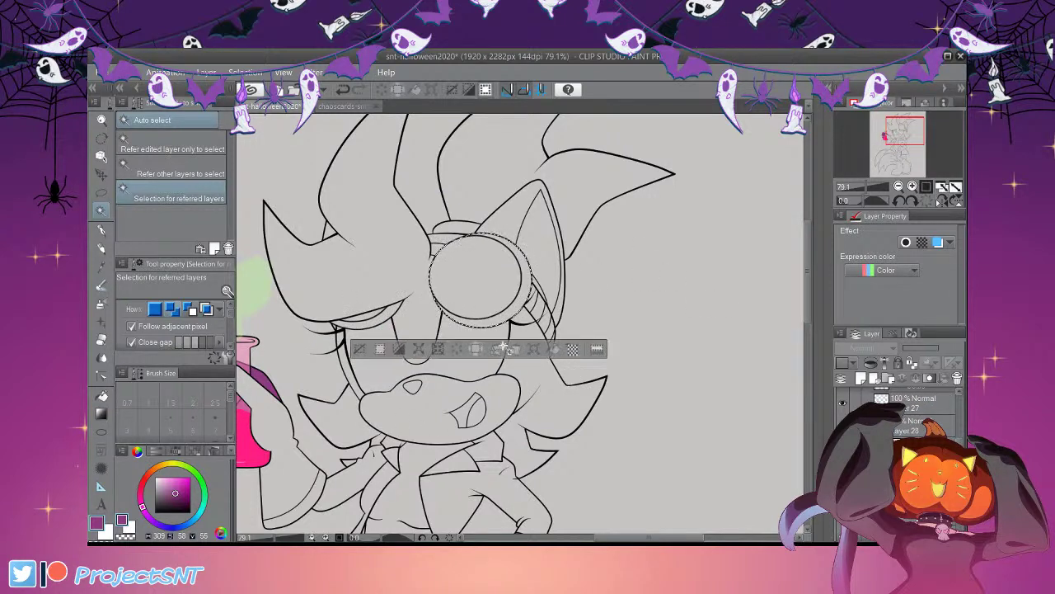
left_click(438, 377, "shift")
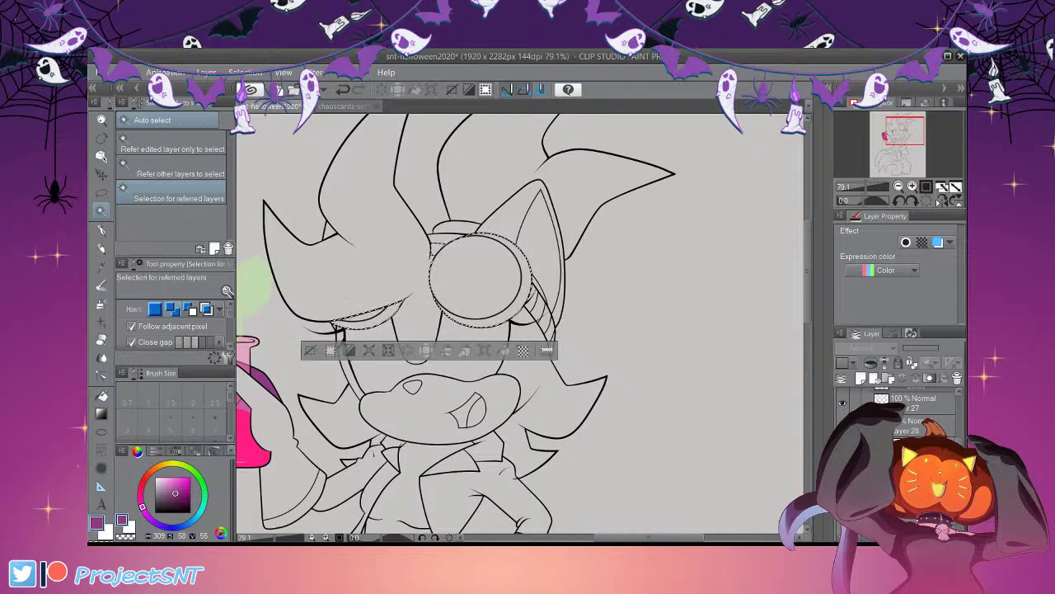
scroll(907, 417, "up", 5)
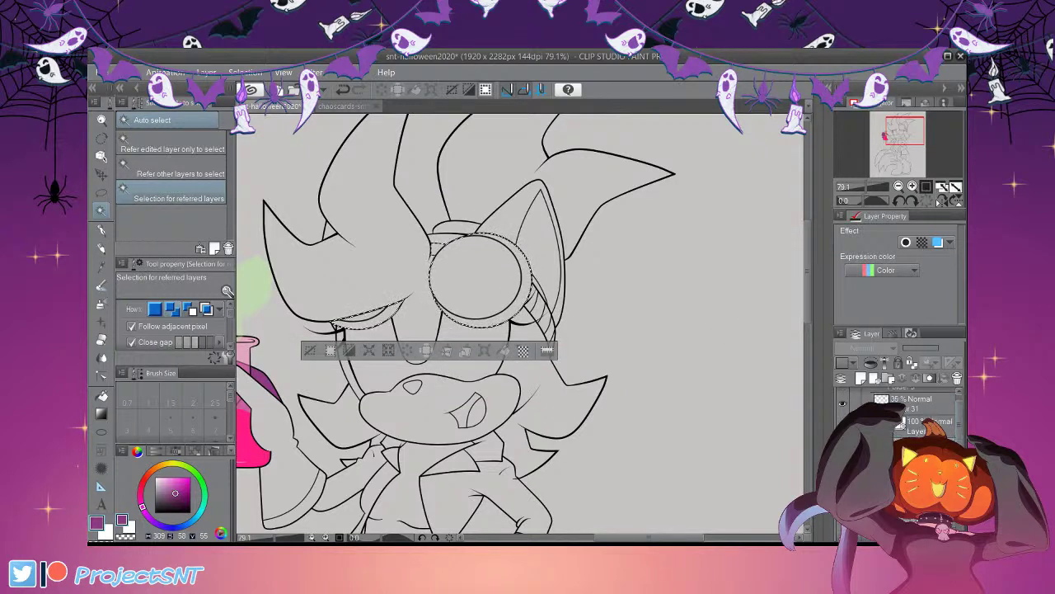
left_click(842, 448)
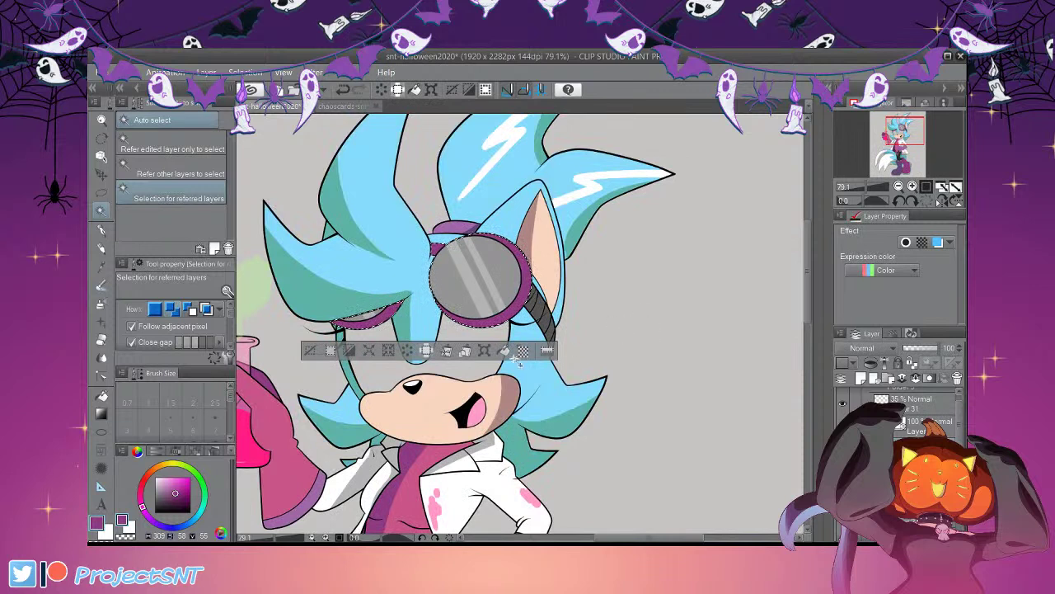
Enlarge the eraser to 168.2, erase the shading from the goggle lens and part of the frame, and deselect
left_click(101, 338)
left_click(166, 313)
mouse_move(452, 242)
left_mouse_down()
mouse_move(490, 284)
mouse_move(507, 226)
left_mouse_up()
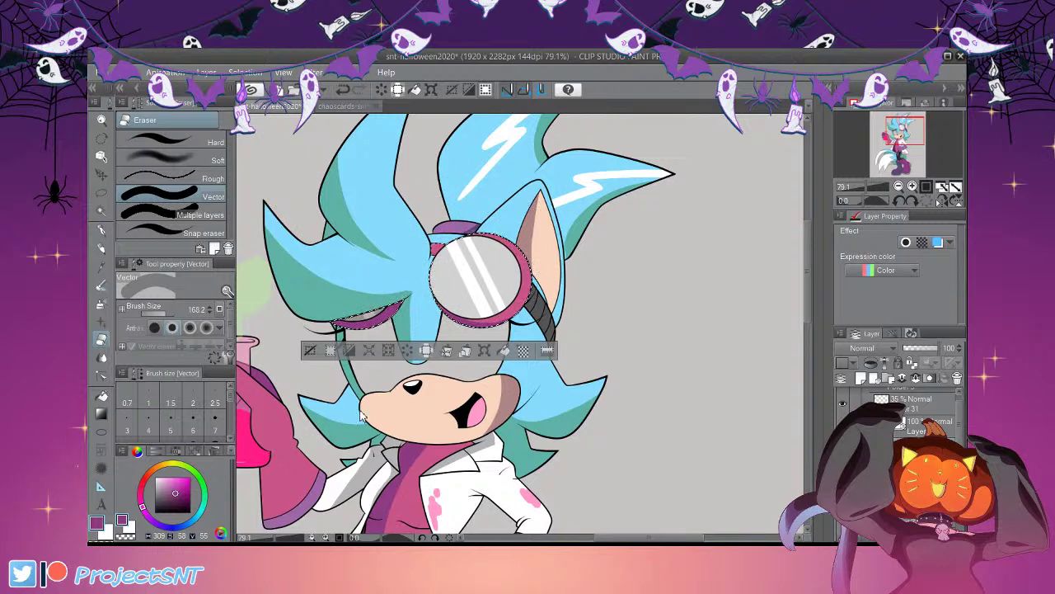
key("ctrl+d")
Select the grey goggle strap beside the ear, erase the shading from part of it, and deselect
left_click(101, 211)
left_click(625, 340)
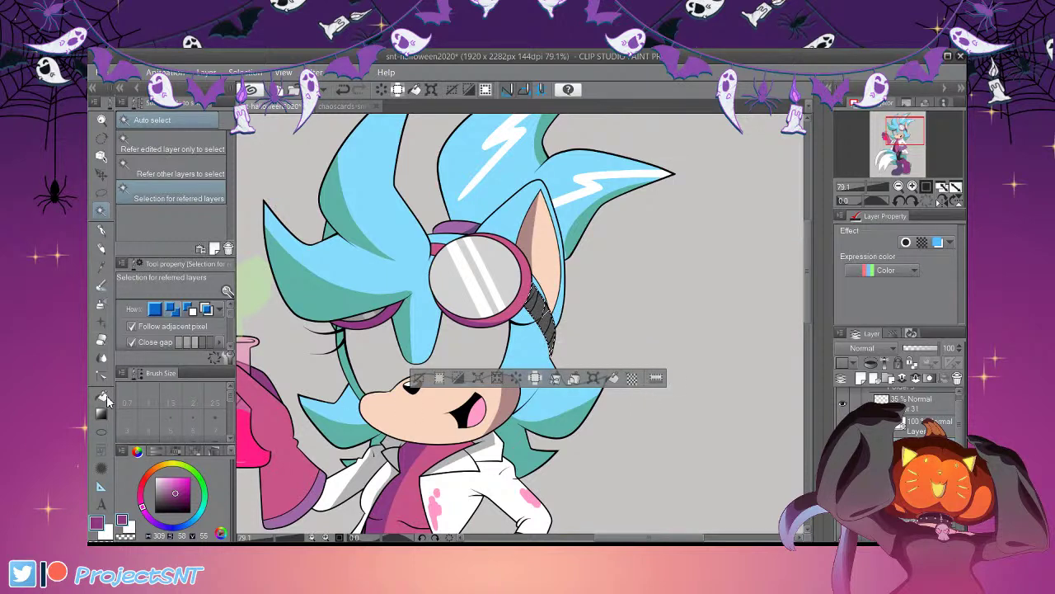
key("e")
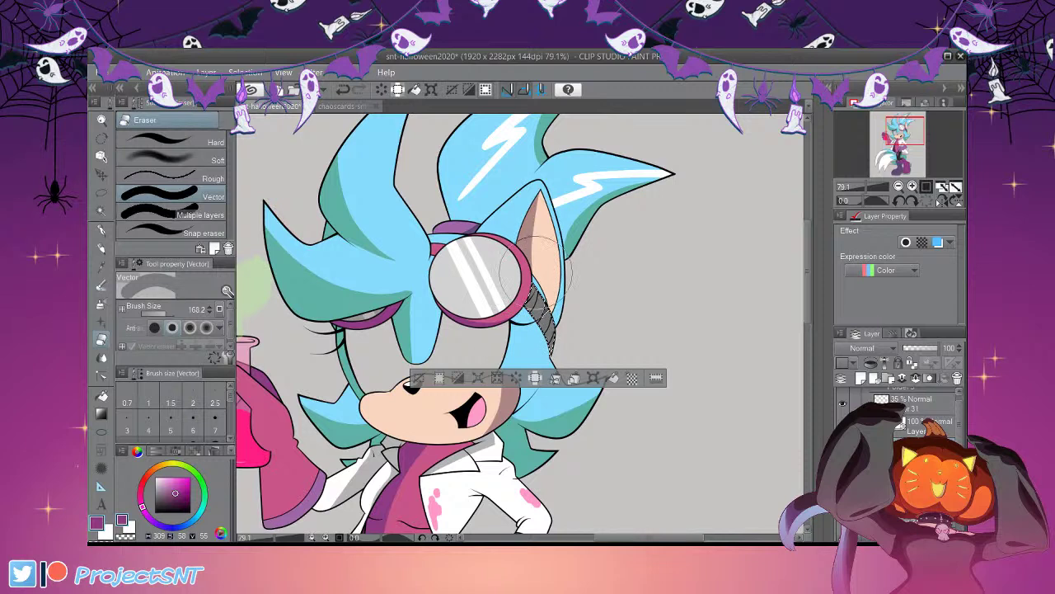
key("w")
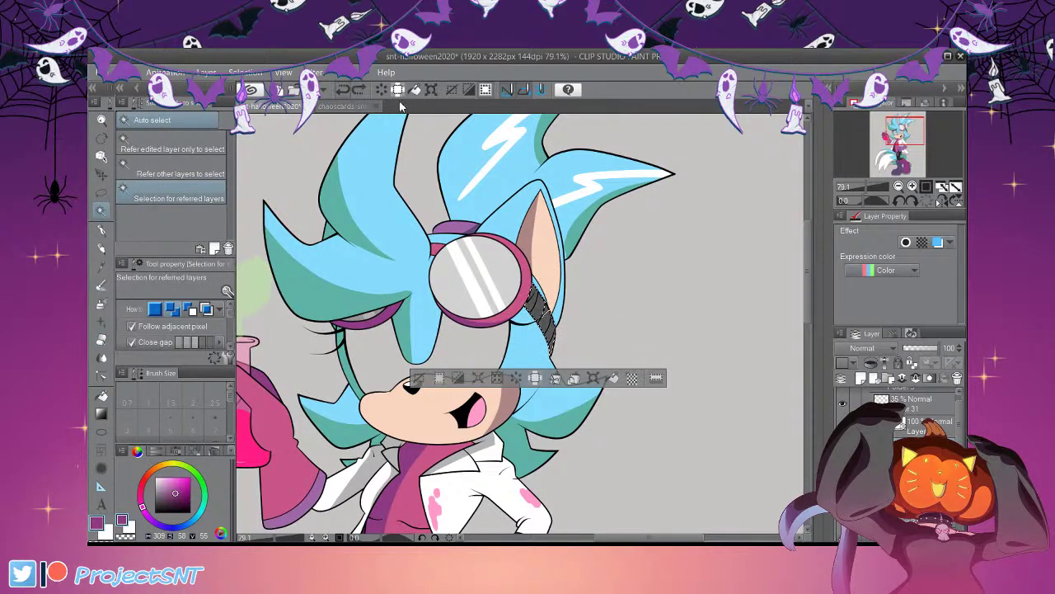
key("e")
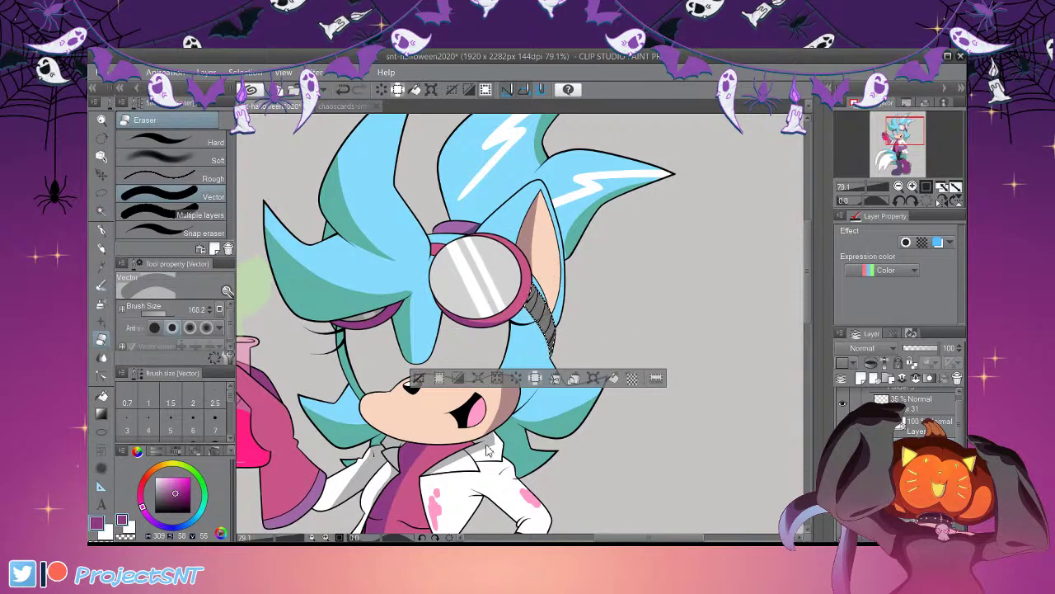
left_click(420, 379)
Select the pink boot and erase the shading from its front, leaving shadow along the back edge, then deselect
left_click(899, 186)
key("ctrl+minus")
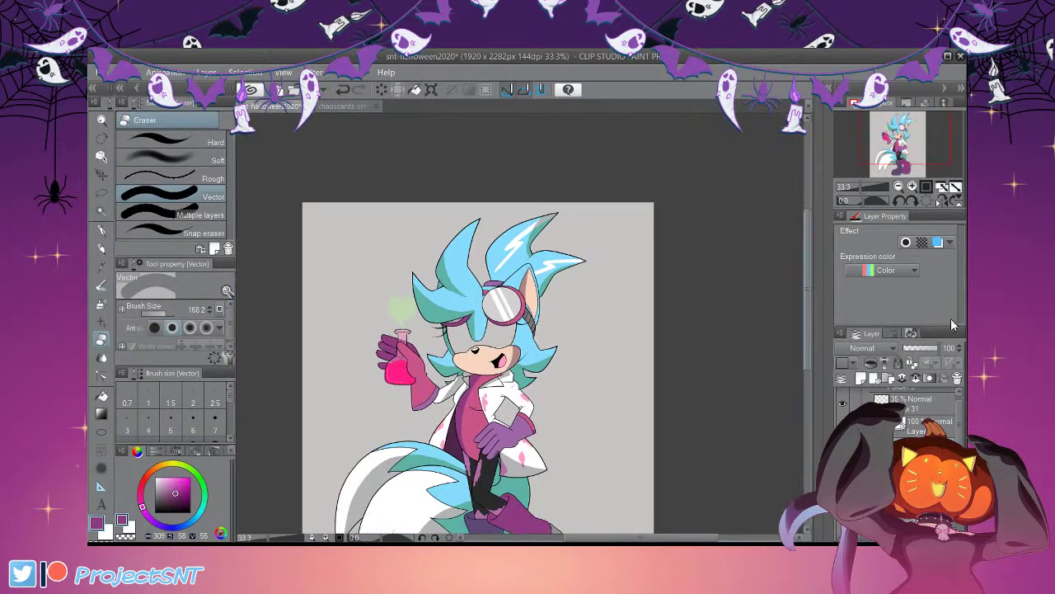
left_click(912, 186)
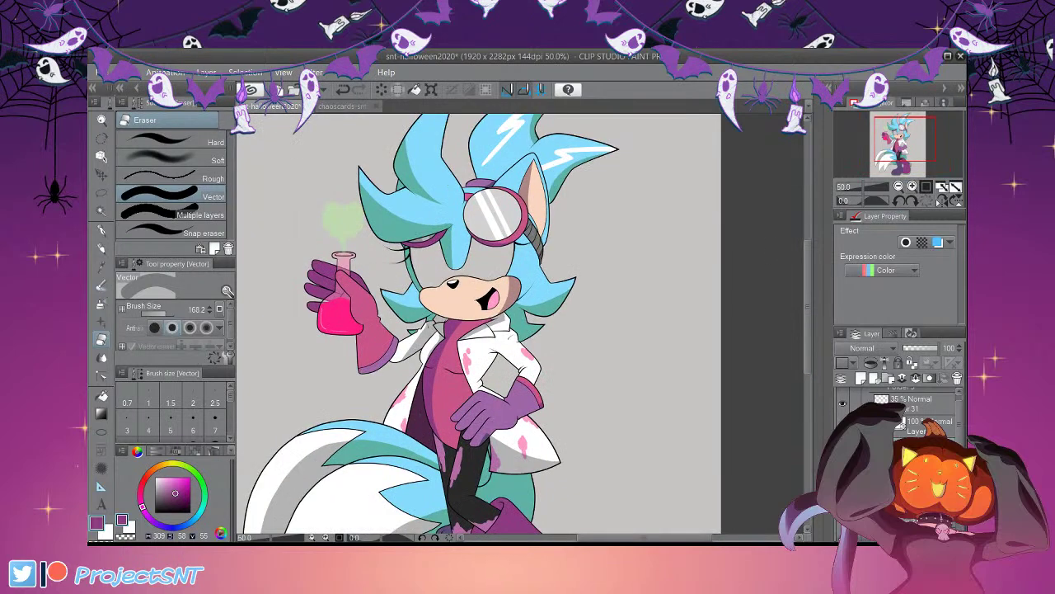
left_click_drag(809, 314, 810, 328)
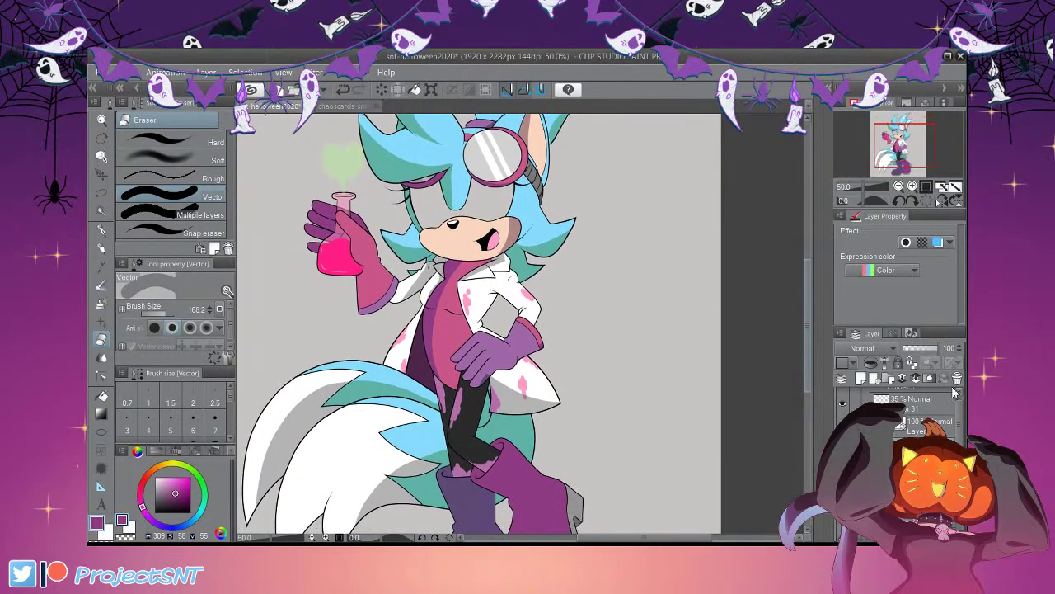
scroll(758, 342, "down", 3)
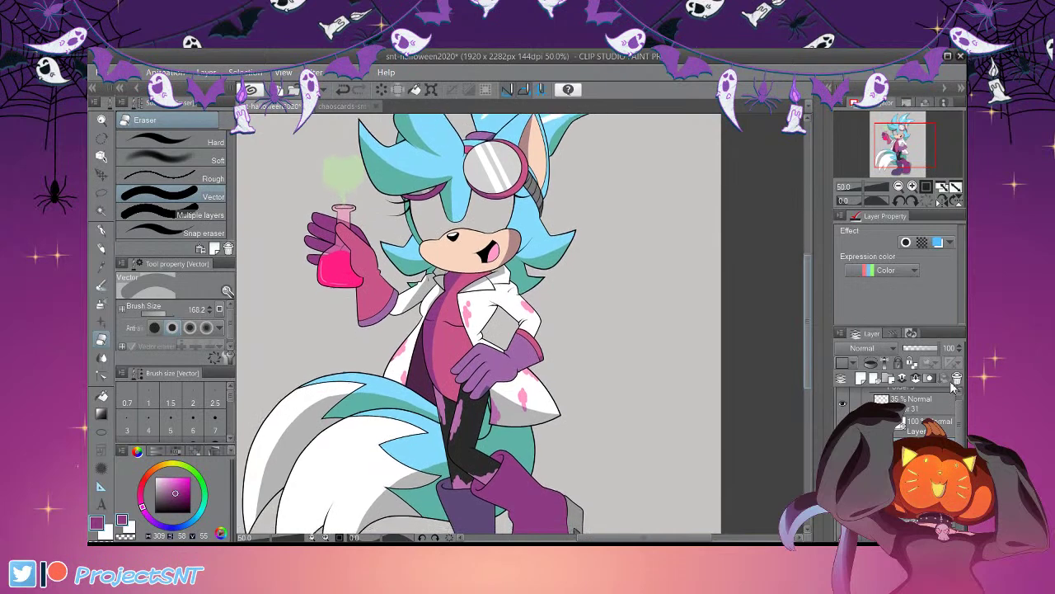
key("w")
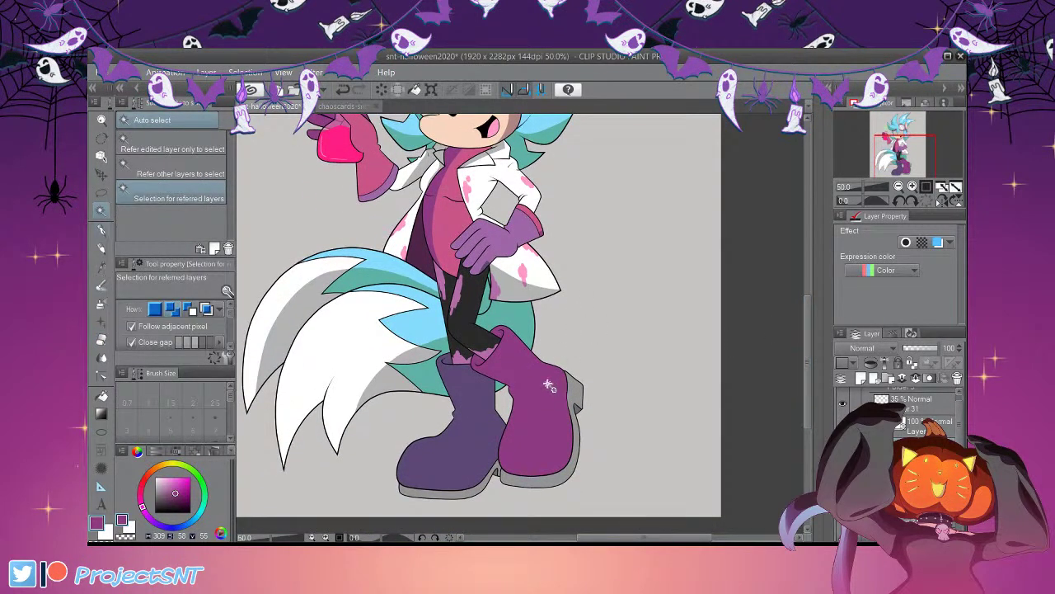
left_click(557, 389)
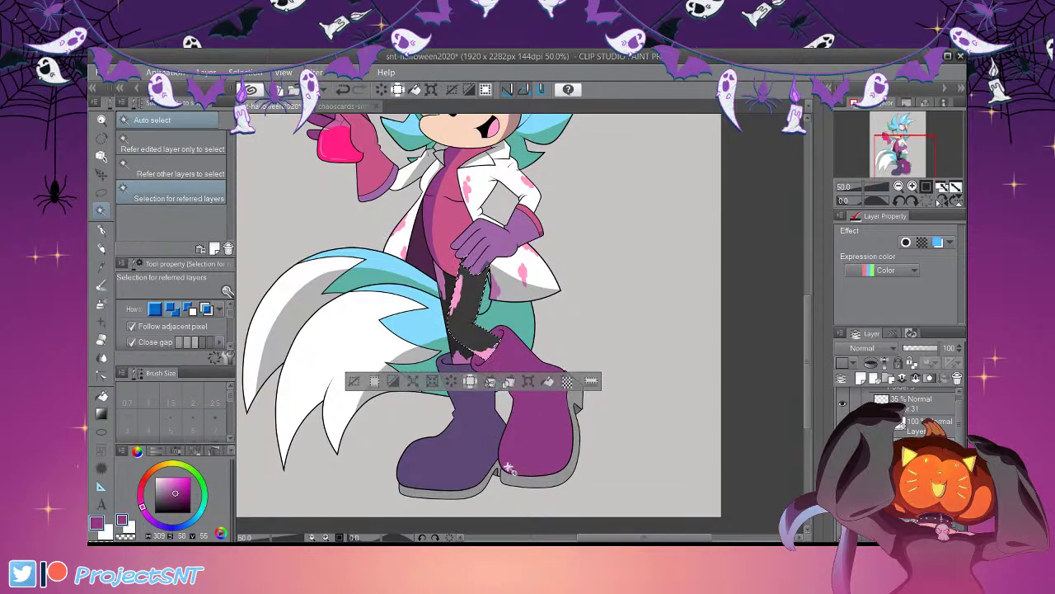
key("ctrl+d")
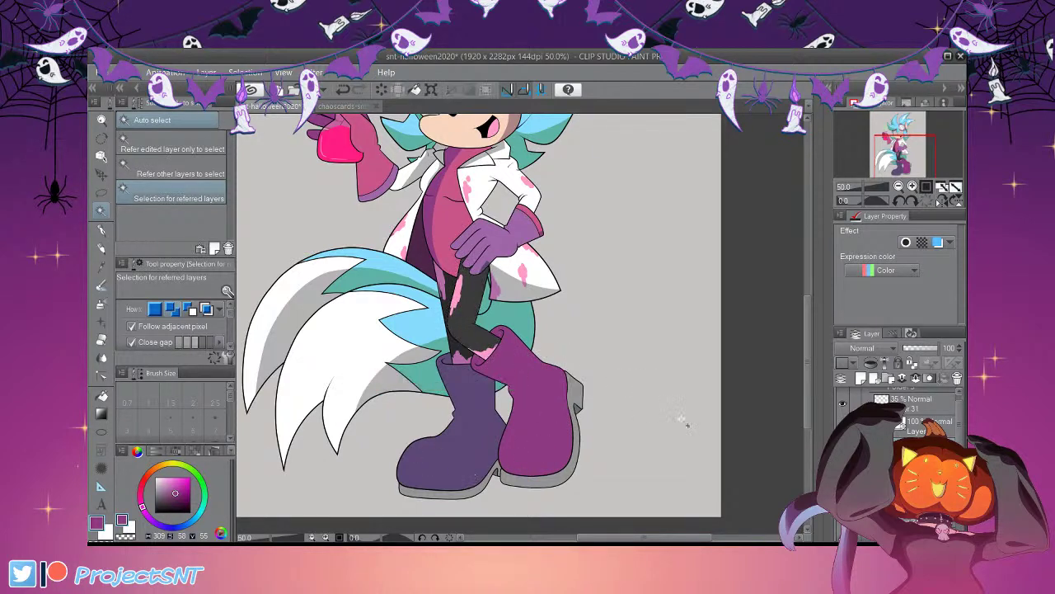
key("ctrl+shift+d")
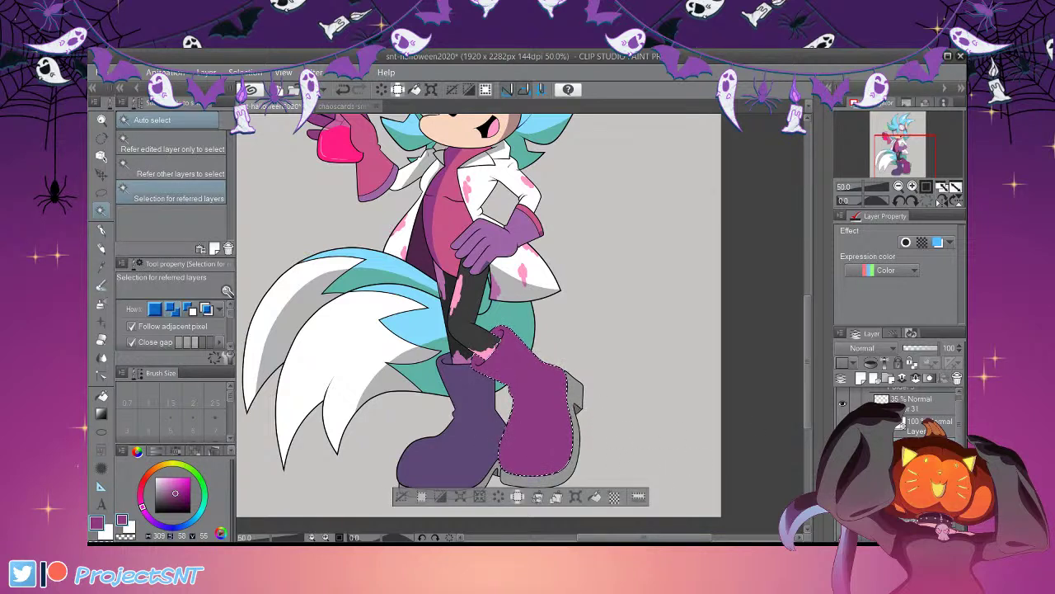
key("e")
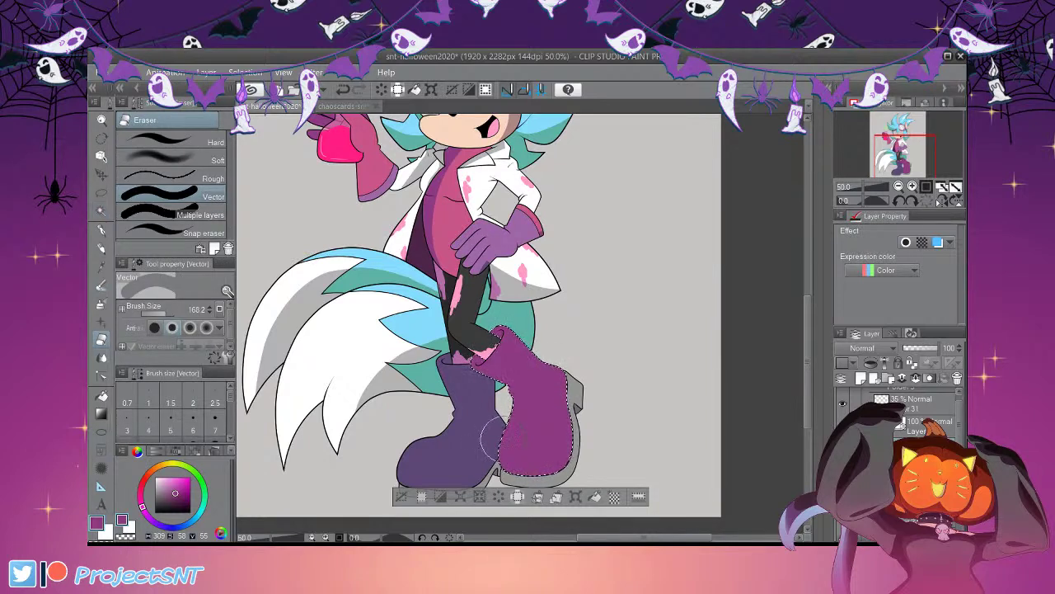
mouse_move(494, 371)
left_mouse_down()
mouse_move(516, 391)
mouse_move(480, 420)
mouse_move(515, 354)
mouse_move(509, 384)
mouse_move(488, 350)
mouse_move(530, 395)
mouse_move(501, 405)
mouse_move(521, 369)
left_mouse_up()
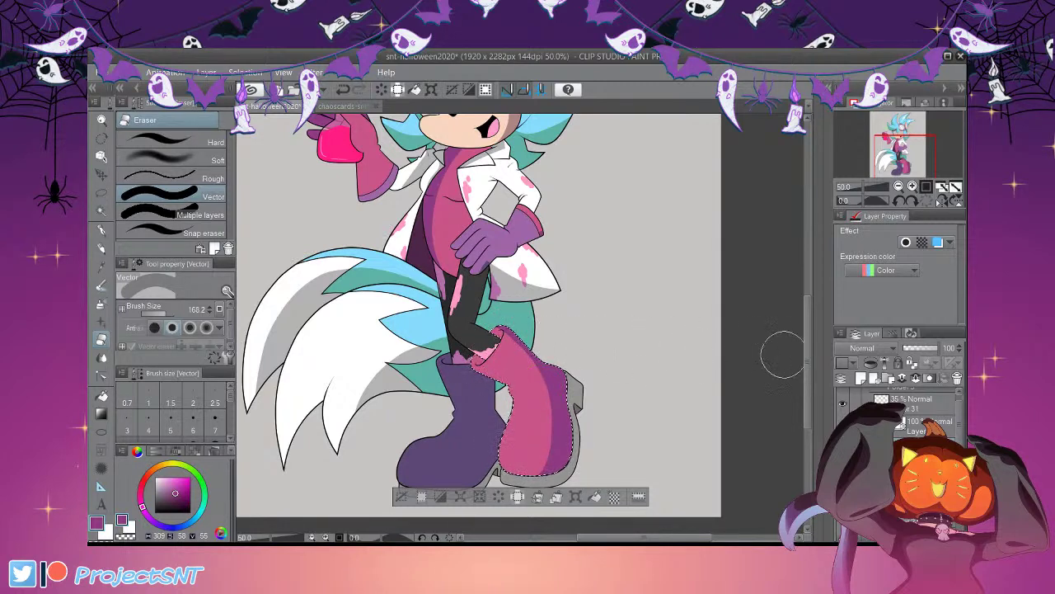
scroll(763, 348, "down", 2)
left_click(401, 449)
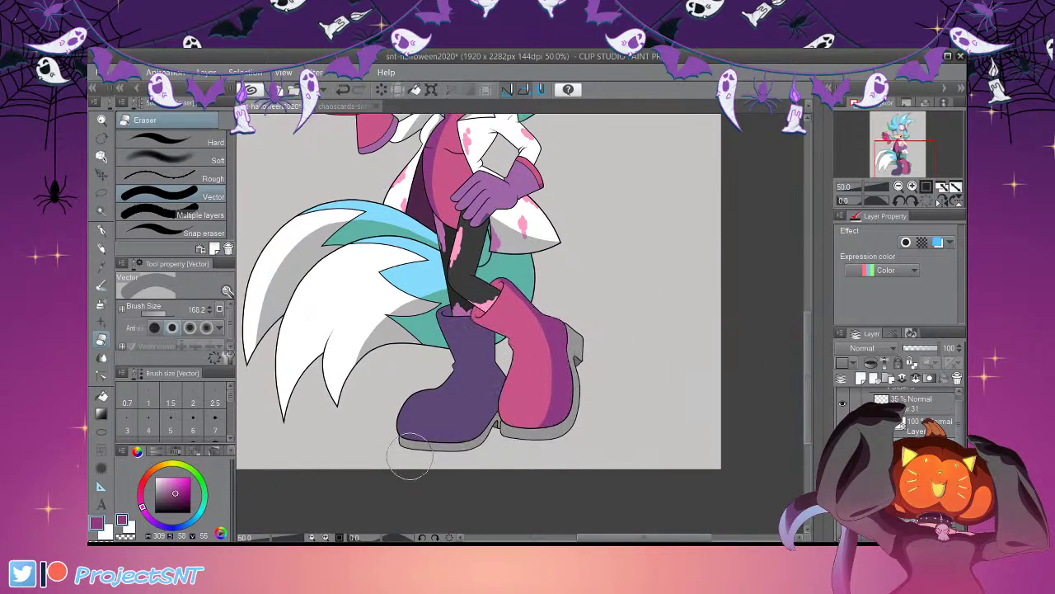
Select the sole of the pink boot, erase the shading from its front part, and deselect
left_click(101, 211)
left_click(554, 433)
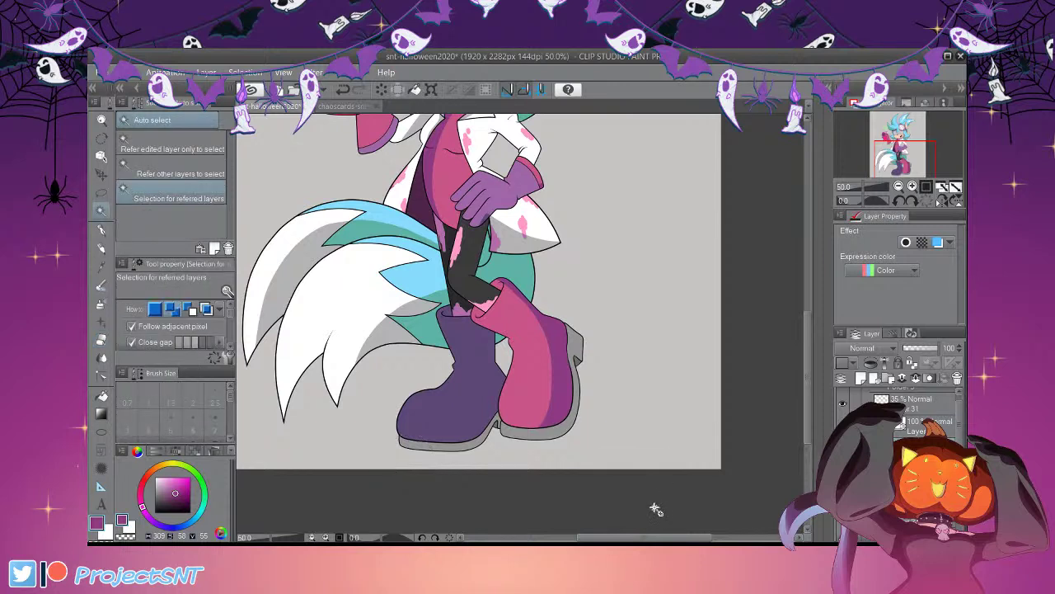
key("e")
mouse_move(523, 414)
left_mouse_down()
mouse_move(512, 358)
mouse_move(531, 343)
mouse_move(522, 434)
left_mouse_up()
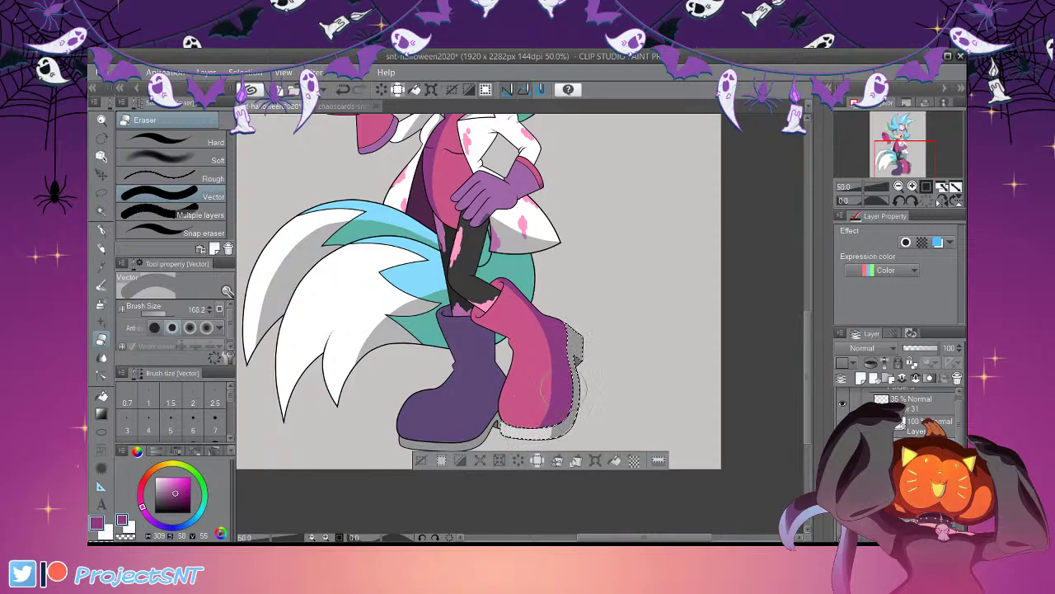
left_click(421, 461)
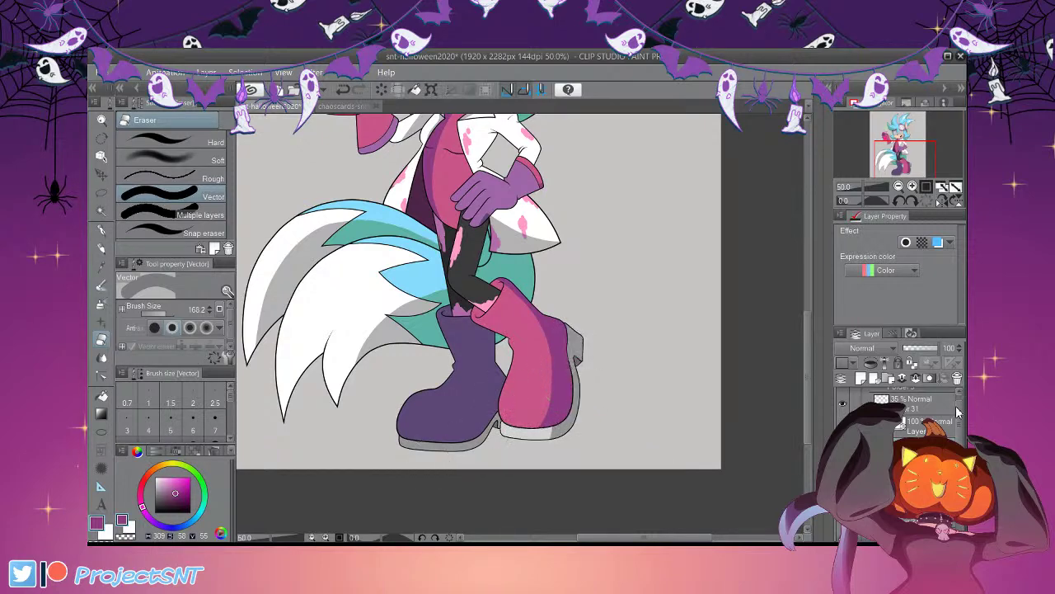
Select the purple boot and erase the shading from its front and toe, redoing the first stroke, then deselect
mouse_move(808, 353)
left_mouse_down()
mouse_move(808, 328)
mouse_move(808, 377)
left_mouse_up()
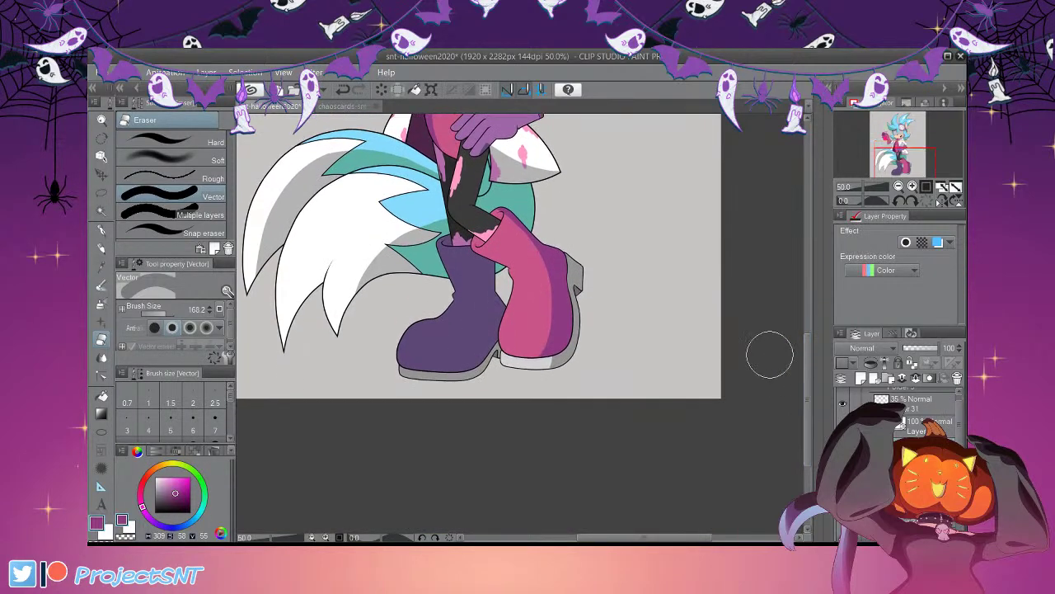
key("w")
left_click(476, 330)
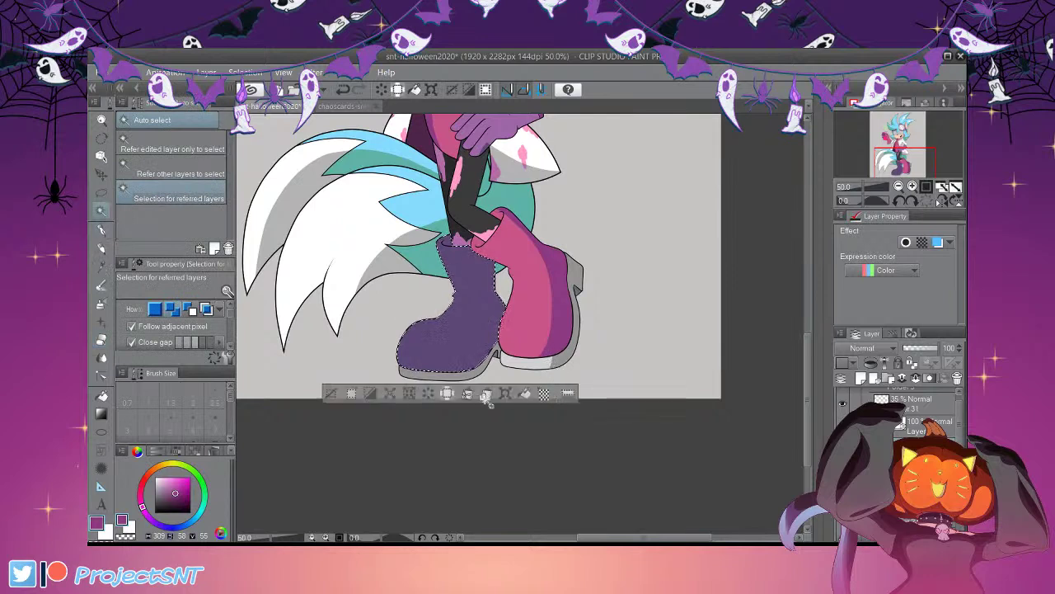
left_click(101, 339)
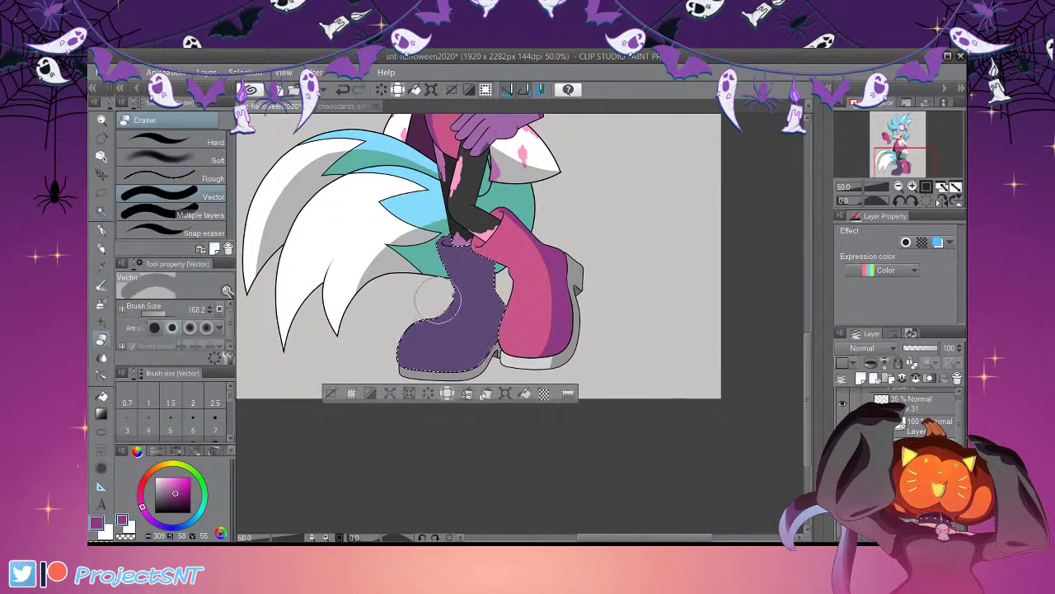
left_click_drag(433, 298, 397, 344)
key("ctrl+z")
mouse_move(424, 238)
left_mouse_down()
mouse_move(440, 270)
mouse_move(394, 353)
left_mouse_up()
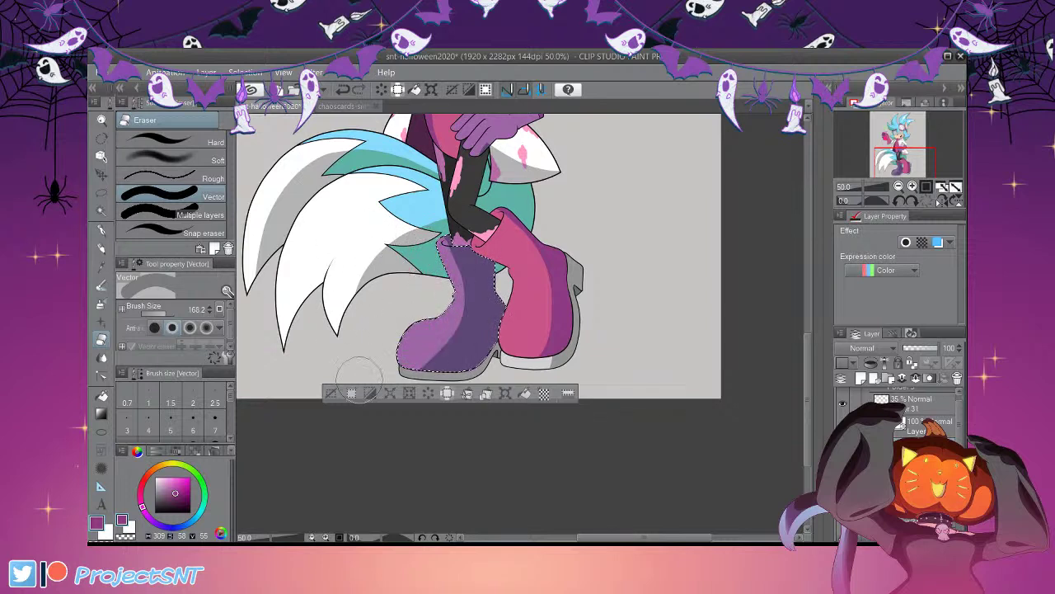
key("ctrl+d")
Select the sole of the purple boot, erase the shading from its toe end, and deselect
key("w")
key("ctrl+z")
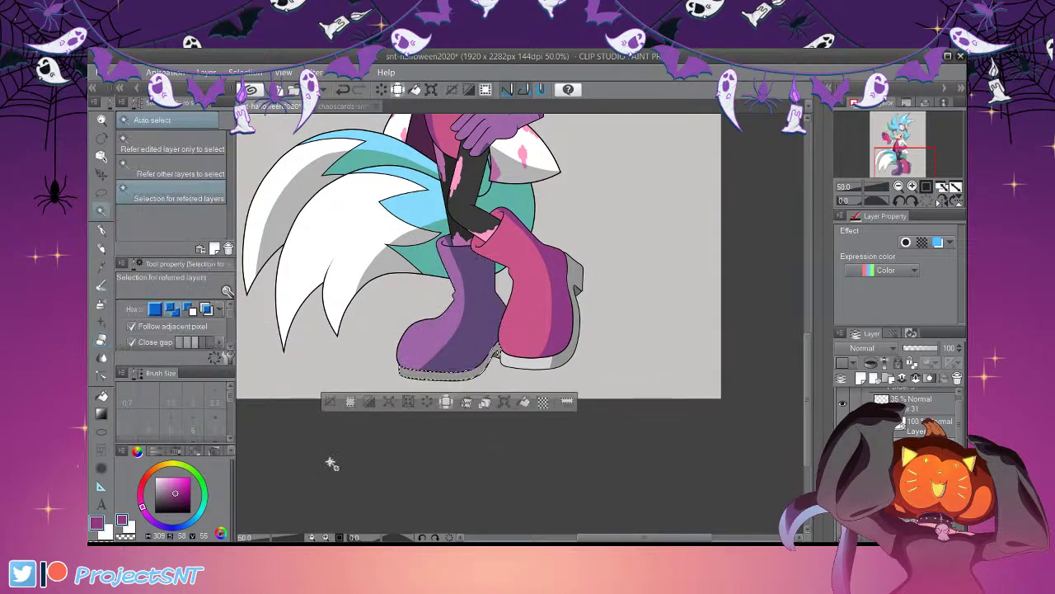
key("e")
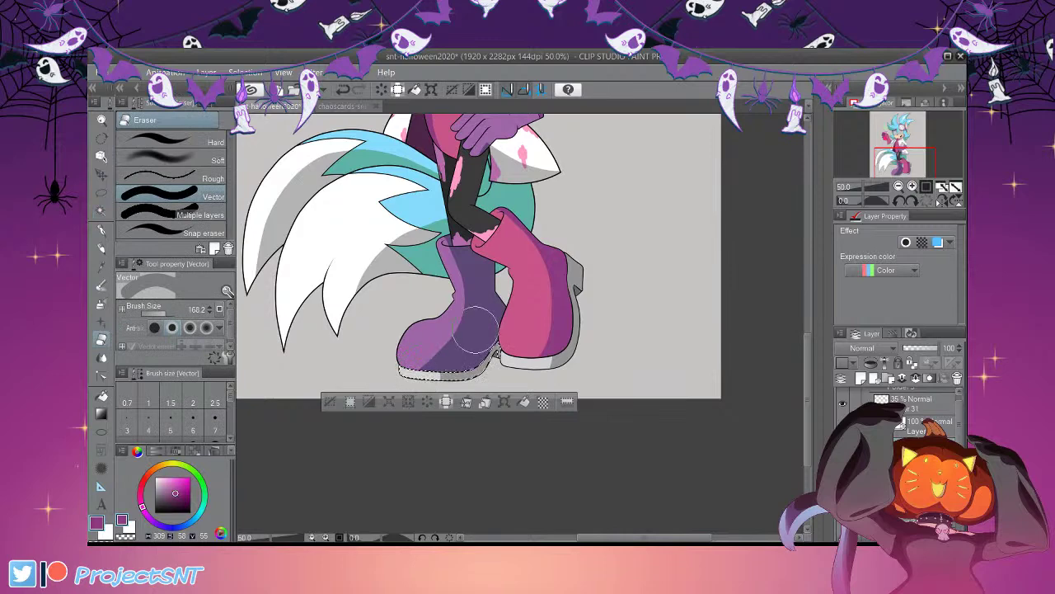
key("ctrl+d")
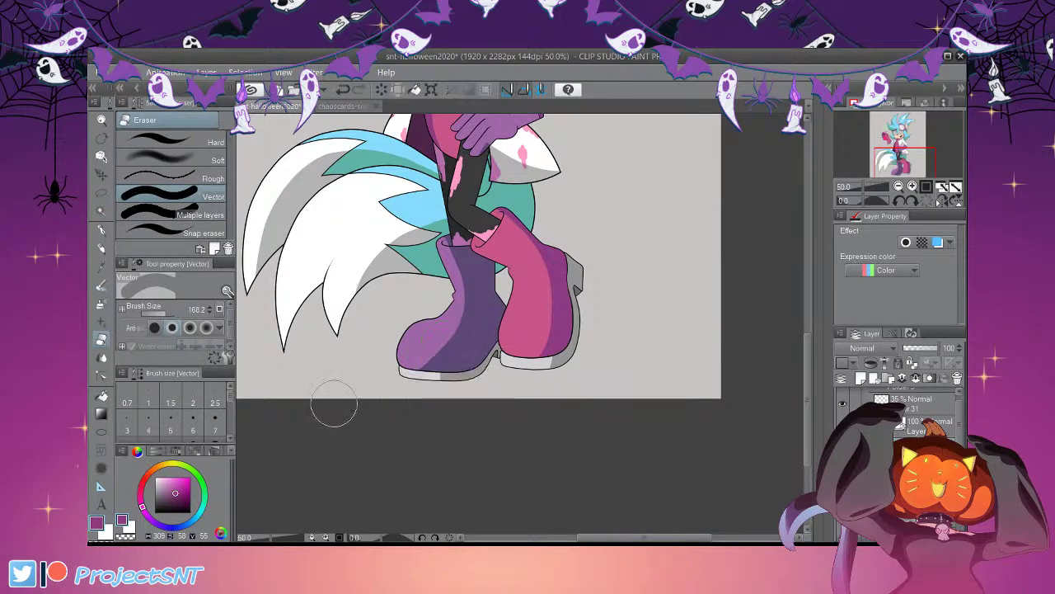
Make the character's hidden eye layer visible again
scroll(503, 392, "down", 3)
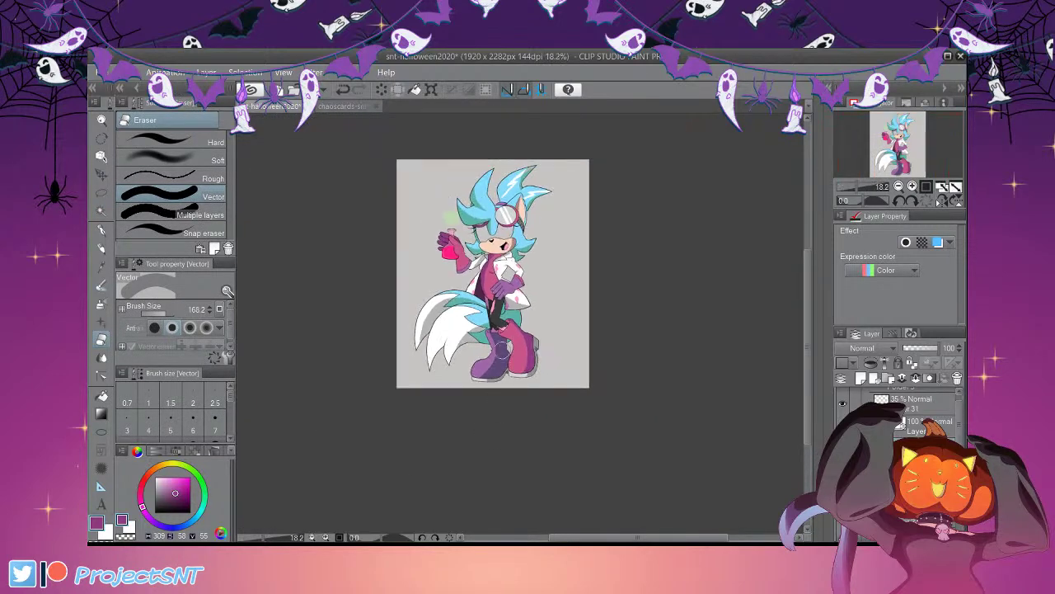
scroll(499, 393, "up", 1)
scroll(915, 414, "down", 3)
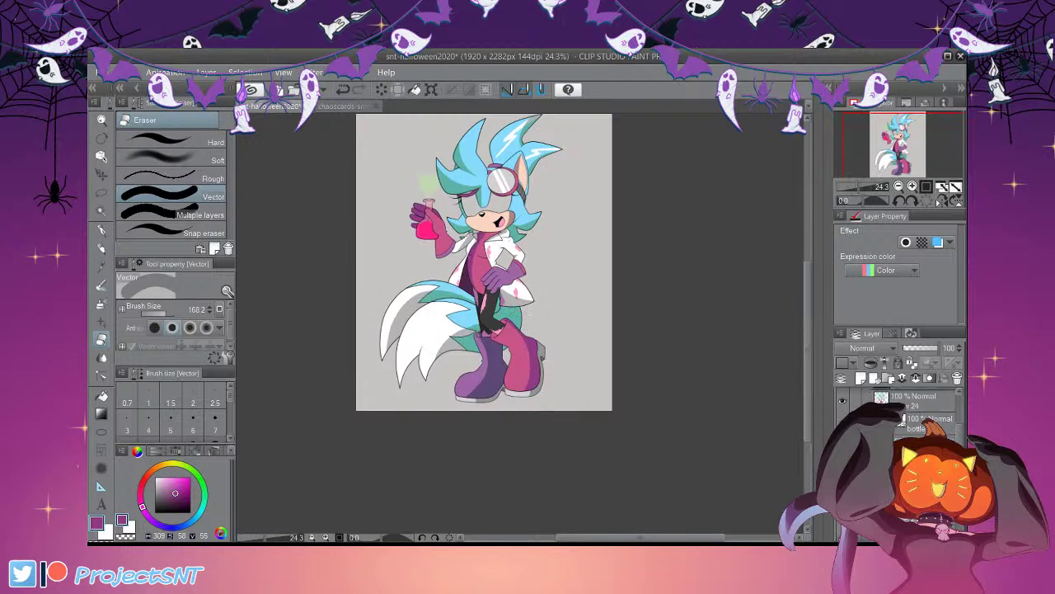
scroll(913, 413, "down", 1)
left_click(842, 411)
scroll(528, 400, "down", 2)
scroll(492, 255, "up", 1)
scroll(495, 330, "down", 2)
scroll(495, 330, "up", 4)
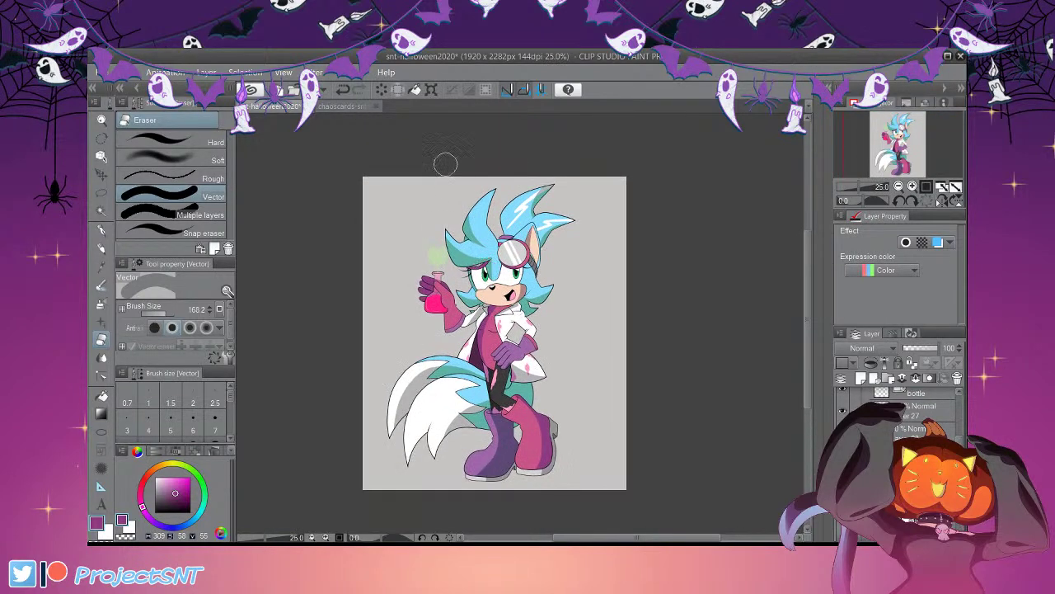
Examine the shading of the whole character at several zoom levels
scroll(495, 329, "down", 4)
scroll(494, 330, "up", 1)
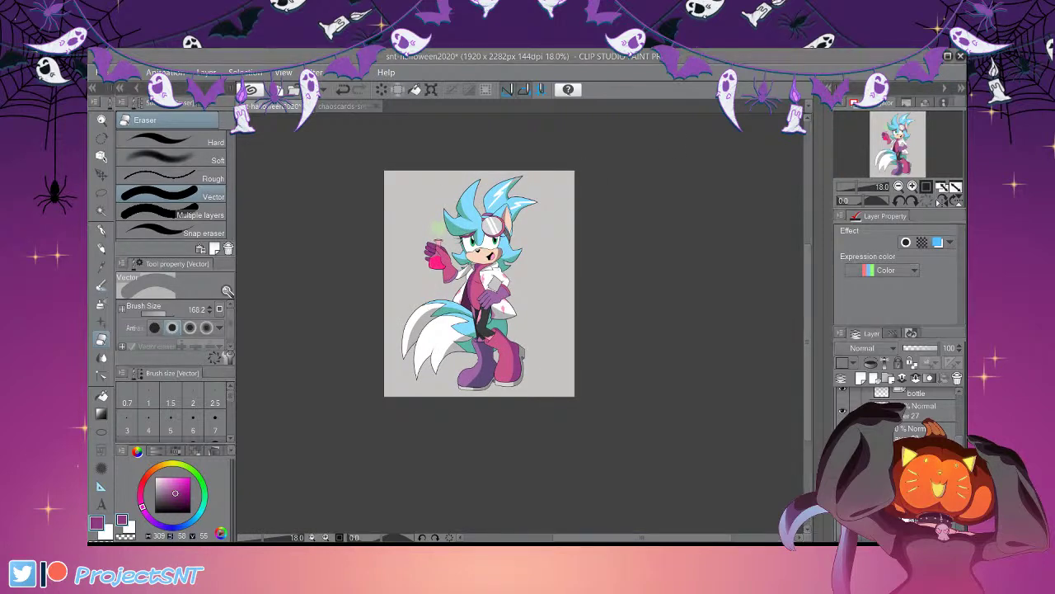
scroll(464, 247, "up", 4)
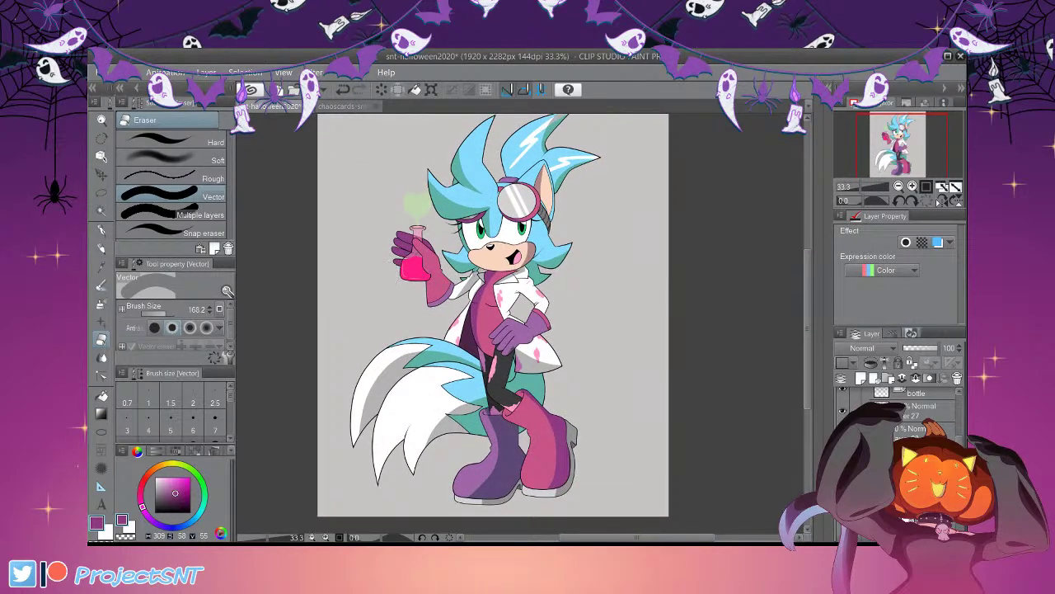
scroll(924, 413, "down", 5)
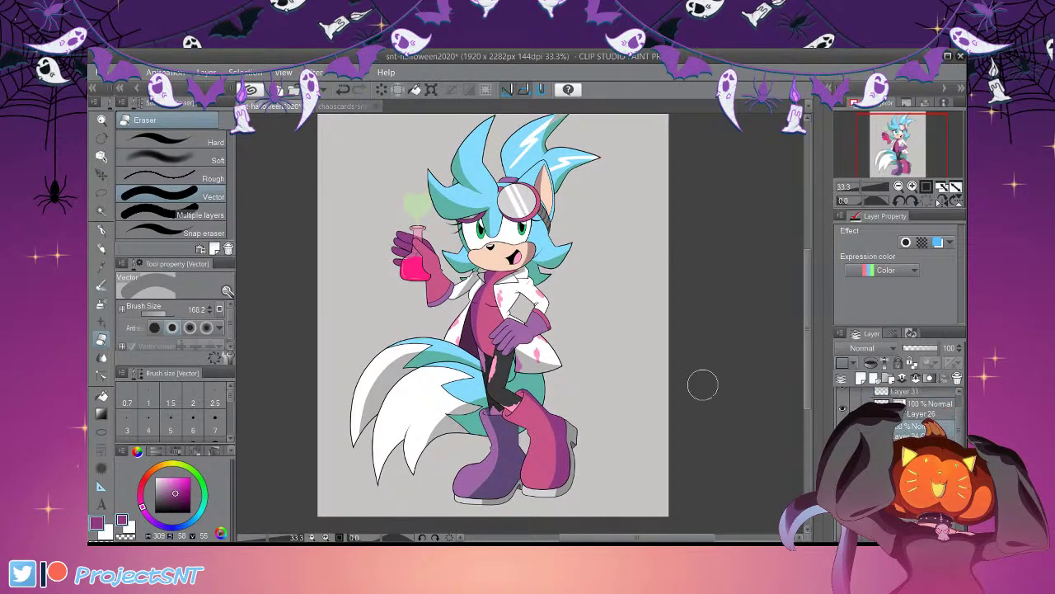
scroll(461, 280, "down", 2)
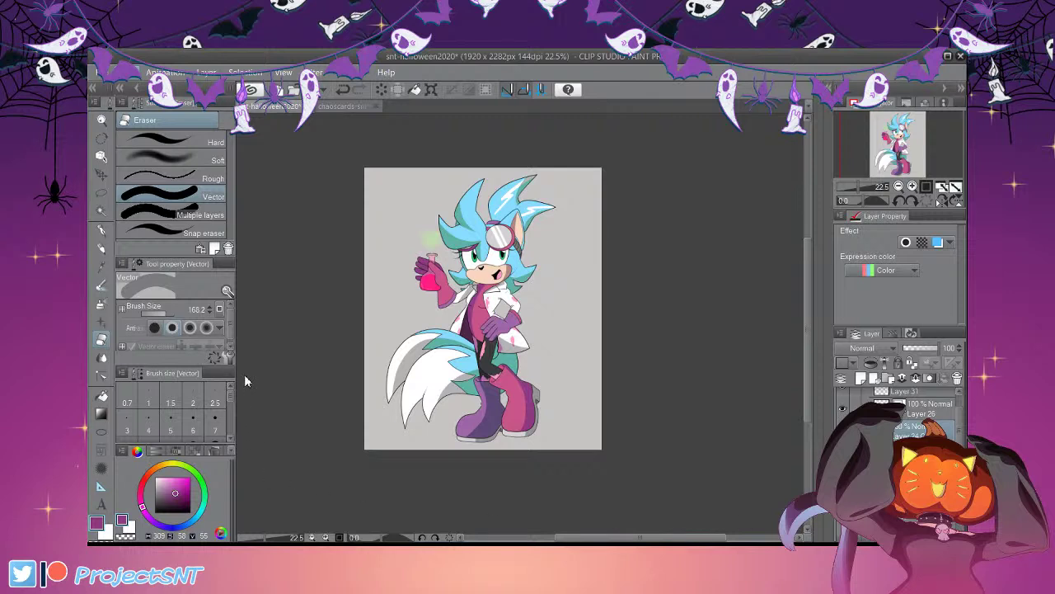
key("Tab")
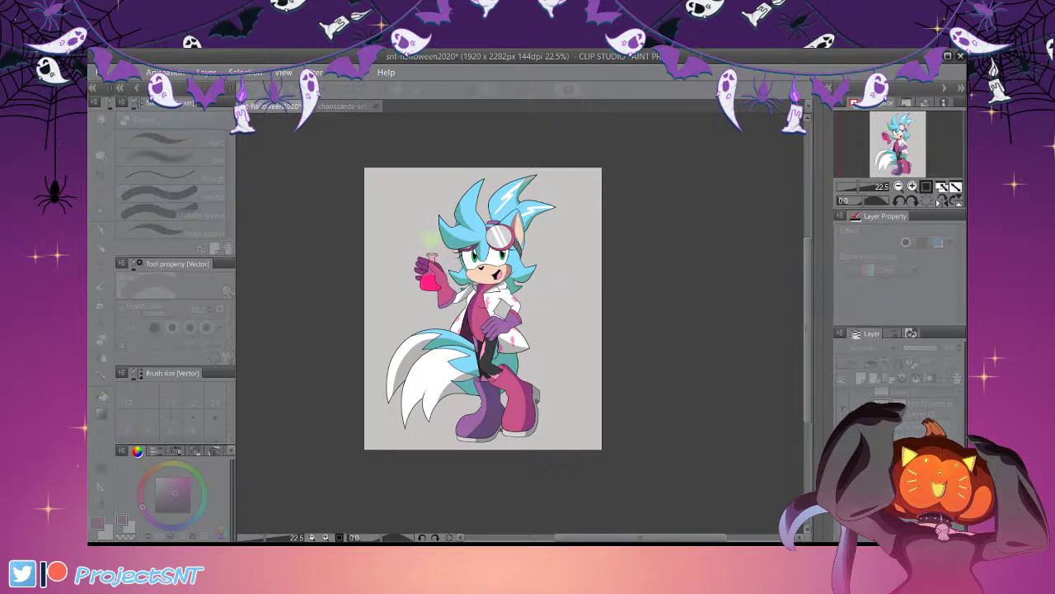
key("Tab")
scroll(433, 297, "down", 2)
scroll(433, 296, "up", 1)
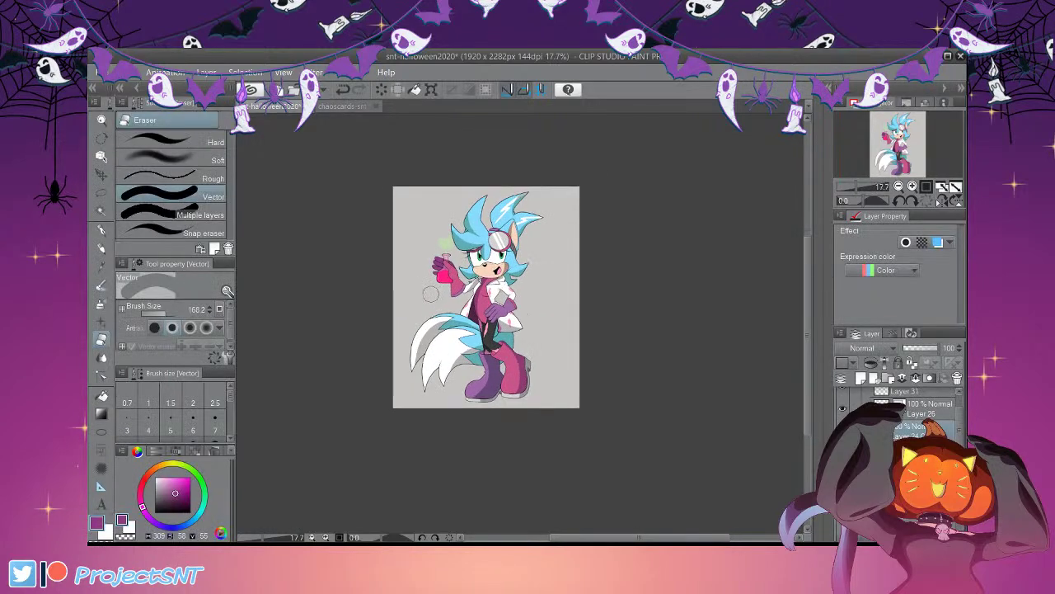
scroll(433, 297, "up", 2)
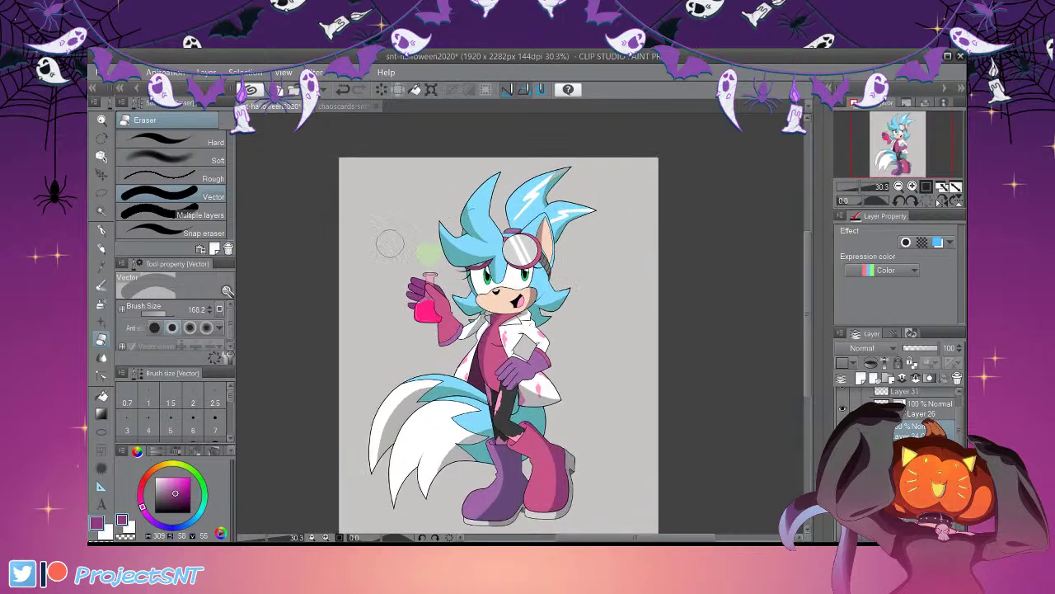
Scatter white sparkles over the green heart-shaped smoke on a new layer with the Sparkle A decoration brush
scroll(385, 235, "up", 1)
scroll(415, 238, "up", 1)
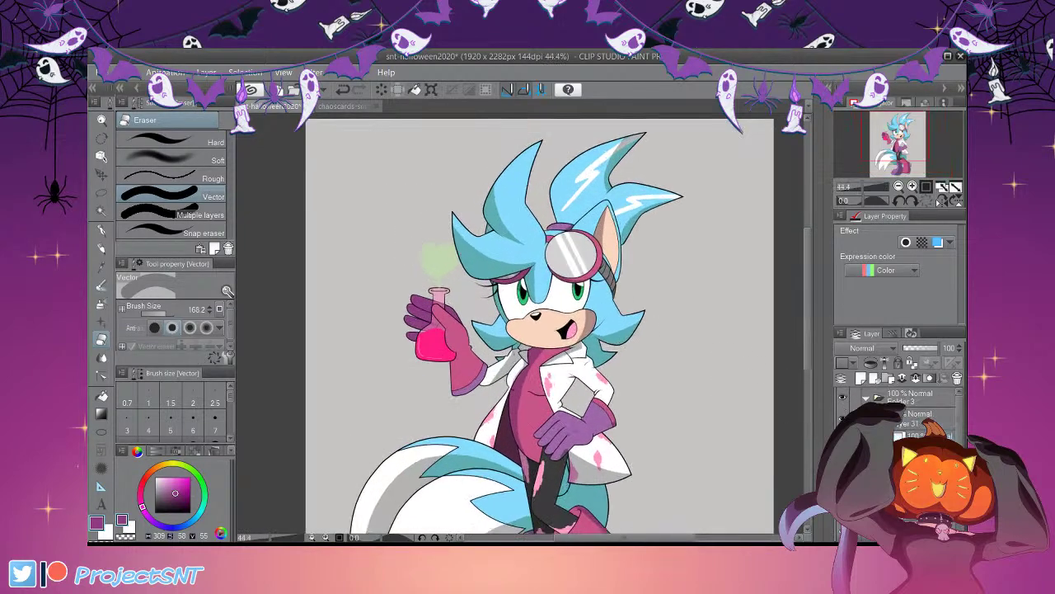
left_click(921, 418)
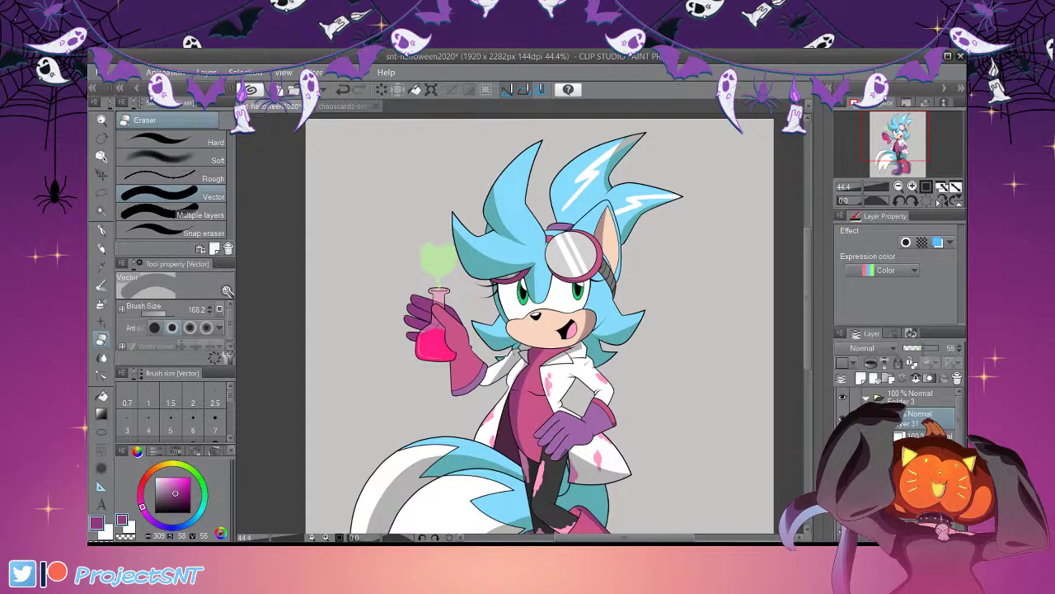
scroll(437, 257, "up", 1)
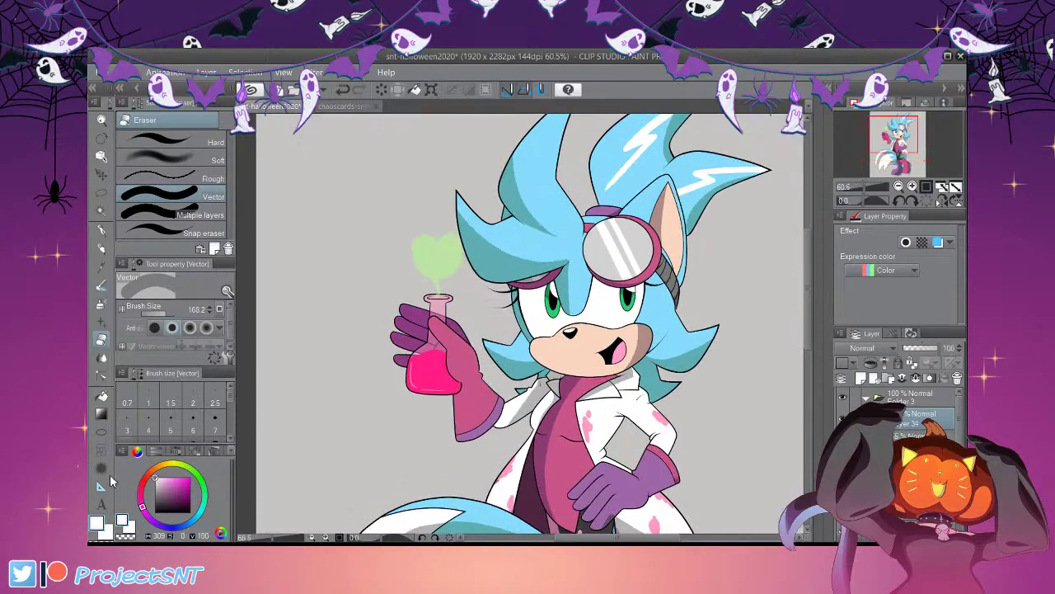
left_click(101, 321)
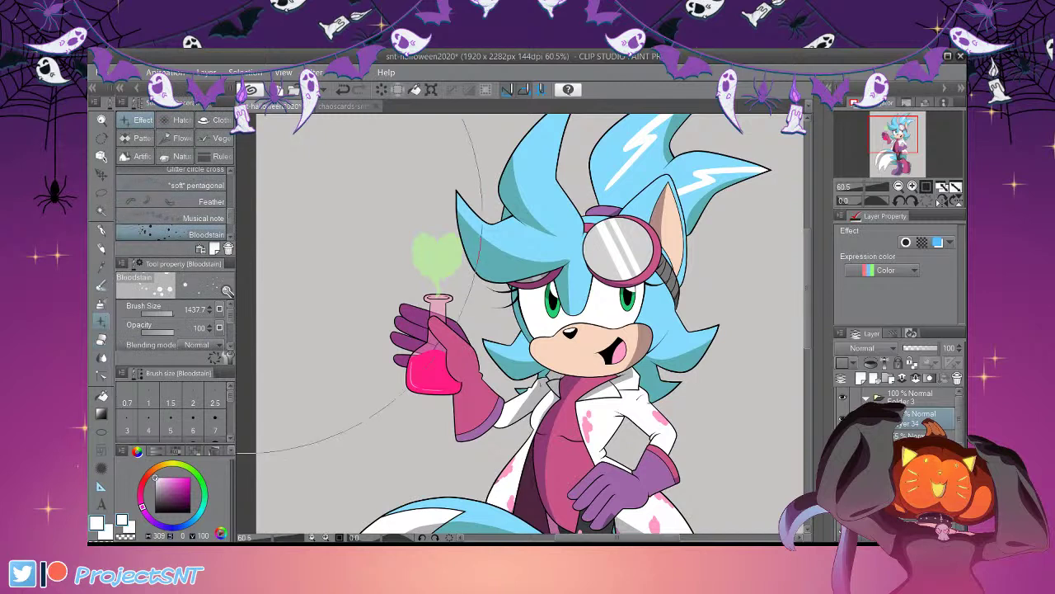
left_click_drag(257, 253, 257, 212)
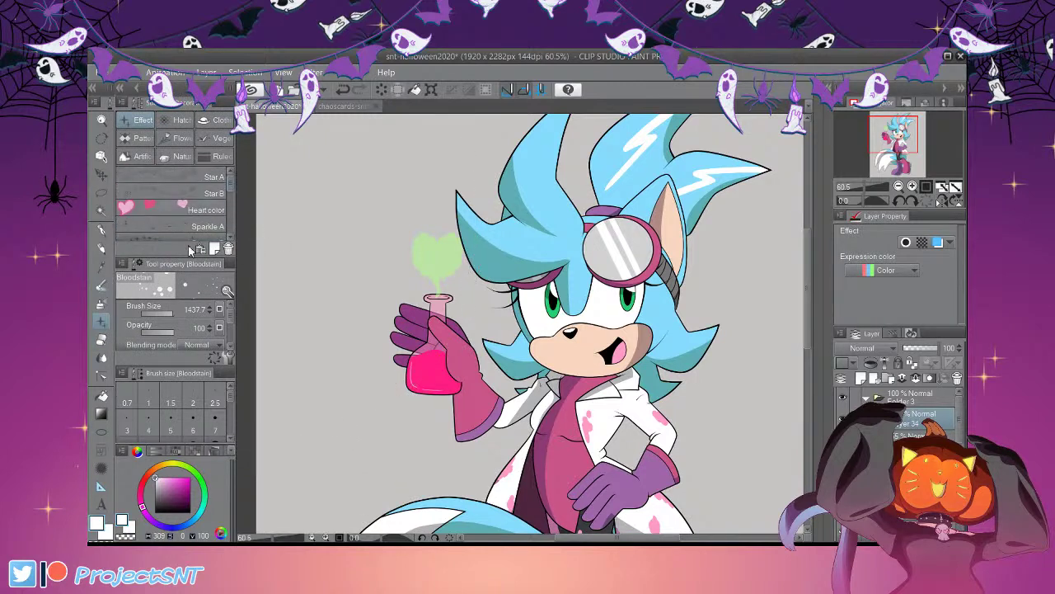
left_click(177, 224)
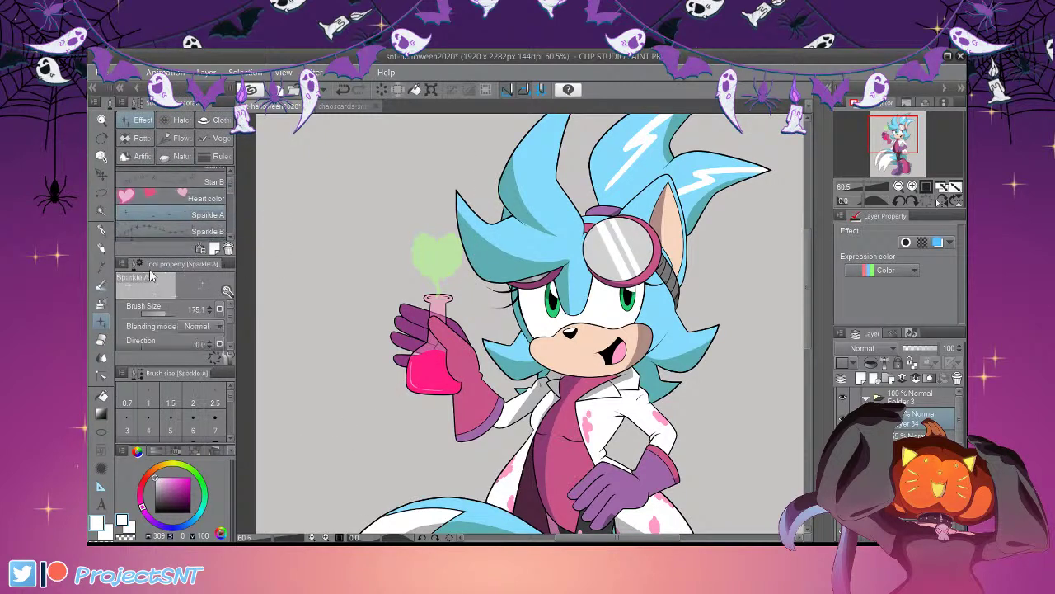
left_click_drag(257, 215, 258, 209)
scroll(387, 241, "up", 4)
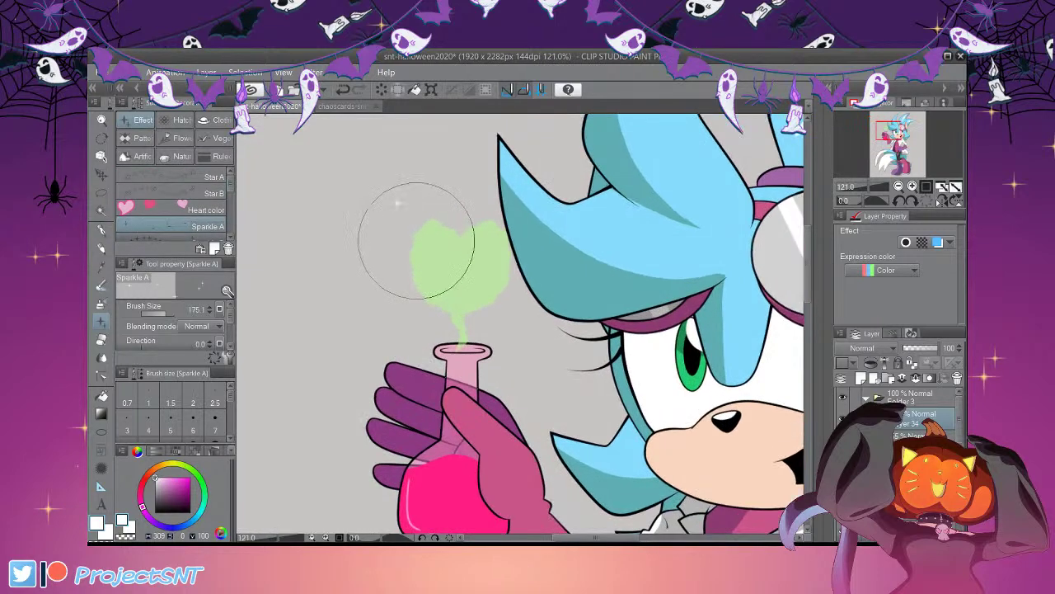
left_click(458, 284)
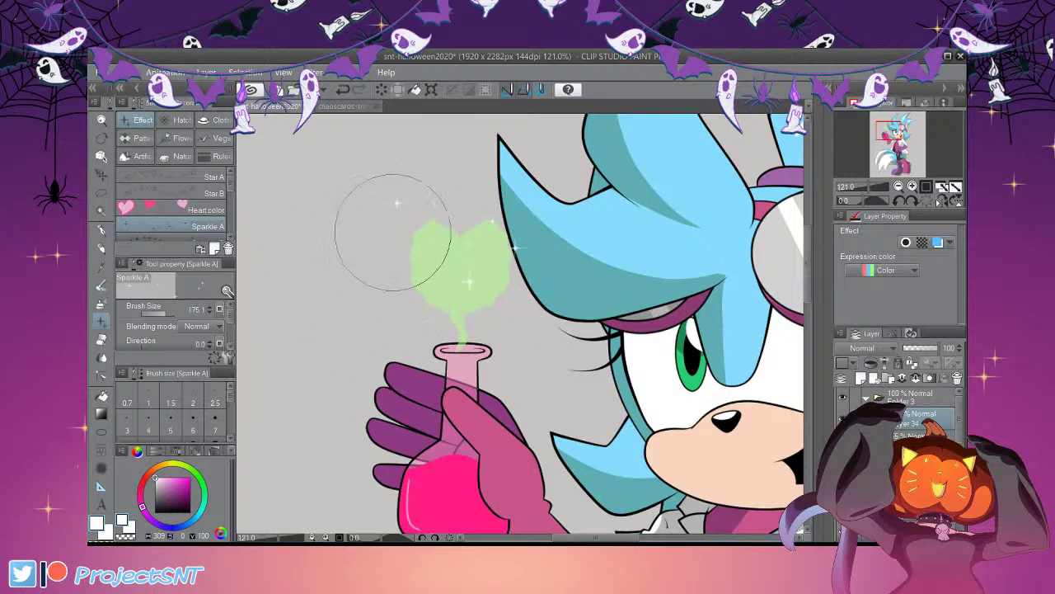
Save the illustration and review the whole character
scroll(393, 232, "down", 8)
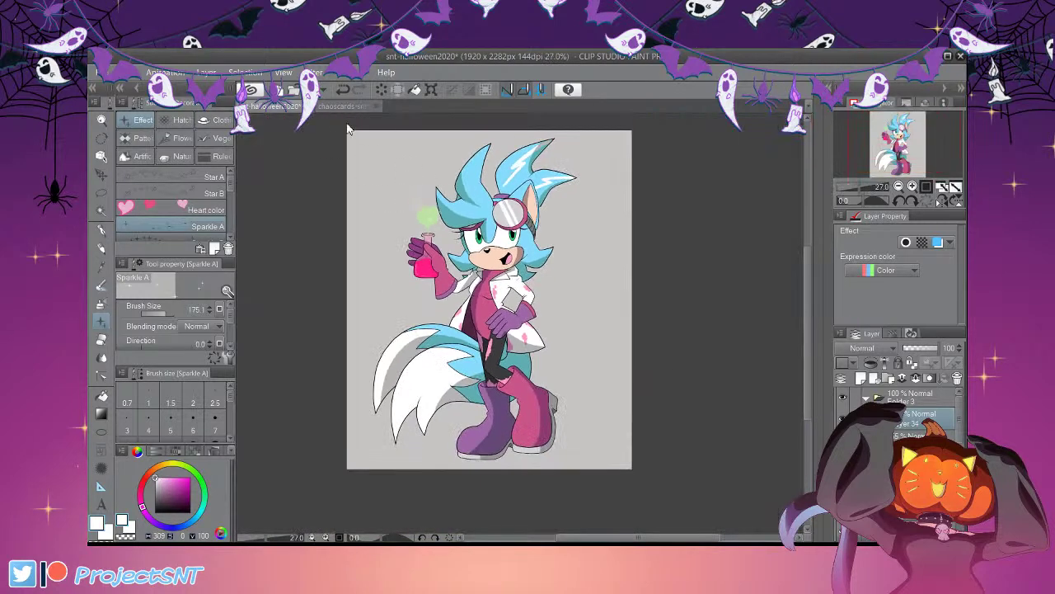
key("ctrl+s")
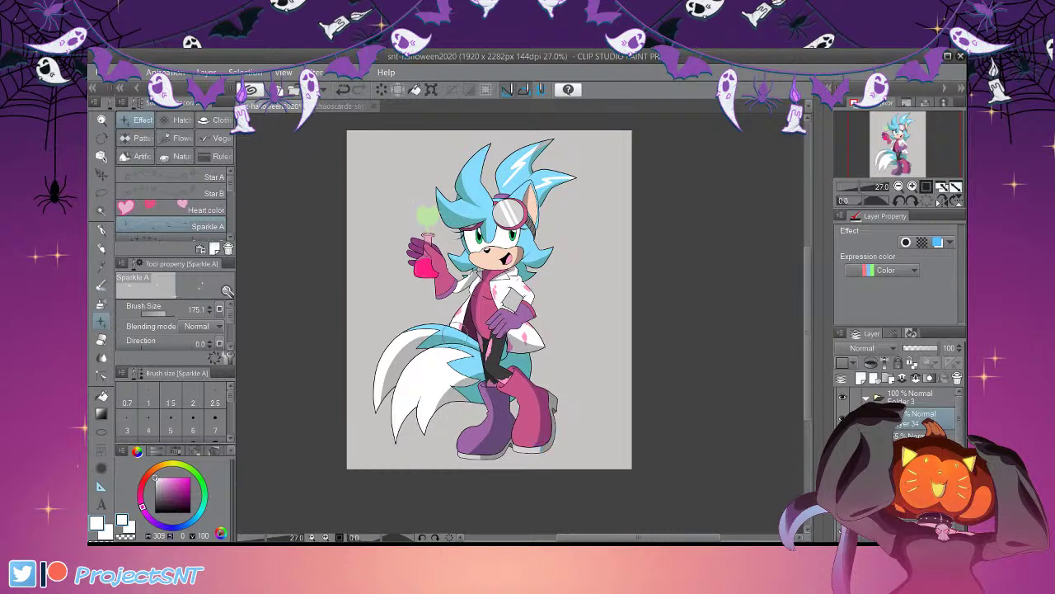
scroll(445, 338, "down", 2)
scroll(523, 304, "up", 2)
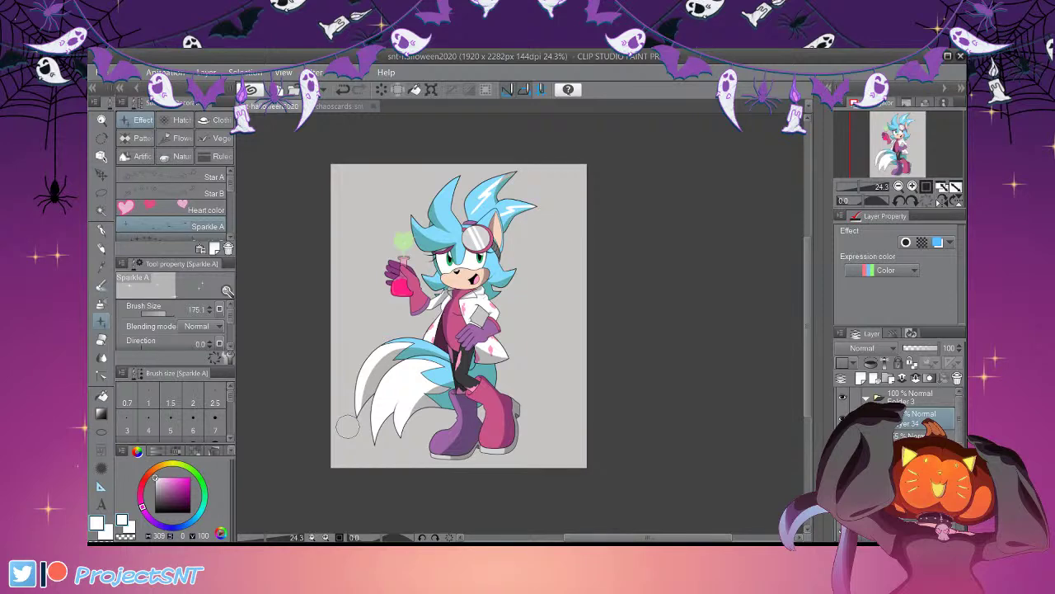
scroll(587, 423, "down", 1)
scroll(435, 283, "up", 1)
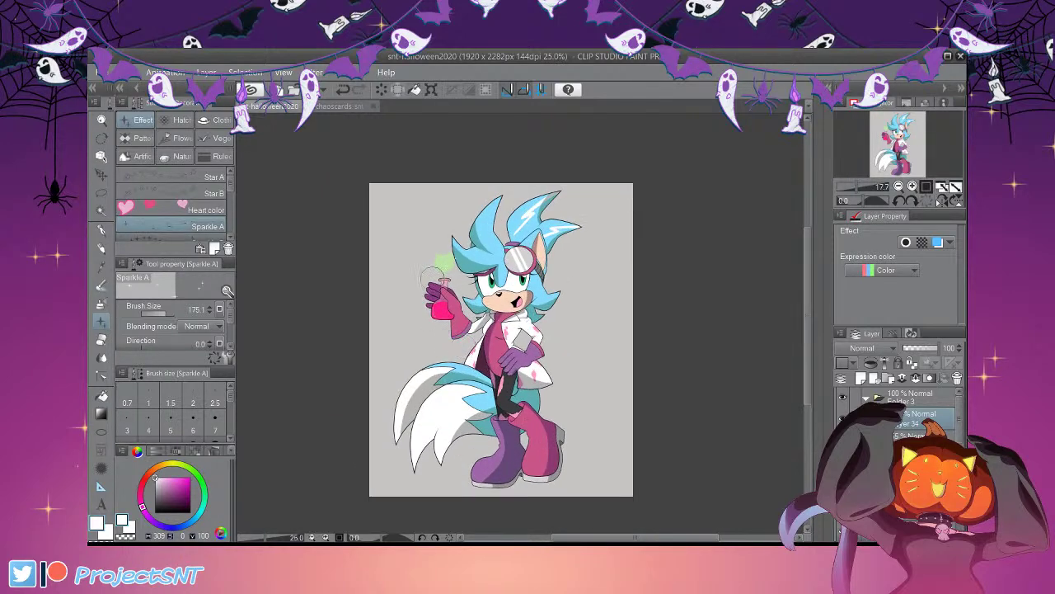
Locate the layer holding the flask's pink liquid by switching layer visibility off and on, and select it
scroll(434, 282, "up", 2)
left_click(917, 440)
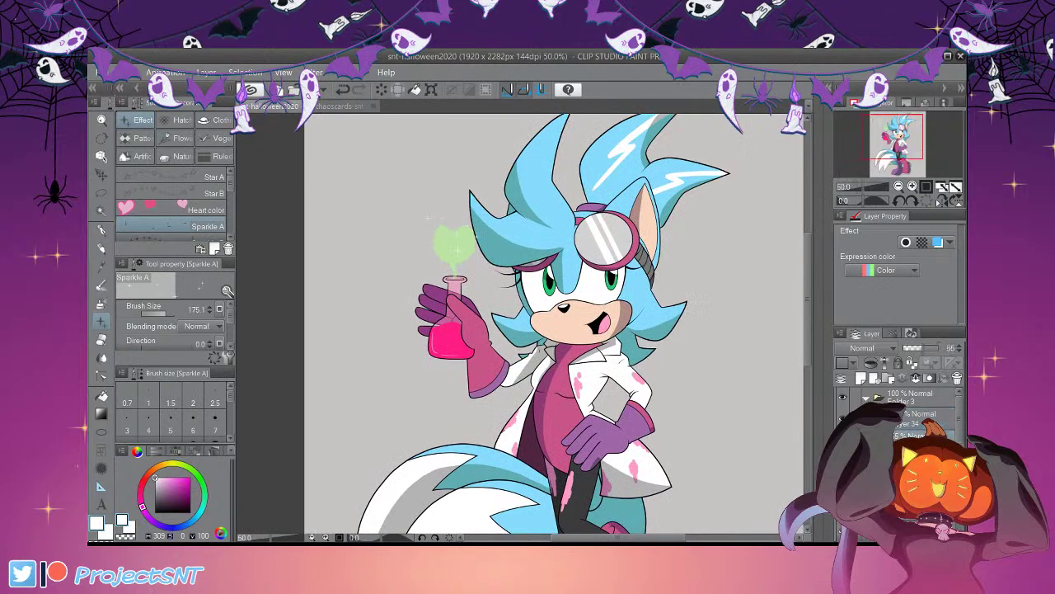
left_click(843, 440)
left_click(843, 440)
scroll(899, 420, "down", 1)
scroll(899, 420, "down", 2)
left_click(843, 443)
left_click(842, 443)
left_click(917, 443)
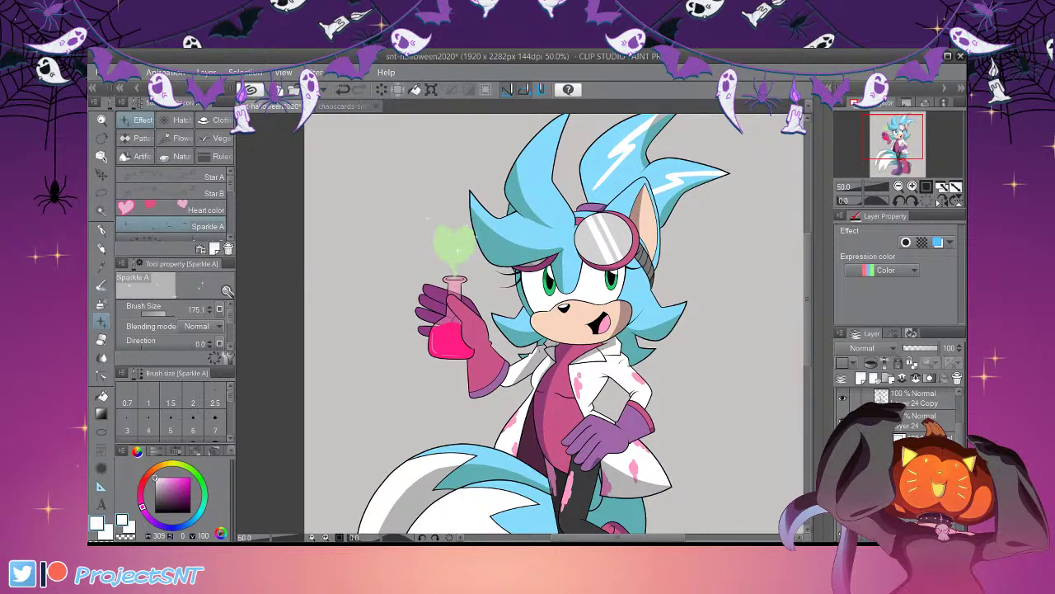
Try Soft light and Pin light on the flask's liquid layer and settle on the Hard light blending mode
left_click(865, 479)
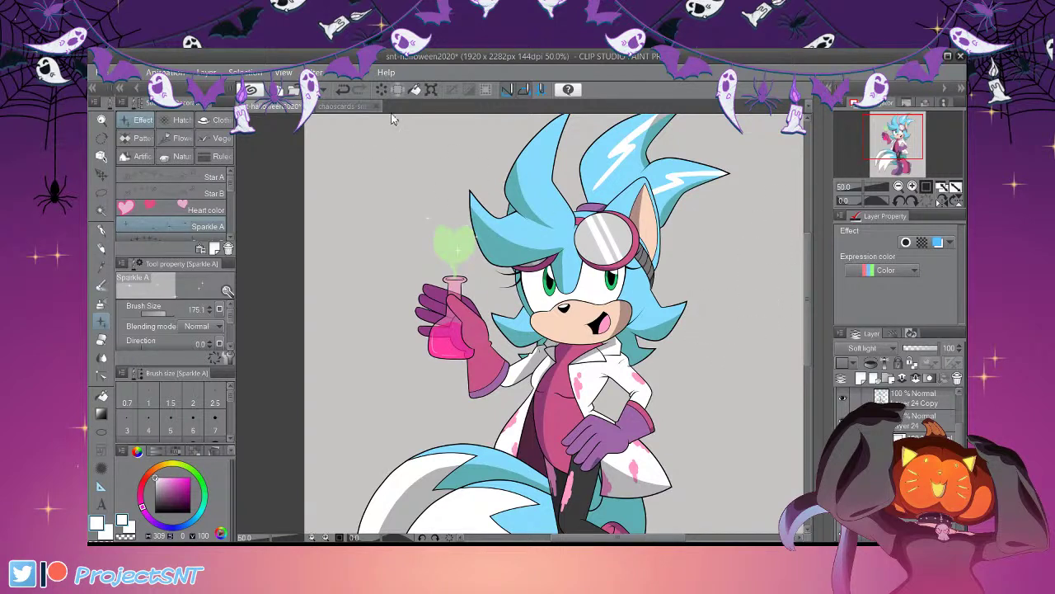
left_click(343, 90)
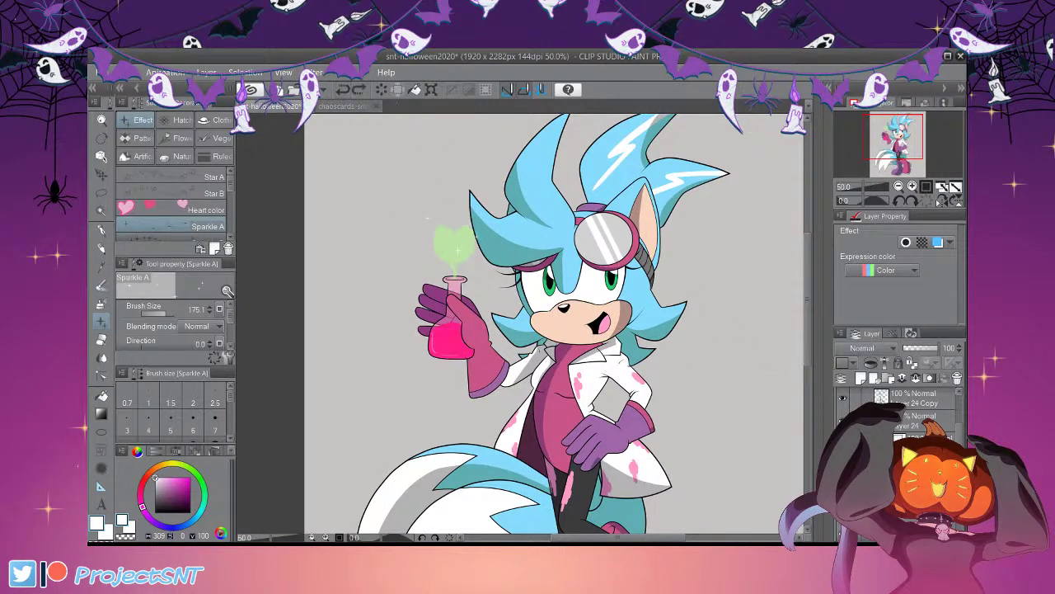
left_click(865, 488)
left_click(870, 347)
left_click(870, 382)
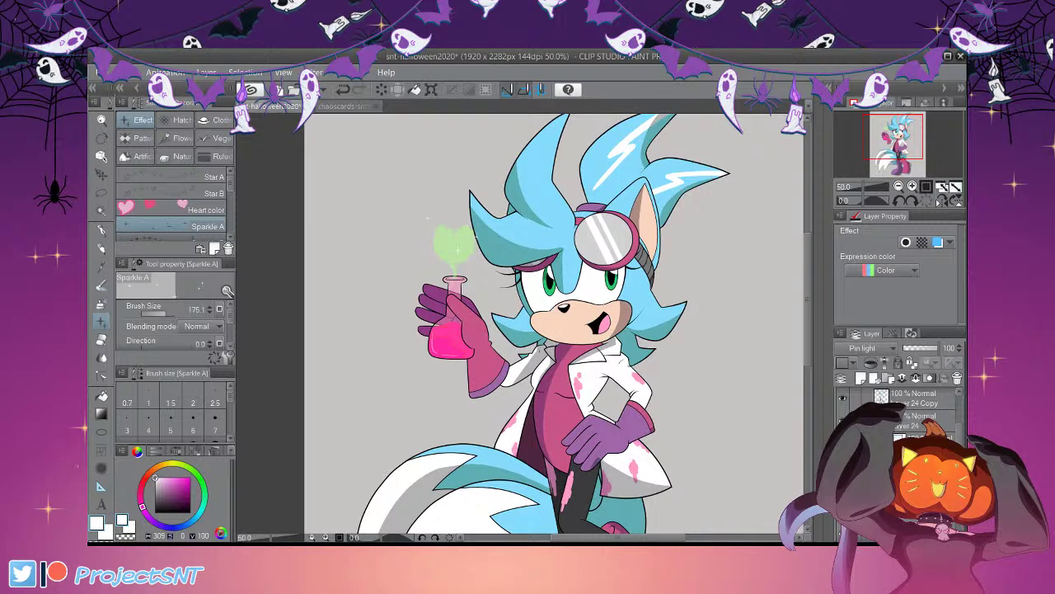
key("Up")
key("Up")
key("Up")
scroll(424, 305, "up", 1)
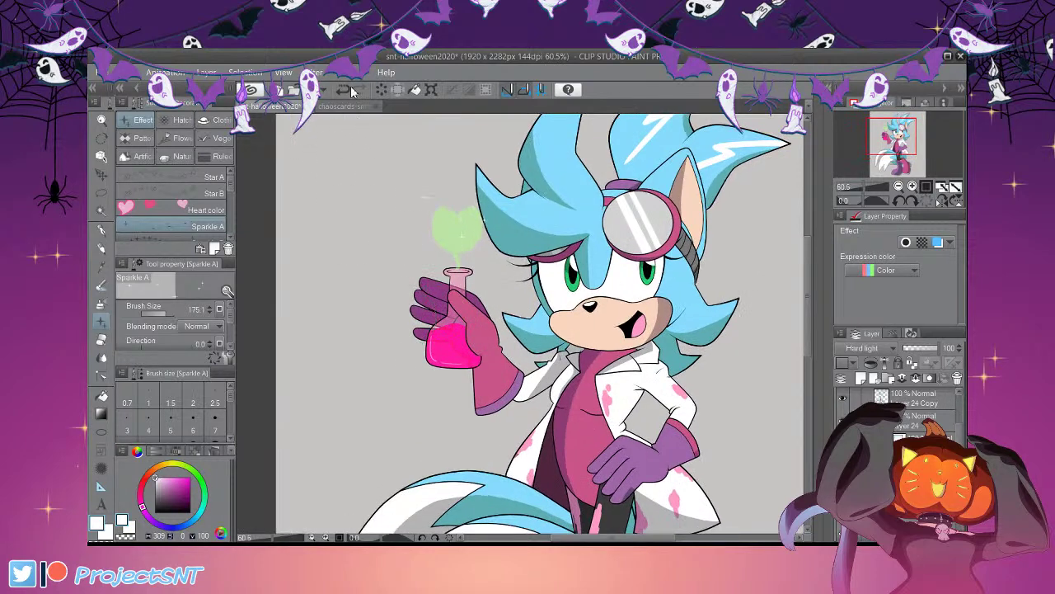
Extend the canvas on both sides of the character to a width of 2187 px
scroll(578, 462, "down", 4)
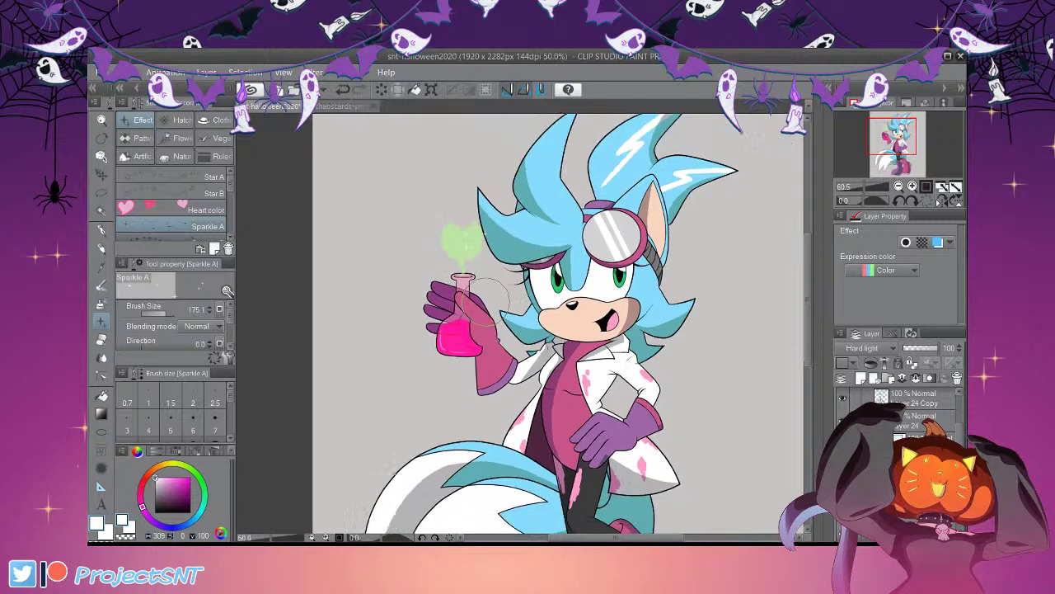
scroll(462, 371, "up", 1)
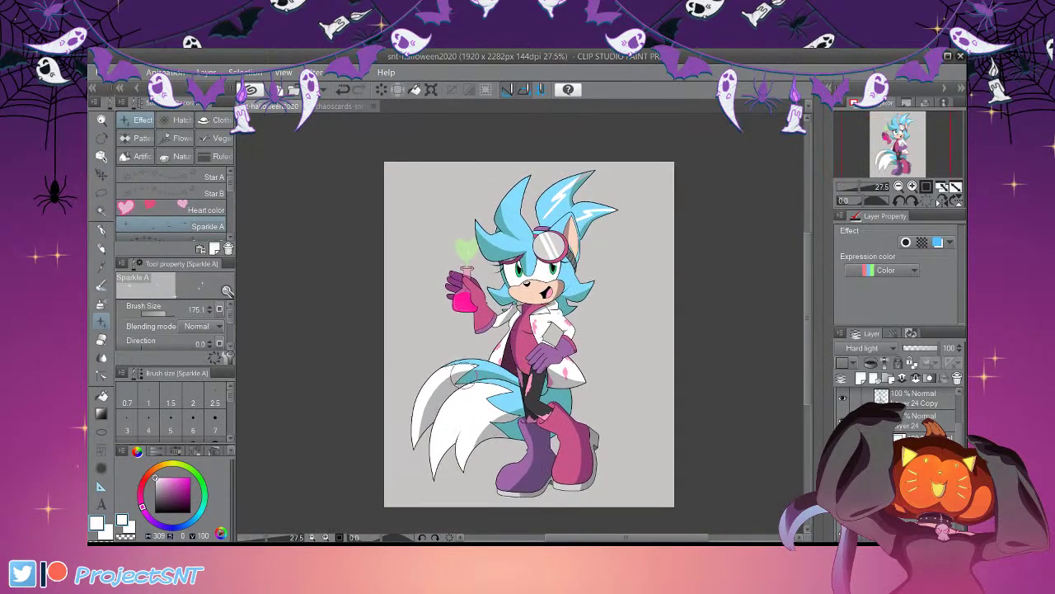
scroll(462, 371, "down", 2)
scroll(506, 354, "up", 1)
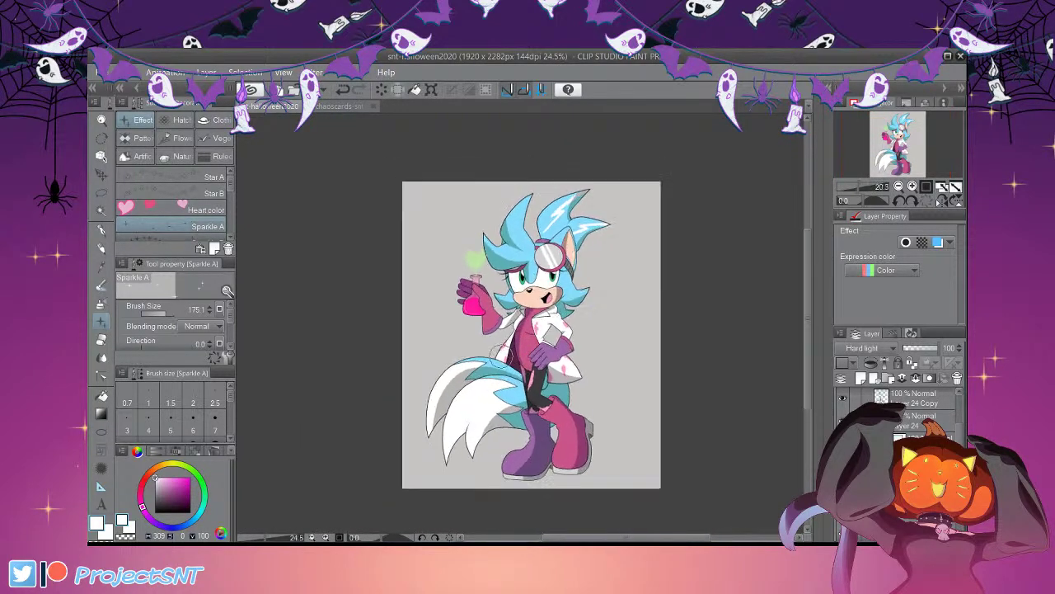
scroll(457, 334, "down", 2)
scroll(907, 410, "up", 4)
left_click(916, 400)
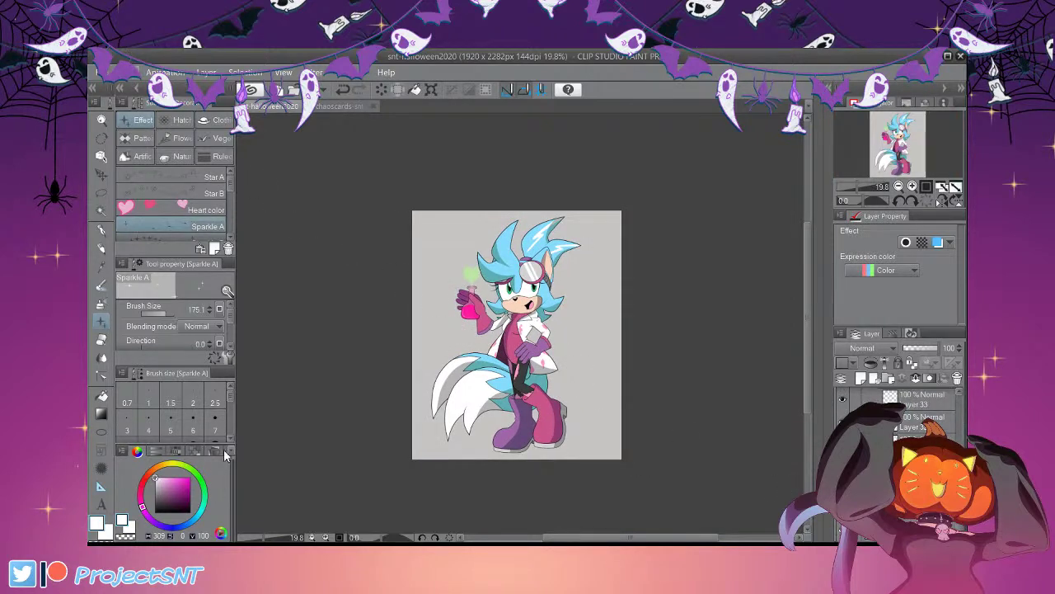
key("ctrl+t")
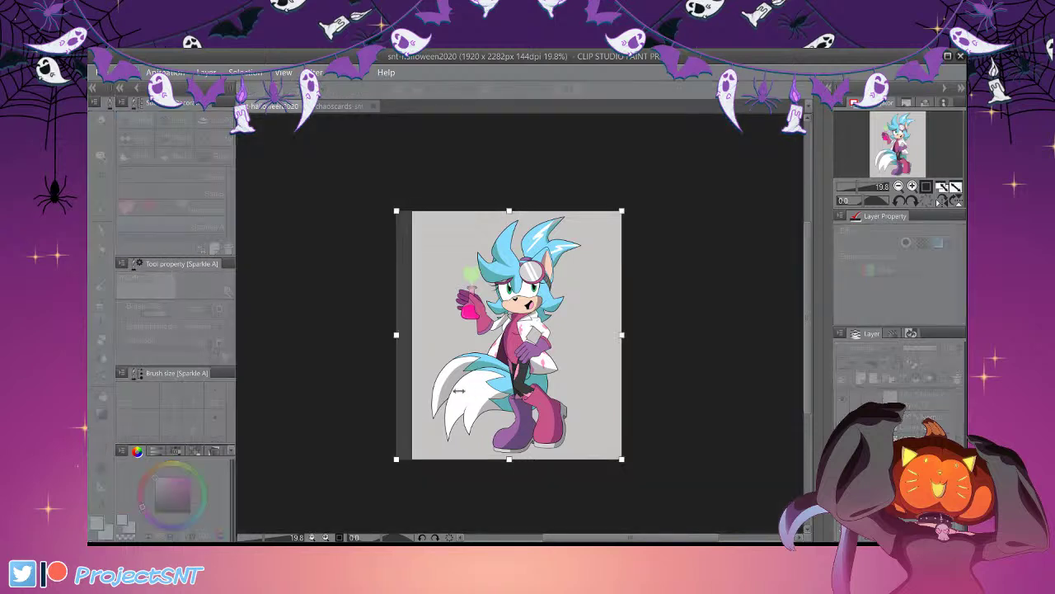
left_click_drag(729, 398, 745, 398)
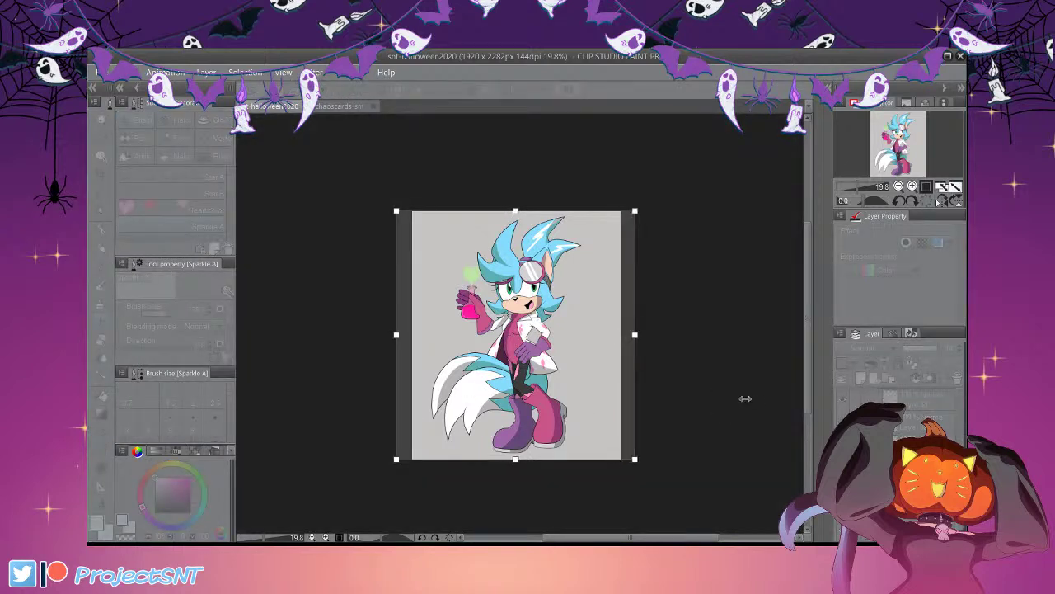
key("Return")
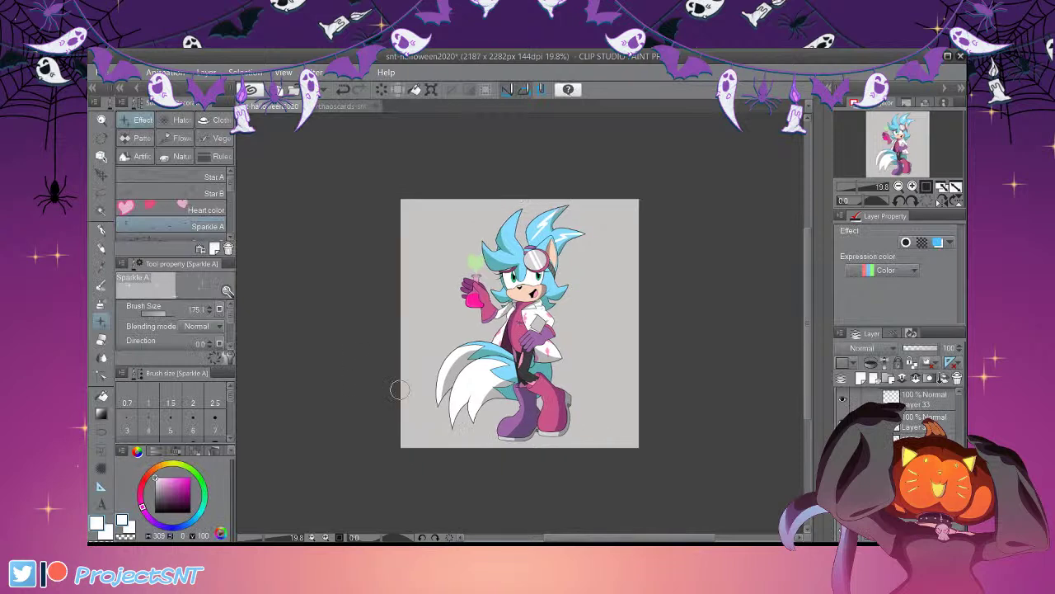
Move the whole character layer folder slightly to the left on the canvas and collapse the folder
scroll(388, 382, "down", 2)
scroll(534, 384, "up", 4)
scroll(596, 407, "down", 2)
scroll(551, 394, "up", 1)
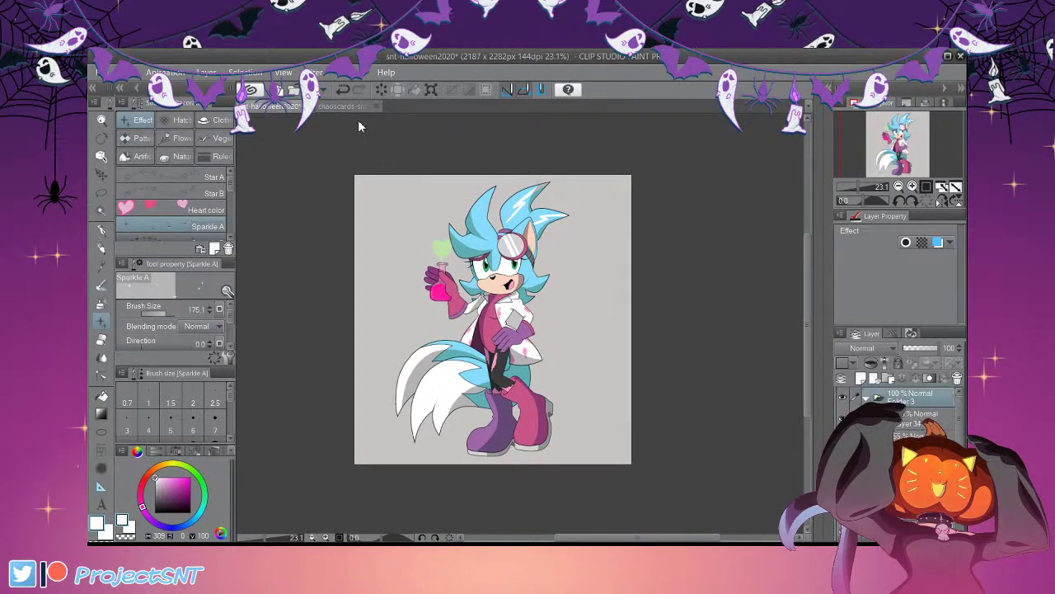
left_click(101, 174)
left_click_drag(566, 404, 572, 410)
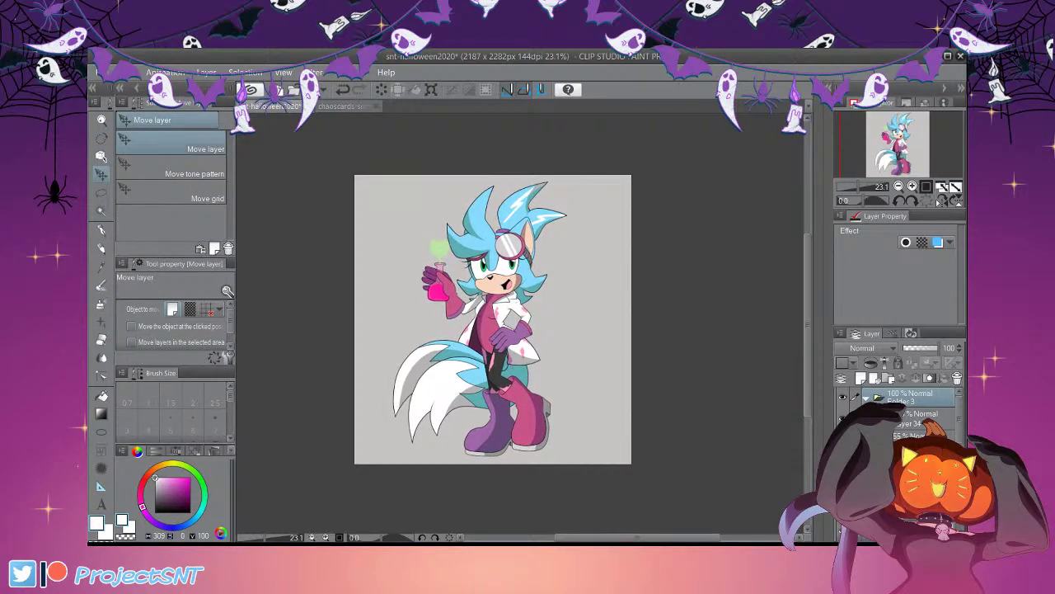
left_click(867, 397)
Select a layer beneath the character folder and browse the color pattern and monochromatic pattern materials
left_click(912, 457)
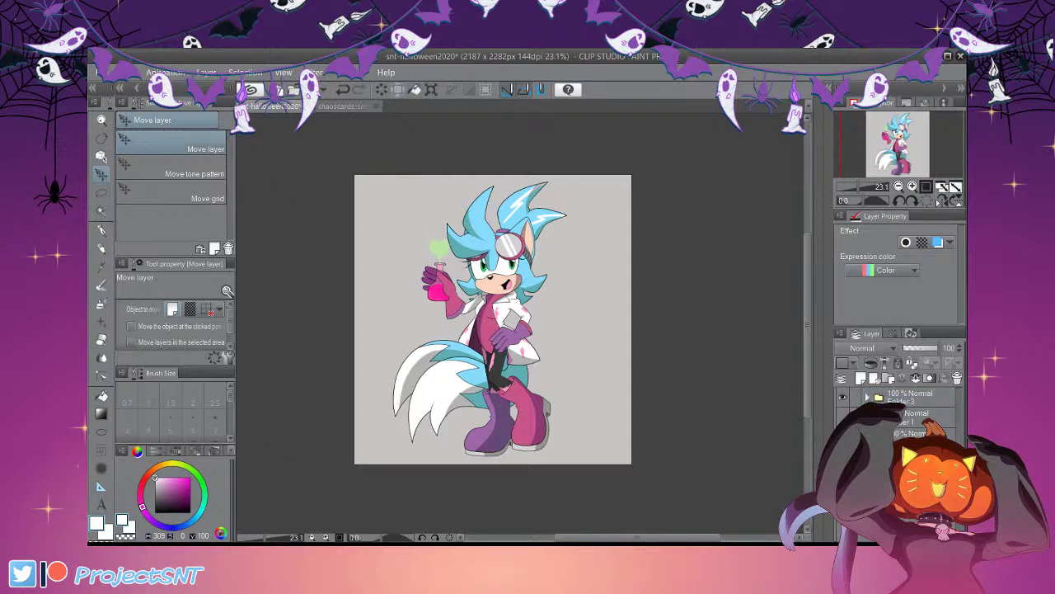
left_click(829, 87)
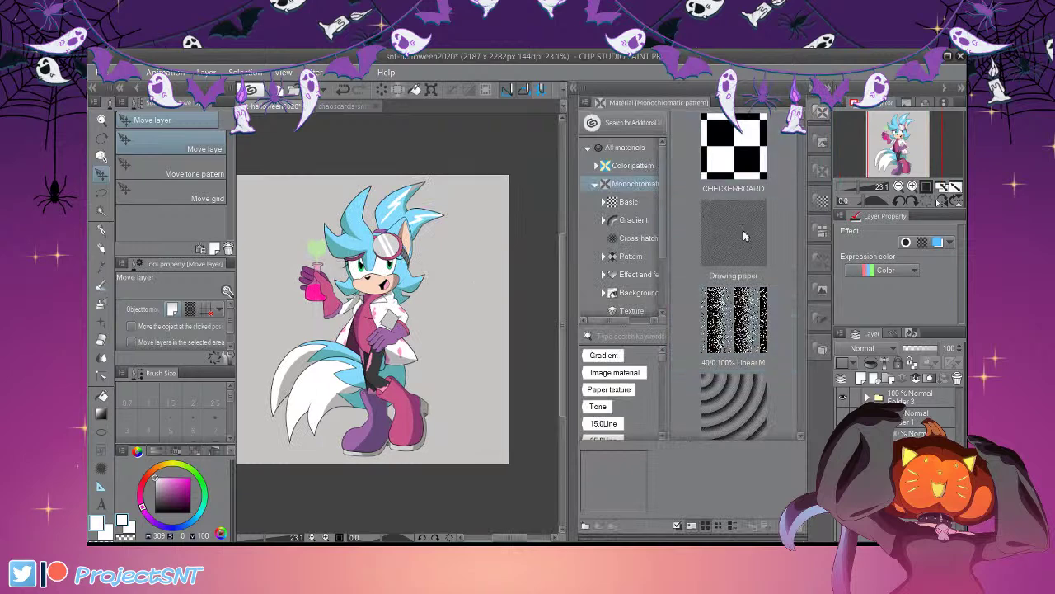
left_click(632, 166)
left_click_drag(800, 122, 800, 244)
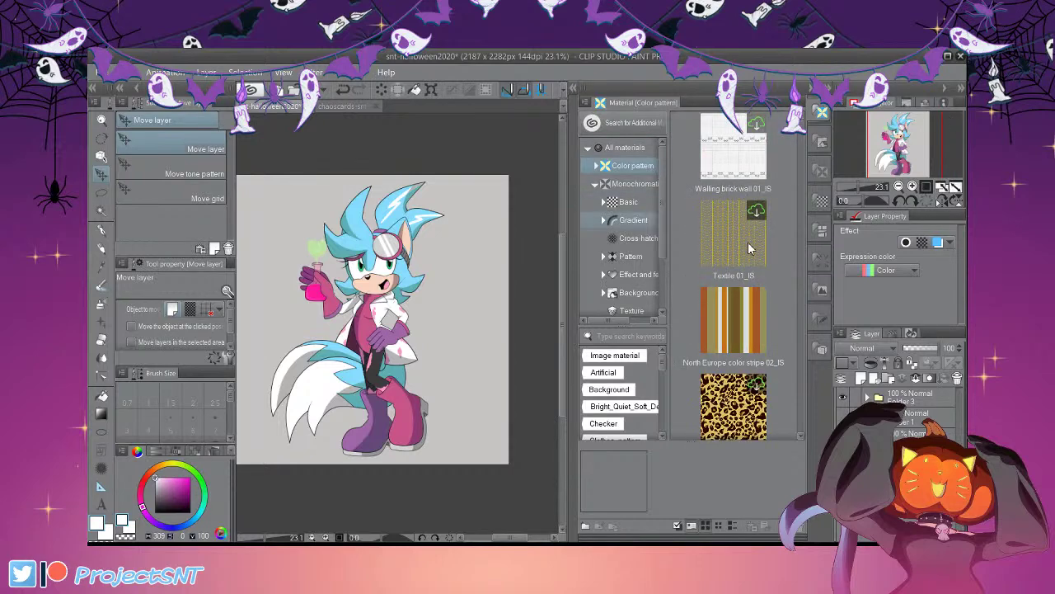
key("Down")
key("Down")
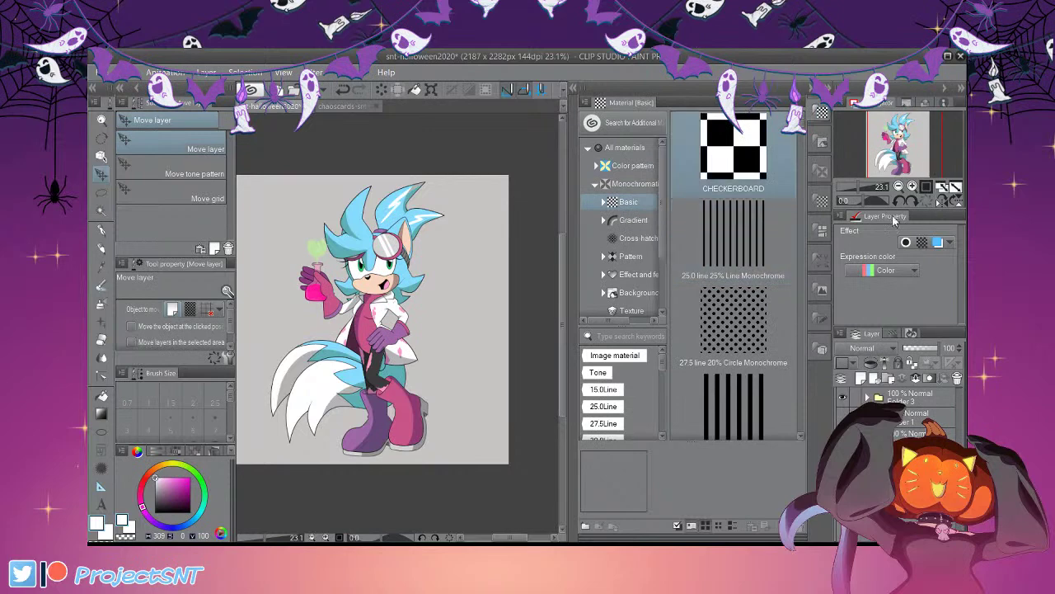
left_click_drag(663, 229, 663, 240)
key("Down")
key("Down")
key("Down")
key("Down")
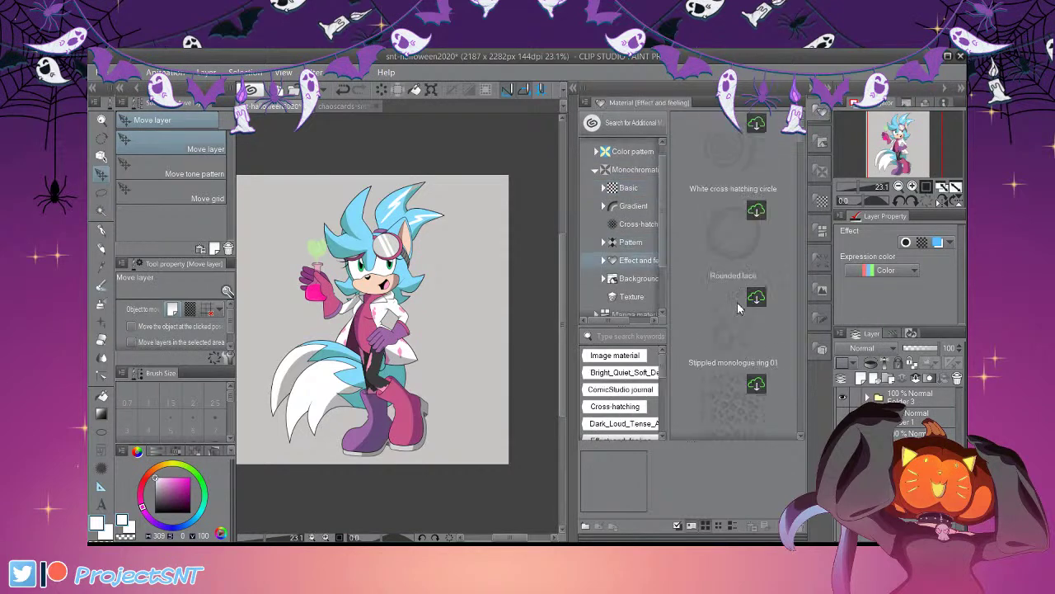
Look through the image and downloaded materials and select the blue-to-red Halloween gradient ハロウィン2
key("Down")
key("Down")
key("Down")
key("Down")
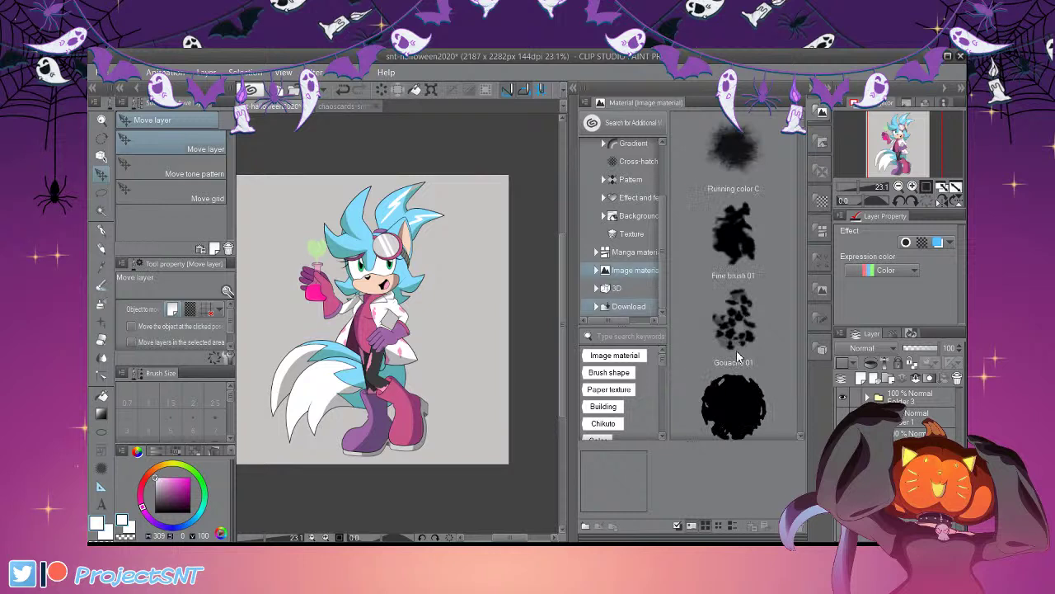
key("Down")
key("Down")
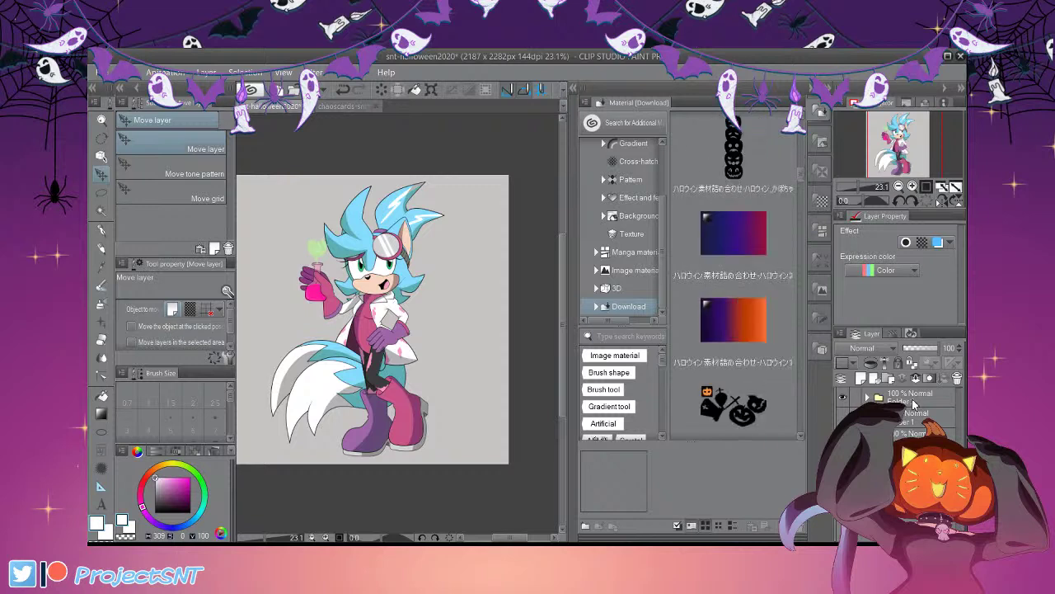
left_click(729, 243)
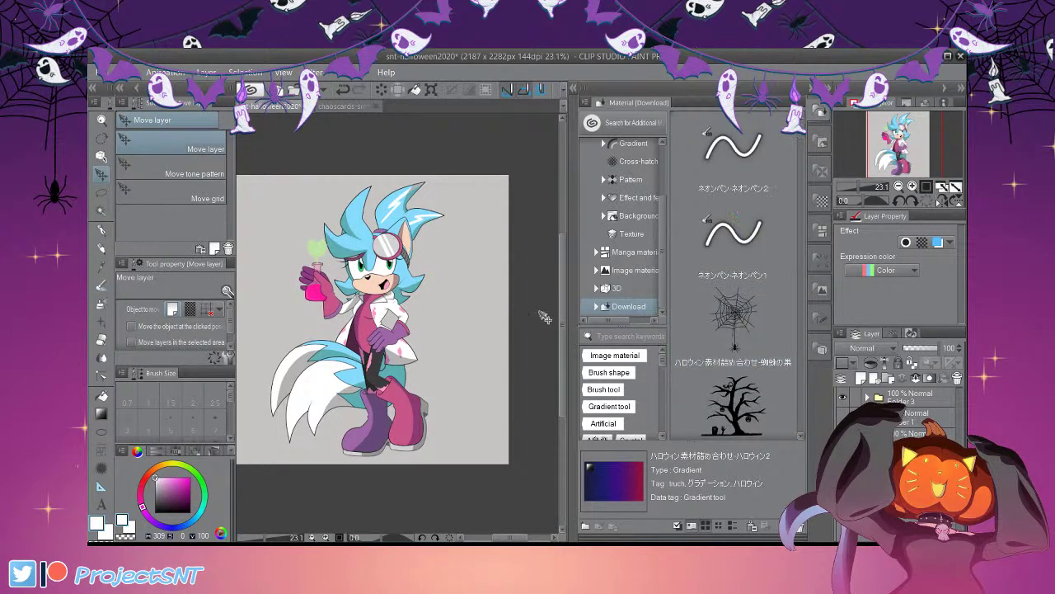
Place the spider web image material (蜘蛛の巣) from the downloaded Halloween materials in the upper-left corner of the canvas
scroll(528, 309, "down", 5)
scroll(330, 289, "up", 5)
left_click(733, 322)
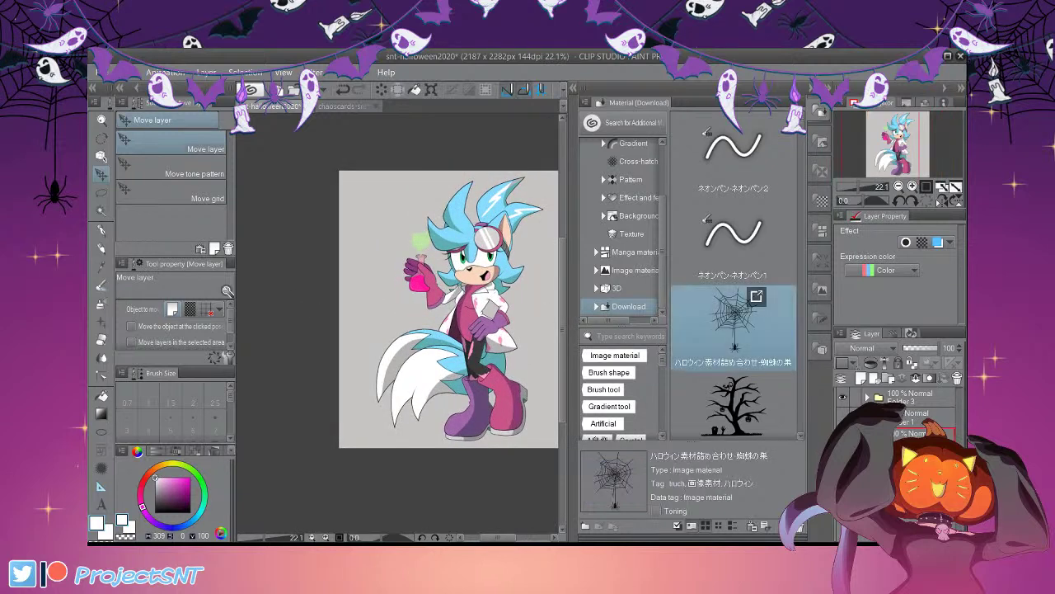
left_click_drag(525, 402, 394, 261)
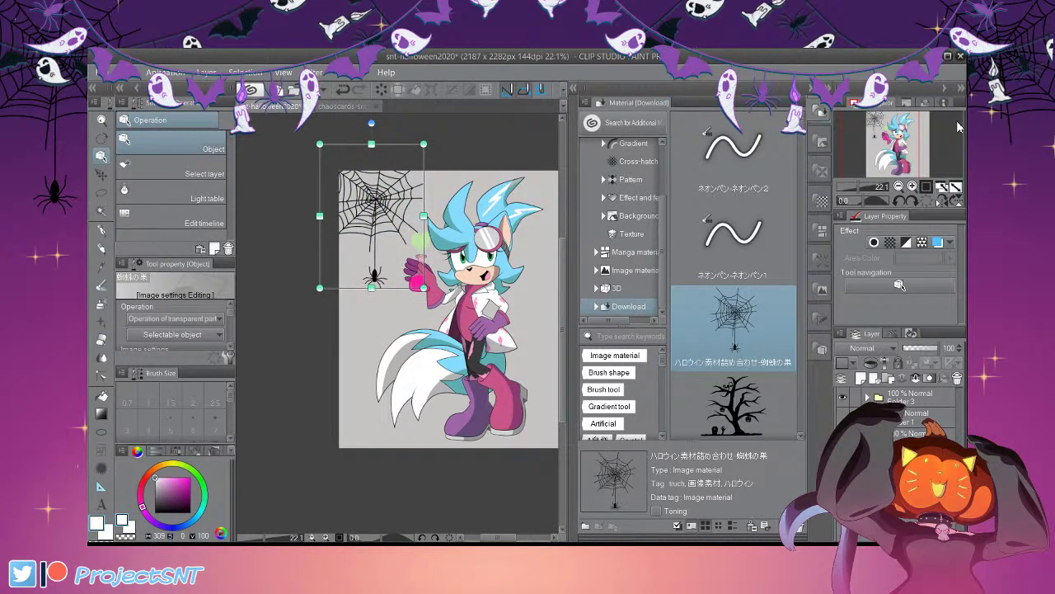
left_click(830, 89)
Duplicate the spider web, flip the copy horizontally, and move it to the upper-right corner of the canvas
scroll(859, 286, "up", 3)
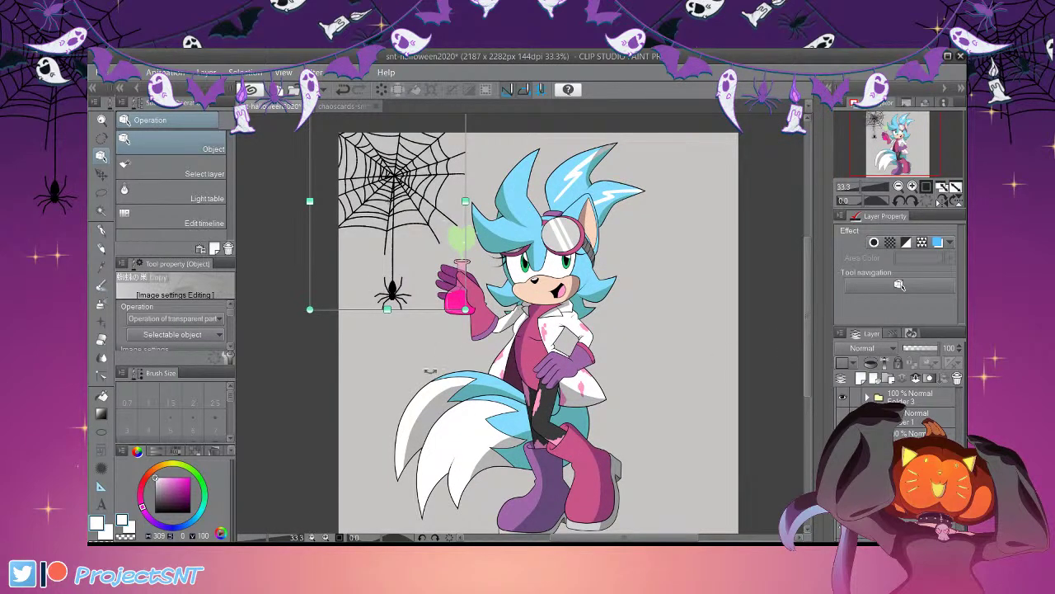
scroll(363, 338, "down", 1)
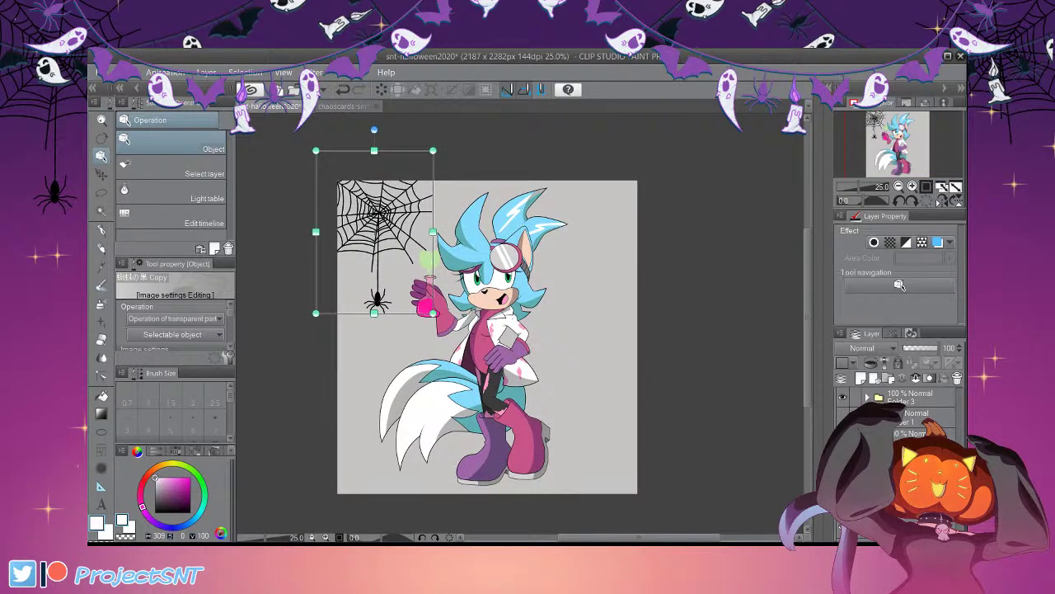
left_click(638, 300)
key("ctrl+t")
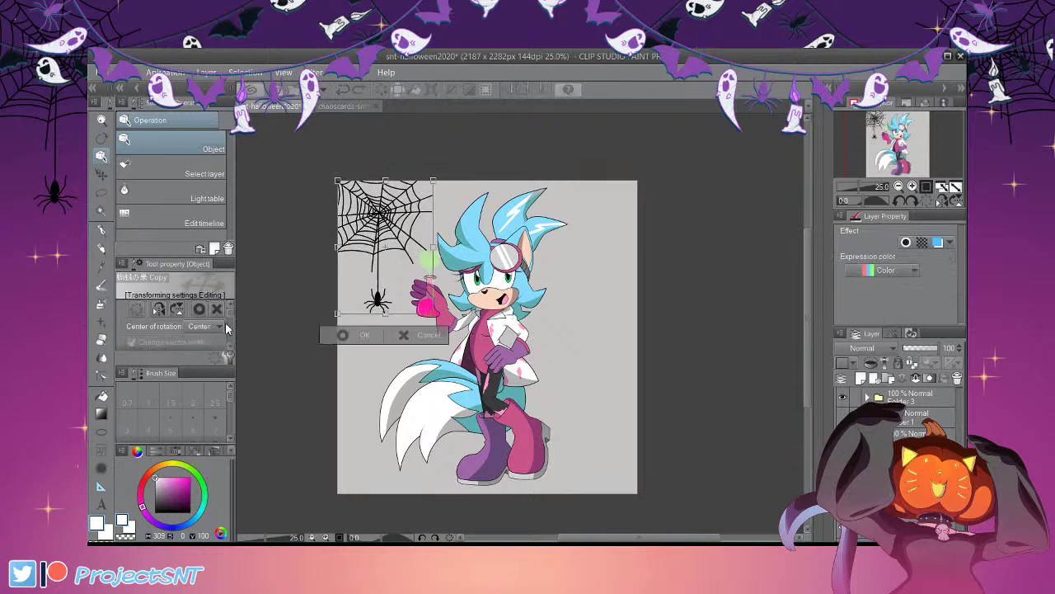
left_click(159, 309)
left_click(158, 309)
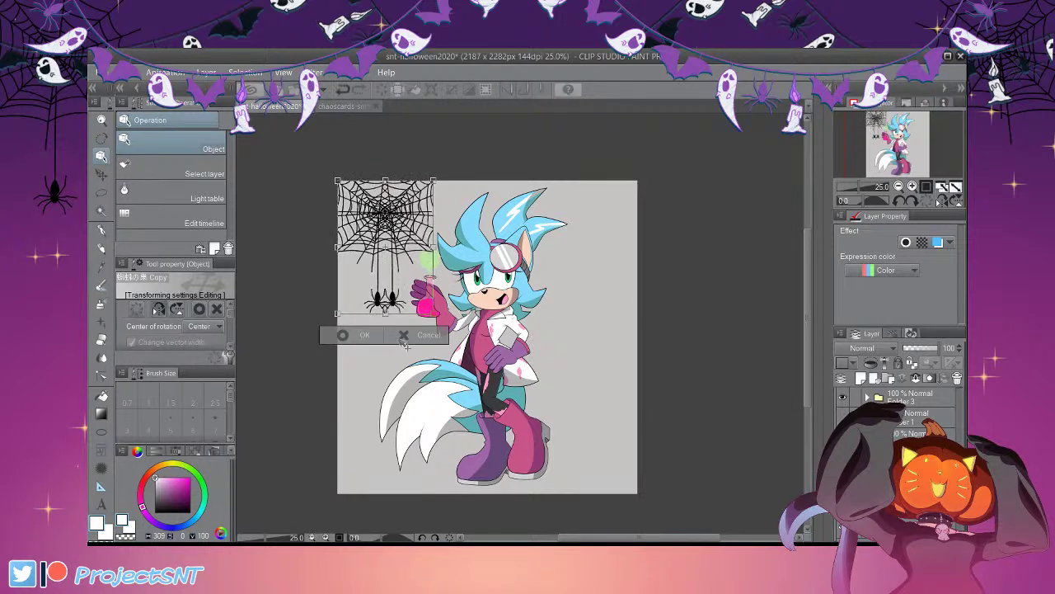
left_click_drag(465, 334, 711, 349)
key("Return")
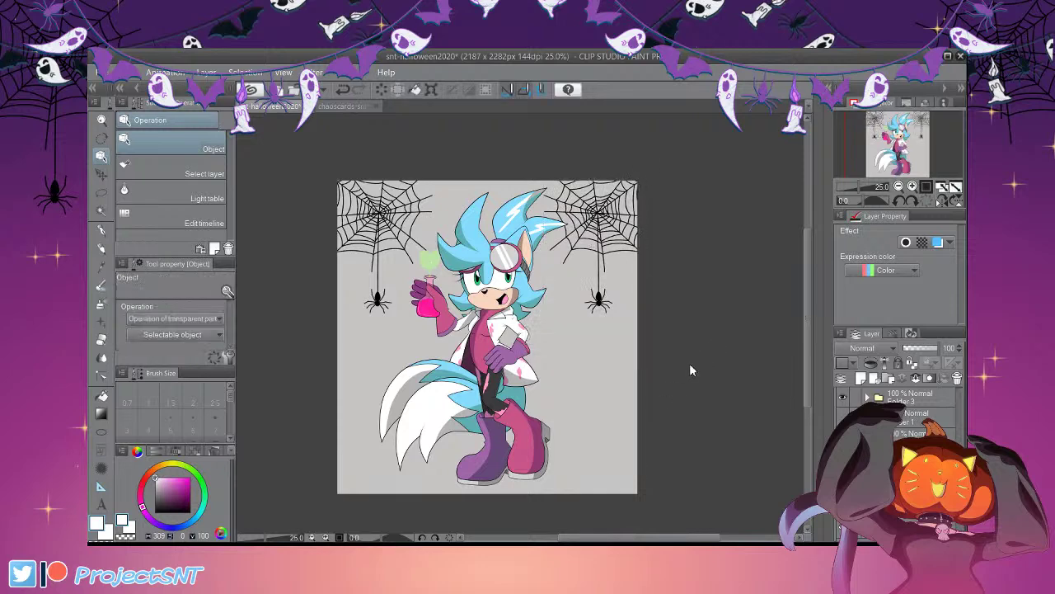
Erase the hanging spider and its thread from the right-hand web, leaving only the web itself
scroll(721, 300, "up", 3)
scroll(607, 264, "up", 1)
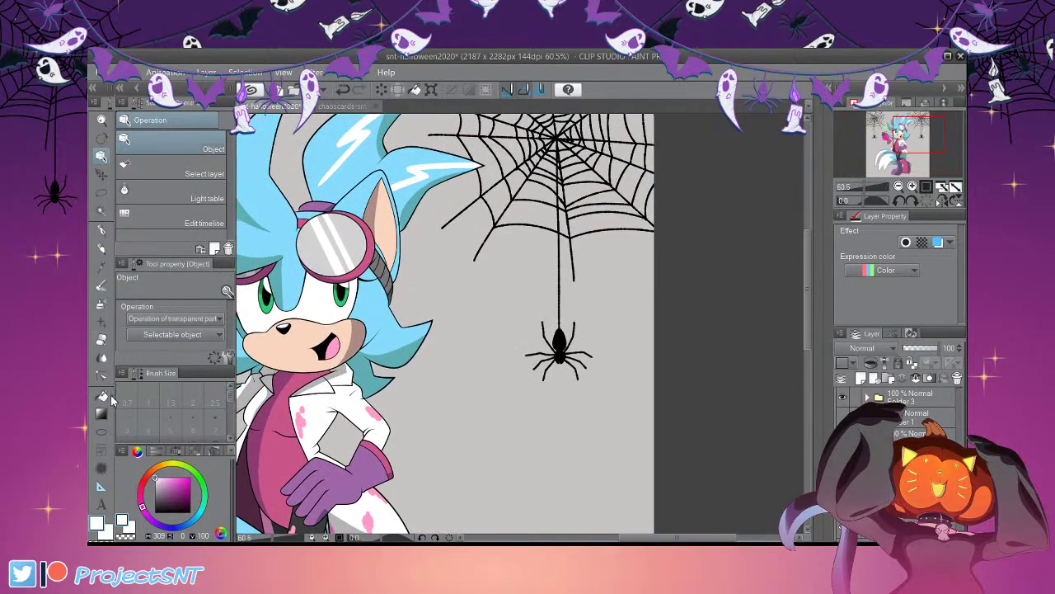
key("e")
scroll(535, 268, "up", 1)
mouse_move(550, 250)
left_mouse_down()
mouse_move(556, 355)
mouse_move(603, 358)
left_mouse_up()
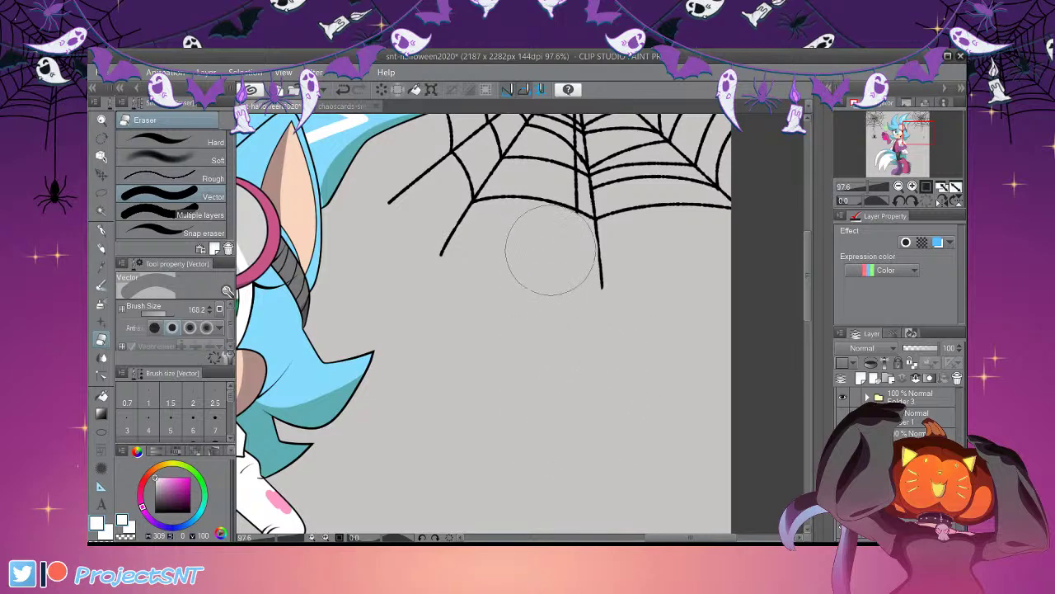
scroll(551, 250, "down", 10)
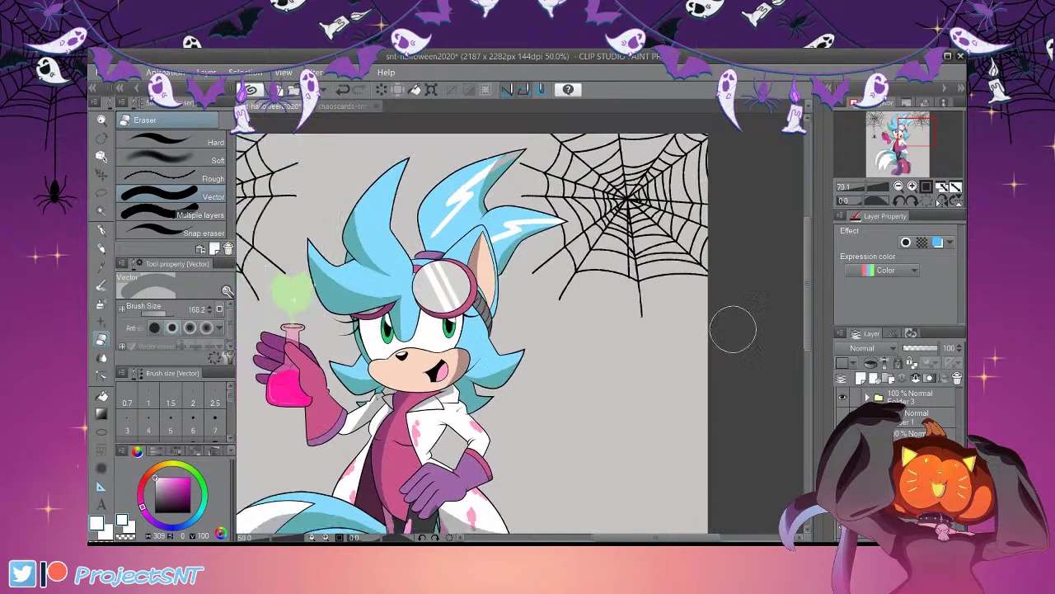
scroll(652, 302, "up", 1)
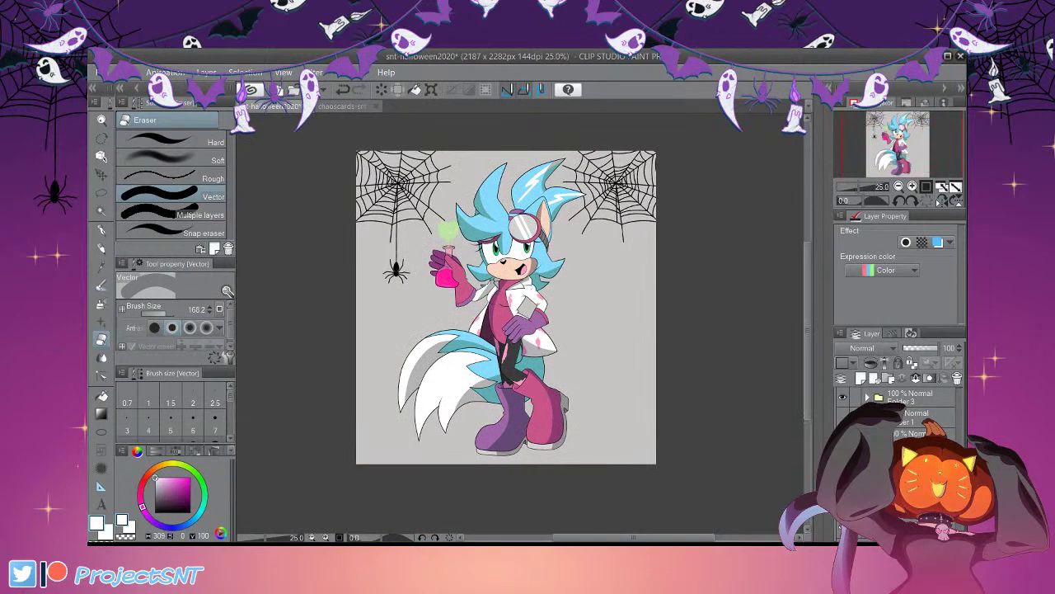
scroll(591, 384, "down", 1)
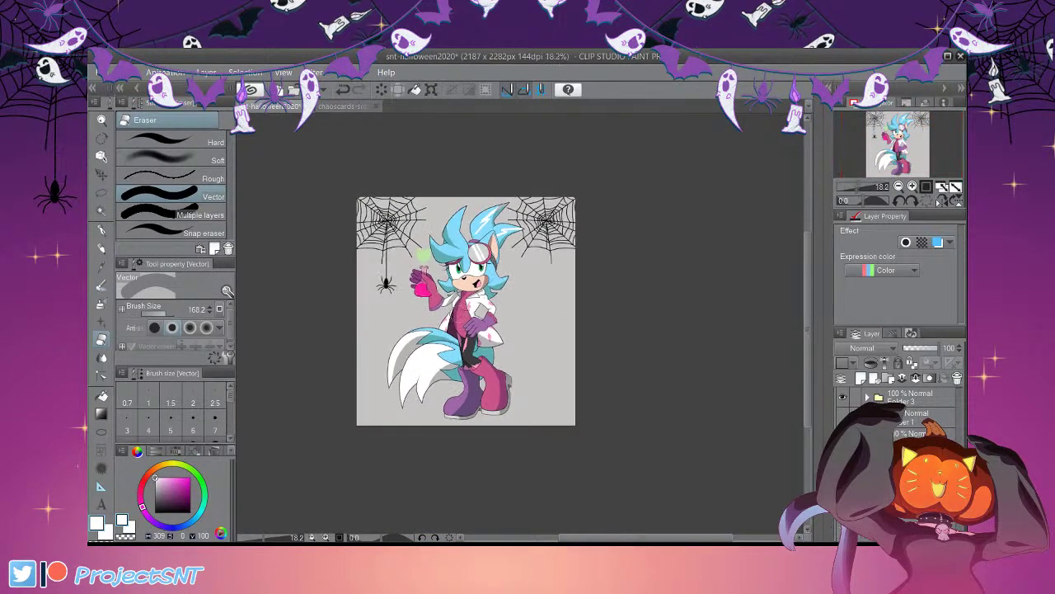
scroll(670, 456, "up", 1)
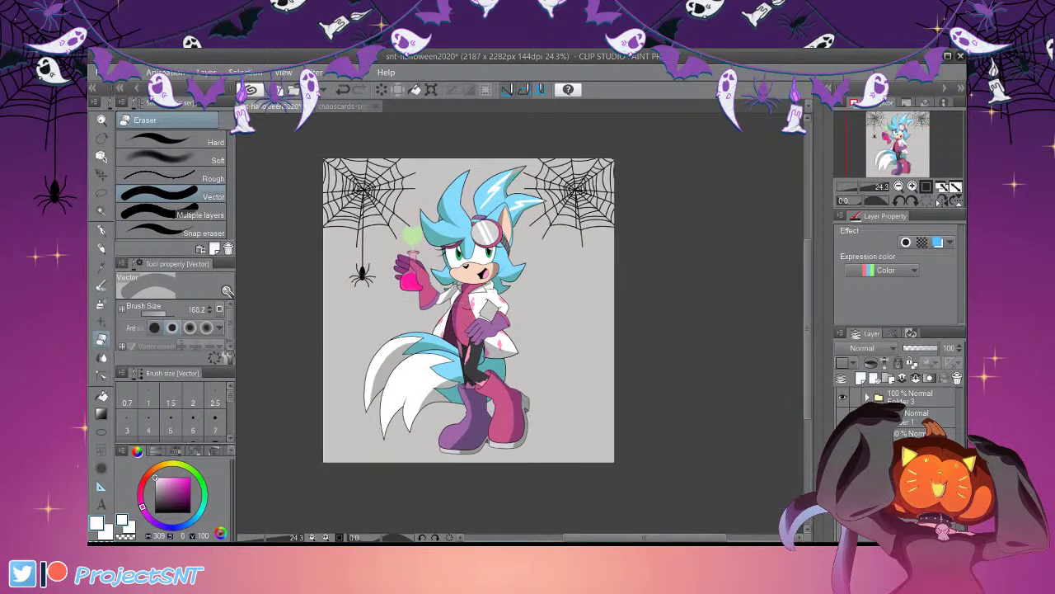
Fill the background with dark purple (H 278, S 39, V 46) and pick light pink (H 333, S 40, V 100) as the drawing color
key("i")
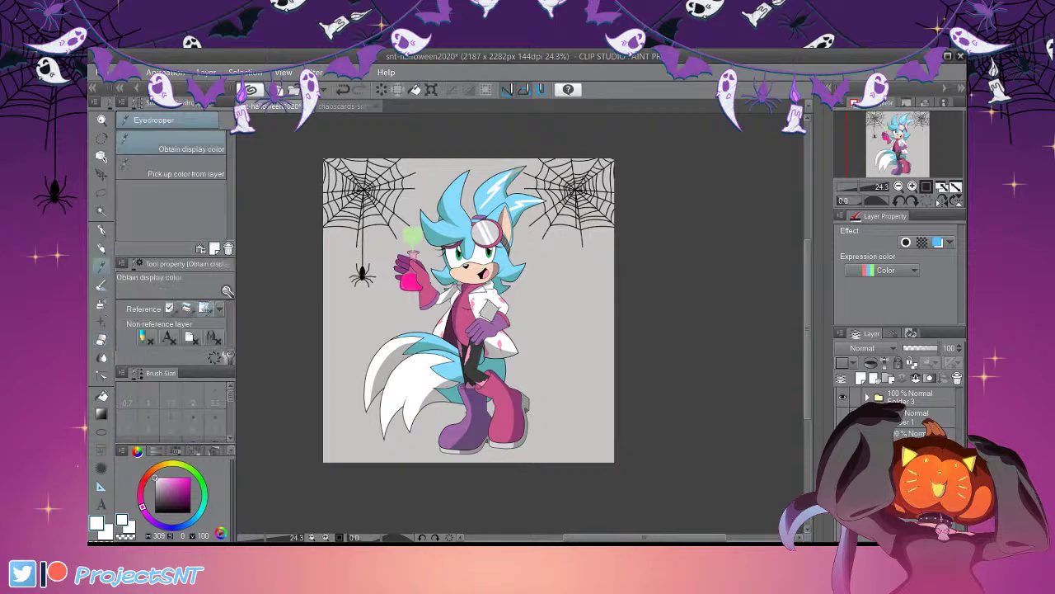
left_click(565, 506)
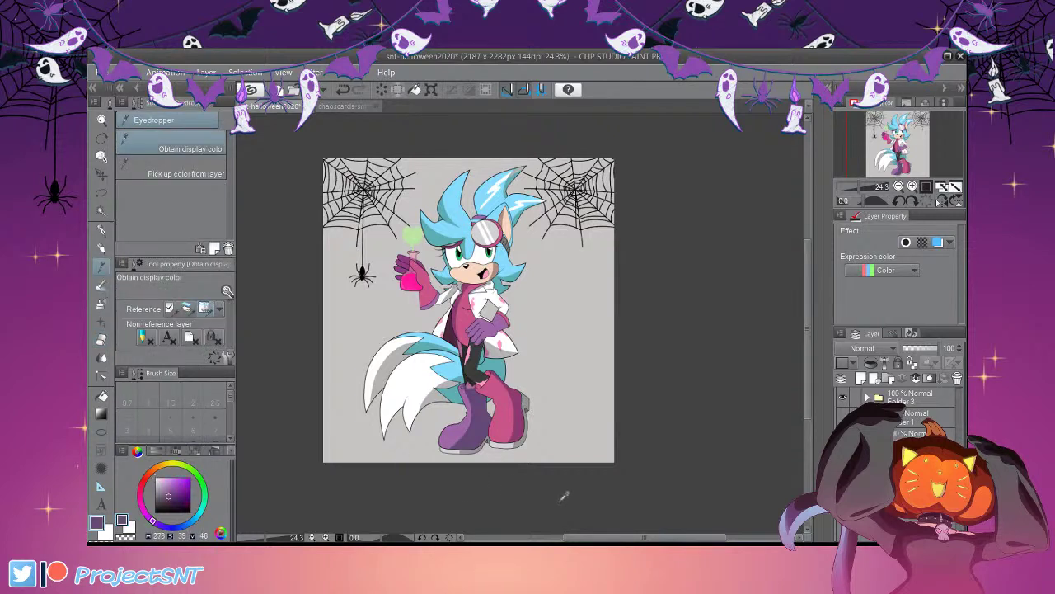
key("alt+Delete")
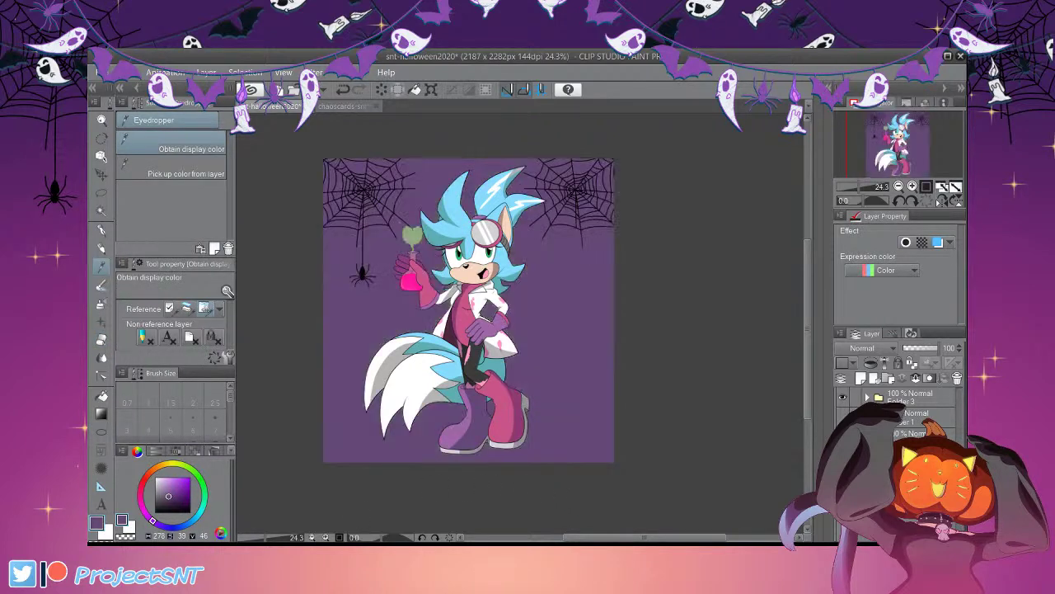
left_click(588, 486)
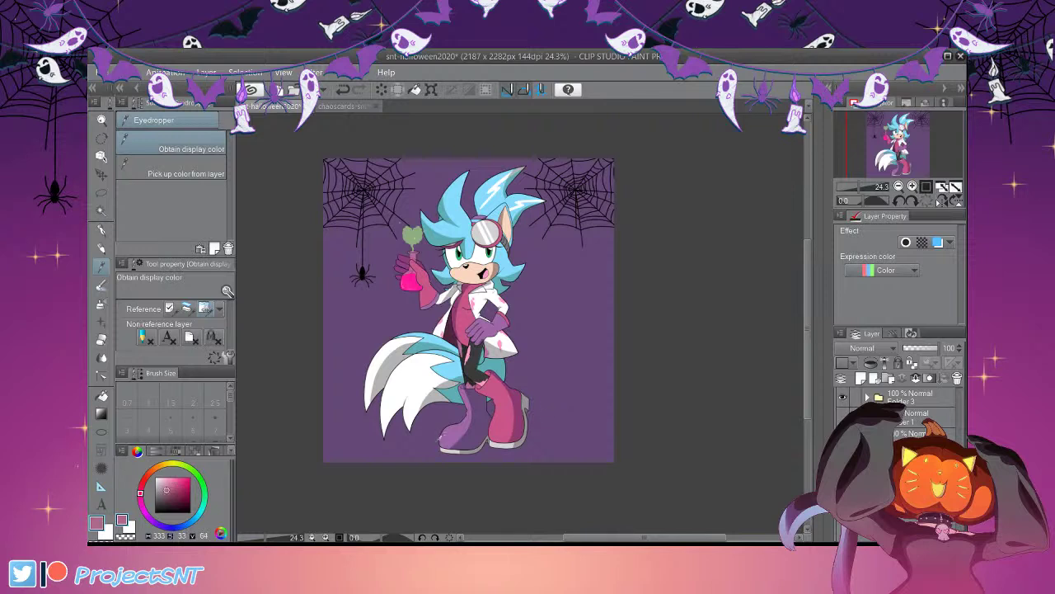
left_click(546, 414)
Try a filled Flash burst behind the character and undo it
left_click(105, 522)
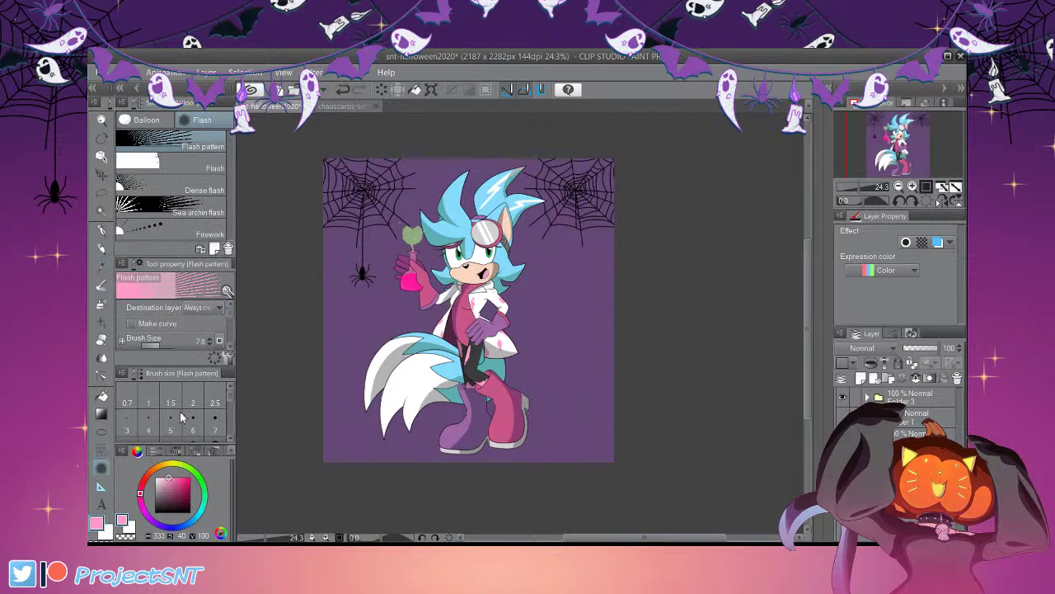
left_click(169, 164)
left_click_drag(445, 295, 556, 411)
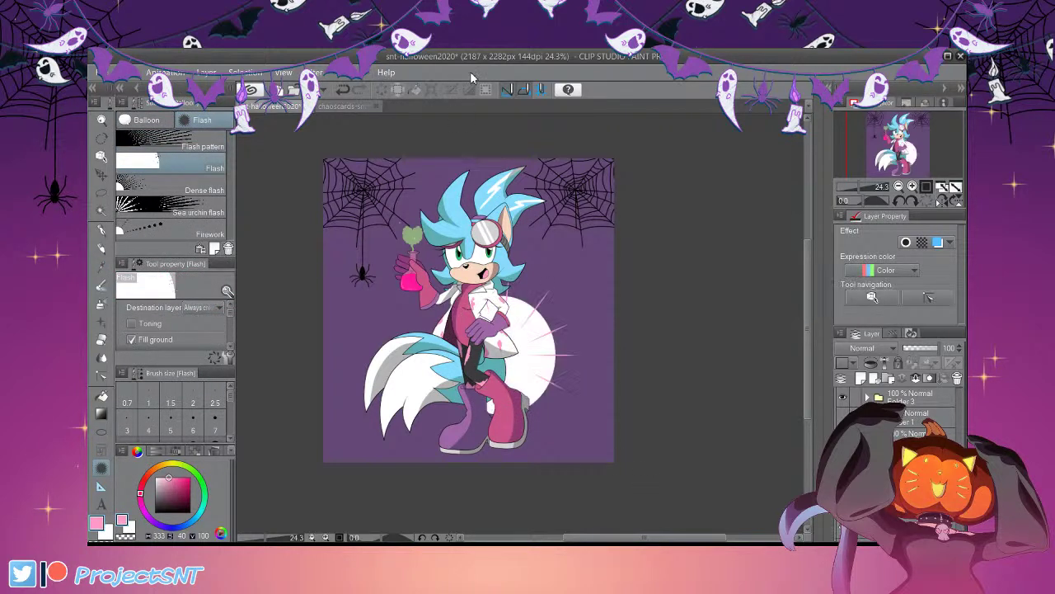
key("ctrl+z")
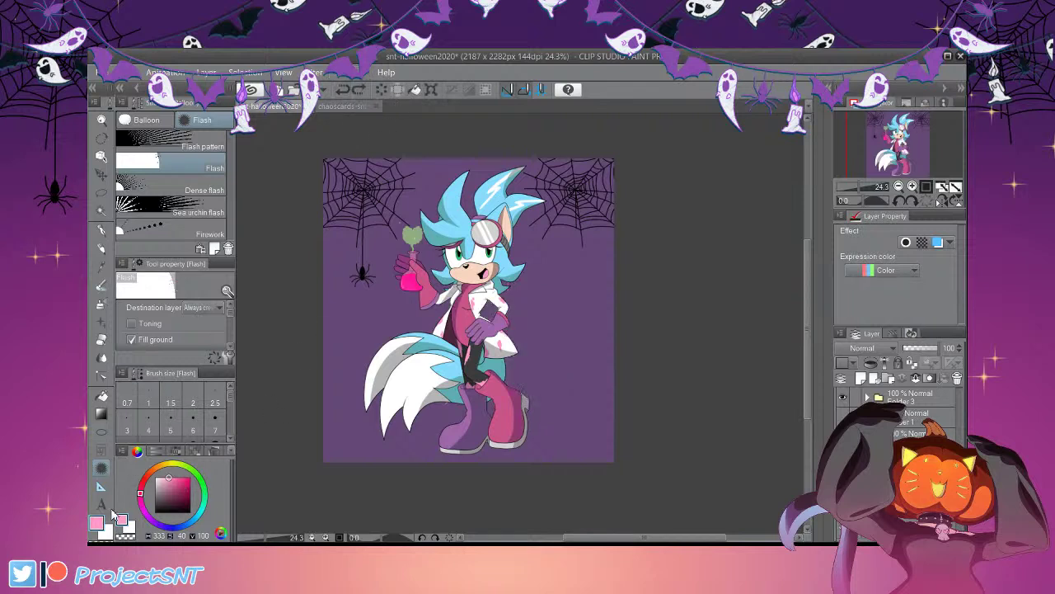
Try a circular pink Foreground to transparent gradient behind the character in two variants, undoing each one
key("g")
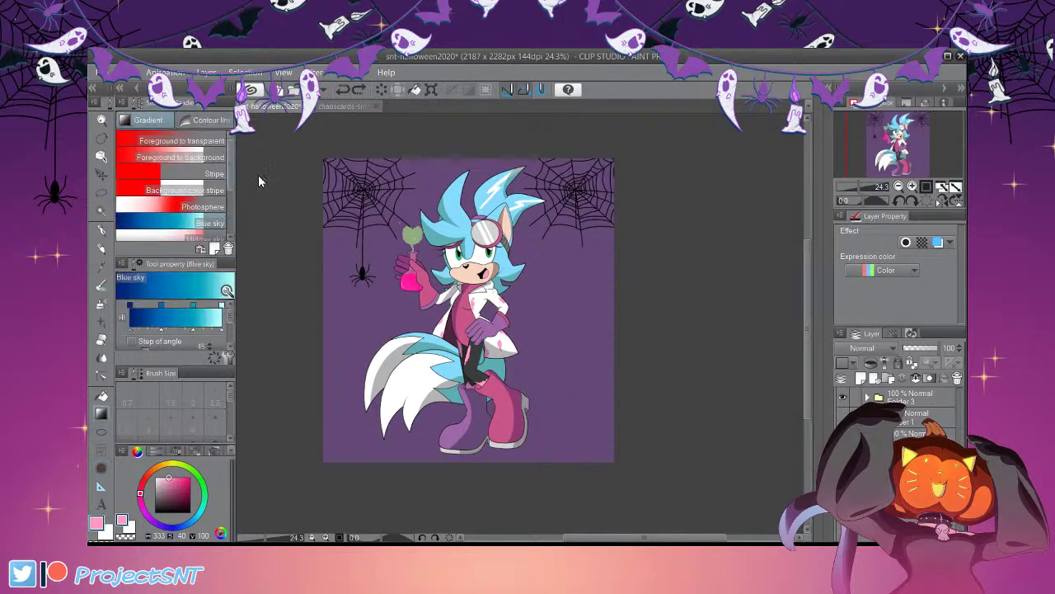
left_click(219, 157)
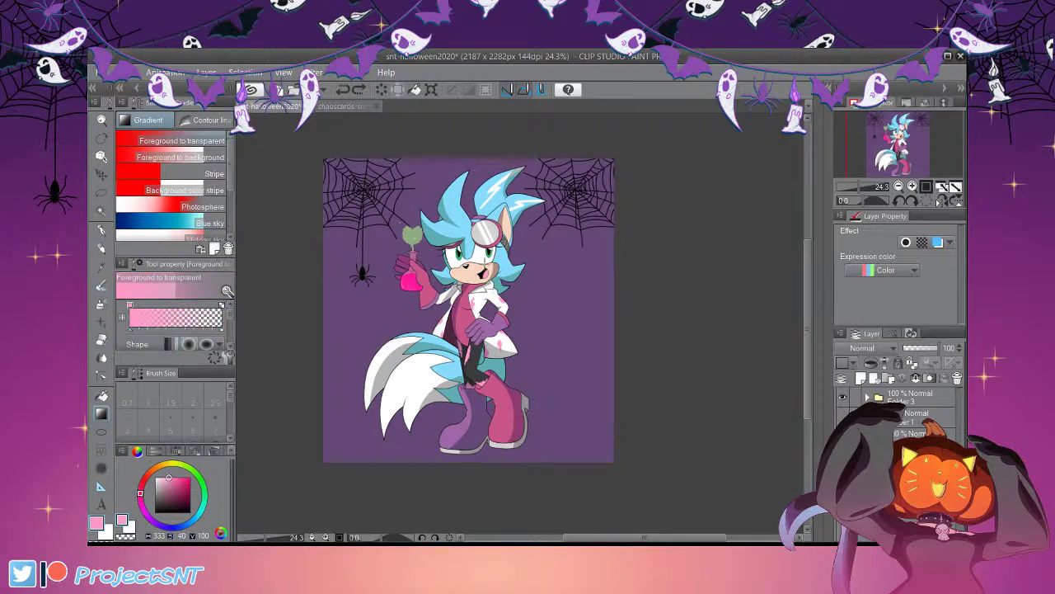
left_click_drag(422, 224, 449, 251)
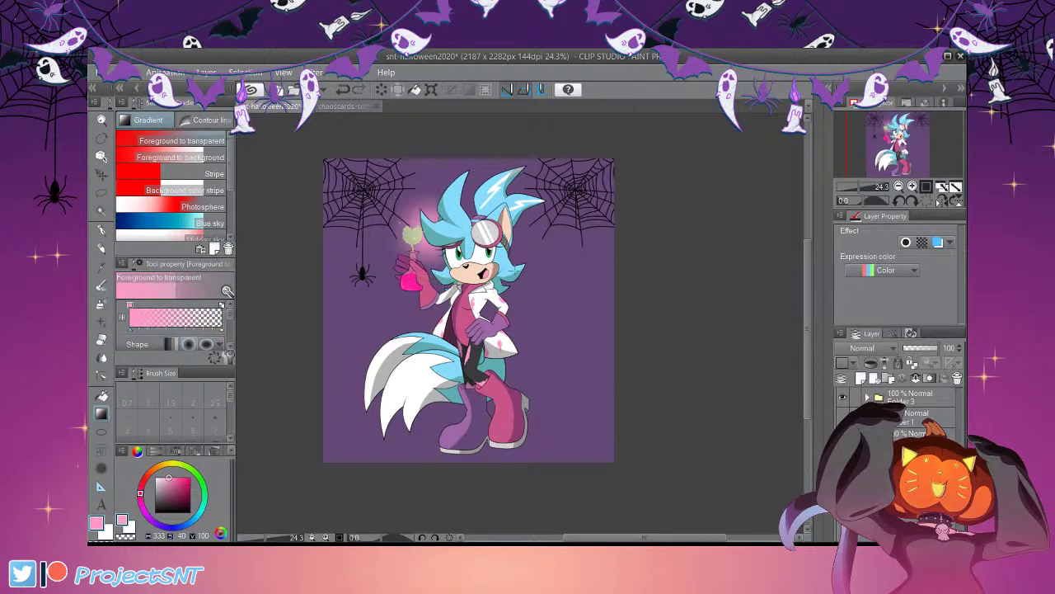
left_click(343, 89)
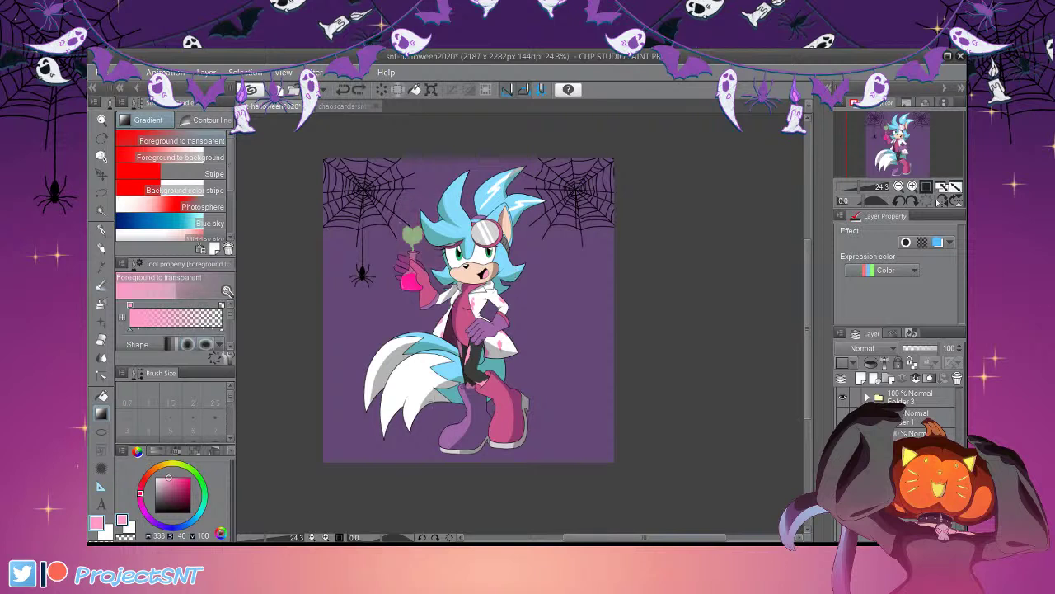
left_click_drag(521, 322, 603, 384)
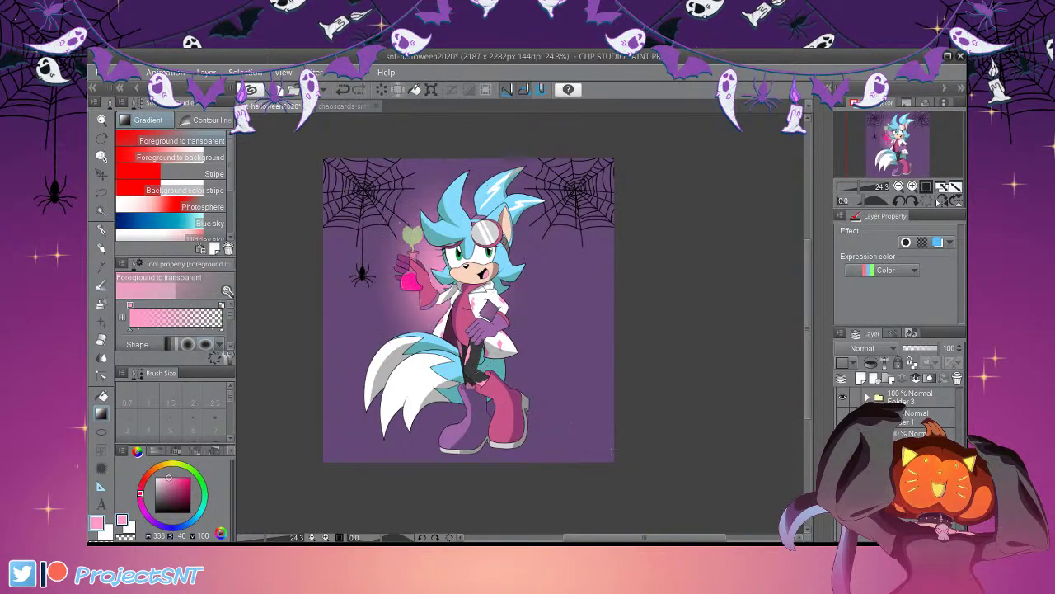
left_click(343, 89)
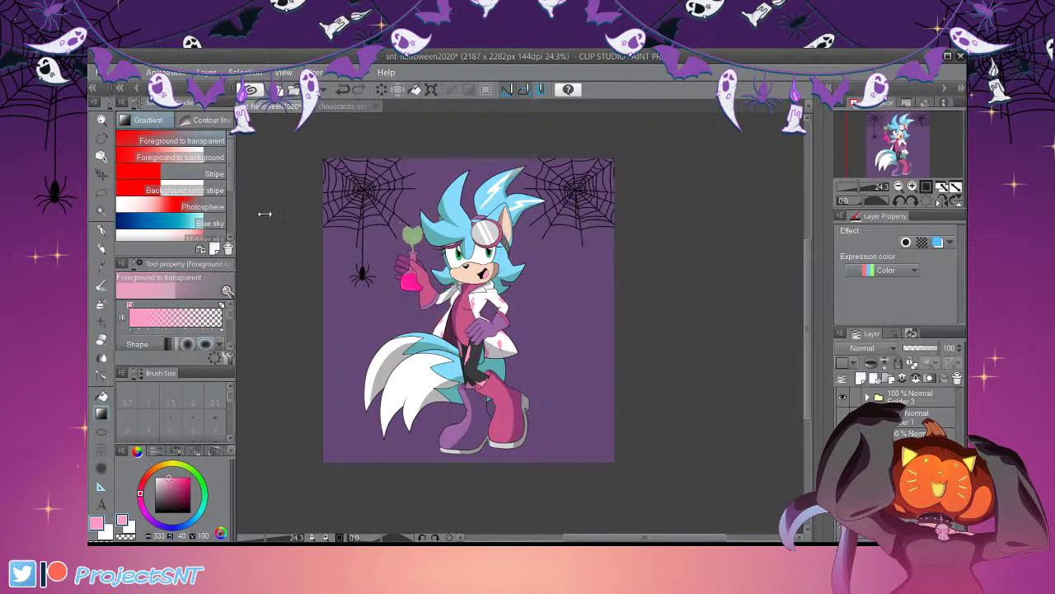
Draw a circular Manga gradient behind the character's upper body
left_click_drag(230, 161, 230, 215)
left_click(204, 234)
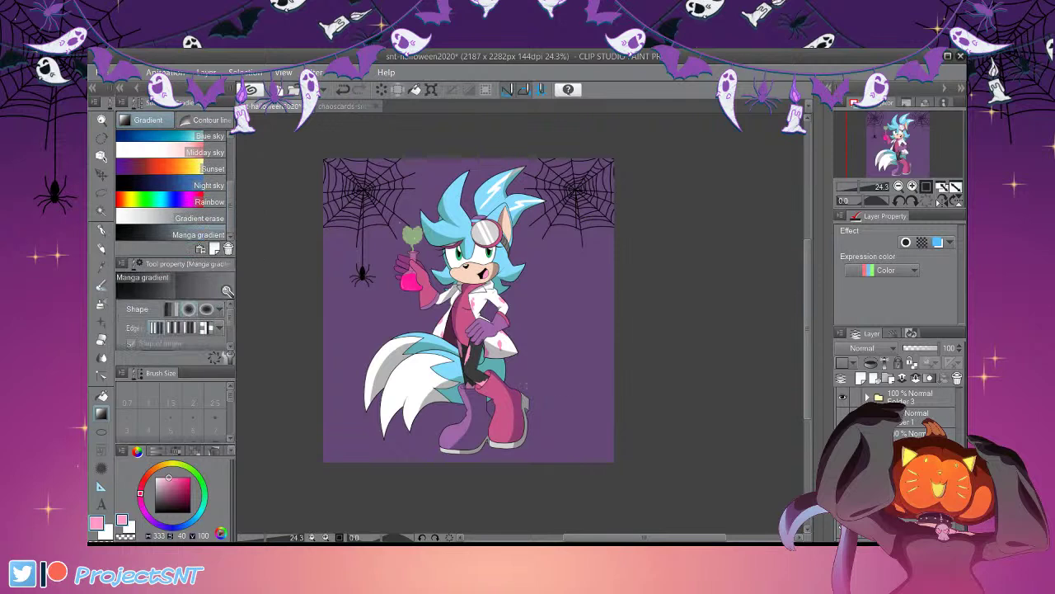
mouse_move(518, 337)
left_mouse_down()
mouse_move(588, 461)
mouse_move(643, 493)
mouse_move(633, 485)
left_mouse_up()
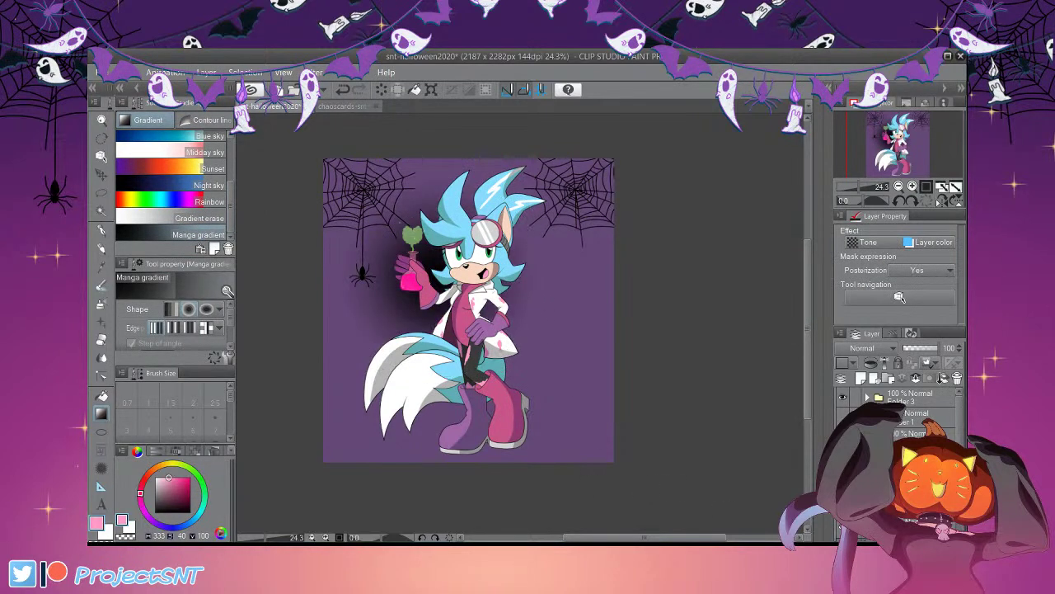
Apply the Tone effect with frequency 5.0 to the gradient layer and set its layer color to the light pink drawing color
left_click(865, 241)
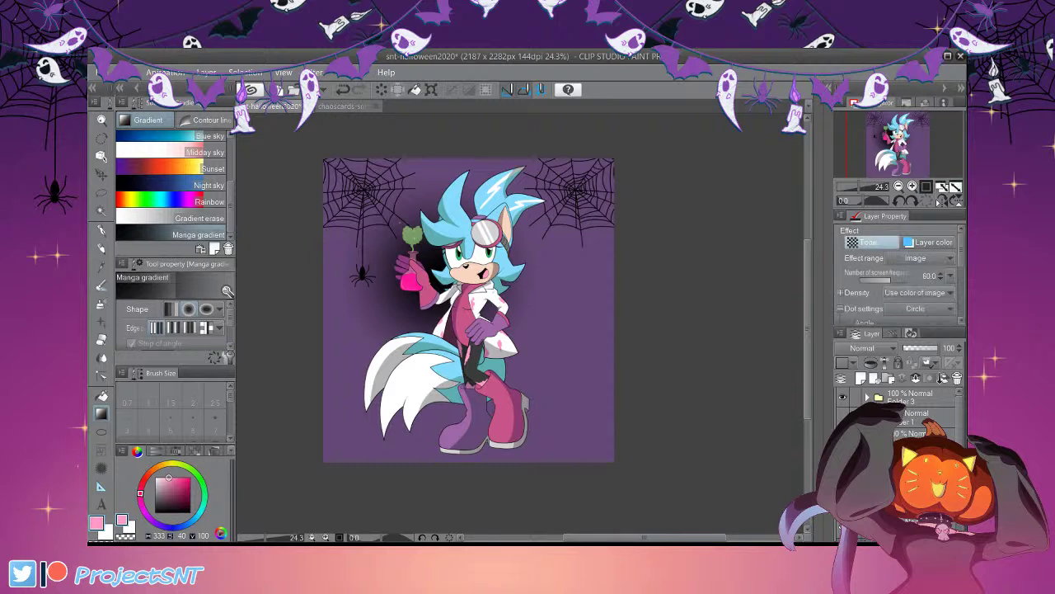
left_click(861, 281)
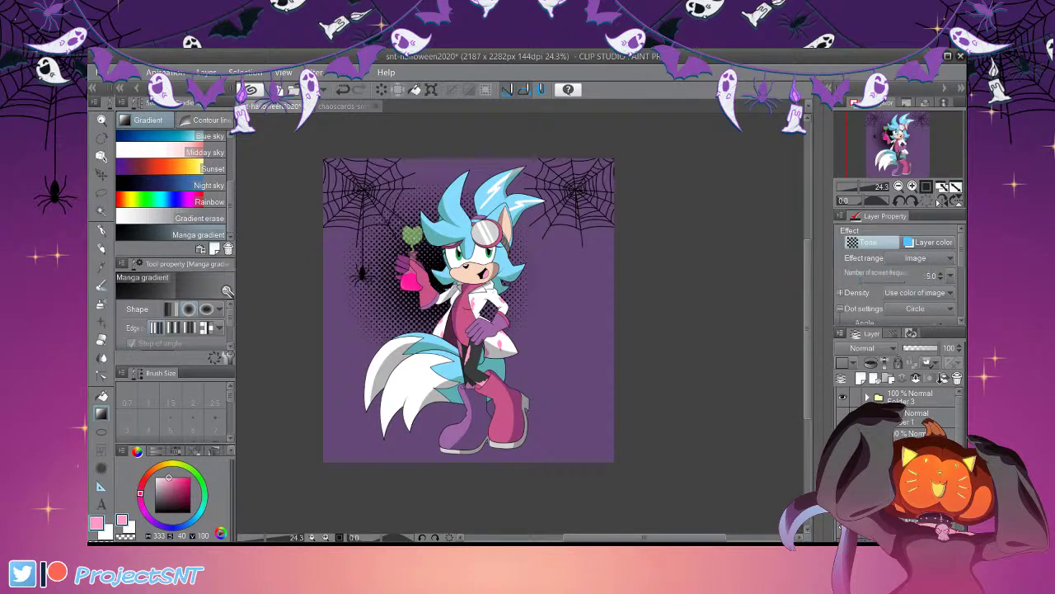
left_click(929, 242)
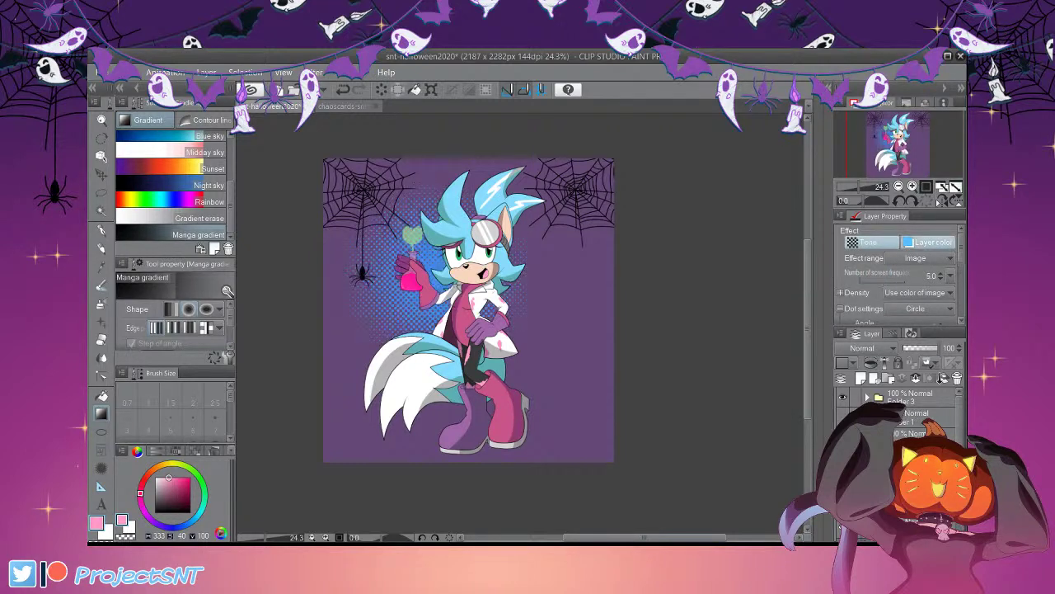
left_click(928, 242)
left_click(928, 242)
left_click_drag(961, 246, 962, 306)
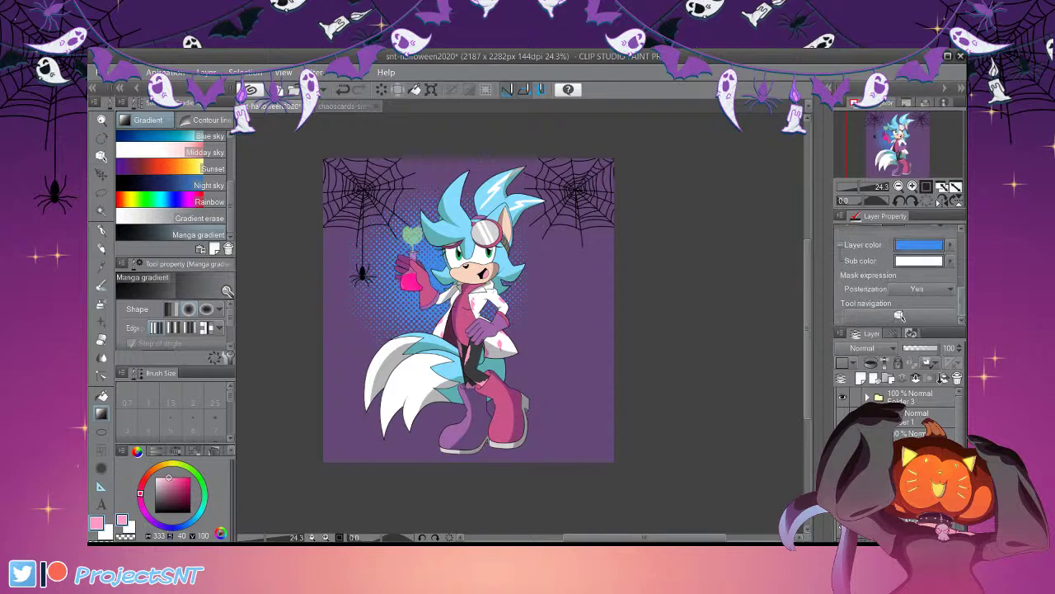
left_click(924, 245)
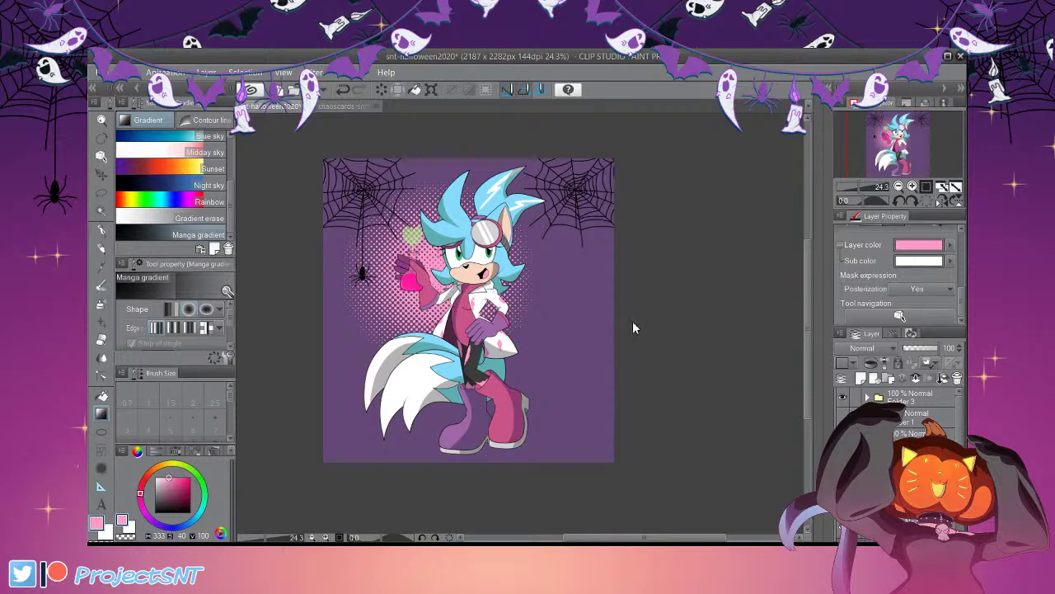
Enlarge the pink halftone gradient with a free transform and centre it behind the character
key("ctrl+t")
left_click_drag(629, 448, 637, 524)
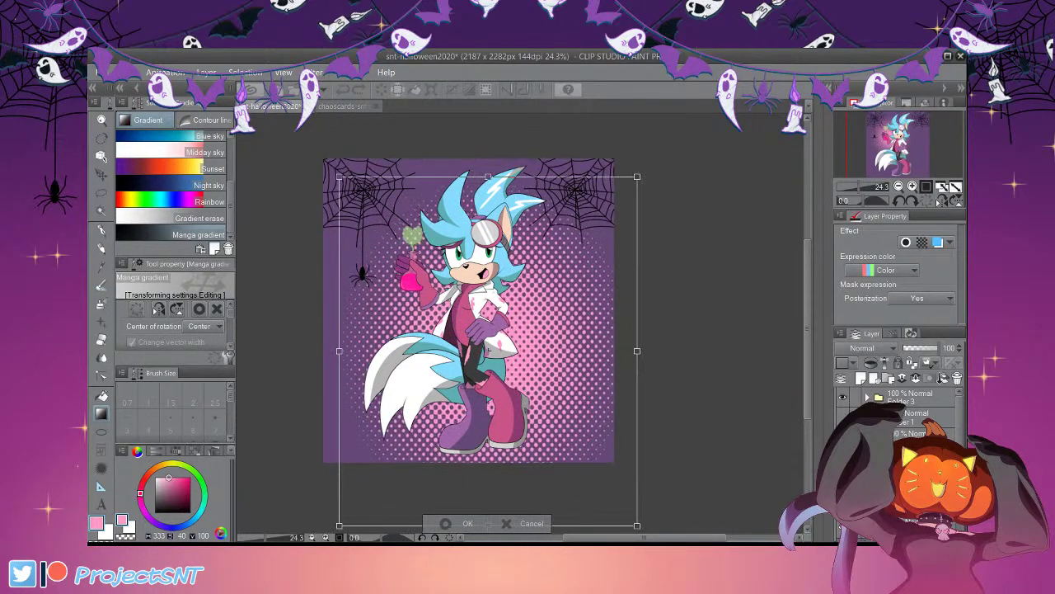
left_click_drag(614, 423, 595, 388)
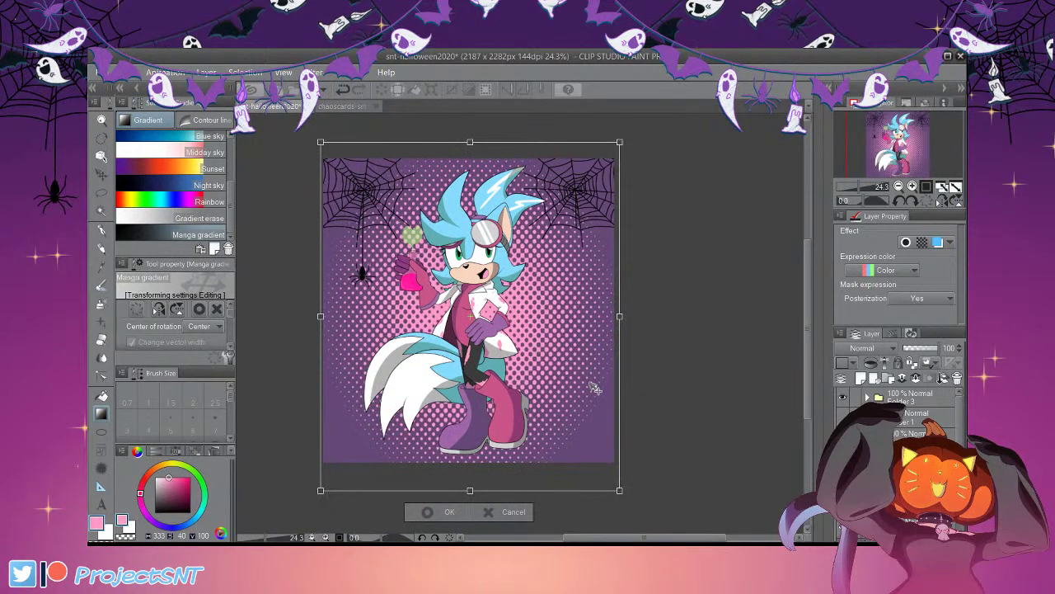
left_click(445, 511)
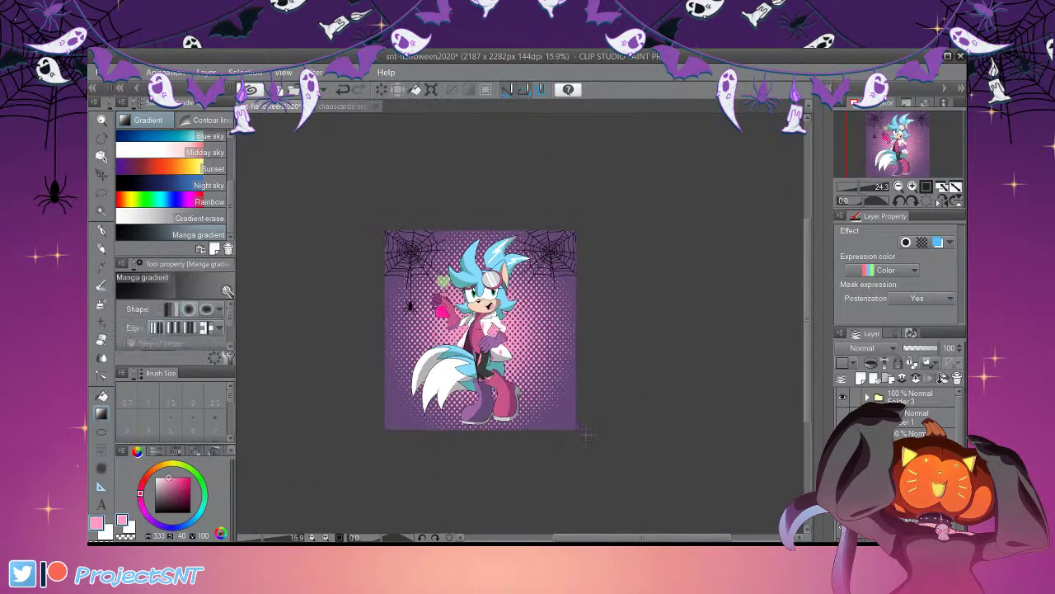
Delete the pink halftone gradient layer and set the drawing color to white
left_click(957, 379)
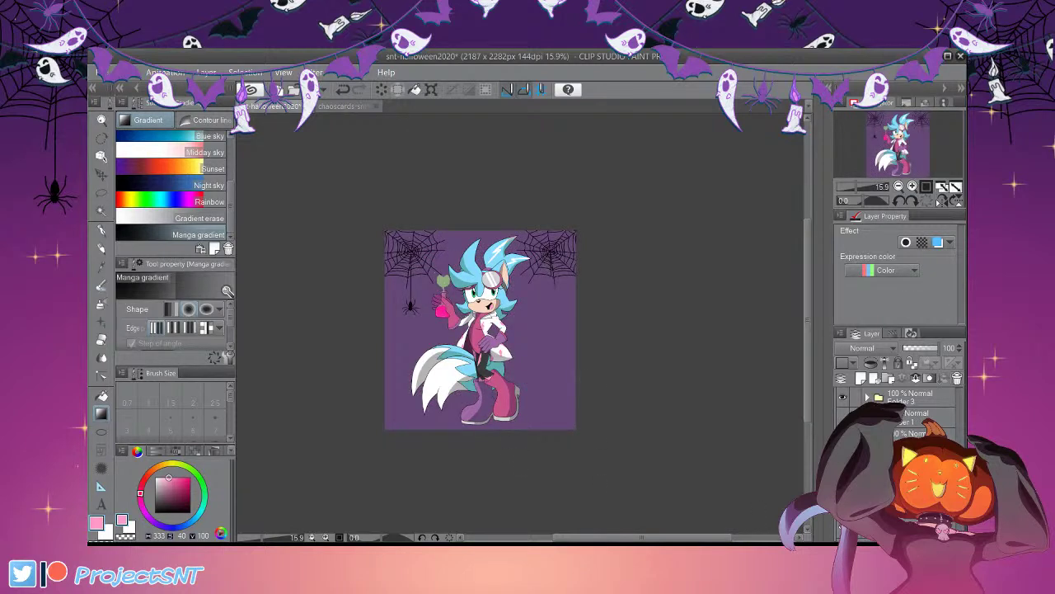
scroll(500, 320, "up", 1)
left_click(155, 478)
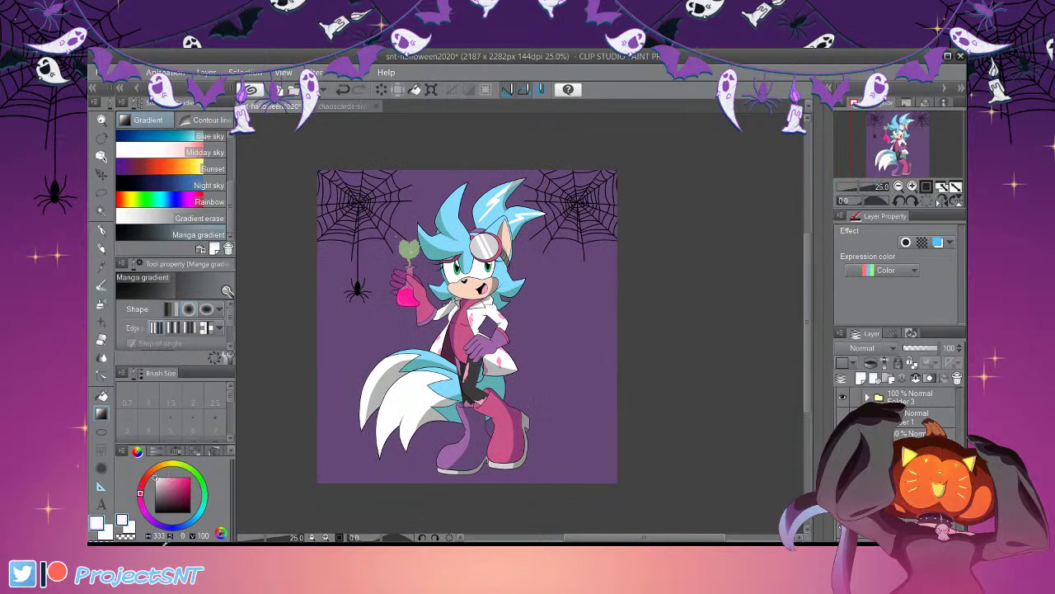
Examine the pattern, artificial and nature groups of decoration brushes for something suitable for the background
left_click(103, 322)
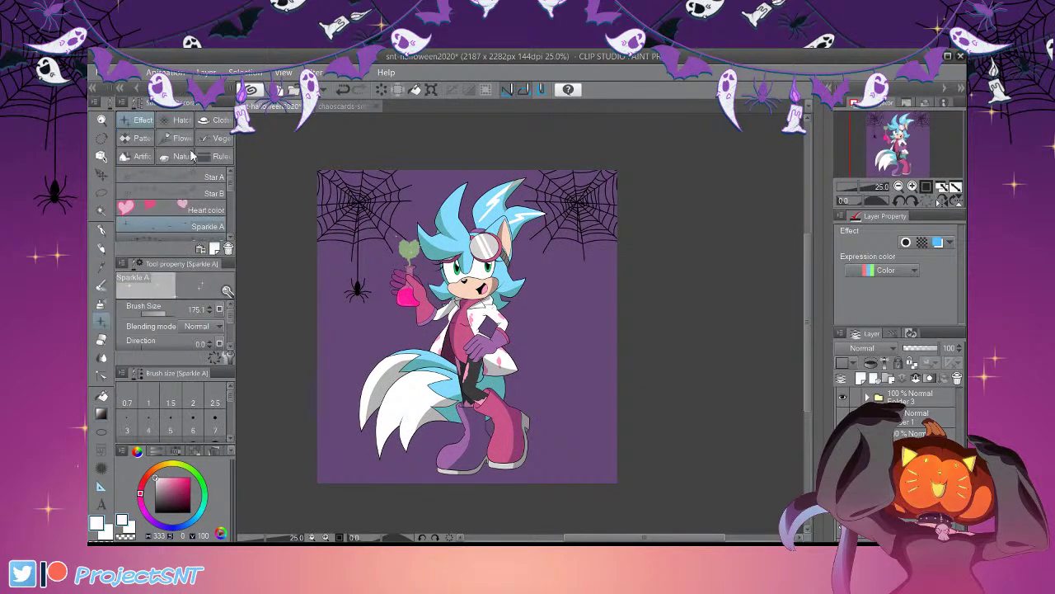
left_click(186, 121)
left_click(137, 137)
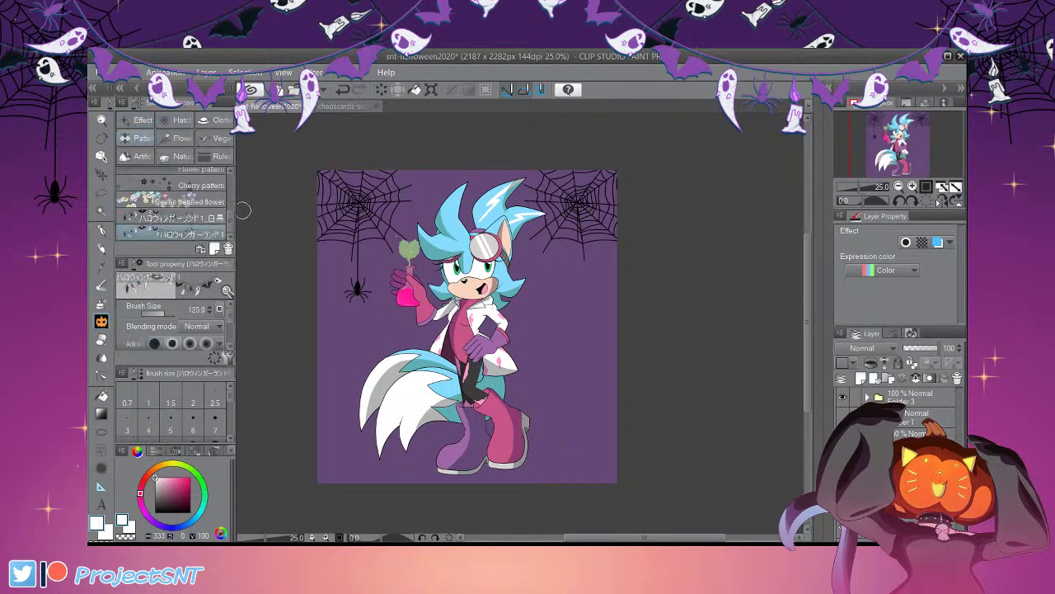
left_click_drag(231, 216, 231, 194)
left_click_drag(261, 227, 263, 211)
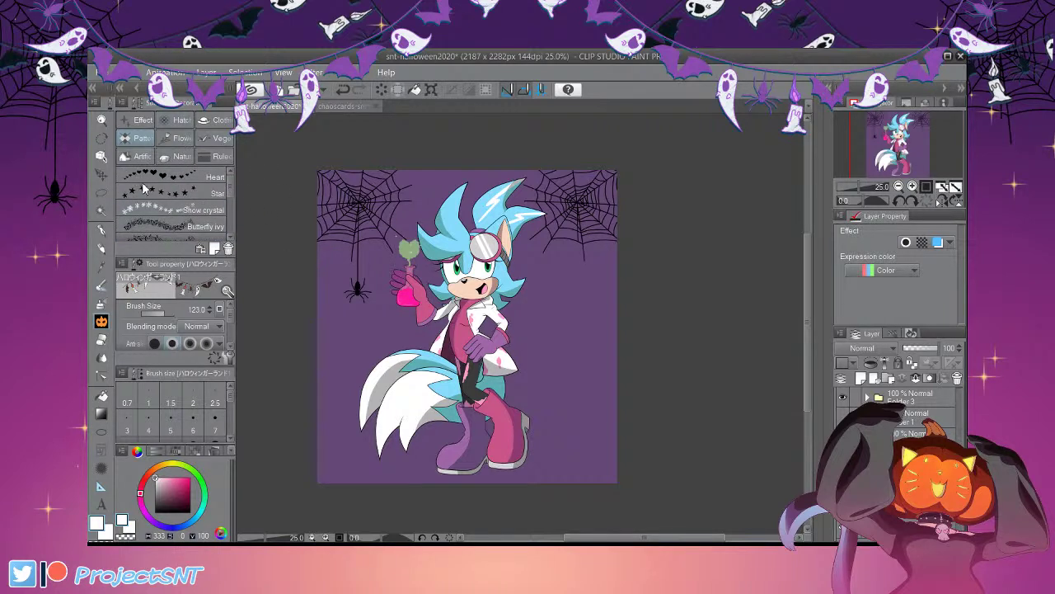
left_click(141, 156)
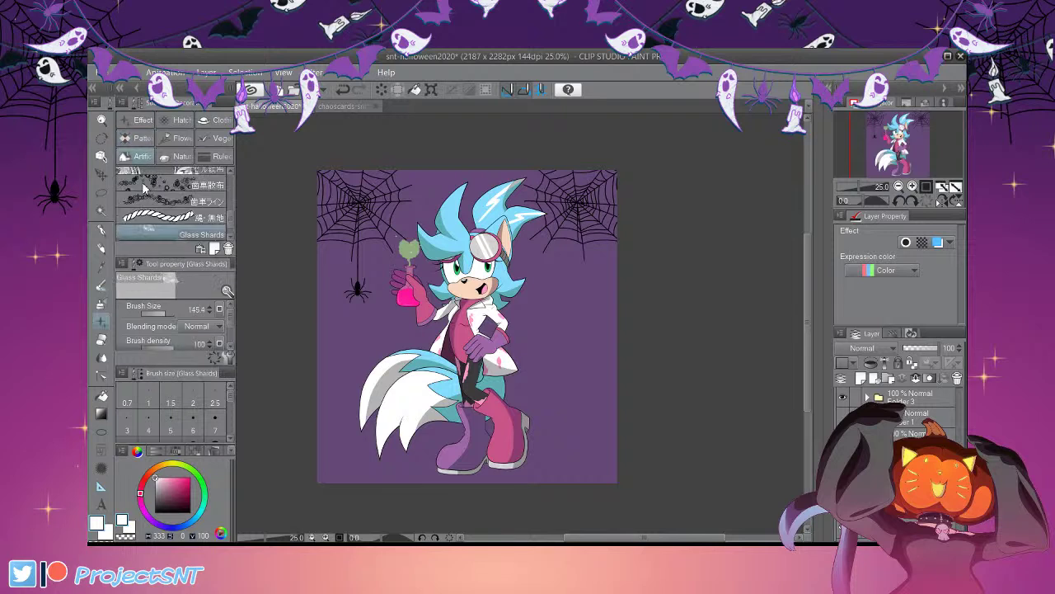
left_click(179, 156)
mouse_move(231, 202)
left_mouse_down()
mouse_move(231, 185)
mouse_move(231, 208)
left_mouse_up()
Try white splatters behind the character with the Bloodstain effect brush in two variants, undoing each one
left_click(141, 121)
scroll(264, 249, "down", 5)
left_click(190, 201)
mouse_move(516, 385)
left_mouse_down()
mouse_move(456, 242)
mouse_move(388, 348)
mouse_move(565, 436)
mouse_move(552, 234)
mouse_move(433, 255)
left_mouse_up()
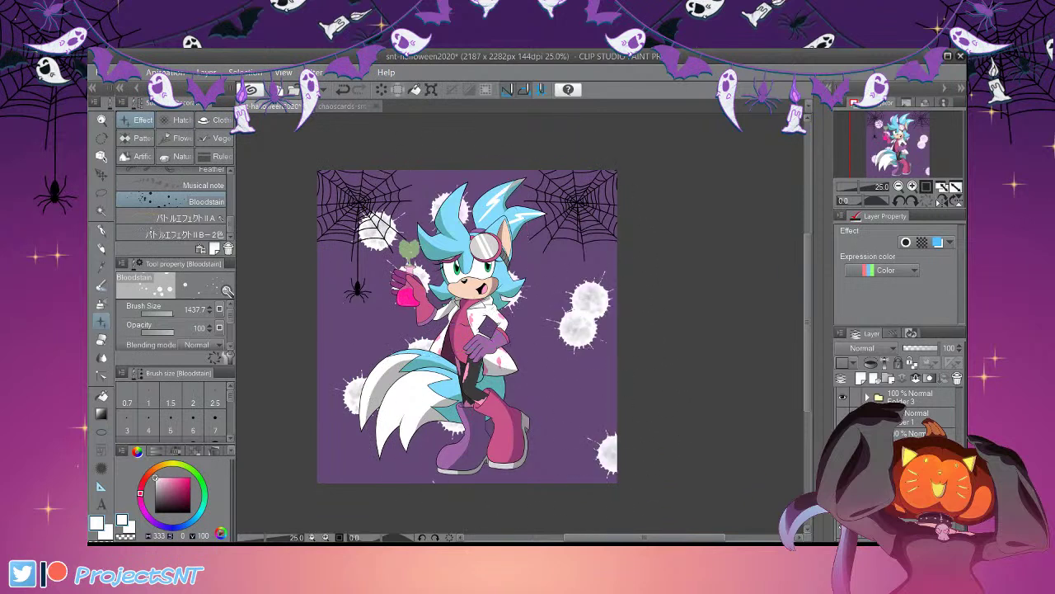
left_click(343, 89)
mouse_move(378, 236)
left_mouse_down()
mouse_move(368, 276)
mouse_move(398, 382)
mouse_move(498, 431)
left_mouse_up()
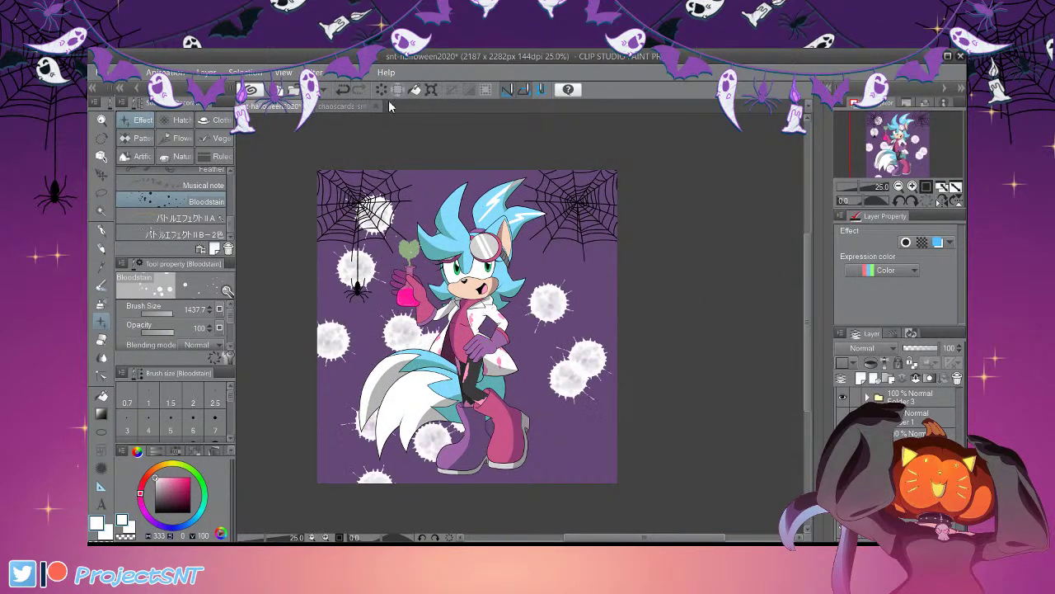
key("ctrl+z")
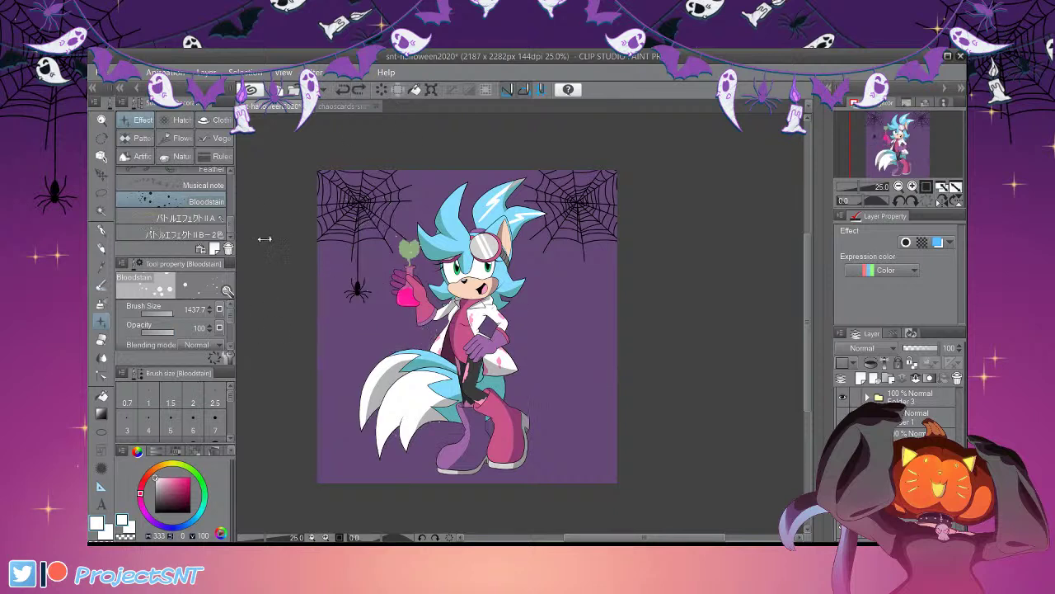
Pick the hot pink of the flask's liquid as drawing color and select the バトルエフェクトⅡB－2色 effect brush
left_click(188, 219)
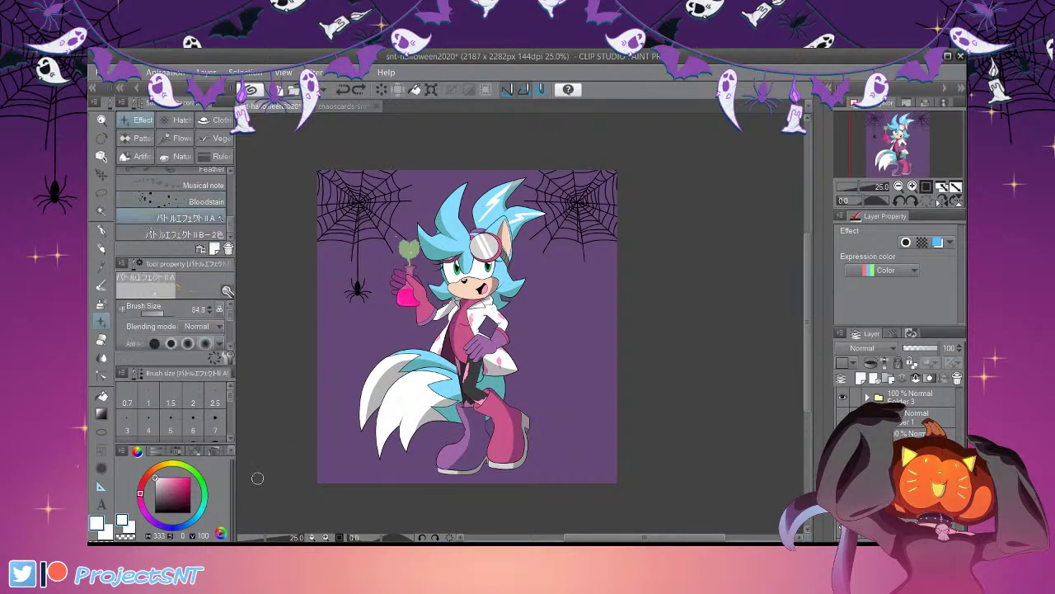
key("i")
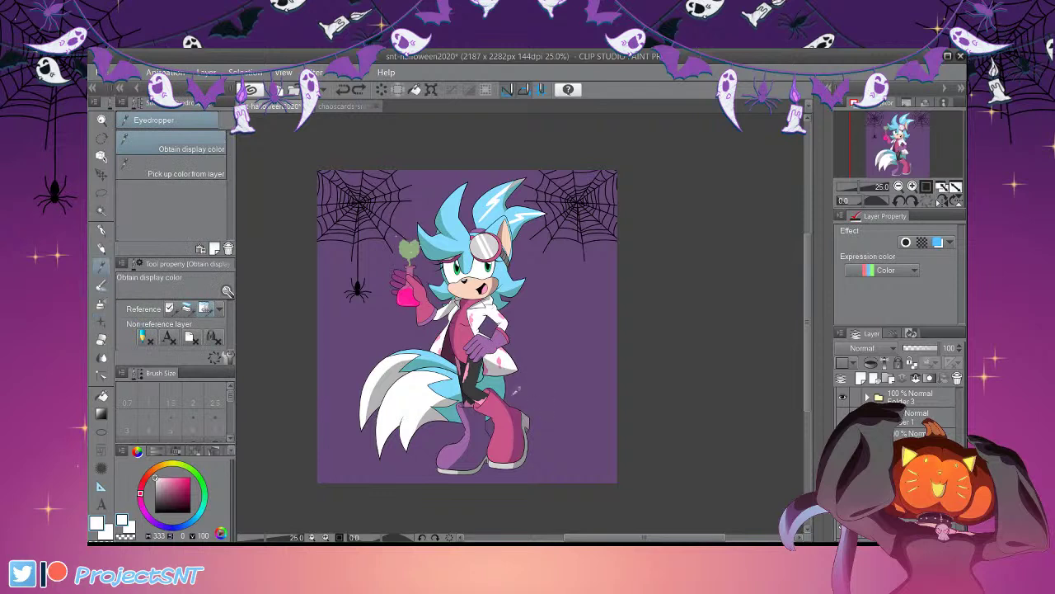
left_click(474, 352)
left_click(408, 297)
key("b")
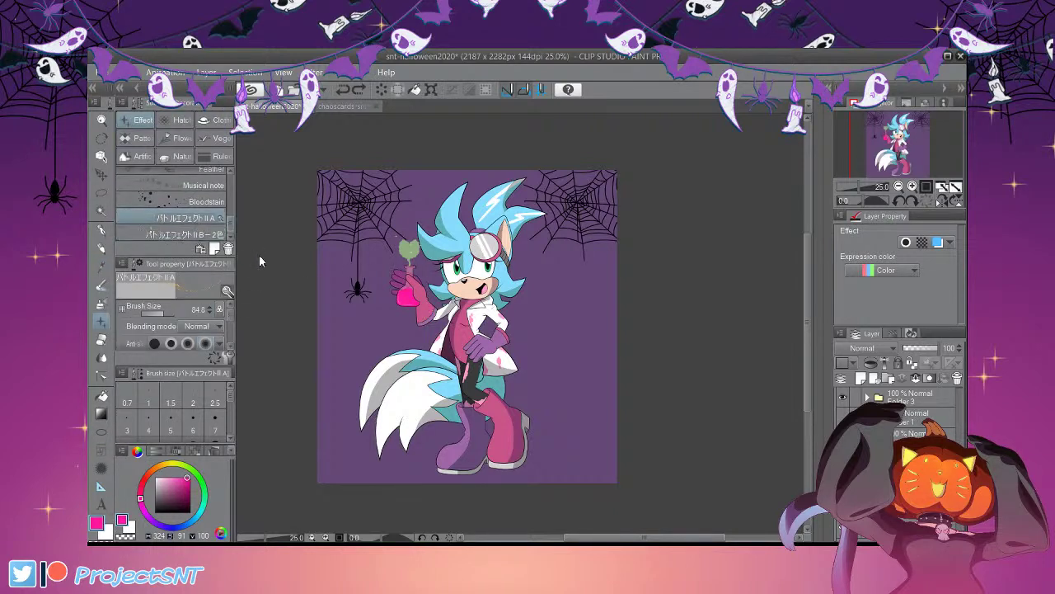
left_click(185, 234)
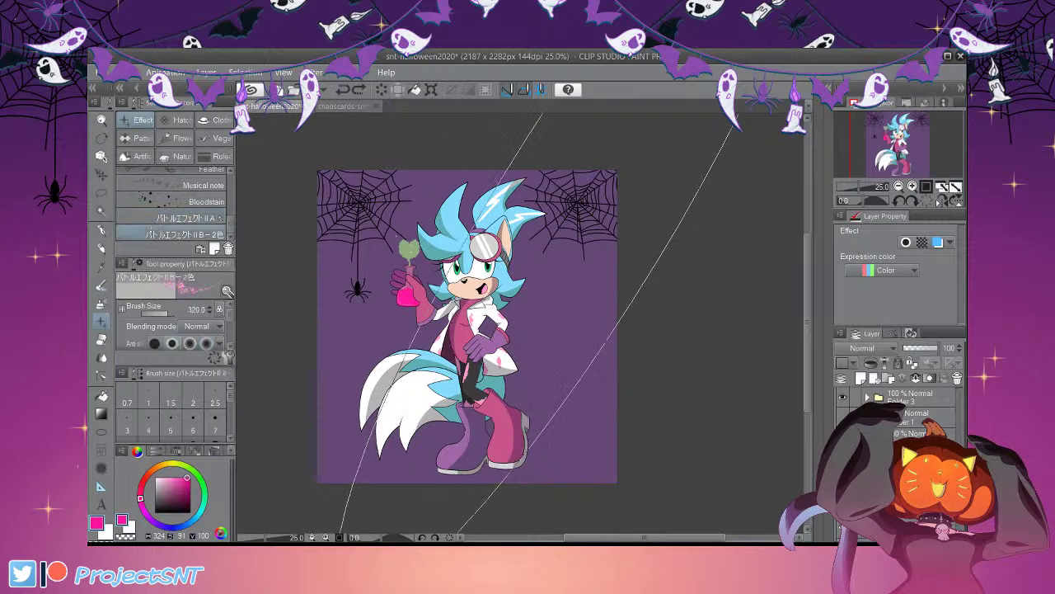
Try hot pink energy strokes behind the character at brush sizes 320.0 and 102.5, undoing each attempt
mouse_move(367, 194)
left_mouse_down()
mouse_move(458, 247)
mouse_move(584, 354)
mouse_move(587, 466)
left_mouse_up()
scroll(403, 269, "down", 3)
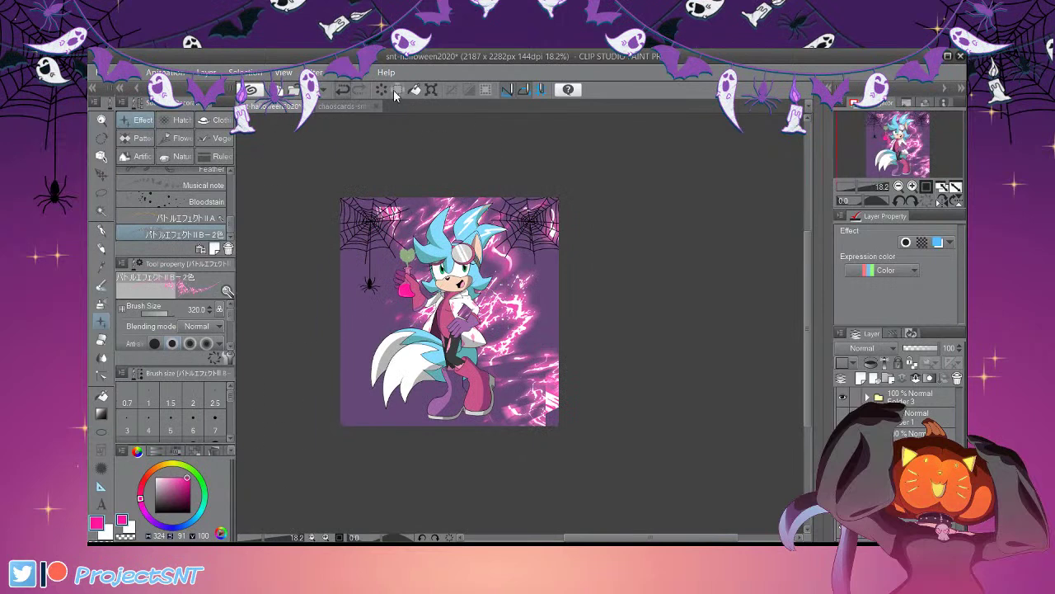
left_click(343, 89)
left_click(165, 313)
mouse_move(352, 230)
left_mouse_down()
mouse_move(412, 305)
mouse_move(570, 414)
mouse_move(334, 113)
left_mouse_up()
key("ctrl+z")
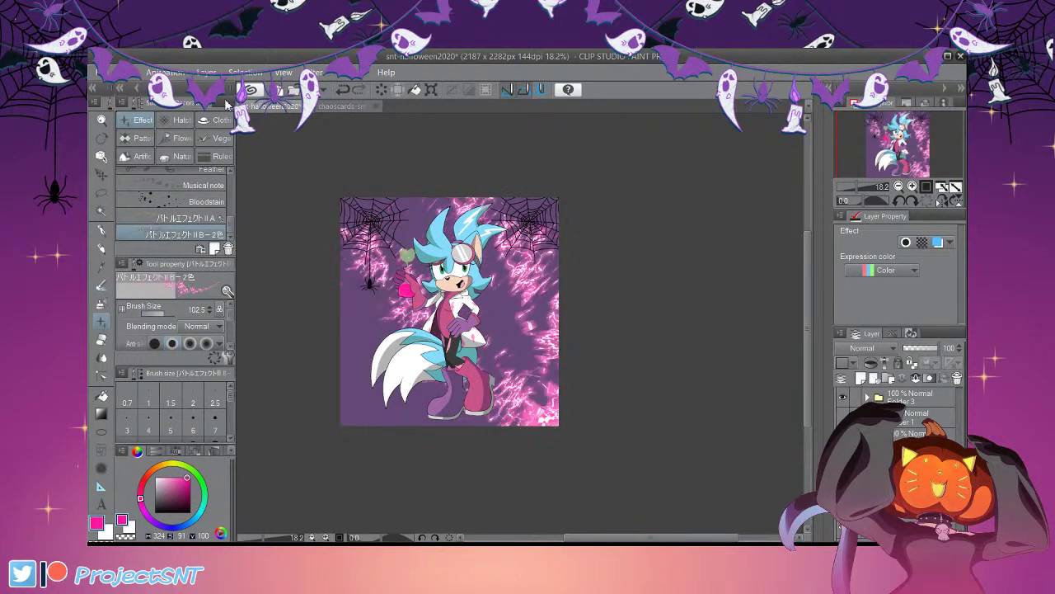
key("ctrl+z")
mouse_move(345, 210)
left_mouse_down()
mouse_move(395, 308)
mouse_move(561, 420)
left_mouse_up()
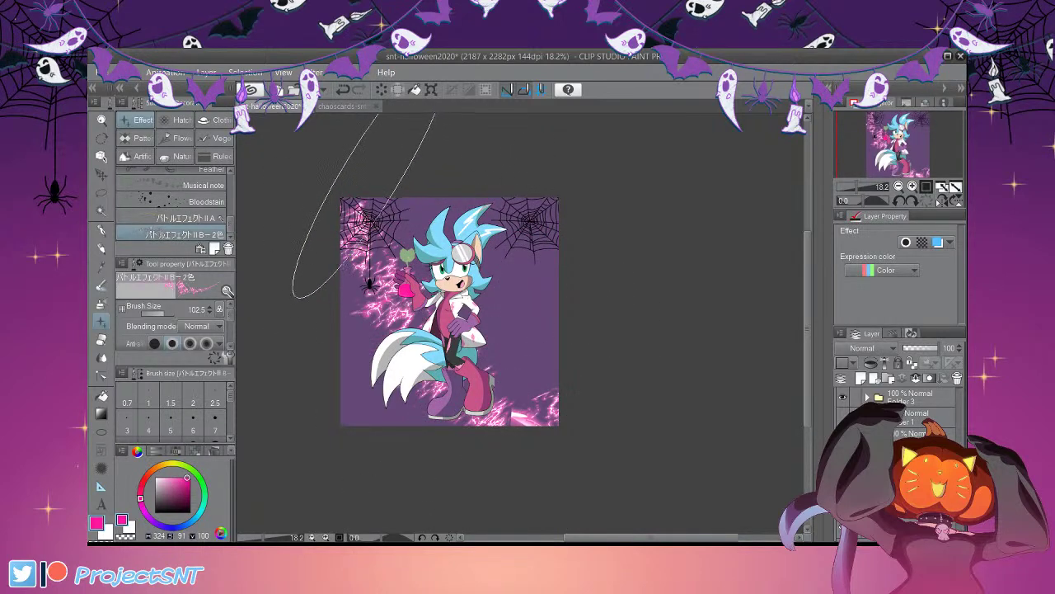
key("ctrl+z")
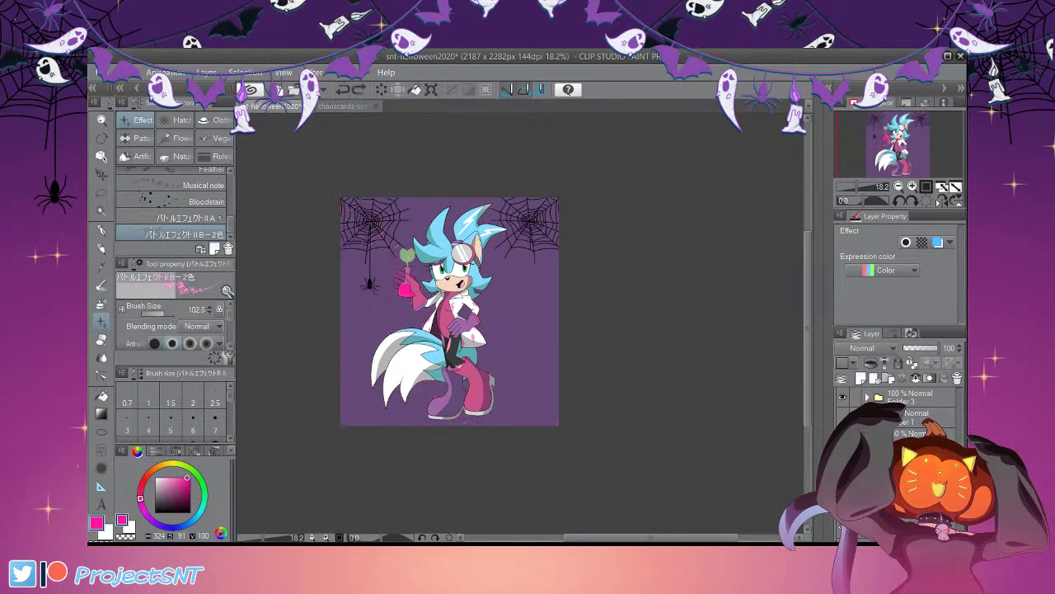
key("ctrl+z")
Try the corner spider webs in hot pink with an energy stroke around the character, and take both off the canvas
left_click(924, 453)
scroll(371, 252, "up", 1)
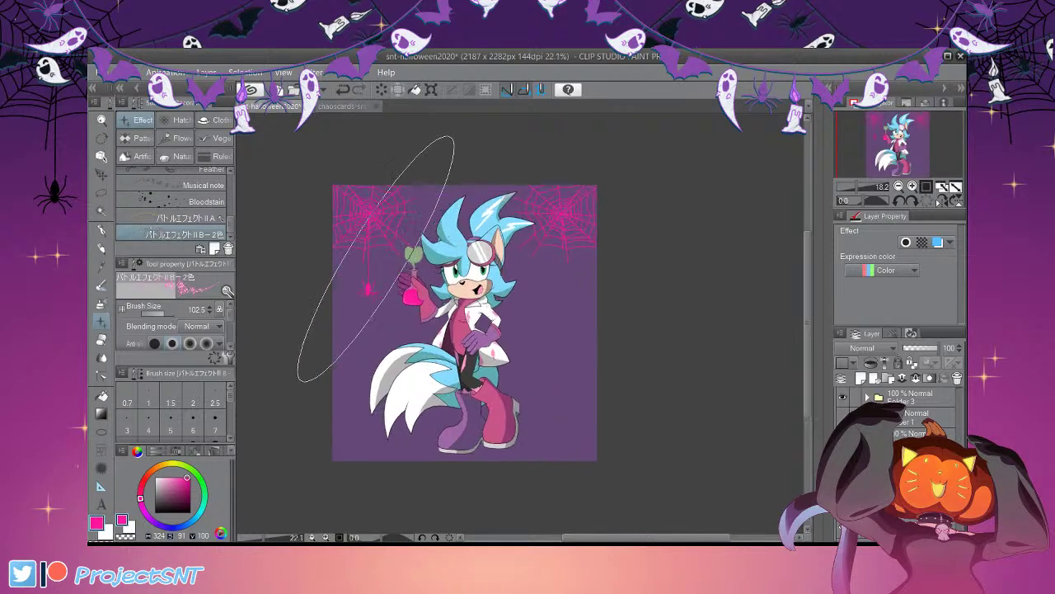
mouse_move(368, 231)
left_mouse_down()
mouse_move(558, 412)
mouse_move(589, 339)
mouse_move(376, 155)
left_mouse_up()
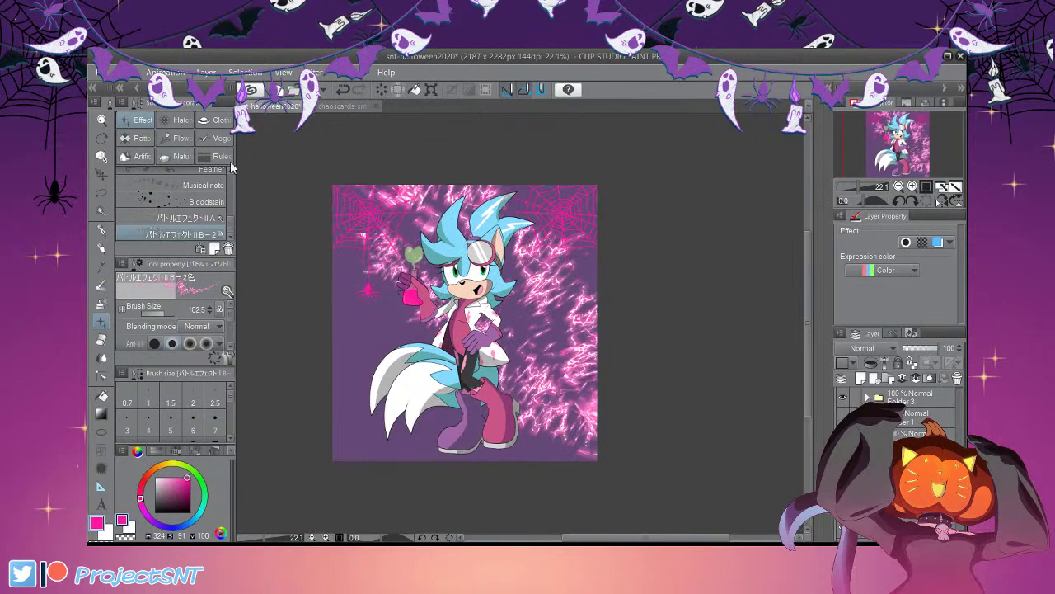
key("ctrl+z")
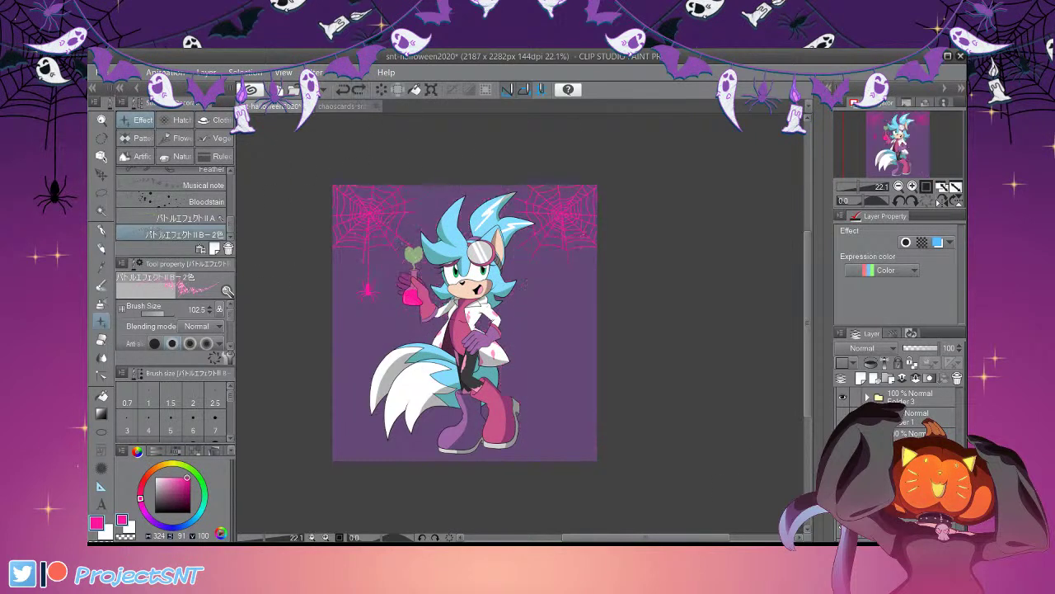
key("ctrl+z")
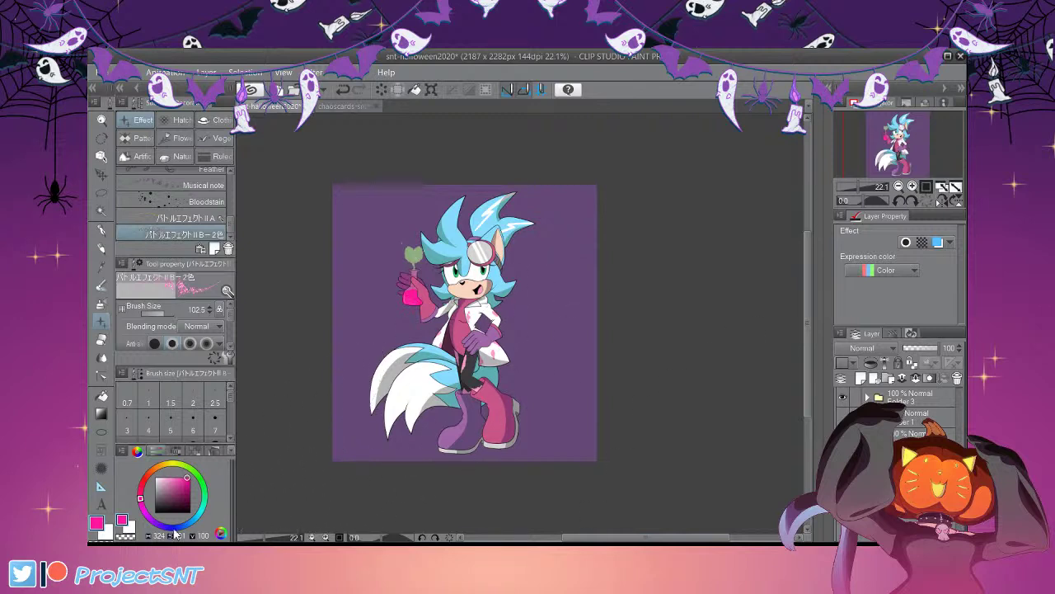
Try the energy effect brush around the character at sizes 23.2, 198.4 and 62.5, undoing each stroke
left_click_drag(166, 314, 158, 314)
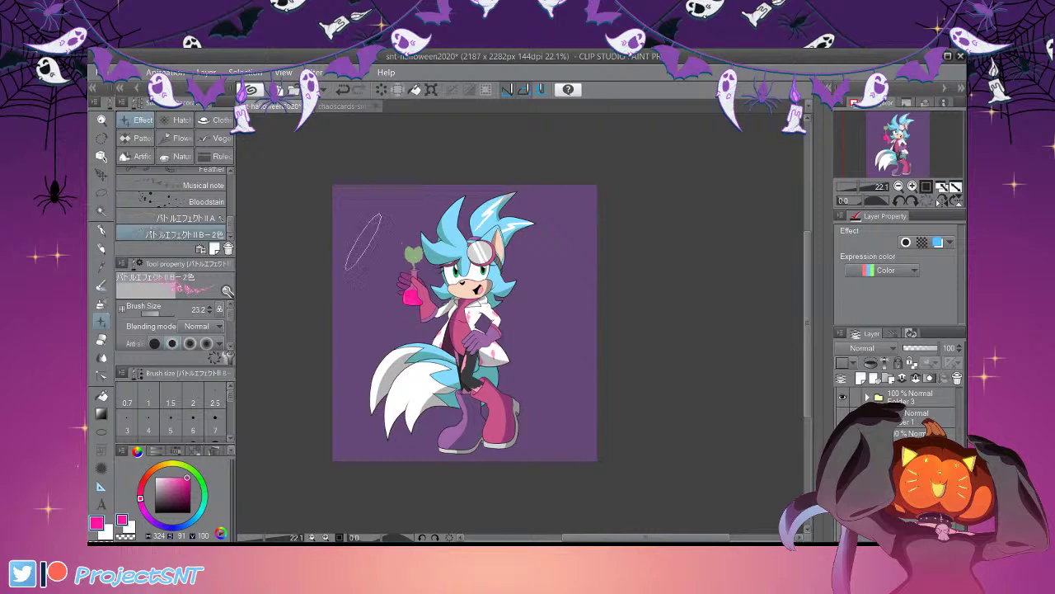
mouse_move(305, 153)
left_mouse_down()
mouse_move(601, 401)
mouse_move(411, 185)
left_mouse_up()
key("ctrl+z")
left_click(166, 313)
mouse_move(306, 194)
left_mouse_down()
mouse_move(487, 437)
mouse_move(355, 157)
left_mouse_up()
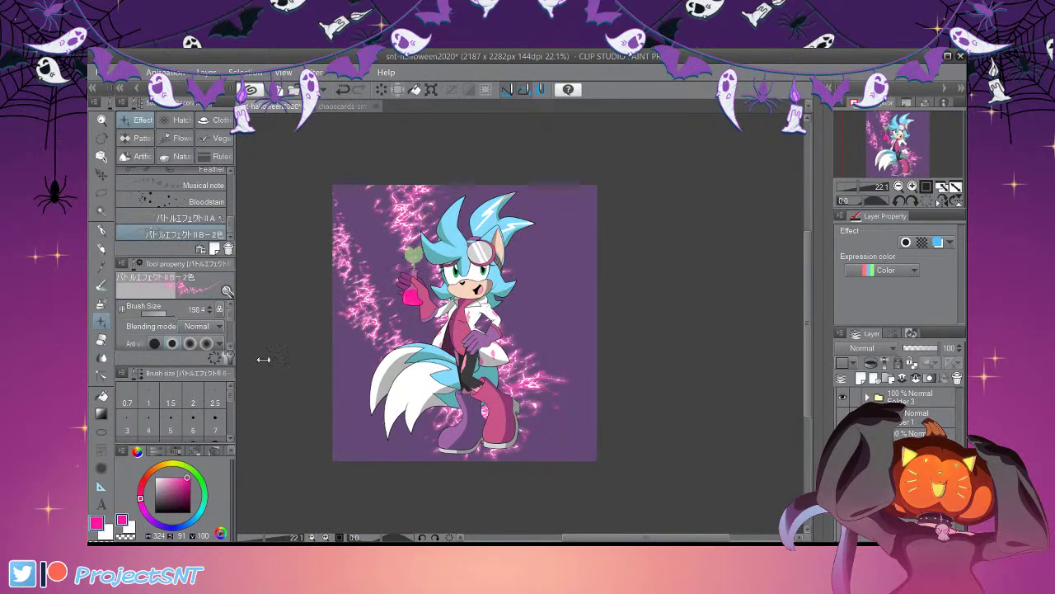
key("ctrl+z")
left_click(162, 313)
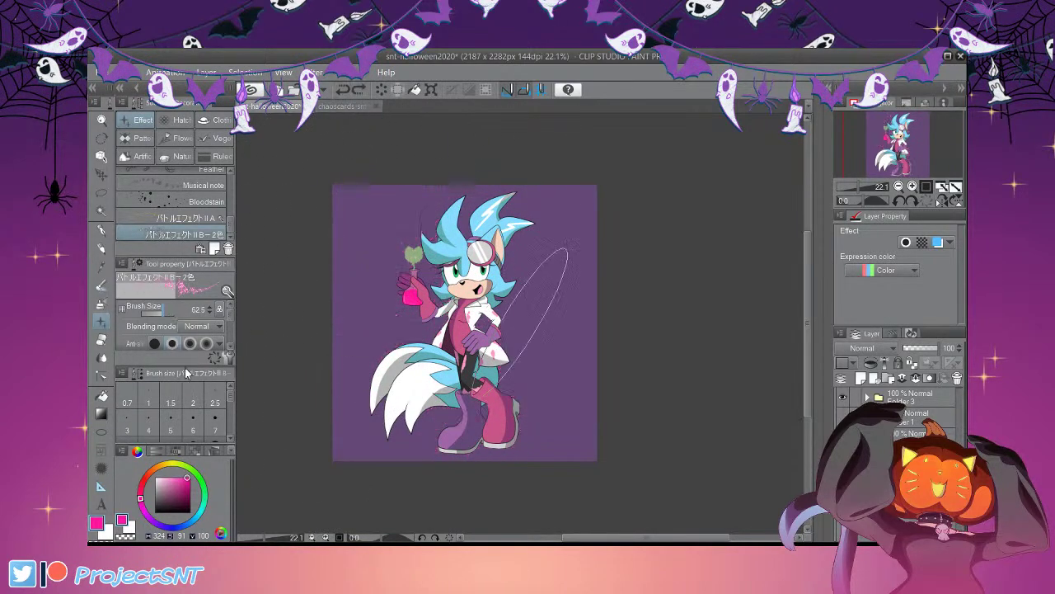
mouse_move(363, 247)
left_mouse_down()
mouse_move(573, 251)
mouse_move(527, 289)
left_mouse_up()
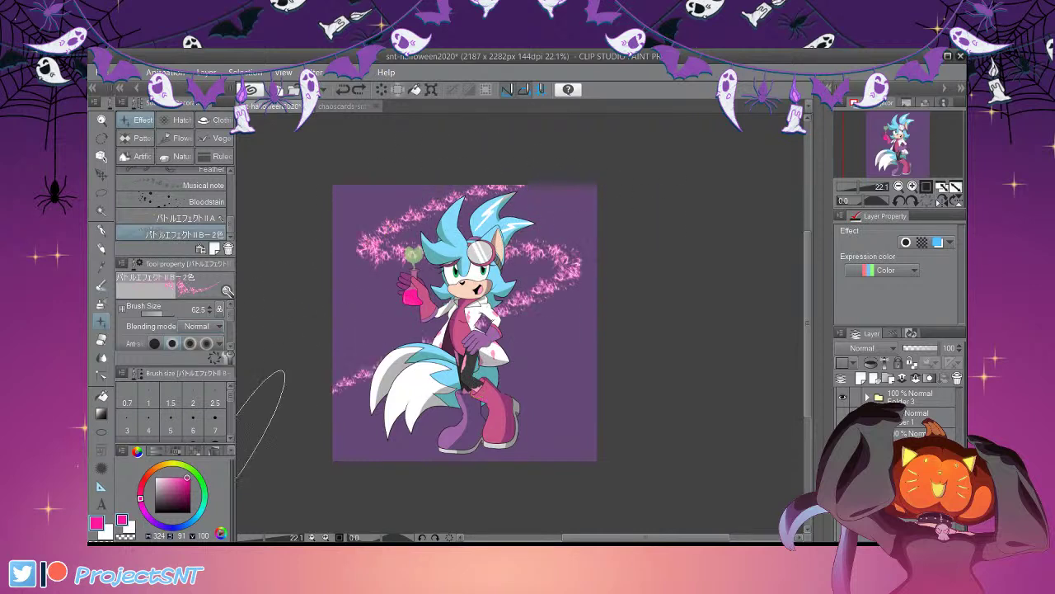
key("ctrl+z")
Paint hot pink energy streaks across the background behind the character at brush size 234.0
left_click(168, 313)
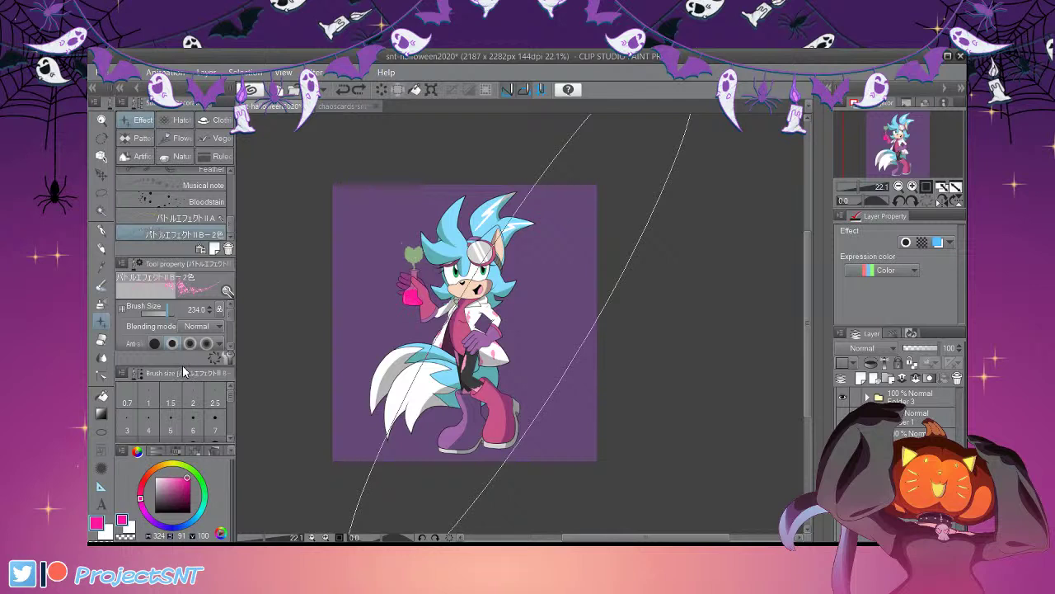
left_click_drag(342, 248, 264, 470)
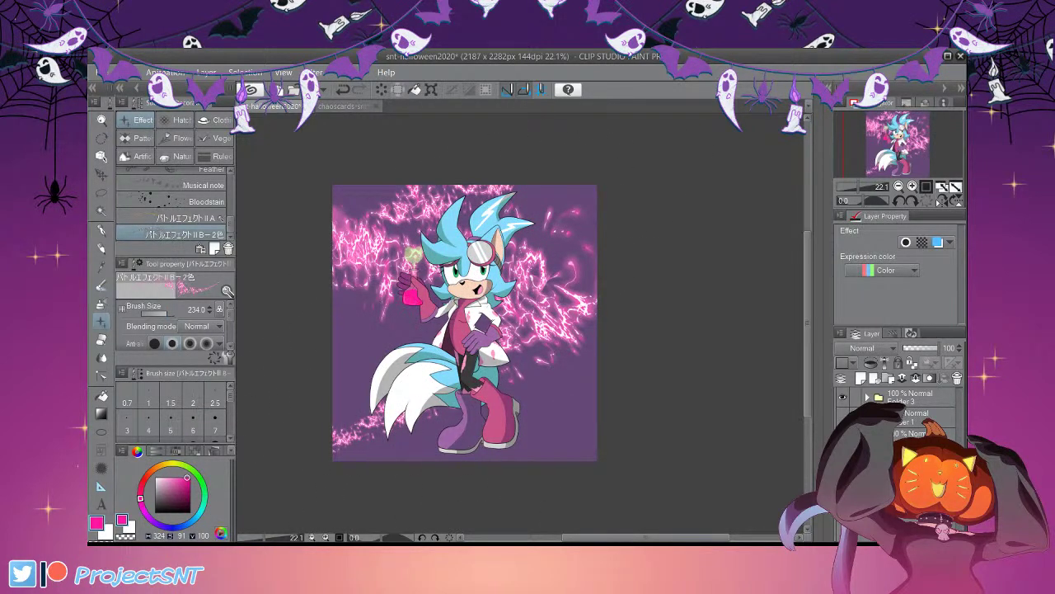
Add a white border effect with an edge thickness of 9.6 to the character's folder, Folder 3
left_click(913, 397)
left_click(905, 241)
mouse_move(864, 280)
left_mouse_down()
mouse_move(883, 281)
mouse_move(866, 280)
left_mouse_up()
scroll(472, 308, "up", 2)
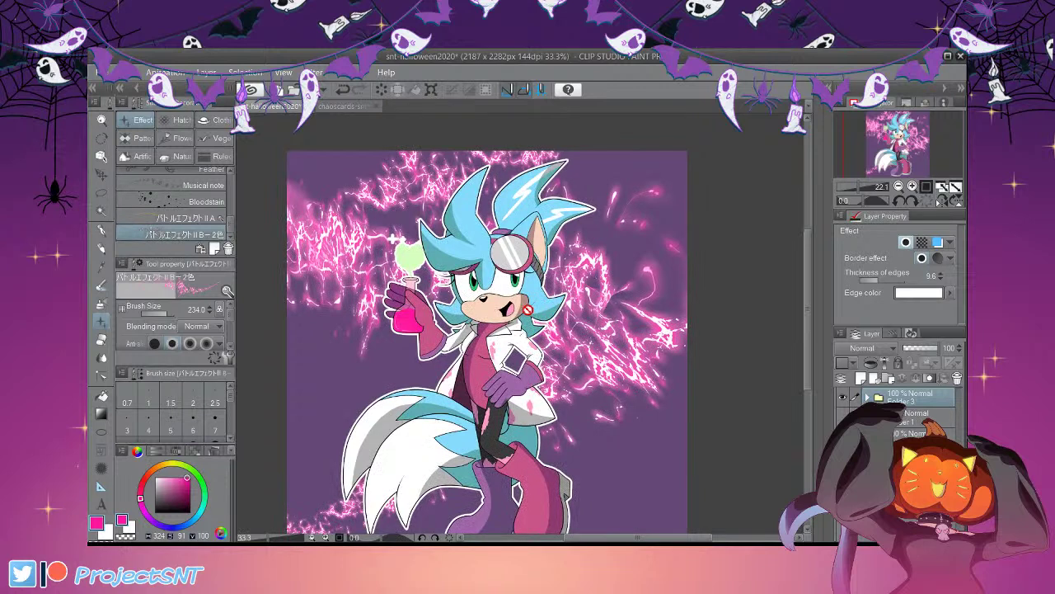
Move the flask's green smoke layers out of the character folder to exclude them from the white border effect
left_click(527, 309, "ctrl+shift")
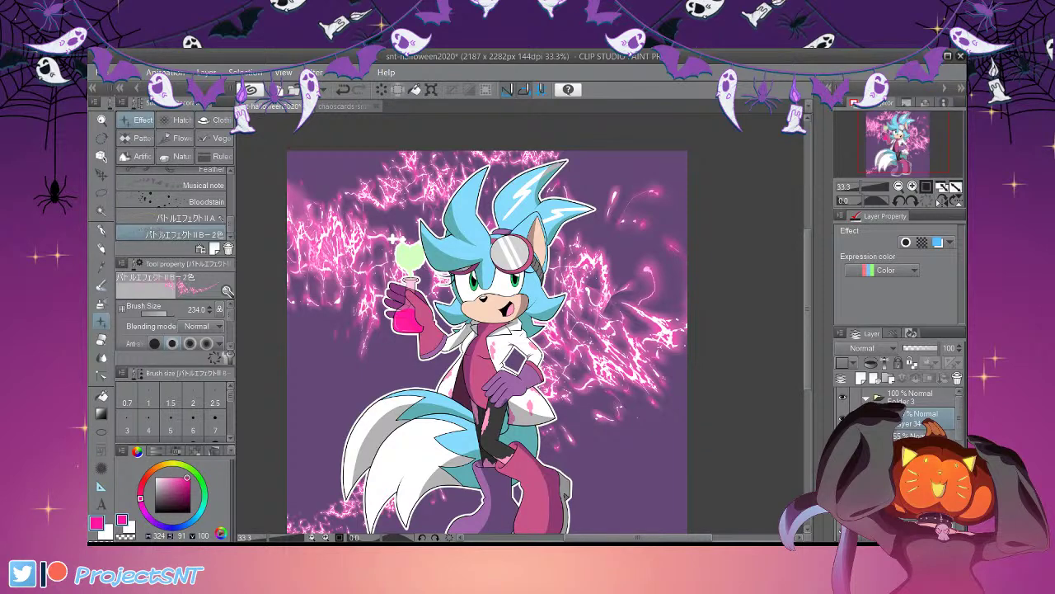
left_click_drag(917, 418, 913, 388)
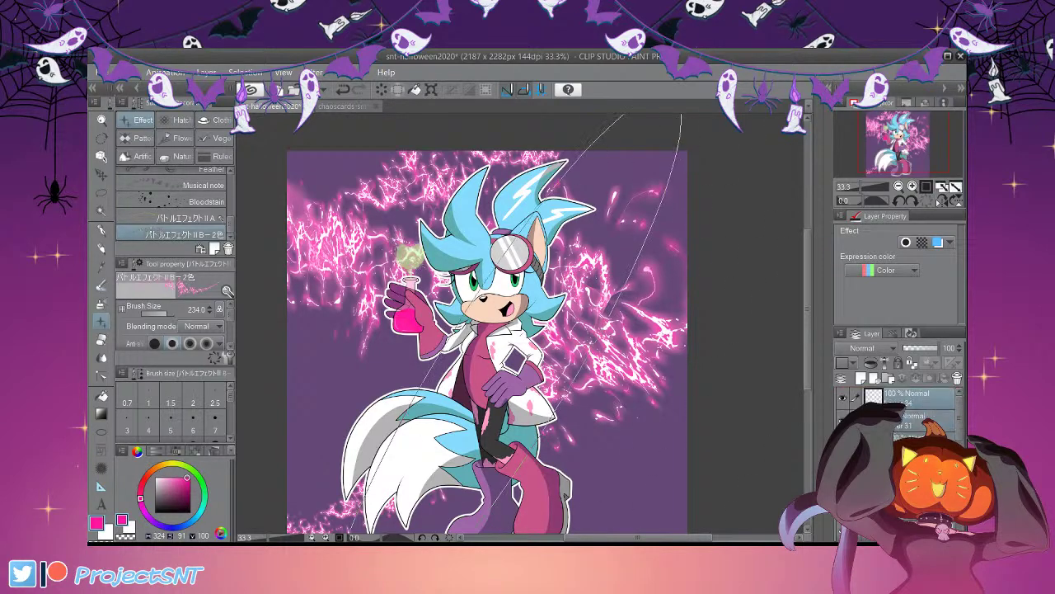
scroll(462, 293, "down", 1)
scroll(916, 404, "down", 3)
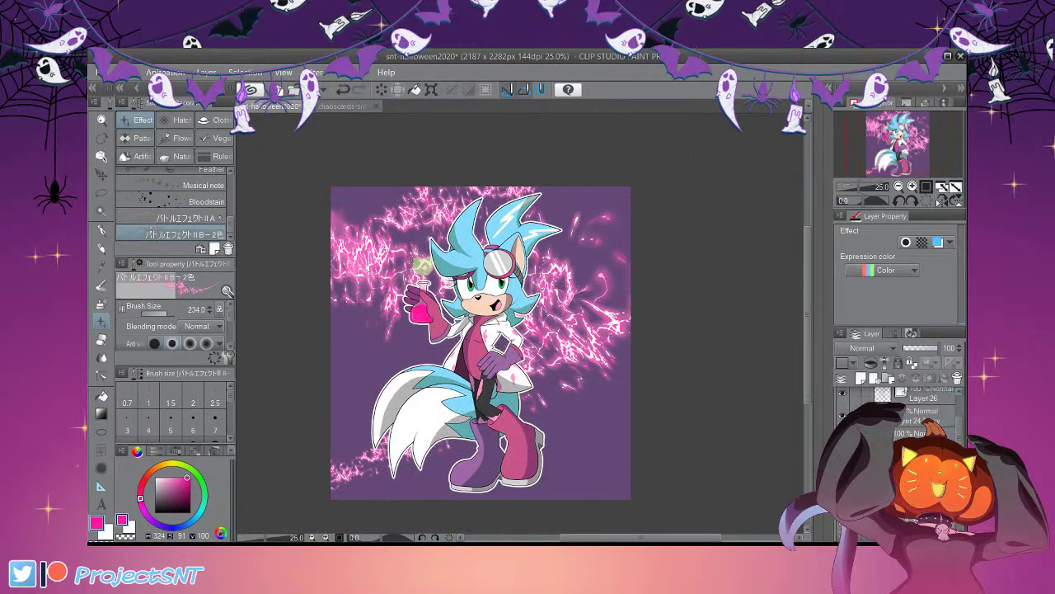
scroll(907, 412, "up", 2)
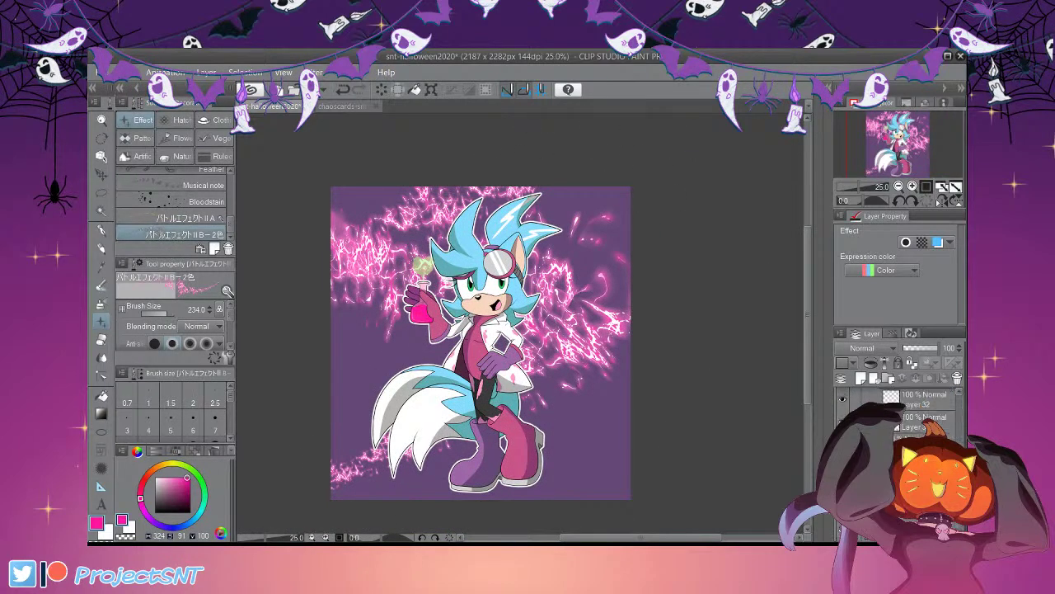
Delete the layer with the hot pink energy streaks behind the character
left_click(958, 377)
scroll(419, 275, "down", 1)
scroll(482, 320, "up", 2)
scroll(538, 319, "down", 2)
scroll(482, 323, "up", 1)
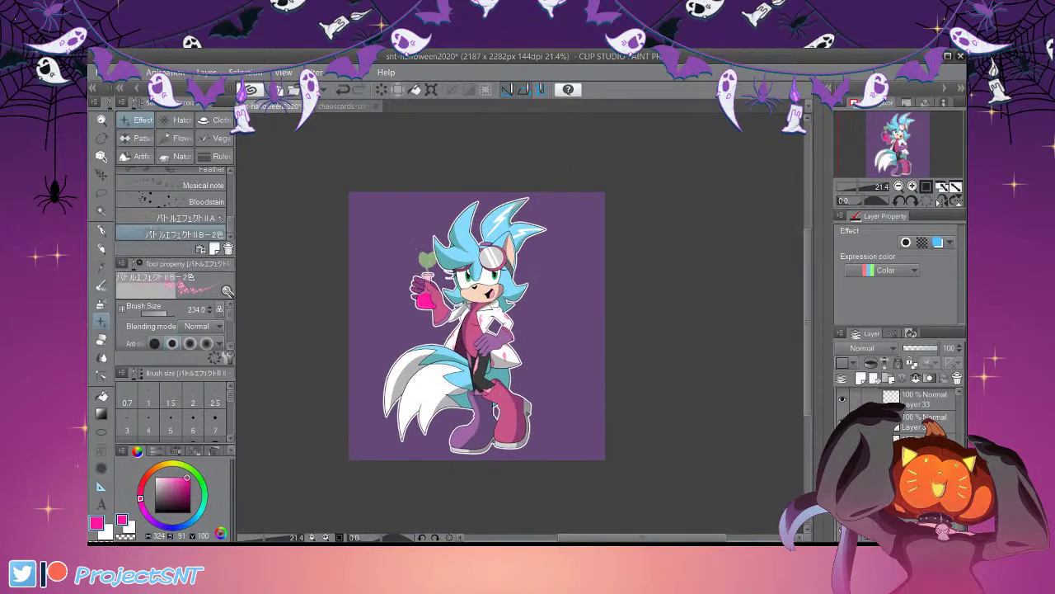
Lay a Manga gradient diagonally across the background from the upper-left corner and apply the Tone effect to it
left_click(99, 487)
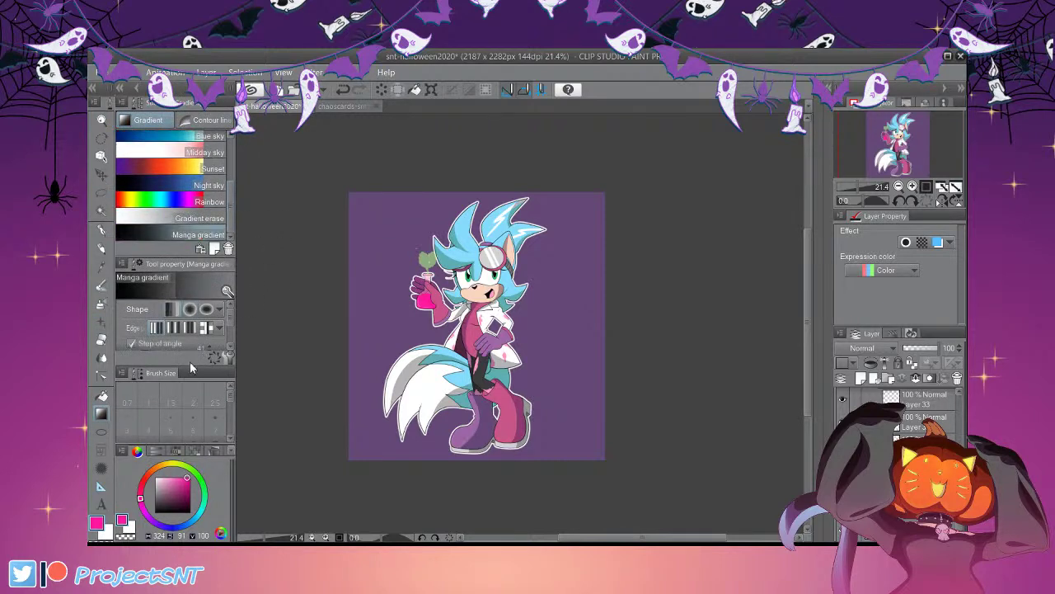
left_click_drag(347, 194, 632, 433)
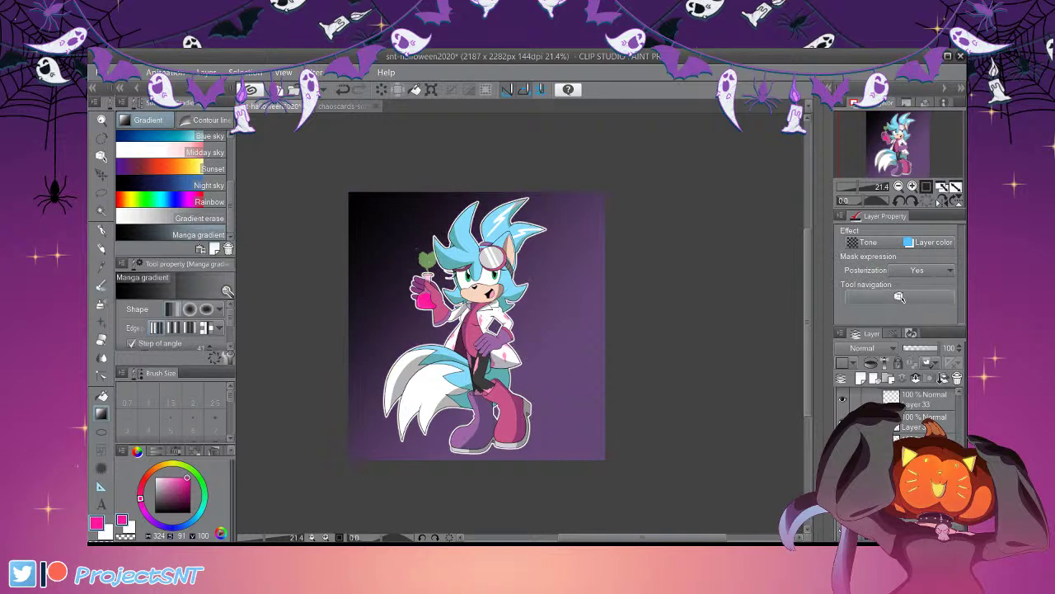
left_click(871, 242)
left_click_drag(891, 280, 859, 280)
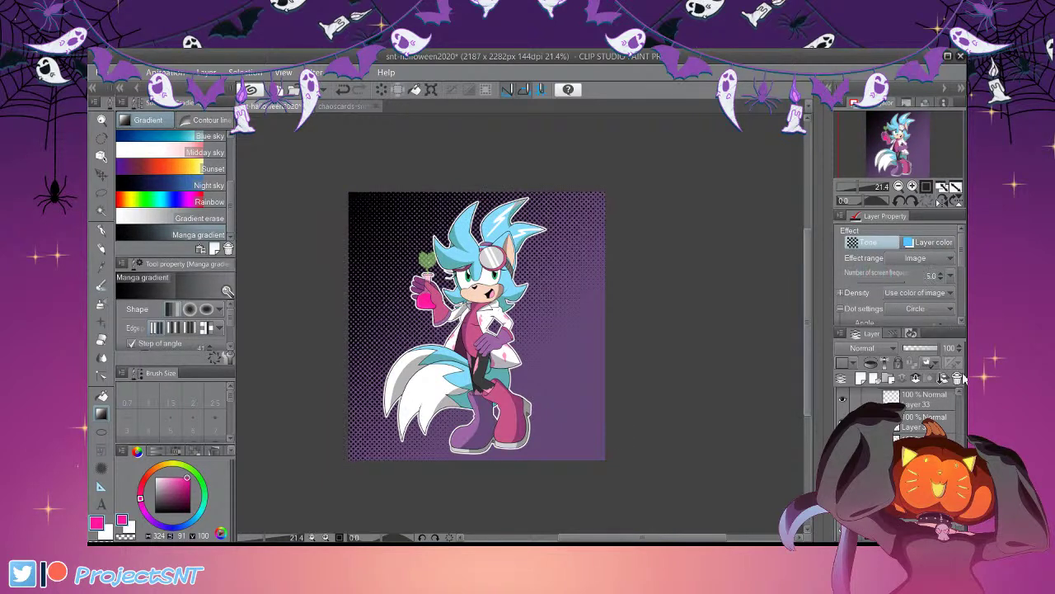
Enable the layer color on the halftone gradient and set it to hot pink
left_click(931, 241)
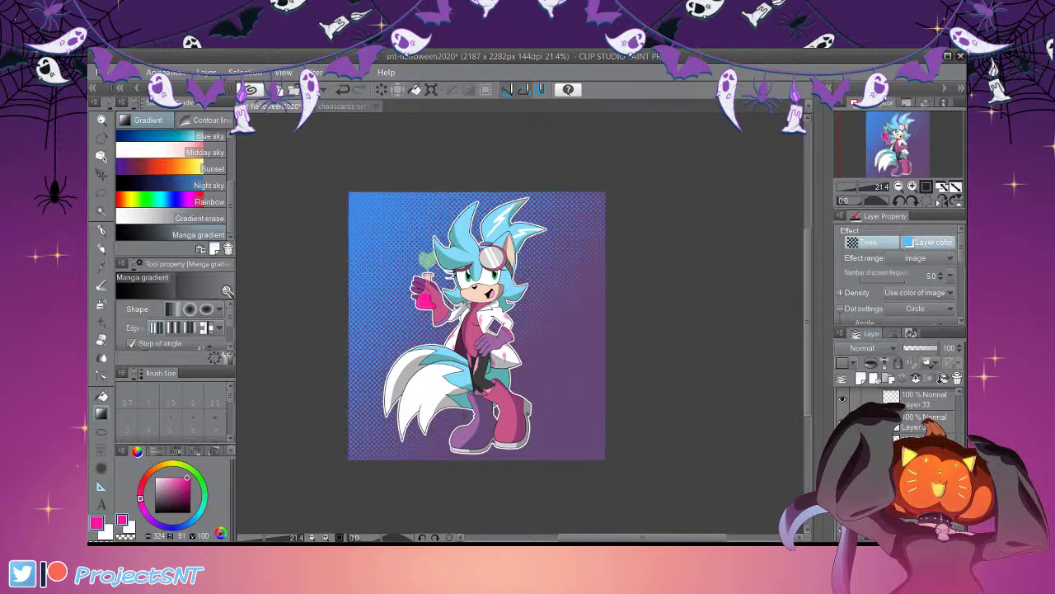
left_click_drag(961, 248, 961, 293)
left_click(950, 271)
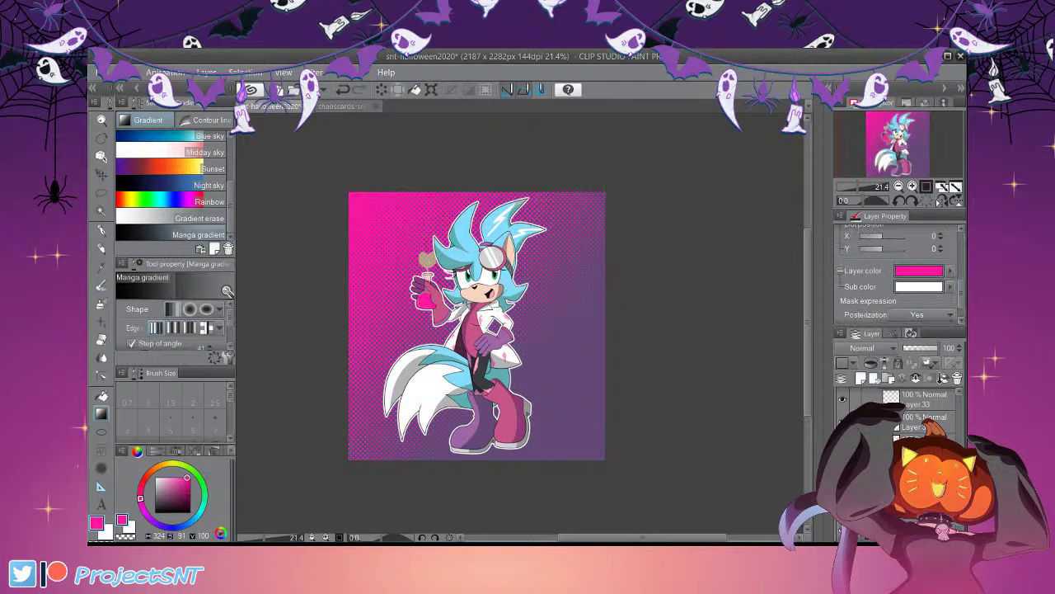
Try pale pink and white as the halftone gradient's layer color, and settle on a medium pink
left_click(165, 477)
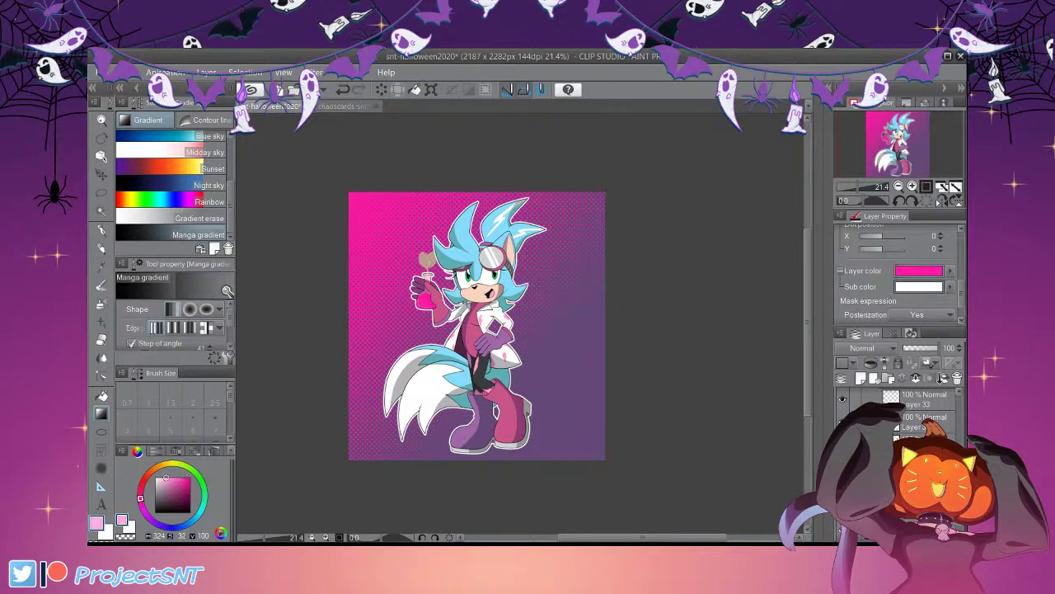
left_click(950, 270)
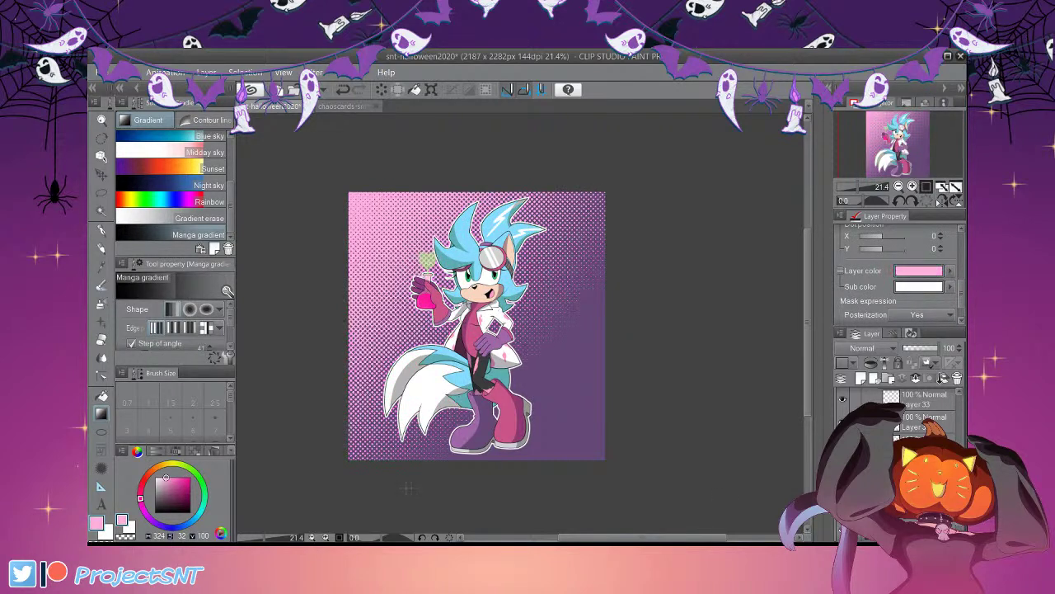
left_click(155, 477)
left_click(919, 270)
scroll(453, 258, "down", 3)
scroll(455, 307, "up", 3)
scroll(467, 325, "up", 2)
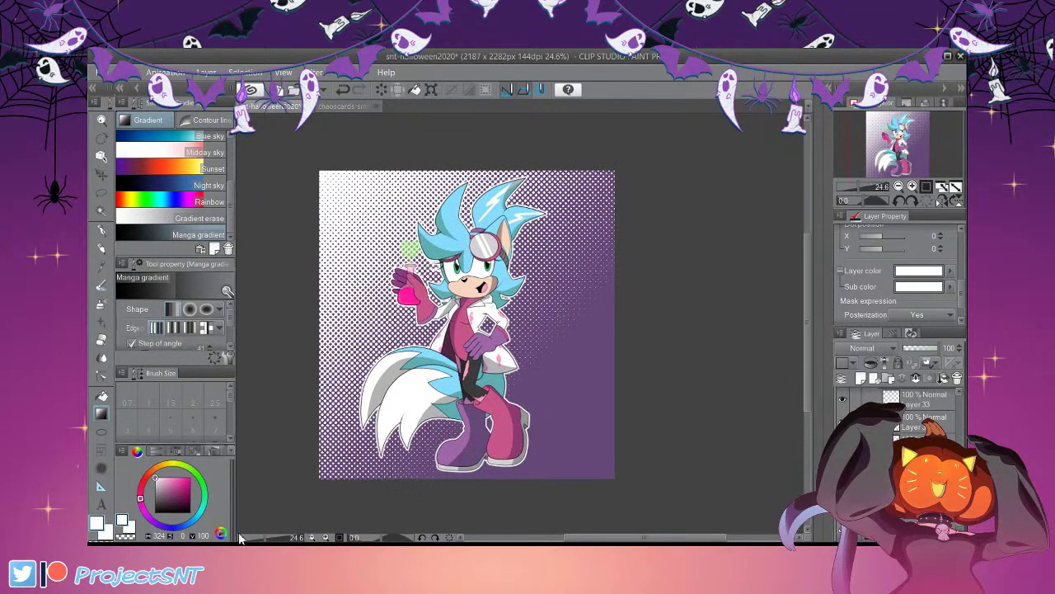
left_click(179, 477)
left_click(920, 271)
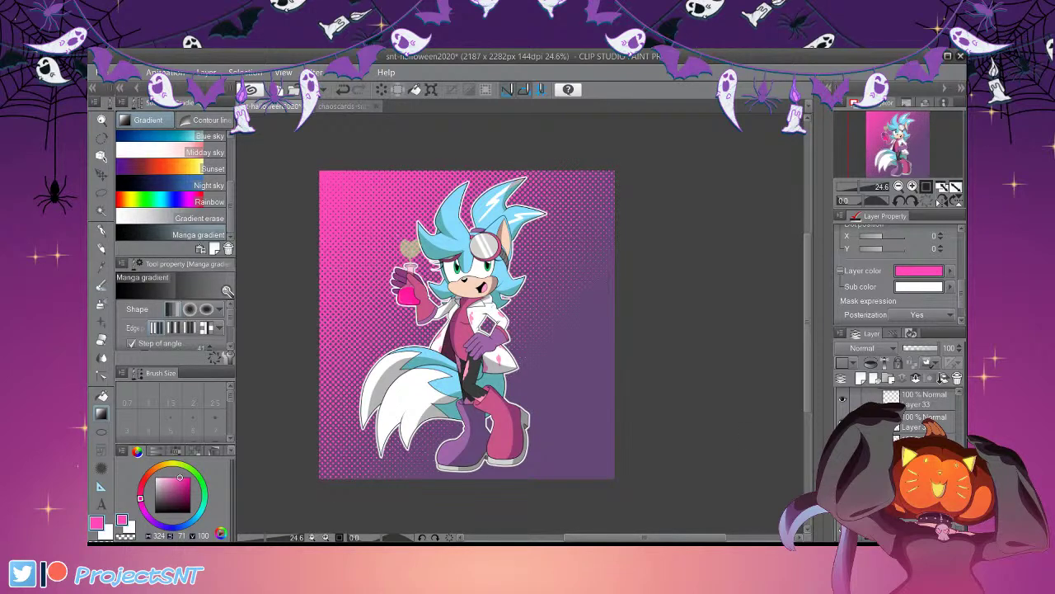
Rasterize the pink halftone gradient and recolor it teal
left_click(243, 173)
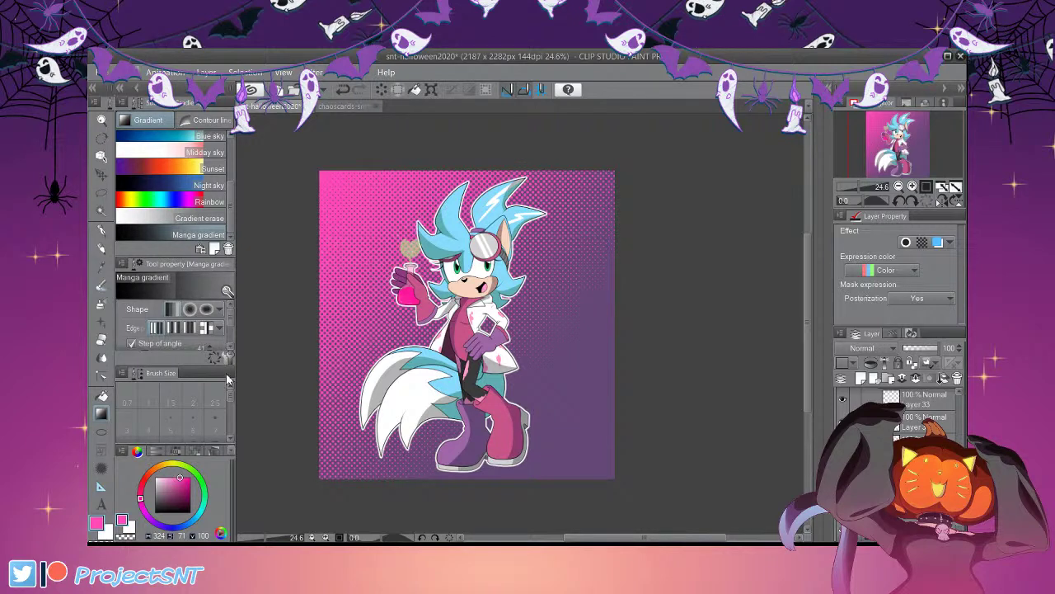
key("ctrl+s")
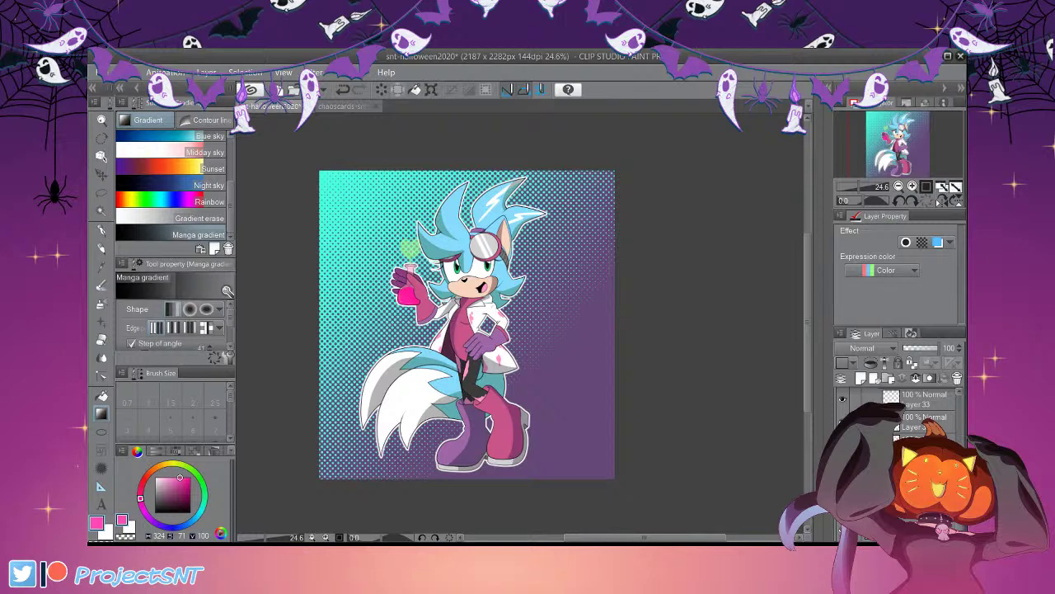
Flip the teal halftone background vertically so its dense corner sits at the lower left of the artwork
key("ctrl+t")
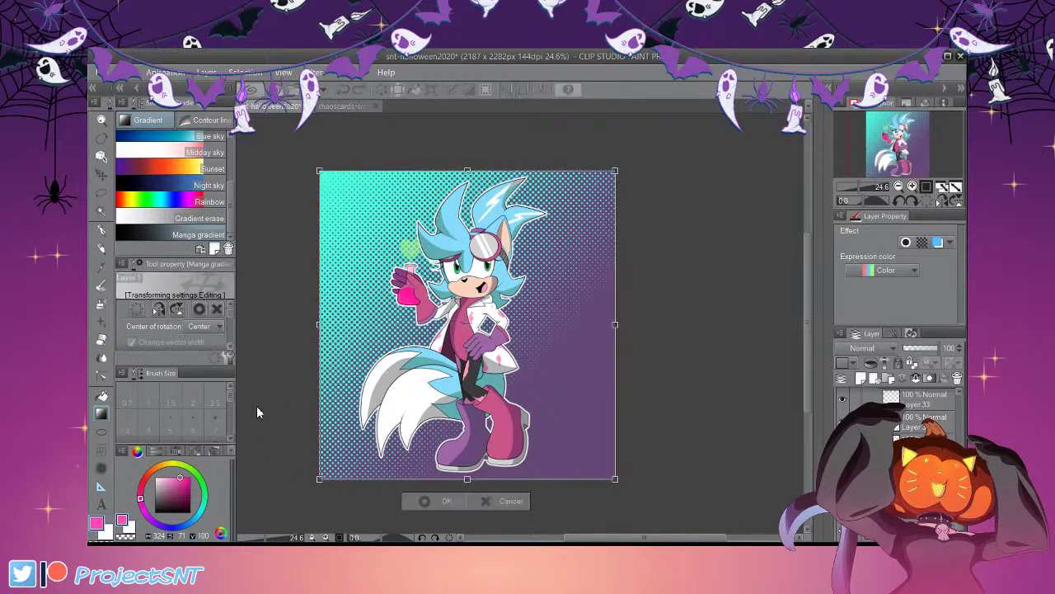
left_click(159, 308)
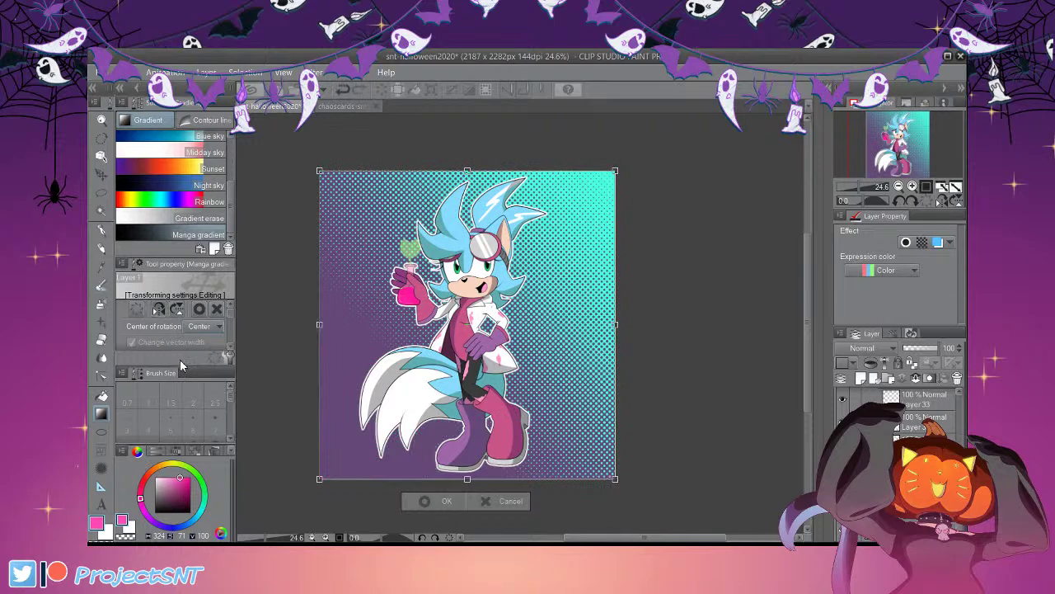
key("ctrl+shift+v")
key("ctrl+shift+v")
key("ctrl+shift+h")
key("ctrl+shift+v")
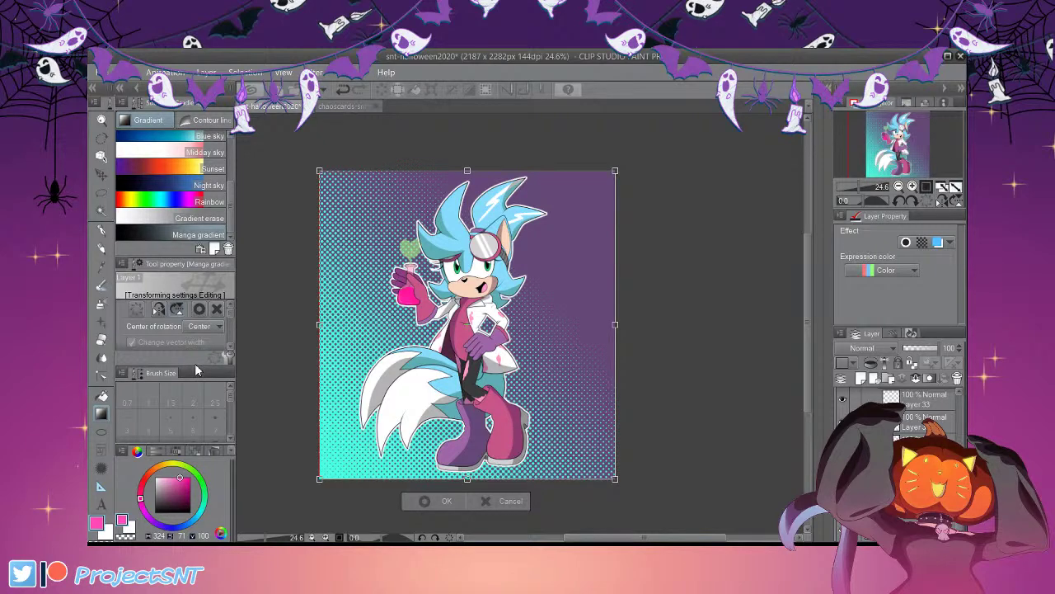
left_click(176, 308)
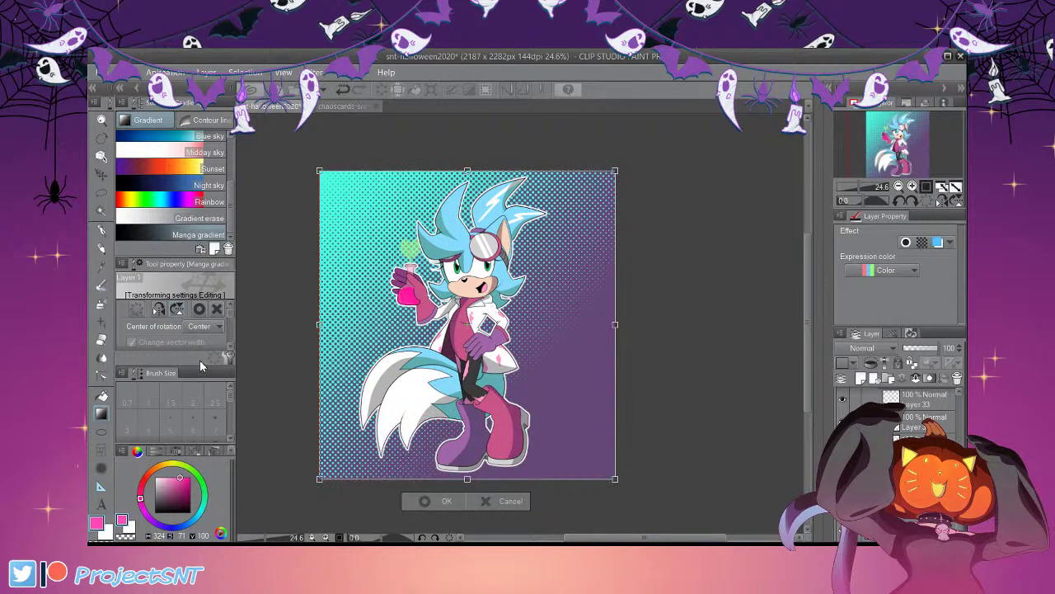
left_click(177, 309)
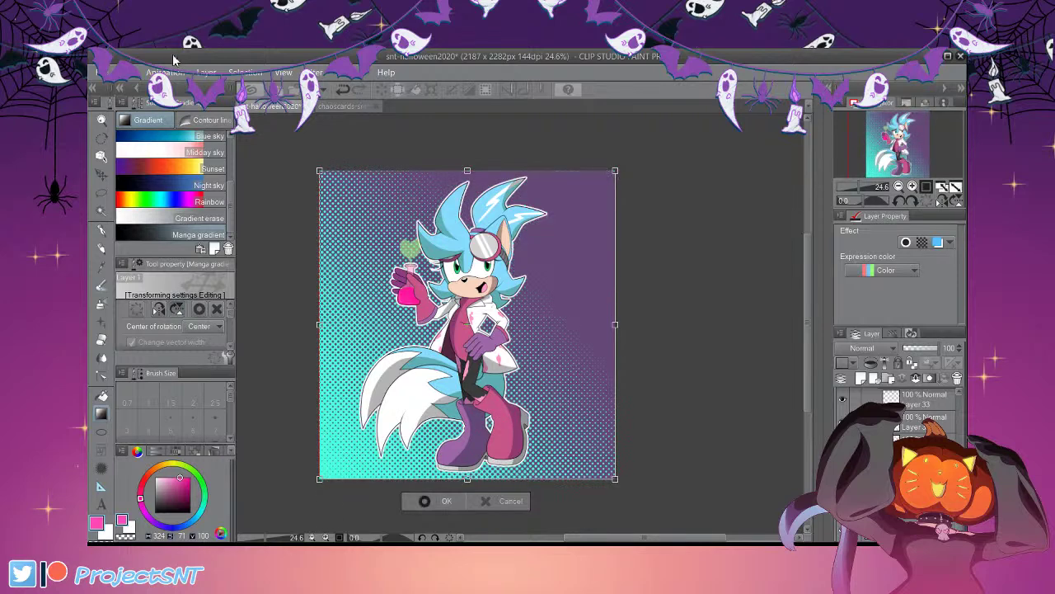
key("Return")
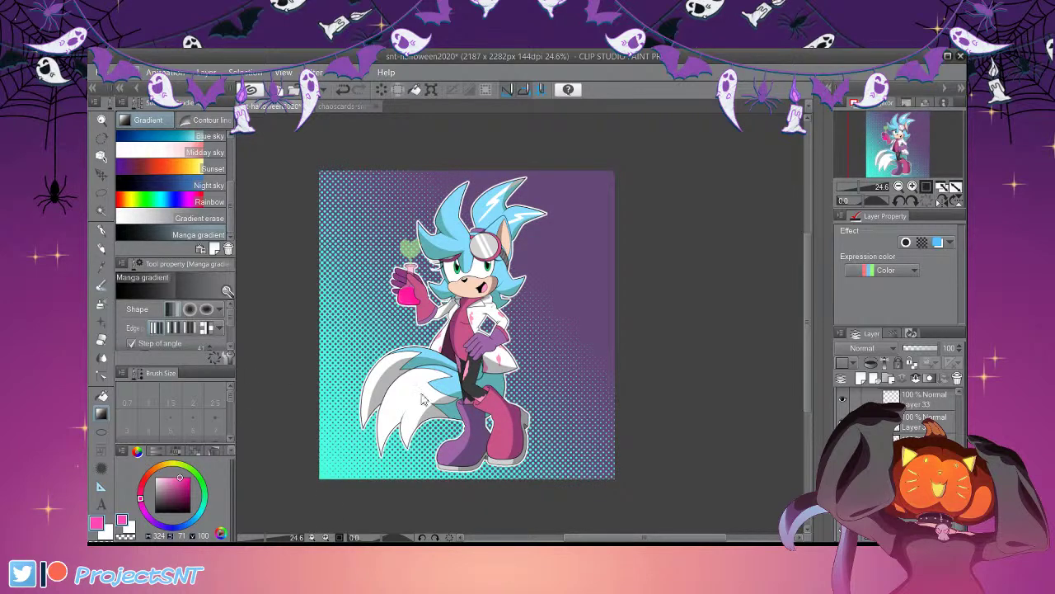
Try a blue hue shift on the halftone background, and remove that background from behind the character
key("ctrl+u")
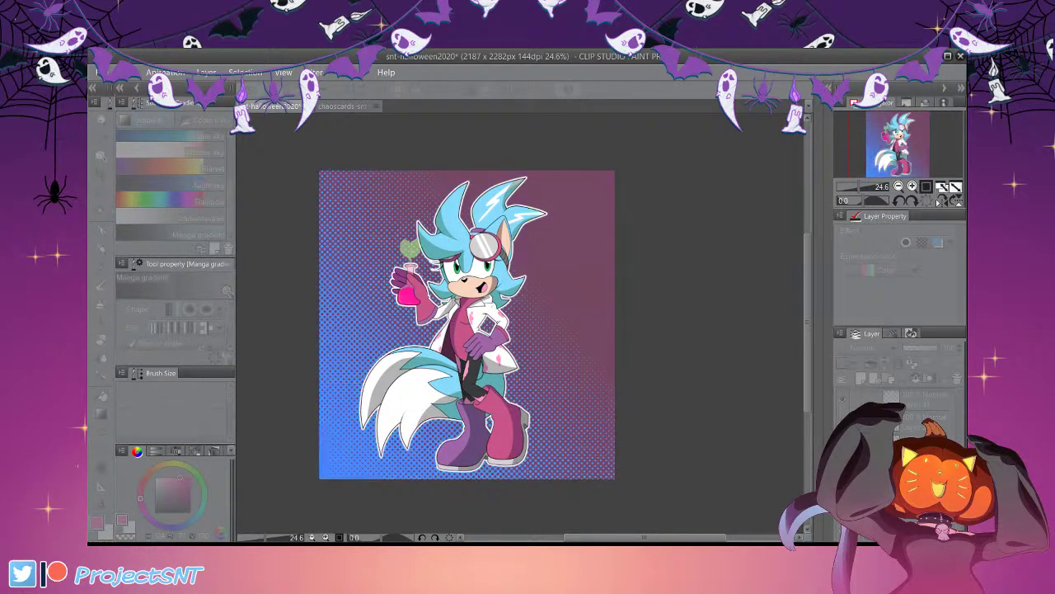
key("Escape")
key("ctrl+z")
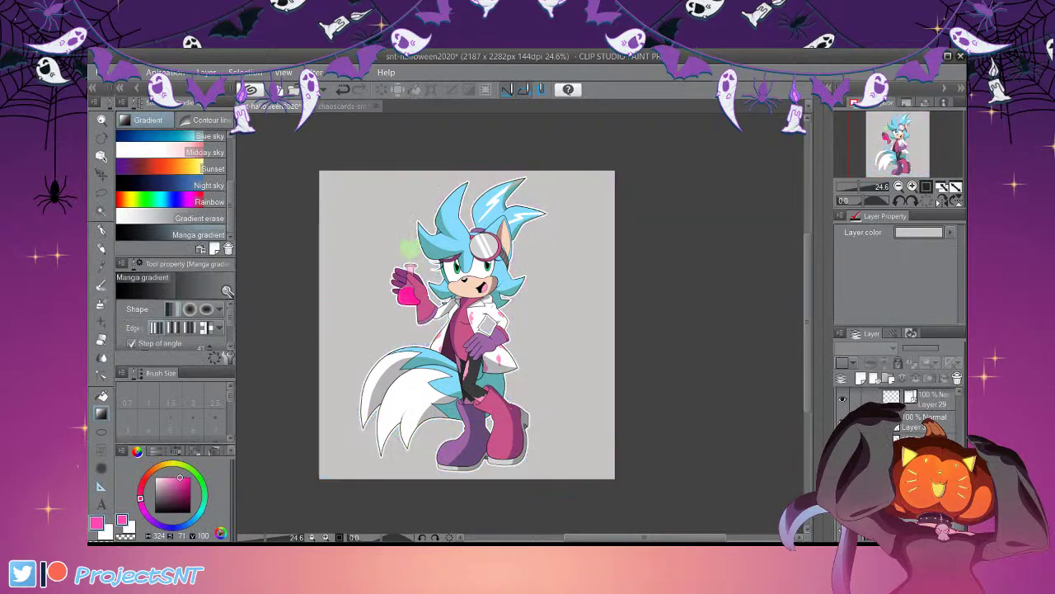
scroll(537, 466, "down", 3)
scroll(546, 414, "up", 2)
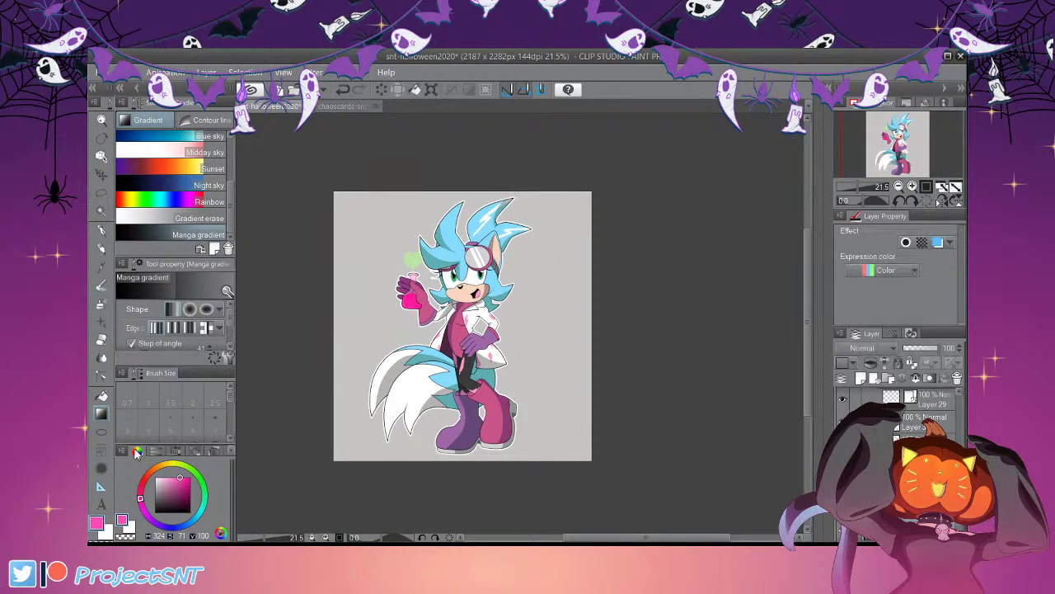
Fill the background with a vertical Night sky gradient, black at the bottom, and shift its hue to purple
left_click(175, 186)
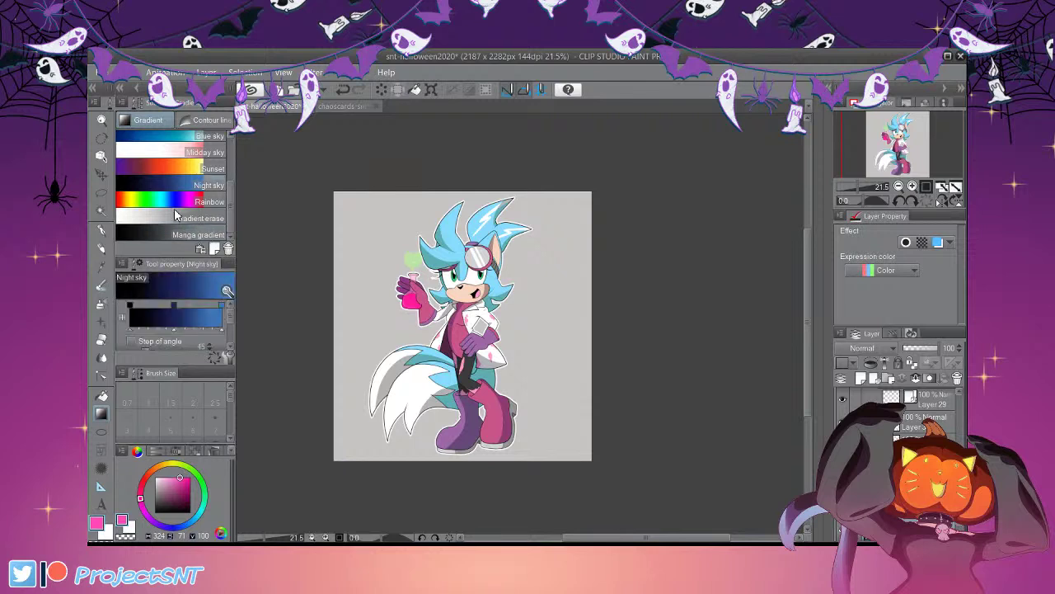
left_click_drag(445, 499, 445, 499)
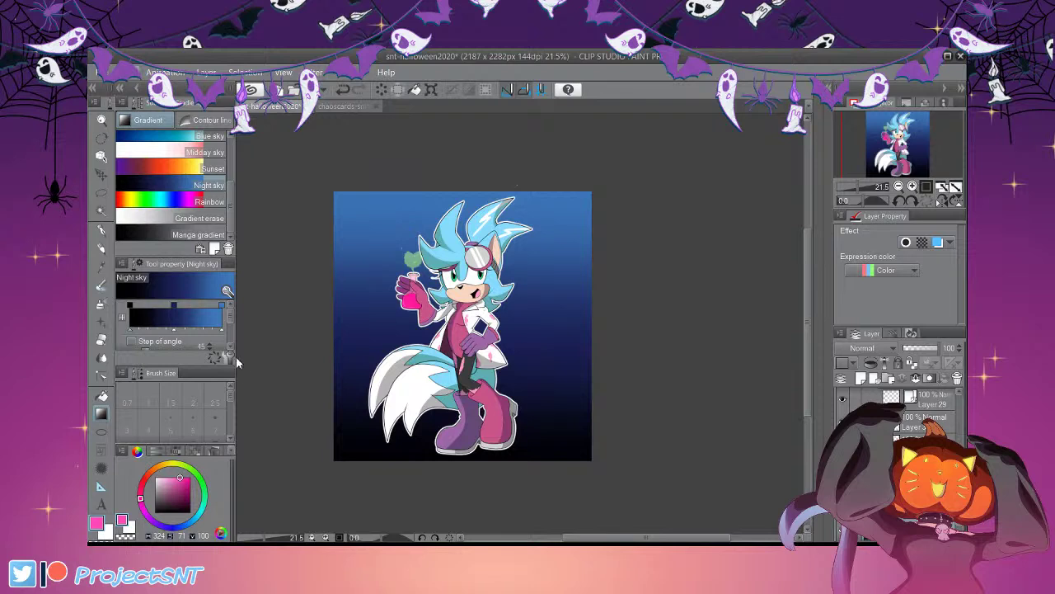
left_click(466, 405)
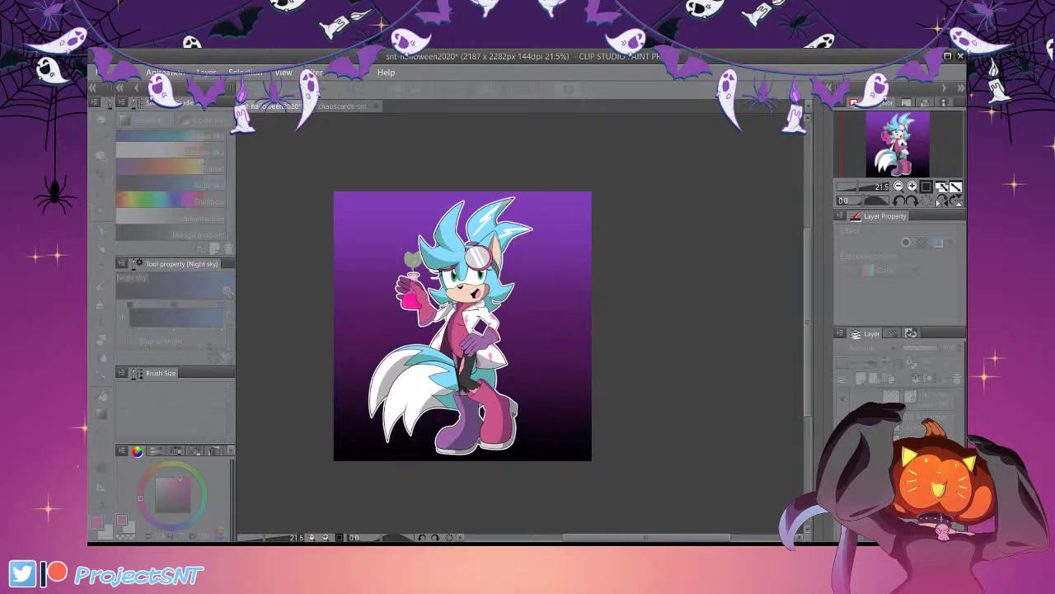
key("Return")
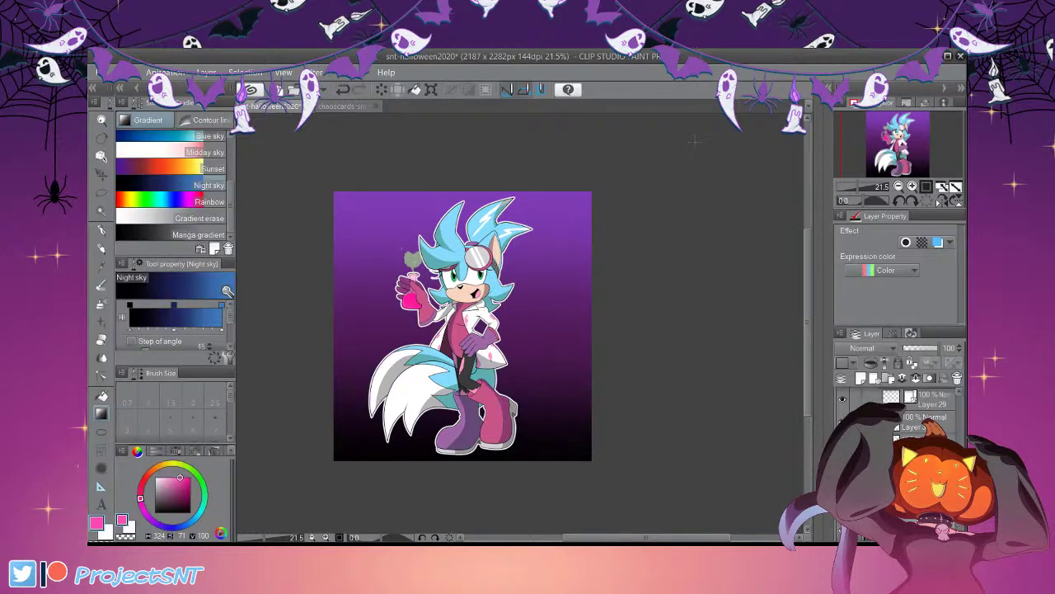
Add the downloaded spider web image material to the artwork behind the character
left_click(829, 88)
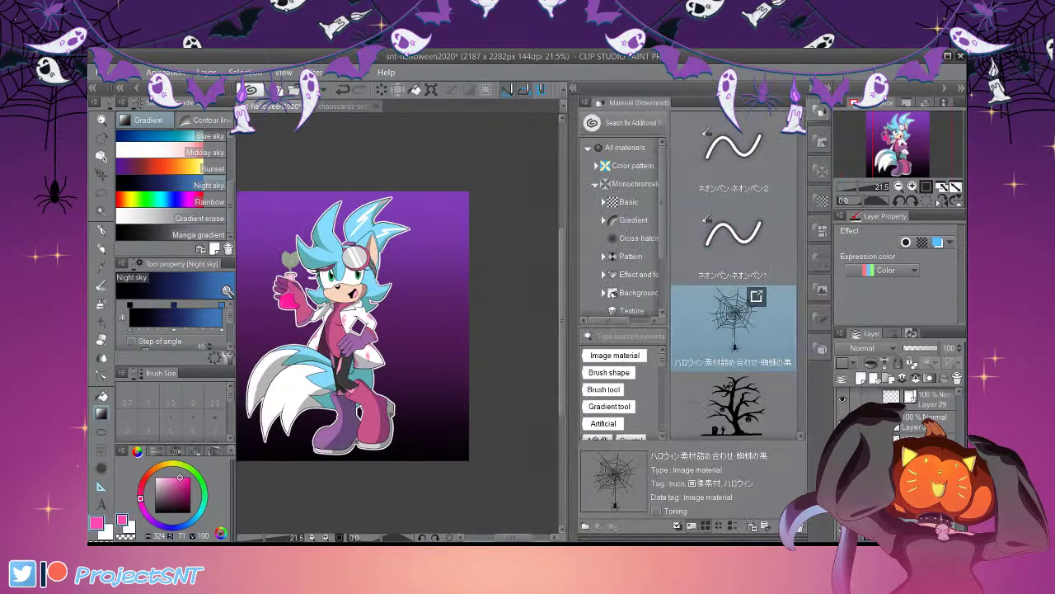
scroll(915, 405, "down", 1)
left_click_drag(733, 326, 911, 445)
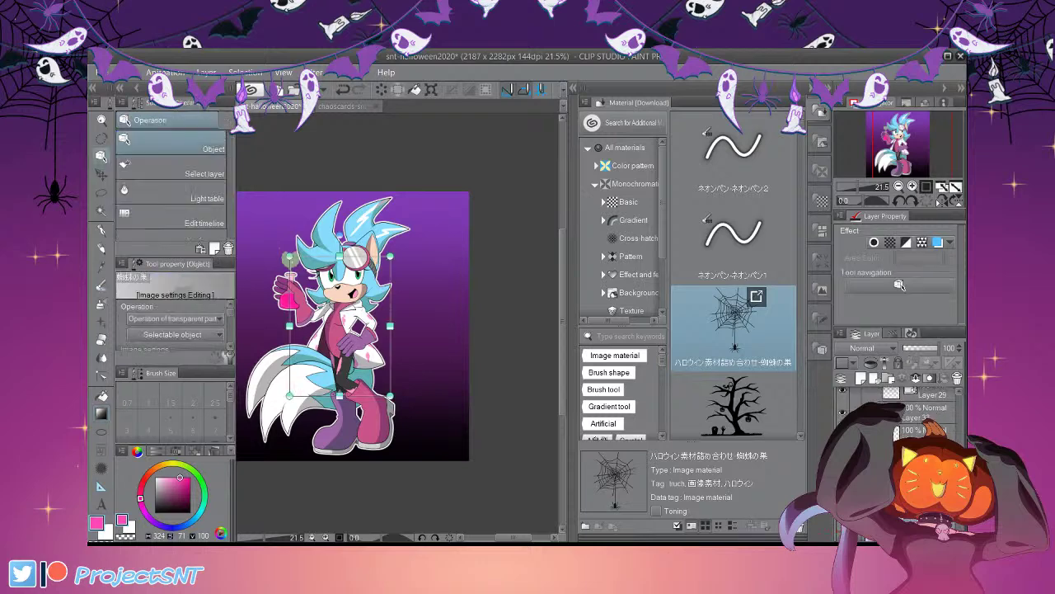
scroll(470, 257, "down", 6)
scroll(498, 331, "up", 6)
scroll(470, 317, "up", 1)
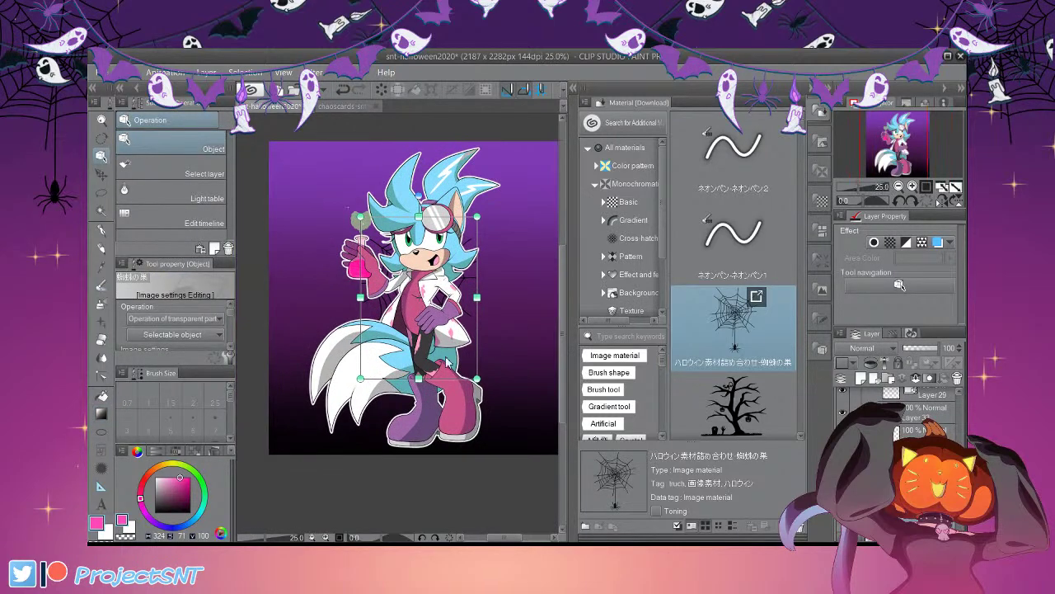
Undo the accidental shift of the purple gradient background
key("ctrl+z")
key("ctrl+z")
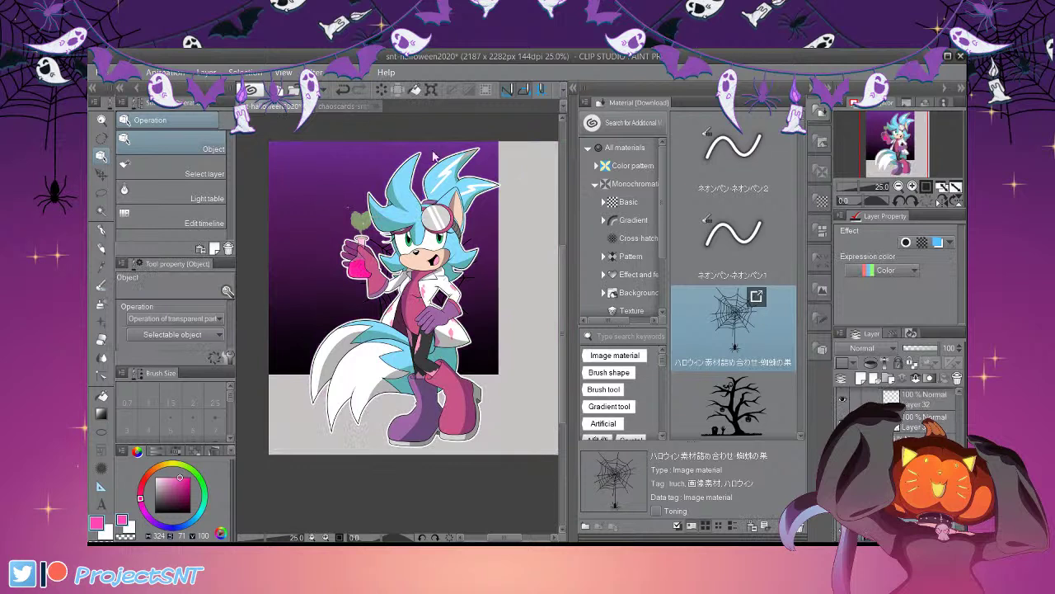
key("ctrl+z")
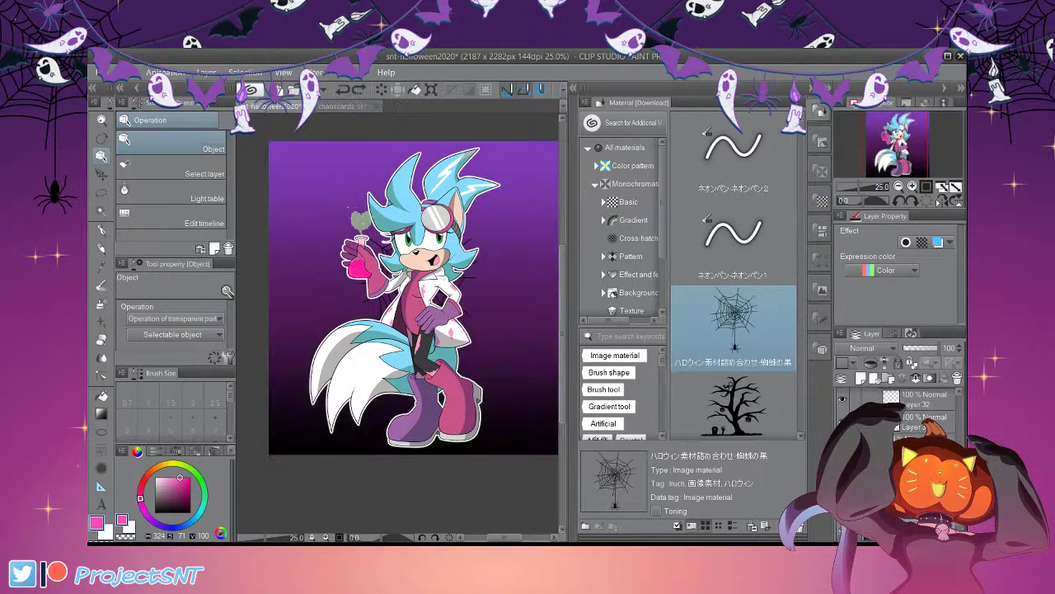
key("ctrl+z")
Move the spider web into the artwork's upper-left corner, with the spider hanging beside the flask
left_click_drag(541, 330, 405, 204)
scroll(351, 346, "down", 3)
scroll(317, 301, "up", 3)
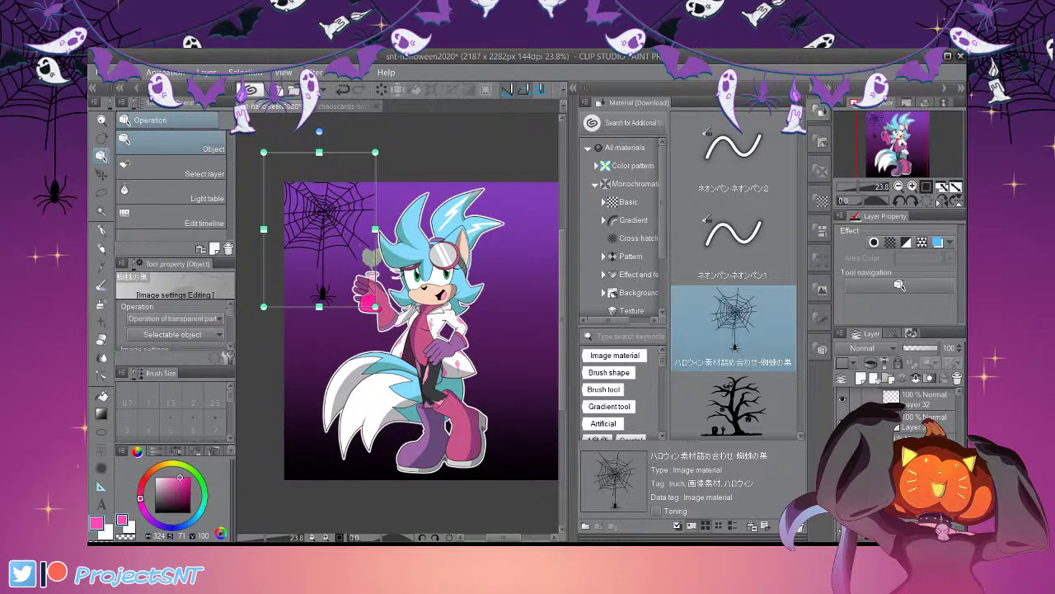
key("Return")
scroll(367, 285, "down", 2)
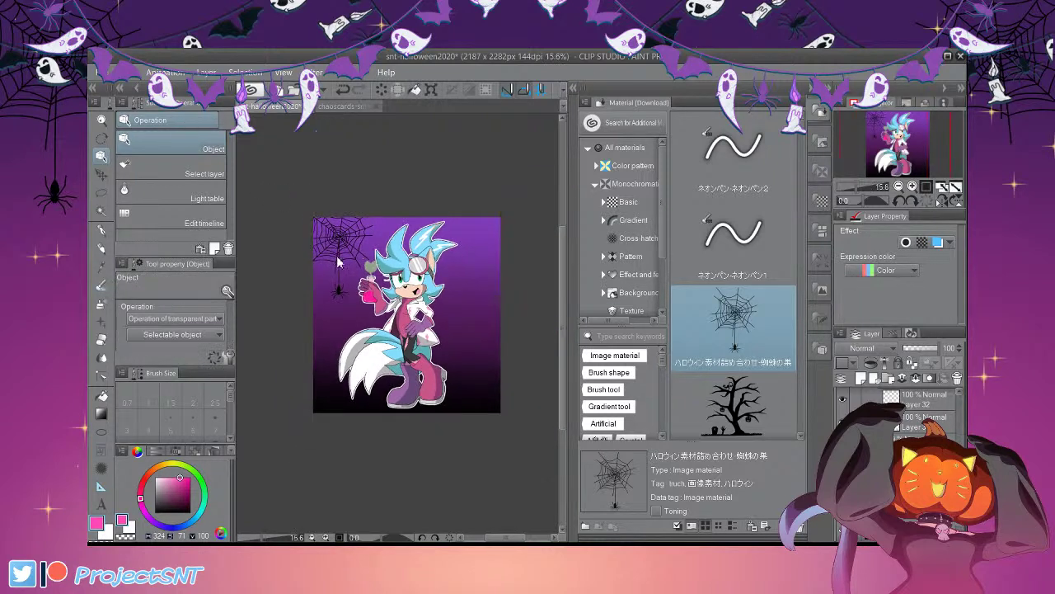
scroll(334, 259, "up", 1)
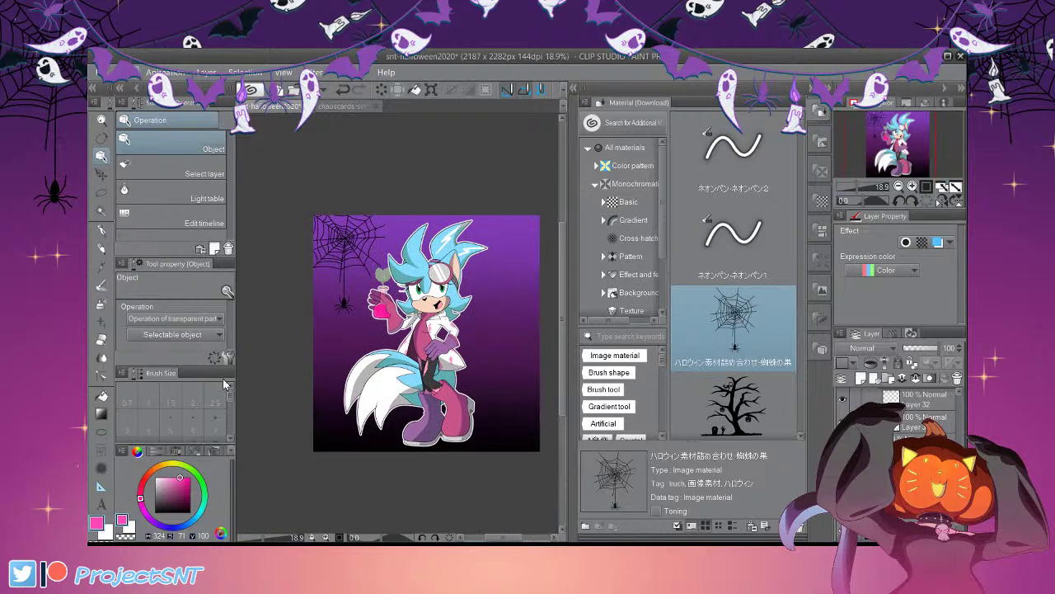
Recolor the black spider web and spider white with a hue, saturation and luminosity adjustment
key("ctrl+u")
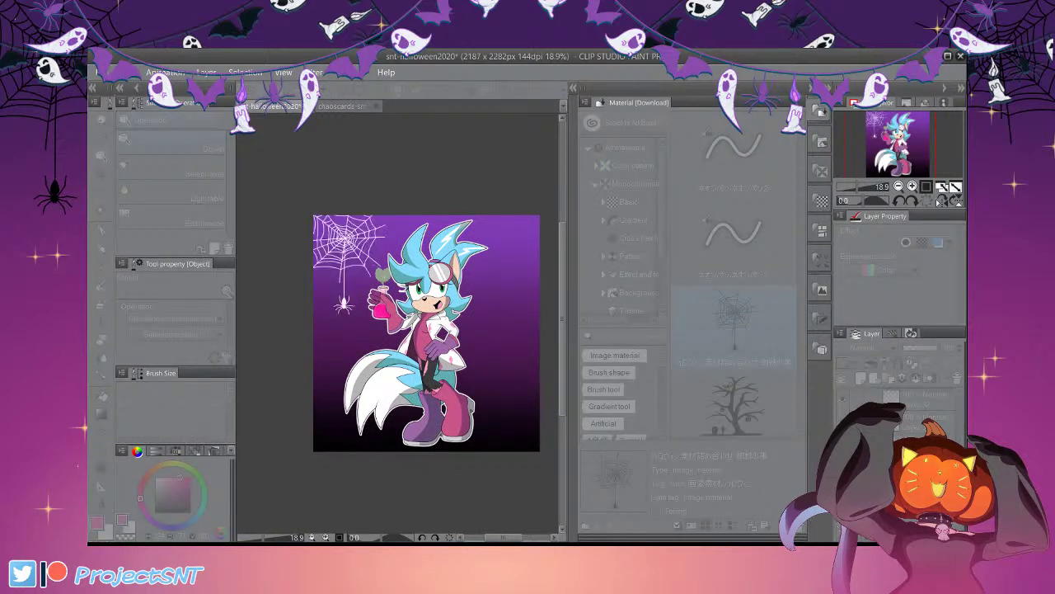
scroll(334, 273, "up", 3)
scroll(334, 273, "down", 2)
scroll(506, 312, "down", 1)
scroll(505, 323, "up", 1)
scroll(504, 323, "down", 2)
scroll(516, 373, "up", 2)
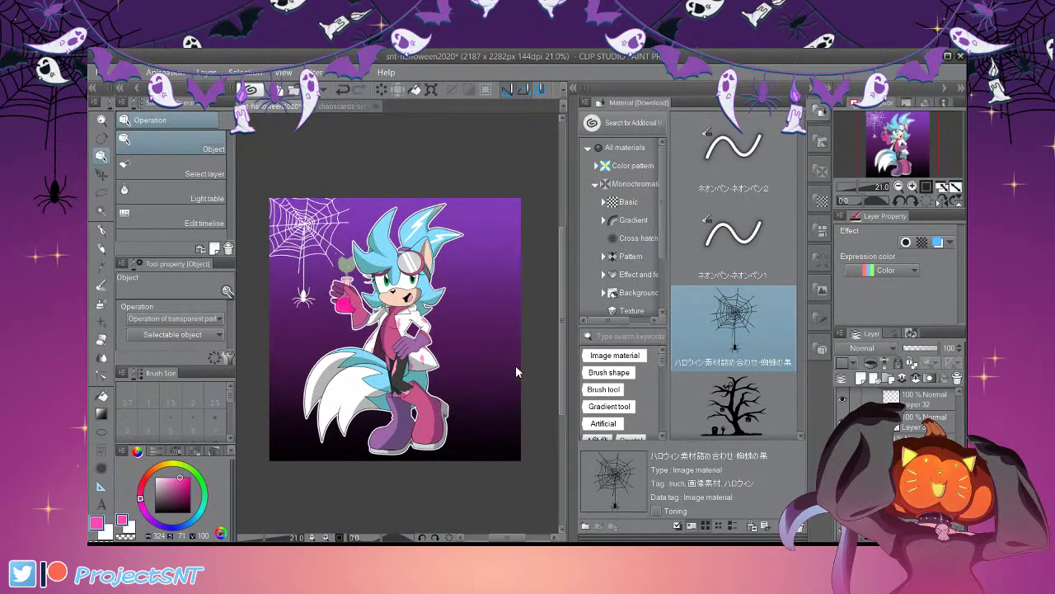
Mirror the copied spider web horizontally and place it in the artwork's upper-right corner
key("ctrl+t")
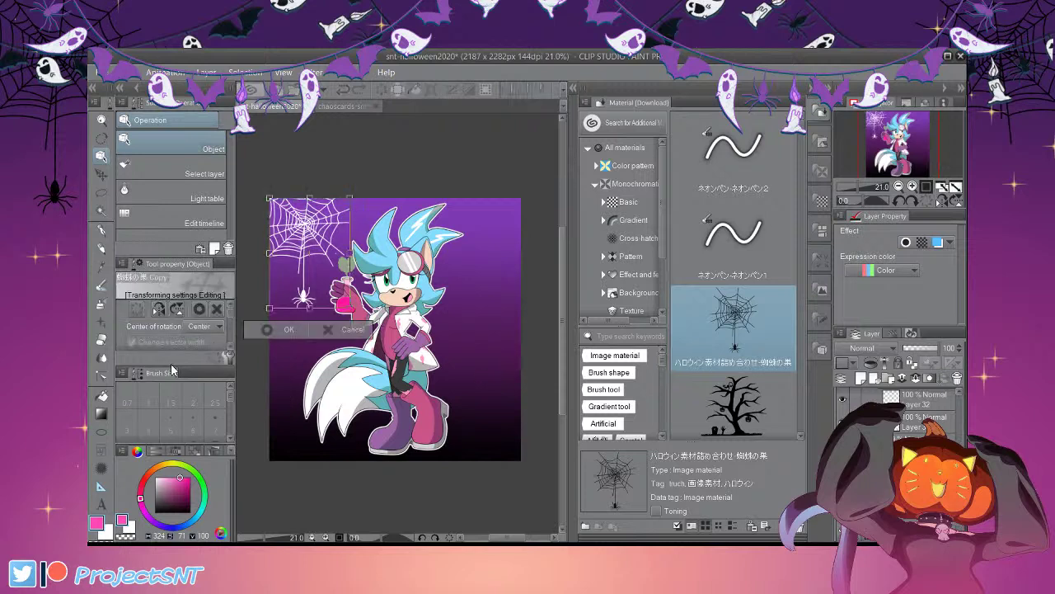
left_click(158, 309)
left_click_drag(403, 343, 580, 354)
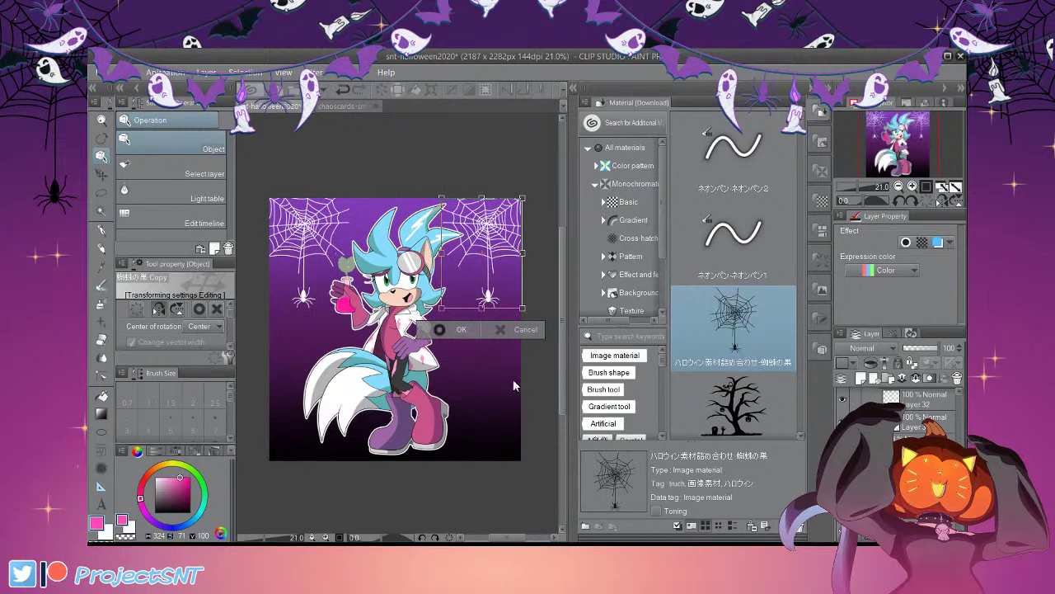
left_click(457, 330)
Erase the hanging spider and its thread from the upper-right web, and close the material library
scroll(514, 276, "up", 7)
scroll(443, 301, "up", 2)
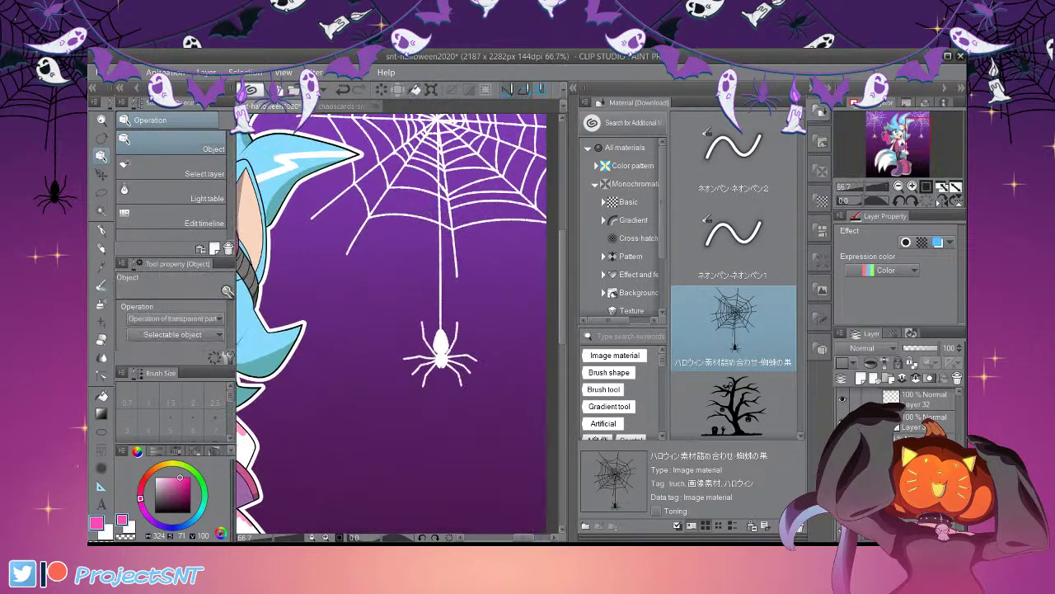
key("e")
scroll(388, 201, "up", 3)
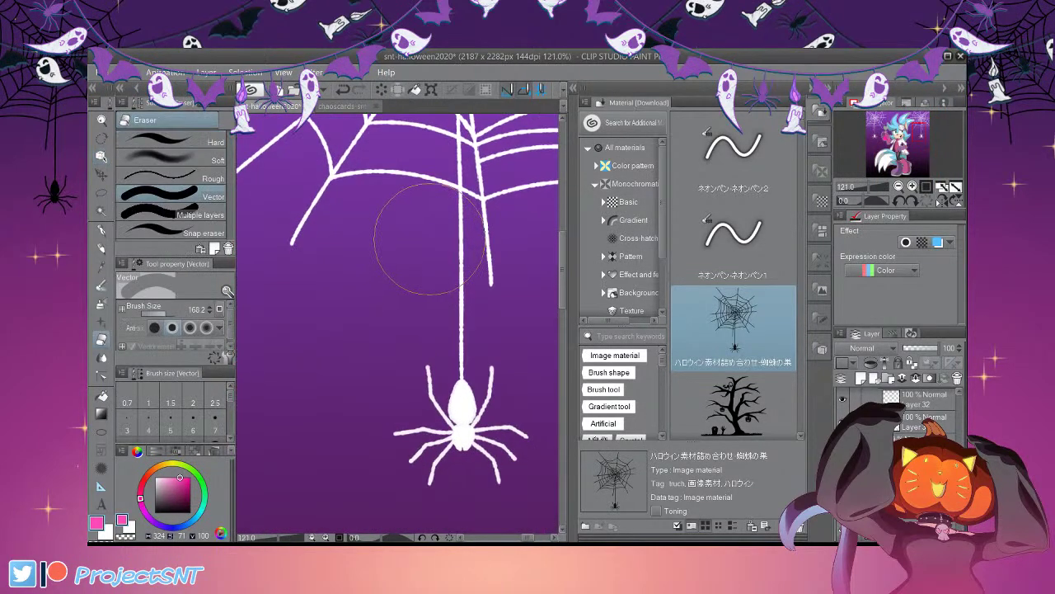
mouse_move(428, 235)
left_mouse_down()
mouse_move(454, 454)
mouse_move(481, 431)
mouse_move(388, 424)
left_mouse_up()
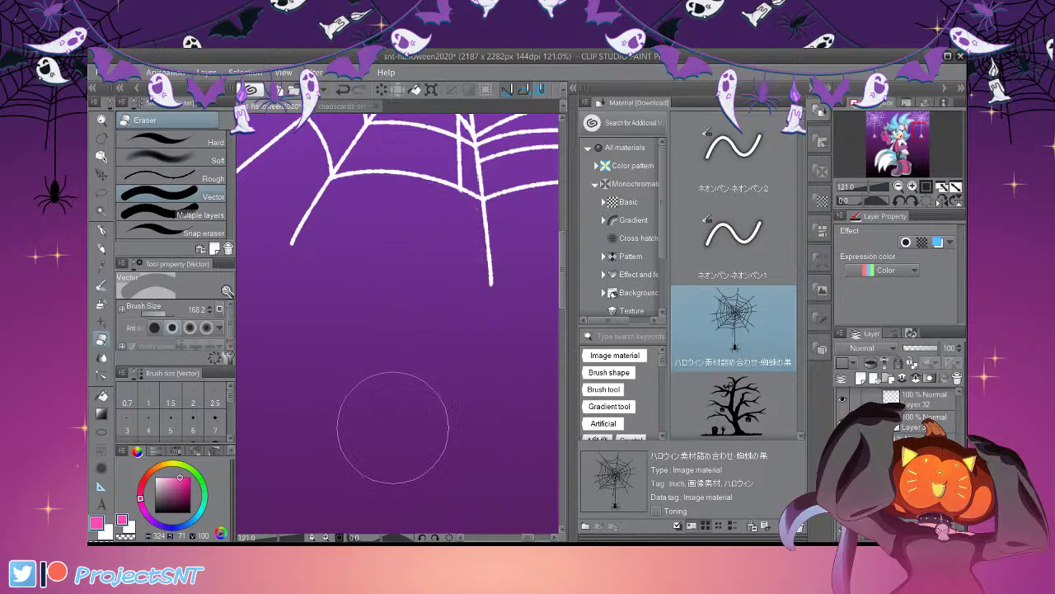
scroll(507, 305, "down", 2)
scroll(508, 305, "down", 5)
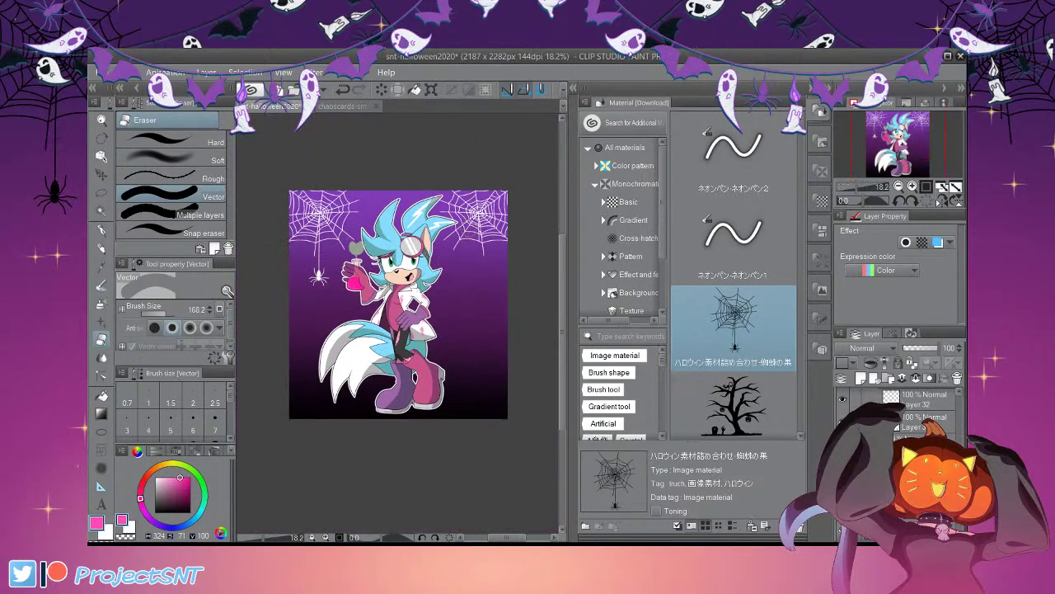
left_click(828, 88)
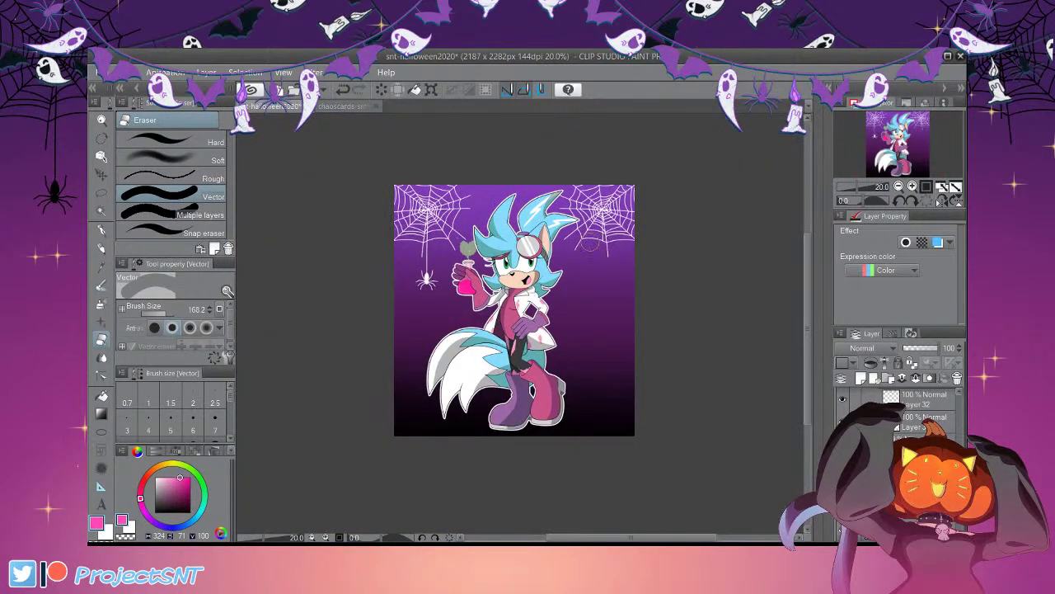
Examine the overall composition of the character, gradient background and two corner webs, along with the layer list
scroll(589, 245, "up", 1)
scroll(542, 306, "down", 1)
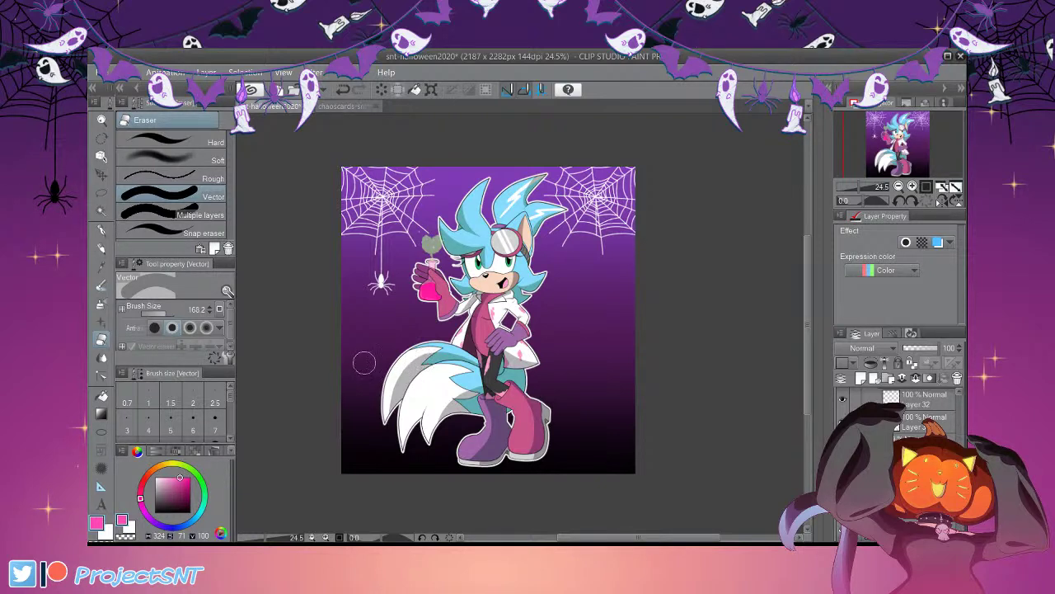
scroll(370, 348, "down", 2)
scroll(432, 352, "up", 1)
scroll(412, 376, "up", 1)
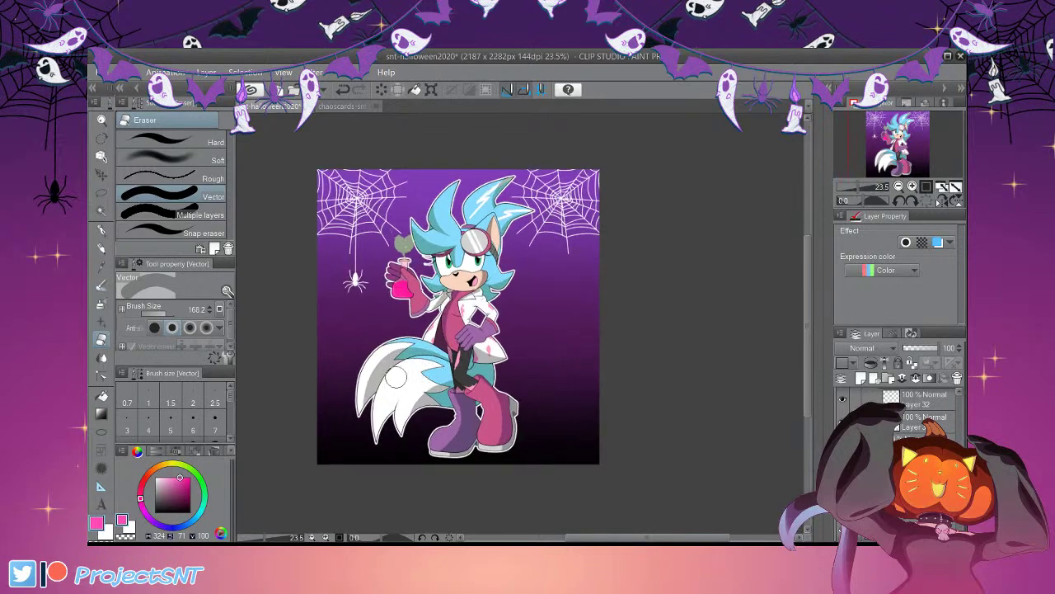
scroll(400, 381, "up", 1)
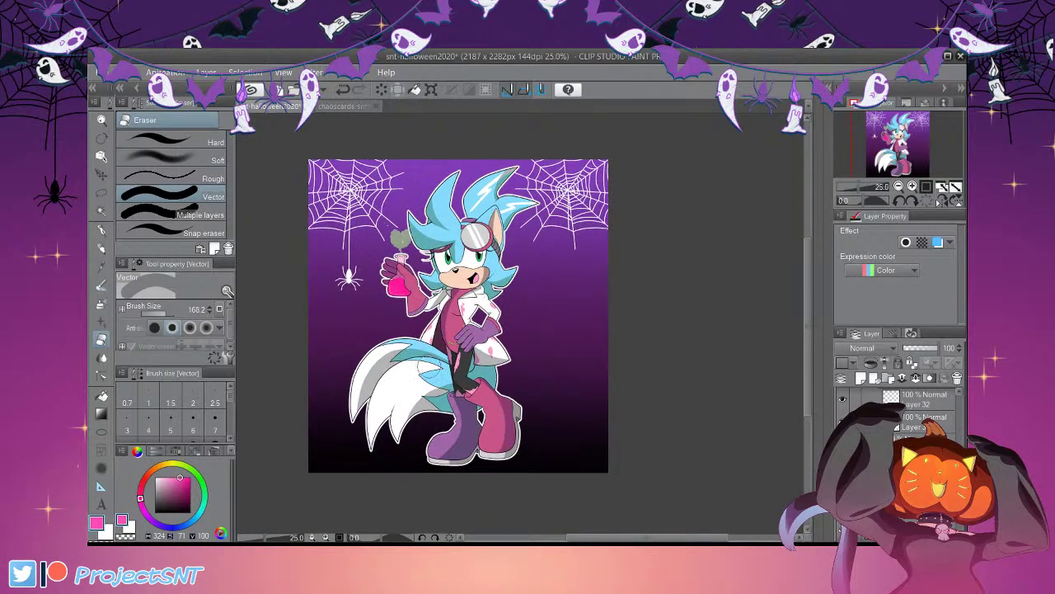
scroll(427, 371, "up", 1)
scroll(899, 458, "down", 2)
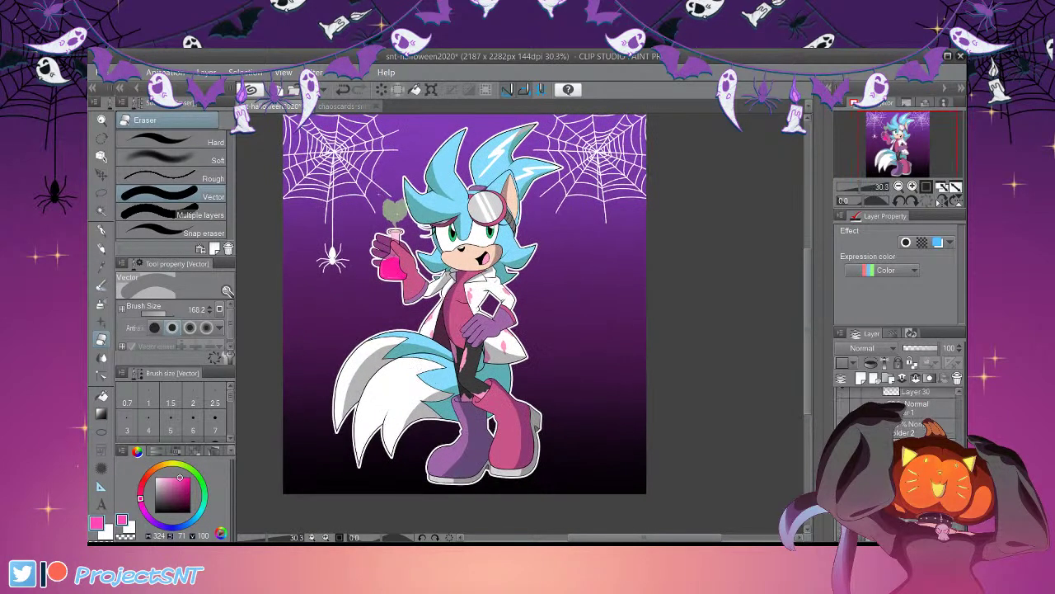
scroll(898, 458, "up", 1)
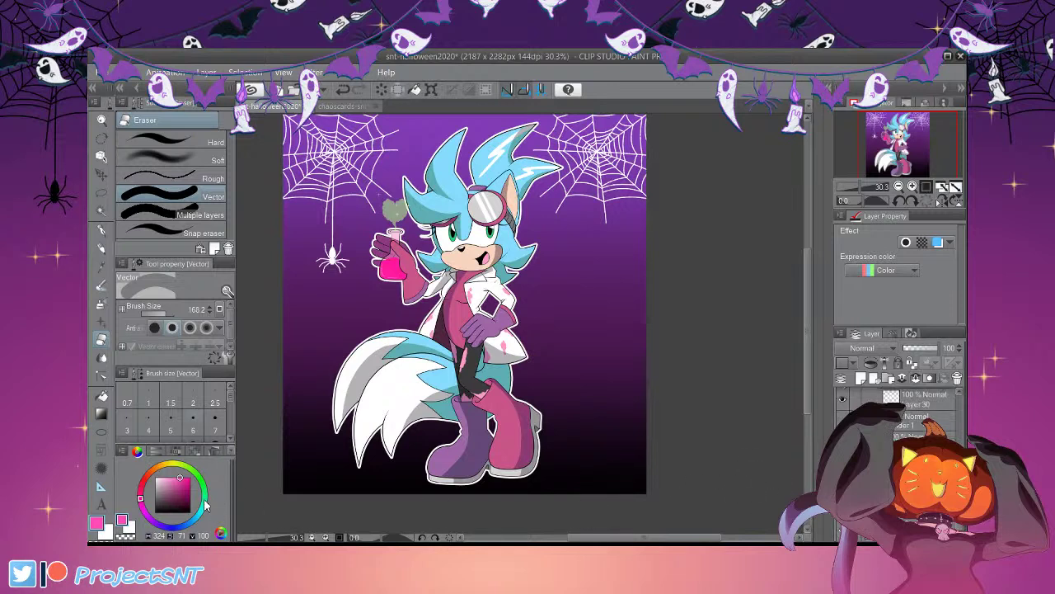
Sample a grey-green from the artwork and shift the drawing color to a vivid green with saturation 68 and value 88
key("i")
left_click(459, 248)
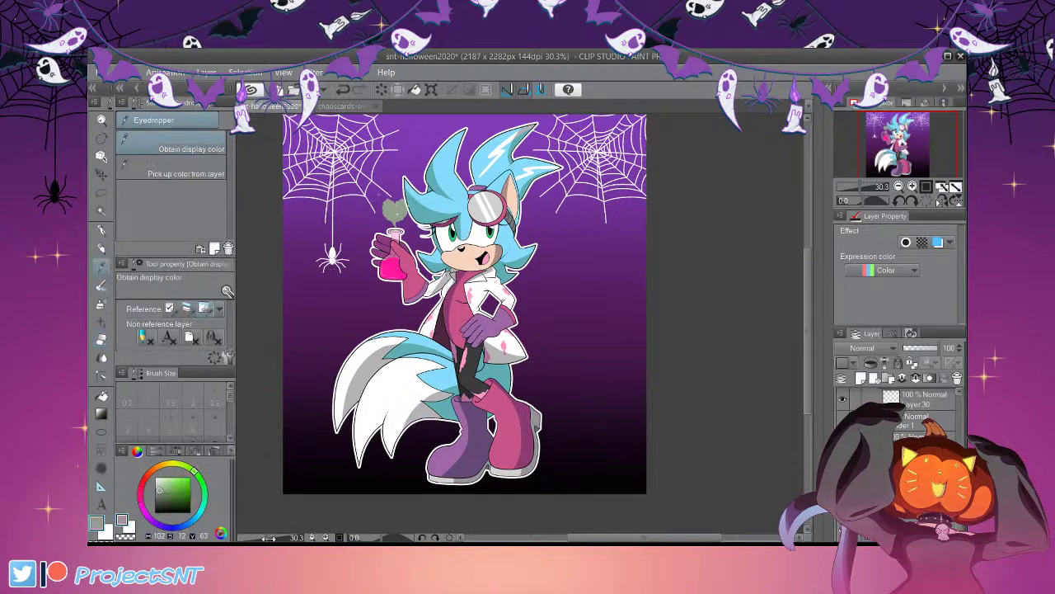
left_click_drag(160, 490, 179, 482)
Try stamping green splatters around the character with the Bloodstain brush, and undo them
left_click(103, 379)
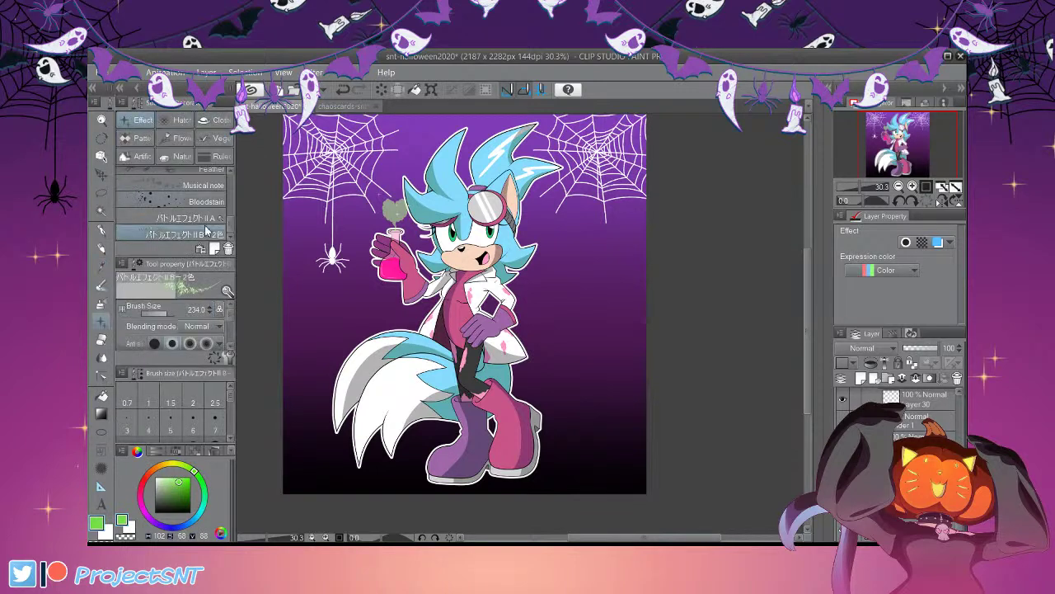
left_click(206, 201)
left_click(305, 361)
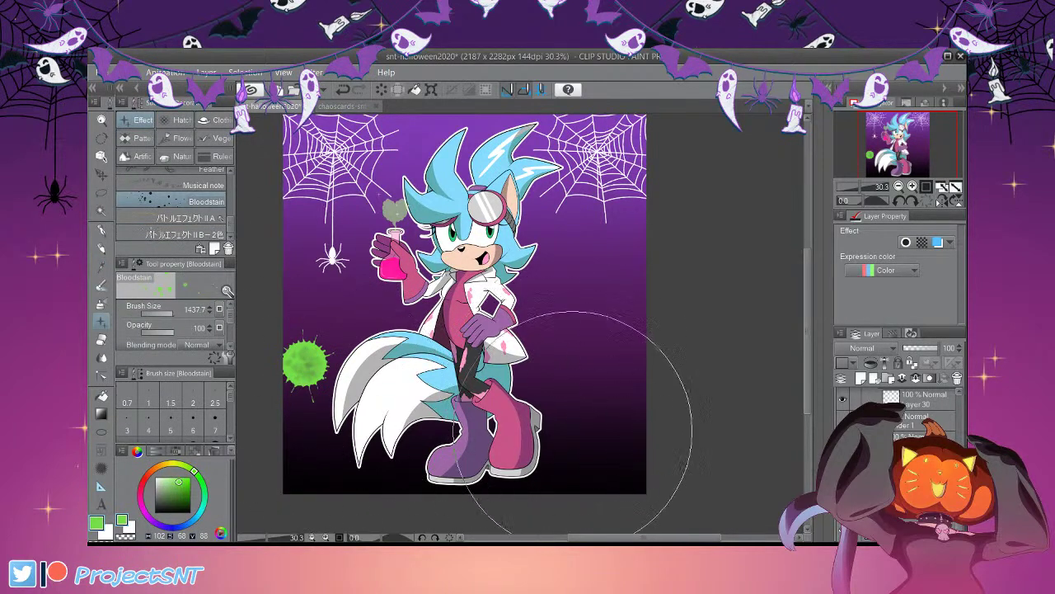
left_click(551, 381)
left_click(416, 181)
key("ctrl+z")
key("ctrl+z")
key("ctrl+z")
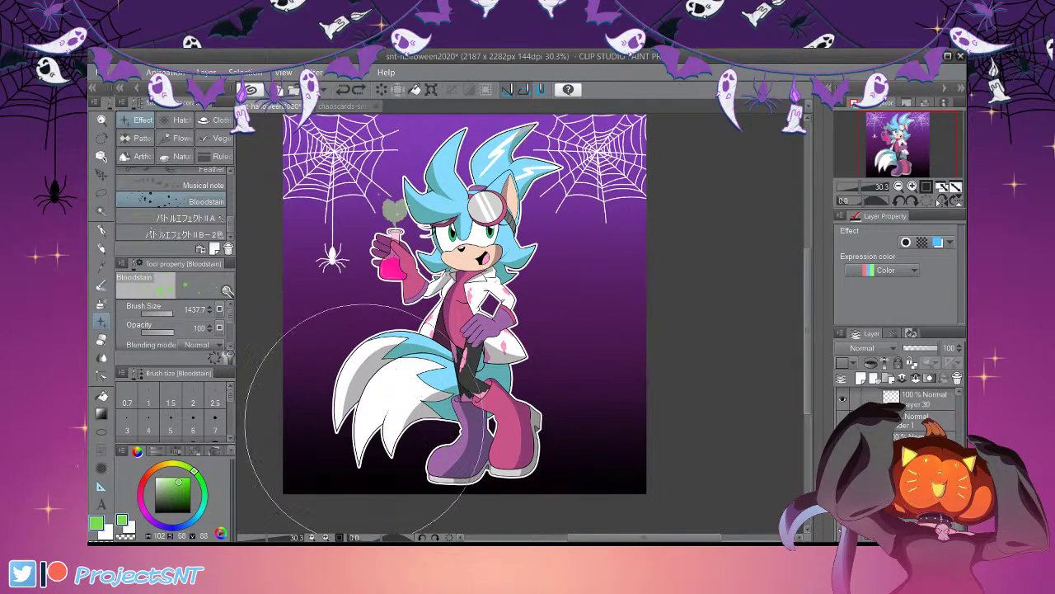
Try one green Bloodstain splatter enlarged in the artwork's lower-right corner, and undo it
left_click(415, 370)
scroll(403, 350, "down", 5)
scroll(424, 338, "up", 3)
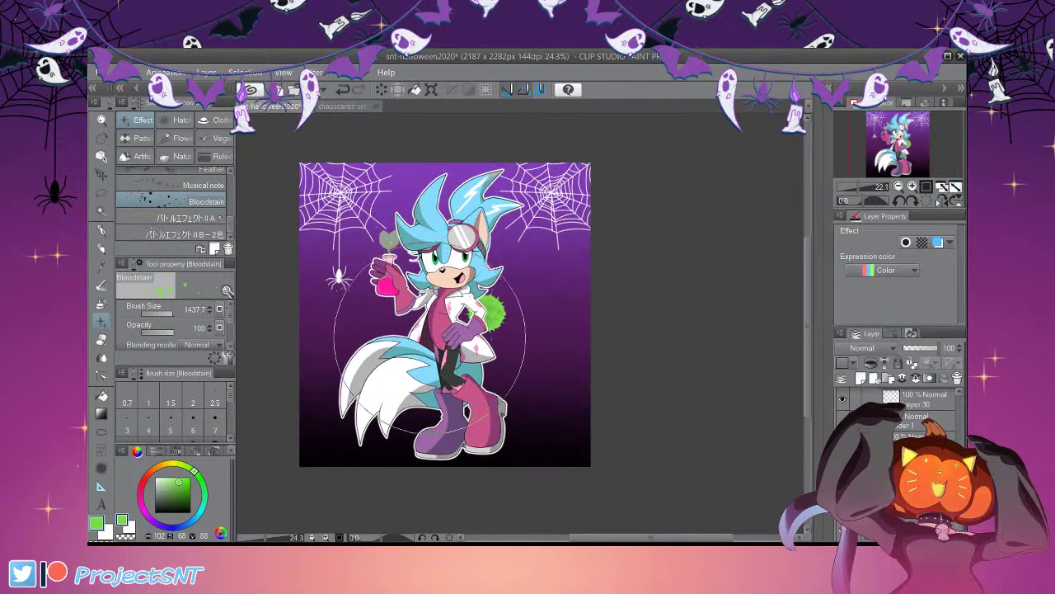
key("ctrl+t")
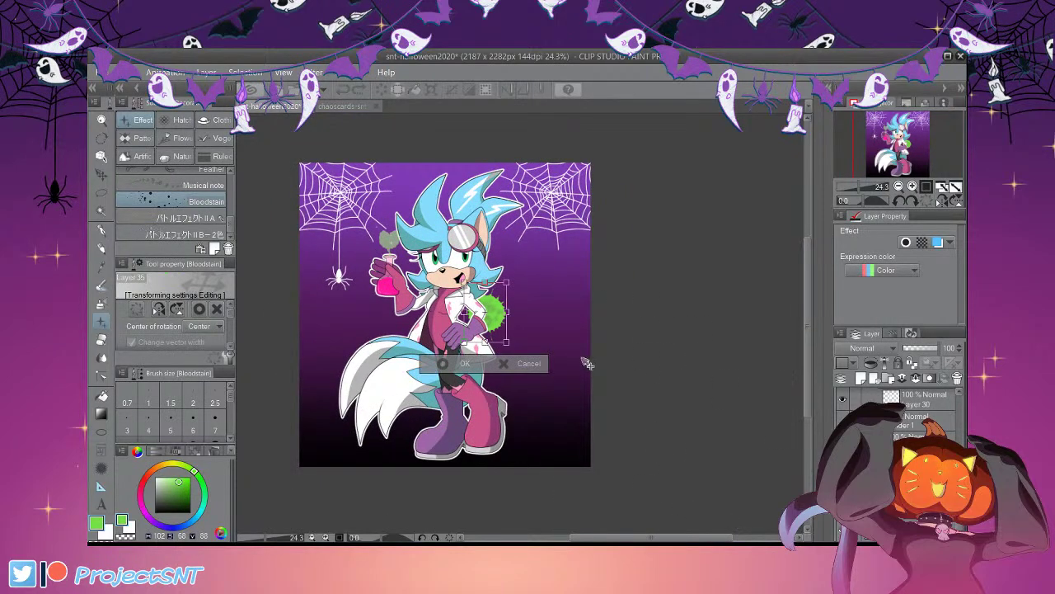
left_click_drag(600, 330, 735, 241)
left_click_drag(615, 355, 669, 525)
left_click_drag(563, 444, 568, 447)
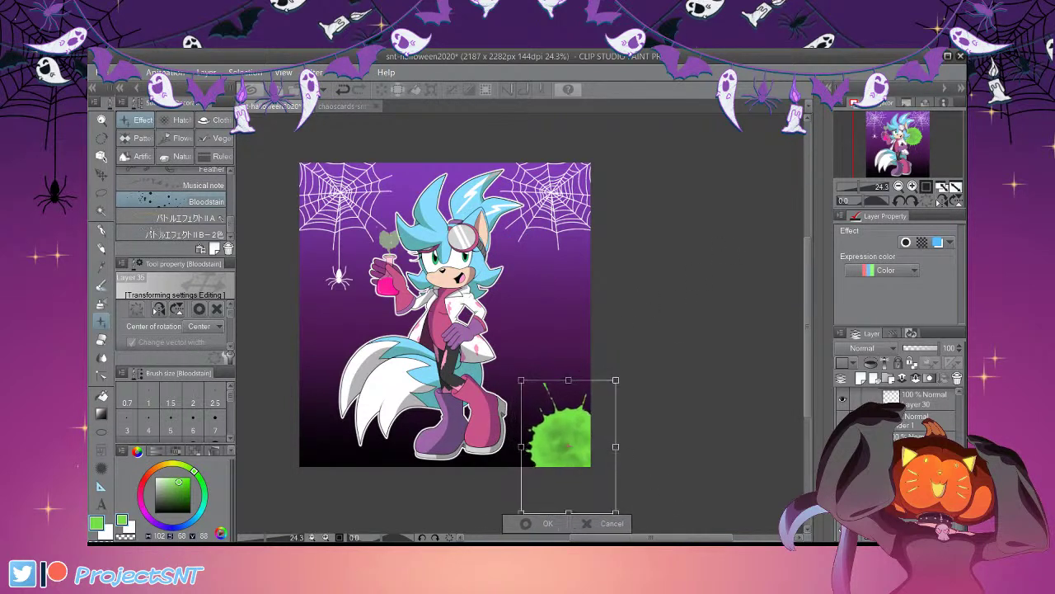
key("Return")
scroll(558, 344, "down", 2)
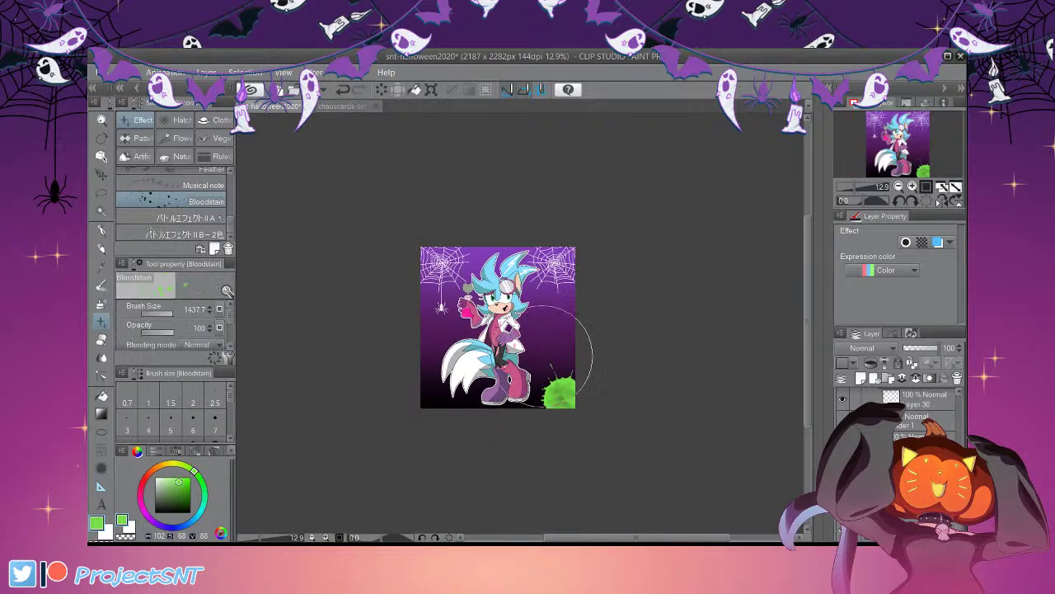
scroll(549, 356, "up", 2)
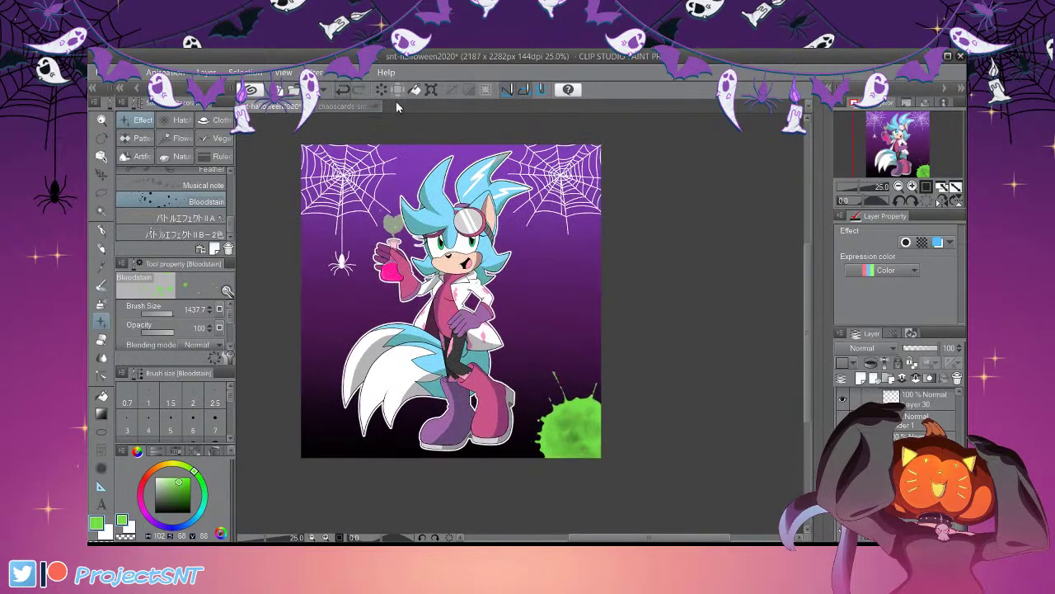
key("ctrl+z")
key("ctrl+z")
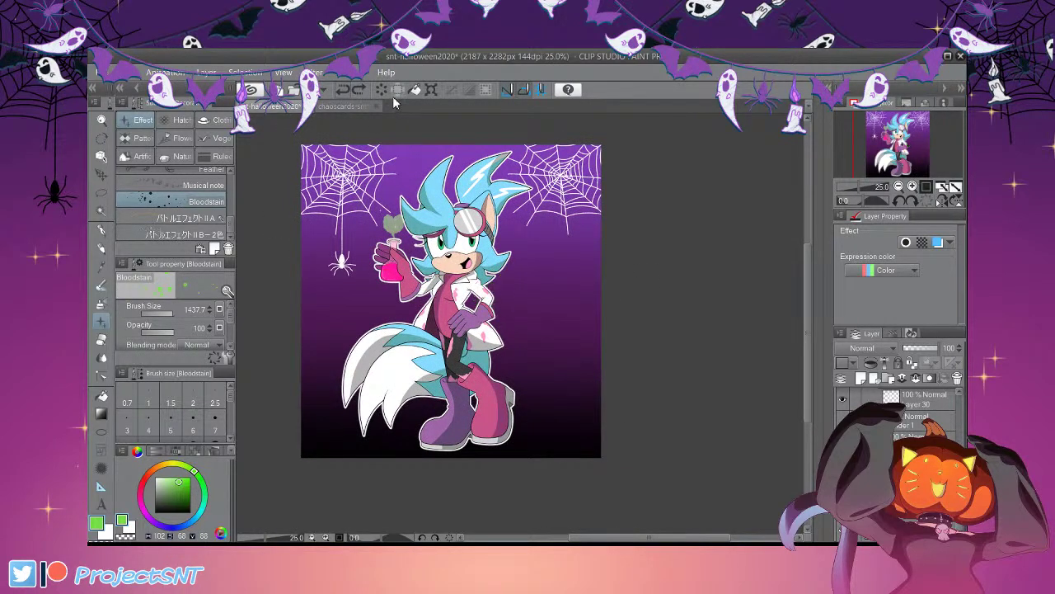
Try a green "soft" circle brush stroke across the artwork's lower-left area, and undo it
scroll(173, 207, "up", 5)
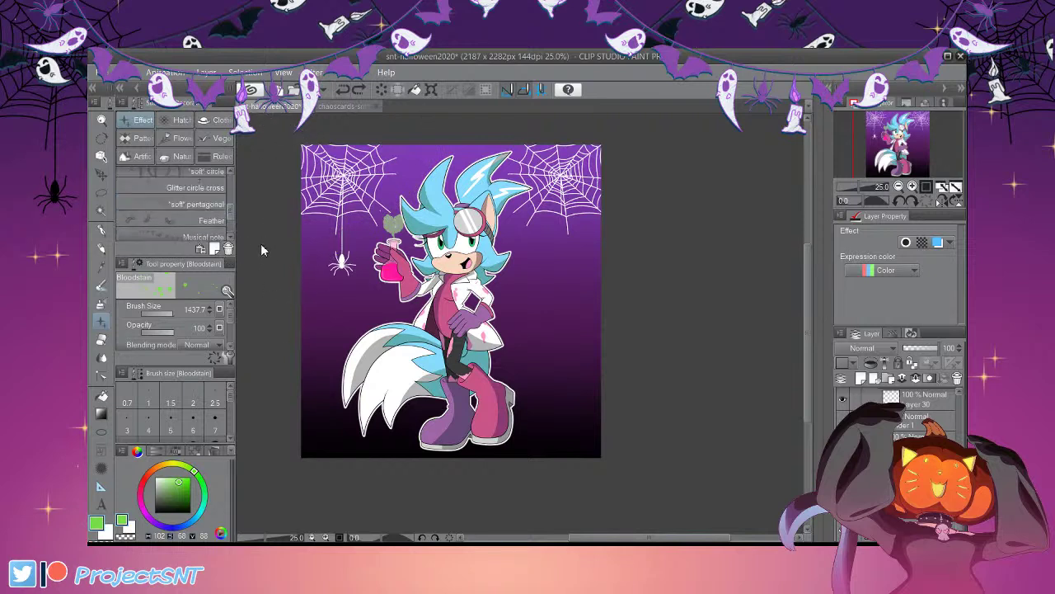
left_click(190, 217)
mouse_move(306, 414)
left_mouse_down()
mouse_move(357, 471)
mouse_move(473, 468)
left_mouse_up()
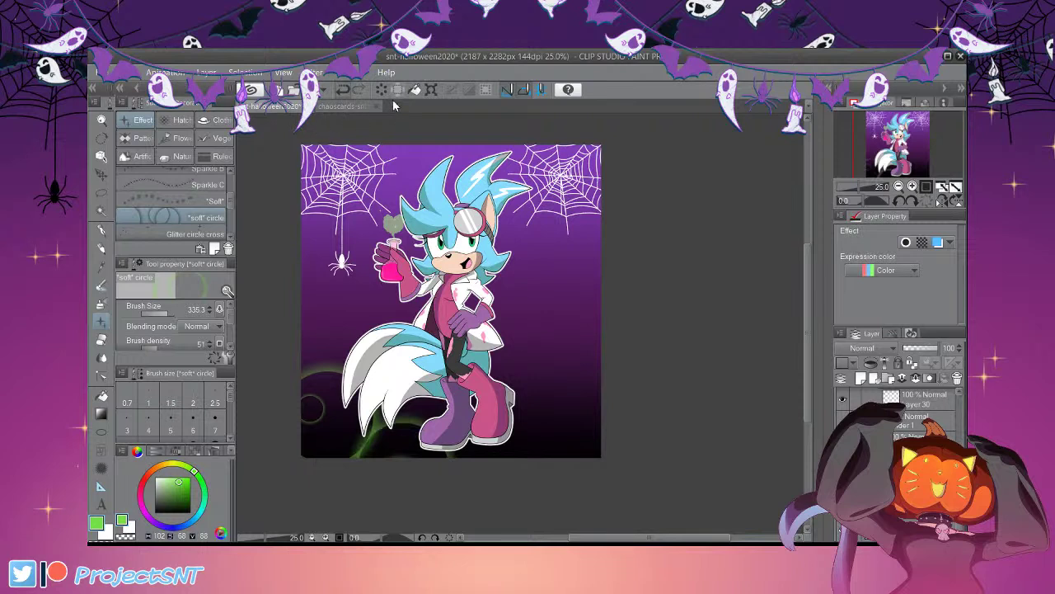
key("ctrl+z")
Browse the effect, pattern, flower, vegetation, nature and artificial decoration brushes for a suitable background element
scroll(260, 216, "up", 3)
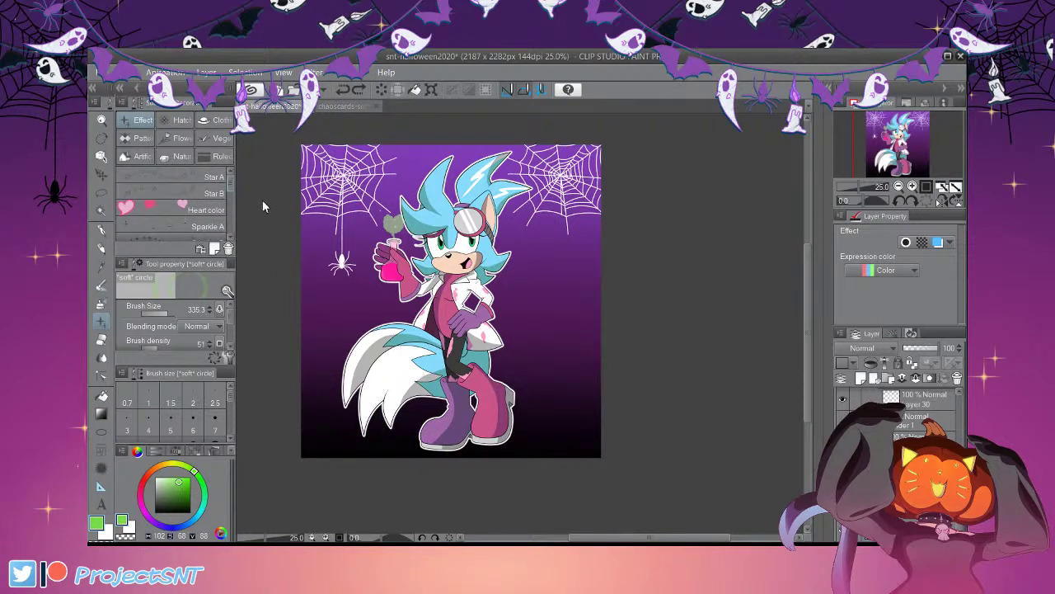
left_click(177, 177)
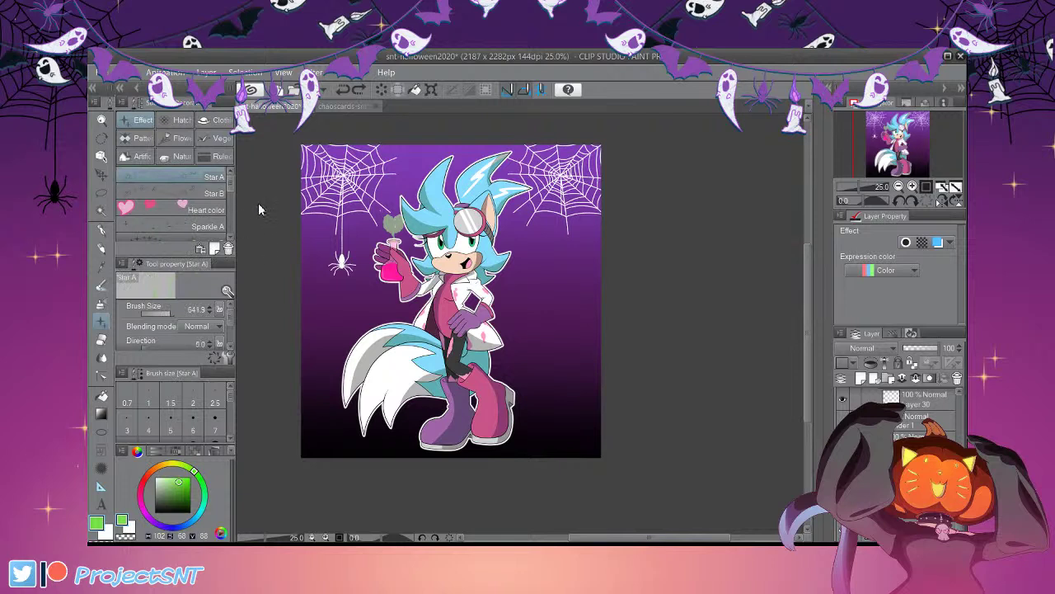
left_click(141, 138)
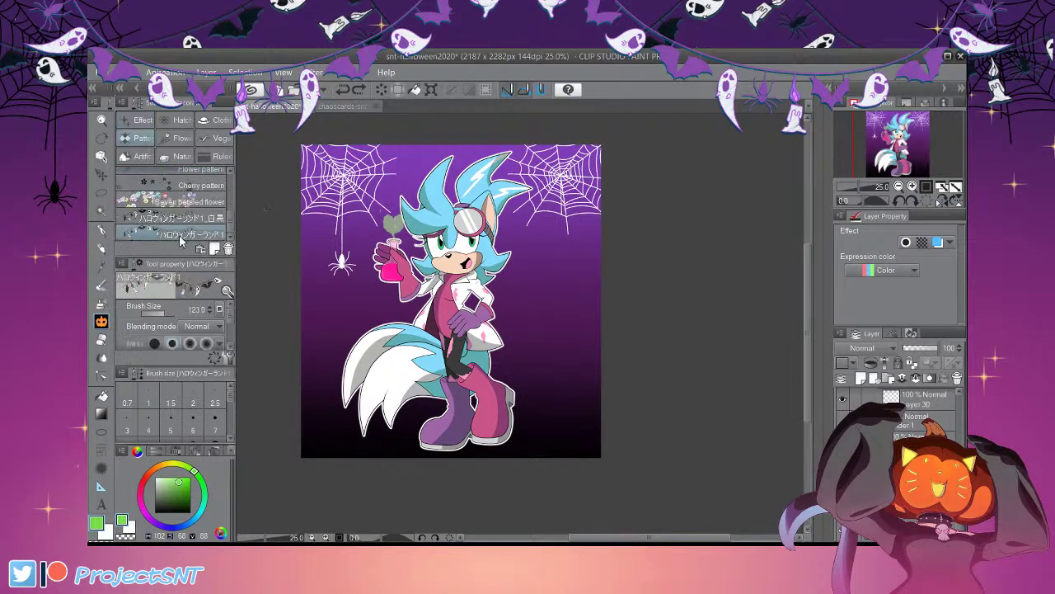
left_click(182, 138)
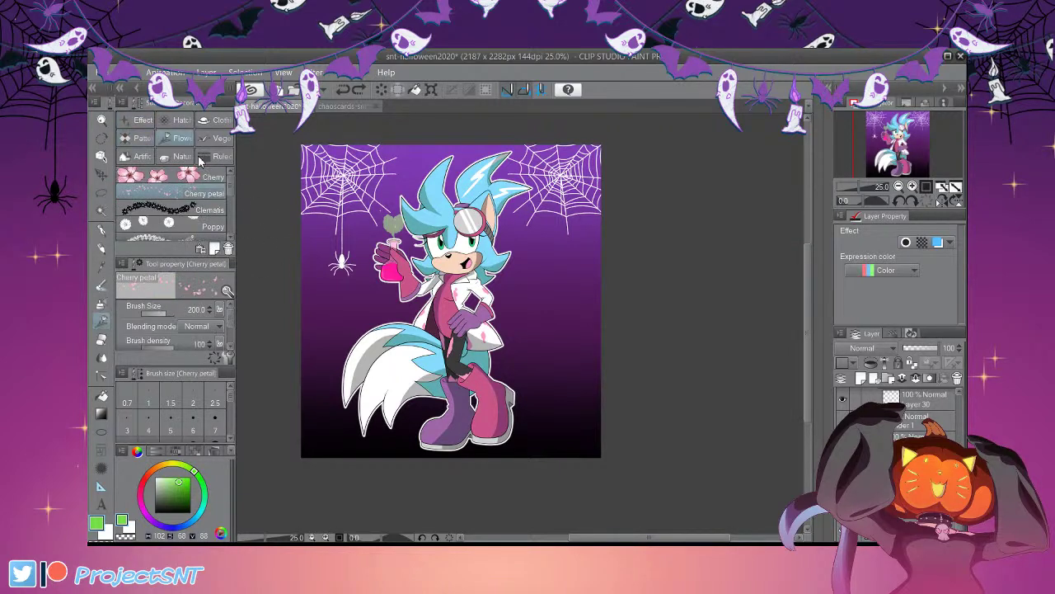
left_click(220, 137)
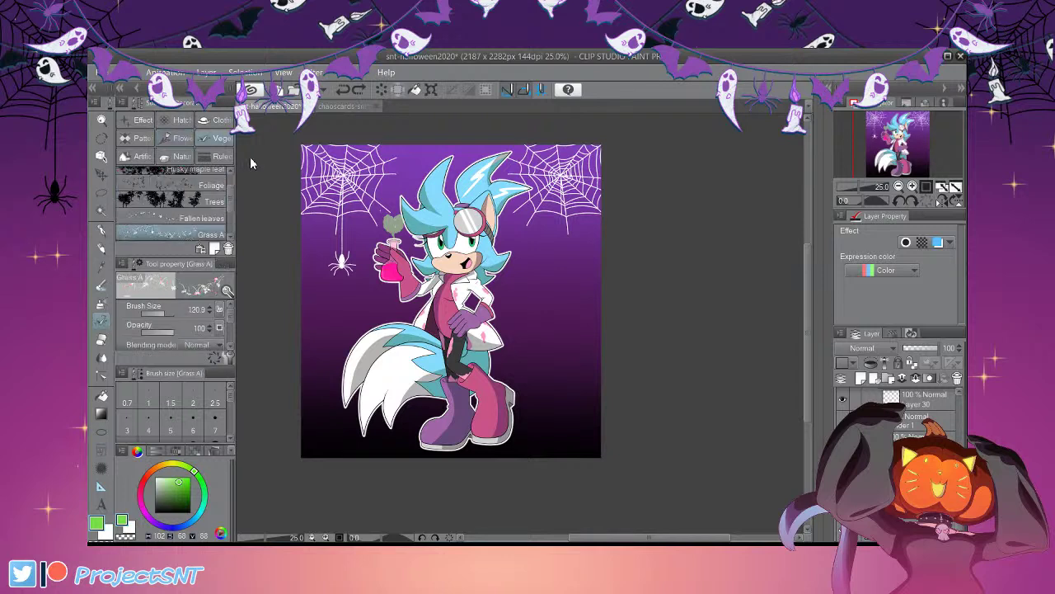
scroll(232, 216, "up", 1)
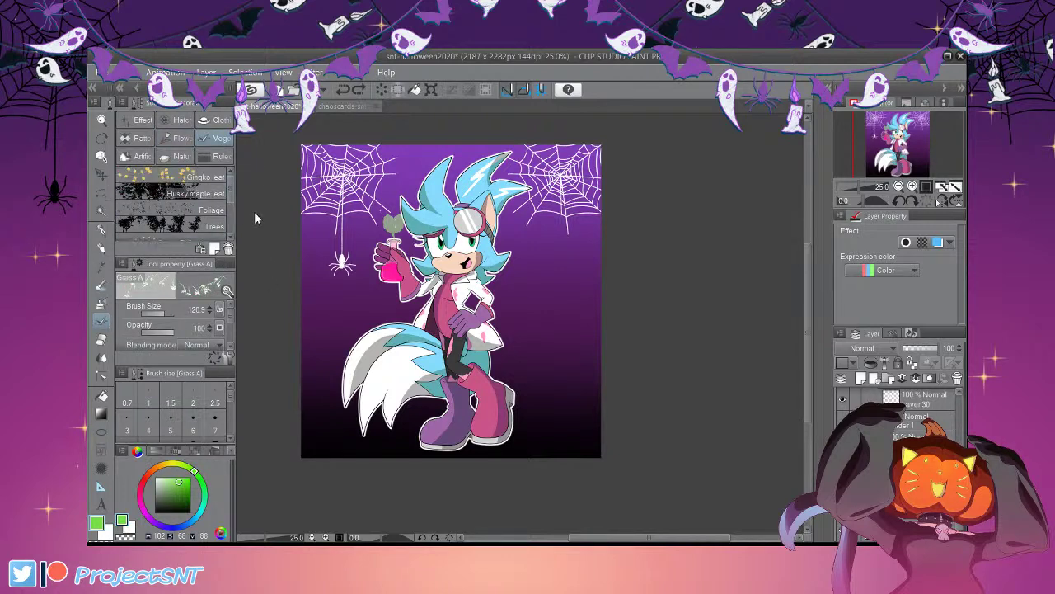
left_click(180, 156)
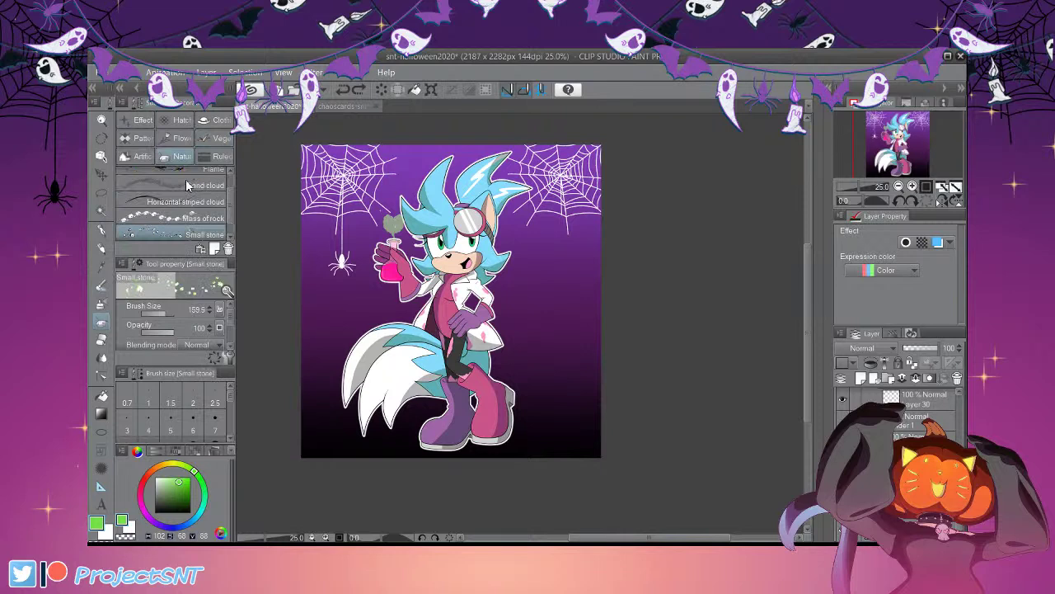
left_click(134, 157)
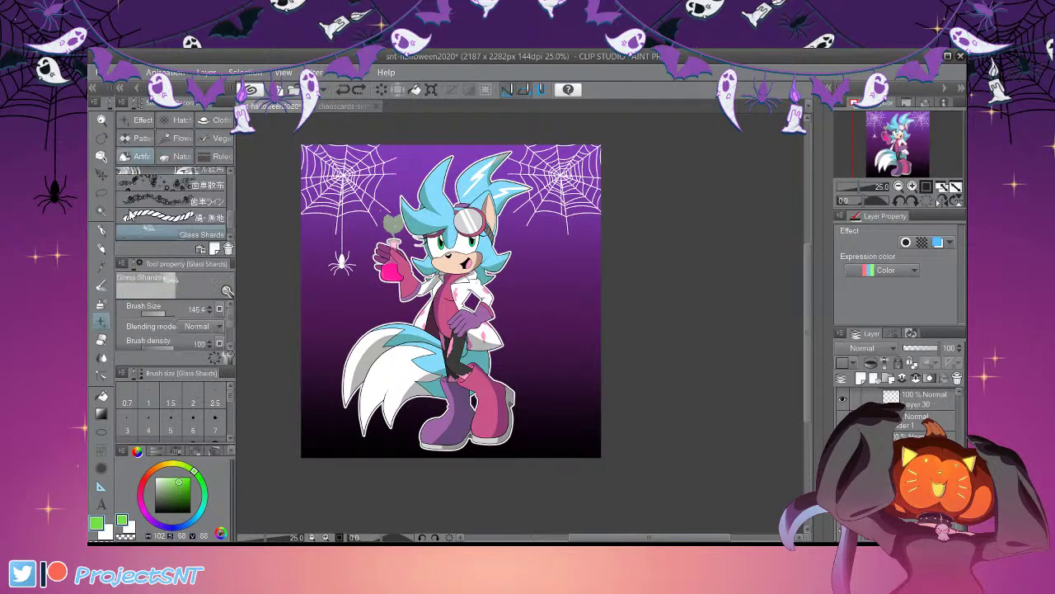
left_click_drag(260, 254, 263, 226)
scroll(263, 226, "up", 3)
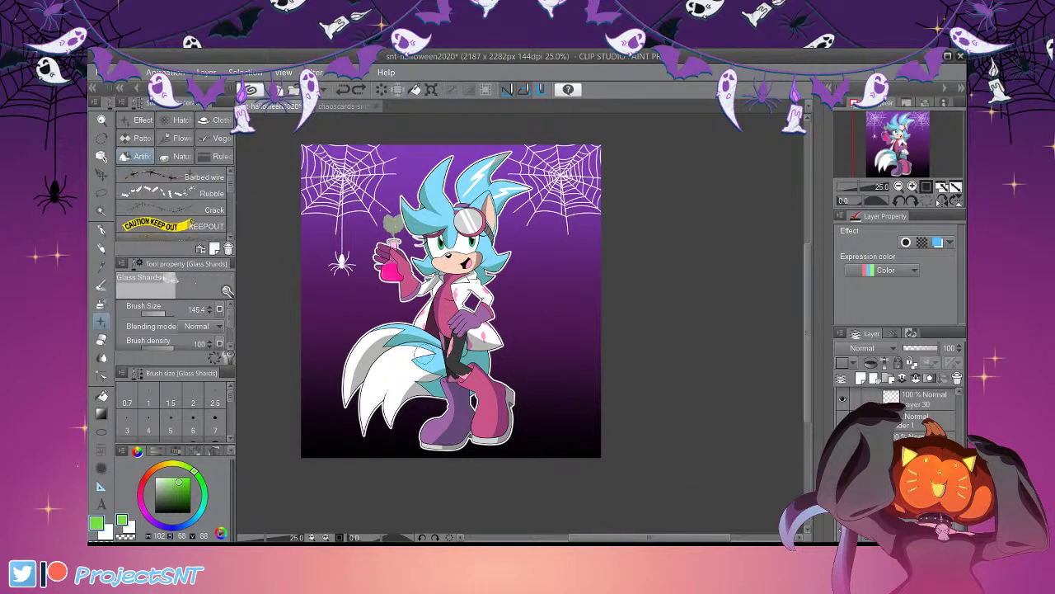
scroll(426, 356, "down", 1)
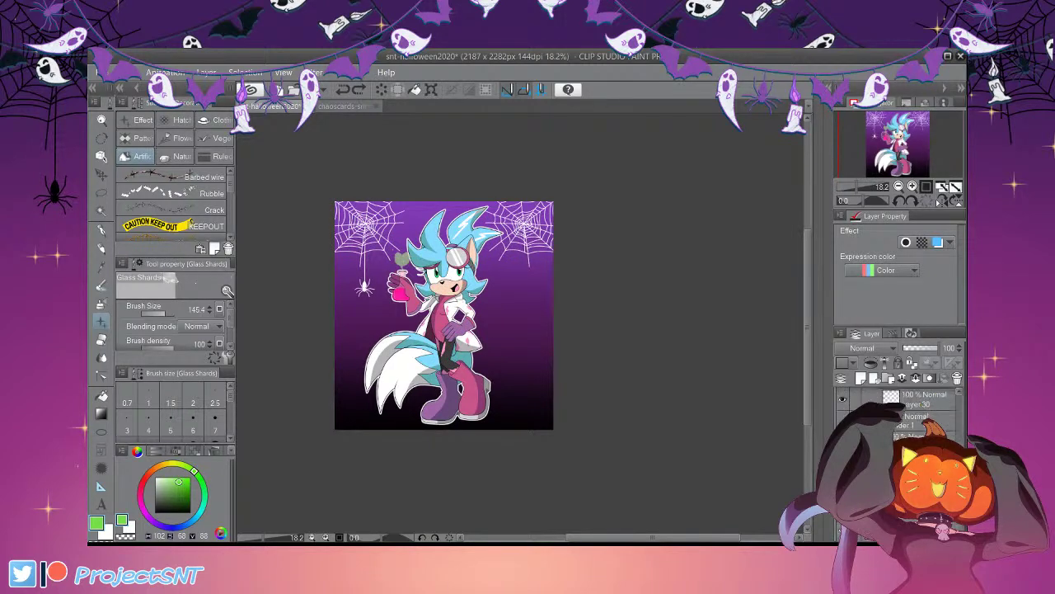
left_click(843, 439)
left_click(843, 439)
key("ctrl+shift+n")
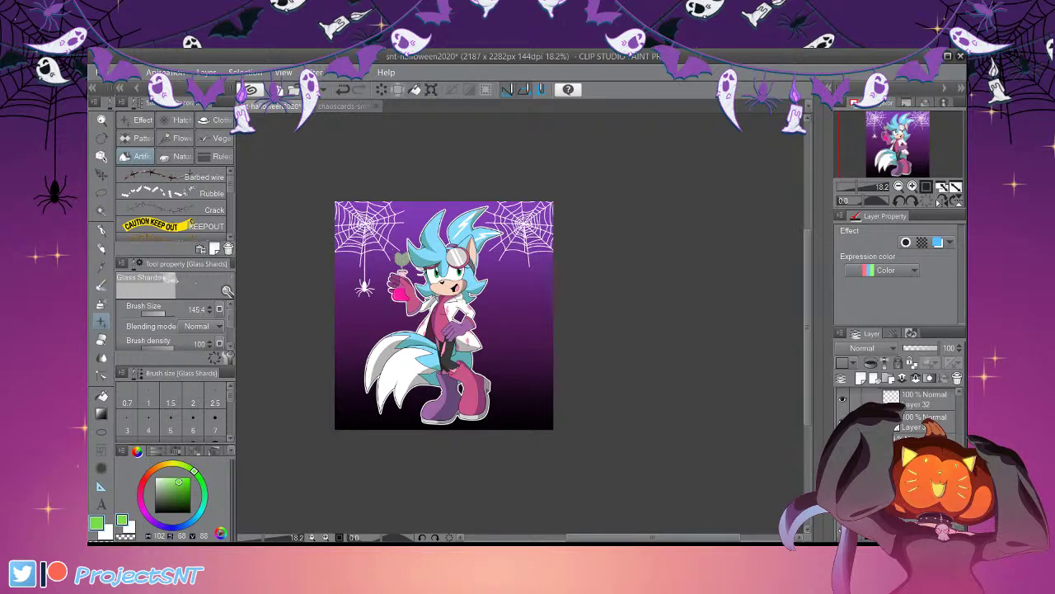
Sample a muted purple from the artwork and offset the spider-web shadow slightly behind the white webs
left_click(101, 267)
left_click(435, 402)
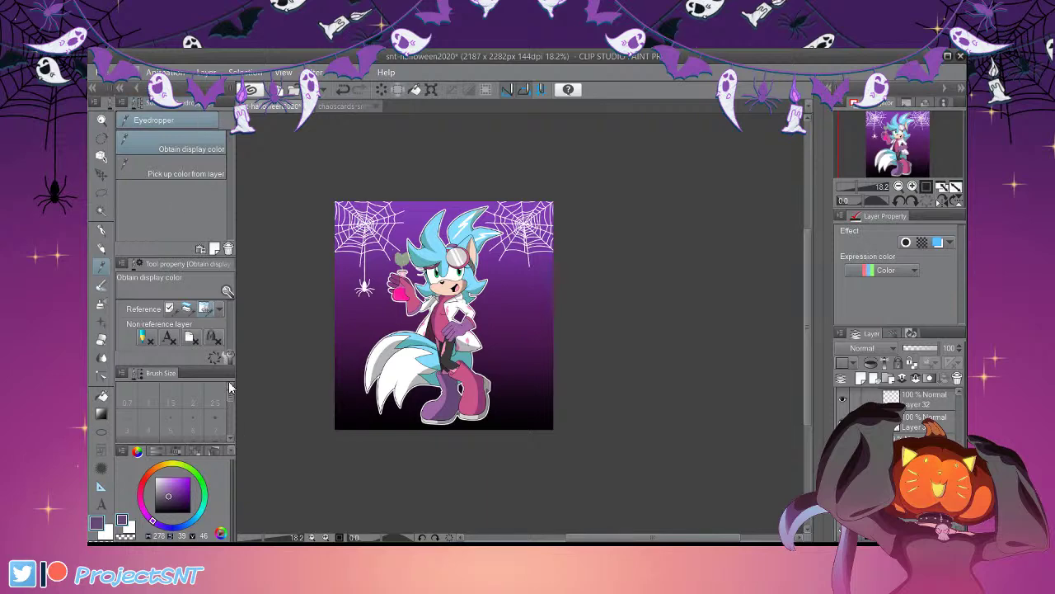
scroll(363, 241, "up", 6)
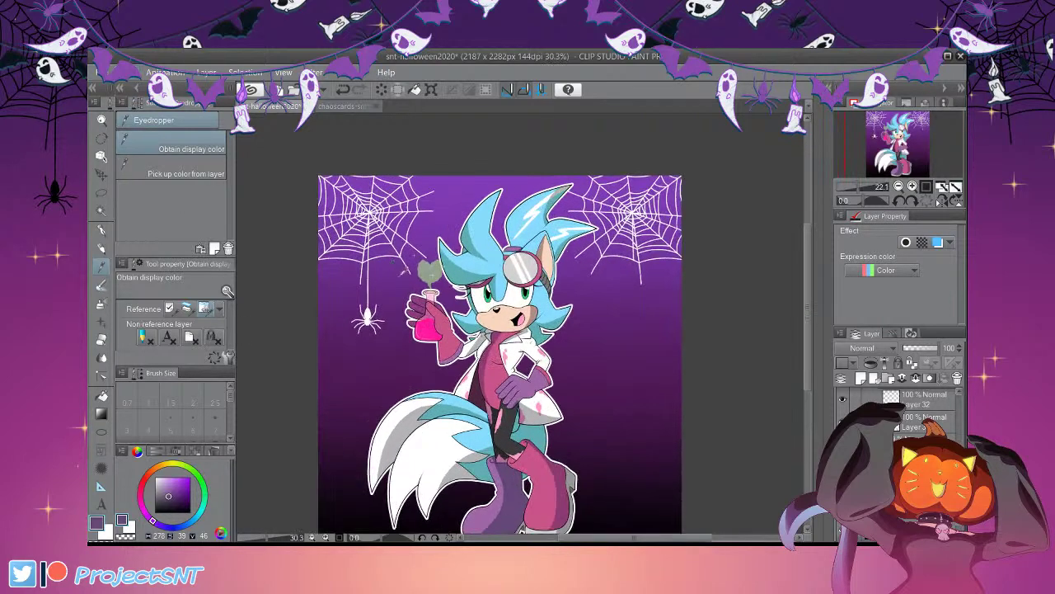
left_click_drag(458, 369, 454, 375)
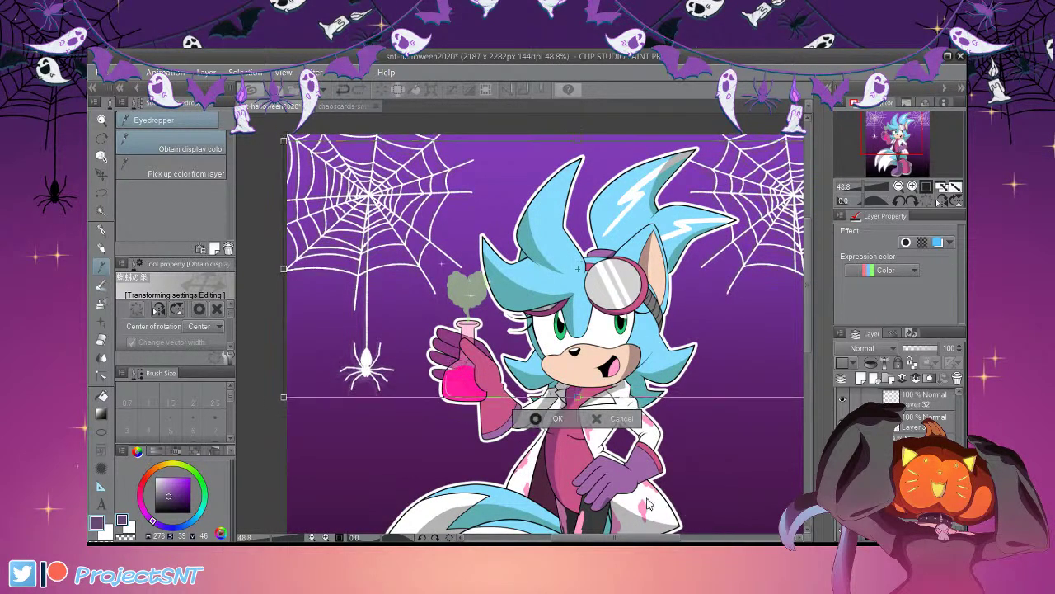
left_click(535, 418)
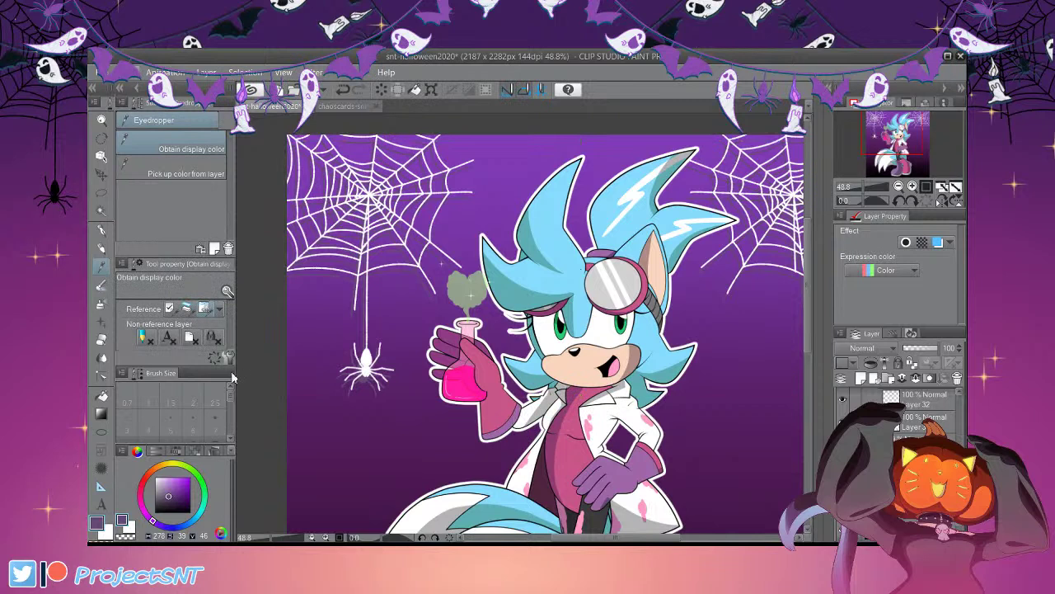
left_click(439, 389)
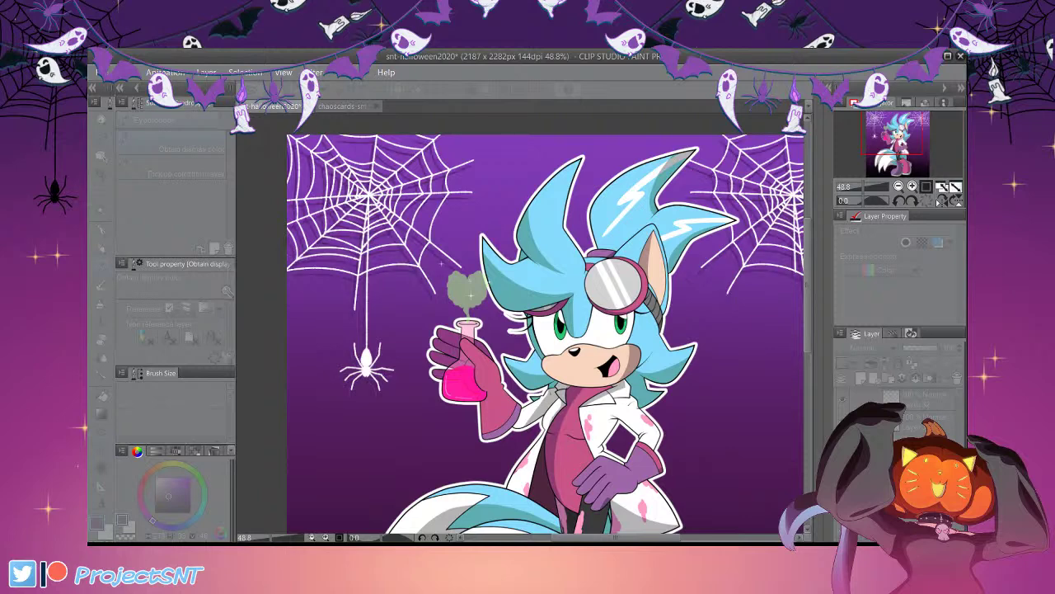
key("ctrl+minus")
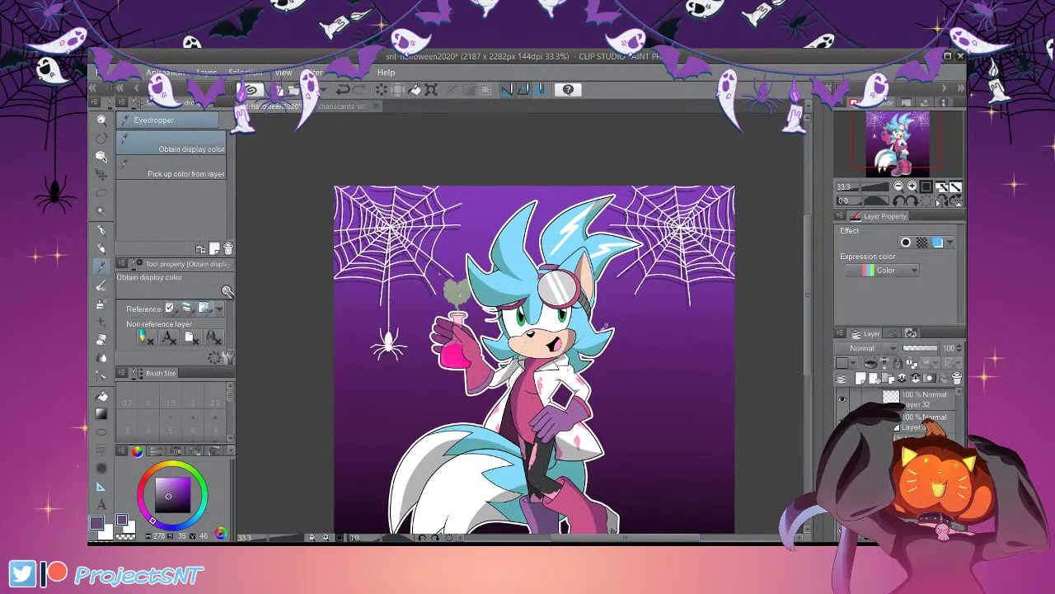
key("ctrl+minus")
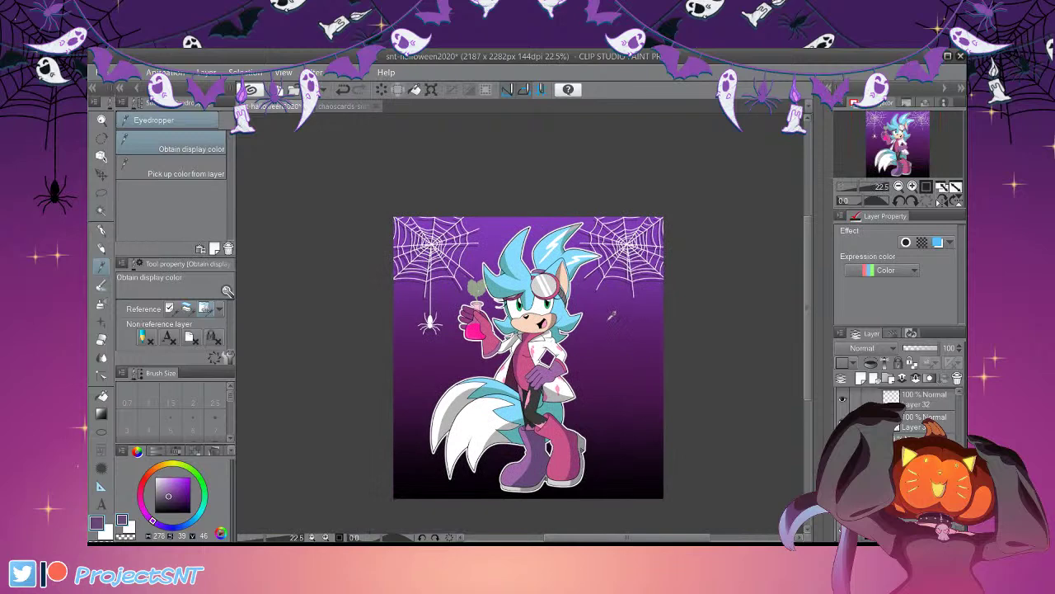
Nudge the spider-web shadow a little further with another transform and save the illustration
scroll(612, 316, "up", 1)
scroll(676, 314, "up", 2)
scroll(676, 313, "down", 2)
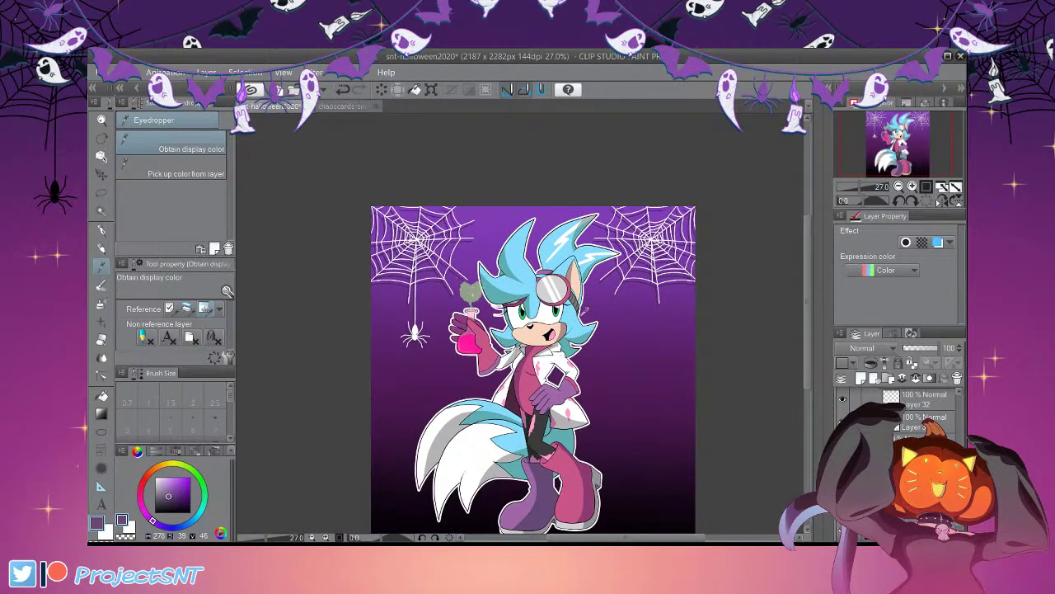
key("ctrl+t")
key("ctrl+plus")
key("ctrl+plus")
key("ctrl+plus")
left_click_drag(792, 344, 796, 334)
key("Return")
key("ctrl+minus")
key("ctrl+minus")
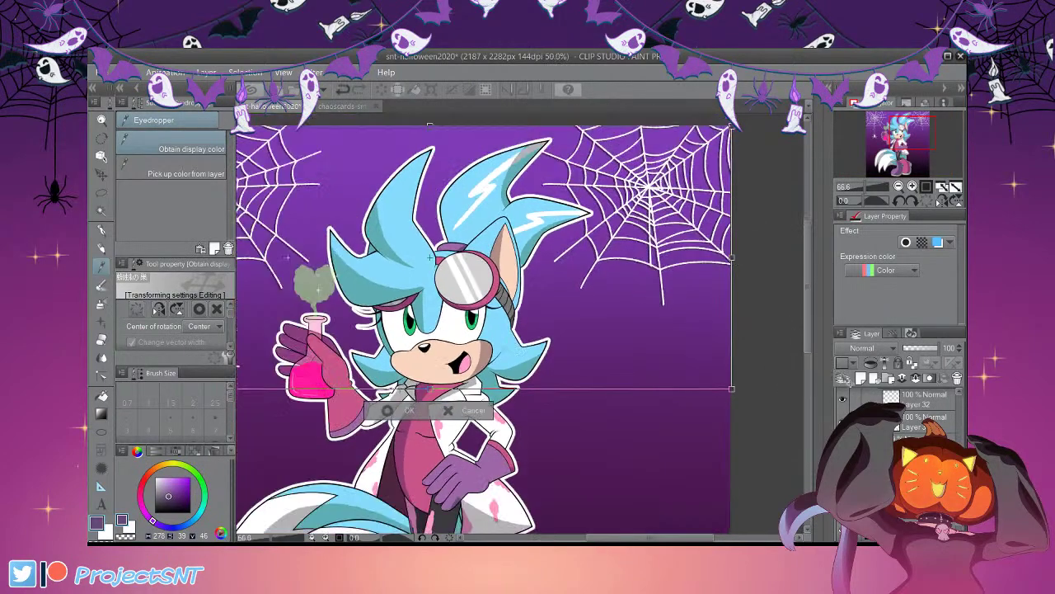
key("ctrl+minus")
key("ctrl+minus")
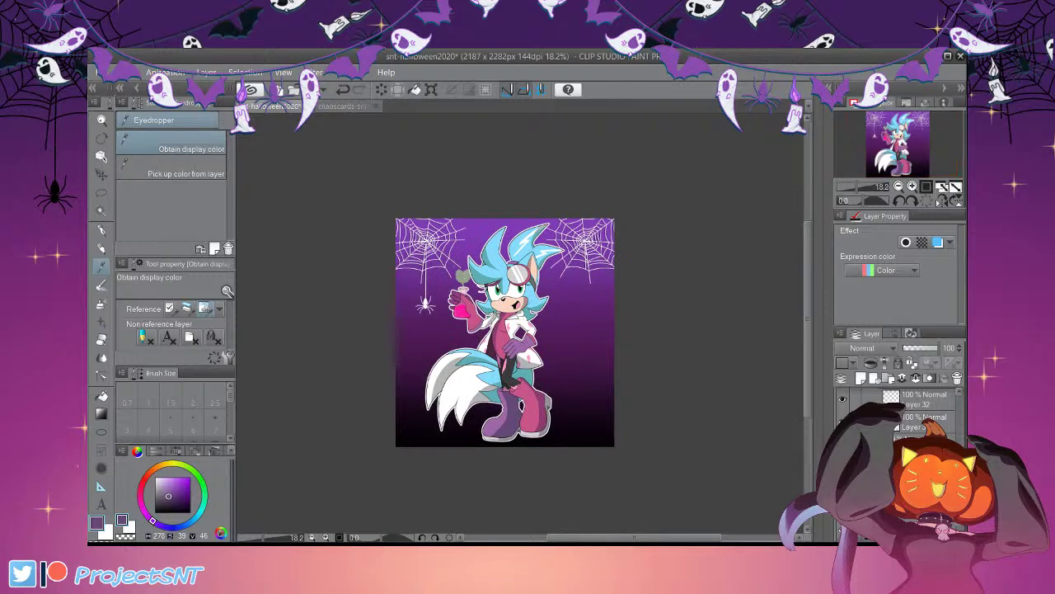
key("ctrl+s")
Add an empty layer at the top of the layer stack and sample the light pink of the character's stains
scroll(566, 447, "up", 13)
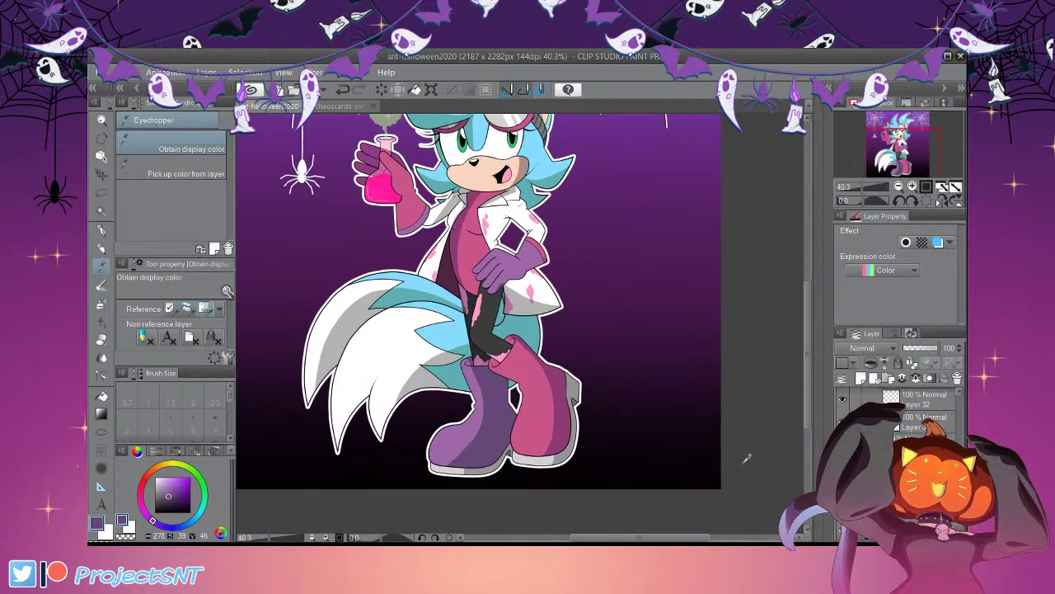
key("x")
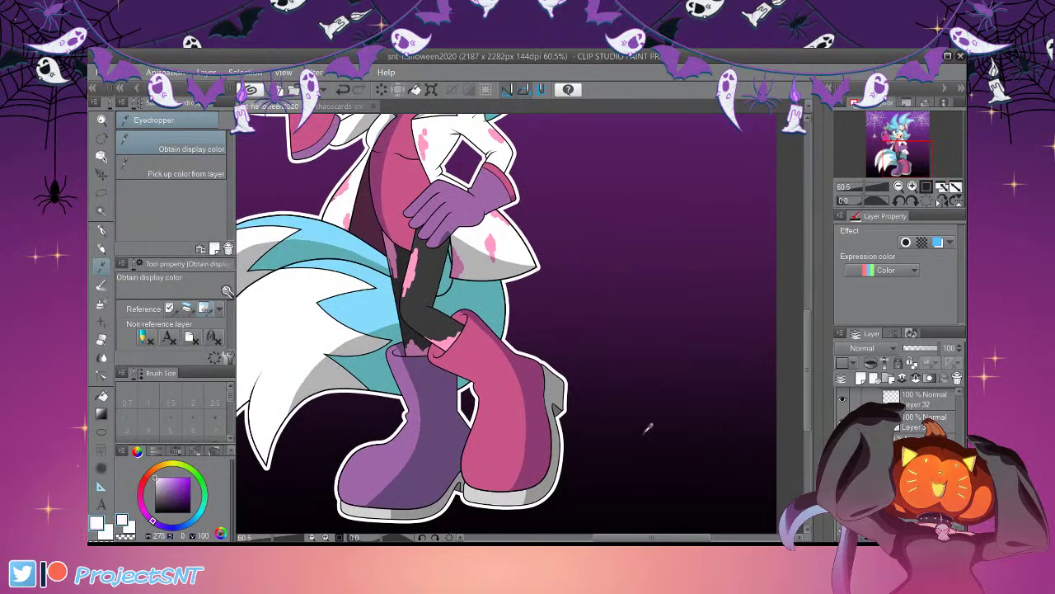
scroll(725, 443, "up", 2)
scroll(922, 404, "up", 8)
left_click(922, 399)
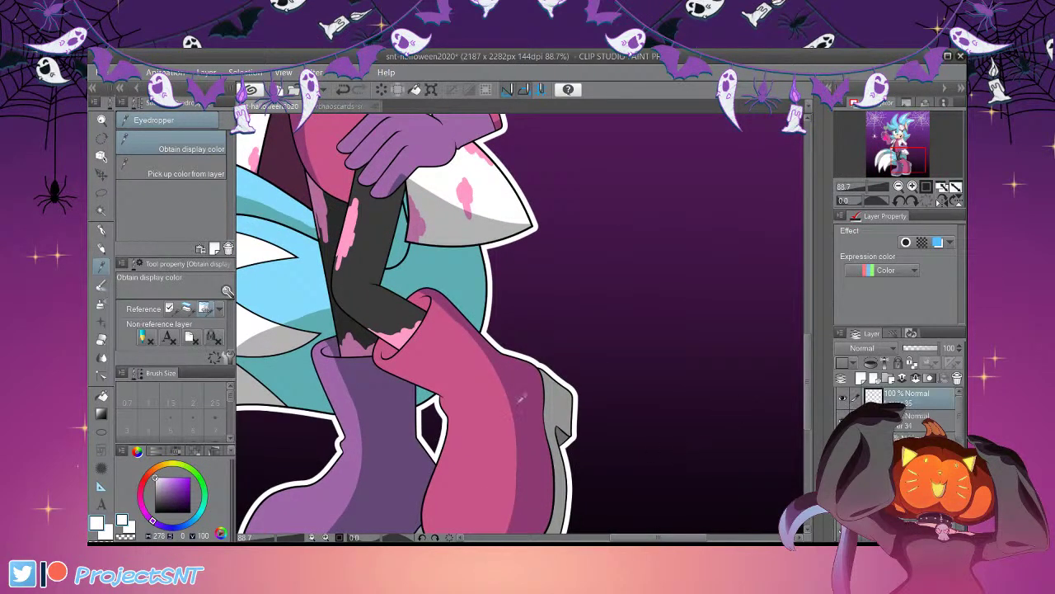
left_click(466, 393)
scroll(636, 377, "up", 4)
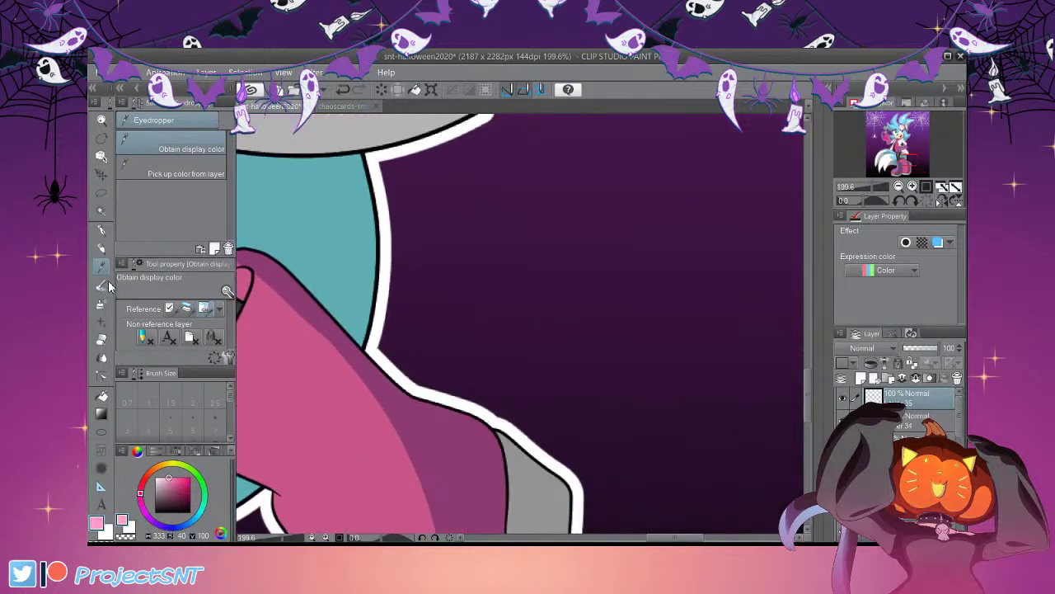
Write the artist's signature in pink beside the pink boot with the Turnip pen at size 7.3, and save the illustration
key("p")
left_click(154, 314)
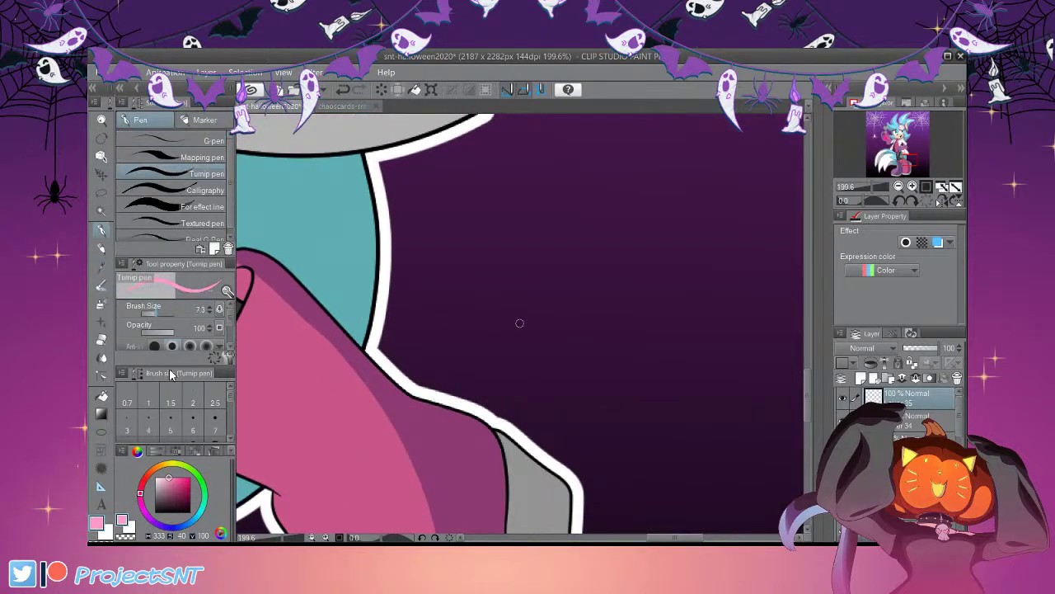
mouse_move(466, 330)
left_mouse_down()
mouse_move(450, 372)
mouse_move(495, 376)
mouse_move(536, 345)
mouse_move(550, 356)
mouse_move(506, 350)
mouse_move(515, 395)
mouse_move(505, 395)
mouse_move(561, 391)
mouse_move(554, 413)
left_mouse_up()
left_click(521, 401)
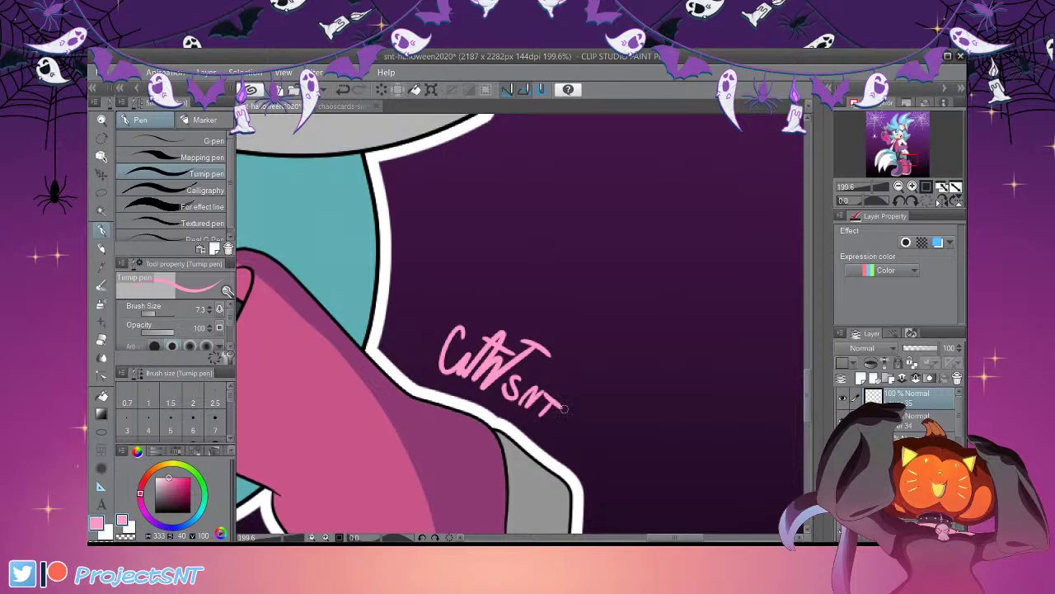
scroll(464, 252, "down", 5)
scroll(464, 253, "down", 3)
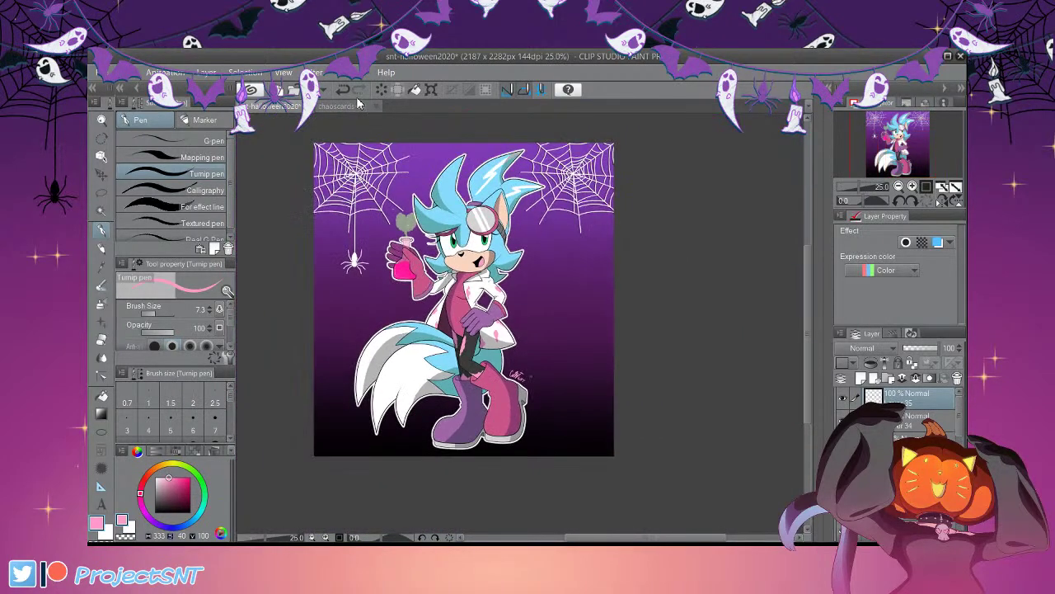
scroll(368, 395, "down", 3)
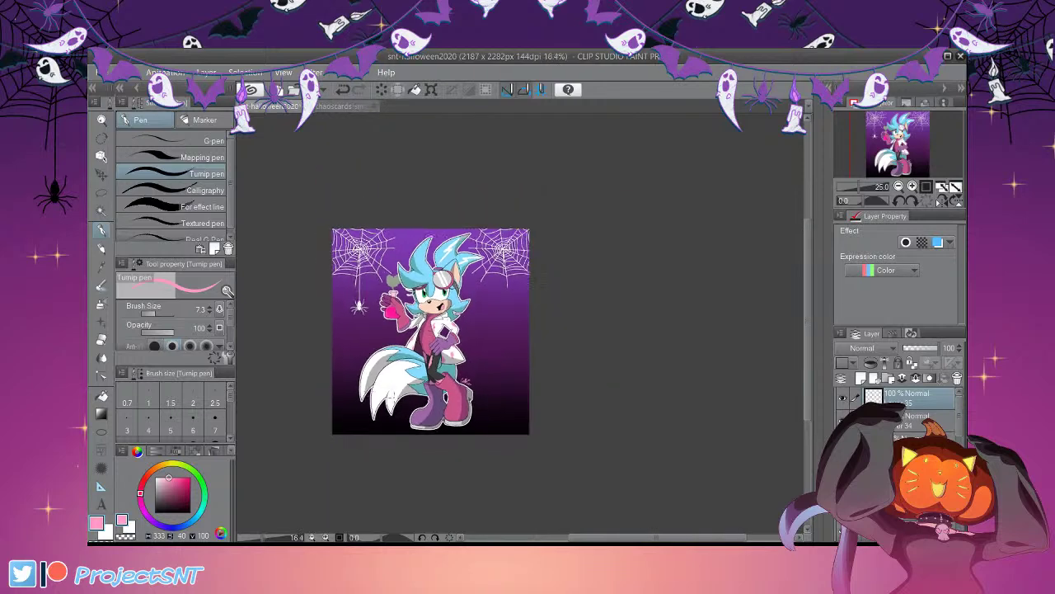
Shift the background gradient's colour to a brighter, pinker purple and save the illustration
scroll(441, 394, "up", 3)
scroll(504, 391, "down", 1)
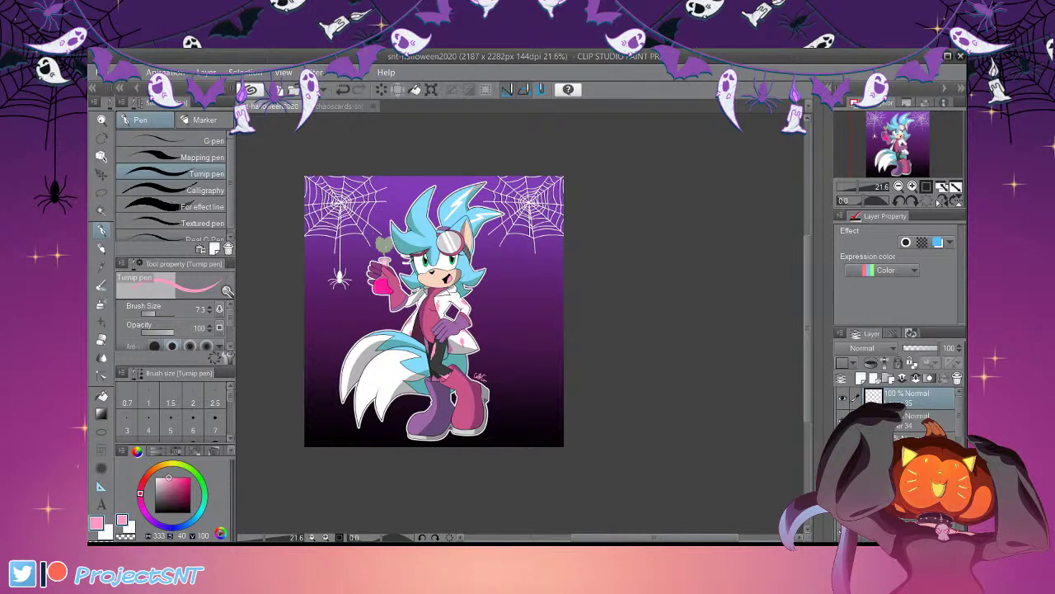
scroll(907, 417, "down", 5)
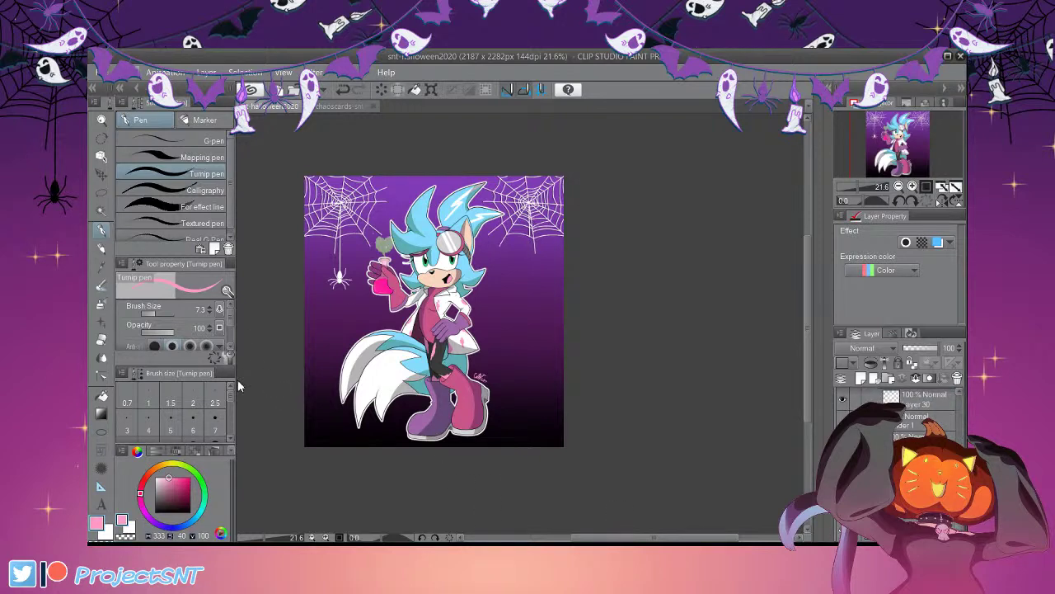
key("space")
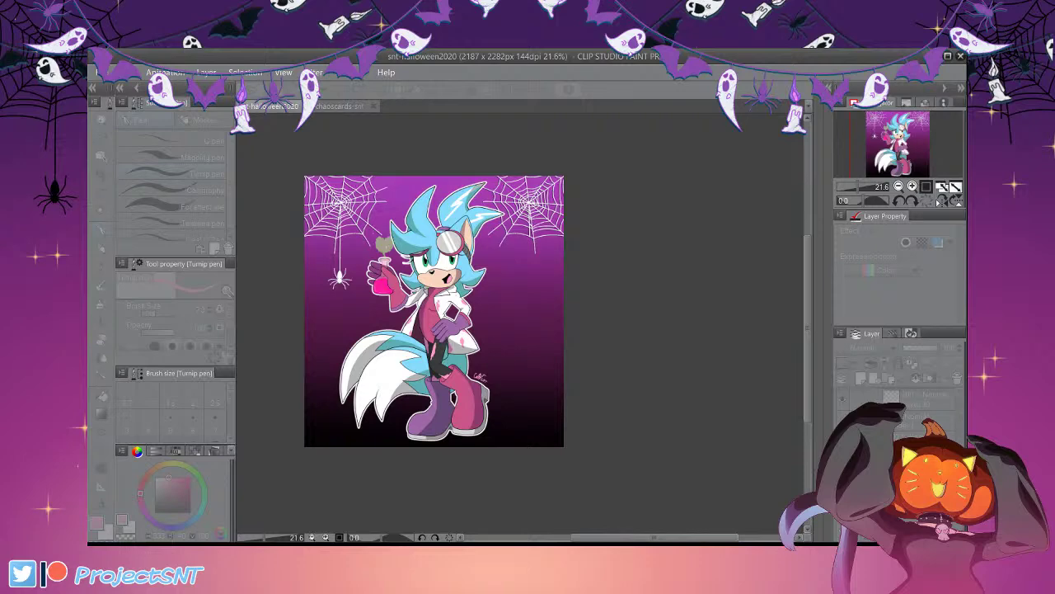
key("Return")
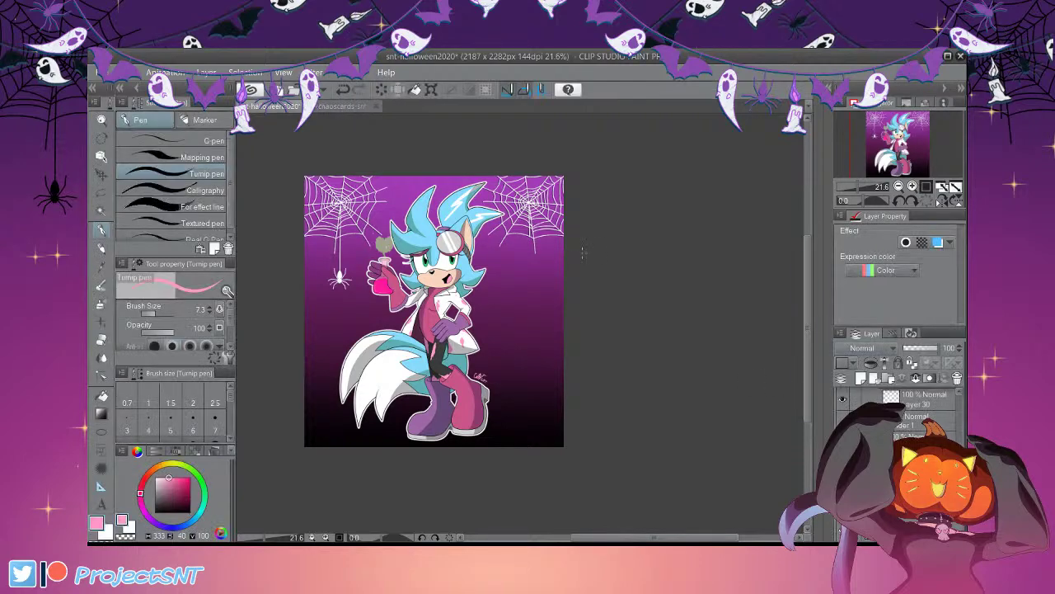
scroll(577, 253, "down", 3)
scroll(495, 260, "up", 4)
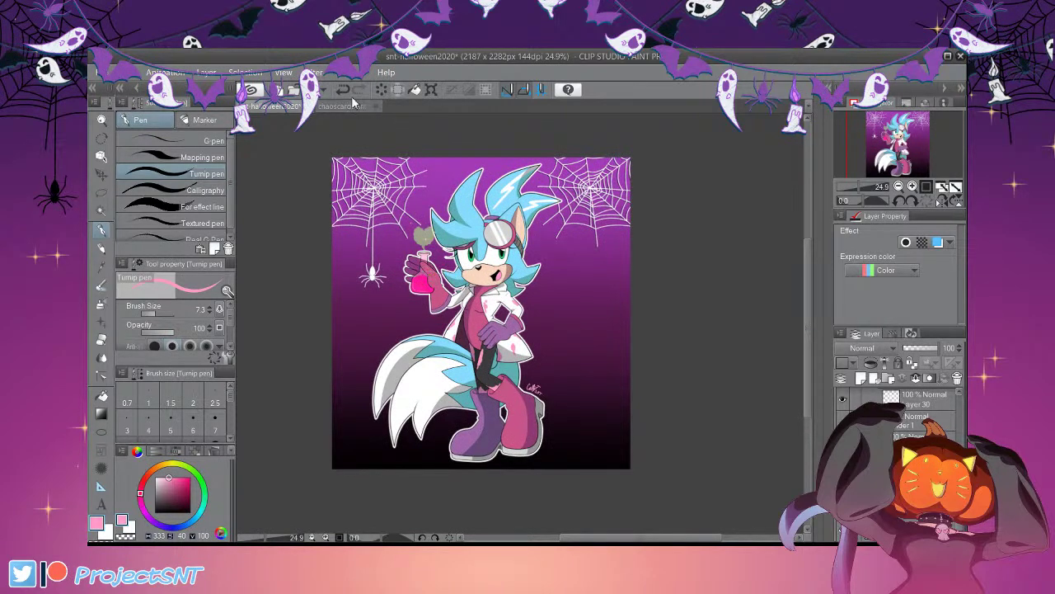
key("ctrl+s")
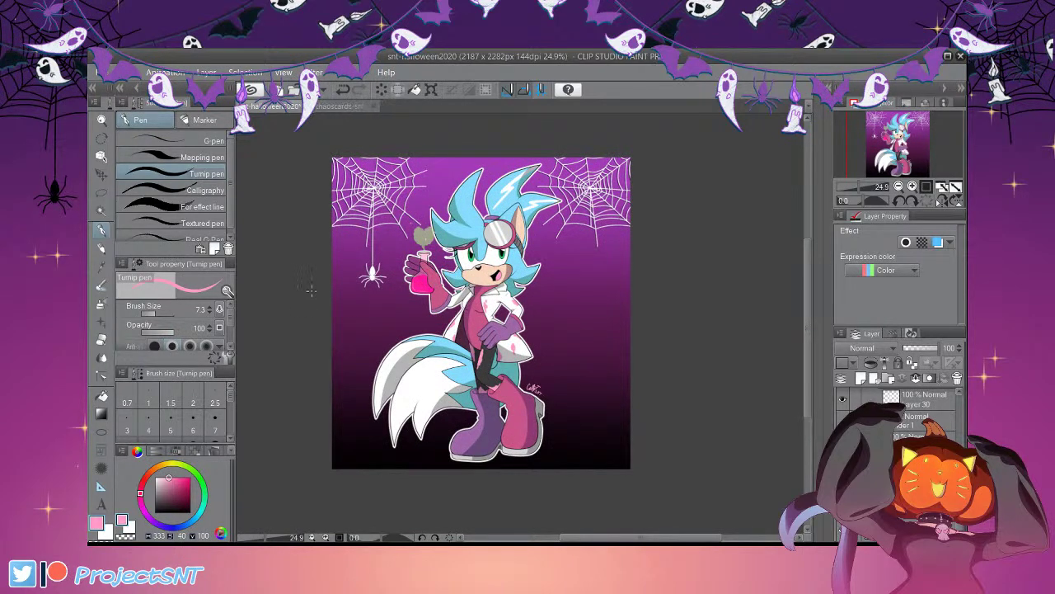
scroll(309, 295, "up", 2)
scroll(384, 228, "down", 2)
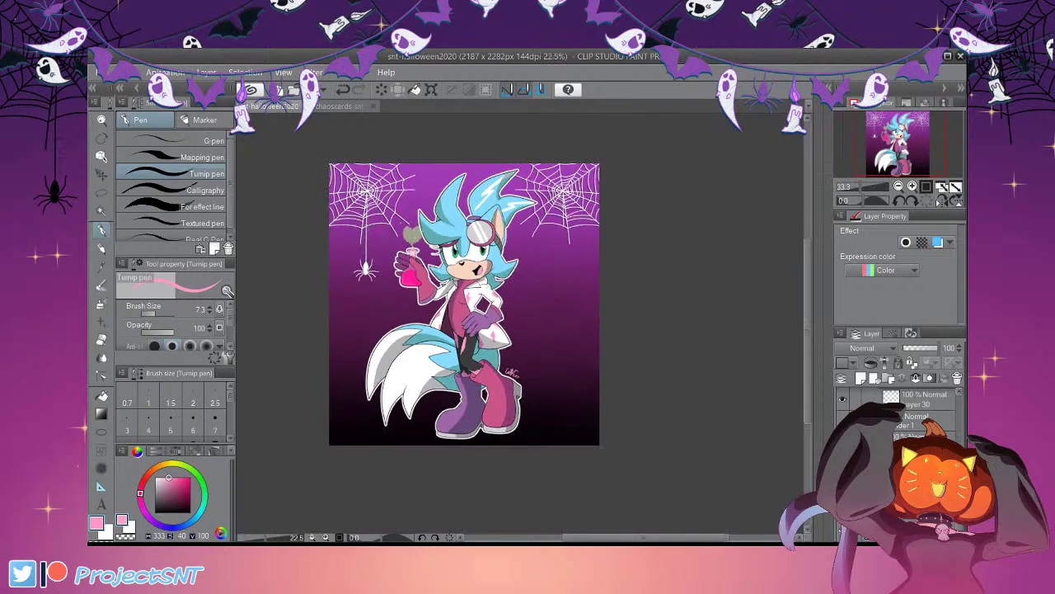
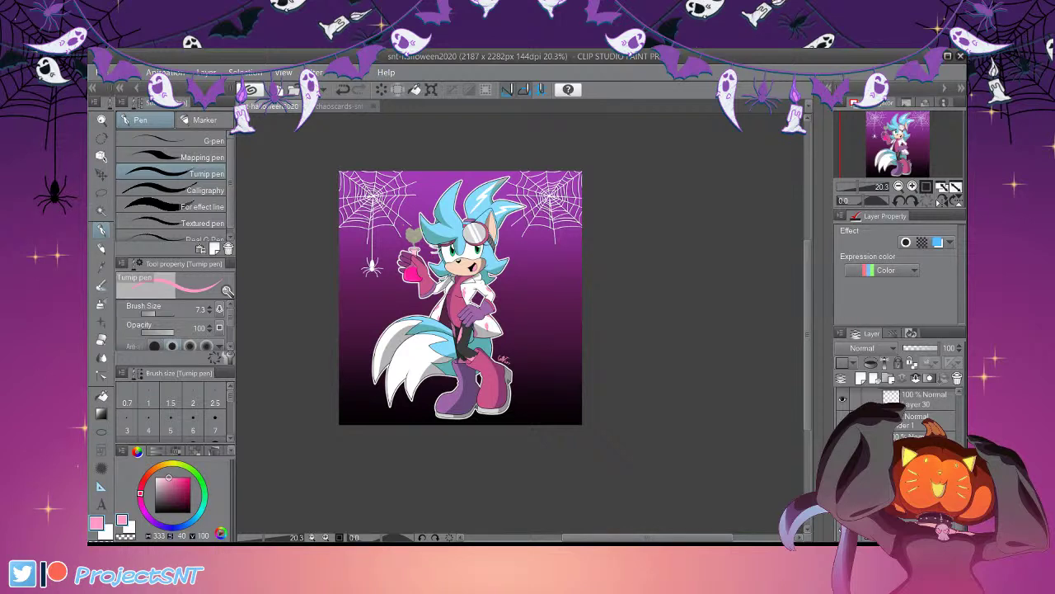
Auto-select the grey parts of the large goggle lens and fill them with muted pink (H 333, S 23, V 70)
scroll(470, 224, "up", 4)
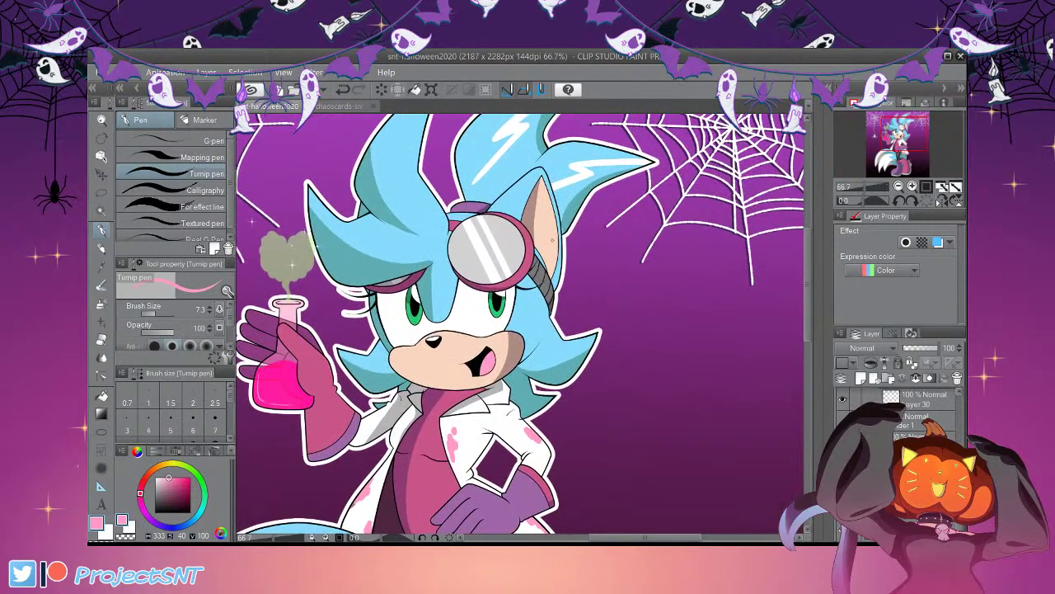
scroll(915, 413, "down", 5)
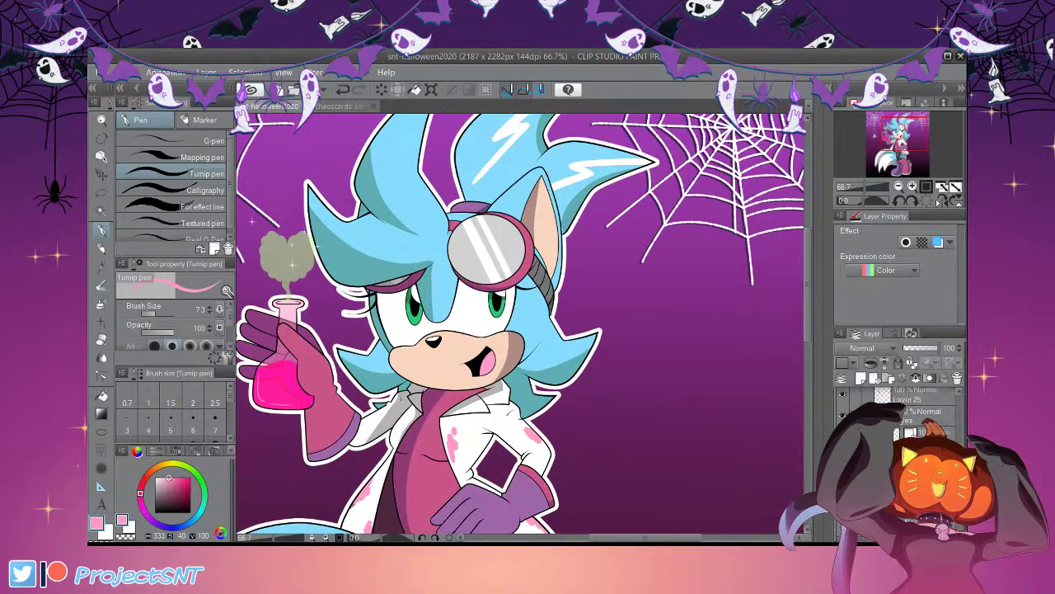
scroll(915, 412, "up", 5)
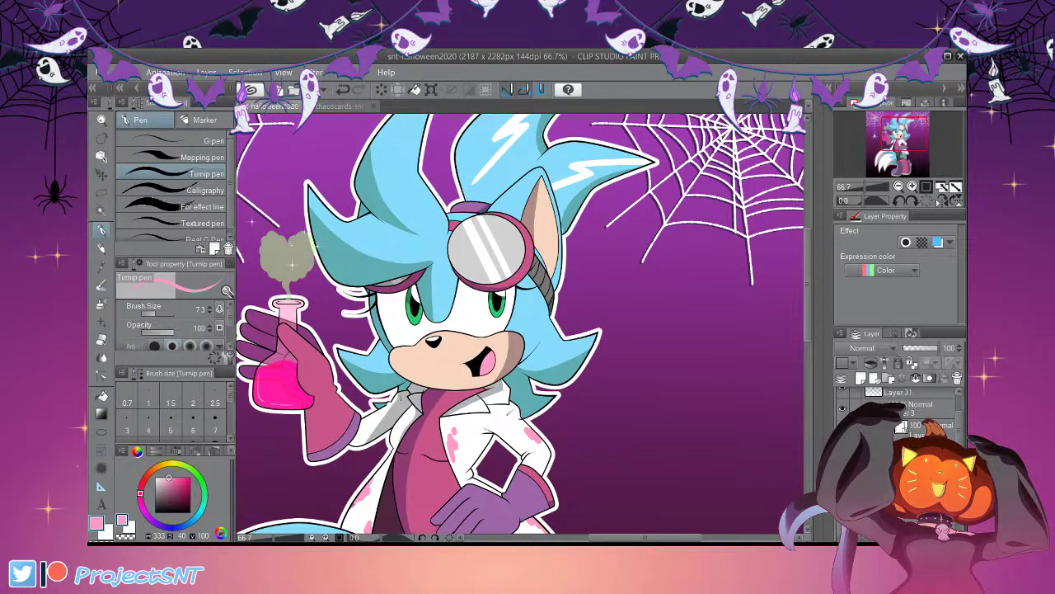
left_click(101, 211)
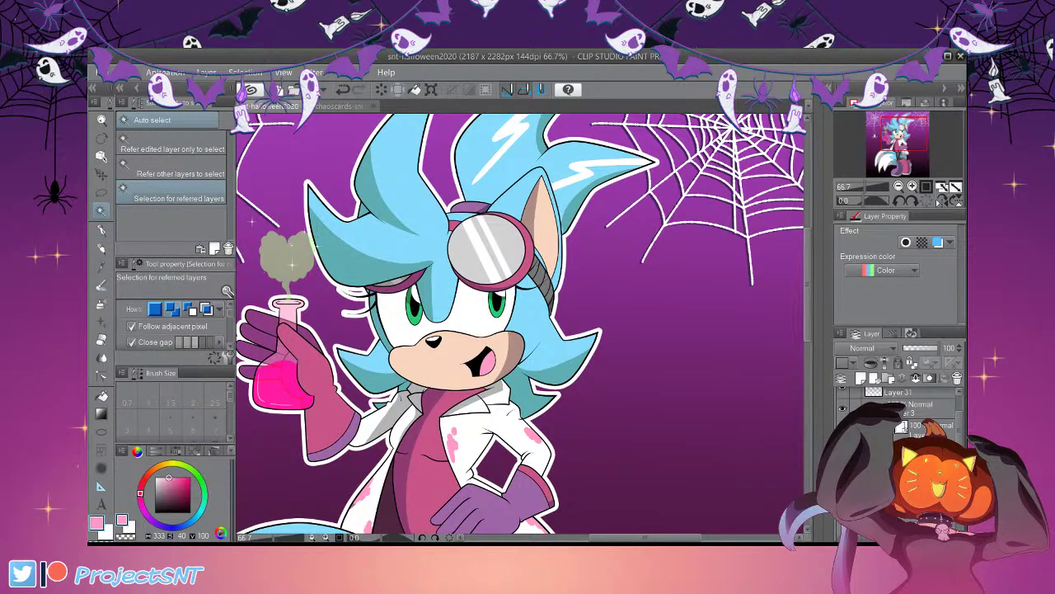
scroll(467, 369, "up", 2)
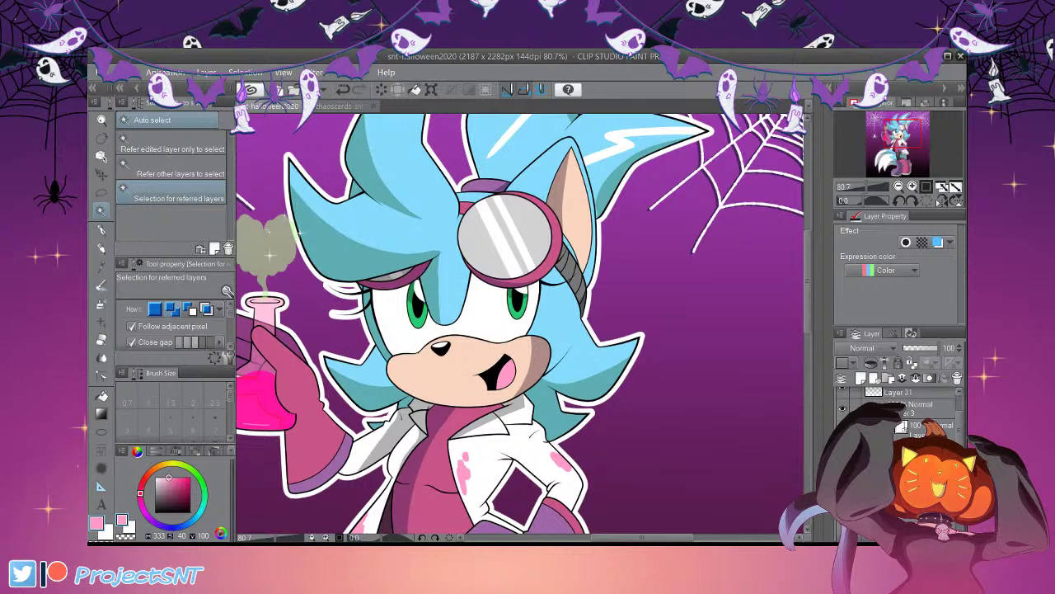
left_click(504, 239)
left_click(535, 237, "shift")
left_click(159, 477)
left_click_drag(159, 477, 162, 487)
key("alt+Delete")
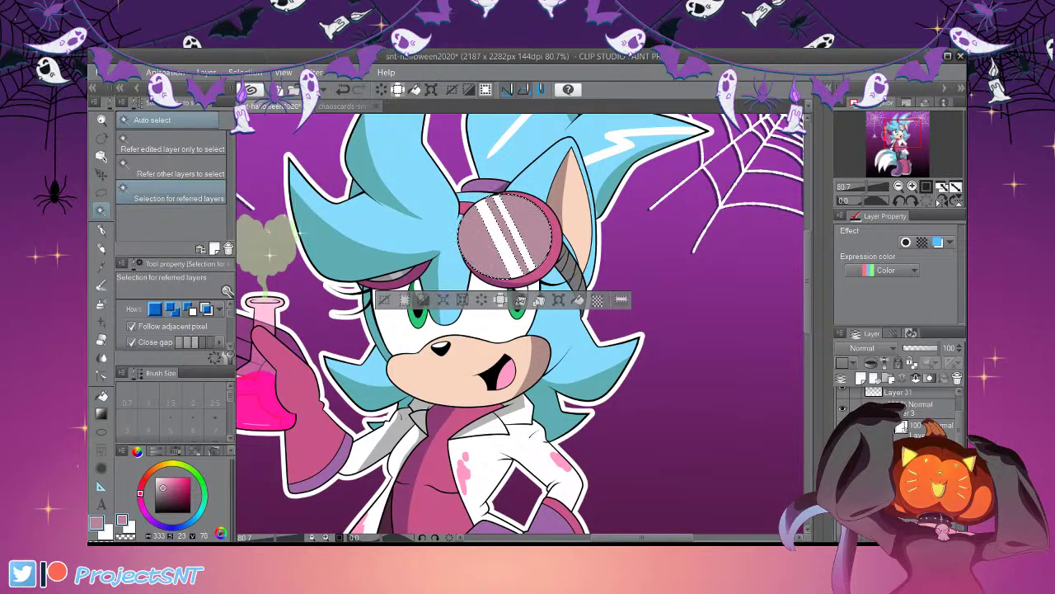
key("ctrl+d")
scroll(401, 305, "down", 4)
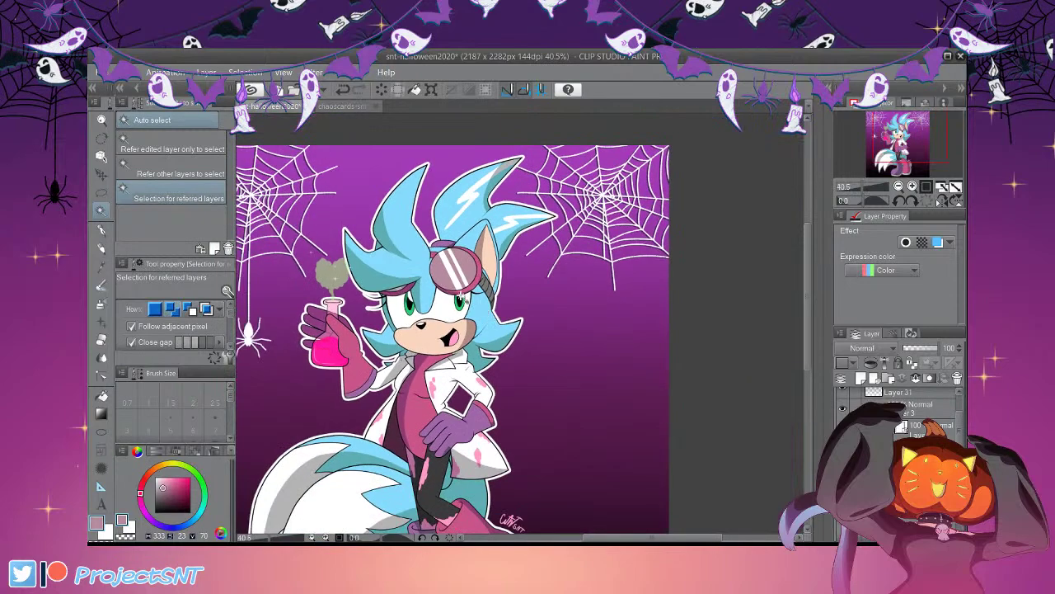
Auto-select the grey parts of the partly hidden goggle lens, fill them with darker muted pink (H 333, S 19, V 50), and save the illustration
scroll(462, 297, "up", 5)
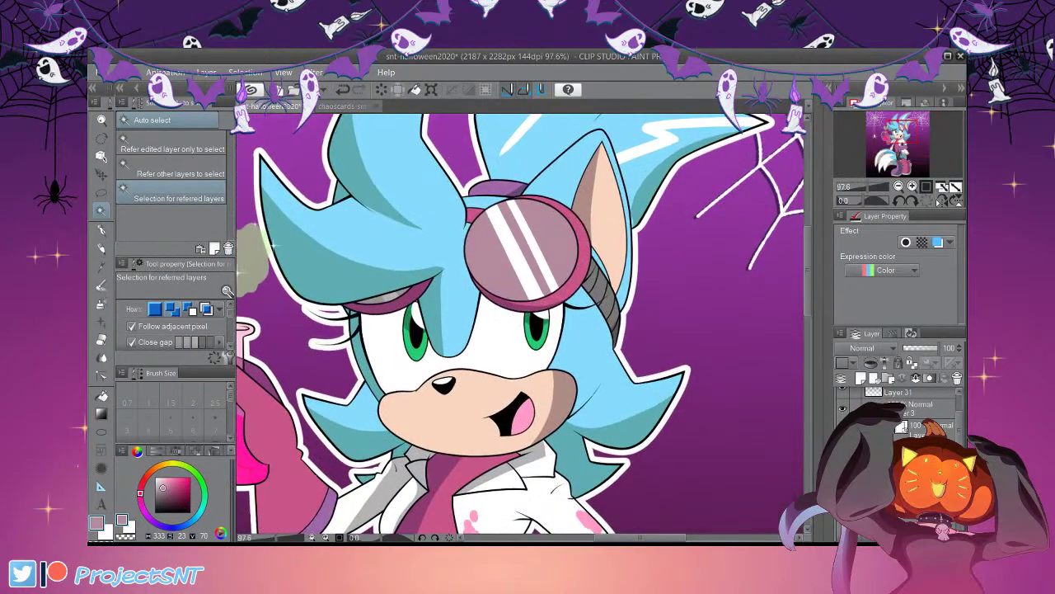
left_click(374, 299)
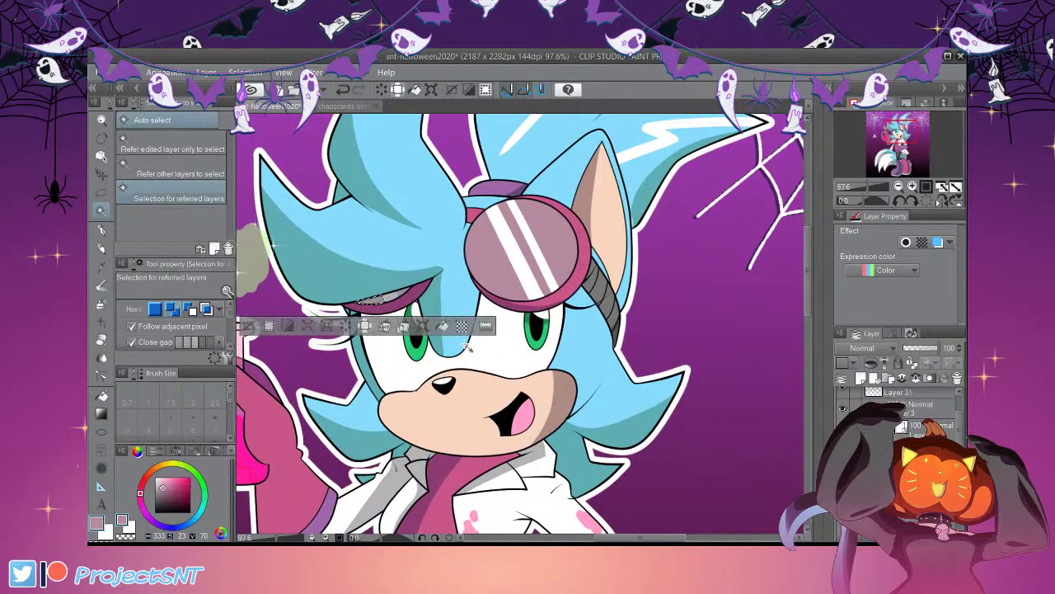
left_click(404, 290, "shift")
left_click(162, 495)
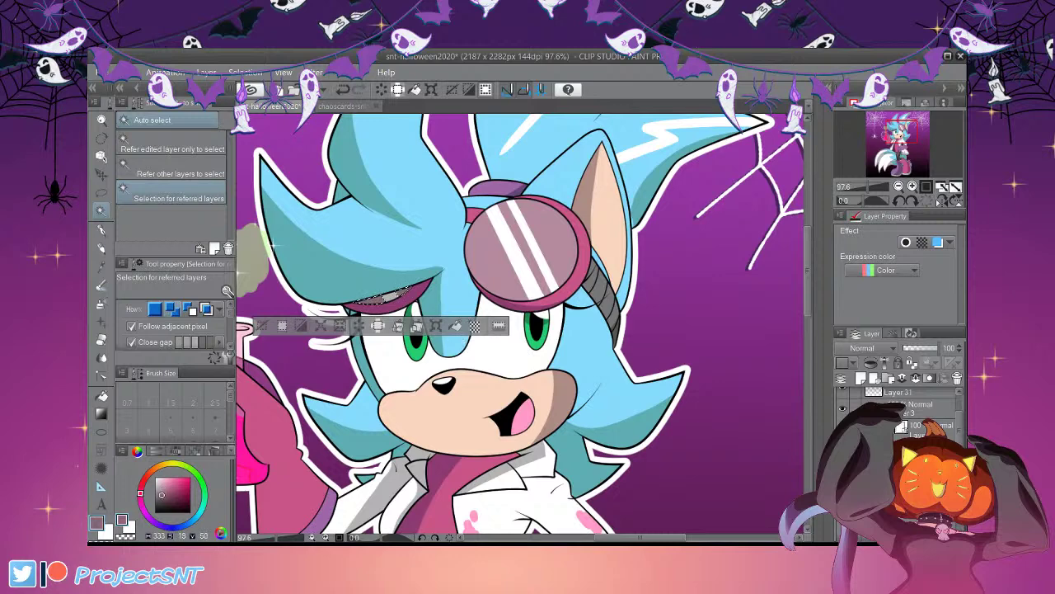
key("ctrl+d")
scroll(299, 381, "down", 3)
scroll(443, 218, "down", 2)
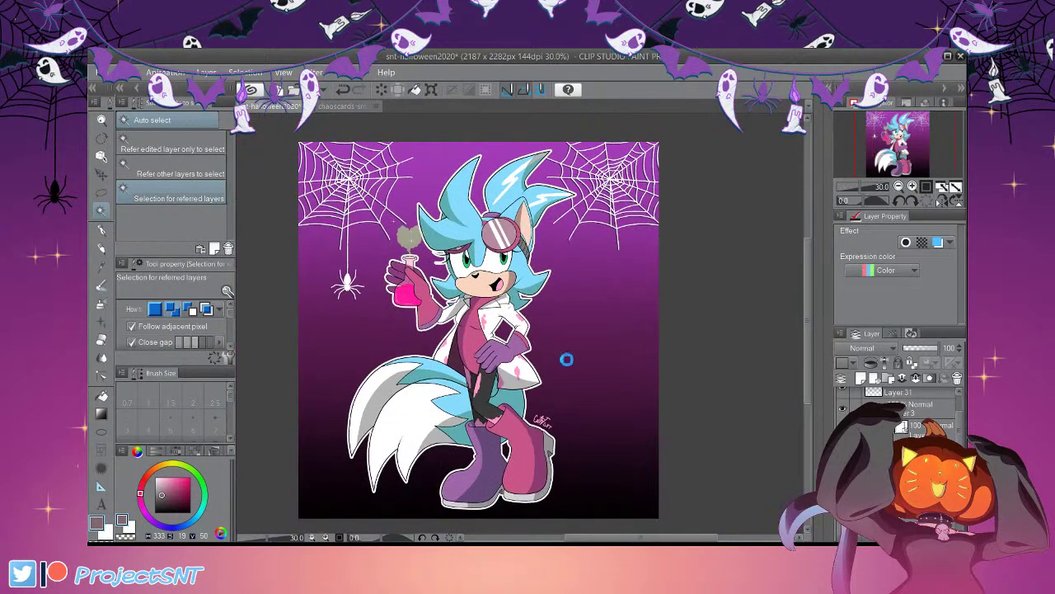
Save the finished illustration as the PNG file snt-halloween2020.png
scroll(494, 334, "down", 1)
scroll(538, 325, "up", 1)
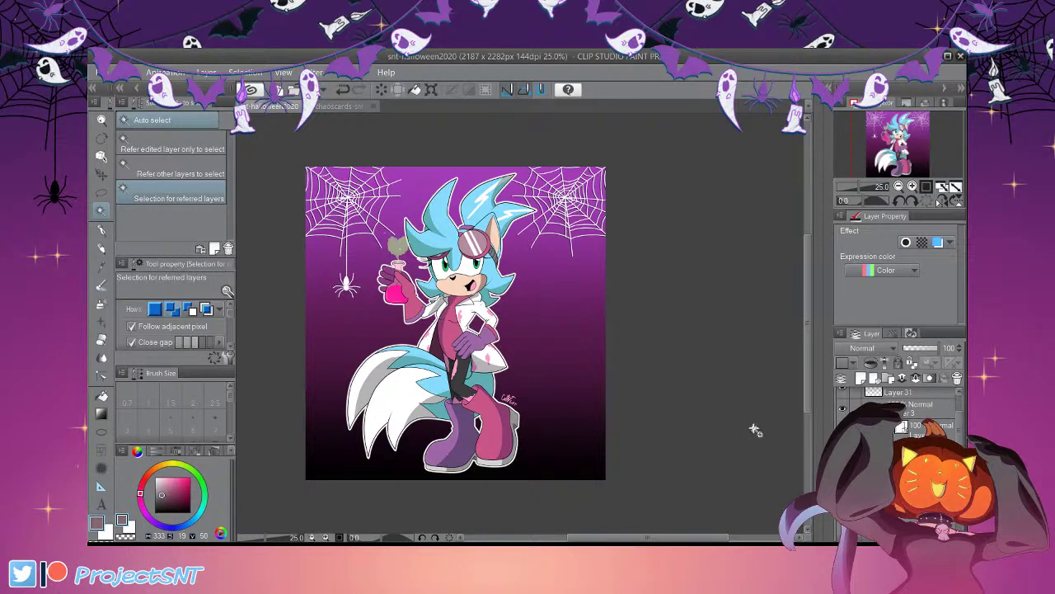
scroll(541, 351, "down", 1)
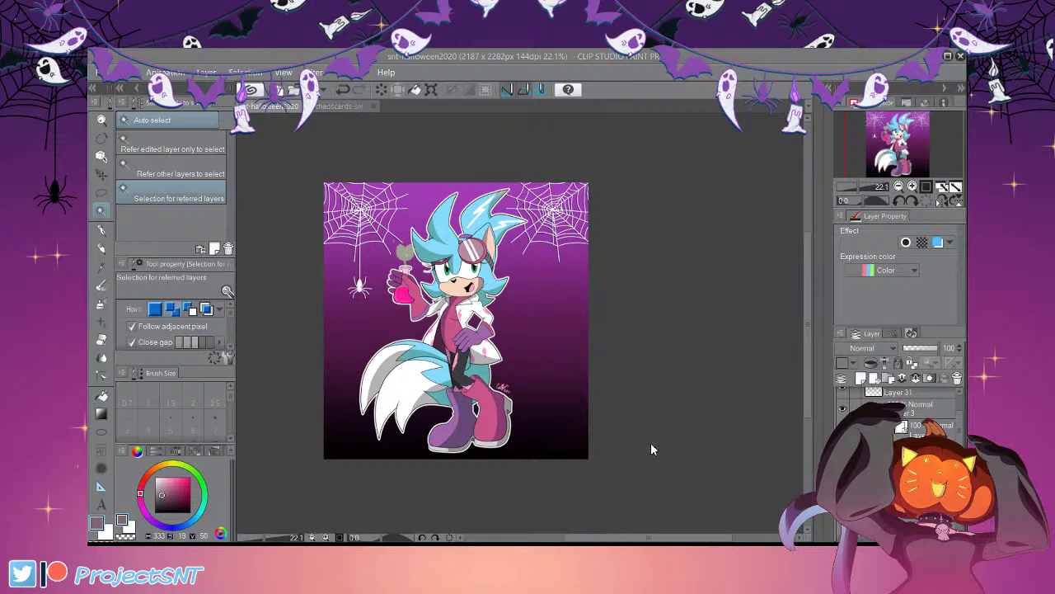
left_click(638, 413)
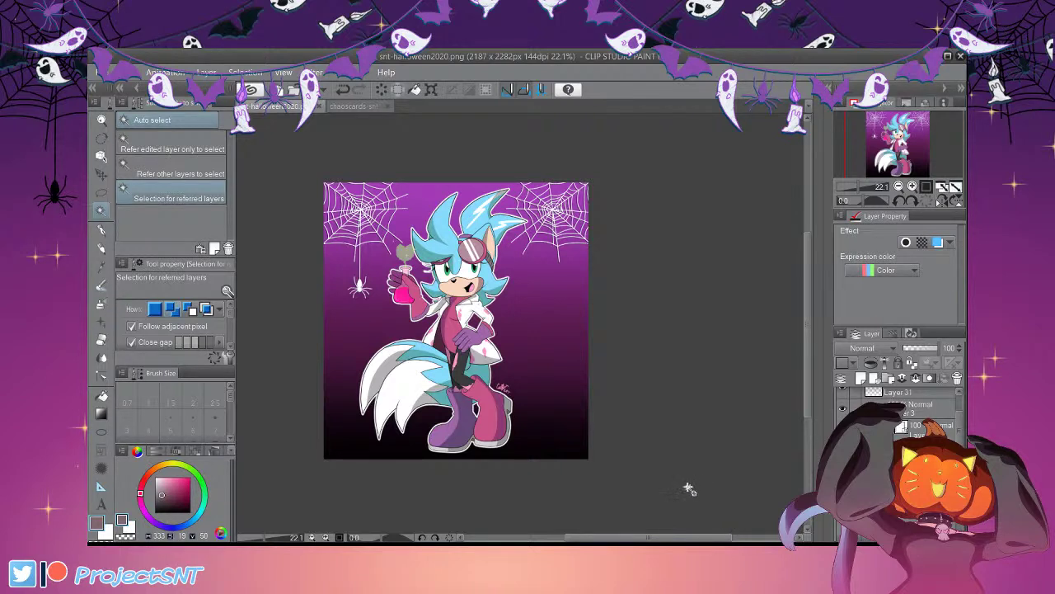
scroll(681, 491, "up", 3)
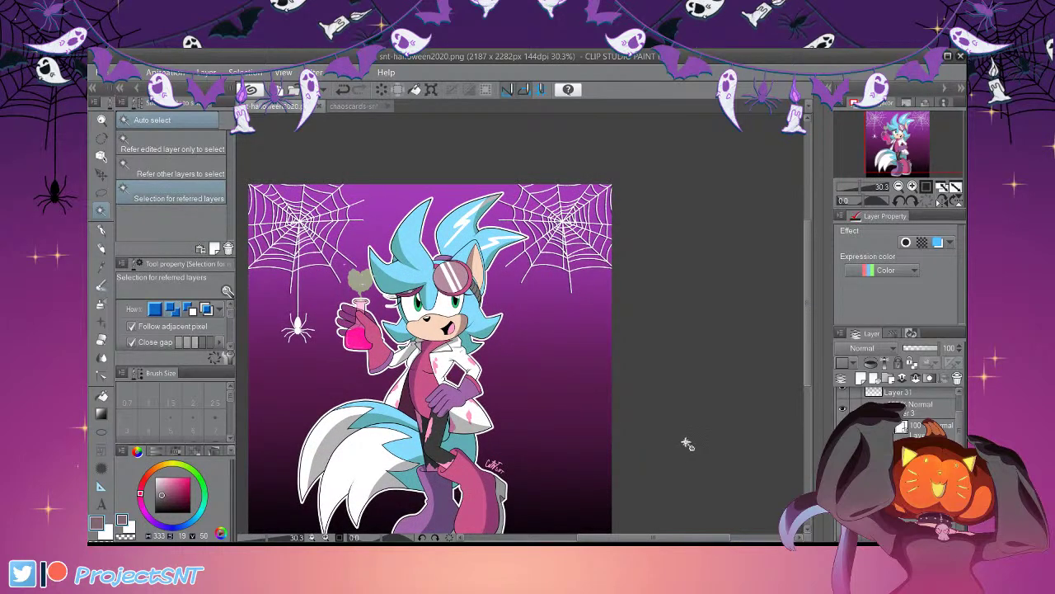
scroll(603, 337, "down", 3)
scroll(575, 333, "up", 2)
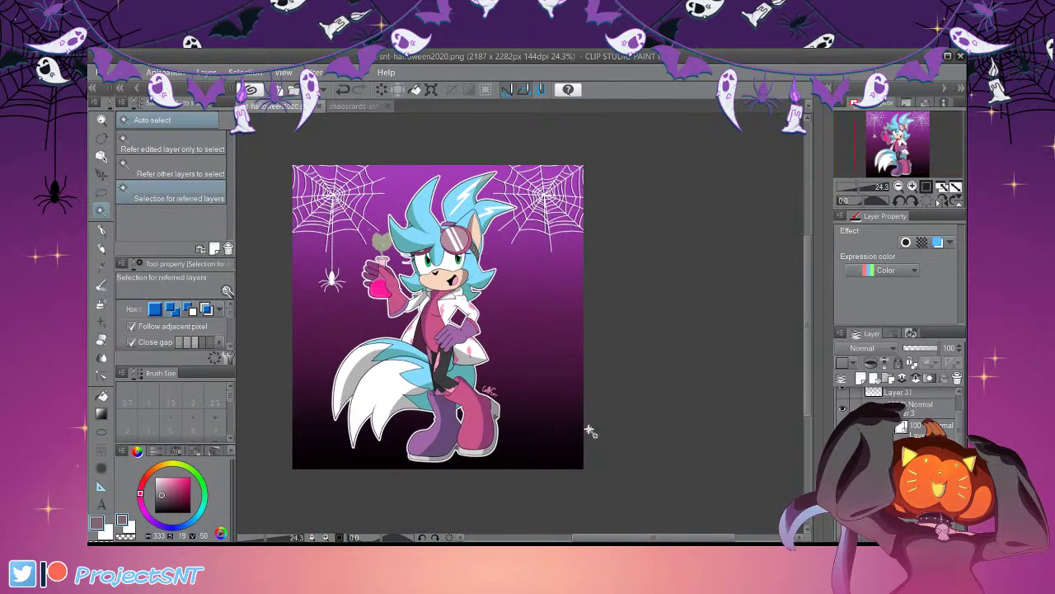
scroll(495, 369, "up", 1)
scroll(592, 442, "down", 2)
scroll(585, 387, "up", 1)
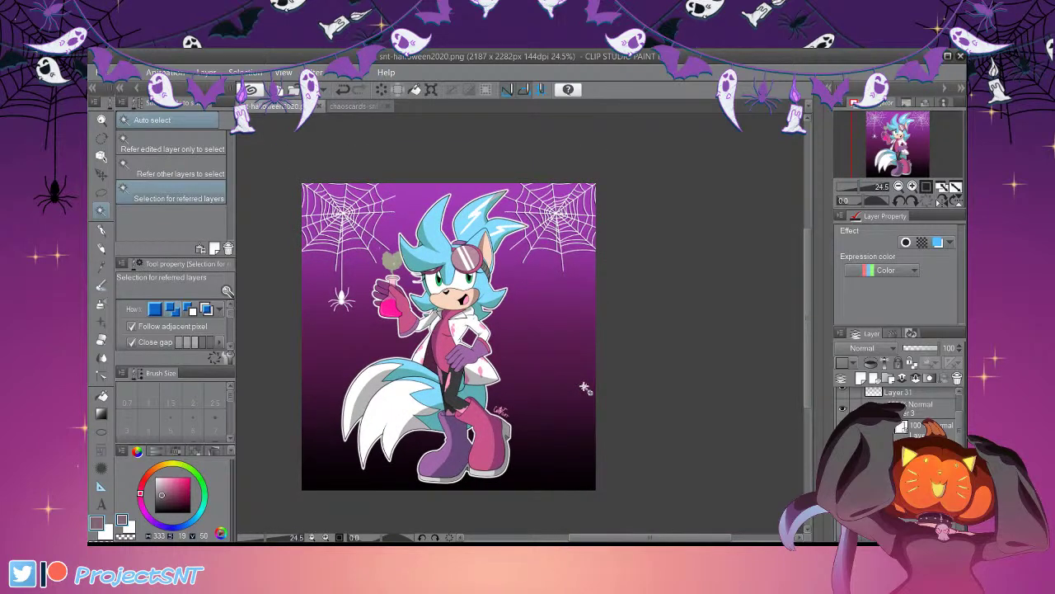
scroll(584, 387, "down", 1)
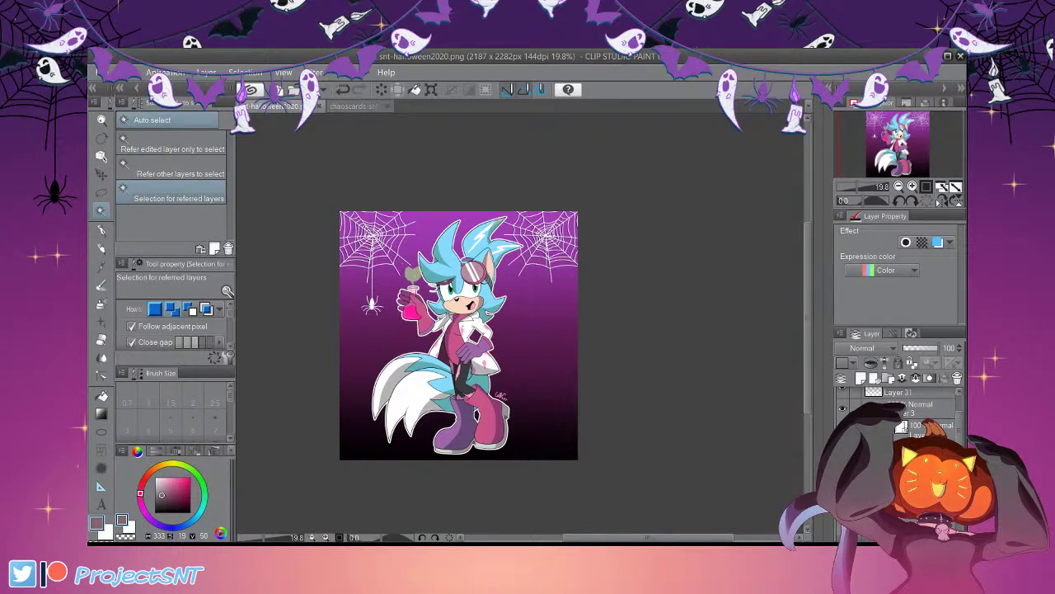
Sample the dark purple shadow on the glove at the hip (H 278, S 39, V 46) and auto-select the glove's light purple area
scroll(534, 395, "up", 4)
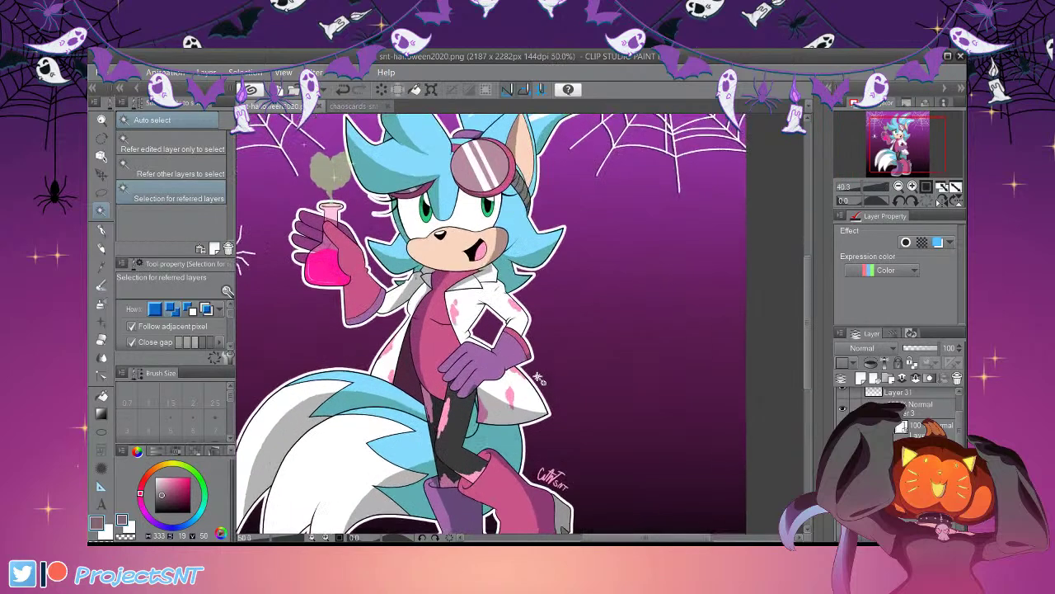
scroll(563, 448, "up", 6)
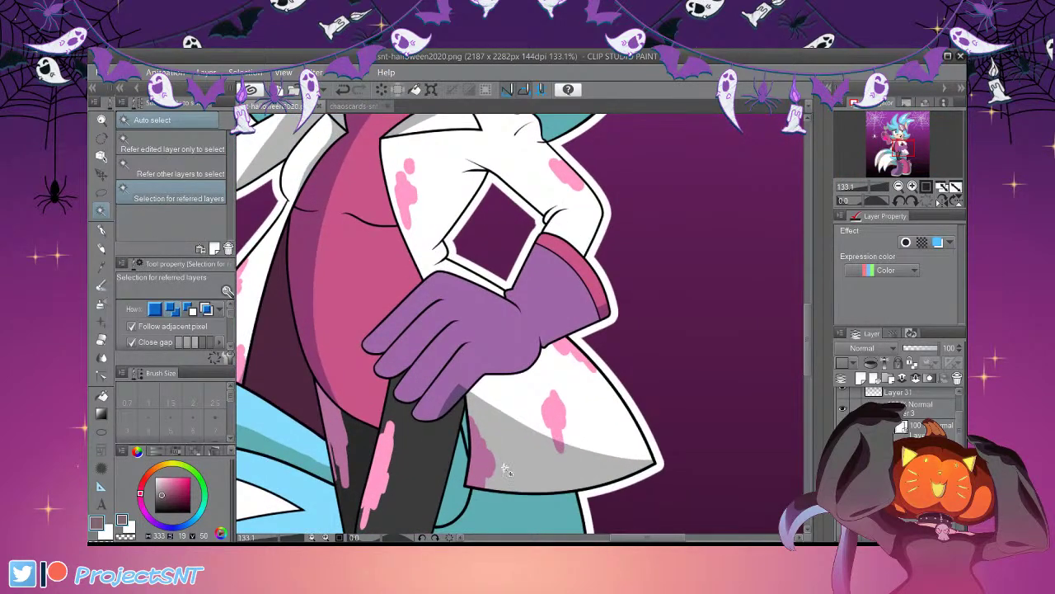
left_click(101, 266)
left_click(453, 403)
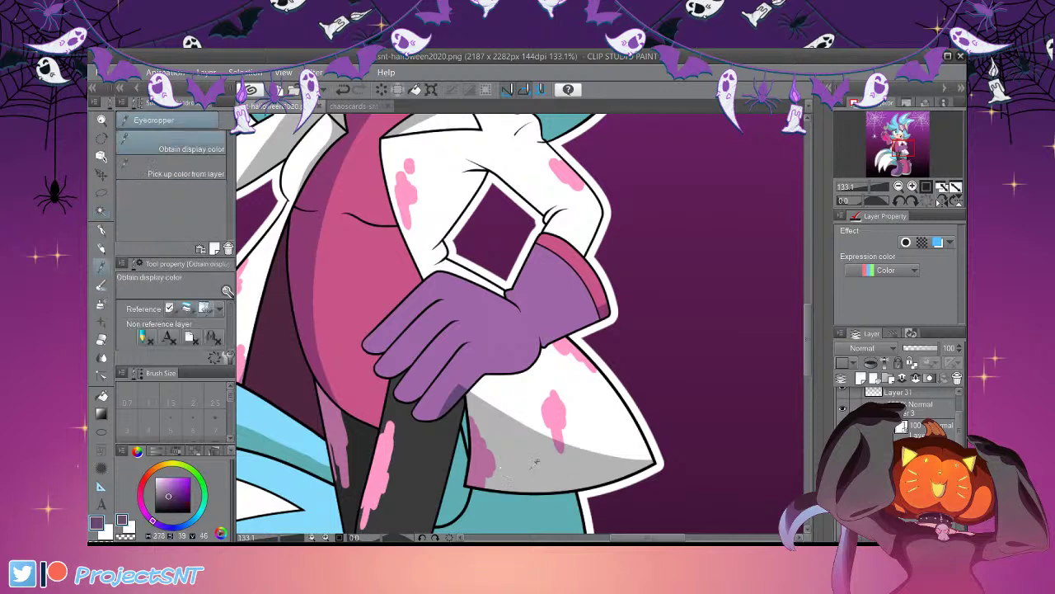
left_click(101, 211)
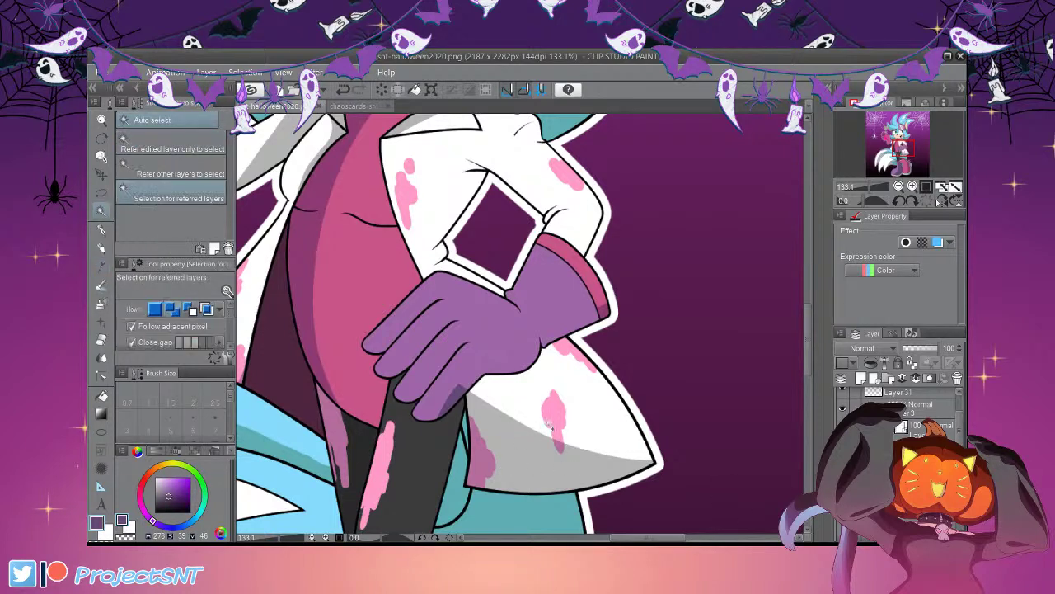
left_click(513, 348)
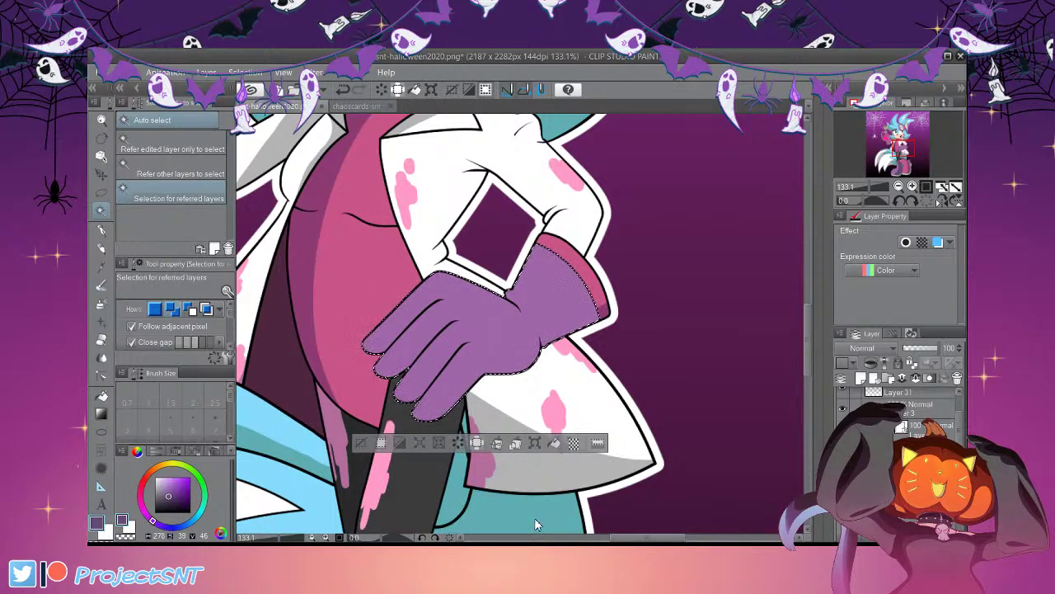
Paint shadow along the selected glove's lower edges with the Turnip pen at size 27.4, and save the illustration
key("p")
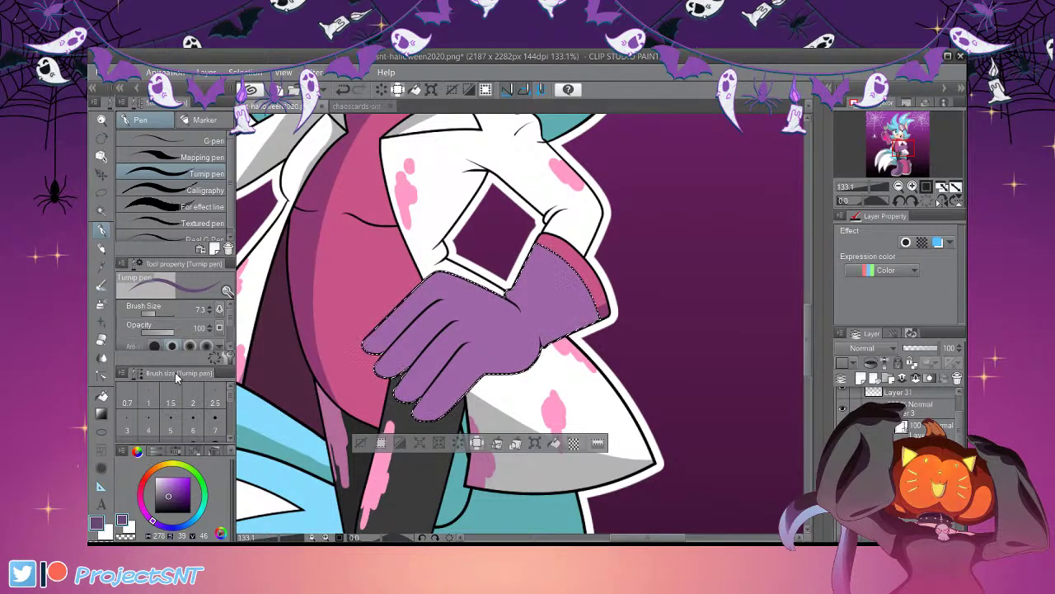
left_click(159, 313)
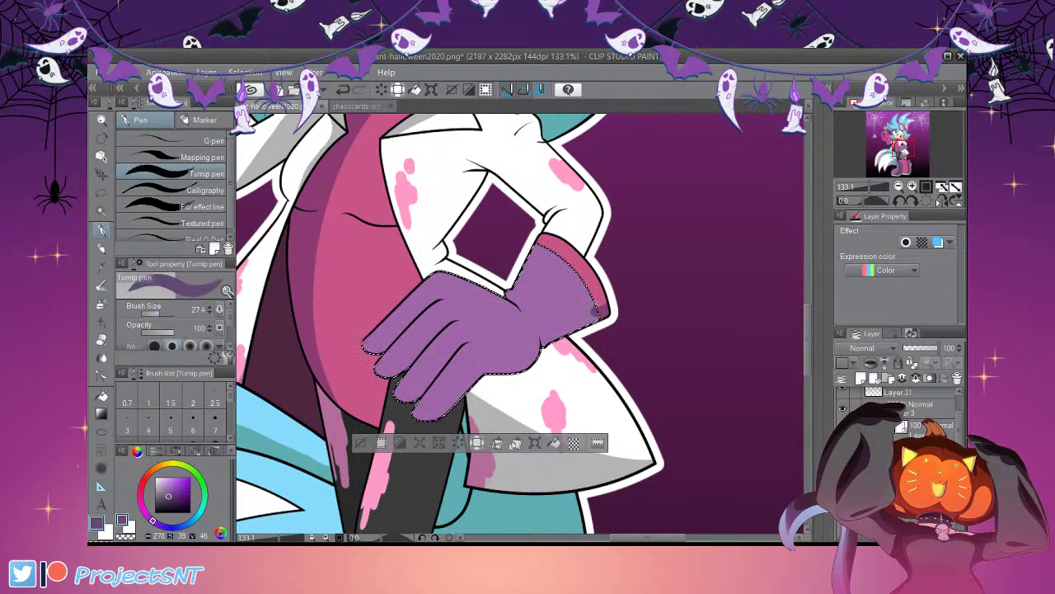
left_click_drag(487, 360, 437, 422)
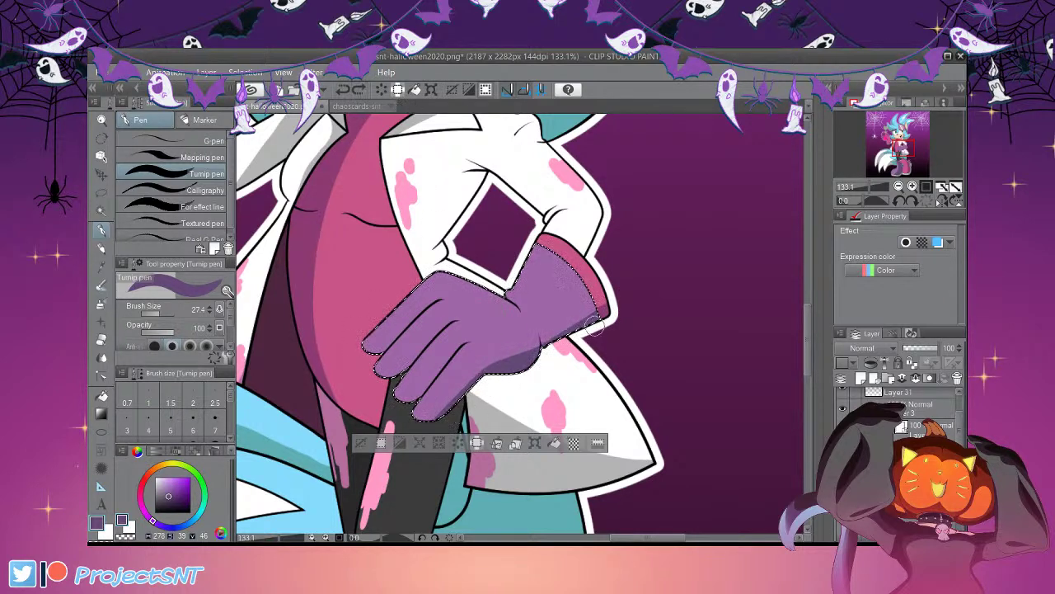
mouse_move(605, 314)
left_mouse_down()
mouse_move(490, 361)
mouse_move(419, 452)
left_mouse_up()
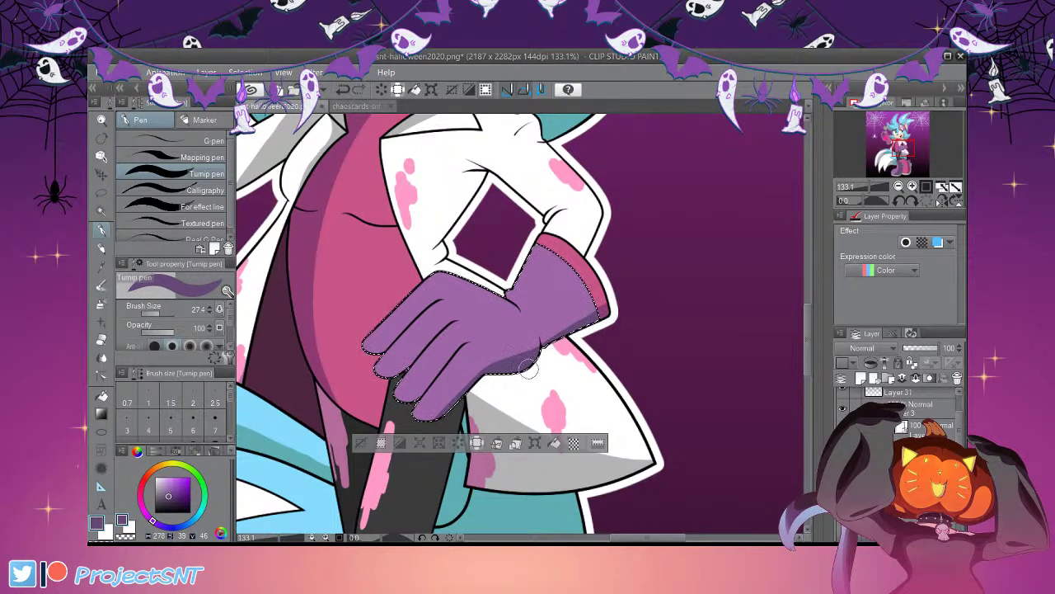
left_click(362, 443)
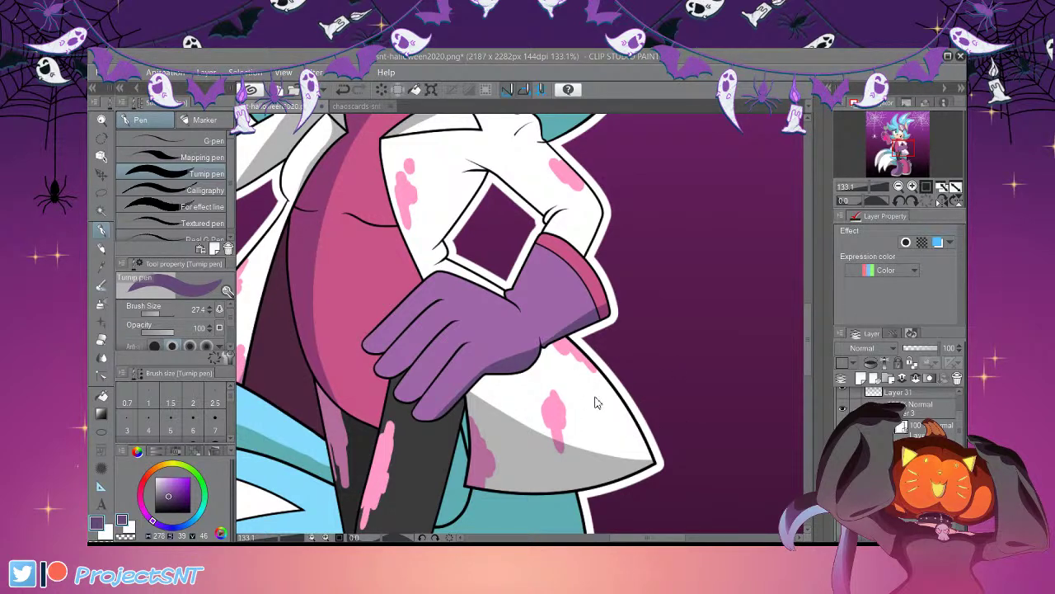
scroll(511, 332, "down", 1)
scroll(513, 335, "down", 13)
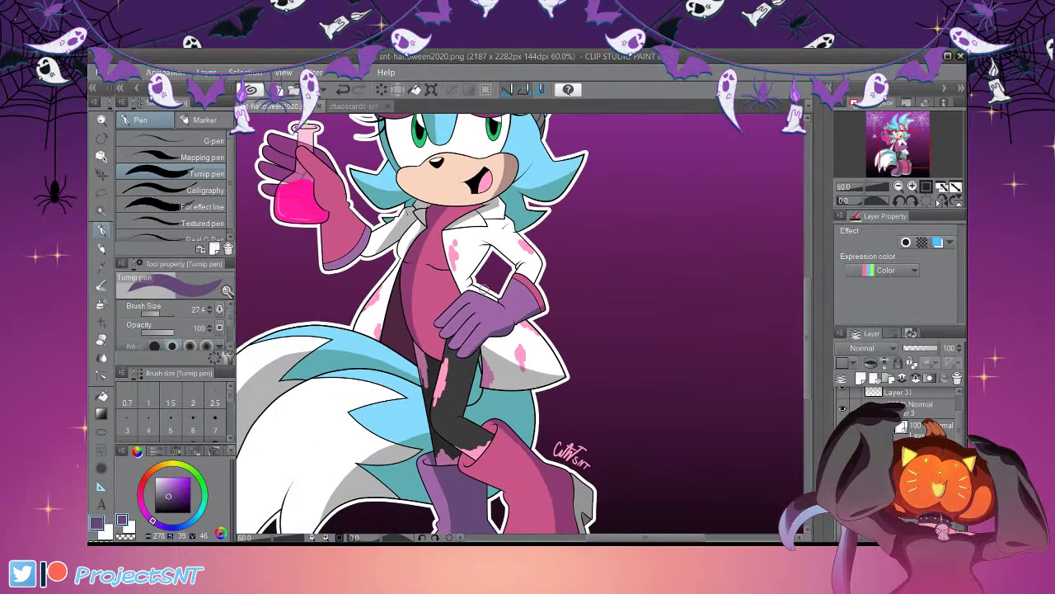
Find the heart-shaped smoke layer by toggling its visibility, select it and set its blending mode to Add (Glow)
scroll(485, 293, "down", 4)
scroll(449, 239, "up", 4)
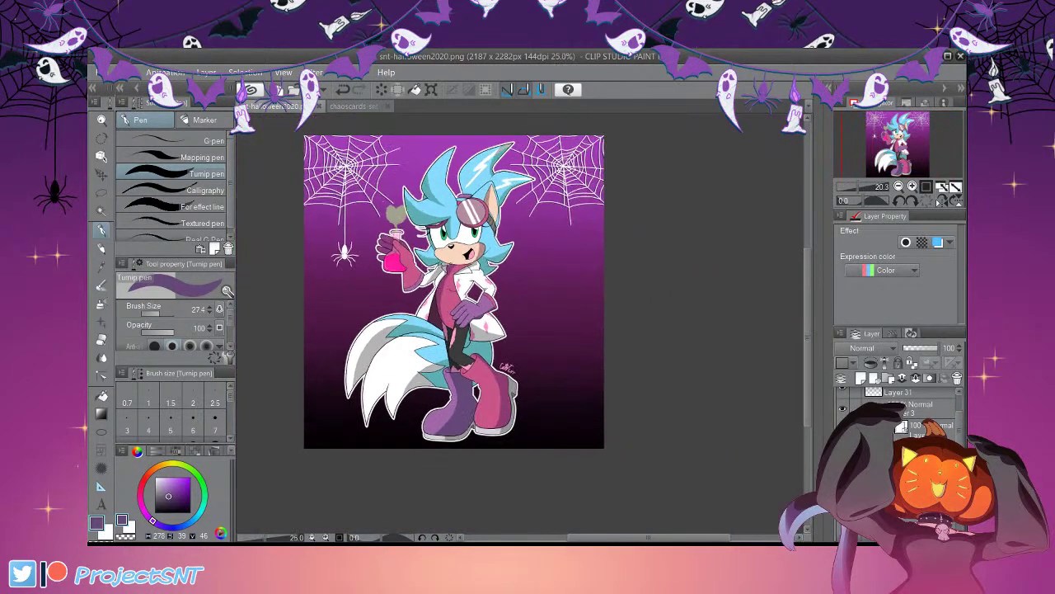
scroll(899, 417, "up", 3)
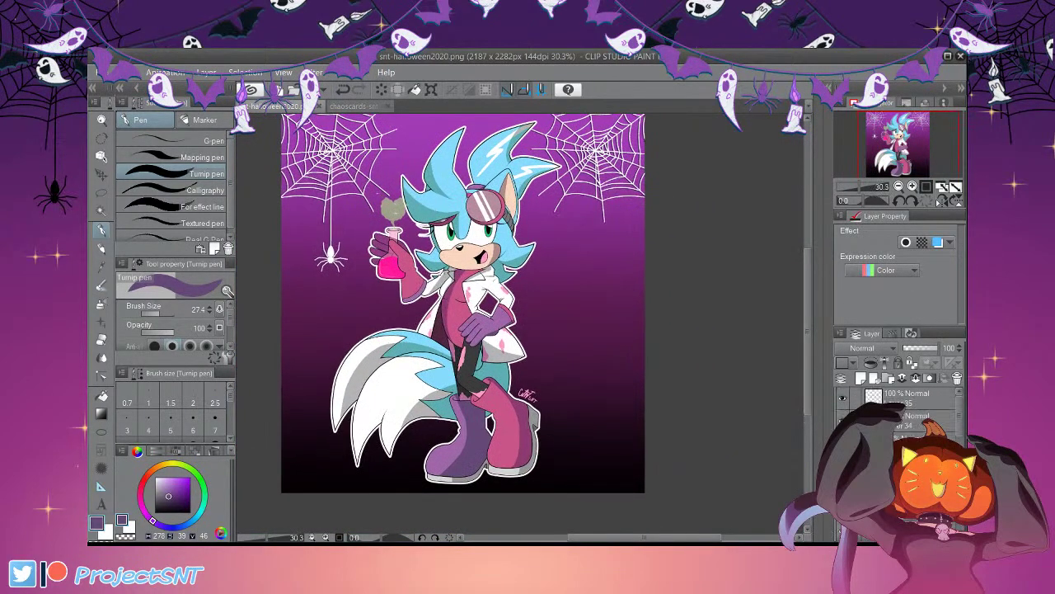
left_click(843, 442)
left_click(843, 442)
left_click(911, 441)
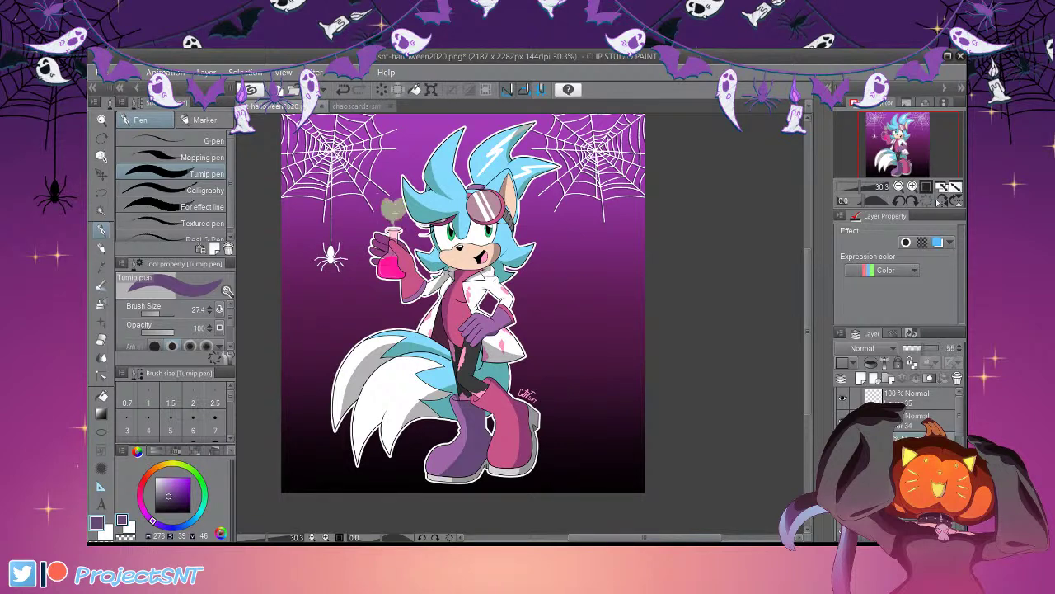
left_click(867, 348)
left_click(865, 482)
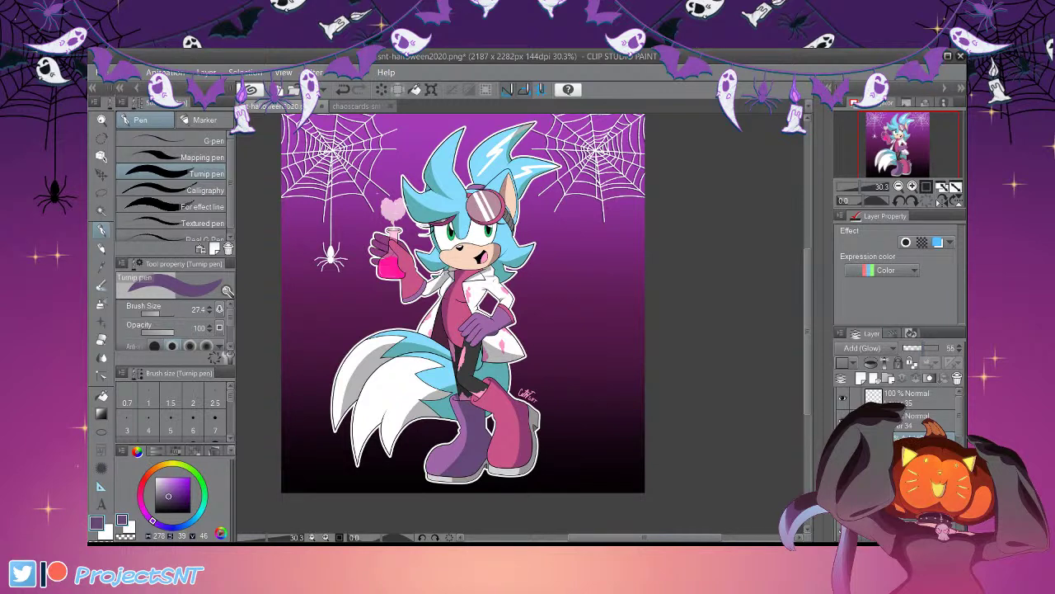
Try the Glow dodge, Subtract and Hard mix blending modes on the heart smoke layer, raising its opacity to 100%
left_click(866, 459)
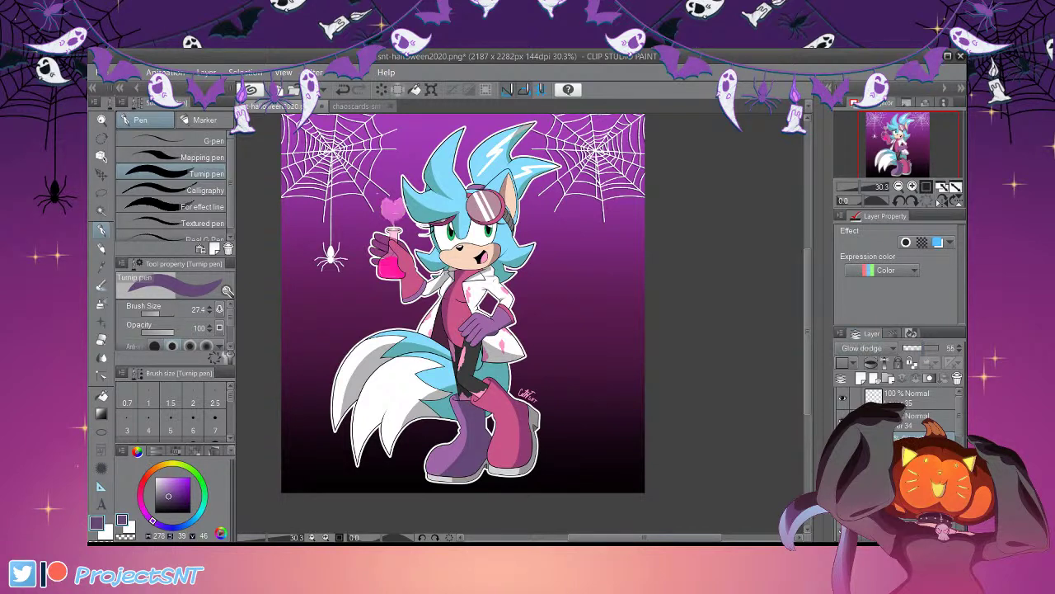
left_click(866, 410)
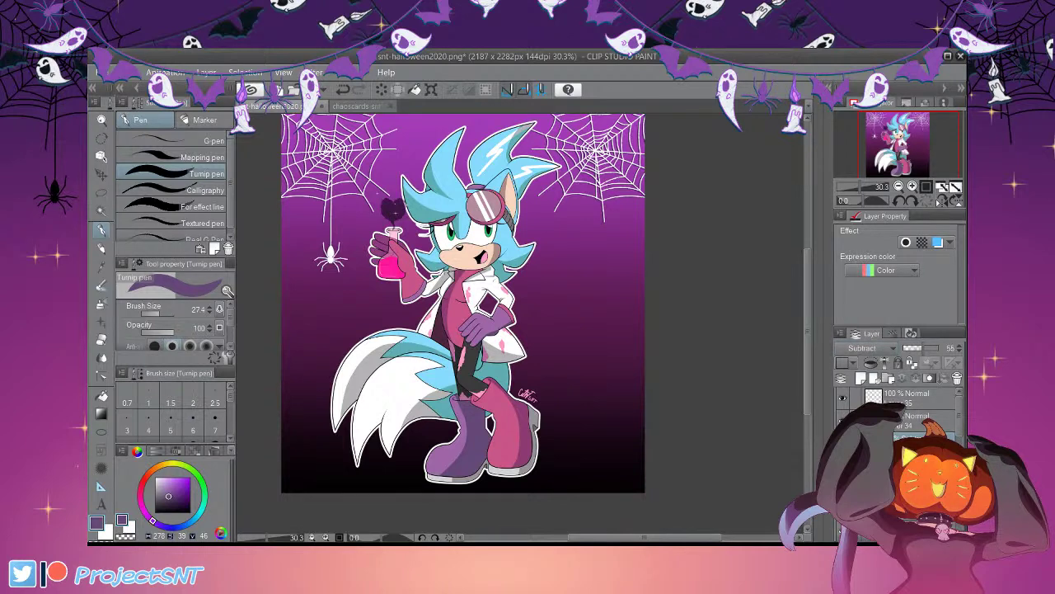
key("Up")
left_click(866, 503)
left_click_drag(923, 348, 941, 348)
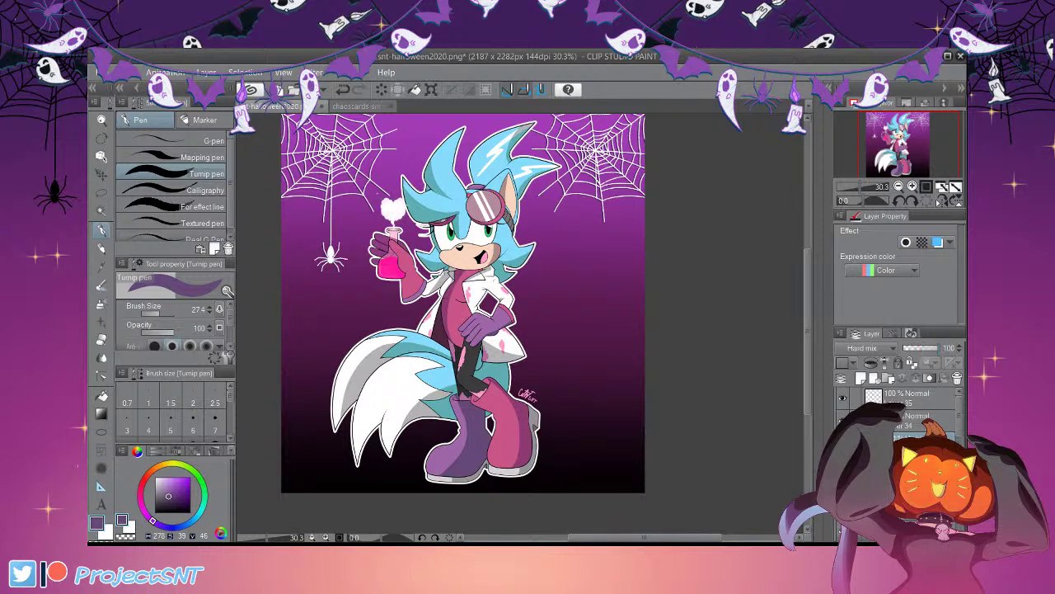
Try the Difference, Glow dodge, Lighten and Linear burn blending modes on the heart smoke, with its opacity lowered to 66%
left_click(865, 511)
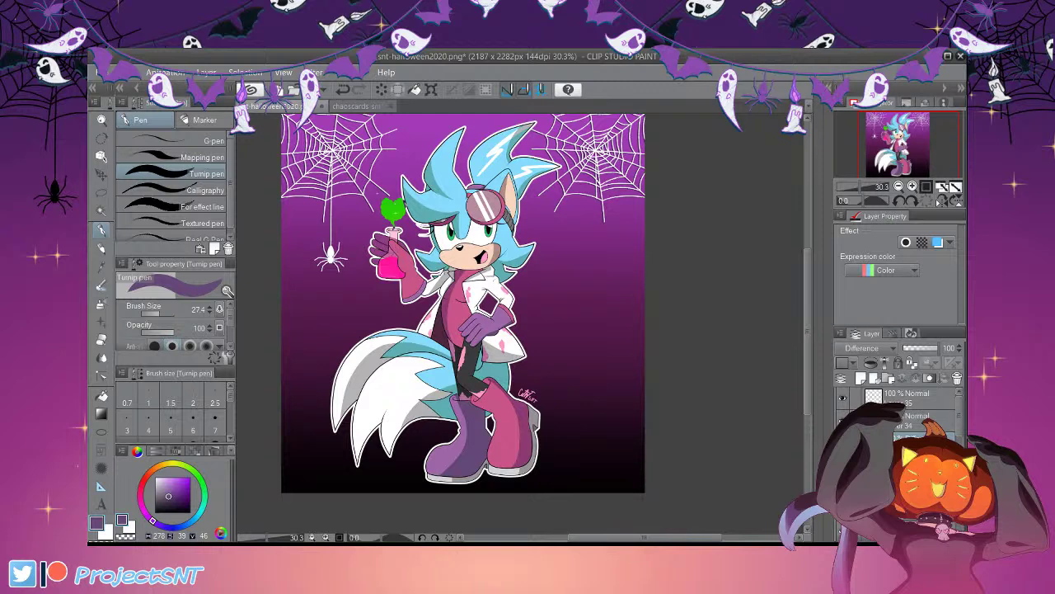
left_click(866, 433)
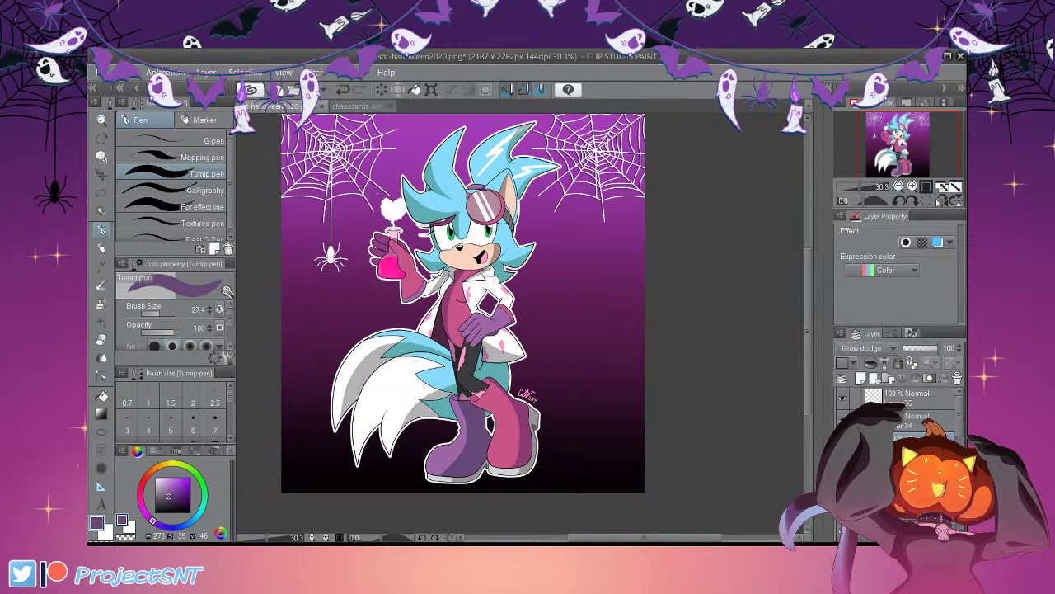
left_click(866, 401)
left_click_drag(938, 349, 926, 349)
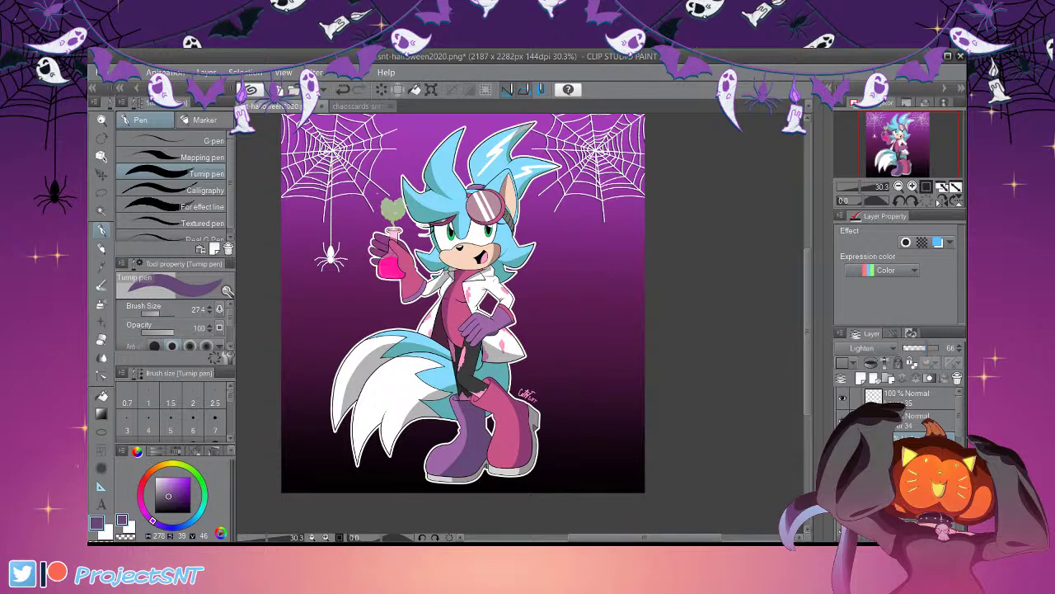
key("Up")
key("Up")
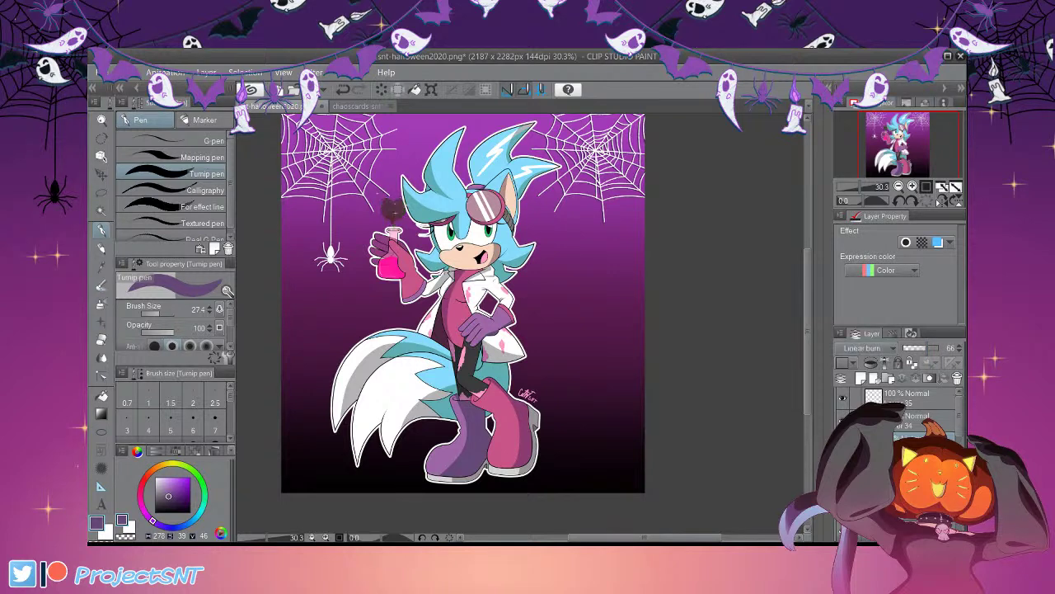
Set the heart smoke layer's blending mode to Add (Glow) and its opacity to 51%
key("Down")
key("Down")
key("Down")
key("Down")
key("Down")
key("Down")
key("Down")
key("Down")
key("Down")
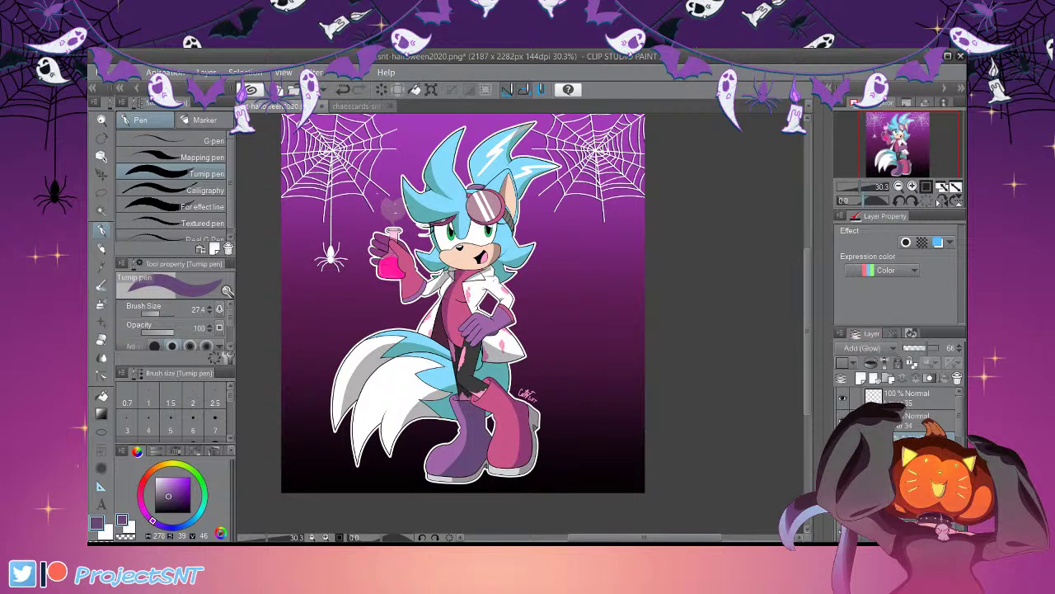
key("Up")
key("Up")
left_click_drag(927, 348, 922, 348)
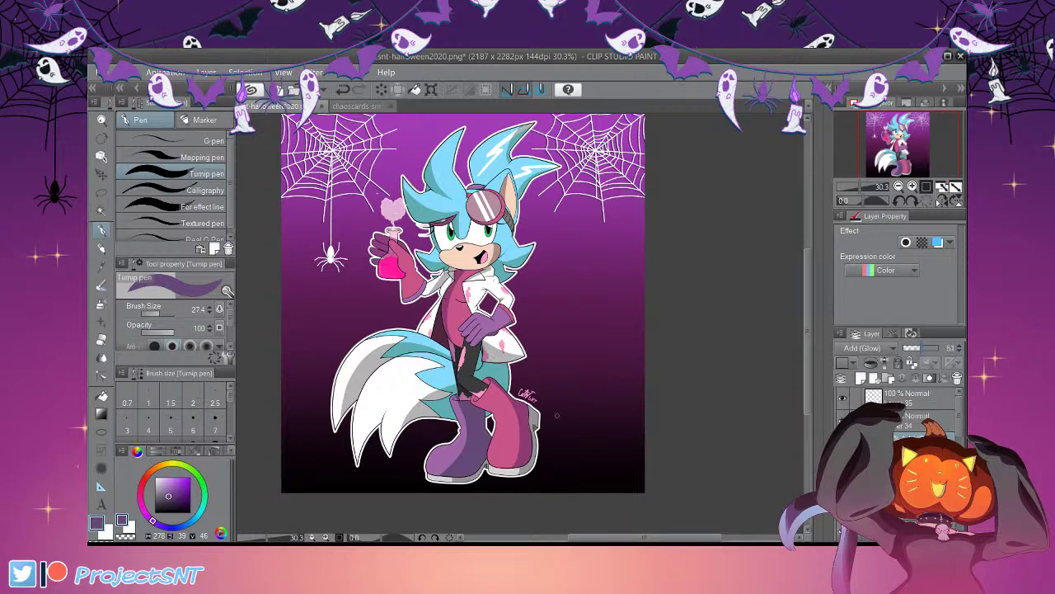
Try the Color dodge, Glow dodge and Add blending modes on the heart smoke layer
scroll(565, 410, "down", 1)
scroll(416, 238, "up", 2)
scroll(528, 326, "down", 2)
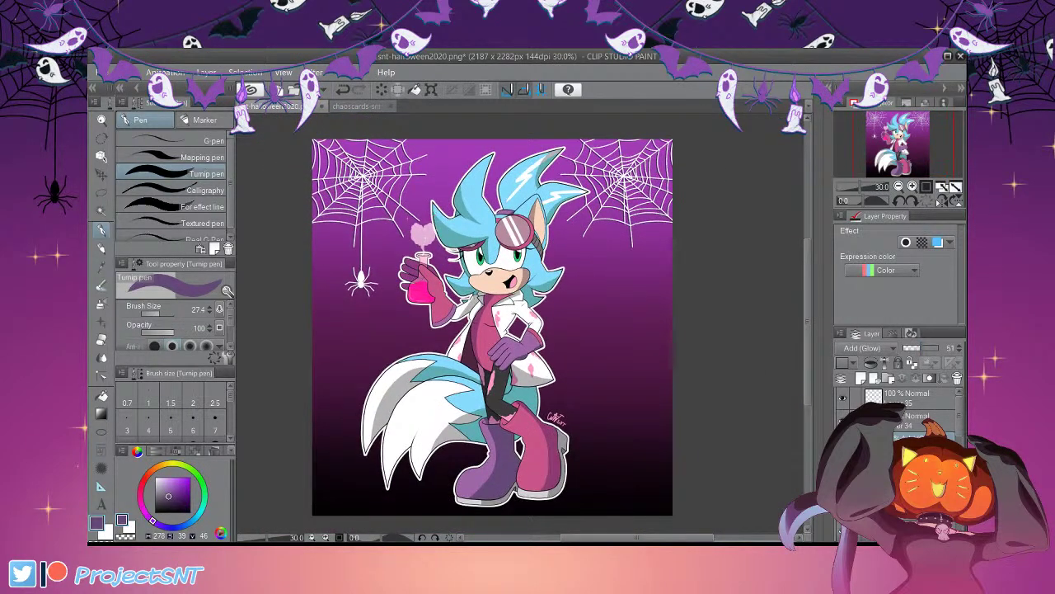
left_click(866, 350)
left_click(882, 349)
left_click(874, 450)
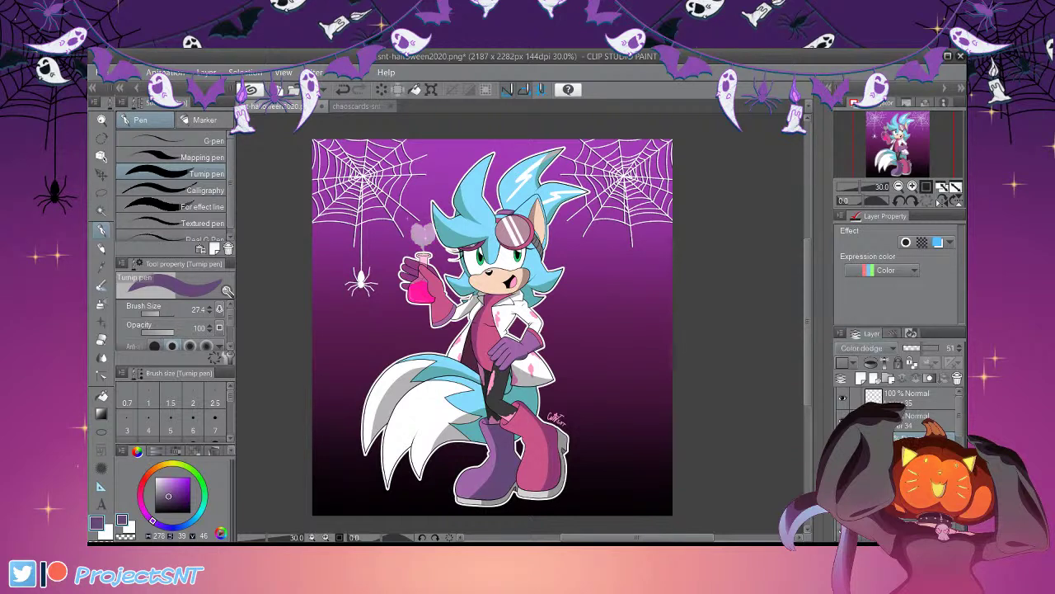
scroll(866, 347, "down", 1)
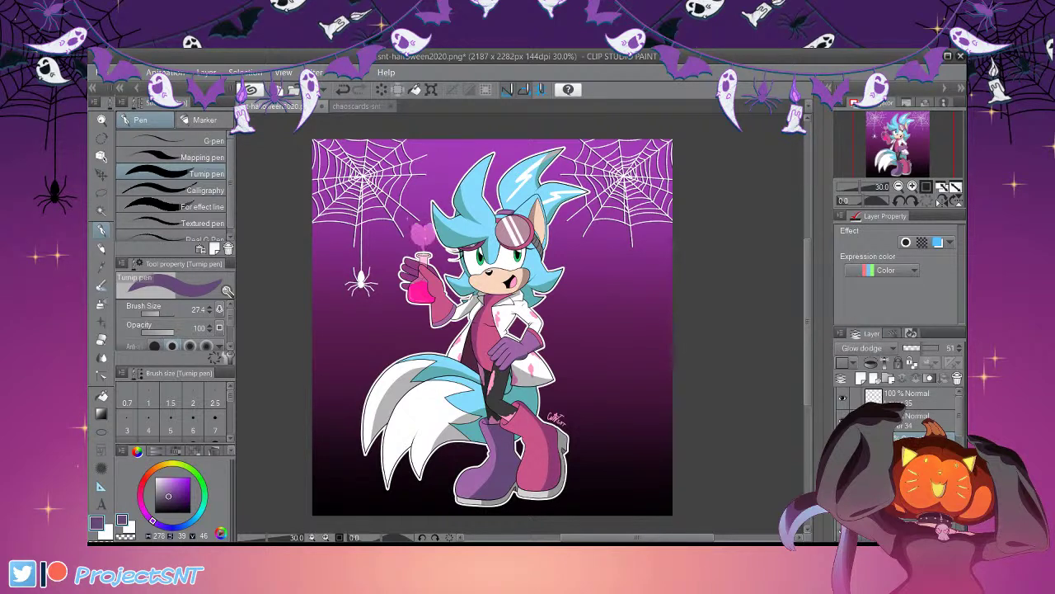
scroll(418, 220, "up", 3)
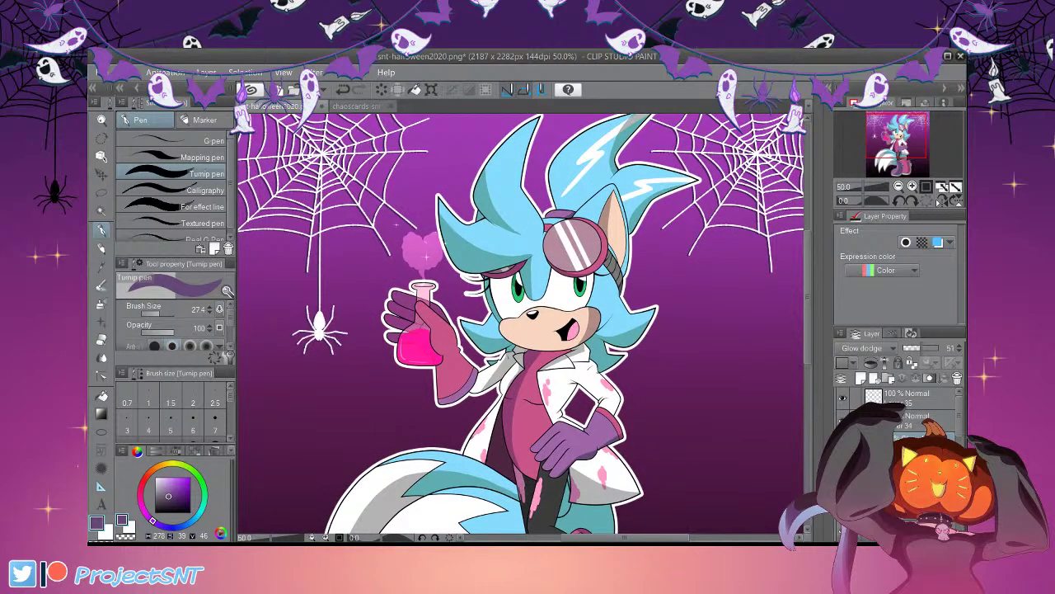
scroll(866, 347, "down", 1)
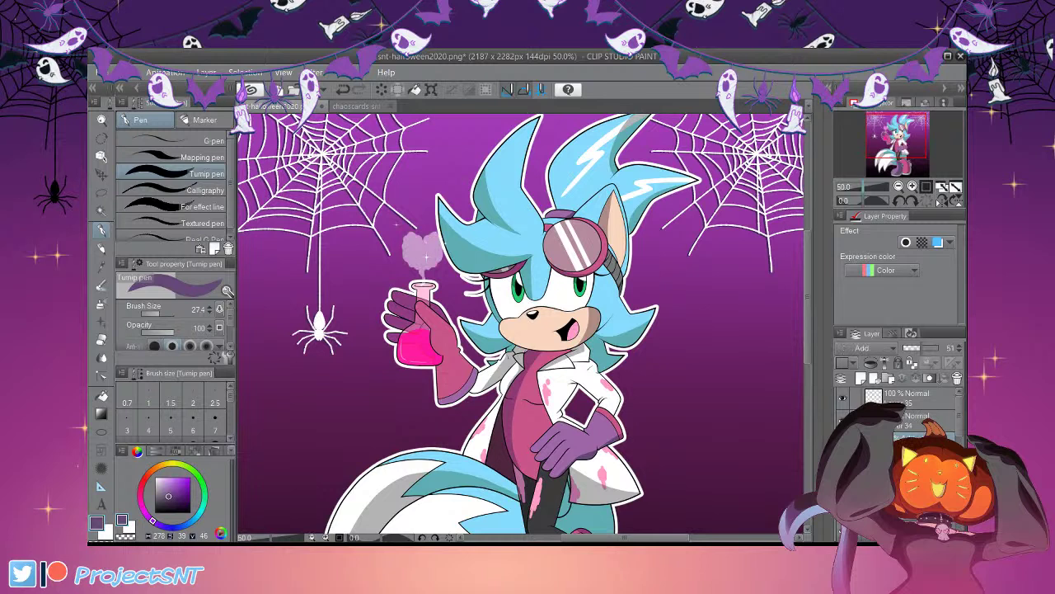
Set the heart smoke layer's blending mode to Normal with 55% opacity and save the illustration
left_click(872, 348)
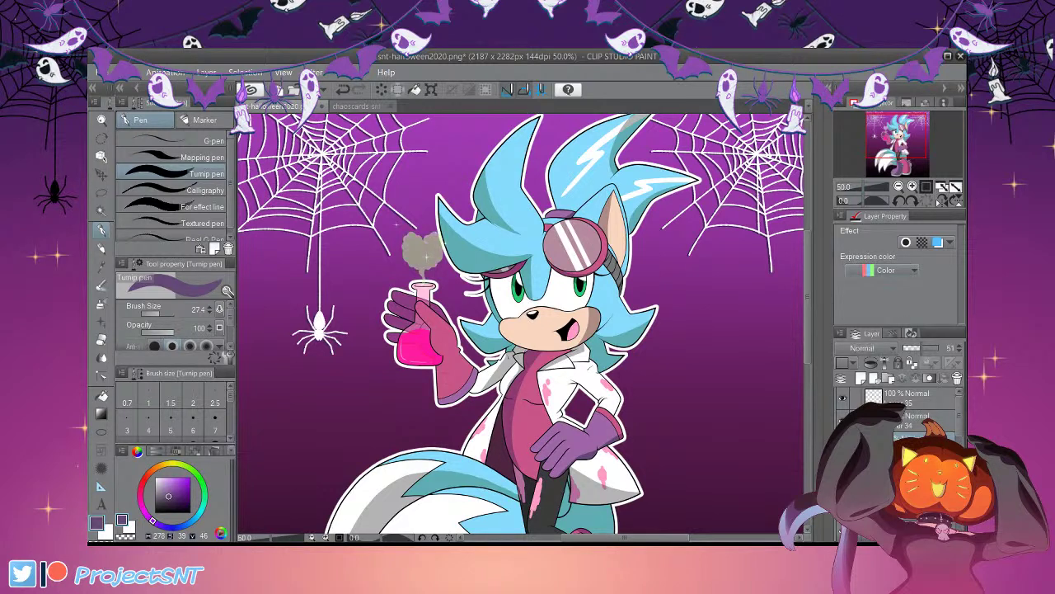
left_click_drag(922, 348, 922, 347)
scroll(455, 167, "down", 7)
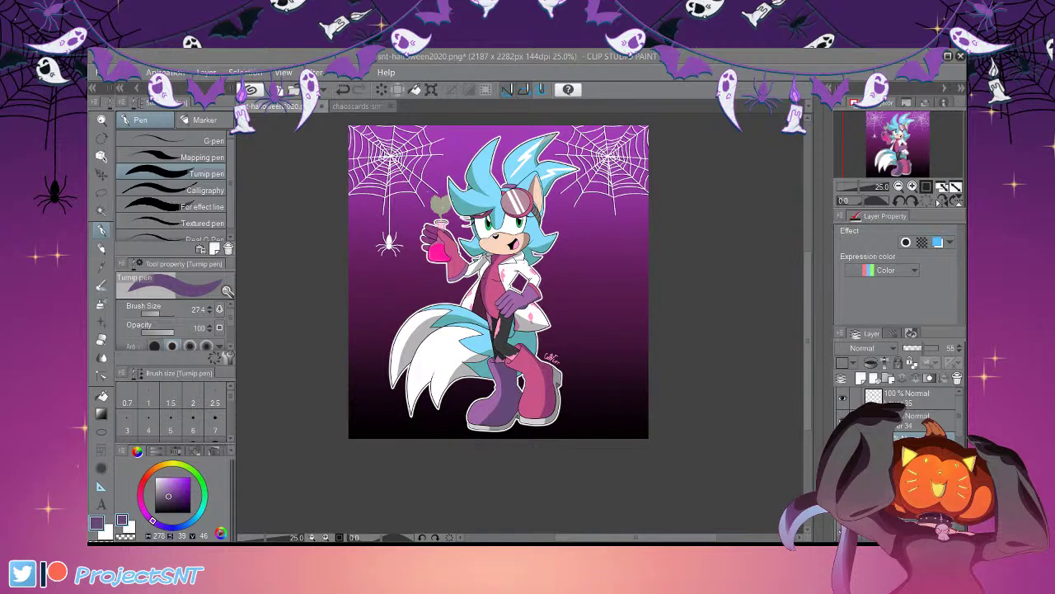
key("ctrl+s")
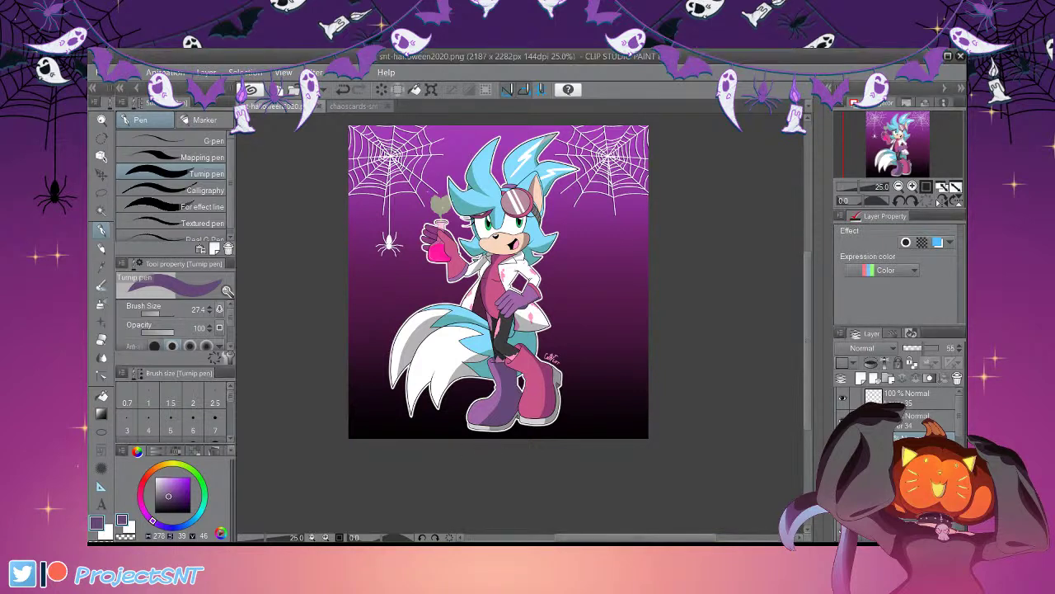